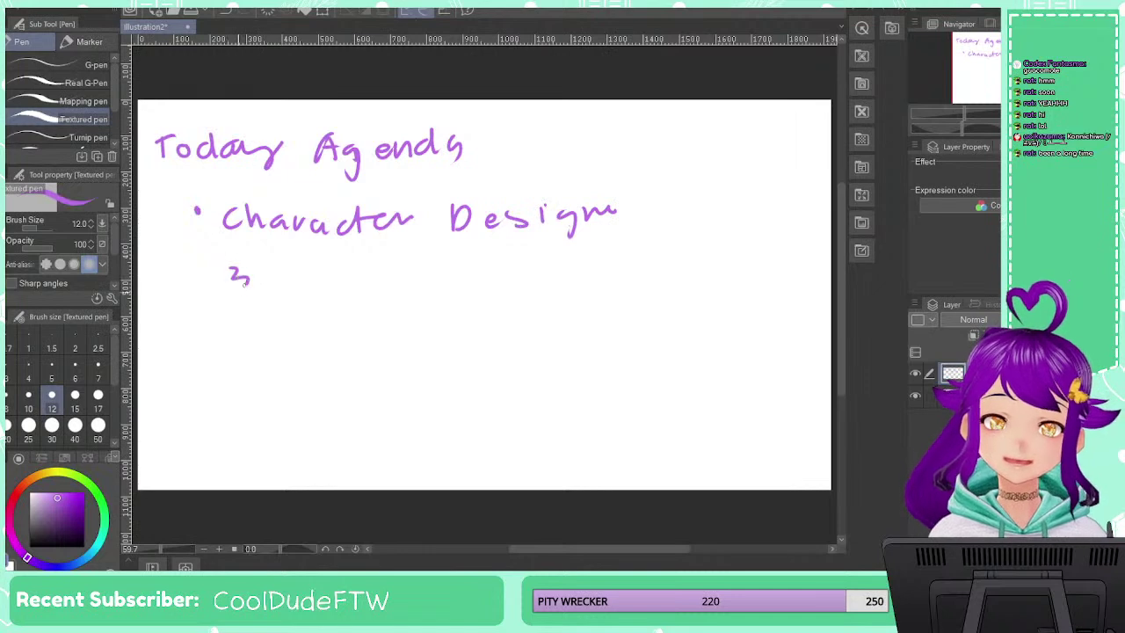
Finish handwriting the note "3 main" below the agenda item and write "VRoid" in the canvas's lower middle
{"action": "left_click", "coordinate": [327, 278]}
{"action": "left_click_drag", "start_coordinate": [337, 283], "coordinate": [367, 280]}
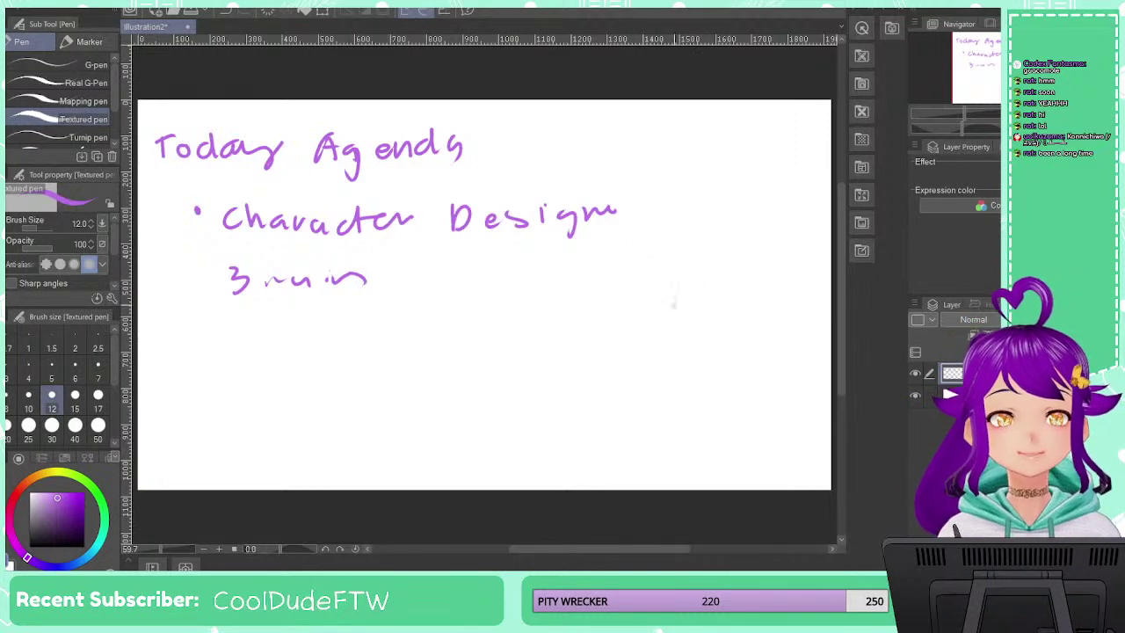
{"action": "mouse_move", "coordinate": [473, 318]}
{"action": "left_mouse_down"}
{"action": "mouse_move", "coordinate": [512, 311]}
{"action": "mouse_move", "coordinate": [523, 323]}
{"action": "mouse_move", "coordinate": [535, 312]}
{"action": "mouse_move", "coordinate": [556, 350]}
{"action": "left_mouse_up"}
{"action": "mouse_move", "coordinate": [582, 319]}
{"action": "left_mouse_down"}
{"action": "mouse_move", "coordinate": [569, 336]}
{"action": "mouse_move", "coordinate": [582, 320]}
{"action": "left_mouse_up"}
{"action": "left_click", "coordinate": [608, 301]}
{"action": "mouse_move", "coordinate": [599, 311]}
{"action": "left_mouse_down"}
{"action": "mouse_move", "coordinate": [605, 328]}
{"action": "mouse_move", "coordinate": [635, 327]}
{"action": "left_mouse_up"}
{"action": "left_click_drag", "start_coordinate": [647, 284], "coordinate": [642, 324]}
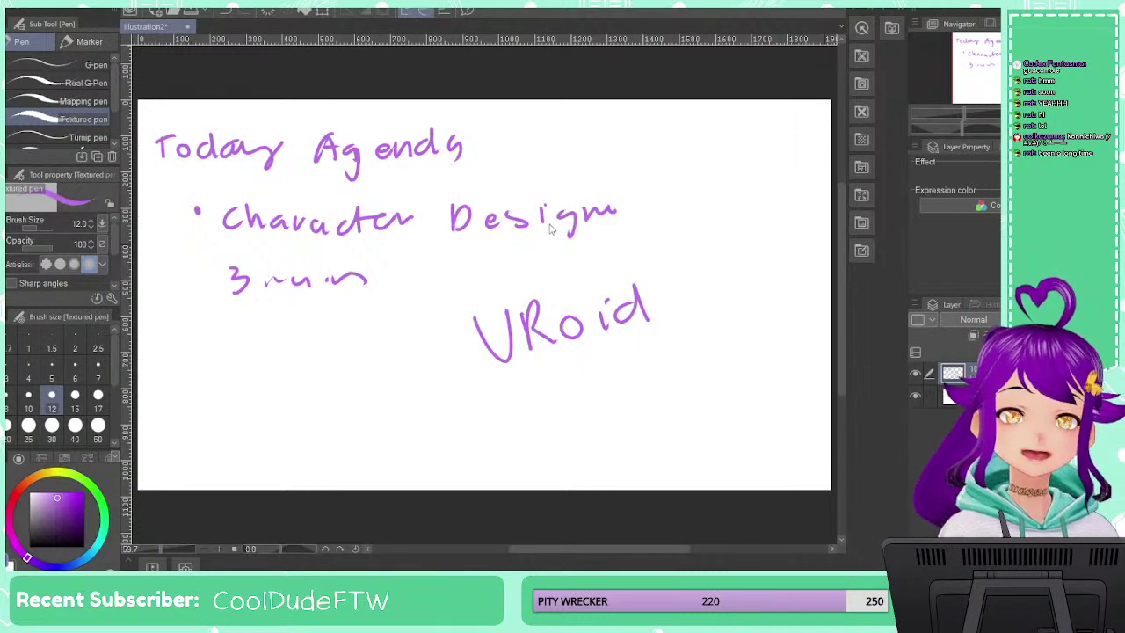
Replace the agenda notes layer with a new blank layer and set the drawing colour to dark red
{"action": "key", "text": "Delete"}
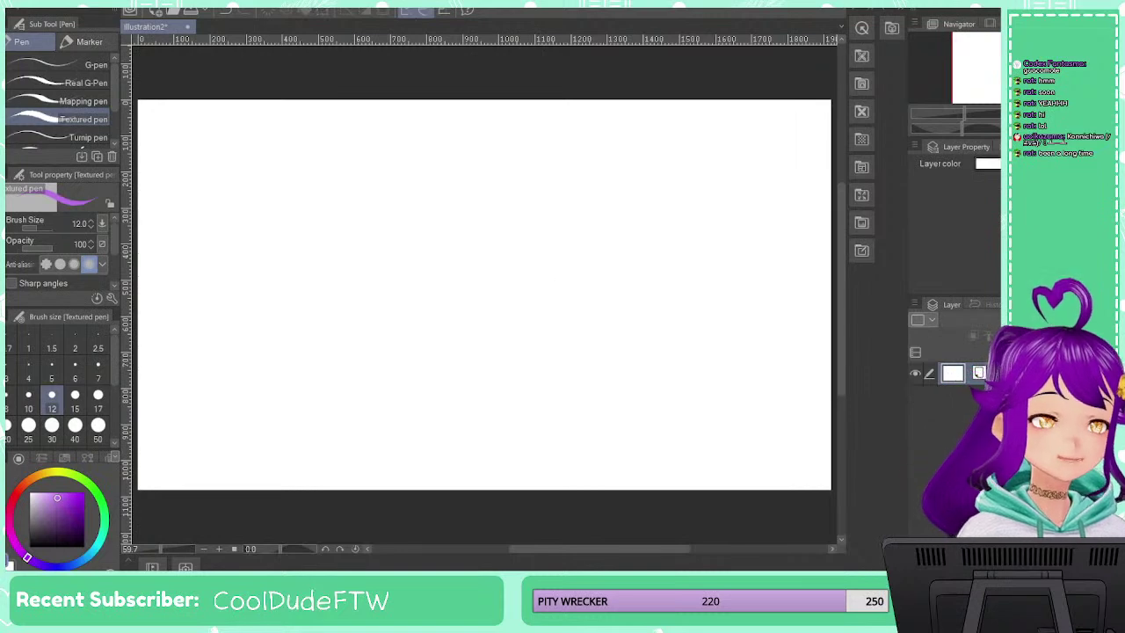
{"action": "key", "text": "ctrl+shift+n"}
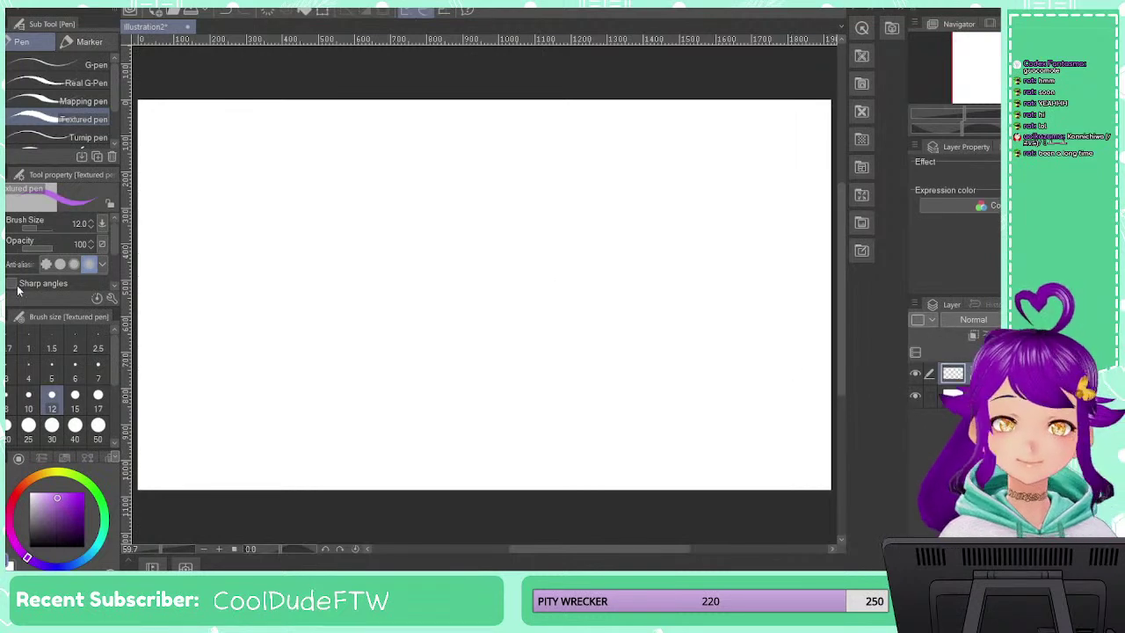
{"action": "left_click", "coordinate": [13, 499]}
{"action": "mouse_move", "coordinate": [55, 498]}
{"action": "left_mouse_down"}
{"action": "mouse_move", "coordinate": [77, 538]}
{"action": "mouse_move", "coordinate": [61, 527]}
{"action": "left_mouse_up"}
{"action": "mouse_move", "coordinate": [307, 186]}
{"action": "left_mouse_down"}
{"action": "mouse_move", "coordinate": [269, 211]}
{"action": "mouse_move", "coordinate": [291, 211]}
{"action": "left_mouse_up"}
{"action": "key", "text": "ctrl+z"}
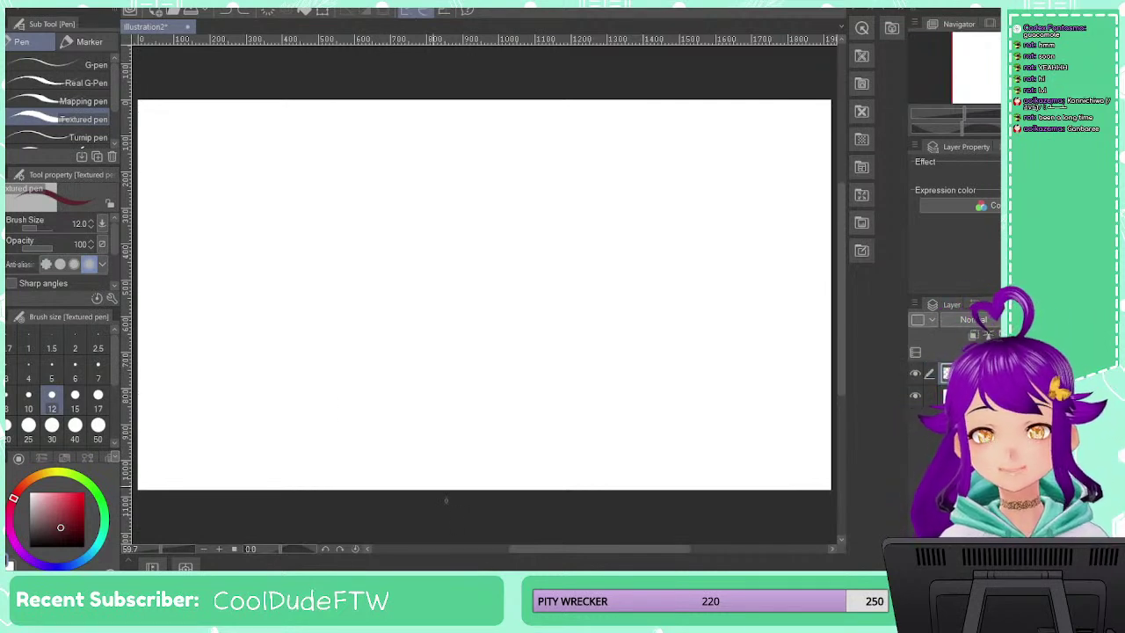
{"action": "mouse_move", "coordinate": [212, 139]}
{"action": "left_mouse_down"}
{"action": "mouse_move", "coordinate": [198, 141]}
{"action": "mouse_move", "coordinate": [223, 151]}
{"action": "left_mouse_up"}
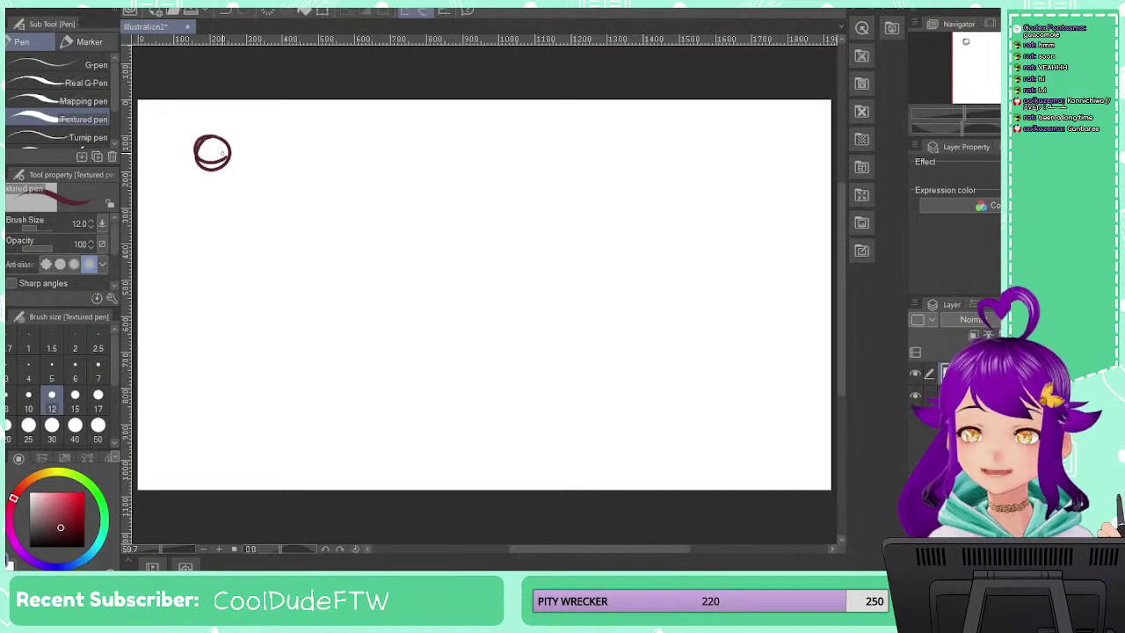
{"action": "key", "text": "ctrl+z"}
{"action": "left_click", "coordinate": [98, 369]}
{"action": "left_click", "coordinate": [100, 341]}
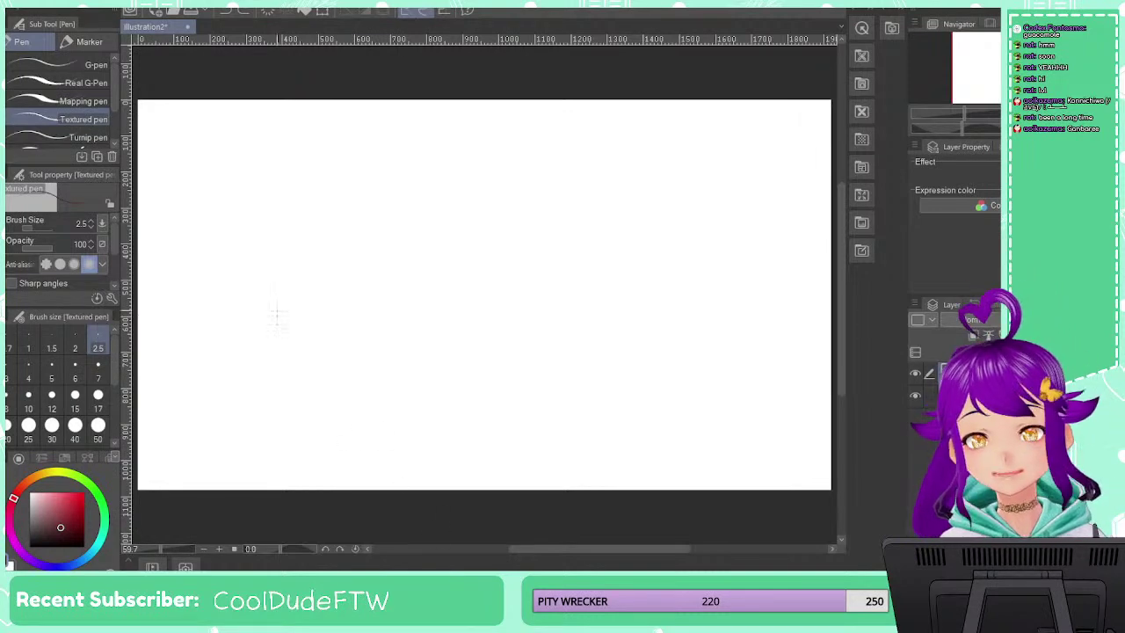
{"action": "mouse_move", "coordinate": [243, 175]}
{"action": "left_mouse_down"}
{"action": "mouse_move", "coordinate": [242, 190]}
{"action": "mouse_move", "coordinate": [275, 221]}
{"action": "left_mouse_up"}
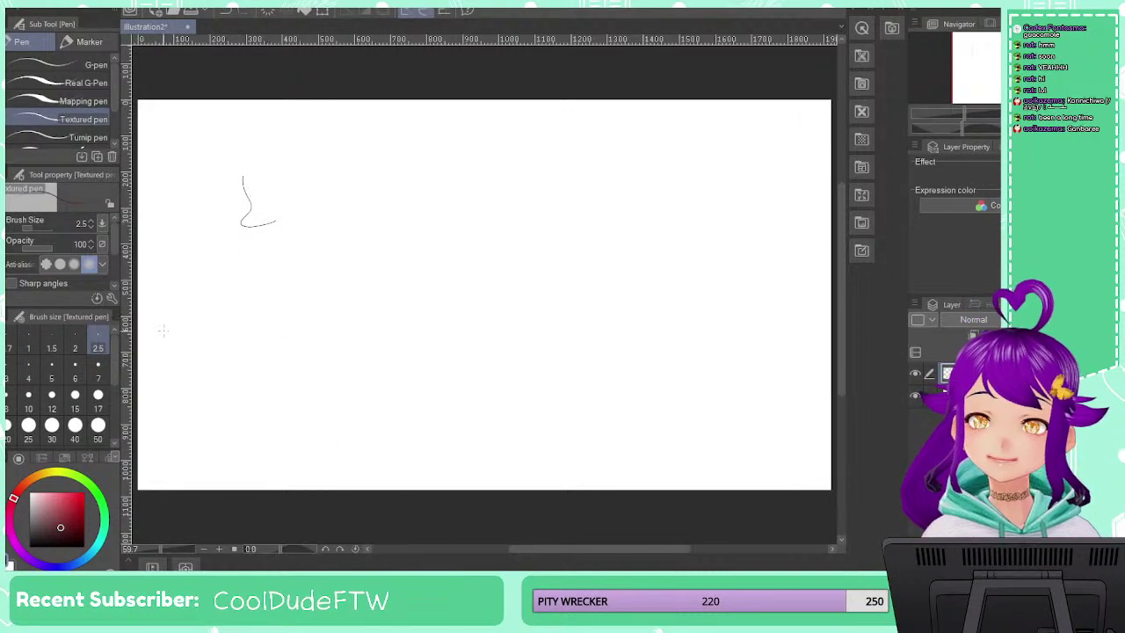
{"action": "key", "text": "ctrl+z"}
Set the brush size to 7 and sketch a character's head with eyes, bangs, wavy hair and hair buns
{"action": "left_click", "coordinate": [98, 368]}
{"action": "mouse_move", "coordinate": [227, 179]}
{"action": "left_mouse_down"}
{"action": "mouse_move", "coordinate": [225, 222]}
{"action": "mouse_move", "coordinate": [300, 235]}
{"action": "left_mouse_up"}
{"action": "mouse_move", "coordinate": [250, 202]}
{"action": "left_mouse_down"}
{"action": "mouse_move", "coordinate": [232, 213]}
{"action": "mouse_move", "coordinate": [278, 212]}
{"action": "mouse_move", "coordinate": [287, 193]}
{"action": "left_mouse_up"}
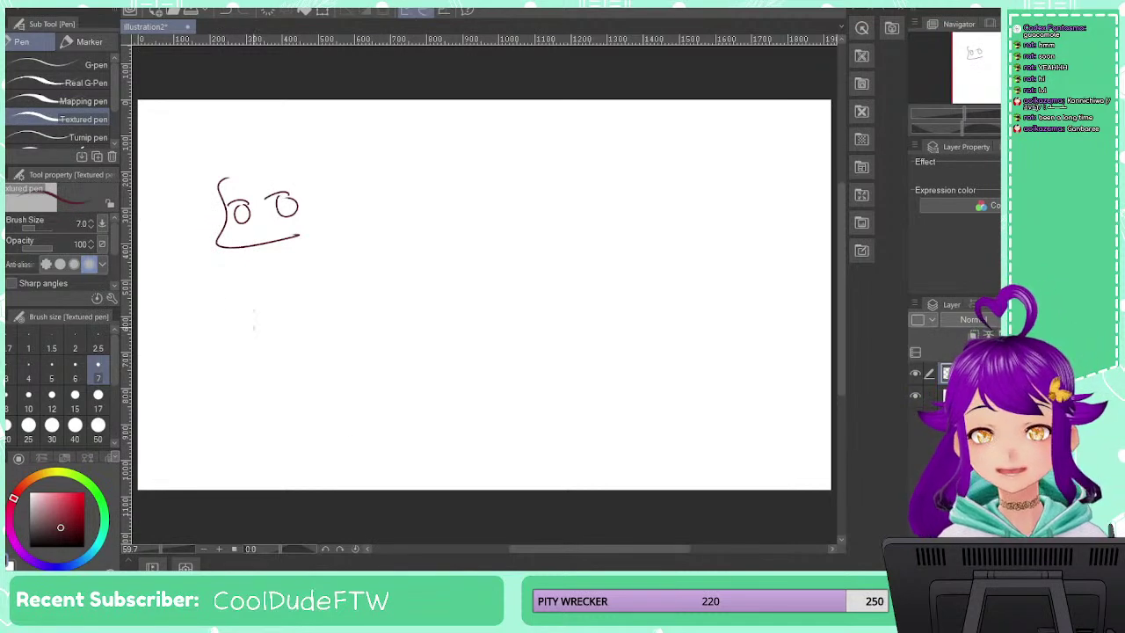
{"action": "left_click_drag", "start_coordinate": [243, 173], "coordinate": [315, 200]}
{"action": "left_click_drag", "start_coordinate": [254, 190], "coordinate": [233, 222]}
{"action": "mouse_move", "coordinate": [227, 176]}
{"action": "left_mouse_down"}
{"action": "mouse_move", "coordinate": [194, 210]}
{"action": "mouse_move", "coordinate": [221, 296]}
{"action": "left_mouse_up"}
{"action": "mouse_move", "coordinate": [204, 195]}
{"action": "left_mouse_down"}
{"action": "mouse_move", "coordinate": [227, 176]}
{"action": "mouse_move", "coordinate": [311, 180]}
{"action": "mouse_move", "coordinate": [343, 265]}
{"action": "left_mouse_up"}
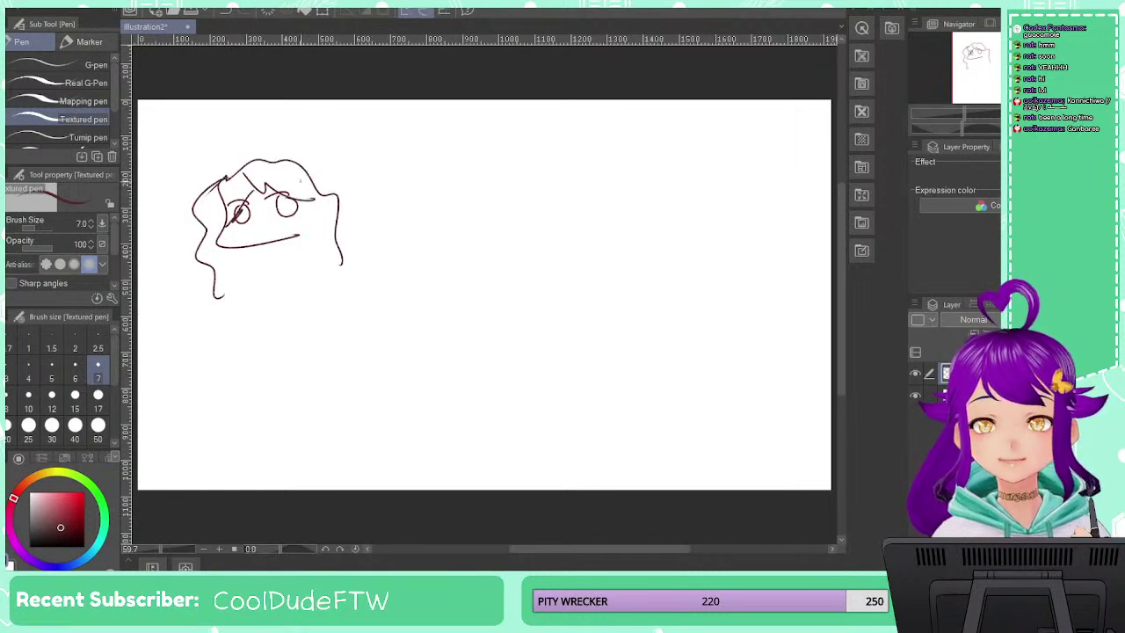
{"action": "left_click_drag", "start_coordinate": [283, 167], "coordinate": [313, 164]}
{"action": "mouse_move", "coordinate": [229, 170]}
{"action": "left_mouse_down"}
{"action": "mouse_move", "coordinate": [201, 181]}
{"action": "mouse_move", "coordinate": [199, 197]}
{"action": "left_mouse_up"}
Sketch the dark red character's simple body below the head, with sleeves, arms and a torso outline
{"action": "mouse_move", "coordinate": [293, 240]}
{"action": "left_mouse_down"}
{"action": "mouse_move", "coordinate": [288, 272]}
{"action": "mouse_move", "coordinate": [307, 322]}
{"action": "left_mouse_up"}
{"action": "left_click_drag", "start_coordinate": [299, 239], "coordinate": [317, 309]}
{"action": "left_click_drag", "start_coordinate": [299, 234], "coordinate": [283, 266]}
{"action": "mouse_move", "coordinate": [286, 267]}
{"action": "left_mouse_down"}
{"action": "mouse_move", "coordinate": [330, 240]}
{"action": "mouse_move", "coordinate": [332, 250]}
{"action": "left_mouse_up"}
{"action": "mouse_move", "coordinate": [239, 250]}
{"action": "left_mouse_down"}
{"action": "mouse_move", "coordinate": [266, 266]}
{"action": "mouse_move", "coordinate": [220, 337]}
{"action": "left_mouse_up"}
{"action": "left_click_drag", "start_coordinate": [250, 272], "coordinate": [230, 341]}
{"action": "left_click_drag", "start_coordinate": [326, 236], "coordinate": [357, 290]}
{"action": "mouse_move", "coordinate": [262, 277]}
{"action": "left_mouse_down"}
{"action": "mouse_move", "coordinate": [260, 334]}
{"action": "mouse_move", "coordinate": [315, 318]}
{"action": "left_mouse_up"}
{"action": "left_click_drag", "start_coordinate": [316, 251], "coordinate": [308, 321]}
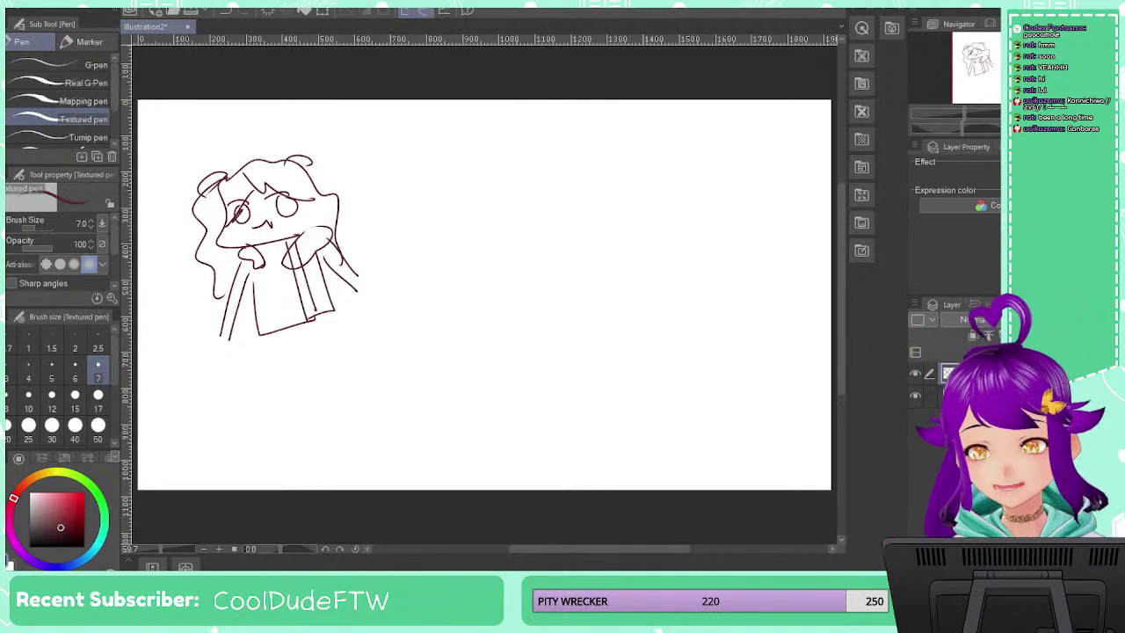
Switch the colour to dark blue and sketch a second small character with long ears beside the first one
{"action": "left_click", "coordinate": [73, 565]}
{"action": "mouse_move", "coordinate": [503, 170]}
{"action": "left_mouse_down"}
{"action": "mouse_move", "coordinate": [492, 221]}
{"action": "mouse_move", "coordinate": [556, 207]}
{"action": "mouse_move", "coordinate": [507, 184]}
{"action": "mouse_move", "coordinate": [504, 207]}
{"action": "mouse_move", "coordinate": [531, 193]}
{"action": "mouse_move", "coordinate": [533, 209]}
{"action": "mouse_move", "coordinate": [519, 186]}
{"action": "mouse_move", "coordinate": [533, 186]}
{"action": "left_mouse_up"}
{"action": "mouse_move", "coordinate": [510, 170]}
{"action": "left_mouse_down"}
{"action": "mouse_move", "coordinate": [491, 217]}
{"action": "mouse_move", "coordinate": [505, 242]}
{"action": "mouse_move", "coordinate": [498, 269]}
{"action": "mouse_move", "coordinate": [513, 255]}
{"action": "left_mouse_up"}
{"action": "left_click_drag", "start_coordinate": [505, 293], "coordinate": [515, 293]}
{"action": "left_click_drag", "start_coordinate": [535, 176], "coordinate": [552, 163]}
{"action": "mouse_move", "coordinate": [561, 167]}
{"action": "left_mouse_down"}
{"action": "mouse_move", "coordinate": [573, 238]}
{"action": "mouse_move", "coordinate": [561, 265]}
{"action": "left_mouse_up"}
{"action": "left_click_drag", "start_coordinate": [576, 243], "coordinate": [579, 265]}
{"action": "left_click_drag", "start_coordinate": [537, 146], "coordinate": [552, 145]}
{"action": "left_click_drag", "start_coordinate": [491, 146], "coordinate": [498, 160]}
{"action": "mouse_move", "coordinate": [571, 182]}
{"action": "left_mouse_down"}
{"action": "mouse_move", "coordinate": [580, 204]}
{"action": "mouse_move", "coordinate": [547, 230]}
{"action": "left_mouse_up"}
{"action": "left_click_drag", "start_coordinate": [473, 227], "coordinate": [484, 243]}
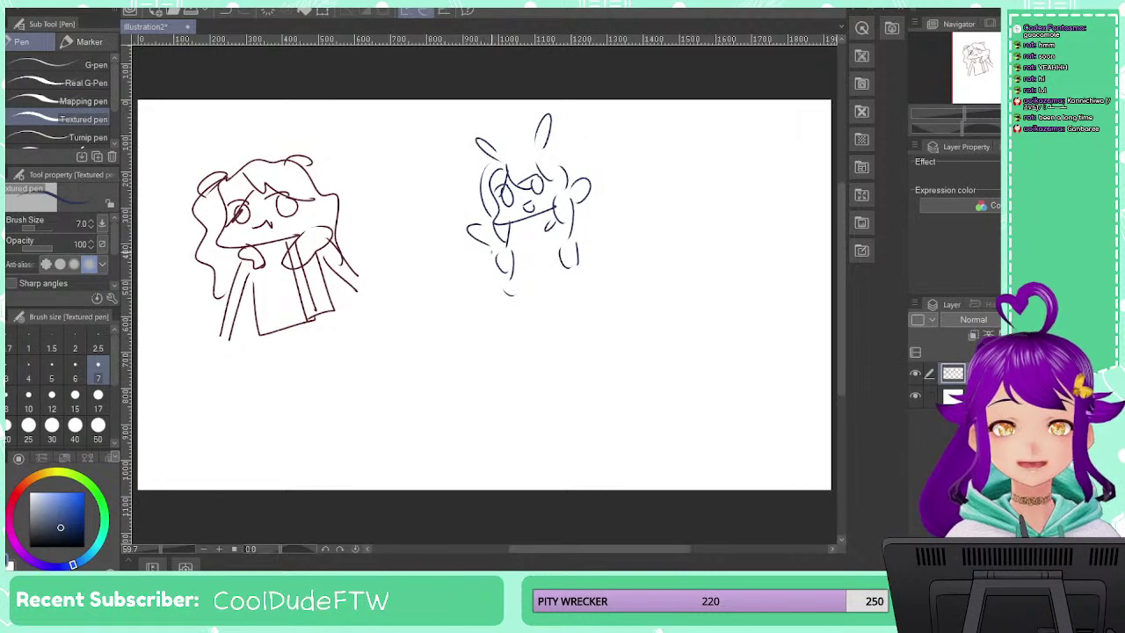
Sketch a third character's head with eyes, mouth and two round buns, below and beside the second character
{"action": "mouse_move", "coordinate": [646, 302]}
{"action": "left_mouse_down"}
{"action": "mouse_move", "coordinate": [632, 375]}
{"action": "mouse_move", "coordinate": [659, 378]}
{"action": "left_mouse_up"}
{"action": "key", "text": "ctrl+z"}
{"action": "mouse_move", "coordinate": [650, 299]}
{"action": "left_mouse_down"}
{"action": "mouse_move", "coordinate": [628, 350]}
{"action": "mouse_move", "coordinate": [684, 359]}
{"action": "left_mouse_up"}
{"action": "mouse_move", "coordinate": [637, 320]}
{"action": "left_mouse_down"}
{"action": "mouse_move", "coordinate": [688, 315]}
{"action": "mouse_move", "coordinate": [675, 345]}
{"action": "left_mouse_up"}
{"action": "mouse_move", "coordinate": [652, 301]}
{"action": "left_mouse_down"}
{"action": "mouse_move", "coordinate": [672, 335]}
{"action": "mouse_move", "coordinate": [624, 338]}
{"action": "left_mouse_up"}
{"action": "mouse_move", "coordinate": [633, 297]}
{"action": "left_mouse_down"}
{"action": "mouse_move", "coordinate": [618, 313]}
{"action": "mouse_move", "coordinate": [617, 352]}
{"action": "left_mouse_up"}
{"action": "left_click_drag", "start_coordinate": [623, 274], "coordinate": [620, 277]}
{"action": "left_click_drag", "start_coordinate": [719, 274], "coordinate": [716, 276]}
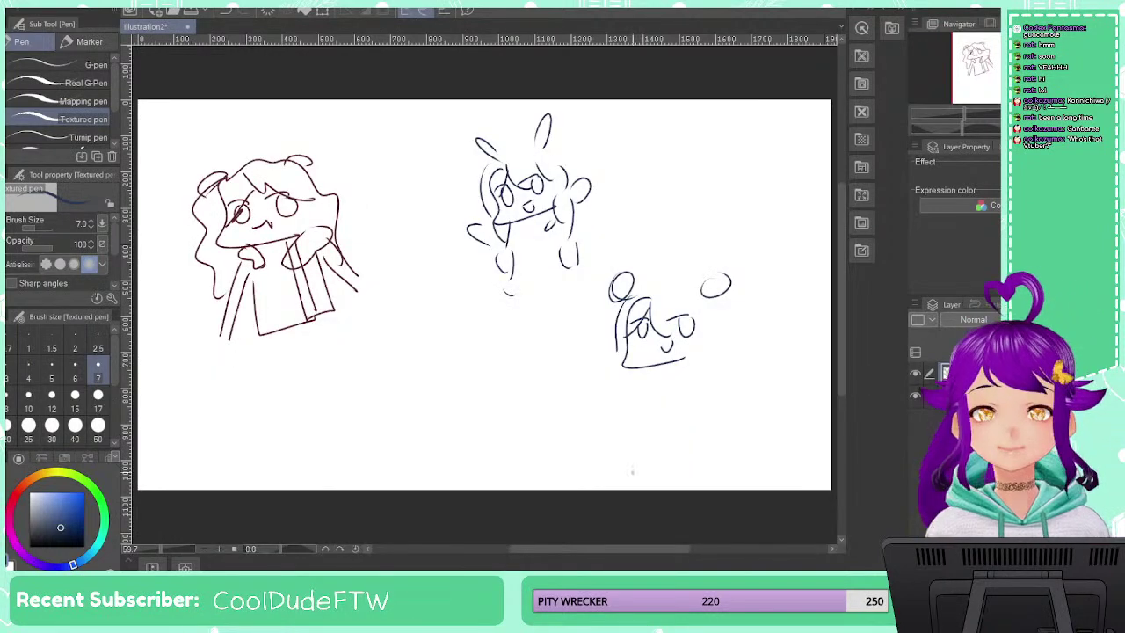
Circle the third character's two buns and draw large loops around the second character's head and body
{"action": "mouse_move", "coordinate": [584, 271]}
{"action": "left_mouse_down"}
{"action": "mouse_move", "coordinate": [589, 254]}
{"action": "mouse_move", "coordinate": [654, 301]}
{"action": "left_mouse_up"}
{"action": "mouse_move", "coordinate": [733, 243]}
{"action": "left_mouse_down"}
{"action": "mouse_move", "coordinate": [760, 300]}
{"action": "mouse_move", "coordinate": [741, 241]}
{"action": "left_mouse_up"}
{"action": "mouse_move", "coordinate": [533, 121]}
{"action": "left_mouse_down"}
{"action": "mouse_move", "coordinate": [590, 182]}
{"action": "mouse_move", "coordinate": [474, 139]}
{"action": "left_mouse_up"}
{"action": "left_click_drag", "start_coordinate": [571, 201], "coordinate": [466, 236]}
{"action": "left_click_drag", "start_coordinate": [545, 185], "coordinate": [455, 255]}
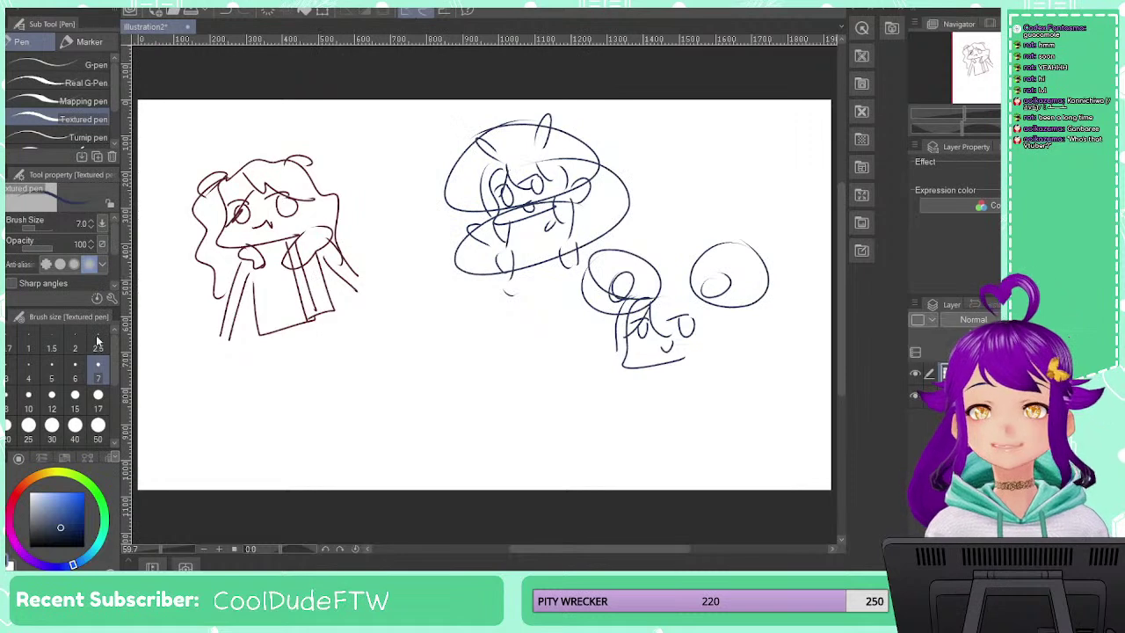
Clear all the character sketches by deleting their layer and add a new blank layer
{"action": "key", "text": "e"}
{"action": "mouse_move", "coordinate": [246, 180]}
{"action": "left_mouse_down"}
{"action": "mouse_move", "coordinate": [193, 243]}
{"action": "mouse_move", "coordinate": [200, 219]}
{"action": "mouse_move", "coordinate": [196, 259]}
{"action": "mouse_move", "coordinate": [242, 336]}
{"action": "mouse_move", "coordinate": [227, 312]}
{"action": "mouse_move", "coordinate": [244, 313]}
{"action": "mouse_move", "coordinate": [255, 298]}
{"action": "mouse_move", "coordinate": [258, 317]}
{"action": "mouse_move", "coordinate": [186, 322]}
{"action": "left_mouse_up"}
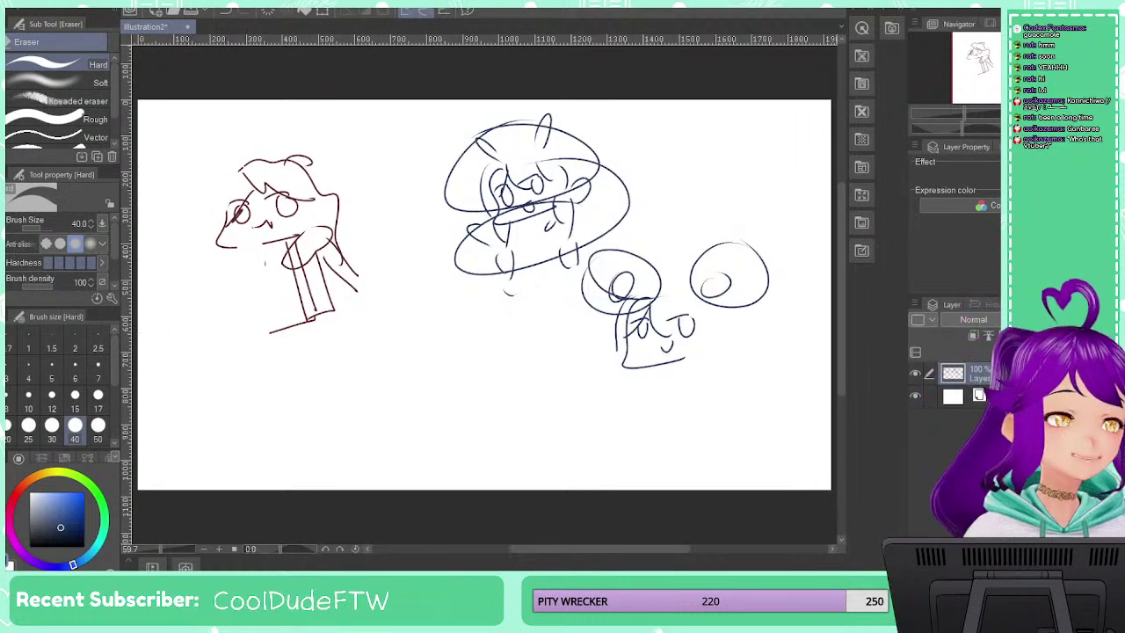
{"action": "left_click", "coordinate": [1106, 351]}
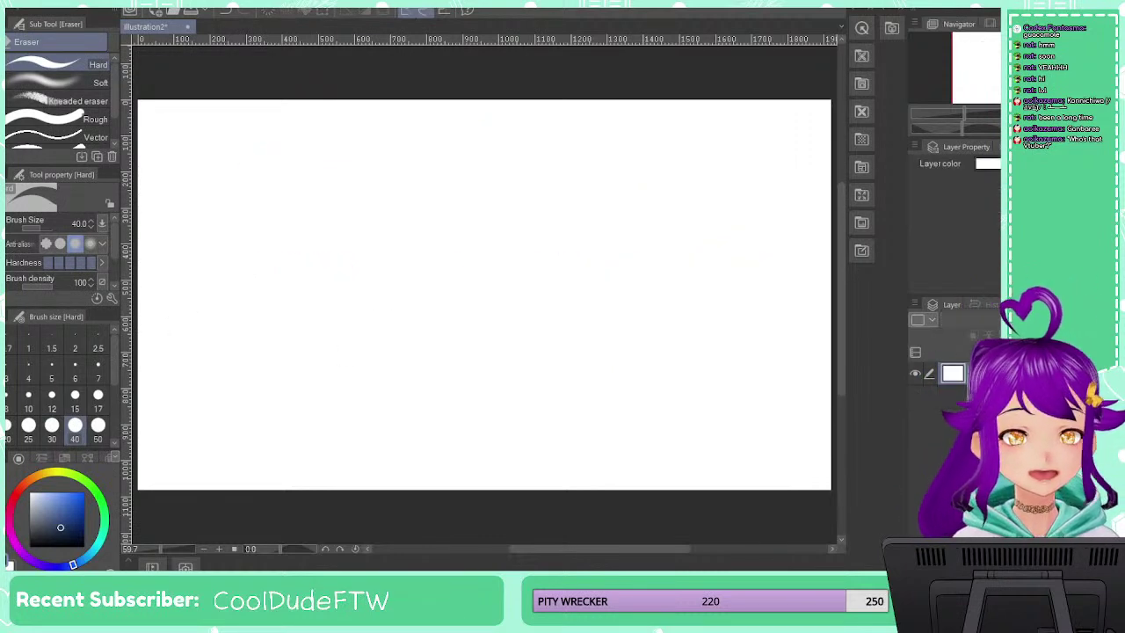
{"action": "key", "text": "ctrl+shift+n"}
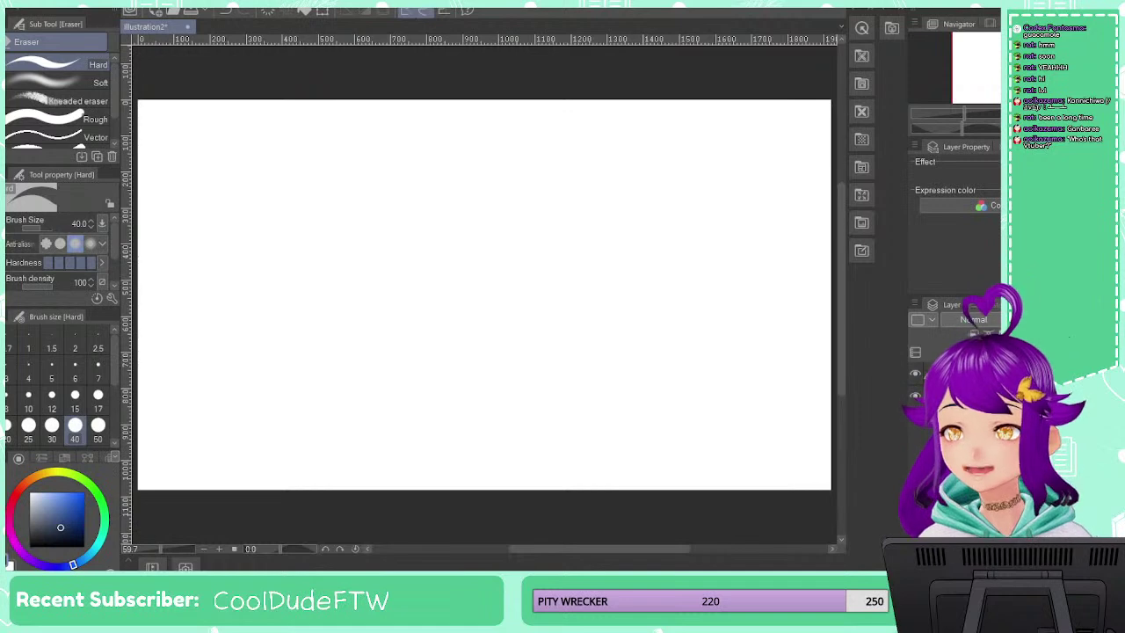
Try sketching a head circle with a jaw line in the canvas's upper-left area using the pen
{"action": "key", "text": "p"}
{"action": "mouse_move", "coordinate": [217, 146]}
{"action": "left_mouse_down"}
{"action": "mouse_move", "coordinate": [208, 153]}
{"action": "mouse_move", "coordinate": [218, 145]}
{"action": "left_mouse_up"}
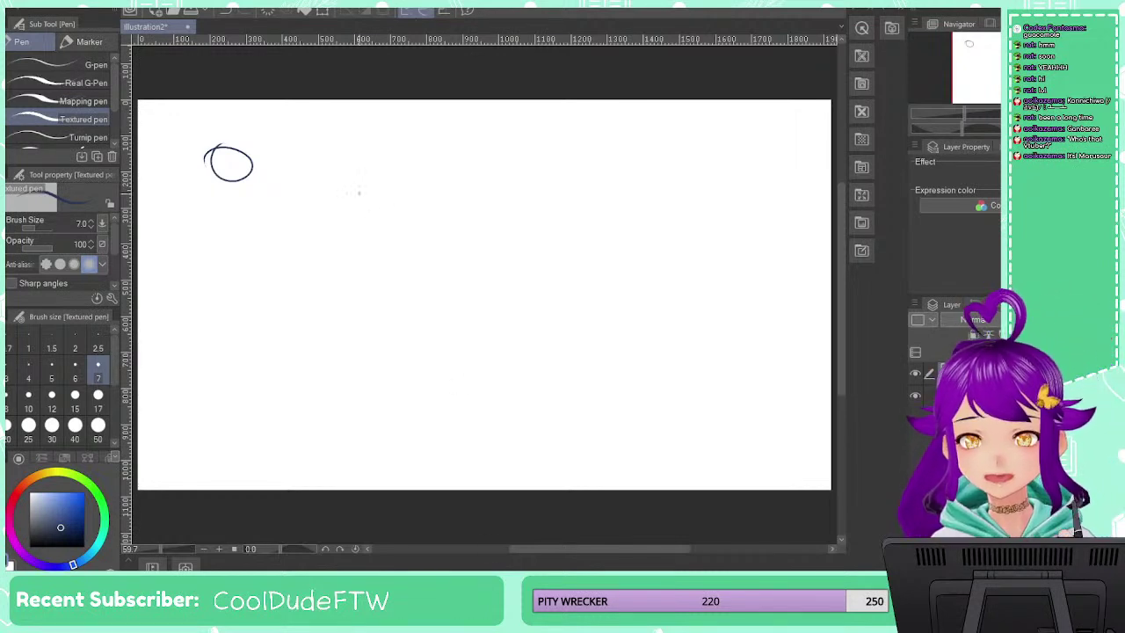
{"action": "key", "text": "ctrl+z"}
{"action": "mouse_move", "coordinate": [262, 151]}
{"action": "left_mouse_down"}
{"action": "mouse_move", "coordinate": [283, 172]}
{"action": "mouse_move", "coordinate": [245, 141]}
{"action": "mouse_move", "coordinate": [289, 180]}
{"action": "mouse_move", "coordinate": [266, 142]}
{"action": "left_mouse_up"}
{"action": "key", "text": "ctrl+z"}
{"action": "key", "text": "ctrl+z"}
{"action": "key", "text": "ctrl+z"}
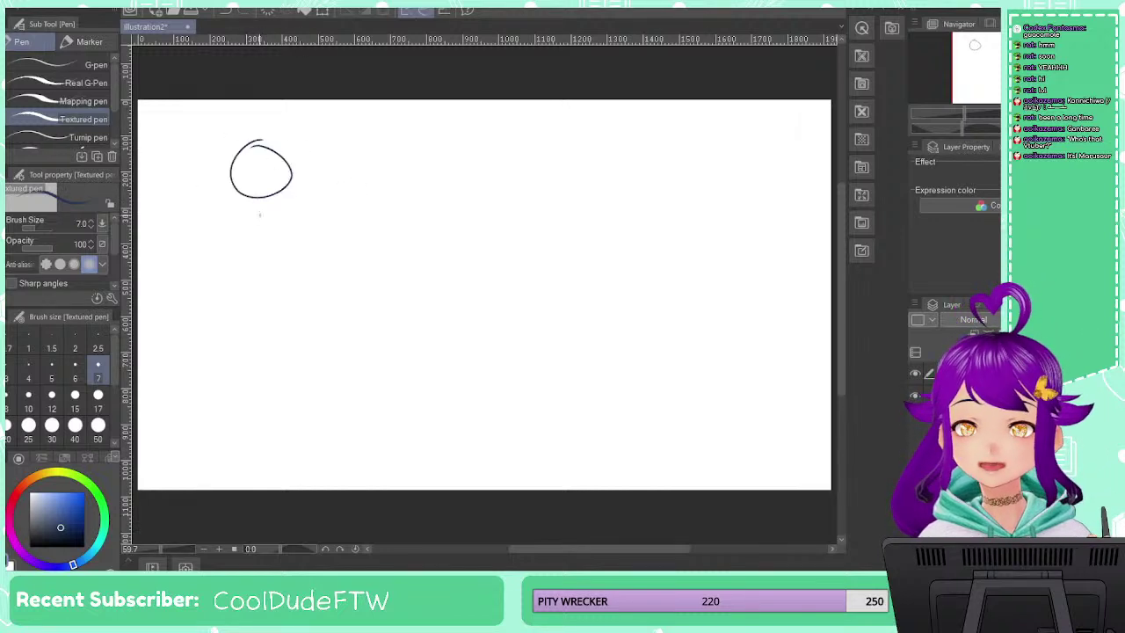
{"action": "mouse_move", "coordinate": [268, 201]}
{"action": "left_mouse_down"}
{"action": "mouse_move", "coordinate": [238, 207]}
{"action": "mouse_move", "coordinate": [251, 218]}
{"action": "left_mouse_up"}
{"action": "key", "text": "ctrl+z"}
{"action": "key", "text": "ctrl+z"}
{"action": "key", "text": "ctrl+z"}
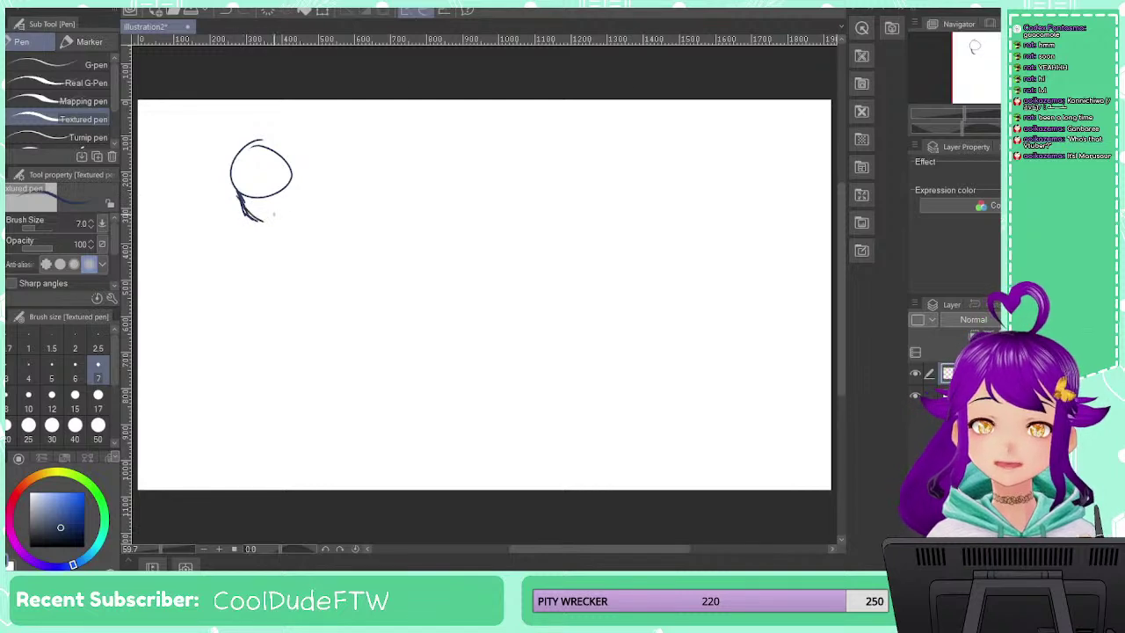
{"action": "key", "text": "ctrl+z"}
{"action": "key", "text": "ctrl+z"}
{"action": "key", "text": "ctrl+z"}
{"action": "key", "text": "ctrl+z"}
{"action": "key", "text": "ctrl+z"}
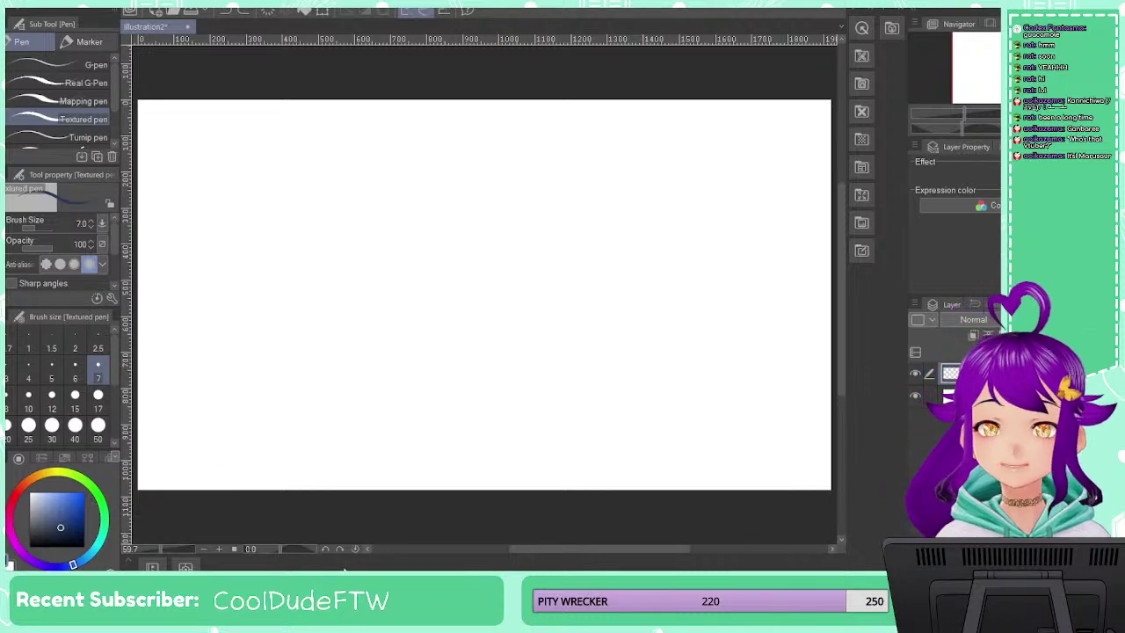
{"action": "mouse_move", "coordinate": [264, 147]}
{"action": "left_mouse_down"}
{"action": "mouse_move", "coordinate": [297, 163]}
{"action": "mouse_move", "coordinate": [260, 143]}
{"action": "left_mouse_up"}
{"action": "key", "text": "ctrl+z"}
{"action": "left_click", "coordinate": [28, 395]}
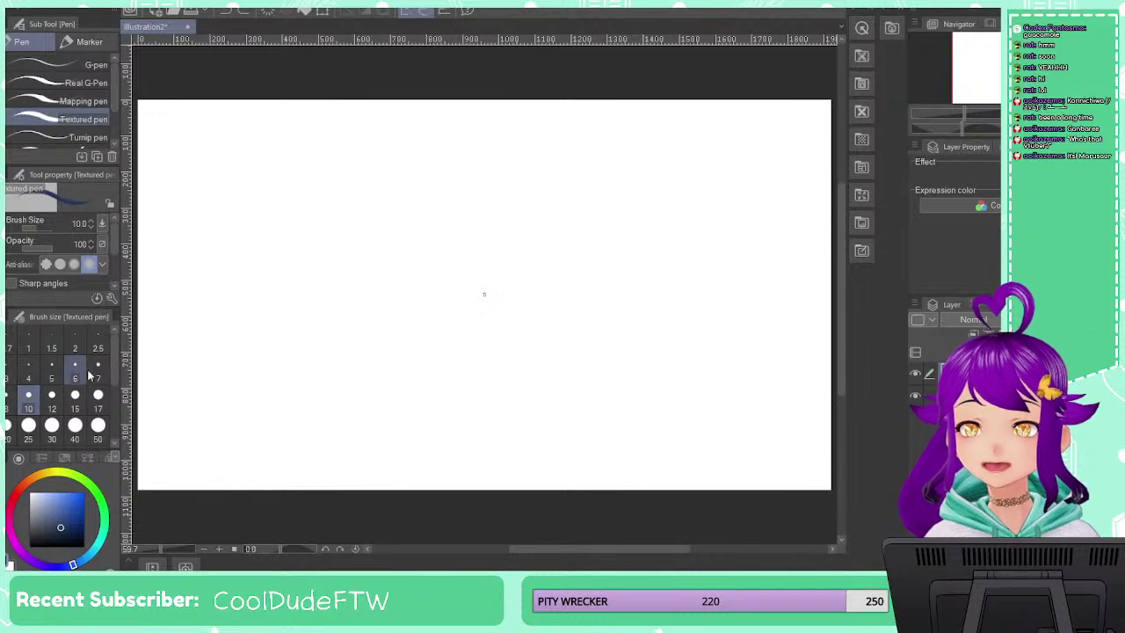
{"action": "mouse_move", "coordinate": [239, 153]}
{"action": "left_mouse_down"}
{"action": "mouse_move", "coordinate": [221, 188]}
{"action": "mouse_move", "coordinate": [282, 208]}
{"action": "left_mouse_up"}
{"action": "key", "text": "ctrl+z"}
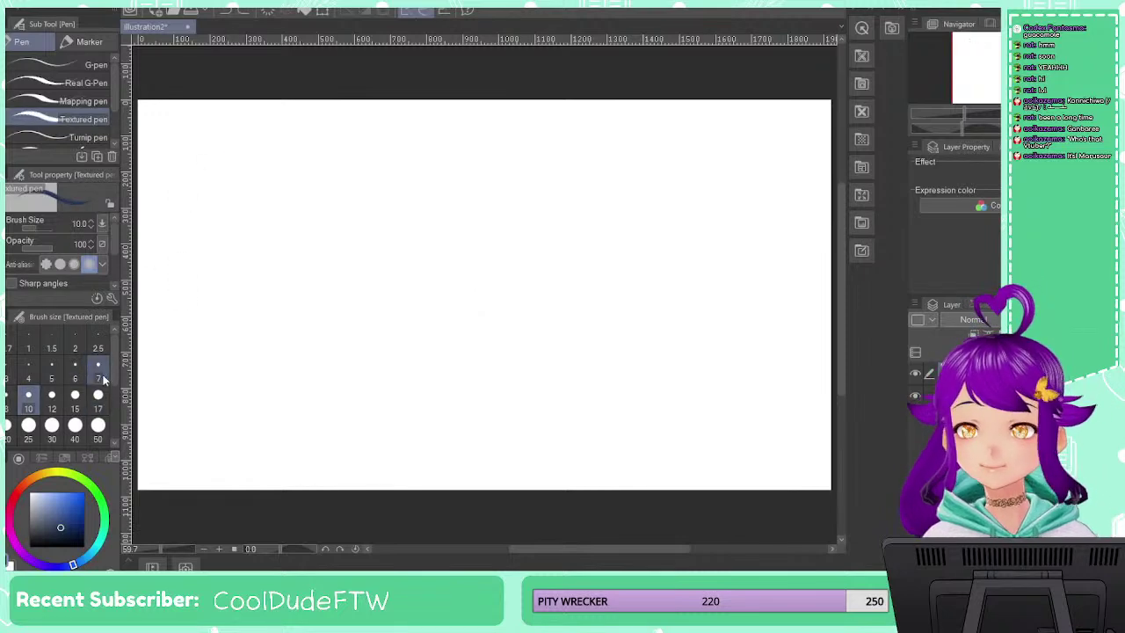
{"action": "left_click", "coordinate": [100, 376]}
{"action": "mouse_move", "coordinate": [281, 144]}
{"action": "left_mouse_down"}
{"action": "mouse_move", "coordinate": [254, 154]}
{"action": "mouse_move", "coordinate": [286, 149]}
{"action": "left_mouse_up"}
{"action": "key", "text": "ctrl+z"}
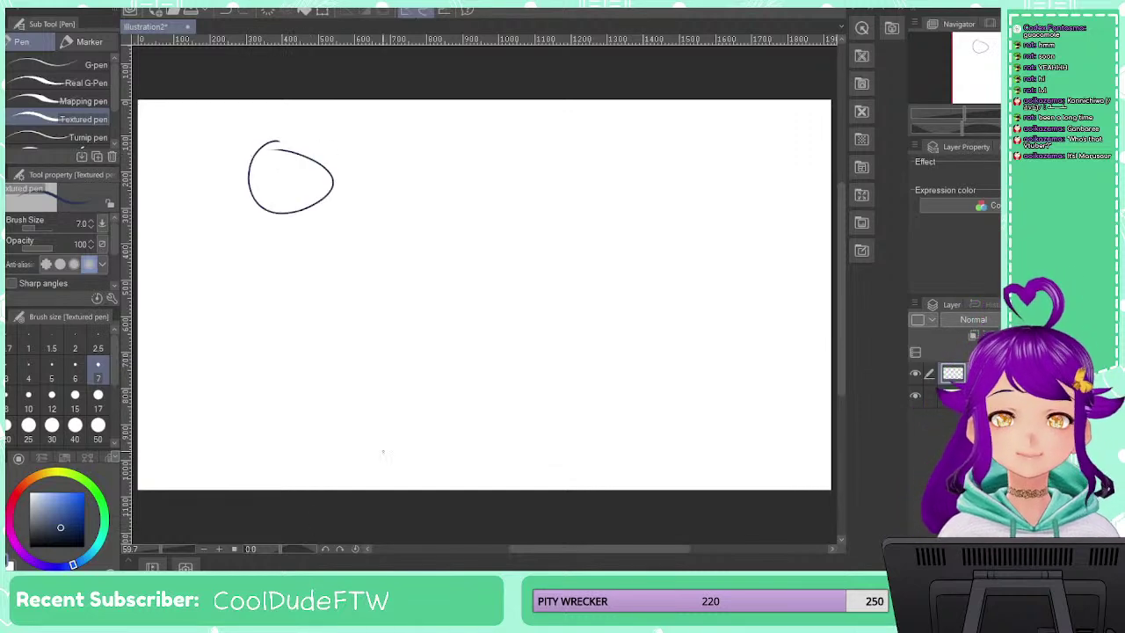
{"action": "key", "text": "ctrl+z"}
Sketch a head construction with a circle, vertical centre line, tapered jaw and short neck marks in the canvas's upper-left area
{"action": "mouse_move", "coordinate": [272, 139]}
{"action": "left_mouse_down"}
{"action": "mouse_move", "coordinate": [302, 187]}
{"action": "mouse_move", "coordinate": [272, 128]}
{"action": "left_mouse_up"}
{"action": "key", "text": "ctrl+z"}
{"action": "key", "text": "ctrl+z"}
{"action": "mouse_move", "coordinate": [272, 130]}
{"action": "left_mouse_down"}
{"action": "mouse_move", "coordinate": [281, 207]}
{"action": "mouse_move", "coordinate": [257, 200]}
{"action": "mouse_move", "coordinate": [274, 210]}
{"action": "left_mouse_up"}
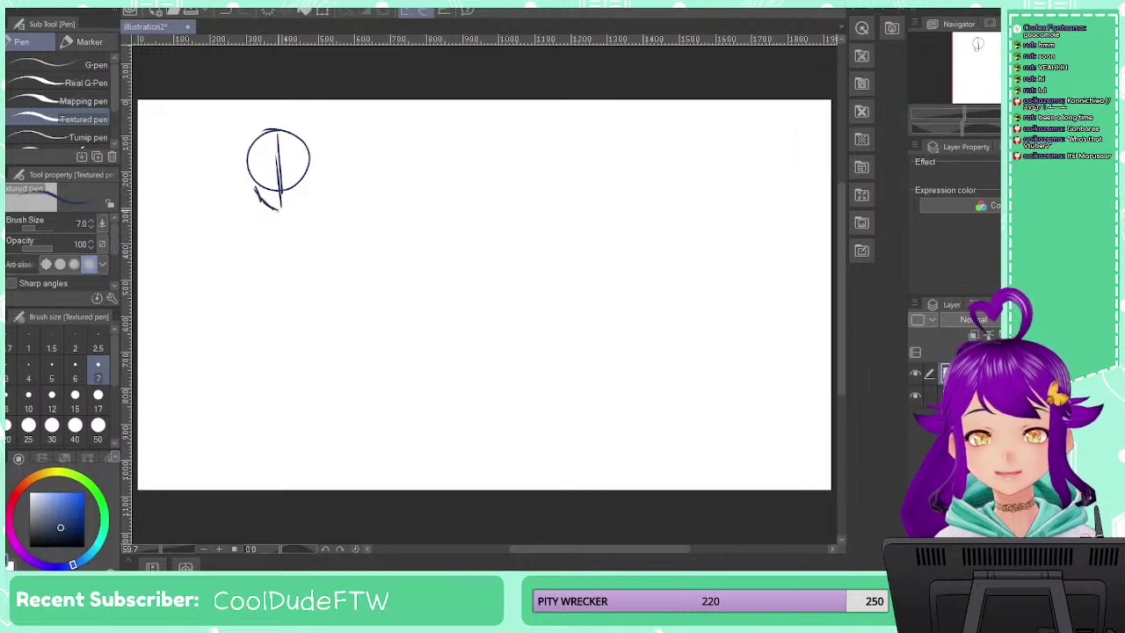
{"action": "mouse_move", "coordinate": [310, 173]}
{"action": "left_mouse_down"}
{"action": "mouse_move", "coordinate": [309, 195]}
{"action": "mouse_move", "coordinate": [286, 216]}
{"action": "left_mouse_up"}
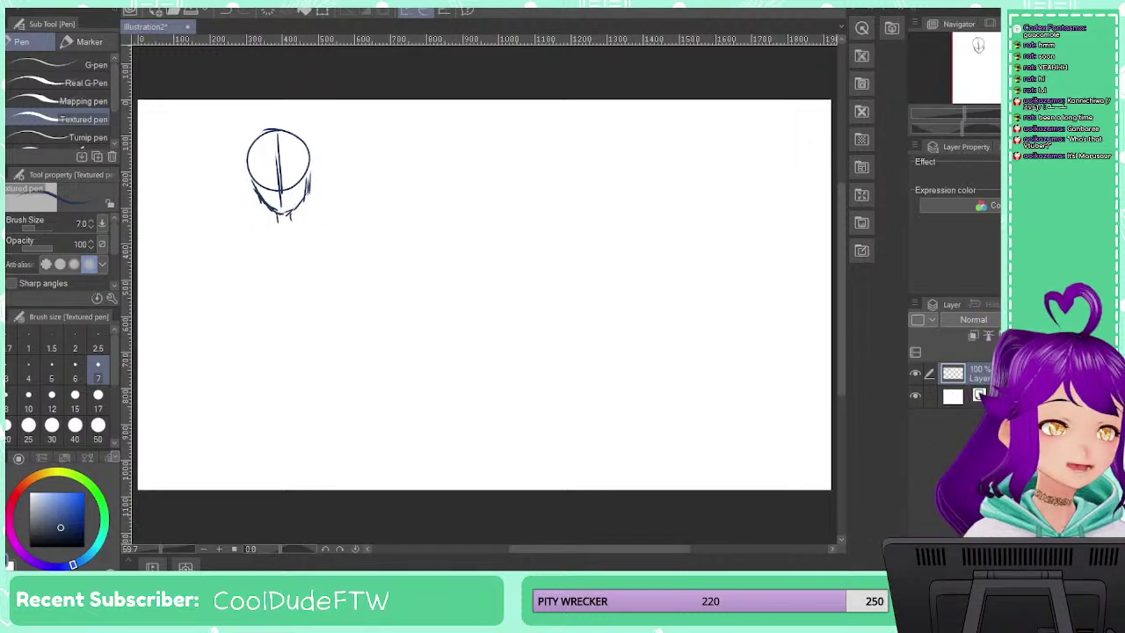
{"action": "key", "text": "h"}
{"action": "key", "text": "h"}
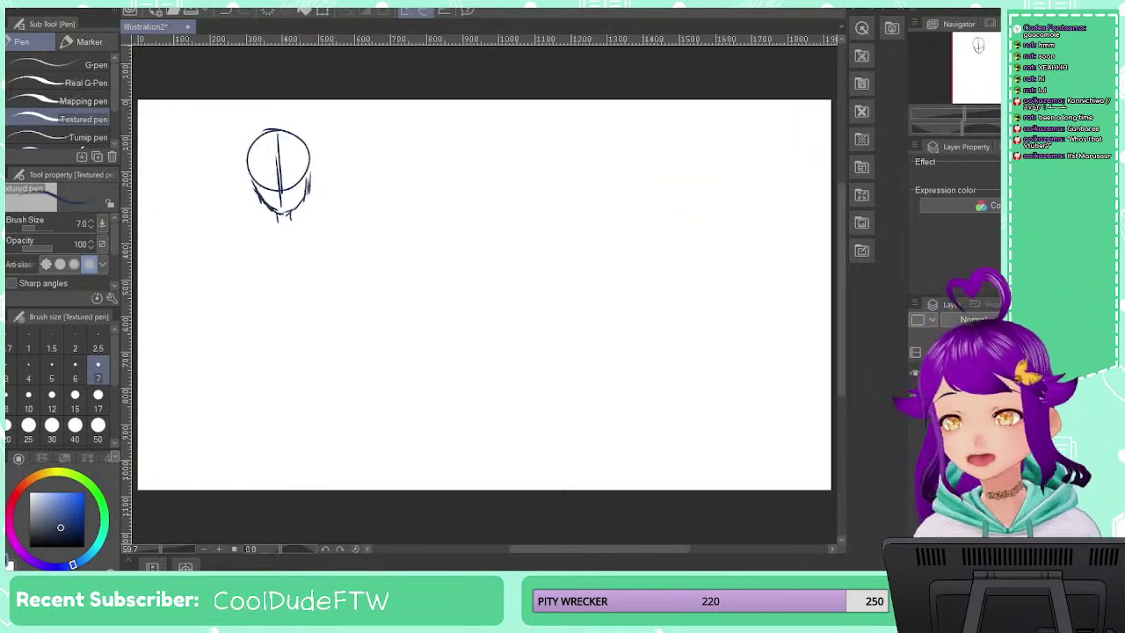
Lasso the head sketch, rotate it slightly clockwise to straighten its centre line, and clear the selection
{"action": "key", "text": "m"}
{"action": "mouse_move", "coordinate": [256, 118]}
{"action": "left_mouse_down"}
{"action": "mouse_move", "coordinate": [230, 200]}
{"action": "mouse_move", "coordinate": [279, 209]}
{"action": "mouse_move", "coordinate": [324, 195]}
{"action": "mouse_move", "coordinate": [295, 133]}
{"action": "mouse_move", "coordinate": [225, 147]}
{"action": "mouse_move", "coordinate": [235, 188]}
{"action": "mouse_move", "coordinate": [278, 210]}
{"action": "mouse_move", "coordinate": [317, 202]}
{"action": "mouse_move", "coordinate": [340, 165]}
{"action": "mouse_move", "coordinate": [319, 123]}
{"action": "mouse_move", "coordinate": [266, 116]}
{"action": "left_mouse_up"}
{"action": "left_click", "coordinate": [249, 151]}
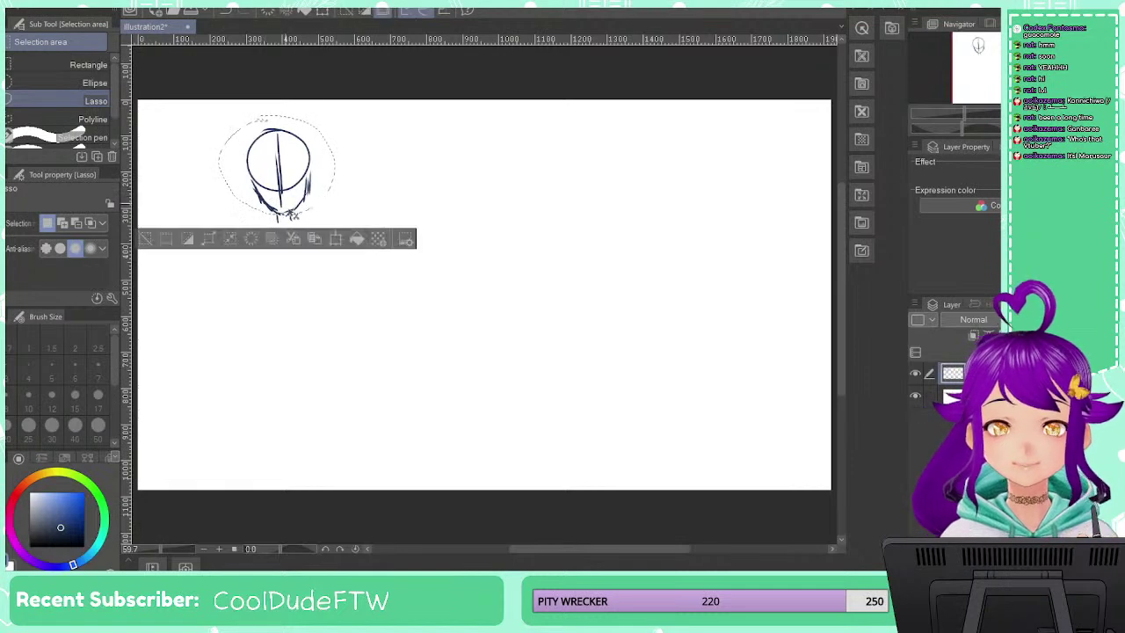
{"action": "key", "text": "ctrl+t"}
{"action": "left_click_drag", "start_coordinate": [360, 160], "coordinate": [370, 175]}
{"action": "key", "text": "Return"}
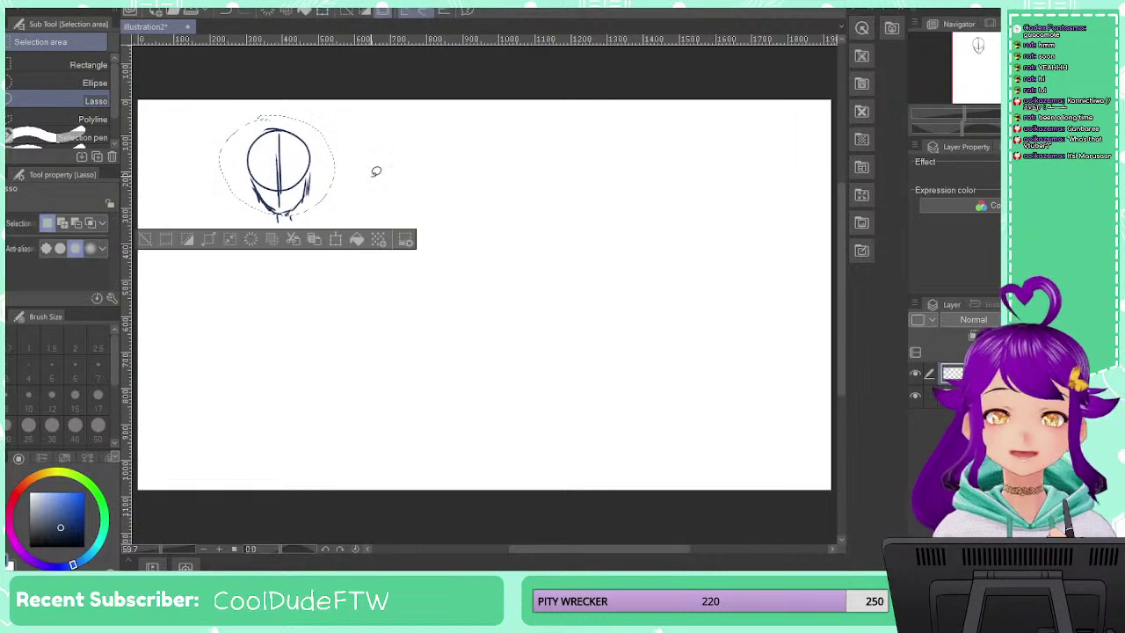
{"action": "key", "text": "ctrl+d"}
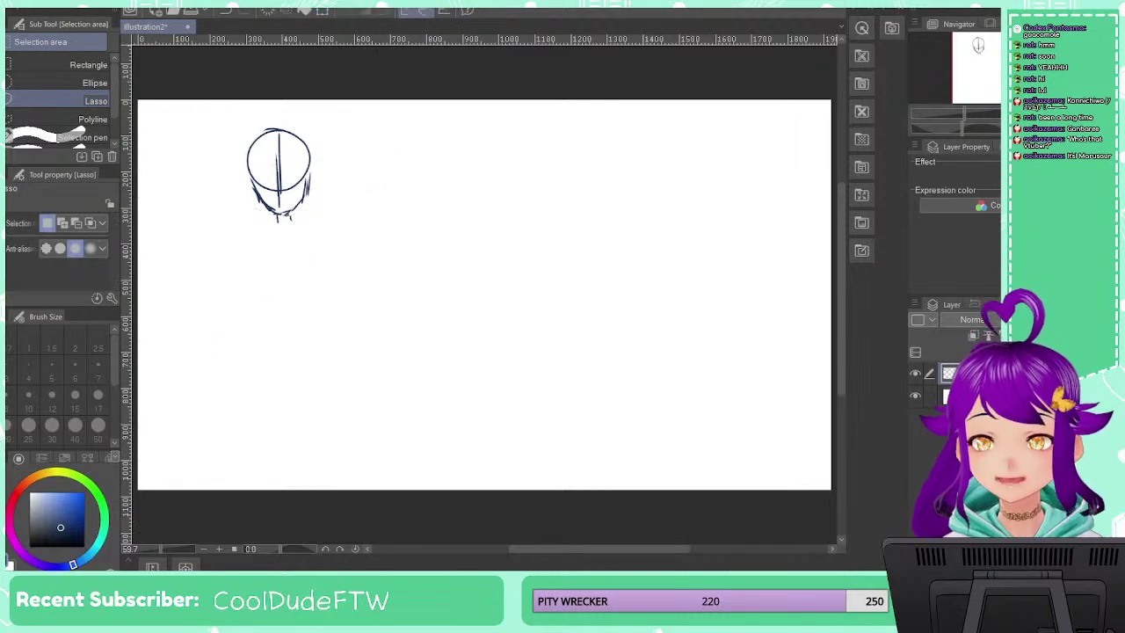
Try sketching a vertical spine line, sloping shoulder lines, a torso side and a short waist line below the head with the Textured pen
{"action": "key", "text": "p"}
{"action": "key", "text": "p"}
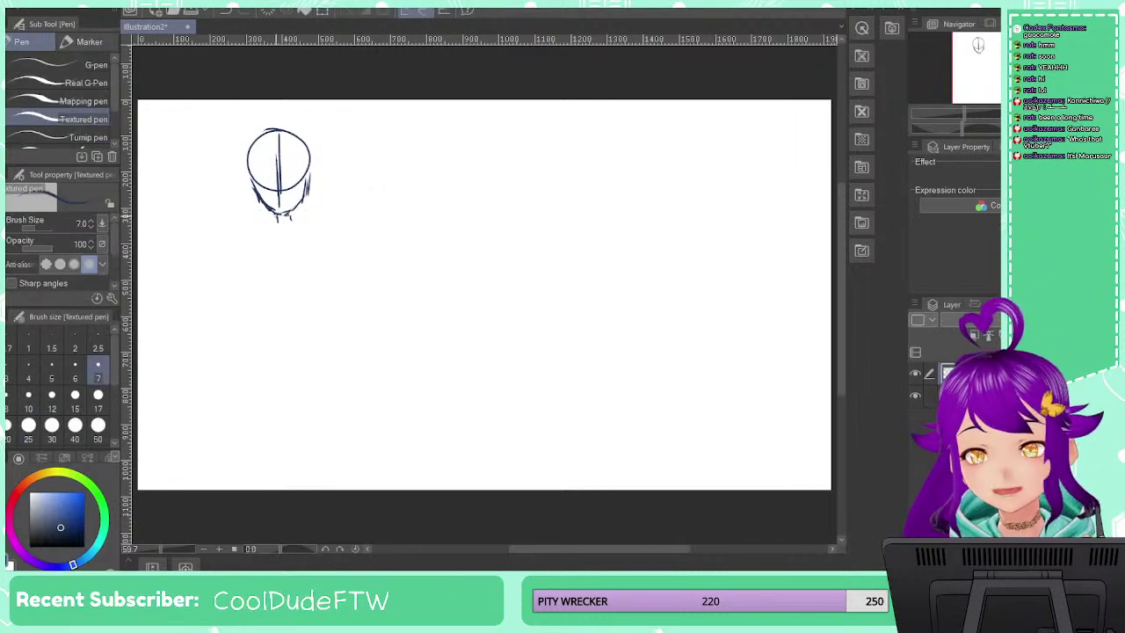
{"action": "left_click_drag", "start_coordinate": [284, 225], "coordinate": [289, 365]}
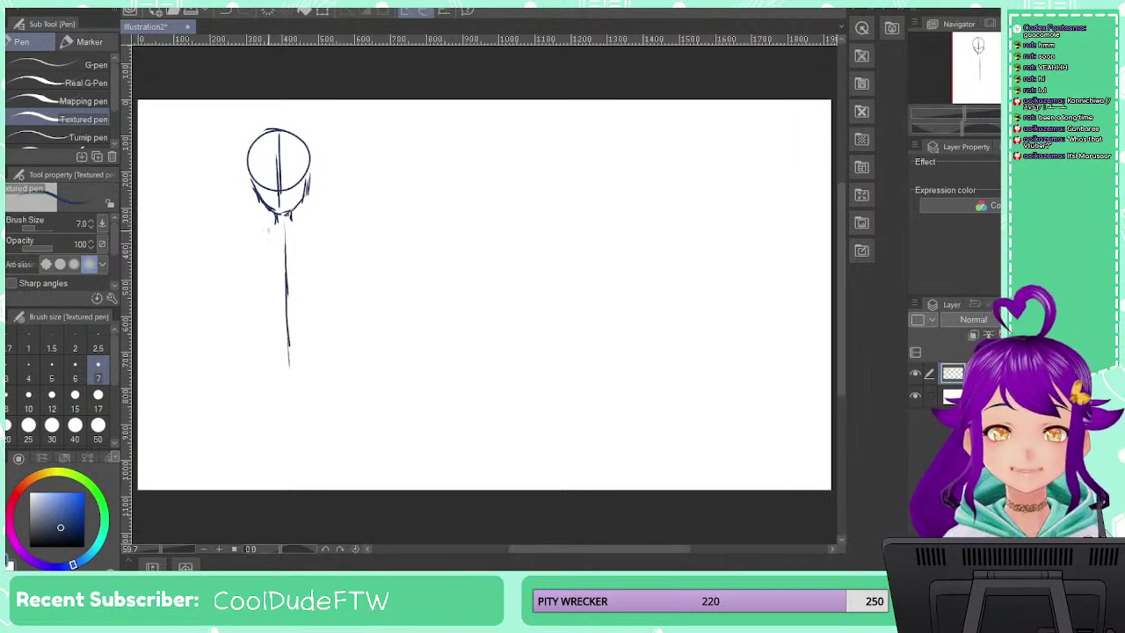
{"action": "left_click_drag", "start_coordinate": [285, 212], "coordinate": [290, 324]}
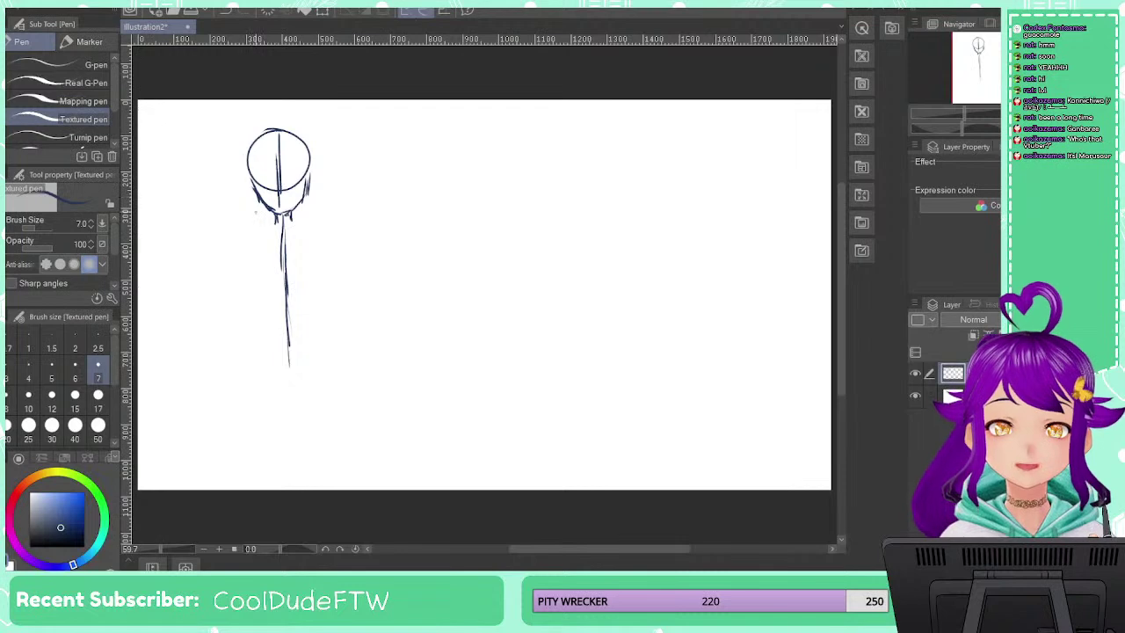
{"action": "left_click_drag", "start_coordinate": [255, 234], "coordinate": [336, 231]}
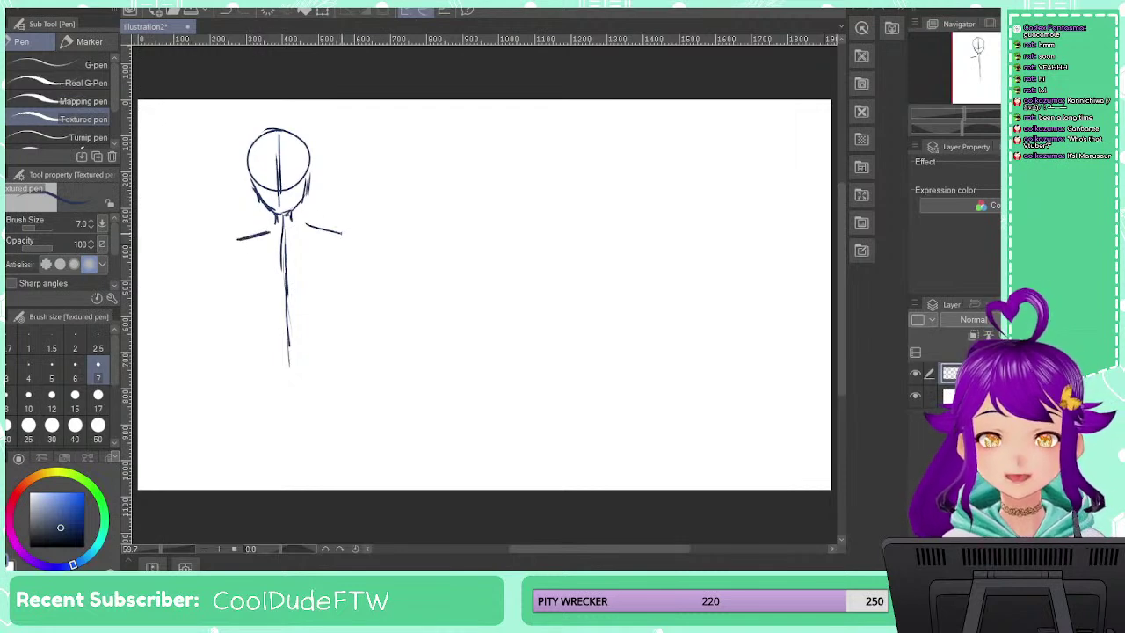
{"action": "left_click_drag", "start_coordinate": [239, 245], "coordinate": [253, 306]}
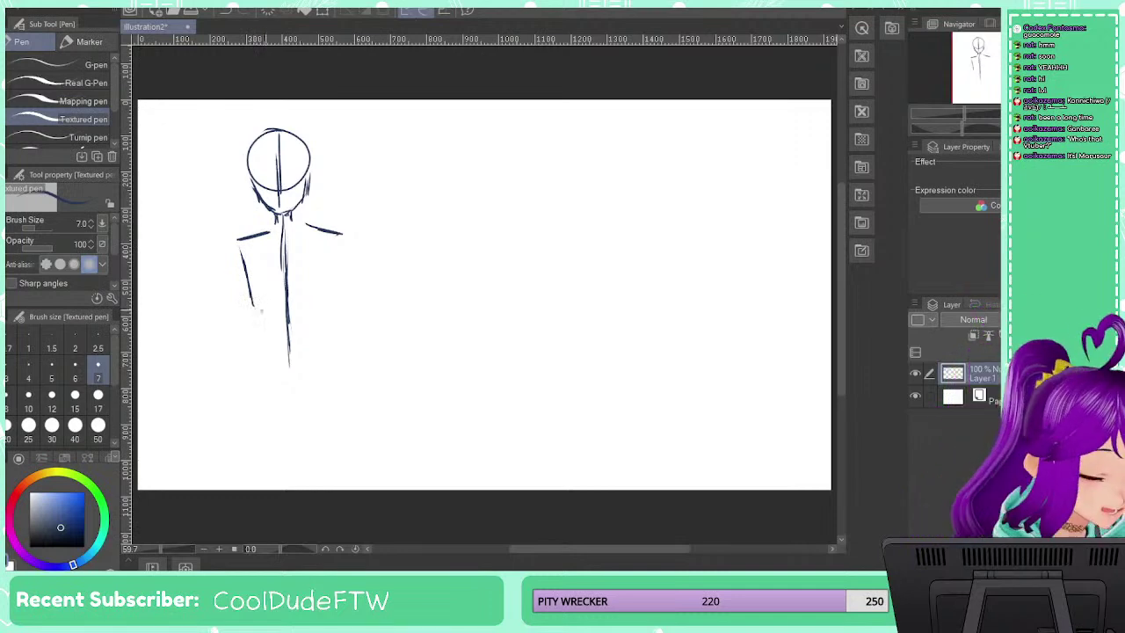
{"action": "mouse_move", "coordinate": [245, 239]}
{"action": "left_mouse_down"}
{"action": "mouse_move", "coordinate": [260, 321]}
{"action": "mouse_move", "coordinate": [305, 310]}
{"action": "left_mouse_up"}
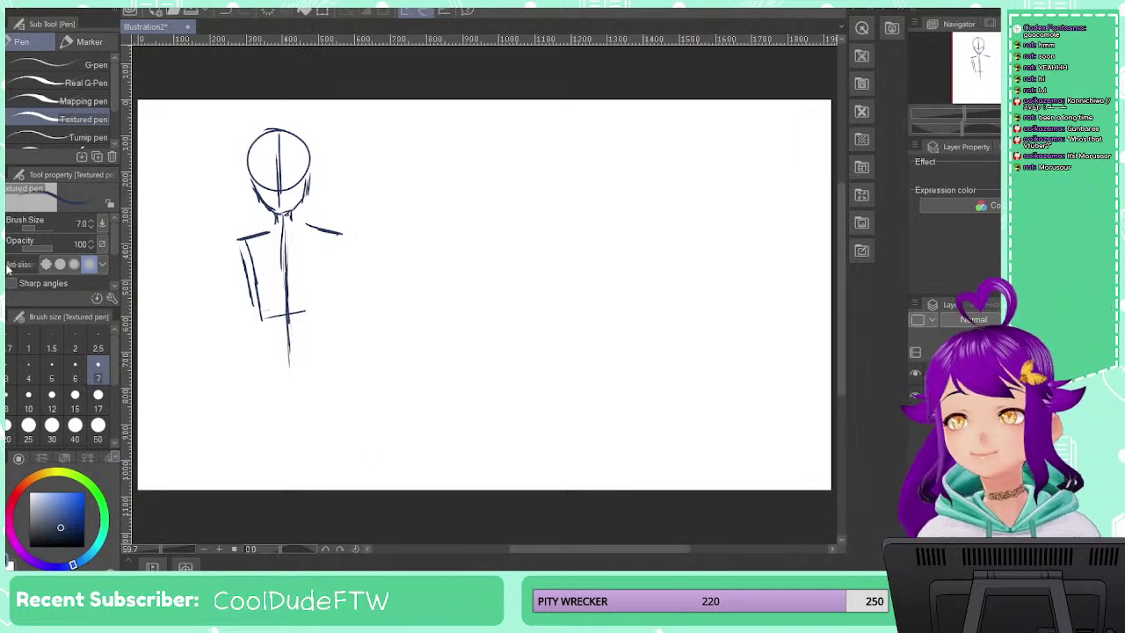
Erase the whole head and body sketch with the hard eraser
{"action": "key", "text": "e"}
{"action": "mouse_move", "coordinate": [319, 138]}
{"action": "left_mouse_down"}
{"action": "mouse_move", "coordinate": [300, 172]}
{"action": "mouse_move", "coordinate": [282, 136]}
{"action": "mouse_move", "coordinate": [263, 134]}
{"action": "mouse_move", "coordinate": [300, 158]}
{"action": "mouse_move", "coordinate": [272, 247]}
{"action": "mouse_move", "coordinate": [238, 276]}
{"action": "mouse_move", "coordinate": [263, 321]}
{"action": "mouse_move", "coordinate": [289, 300]}
{"action": "mouse_move", "coordinate": [298, 326]}
{"action": "mouse_move", "coordinate": [288, 333]}
{"action": "mouse_move", "coordinate": [337, 320]}
{"action": "mouse_move", "coordinate": [370, 203]}
{"action": "mouse_move", "coordinate": [338, 238]}
{"action": "mouse_move", "coordinate": [317, 231]}
{"action": "mouse_move", "coordinate": [218, 308]}
{"action": "left_mouse_up"}
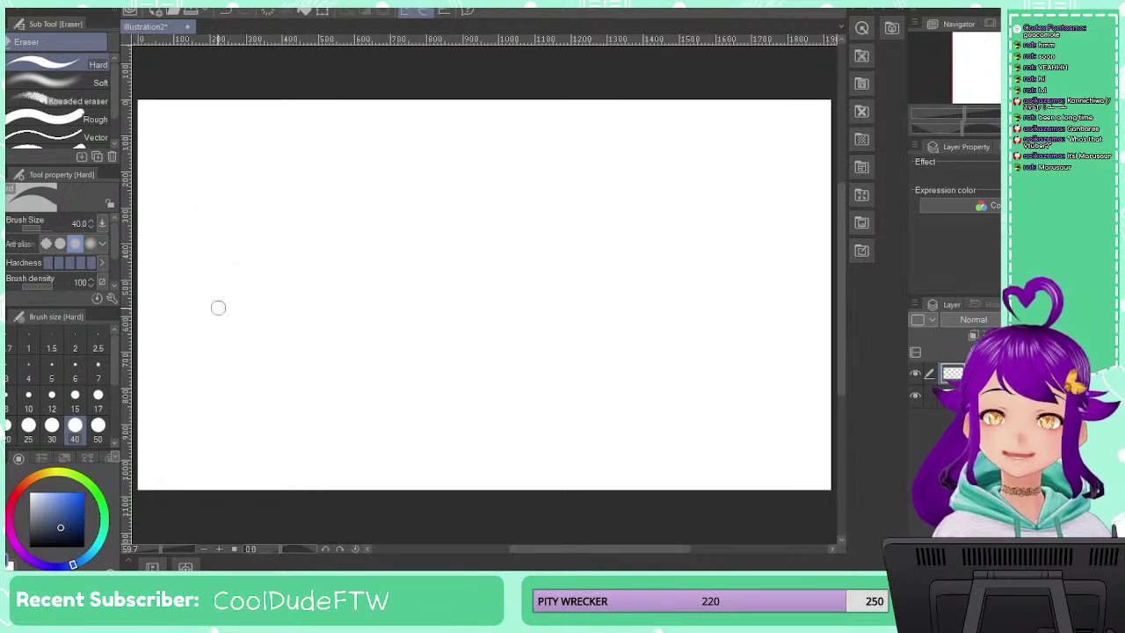
Draw a larger head circle with a slightly curved vertical centre line in the canvas's upper area, undoing rejected strokes
{"action": "key", "text": "p"}
{"action": "mouse_move", "coordinate": [430, 148]}
{"action": "left_mouse_down"}
{"action": "mouse_move", "coordinate": [299, 170]}
{"action": "mouse_move", "coordinate": [376, 129]}
{"action": "mouse_move", "coordinate": [314, 211]}
{"action": "mouse_move", "coordinate": [385, 129]}
{"action": "mouse_move", "coordinate": [311, 231]}
{"action": "mouse_move", "coordinate": [372, 128]}
{"action": "mouse_move", "coordinate": [381, 233]}
{"action": "mouse_move", "coordinate": [380, 133]}
{"action": "mouse_move", "coordinate": [440, 220]}
{"action": "mouse_move", "coordinate": [378, 133]}
{"action": "mouse_move", "coordinate": [375, 225]}
{"action": "left_mouse_up"}
{"action": "key", "text": "ctrl+z"}
{"action": "key", "text": "ctrl+z"}
{"action": "key", "text": "ctrl+z"}
{"action": "key", "text": "ctrl+z"}
{"action": "key", "text": "ctrl+z"}
{"action": "key", "text": "ctrl+z"}
{"action": "left_click_drag", "start_coordinate": [375, 173], "coordinate": [379, 243]}
{"action": "mouse_move", "coordinate": [373, 209]}
{"action": "left_mouse_down"}
{"action": "mouse_move", "coordinate": [381, 249]}
{"action": "mouse_move", "coordinate": [347, 252]}
{"action": "left_mouse_up"}
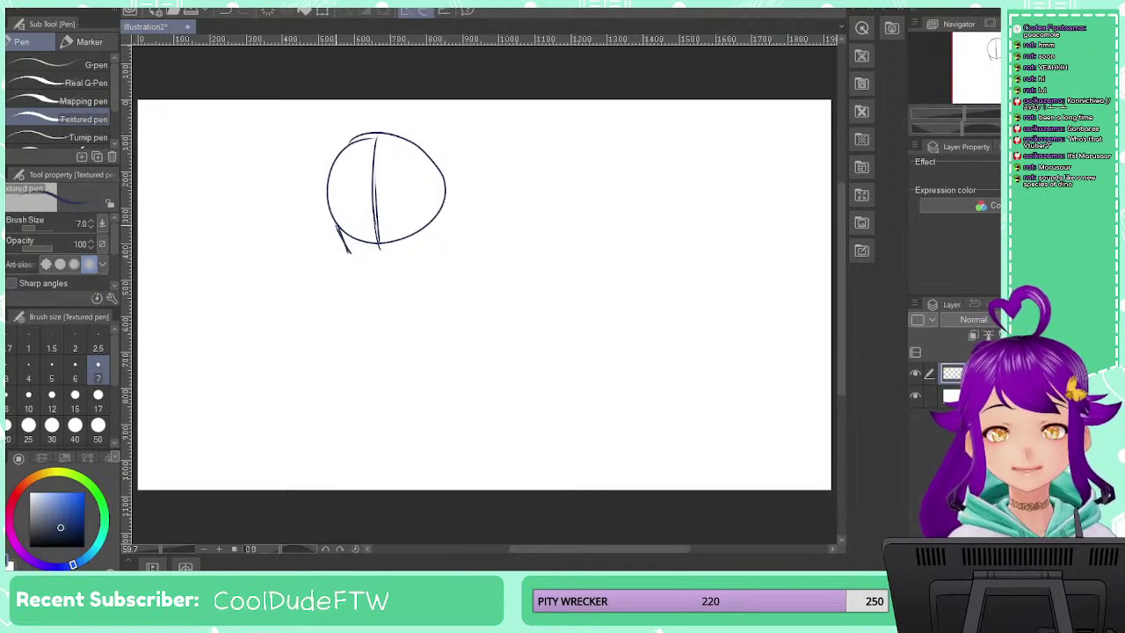
{"action": "key", "text": "ctrl+z"}
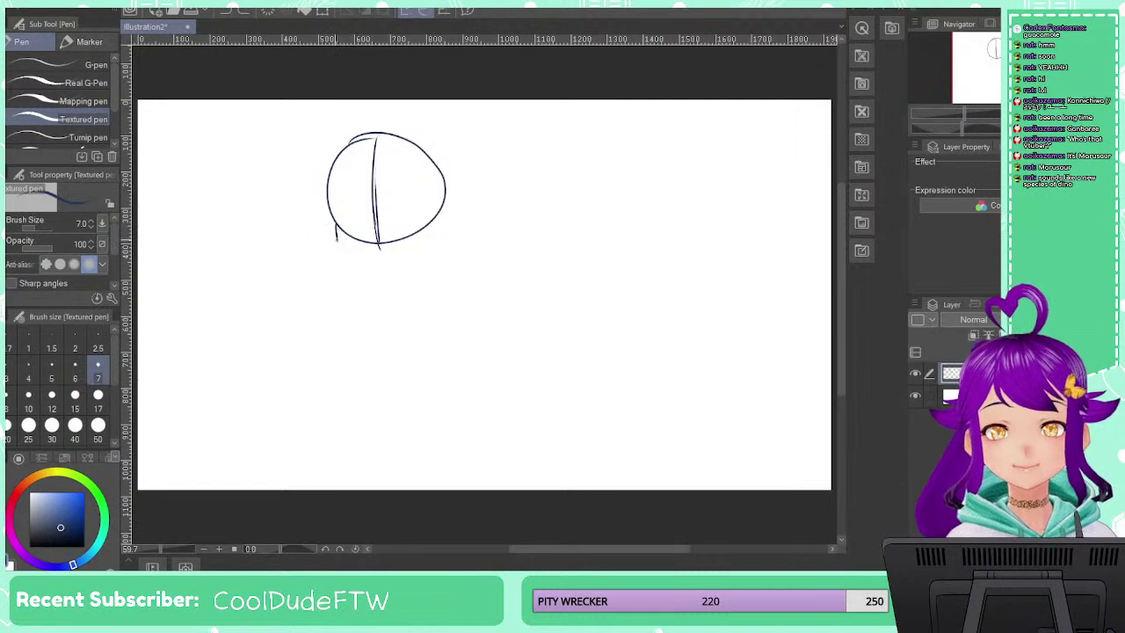
{"action": "key", "text": "ctrl+z"}
Try sketching a separate face example with a side contour, angled jaw and two oval eyes in the canvas's right half
{"action": "mouse_move", "coordinate": [596, 163]}
{"action": "left_mouse_down"}
{"action": "mouse_move", "coordinate": [589, 200]}
{"action": "mouse_move", "coordinate": [684, 195]}
{"action": "mouse_move", "coordinate": [669, 204]}
{"action": "left_mouse_up"}
{"action": "key", "text": "ctrl+z"}
{"action": "mouse_move", "coordinate": [568, 185]}
{"action": "left_mouse_down"}
{"action": "mouse_move", "coordinate": [572, 249]}
{"action": "mouse_move", "coordinate": [614, 284]}
{"action": "mouse_move", "coordinate": [637, 285]}
{"action": "mouse_move", "coordinate": [706, 252]}
{"action": "left_mouse_up"}
{"action": "left_click_drag", "start_coordinate": [631, 248], "coordinate": [651, 247]}
{"action": "mouse_move", "coordinate": [649, 162]}
{"action": "left_mouse_down"}
{"action": "mouse_move", "coordinate": [666, 241]}
{"action": "mouse_move", "coordinate": [697, 227]}
{"action": "left_mouse_up"}
Undo all strokes of the face example in the canvas's right half, keeping the head circle and its centre line
{"action": "key", "text": "ctrl+z"}
{"action": "key", "text": "ctrl+z"}
{"action": "key", "text": "ctrl+z"}
{"action": "key", "text": "ctrl+z"}
{"action": "key", "text": "ctrl+z"}
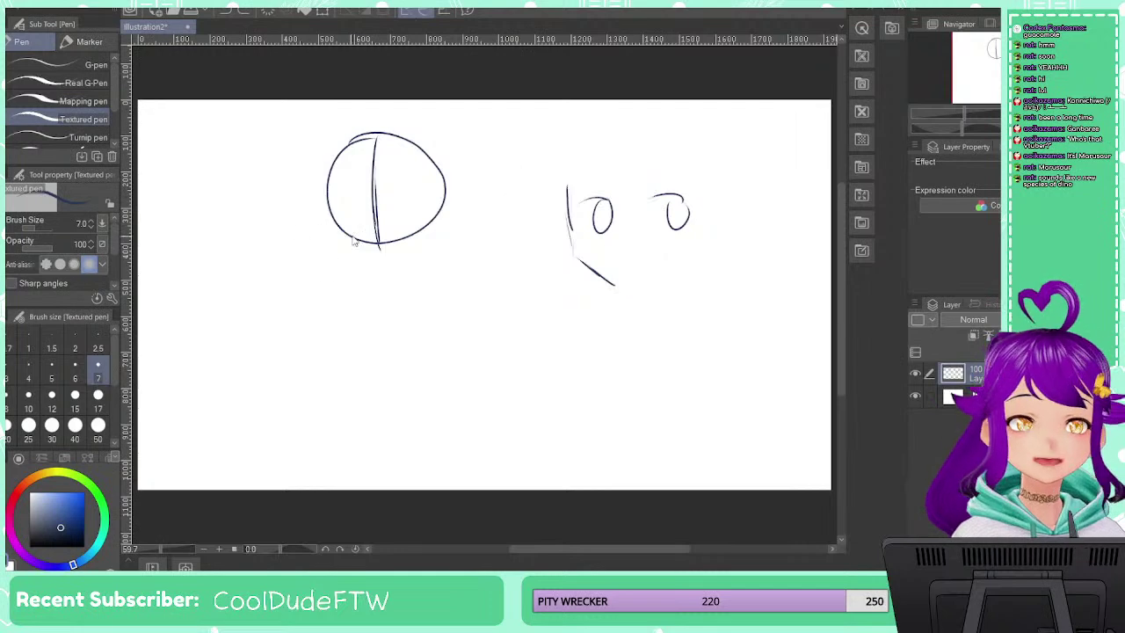
{"action": "key", "text": "ctrl+z"}
{"action": "key", "text": "ctrl+z"}
{"action": "key", "text": "ctrl+z"}
{"action": "key", "text": "ctrl+z"}
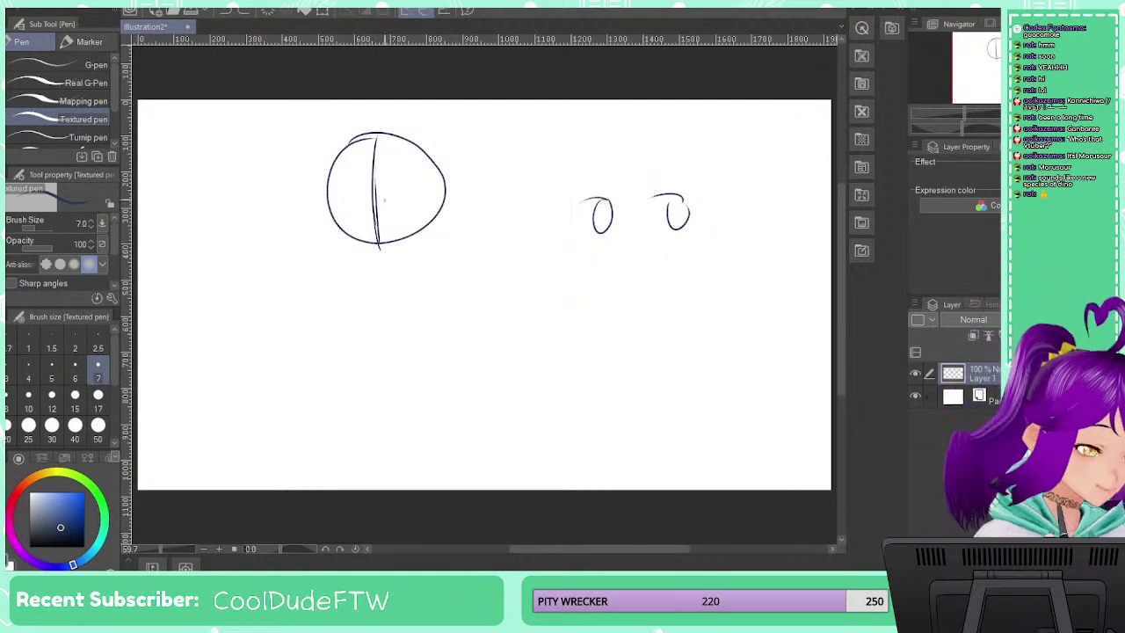
{"action": "key", "text": "ctrl+z"}
{"action": "key", "text": "ctrl+z"}
{"action": "key", "text": "ctrl+z"}
{"action": "key", "text": "ctrl+z"}
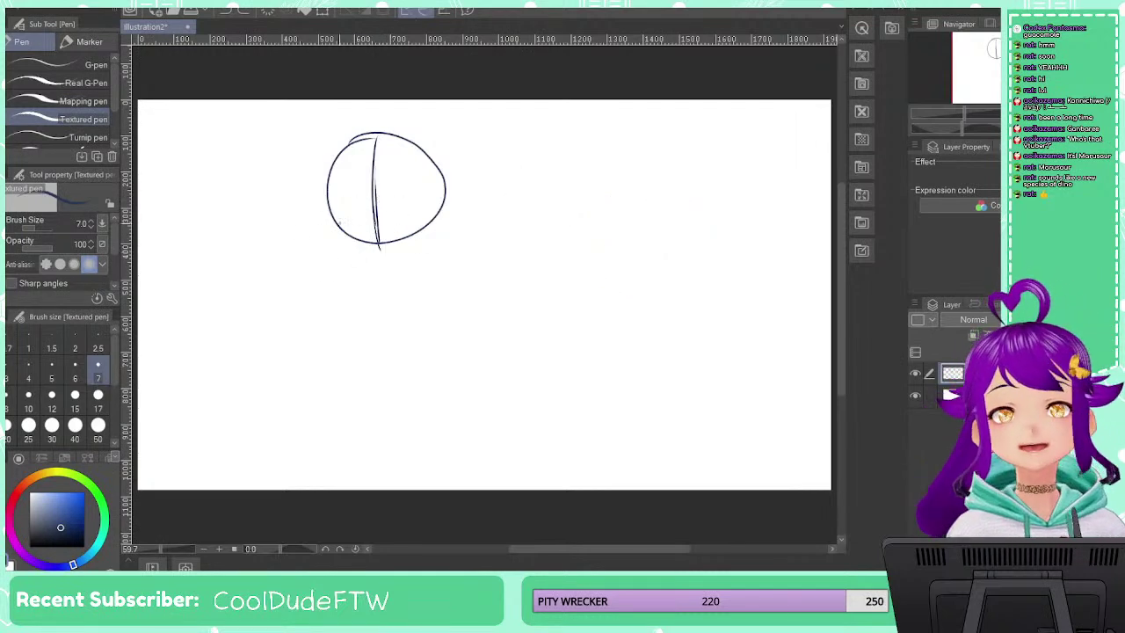
Try sketching the left side of the jaw below the head circle
{"action": "left_click_drag", "start_coordinate": [342, 242], "coordinate": [376, 264]}
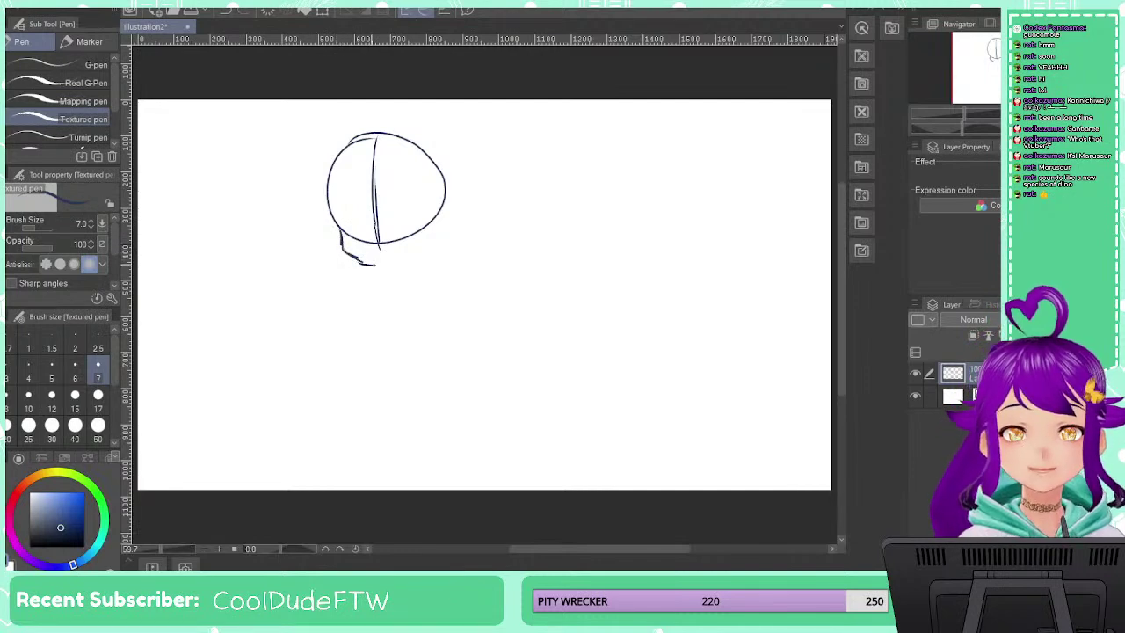
{"action": "key", "text": "ctrl+z"}
{"action": "key", "text": "ctrl+z"}
{"action": "key", "text": "ctrl+z"}
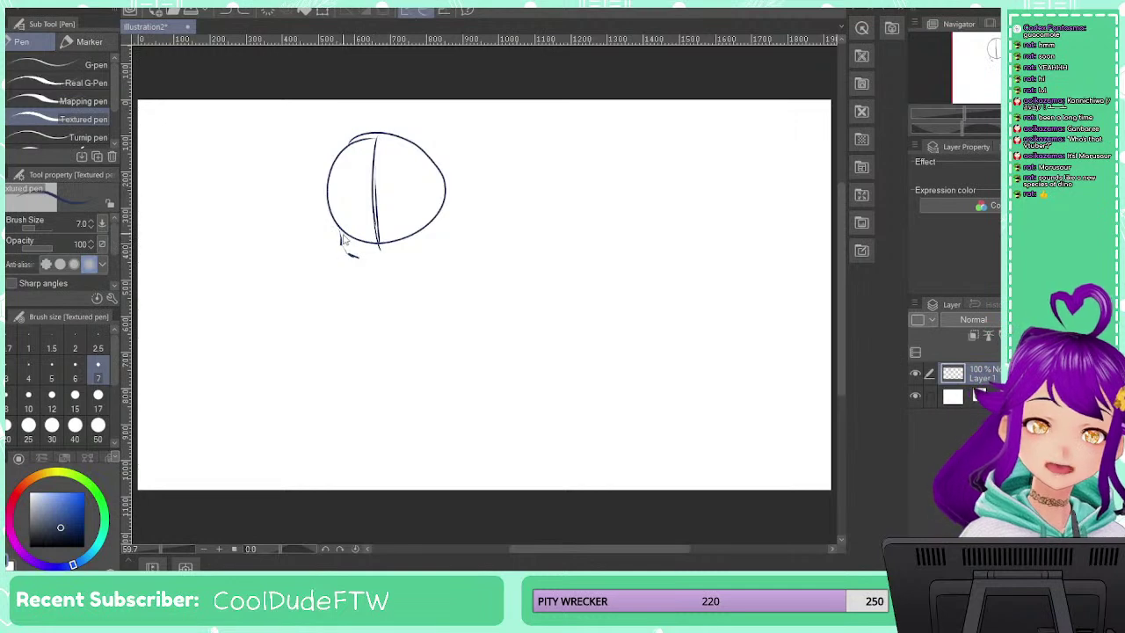
{"action": "key", "text": "ctrl+z"}
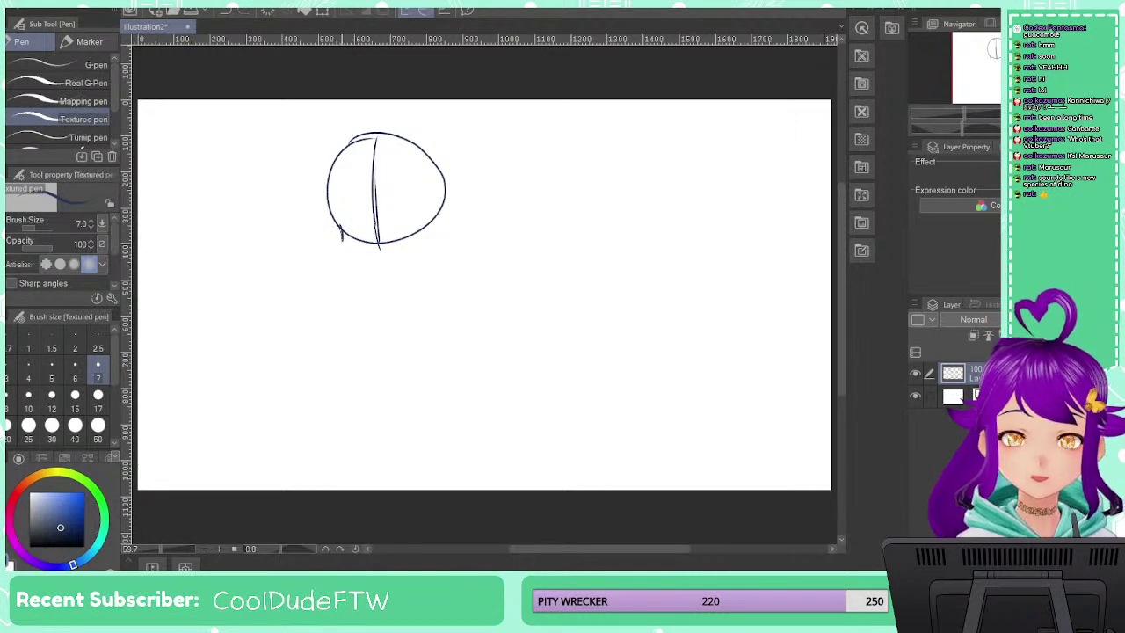
Complete the head construction with an angular jaw and a curved horizontal eye guide, and add neck marks with a spine line
{"action": "mouse_move", "coordinate": [343, 242]}
{"action": "left_mouse_down"}
{"action": "mouse_move", "coordinate": [413, 253]}
{"action": "mouse_move", "coordinate": [400, 262]}
{"action": "mouse_move", "coordinate": [431, 232]}
{"action": "left_mouse_up"}
{"action": "mouse_move", "coordinate": [369, 136]}
{"action": "left_mouse_down"}
{"action": "mouse_move", "coordinate": [418, 139]}
{"action": "mouse_move", "coordinate": [439, 167]}
{"action": "mouse_move", "coordinate": [444, 216]}
{"action": "mouse_move", "coordinate": [430, 242]}
{"action": "left_mouse_up"}
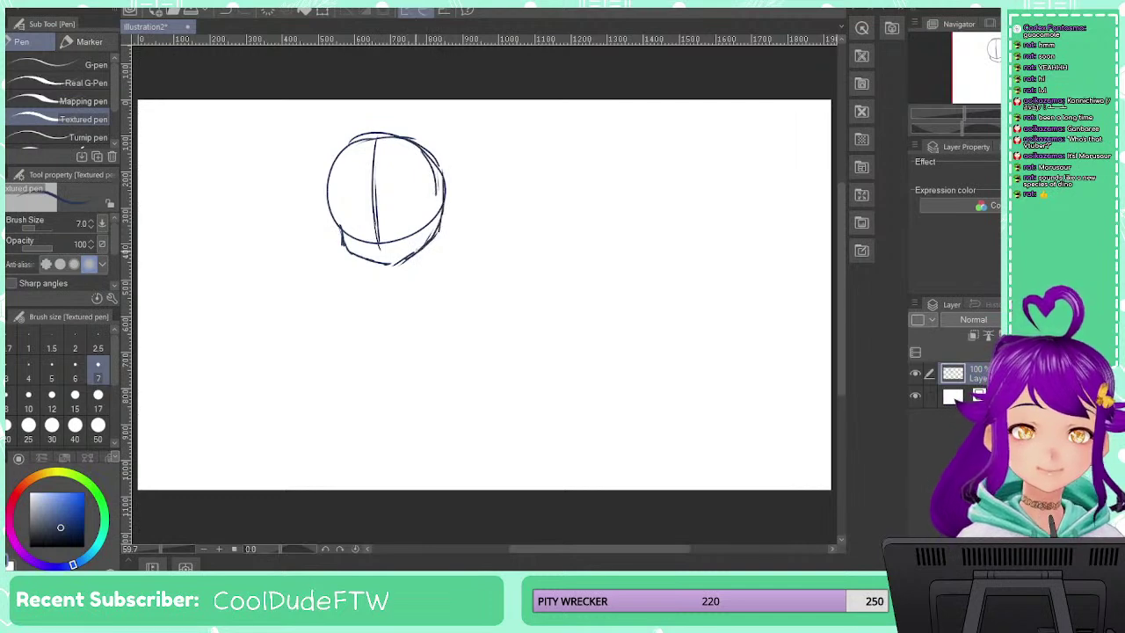
{"action": "left_click_drag", "start_coordinate": [331, 227], "coordinate": [457, 200]}
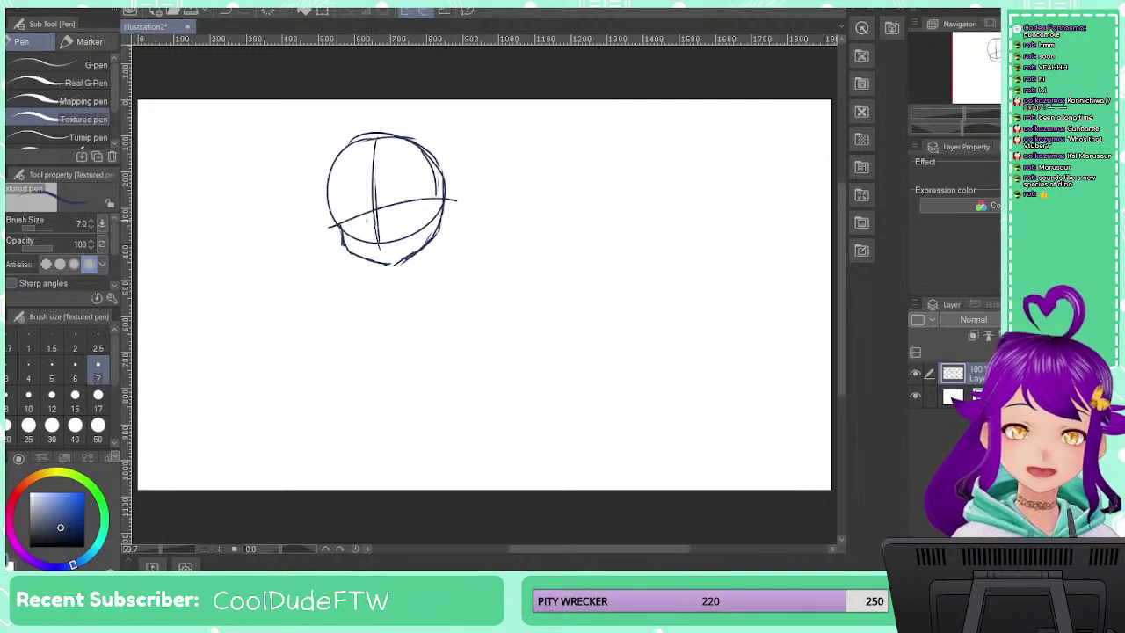
{"action": "left_click_drag", "start_coordinate": [410, 257], "coordinate": [401, 367]}
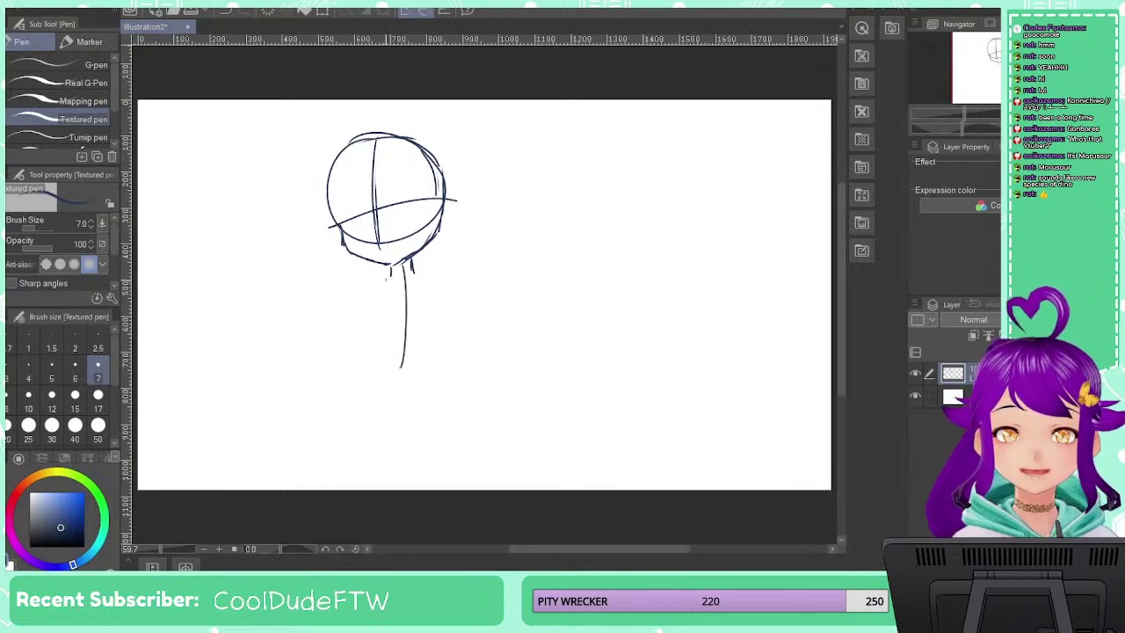
Sketch a slanted shoulder line below the neck and try out a wide torso with a hip stroke, undoing the torso strokes
{"action": "mouse_move", "coordinate": [379, 285]}
{"action": "left_mouse_down"}
{"action": "mouse_move", "coordinate": [432, 274]}
{"action": "mouse_move", "coordinate": [375, 291]}
{"action": "mouse_move", "coordinate": [438, 274]}
{"action": "mouse_move", "coordinate": [367, 314]}
{"action": "mouse_move", "coordinate": [388, 367]}
{"action": "left_mouse_up"}
{"action": "mouse_move", "coordinate": [440, 279]}
{"action": "left_mouse_down"}
{"action": "mouse_move", "coordinate": [454, 330]}
{"action": "mouse_move", "coordinate": [414, 372]}
{"action": "mouse_move", "coordinate": [356, 389]}
{"action": "left_mouse_up"}
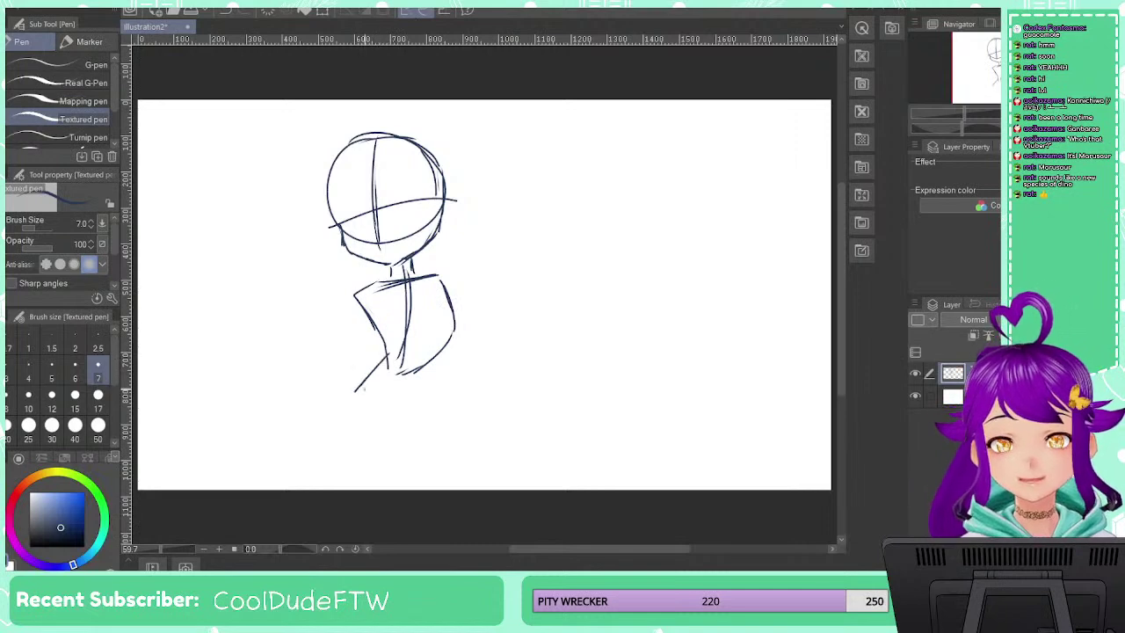
{"action": "key", "text": "ctrl+z"}
{"action": "key", "text": "ctrl+z"}
{"action": "key", "text": "ctrl+z"}
{"action": "key", "text": "ctrl+z"}
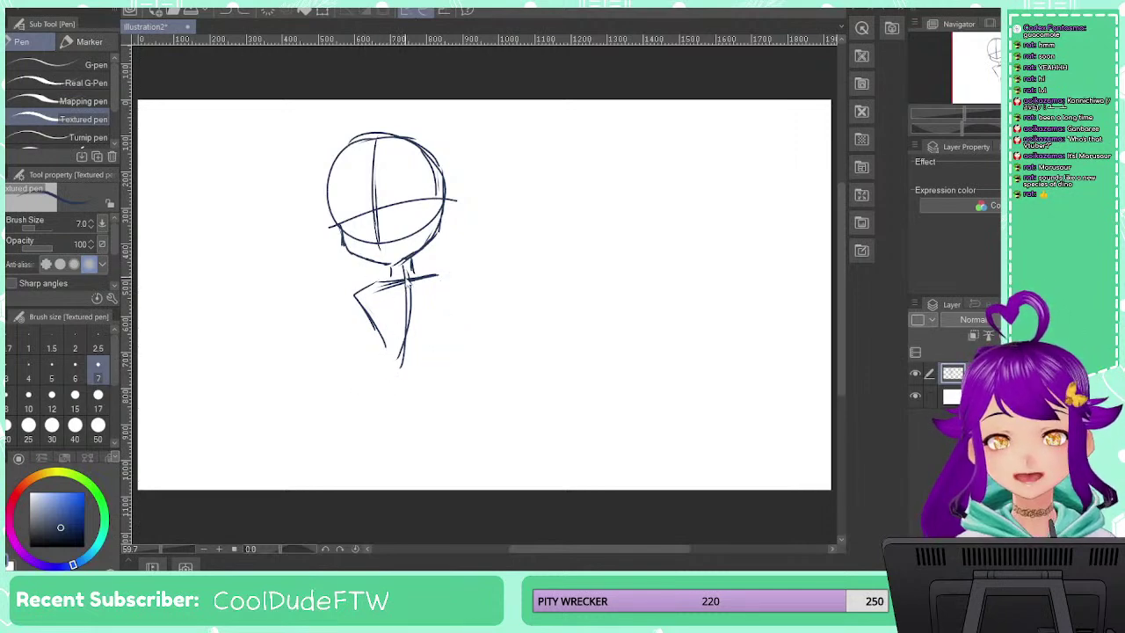
{"action": "key", "text": "ctrl+z"}
{"action": "key", "text": "ctrl+z"}
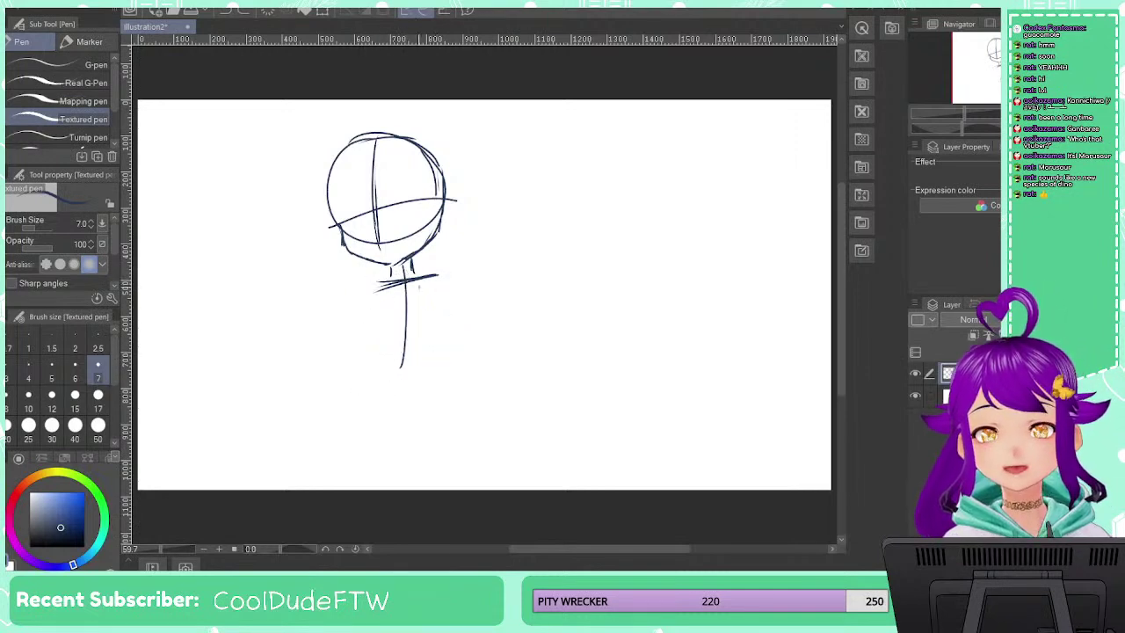
Try sketching a narrower torso with tapering sides and the start of the hips below the shoulder line
{"action": "left_click_drag", "start_coordinate": [371, 290], "coordinate": [384, 358]}
{"action": "left_click_drag", "start_coordinate": [439, 278], "coordinate": [426, 350]}
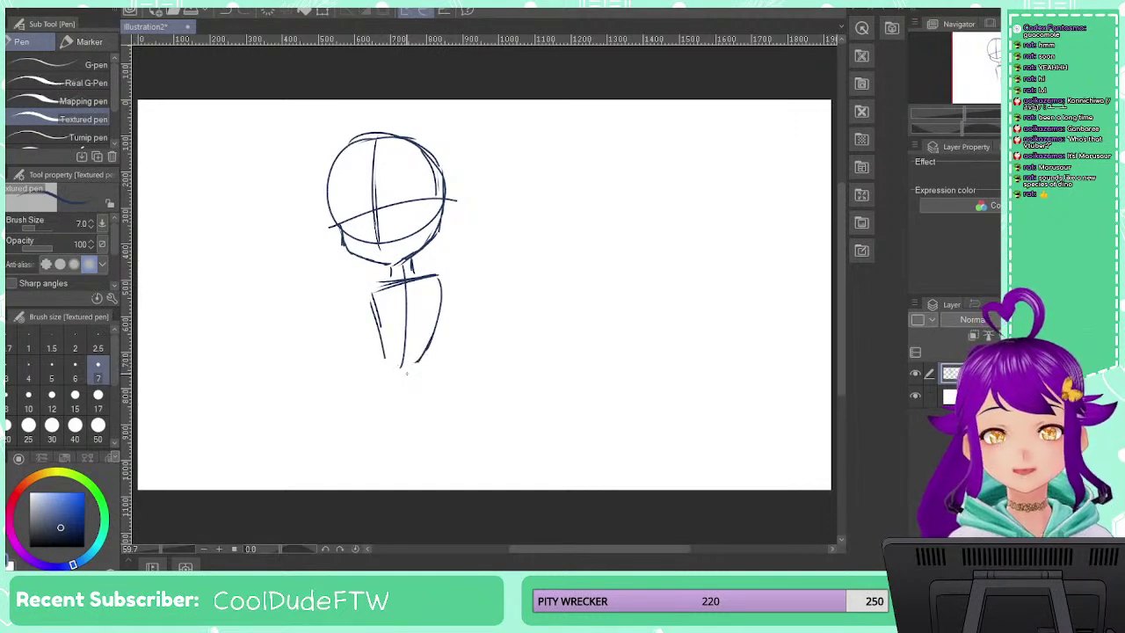
{"action": "mouse_move", "coordinate": [384, 360]}
{"action": "left_mouse_down"}
{"action": "mouse_move", "coordinate": [422, 355]}
{"action": "mouse_move", "coordinate": [375, 370]}
{"action": "left_mouse_up"}
{"action": "key", "text": "ctrl+z"}
{"action": "key", "text": "ctrl+z"}
{"action": "key", "text": "ctrl+z"}
{"action": "key", "text": "ctrl+z"}
{"action": "key", "text": "ctrl+z"}
{"action": "key", "text": "ctrl+z"}
{"action": "key", "text": "ctrl+z"}
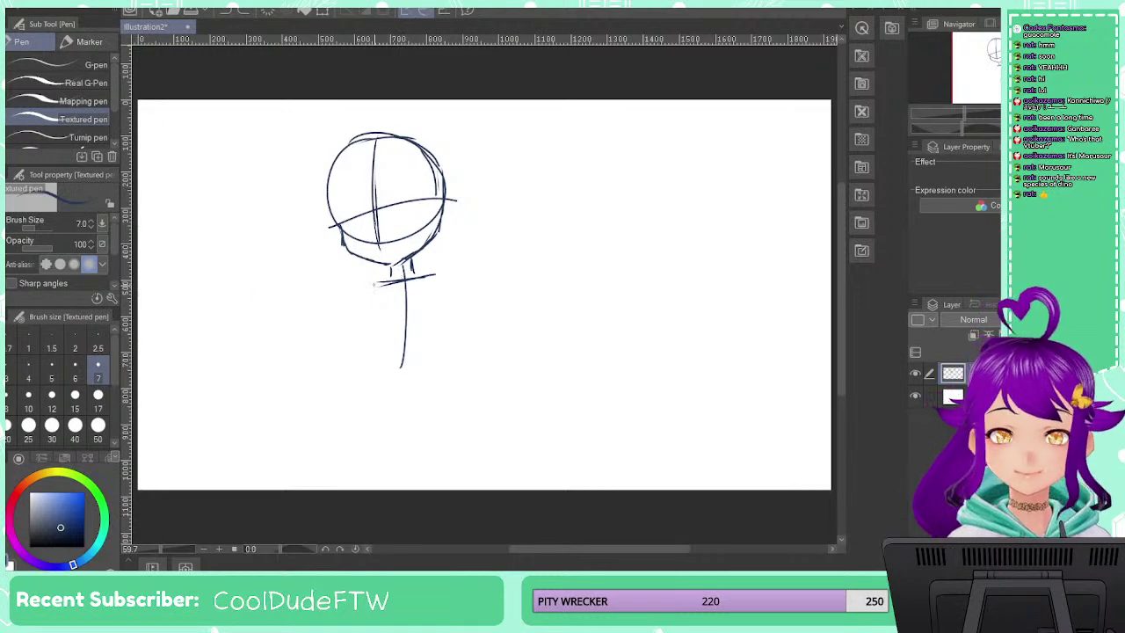
Lasso the head and spine sketch, scale it down, reposition it in the canvas's upper-left area, and clear the selection
{"action": "key", "text": "m"}
{"action": "mouse_move", "coordinate": [330, 130]}
{"action": "left_mouse_down"}
{"action": "mouse_move", "coordinate": [263, 174]}
{"action": "mouse_move", "coordinate": [464, 151]}
{"action": "mouse_move", "coordinate": [351, 134]}
{"action": "mouse_move", "coordinate": [422, 409]}
{"action": "mouse_move", "coordinate": [292, 129]}
{"action": "mouse_move", "coordinate": [308, 113]}
{"action": "left_mouse_up"}
{"action": "key", "text": "ctrl+d"}
{"action": "key", "text": "ctrl+t"}
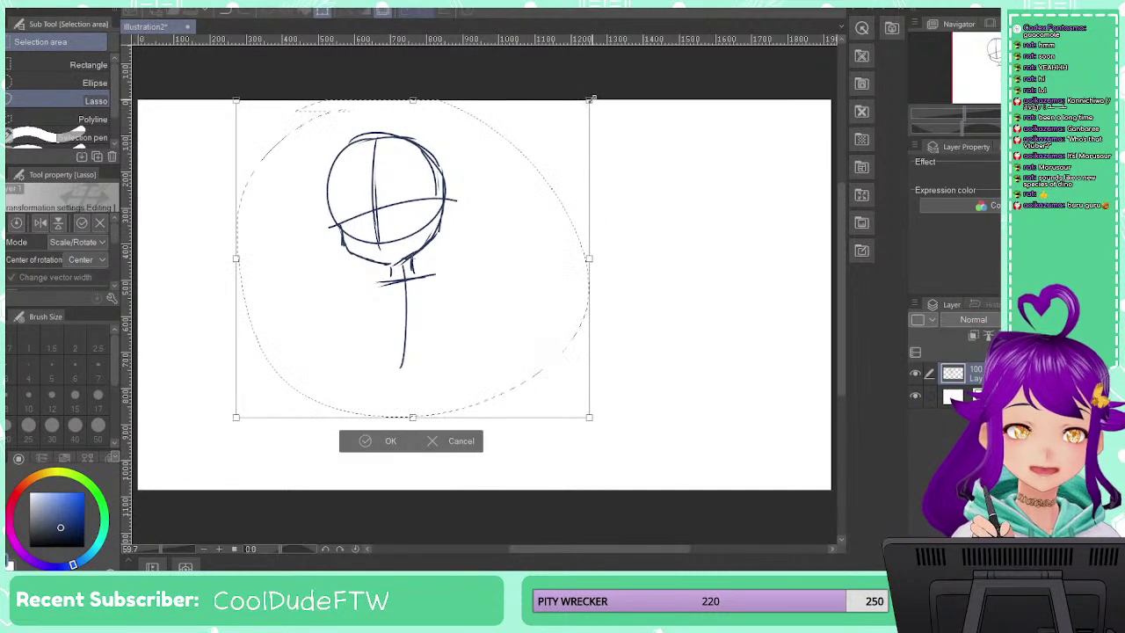
{"action": "left_click_drag", "start_coordinate": [589, 100], "coordinate": [552, 134]}
{"action": "mouse_move", "coordinate": [488, 242]}
{"action": "left_mouse_down"}
{"action": "mouse_move", "coordinate": [470, 219]}
{"action": "mouse_move", "coordinate": [482, 216]}
{"action": "left_mouse_up"}
{"action": "left_click_drag", "start_coordinate": [554, 102], "coordinate": [517, 140]}
{"action": "left_click_drag", "start_coordinate": [456, 234], "coordinate": [469, 221]}
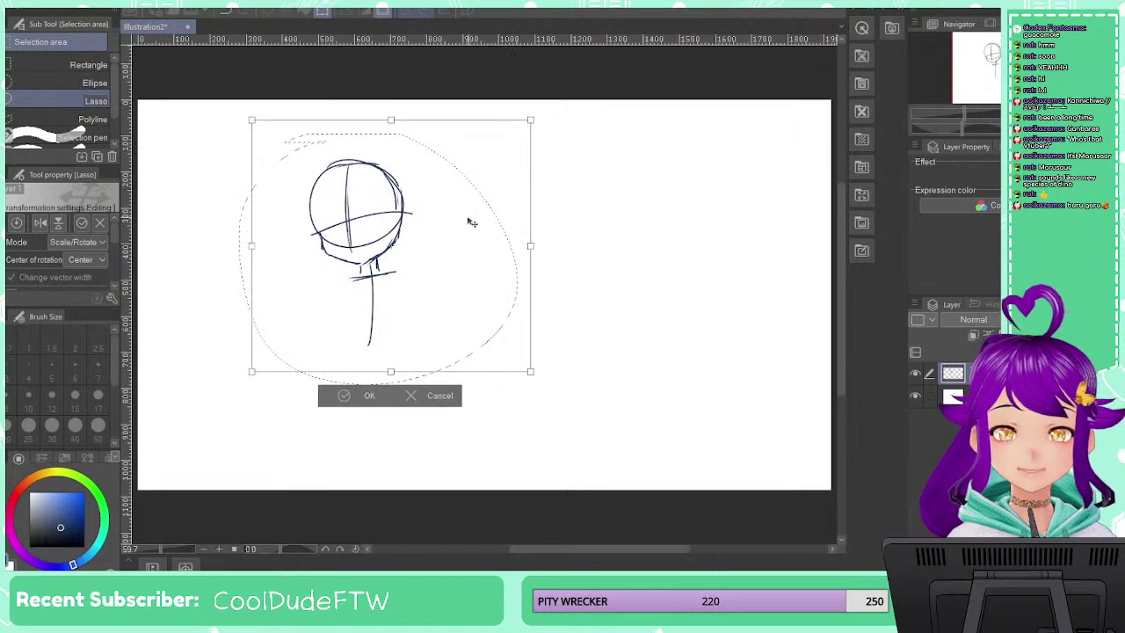
{"action": "key", "text": "Return"}
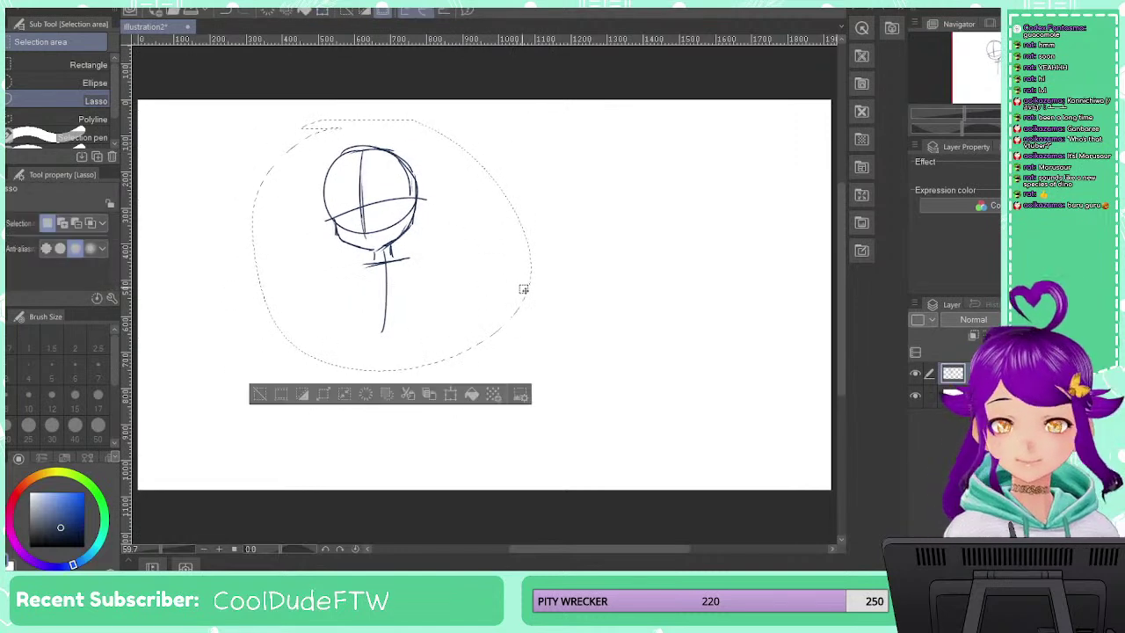
{"action": "key", "text": "ctrl+d"}
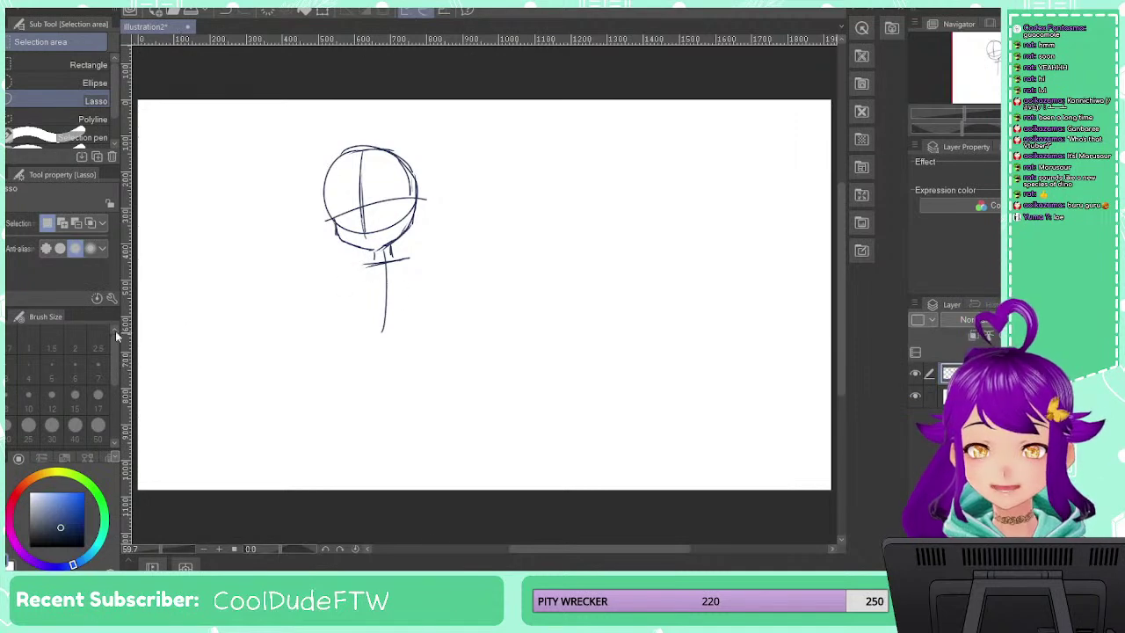
Sketch a tapered torso around the spine line and flare the waist into hips with the Textured pen
{"action": "key", "text": "p"}
{"action": "key", "text": "p"}
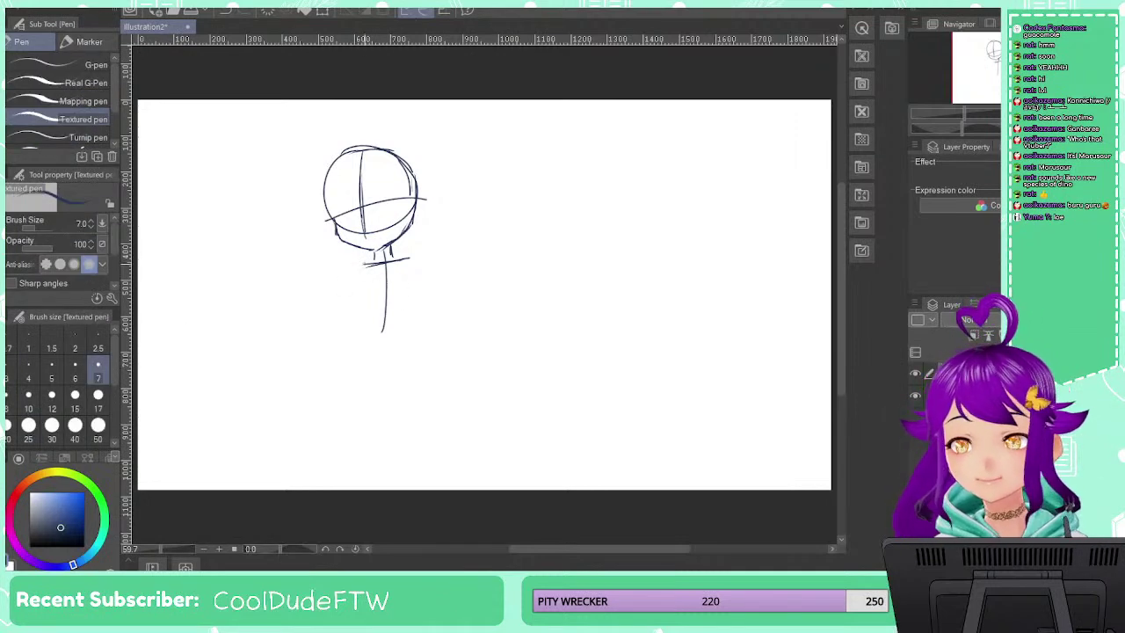
{"action": "left_click_drag", "start_coordinate": [373, 262], "coordinate": [374, 328]}
{"action": "mouse_move", "coordinate": [411, 255]}
{"action": "left_mouse_down"}
{"action": "mouse_move", "coordinate": [420, 317]}
{"action": "mouse_move", "coordinate": [404, 332]}
{"action": "mouse_move", "coordinate": [353, 278]}
{"action": "mouse_move", "coordinate": [335, 284]}
{"action": "mouse_move", "coordinate": [419, 303]}
{"action": "left_mouse_up"}
{"action": "mouse_move", "coordinate": [371, 334]}
{"action": "left_mouse_down"}
{"action": "mouse_move", "coordinate": [344, 358]}
{"action": "mouse_move", "coordinate": [417, 378]}
{"action": "left_mouse_up"}
{"action": "left_click_drag", "start_coordinate": [411, 332], "coordinate": [431, 360]}
Sketch a seated pose's thigh extending sideways from the hips, with lower legs angled inward to meet below
{"action": "mouse_move", "coordinate": [352, 360]}
{"action": "left_mouse_down"}
{"action": "mouse_move", "coordinate": [400, 453]}
{"action": "mouse_move", "coordinate": [355, 373]}
{"action": "mouse_move", "coordinate": [387, 410]}
{"action": "mouse_move", "coordinate": [469, 405]}
{"action": "left_mouse_up"}
{"action": "mouse_move", "coordinate": [388, 362]}
{"action": "left_mouse_down"}
{"action": "mouse_move", "coordinate": [476, 396]}
{"action": "mouse_move", "coordinate": [400, 462]}
{"action": "left_mouse_up"}
{"action": "mouse_move", "coordinate": [483, 397]}
{"action": "left_mouse_down"}
{"action": "mouse_move", "coordinate": [443, 448]}
{"action": "mouse_move", "coordinate": [412, 466]}
{"action": "left_mouse_up"}
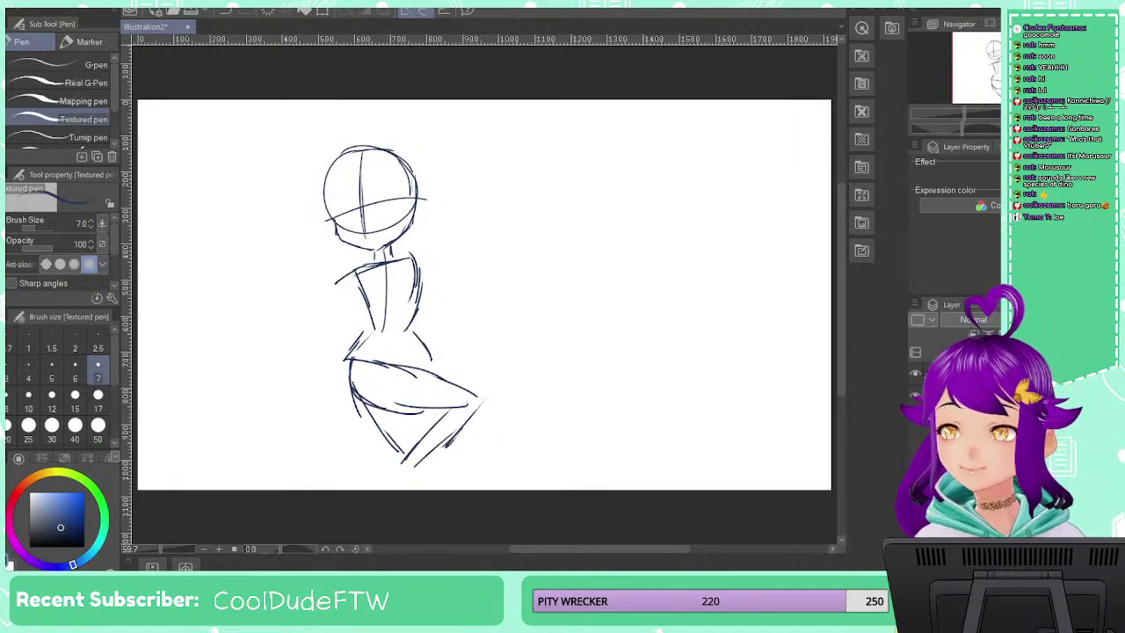
Lasso the body below the head, shrink it slightly, rotate it a little counter-clockwise under the neck, and clear the selection
{"action": "key", "text": "m"}
{"action": "mouse_move", "coordinate": [376, 251]}
{"action": "left_mouse_down"}
{"action": "mouse_move", "coordinate": [303, 409]}
{"action": "mouse_move", "coordinate": [390, 473]}
{"action": "mouse_move", "coordinate": [505, 482]}
{"action": "mouse_move", "coordinate": [575, 388]}
{"action": "mouse_move", "coordinate": [537, 259]}
{"action": "mouse_move", "coordinate": [464, 233]}
{"action": "mouse_move", "coordinate": [403, 243]}
{"action": "left_mouse_up"}
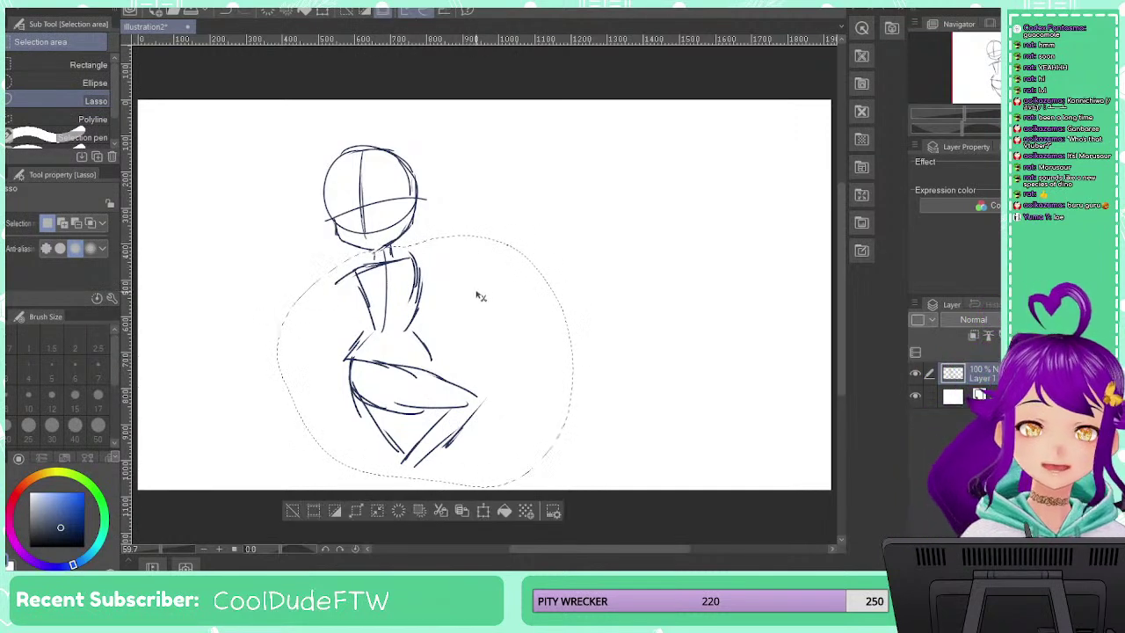
{"action": "key", "text": "ctrl+t"}
{"action": "left_click_drag", "start_coordinate": [276, 486], "coordinate": [289, 458]}
{"action": "left_click_drag", "start_coordinate": [408, 366], "coordinate": [399, 364]}
{"action": "left_click_drag", "start_coordinate": [503, 389], "coordinate": [498, 393]}
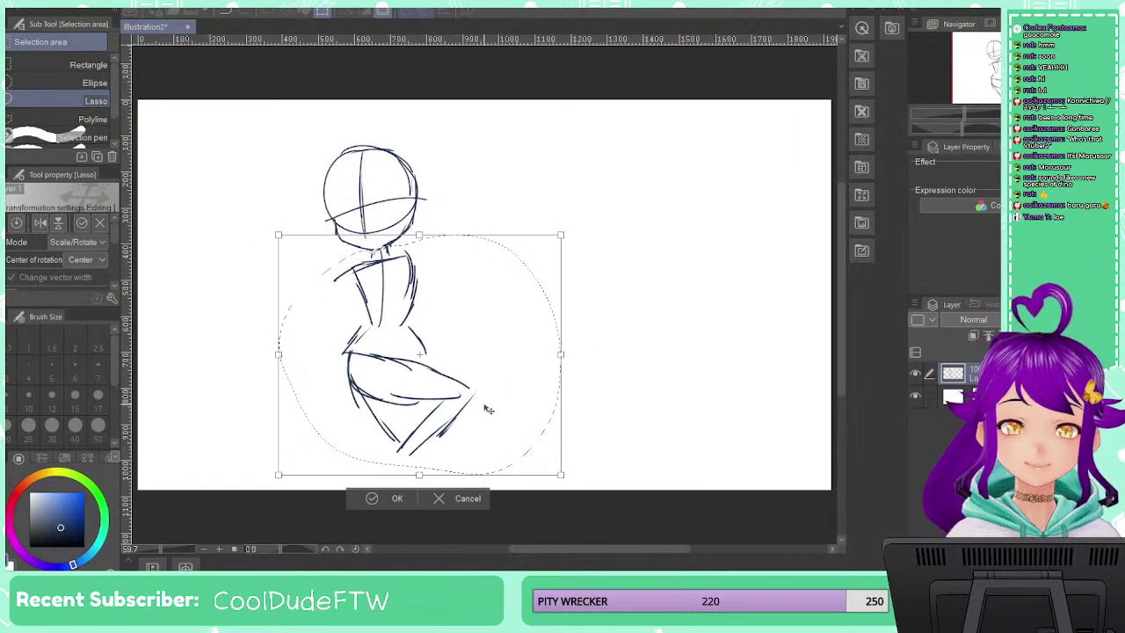
{"action": "left_click_drag", "start_coordinate": [614, 363], "coordinate": [601, 348]}
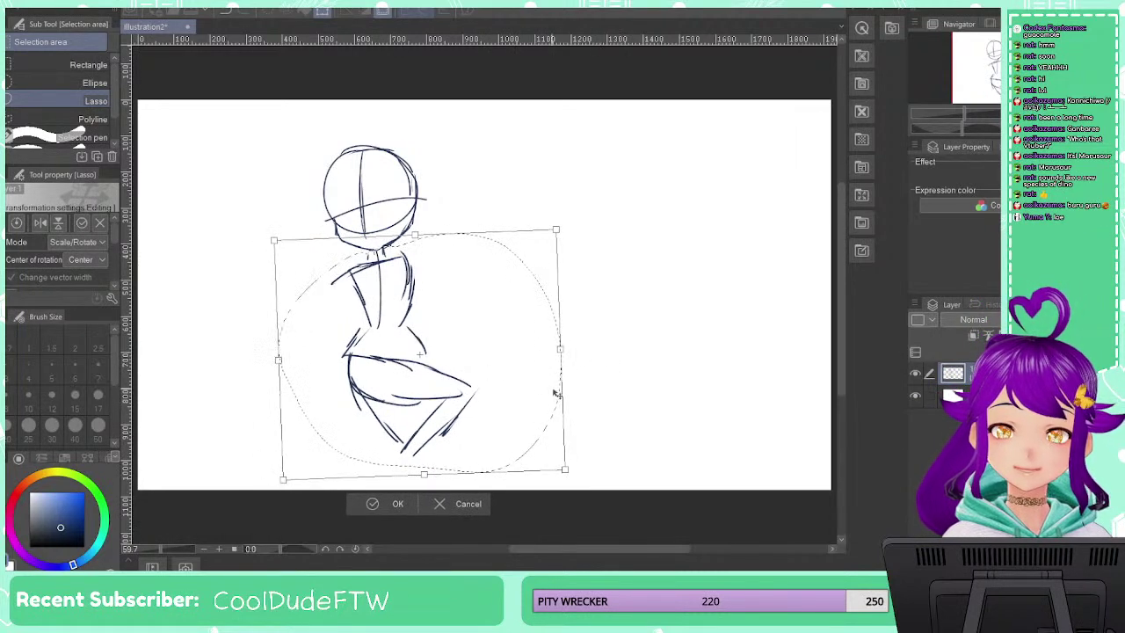
{"action": "left_click_drag", "start_coordinate": [473, 399], "coordinate": [443, 415]}
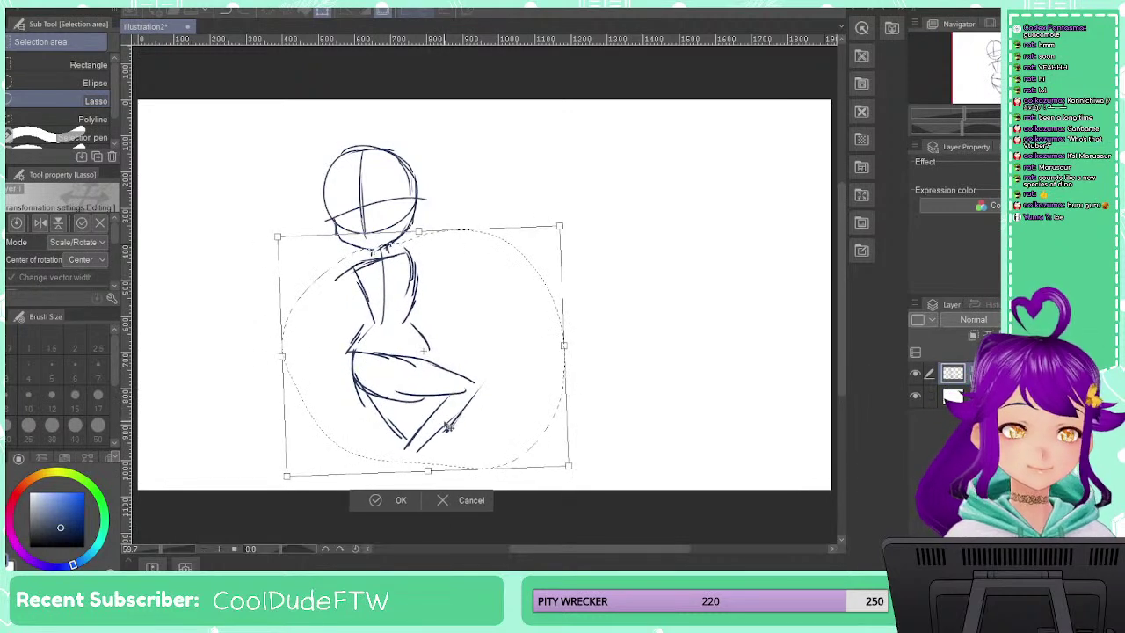
{"action": "key", "text": "Return"}
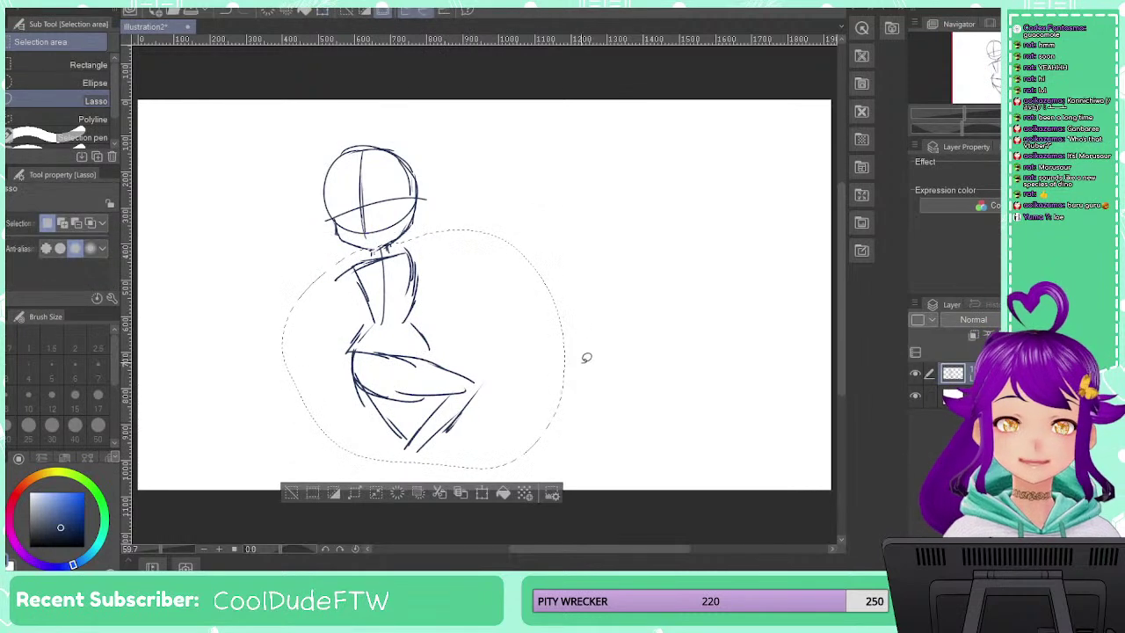
{"action": "key", "text": "ctrl+d"}
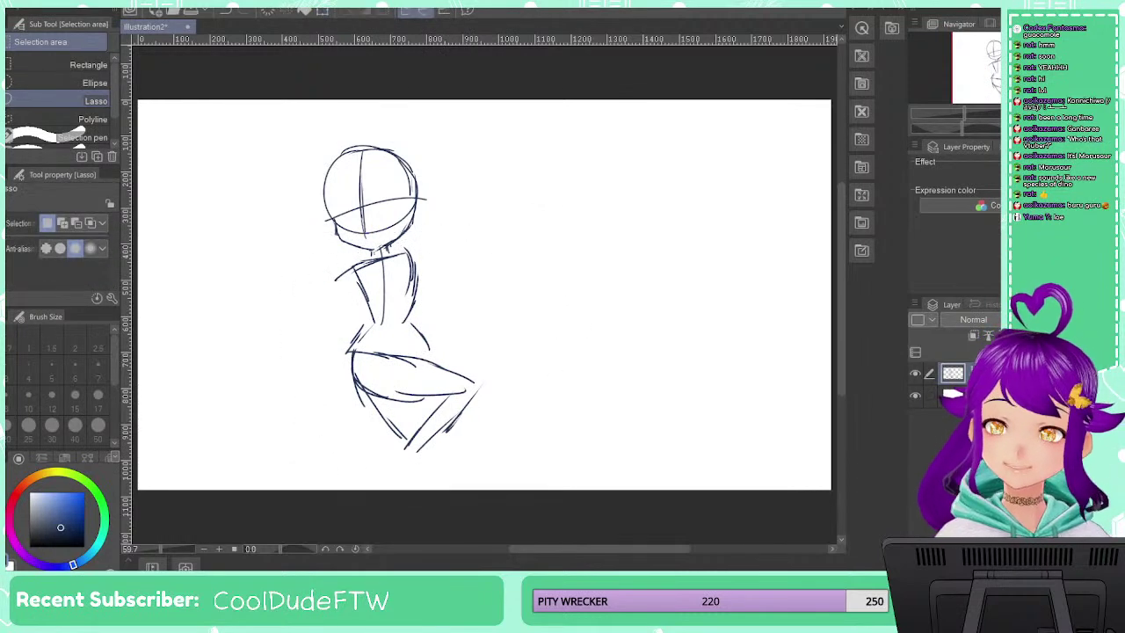
Move the seated figure sketch on the canvas, scale it down slightly, and confirm the transformation
{"action": "key", "text": "k"}
{"action": "left_click_drag", "start_coordinate": [466, 332], "coordinate": [446, 315]}
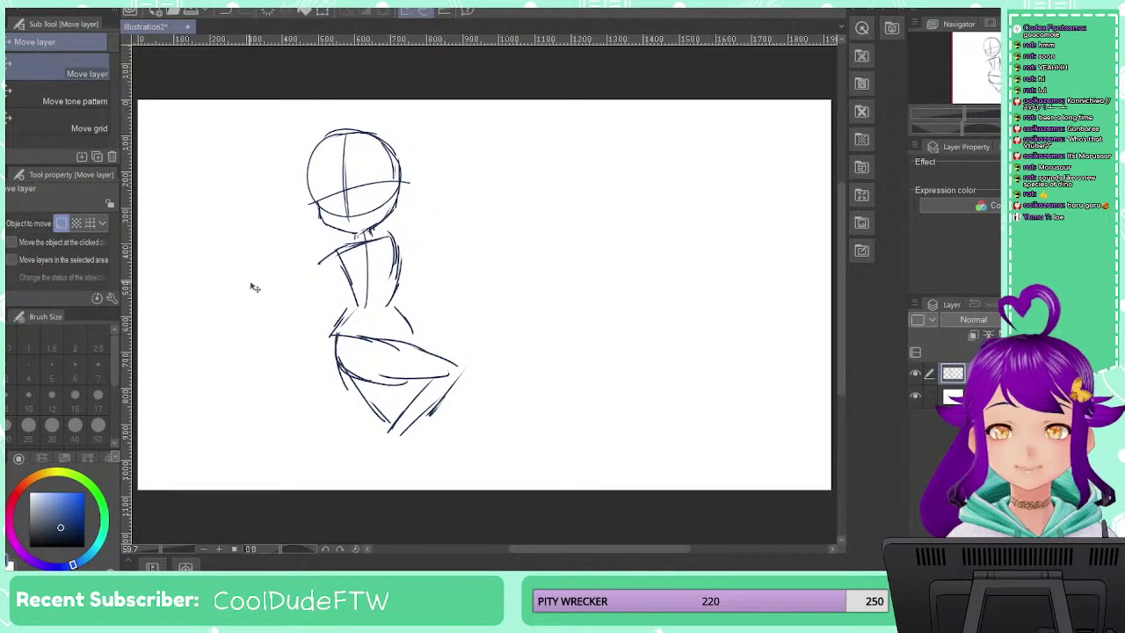
{"action": "key", "text": "ctrl+t"}
{"action": "mouse_move", "coordinate": [464, 131]}
{"action": "left_mouse_down"}
{"action": "mouse_move", "coordinate": [432, 156]}
{"action": "mouse_move", "coordinate": [433, 189]}
{"action": "mouse_move", "coordinate": [459, 160]}
{"action": "left_mouse_up"}
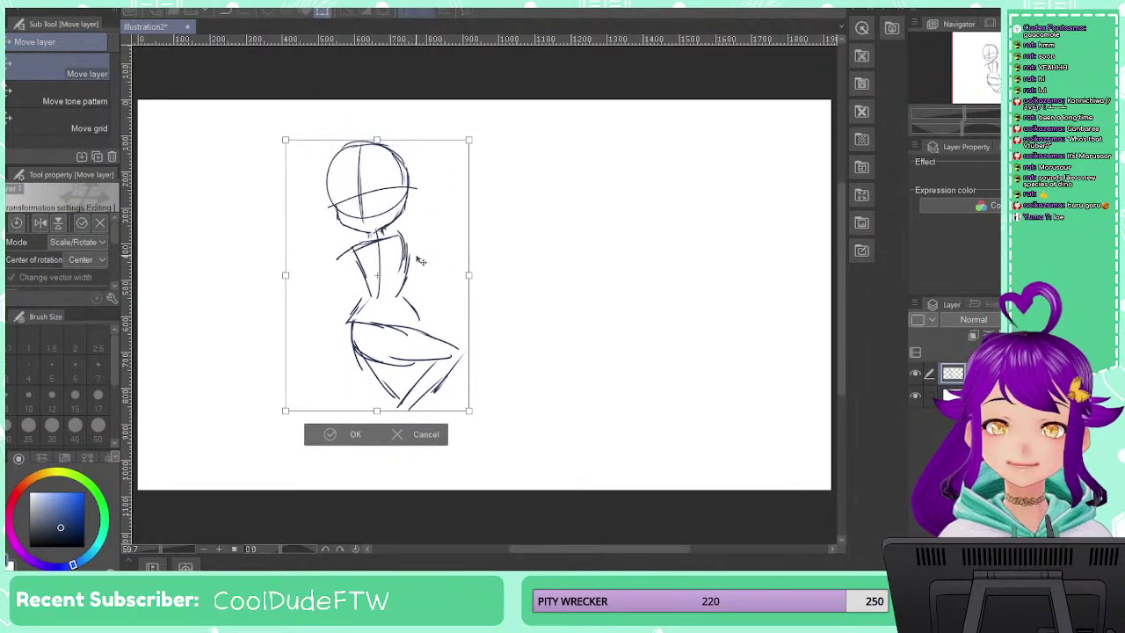
{"action": "left_click_drag", "start_coordinate": [442, 293], "coordinate": [444, 304]}
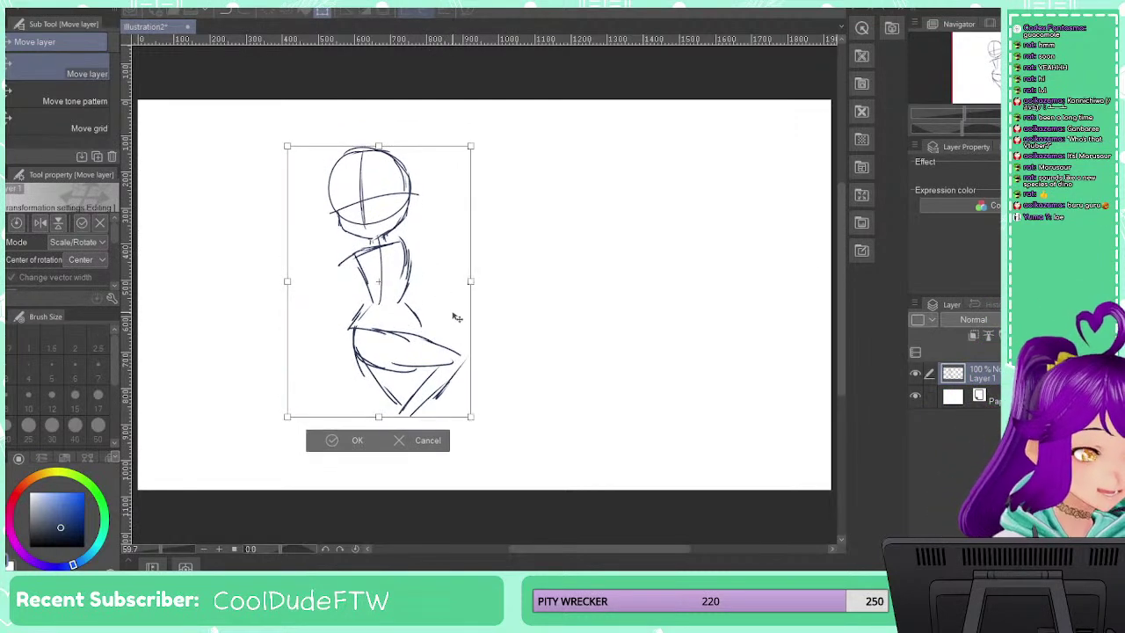
{"action": "key", "text": "Return"}
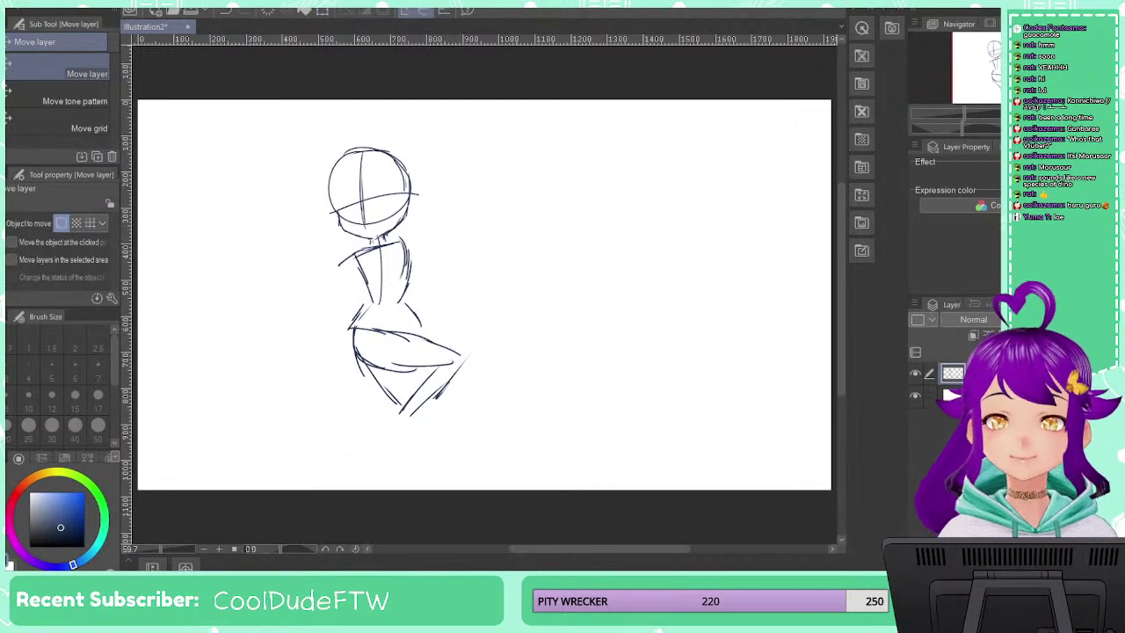
Round out the hip and reinforce the underside of the thigh on the seated figure with the Textured pen
{"action": "key", "text": "p"}
{"action": "mouse_move", "coordinate": [354, 328]}
{"action": "left_mouse_down"}
{"action": "mouse_move", "coordinate": [347, 359]}
{"action": "mouse_move", "coordinate": [410, 377]}
{"action": "left_mouse_up"}
{"action": "left_click_drag", "start_coordinate": [369, 372], "coordinate": [439, 374]}
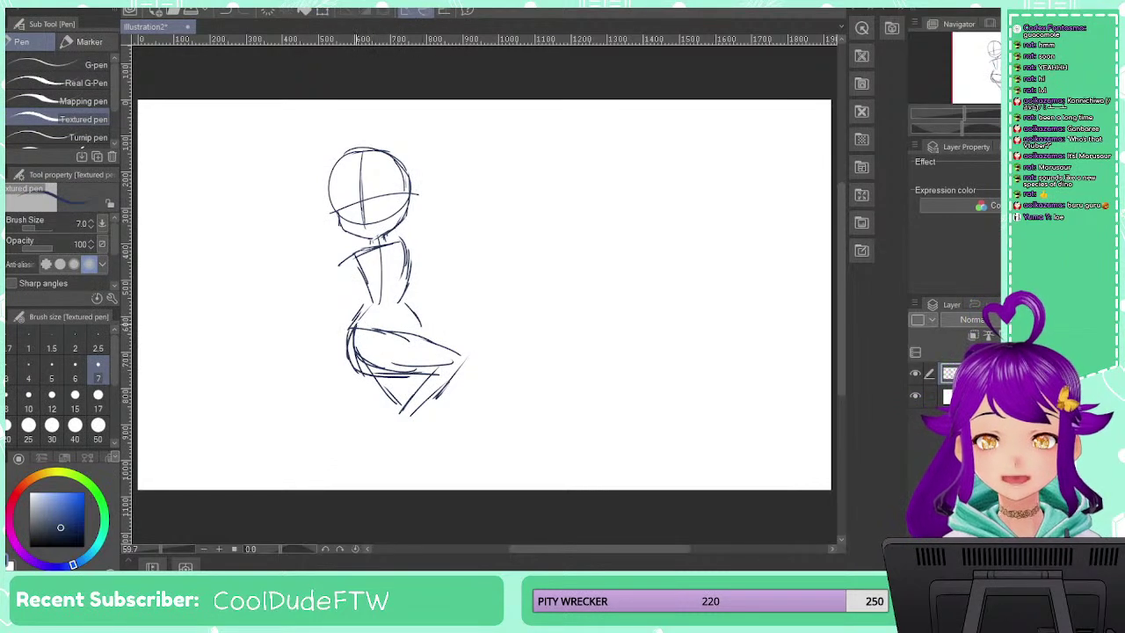
Draw a simple stick figure with outstretched arms and spread legs in the empty space beside the character
{"action": "left_click_drag", "start_coordinate": [677, 131], "coordinate": [668, 123]}
{"action": "left_click_drag", "start_coordinate": [666, 188], "coordinate": [666, 320]}
{"action": "mouse_move", "coordinate": [664, 207]}
{"action": "left_mouse_down"}
{"action": "mouse_move", "coordinate": [613, 255]}
{"action": "mouse_move", "coordinate": [777, 241]}
{"action": "left_mouse_up"}
{"action": "left_click_drag", "start_coordinate": [678, 297], "coordinate": [643, 339]}
{"action": "left_click_drag", "start_coordinate": [668, 306], "coordinate": [719, 359]}
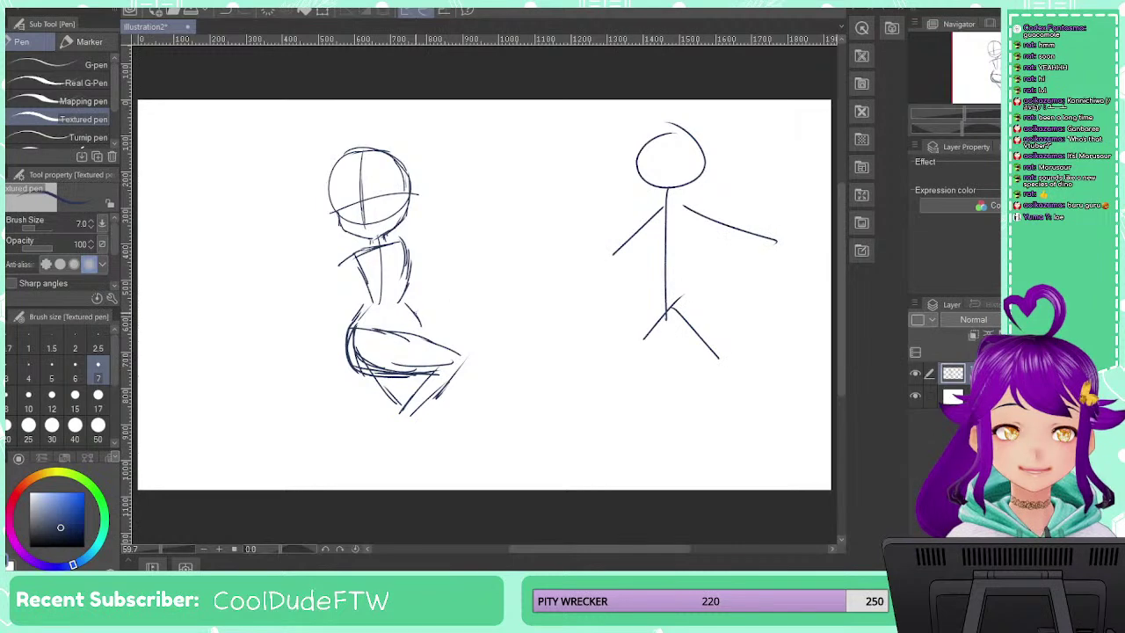
Extend the waist-to-hip line, and erase the seated hips and legs below the torso with the Hard eraser
{"action": "left_click_drag", "start_coordinate": [408, 310], "coordinate": [437, 339]}
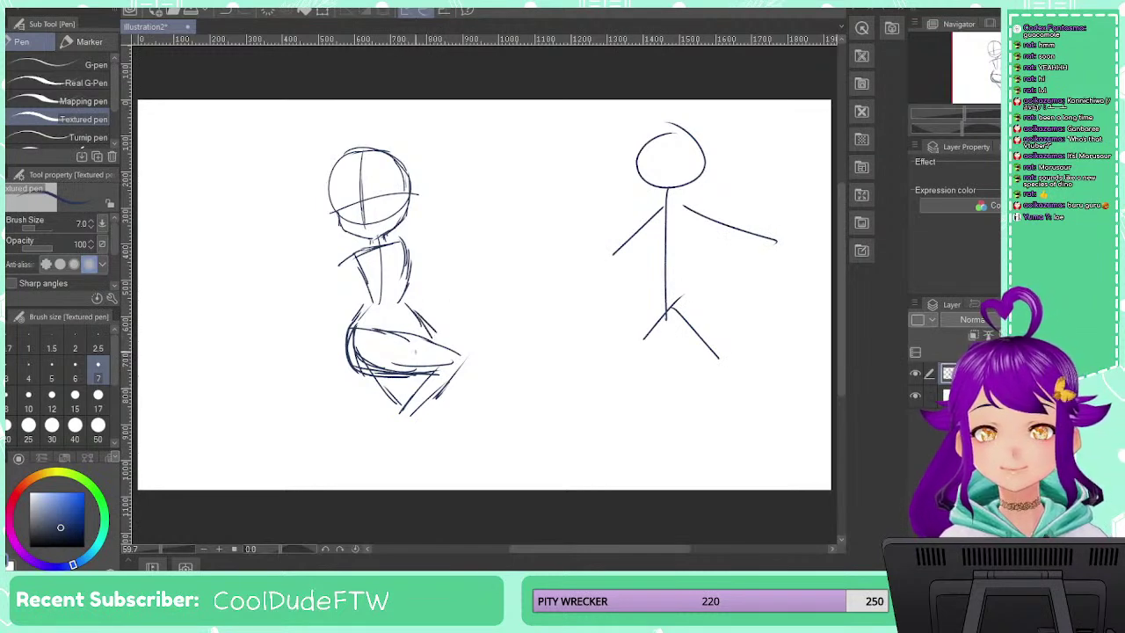
{"action": "key", "text": "e"}
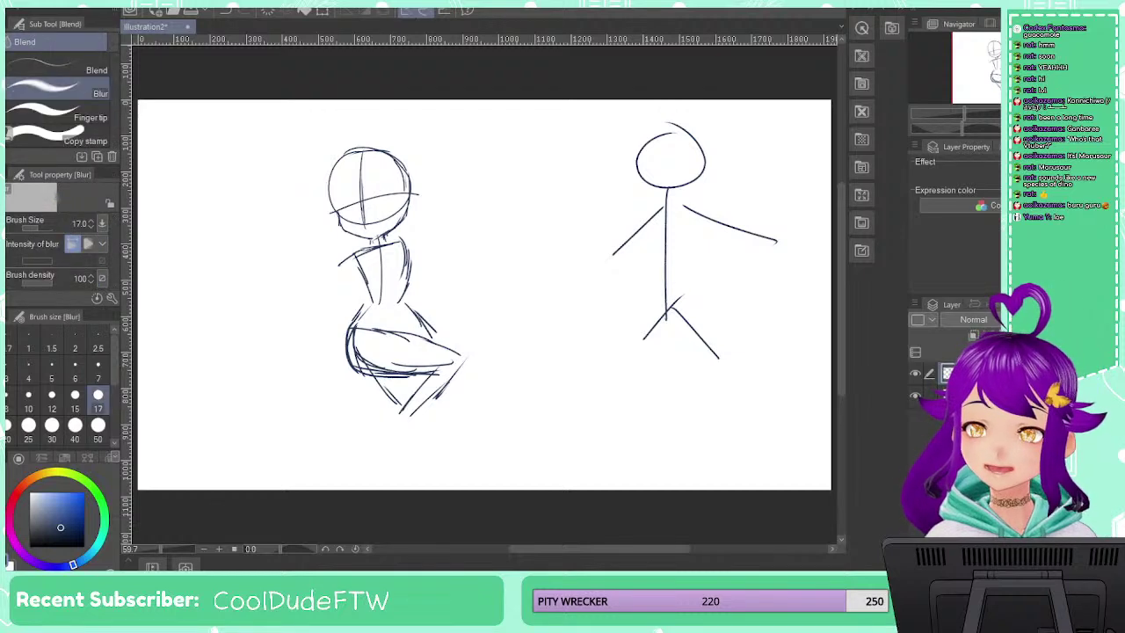
{"action": "mouse_move", "coordinate": [435, 312]}
{"action": "left_mouse_down"}
{"action": "mouse_move", "coordinate": [409, 326]}
{"action": "mouse_move", "coordinate": [391, 307]}
{"action": "mouse_move", "coordinate": [379, 322]}
{"action": "mouse_move", "coordinate": [414, 357]}
{"action": "mouse_move", "coordinate": [463, 352]}
{"action": "mouse_move", "coordinate": [409, 399]}
{"action": "mouse_move", "coordinate": [422, 350]}
{"action": "mouse_move", "coordinate": [391, 353]}
{"action": "mouse_move", "coordinate": [396, 331]}
{"action": "mouse_move", "coordinate": [382, 362]}
{"action": "mouse_move", "coordinate": [351, 366]}
{"action": "mouse_move", "coordinate": [365, 379]}
{"action": "mouse_move", "coordinate": [380, 374]}
{"action": "mouse_move", "coordinate": [396, 399]}
{"action": "mouse_move", "coordinate": [428, 333]}
{"action": "left_mouse_up"}
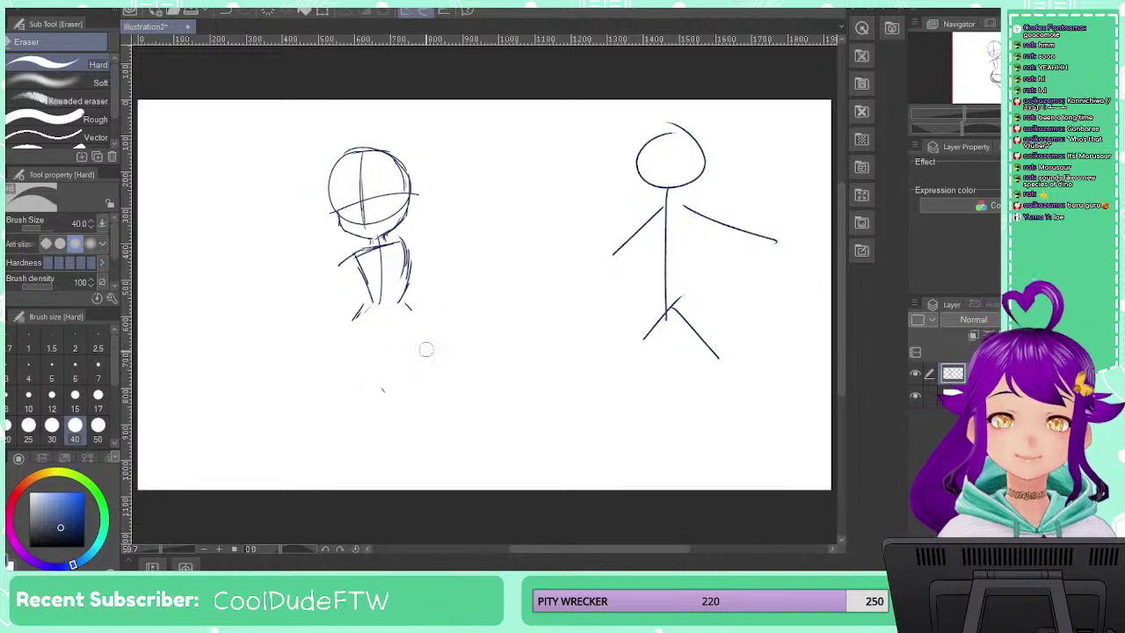
Sketch an angular pelvis under the waist and a standing leg tapering down to a small knee with the Textured pen
{"action": "key", "text": "p"}
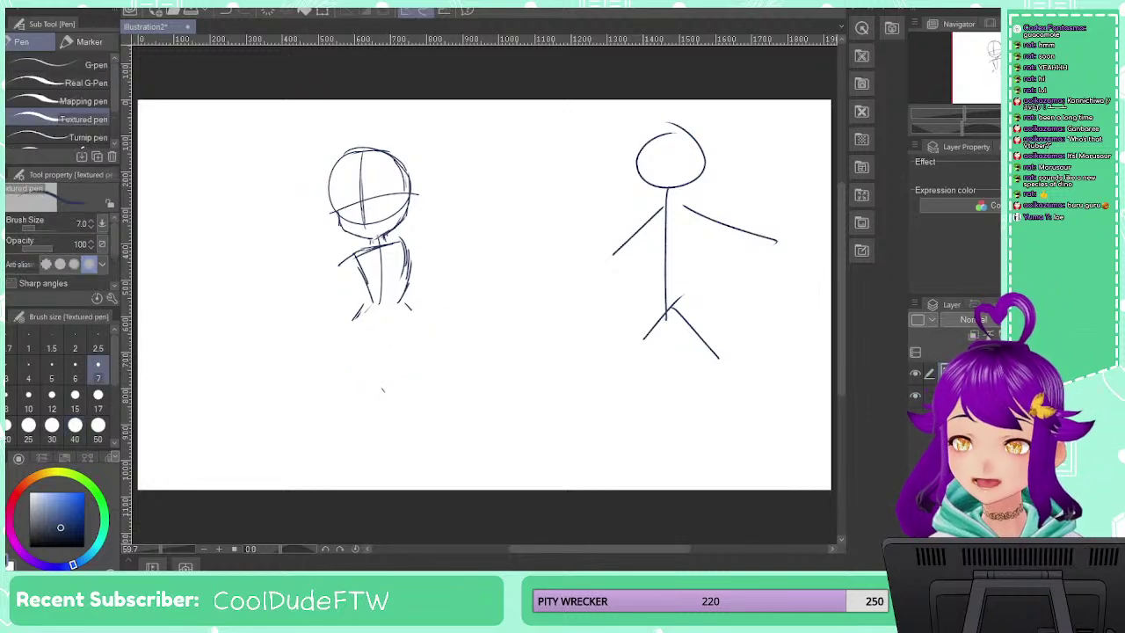
{"action": "mouse_move", "coordinate": [364, 306]}
{"action": "left_mouse_down"}
{"action": "mouse_move", "coordinate": [357, 330]}
{"action": "mouse_move", "coordinate": [402, 356]}
{"action": "mouse_move", "coordinate": [413, 353]}
{"action": "mouse_move", "coordinate": [410, 314]}
{"action": "mouse_move", "coordinate": [427, 321]}
{"action": "mouse_move", "coordinate": [410, 350]}
{"action": "left_mouse_up"}
{"action": "mouse_move", "coordinate": [374, 300]}
{"action": "left_mouse_down"}
{"action": "mouse_move", "coordinate": [350, 329]}
{"action": "mouse_move", "coordinate": [417, 358]}
{"action": "mouse_move", "coordinate": [432, 326]}
{"action": "left_mouse_up"}
{"action": "left_click_drag", "start_coordinate": [430, 328], "coordinate": [413, 354]}
{"action": "mouse_move", "coordinate": [356, 332]}
{"action": "left_mouse_down"}
{"action": "mouse_move", "coordinate": [351, 380]}
{"action": "mouse_move", "coordinate": [373, 402]}
{"action": "left_mouse_up"}
{"action": "mouse_move", "coordinate": [364, 307]}
{"action": "left_mouse_down"}
{"action": "mouse_move", "coordinate": [341, 362]}
{"action": "mouse_move", "coordinate": [392, 415]}
{"action": "left_mouse_up"}
{"action": "left_click_drag", "start_coordinate": [413, 352], "coordinate": [418, 420]}
{"action": "left_click_drag", "start_coordinate": [350, 366], "coordinate": [401, 448]}
{"action": "mouse_move", "coordinate": [415, 408]}
{"action": "left_mouse_down"}
{"action": "mouse_move", "coordinate": [416, 452]}
{"action": "mouse_move", "coordinate": [401, 466]}
{"action": "left_mouse_up"}
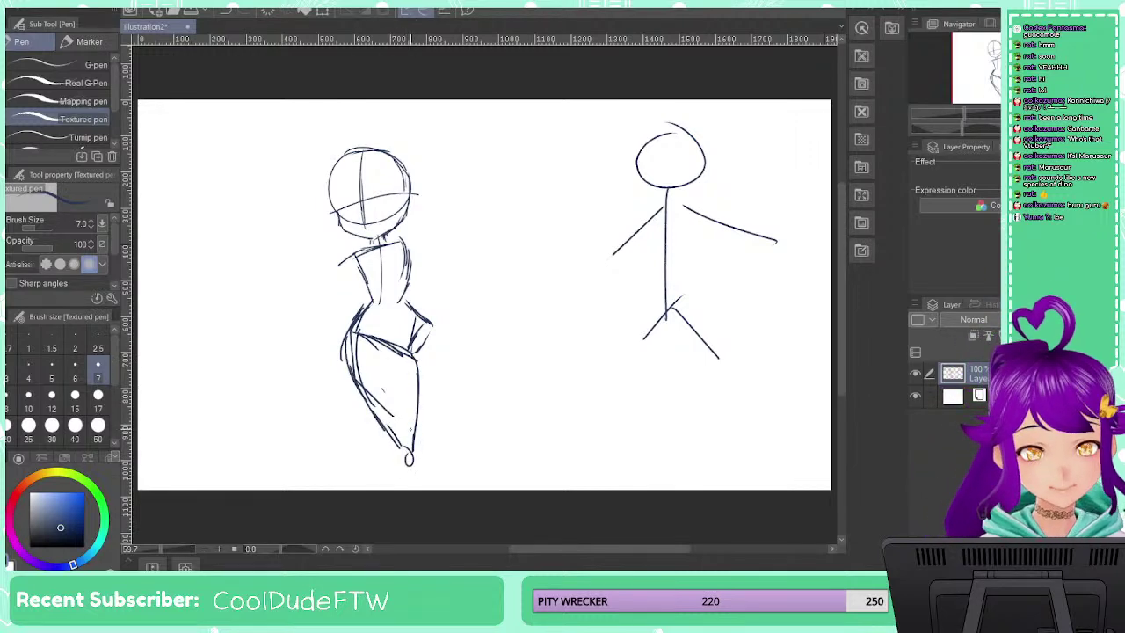
Try an outer line for the second leg, and undo it together with the preceding lower-leg strokes
{"action": "mouse_move", "coordinate": [432, 320]}
{"action": "left_mouse_down"}
{"action": "mouse_move", "coordinate": [437, 356]}
{"action": "mouse_move", "coordinate": [420, 400]}
{"action": "left_mouse_up"}
{"action": "key", "text": "ctrl+z"}
{"action": "key", "text": "ctrl+z"}
{"action": "key", "text": "ctrl+z"}
{"action": "key", "text": "ctrl+z"}
{"action": "key", "text": "ctrl+z"}
{"action": "key", "text": "ctrl+z"}
{"action": "key", "text": "ctrl+z"}
Redraw the standing legs with longer lines below the pelvis and add both arms angled away from the torso
{"action": "mouse_move", "coordinate": [370, 306]}
{"action": "left_mouse_down"}
{"action": "mouse_move", "coordinate": [354, 374]}
{"action": "mouse_move", "coordinate": [368, 423]}
{"action": "left_mouse_up"}
{"action": "left_click_drag", "start_coordinate": [357, 390], "coordinate": [386, 452]}
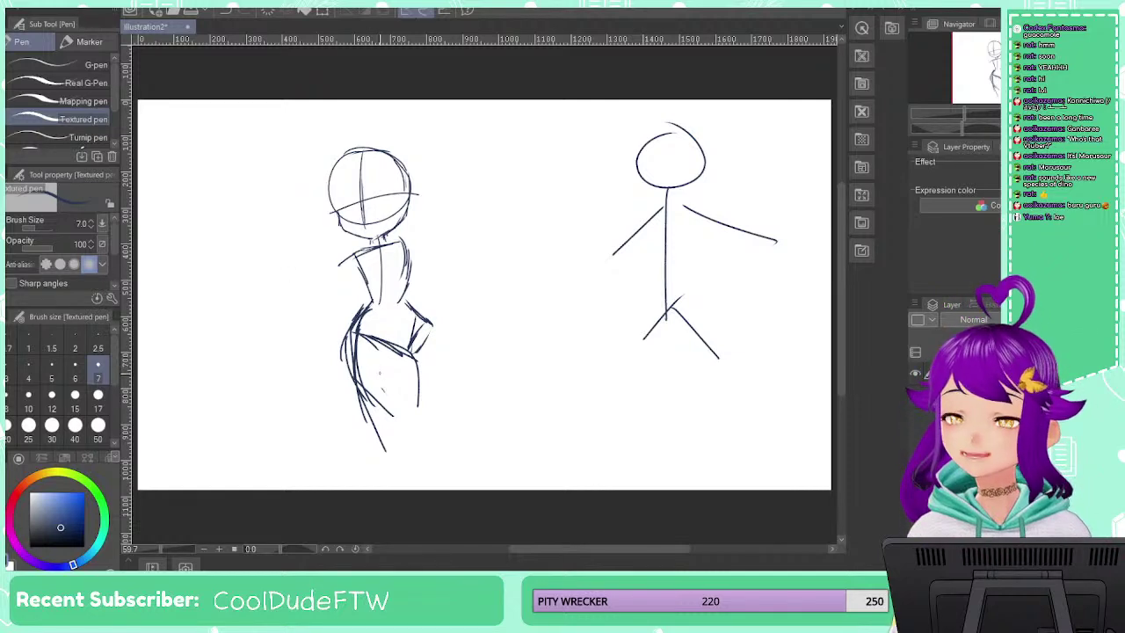
{"action": "mouse_move", "coordinate": [355, 254]}
{"action": "left_mouse_down"}
{"action": "mouse_move", "coordinate": [313, 344]}
{"action": "mouse_move", "coordinate": [324, 358]}
{"action": "left_mouse_up"}
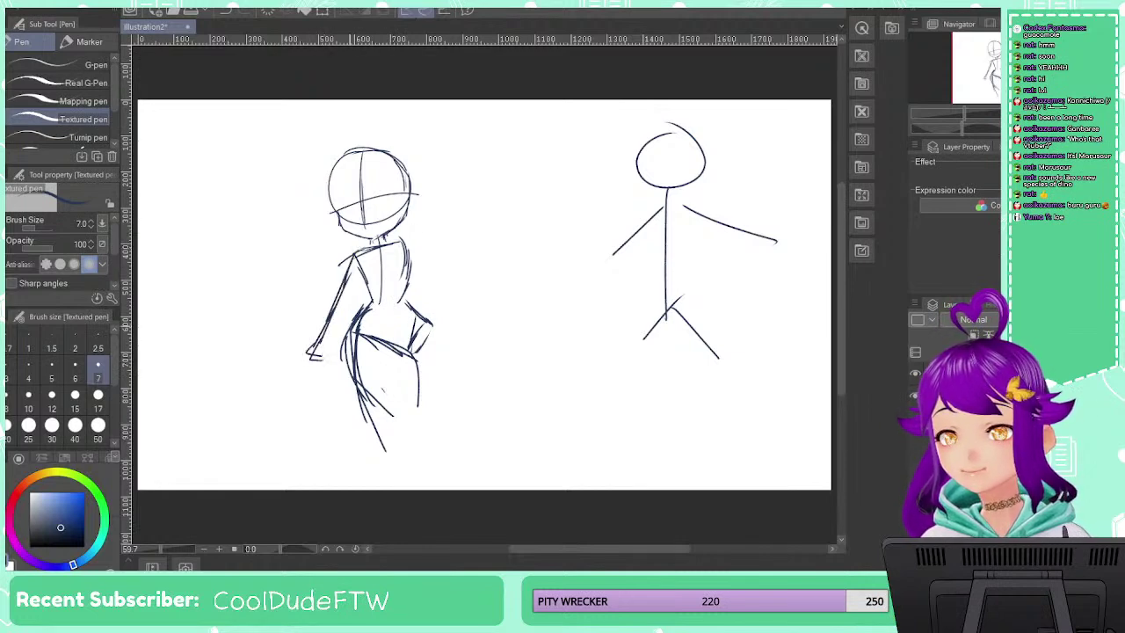
{"action": "mouse_move", "coordinate": [411, 251]}
{"action": "left_mouse_down"}
{"action": "mouse_move", "coordinate": [447, 308]}
{"action": "mouse_move", "coordinate": [466, 313]}
{"action": "mouse_move", "coordinate": [456, 320]}
{"action": "left_mouse_up"}
{"action": "mouse_move", "coordinate": [454, 313]}
{"action": "left_mouse_down"}
{"action": "mouse_move", "coordinate": [474, 322]}
{"action": "mouse_move", "coordinate": [460, 336]}
{"action": "left_mouse_up"}
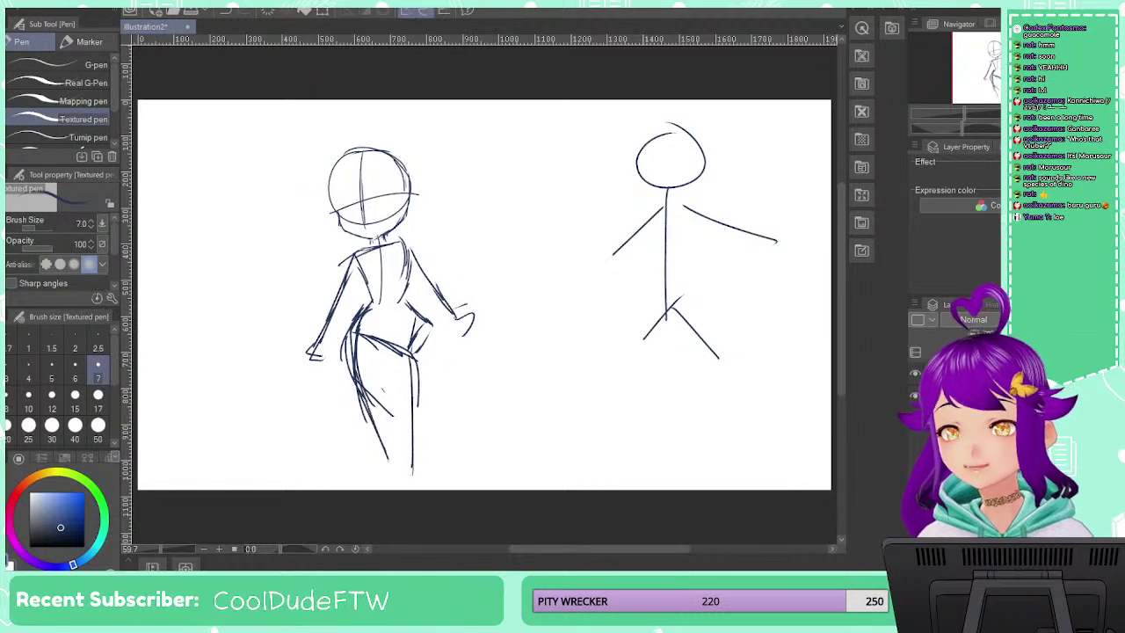
{"action": "left_click_drag", "start_coordinate": [432, 332], "coordinate": [430, 468]}
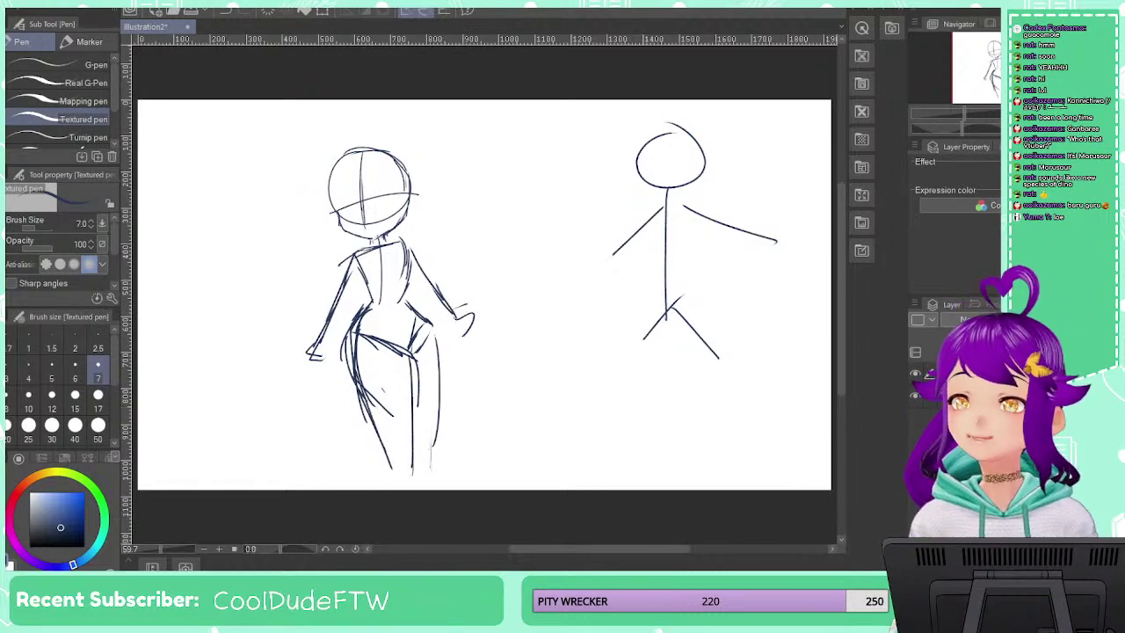
Shift the whole drawing upward slightly, and erase the character's entire body below the head
{"action": "key", "text": "k"}
{"action": "left_click_drag", "start_coordinate": [435, 304], "coordinate": [429, 285]}
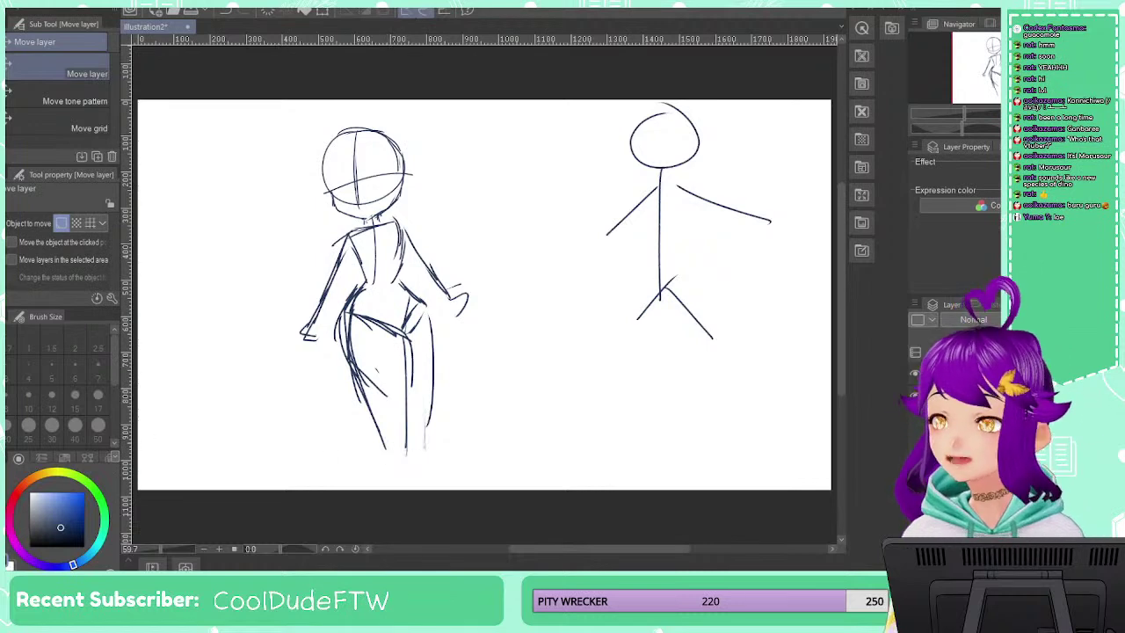
{"action": "key", "text": "e"}
{"action": "mouse_move", "coordinate": [340, 235]}
{"action": "left_mouse_down"}
{"action": "mouse_move", "coordinate": [405, 226]}
{"action": "mouse_move", "coordinate": [341, 242]}
{"action": "mouse_move", "coordinate": [313, 304]}
{"action": "mouse_move", "coordinate": [337, 270]}
{"action": "mouse_move", "coordinate": [326, 323]}
{"action": "mouse_move", "coordinate": [410, 241]}
{"action": "mouse_move", "coordinate": [439, 251]}
{"action": "mouse_move", "coordinate": [428, 267]}
{"action": "mouse_move", "coordinate": [453, 264]}
{"action": "mouse_move", "coordinate": [413, 239]}
{"action": "mouse_move", "coordinate": [430, 337]}
{"action": "mouse_move", "coordinate": [424, 393]}
{"action": "mouse_move", "coordinate": [391, 370]}
{"action": "mouse_move", "coordinate": [420, 273]}
{"action": "mouse_move", "coordinate": [394, 293]}
{"action": "mouse_move", "coordinate": [408, 327]}
{"action": "mouse_move", "coordinate": [386, 331]}
{"action": "mouse_move", "coordinate": [380, 386]}
{"action": "mouse_move", "coordinate": [372, 377]}
{"action": "mouse_move", "coordinate": [386, 361]}
{"action": "mouse_move", "coordinate": [376, 371]}
{"action": "mouse_move", "coordinate": [385, 420]}
{"action": "mouse_move", "coordinate": [340, 322]}
{"action": "left_mouse_up"}
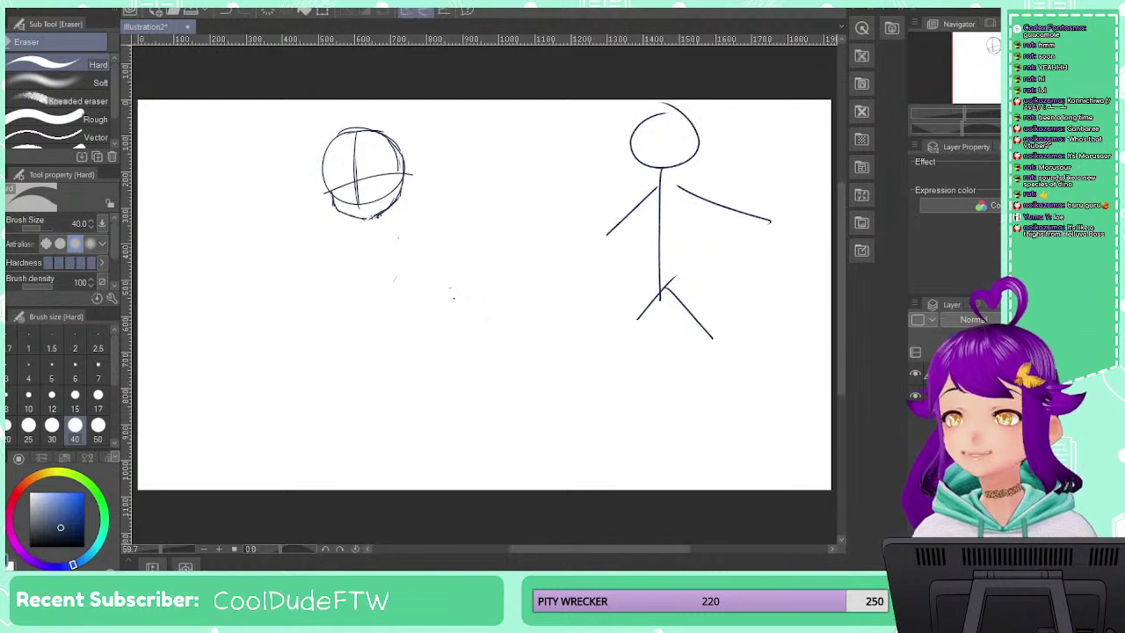
Mark the neck under the chin and draw a nearly vertical spine line down from it with the Textured pen
{"action": "key", "text": "p"}
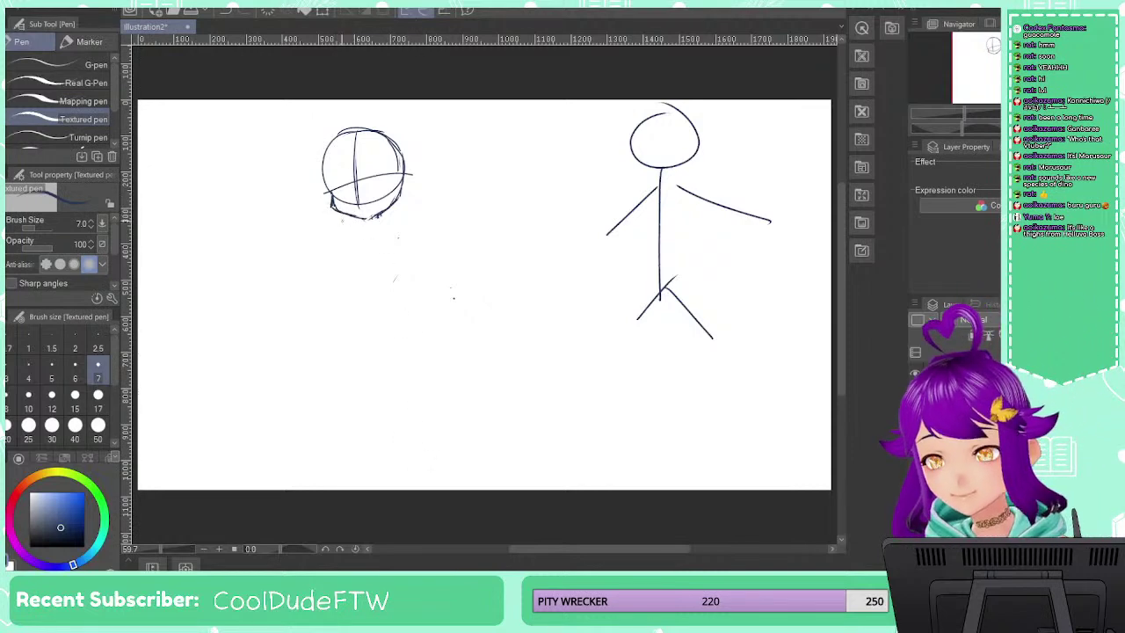
{"action": "key", "text": "ctrl+z"}
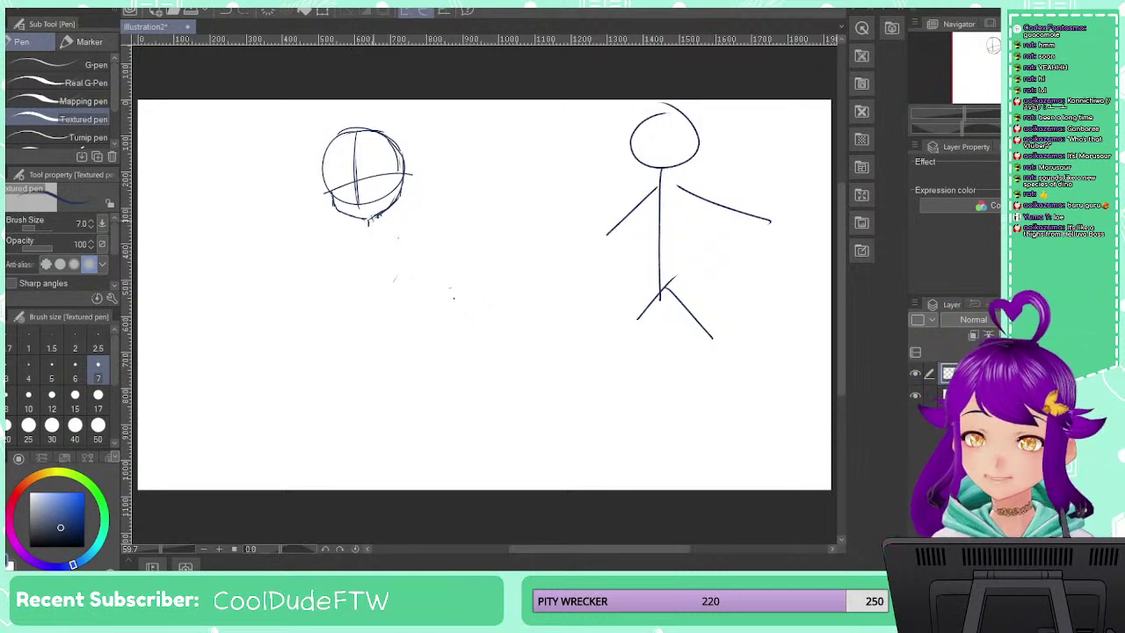
{"action": "scroll", "coordinate": [401, 298], "scroll_direction": "up", "scroll_amount": 3}
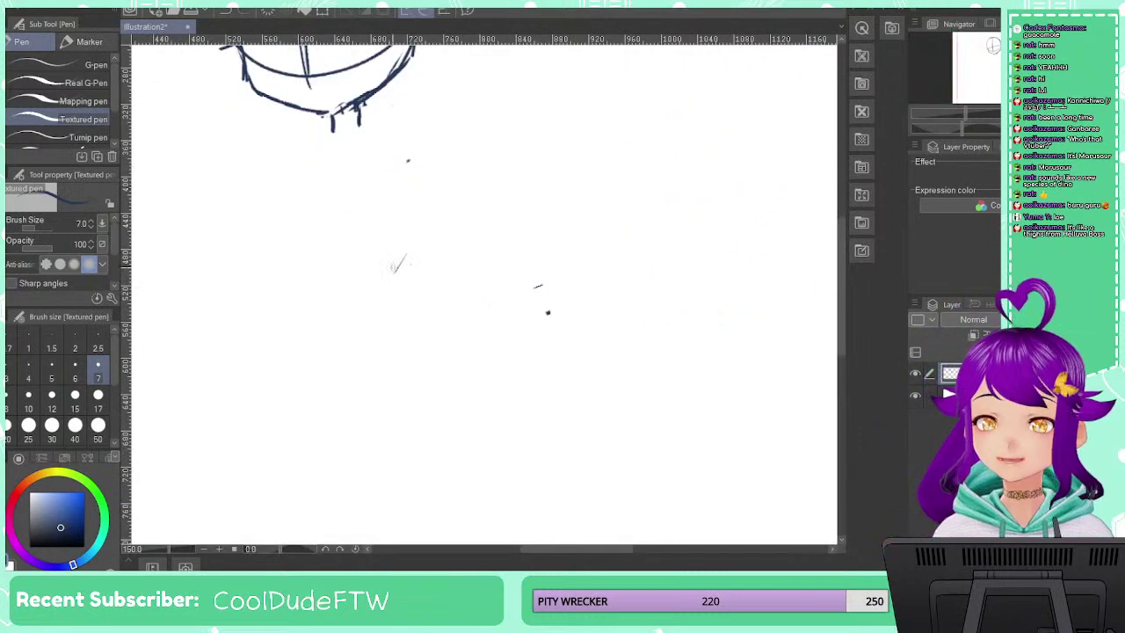
{"action": "left_click_drag", "start_coordinate": [438, 188], "coordinate": [582, 335]}
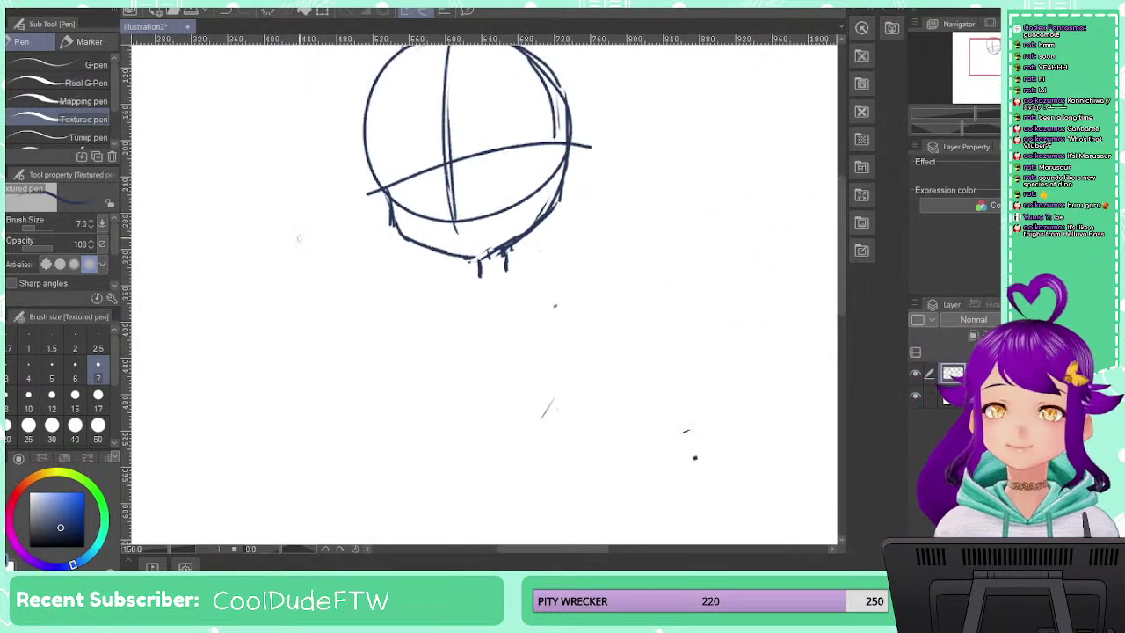
{"action": "left_click_drag", "start_coordinate": [499, 255], "coordinate": [511, 426]}
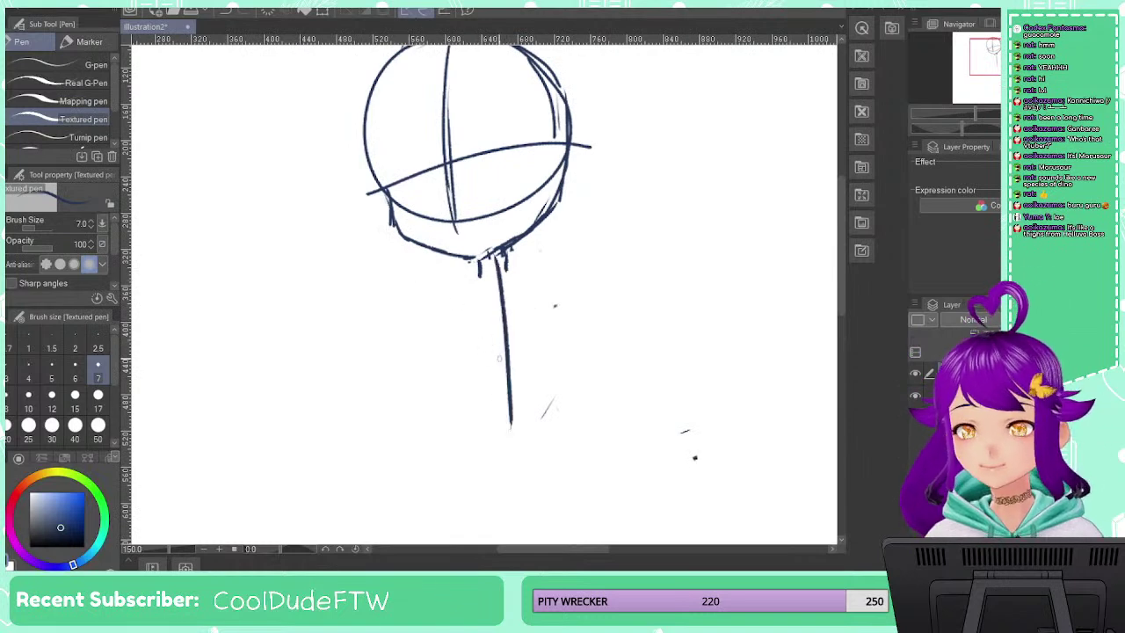
{"action": "key", "text": "/"}
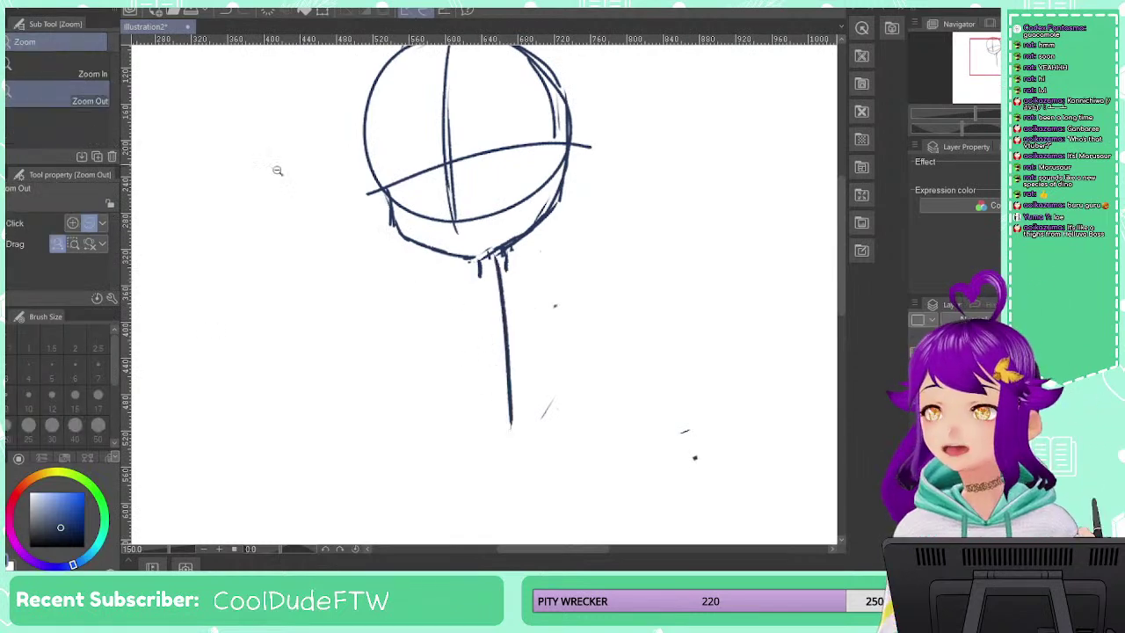
{"action": "left_click", "coordinate": [342, 209]}
{"action": "left_click", "coordinate": [343, 219]}
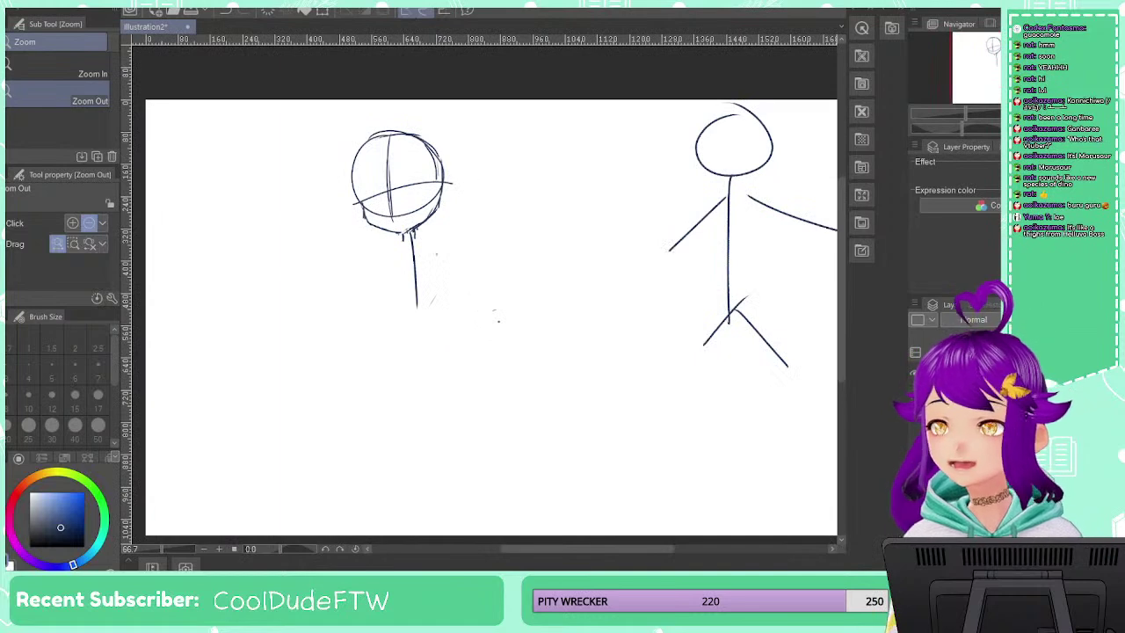
{"action": "key", "text": "p"}
{"action": "mouse_move", "coordinate": [552, 215]}
{"action": "left_mouse_down"}
{"action": "mouse_move", "coordinate": [539, 250]}
{"action": "mouse_move", "coordinate": [590, 269]}
{"action": "mouse_move", "coordinate": [548, 332]}
{"action": "left_mouse_up"}
{"action": "left_click_drag", "start_coordinate": [571, 294], "coordinate": [549, 332]}
{"action": "left_click_drag", "start_coordinate": [589, 273], "coordinate": [620, 420]}
{"action": "mouse_move", "coordinate": [577, 325]}
{"action": "left_mouse_down"}
{"action": "mouse_move", "coordinate": [603, 411]}
{"action": "mouse_move", "coordinate": [621, 410]}
{"action": "mouse_move", "coordinate": [564, 406]}
{"action": "mouse_move", "coordinate": [575, 419]}
{"action": "left_mouse_up"}
{"action": "left_click_drag", "start_coordinate": [575, 356], "coordinate": [578, 420]}
{"action": "key", "text": "ctrl+z"}
{"action": "key", "text": "ctrl+z"}
{"action": "key", "text": "ctrl+z"}
{"action": "key", "text": "ctrl+z"}
{"action": "key", "text": "ctrl+z"}
{"action": "key", "text": "ctrl+z"}
{"action": "key", "text": "ctrl+z"}
{"action": "key", "text": "ctrl+z"}
{"action": "key", "text": "ctrl+z"}
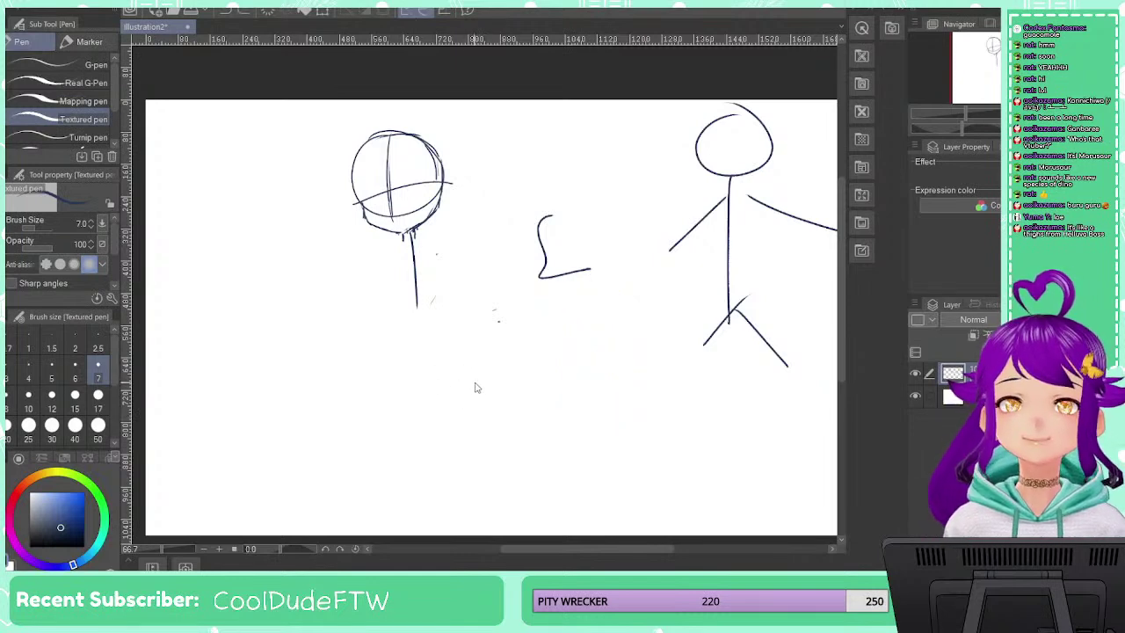
{"action": "key", "text": "ctrl+z"}
{"action": "key", "text": "ctrl+z"}
Lengthen the spine, and sketch a tapered torso around it with an angular pelvis below the waist
{"action": "left_click_drag", "start_coordinate": [411, 239], "coordinate": [417, 336]}
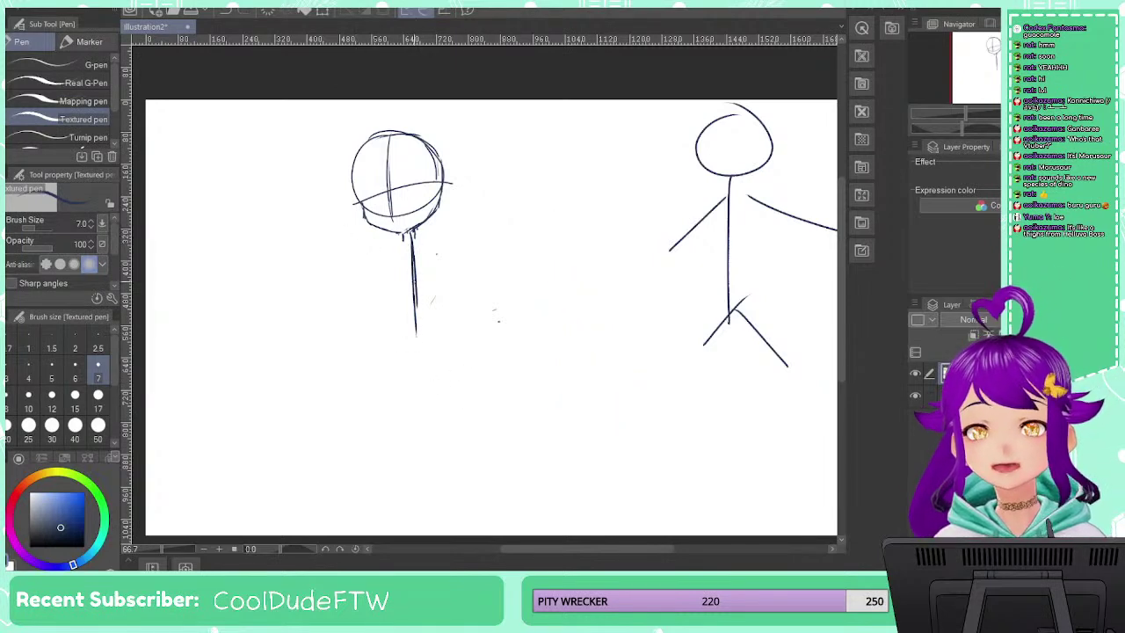
{"action": "mouse_move", "coordinate": [382, 251]}
{"action": "left_mouse_down"}
{"action": "mouse_move", "coordinate": [460, 246]}
{"action": "mouse_move", "coordinate": [414, 330]}
{"action": "mouse_move", "coordinate": [372, 263]}
{"action": "mouse_move", "coordinate": [387, 344]}
{"action": "mouse_move", "coordinate": [444, 337]}
{"action": "left_mouse_up"}
{"action": "left_click_drag", "start_coordinate": [462, 261], "coordinate": [446, 343]}
{"action": "left_click_drag", "start_coordinate": [466, 253], "coordinate": [450, 337]}
{"action": "mouse_move", "coordinate": [378, 292]}
{"action": "left_mouse_down"}
{"action": "mouse_move", "coordinate": [390, 337]}
{"action": "mouse_move", "coordinate": [443, 343]}
{"action": "left_mouse_up"}
{"action": "mouse_move", "coordinate": [368, 267]}
{"action": "left_mouse_down"}
{"action": "mouse_move", "coordinate": [383, 346]}
{"action": "mouse_move", "coordinate": [372, 366]}
{"action": "mouse_move", "coordinate": [443, 399]}
{"action": "left_mouse_up"}
{"action": "left_click_drag", "start_coordinate": [455, 353], "coordinate": [469, 374]}
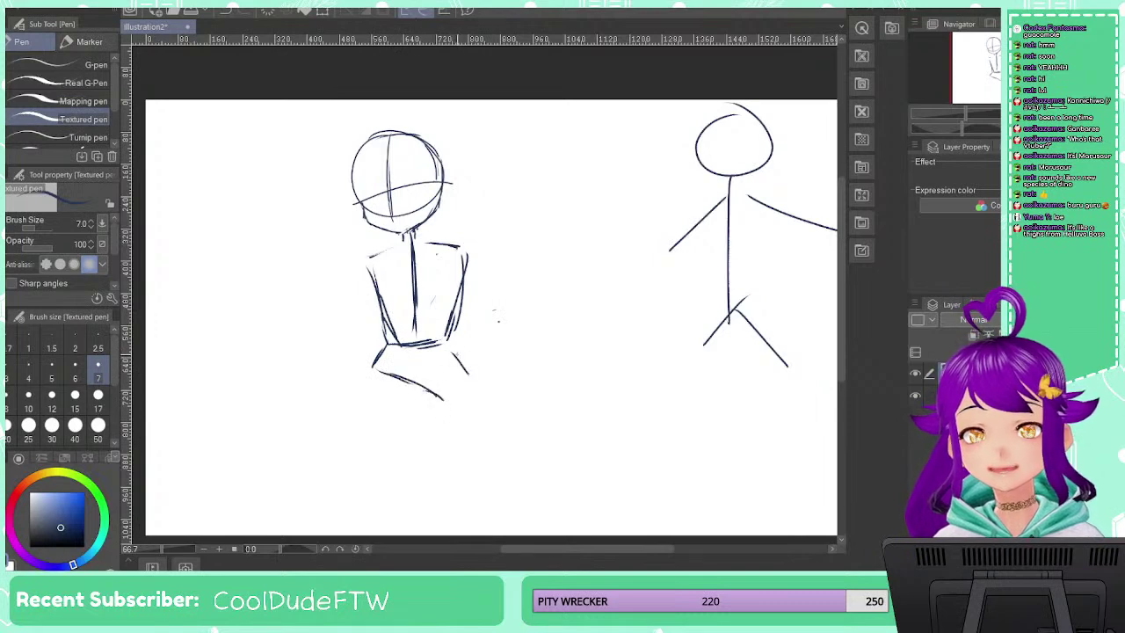
{"action": "mouse_move", "coordinate": [457, 336]}
{"action": "left_mouse_down"}
{"action": "mouse_move", "coordinate": [475, 372]}
{"action": "mouse_move", "coordinate": [444, 398]}
{"action": "left_mouse_up"}
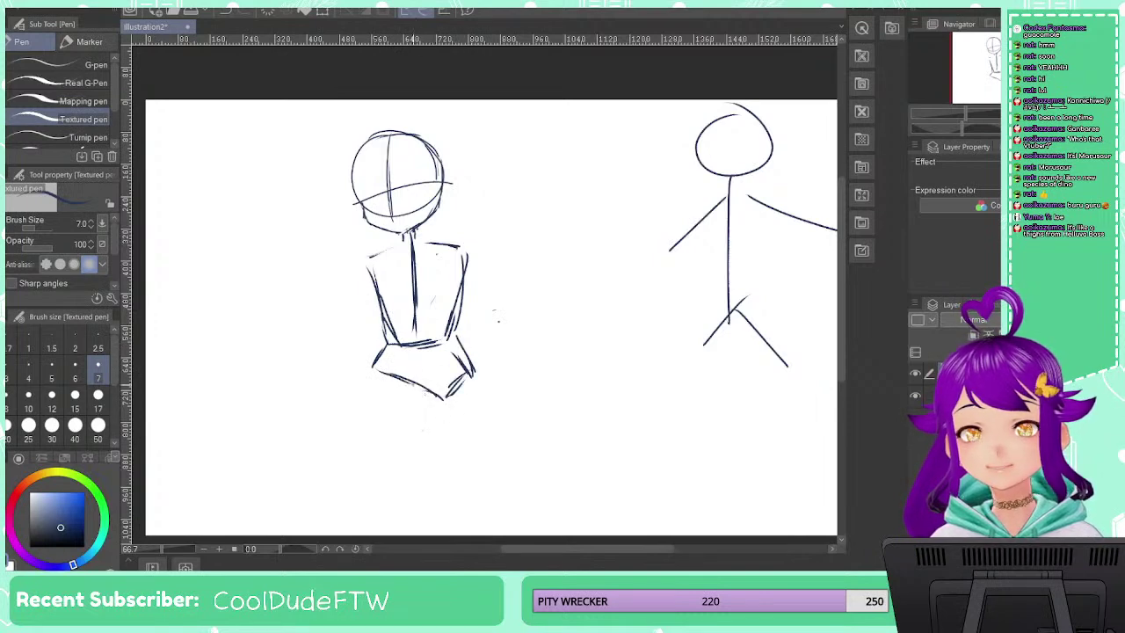
Reinforce both sides of the torso and sketch a tapering thigh down from the pelvis
{"action": "left_click_drag", "start_coordinate": [367, 261], "coordinate": [386, 348]}
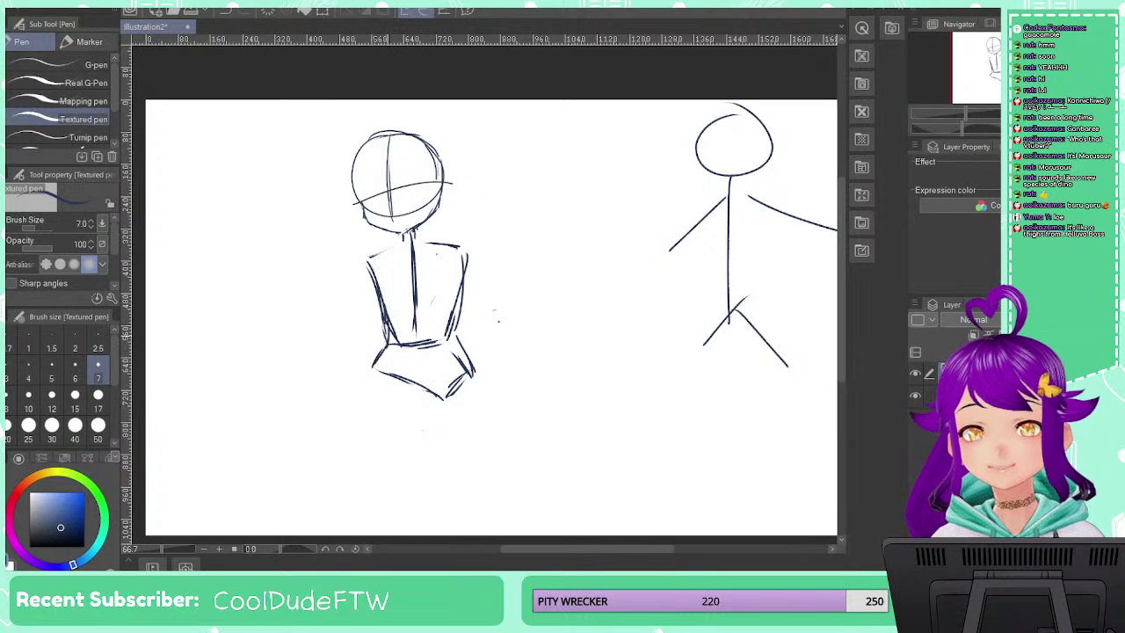
{"action": "mouse_move", "coordinate": [453, 248]}
{"action": "left_mouse_down"}
{"action": "mouse_move", "coordinate": [469, 292]}
{"action": "mouse_move", "coordinate": [454, 325]}
{"action": "left_mouse_up"}
{"action": "left_click_drag", "start_coordinate": [469, 274], "coordinate": [458, 359]}
{"action": "left_click_drag", "start_coordinate": [376, 369], "coordinate": [408, 468]}
{"action": "left_click_drag", "start_coordinate": [443, 401], "coordinate": [441, 480]}
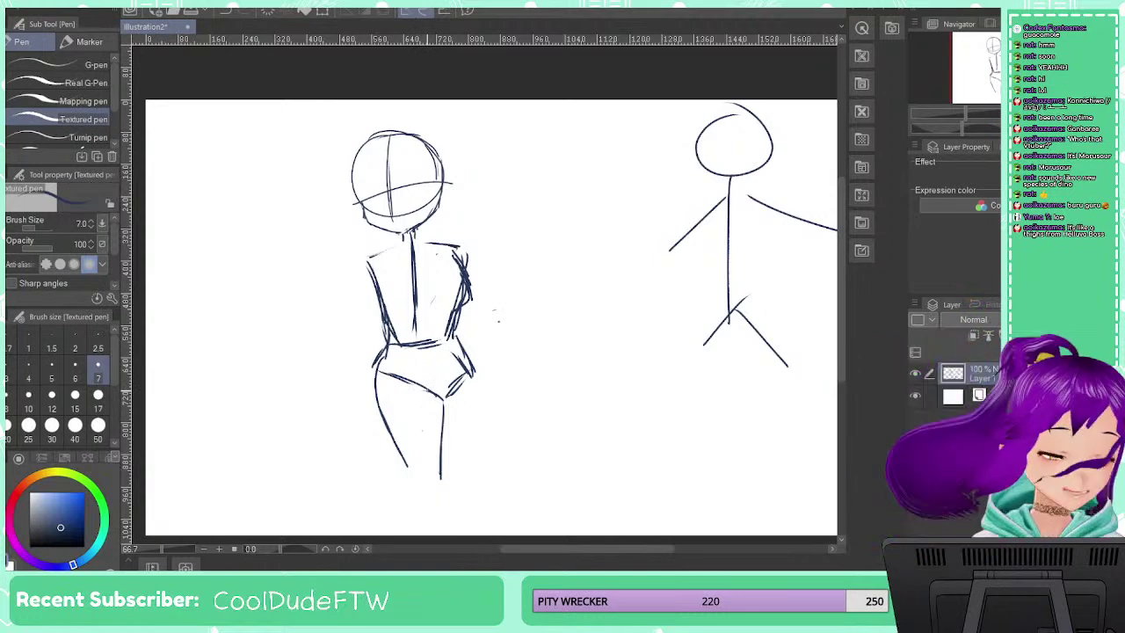
Erase the torso, pelvis and leg sketch below the head with the Hard eraser
{"action": "mouse_move", "coordinate": [551, 421]}
{"action": "left_mouse_down"}
{"action": "mouse_move", "coordinate": [547, 405]}
{"action": "mouse_move", "coordinate": [564, 402]}
{"action": "left_mouse_up"}
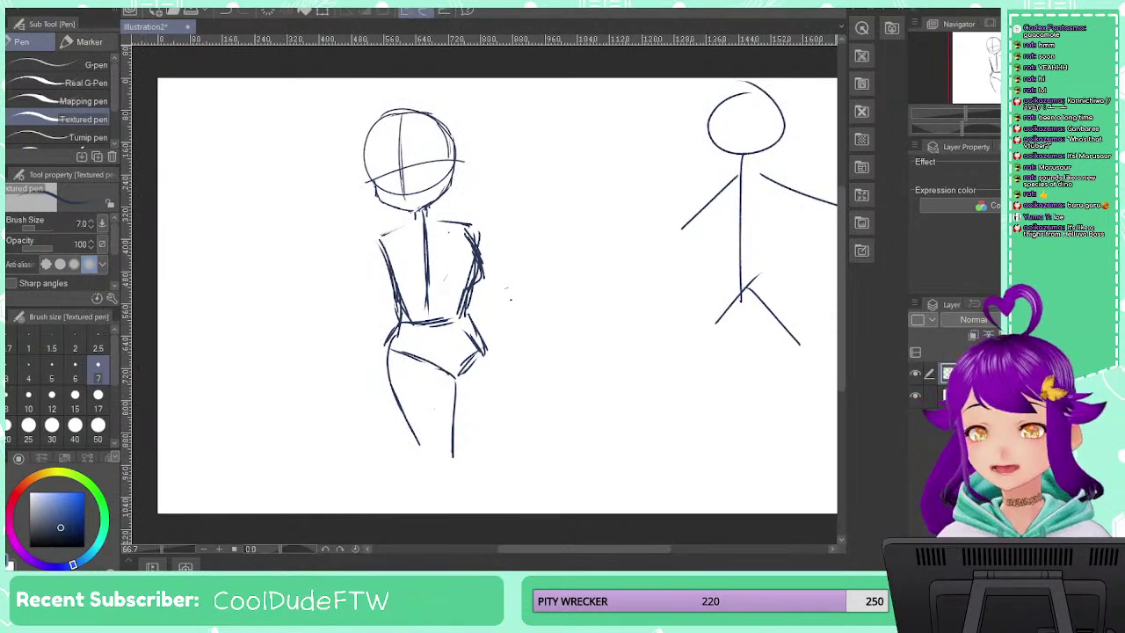
{"action": "key", "text": "g"}
{"action": "key", "text": "e"}
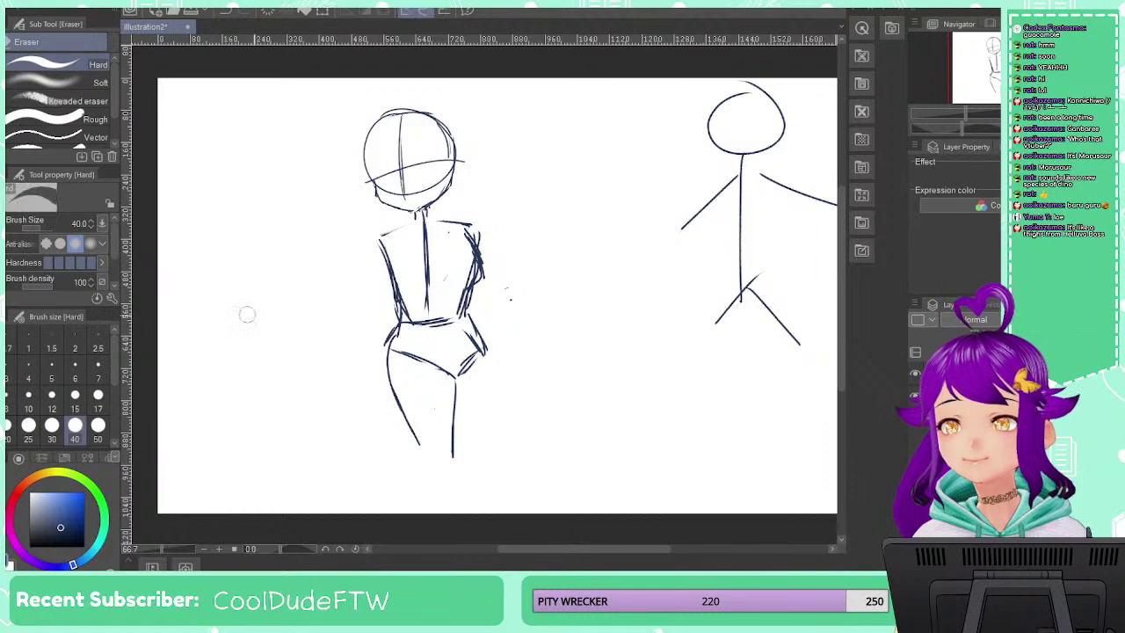
{"action": "mouse_move", "coordinate": [458, 458]}
{"action": "left_mouse_down"}
{"action": "mouse_move", "coordinate": [494, 385]}
{"action": "mouse_move", "coordinate": [462, 459]}
{"action": "mouse_move", "coordinate": [427, 447]}
{"action": "mouse_move", "coordinate": [394, 391]}
{"action": "mouse_move", "coordinate": [462, 405]}
{"action": "mouse_move", "coordinate": [465, 384]}
{"action": "mouse_move", "coordinate": [441, 366]}
{"action": "mouse_move", "coordinate": [484, 250]}
{"action": "mouse_move", "coordinate": [476, 225]}
{"action": "mouse_move", "coordinate": [444, 223]}
{"action": "mouse_move", "coordinate": [402, 244]}
{"action": "mouse_move", "coordinate": [396, 226]}
{"action": "mouse_move", "coordinate": [421, 285]}
{"action": "mouse_move", "coordinate": [389, 305]}
{"action": "mouse_move", "coordinate": [412, 420]}
{"action": "mouse_move", "coordinate": [384, 376]}
{"action": "left_mouse_up"}
{"action": "key", "text": "p"}
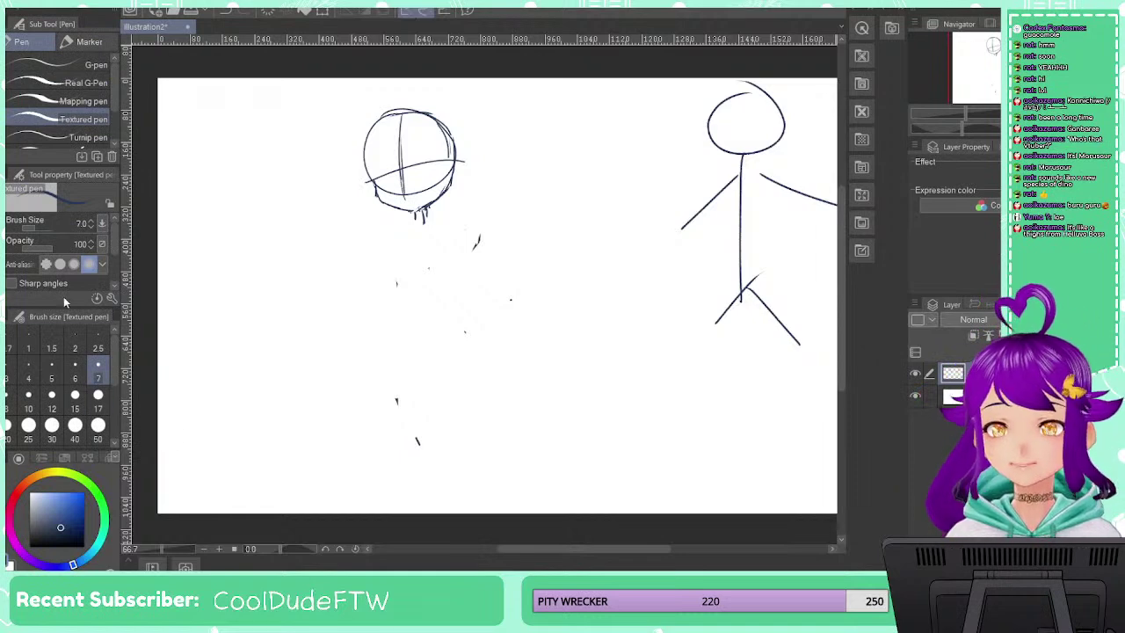
Lasso the head construction, enlarge it slightly and shift it down, then clear the selection
{"action": "key", "text": "m"}
{"action": "mouse_move", "coordinate": [354, 95]}
{"action": "left_mouse_down"}
{"action": "mouse_move", "coordinate": [614, 262]}
{"action": "mouse_move", "coordinate": [536, 77]}
{"action": "mouse_move", "coordinate": [359, 82]}
{"action": "left_mouse_up"}
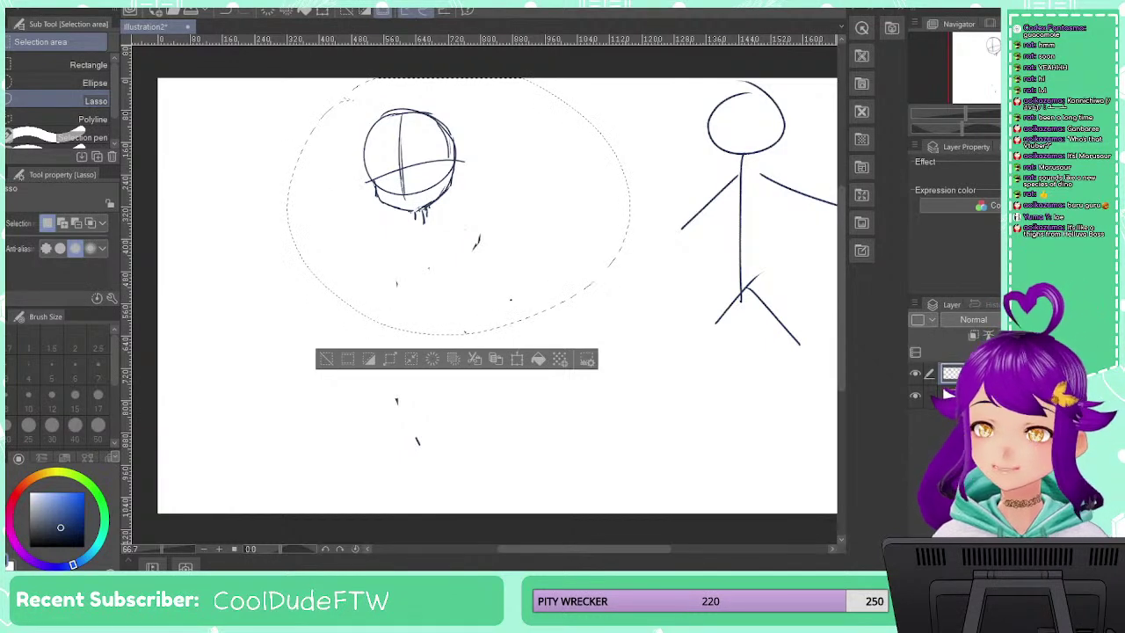
{"action": "left_click", "coordinate": [346, 359]}
{"action": "left_click_drag", "start_coordinate": [297, 344], "coordinate": [229, 419]}
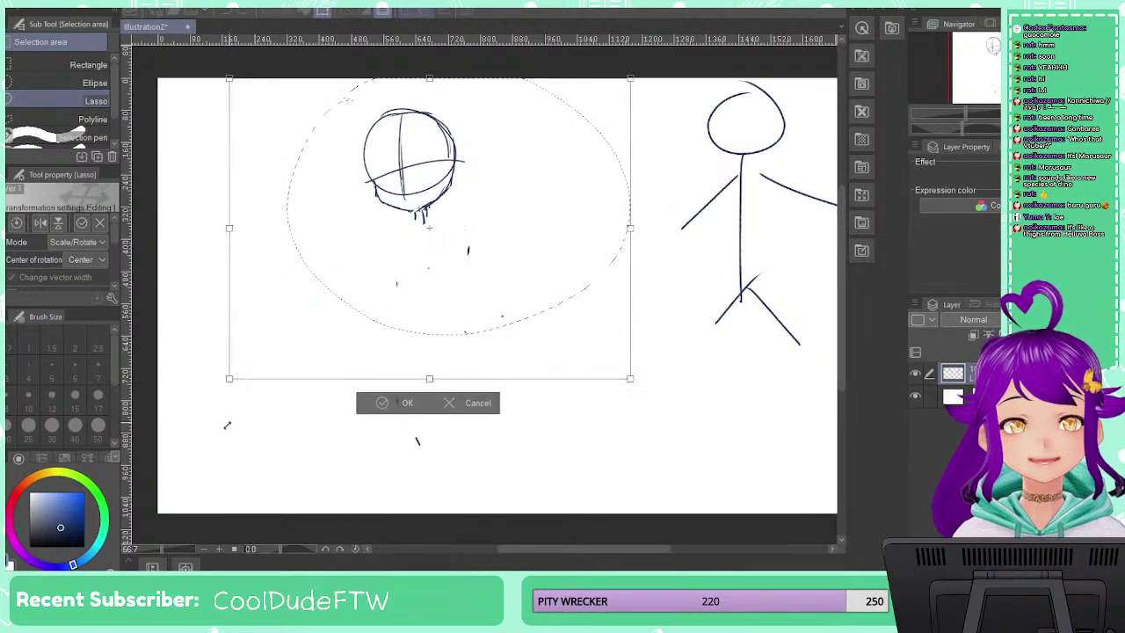
{"action": "mouse_move", "coordinate": [326, 321]}
{"action": "left_mouse_down"}
{"action": "mouse_move", "coordinate": [346, 360]}
{"action": "mouse_move", "coordinate": [351, 345]}
{"action": "left_mouse_up"}
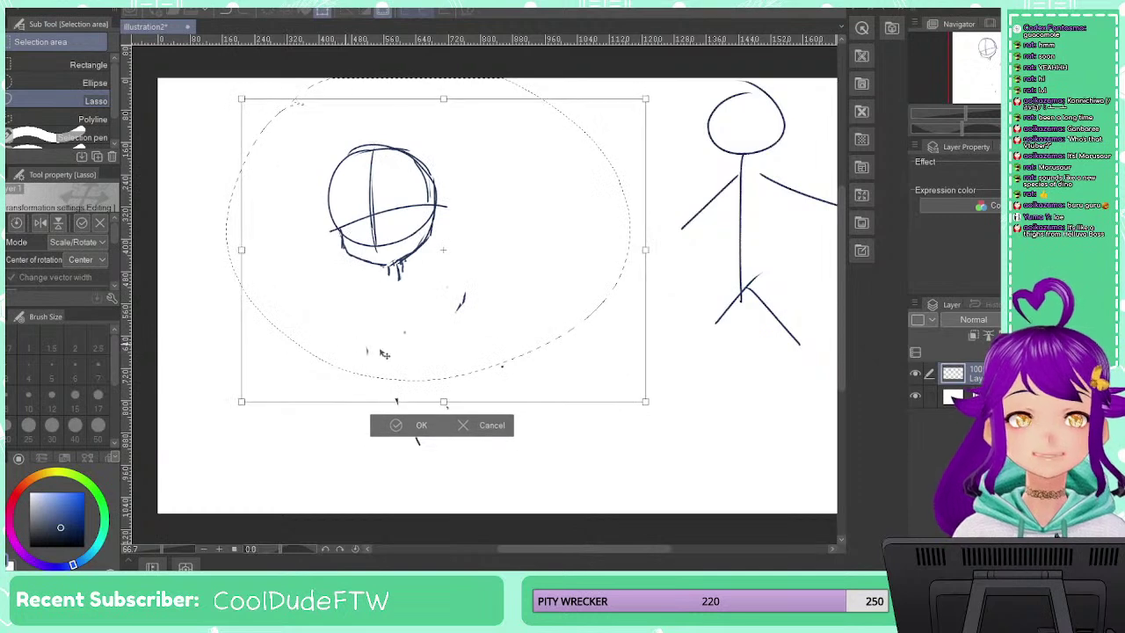
{"action": "key", "text": "Return"}
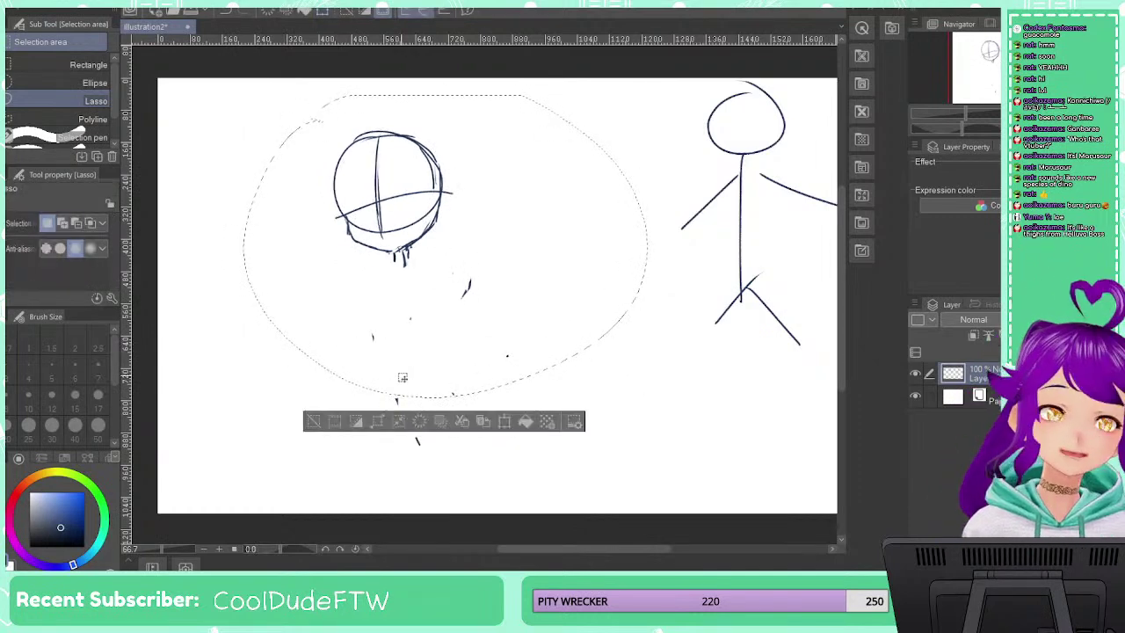
{"action": "key", "text": "ctrl+d"}
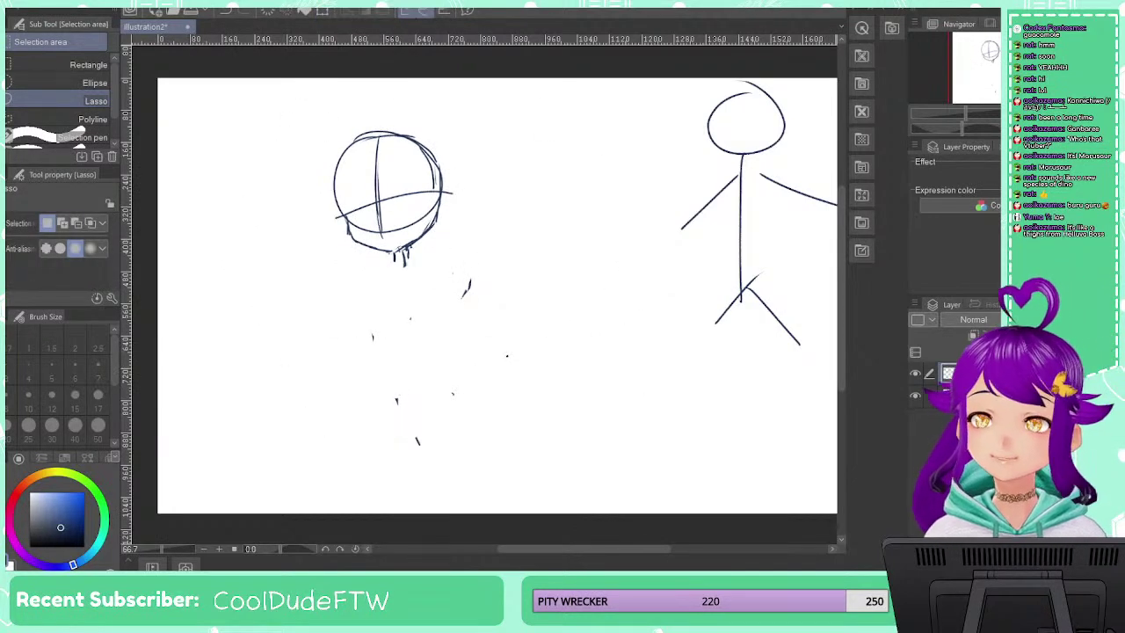
Erase the stray marks below the head and the neck remnants under the chin with the Hard eraser
{"action": "key", "text": "e"}
{"action": "left_click_drag", "start_coordinate": [379, 327], "coordinate": [377, 352]}
{"action": "left_click_drag", "start_coordinate": [392, 393], "coordinate": [420, 445]}
{"action": "left_click_drag", "start_coordinate": [452, 399], "coordinate": [454, 382]}
{"action": "left_click_drag", "start_coordinate": [509, 352], "coordinate": [504, 359]}
{"action": "mouse_move", "coordinate": [469, 290]}
{"action": "left_mouse_down"}
{"action": "mouse_move", "coordinate": [463, 297]}
{"action": "mouse_move", "coordinate": [466, 283]}
{"action": "left_mouse_up"}
{"action": "left_click_drag", "start_coordinate": [410, 328], "coordinate": [411, 314]}
{"action": "left_click", "coordinate": [401, 256]}
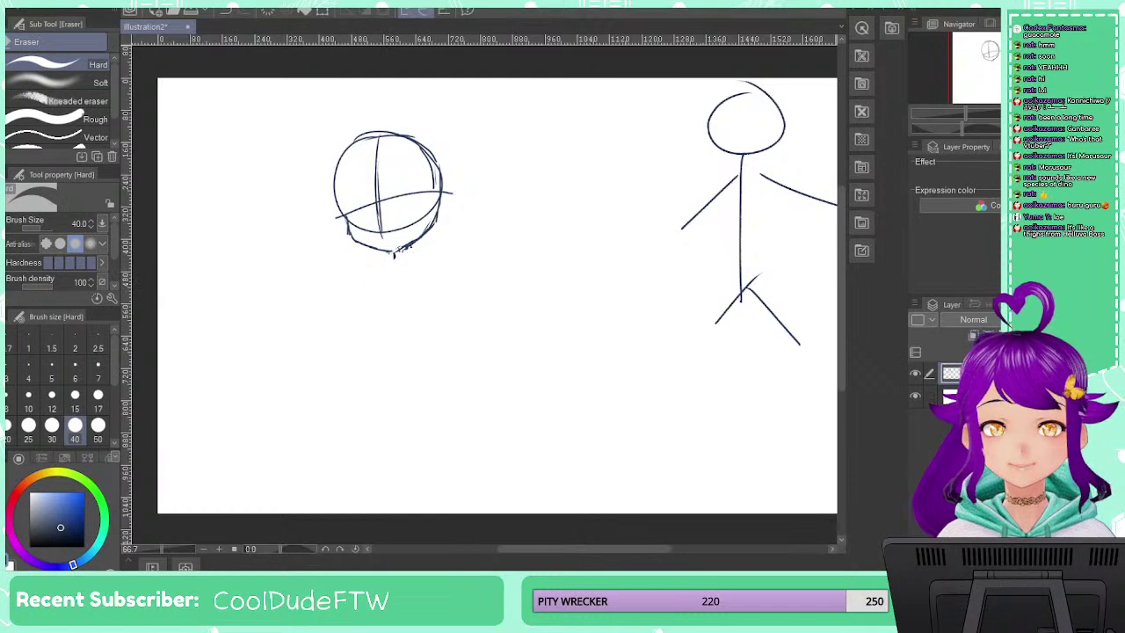
Sketch a short torso under the chin with the Textured pen: flared sides, a vertical centre line and a straight waistline
{"action": "key", "text": "p"}
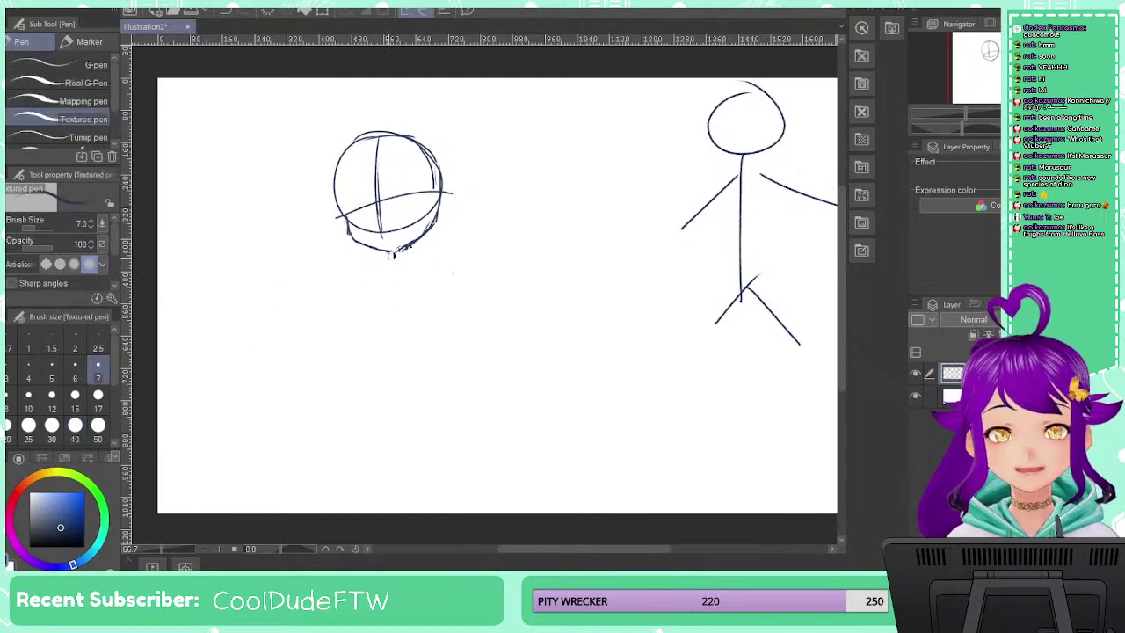
{"action": "left_click_drag", "start_coordinate": [383, 256], "coordinate": [365, 310]}
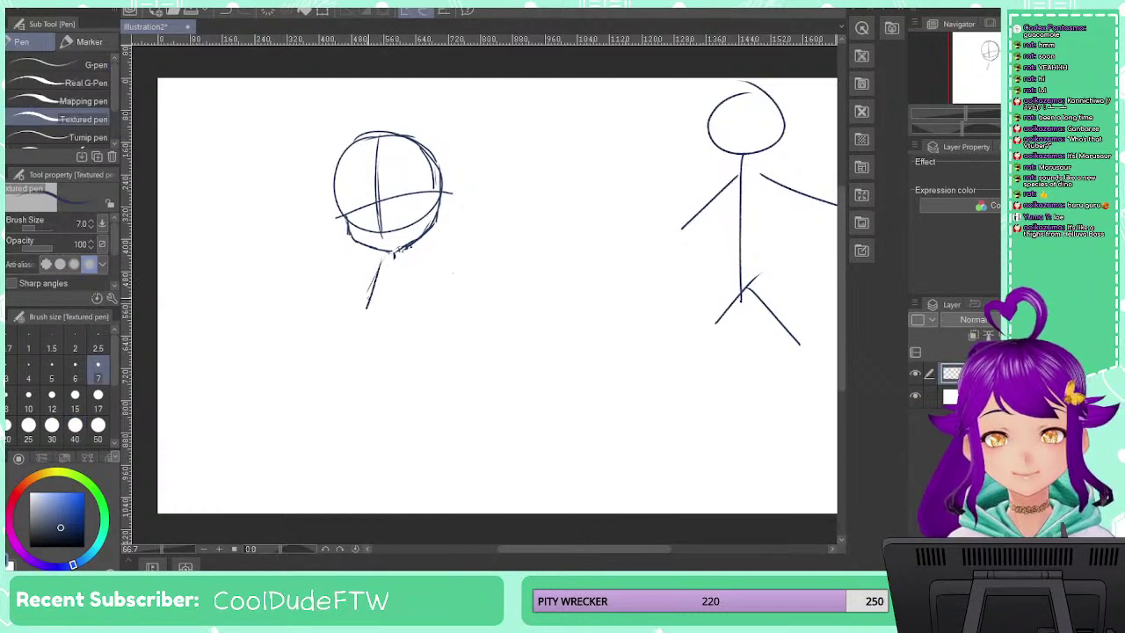
{"action": "left_click_drag", "start_coordinate": [386, 256], "coordinate": [362, 339]}
{"action": "left_click_drag", "start_coordinate": [409, 250], "coordinate": [413, 320]}
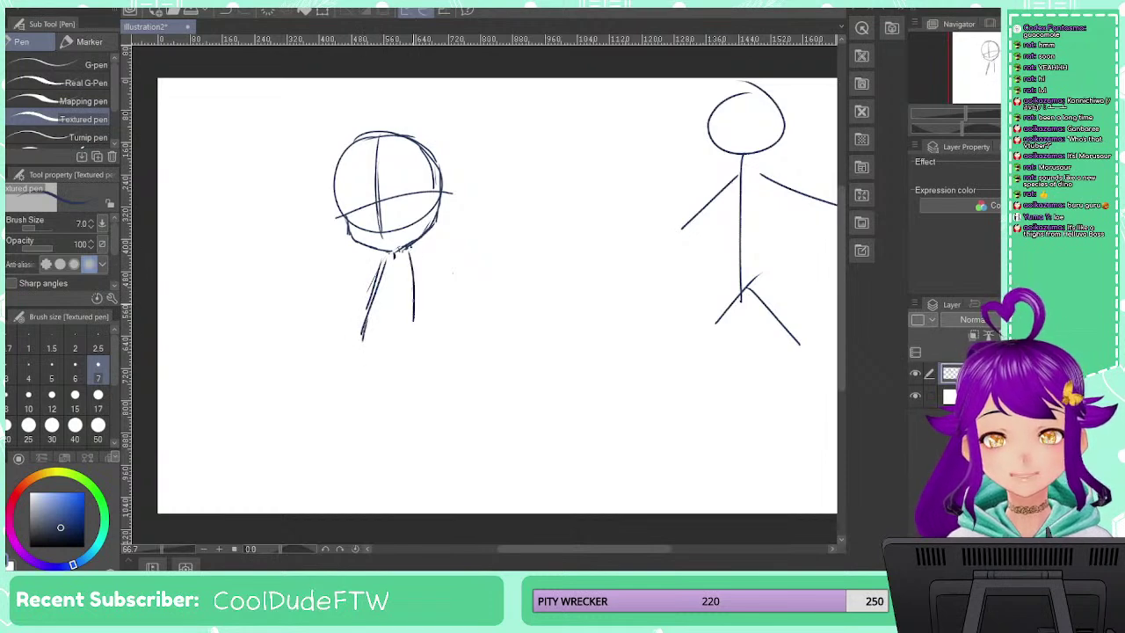
{"action": "left_click_drag", "start_coordinate": [383, 264], "coordinate": [366, 346]}
{"action": "mouse_move", "coordinate": [430, 252]}
{"action": "left_mouse_down"}
{"action": "mouse_move", "coordinate": [446, 285]}
{"action": "mouse_move", "coordinate": [441, 341]}
{"action": "left_mouse_up"}
{"action": "left_click_drag", "start_coordinate": [377, 330], "coordinate": [448, 335]}
{"action": "left_click_drag", "start_coordinate": [438, 272], "coordinate": [446, 320]}
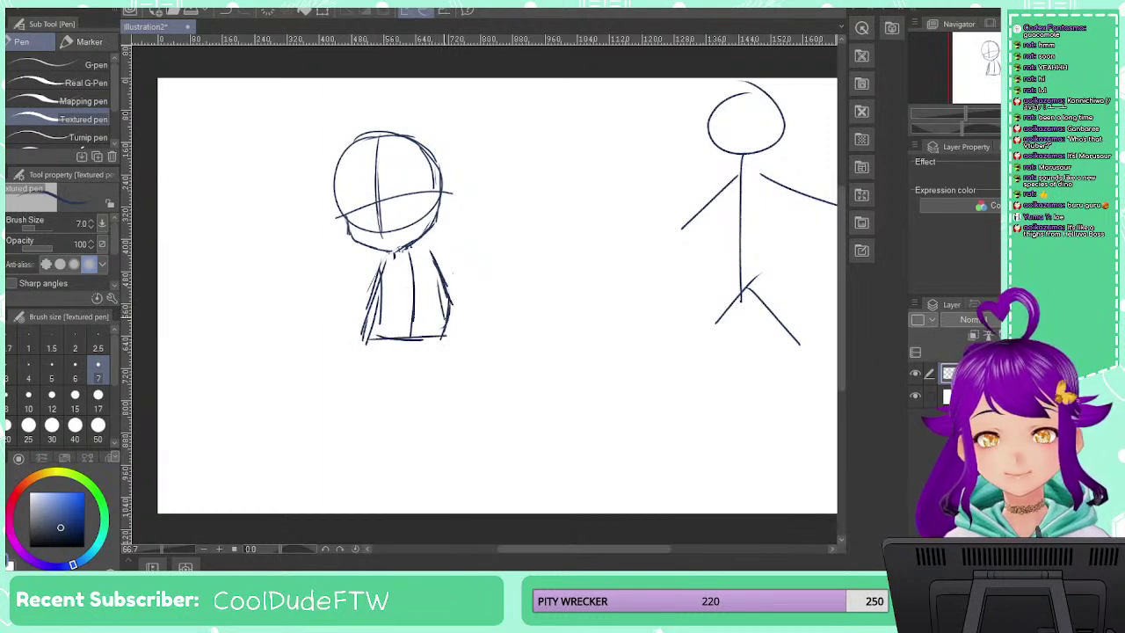
Undo the last torso strokes, redraw the torso's right side and angle it inward below the waist to form the pelvis
{"action": "key", "text": "ctrl+z"}
{"action": "key", "text": "ctrl+z"}
{"action": "key", "text": "ctrl+z"}
{"action": "mouse_move", "coordinate": [390, 252]}
{"action": "left_mouse_down"}
{"action": "mouse_move", "coordinate": [364, 338]}
{"action": "mouse_move", "coordinate": [432, 329]}
{"action": "left_mouse_up"}
{"action": "left_click_drag", "start_coordinate": [421, 242], "coordinate": [453, 321]}
{"action": "mouse_move", "coordinate": [430, 261]}
{"action": "left_mouse_down"}
{"action": "mouse_move", "coordinate": [436, 340]}
{"action": "mouse_move", "coordinate": [410, 371]}
{"action": "mouse_move", "coordinate": [420, 378]}
{"action": "left_mouse_up"}
{"action": "left_click_drag", "start_coordinate": [453, 325], "coordinate": [423, 369]}
Sketch the left leg down from the hip, with a curved outer contour and a nearly vertical inner line
{"action": "left_click_drag", "start_coordinate": [362, 340], "coordinate": [371, 420]}
{"action": "left_click_drag", "start_coordinate": [360, 355], "coordinate": [385, 420]}
{"action": "left_click_drag", "start_coordinate": [354, 334], "coordinate": [376, 416]}
{"action": "left_click_drag", "start_coordinate": [361, 378], "coordinate": [397, 437]}
{"action": "left_click_drag", "start_coordinate": [418, 376], "coordinate": [419, 448]}
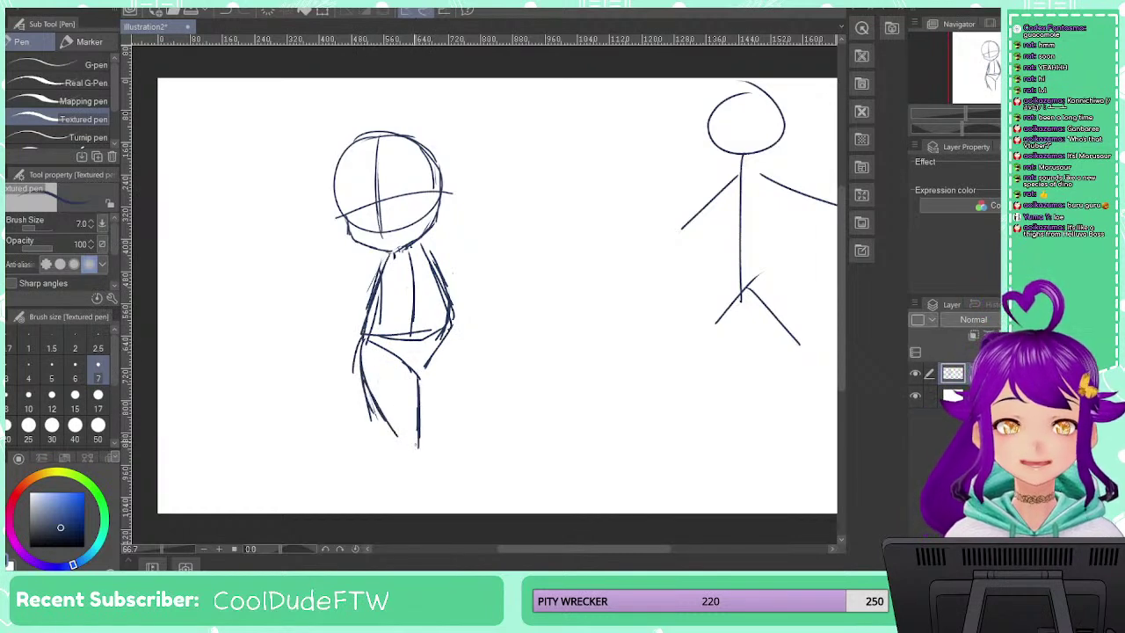
{"action": "left_click_drag", "start_coordinate": [381, 283], "coordinate": [369, 381]}
{"action": "mouse_move", "coordinate": [363, 314]}
{"action": "left_mouse_down"}
{"action": "mouse_move", "coordinate": [382, 417]}
{"action": "mouse_move", "coordinate": [408, 447]}
{"action": "left_mouse_up"}
{"action": "mouse_move", "coordinate": [416, 376]}
{"action": "left_mouse_down"}
{"action": "mouse_move", "coordinate": [431, 442]}
{"action": "mouse_move", "coordinate": [418, 459]}
{"action": "left_mouse_up"}
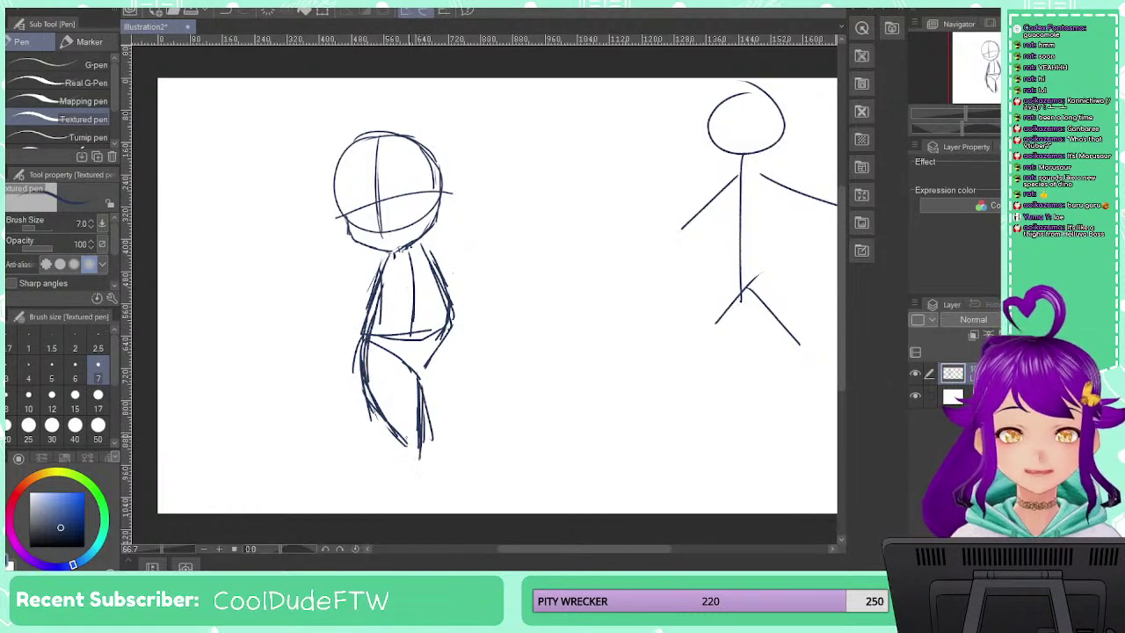
Sketch the outer contour of the right leg tapering down from the hip, and reinforce the left hip line
{"action": "left_click_drag", "start_coordinate": [450, 336], "coordinate": [471, 412]}
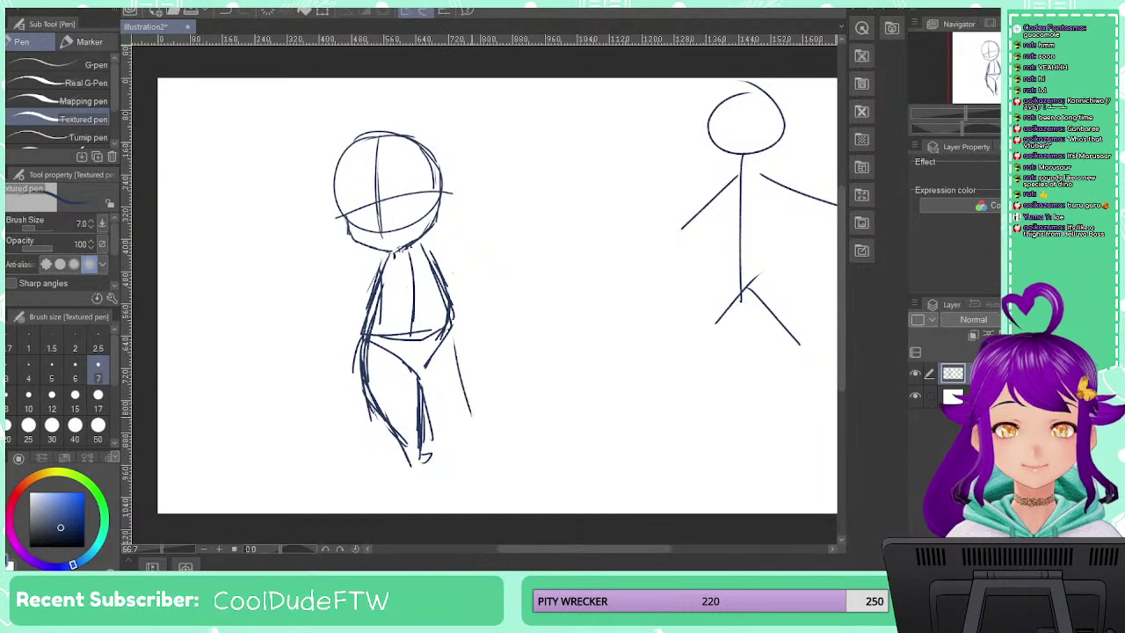
{"action": "left_click_drag", "start_coordinate": [455, 337], "coordinate": [457, 392]}
{"action": "left_click_drag", "start_coordinate": [457, 330], "coordinate": [441, 429]}
{"action": "left_click_drag", "start_coordinate": [454, 383], "coordinate": [441, 440]}
{"action": "left_click_drag", "start_coordinate": [461, 339], "coordinate": [441, 438]}
{"action": "left_click_drag", "start_coordinate": [369, 300], "coordinate": [357, 365]}
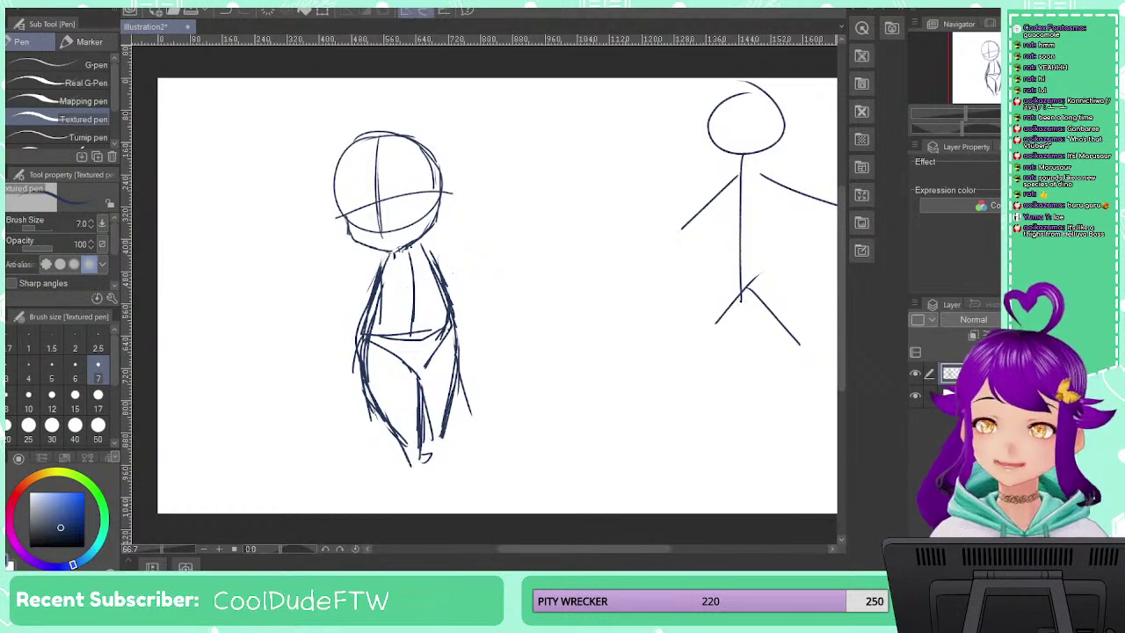
Lasso the head and scale it up, positioning it just above the torso
{"action": "key", "text": "m"}
{"action": "mouse_move", "coordinate": [322, 110]}
{"action": "left_mouse_down"}
{"action": "mouse_move", "coordinate": [297, 188]}
{"action": "mouse_move", "coordinate": [344, 239]}
{"action": "mouse_move", "coordinate": [405, 252]}
{"action": "mouse_move", "coordinate": [487, 171]}
{"action": "mouse_move", "coordinate": [305, 141]}
{"action": "left_mouse_up"}
{"action": "key", "text": "ctrl+t"}
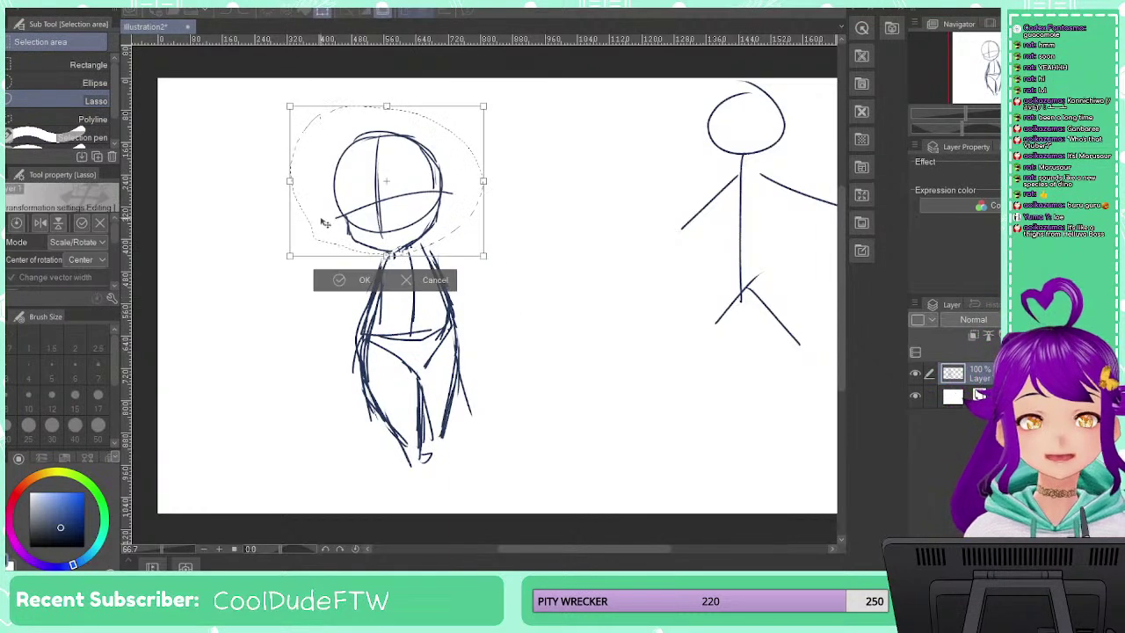
{"action": "left_click_drag", "start_coordinate": [290, 256], "coordinate": [255, 313]}
{"action": "left_click_drag", "start_coordinate": [384, 243], "coordinate": [416, 223]}
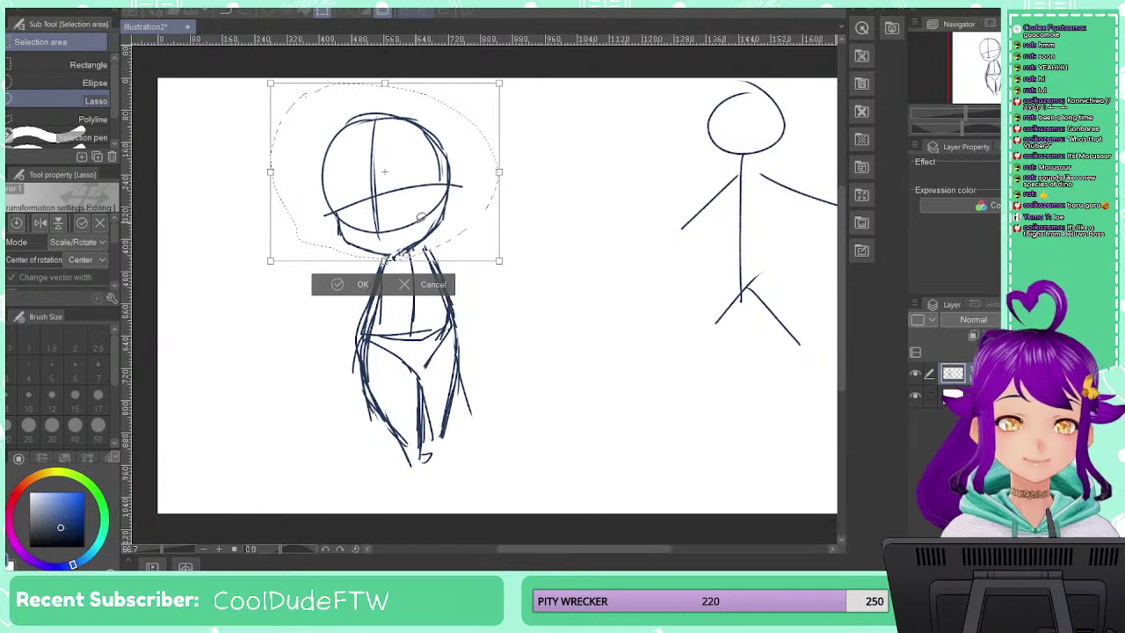
{"action": "key", "text": "Return"}
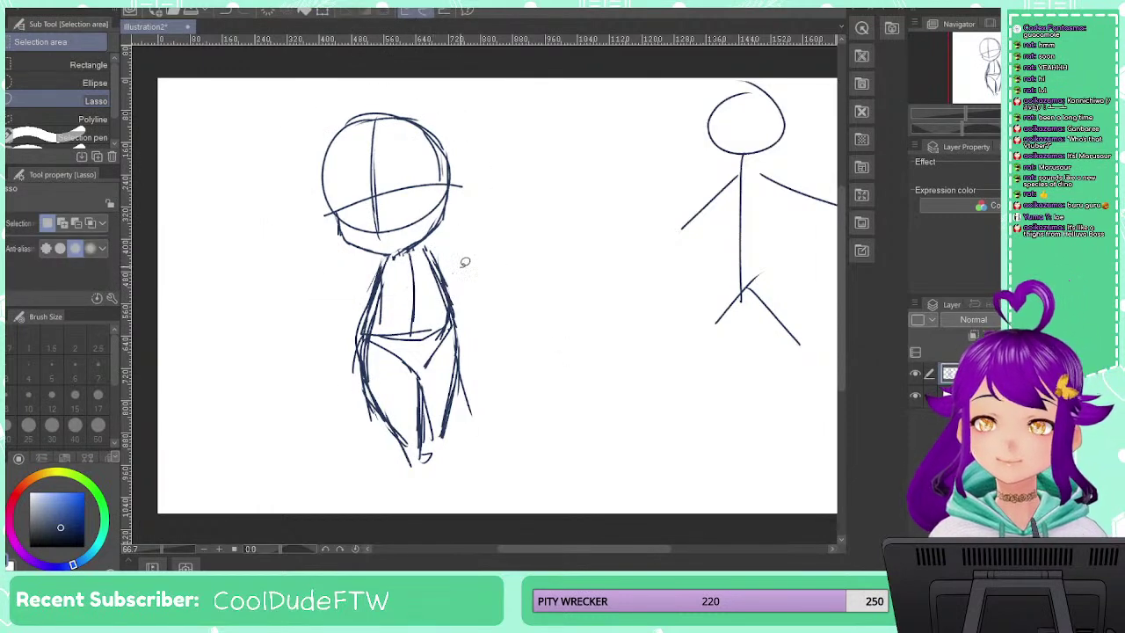
Lasso the body below the head, tilt it slightly clockwise and place it under the chin, then deselect
{"action": "mouse_move", "coordinate": [388, 253]}
{"action": "left_mouse_down"}
{"action": "mouse_move", "coordinate": [468, 260]}
{"action": "mouse_move", "coordinate": [483, 409]}
{"action": "mouse_move", "coordinate": [466, 470]}
{"action": "mouse_move", "coordinate": [346, 475]}
{"action": "mouse_move", "coordinate": [313, 346]}
{"action": "mouse_move", "coordinate": [335, 281]}
{"action": "mouse_move", "coordinate": [365, 260]}
{"action": "left_mouse_up"}
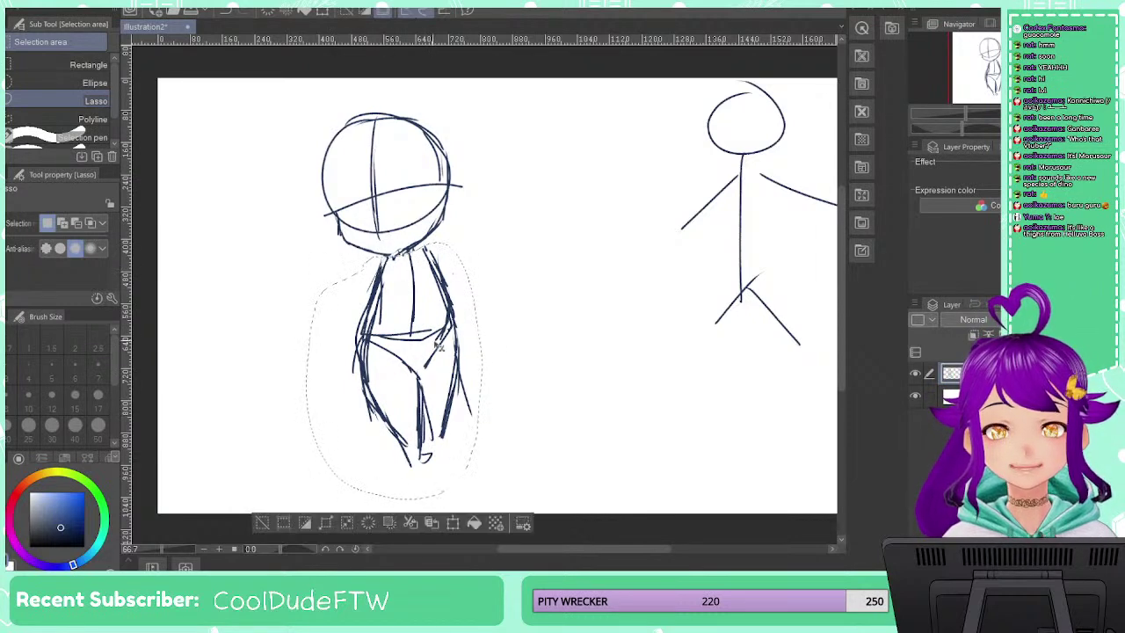
{"action": "key", "text": "ctrl+t"}
{"action": "left_click_drag", "start_coordinate": [516, 319], "coordinate": [501, 342]}
{"action": "left_click_drag", "start_coordinate": [421, 373], "coordinate": [420, 374]}
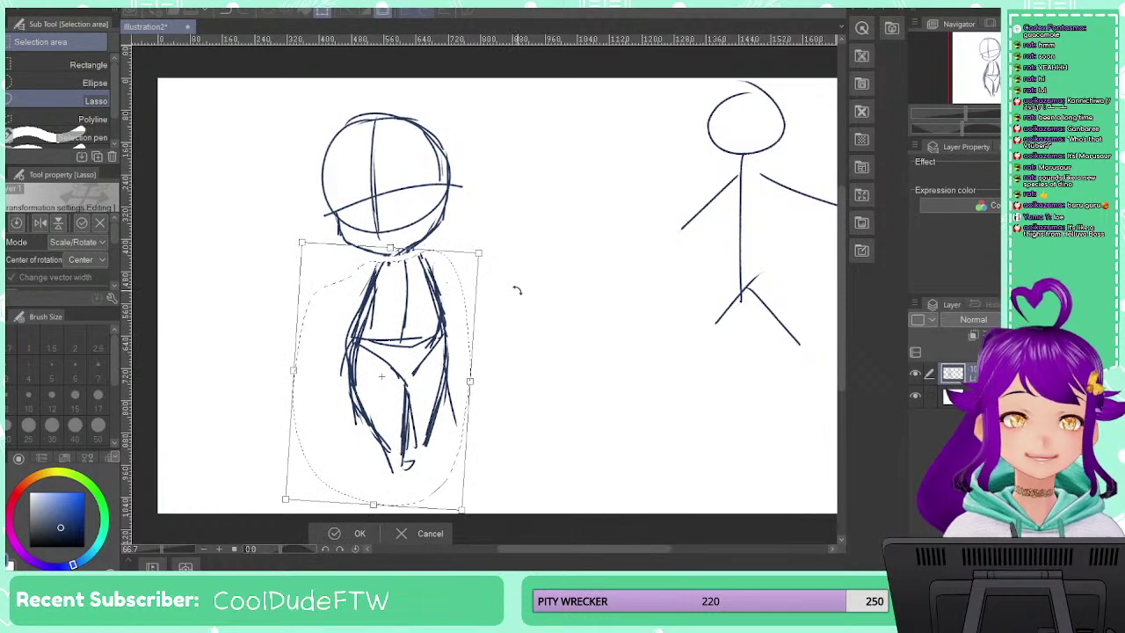
{"action": "key", "text": "Return"}
{"action": "key", "text": "ctrl+d"}
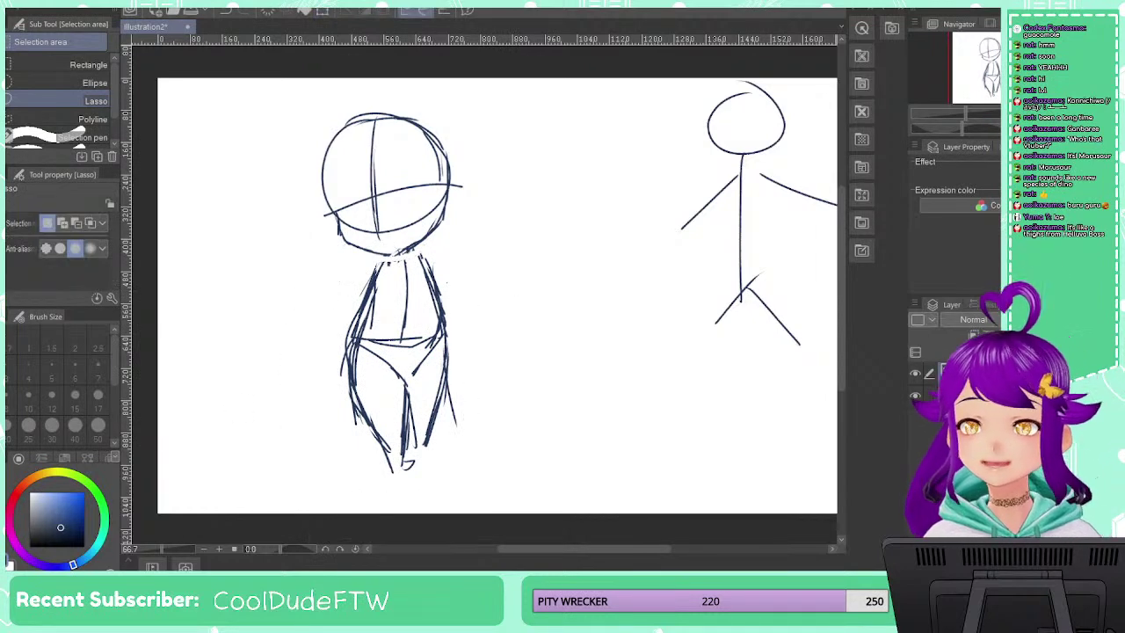
Extend both legs downward with the Textured pen and sketch small feet at their ends
{"action": "key", "text": "p"}
{"action": "mouse_move", "coordinate": [368, 285]}
{"action": "left_mouse_down"}
{"action": "mouse_move", "coordinate": [360, 408]}
{"action": "mouse_move", "coordinate": [392, 480]}
{"action": "left_mouse_up"}
{"action": "left_click_drag", "start_coordinate": [406, 393], "coordinate": [410, 480]}
{"action": "left_click_drag", "start_coordinate": [359, 425], "coordinate": [397, 489]}
{"action": "mouse_move", "coordinate": [408, 473]}
{"action": "left_mouse_down"}
{"action": "mouse_move", "coordinate": [427, 481]}
{"action": "mouse_move", "coordinate": [422, 492]}
{"action": "left_mouse_up"}
{"action": "mouse_move", "coordinate": [431, 427]}
{"action": "left_mouse_down"}
{"action": "mouse_move", "coordinate": [433, 477]}
{"action": "mouse_move", "coordinate": [448, 485]}
{"action": "mouse_move", "coordinate": [411, 482]}
{"action": "left_mouse_up"}
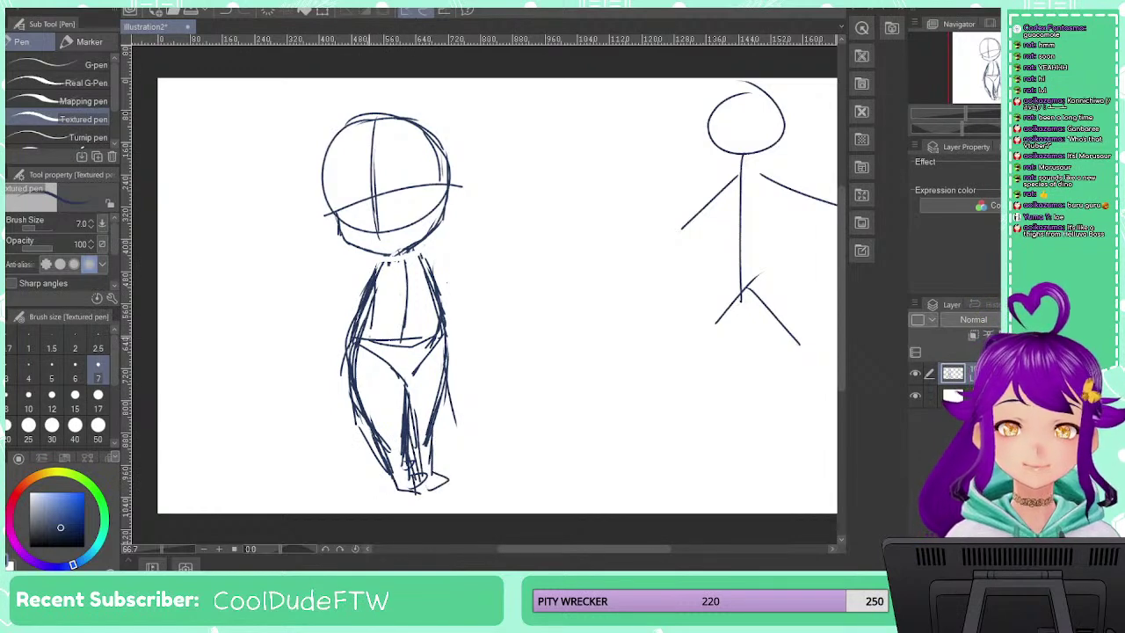
Try sketching both arms as straight lines angled outward from the shoulders, and undo the strokes
{"action": "left_click_drag", "start_coordinate": [359, 280], "coordinate": [346, 300]}
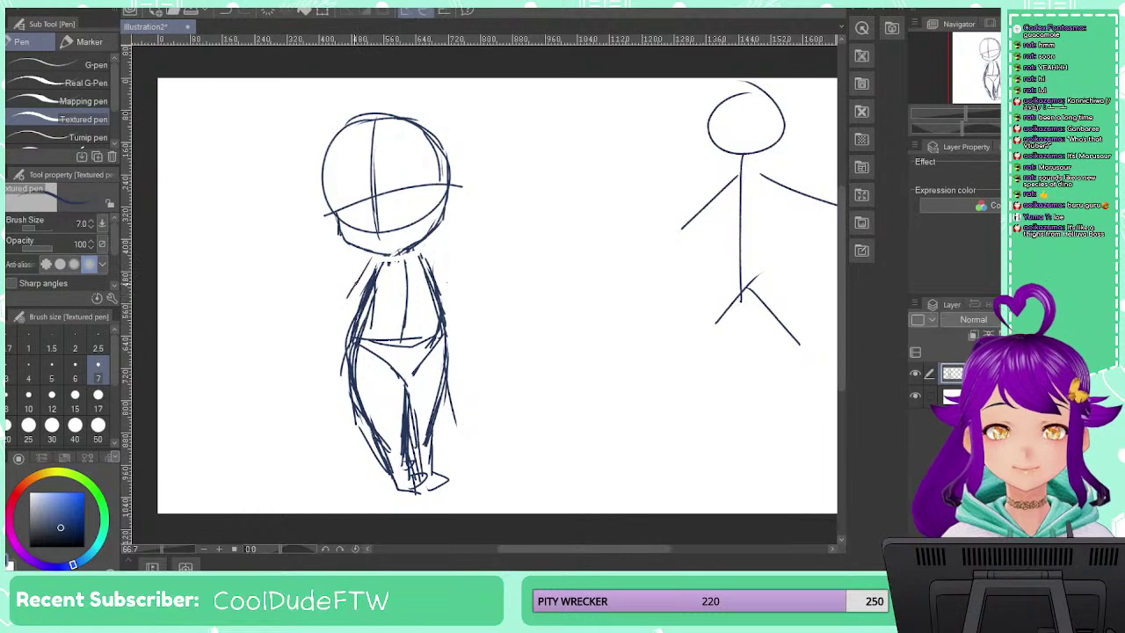
{"action": "left_click_drag", "start_coordinate": [378, 257], "coordinate": [308, 336]}
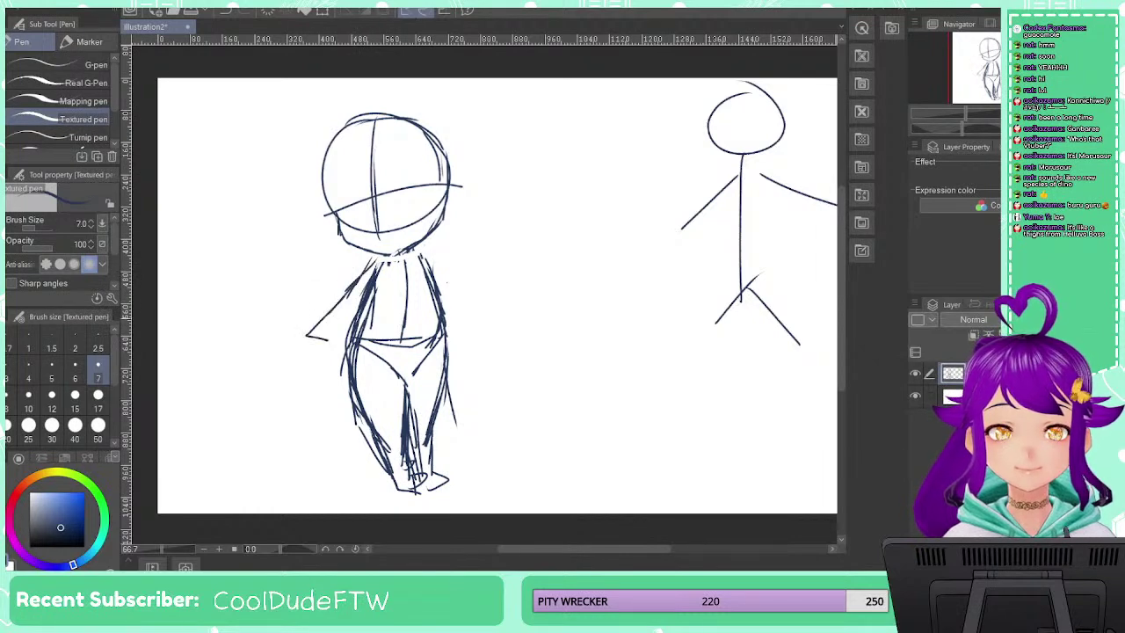
{"action": "left_click_drag", "start_coordinate": [433, 251], "coordinate": [482, 325]}
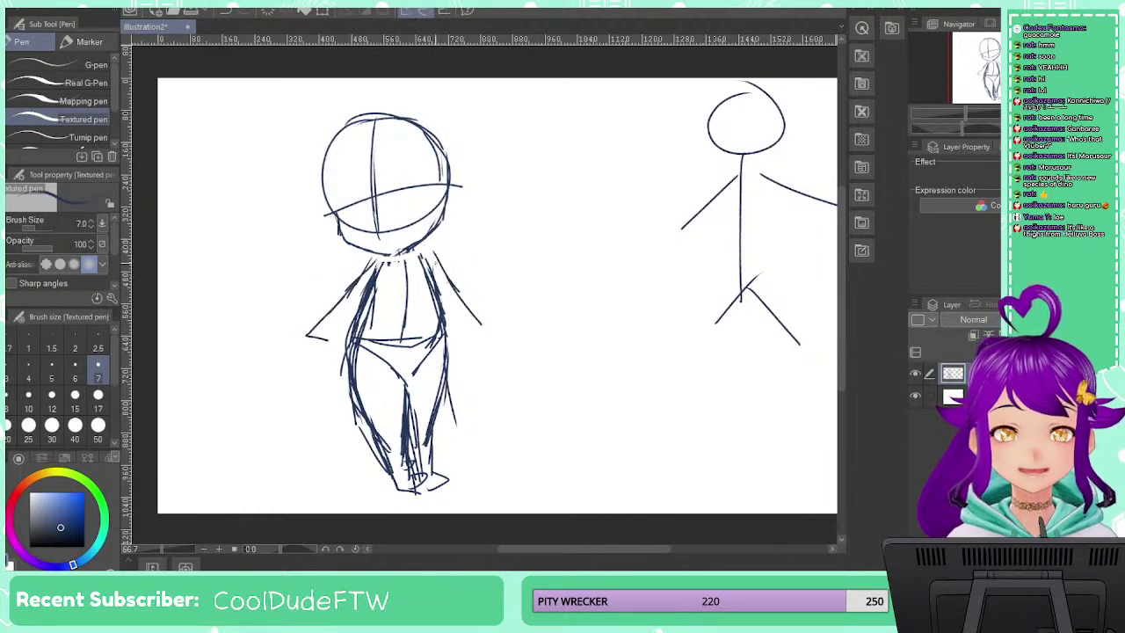
{"action": "key", "text": "ctrl+z"}
{"action": "key", "text": "ctrl+z"}
{"action": "left_click_drag", "start_coordinate": [427, 256], "coordinate": [457, 298]}
{"action": "left_click_drag", "start_coordinate": [441, 276], "coordinate": [474, 329]}
{"action": "key", "text": "ctrl+z"}
{"action": "key", "text": "ctrl+z"}
{"action": "key", "text": "ctrl+z"}
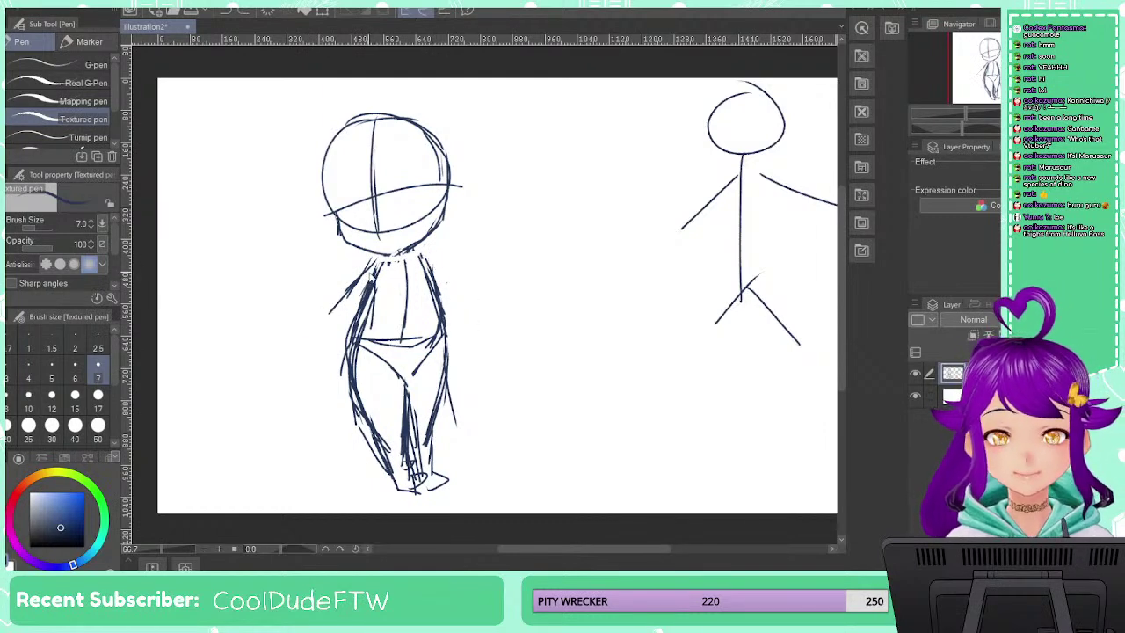
Rework the left upper-arm line and mark both shoulder joints with small circles, undoing the unwanted strokes
{"action": "left_click_drag", "start_coordinate": [373, 260], "coordinate": [332, 329]}
{"action": "key", "text": "ctrl+z"}
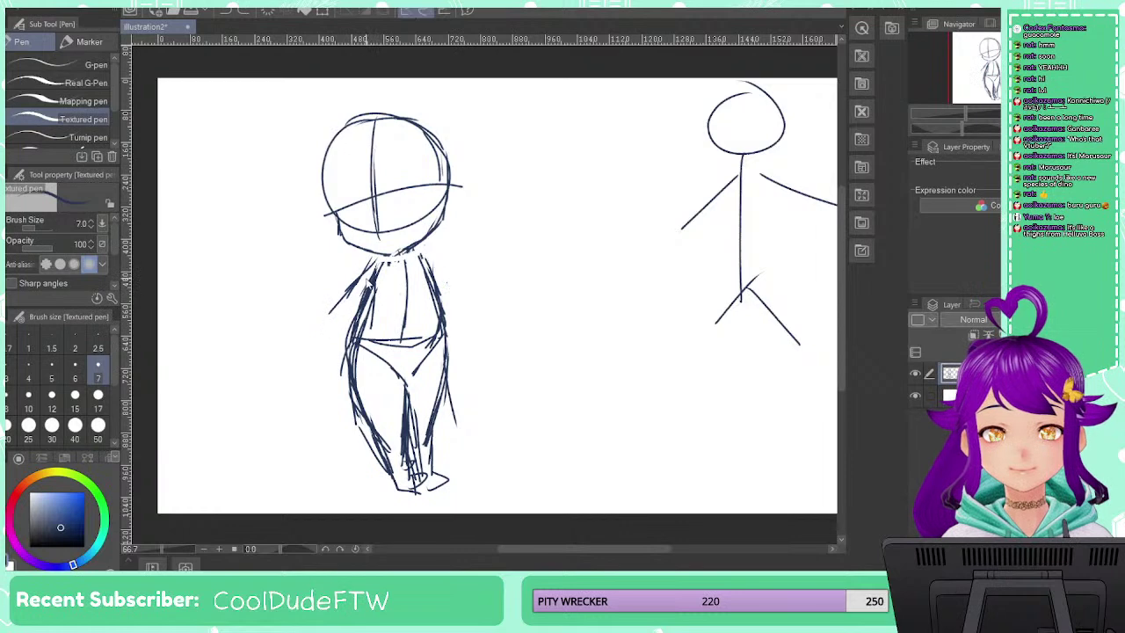
{"action": "key", "text": "ctrl+z"}
{"action": "mouse_move", "coordinate": [373, 264]}
{"action": "left_mouse_down"}
{"action": "mouse_move", "coordinate": [292, 366]}
{"action": "mouse_move", "coordinate": [350, 314]}
{"action": "left_mouse_up"}
{"action": "key", "text": "ctrl+z"}
{"action": "key", "text": "ctrl+z"}
{"action": "mouse_move", "coordinate": [369, 258]}
{"action": "left_mouse_down"}
{"action": "mouse_move", "coordinate": [379, 263]}
{"action": "mouse_move", "coordinate": [369, 276]}
{"action": "left_mouse_up"}
{"action": "mouse_move", "coordinate": [423, 252]}
{"action": "left_mouse_down"}
{"action": "mouse_move", "coordinate": [356, 269]}
{"action": "mouse_move", "coordinate": [291, 336]}
{"action": "left_mouse_up"}
{"action": "key", "text": "ctrl+z"}
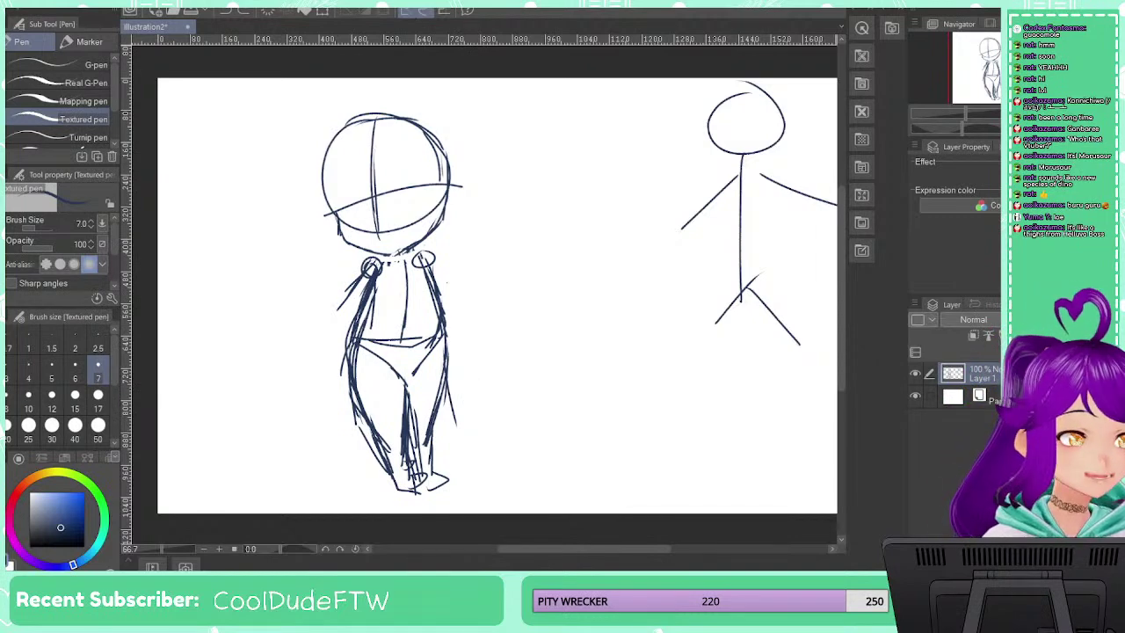
Add a new layer and hide the layer holding the existing sketches
{"action": "key", "text": "ctrl+shift+n"}
{"action": "left_click", "coordinate": [915, 396]}
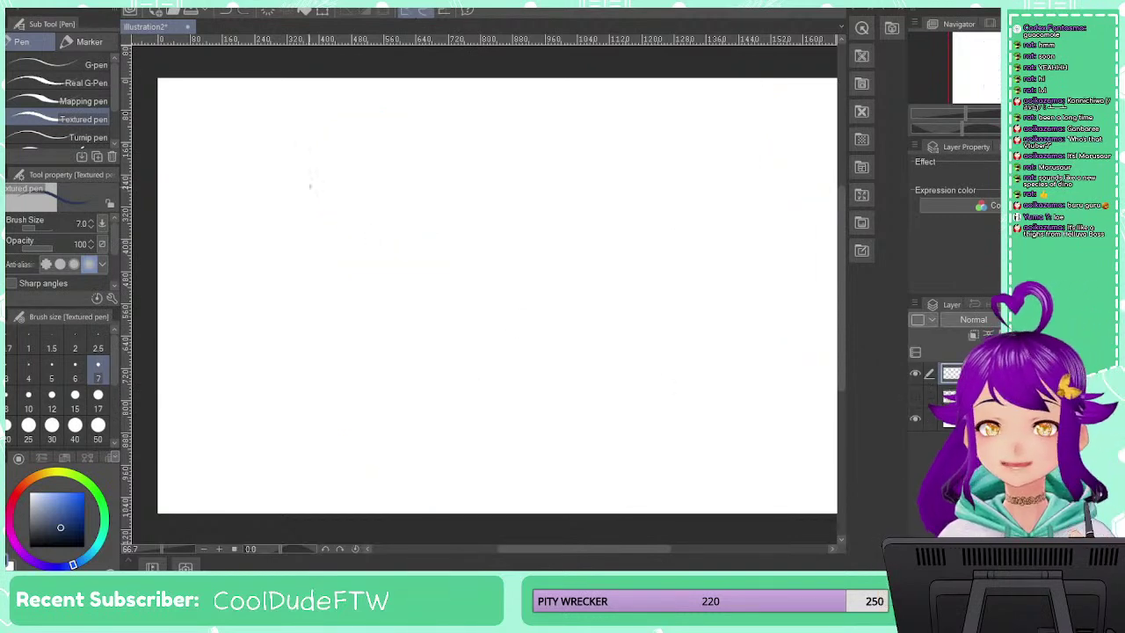
Sketch a round head circle near the upper middle of the blank canvas, building it from overlapping curved strokes
{"action": "scroll", "coordinate": [284, 226], "scroll_direction": "up", "scroll_amount": 1}
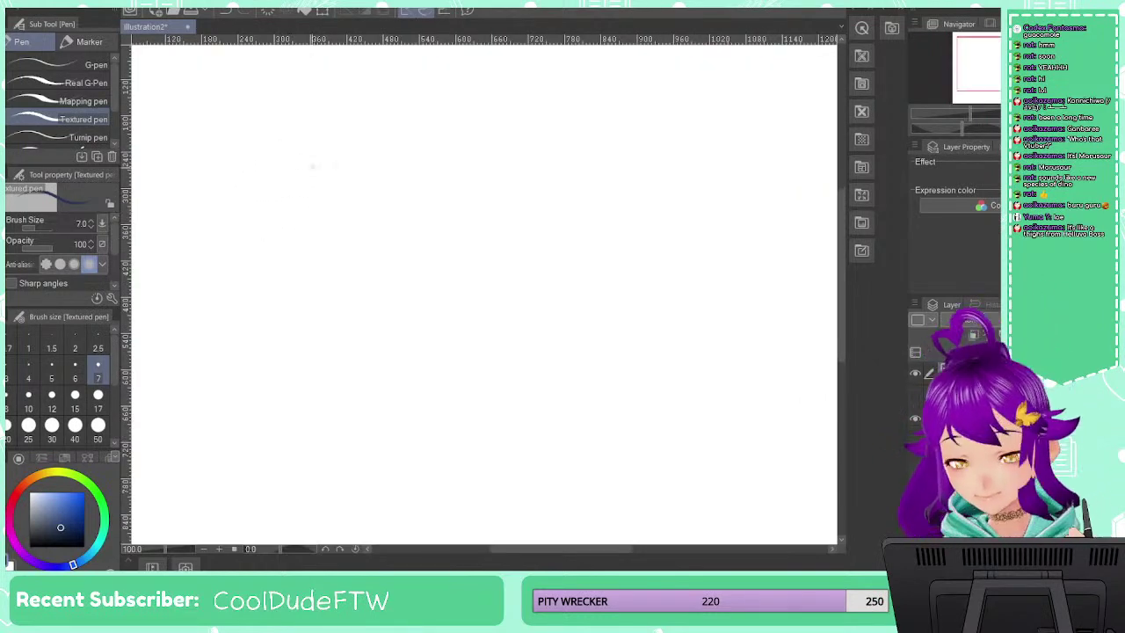
{"action": "left_click_drag", "start_coordinate": [369, 184], "coordinate": [422, 246]}
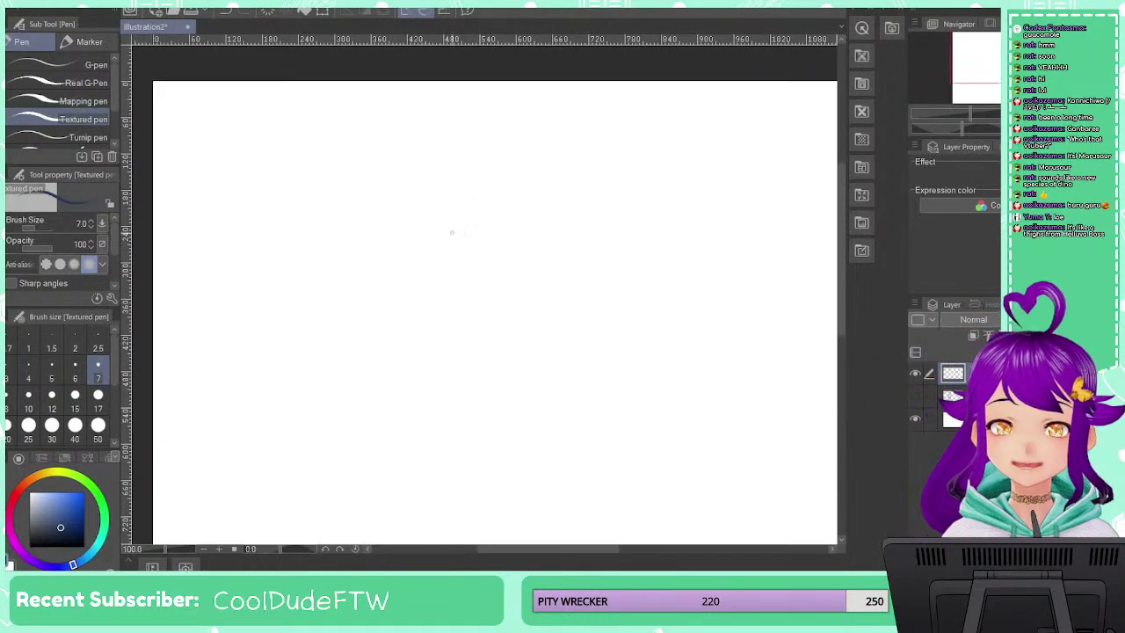
{"action": "mouse_move", "coordinate": [449, 174]}
{"action": "left_mouse_down"}
{"action": "mouse_move", "coordinate": [426, 196]}
{"action": "mouse_move", "coordinate": [439, 197]}
{"action": "mouse_move", "coordinate": [425, 256]}
{"action": "mouse_move", "coordinate": [437, 293]}
{"action": "left_mouse_up"}
{"action": "left_click_drag", "start_coordinate": [472, 163], "coordinate": [427, 225]}
{"action": "left_click_drag", "start_coordinate": [432, 288], "coordinate": [495, 301]}
{"action": "mouse_move", "coordinate": [423, 211]}
{"action": "left_mouse_down"}
{"action": "mouse_move", "coordinate": [487, 160]}
{"action": "mouse_move", "coordinate": [566, 180]}
{"action": "mouse_move", "coordinate": [562, 216]}
{"action": "left_mouse_up"}
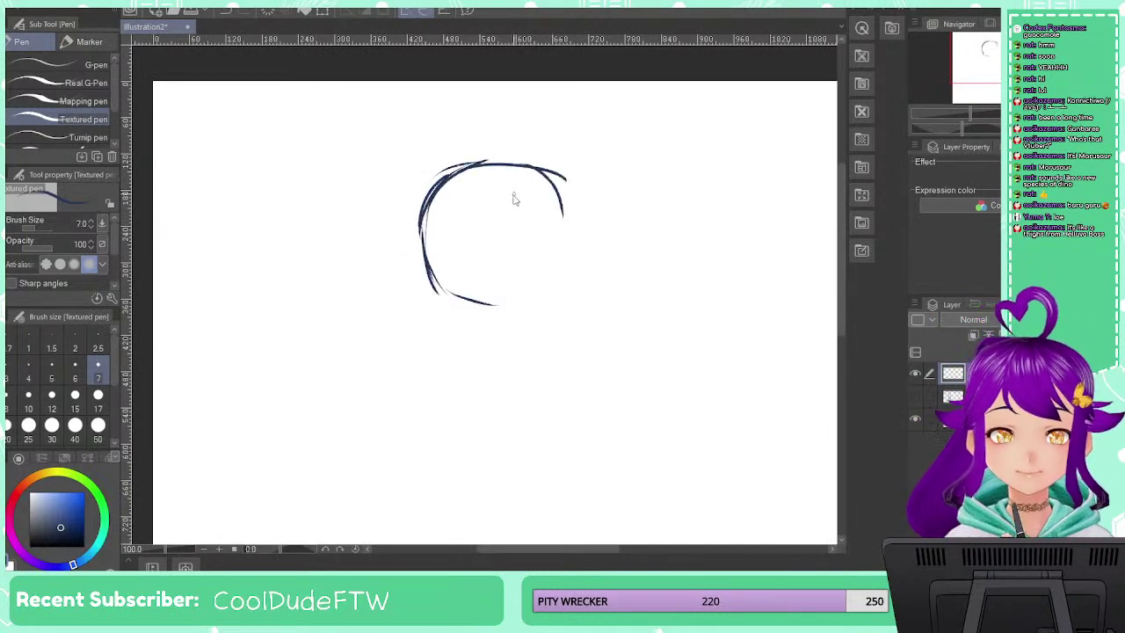
{"action": "key", "text": "ctrl+z"}
{"action": "key", "text": "ctrl+z"}
{"action": "mouse_move", "coordinate": [448, 166]}
{"action": "left_mouse_down"}
{"action": "mouse_move", "coordinate": [538, 172]}
{"action": "mouse_move", "coordinate": [526, 178]}
{"action": "mouse_move", "coordinate": [565, 237]}
{"action": "left_mouse_up"}
{"action": "mouse_move", "coordinate": [496, 160]}
{"action": "left_mouse_down"}
{"action": "mouse_move", "coordinate": [439, 207]}
{"action": "mouse_move", "coordinate": [431, 248]}
{"action": "mouse_move", "coordinate": [453, 290]}
{"action": "mouse_move", "coordinate": [523, 308]}
{"action": "left_mouse_up"}
{"action": "mouse_move", "coordinate": [560, 226]}
{"action": "left_mouse_down"}
{"action": "mouse_move", "coordinate": [561, 274]}
{"action": "mouse_move", "coordinate": [501, 311]}
{"action": "left_mouse_up"}
{"action": "left_click_drag", "start_coordinate": [439, 255], "coordinate": [475, 311]}
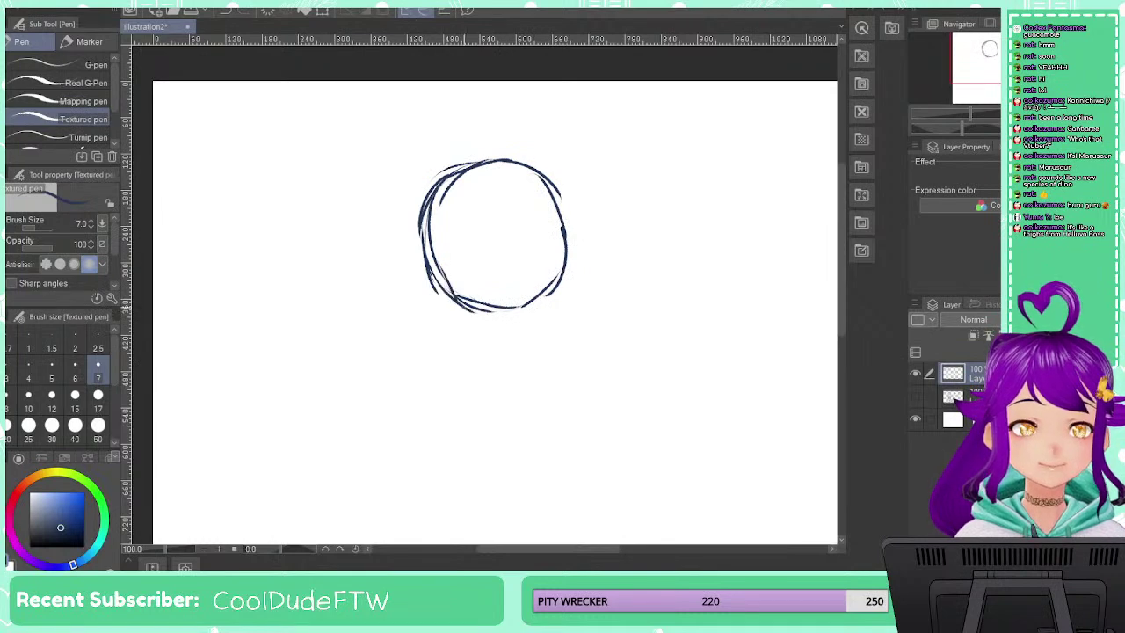
Add a curved vertical centre line and a pointed jaw to the head circle, and reinforce the skull outline
{"action": "left_click_drag", "start_coordinate": [489, 178], "coordinate": [476, 322]}
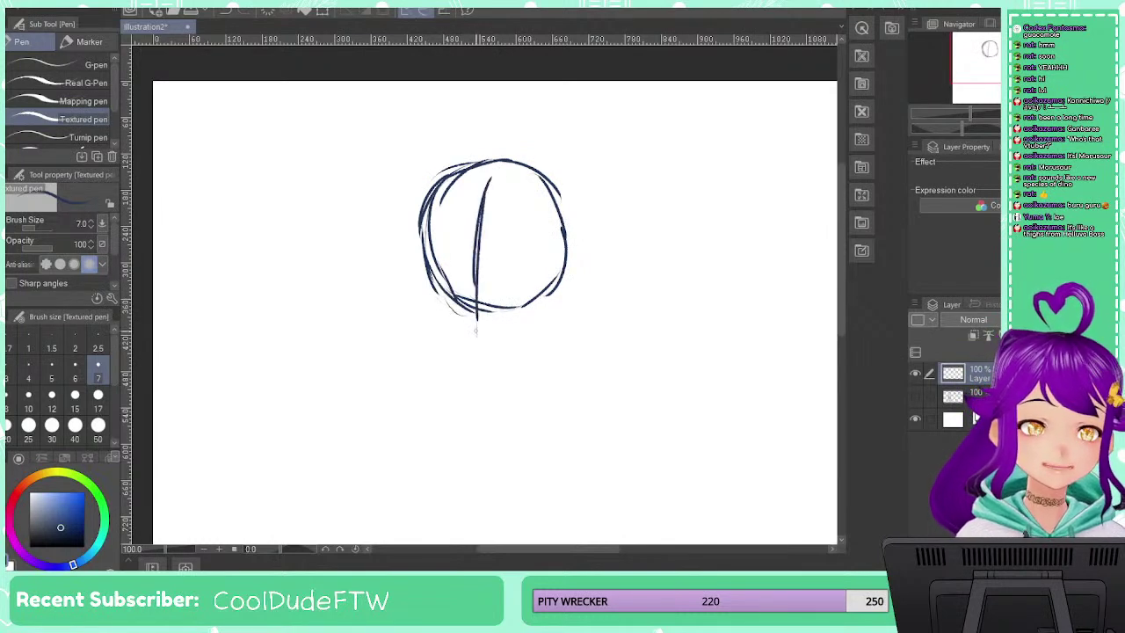
{"action": "mouse_move", "coordinate": [436, 290]}
{"action": "left_mouse_down"}
{"action": "mouse_move", "coordinate": [441, 315]}
{"action": "mouse_move", "coordinate": [481, 349]}
{"action": "mouse_move", "coordinate": [536, 322]}
{"action": "left_mouse_up"}
{"action": "mouse_move", "coordinate": [563, 281]}
{"action": "left_mouse_down"}
{"action": "mouse_move", "coordinate": [547, 316]}
{"action": "mouse_move", "coordinate": [515, 341]}
{"action": "left_mouse_up"}
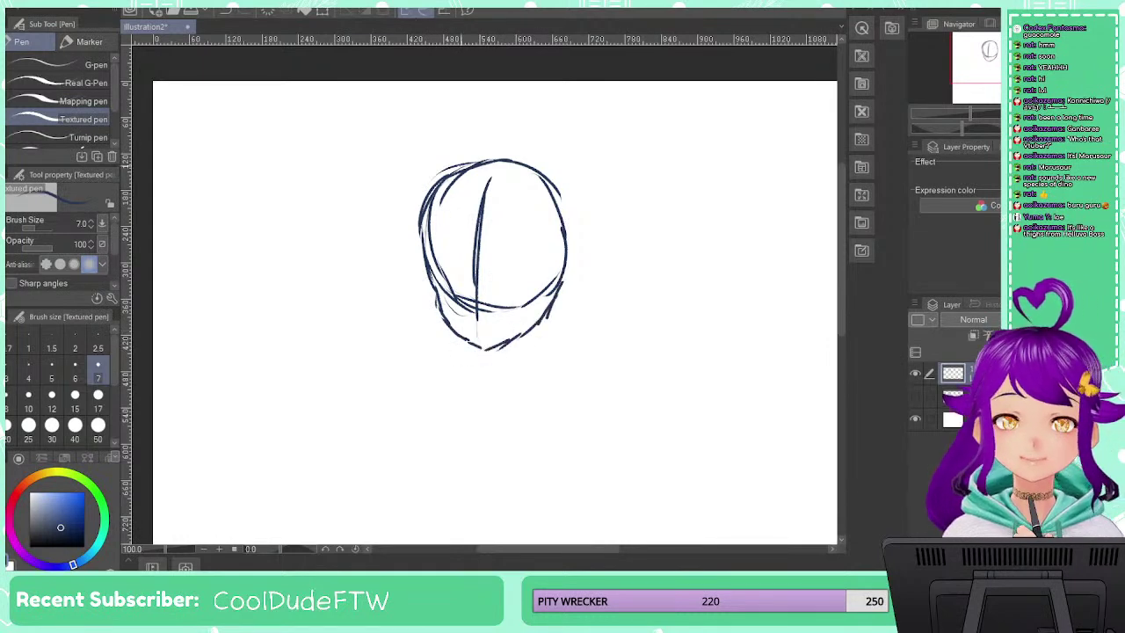
{"action": "mouse_move", "coordinate": [490, 160]}
{"action": "left_mouse_down"}
{"action": "mouse_move", "coordinate": [434, 180]}
{"action": "mouse_move", "coordinate": [427, 264]}
{"action": "mouse_move", "coordinate": [437, 289]}
{"action": "left_mouse_up"}
{"action": "mouse_move", "coordinate": [430, 217]}
{"action": "left_mouse_down"}
{"action": "mouse_move", "coordinate": [473, 173]}
{"action": "mouse_move", "coordinate": [536, 179]}
{"action": "mouse_move", "coordinate": [575, 230]}
{"action": "mouse_move", "coordinate": [560, 290]}
{"action": "left_mouse_up"}
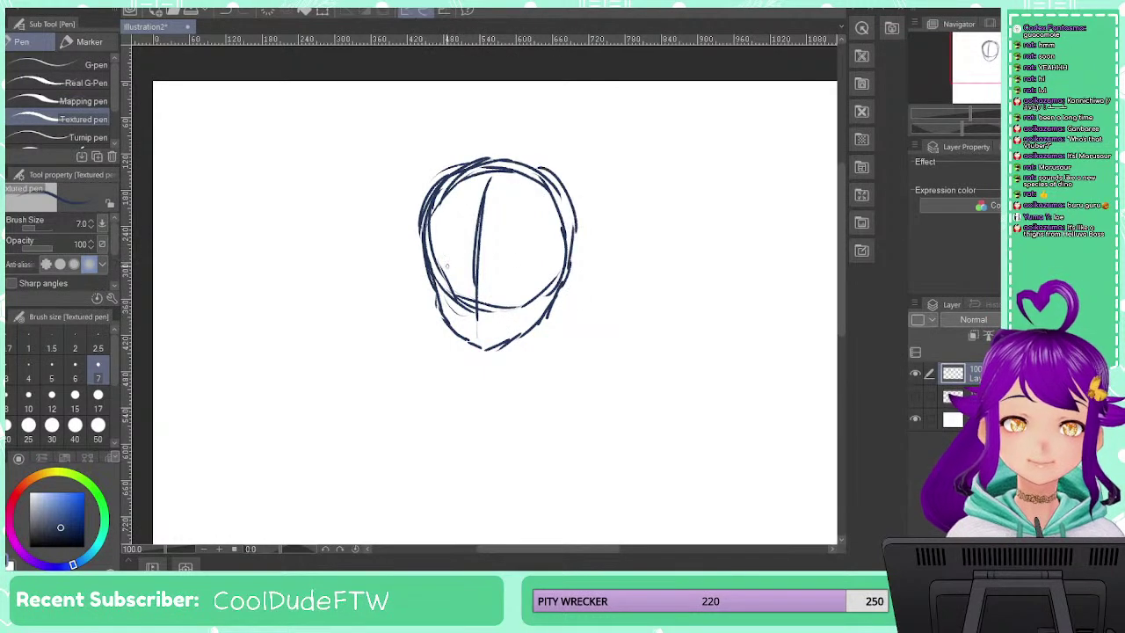
Rough in the first lash stroke of the left eye inside the head, undoing the unwanted eye strokes
{"action": "left_click_drag", "start_coordinate": [435, 281], "coordinate": [461, 271]}
{"action": "key", "text": "ctrl+z"}
{"action": "key", "text": "ctrl+z"}
{"action": "key", "text": "ctrl+z"}
{"action": "mouse_move", "coordinate": [438, 274]}
{"action": "left_mouse_down"}
{"action": "mouse_move", "coordinate": [461, 271]}
{"action": "mouse_move", "coordinate": [452, 299]}
{"action": "left_mouse_up"}
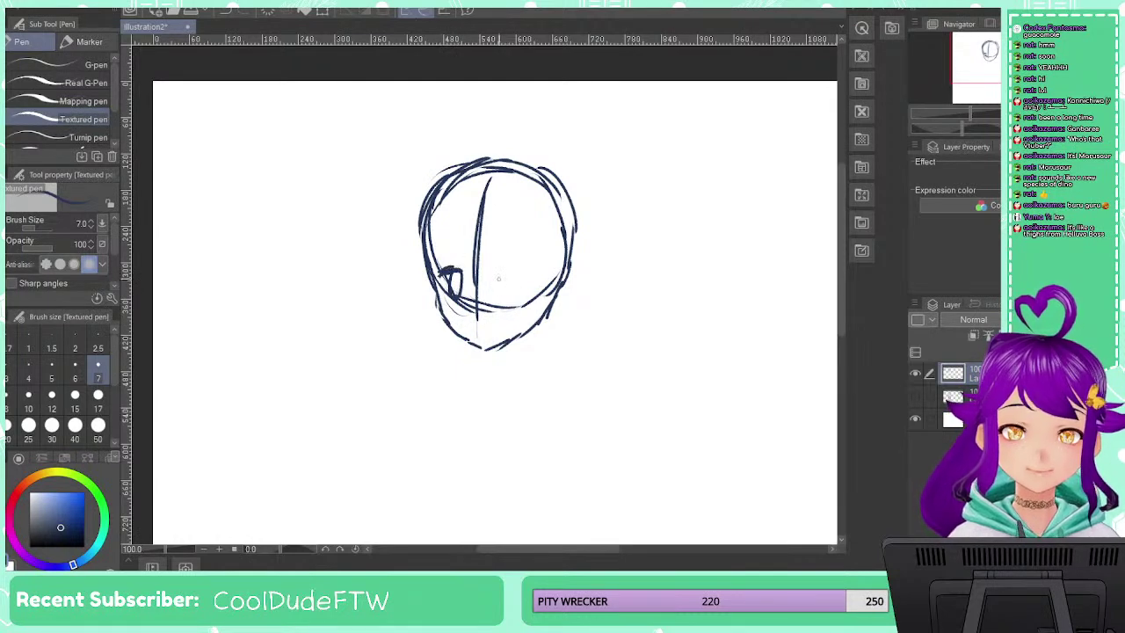
{"action": "left_click_drag", "start_coordinate": [492, 269], "coordinate": [540, 281]}
{"action": "key", "text": "ctrl+z"}
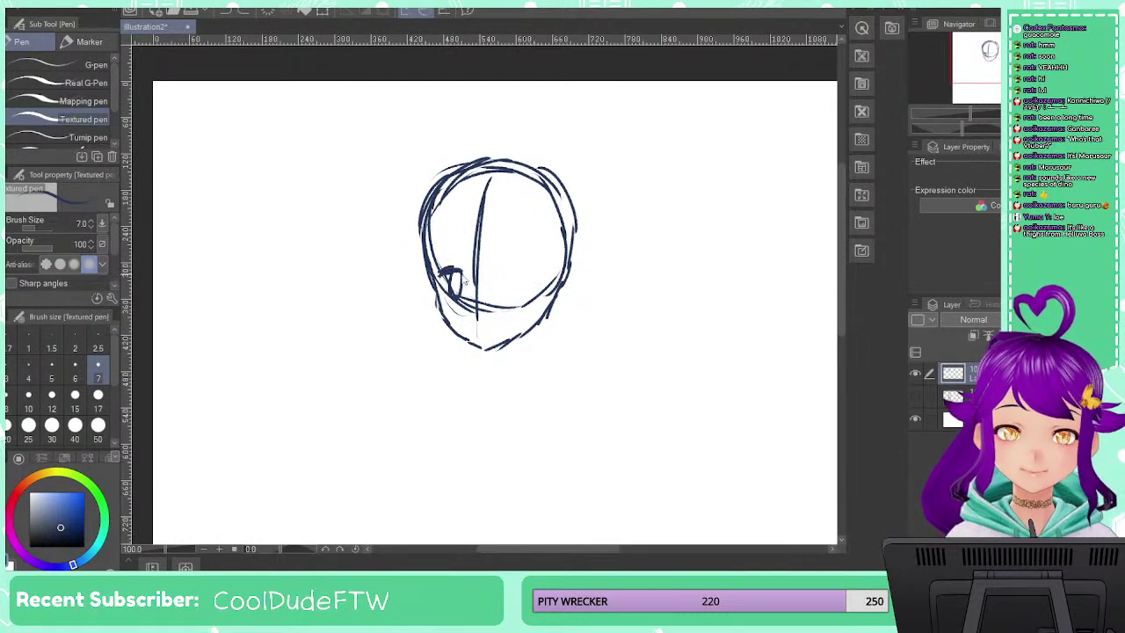
{"action": "key", "text": "ctrl+z"}
{"action": "key", "text": "ctrl+z"}
{"action": "key", "text": "ctrl+z"}
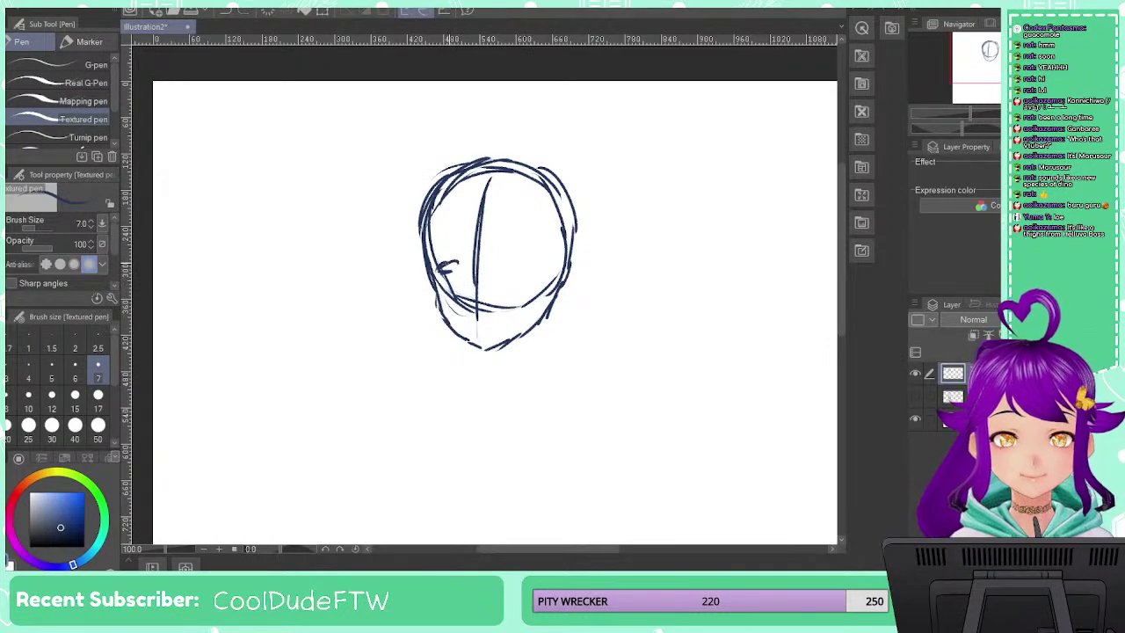
Draw both eyes with arched upper lashes and oval irises, and add small mouth marks and a dot on each cheek
{"action": "mouse_move", "coordinate": [500, 265]}
{"action": "left_mouse_down"}
{"action": "mouse_move", "coordinate": [524, 263]}
{"action": "mouse_move", "coordinate": [494, 269]}
{"action": "mouse_move", "coordinate": [459, 301]}
{"action": "mouse_move", "coordinate": [448, 289]}
{"action": "left_mouse_up"}
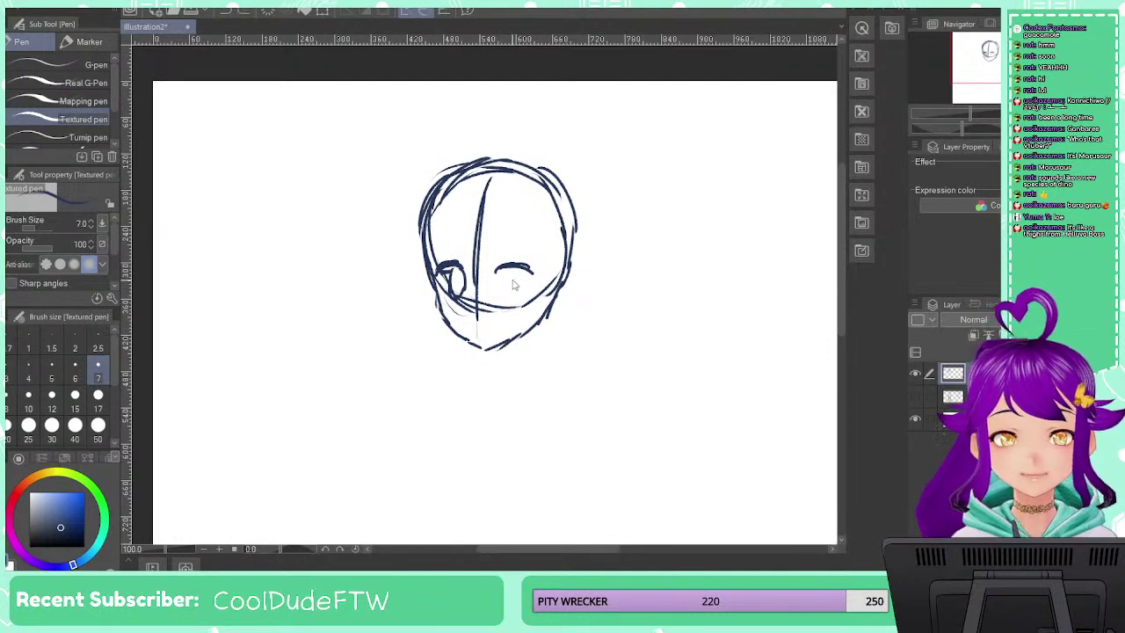
{"action": "left_click_drag", "start_coordinate": [506, 273], "coordinate": [509, 297]}
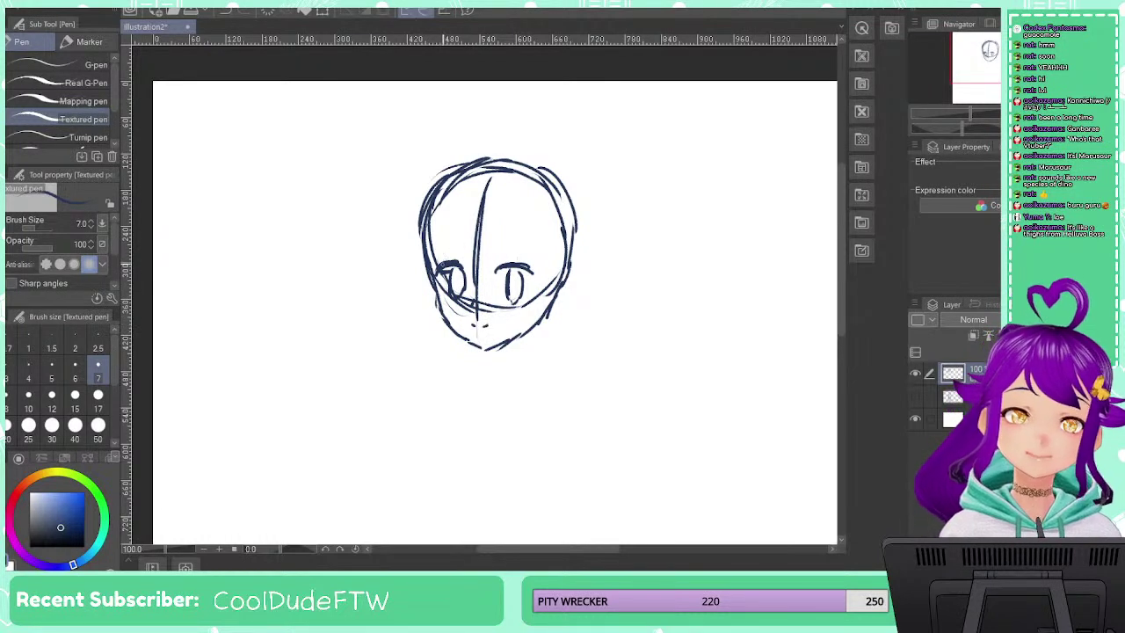
{"action": "left_click_drag", "start_coordinate": [490, 266], "coordinate": [510, 264]}
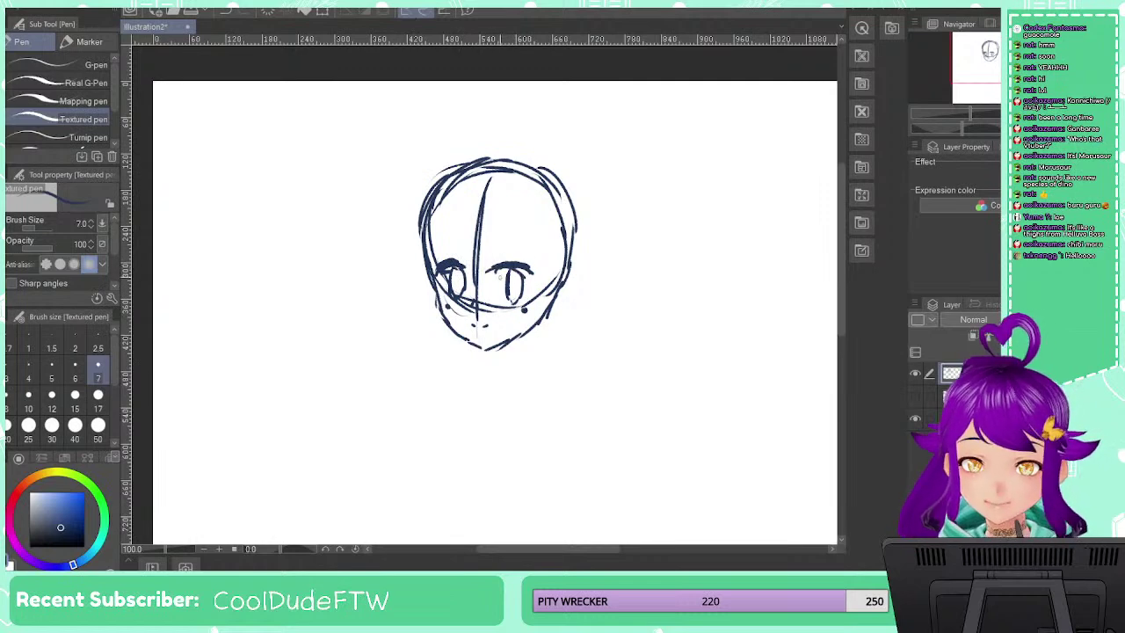
{"action": "left_click_drag", "start_coordinate": [493, 272], "coordinate": [532, 275]}
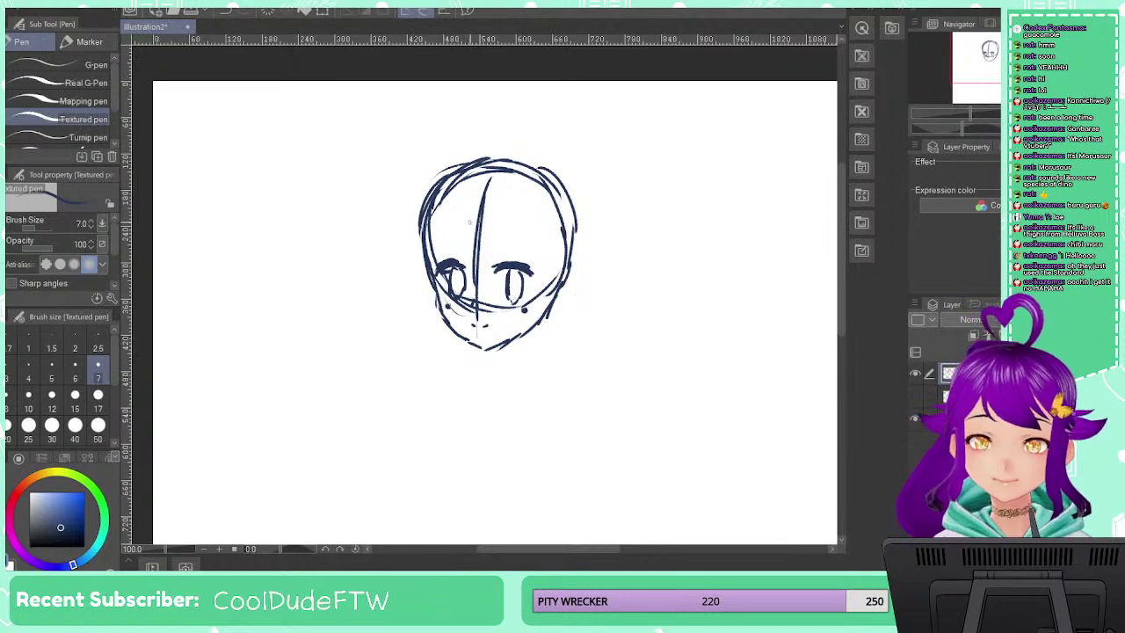
Sketch parted bangs across the forehead, reinforce the hair outline, and add a pointed flared tuft on each side of the head
{"action": "mouse_move", "coordinate": [462, 189]}
{"action": "left_mouse_down"}
{"action": "mouse_move", "coordinate": [422, 216]}
{"action": "mouse_move", "coordinate": [389, 263]}
{"action": "mouse_move", "coordinate": [419, 270]}
{"action": "left_mouse_up"}
{"action": "mouse_move", "coordinate": [494, 215]}
{"action": "left_mouse_down"}
{"action": "mouse_move", "coordinate": [478, 255]}
{"action": "mouse_move", "coordinate": [518, 262]}
{"action": "left_mouse_up"}
{"action": "mouse_move", "coordinate": [536, 209]}
{"action": "left_mouse_down"}
{"action": "mouse_move", "coordinate": [576, 257]}
{"action": "mouse_move", "coordinate": [561, 276]}
{"action": "left_mouse_up"}
{"action": "mouse_move", "coordinate": [435, 184]}
{"action": "left_mouse_down"}
{"action": "mouse_move", "coordinate": [474, 160]}
{"action": "mouse_move", "coordinate": [534, 174]}
{"action": "left_mouse_up"}
{"action": "left_click_drag", "start_coordinate": [515, 183], "coordinate": [550, 218]}
{"action": "left_click_drag", "start_coordinate": [550, 171], "coordinate": [574, 234]}
{"action": "mouse_move", "coordinate": [534, 267]}
{"action": "left_mouse_down"}
{"action": "mouse_move", "coordinate": [581, 278]}
{"action": "mouse_move", "coordinate": [608, 269]}
{"action": "left_mouse_up"}
{"action": "mouse_move", "coordinate": [412, 241]}
{"action": "left_mouse_down"}
{"action": "mouse_move", "coordinate": [378, 266]}
{"action": "mouse_move", "coordinate": [426, 269]}
{"action": "left_mouse_up"}
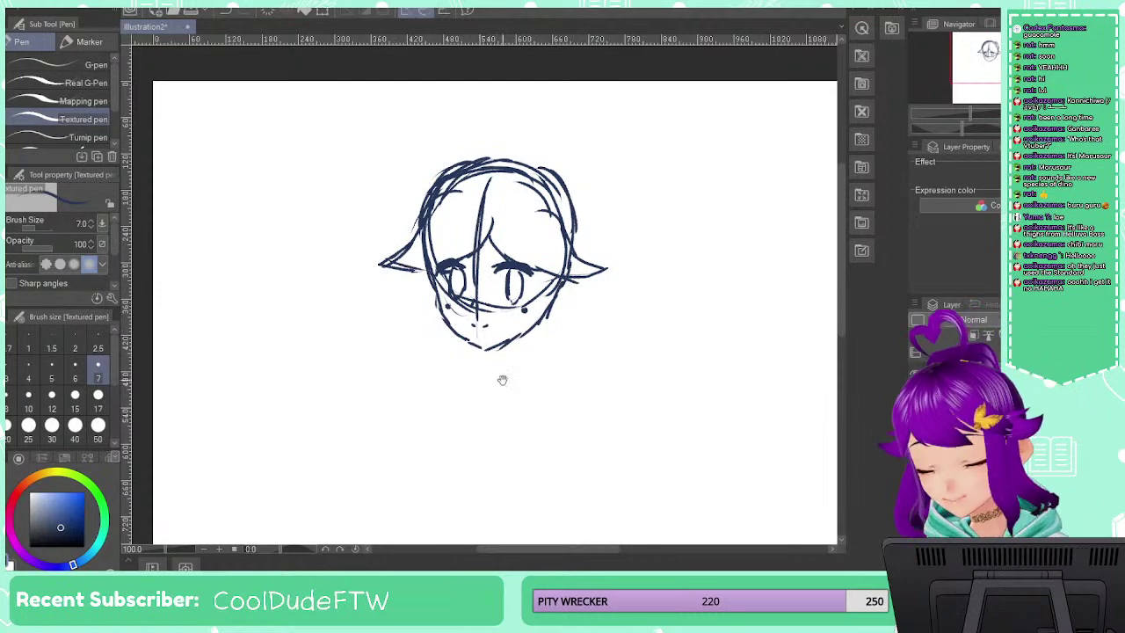
Draw a long tied side lock on the left and a shorter one on the right, each with a small round bead
{"action": "left_click_drag", "start_coordinate": [499, 375], "coordinate": [517, 296]}
{"action": "mouse_move", "coordinate": [437, 205]}
{"action": "left_mouse_down"}
{"action": "mouse_move", "coordinate": [430, 262]}
{"action": "mouse_move", "coordinate": [401, 269]}
{"action": "mouse_move", "coordinate": [404, 291]}
{"action": "left_mouse_up"}
{"action": "left_click_drag", "start_coordinate": [435, 207], "coordinate": [413, 315]}
{"action": "mouse_move", "coordinate": [466, 243]}
{"action": "left_mouse_down"}
{"action": "mouse_move", "coordinate": [415, 316]}
{"action": "mouse_move", "coordinate": [374, 429]}
{"action": "left_mouse_up"}
{"action": "left_click_drag", "start_coordinate": [425, 328], "coordinate": [380, 429]}
{"action": "mouse_move", "coordinate": [570, 200]}
{"action": "left_mouse_down"}
{"action": "mouse_move", "coordinate": [545, 345]}
{"action": "mouse_move", "coordinate": [553, 364]}
{"action": "left_mouse_up"}
{"action": "left_click_drag", "start_coordinate": [562, 334], "coordinate": [564, 370]}
{"action": "mouse_move", "coordinate": [566, 286]}
{"action": "left_mouse_down"}
{"action": "mouse_move", "coordinate": [571, 355]}
{"action": "mouse_move", "coordinate": [562, 366]}
{"action": "left_mouse_up"}
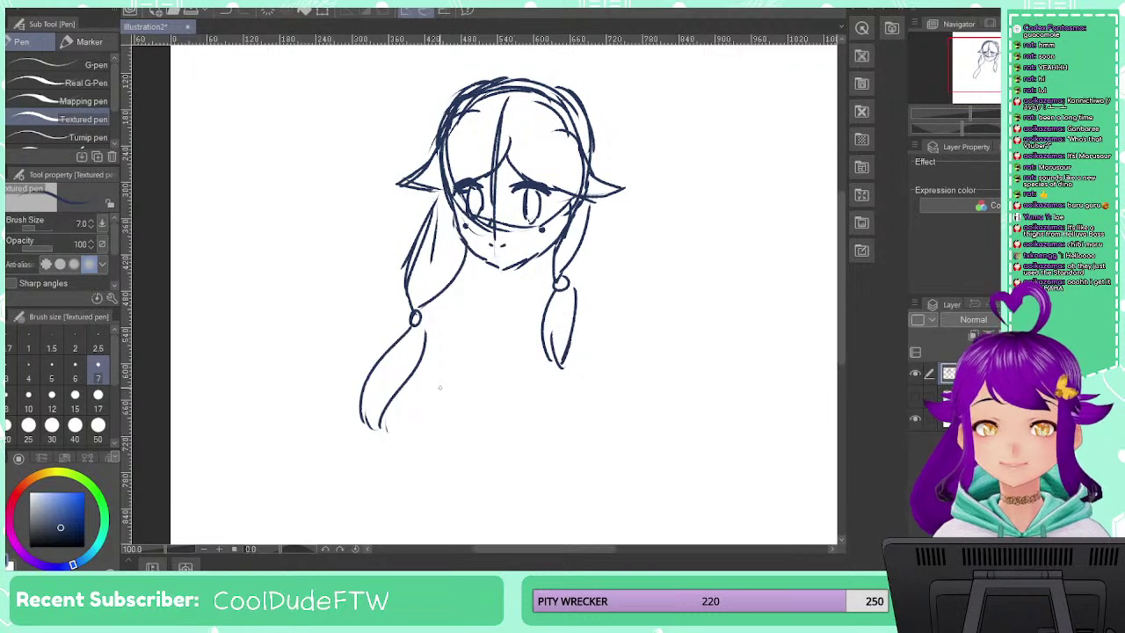
Reinforce the outlines of both tied side locks and add a second small bead to the left one
{"action": "left_click_drag", "start_coordinate": [510, 308], "coordinate": [482, 340]}
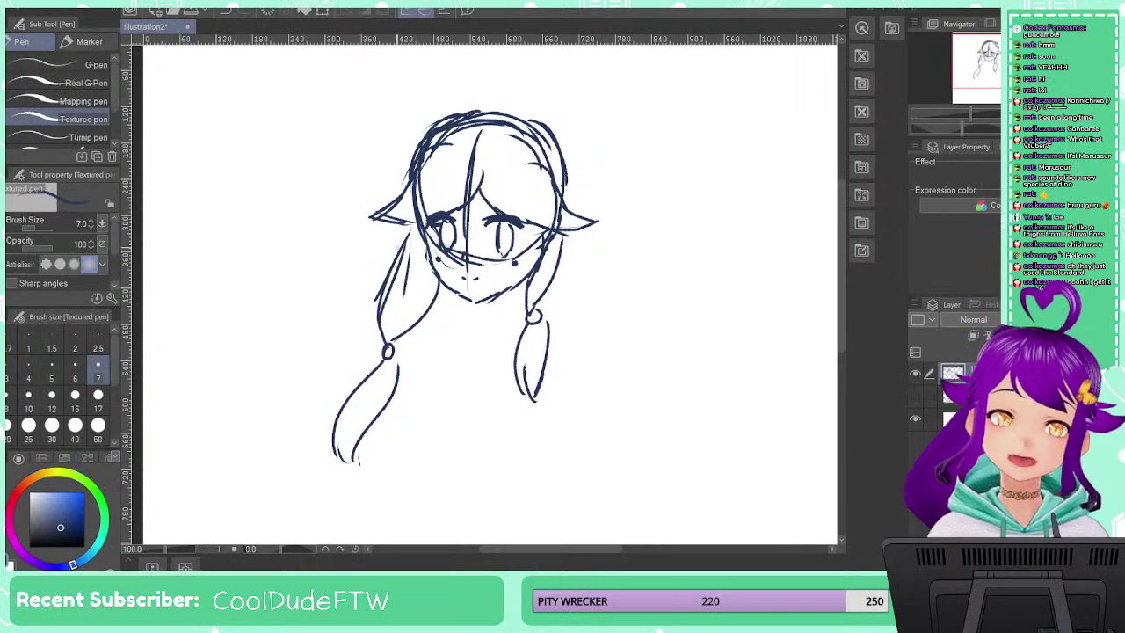
{"action": "mouse_move", "coordinate": [383, 364]}
{"action": "left_mouse_down"}
{"action": "mouse_move", "coordinate": [341, 456]}
{"action": "mouse_move", "coordinate": [397, 367]}
{"action": "left_mouse_up"}
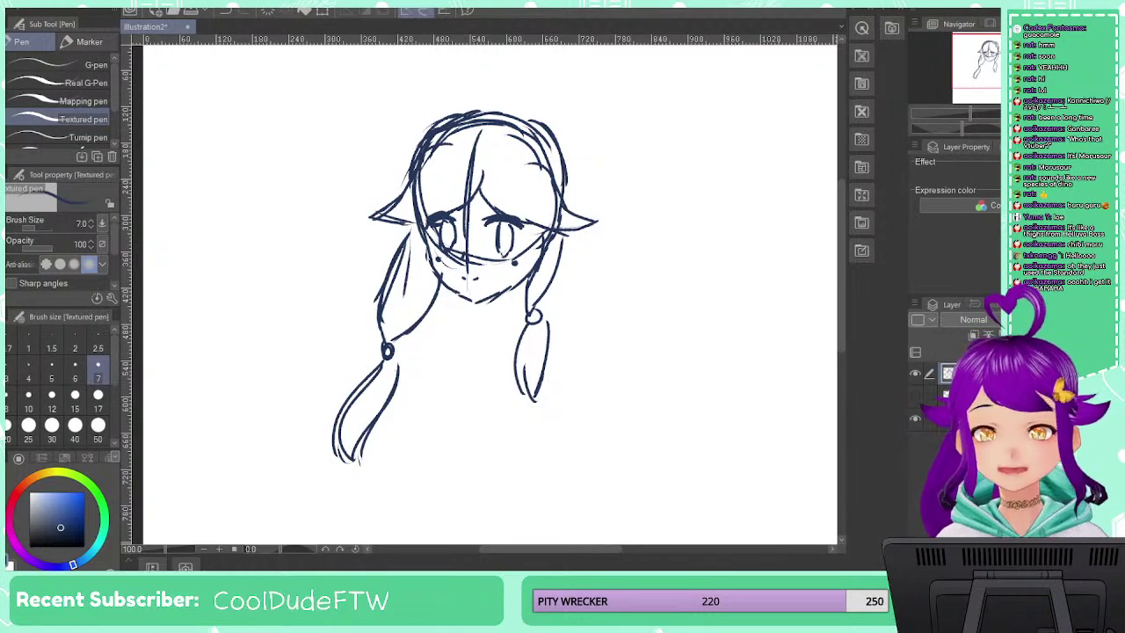
{"action": "left_click_drag", "start_coordinate": [392, 256], "coordinate": [382, 341]}
{"action": "mouse_move", "coordinate": [427, 299]}
{"action": "left_mouse_down"}
{"action": "mouse_move", "coordinate": [339, 419]}
{"action": "mouse_move", "coordinate": [351, 455]}
{"action": "left_mouse_up"}
{"action": "left_click_drag", "start_coordinate": [392, 399], "coordinate": [363, 448]}
{"action": "left_click_drag", "start_coordinate": [538, 230], "coordinate": [528, 313]}
{"action": "left_click_drag", "start_coordinate": [561, 244], "coordinate": [522, 367]}
{"action": "mouse_move", "coordinate": [554, 325]}
{"action": "left_mouse_down"}
{"action": "mouse_move", "coordinate": [548, 365]}
{"action": "mouse_move", "coordinate": [567, 279]}
{"action": "left_mouse_up"}
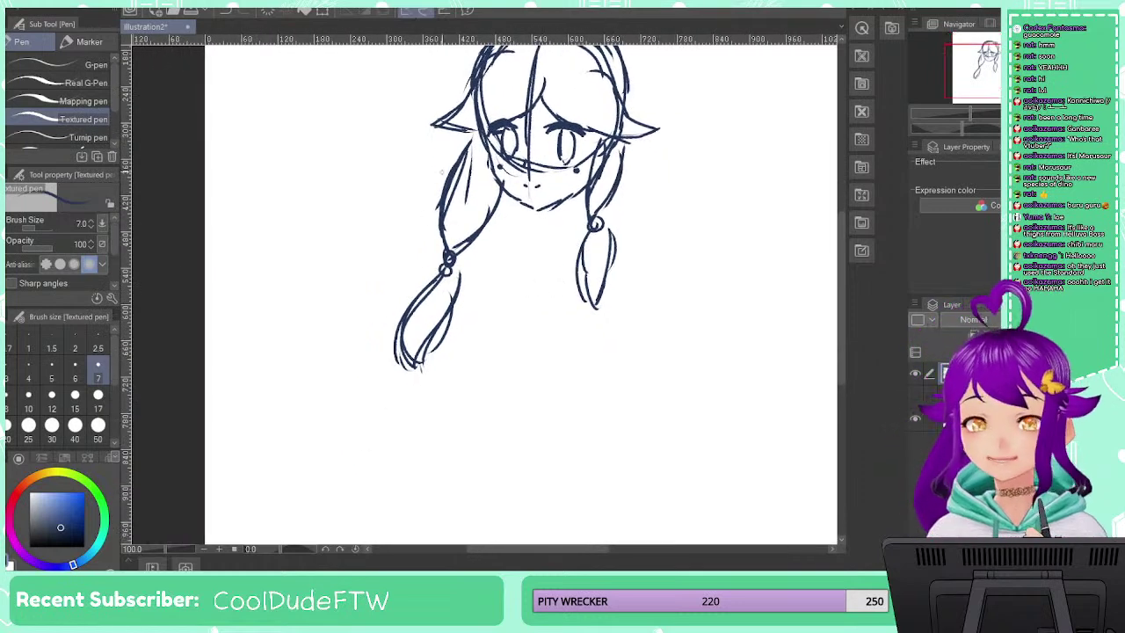
Try a large tied back ponytail sweeping out below the left side lock
{"action": "mouse_move", "coordinate": [445, 177]}
{"action": "left_mouse_down"}
{"action": "mouse_move", "coordinate": [355, 267]}
{"action": "mouse_move", "coordinate": [279, 388]}
{"action": "left_mouse_up"}
{"action": "left_click_drag", "start_coordinate": [624, 150], "coordinate": [631, 248]}
{"action": "left_click_drag", "start_coordinate": [568, 273], "coordinate": [485, 308]}
{"action": "mouse_move", "coordinate": [406, 337]}
{"action": "left_mouse_down"}
{"action": "mouse_move", "coordinate": [290, 391]}
{"action": "mouse_move", "coordinate": [281, 477]}
{"action": "mouse_move", "coordinate": [332, 502]}
{"action": "left_mouse_up"}
{"action": "key", "text": "ctrl+z"}
{"action": "key", "text": "ctrl+z"}
{"action": "key", "text": "ctrl+z"}
{"action": "key", "text": "ctrl+z"}
{"action": "key", "text": "ctrl+z"}
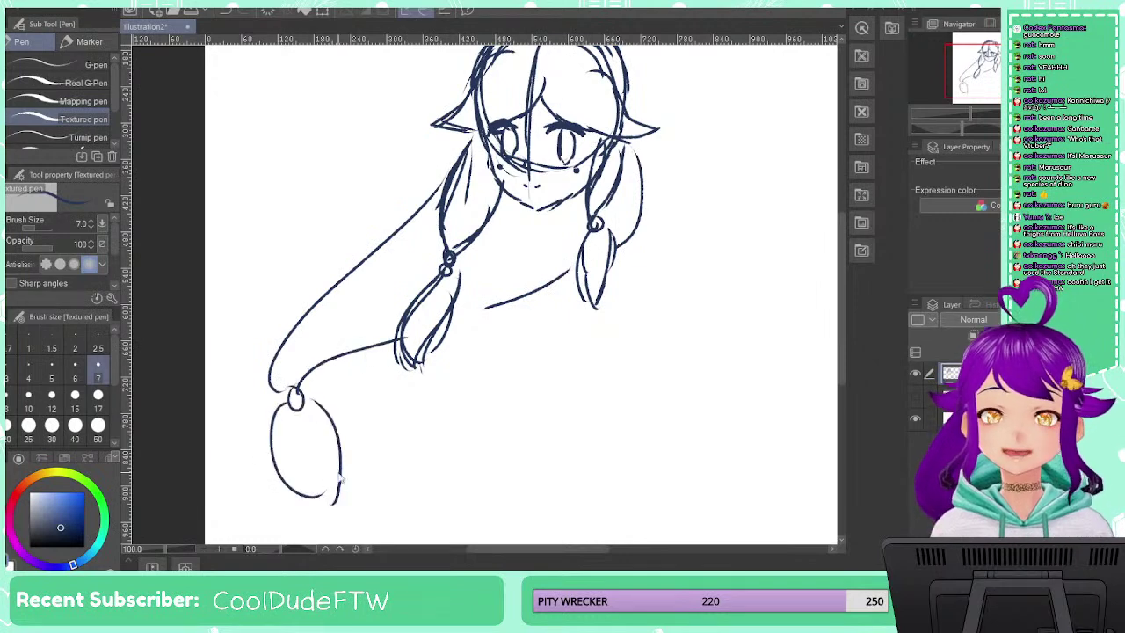
{"action": "key", "text": "ctrl+z"}
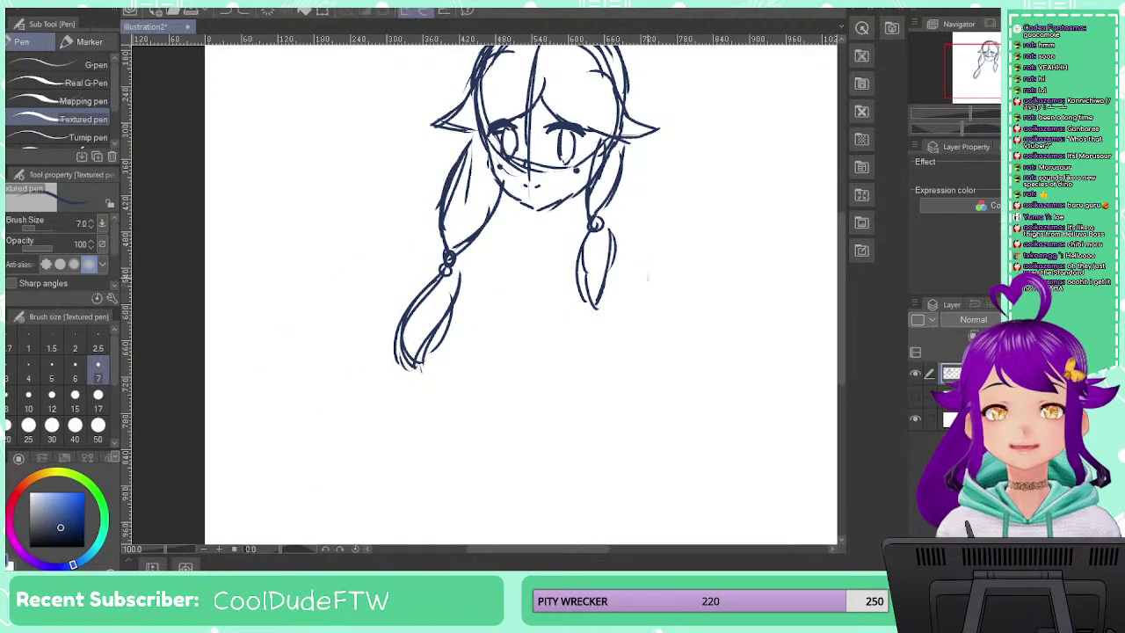
Doodle a simplified chibi face with oval eyes, cheek dots and a small smile on the blank canvas beside the head
{"action": "mouse_move", "coordinate": [796, 234]}
{"action": "left_mouse_down"}
{"action": "mouse_move", "coordinate": [440, 302]}
{"action": "mouse_move", "coordinate": [414, 289]}
{"action": "left_mouse_up"}
{"action": "left_click_drag", "start_coordinate": [551, 209], "coordinate": [636, 295]}
{"action": "mouse_move", "coordinate": [570, 237]}
{"action": "left_mouse_down"}
{"action": "mouse_move", "coordinate": [580, 259]}
{"action": "mouse_move", "coordinate": [583, 243]}
{"action": "left_mouse_up"}
{"action": "left_click_drag", "start_coordinate": [614, 244], "coordinate": [637, 232]}
{"action": "left_click", "coordinate": [554, 282]}
{"action": "left_click", "coordinate": [665, 267]}
{"action": "left_click_drag", "start_coordinate": [600, 281], "coordinate": [618, 278]}
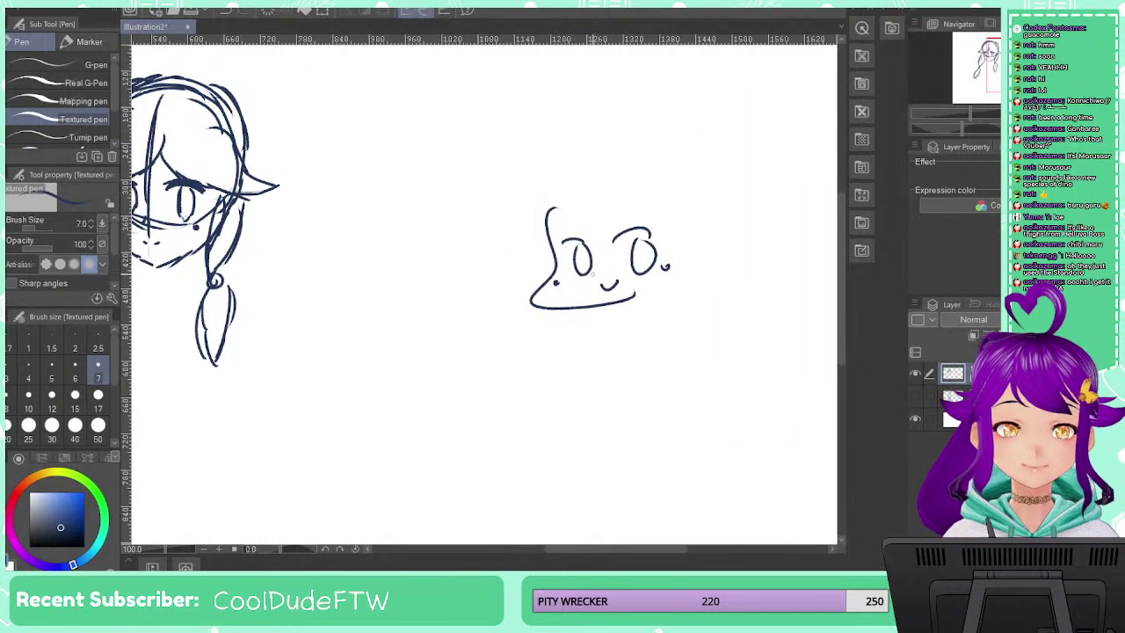
Add parted bangs and pointed flared side tufts to the chibi face
{"action": "mouse_move", "coordinate": [598, 200]}
{"action": "left_mouse_down"}
{"action": "mouse_move", "coordinate": [654, 230]}
{"action": "mouse_move", "coordinate": [555, 254]}
{"action": "left_mouse_up"}
{"action": "mouse_move", "coordinate": [566, 185]}
{"action": "left_mouse_down"}
{"action": "mouse_move", "coordinate": [526, 230]}
{"action": "mouse_move", "coordinate": [552, 260]}
{"action": "left_mouse_up"}
{"action": "mouse_move", "coordinate": [647, 191]}
{"action": "left_mouse_down"}
{"action": "mouse_move", "coordinate": [710, 224]}
{"action": "mouse_move", "coordinate": [651, 236]}
{"action": "left_mouse_up"}
{"action": "mouse_move", "coordinate": [559, 185]}
{"action": "left_mouse_down"}
{"action": "mouse_move", "coordinate": [514, 235]}
{"action": "mouse_move", "coordinate": [567, 265]}
{"action": "left_mouse_up"}
{"action": "left_click_drag", "start_coordinate": [613, 231], "coordinate": [685, 233]}
Give the chibi two beaded side locks of unequal length and close the top of its head with an arc
{"action": "mouse_move", "coordinate": [530, 283]}
{"action": "left_mouse_down"}
{"action": "mouse_move", "coordinate": [531, 340]}
{"action": "mouse_move", "coordinate": [576, 310]}
{"action": "left_mouse_up"}
{"action": "mouse_move", "coordinate": [555, 368]}
{"action": "left_mouse_down"}
{"action": "mouse_move", "coordinate": [541, 399]}
{"action": "mouse_move", "coordinate": [571, 392]}
{"action": "left_mouse_up"}
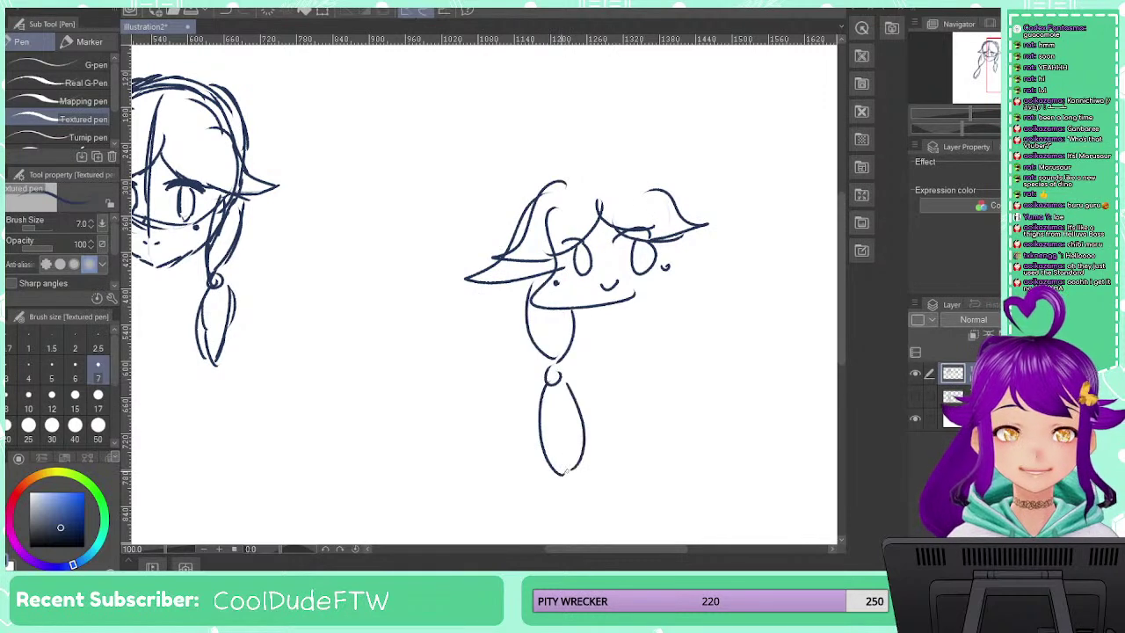
{"action": "left_click_drag", "start_coordinate": [665, 253], "coordinate": [680, 351]}
{"action": "mouse_move", "coordinate": [685, 306]}
{"action": "left_mouse_down"}
{"action": "mouse_move", "coordinate": [679, 351]}
{"action": "mouse_move", "coordinate": [628, 297]}
{"action": "left_mouse_up"}
{"action": "mouse_move", "coordinate": [529, 139]}
{"action": "left_mouse_down"}
{"action": "mouse_move", "coordinate": [650, 119]}
{"action": "mouse_move", "coordinate": [668, 157]}
{"action": "left_mouse_up"}
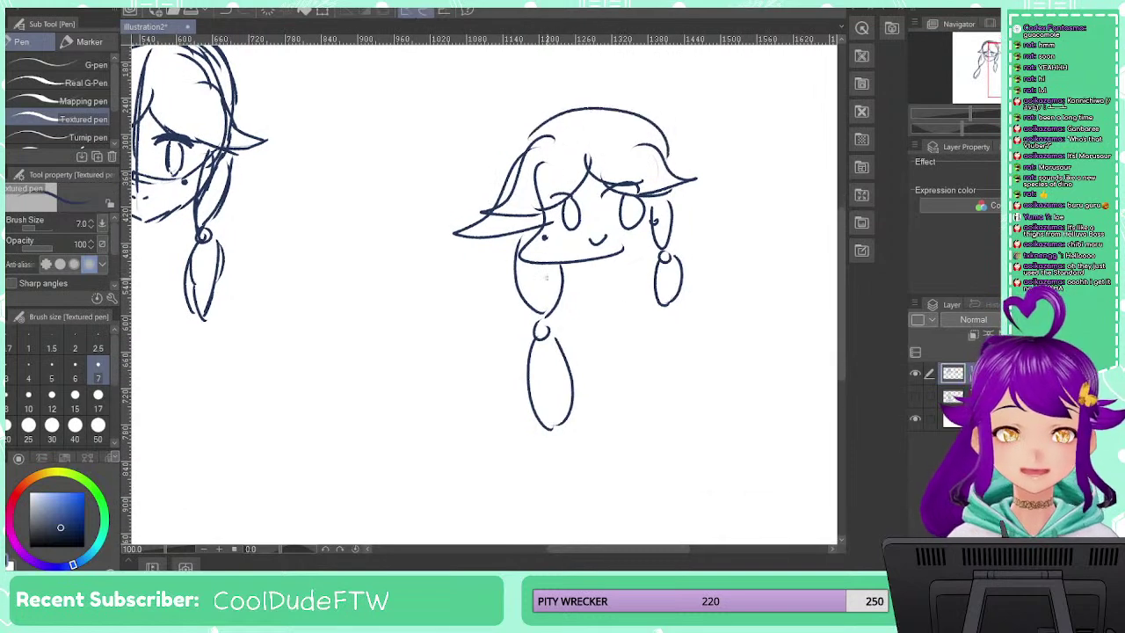
Draw the chibi's long back hair, gathered by a round tie into a large curved tail at lower left
{"action": "left_click_drag", "start_coordinate": [513, 246], "coordinate": [492, 354]}
{"action": "mouse_move", "coordinate": [673, 203]}
{"action": "left_mouse_down"}
{"action": "mouse_move", "coordinate": [638, 284]}
{"action": "mouse_move", "coordinate": [606, 299]}
{"action": "left_mouse_up"}
{"action": "left_click_drag", "start_coordinate": [592, 316], "coordinate": [549, 339]}
{"action": "mouse_move", "coordinate": [493, 364]}
{"action": "left_mouse_down"}
{"action": "mouse_move", "coordinate": [500, 373]}
{"action": "mouse_move", "coordinate": [480, 369]}
{"action": "left_mouse_up"}
{"action": "mouse_move", "coordinate": [483, 378]}
{"action": "left_mouse_down"}
{"action": "mouse_move", "coordinate": [432, 512]}
{"action": "mouse_move", "coordinate": [444, 496]}
{"action": "left_mouse_up"}
{"action": "left_click_drag", "start_coordinate": [475, 405], "coordinate": [461, 506]}
{"action": "left_click_drag", "start_coordinate": [638, 340], "coordinate": [427, 331]}
{"action": "mouse_move", "coordinate": [615, 224]}
{"action": "left_mouse_down"}
{"action": "mouse_move", "coordinate": [597, 295]}
{"action": "mouse_move", "coordinate": [624, 321]}
{"action": "left_mouse_up"}
{"action": "left_click_drag", "start_coordinate": [602, 265], "coordinate": [615, 270]}
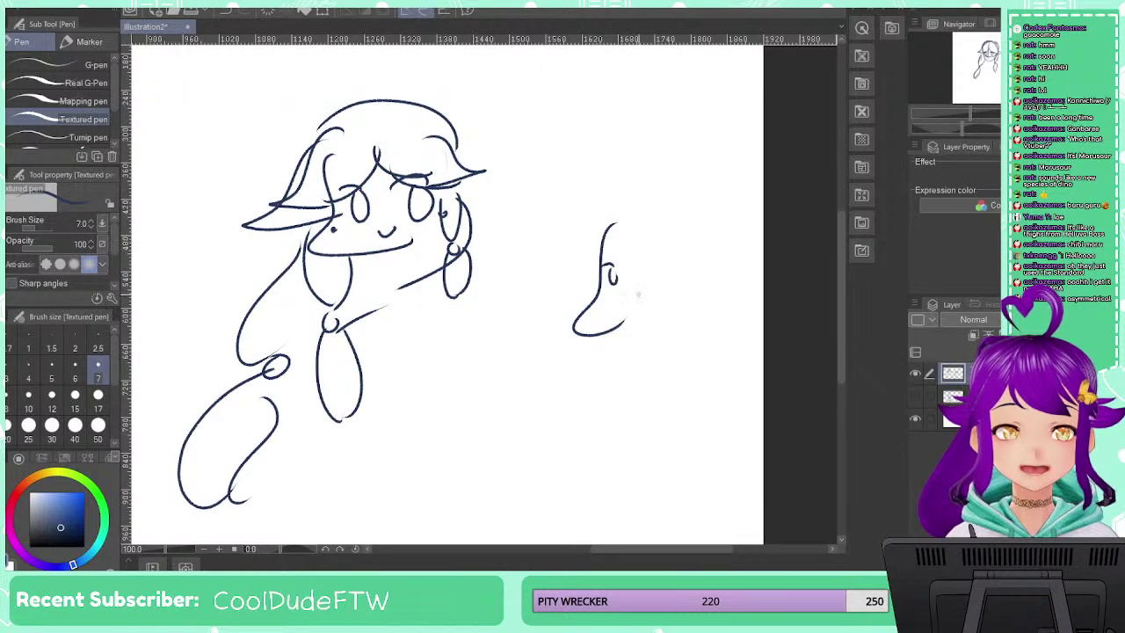
{"action": "key", "text": "ctrl+z"}
{"action": "key", "text": "ctrl+z"}
{"action": "key", "text": "ctrl+z"}
Erase the whole chibi doodle and bring the main head sketch back into view
{"action": "left_click_drag", "start_coordinate": [484, 356], "coordinate": [560, 372]}
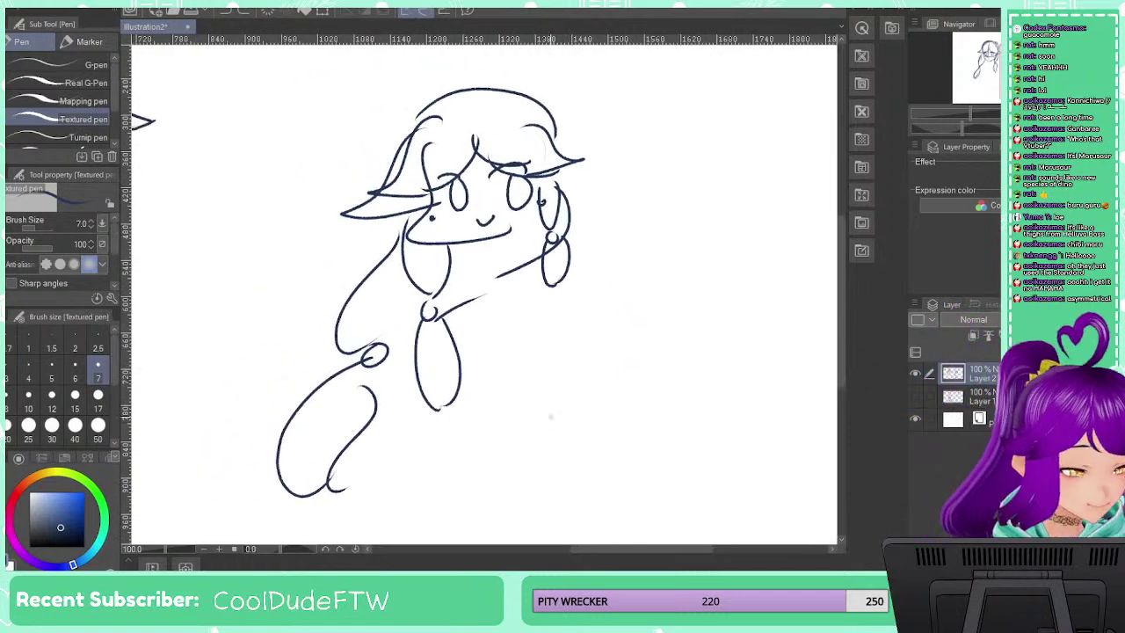
{"action": "mouse_move", "coordinate": [504, 342]}
{"action": "left_mouse_down"}
{"action": "mouse_move", "coordinate": [566, 324]}
{"action": "mouse_move", "coordinate": [563, 337]}
{"action": "left_mouse_up"}
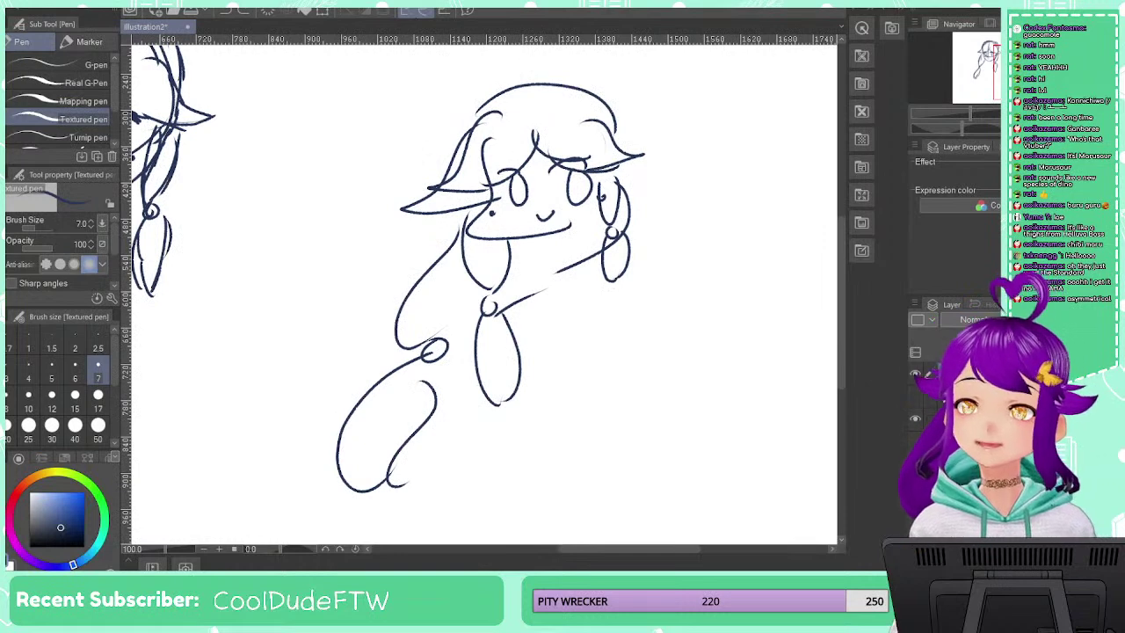
{"action": "key", "text": "e"}
{"action": "mouse_move", "coordinate": [497, 136]}
{"action": "left_mouse_down"}
{"action": "mouse_move", "coordinate": [505, 98]}
{"action": "mouse_move", "coordinate": [466, 169]}
{"action": "mouse_move", "coordinate": [472, 216]}
{"action": "mouse_move", "coordinate": [496, 205]}
{"action": "mouse_move", "coordinate": [408, 284]}
{"action": "mouse_move", "coordinate": [419, 395]}
{"action": "mouse_move", "coordinate": [325, 481]}
{"action": "mouse_move", "coordinate": [361, 482]}
{"action": "mouse_move", "coordinate": [436, 382]}
{"action": "mouse_move", "coordinate": [406, 434]}
{"action": "mouse_move", "coordinate": [335, 488]}
{"action": "mouse_move", "coordinate": [472, 330]}
{"action": "mouse_move", "coordinate": [513, 336]}
{"action": "mouse_move", "coordinate": [501, 325]}
{"action": "mouse_move", "coordinate": [517, 392]}
{"action": "mouse_move", "coordinate": [465, 333]}
{"action": "mouse_move", "coordinate": [481, 315]}
{"action": "mouse_move", "coordinate": [480, 240]}
{"action": "mouse_move", "coordinate": [507, 307]}
{"action": "mouse_move", "coordinate": [637, 213]}
{"action": "mouse_move", "coordinate": [594, 215]}
{"action": "mouse_move", "coordinate": [606, 178]}
{"action": "mouse_move", "coordinate": [615, 249]}
{"action": "mouse_move", "coordinate": [634, 132]}
{"action": "mouse_move", "coordinate": [543, 245]}
{"action": "mouse_move", "coordinate": [541, 157]}
{"action": "mouse_move", "coordinate": [563, 133]}
{"action": "mouse_move", "coordinate": [522, 233]}
{"action": "mouse_move", "coordinate": [511, 146]}
{"action": "mouse_move", "coordinate": [491, 177]}
{"action": "mouse_move", "coordinate": [521, 219]}
{"action": "mouse_move", "coordinate": [442, 290]}
{"action": "mouse_move", "coordinate": [569, 77]}
{"action": "mouse_move", "coordinate": [522, 131]}
{"action": "mouse_move", "coordinate": [462, 405]}
{"action": "mouse_move", "coordinate": [396, 478]}
{"action": "mouse_move", "coordinate": [383, 451]}
{"action": "mouse_move", "coordinate": [350, 489]}
{"action": "left_mouse_up"}
{"action": "left_click_drag", "start_coordinate": [500, 337], "coordinate": [666, 333]}
{"action": "left_click_drag", "start_coordinate": [495, 209], "coordinate": [655, 341]}
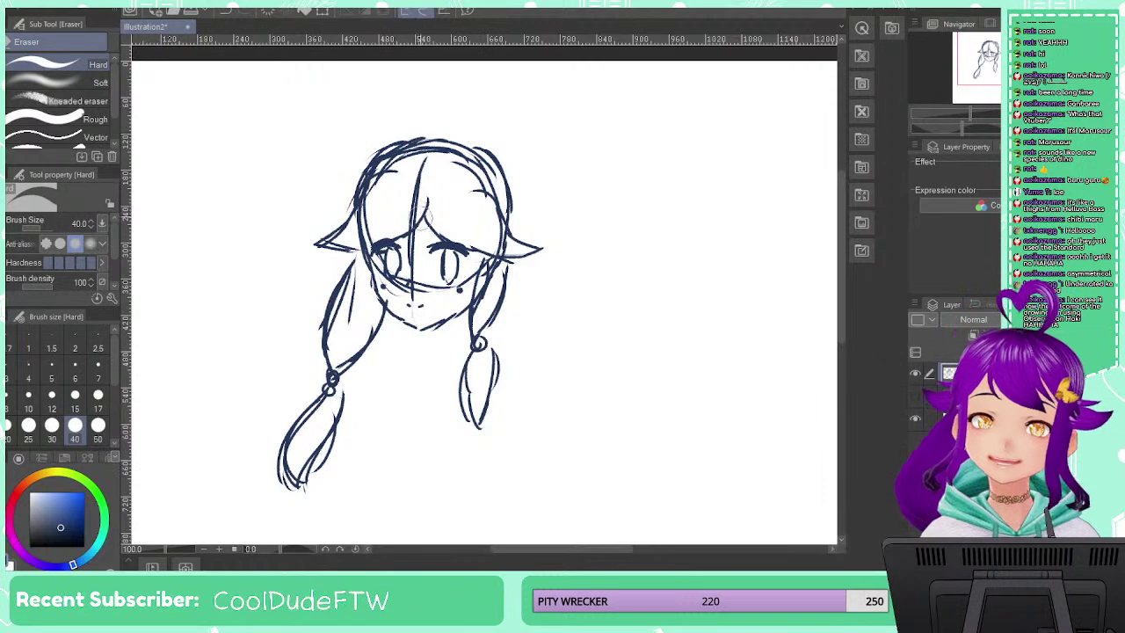
With the Textured pen, draw rounded hair arcs from the left flared tuft over the crown, undoing the unwanted tries
{"action": "key", "text": "p"}
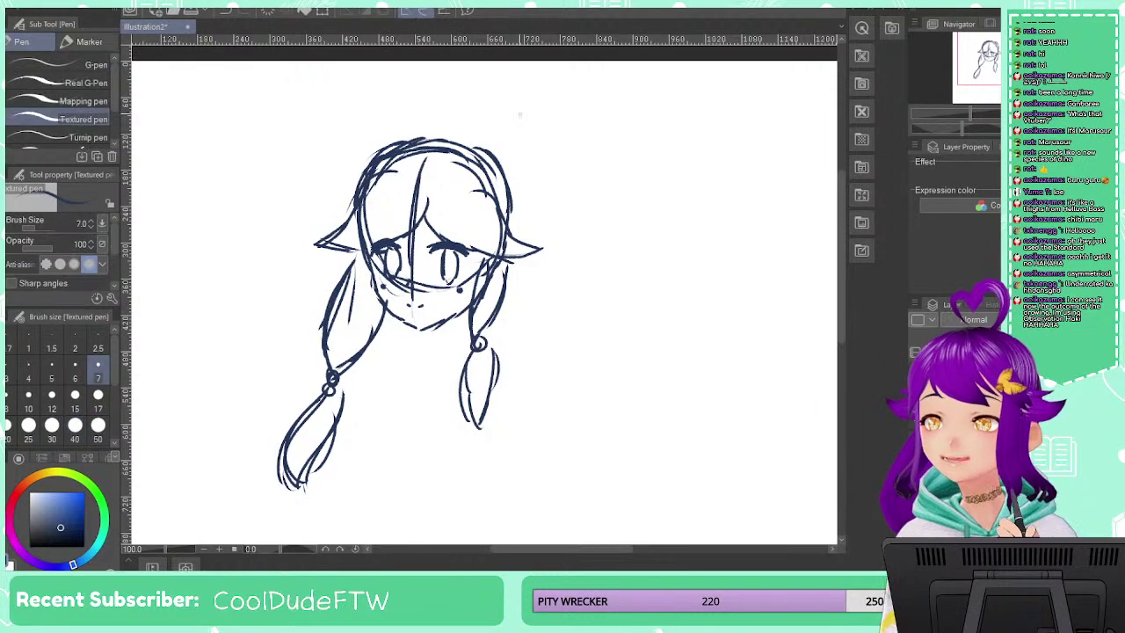
{"action": "mouse_move", "coordinate": [422, 138]}
{"action": "left_mouse_down"}
{"action": "mouse_move", "coordinate": [301, 243]}
{"action": "mouse_move", "coordinate": [411, 143]}
{"action": "mouse_move", "coordinate": [431, 151]}
{"action": "mouse_move", "coordinate": [412, 118]}
{"action": "mouse_move", "coordinate": [317, 243]}
{"action": "left_mouse_up"}
{"action": "key", "text": "ctrl+z"}
{"action": "key", "text": "ctrl+z"}
{"action": "mouse_move", "coordinate": [318, 244]}
{"action": "left_mouse_down"}
{"action": "mouse_move", "coordinate": [371, 147]}
{"action": "mouse_move", "coordinate": [438, 159]}
{"action": "mouse_move", "coordinate": [425, 122]}
{"action": "mouse_move", "coordinate": [333, 236]}
{"action": "left_mouse_up"}
{"action": "key", "text": "ctrl+z"}
{"action": "key", "text": "ctrl+z"}
{"action": "mouse_move", "coordinate": [334, 239]}
{"action": "left_mouse_down"}
{"action": "mouse_move", "coordinate": [375, 146]}
{"action": "mouse_move", "coordinate": [445, 147]}
{"action": "left_mouse_up"}
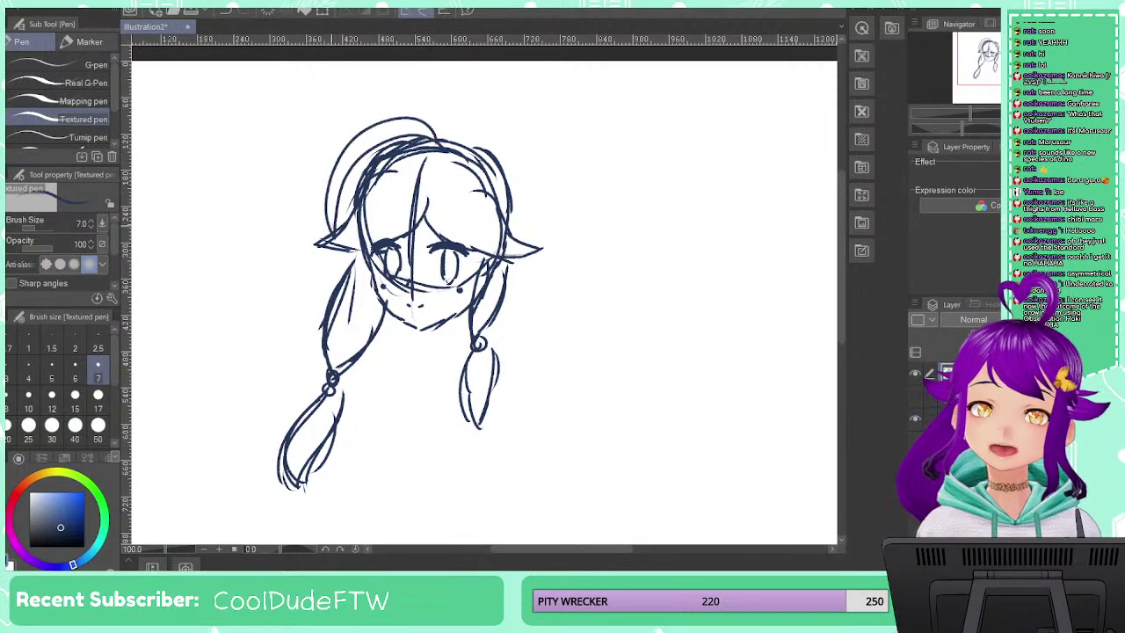
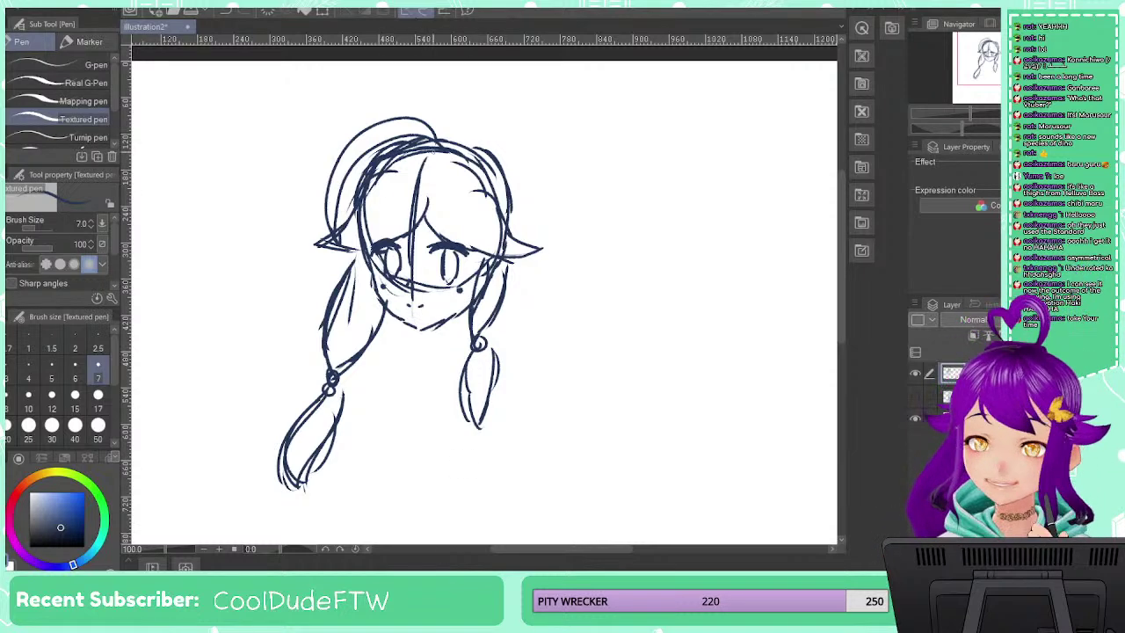
Sketch a large oval shape over the right side of the crown, undoing the earlier attempts
{"action": "left_click_drag", "start_coordinate": [404, 194], "coordinate": [508, 172]}
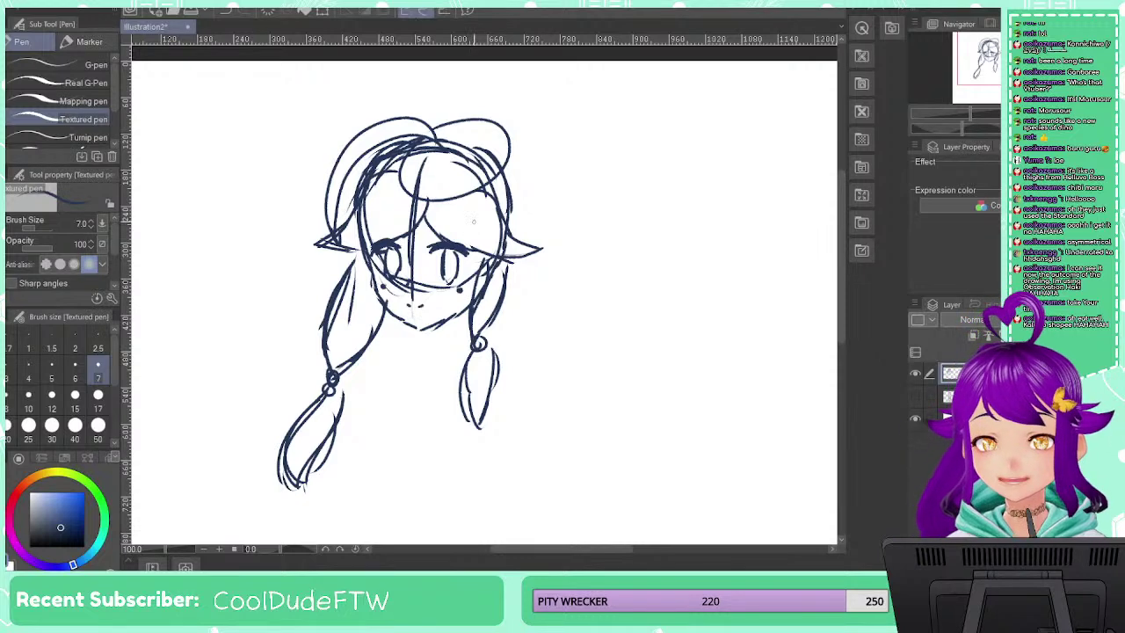
{"action": "mouse_move", "coordinate": [400, 181]}
{"action": "left_mouse_down"}
{"action": "mouse_move", "coordinate": [482, 200]}
{"action": "mouse_move", "coordinate": [492, 123]}
{"action": "left_mouse_up"}
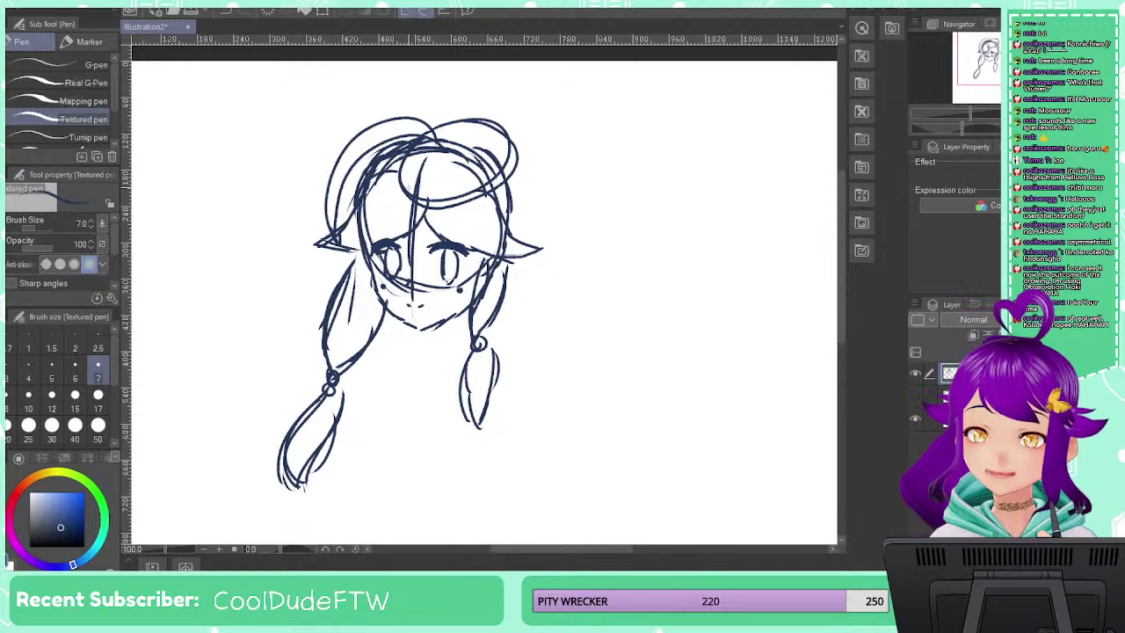
{"action": "key", "text": "ctrl+z"}
{"action": "key", "text": "ctrl+z"}
{"action": "mouse_move", "coordinate": [657, 171]}
{"action": "left_mouse_down"}
{"action": "mouse_move", "coordinate": [712, 209]}
{"action": "mouse_move", "coordinate": [653, 184]}
{"action": "mouse_move", "coordinate": [615, 220]}
{"action": "mouse_move", "coordinate": [636, 244]}
{"action": "mouse_move", "coordinate": [688, 233]}
{"action": "left_mouse_up"}
{"action": "key", "text": "ctrl+z"}
{"action": "key", "text": "ctrl+z"}
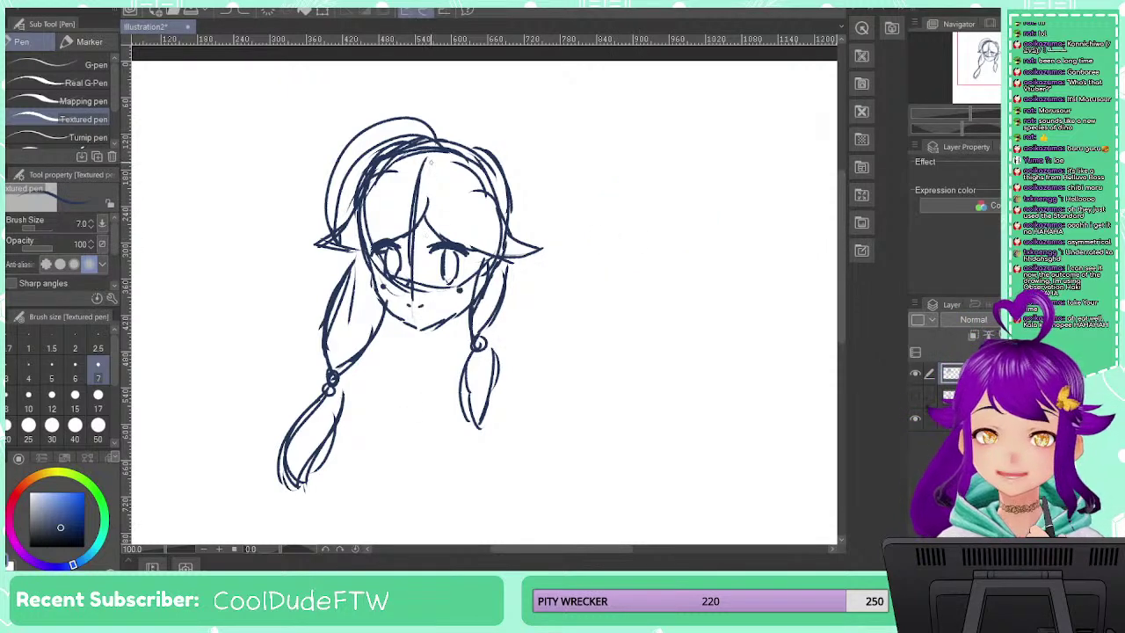
{"action": "mouse_move", "coordinate": [423, 145]}
{"action": "left_mouse_down"}
{"action": "mouse_move", "coordinate": [420, 209]}
{"action": "mouse_move", "coordinate": [475, 132]}
{"action": "mouse_move", "coordinate": [437, 135]}
{"action": "mouse_move", "coordinate": [410, 211]}
{"action": "mouse_move", "coordinate": [411, 198]}
{"action": "left_mouse_up"}
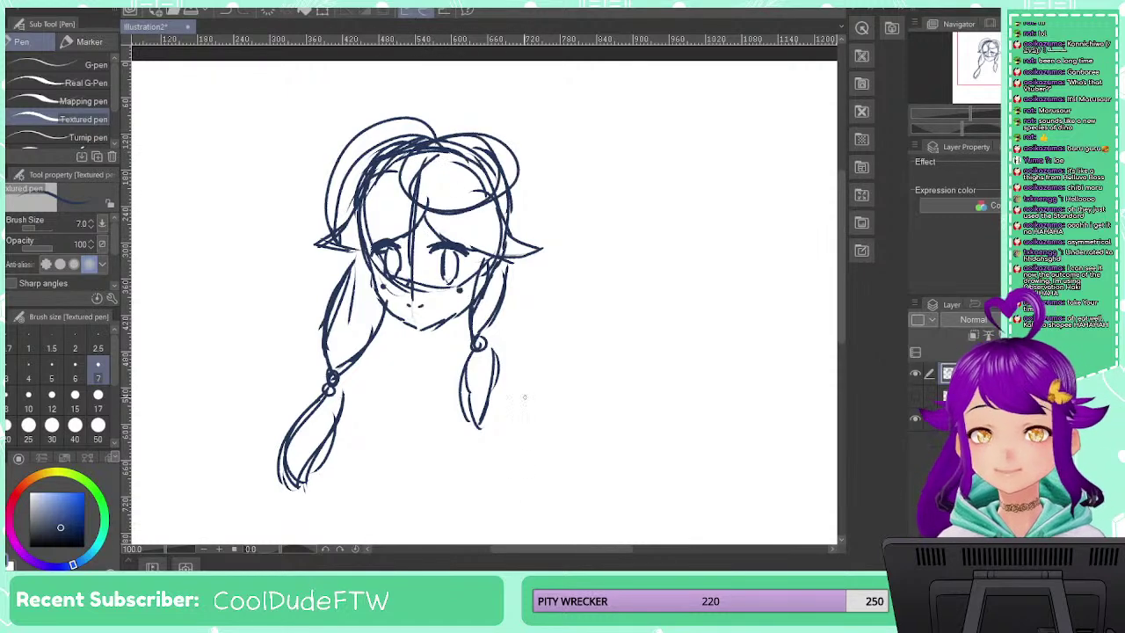
Doodle two small faces and a flat ellipse beside the head, adding a hair arc and an oval to the lower face
{"action": "mouse_move", "coordinate": [629, 263]}
{"action": "left_mouse_down"}
{"action": "mouse_move", "coordinate": [624, 277]}
{"action": "mouse_move", "coordinate": [668, 310]}
{"action": "mouse_move", "coordinate": [657, 278]}
{"action": "mouse_move", "coordinate": [702, 263]}
{"action": "left_mouse_up"}
{"action": "left_click_drag", "start_coordinate": [693, 268], "coordinate": [694, 285]}
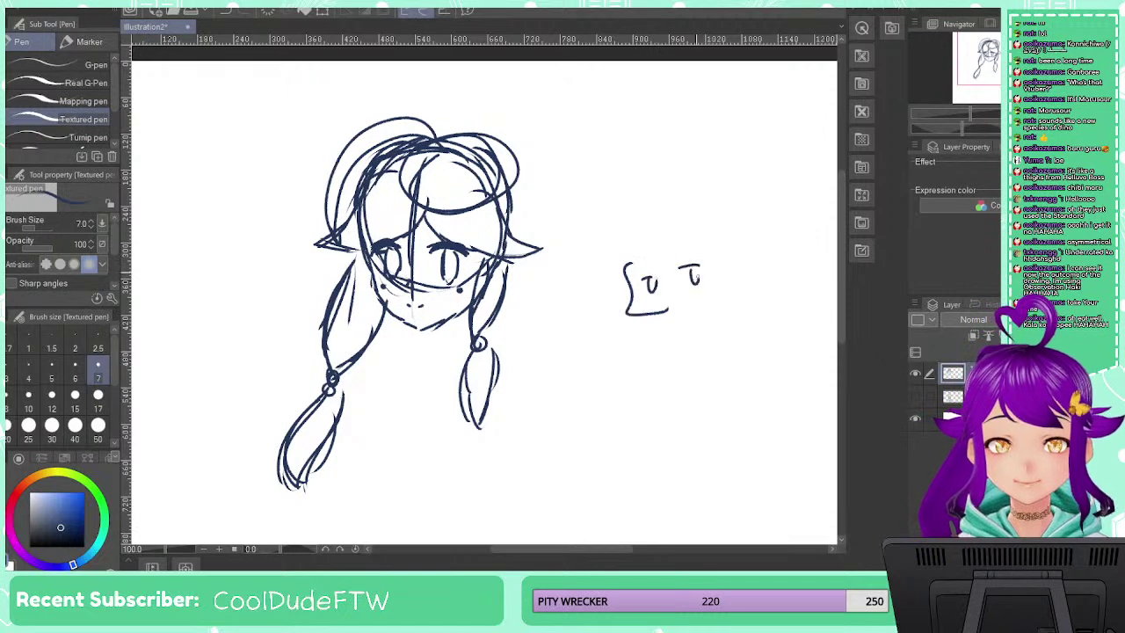
{"action": "mouse_move", "coordinate": [644, 215]}
{"action": "left_mouse_down"}
{"action": "mouse_move", "coordinate": [668, 212]}
{"action": "mouse_move", "coordinate": [629, 227]}
{"action": "left_mouse_up"}
{"action": "mouse_move", "coordinate": [650, 356]}
{"action": "left_mouse_down"}
{"action": "mouse_move", "coordinate": [734, 397]}
{"action": "mouse_move", "coordinate": [671, 364]}
{"action": "mouse_move", "coordinate": [667, 374]}
{"action": "mouse_move", "coordinate": [719, 351]}
{"action": "left_mouse_up"}
{"action": "left_click_drag", "start_coordinate": [713, 355], "coordinate": [716, 374]}
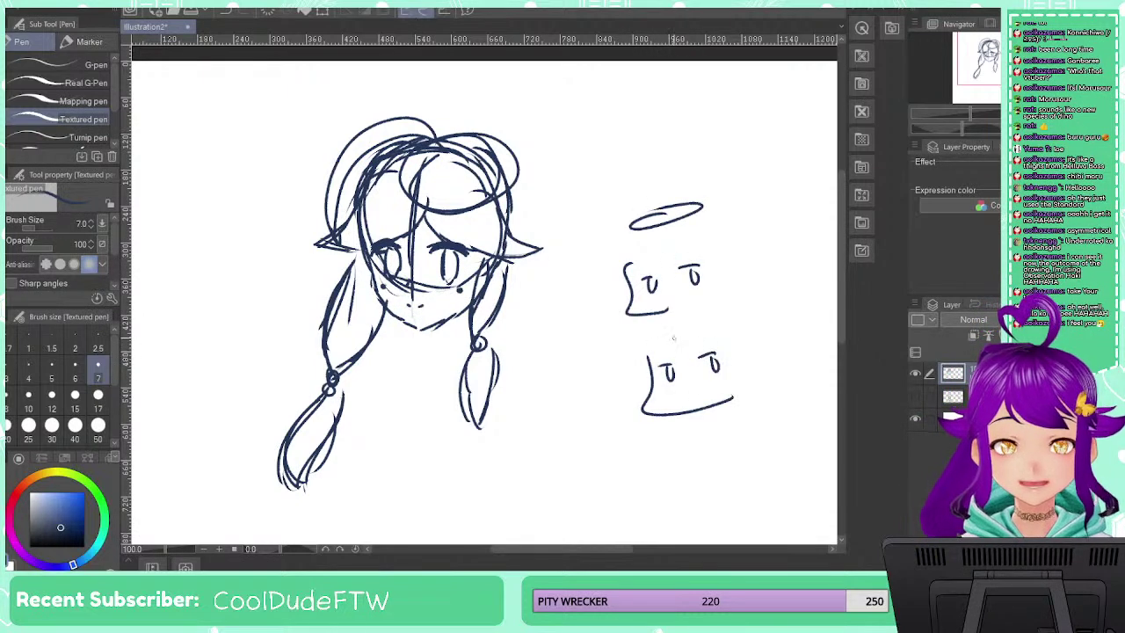
{"action": "mouse_move", "coordinate": [676, 323]}
{"action": "left_mouse_down"}
{"action": "mouse_move", "coordinate": [622, 365]}
{"action": "mouse_move", "coordinate": [684, 323]}
{"action": "mouse_move", "coordinate": [751, 351]}
{"action": "mouse_move", "coordinate": [699, 356]}
{"action": "left_mouse_up"}
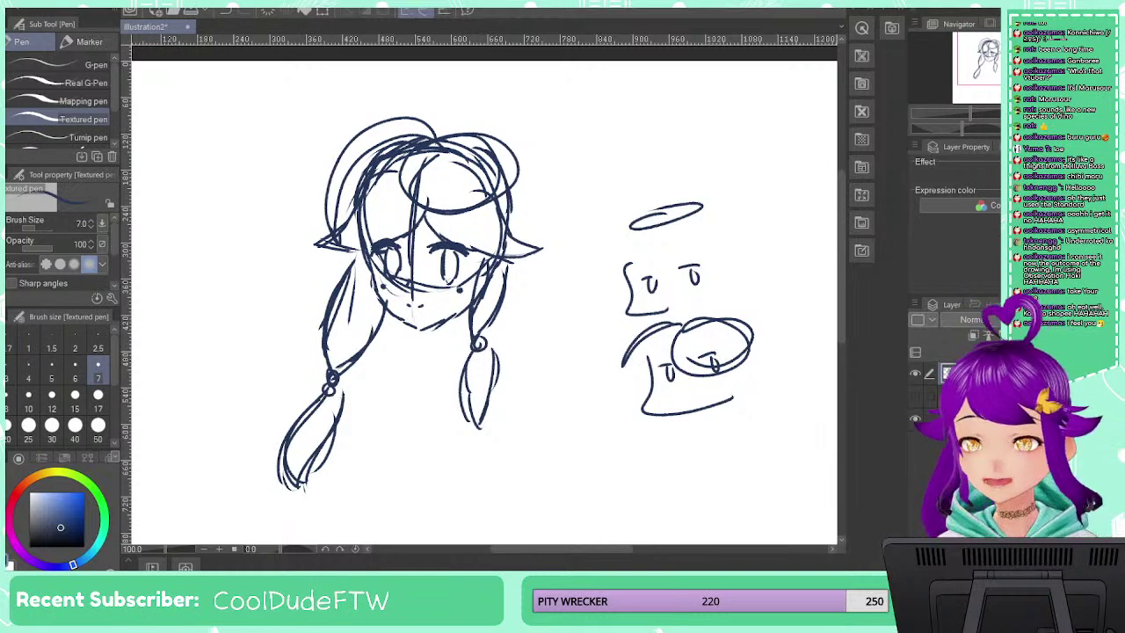
Erase the small doodles beside the head and switch back to the Textured pen
{"action": "key", "text": "e"}
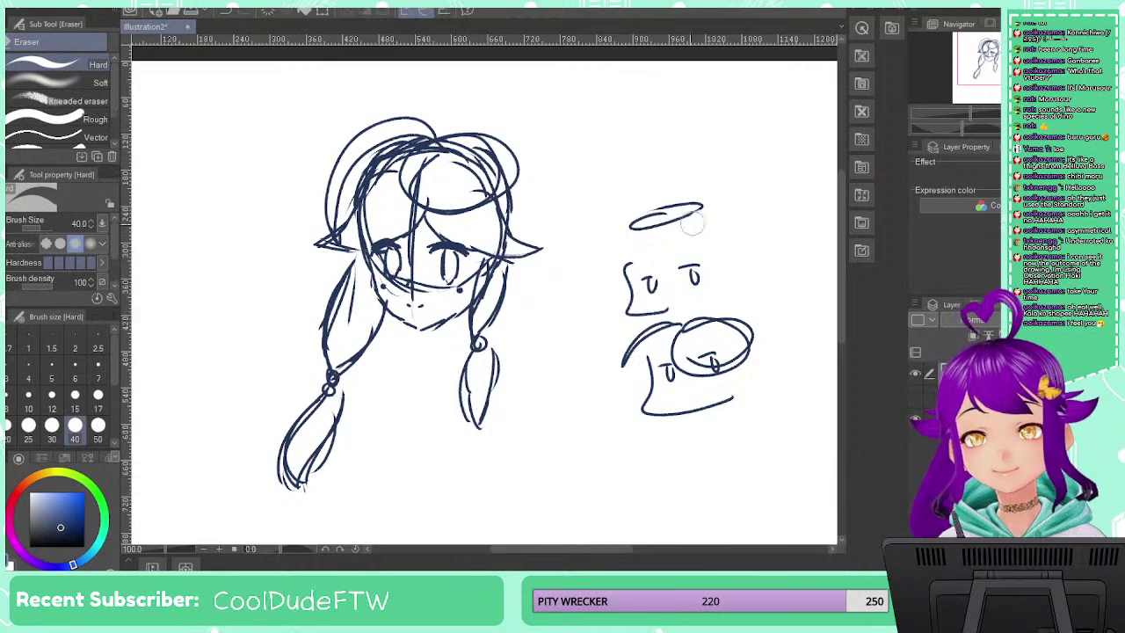
{"action": "mouse_move", "coordinate": [694, 222]}
{"action": "left_mouse_down"}
{"action": "mouse_move", "coordinate": [622, 245]}
{"action": "mouse_move", "coordinate": [640, 262]}
{"action": "mouse_move", "coordinate": [649, 326]}
{"action": "mouse_move", "coordinate": [620, 355]}
{"action": "mouse_move", "coordinate": [656, 415]}
{"action": "mouse_move", "coordinate": [689, 401]}
{"action": "mouse_move", "coordinate": [719, 416]}
{"action": "mouse_move", "coordinate": [739, 380]}
{"action": "mouse_move", "coordinate": [750, 296]}
{"action": "mouse_move", "coordinate": [748, 332]}
{"action": "mouse_move", "coordinate": [702, 362]}
{"action": "mouse_move", "coordinate": [665, 353]}
{"action": "mouse_move", "coordinate": [667, 273]}
{"action": "mouse_move", "coordinate": [696, 274]}
{"action": "mouse_move", "coordinate": [647, 339]}
{"action": "mouse_move", "coordinate": [640, 426]}
{"action": "mouse_move", "coordinate": [676, 291]}
{"action": "left_mouse_up"}
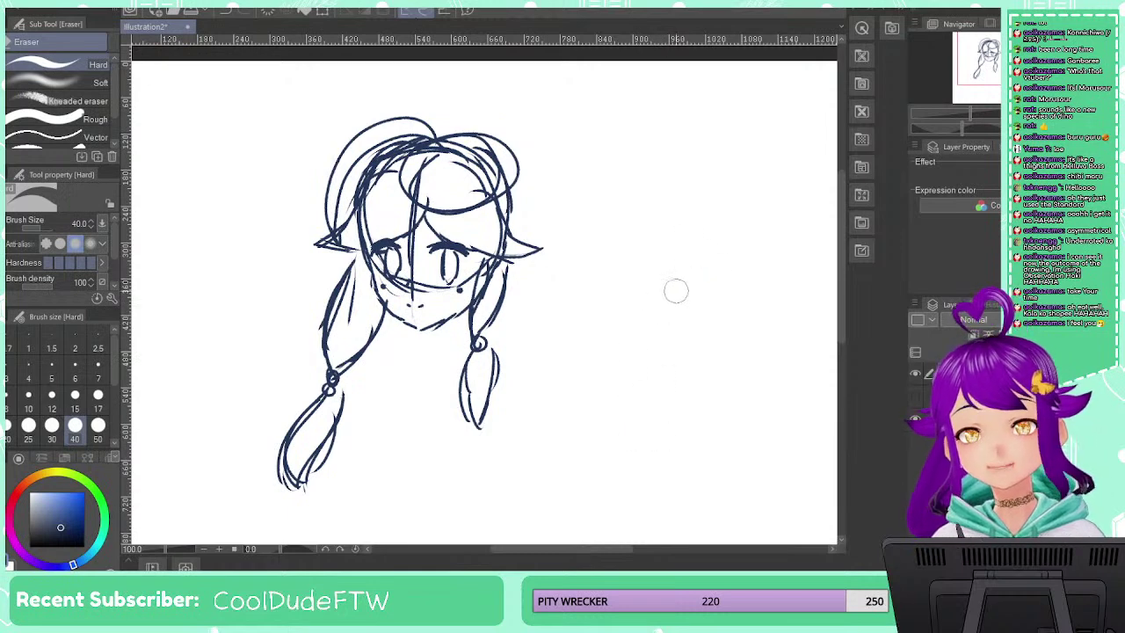
{"action": "key", "text": "p"}
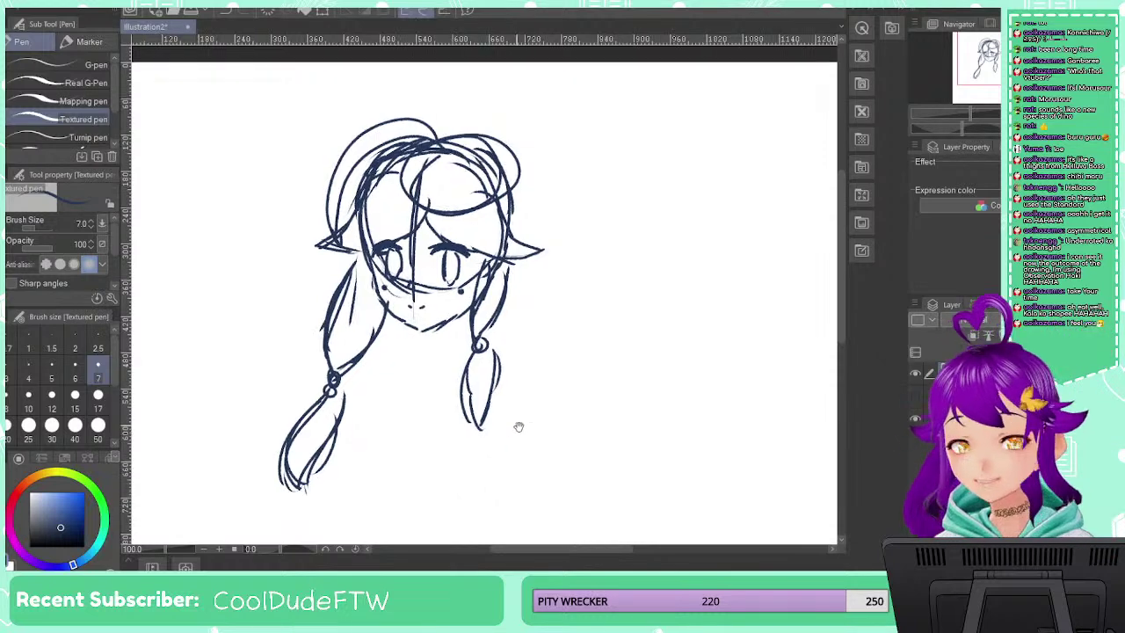
{"action": "left_click_drag", "start_coordinate": [517, 428], "coordinate": [567, 326]}
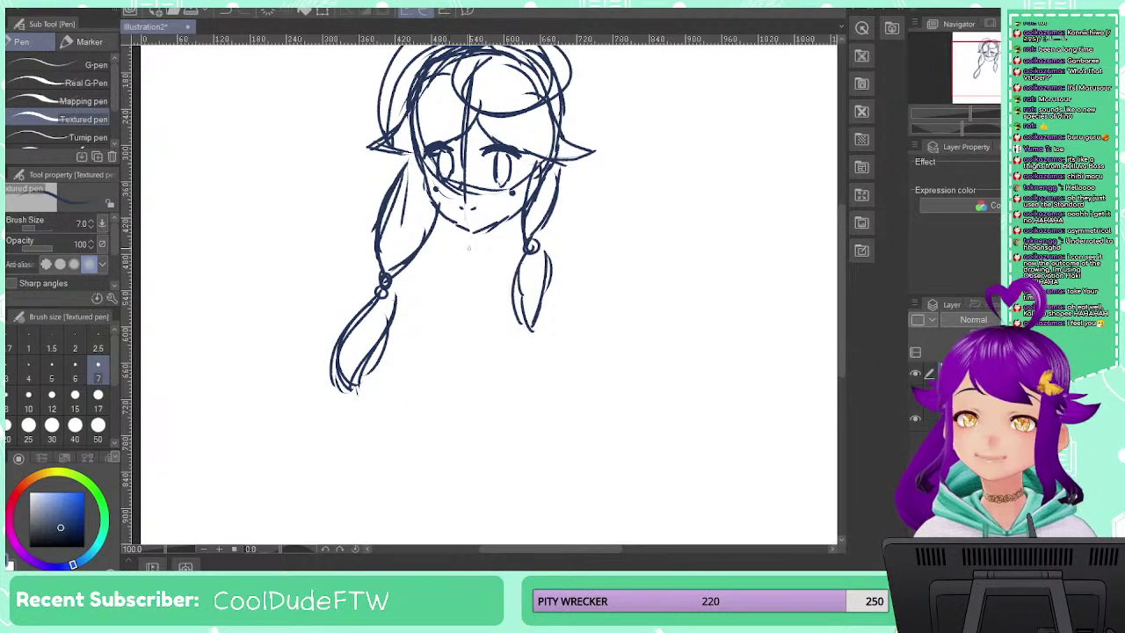
Draw two short neck lines beneath the chin, undoing the unwanted tries
{"action": "mouse_move", "coordinate": [470, 232]}
{"action": "left_mouse_down"}
{"action": "mouse_move", "coordinate": [472, 248]}
{"action": "mouse_move", "coordinate": [501, 250]}
{"action": "left_mouse_up"}
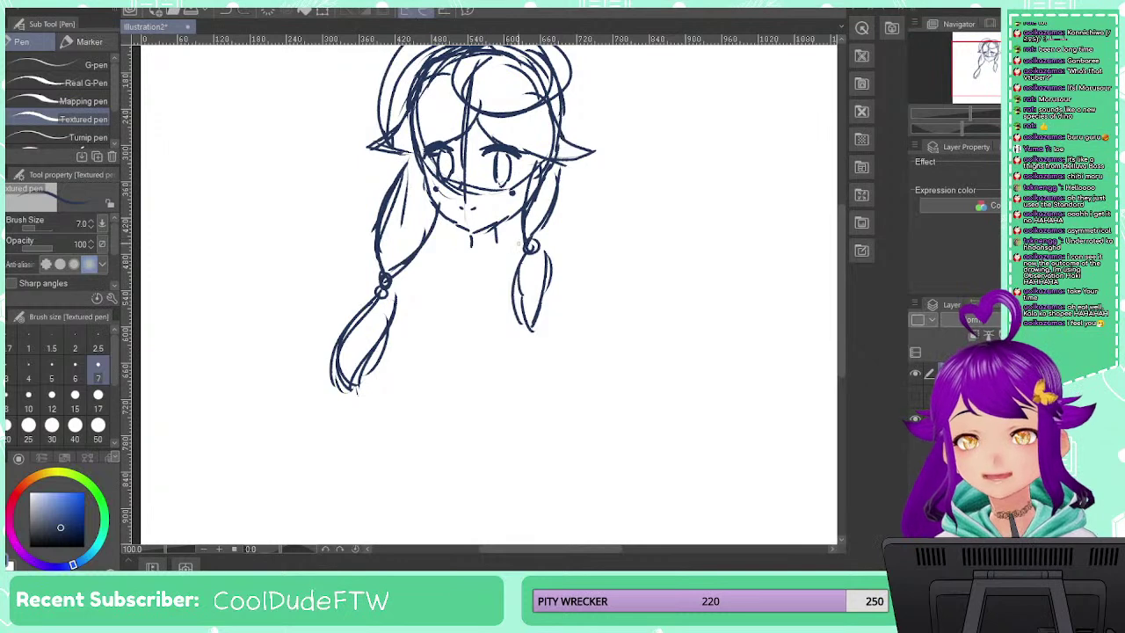
{"action": "key", "text": "ctrl+z"}
{"action": "left_click_drag", "start_coordinate": [491, 225], "coordinate": [500, 249]}
{"action": "key", "text": "ctrl+z"}
{"action": "key", "text": "ctrl+z"}
{"action": "key", "text": "ctrl+z"}
{"action": "key", "text": "ctrl+z"}
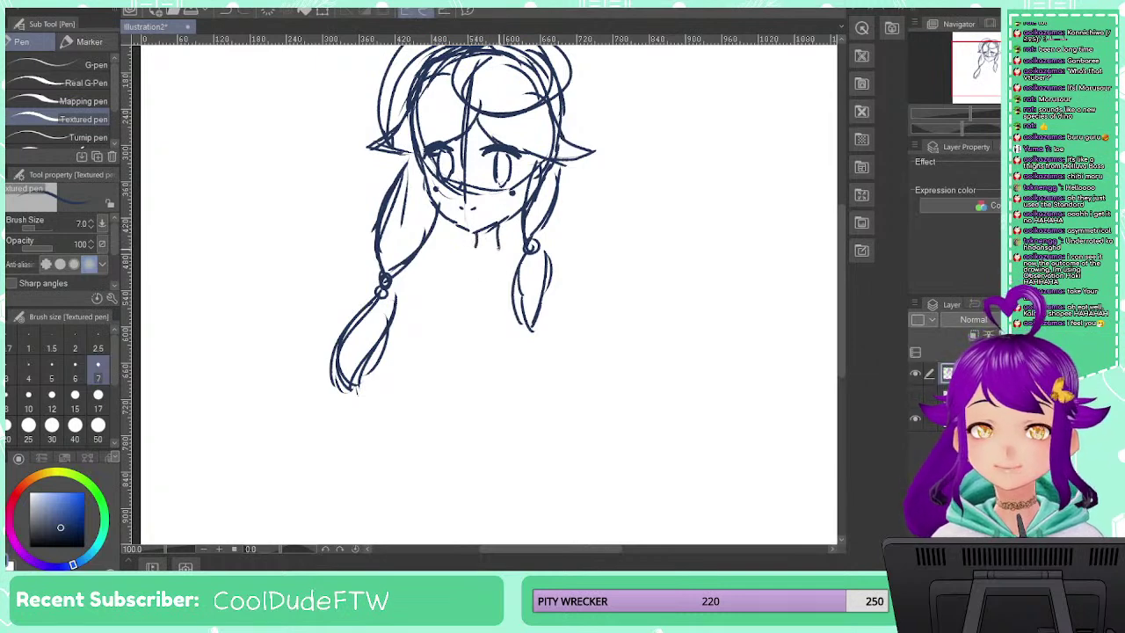
Try a T-shaped doodle beside the head, undo it, and redraw the right neck line farther out
{"action": "left_click_drag", "start_coordinate": [639, 227], "coordinate": [730, 225]}
{"action": "left_click_drag", "start_coordinate": [688, 229], "coordinate": [689, 286]}
{"action": "key", "text": "ctrl+z"}
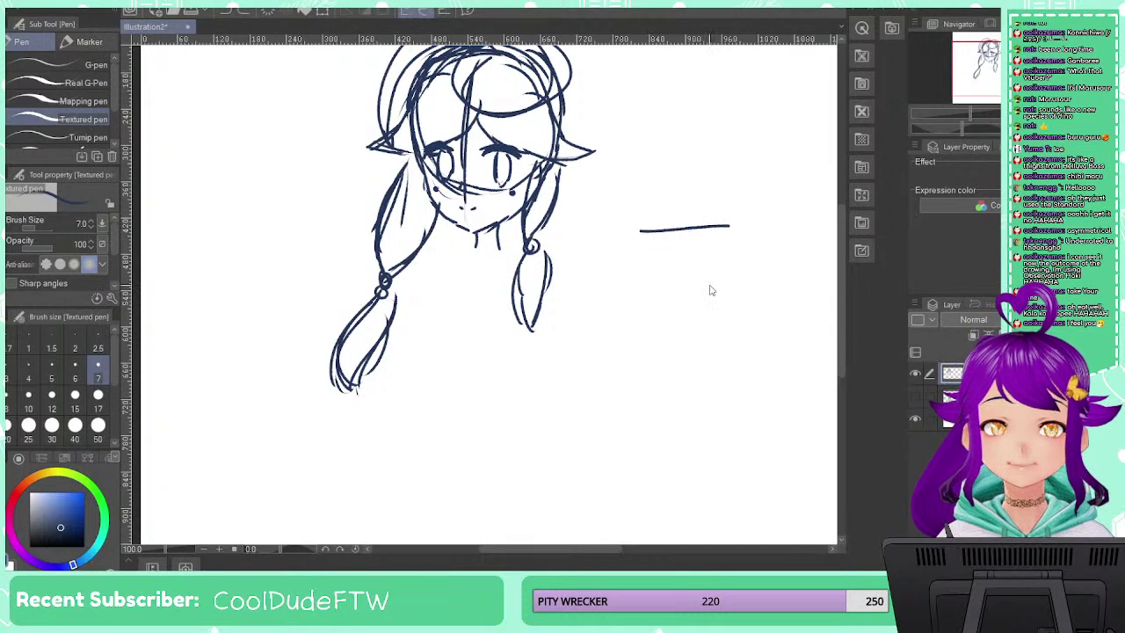
{"action": "key", "text": "ctrl+z"}
{"action": "key", "text": "ctrl+z"}
{"action": "left_click_drag", "start_coordinate": [503, 225], "coordinate": [506, 249]}
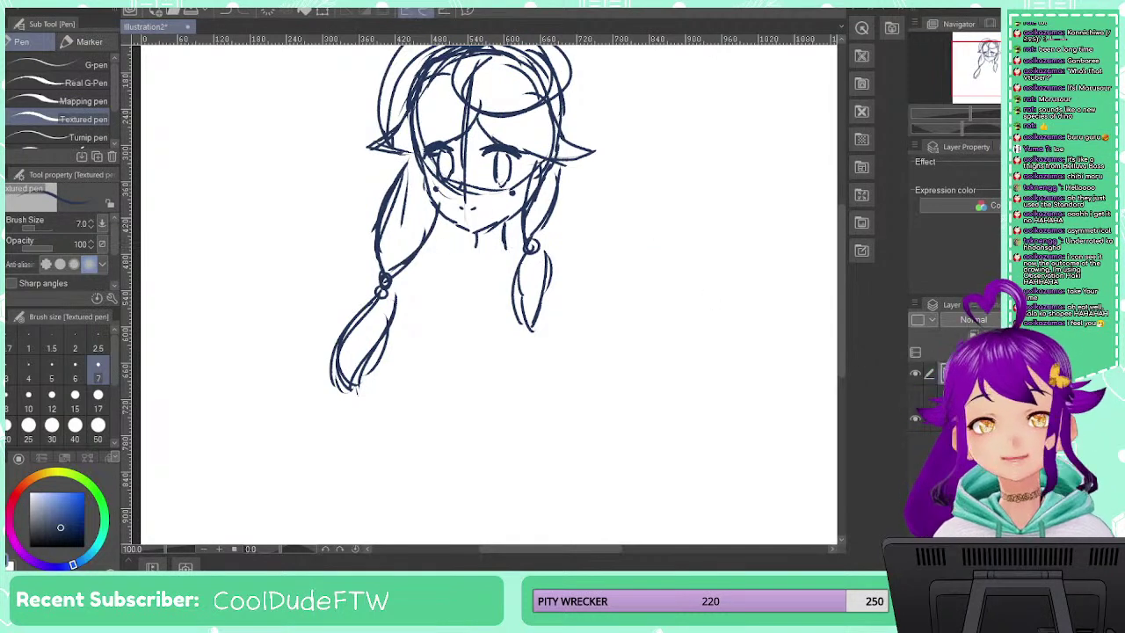
Try a V-shaped chin with a neck line and an angular squiggle beside the head, undoing them
{"action": "mouse_move", "coordinate": [637, 182]}
{"action": "left_mouse_down"}
{"action": "mouse_move", "coordinate": [667, 224]}
{"action": "mouse_move", "coordinate": [716, 174]}
{"action": "left_mouse_up"}
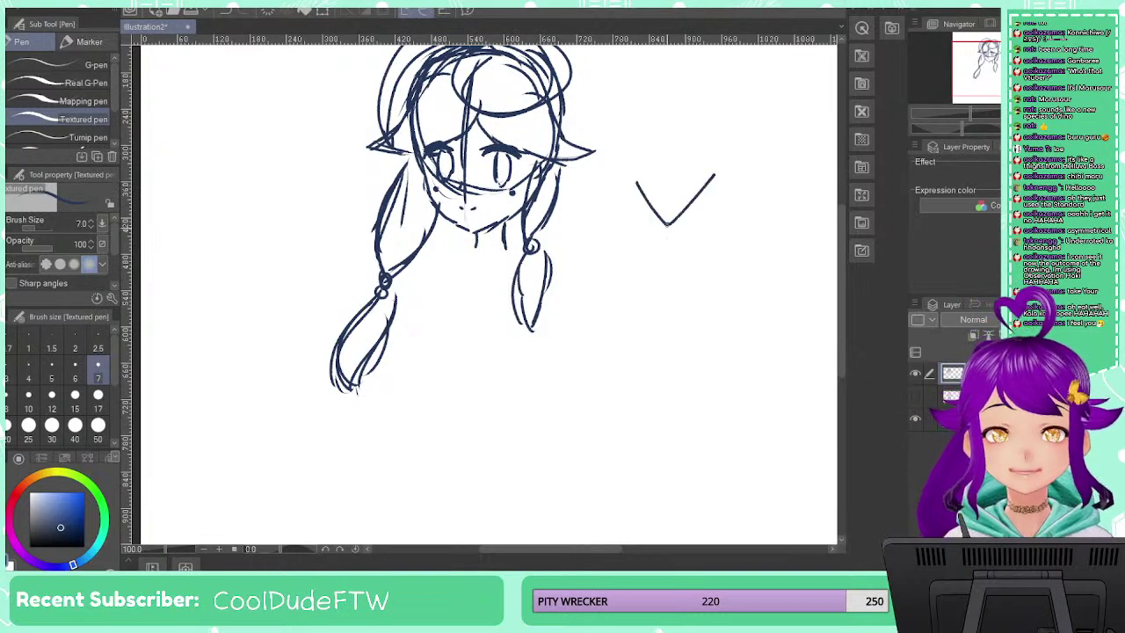
{"action": "left_click_drag", "start_coordinate": [666, 224], "coordinate": [662, 280]}
{"action": "key", "text": "ctrl+z"}
{"action": "left_click_drag", "start_coordinate": [684, 205], "coordinate": [688, 280]}
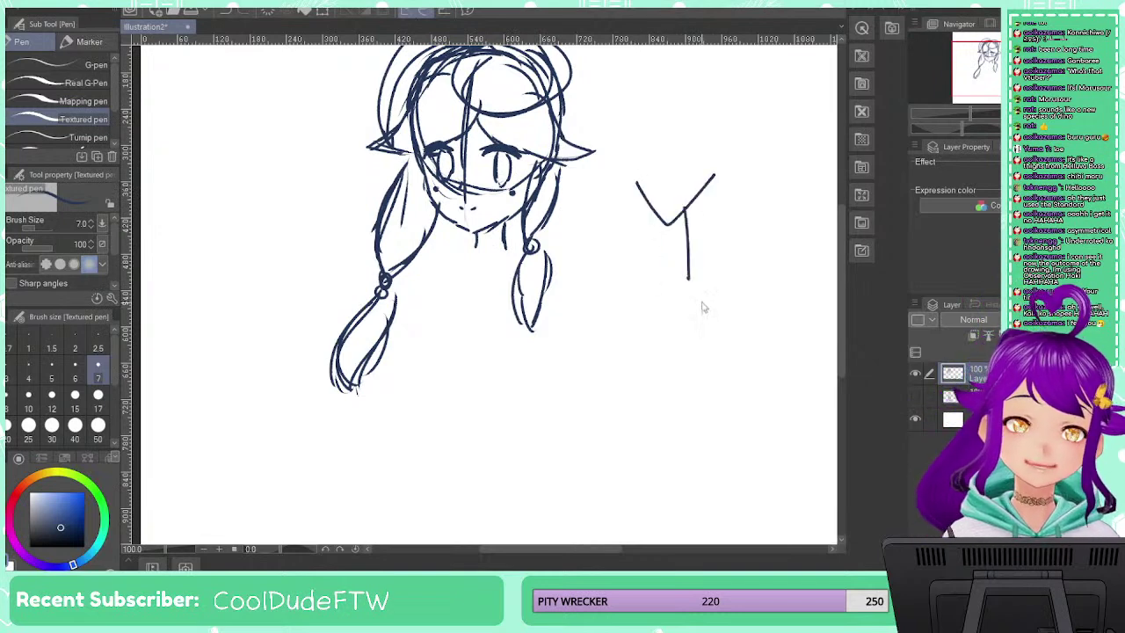
{"action": "key", "text": "ctrl+z"}
{"action": "key", "text": "ctrl+z"}
{"action": "mouse_move", "coordinate": [694, 173]}
{"action": "left_mouse_down"}
{"action": "mouse_move", "coordinate": [659, 257]}
{"action": "mouse_move", "coordinate": [770, 268]}
{"action": "left_mouse_up"}
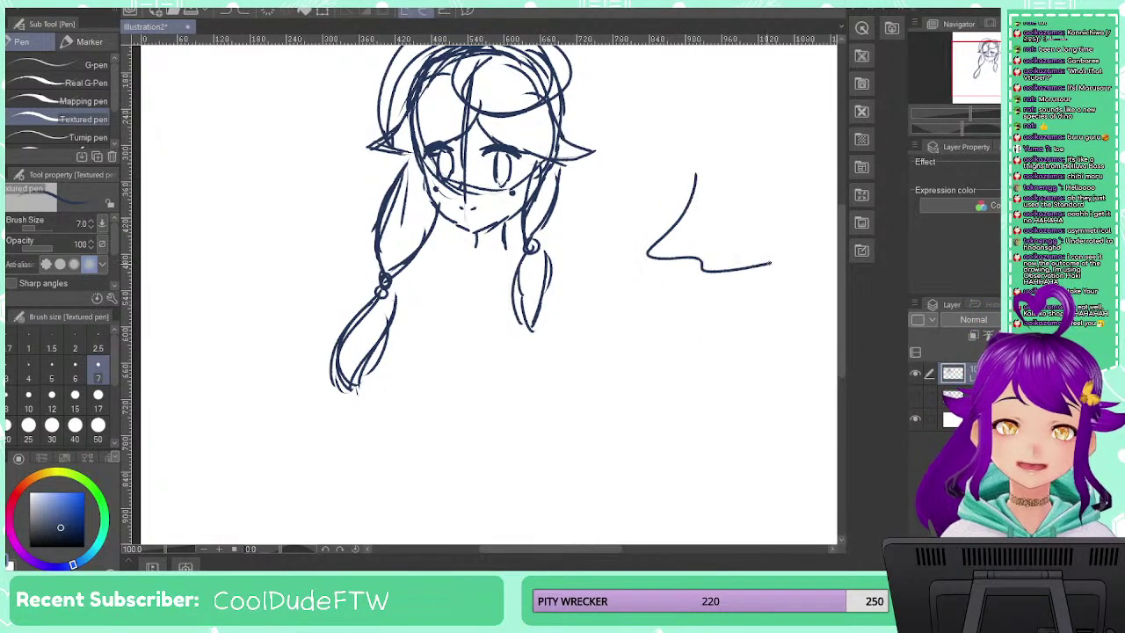
{"action": "key", "text": "ctrl+z"}
Doodle two tiered shapes with small notched tops beside the head, one above the other
{"action": "mouse_move", "coordinate": [692, 181]}
{"action": "left_mouse_down"}
{"action": "mouse_move", "coordinate": [682, 176]}
{"action": "mouse_move", "coordinate": [729, 186]}
{"action": "mouse_move", "coordinate": [684, 222]}
{"action": "mouse_move", "coordinate": [729, 188]}
{"action": "left_mouse_up"}
{"action": "mouse_move", "coordinate": [685, 227]}
{"action": "left_mouse_down"}
{"action": "mouse_move", "coordinate": [666, 255]}
{"action": "mouse_move", "coordinate": [754, 253]}
{"action": "mouse_move", "coordinate": [722, 225]}
{"action": "left_mouse_up"}
{"action": "mouse_move", "coordinate": [661, 265]}
{"action": "left_mouse_down"}
{"action": "mouse_move", "coordinate": [666, 302]}
{"action": "mouse_move", "coordinate": [745, 301]}
{"action": "left_mouse_up"}
{"action": "key", "text": "ctrl+z"}
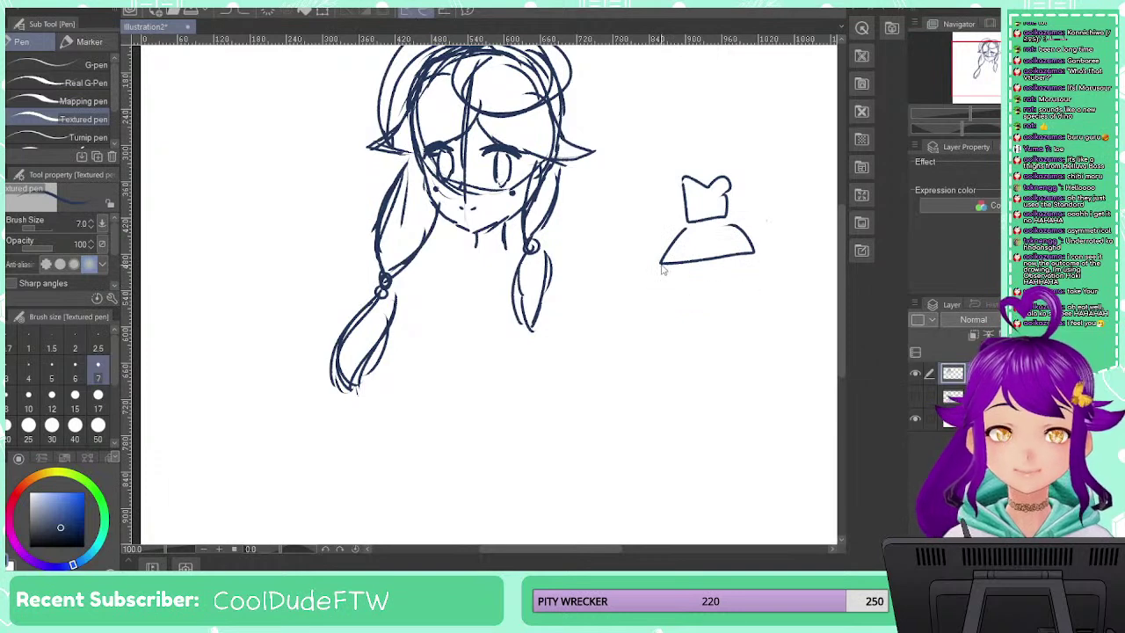
{"action": "mouse_move", "coordinate": [663, 262]}
{"action": "left_mouse_down"}
{"action": "mouse_move", "coordinate": [720, 293]}
{"action": "mouse_move", "coordinate": [756, 257]}
{"action": "left_mouse_up"}
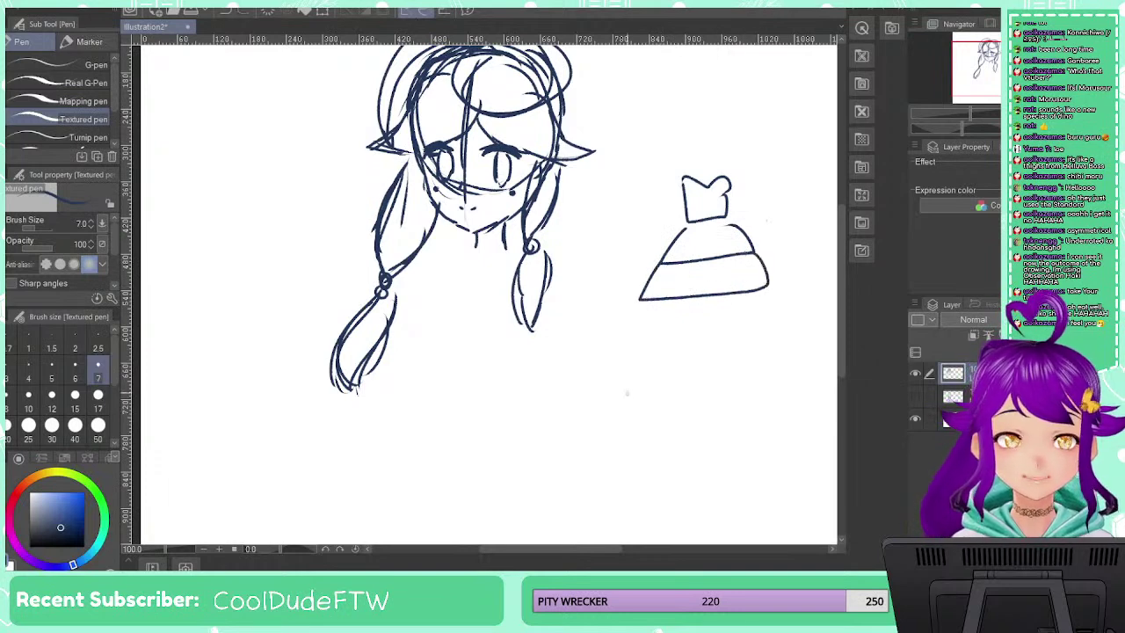
{"action": "mouse_move", "coordinate": [688, 337]}
{"action": "left_mouse_down"}
{"action": "mouse_move", "coordinate": [728, 339]}
{"action": "mouse_move", "coordinate": [687, 364]}
{"action": "mouse_move", "coordinate": [736, 395]}
{"action": "left_mouse_up"}
{"action": "left_click_drag", "start_coordinate": [708, 361], "coordinate": [763, 387]}
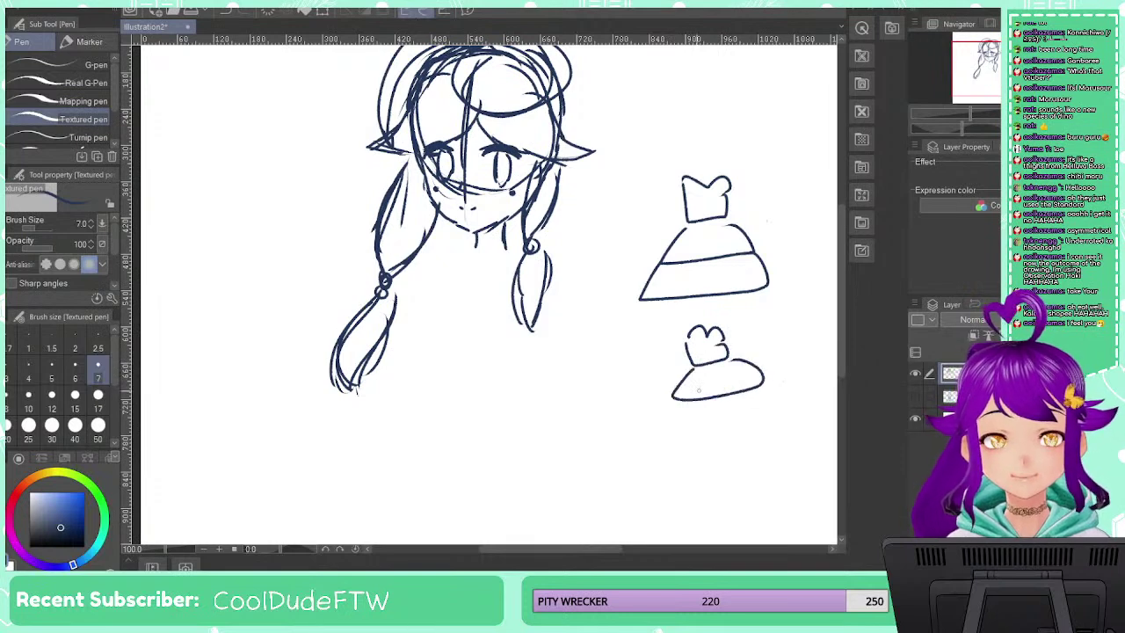
{"action": "mouse_move", "coordinate": [673, 400]}
{"action": "left_mouse_down"}
{"action": "mouse_move", "coordinate": [664, 446]}
{"action": "mouse_move", "coordinate": [771, 420]}
{"action": "mouse_move", "coordinate": [764, 397]}
{"action": "left_mouse_up"}
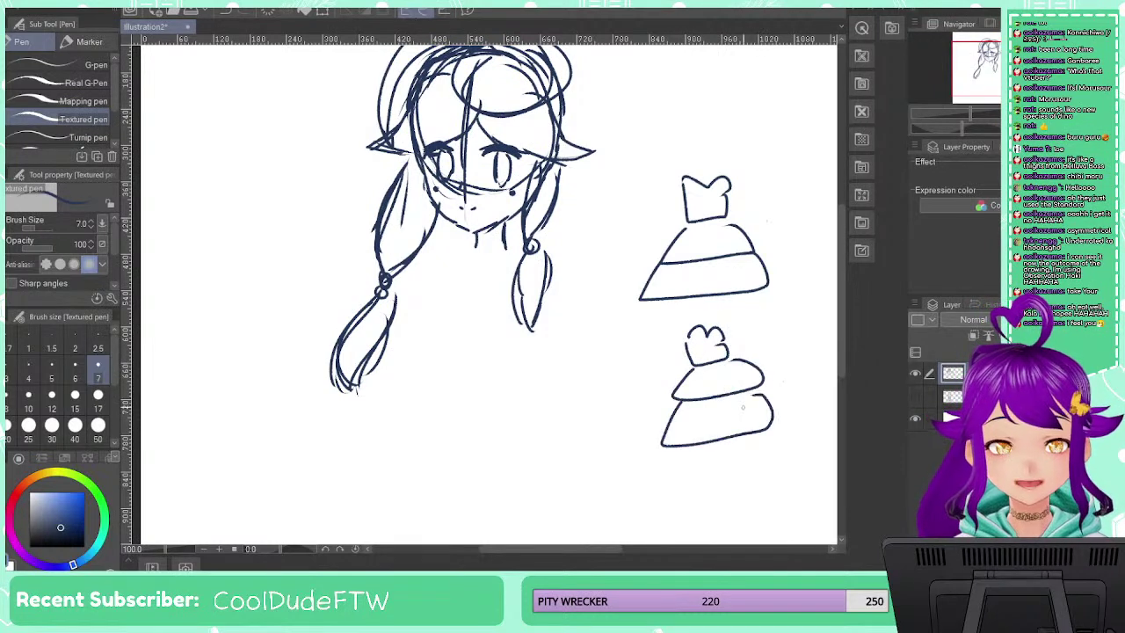
Undo the tiered doodles beside the head
{"action": "key", "text": "ctrl+z"}
{"action": "key", "text": "ctrl+z"}
{"action": "key", "text": "ctrl+z"}
{"action": "key", "text": "ctrl+z"}
{"action": "key", "text": "ctrl+z"}
{"action": "key", "text": "ctrl+z"}
{"action": "key", "text": "ctrl+z"}
{"action": "key", "text": "ctrl+z"}
{"action": "key", "text": "ctrl+z"}
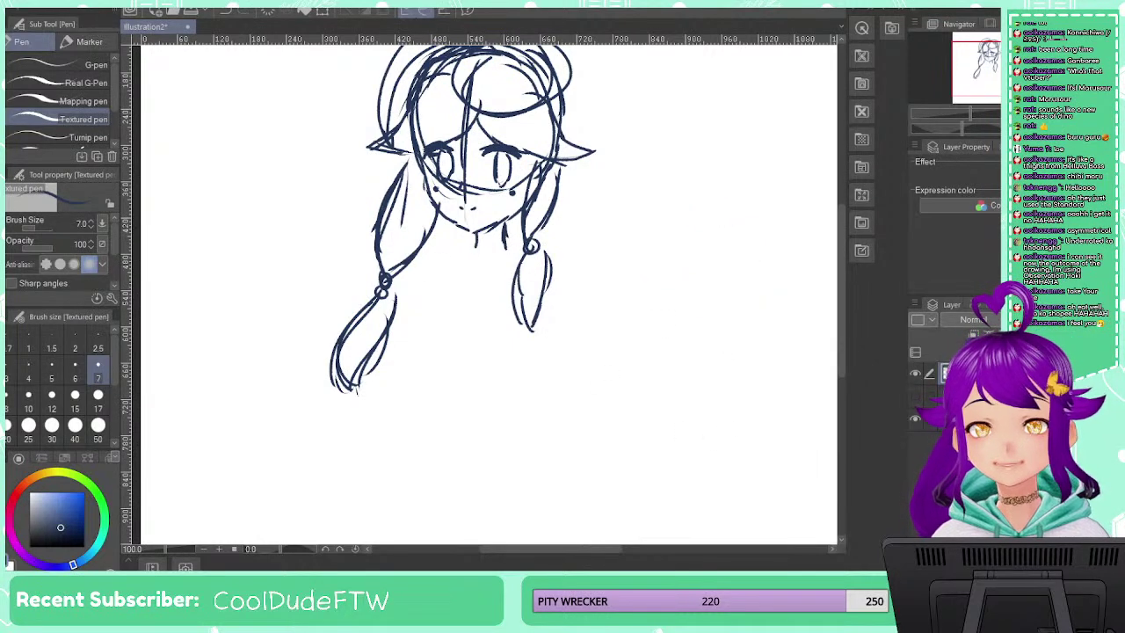
Briefly show the hidden body sketch layer, hide it again, and add a new layer on top
{"action": "left_click", "coordinate": [954, 397]}
{"action": "left_click", "coordinate": [916, 396]}
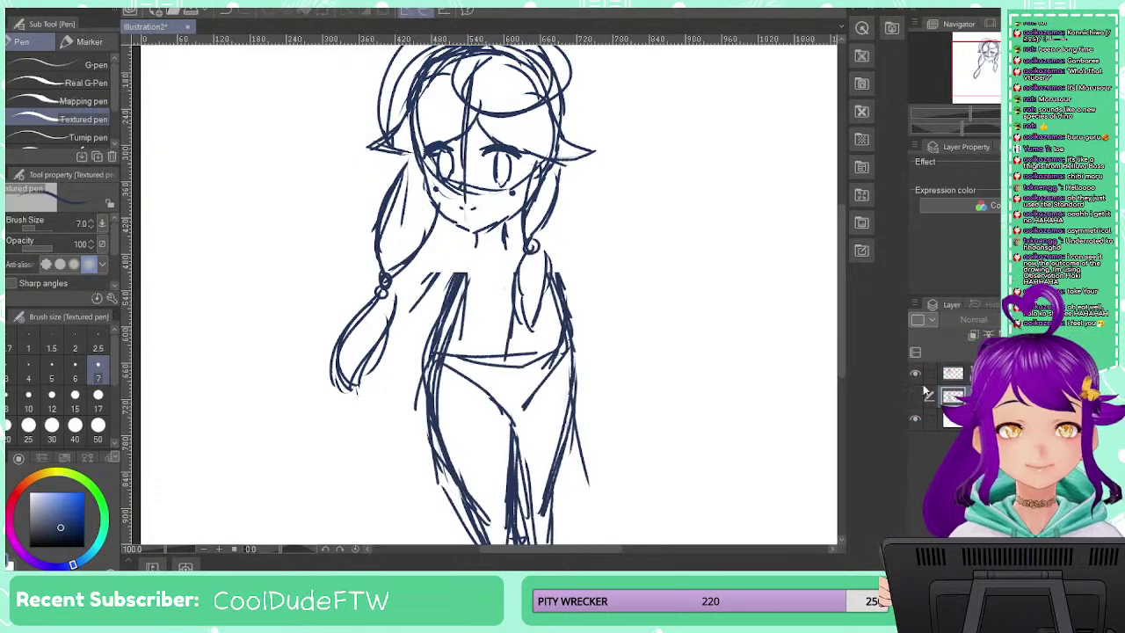
{"action": "left_click", "coordinate": [916, 396]}
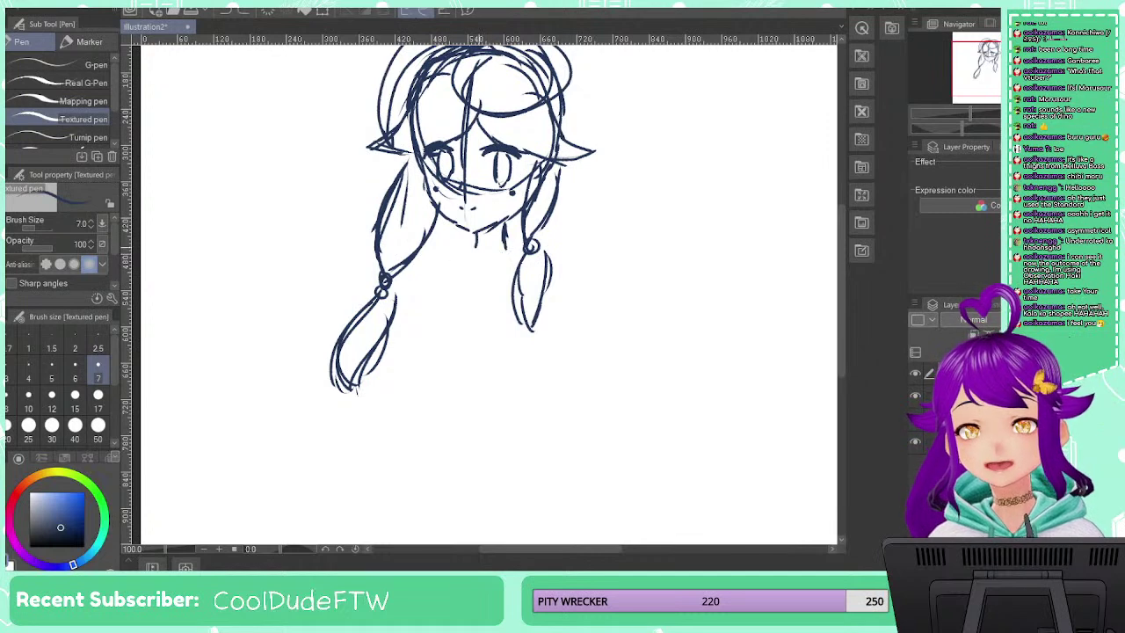
Sketch the torso below the neck with a shoulder line, a curved centre line, tapered sides and a waist line
{"action": "mouse_move", "coordinate": [445, 259]}
{"action": "left_mouse_down"}
{"action": "mouse_move", "coordinate": [483, 318]}
{"action": "mouse_move", "coordinate": [489, 362]}
{"action": "left_mouse_up"}
{"action": "left_click_drag", "start_coordinate": [480, 309], "coordinate": [496, 435]}
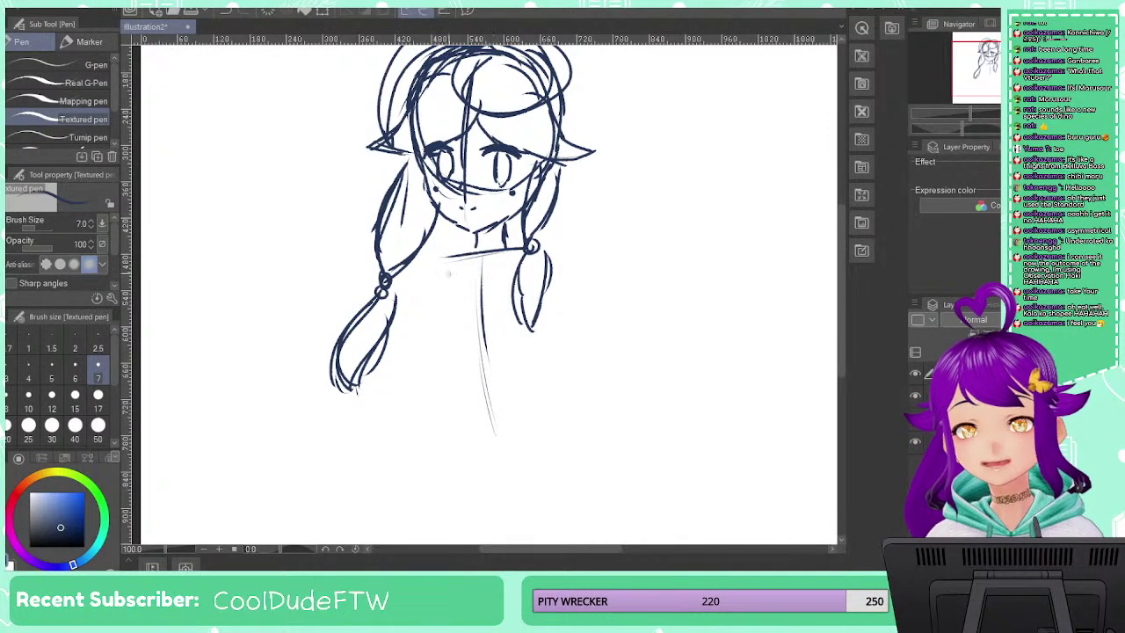
{"action": "mouse_move", "coordinate": [444, 260]}
{"action": "left_mouse_down"}
{"action": "mouse_move", "coordinate": [424, 312]}
{"action": "mouse_move", "coordinate": [472, 426]}
{"action": "left_mouse_up"}
{"action": "left_click_drag", "start_coordinate": [545, 261], "coordinate": [532, 406]}
{"action": "left_click_drag", "start_coordinate": [440, 385], "coordinate": [490, 399]}
{"action": "left_click_drag", "start_coordinate": [465, 397], "coordinate": [521, 388]}
{"action": "left_click_drag", "start_coordinate": [439, 364], "coordinate": [470, 399]}
{"action": "left_click_drag", "start_coordinate": [462, 397], "coordinate": [519, 392]}
{"action": "left_click_drag", "start_coordinate": [529, 348], "coordinate": [520, 392]}
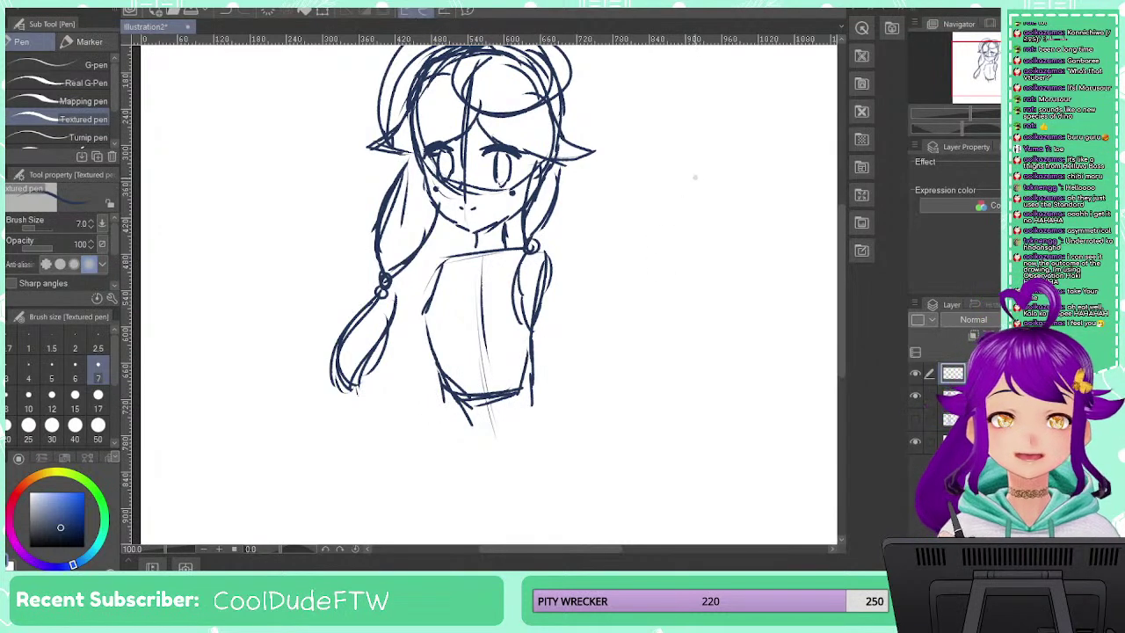
Doodle a small stick figure beside the torso with an oval head, a spine line, legs and feet
{"action": "left_click_drag", "start_coordinate": [694, 172], "coordinate": [693, 173]}
{"action": "left_click_drag", "start_coordinate": [687, 239], "coordinate": [672, 358]}
{"action": "mouse_move", "coordinate": [688, 281]}
{"action": "left_mouse_down"}
{"action": "mouse_move", "coordinate": [691, 308]}
{"action": "mouse_move", "coordinate": [712, 282]}
{"action": "mouse_move", "coordinate": [697, 376]}
{"action": "left_mouse_up"}
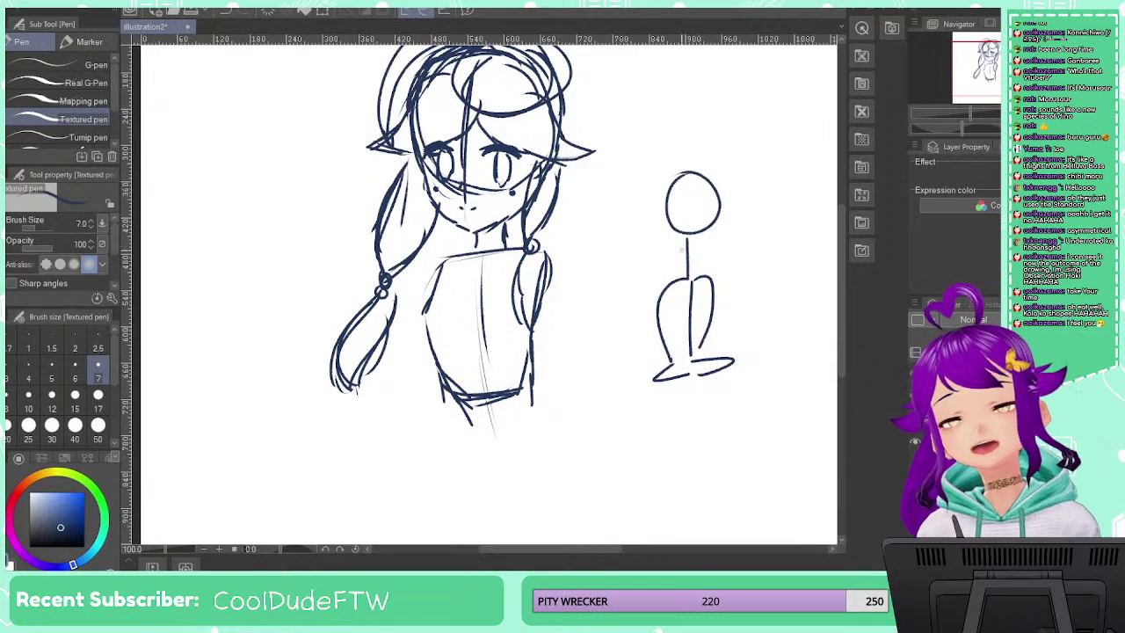
{"action": "left_click_drag", "start_coordinate": [661, 262], "coordinate": [728, 256]}
{"action": "left_click_drag", "start_coordinate": [698, 300], "coordinate": [700, 310]}
Undo the stick figure doodle beside the torso
{"action": "key", "text": "ctrl+z"}
{"action": "key", "text": "ctrl+z"}
{"action": "key", "text": "ctrl+z"}
{"action": "key", "text": "ctrl+z"}
{"action": "key", "text": "ctrl+z"}
{"action": "key", "text": "ctrl+z"}
{"action": "key", "text": "ctrl+z"}
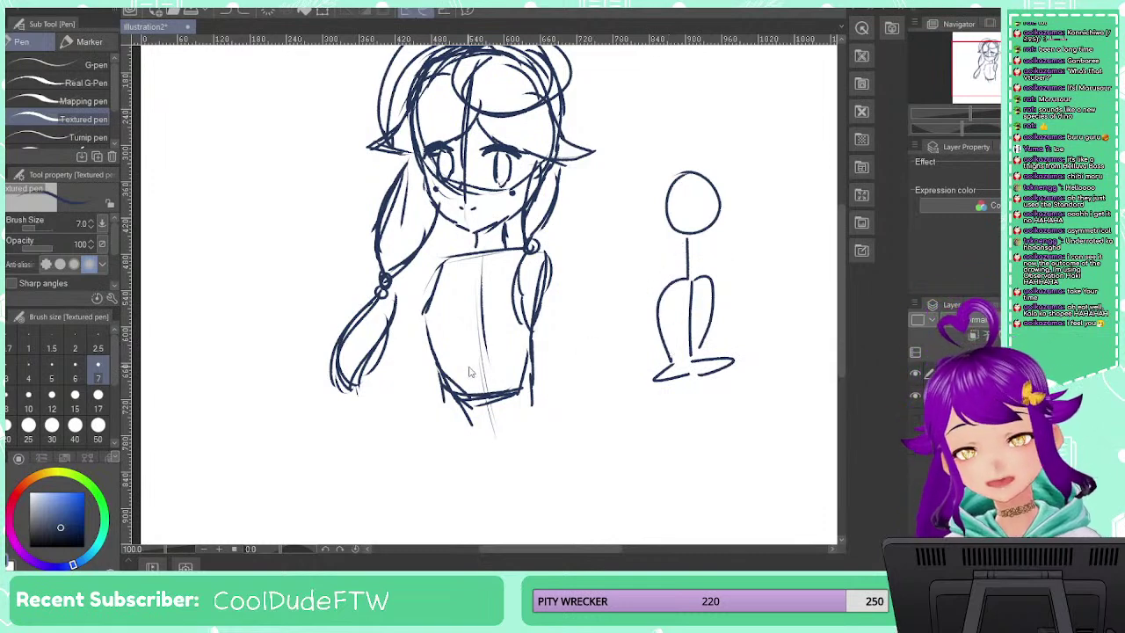
{"action": "key", "text": "ctrl+z"}
{"action": "key", "text": "ctrl+z"}
{"action": "key", "text": "ctrl+z"}
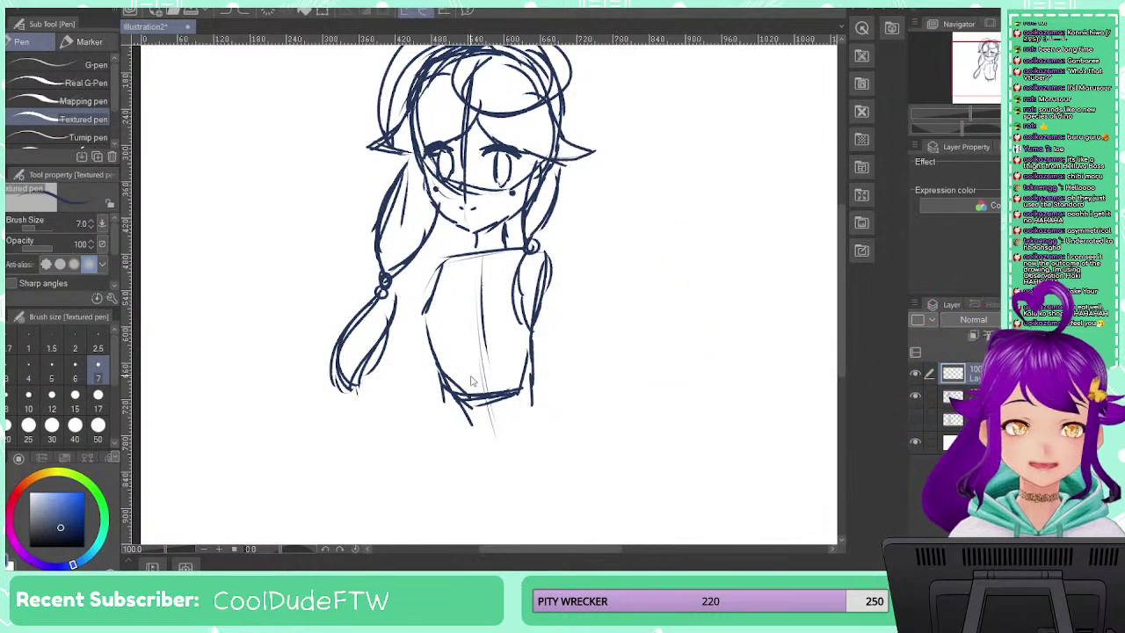
Reinforce the torso outline with a rounder left side, a firmer waist line and a straighter right side
{"action": "mouse_move", "coordinate": [457, 255]}
{"action": "left_mouse_down"}
{"action": "mouse_move", "coordinate": [420, 303]}
{"action": "mouse_move", "coordinate": [420, 384]}
{"action": "left_mouse_up"}
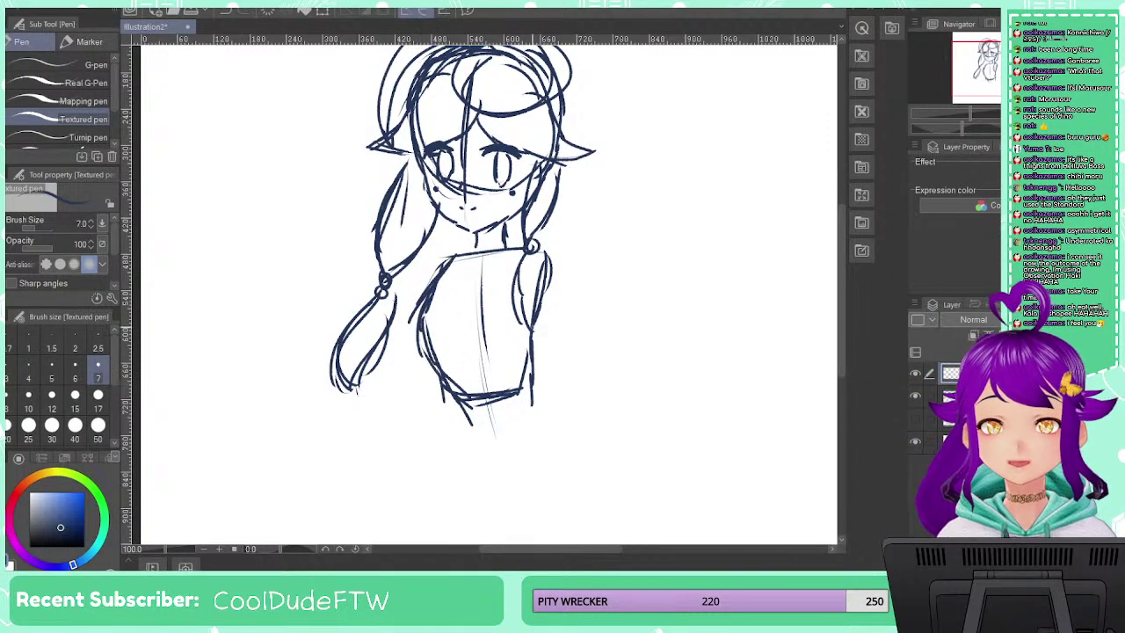
{"action": "left_click_drag", "start_coordinate": [452, 269], "coordinate": [429, 304]}
{"action": "left_click_drag", "start_coordinate": [418, 318], "coordinate": [409, 334]}
{"action": "mouse_move", "coordinate": [441, 330]}
{"action": "left_mouse_down"}
{"action": "mouse_move", "coordinate": [420, 380]}
{"action": "mouse_move", "coordinate": [431, 381]}
{"action": "left_mouse_up"}
{"action": "mouse_move", "coordinate": [454, 394]}
{"action": "left_mouse_down"}
{"action": "mouse_move", "coordinate": [487, 402]}
{"action": "mouse_move", "coordinate": [540, 385]}
{"action": "left_mouse_up"}
{"action": "mouse_move", "coordinate": [547, 281]}
{"action": "left_mouse_down"}
{"action": "mouse_move", "coordinate": [533, 377]}
{"action": "mouse_move", "coordinate": [550, 357]}
{"action": "mouse_move", "coordinate": [543, 410]}
{"action": "left_mouse_up"}
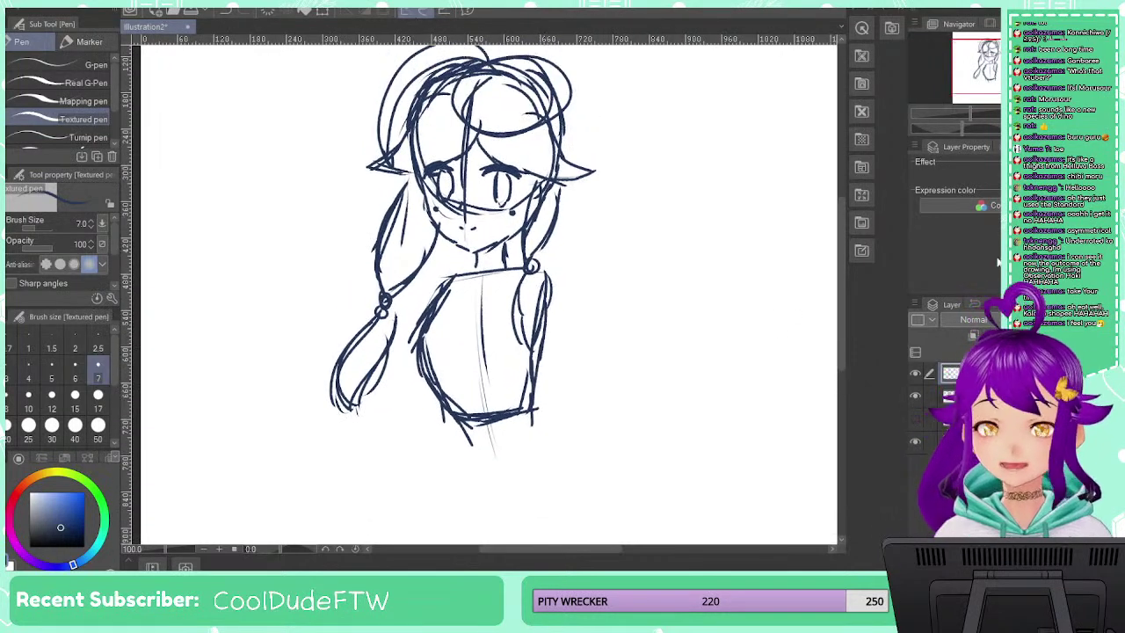
Check the sketch's balance by mirroring the canvas view horizontally, restoring the normal orientation
{"action": "key", "text": "h"}
{"action": "key", "text": "h"}
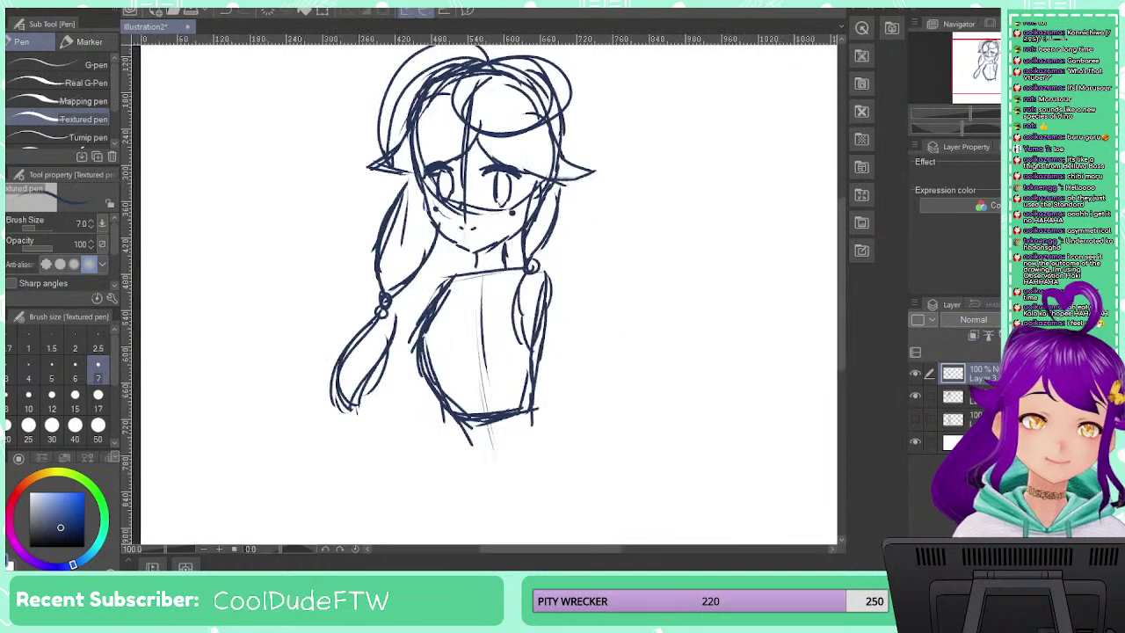
{"action": "key", "text": "h"}
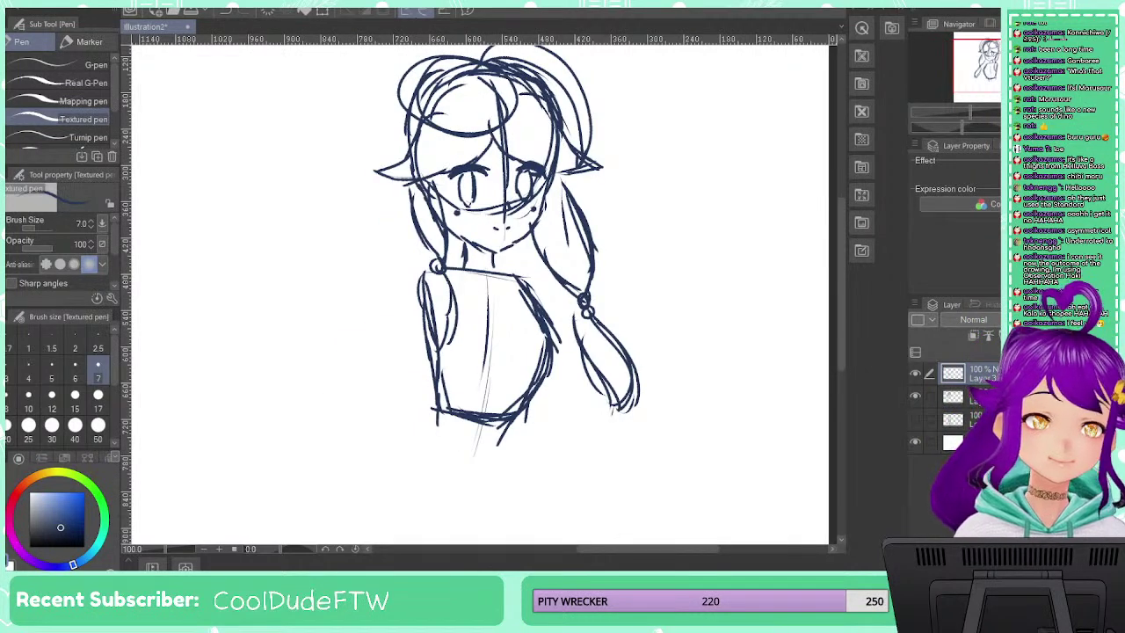
{"action": "key", "text": "h"}
Sketch the pelvis below the waist with flared hip sides and a V-shaped lower edge
{"action": "left_click_drag", "start_coordinate": [537, 444], "coordinate": [511, 344]}
{"action": "left_click_drag", "start_coordinate": [419, 321], "coordinate": [407, 389]}
{"action": "mouse_move", "coordinate": [417, 324]}
{"action": "left_mouse_down"}
{"action": "mouse_move", "coordinate": [404, 376]}
{"action": "mouse_move", "coordinate": [432, 396]}
{"action": "mouse_move", "coordinate": [400, 387]}
{"action": "mouse_move", "coordinate": [441, 402]}
{"action": "left_mouse_up"}
{"action": "mouse_move", "coordinate": [477, 370]}
{"action": "left_mouse_down"}
{"action": "mouse_move", "coordinate": [450, 404]}
{"action": "mouse_move", "coordinate": [542, 352]}
{"action": "mouse_move", "coordinate": [494, 387]}
{"action": "left_mouse_up"}
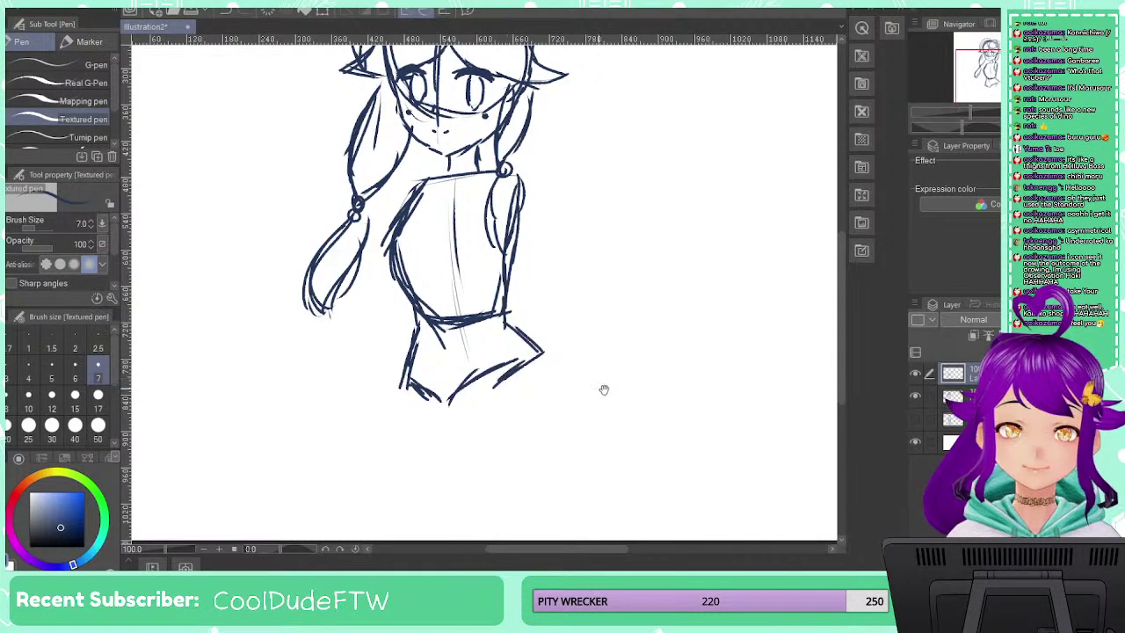
Try several long curved outer thigh lines from the right hip, undoing each one
{"action": "mouse_move", "coordinate": [603, 389]}
{"action": "left_mouse_down"}
{"action": "mouse_move", "coordinate": [605, 173]}
{"action": "mouse_move", "coordinate": [625, 367]}
{"action": "mouse_move", "coordinate": [646, 450]}
{"action": "mouse_move", "coordinate": [620, 291]}
{"action": "left_mouse_up"}
{"action": "left_click_drag", "start_coordinate": [548, 265], "coordinate": [553, 450]}
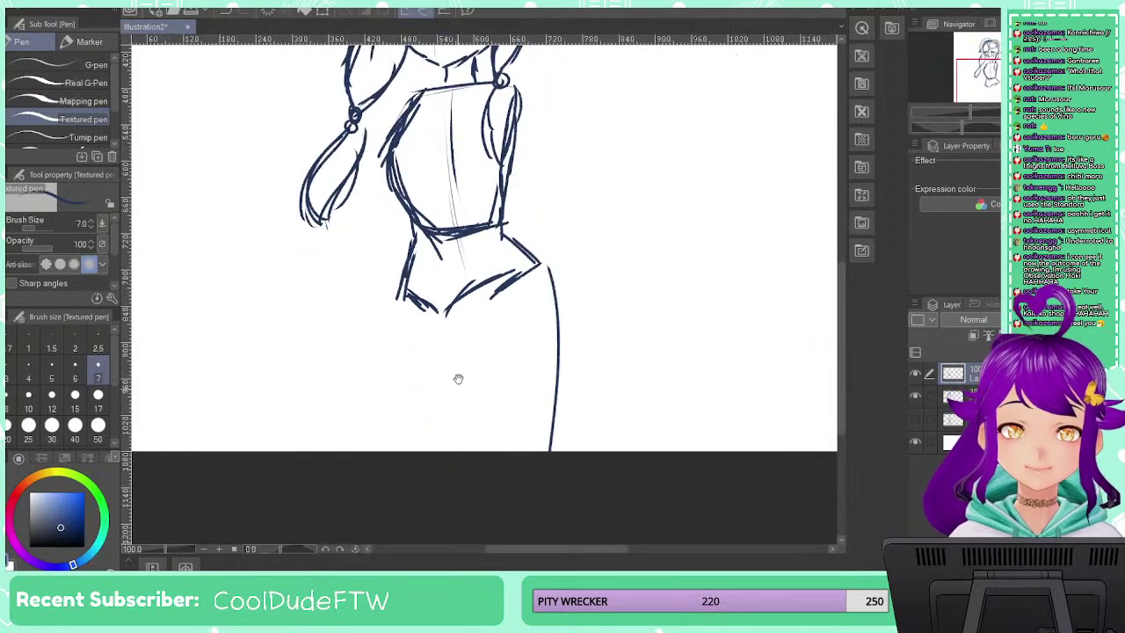
{"action": "key", "text": "ctrl+z"}
{"action": "left_click_drag", "start_coordinate": [536, 265], "coordinate": [519, 451]}
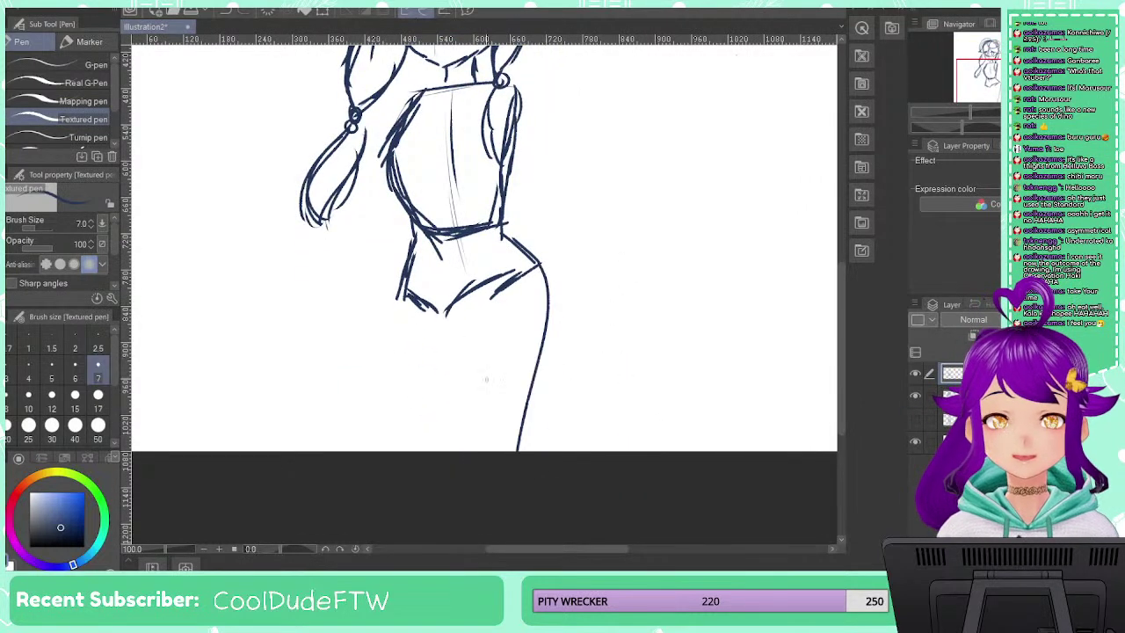
{"action": "key", "text": "ctrl+z"}
{"action": "left_click_drag", "start_coordinate": [525, 246], "coordinate": [555, 450]}
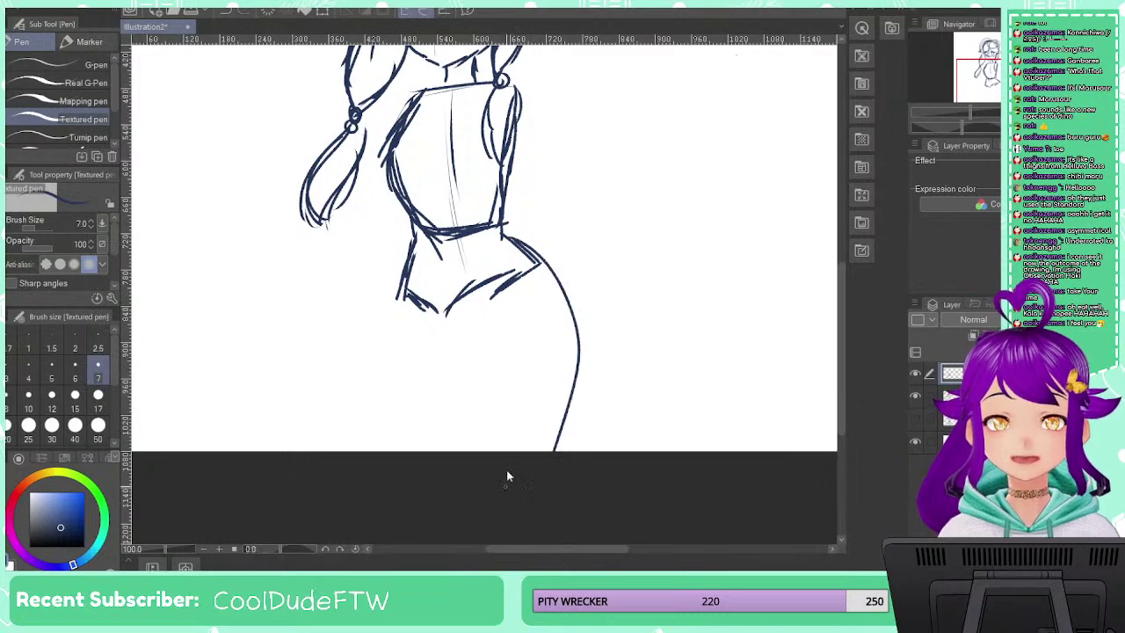
{"action": "key", "text": "ctrl+z"}
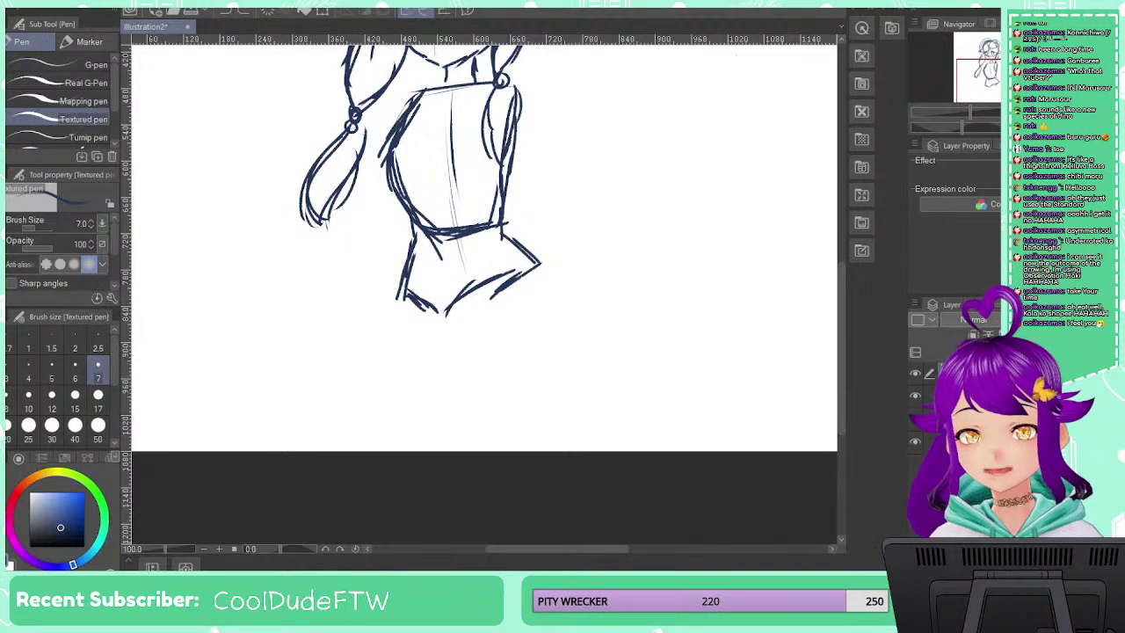
Reinforce the left hip and draw curved outlines for both thighs down to the canvas edge, undoing unwanted strokes
{"action": "mouse_move", "coordinate": [407, 249]}
{"action": "left_mouse_down"}
{"action": "mouse_move", "coordinate": [390, 279]}
{"action": "mouse_move", "coordinate": [411, 302]}
{"action": "left_mouse_up"}
{"action": "left_click_drag", "start_coordinate": [538, 265], "coordinate": [510, 450]}
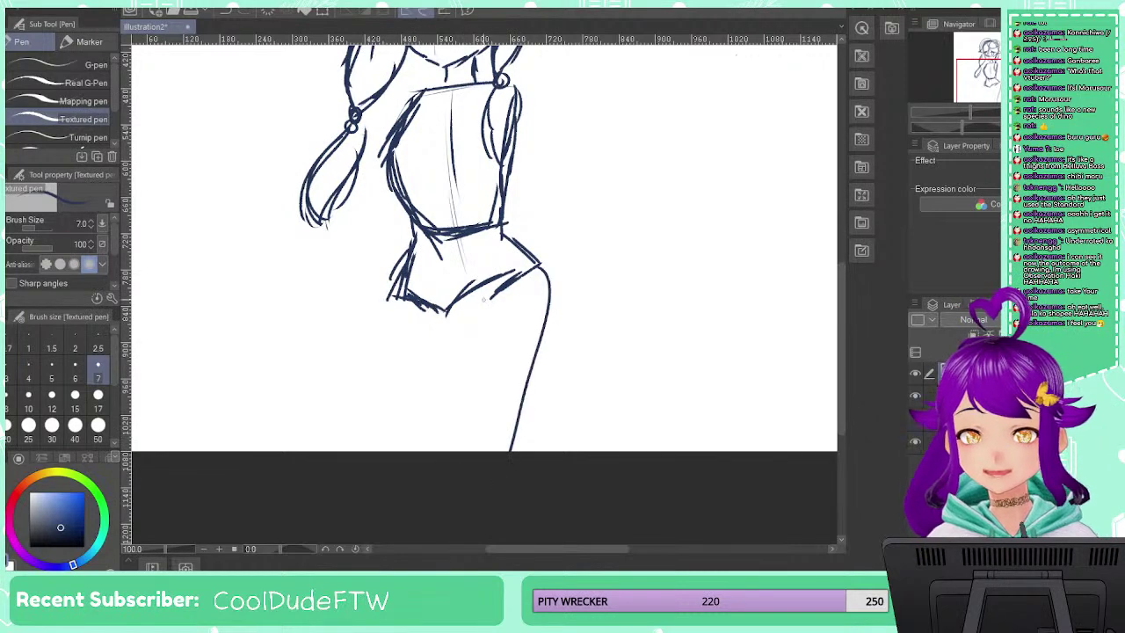
{"action": "key", "text": "ctrl+z"}
{"action": "left_click_drag", "start_coordinate": [536, 262], "coordinate": [543, 450]}
{"action": "left_click_drag", "start_coordinate": [444, 308], "coordinate": [450, 452]}
{"action": "left_click_drag", "start_coordinate": [395, 299], "coordinate": [403, 451]}
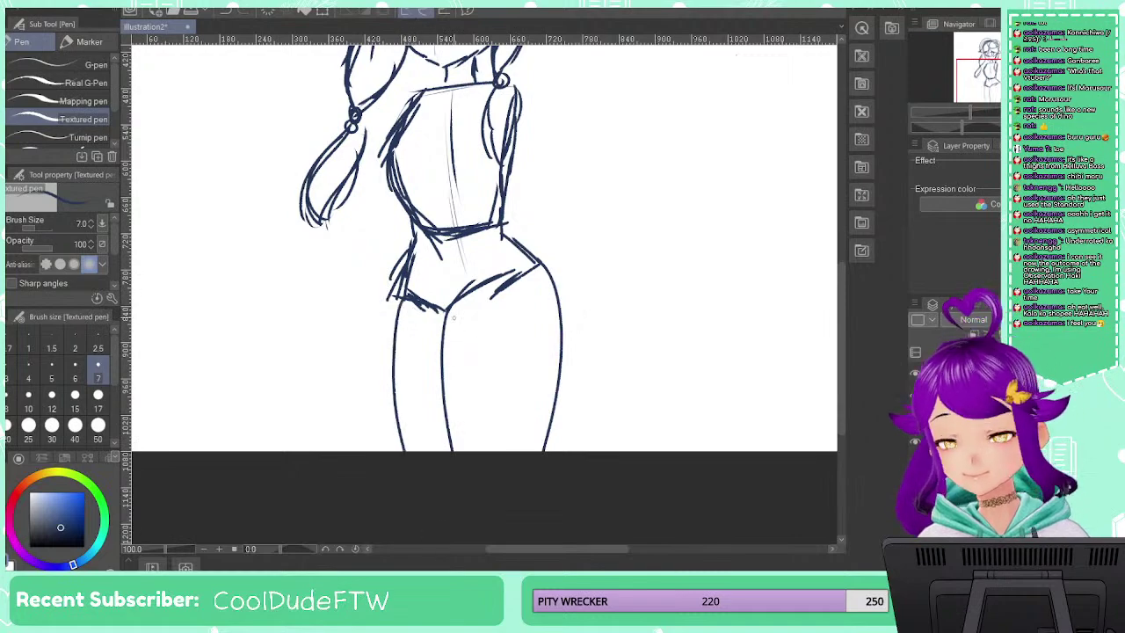
{"action": "left_click_drag", "start_coordinate": [460, 252], "coordinate": [473, 434]}
{"action": "key", "text": "ctrl+z"}
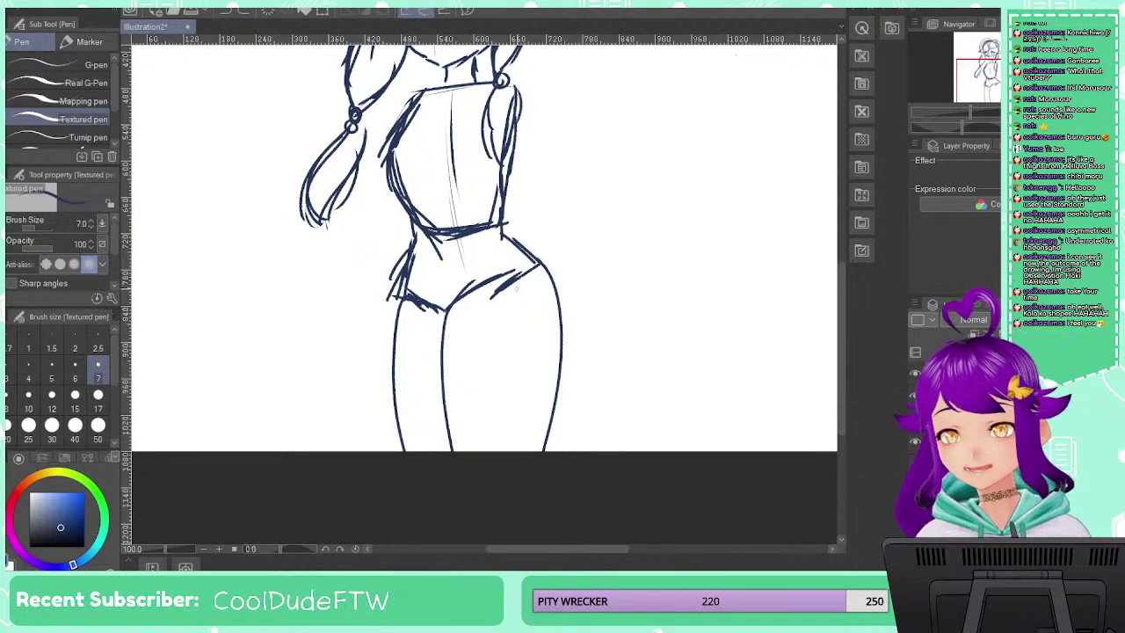
Sketch the outer line of the right upper arm and a long tapered left arm ending in a small joint circle
{"action": "left_click_drag", "start_coordinate": [545, 218], "coordinate": [537, 389]}
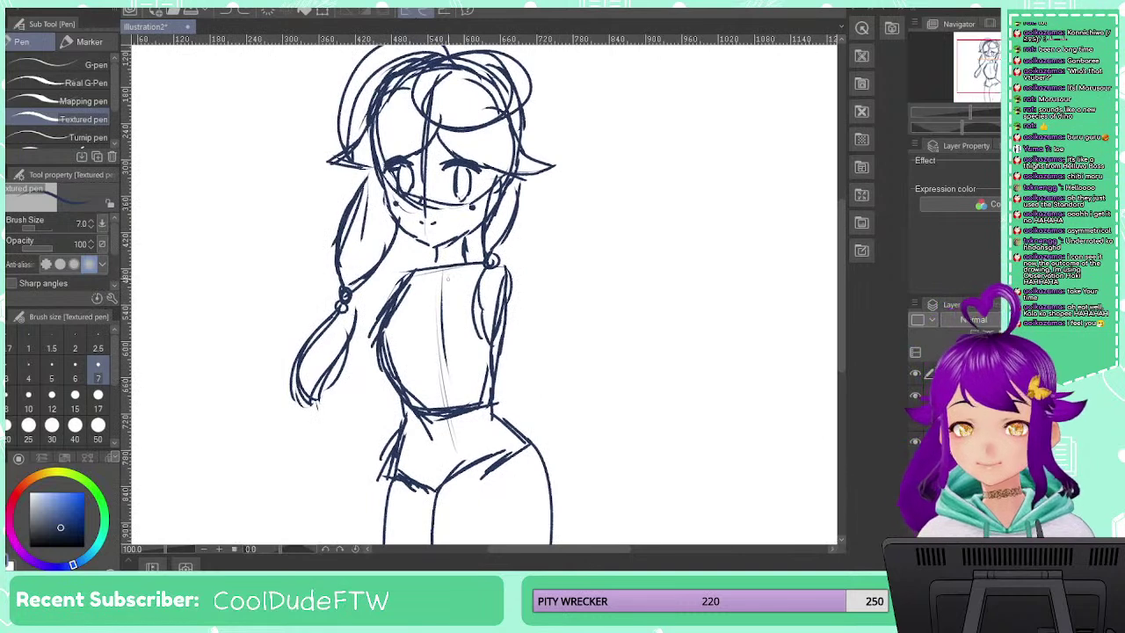
{"action": "mouse_move", "coordinate": [498, 257]}
{"action": "left_mouse_down"}
{"action": "mouse_move", "coordinate": [501, 285]}
{"action": "mouse_move", "coordinate": [520, 308]}
{"action": "mouse_move", "coordinate": [518, 274]}
{"action": "mouse_move", "coordinate": [535, 303]}
{"action": "mouse_move", "coordinate": [551, 398]}
{"action": "left_mouse_up"}
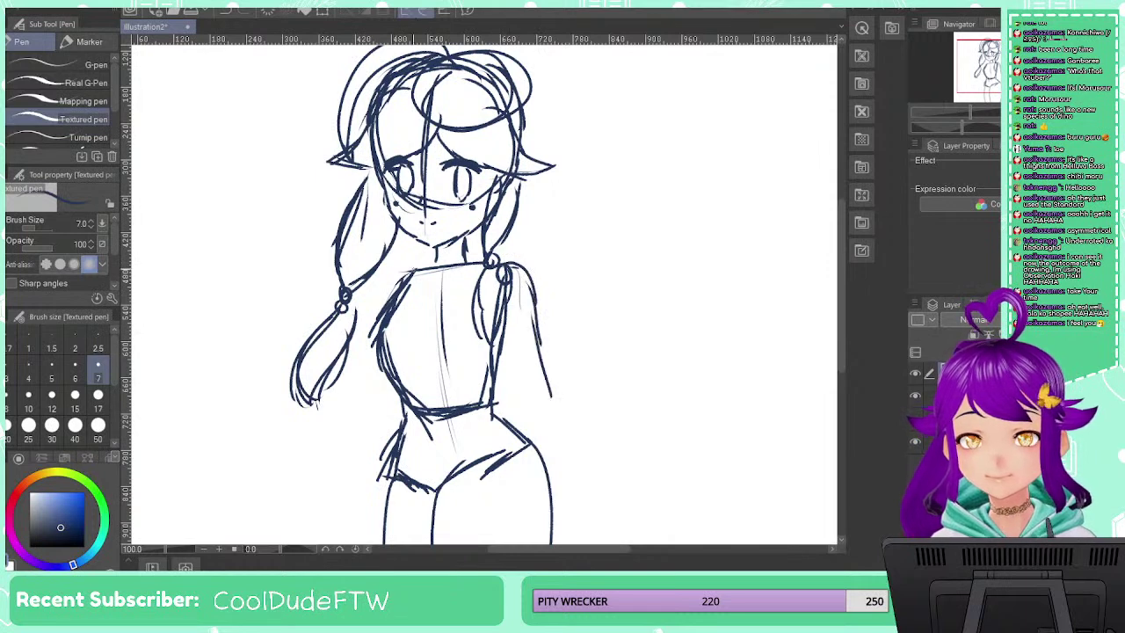
{"action": "mouse_move", "coordinate": [415, 269]}
{"action": "left_mouse_down"}
{"action": "mouse_move", "coordinate": [390, 276]}
{"action": "mouse_move", "coordinate": [324, 430]}
{"action": "left_mouse_up"}
{"action": "mouse_move", "coordinate": [335, 390]}
{"action": "left_mouse_down"}
{"action": "mouse_move", "coordinate": [314, 446]}
{"action": "mouse_move", "coordinate": [323, 451]}
{"action": "left_mouse_up"}
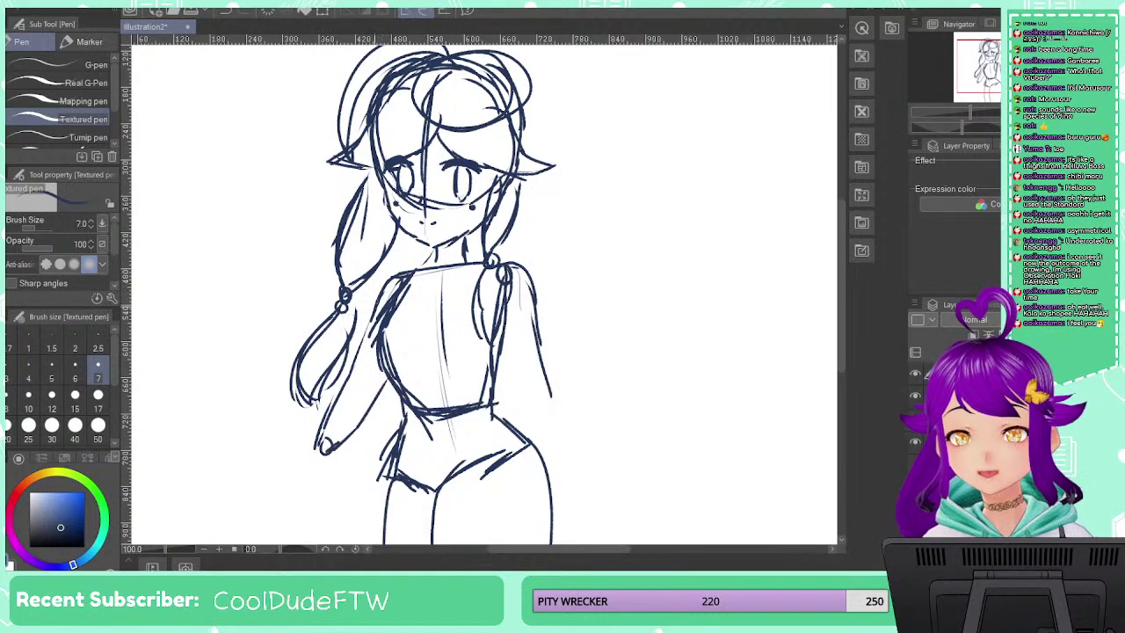
{"action": "left_click_drag", "start_coordinate": [385, 364], "coordinate": [348, 429]}
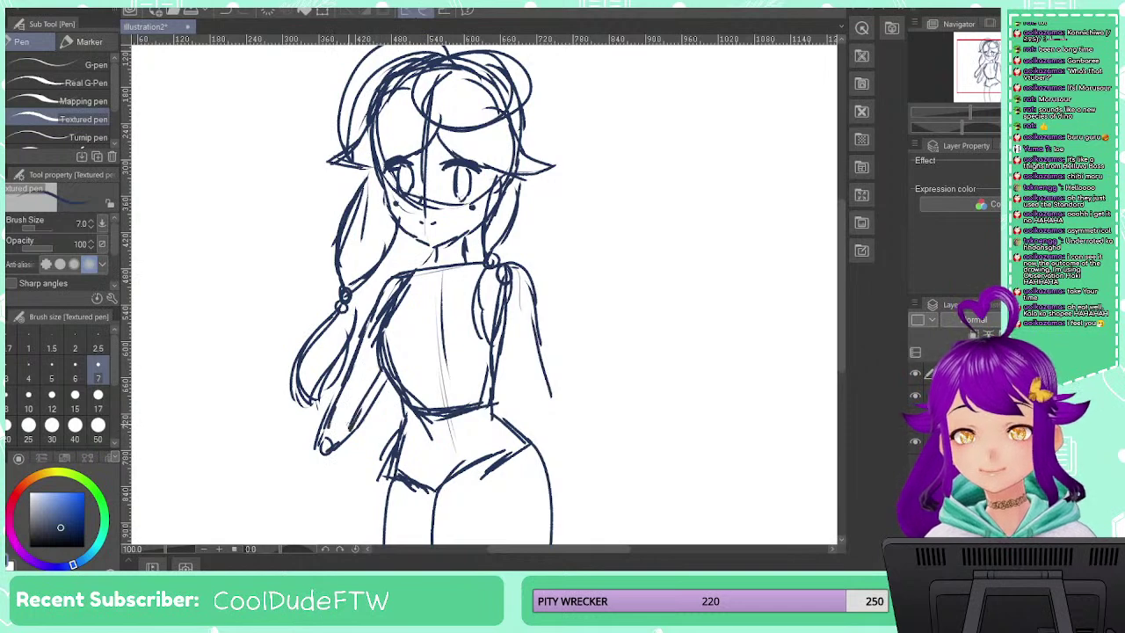
Undo the overlong left arm strokes and place a smaller elbow circle higher up, level with the waist
{"action": "left_click_drag", "start_coordinate": [300, 349], "coordinate": [348, 260]}
{"action": "left_click_drag", "start_coordinate": [356, 359], "coordinate": [311, 434]}
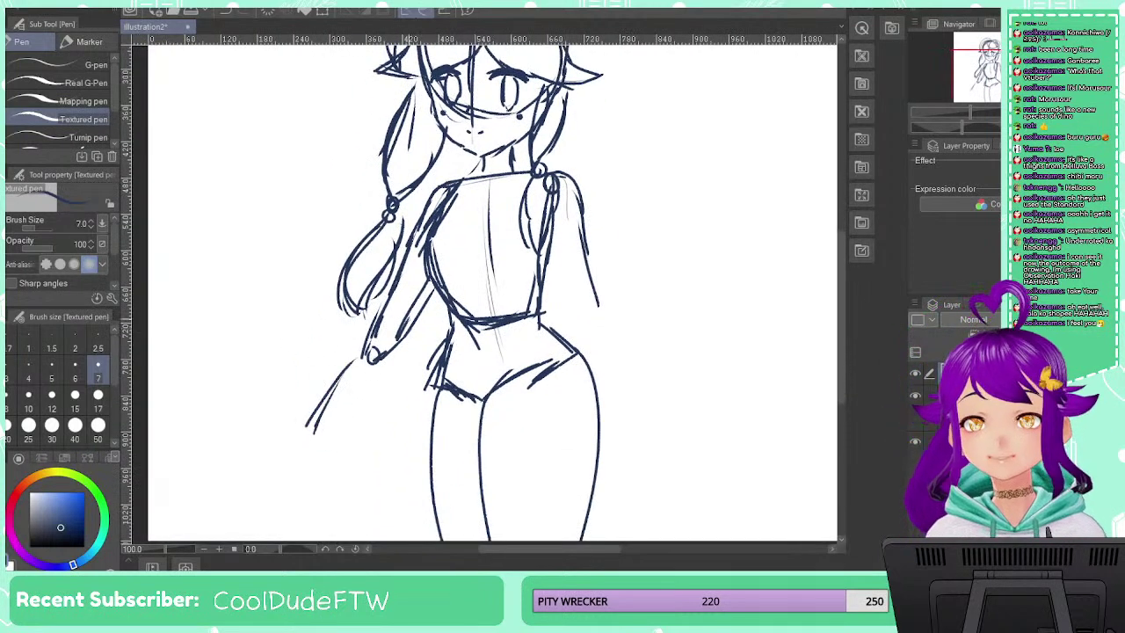
{"action": "key", "text": "ctrl+z"}
{"action": "key", "text": "ctrl+z"}
{"action": "key", "text": "ctrl+z"}
{"action": "key", "text": "ctrl+z"}
{"action": "key", "text": "ctrl+z"}
{"action": "key", "text": "ctrl+z"}
{"action": "key", "text": "ctrl+z"}
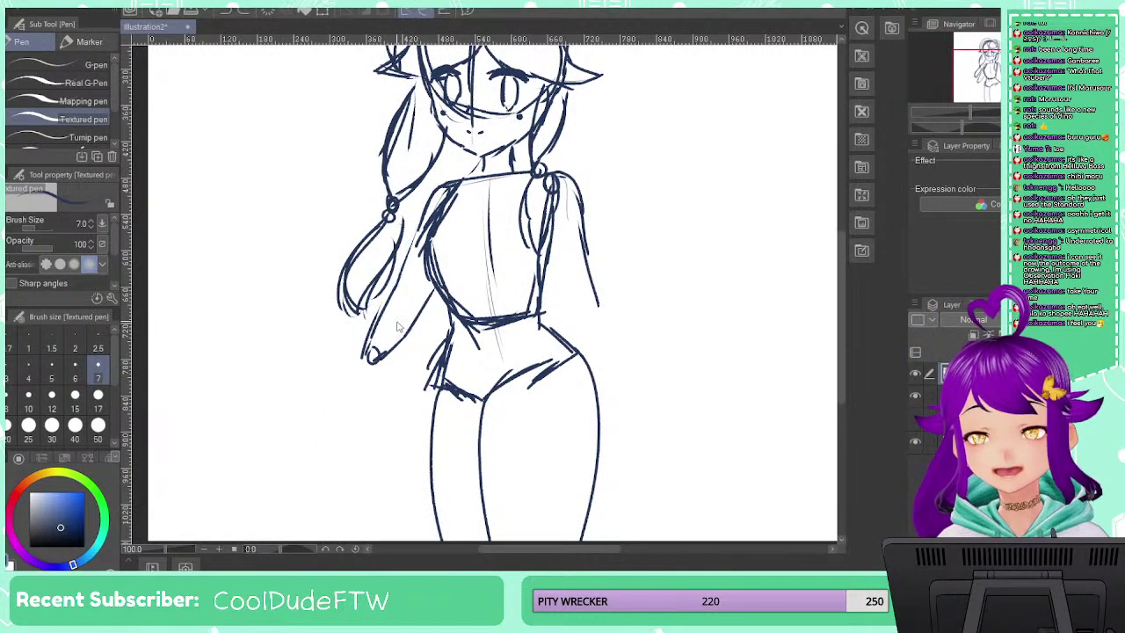
{"action": "key", "text": "ctrl+z"}
{"action": "key", "text": "ctrl+z"}
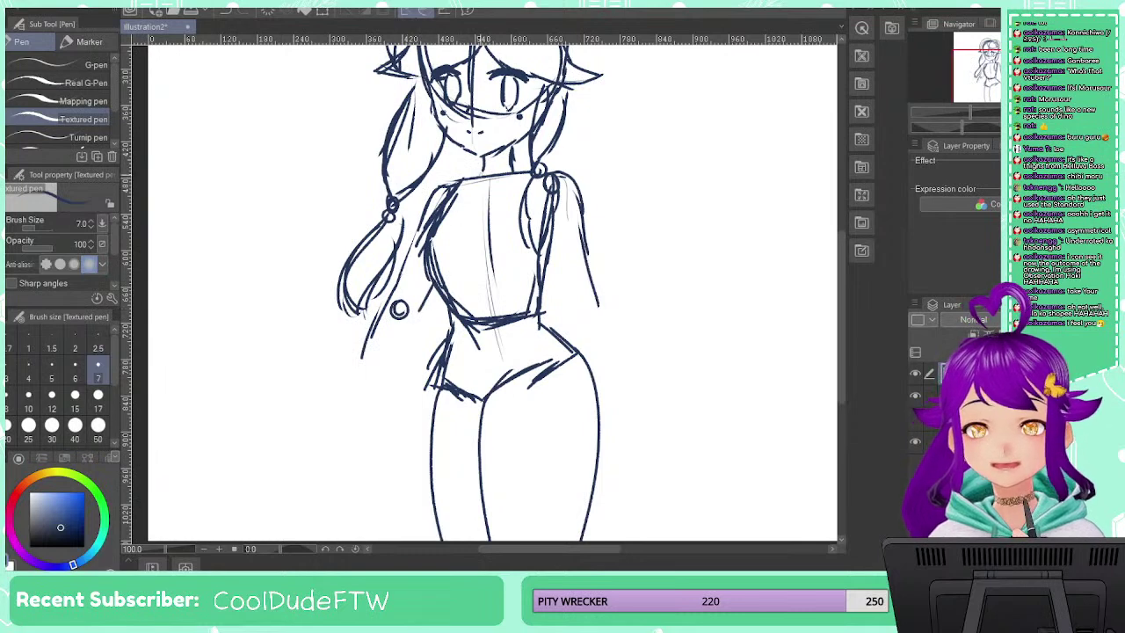
Draw the left forearm below the elbow circle, ending in a small wrist oval and a blocky hand
{"action": "mouse_move", "coordinate": [484, 160]}
{"action": "left_mouse_down"}
{"action": "mouse_move", "coordinate": [417, 222]}
{"action": "mouse_move", "coordinate": [350, 383]}
{"action": "left_mouse_up"}
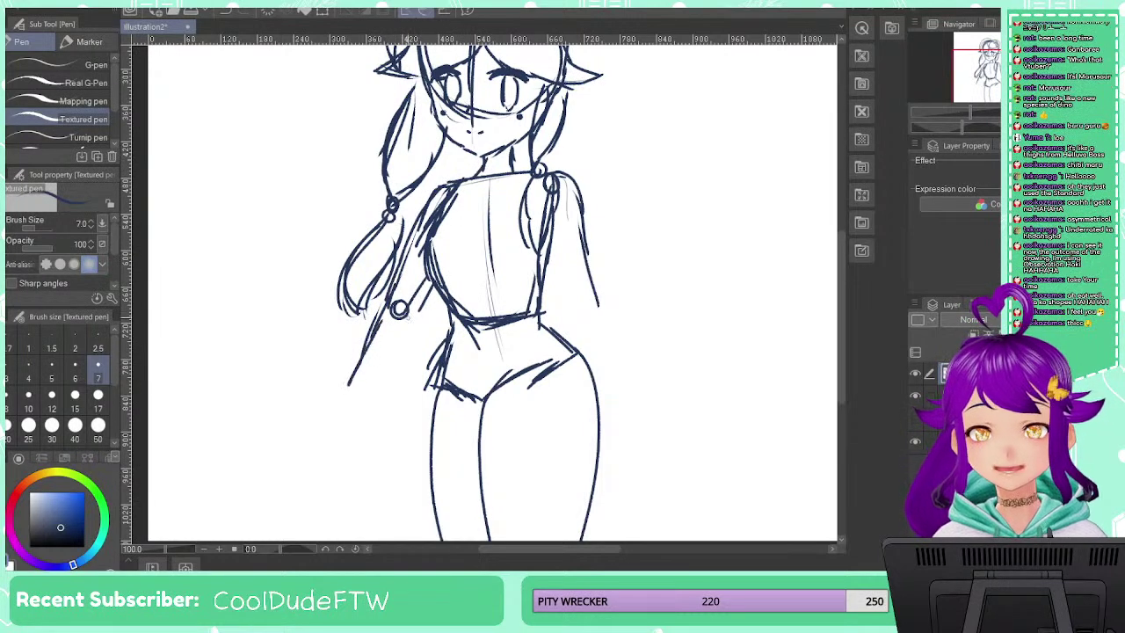
{"action": "mouse_move", "coordinate": [409, 318]}
{"action": "left_mouse_down"}
{"action": "mouse_move", "coordinate": [363, 398]}
{"action": "mouse_move", "coordinate": [349, 395]}
{"action": "mouse_move", "coordinate": [327, 448]}
{"action": "left_mouse_up"}
{"action": "key", "text": "ctrl+z"}
{"action": "key", "text": "ctrl+z"}
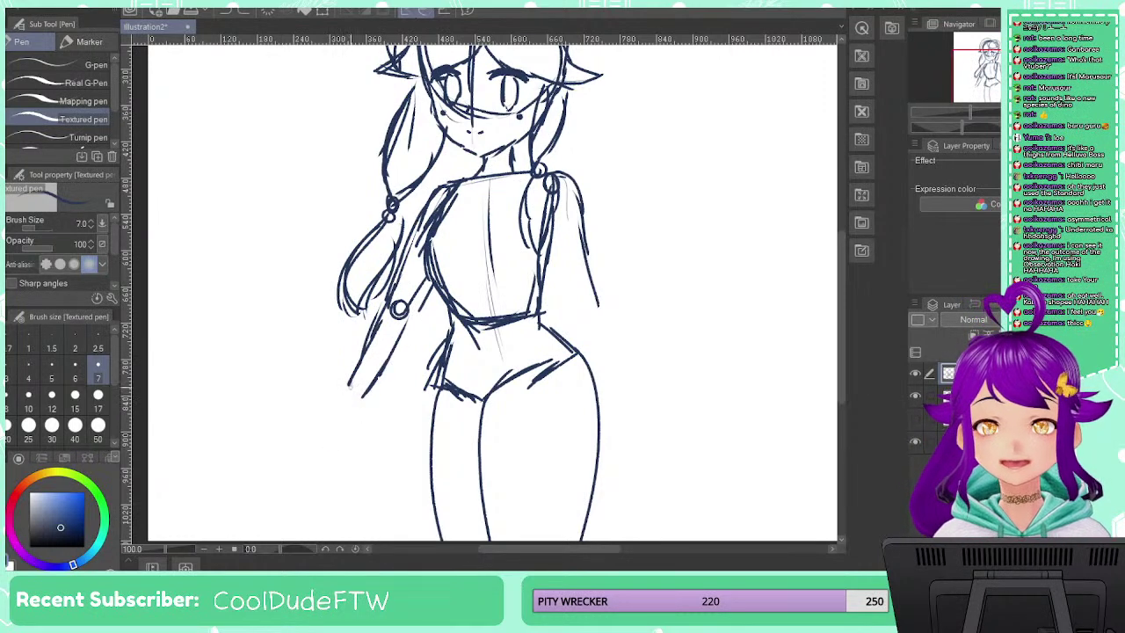
{"action": "mouse_move", "coordinate": [351, 385]}
{"action": "left_mouse_down"}
{"action": "mouse_move", "coordinate": [350, 413]}
{"action": "mouse_move", "coordinate": [323, 434]}
{"action": "mouse_move", "coordinate": [345, 443]}
{"action": "left_mouse_up"}
{"action": "left_click_drag", "start_coordinate": [344, 443], "coordinate": [353, 408]}
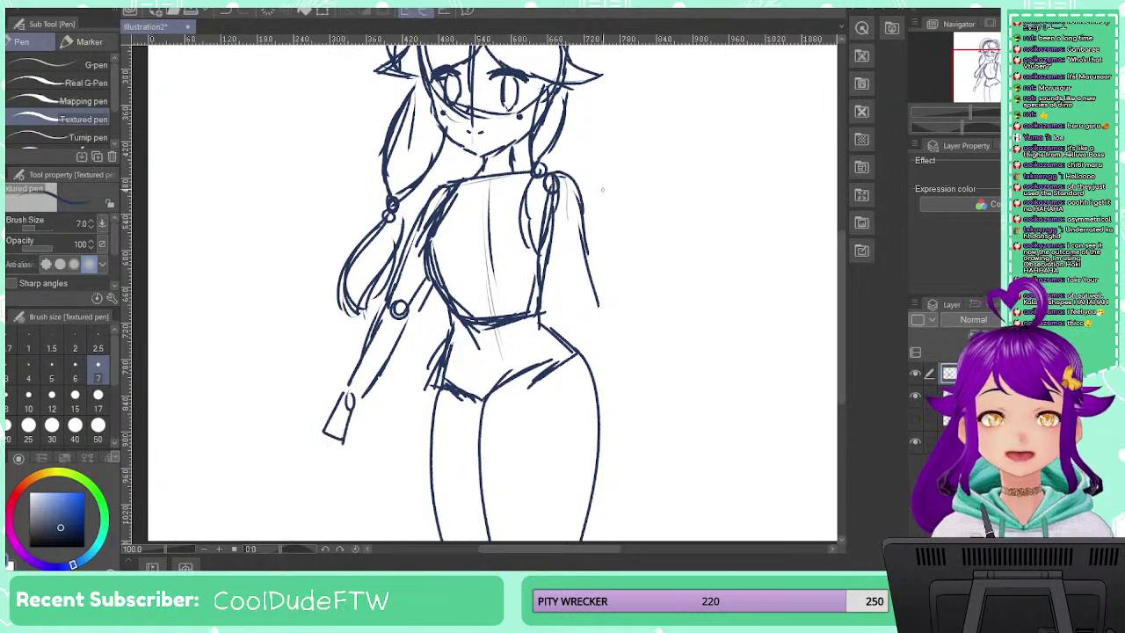
Add the right arm's inner line and elbow oval, and draw a forearm raised outward with a wrist circle and angular hand, undoing rejected strokes
{"action": "mouse_move", "coordinate": [554, 200]}
{"action": "left_mouse_down"}
{"action": "mouse_move", "coordinate": [567, 288]}
{"action": "mouse_move", "coordinate": [621, 382]}
{"action": "left_mouse_up"}
{"action": "left_click_drag", "start_coordinate": [572, 326], "coordinate": [611, 404]}
{"action": "key", "text": "ctrl+z"}
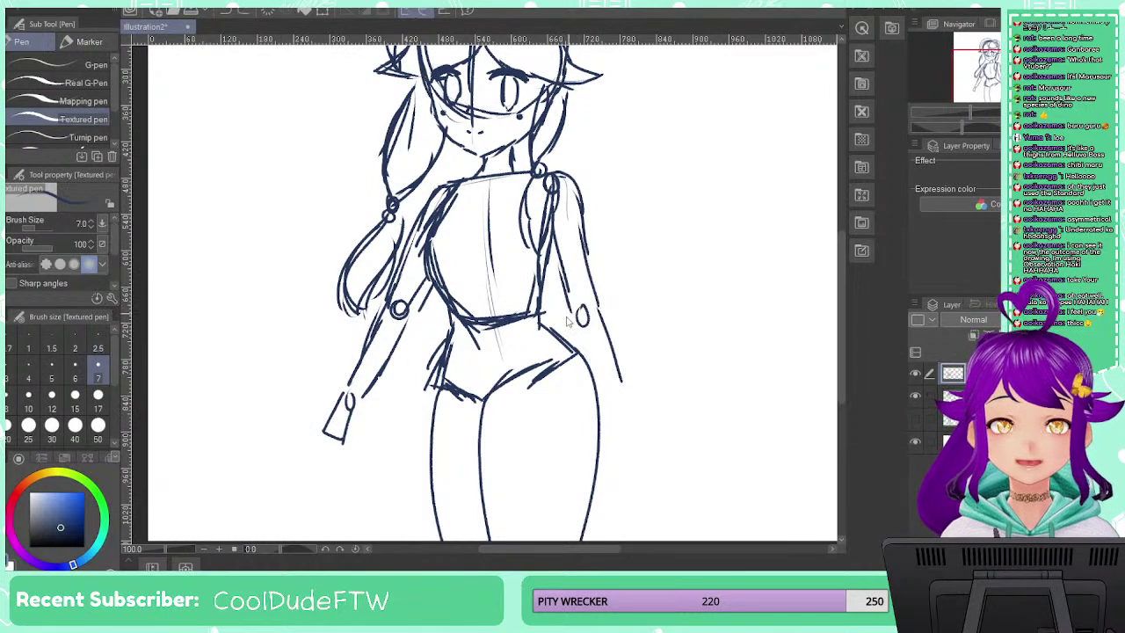
{"action": "left_click_drag", "start_coordinate": [607, 312], "coordinate": [657, 295]}
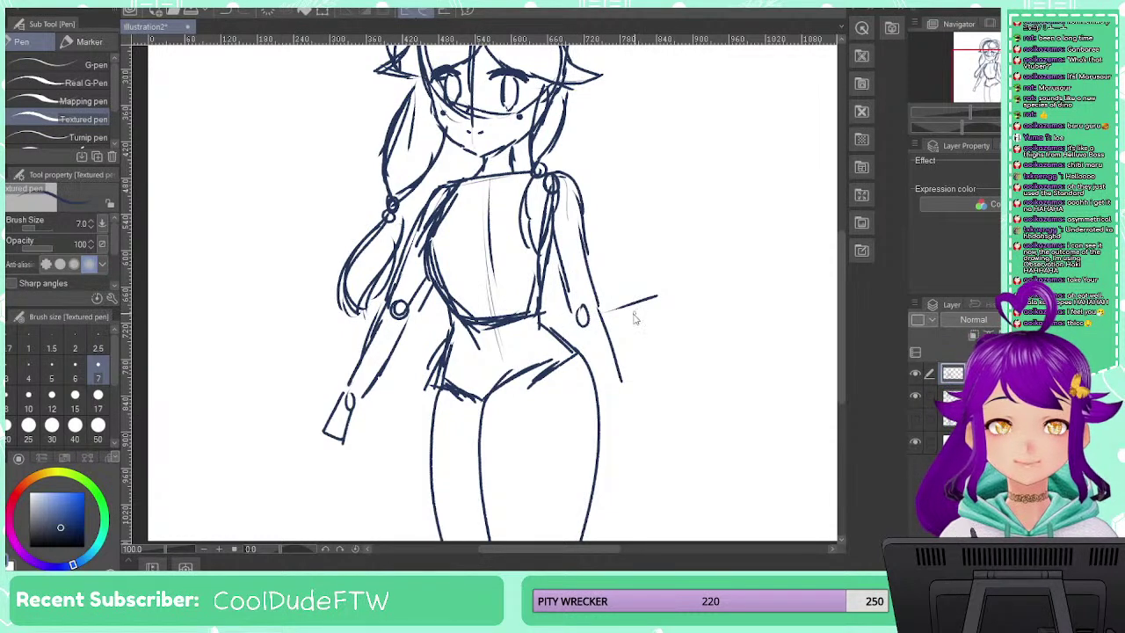
{"action": "key", "text": "ctrl+z"}
{"action": "left_click_drag", "start_coordinate": [628, 244], "coordinate": [578, 309]}
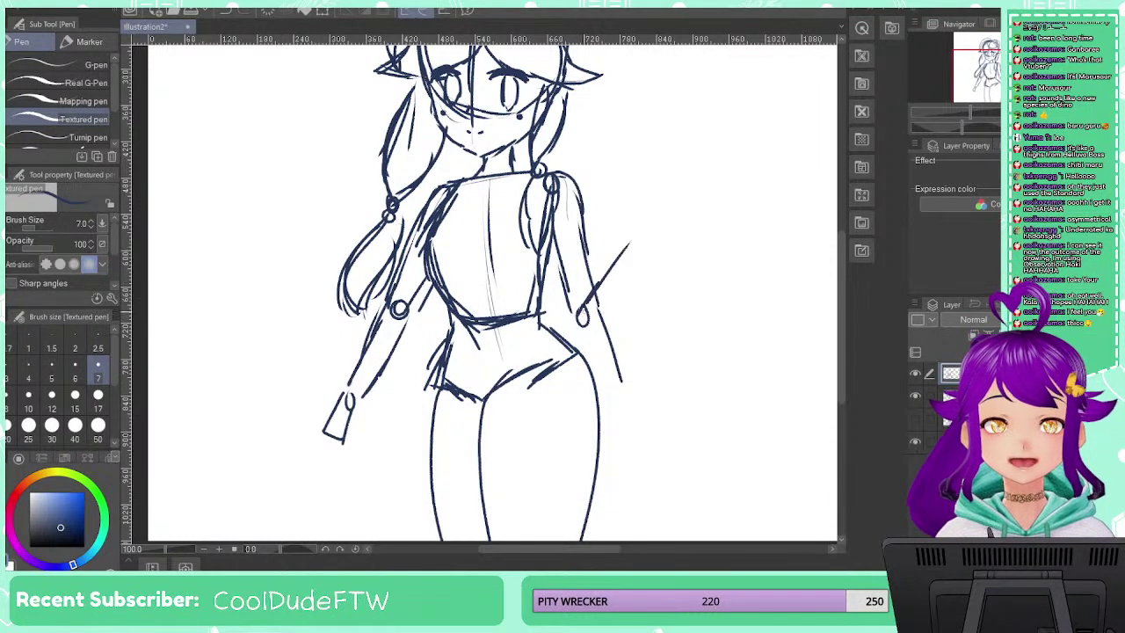
{"action": "mouse_move", "coordinate": [649, 224]}
{"action": "left_mouse_down"}
{"action": "mouse_move", "coordinate": [659, 216]}
{"action": "mouse_move", "coordinate": [586, 296]}
{"action": "mouse_move", "coordinate": [637, 276]}
{"action": "mouse_move", "coordinate": [605, 310]}
{"action": "left_mouse_up"}
{"action": "mouse_move", "coordinate": [637, 277]}
{"action": "left_mouse_down"}
{"action": "mouse_move", "coordinate": [574, 325]}
{"action": "mouse_move", "coordinate": [594, 326]}
{"action": "left_mouse_up"}
{"action": "mouse_move", "coordinate": [658, 216]}
{"action": "left_mouse_down"}
{"action": "mouse_move", "coordinate": [691, 209]}
{"action": "mouse_move", "coordinate": [668, 241]}
{"action": "left_mouse_up"}
Mirror the canvas view horizontally, reinforce the shoulder, upper arm and hand of the raised arm, and restore the normal orientation
{"action": "key", "text": "v"}
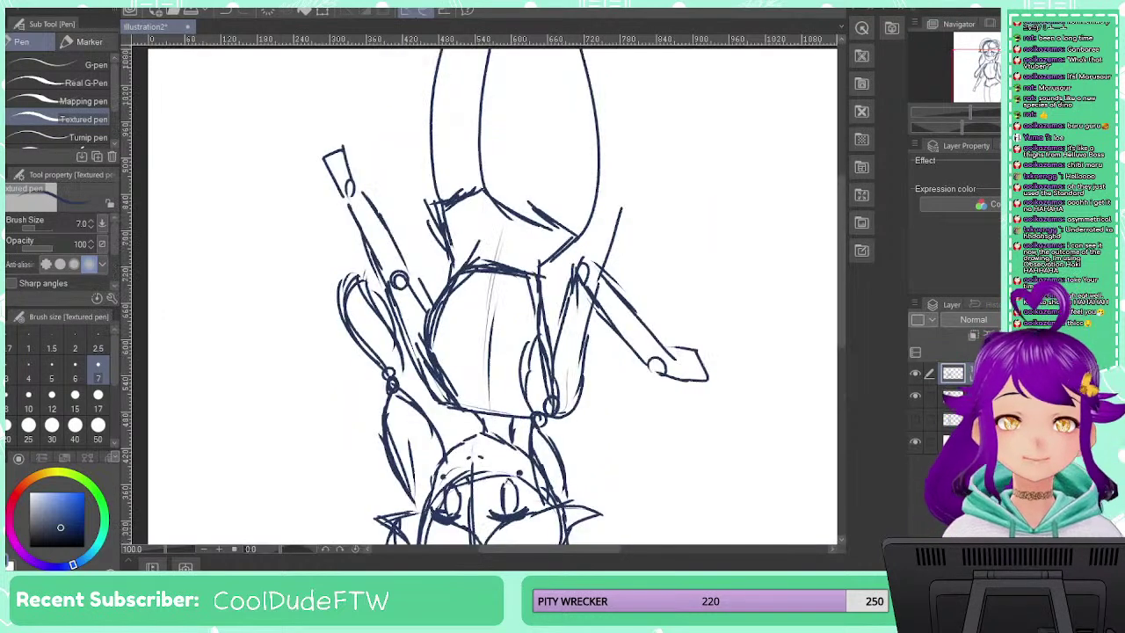
{"action": "key", "text": "ctrl+shift+v"}
{"action": "key", "text": "ctrl+shift+h"}
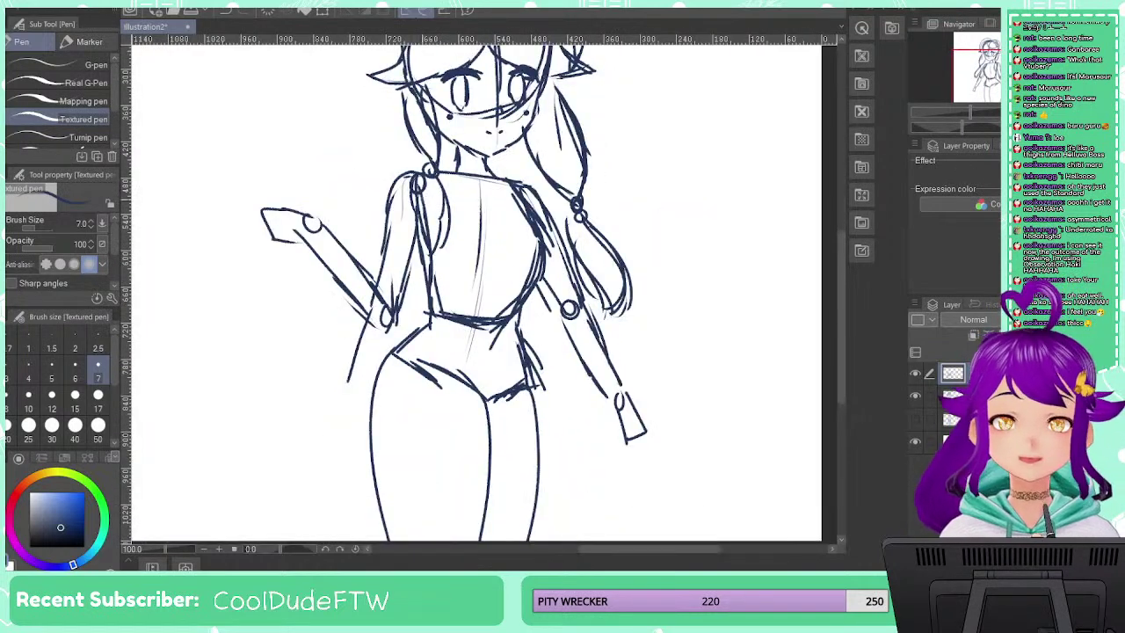
{"action": "mouse_move", "coordinate": [460, 148]}
{"action": "left_mouse_down"}
{"action": "mouse_move", "coordinate": [447, 172]}
{"action": "mouse_move", "coordinate": [422, 175]}
{"action": "mouse_move", "coordinate": [401, 214]}
{"action": "left_mouse_up"}
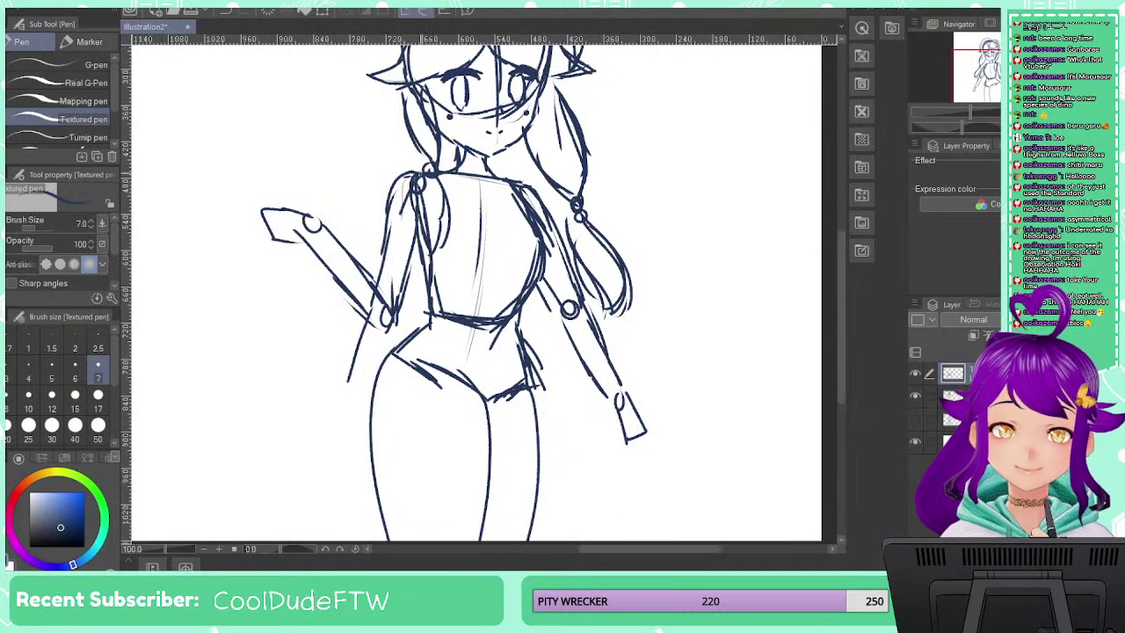
{"action": "mouse_move", "coordinate": [431, 163]}
{"action": "left_mouse_down"}
{"action": "mouse_move", "coordinate": [392, 215]}
{"action": "mouse_move", "coordinate": [388, 278]}
{"action": "left_mouse_up"}
{"action": "mouse_move", "coordinate": [419, 227]}
{"action": "left_mouse_down"}
{"action": "mouse_move", "coordinate": [400, 326]}
{"action": "mouse_move", "coordinate": [381, 302]}
{"action": "mouse_move", "coordinate": [378, 313]}
{"action": "left_mouse_up"}
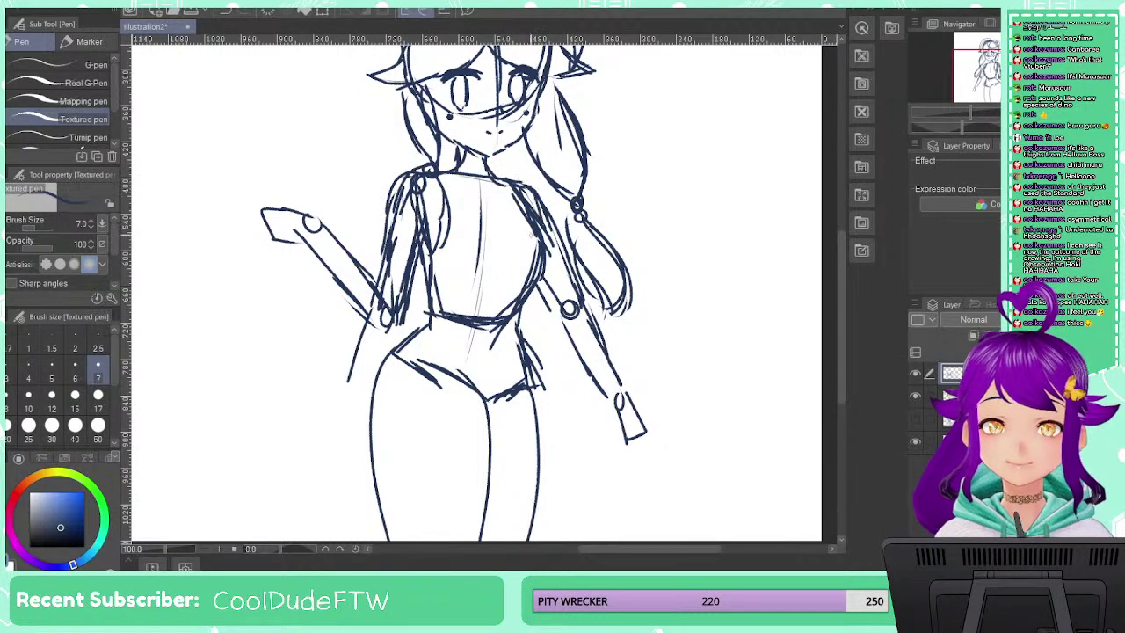
{"action": "left_click_drag", "start_coordinate": [306, 217], "coordinate": [262, 214]}
{"action": "mouse_move", "coordinate": [262, 220]}
{"action": "left_mouse_down"}
{"action": "mouse_move", "coordinate": [280, 247]}
{"action": "mouse_move", "coordinate": [306, 232]}
{"action": "left_mouse_up"}
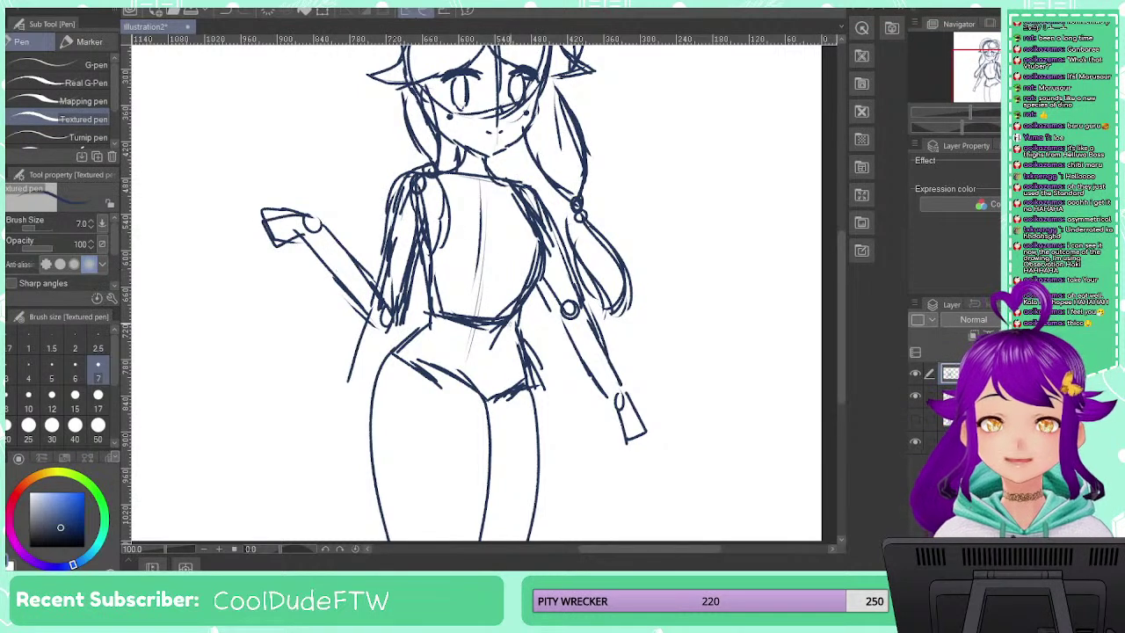
{"action": "key", "text": "h"}
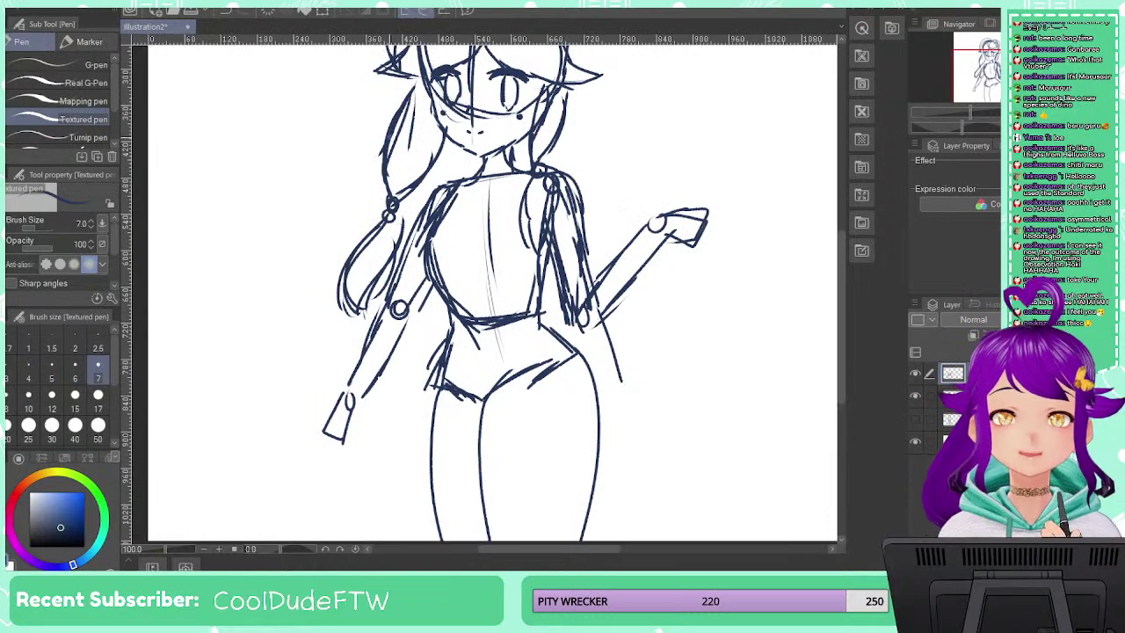
Sketch long back hair sweeping outward behind the left shoulder to a round hair tie, starting the tail's outer curve below it
{"action": "mouse_move", "coordinate": [382, 159]}
{"action": "left_mouse_down"}
{"action": "mouse_move", "coordinate": [276, 232]}
{"action": "mouse_move", "coordinate": [249, 309]}
{"action": "left_mouse_up"}
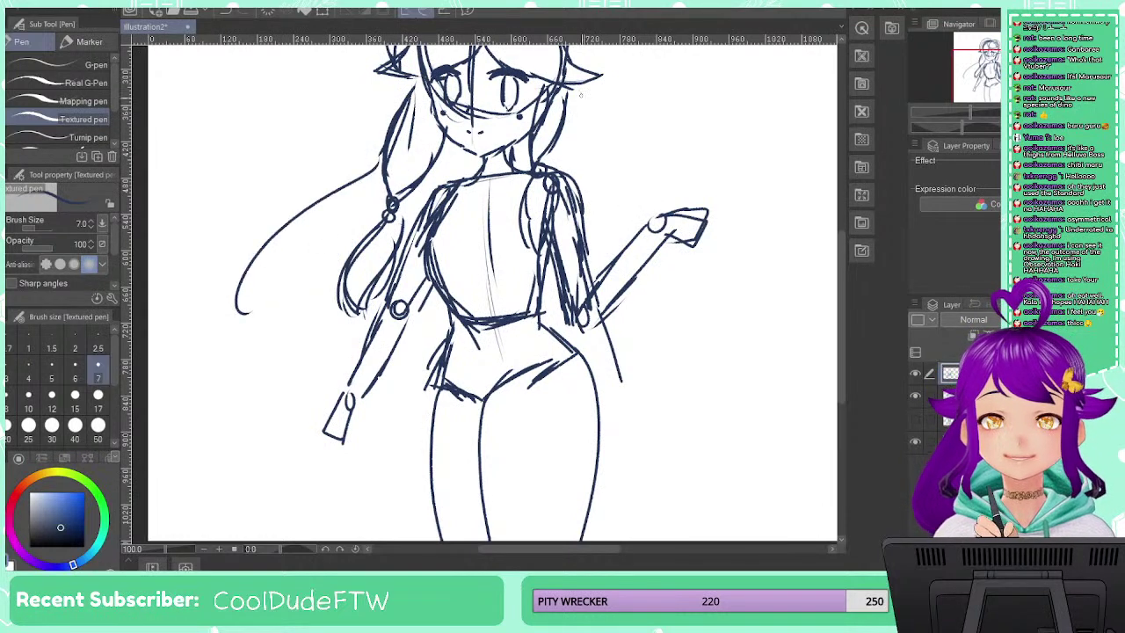
{"action": "left_click_drag", "start_coordinate": [580, 95], "coordinate": [546, 167]}
{"action": "mouse_move", "coordinate": [345, 293]}
{"action": "left_mouse_down"}
{"action": "mouse_move", "coordinate": [250, 322]}
{"action": "mouse_move", "coordinate": [269, 494]}
{"action": "left_mouse_up"}
{"action": "mouse_move", "coordinate": [255, 343]}
{"action": "left_mouse_down"}
{"action": "mouse_move", "coordinate": [265, 417]}
{"action": "mouse_move", "coordinate": [312, 517]}
{"action": "left_mouse_up"}
{"action": "key", "text": "ctrl+z"}
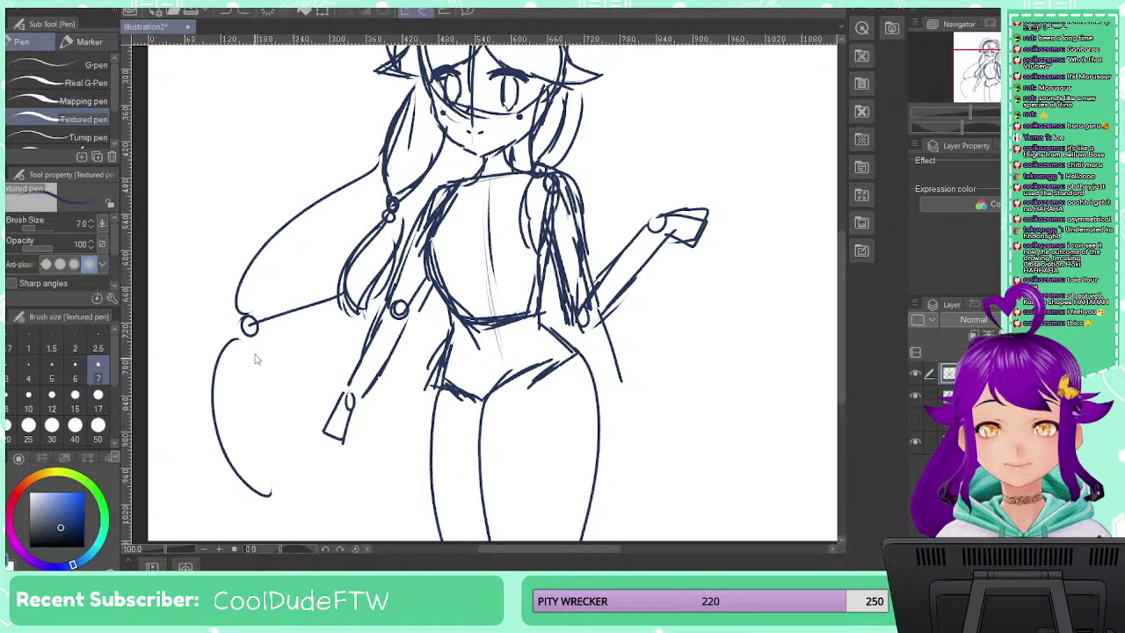
{"action": "key", "text": "ctrl+z"}
{"action": "left_click_drag", "start_coordinate": [246, 330], "coordinate": [302, 507]}
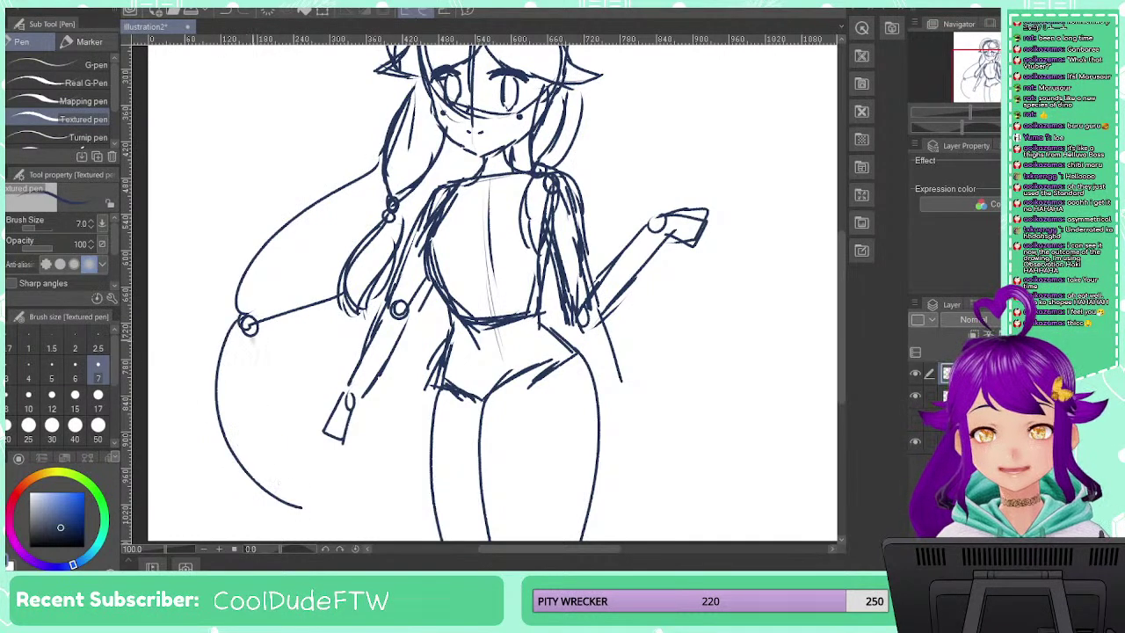
Close the lower hair tail with an inner curve and pointed tip, and add short strand lines inside both hair sections
{"action": "left_click_drag", "start_coordinate": [264, 327], "coordinate": [304, 519]}
{"action": "key", "text": "ctrl+z"}
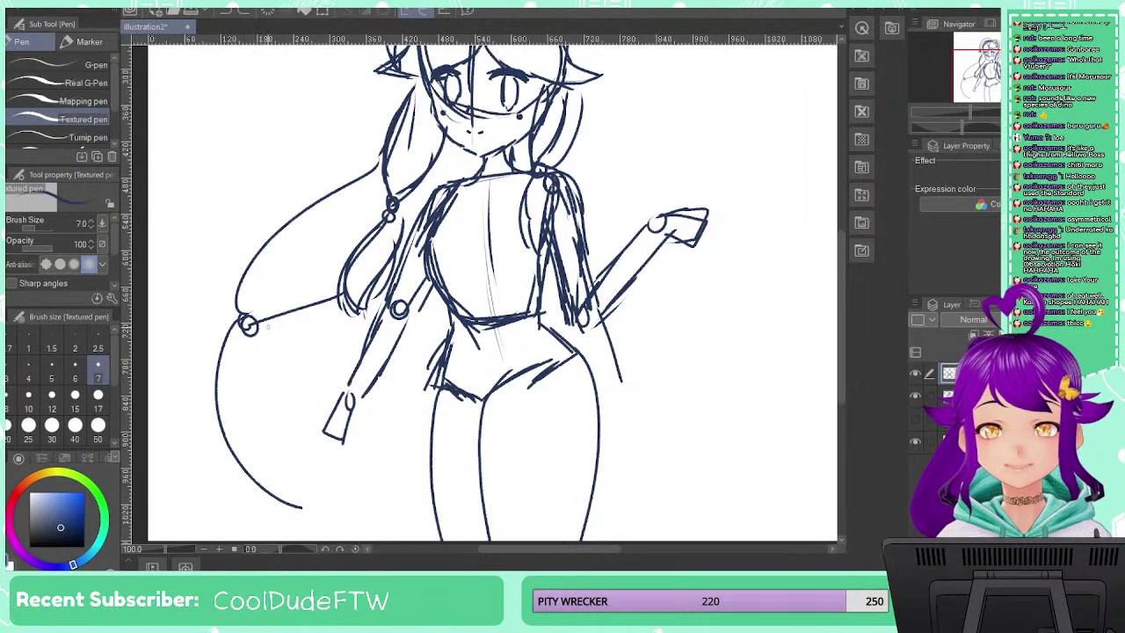
{"action": "left_click_drag", "start_coordinate": [266, 326], "coordinate": [300, 525]}
{"action": "key", "text": "ctrl+z"}
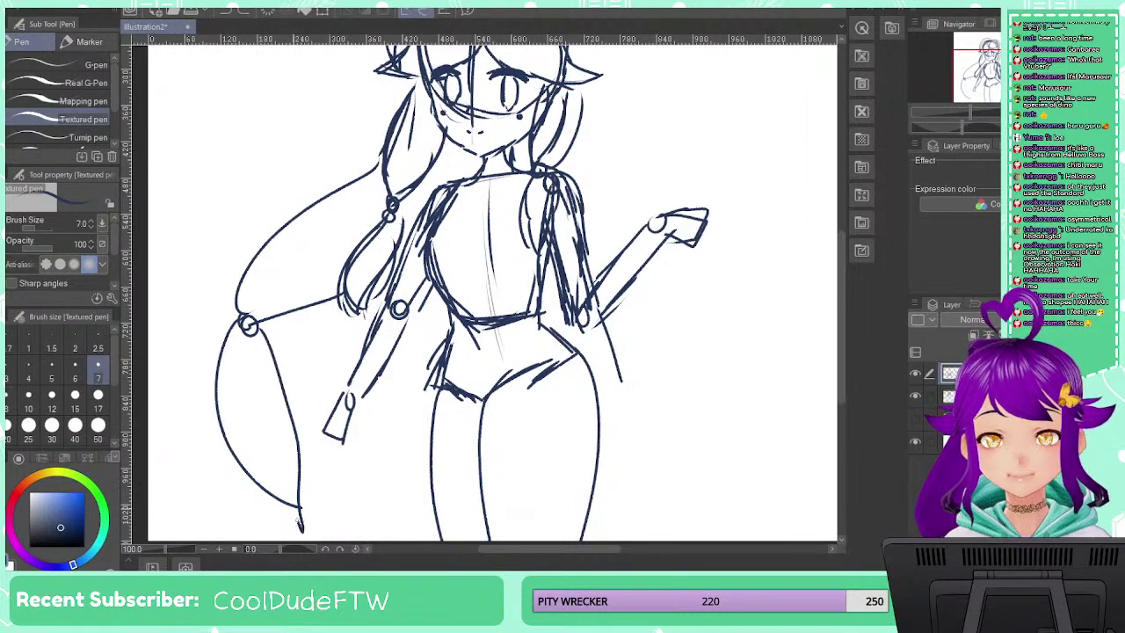
{"action": "mouse_move", "coordinate": [285, 478]}
{"action": "left_mouse_down"}
{"action": "mouse_move", "coordinate": [301, 527]}
{"action": "mouse_move", "coordinate": [318, 503]}
{"action": "left_mouse_up"}
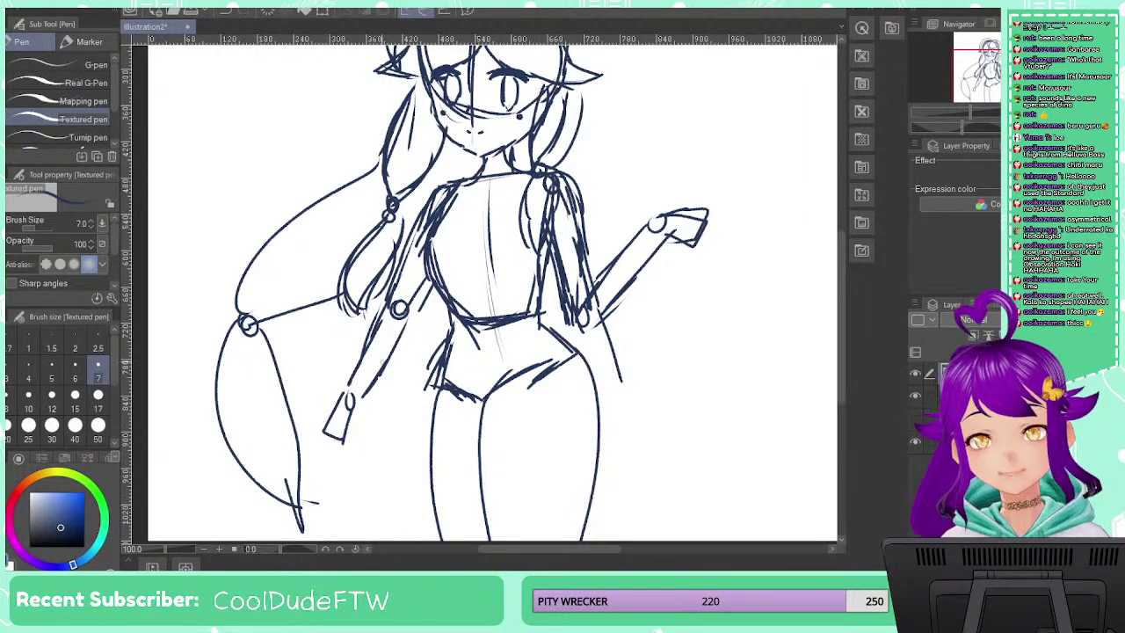
{"action": "left_click_drag", "start_coordinate": [247, 383], "coordinate": [269, 448]}
{"action": "left_click_drag", "start_coordinate": [279, 260], "coordinate": [333, 241]}
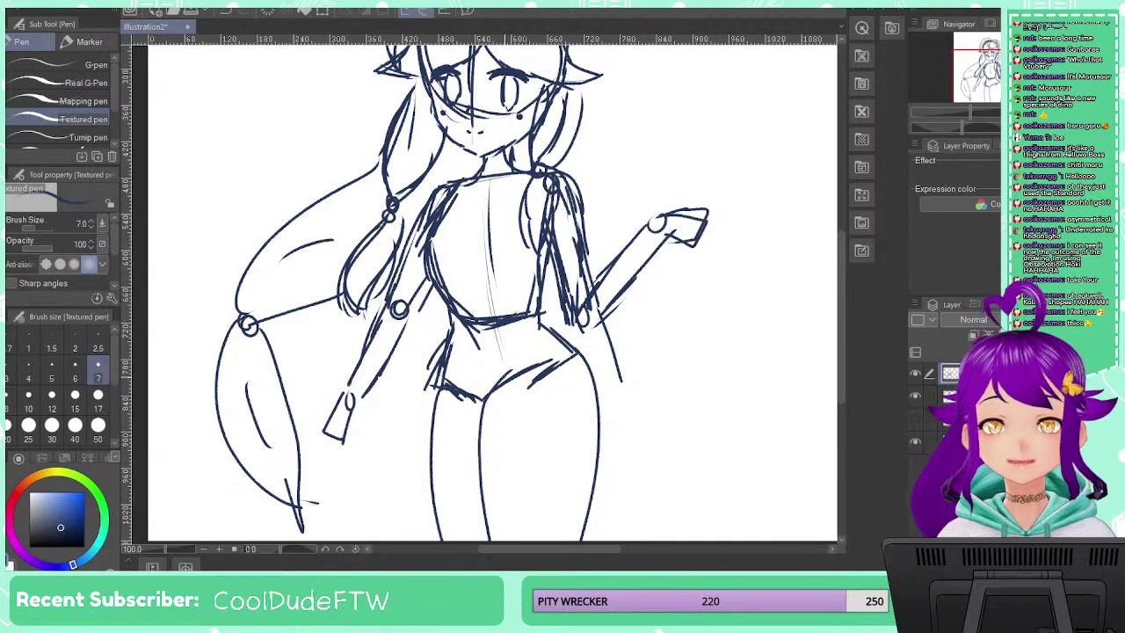
Draw additional long contour lines down both thighs from the hips
{"action": "mouse_move", "coordinate": [447, 345]}
{"action": "left_mouse_down"}
{"action": "mouse_move", "coordinate": [428, 390]}
{"action": "mouse_move", "coordinate": [474, 405]}
{"action": "mouse_move", "coordinate": [441, 540]}
{"action": "left_mouse_up"}
{"action": "left_click_drag", "start_coordinate": [577, 353], "coordinate": [567, 541]}
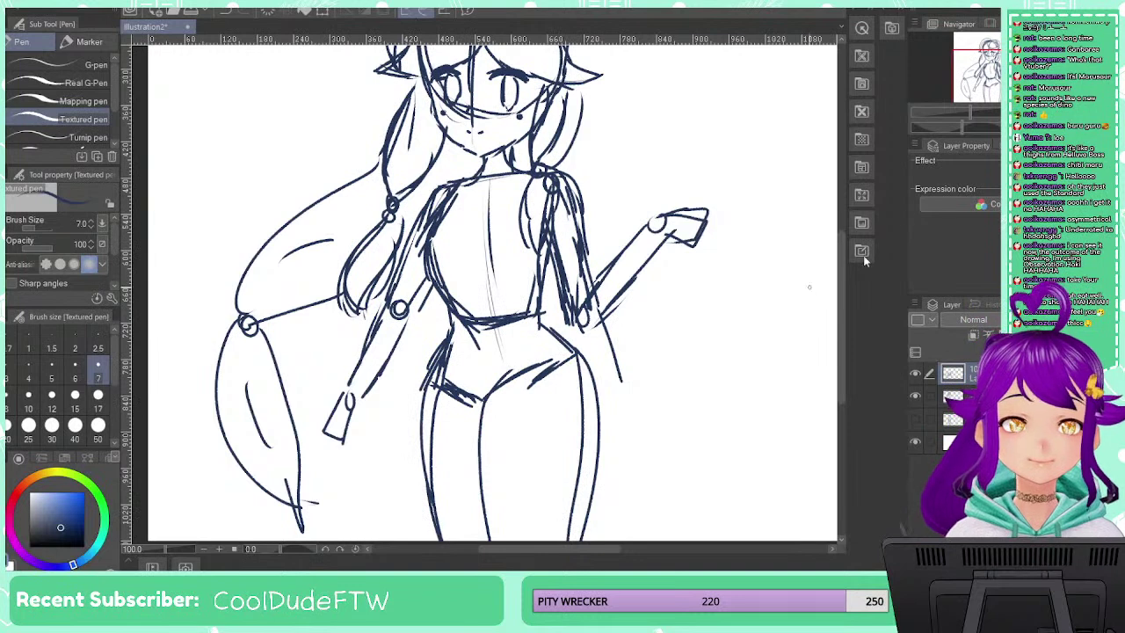
Lower the body sketch layer's opacity to 28% and add a new layer above it
{"action": "left_click_drag", "start_coordinate": [1026, 320], "coordinate": [1025, 320]}
{"action": "left_click_drag", "start_coordinate": [542, 288], "coordinate": [504, 327]}
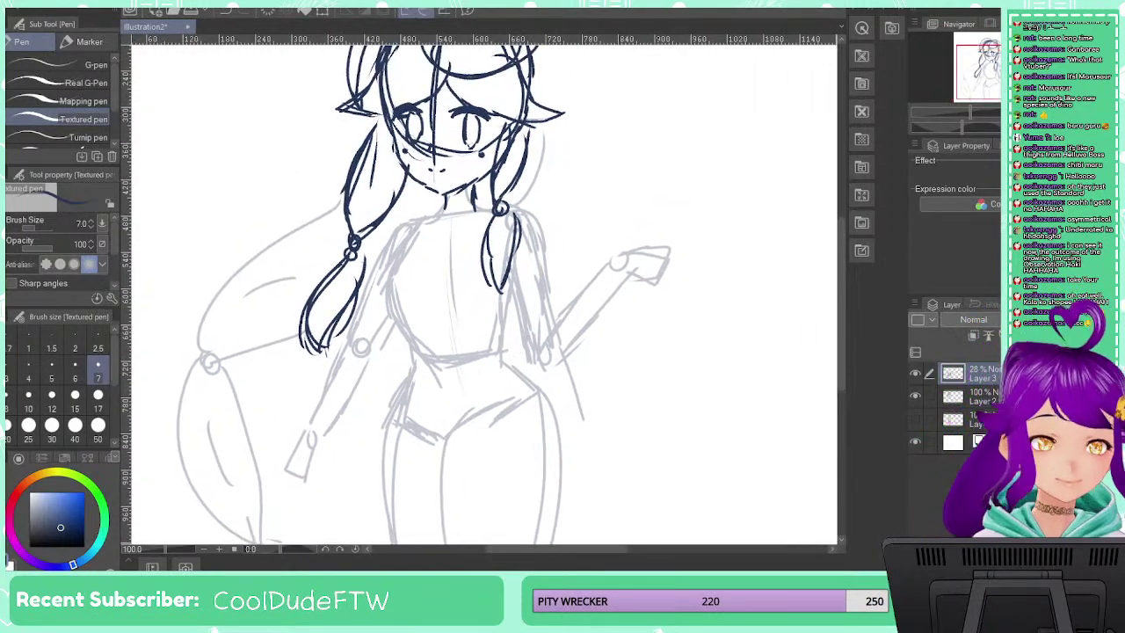
{"action": "left_click", "coordinate": [1011, 353]}
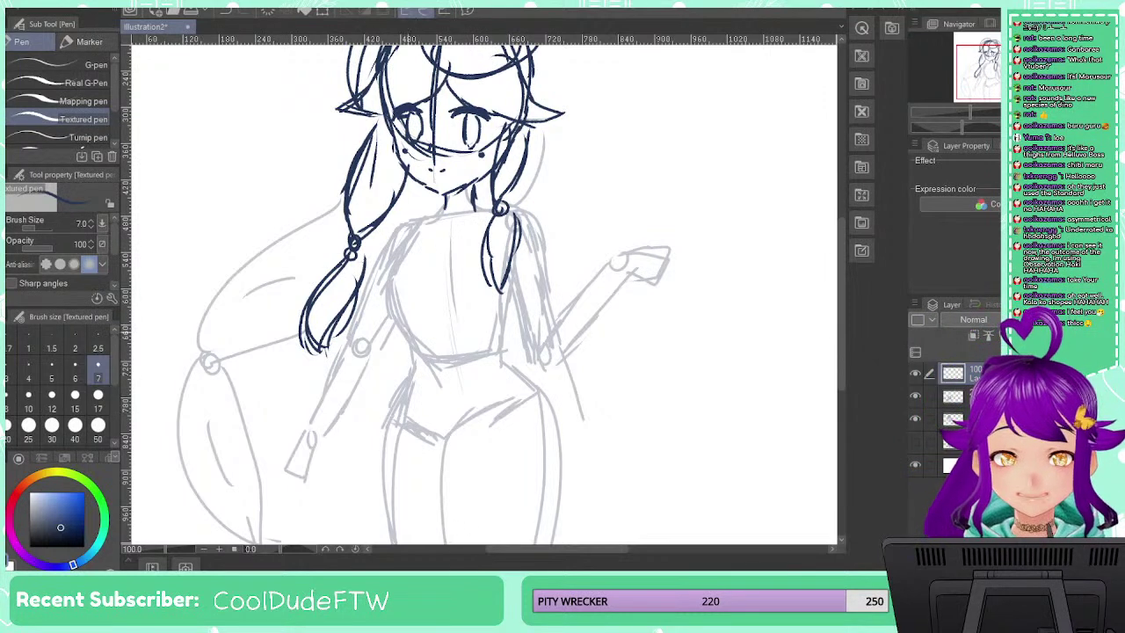
Draw a small round ornament at the collar, a curved neckline across the chest, and an extra hair flick beside the right cheek
{"action": "mouse_move", "coordinate": [482, 214]}
{"action": "left_mouse_down"}
{"action": "mouse_move", "coordinate": [469, 224]}
{"action": "mouse_move", "coordinate": [488, 236]}
{"action": "mouse_move", "coordinate": [485, 216]}
{"action": "left_mouse_up"}
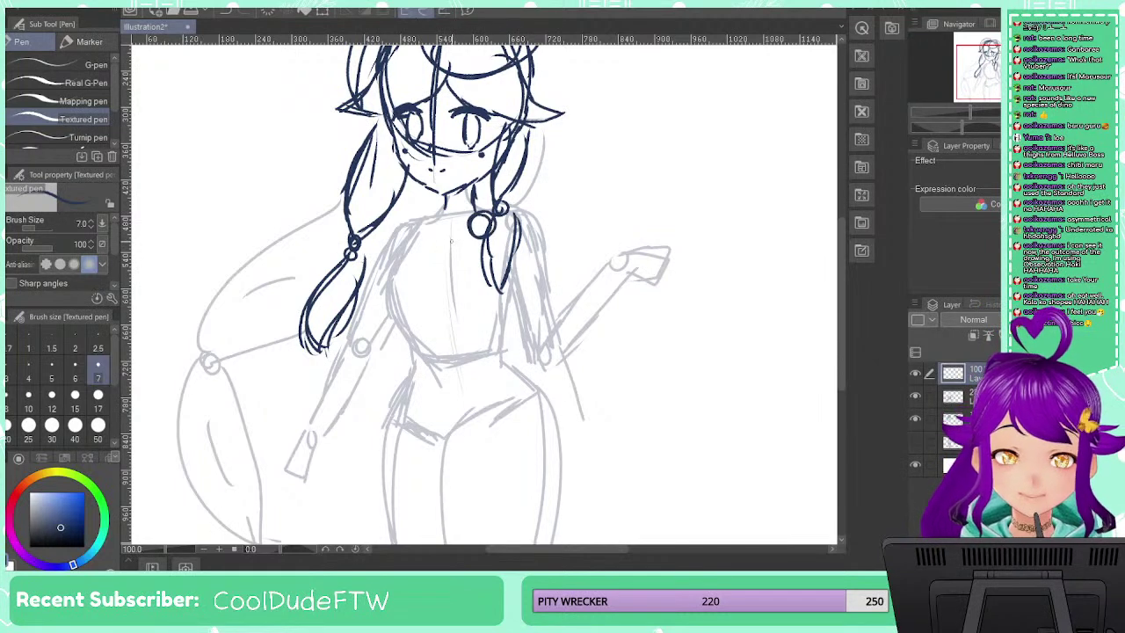
{"action": "left_click_drag", "start_coordinate": [410, 239], "coordinate": [477, 231]}
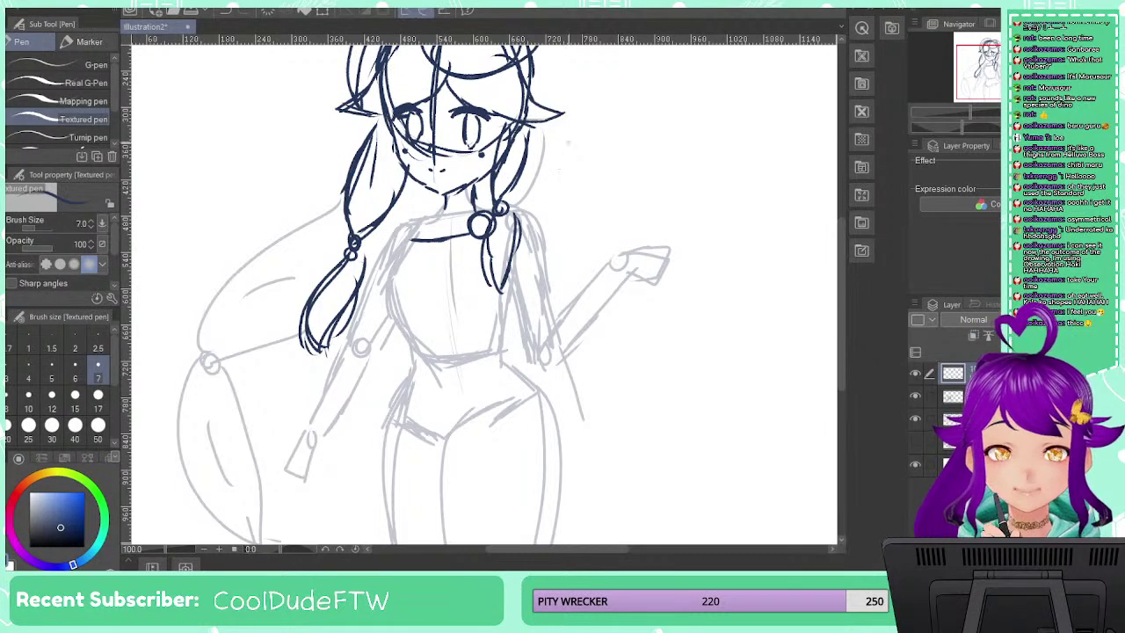
{"action": "left_click_drag", "start_coordinate": [533, 120], "coordinate": [539, 148]}
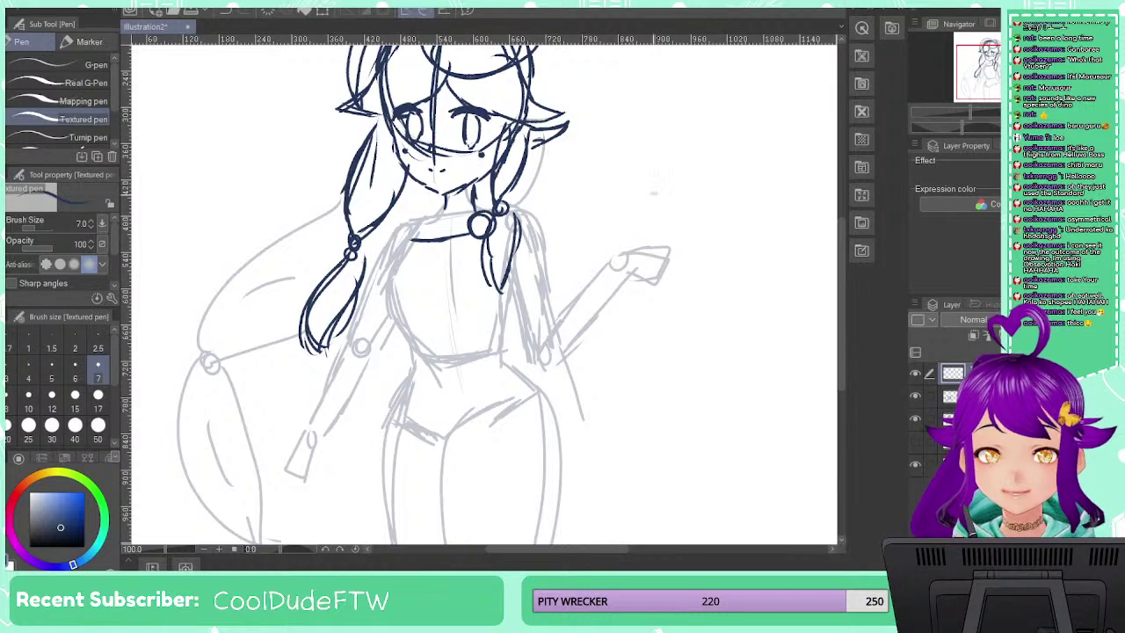
{"action": "mouse_move", "coordinate": [653, 163]}
{"action": "left_mouse_down"}
{"action": "mouse_move", "coordinate": [643, 211]}
{"action": "mouse_move", "coordinate": [683, 207]}
{"action": "left_mouse_up"}
{"action": "mouse_move", "coordinate": [697, 173]}
{"action": "left_mouse_down"}
{"action": "mouse_move", "coordinate": [713, 172]}
{"action": "mouse_move", "coordinate": [706, 187]}
{"action": "mouse_move", "coordinate": [665, 191]}
{"action": "left_mouse_up"}
{"action": "left_click_drag", "start_coordinate": [679, 171], "coordinate": [679, 191]}
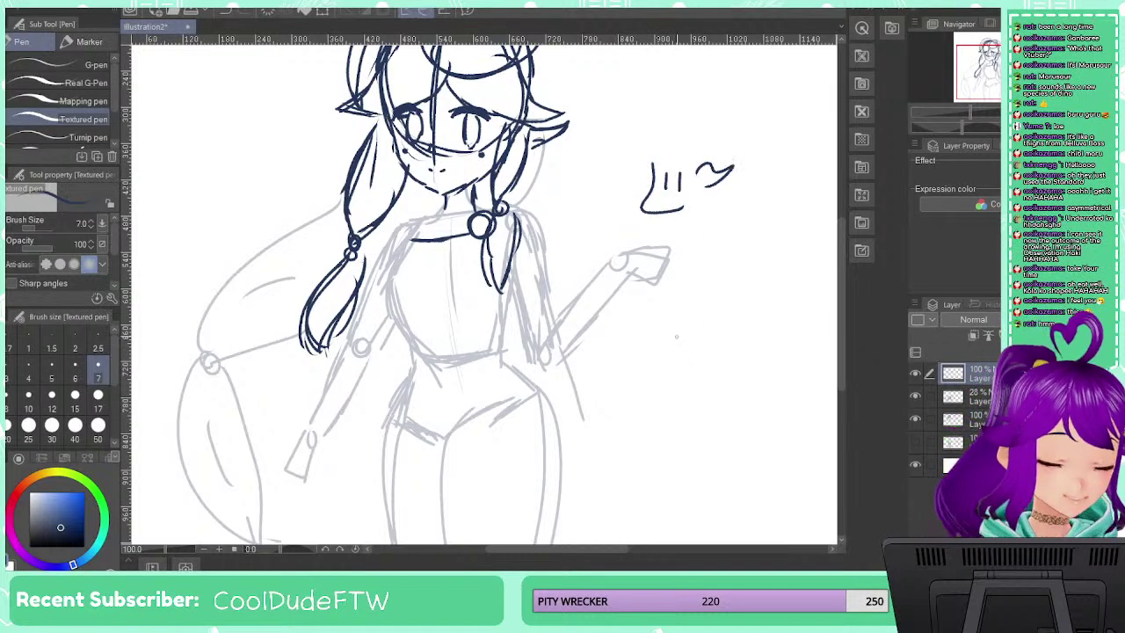
{"action": "key", "text": "ctrl+z"}
{"action": "key", "text": "ctrl+z"}
{"action": "key", "text": "ctrl+z"}
{"action": "key", "text": "ctrl+z"}
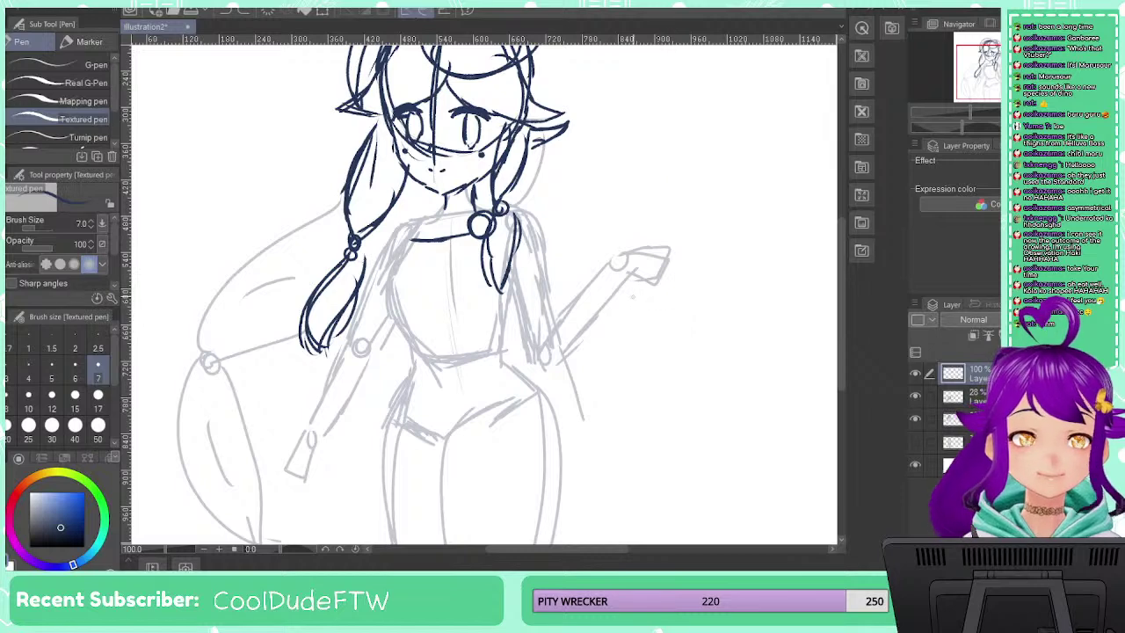
Draw the side contour of the cropped top, fold lines radiating from the collar ornament, and a lower hem under the bust
{"action": "mouse_move", "coordinate": [420, 237]}
{"action": "left_mouse_down"}
{"action": "mouse_move", "coordinate": [406, 244]}
{"action": "mouse_move", "coordinate": [388, 303]}
{"action": "left_mouse_up"}
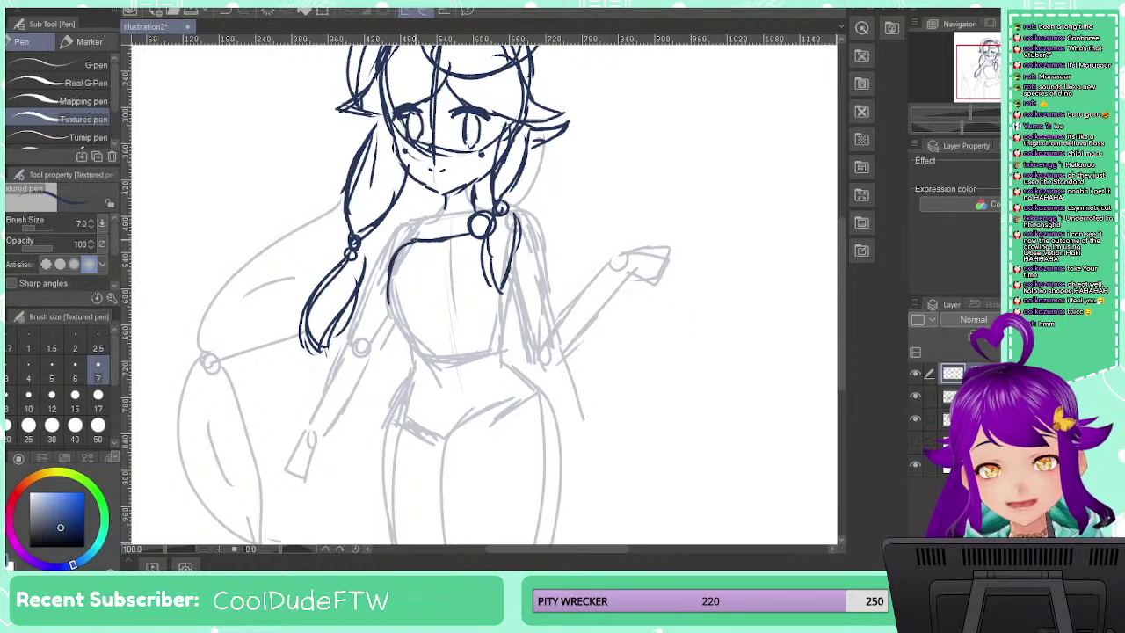
{"action": "mouse_move", "coordinate": [419, 240]}
{"action": "left_mouse_down"}
{"action": "mouse_move", "coordinate": [396, 259]}
{"action": "mouse_move", "coordinate": [393, 318]}
{"action": "left_mouse_up"}
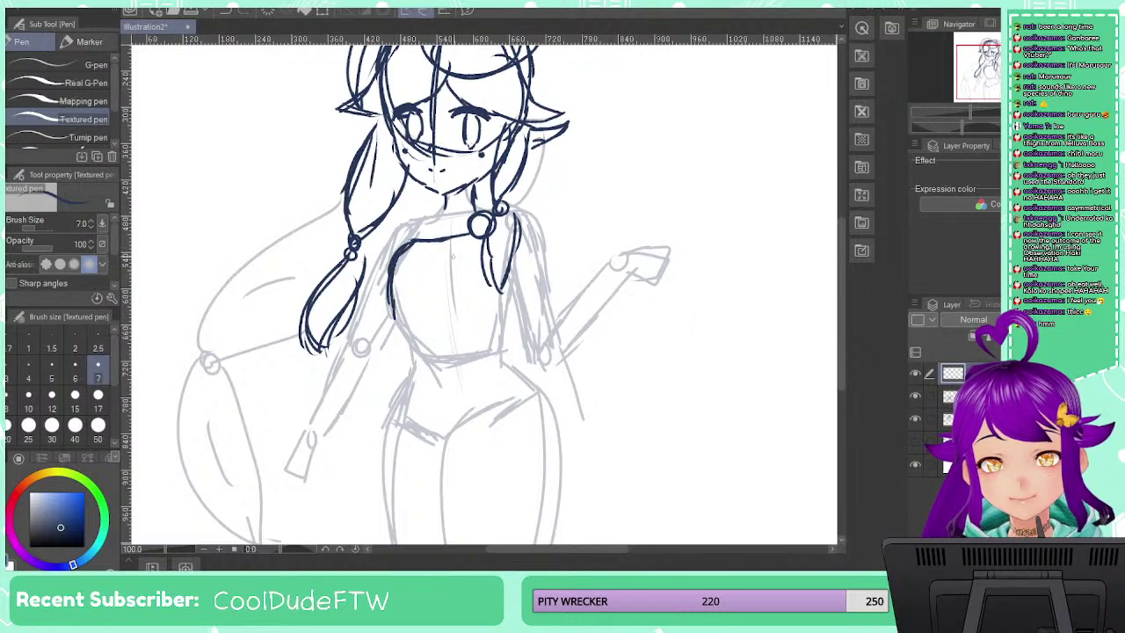
{"action": "mouse_move", "coordinate": [471, 239]}
{"action": "left_mouse_down"}
{"action": "mouse_move", "coordinate": [438, 273]}
{"action": "mouse_move", "coordinate": [482, 241]}
{"action": "mouse_move", "coordinate": [450, 281]}
{"action": "mouse_move", "coordinate": [415, 287]}
{"action": "mouse_move", "coordinate": [400, 318]}
{"action": "mouse_move", "coordinate": [452, 318]}
{"action": "left_mouse_up"}
{"action": "mouse_move", "coordinate": [390, 260]}
{"action": "left_mouse_down"}
{"action": "mouse_move", "coordinate": [393, 321]}
{"action": "mouse_move", "coordinate": [496, 309]}
{"action": "left_mouse_up"}
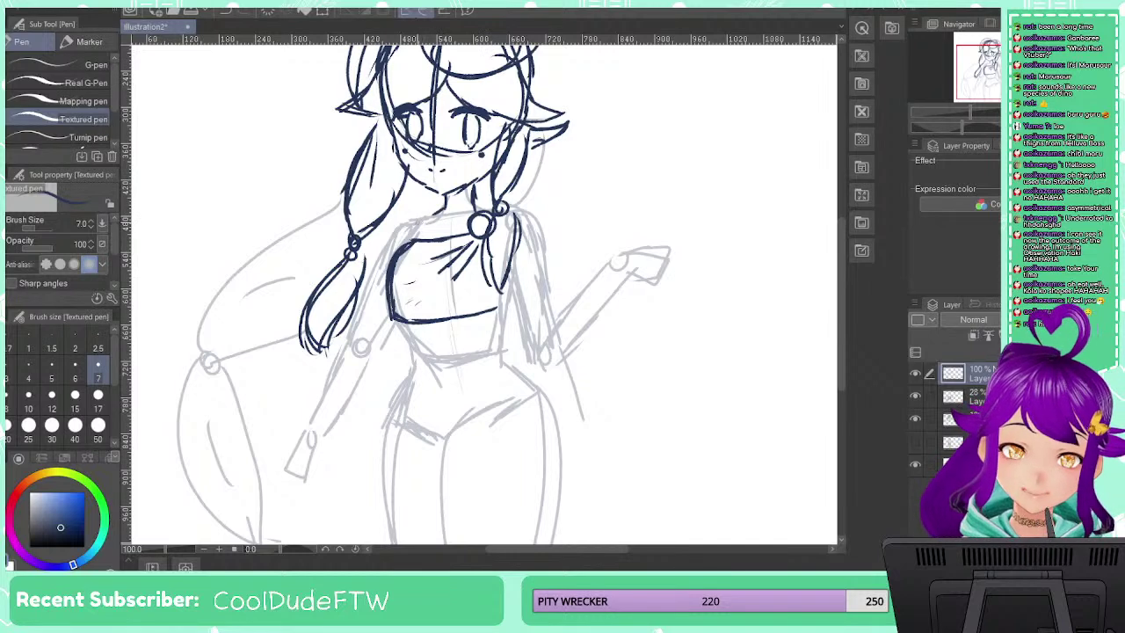
Add a small beaded ornament at the collarbone opposite the round one and fill the top with short diagonal fold strokes
{"action": "left_click_drag", "start_coordinate": [432, 213], "coordinate": [419, 237]}
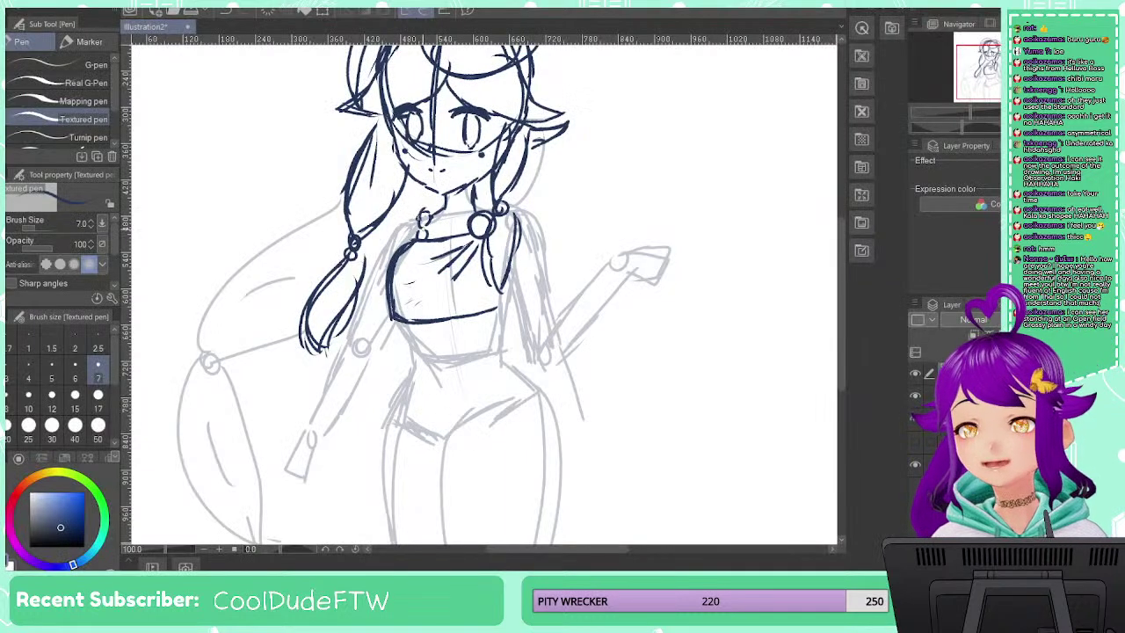
{"action": "mouse_move", "coordinate": [423, 268]}
{"action": "left_mouse_down"}
{"action": "mouse_move", "coordinate": [399, 282]}
{"action": "mouse_move", "coordinate": [392, 305]}
{"action": "mouse_move", "coordinate": [418, 310]}
{"action": "left_mouse_up"}
{"action": "mouse_move", "coordinate": [443, 294]}
{"action": "left_mouse_down"}
{"action": "mouse_move", "coordinate": [429, 313]}
{"action": "mouse_move", "coordinate": [453, 307]}
{"action": "mouse_move", "coordinate": [403, 295]}
{"action": "left_mouse_up"}
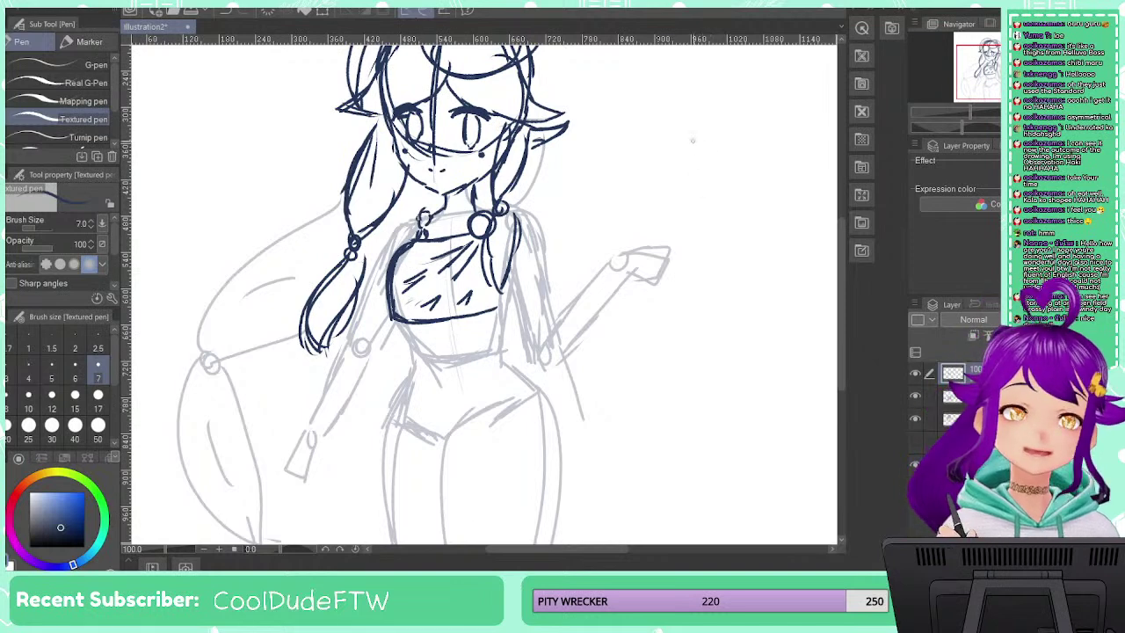
Start a simplified figure on the blank area beside the character with a jaw outline, two eyes and a round collar ornament
{"action": "left_click_drag", "start_coordinate": [625, 220], "coordinate": [458, 291]}
{"action": "mouse_move", "coordinate": [637, 172]}
{"action": "left_mouse_down"}
{"action": "mouse_move", "coordinate": [620, 258]}
{"action": "mouse_move", "coordinate": [730, 242]}
{"action": "left_mouse_up"}
{"action": "left_click_drag", "start_coordinate": [654, 198], "coordinate": [661, 225]}
{"action": "left_click_drag", "start_coordinate": [713, 185], "coordinate": [722, 205]}
{"action": "left_click_drag", "start_coordinate": [704, 258], "coordinate": [706, 272]}
Give the simplified figure a boxy cropped top, a waist section with a V-shaped edge and a flared, ruffled skirt
{"action": "mouse_move", "coordinate": [696, 269]}
{"action": "left_mouse_down"}
{"action": "mouse_move", "coordinate": [643, 282]}
{"action": "mouse_move", "coordinate": [641, 332]}
{"action": "mouse_move", "coordinate": [717, 329]}
{"action": "left_mouse_up"}
{"action": "mouse_move", "coordinate": [724, 271]}
{"action": "left_mouse_down"}
{"action": "mouse_move", "coordinate": [727, 309]}
{"action": "mouse_move", "coordinate": [669, 322]}
{"action": "mouse_move", "coordinate": [739, 330]}
{"action": "left_mouse_up"}
{"action": "mouse_move", "coordinate": [639, 337]}
{"action": "left_mouse_down"}
{"action": "mouse_move", "coordinate": [640, 367]}
{"action": "mouse_move", "coordinate": [668, 383]}
{"action": "mouse_move", "coordinate": [721, 344]}
{"action": "left_mouse_up"}
{"action": "left_click_drag", "start_coordinate": [642, 287], "coordinate": [636, 331]}
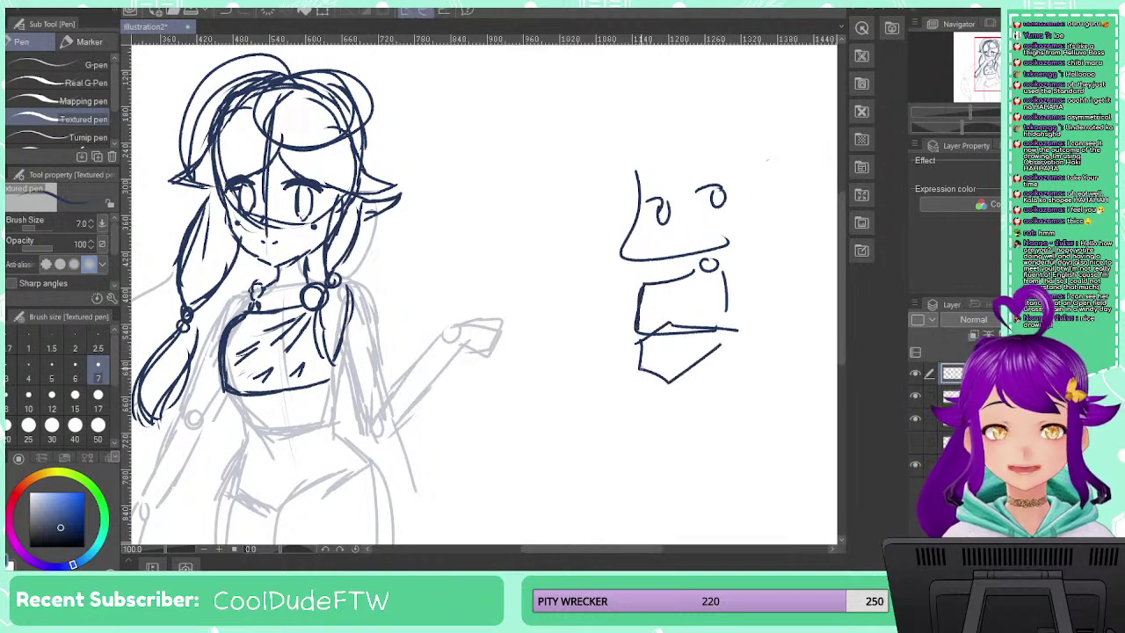
{"action": "mouse_move", "coordinate": [639, 370]}
{"action": "left_mouse_down"}
{"action": "mouse_move", "coordinate": [610, 411]}
{"action": "mouse_move", "coordinate": [733, 413]}
{"action": "mouse_move", "coordinate": [743, 353]}
{"action": "left_mouse_up"}
Outline the main character's waist section with side lines, a V-shaped lower edge and a peaked band under the top
{"action": "left_click_drag", "start_coordinate": [516, 423], "coordinate": [583, 343]}
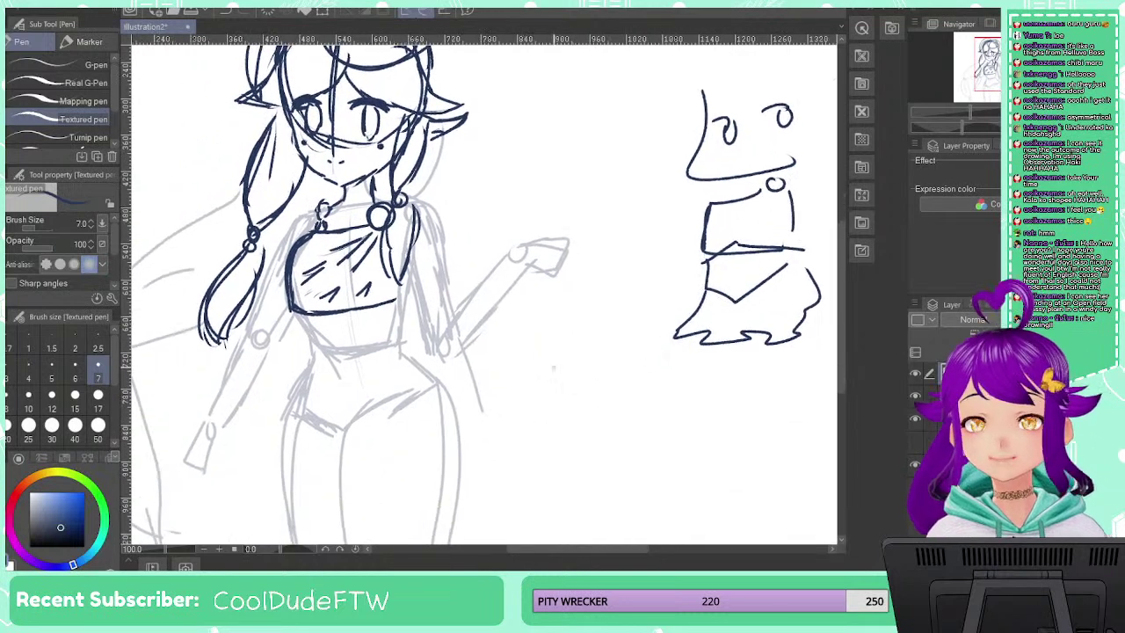
{"action": "mouse_move", "coordinate": [312, 314]}
{"action": "left_mouse_down"}
{"action": "mouse_move", "coordinate": [318, 303]}
{"action": "mouse_move", "coordinate": [303, 319]}
{"action": "mouse_move", "coordinate": [374, 303]}
{"action": "mouse_move", "coordinate": [401, 314]}
{"action": "mouse_move", "coordinate": [413, 362]}
{"action": "mouse_move", "coordinate": [341, 396]}
{"action": "mouse_move", "coordinate": [305, 352]}
{"action": "mouse_move", "coordinate": [321, 384]}
{"action": "mouse_move", "coordinate": [347, 395]}
{"action": "mouse_move", "coordinate": [445, 342]}
{"action": "left_mouse_up"}
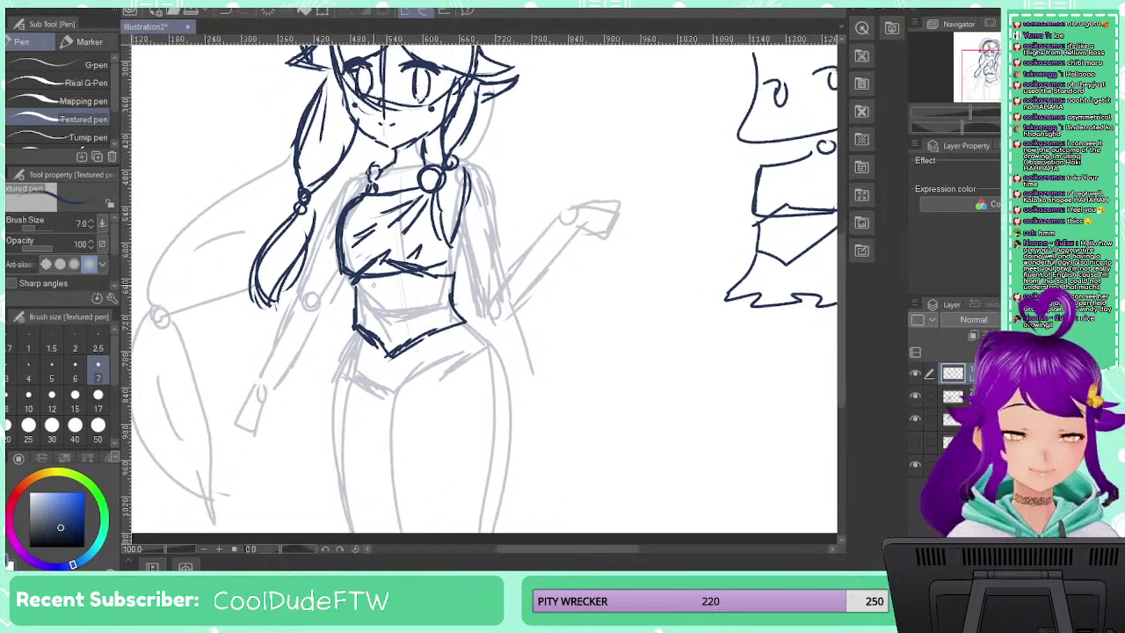
{"action": "left_click_drag", "start_coordinate": [380, 262], "coordinate": [352, 283]}
{"action": "mouse_move", "coordinate": [377, 262]}
{"action": "left_mouse_down"}
{"action": "mouse_move", "coordinate": [409, 277]}
{"action": "mouse_move", "coordinate": [450, 268]}
{"action": "mouse_move", "coordinate": [456, 307]}
{"action": "left_mouse_up"}
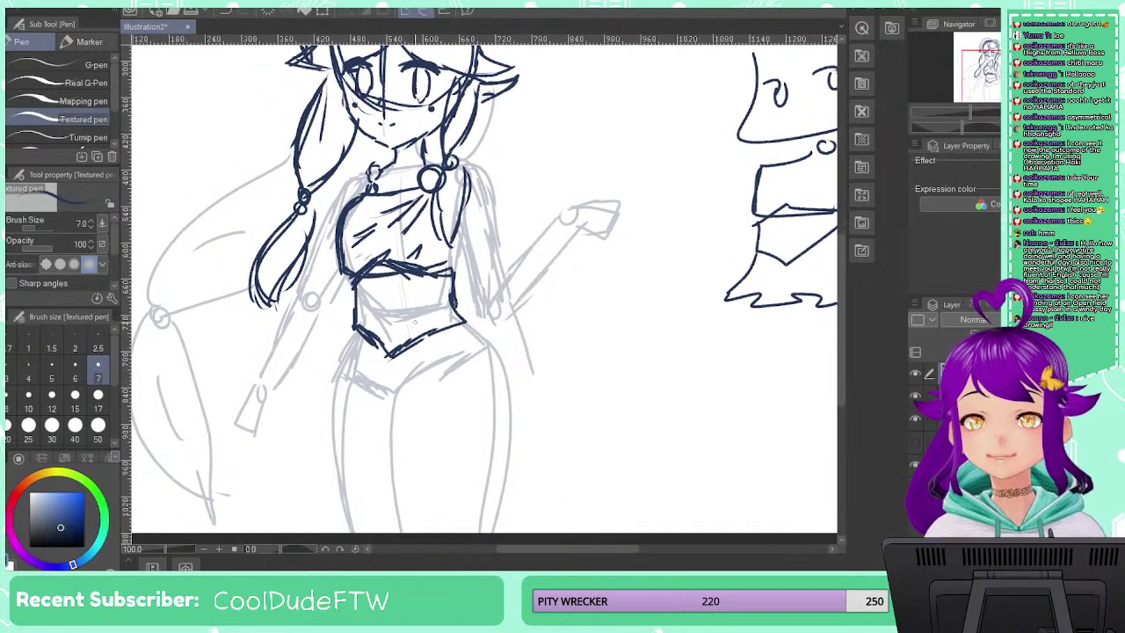
Thicken the V-shaped waist edge and draw a short flared skirt with a wavy ruffled hem around the hips
{"action": "left_click_drag", "start_coordinate": [368, 335], "coordinate": [387, 354]}
{"action": "left_click_drag", "start_coordinate": [386, 355], "coordinate": [450, 318]}
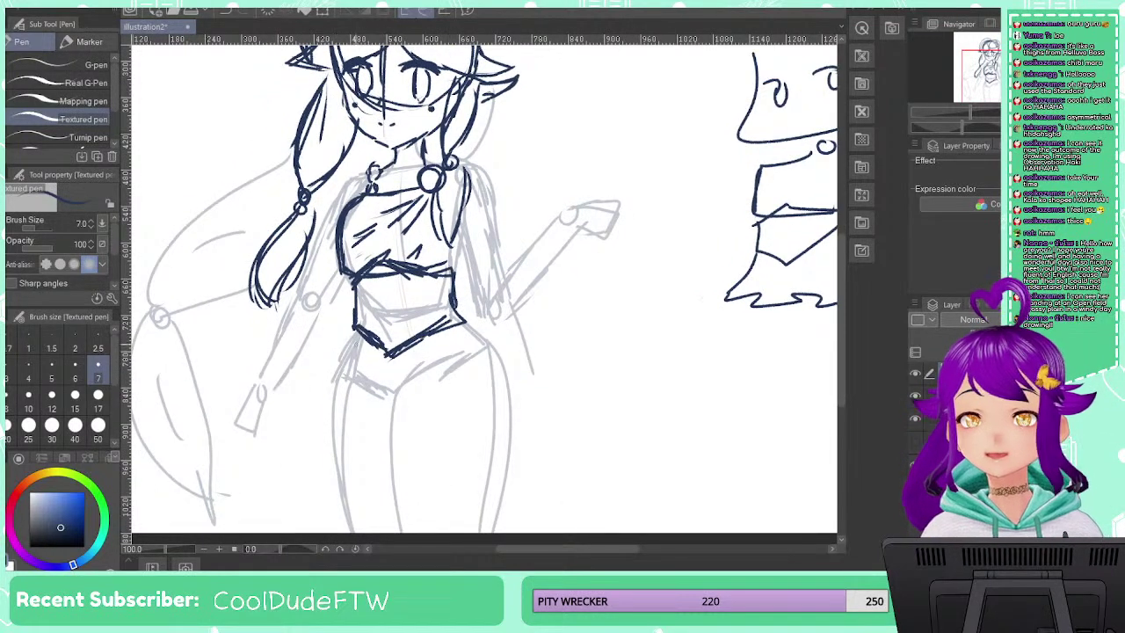
{"action": "mouse_move", "coordinate": [351, 334]}
{"action": "left_mouse_down"}
{"action": "mouse_move", "coordinate": [318, 385]}
{"action": "mouse_move", "coordinate": [325, 371]}
{"action": "left_mouse_up"}
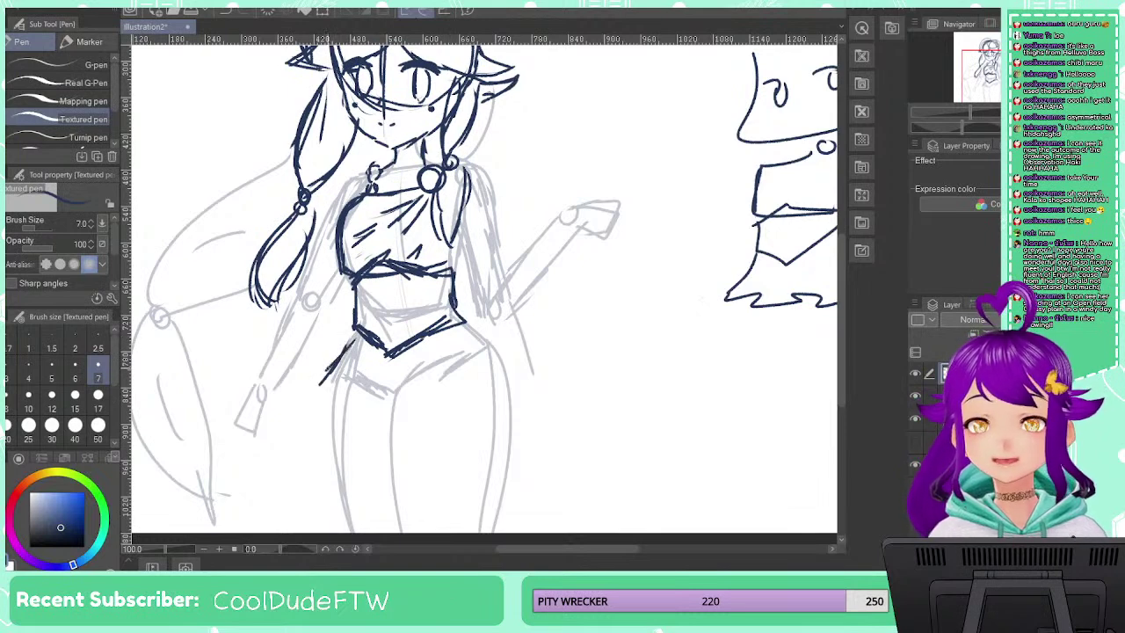
{"action": "mouse_move", "coordinate": [357, 329]}
{"action": "left_mouse_down"}
{"action": "mouse_move", "coordinate": [322, 400]}
{"action": "mouse_move", "coordinate": [394, 383]}
{"action": "mouse_move", "coordinate": [424, 398]}
{"action": "mouse_move", "coordinate": [501, 376]}
{"action": "mouse_move", "coordinate": [515, 344]}
{"action": "mouse_move", "coordinate": [494, 348]}
{"action": "mouse_move", "coordinate": [514, 373]}
{"action": "left_mouse_up"}
Draw the leg contours from the skirt hem to the canvas edge, redoing the outer line of the leg on the lowered-hand side
{"action": "mouse_move", "coordinate": [593, 384]}
{"action": "left_mouse_down"}
{"action": "mouse_move", "coordinate": [600, 397]}
{"action": "mouse_move", "coordinate": [629, 316]}
{"action": "left_mouse_up"}
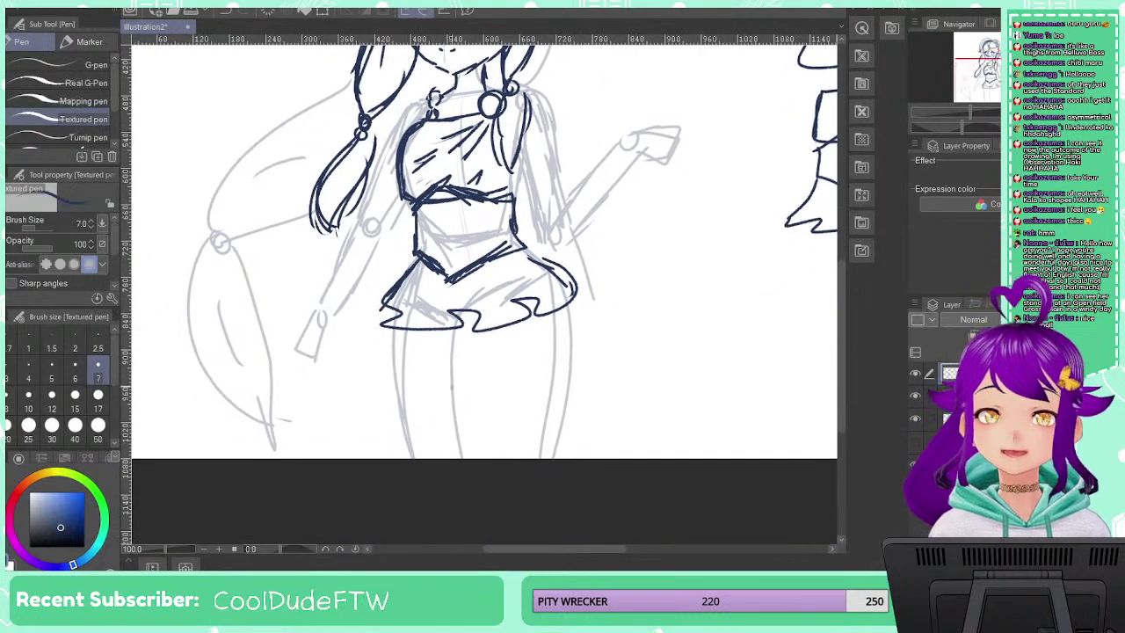
{"action": "left_click_drag", "start_coordinate": [450, 346], "coordinate": [454, 457]}
{"action": "left_click_drag", "start_coordinate": [565, 312], "coordinate": [555, 457]}
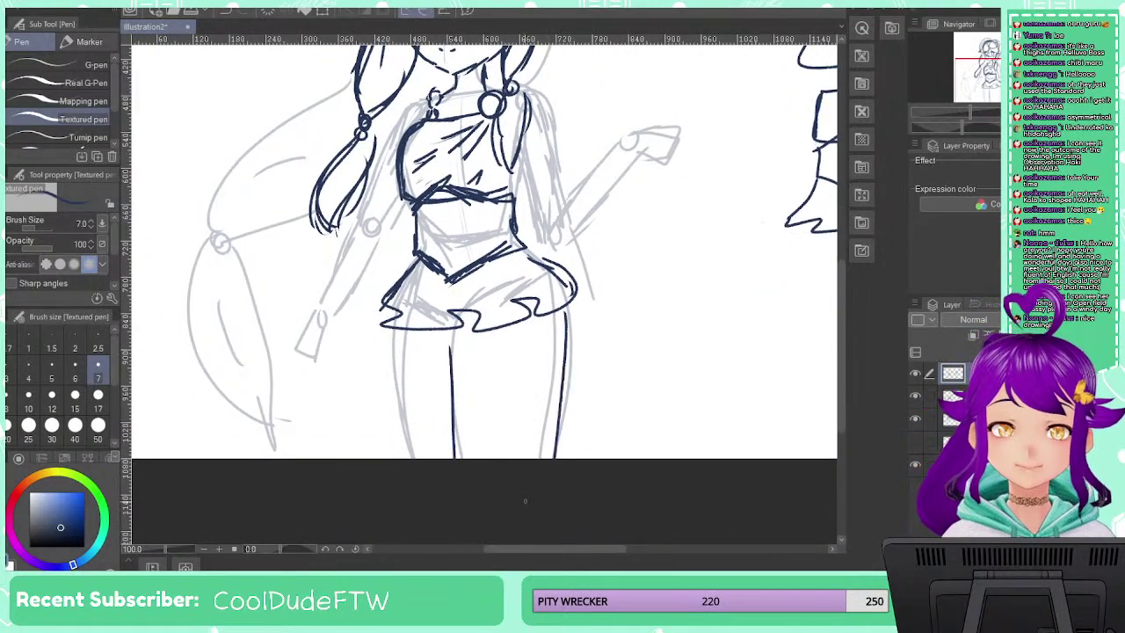
{"action": "left_click_drag", "start_coordinate": [392, 338], "coordinate": [397, 457]}
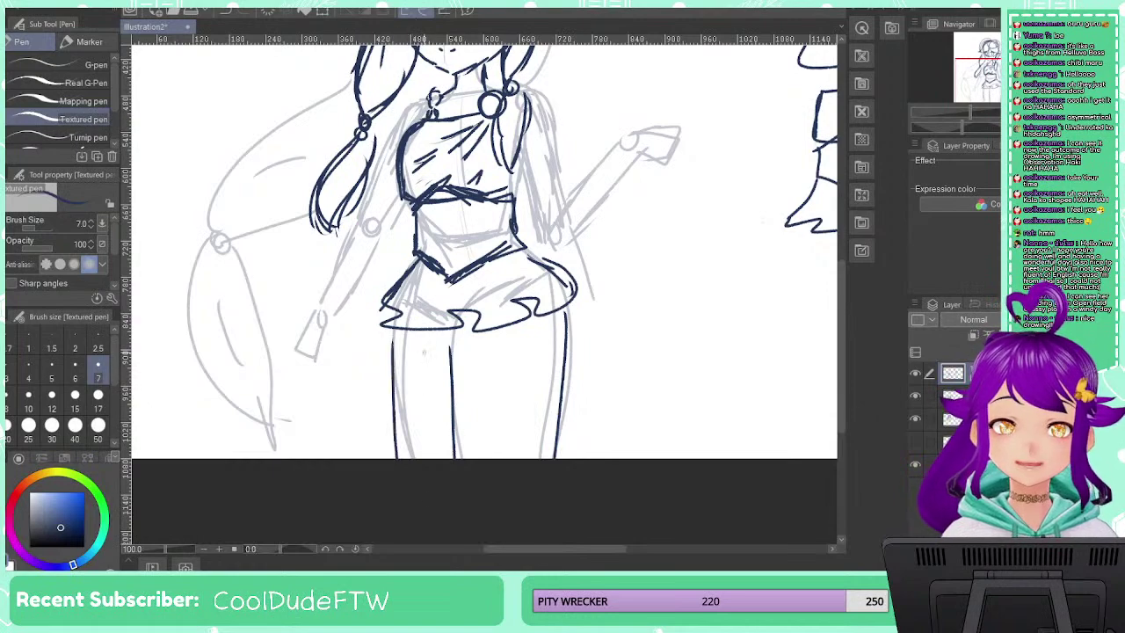
{"action": "key", "text": "ctrl+z"}
{"action": "left_click_drag", "start_coordinate": [393, 337], "coordinate": [404, 457]}
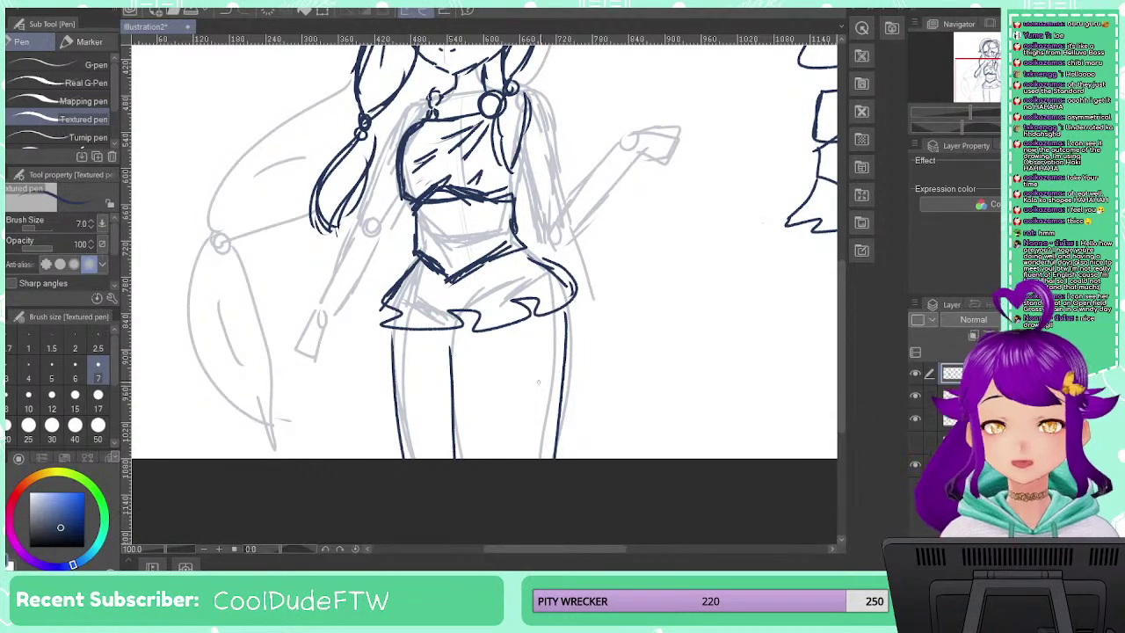
Draw two straight legs and pointed zigzag shoes below the simplified figure's skirt
{"action": "mouse_move", "coordinate": [580, 355]}
{"action": "left_mouse_down"}
{"action": "mouse_move", "coordinate": [382, 384]}
{"action": "mouse_move", "coordinate": [368, 401]}
{"action": "left_mouse_up"}
{"action": "left_click_drag", "start_coordinate": [573, 304], "coordinate": [492, 388]}
{"action": "left_click_drag", "start_coordinate": [570, 360], "coordinate": [591, 469]}
{"action": "left_click_drag", "start_coordinate": [601, 362], "coordinate": [609, 461]}
{"action": "mouse_move", "coordinate": [538, 376]}
{"action": "left_mouse_down"}
{"action": "mouse_move", "coordinate": [533, 464]}
{"action": "mouse_move", "coordinate": [561, 362]}
{"action": "left_mouse_up"}
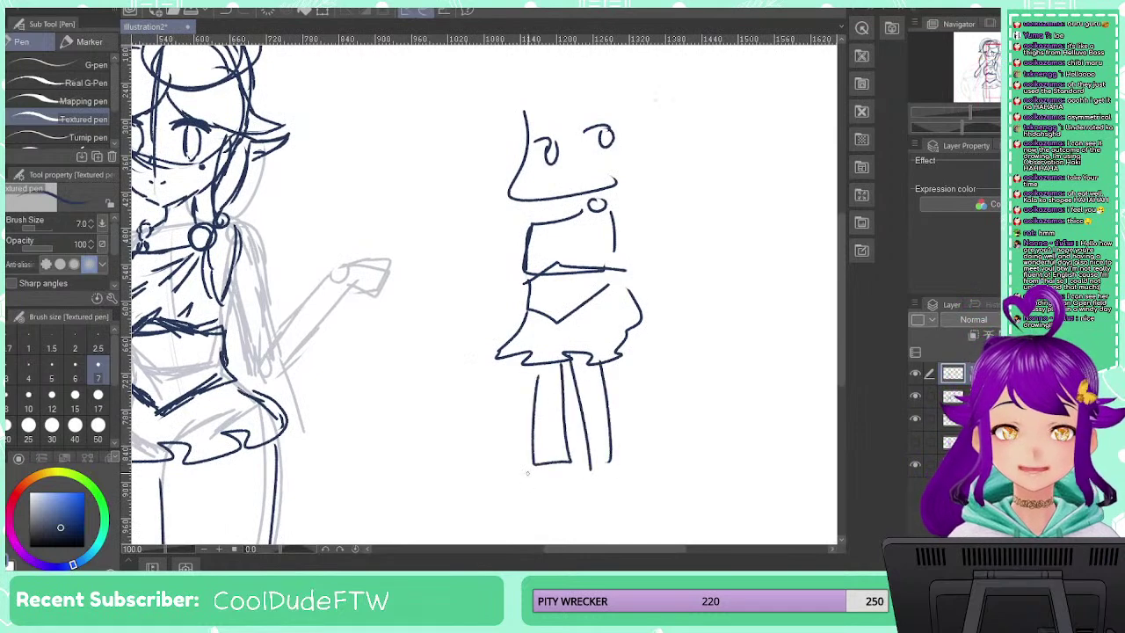
{"action": "mouse_move", "coordinate": [528, 474]}
{"action": "left_mouse_down"}
{"action": "mouse_move", "coordinate": [571, 479]}
{"action": "mouse_move", "coordinate": [524, 498]}
{"action": "mouse_move", "coordinate": [576, 502]}
{"action": "left_mouse_up"}
{"action": "mouse_move", "coordinate": [600, 471]}
{"action": "left_mouse_down"}
{"action": "mouse_move", "coordinate": [578, 508]}
{"action": "mouse_move", "coordinate": [613, 474]}
{"action": "left_mouse_up"}
{"action": "mouse_move", "coordinate": [614, 474]}
{"action": "left_mouse_down"}
{"action": "mouse_move", "coordinate": [613, 503]}
{"action": "mouse_move", "coordinate": [620, 487]}
{"action": "left_mouse_up"}
Add second contour lines along the main character's legs below the skirt
{"action": "left_click_drag", "start_coordinate": [498, 473], "coordinate": [587, 464]}
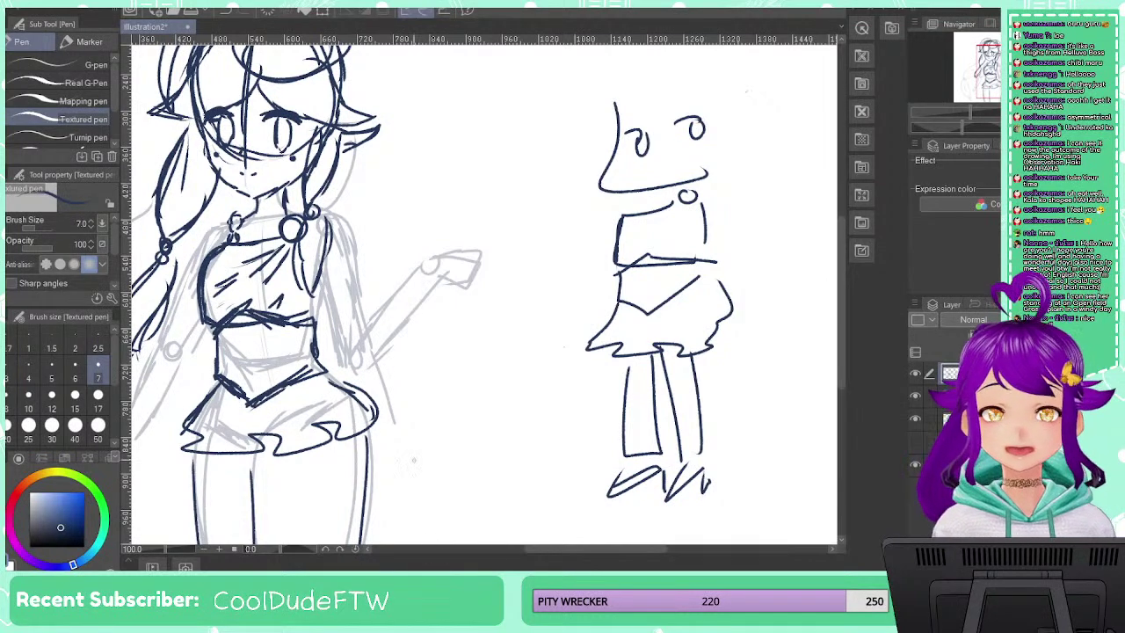
{"action": "left_click_drag", "start_coordinate": [420, 368], "coordinate": [522, 278]}
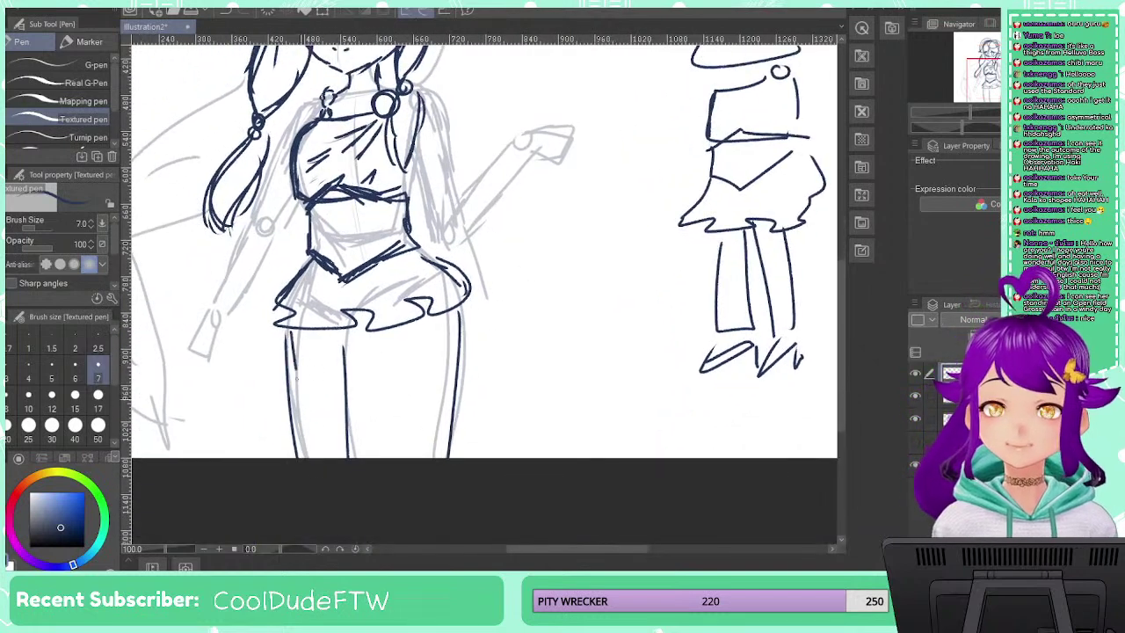
{"action": "left_click_drag", "start_coordinate": [297, 378], "coordinate": [313, 458]}
{"action": "left_click_drag", "start_coordinate": [345, 362], "coordinate": [354, 458]}
{"action": "left_click_drag", "start_coordinate": [454, 314], "coordinate": [448, 458]}
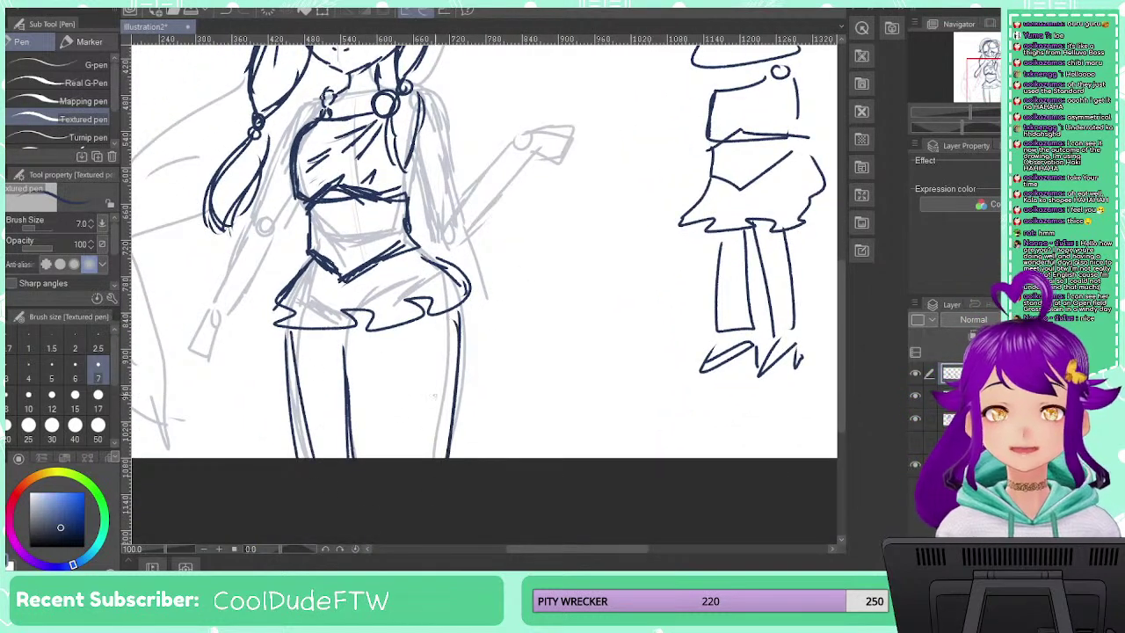
Draw a long flared sleeve with a jagged hem over the lowered arm, closing it with inner fold lines
{"action": "left_click_drag", "start_coordinate": [435, 396], "coordinate": [460, 546]}
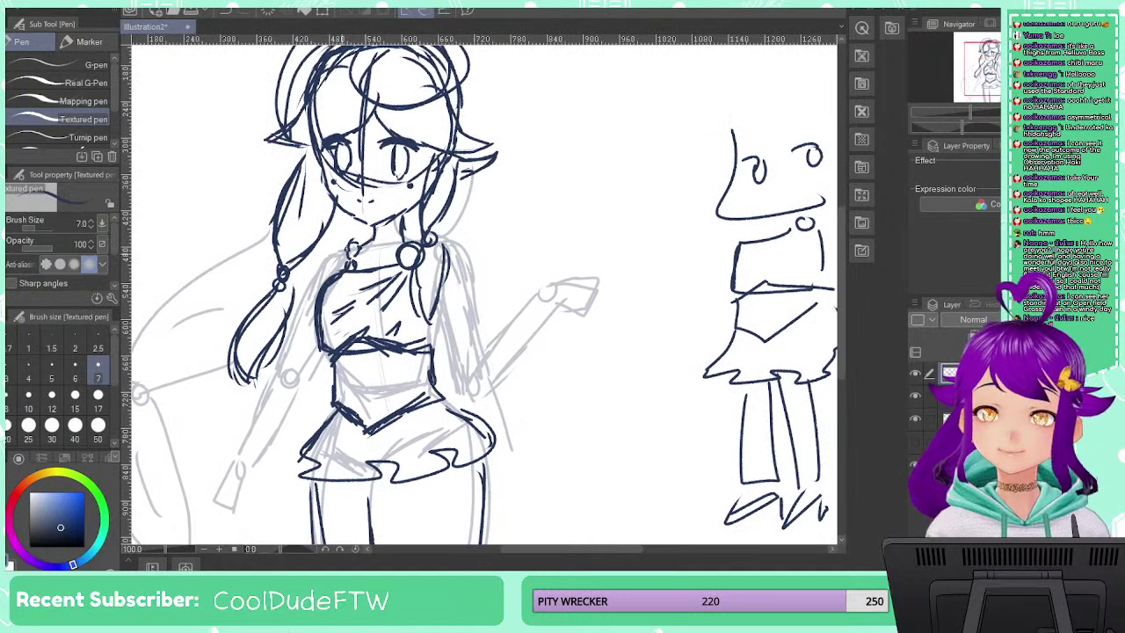
{"action": "mouse_move", "coordinate": [348, 250]}
{"action": "left_mouse_down"}
{"action": "mouse_move", "coordinate": [312, 284]}
{"action": "mouse_move", "coordinate": [279, 367]}
{"action": "left_mouse_up"}
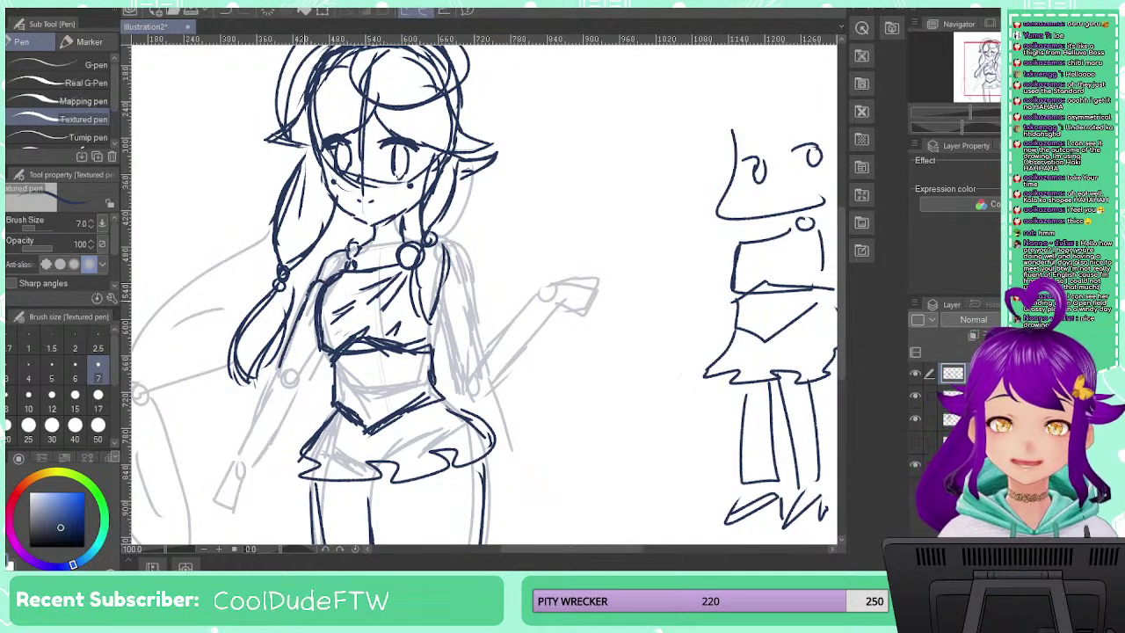
{"action": "mouse_move", "coordinate": [303, 295]}
{"action": "left_mouse_down"}
{"action": "mouse_move", "coordinate": [232, 429]}
{"action": "mouse_move", "coordinate": [272, 466]}
{"action": "left_mouse_up"}
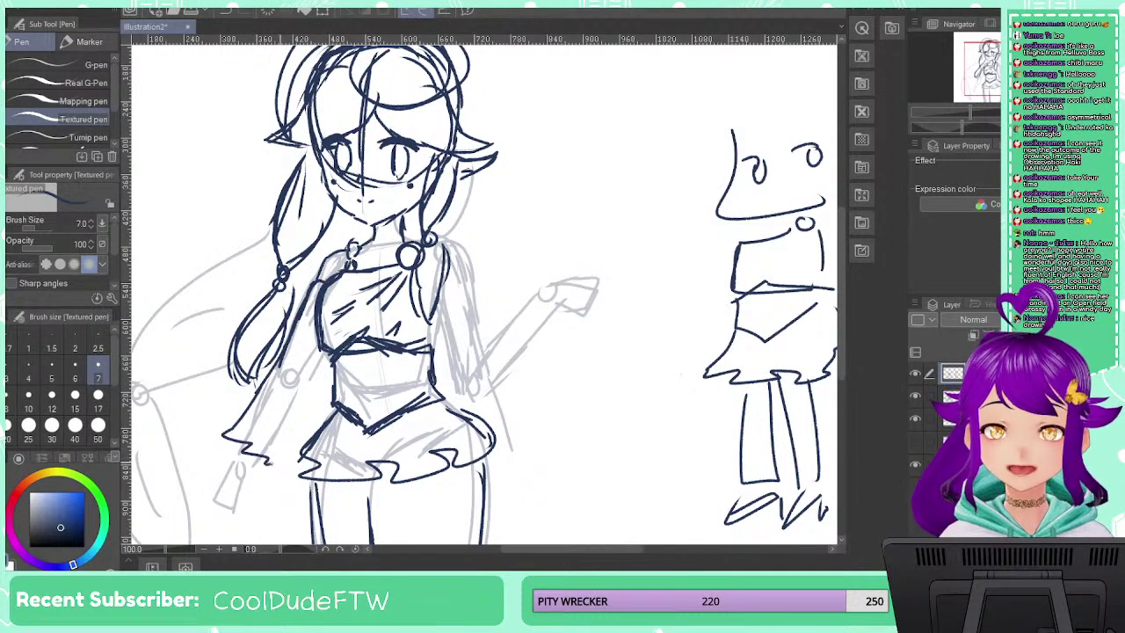
{"action": "left_click_drag", "start_coordinate": [289, 420], "coordinate": [271, 464]}
{"action": "left_click_drag", "start_coordinate": [314, 355], "coordinate": [294, 465]}
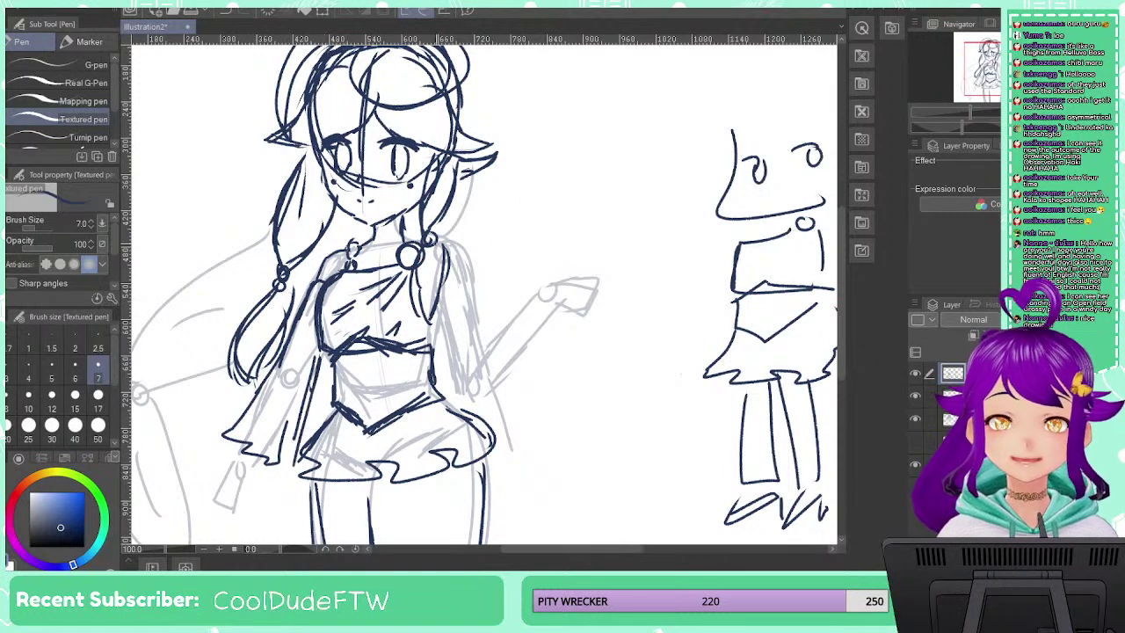
Draw the matching sleeve over the bent raised arm with a zigzag cuff and an inner edge down to the elbow
{"action": "mouse_move", "coordinate": [436, 244]}
{"action": "left_mouse_down"}
{"action": "mouse_move", "coordinate": [467, 269]}
{"action": "mouse_move", "coordinate": [482, 349]}
{"action": "left_mouse_up"}
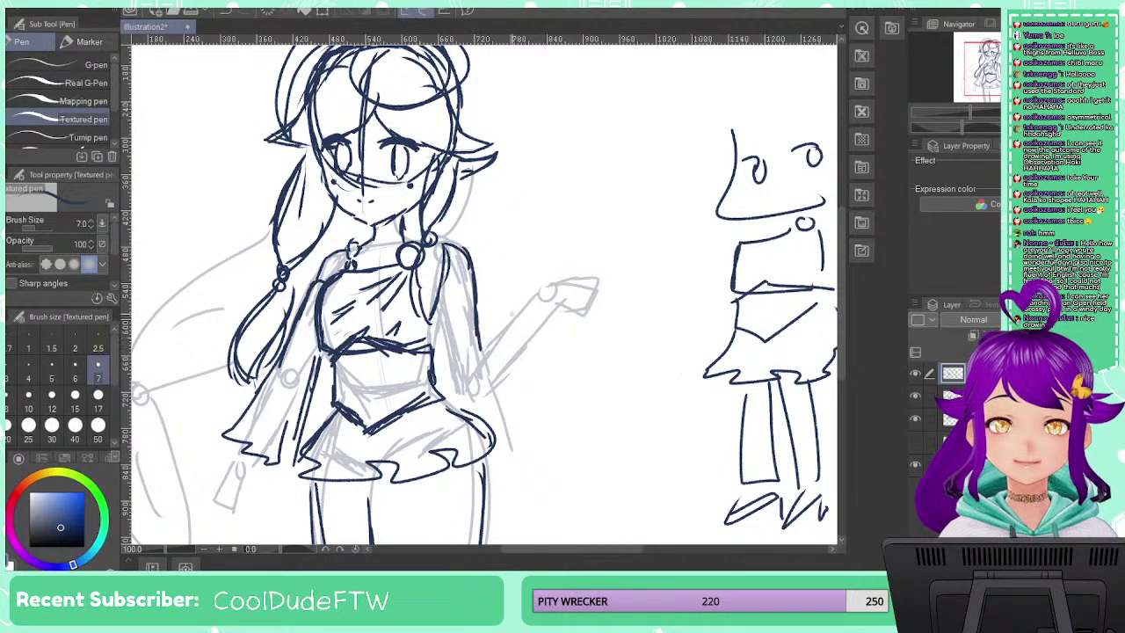
{"action": "mouse_move", "coordinate": [499, 307]}
{"action": "left_mouse_down"}
{"action": "mouse_move", "coordinate": [533, 335]}
{"action": "mouse_move", "coordinate": [479, 404]}
{"action": "left_mouse_up"}
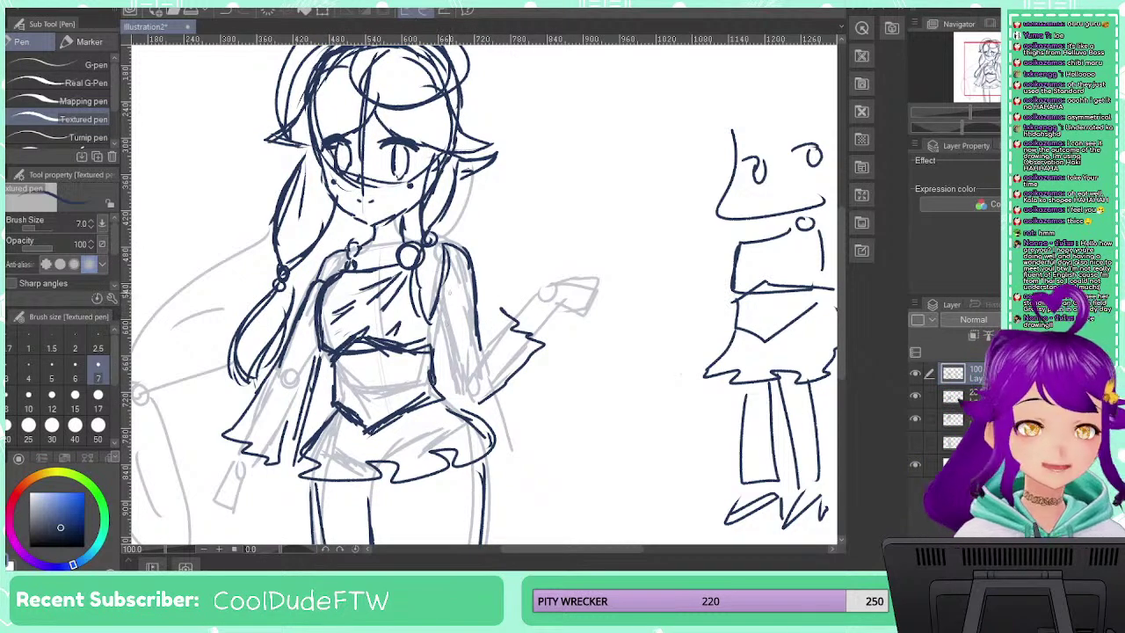
{"action": "mouse_move", "coordinate": [439, 298]}
{"action": "left_mouse_down"}
{"action": "mouse_move", "coordinate": [453, 384]}
{"action": "mouse_move", "coordinate": [482, 408]}
{"action": "left_mouse_up"}
Add both arms with flared sleeves to the simplified figure, one hanging down and one turned outward at the cuff
{"action": "left_click_drag", "start_coordinate": [644, 350], "coordinate": [510, 371]}
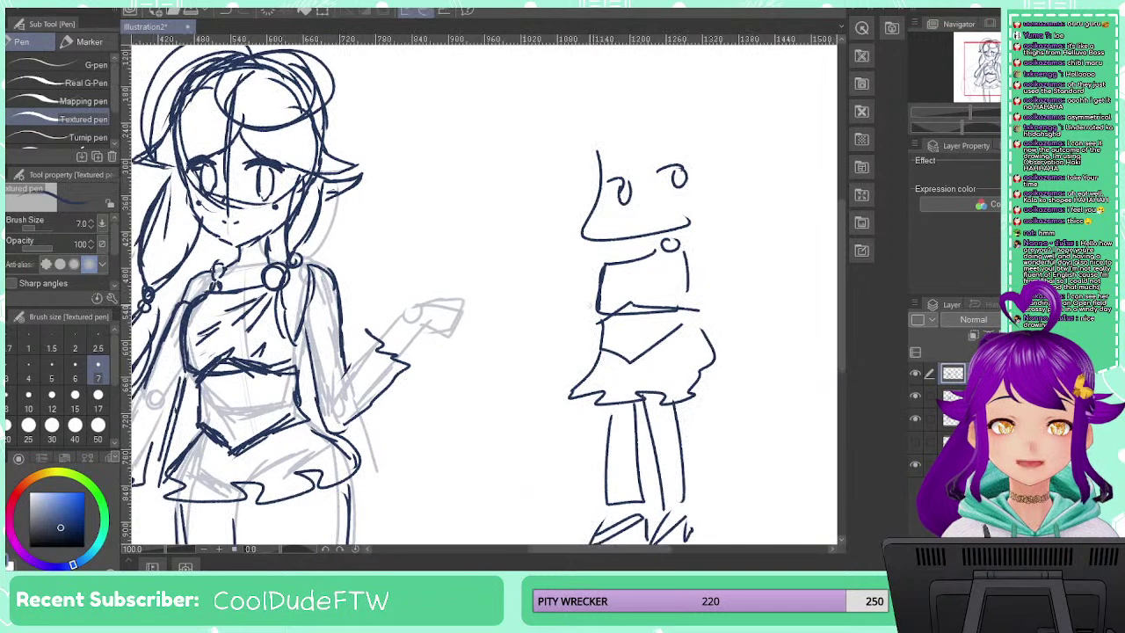
{"action": "mouse_move", "coordinate": [604, 263]}
{"action": "left_mouse_down"}
{"action": "mouse_move", "coordinate": [549, 367]}
{"action": "mouse_move", "coordinate": [570, 370]}
{"action": "left_mouse_up"}
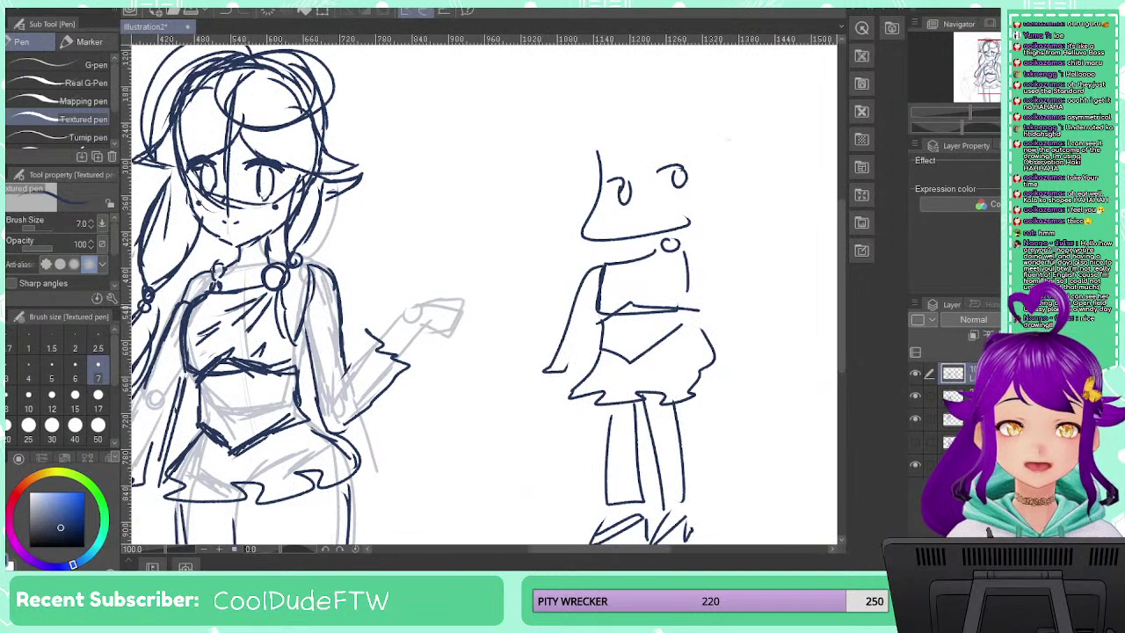
{"action": "left_click_drag", "start_coordinate": [585, 271], "coordinate": [563, 354]}
{"action": "mouse_move", "coordinate": [677, 245]}
{"action": "left_mouse_down"}
{"action": "mouse_move", "coordinate": [697, 246]}
{"action": "mouse_move", "coordinate": [717, 342]}
{"action": "mouse_move", "coordinate": [640, 288]}
{"action": "mouse_move", "coordinate": [609, 291]}
{"action": "mouse_move", "coordinate": [706, 330]}
{"action": "mouse_move", "coordinate": [665, 262]}
{"action": "mouse_move", "coordinate": [627, 343]}
{"action": "mouse_move", "coordinate": [675, 297]}
{"action": "mouse_move", "coordinate": [722, 310]}
{"action": "left_mouse_up"}
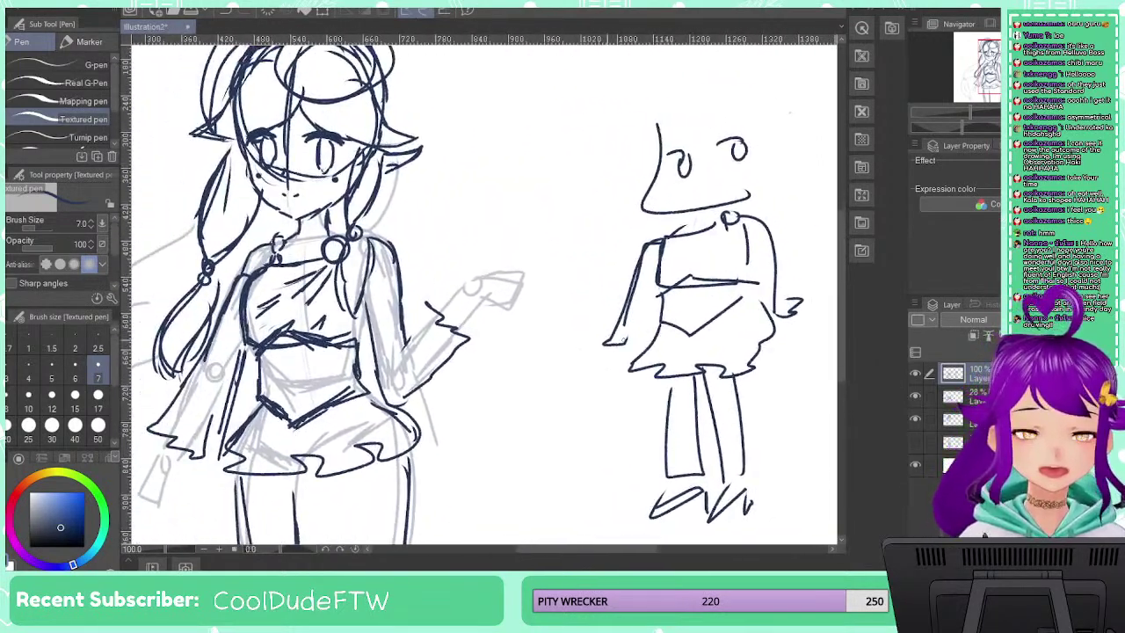
{"action": "mouse_move", "coordinate": [543, 355]}
{"action": "left_mouse_down"}
{"action": "mouse_move", "coordinate": [630, 339]}
{"action": "mouse_move", "coordinate": [677, 350]}
{"action": "left_mouse_up"}
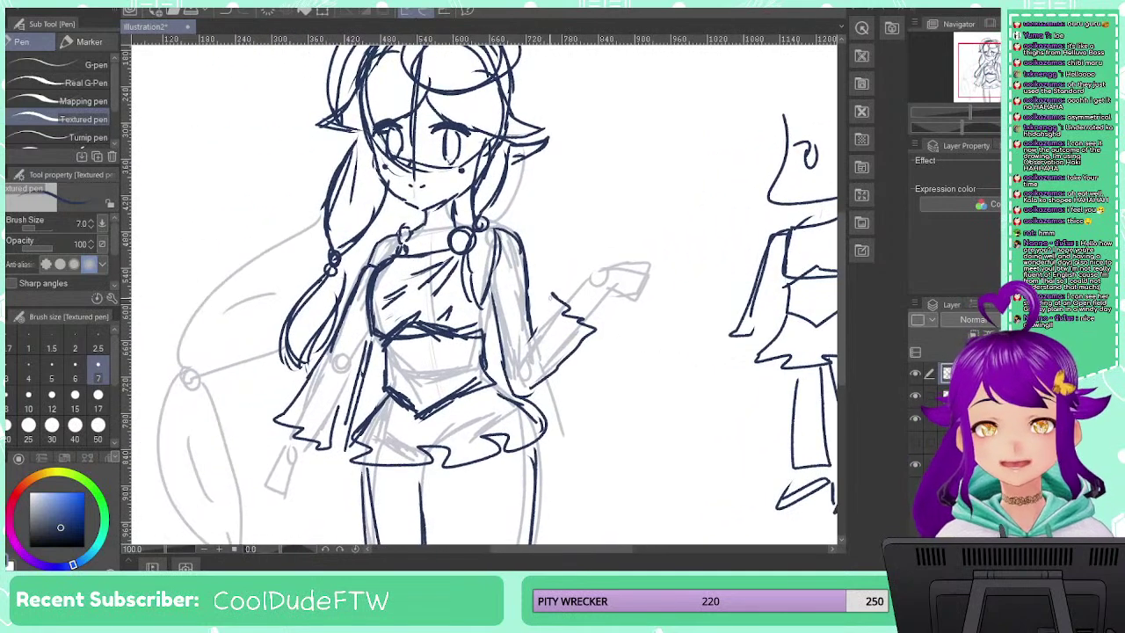
{"action": "left_click_drag", "start_coordinate": [552, 294], "coordinate": [530, 343]}
{"action": "mouse_move", "coordinate": [294, 437]}
{"action": "left_mouse_down"}
{"action": "mouse_move", "coordinate": [280, 489]}
{"action": "mouse_move", "coordinate": [301, 487]}
{"action": "left_mouse_up"}
{"action": "left_click_drag", "start_coordinate": [309, 455], "coordinate": [302, 483]}
{"action": "key", "text": "ctrl+z"}
{"action": "key", "text": "ctrl+z"}
{"action": "key", "text": "ctrl+z"}
{"action": "key", "text": "ctrl+z"}
{"action": "key", "text": "ctrl+z"}
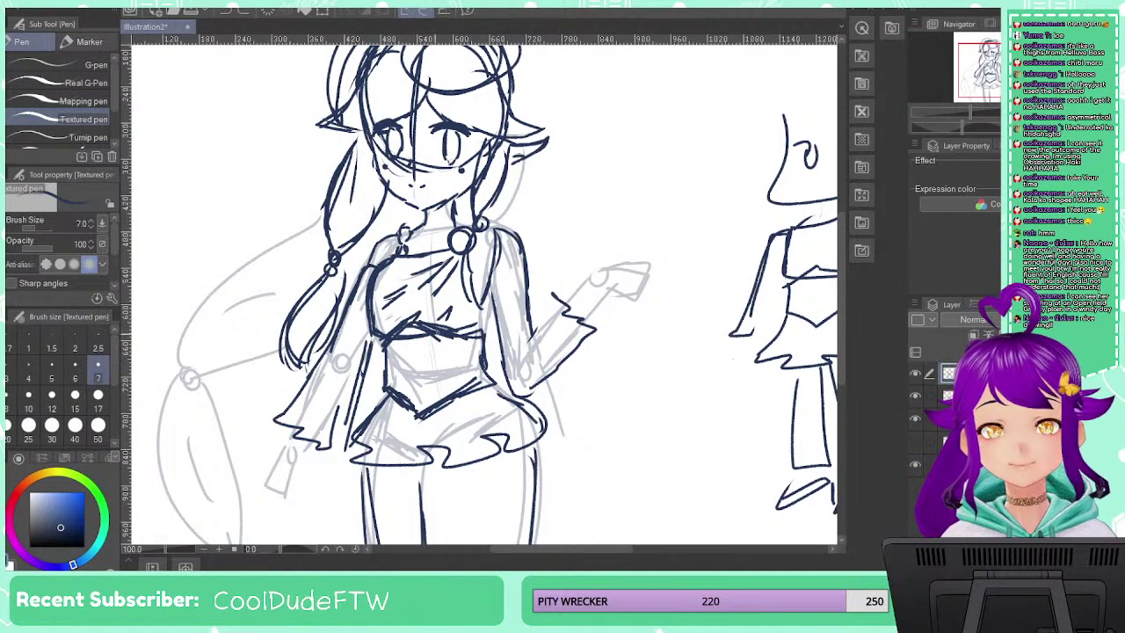
Close the raised arm's sleeve with thick inner edge strokes and outline the lowered hand below its sleeve hem
{"action": "left_click_drag", "start_coordinate": [552, 292], "coordinate": [531, 339]}
{"action": "left_click_drag", "start_coordinate": [540, 313], "coordinate": [527, 343]}
{"action": "mouse_move", "coordinate": [293, 433]}
{"action": "left_mouse_down"}
{"action": "mouse_move", "coordinate": [287, 450]}
{"action": "mouse_move", "coordinate": [299, 457]}
{"action": "mouse_move", "coordinate": [264, 489]}
{"action": "mouse_move", "coordinate": [290, 494]}
{"action": "left_mouse_up"}
{"action": "left_click_drag", "start_coordinate": [302, 460], "coordinate": [290, 496]}
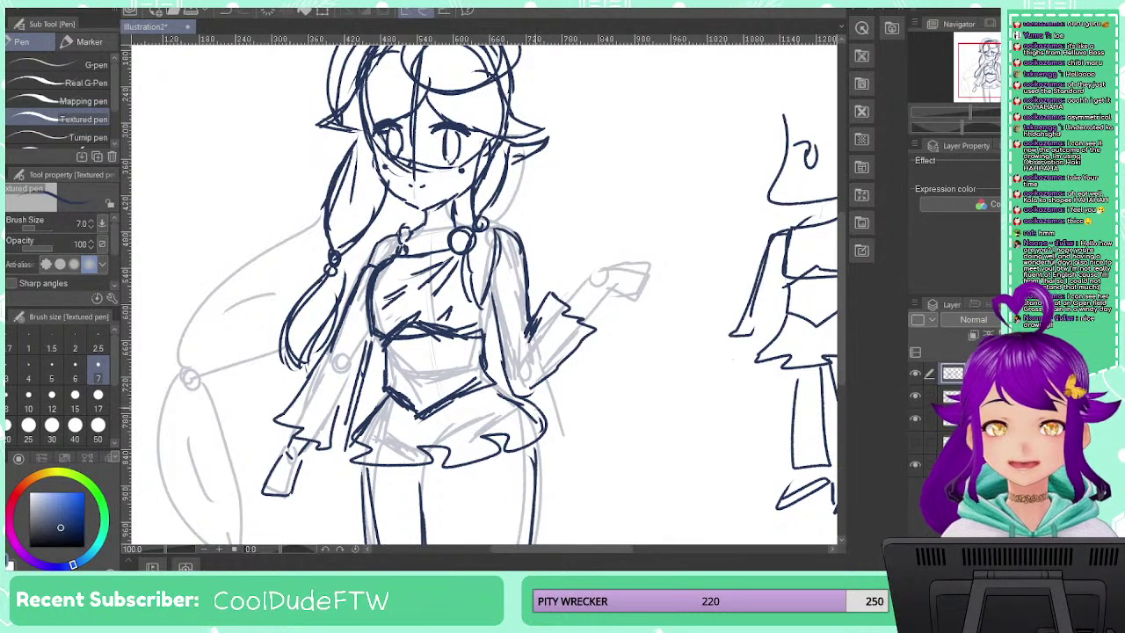
Outline the raised forearm and hand beyond the cuff and draw crossing looped bands around the wrist
{"action": "mouse_move", "coordinate": [581, 416]}
{"action": "left_mouse_down"}
{"action": "mouse_move", "coordinate": [583, 334]}
{"action": "mouse_move", "coordinate": [580, 438]}
{"action": "left_mouse_up"}
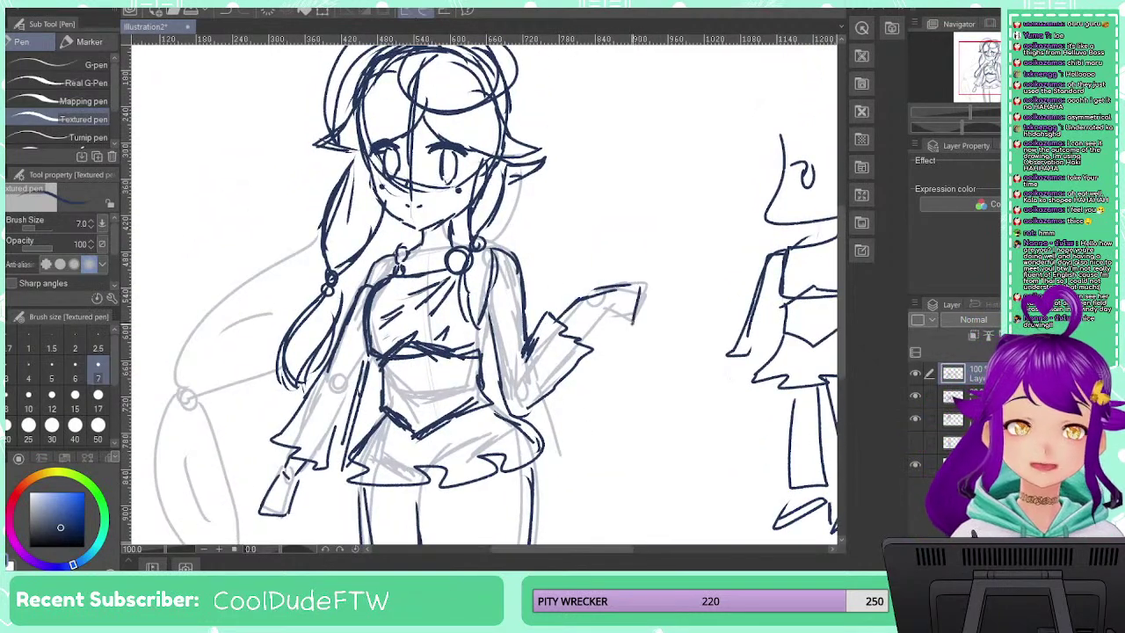
{"action": "left_click_drag", "start_coordinate": [633, 321], "coordinate": [599, 313]}
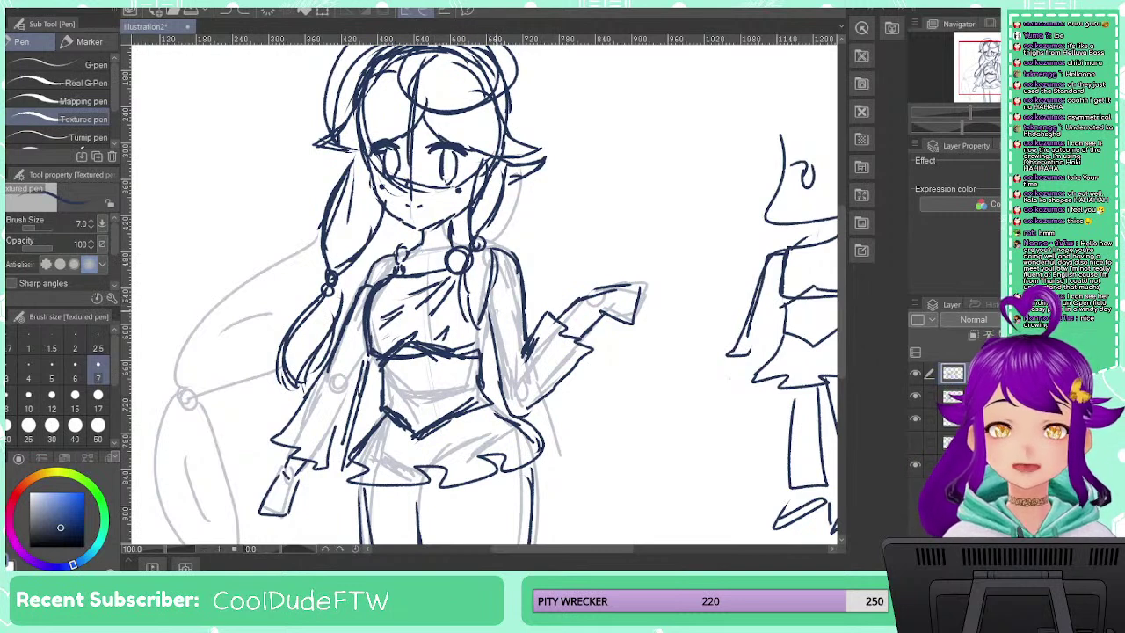
{"action": "left_click_drag", "start_coordinate": [567, 295], "coordinate": [605, 349]}
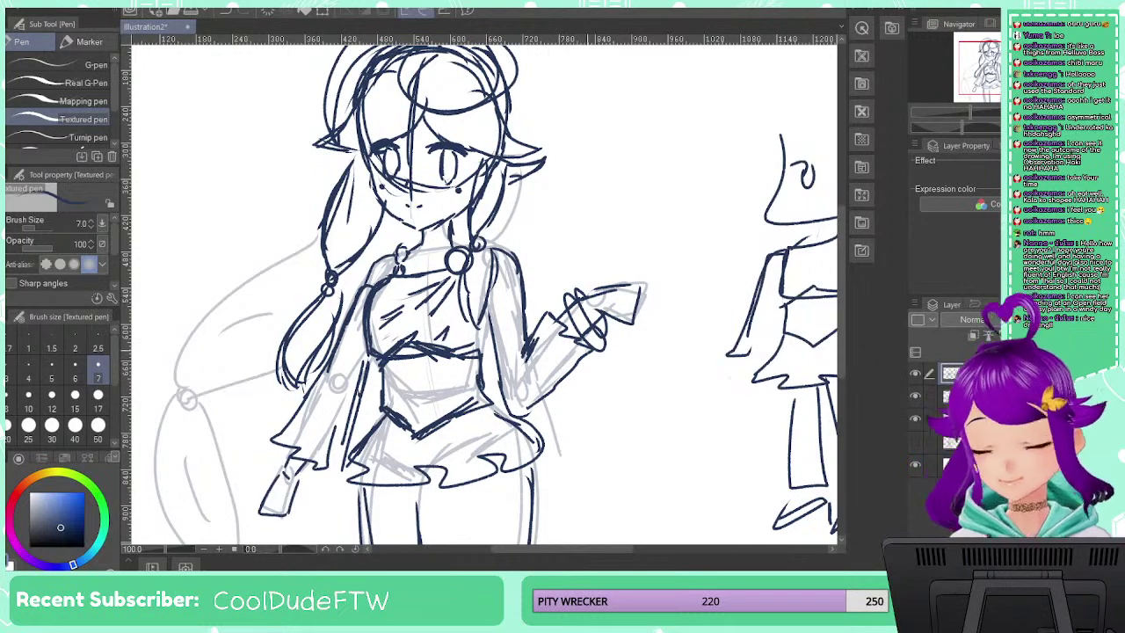
{"action": "mouse_move", "coordinate": [546, 299]}
{"action": "left_mouse_down"}
{"action": "mouse_move", "coordinate": [577, 353]}
{"action": "mouse_move", "coordinate": [593, 339]}
{"action": "left_mouse_up"}
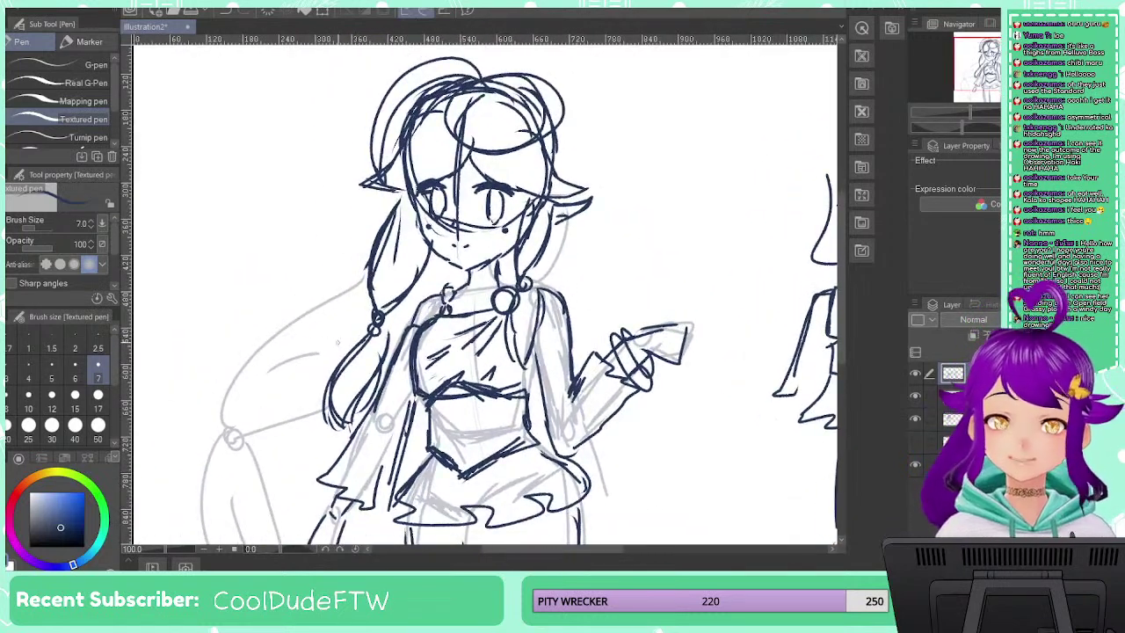
Outline the faded shape sweeping out behind the long hair, with a small tie loop and a leaf-shaped lower section ending in jagged tips
{"action": "mouse_move", "coordinate": [338, 342]}
{"action": "left_mouse_down"}
{"action": "mouse_move", "coordinate": [294, 181]}
{"action": "mouse_move", "coordinate": [349, 252]}
{"action": "left_mouse_up"}
{"action": "mouse_move", "coordinate": [374, 172]}
{"action": "left_mouse_down"}
{"action": "mouse_move", "coordinate": [331, 190]}
{"action": "mouse_move", "coordinate": [245, 297]}
{"action": "left_mouse_up"}
{"action": "mouse_move", "coordinate": [341, 282]}
{"action": "left_mouse_down"}
{"action": "mouse_move", "coordinate": [246, 300]}
{"action": "mouse_move", "coordinate": [240, 434]}
{"action": "mouse_move", "coordinate": [300, 490]}
{"action": "left_mouse_up"}
{"action": "mouse_move", "coordinate": [258, 322]}
{"action": "left_mouse_down"}
{"action": "mouse_move", "coordinate": [321, 479]}
{"action": "mouse_move", "coordinate": [303, 453]}
{"action": "mouse_move", "coordinate": [300, 490]}
{"action": "left_mouse_up"}
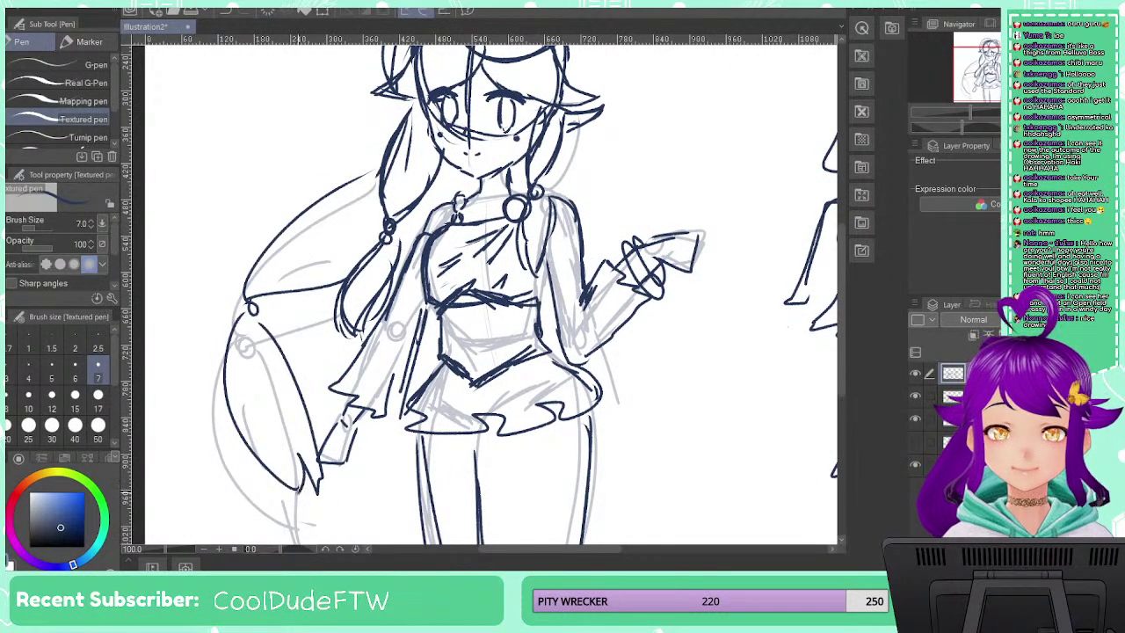
Select the whole girl with the Lasso, keeping the simplified figure outside the selection
{"action": "mouse_move", "coordinate": [506, 360]}
{"action": "left_mouse_down"}
{"action": "mouse_move", "coordinate": [418, 308]}
{"action": "mouse_move", "coordinate": [453, 334]}
{"action": "mouse_move", "coordinate": [428, 439]}
{"action": "mouse_move", "coordinate": [448, 395]}
{"action": "left_mouse_up"}
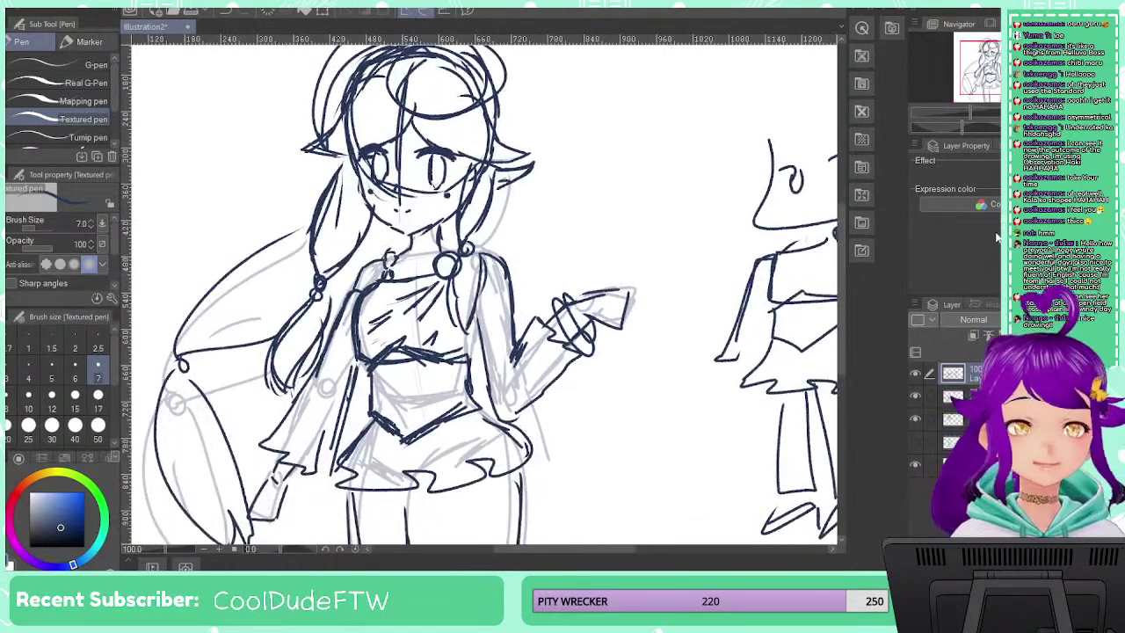
{"action": "mouse_move", "coordinate": [970, 112]}
{"action": "left_mouse_down"}
{"action": "mouse_move", "coordinate": [951, 111]}
{"action": "mouse_move", "coordinate": [961, 112]}
{"action": "left_mouse_up"}
{"action": "key", "text": "m"}
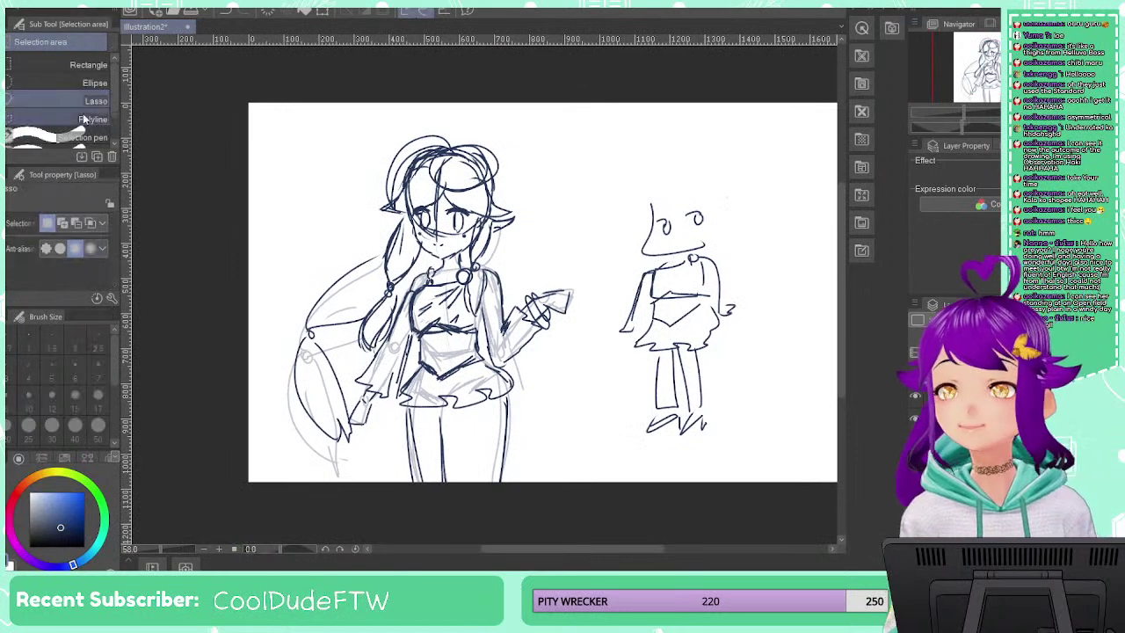
{"action": "mouse_move", "coordinate": [368, 110]}
{"action": "left_mouse_down"}
{"action": "mouse_move", "coordinate": [244, 348]}
{"action": "mouse_move", "coordinate": [288, 442]}
{"action": "mouse_move", "coordinate": [352, 491]}
{"action": "mouse_move", "coordinate": [474, 504]}
{"action": "mouse_move", "coordinate": [582, 492]}
{"action": "mouse_move", "coordinate": [641, 375]}
{"action": "mouse_move", "coordinate": [637, 279]}
{"action": "left_mouse_up"}
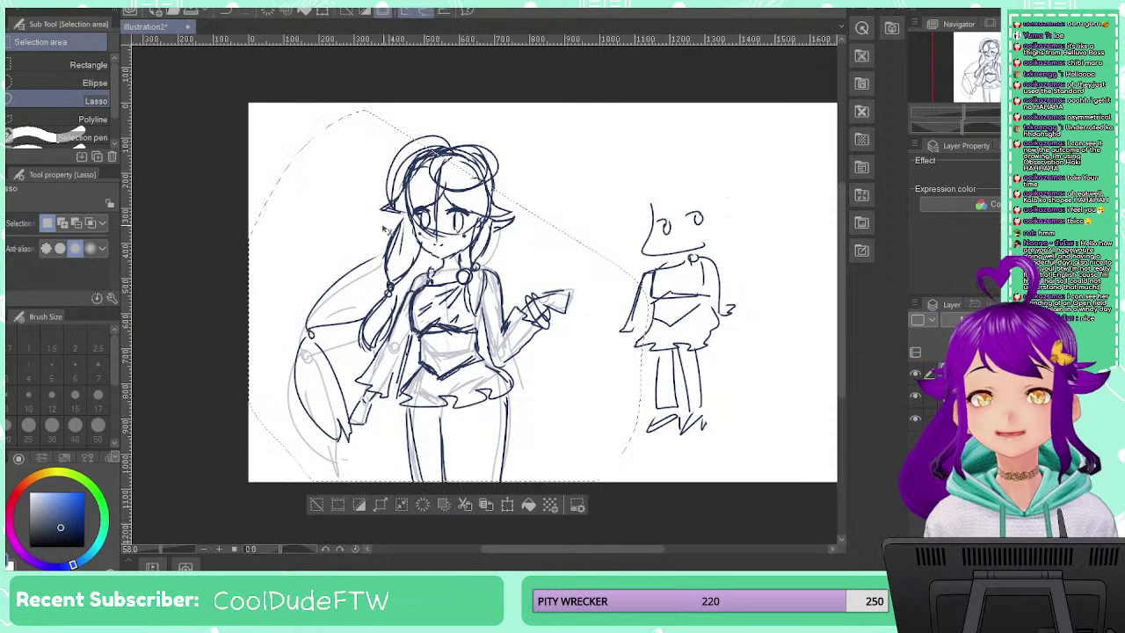
{"action": "key", "text": "ctrl+d"}
{"action": "mouse_move", "coordinate": [378, 109]}
{"action": "left_mouse_down"}
{"action": "mouse_move", "coordinate": [261, 296]}
{"action": "mouse_move", "coordinate": [251, 422]}
{"action": "mouse_move", "coordinate": [394, 508]}
{"action": "mouse_move", "coordinate": [473, 521]}
{"action": "mouse_move", "coordinate": [550, 503]}
{"action": "mouse_move", "coordinate": [608, 320]}
{"action": "mouse_move", "coordinate": [592, 244]}
{"action": "mouse_move", "coordinate": [523, 134]}
{"action": "mouse_move", "coordinate": [479, 103]}
{"action": "left_mouse_up"}
{"action": "key", "text": "ctrl+t"}
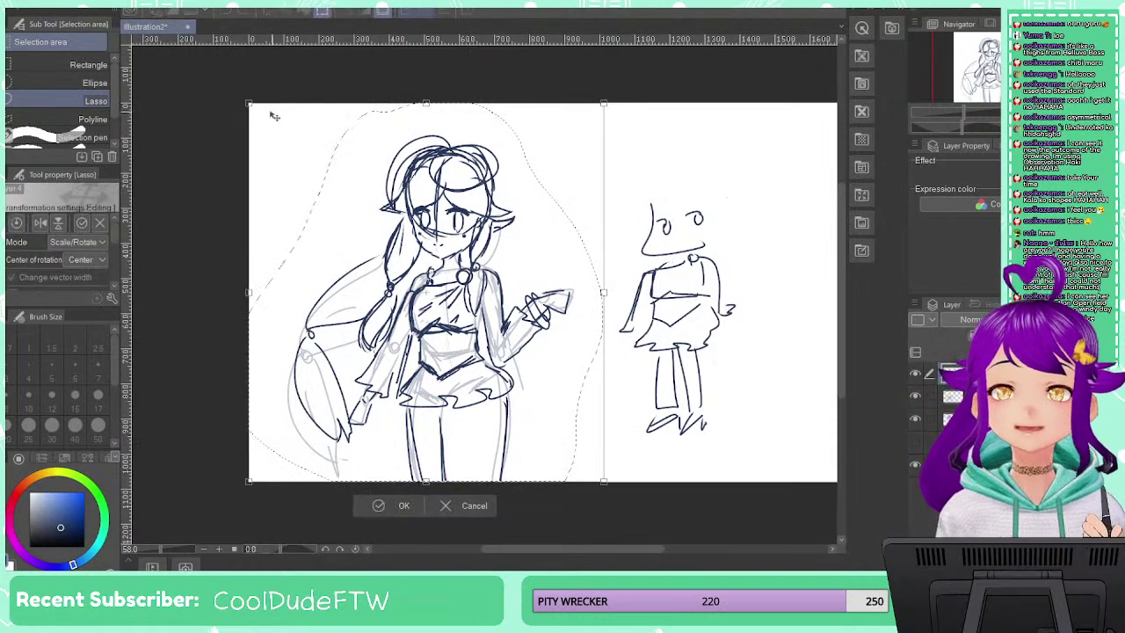
{"action": "left_click_drag", "start_coordinate": [250, 105], "coordinate": [309, 169]}
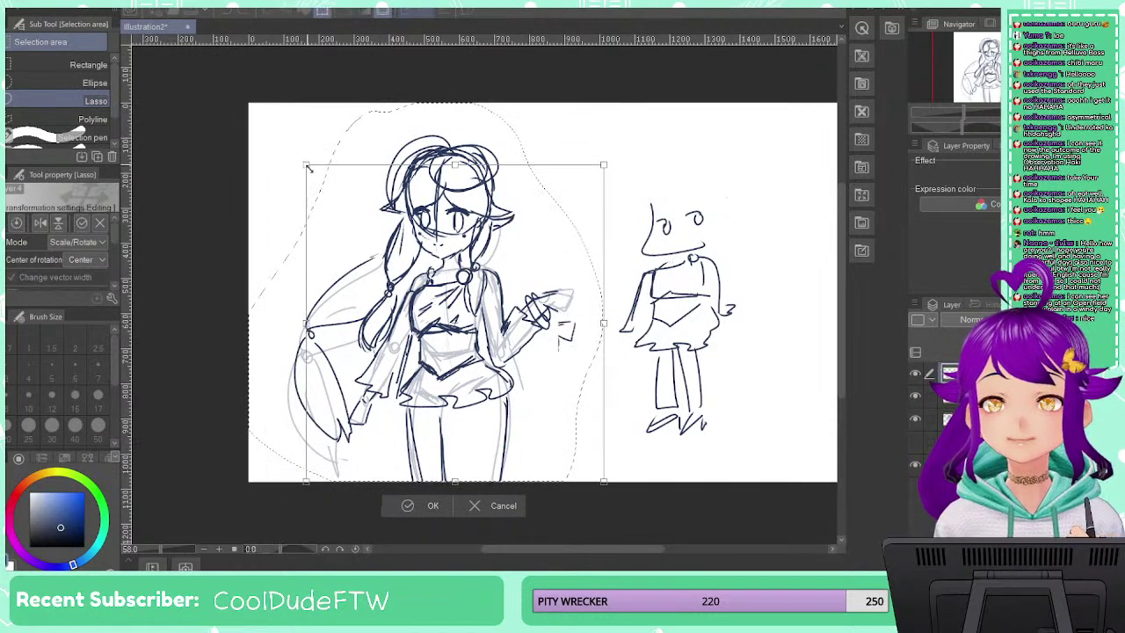
{"action": "key", "text": "ctrl+z"}
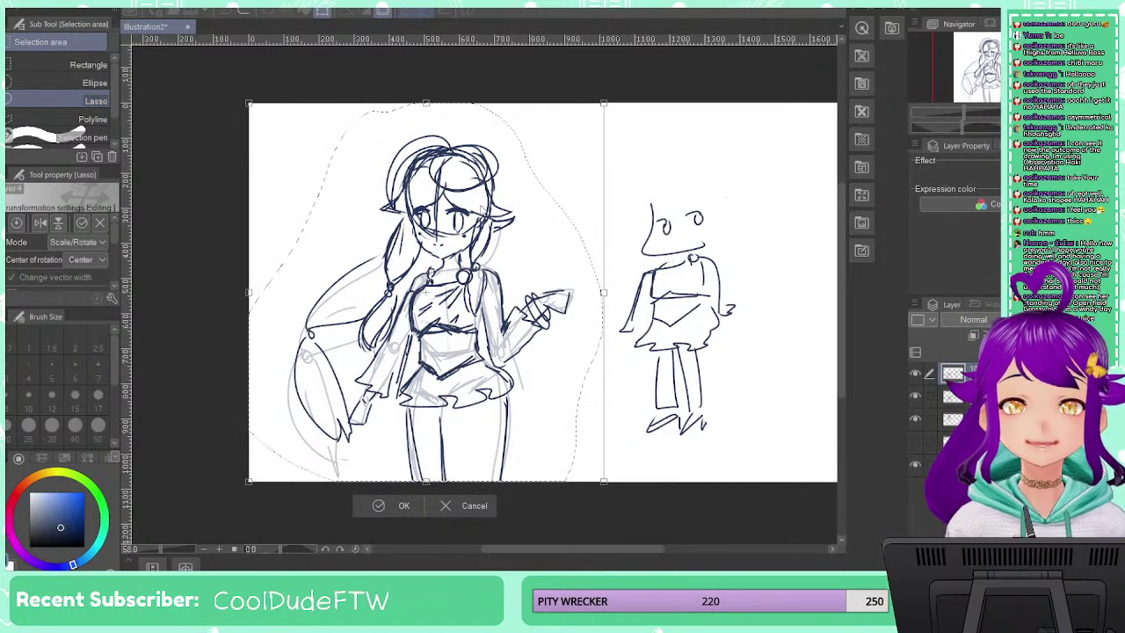
{"action": "key", "text": "Escape"}
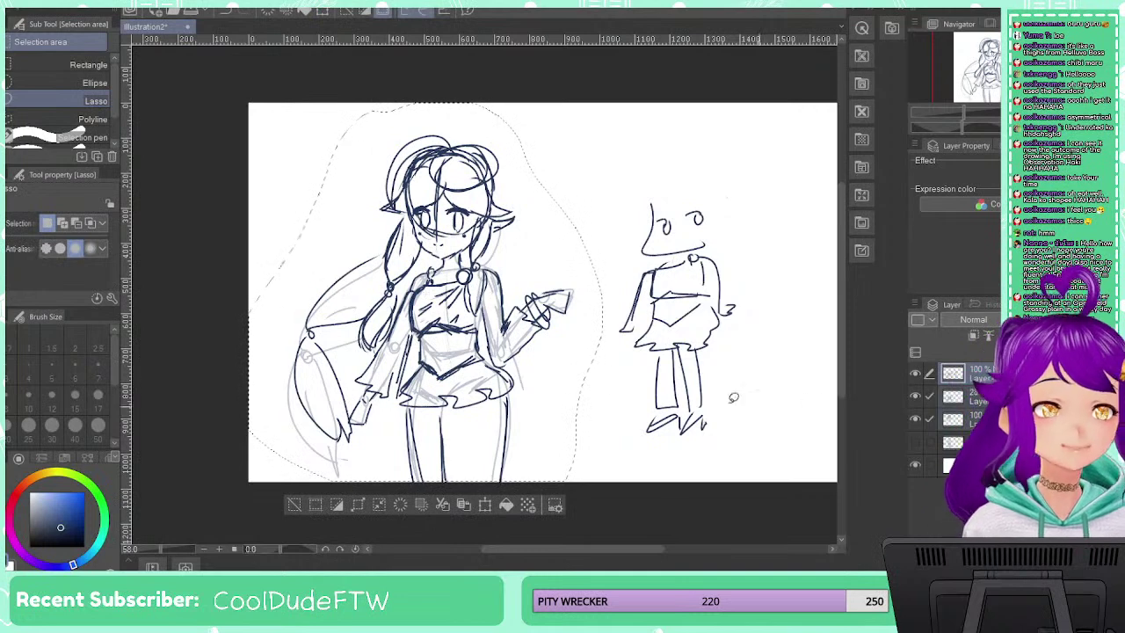
Scale the selected girl down across her sketch layers, place her in the upper-left area of the canvas and clear the selection
{"action": "key", "text": "ctrl+t"}
{"action": "left_click_drag", "start_coordinate": [264, 109], "coordinate": [407, 269]}
{"action": "mouse_move", "coordinate": [528, 327]}
{"action": "left_mouse_down"}
{"action": "mouse_move", "coordinate": [454, 221]}
{"action": "mouse_move", "coordinate": [447, 166]}
{"action": "left_mouse_up"}
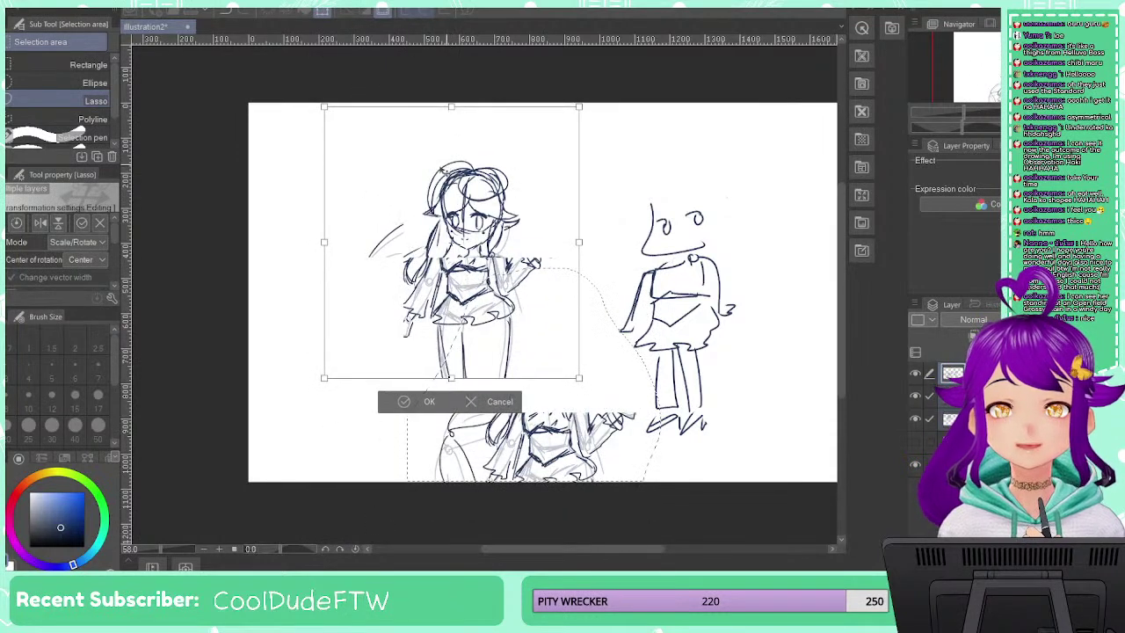
{"action": "mouse_move", "coordinate": [343, 110]}
{"action": "left_mouse_down"}
{"action": "mouse_move", "coordinate": [406, 178]}
{"action": "mouse_move", "coordinate": [344, 149]}
{"action": "left_mouse_up"}
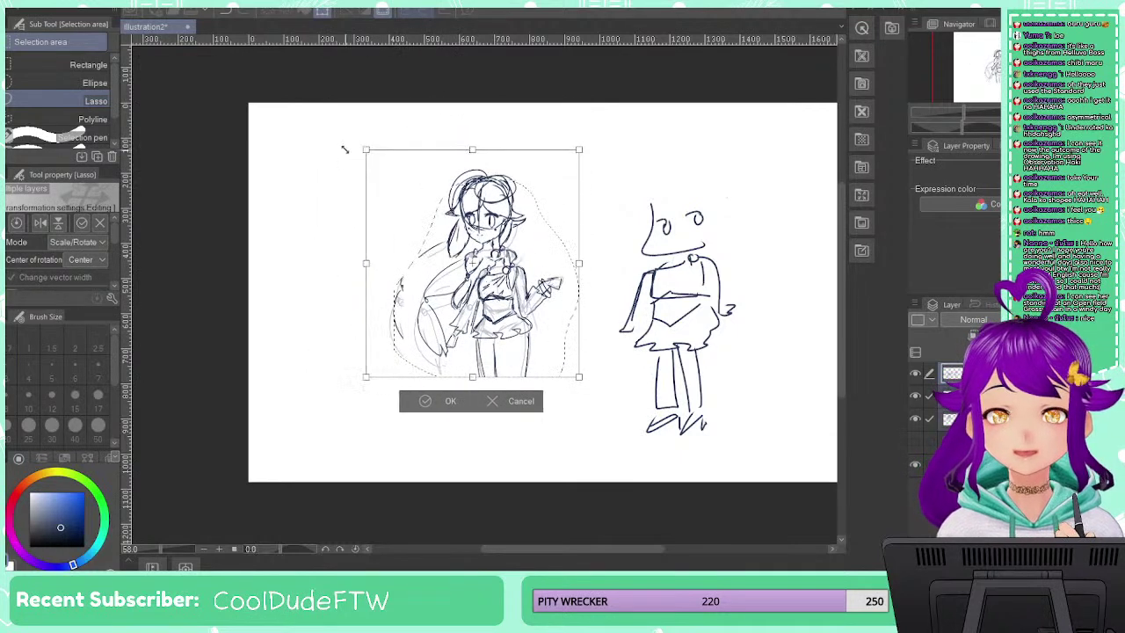
{"action": "mouse_move", "coordinate": [430, 188]}
{"action": "left_mouse_down"}
{"action": "mouse_move", "coordinate": [357, 175]}
{"action": "mouse_move", "coordinate": [344, 152]}
{"action": "mouse_move", "coordinate": [321, 153]}
{"action": "mouse_move", "coordinate": [335, 155]}
{"action": "left_mouse_up"}
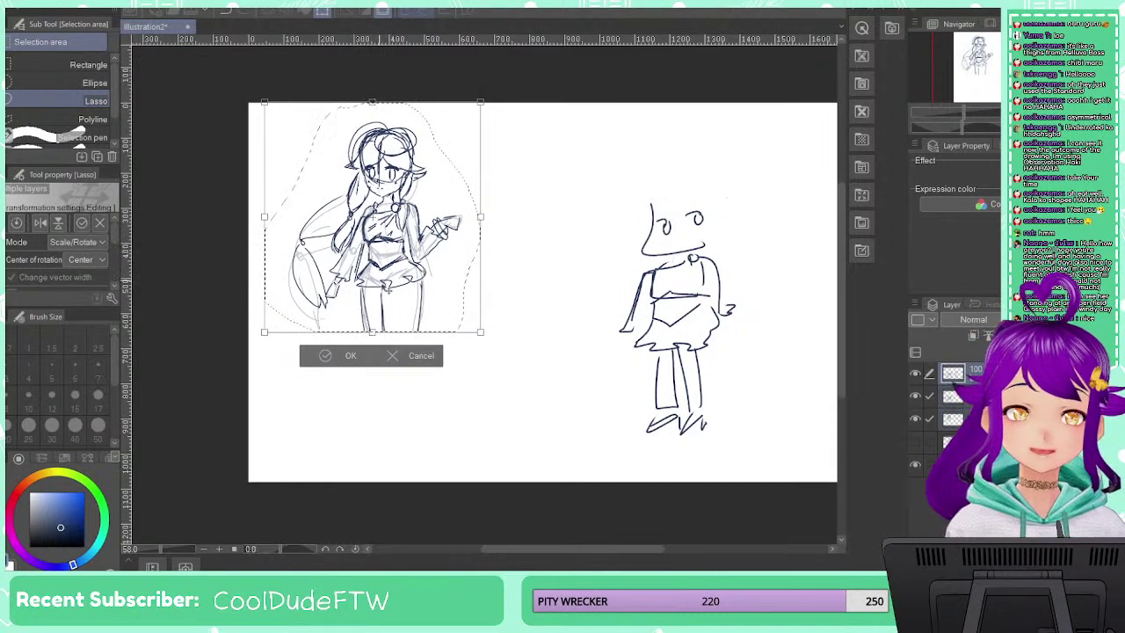
{"action": "key", "text": "Return"}
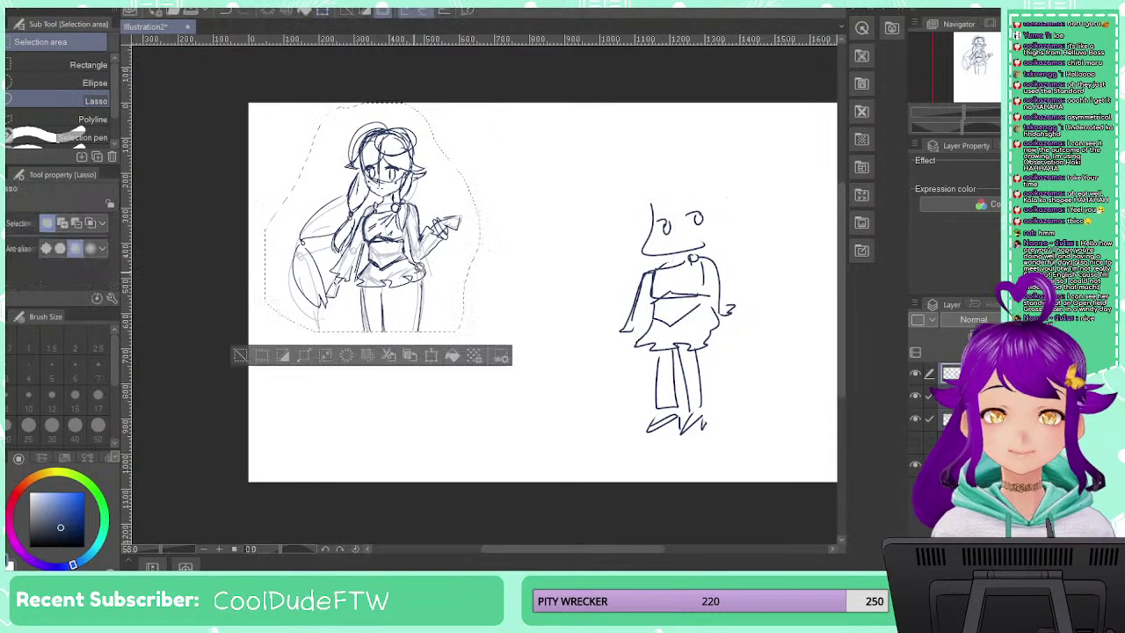
{"action": "key", "text": "ctrl+d"}
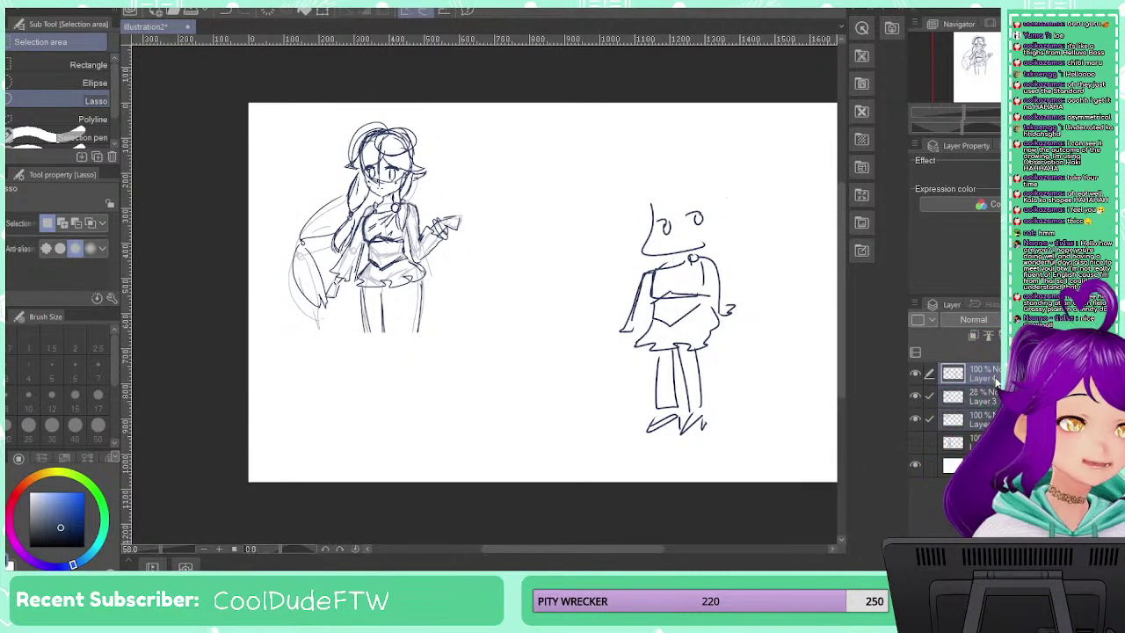
Set the Textured pen size to 5 and extend the girl's inner leg line downward from the cut-off thigh
{"action": "scroll", "coordinate": [380, 371], "scroll_direction": "up", "scroll_amount": 1}
{"action": "scroll", "coordinate": [381, 371], "scroll_direction": "up", "scroll_amount": 3}
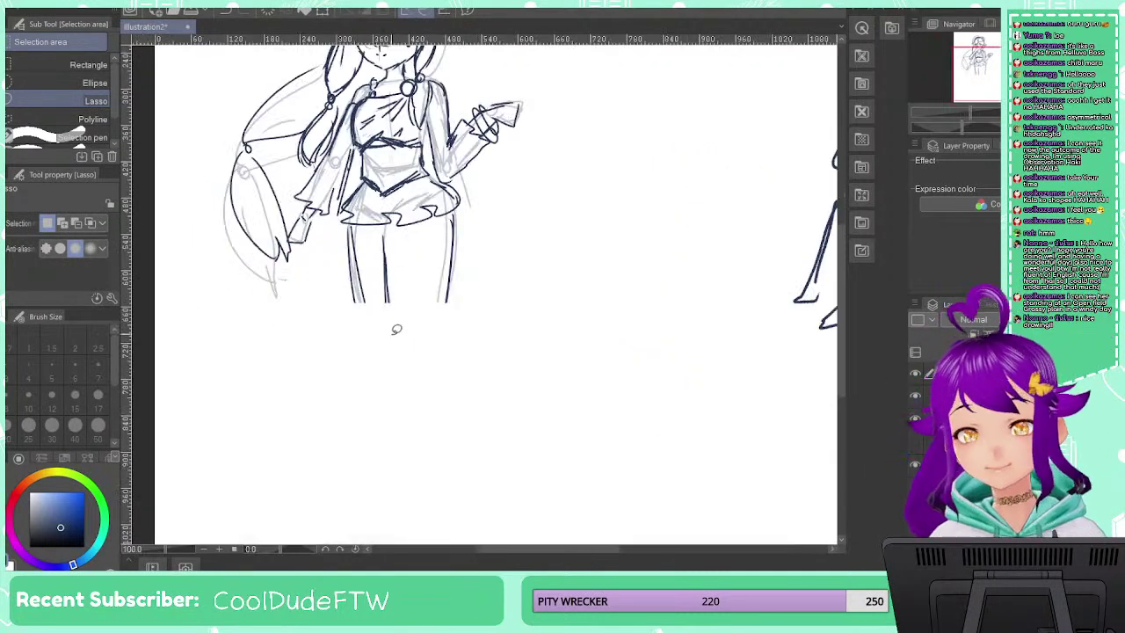
{"action": "key", "text": "p"}
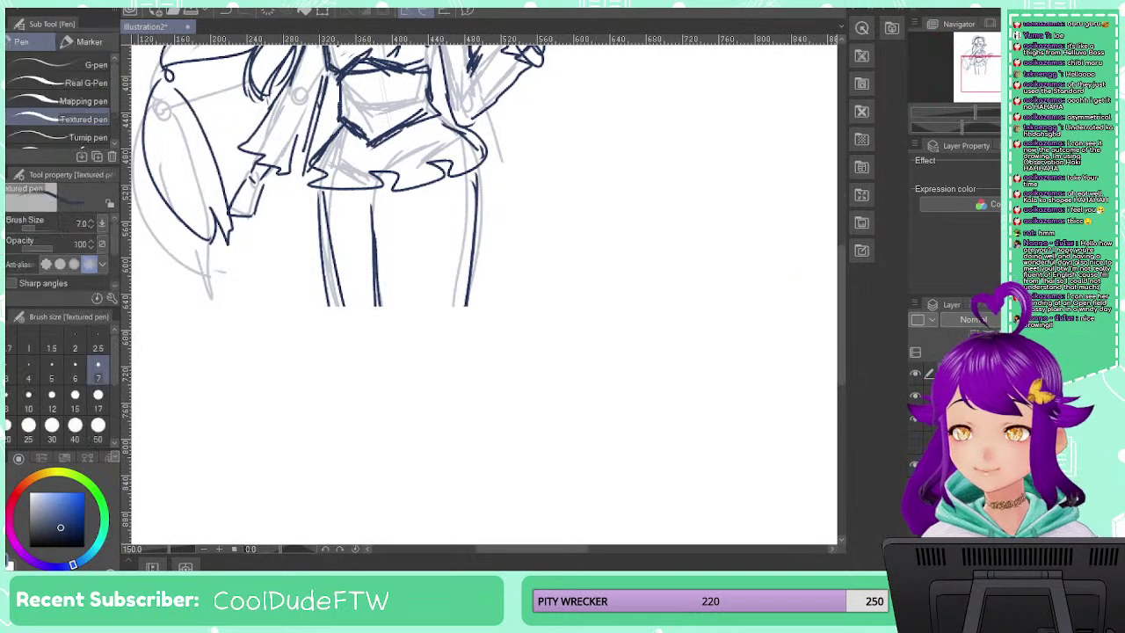
{"action": "left_click_drag", "start_coordinate": [379, 305], "coordinate": [393, 362]}
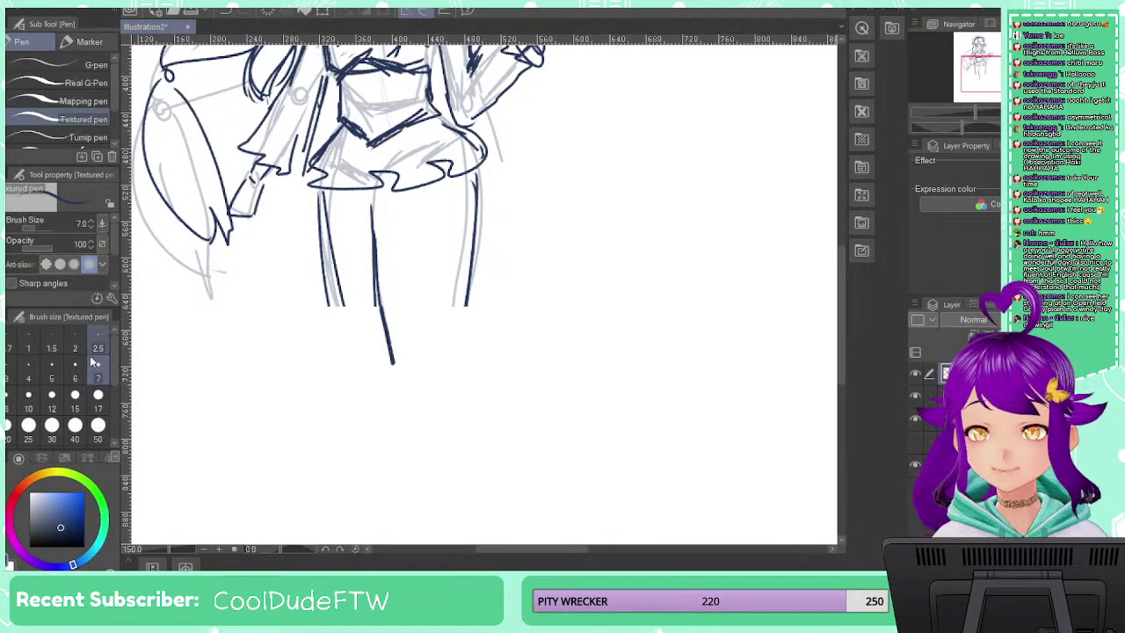
{"action": "key", "text": "ctrl+z"}
{"action": "left_click", "coordinate": [51, 378]}
{"action": "mouse_move", "coordinate": [383, 333]}
{"action": "left_mouse_down"}
{"action": "mouse_move", "coordinate": [390, 377]}
{"action": "mouse_move", "coordinate": [396, 408]}
{"action": "left_mouse_up"}
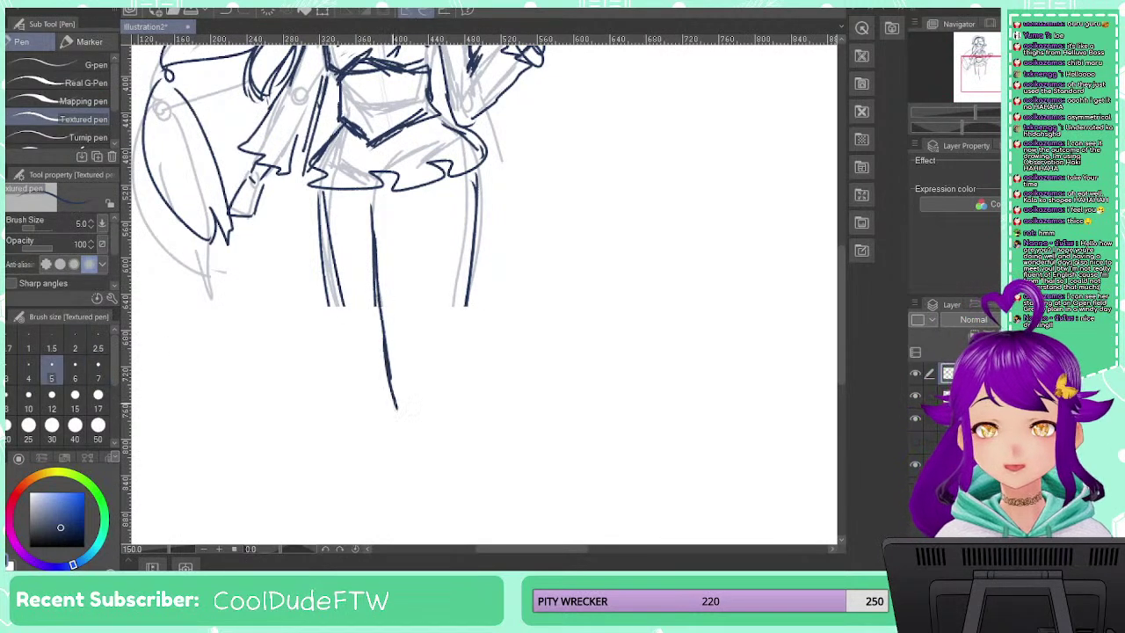
Extend the first leg's outer edge to a short ankle line and continue the second leg's inner edge down to its own ankle line
{"action": "mouse_move", "coordinate": [472, 308]}
{"action": "left_mouse_down"}
{"action": "mouse_move", "coordinate": [500, 427]}
{"action": "mouse_move", "coordinate": [486, 272]}
{"action": "left_mouse_up"}
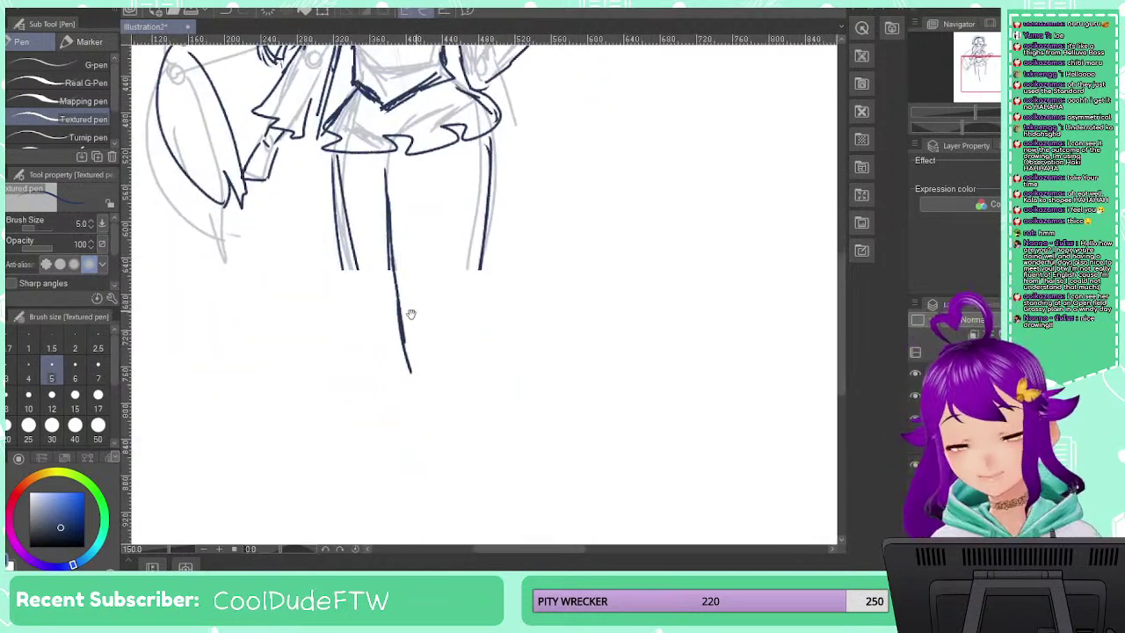
{"action": "left_click_drag", "start_coordinate": [350, 264], "coordinate": [368, 411]}
{"action": "left_click_drag", "start_coordinate": [356, 361], "coordinate": [369, 431]}
{"action": "mouse_move", "coordinate": [349, 312]}
{"action": "left_mouse_down"}
{"action": "mouse_move", "coordinate": [359, 464]}
{"action": "mouse_move", "coordinate": [406, 464]}
{"action": "left_mouse_up"}
{"action": "mouse_move", "coordinate": [407, 369]}
{"action": "left_mouse_down"}
{"action": "mouse_move", "coordinate": [412, 477]}
{"action": "mouse_move", "coordinate": [471, 482]}
{"action": "left_mouse_up"}
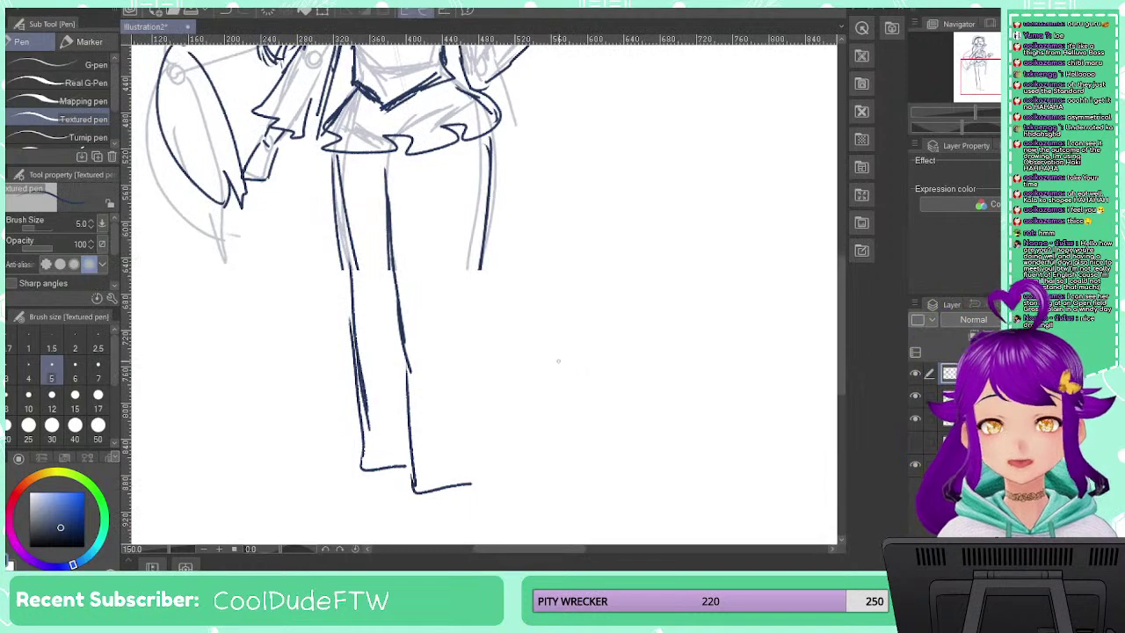
Complete the flared lower-leg sections, reinforce the outer leg edge, sketch both pointed feet, and check the drawing mirrored
{"action": "scroll", "coordinate": [558, 363], "scroll_direction": "down", "scroll_amount": 6}
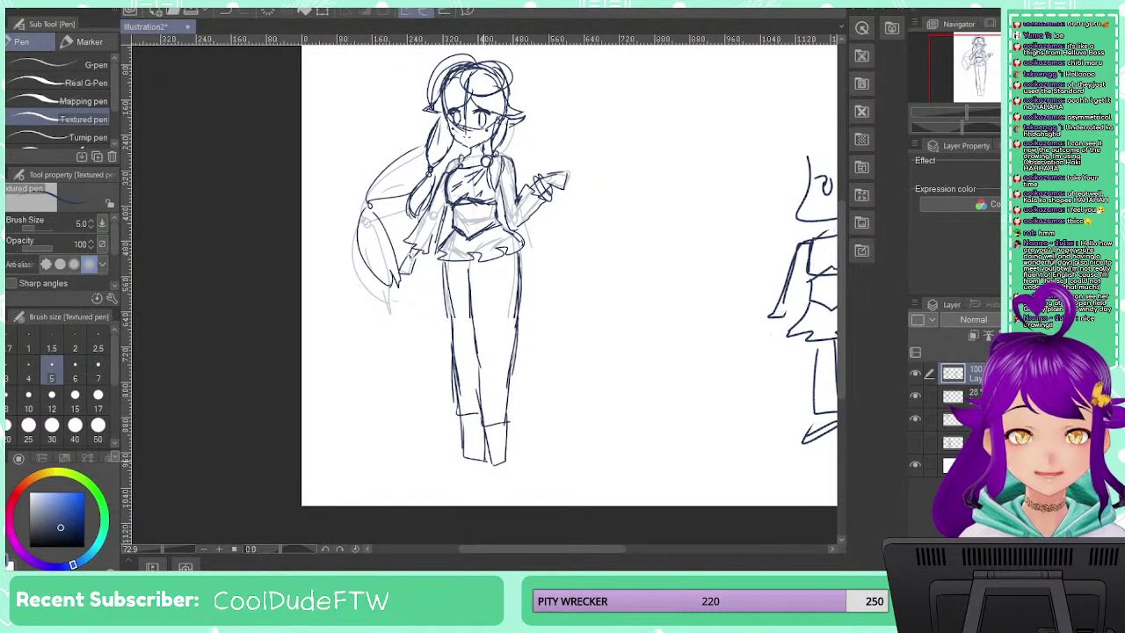
{"action": "left_click_drag", "start_coordinate": [508, 400], "coordinate": [517, 464]}
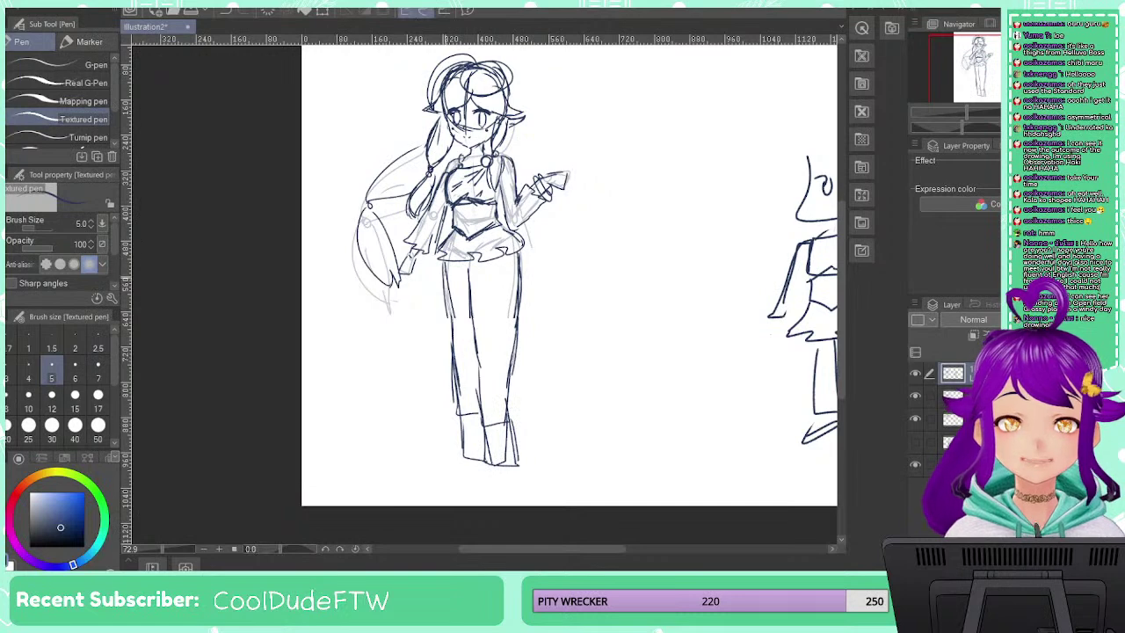
{"action": "left_click_drag", "start_coordinate": [445, 270], "coordinate": [457, 434]}
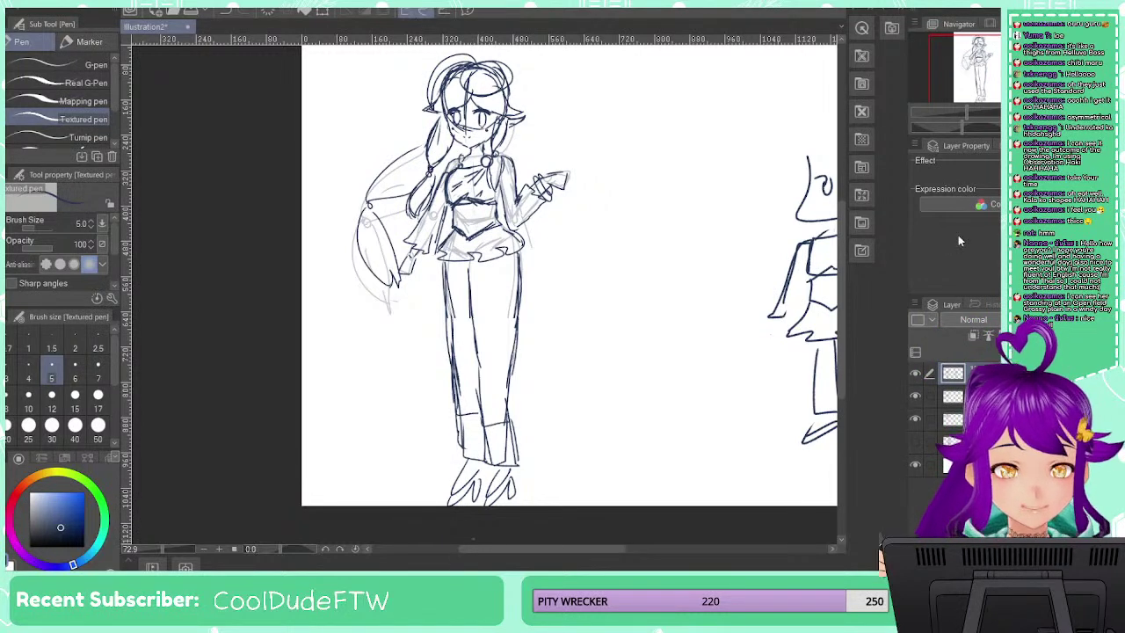
{"action": "key", "text": "h"}
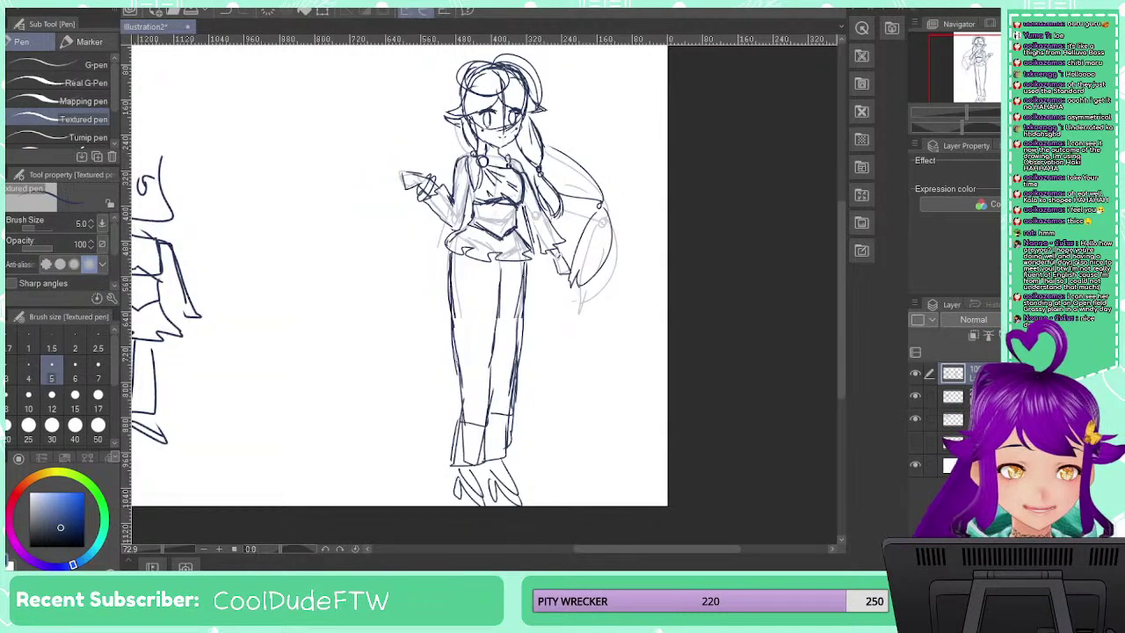
{"action": "key", "text": "h"}
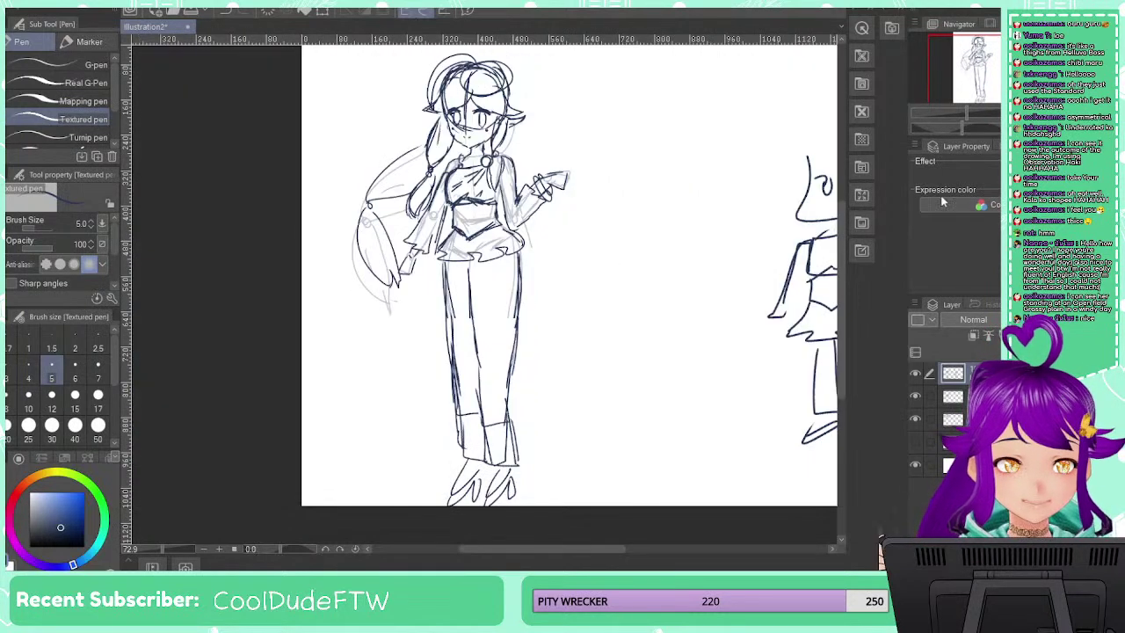
Try a long slanting line from the skirt hem down past the girl's outer leg
{"action": "left_click_drag", "start_coordinate": [497, 261], "coordinate": [560, 410]}
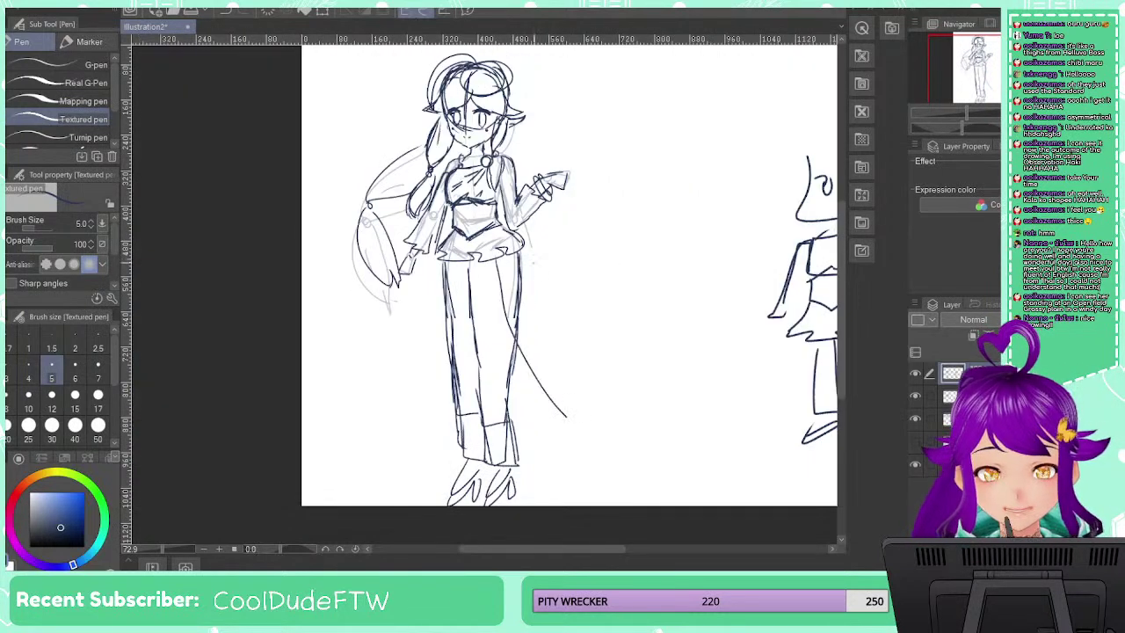
{"action": "key", "text": "x"}
{"action": "key", "text": "ctrl+z"}
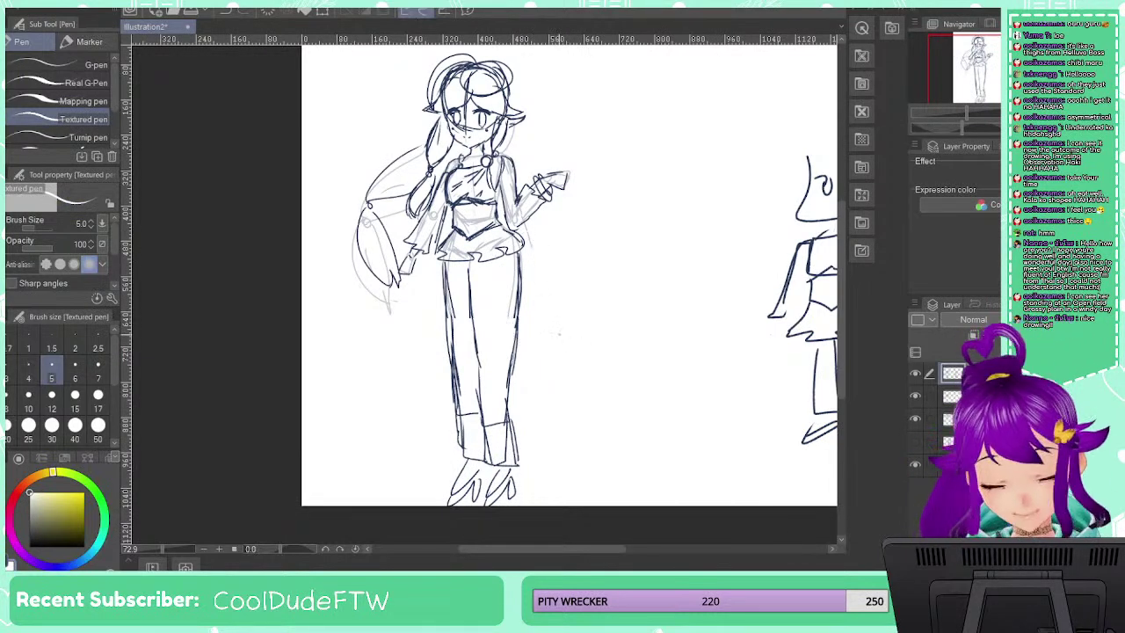
Try the slanting line beside the girl's leg in a lighter grey-blue sampled from the sketch
{"action": "scroll", "coordinate": [562, 329], "scroll_direction": "up", "scroll_amount": 1}
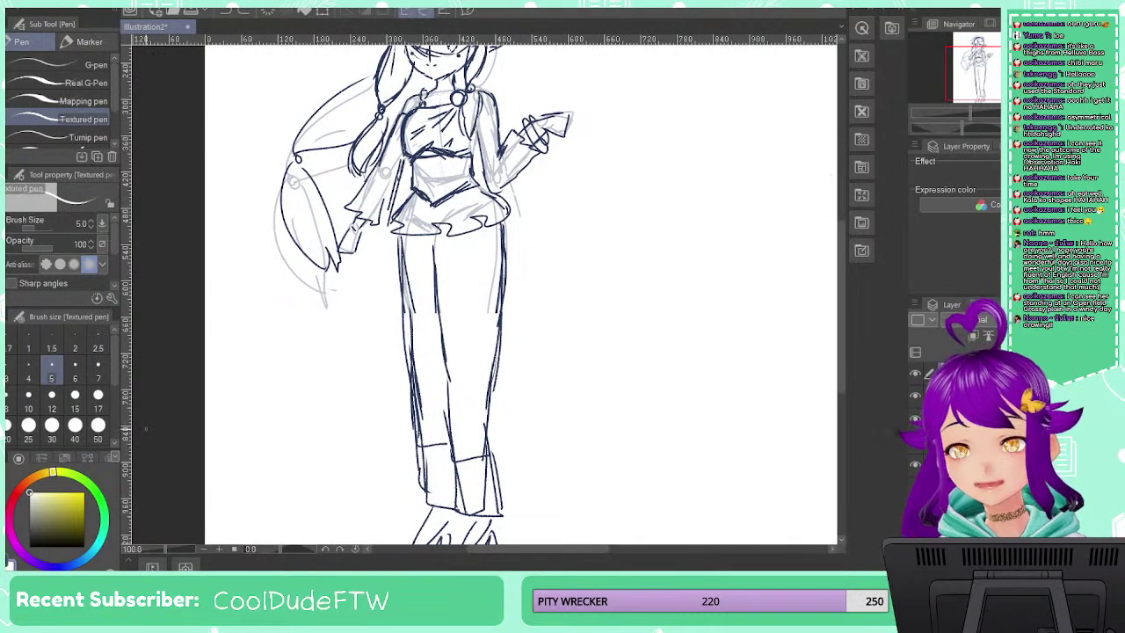
{"action": "left_click", "coordinate": [460, 223], "text": "alt"}
{"action": "left_click", "coordinate": [449, 154], "text": "alt"}
{"action": "left_click", "coordinate": [448, 155], "text": "alt"}
{"action": "left_click", "coordinate": [447, 153], "text": "alt"}
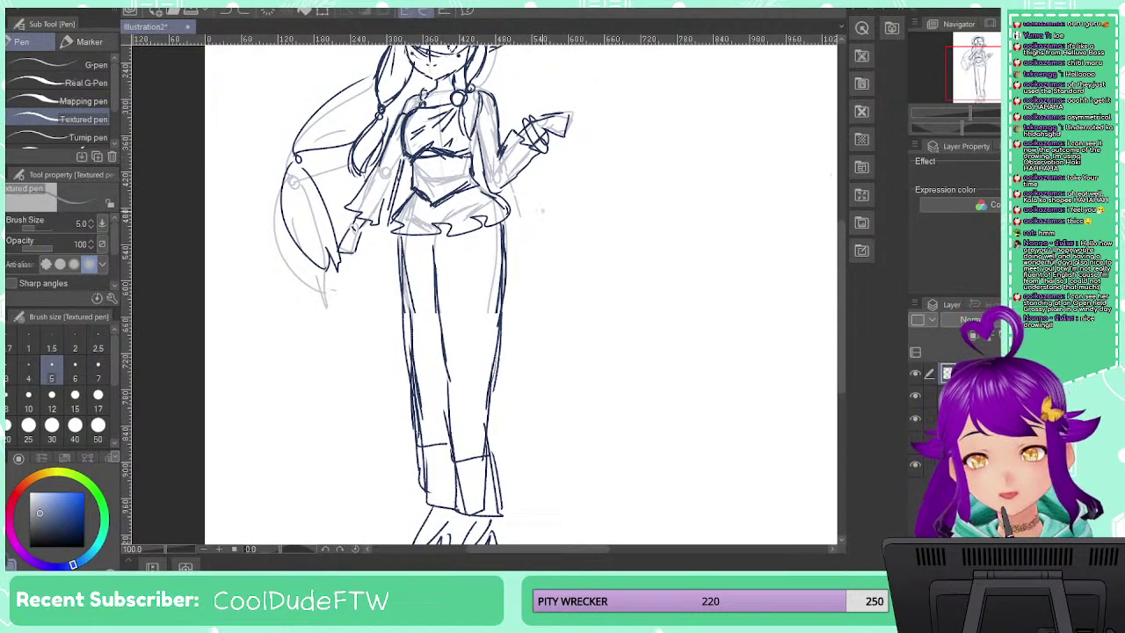
{"action": "left_click_drag", "start_coordinate": [489, 230], "coordinate": [510, 363]}
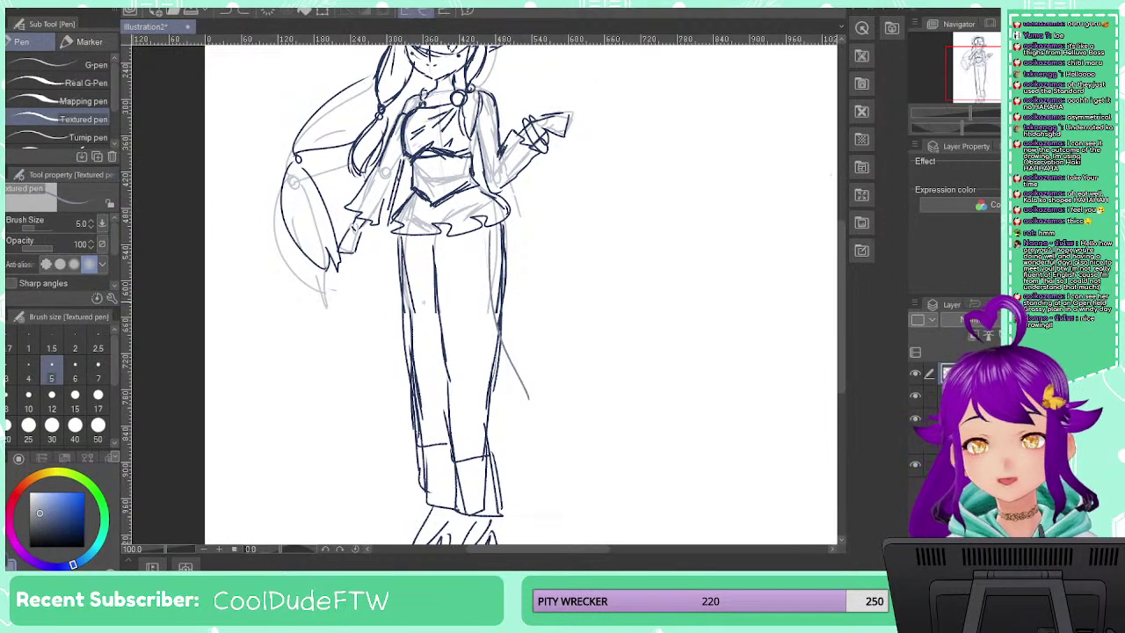
{"action": "key", "text": "ctrl+z"}
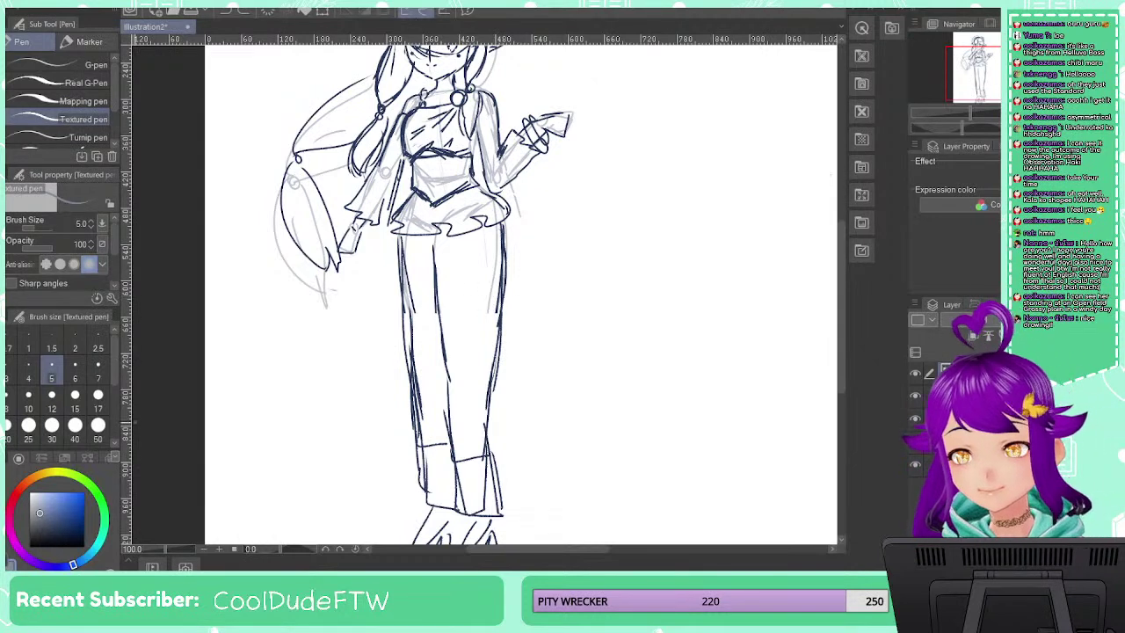
Sample the dark blue line colour from the sketch and try the slanting line across the girl's outer leg with it
{"action": "left_click", "coordinate": [445, 192], "text": "alt"}
{"action": "left_click", "coordinate": [444, 193], "text": "alt"}
{"action": "left_click", "coordinate": [444, 193], "text": "alt"}
{"action": "left_click", "coordinate": [444, 193], "text": "alt"}
{"action": "left_click", "coordinate": [444, 193], "text": "alt"}
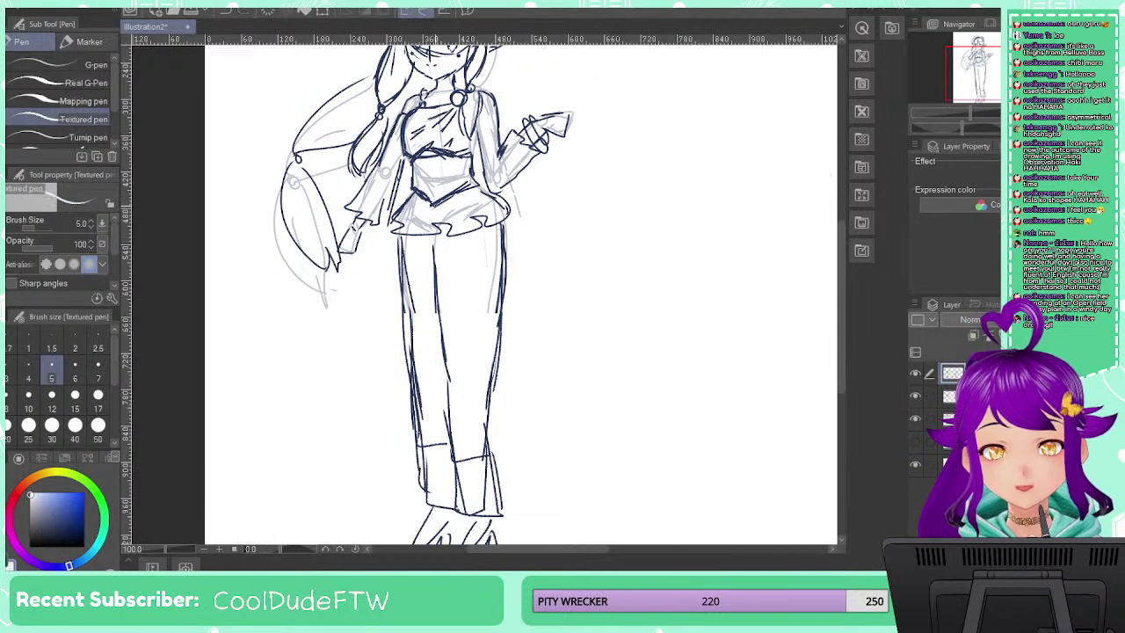
{"action": "left_click", "coordinate": [383, 111], "text": "alt"}
{"action": "left_click", "coordinate": [381, 111], "text": "alt"}
{"action": "left_click", "coordinate": [382, 109], "text": "alt"}
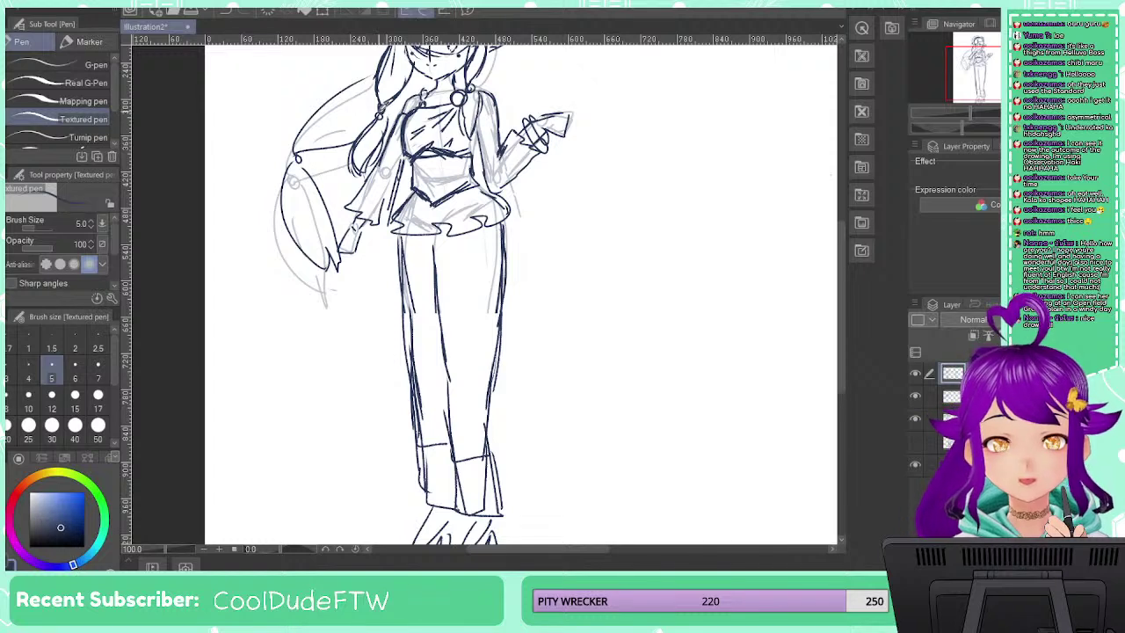
{"action": "left_click_drag", "start_coordinate": [486, 230], "coordinate": [545, 418]}
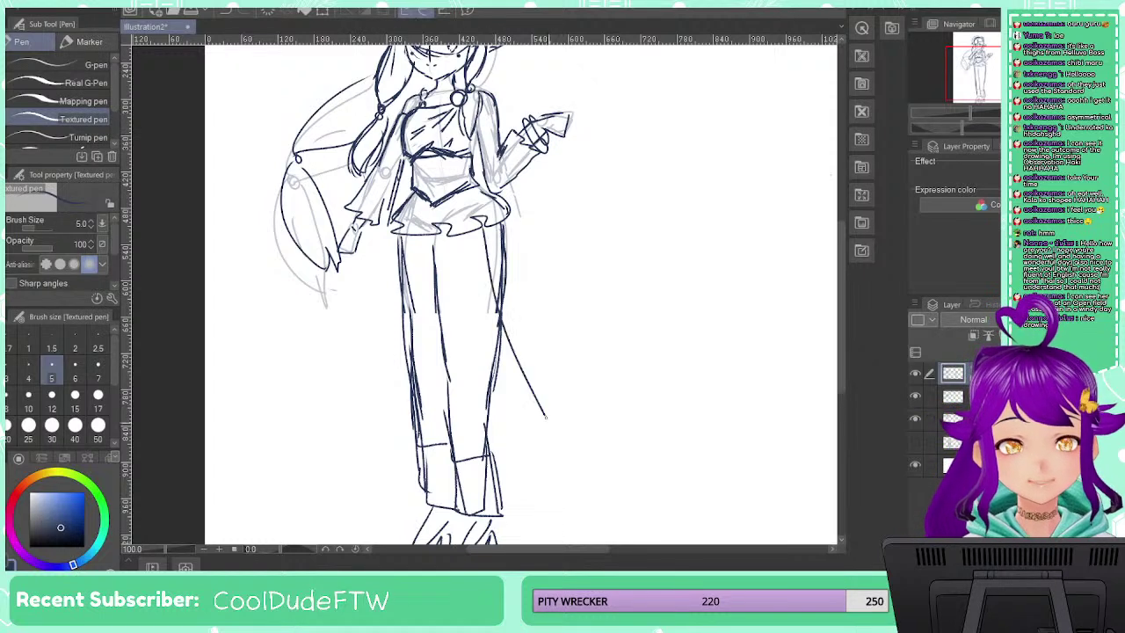
{"action": "key", "text": "ctrl+z"}
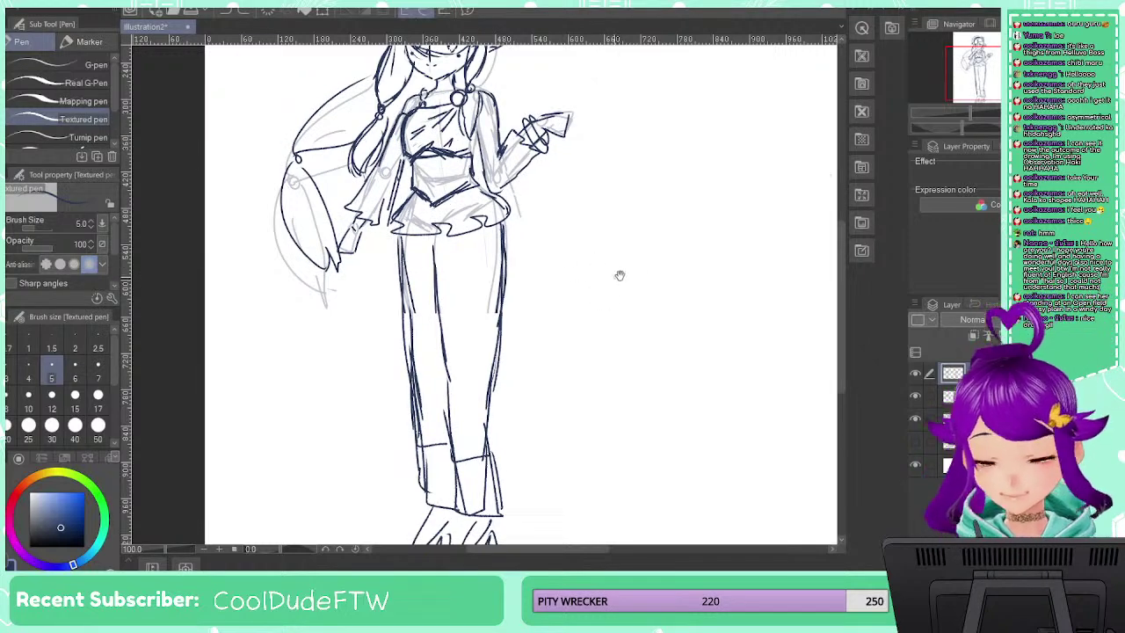
Sketch two long lines meeting in a point as a hanging panel from the skirt beside the simplified reference figure's leg
{"action": "left_click_drag", "start_coordinate": [637, 273], "coordinate": [417, 261]}
{"action": "left_click_drag", "start_coordinate": [602, 264], "coordinate": [425, 296]}
{"action": "left_click_drag", "start_coordinate": [578, 367], "coordinate": [651, 486]}
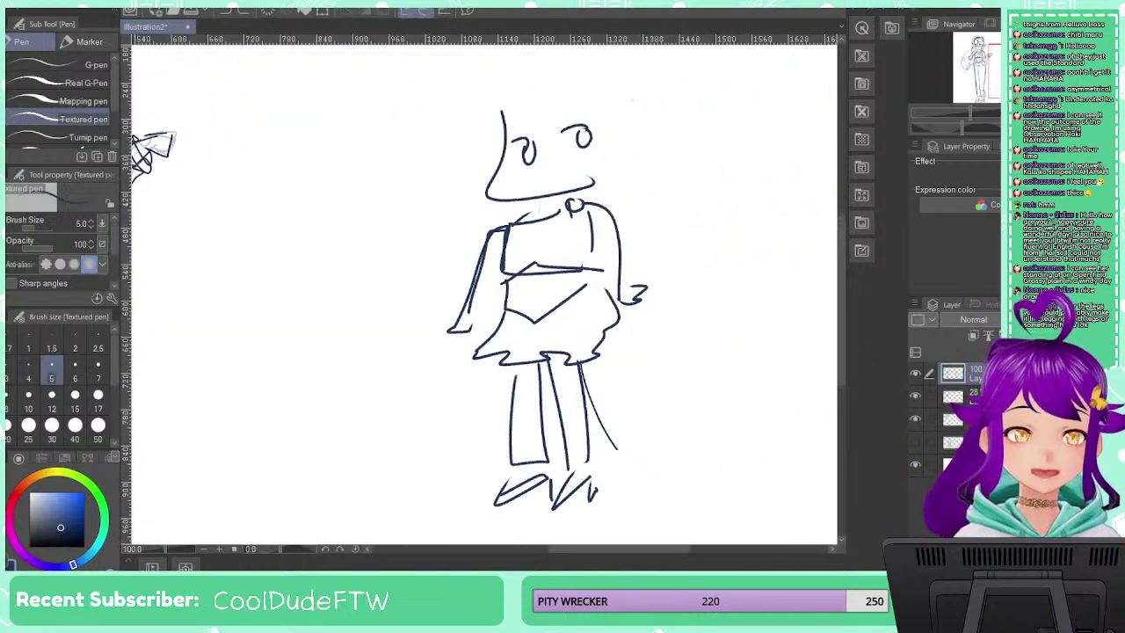
{"action": "left_click_drag", "start_coordinate": [622, 325], "coordinate": [638, 473]}
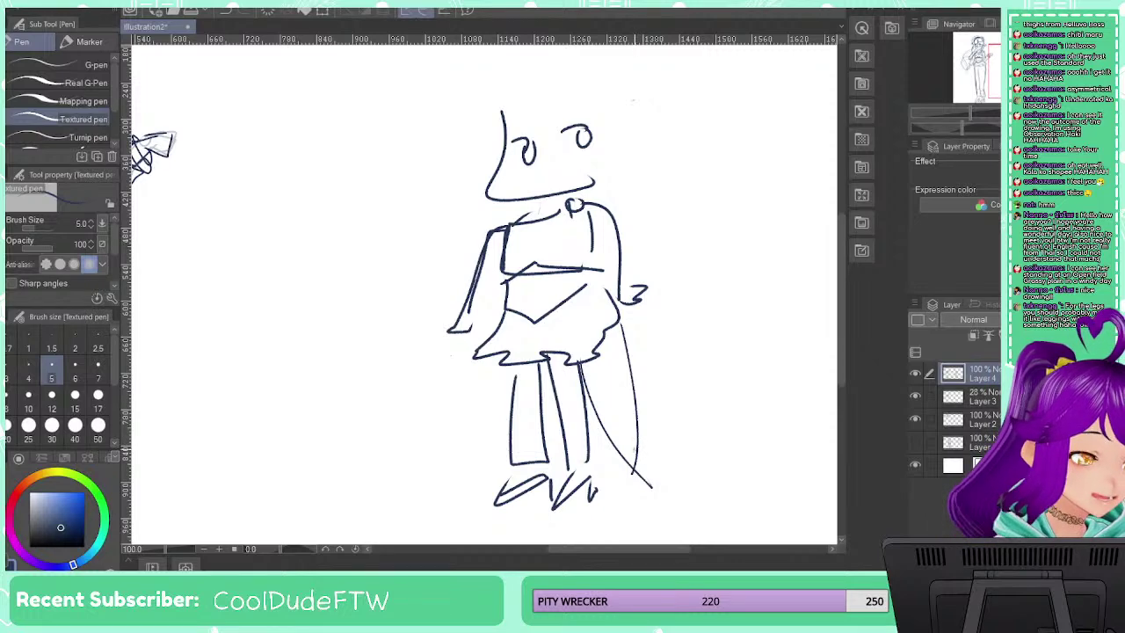
{"action": "mouse_move", "coordinate": [384, 313]}
{"action": "left_mouse_down"}
{"action": "mouse_move", "coordinate": [618, 346]}
{"action": "mouse_move", "coordinate": [709, 395]}
{"action": "left_mouse_up"}
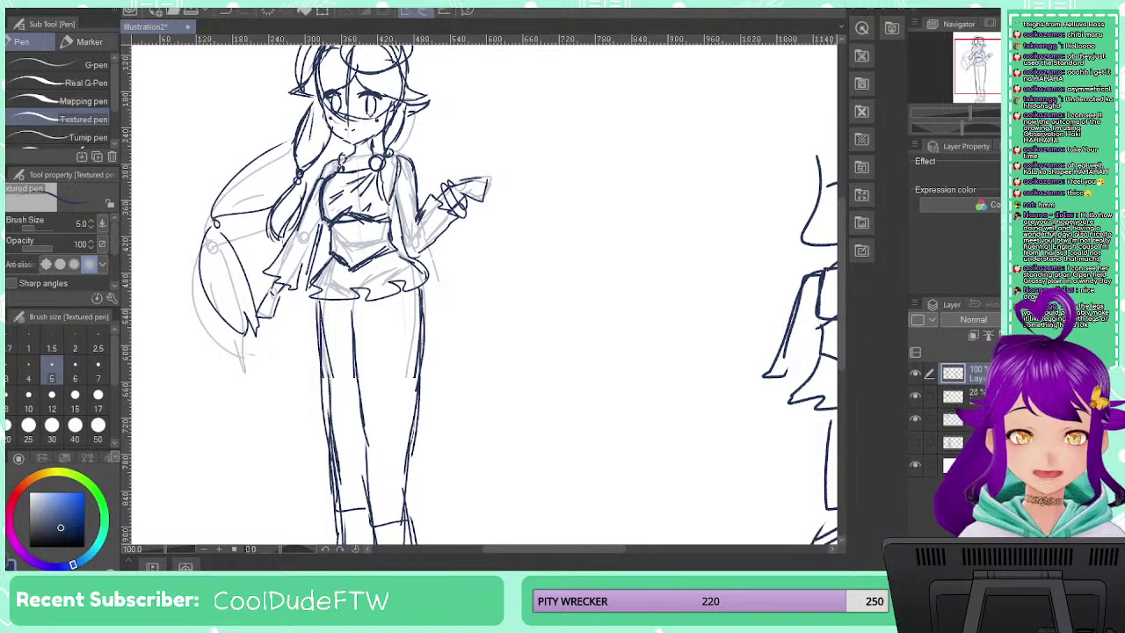
Erase the girl's dark leg, cuff and foot linework below the skirt hem
{"action": "left_click_drag", "start_coordinate": [522, 343], "coordinate": [537, 267]}
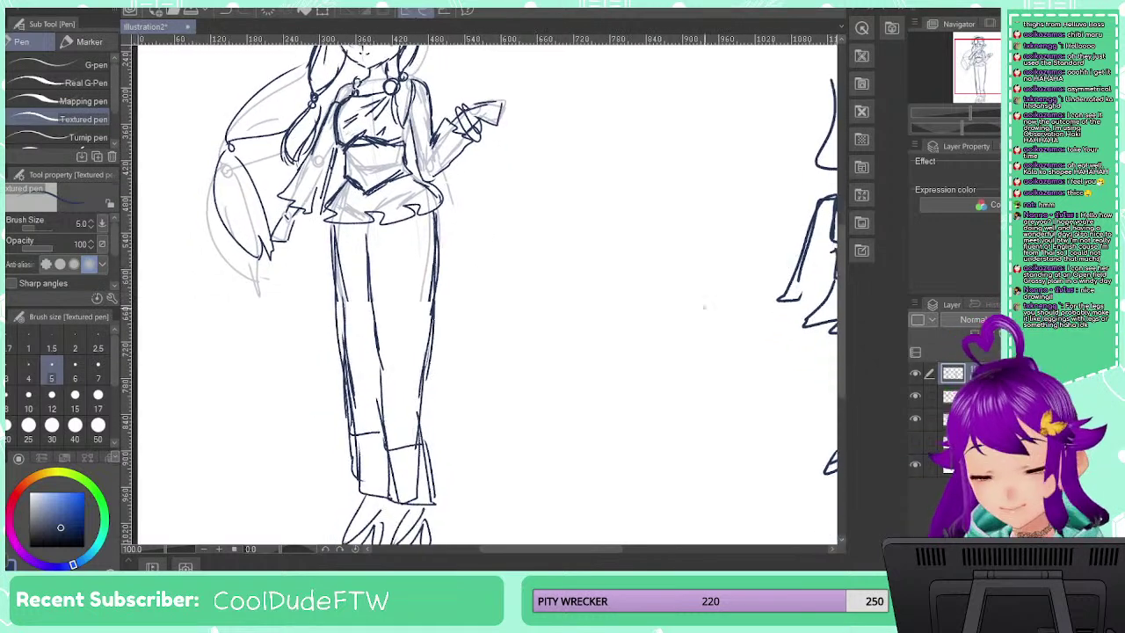
{"action": "key", "text": "e"}
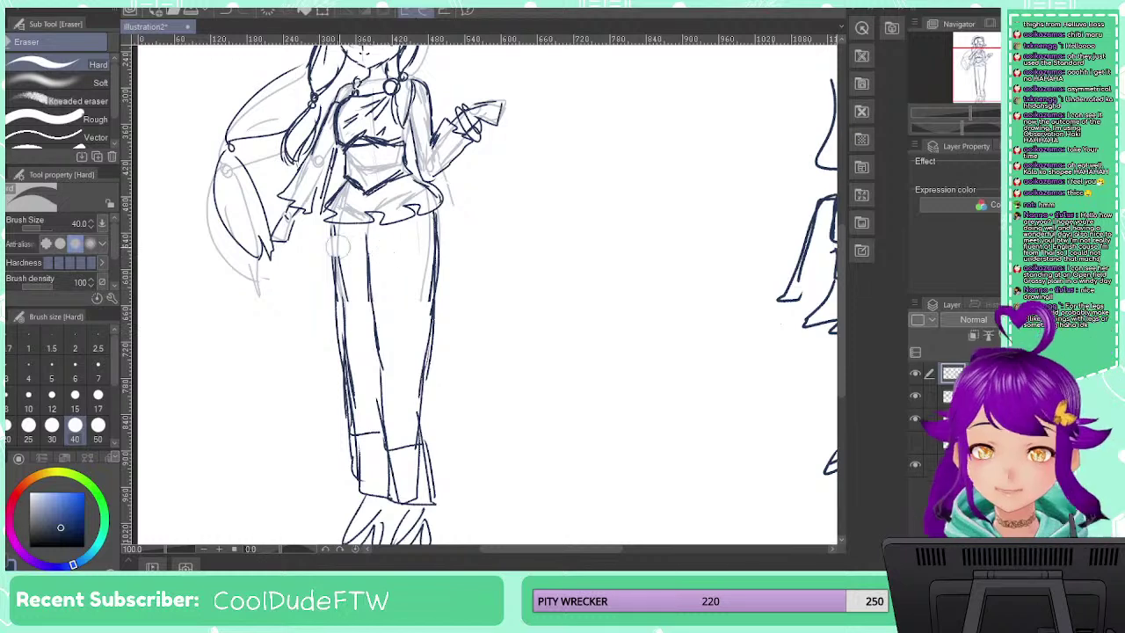
{"action": "mouse_move", "coordinate": [334, 235]}
{"action": "left_mouse_down"}
{"action": "mouse_move", "coordinate": [371, 362]}
{"action": "mouse_move", "coordinate": [338, 320]}
{"action": "mouse_move", "coordinate": [340, 418]}
{"action": "mouse_move", "coordinate": [367, 381]}
{"action": "mouse_move", "coordinate": [405, 497]}
{"action": "mouse_move", "coordinate": [405, 535]}
{"action": "mouse_move", "coordinate": [350, 537]}
{"action": "mouse_move", "coordinate": [430, 478]}
{"action": "mouse_move", "coordinate": [422, 403]}
{"action": "mouse_move", "coordinate": [412, 442]}
{"action": "mouse_move", "coordinate": [378, 368]}
{"action": "mouse_move", "coordinate": [421, 327]}
{"action": "mouse_move", "coordinate": [421, 351]}
{"action": "mouse_move", "coordinate": [424, 295]}
{"action": "mouse_move", "coordinate": [443, 225]}
{"action": "left_mouse_up"}
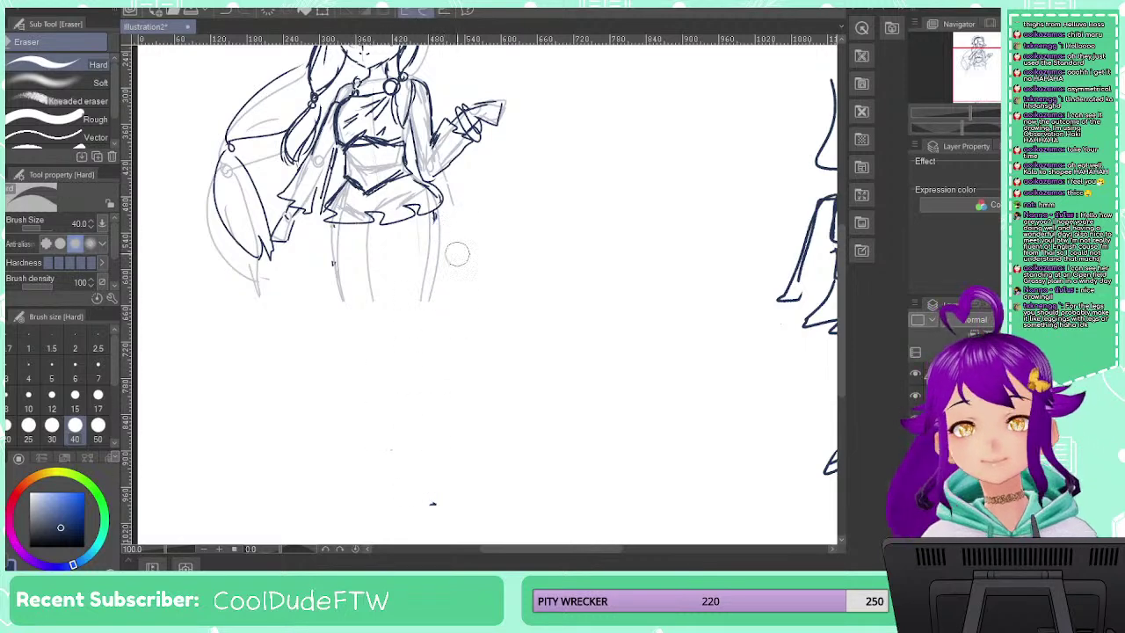
On the 28% opacity pose layer, sketch the girl's faint thighs, circled knees and straight lower legs
{"action": "left_click", "coordinate": [979, 396]}
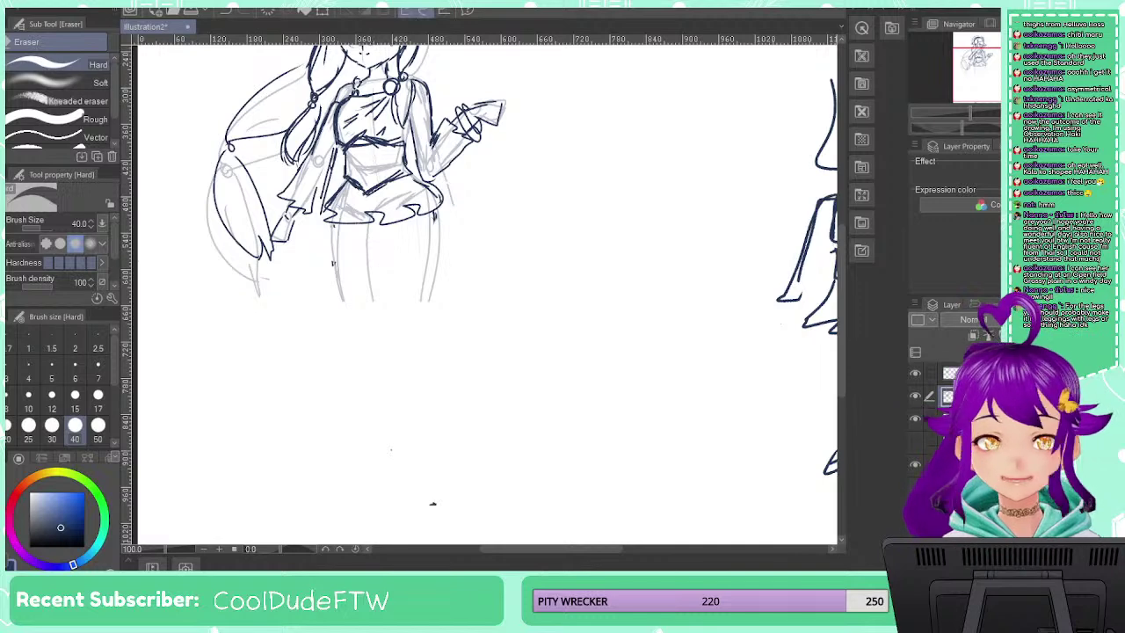
{"action": "key", "text": "p"}
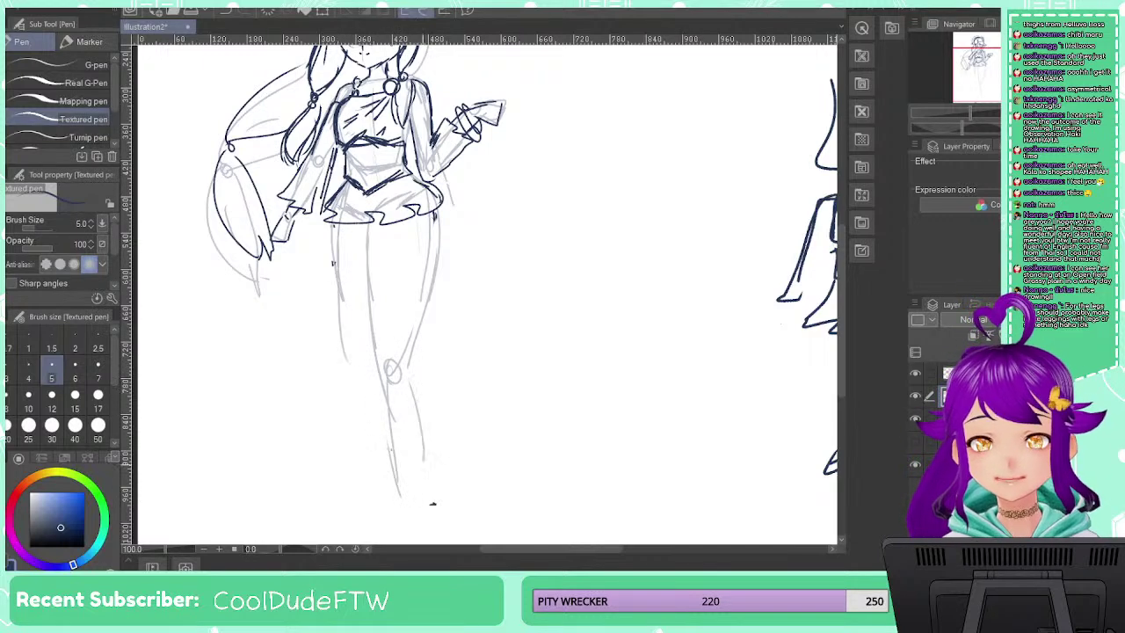
{"action": "left_click_drag", "start_coordinate": [417, 424], "coordinate": [431, 501]}
{"action": "mouse_move", "coordinate": [332, 276]}
{"action": "left_mouse_down"}
{"action": "mouse_move", "coordinate": [344, 387]}
{"action": "mouse_move", "coordinate": [375, 382]}
{"action": "left_mouse_up"}
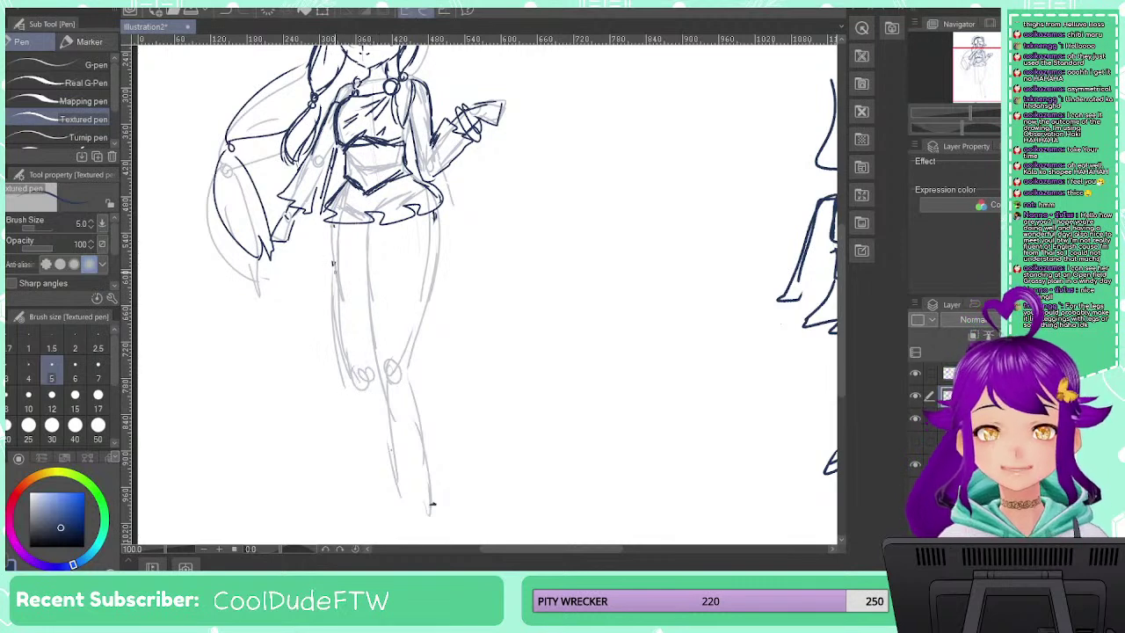
{"action": "mouse_move", "coordinate": [334, 276]}
{"action": "left_mouse_down"}
{"action": "mouse_move", "coordinate": [343, 381]}
{"action": "mouse_move", "coordinate": [373, 497]}
{"action": "left_mouse_up"}
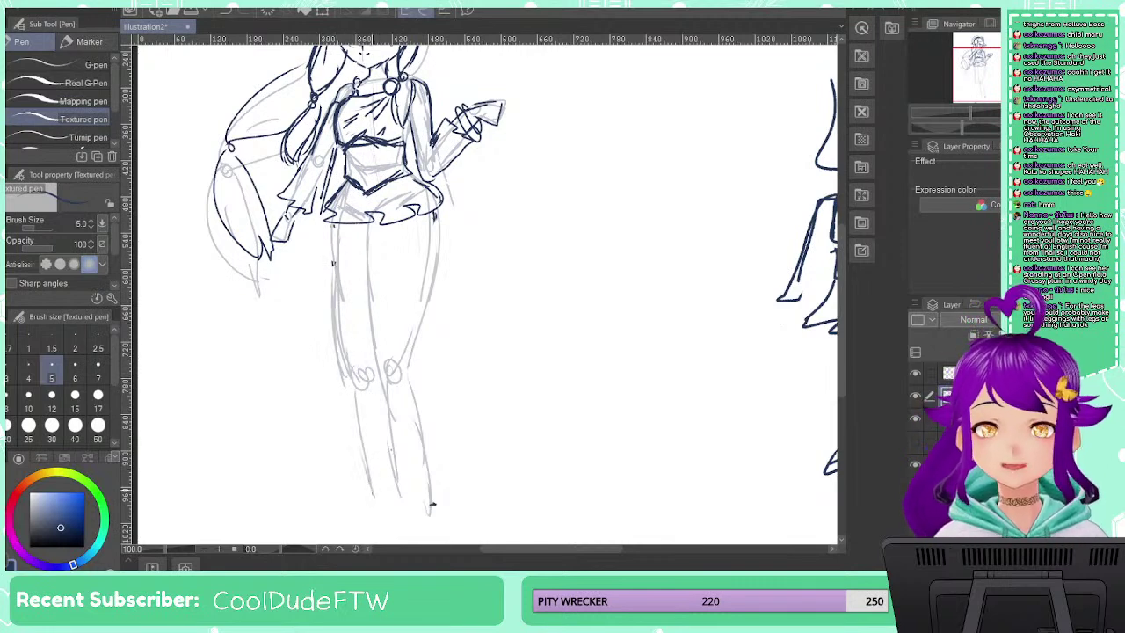
Try a lower leg slanting outward from the knee and a loose leg line beside the girl
{"action": "mouse_move", "coordinate": [346, 378]}
{"action": "left_mouse_down"}
{"action": "mouse_move", "coordinate": [348, 444]}
{"action": "mouse_move", "coordinate": [333, 477]}
{"action": "left_mouse_up"}
{"action": "left_click_drag", "start_coordinate": [347, 433], "coordinate": [338, 477]}
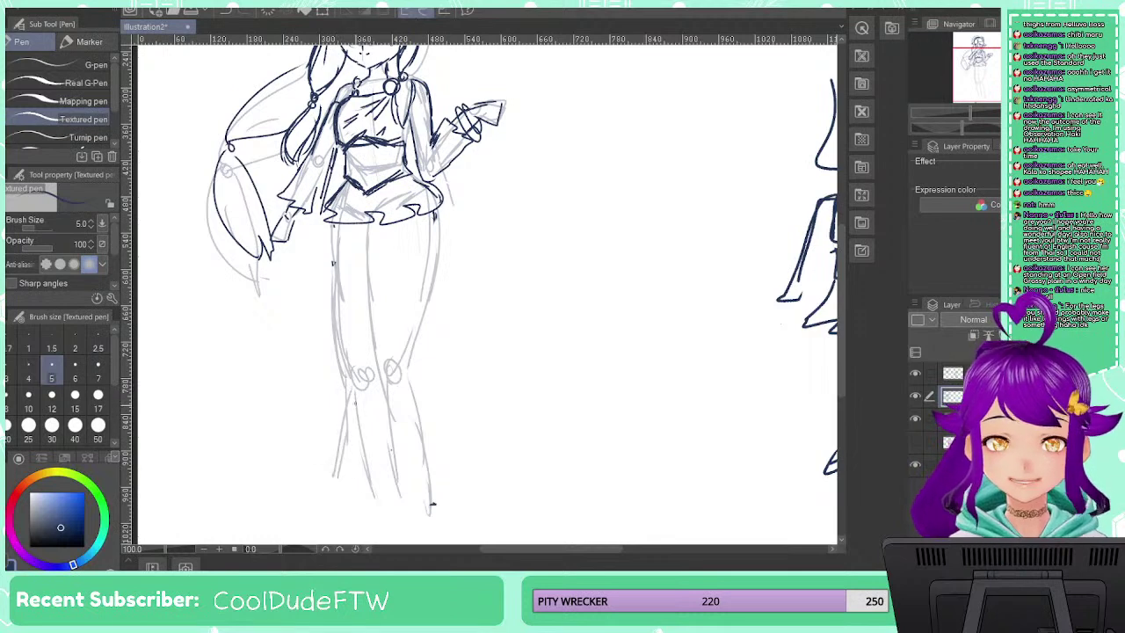
{"action": "mouse_move", "coordinate": [356, 401]}
{"action": "left_mouse_down"}
{"action": "mouse_move", "coordinate": [339, 508]}
{"action": "mouse_move", "coordinate": [347, 497]}
{"action": "left_mouse_up"}
{"action": "left_click_drag", "start_coordinate": [355, 450], "coordinate": [344, 506]}
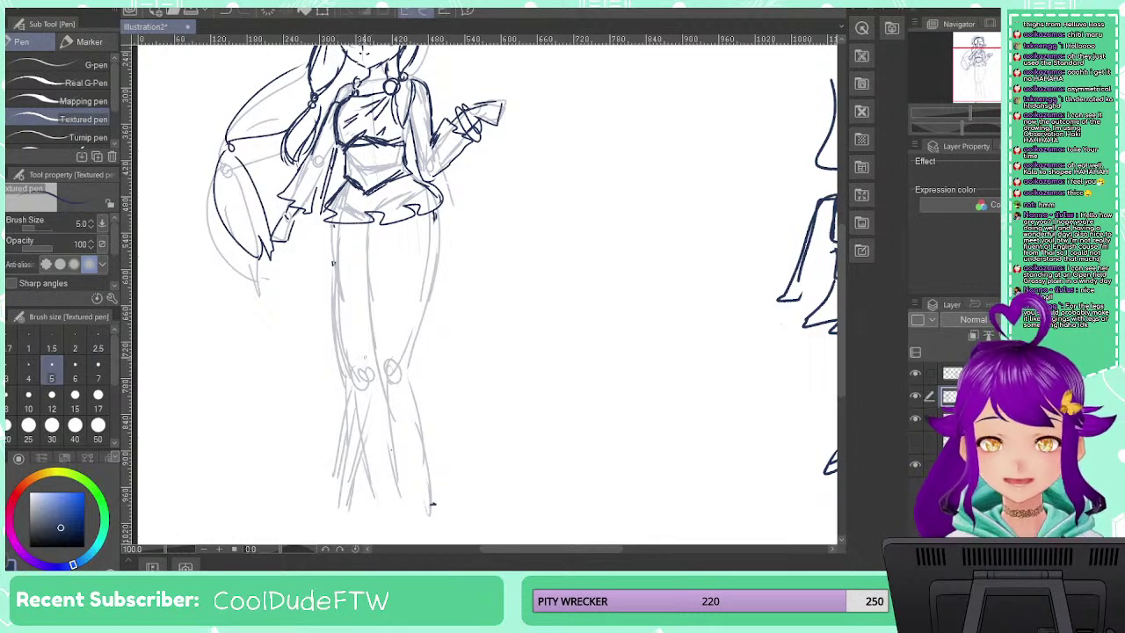
{"action": "left_click_drag", "start_coordinate": [547, 248], "coordinate": [555, 338]}
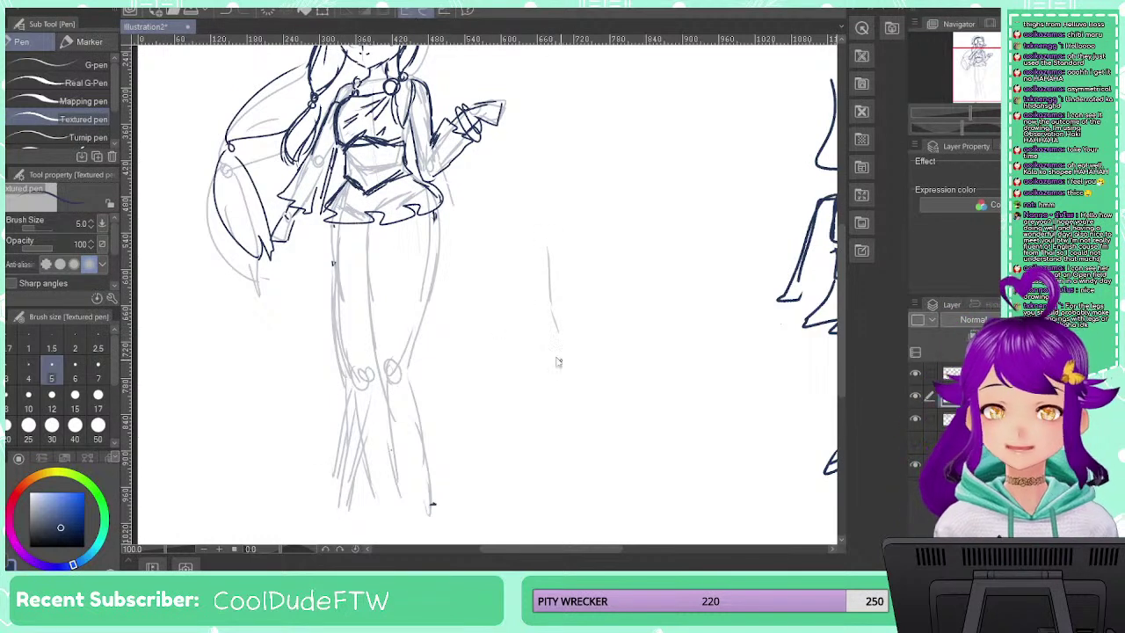
{"action": "key", "text": "ctrl+z"}
{"action": "scroll", "coordinate": [540, 335], "scroll_direction": "down", "scroll_amount": 2}
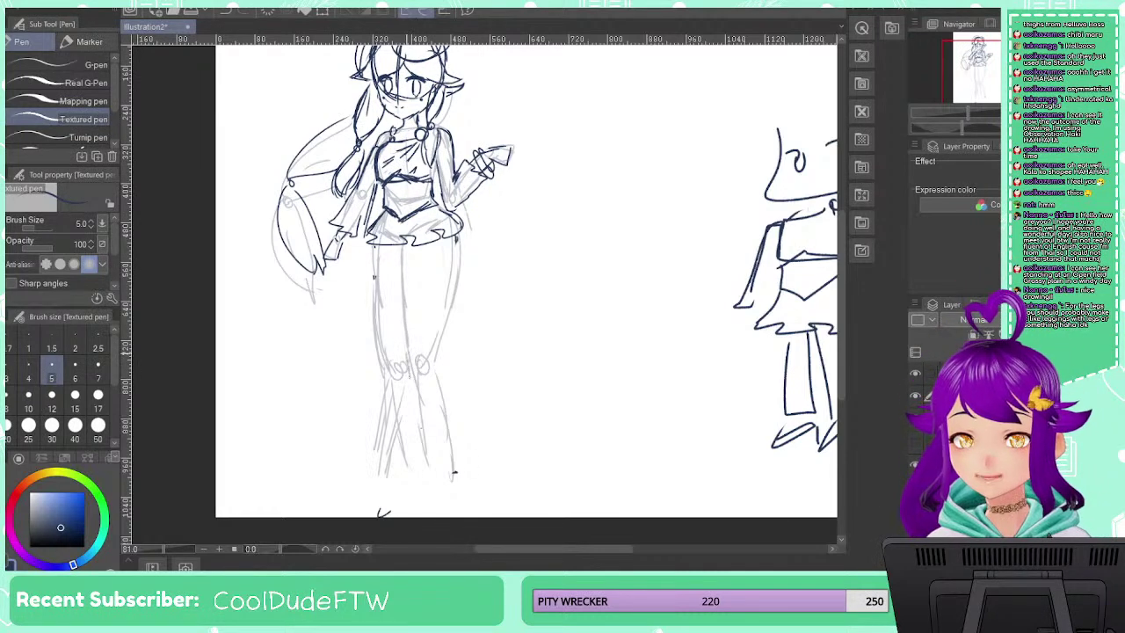
Rework the faint leg by shifting the inner thigh line and knee inward, and extend the shin to an ankle and foot
{"action": "left_click_drag", "start_coordinate": [407, 346], "coordinate": [411, 378]}
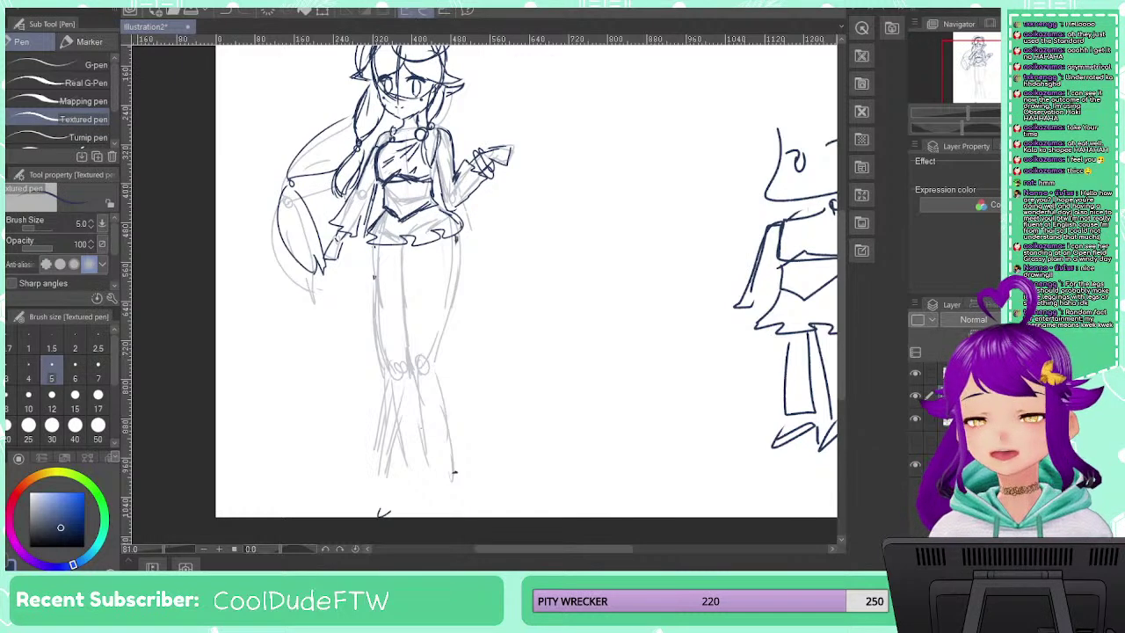
{"action": "mouse_move", "coordinate": [405, 260]}
{"action": "left_mouse_down"}
{"action": "mouse_move", "coordinate": [411, 361]}
{"action": "mouse_move", "coordinate": [423, 350]}
{"action": "left_mouse_up"}
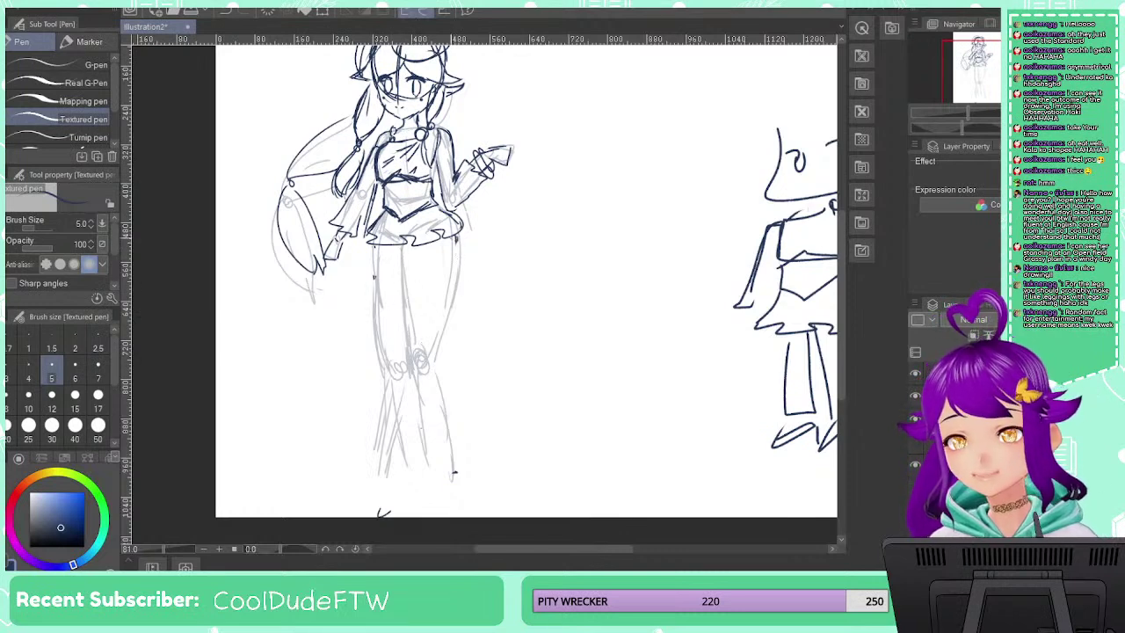
{"action": "mouse_move", "coordinate": [458, 237]}
{"action": "left_mouse_down"}
{"action": "mouse_move", "coordinate": [431, 354]}
{"action": "mouse_move", "coordinate": [444, 412]}
{"action": "left_mouse_up"}
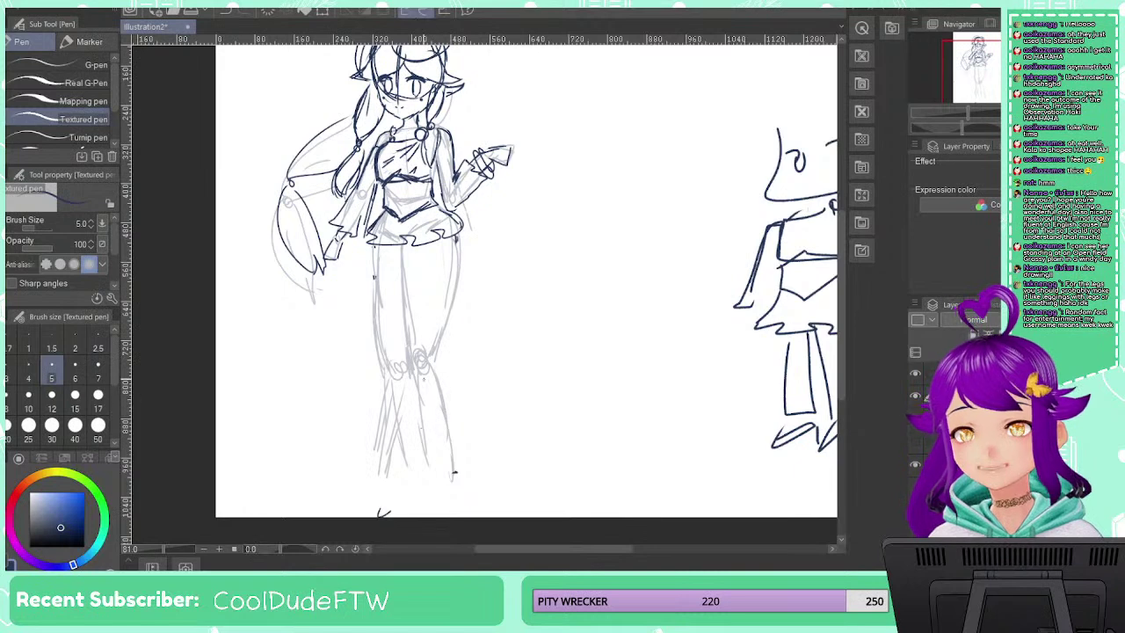
{"action": "left_click_drag", "start_coordinate": [419, 375], "coordinate": [426, 450]}
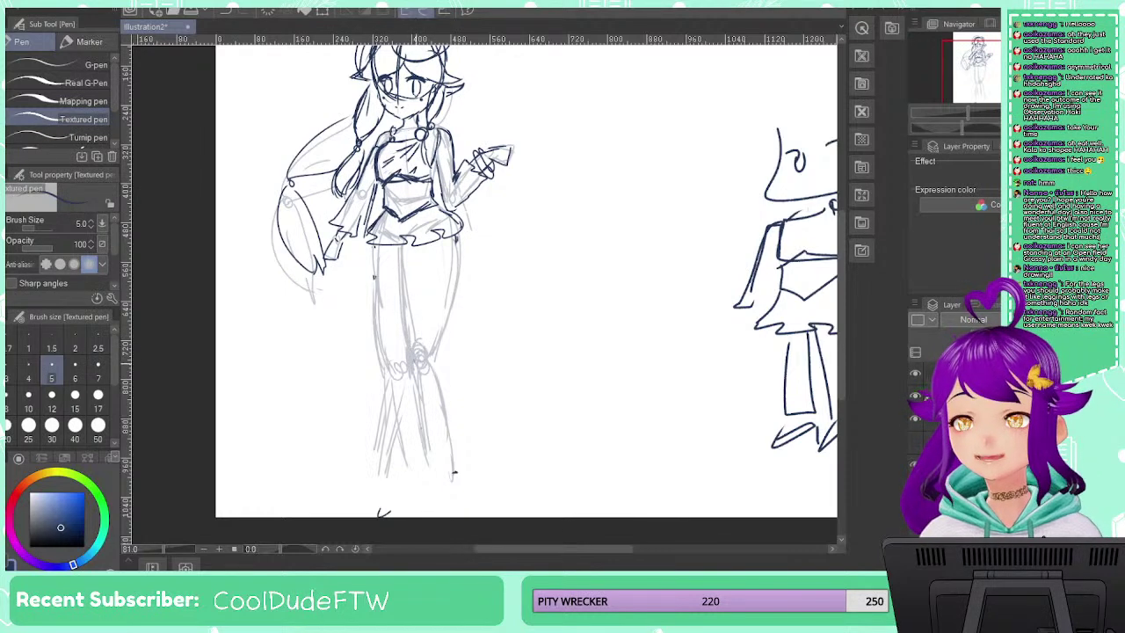
{"action": "mouse_move", "coordinate": [417, 377]}
{"action": "left_mouse_down"}
{"action": "mouse_move", "coordinate": [430, 455]}
{"action": "mouse_move", "coordinate": [446, 423]}
{"action": "mouse_move", "coordinate": [445, 461]}
{"action": "mouse_move", "coordinate": [431, 472]}
{"action": "mouse_move", "coordinate": [448, 483]}
{"action": "mouse_move", "coordinate": [431, 517]}
{"action": "mouse_move", "coordinate": [436, 505]}
{"action": "left_mouse_up"}
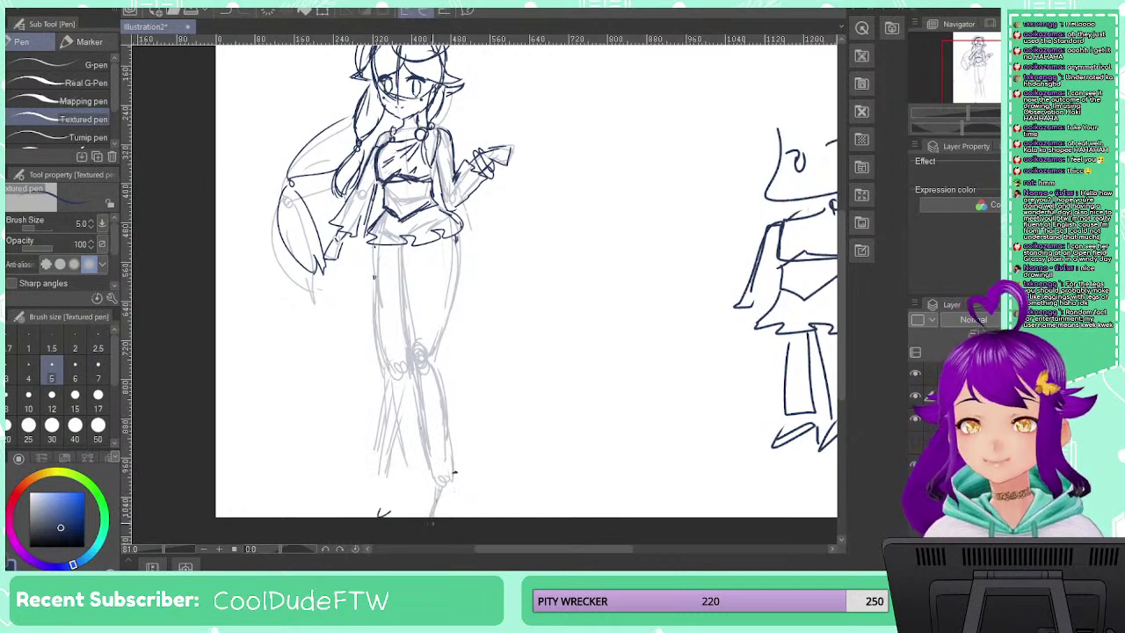
{"action": "left_click_drag", "start_coordinate": [451, 282], "coordinate": [436, 337]}
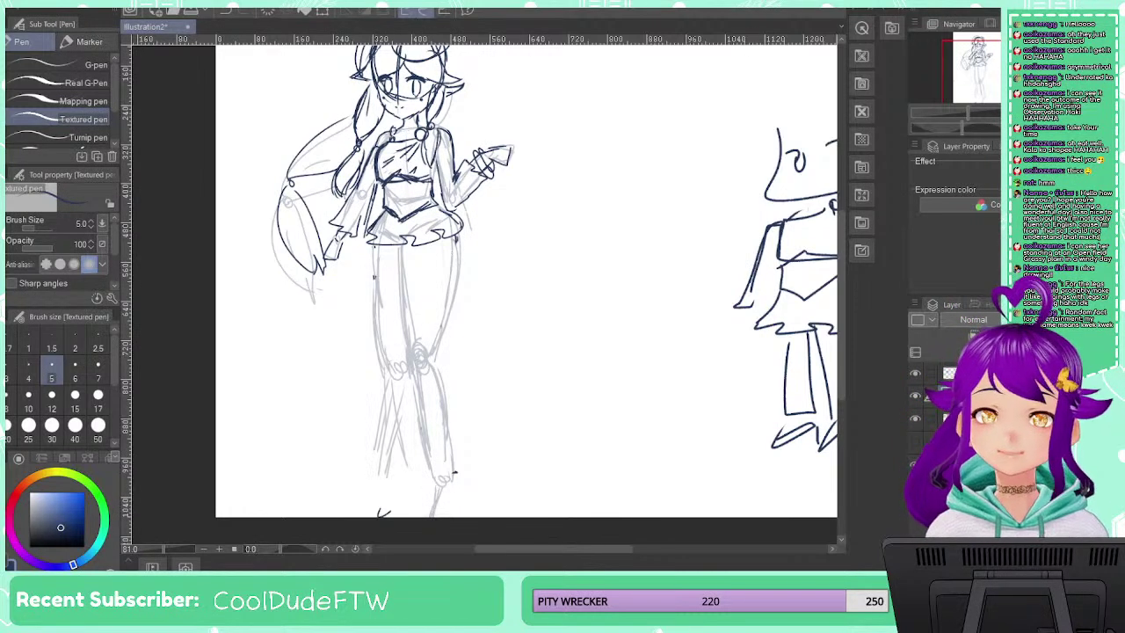
Mirror the canvas and try adjusted shin lines and a reshaped knee on both faint lower legs
{"action": "key", "text": "h"}
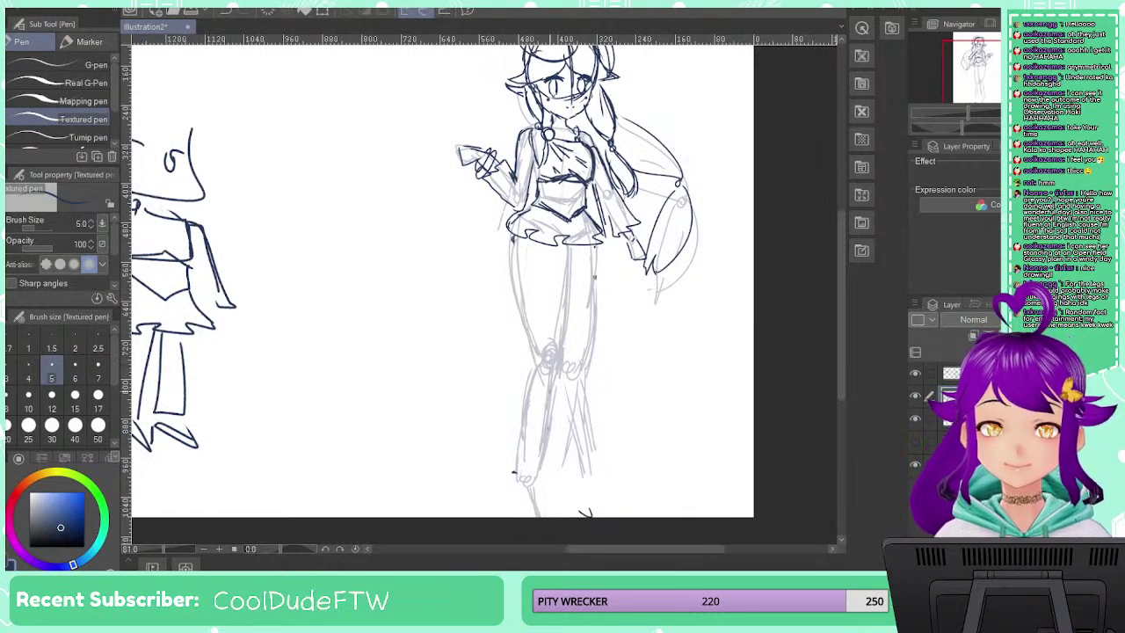
{"action": "mouse_move", "coordinate": [560, 376]}
{"action": "left_mouse_down"}
{"action": "mouse_move", "coordinate": [544, 494]}
{"action": "mouse_move", "coordinate": [527, 481]}
{"action": "left_mouse_up"}
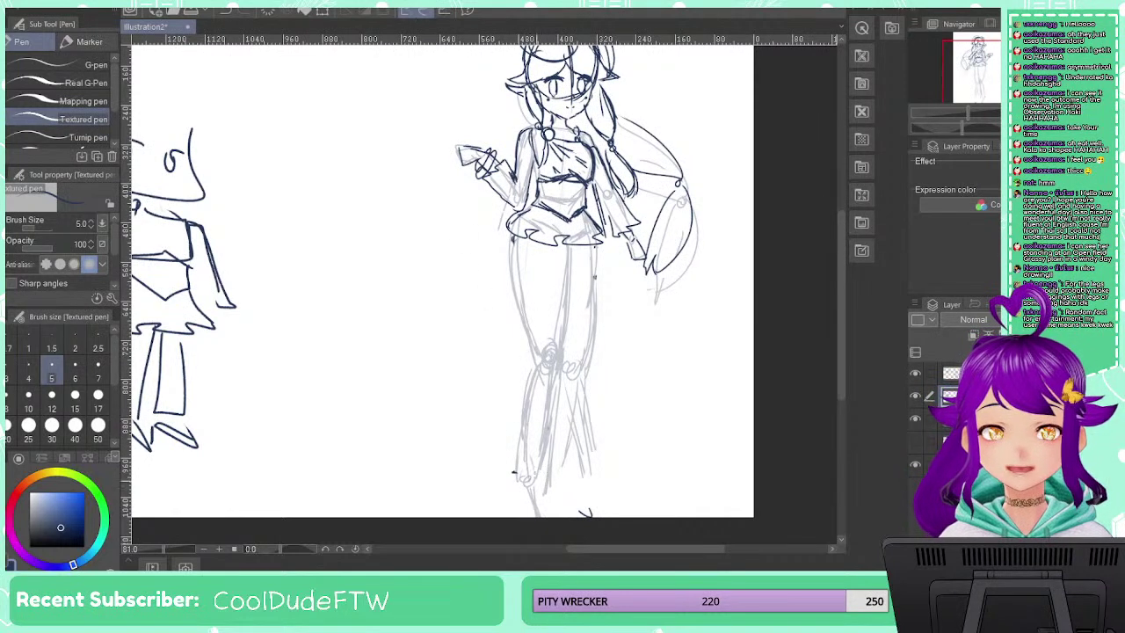
{"action": "left_click_drag", "start_coordinate": [556, 397], "coordinate": [537, 494]}
{"action": "left_click_drag", "start_coordinate": [588, 374], "coordinate": [582, 416]}
{"action": "mouse_move", "coordinate": [563, 358]}
{"action": "left_mouse_down"}
{"action": "mouse_move", "coordinate": [581, 405]}
{"action": "mouse_move", "coordinate": [576, 392]}
{"action": "mouse_move", "coordinate": [576, 462]}
{"action": "left_mouse_up"}
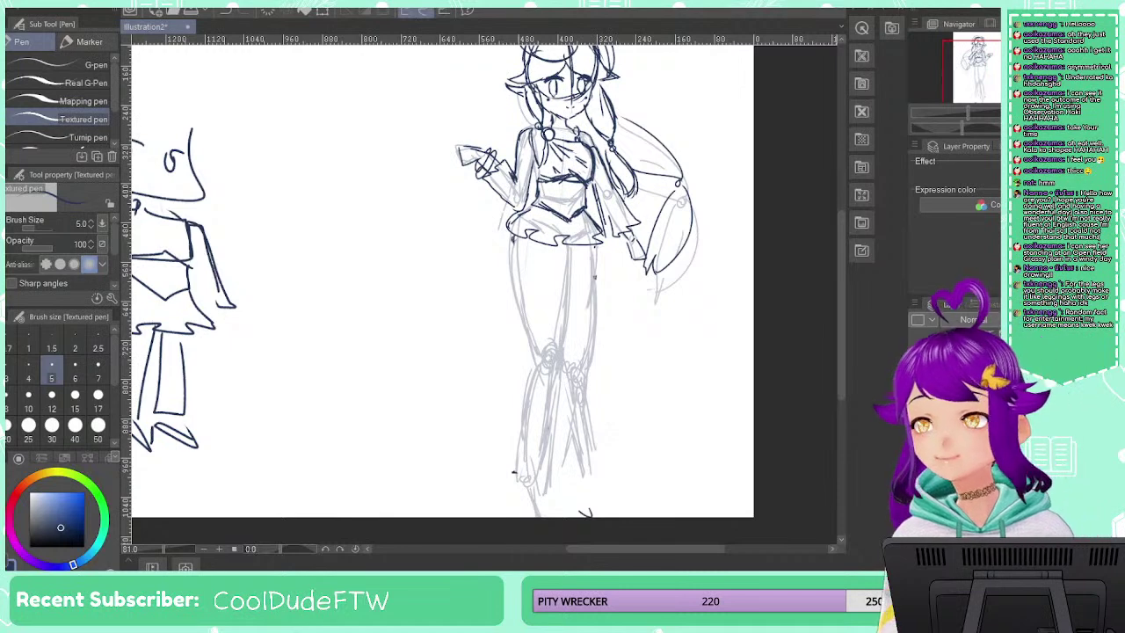
Erase the faint knees and lower legs, and redraw one leg slanting inward below the knee with an ankle mark
{"action": "key", "text": "e"}
{"action": "mouse_move", "coordinate": [527, 474]}
{"action": "left_mouse_down"}
{"action": "mouse_move", "coordinate": [573, 454]}
{"action": "mouse_move", "coordinate": [527, 519]}
{"action": "mouse_move", "coordinate": [565, 477]}
{"action": "mouse_move", "coordinate": [553, 453]}
{"action": "mouse_move", "coordinate": [566, 396]}
{"action": "mouse_move", "coordinate": [554, 365]}
{"action": "mouse_move", "coordinate": [533, 370]}
{"action": "left_mouse_up"}
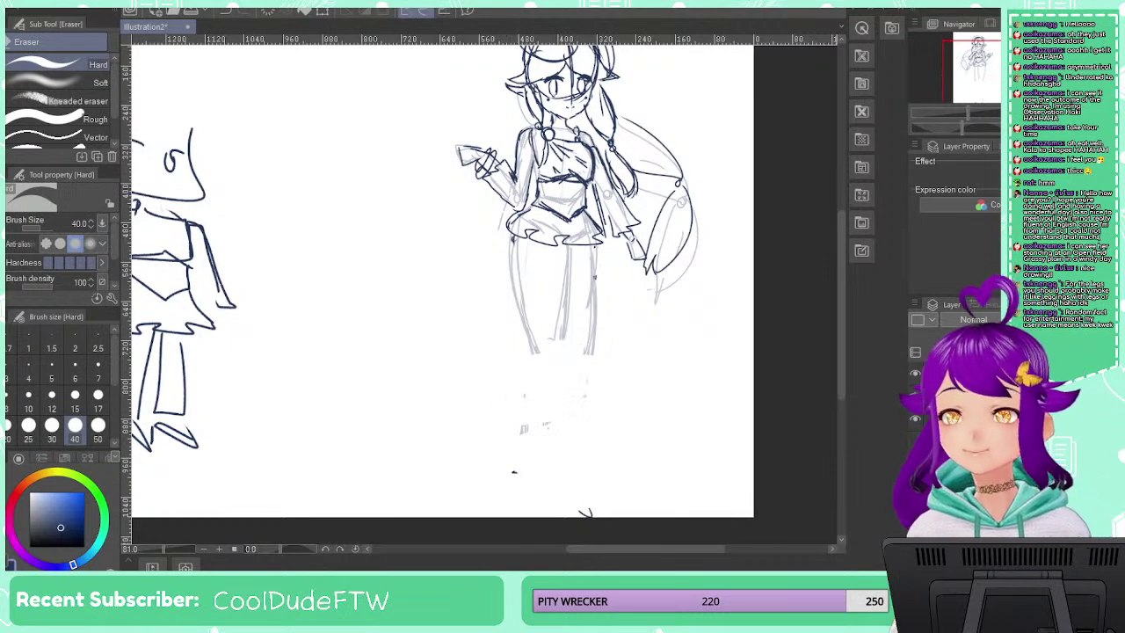
{"action": "key", "text": "p"}
{"action": "left_click_drag", "start_coordinate": [532, 316], "coordinate": [565, 484]}
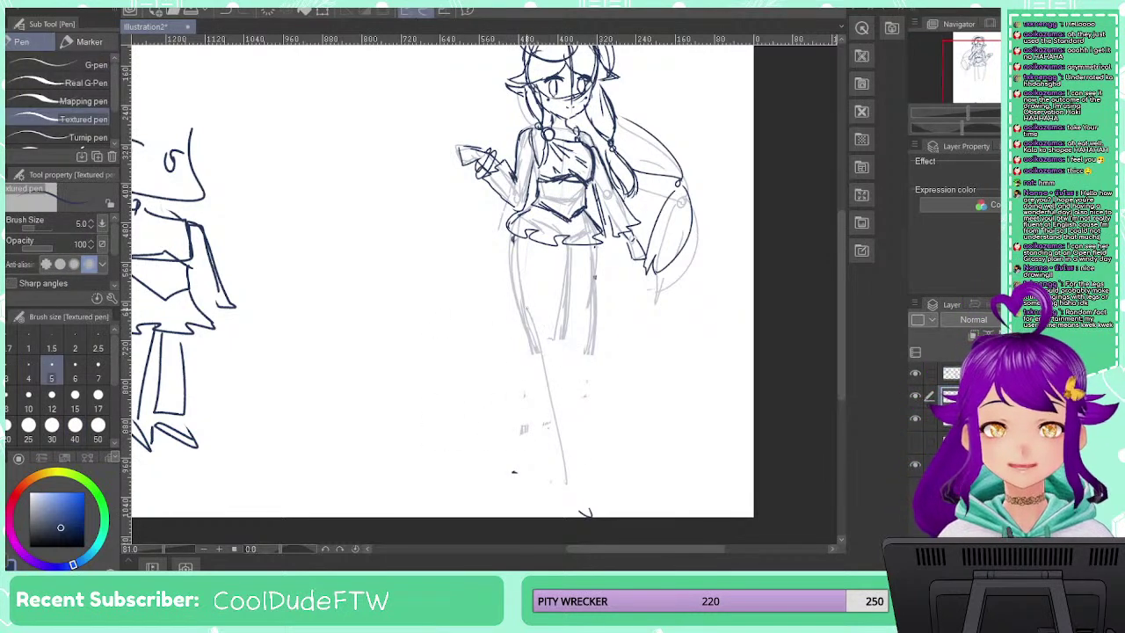
{"action": "left_click_drag", "start_coordinate": [527, 334], "coordinate": [534, 453]}
{"action": "left_click_drag", "start_coordinate": [531, 358], "coordinate": [551, 465]}
{"action": "left_click_drag", "start_coordinate": [559, 340], "coordinate": [559, 465]}
{"action": "left_click_drag", "start_coordinate": [558, 464], "coordinate": [573, 467]}
Sketch the other faint lower leg crossing behind with loose flared lines beside it, and return the canvas to its unmirrored view
{"action": "mouse_move", "coordinate": [586, 378]}
{"action": "left_mouse_down"}
{"action": "mouse_move", "coordinate": [574, 455]}
{"action": "mouse_move", "coordinate": [552, 502]}
{"action": "left_mouse_up"}
{"action": "left_click_drag", "start_coordinate": [553, 461], "coordinate": [576, 508]}
{"action": "left_click_drag", "start_coordinate": [560, 353], "coordinate": [591, 483]}
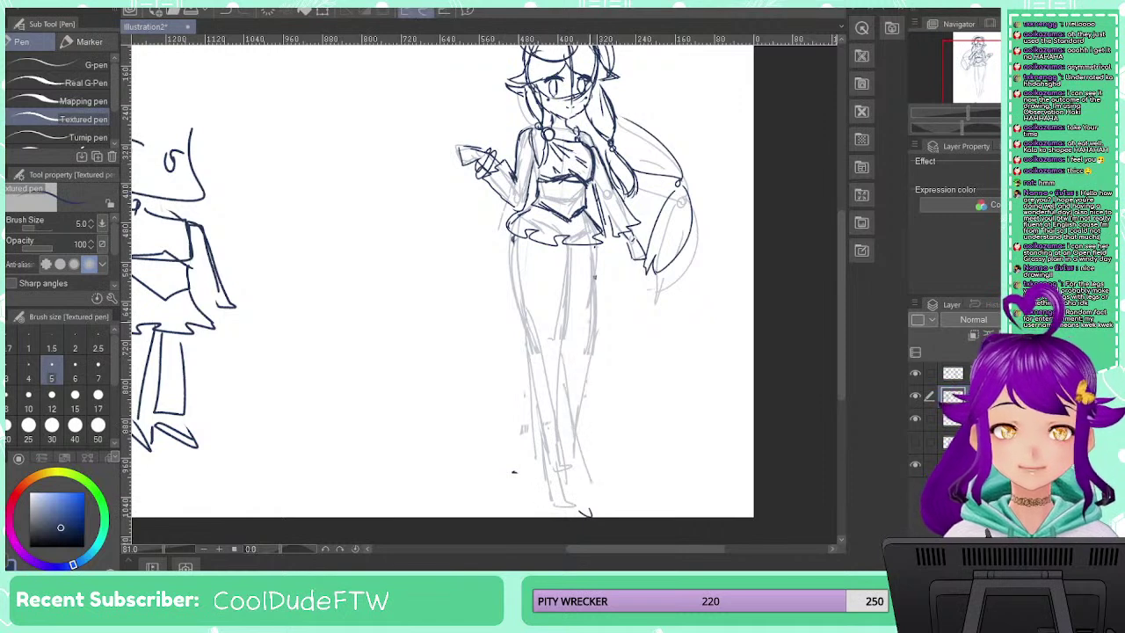
{"action": "left_click_drag", "start_coordinate": [591, 322], "coordinate": [603, 449]}
{"action": "left_click_drag", "start_coordinate": [606, 394], "coordinate": [596, 464]}
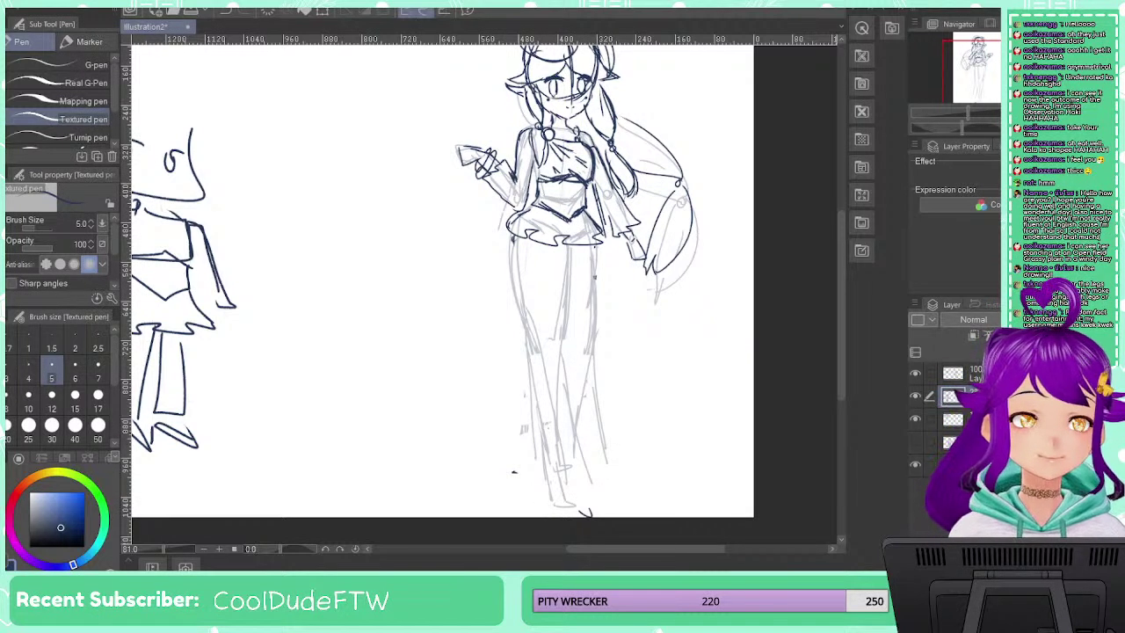
{"action": "key", "text": "h"}
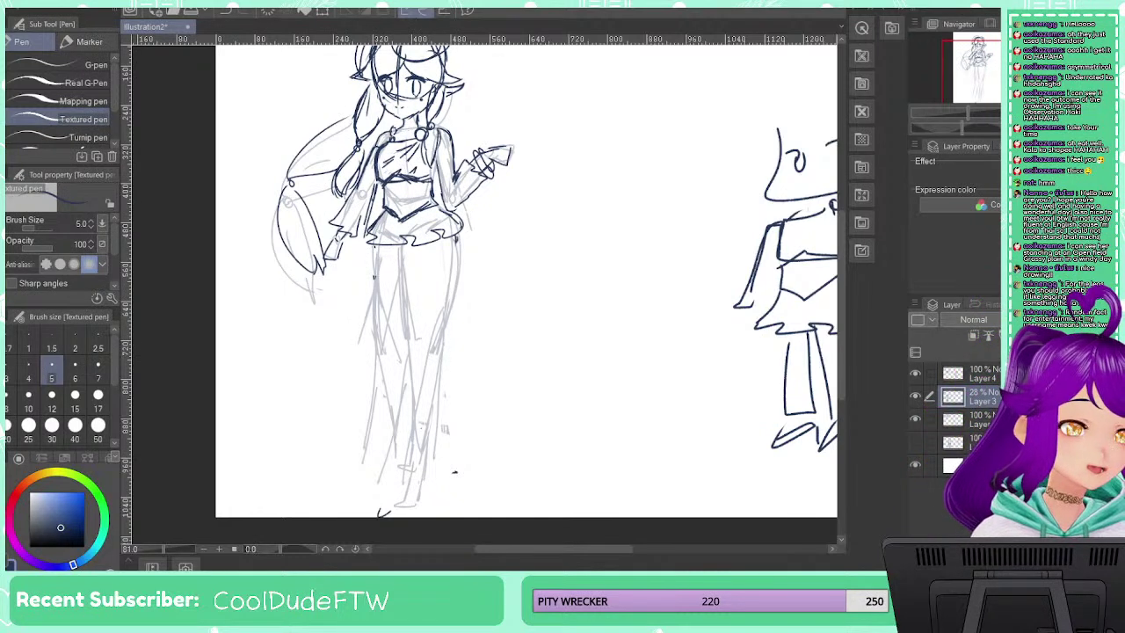
{"action": "left_click_drag", "start_coordinate": [399, 252], "coordinate": [402, 330]}
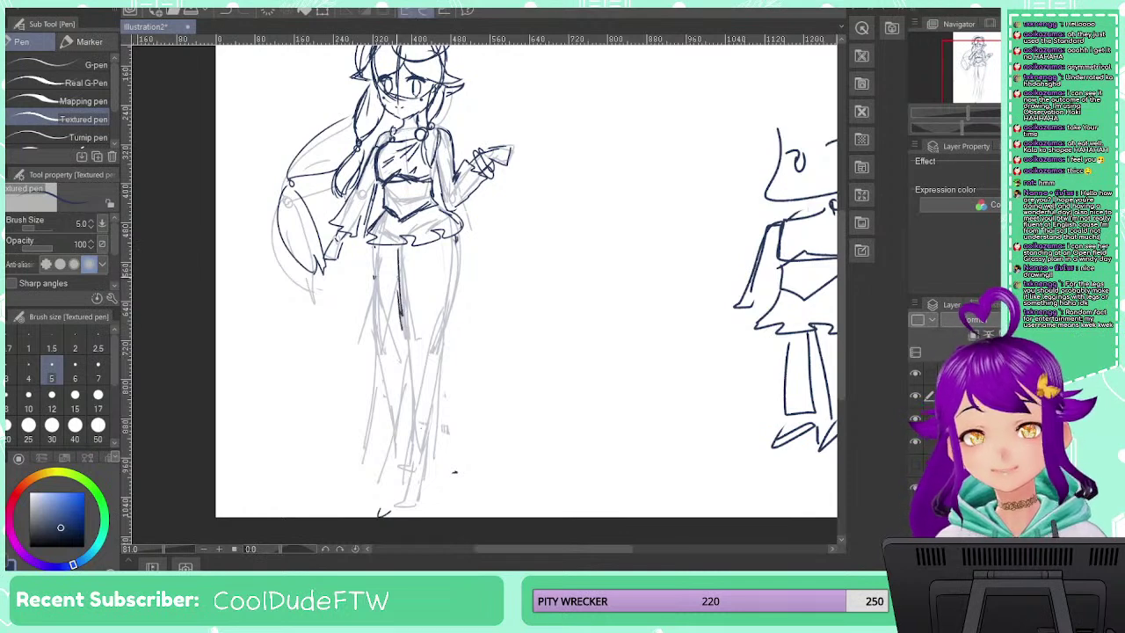
{"action": "key", "text": "ctrl+z"}
{"action": "key", "text": "ctrl+z"}
Draw the front leg's thigh in dark lines with a tapered inner edge, a small knee circle and a reinforced outer contour
{"action": "left_click_drag", "start_coordinate": [405, 262], "coordinate": [410, 299]}
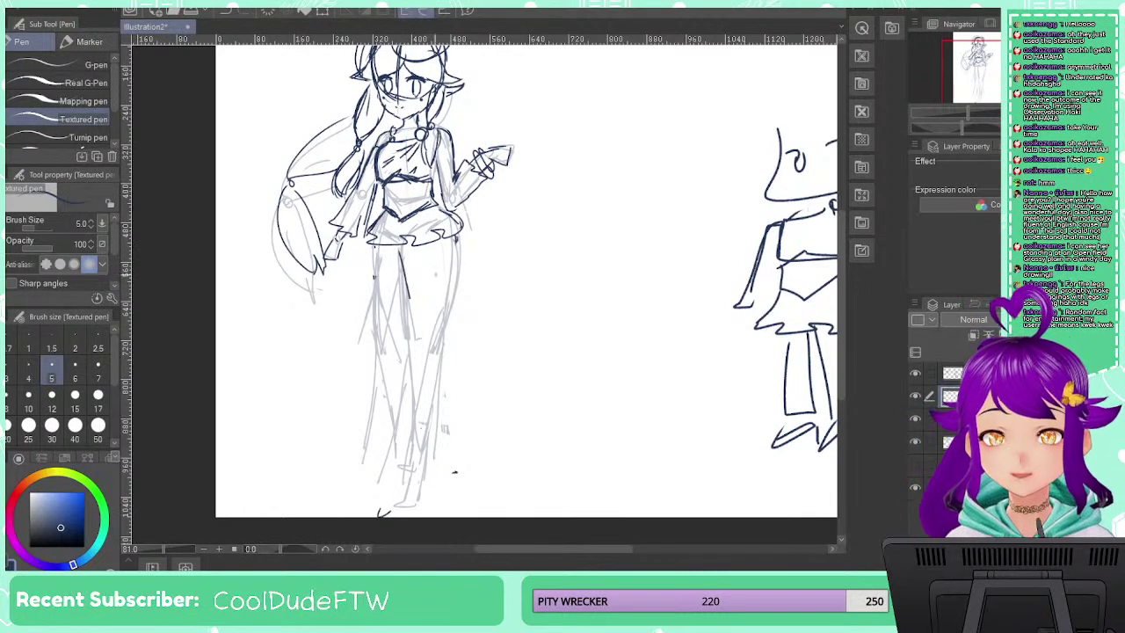
{"action": "left_click_drag", "start_coordinate": [460, 241], "coordinate": [444, 327]}
{"action": "left_click_drag", "start_coordinate": [461, 245], "coordinate": [438, 369]}
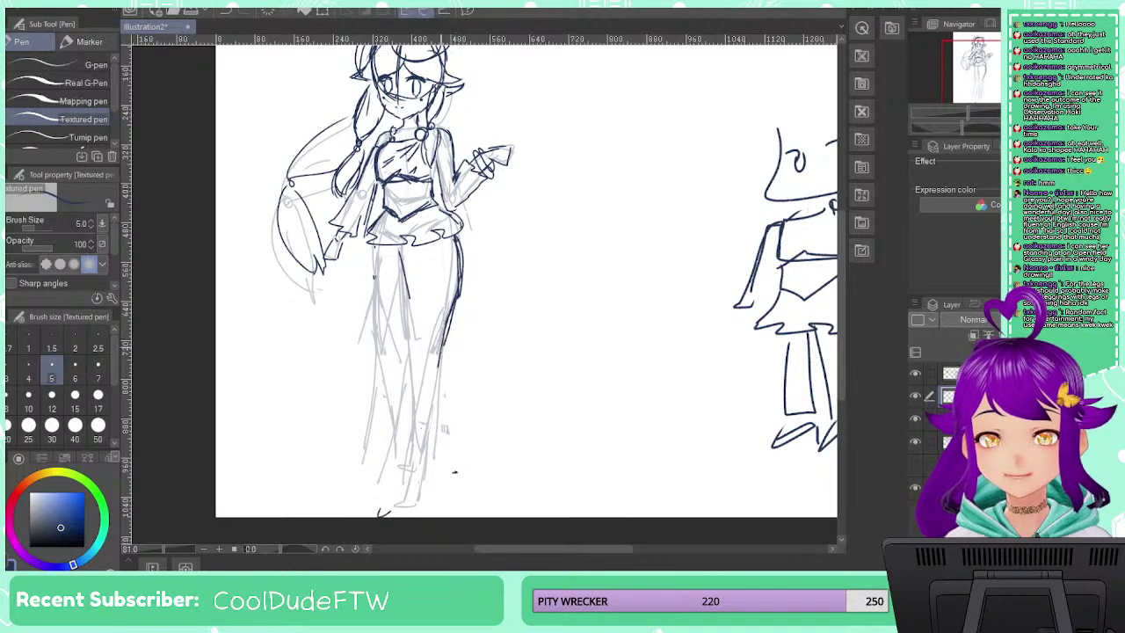
{"action": "mouse_move", "coordinate": [415, 290]}
{"action": "left_mouse_down"}
{"action": "mouse_move", "coordinate": [410, 338]}
{"action": "mouse_move", "coordinate": [430, 395]}
{"action": "left_mouse_up"}
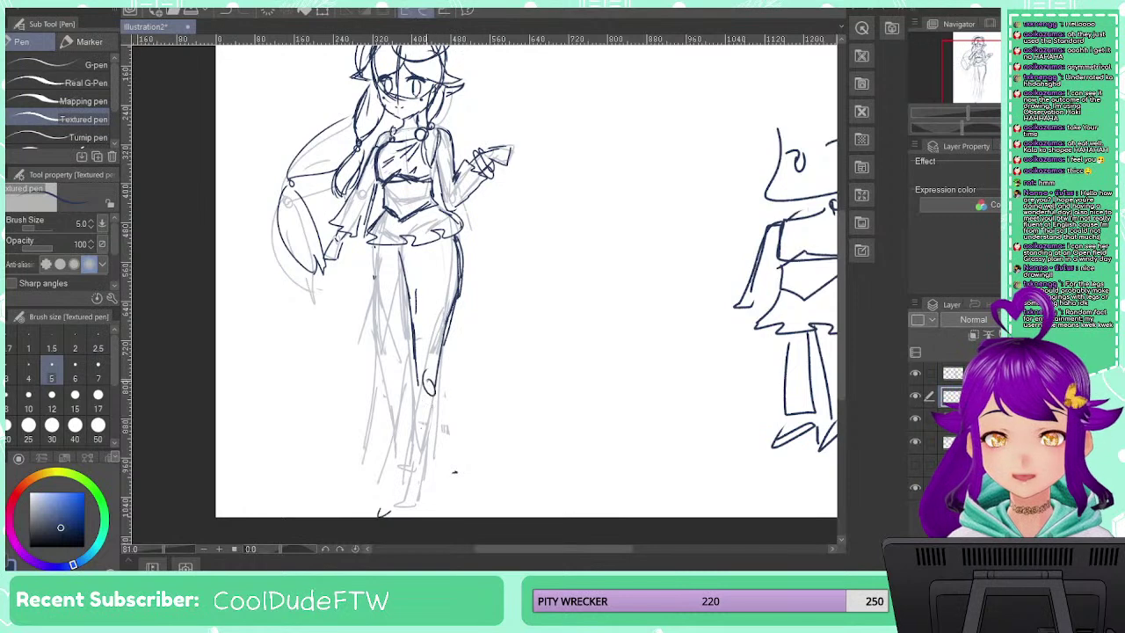
{"action": "left_click_drag", "start_coordinate": [446, 321], "coordinate": [441, 380]}
{"action": "left_click_drag", "start_coordinate": [458, 299], "coordinate": [452, 334]}
{"action": "left_click_drag", "start_coordinate": [451, 327], "coordinate": [443, 350]}
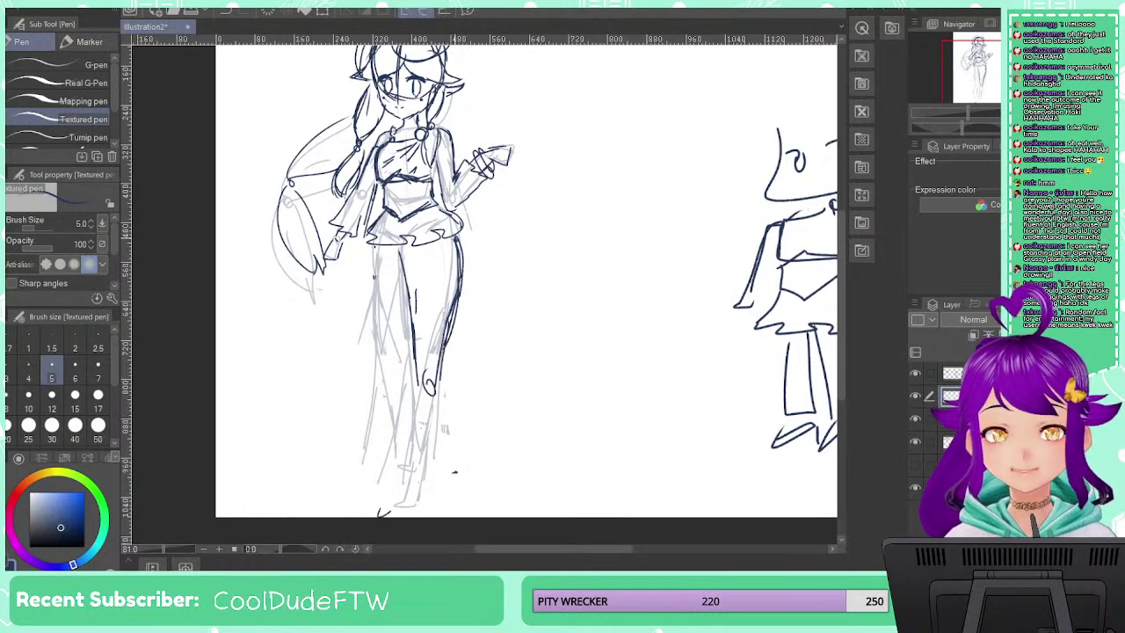
Draw the front leg's lower half in dark lines, tapering from the knee to a narrow point at the foot
{"action": "left_click_drag", "start_coordinate": [460, 234], "coordinate": [423, 463]}
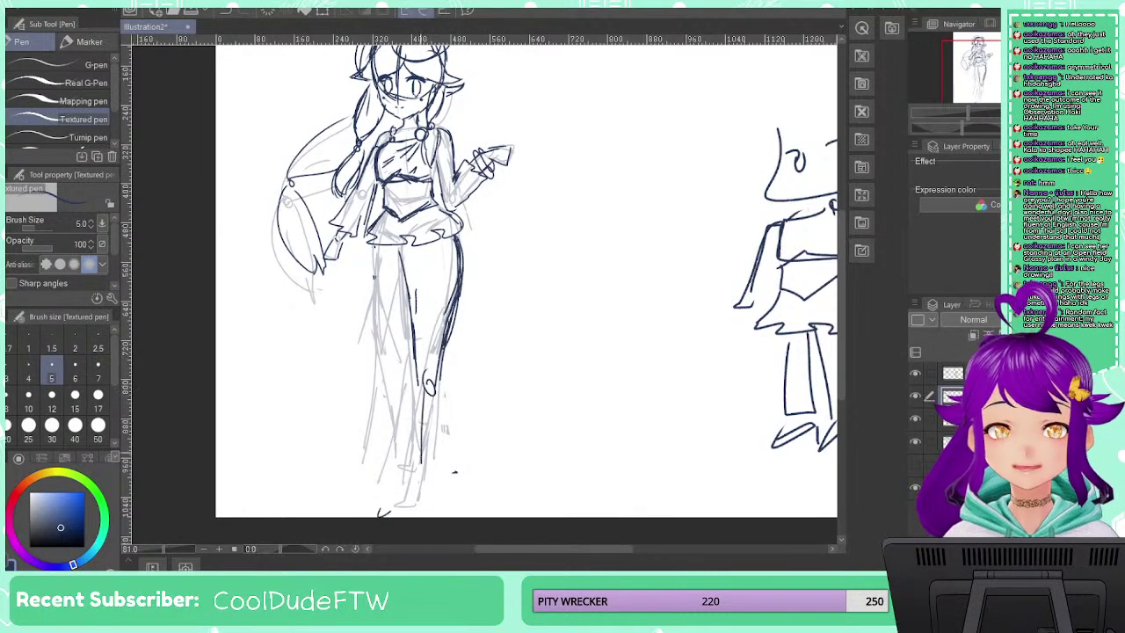
{"action": "left_click_drag", "start_coordinate": [422, 420], "coordinate": [427, 468]}
{"action": "left_click_drag", "start_coordinate": [422, 394], "coordinate": [426, 457]}
{"action": "left_click_drag", "start_coordinate": [427, 450], "coordinate": [432, 489]}
{"action": "left_click_drag", "start_coordinate": [447, 394], "coordinate": [439, 511]}
Draw the other leg in dark lines, slanting outward from the hip to a bent knee and angling back inward to the foot
{"action": "left_click_drag", "start_coordinate": [377, 272], "coordinate": [376, 310]}
{"action": "left_click_drag", "start_coordinate": [378, 253], "coordinate": [343, 336]}
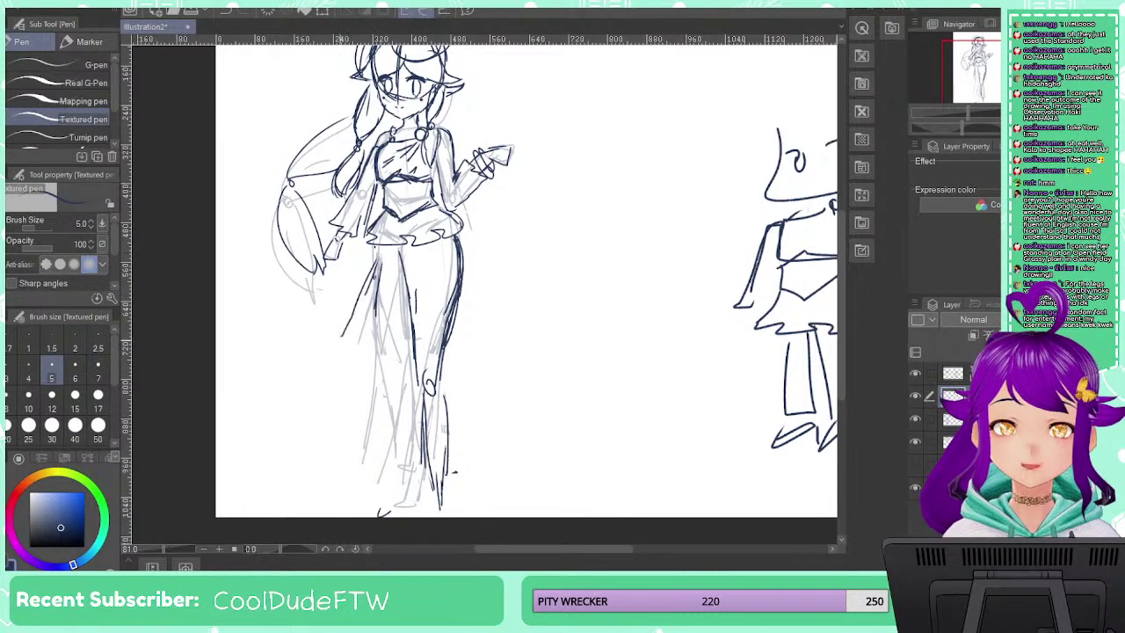
{"action": "mouse_move", "coordinate": [377, 255]}
{"action": "left_mouse_down"}
{"action": "mouse_move", "coordinate": [343, 341]}
{"action": "mouse_move", "coordinate": [379, 442]}
{"action": "left_mouse_up"}
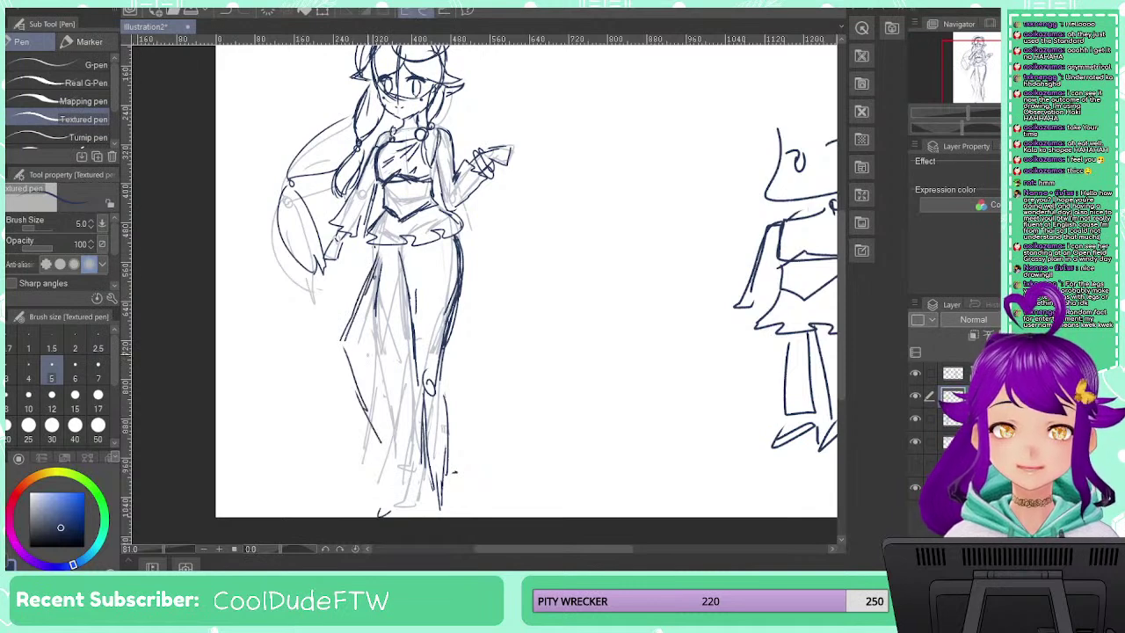
{"action": "key", "text": "ctrl+z"}
{"action": "key", "text": "ctrl+z"}
{"action": "key", "text": "ctrl+z"}
{"action": "mouse_move", "coordinate": [381, 252]}
{"action": "left_mouse_down"}
{"action": "mouse_move", "coordinate": [335, 355]}
{"action": "mouse_move", "coordinate": [367, 431]}
{"action": "left_mouse_up"}
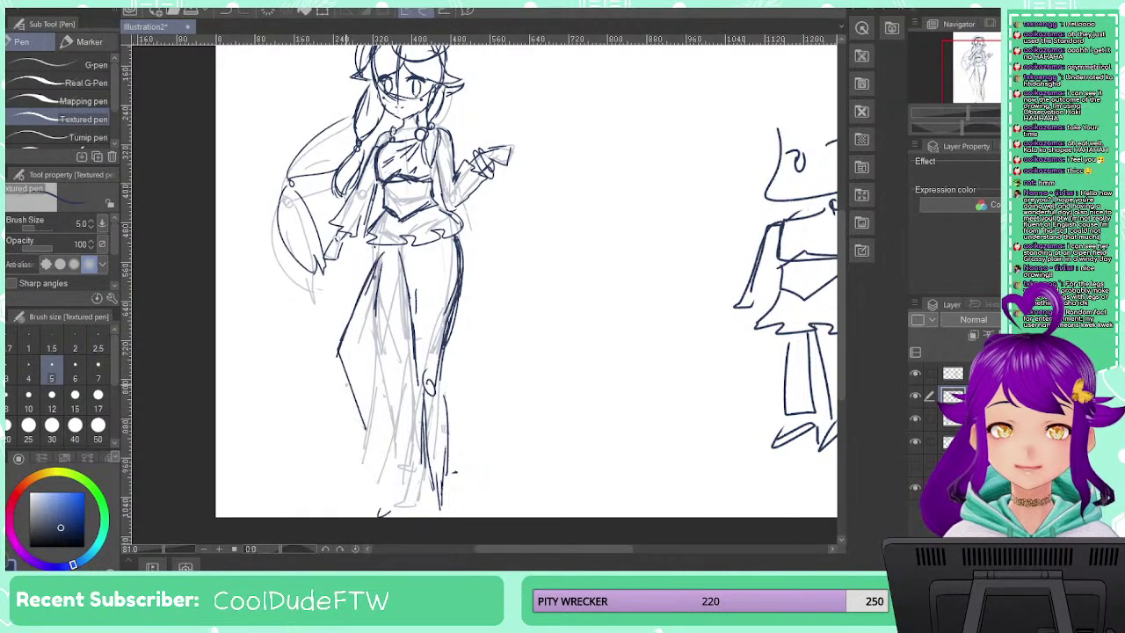
{"action": "key", "text": "ctrl+z"}
{"action": "key", "text": "ctrl+z"}
{"action": "mouse_move", "coordinate": [381, 248]}
{"action": "left_mouse_down"}
{"action": "mouse_move", "coordinate": [335, 369]}
{"action": "mouse_move", "coordinate": [374, 487]}
{"action": "left_mouse_up"}
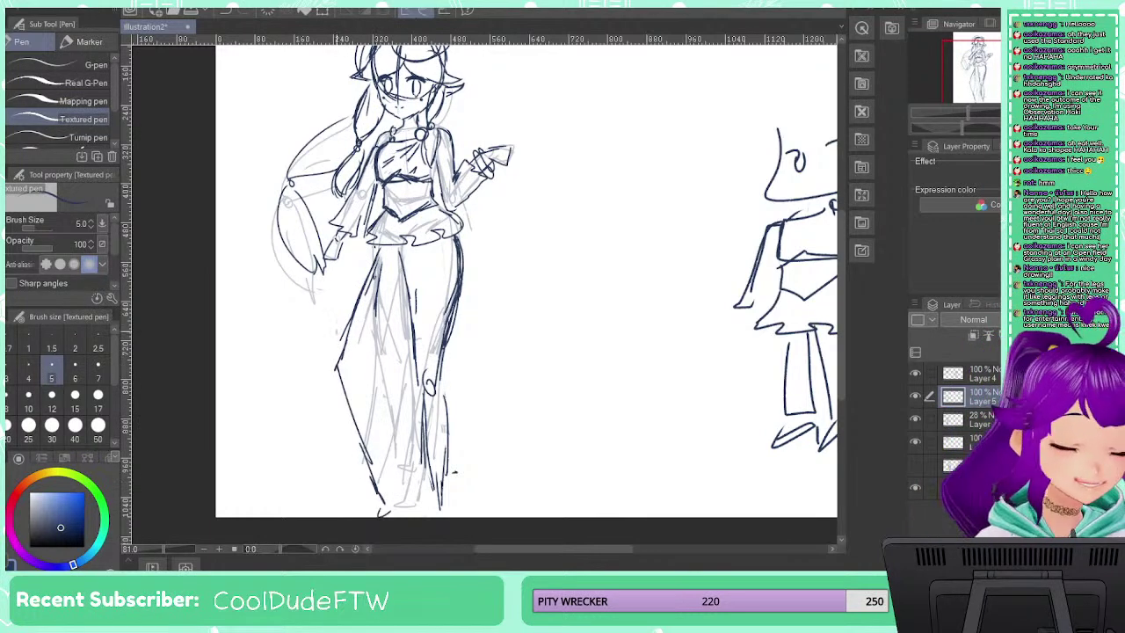
{"action": "left_click_drag", "start_coordinate": [345, 359], "coordinate": [384, 443]}
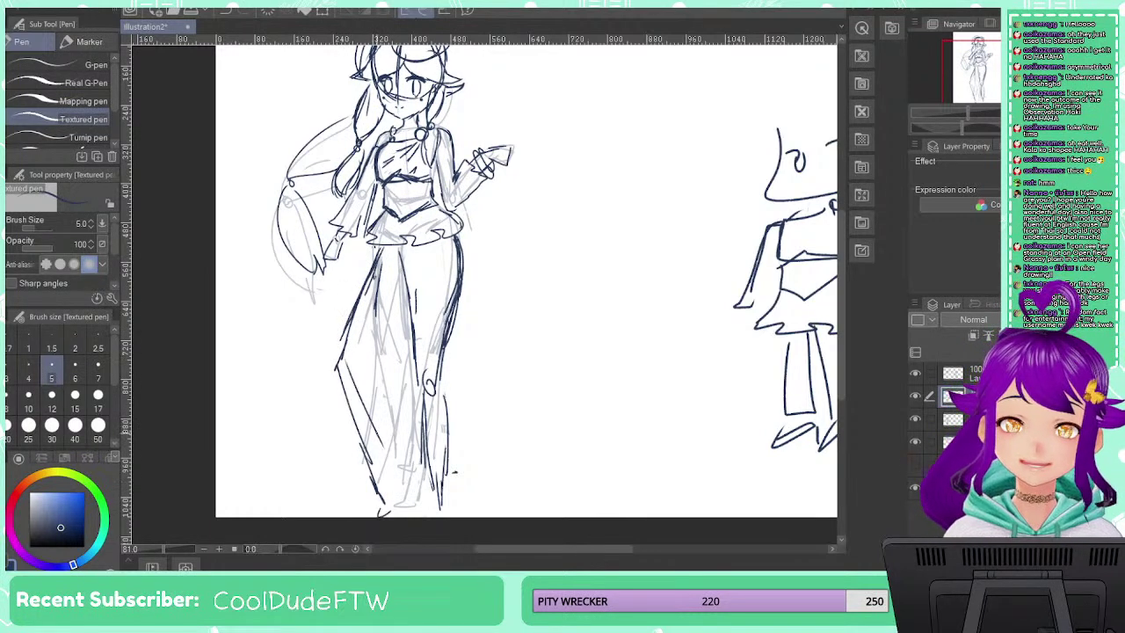
{"action": "mouse_move", "coordinate": [394, 255]}
{"action": "left_mouse_down"}
{"action": "mouse_move", "coordinate": [341, 353]}
{"action": "mouse_move", "coordinate": [392, 465]}
{"action": "mouse_move", "coordinate": [440, 517]}
{"action": "left_mouse_up"}
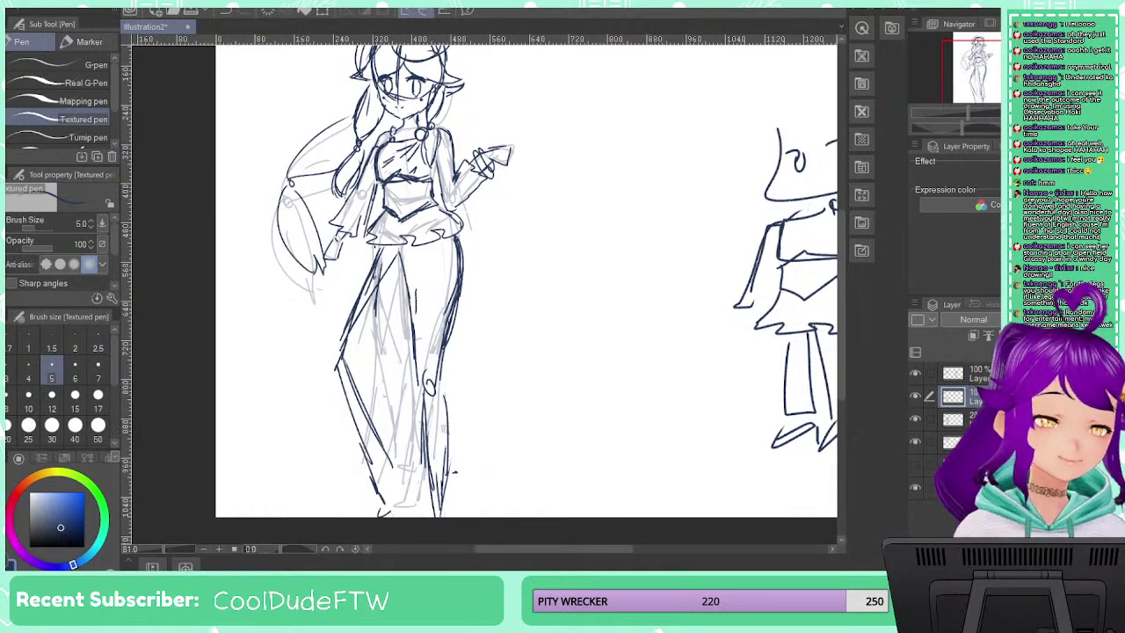
Fade the dark leg sketch layer to 43% opacity and make the topmost layer active
{"action": "left_click", "coordinate": [1028, 319]}
{"action": "key", "text": "ctrl+z"}
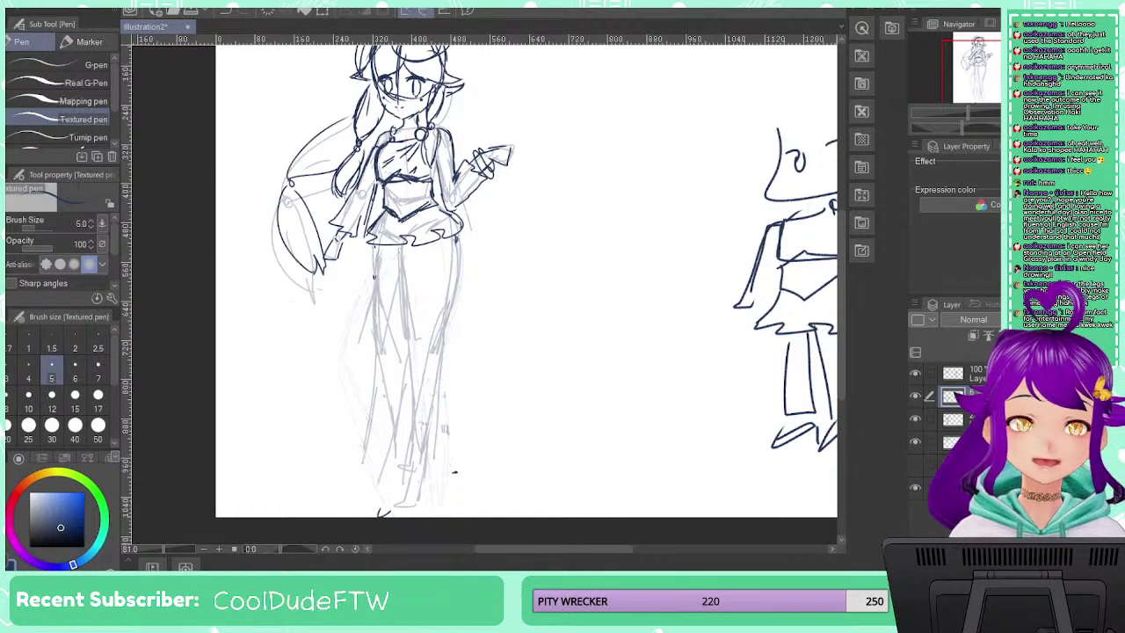
{"action": "key", "text": "ctrl+z"}
{"action": "key", "text": "ctrl+z"}
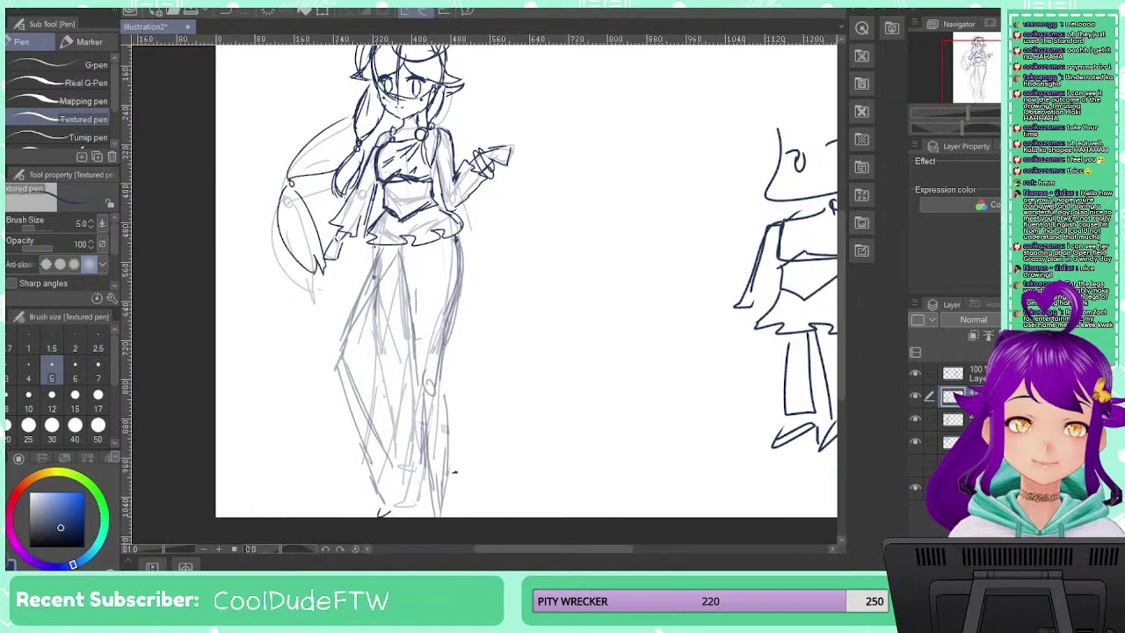
{"action": "left_click", "coordinate": [915, 421]}
{"action": "left_click", "coordinate": [915, 421]}
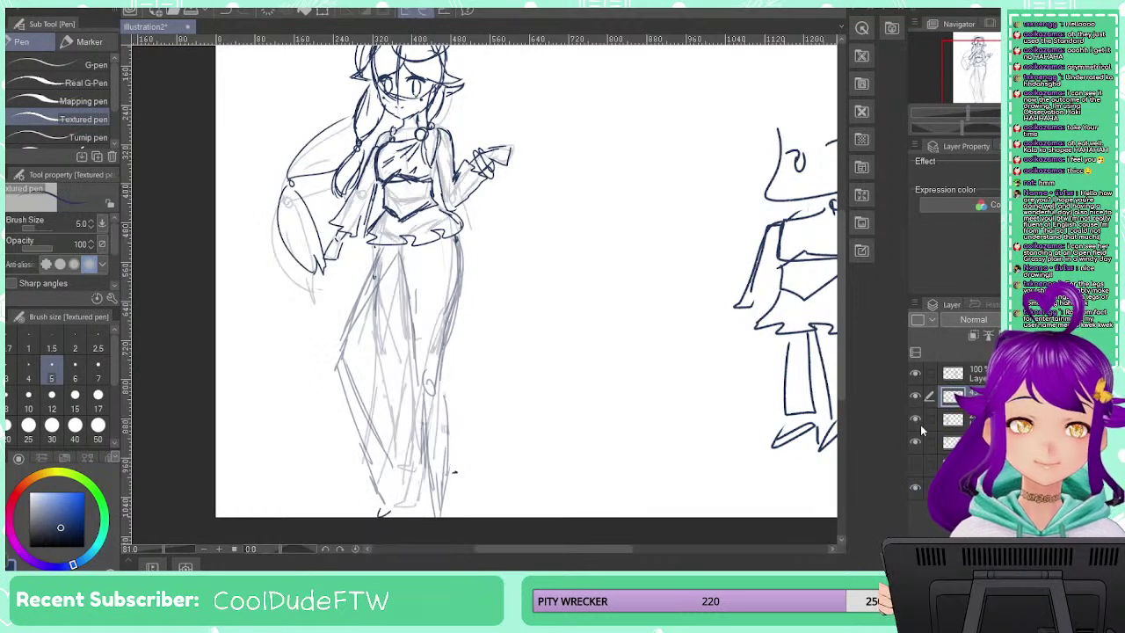
{"action": "left_click", "coordinate": [980, 374]}
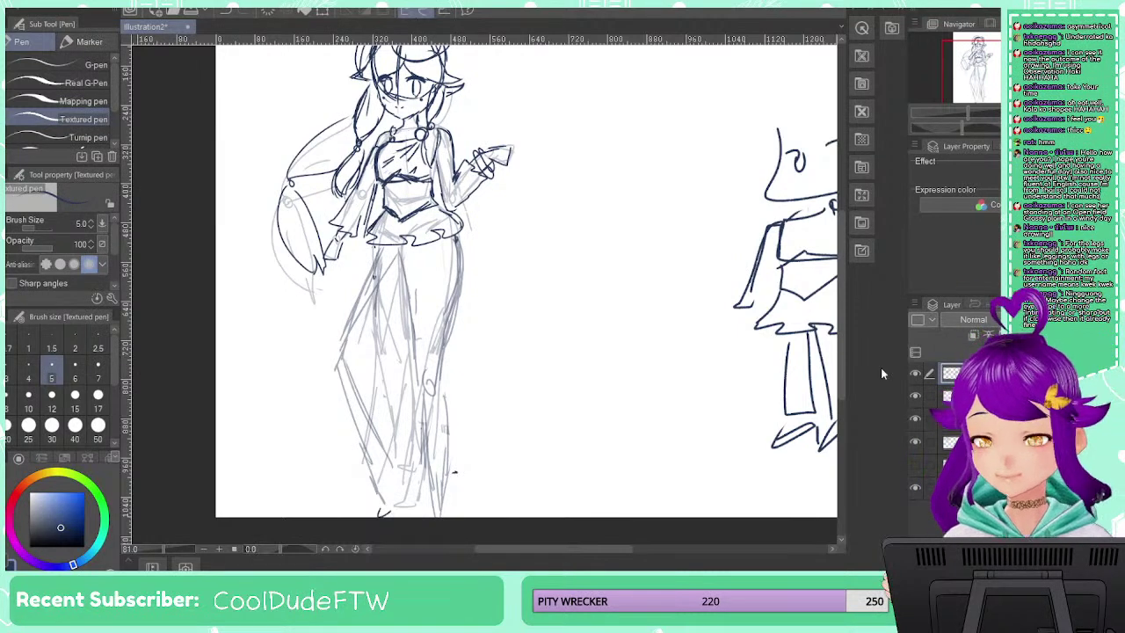
Try trimming the iris outlines of both eyes on the face sketch with a hard eraser at size 7
{"action": "scroll", "coordinate": [450, 245], "scroll_direction": "up", "scroll_amount": 3}
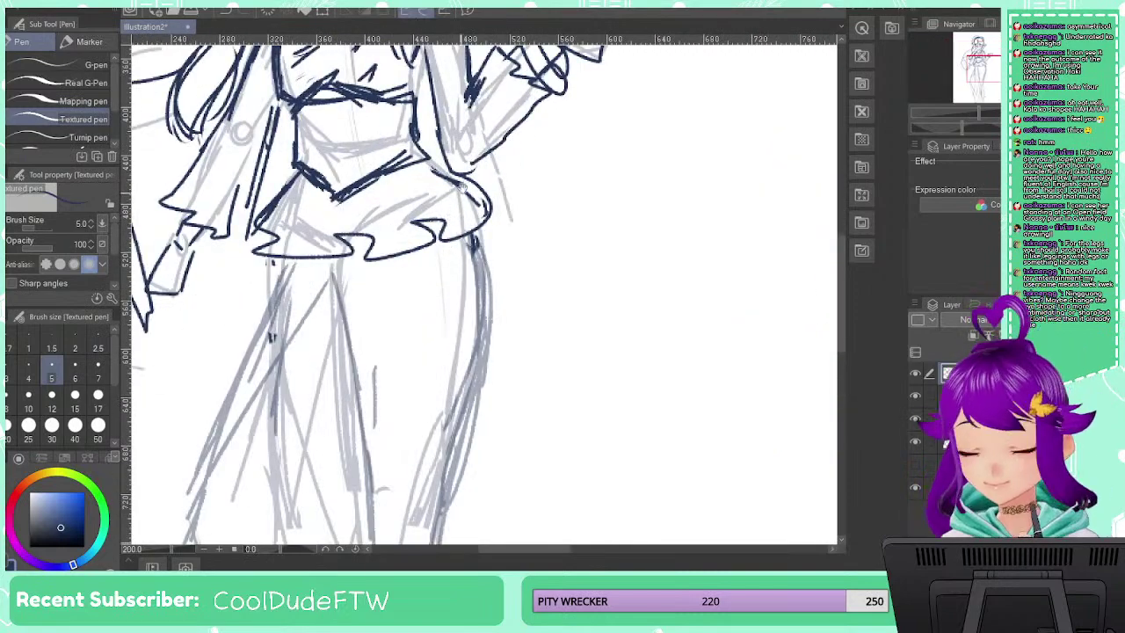
{"action": "left_click_drag", "start_coordinate": [463, 189], "coordinate": [494, 470]}
{"action": "left_click_drag", "start_coordinate": [423, 333], "coordinate": [477, 469]}
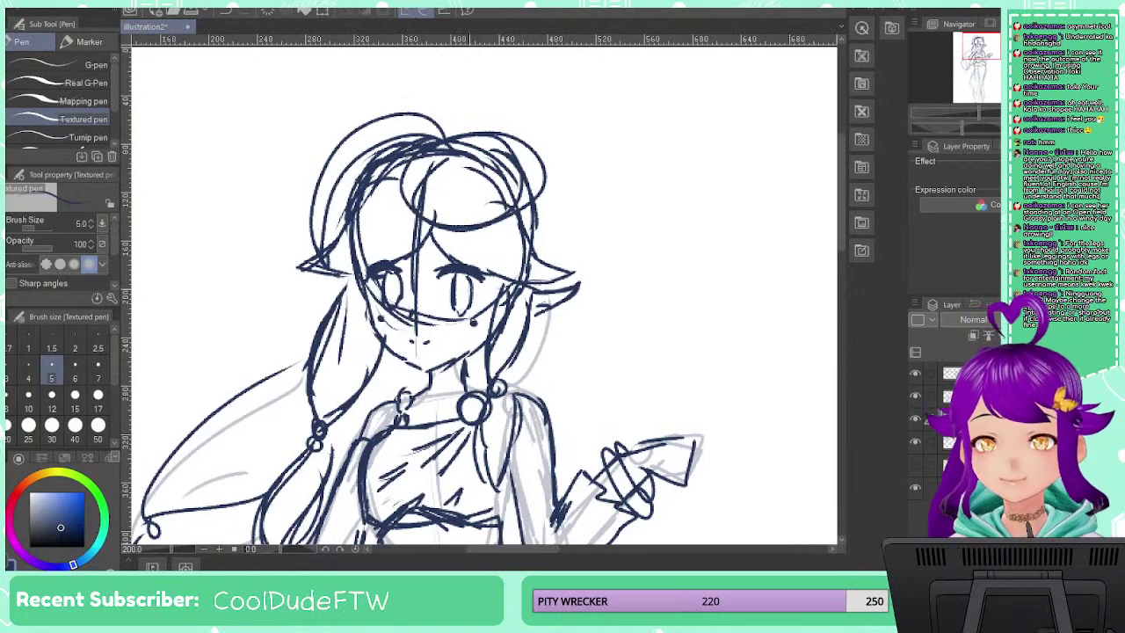
{"action": "key", "text": "e"}
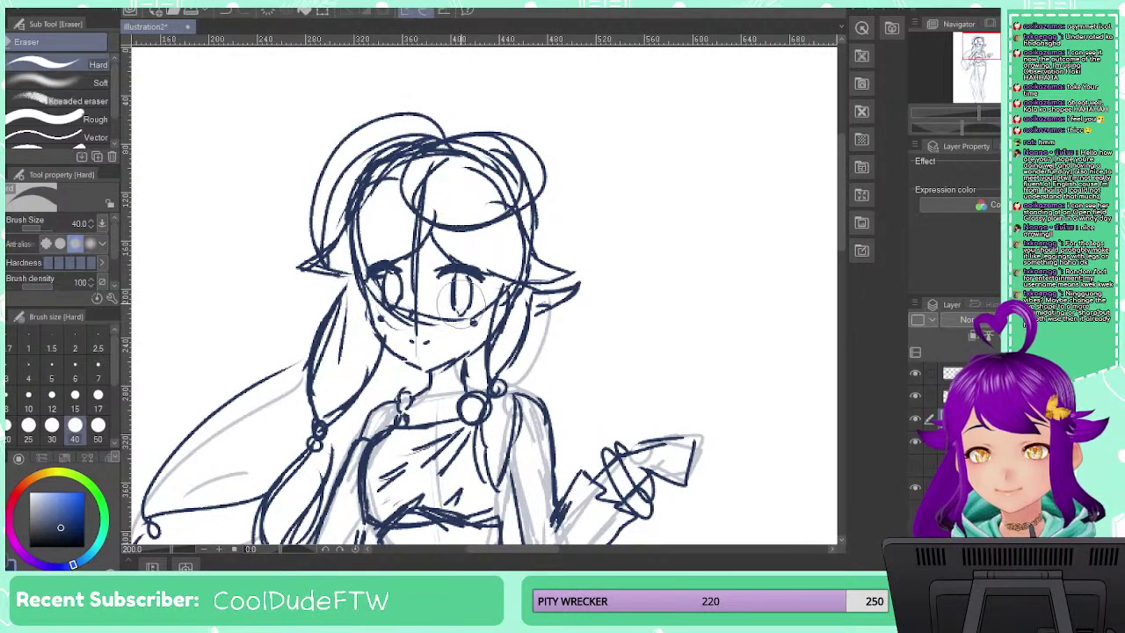
{"action": "left_click", "coordinate": [98, 363]}
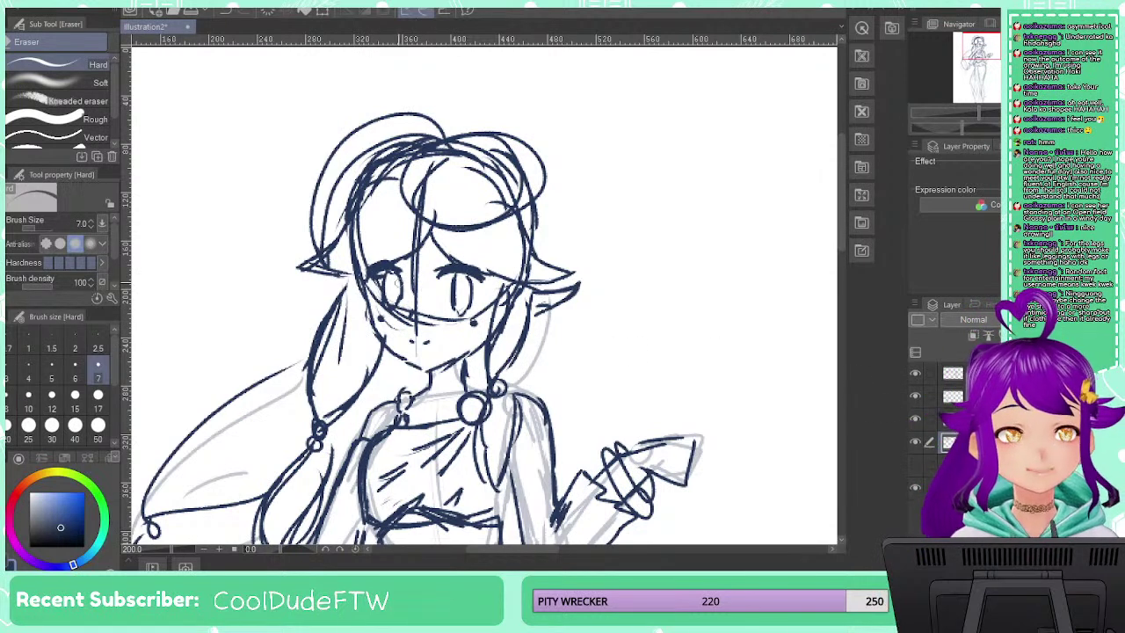
{"action": "left_click_drag", "start_coordinate": [375, 269], "coordinate": [395, 278]}
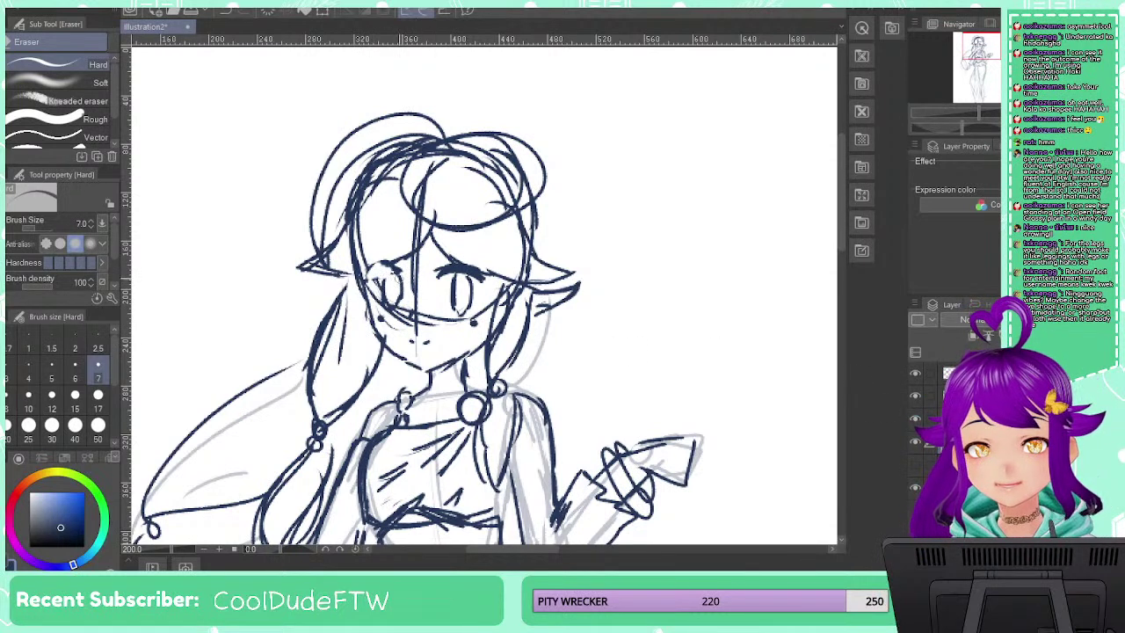
{"action": "key", "text": "ctrl+z"}
{"action": "key", "text": "ctrl+z"}
{"action": "key", "text": "ctrl+z"}
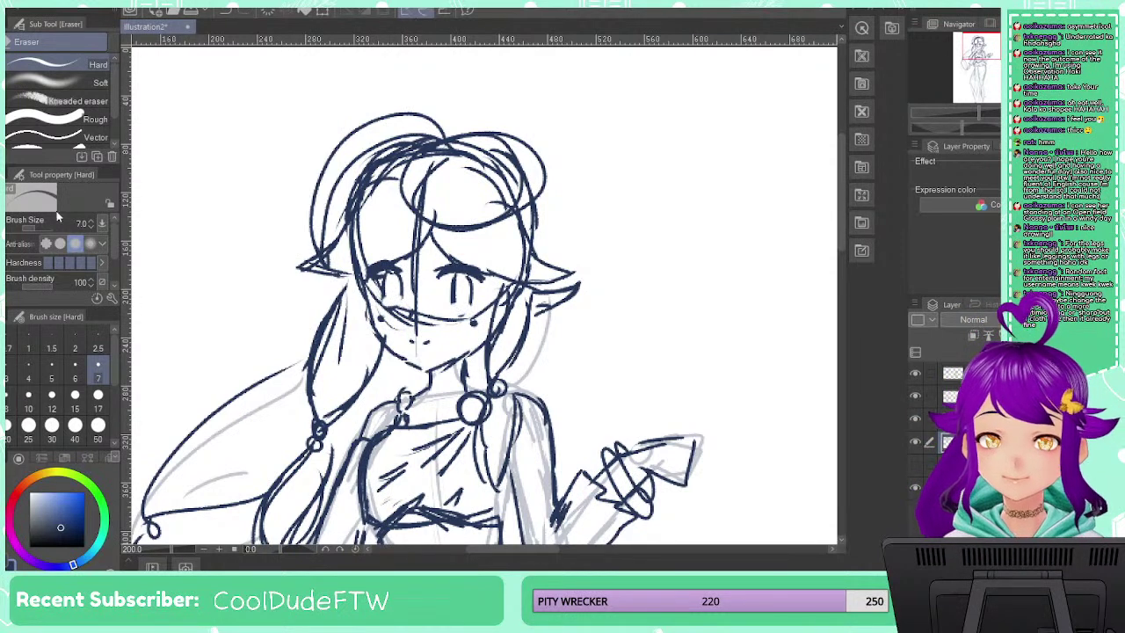
Try closing the lower part of both irises with new, squarer pen strokes
{"action": "key", "text": "p"}
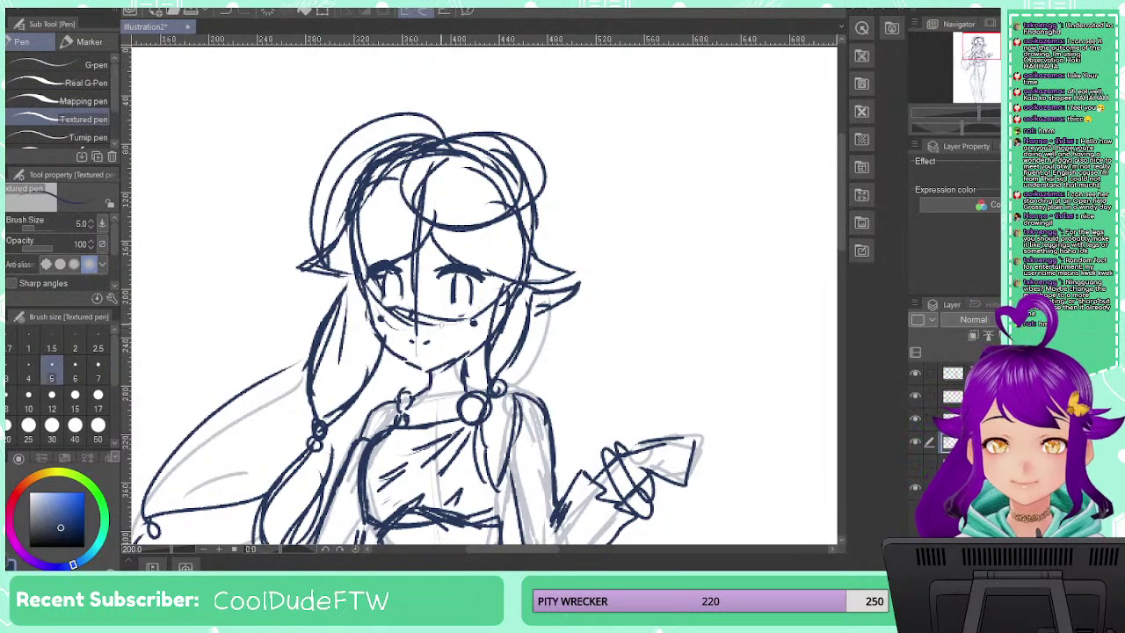
{"action": "mouse_move", "coordinate": [383, 265]}
{"action": "left_mouse_down"}
{"action": "mouse_move", "coordinate": [389, 301]}
{"action": "mouse_move", "coordinate": [400, 273]}
{"action": "mouse_move", "coordinate": [400, 304]}
{"action": "left_mouse_up"}
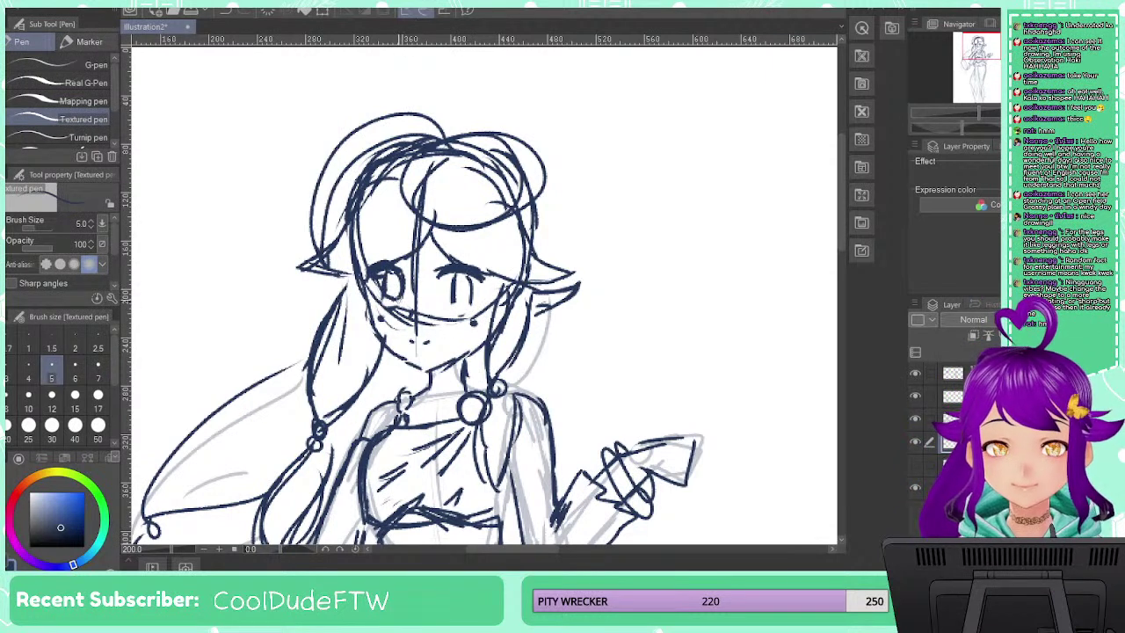
{"action": "left_click_drag", "start_coordinate": [455, 276], "coordinate": [469, 294]}
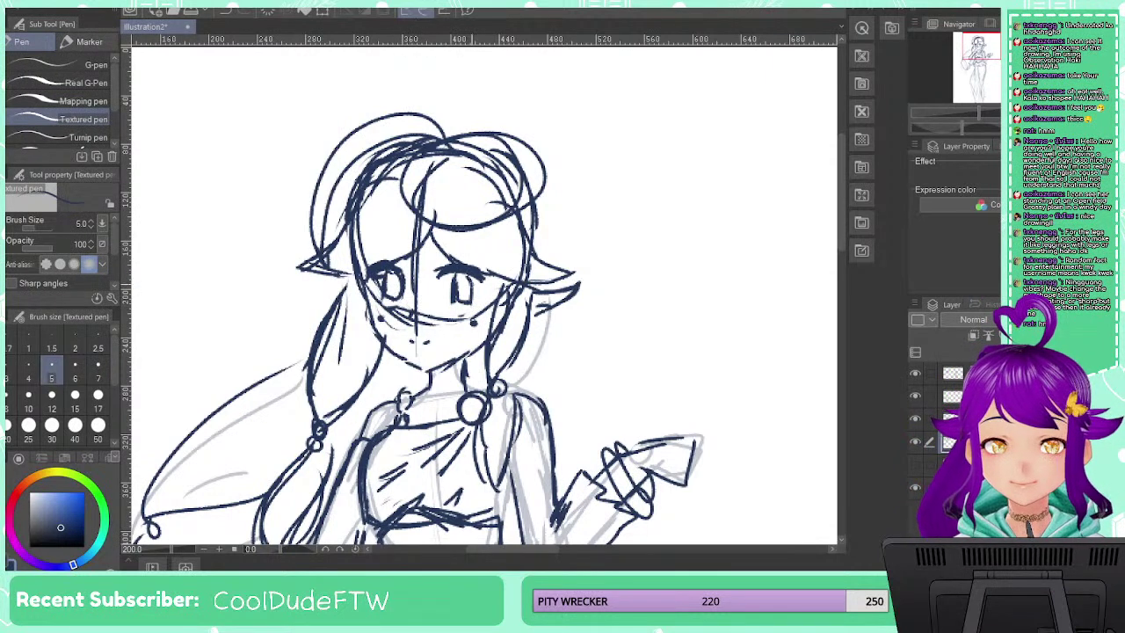
{"action": "key", "text": "ctrl+z"}
{"action": "key", "text": "ctrl+z"}
{"action": "key", "text": "ctrl+z"}
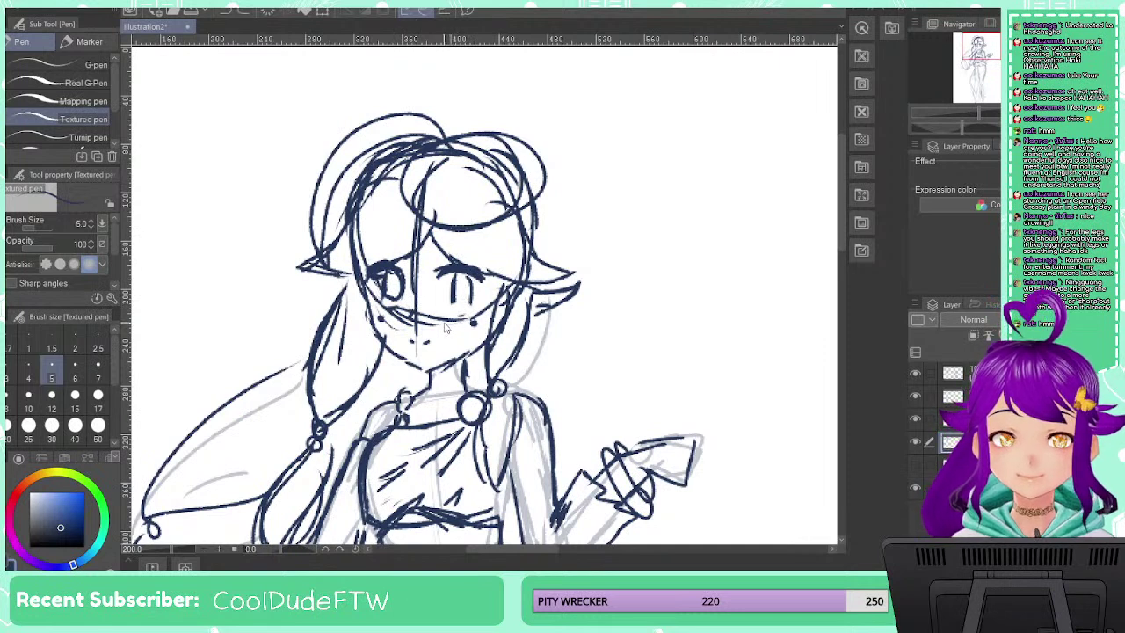
{"action": "key", "text": "ctrl+z"}
{"action": "key", "text": "ctrl+z"}
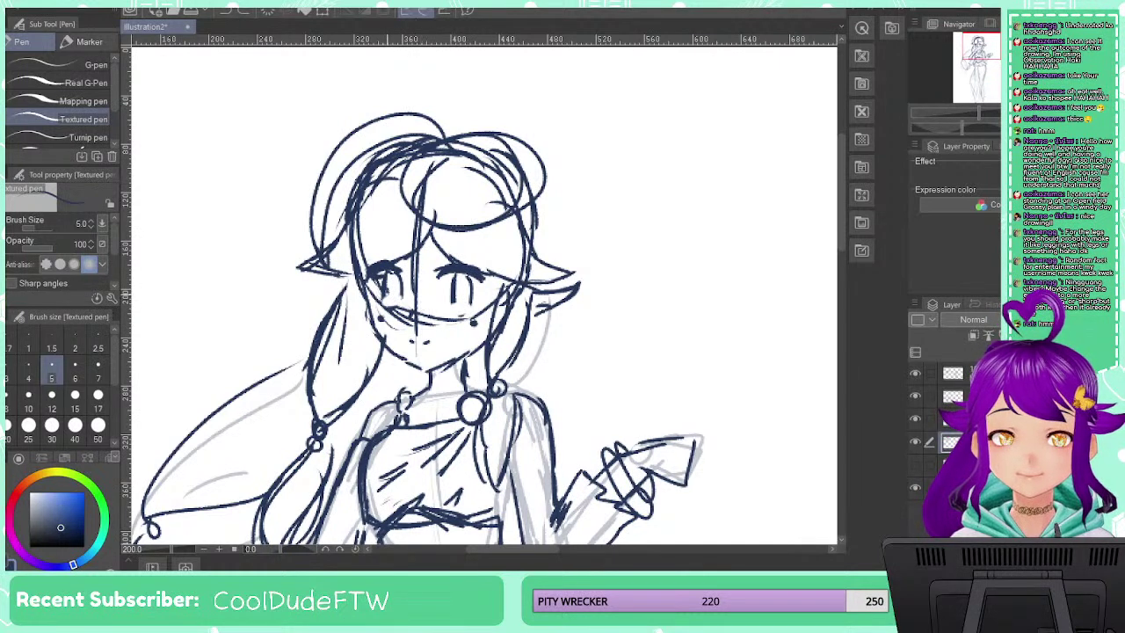
Undo the iris edits and draw a short slanted eyebrow stroke above each eye
{"action": "left_click_drag", "start_coordinate": [385, 289], "coordinate": [401, 306]}
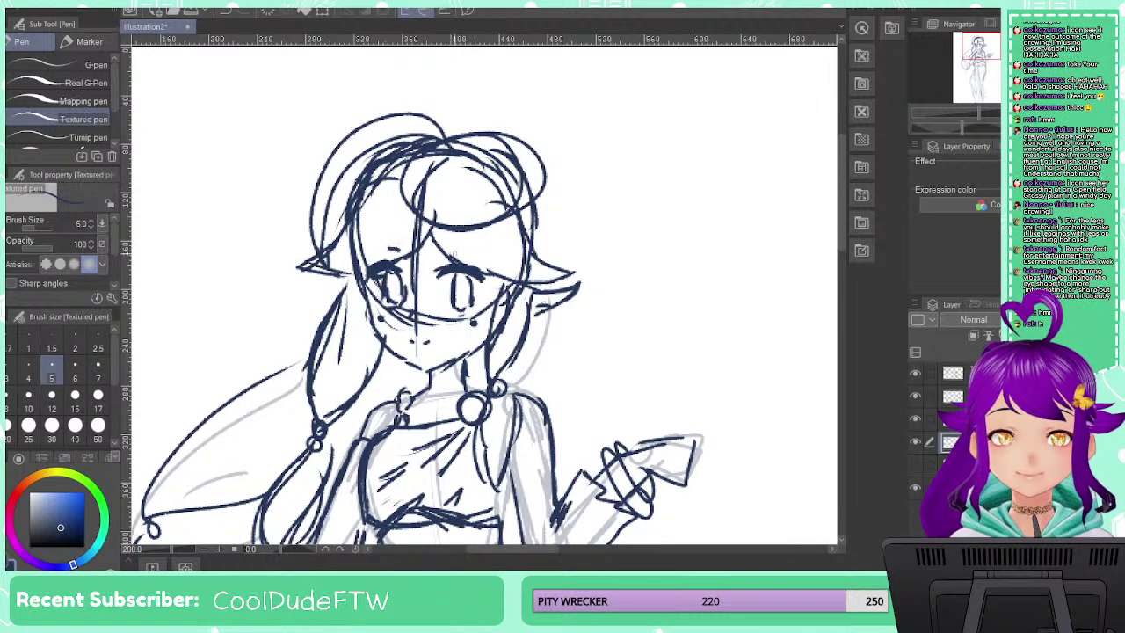
{"action": "left_click_drag", "start_coordinate": [453, 248], "coordinate": [465, 244]}
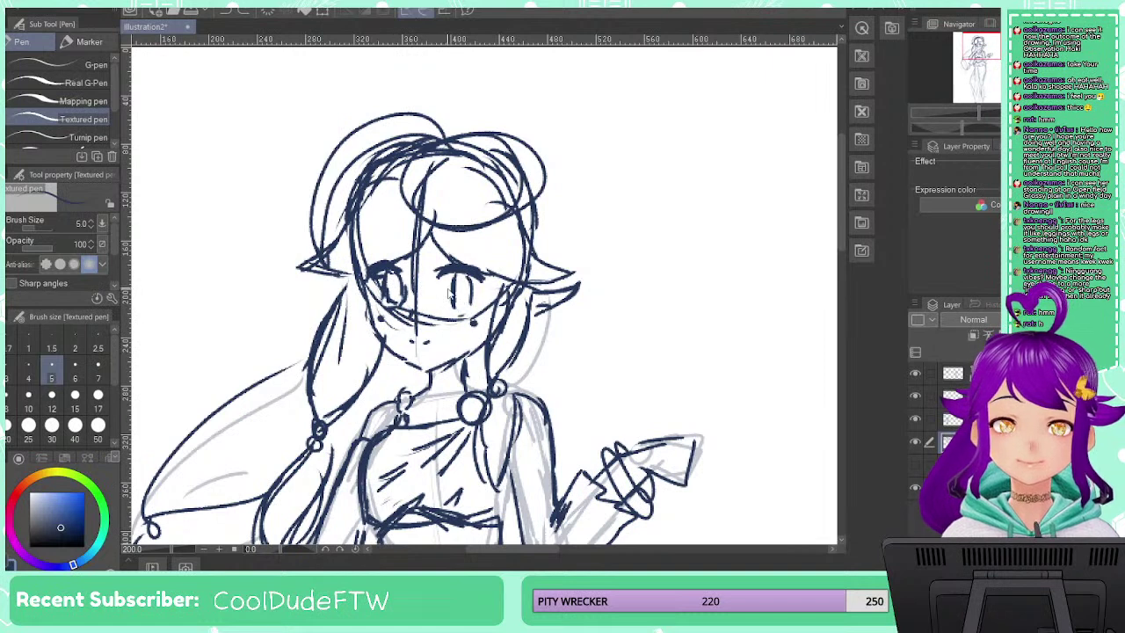
{"action": "mouse_move", "coordinate": [451, 291]}
{"action": "left_mouse_down"}
{"action": "mouse_move", "coordinate": [452, 305]}
{"action": "mouse_move", "coordinate": [469, 306]}
{"action": "left_mouse_up"}
{"action": "key", "text": "ctrl+z"}
{"action": "key", "text": "ctrl+z"}
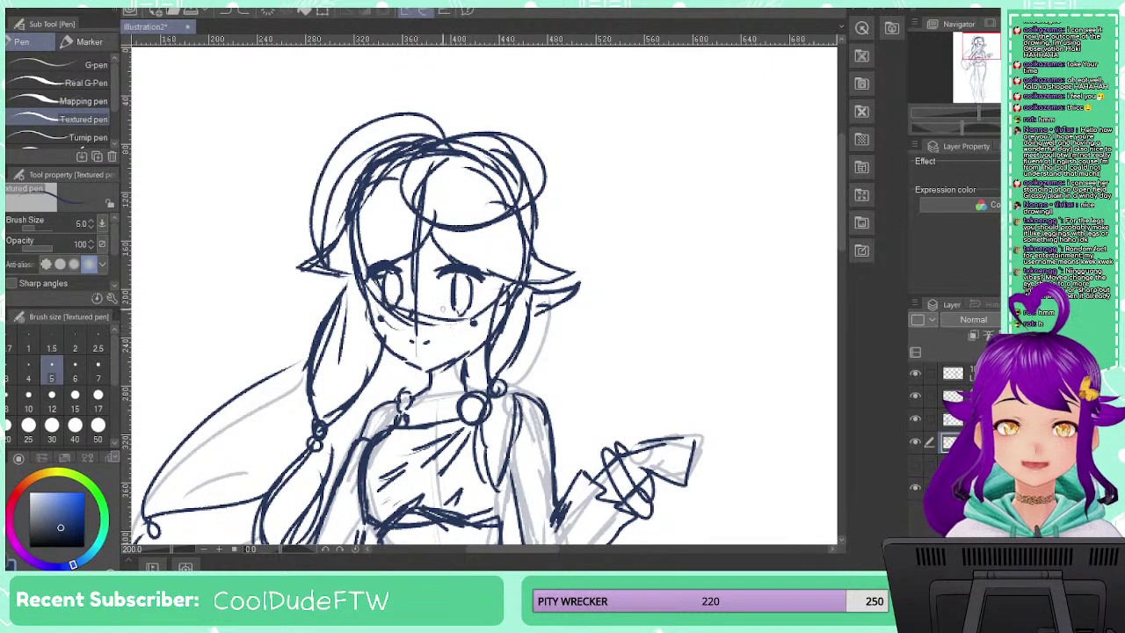
{"action": "left_click_drag", "start_coordinate": [454, 251], "coordinate": [465, 250]}
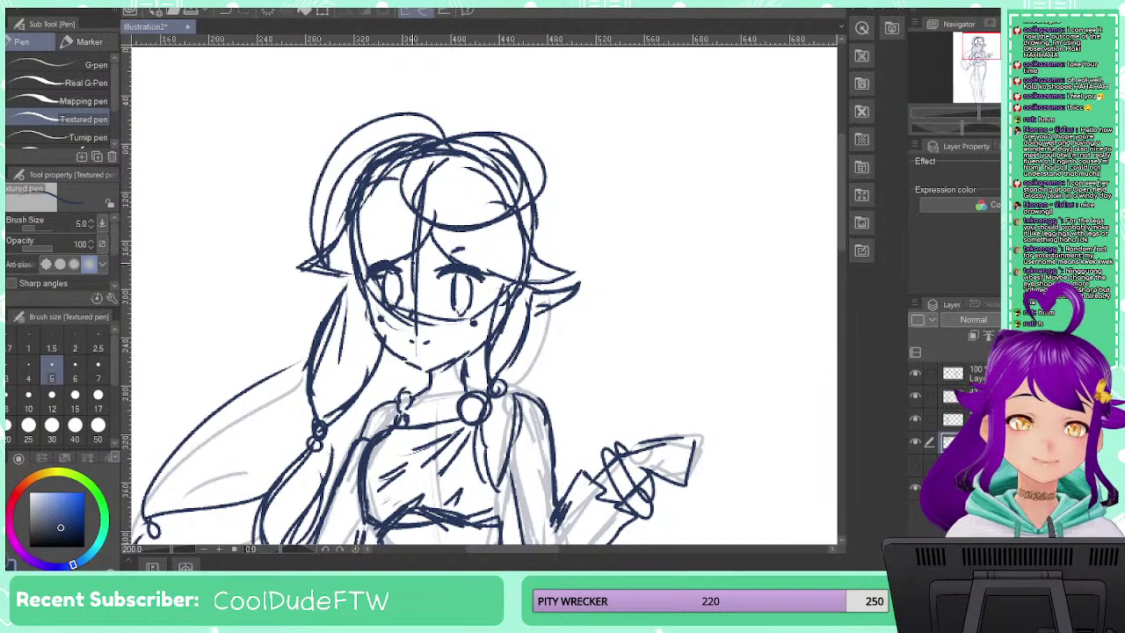
{"action": "left_click_drag", "start_coordinate": [388, 245], "coordinate": [399, 250]}
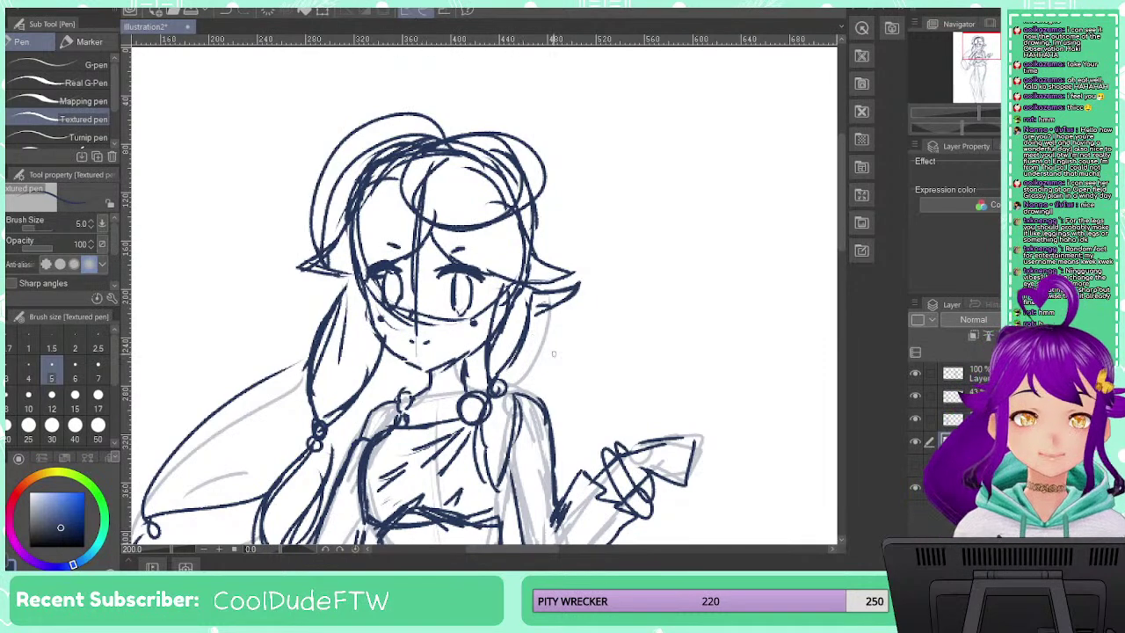
On the topmost layer, draw the front leg's thigh in dark lines, with a curved outer contour and a slanting inner edge down to the knee
{"action": "left_click_drag", "start_coordinate": [588, 363], "coordinate": [597, 276]}
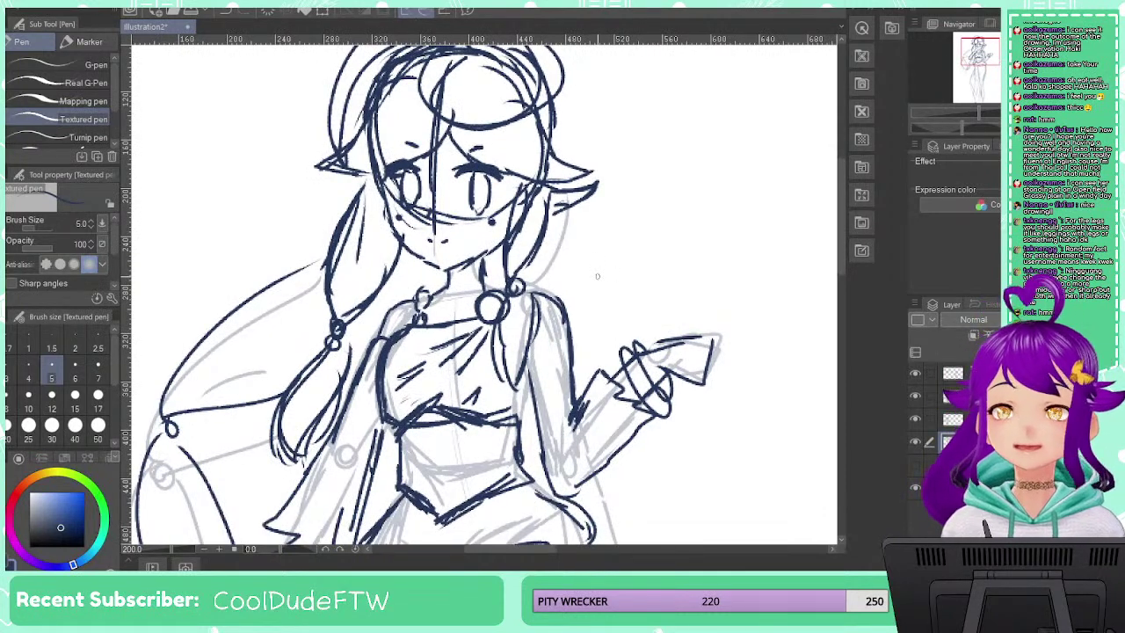
{"action": "scroll", "coordinate": [597, 276], "scroll_direction": "down", "scroll_amount": 3}
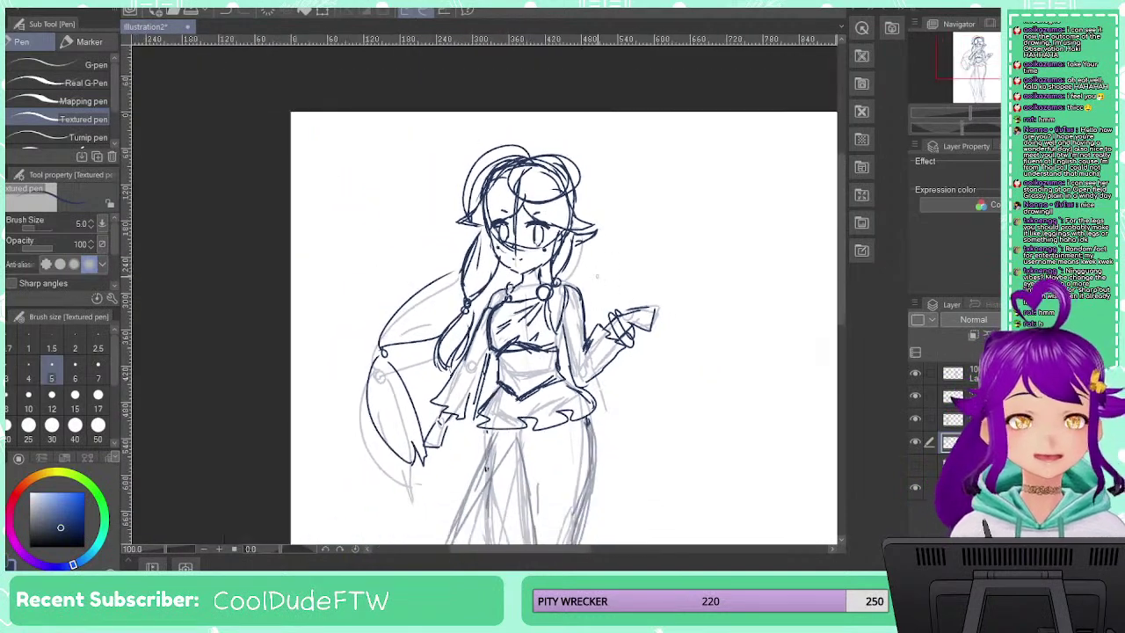
{"action": "left_click_drag", "start_coordinate": [723, 494], "coordinate": [668, 417]}
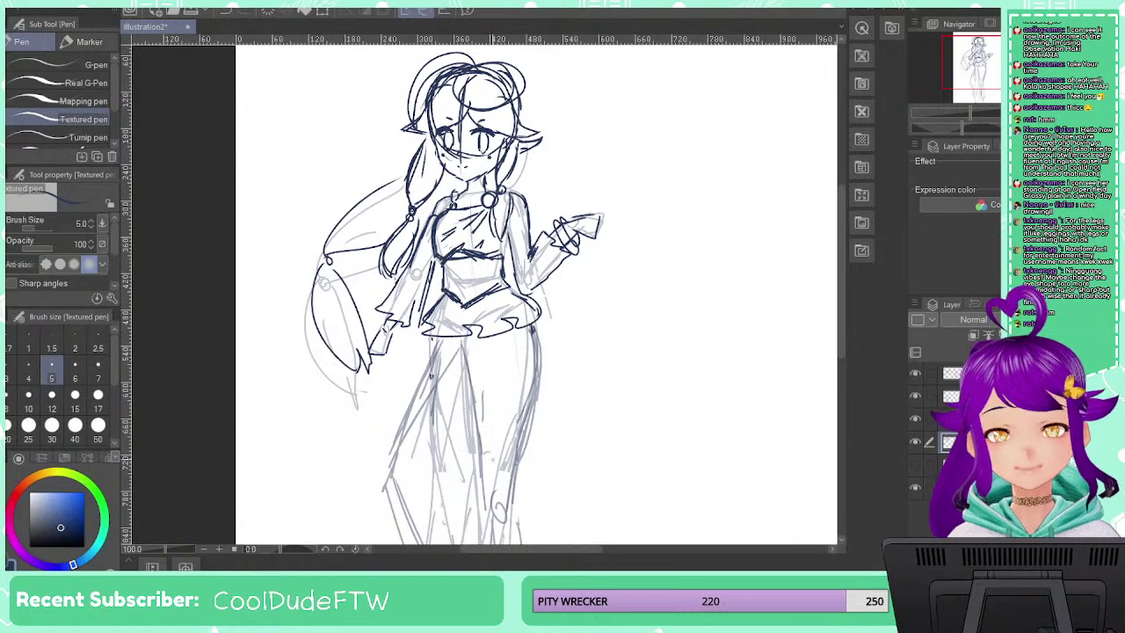
{"action": "scroll", "coordinate": [507, 455], "scroll_direction": "down", "scroll_amount": 3}
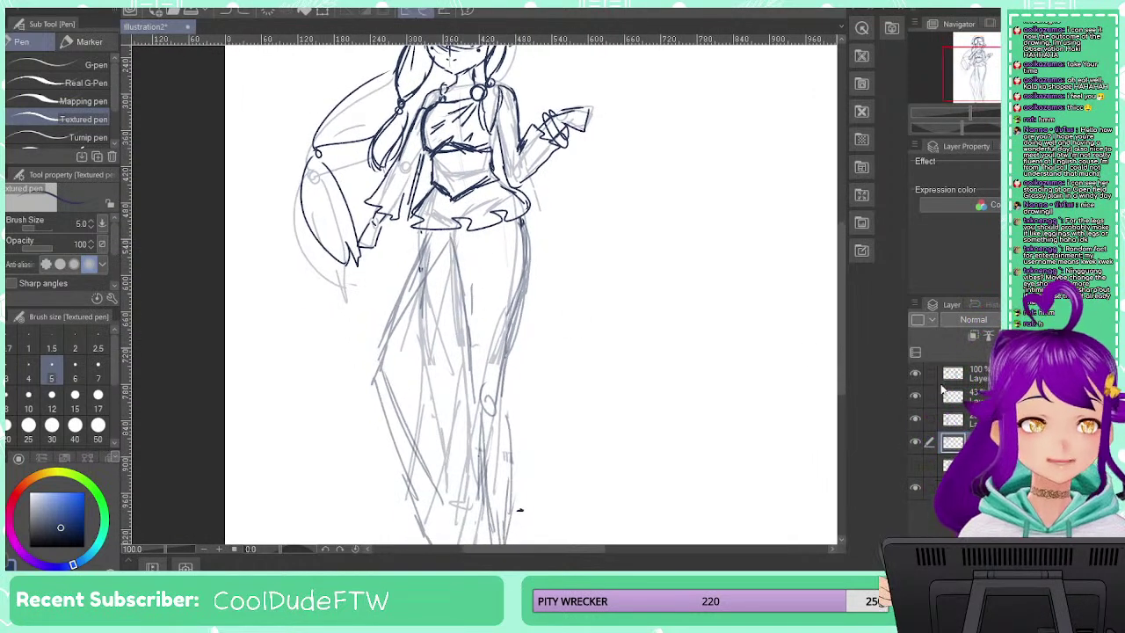
{"action": "left_click", "coordinate": [951, 374]}
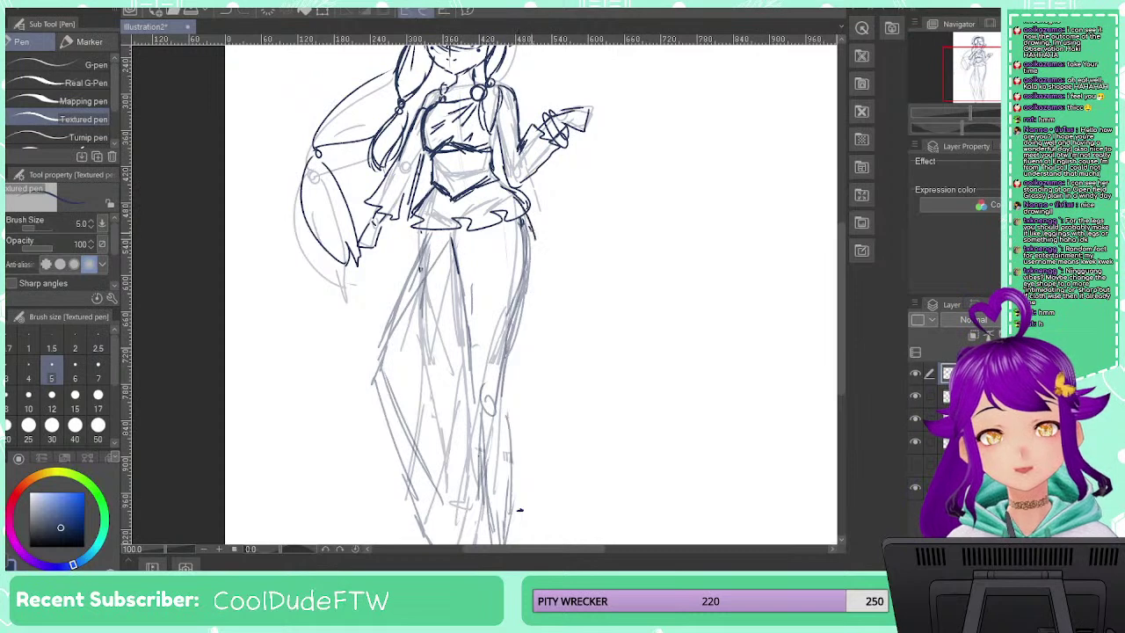
{"action": "left_click_drag", "start_coordinate": [519, 317], "coordinate": [499, 401]}
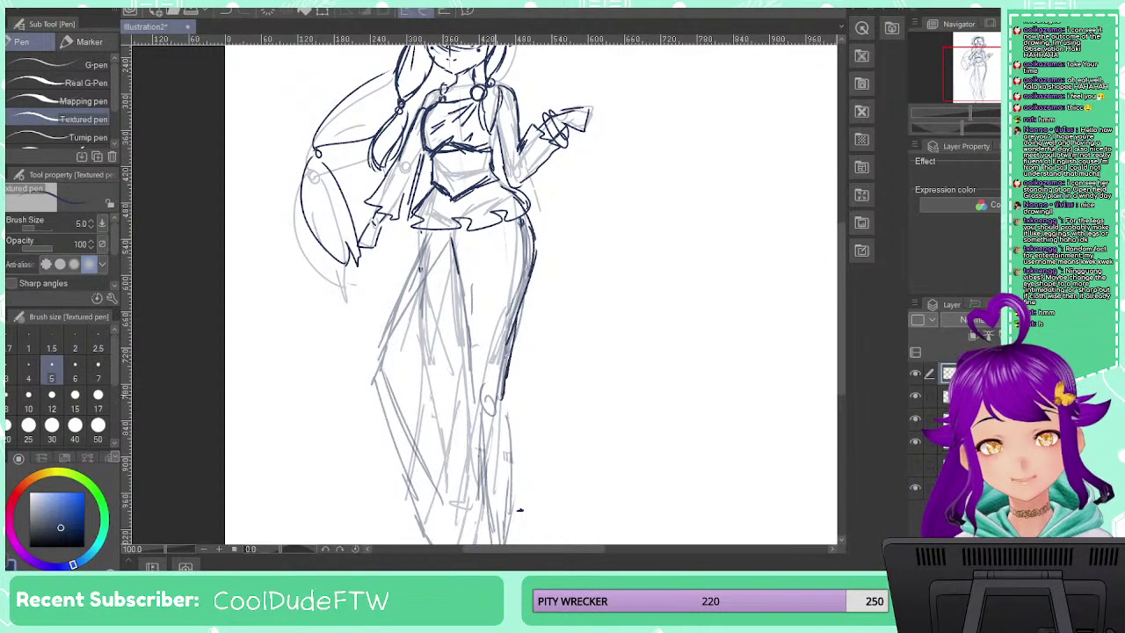
{"action": "left_click_drag", "start_coordinate": [459, 290], "coordinate": [473, 400]}
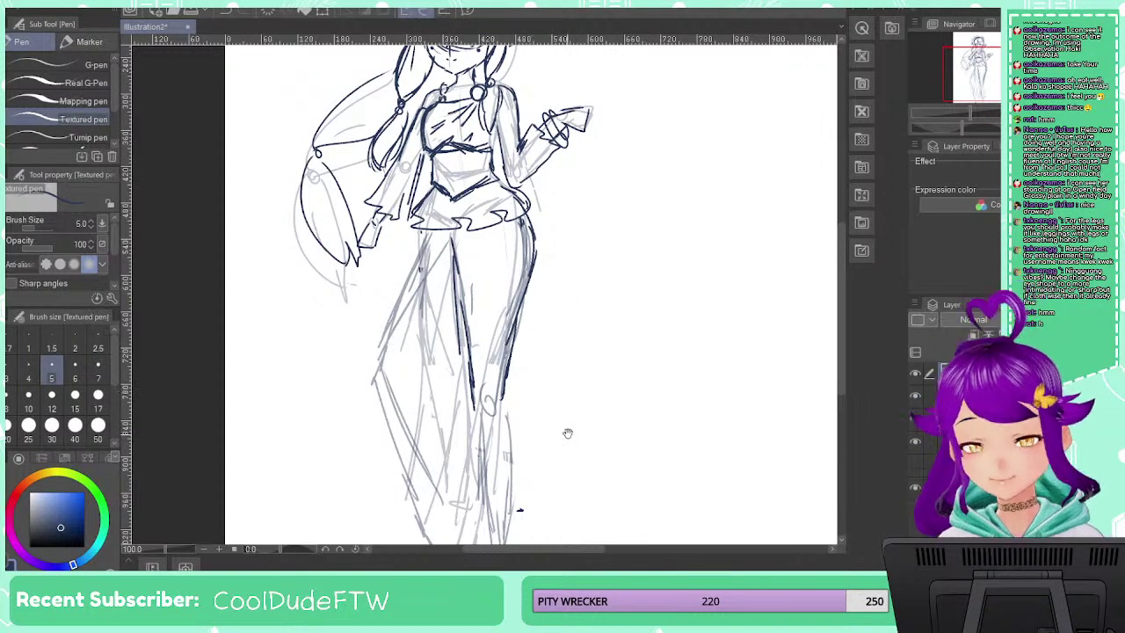
Draw the inner and outer contours of the front leg's lower half in dark lines, from the knee to the canvas edge
{"action": "left_click_drag", "start_coordinate": [568, 431], "coordinate": [557, 337]}
{"action": "left_click_drag", "start_coordinate": [466, 313], "coordinate": [472, 444]}
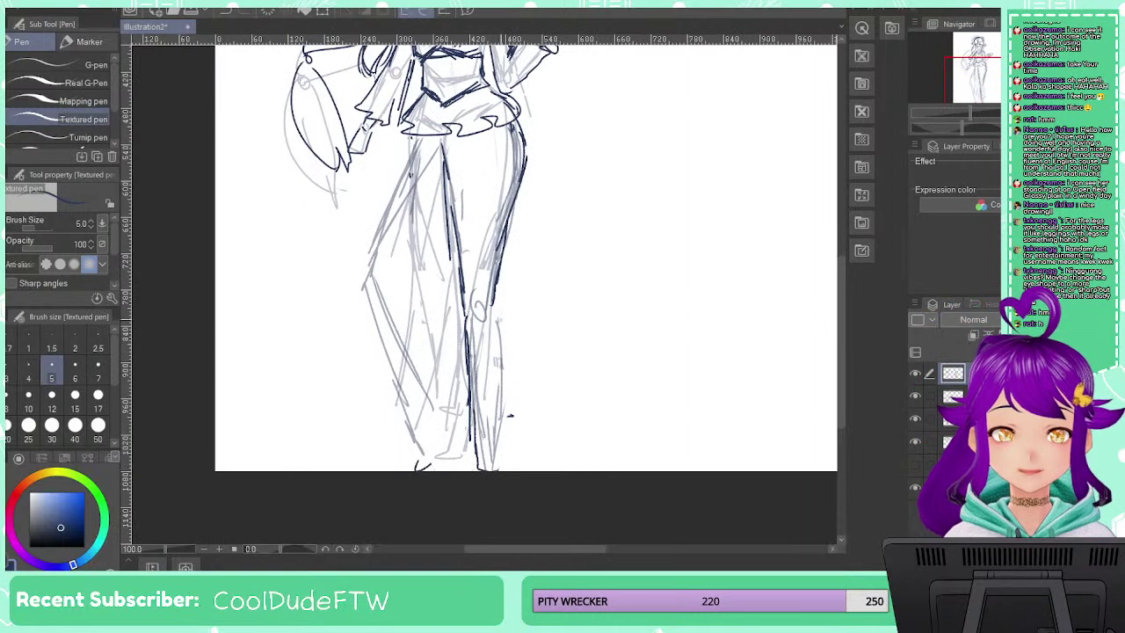
{"action": "left_click_drag", "start_coordinate": [496, 314], "coordinate": [502, 471]}
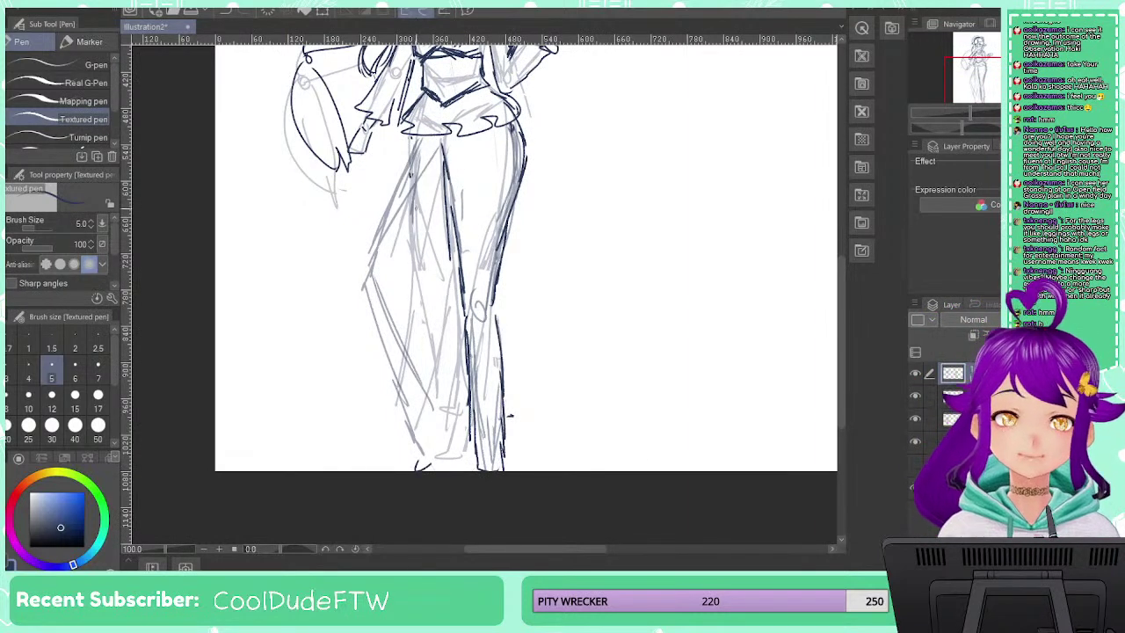
Sketch the bent leg's thigh edges, a small knee circle and the shin and calf lines down to the ankle
{"action": "left_click_drag", "start_coordinate": [418, 146], "coordinate": [381, 211]}
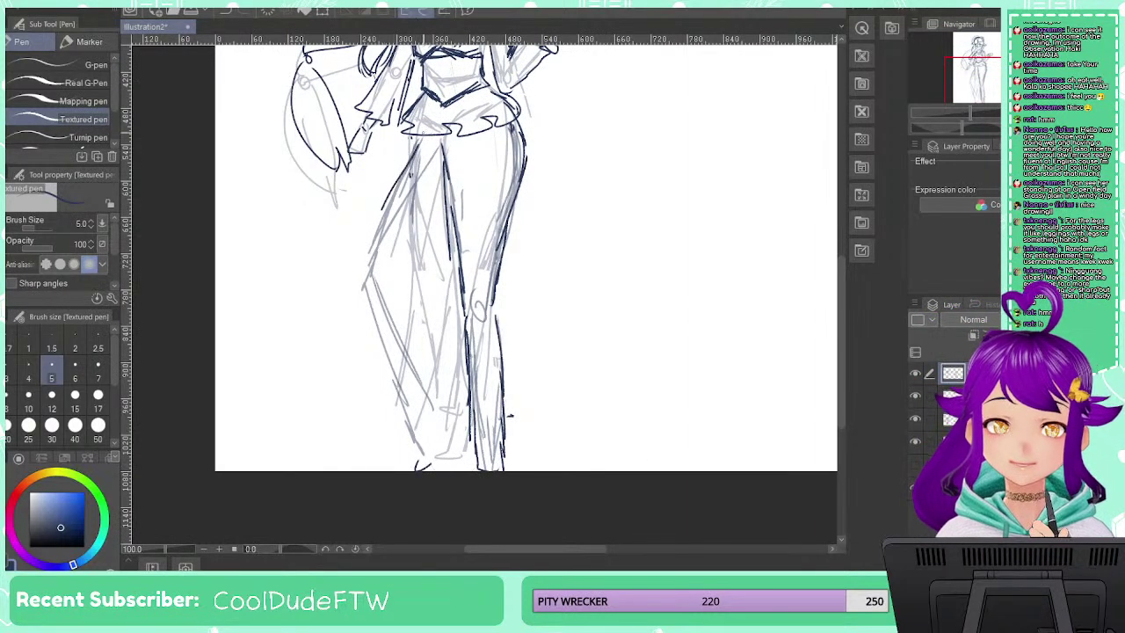
{"action": "left_click_drag", "start_coordinate": [420, 139], "coordinate": [361, 280]}
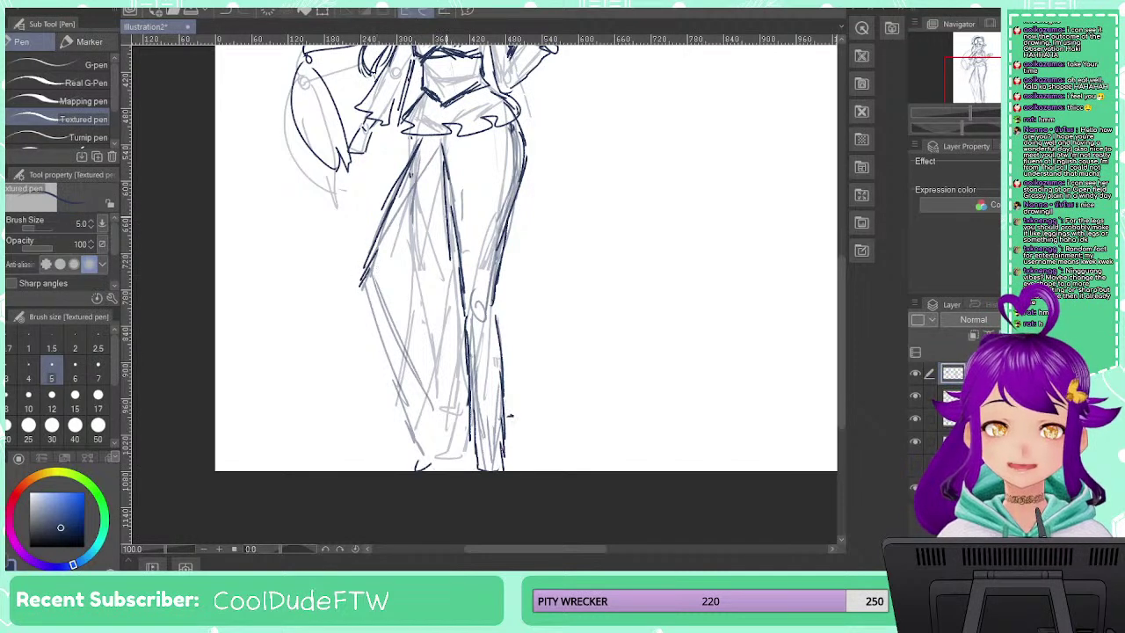
{"action": "left_click_drag", "start_coordinate": [446, 216], "coordinate": [418, 260]}
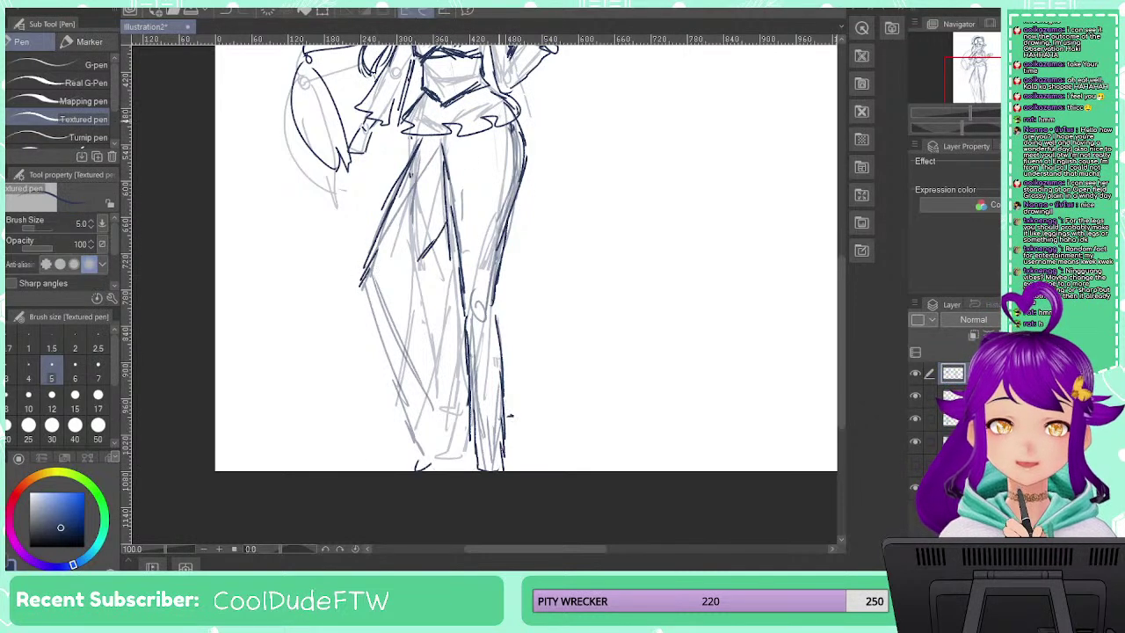
{"action": "mouse_move", "coordinate": [498, 128]}
{"action": "left_mouse_down"}
{"action": "mouse_move", "coordinate": [443, 233]}
{"action": "mouse_move", "coordinate": [359, 297]}
{"action": "mouse_move", "coordinate": [401, 353]}
{"action": "mouse_move", "coordinate": [439, 460]}
{"action": "left_mouse_up"}
{"action": "mouse_move", "coordinate": [357, 284]}
{"action": "left_mouse_down"}
{"action": "mouse_move", "coordinate": [396, 408]}
{"action": "mouse_move", "coordinate": [426, 455]}
{"action": "left_mouse_up"}
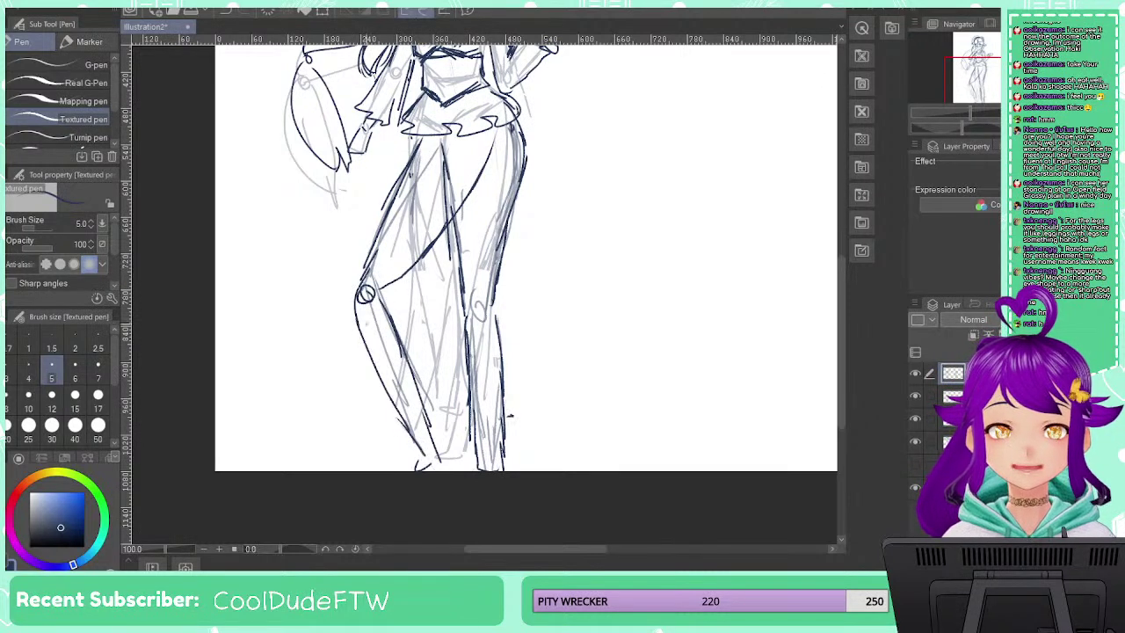
{"action": "mouse_move", "coordinate": [364, 270]}
{"action": "left_mouse_down"}
{"action": "mouse_move", "coordinate": [352, 324]}
{"action": "mouse_move", "coordinate": [418, 432]}
{"action": "left_mouse_up"}
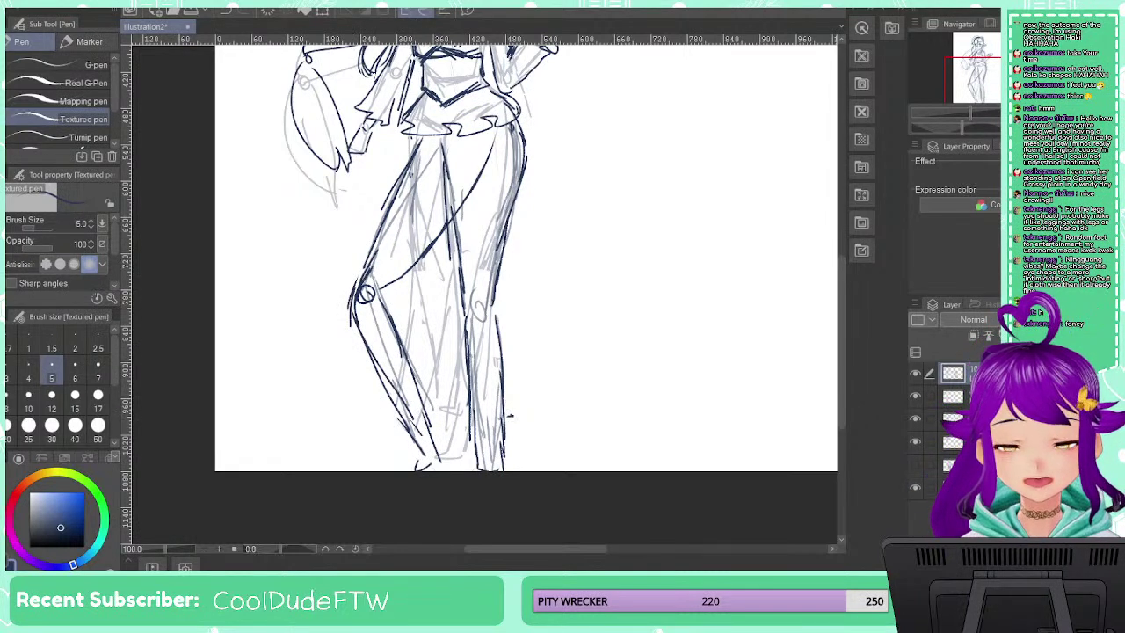
{"action": "left_click_drag", "start_coordinate": [395, 277], "coordinate": [376, 300]}
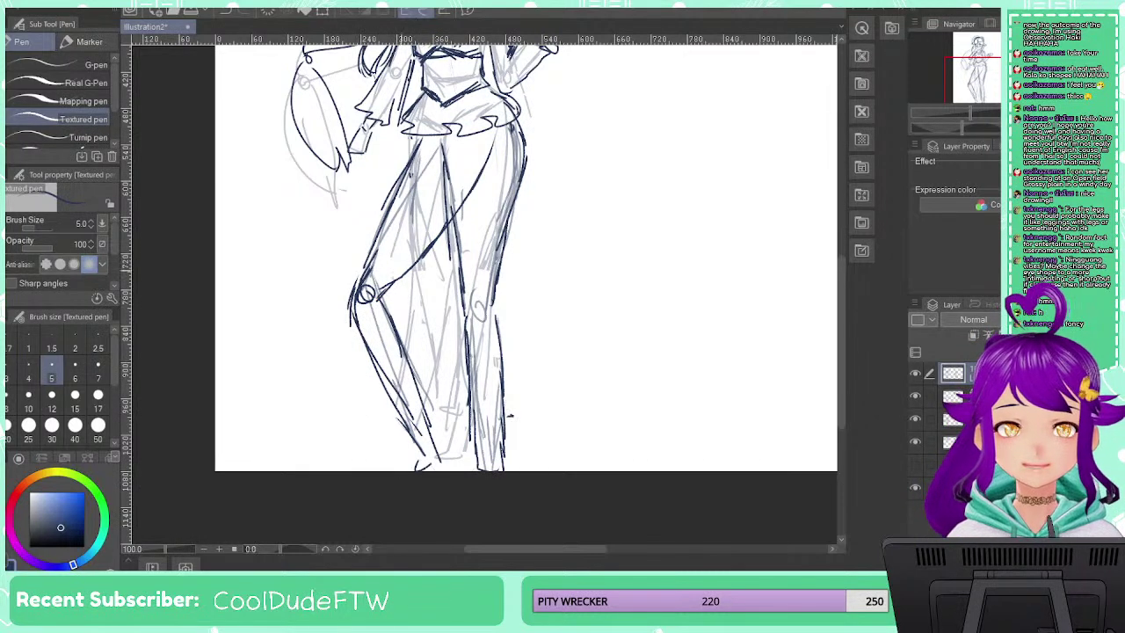
Reinforce the bent leg's thigh, knee and calf contours with repeated overlapping pen strokes down to the canvas edge
{"action": "left_click_drag", "start_coordinate": [418, 129], "coordinate": [355, 288]}
{"action": "mouse_move", "coordinate": [488, 151]}
{"action": "left_mouse_down"}
{"action": "mouse_move", "coordinate": [395, 274]}
{"action": "mouse_move", "coordinate": [439, 427]}
{"action": "left_mouse_up"}
{"action": "left_click_drag", "start_coordinate": [355, 302], "coordinate": [434, 471]}
{"action": "left_click_drag", "start_coordinate": [420, 410], "coordinate": [452, 469]}
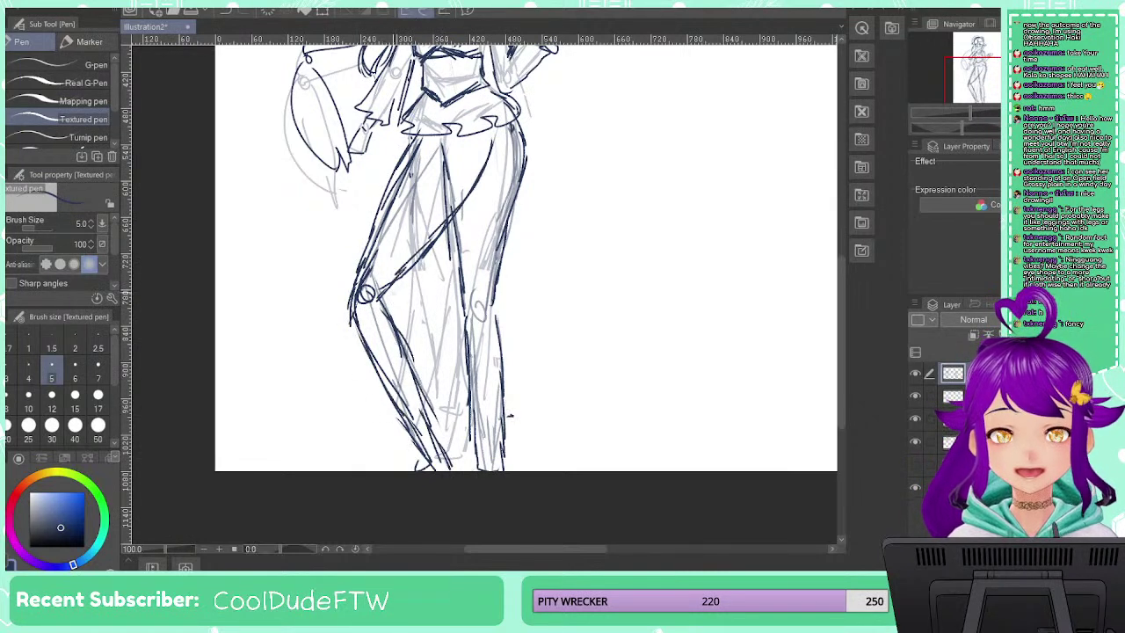
{"action": "mouse_move", "coordinate": [396, 286]}
{"action": "left_mouse_down"}
{"action": "mouse_move", "coordinate": [374, 314]}
{"action": "mouse_move", "coordinate": [404, 378]}
{"action": "left_mouse_up"}
{"action": "left_click_drag", "start_coordinate": [393, 189], "coordinate": [362, 264]}
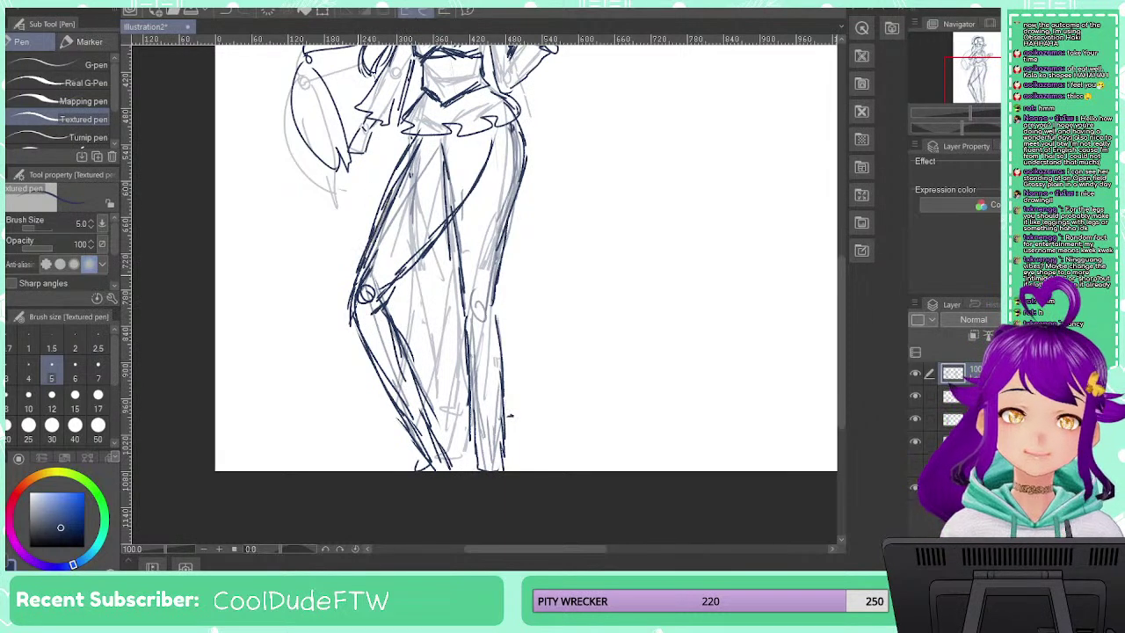
With the view mirrored, erase the upper part of the bent leg's thigh line below the waist ruffle using the Hard eraser
{"action": "key", "text": "ctrl+b"}
{"action": "key", "text": "ctrl+b"}
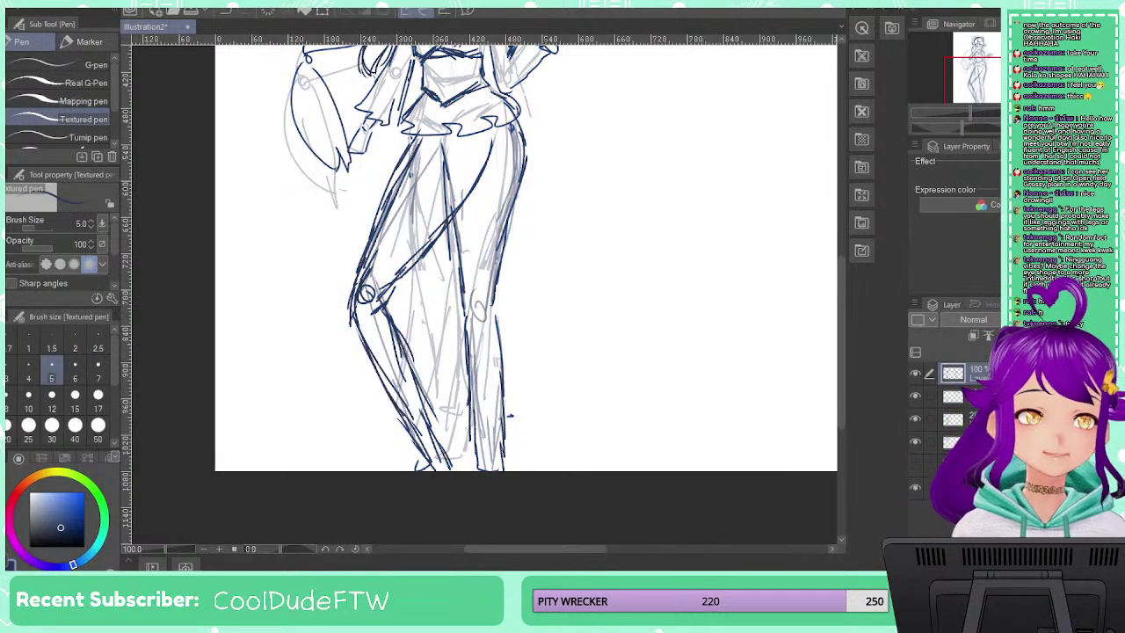
{"action": "left_click", "coordinate": [1074, 128]}
{"action": "left_click_drag", "start_coordinate": [635, 264], "coordinate": [614, 402]}
{"action": "scroll", "coordinate": [641, 378], "scroll_direction": "down", "scroll_amount": 1}
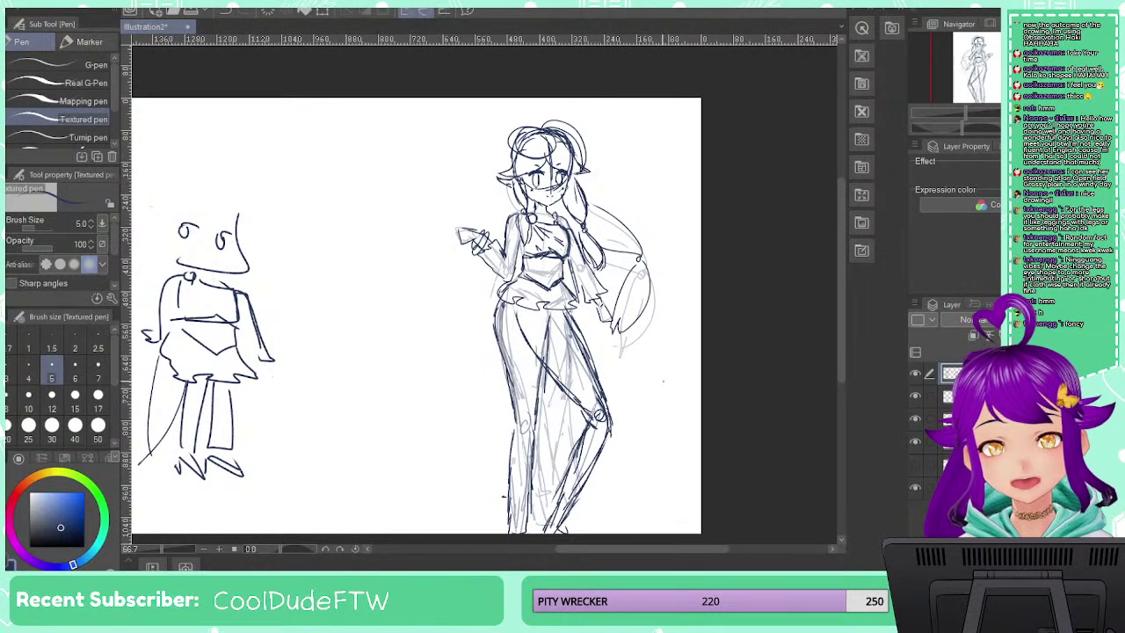
{"action": "key", "text": "e"}
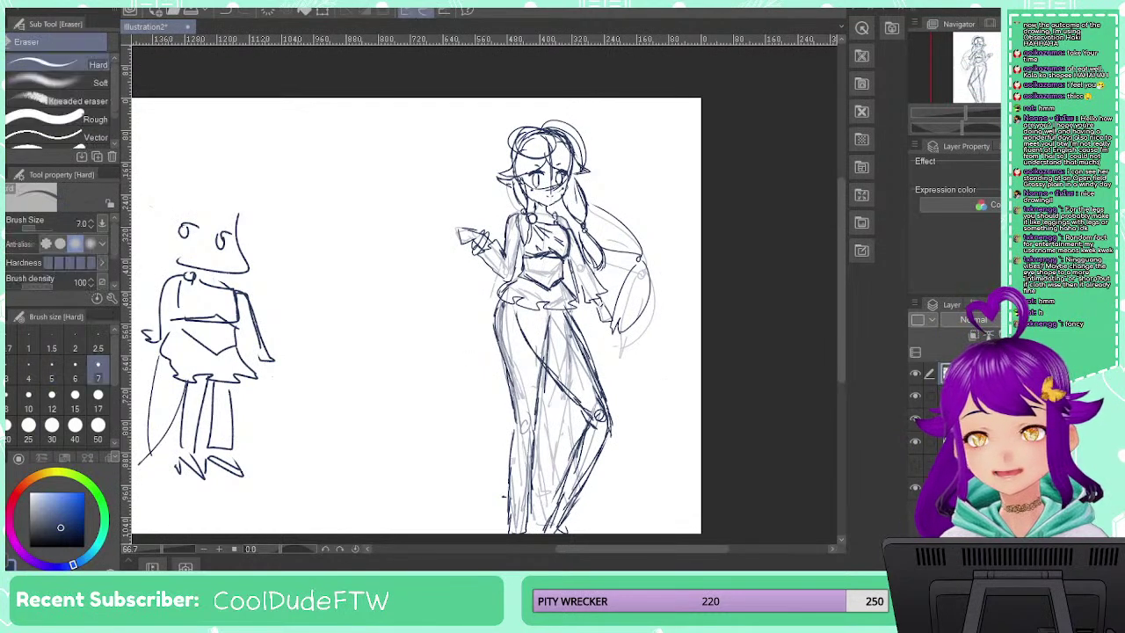
{"action": "left_click_drag", "start_coordinate": [516, 311], "coordinate": [539, 356]}
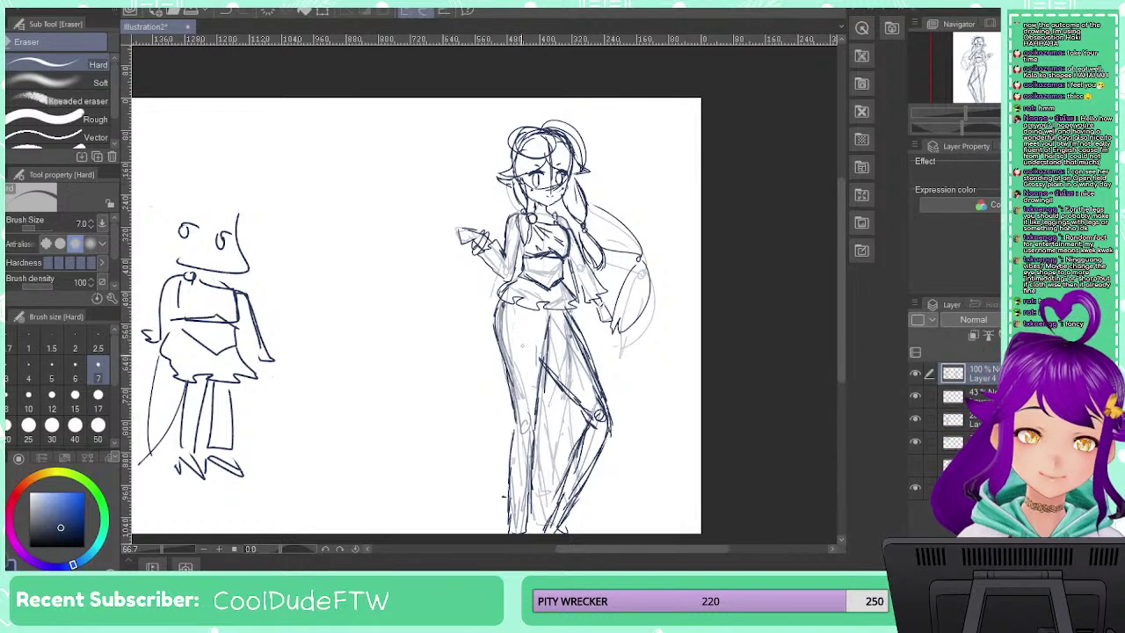
Restore the unmirrored view and draw a slanted drape line outward from the straight leg's thigh with the Textured pen
{"action": "key", "text": "p"}
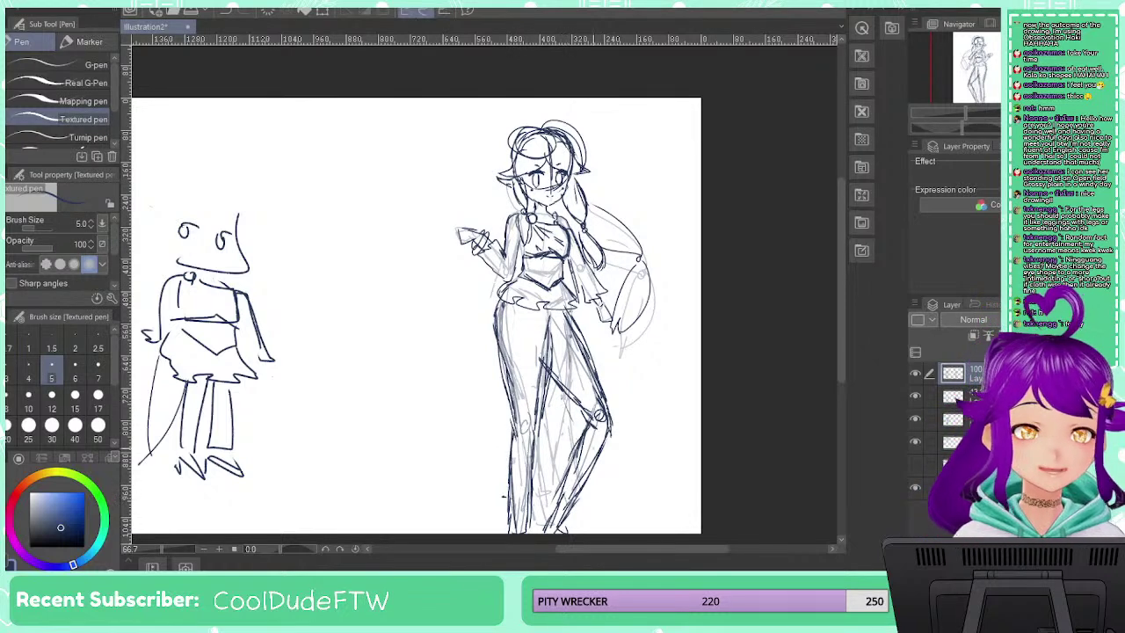
{"action": "key", "text": "h"}
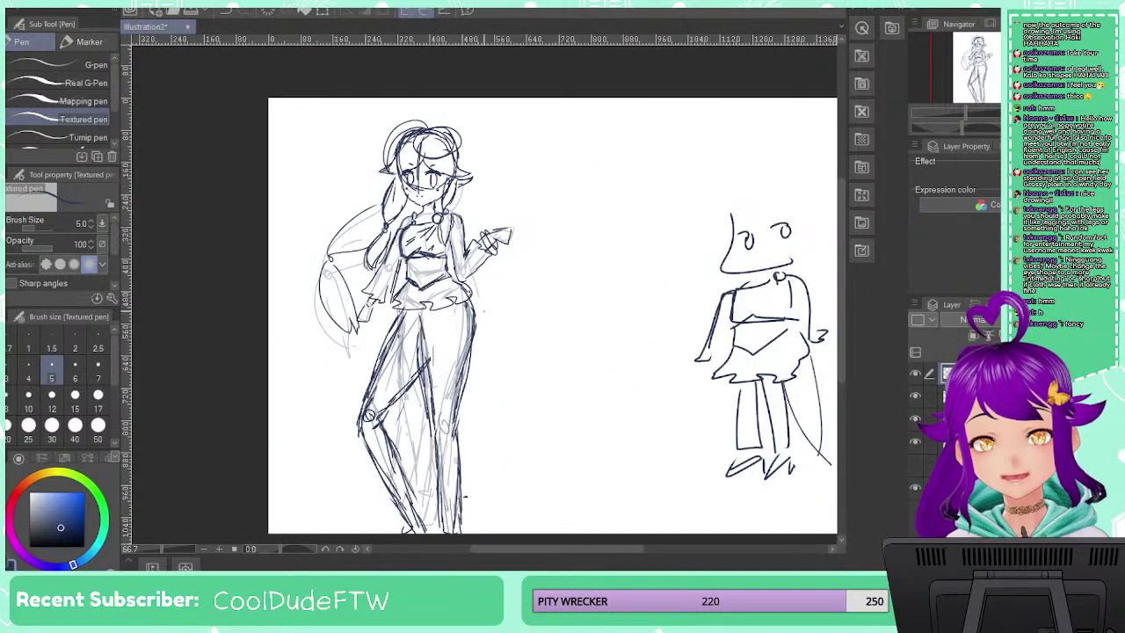
{"action": "left_click_drag", "start_coordinate": [457, 306], "coordinate": [482, 429]}
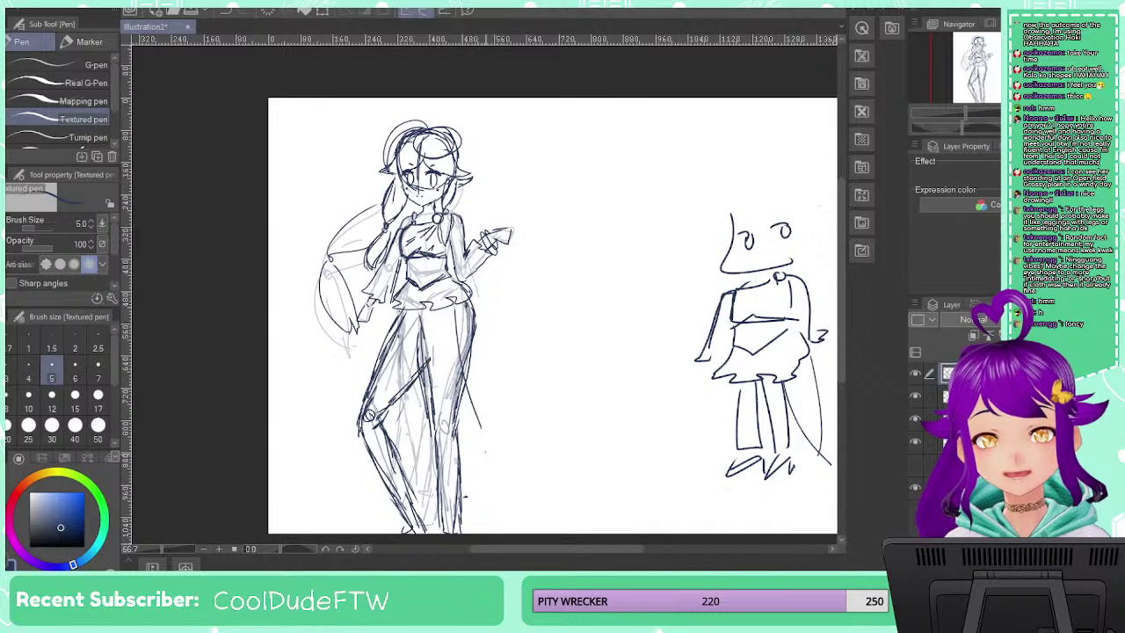
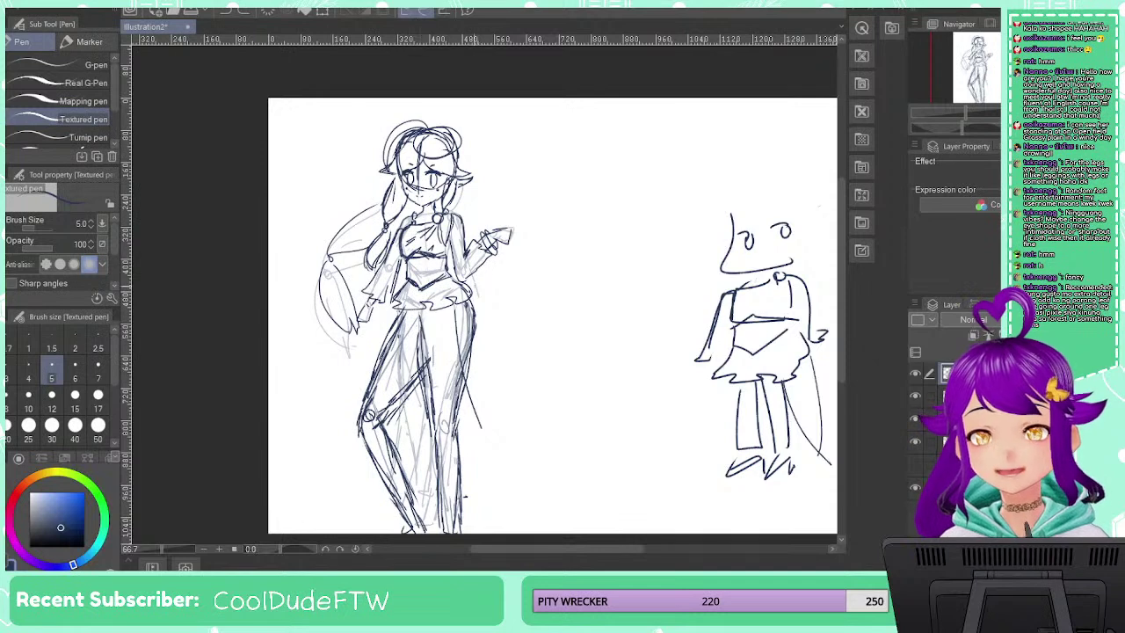
Try a pointed cloth drape along the straight leg's outer side from the hip to below the knee, consulting a reference picture
{"action": "left_click_drag", "start_coordinate": [464, 387], "coordinate": [494, 448]}
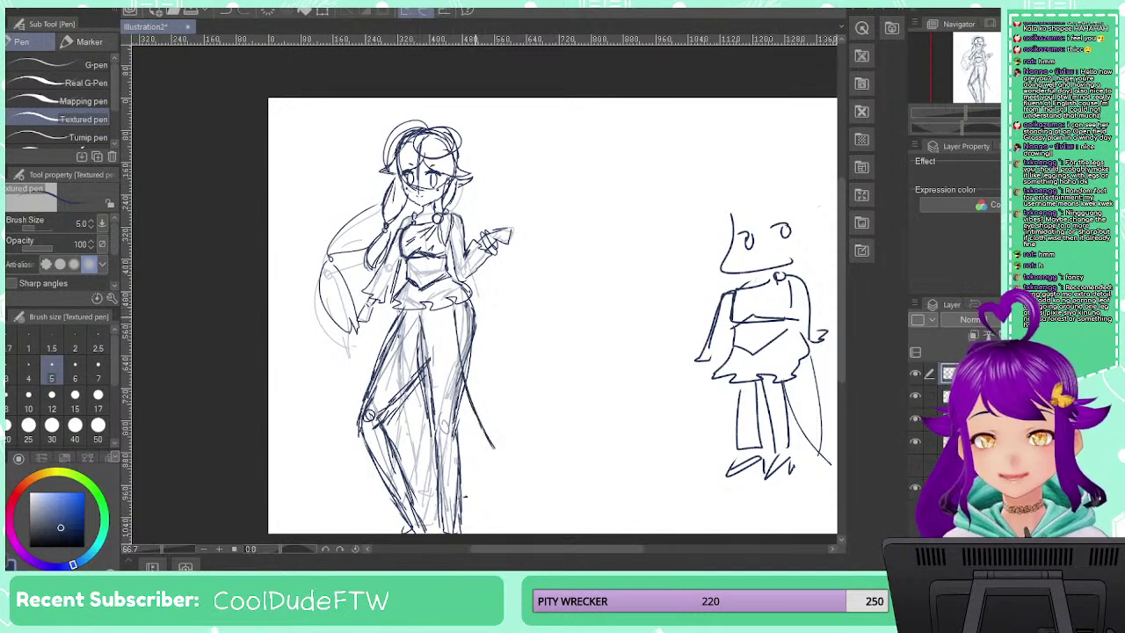
{"action": "mouse_move", "coordinate": [479, 300]}
{"action": "left_mouse_down"}
{"action": "mouse_move", "coordinate": [499, 387]}
{"action": "mouse_move", "coordinate": [492, 444]}
{"action": "left_mouse_up"}
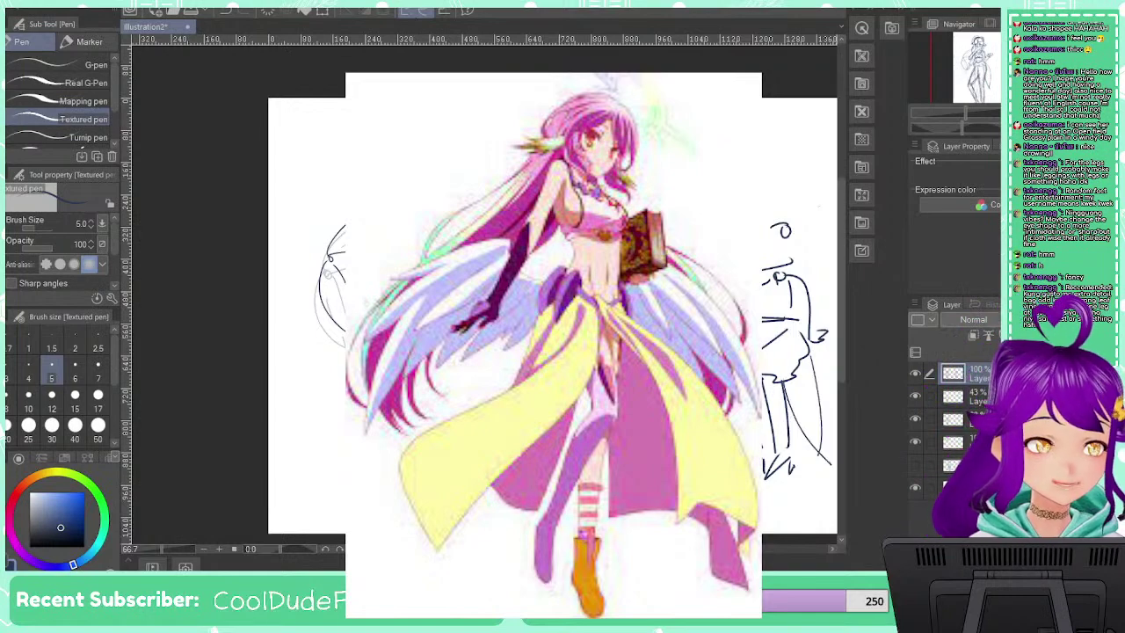
{"action": "left_click_drag", "start_coordinate": [554, 345], "coordinate": [861, 331]}
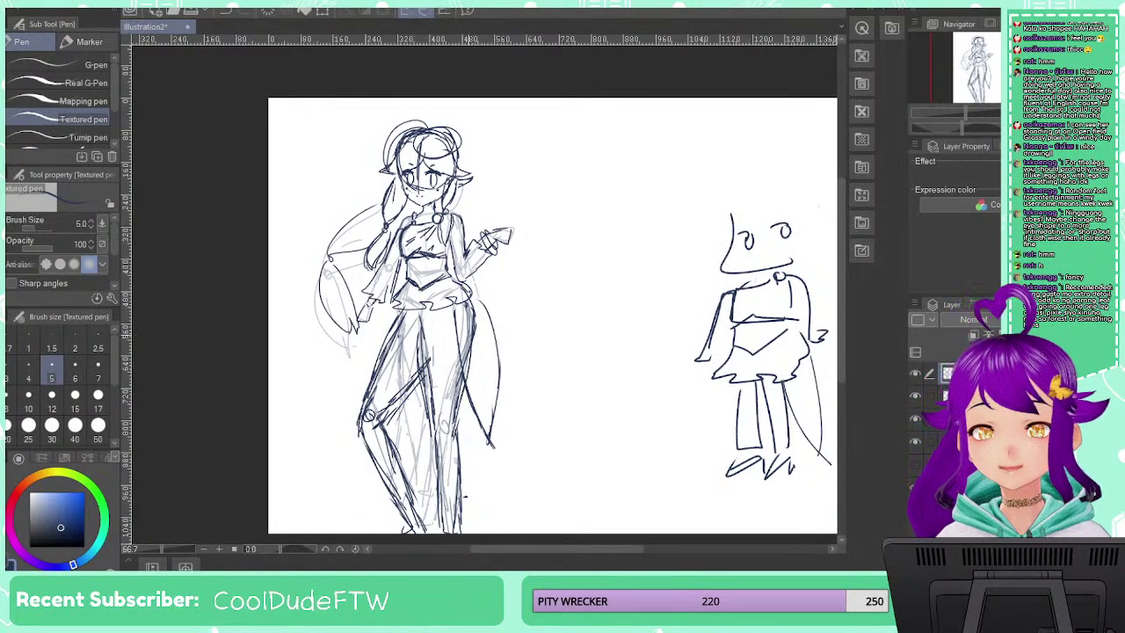
{"action": "key", "text": "ctrl+z"}
{"action": "key", "text": "ctrl+z"}
{"action": "key", "text": "ctrl+z"}
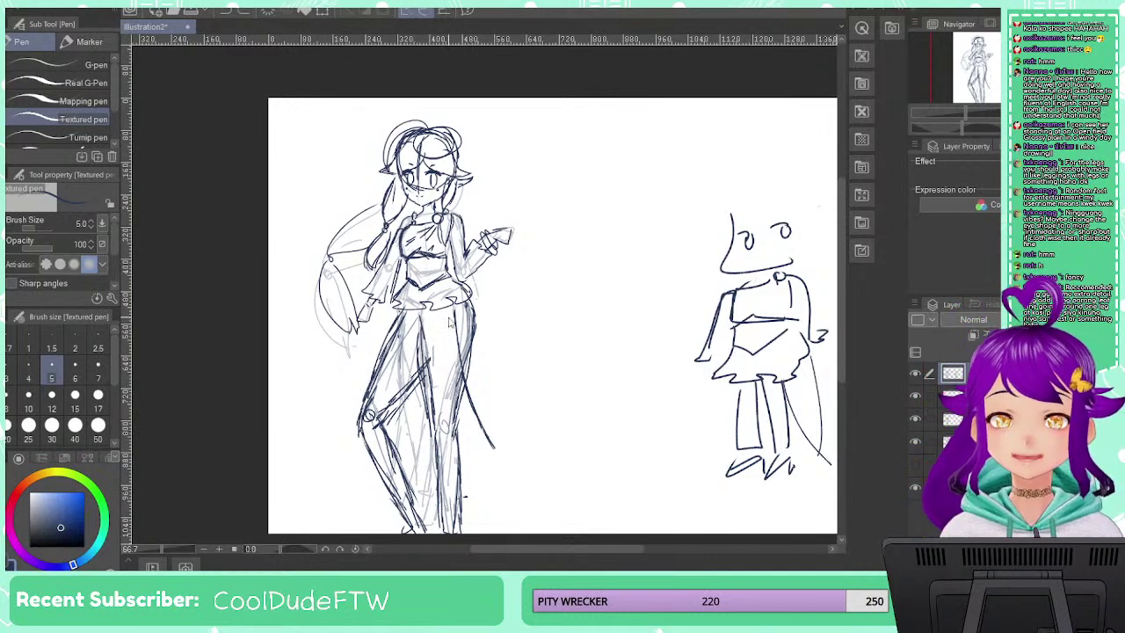
{"action": "key", "text": "ctrl+z"}
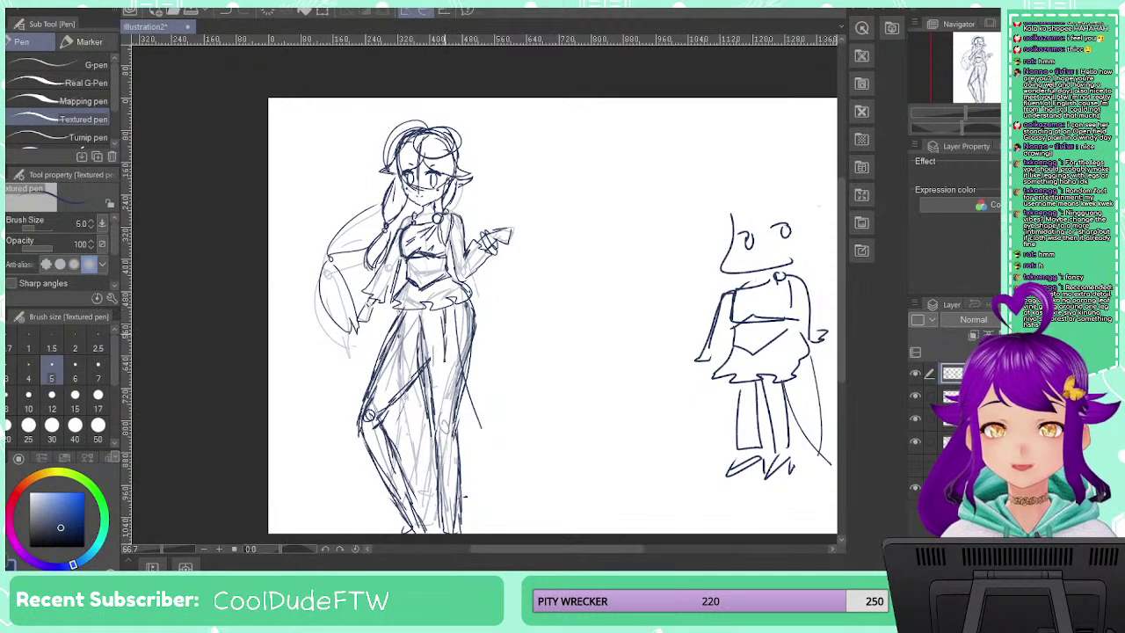
Try a short flared skirt with a wavy hem around the thighs, plus a long drape edge falling from the outer hip
{"action": "mouse_move", "coordinate": [444, 345]}
{"action": "left_mouse_down"}
{"action": "mouse_move", "coordinate": [450, 368]}
{"action": "mouse_move", "coordinate": [496, 376]}
{"action": "left_mouse_up"}
{"action": "left_click_drag", "start_coordinate": [485, 297], "coordinate": [507, 374]}
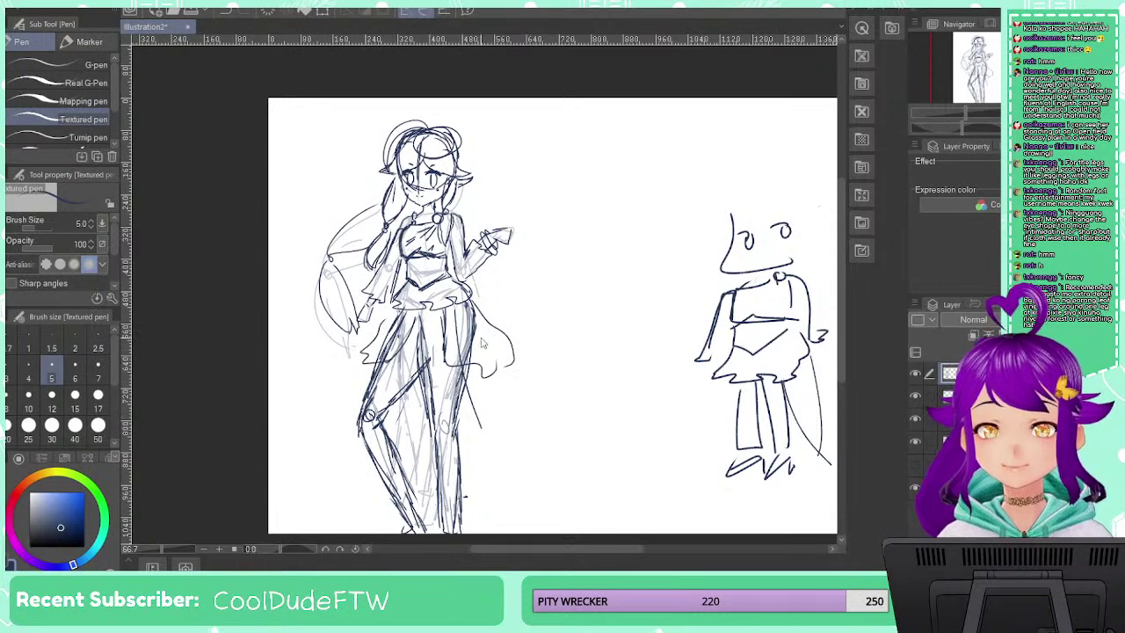
{"action": "key", "text": "ctrl+z"}
{"action": "key", "text": "ctrl+z"}
{"action": "key", "text": "ctrl+z"}
{"action": "key", "text": "ctrl+z"}
{"action": "key", "text": "ctrl+z"}
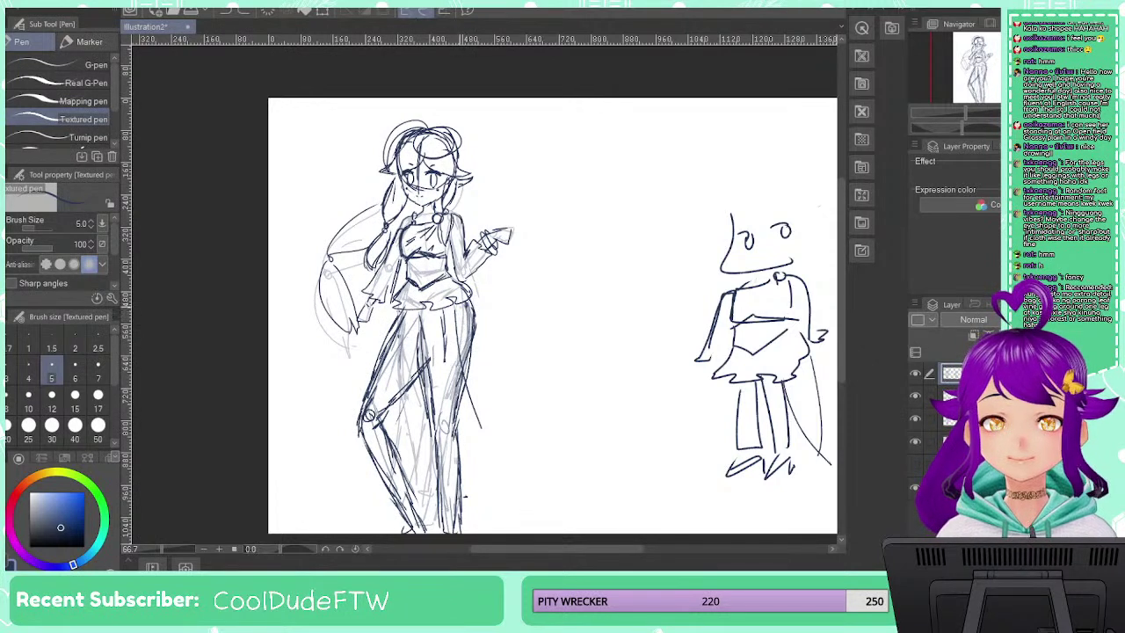
{"action": "left_click_drag", "start_coordinate": [472, 310], "coordinate": [542, 509]}
{"action": "key", "text": "ctrl+z"}
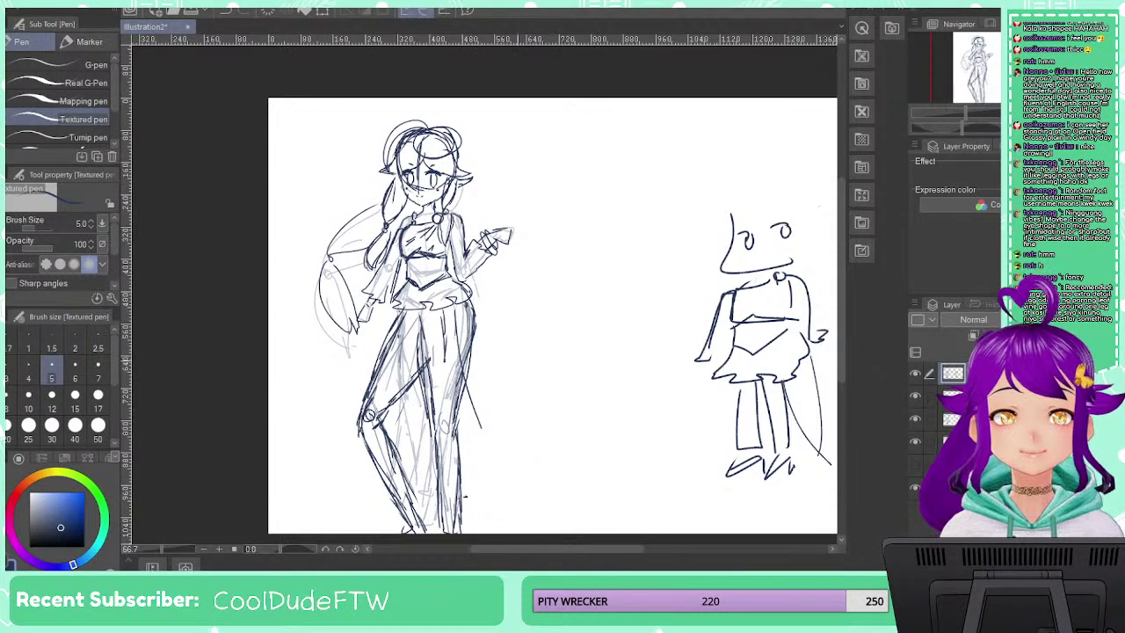
Sketch drape lines falling from the waist ruffle across the straight leg's thigh and outward from the bent leg's hip
{"action": "left_click_drag", "start_coordinate": [443, 311], "coordinate": [469, 373]}
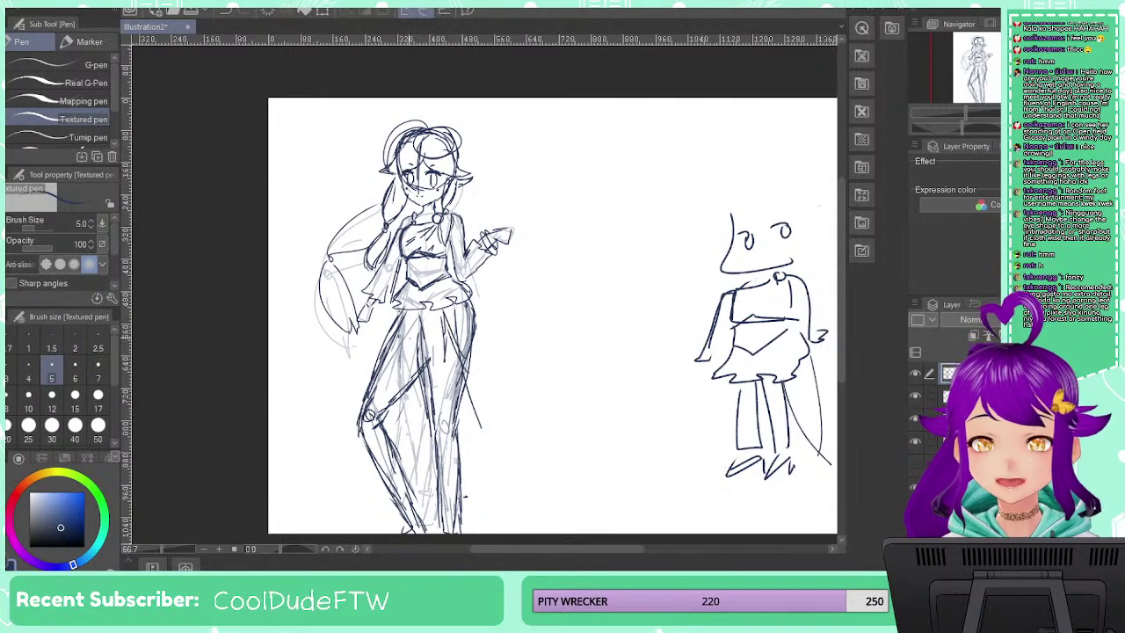
{"action": "mouse_move", "coordinate": [395, 330]}
{"action": "left_mouse_down"}
{"action": "mouse_move", "coordinate": [367, 363]}
{"action": "mouse_move", "coordinate": [364, 350]}
{"action": "left_mouse_up"}
{"action": "left_click_drag", "start_coordinate": [395, 312], "coordinate": [370, 369]}
Try a wavy knee-height hem between the legs and a curved drape edge beside the straight leg
{"action": "left_click_drag", "start_coordinate": [397, 410], "coordinate": [424, 435]}
{"action": "mouse_move", "coordinate": [485, 305]}
{"action": "left_mouse_down"}
{"action": "mouse_move", "coordinate": [495, 367]}
{"action": "mouse_move", "coordinate": [473, 439]}
{"action": "left_mouse_up"}
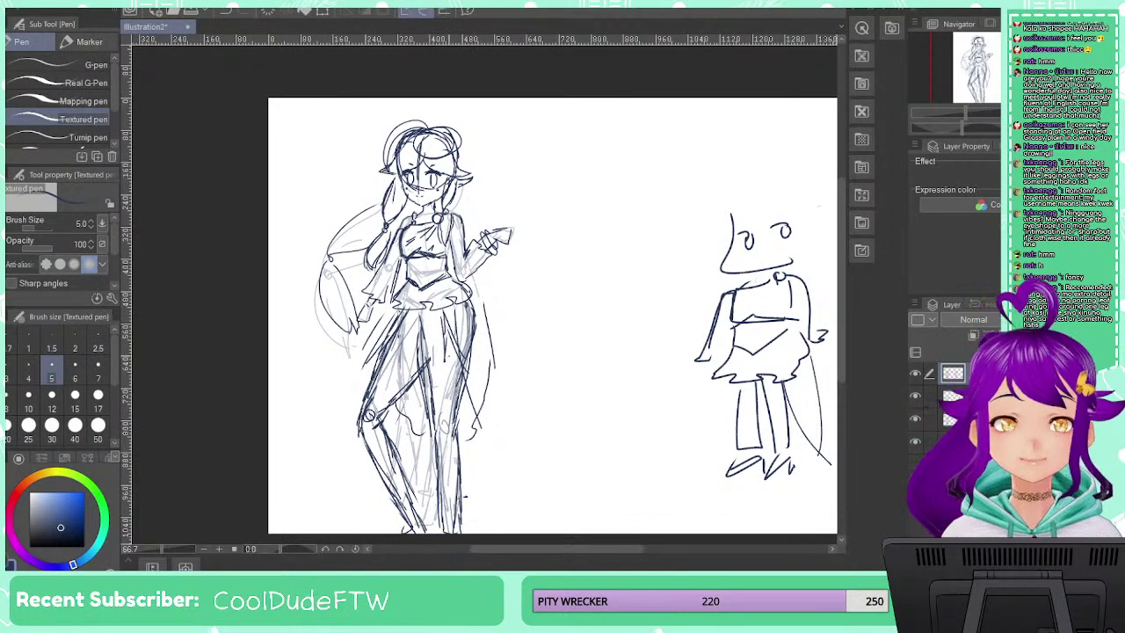
{"action": "key", "text": "ctrl+z"}
{"action": "key", "text": "ctrl+z"}
{"action": "key", "text": "ctrl+z"}
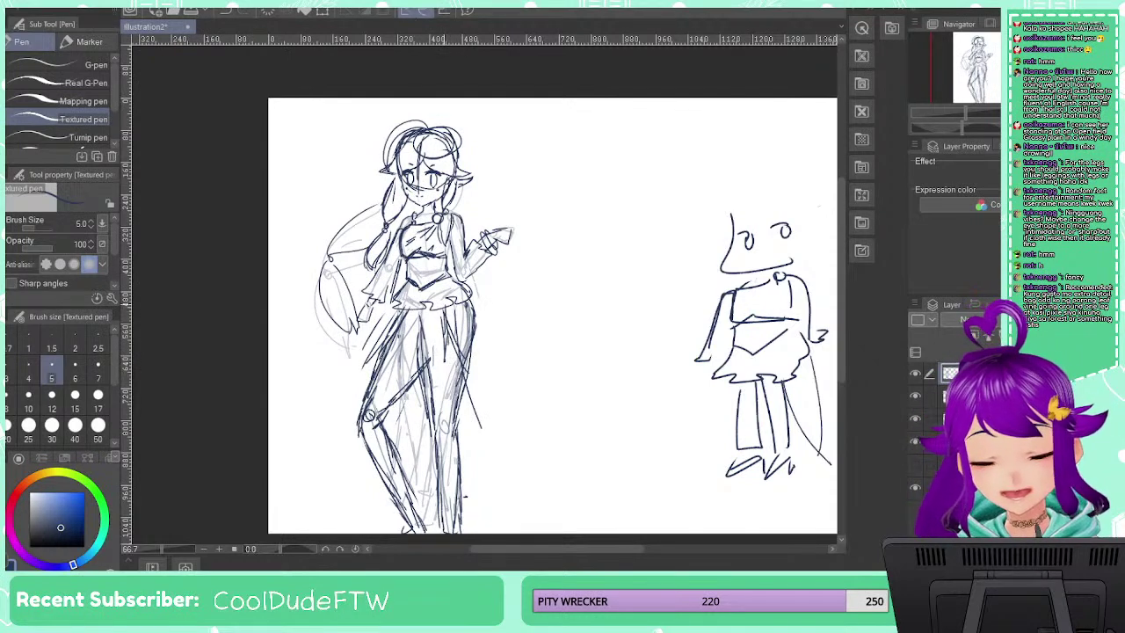
Sketch a cloth fold flaring outward past the straight leg's thigh, and try a wavy outer edge from the hip
{"action": "mouse_move", "coordinate": [442, 318]}
{"action": "left_mouse_down"}
{"action": "mouse_move", "coordinate": [449, 341]}
{"action": "mouse_move", "coordinate": [510, 388]}
{"action": "left_mouse_up"}
{"action": "mouse_move", "coordinate": [480, 297]}
{"action": "left_mouse_down"}
{"action": "mouse_move", "coordinate": [529, 375]}
{"action": "mouse_move", "coordinate": [576, 419]}
{"action": "left_mouse_up"}
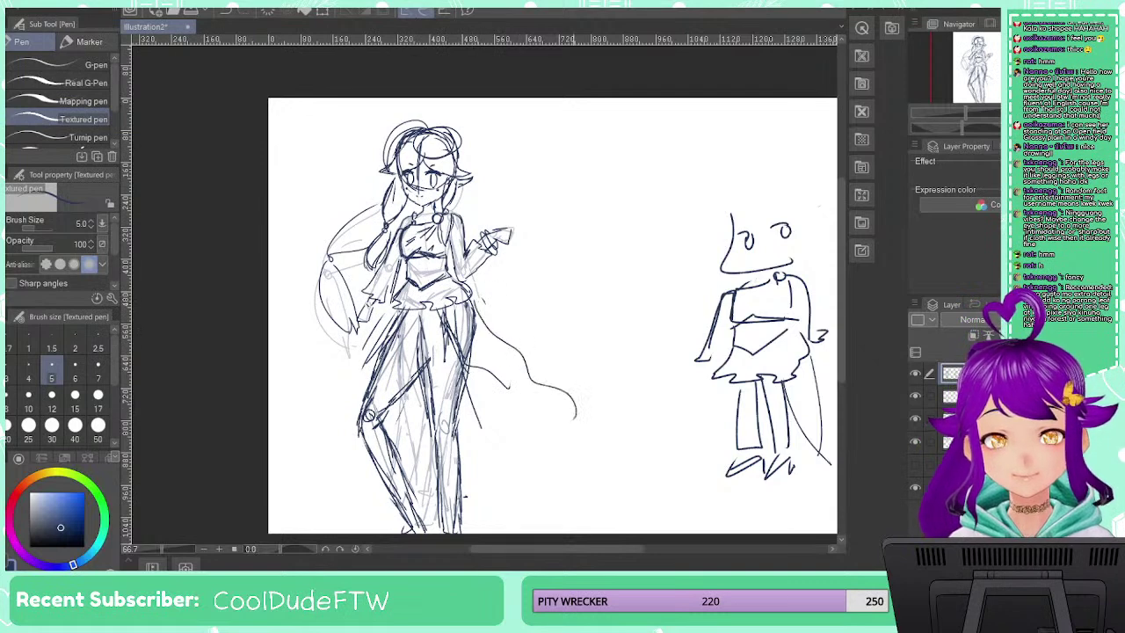
{"action": "key", "text": "ctrl+z"}
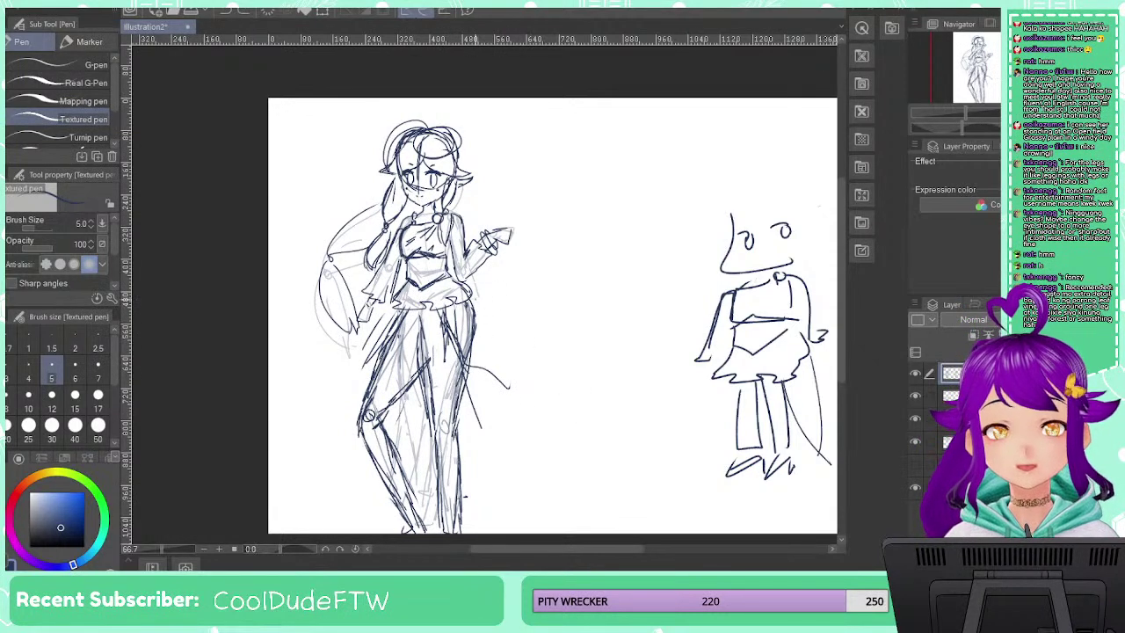
Try long, wide skirt edges sweeping outward from both hips toward shin height
{"action": "mouse_move", "coordinate": [481, 313]}
{"action": "left_mouse_down"}
{"action": "mouse_move", "coordinate": [547, 397]}
{"action": "mouse_move", "coordinate": [631, 468]}
{"action": "left_mouse_up"}
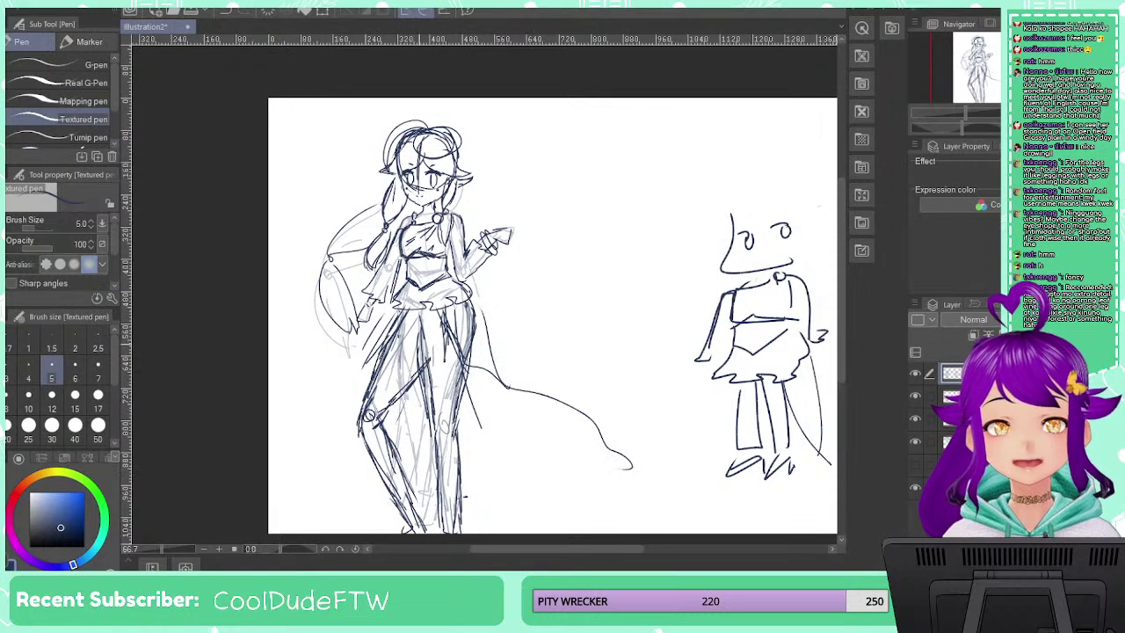
{"action": "left_click_drag", "start_coordinate": [389, 324], "coordinate": [306, 480]}
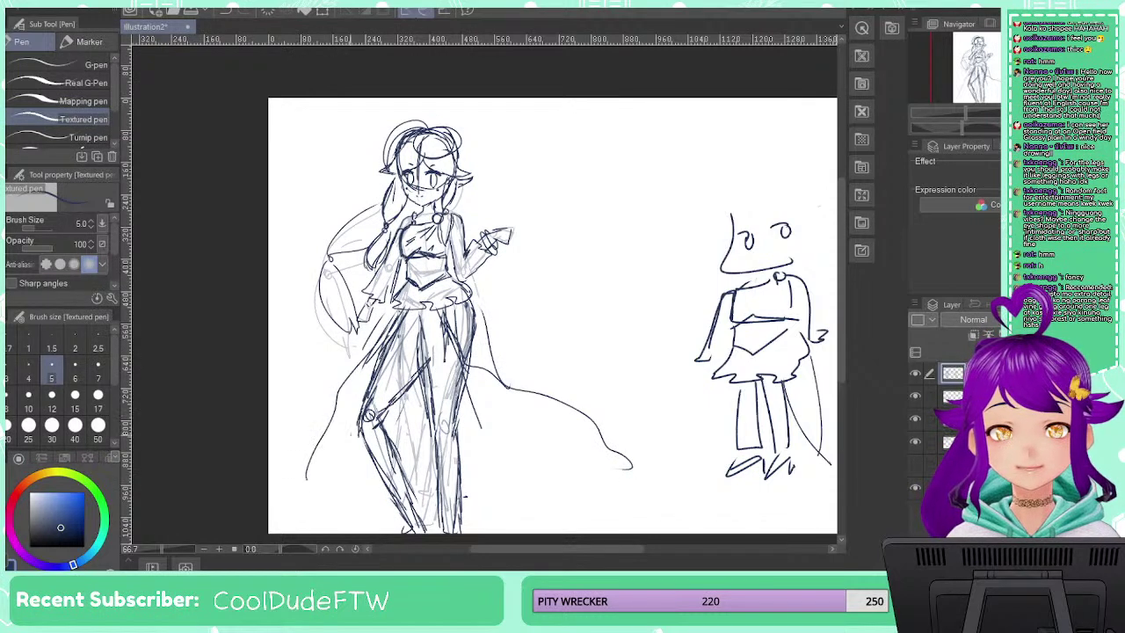
{"action": "key", "text": "ctrl+z"}
{"action": "key", "text": "ctrl+z"}
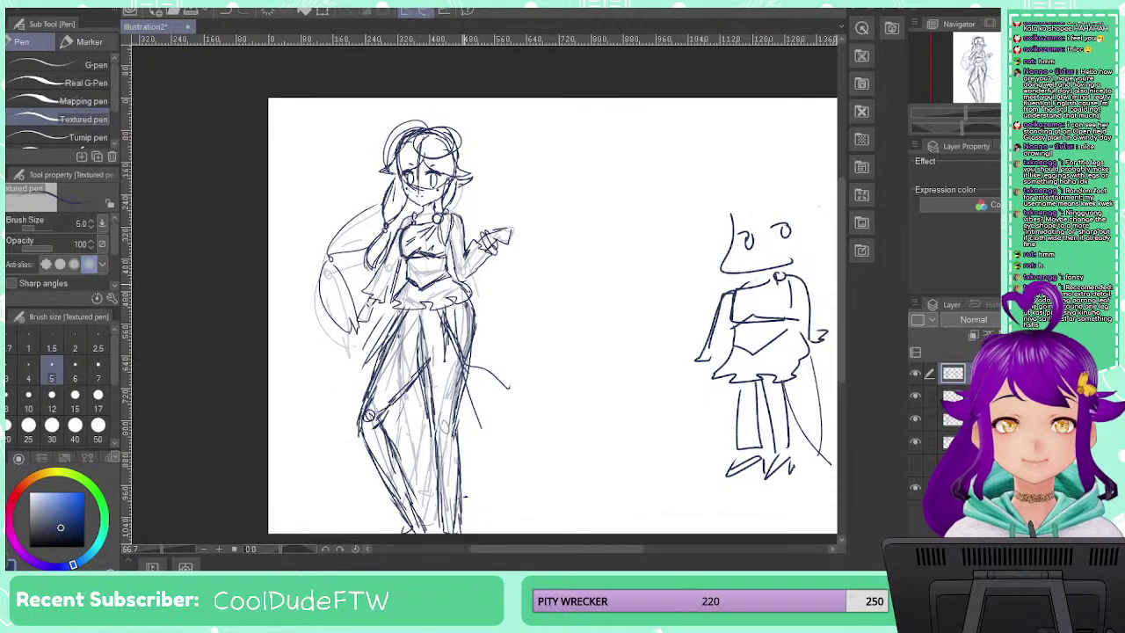
Try long rounded petal shapes rising diagonally from the raised hand
{"action": "mouse_move", "coordinate": [482, 243]}
{"action": "left_mouse_down"}
{"action": "mouse_move", "coordinate": [564, 206]}
{"action": "mouse_move", "coordinate": [489, 255]}
{"action": "mouse_move", "coordinate": [534, 165]}
{"action": "left_mouse_up"}
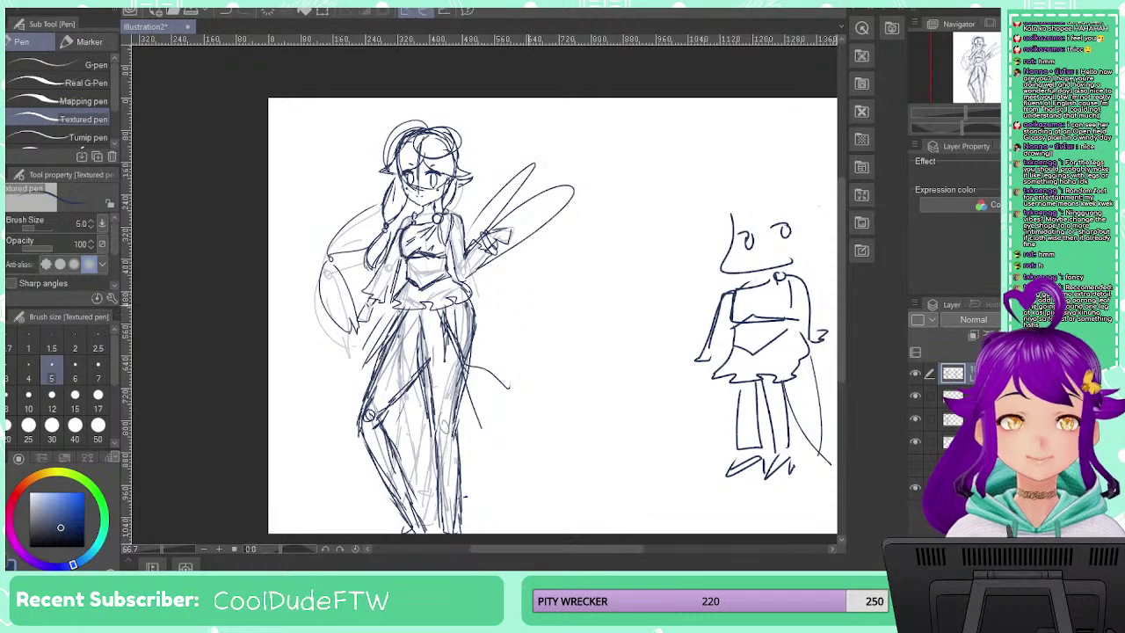
{"action": "key", "text": "ctrl+z"}
{"action": "key", "text": "ctrl+z"}
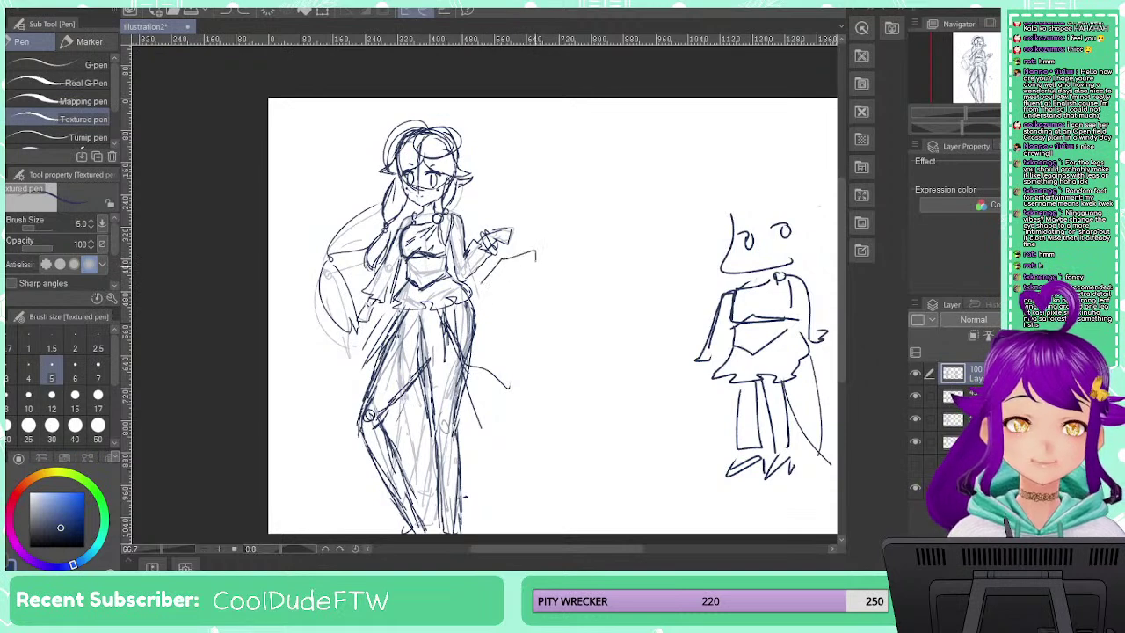
Close a small angular panel outline just below the raised hand, beside the forearm
{"action": "mouse_move", "coordinate": [481, 283]}
{"action": "left_mouse_down"}
{"action": "mouse_move", "coordinate": [489, 268]}
{"action": "mouse_move", "coordinate": [538, 260]}
{"action": "mouse_move", "coordinate": [479, 288]}
{"action": "left_mouse_up"}
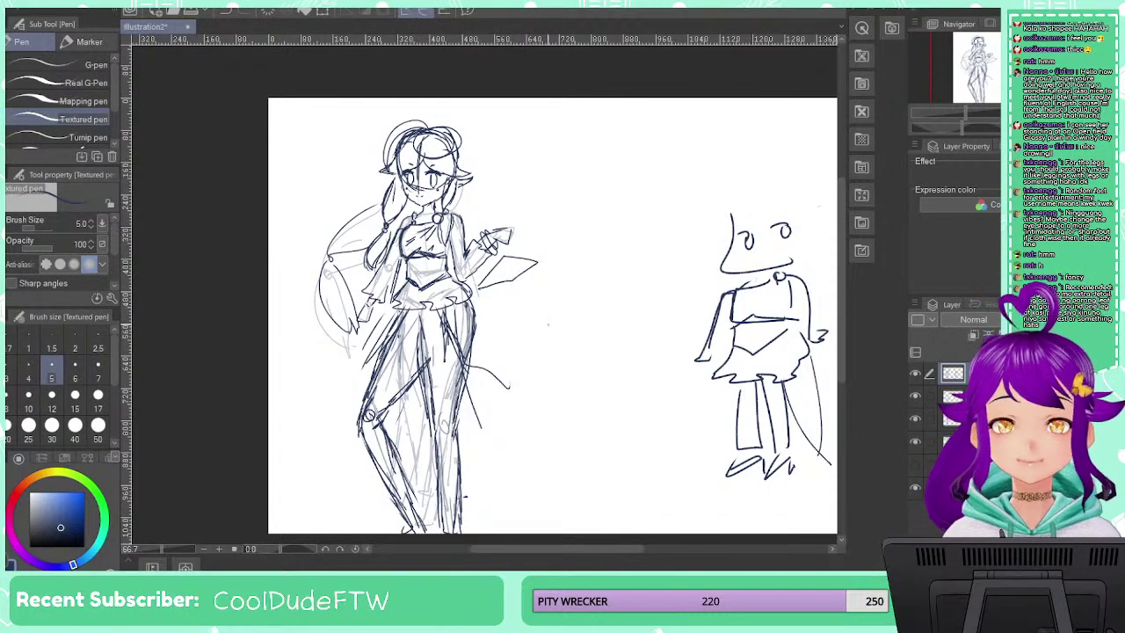
Draw a second small diamond-shaped panel outline below the first one beside the raised forearm
{"action": "mouse_move", "coordinate": [489, 303]}
{"action": "left_mouse_down"}
{"action": "mouse_move", "coordinate": [529, 293]}
{"action": "mouse_move", "coordinate": [509, 301]}
{"action": "mouse_move", "coordinate": [546, 310]}
{"action": "mouse_move", "coordinate": [512, 292]}
{"action": "mouse_move", "coordinate": [547, 303]}
{"action": "mouse_move", "coordinate": [494, 307]}
{"action": "left_mouse_up"}
{"action": "key", "text": "ctrl+z"}
{"action": "key", "text": "ctrl+z"}
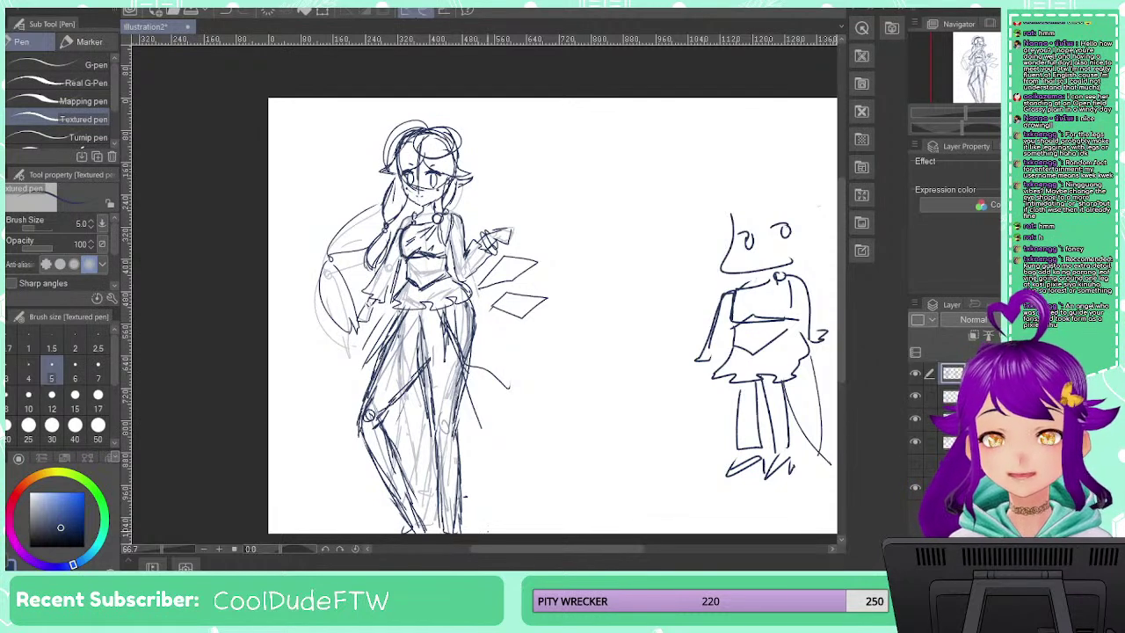
Rough out a small chibi thumbnail between the two figures with face, torso, skirt, legs and a long oval panel at the hip
{"action": "mouse_move", "coordinate": [584, 342]}
{"action": "left_mouse_down"}
{"action": "mouse_move", "coordinate": [631, 360]}
{"action": "mouse_move", "coordinate": [602, 362]}
{"action": "mouse_move", "coordinate": [624, 380]}
{"action": "mouse_move", "coordinate": [601, 403]}
{"action": "mouse_move", "coordinate": [629, 392]}
{"action": "mouse_move", "coordinate": [624, 378]}
{"action": "mouse_move", "coordinate": [598, 437]}
{"action": "mouse_move", "coordinate": [629, 422]}
{"action": "left_mouse_up"}
{"action": "mouse_move", "coordinate": [634, 407]}
{"action": "left_mouse_down"}
{"action": "mouse_move", "coordinate": [617, 470]}
{"action": "mouse_move", "coordinate": [651, 412]}
{"action": "left_mouse_up"}
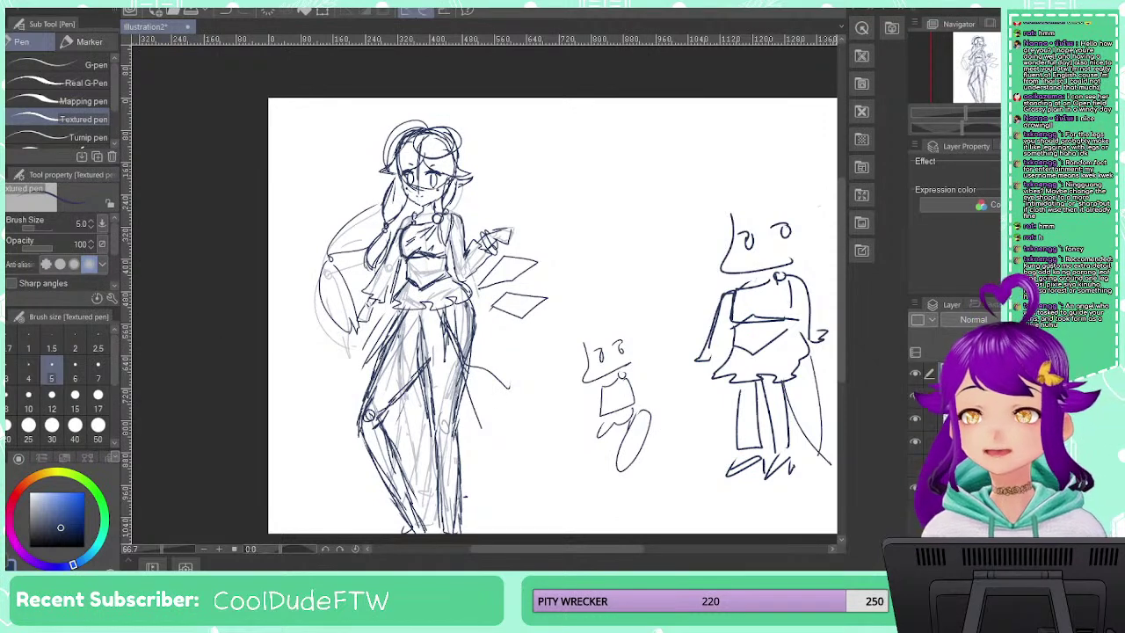
{"action": "key", "text": "m"}
{"action": "mouse_move", "coordinate": [647, 403]}
{"action": "left_mouse_down"}
{"action": "mouse_move", "coordinate": [606, 444]}
{"action": "mouse_move", "coordinate": [679, 429]}
{"action": "mouse_move", "coordinate": [642, 409]}
{"action": "left_mouse_up"}
{"action": "key", "text": "ctrl+d"}
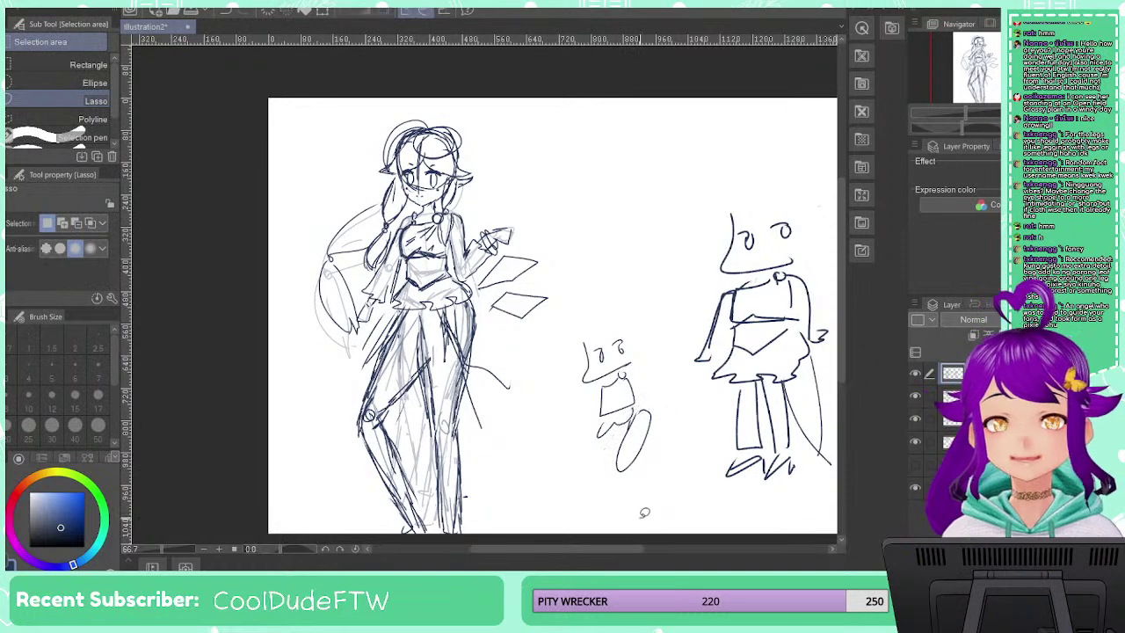
{"action": "key", "text": "p"}
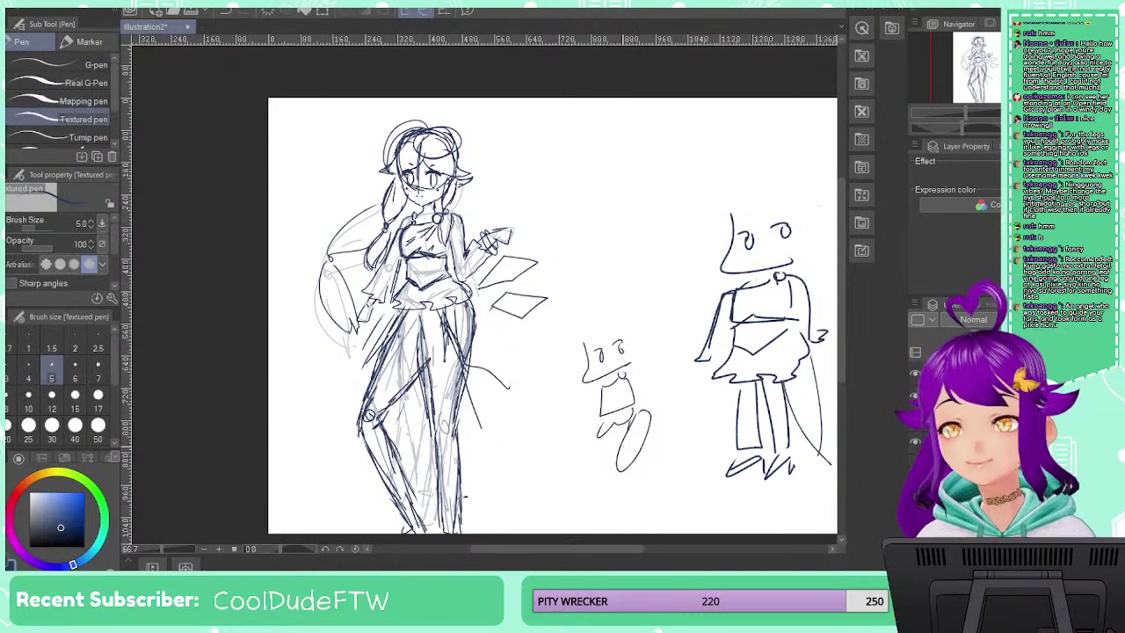
{"action": "left_click_drag", "start_coordinate": [614, 435], "coordinate": [609, 452]}
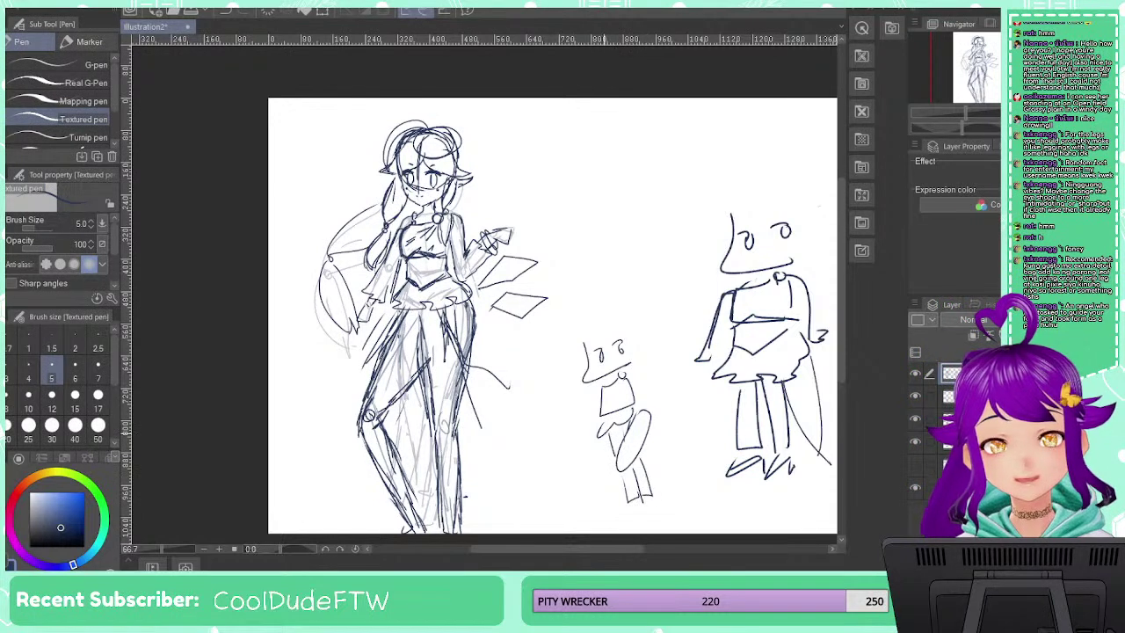
{"action": "mouse_move", "coordinate": [603, 443]}
{"action": "left_mouse_down"}
{"action": "mouse_move", "coordinate": [598, 472]}
{"action": "mouse_move", "coordinate": [605, 466]}
{"action": "left_mouse_up"}
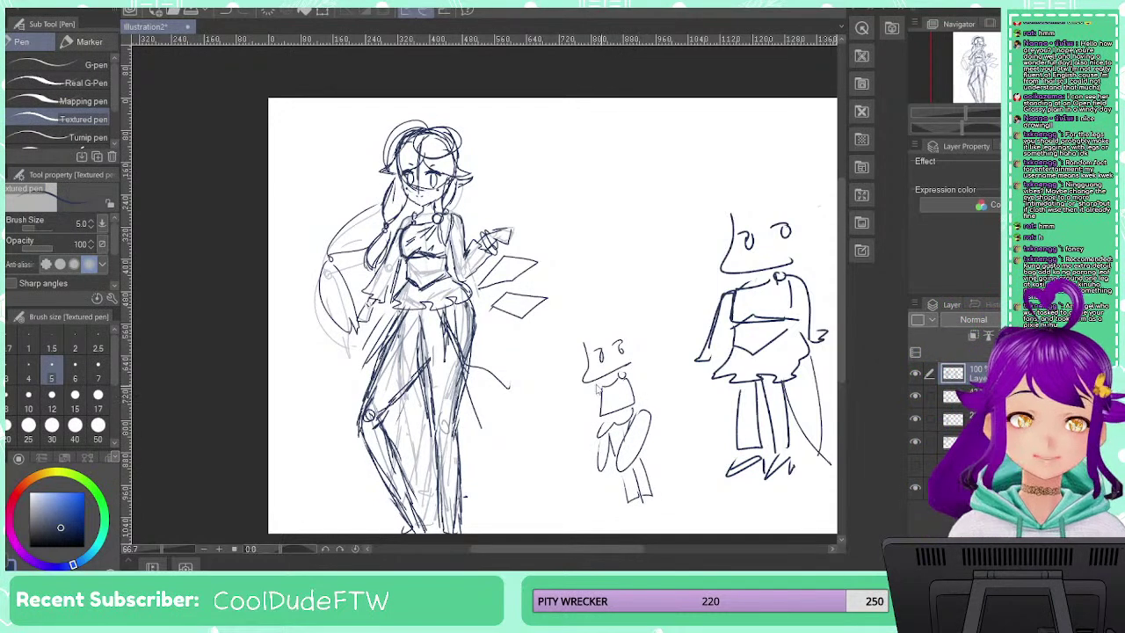
{"action": "key", "text": "ctrl+z"}
Add loose hair and a long side lock to the small thumbnail, and hatch its oval hip panel
{"action": "left_click_drag", "start_coordinate": [580, 323], "coordinate": [569, 362]}
{"action": "mouse_move", "coordinate": [612, 332]}
{"action": "left_mouse_down"}
{"action": "mouse_move", "coordinate": [635, 314]}
{"action": "mouse_move", "coordinate": [638, 332]}
{"action": "mouse_move", "coordinate": [578, 396]}
{"action": "mouse_move", "coordinate": [578, 445]}
{"action": "left_mouse_up"}
{"action": "left_click_drag", "start_coordinate": [589, 418], "coordinate": [586, 448]}
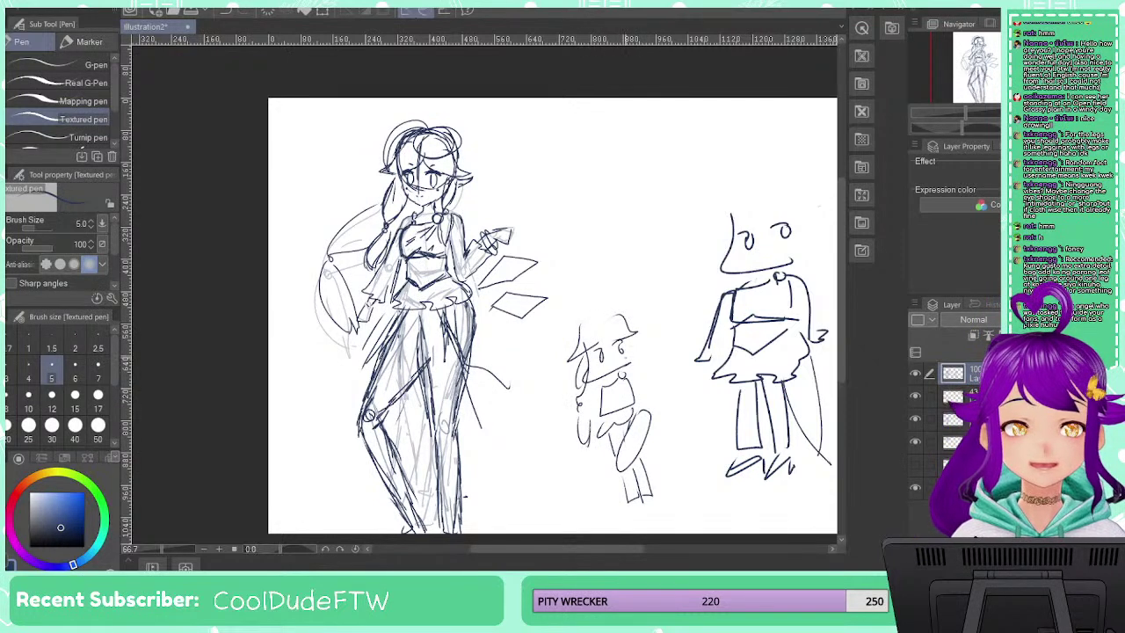
{"action": "mouse_move", "coordinate": [638, 346]}
{"action": "left_mouse_down"}
{"action": "mouse_move", "coordinate": [615, 402]}
{"action": "mouse_move", "coordinate": [622, 463]}
{"action": "mouse_move", "coordinate": [647, 438]}
{"action": "left_mouse_up"}
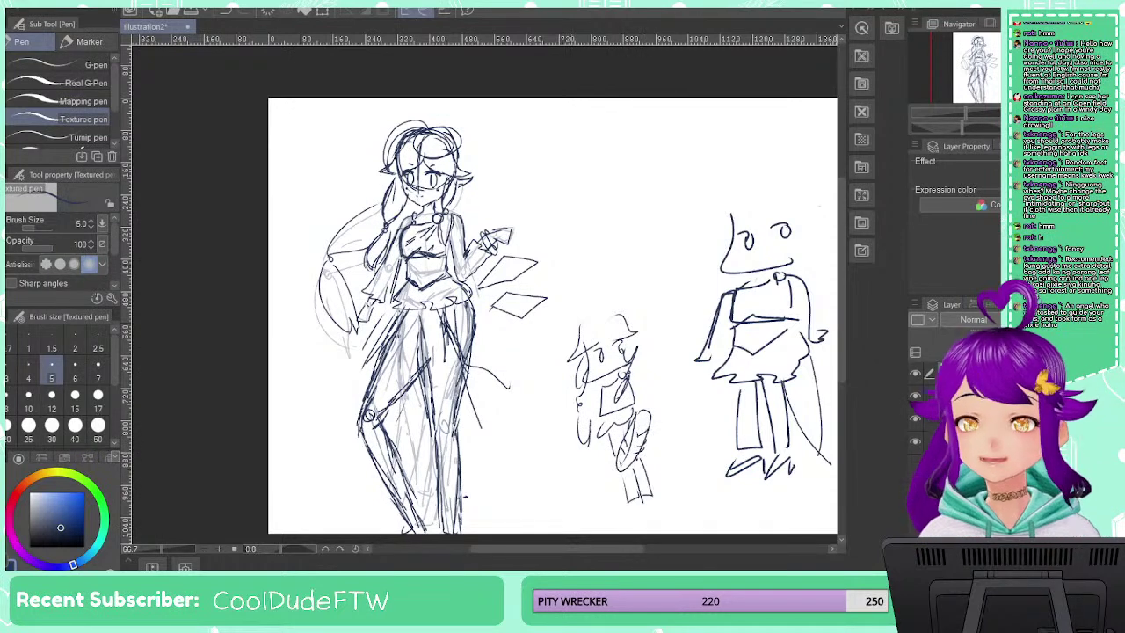
Try moving the small thumbnail's lassoed oval hip panel up beside the torso and flipping it
{"action": "key", "text": "m"}
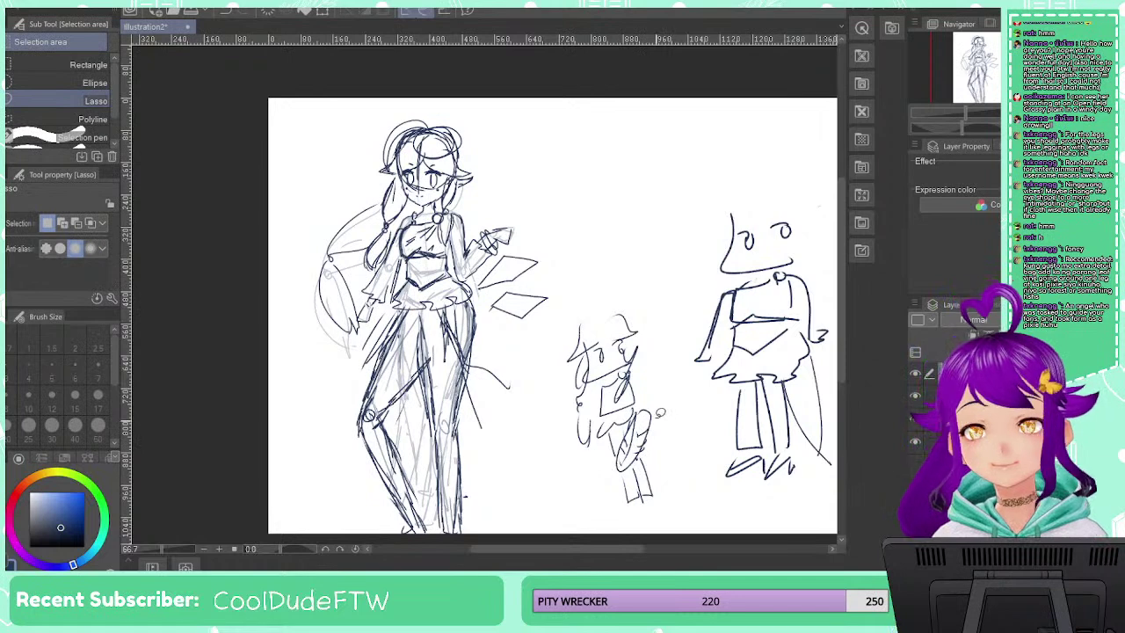
{"action": "left_click_drag", "start_coordinate": [654, 408], "coordinate": [650, 413]}
{"action": "left_click_drag", "start_coordinate": [659, 473], "coordinate": [658, 475]}
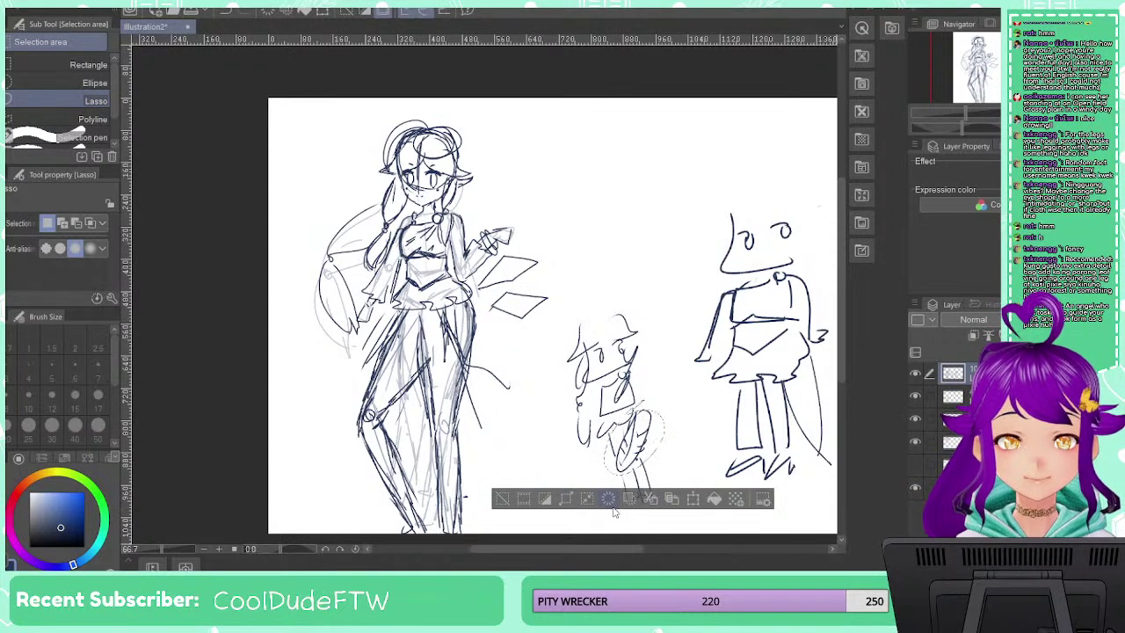
{"action": "left_click", "coordinate": [650, 498]}
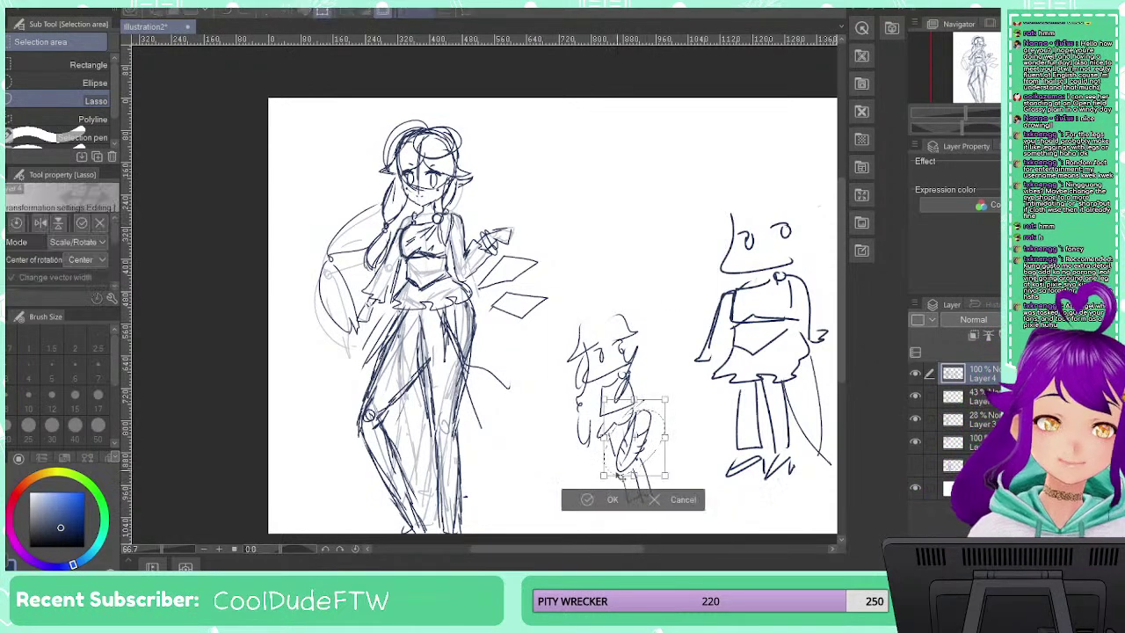
{"action": "mouse_move", "coordinate": [632, 437]}
{"action": "left_mouse_down"}
{"action": "mouse_move", "coordinate": [686, 373]}
{"action": "mouse_move", "coordinate": [648, 389]}
{"action": "mouse_move", "coordinate": [695, 336]}
{"action": "left_mouse_up"}
{"action": "left_click_drag", "start_coordinate": [659, 378], "coordinate": [651, 375]}
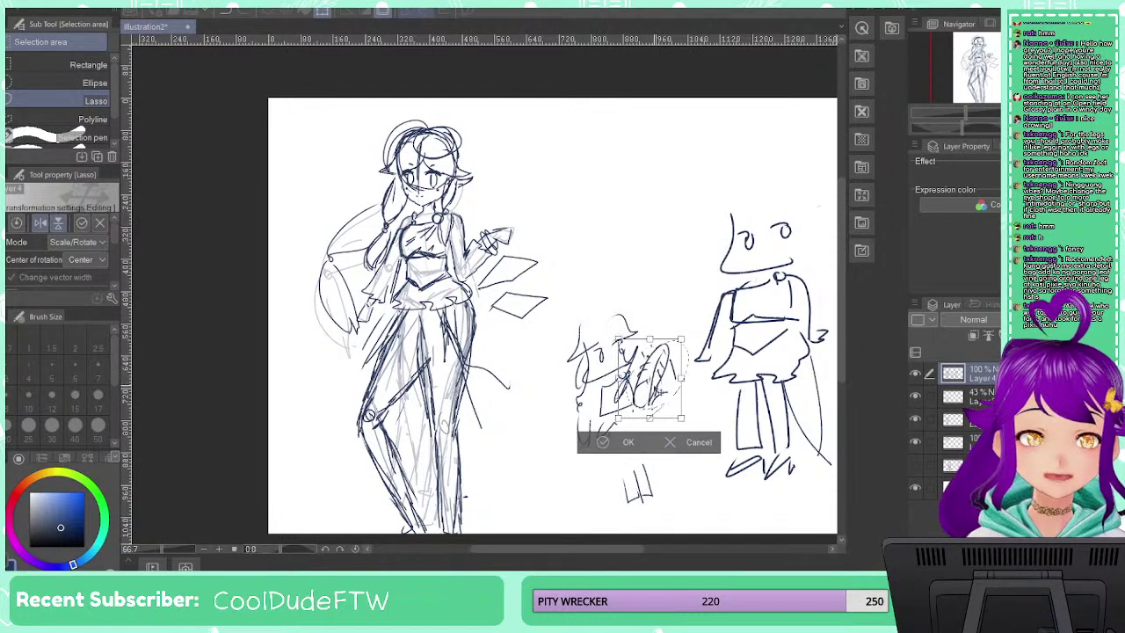
{"action": "left_click_drag", "start_coordinate": [684, 421], "coordinate": [676, 421]}
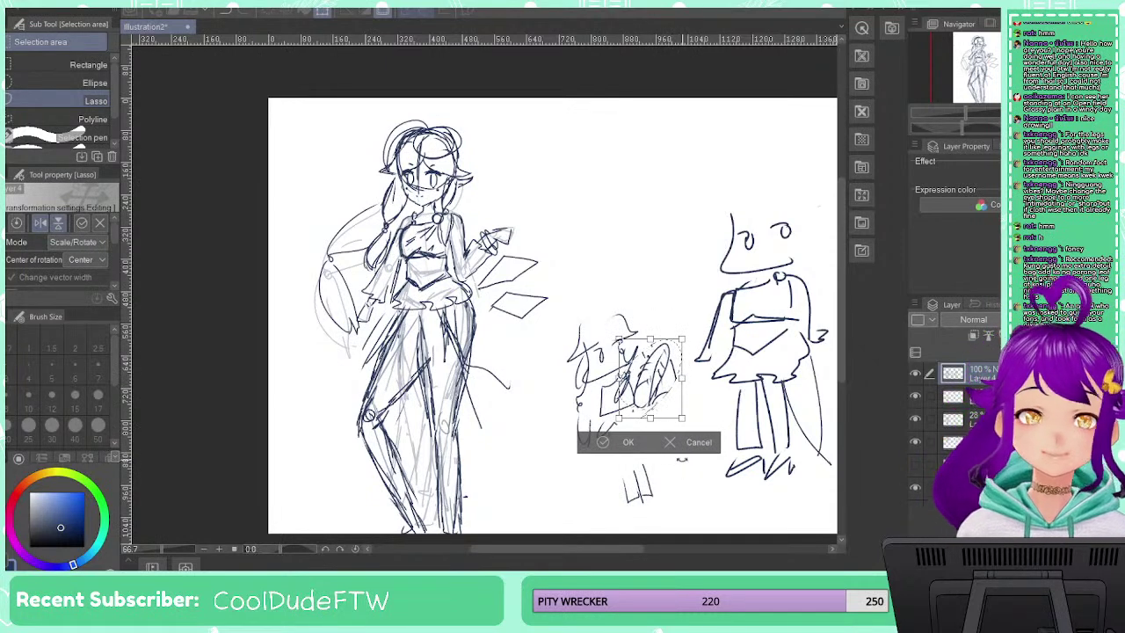
{"action": "left_click", "coordinate": [690, 442]}
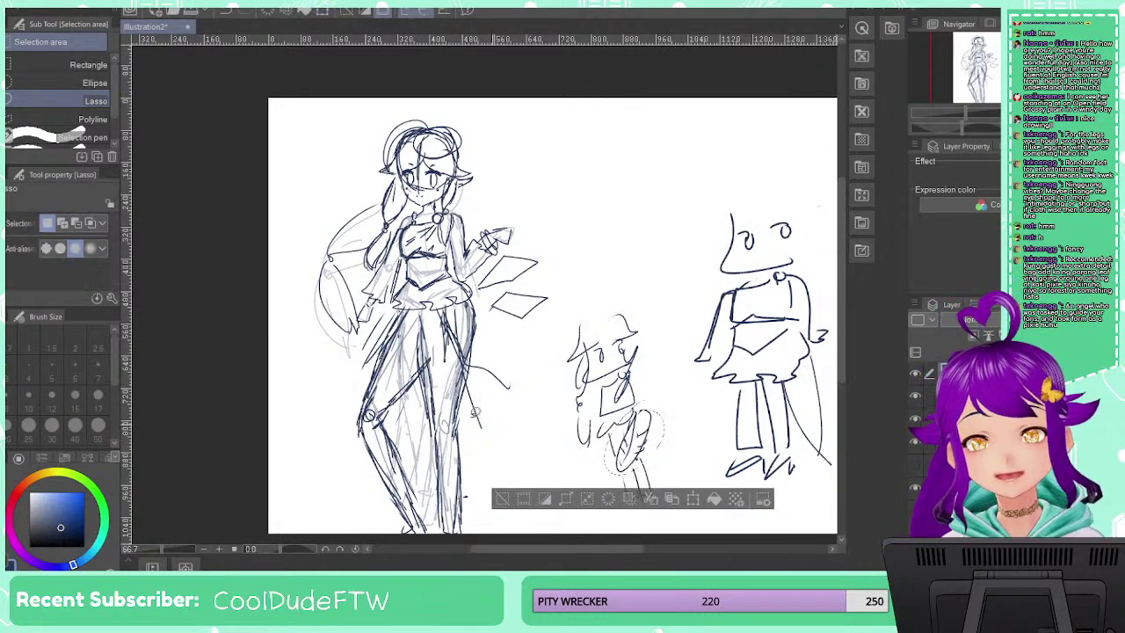
Erase the small and large thumbnail figures beside the main character with the hard eraser at size 50
{"action": "key", "text": "b"}
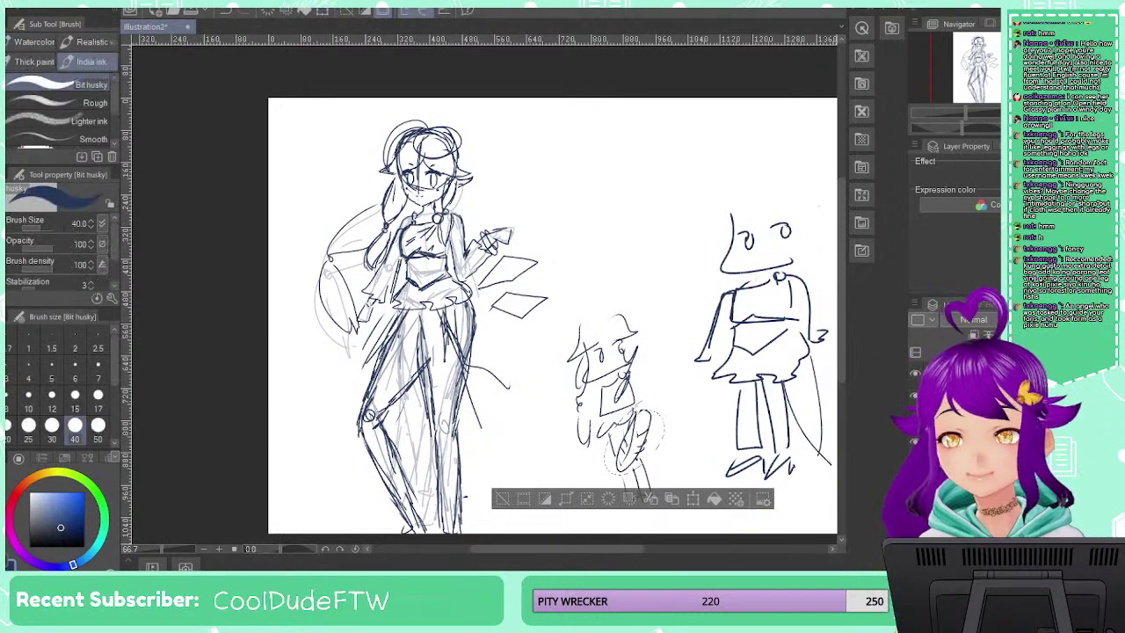
{"action": "key", "text": "b"}
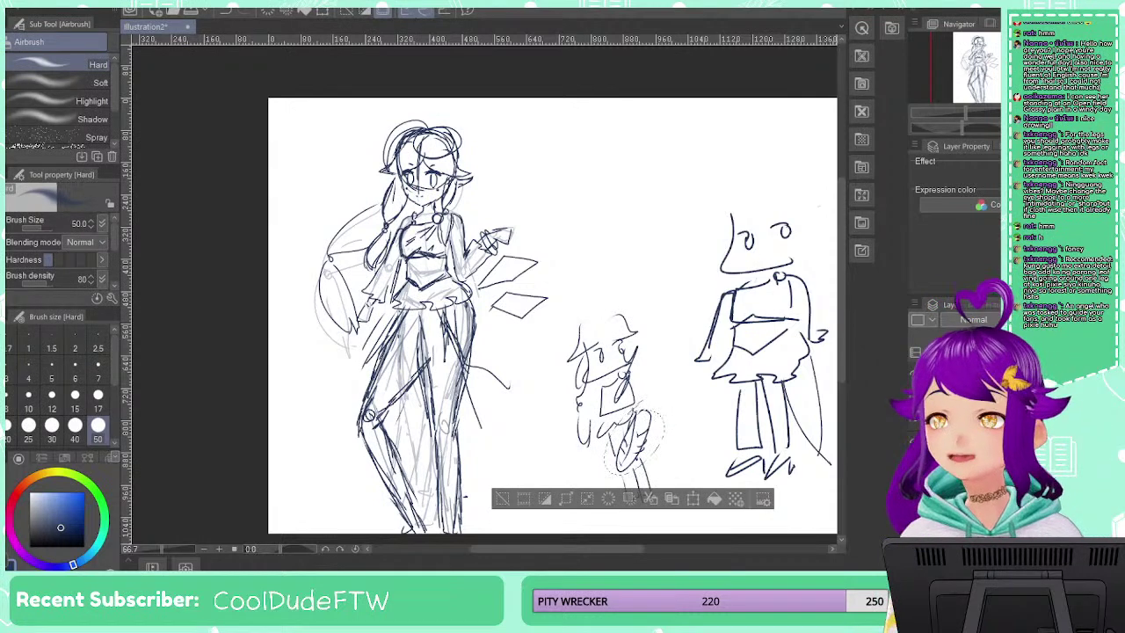
{"action": "key", "text": "b"}
{"action": "key", "text": "e"}
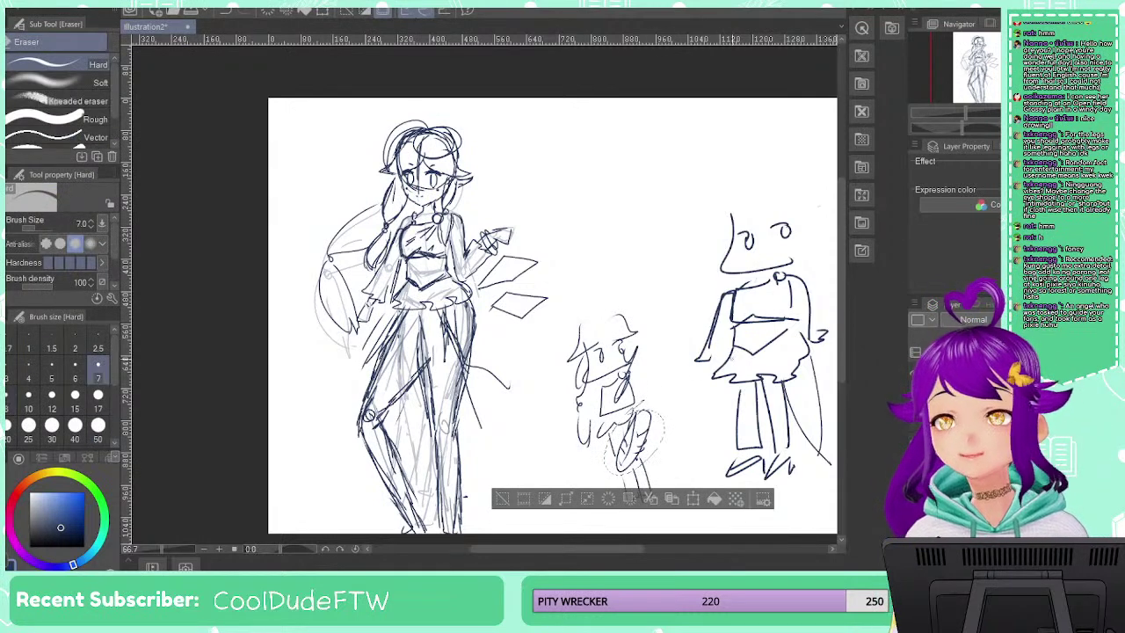
{"action": "left_click", "coordinate": [98, 426]}
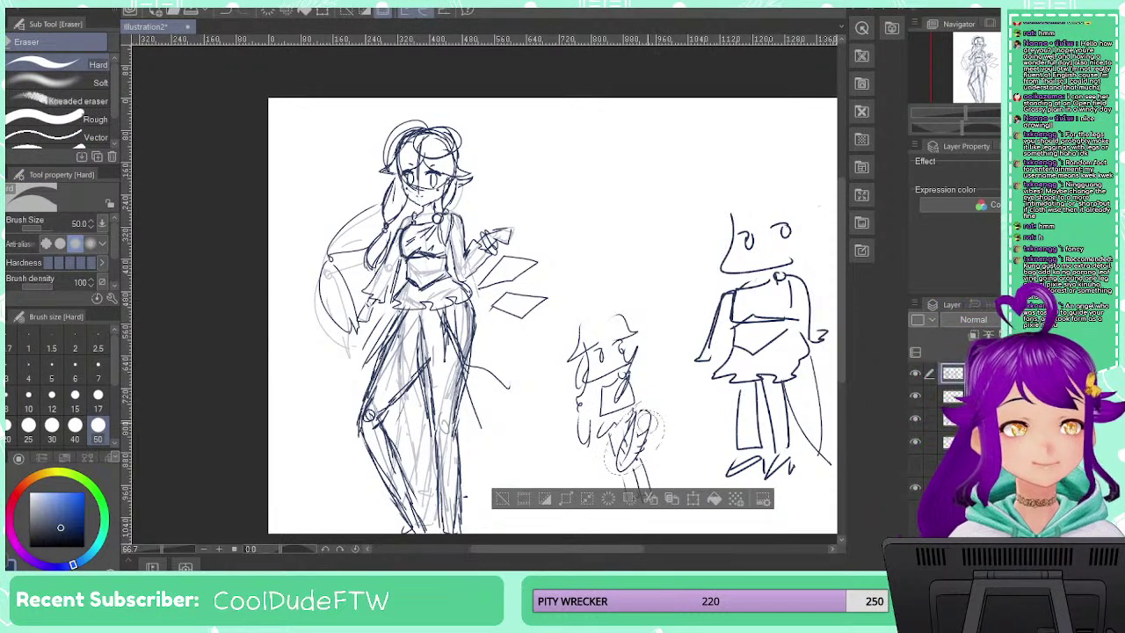
{"action": "mouse_move", "coordinate": [648, 427]}
{"action": "left_mouse_down"}
{"action": "mouse_move", "coordinate": [619, 431]}
{"action": "mouse_move", "coordinate": [653, 413]}
{"action": "mouse_move", "coordinate": [657, 430]}
{"action": "mouse_move", "coordinate": [625, 442]}
{"action": "mouse_move", "coordinate": [638, 466]}
{"action": "left_mouse_up"}
{"action": "key", "text": "ctrl+d"}
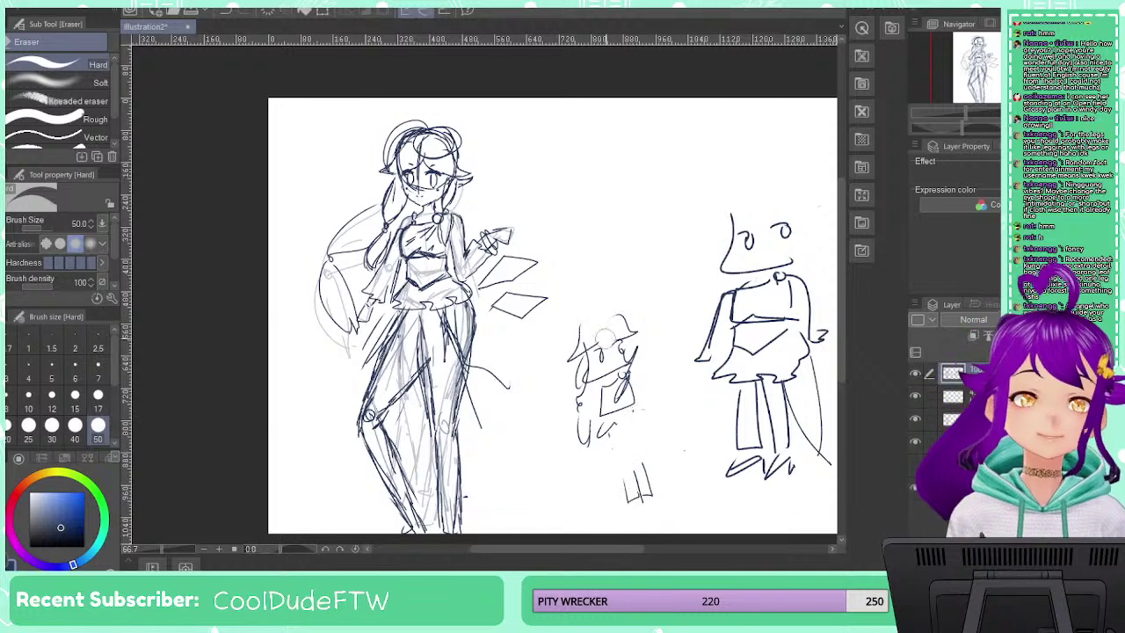
{"action": "mouse_move", "coordinate": [610, 361]}
{"action": "left_mouse_down"}
{"action": "mouse_move", "coordinate": [625, 391]}
{"action": "mouse_move", "coordinate": [591, 381]}
{"action": "mouse_move", "coordinate": [596, 320]}
{"action": "mouse_move", "coordinate": [577, 329]}
{"action": "mouse_move", "coordinate": [614, 315]}
{"action": "mouse_move", "coordinate": [660, 344]}
{"action": "mouse_move", "coordinate": [665, 376]}
{"action": "mouse_move", "coordinate": [619, 399]}
{"action": "mouse_move", "coordinate": [622, 503]}
{"action": "mouse_move", "coordinate": [655, 525]}
{"action": "mouse_move", "coordinate": [716, 374]}
{"action": "mouse_move", "coordinate": [742, 453]}
{"action": "mouse_move", "coordinate": [761, 447]}
{"action": "mouse_move", "coordinate": [779, 483]}
{"action": "mouse_move", "coordinate": [811, 458]}
{"action": "mouse_move", "coordinate": [827, 468]}
{"action": "mouse_move", "coordinate": [771, 481]}
{"action": "mouse_move", "coordinate": [765, 465]}
{"action": "mouse_move", "coordinate": [785, 426]}
{"action": "mouse_move", "coordinate": [768, 429]}
{"action": "mouse_move", "coordinate": [769, 381]}
{"action": "mouse_move", "coordinate": [758, 378]}
{"action": "mouse_move", "coordinate": [812, 264]}
{"action": "mouse_move", "coordinate": [792, 256]}
{"action": "mouse_move", "coordinate": [709, 362]}
{"action": "mouse_move", "coordinate": [702, 355]}
{"action": "mouse_move", "coordinate": [733, 218]}
{"action": "mouse_move", "coordinate": [738, 252]}
{"action": "mouse_move", "coordinate": [756, 212]}
{"action": "mouse_move", "coordinate": [720, 191]}
{"action": "left_mouse_up"}
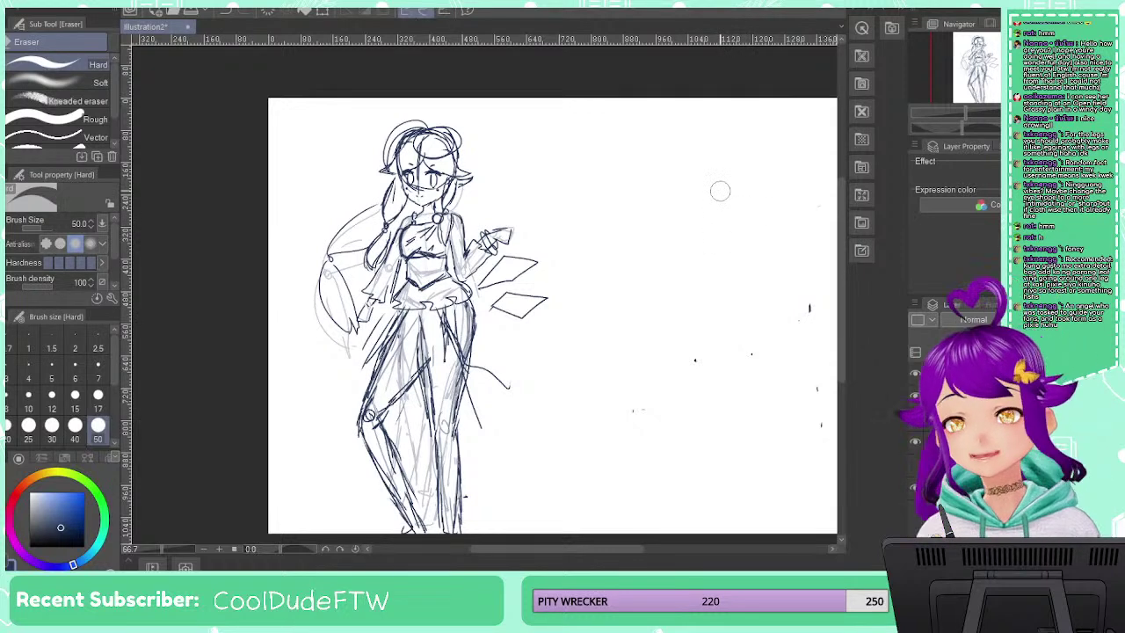
Sketch a curved drape edge across the straight leg's thigh and rounded cloth folds over both hips with the textured pen
{"action": "key", "text": "p"}
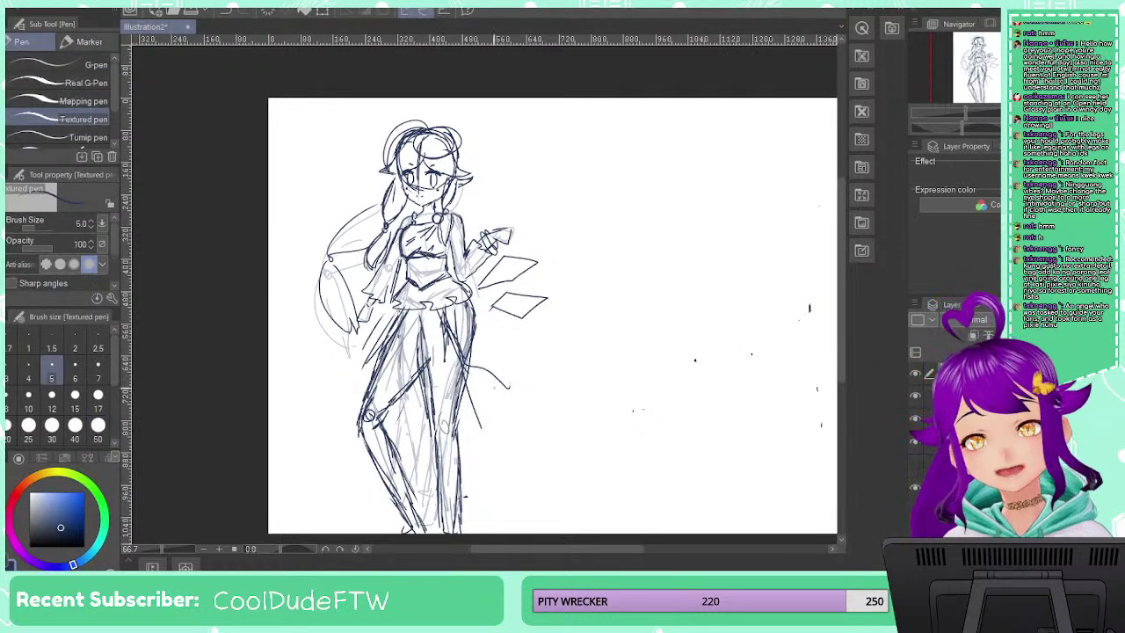
{"action": "mouse_move", "coordinate": [427, 341]}
{"action": "left_mouse_down"}
{"action": "mouse_move", "coordinate": [472, 405]}
{"action": "mouse_move", "coordinate": [466, 385]}
{"action": "left_mouse_up"}
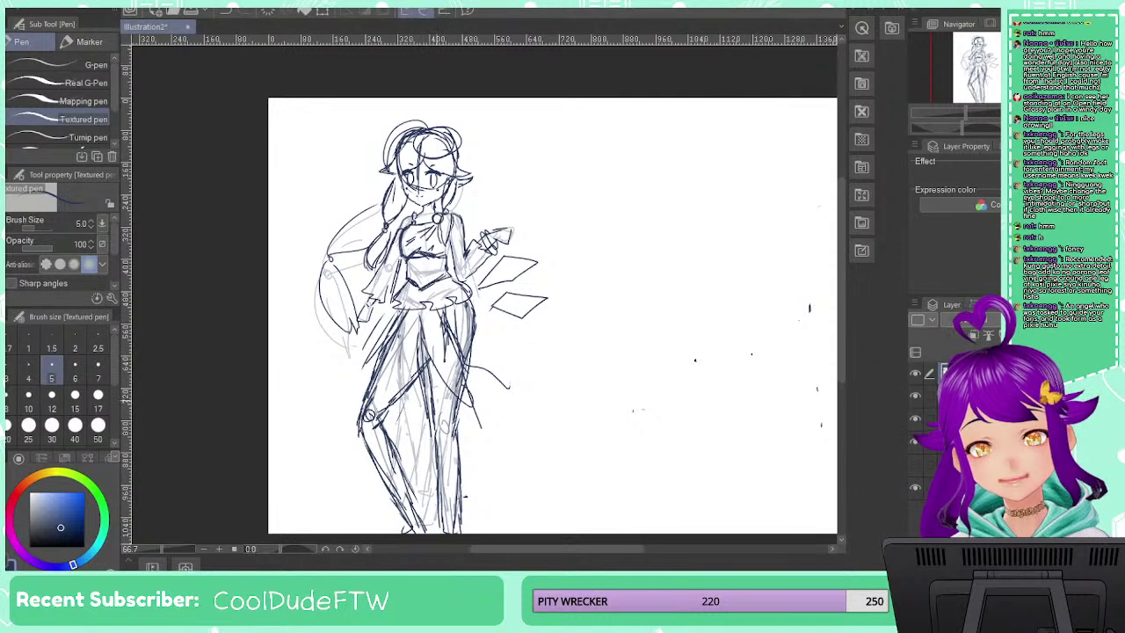
{"action": "mouse_move", "coordinate": [420, 314]}
{"action": "left_mouse_down"}
{"action": "mouse_move", "coordinate": [469, 403]}
{"action": "mouse_move", "coordinate": [461, 341]}
{"action": "left_mouse_up"}
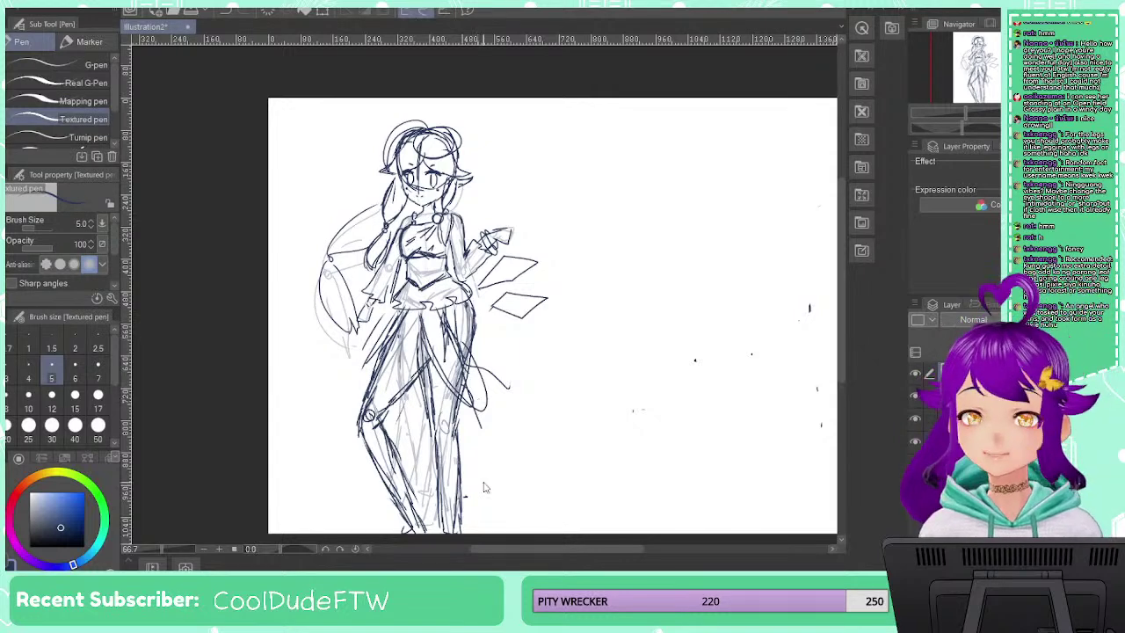
{"action": "key", "text": "ctrl+z"}
{"action": "key", "text": "ctrl+z"}
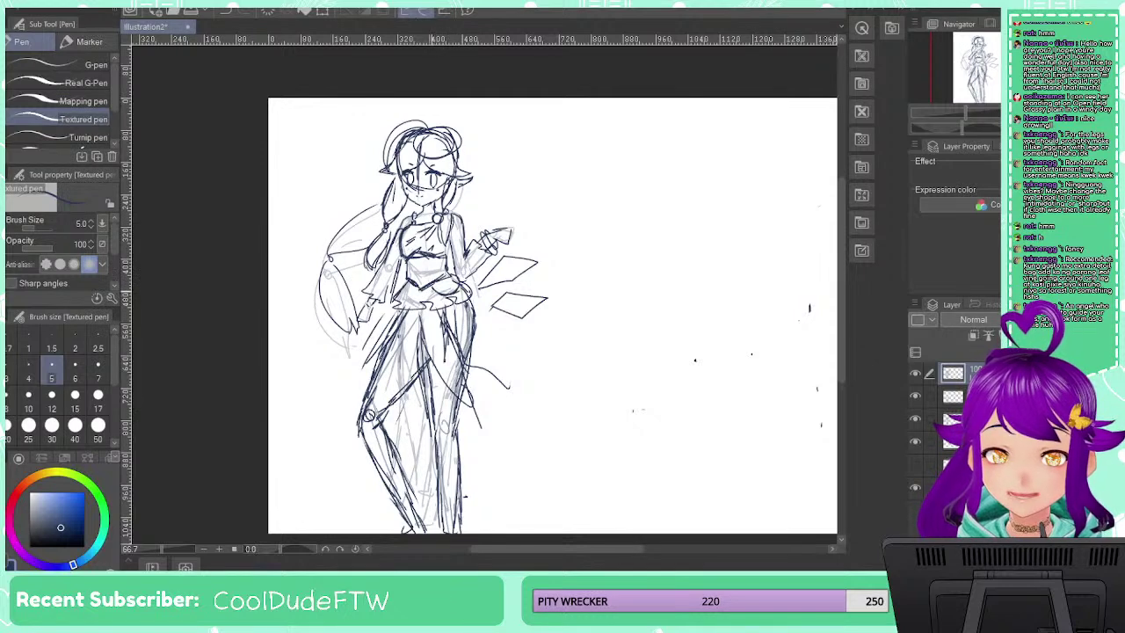
{"action": "mouse_move", "coordinate": [434, 293]}
{"action": "left_mouse_down"}
{"action": "mouse_move", "coordinate": [446, 314]}
{"action": "mouse_move", "coordinate": [479, 311]}
{"action": "left_mouse_up"}
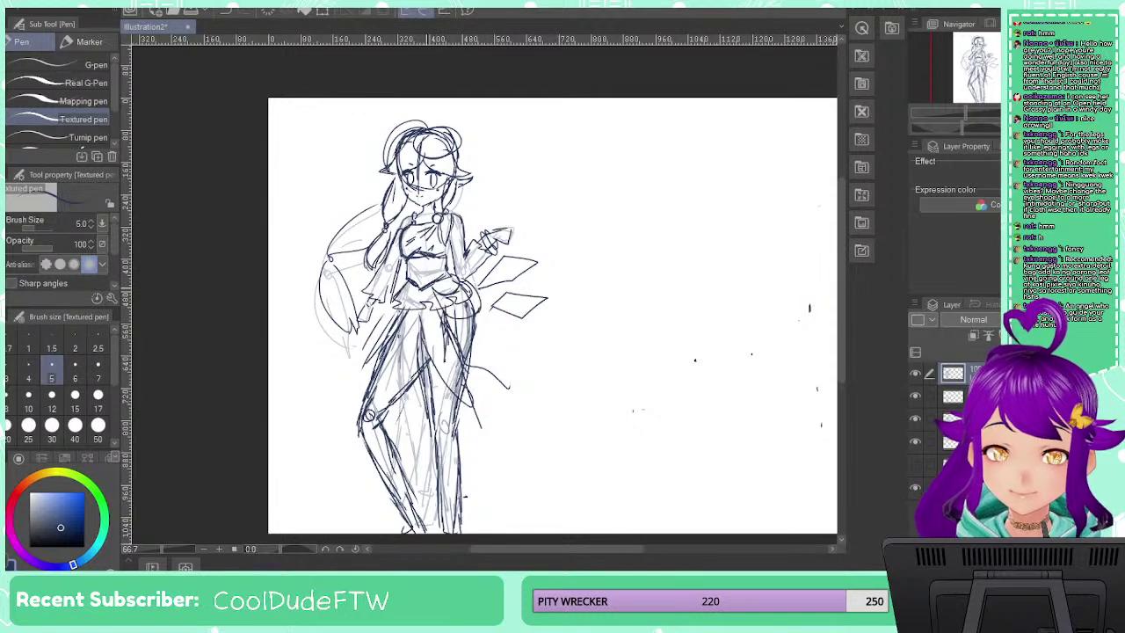
{"action": "mouse_move", "coordinate": [396, 300]}
{"action": "left_mouse_down"}
{"action": "mouse_move", "coordinate": [423, 307]}
{"action": "mouse_move", "coordinate": [382, 317]}
{"action": "mouse_move", "coordinate": [420, 315]}
{"action": "left_mouse_up"}
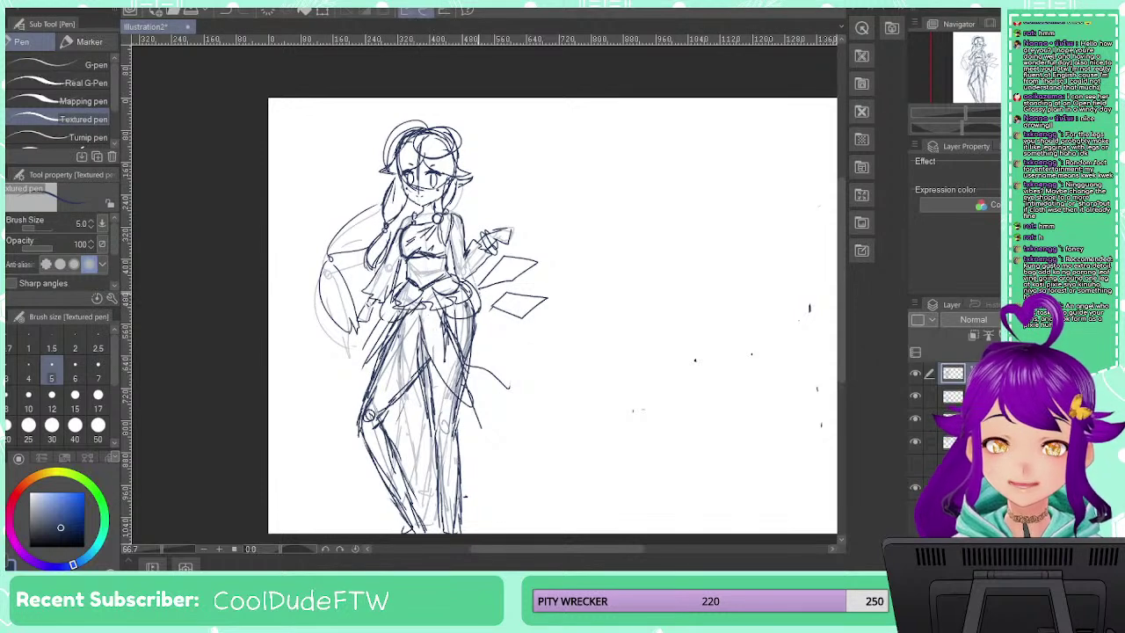
Draw a long pointed cloth panel sweeping diagonally outward from the straight leg's hip to about knee height
{"action": "left_click_drag", "start_coordinate": [475, 308], "coordinate": [569, 433]}
{"action": "left_click_drag", "start_coordinate": [485, 309], "coordinate": [579, 446]}
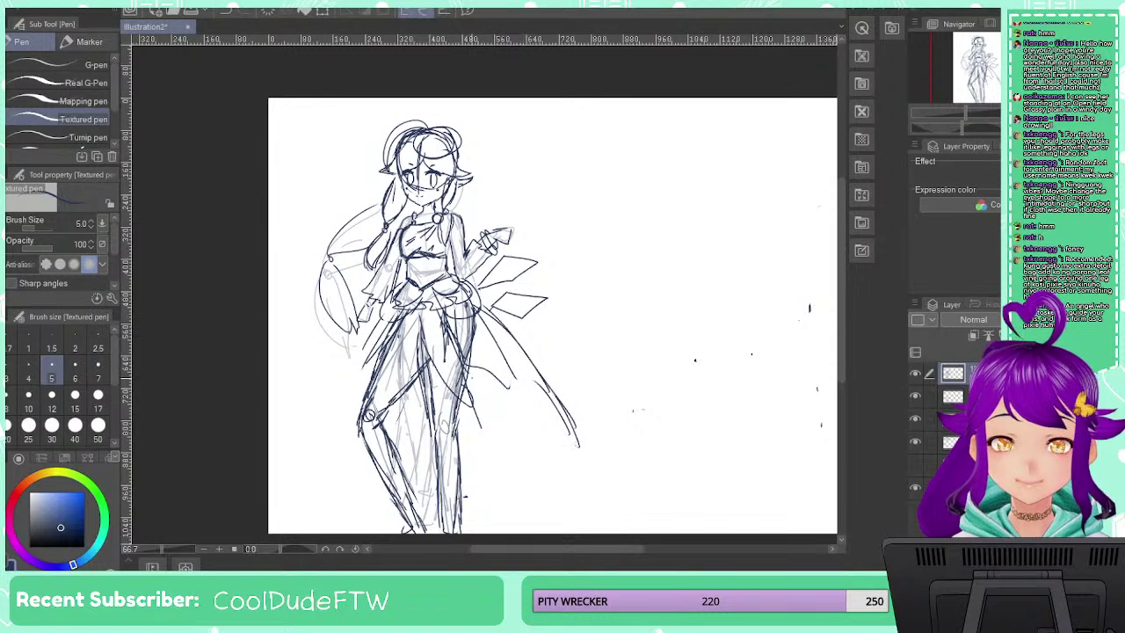
{"action": "left_click_drag", "start_coordinate": [473, 381], "coordinate": [569, 449]}
{"action": "left_click_drag", "start_coordinate": [537, 436], "coordinate": [592, 464]}
{"action": "left_click_drag", "start_coordinate": [383, 347], "coordinate": [325, 452]}
{"action": "key", "text": "ctrl+z"}
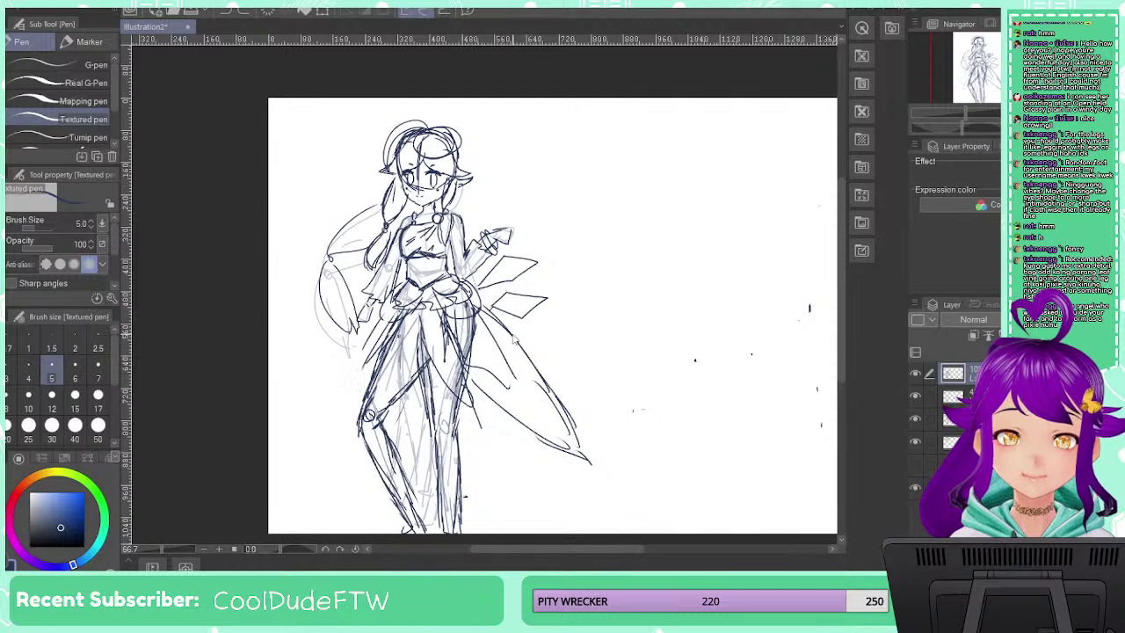
{"action": "key", "text": "ctrl+z"}
{"action": "left_click_drag", "start_coordinate": [471, 369], "coordinate": [578, 444]}
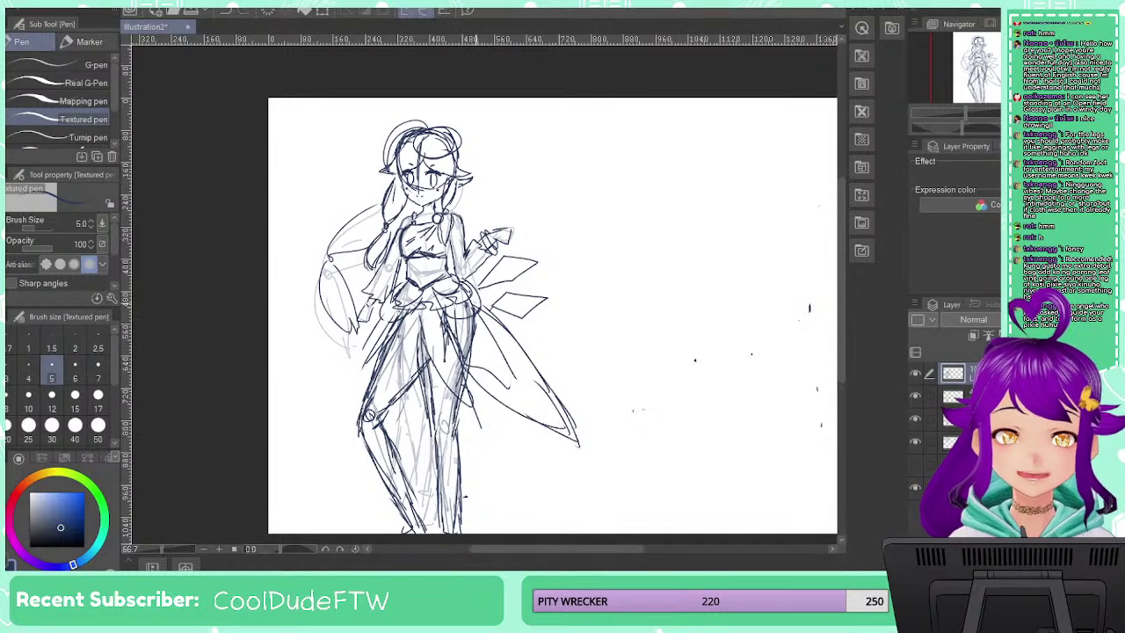
{"action": "mouse_move", "coordinate": [481, 307]}
{"action": "left_mouse_down"}
{"action": "mouse_move", "coordinate": [571, 404]}
{"action": "mouse_move", "coordinate": [576, 427]}
{"action": "left_mouse_up"}
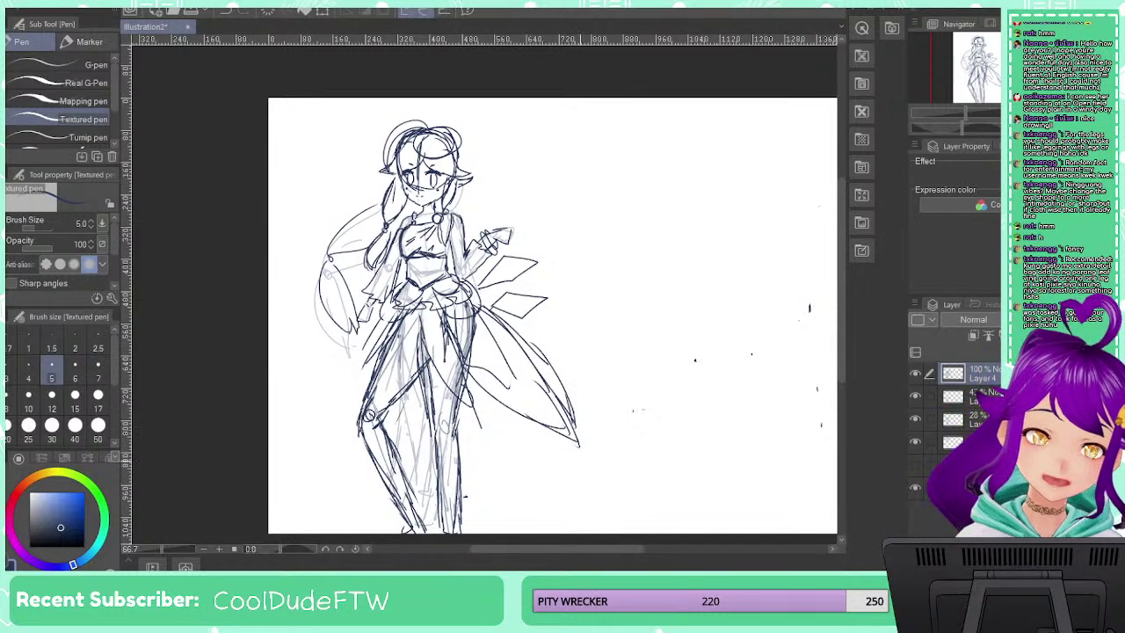
Rough out a small side-view thumbnail in the empty canvas area with head, torso, leg and a curved panel behind the hips
{"action": "mouse_move", "coordinate": [629, 188]}
{"action": "left_mouse_down"}
{"action": "mouse_move", "coordinate": [622, 232]}
{"action": "mouse_move", "coordinate": [664, 229]}
{"action": "mouse_move", "coordinate": [637, 213]}
{"action": "mouse_move", "coordinate": [639, 268]}
{"action": "mouse_move", "coordinate": [633, 259]}
{"action": "mouse_move", "coordinate": [676, 261]}
{"action": "mouse_move", "coordinate": [658, 231]}
{"action": "mouse_move", "coordinate": [684, 313]}
{"action": "left_mouse_up"}
{"action": "key", "text": "ctrl+z"}
{"action": "mouse_move", "coordinate": [653, 277]}
{"action": "left_mouse_down"}
{"action": "mouse_move", "coordinate": [661, 325]}
{"action": "mouse_move", "coordinate": [686, 304]}
{"action": "left_mouse_up"}
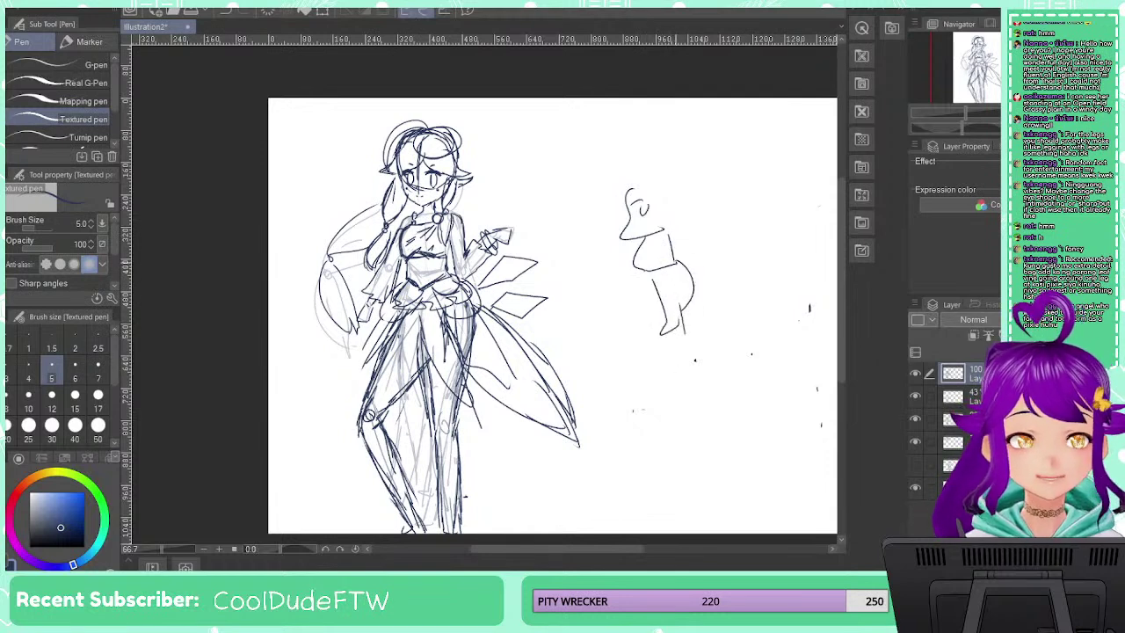
Try a long petal-shaped panel rising diagonally from the back waist of the side-view thumbnail
{"action": "mouse_move", "coordinate": [677, 262]}
{"action": "left_mouse_down"}
{"action": "mouse_move", "coordinate": [635, 320]}
{"action": "mouse_move", "coordinate": [686, 285]}
{"action": "mouse_move", "coordinate": [661, 273]}
{"action": "mouse_move", "coordinate": [636, 320]}
{"action": "mouse_move", "coordinate": [707, 205]}
{"action": "mouse_move", "coordinate": [678, 260]}
{"action": "left_mouse_up"}
{"action": "key", "text": "ctrl+z"}
{"action": "key", "text": "ctrl+z"}
{"action": "key", "text": "ctrl+z"}
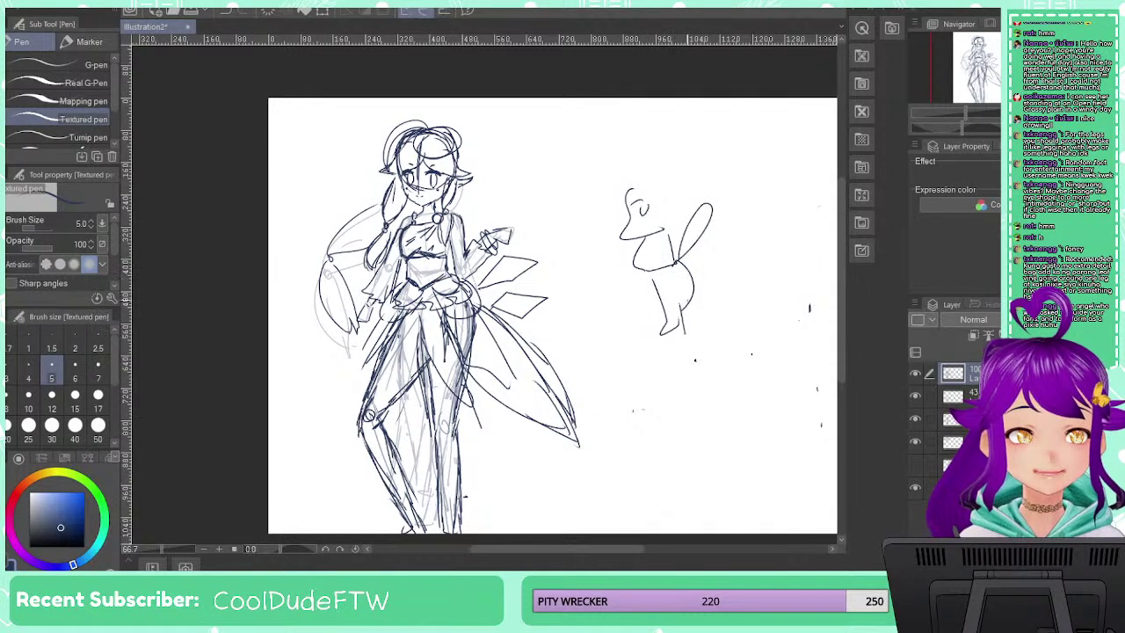
{"action": "key", "text": "ctrl+z"}
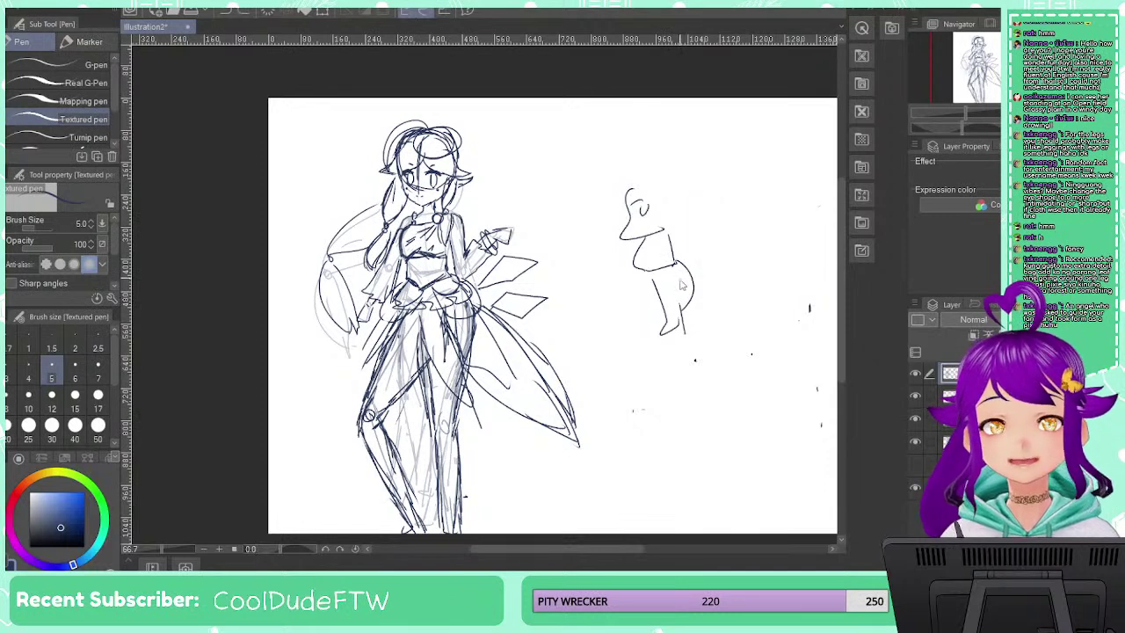
Redraw the side-view thumbnail's leg and foot as a slimmer shape in front of the curved hip panel
{"action": "key", "text": "ctrl+z"}
{"action": "left_click_drag", "start_coordinate": [681, 262], "coordinate": [666, 334]}
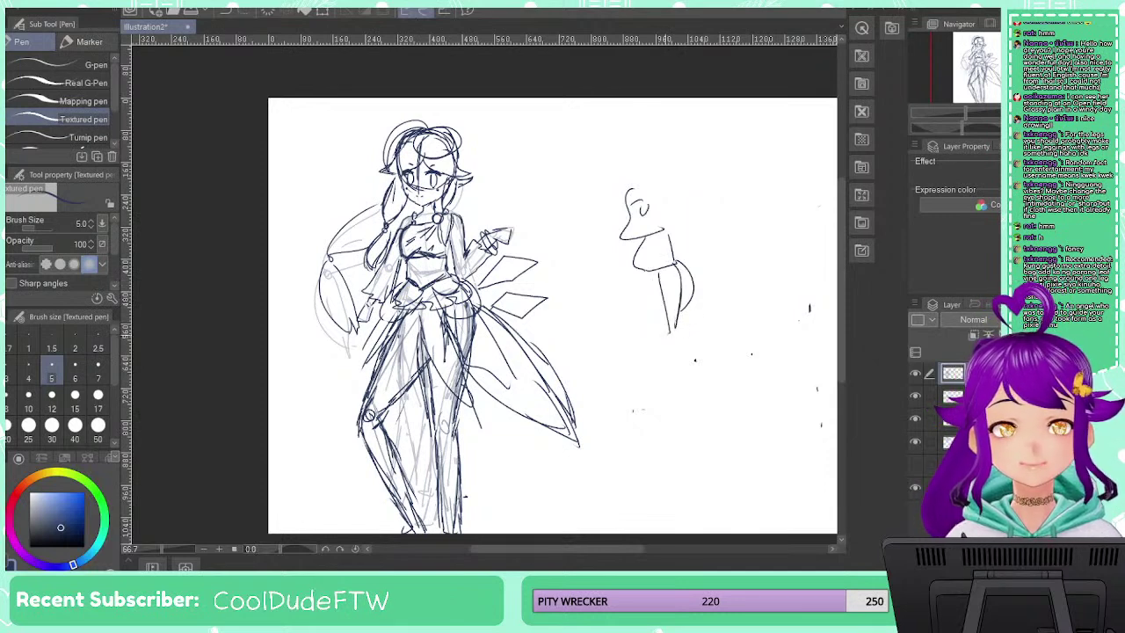
{"action": "mouse_move", "coordinate": [679, 267]}
{"action": "left_mouse_down"}
{"action": "mouse_move", "coordinate": [694, 244]}
{"action": "mouse_move", "coordinate": [675, 283]}
{"action": "mouse_move", "coordinate": [649, 283]}
{"action": "mouse_move", "coordinate": [675, 262]}
{"action": "mouse_move", "coordinate": [716, 187]}
{"action": "mouse_move", "coordinate": [684, 259]}
{"action": "left_mouse_up"}
{"action": "key", "text": "ctrl+z"}
{"action": "key", "text": "ctrl+z"}
{"action": "key", "text": "ctrl+z"}
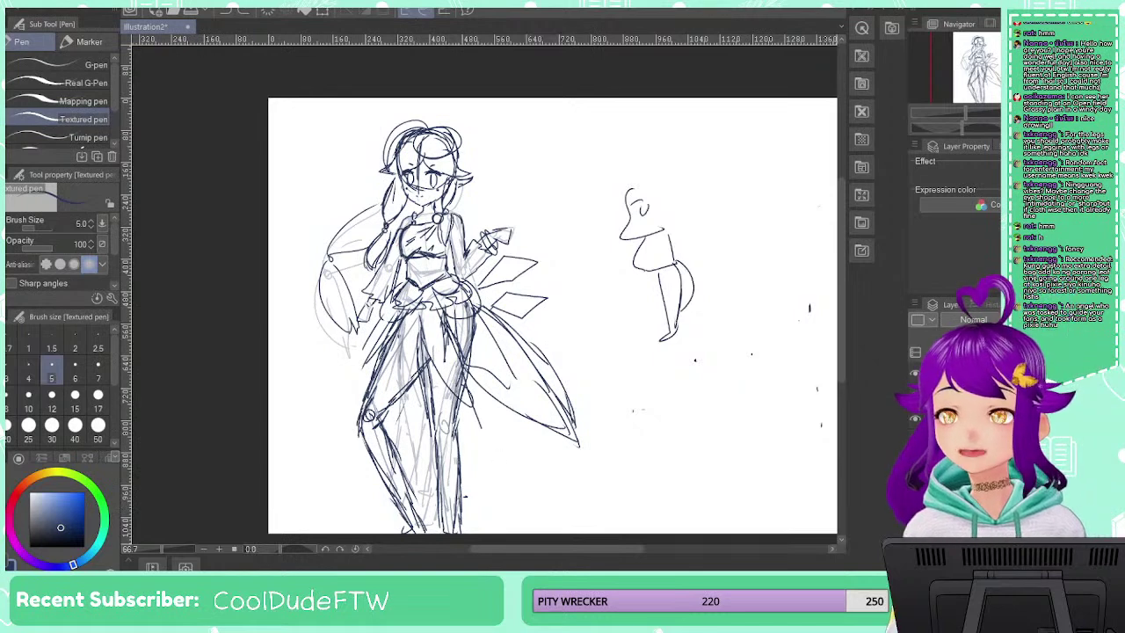
Erase the whole side-view thumbnail from the empty canvas area beside the main figure
{"action": "key", "text": "e"}
{"action": "mouse_move", "coordinate": [622, 197]}
{"action": "left_mouse_down"}
{"action": "mouse_move", "coordinate": [646, 158]}
{"action": "mouse_move", "coordinate": [639, 259]}
{"action": "left_mouse_up"}
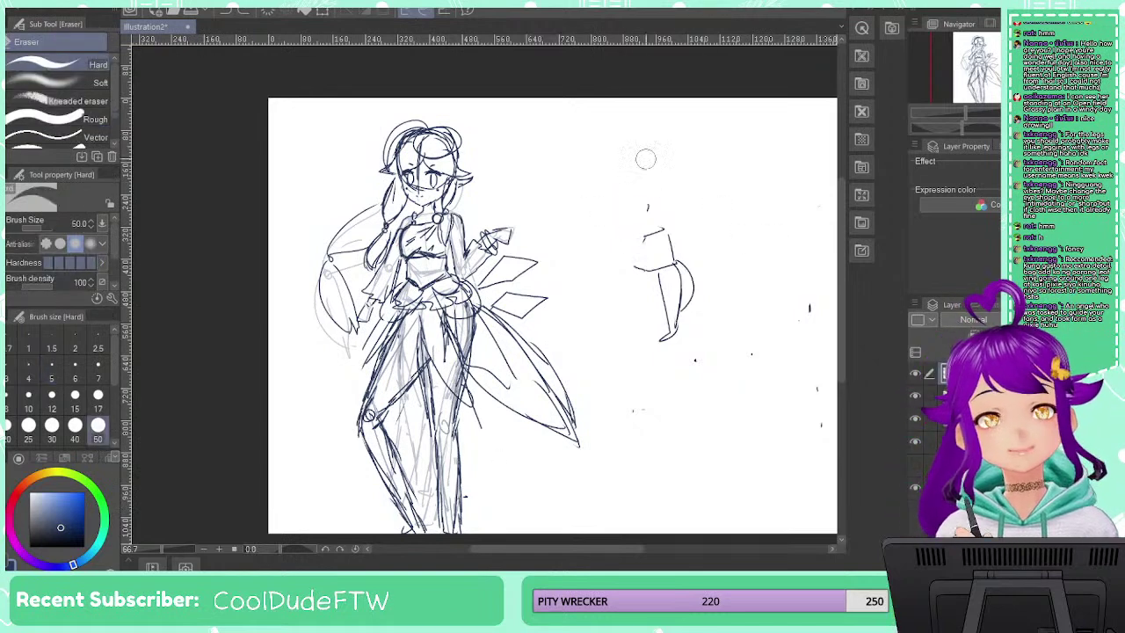
{"action": "mouse_move", "coordinate": [645, 159]}
{"action": "left_mouse_down"}
{"action": "mouse_move", "coordinate": [644, 259]}
{"action": "mouse_move", "coordinate": [658, 310]}
{"action": "mouse_move", "coordinate": [692, 303]}
{"action": "mouse_move", "coordinate": [673, 218]}
{"action": "mouse_move", "coordinate": [670, 323]}
{"action": "left_mouse_up"}
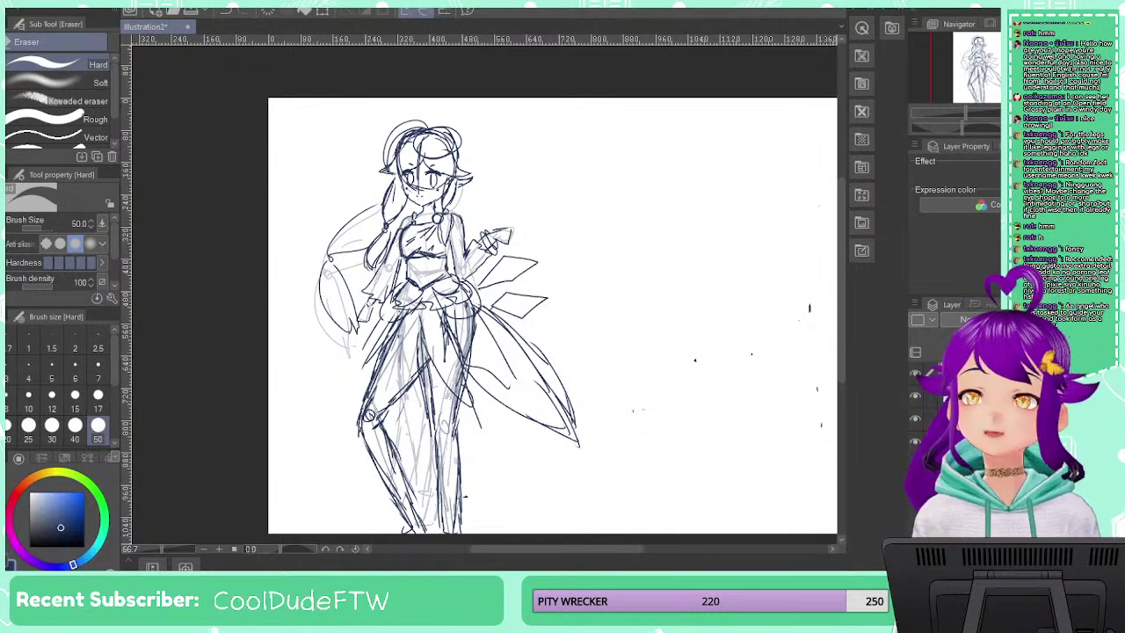
{"action": "key", "text": "m"}
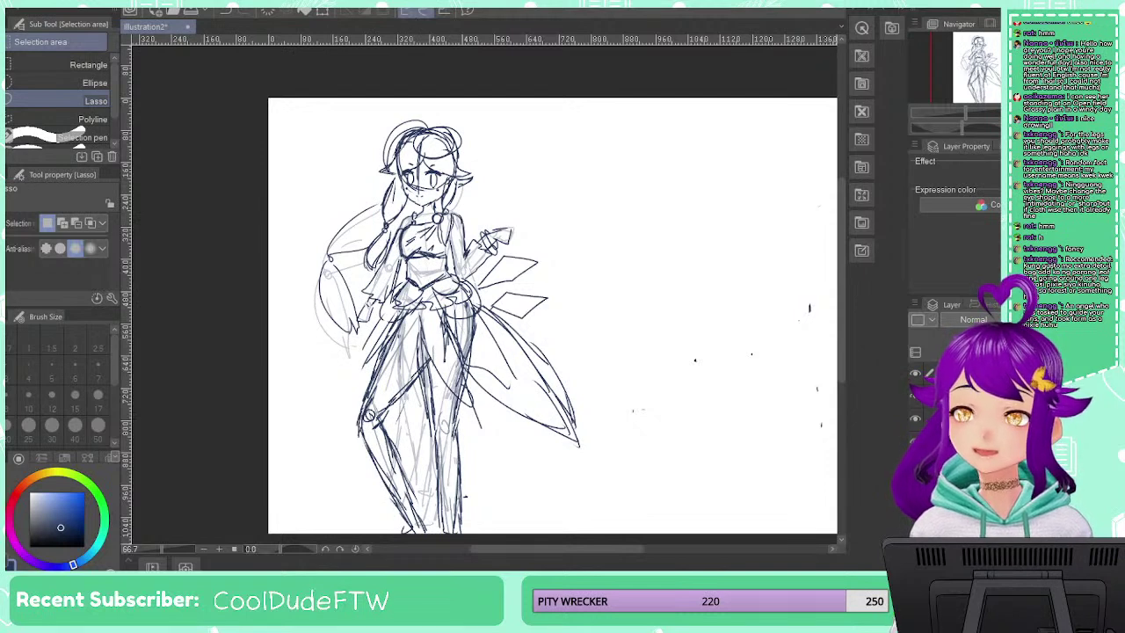
{"action": "mouse_move", "coordinate": [378, 109]}
{"action": "left_mouse_down"}
{"action": "mouse_move", "coordinate": [331, 214]}
{"action": "mouse_move", "coordinate": [305, 318]}
{"action": "left_mouse_up"}
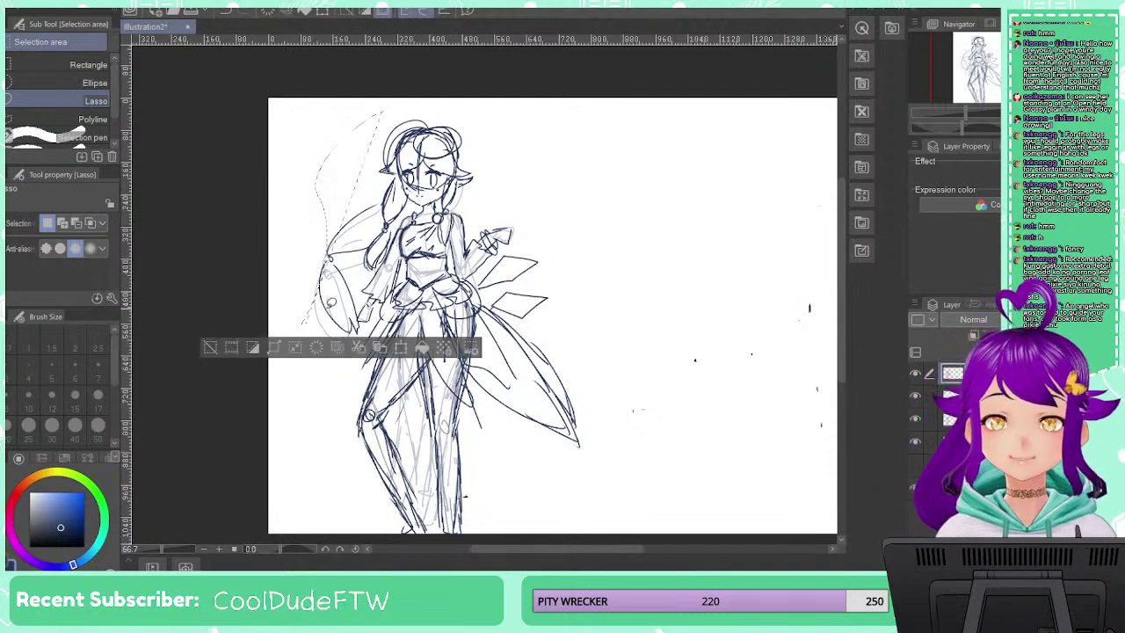
{"action": "left_click", "coordinate": [399, 111]}
{"action": "mouse_move", "coordinate": [395, 106]}
{"action": "left_mouse_down"}
{"action": "mouse_move", "coordinate": [308, 260]}
{"action": "mouse_move", "coordinate": [293, 420]}
{"action": "mouse_move", "coordinate": [350, 516]}
{"action": "mouse_move", "coordinate": [443, 549]}
{"action": "mouse_move", "coordinate": [593, 473]}
{"action": "mouse_move", "coordinate": [610, 297]}
{"action": "mouse_move", "coordinate": [573, 187]}
{"action": "mouse_move", "coordinate": [537, 133]}
{"action": "mouse_move", "coordinate": [485, 100]}
{"action": "mouse_move", "coordinate": [387, 84]}
{"action": "left_mouse_up"}
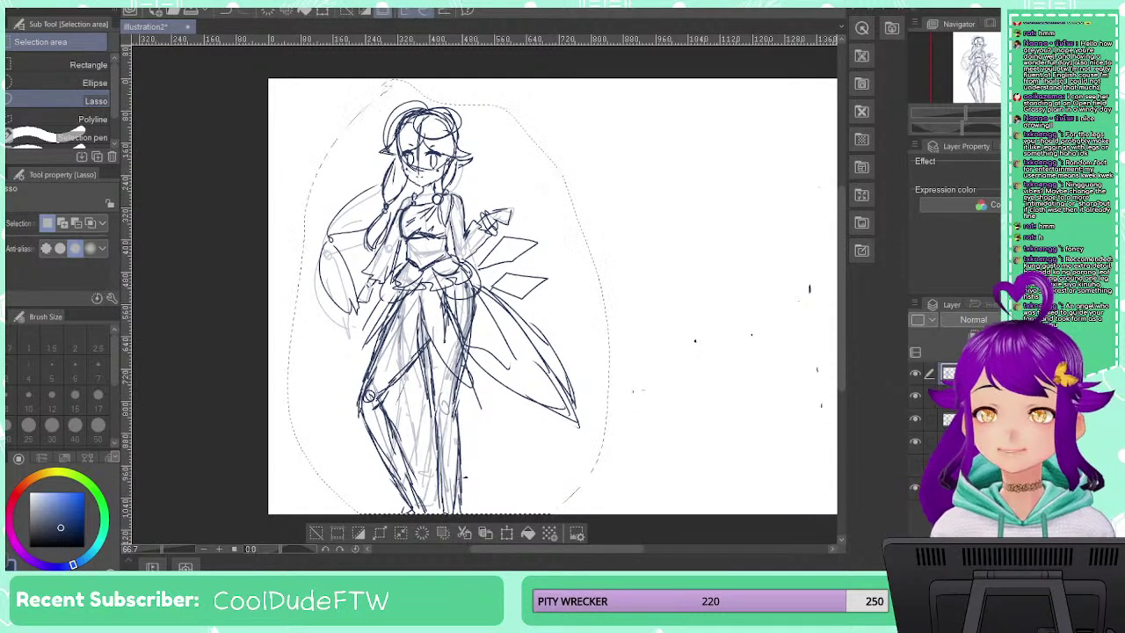
{"action": "key", "text": "k"}
{"action": "left_click_drag", "start_coordinate": [507, 302], "coordinate": [510, 289]}
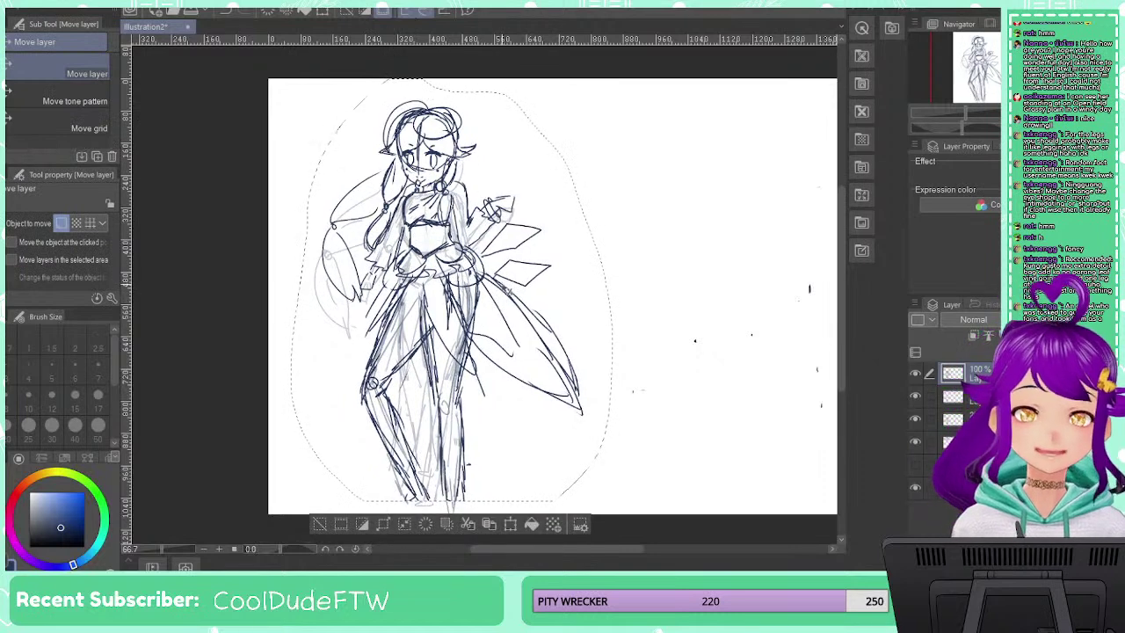
{"action": "key", "text": "ctrl+z"}
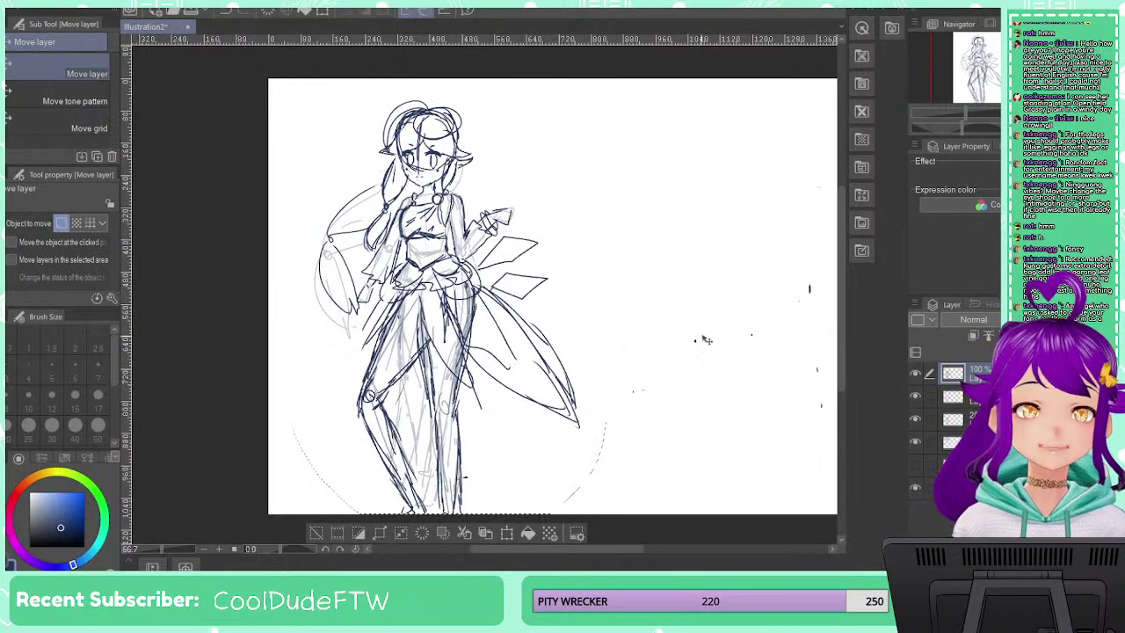
{"action": "key", "text": "ctrl+d"}
Select the four visible sketch layers together, scale the main figure down slightly and move it up to leave room below the legs
{"action": "left_click", "coordinate": [977, 426], "text": "shift"}
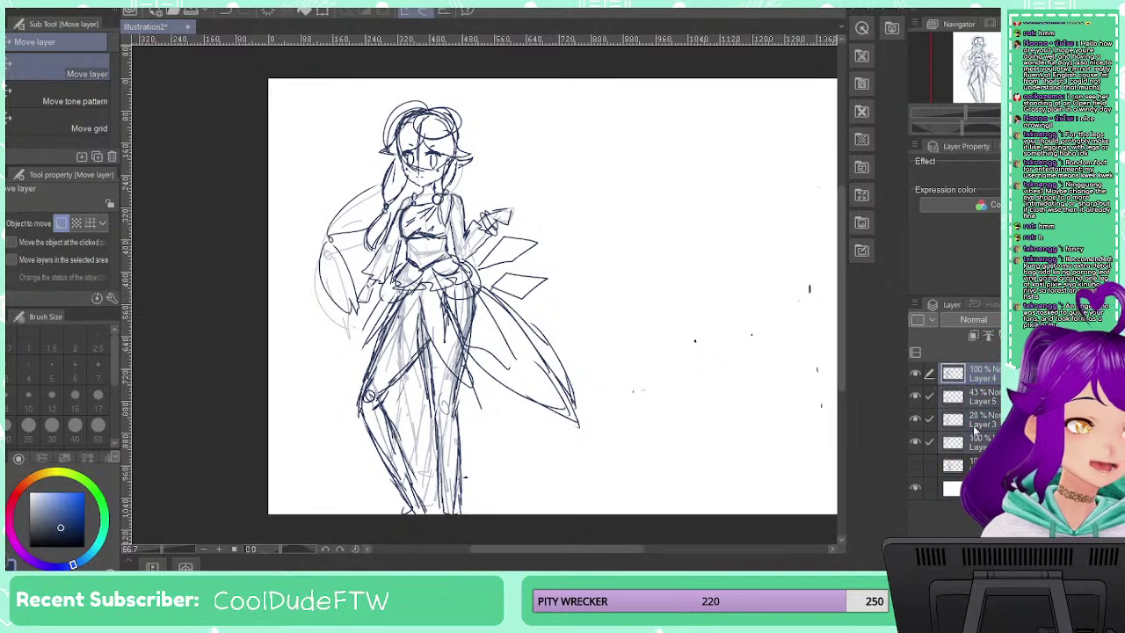
{"action": "left_click", "coordinate": [977, 440], "text": "shift"}
{"action": "left_click", "coordinate": [919, 420]}
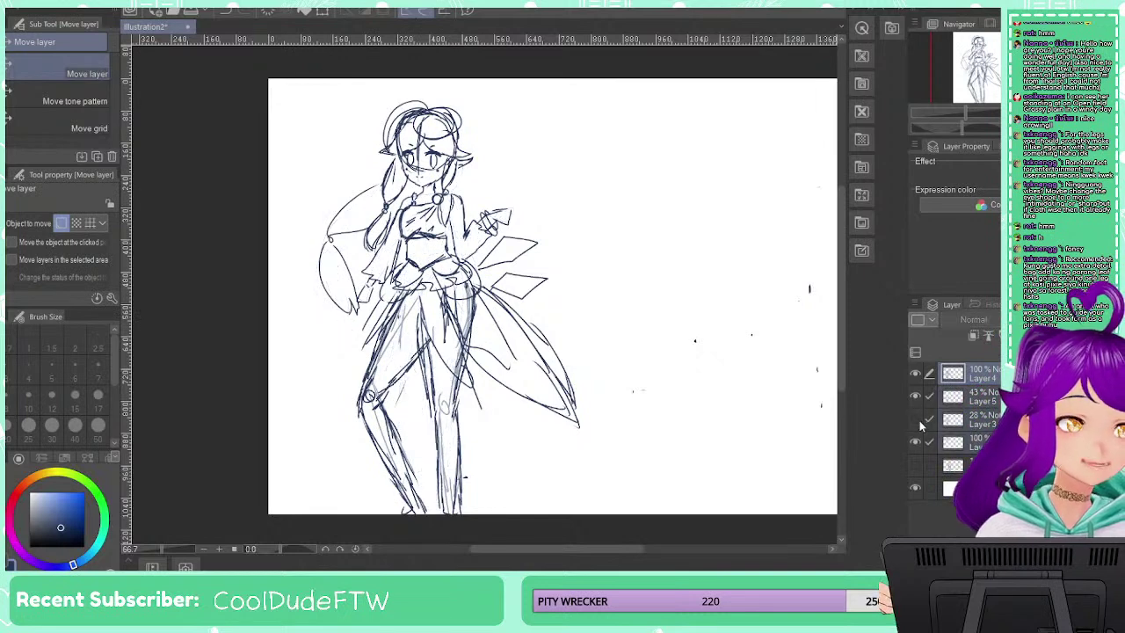
{"action": "left_click", "coordinate": [919, 420]}
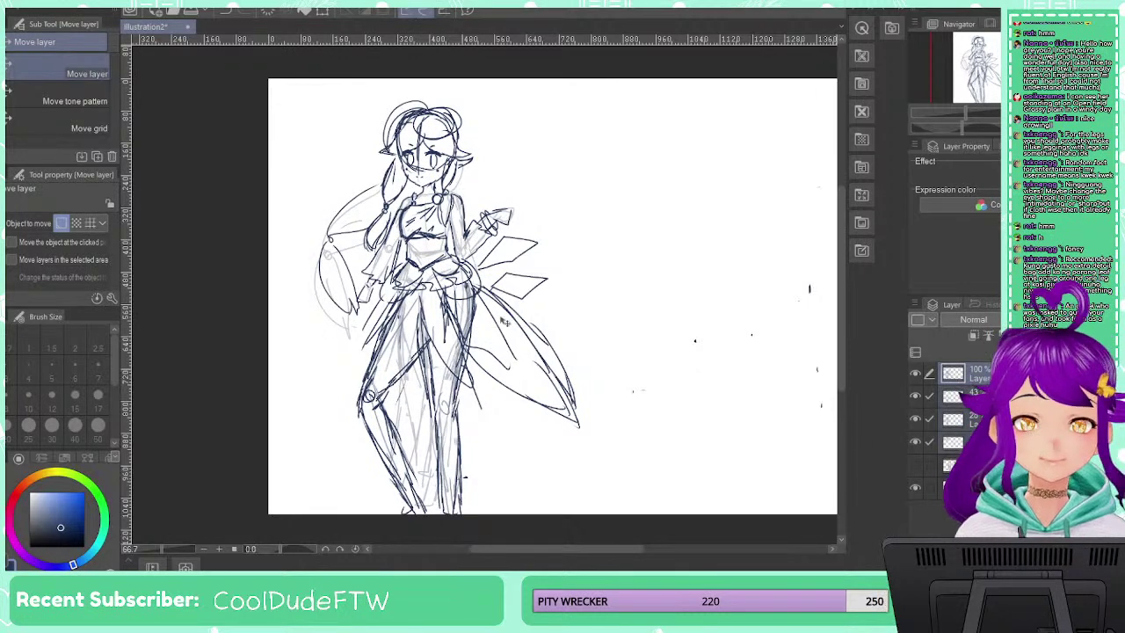
{"action": "key", "text": "ctrl+t"}
{"action": "left_click_drag", "start_coordinate": [313, 100], "coordinate": [348, 135]}
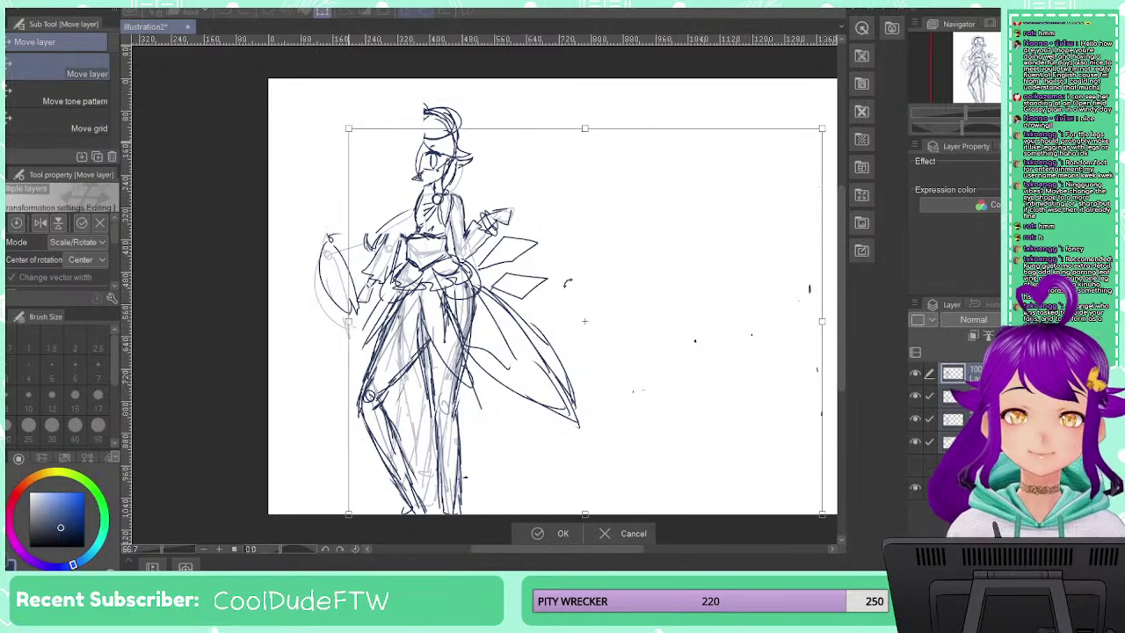
{"action": "left_click_drag", "start_coordinate": [579, 302], "coordinate": [552, 265]}
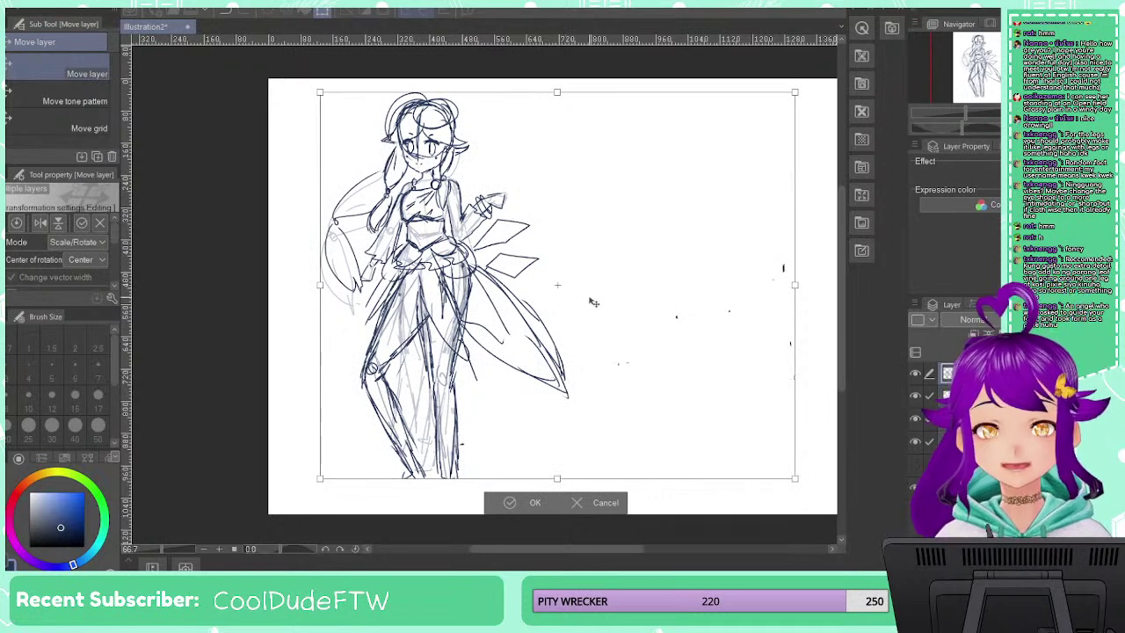
{"action": "key", "text": "Return"}
Sketch two simple pointed feet beneath the main figure's legs with the Textured pen
{"action": "key", "text": "p"}
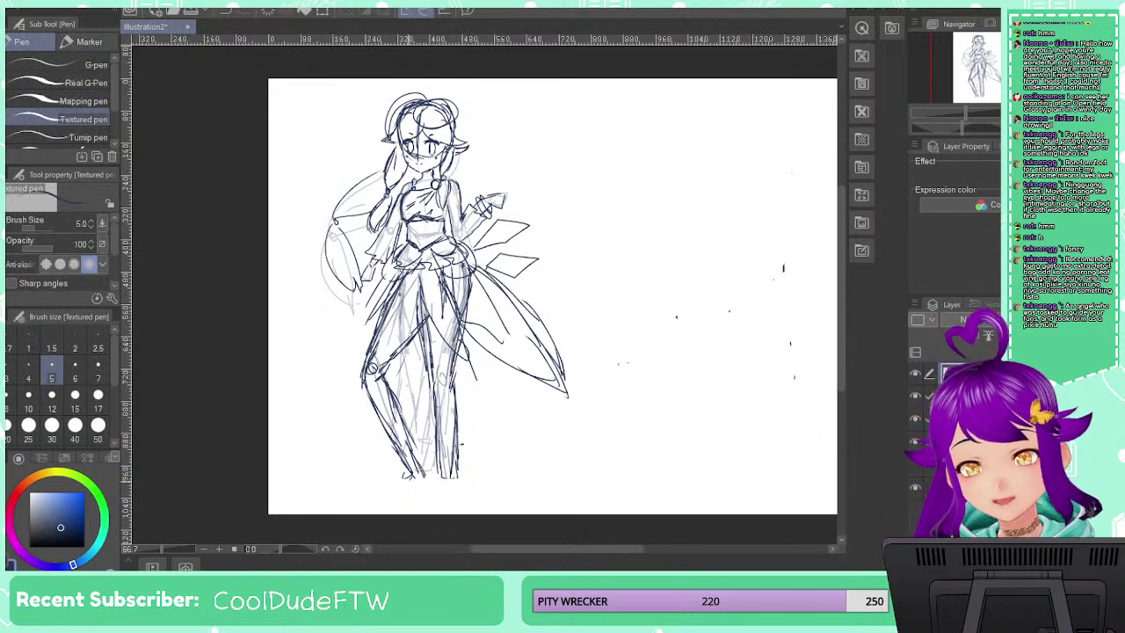
{"action": "mouse_move", "coordinate": [410, 478]}
{"action": "left_mouse_down"}
{"action": "mouse_move", "coordinate": [396, 511]}
{"action": "mouse_move", "coordinate": [425, 501]}
{"action": "left_mouse_up"}
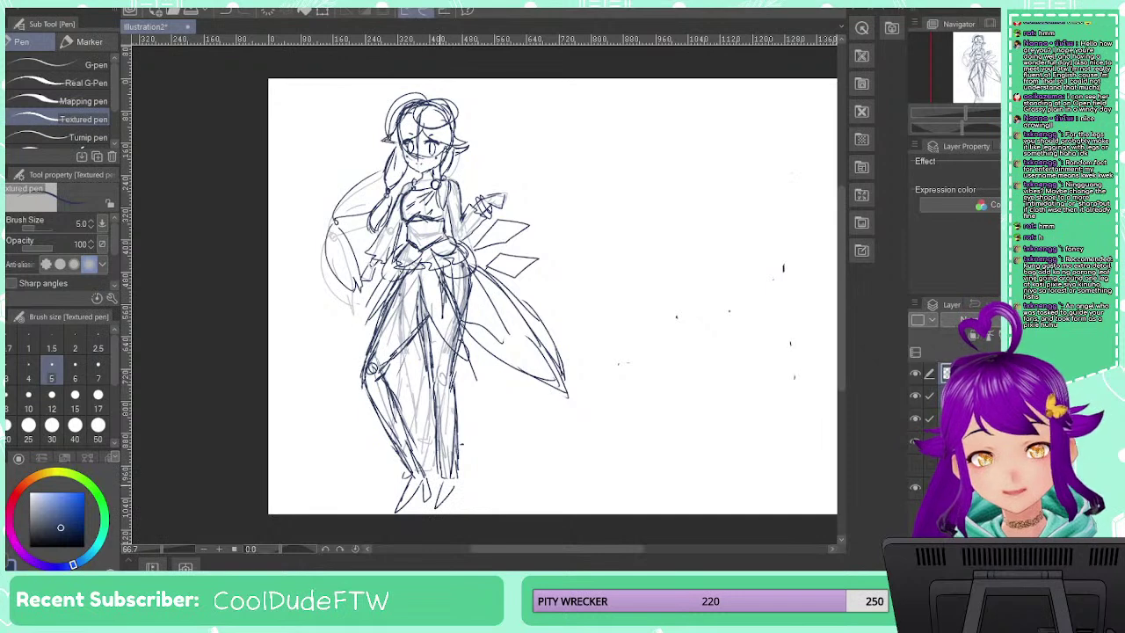
{"action": "mouse_move", "coordinate": [442, 481]}
{"action": "left_mouse_down"}
{"action": "mouse_move", "coordinate": [427, 505]}
{"action": "mouse_move", "coordinate": [457, 506]}
{"action": "left_mouse_up"}
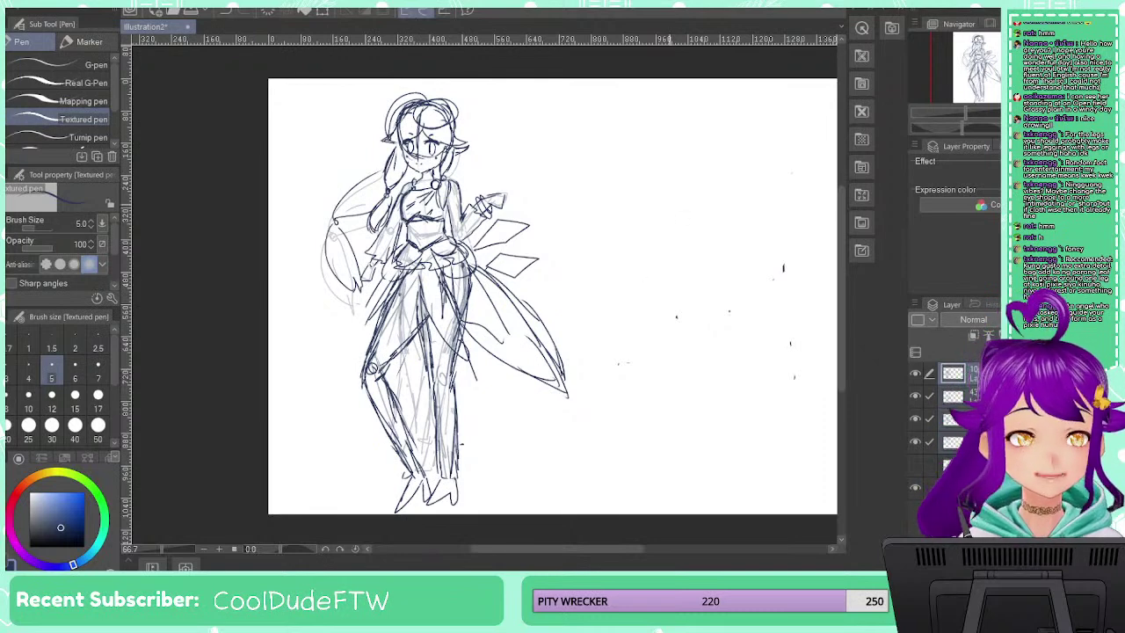
{"action": "mouse_move", "coordinate": [664, 188]}
{"action": "left_mouse_down"}
{"action": "mouse_move", "coordinate": [662, 225]}
{"action": "mouse_move", "coordinate": [693, 222]}
{"action": "mouse_move", "coordinate": [665, 204]}
{"action": "mouse_move", "coordinate": [704, 193]}
{"action": "left_mouse_up"}
{"action": "key", "text": "ctrl+z"}
{"action": "key", "text": "ctrl+z"}
{"action": "key", "text": "ctrl+z"}
{"action": "key", "text": "ctrl+z"}
{"action": "key", "text": "ctrl+z"}
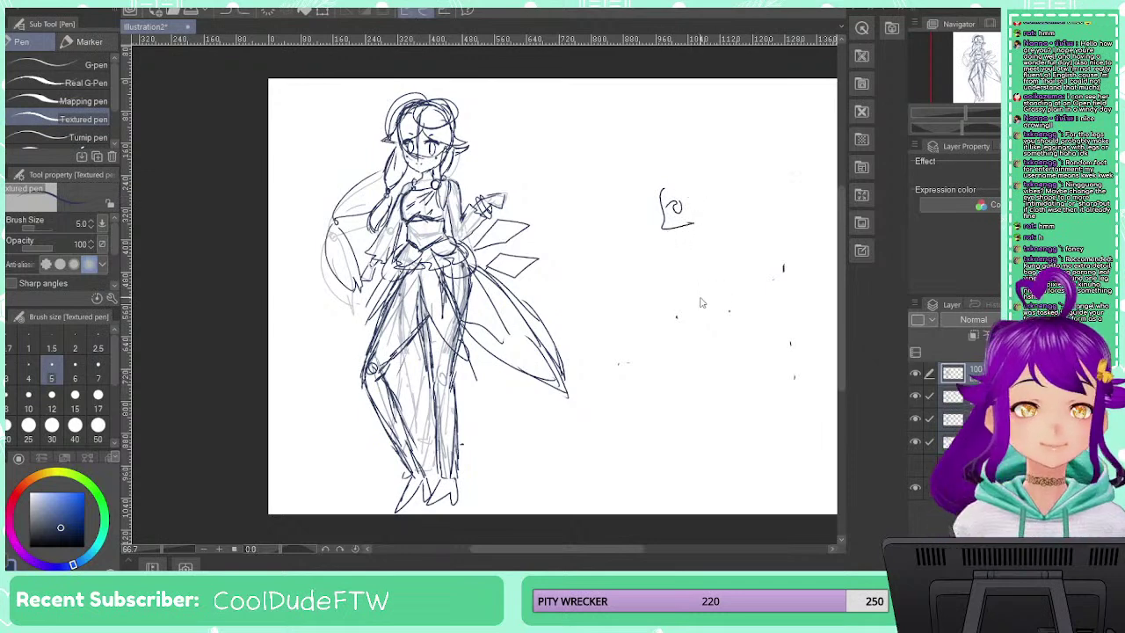
Draw a chibi thumbnail head in the empty canvas area, with jaw, oval eyes, small smile, cheek dots and flared fringe
{"action": "left_click_drag", "start_coordinate": [729, 219], "coordinate": [560, 230]}
{"action": "scroll", "coordinate": [641, 230], "scroll_direction": "up", "scroll_amount": 2}
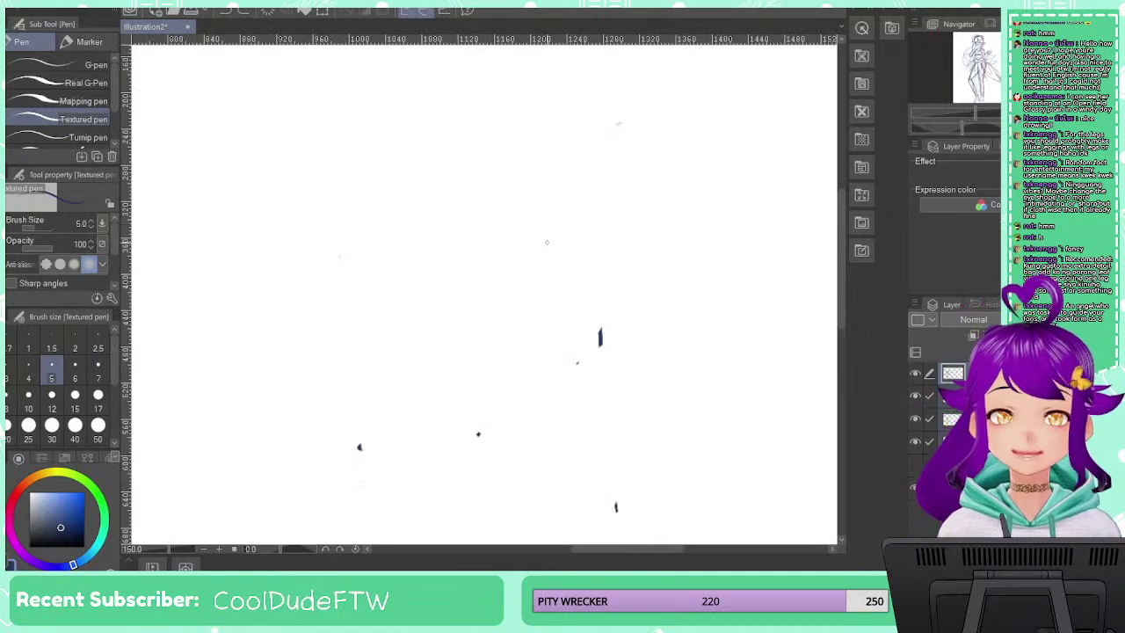
{"action": "mouse_move", "coordinate": [492, 157]}
{"action": "left_mouse_down"}
{"action": "mouse_move", "coordinate": [482, 248]}
{"action": "mouse_move", "coordinate": [586, 238]}
{"action": "left_mouse_up"}
{"action": "mouse_move", "coordinate": [492, 195]}
{"action": "left_mouse_down"}
{"action": "mouse_move", "coordinate": [554, 184]}
{"action": "mouse_move", "coordinate": [552, 217]}
{"action": "mouse_move", "coordinate": [562, 186]}
{"action": "left_mouse_up"}
{"action": "left_click_drag", "start_coordinate": [524, 222], "coordinate": [537, 225]}
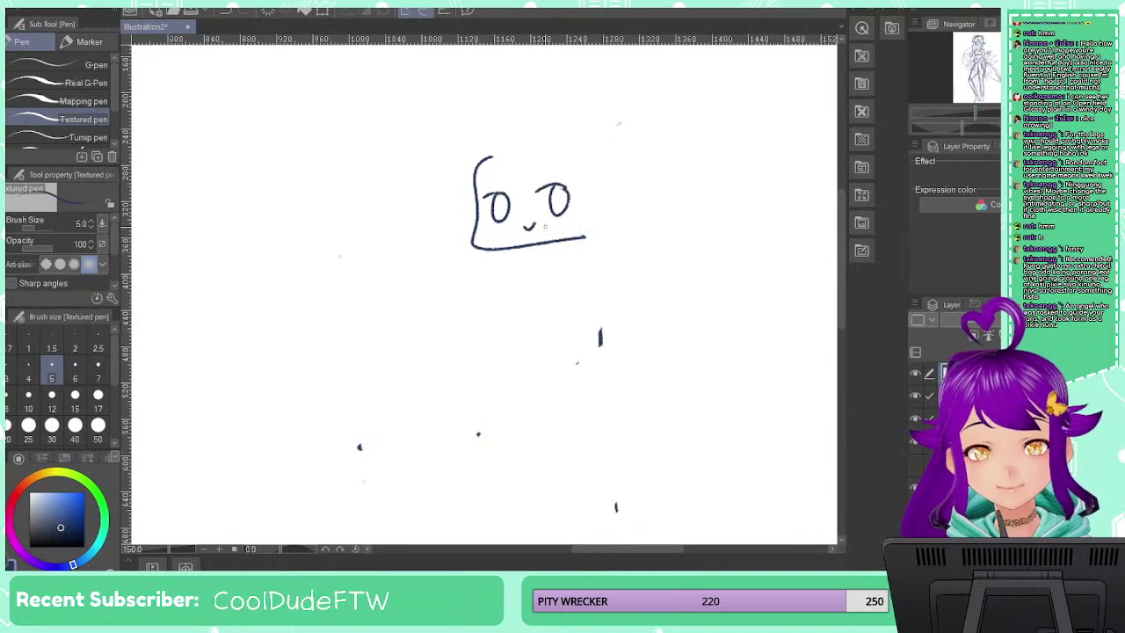
{"action": "left_click", "coordinate": [579, 219]}
{"action": "left_click", "coordinate": [486, 232]}
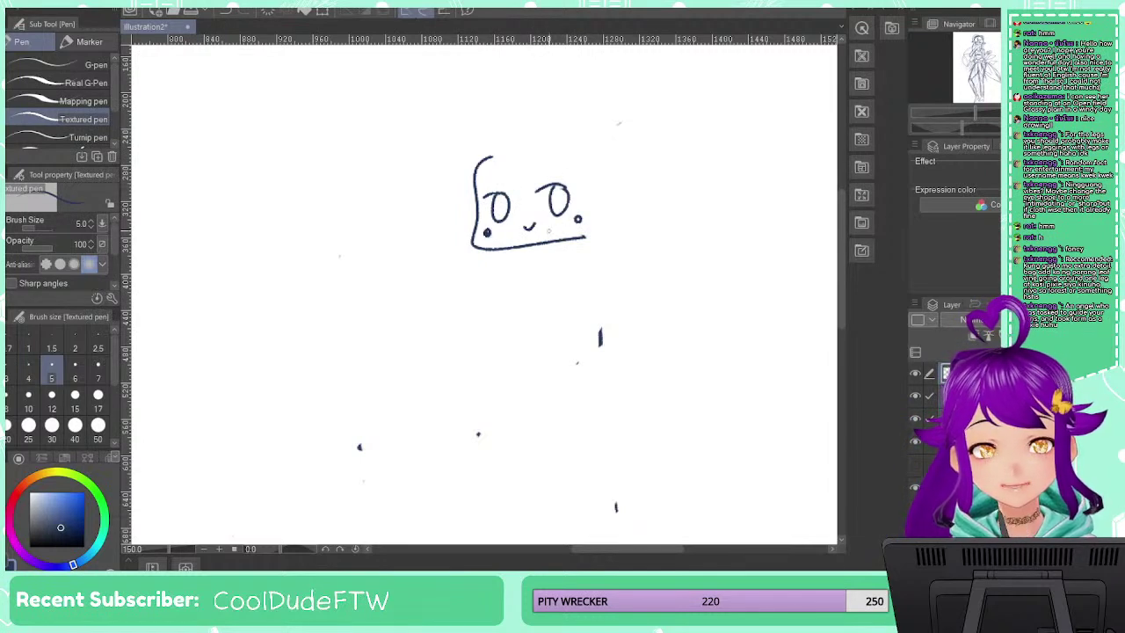
{"action": "mouse_move", "coordinate": [504, 144]}
{"action": "left_mouse_down"}
{"action": "mouse_move", "coordinate": [439, 209]}
{"action": "mouse_move", "coordinate": [473, 213]}
{"action": "mouse_move", "coordinate": [536, 182]}
{"action": "mouse_move", "coordinate": [600, 179]}
{"action": "mouse_move", "coordinate": [540, 195]}
{"action": "left_mouse_up"}
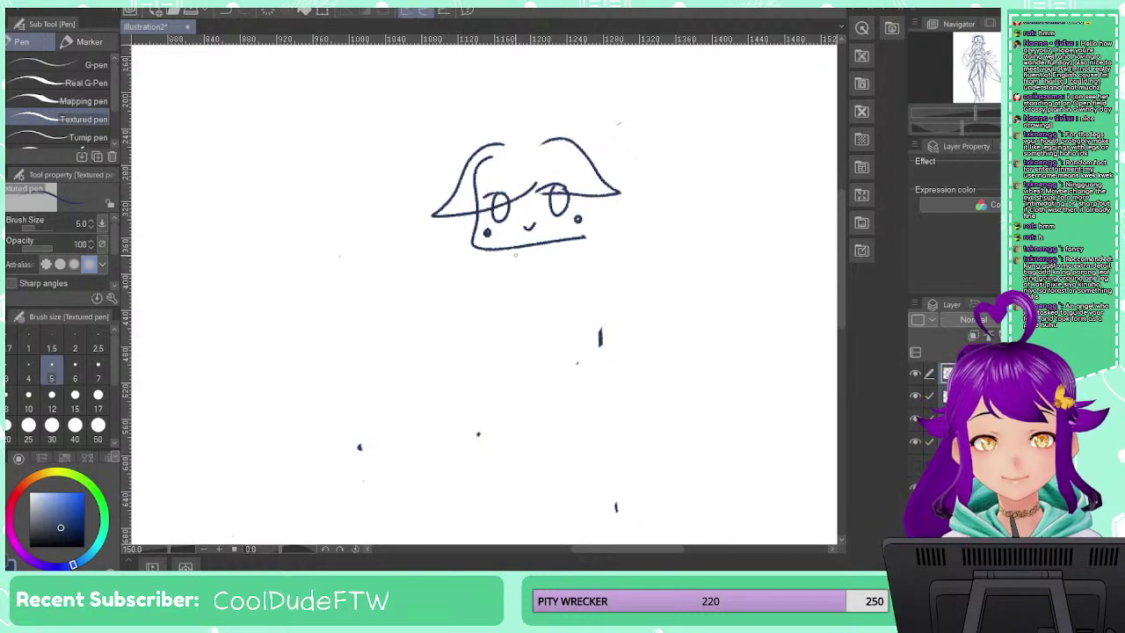
Draw the chibi's neck with choker, cropped top and narrow waist, ending in a short ragged ruffle around the hips
{"action": "mouse_move", "coordinate": [559, 242]}
{"action": "left_mouse_down"}
{"action": "mouse_move", "coordinate": [521, 263]}
{"action": "mouse_move", "coordinate": [501, 262]}
{"action": "mouse_move", "coordinate": [504, 250]}
{"action": "mouse_move", "coordinate": [513, 259]}
{"action": "mouse_move", "coordinate": [516, 251]}
{"action": "mouse_move", "coordinate": [501, 299]}
{"action": "mouse_move", "coordinate": [543, 284]}
{"action": "mouse_move", "coordinate": [563, 298]}
{"action": "mouse_move", "coordinate": [572, 260]}
{"action": "left_mouse_up"}
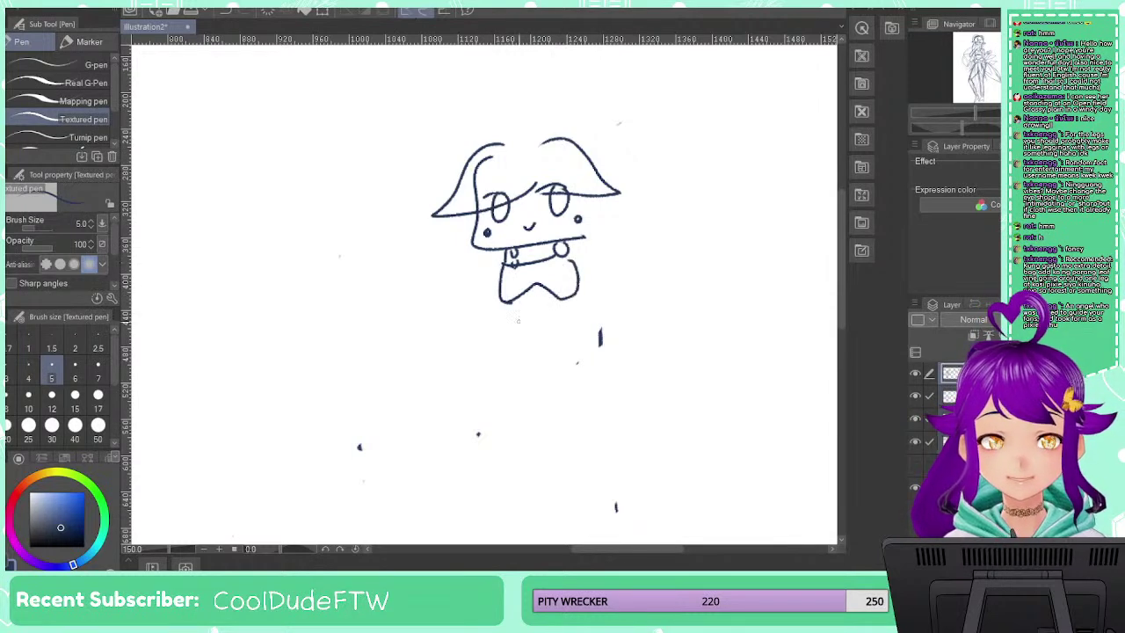
{"action": "mouse_move", "coordinate": [498, 304]}
{"action": "left_mouse_down"}
{"action": "mouse_move", "coordinate": [499, 322]}
{"action": "mouse_move", "coordinate": [529, 338]}
{"action": "left_mouse_up"}
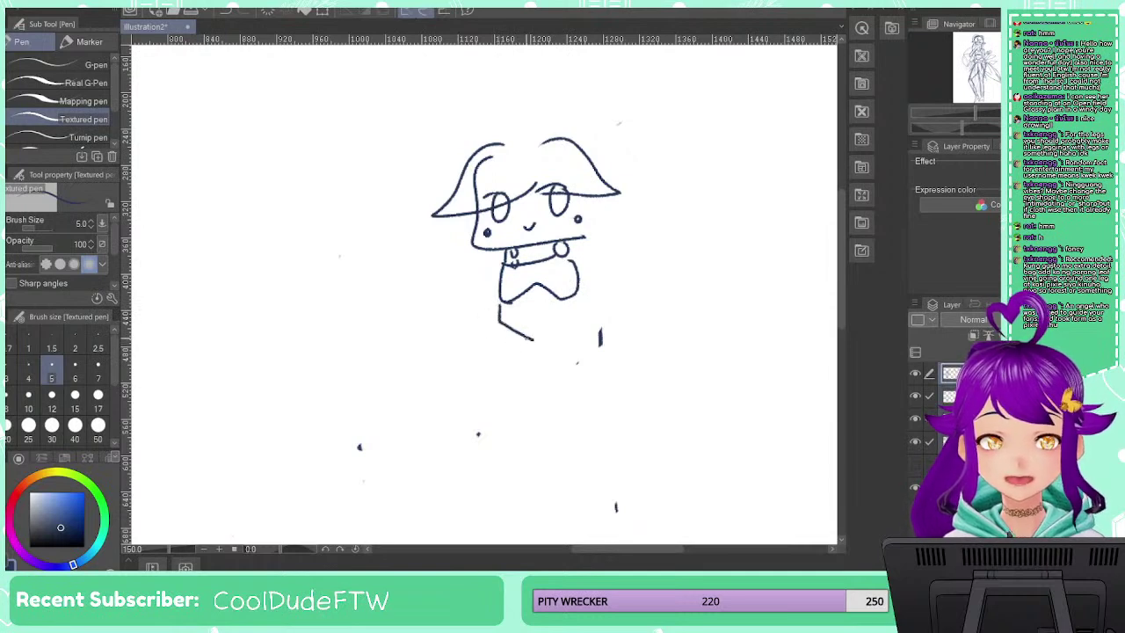
{"action": "key", "text": "ctrl+z"}
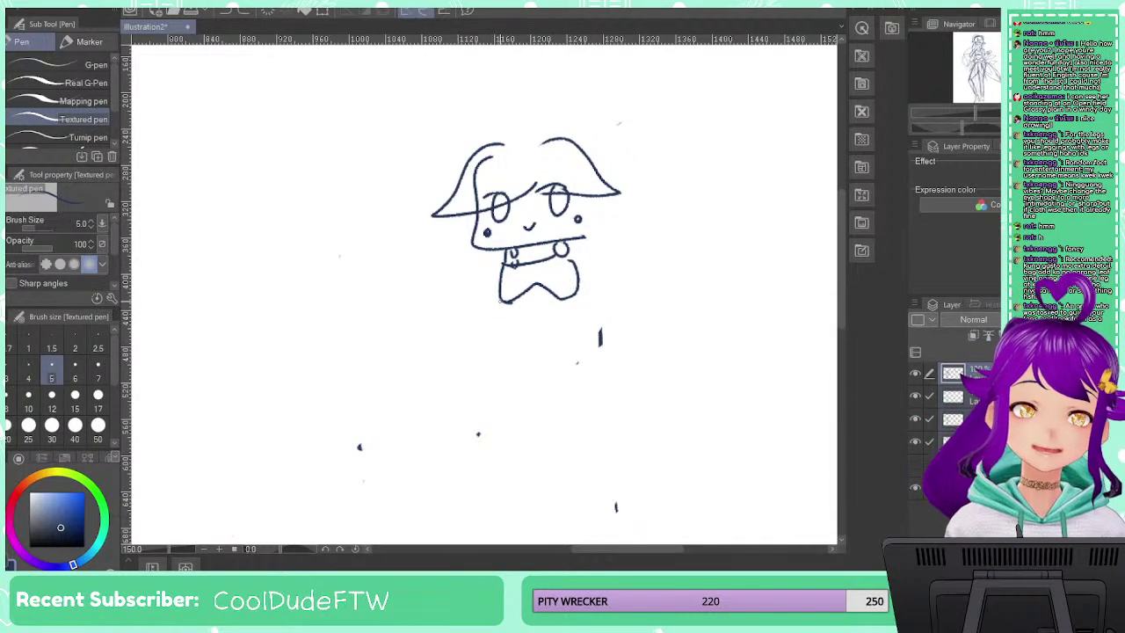
{"action": "mouse_move", "coordinate": [497, 299]}
{"action": "left_mouse_down"}
{"action": "mouse_move", "coordinate": [502, 327]}
{"action": "mouse_move", "coordinate": [537, 338]}
{"action": "mouse_move", "coordinate": [580, 292]}
{"action": "left_mouse_up"}
{"action": "key", "text": "ctrl+z"}
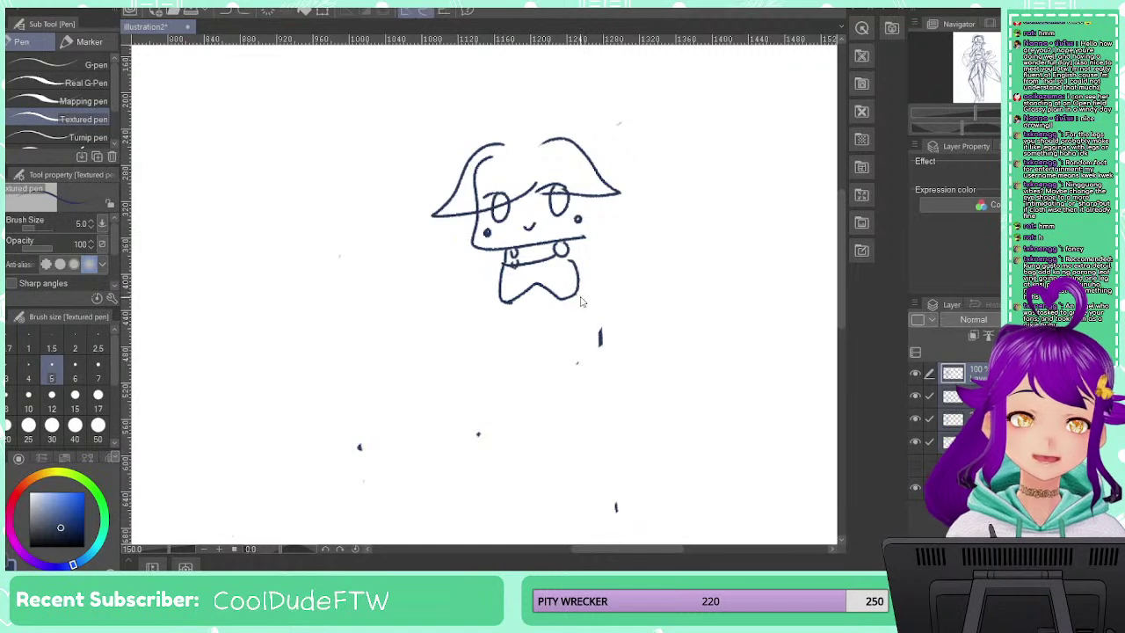
{"action": "mouse_move", "coordinate": [503, 301]}
{"action": "left_mouse_down"}
{"action": "mouse_move", "coordinate": [548, 329]}
{"action": "mouse_move", "coordinate": [585, 292]}
{"action": "left_mouse_up"}
{"action": "mouse_move", "coordinate": [499, 330]}
{"action": "left_mouse_down"}
{"action": "mouse_move", "coordinate": [479, 353]}
{"action": "mouse_move", "coordinate": [519, 354]}
{"action": "mouse_move", "coordinate": [506, 325]}
{"action": "mouse_move", "coordinate": [508, 345]}
{"action": "mouse_move", "coordinate": [537, 357]}
{"action": "mouse_move", "coordinate": [596, 312]}
{"action": "left_mouse_up"}
{"action": "key", "text": "ctrl+z"}
Draw two straight, simple legs below the chibi's hip ruffle
{"action": "left_click_drag", "start_coordinate": [551, 361], "coordinate": [567, 446]}
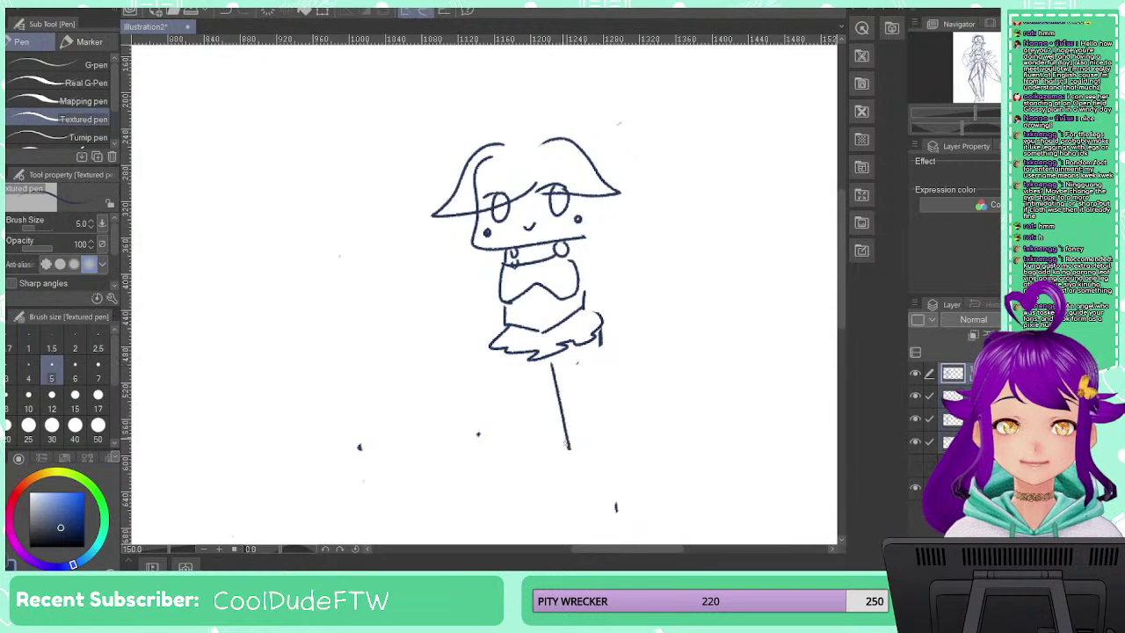
{"action": "mouse_move", "coordinate": [519, 354]}
{"action": "left_mouse_down"}
{"action": "mouse_move", "coordinate": [537, 449]}
{"action": "mouse_move", "coordinate": [542, 460]}
{"action": "mouse_move", "coordinate": [568, 438]}
{"action": "left_mouse_up"}
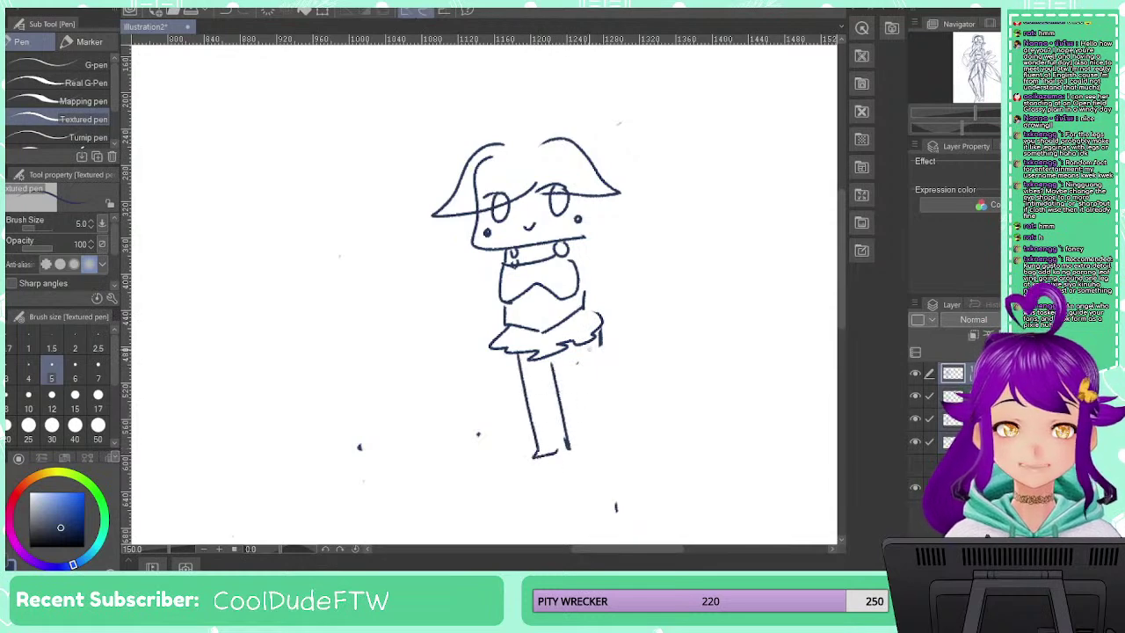
{"action": "mouse_move", "coordinate": [585, 341]}
{"action": "left_mouse_down"}
{"action": "mouse_move", "coordinate": [604, 441]}
{"action": "mouse_move", "coordinate": [584, 445]}
{"action": "left_mouse_up"}
Add arms with flared sleeves hanging on both sides of the chibi's torso
{"action": "mouse_move", "coordinate": [502, 263]}
{"action": "left_mouse_down"}
{"action": "mouse_move", "coordinate": [458, 322]}
{"action": "mouse_move", "coordinate": [491, 324]}
{"action": "left_mouse_up"}
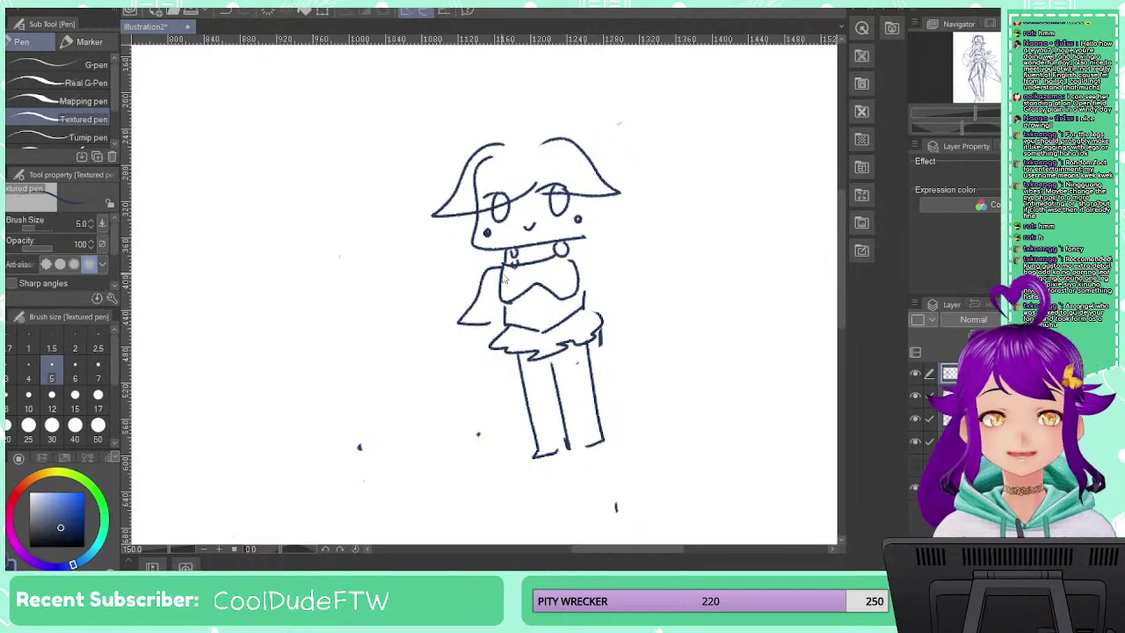
{"action": "key", "text": "ctrl+z"}
{"action": "mouse_move", "coordinate": [503, 254]}
{"action": "left_mouse_down"}
{"action": "mouse_move", "coordinate": [480, 304]}
{"action": "mouse_move", "coordinate": [480, 353]}
{"action": "left_mouse_up"}
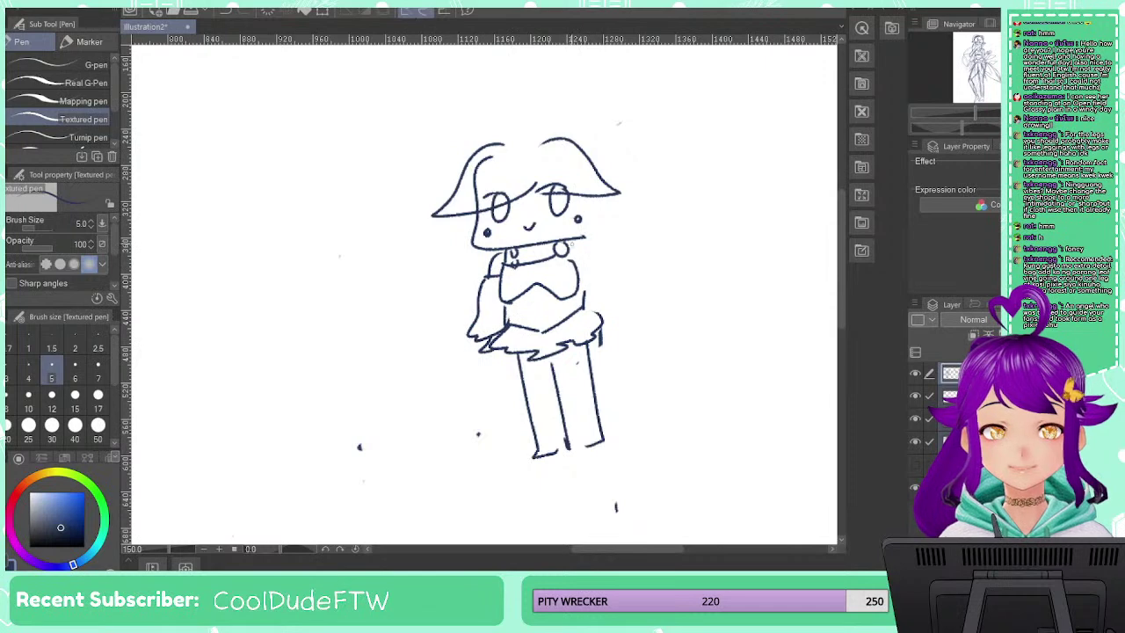
{"action": "mouse_move", "coordinate": [573, 243]}
{"action": "left_mouse_down"}
{"action": "mouse_move", "coordinate": [631, 321]}
{"action": "mouse_move", "coordinate": [593, 316]}
{"action": "mouse_move", "coordinate": [595, 340]}
{"action": "mouse_move", "coordinate": [583, 338]}
{"action": "mouse_move", "coordinate": [605, 351]}
{"action": "mouse_move", "coordinate": [615, 322]}
{"action": "left_mouse_up"}
{"action": "key", "text": "ctrl+z"}
{"action": "key", "text": "ctrl+z"}
{"action": "key", "text": "ctrl+z"}
Try rounded, crossing drapes over the chibi's hip ruffle and undo them
{"action": "mouse_move", "coordinate": [549, 332]}
{"action": "left_mouse_down"}
{"action": "mouse_move", "coordinate": [502, 372]}
{"action": "mouse_move", "coordinate": [598, 323]}
{"action": "mouse_move", "coordinate": [497, 344]}
{"action": "left_mouse_up"}
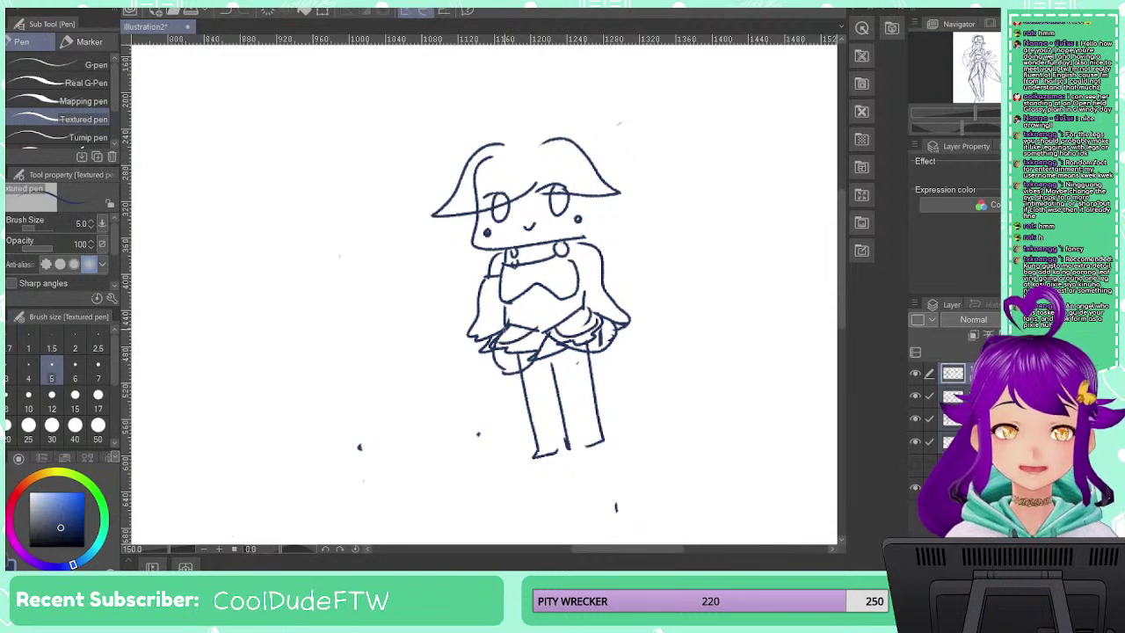
{"action": "key", "text": "ctrl+z"}
{"action": "key", "text": "ctrl+z"}
{"action": "key", "text": "ctrl+z"}
{"action": "key", "text": "ctrl+z"}
{"action": "key", "text": "ctrl+z"}
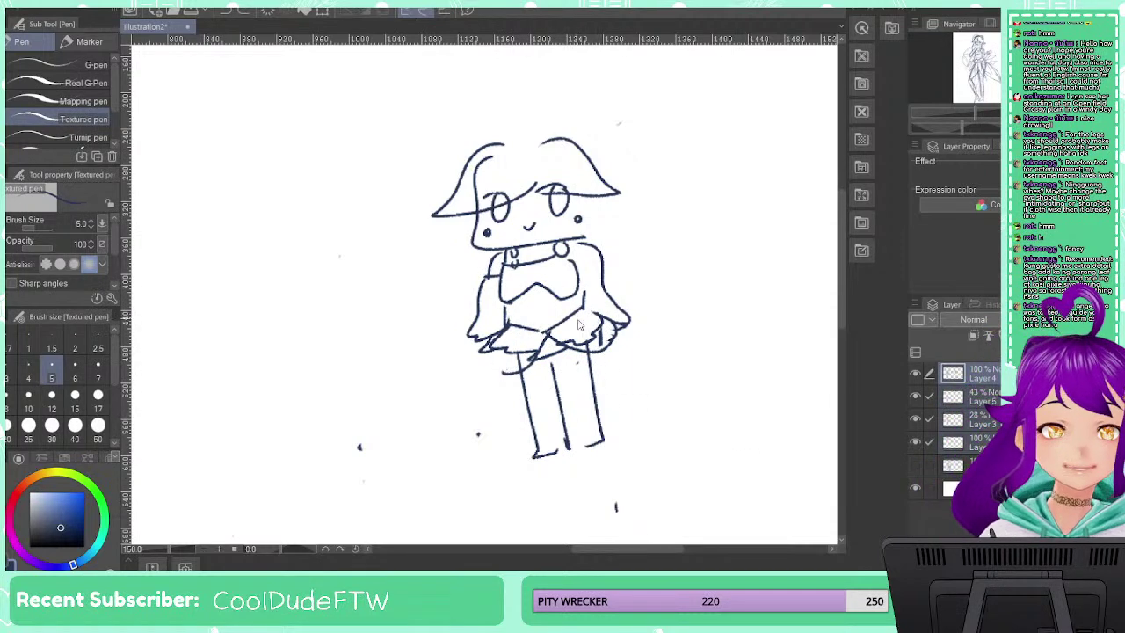
{"action": "key", "text": "ctrl+z"}
{"action": "key", "text": "ctrl+z"}
{"action": "key", "text": "ctrl+z"}
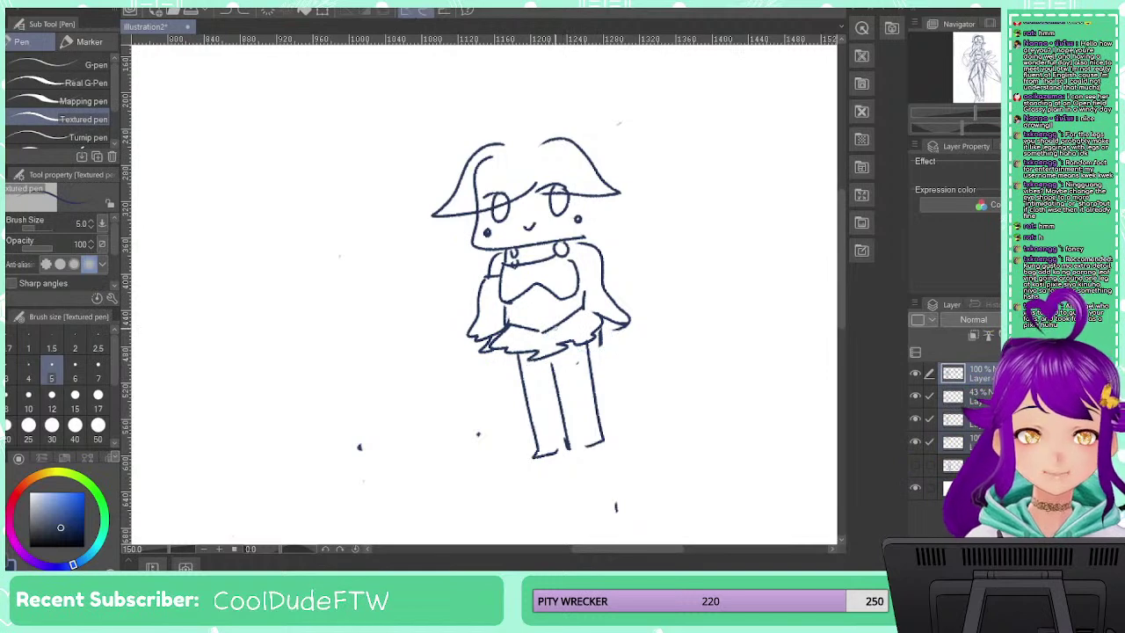
Draw small curved drapes over the chibi's hip ruffle and pointed cloth panels flaring out behind both legs
{"action": "mouse_move", "coordinate": [555, 328]}
{"action": "left_mouse_down"}
{"action": "mouse_move", "coordinate": [587, 305]}
{"action": "mouse_move", "coordinate": [505, 332]}
{"action": "mouse_move", "coordinate": [569, 343]}
{"action": "mouse_move", "coordinate": [608, 308]}
{"action": "left_mouse_up"}
{"action": "mouse_move", "coordinate": [543, 337]}
{"action": "left_mouse_down"}
{"action": "mouse_move", "coordinate": [502, 356]}
{"action": "mouse_move", "coordinate": [488, 339]}
{"action": "left_mouse_up"}
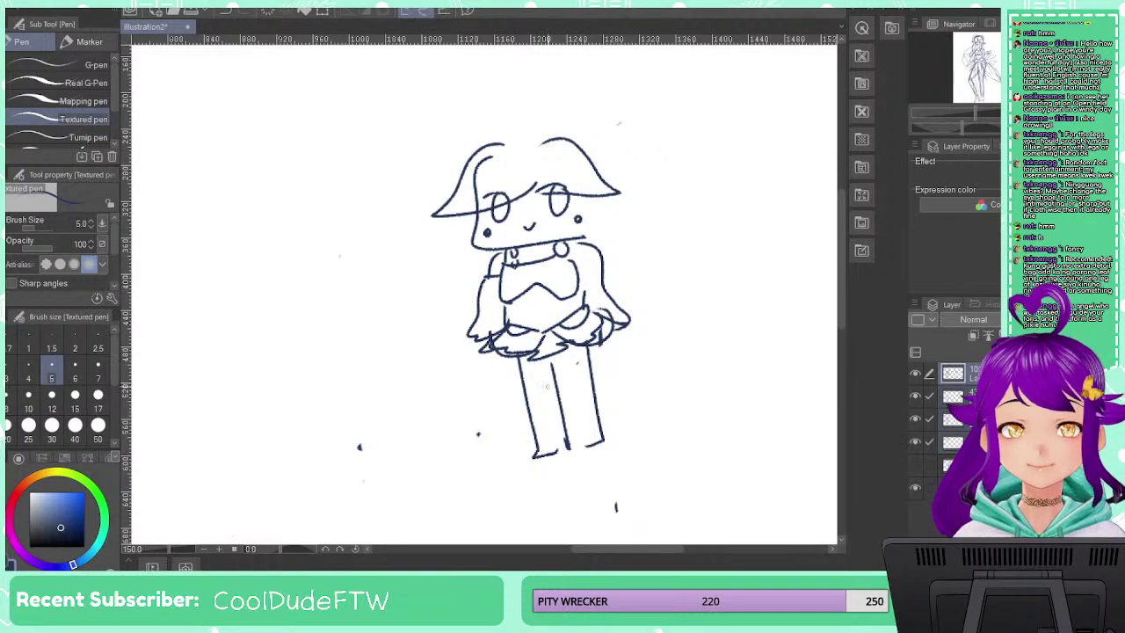
{"action": "mouse_move", "coordinate": [505, 366]}
{"action": "left_mouse_down"}
{"action": "mouse_move", "coordinate": [477, 449]}
{"action": "mouse_move", "coordinate": [519, 391]}
{"action": "mouse_move", "coordinate": [485, 384]}
{"action": "mouse_move", "coordinate": [472, 432]}
{"action": "mouse_move", "coordinate": [518, 392]}
{"action": "left_mouse_up"}
{"action": "key", "text": "ctrl+z"}
{"action": "mouse_move", "coordinate": [601, 336]}
{"action": "left_mouse_down"}
{"action": "mouse_move", "coordinate": [638, 371]}
{"action": "mouse_move", "coordinate": [616, 388]}
{"action": "left_mouse_up"}
Add beaded hair locks framing the chibi's face on both sides, the longer one reaching the hip
{"action": "mouse_move", "coordinate": [465, 215]}
{"action": "left_mouse_down"}
{"action": "mouse_move", "coordinate": [456, 260]}
{"action": "mouse_move", "coordinate": [480, 339]}
{"action": "left_mouse_up"}
{"action": "mouse_move", "coordinate": [573, 191]}
{"action": "left_mouse_down"}
{"action": "mouse_move", "coordinate": [593, 227]}
{"action": "mouse_move", "coordinate": [588, 269]}
{"action": "left_mouse_up"}
{"action": "left_click_drag", "start_coordinate": [598, 220], "coordinate": [605, 268]}
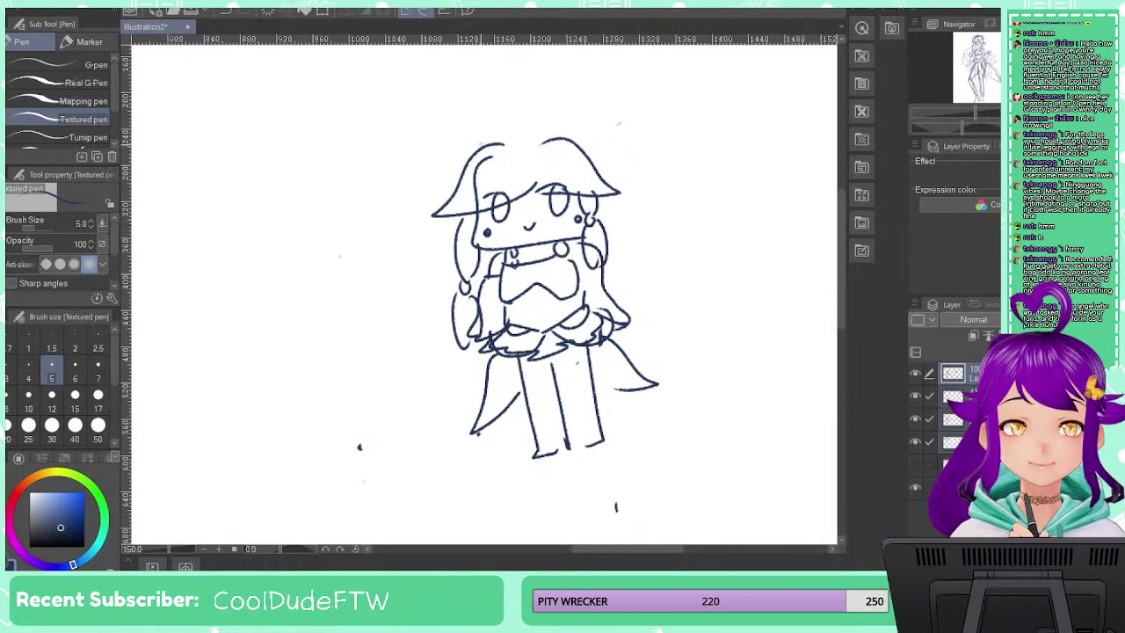
Draw a rounded bun and a curved loop of hair on top of the chibi's head
{"action": "left_click_drag", "start_coordinate": [473, 155], "coordinate": [581, 142]}
{"action": "mouse_move", "coordinate": [508, 112]}
{"action": "left_mouse_down"}
{"action": "mouse_move", "coordinate": [440, 158]}
{"action": "mouse_move", "coordinate": [582, 141]}
{"action": "left_mouse_up"}
{"action": "left_click_drag", "start_coordinate": [510, 118], "coordinate": [581, 115]}
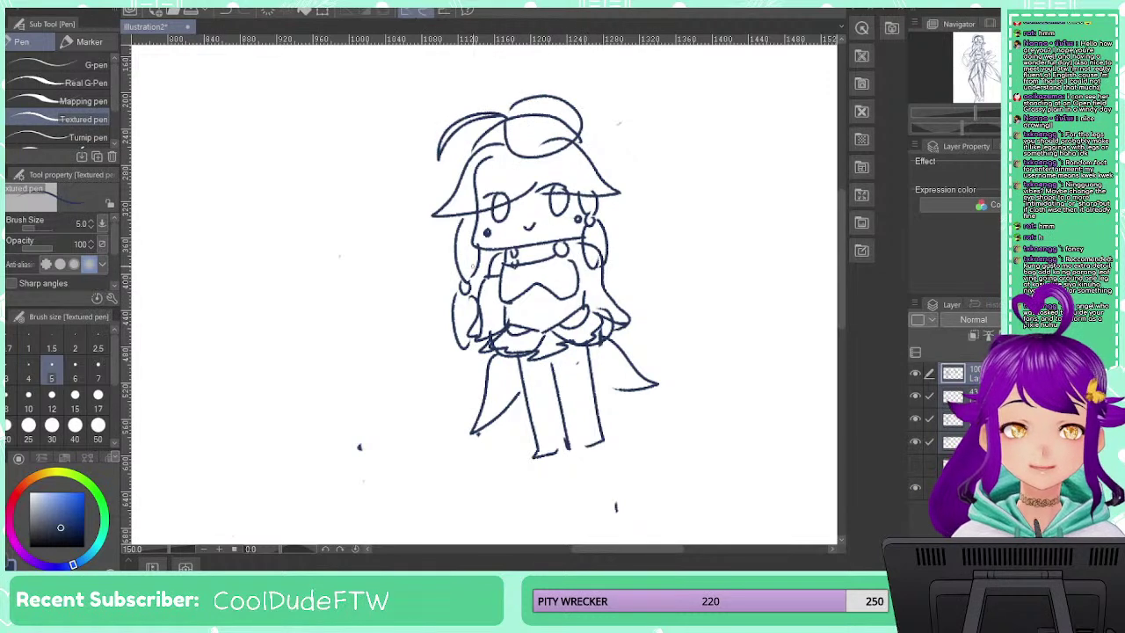
Draw a long tail of hair sweeping outward behind the chibi's sleeve, tied with a bead above its rounded tip
{"action": "left_click_drag", "start_coordinate": [455, 248], "coordinate": [397, 344]}
{"action": "mouse_move", "coordinate": [457, 304]}
{"action": "left_mouse_down"}
{"action": "mouse_move", "coordinate": [464, 318]}
{"action": "mouse_move", "coordinate": [412, 356]}
{"action": "mouse_move", "coordinate": [418, 418]}
{"action": "left_mouse_up"}
{"action": "left_click_drag", "start_coordinate": [421, 356], "coordinate": [426, 414]}
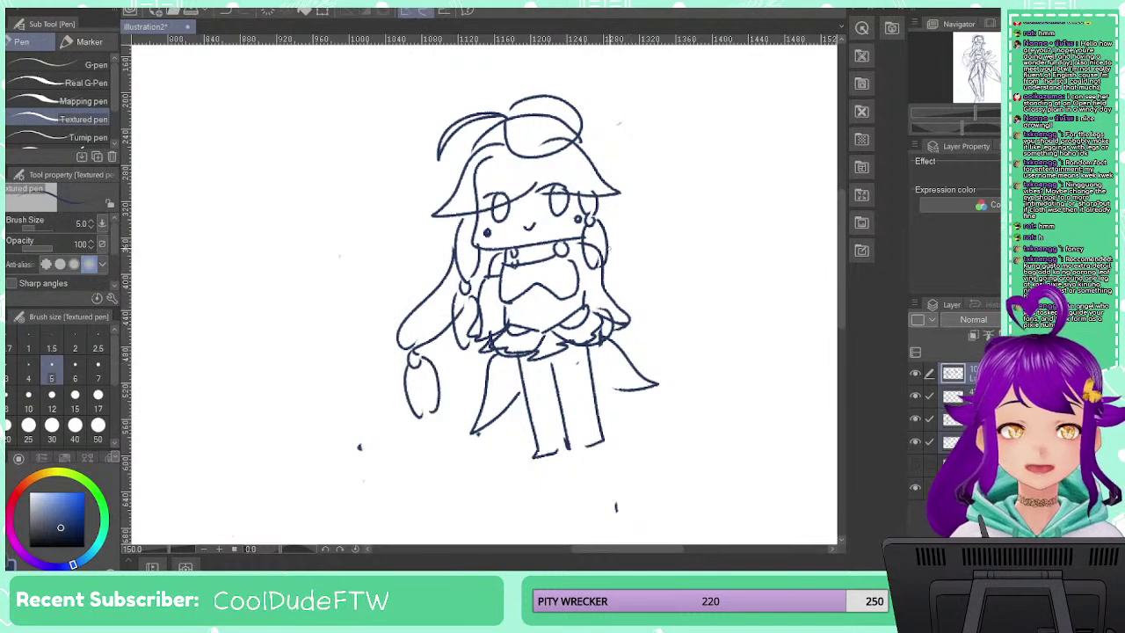
Add small flicked hair tips on both sides of the chibi's head
{"action": "left_click_drag", "start_coordinate": [615, 195], "coordinate": [610, 211]}
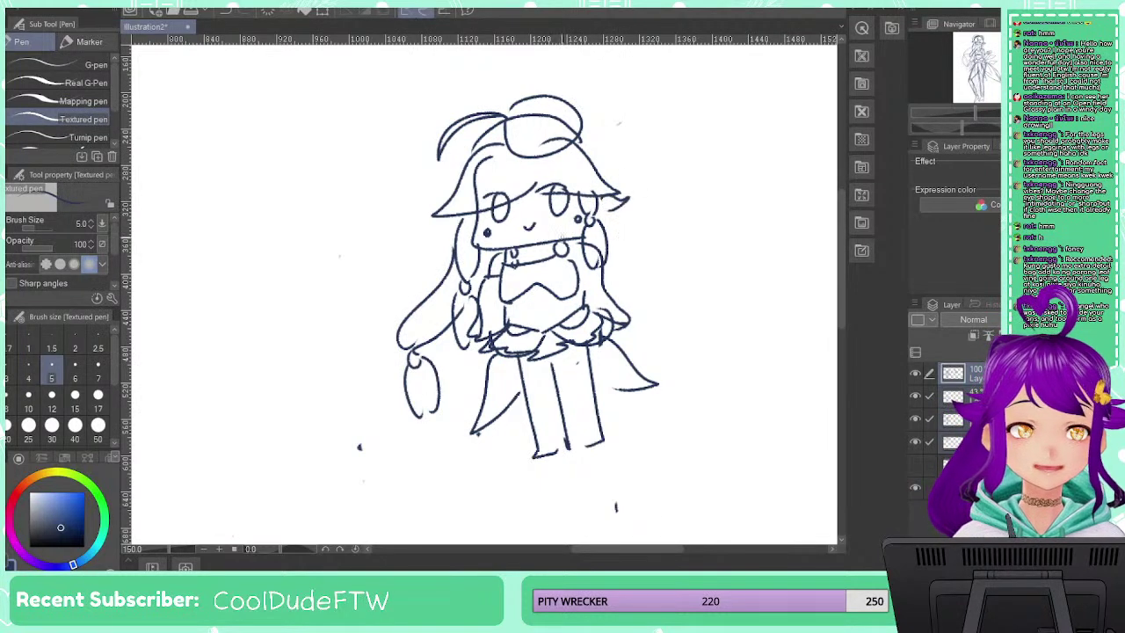
{"action": "mouse_move", "coordinate": [458, 222]}
{"action": "left_mouse_down"}
{"action": "mouse_move", "coordinate": [433, 235]}
{"action": "mouse_move", "coordinate": [453, 250]}
{"action": "left_mouse_up"}
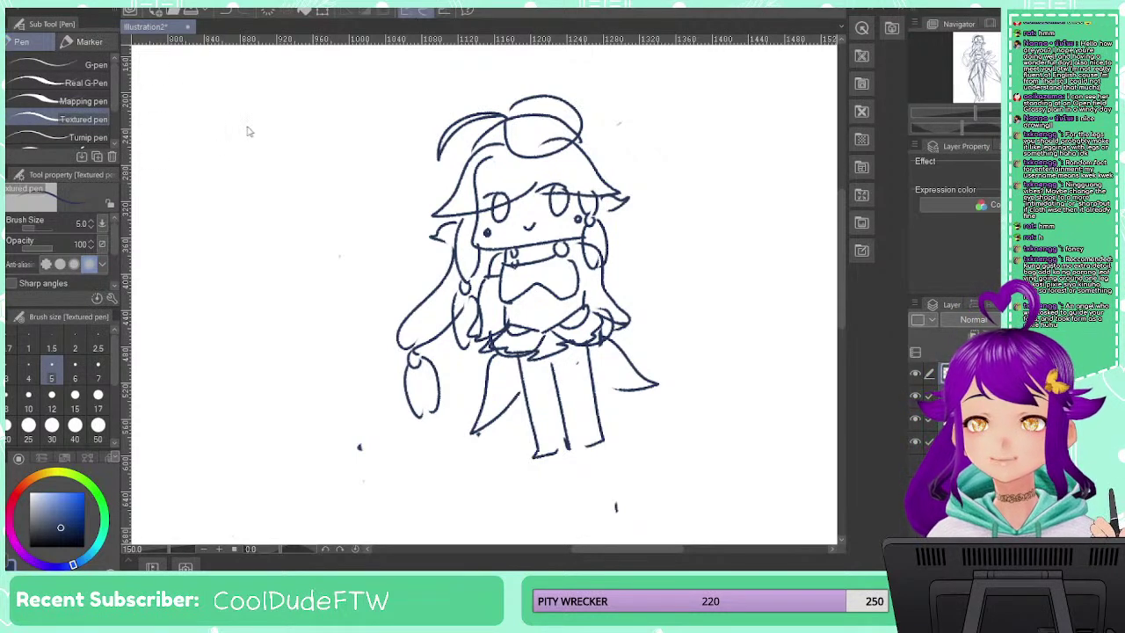
Open the colour wheel image images (7).jpg and set the Textured pen to size 17 in black
{"action": "double_click", "coordinate": [214, 121]}
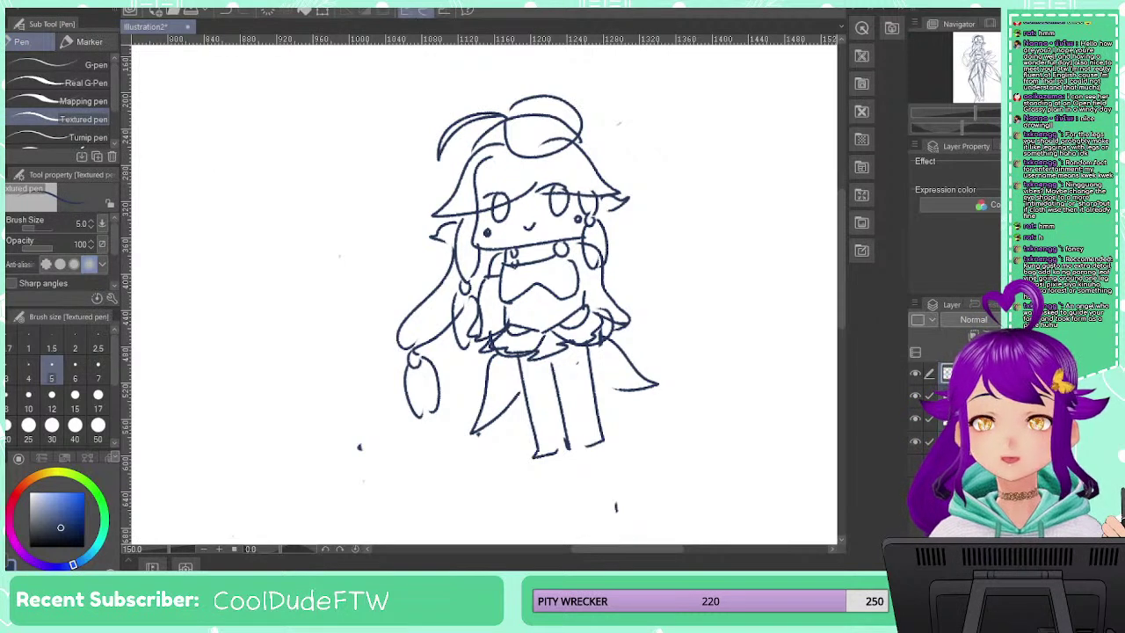
{"action": "scroll", "coordinate": [478, 398], "scroll_direction": "up", "scroll_amount": 6}
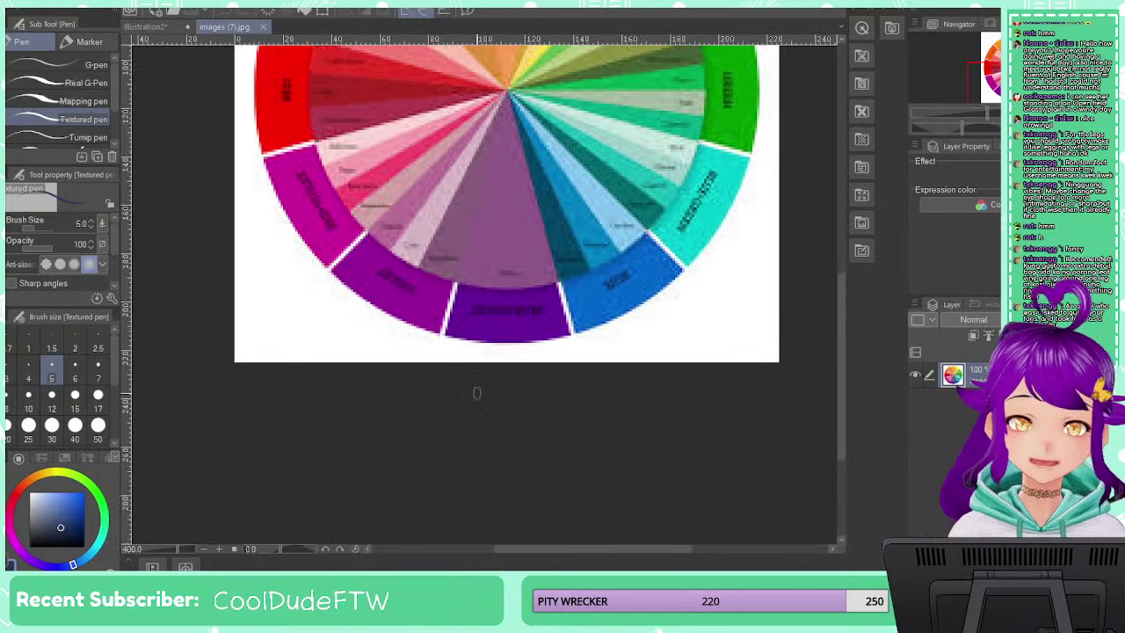
{"action": "left_click_drag", "start_coordinate": [632, 246], "coordinate": [578, 438]}
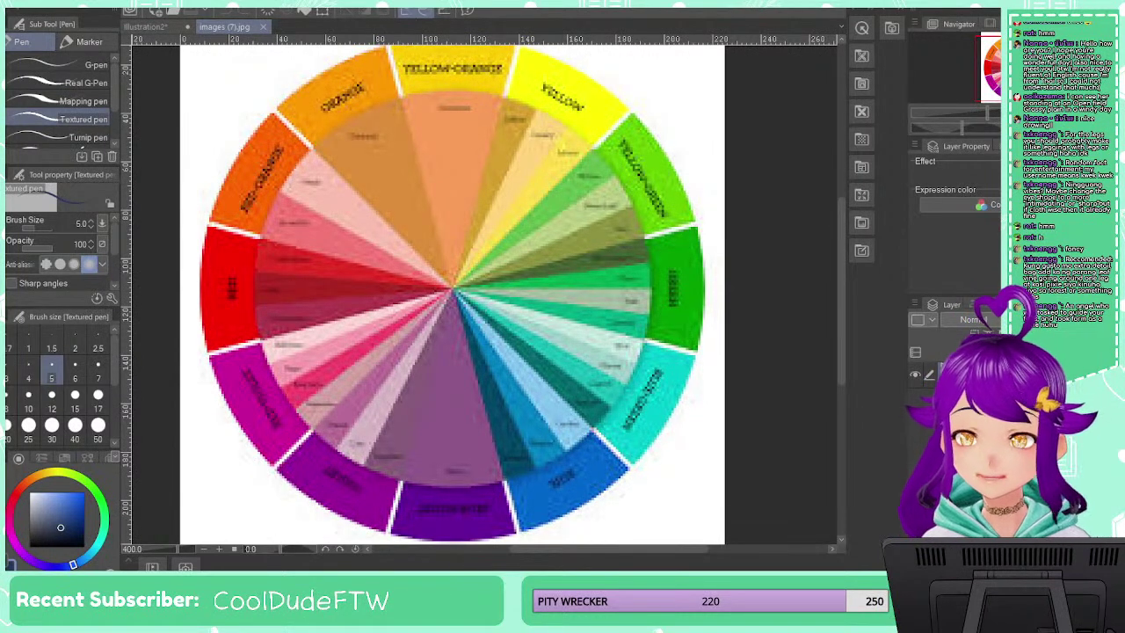
{"action": "left_click", "coordinate": [98, 395]}
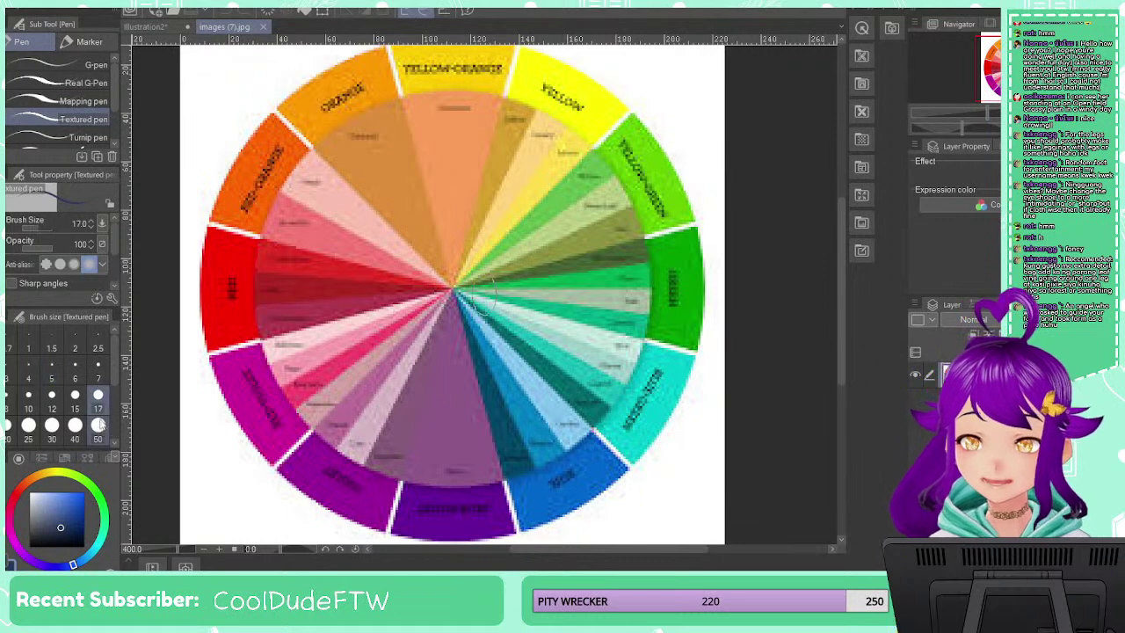
{"action": "left_click", "coordinate": [53, 547]}
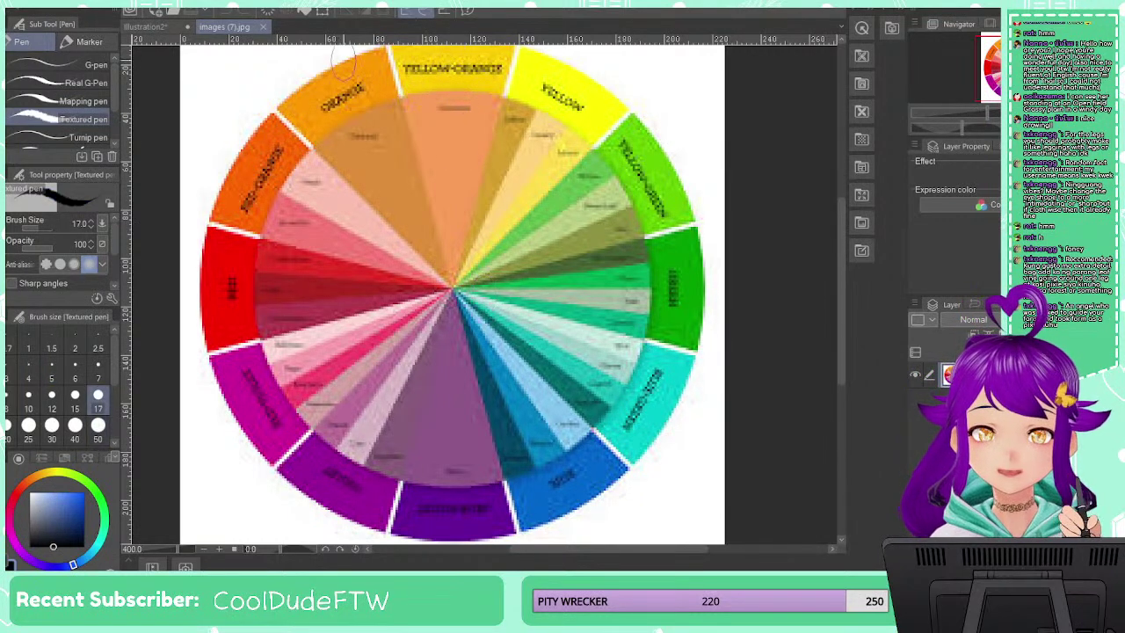
Try outlining the orange to yellow section of the colour wheel with the thick black pen
{"action": "mouse_move", "coordinate": [310, 91]}
{"action": "left_mouse_down"}
{"action": "mouse_move", "coordinate": [400, 220]}
{"action": "mouse_move", "coordinate": [602, 173]}
{"action": "mouse_move", "coordinate": [329, 52]}
{"action": "left_mouse_up"}
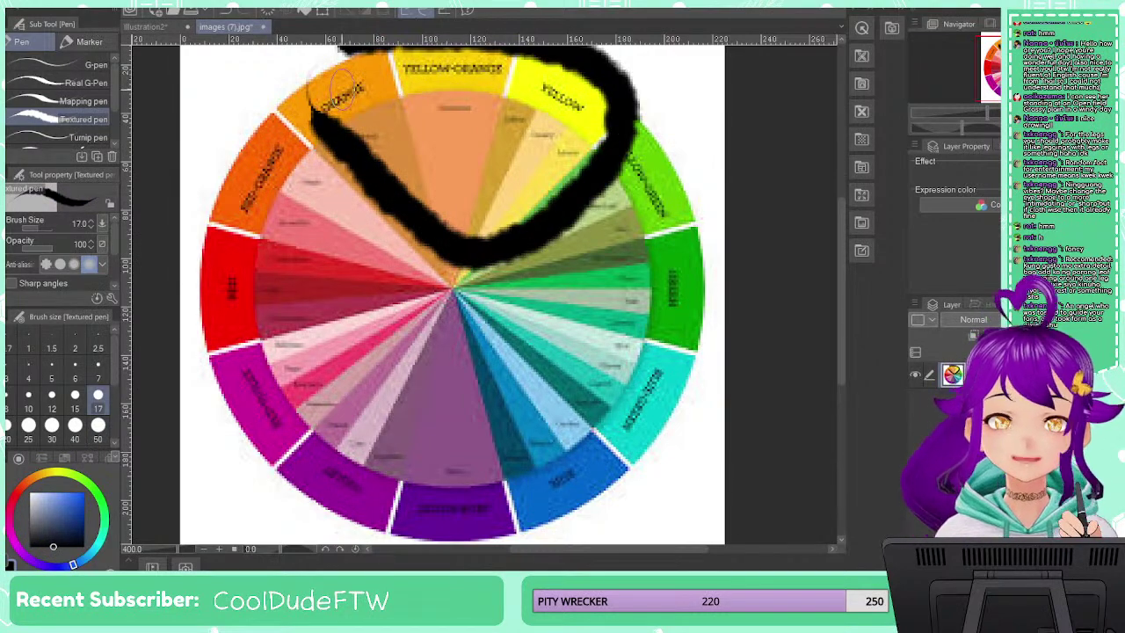
{"action": "key", "text": "ctrl+z"}
{"action": "scroll", "coordinate": [485, 382], "scroll_direction": "down", "scroll_amount": 3}
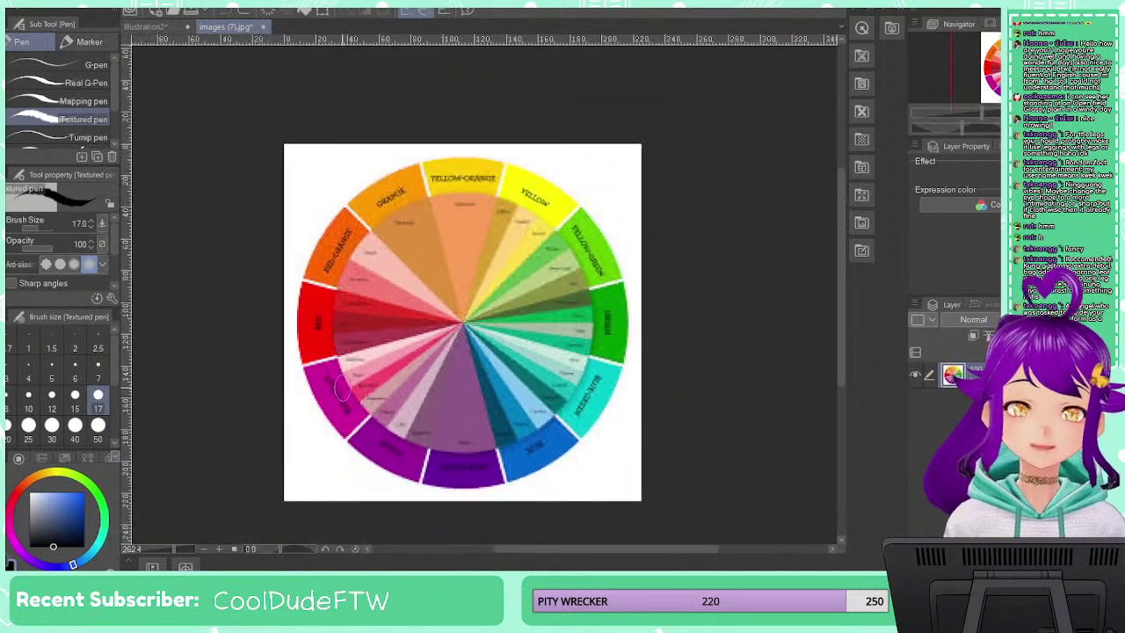
Outline the orange to yellow wedges and the green wedges with the pen at size 7, and undo both outlines
{"action": "left_click", "coordinate": [98, 378]}
{"action": "mouse_move", "coordinate": [400, 145]}
{"action": "left_mouse_down"}
{"action": "mouse_move", "coordinate": [343, 211]}
{"action": "mouse_move", "coordinate": [449, 308]}
{"action": "mouse_move", "coordinate": [502, 282]}
{"action": "mouse_move", "coordinate": [552, 204]}
{"action": "mouse_move", "coordinate": [496, 145]}
{"action": "left_mouse_up"}
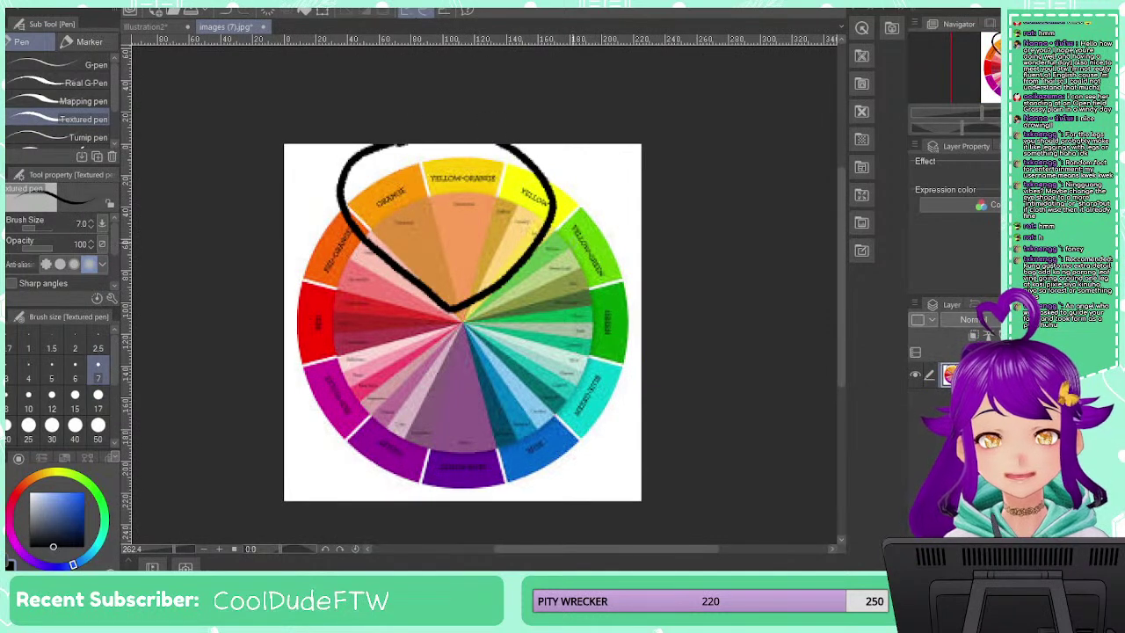
{"action": "mouse_move", "coordinate": [576, 226]}
{"action": "left_mouse_down"}
{"action": "mouse_move", "coordinate": [491, 339]}
{"action": "mouse_move", "coordinate": [636, 306]}
{"action": "mouse_move", "coordinate": [572, 262]}
{"action": "left_mouse_up"}
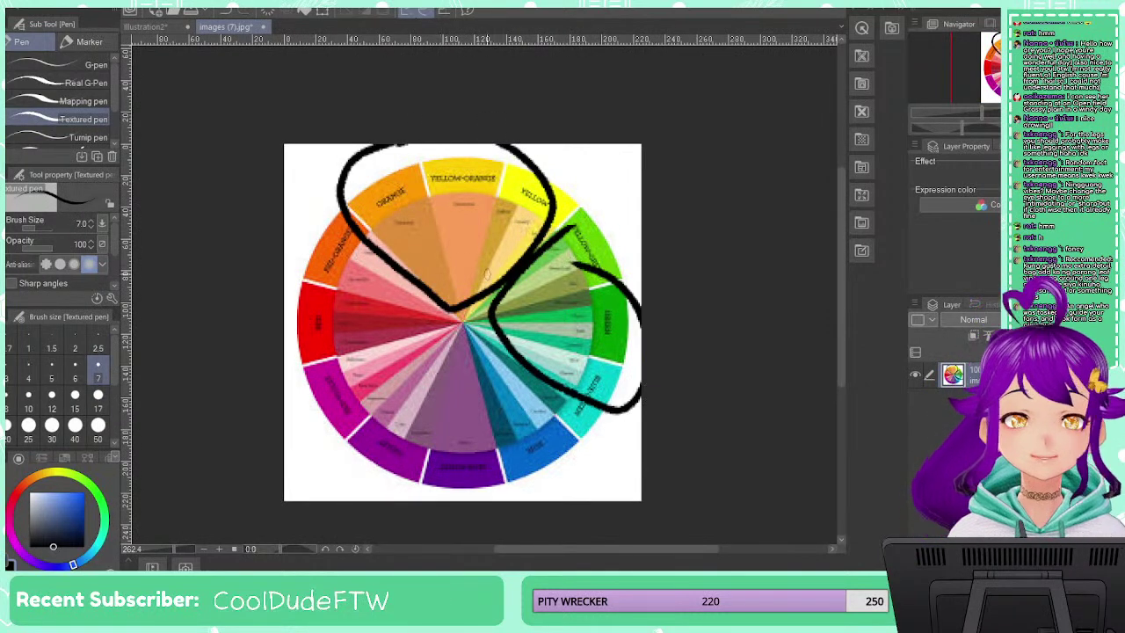
{"action": "key", "text": "ctrl+z"}
{"action": "key", "text": "ctrl+z"}
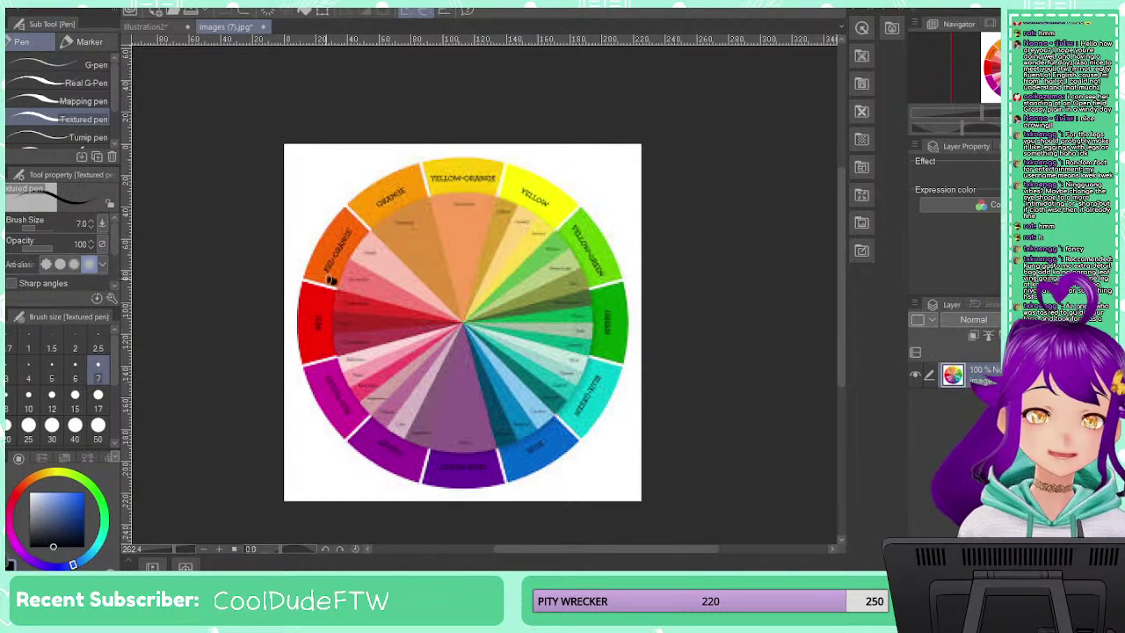
Trace a three-armed shape linking yellow-orange, blue-green and red-violet on the wheel, and undo it
{"action": "mouse_move", "coordinate": [334, 279]}
{"action": "left_mouse_down"}
{"action": "mouse_move", "coordinate": [281, 316]}
{"action": "mouse_move", "coordinate": [371, 345]}
{"action": "mouse_move", "coordinate": [466, 321]}
{"action": "mouse_move", "coordinate": [590, 332]}
{"action": "mouse_move", "coordinate": [648, 324]}
{"action": "mouse_move", "coordinate": [561, 276]}
{"action": "mouse_move", "coordinate": [448, 295]}
{"action": "mouse_move", "coordinate": [291, 295]}
{"action": "left_mouse_up"}
{"action": "key", "text": "ctrl+z"}
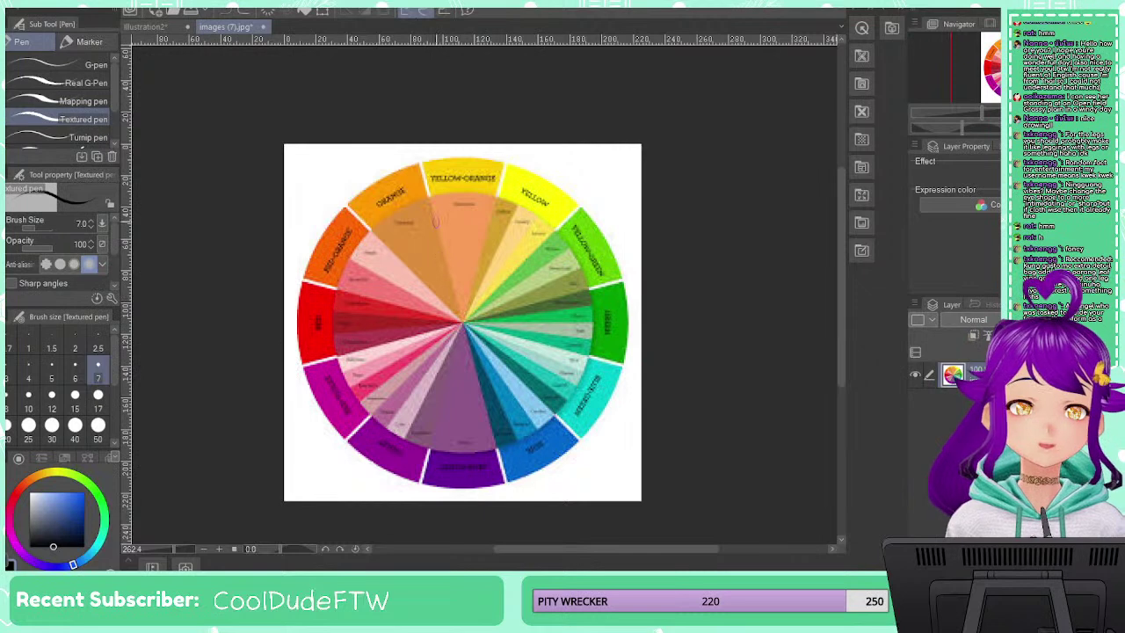
{"action": "mouse_move", "coordinate": [420, 169]}
{"action": "left_mouse_down"}
{"action": "mouse_move", "coordinate": [512, 188]}
{"action": "mouse_move", "coordinate": [485, 309]}
{"action": "left_mouse_up"}
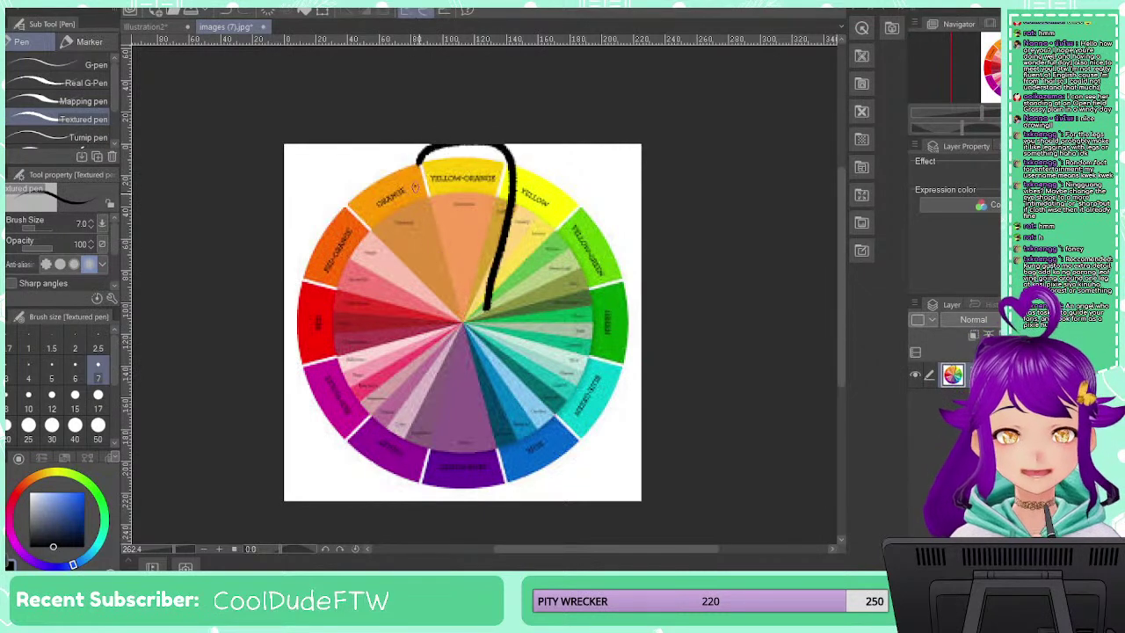
{"action": "mouse_move", "coordinate": [413, 189]}
{"action": "left_mouse_down"}
{"action": "mouse_move", "coordinate": [443, 298]}
{"action": "mouse_move", "coordinate": [401, 341]}
{"action": "mouse_move", "coordinate": [322, 378]}
{"action": "mouse_move", "coordinate": [362, 413]}
{"action": "mouse_move", "coordinate": [460, 335]}
{"action": "mouse_move", "coordinate": [598, 444]}
{"action": "mouse_move", "coordinate": [614, 392]}
{"action": "mouse_move", "coordinate": [477, 307]}
{"action": "left_mouse_up"}
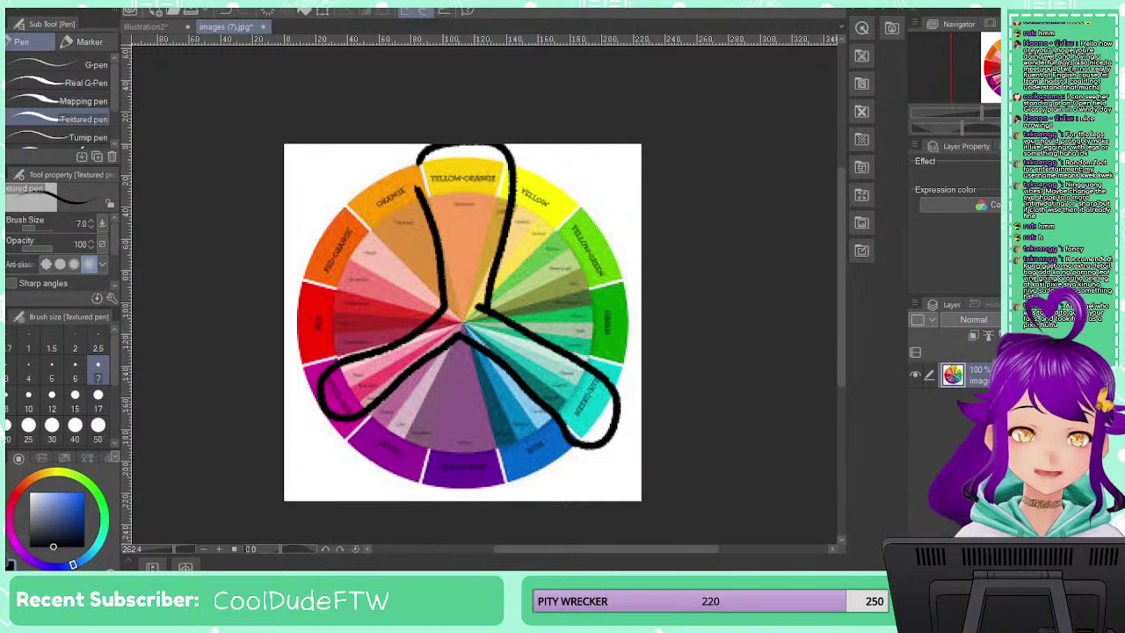
{"action": "key", "text": "ctrl+z"}
{"action": "key", "text": "ctrl+z"}
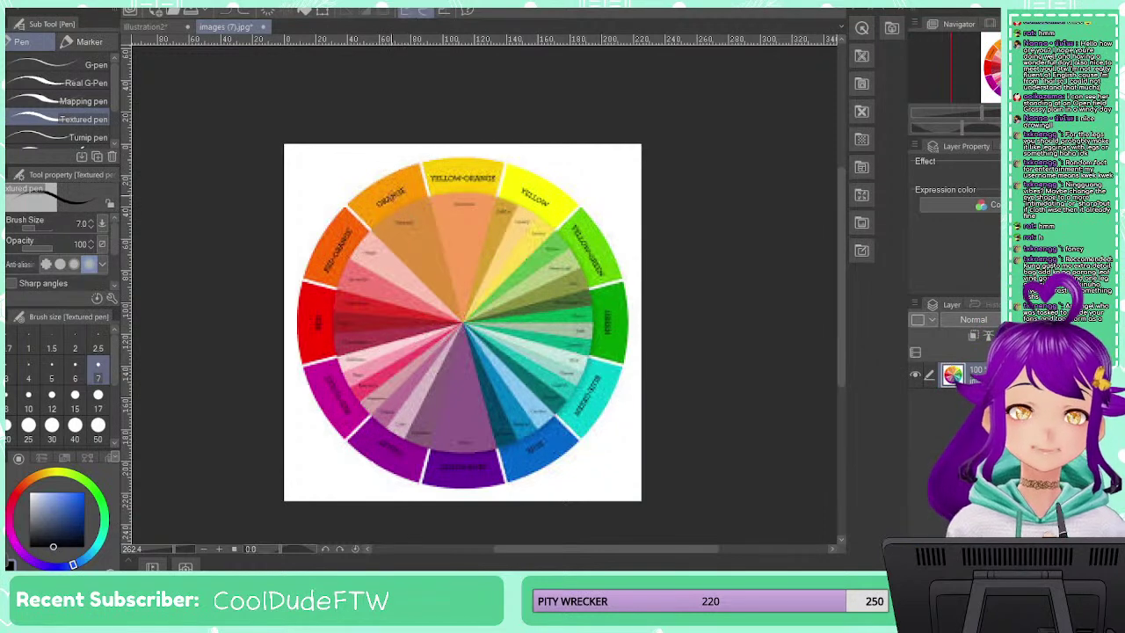
Draw a rectangle across the wheel connecting orange, yellow, blue and violet, and undo it
{"action": "mouse_move", "coordinate": [383, 189]}
{"action": "left_mouse_down"}
{"action": "mouse_move", "coordinate": [519, 174]}
{"action": "mouse_move", "coordinate": [532, 402]}
{"action": "mouse_move", "coordinate": [549, 448]}
{"action": "left_mouse_up"}
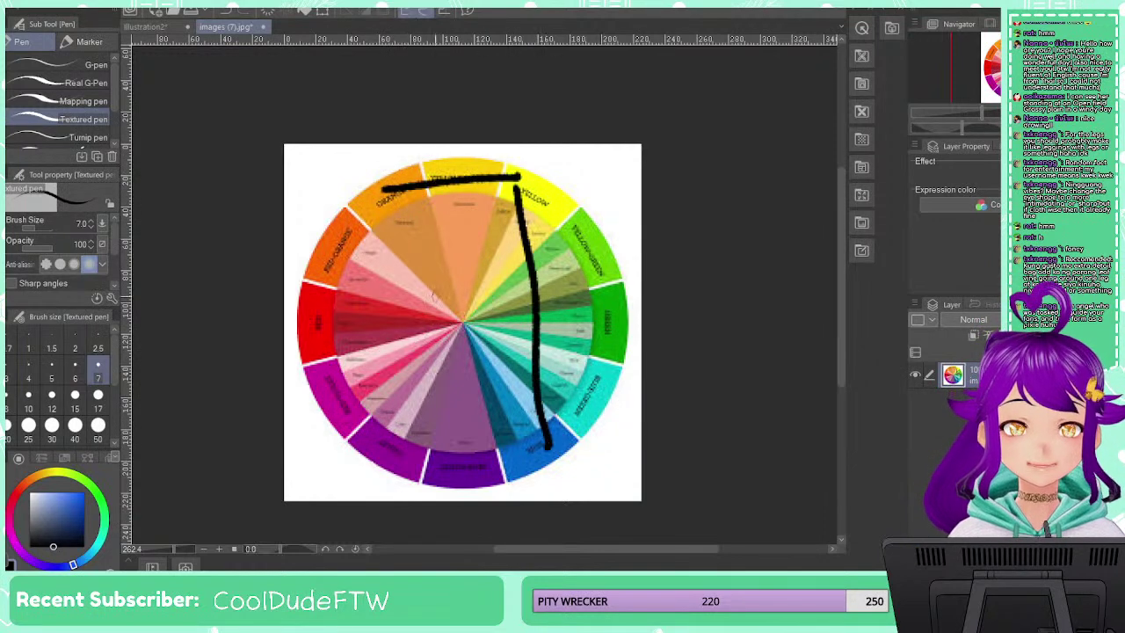
{"action": "mouse_move", "coordinate": [374, 199]}
{"action": "left_mouse_down"}
{"action": "mouse_move", "coordinate": [385, 437]}
{"action": "mouse_move", "coordinate": [545, 440]}
{"action": "left_mouse_up"}
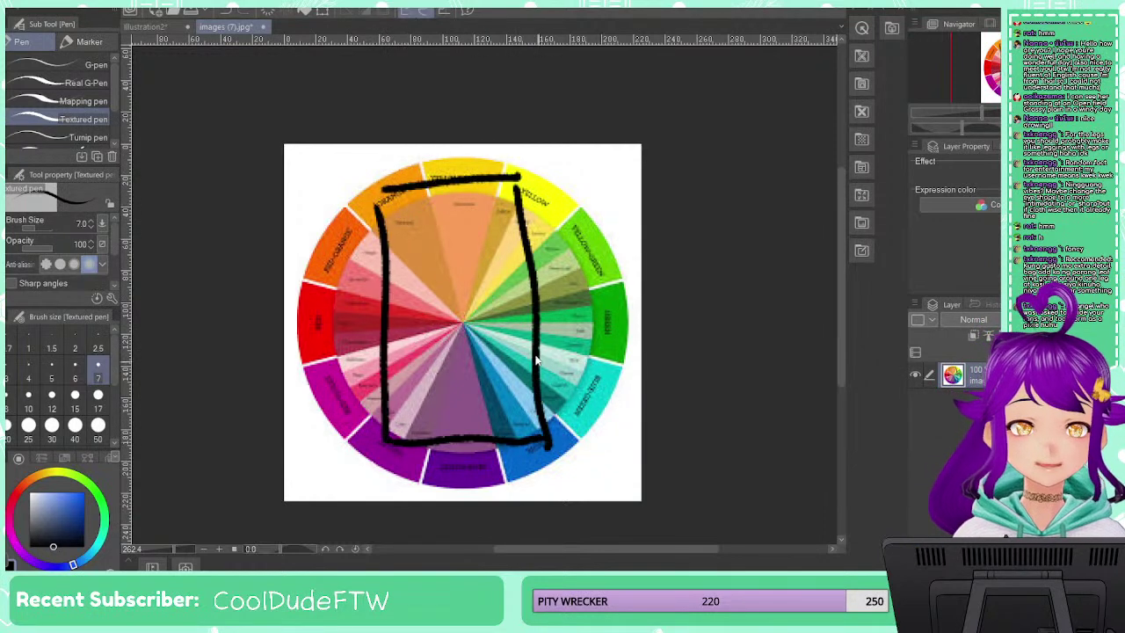
{"action": "key", "text": "ctrl+z"}
{"action": "key", "text": "ctrl+z"}
{"action": "key", "text": "ctrl+z"}
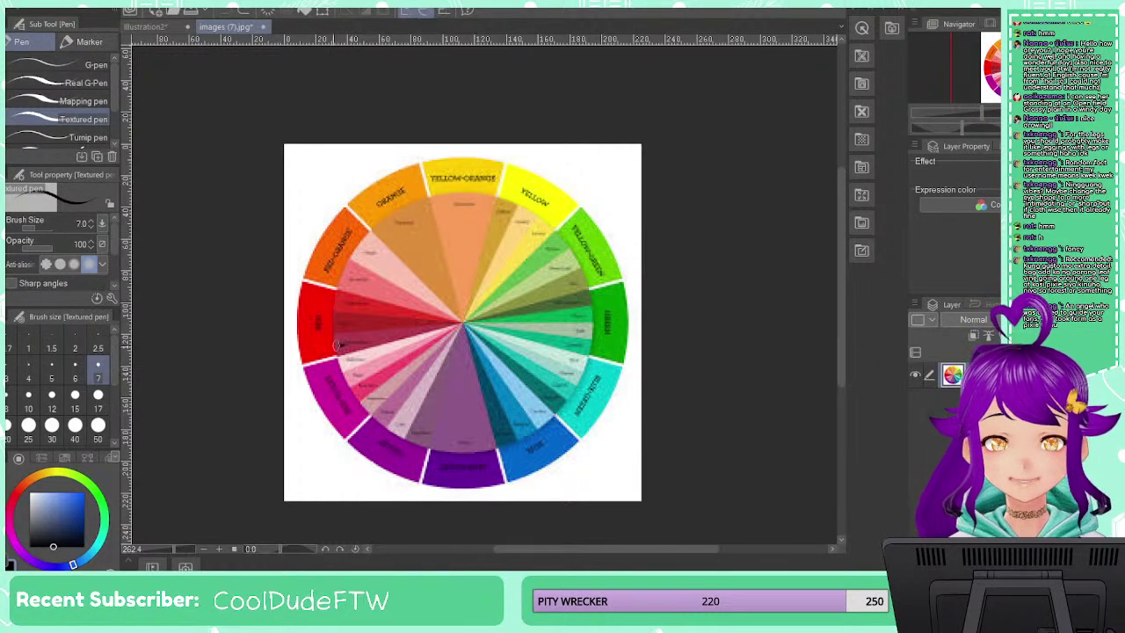
Circle the red-violet, yellow-orange and blue-green segments, add curves beside red-violet, and undo all these marks
{"action": "mouse_move", "coordinate": [343, 347]}
{"action": "left_mouse_down"}
{"action": "mouse_move", "coordinate": [386, 372]}
{"action": "mouse_move", "coordinate": [361, 409]}
{"action": "left_mouse_up"}
{"action": "mouse_move", "coordinate": [440, 157]}
{"action": "left_mouse_down"}
{"action": "mouse_move", "coordinate": [464, 224]}
{"action": "mouse_move", "coordinate": [424, 176]}
{"action": "mouse_move", "coordinate": [461, 230]}
{"action": "left_mouse_up"}
{"action": "mouse_move", "coordinate": [582, 364]}
{"action": "left_mouse_down"}
{"action": "mouse_move", "coordinate": [638, 404]}
{"action": "mouse_move", "coordinate": [607, 430]}
{"action": "left_mouse_up"}
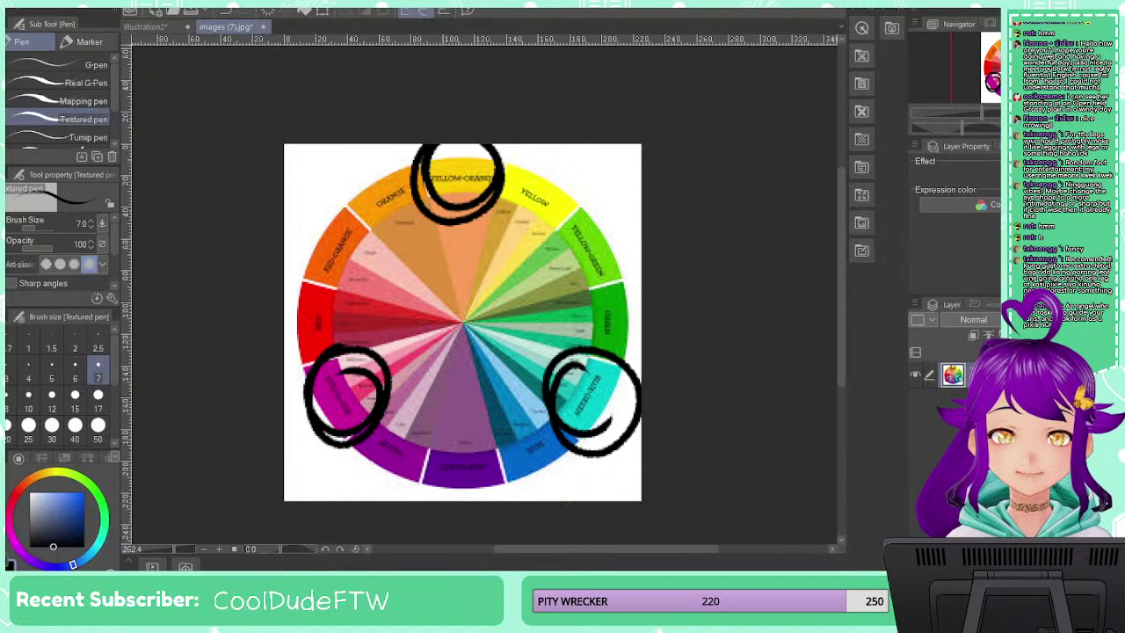
{"action": "mouse_move", "coordinate": [353, 351]}
{"action": "left_mouse_down"}
{"action": "mouse_move", "coordinate": [386, 334]}
{"action": "mouse_move", "coordinate": [400, 293]}
{"action": "left_mouse_up"}
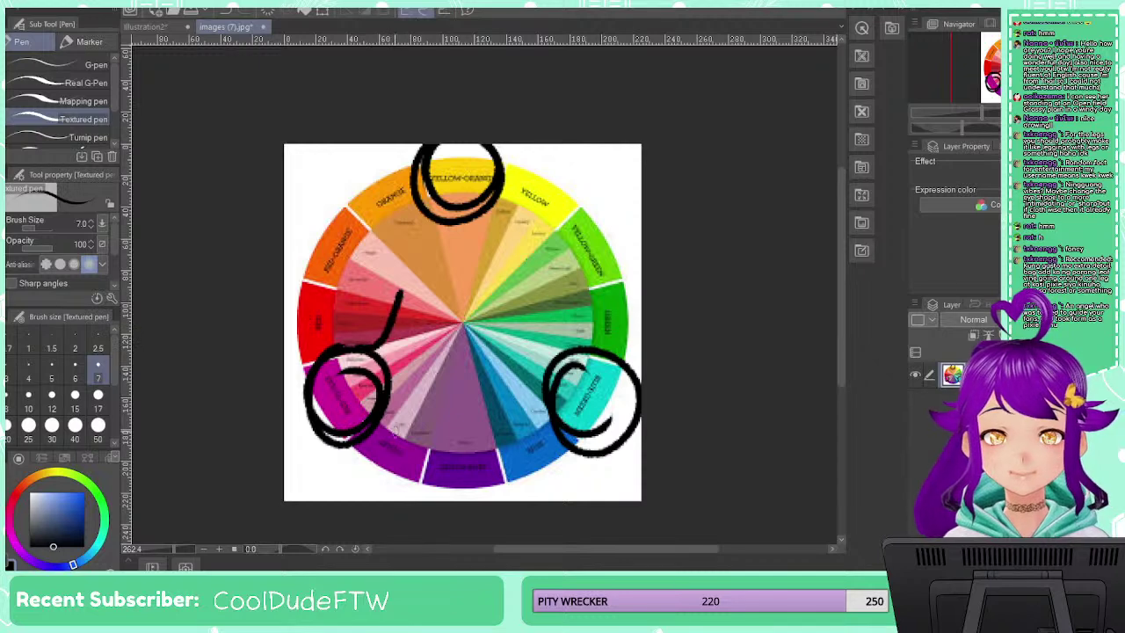
{"action": "mouse_move", "coordinate": [364, 441]}
{"action": "left_mouse_down"}
{"action": "mouse_move", "coordinate": [440, 451]}
{"action": "mouse_move", "coordinate": [461, 389]}
{"action": "left_mouse_up"}
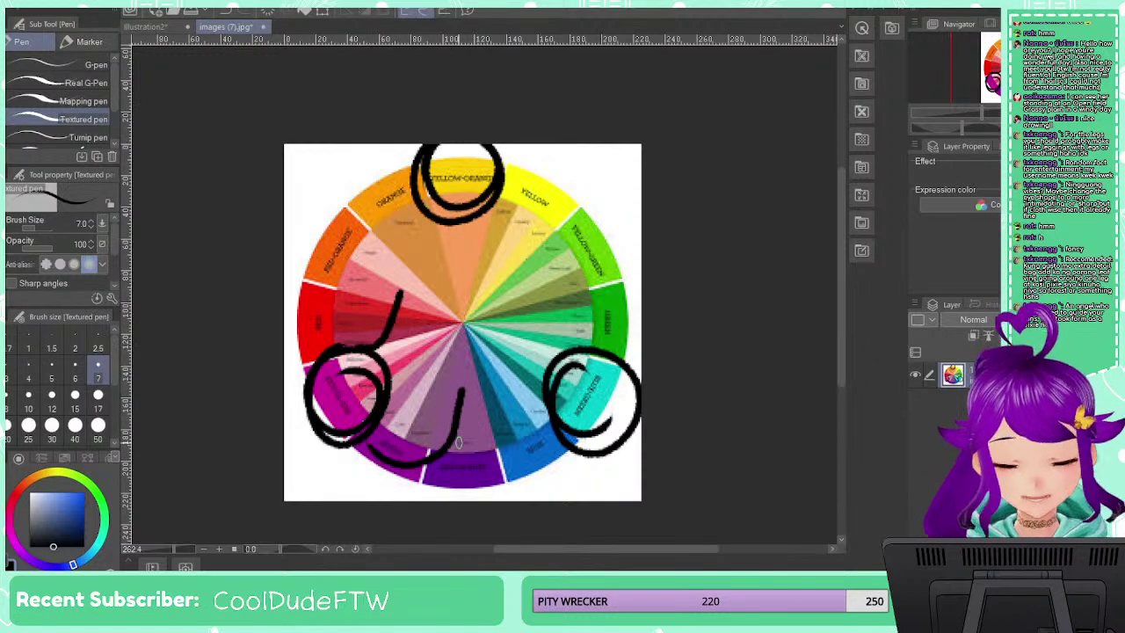
{"action": "key", "text": "ctrl+z"}
{"action": "key", "text": "ctrl+z"}
{"action": "key", "text": "ctrl+z"}
{"action": "key", "text": "ctrl+z"}
{"action": "key", "text": "ctrl+z"}
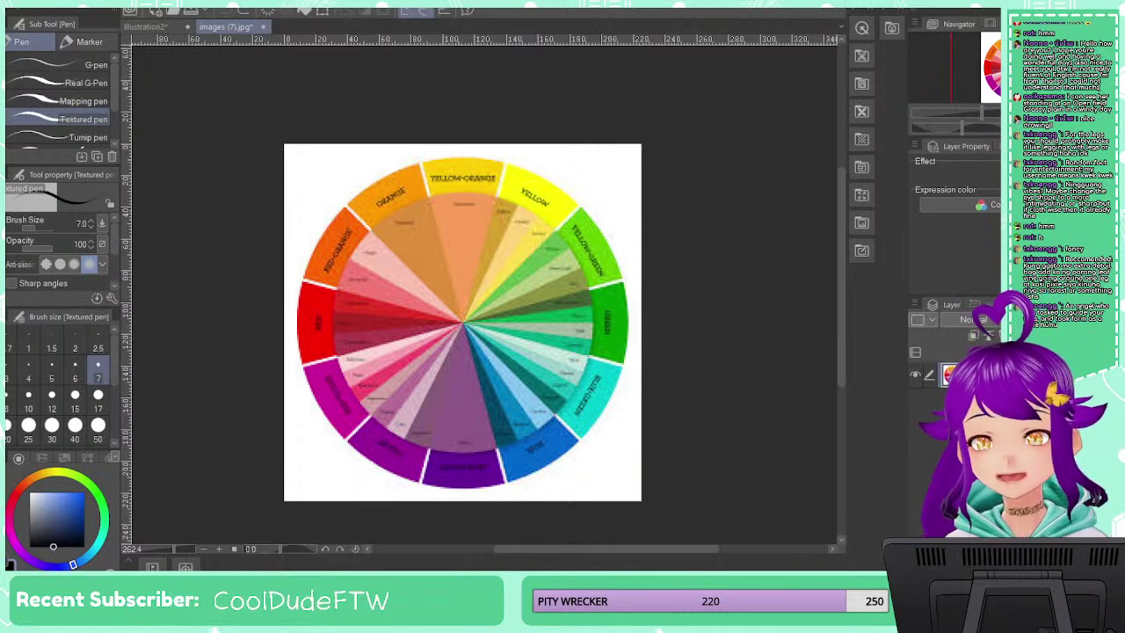
Return to the Illustration2 drawing and sketch a rough cat-eared face with jagged bangs beside the chibi in black
{"action": "left_click", "coordinate": [156, 28]}
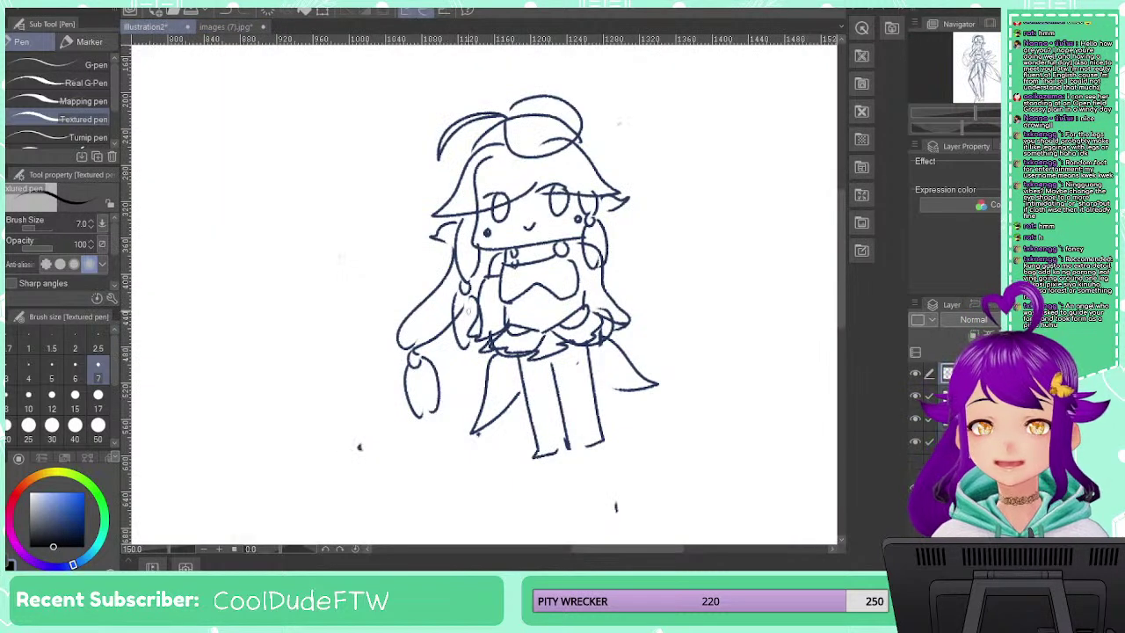
{"action": "mouse_move", "coordinate": [227, 238]}
{"action": "left_mouse_down"}
{"action": "mouse_move", "coordinate": [225, 264]}
{"action": "mouse_move", "coordinate": [316, 282]}
{"action": "mouse_move", "coordinate": [264, 265]}
{"action": "left_mouse_up"}
{"action": "mouse_move", "coordinate": [304, 230]}
{"action": "left_mouse_down"}
{"action": "mouse_move", "coordinate": [297, 253]}
{"action": "mouse_move", "coordinate": [312, 237]}
{"action": "mouse_move", "coordinate": [257, 264]}
{"action": "mouse_move", "coordinate": [336, 235]}
{"action": "left_mouse_up"}
{"action": "left_click_drag", "start_coordinate": [231, 248], "coordinate": [257, 290]}
{"action": "mouse_move", "coordinate": [211, 237]}
{"action": "left_mouse_down"}
{"action": "mouse_move", "coordinate": [201, 299]}
{"action": "mouse_move", "coordinate": [262, 338]}
{"action": "left_mouse_up"}
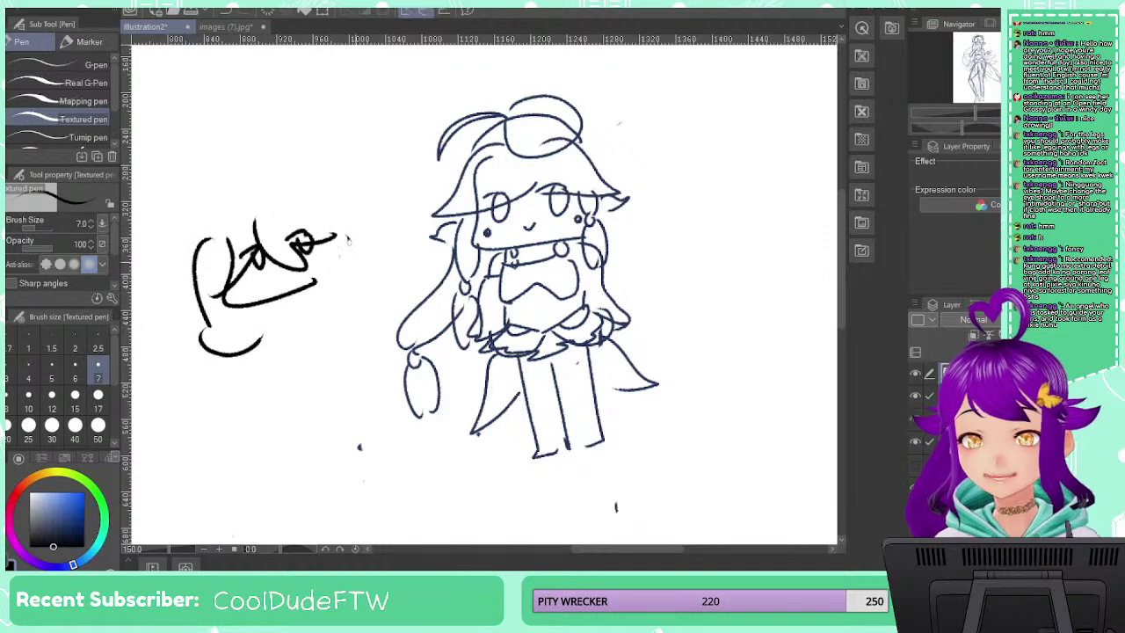
{"action": "left_click_drag", "start_coordinate": [339, 236], "coordinate": [343, 306]}
{"action": "left_click_drag", "start_coordinate": [290, 188], "coordinate": [347, 199]}
{"action": "left_click_drag", "start_coordinate": [227, 218], "coordinate": [190, 221]}
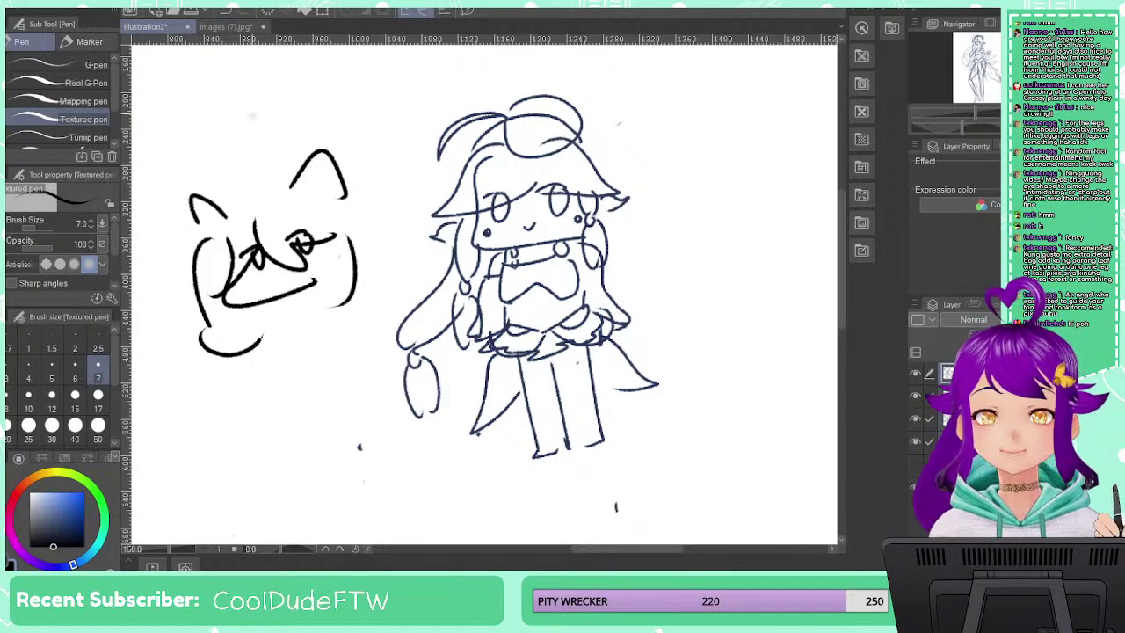
Circle the pink wedges and the opposite yellow-green wedges on the colour wheel image
{"action": "left_click", "coordinate": [224, 28]}
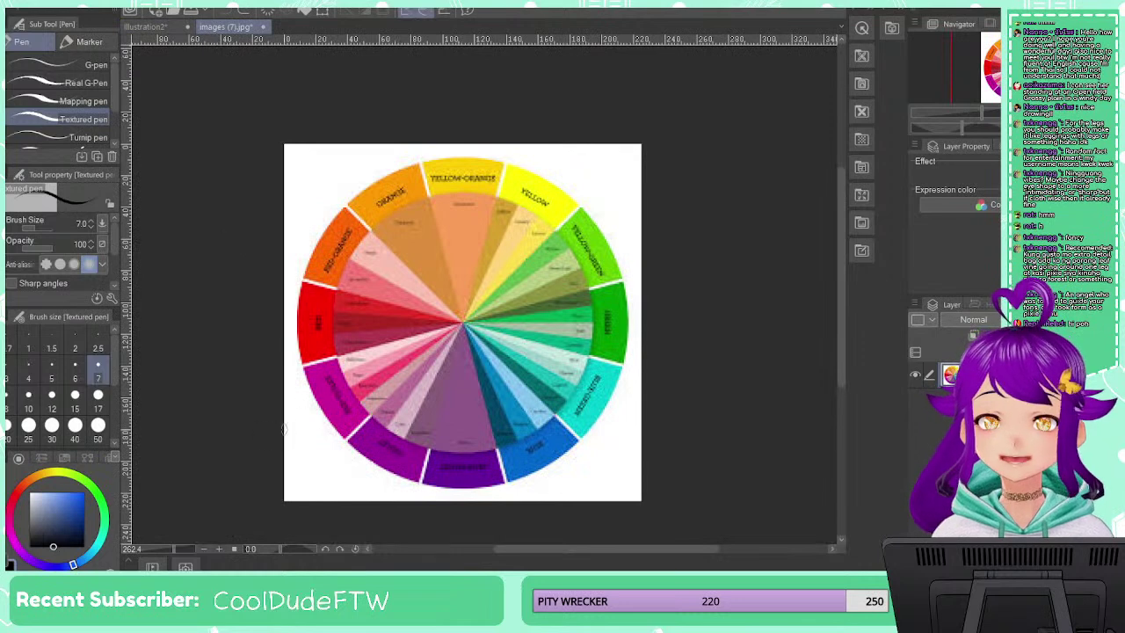
{"action": "mouse_move", "coordinate": [383, 359]}
{"action": "left_mouse_down"}
{"action": "mouse_move", "coordinate": [427, 360]}
{"action": "mouse_move", "coordinate": [334, 378]}
{"action": "left_mouse_up"}
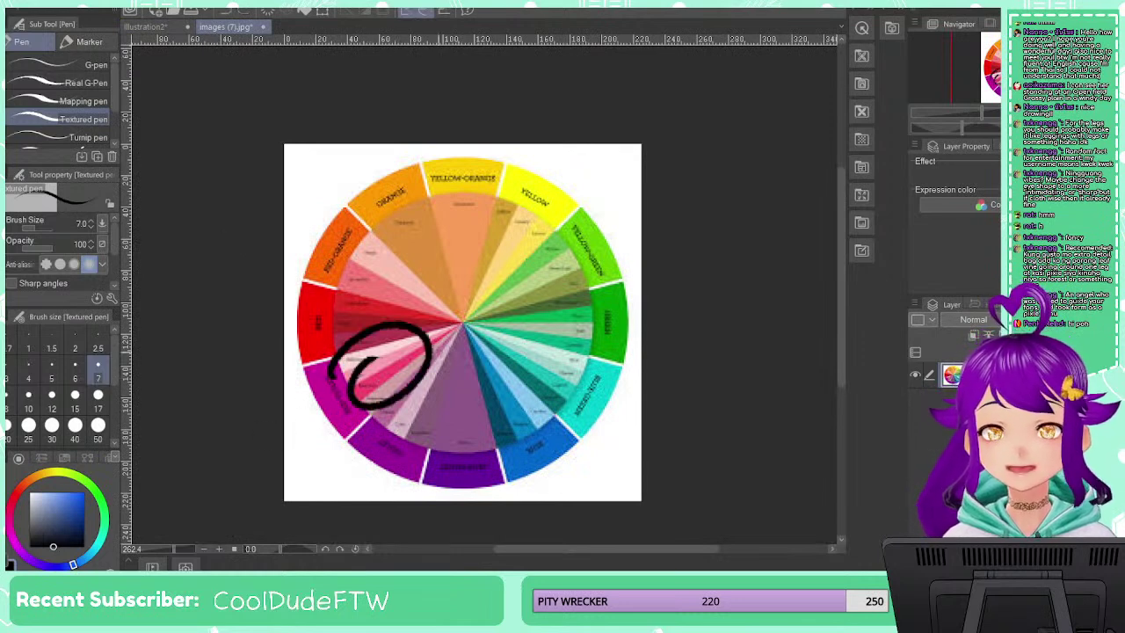
{"action": "mouse_move", "coordinate": [510, 264]}
{"action": "left_mouse_down"}
{"action": "mouse_move", "coordinate": [505, 278]}
{"action": "mouse_move", "coordinate": [576, 267]}
{"action": "mouse_move", "coordinate": [492, 262]}
{"action": "left_mouse_up"}
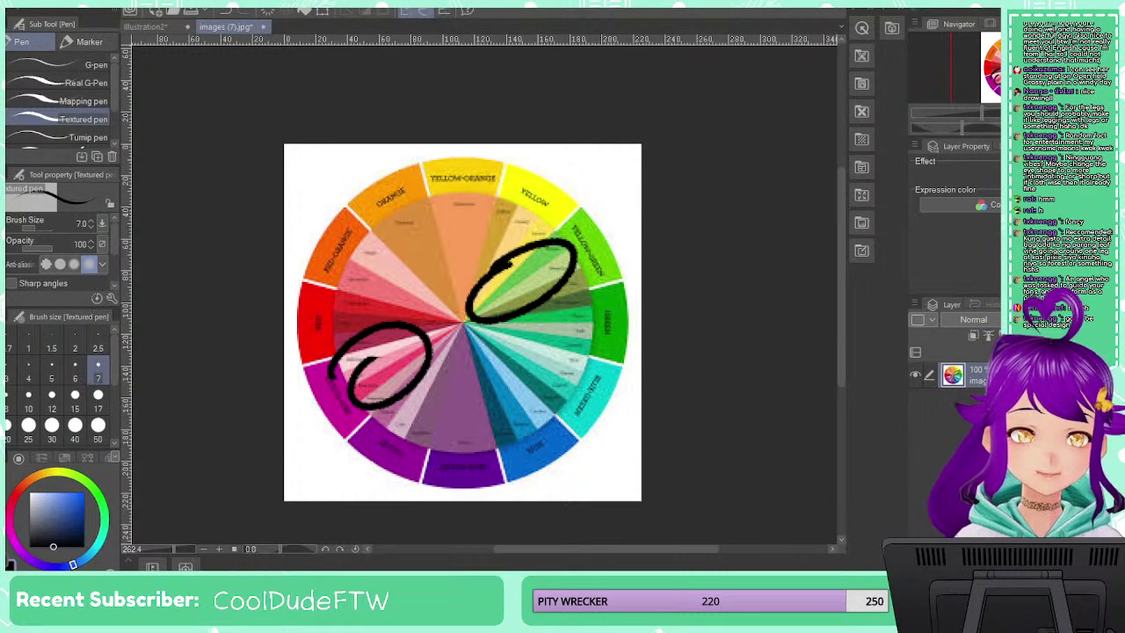
Hatch the bangs and side hair of the cat-eared face in the Illustration2 drawing with light pink
{"action": "left_click", "coordinate": [157, 27]}
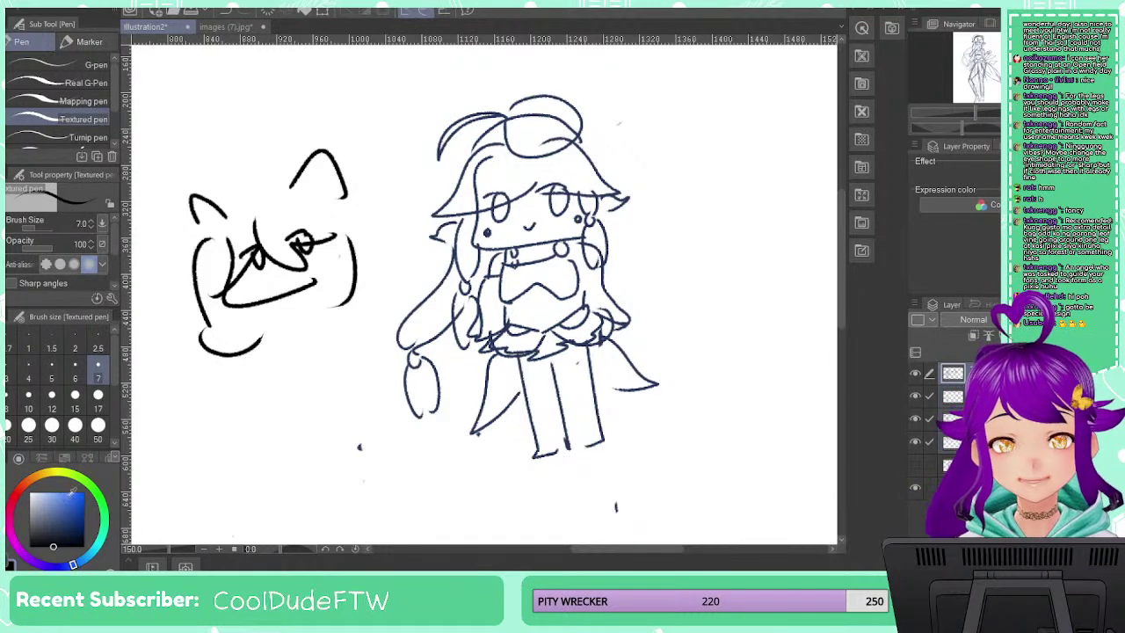
{"action": "left_click", "coordinate": [9, 521]}
{"action": "left_click", "coordinate": [54, 492]}
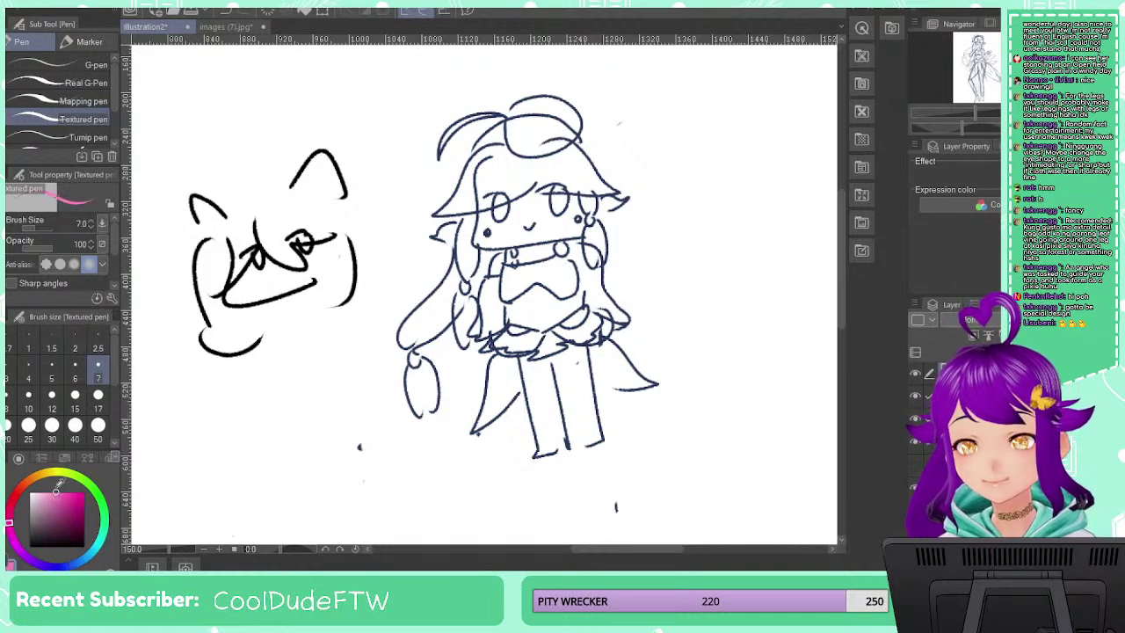
{"action": "mouse_move", "coordinate": [249, 218]}
{"action": "left_mouse_down"}
{"action": "mouse_move", "coordinate": [241, 255]}
{"action": "mouse_move", "coordinate": [209, 287]}
{"action": "mouse_move", "coordinate": [218, 329]}
{"action": "mouse_move", "coordinate": [244, 336]}
{"action": "left_mouse_up"}
{"action": "mouse_move", "coordinate": [250, 218]}
{"action": "left_mouse_down"}
{"action": "mouse_move", "coordinate": [283, 261]}
{"action": "mouse_move", "coordinate": [308, 211]}
{"action": "mouse_move", "coordinate": [356, 220]}
{"action": "mouse_move", "coordinate": [327, 281]}
{"action": "left_mouse_up"}
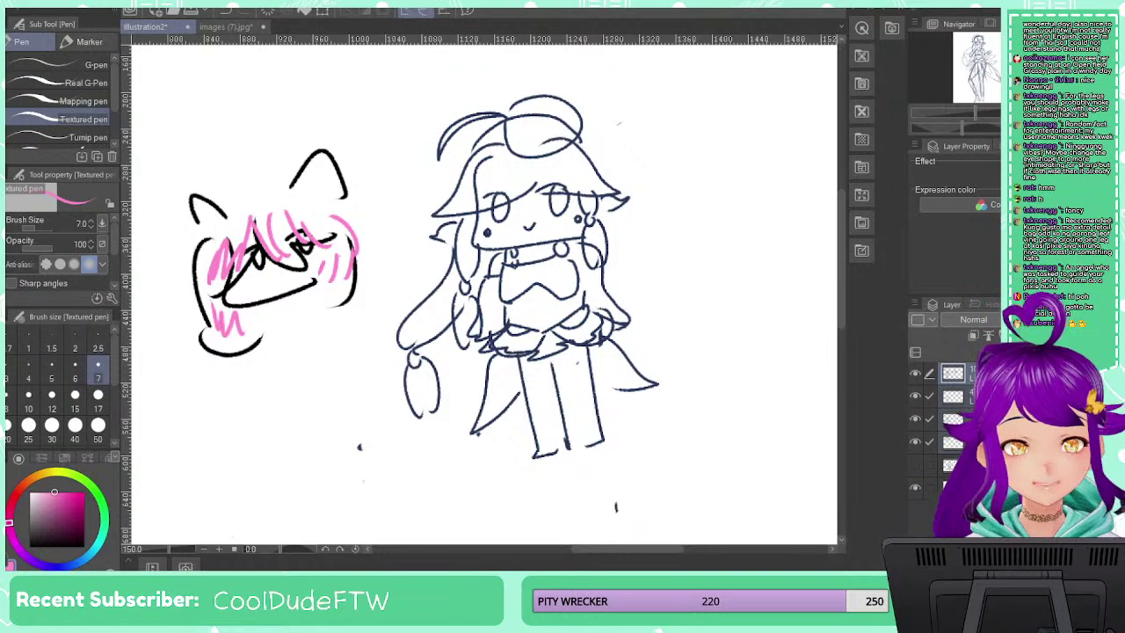
Shade the area beneath the cat-eared face's bangs light green, and switch the pen to a soft pink
{"action": "left_click", "coordinate": [96, 492]}
{"action": "left_click", "coordinate": [47, 492]}
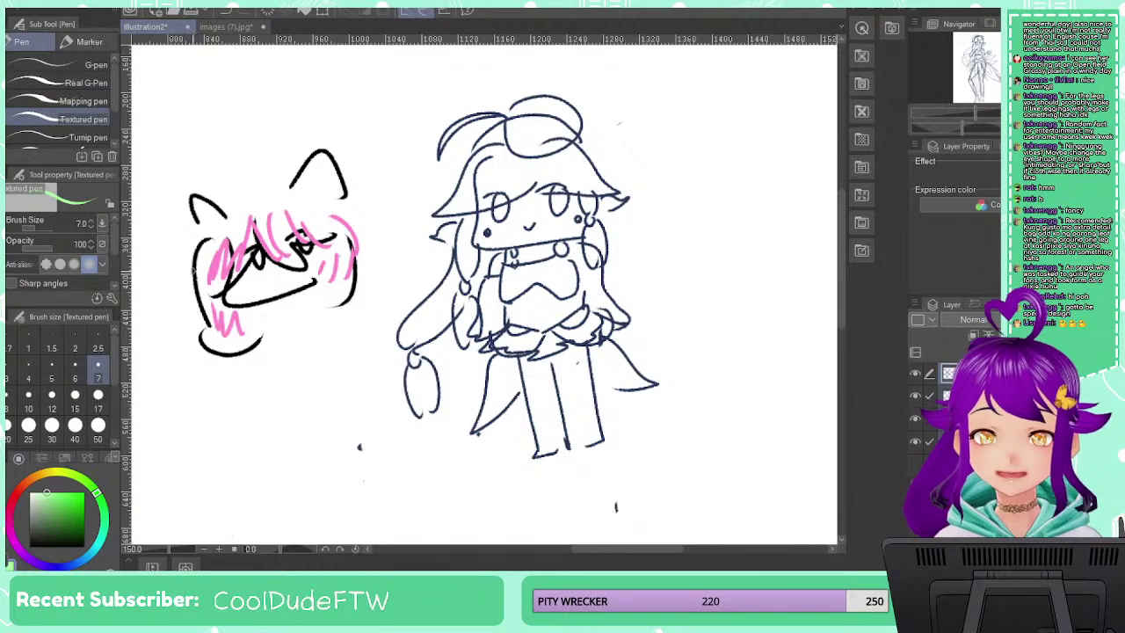
{"action": "left_click_drag", "start_coordinate": [270, 254], "coordinate": [298, 260]}
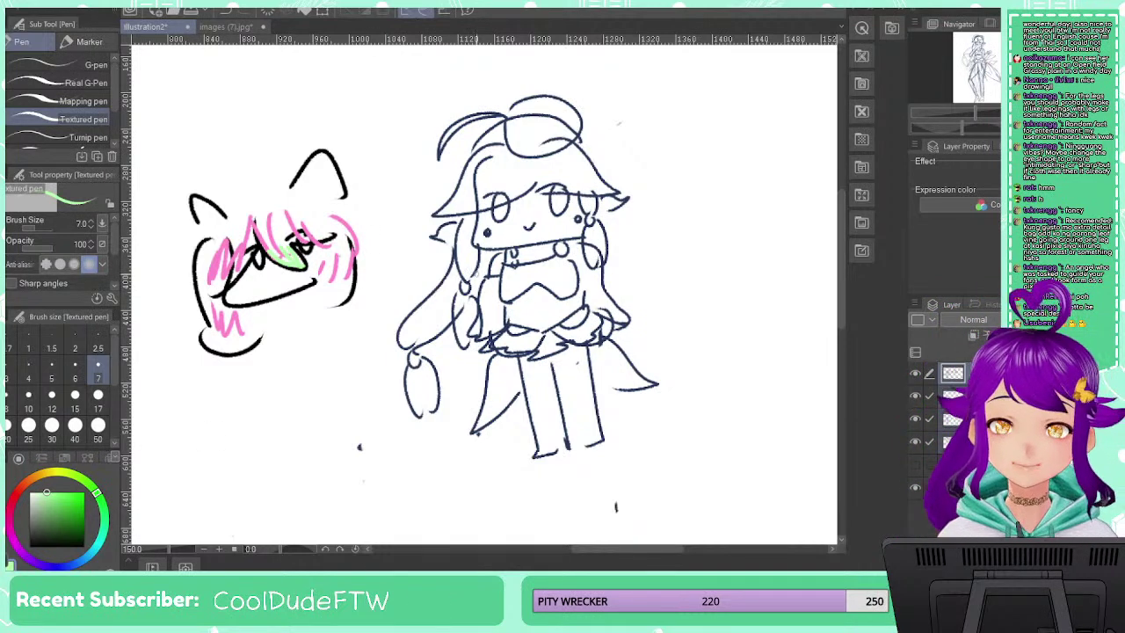
{"action": "left_click", "coordinate": [11, 511]}
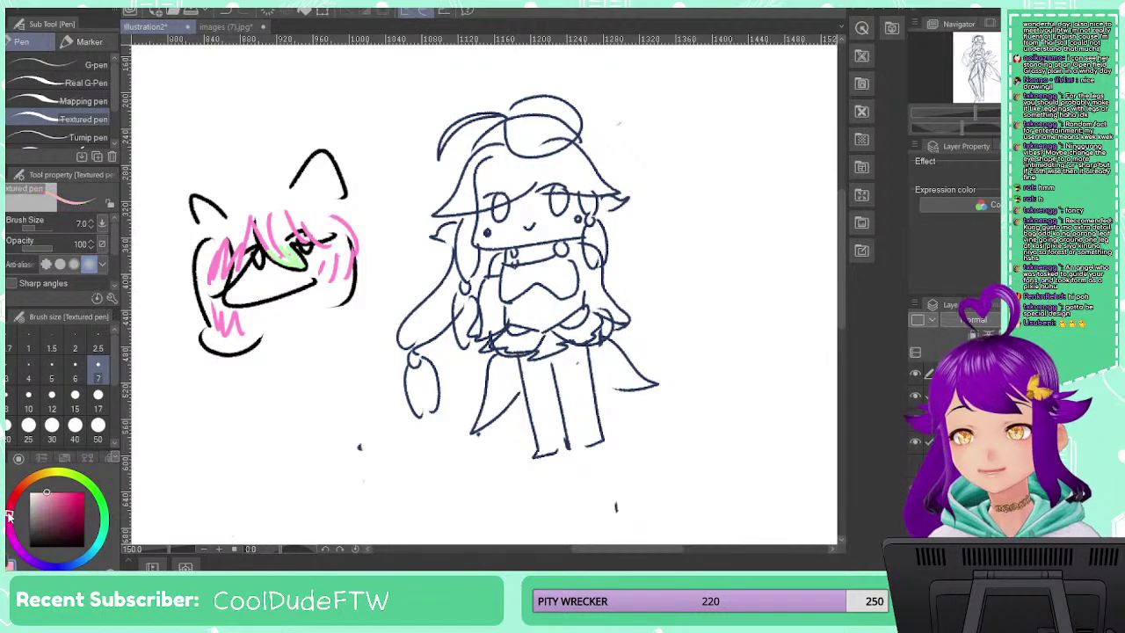
Sketch a pair of curved, wing-like pink outlines in the empty area beside the chibi, using a stronger pink
{"action": "mouse_move", "coordinate": [680, 243]}
{"action": "left_mouse_down"}
{"action": "mouse_move", "coordinate": [646, 281]}
{"action": "mouse_move", "coordinate": [657, 300]}
{"action": "left_mouse_up"}
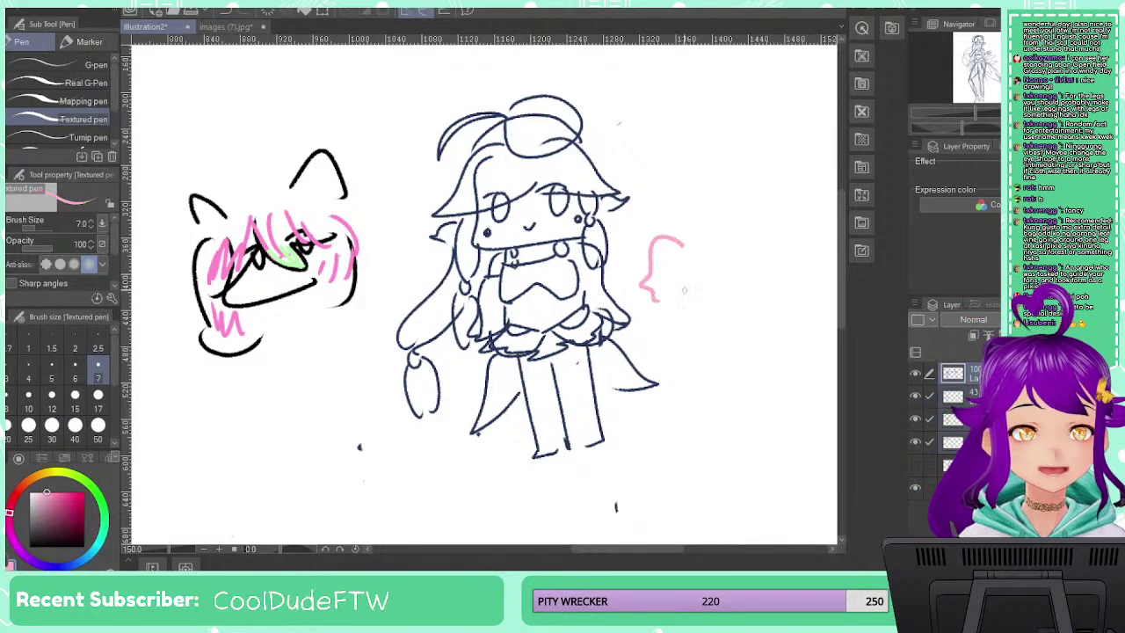
{"action": "key", "text": "ctrl+z"}
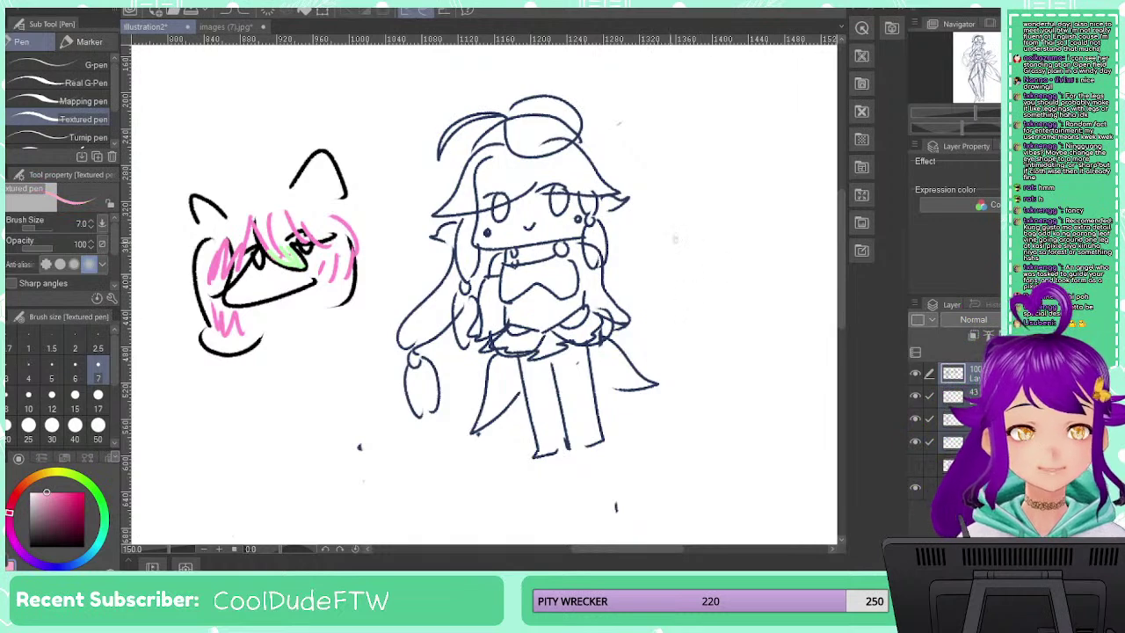
{"action": "left_click", "coordinate": [58, 492]}
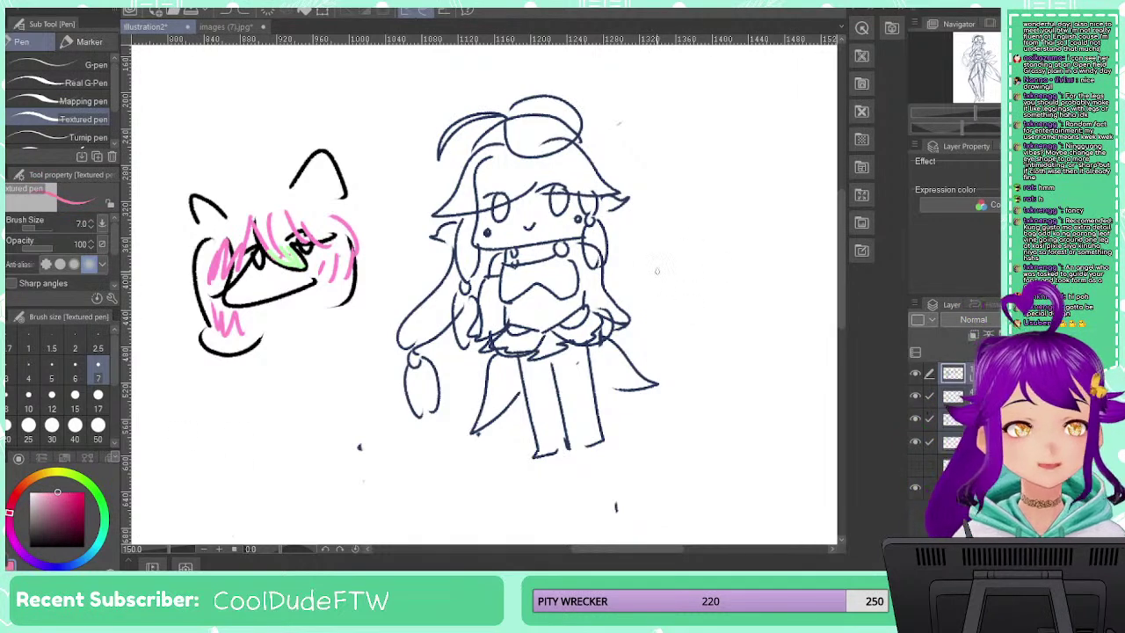
{"action": "mouse_move", "coordinate": [665, 239]}
{"action": "left_mouse_down"}
{"action": "mouse_move", "coordinate": [640, 253]}
{"action": "mouse_move", "coordinate": [661, 303]}
{"action": "left_mouse_up"}
{"action": "key", "text": "ctrl+z"}
{"action": "mouse_move", "coordinate": [702, 249]}
{"action": "left_mouse_down"}
{"action": "mouse_move", "coordinate": [655, 285]}
{"action": "mouse_move", "coordinate": [678, 344]}
{"action": "mouse_move", "coordinate": [730, 321]}
{"action": "left_mouse_up"}
{"action": "mouse_move", "coordinate": [731, 237]}
{"action": "left_mouse_down"}
{"action": "mouse_move", "coordinate": [783, 301]}
{"action": "mouse_move", "coordinate": [752, 314]}
{"action": "left_mouse_up"}
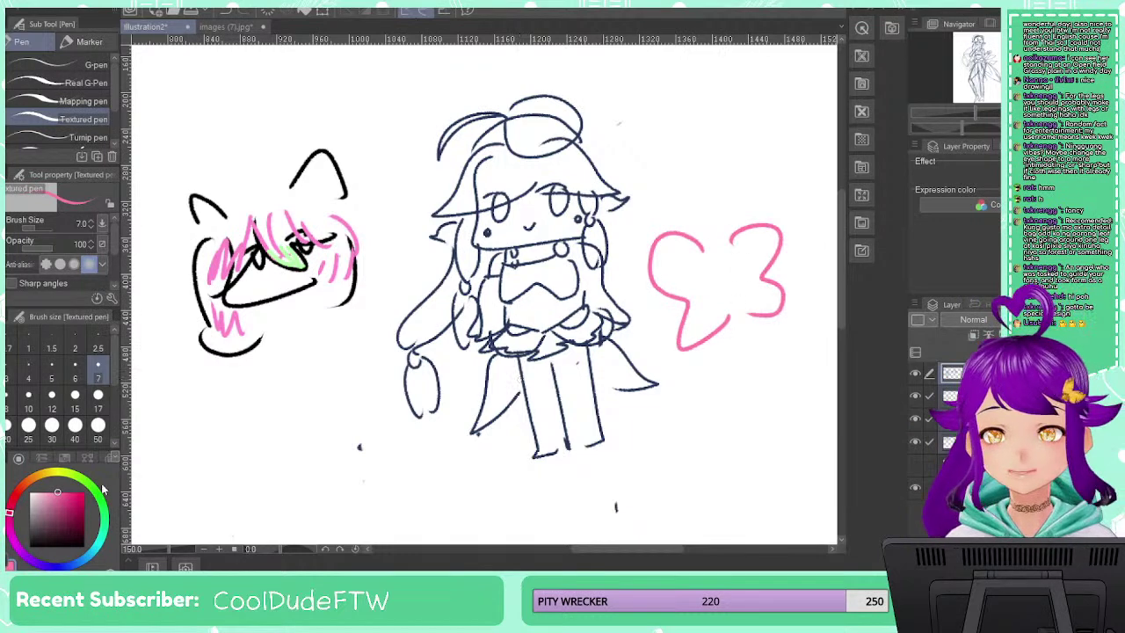
Add short light green strokes inside the pink outline beside the chibi, and recheck the colour wheel image
{"action": "left_click", "coordinate": [92, 486]}
{"action": "mouse_move", "coordinate": [664, 262]}
{"action": "left_mouse_down"}
{"action": "mouse_move", "coordinate": [692, 265]}
{"action": "mouse_move", "coordinate": [714, 308]}
{"action": "left_mouse_up"}
{"action": "left_click", "coordinate": [224, 27]}
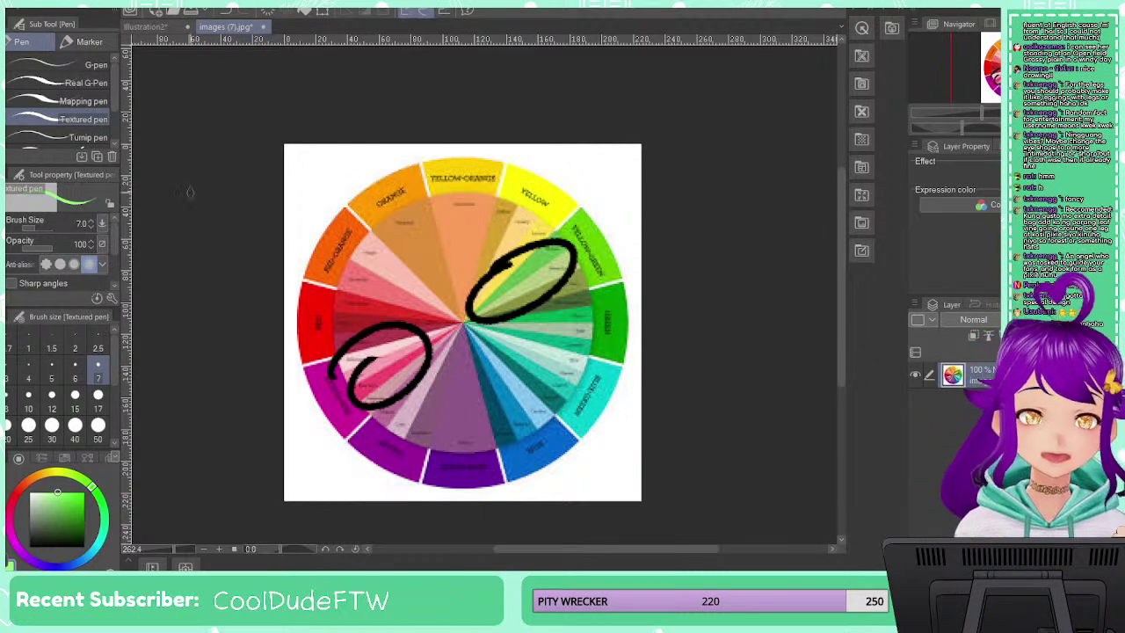
{"action": "left_click", "coordinate": [151, 29]}
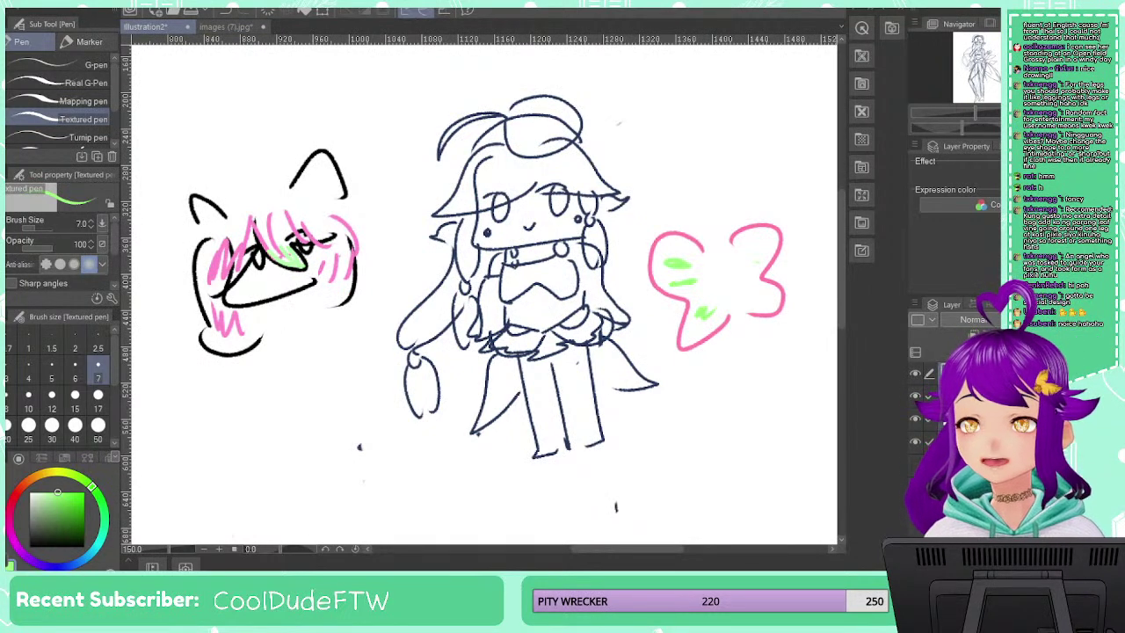
Lasso and delete the pink-and-green doodle beside the chibi, and clear the selection
{"action": "key", "text": "k"}
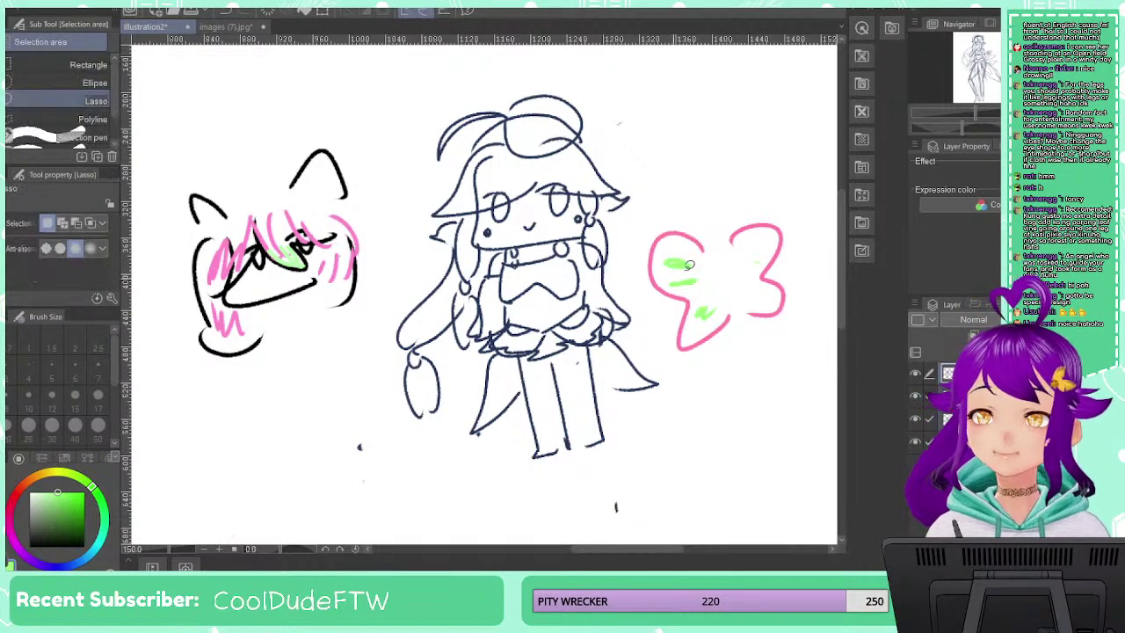
{"action": "mouse_move", "coordinate": [694, 206]}
{"action": "left_mouse_down"}
{"action": "mouse_move", "coordinate": [659, 208]}
{"action": "mouse_move", "coordinate": [643, 229]}
{"action": "mouse_move", "coordinate": [652, 308]}
{"action": "mouse_move", "coordinate": [675, 363]}
{"action": "mouse_move", "coordinate": [789, 327]}
{"action": "mouse_move", "coordinate": [792, 217]}
{"action": "mouse_move", "coordinate": [761, 185]}
{"action": "mouse_move", "coordinate": [658, 217]}
{"action": "left_mouse_up"}
{"action": "key", "text": "Delete"}
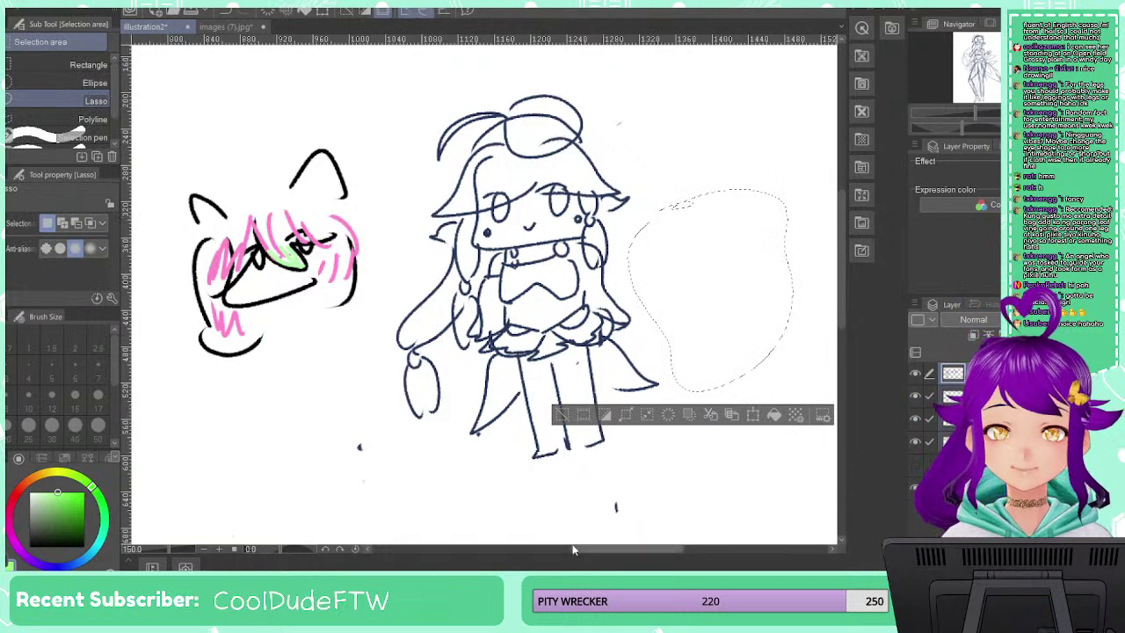
{"action": "key", "text": "ctrl+d"}
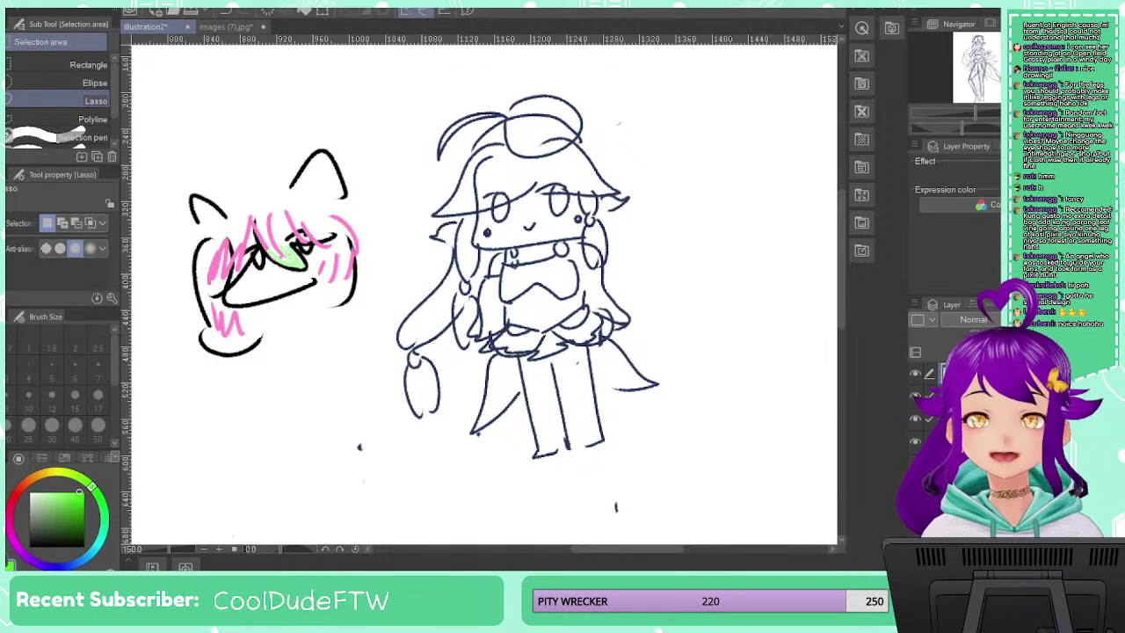
Hatch pale green strokes among the pink ones on the cat-eared face's bangs and side hair
{"action": "key", "text": "p"}
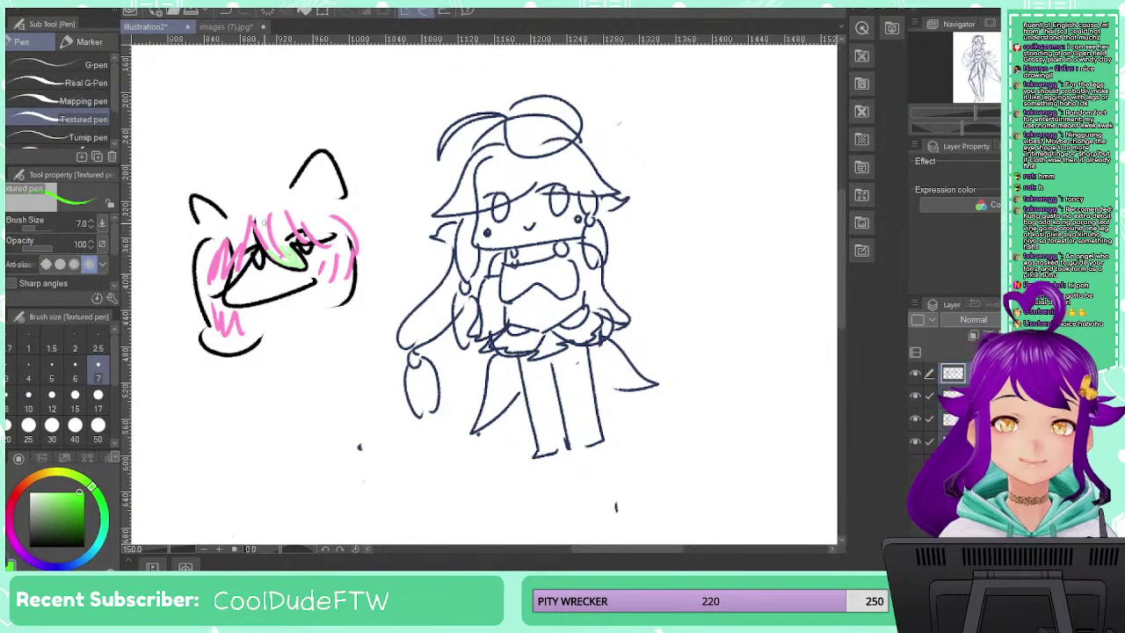
{"action": "left_click_drag", "start_coordinate": [264, 222], "coordinate": [304, 272]}
{"action": "key", "text": "ctrl+z"}
{"action": "left_click", "coordinate": [44, 492]}
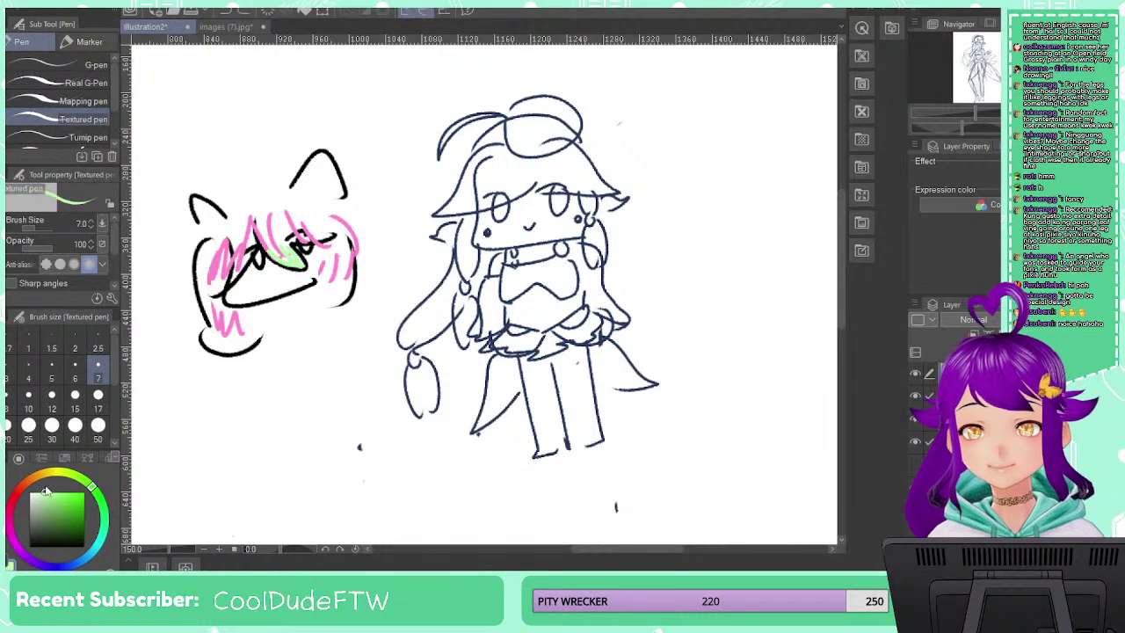
{"action": "mouse_move", "coordinate": [275, 217]}
{"action": "left_mouse_down"}
{"action": "mouse_move", "coordinate": [295, 251]}
{"action": "mouse_move", "coordinate": [336, 240]}
{"action": "mouse_move", "coordinate": [346, 279]}
{"action": "left_mouse_up"}
{"action": "mouse_move", "coordinate": [229, 235]}
{"action": "left_mouse_down"}
{"action": "mouse_move", "coordinate": [217, 274]}
{"action": "mouse_move", "coordinate": [208, 261]}
{"action": "mouse_move", "coordinate": [224, 320]}
{"action": "left_mouse_up"}
{"action": "left_click_drag", "start_coordinate": [229, 326], "coordinate": [235, 331]}
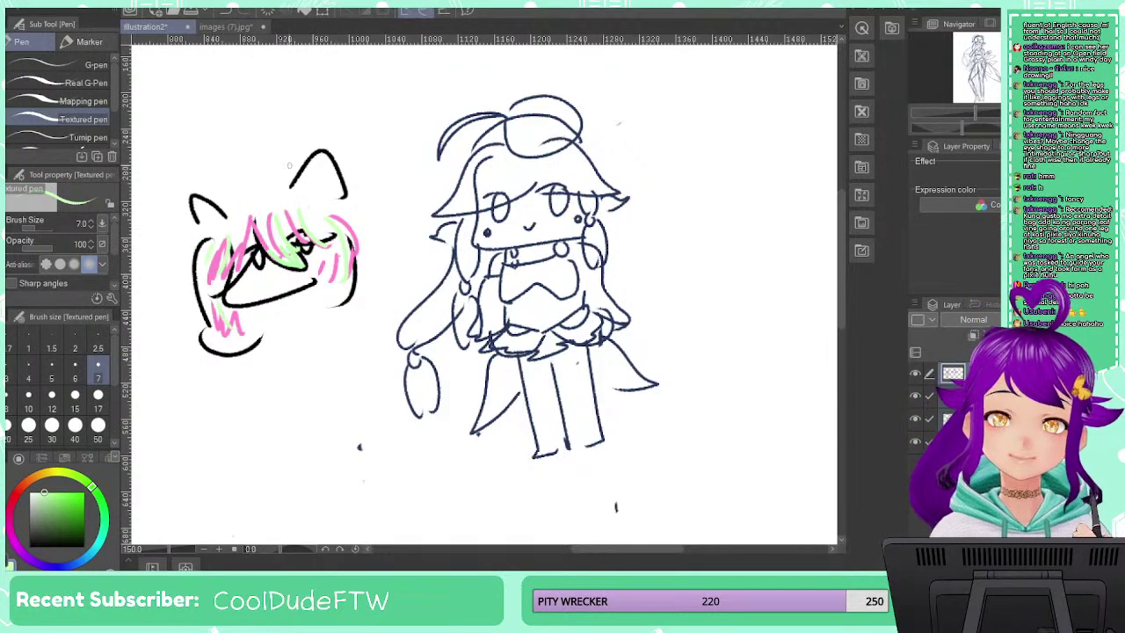
Try tracing pale green strokes across the colour wheel image's pink and yellow wedges, and undo them
{"action": "left_click", "coordinate": [230, 29]}
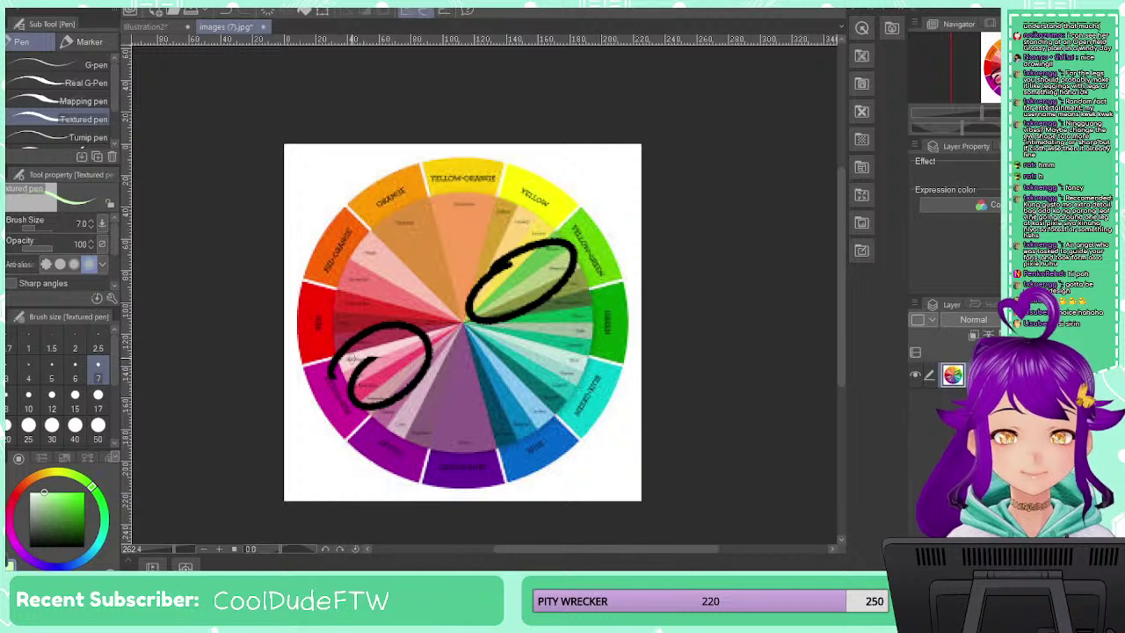
{"action": "left_click_drag", "start_coordinate": [341, 354], "coordinate": [486, 318]}
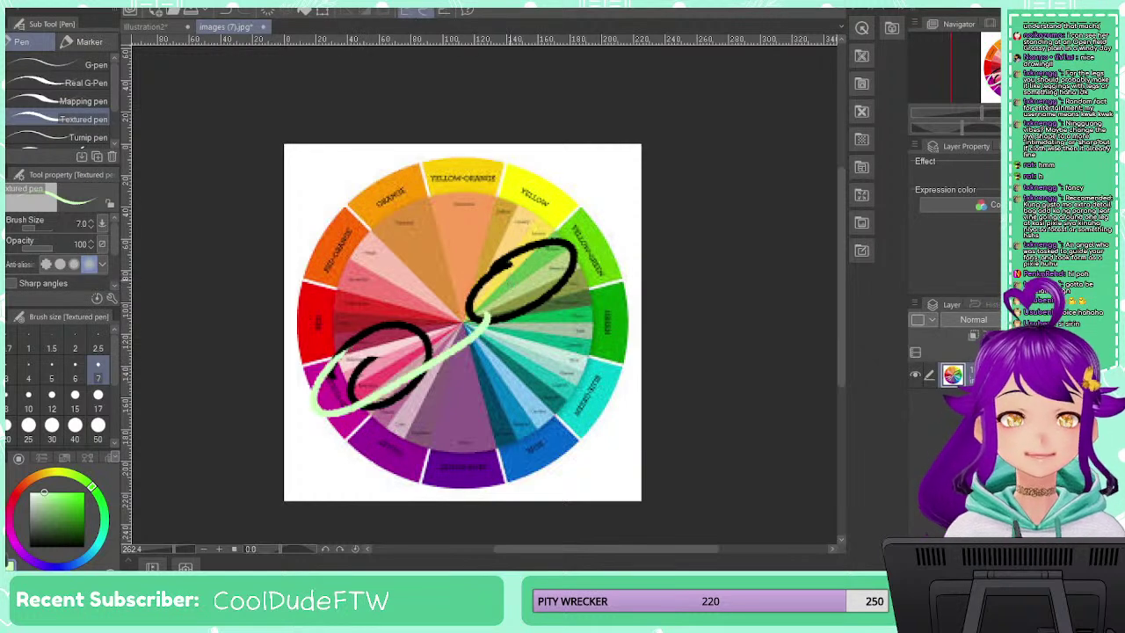
{"action": "key", "text": "ctrl+z"}
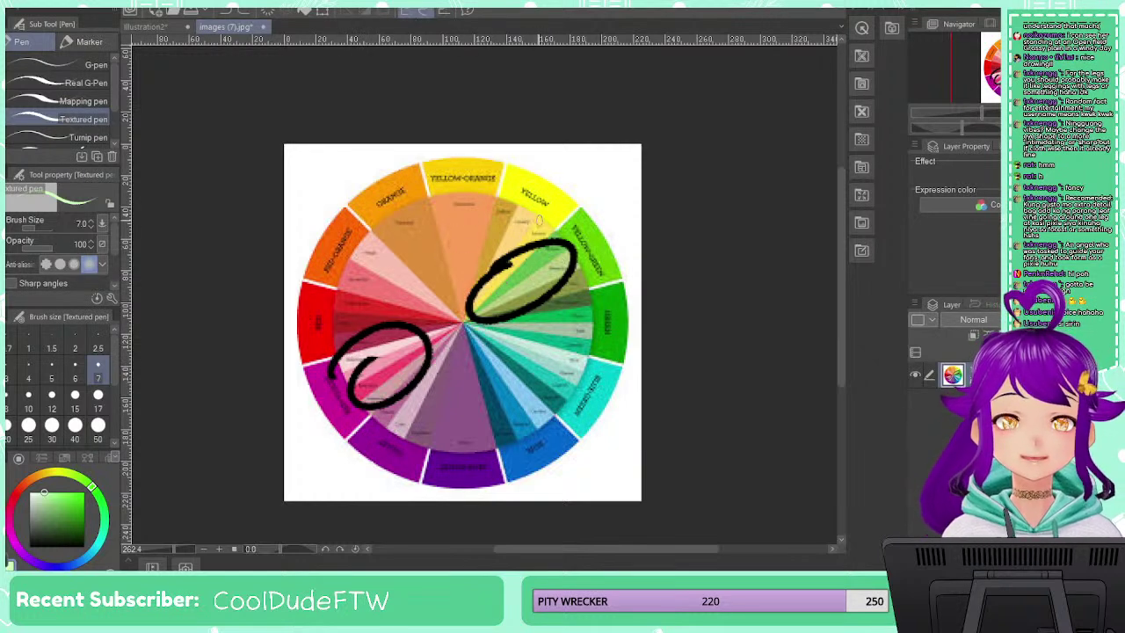
{"action": "mouse_move", "coordinate": [526, 201]}
{"action": "left_mouse_down"}
{"action": "mouse_move", "coordinate": [580, 256]}
{"action": "mouse_move", "coordinate": [362, 378]}
{"action": "mouse_move", "coordinate": [334, 369]}
{"action": "left_mouse_up"}
{"action": "key", "text": "ctrl+z"}
Return to the Illustration2 drawing and draw a row of small bright yellow loops along the base of the larger cat ear
{"action": "left_click", "coordinate": [145, 26]}
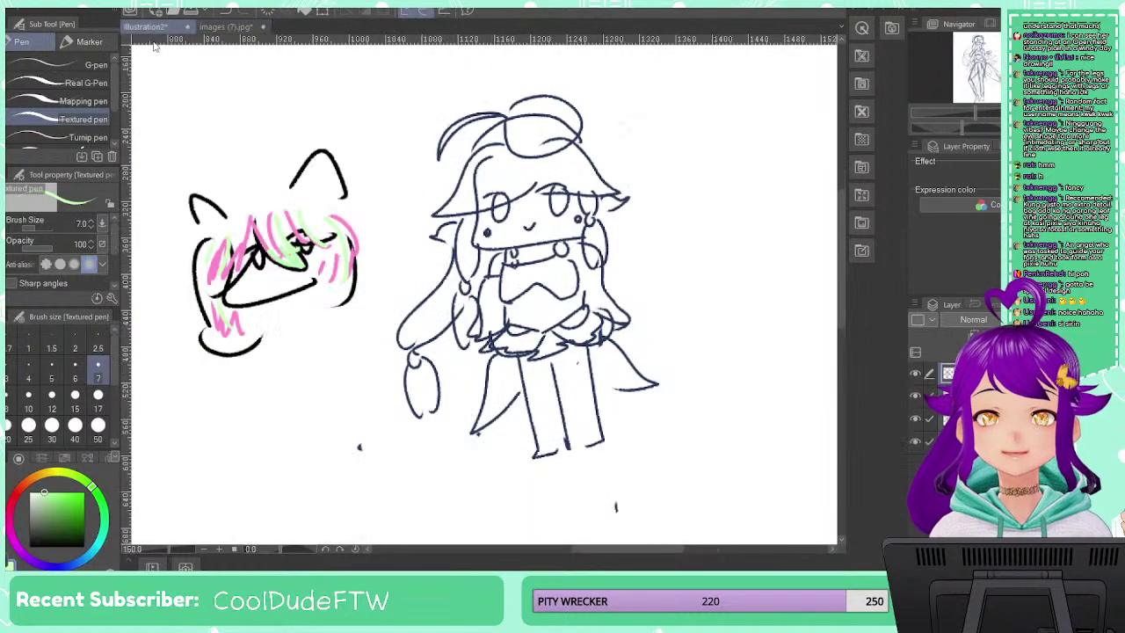
{"action": "left_click", "coordinate": [53, 473]}
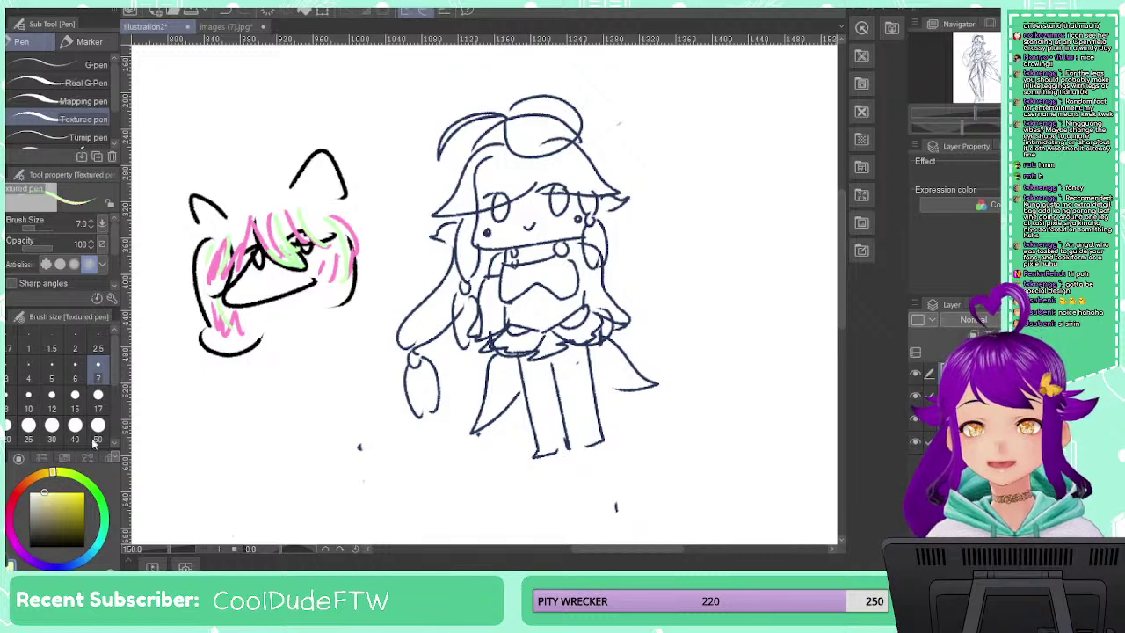
{"action": "left_click", "coordinate": [84, 493]}
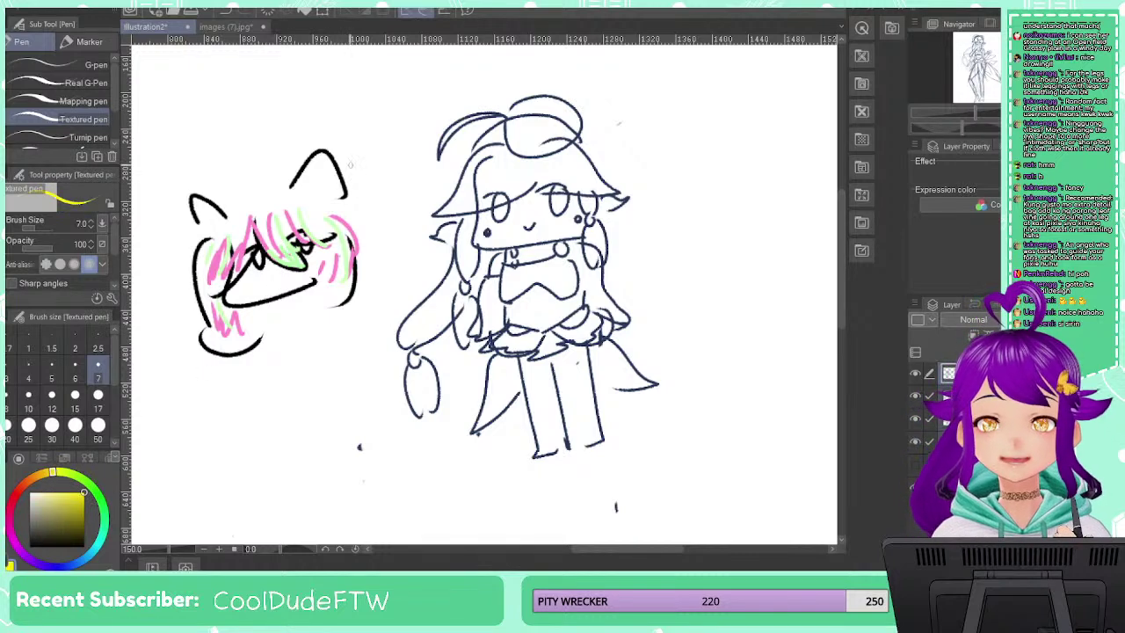
{"action": "mouse_move", "coordinate": [334, 149]}
{"action": "left_mouse_down"}
{"action": "mouse_move", "coordinate": [323, 175]}
{"action": "mouse_move", "coordinate": [348, 198]}
{"action": "mouse_move", "coordinate": [343, 180]}
{"action": "left_mouse_up"}
{"action": "key", "text": "ctrl+z"}
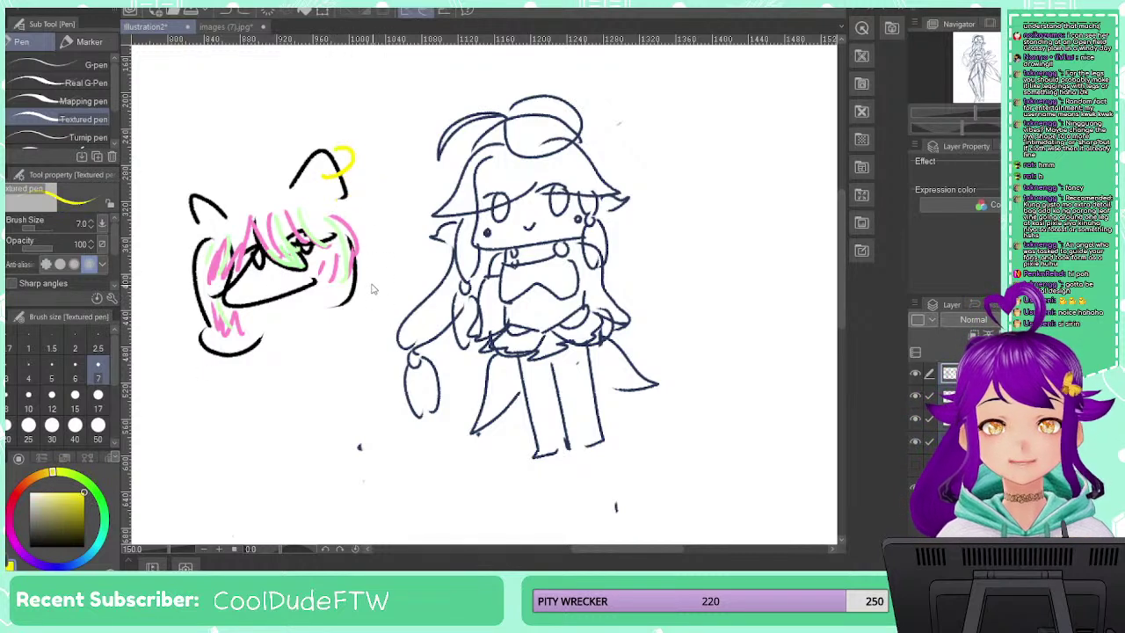
{"action": "key", "text": "ctrl+z"}
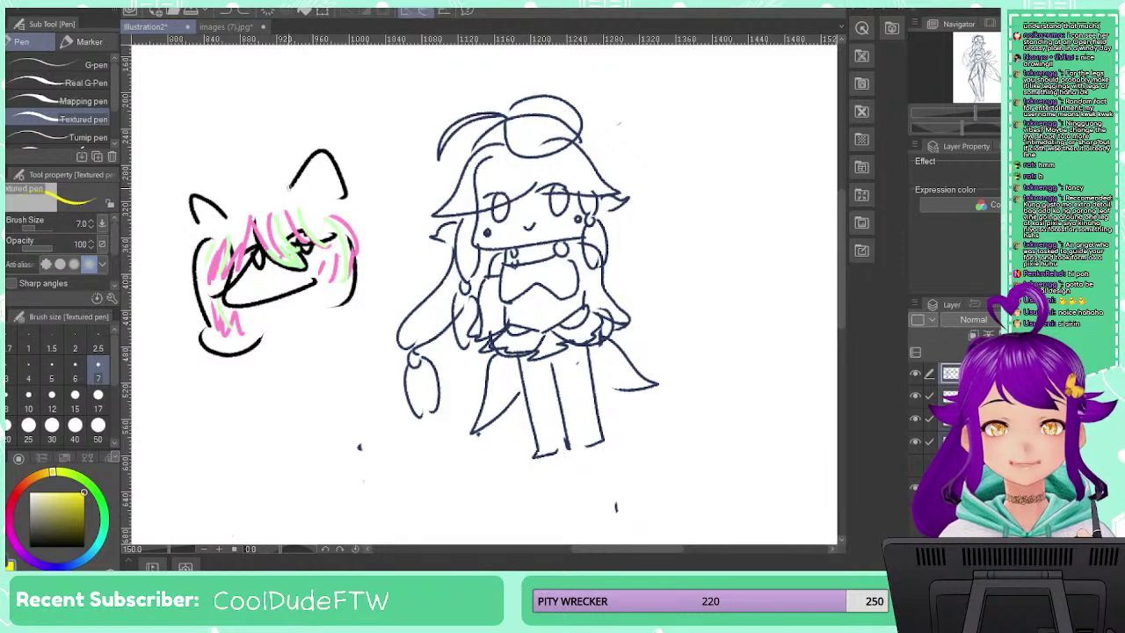
{"action": "left_click_drag", "start_coordinate": [293, 184], "coordinate": [352, 215]}
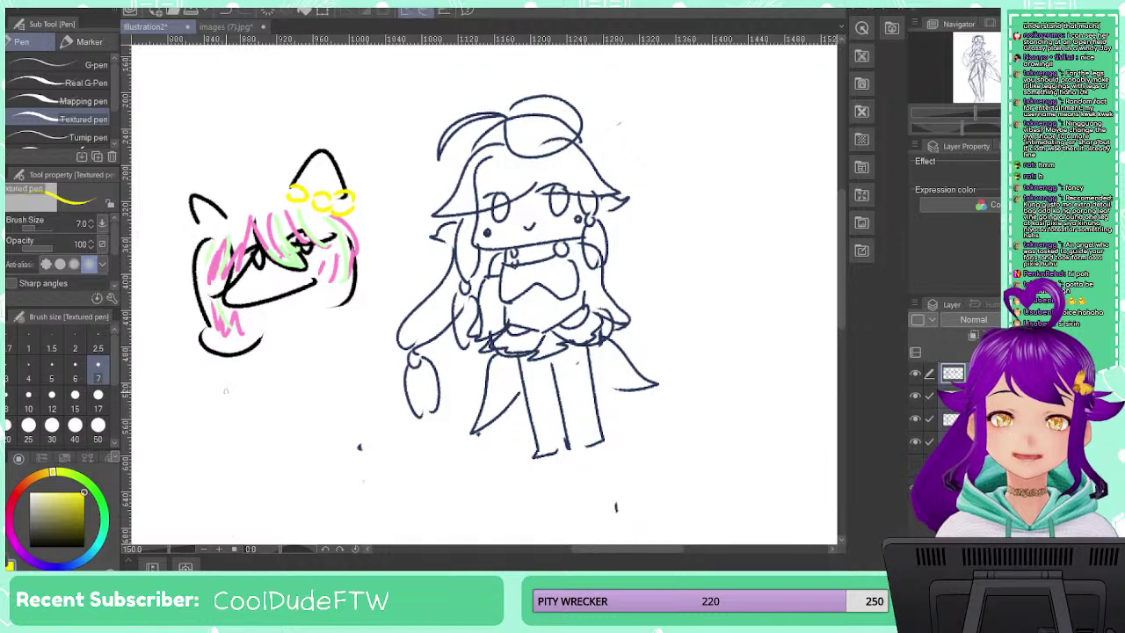
Draw pink strokes along the inward-facing edges of both cat ears
{"action": "left_click_drag", "start_coordinate": [19, 489], "coordinate": [9, 523]}
{"action": "left_click", "coordinate": [55, 492]}
{"action": "left_click_drag", "start_coordinate": [193, 192], "coordinate": [237, 210]}
{"action": "mouse_move", "coordinate": [307, 156]}
{"action": "left_mouse_down"}
{"action": "mouse_move", "coordinate": [269, 193]}
{"action": "mouse_move", "coordinate": [274, 202]}
{"action": "left_mouse_up"}
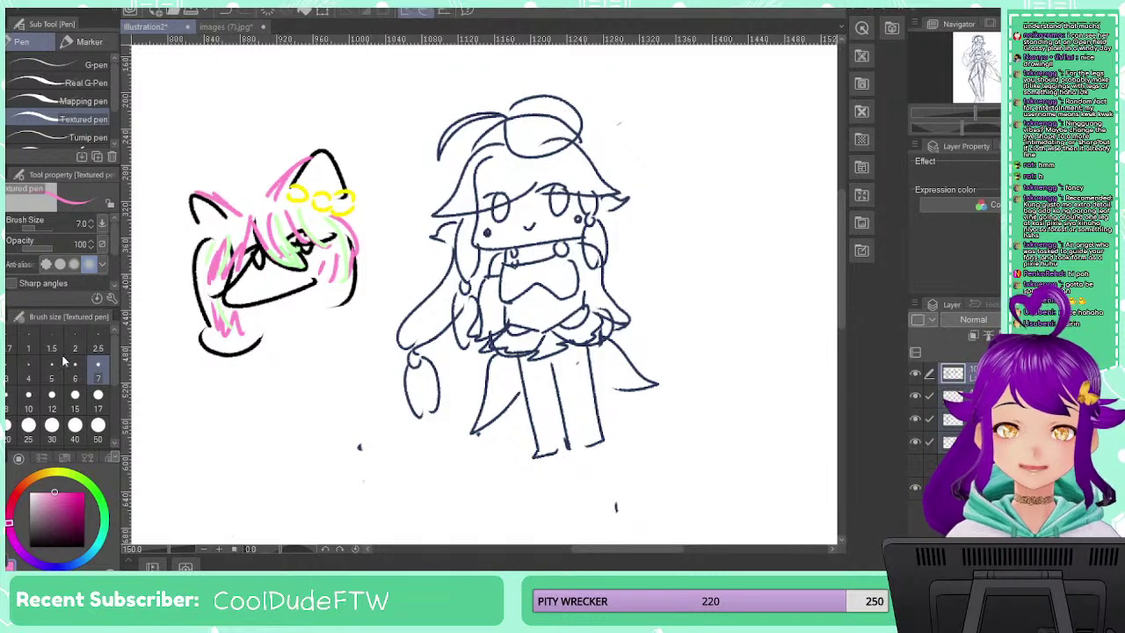
{"action": "key", "text": "m"}
{"action": "mouse_move", "coordinate": [270, 124]}
{"action": "left_mouse_down"}
{"action": "mouse_move", "coordinate": [170, 355]}
{"action": "mouse_move", "coordinate": [223, 408]}
{"action": "mouse_move", "coordinate": [381, 292]}
{"action": "mouse_move", "coordinate": [389, 170]}
{"action": "mouse_move", "coordinate": [338, 130]}
{"action": "left_mouse_up"}
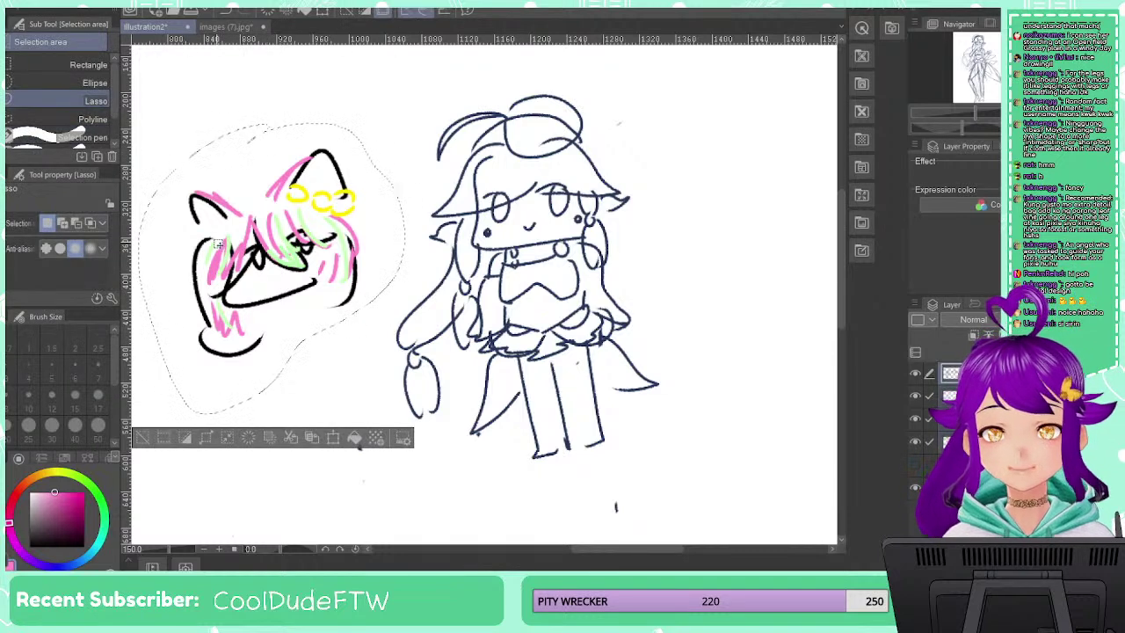
{"action": "key", "text": "ctrl+t"}
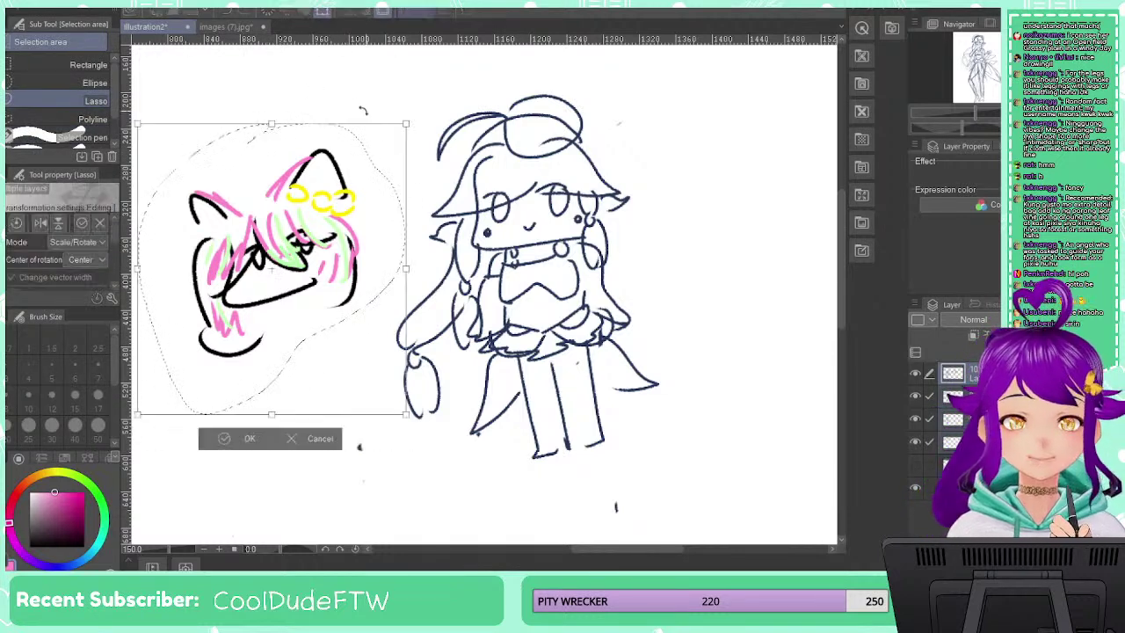
{"action": "left_click_drag", "start_coordinate": [364, 108], "coordinate": [385, 115]}
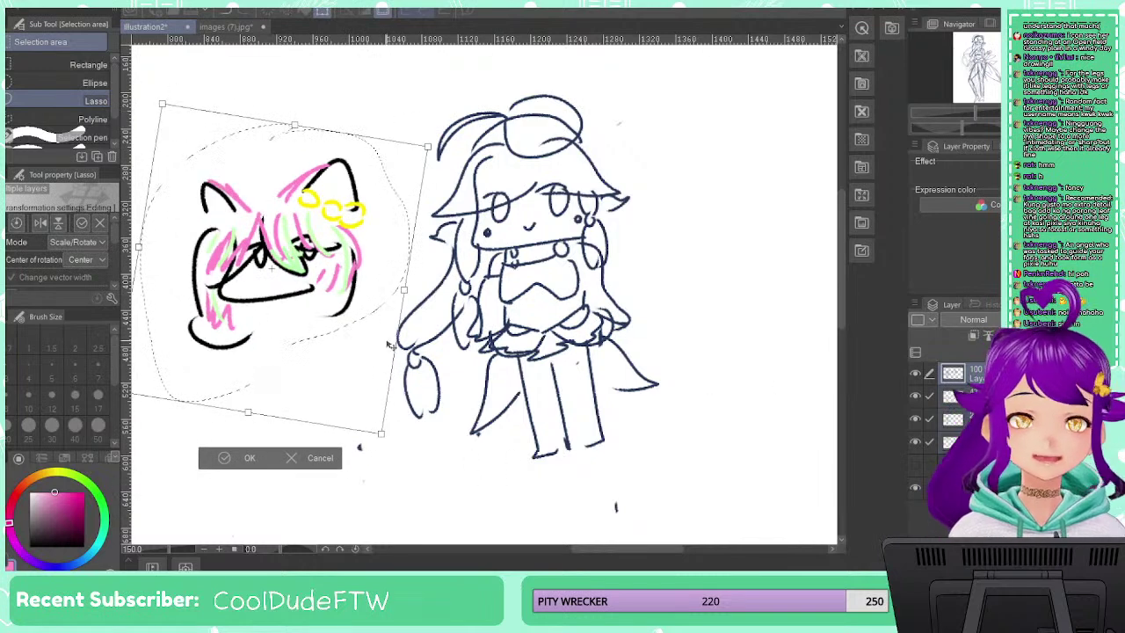
{"action": "left_click", "coordinate": [320, 461]}
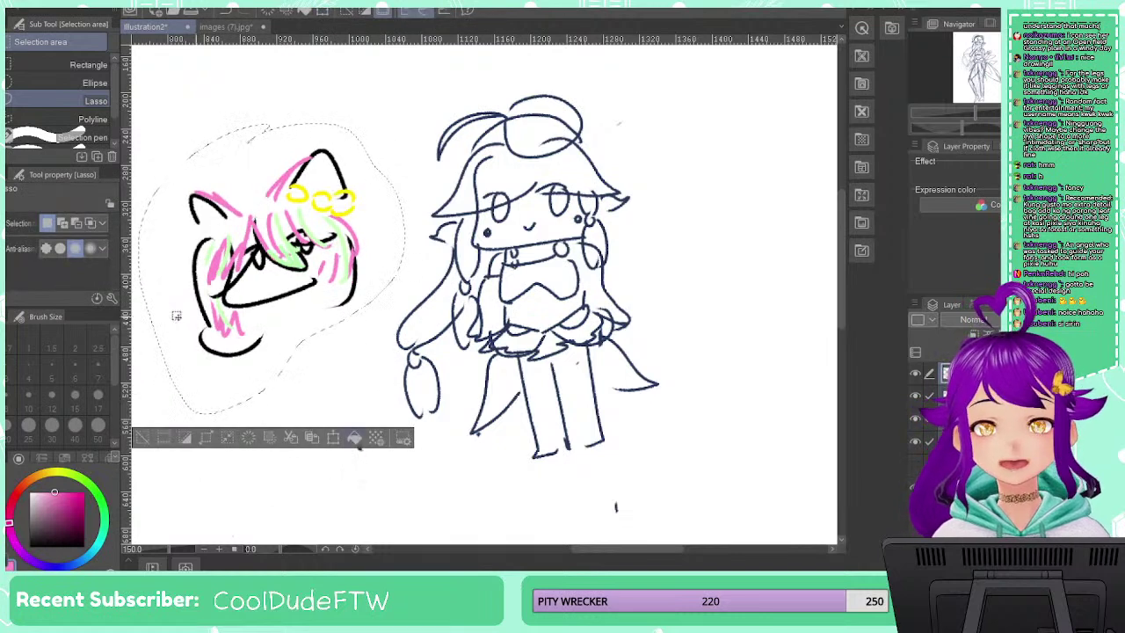
{"action": "left_click", "coordinate": [358, 335]}
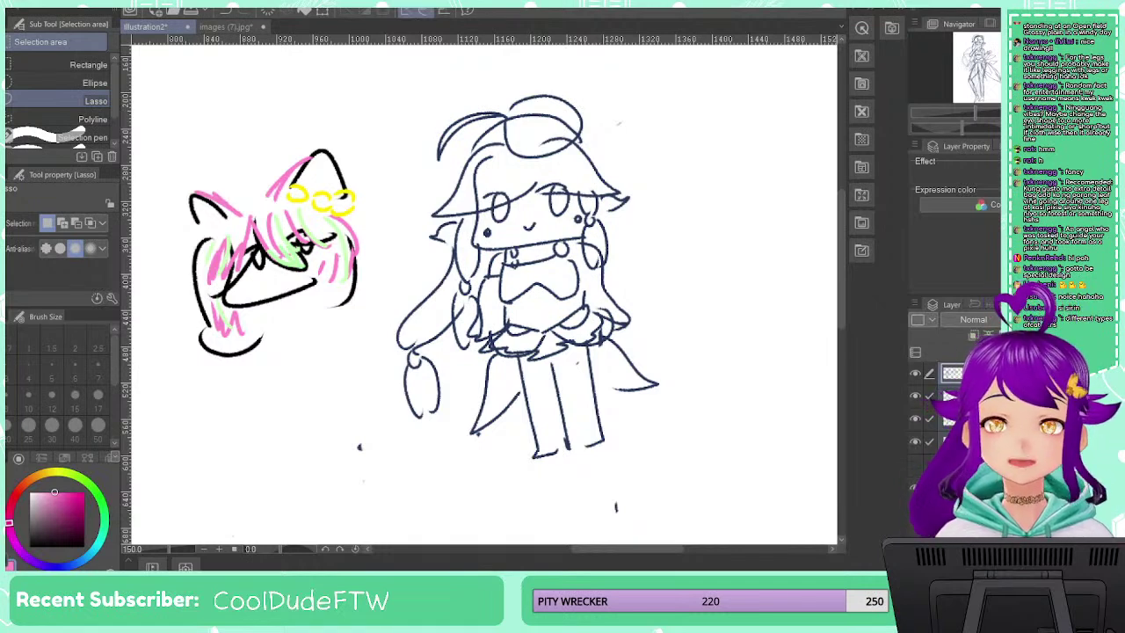
Lasso and delete the whole cat-eared face sketch beside the chibi, and clear the selection
{"action": "mouse_move", "coordinate": [234, 147]}
{"action": "left_mouse_down"}
{"action": "mouse_move", "coordinate": [166, 244]}
{"action": "mouse_move", "coordinate": [228, 380]}
{"action": "mouse_move", "coordinate": [383, 296]}
{"action": "mouse_move", "coordinate": [388, 124]}
{"action": "mouse_move", "coordinate": [255, 122]}
{"action": "mouse_move", "coordinate": [227, 151]}
{"action": "left_mouse_up"}
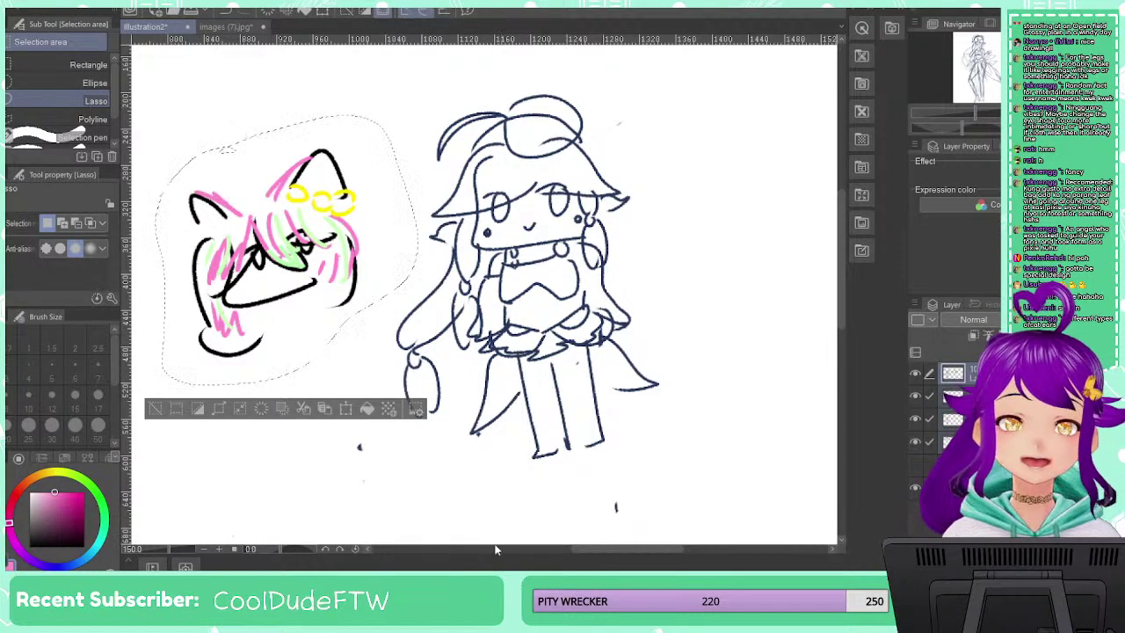
{"action": "key", "text": "Delete"}
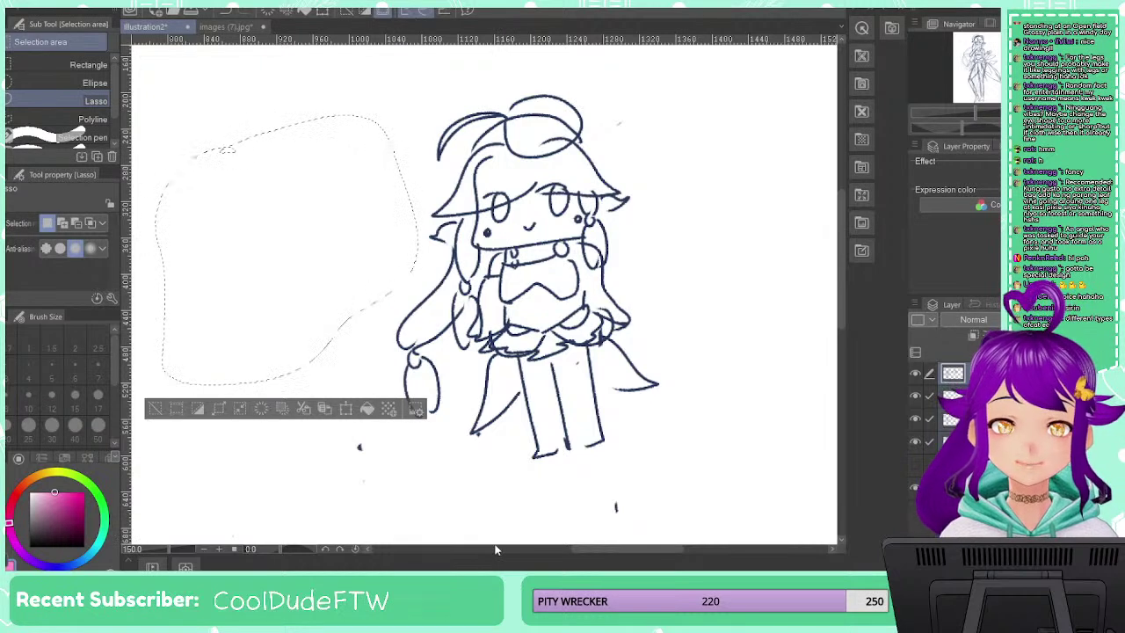
{"action": "key", "text": "ctrl+d"}
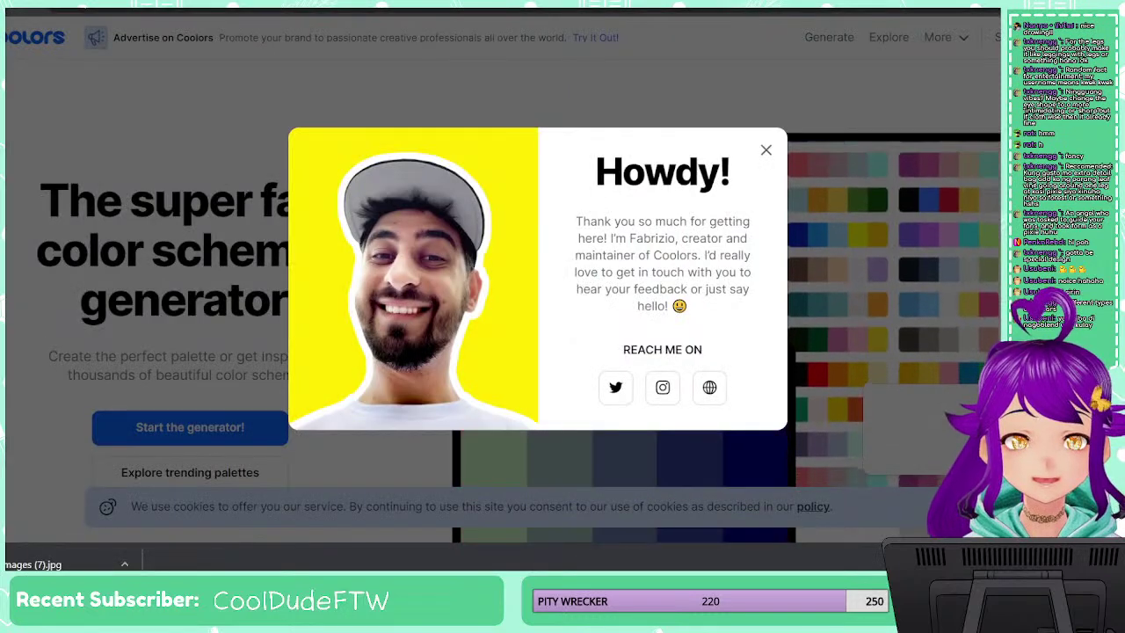
Dismiss the welcome and What's new pop-ups on the Coolors website, and browse its trending color palettes
{"action": "left_click", "coordinate": [766, 150]}
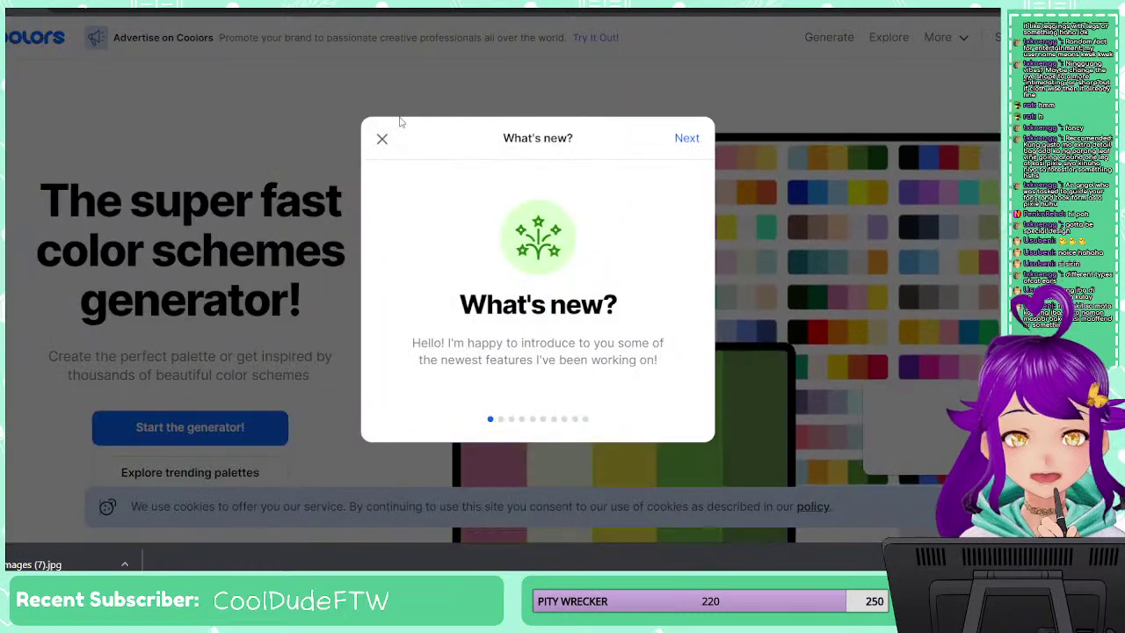
{"action": "left_click", "coordinate": [385, 140]}
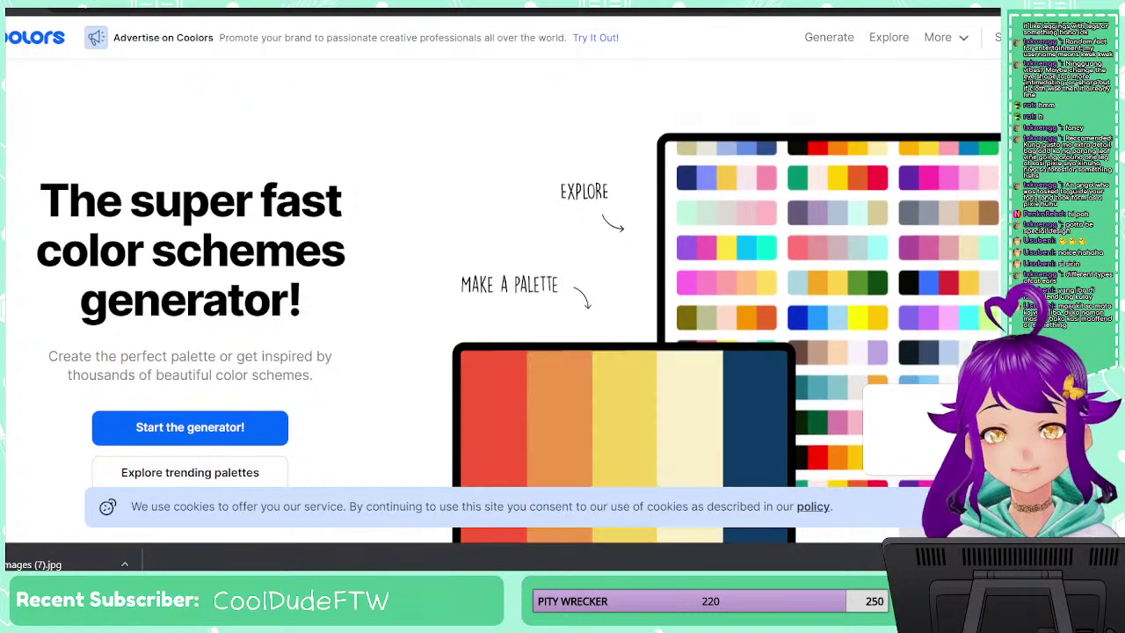
{"action": "left_click", "coordinate": [872, 40]}
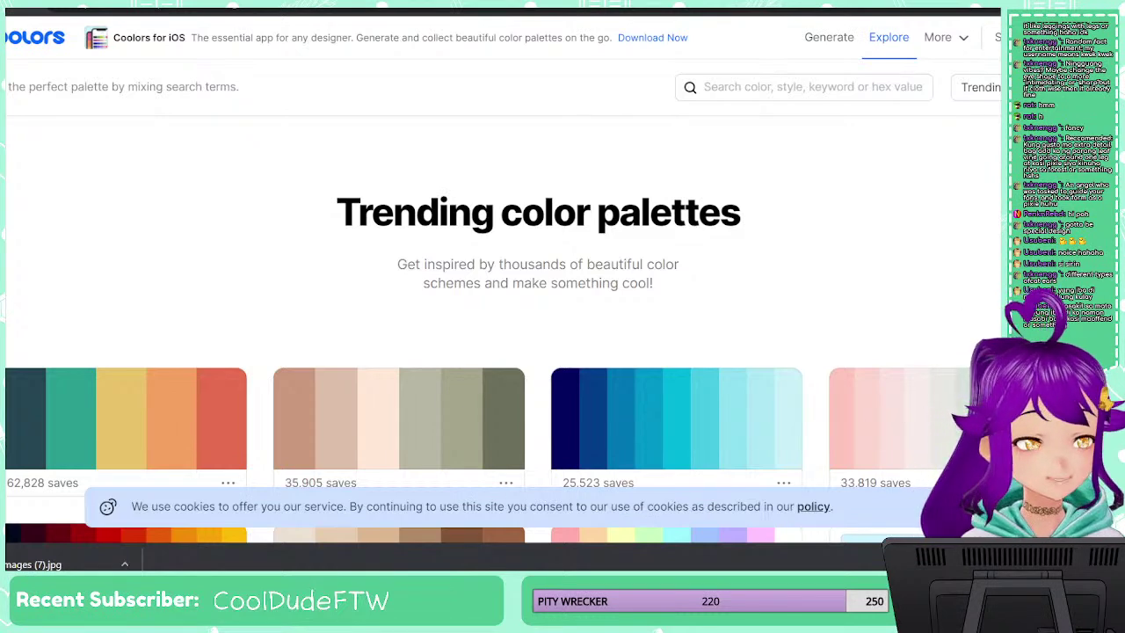
{"action": "left_click", "coordinate": [1104, 564]}
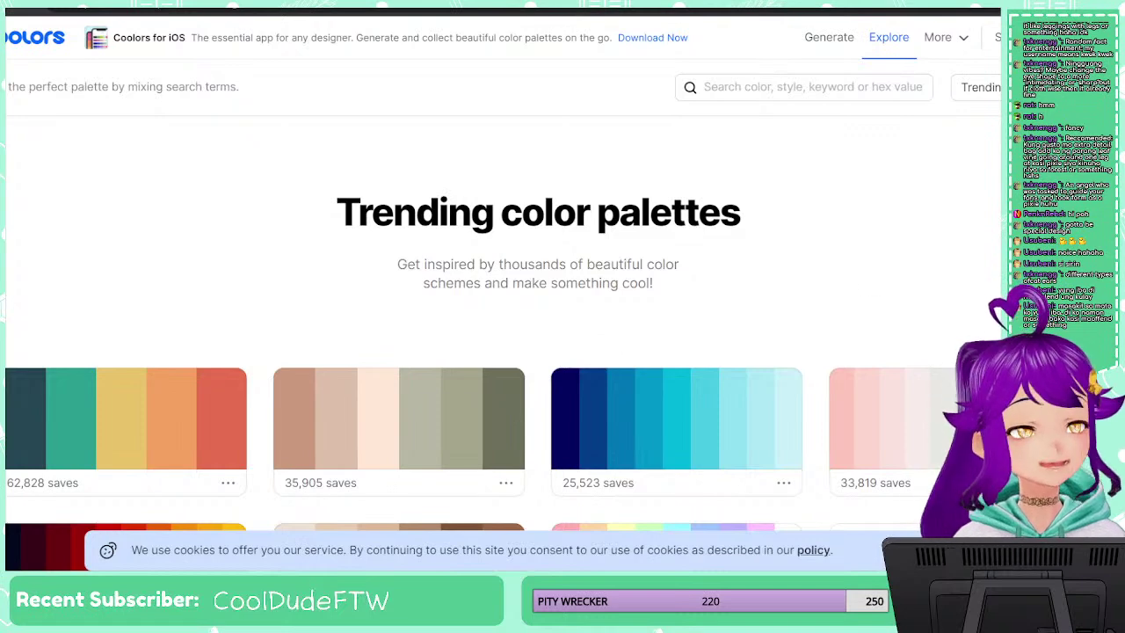
{"action": "scroll", "coordinate": [501, 334], "scroll_direction": "down", "scroll_amount": 1}
{"action": "scroll", "coordinate": [400, 369], "scroll_direction": "down", "scroll_amount": 3}
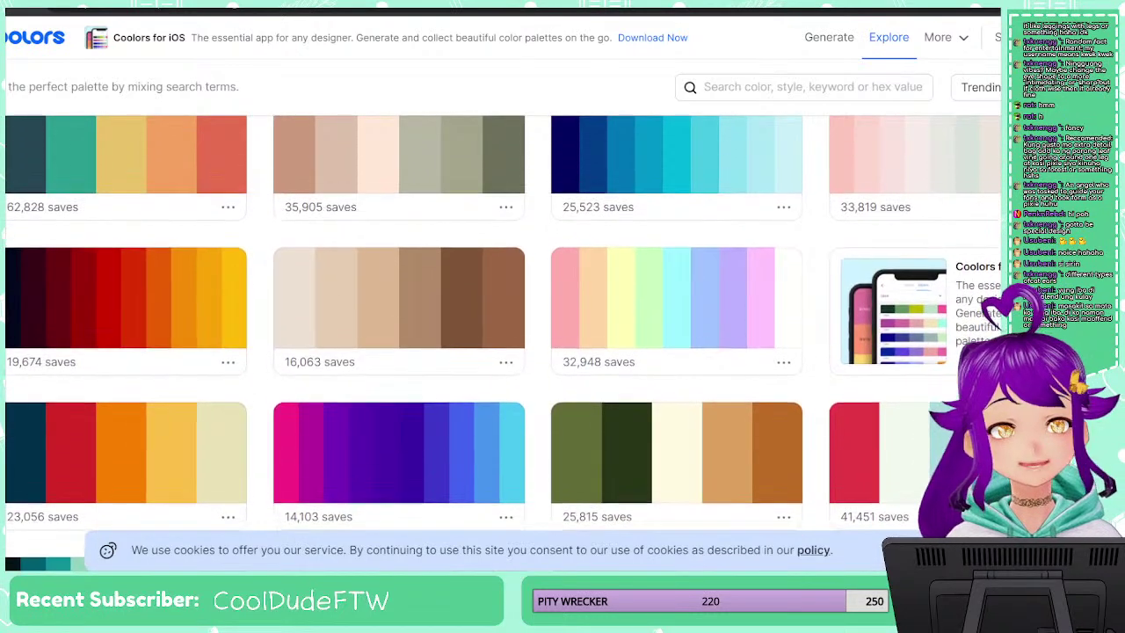
Look further down the trending color palettes for a scheme that suits the character
{"action": "scroll", "coordinate": [501, 334], "scroll_direction": "down", "scroll_amount": 5}
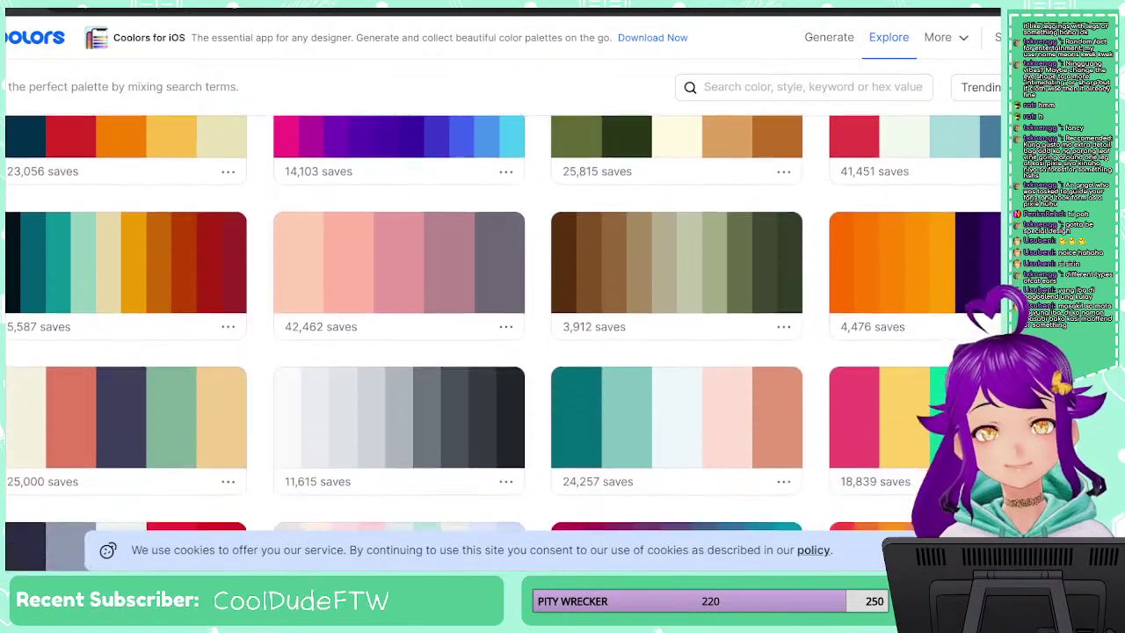
{"action": "scroll", "coordinate": [501, 334], "scroll_direction": "down", "scroll_amount": 3}
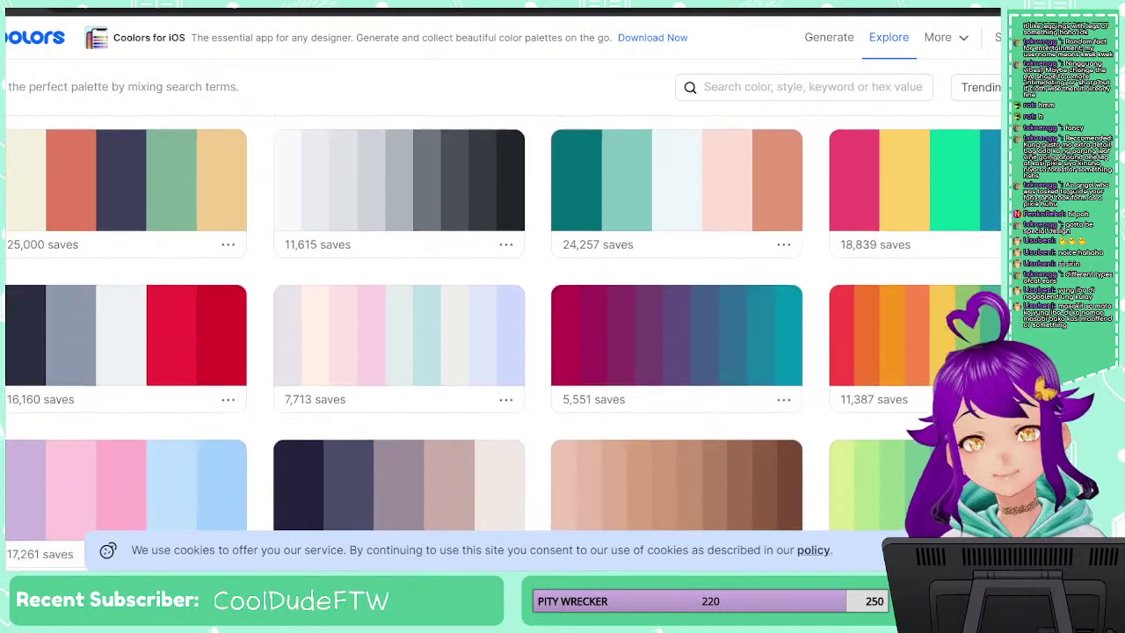
{"action": "scroll", "coordinate": [665, 316], "scroll_direction": "up", "scroll_amount": 2}
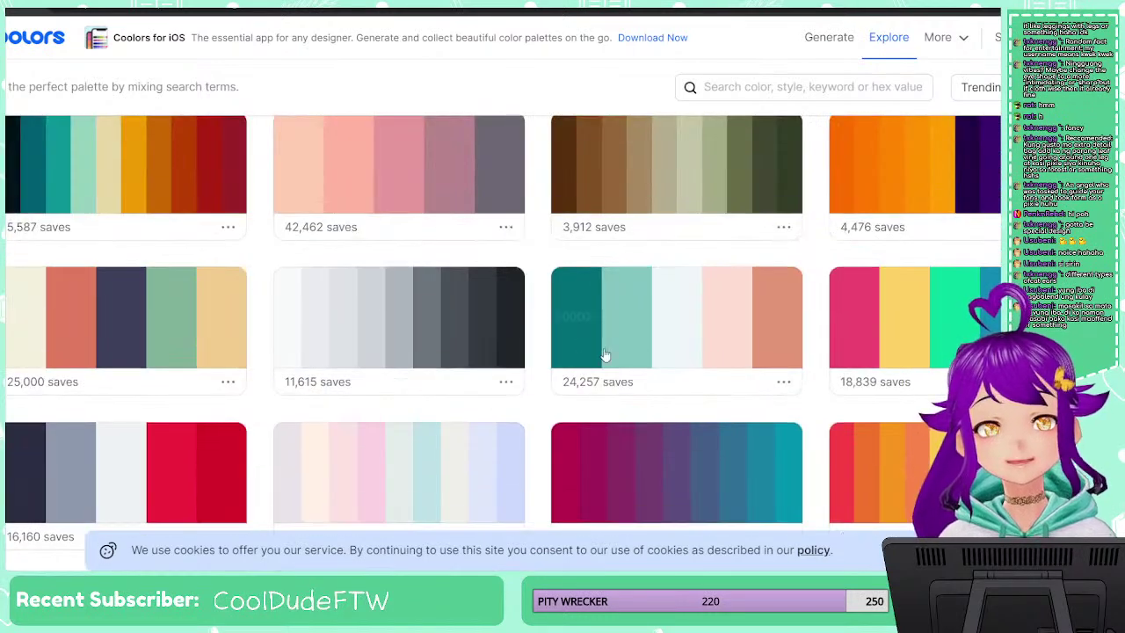
{"action": "scroll", "coordinate": [666, 316], "scroll_direction": "down", "scroll_amount": 7}
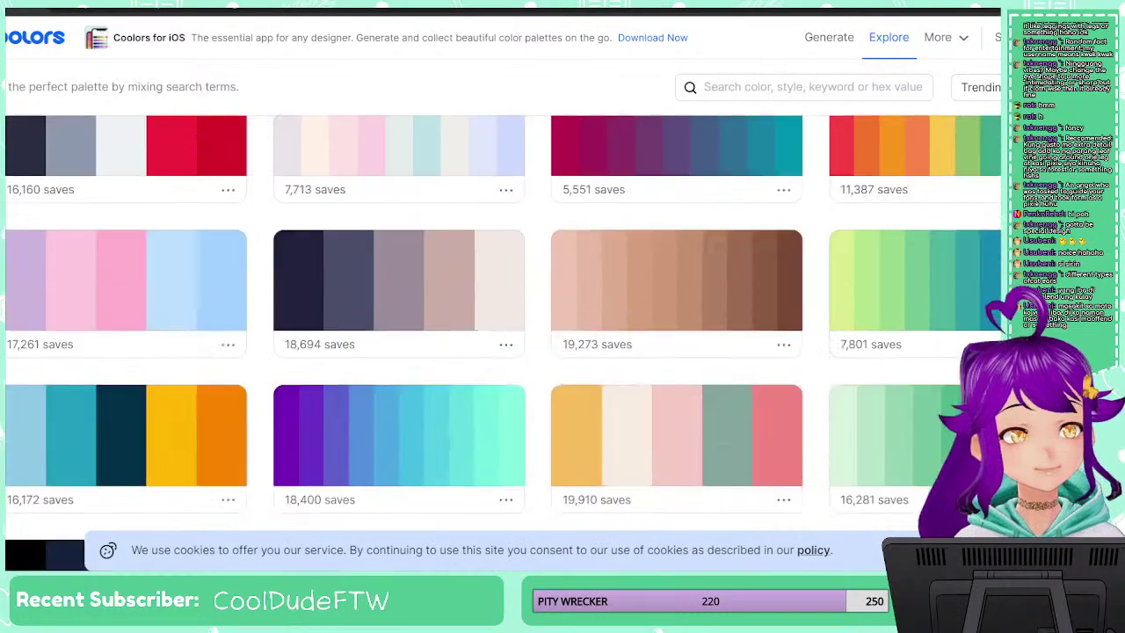
{"action": "scroll", "coordinate": [501, 328], "scroll_direction": "down", "scroll_amount": 6}
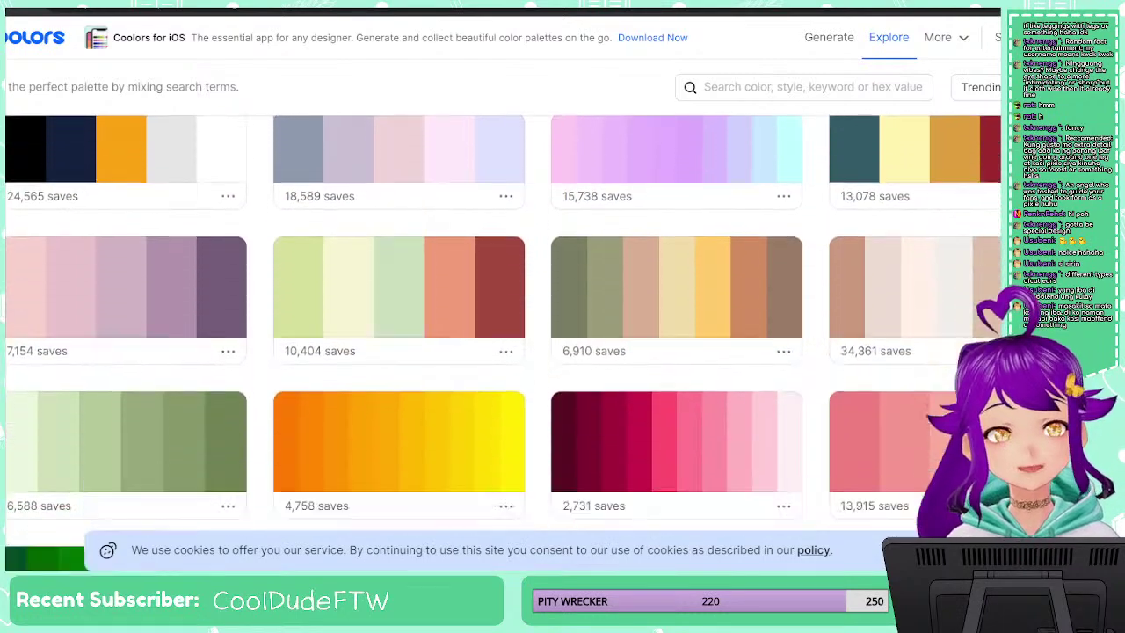
{"action": "scroll", "coordinate": [501, 317], "scroll_direction": "down", "scroll_amount": 2}
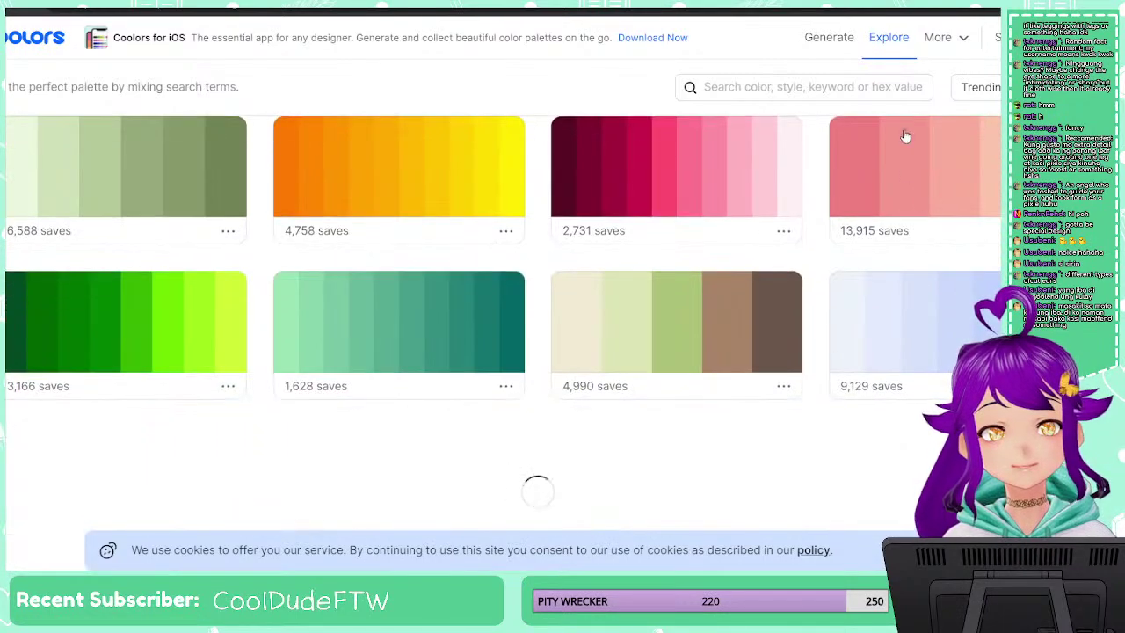
Sort the Coolors palettes by Popular and look through the list
{"action": "left_click", "coordinate": [980, 88]}
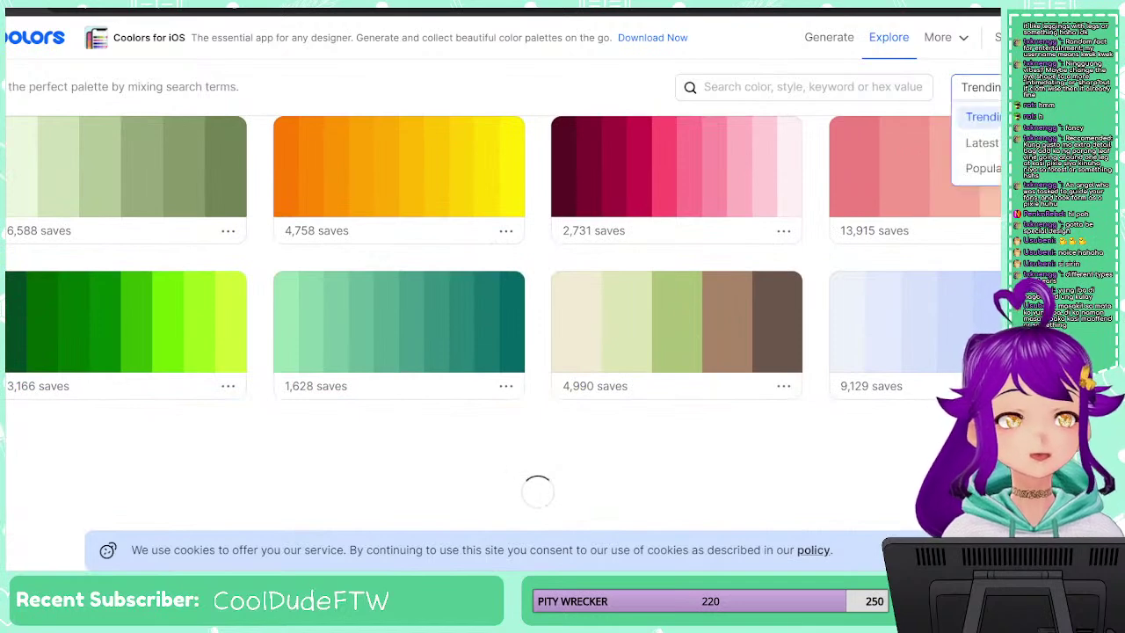
{"action": "left_click", "coordinate": [996, 174]}
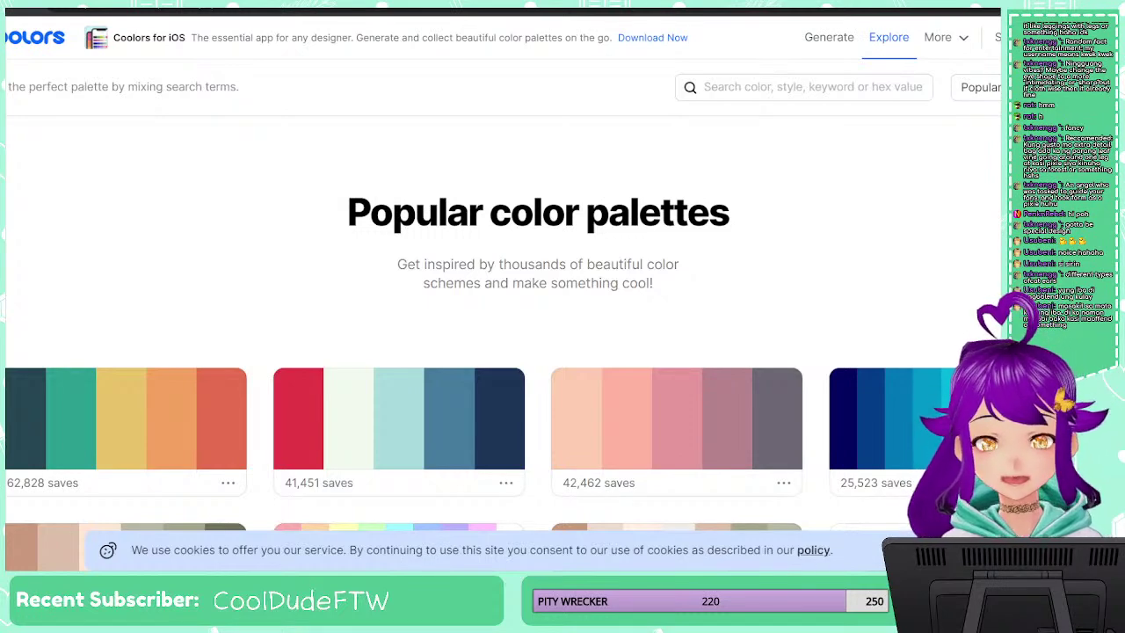
{"action": "scroll", "coordinate": [886, 334], "scroll_direction": "down", "scroll_amount": 3}
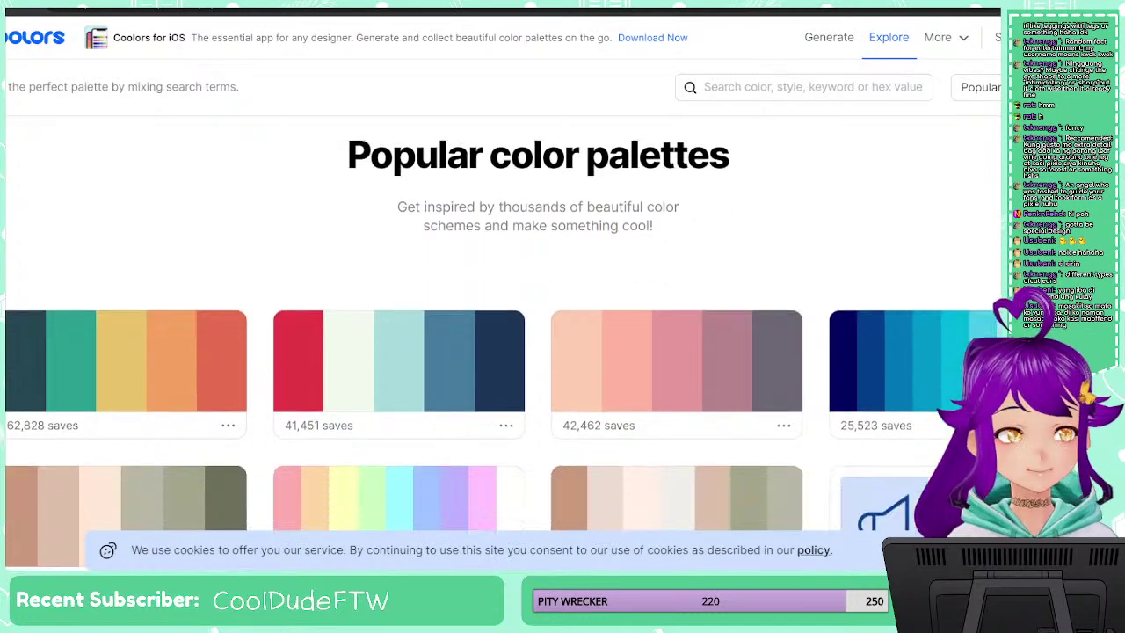
{"action": "scroll", "coordinate": [503, 343], "scroll_direction": "up", "scroll_amount": 1}
{"action": "scroll", "coordinate": [503, 343], "scroll_direction": "down", "scroll_amount": 3}
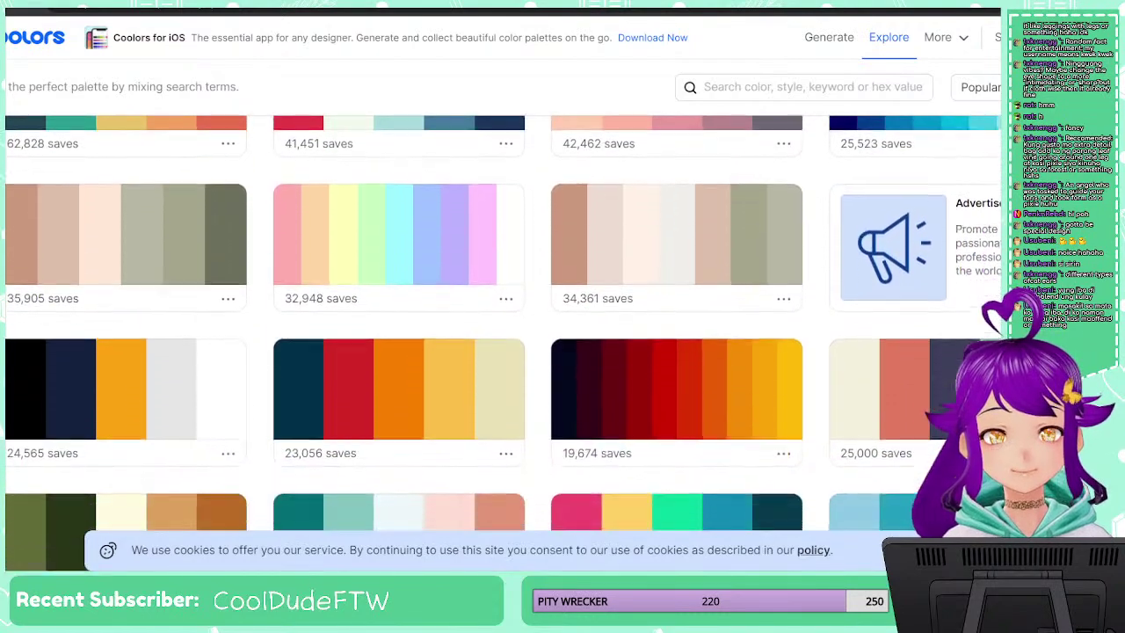
{"action": "scroll", "coordinate": [501, 334], "scroll_direction": "down", "scroll_amount": 3}
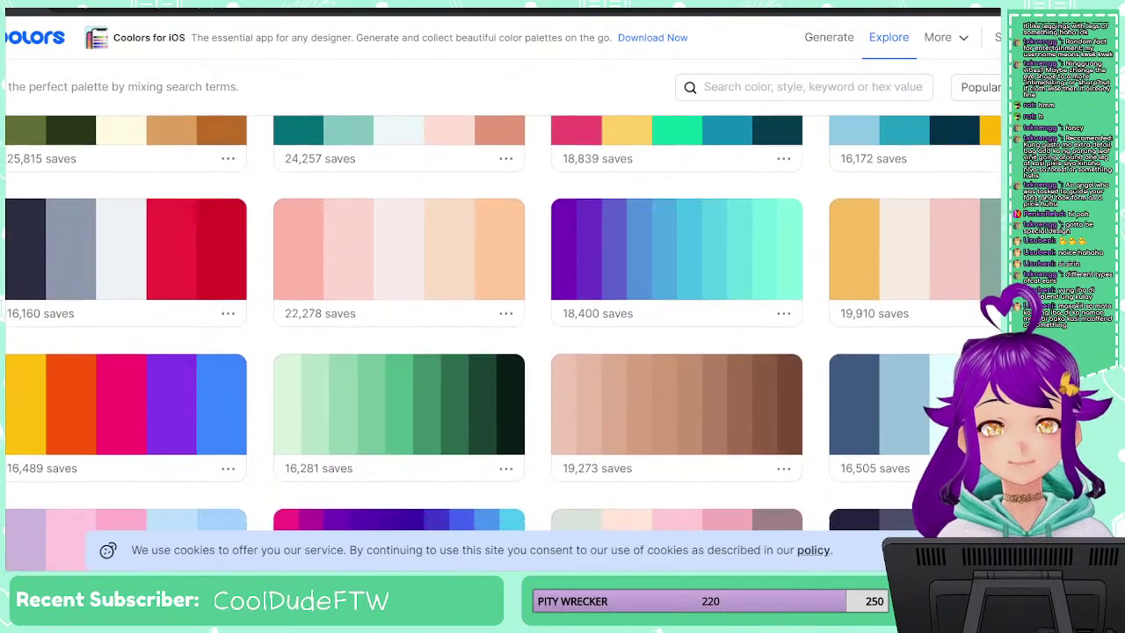
{"action": "left_click", "coordinate": [188, 11]}
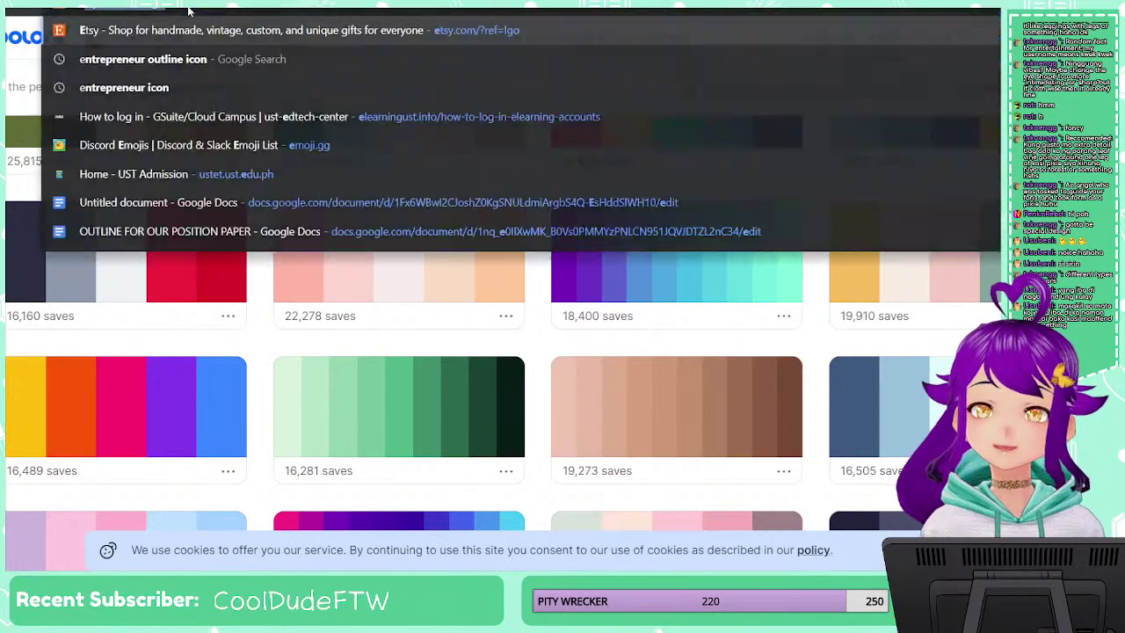
{"action": "type", "text": "exp"}
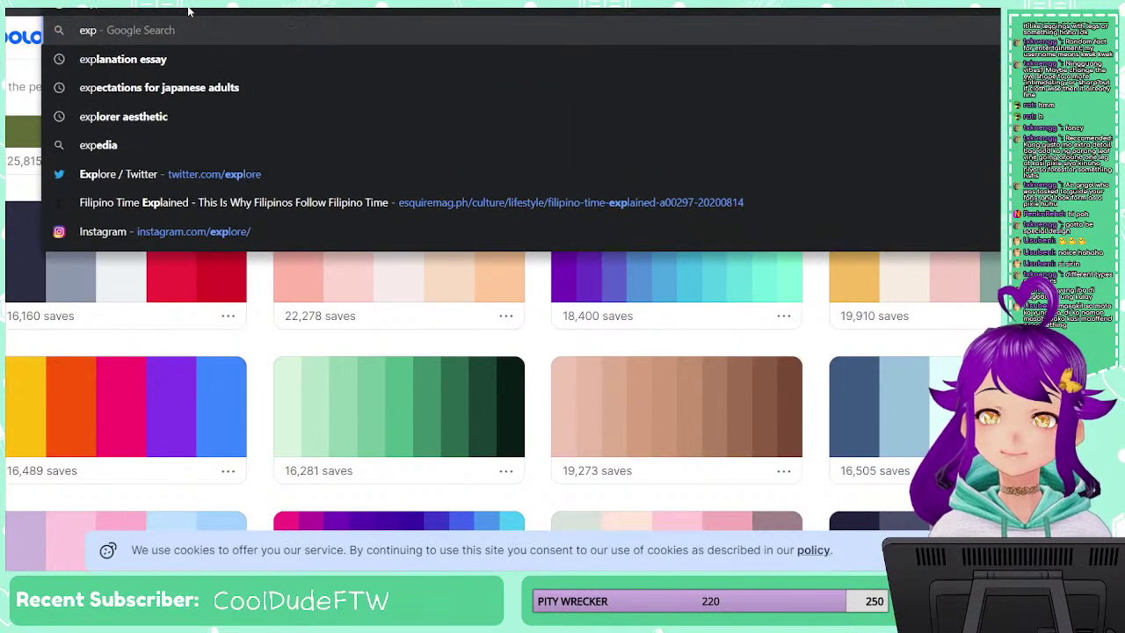
{"action": "type", "text": "e"}
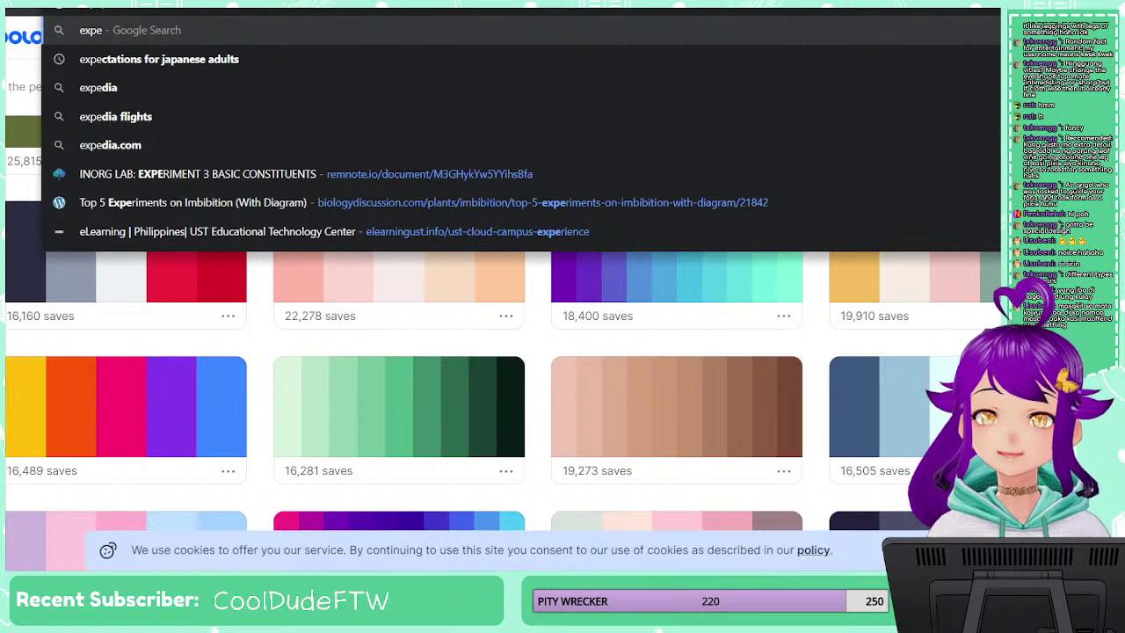
Look through Google Images results for "color palette for luxury" and "color palette for premium"
{"action": "key", "text": "ctrl+shift+n"}
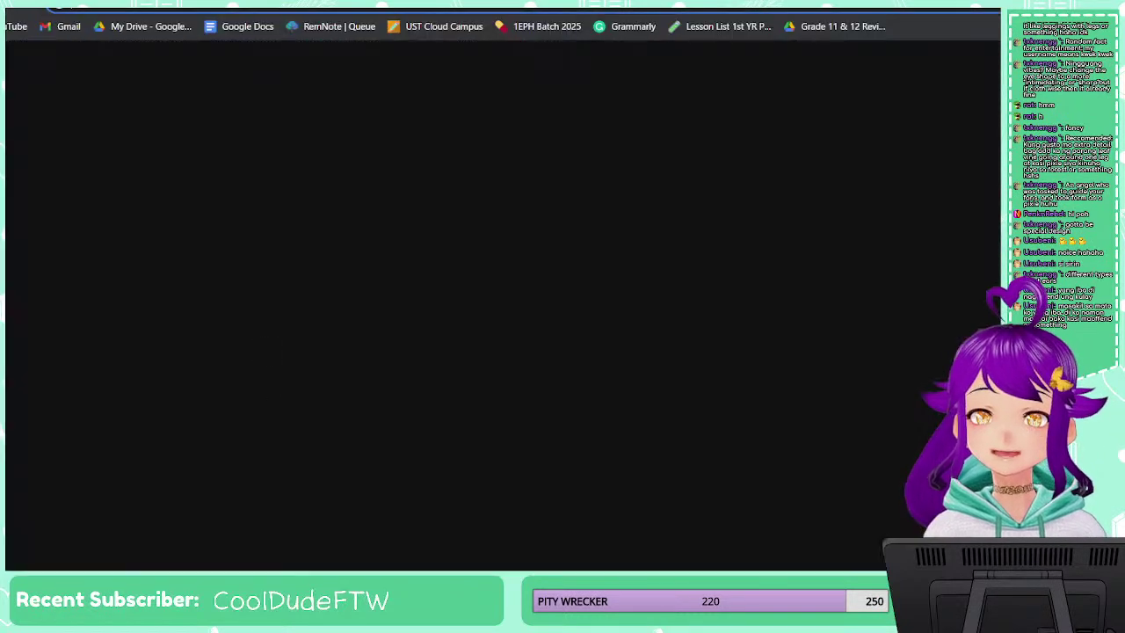
{"action": "key", "text": "ctrl+w"}
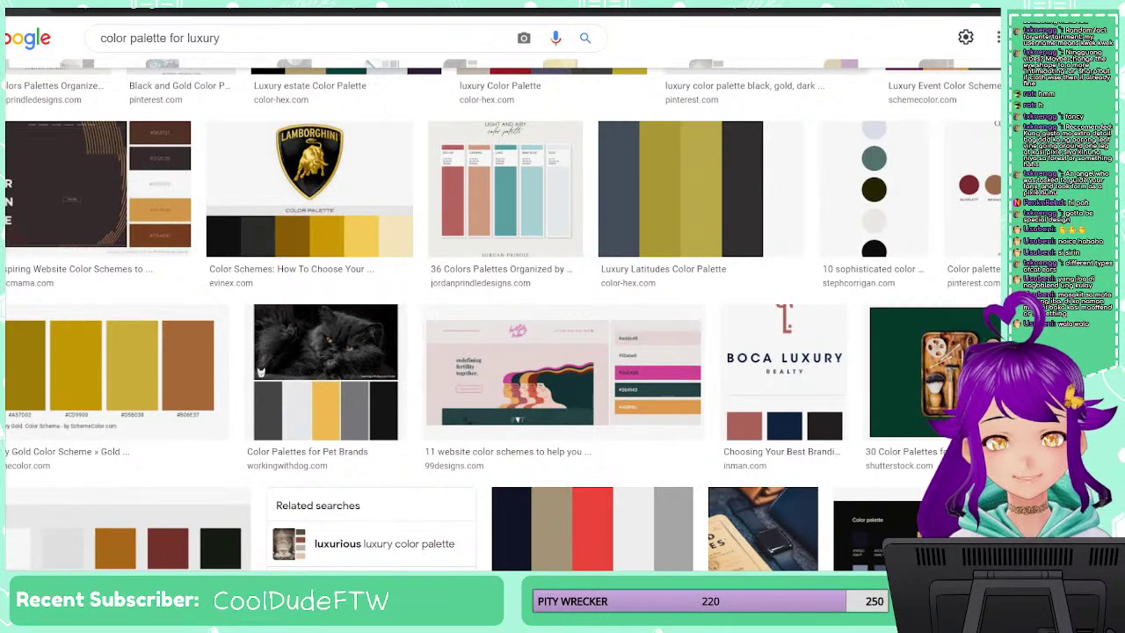
{"action": "scroll", "coordinate": [871, 225], "scroll_direction": "down", "scroll_amount": 10}
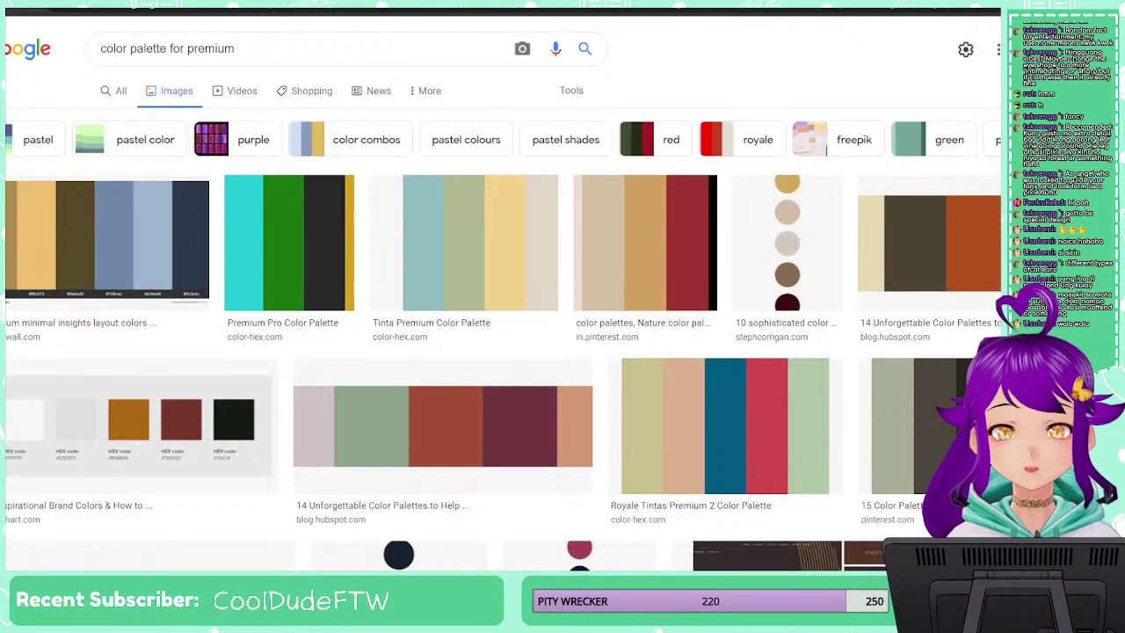
Switch to Clip Studio Paint, check the marked color wheel in images (7).jpg, and return to the Illustration2 drawing
{"action": "key", "text": "alt+Tab"}
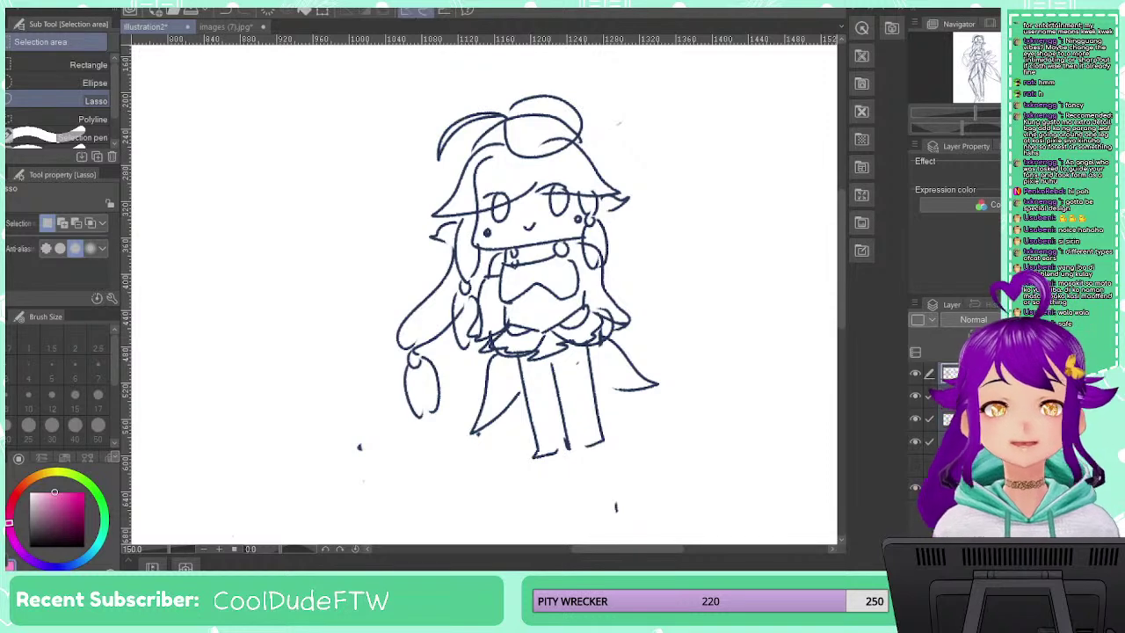
{"action": "left_click", "coordinate": [228, 28]}
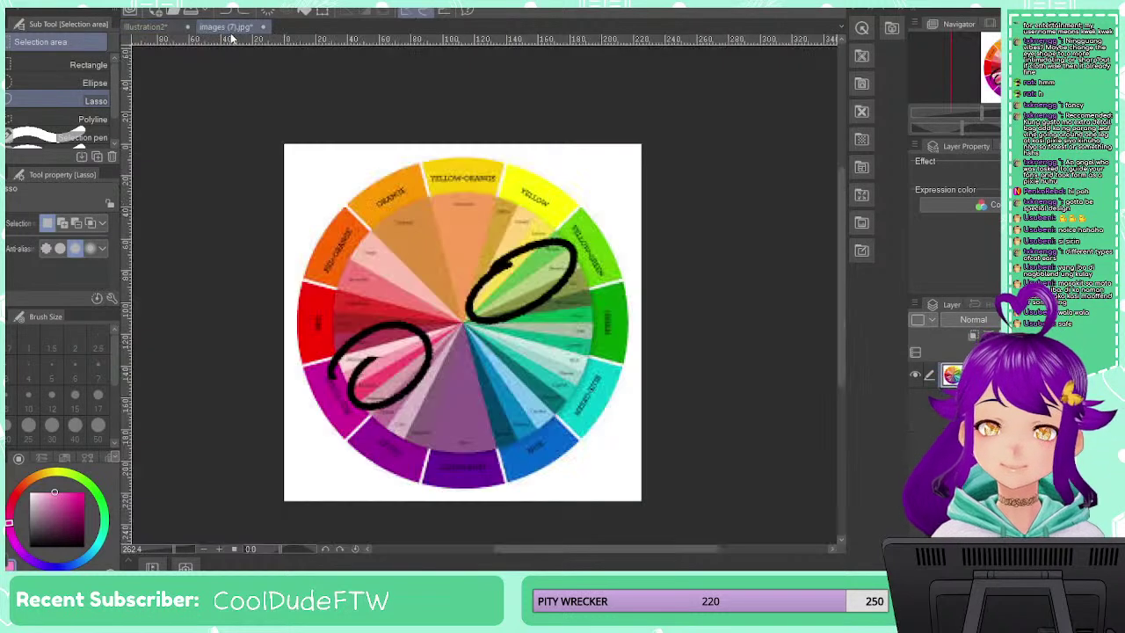
{"action": "left_click", "coordinate": [145, 26]}
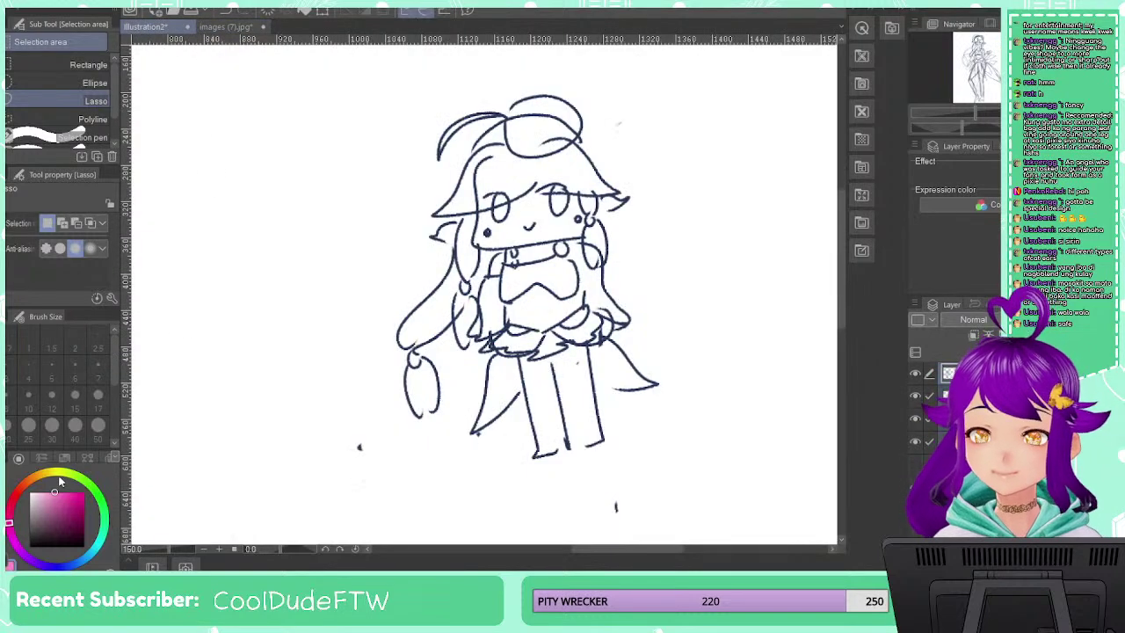
Try coloring the chibi's hair pale yellow with the Bit husky brush at size 40
{"action": "left_click", "coordinate": [58, 471]}
{"action": "mouse_move", "coordinate": [213, 228]}
{"action": "left_mouse_down"}
{"action": "mouse_move", "coordinate": [250, 218]}
{"action": "mouse_move", "coordinate": [227, 233]}
{"action": "left_mouse_up"}
{"action": "key", "text": "ctrl+d"}
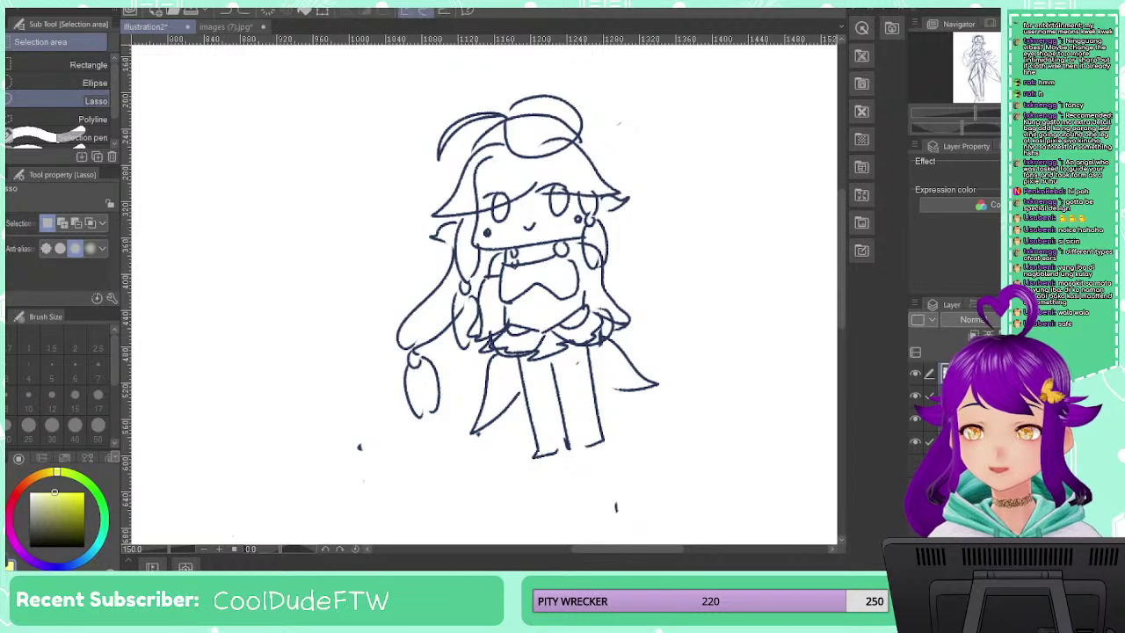
{"action": "key", "text": "b"}
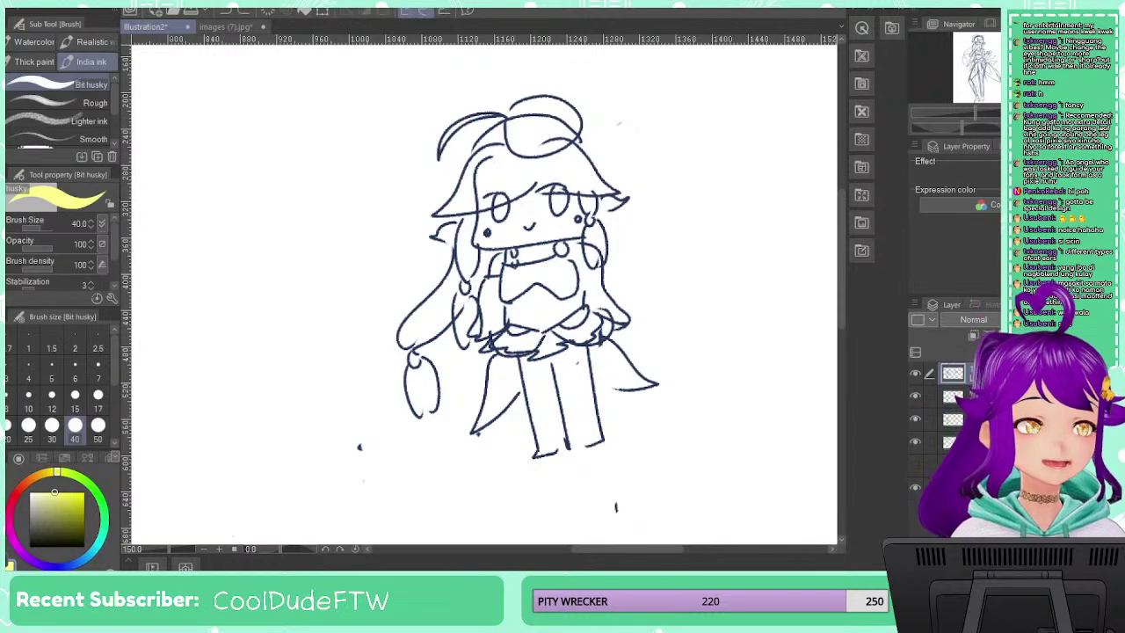
{"action": "left_click_drag", "start_coordinate": [562, 192], "coordinate": [482, 355]}
{"action": "key", "text": "ctrl+z"}
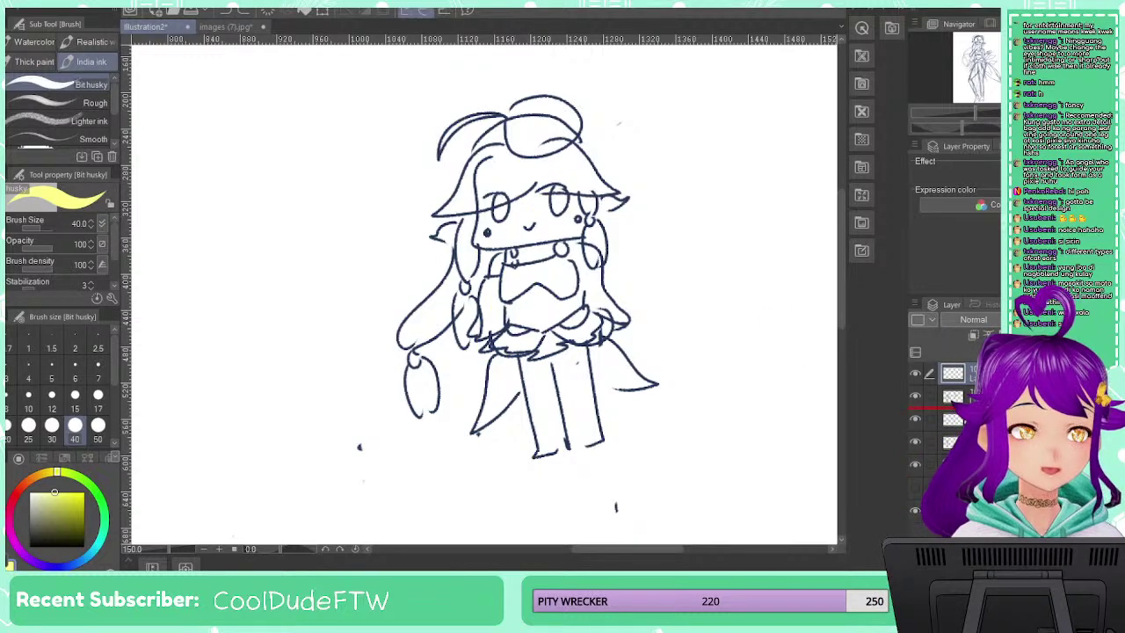
{"action": "mouse_move", "coordinate": [450, 108]}
{"action": "left_mouse_down"}
{"action": "mouse_move", "coordinate": [497, 145]}
{"action": "mouse_move", "coordinate": [438, 307]}
{"action": "left_mouse_up"}
{"action": "key", "text": "ctrl+z"}
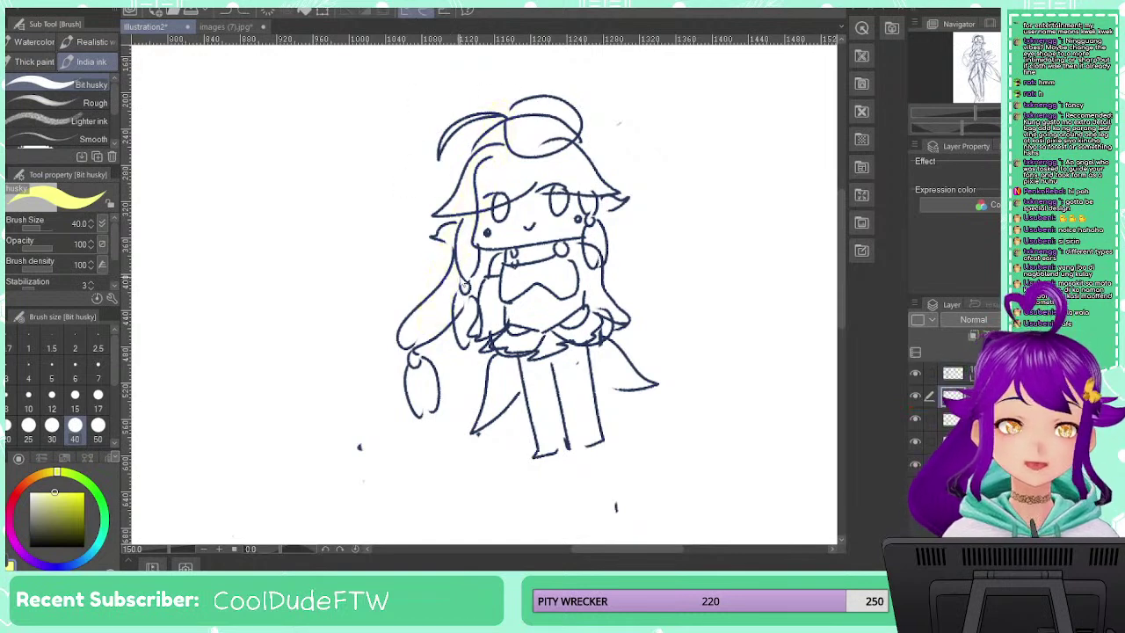
Paint the chibi's hair light grey with the Bit husky brush, covering the bangs, bun, long side locks and tied end
{"action": "left_click", "coordinate": [29, 493]}
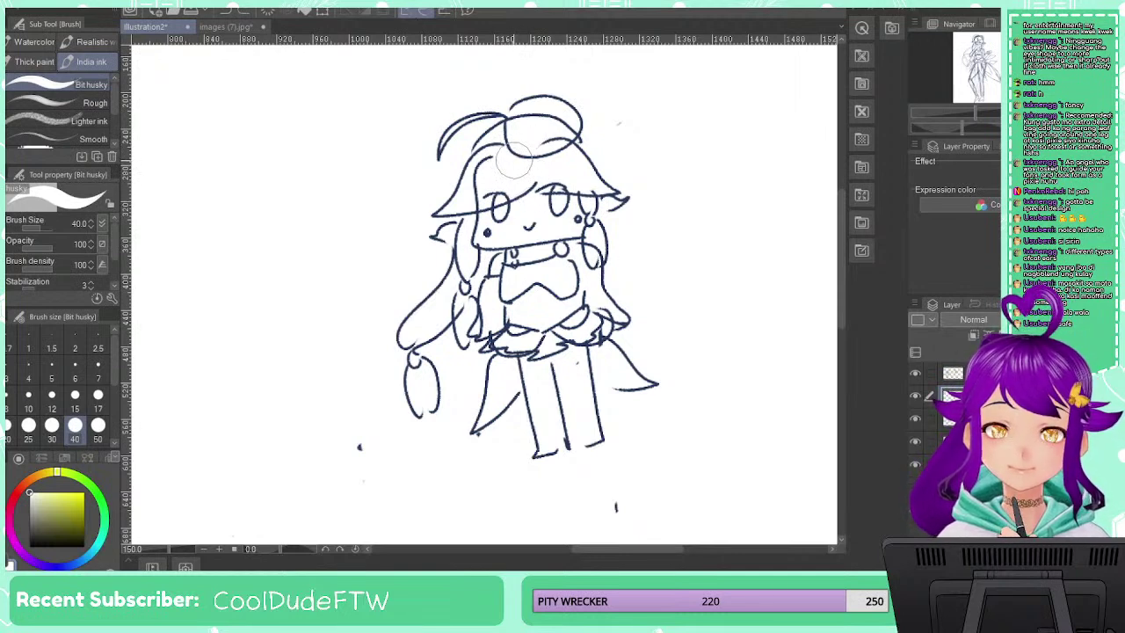
{"action": "left_click", "coordinate": [30, 497]}
{"action": "mouse_move", "coordinate": [510, 157]}
{"action": "left_mouse_down"}
{"action": "mouse_move", "coordinate": [461, 197]}
{"action": "mouse_move", "coordinate": [522, 167]}
{"action": "mouse_move", "coordinate": [573, 181]}
{"action": "mouse_move", "coordinate": [544, 134]}
{"action": "mouse_move", "coordinate": [461, 193]}
{"action": "mouse_move", "coordinate": [417, 376]}
{"action": "mouse_move", "coordinate": [439, 327]}
{"action": "left_mouse_up"}
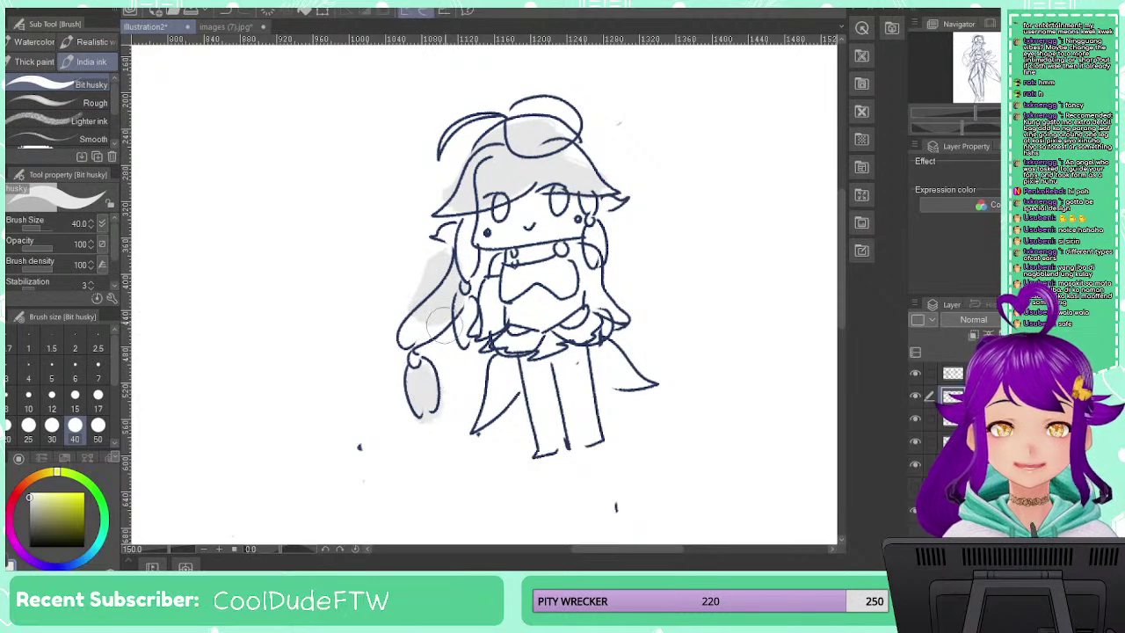
{"action": "left_click_drag", "start_coordinate": [465, 246], "coordinate": [459, 319]}
{"action": "mouse_move", "coordinate": [604, 236]}
{"action": "left_mouse_down"}
{"action": "mouse_move", "coordinate": [606, 246]}
{"action": "mouse_move", "coordinate": [619, 239]}
{"action": "left_mouse_up"}
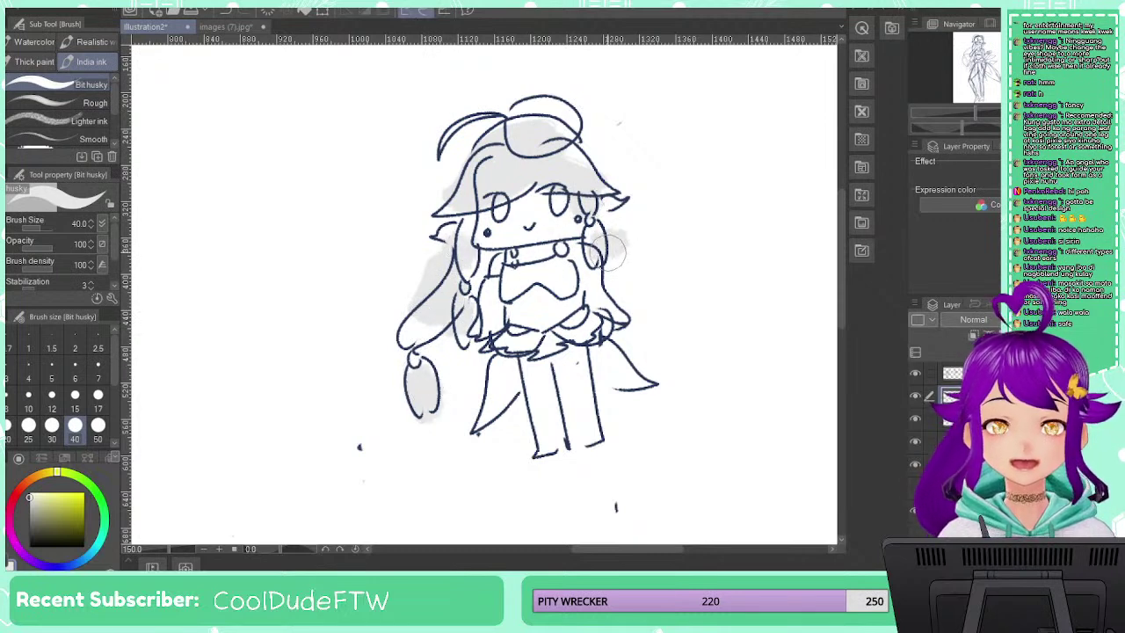
Try filling both of the chibi's eyes with reddish brown at brush size 7
{"action": "mouse_move", "coordinate": [42, 479]}
{"action": "left_mouse_down"}
{"action": "mouse_move", "coordinate": [26, 482]}
{"action": "mouse_move", "coordinate": [63, 512]}
{"action": "left_mouse_up"}
{"action": "left_click", "coordinate": [84, 493]}
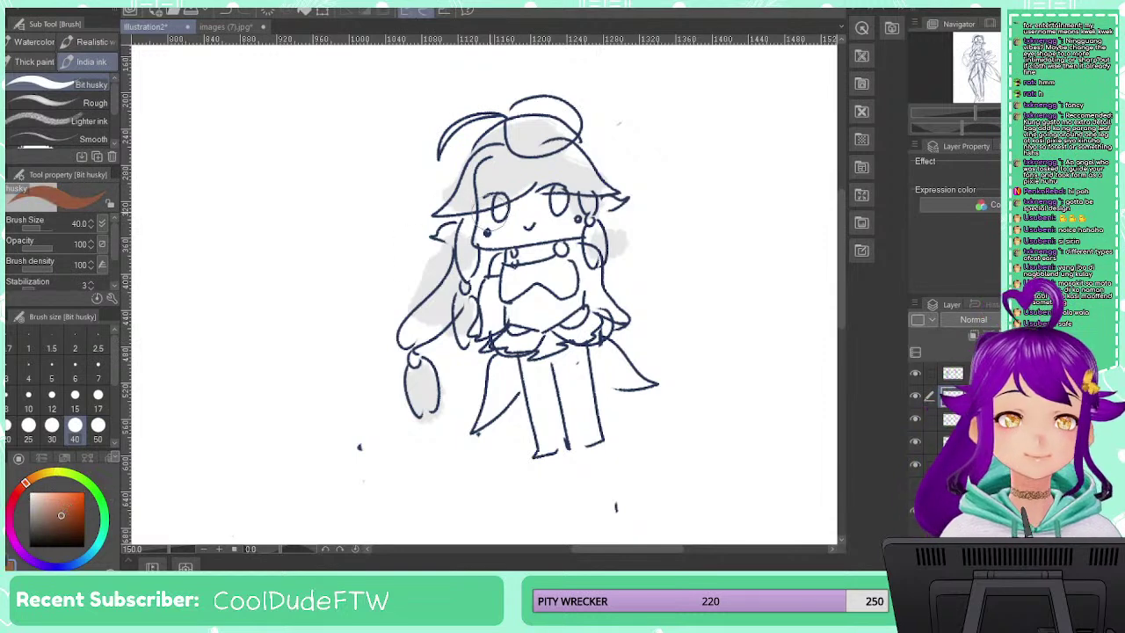
{"action": "left_click", "coordinate": [98, 367]}
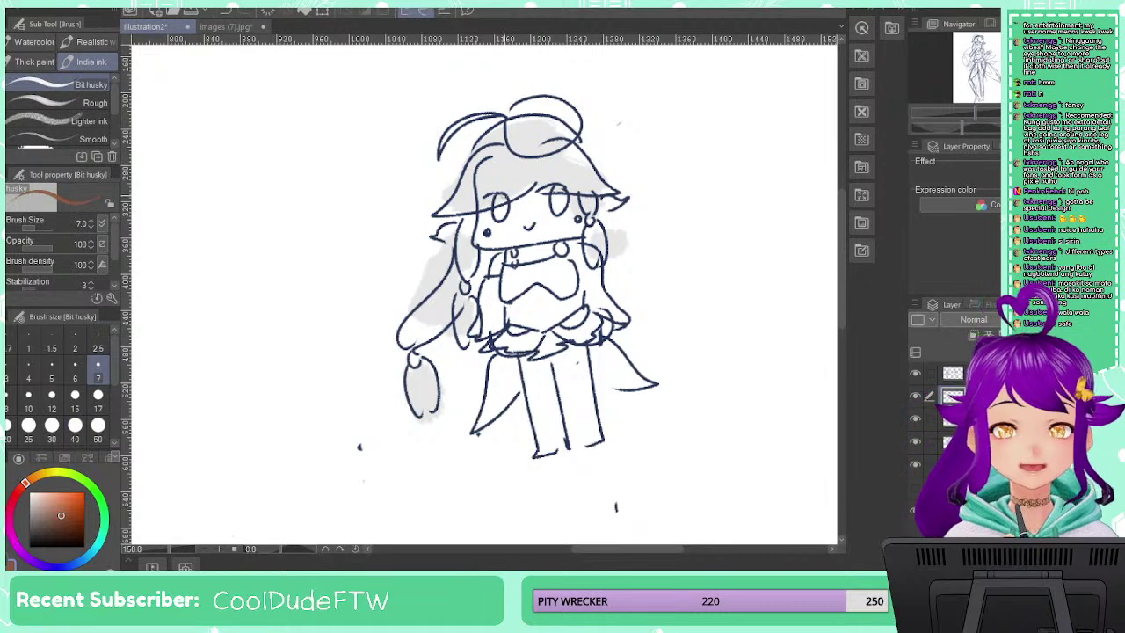
{"action": "mouse_move", "coordinate": [499, 199]}
{"action": "left_mouse_down"}
{"action": "mouse_move", "coordinate": [503, 216]}
{"action": "mouse_move", "coordinate": [561, 213]}
{"action": "left_mouse_up"}
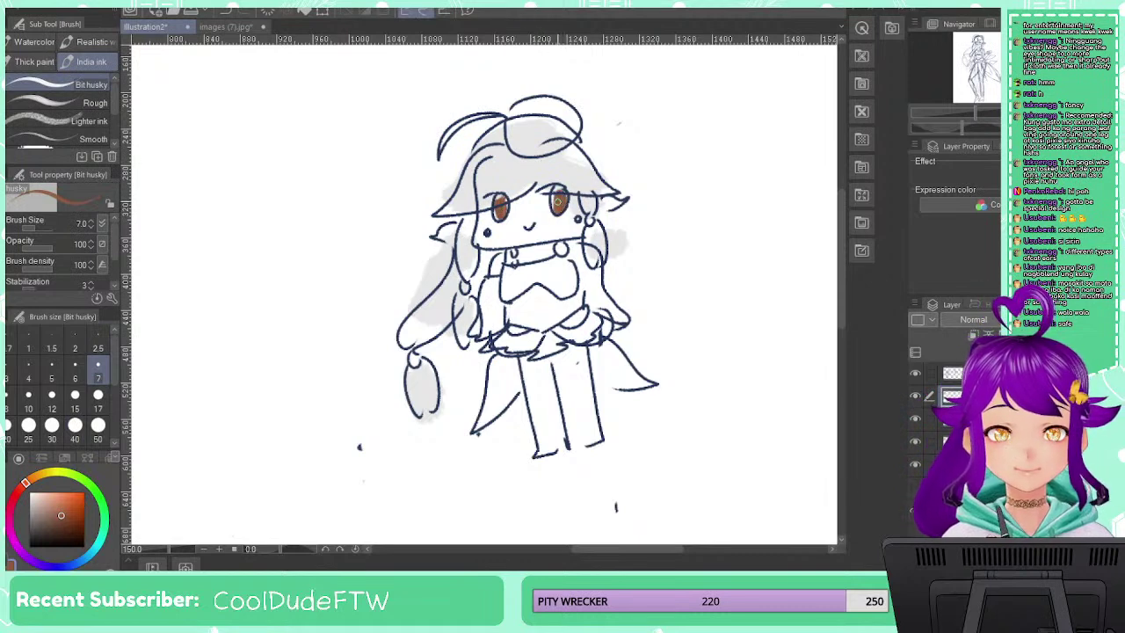
{"action": "key", "text": "ctrl+z"}
{"action": "key", "text": "ctrl+z"}
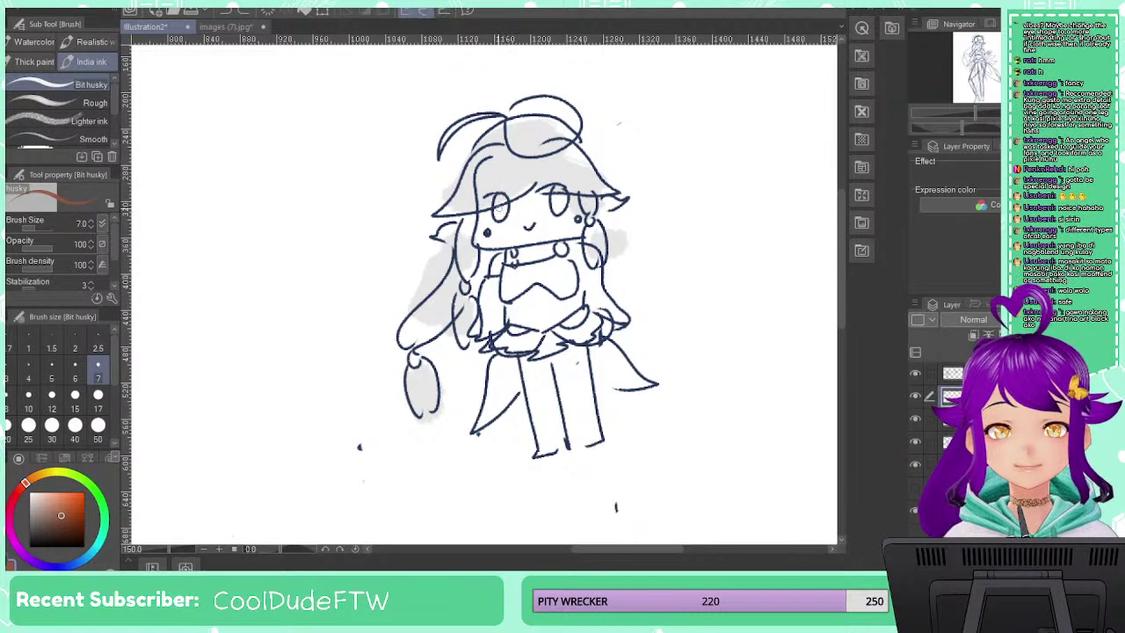
{"action": "key", "text": "ctrl+z"}
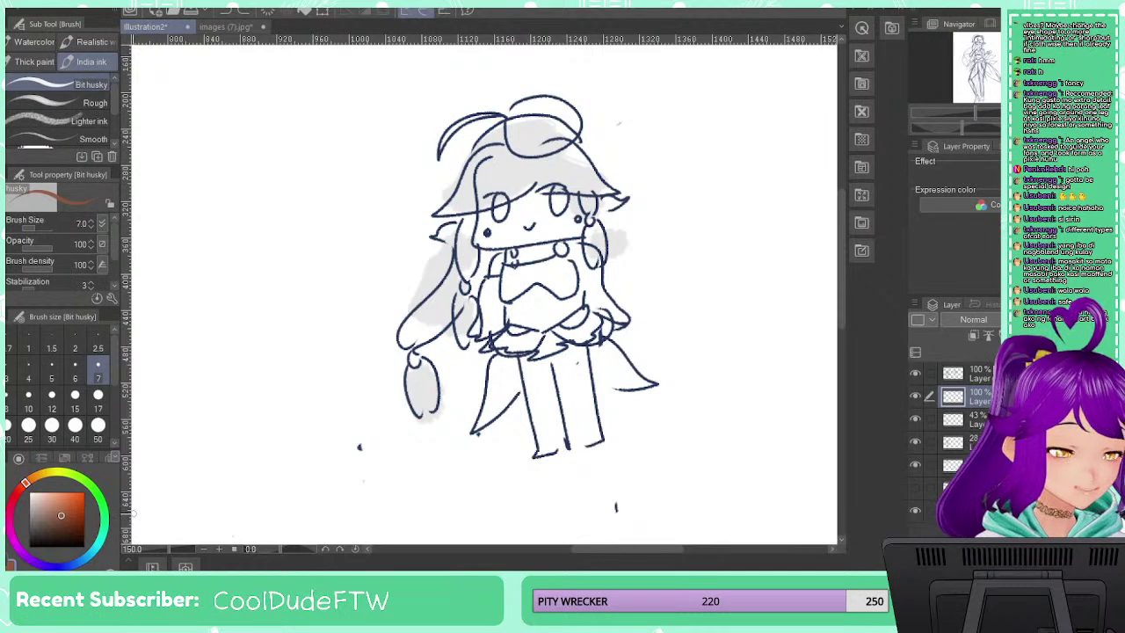
Color the lower halves of both chibi eyes in a lighter muted orange at brush size 5
{"action": "left_click", "coordinate": [53, 500]}
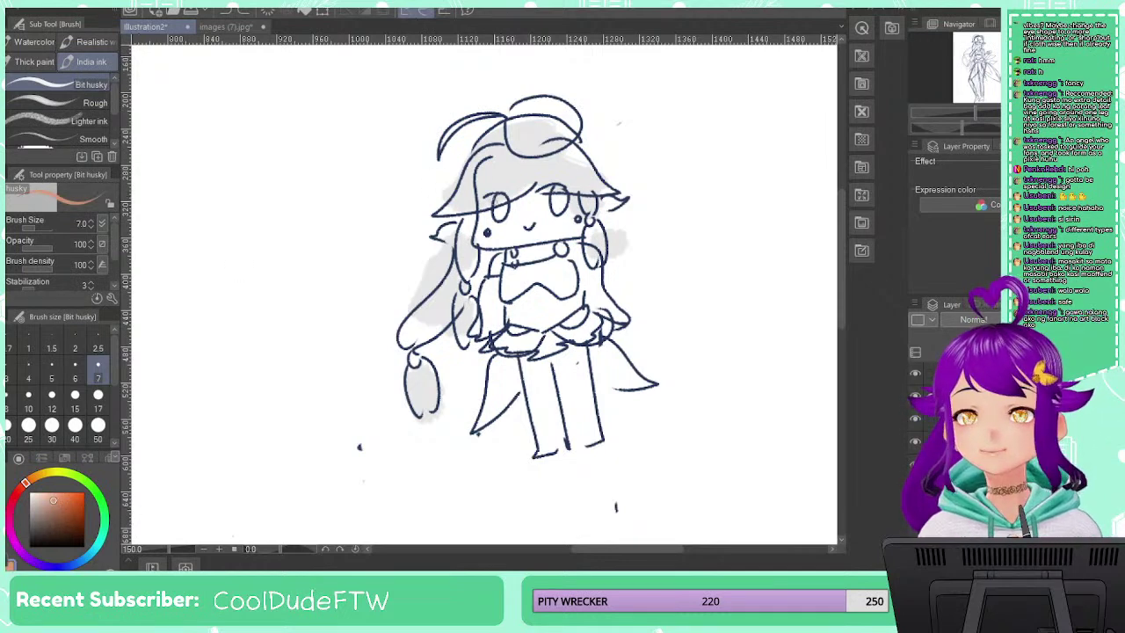
{"action": "left_click", "coordinate": [51, 378]}
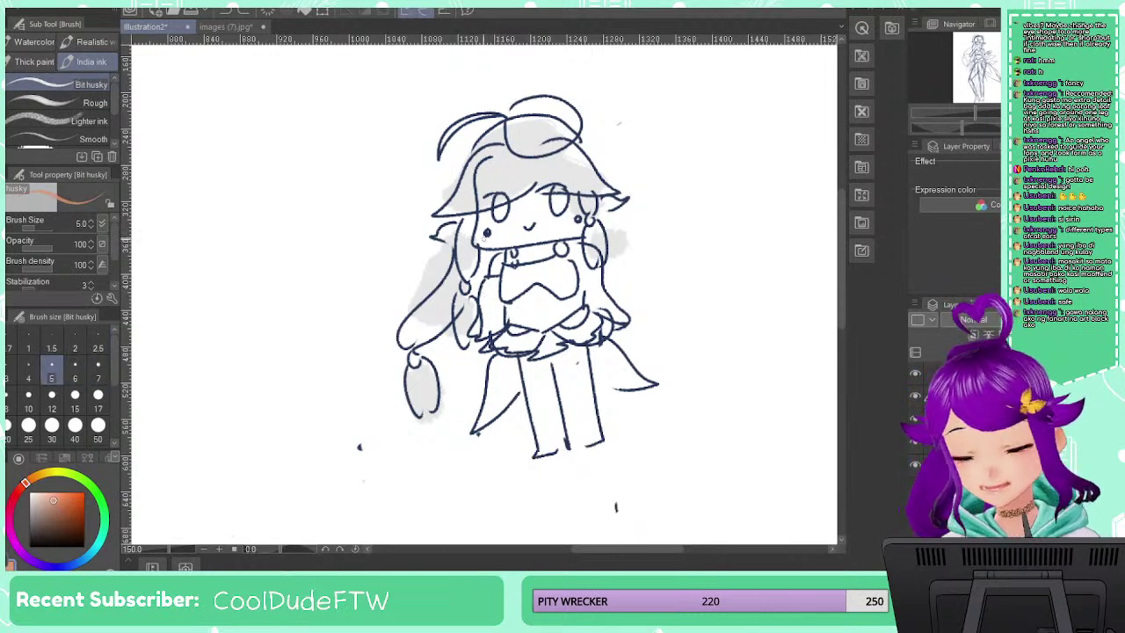
{"action": "scroll", "coordinate": [501, 238], "scroll_direction": "up", "scroll_amount": 1}
{"action": "scroll", "coordinate": [500, 197], "scroll_direction": "up", "scroll_amount": 2}
{"action": "mouse_move", "coordinate": [487, 203]}
{"action": "left_mouse_down"}
{"action": "mouse_move", "coordinate": [511, 197]}
{"action": "mouse_move", "coordinate": [504, 228]}
{"action": "left_mouse_up"}
{"action": "mouse_move", "coordinate": [639, 189]}
{"action": "left_mouse_down"}
{"action": "mouse_move", "coordinate": [666, 187]}
{"action": "mouse_move", "coordinate": [660, 207]}
{"action": "left_mouse_up"}
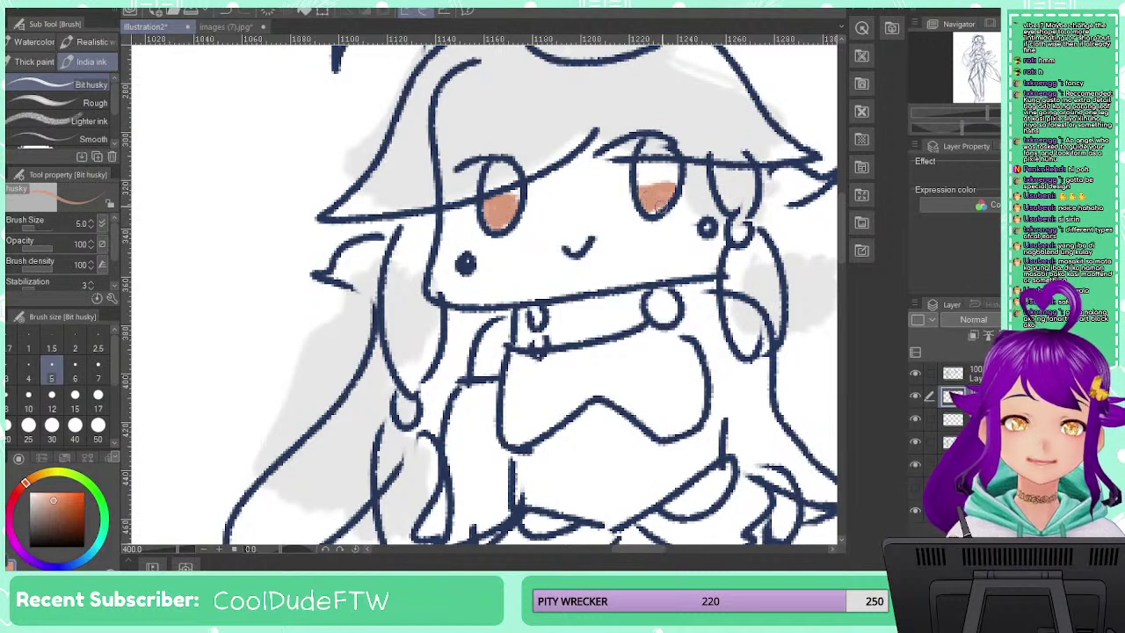
Shade the upper halves of both chibi eyes dark reddish brown at brush size 5 and add small white highlights
{"action": "left_click", "coordinate": [60, 519]}
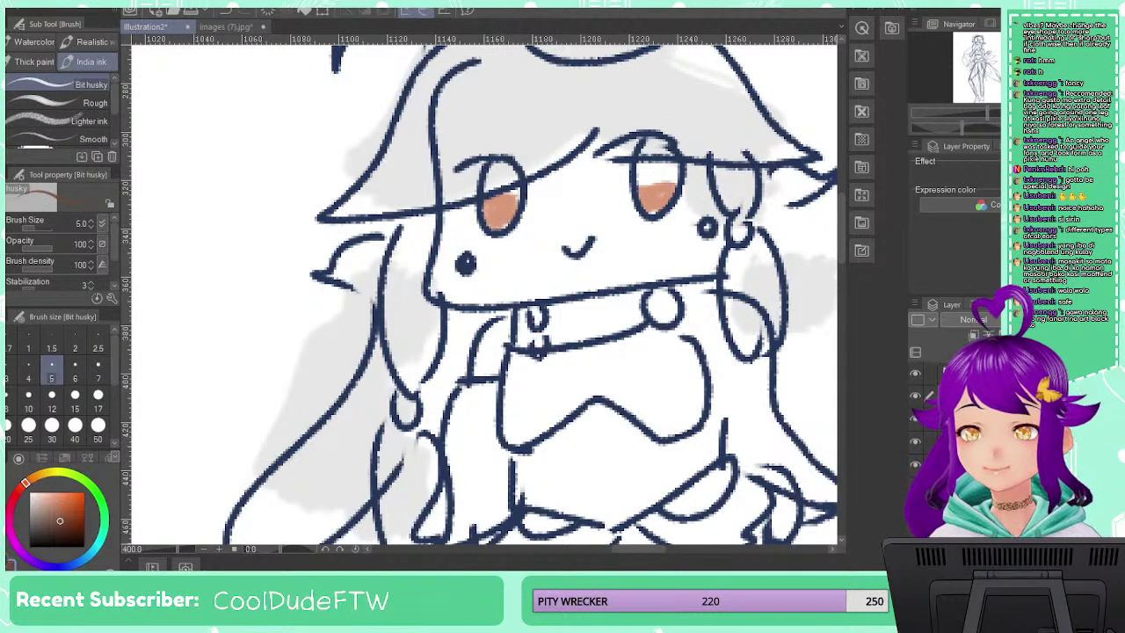
{"action": "mouse_move", "coordinate": [479, 188]}
{"action": "left_mouse_down"}
{"action": "mouse_move", "coordinate": [509, 199]}
{"action": "mouse_move", "coordinate": [494, 176]}
{"action": "left_mouse_up"}
{"action": "mouse_move", "coordinate": [658, 194]}
{"action": "left_mouse_down"}
{"action": "mouse_move", "coordinate": [648, 181]}
{"action": "mouse_move", "coordinate": [673, 163]}
{"action": "mouse_move", "coordinate": [648, 159]}
{"action": "mouse_move", "coordinate": [642, 170]}
{"action": "left_mouse_up"}
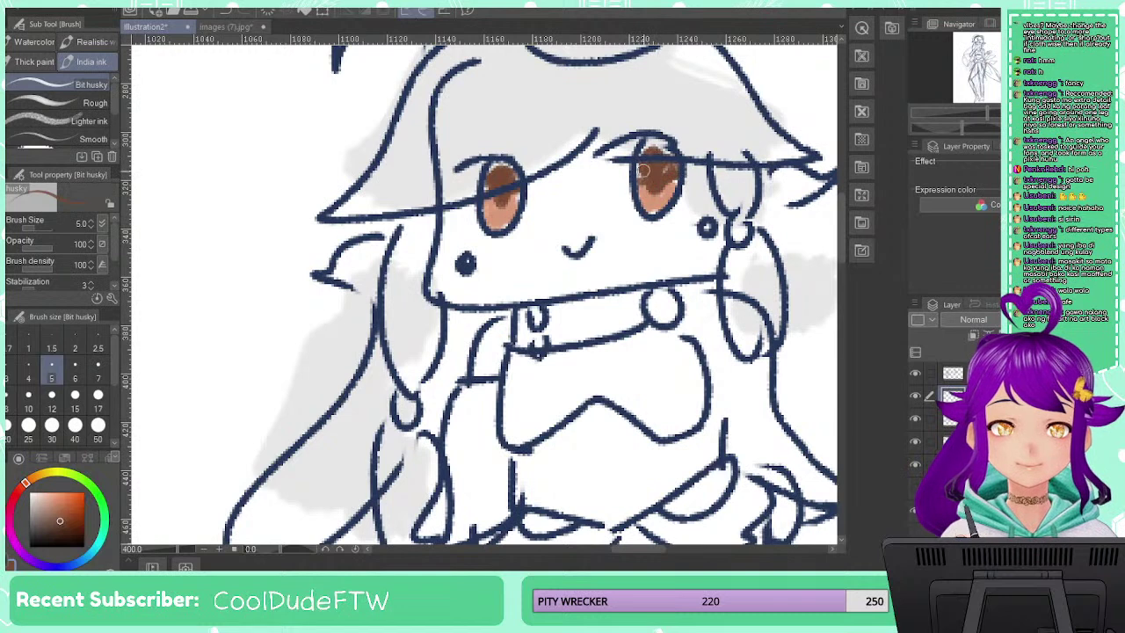
{"action": "left_click", "coordinate": [29, 491]}
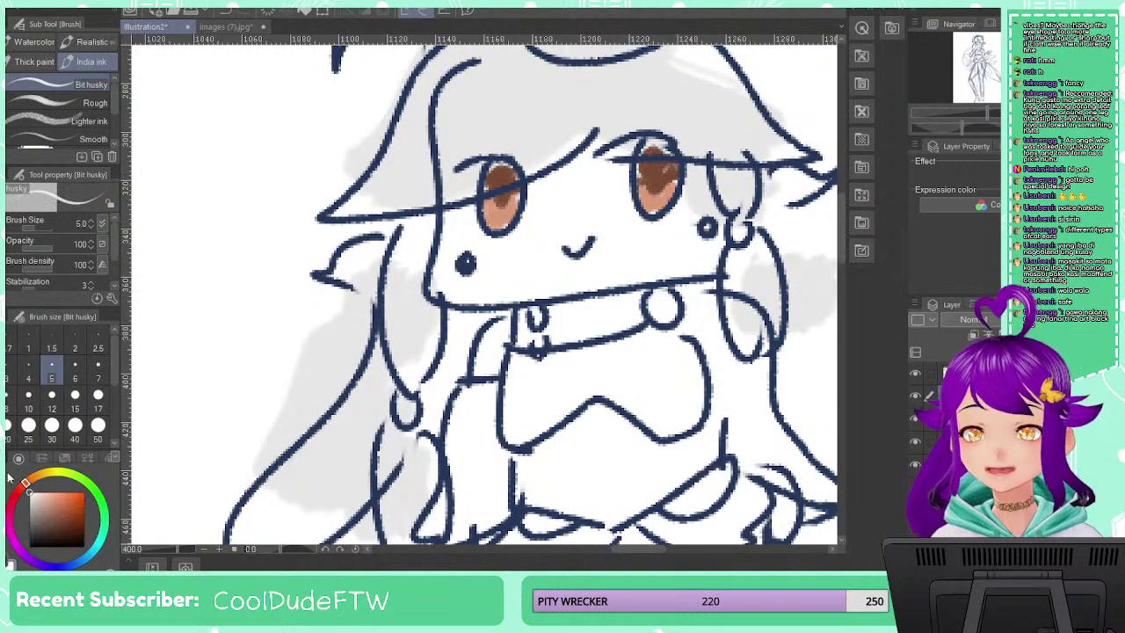
{"action": "left_click_drag", "start_coordinate": [498, 201], "coordinate": [485, 196]}
{"action": "mouse_move", "coordinate": [651, 179]}
{"action": "left_mouse_down"}
{"action": "mouse_move", "coordinate": [663, 161]}
{"action": "mouse_move", "coordinate": [641, 177]}
{"action": "left_mouse_up"}
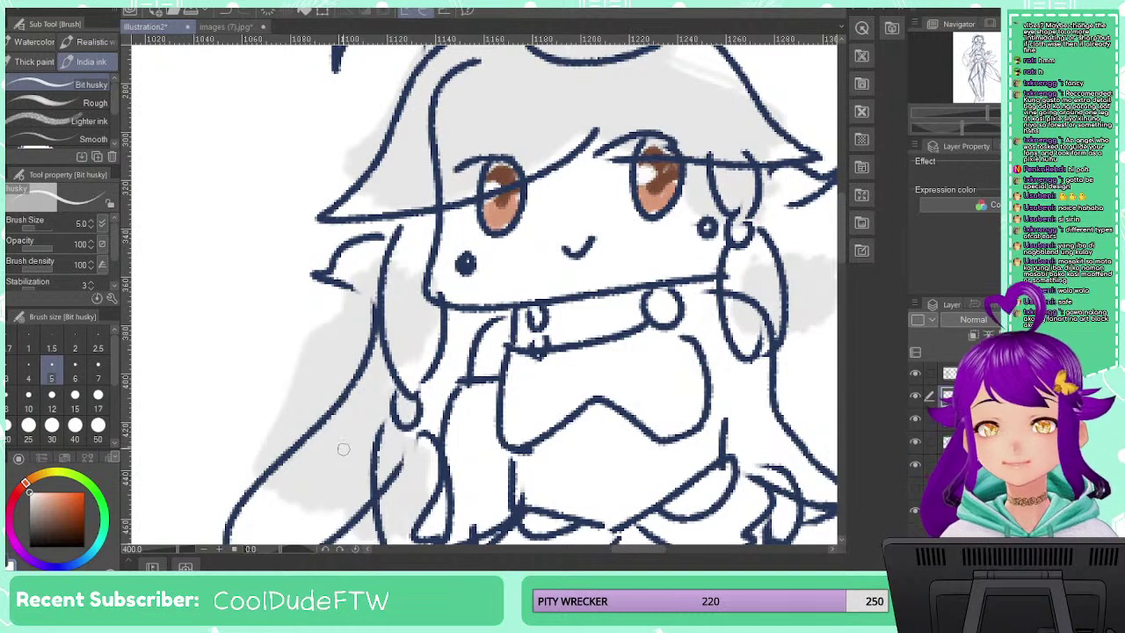
Try painting the chibi's face and neck in pinkish skin tones at brush size 50 on the next layer down
{"action": "left_click_drag", "start_coordinate": [35, 497], "coordinate": [40, 494]}
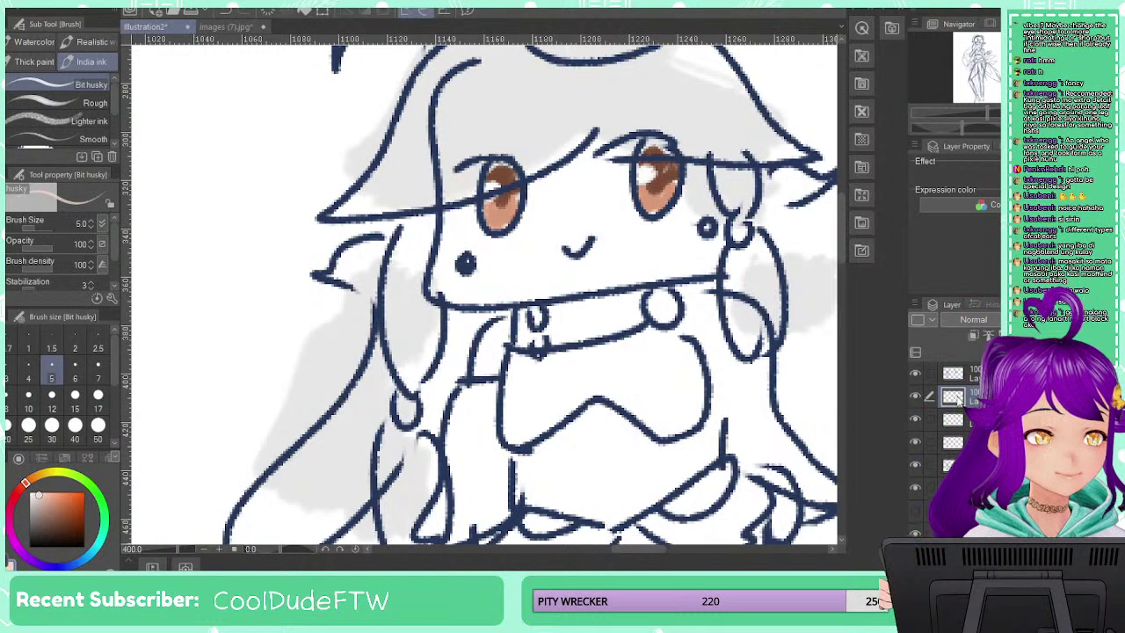
{"action": "left_click", "coordinate": [949, 427]}
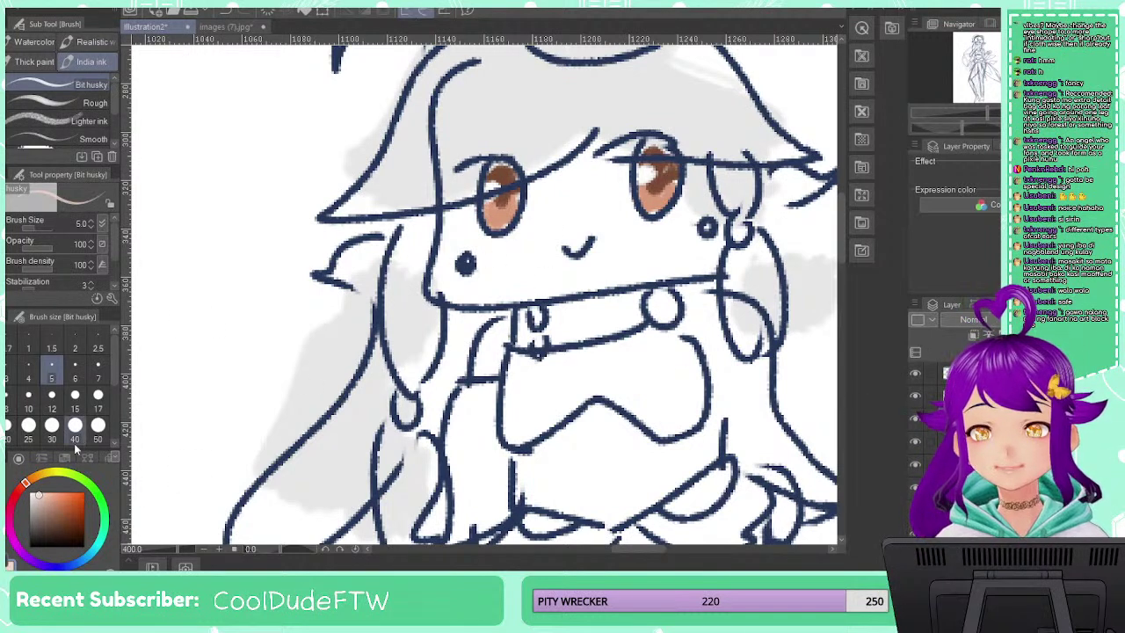
{"action": "left_click", "coordinate": [97, 425]}
{"action": "mouse_move", "coordinate": [553, 193]}
{"action": "left_mouse_down"}
{"action": "mouse_move", "coordinate": [591, 236]}
{"action": "mouse_move", "coordinate": [576, 258]}
{"action": "mouse_move", "coordinate": [605, 231]}
{"action": "mouse_move", "coordinate": [572, 248]}
{"action": "mouse_move", "coordinate": [595, 345]}
{"action": "left_mouse_up"}
{"action": "key", "text": "ctrl+z"}
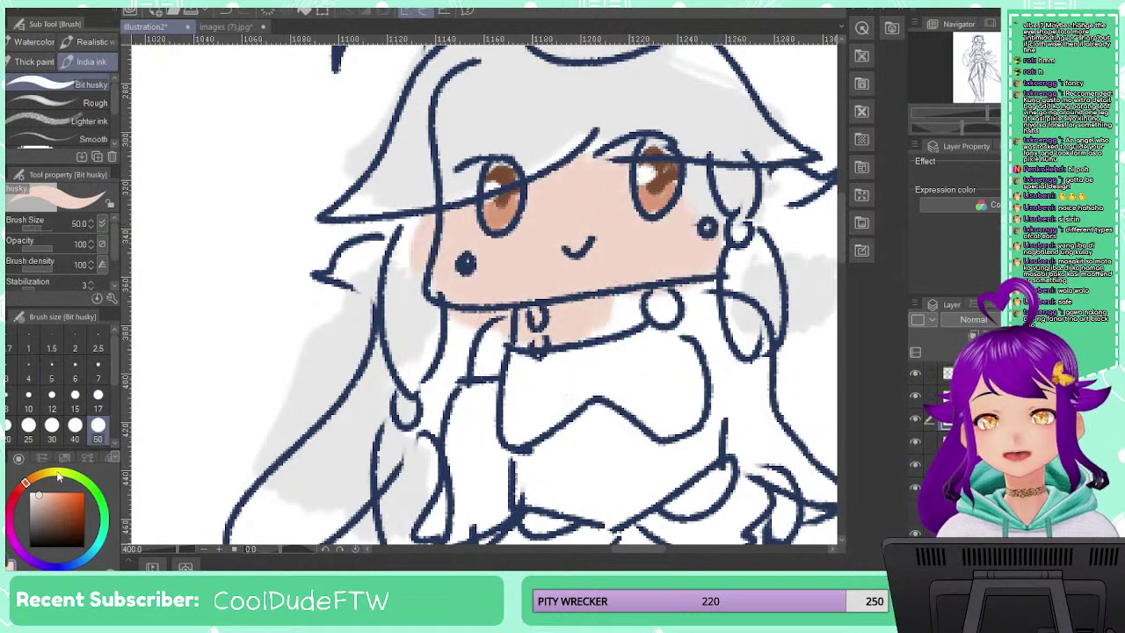
{"action": "key", "text": "ctrl+z"}
{"action": "left_click_drag", "start_coordinate": [27, 484], "coordinate": [35, 498]}
{"action": "mouse_move", "coordinate": [527, 224]}
{"action": "left_mouse_down"}
{"action": "mouse_move", "coordinate": [539, 214]}
{"action": "mouse_move", "coordinate": [615, 255]}
{"action": "mouse_move", "coordinate": [492, 303]}
{"action": "left_mouse_up"}
{"action": "key", "text": "ctrl+z"}
Paint the chibi's face and neck in a warm light peach skin tone at brush size 50
{"action": "left_click", "coordinate": [35, 477]}
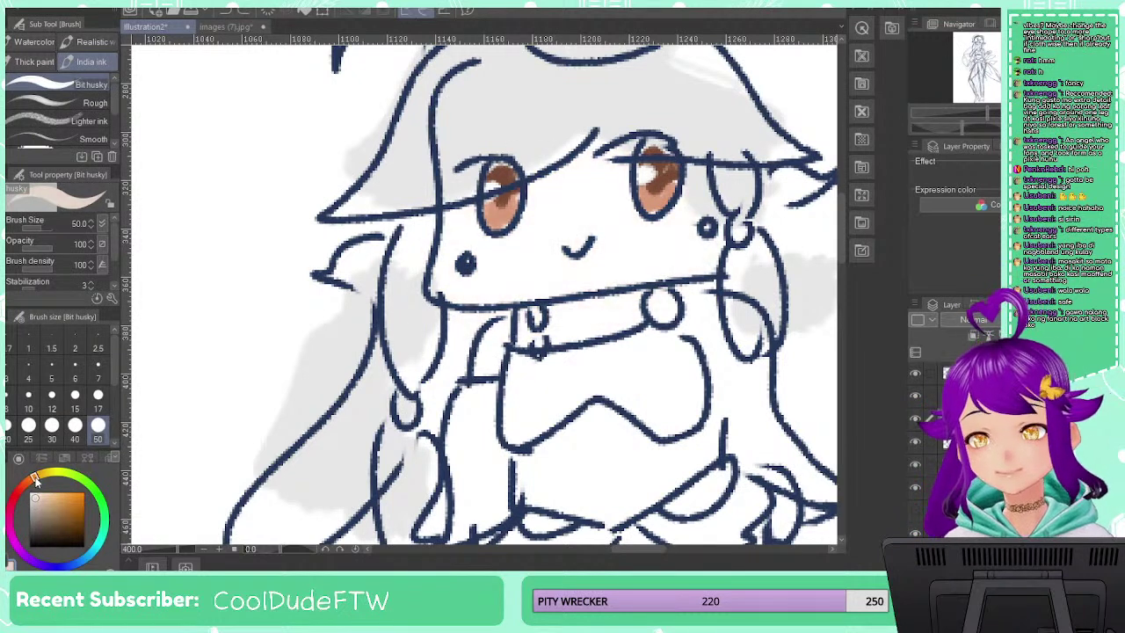
{"action": "mouse_move", "coordinate": [515, 201]}
{"action": "left_mouse_down"}
{"action": "mouse_move", "coordinate": [562, 264]}
{"action": "mouse_move", "coordinate": [565, 238]}
{"action": "left_mouse_up"}
{"action": "key", "text": "ctrl+z"}
{"action": "left_click_drag", "start_coordinate": [40, 498], "coordinate": [38, 492]}
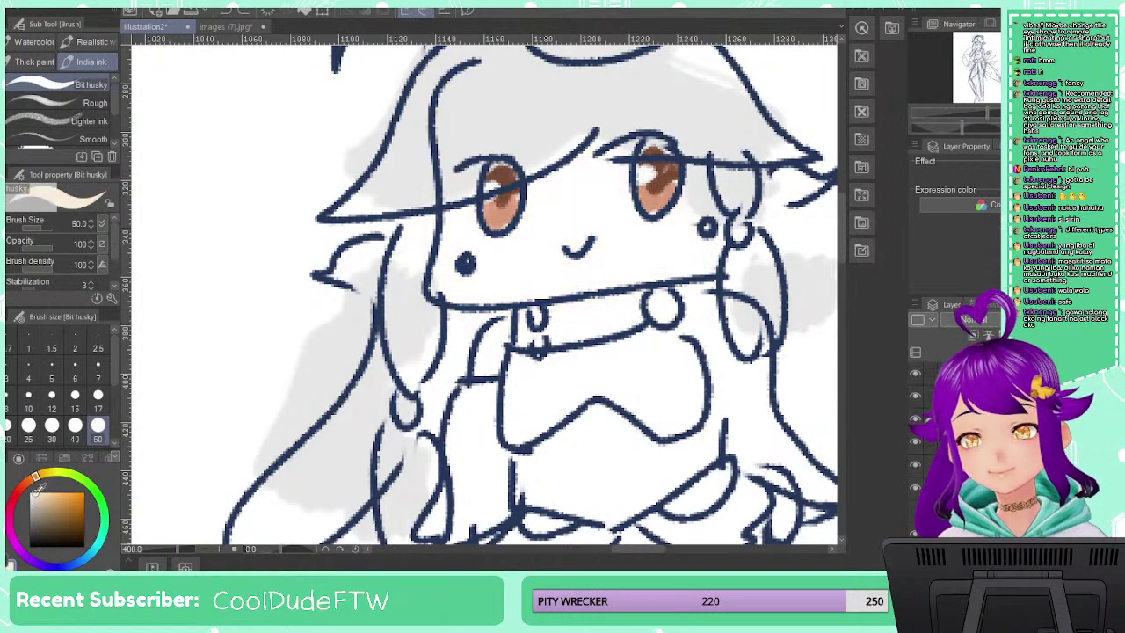
{"action": "mouse_move", "coordinate": [606, 224]}
{"action": "left_mouse_down"}
{"action": "mouse_move", "coordinate": [527, 255]}
{"action": "mouse_move", "coordinate": [667, 237]}
{"action": "mouse_move", "coordinate": [590, 252]}
{"action": "mouse_move", "coordinate": [598, 342]}
{"action": "left_mouse_up"}
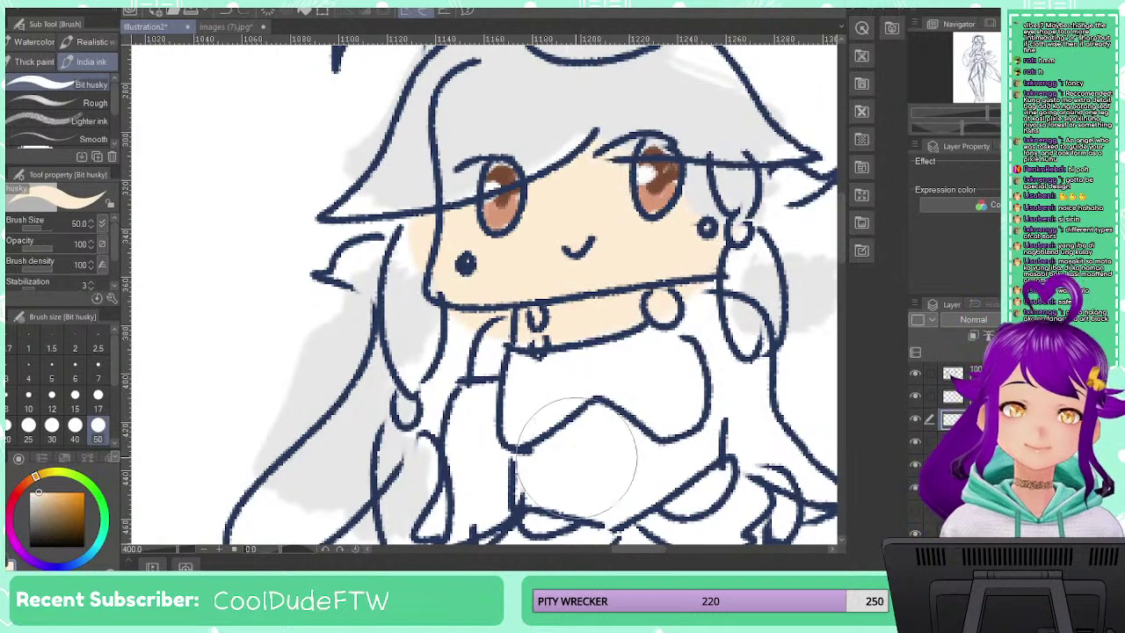
Color the small ornaments on the chibi's neck golden yellow with the brush at size 7
{"action": "left_click", "coordinate": [50, 473]}
{"action": "left_click_drag", "start_coordinate": [73, 501], "coordinate": [85, 492]}
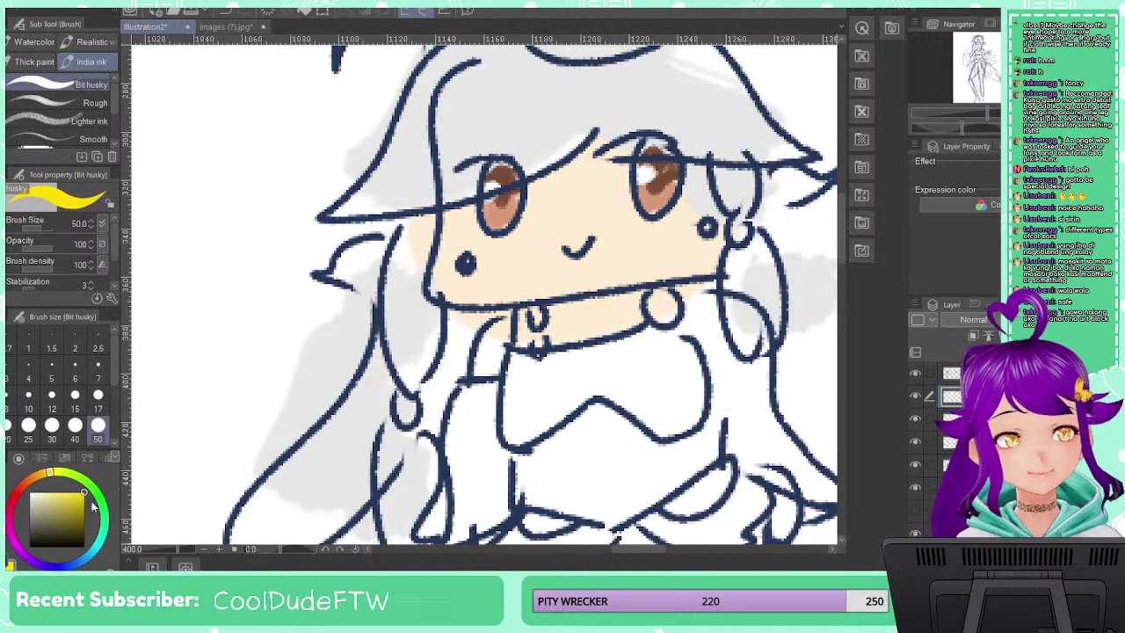
{"action": "left_click", "coordinate": [33, 477]}
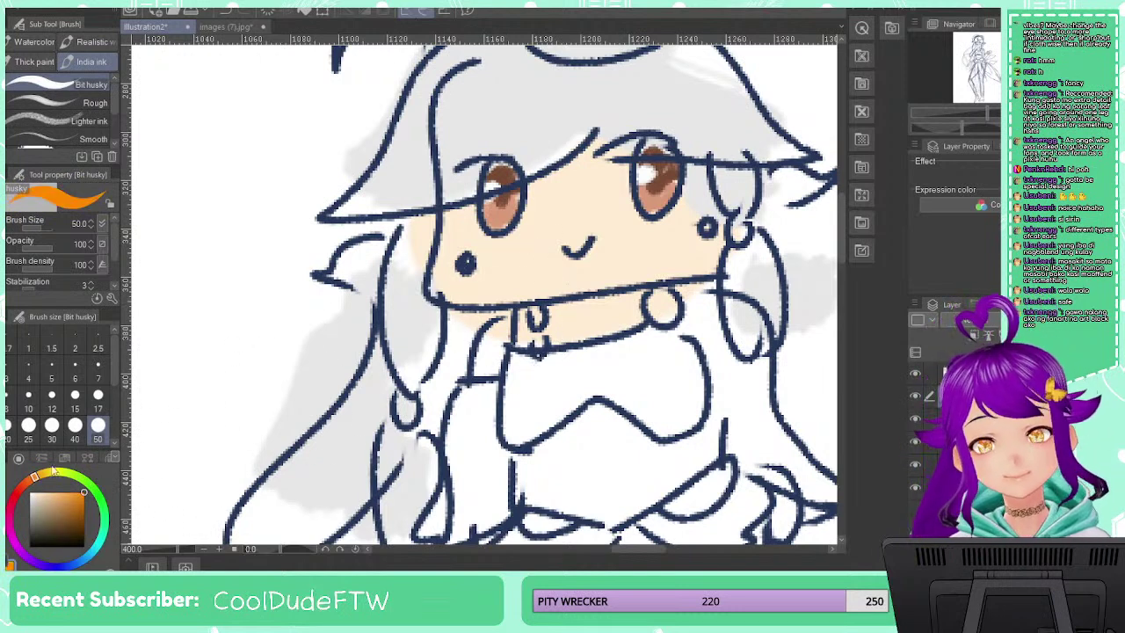
{"action": "left_click_drag", "start_coordinate": [35, 477], "coordinate": [46, 470]}
{"action": "left_click", "coordinate": [51, 409]}
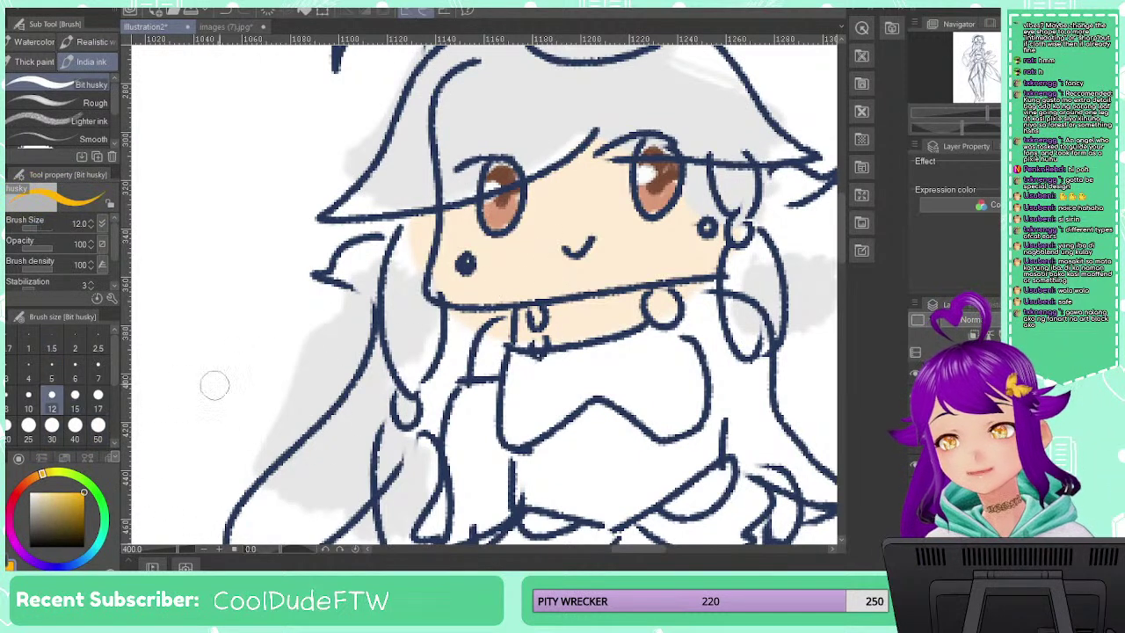
{"action": "left_click", "coordinate": [98, 369]}
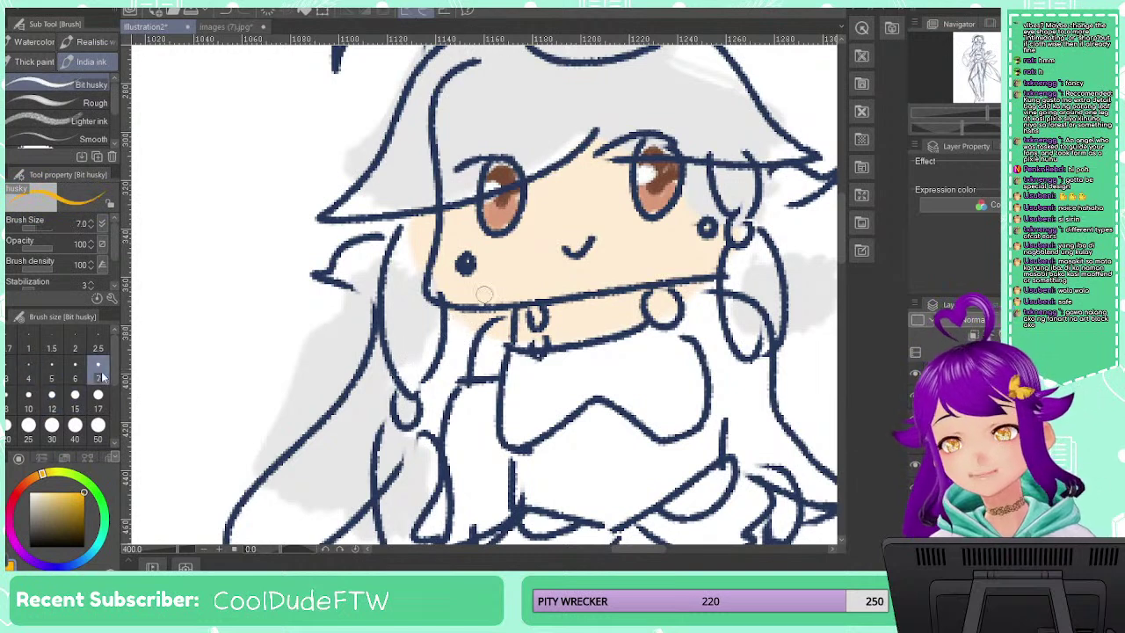
{"action": "left_click_drag", "start_coordinate": [542, 338], "coordinate": [552, 342]}
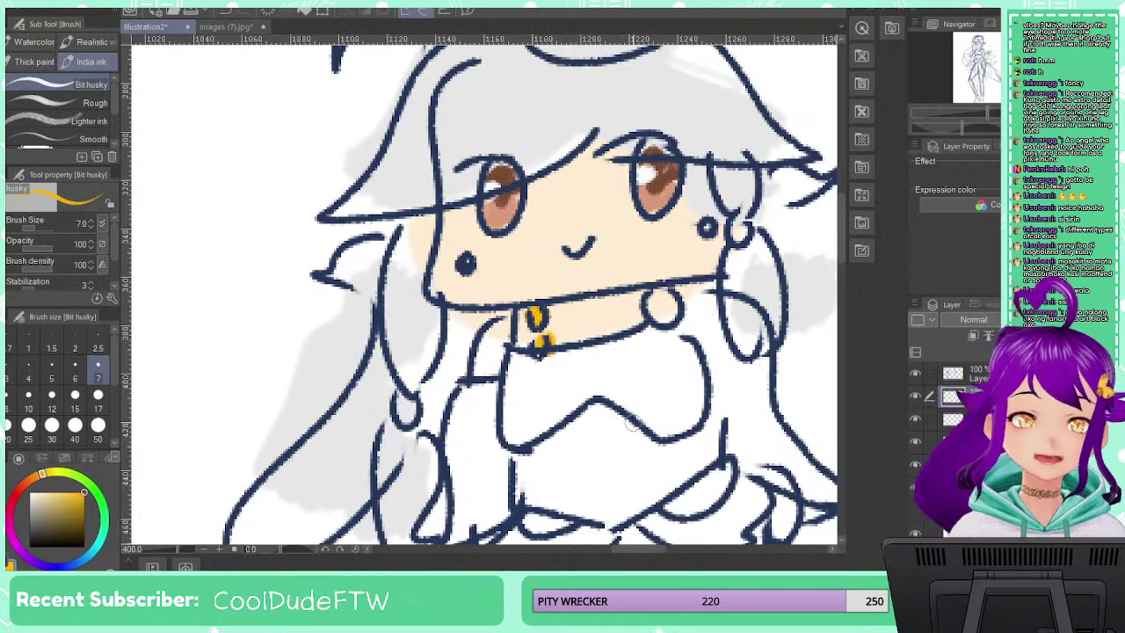
Add golden yellow trim along both ruffled skirt panels and fill the round neck ornament in the same color
{"action": "mouse_move", "coordinate": [638, 421]}
{"action": "left_mouse_down"}
{"action": "mouse_move", "coordinate": [552, 256]}
{"action": "mouse_move", "coordinate": [537, 255]}
{"action": "left_mouse_up"}
{"action": "mouse_move", "coordinate": [552, 348]}
{"action": "left_mouse_down"}
{"action": "mouse_move", "coordinate": [625, 329]}
{"action": "mouse_move", "coordinate": [629, 299]}
{"action": "left_mouse_up"}
{"action": "mouse_move", "coordinate": [552, 359]}
{"action": "left_mouse_down"}
{"action": "mouse_move", "coordinate": [587, 397]}
{"action": "mouse_move", "coordinate": [651, 406]}
{"action": "mouse_move", "coordinate": [675, 337]}
{"action": "mouse_move", "coordinate": [666, 327]}
{"action": "left_mouse_up"}
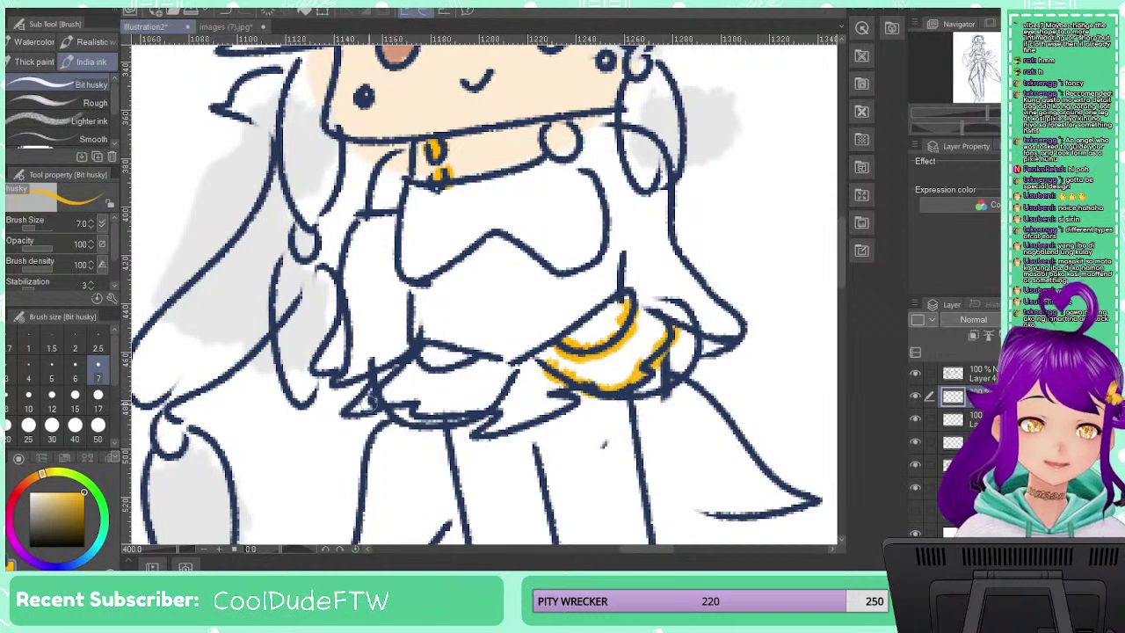
{"action": "mouse_move", "coordinate": [425, 409]}
{"action": "left_mouse_down"}
{"action": "mouse_move", "coordinate": [505, 376]}
{"action": "mouse_move", "coordinate": [435, 413]}
{"action": "mouse_move", "coordinate": [379, 393]}
{"action": "mouse_move", "coordinate": [475, 361]}
{"action": "mouse_move", "coordinate": [400, 362]}
{"action": "left_mouse_up"}
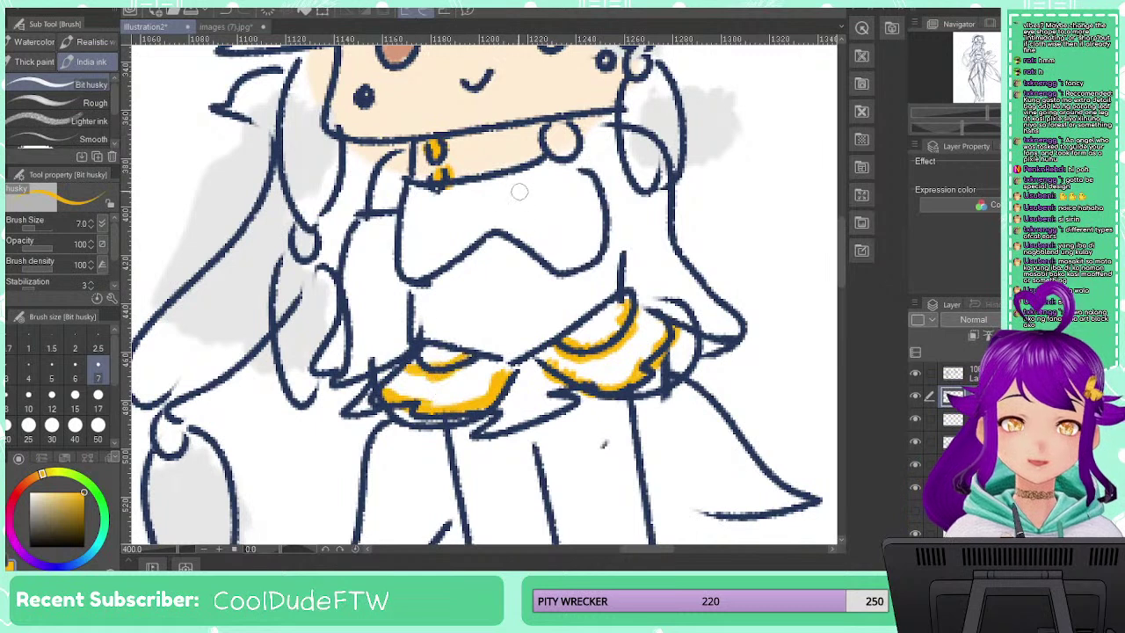
{"action": "left_click_drag", "start_coordinate": [571, 133], "coordinate": [563, 142]}
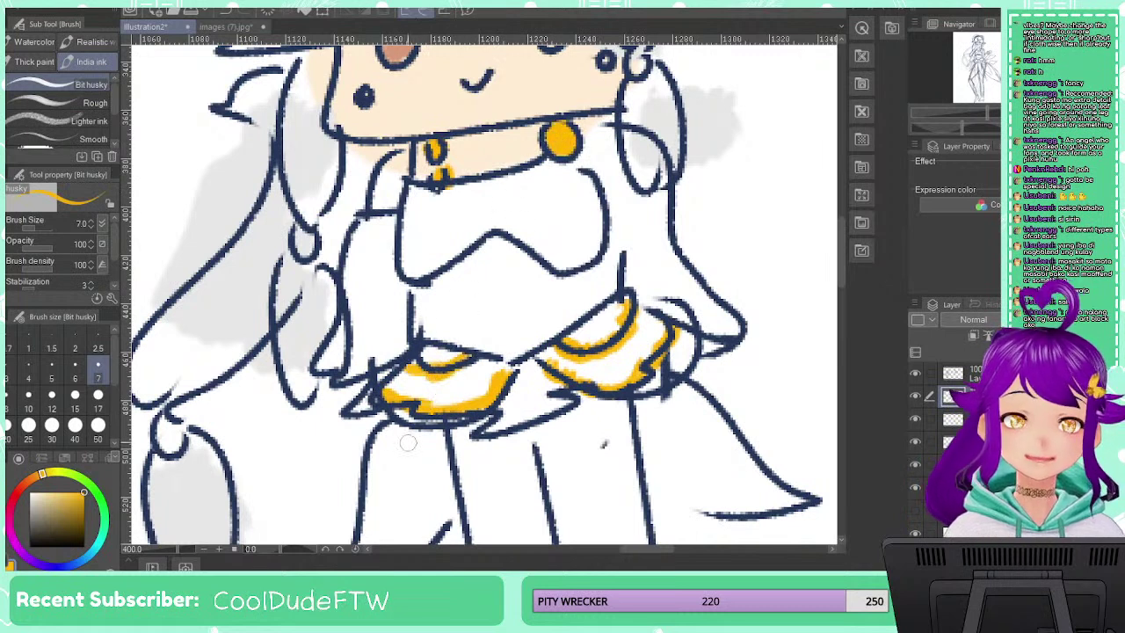
Draw thin golden trim lines across both of the chibi's sleeve cuffs at brush size 2.5
{"action": "left_click", "coordinate": [98, 348]}
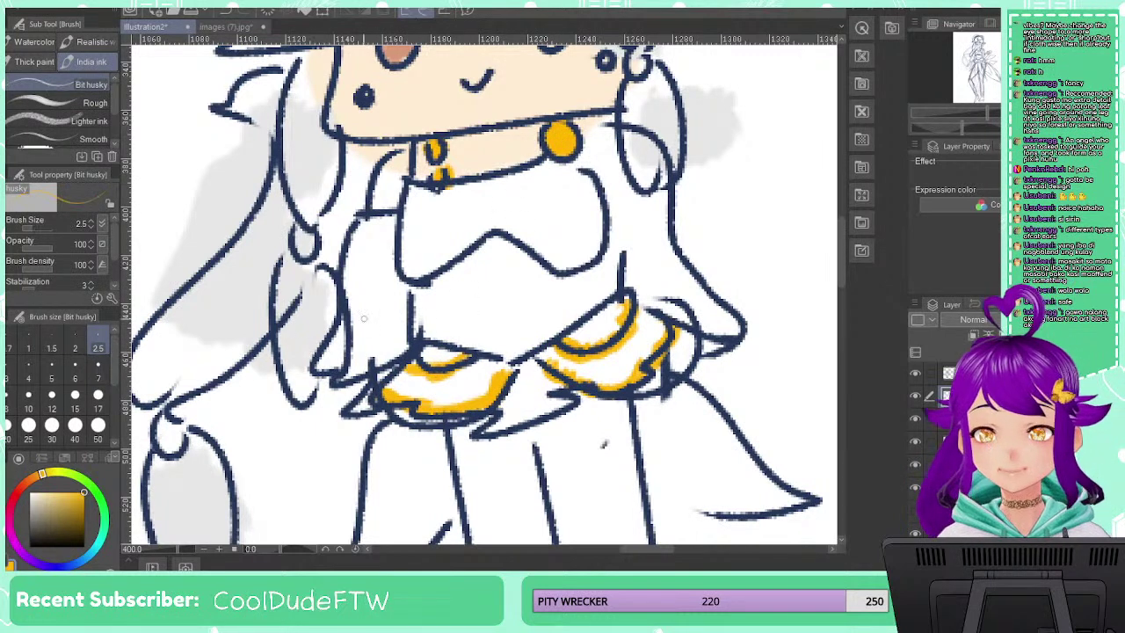
{"action": "left_click_drag", "start_coordinate": [322, 355], "coordinate": [390, 350]}
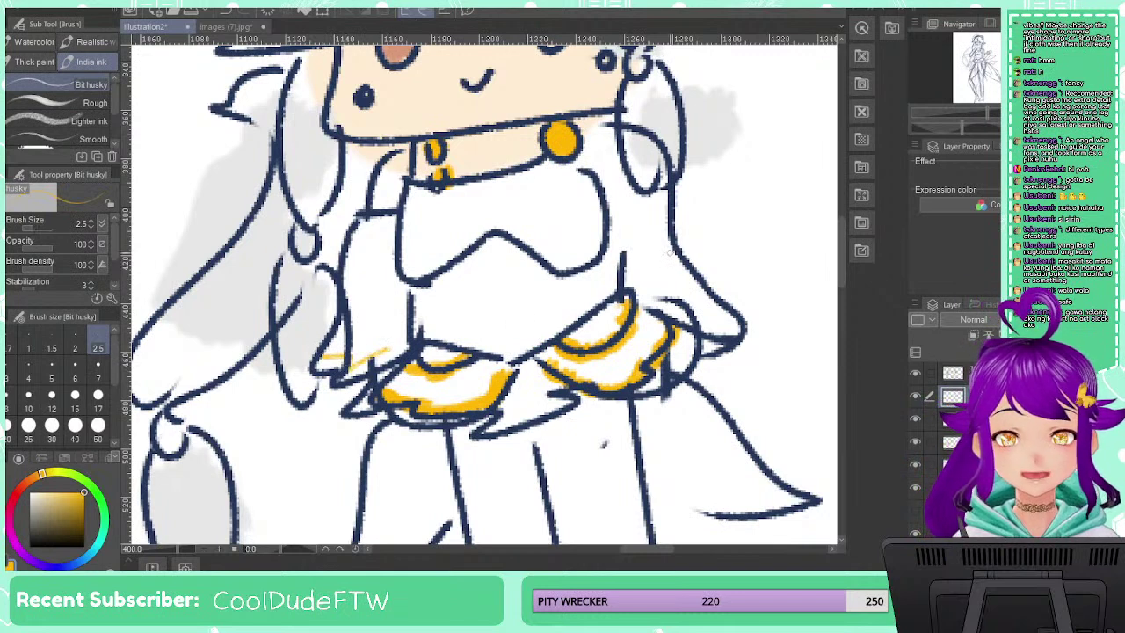
{"action": "left_click_drag", "start_coordinate": [624, 286], "coordinate": [719, 313]}
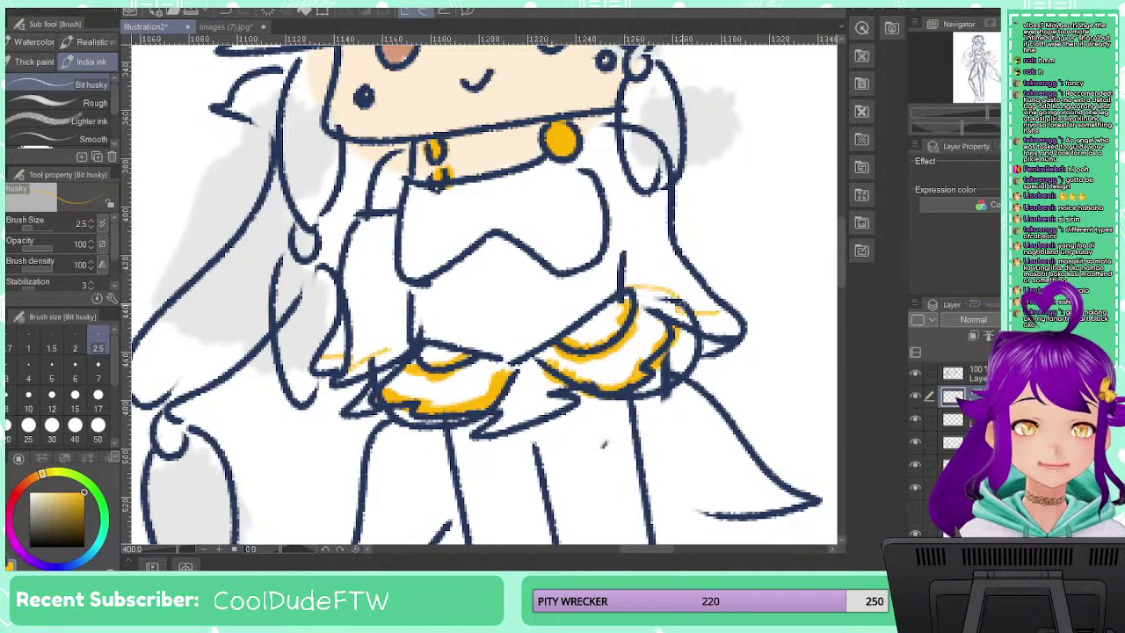
Try a dashed golden trim along the lower edge of the chibi's chest piece
{"action": "mouse_move", "coordinate": [419, 262]}
{"action": "left_mouse_down"}
{"action": "mouse_move", "coordinate": [504, 225]}
{"action": "mouse_move", "coordinate": [588, 255]}
{"action": "left_mouse_up"}
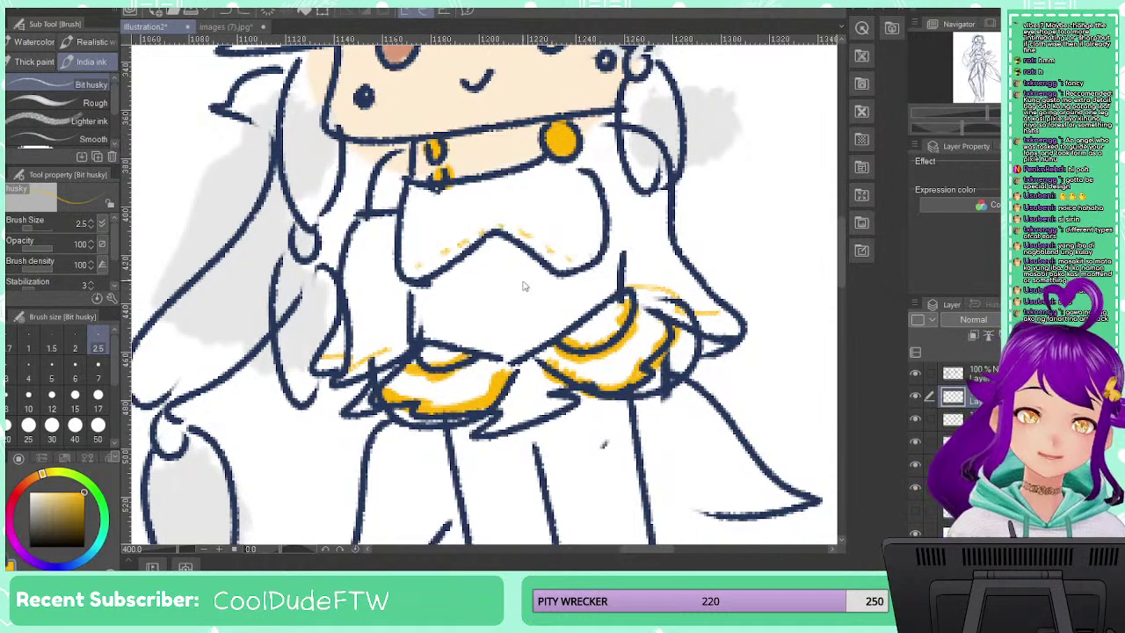
{"action": "key", "text": "ctrl+z"}
{"action": "key", "text": "ctrl+z"}
{"action": "key", "text": "ctrl+z"}
{"action": "key", "text": "ctrl+z"}
{"action": "key", "text": "ctrl+z"}
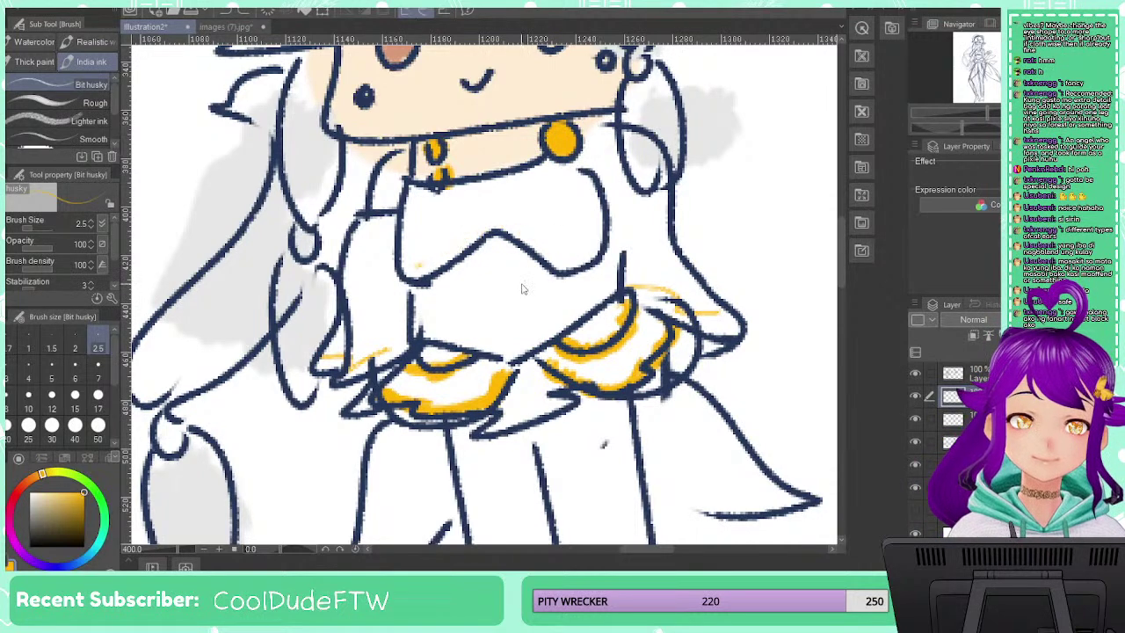
Try filling the chibi's waist with dark olive brown and with ochre at brush size 17
{"action": "left_click_drag", "start_coordinate": [75, 532], "coordinate": [62, 528]}
{"action": "left_click", "coordinate": [98, 394]}
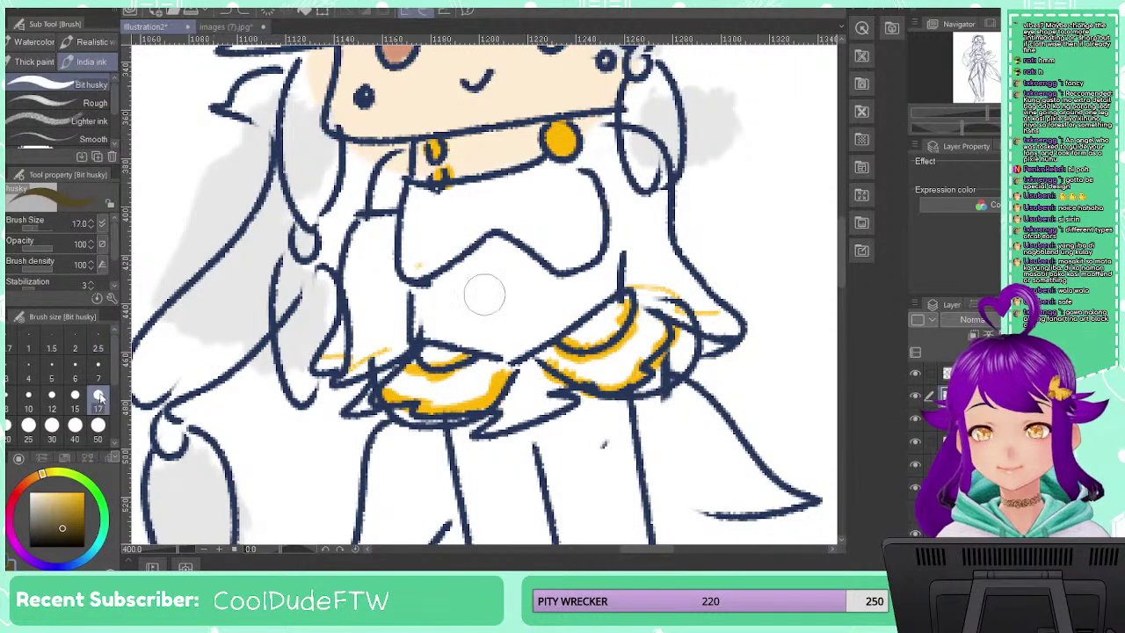
{"action": "mouse_move", "coordinate": [495, 294]}
{"action": "left_mouse_down"}
{"action": "mouse_move", "coordinate": [494, 334]}
{"action": "mouse_move", "coordinate": [439, 312]}
{"action": "left_mouse_up"}
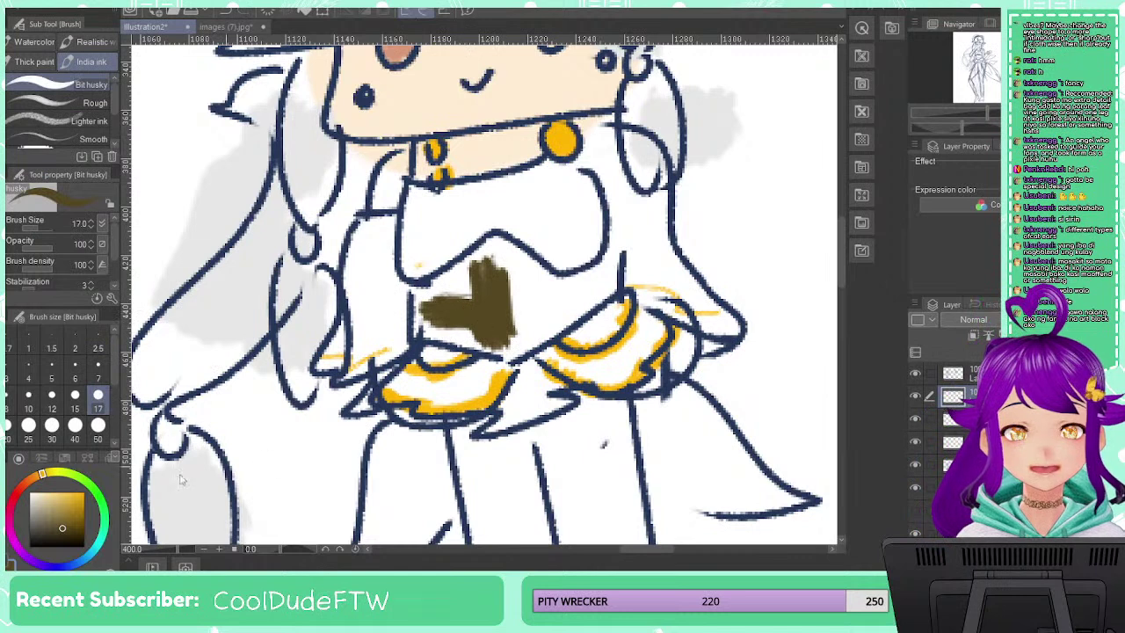
{"action": "key", "text": "ctrl+z"}
{"action": "left_click_drag", "start_coordinate": [56, 515], "coordinate": [81, 514]}
{"action": "mouse_move", "coordinate": [475, 294]}
{"action": "left_mouse_down"}
{"action": "mouse_move", "coordinate": [491, 335]}
{"action": "mouse_move", "coordinate": [533, 330]}
{"action": "mouse_move", "coordinate": [591, 286]}
{"action": "mouse_move", "coordinate": [511, 282]}
{"action": "mouse_move", "coordinate": [517, 272]}
{"action": "mouse_move", "coordinate": [440, 302]}
{"action": "mouse_move", "coordinate": [482, 311]}
{"action": "mouse_move", "coordinate": [470, 326]}
{"action": "mouse_move", "coordinate": [526, 326]}
{"action": "mouse_move", "coordinate": [498, 339]}
{"action": "mouse_move", "coordinate": [532, 321]}
{"action": "left_mouse_up"}
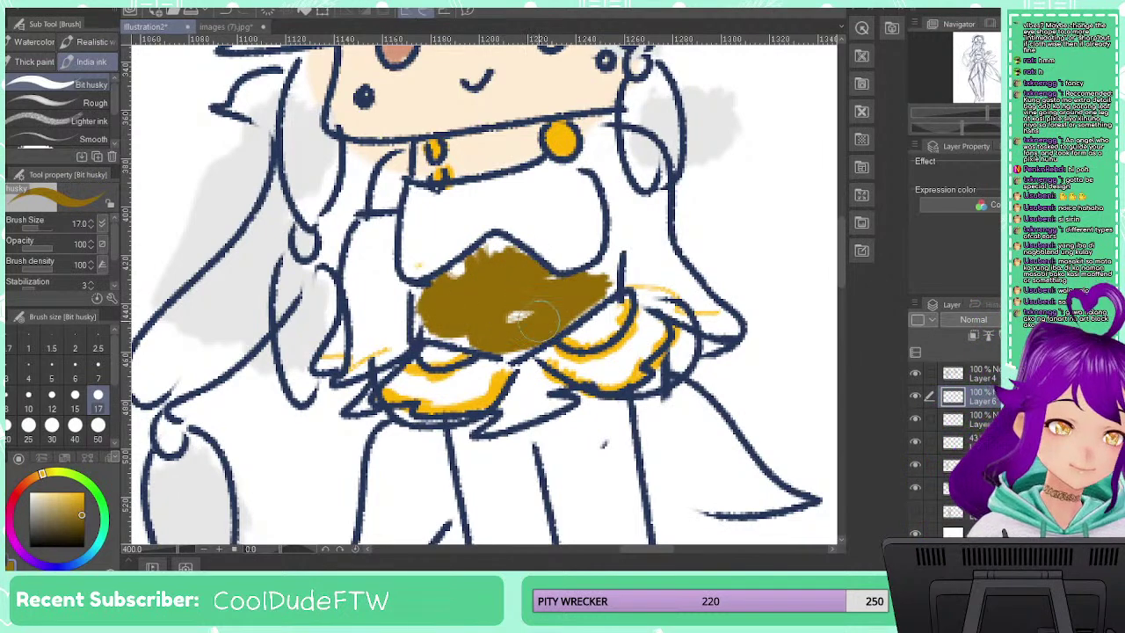
Try coloring both of the chibi's legs dark yellowish brown at brush size 17
{"action": "key", "text": "space"}
{"action": "mouse_move", "coordinate": [548, 401]}
{"action": "left_mouse_down"}
{"action": "mouse_move", "coordinate": [505, 237]}
{"action": "mouse_move", "coordinate": [533, 402]}
{"action": "mouse_move", "coordinate": [583, 522]}
{"action": "left_mouse_up"}
{"action": "left_click_drag", "start_coordinate": [536, 307], "coordinate": [563, 343]}
{"action": "key", "text": "ctrl+z"}
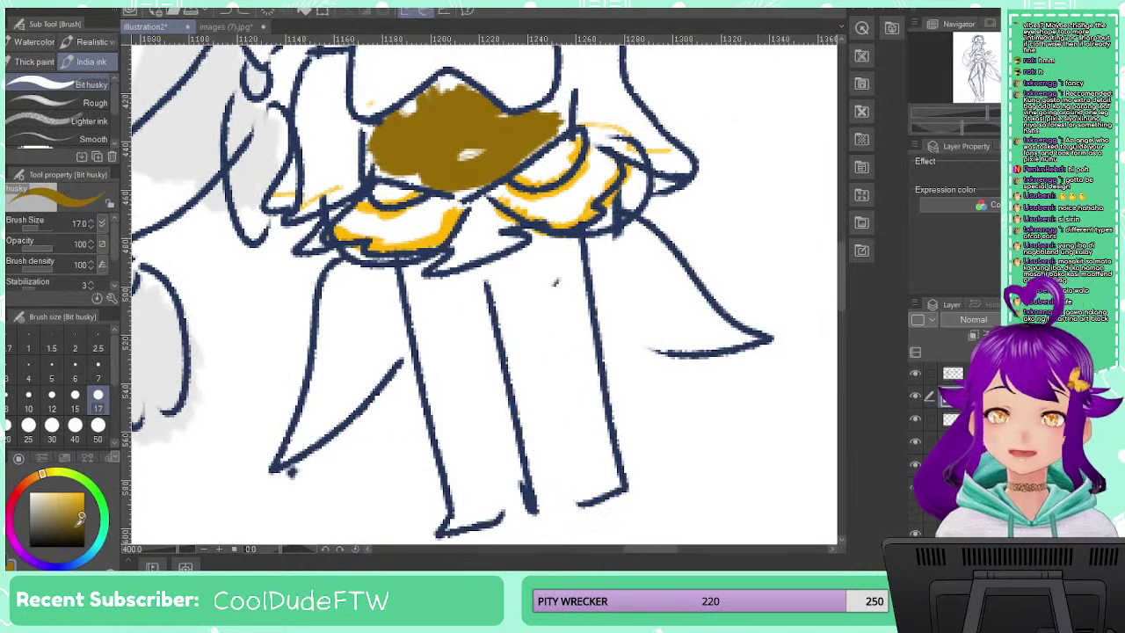
{"action": "mouse_move", "coordinate": [494, 264]}
{"action": "left_mouse_down"}
{"action": "mouse_move", "coordinate": [532, 447]}
{"action": "mouse_move", "coordinate": [516, 352]}
{"action": "mouse_move", "coordinate": [533, 353]}
{"action": "mouse_move", "coordinate": [548, 418]}
{"action": "mouse_move", "coordinate": [578, 405]}
{"action": "mouse_move", "coordinate": [575, 343]}
{"action": "mouse_move", "coordinate": [592, 458]}
{"action": "mouse_move", "coordinate": [464, 304]}
{"action": "mouse_move", "coordinate": [450, 381]}
{"action": "mouse_move", "coordinate": [456, 482]}
{"action": "mouse_move", "coordinate": [417, 283]}
{"action": "mouse_move", "coordinate": [438, 405]}
{"action": "mouse_move", "coordinate": [473, 476]}
{"action": "left_mouse_up"}
{"action": "scroll", "coordinate": [510, 264], "scroll_direction": "down", "scroll_amount": 2}
{"action": "scroll", "coordinate": [527, 230], "scroll_direction": "down", "scroll_amount": 2}
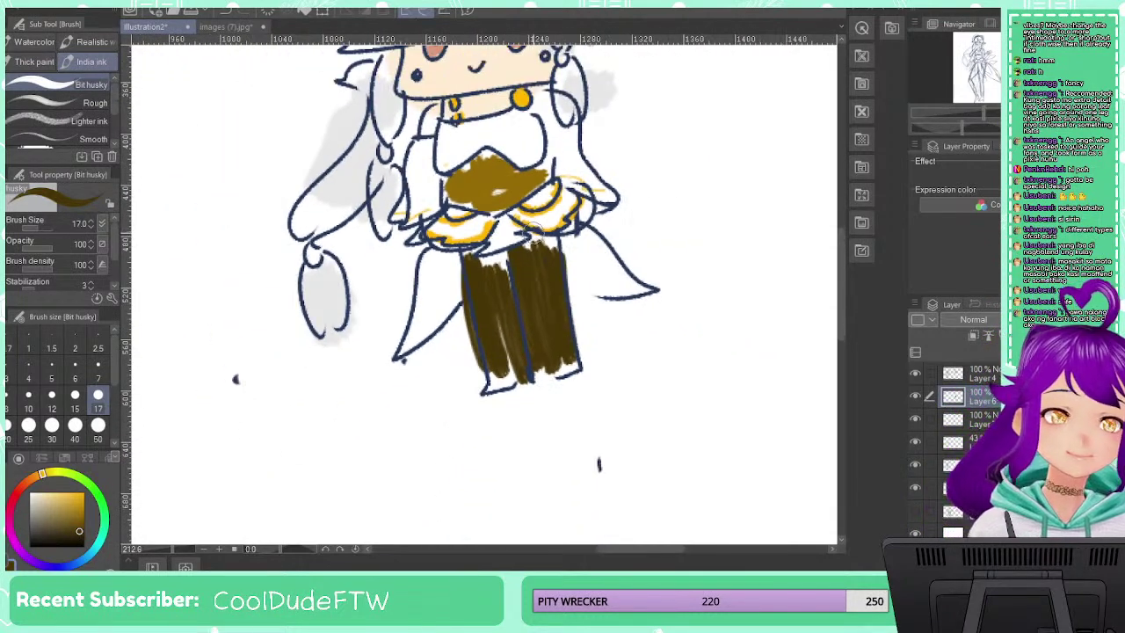
{"action": "scroll", "coordinate": [528, 228], "scroll_direction": "down", "scroll_amount": 2}
{"action": "left_click_drag", "start_coordinate": [543, 140], "coordinate": [519, 299]}
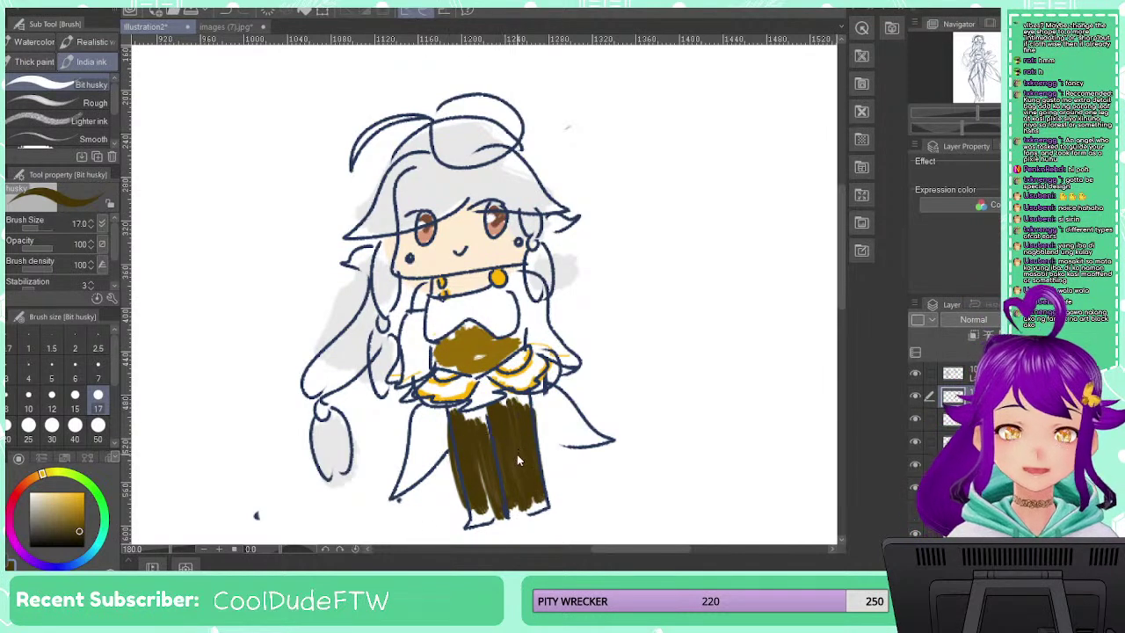
Undo the brown coloring on the chibi's legs and waist
{"action": "key", "text": "ctrl+z"}
{"action": "key", "text": "ctrl+z"}
{"action": "key", "text": "ctrl+z"}
{"action": "key", "text": "ctrl+z"}
{"action": "key", "text": "ctrl+z"}
{"action": "key", "text": "ctrl+z"}
{"action": "key", "text": "ctrl+z"}
{"action": "key", "text": "ctrl+z"}
{"action": "key", "text": "ctrl+z"}
{"action": "key", "text": "ctrl+z"}
{"action": "key", "text": "ctrl+z"}
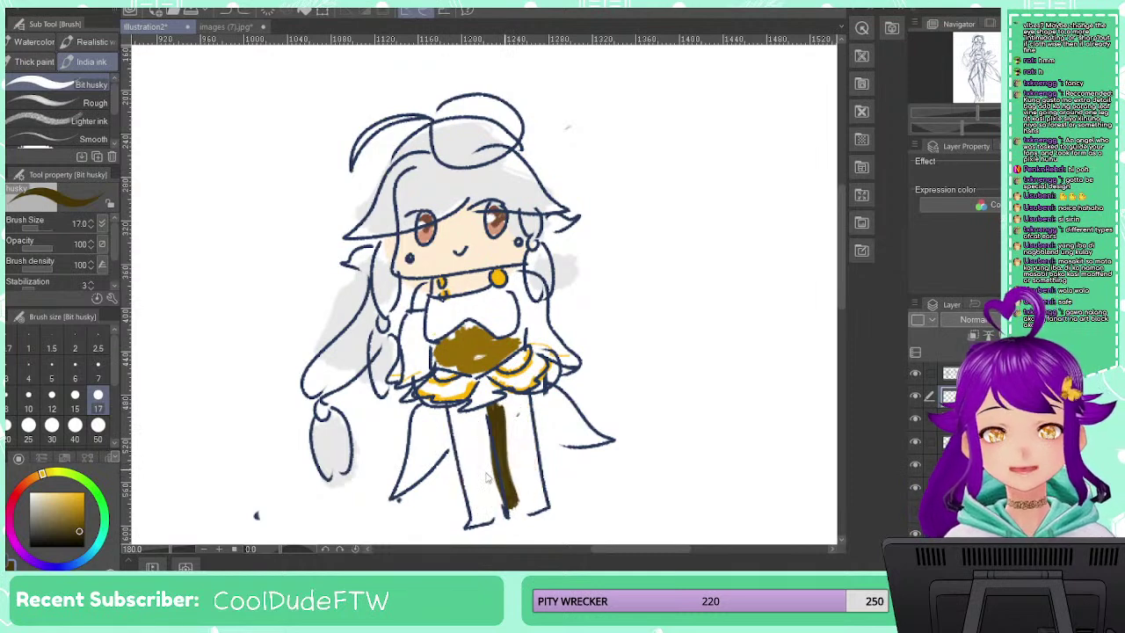
Paint both of the chibi's legs a very dark, nearly black brown at brush size 17
{"action": "left_click", "coordinate": [67, 533]}
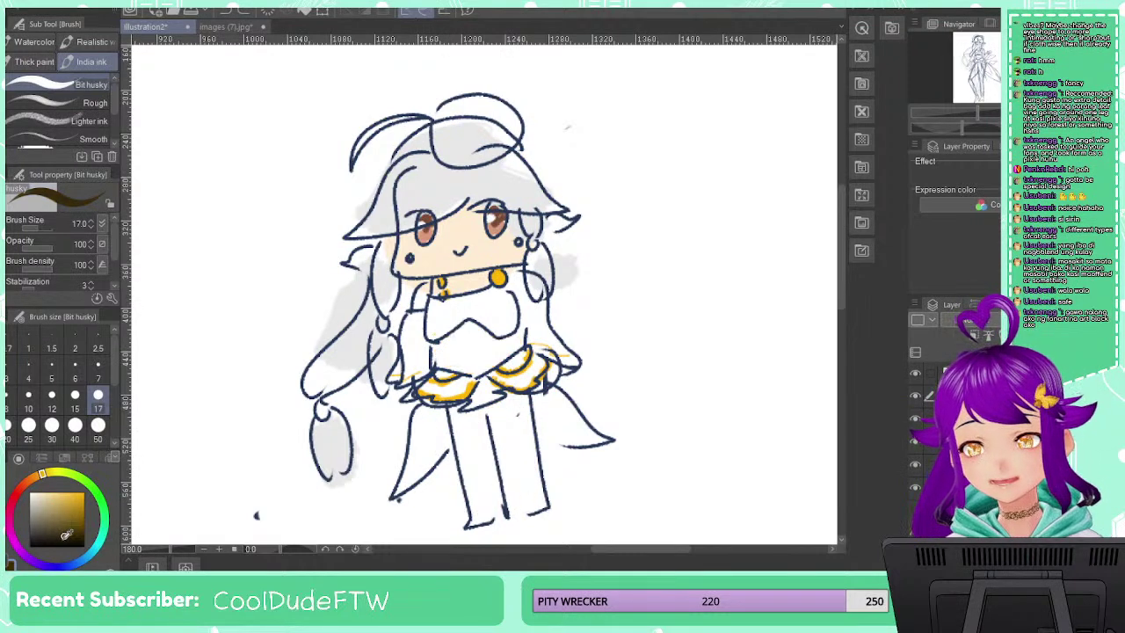
{"action": "mouse_move", "coordinate": [499, 402]}
{"action": "left_mouse_down"}
{"action": "mouse_move", "coordinate": [508, 510]}
{"action": "mouse_move", "coordinate": [510, 413]}
{"action": "mouse_move", "coordinate": [528, 515]}
{"action": "mouse_move", "coordinate": [516, 406]}
{"action": "mouse_move", "coordinate": [536, 502]}
{"action": "left_mouse_up"}
{"action": "mouse_move", "coordinate": [473, 424]}
{"action": "left_mouse_down"}
{"action": "mouse_move", "coordinate": [482, 489]}
{"action": "mouse_move", "coordinate": [457, 429]}
{"action": "mouse_move", "coordinate": [473, 501]}
{"action": "left_mouse_up"}
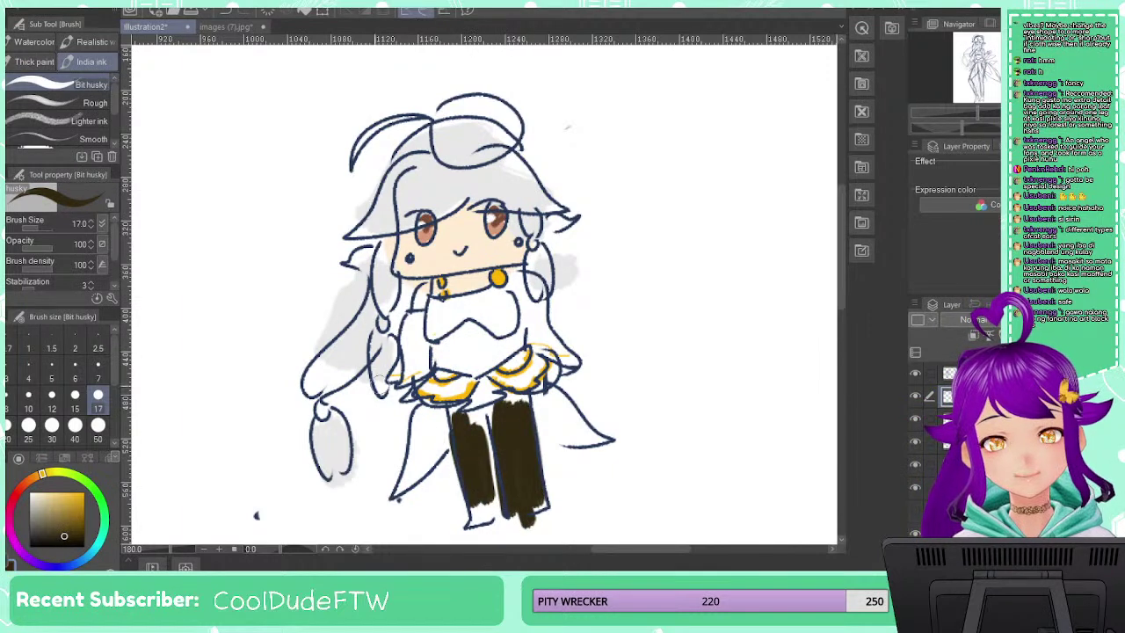
Fill the chibi's waist section with a medium orange-brown at brush size 12
{"action": "left_click_drag", "start_coordinate": [63, 516], "coordinate": [69, 519]}
{"action": "left_click", "coordinate": [52, 400]}
{"action": "left_click", "coordinate": [32, 477]}
{"action": "mouse_move", "coordinate": [438, 357]}
{"action": "left_mouse_down"}
{"action": "mouse_move", "coordinate": [450, 350]}
{"action": "mouse_move", "coordinate": [468, 374]}
{"action": "mouse_move", "coordinate": [517, 337]}
{"action": "left_mouse_up"}
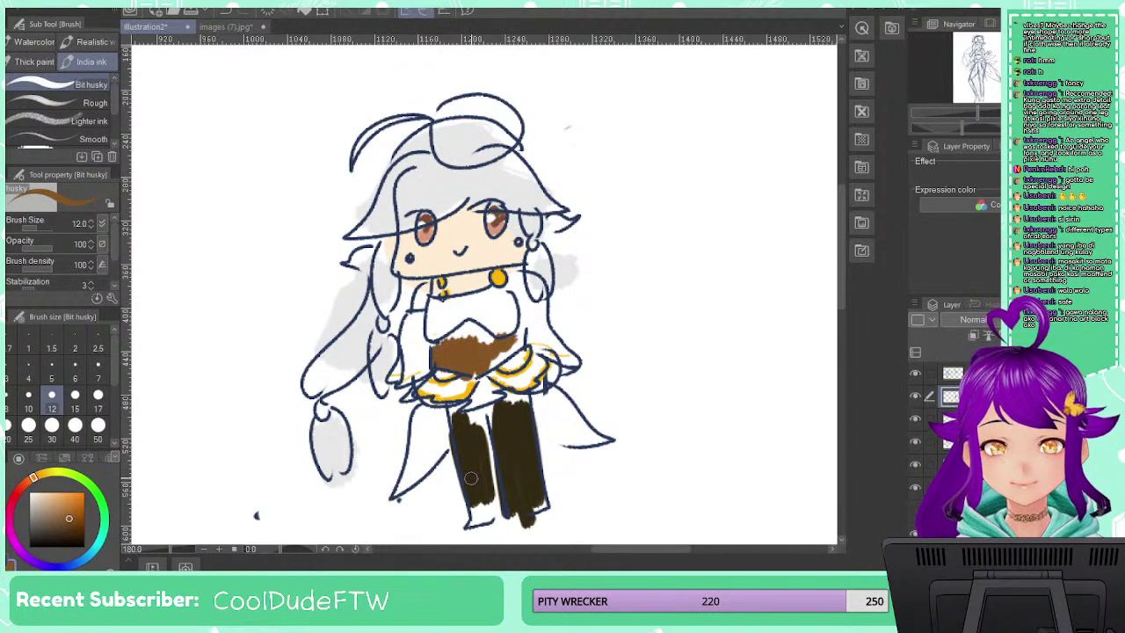
Color the two pointed cloth tails beside the chibi's legs pale yellow
{"action": "left_click", "coordinate": [55, 474]}
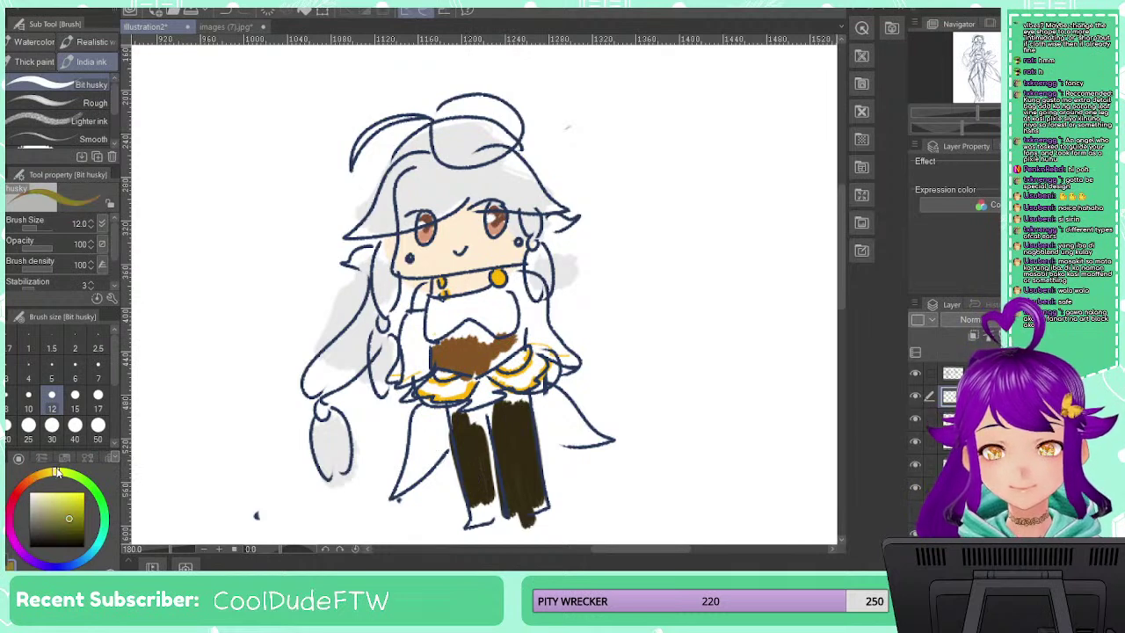
{"action": "left_click", "coordinate": [43, 492]}
{"action": "mouse_move", "coordinate": [383, 412]}
{"action": "left_mouse_down"}
{"action": "mouse_move", "coordinate": [415, 434]}
{"action": "mouse_move", "coordinate": [413, 477]}
{"action": "mouse_move", "coordinate": [434, 446]}
{"action": "mouse_move", "coordinate": [554, 401]}
{"action": "mouse_move", "coordinate": [563, 426]}
{"action": "mouse_move", "coordinate": [544, 410]}
{"action": "mouse_move", "coordinate": [584, 431]}
{"action": "left_mouse_up"}
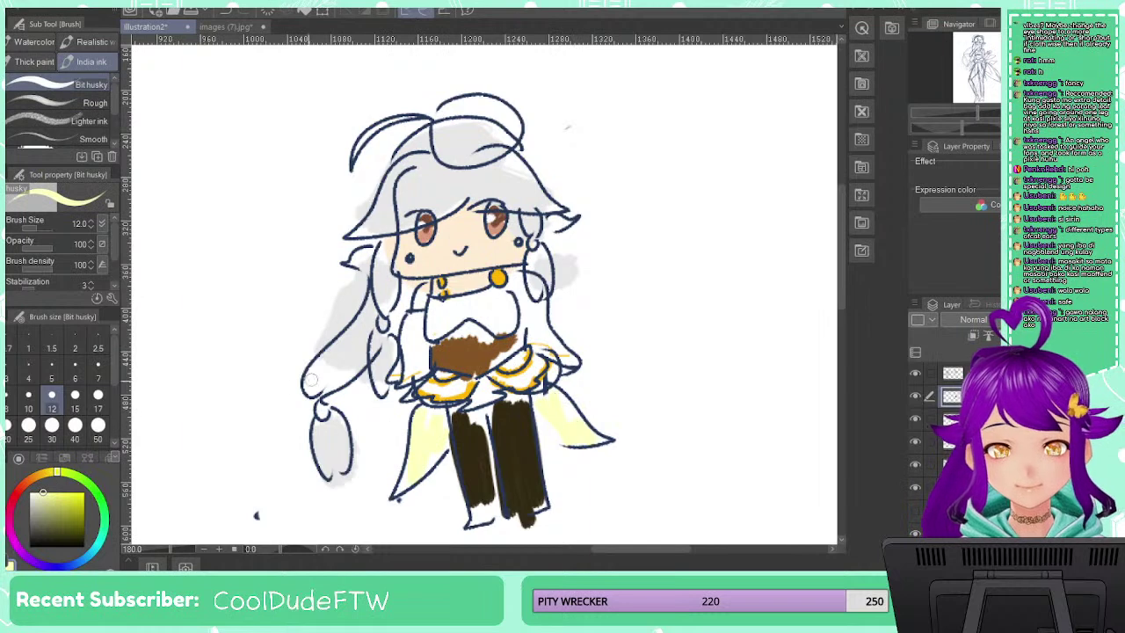
Color the round hair ties on the chibi's hair strands dark golden brown at brush size 12
{"action": "left_click", "coordinate": [24, 487]}
{"action": "left_click", "coordinate": [43, 474]}
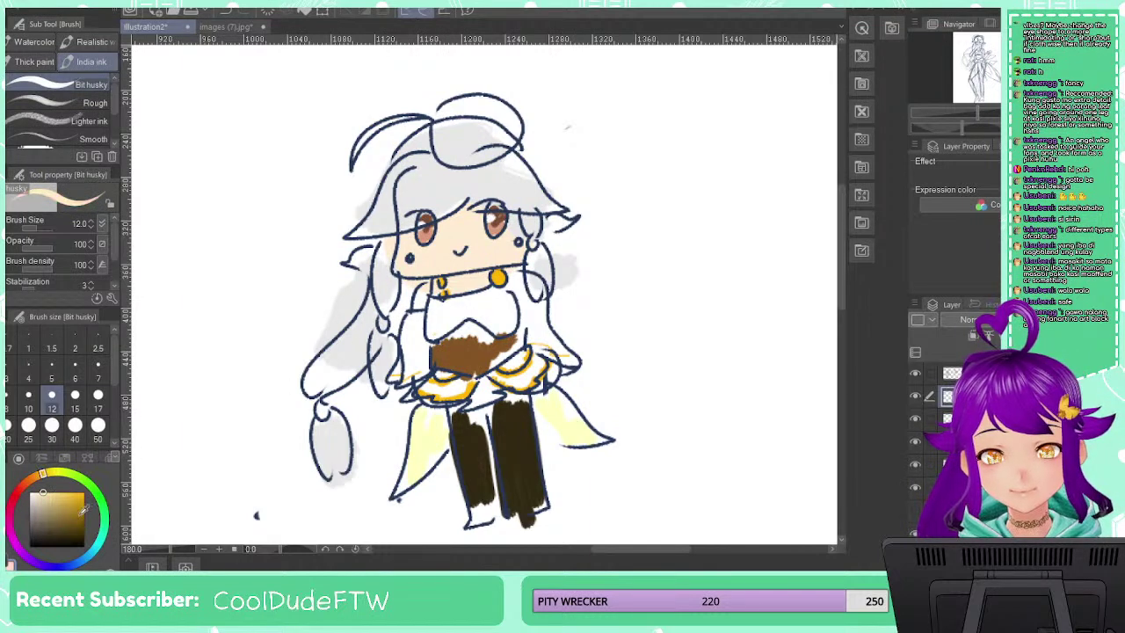
{"action": "left_click", "coordinate": [83, 526]}
{"action": "left_click", "coordinate": [384, 324]}
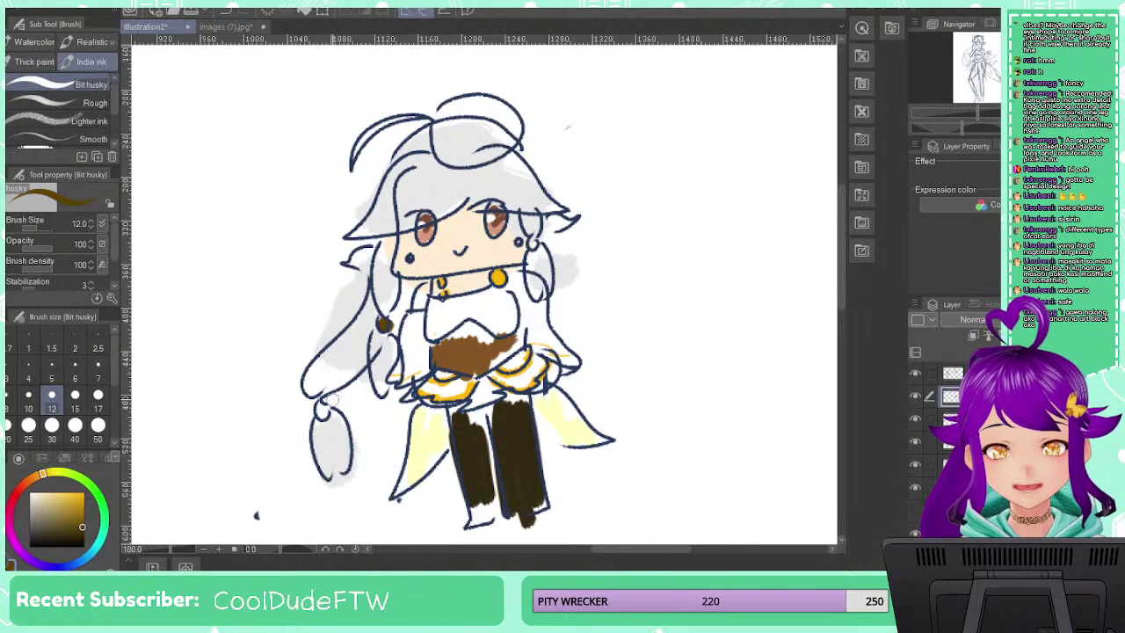
{"action": "left_click", "coordinate": [321, 415]}
{"action": "left_click", "coordinate": [534, 252]}
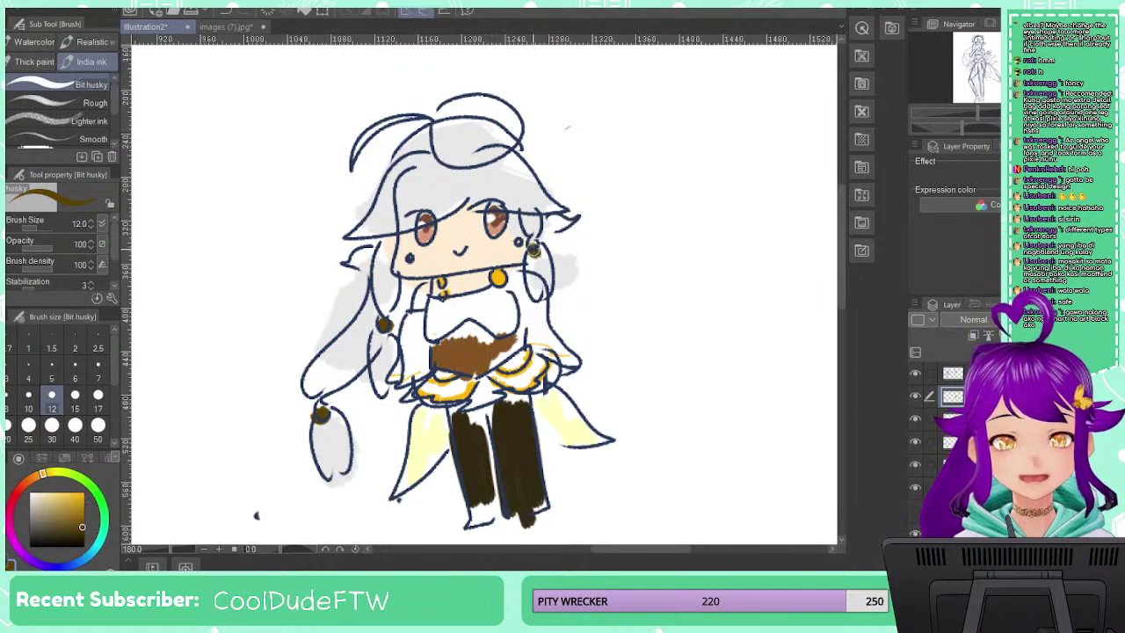
Trace the ring above the chibi's head in golden yellow and add matching streaks on both sides of the bangs
{"action": "left_click", "coordinate": [47, 473]}
{"action": "left_click_drag", "start_coordinate": [58, 494], "coordinate": [89, 487]}
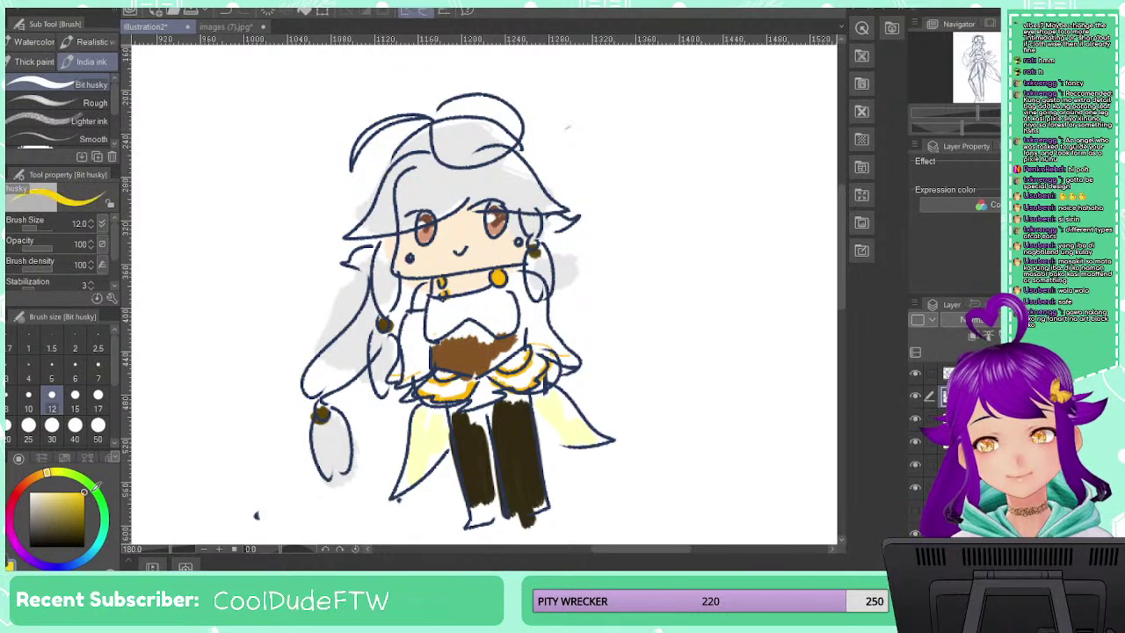
{"action": "mouse_move", "coordinate": [434, 130]}
{"action": "left_mouse_down"}
{"action": "mouse_move", "coordinate": [489, 171]}
{"action": "mouse_move", "coordinate": [432, 108]}
{"action": "mouse_move", "coordinate": [436, 117]}
{"action": "left_mouse_up"}
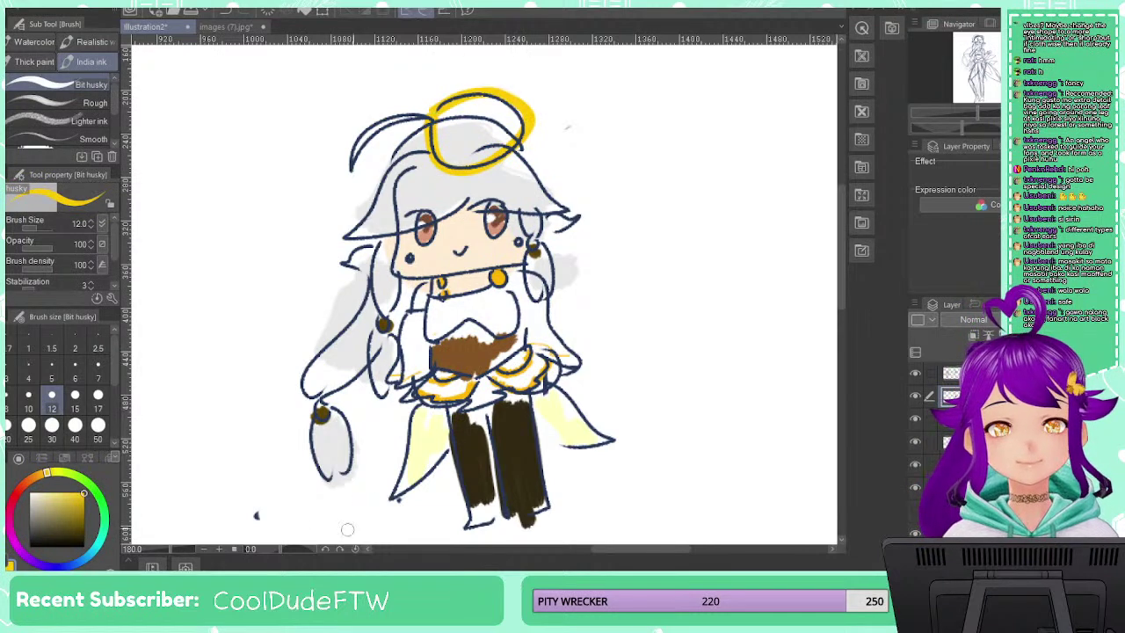
{"action": "left_click_drag", "start_coordinate": [489, 179], "coordinate": [528, 177]}
{"action": "mouse_move", "coordinate": [438, 196]}
{"action": "left_mouse_down"}
{"action": "mouse_move", "coordinate": [413, 208]}
{"action": "mouse_move", "coordinate": [397, 188]}
{"action": "mouse_move", "coordinate": [368, 222]}
{"action": "left_mouse_up"}
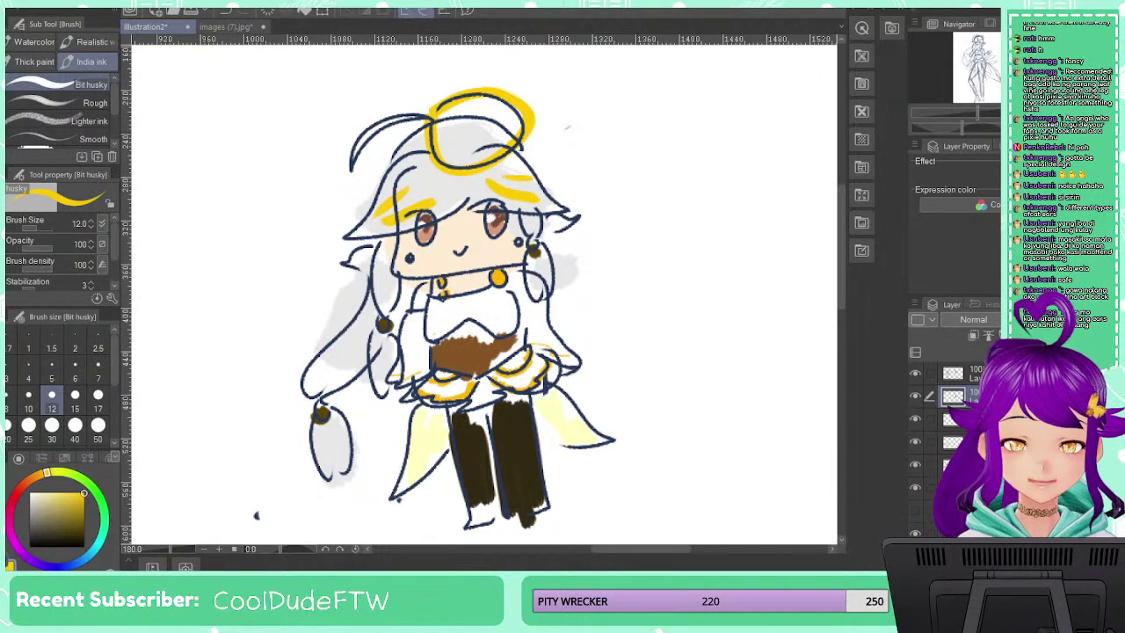
Fill both of the chibi's pointed ears with the skin color sampled from the face
{"action": "left_click", "coordinate": [299, 342], "text": "alt"}
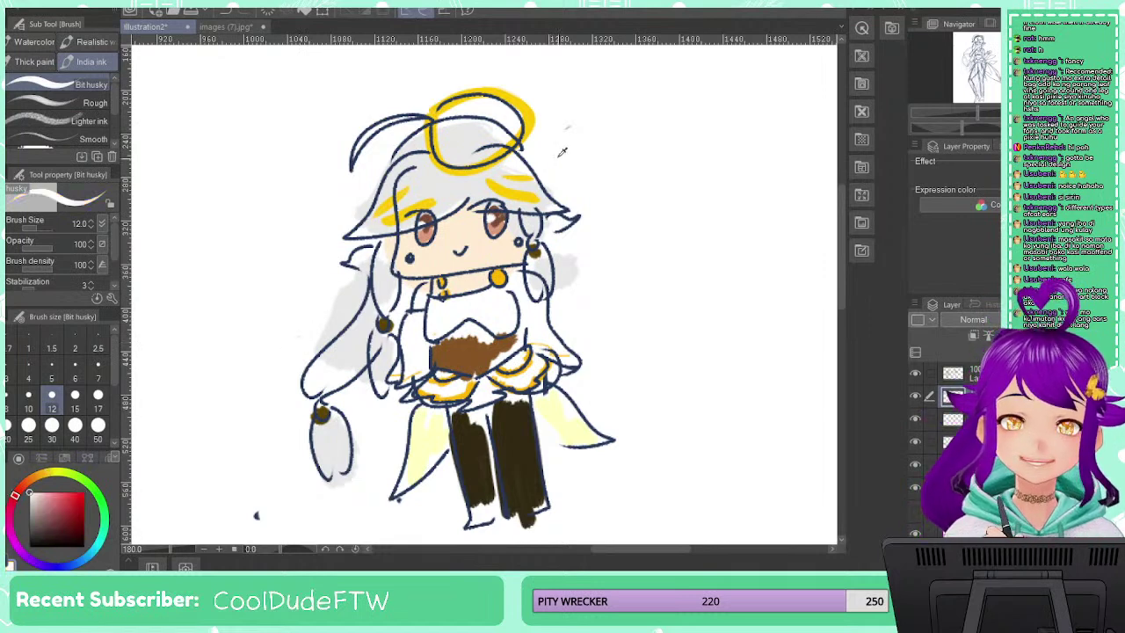
{"action": "left_click", "coordinate": [485, 250], "text": "alt"}
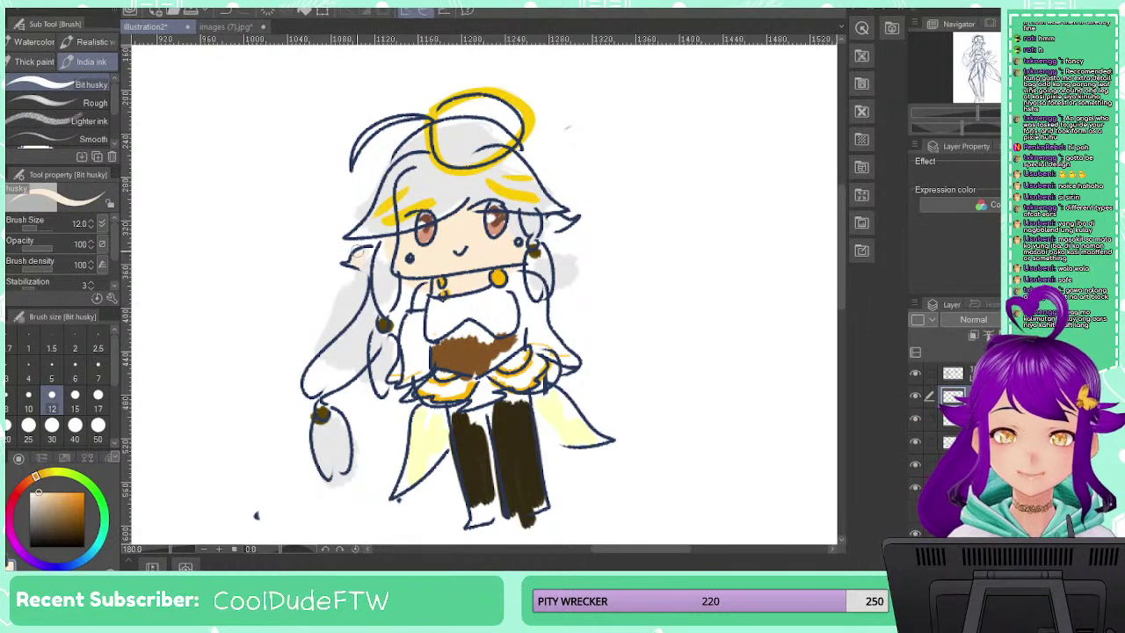
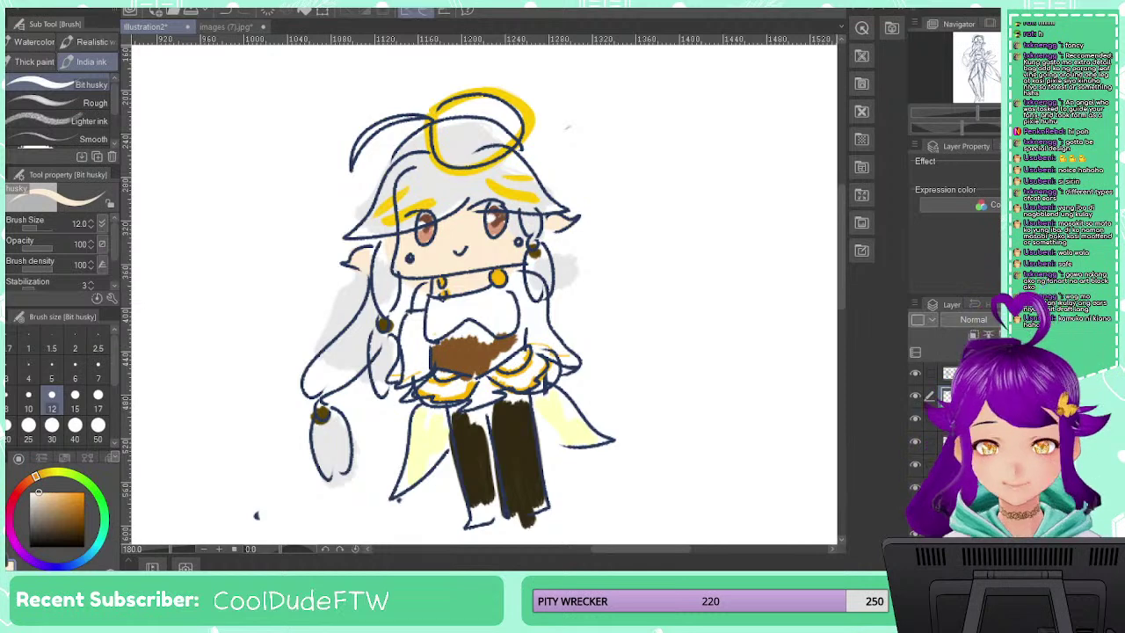
Try to erase the two black circle marks on the color wheel image with the Hard eraser at size 50
{"action": "left_click", "coordinate": [237, 27]}
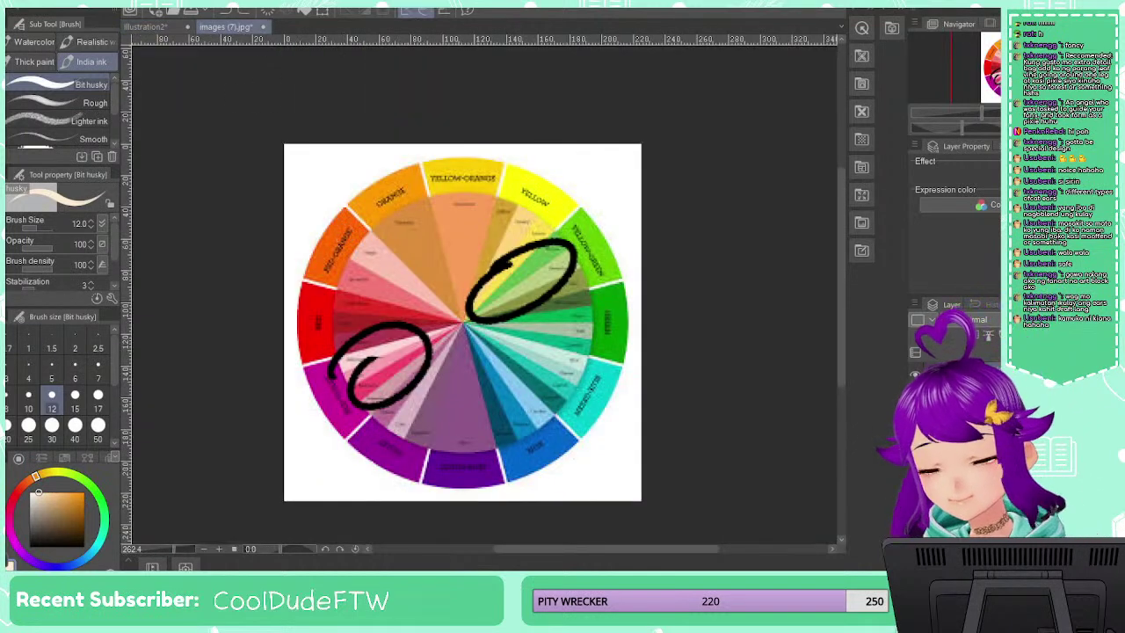
{"action": "key", "text": "e"}
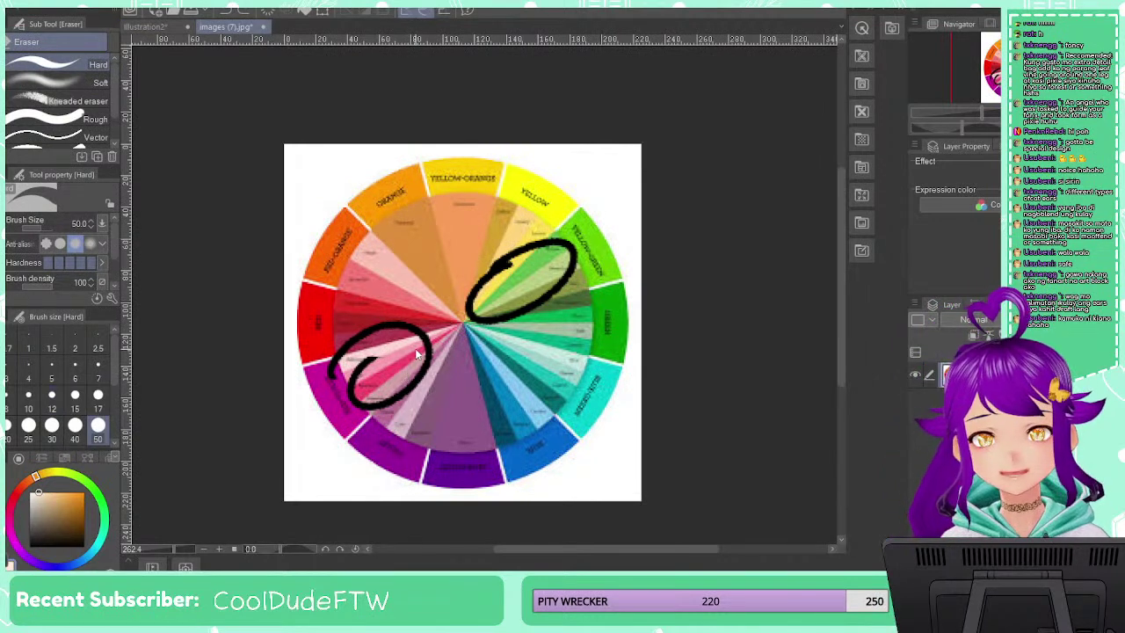
{"action": "mouse_move", "coordinate": [387, 369]}
{"action": "left_mouse_down"}
{"action": "mouse_move", "coordinate": [369, 413]}
{"action": "mouse_move", "coordinate": [377, 371]}
{"action": "left_mouse_up"}
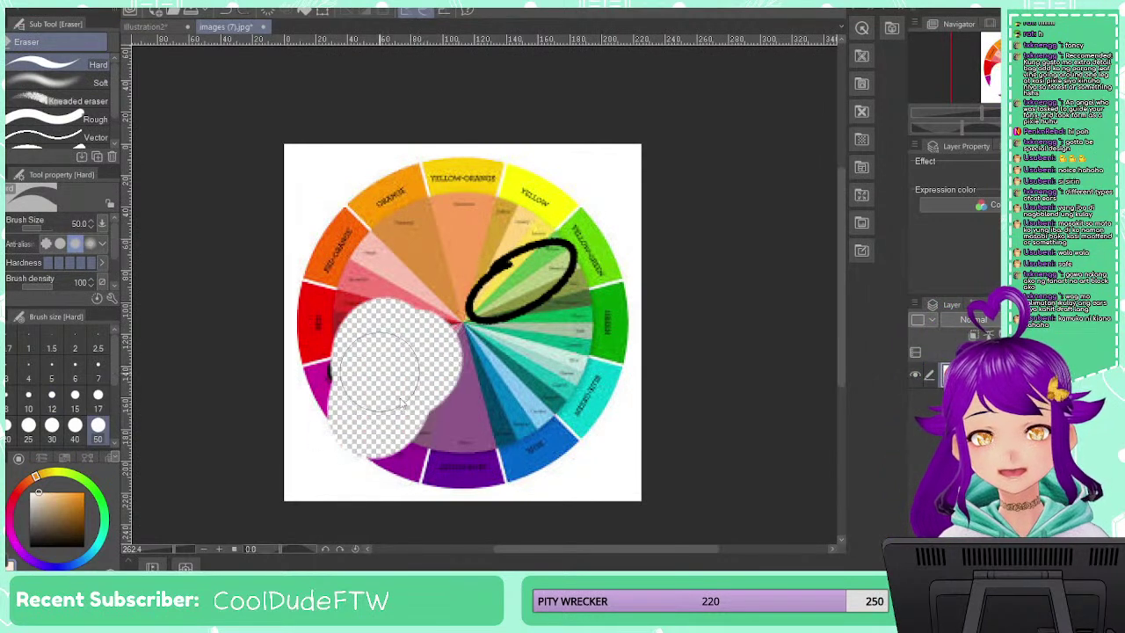
{"action": "key", "text": "ctrl+z"}
{"action": "left_click", "coordinate": [165, 28]}
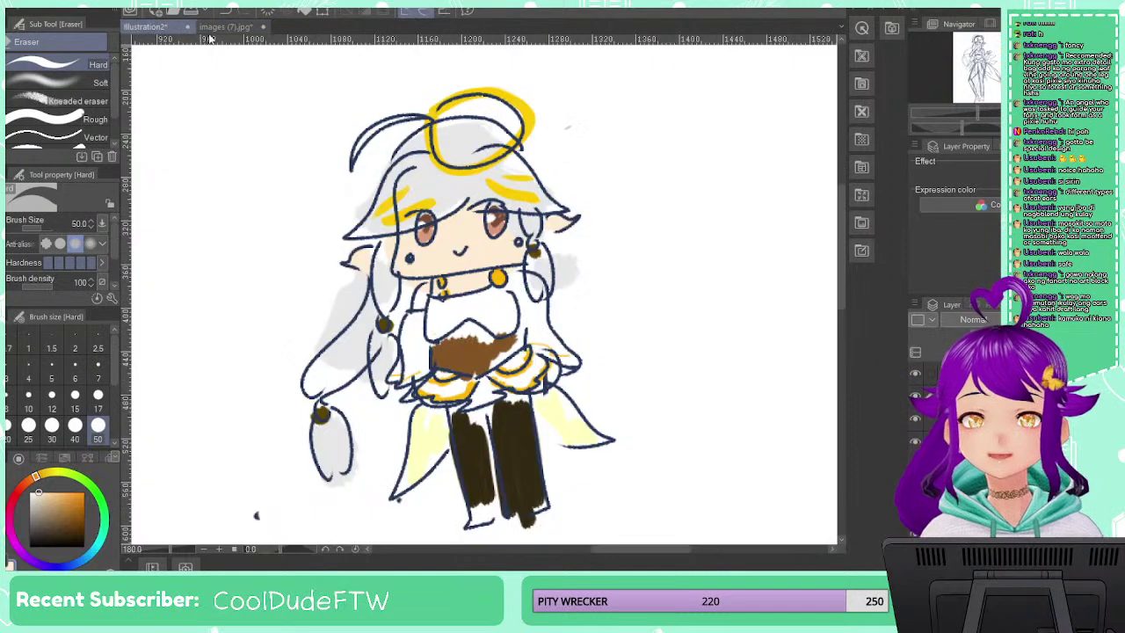
{"action": "left_click", "coordinate": [227, 28]}
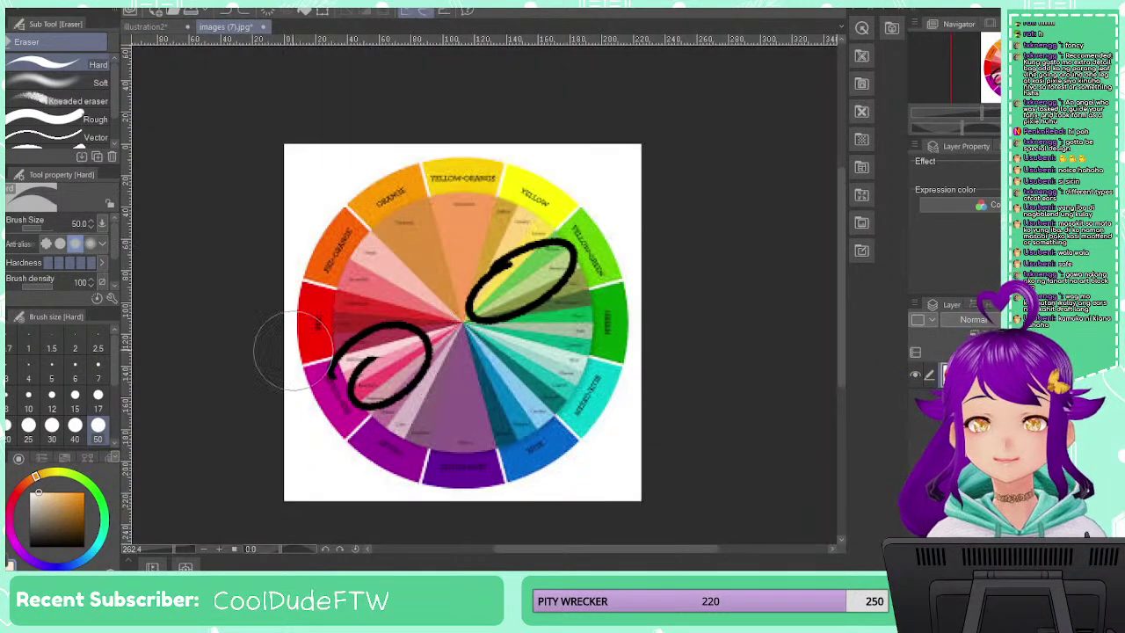
{"action": "key", "text": "ctrl+y"}
{"action": "mouse_move", "coordinate": [406, 391]}
{"action": "left_mouse_down"}
{"action": "mouse_move", "coordinate": [536, 281]}
{"action": "mouse_move", "coordinate": [501, 290]}
{"action": "left_mouse_up"}
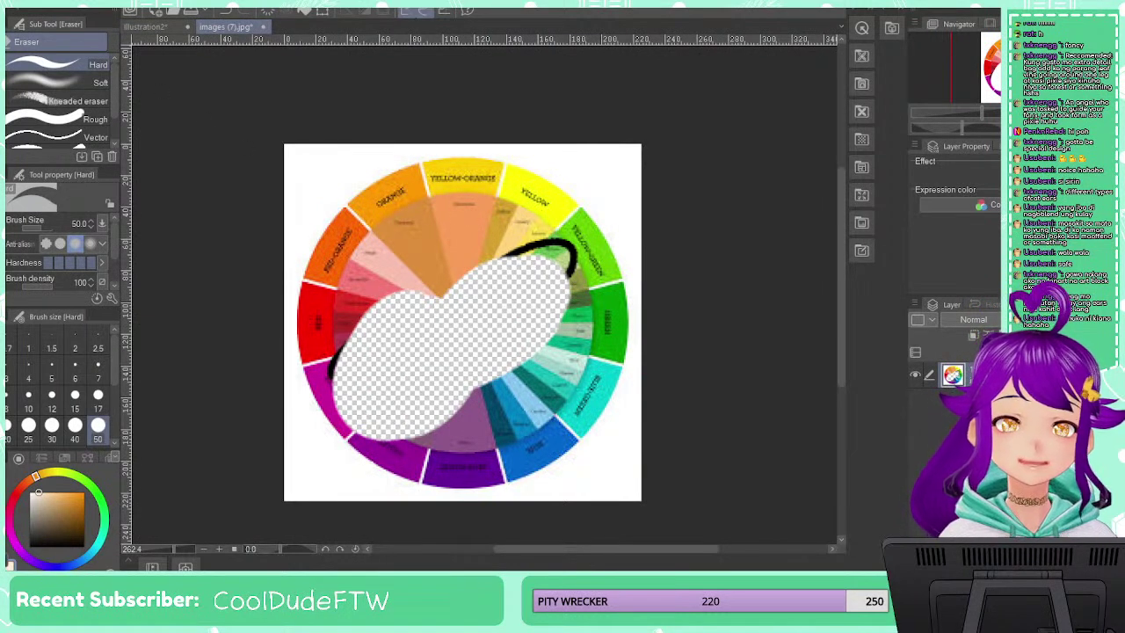
Close the marked-up color wheel image without keeping its changes and reopen a clean copy of images (7).jpg
{"action": "key", "text": "ctrl+w"}
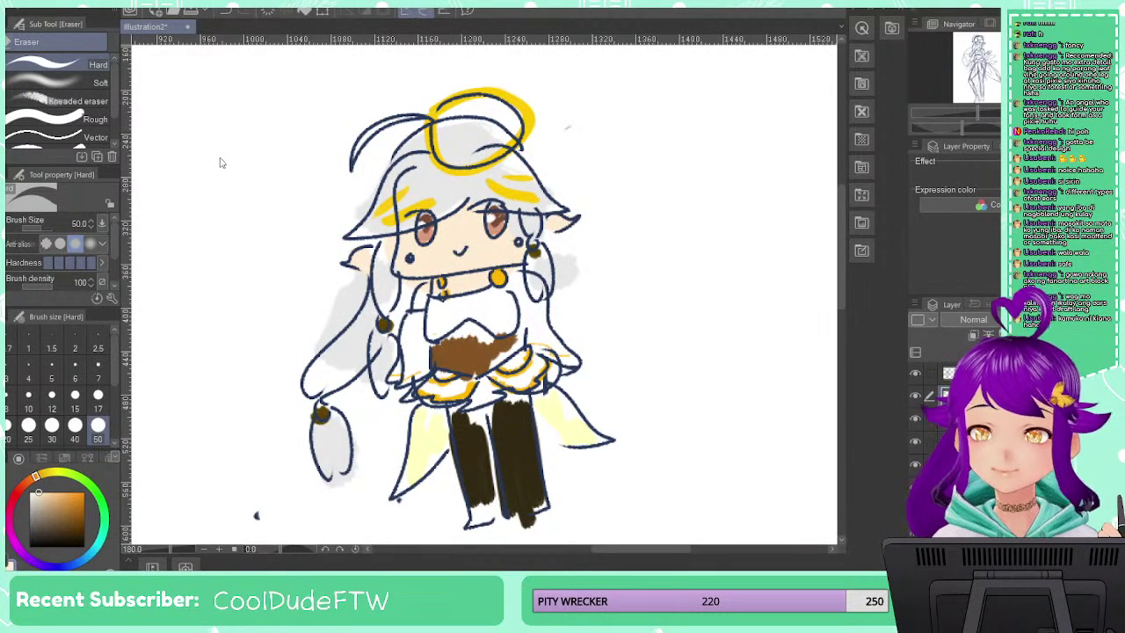
{"action": "double_click", "coordinate": [410, 321]}
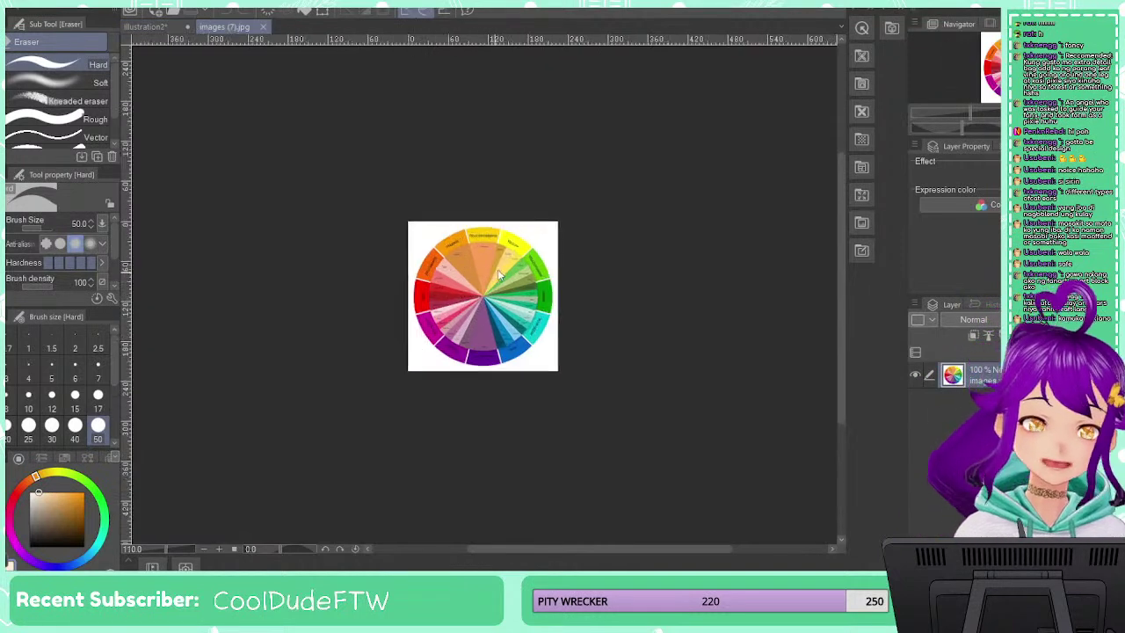
{"action": "scroll", "coordinate": [498, 275], "scroll_direction": "up", "scroll_amount": 4}
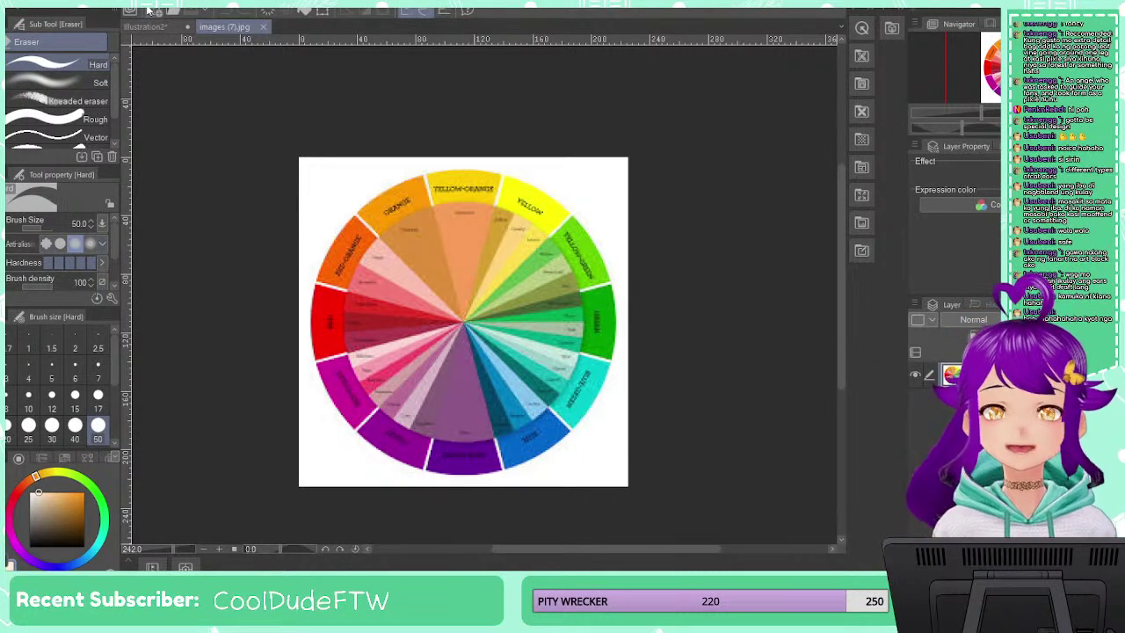
Outline the yellow wedge of the color wheel in near-black with the Textured pen at size 7, undoing stray strokes
{"action": "left_click", "coordinate": [153, 34]}
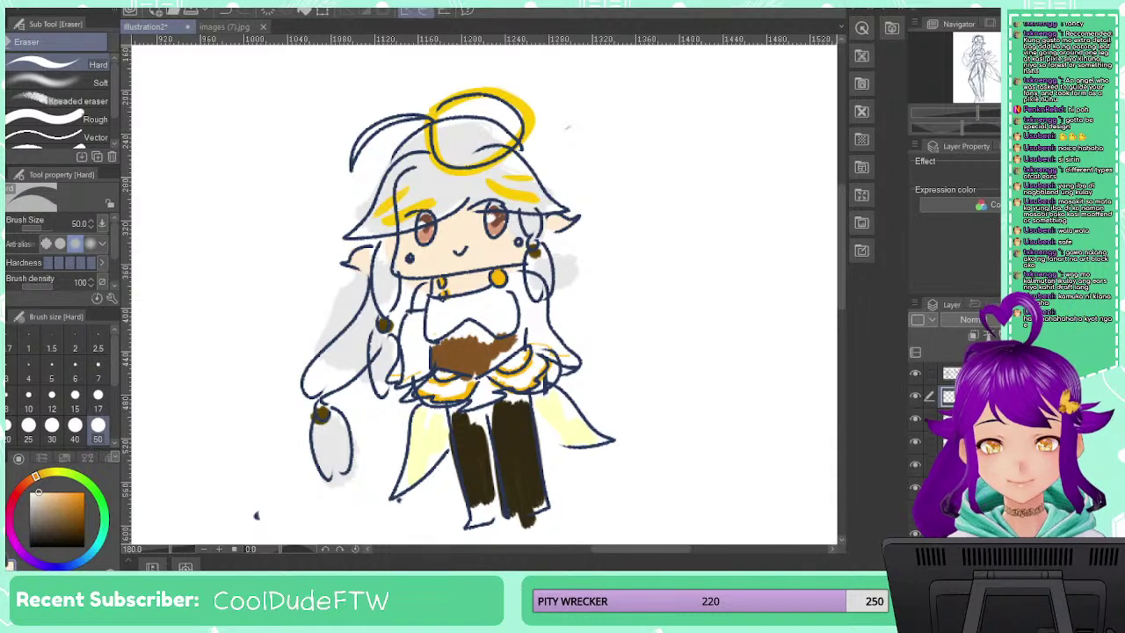
{"action": "left_click", "coordinate": [224, 28]}
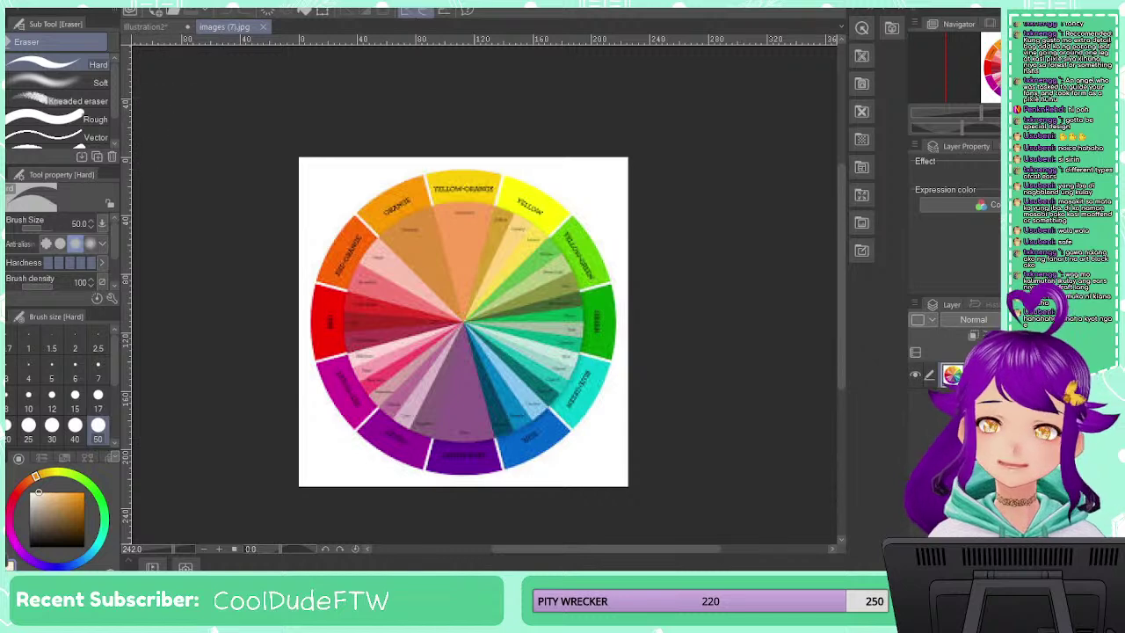
{"action": "key", "text": "p"}
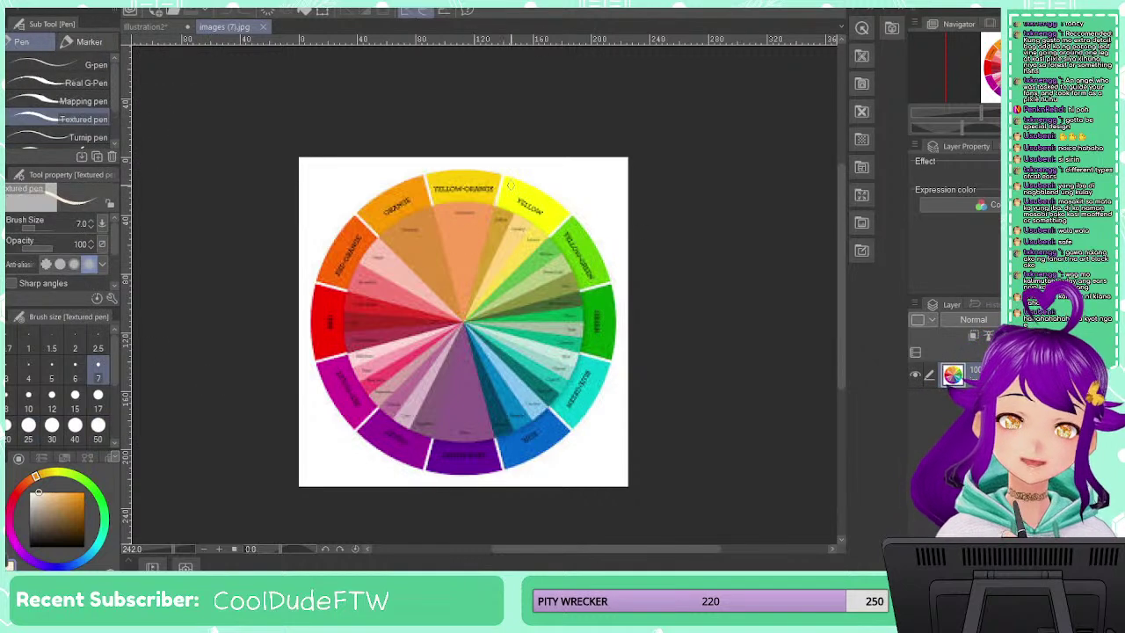
{"action": "left_click_drag", "start_coordinate": [497, 195], "coordinate": [462, 304]}
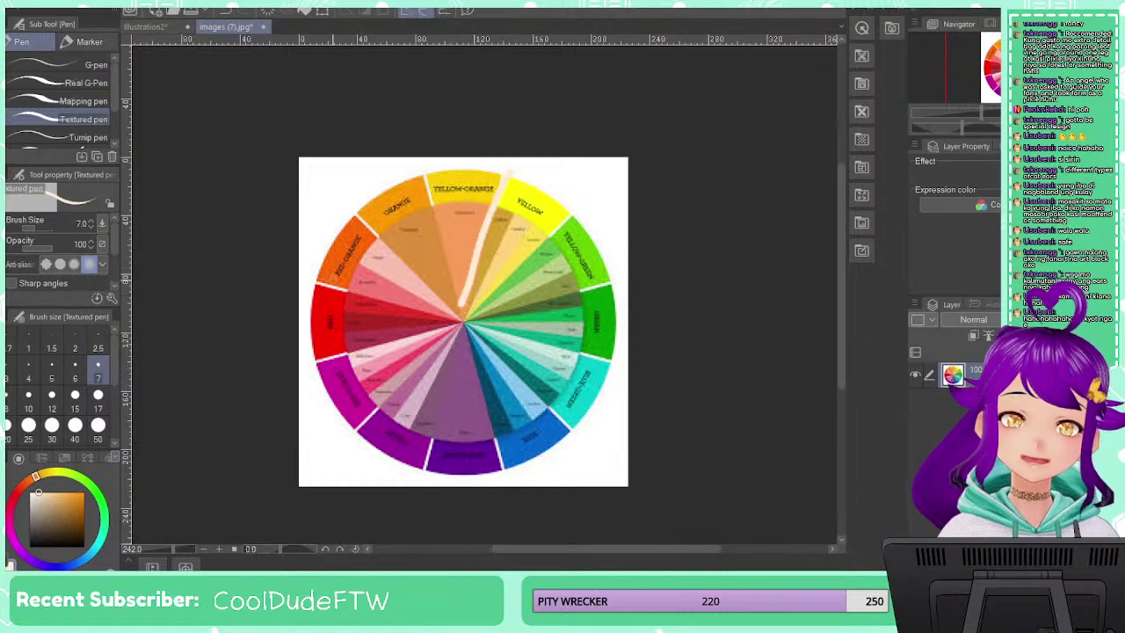
{"action": "key", "text": "ctrl+z"}
{"action": "left_click", "coordinate": [69, 547]}
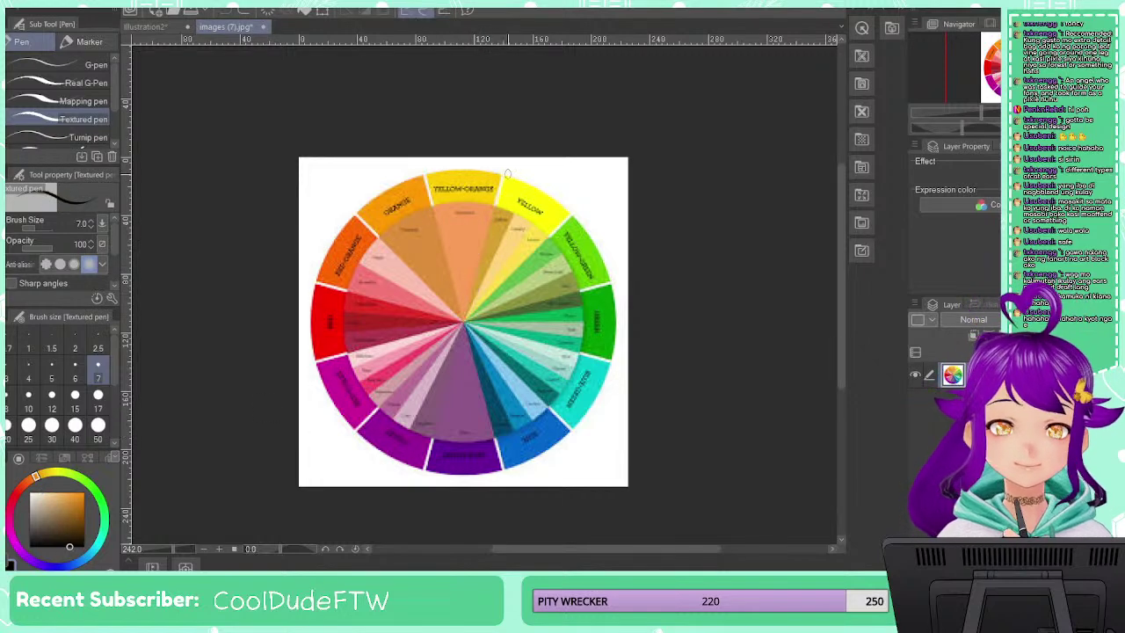
{"action": "mouse_move", "coordinate": [507, 171]}
{"action": "left_mouse_down"}
{"action": "mouse_move", "coordinate": [585, 216]}
{"action": "mouse_move", "coordinate": [469, 315]}
{"action": "mouse_move", "coordinate": [513, 172]}
{"action": "left_mouse_up"}
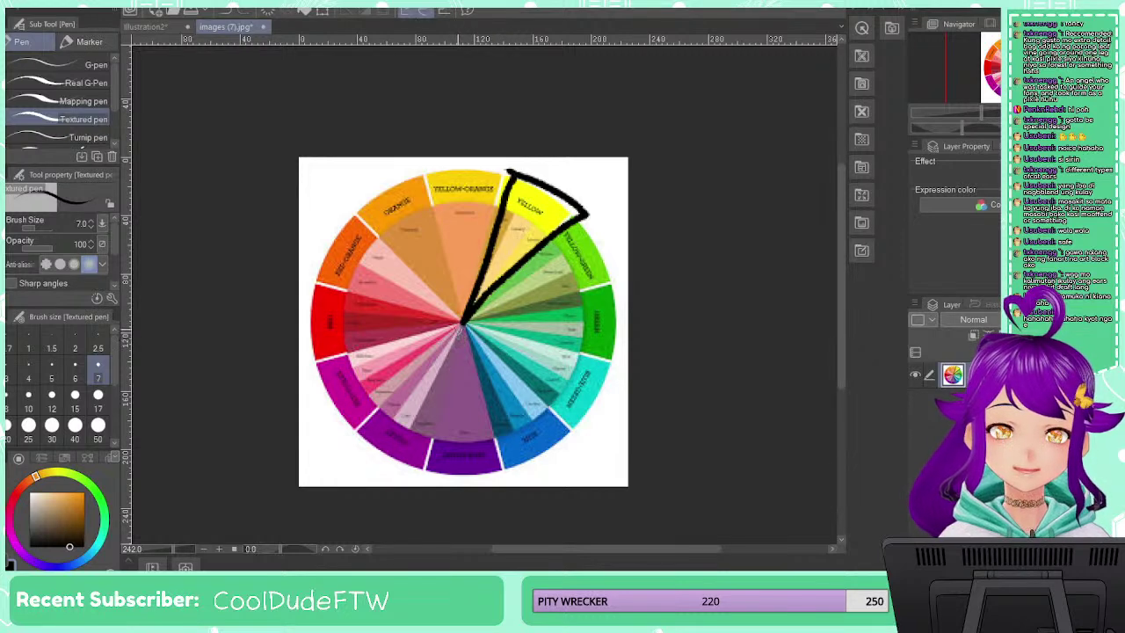
{"action": "mouse_move", "coordinate": [457, 328]}
{"action": "left_mouse_down"}
{"action": "mouse_move", "coordinate": [364, 427]}
{"action": "mouse_move", "coordinate": [404, 440]}
{"action": "left_mouse_up"}
{"action": "key", "text": "ctrl+z"}
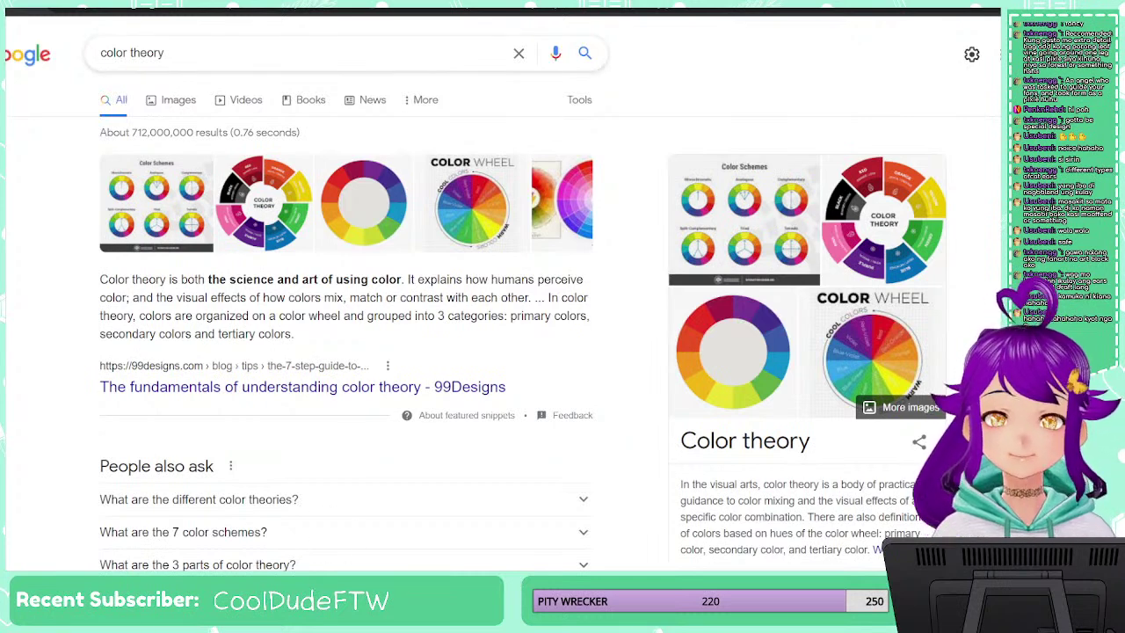
In the browser, look through the color theory image results and open DesignMantic's "10 Commandments of Color Theory" page
{"action": "left_click", "coordinate": [222, 157]}
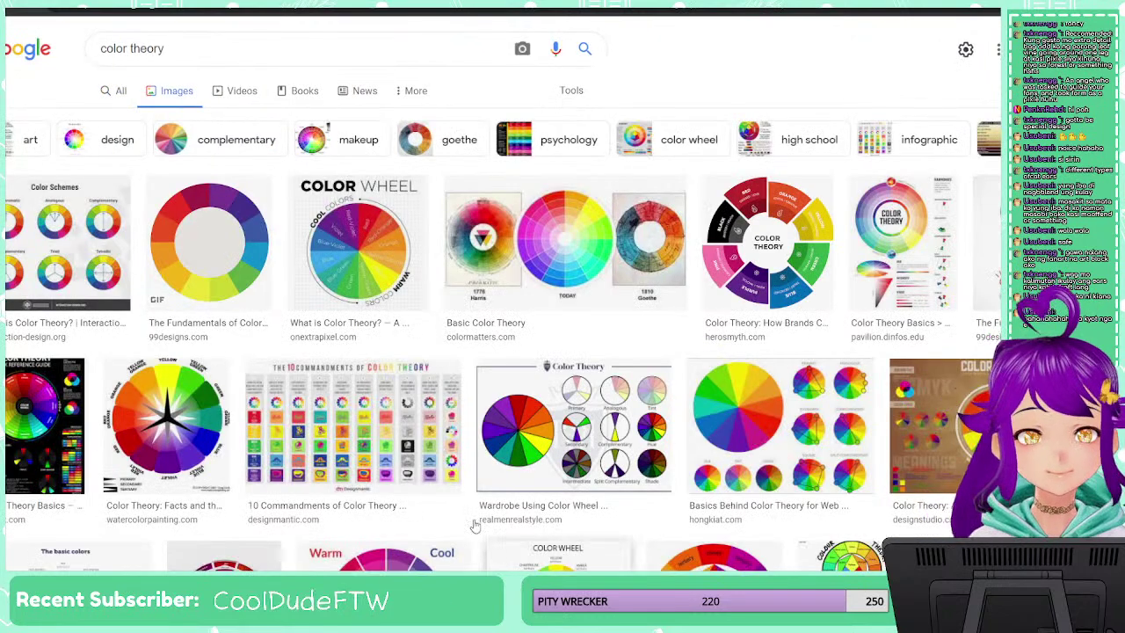
{"action": "scroll", "coordinate": [355, 349], "scroll_direction": "down", "scroll_amount": 1}
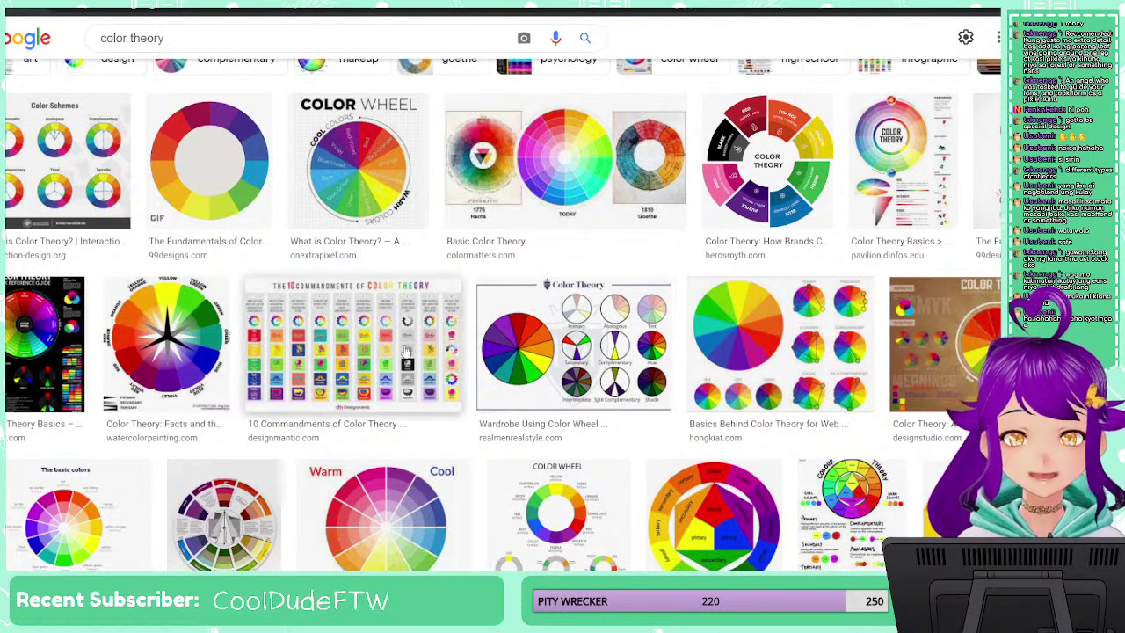
{"action": "left_click", "coordinate": [355, 371]}
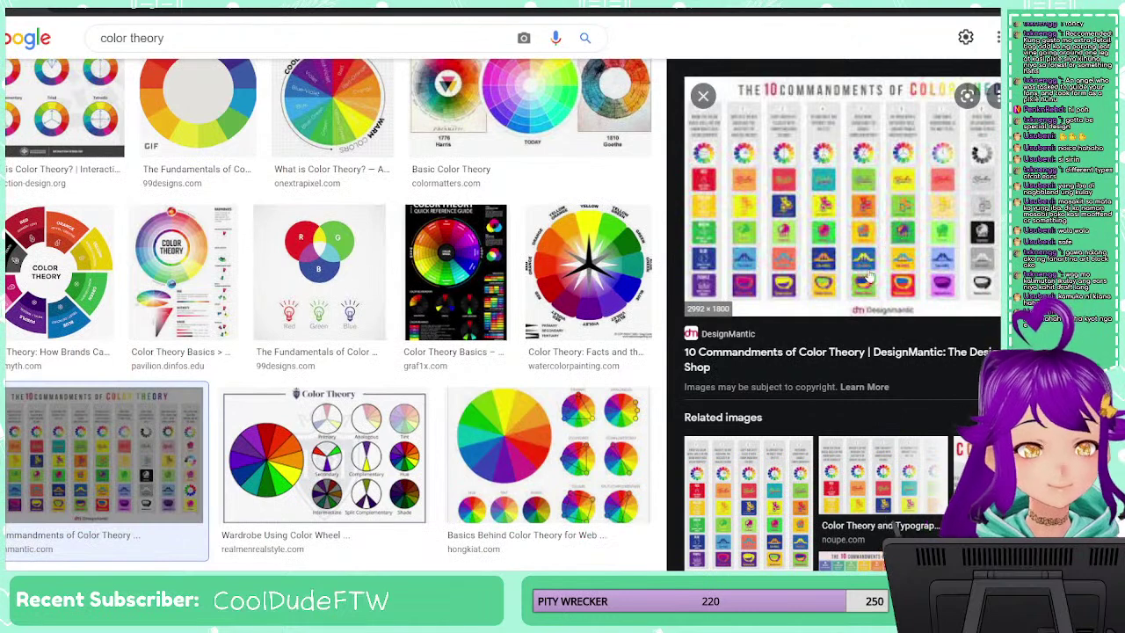
{"action": "left_click", "coordinate": [768, 354]}
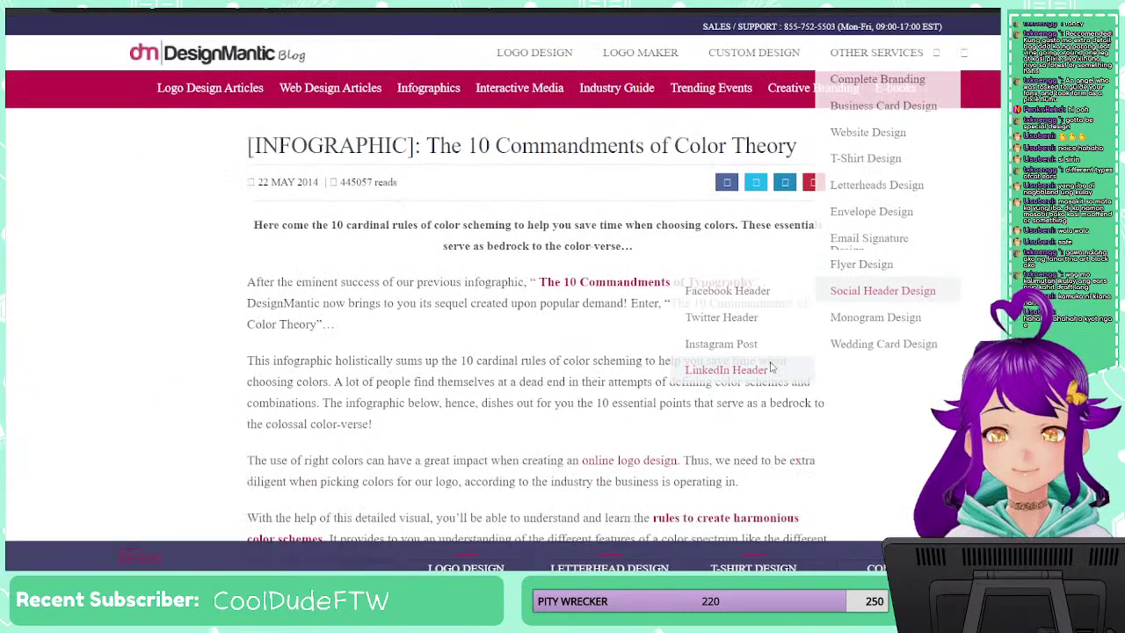
Examine the infographic's analogous, complementary, split and double complementary color scheme columns and their sample swatches
{"action": "scroll", "coordinate": [771, 367], "scroll_direction": "down", "scroll_amount": 10}
{"action": "scroll", "coordinate": [771, 367], "scroll_direction": "up", "scroll_amount": 4}
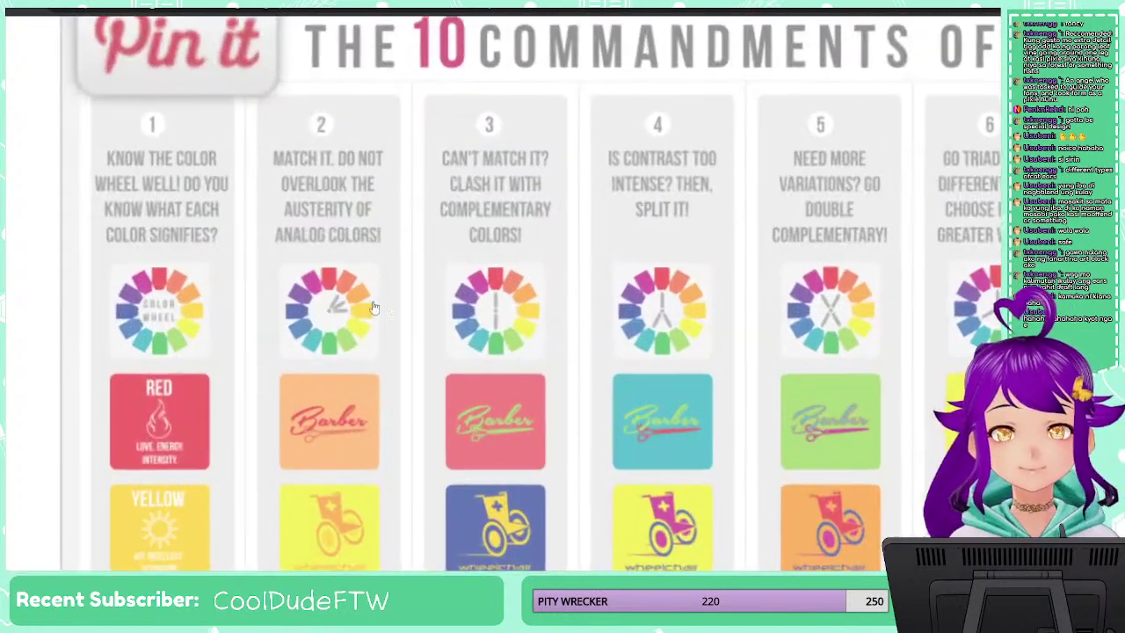
{"action": "scroll", "coordinate": [373, 306], "scroll_direction": "down", "scroll_amount": 1}
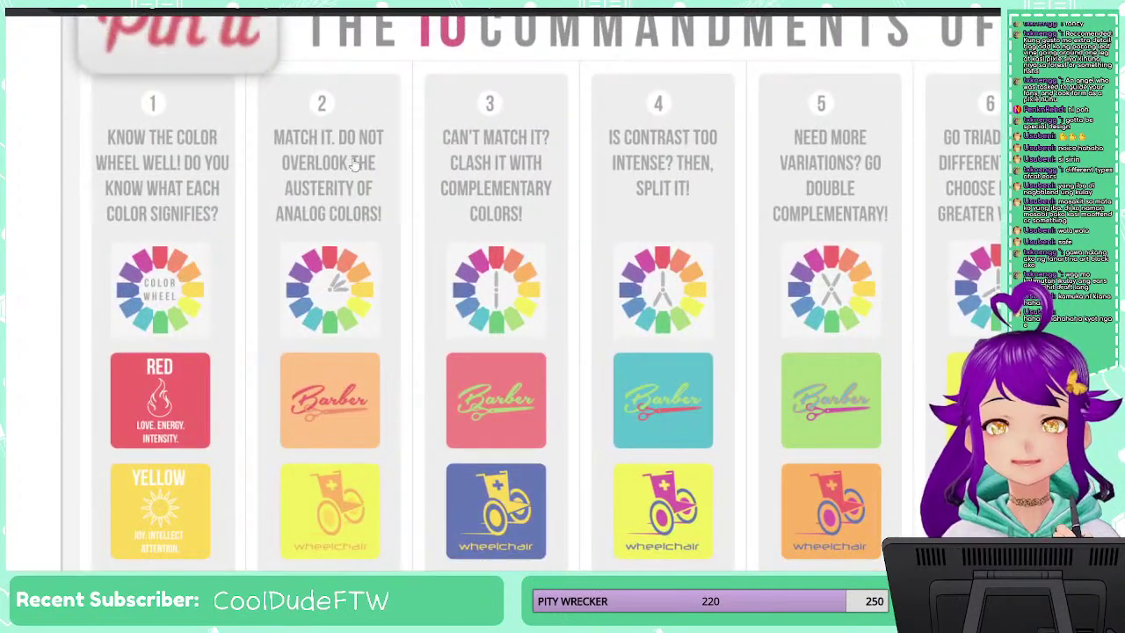
{"action": "scroll", "coordinate": [359, 273], "scroll_direction": "down", "scroll_amount": 3}
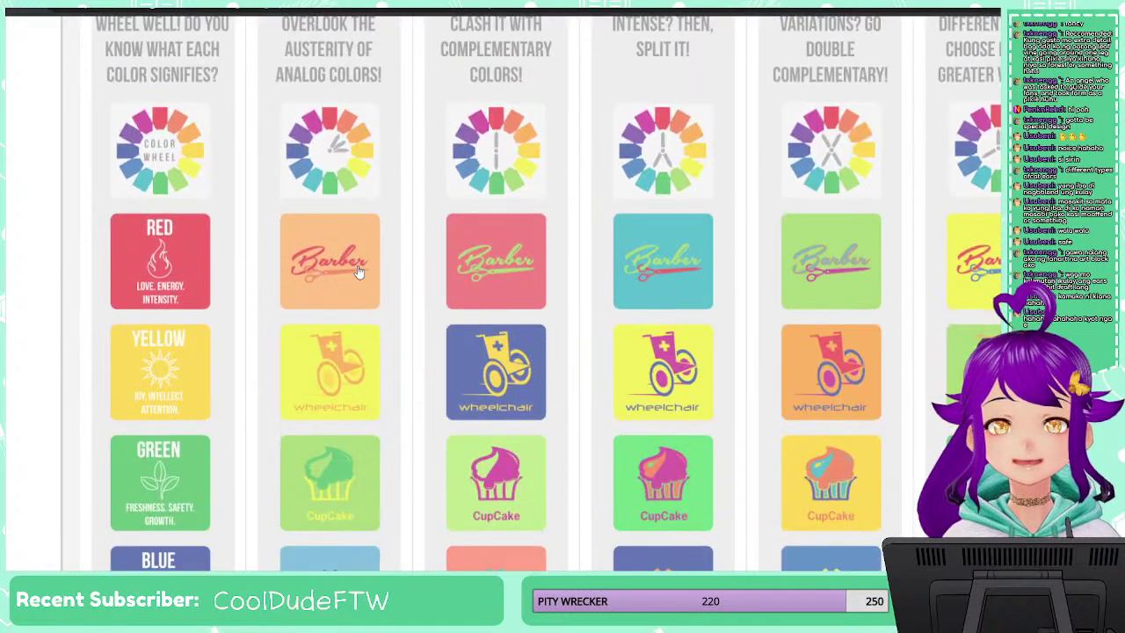
{"action": "scroll", "coordinate": [359, 272], "scroll_direction": "up", "scroll_amount": 2}
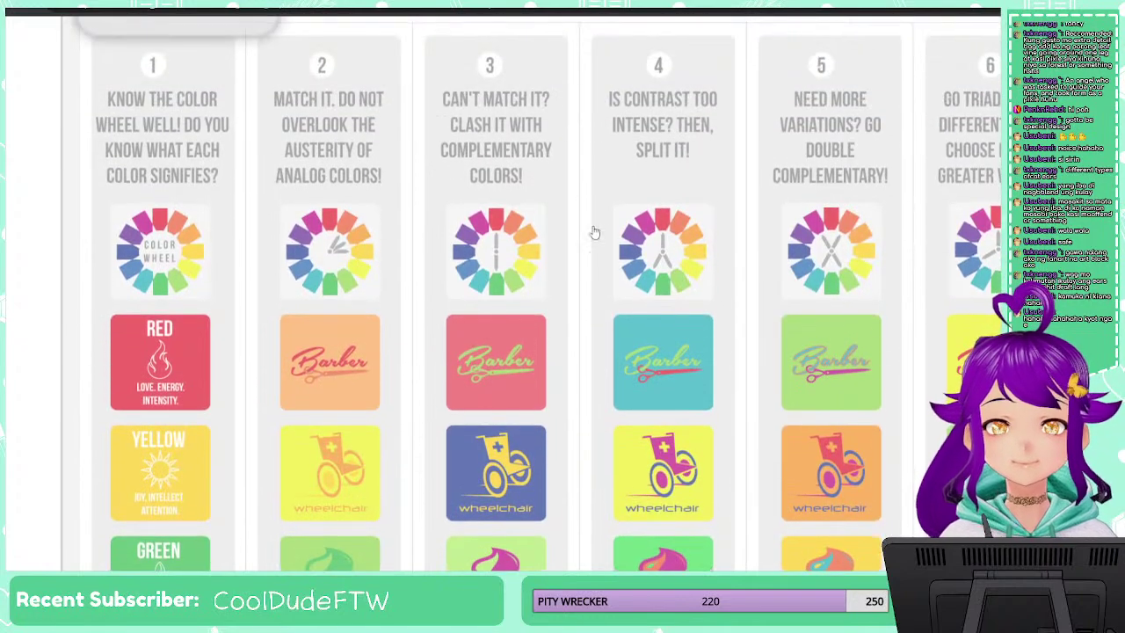
{"action": "scroll", "coordinate": [594, 232], "scroll_direction": "down", "scroll_amount": 6}
{"action": "scroll", "coordinate": [563, 250], "scroll_direction": "up", "scroll_amount": 5}
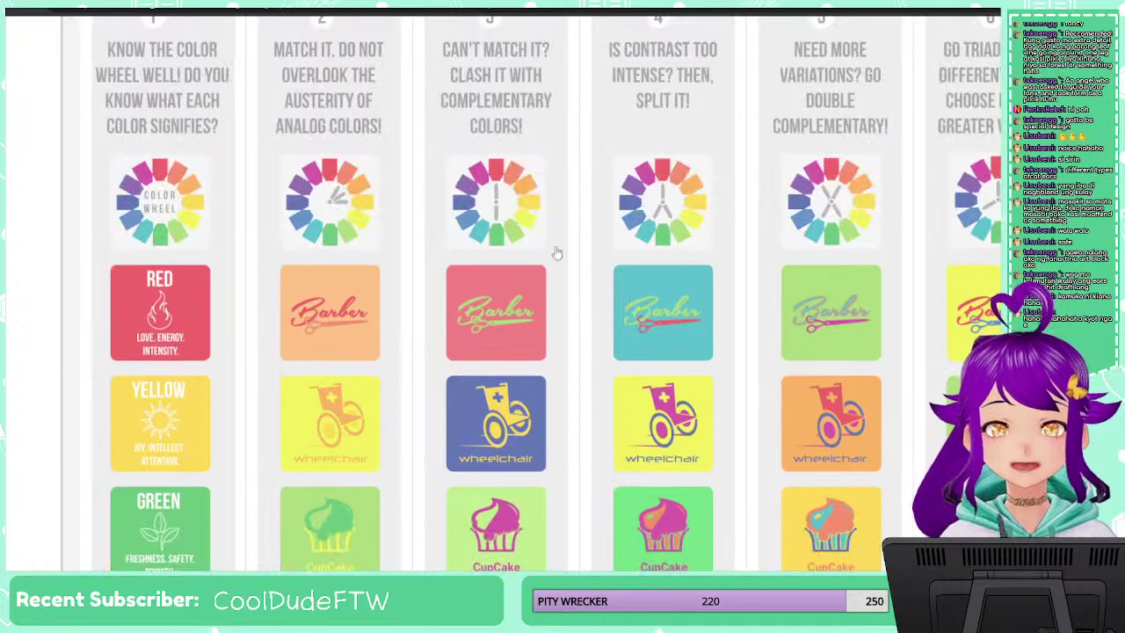
{"action": "scroll", "coordinate": [733, 216], "scroll_direction": "right", "scroll_amount": 1}
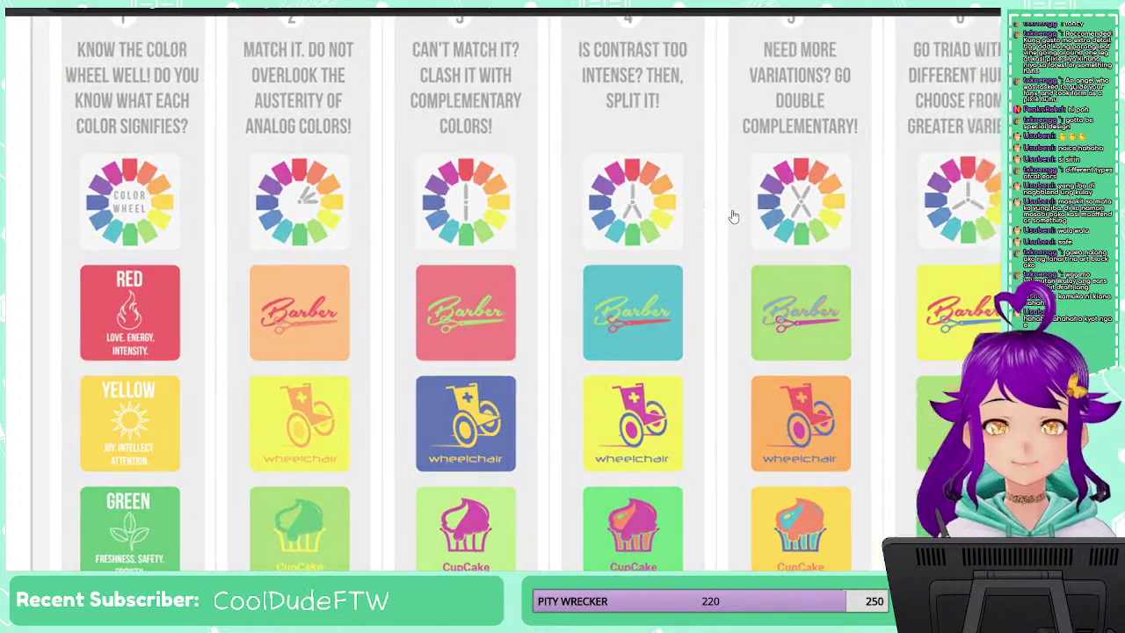
Examine the infographic's triad, monochrome, achromatic, tints and shades, and RGB/CMYK/Pantone columns, comparing them with the earlier color schemes
{"action": "scroll", "coordinate": [733, 217], "scroll_direction": "right", "scroll_amount": 3}
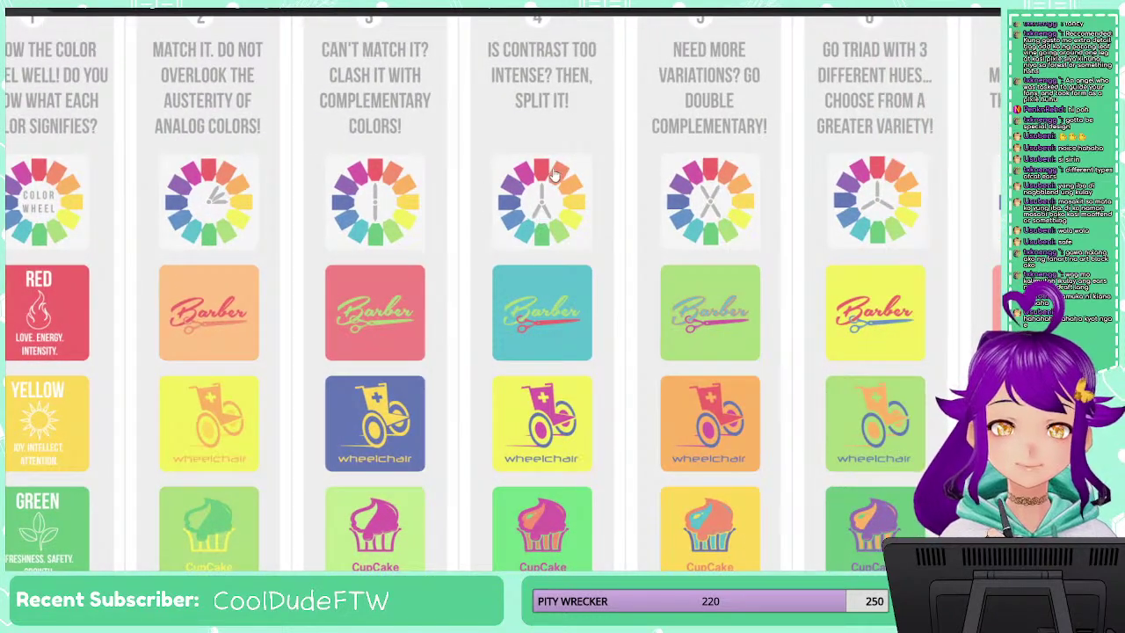
{"action": "scroll", "coordinate": [910, 247], "scroll_direction": "right", "scroll_amount": 6}
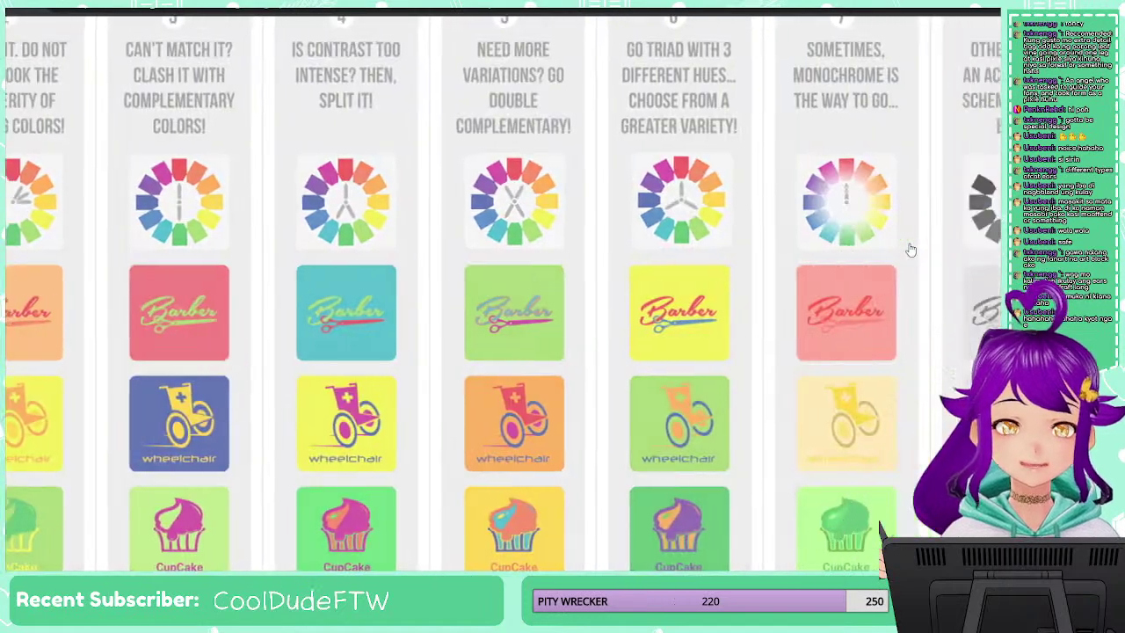
{"action": "scroll", "coordinate": [659, 214], "scroll_direction": "up", "scroll_amount": 2}
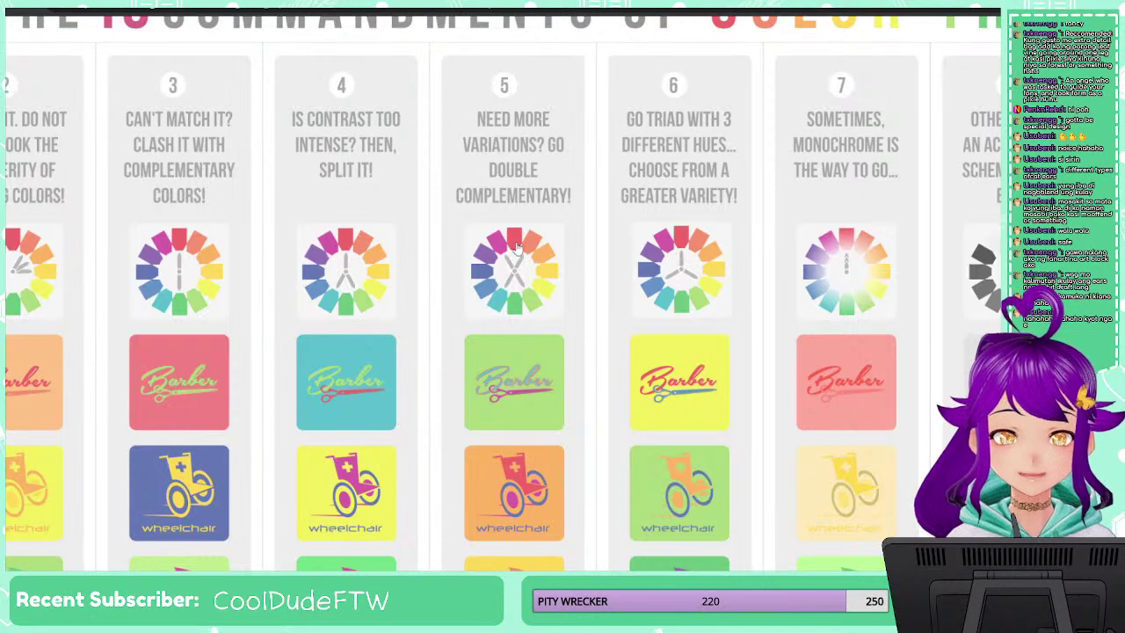
{"action": "scroll", "coordinate": [597, 272], "scroll_direction": "right", "scroll_amount": 4}
{"action": "scroll", "coordinate": [673, 302], "scroll_direction": "down", "scroll_amount": 3}
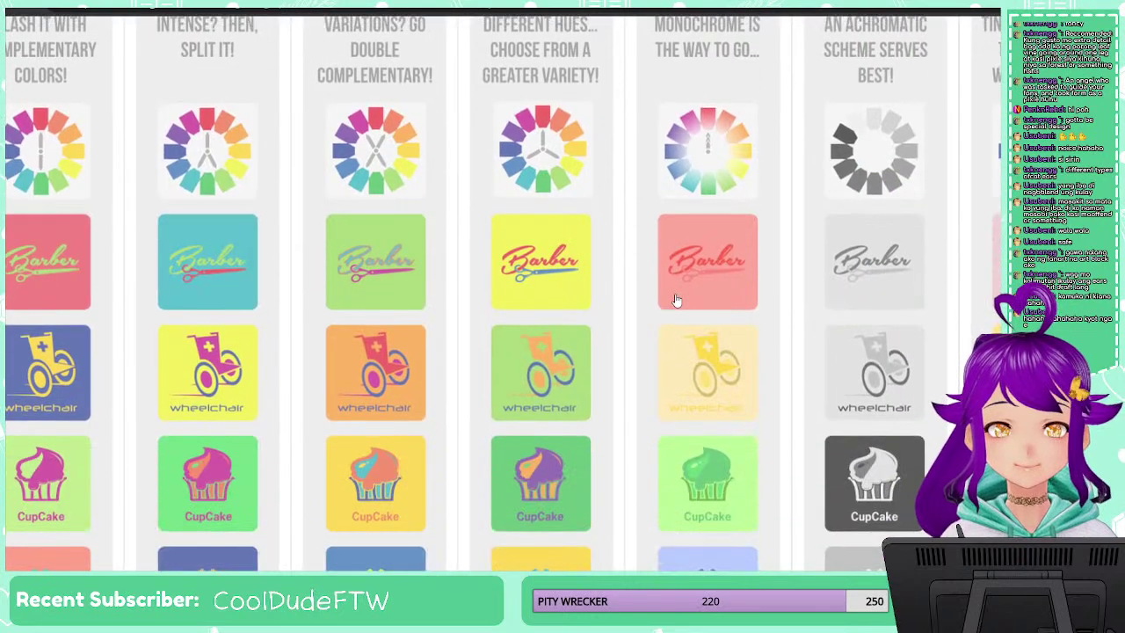
{"action": "scroll", "coordinate": [676, 300], "scroll_direction": "right", "scroll_amount": 8}
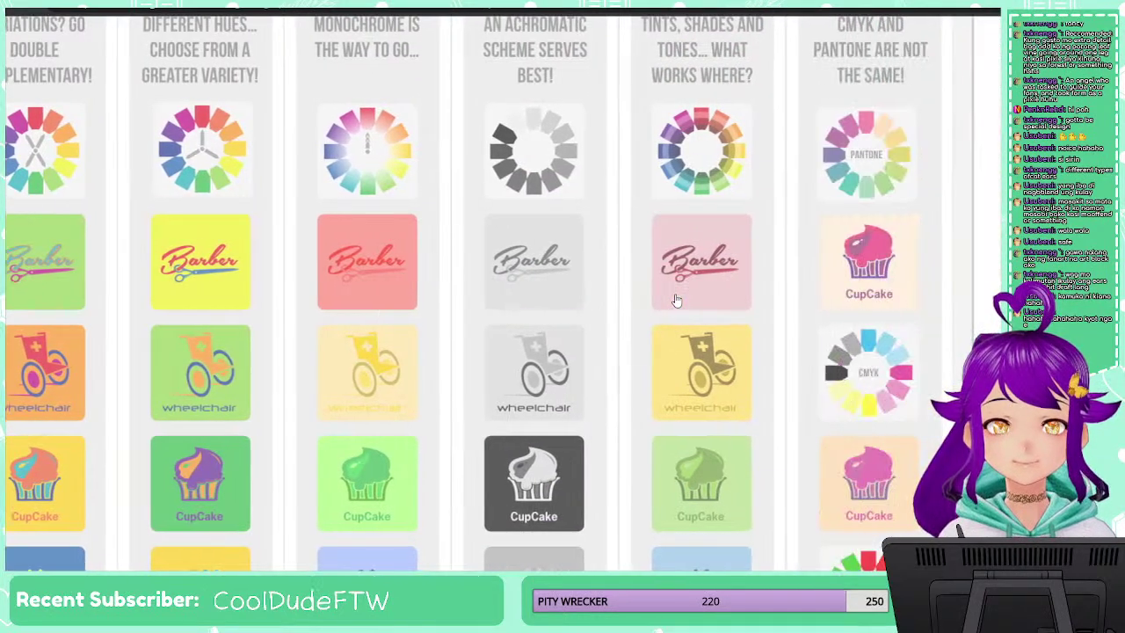
{"action": "scroll", "coordinate": [676, 300], "scroll_direction": "right", "scroll_amount": 2}
{"action": "scroll", "coordinate": [668, 300], "scroll_direction": "up", "scroll_amount": 1}
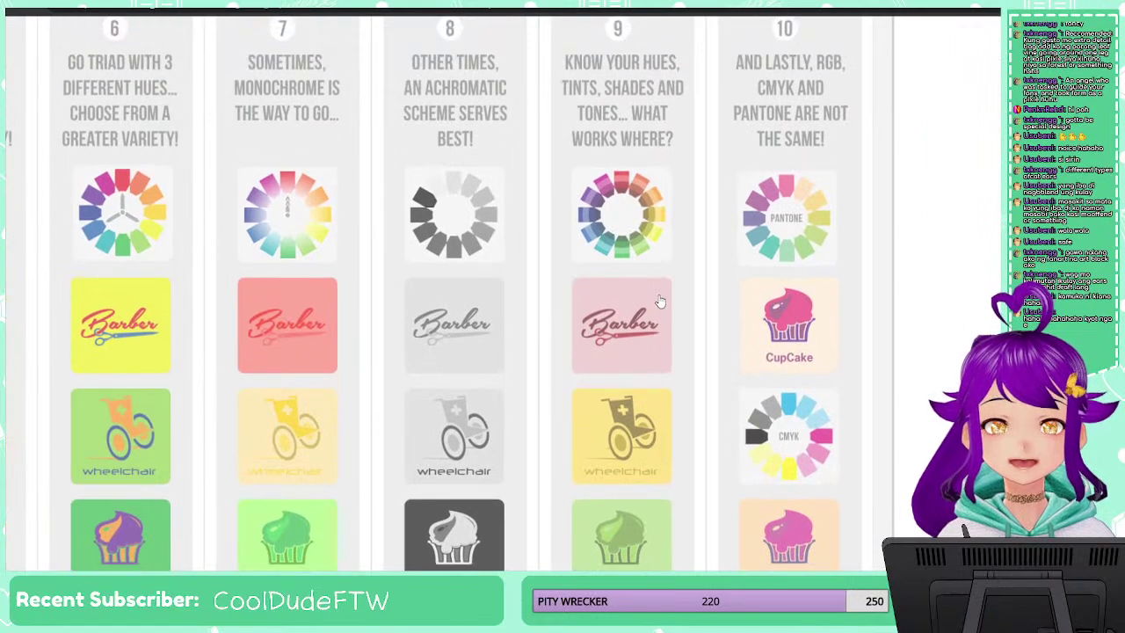
{"action": "scroll", "coordinate": [660, 301], "scroll_direction": "left", "scroll_amount": 20}
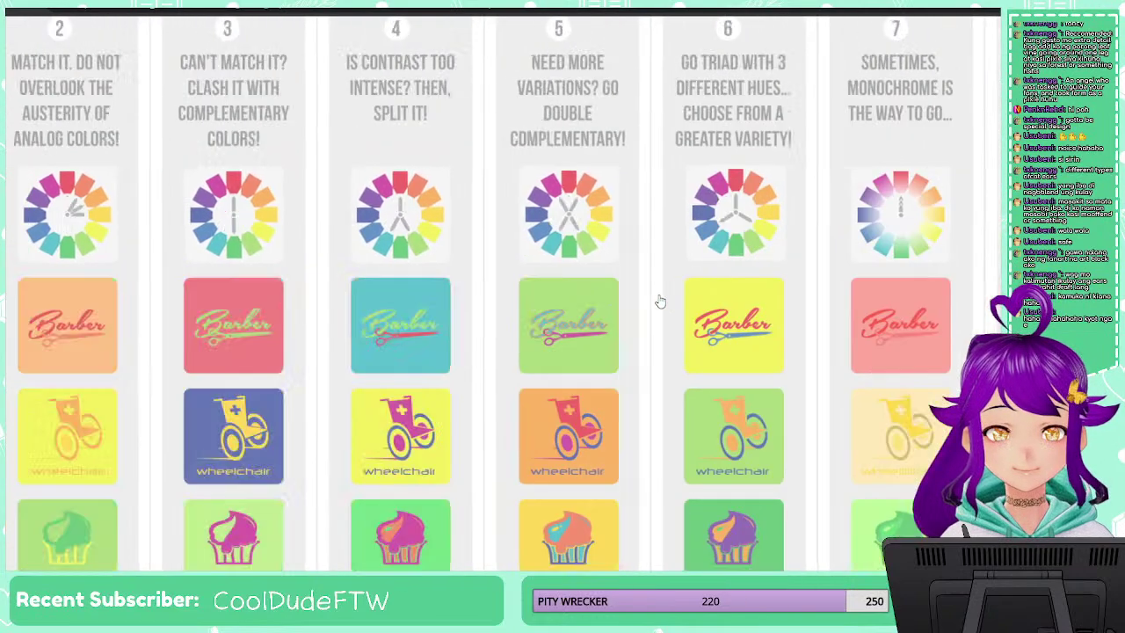
{"action": "scroll", "coordinate": [660, 301], "scroll_direction": "right", "scroll_amount": 2}
{"action": "scroll", "coordinate": [660, 302], "scroll_direction": "right", "scroll_amount": 10}
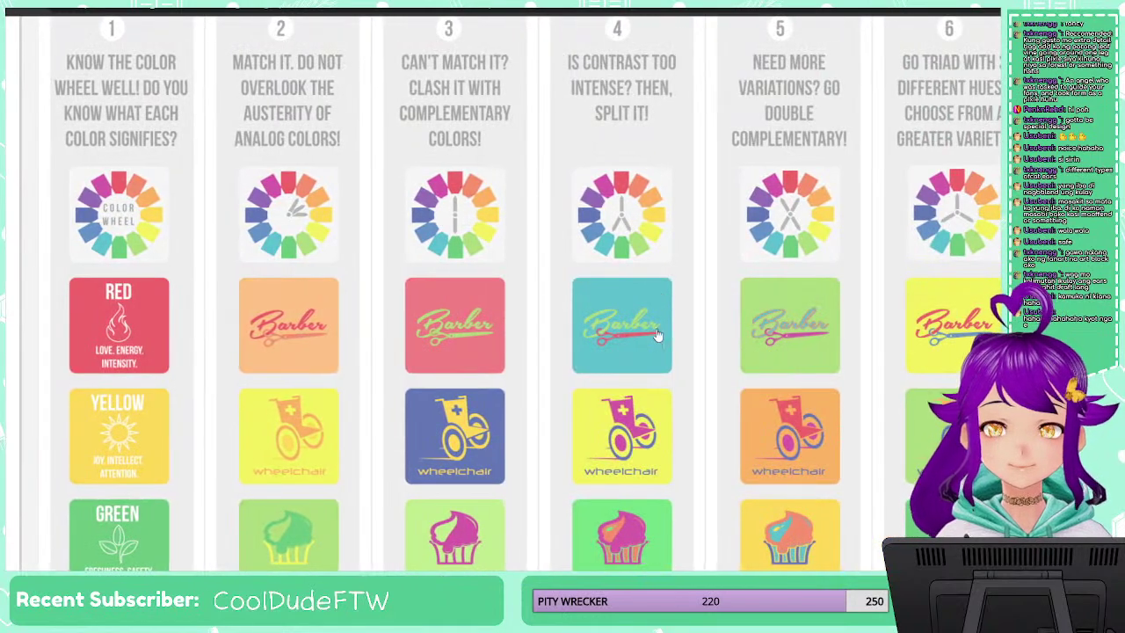
Examine the red, yellow, green, blue and purple color meanings and the analogous, complementary and split-complementary sample swatches
{"action": "scroll", "coordinate": [655, 456], "scroll_direction": "down", "scroll_amount": 2}
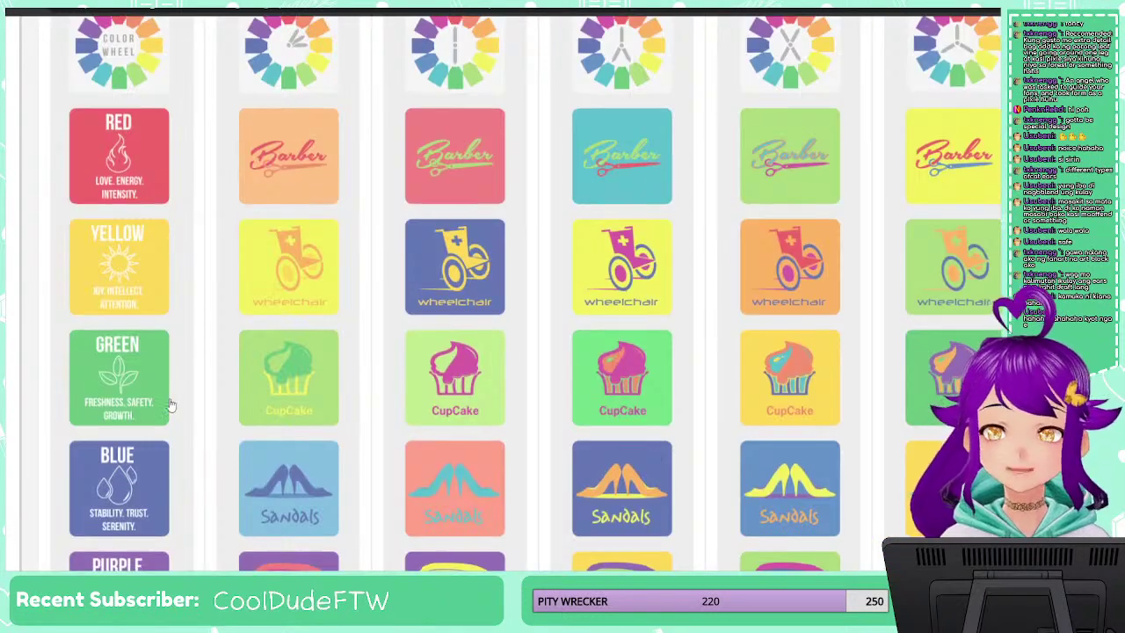
{"action": "scroll", "coordinate": [188, 296], "scroll_direction": "left", "scroll_amount": 5}
{"action": "scroll", "coordinate": [342, 190], "scroll_direction": "up", "scroll_amount": 1}
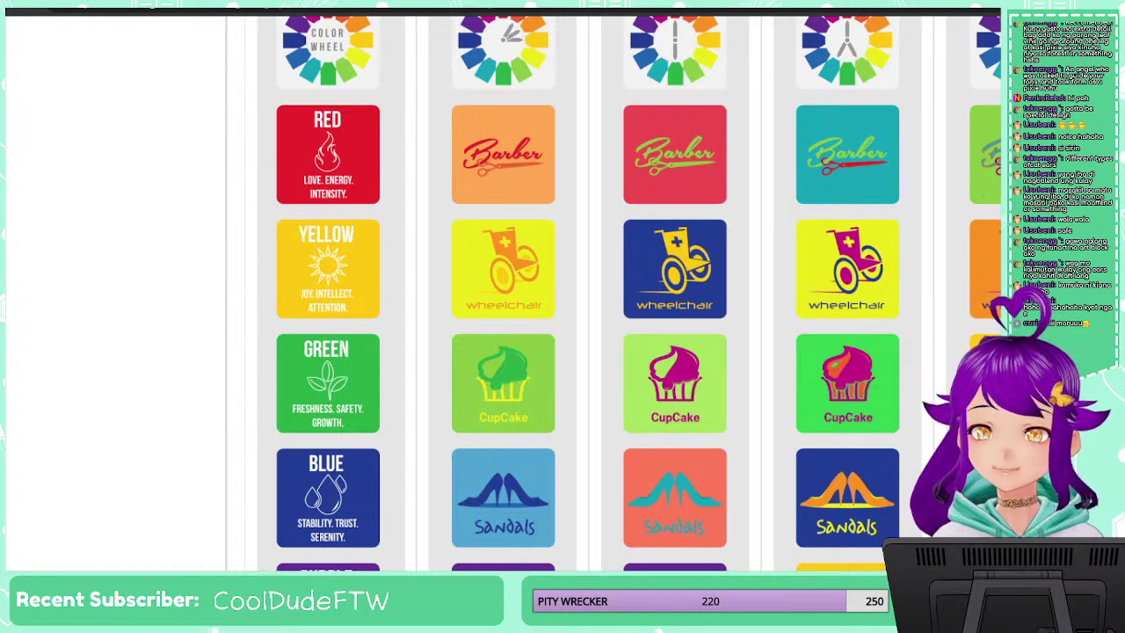
{"action": "scroll", "coordinate": [563, 416], "scroll_direction": "down", "scroll_amount": 5}
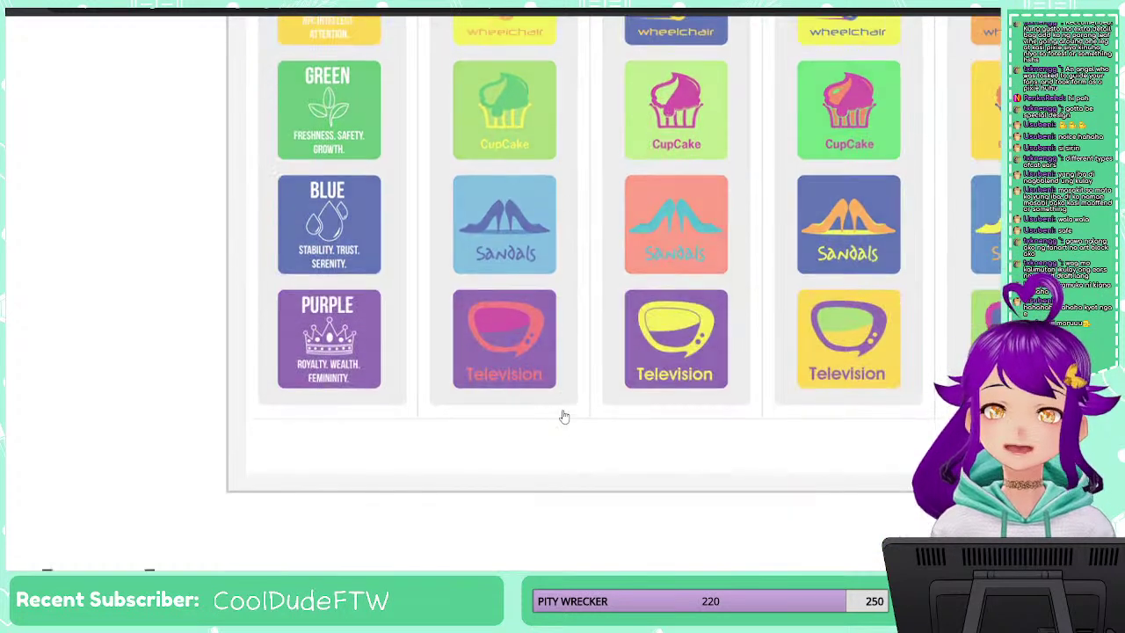
{"action": "scroll", "coordinate": [477, 376], "scroll_direction": "up", "scroll_amount": 1}
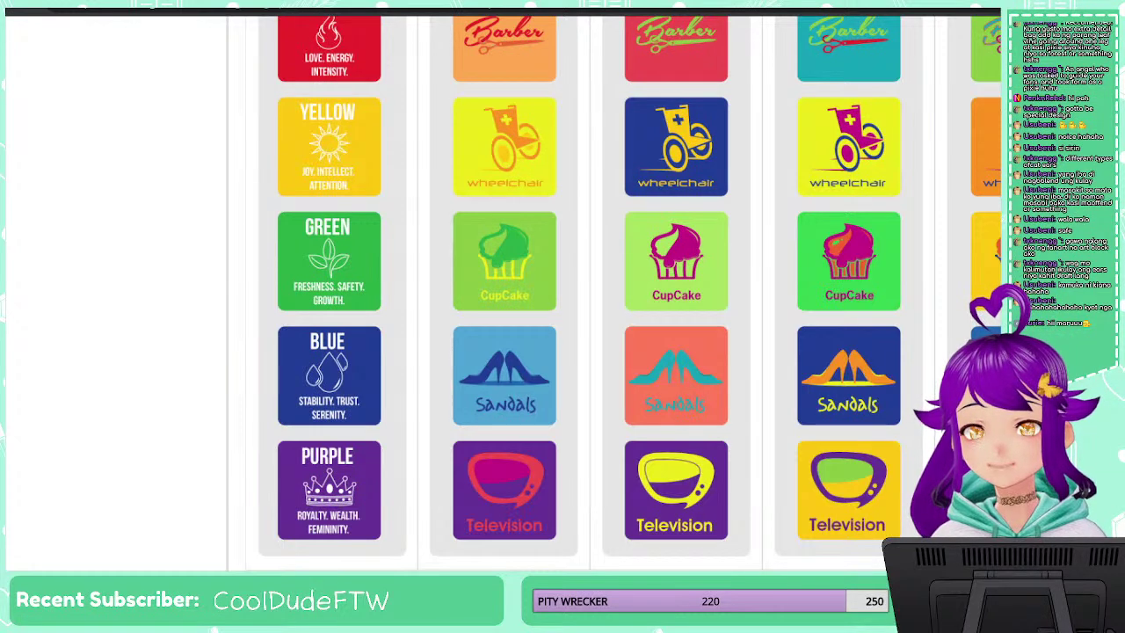
{"action": "scroll", "coordinate": [457, 269], "scroll_direction": "up", "scroll_amount": 2}
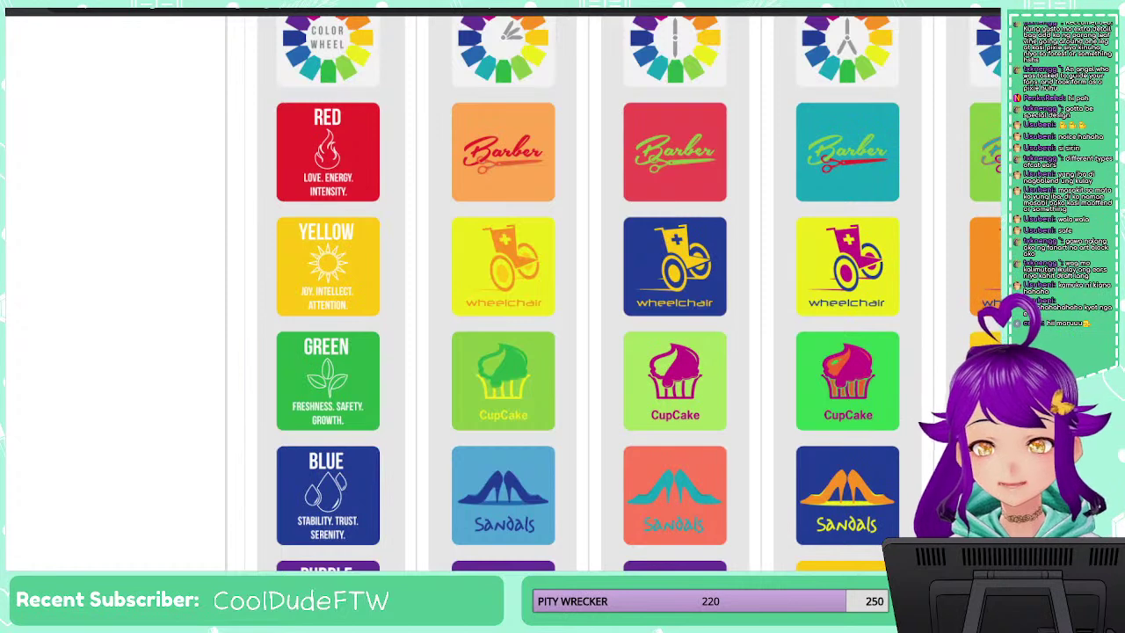
{"action": "scroll", "coordinate": [547, 289], "scroll_direction": "up", "scroll_amount": 4}
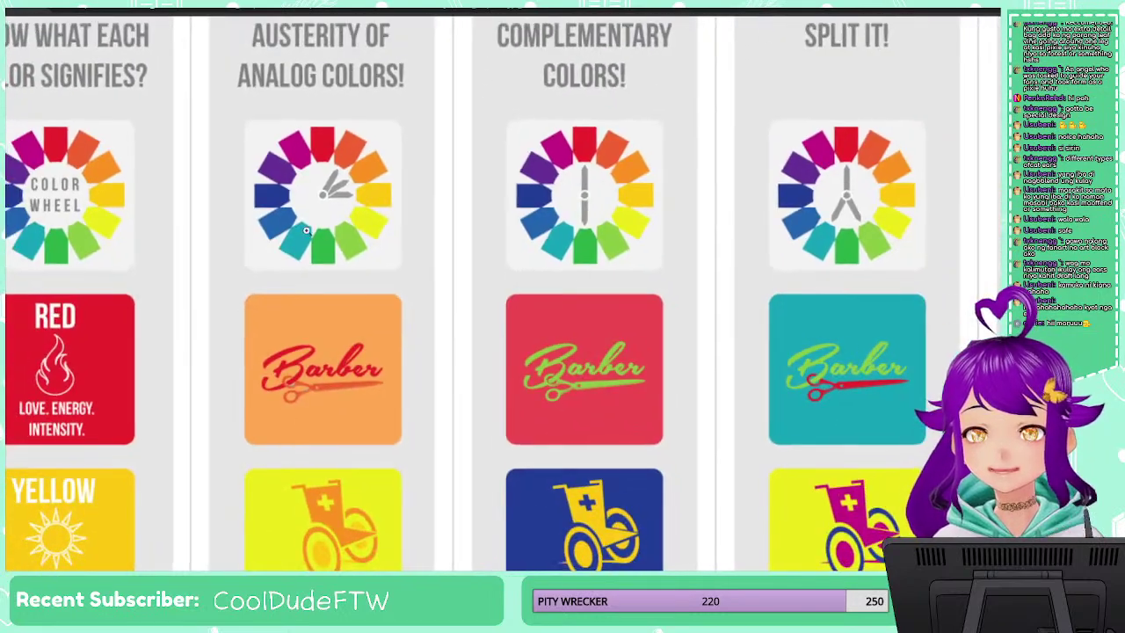
{"action": "scroll", "coordinate": [380, 278], "scroll_direction": "down", "scroll_amount": 4}
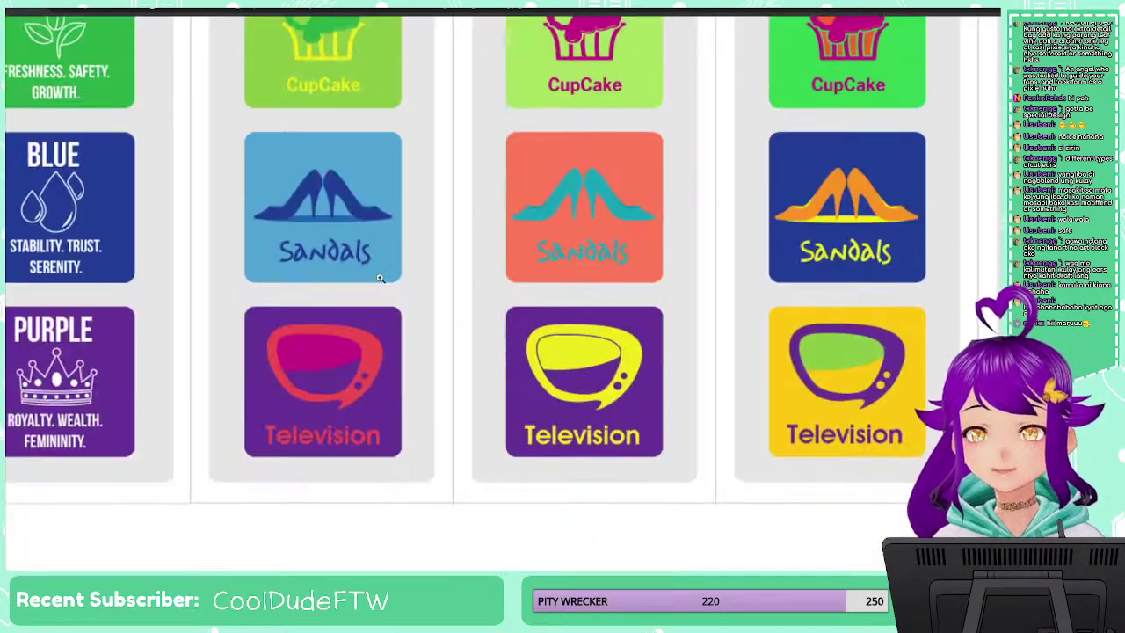
{"action": "scroll", "coordinate": [380, 278], "scroll_direction": "up", "scroll_amount": 9}
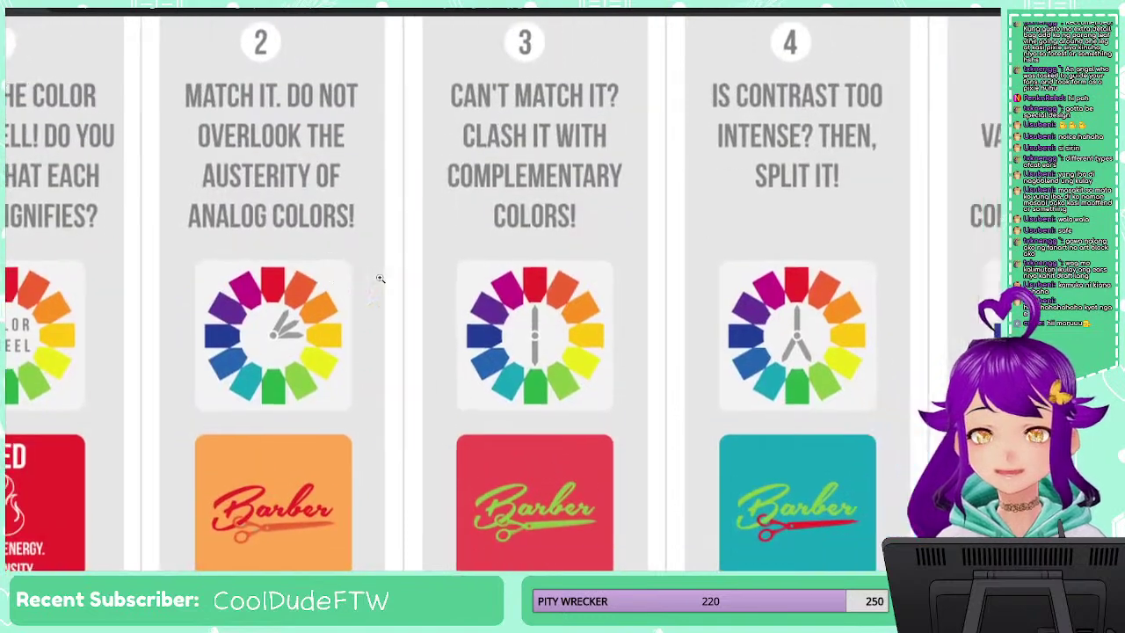
{"action": "scroll", "coordinate": [449, 396], "scroll_direction": "down", "scroll_amount": 2}
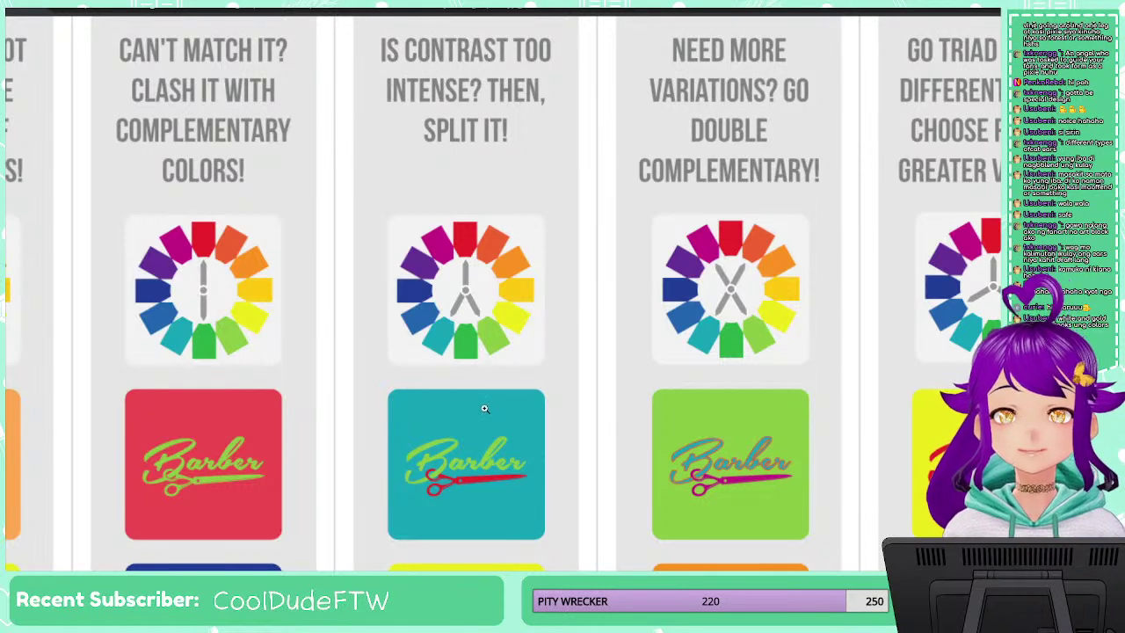
Search Google Images for "botan" and preview the full-body MangaJam and Virtual YouTuber Wiki pictures of Shishiro Botan
{"action": "left_click", "coordinate": [387, 9]}
{"action": "type", "text": "bota"}
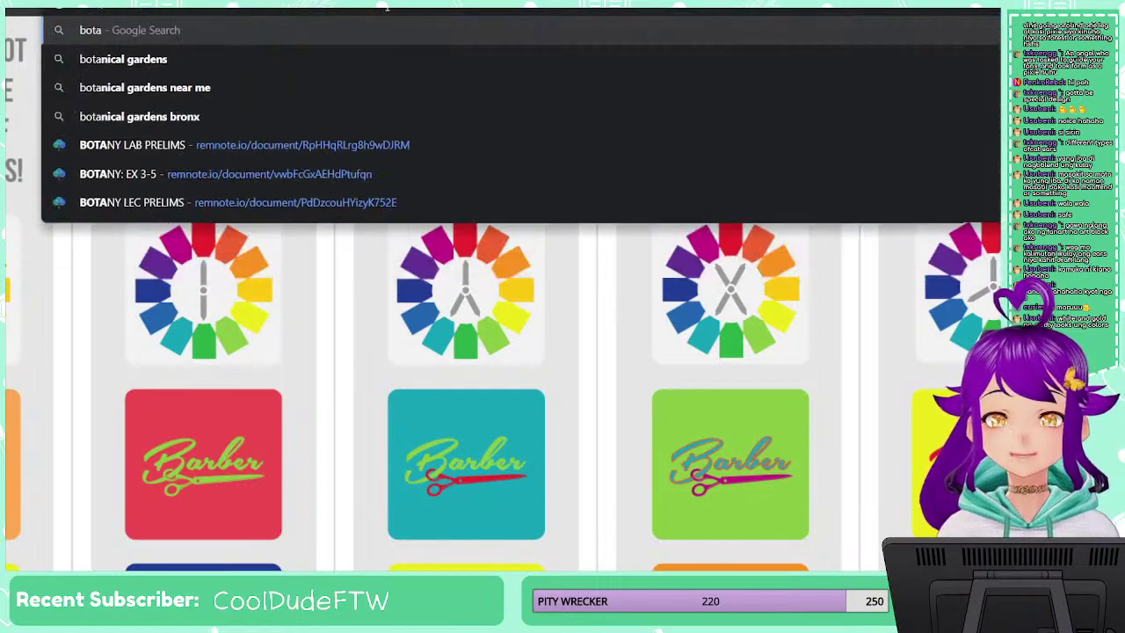
{"action": "key", "text": "Escape"}
{"action": "type", "text": "n"}
{"action": "key", "text": "Return"}
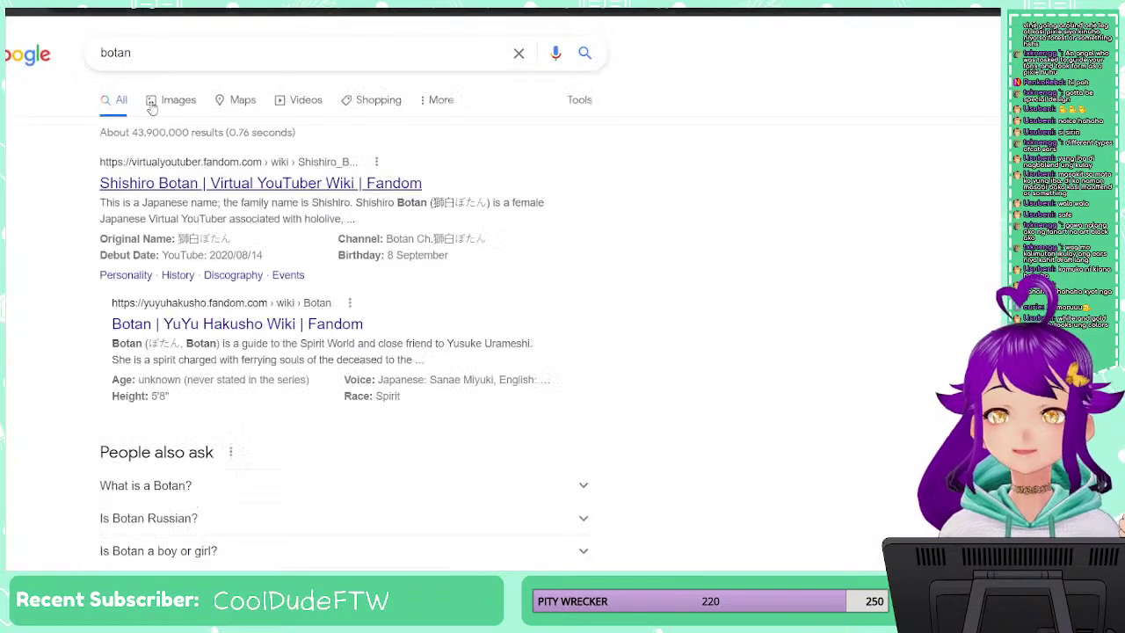
{"action": "left_click", "coordinate": [163, 104]}
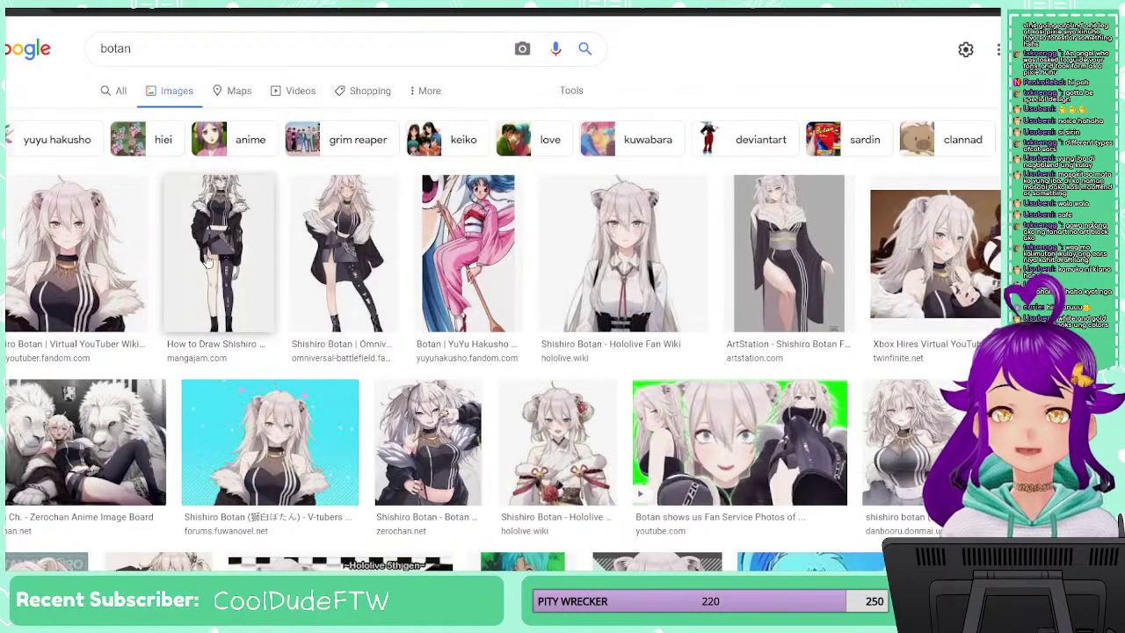
{"action": "left_click", "coordinate": [211, 260]}
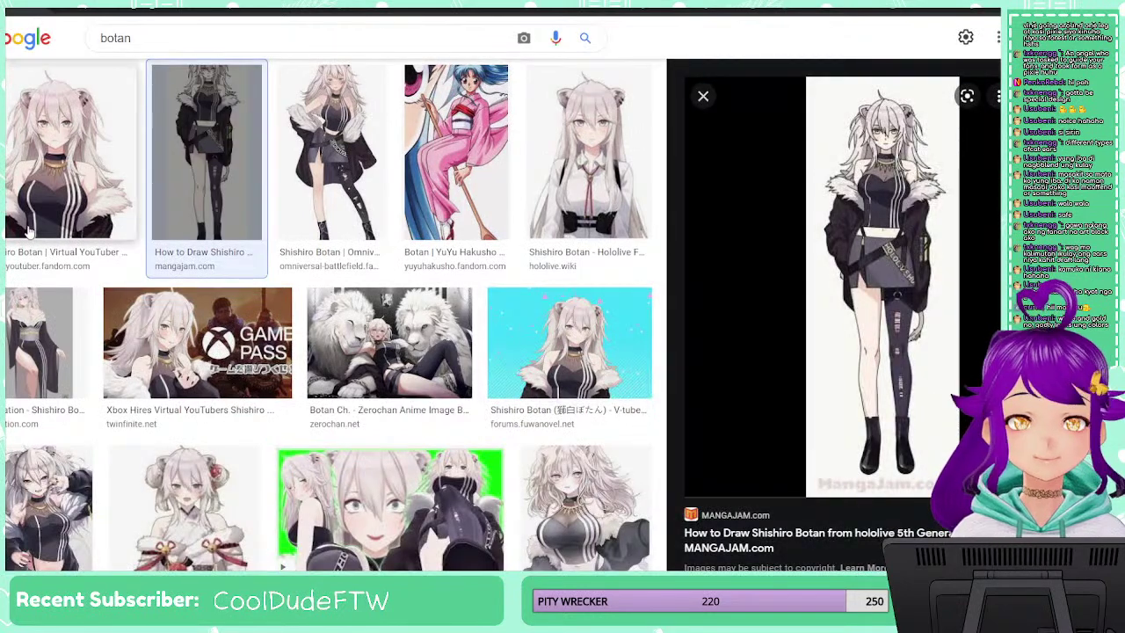
{"action": "left_click", "coordinate": [70, 149]}
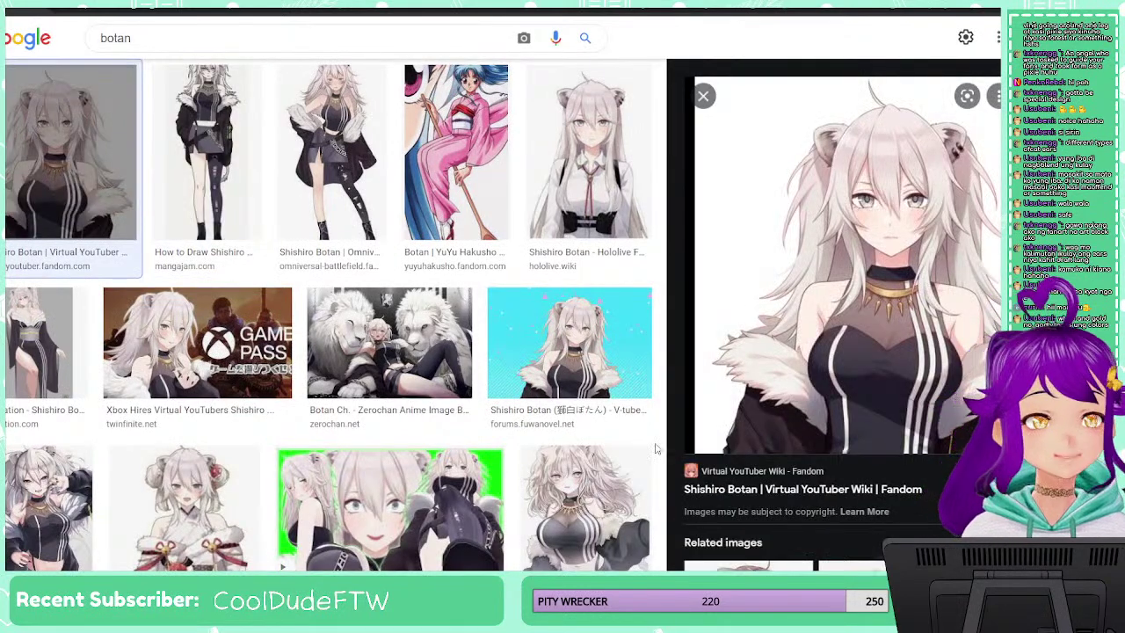
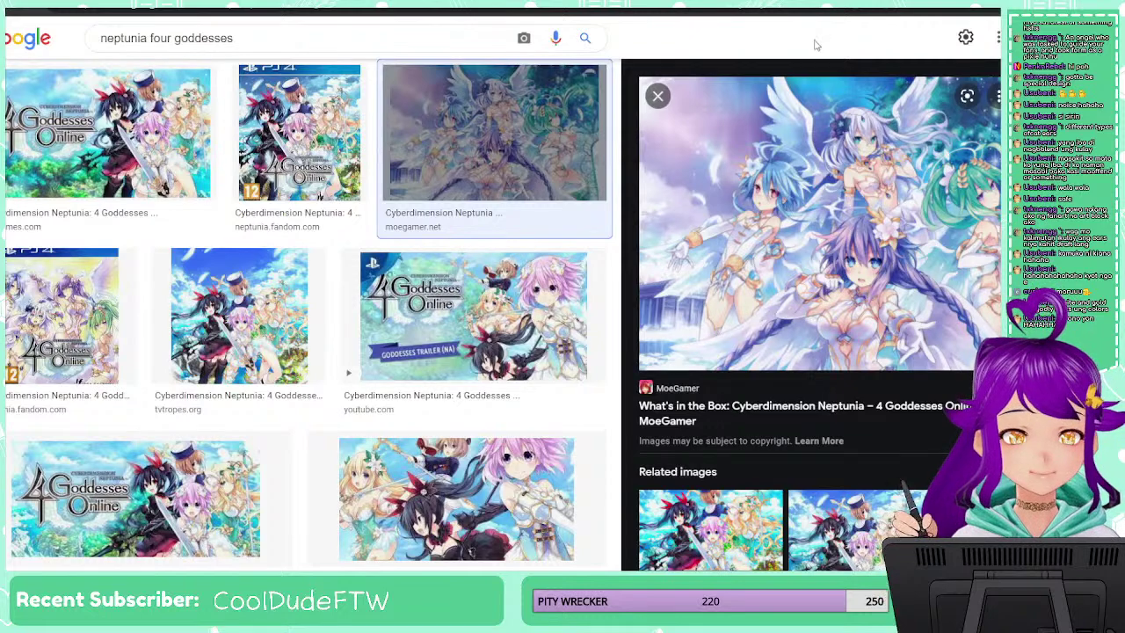
View the Neptunia goddesses artwork, switch to Clip Studio Paint and undo the black outlines on the color wheel image
{"action": "key", "text": "ctrl+Tab"}
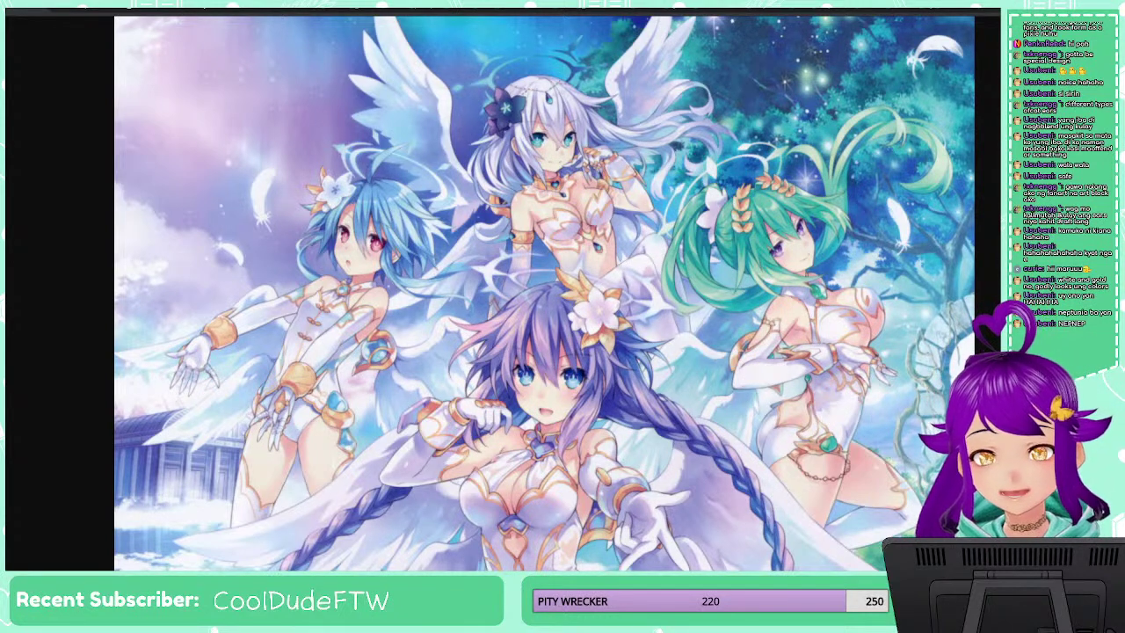
{"action": "key", "text": "alt+Tab"}
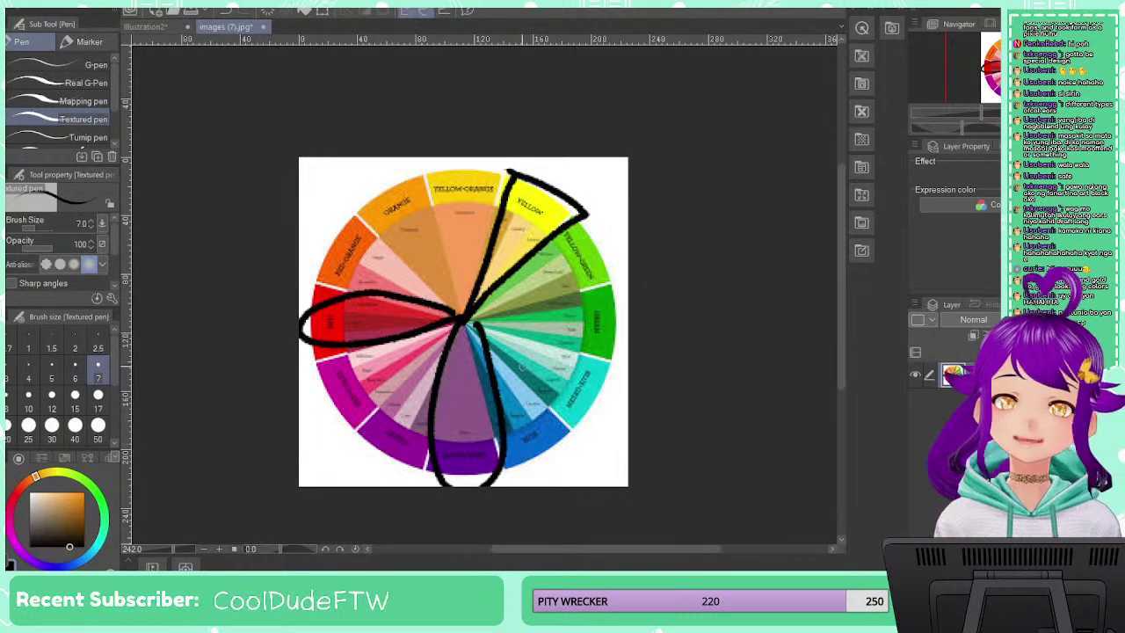
{"action": "key", "text": "ctrl+z"}
{"action": "key", "text": "ctrl+z"}
{"action": "mouse_move", "coordinate": [464, 309]}
{"action": "left_mouse_down"}
{"action": "mouse_move", "coordinate": [427, 186]}
{"action": "mouse_move", "coordinate": [495, 343]}
{"action": "mouse_move", "coordinate": [506, 457]}
{"action": "left_mouse_up"}
{"action": "key", "text": "ctrl+z"}
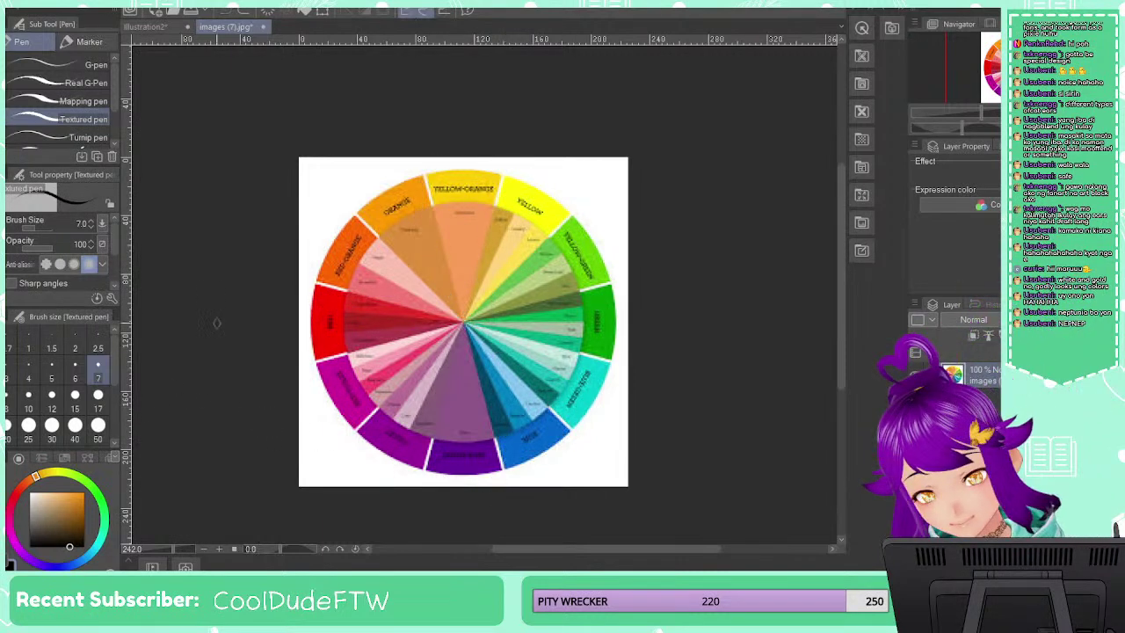
Return to the Illustration2 drawing and identify the chibi's color layers by toggling their visibility off and on
{"action": "left_click", "coordinate": [142, 28]}
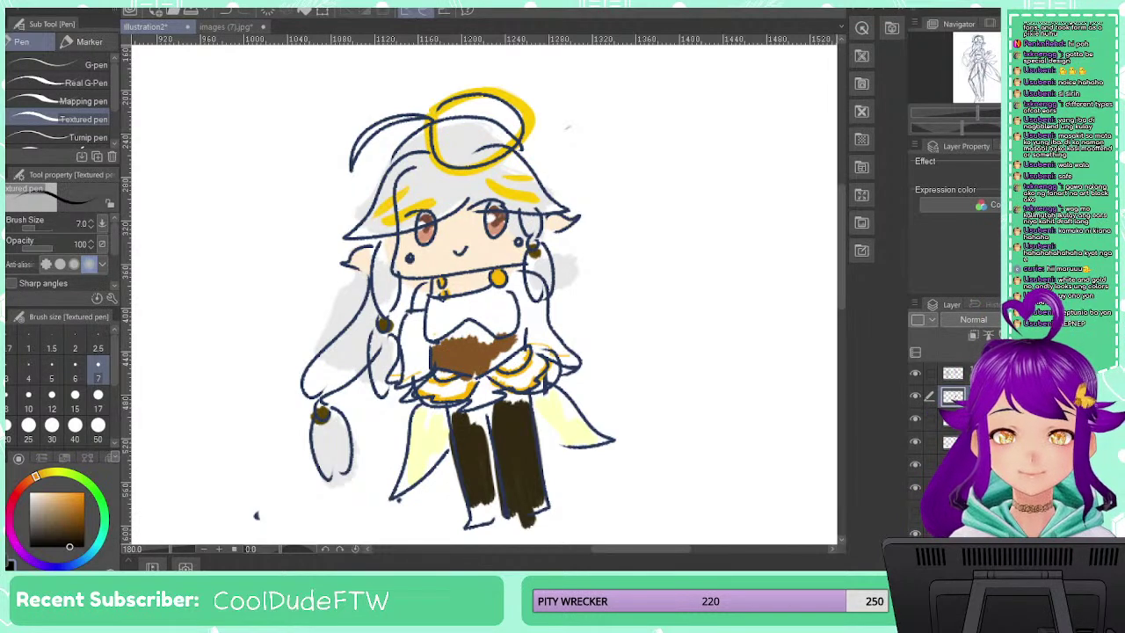
{"action": "scroll", "coordinate": [507, 261], "scroll_direction": "down", "scroll_amount": 5}
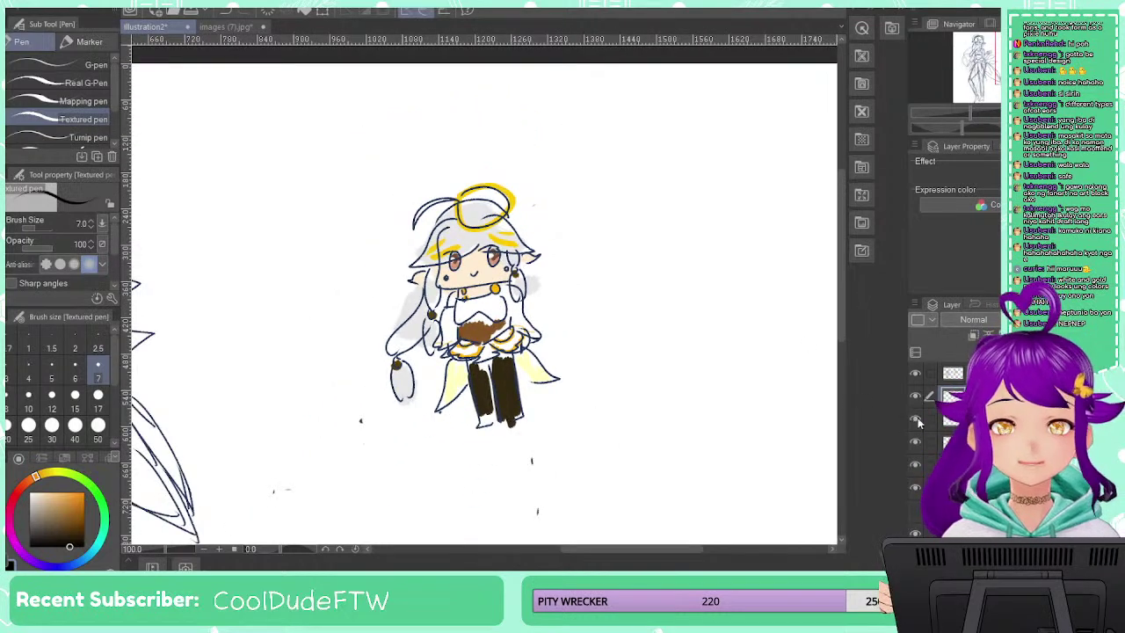
{"action": "left_click", "coordinate": [915, 419]}
{"action": "left_click", "coordinate": [914, 419]}
{"action": "left_click", "coordinate": [956, 419]}
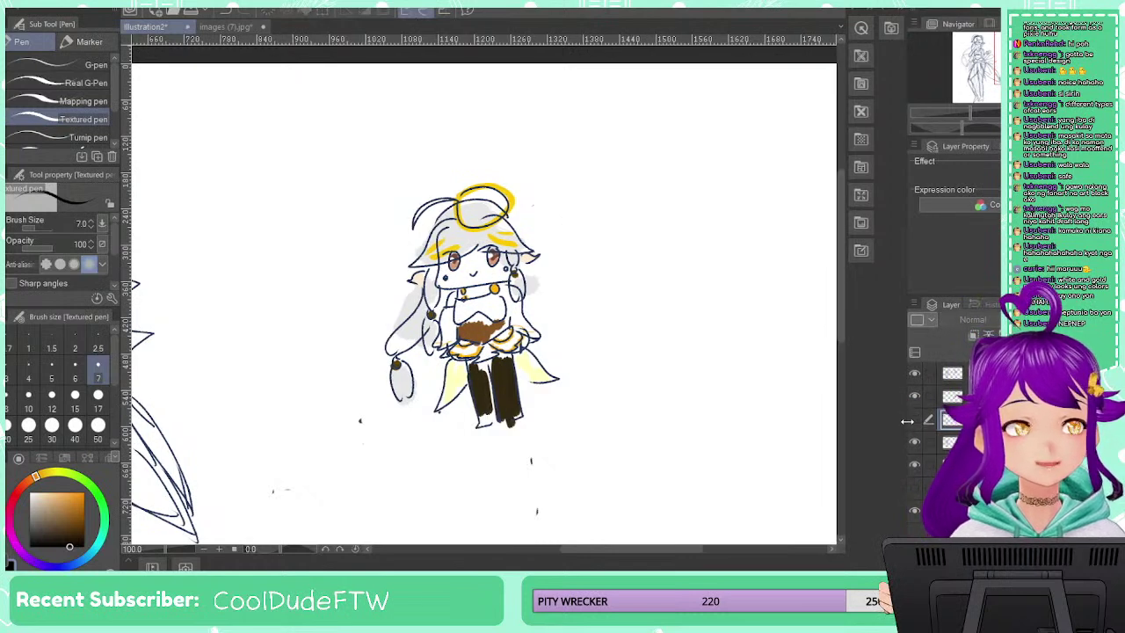
{"action": "left_click", "coordinate": [909, 395]}
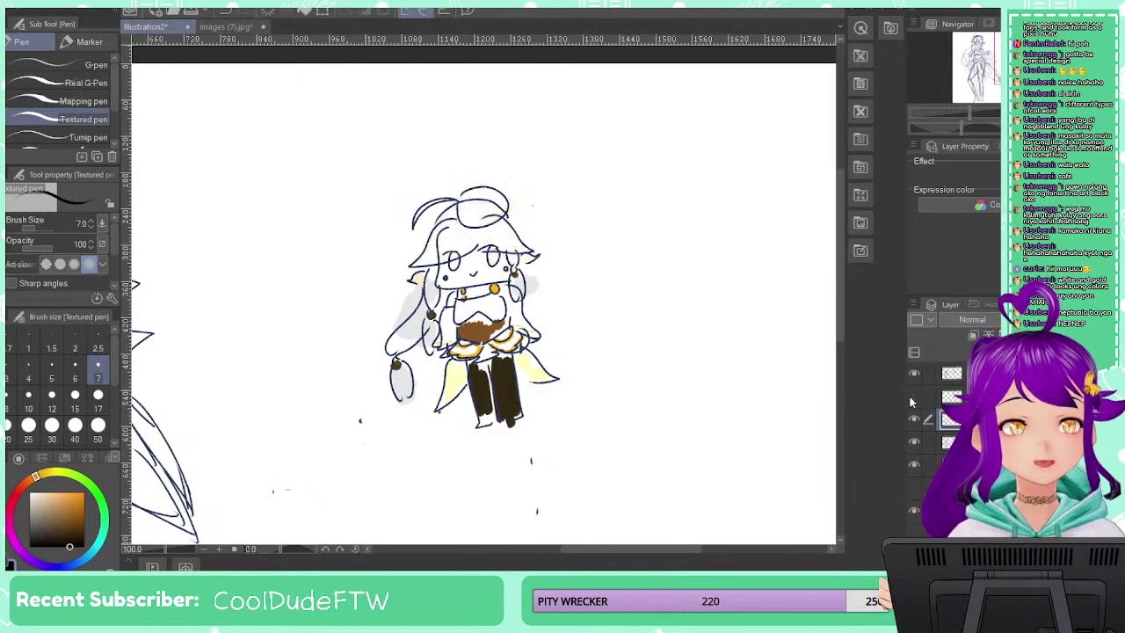
{"action": "left_click", "coordinate": [909, 397]}
{"action": "left_click", "coordinate": [958, 397]}
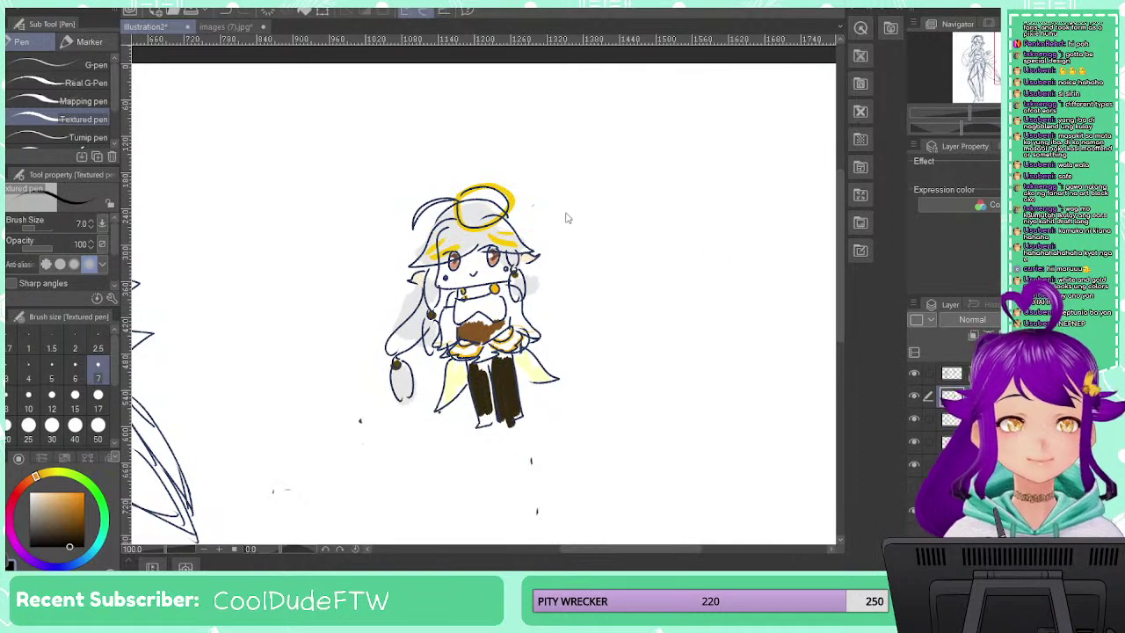
On another color layer, shade the chibi's chest piece and ruffled skirt in a very light gray with the Textured pen
{"action": "scroll", "coordinate": [497, 302], "scroll_direction": "up", "scroll_amount": 3}
{"action": "scroll", "coordinate": [497, 342], "scroll_direction": "up", "scroll_amount": 3}
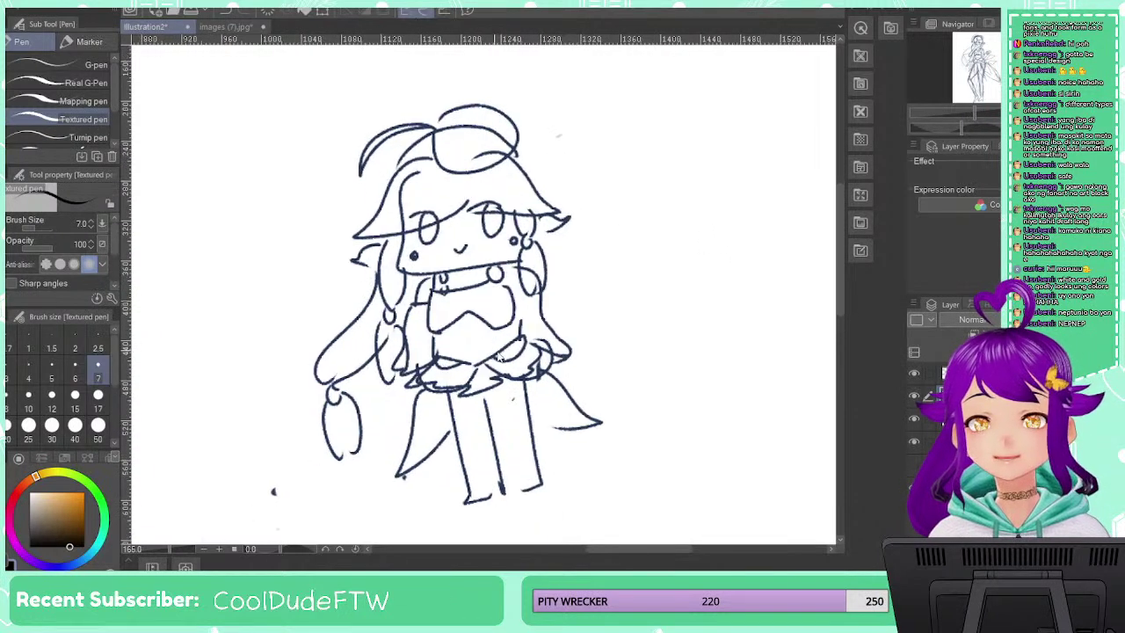
{"action": "left_click_drag", "start_coordinate": [534, 405], "coordinate": [585, 401]}
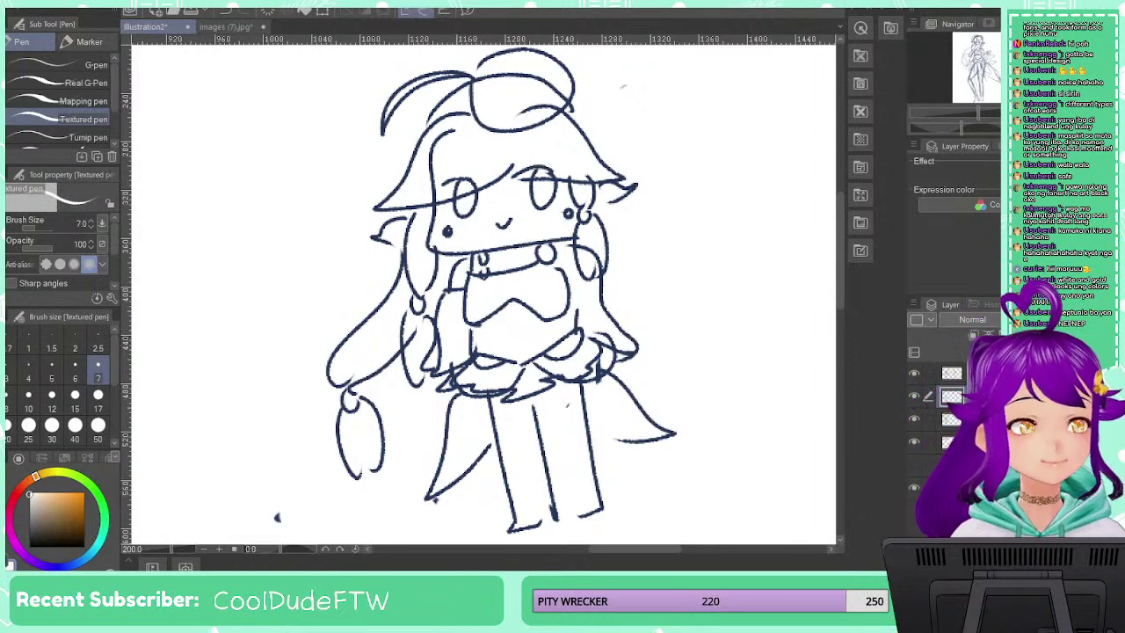
{"action": "left_click_drag", "start_coordinate": [952, 397], "coordinate": [954, 433]}
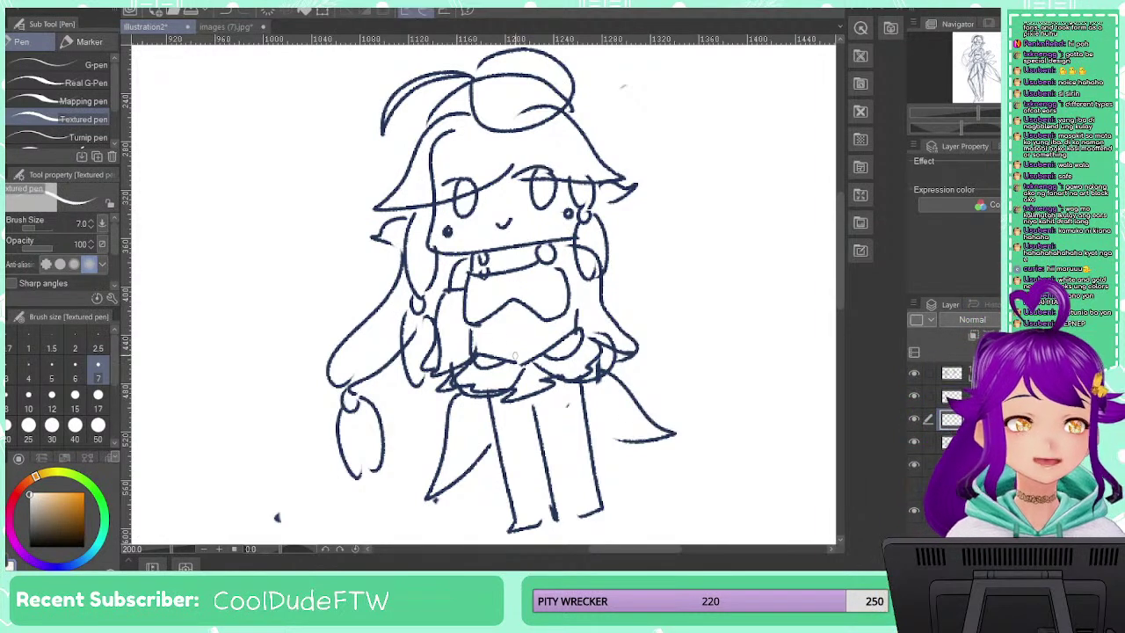
{"action": "mouse_move", "coordinate": [468, 309]}
{"action": "left_mouse_down"}
{"action": "mouse_move", "coordinate": [506, 281]}
{"action": "mouse_move", "coordinate": [538, 277]}
{"action": "mouse_move", "coordinate": [556, 303]}
{"action": "left_mouse_up"}
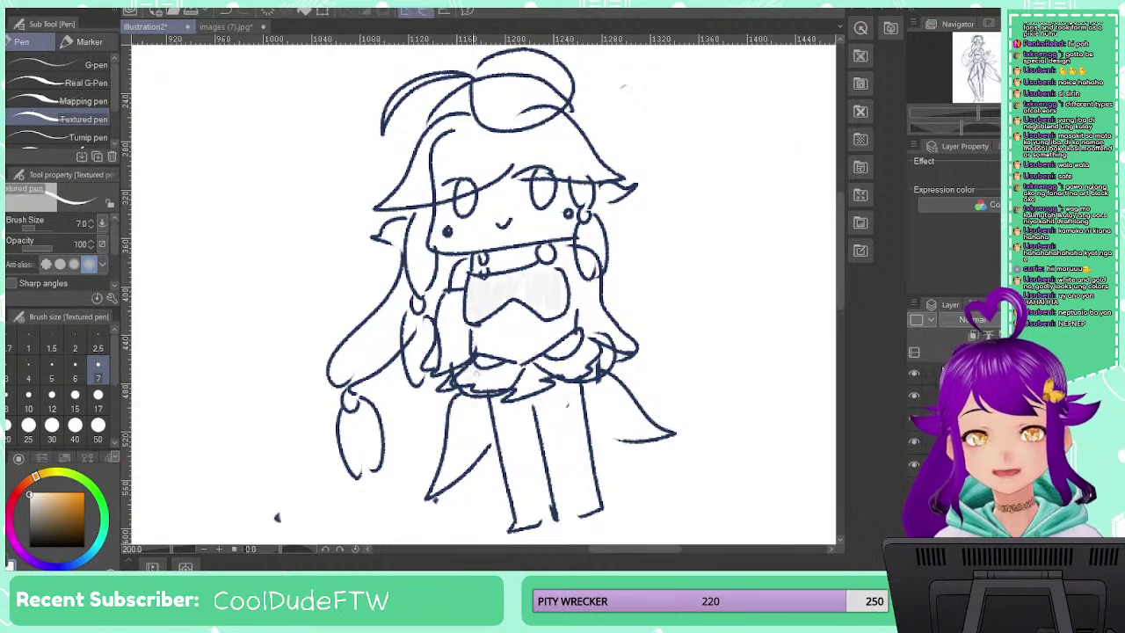
{"action": "mouse_move", "coordinate": [477, 376]}
{"action": "left_mouse_down"}
{"action": "mouse_move", "coordinate": [510, 386]}
{"action": "mouse_move", "coordinate": [557, 372]}
{"action": "left_mouse_up"}
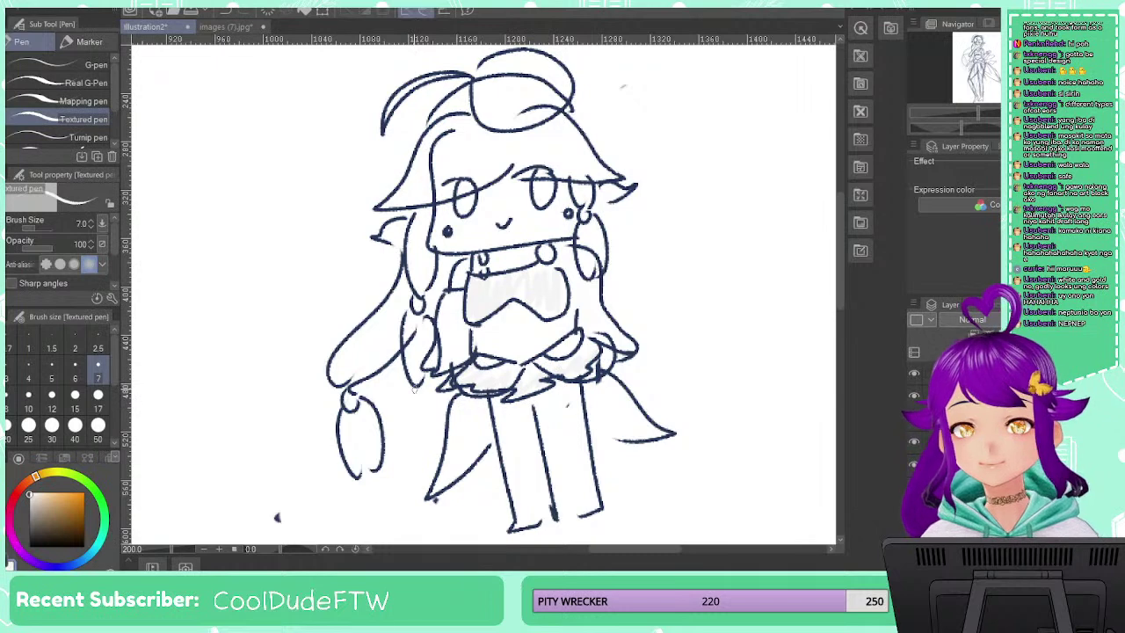
Try dark brown shading on one of the chibi's legs
{"action": "left_click", "coordinate": [50, 527]}
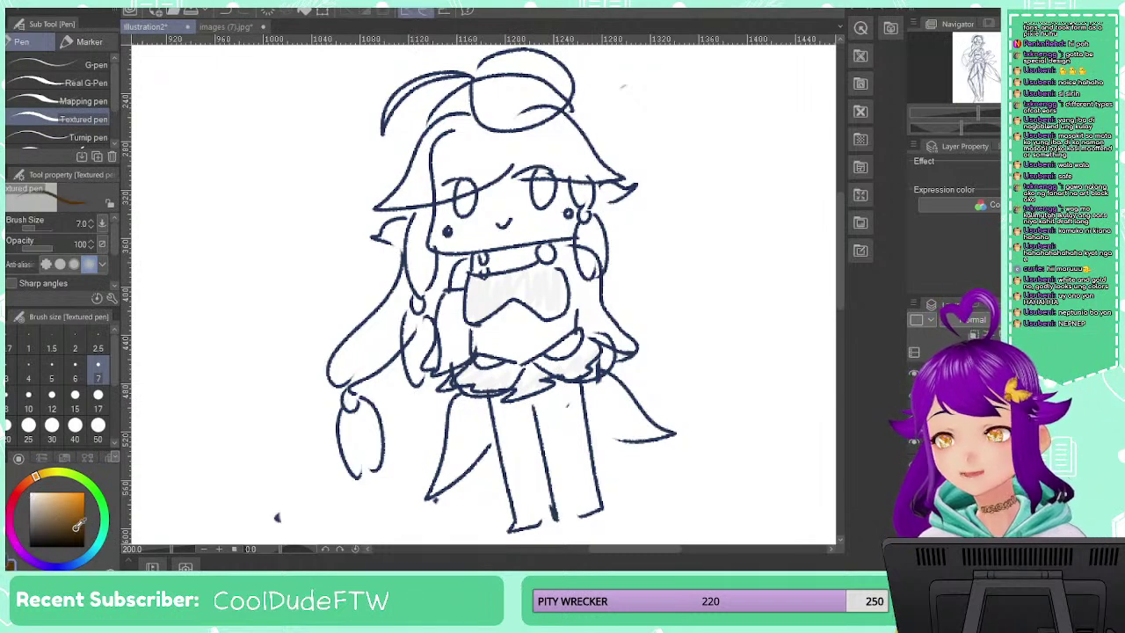
{"action": "left_click", "coordinate": [70, 523]}
{"action": "left_click", "coordinate": [29, 481]}
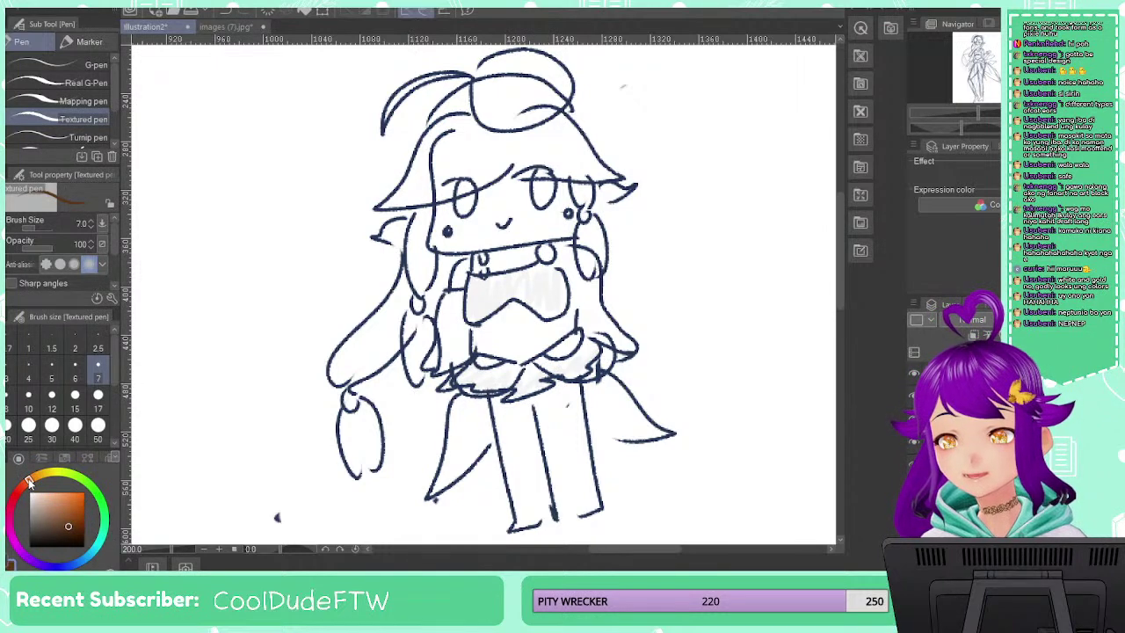
{"action": "left_click_drag", "start_coordinate": [73, 514], "coordinate": [56, 534]}
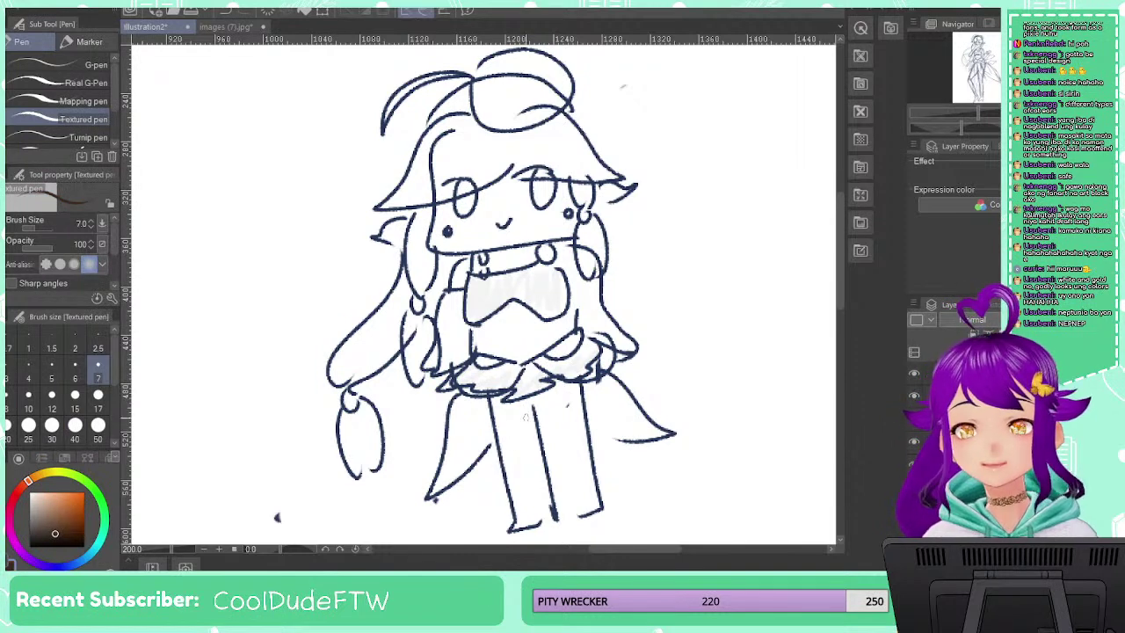
{"action": "left_click_drag", "start_coordinate": [499, 401], "coordinate": [523, 514]}
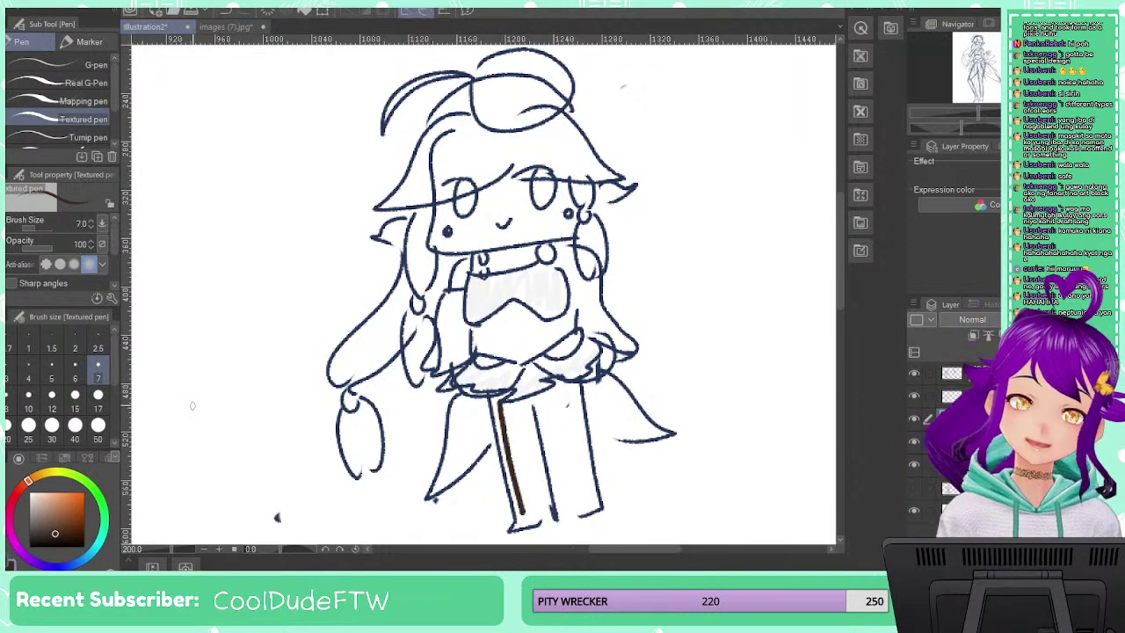
{"action": "key", "text": "ctrl+z"}
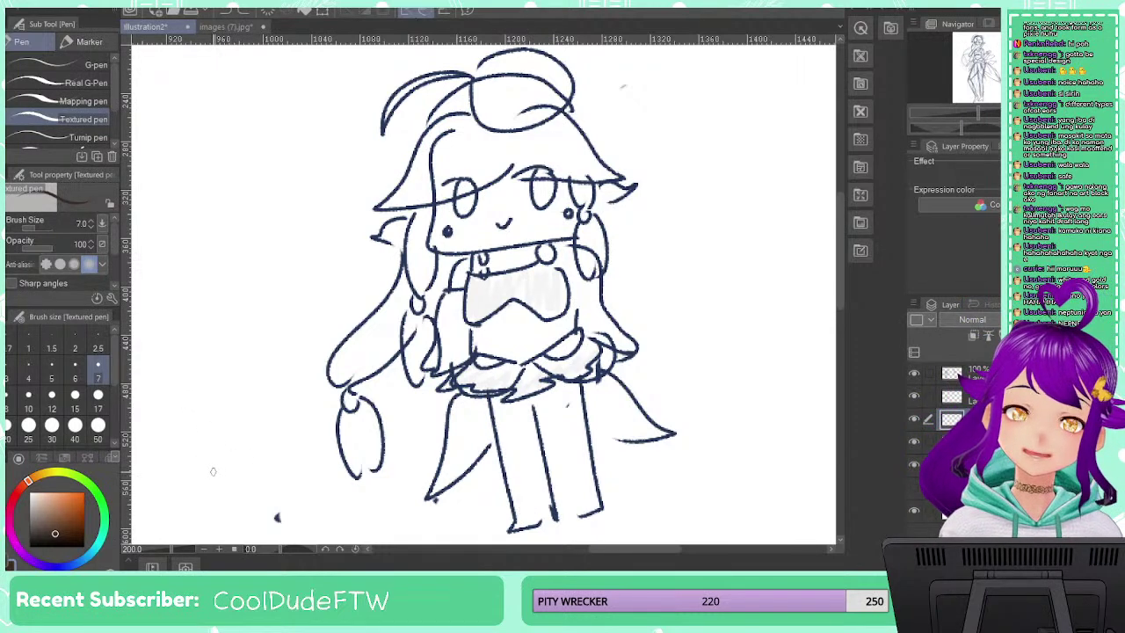
Sample the light gray, darken it to a medium gray and shade the chibi's chest piece, skirt and both sleeves
{"action": "left_click", "coordinate": [530, 301], "text": "alt"}
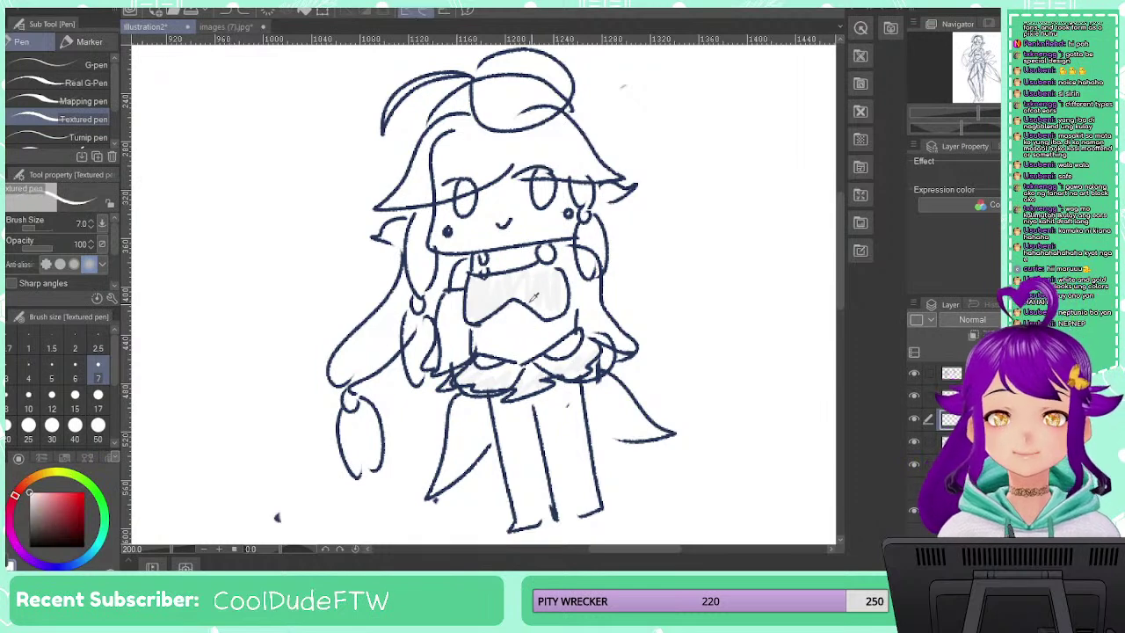
{"action": "left_click_drag", "start_coordinate": [29, 499], "coordinate": [29, 505]}
{"action": "mouse_move", "coordinate": [471, 296]}
{"action": "left_mouse_down"}
{"action": "mouse_move", "coordinate": [479, 316]}
{"action": "mouse_move", "coordinate": [534, 274]}
{"action": "mouse_move", "coordinate": [563, 320]}
{"action": "left_mouse_up"}
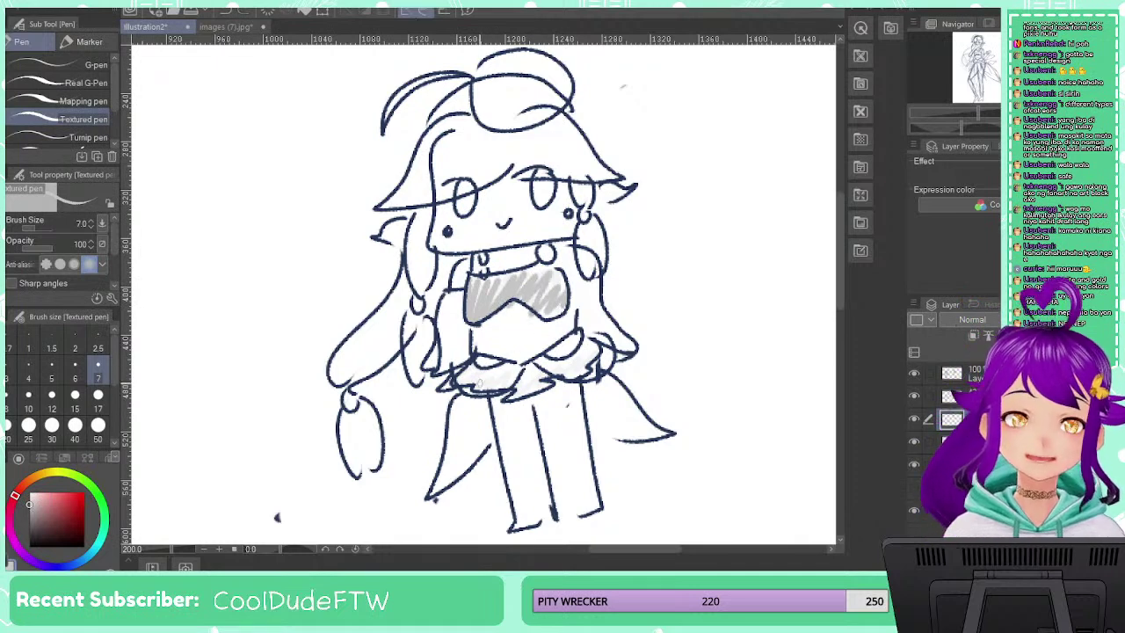
{"action": "mouse_move", "coordinate": [466, 378]}
{"action": "left_mouse_down"}
{"action": "mouse_move", "coordinate": [535, 376]}
{"action": "mouse_move", "coordinate": [521, 379]}
{"action": "mouse_move", "coordinate": [601, 355]}
{"action": "left_mouse_up"}
{"action": "mouse_move", "coordinate": [443, 298]}
{"action": "left_mouse_down"}
{"action": "mouse_move", "coordinate": [436, 363]}
{"action": "mouse_move", "coordinate": [462, 317]}
{"action": "mouse_move", "coordinate": [465, 351]}
{"action": "left_mouse_up"}
{"action": "mouse_move", "coordinate": [573, 248]}
{"action": "left_mouse_down"}
{"action": "mouse_move", "coordinate": [584, 333]}
{"action": "mouse_move", "coordinate": [615, 299]}
{"action": "mouse_move", "coordinate": [619, 343]}
{"action": "left_mouse_up"}
Try a muted orange trim along the chibi's skirt ruffles
{"action": "mouse_move", "coordinate": [32, 485]}
{"action": "left_mouse_down"}
{"action": "mouse_move", "coordinate": [47, 473]}
{"action": "mouse_move", "coordinate": [104, 481]}
{"action": "mouse_move", "coordinate": [65, 498]}
{"action": "left_mouse_up"}
{"action": "left_click", "coordinate": [33, 479]}
{"action": "mouse_move", "coordinate": [475, 360]}
{"action": "left_mouse_down"}
{"action": "mouse_move", "coordinate": [509, 378]}
{"action": "mouse_move", "coordinate": [521, 365]}
{"action": "left_mouse_up"}
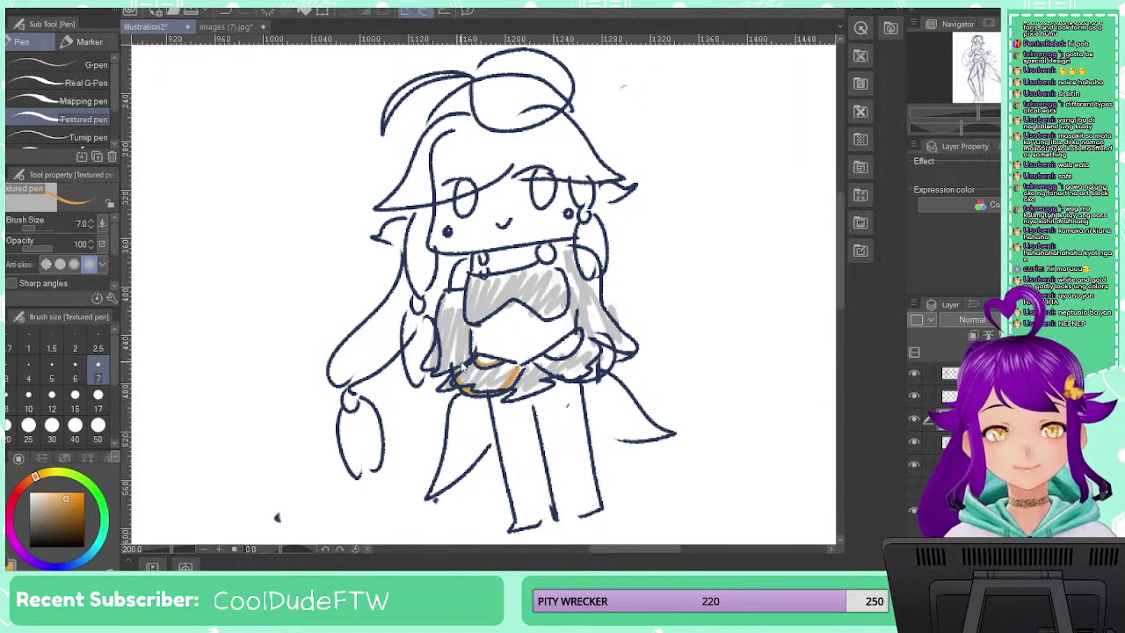
{"action": "key", "text": "ctrl+z"}
{"action": "key", "text": "ctrl+z"}
Choose a bright golden yellow and trace the waist edge and ruffled hem of the chibi's skirt
{"action": "left_click_drag", "start_coordinate": [36, 478], "coordinate": [86, 489]}
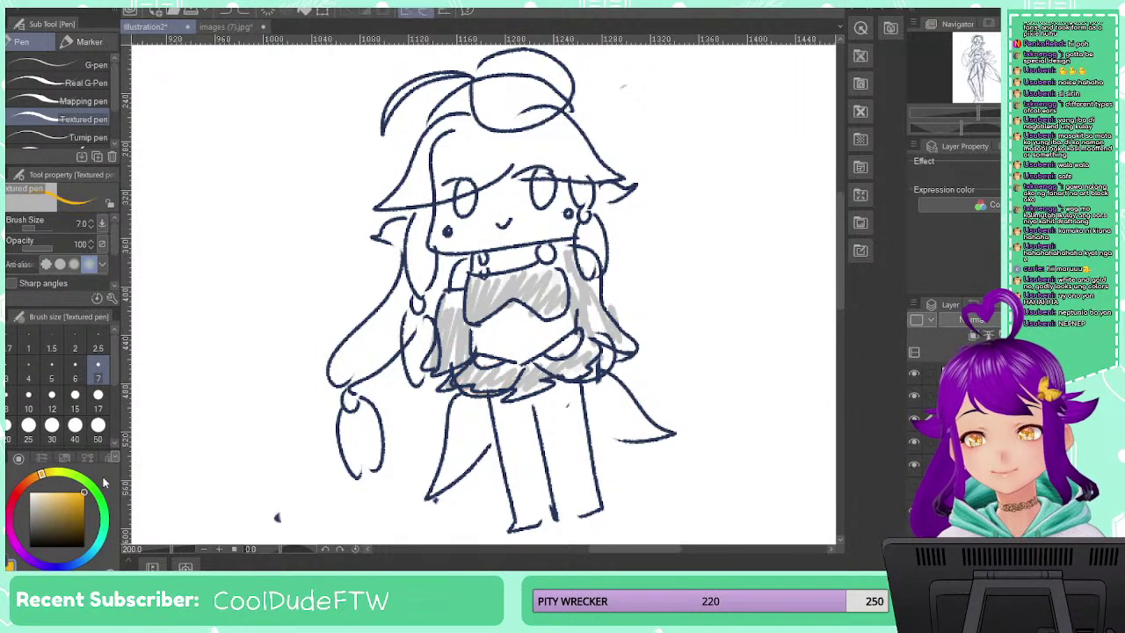
{"action": "mouse_move", "coordinate": [471, 364]}
{"action": "left_mouse_down"}
{"action": "mouse_move", "coordinate": [511, 363]}
{"action": "mouse_move", "coordinate": [492, 403]}
{"action": "mouse_move", "coordinate": [582, 334]}
{"action": "left_mouse_up"}
{"action": "mouse_move", "coordinate": [531, 367]}
{"action": "left_mouse_down"}
{"action": "mouse_move", "coordinate": [591, 378]}
{"action": "mouse_move", "coordinate": [613, 343]}
{"action": "left_mouse_up"}
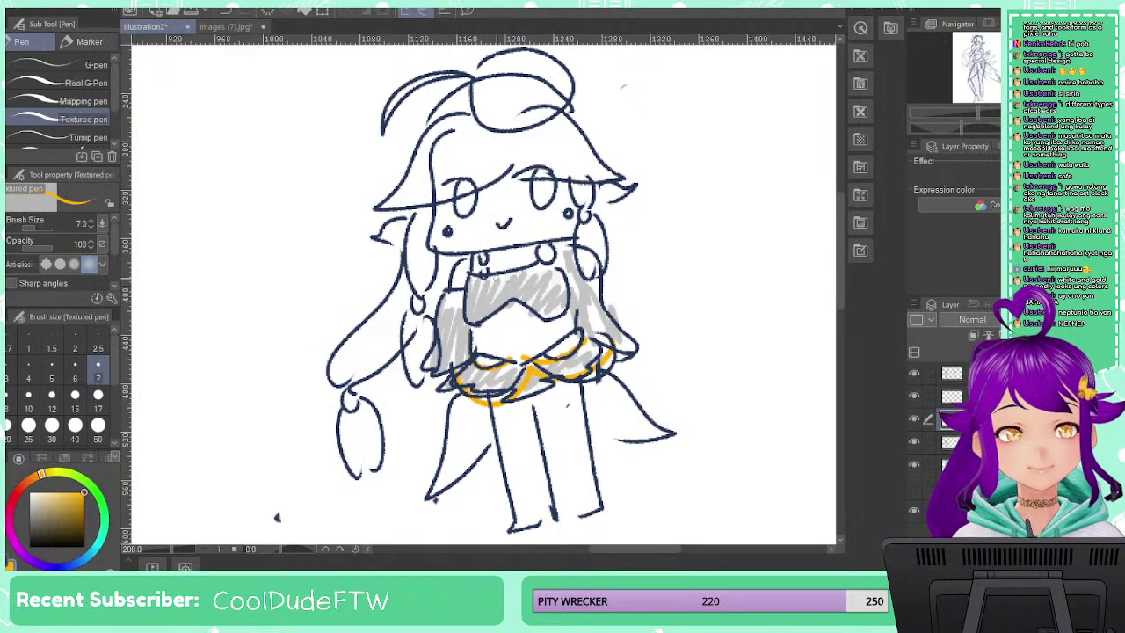
Add golden yellow to the small collar clasp and the sleeve hem of the chibi
{"action": "left_click_drag", "start_coordinate": [482, 251], "coordinate": [489, 278]}
{"action": "left_click_drag", "start_coordinate": [552, 252], "coordinate": [552, 258]}
{"action": "key", "text": "ctrl+z"}
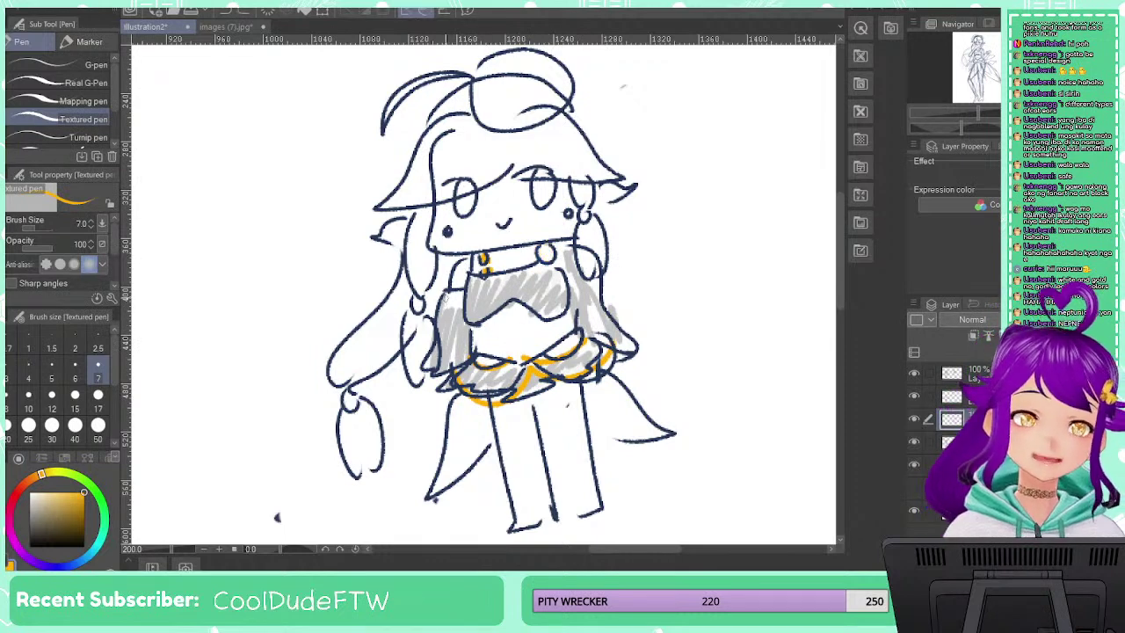
{"action": "left_click_drag", "start_coordinate": [428, 363], "coordinate": [447, 361]}
{"action": "left_click_drag", "start_coordinate": [449, 360], "coordinate": [456, 359]}
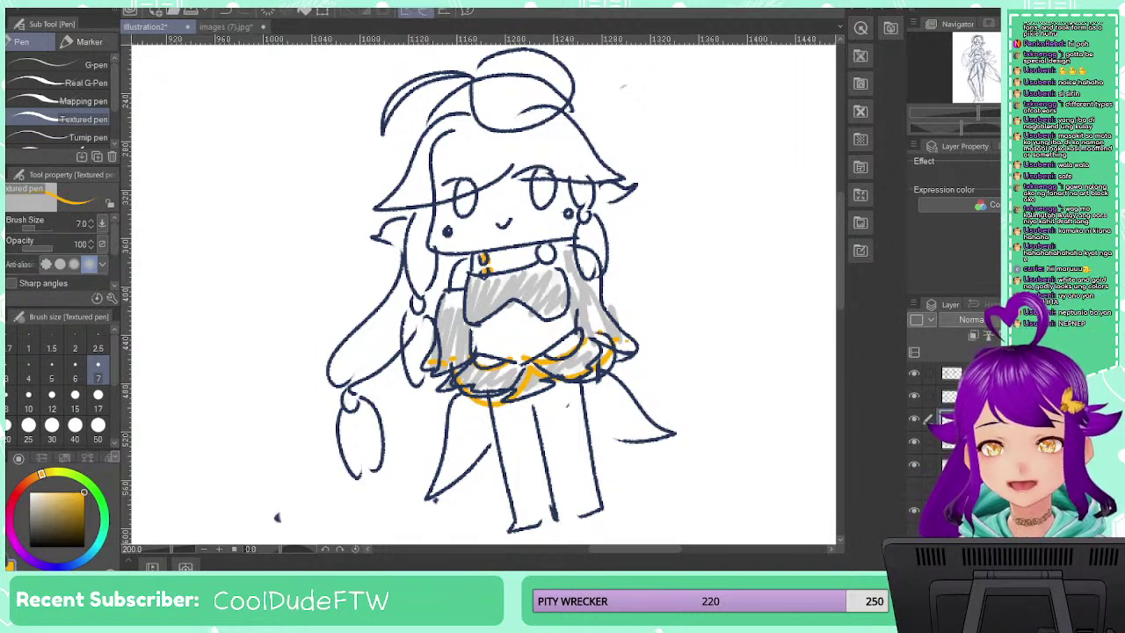
Trace the halo above the chibi's head in golden yellow, redoing the first stroke
{"action": "mouse_move", "coordinate": [463, 77]}
{"action": "left_mouse_down"}
{"action": "mouse_move", "coordinate": [482, 138]}
{"action": "mouse_move", "coordinate": [558, 123]}
{"action": "mouse_move", "coordinate": [576, 79]}
{"action": "left_mouse_up"}
{"action": "key", "text": "ctrl+z"}
{"action": "mouse_move", "coordinate": [473, 88]}
{"action": "left_mouse_down"}
{"action": "mouse_move", "coordinate": [487, 117]}
{"action": "mouse_move", "coordinate": [537, 107]}
{"action": "mouse_move", "coordinate": [562, 86]}
{"action": "mouse_move", "coordinate": [491, 65]}
{"action": "left_mouse_up"}
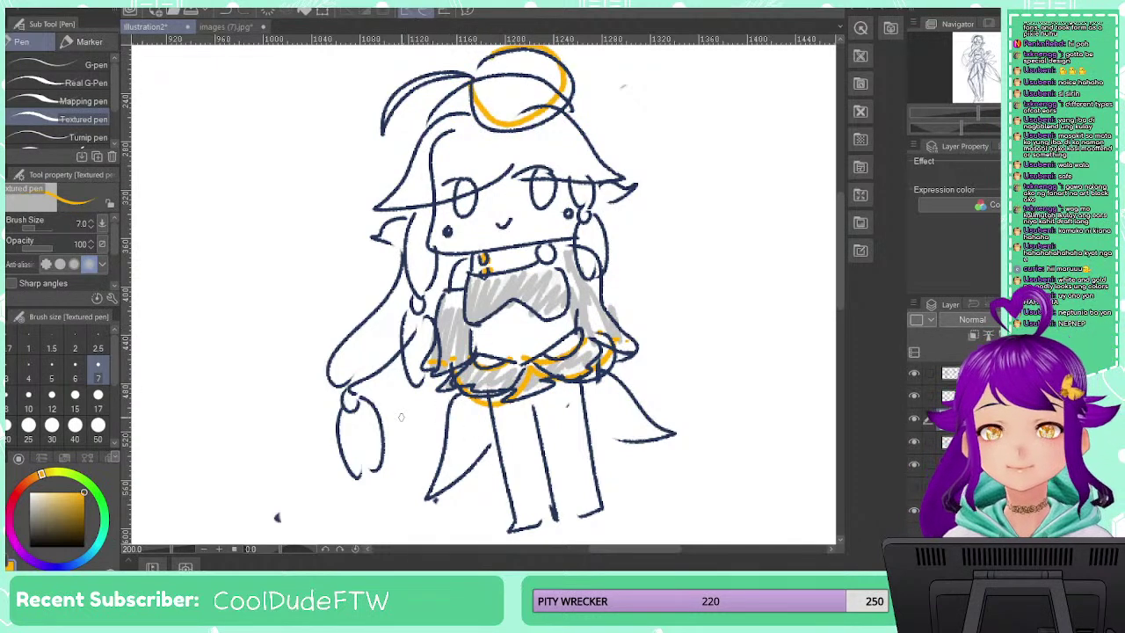
Mix a muted reddish brown and scribble it over the chibi's midriff between the chest piece and skirt
{"action": "left_click", "coordinate": [63, 519]}
{"action": "left_click", "coordinate": [71, 517]}
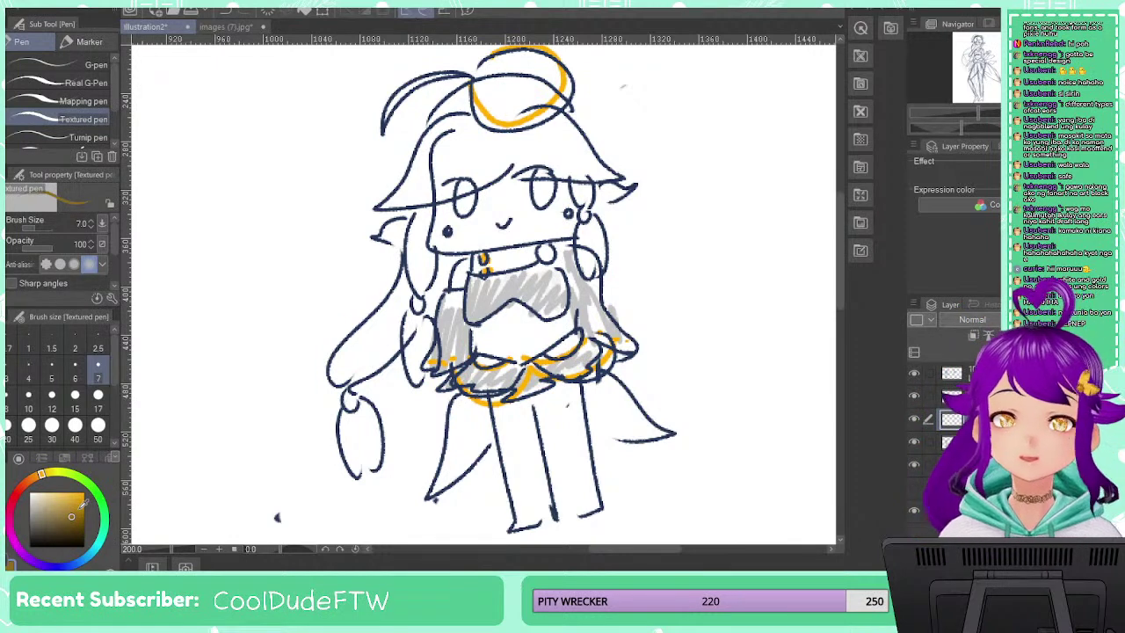
{"action": "left_click_drag", "start_coordinate": [59, 503], "coordinate": [63, 518]}
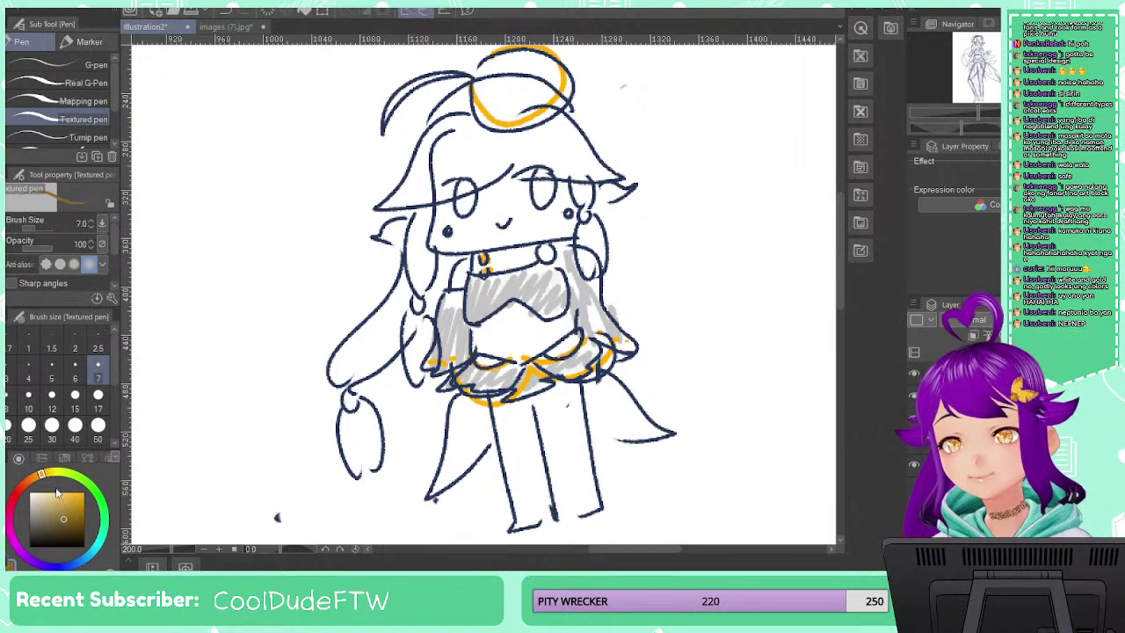
{"action": "left_click", "coordinate": [18, 490]}
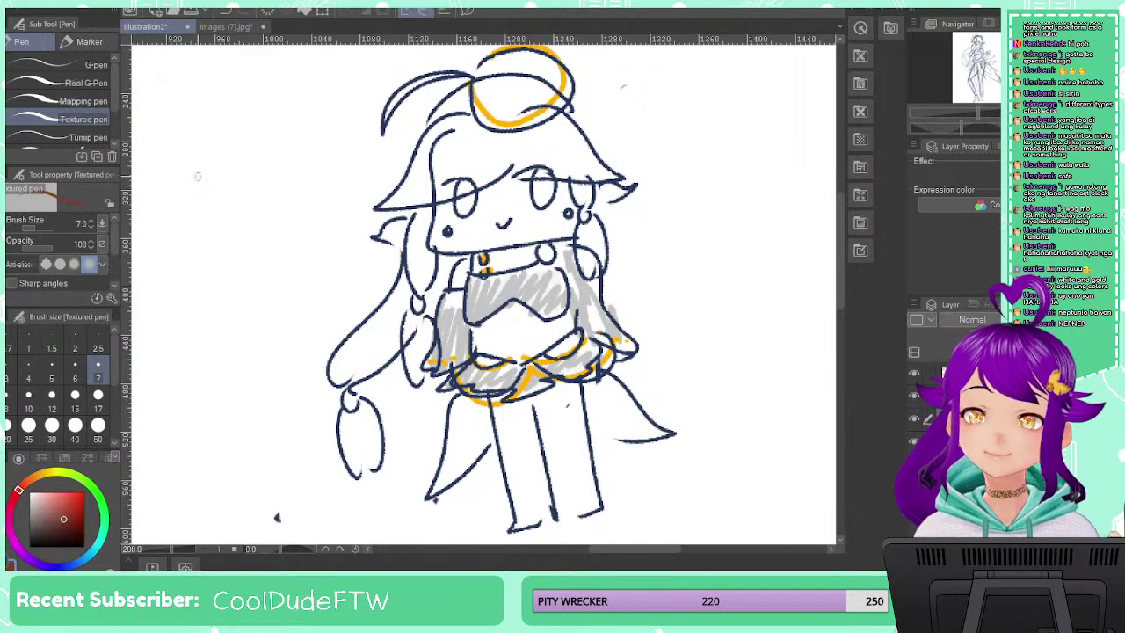
{"action": "left_click_drag", "start_coordinate": [50, 519], "coordinate": [57, 519]}
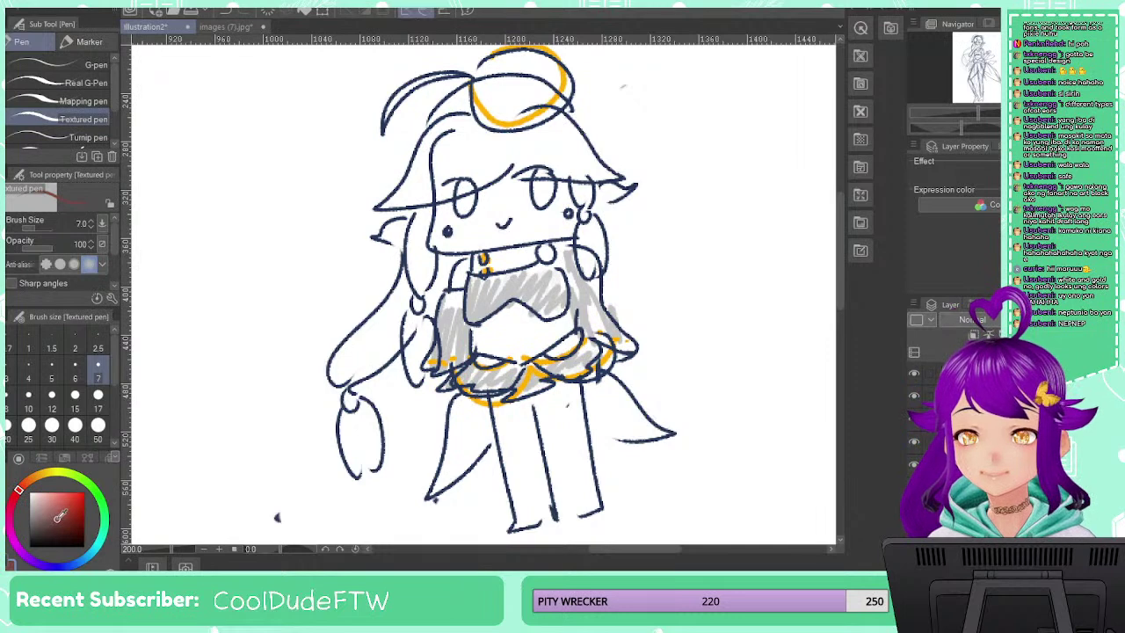
{"action": "left_click", "coordinate": [53, 517]}
{"action": "mouse_move", "coordinate": [497, 343]}
{"action": "left_mouse_down"}
{"action": "mouse_move", "coordinate": [484, 337]}
{"action": "mouse_move", "coordinate": [483, 351]}
{"action": "mouse_move", "coordinate": [521, 352]}
{"action": "mouse_move", "coordinate": [562, 323]}
{"action": "left_mouse_up"}
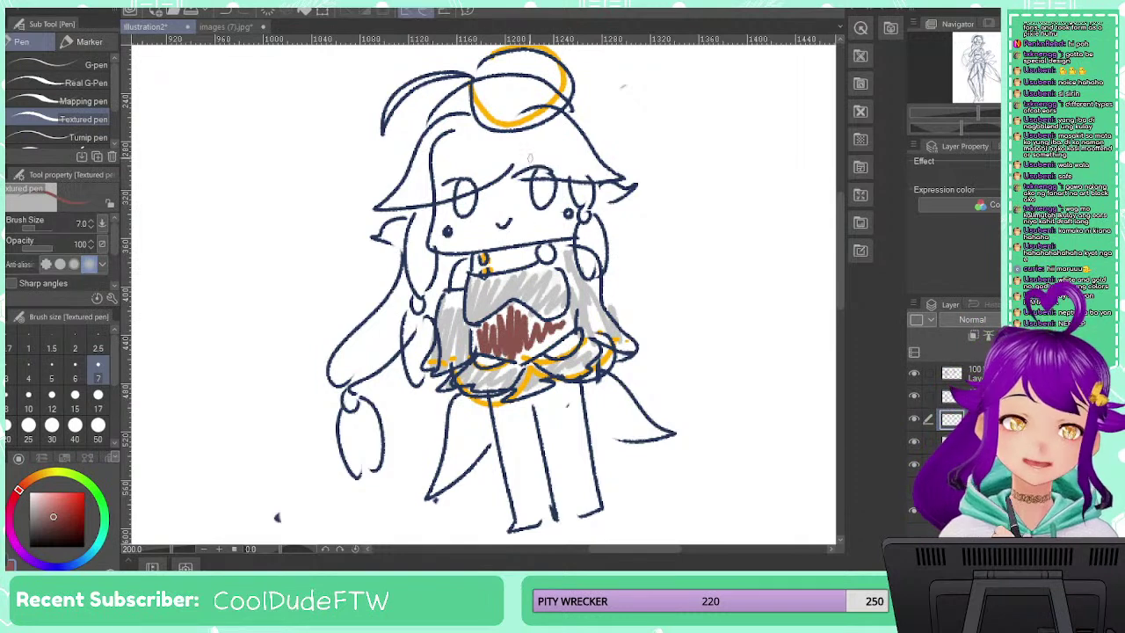
Streak both sides of the chibi's bangs and stripe both legs with the reddish brown
{"action": "mouse_move", "coordinate": [475, 157]}
{"action": "left_mouse_down"}
{"action": "mouse_move", "coordinate": [410, 203]}
{"action": "mouse_move", "coordinate": [421, 161]}
{"action": "mouse_move", "coordinate": [386, 204]}
{"action": "left_mouse_up"}
{"action": "left_click_drag", "start_coordinate": [545, 141], "coordinate": [587, 167]}
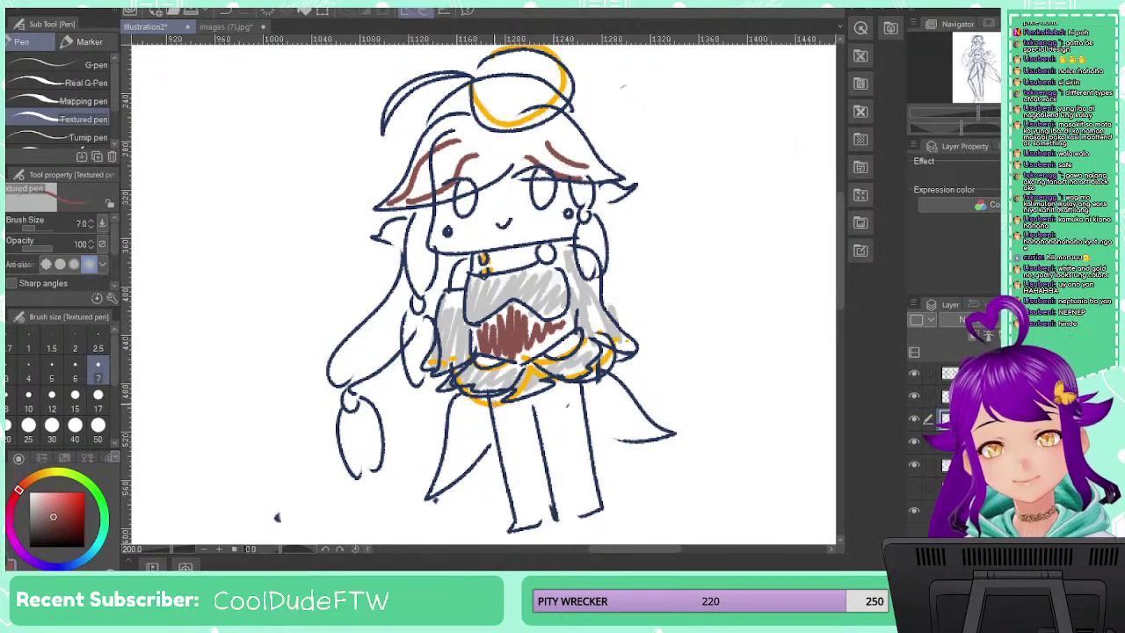
{"action": "mouse_move", "coordinate": [494, 402]}
{"action": "left_mouse_down"}
{"action": "mouse_move", "coordinate": [526, 527]}
{"action": "mouse_move", "coordinate": [554, 531]}
{"action": "left_mouse_up"}
{"action": "mouse_move", "coordinate": [543, 397]}
{"action": "left_mouse_down"}
{"action": "mouse_move", "coordinate": [573, 512]}
{"action": "mouse_move", "coordinate": [587, 503]}
{"action": "left_mouse_up"}
{"action": "left_click_drag", "start_coordinate": [580, 437], "coordinate": [596, 497]}
Add reddish-brown strokes to the long side hair and its tip, and fill the round collar ornament
{"action": "left_click_drag", "start_coordinate": [396, 297], "coordinate": [351, 378]}
{"action": "left_click_drag", "start_coordinate": [361, 418], "coordinate": [359, 450]}
{"action": "left_click_drag", "start_coordinate": [373, 429], "coordinate": [379, 454]}
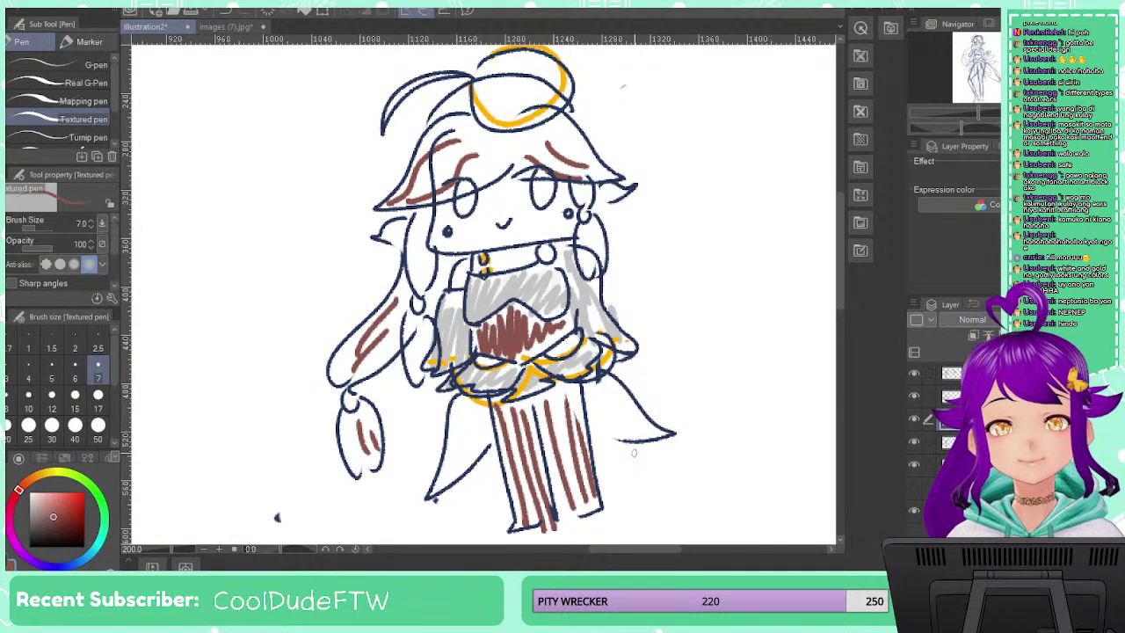
{"action": "left_click_drag", "start_coordinate": [542, 255], "coordinate": [550, 254]}
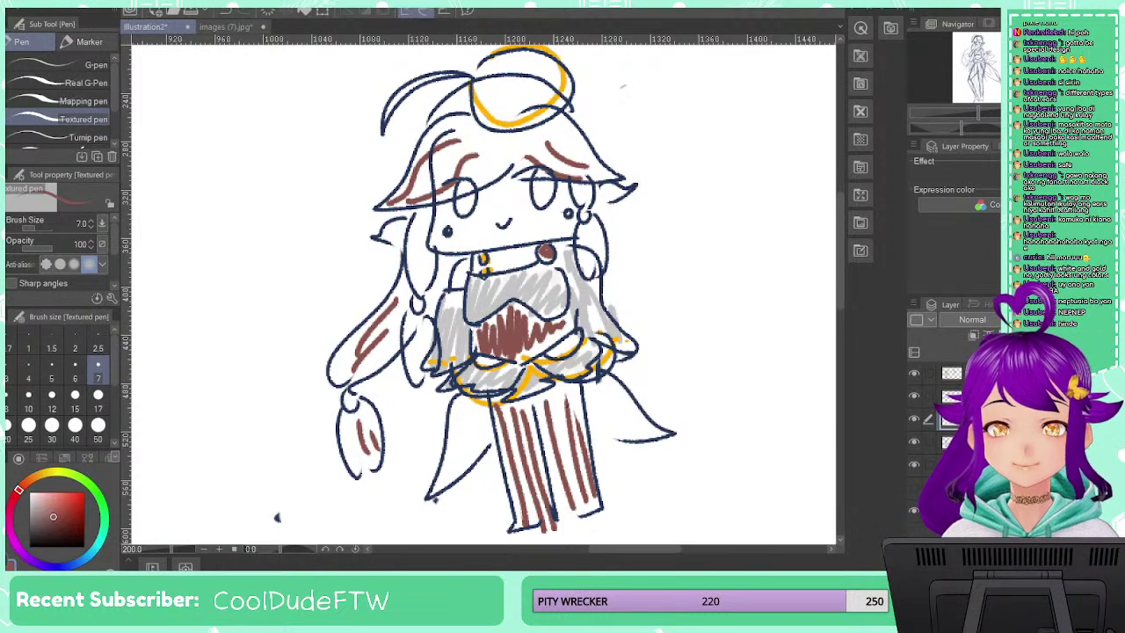
Compare the full-body sketch with the colored chibi and save the drawing as pixie
{"action": "mouse_move", "coordinate": [357, 312]}
{"action": "left_mouse_down"}
{"action": "mouse_move", "coordinate": [396, 296]}
{"action": "mouse_move", "coordinate": [820, 319]}
{"action": "left_mouse_up"}
{"action": "mouse_move", "coordinate": [366, 291]}
{"action": "left_mouse_down"}
{"action": "mouse_move", "coordinate": [790, 304]}
{"action": "mouse_move", "coordinate": [382, 326]}
{"action": "mouse_move", "coordinate": [387, 402]}
{"action": "left_mouse_up"}
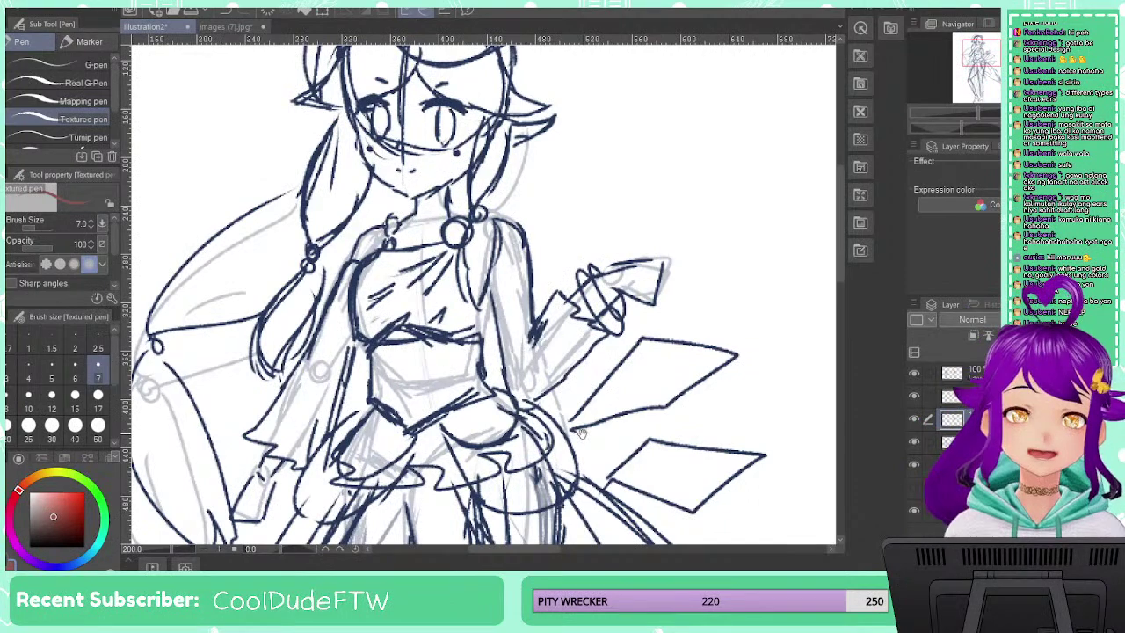
{"action": "left_click_drag", "start_coordinate": [584, 432], "coordinate": [353, 365]}
{"action": "left_click_drag", "start_coordinate": [605, 332], "coordinate": [377, 317]}
{"action": "mouse_move", "coordinate": [524, 321]}
{"action": "left_mouse_down"}
{"action": "mouse_move", "coordinate": [518, 354]}
{"action": "mouse_move", "coordinate": [308, 522]}
{"action": "mouse_move", "coordinate": [362, 440]}
{"action": "mouse_move", "coordinate": [384, 357]}
{"action": "mouse_move", "coordinate": [375, 373]}
{"action": "left_mouse_up"}
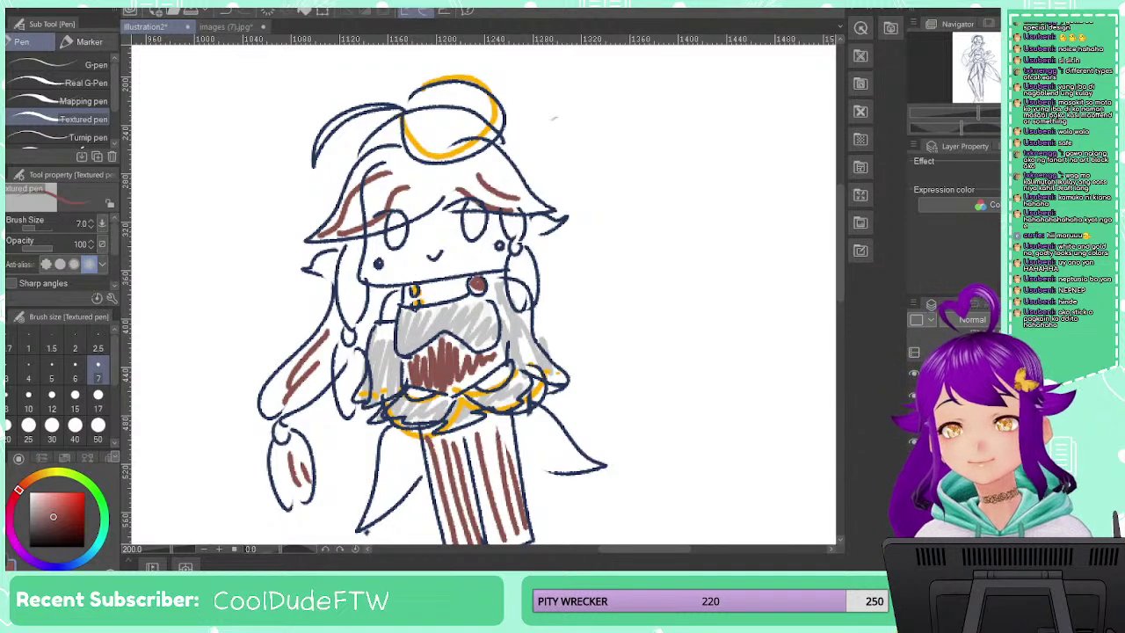
{"action": "key", "text": "Return"}
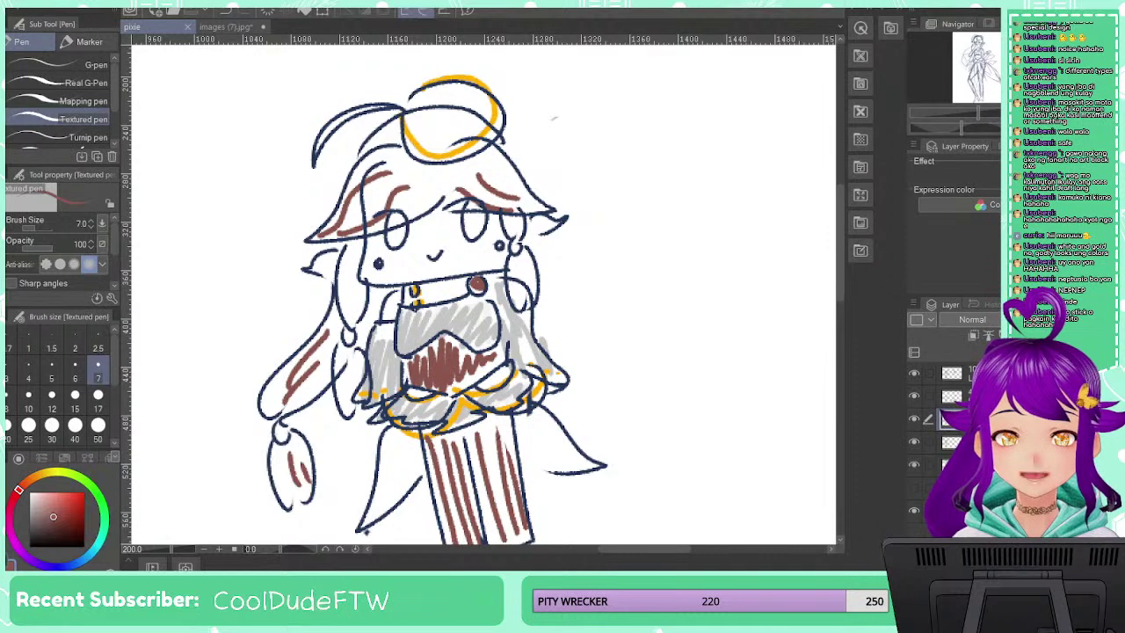
Switch to Chrome, search Google Images for "void drifter kiana" and preview the Honkai wallpaper picture from Facebook
{"action": "key", "text": "alt+Tab"}
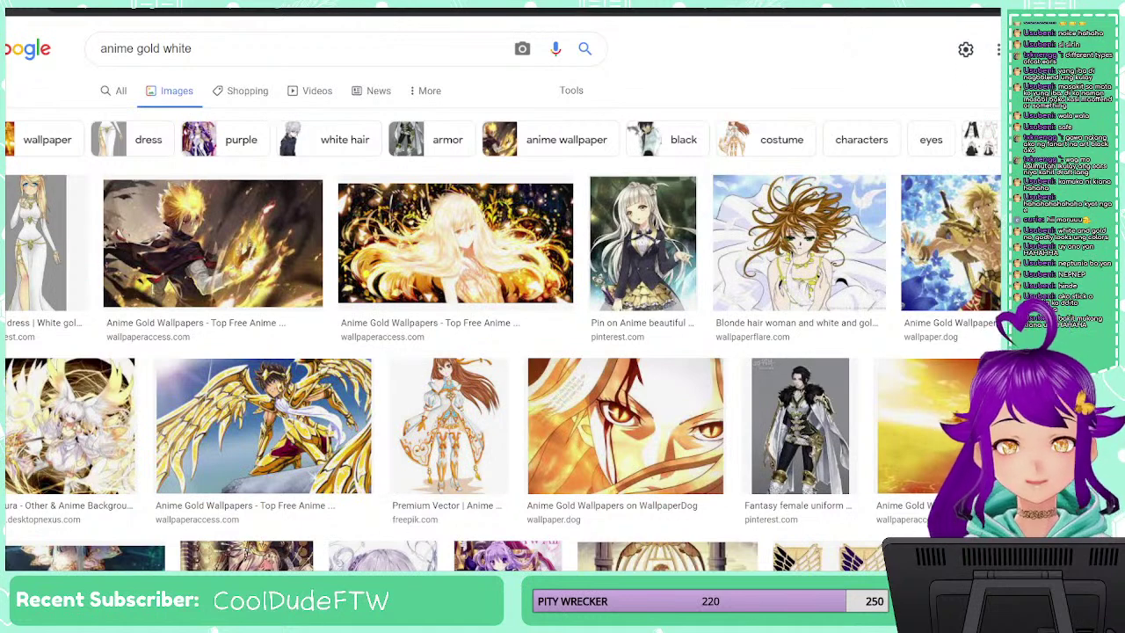
{"action": "key", "text": "ctrl+shift+n"}
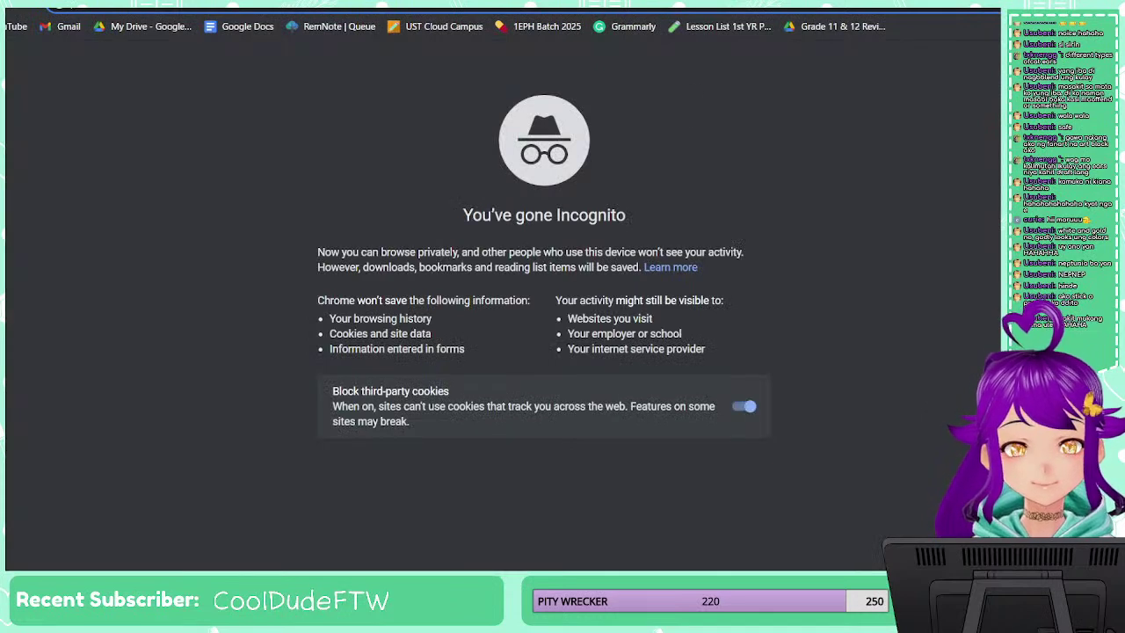
{"action": "key", "text": "ctrl+w"}
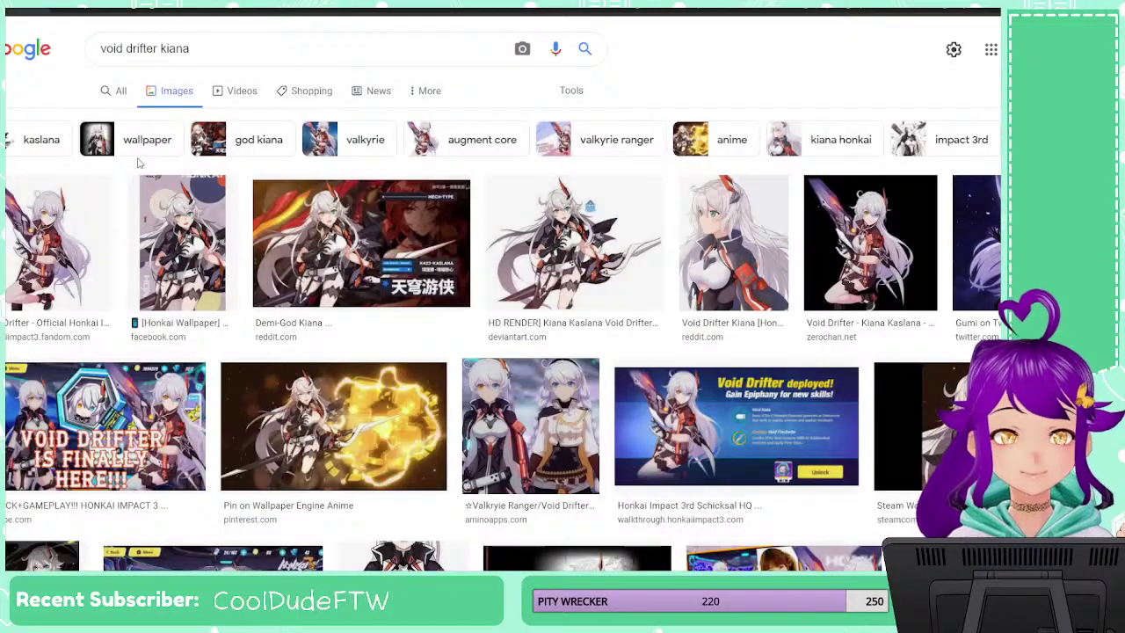
{"action": "scroll", "coordinate": [170, 230], "scroll_direction": "down", "scroll_amount": 2}
{"action": "scroll", "coordinate": [170, 230], "scroll_direction": "up", "scroll_amount": 2}
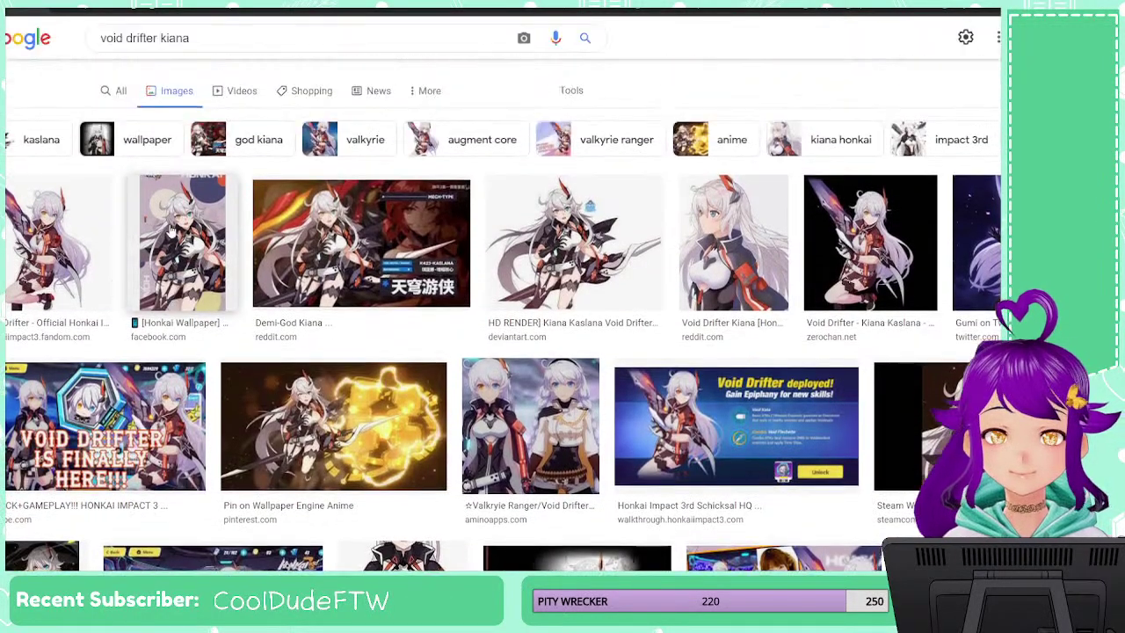
{"action": "left_click", "coordinate": [162, 242]}
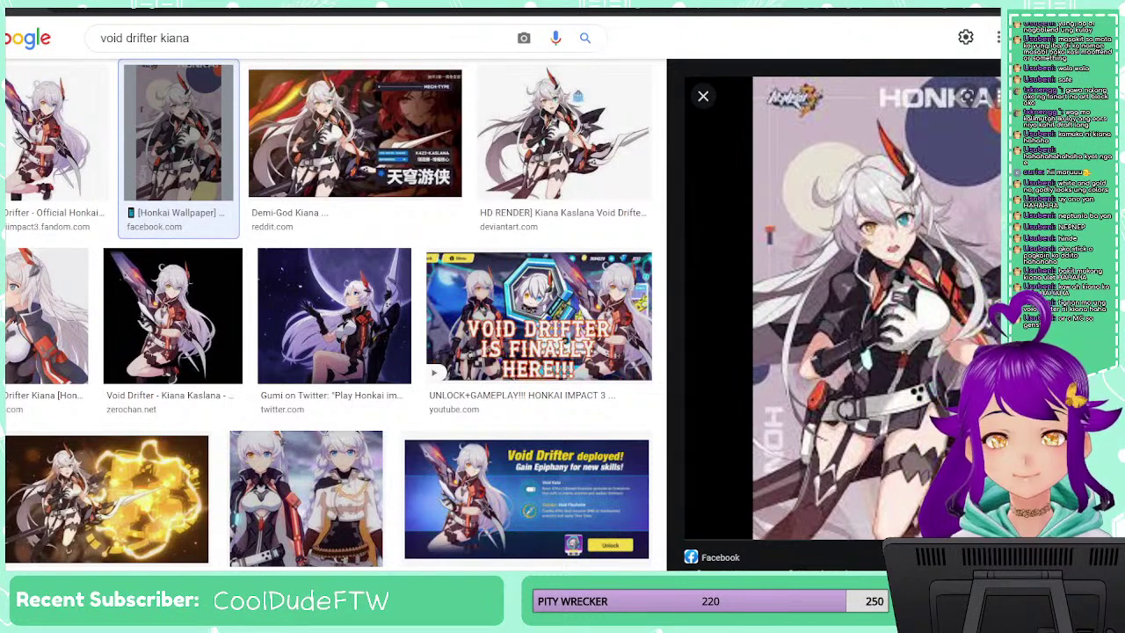
{"action": "scroll", "coordinate": [348, 206], "scroll_direction": "up", "scroll_amount": 2}
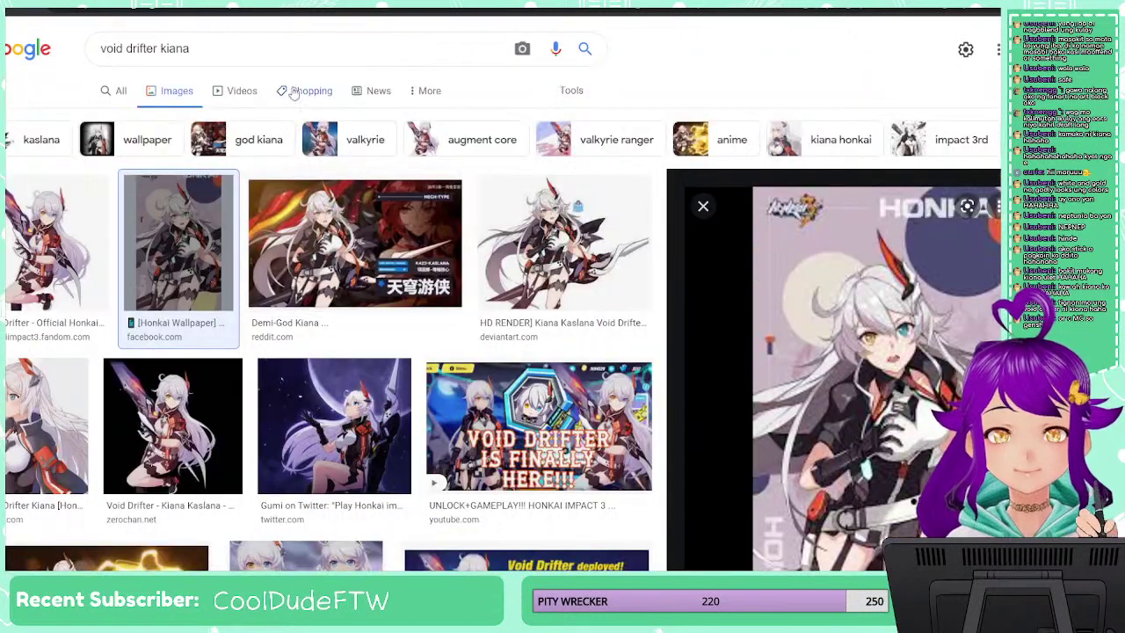
Search Google Images for "anime characters with gold and white" and look through the results for color scheme references
{"action": "left_click_drag", "start_coordinate": [284, 50], "coordinate": [8, 54]}
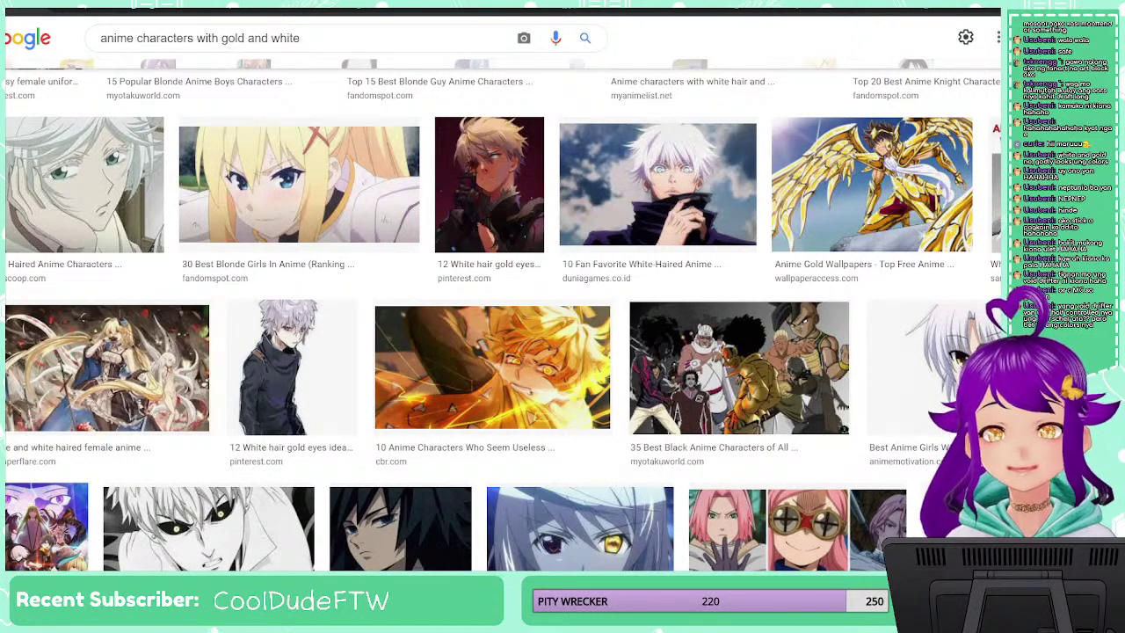
{"action": "scroll", "coordinate": [501, 353], "scroll_direction": "down", "scroll_amount": 4}
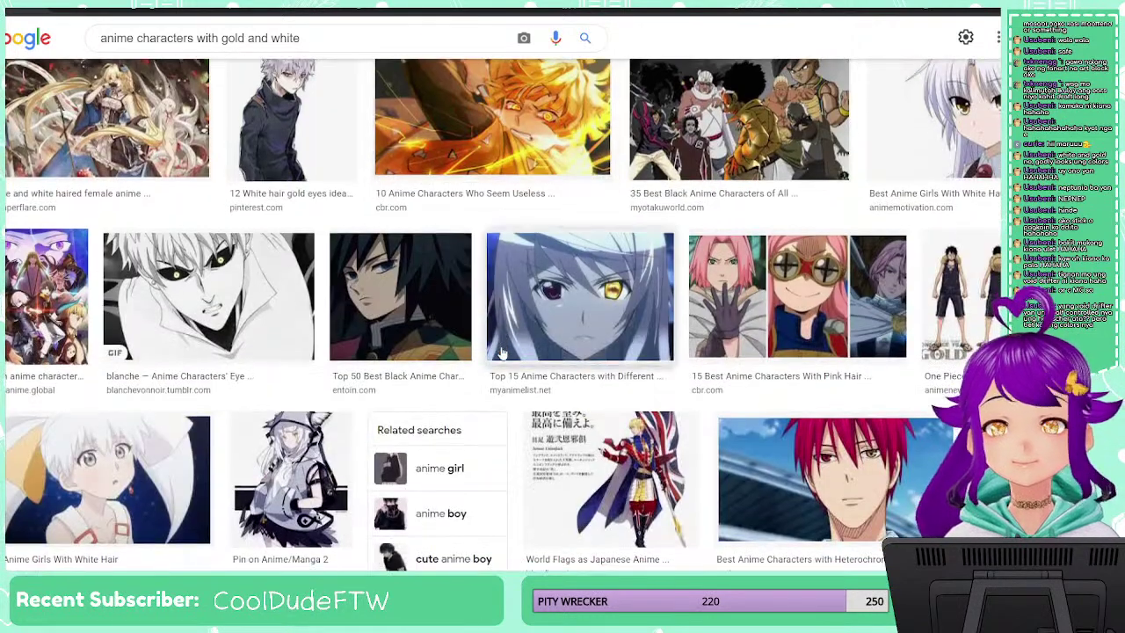
{"action": "scroll", "coordinate": [501, 351], "scroll_direction": "down", "scroll_amount": 1}
{"action": "scroll", "coordinate": [501, 351], "scroll_direction": "down", "scroll_amount": 6}
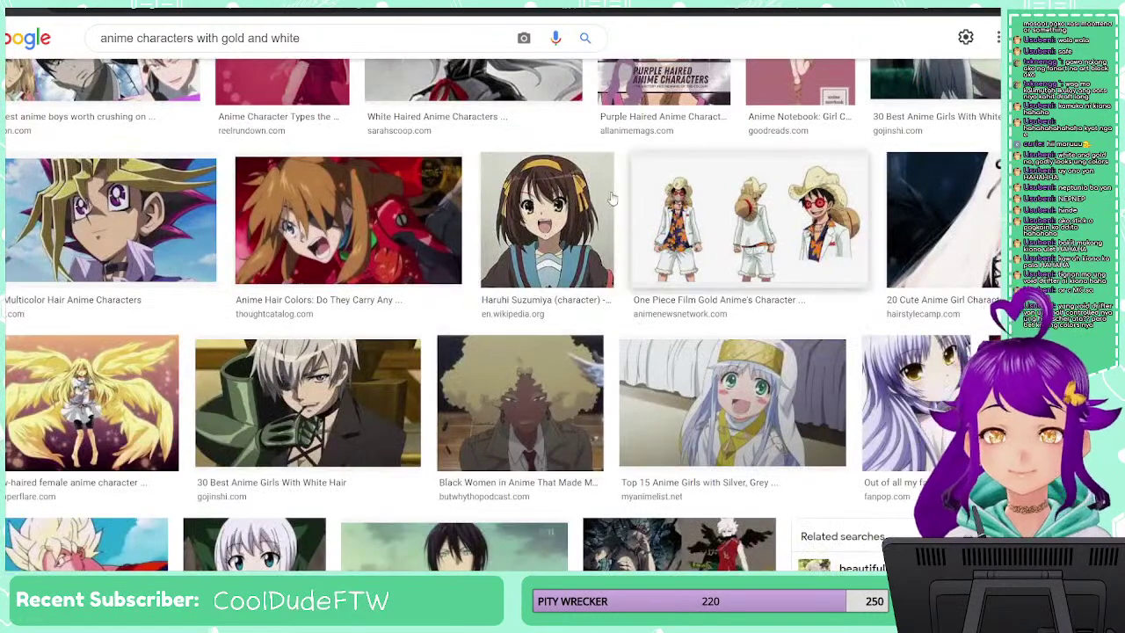
{"action": "scroll", "coordinate": [673, 316], "scroll_direction": "down", "scroll_amount": 3}
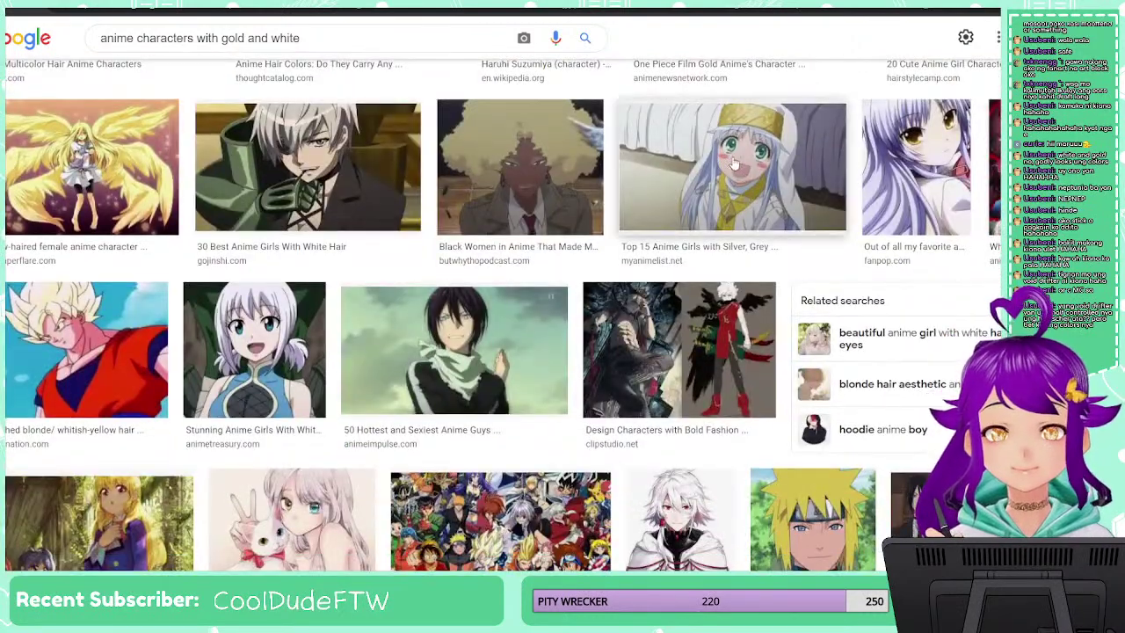
{"action": "scroll", "coordinate": [613, 341], "scroll_direction": "down", "scroll_amount": 3}
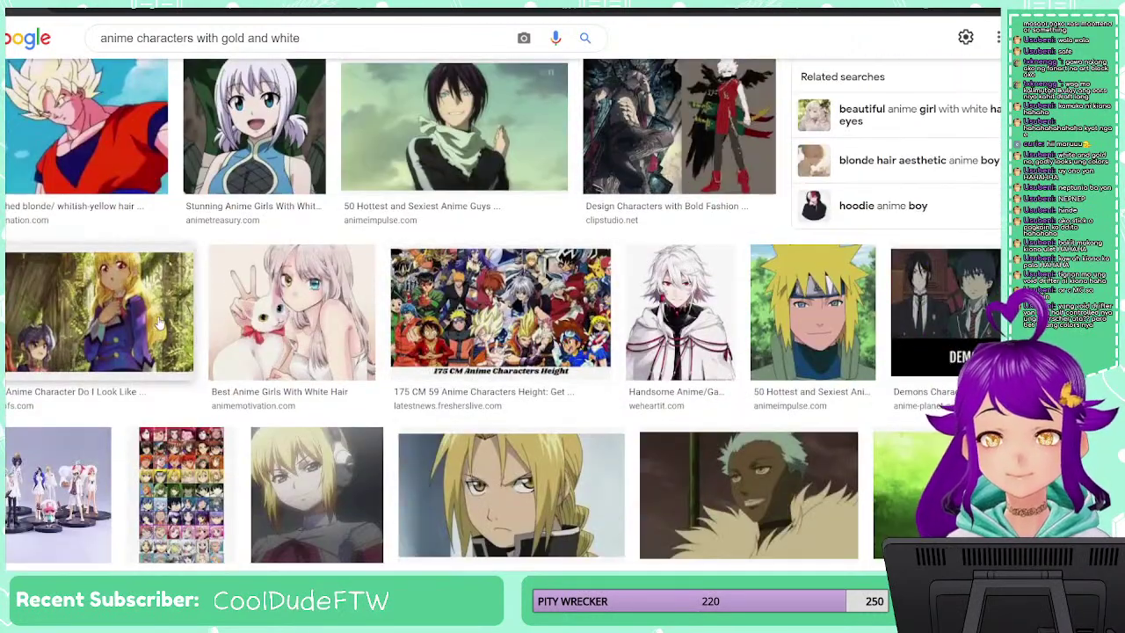
{"action": "scroll", "coordinate": [159, 323], "scroll_direction": "down", "scroll_amount": 4}
{"action": "scroll", "coordinate": [332, 345], "scroll_direction": "down", "scroll_amount": 3}
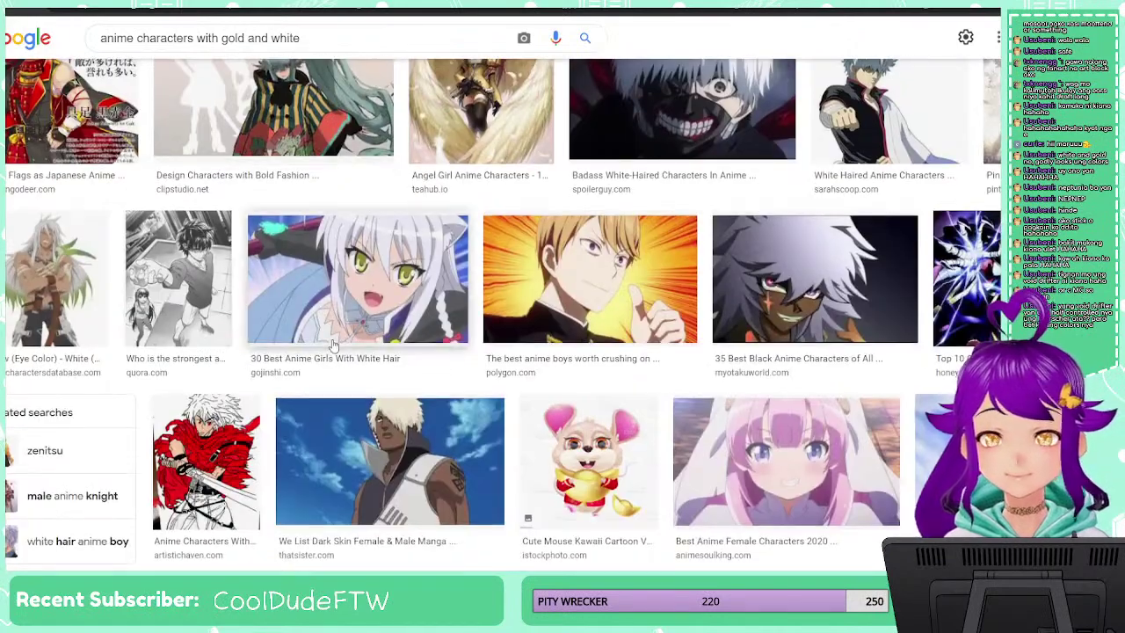
{"action": "scroll", "coordinate": [332, 345], "scroll_direction": "down", "scroll_amount": 5}
{"action": "scroll", "coordinate": [332, 347], "scroll_direction": "down", "scroll_amount": 2}
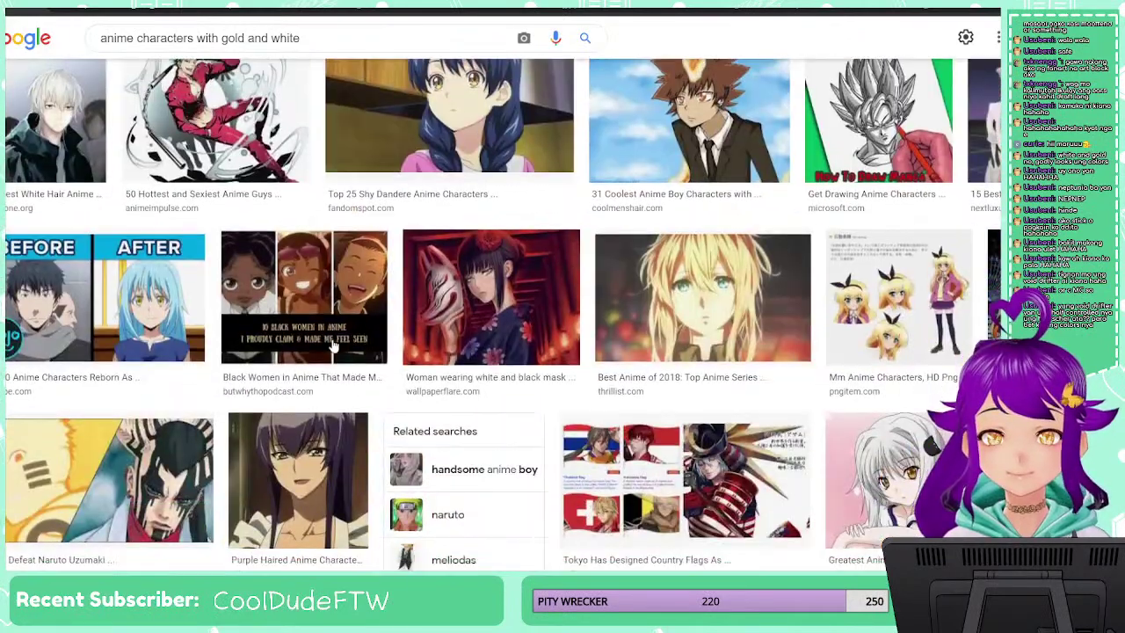
{"action": "scroll", "coordinate": [332, 345], "scroll_direction": "down", "scroll_amount": 6}
{"action": "scroll", "coordinate": [333, 345], "scroll_direction": "down", "scroll_amount": 3}
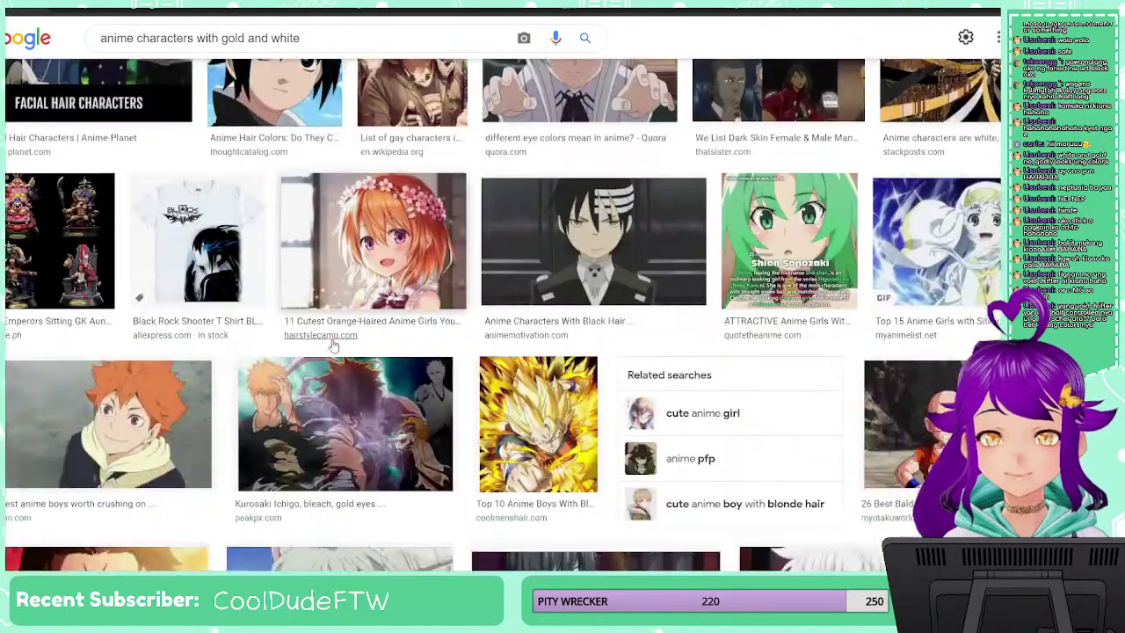
{"action": "scroll", "coordinate": [391, 263], "scroll_direction": "down", "scroll_amount": 3}
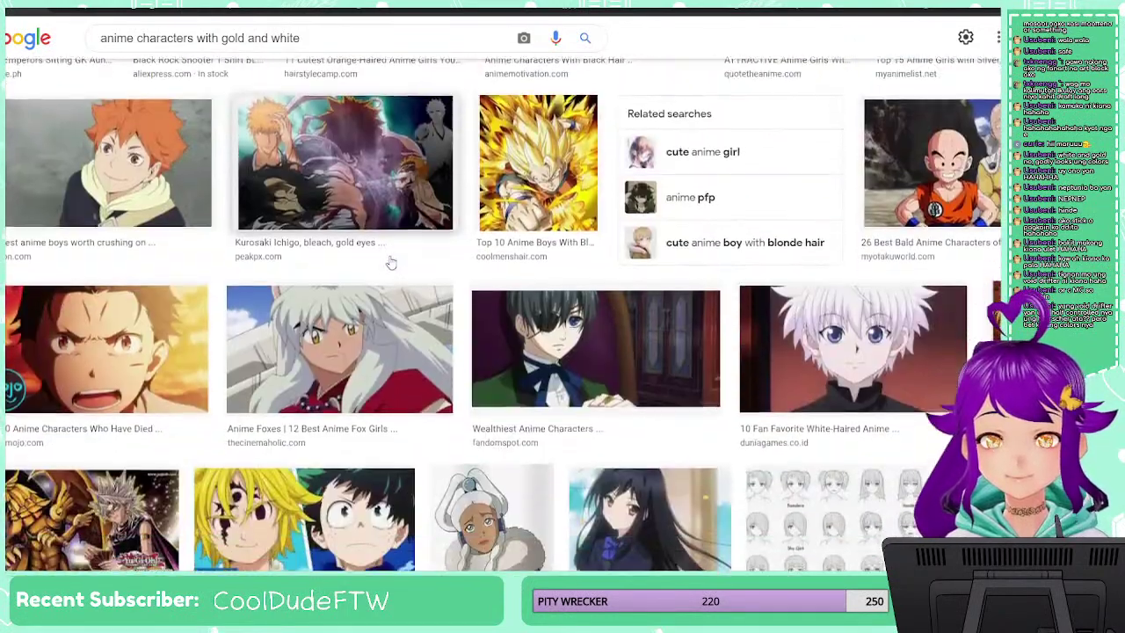
{"action": "scroll", "coordinate": [391, 263], "scroll_direction": "down", "scroll_amount": 3}
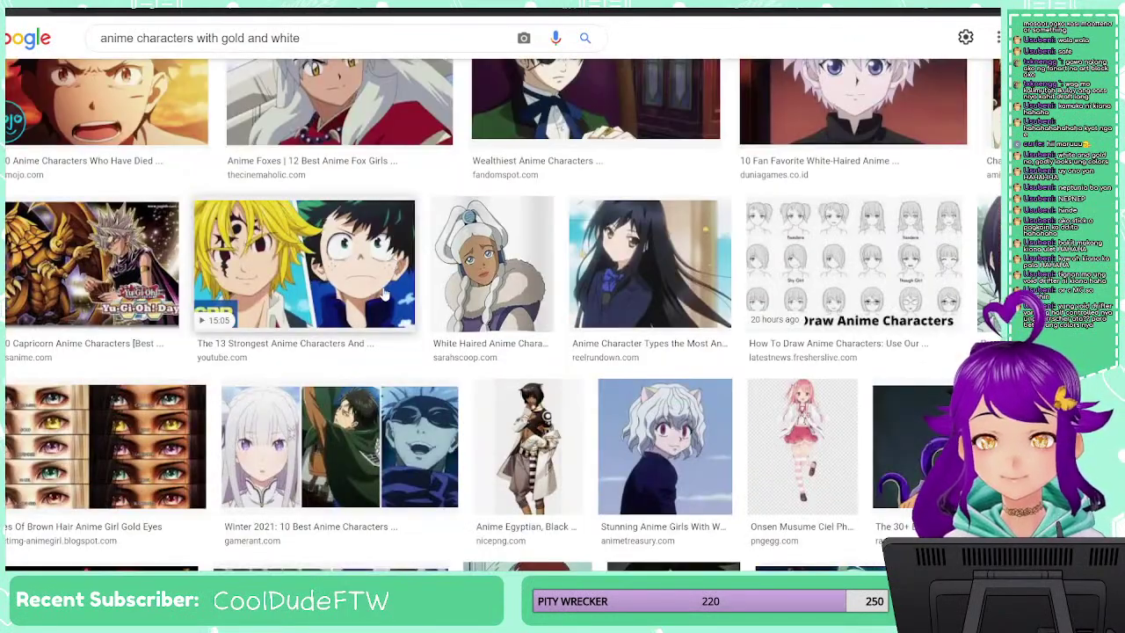
{"action": "scroll", "coordinate": [391, 264], "scroll_direction": "down", "scroll_amount": 4}
{"action": "scroll", "coordinate": [378, 345], "scroll_direction": "down", "scroll_amount": 3}
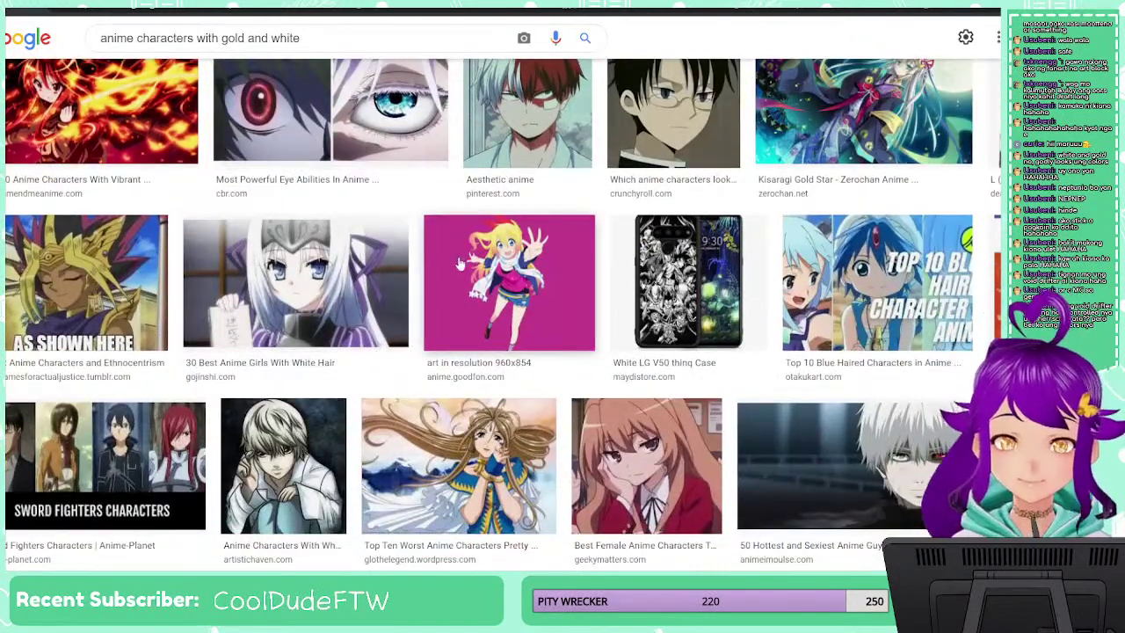
{"action": "scroll", "coordinate": [514, 296], "scroll_direction": "down", "scroll_amount": 6}
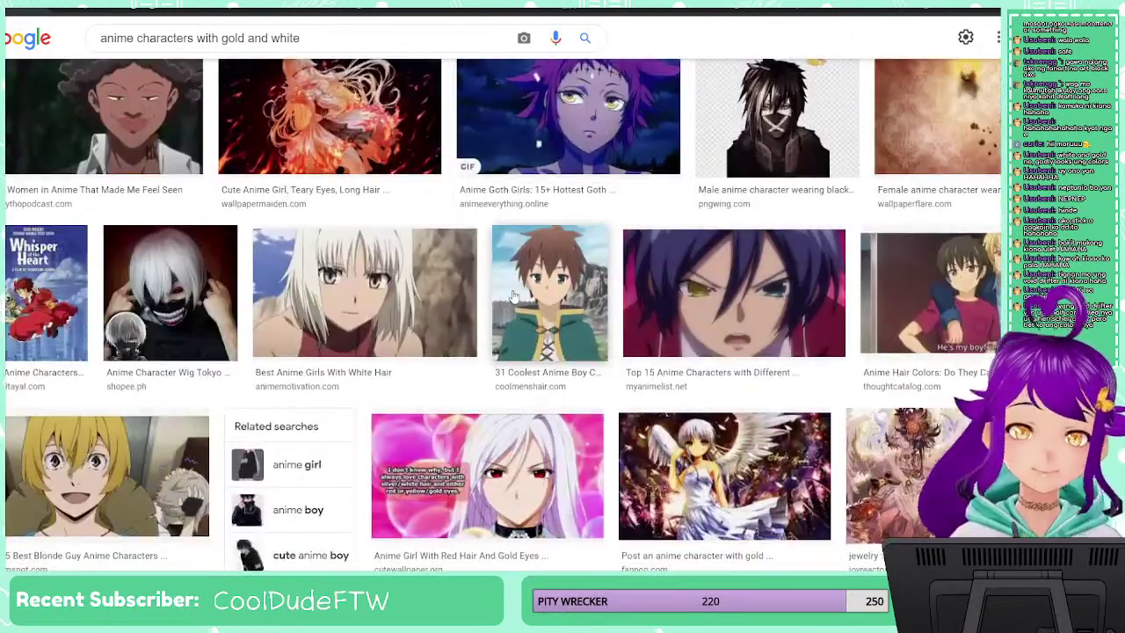
{"action": "scroll", "coordinate": [514, 297], "scroll_direction": "down", "scroll_amount": 4}
{"action": "scroll", "coordinate": [514, 296], "scroll_direction": "down", "scroll_amount": 4}
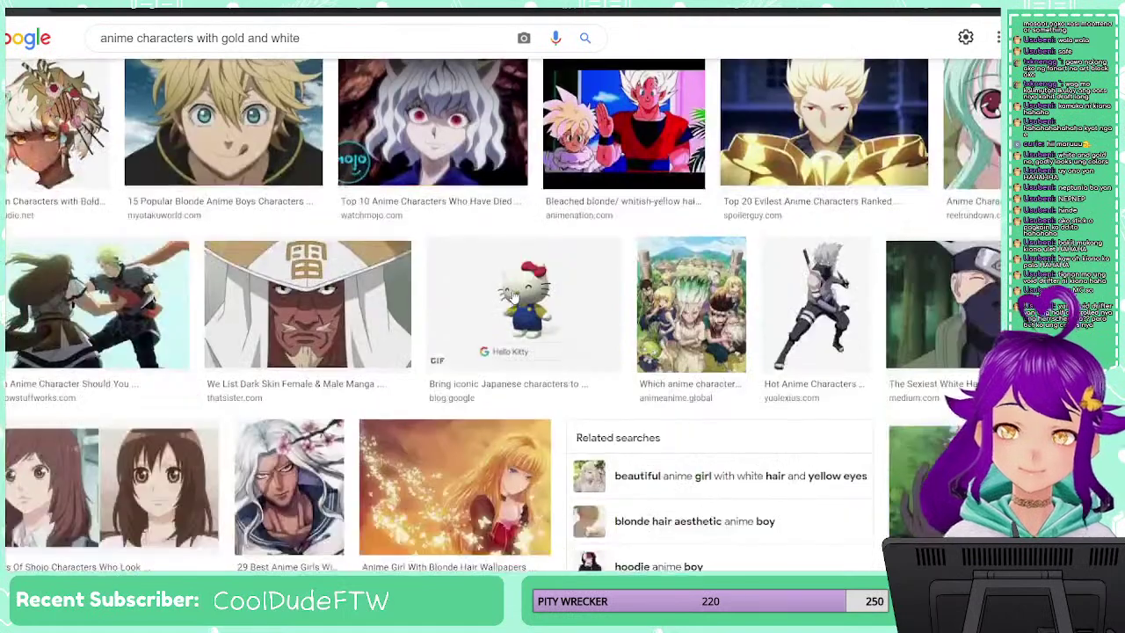
{"action": "scroll", "coordinate": [514, 296], "scroll_direction": "down", "scroll_amount": 6}
{"action": "scroll", "coordinate": [514, 296], "scroll_direction": "down", "scroll_amount": 9}
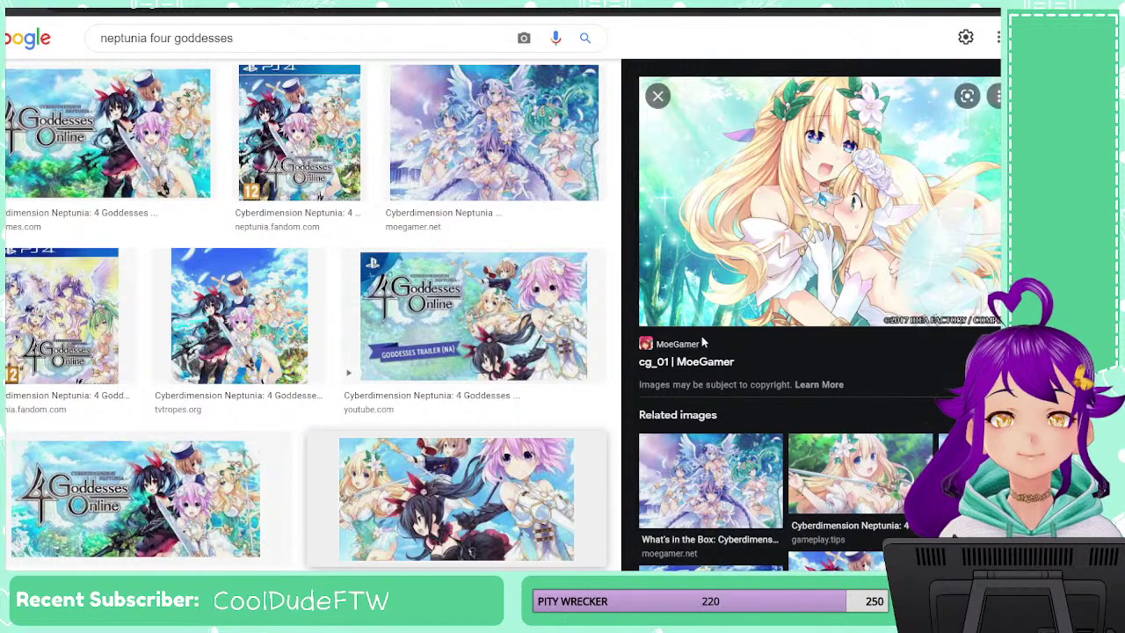
In the "neptunia four goddesses" image results, preview the ConFreaks & Geeks group artwork and the Manga Council picture of the four goddesses
{"action": "scroll", "coordinate": [776, 282], "scroll_direction": "down", "scroll_amount": 3}
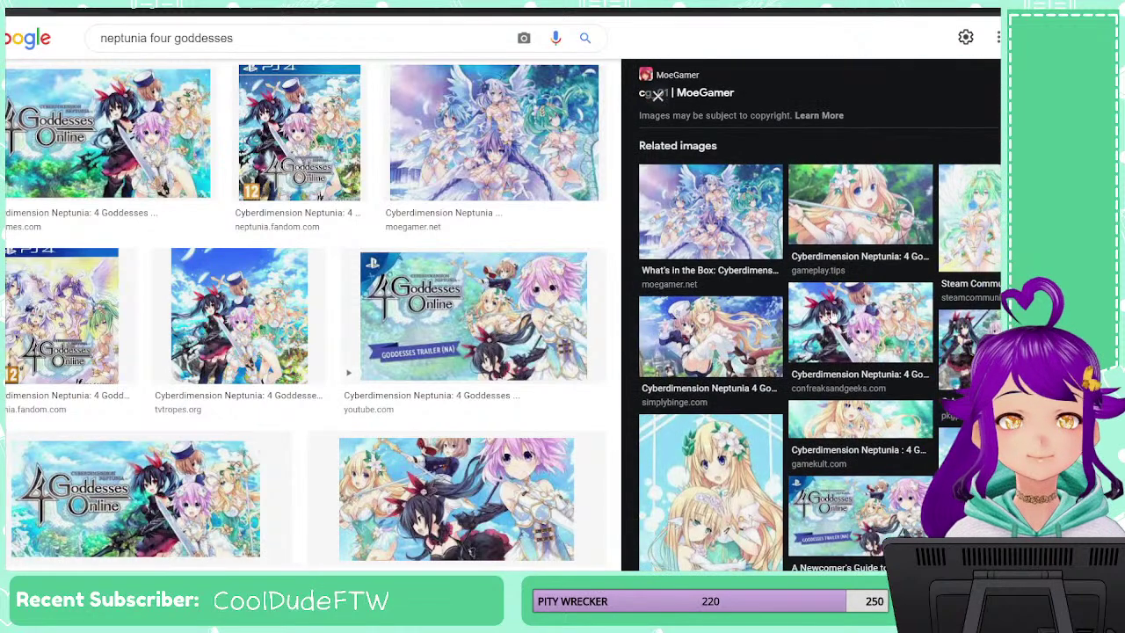
{"action": "left_click", "coordinate": [850, 310]}
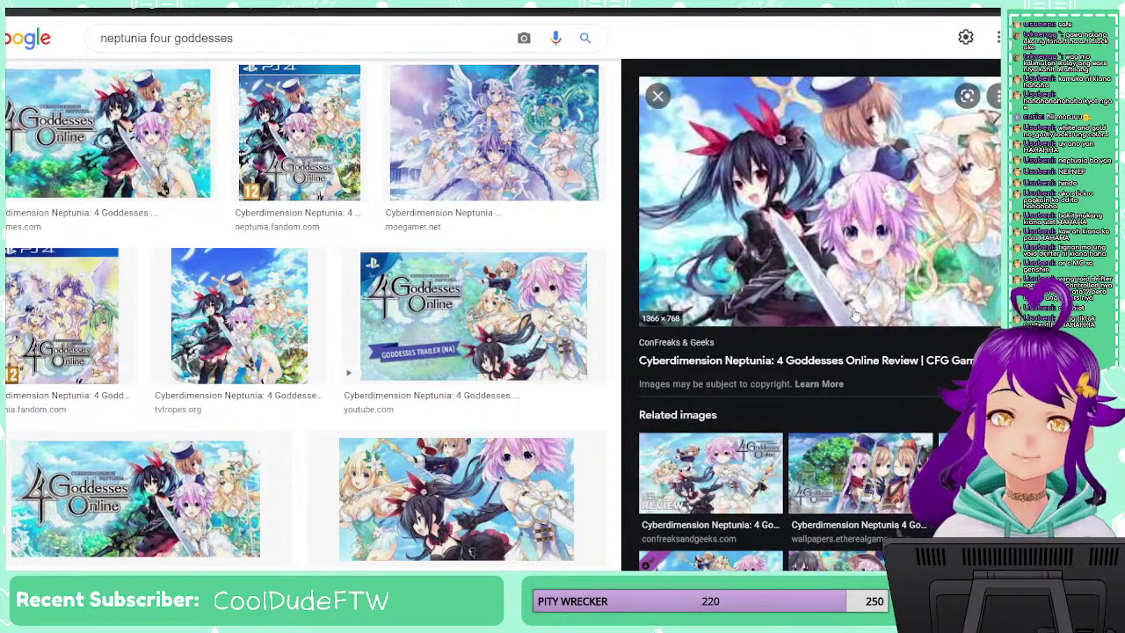
{"action": "scroll", "coordinate": [802, 369], "scroll_direction": "down", "scroll_amount": 3}
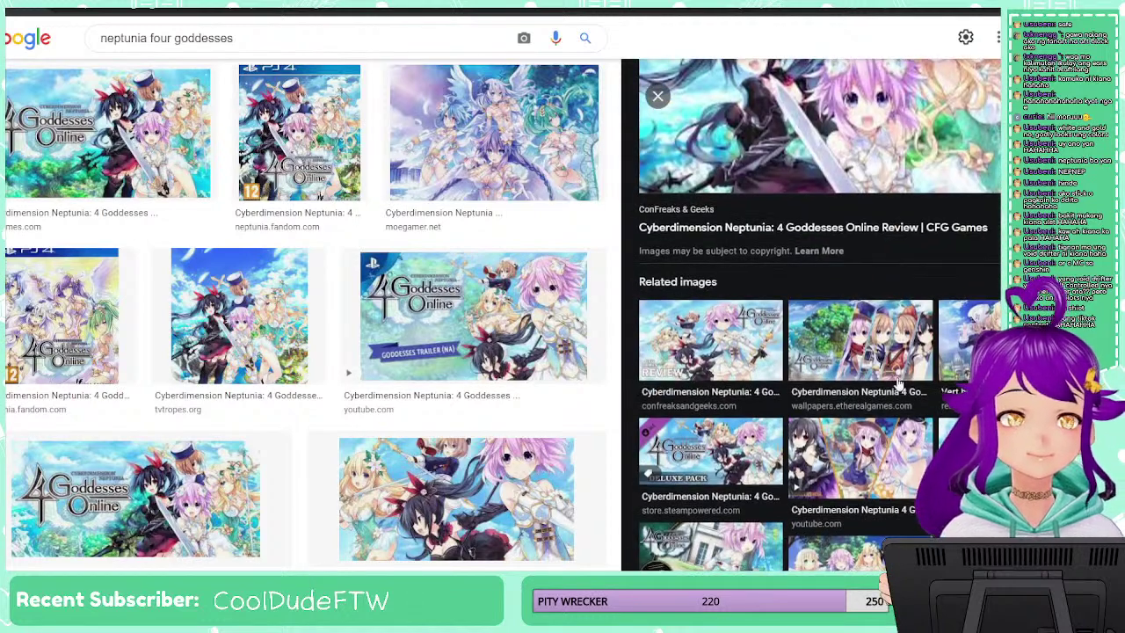
{"action": "scroll", "coordinate": [475, 334], "scroll_direction": "down", "scroll_amount": 3}
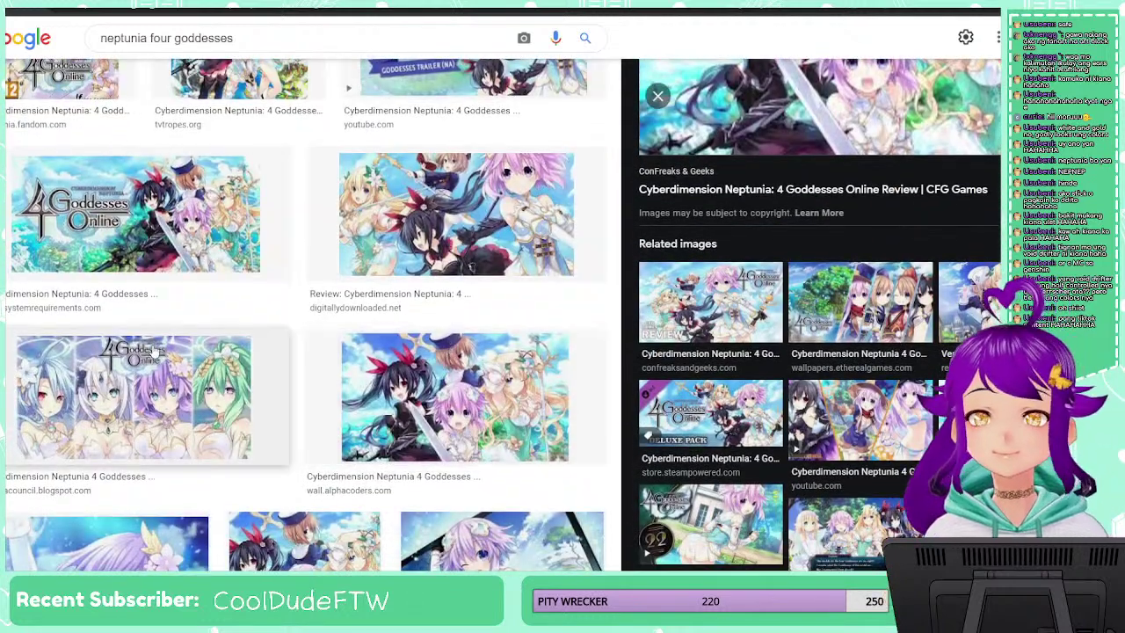
{"action": "left_click", "coordinate": [151, 351]}
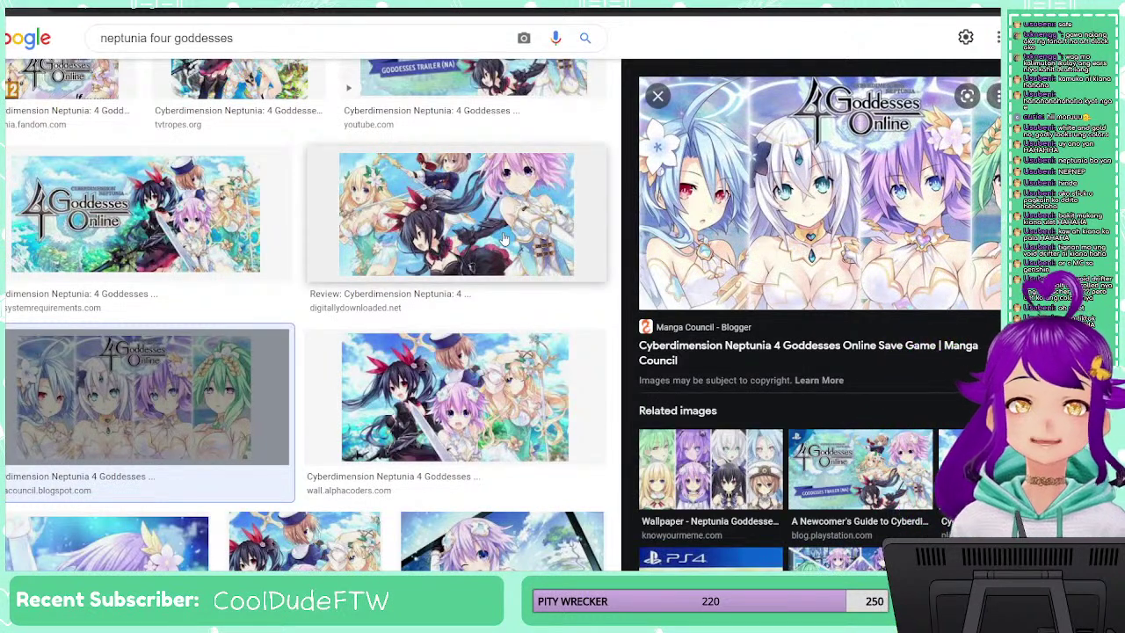
Search Google Images for "anime characters with corset" and look through the first outfit pictures
{"action": "left_click", "coordinate": [307, 35]}
{"action": "left_click_drag", "start_coordinate": [307, 35], "coordinate": [98, 38]}
{"action": "type", "text": "anime"}
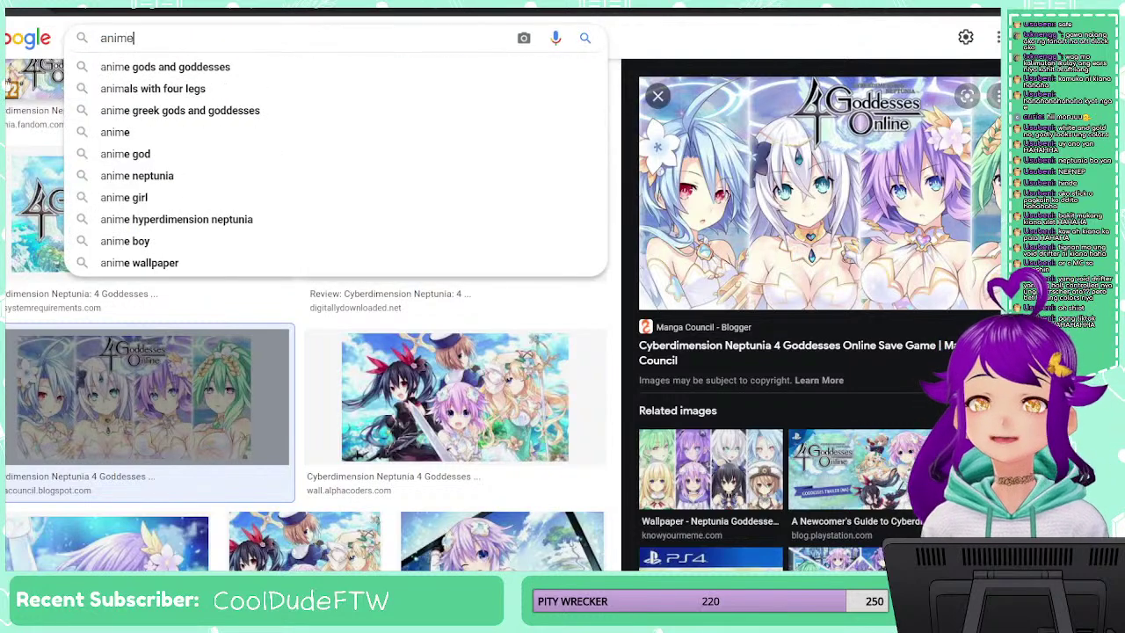
{"action": "type", "text": " character"}
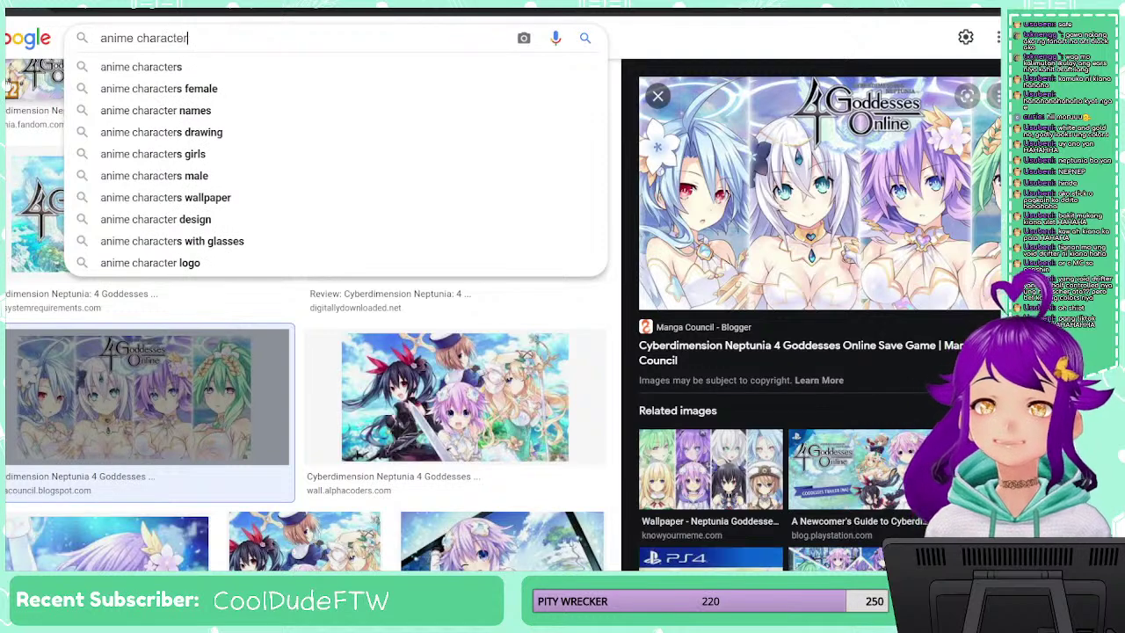
{"action": "type", "text": "s wi"}
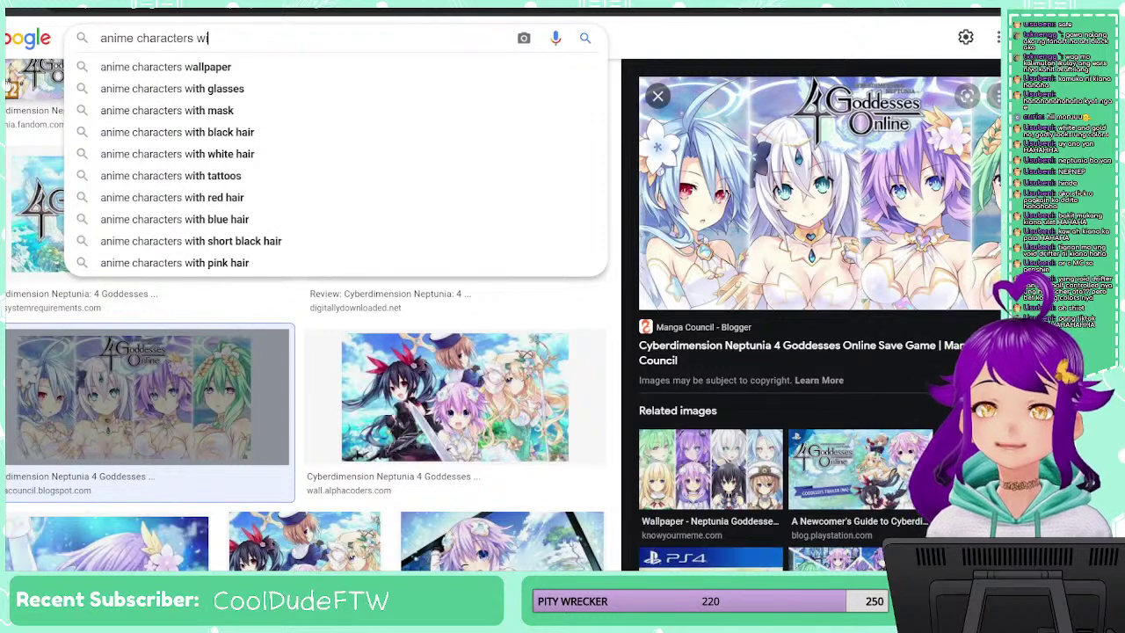
{"action": "type", "text": "th corset"}
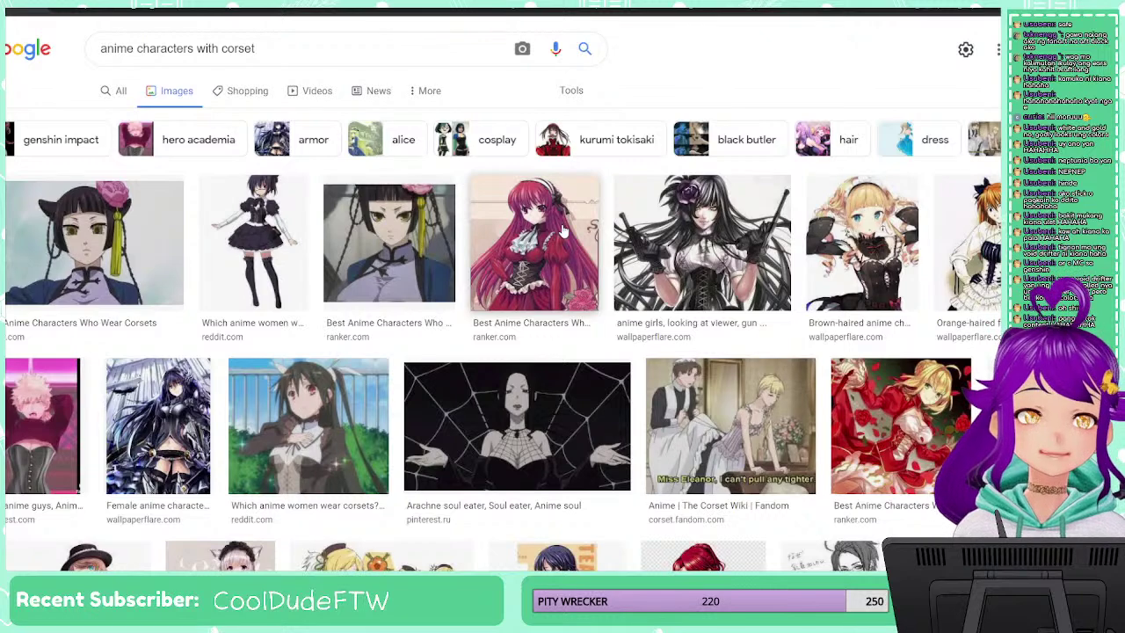
{"action": "scroll", "coordinate": [536, 349], "scroll_direction": "down", "scroll_amount": 3}
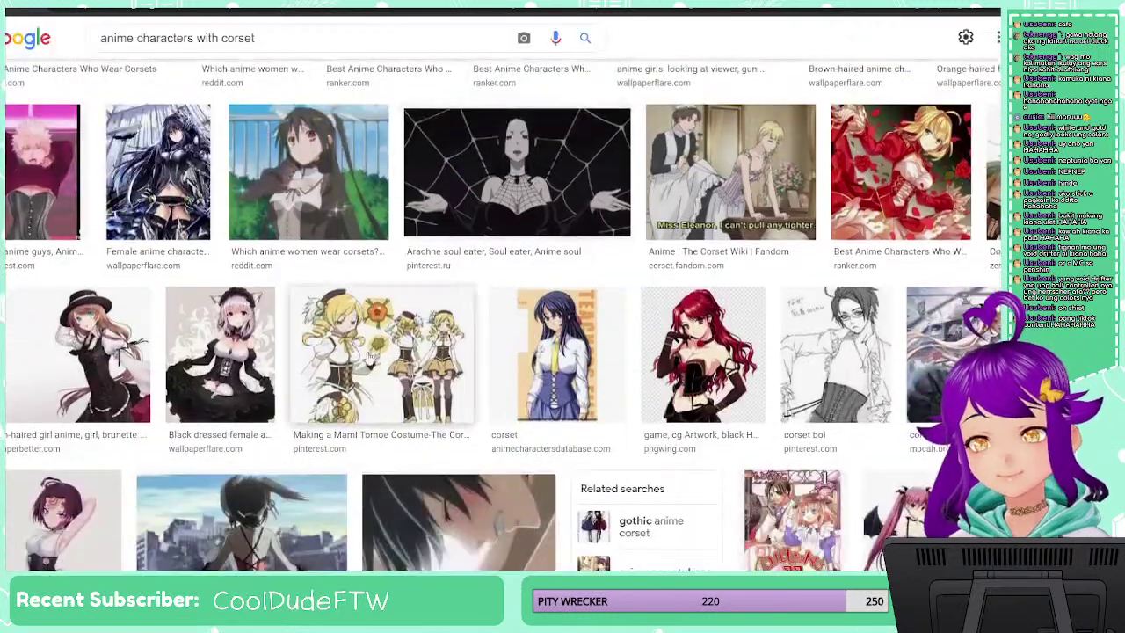
Look through the corset image results, previewing the Mami Tomoe costume and the blonde character in the red dress
{"action": "scroll", "coordinate": [347, 351], "scroll_direction": "down", "scroll_amount": 1}
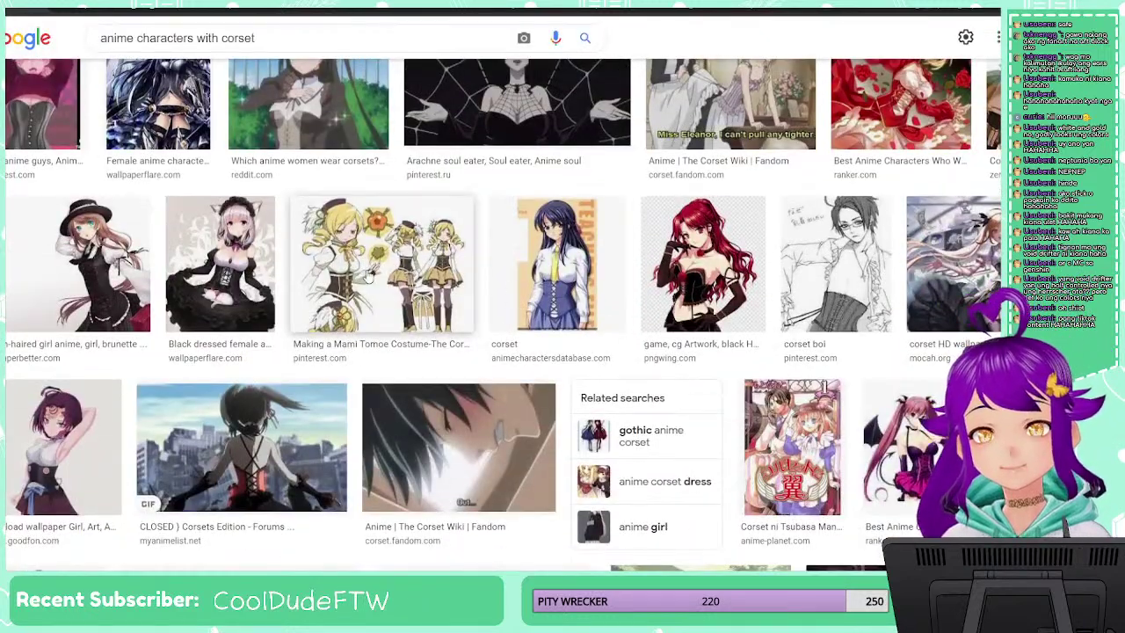
{"action": "left_click", "coordinate": [369, 275]}
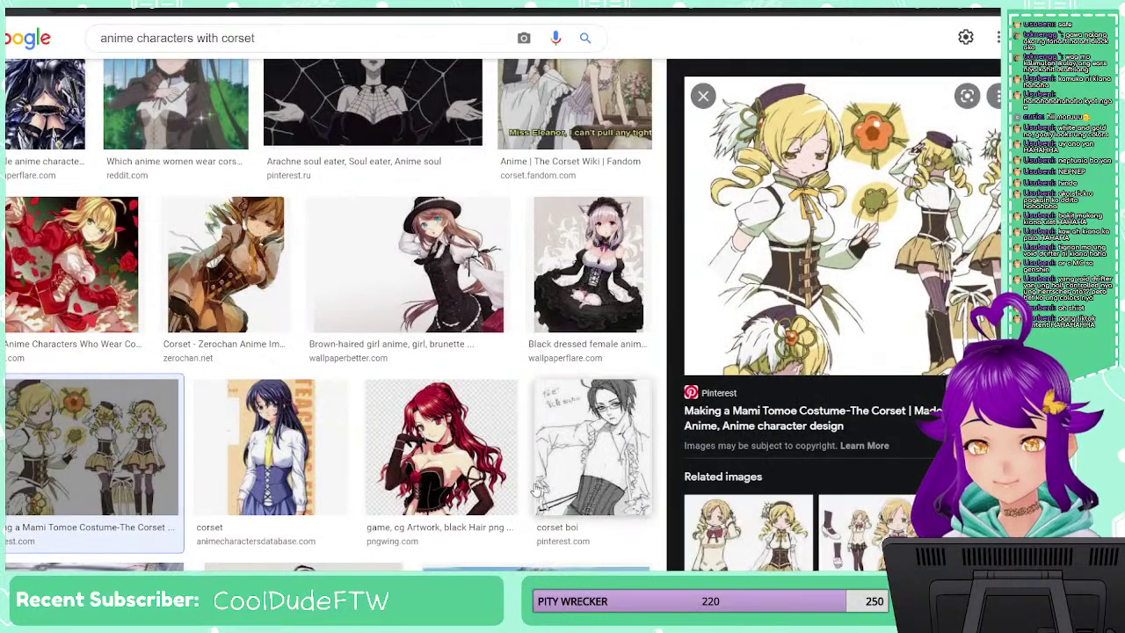
{"action": "left_click", "coordinate": [72, 264]}
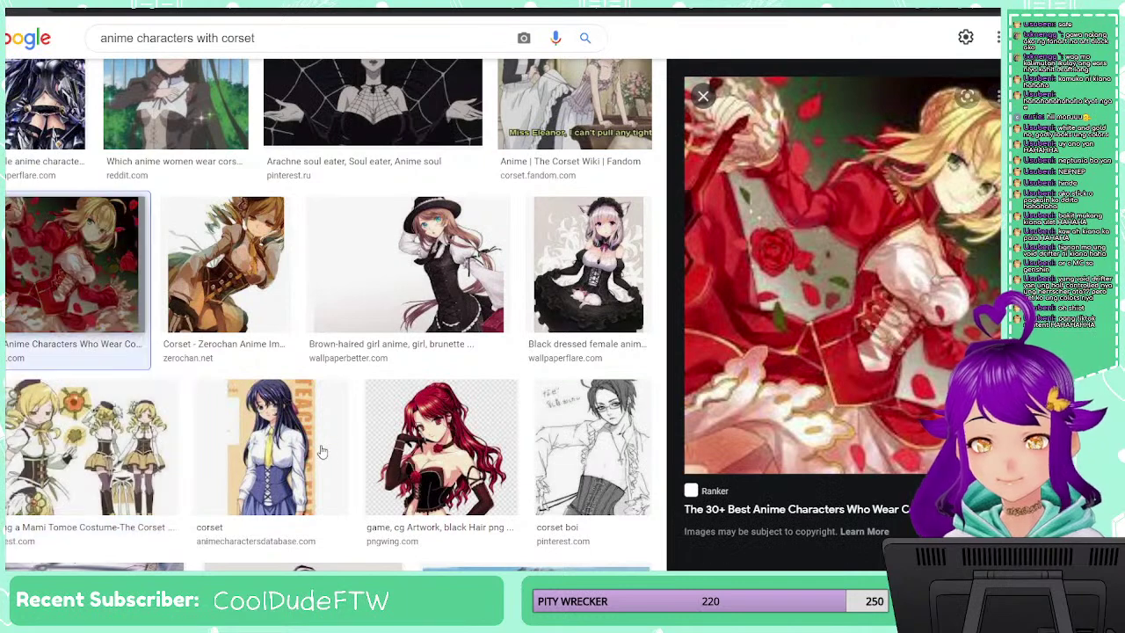
{"action": "scroll", "coordinate": [201, 188], "scroll_direction": "up", "scroll_amount": 4}
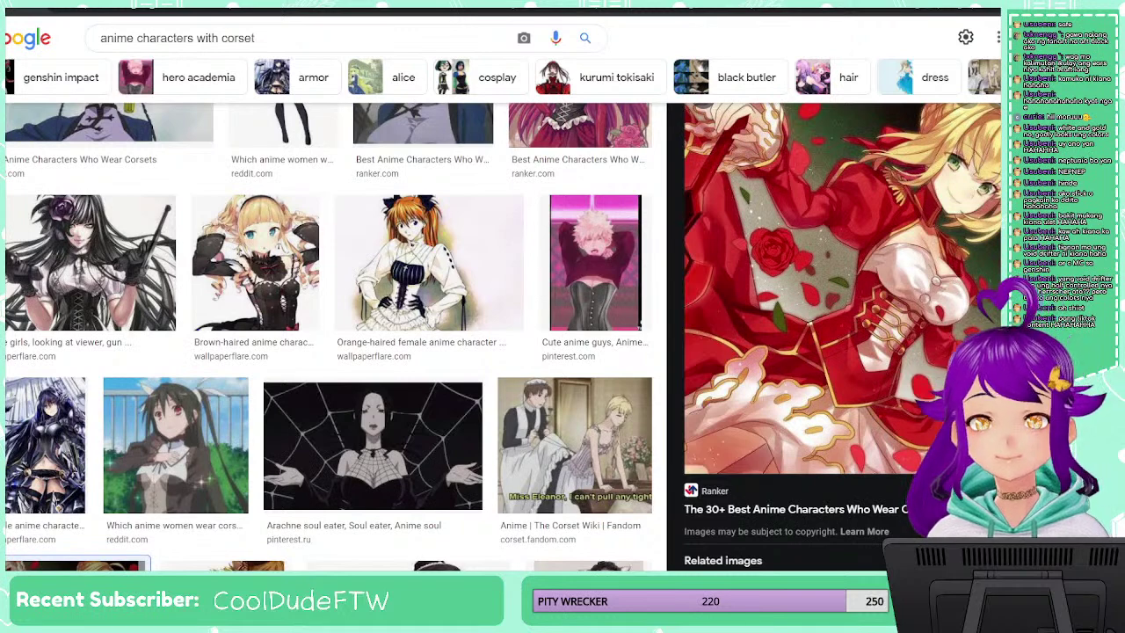
Search images for "anime greek" and look over the results
{"action": "left_click_drag", "start_coordinate": [256, 38], "coordinate": [136, 39]}
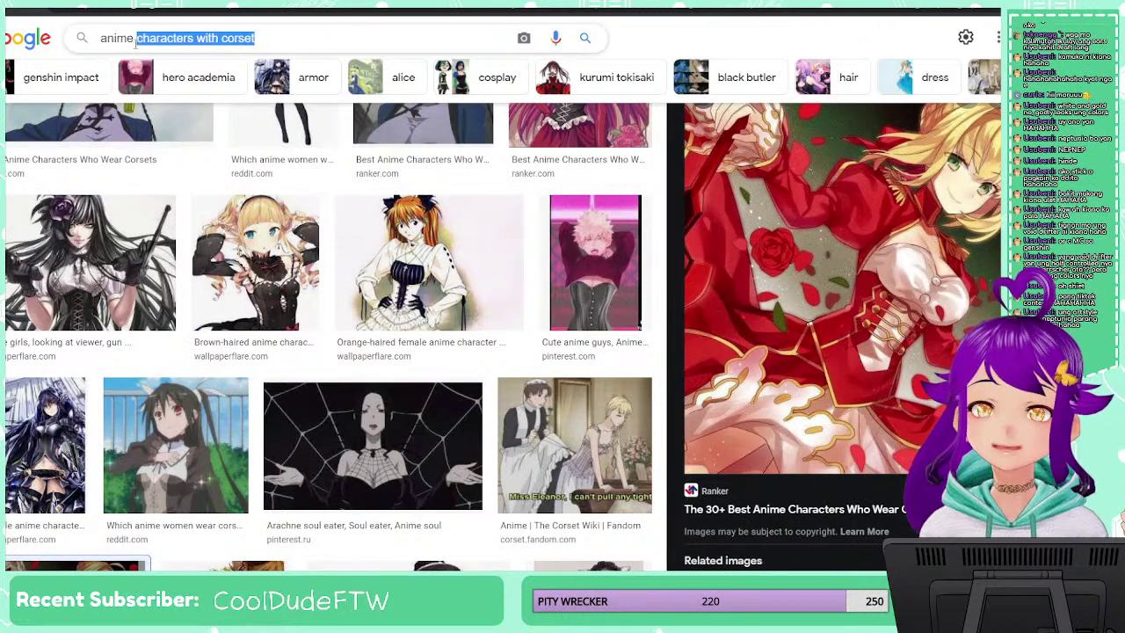
{"action": "type", "text": "greek"}
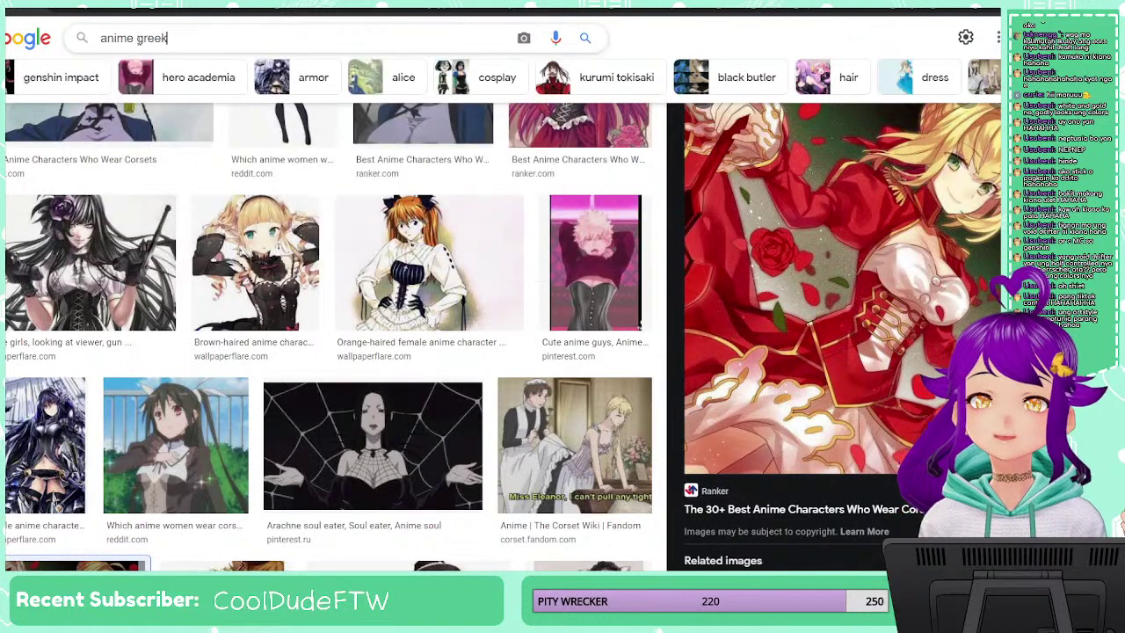
{"action": "key", "text": "Return"}
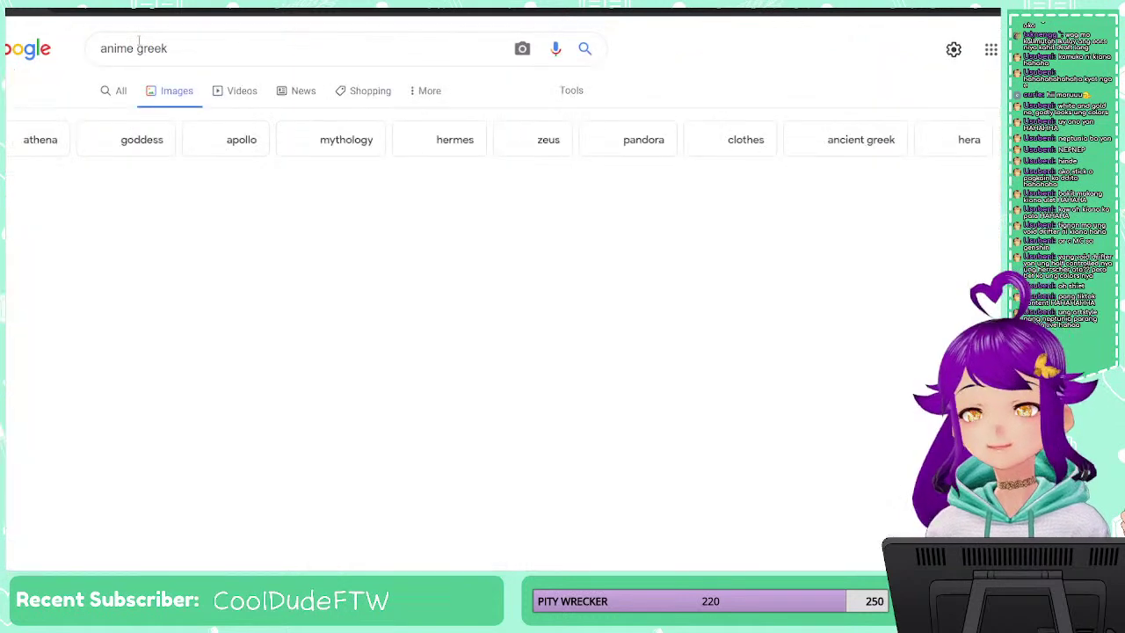
{"action": "scroll", "coordinate": [278, 169], "scroll_direction": "down", "scroll_amount": 4}
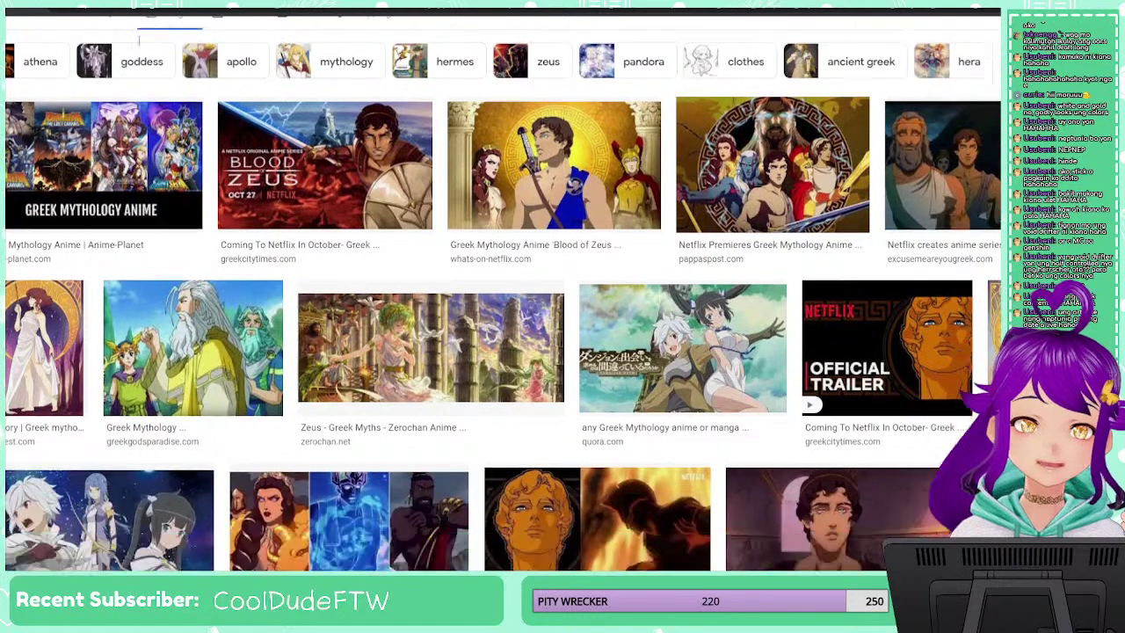
{"action": "scroll", "coordinate": [278, 169], "scroll_direction": "up", "scroll_amount": 4}
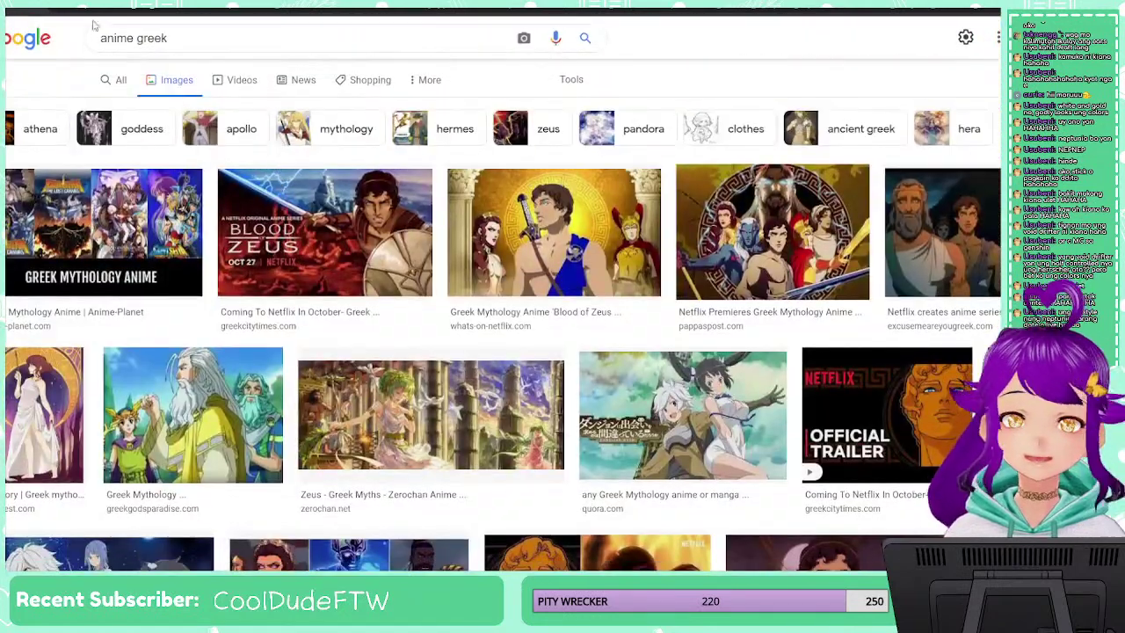
Refine the image search to "anime style greek" and browse the results for costume references
{"action": "left_click", "coordinate": [137, 39]}
{"action": "type", "text": "style"}
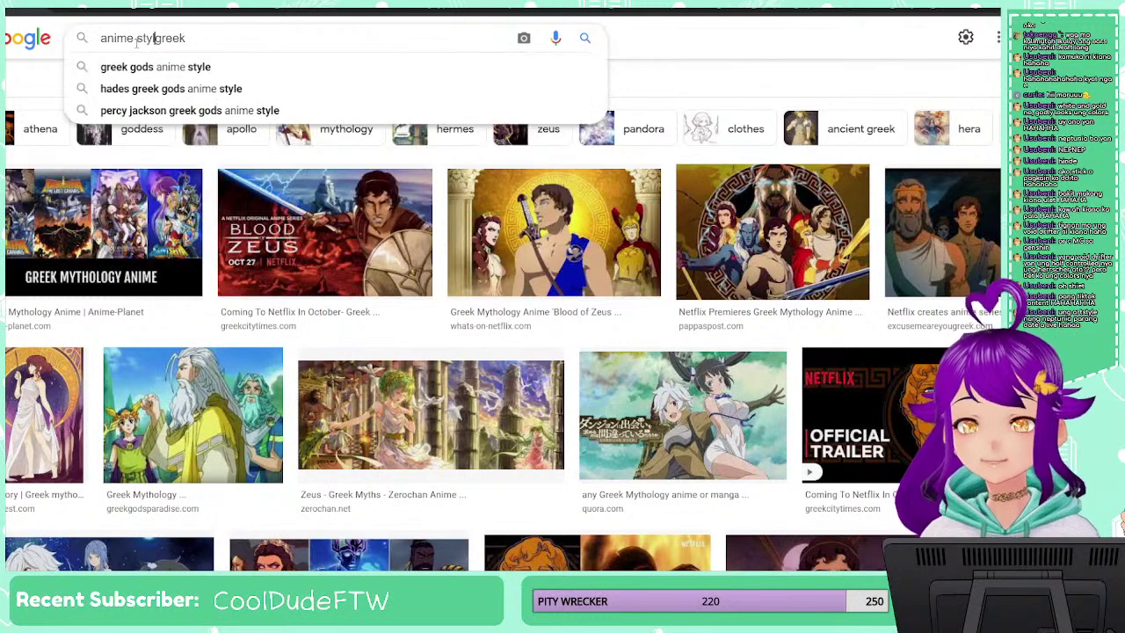
{"action": "key", "text": "Return"}
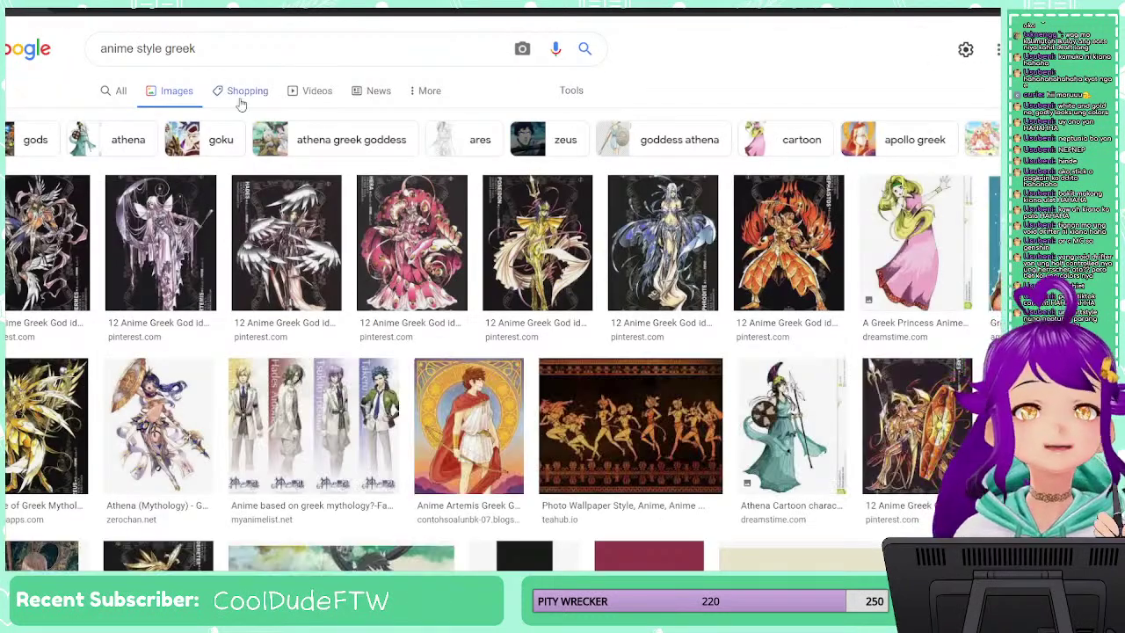
{"action": "scroll", "coordinate": [171, 275], "scroll_direction": "down", "scroll_amount": 2}
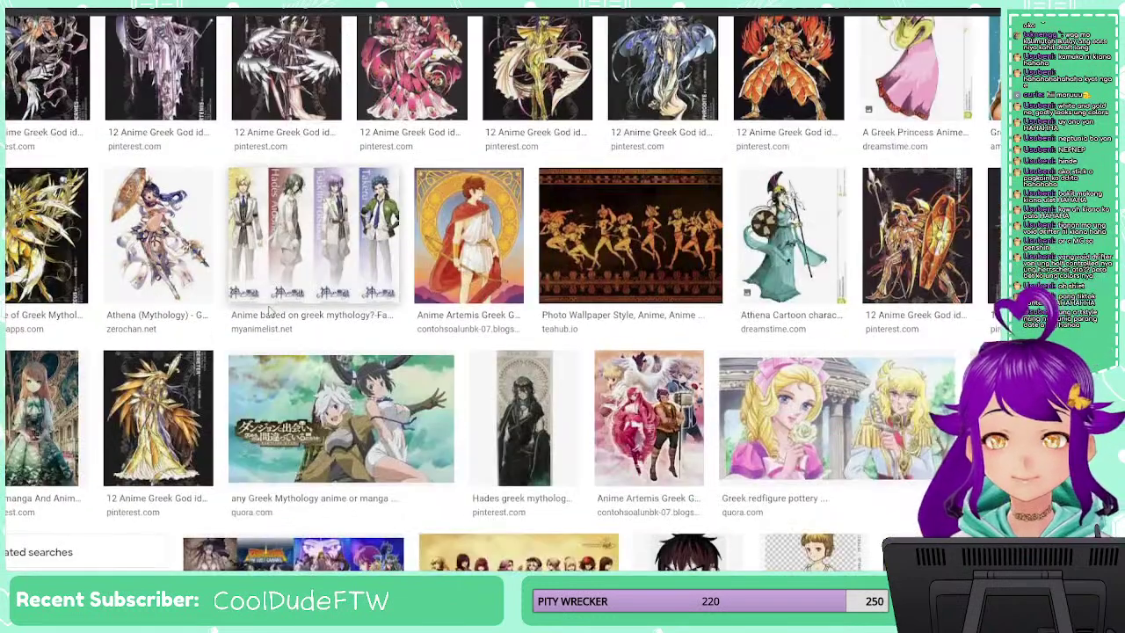
Preview the Athena (Mythology) image from Zerochan, examine the outfit and look through its related images
{"action": "left_click", "coordinate": [172, 274]}
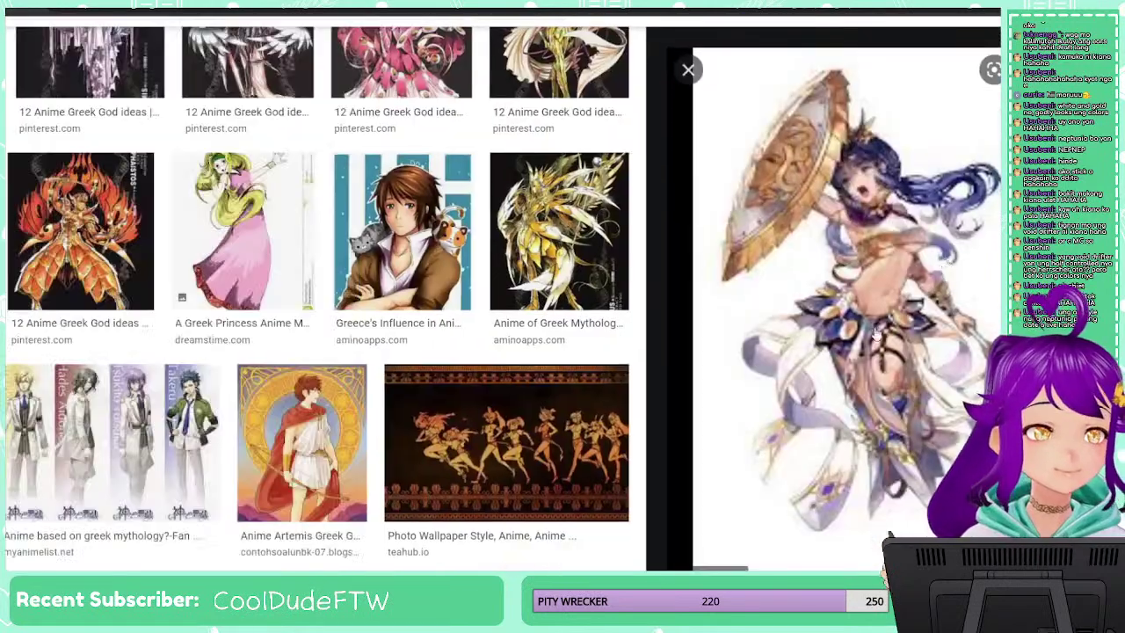
{"action": "scroll", "coordinate": [921, 300], "scroll_direction": "down", "scroll_amount": 4}
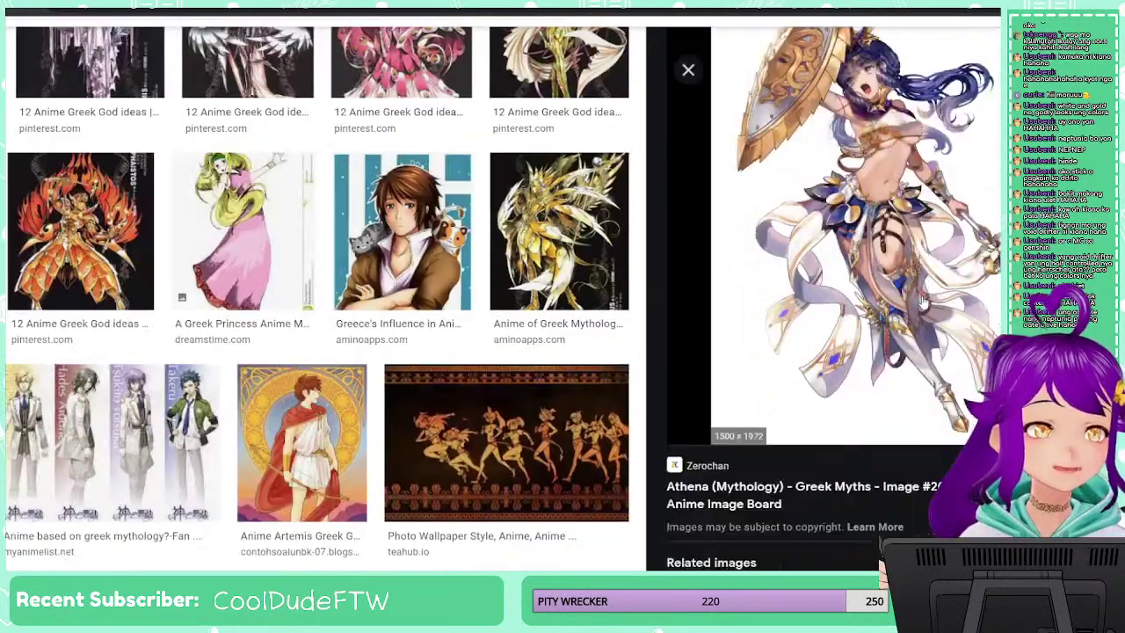
{"action": "scroll", "coordinate": [921, 300], "scroll_direction": "up", "scroll_amount": 4}
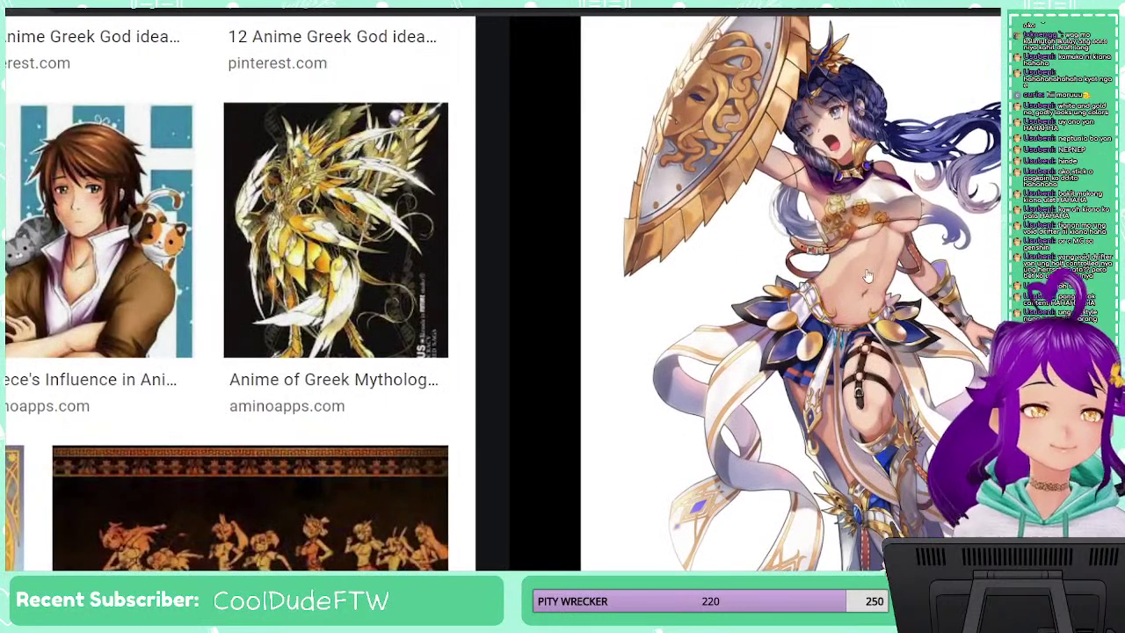
{"action": "scroll", "coordinate": [868, 276], "scroll_direction": "down", "scroll_amount": 5}
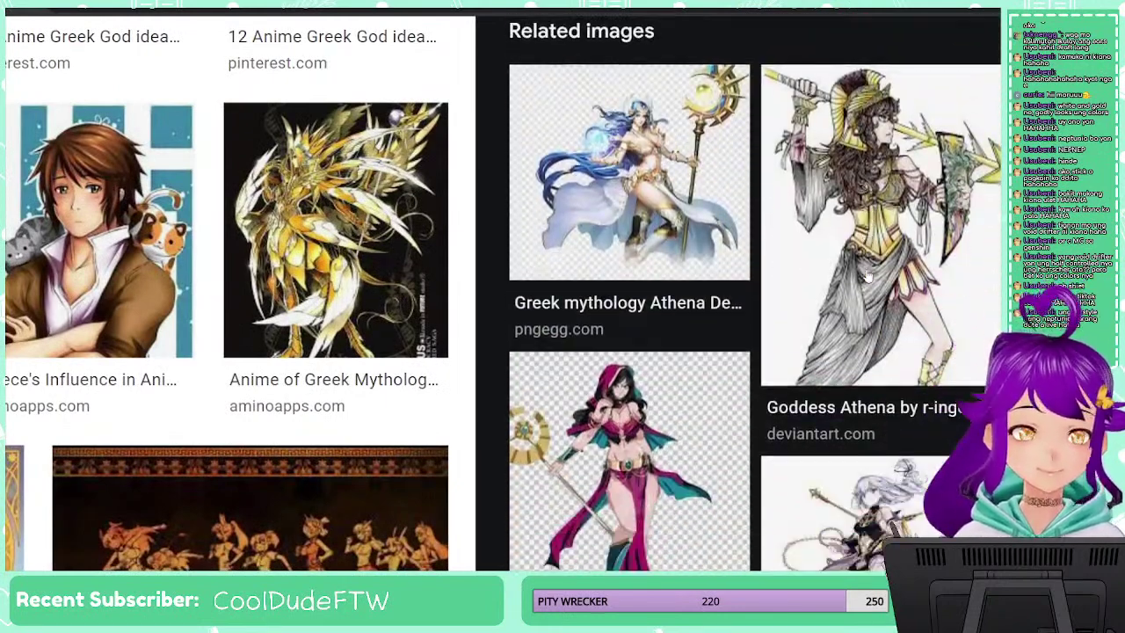
{"action": "scroll", "coordinate": [867, 276], "scroll_direction": "down", "scroll_amount": 5}
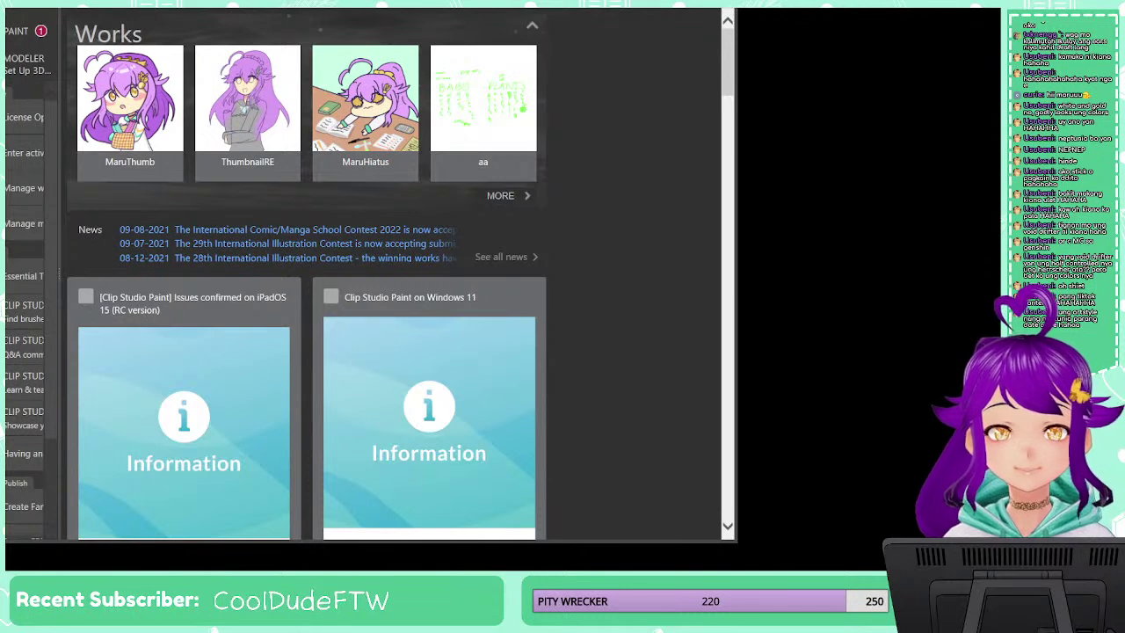
Switch to the pixie drawing in Clip Studio Paint and hide the rough colour layer so only the line sketch shows
{"action": "key", "text": "alt+Tab"}
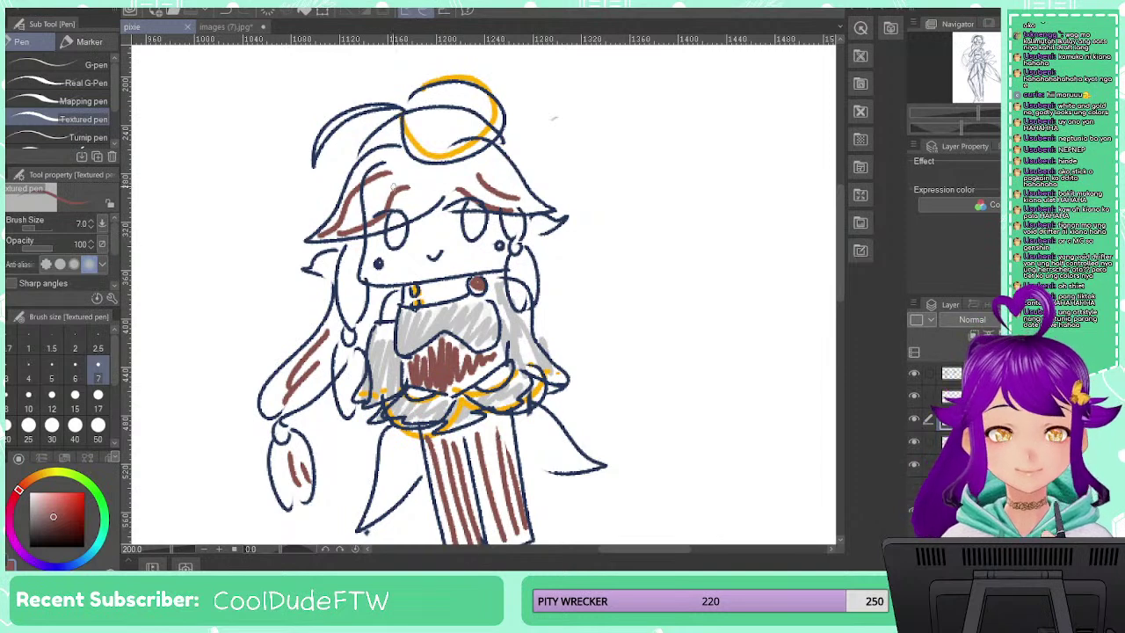
{"action": "left_click", "coordinate": [913, 419]}
{"action": "left_click", "coordinate": [913, 419]}
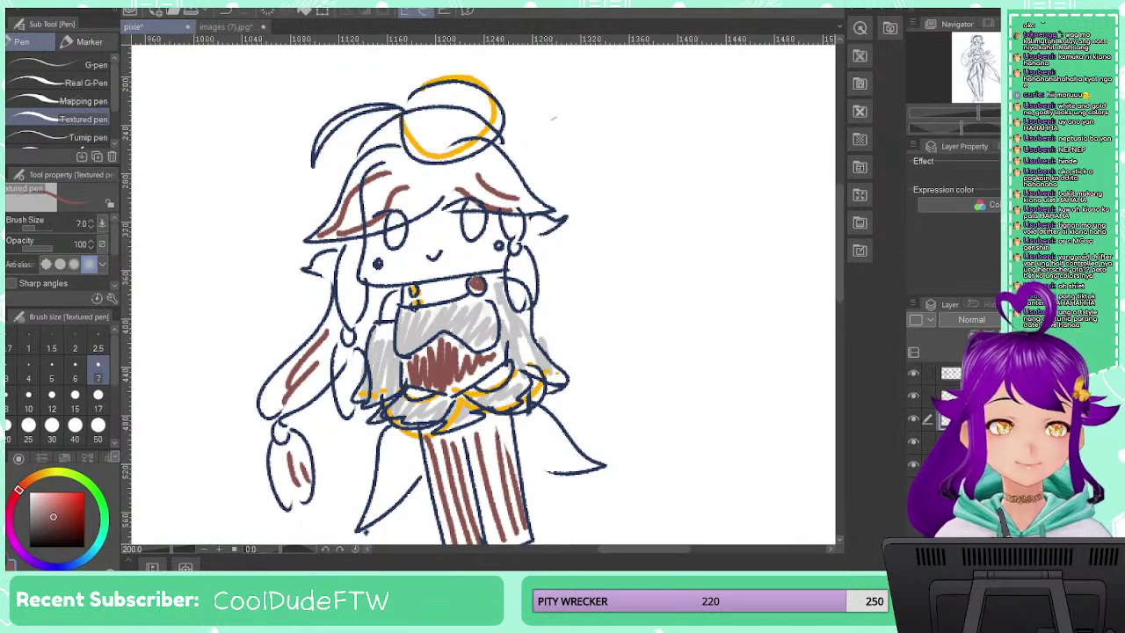
{"action": "left_click", "coordinate": [913, 465]}
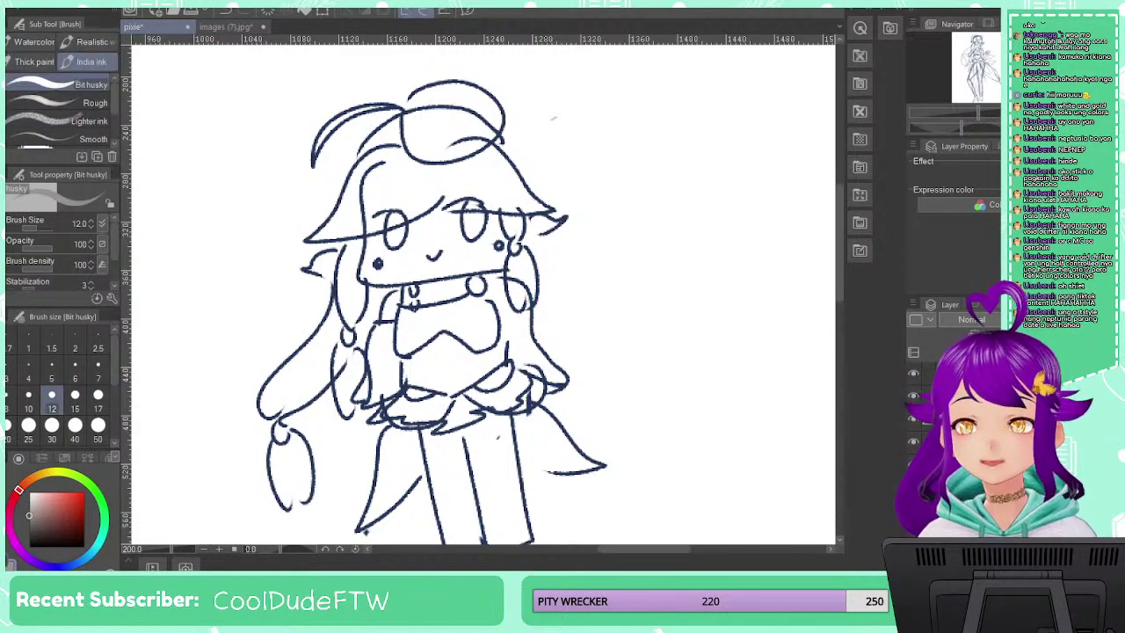
Paint a solid grey base behind the whole chibi sketch with the Textured pen at brush size 50
{"action": "left_click", "coordinate": [98, 395]}
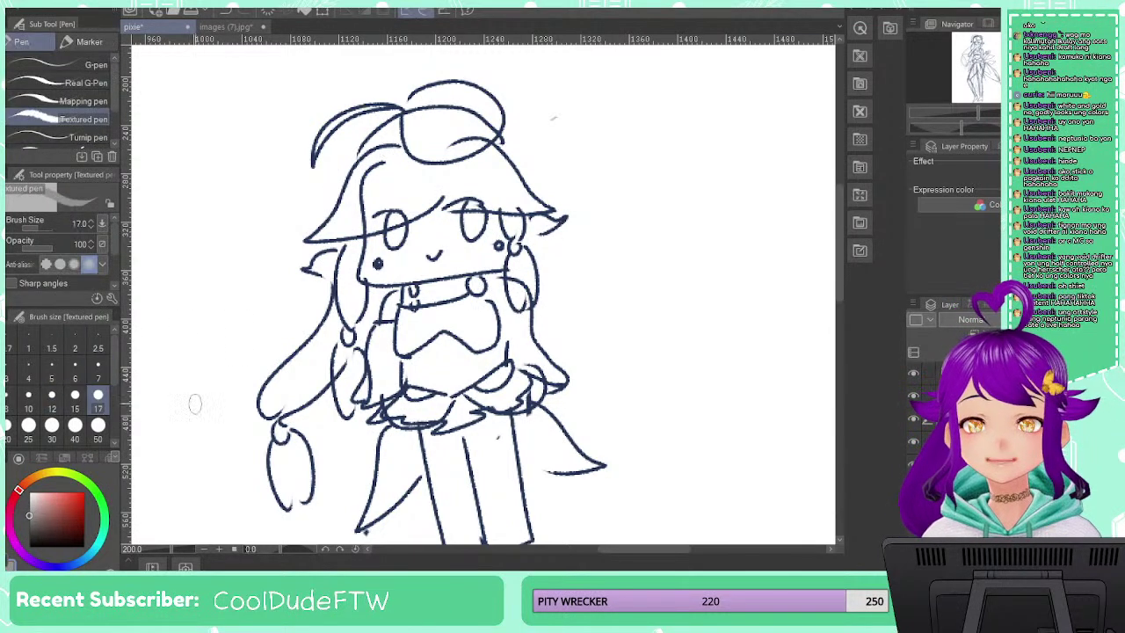
{"action": "left_click", "coordinate": [97, 439]}
{"action": "mouse_move", "coordinate": [347, 119]}
{"action": "left_mouse_down"}
{"action": "mouse_move", "coordinate": [318, 143]}
{"action": "mouse_move", "coordinate": [362, 119]}
{"action": "mouse_move", "coordinate": [470, 103]}
{"action": "mouse_move", "coordinate": [426, 185]}
{"action": "mouse_move", "coordinate": [352, 200]}
{"action": "mouse_move", "coordinate": [394, 171]}
{"action": "mouse_move", "coordinate": [485, 154]}
{"action": "mouse_move", "coordinate": [497, 200]}
{"action": "mouse_move", "coordinate": [325, 239]}
{"action": "mouse_move", "coordinate": [286, 282]}
{"action": "mouse_move", "coordinate": [483, 290]}
{"action": "mouse_move", "coordinate": [541, 268]}
{"action": "mouse_move", "coordinate": [591, 303]}
{"action": "mouse_move", "coordinate": [523, 348]}
{"action": "mouse_move", "coordinate": [472, 360]}
{"action": "mouse_move", "coordinate": [374, 334]}
{"action": "mouse_move", "coordinate": [334, 378]}
{"action": "mouse_move", "coordinate": [435, 299]}
{"action": "mouse_move", "coordinate": [417, 378]}
{"action": "mouse_move", "coordinate": [316, 383]}
{"action": "mouse_move", "coordinate": [292, 466]}
{"action": "mouse_move", "coordinate": [367, 492]}
{"action": "mouse_move", "coordinate": [413, 484]}
{"action": "mouse_move", "coordinate": [435, 506]}
{"action": "mouse_move", "coordinate": [514, 470]}
{"action": "mouse_move", "coordinate": [546, 509]}
{"action": "mouse_move", "coordinate": [565, 475]}
{"action": "mouse_move", "coordinate": [522, 457]}
{"action": "mouse_move", "coordinate": [484, 496]}
{"action": "left_mouse_up"}
{"action": "mouse_move", "coordinate": [435, 444]}
{"action": "left_mouse_down"}
{"action": "mouse_move", "coordinate": [460, 510]}
{"action": "mouse_move", "coordinate": [457, 471]}
{"action": "left_mouse_up"}
Colour the character's face and neck pale cream with the size 50 Textured pen, using a lighter shade than the first yellow tried
{"action": "mouse_move", "coordinate": [37, 479]}
{"action": "left_mouse_down"}
{"action": "mouse_move", "coordinate": [48, 473]}
{"action": "mouse_move", "coordinate": [46, 492]}
{"action": "left_mouse_up"}
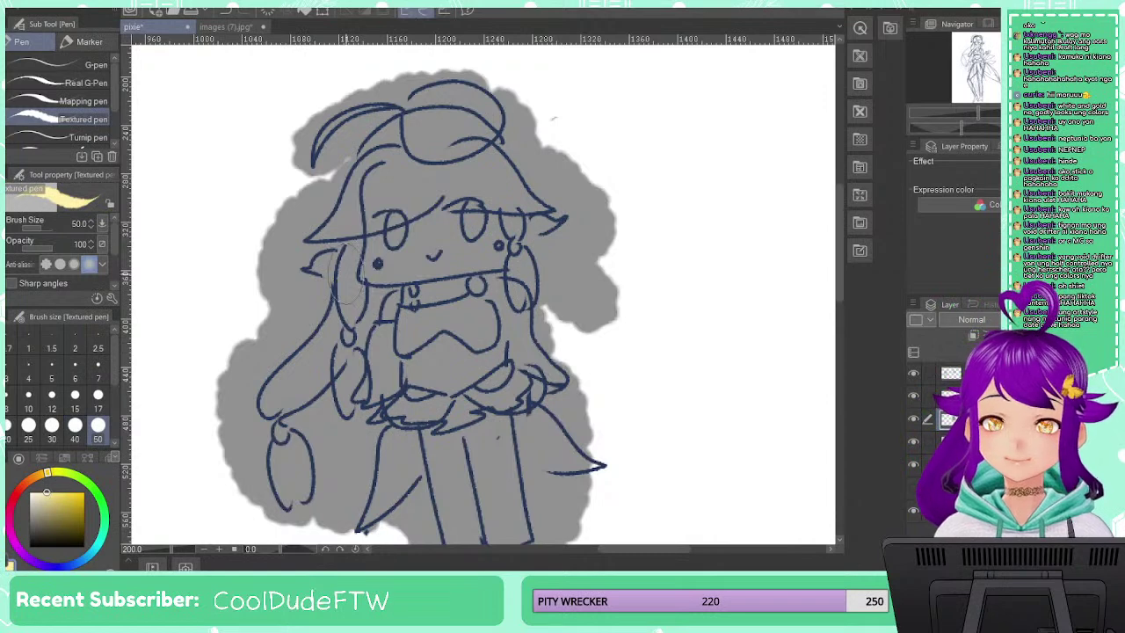
{"action": "mouse_move", "coordinate": [378, 211]}
{"action": "left_mouse_down"}
{"action": "mouse_move", "coordinate": [390, 250]}
{"action": "mouse_move", "coordinate": [431, 242]}
{"action": "mouse_move", "coordinate": [413, 264]}
{"action": "left_mouse_up"}
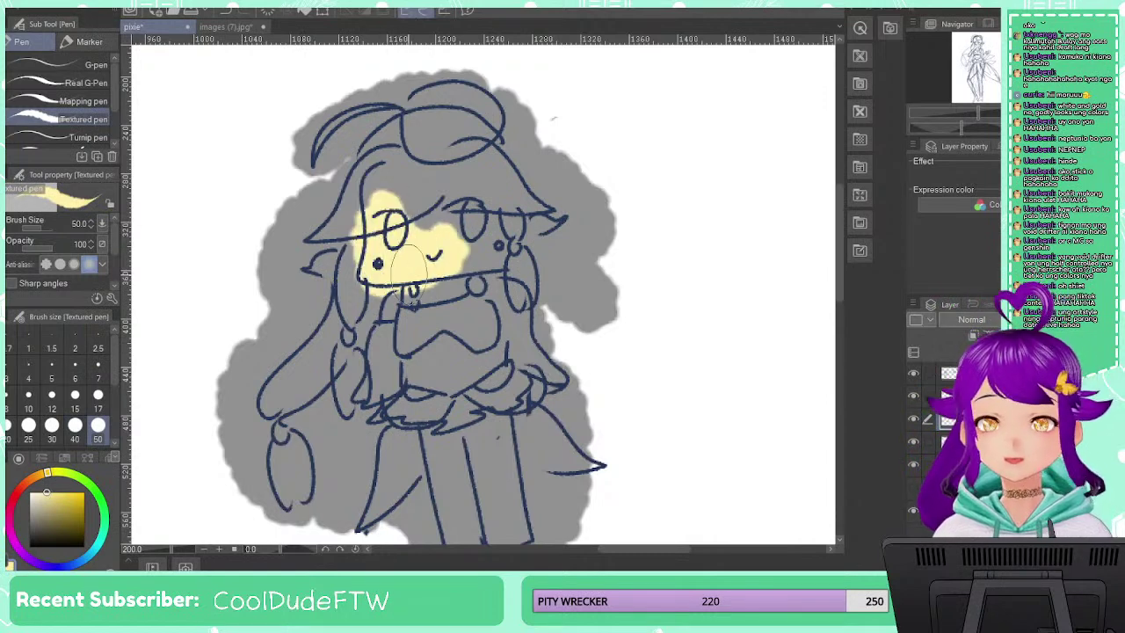
{"action": "key", "text": "ctrl+z"}
{"action": "left_click_drag", "start_coordinate": [53, 496], "coordinate": [39, 490]}
{"action": "mouse_move", "coordinate": [305, 283]}
{"action": "left_mouse_down"}
{"action": "mouse_move", "coordinate": [383, 254]}
{"action": "mouse_move", "coordinate": [393, 237]}
{"action": "mouse_move", "coordinate": [457, 255]}
{"action": "mouse_move", "coordinate": [457, 270]}
{"action": "mouse_move", "coordinate": [485, 250]}
{"action": "mouse_move", "coordinate": [387, 301]}
{"action": "left_mouse_up"}
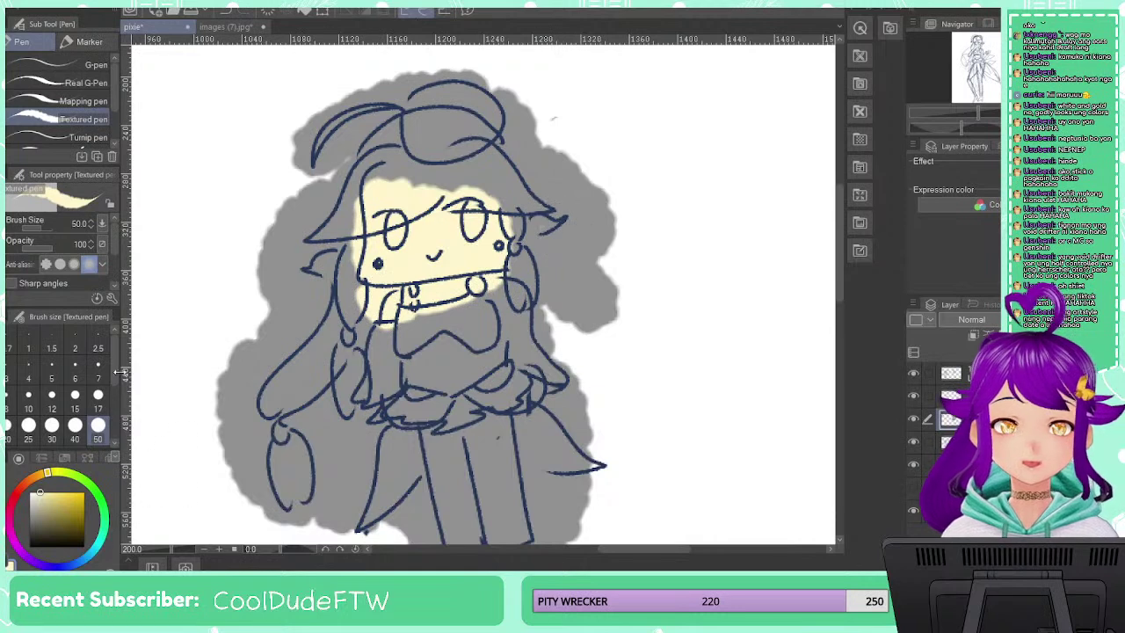
Reduce the brush size to 17 and fill both pointed ears with the pale cream skin colour
{"action": "left_click", "coordinate": [98, 395]}
{"action": "left_click_drag", "start_coordinate": [541, 226], "coordinate": [582, 224]}
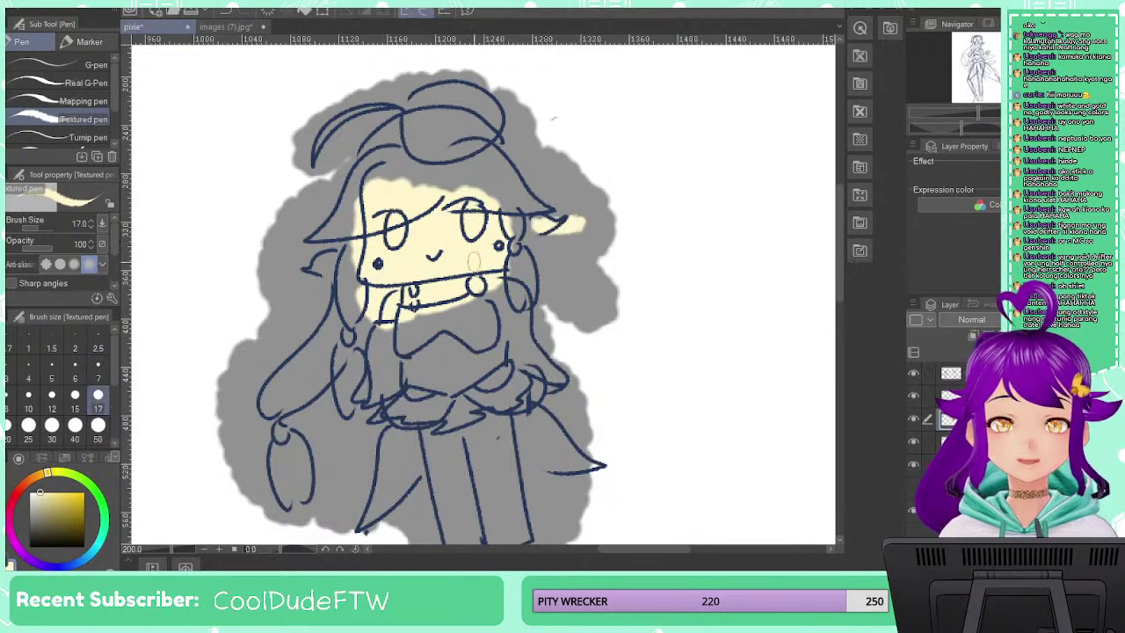
{"action": "key", "text": "ctrl+z"}
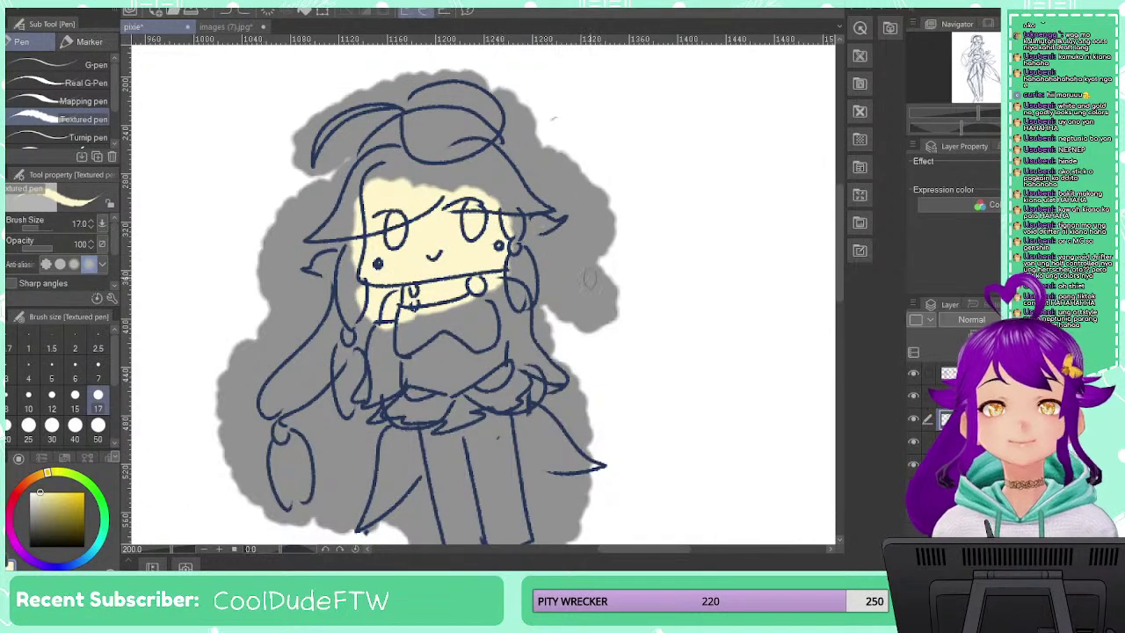
{"action": "left_click_drag", "start_coordinate": [537, 213], "coordinate": [543, 228]}
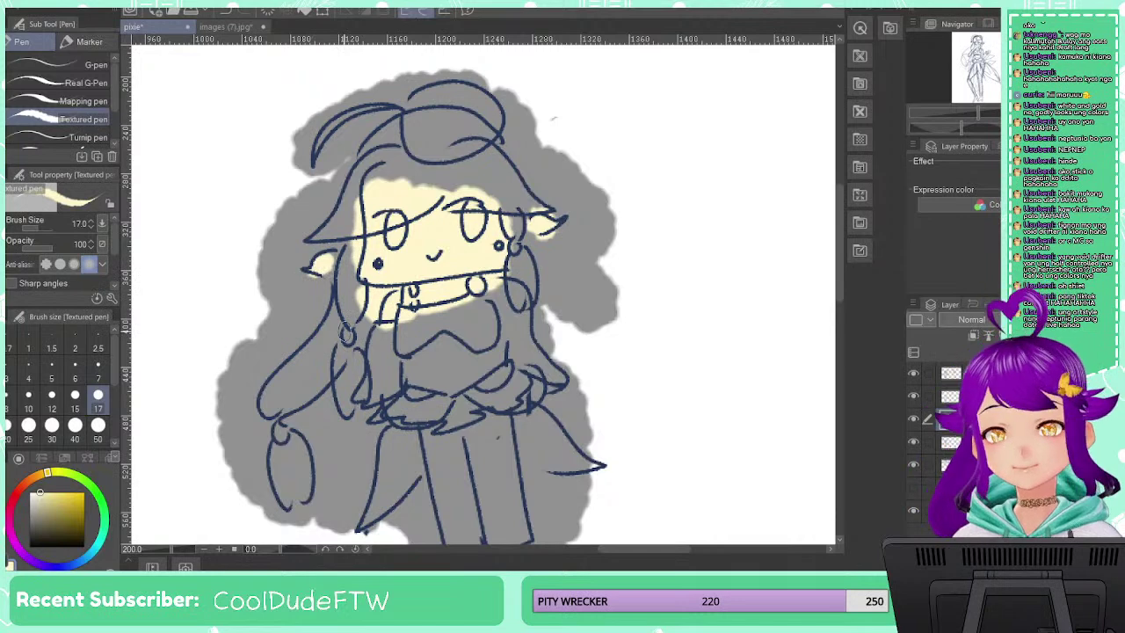
Choose a muted dusty pink and paint the crown and bangs of the hair
{"action": "left_click_drag", "start_coordinate": [16, 492], "coordinate": [15, 498]}
{"action": "left_click", "coordinate": [40, 500]}
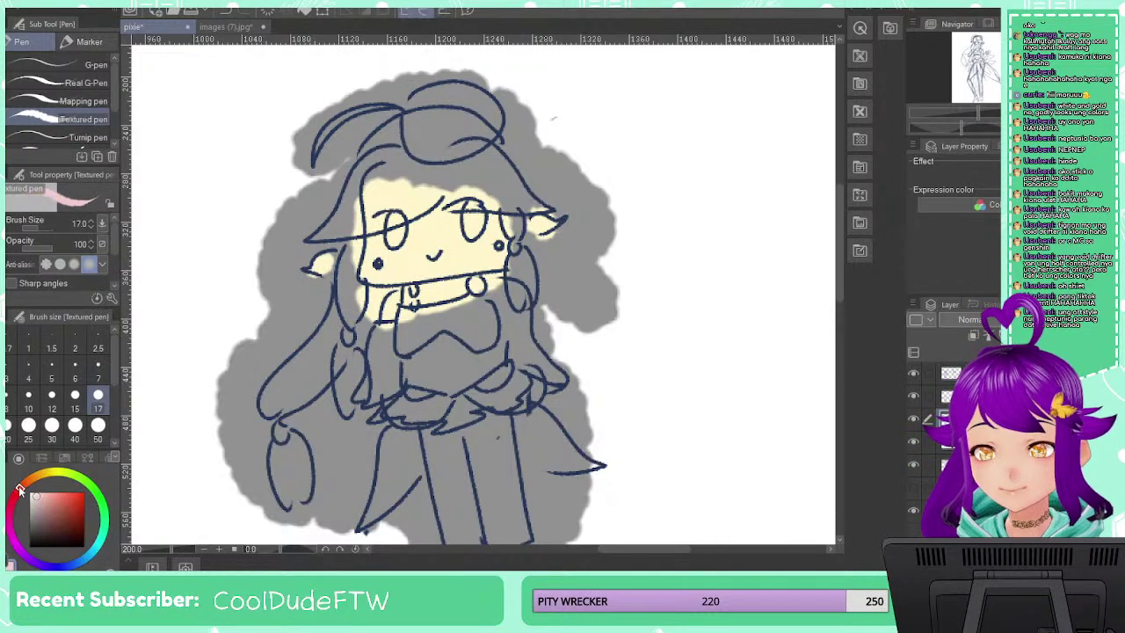
{"action": "left_click", "coordinate": [44, 498]}
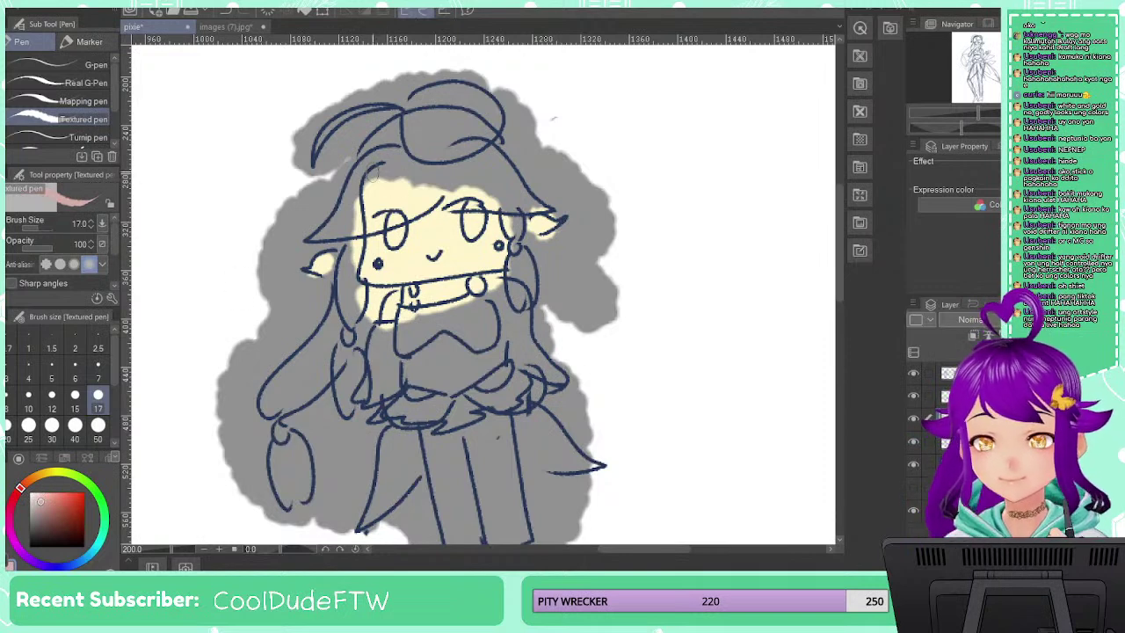
{"action": "mouse_move", "coordinate": [398, 183]}
{"action": "left_mouse_down"}
{"action": "mouse_move", "coordinate": [373, 215]}
{"action": "mouse_move", "coordinate": [424, 202]}
{"action": "mouse_move", "coordinate": [294, 235]}
{"action": "mouse_move", "coordinate": [333, 234]}
{"action": "mouse_move", "coordinate": [380, 207]}
{"action": "mouse_move", "coordinate": [372, 192]}
{"action": "mouse_move", "coordinate": [402, 126]}
{"action": "mouse_move", "coordinate": [389, 162]}
{"action": "mouse_move", "coordinate": [417, 130]}
{"action": "mouse_move", "coordinate": [400, 158]}
{"action": "mouse_move", "coordinate": [425, 146]}
{"action": "mouse_move", "coordinate": [440, 183]}
{"action": "mouse_move", "coordinate": [498, 202]}
{"action": "mouse_move", "coordinate": [501, 188]}
{"action": "mouse_move", "coordinate": [524, 204]}
{"action": "mouse_move", "coordinate": [502, 188]}
{"action": "mouse_move", "coordinate": [468, 191]}
{"action": "mouse_move", "coordinate": [447, 155]}
{"action": "mouse_move", "coordinate": [457, 123]}
{"action": "mouse_move", "coordinate": [482, 143]}
{"action": "left_mouse_up"}
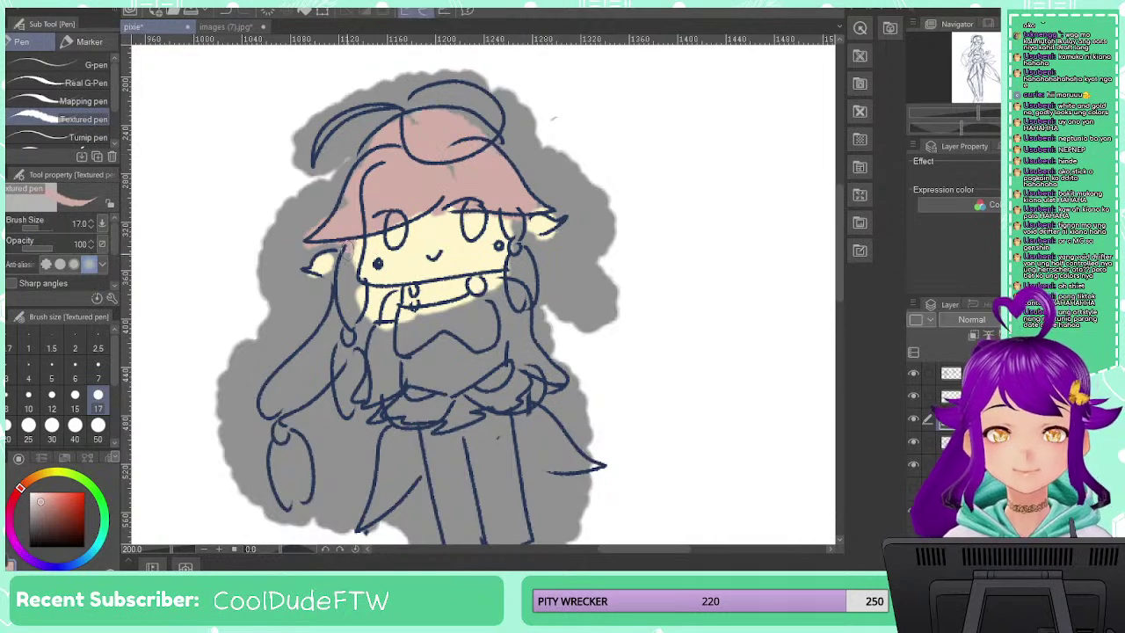
Fill the side locks and the long tied hair sections with the same dusty pink
{"action": "mouse_move", "coordinate": [347, 250]}
{"action": "left_mouse_down"}
{"action": "mouse_move", "coordinate": [348, 396]}
{"action": "mouse_move", "coordinate": [353, 365]}
{"action": "left_mouse_up"}
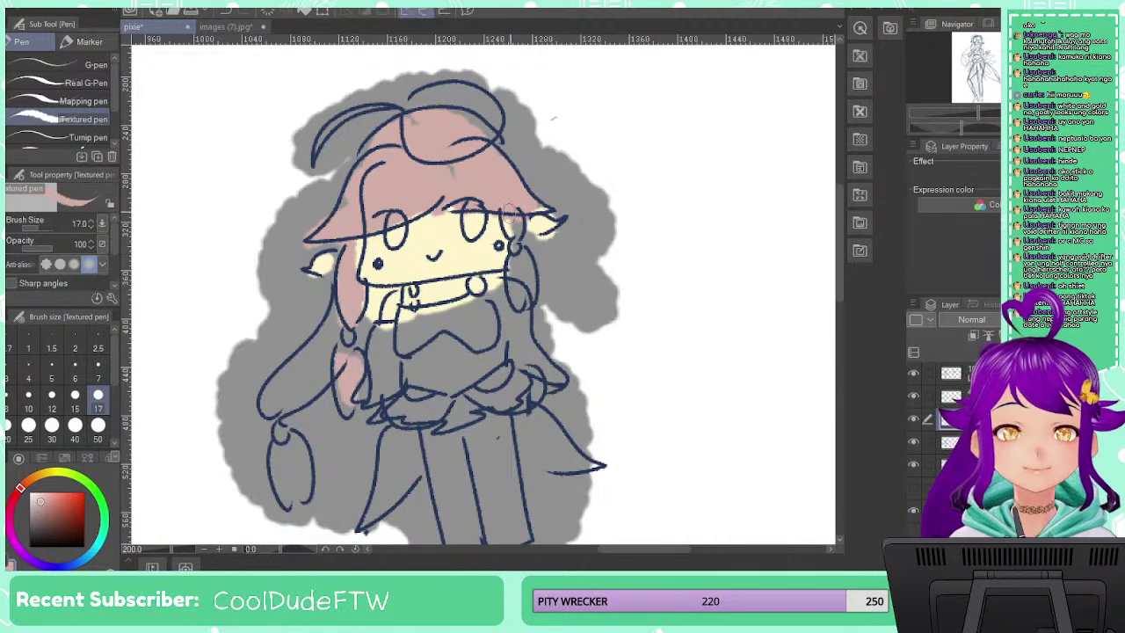
{"action": "left_click_drag", "start_coordinate": [510, 255], "coordinate": [526, 283]}
{"action": "mouse_move", "coordinate": [327, 327]}
{"action": "left_mouse_down"}
{"action": "mouse_move", "coordinate": [282, 393]}
{"action": "mouse_move", "coordinate": [278, 381]}
{"action": "mouse_move", "coordinate": [312, 391]}
{"action": "left_mouse_up"}
{"action": "left_click_drag", "start_coordinate": [280, 457], "coordinate": [304, 463]}
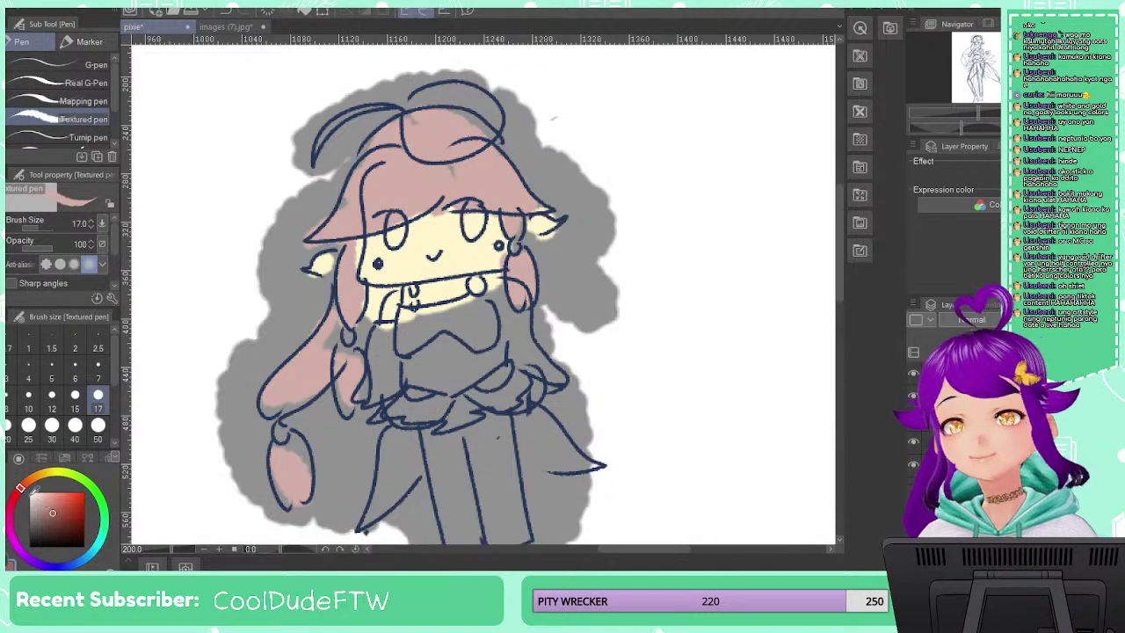
Choose white and paint the top of the bodice, both sleeves and the waist ruffle
{"action": "left_click_drag", "start_coordinate": [32, 494], "coordinate": [8, 476]}
{"action": "mouse_move", "coordinate": [406, 326]}
{"action": "left_mouse_down"}
{"action": "mouse_move", "coordinate": [521, 312]}
{"action": "mouse_move", "coordinate": [487, 307]}
{"action": "mouse_move", "coordinate": [502, 305]}
{"action": "mouse_move", "coordinate": [556, 378]}
{"action": "left_mouse_up"}
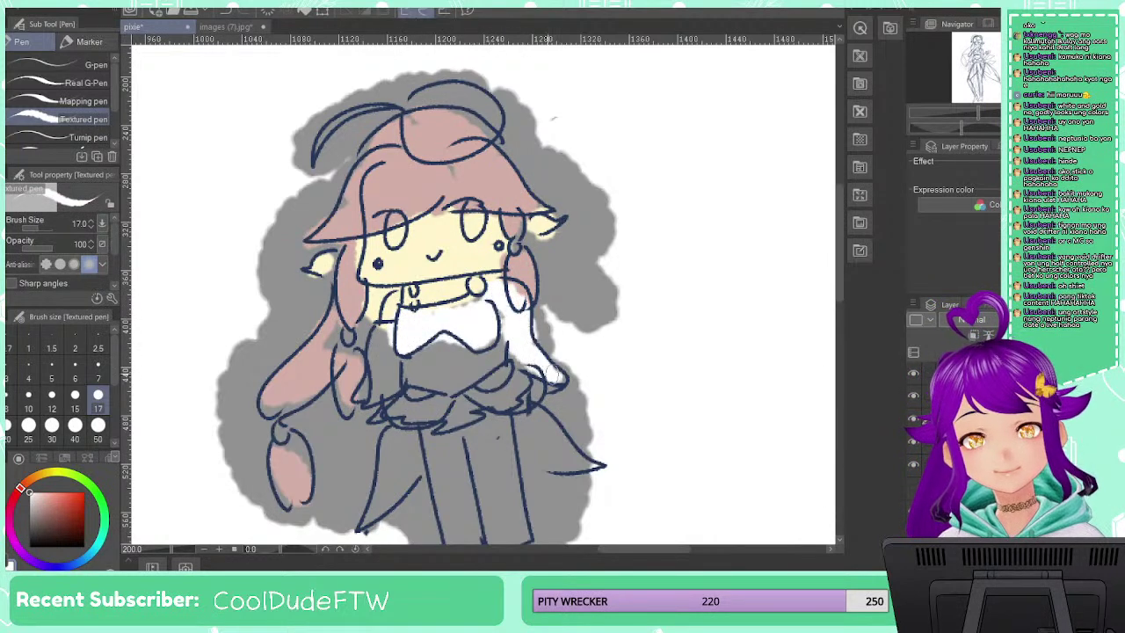
{"action": "mouse_move", "coordinate": [379, 351]}
{"action": "left_mouse_down"}
{"action": "mouse_move", "coordinate": [399, 406]}
{"action": "mouse_move", "coordinate": [445, 399]}
{"action": "mouse_move", "coordinate": [463, 421]}
{"action": "mouse_move", "coordinate": [506, 393]}
{"action": "left_mouse_up"}
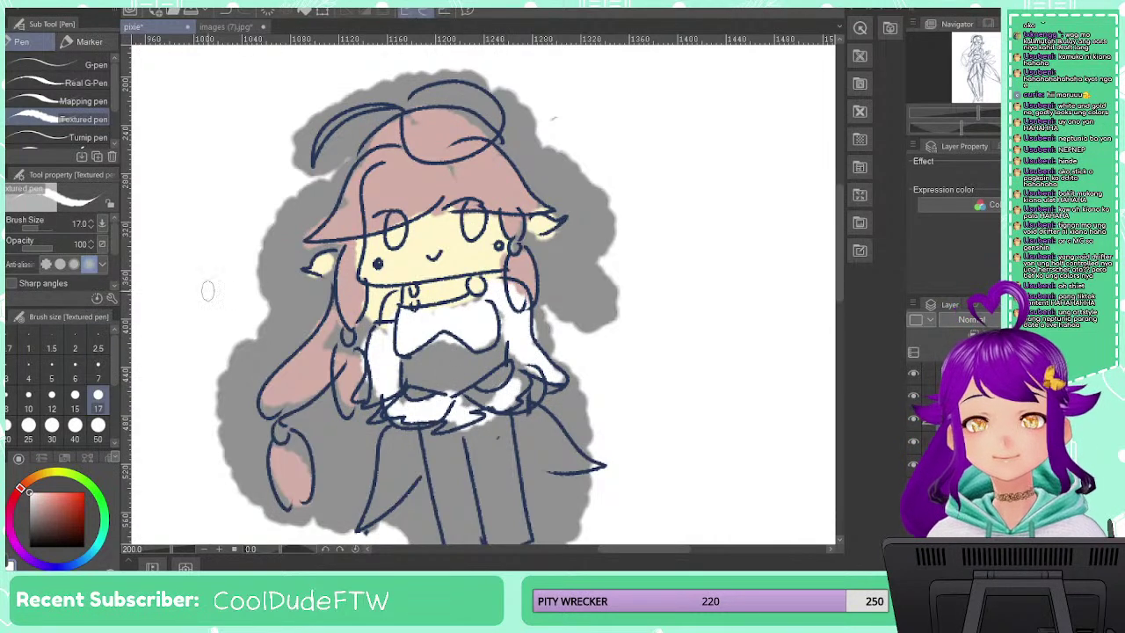
Paint white highlight streaks across the bangs and down the long tied hair sections
{"action": "left_click_drag", "start_coordinate": [393, 178], "coordinate": [327, 223]}
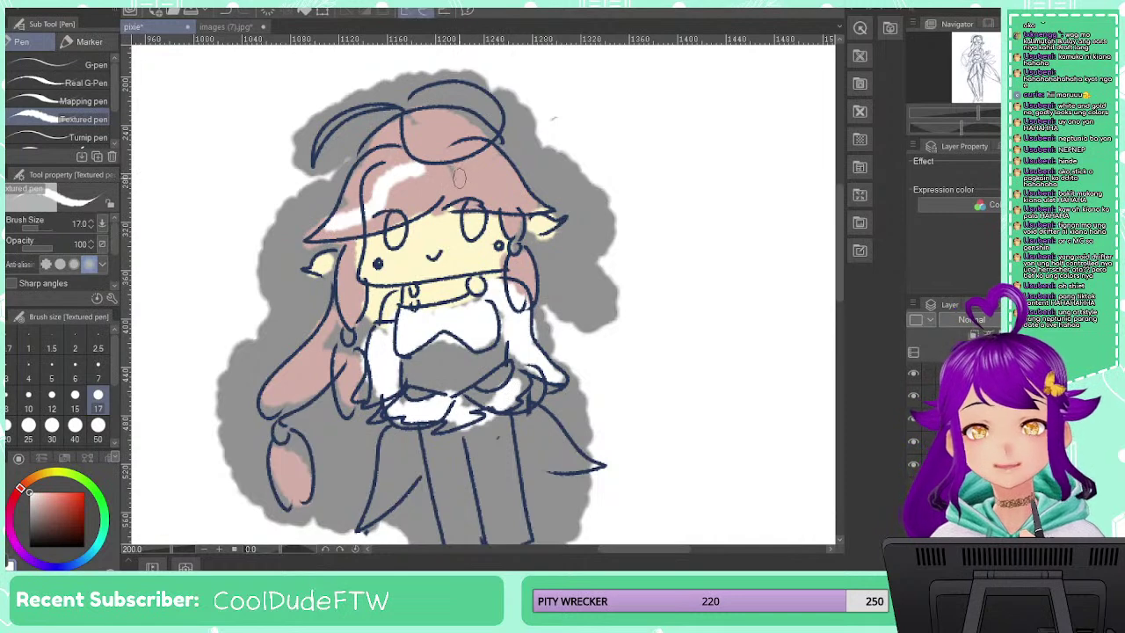
{"action": "left_click_drag", "start_coordinate": [458, 178], "coordinate": [374, 226]}
{"action": "mouse_move", "coordinate": [480, 187]}
{"action": "left_mouse_down"}
{"action": "mouse_move", "coordinate": [512, 182]}
{"action": "mouse_move", "coordinate": [525, 195]}
{"action": "left_mouse_up"}
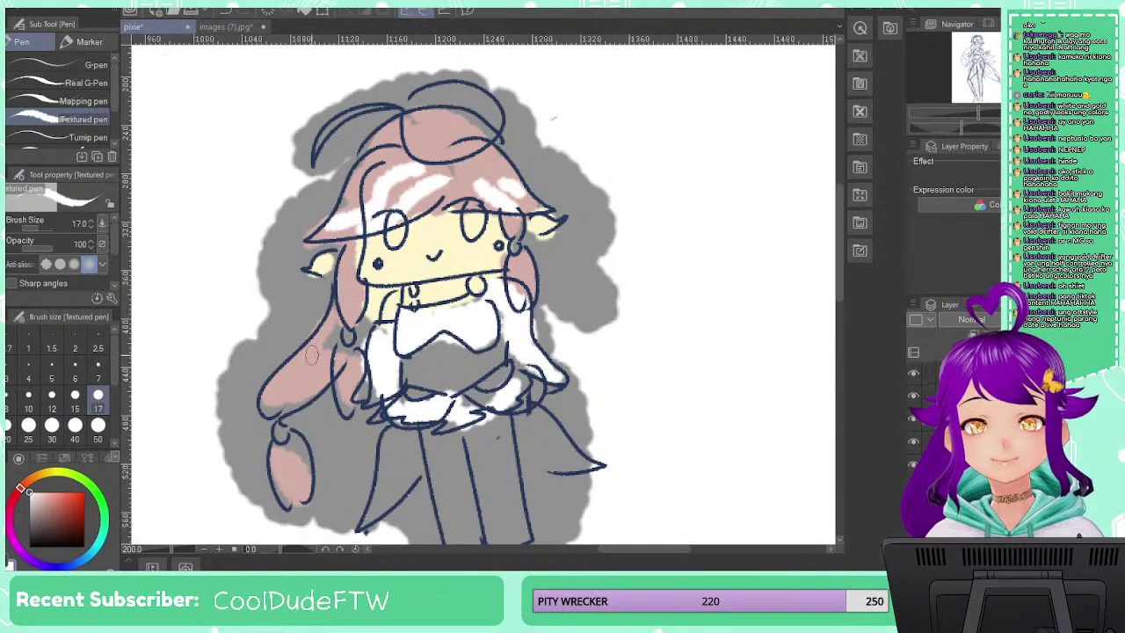
{"action": "mouse_move", "coordinate": [330, 332]}
{"action": "left_mouse_down"}
{"action": "mouse_move", "coordinate": [276, 400]}
{"action": "mouse_move", "coordinate": [296, 473]}
{"action": "left_mouse_up"}
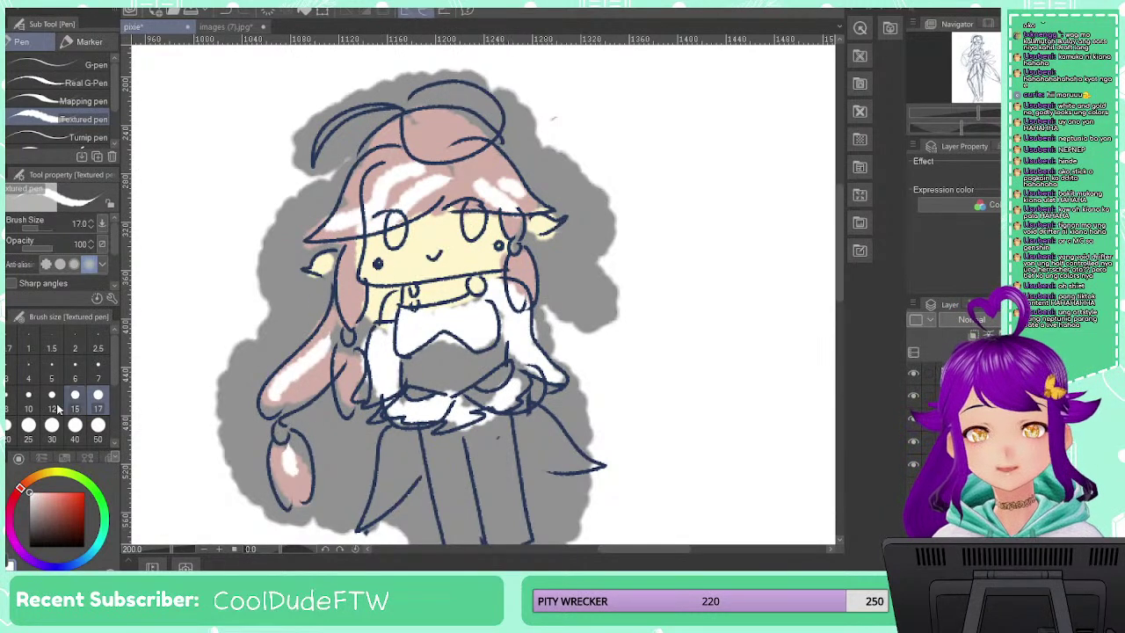
Reduce the brush size to 7 and colour the small choker clasp light orange
{"action": "left_click_drag", "start_coordinate": [40, 479], "coordinate": [51, 474]}
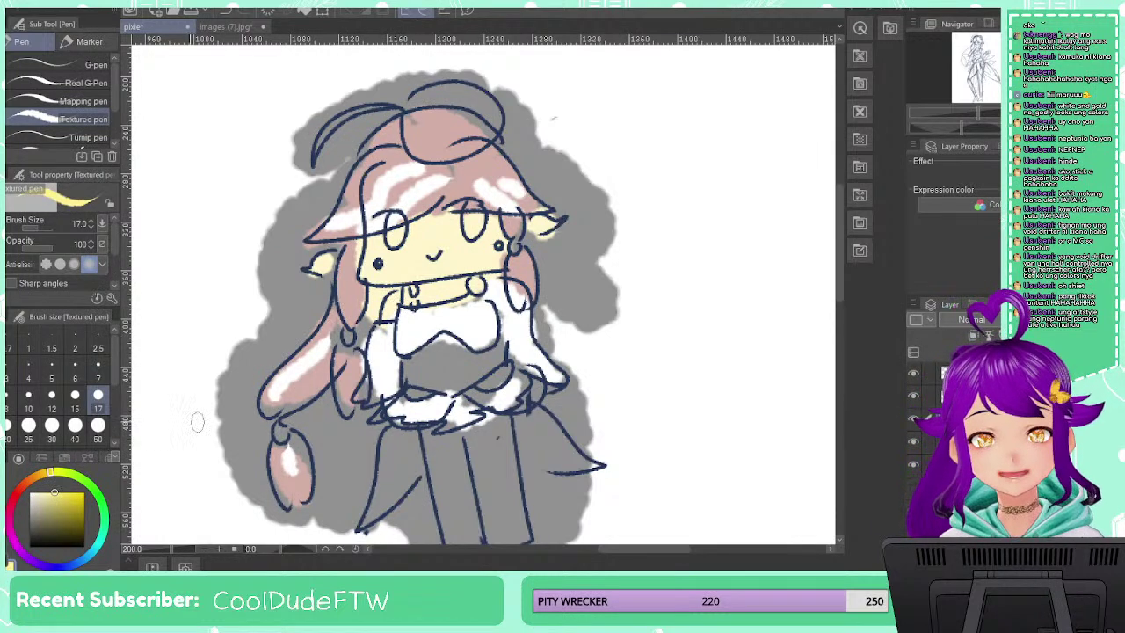
{"action": "left_click", "coordinate": [98, 365]}
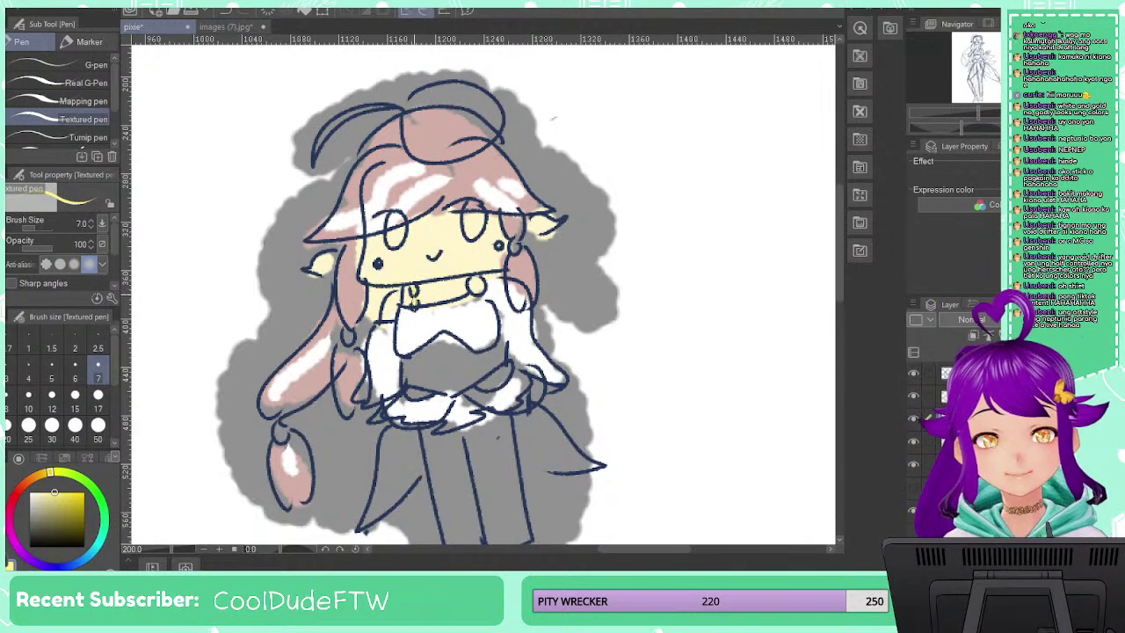
{"action": "left_click_drag", "start_coordinate": [41, 476], "coordinate": [35, 476]}
{"action": "left_click", "coordinate": [64, 496]}
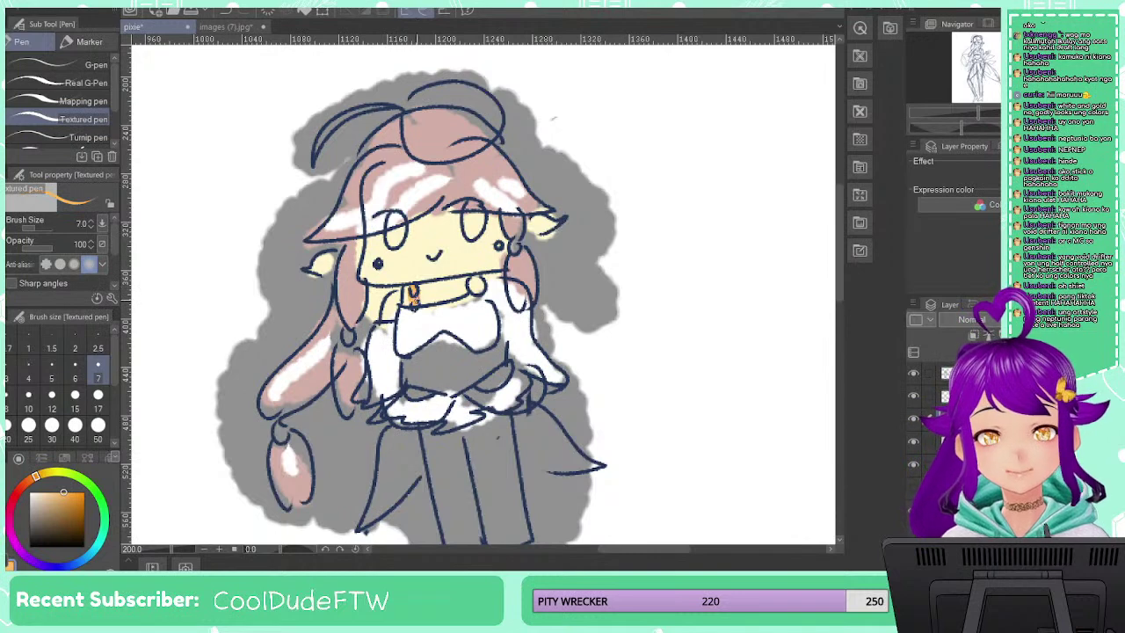
Trim the upper and lower edges of the white waist ruffle with light orange strokes
{"action": "left_click_drag", "start_coordinate": [402, 398], "coordinate": [519, 377]}
{"action": "left_click_drag", "start_coordinate": [503, 383], "coordinate": [480, 388]}
{"action": "mouse_move", "coordinate": [400, 430]}
{"action": "left_mouse_down"}
{"action": "mouse_move", "coordinate": [460, 403]}
{"action": "mouse_move", "coordinate": [540, 392]}
{"action": "left_mouse_up"}
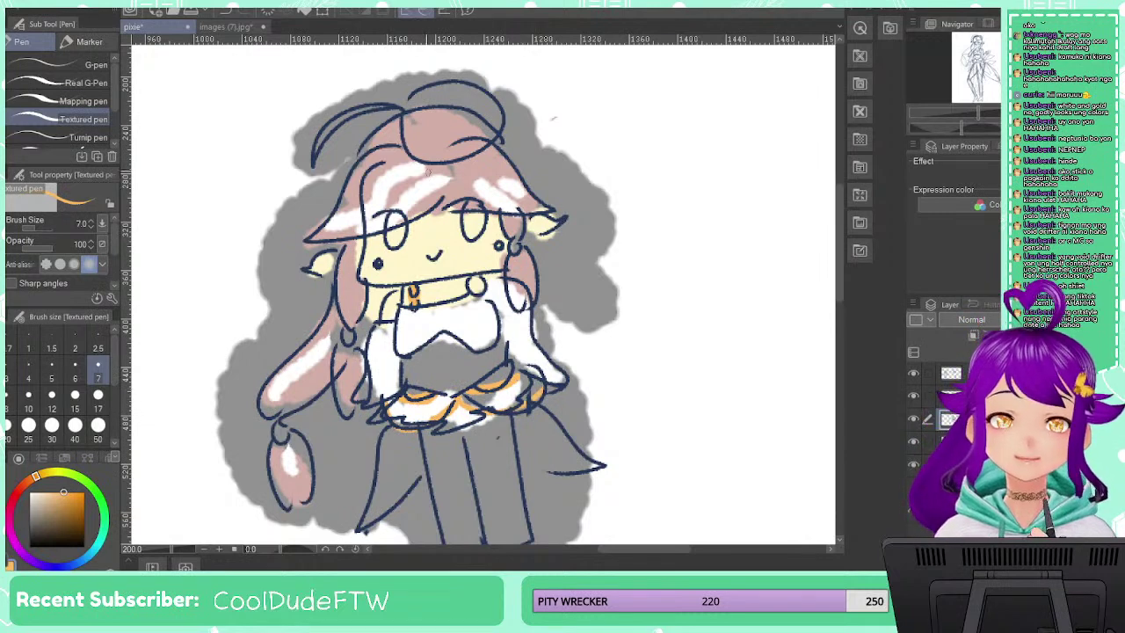
Trace the large loop above the head in light orange and add matching dots along the sleeve cuffs and bodice neckline
{"action": "mouse_move", "coordinate": [406, 107]}
{"action": "left_mouse_down"}
{"action": "mouse_move", "coordinate": [436, 162]}
{"action": "mouse_move", "coordinate": [462, 155]}
{"action": "mouse_move", "coordinate": [481, 132]}
{"action": "mouse_move", "coordinate": [471, 88]}
{"action": "mouse_move", "coordinate": [423, 84]}
{"action": "mouse_move", "coordinate": [399, 104]}
{"action": "mouse_move", "coordinate": [453, 78]}
{"action": "mouse_move", "coordinate": [436, 79]}
{"action": "mouse_move", "coordinate": [492, 132]}
{"action": "left_mouse_up"}
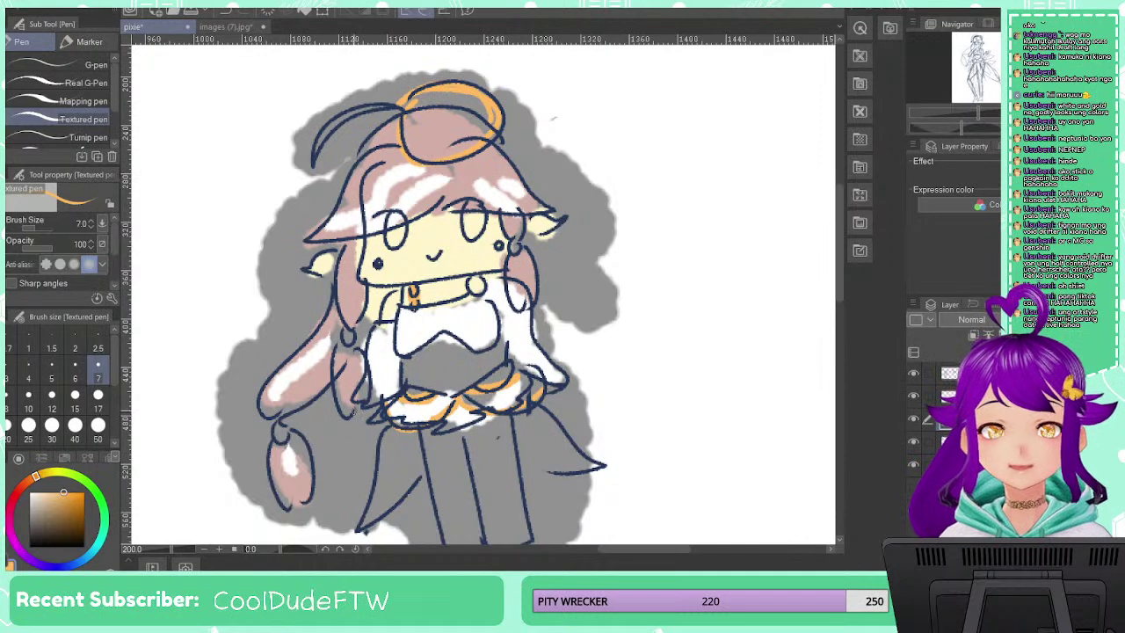
{"action": "left_click_drag", "start_coordinate": [357, 392], "coordinate": [395, 384]}
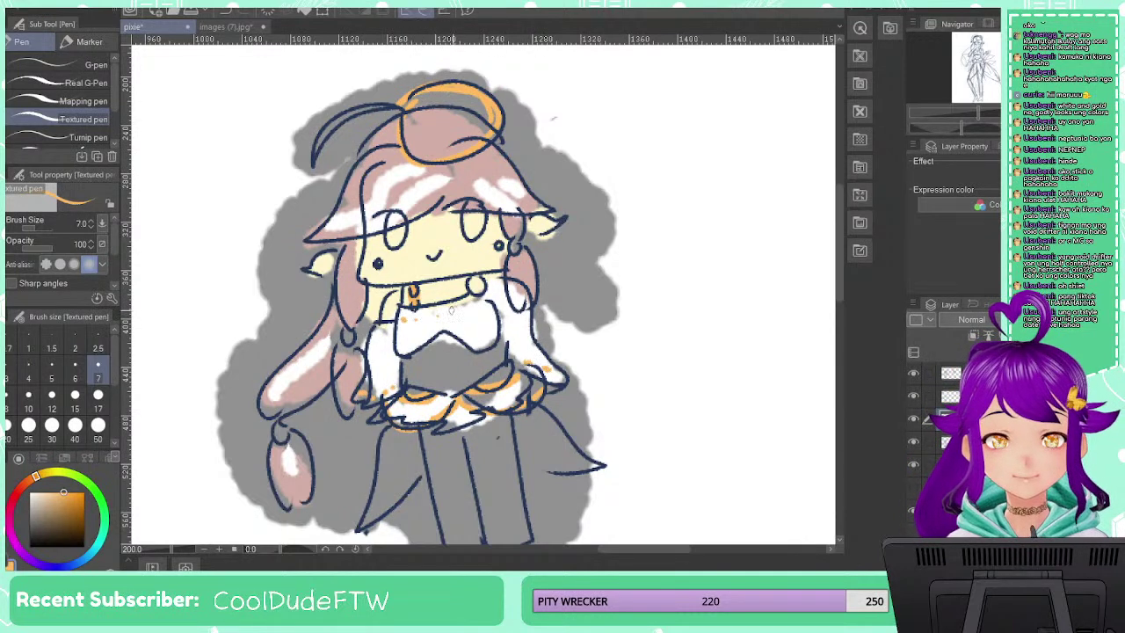
{"action": "left_click_drag", "start_coordinate": [452, 310], "coordinate": [483, 305]}
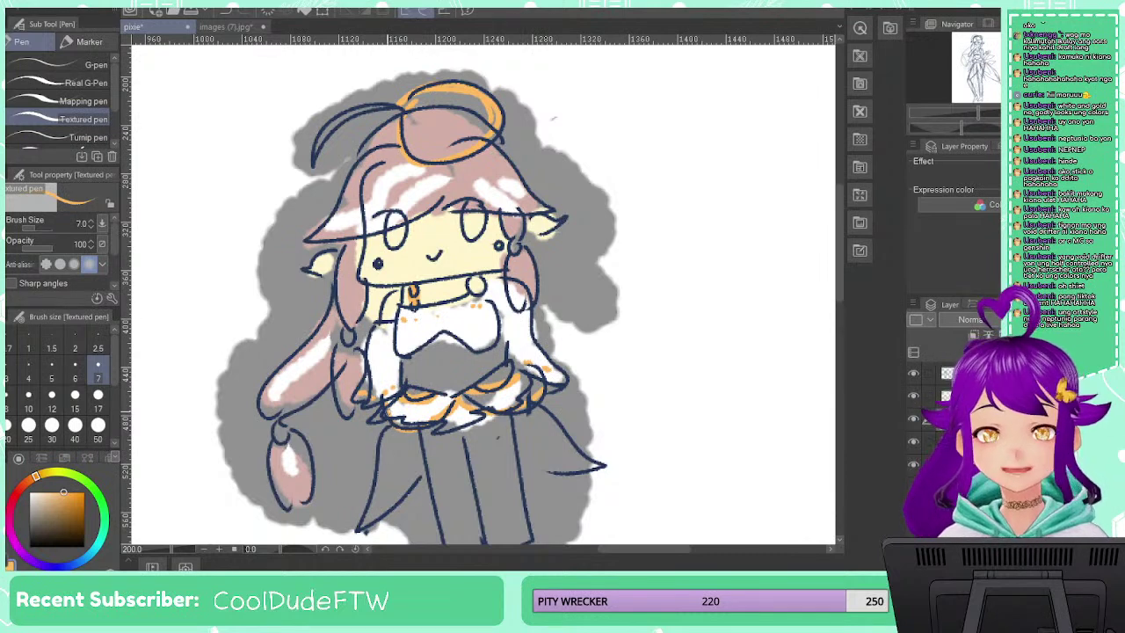
Choose a deep red and fill the round gem on the choker
{"action": "mouse_move", "coordinate": [37, 480]}
{"action": "left_mouse_down"}
{"action": "mouse_move", "coordinate": [16, 495]}
{"action": "mouse_move", "coordinate": [85, 494]}
{"action": "mouse_move", "coordinate": [84, 510]}
{"action": "left_mouse_up"}
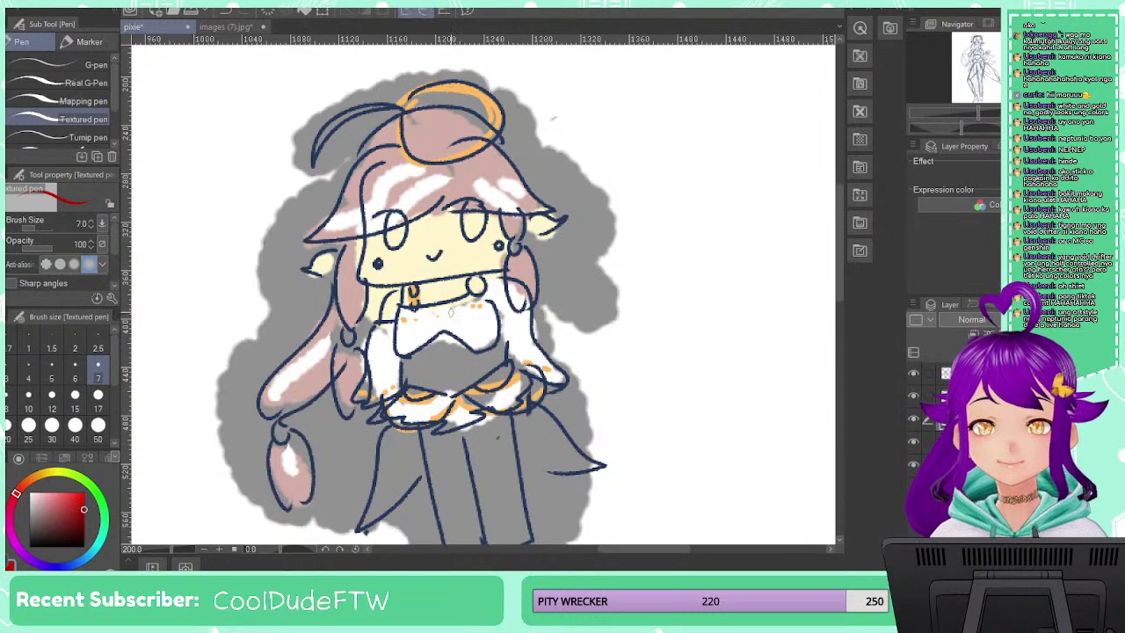
{"action": "left_click_drag", "start_coordinate": [471, 285], "coordinate": [478, 286]}
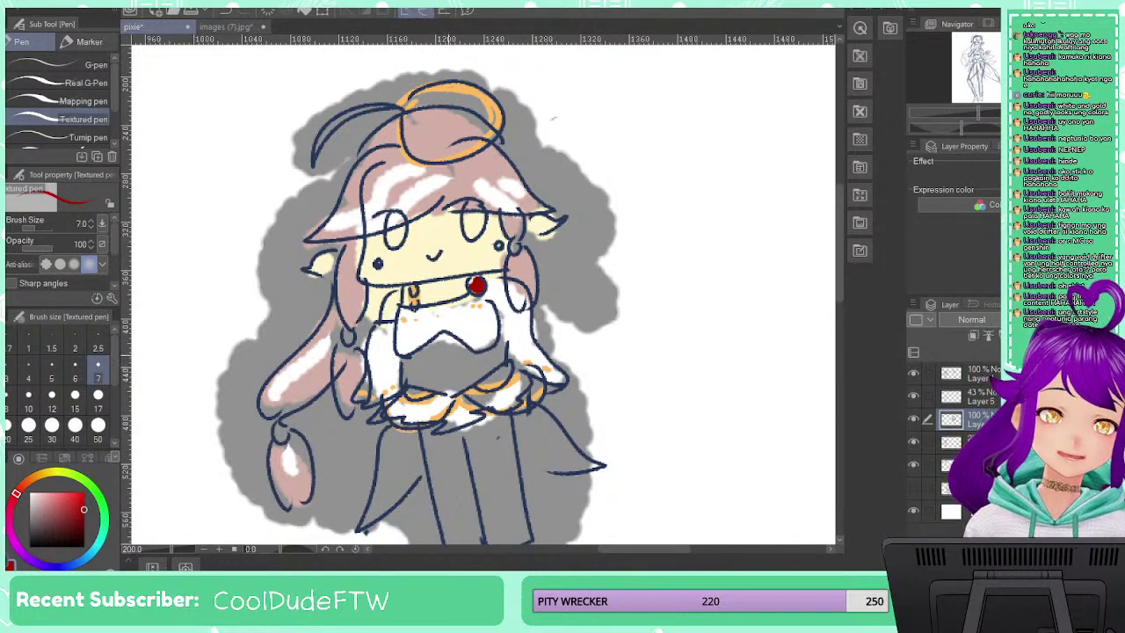
{"action": "left_click", "coordinate": [35, 482]}
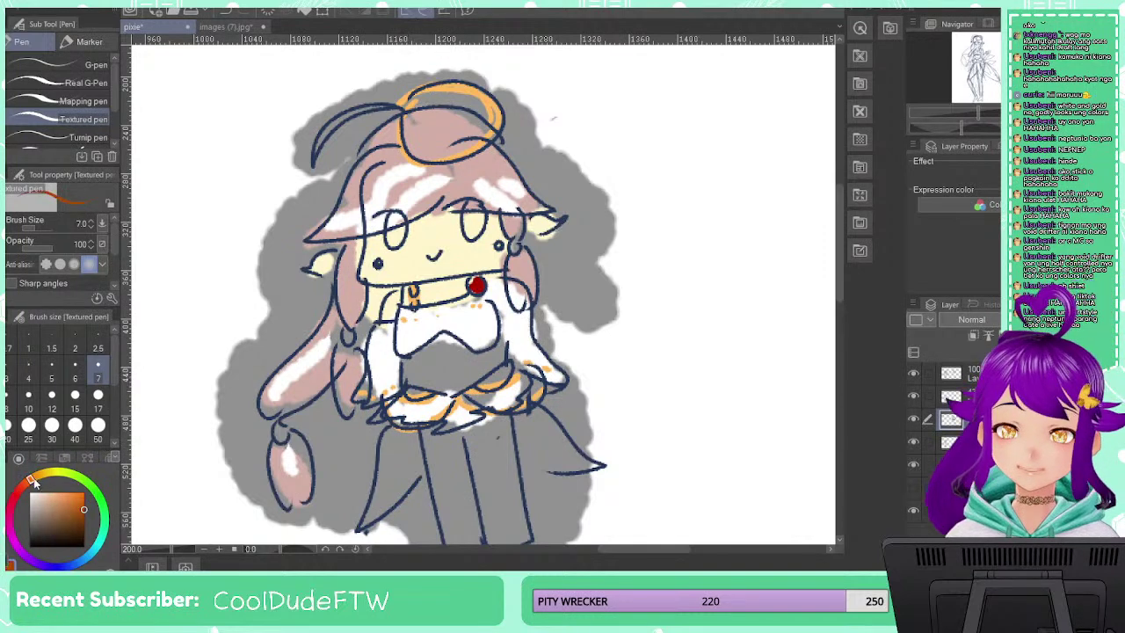
{"action": "left_click", "coordinate": [53, 492]}
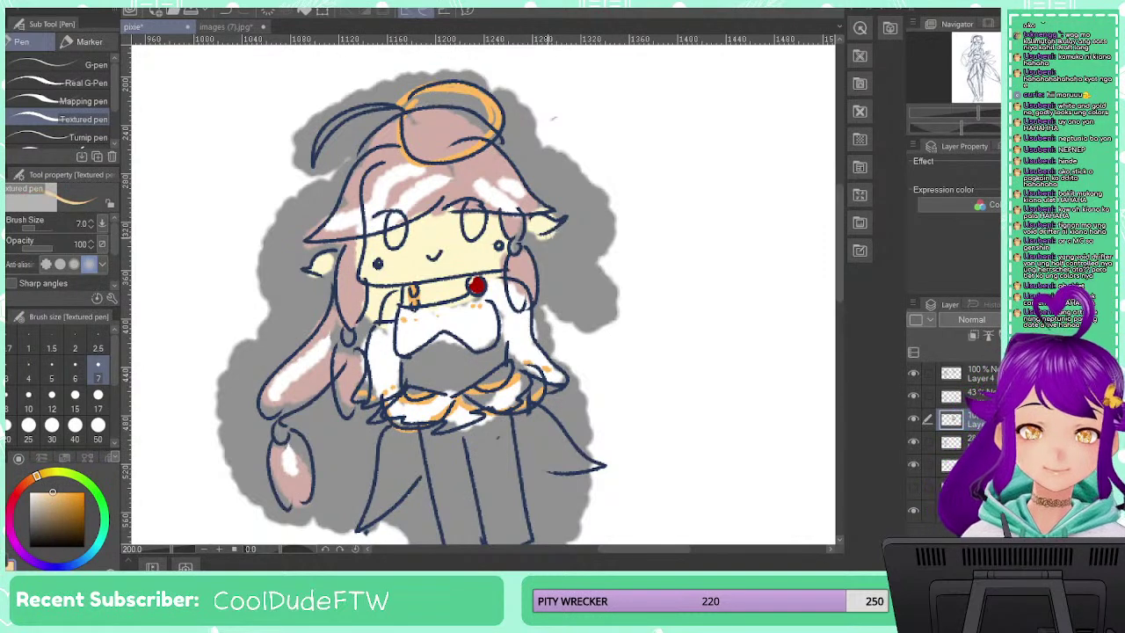
{"action": "left_click", "coordinate": [84, 495]}
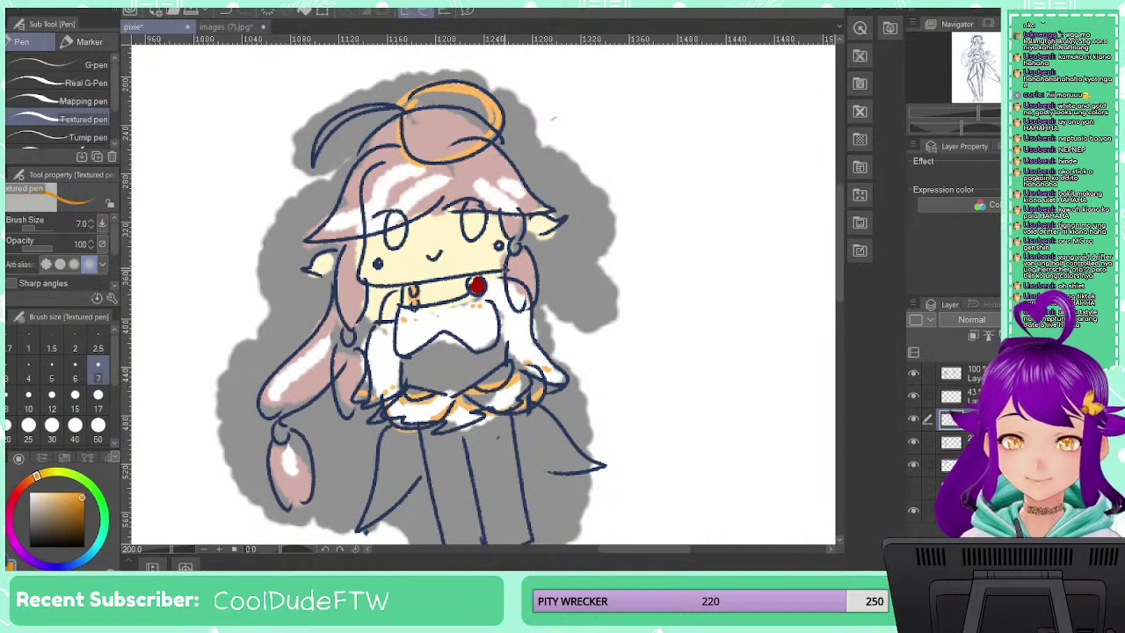
{"action": "left_click_drag", "start_coordinate": [540, 239], "coordinate": [549, 230]}
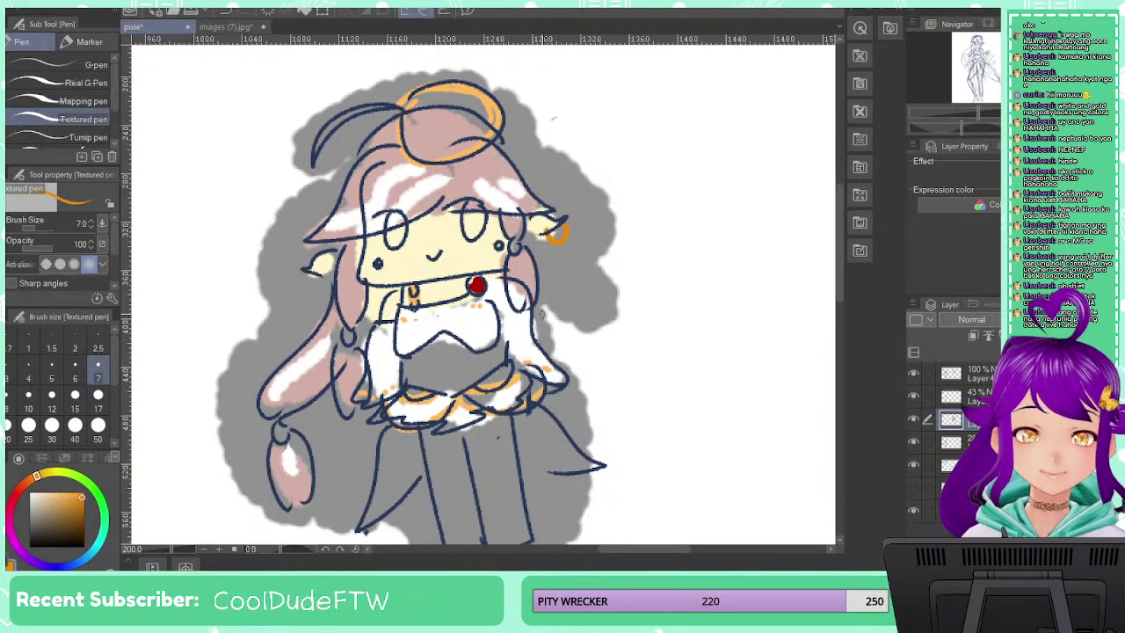
{"action": "key", "text": "ctrl+z"}
Choose a pale orange, reduce the brush size to 5 and draw a small hoop earring on the right-hand pointed ear
{"action": "left_click_drag", "start_coordinate": [86, 505], "coordinate": [51, 490]}
{"action": "left_click", "coordinate": [51, 374]}
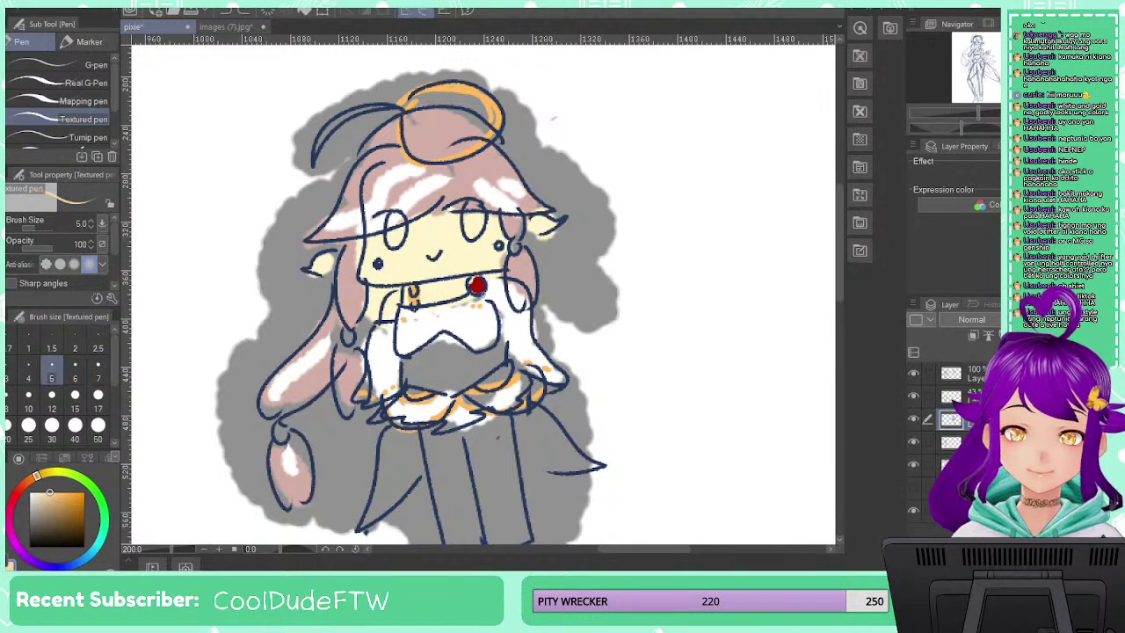
{"action": "left_click_drag", "start_coordinate": [551, 227], "coordinate": [562, 238]}
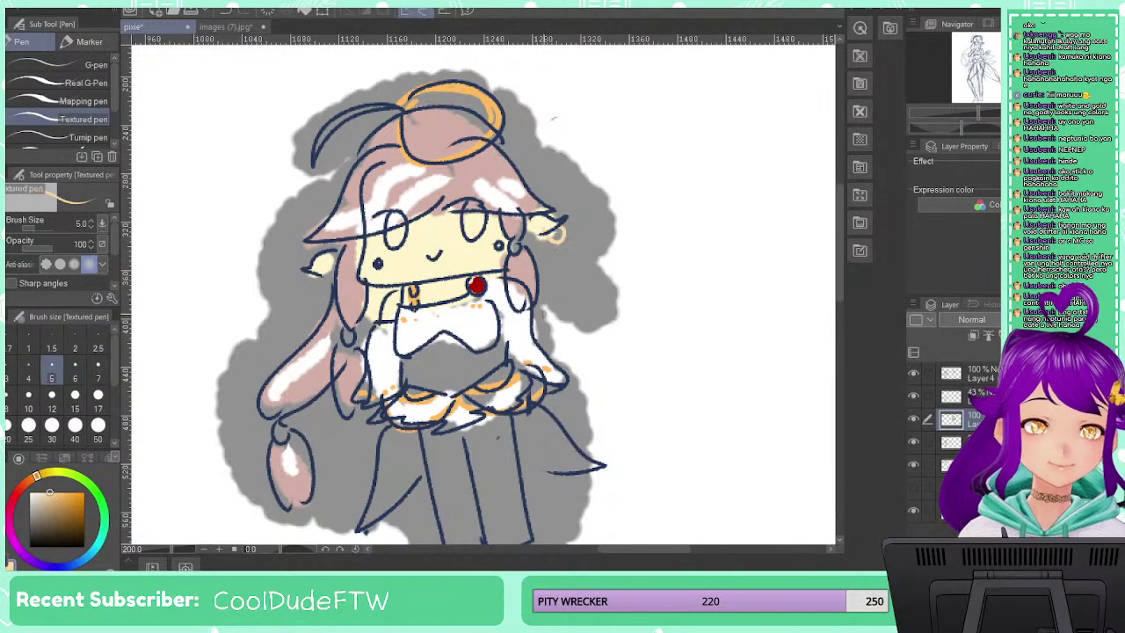
{"action": "key", "text": "ctrl+z"}
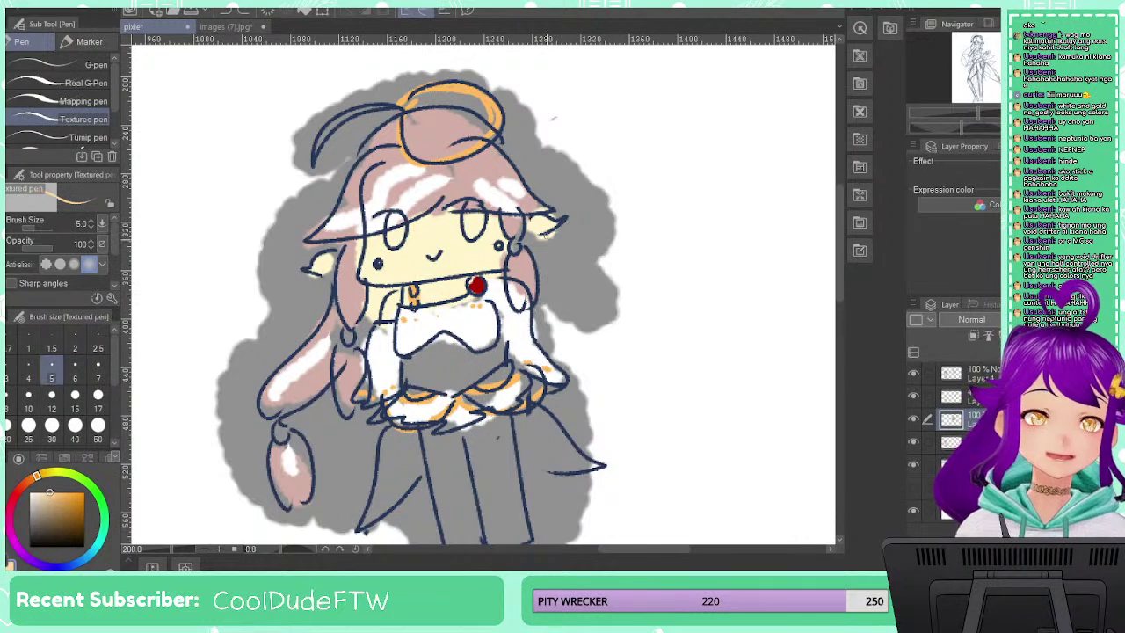
{"action": "left_click_drag", "start_coordinate": [547, 227], "coordinate": [563, 239]}
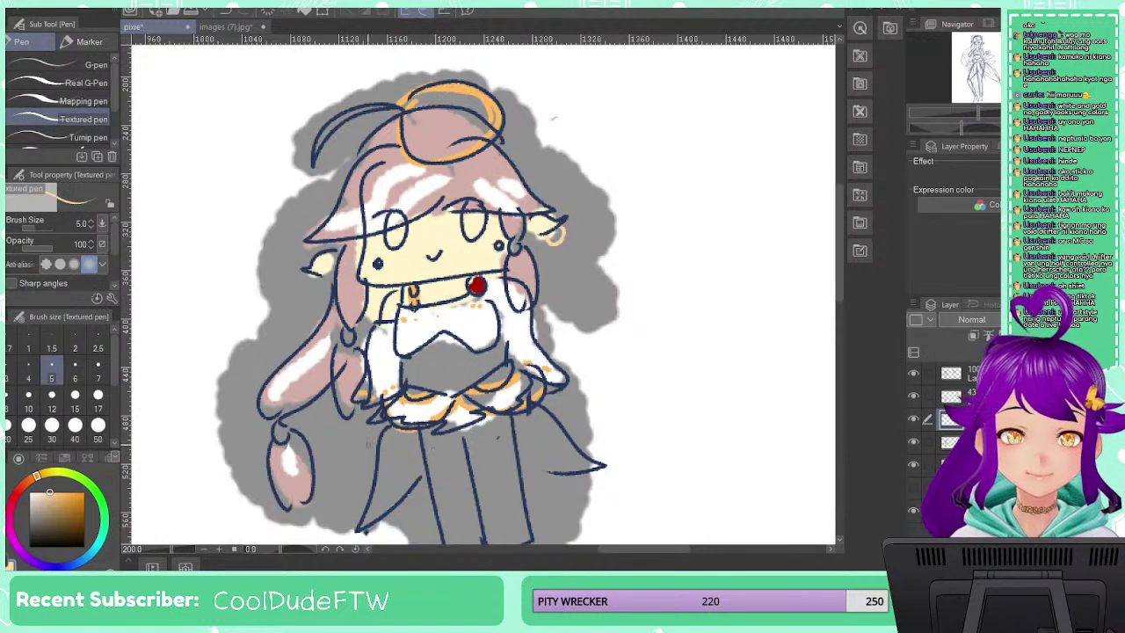
Choose a dark red and scribble it over the corset and the central panels below the waist ruffle
{"action": "left_click_drag", "start_coordinate": [23, 493], "coordinate": [72, 526]}
{"action": "mouse_move", "coordinate": [400, 349]}
{"action": "left_mouse_down"}
{"action": "mouse_move", "coordinate": [410, 378]}
{"action": "mouse_move", "coordinate": [416, 361]}
{"action": "mouse_move", "coordinate": [427, 391]}
{"action": "mouse_move", "coordinate": [453, 406]}
{"action": "mouse_move", "coordinate": [468, 355]}
{"action": "mouse_move", "coordinate": [501, 348]}
{"action": "left_mouse_up"}
{"action": "mouse_move", "coordinate": [431, 437]}
{"action": "left_mouse_down"}
{"action": "mouse_move", "coordinate": [452, 538]}
{"action": "mouse_move", "coordinate": [501, 440]}
{"action": "mouse_move", "coordinate": [524, 538]}
{"action": "left_mouse_up"}
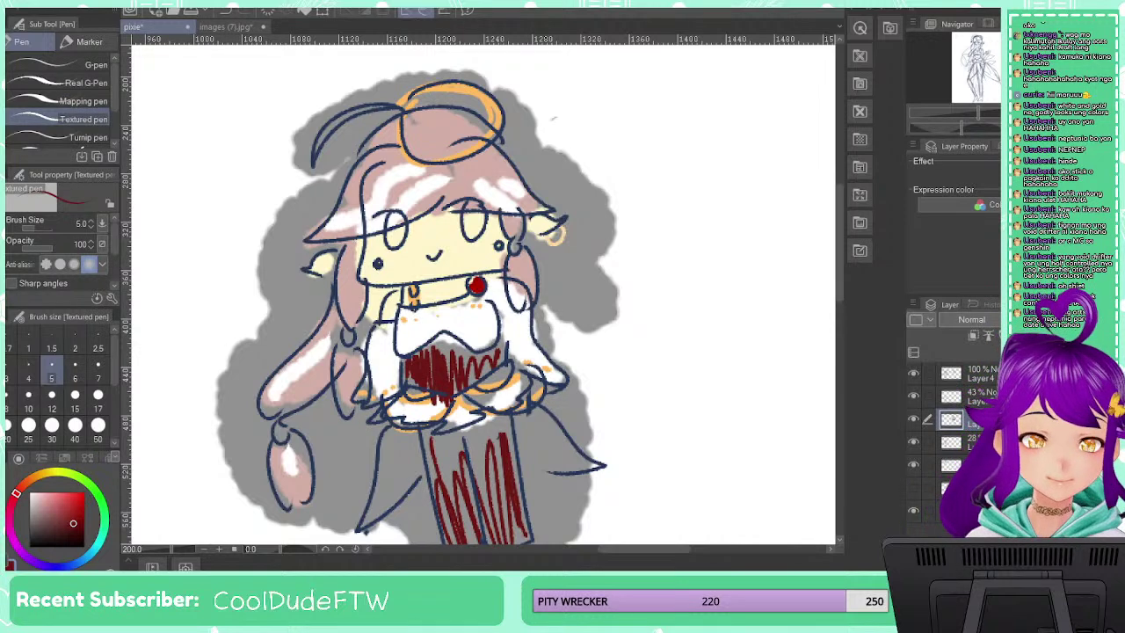
Choose a bright yellow and colour the round ties on the side locks and long hair section
{"action": "left_click", "coordinate": [29, 480]}
{"action": "mouse_move", "coordinate": [53, 504]}
{"action": "left_mouse_down"}
{"action": "mouse_move", "coordinate": [51, 472]}
{"action": "mouse_move", "coordinate": [79, 493]}
{"action": "left_mouse_up"}
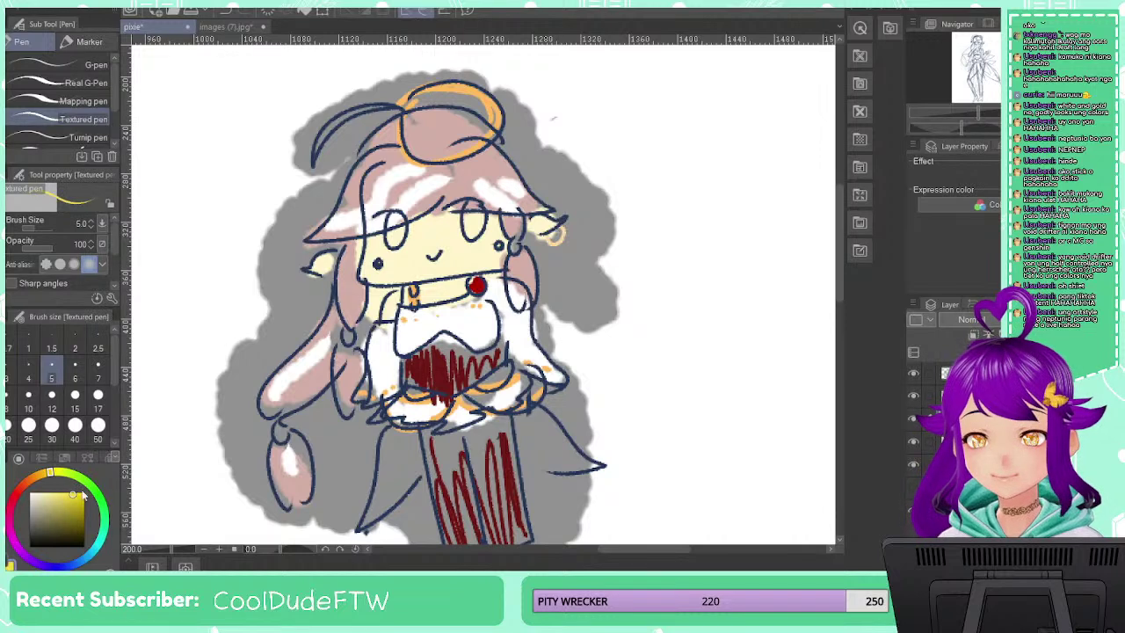
{"action": "left_click_drag", "start_coordinate": [515, 242], "coordinate": [522, 250]}
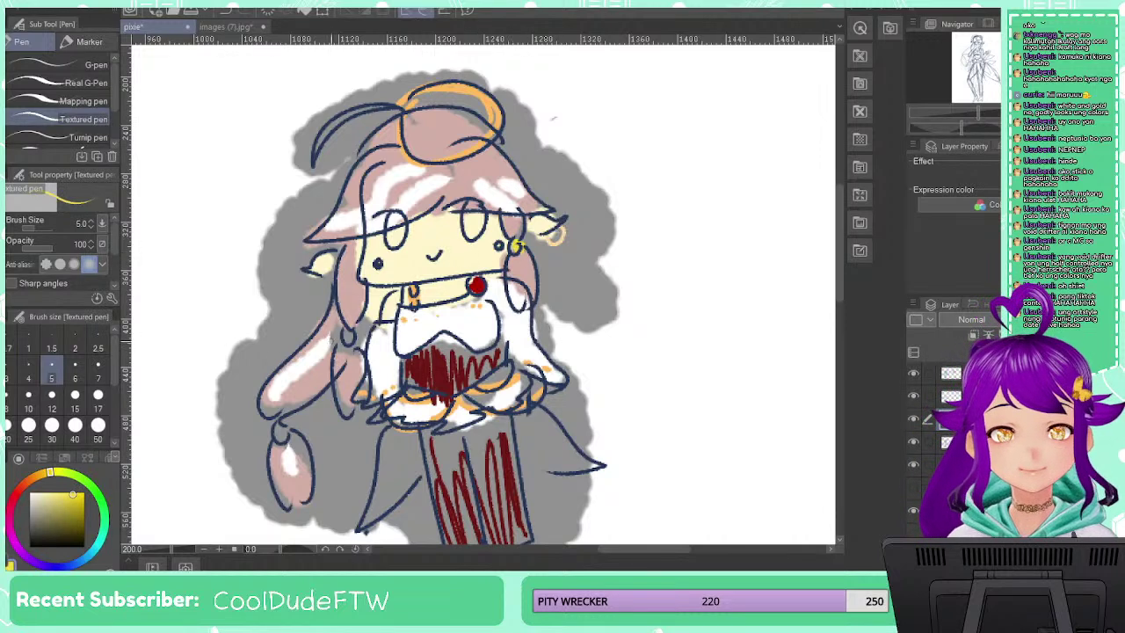
{"action": "left_click_drag", "start_coordinate": [344, 331], "coordinate": [352, 342]}
{"action": "left_click_drag", "start_coordinate": [276, 428], "coordinate": [283, 438]}
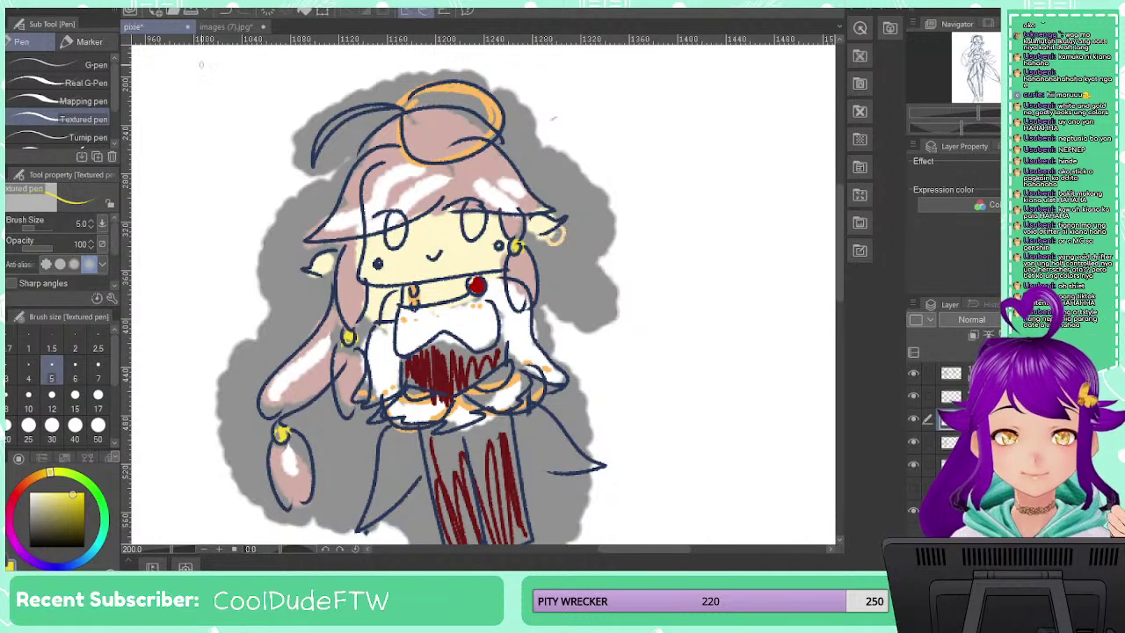
Consult the colour wheel image, choose a light green and fill both eyes of the pixie sketch
{"action": "left_click", "coordinate": [231, 27]}
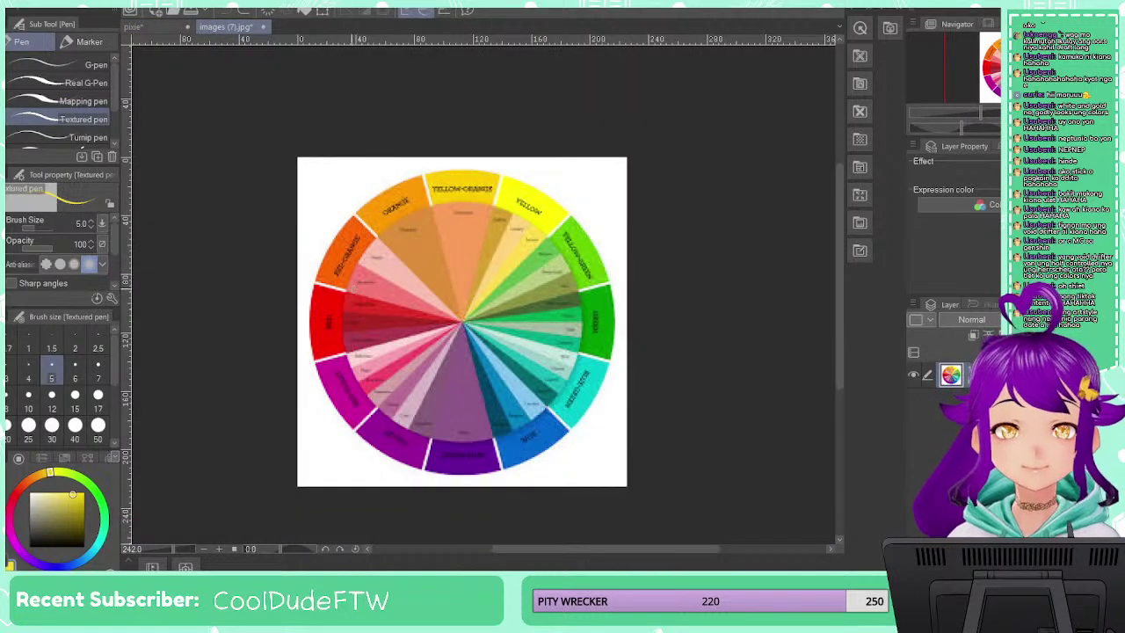
{"action": "left_click", "coordinate": [153, 28]}
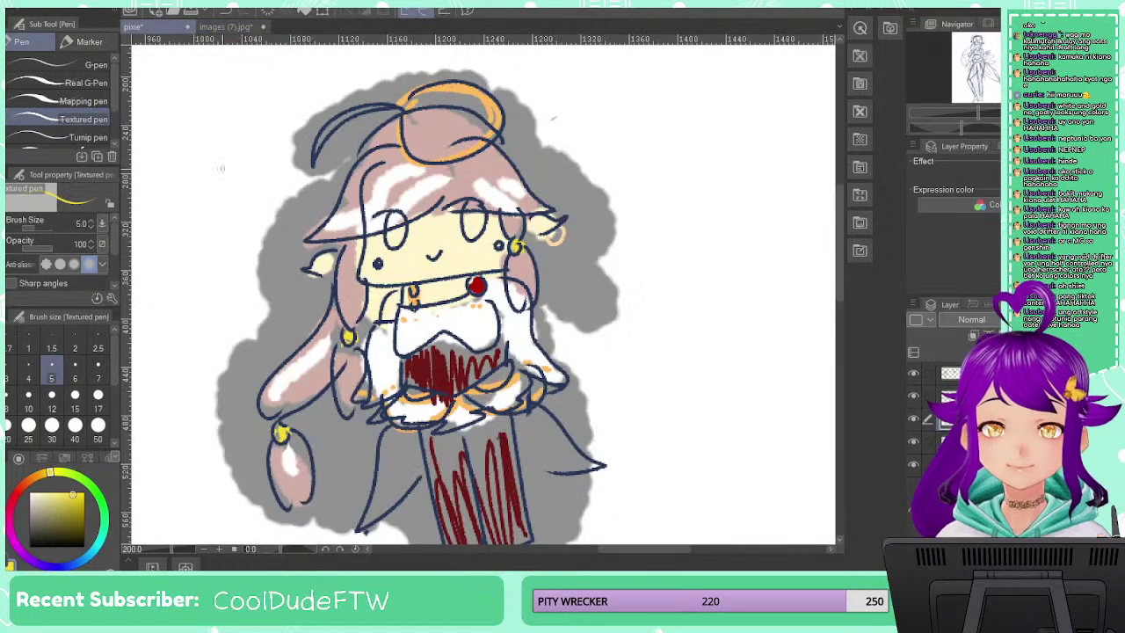
{"action": "left_click", "coordinate": [95, 501]}
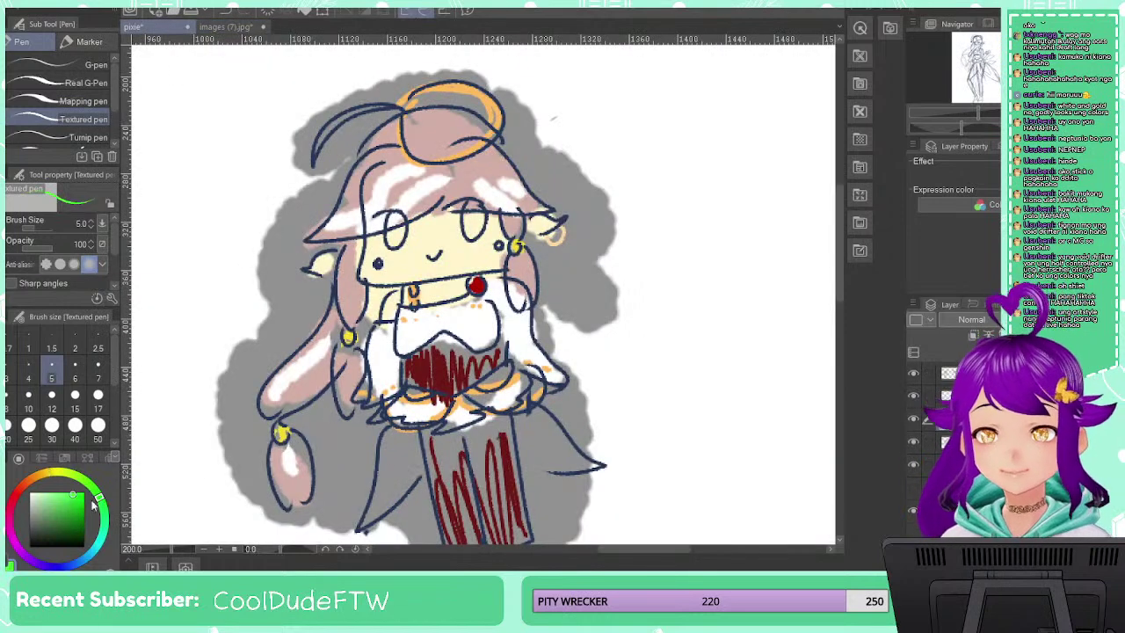
{"action": "left_click_drag", "start_coordinate": [63, 505], "coordinate": [68, 514]}
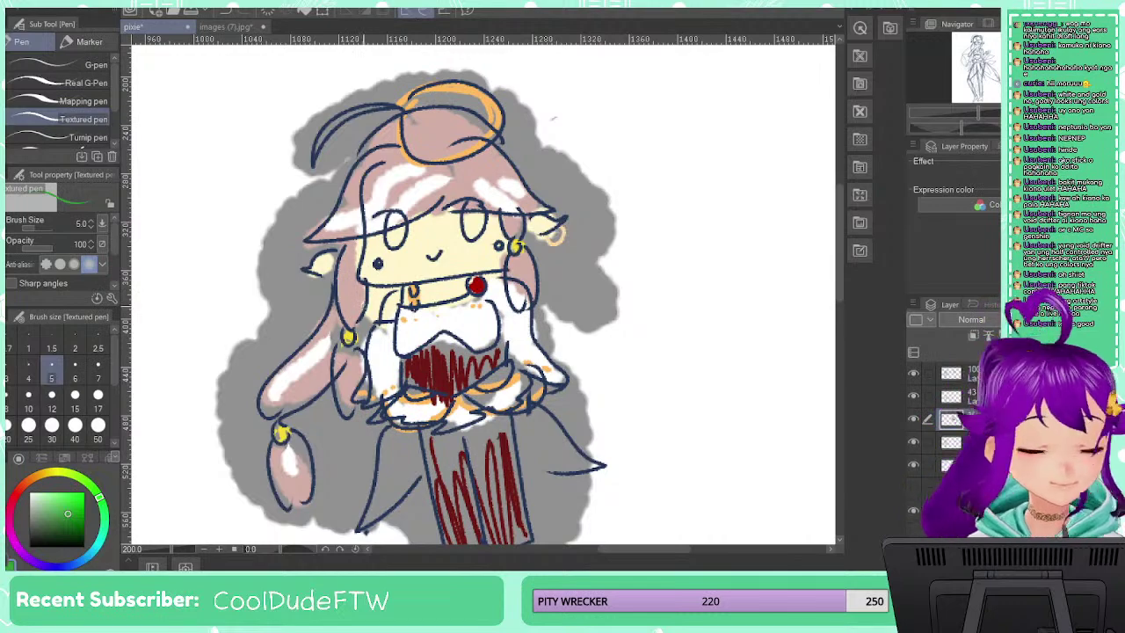
{"action": "left_click_drag", "start_coordinate": [66, 497], "coordinate": [65, 497]}
{"action": "scroll", "coordinate": [367, 457], "scroll_direction": "up", "scroll_amount": 2}
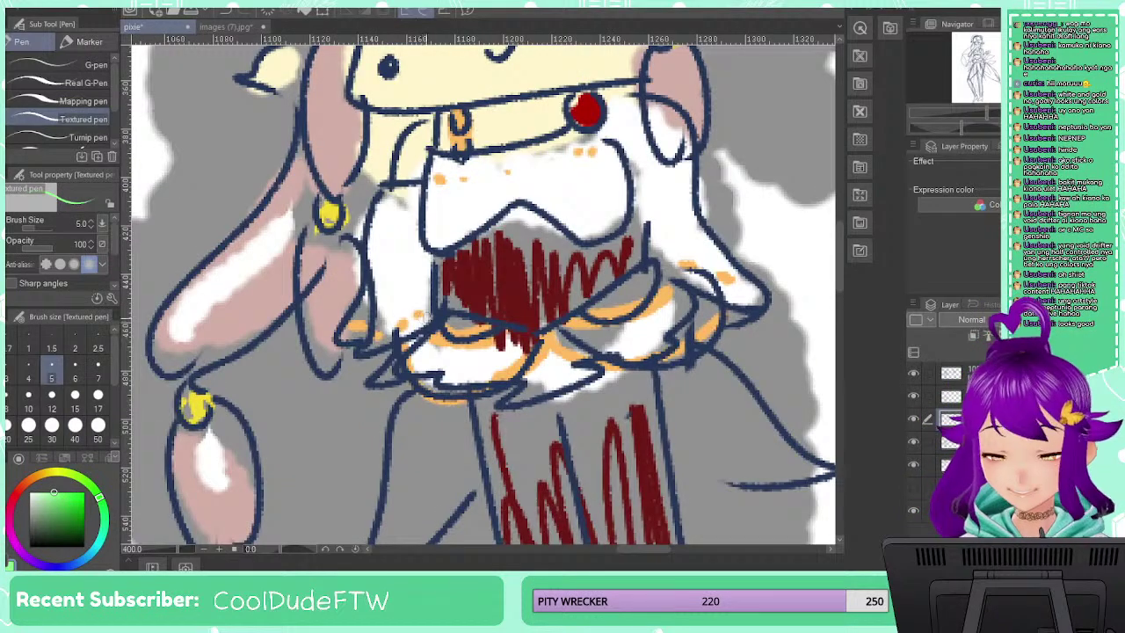
{"action": "left_click_drag", "start_coordinate": [506, 242], "coordinate": [450, 520]}
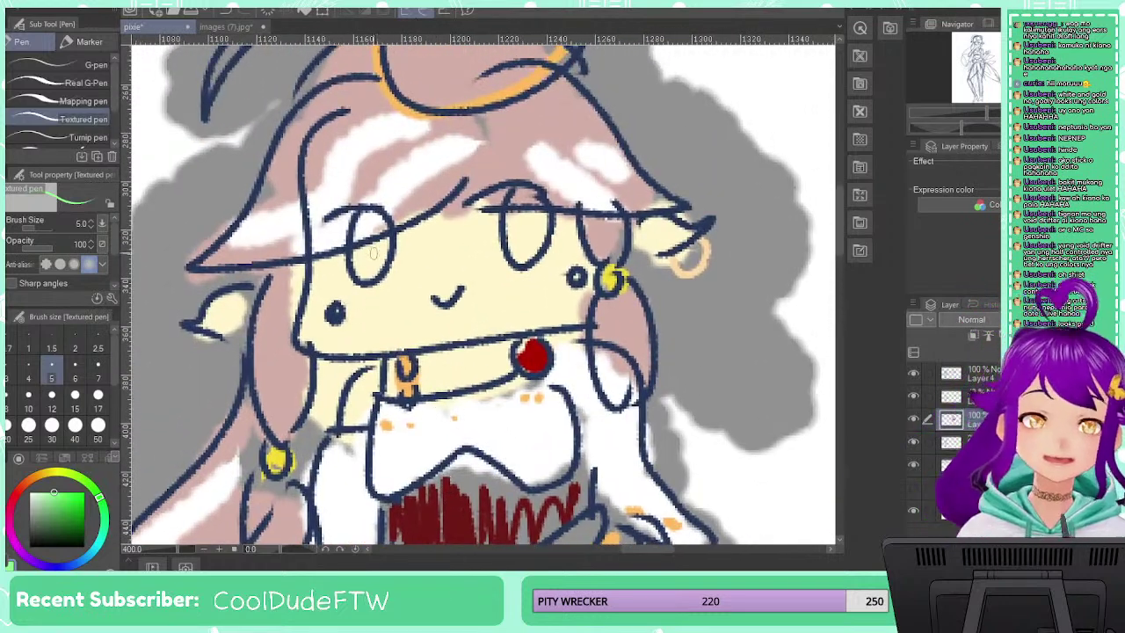
{"action": "mouse_move", "coordinate": [353, 253]}
{"action": "left_mouse_down"}
{"action": "mouse_move", "coordinate": [382, 249]}
{"action": "mouse_move", "coordinate": [384, 233]}
{"action": "mouse_move", "coordinate": [367, 225]}
{"action": "mouse_move", "coordinate": [364, 264]}
{"action": "mouse_move", "coordinate": [376, 251]}
{"action": "left_mouse_up"}
{"action": "mouse_move", "coordinate": [545, 225]}
{"action": "left_mouse_down"}
{"action": "mouse_move", "coordinate": [526, 230]}
{"action": "mouse_move", "coordinate": [536, 231]}
{"action": "mouse_move", "coordinate": [519, 249]}
{"action": "left_mouse_up"}
Shade the upper part of both irises dark green and add a white eye highlight
{"action": "left_click", "coordinate": [63, 526]}
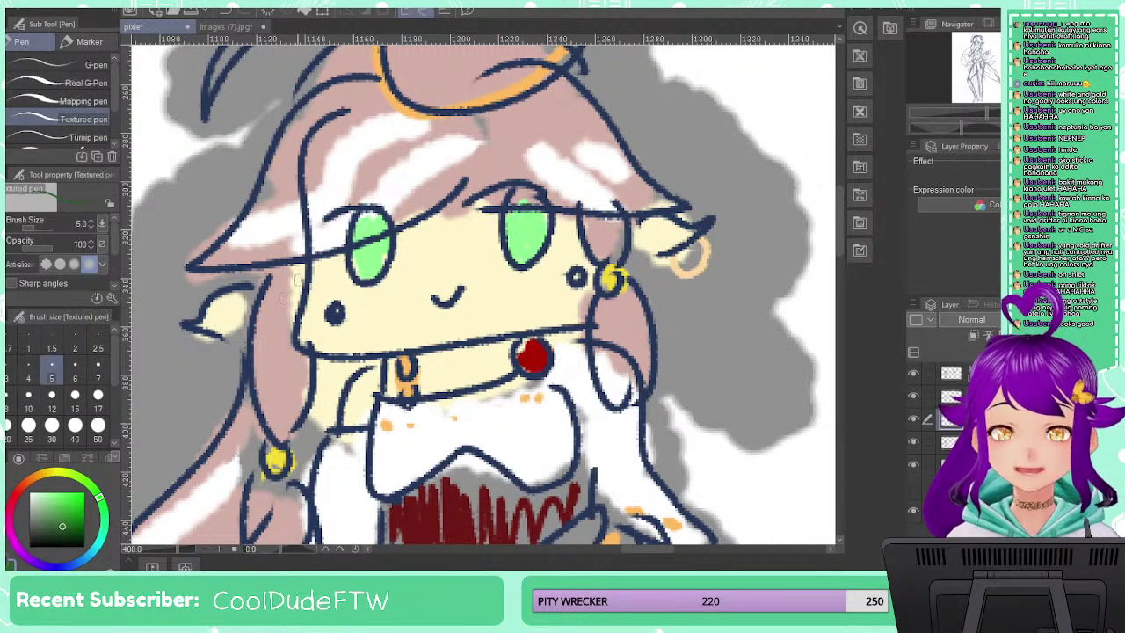
{"action": "mouse_move", "coordinate": [367, 257]}
{"action": "left_mouse_down"}
{"action": "mouse_move", "coordinate": [372, 218]}
{"action": "mouse_move", "coordinate": [364, 246]}
{"action": "left_mouse_up"}
{"action": "mouse_move", "coordinate": [519, 230]}
{"action": "left_mouse_down"}
{"action": "mouse_move", "coordinate": [508, 234]}
{"action": "mouse_move", "coordinate": [550, 219]}
{"action": "mouse_move", "coordinate": [522, 204]}
{"action": "mouse_move", "coordinate": [509, 226]}
{"action": "mouse_move", "coordinate": [536, 219]}
{"action": "left_mouse_up"}
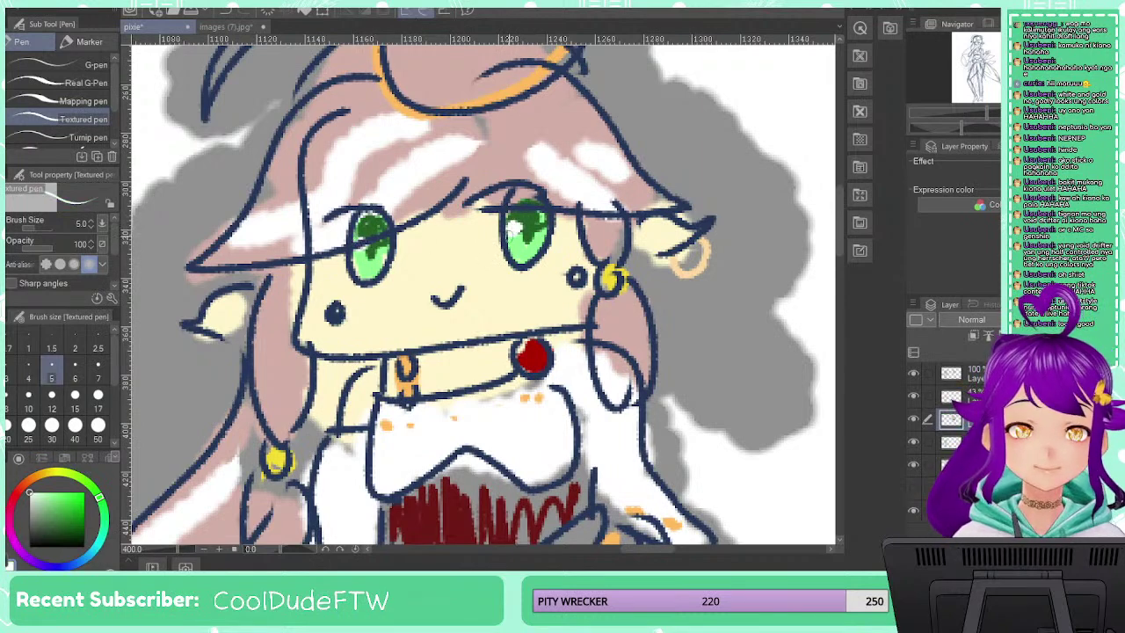
{"action": "scroll", "coordinate": [543, 241], "scroll_direction": "down", "scroll_amount": 2}
{"action": "scroll", "coordinate": [543, 246], "scroll_direction": "down", "scroll_amount": 3}
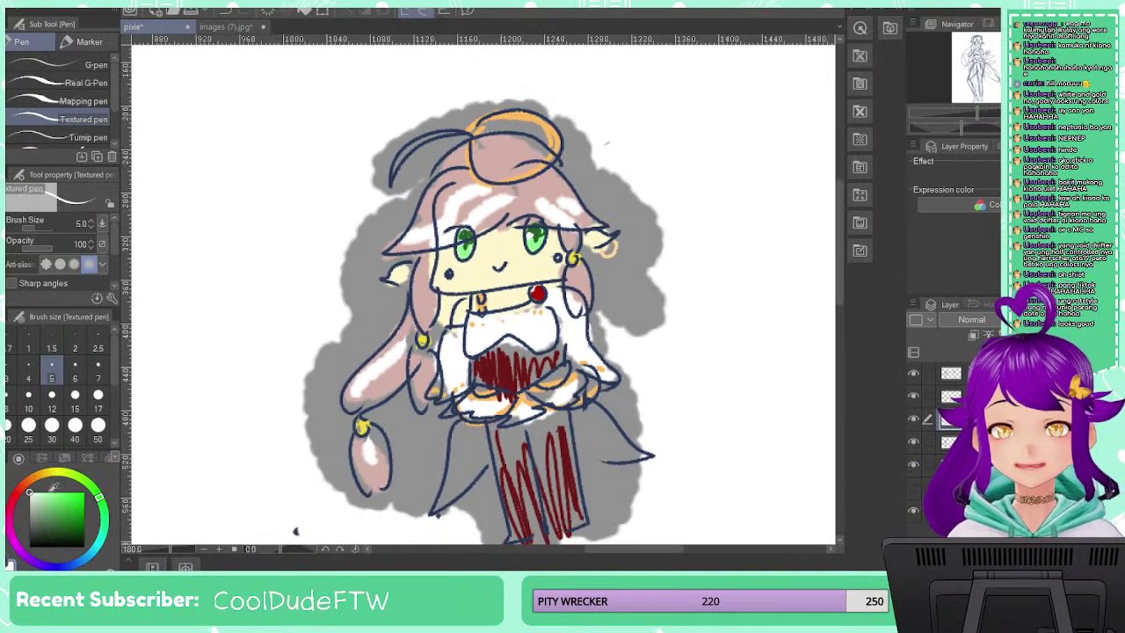
Choose a light pink and scribble it over the side skirt flaps of the chibi pixie
{"action": "left_click_drag", "start_coordinate": [34, 483], "coordinate": [15, 496]}
{"action": "left_click", "coordinate": [37, 493]}
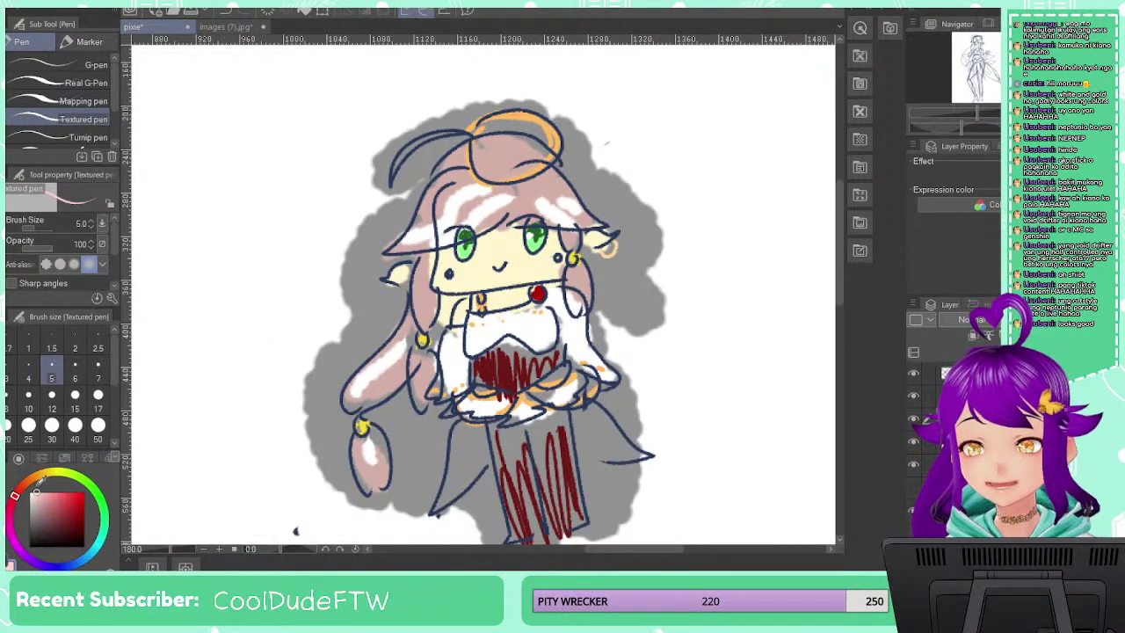
{"action": "left_click_drag", "start_coordinate": [456, 427], "coordinate": [439, 498]}
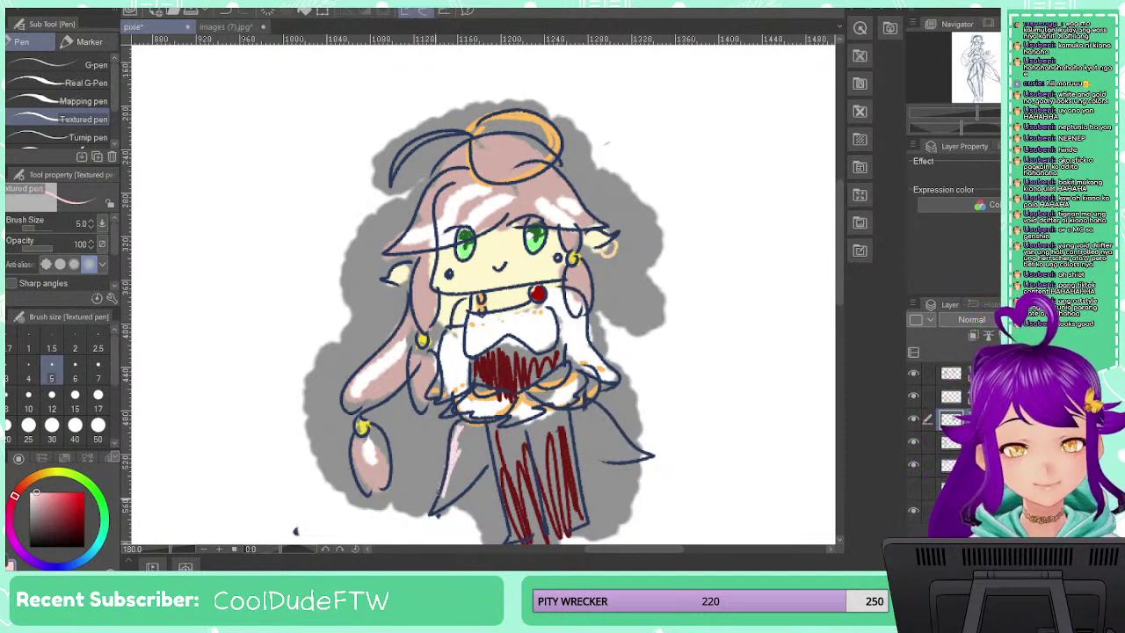
{"action": "mouse_move", "coordinate": [466, 448]}
{"action": "left_mouse_down"}
{"action": "mouse_move", "coordinate": [450, 484]}
{"action": "mouse_move", "coordinate": [465, 489]}
{"action": "left_mouse_up"}
{"action": "left_click_drag", "start_coordinate": [590, 413], "coordinate": [576, 465]}
{"action": "left_click_drag", "start_coordinate": [616, 420], "coordinate": [603, 476]}
{"action": "mouse_move", "coordinate": [633, 419]}
{"action": "left_mouse_down"}
{"action": "mouse_move", "coordinate": [608, 468]}
{"action": "mouse_move", "coordinate": [591, 434]}
{"action": "left_mouse_up"}
{"action": "left_click_drag", "start_coordinate": [632, 434], "coordinate": [617, 457]}
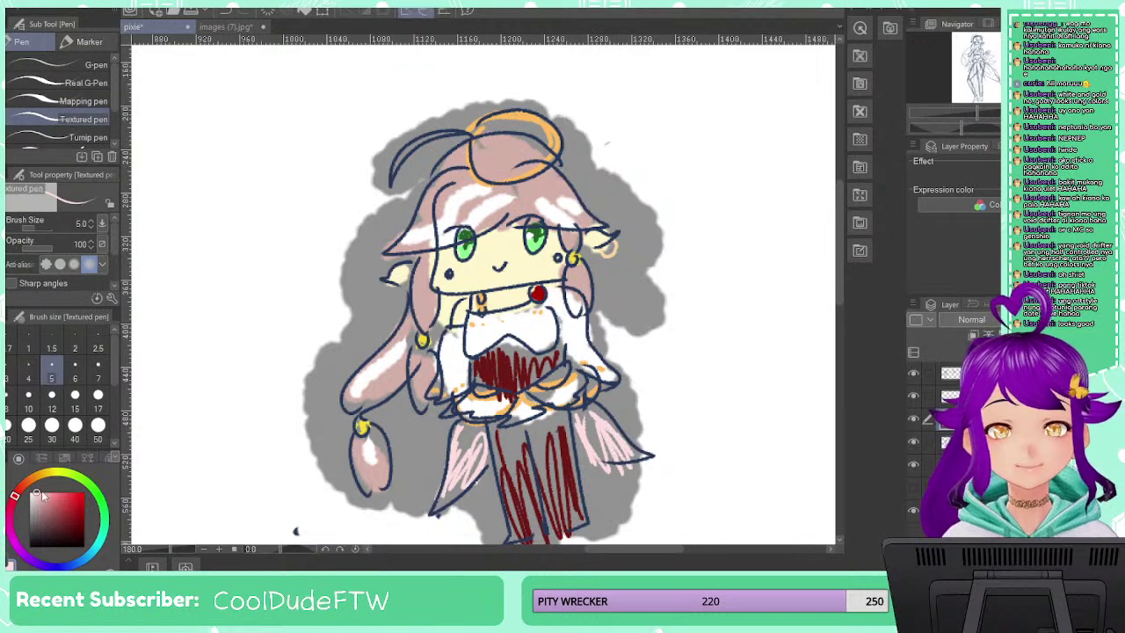
Choose a light yellow-green and add accent strokes along the lower edges of the chibi's side skirt flaps
{"action": "left_click", "coordinate": [72, 476]}
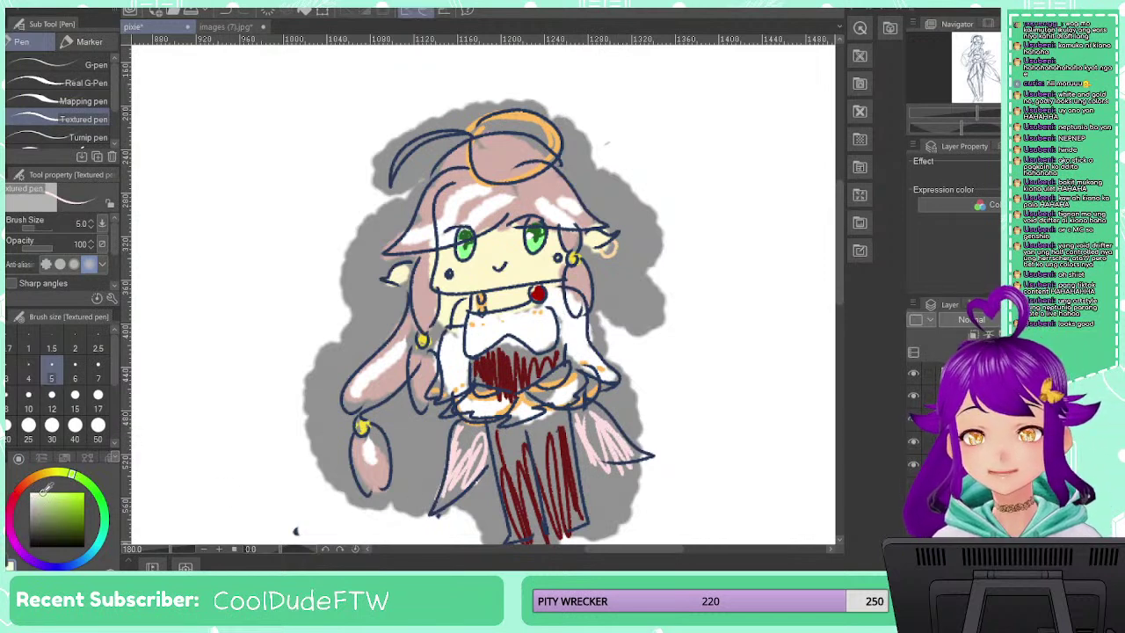
{"action": "left_click", "coordinate": [50, 495]}
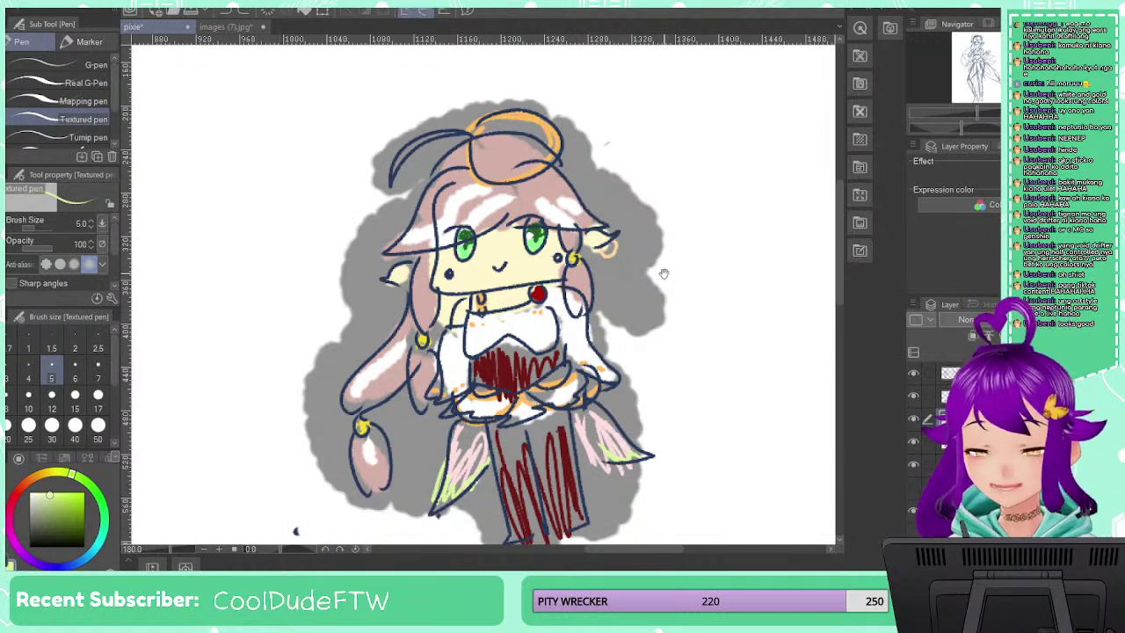
{"action": "left_click_drag", "start_coordinate": [663, 273], "coordinate": [637, 242]}
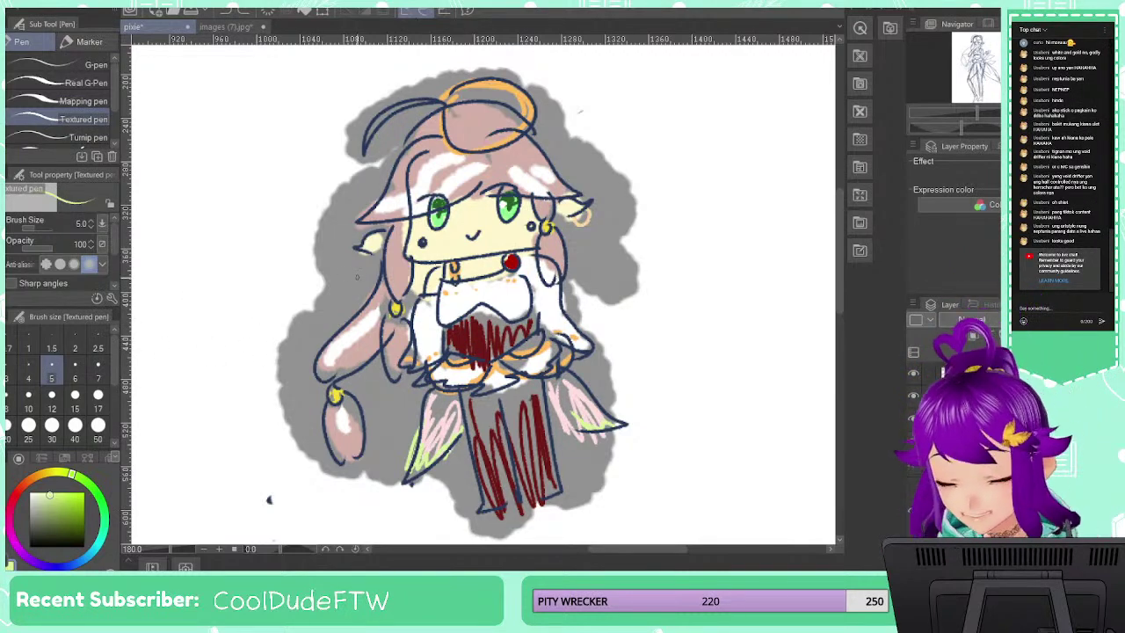
Merge the 43% opacity sketch layer with the layer below it and move the 28% opacity layer up one place
{"action": "scroll", "coordinate": [347, 305], "scroll_direction": "down", "scroll_amount": 4}
{"action": "scroll", "coordinate": [283, 333], "scroll_direction": "down", "scroll_amount": 2}
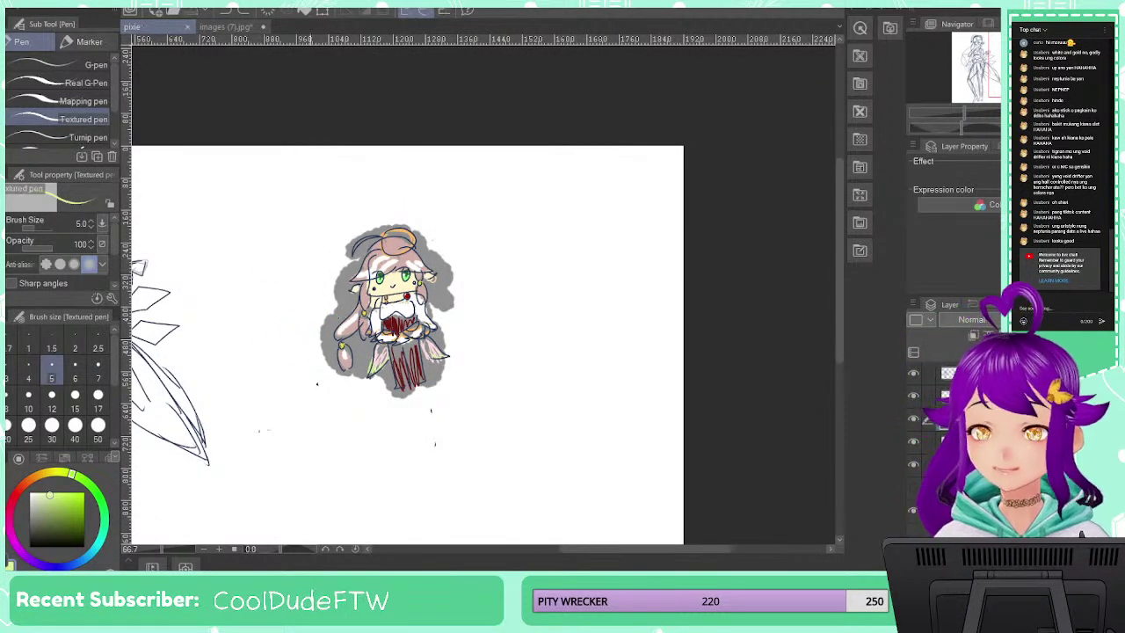
{"action": "mouse_move", "coordinate": [284, 299]}
{"action": "left_mouse_down"}
{"action": "mouse_move", "coordinate": [531, 276]}
{"action": "mouse_move", "coordinate": [547, 255]}
{"action": "left_mouse_up"}
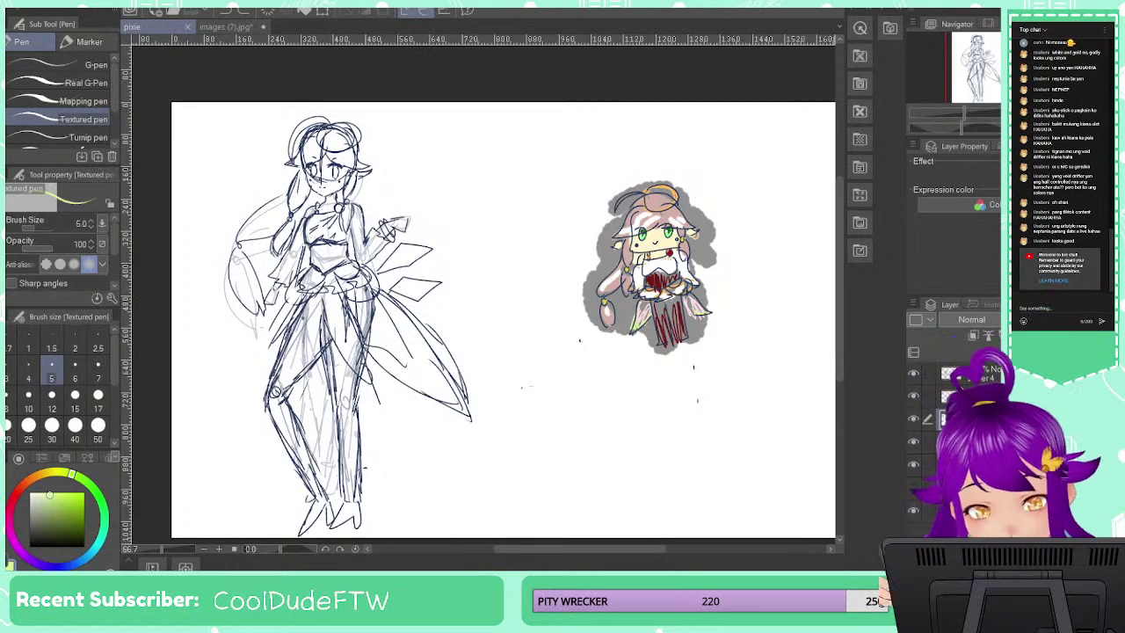
{"action": "left_click", "coordinate": [914, 420]}
{"action": "left_click", "coordinate": [914, 419]}
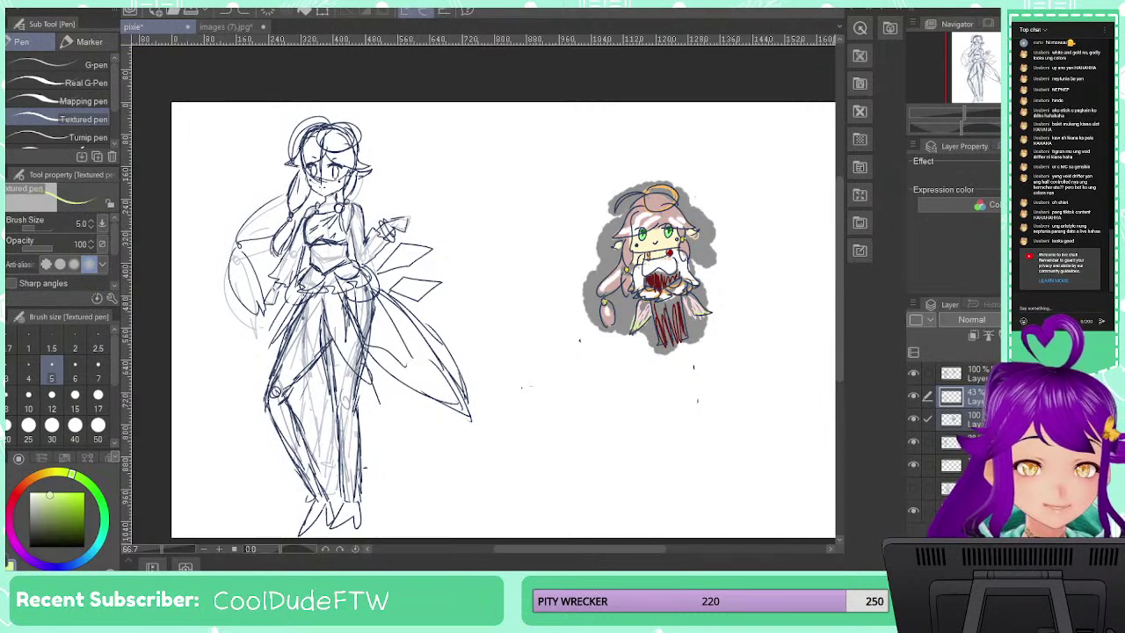
{"action": "key", "text": "alt+shift+e"}
{"action": "left_click", "coordinate": [934, 421]}
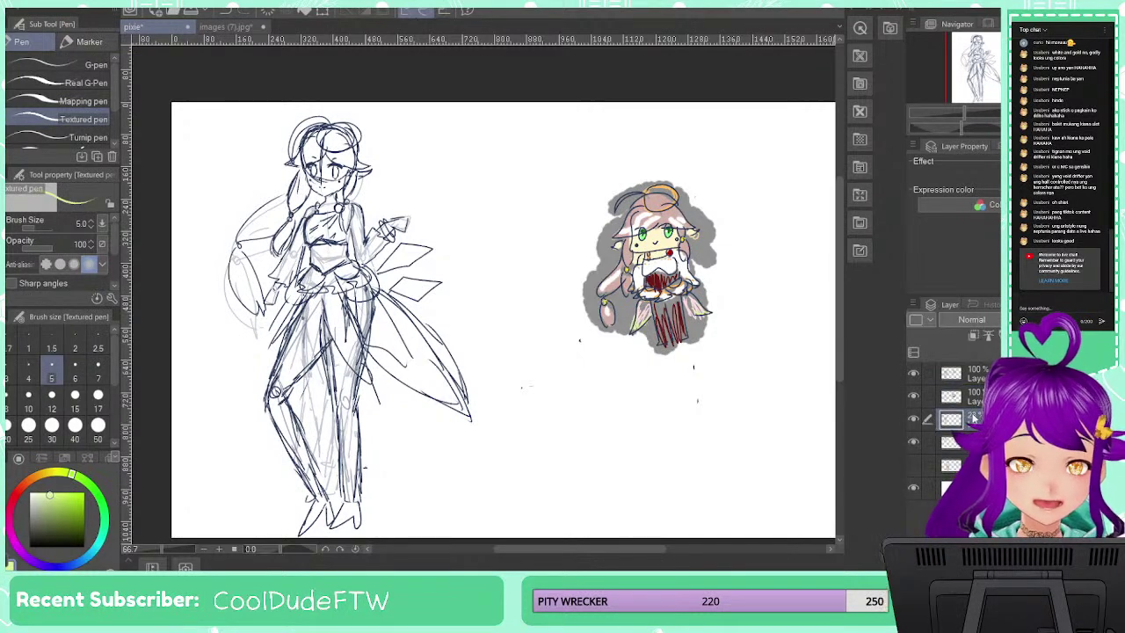
{"action": "left_click_drag", "start_coordinate": [940, 387], "coordinate": [941, 385]}
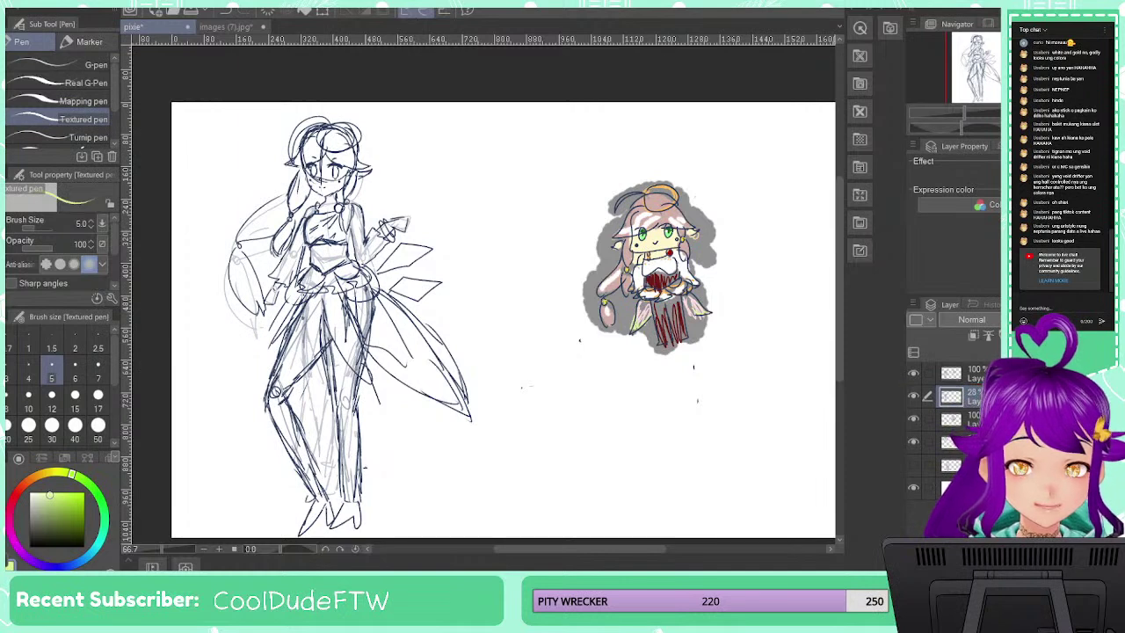
Try to merge the sketch layers into a single layer
{"action": "left_click", "coordinate": [952, 442]}
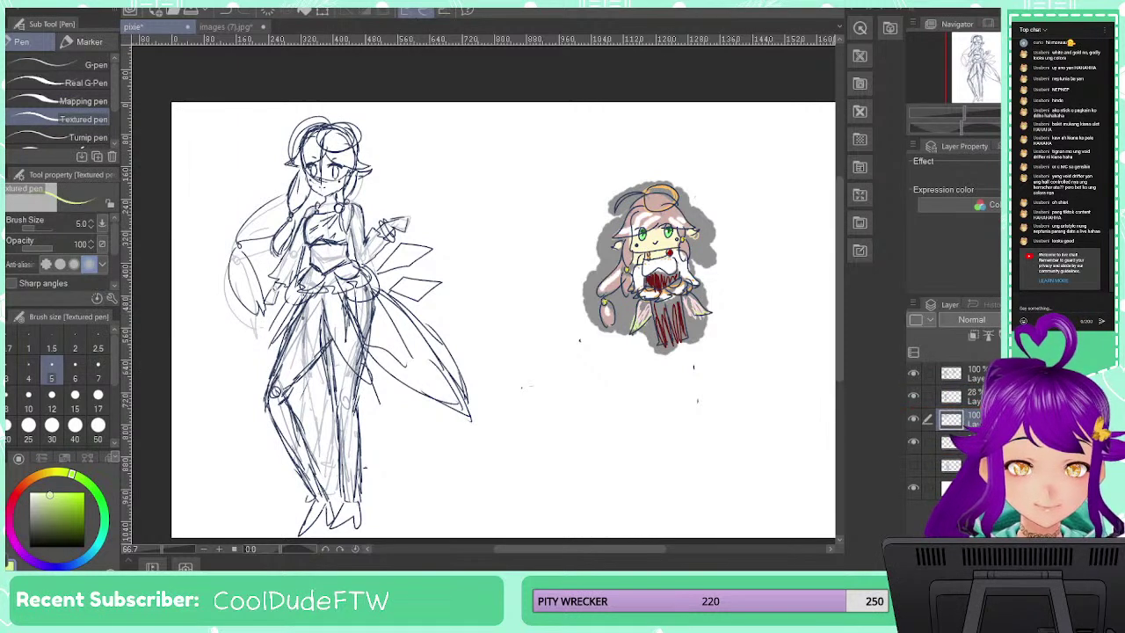
{"action": "left_click", "coordinate": [965, 442]}
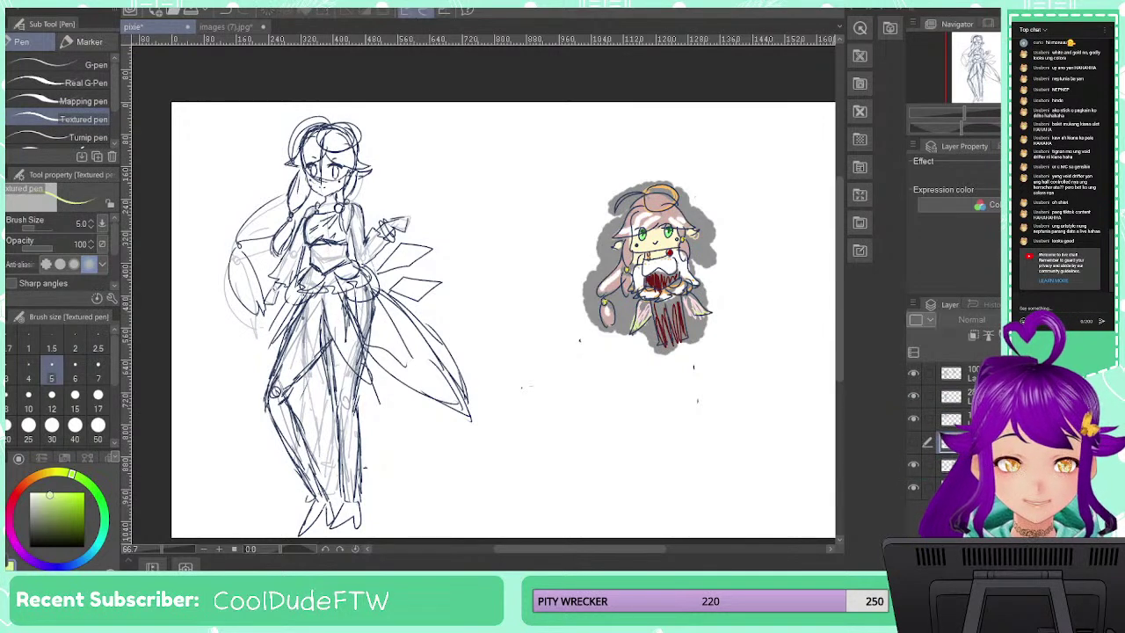
{"action": "left_click", "coordinate": [966, 373], "text": "shift"}
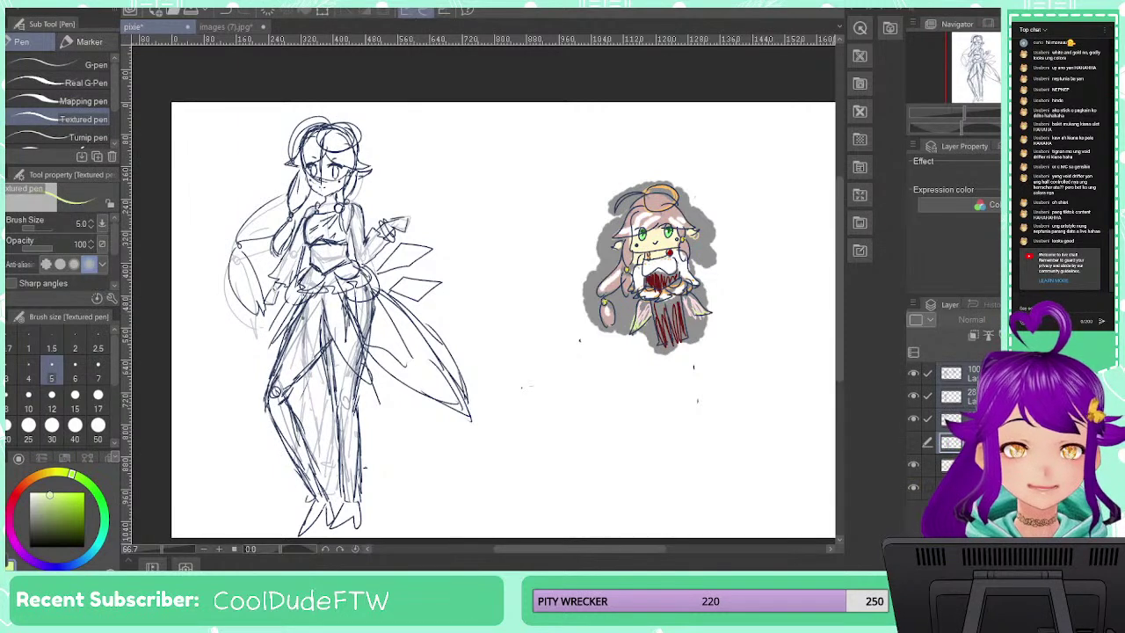
{"action": "key", "text": "shift+alt+e"}
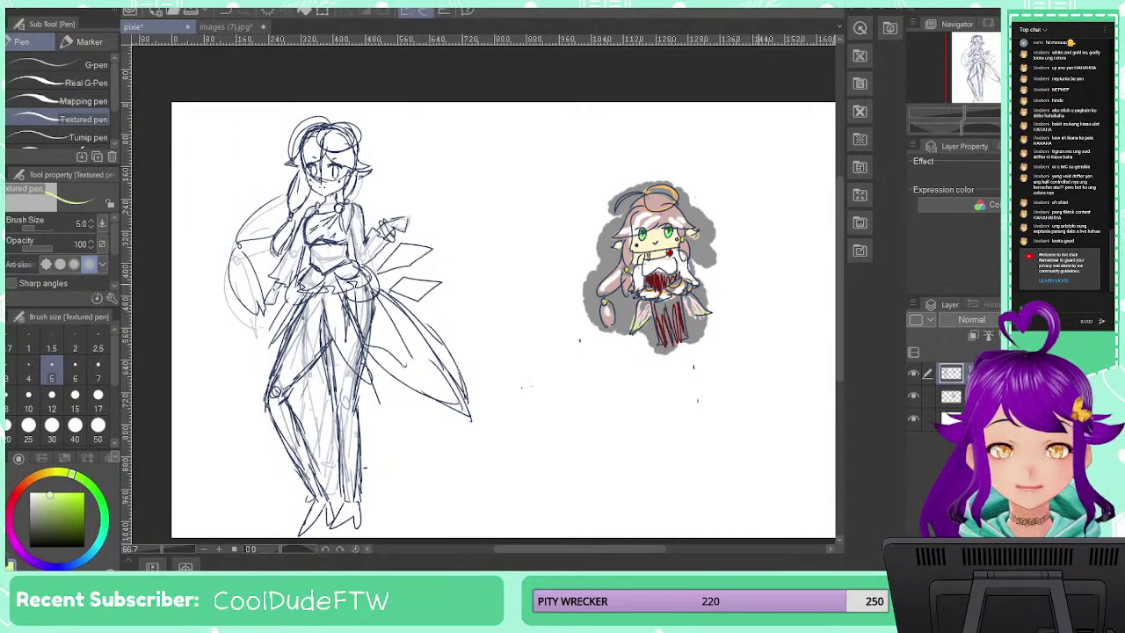
{"action": "left_click", "coordinate": [911, 375]}
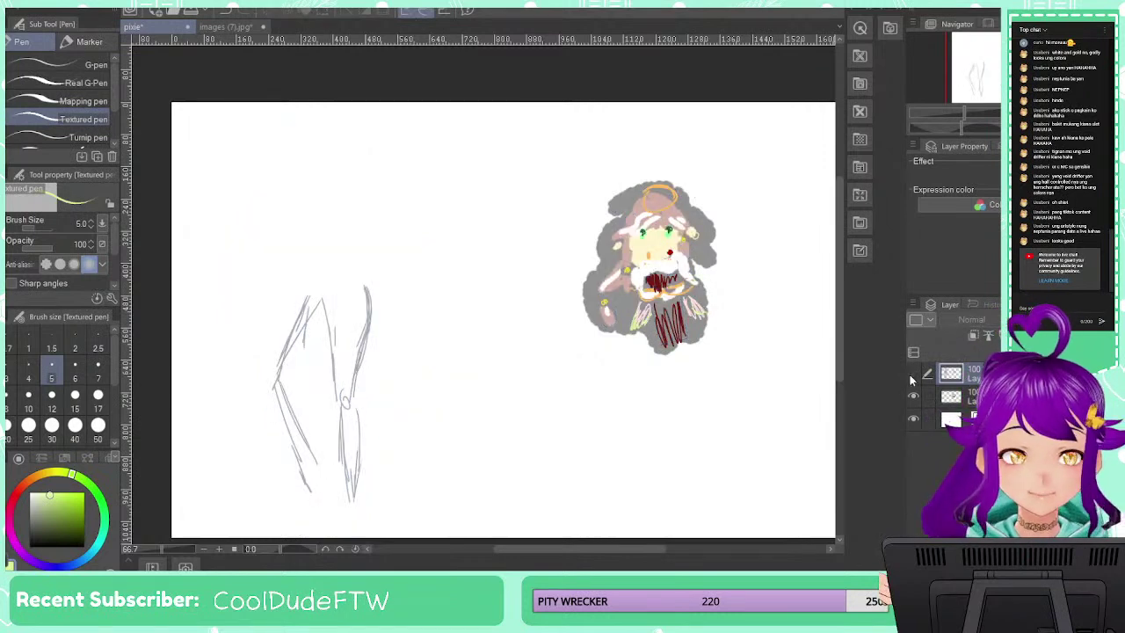
{"action": "key", "text": "ctrl+z"}
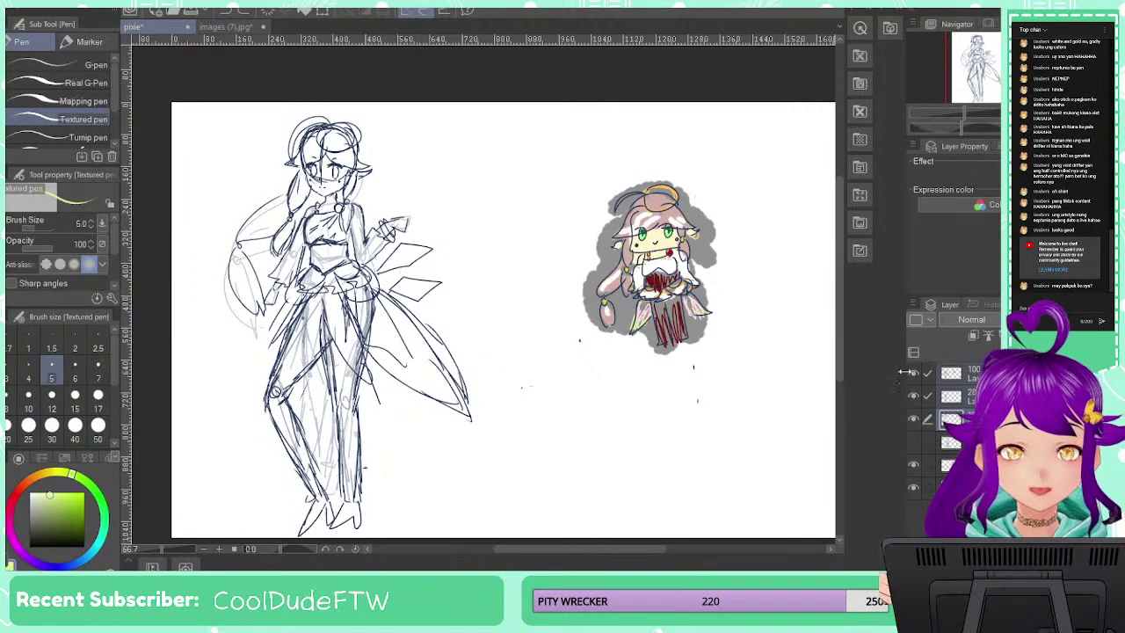
Check which lines the upper layers hold, and lower the opacity of the top layer and the third layer
{"action": "left_click_drag", "start_coordinate": [913, 373], "coordinate": [913, 399]}
{"action": "left_click_drag", "start_coordinate": [913, 373], "coordinate": [913, 399]}
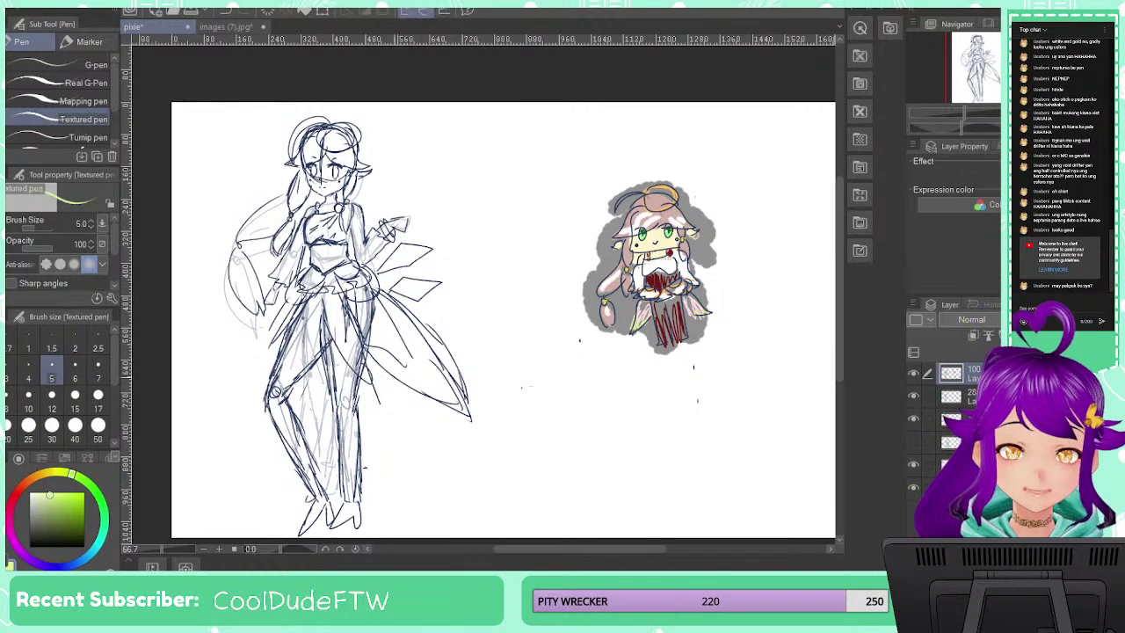
{"action": "mouse_move", "coordinate": [1055, 320]}
{"action": "left_mouse_down"}
{"action": "mouse_move", "coordinate": [1032, 320]}
{"action": "mouse_move", "coordinate": [1042, 320]}
{"action": "left_mouse_up"}
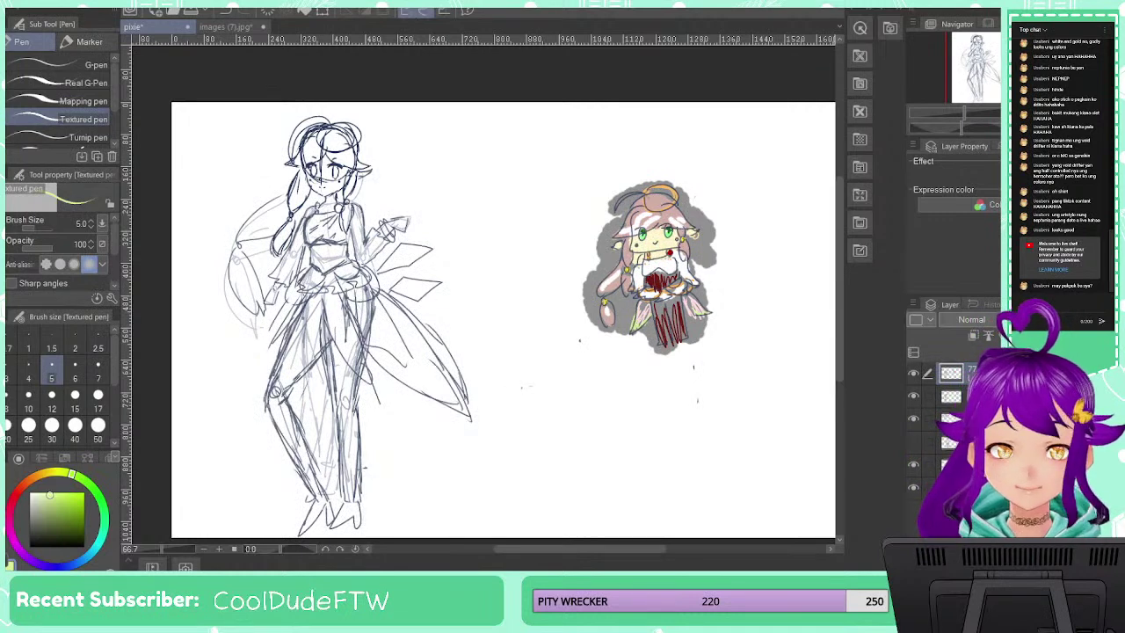
{"action": "left_click", "coordinate": [975, 419]}
{"action": "left_click_drag", "start_coordinate": [1054, 320], "coordinate": [1041, 320]}
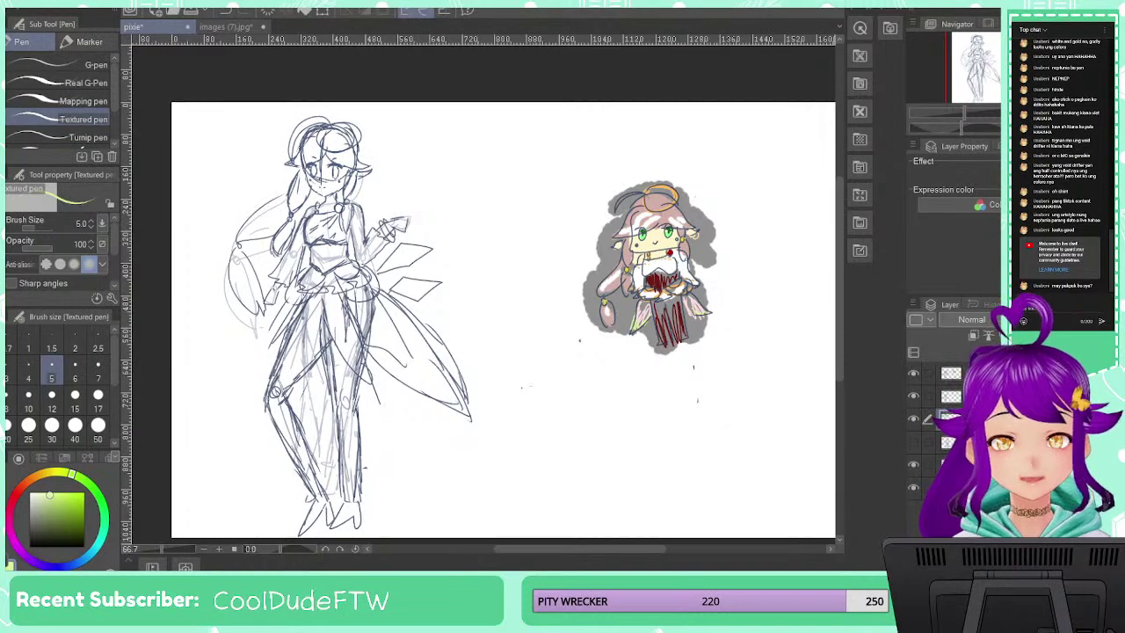
{"action": "left_click", "coordinate": [975, 373]}
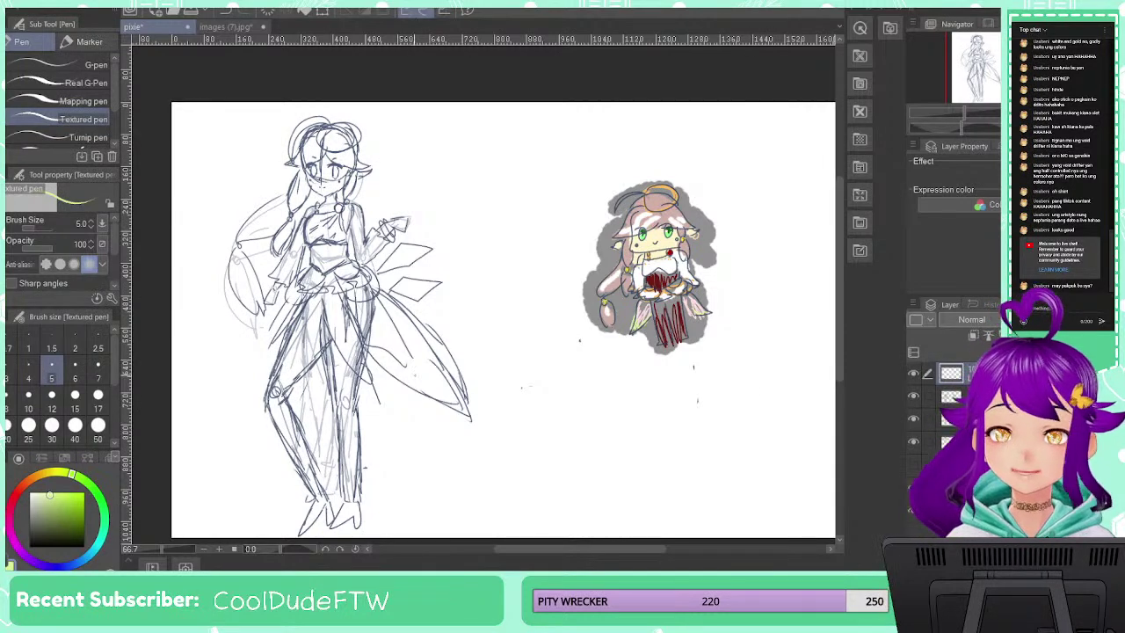
Add a new layer above the sketch layers and choose a dark red matching the chibi's corset as drawing colour
{"action": "scroll", "coordinate": [434, 190], "scroll_direction": "up", "scroll_amount": 2}
{"action": "scroll", "coordinate": [406, 218], "scroll_direction": "up", "scroll_amount": 3}
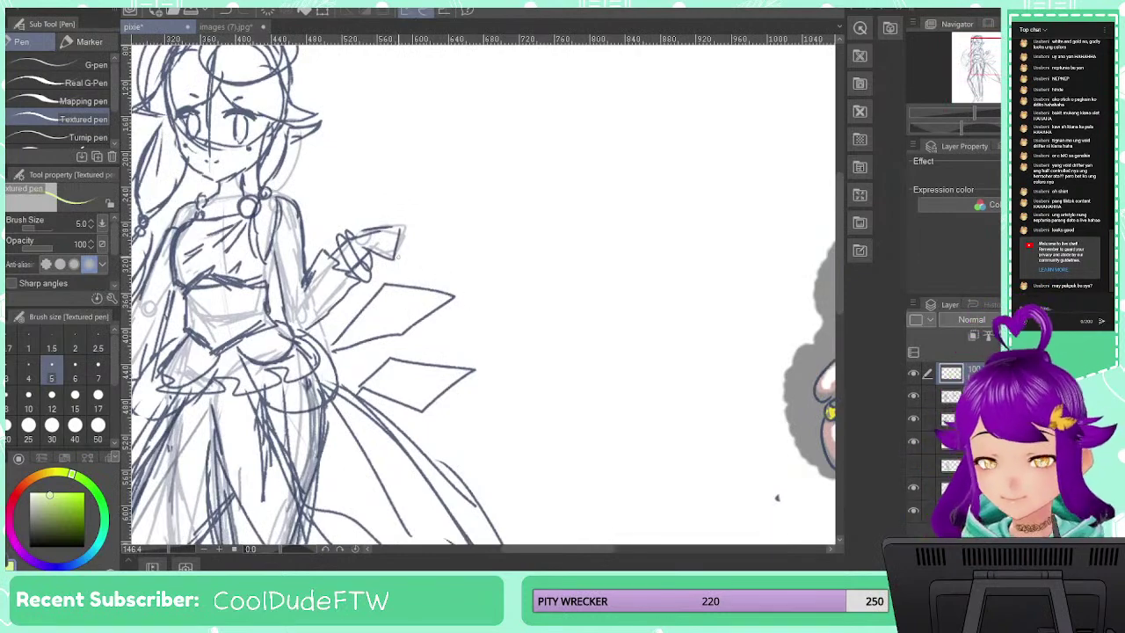
{"action": "mouse_move", "coordinate": [465, 273]}
{"action": "left_mouse_down"}
{"action": "mouse_move", "coordinate": [284, 233]}
{"action": "mouse_move", "coordinate": [237, 287]}
{"action": "left_mouse_up"}
{"action": "left_click_drag", "start_coordinate": [344, 395], "coordinate": [297, 358]}
{"action": "left_click_drag", "start_coordinate": [49, 473], "coordinate": [13, 499]}
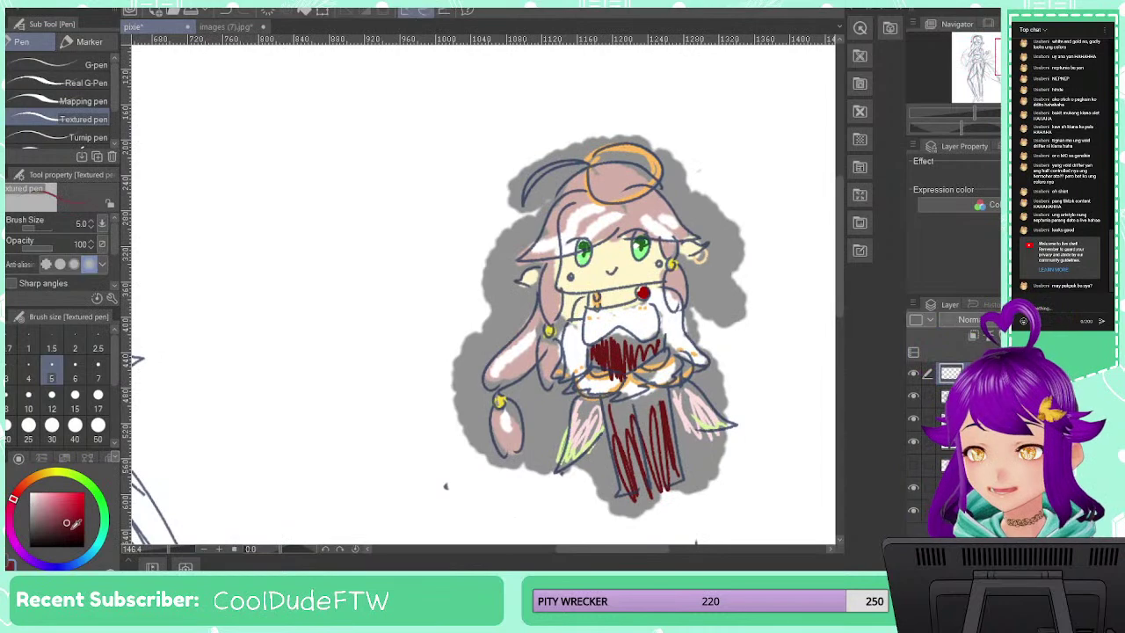
{"action": "left_click_drag", "start_coordinate": [71, 525], "coordinate": [80, 522]}
Fade the outfit sketch layer to 24% opacity and lower the opacity of the body and hair sketch layers
{"action": "left_click_drag", "start_coordinate": [431, 333], "coordinate": [821, 498]}
{"action": "mouse_move", "coordinate": [328, 355]}
{"action": "left_mouse_down"}
{"action": "mouse_move", "coordinate": [598, 372]}
{"action": "mouse_move", "coordinate": [541, 333]}
{"action": "left_mouse_up"}
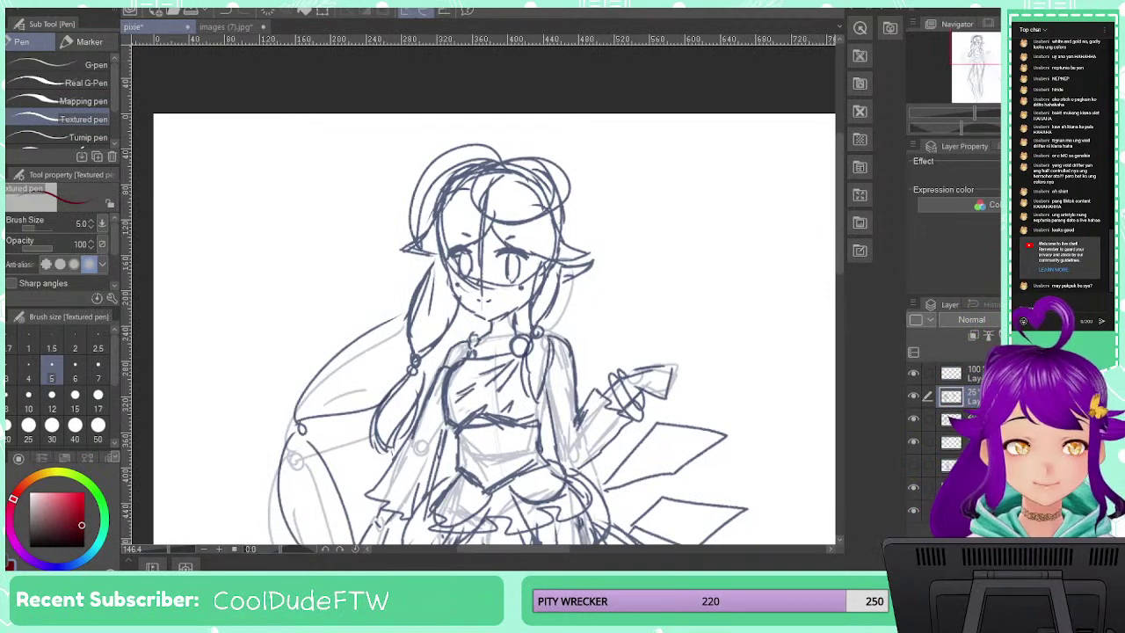
{"action": "left_click", "coordinate": [1023, 319]}
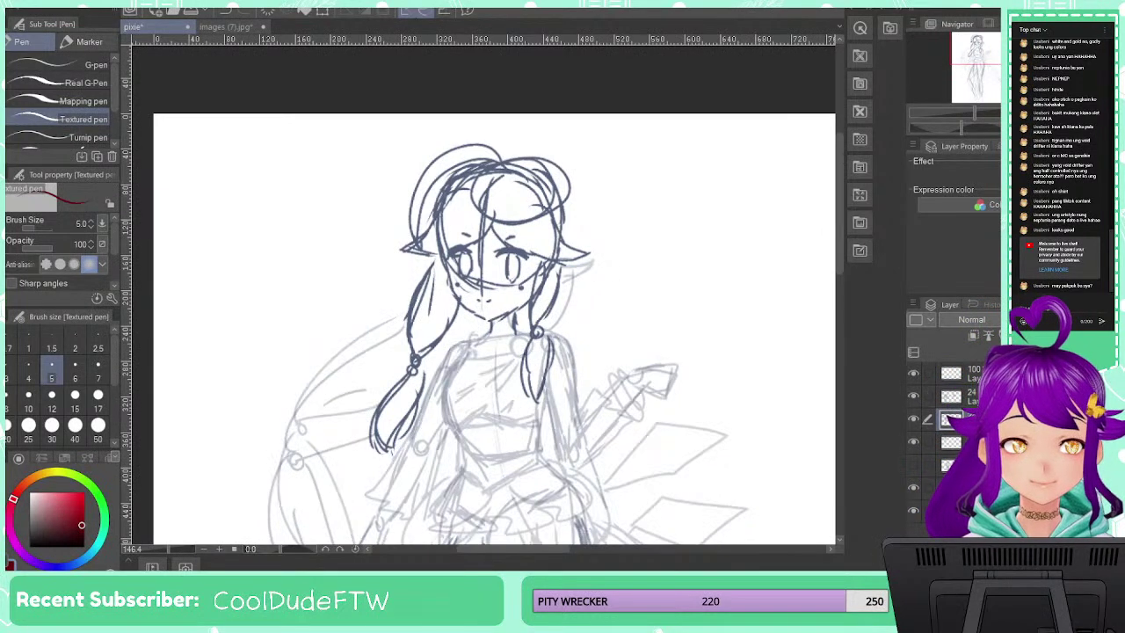
{"action": "key", "text": "ctrl+z"}
{"action": "left_click", "coordinate": [914, 465]}
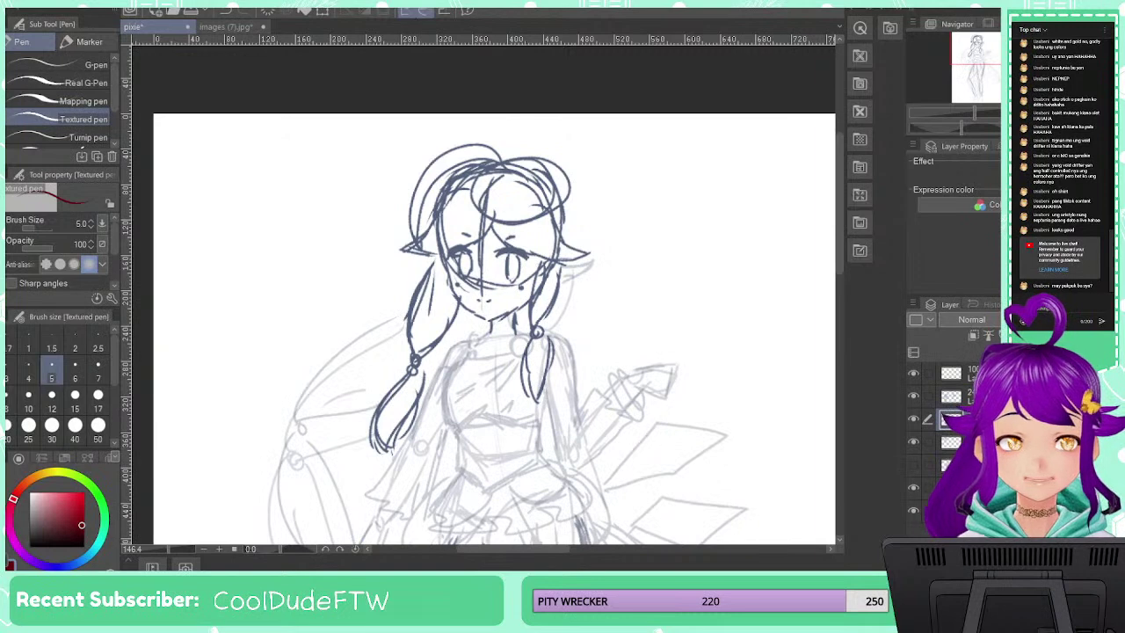
{"action": "left_click", "coordinate": [914, 465]}
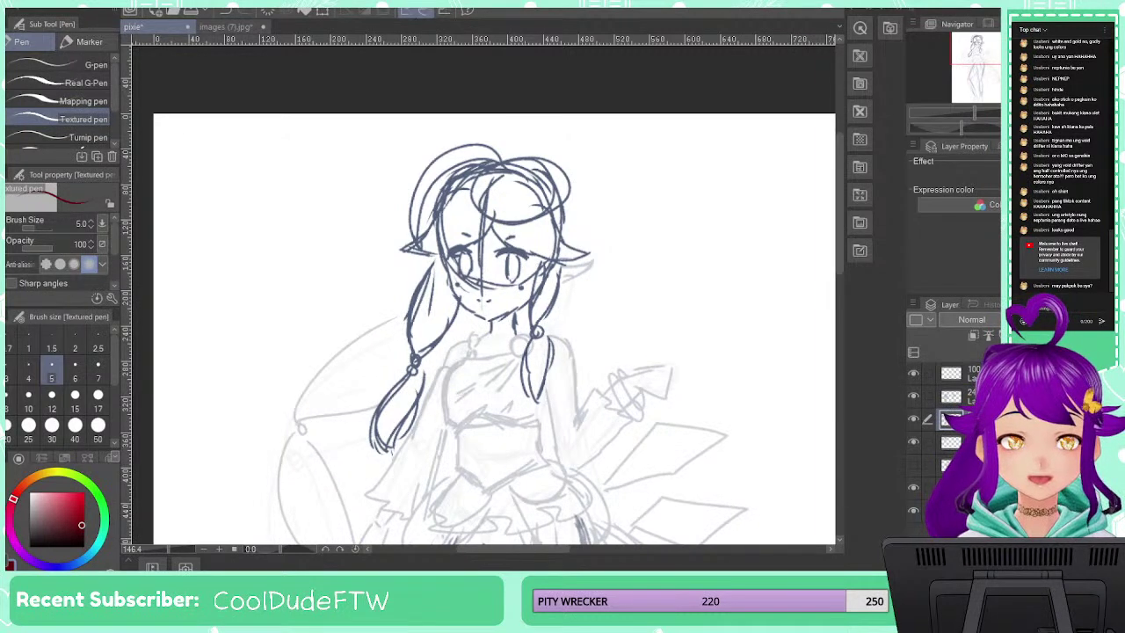
{"action": "left_click", "coordinate": [974, 373]}
{"action": "left_click_drag", "start_coordinate": [1061, 319], "coordinate": [1025, 320]}
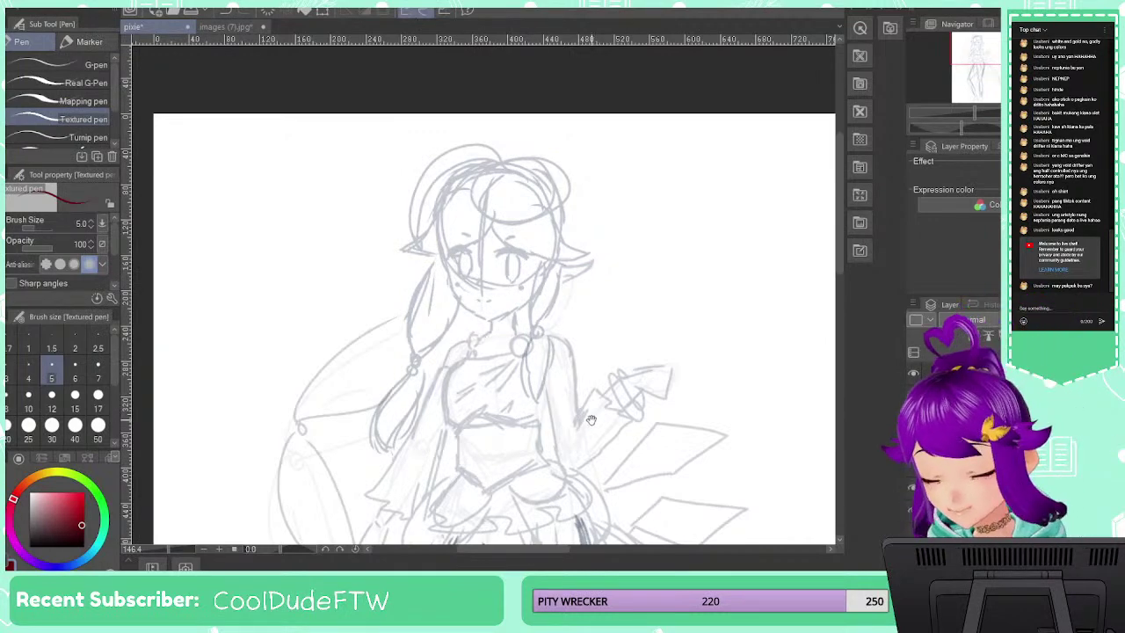
{"action": "left_click_drag", "start_coordinate": [590, 420], "coordinate": [255, 276]}
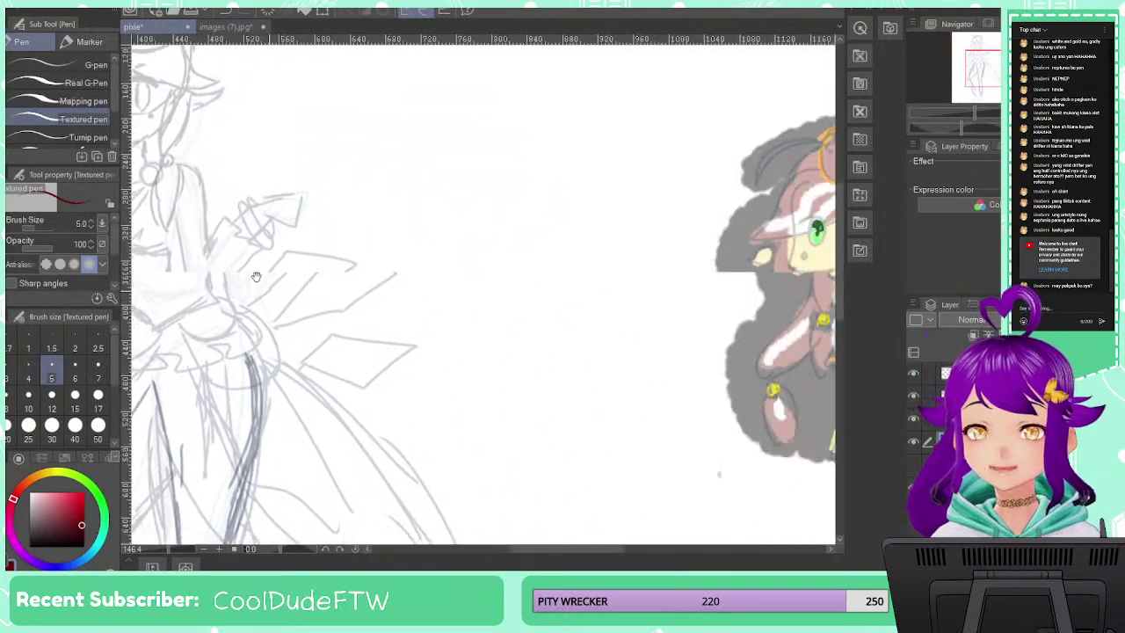
{"action": "mouse_move", "coordinate": [661, 276]}
{"action": "left_mouse_down"}
{"action": "mouse_move", "coordinate": [395, 213]}
{"action": "mouse_move", "coordinate": [540, 166]}
{"action": "mouse_move", "coordinate": [625, 167]}
{"action": "left_mouse_up"}
{"action": "left_click_drag", "start_coordinate": [304, 175], "coordinate": [353, 266]}
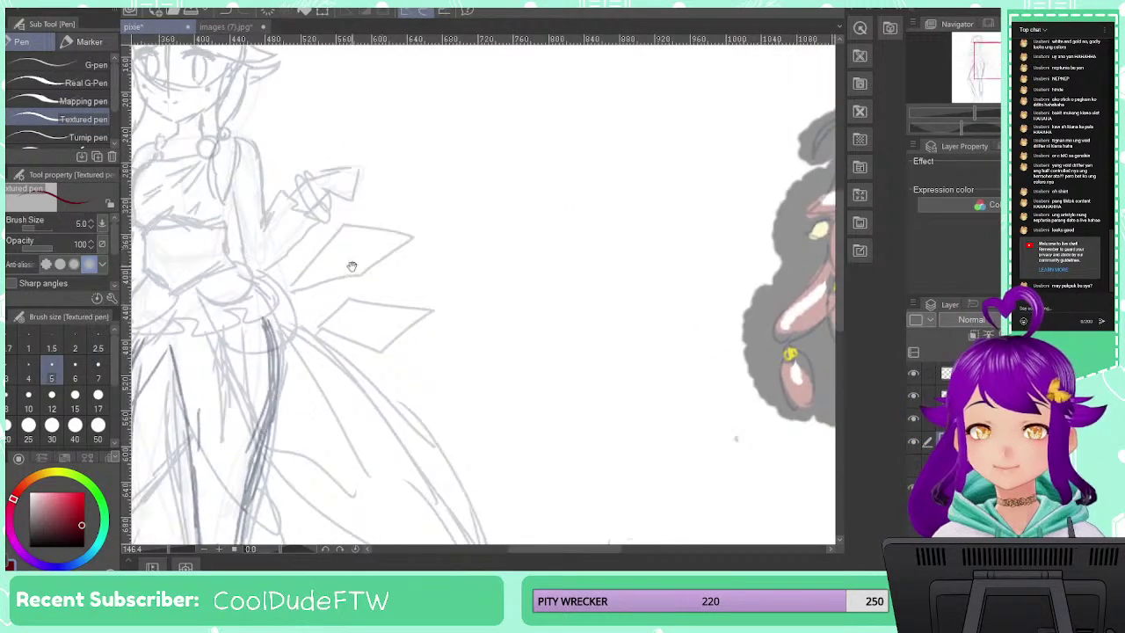
{"action": "left_click_drag", "start_coordinate": [651, 200], "coordinate": [344, 293]}
{"action": "left_click_drag", "start_coordinate": [454, 289], "coordinate": [604, 403]}
{"action": "left_click_drag", "start_coordinate": [409, 369], "coordinate": [574, 451]}
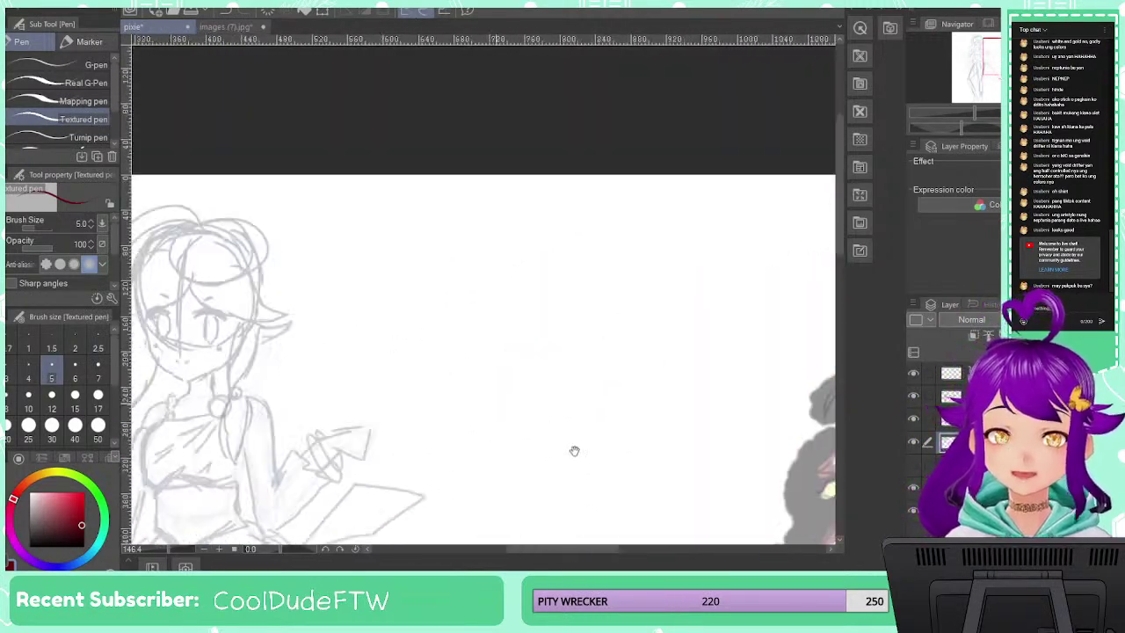
{"action": "mouse_move", "coordinate": [343, 302]}
{"action": "left_mouse_down"}
{"action": "mouse_move", "coordinate": [557, 243]}
{"action": "mouse_move", "coordinate": [688, 234]}
{"action": "mouse_move", "coordinate": [708, 220]}
{"action": "left_mouse_up"}
On the new top layer, ink both upper eyelashes of the full-body figure as thick dark red arcs with outer corner flicks
{"action": "scroll", "coordinate": [507, 241], "scroll_direction": "up", "scroll_amount": 1}
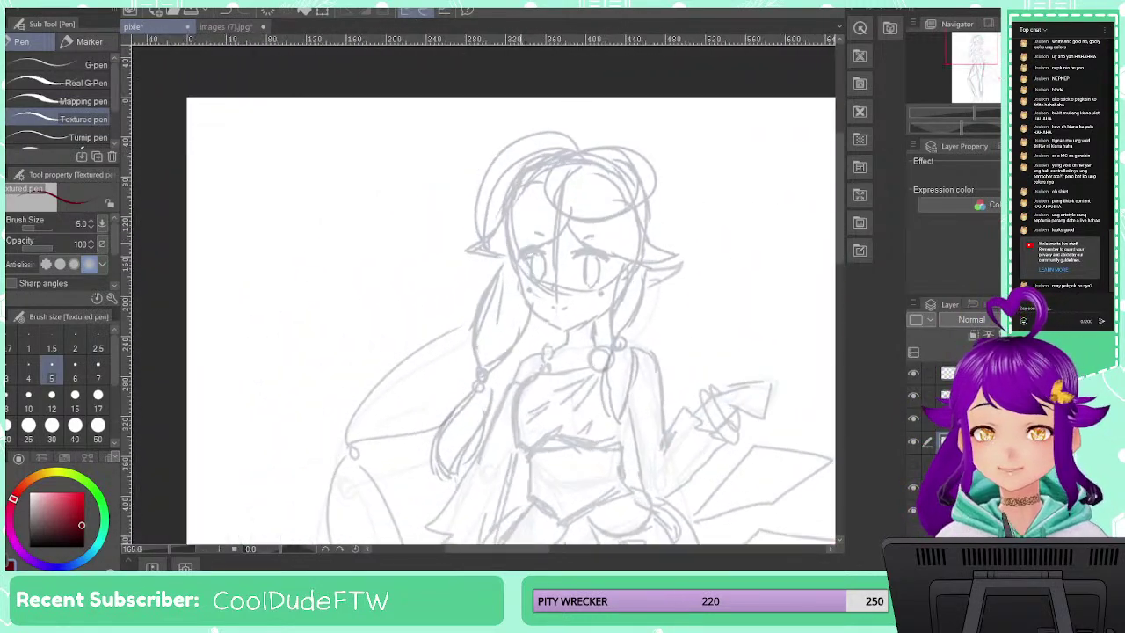
{"action": "scroll", "coordinate": [490, 246], "scroll_direction": "up", "scroll_amount": 5}
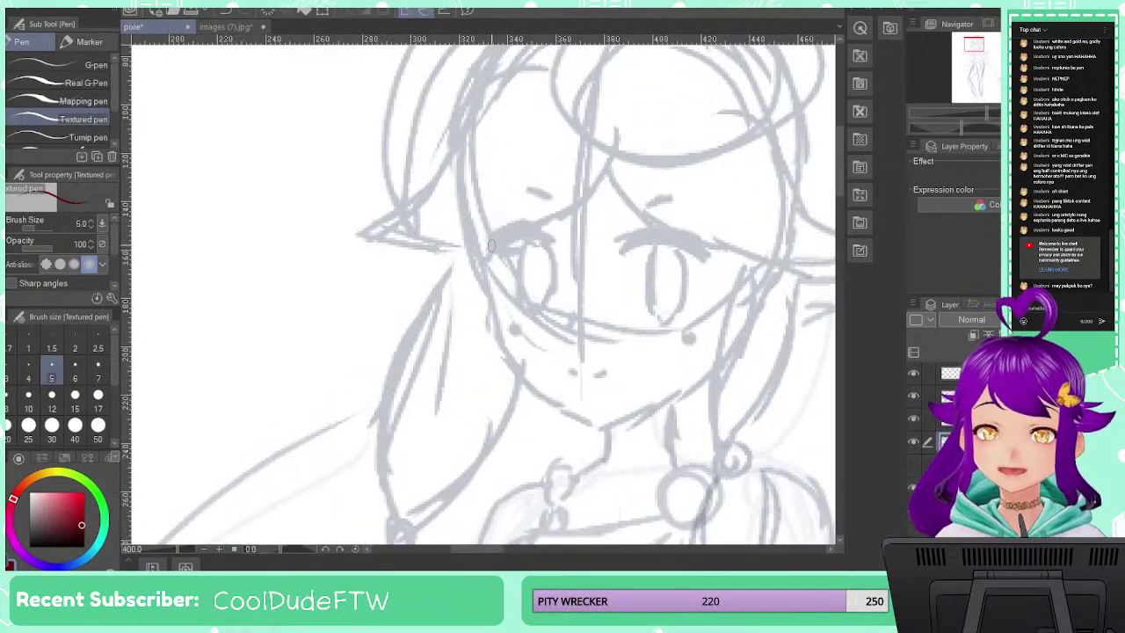
{"action": "mouse_move", "coordinate": [483, 256]}
{"action": "left_mouse_down"}
{"action": "mouse_move", "coordinate": [516, 235]}
{"action": "mouse_move", "coordinate": [493, 251]}
{"action": "mouse_move", "coordinate": [525, 284]}
{"action": "mouse_move", "coordinate": [500, 316]}
{"action": "left_mouse_up"}
{"action": "key", "text": "ctrl+z"}
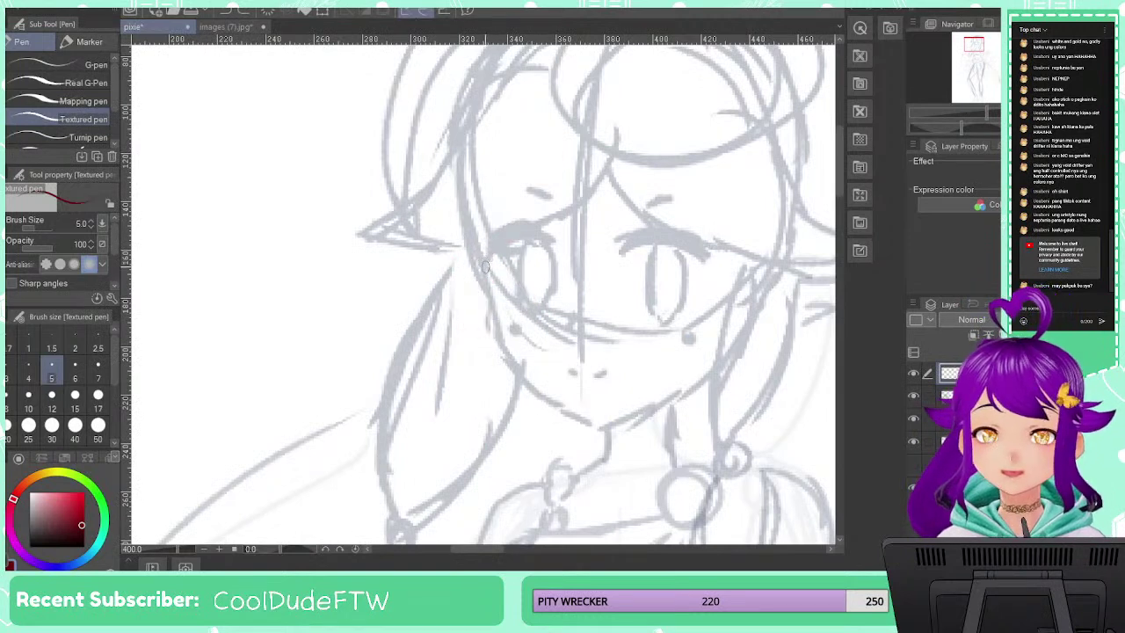
{"action": "mouse_move", "coordinate": [484, 259]}
{"action": "left_mouse_down"}
{"action": "mouse_move", "coordinate": [528, 241]}
{"action": "mouse_move", "coordinate": [515, 239]}
{"action": "mouse_move", "coordinate": [544, 248]}
{"action": "left_mouse_up"}
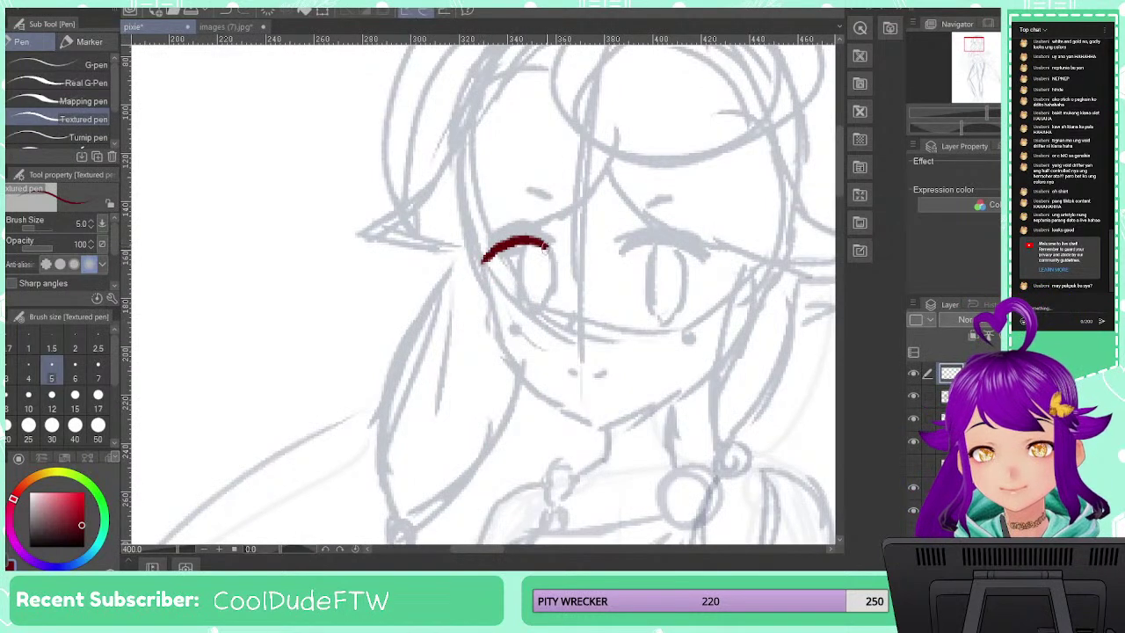
{"action": "mouse_move", "coordinate": [620, 251]}
{"action": "left_mouse_down"}
{"action": "mouse_move", "coordinate": [662, 238]}
{"action": "mouse_move", "coordinate": [701, 257]}
{"action": "left_mouse_up"}
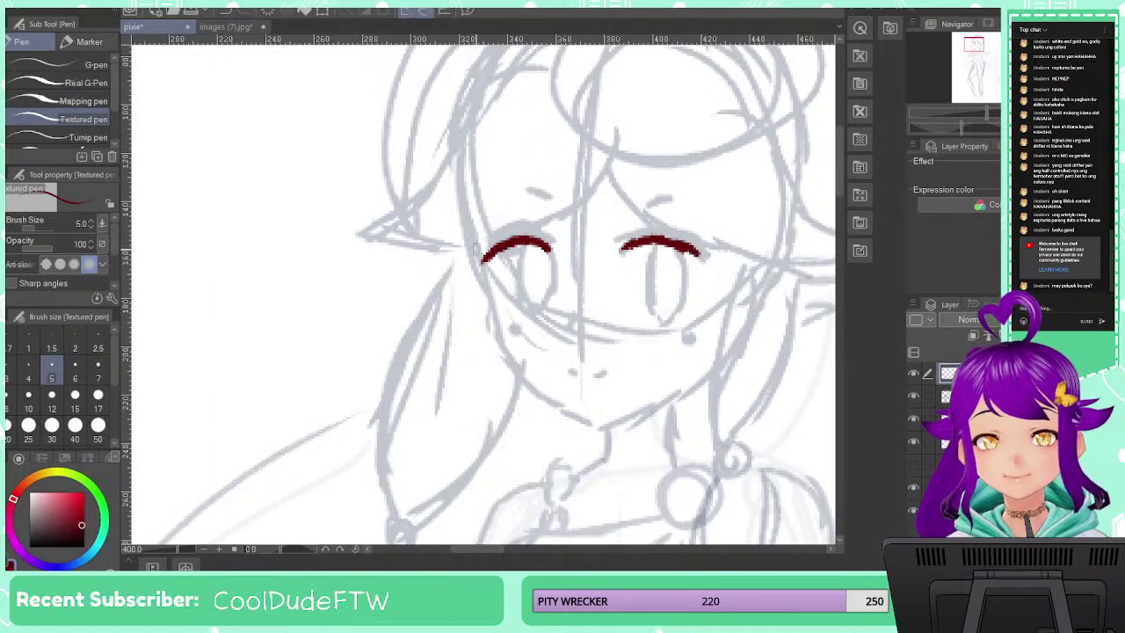
{"action": "mouse_move", "coordinate": [475, 251]}
{"action": "left_mouse_down"}
{"action": "mouse_move", "coordinate": [548, 241]}
{"action": "mouse_move", "coordinate": [527, 234]}
{"action": "mouse_move", "coordinate": [467, 251]}
{"action": "mouse_move", "coordinate": [539, 244]}
{"action": "left_mouse_up"}
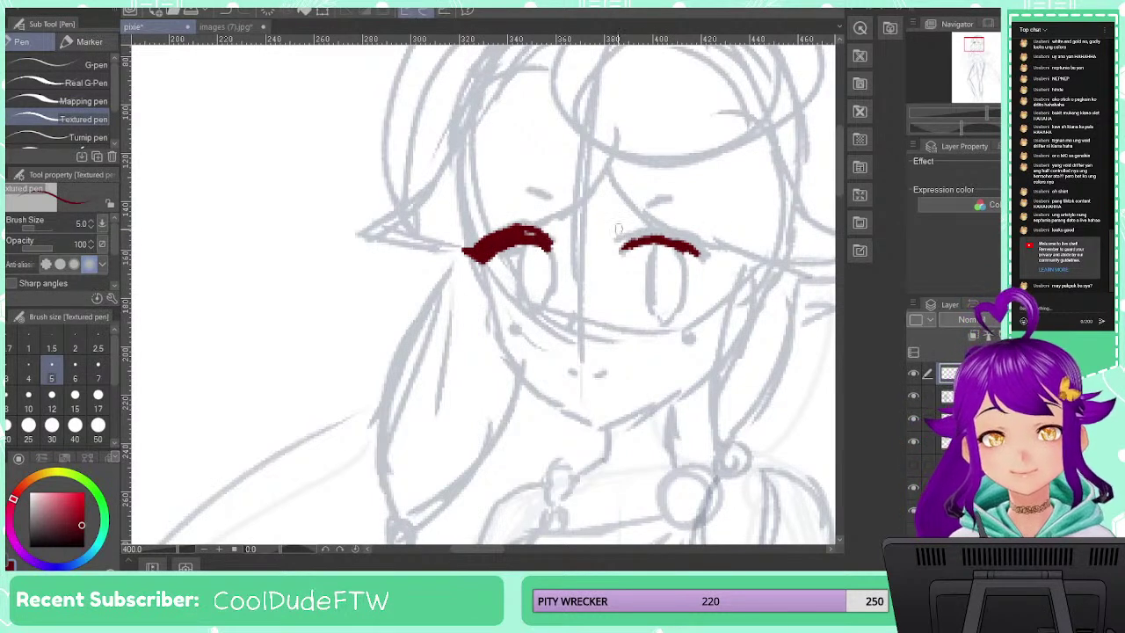
{"action": "mouse_move", "coordinate": [627, 227]}
{"action": "left_mouse_down"}
{"action": "mouse_move", "coordinate": [655, 224]}
{"action": "mouse_move", "coordinate": [622, 230]}
{"action": "mouse_move", "coordinate": [683, 232]}
{"action": "mouse_move", "coordinate": [670, 225]}
{"action": "mouse_move", "coordinate": [720, 243]}
{"action": "mouse_move", "coordinate": [691, 251]}
{"action": "mouse_move", "coordinate": [631, 230]}
{"action": "mouse_move", "coordinate": [624, 239]}
{"action": "mouse_move", "coordinate": [682, 235]}
{"action": "mouse_move", "coordinate": [669, 231]}
{"action": "mouse_move", "coordinate": [682, 235]}
{"action": "mouse_move", "coordinate": [640, 239]}
{"action": "left_mouse_up"}
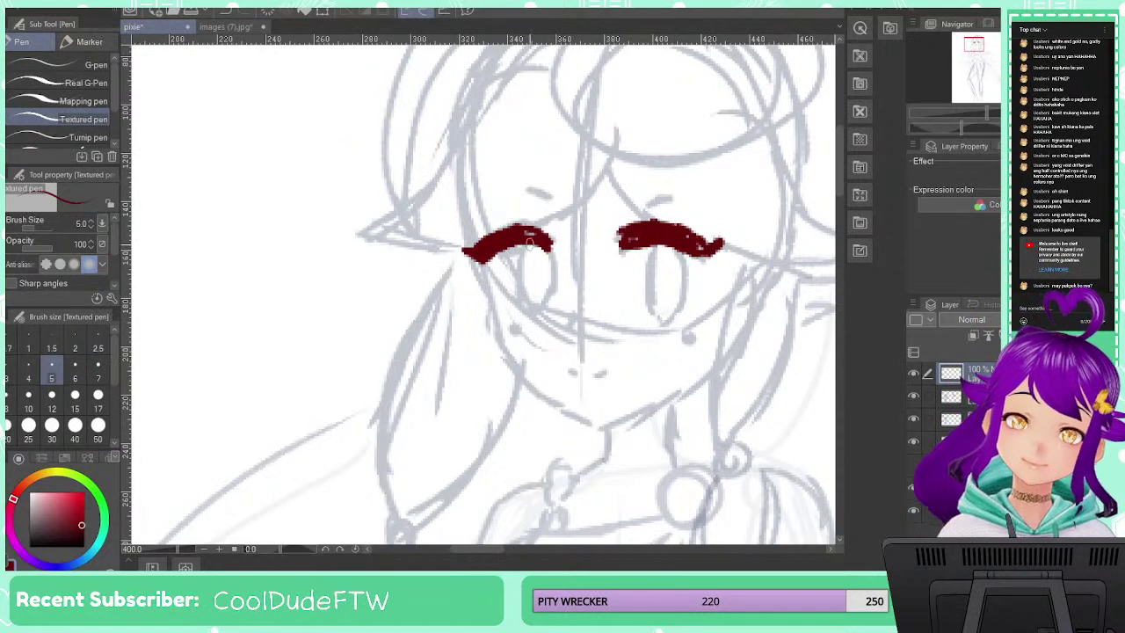
Select both inked eyelashes together, shift them slightly upward on the face and deselect them
{"action": "key", "text": "m"}
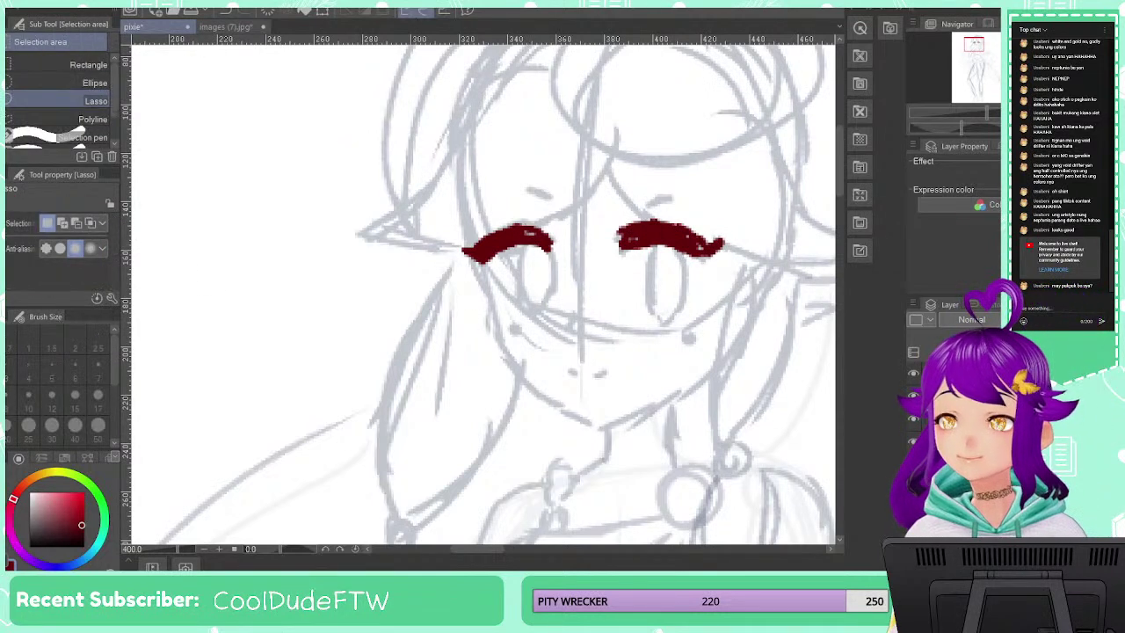
{"action": "mouse_move", "coordinate": [526, 208]}
{"action": "left_mouse_down"}
{"action": "mouse_move", "coordinate": [490, 211]}
{"action": "mouse_move", "coordinate": [447, 253]}
{"action": "mouse_move", "coordinate": [627, 280]}
{"action": "mouse_move", "coordinate": [731, 255]}
{"action": "mouse_move", "coordinate": [747, 221]}
{"action": "mouse_move", "coordinate": [566, 189]}
{"action": "mouse_move", "coordinate": [499, 214]}
{"action": "left_mouse_up"}
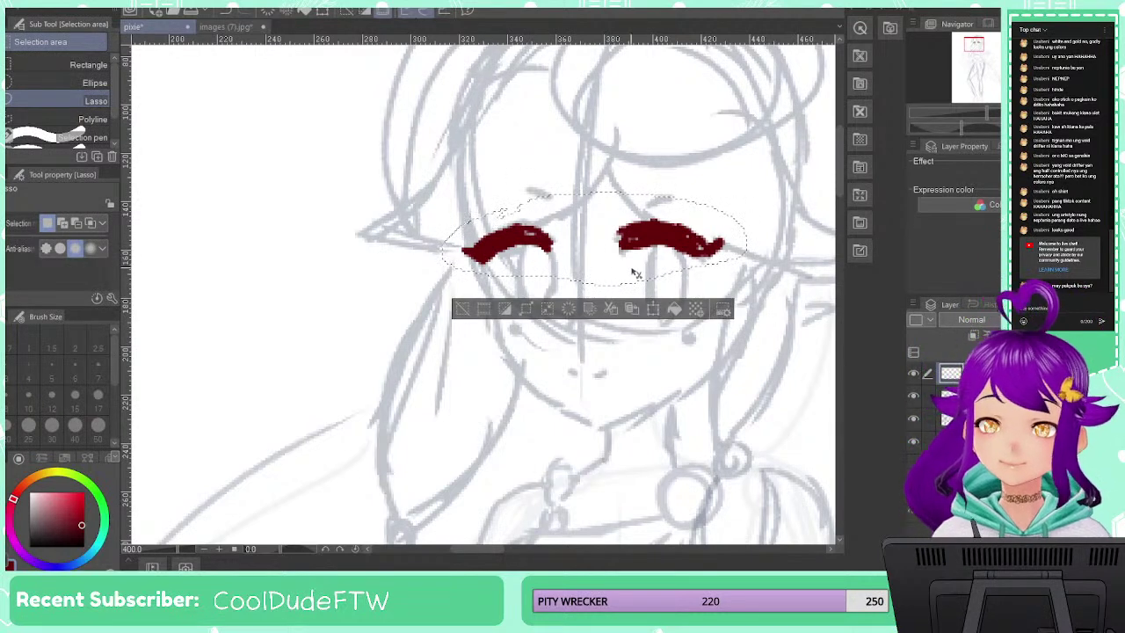
{"action": "key", "text": "ctrl+t"}
{"action": "left_click_drag", "start_coordinate": [618, 271], "coordinate": [617, 266]}
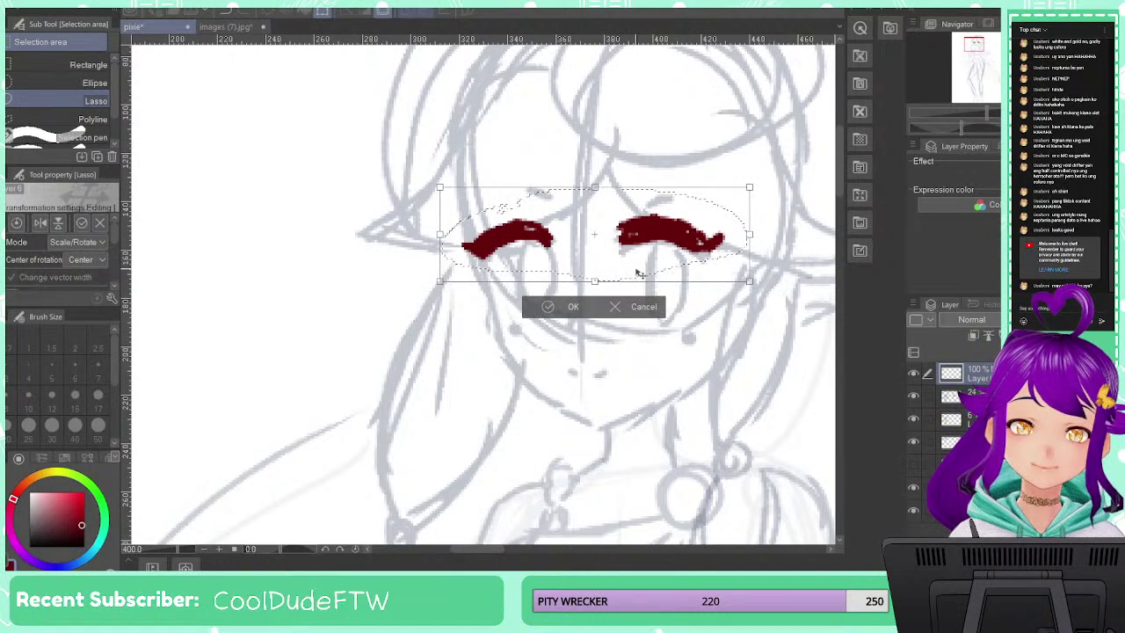
{"action": "key", "text": "Return"}
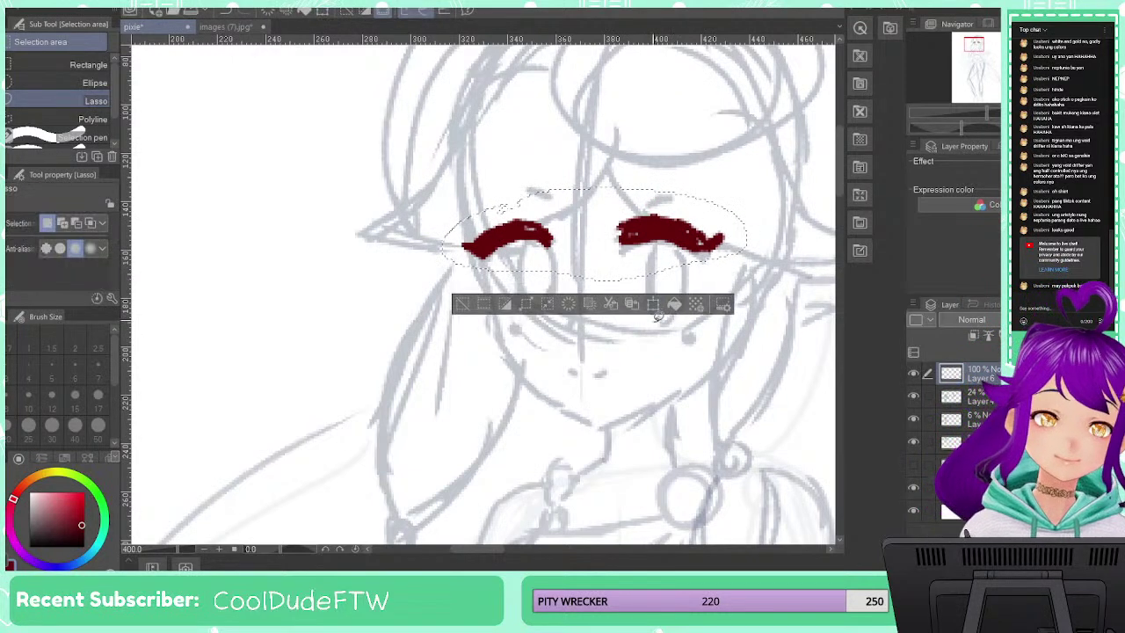
{"action": "key", "text": "ctrl+d"}
{"action": "key", "text": "p"}
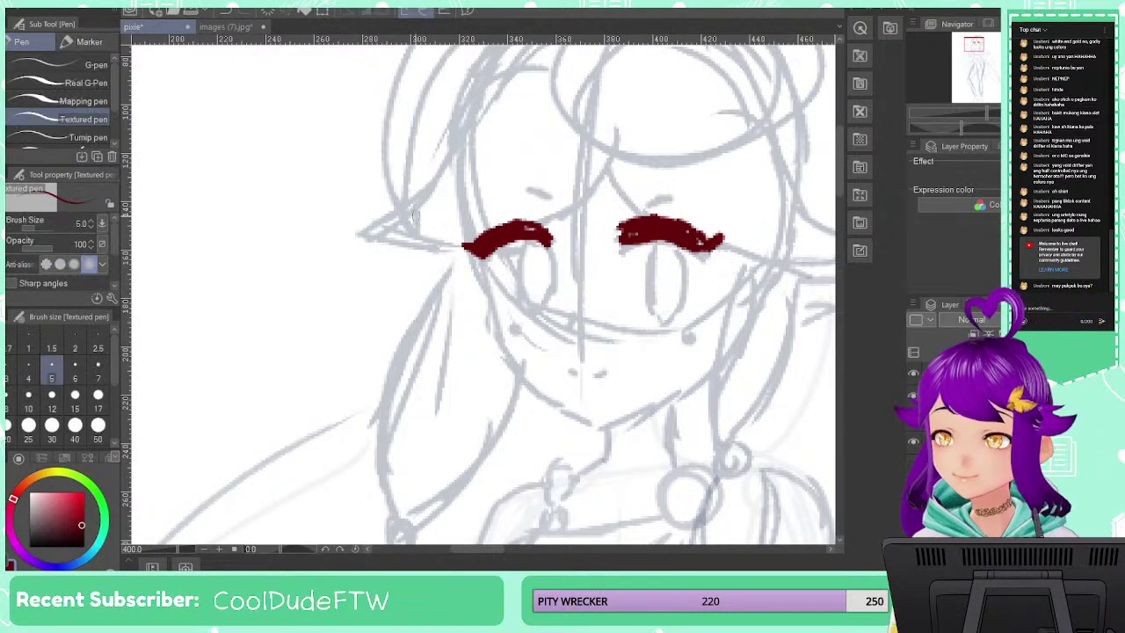
Ink an oval iris outline beneath the left eyelash
{"action": "mouse_move", "coordinate": [522, 236]}
{"action": "left_mouse_down"}
{"action": "mouse_move", "coordinate": [521, 298]}
{"action": "mouse_move", "coordinate": [546, 283]}
{"action": "mouse_move", "coordinate": [547, 239]}
{"action": "mouse_move", "coordinate": [546, 299]}
{"action": "left_mouse_up"}
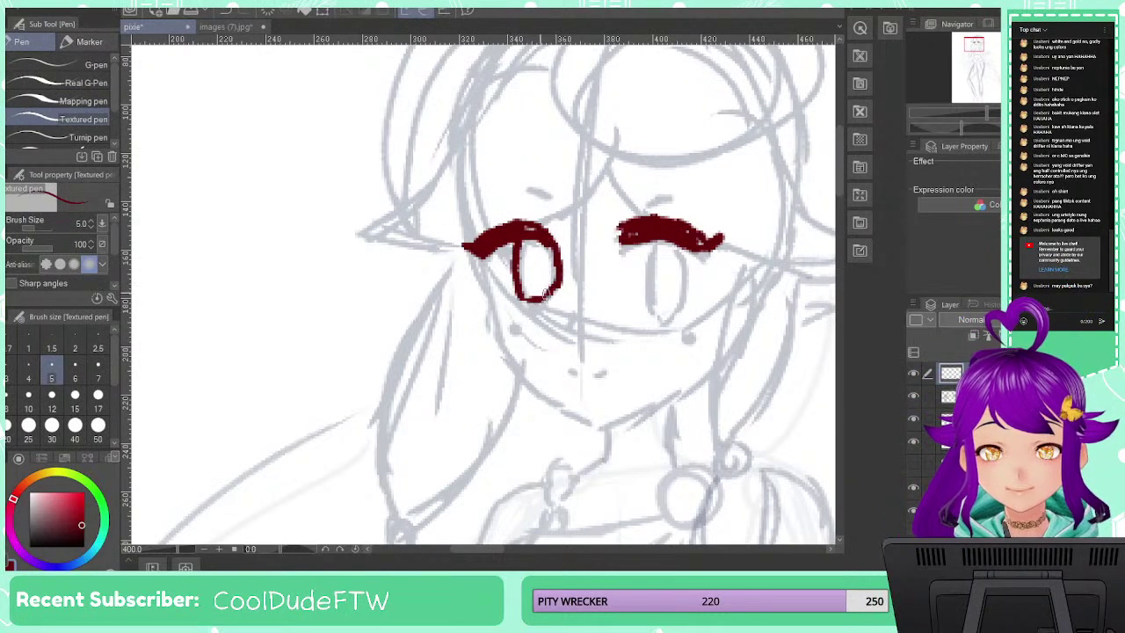
{"action": "mouse_move", "coordinate": [515, 244]}
{"action": "left_mouse_down"}
{"action": "mouse_move", "coordinate": [522, 278]}
{"action": "mouse_move", "coordinate": [541, 291]}
{"action": "mouse_move", "coordinate": [548, 239]}
{"action": "mouse_move", "coordinate": [543, 295]}
{"action": "left_mouse_up"}
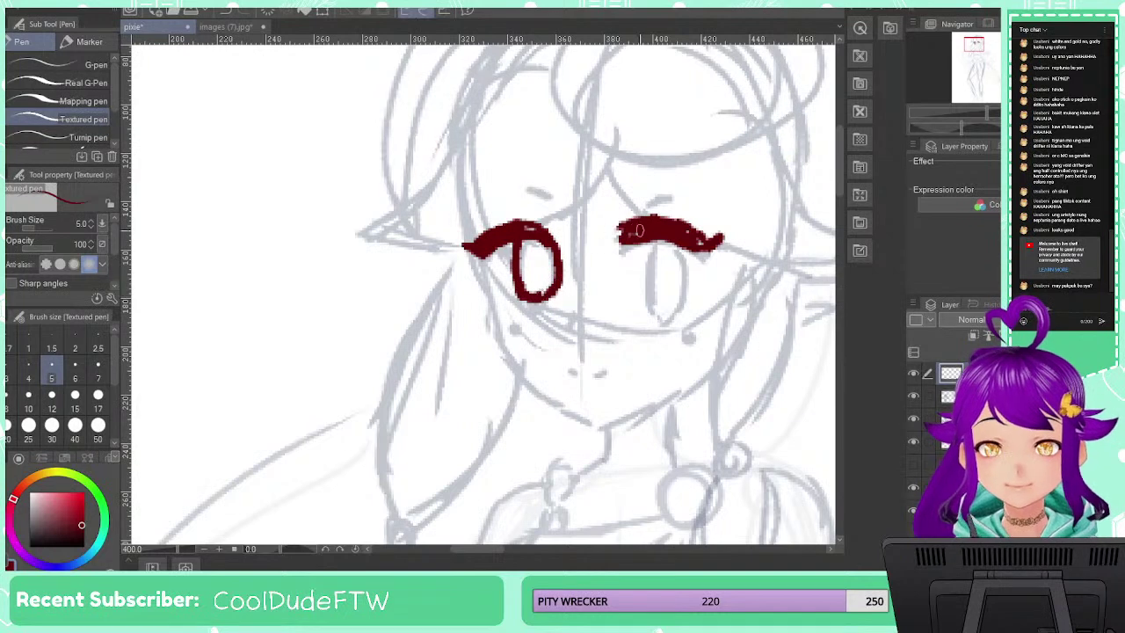
Try to outline the iris beneath the right eyelash
{"action": "left_click_drag", "start_coordinate": [659, 244], "coordinate": [661, 297]}
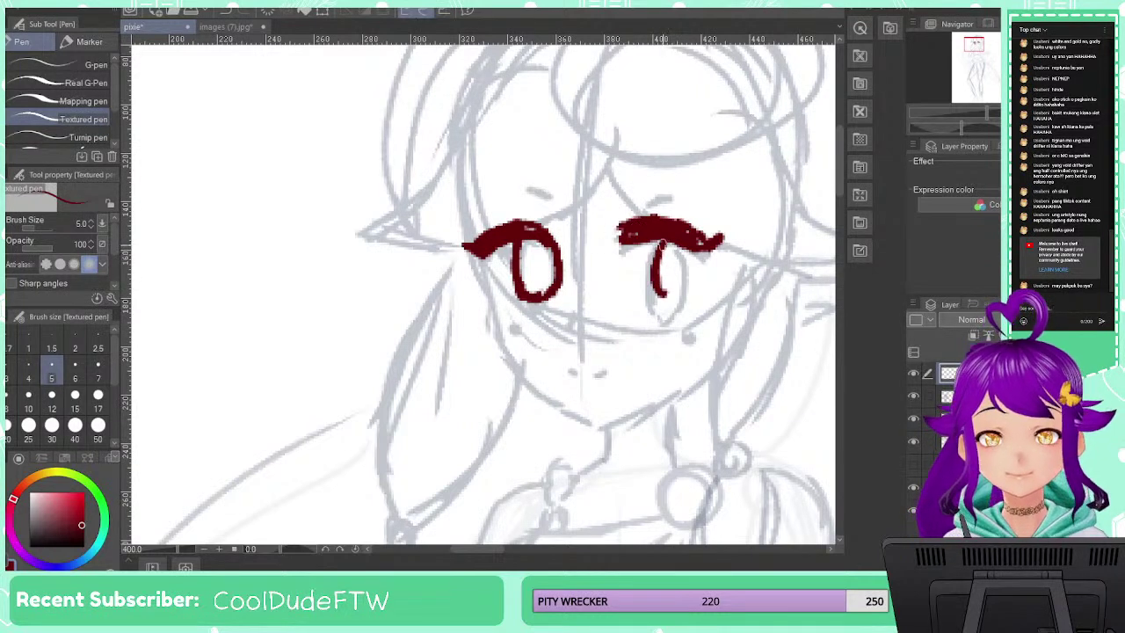
{"action": "key", "text": "ctrl+z"}
{"action": "key", "text": "ctrl+z"}
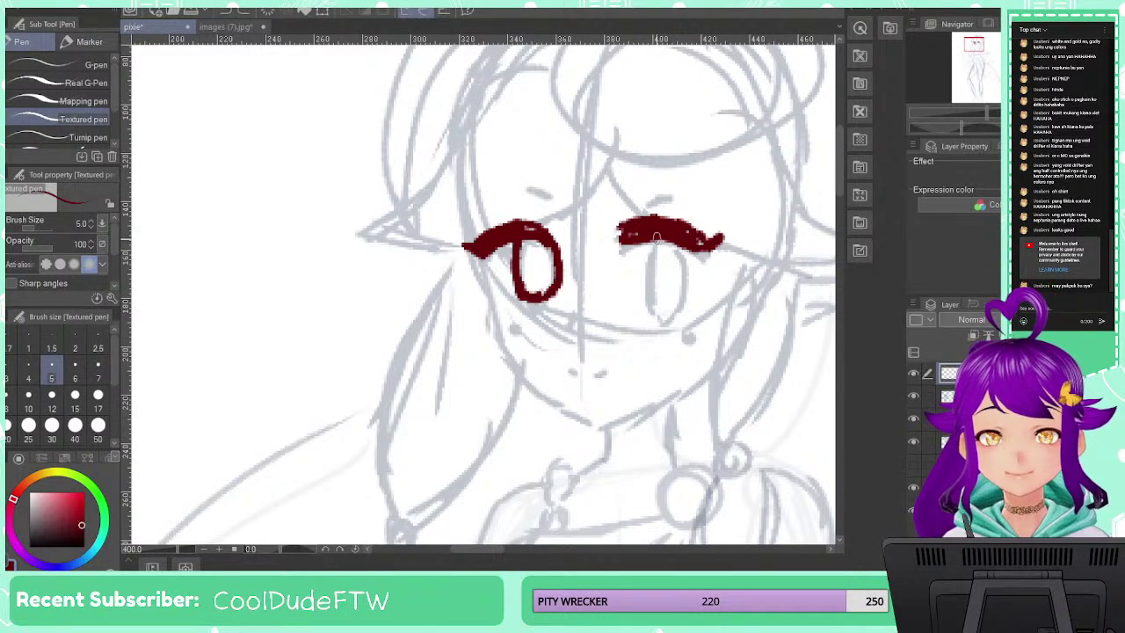
{"action": "left_click_drag", "start_coordinate": [657, 236], "coordinate": [658, 297]}
{"action": "left_click_drag", "start_coordinate": [690, 248], "coordinate": [694, 283]}
{"action": "left_click_drag", "start_coordinate": [692, 276], "coordinate": [680, 299]}
{"action": "key", "text": "ctrl+z"}
{"action": "key", "text": "ctrl+z"}
{"action": "key", "text": "ctrl+z"}
{"action": "key", "text": "ctrl+z"}
{"action": "key", "text": "ctrl+z"}
{"action": "key", "text": "ctrl+z"}
{"action": "key", "text": "ctrl+z"}
{"action": "key", "text": "ctrl+z"}
{"action": "key", "text": "ctrl+z"}
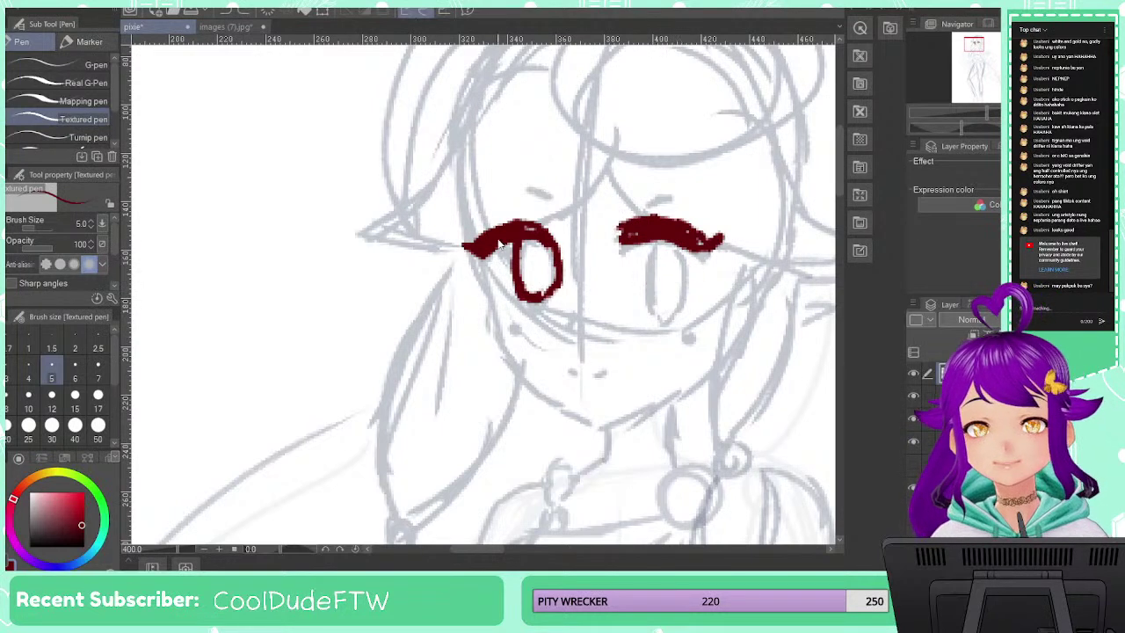
Redraw the inner side of the left iris to make it narrower and ink a matching tall iris outline in the right eye
{"action": "key", "text": "ctrl+z"}
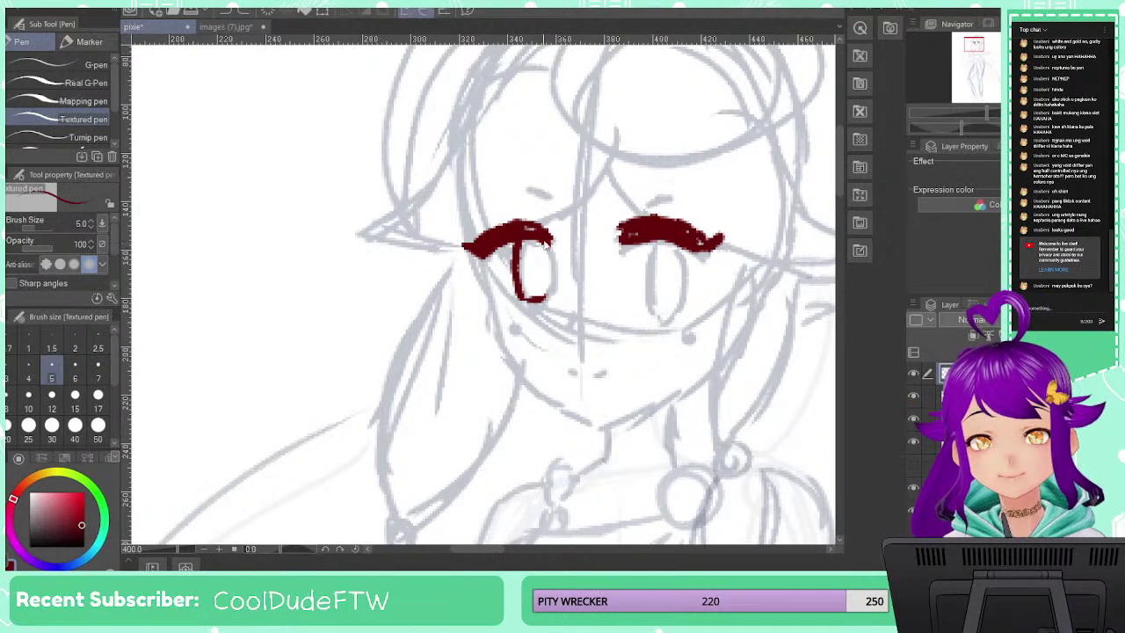
{"action": "mouse_move", "coordinate": [548, 240]}
{"action": "left_mouse_down"}
{"action": "mouse_move", "coordinate": [551, 278]}
{"action": "mouse_move", "coordinate": [539, 300]}
{"action": "mouse_move", "coordinate": [525, 271]}
{"action": "mouse_move", "coordinate": [531, 296]}
{"action": "left_mouse_up"}
{"action": "key", "text": "ctrl+z"}
{"action": "mouse_move", "coordinate": [652, 239]}
{"action": "left_mouse_down"}
{"action": "mouse_move", "coordinate": [650, 297]}
{"action": "mouse_move", "coordinate": [670, 300]}
{"action": "left_mouse_up"}
{"action": "mouse_move", "coordinate": [685, 241]}
{"action": "left_mouse_down"}
{"action": "mouse_move", "coordinate": [681, 288]}
{"action": "mouse_move", "coordinate": [661, 309]}
{"action": "mouse_move", "coordinate": [655, 298]}
{"action": "mouse_move", "coordinate": [695, 286]}
{"action": "mouse_move", "coordinate": [670, 307]}
{"action": "mouse_move", "coordinate": [655, 301]}
{"action": "mouse_move", "coordinate": [674, 304]}
{"action": "mouse_move", "coordinate": [682, 249]}
{"action": "mouse_move", "coordinate": [677, 308]}
{"action": "left_mouse_up"}
{"action": "key", "text": "ctrl+z"}
{"action": "key", "text": "ctrl+z"}
{"action": "key", "text": "ctrl+z"}
{"action": "key", "text": "ctrl+z"}
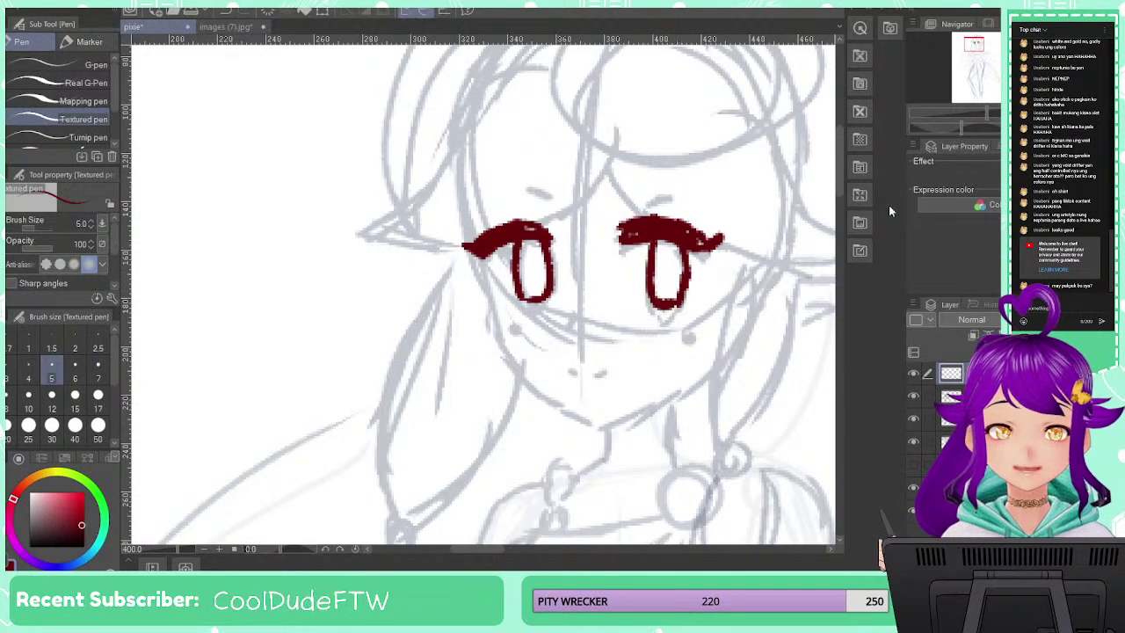
Check the inked eyes in a mirrored view and mark the nose with a small dot on the face's centre line
{"action": "key", "text": "h"}
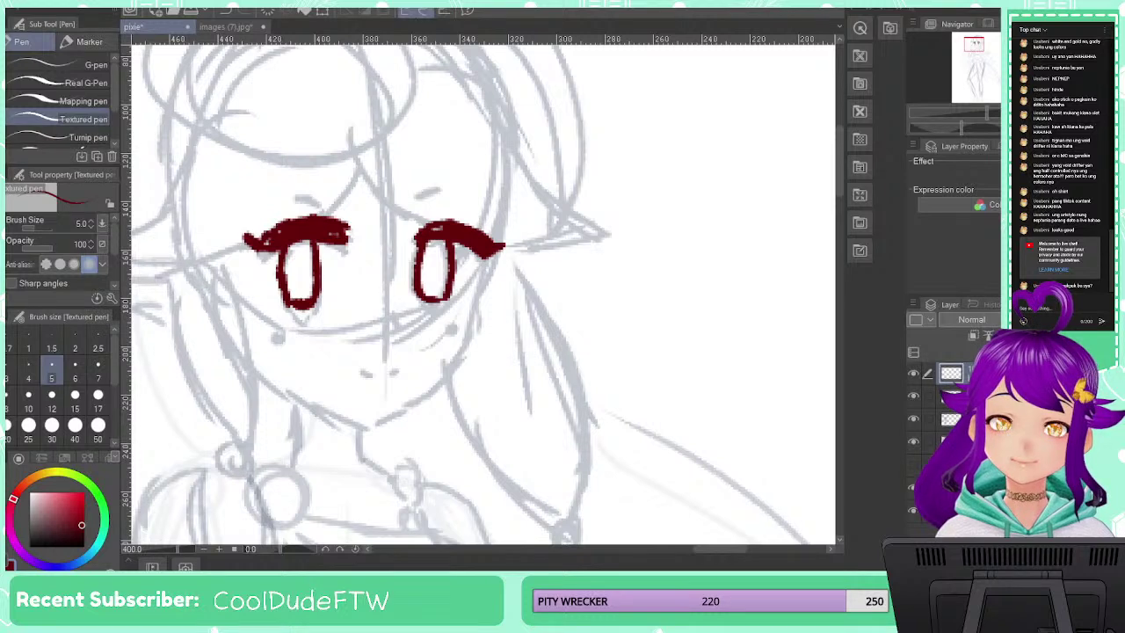
{"action": "key", "text": "h"}
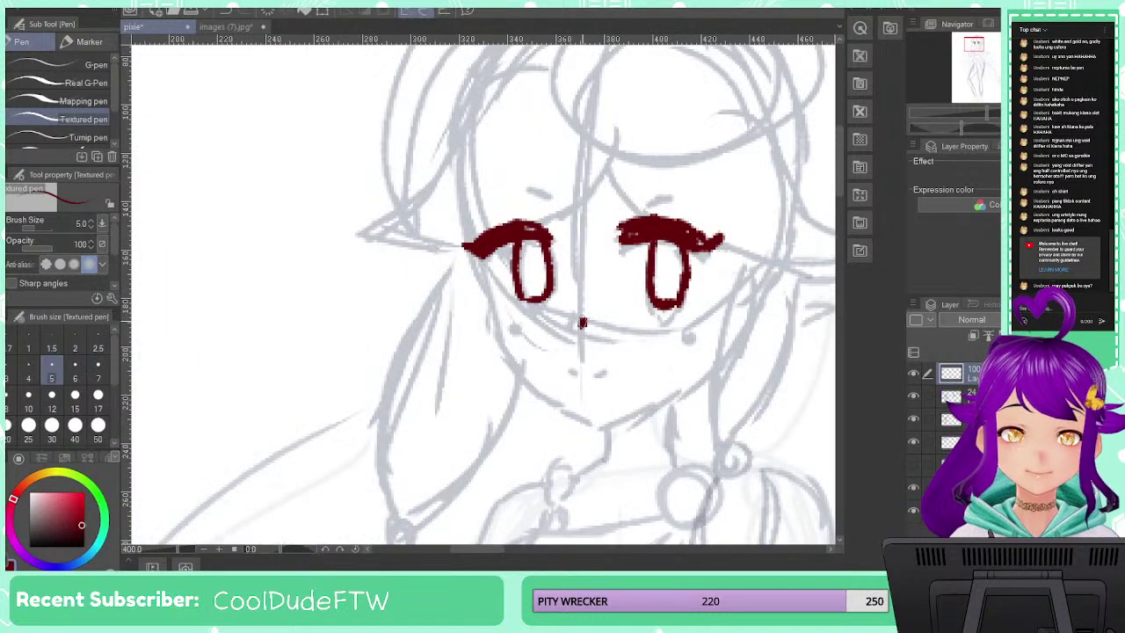
Try a slanted smile line for the mouth, first with the current brush and again at brush size 2.5
{"action": "left_click_drag", "start_coordinate": [572, 372], "coordinate": [608, 363]}
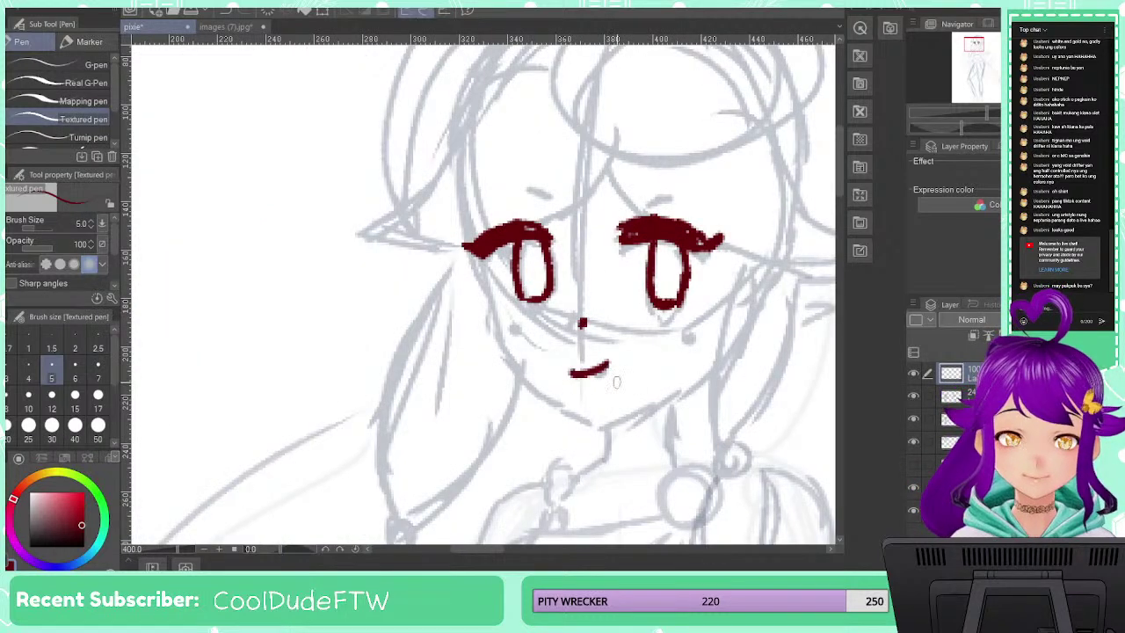
{"action": "key", "text": "ctrl+z"}
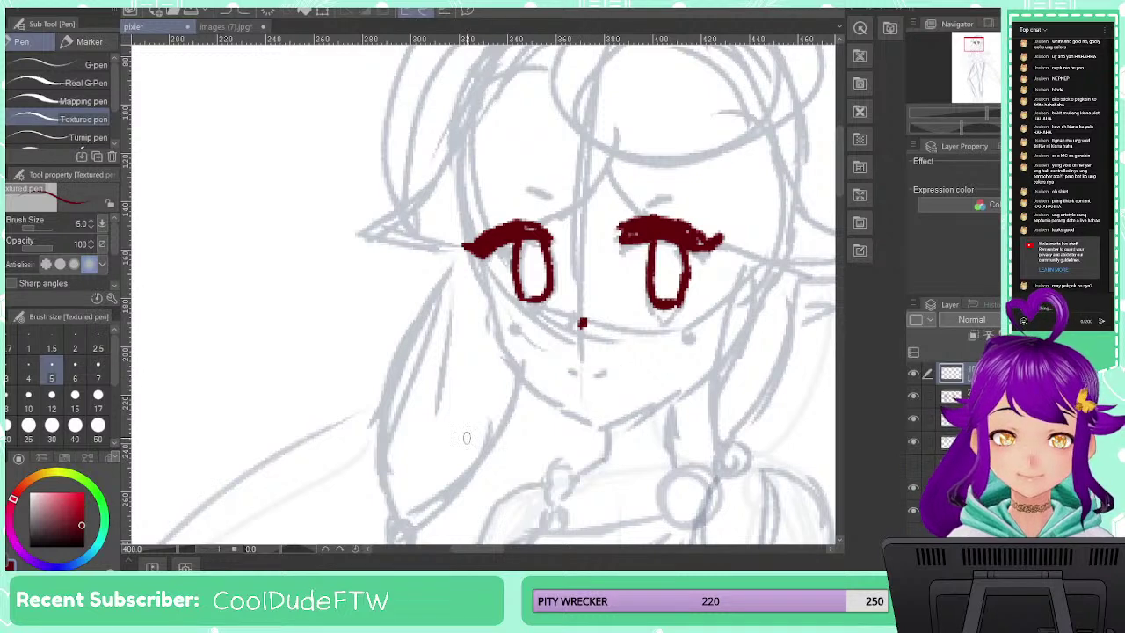
{"action": "left_click", "coordinate": [98, 348]}
{"action": "left_click_drag", "start_coordinate": [580, 373], "coordinate": [610, 362]}
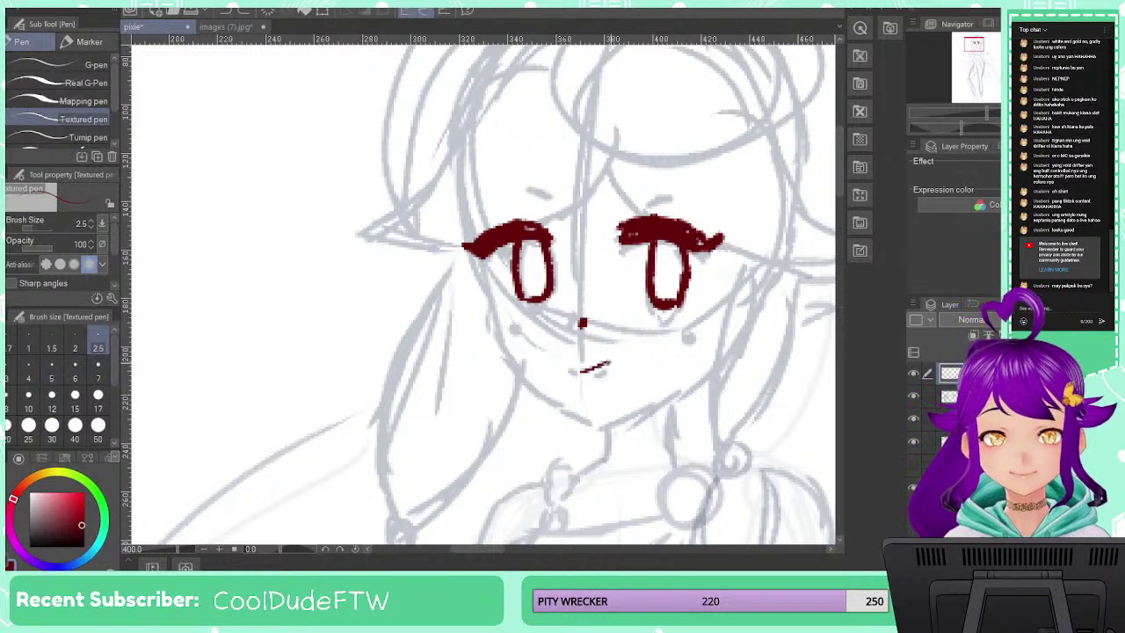
{"action": "key", "text": "ctrl+z"}
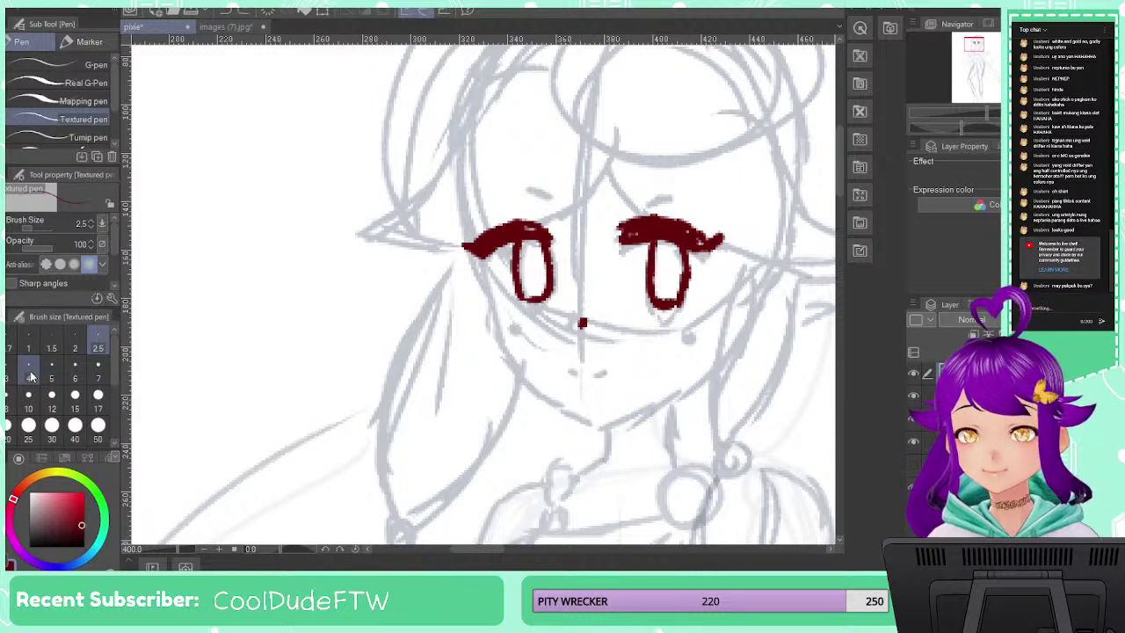
Set the brush size to 4 and try several small mouth shapes below the nose dot
{"action": "left_click", "coordinate": [28, 378]}
{"action": "mouse_move", "coordinate": [576, 373]}
{"action": "left_mouse_down"}
{"action": "mouse_move", "coordinate": [599, 357]}
{"action": "mouse_move", "coordinate": [573, 378]}
{"action": "mouse_move", "coordinate": [602, 373]}
{"action": "left_mouse_up"}
{"action": "key", "text": "ctrl+z"}
{"action": "key", "text": "ctrl+z"}
{"action": "key", "text": "ctrl+z"}
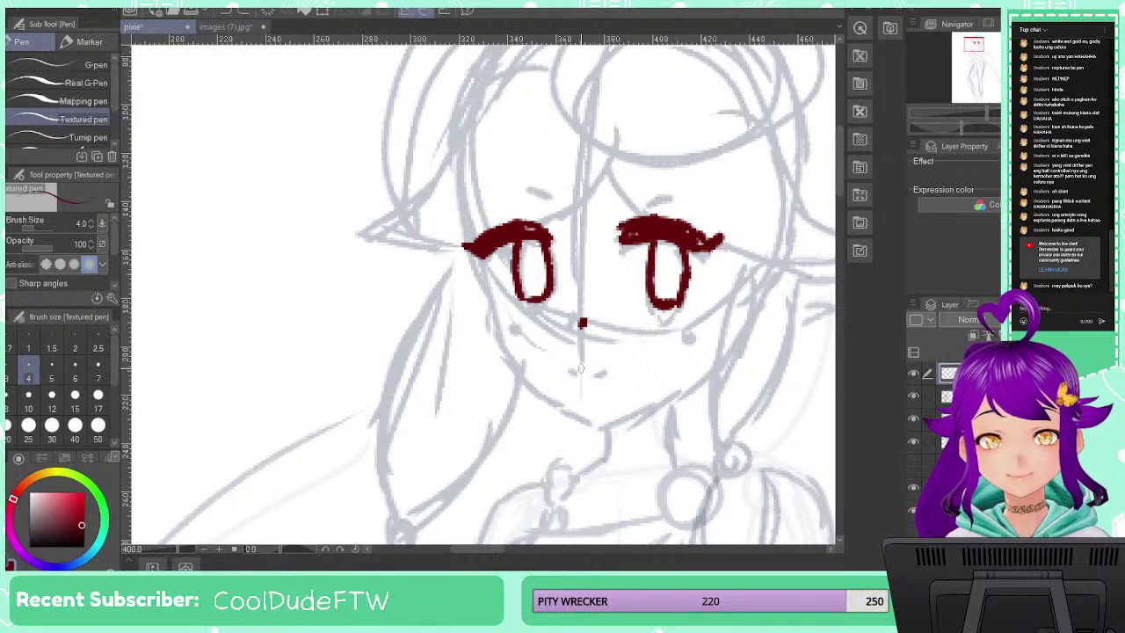
{"action": "key", "text": "ctrl+z"}
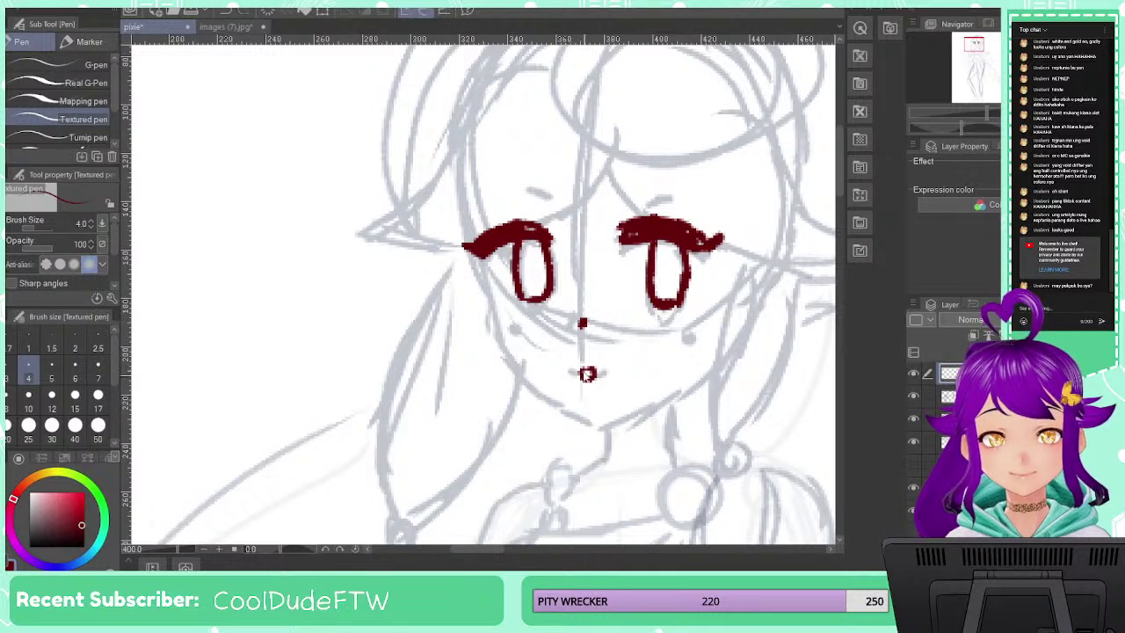
{"action": "key", "text": "ctrl+z"}
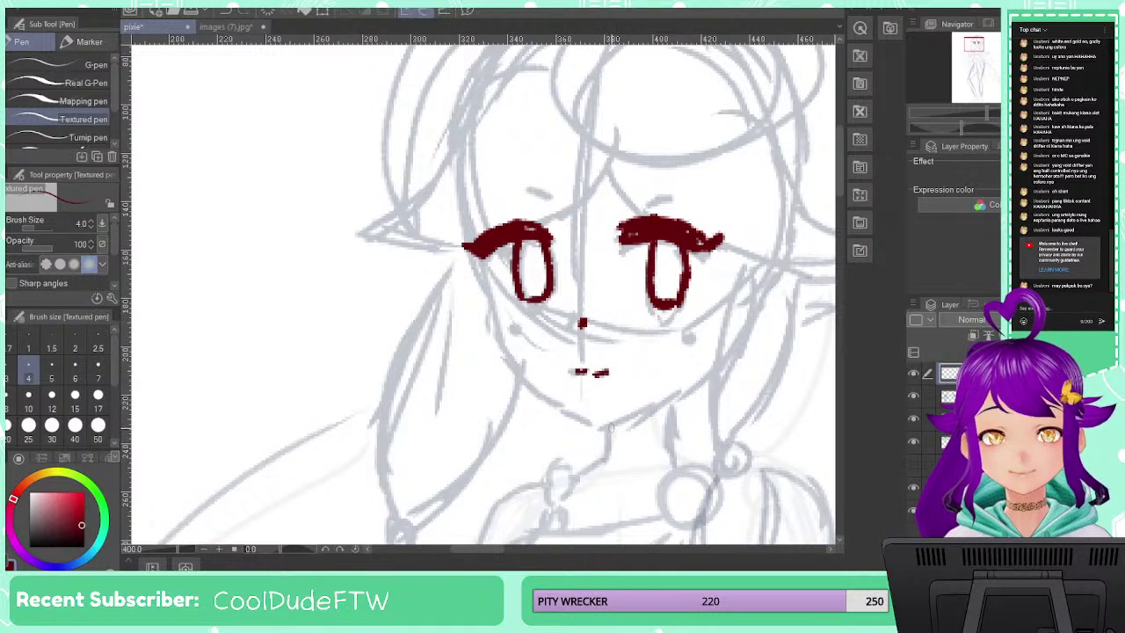
{"action": "key", "text": "ctrl+z"}
{"action": "key", "text": "ctrl+z"}
Ink a short eyebrow dash above each eye, placed slightly higher than the sketched brows
{"action": "mouse_move", "coordinate": [508, 192]}
{"action": "left_mouse_down"}
{"action": "mouse_move", "coordinate": [525, 187]}
{"action": "mouse_move", "coordinate": [507, 192]}
{"action": "left_mouse_up"}
{"action": "key", "text": "ctrl+z"}
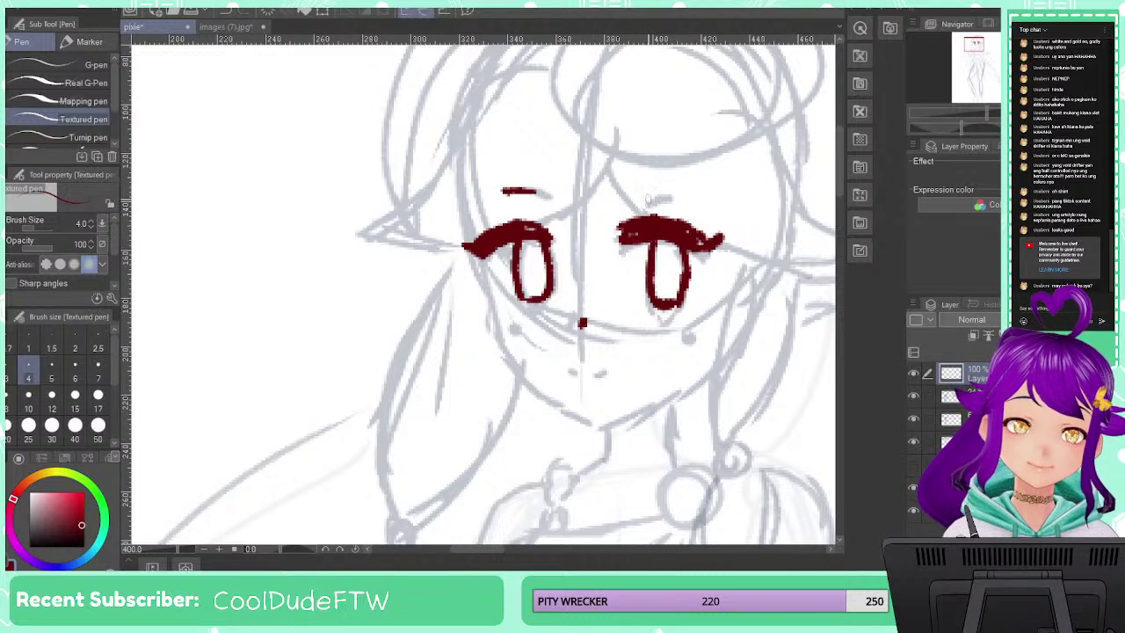
{"action": "left_click_drag", "start_coordinate": [645, 192], "coordinate": [664, 186]}
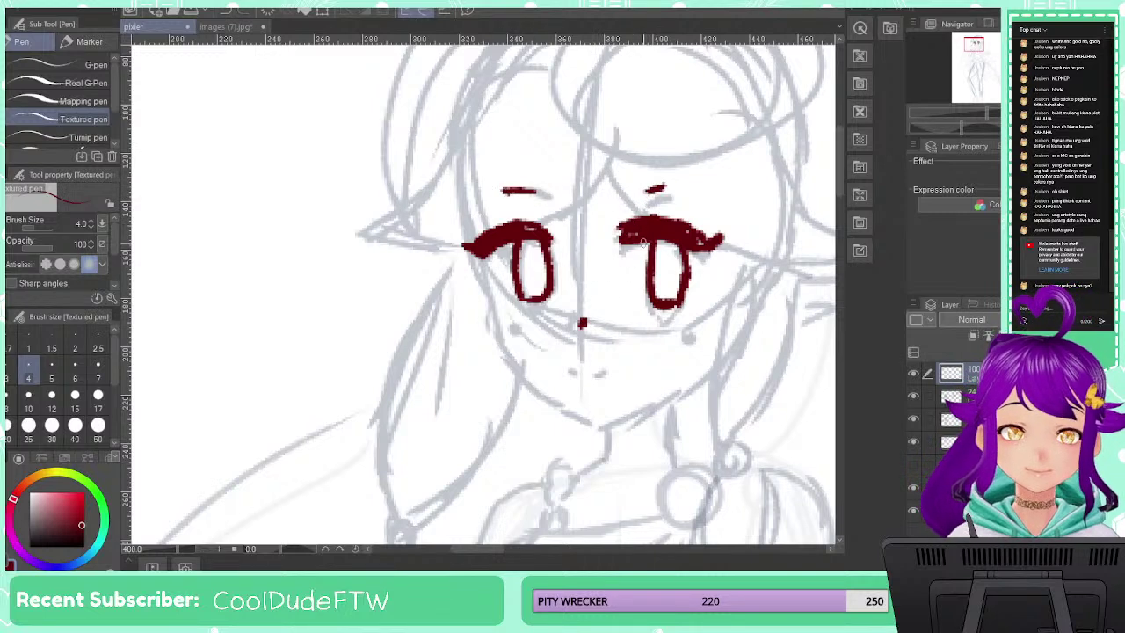
Ink the mouth as two short slanted dashes with a gap between them and fill in a round dot under the left eye
{"action": "left_click_drag", "start_coordinate": [571, 377], "coordinate": [585, 370]}
{"action": "left_click_drag", "start_coordinate": [597, 372], "coordinate": [604, 375]}
{"action": "key", "text": "ctrl+z"}
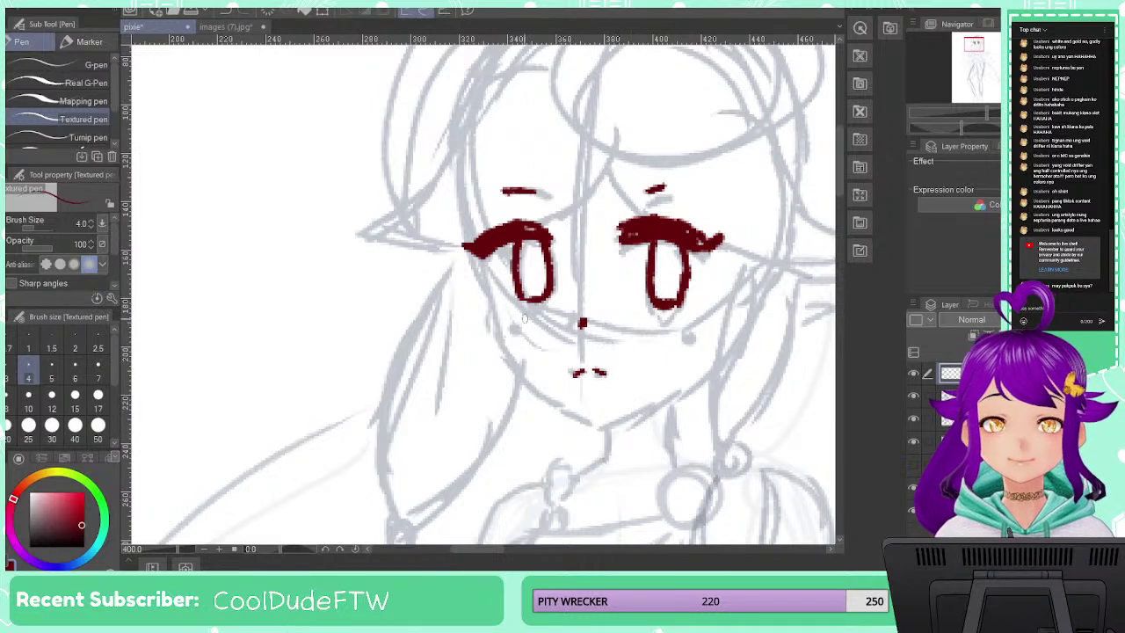
{"action": "left_click_drag", "start_coordinate": [515, 311], "coordinate": [511, 318]}
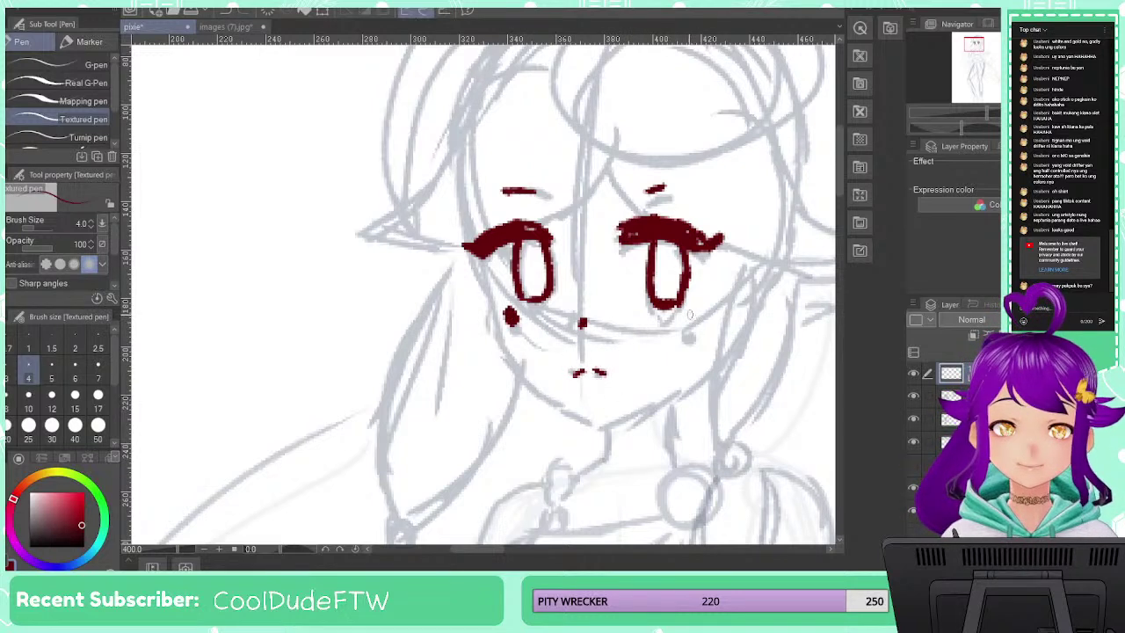
Fill in a round dot under the right eye and check the face in mirrored view
{"action": "left_click_drag", "start_coordinate": [690, 314], "coordinate": [689, 317]}
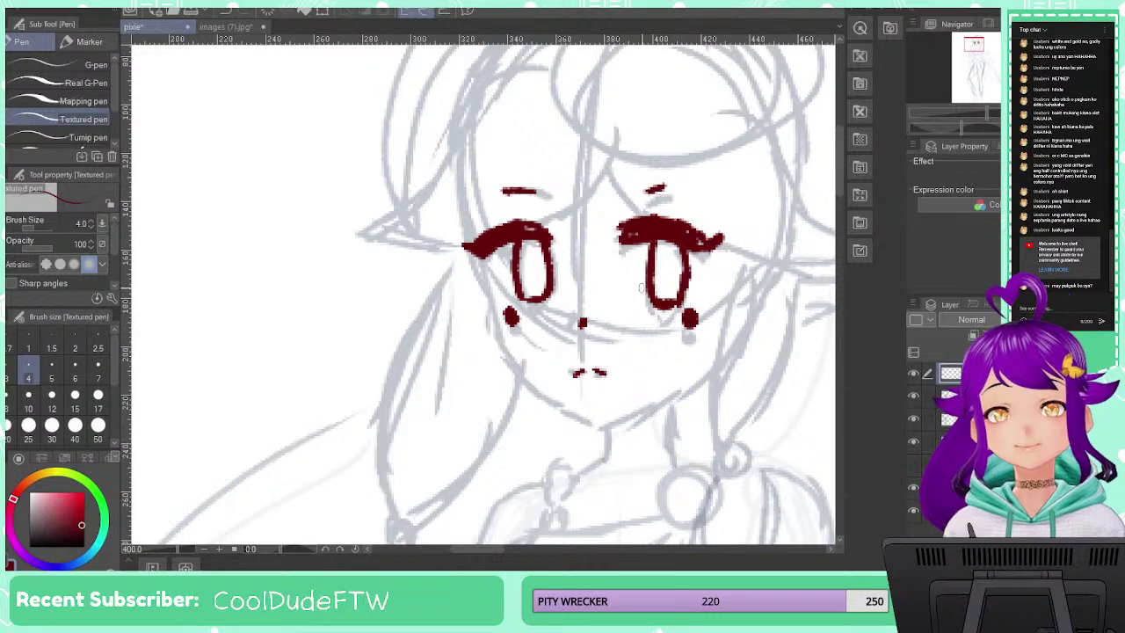
{"action": "mouse_move", "coordinate": [648, 279]}
{"action": "left_mouse_down"}
{"action": "mouse_move", "coordinate": [655, 296]}
{"action": "mouse_move", "coordinate": [537, 296]}
{"action": "left_mouse_up"}
{"action": "key", "text": "h"}
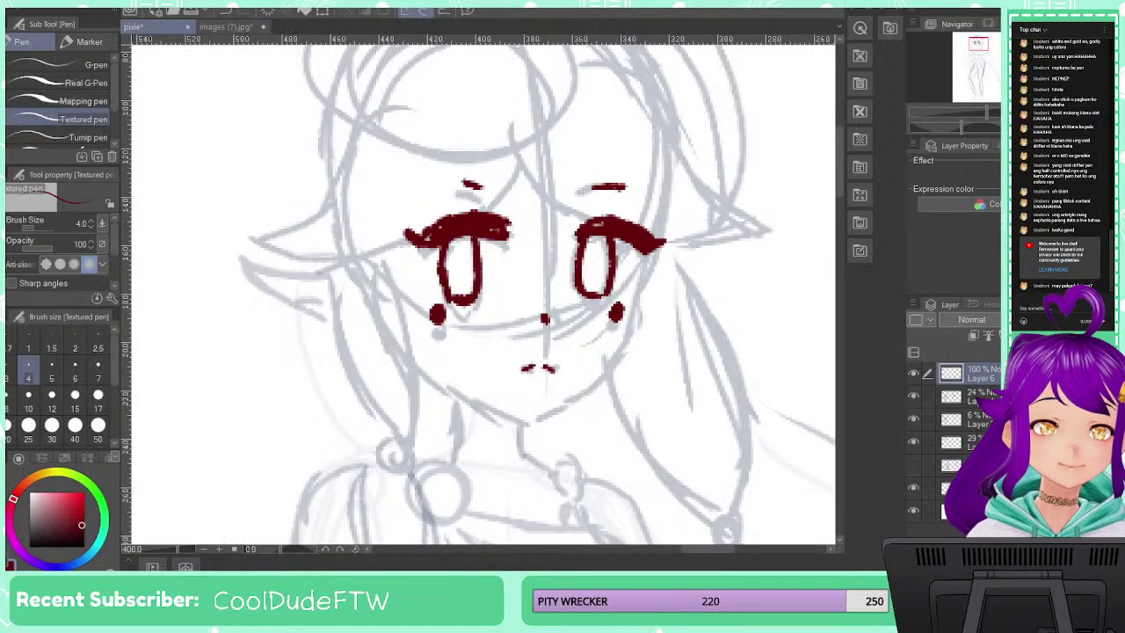
{"action": "key", "text": "h"}
Ink the left fringe with its flicked double tip and the pointed parting between the eyes, extending the right strand past the right eye
{"action": "left_click_drag", "start_coordinate": [484, 345], "coordinate": [518, 432]}
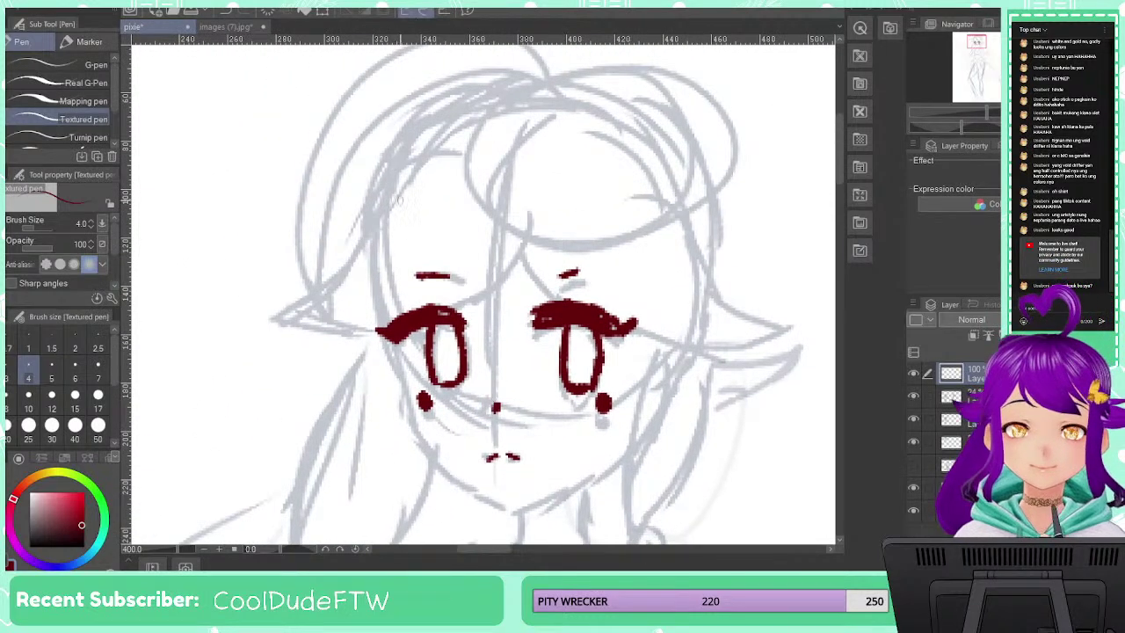
{"action": "mouse_move", "coordinate": [459, 156]}
{"action": "left_mouse_down"}
{"action": "mouse_move", "coordinate": [398, 163]}
{"action": "mouse_move", "coordinate": [321, 295]}
{"action": "mouse_move", "coordinate": [276, 327]}
{"action": "left_mouse_up"}
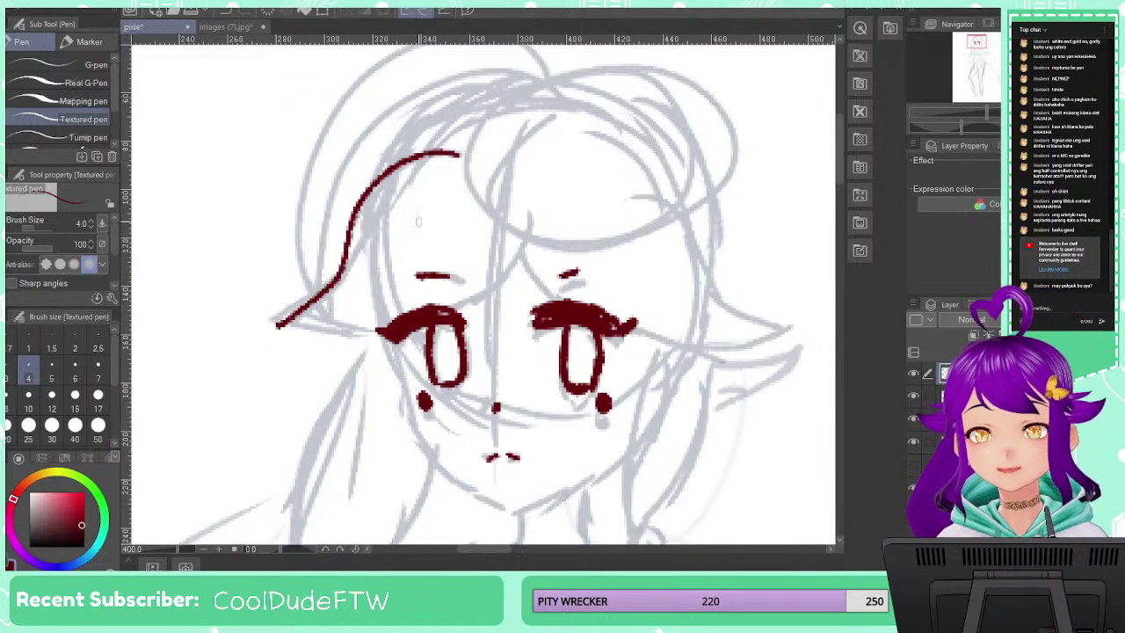
{"action": "key", "text": "ctrl+z"}
{"action": "mouse_move", "coordinate": [469, 161]}
{"action": "left_mouse_down"}
{"action": "mouse_move", "coordinate": [346, 219]}
{"action": "mouse_move", "coordinate": [266, 292]}
{"action": "left_mouse_up"}
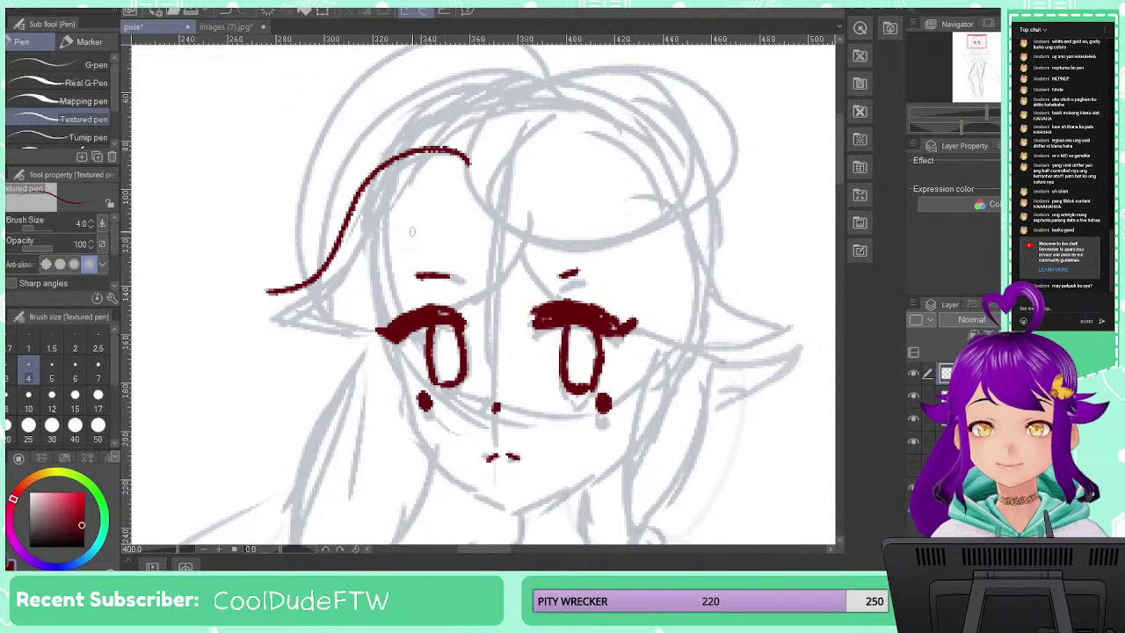
{"action": "mouse_move", "coordinate": [508, 233]}
{"action": "left_mouse_down"}
{"action": "mouse_move", "coordinate": [466, 285]}
{"action": "mouse_move", "coordinate": [327, 339]}
{"action": "left_mouse_up"}
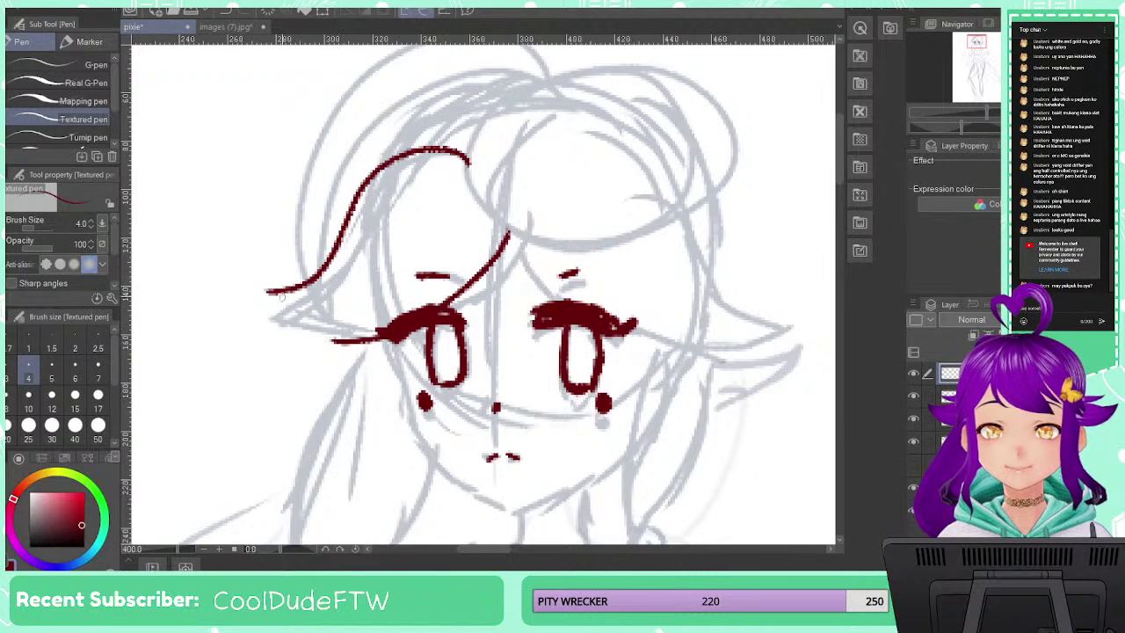
{"action": "left_click_drag", "start_coordinate": [282, 295], "coordinate": [328, 327]}
{"action": "mouse_move", "coordinate": [255, 324]}
{"action": "left_mouse_down"}
{"action": "mouse_move", "coordinate": [351, 350]}
{"action": "mouse_move", "coordinate": [262, 328]}
{"action": "mouse_move", "coordinate": [336, 347]}
{"action": "left_mouse_up"}
{"action": "key", "text": "ctrl+z"}
{"action": "left_click_drag", "start_coordinate": [507, 233], "coordinate": [554, 301]}
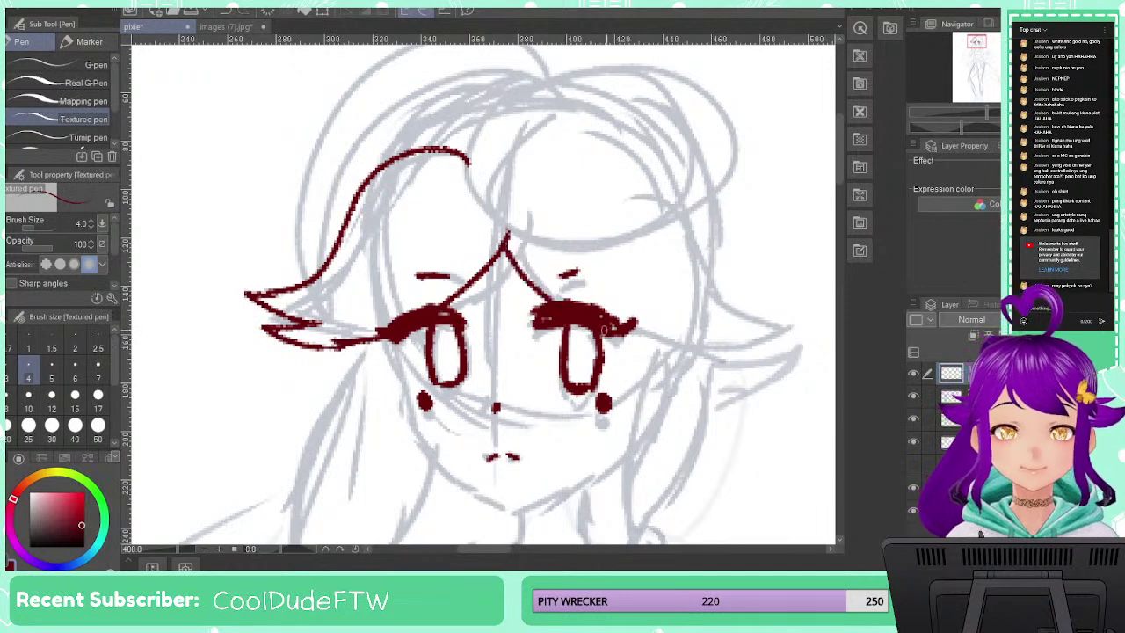
{"action": "left_click_drag", "start_coordinate": [614, 325], "coordinate": [652, 332]}
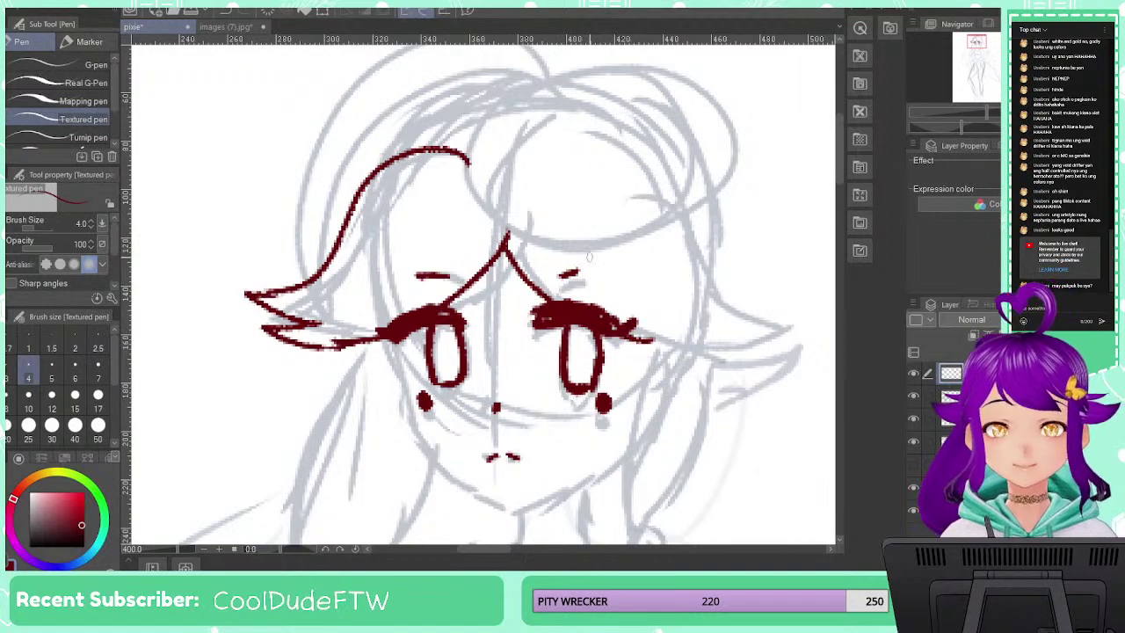
Ink the round hair loop above the forehead and the crescent-shaped strand arching to its left
{"action": "left_click_drag", "start_coordinate": [590, 245], "coordinate": [585, 276]}
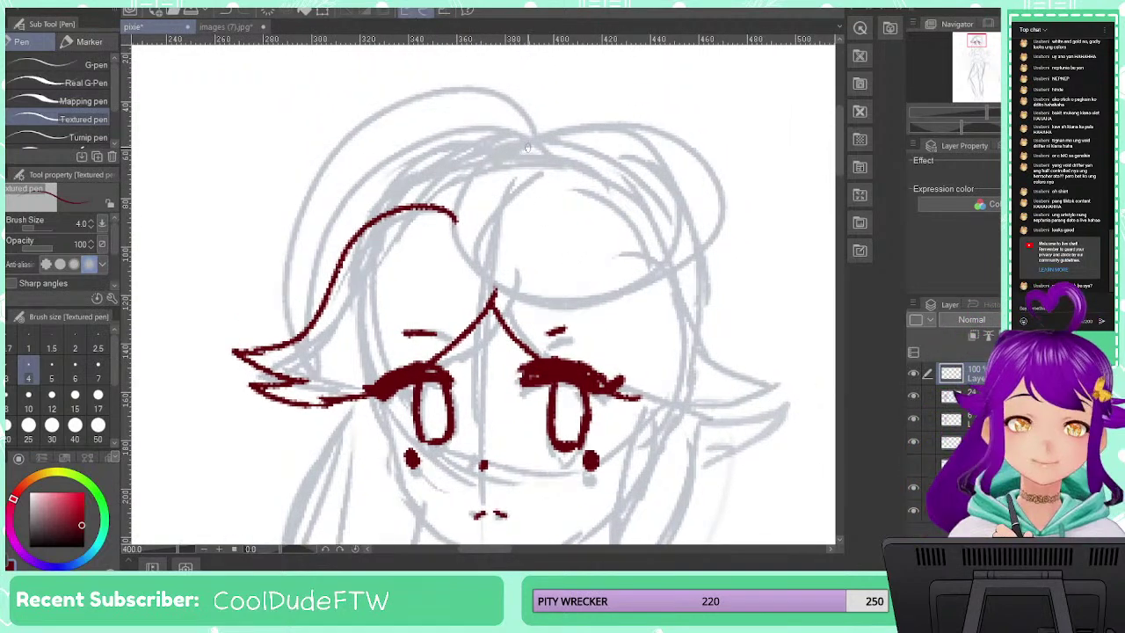
{"action": "mouse_move", "coordinate": [527, 148]}
{"action": "left_mouse_down"}
{"action": "mouse_move", "coordinate": [487, 172]}
{"action": "mouse_move", "coordinate": [606, 253]}
{"action": "mouse_move", "coordinate": [596, 145]}
{"action": "left_mouse_up"}
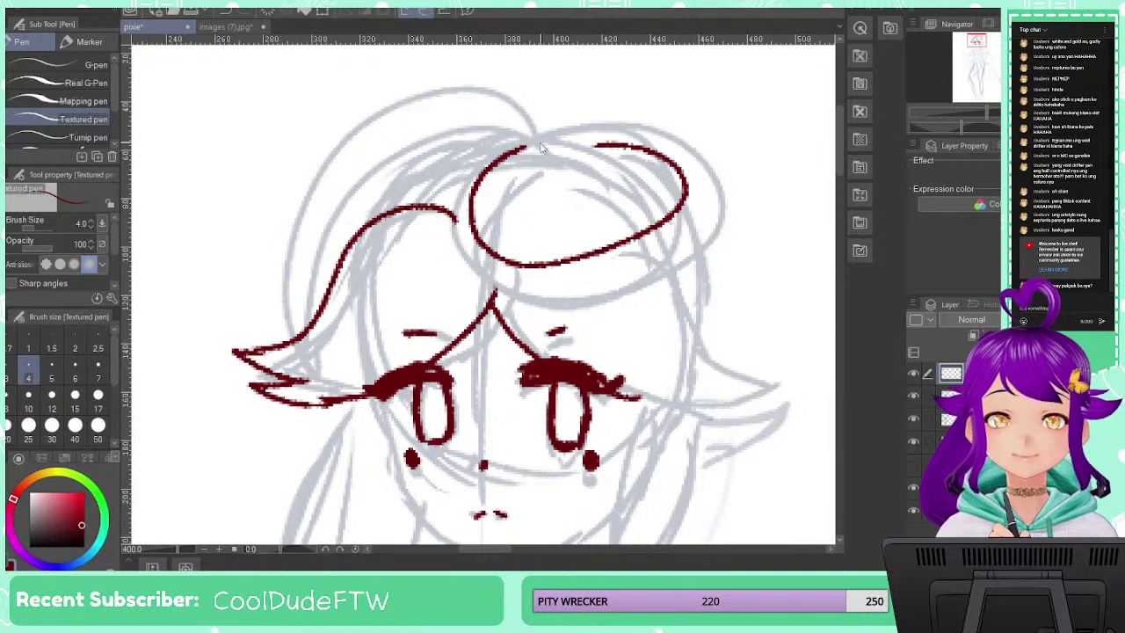
{"action": "key", "text": "ctrl+z"}
{"action": "mouse_move", "coordinate": [518, 143]}
{"action": "left_mouse_down"}
{"action": "mouse_move", "coordinate": [582, 250]}
{"action": "mouse_move", "coordinate": [530, 144]}
{"action": "mouse_move", "coordinate": [290, 238]}
{"action": "mouse_move", "coordinate": [343, 183]}
{"action": "mouse_move", "coordinate": [536, 160]}
{"action": "mouse_move", "coordinate": [491, 230]}
{"action": "mouse_move", "coordinate": [667, 172]}
{"action": "mouse_move", "coordinate": [545, 127]}
{"action": "mouse_move", "coordinate": [466, 190]}
{"action": "mouse_move", "coordinate": [483, 240]}
{"action": "left_mouse_up"}
{"action": "key", "text": "ctrl+z"}
{"action": "key", "text": "ctrl+z"}
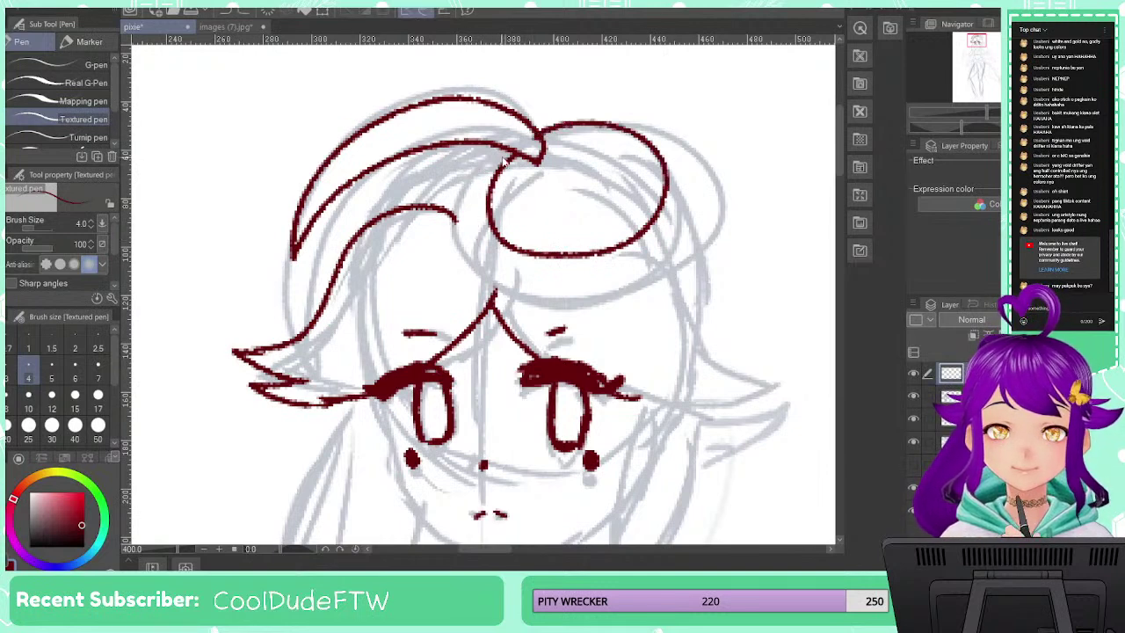
Ink a second outline around the round hair loop, running parallel to the first on all sides
{"action": "mouse_move", "coordinate": [501, 146]}
{"action": "left_mouse_down"}
{"action": "mouse_move", "coordinate": [474, 195]}
{"action": "mouse_move", "coordinate": [476, 228]}
{"action": "mouse_move", "coordinate": [494, 252]}
{"action": "mouse_move", "coordinate": [589, 264]}
{"action": "left_mouse_up"}
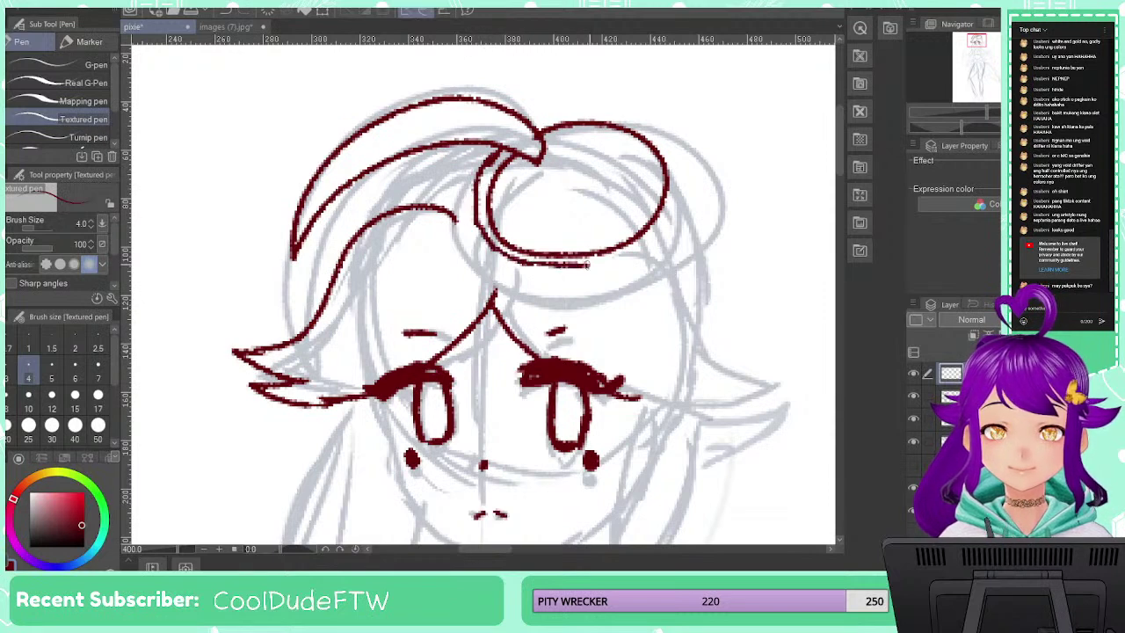
{"action": "mouse_move", "coordinate": [531, 128]}
{"action": "left_mouse_down"}
{"action": "mouse_move", "coordinate": [634, 116]}
{"action": "mouse_move", "coordinate": [671, 140]}
{"action": "mouse_move", "coordinate": [690, 176]}
{"action": "left_mouse_up"}
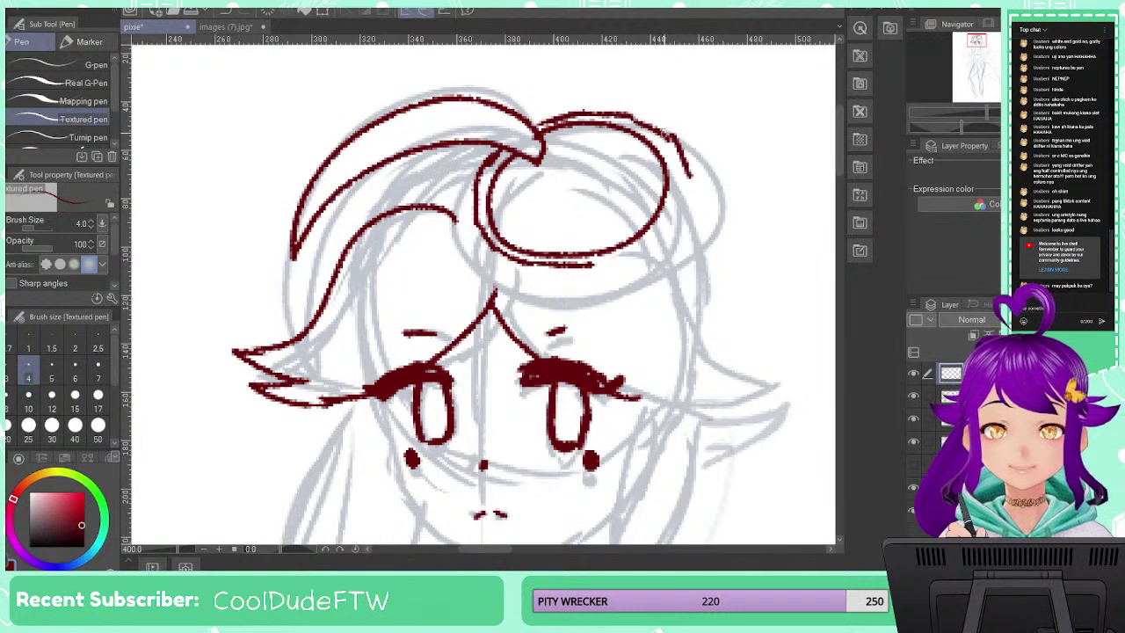
{"action": "mouse_move", "coordinate": [665, 132]}
{"action": "left_mouse_down"}
{"action": "mouse_move", "coordinate": [682, 184]}
{"action": "mouse_move", "coordinate": [649, 250]}
{"action": "left_mouse_up"}
{"action": "key", "text": "ctrl+z"}
{"action": "key", "text": "ctrl+z"}
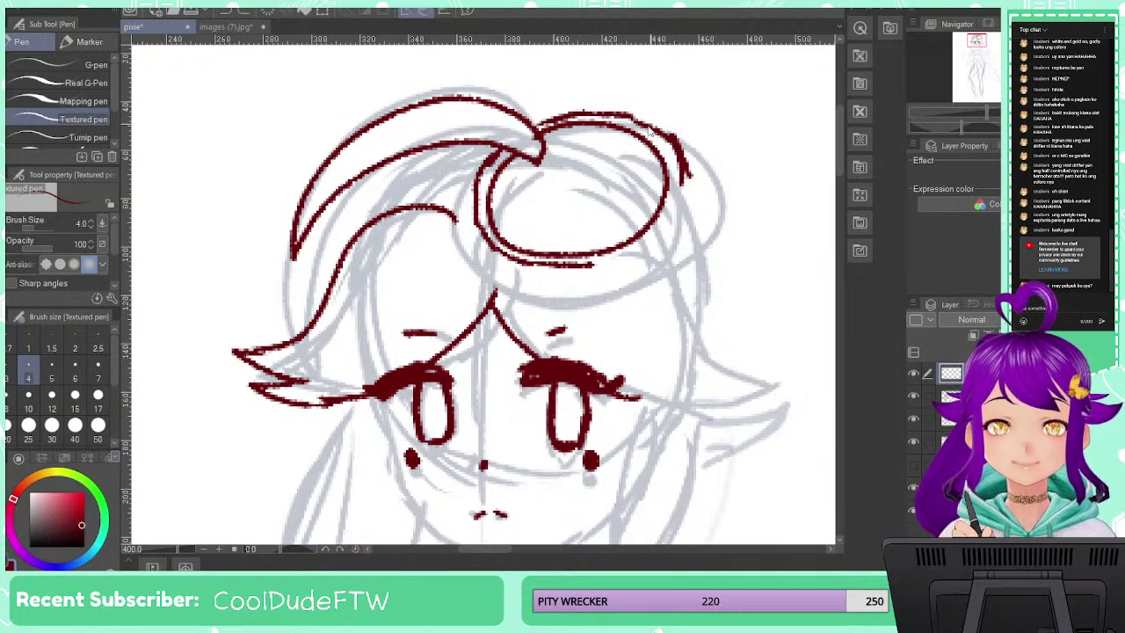
{"action": "key", "text": "ctrl+z"}
{"action": "mouse_move", "coordinate": [631, 117]}
{"action": "left_mouse_down"}
{"action": "mouse_move", "coordinate": [677, 156]}
{"action": "mouse_move", "coordinate": [679, 195]}
{"action": "mouse_move", "coordinate": [664, 236]}
{"action": "mouse_move", "coordinate": [604, 264]}
{"action": "left_mouse_up"}
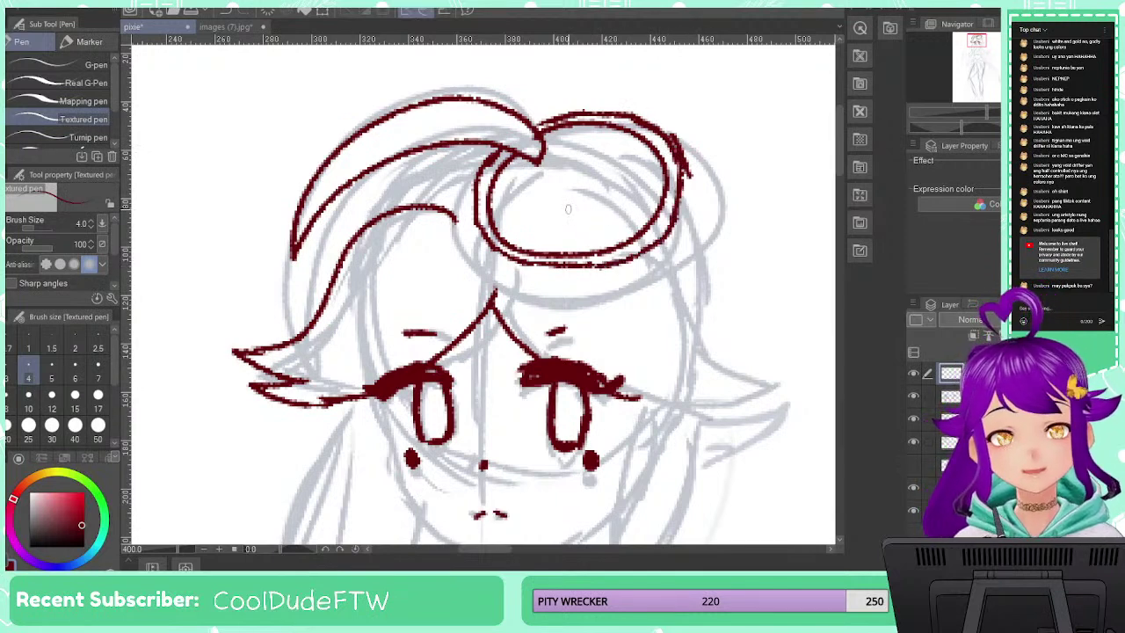
Ink the right fringe lock down to its flicked tip, with a small curl inside the loop, and the jawline tapering to the chin
{"action": "mouse_move", "coordinate": [568, 209]}
{"action": "left_mouse_down"}
{"action": "mouse_move", "coordinate": [636, 231]}
{"action": "mouse_move", "coordinate": [713, 386]}
{"action": "mouse_move", "coordinate": [737, 397]}
{"action": "mouse_move", "coordinate": [629, 400]}
{"action": "left_mouse_up"}
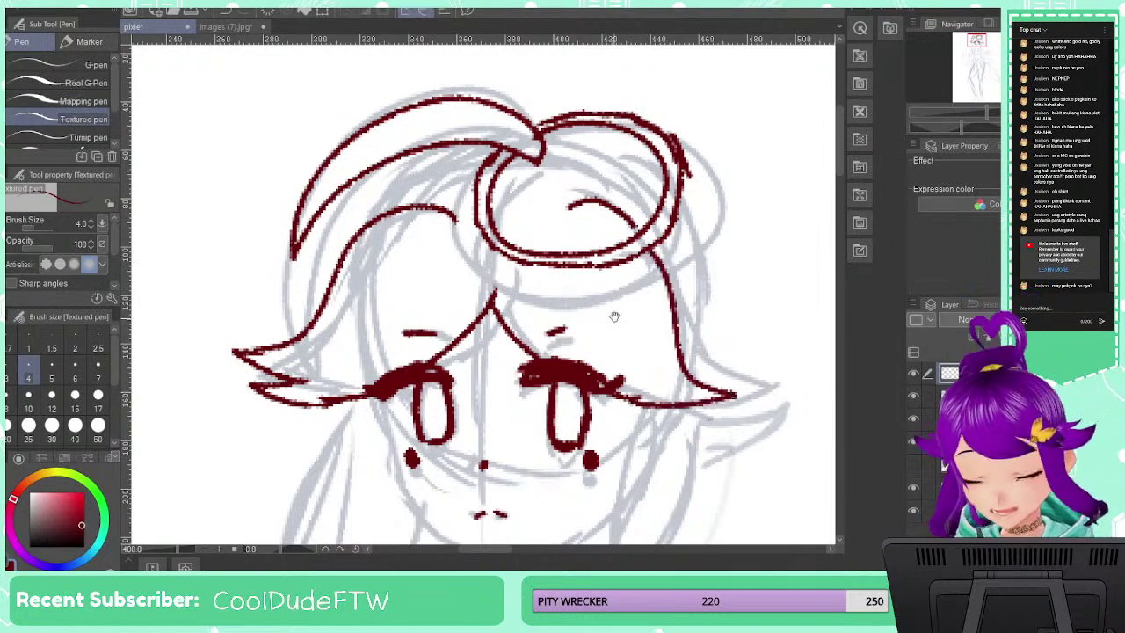
{"action": "left_click_drag", "start_coordinate": [614, 317], "coordinate": [616, 169]}
{"action": "mouse_move", "coordinate": [290, 255]}
{"action": "left_mouse_down"}
{"action": "mouse_move", "coordinate": [340, 245]}
{"action": "mouse_move", "coordinate": [392, 290]}
{"action": "mouse_move", "coordinate": [425, 364]}
{"action": "mouse_move", "coordinate": [491, 413]}
{"action": "mouse_move", "coordinate": [538, 402]}
{"action": "mouse_move", "coordinate": [620, 339]}
{"action": "left_mouse_up"}
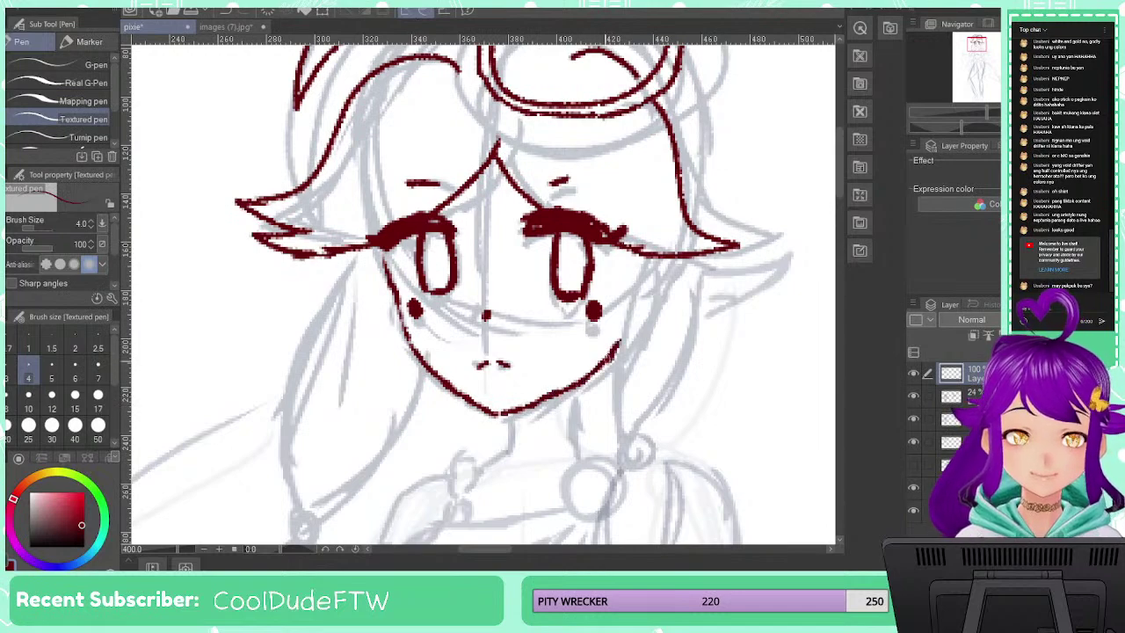
Check the drawing mirrored and ink the crown lines of the head below the arched strand and along the right side
{"action": "key", "text": "h"}
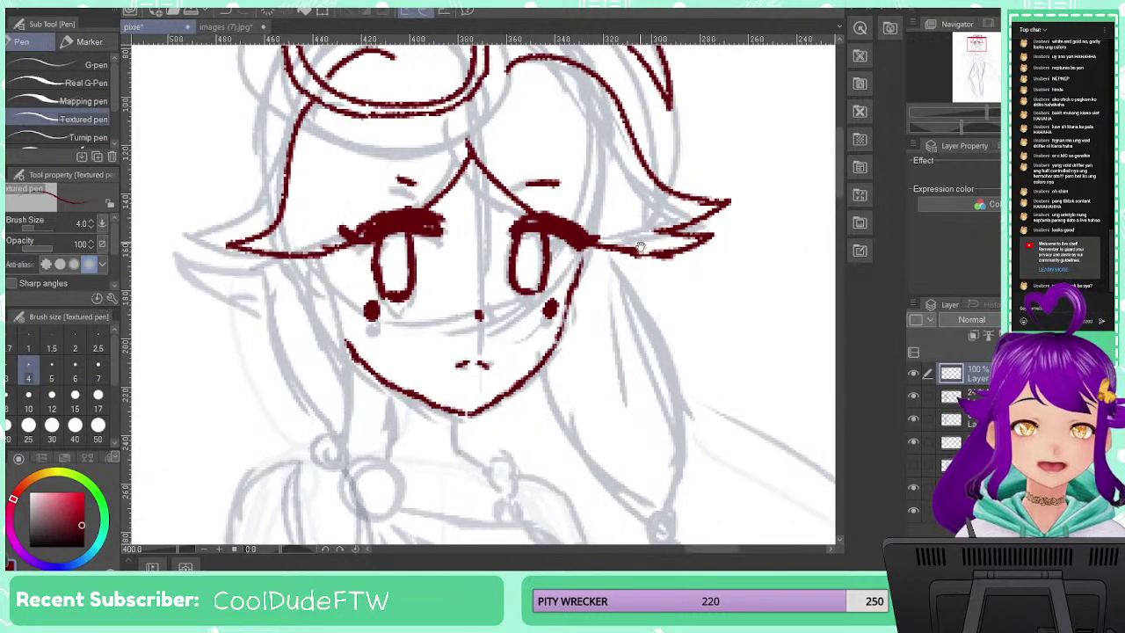
{"action": "mouse_move", "coordinate": [650, 218]}
{"action": "left_mouse_down"}
{"action": "mouse_move", "coordinate": [682, 376]}
{"action": "mouse_move", "coordinate": [685, 365]}
{"action": "left_mouse_up"}
{"action": "key", "text": "h"}
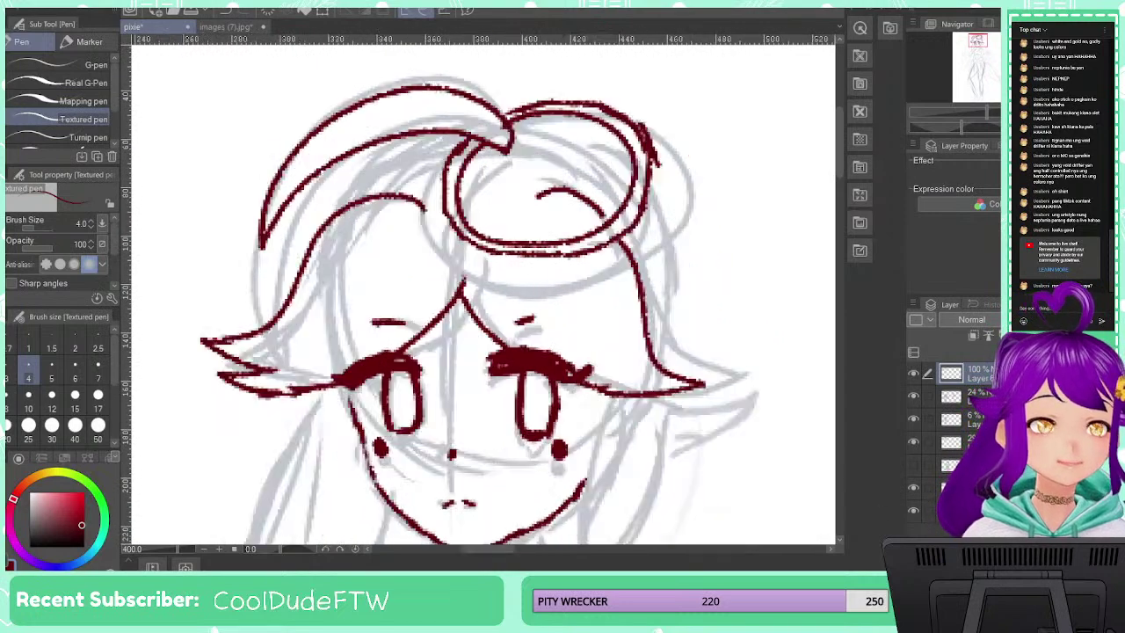
{"action": "scroll", "coordinate": [400, 231], "scroll_direction": "up", "scroll_amount": 2}
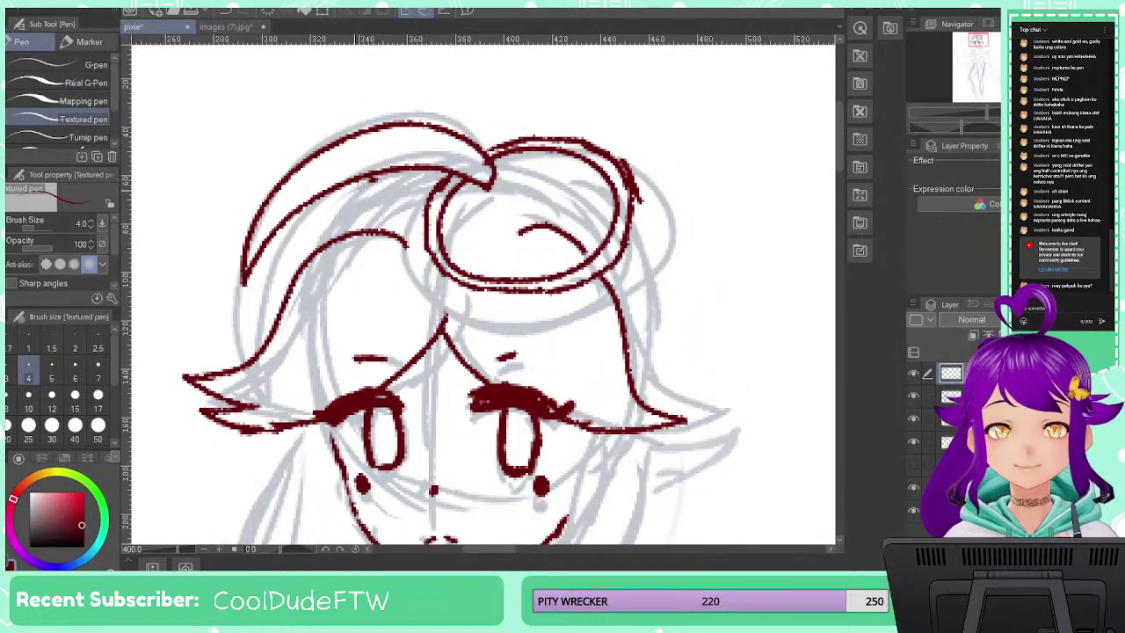
{"action": "mouse_move", "coordinate": [370, 180]}
{"action": "left_mouse_down"}
{"action": "mouse_move", "coordinate": [313, 253]}
{"action": "mouse_move", "coordinate": [357, 199]}
{"action": "left_mouse_up"}
{"action": "mouse_move", "coordinate": [508, 167]}
{"action": "left_mouse_down"}
{"action": "mouse_move", "coordinate": [548, 170]}
{"action": "mouse_move", "coordinate": [598, 221]}
{"action": "mouse_move", "coordinate": [634, 324]}
{"action": "left_mouse_up"}
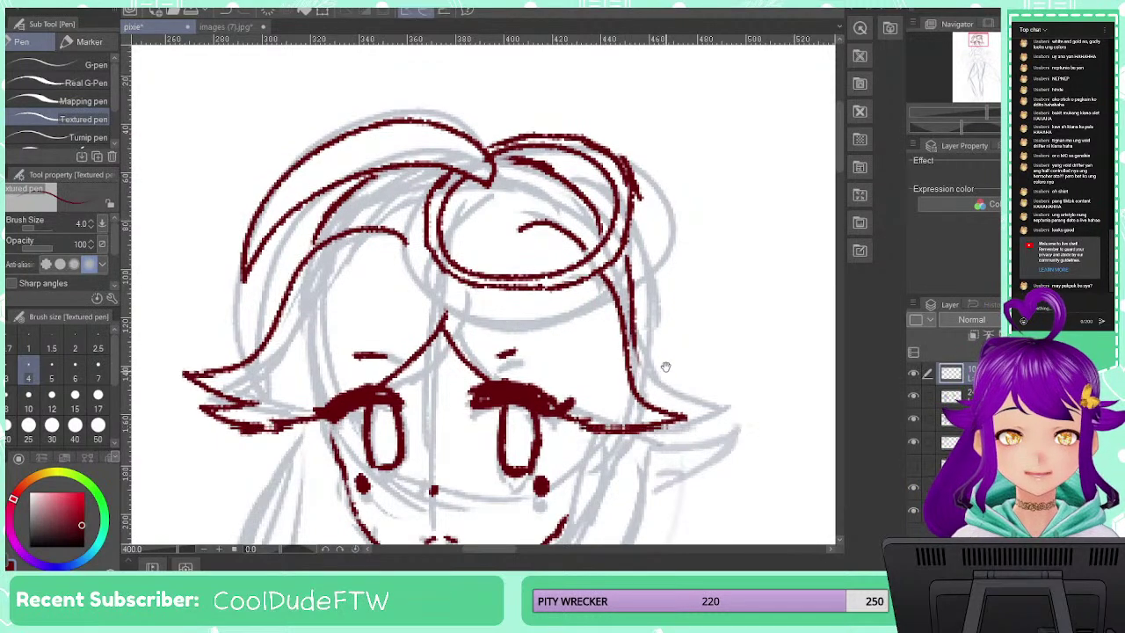
Ink the two long edges of the sidelock hanging beside the right cheek
{"action": "left_click_drag", "start_coordinate": [666, 366], "coordinate": [661, 169]}
{"action": "mouse_move", "coordinate": [634, 225]}
{"action": "left_mouse_down"}
{"action": "mouse_move", "coordinate": [613, 350]}
{"action": "mouse_move", "coordinate": [580, 420]}
{"action": "left_mouse_up"}
{"action": "mouse_move", "coordinate": [571, 230]}
{"action": "left_mouse_down"}
{"action": "mouse_move", "coordinate": [549, 351]}
{"action": "mouse_move", "coordinate": [566, 431]}
{"action": "left_mouse_up"}
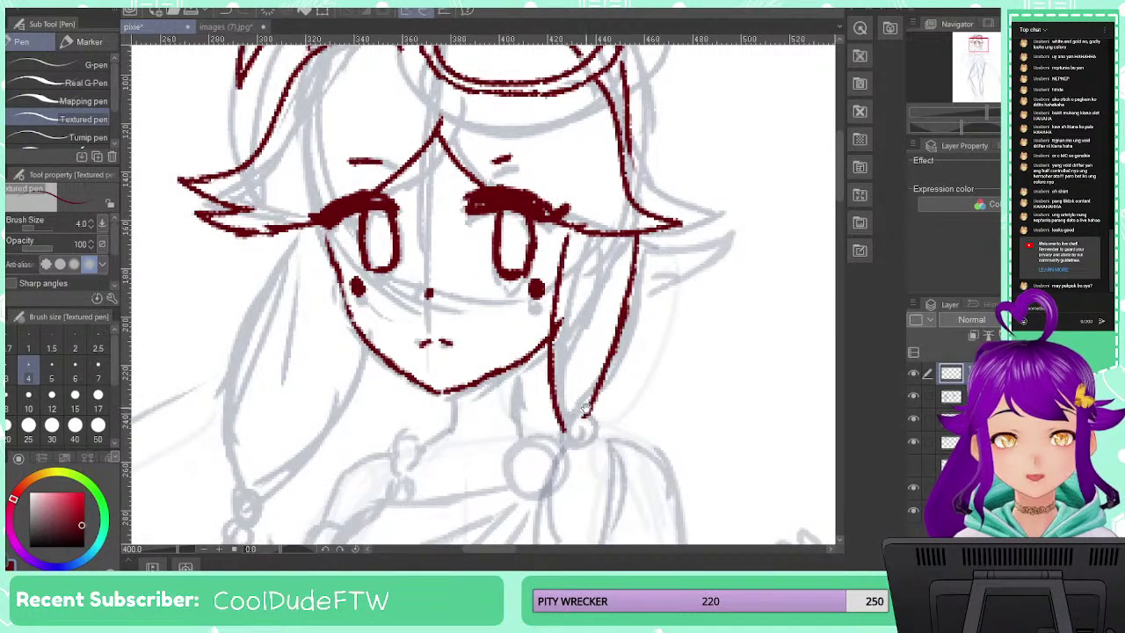
Try closing the right sidelock to a point, and undo that tip together with the lock's inner edge
{"action": "scroll", "coordinate": [562, 352], "scroll_direction": "down", "scroll_amount": 3}
{"action": "mouse_move", "coordinate": [601, 289]}
{"action": "left_mouse_down"}
{"action": "mouse_move", "coordinate": [623, 267]}
{"action": "mouse_move", "coordinate": [587, 290]}
{"action": "mouse_move", "coordinate": [605, 320]}
{"action": "left_mouse_up"}
{"action": "key", "text": "ctrl+z"}
{"action": "key", "text": "ctrl+z"}
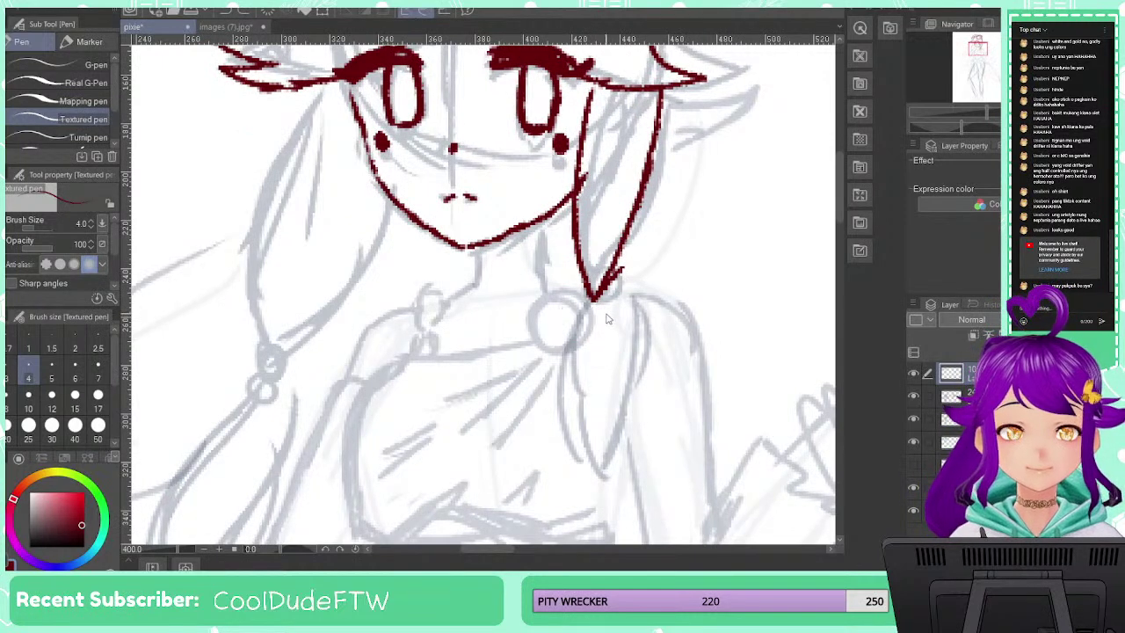
{"action": "key", "text": "ctrl+z"}
{"action": "key", "text": "ctrl+z"}
{"action": "key", "text": "ctrl+z"}
{"action": "key", "text": "ctrl+z"}
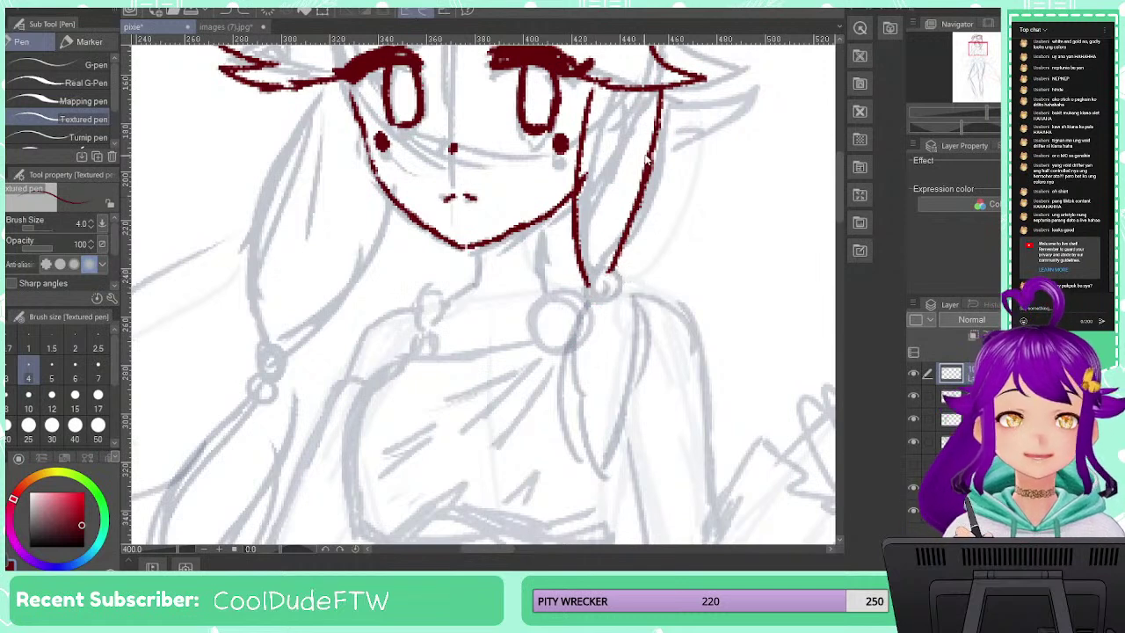
{"action": "key", "text": "ctrl+z"}
{"action": "key", "text": "ctrl+z"}
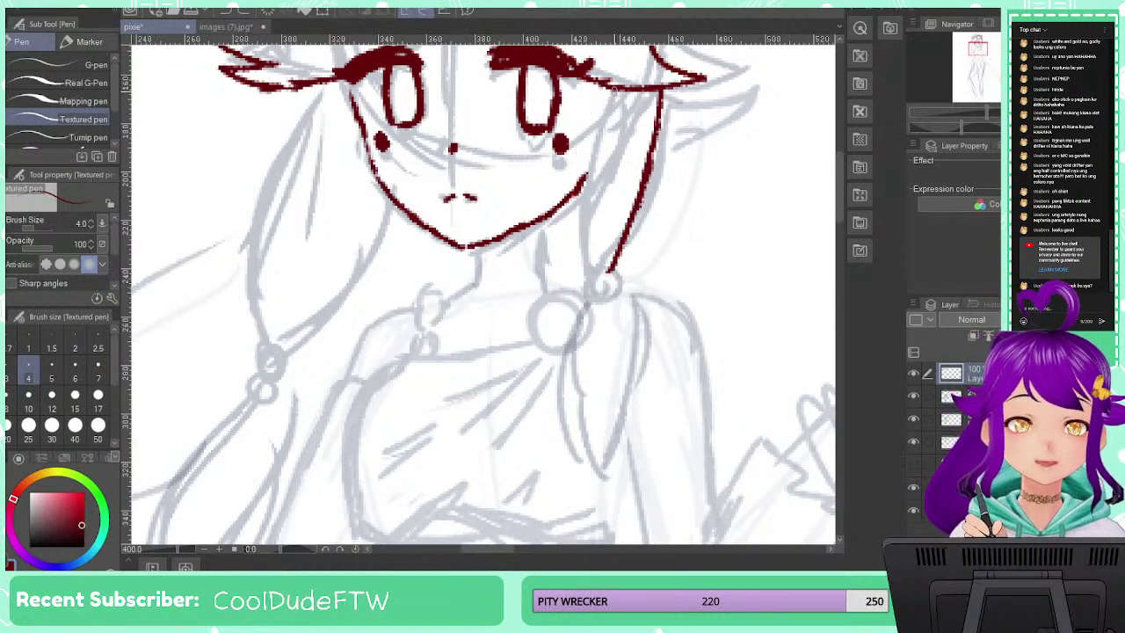
Ink the right sidelock's rounded inner edge, a round bead at its end and the slim lock below with a forked tip
{"action": "mouse_move", "coordinate": [613, 88]}
{"action": "left_mouse_down"}
{"action": "mouse_move", "coordinate": [593, 123]}
{"action": "mouse_move", "coordinate": [581, 207]}
{"action": "mouse_move", "coordinate": [592, 264]}
{"action": "mouse_move", "coordinate": [627, 283]}
{"action": "mouse_move", "coordinate": [597, 353]}
{"action": "mouse_move", "coordinate": [613, 464]}
{"action": "left_mouse_up"}
{"action": "key", "text": "ctrl+z"}
{"action": "key", "text": "ctrl+z"}
{"action": "mouse_move", "coordinate": [628, 304]}
{"action": "left_mouse_down"}
{"action": "mouse_move", "coordinate": [622, 449]}
{"action": "mouse_move", "coordinate": [606, 504]}
{"action": "mouse_move", "coordinate": [618, 452]}
{"action": "mouse_move", "coordinate": [650, 494]}
{"action": "left_mouse_up"}
{"action": "left_click_drag", "start_coordinate": [619, 450], "coordinate": [649, 491]}
{"action": "left_click_drag", "start_coordinate": [610, 430], "coordinate": [622, 450]}
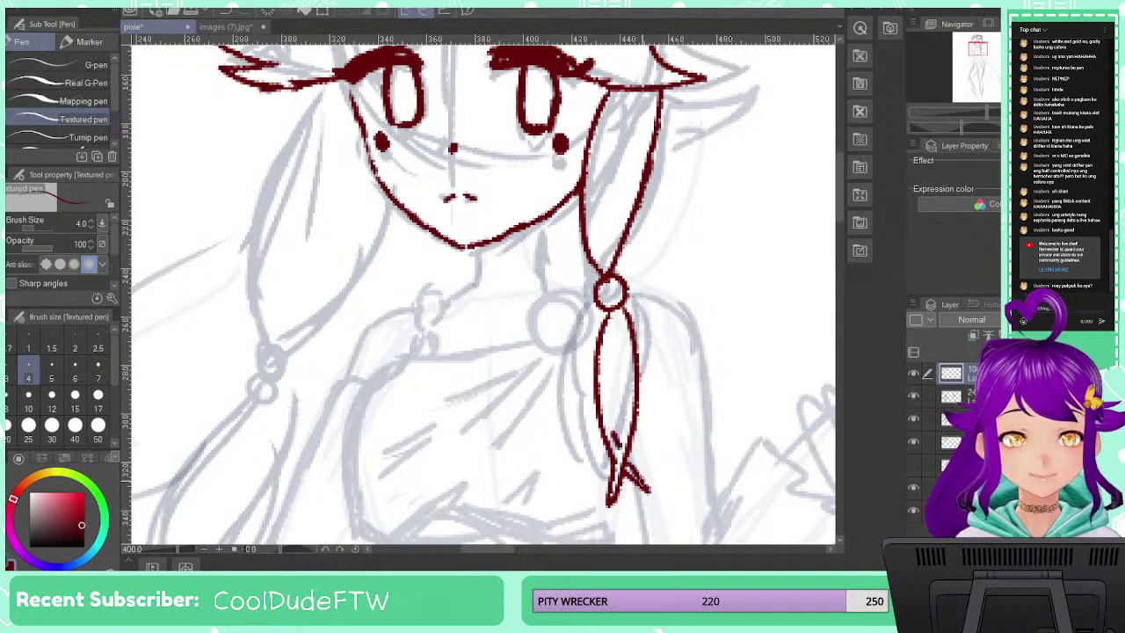
Examine the inked head and the sketched upper body from further out and in mirrored view
{"action": "mouse_move", "coordinate": [469, 285]}
{"action": "left_mouse_down"}
{"action": "mouse_move", "coordinate": [519, 443]}
{"action": "mouse_move", "coordinate": [491, 372]}
{"action": "left_mouse_up"}
{"action": "mouse_move", "coordinate": [409, 386]}
{"action": "left_mouse_down"}
{"action": "mouse_move", "coordinate": [507, 349]}
{"action": "mouse_move", "coordinate": [507, 331]}
{"action": "left_mouse_up"}
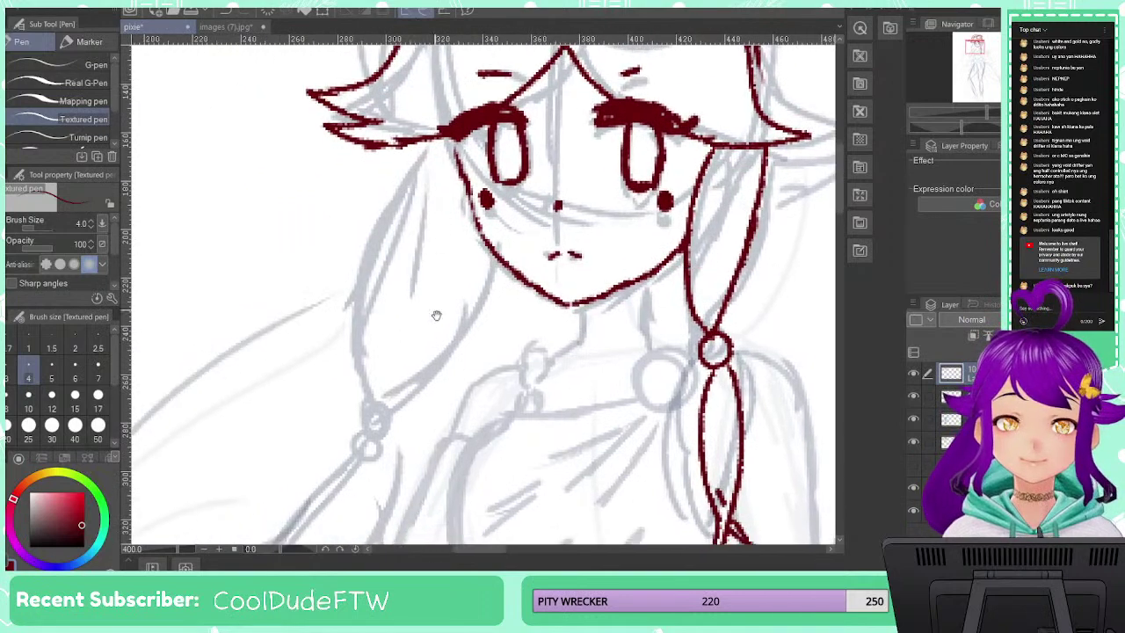
{"action": "left_click_drag", "start_coordinate": [436, 314], "coordinate": [465, 221]}
{"action": "scroll", "coordinate": [483, 289], "scroll_direction": "down", "scroll_amount": 2}
{"action": "scroll", "coordinate": [480, 286], "scroll_direction": "down", "scroll_amount": 2}
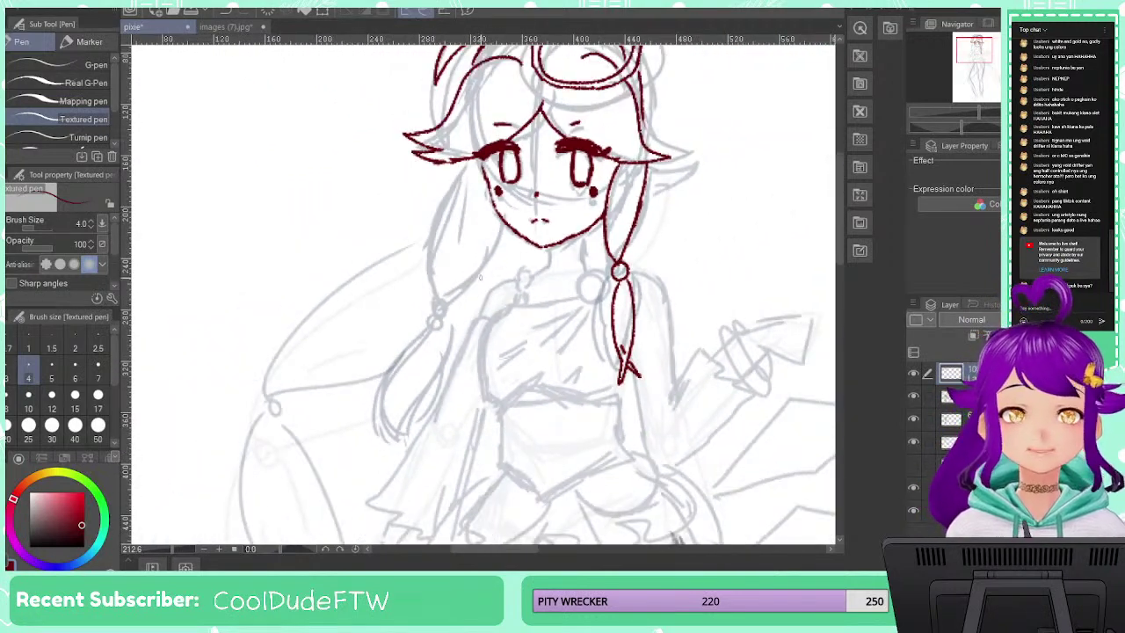
{"action": "left_click_drag", "start_coordinate": [1024, 137], "coordinate": [1023, 141]}
{"action": "left_click", "coordinate": [1024, 129]}
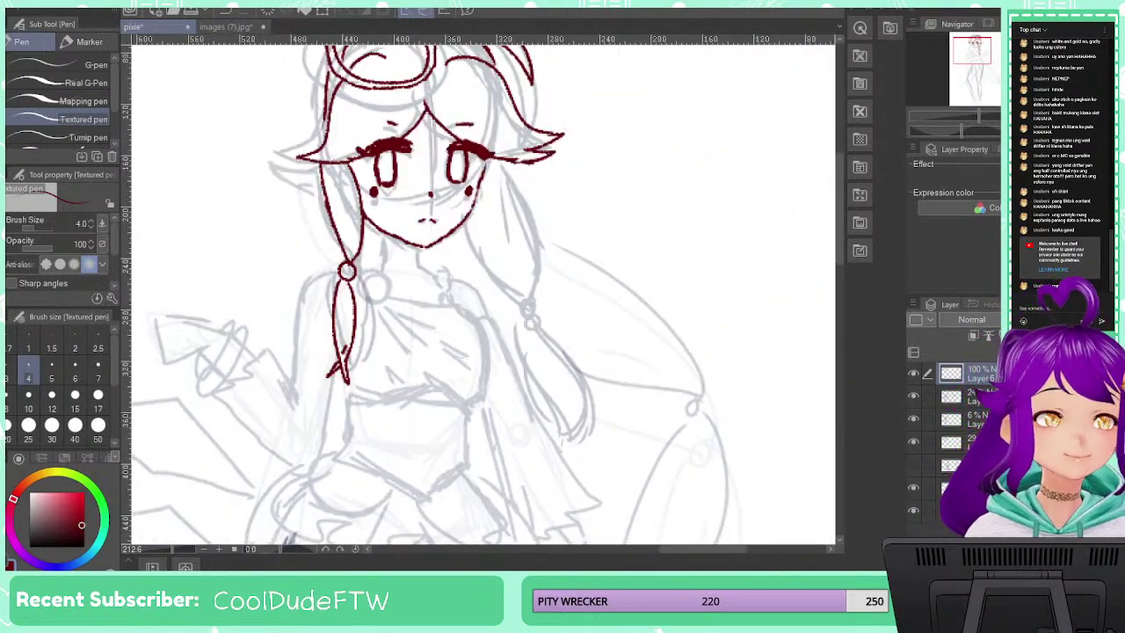
{"action": "key", "text": "h"}
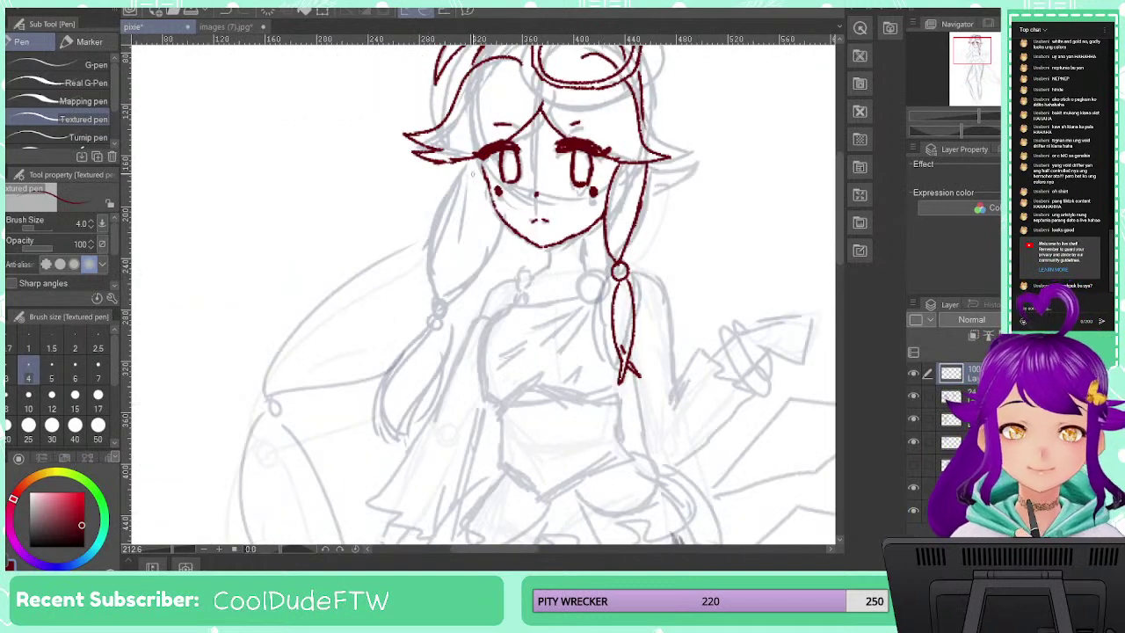
Ink the two edges of the left sidelock, running from the fringe and the jaw to meet beside the shoulder
{"action": "left_click_drag", "start_coordinate": [458, 176], "coordinate": [433, 327]}
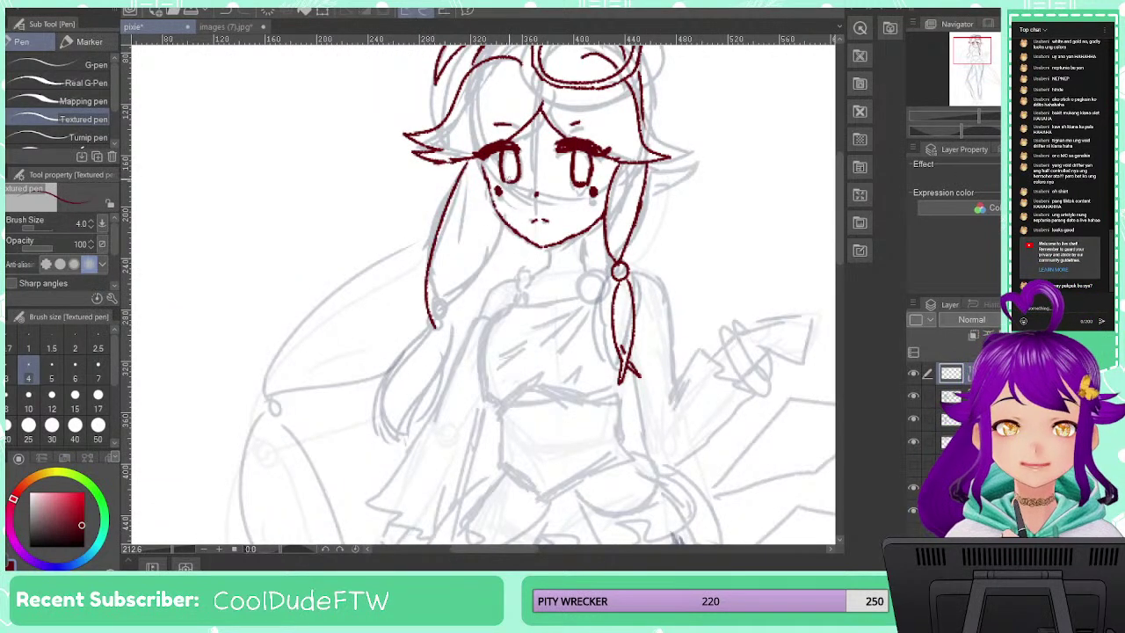
{"action": "key", "text": "ctrl+z"}
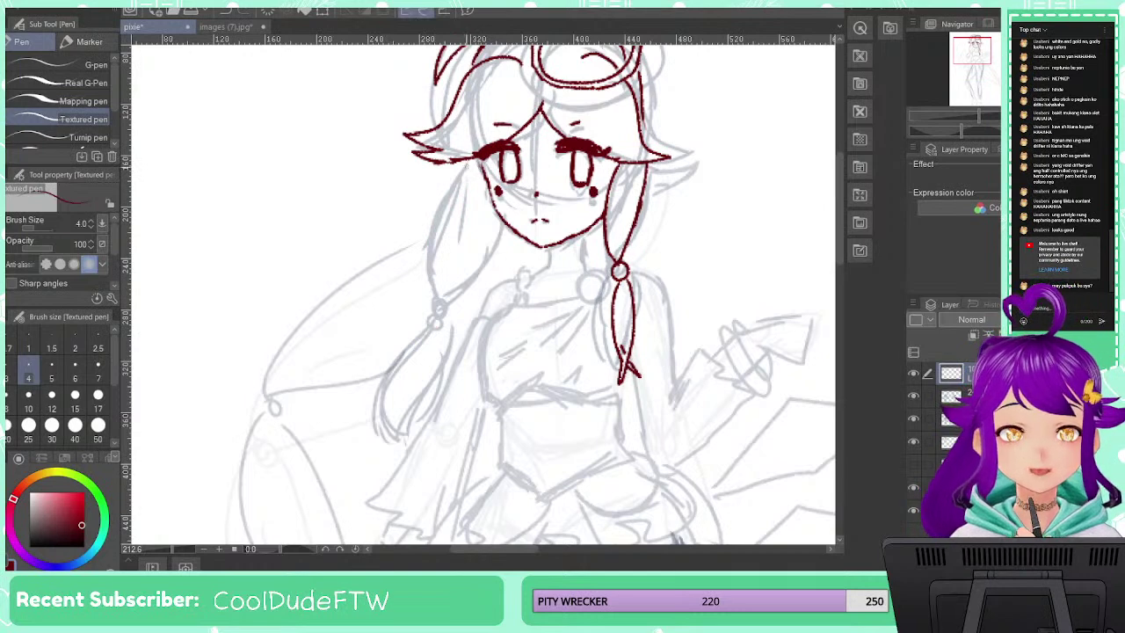
{"action": "mouse_move", "coordinate": [468, 156]}
{"action": "left_mouse_down"}
{"action": "mouse_move", "coordinate": [445, 221]}
{"action": "mouse_move", "coordinate": [448, 302]}
{"action": "left_mouse_up"}
{"action": "key", "text": "ctrl+z"}
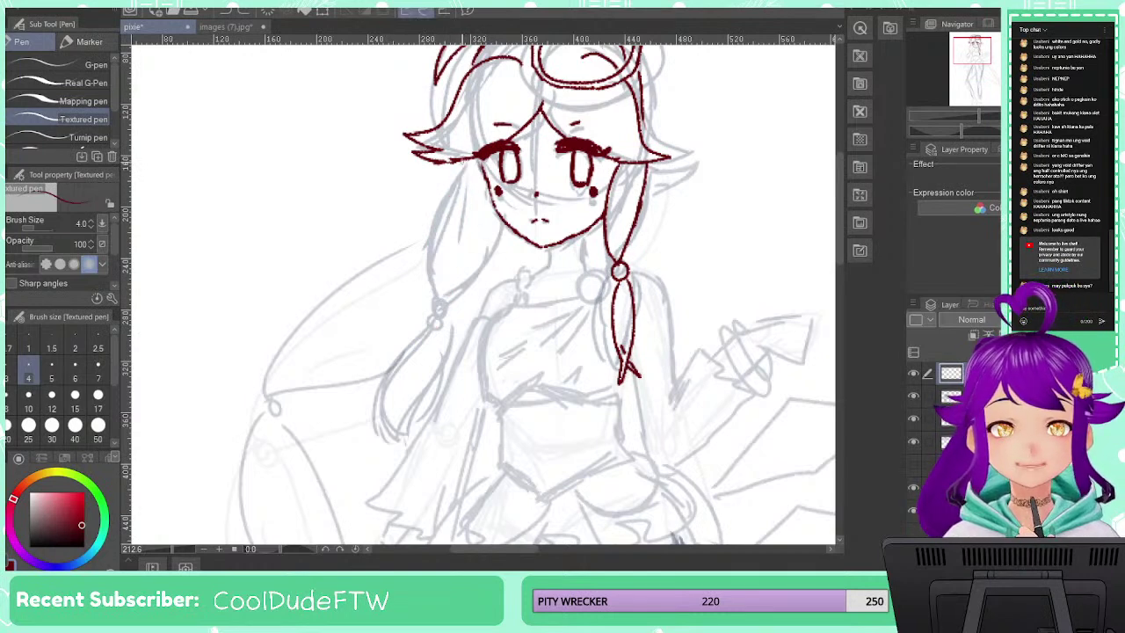
{"action": "left_click_drag", "start_coordinate": [464, 159], "coordinate": [450, 306]}
{"action": "mouse_move", "coordinate": [508, 232]}
{"action": "left_mouse_down"}
{"action": "mouse_move", "coordinate": [448, 311]}
{"action": "mouse_move", "coordinate": [455, 329]}
{"action": "mouse_move", "coordinate": [452, 309]}
{"action": "mouse_move", "coordinate": [415, 348]}
{"action": "mouse_move", "coordinate": [390, 451]}
{"action": "left_mouse_up"}
Ink the round bead on the left sidelock and the curved lock hanging below it with a forked pointed tip
{"action": "key", "text": "ctrl+z"}
{"action": "key", "text": "ctrl+z"}
{"action": "key", "text": "ctrl+z"}
{"action": "key", "text": "ctrl+z"}
{"action": "mouse_move", "coordinate": [381, 385]}
{"action": "left_mouse_down"}
{"action": "mouse_move", "coordinate": [434, 333]}
{"action": "mouse_move", "coordinate": [376, 448]}
{"action": "left_mouse_up"}
{"action": "key", "text": "ctrl+z"}
{"action": "mouse_move", "coordinate": [438, 334]}
{"action": "left_mouse_down"}
{"action": "mouse_move", "coordinate": [383, 388]}
{"action": "mouse_move", "coordinate": [377, 449]}
{"action": "left_mouse_up"}
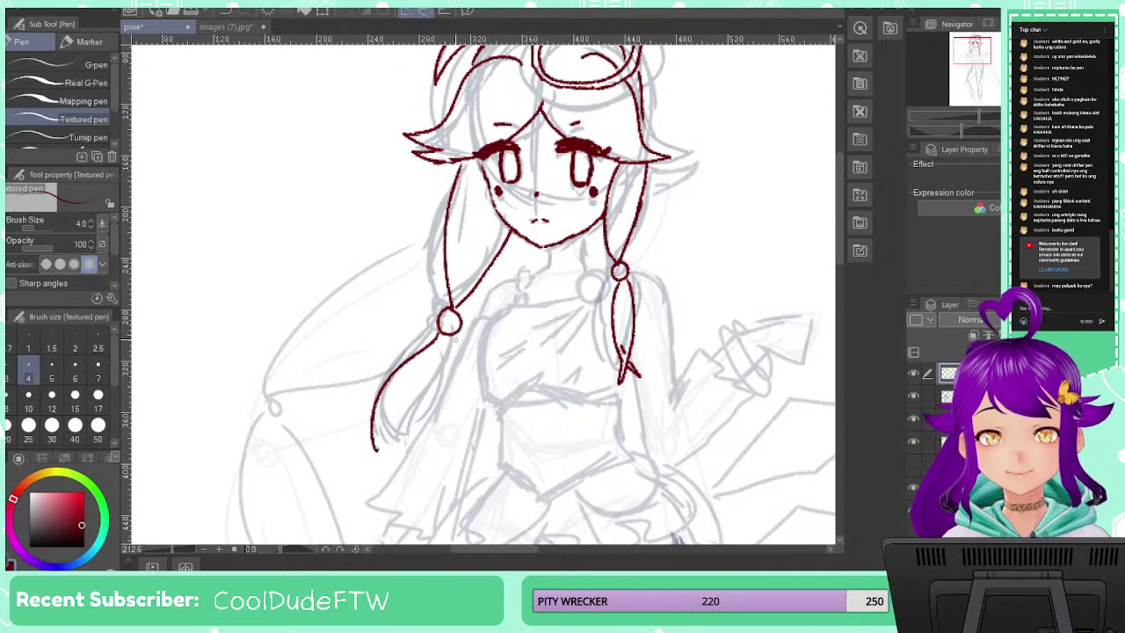
{"action": "mouse_move", "coordinate": [457, 336]}
{"action": "left_mouse_down"}
{"action": "mouse_move", "coordinate": [408, 447]}
{"action": "mouse_move", "coordinate": [411, 472]}
{"action": "mouse_move", "coordinate": [392, 418]}
{"action": "mouse_move", "coordinate": [410, 474]}
{"action": "left_mouse_up"}
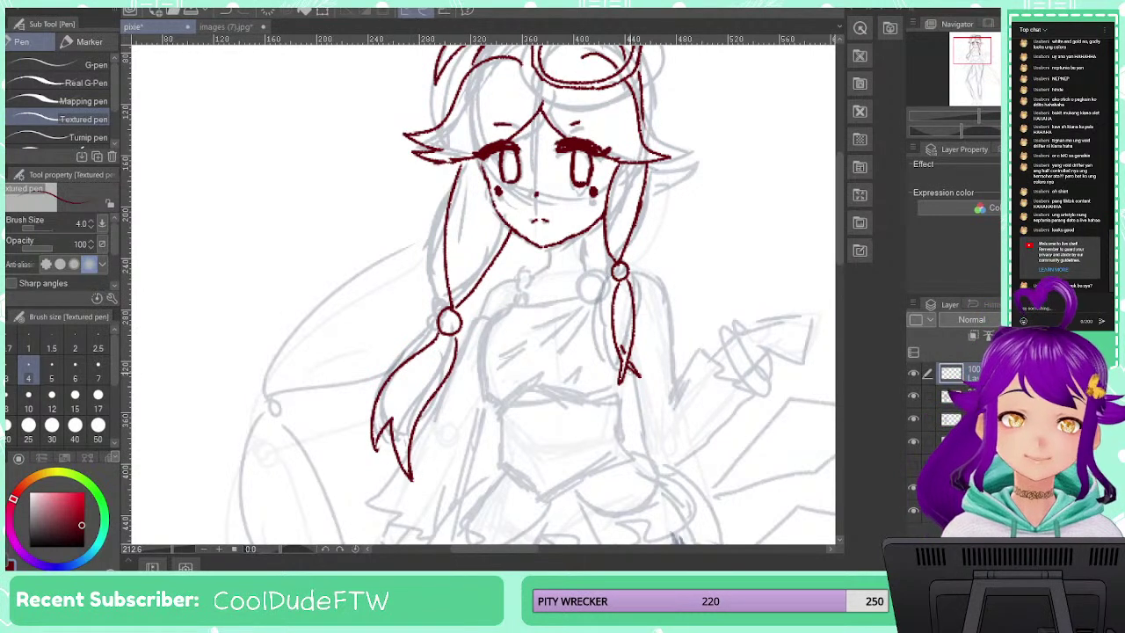
Ink the pointed right ear beside the sidelock, with a short curved line marking its inner fold
{"action": "left_click_drag", "start_coordinate": [669, 314], "coordinate": [573, 426]}
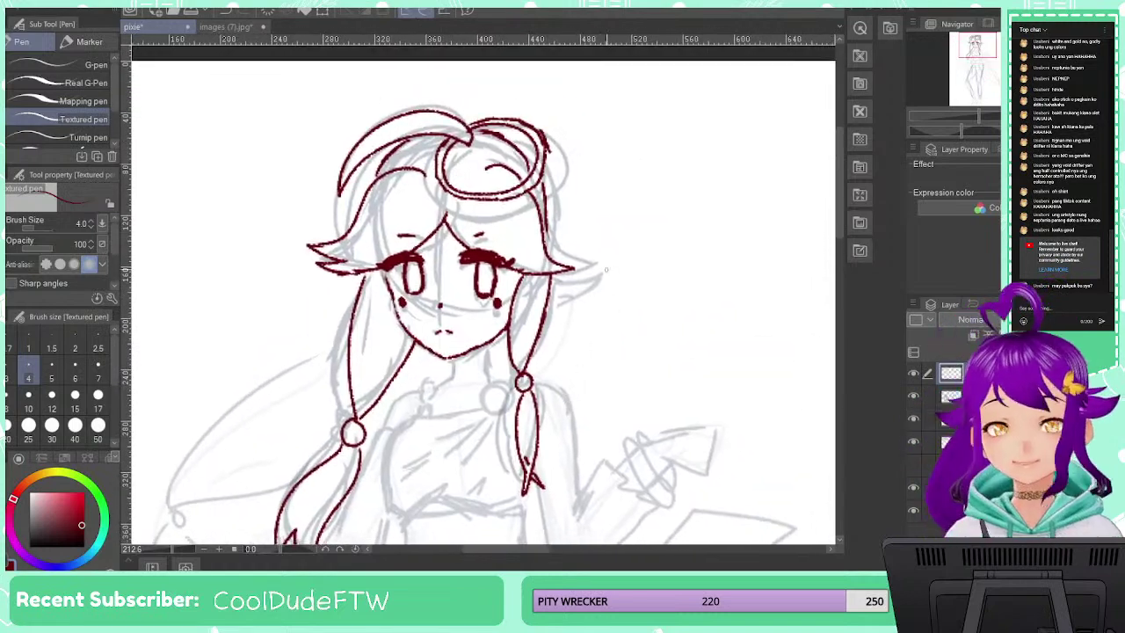
{"action": "scroll", "coordinate": [578, 249], "scroll_direction": "up", "scroll_amount": 3}
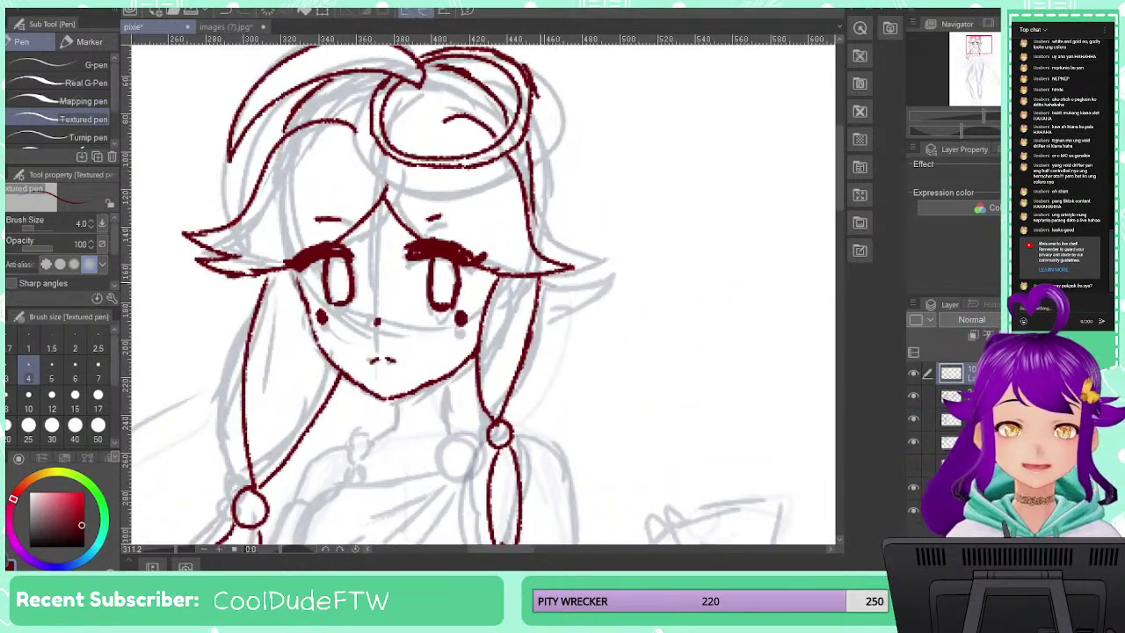
{"action": "mouse_move", "coordinate": [538, 278]}
{"action": "left_mouse_down"}
{"action": "mouse_move", "coordinate": [595, 282]}
{"action": "mouse_move", "coordinate": [550, 323]}
{"action": "left_mouse_up"}
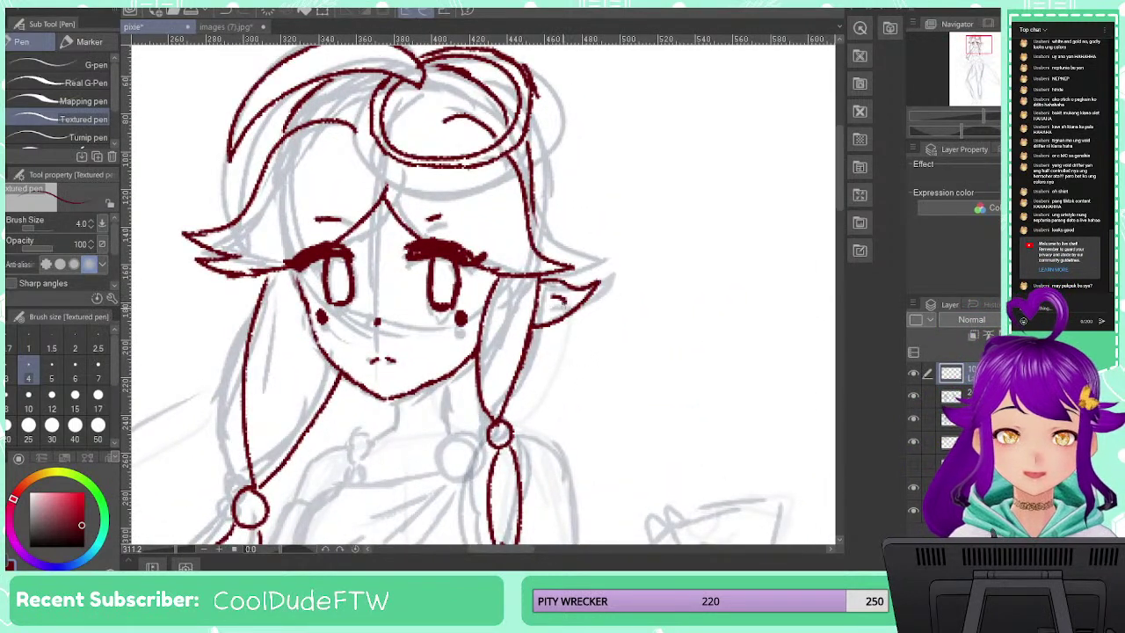
{"action": "scroll", "coordinate": [570, 351], "scroll_direction": "down", "scroll_amount": 3}
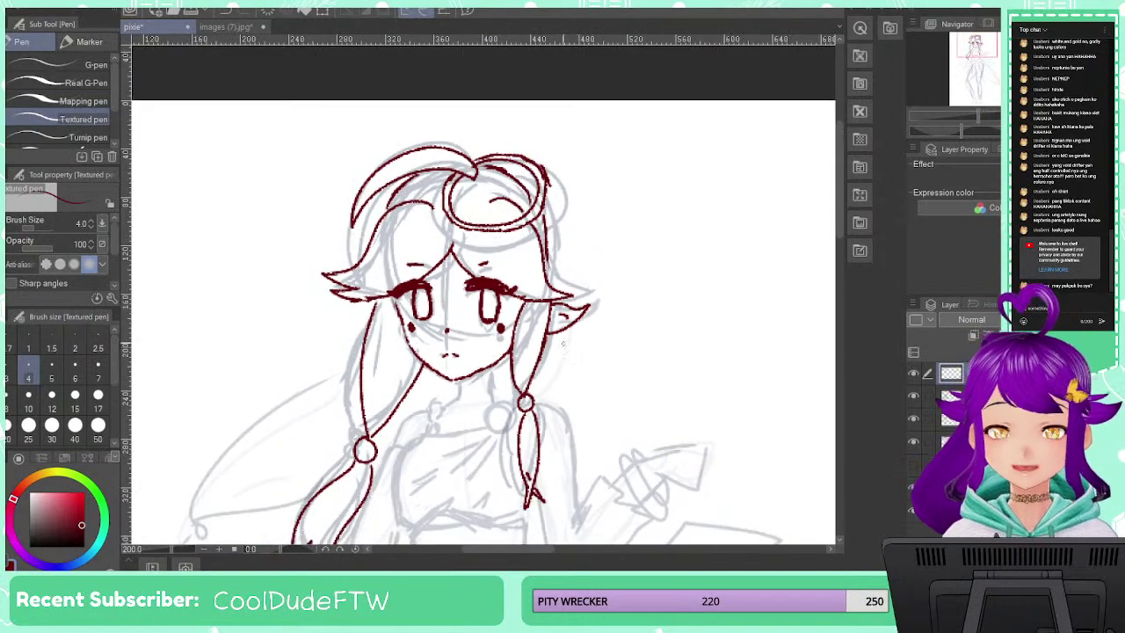
{"action": "scroll", "coordinate": [563, 343], "scroll_direction": "down", "scroll_amount": 2}
Ink the two sides of the neck running down from the jaw
{"action": "mouse_move", "coordinate": [622, 295]}
{"action": "left_mouse_down"}
{"action": "mouse_move", "coordinate": [328, 284]}
{"action": "mouse_move", "coordinate": [435, 254]}
{"action": "mouse_move", "coordinate": [412, 298]}
{"action": "mouse_move", "coordinate": [467, 328]}
{"action": "mouse_move", "coordinate": [470, 243]}
{"action": "left_mouse_up"}
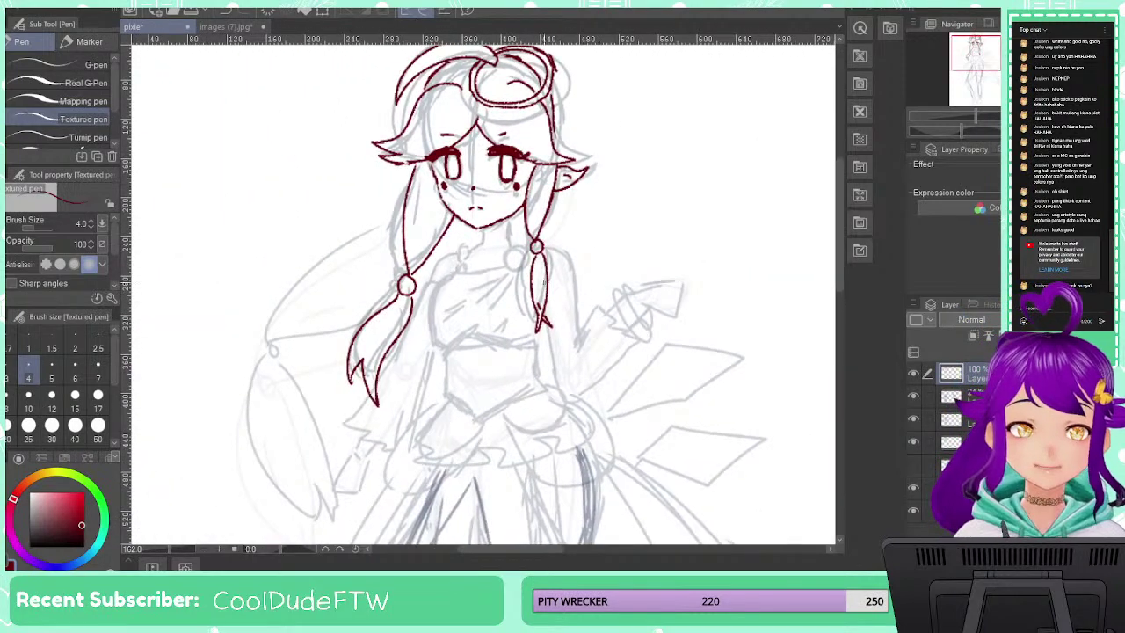
{"action": "scroll", "coordinate": [426, 265], "scroll_direction": "up", "scroll_amount": 5}
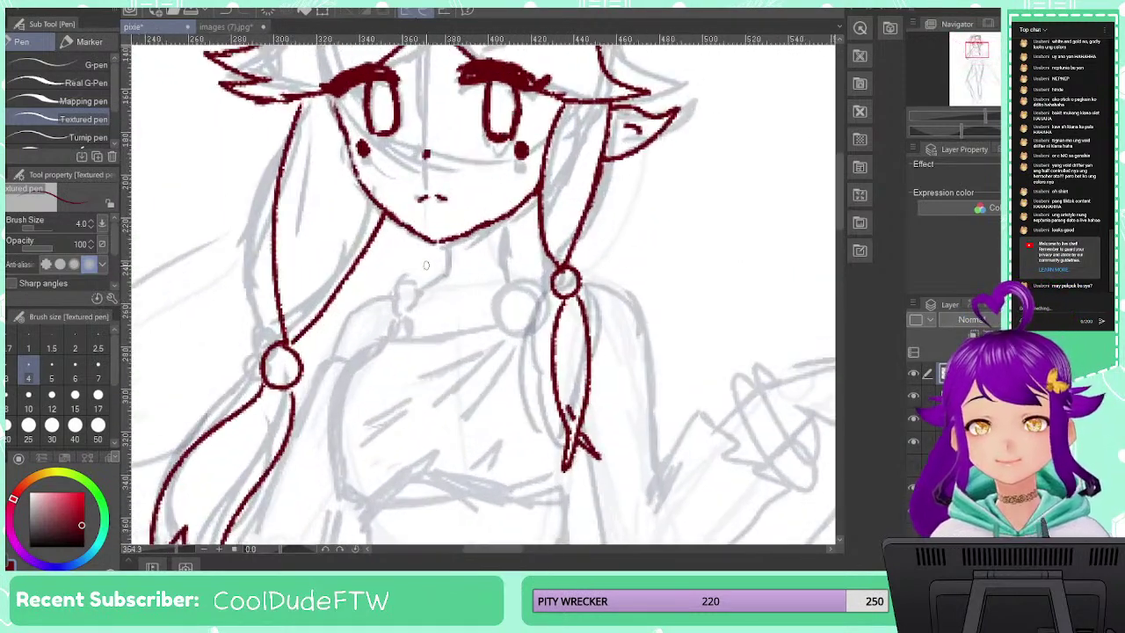
{"action": "left_click_drag", "start_coordinate": [444, 241], "coordinate": [445, 268]}
{"action": "mouse_move", "coordinate": [504, 220]}
{"action": "left_mouse_down"}
{"action": "mouse_move", "coordinate": [497, 297]}
{"action": "mouse_move", "coordinate": [534, 334]}
{"action": "left_mouse_up"}
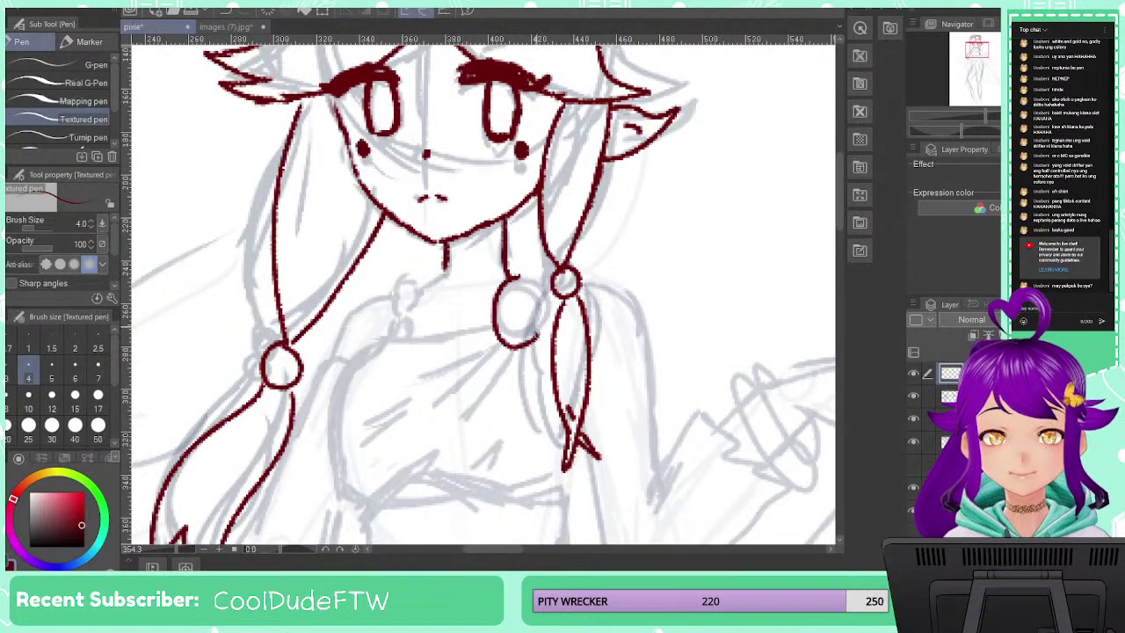
{"action": "key", "text": "ctrl+z"}
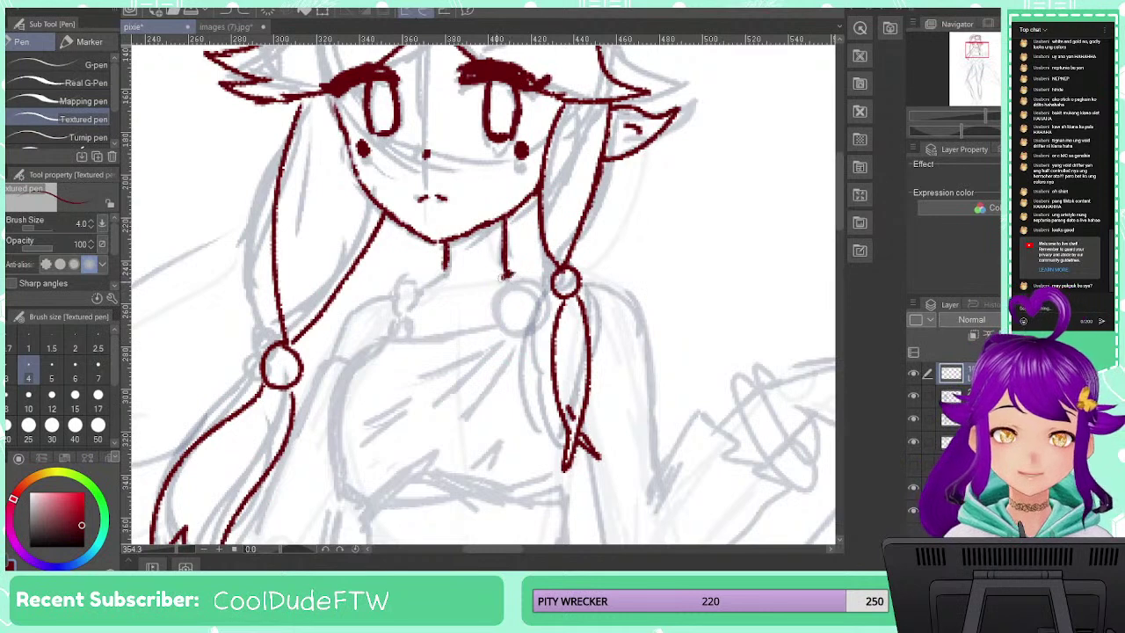
Ink the round clasp at the base of the neck's right side and add an inner ring with brush size 2.5
{"action": "mouse_move", "coordinate": [514, 275]}
{"action": "left_mouse_down"}
{"action": "mouse_move", "coordinate": [543, 323]}
{"action": "mouse_move", "coordinate": [518, 279]}
{"action": "mouse_move", "coordinate": [503, 282]}
{"action": "mouse_move", "coordinate": [546, 297]}
{"action": "mouse_move", "coordinate": [507, 287]}
{"action": "left_mouse_up"}
{"action": "key", "text": "ctrl+z"}
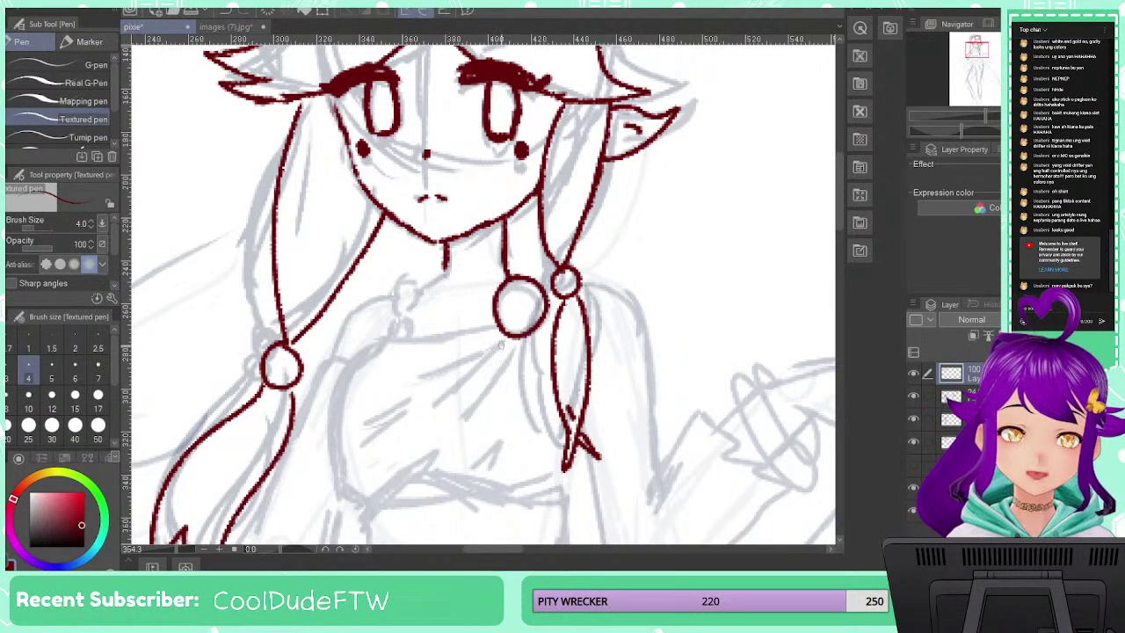
{"action": "mouse_move", "coordinate": [493, 313]}
{"action": "left_mouse_down"}
{"action": "mouse_move", "coordinate": [492, 336]}
{"action": "mouse_move", "coordinate": [527, 339]}
{"action": "left_mouse_up"}
{"action": "key", "text": "ctrl+z"}
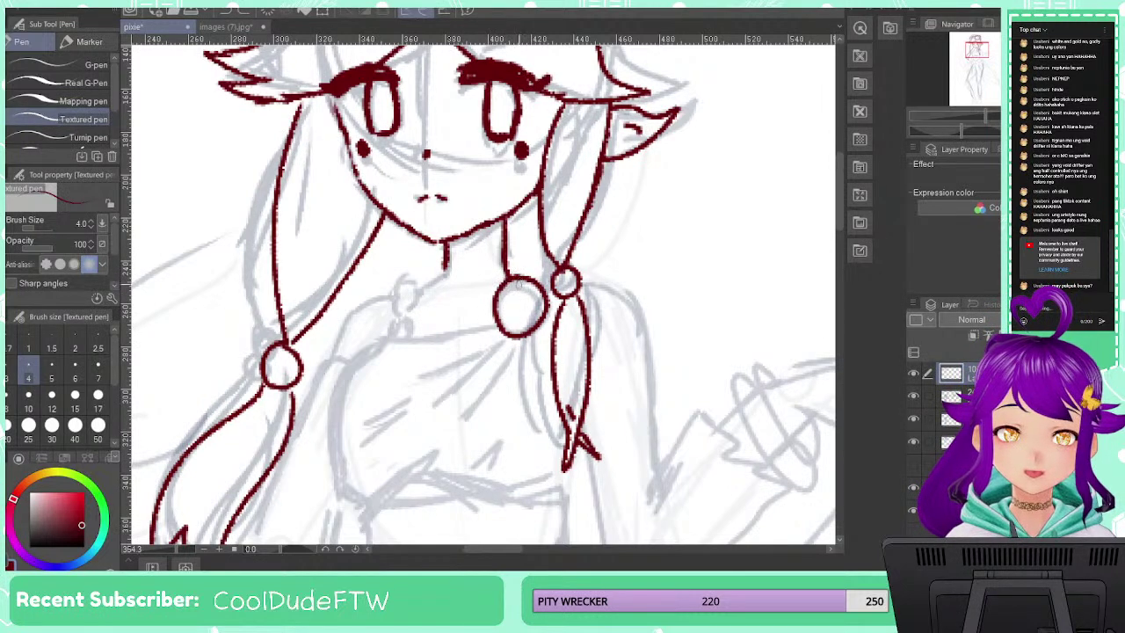
{"action": "left_click", "coordinate": [98, 348]}
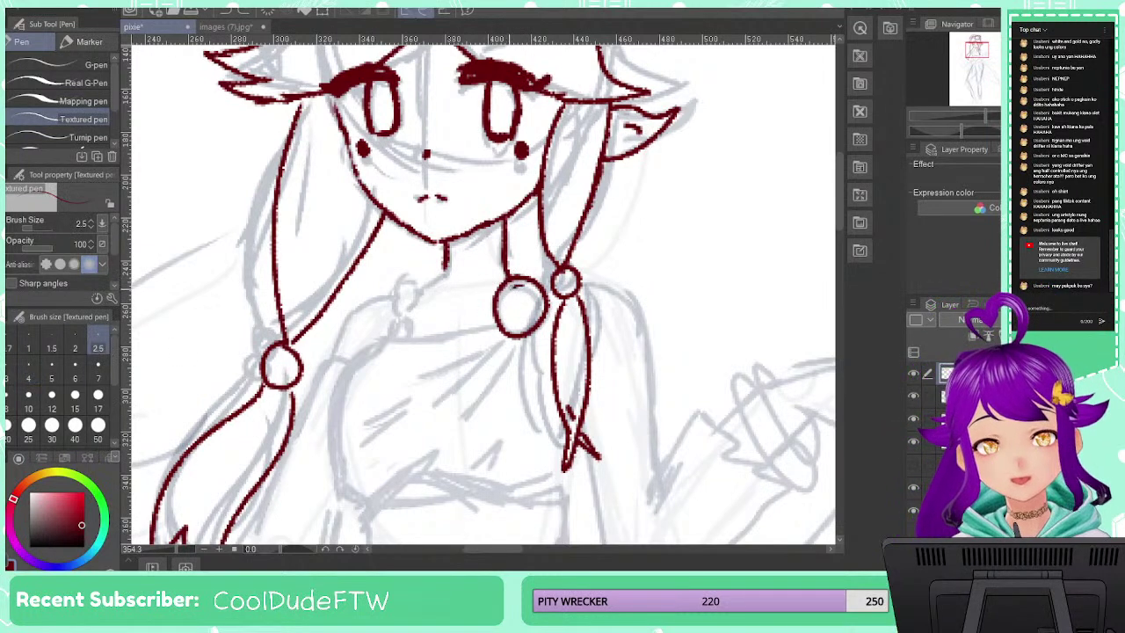
{"action": "mouse_move", "coordinate": [513, 285]}
{"action": "left_mouse_down"}
{"action": "mouse_move", "coordinate": [502, 313]}
{"action": "mouse_move", "coordinate": [537, 299]}
{"action": "left_mouse_up"}
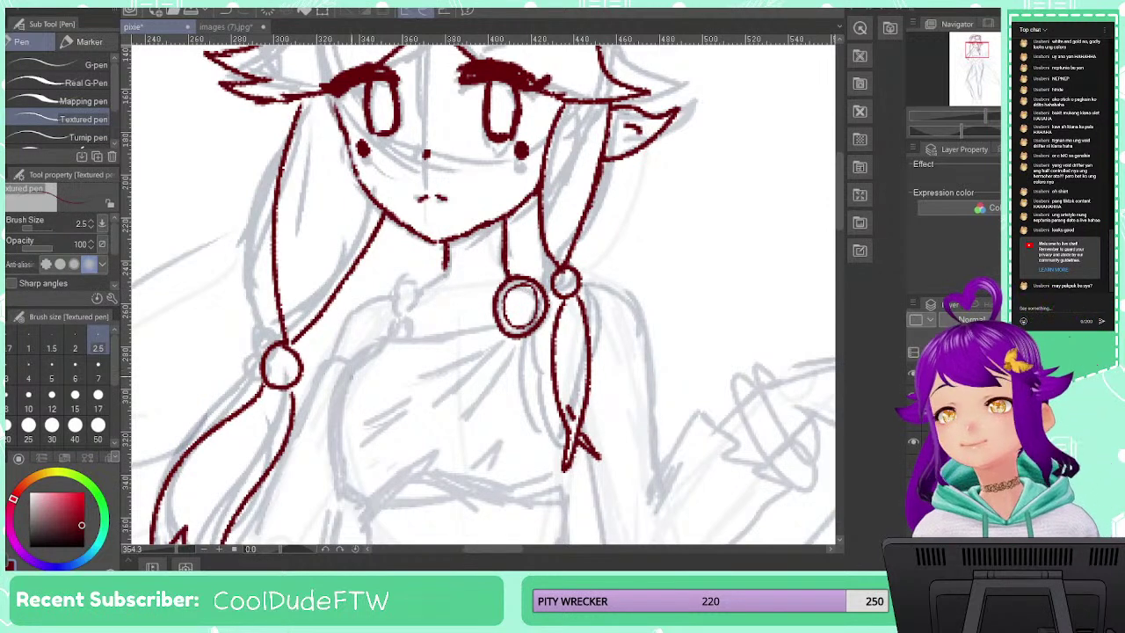
Ink the short strap of three stacked beads above the top's neckline with brush size 4
{"action": "mouse_move", "coordinate": [406, 278]}
{"action": "left_mouse_down"}
{"action": "mouse_move", "coordinate": [401, 298]}
{"action": "mouse_move", "coordinate": [412, 281]}
{"action": "left_mouse_up"}
{"action": "key", "text": "ctrl+z"}
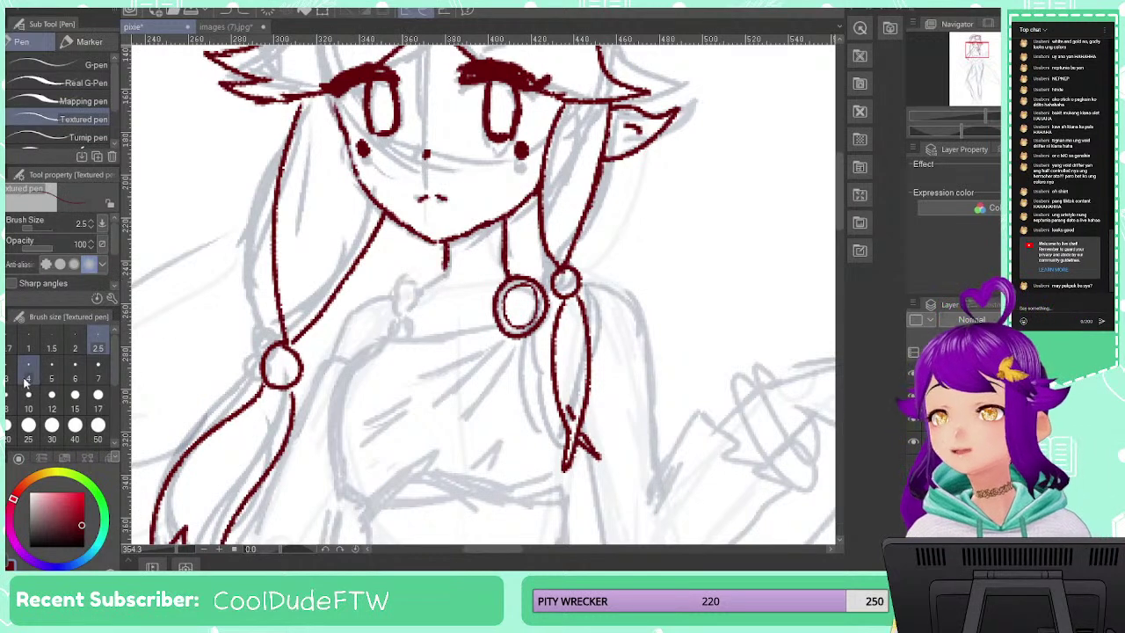
{"action": "key", "text": "bracketright"}
{"action": "key", "text": "bracketright"}
{"action": "mouse_move", "coordinate": [414, 280]}
{"action": "left_mouse_down"}
{"action": "mouse_move", "coordinate": [402, 290]}
{"action": "mouse_move", "coordinate": [405, 342]}
{"action": "mouse_move", "coordinate": [411, 321]}
{"action": "left_mouse_up"}
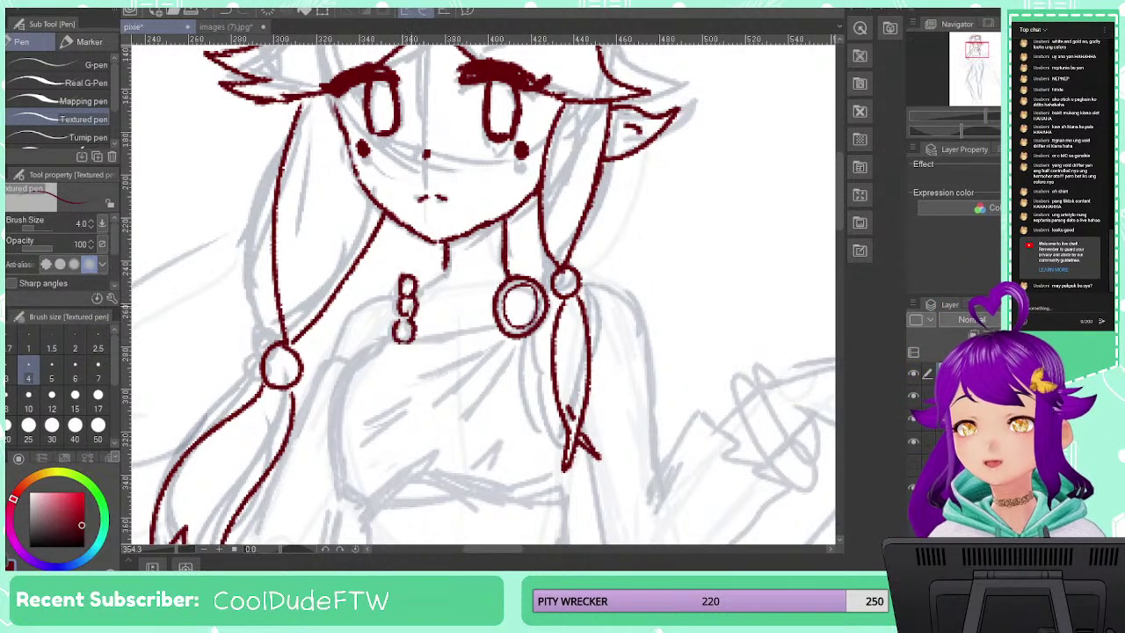
Ink the draped top's neckline from the clasp around to the left side, with fabric folds fanning out below the clasp
{"action": "mouse_move", "coordinate": [506, 327]}
{"action": "left_mouse_down"}
{"action": "mouse_move", "coordinate": [340, 400]}
{"action": "mouse_move", "coordinate": [337, 435]}
{"action": "left_mouse_up"}
{"action": "mouse_move", "coordinate": [455, 347]}
{"action": "left_mouse_down"}
{"action": "mouse_move", "coordinate": [421, 345]}
{"action": "mouse_move", "coordinate": [433, 373]}
{"action": "mouse_move", "coordinate": [490, 346]}
{"action": "mouse_move", "coordinate": [427, 405]}
{"action": "left_mouse_up"}
{"action": "left_click_drag", "start_coordinate": [501, 380], "coordinate": [481, 405]}
{"action": "mouse_move", "coordinate": [521, 348]}
{"action": "left_mouse_down"}
{"action": "mouse_move", "coordinate": [503, 427]}
{"action": "mouse_move", "coordinate": [542, 338]}
{"action": "left_mouse_up"}
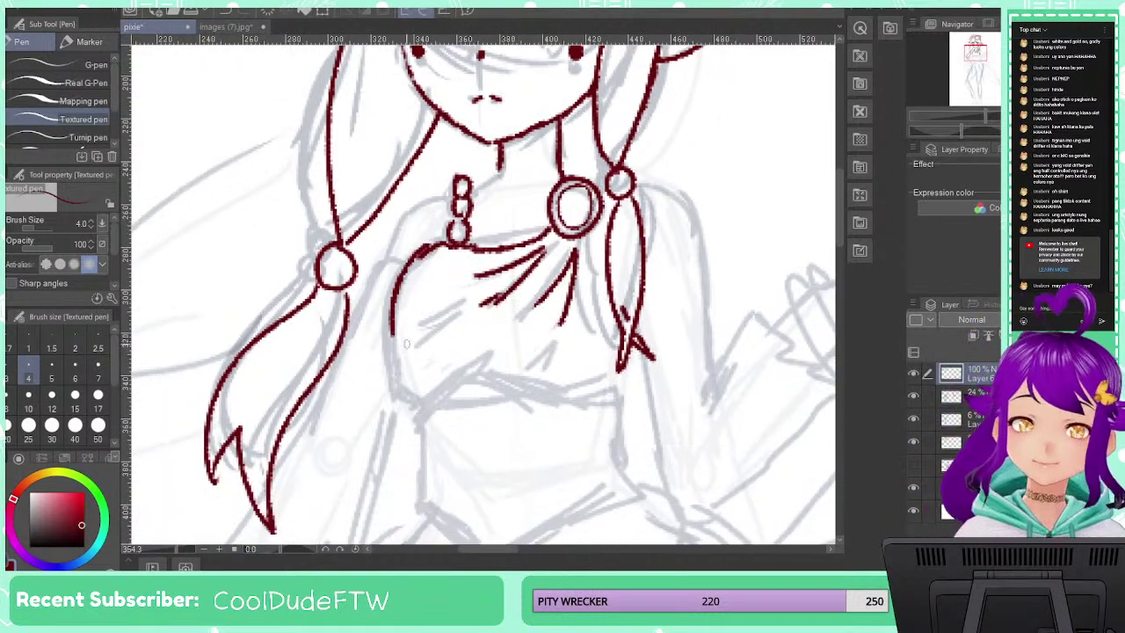
{"action": "left_click_drag", "start_coordinate": [420, 344], "coordinate": [452, 326]}
{"action": "left_click_drag", "start_coordinate": [452, 327], "coordinate": [425, 361]}
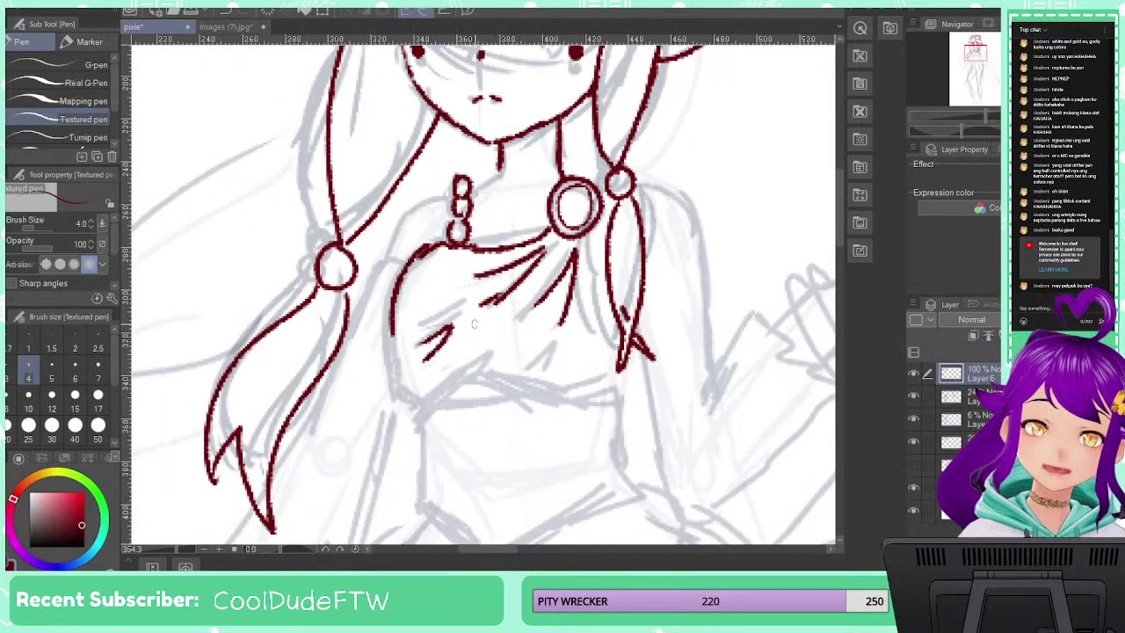
{"action": "key", "text": "ctrl+z"}
{"action": "key", "text": "ctrl+z"}
{"action": "key", "text": "ctrl+z"}
Ink short fold lines across the left side and lower part of the draped top
{"action": "left_click_drag", "start_coordinate": [461, 277], "coordinate": [427, 280]}
{"action": "left_click_drag", "start_coordinate": [460, 327], "coordinate": [422, 337]}
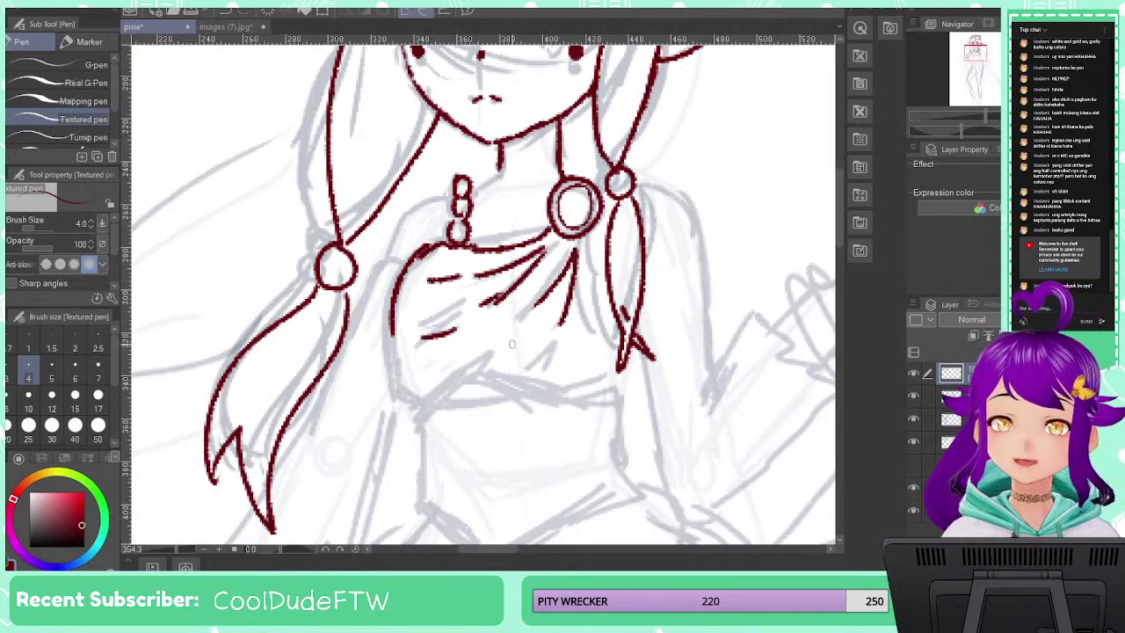
{"action": "left_click_drag", "start_coordinate": [525, 342], "coordinate": [494, 364]}
{"action": "left_click_drag", "start_coordinate": [552, 352], "coordinate": [541, 363]}
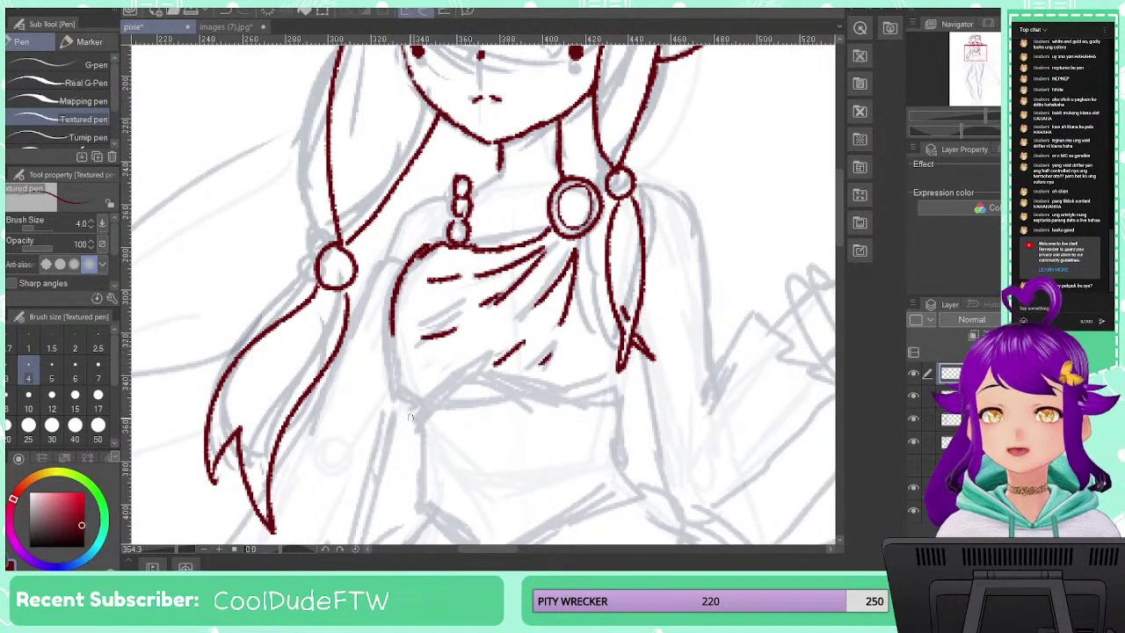
Ink the draped top's left and right side edges and its hem, peaked in the middle
{"action": "mouse_move", "coordinate": [406, 272]}
{"action": "left_mouse_down"}
{"action": "mouse_move", "coordinate": [391, 338]}
{"action": "mouse_move", "coordinate": [406, 397]}
{"action": "left_mouse_up"}
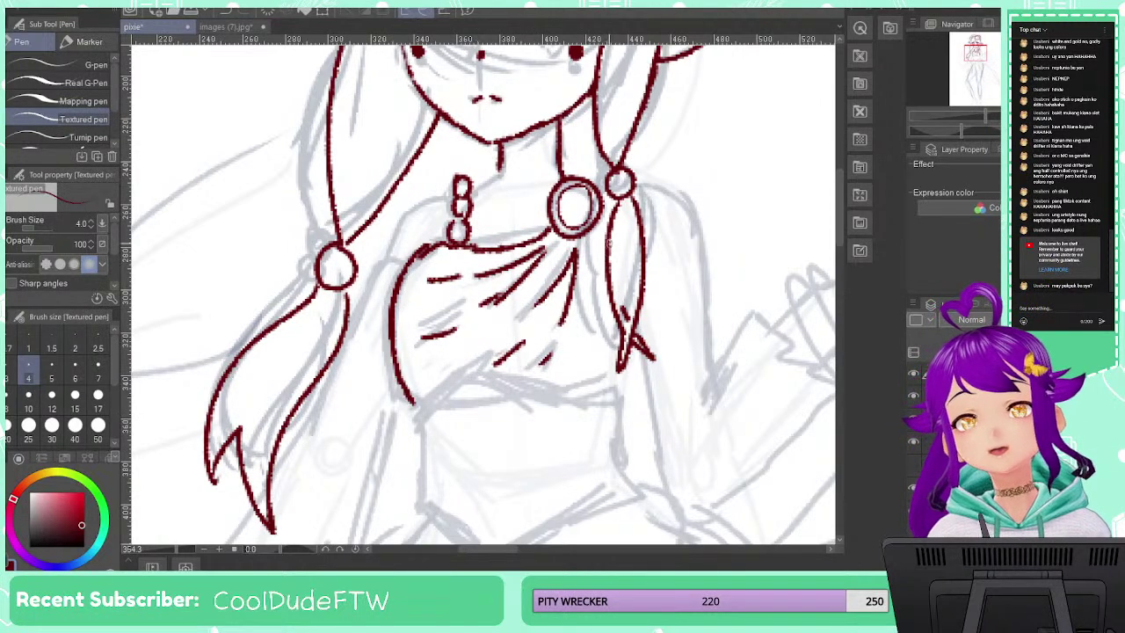
{"action": "left_click_drag", "start_coordinate": [598, 225], "coordinate": [615, 394]}
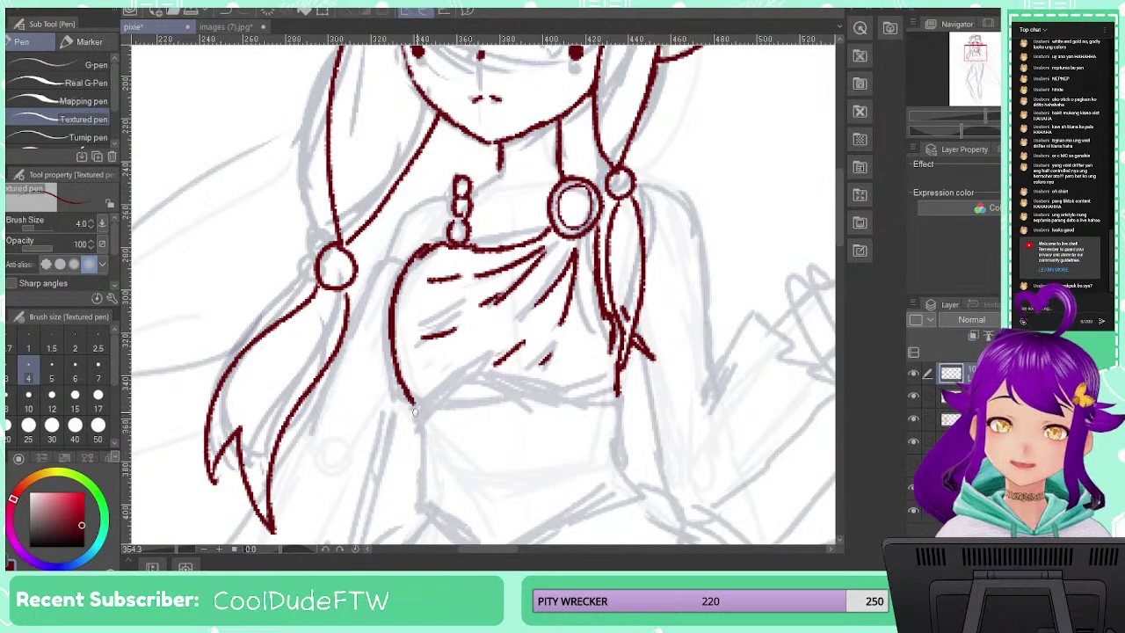
{"action": "mouse_move", "coordinate": [415, 410]}
{"action": "left_mouse_down"}
{"action": "mouse_move", "coordinate": [490, 372]}
{"action": "mouse_move", "coordinate": [533, 392]}
{"action": "mouse_move", "coordinate": [618, 397]}
{"action": "left_mouse_up"}
Ink the corset outline below the top, with two side edges and a bottom edge coming to a central point
{"action": "left_click_drag", "start_coordinate": [543, 439], "coordinate": [514, 286]}
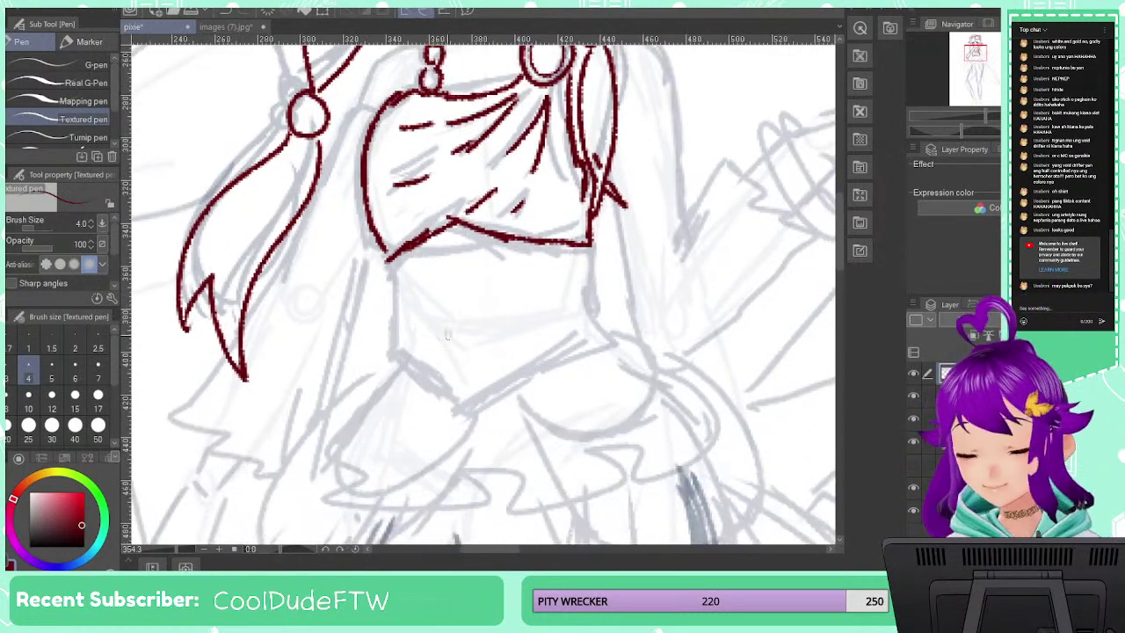
{"action": "mouse_move", "coordinate": [392, 269]}
{"action": "left_mouse_down"}
{"action": "mouse_move", "coordinate": [393, 348]}
{"action": "mouse_move", "coordinate": [449, 394]}
{"action": "mouse_move", "coordinate": [468, 397]}
{"action": "mouse_move", "coordinate": [523, 359]}
{"action": "mouse_move", "coordinate": [601, 334]}
{"action": "left_mouse_up"}
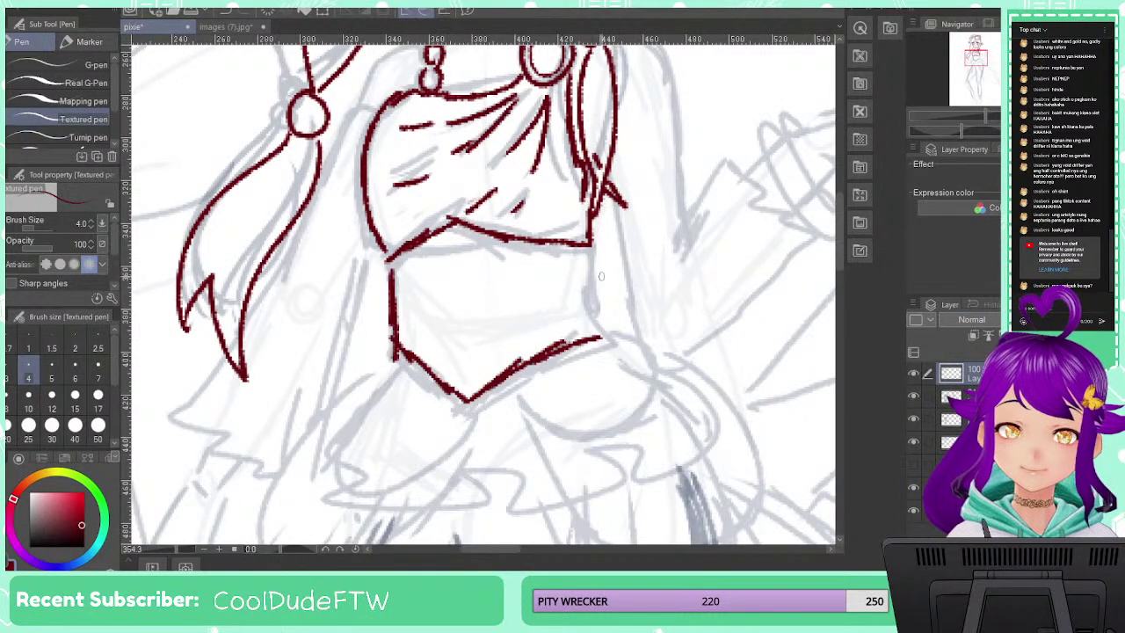
{"action": "left_click_drag", "start_coordinate": [594, 244], "coordinate": [603, 337]}
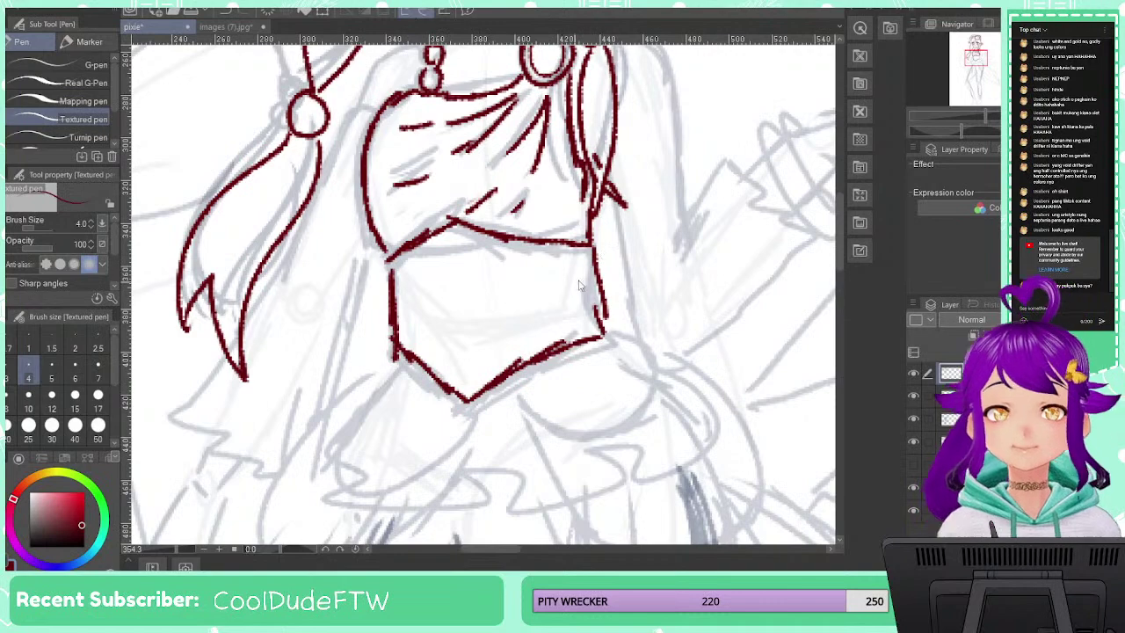
{"action": "key", "text": "ctrl+z"}
{"action": "key", "text": "ctrl+z"}
{"action": "mouse_move", "coordinate": [590, 247]}
{"action": "left_mouse_down"}
{"action": "mouse_move", "coordinate": [587, 320]}
{"action": "mouse_move", "coordinate": [598, 334]}
{"action": "left_mouse_up"}
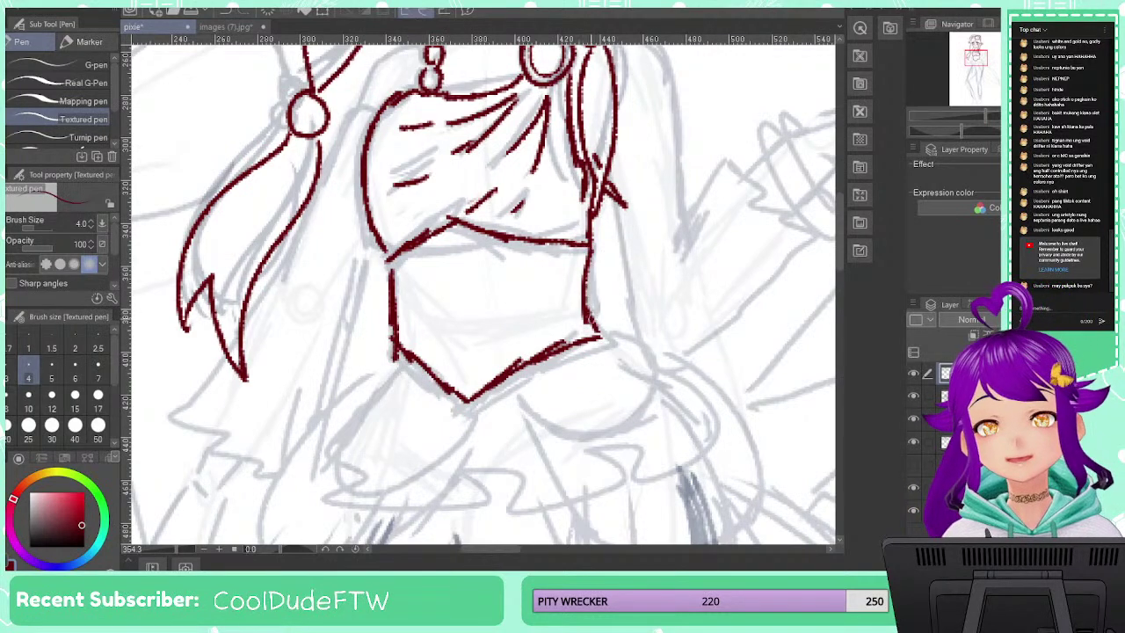
Examine the inked figure from further out and in mirrored view, with the outfit sketch layer hidden and shown
{"action": "scroll", "coordinate": [612, 317], "scroll_direction": "down", "scroll_amount": 3}
{"action": "scroll", "coordinate": [608, 321], "scroll_direction": "down", "scroll_amount": 3}
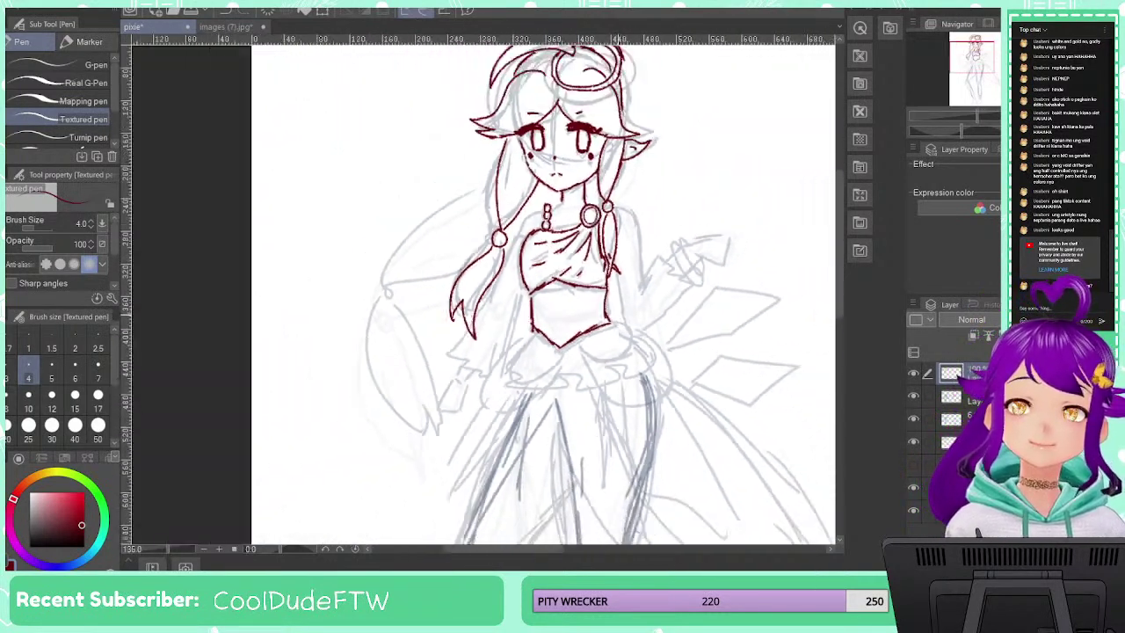
{"action": "scroll", "coordinate": [615, 308], "scroll_direction": "up", "scroll_amount": 4}
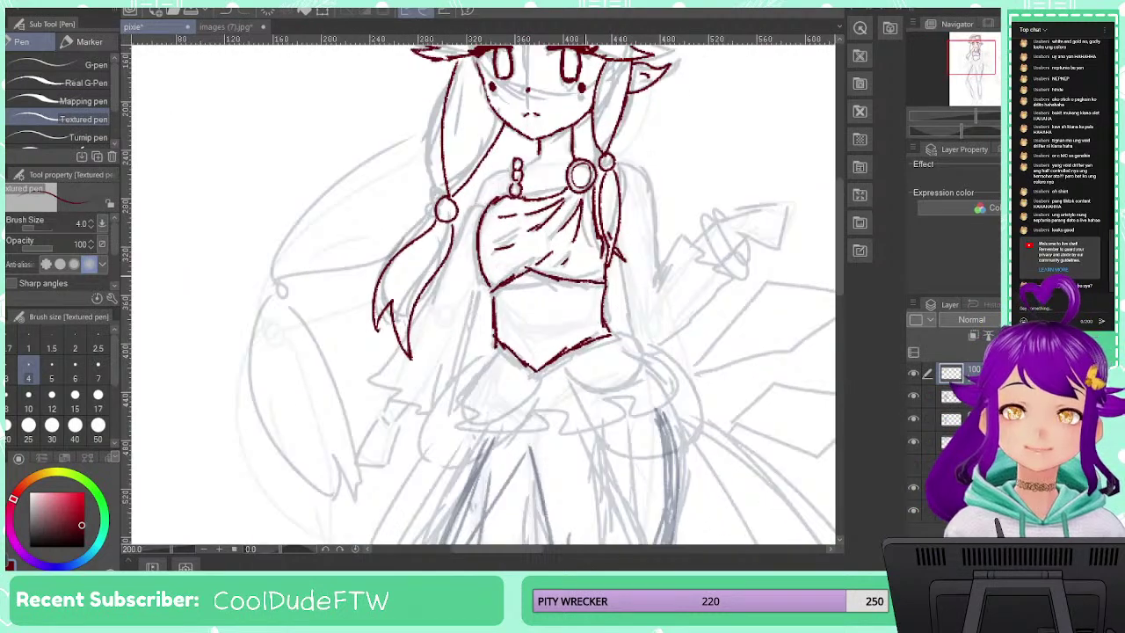
{"action": "key", "text": "h"}
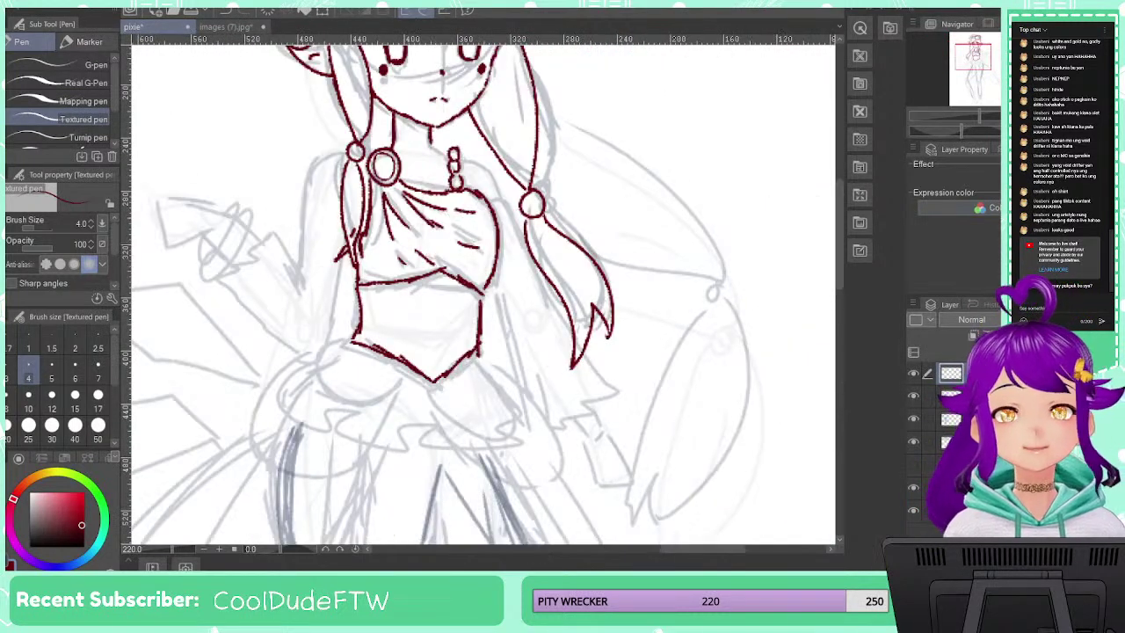
{"action": "scroll", "coordinate": [483, 290], "scroll_direction": "down", "scroll_amount": 3}
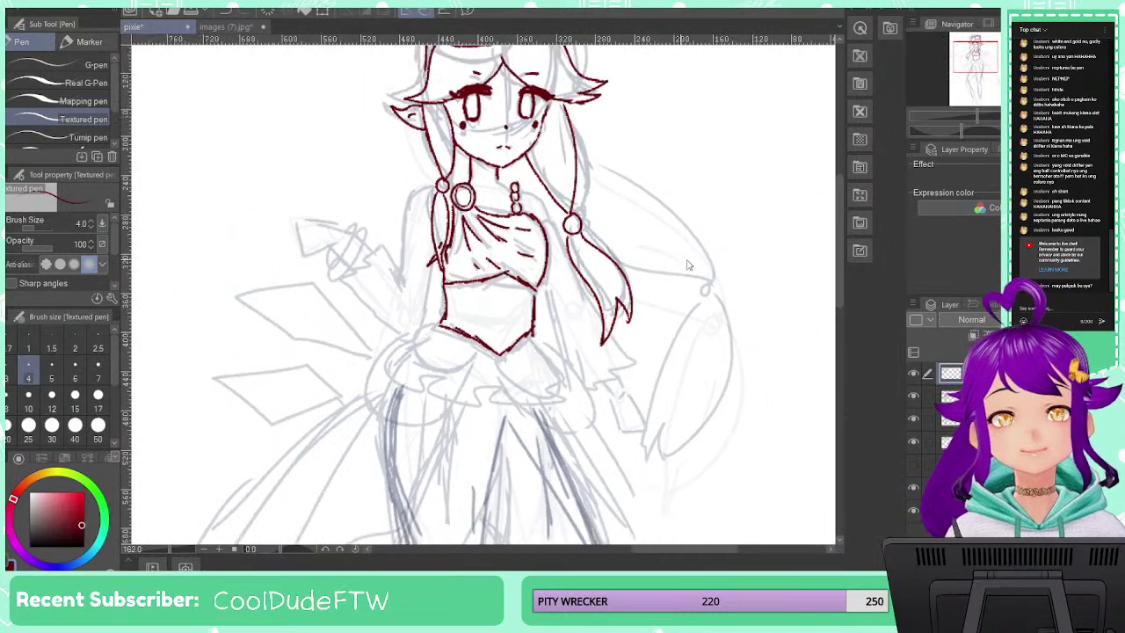
{"action": "left_click", "coordinate": [912, 397]}
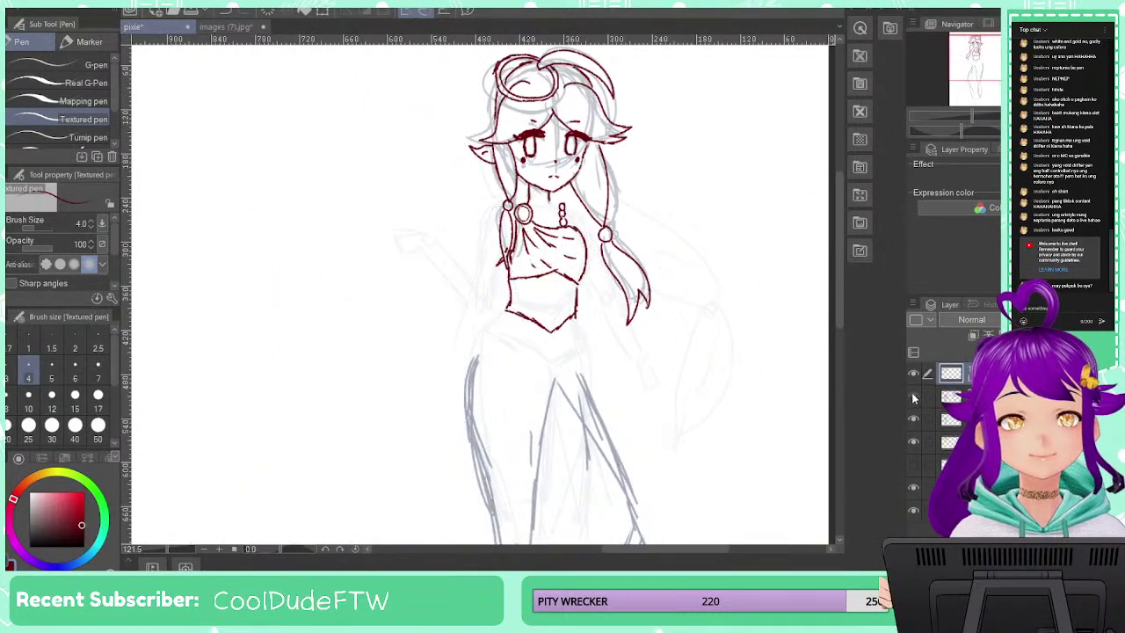
{"action": "left_click", "coordinate": [912, 397]}
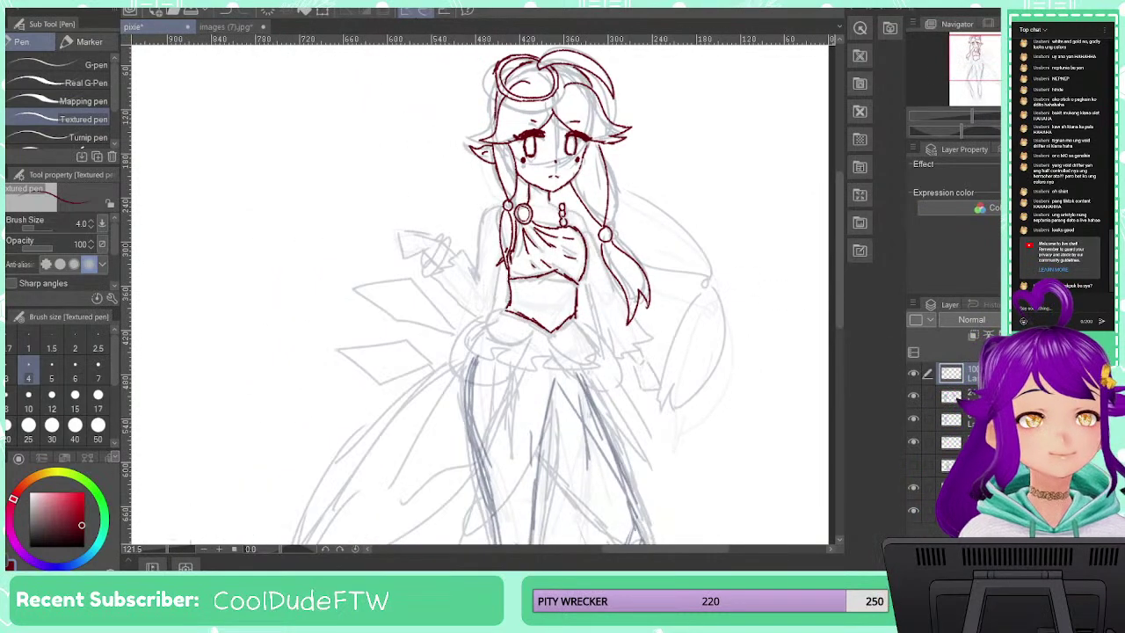
{"action": "key", "text": "h"}
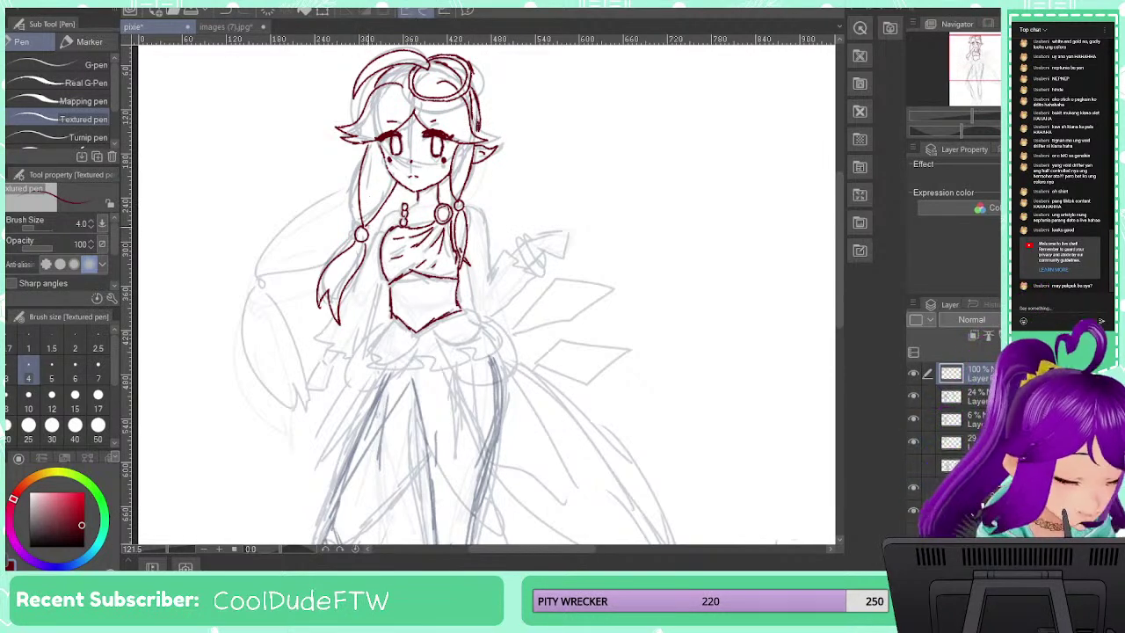
Ink a vertical row of four X-shaped lacing stitches down the corset's front
{"action": "scroll", "coordinate": [421, 282], "scroll_direction": "up", "scroll_amount": 5}
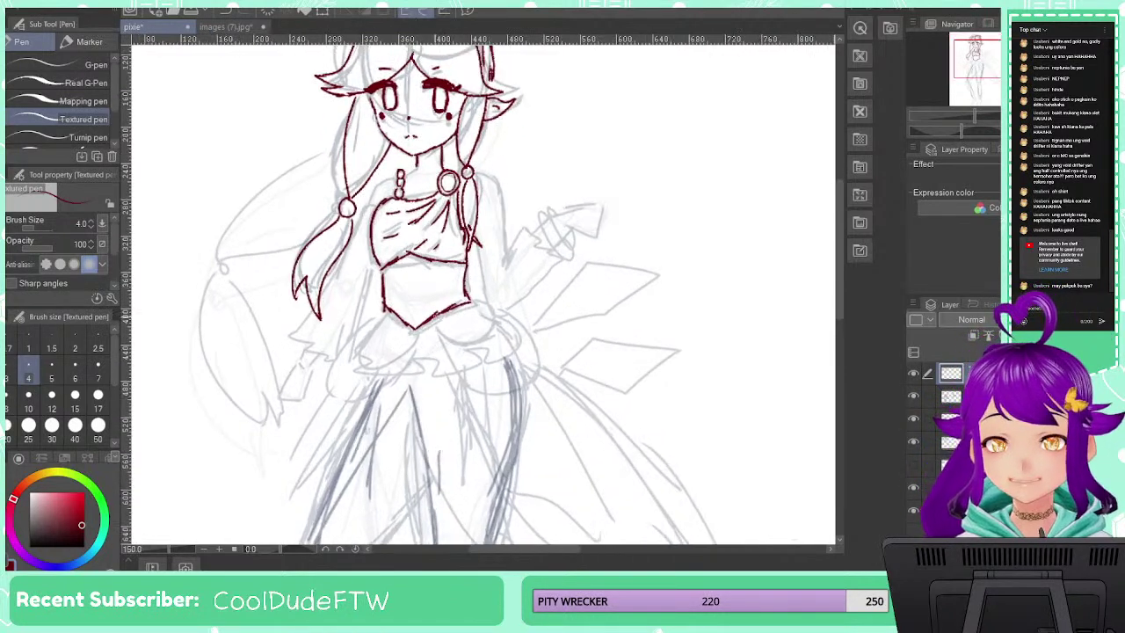
{"action": "mouse_move", "coordinate": [395, 290]}
{"action": "left_mouse_down"}
{"action": "mouse_move", "coordinate": [412, 307]}
{"action": "mouse_move", "coordinate": [397, 309]}
{"action": "mouse_move", "coordinate": [415, 336]}
{"action": "mouse_move", "coordinate": [400, 345]}
{"action": "mouse_move", "coordinate": [417, 376]}
{"action": "mouse_move", "coordinate": [400, 385]}
{"action": "mouse_move", "coordinate": [421, 409]}
{"action": "left_mouse_up"}
{"action": "left_click_drag", "start_coordinate": [419, 393], "coordinate": [408, 413]}
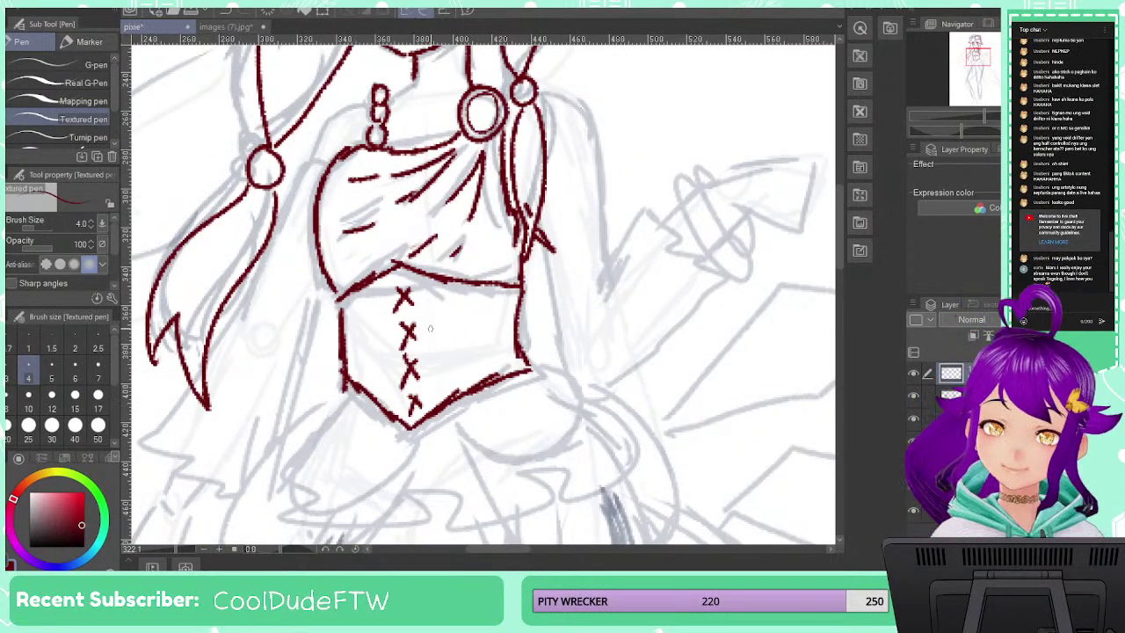
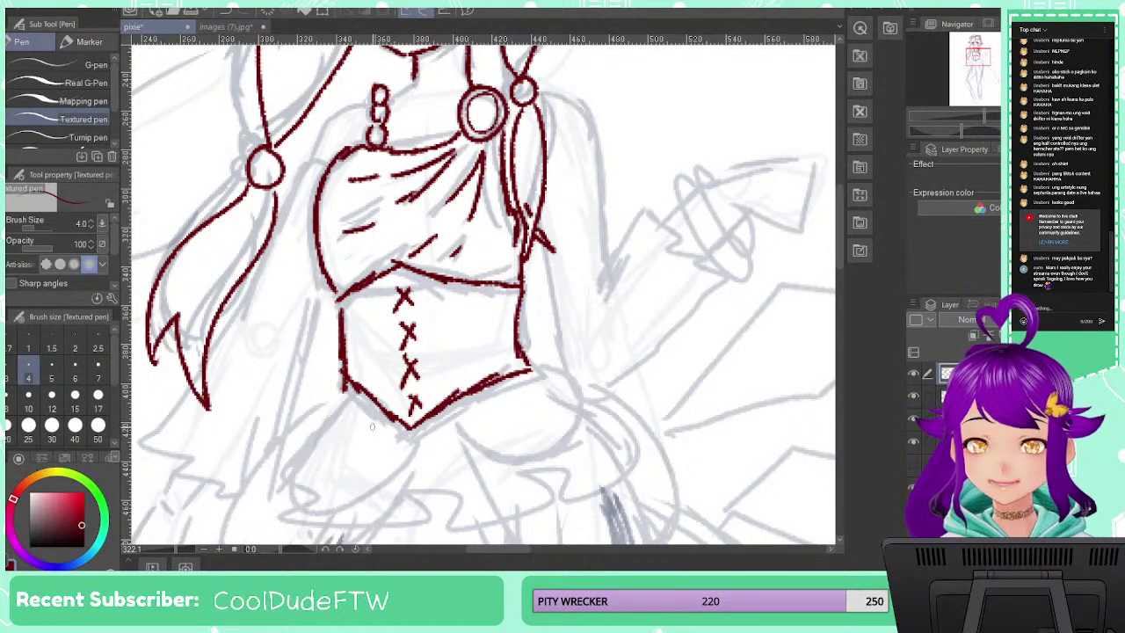
Ink a draped chain belt of linked ovals around the hips below the corset, on both sides of its point
{"action": "mouse_move", "coordinate": [429, 418]}
{"action": "left_mouse_down"}
{"action": "mouse_move", "coordinate": [508, 446]}
{"action": "mouse_move", "coordinate": [466, 452]}
{"action": "mouse_move", "coordinate": [549, 442]}
{"action": "mouse_move", "coordinate": [577, 413]}
{"action": "mouse_move", "coordinate": [559, 450]}
{"action": "mouse_move", "coordinate": [580, 420]}
{"action": "left_mouse_up"}
{"action": "mouse_move", "coordinate": [529, 355]}
{"action": "left_mouse_down"}
{"action": "mouse_move", "coordinate": [562, 369]}
{"action": "mouse_move", "coordinate": [534, 347]}
{"action": "mouse_move", "coordinate": [576, 383]}
{"action": "left_mouse_up"}
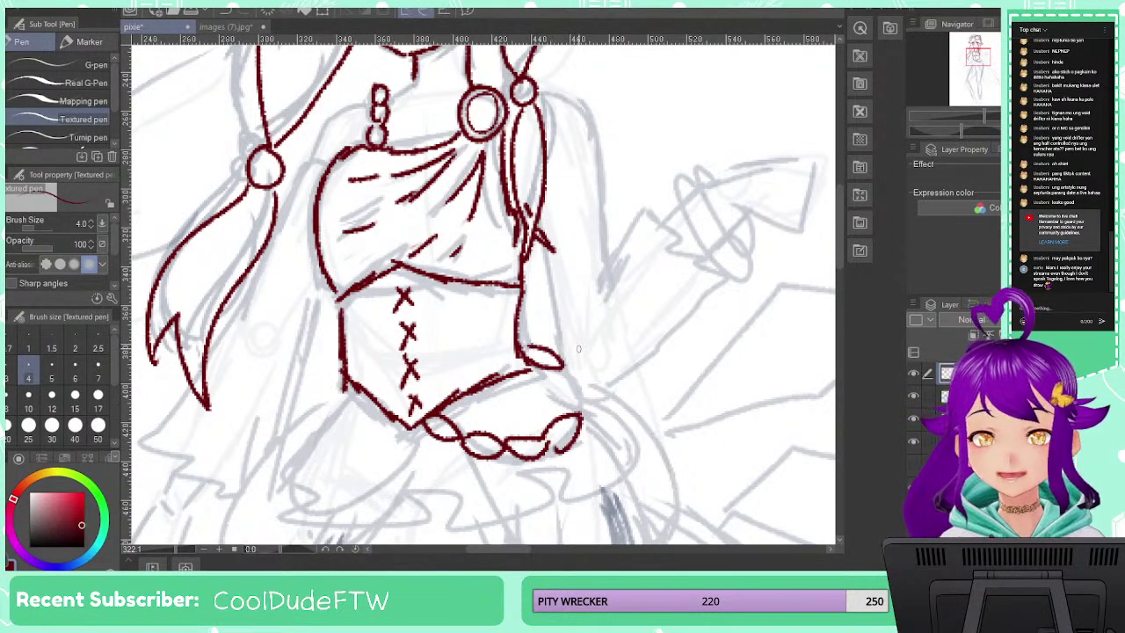
{"action": "scroll", "coordinate": [556, 349], "scroll_direction": "down", "scroll_amount": 2}
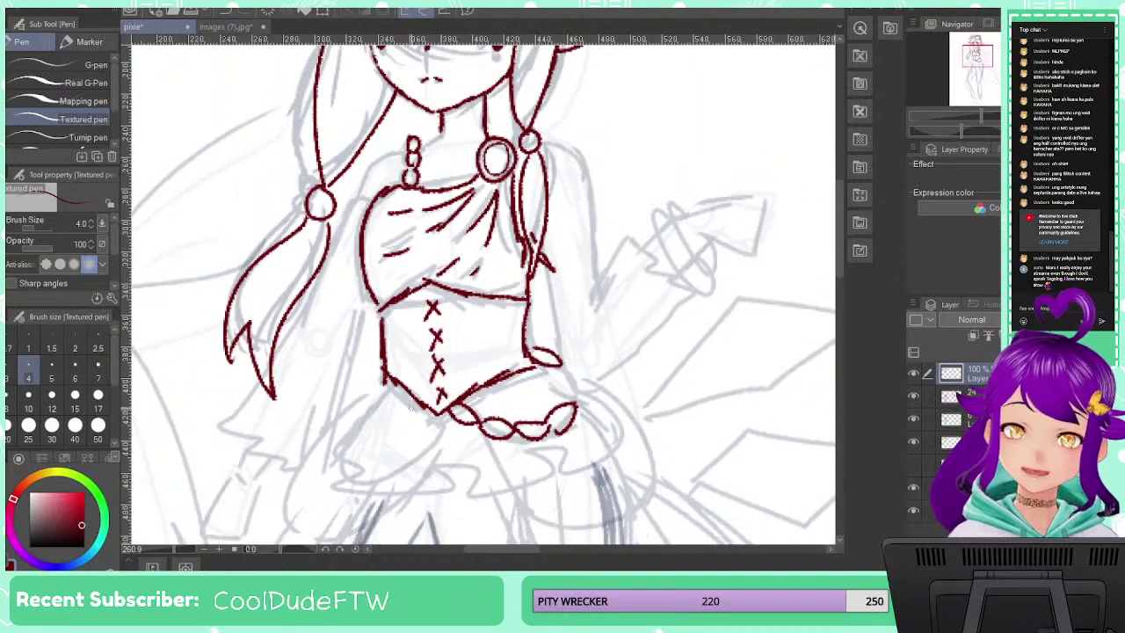
{"action": "mouse_move", "coordinate": [415, 406]}
{"action": "left_mouse_down"}
{"action": "mouse_move", "coordinate": [406, 430]}
{"action": "mouse_move", "coordinate": [369, 445]}
{"action": "left_mouse_up"}
{"action": "mouse_move", "coordinate": [370, 444]}
{"action": "left_mouse_down"}
{"action": "mouse_move", "coordinate": [409, 430]}
{"action": "mouse_move", "coordinate": [343, 427]}
{"action": "mouse_move", "coordinate": [400, 446]}
{"action": "left_mouse_up"}
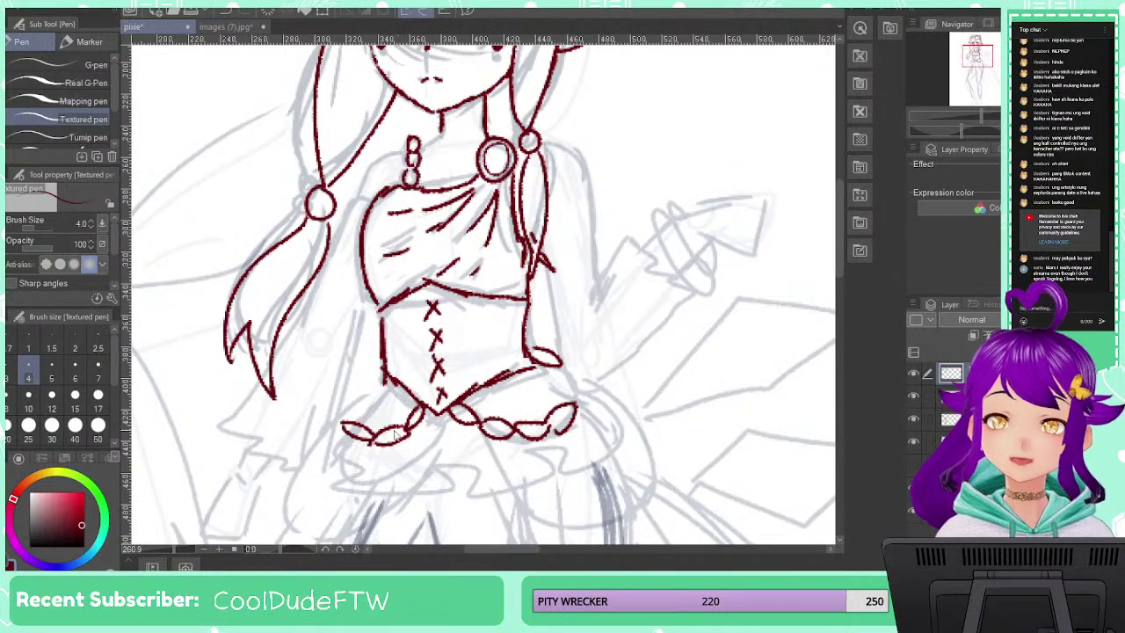
{"action": "left_click_drag", "start_coordinate": [360, 394], "coordinate": [352, 417]}
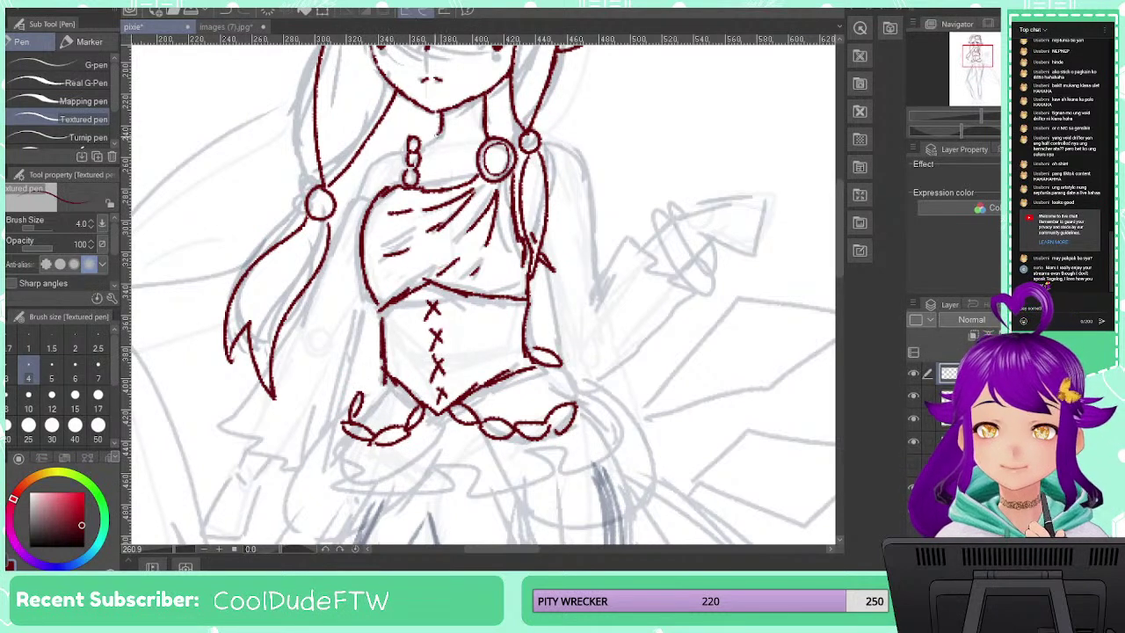
Ink both shoulders and outer arm lines, the lowered arm's jagged sleeve hem, and the raised arm's inner and lower sleeve edge
{"action": "mouse_move", "coordinate": [409, 151]}
{"action": "left_mouse_down"}
{"action": "mouse_move", "coordinate": [379, 151]}
{"action": "mouse_move", "coordinate": [355, 194]}
{"action": "mouse_move", "coordinate": [363, 202]}
{"action": "mouse_move", "coordinate": [344, 207]}
{"action": "left_mouse_up"}
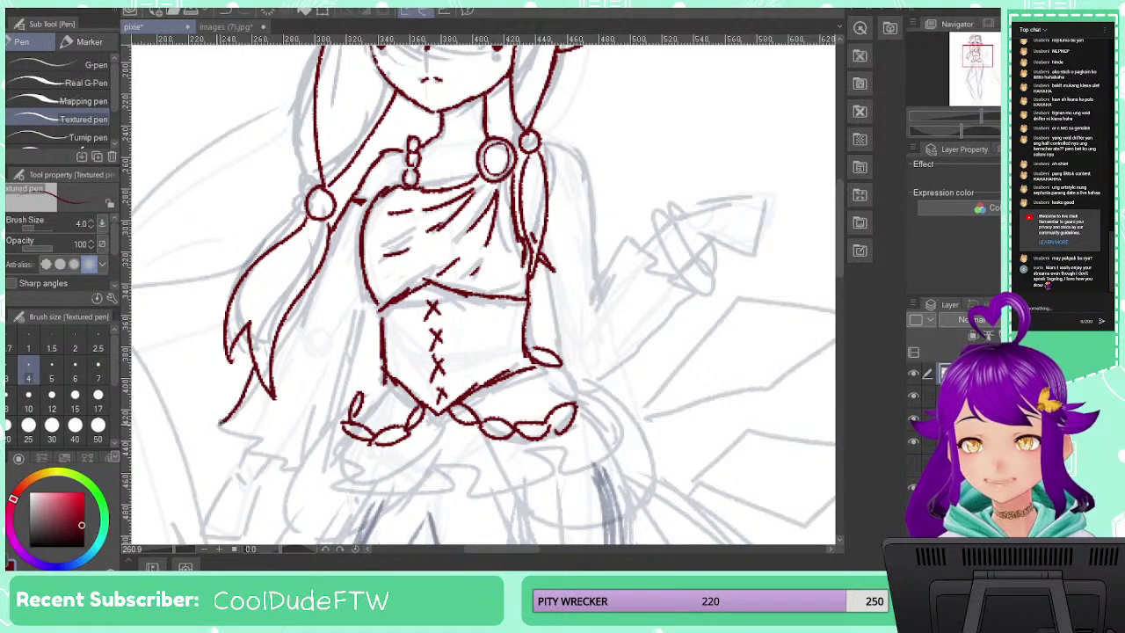
{"action": "mouse_move", "coordinate": [216, 394]}
{"action": "left_mouse_down"}
{"action": "mouse_move", "coordinate": [244, 409]}
{"action": "mouse_move", "coordinate": [230, 417]}
{"action": "mouse_move", "coordinate": [301, 454]}
{"action": "left_mouse_up"}
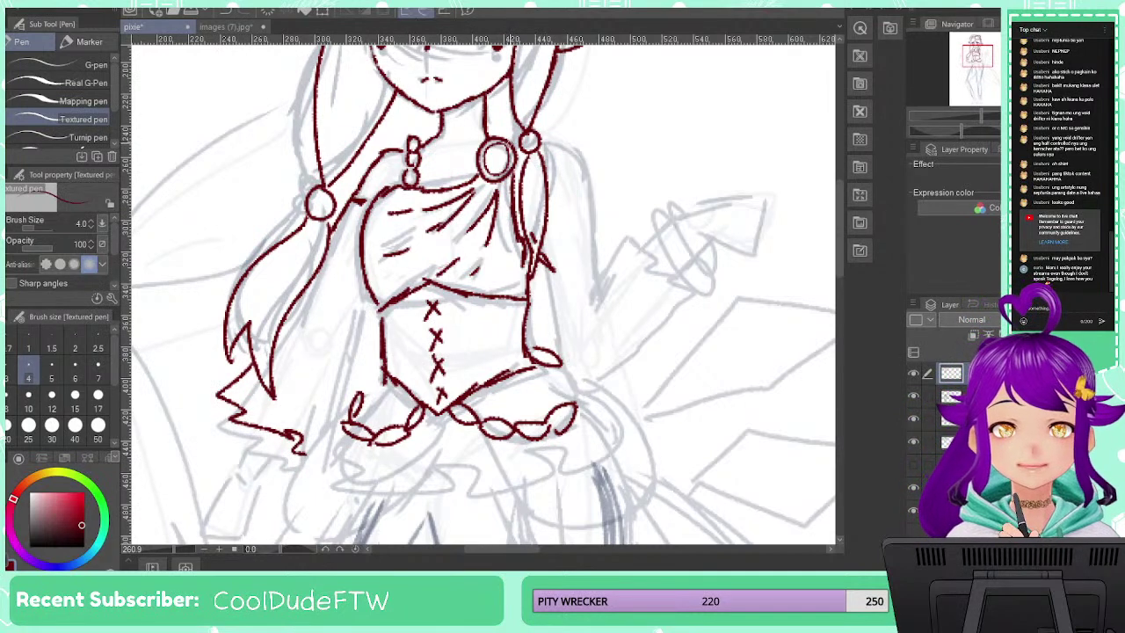
{"action": "mouse_move", "coordinate": [543, 142]}
{"action": "left_mouse_down"}
{"action": "mouse_move", "coordinate": [566, 150]}
{"action": "mouse_move", "coordinate": [586, 234]}
{"action": "mouse_move", "coordinate": [589, 283]}
{"action": "mouse_move", "coordinate": [540, 341]}
{"action": "mouse_move", "coordinate": [569, 386]}
{"action": "left_mouse_up"}
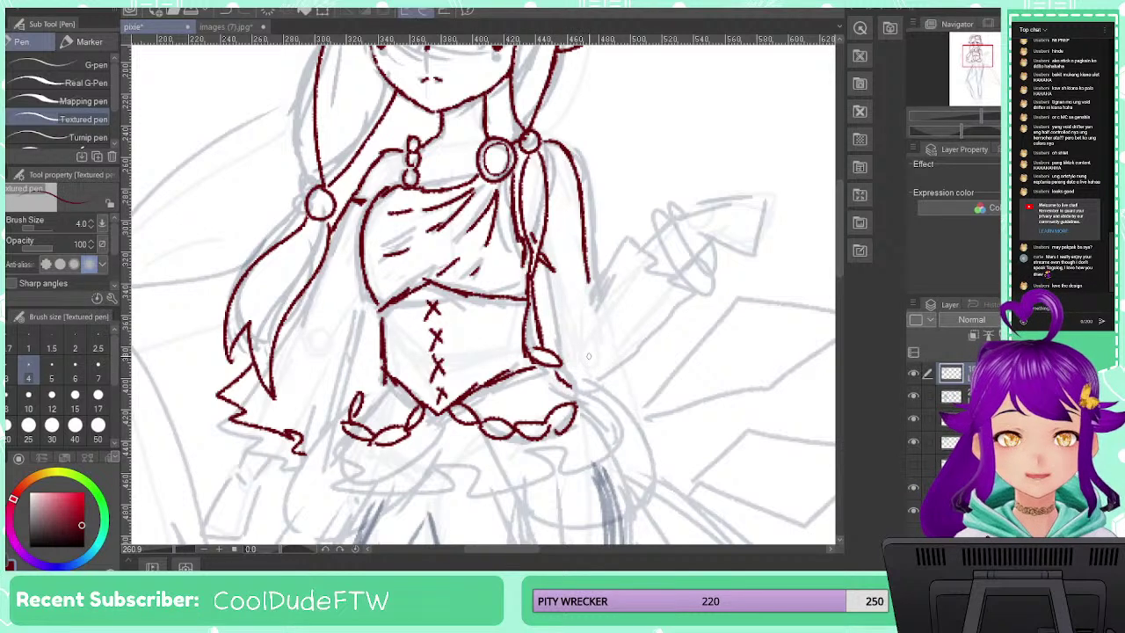
{"action": "key", "text": "ctrl+z"}
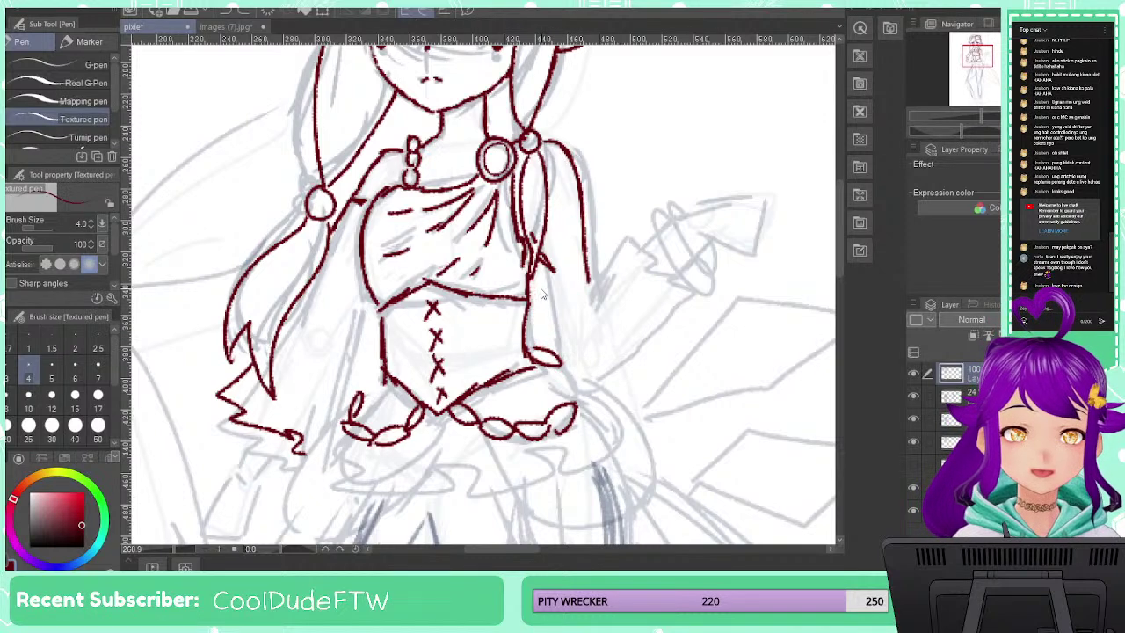
{"action": "mouse_move", "coordinate": [533, 269]}
{"action": "left_mouse_down"}
{"action": "mouse_move", "coordinate": [544, 349]}
{"action": "mouse_move", "coordinate": [536, 338]}
{"action": "mouse_move", "coordinate": [534, 351]}
{"action": "mouse_move", "coordinate": [571, 386]}
{"action": "mouse_move", "coordinate": [638, 350]}
{"action": "left_mouse_up"}
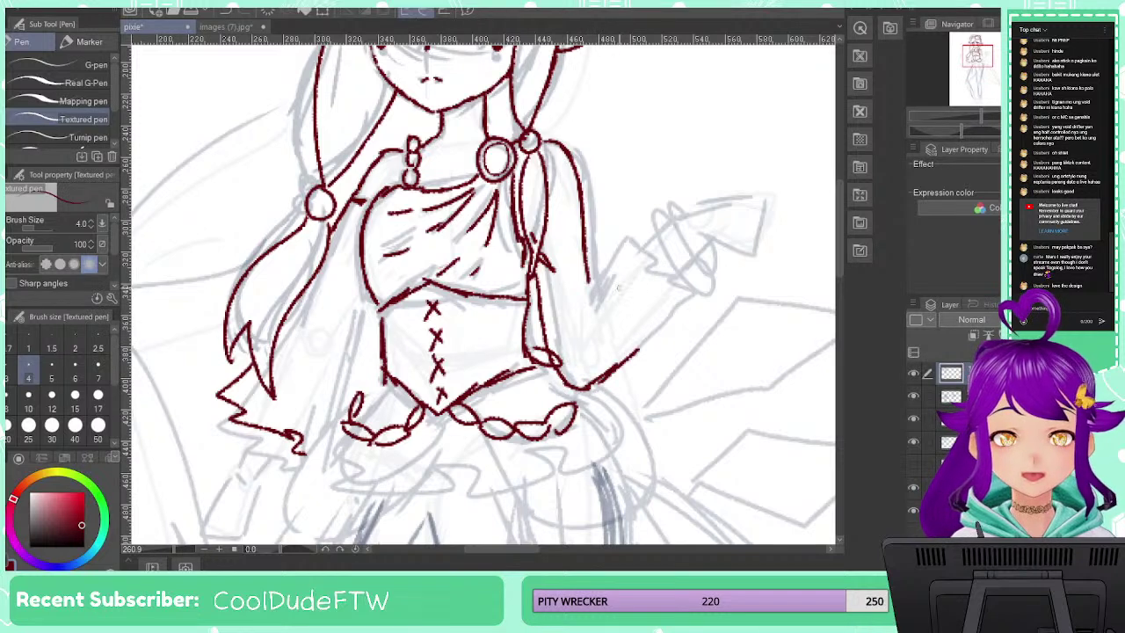
Ink the short upper edge of the raised forearm's sleeve at the elbow bend, redoing the stroke until it fits
{"action": "left_click_drag", "start_coordinate": [612, 269], "coordinate": [580, 315]}
{"action": "mouse_move", "coordinate": [624, 250]}
{"action": "left_mouse_down"}
{"action": "mouse_move", "coordinate": [580, 307]}
{"action": "mouse_move", "coordinate": [634, 242]}
{"action": "mouse_move", "coordinate": [641, 249]}
{"action": "mouse_move", "coordinate": [588, 293]}
{"action": "left_mouse_up"}
{"action": "key", "text": "ctrl+z"}
{"action": "key", "text": "ctrl+z"}
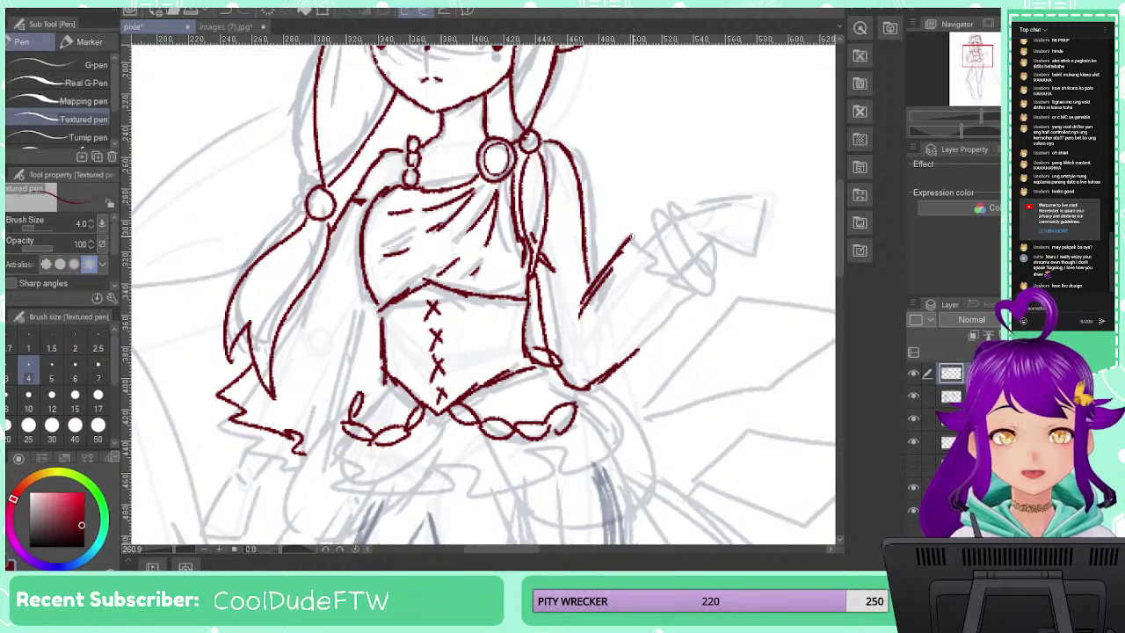
{"action": "key", "text": "ctrl+z"}
{"action": "key", "text": "ctrl+z"}
{"action": "key", "text": "ctrl+z"}
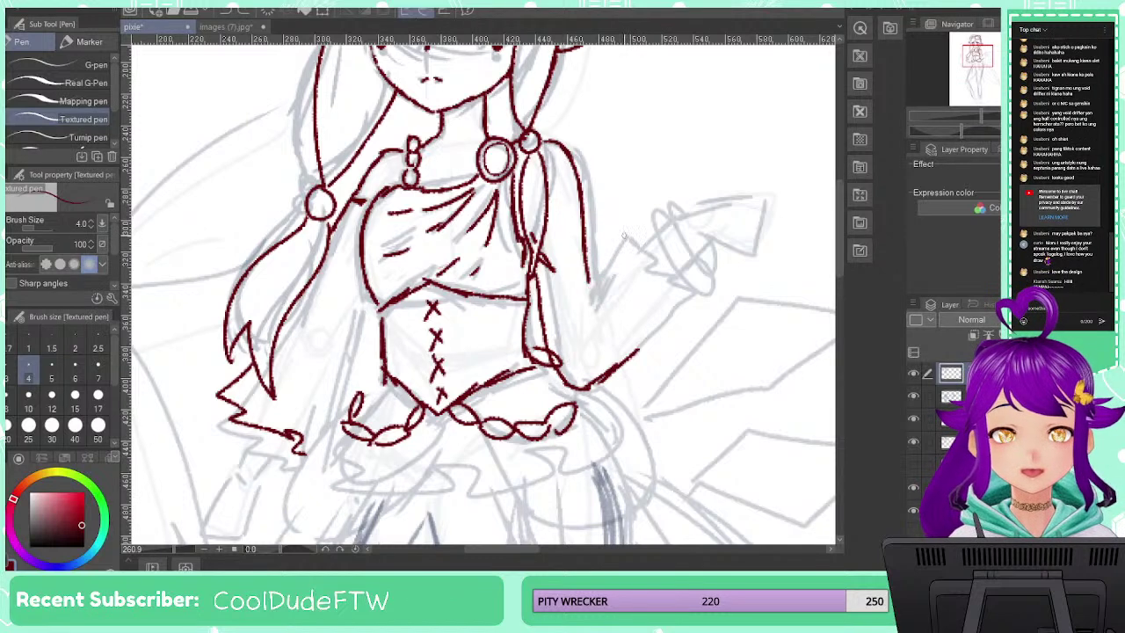
{"action": "left_click_drag", "start_coordinate": [625, 236], "coordinate": [585, 290]}
{"action": "key", "text": "ctrl+z"}
{"action": "left_click_drag", "start_coordinate": [612, 246], "coordinate": [579, 303]}
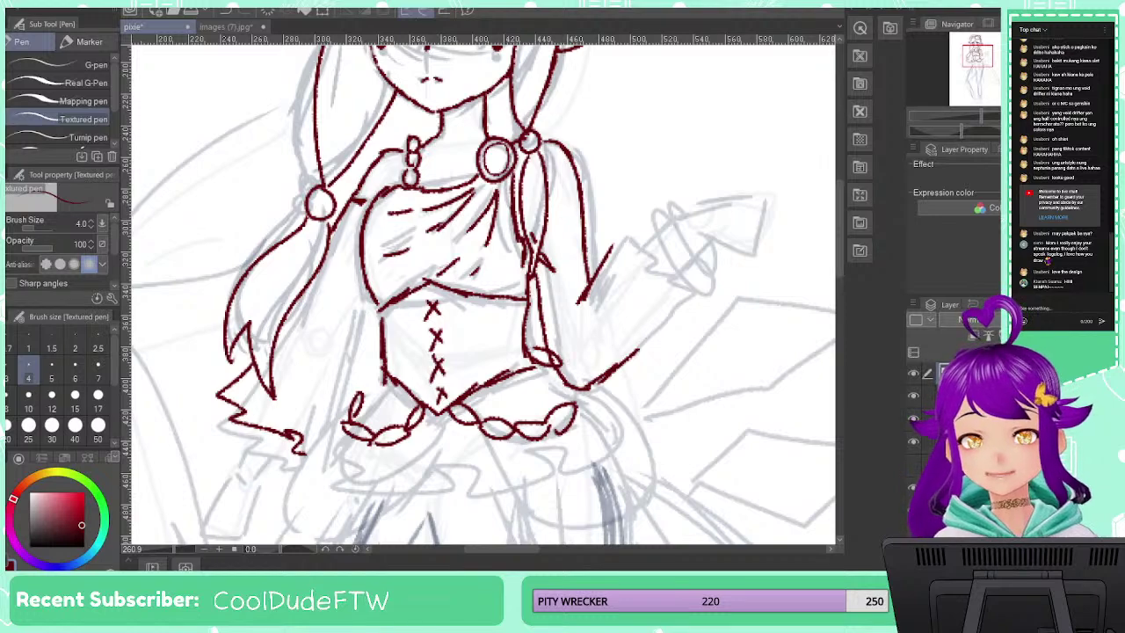
Ink a short ruffled peplum beneath the chain belt, with a zigzag hem and fold lines running up from it
{"action": "scroll", "coordinate": [503, 390], "scroll_direction": "down", "scroll_amount": 5}
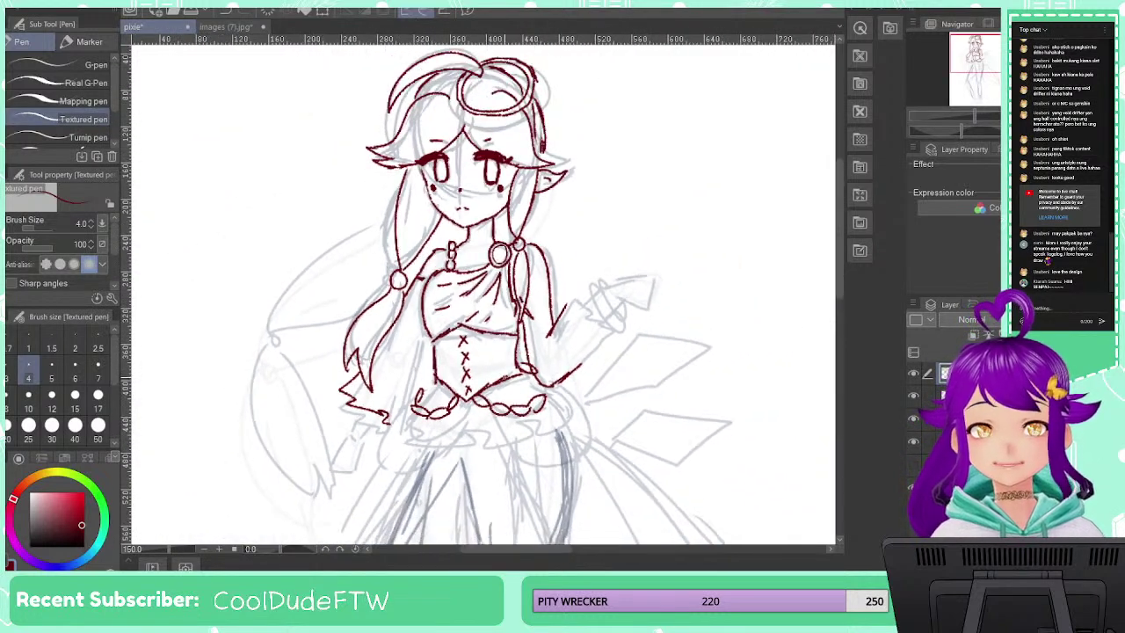
{"action": "scroll", "coordinate": [506, 391], "scroll_direction": "down", "scroll_amount": 3}
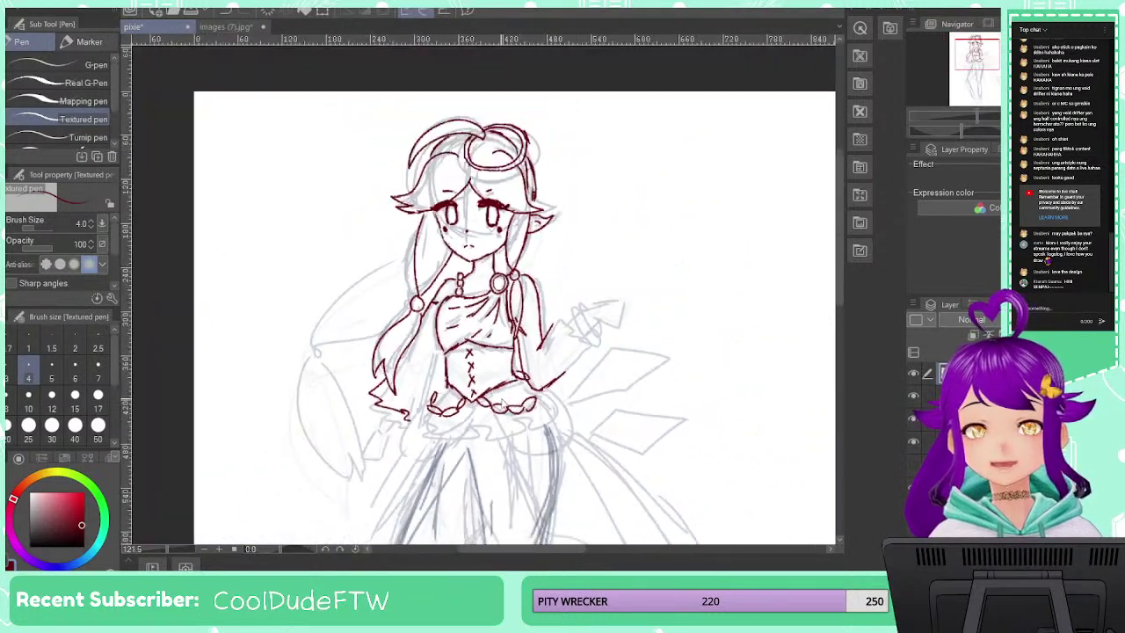
{"action": "left_click_drag", "start_coordinate": [667, 363], "coordinate": [588, 346]}
{"action": "scroll", "coordinate": [589, 345], "scroll_direction": "up", "scroll_amount": 1}
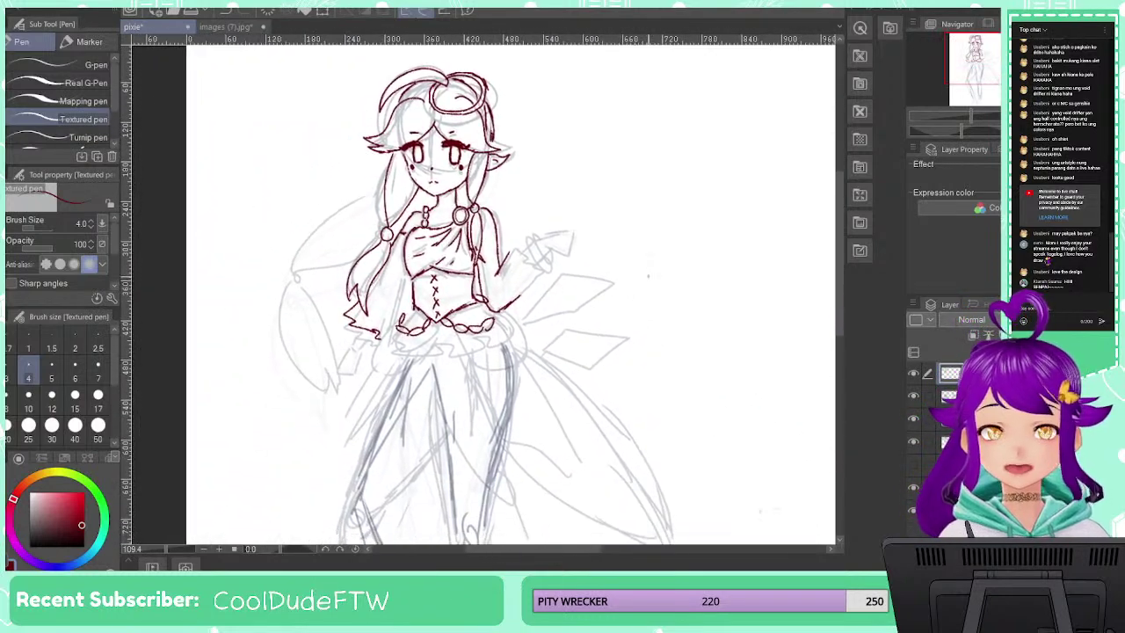
{"action": "scroll", "coordinate": [627, 293], "scroll_direction": "up", "scroll_amount": 1}
{"action": "scroll", "coordinate": [395, 360], "scroll_direction": "up", "scroll_amount": 2}
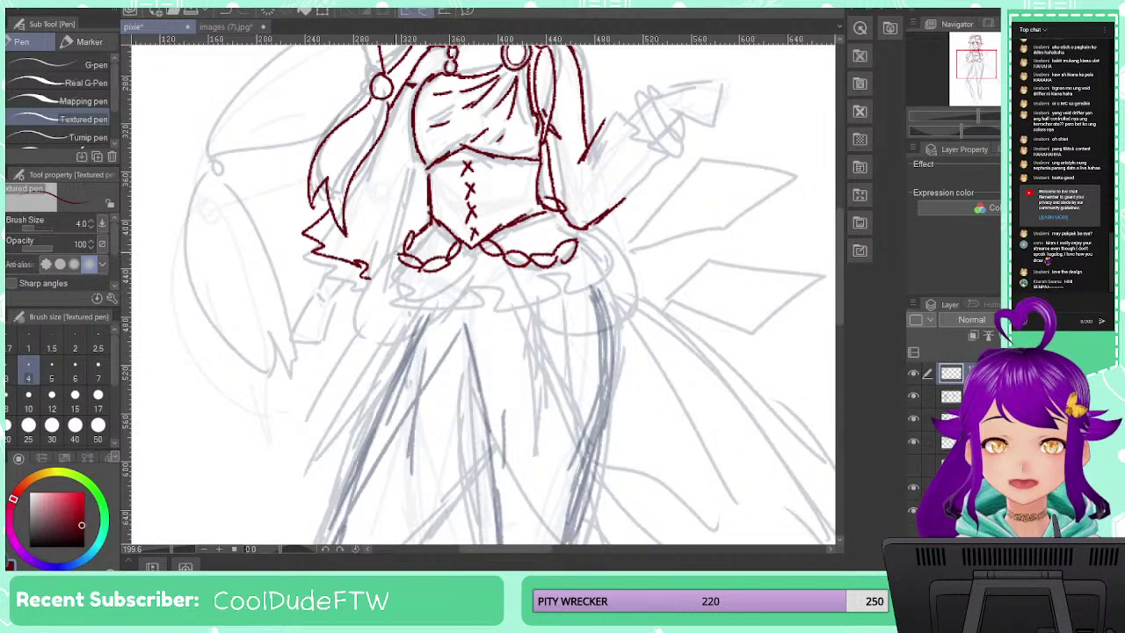
{"action": "mouse_move", "coordinate": [397, 251]}
{"action": "left_mouse_down"}
{"action": "mouse_move", "coordinate": [411, 294]}
{"action": "mouse_move", "coordinate": [472, 301]}
{"action": "mouse_move", "coordinate": [476, 285]}
{"action": "mouse_move", "coordinate": [527, 302]}
{"action": "mouse_move", "coordinate": [525, 293]}
{"action": "mouse_move", "coordinate": [571, 287]}
{"action": "mouse_move", "coordinate": [615, 262]}
{"action": "left_mouse_up"}
{"action": "mouse_move", "coordinate": [591, 225]}
{"action": "left_mouse_down"}
{"action": "mouse_move", "coordinate": [622, 266]}
{"action": "mouse_move", "coordinate": [582, 240]}
{"action": "mouse_move", "coordinate": [588, 228]}
{"action": "left_mouse_up"}
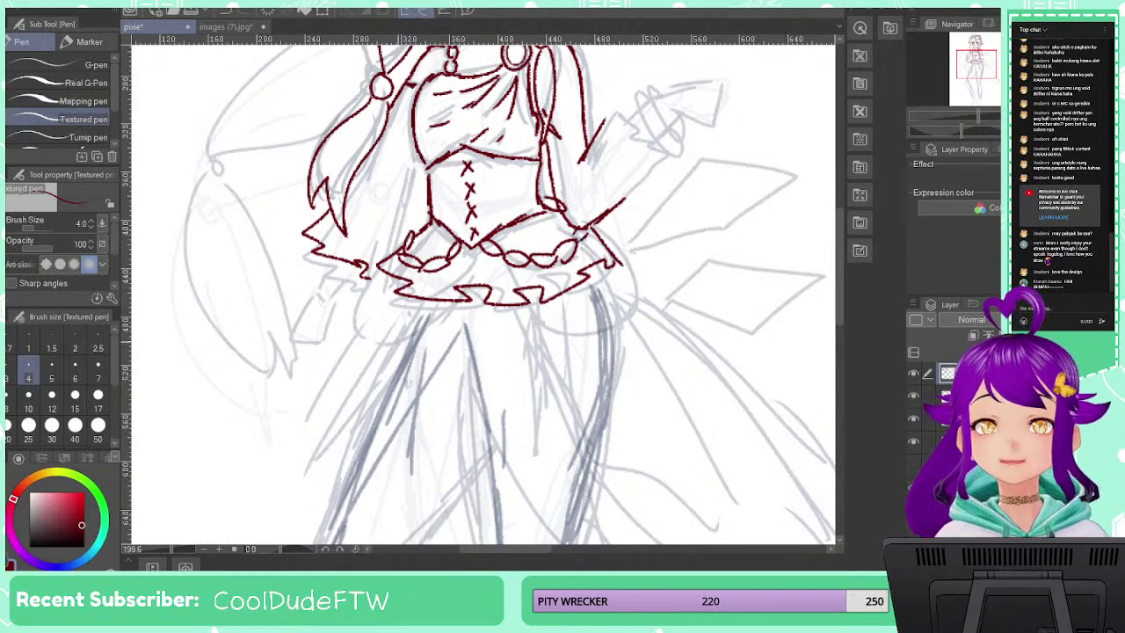
{"action": "mouse_move", "coordinate": [444, 274]}
{"action": "left_mouse_down"}
{"action": "mouse_move", "coordinate": [447, 289]}
{"action": "mouse_move", "coordinate": [493, 291]}
{"action": "mouse_move", "coordinate": [603, 264]}
{"action": "left_mouse_up"}
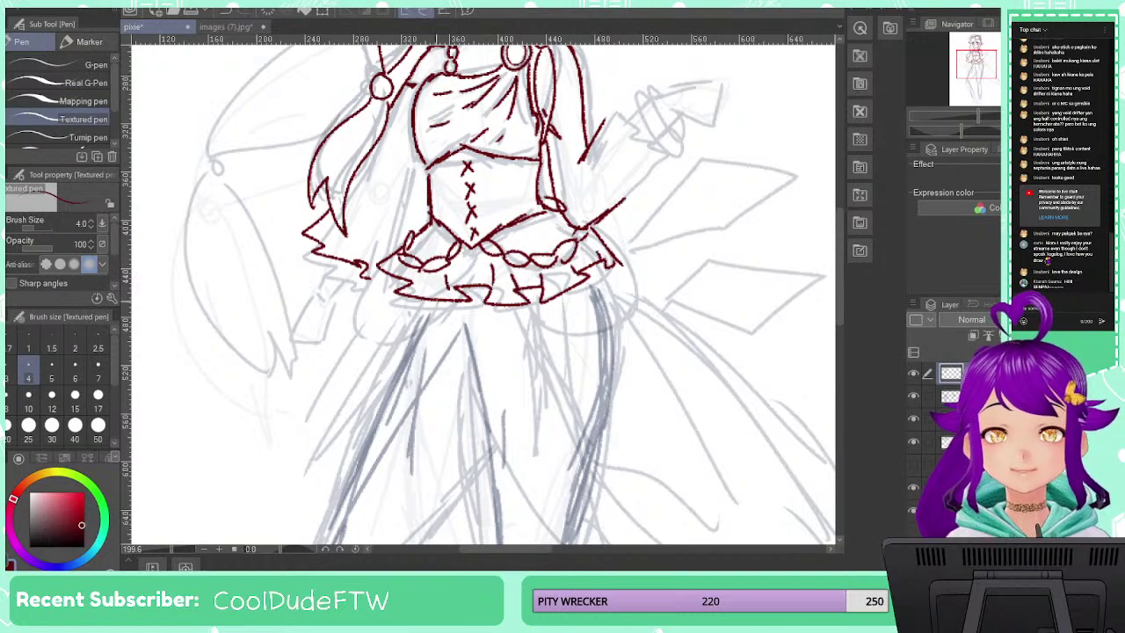
Extend the raised arm's flared sleeve edges and close the sleeve with a zigzag cuff
{"action": "scroll", "coordinate": [565, 249], "scroll_direction": "down", "scroll_amount": 6}
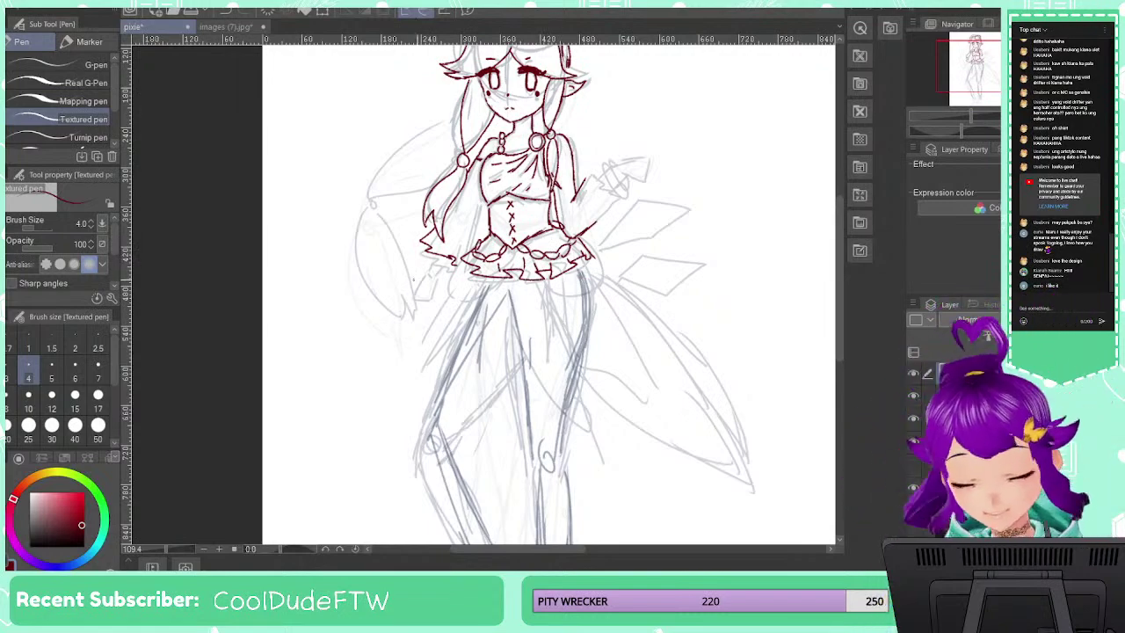
{"action": "scroll", "coordinate": [439, 263], "scroll_direction": "up", "scroll_amount": 4}
{"action": "left_click_drag", "start_coordinate": [633, 167], "coordinate": [409, 392]}
{"action": "mouse_move", "coordinate": [450, 334]}
{"action": "left_mouse_down"}
{"action": "mouse_move", "coordinate": [475, 296]}
{"action": "mouse_move", "coordinate": [489, 335]}
{"action": "mouse_move", "coordinate": [531, 369]}
{"action": "mouse_move", "coordinate": [481, 398]}
{"action": "left_mouse_up"}
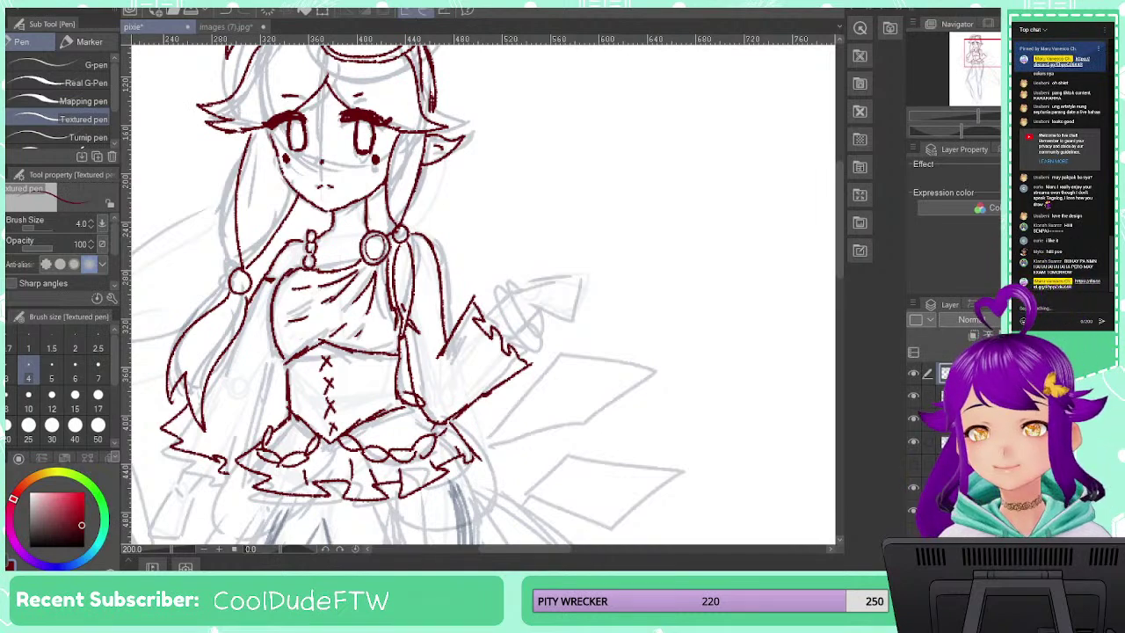
Ink the long outer curve of the back hair sweeping from the head out past the lowered arm
{"action": "scroll", "coordinate": [496, 287], "scroll_direction": "down", "scroll_amount": 5}
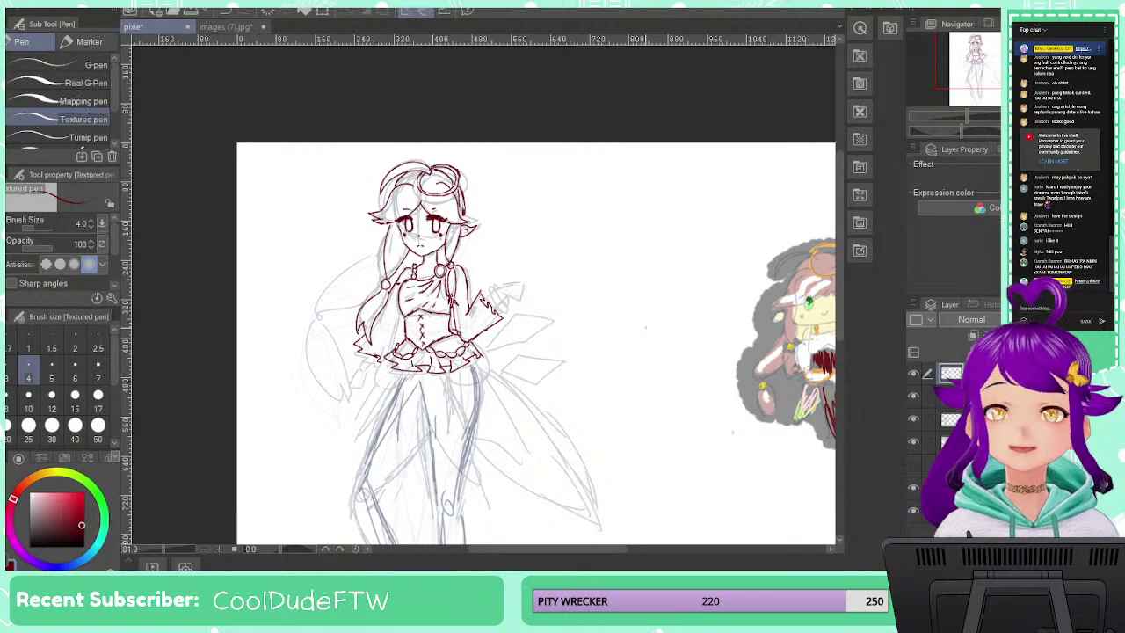
{"action": "scroll", "coordinate": [649, 353], "scroll_direction": "down", "scroll_amount": 2}
{"action": "scroll", "coordinate": [648, 354], "scroll_direction": "up", "scroll_amount": 2}
{"action": "scroll", "coordinate": [525, 343], "scroll_direction": "up", "scroll_amount": 4}
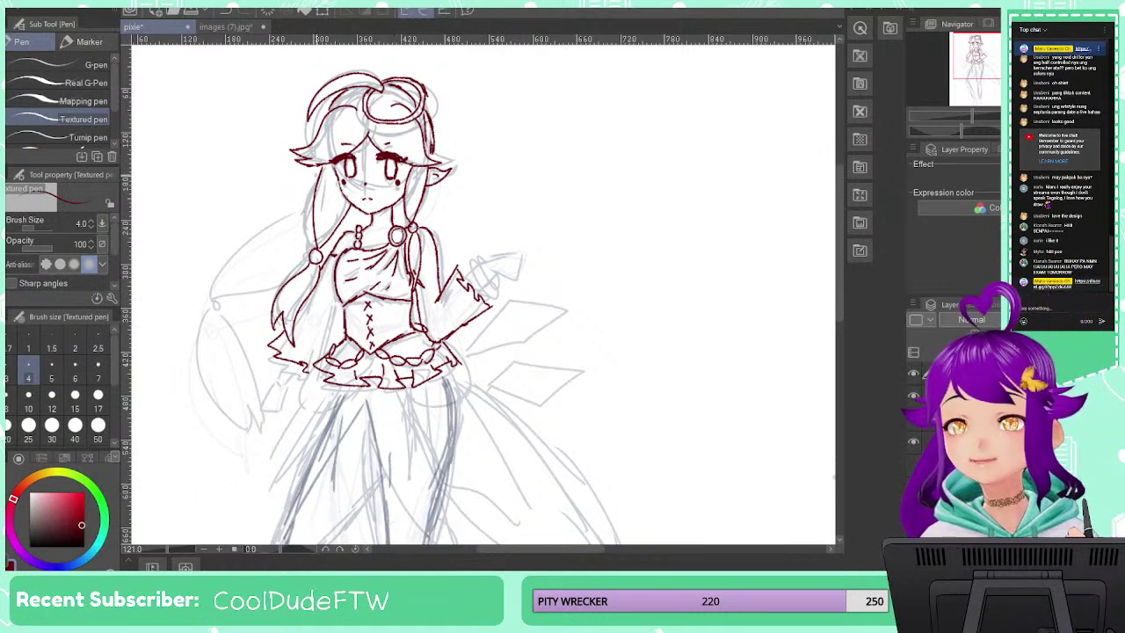
{"action": "left_click_drag", "start_coordinate": [304, 193], "coordinate": [189, 330]}
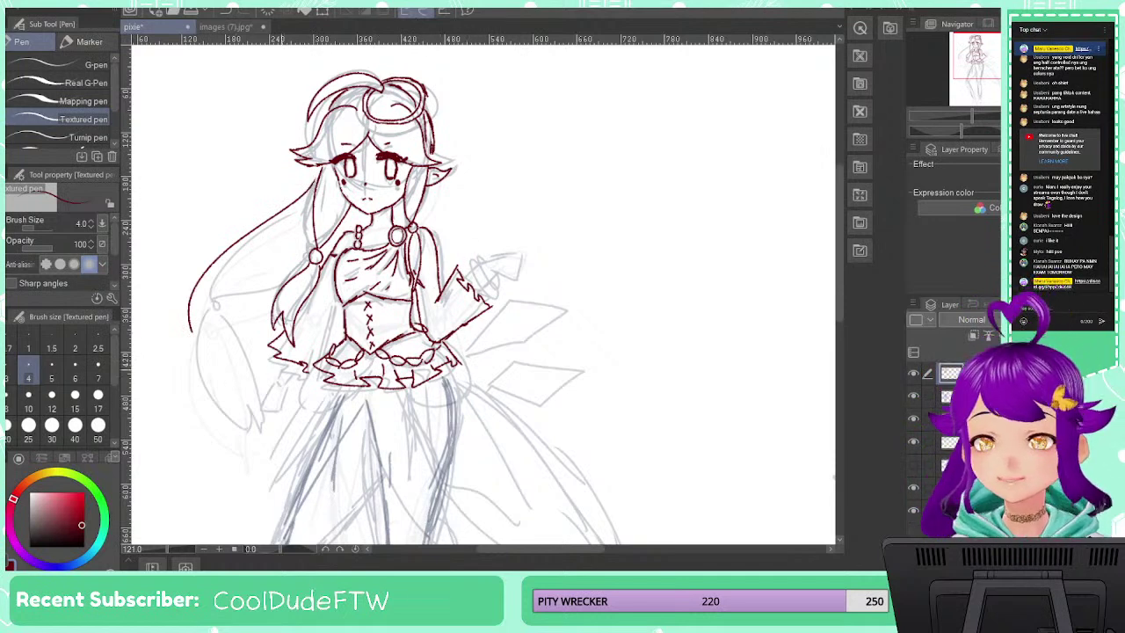
Try inking the lowered arm's forearm below its cuff and the raised hand, undoing the hand strokes
{"action": "left_click_drag", "start_coordinate": [281, 374], "coordinate": [265, 404]}
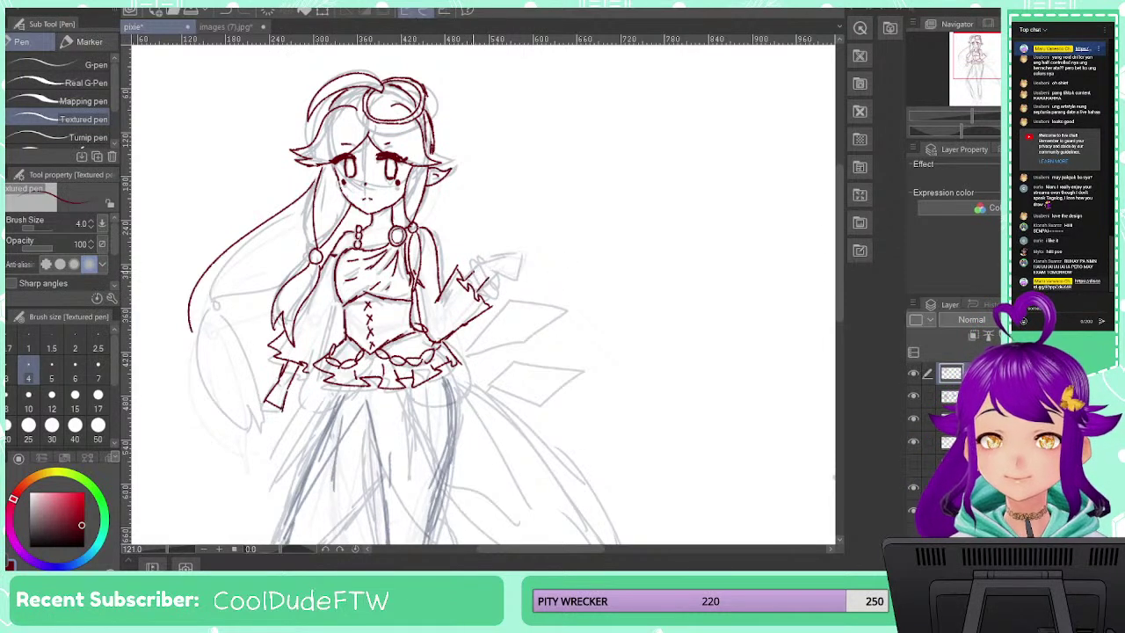
{"action": "mouse_move", "coordinate": [475, 263]}
{"action": "left_mouse_down"}
{"action": "mouse_move", "coordinate": [515, 257]}
{"action": "mouse_move", "coordinate": [519, 280]}
{"action": "left_mouse_up"}
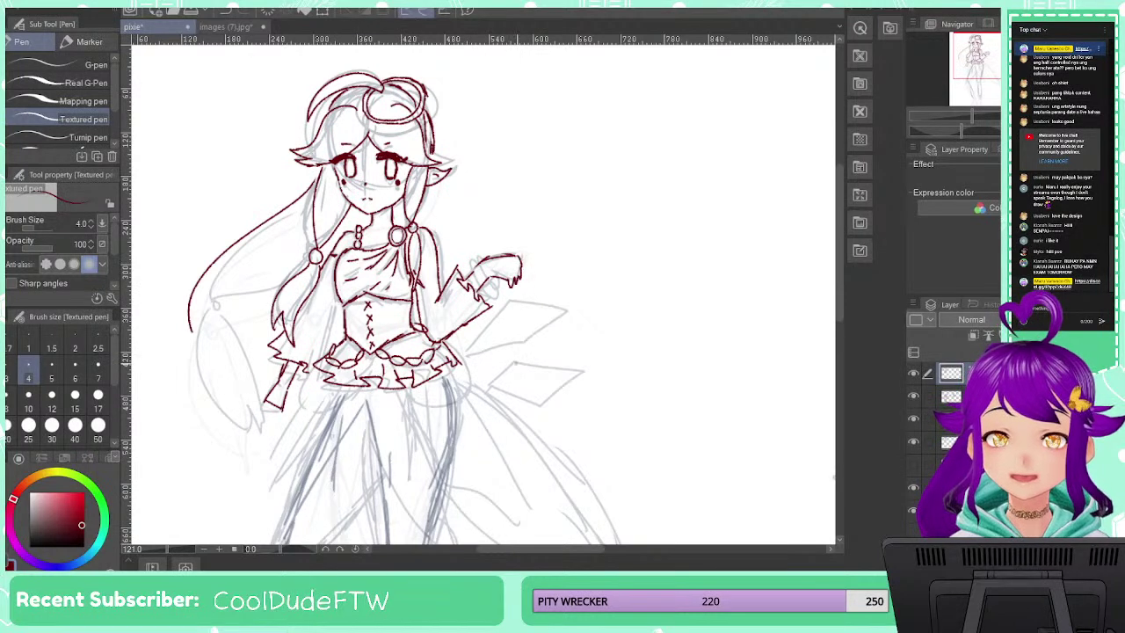
{"action": "key", "text": "ctrl+z"}
{"action": "key", "text": "ctrl+z"}
{"action": "key", "text": "ctrl+z"}
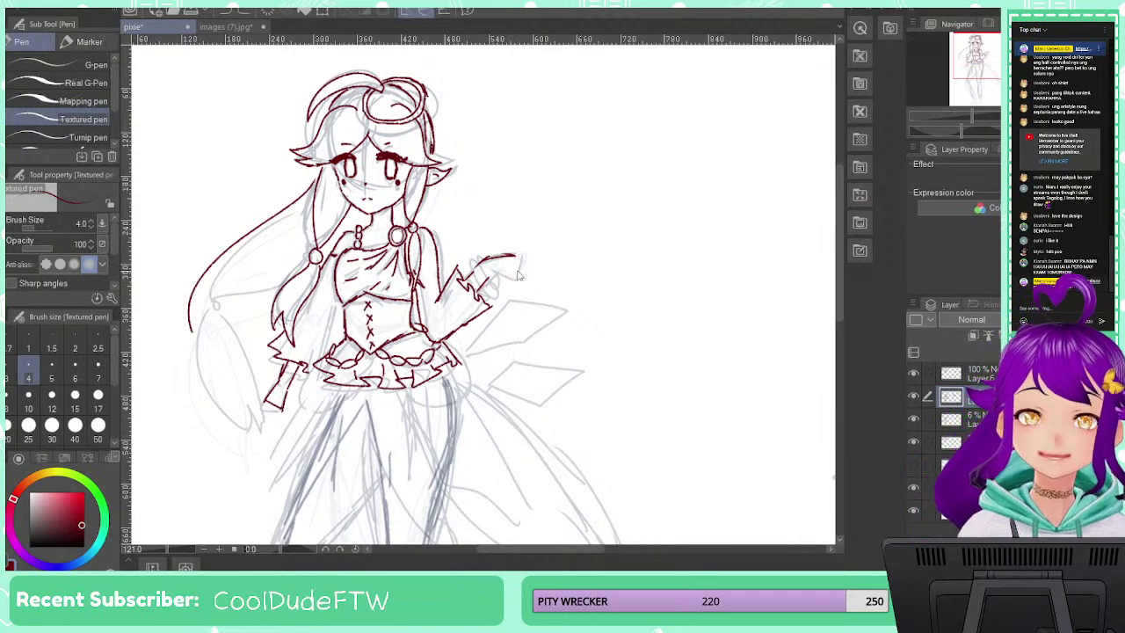
{"action": "key", "text": "ctrl+z"}
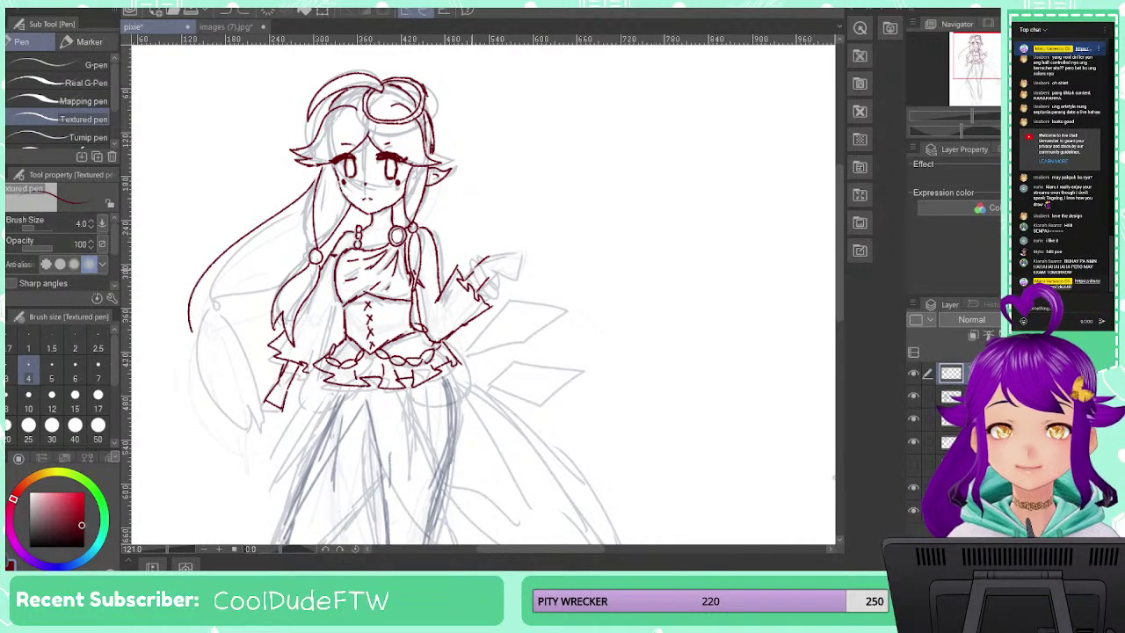
Ink crossed wrapping lines around the raised arm's wrist and erase the forearm lines below the lowered arm's cuff
{"action": "key", "text": "ctrl+z"}
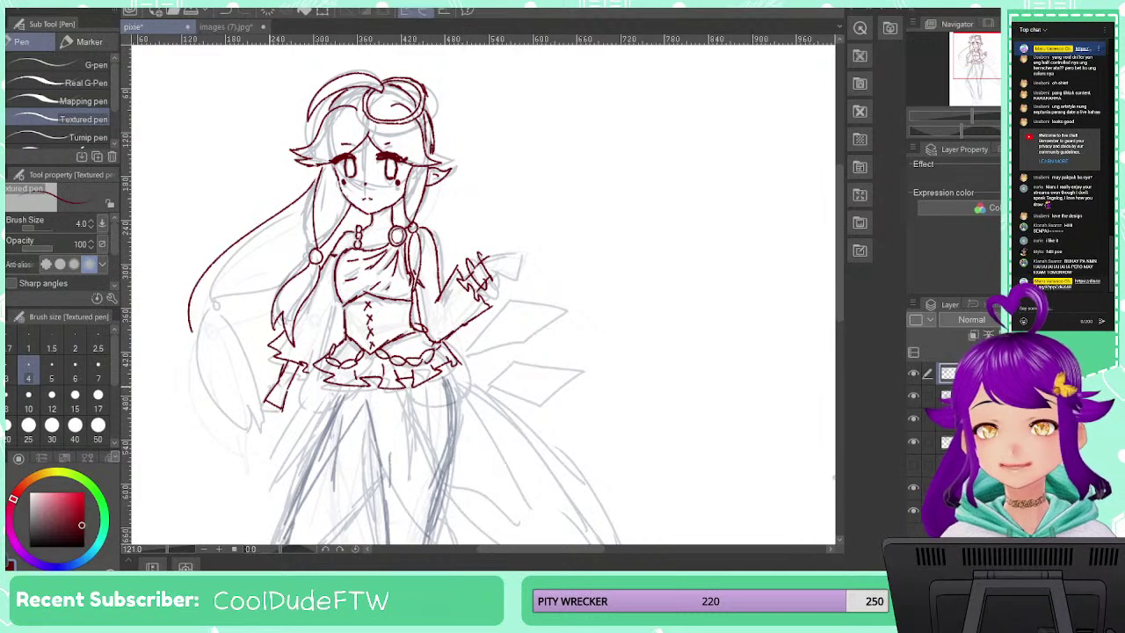
{"action": "key", "text": "e"}
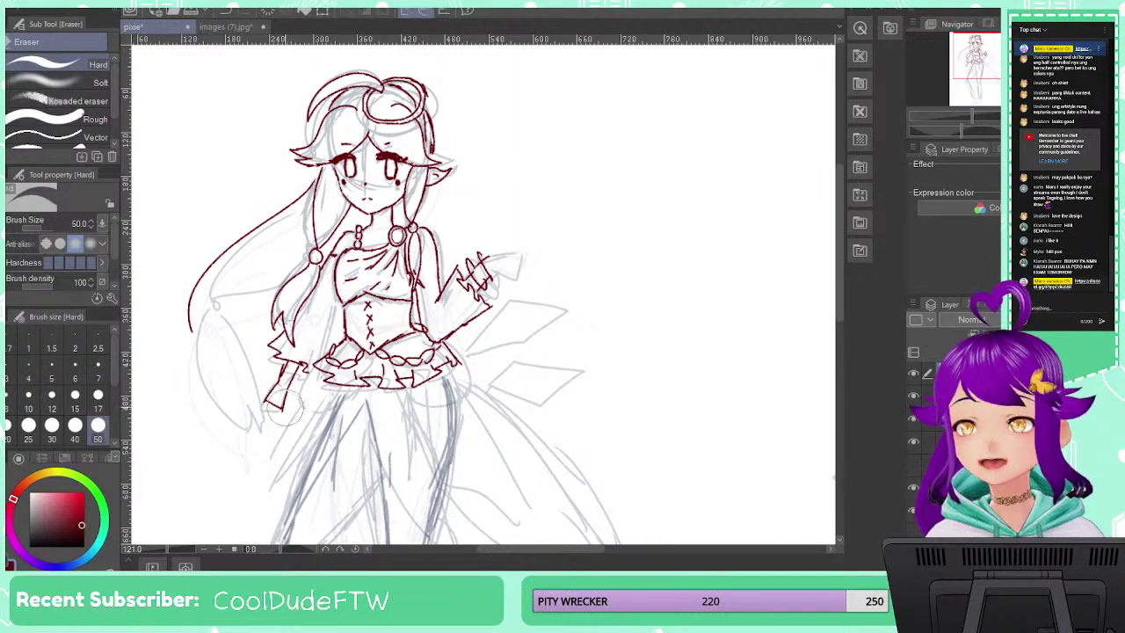
{"action": "left_click_drag", "start_coordinate": [265, 409], "coordinate": [280, 397]}
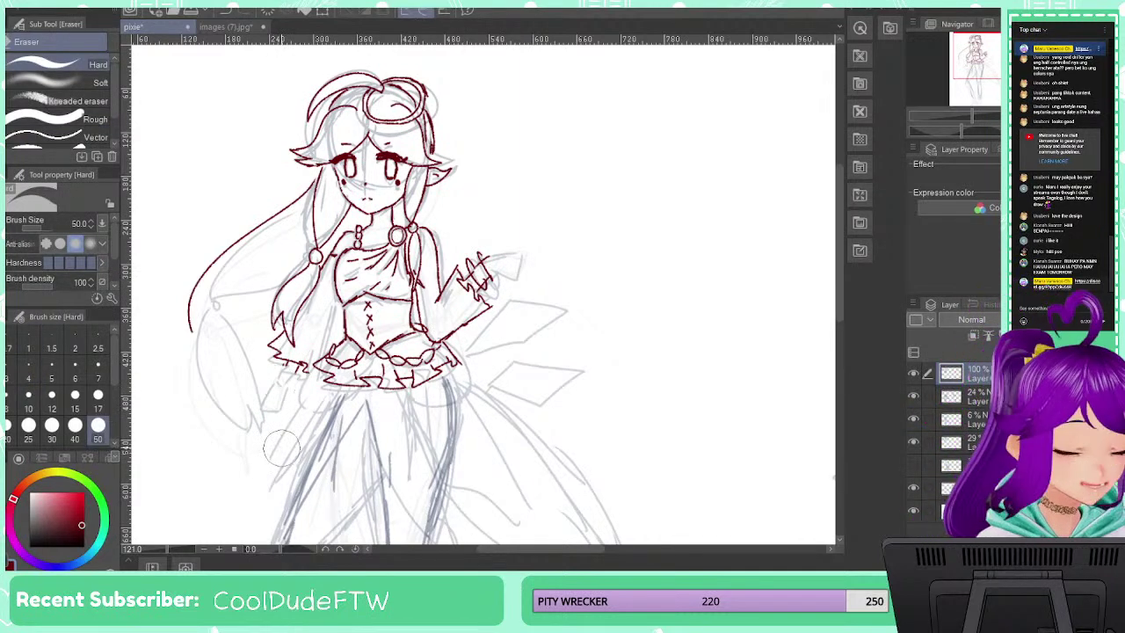
Ink the back hair's lower edge, a round hair tie where it gathers, and a pointed tuft hanging below
{"action": "key", "text": "p"}
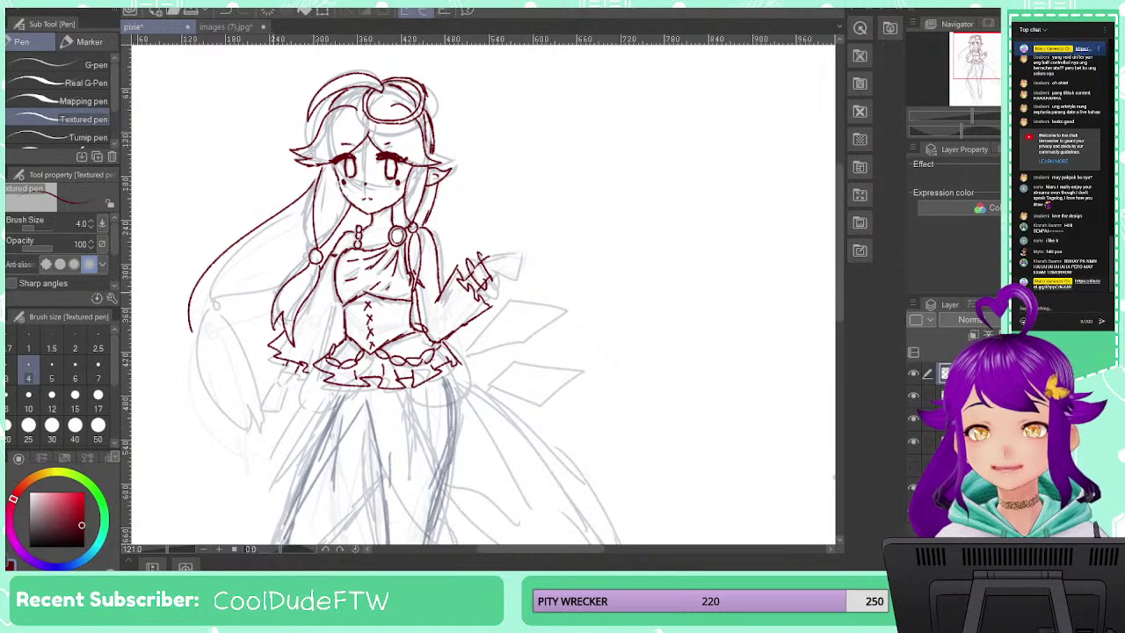
{"action": "left_click_drag", "start_coordinate": [281, 296], "coordinate": [200, 327]}
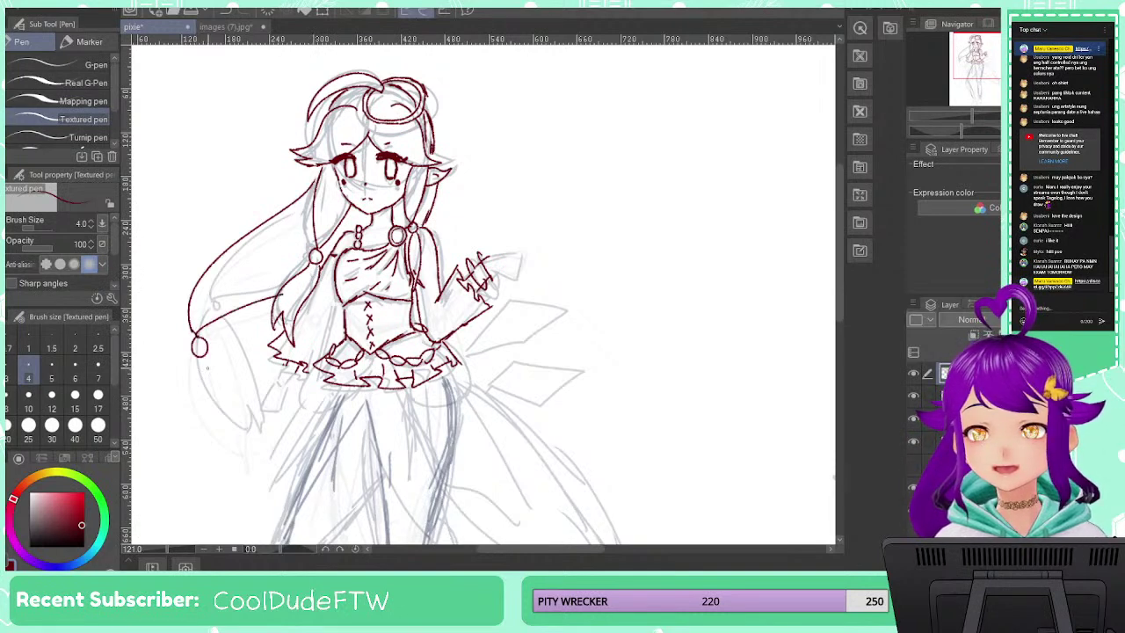
{"action": "key", "text": "ctrl+z"}
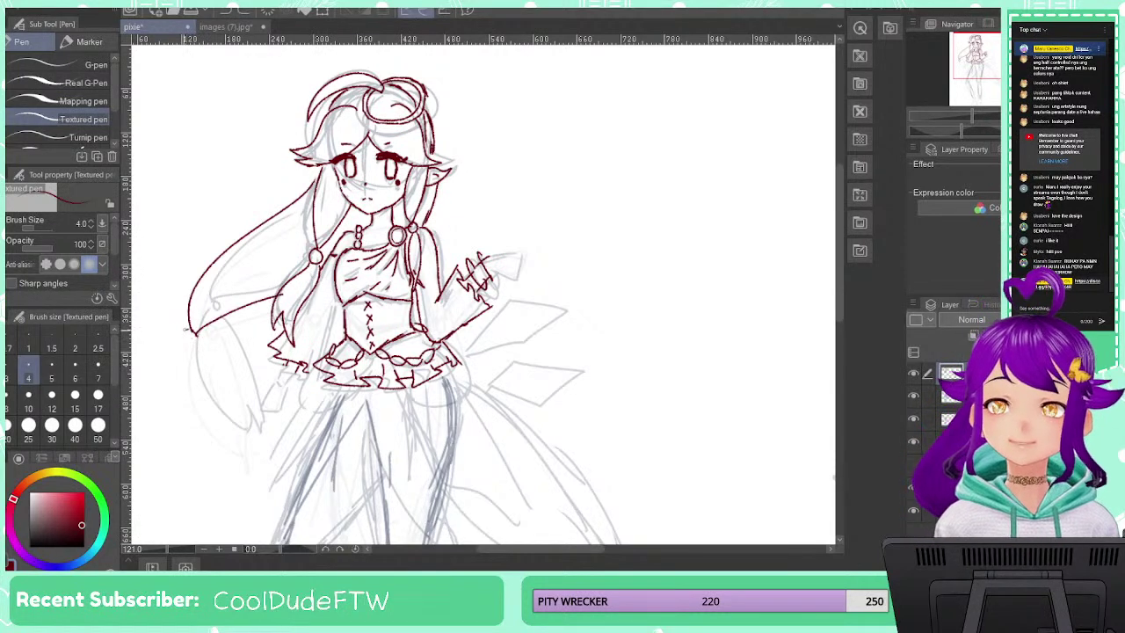
{"action": "left_click_drag", "start_coordinate": [194, 335], "coordinate": [242, 452]}
{"action": "key", "text": "ctrl+z"}
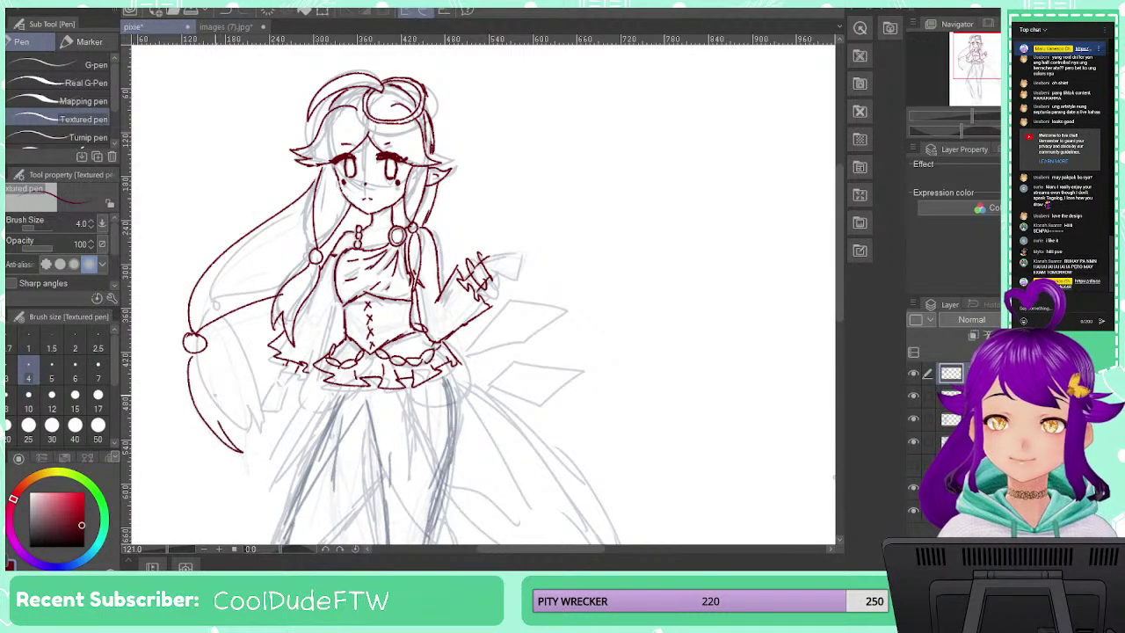
{"action": "left_click_drag", "start_coordinate": [199, 355], "coordinate": [241, 434]}
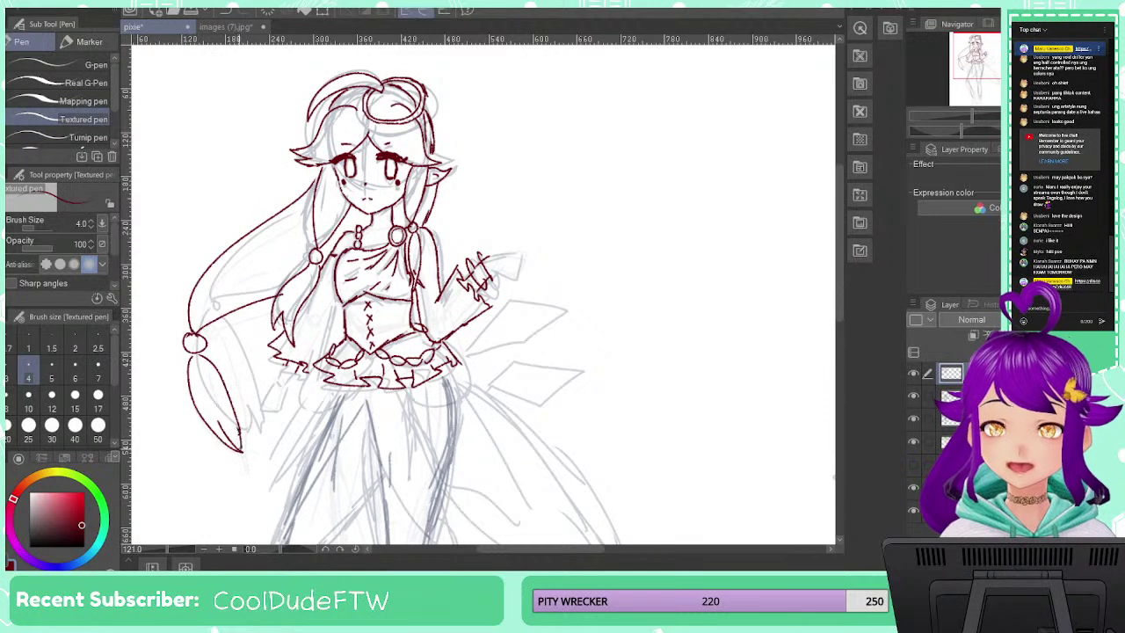
Redraw the pointed tuft at the tip of the long back hair and add a new layer above the line art
{"action": "key", "text": "ctrl+z"}
{"action": "key", "text": "ctrl+z"}
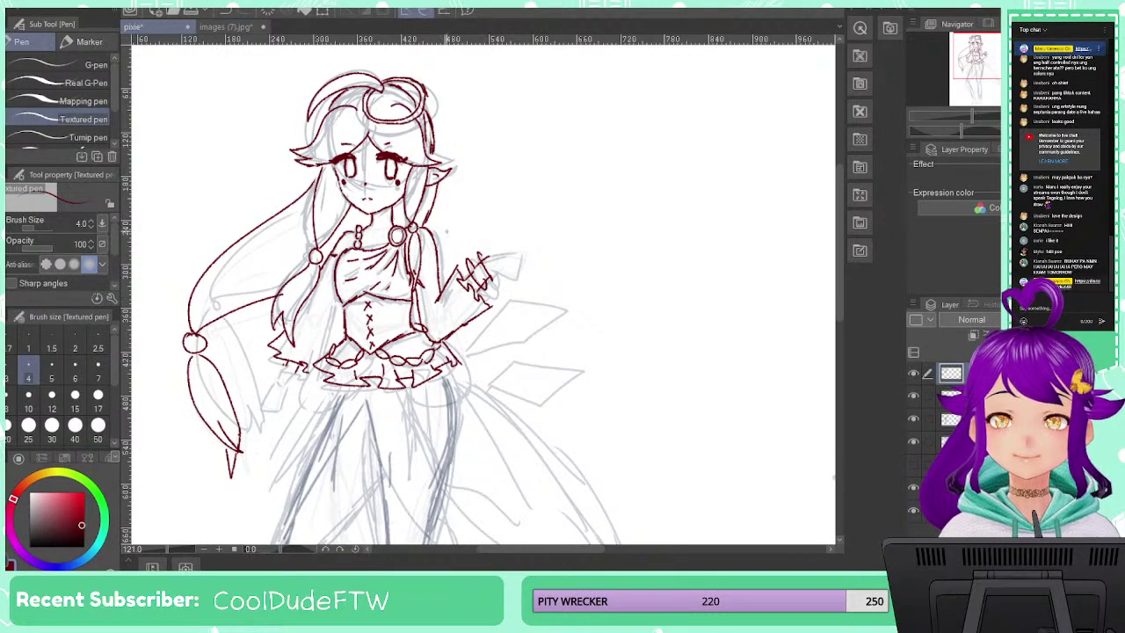
{"action": "scroll", "coordinate": [526, 255], "scroll_direction": "down", "scroll_amount": 6}
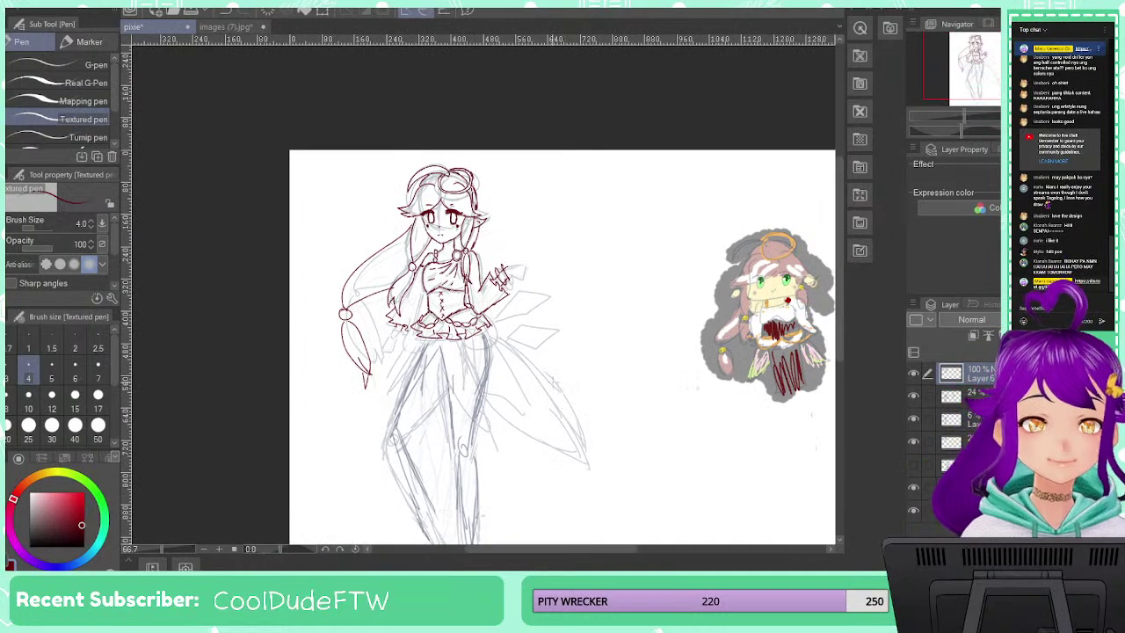
{"action": "left_click_drag", "start_coordinate": [536, 390], "coordinate": [494, 283]}
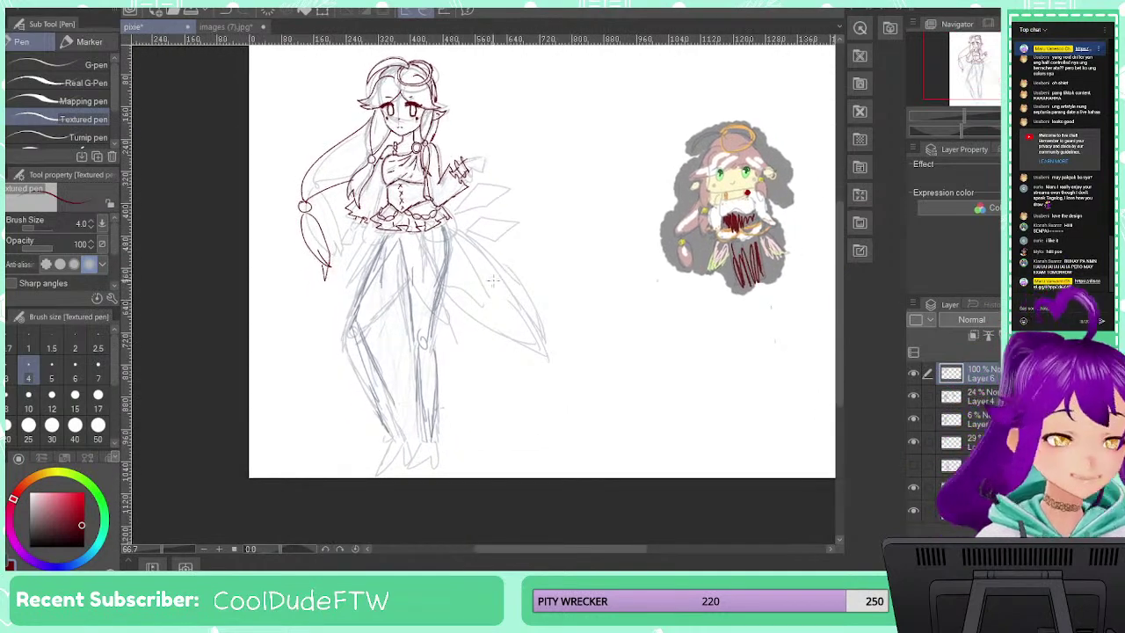
{"action": "scroll", "coordinate": [401, 261], "scroll_direction": "up", "scroll_amount": 4}
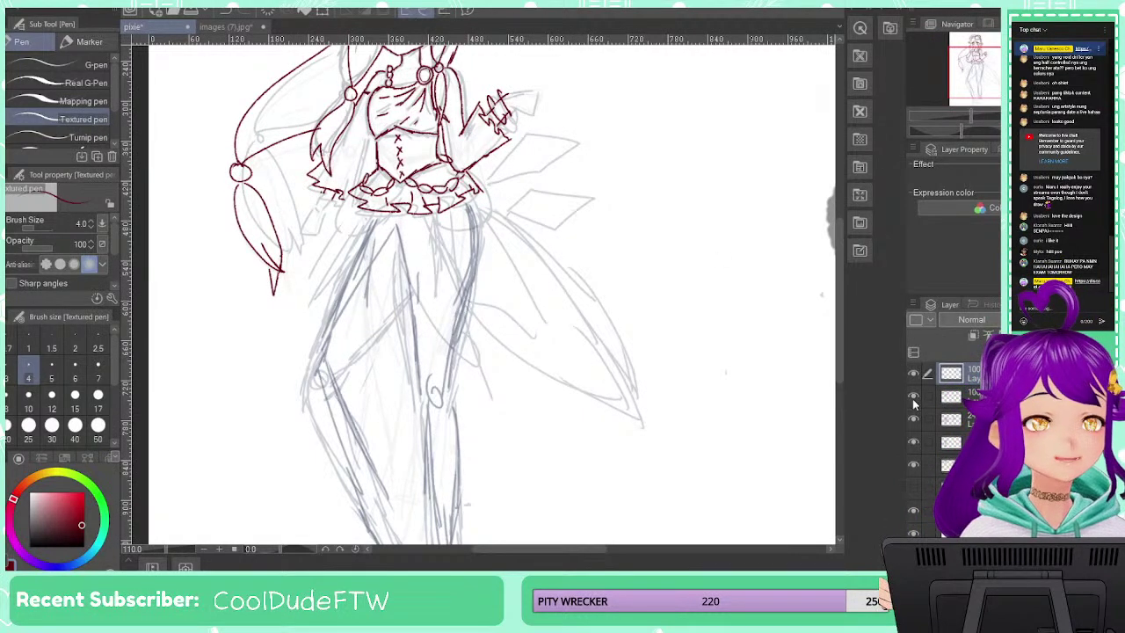
{"action": "scroll", "coordinate": [584, 271], "scroll_direction": "down", "scroll_amount": 4}
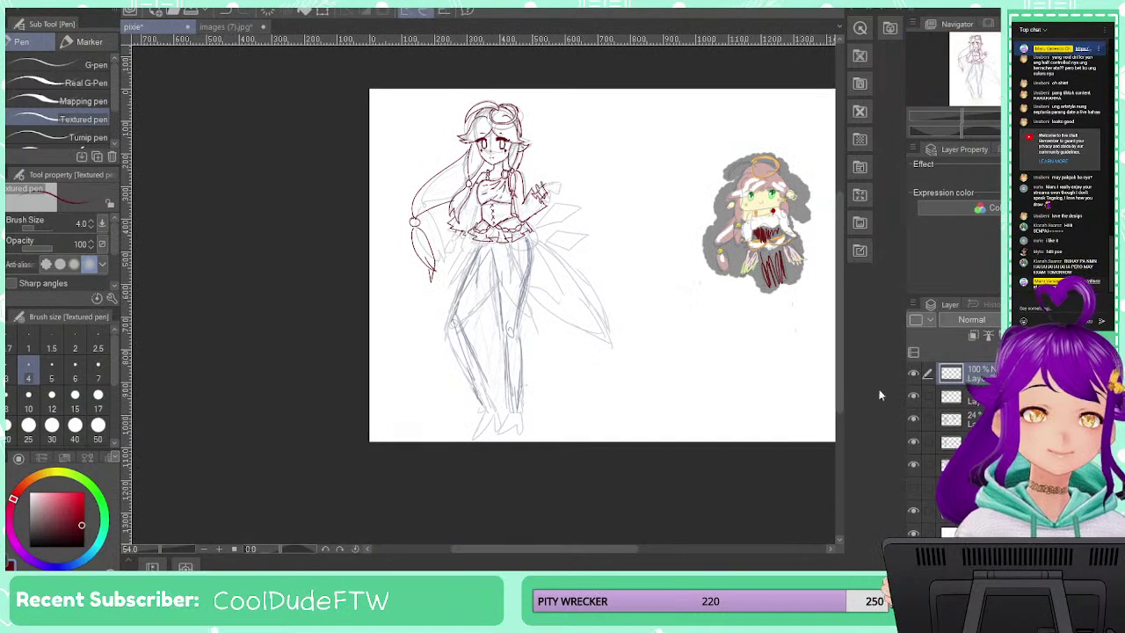
{"action": "key", "text": "ctrl+plus"}
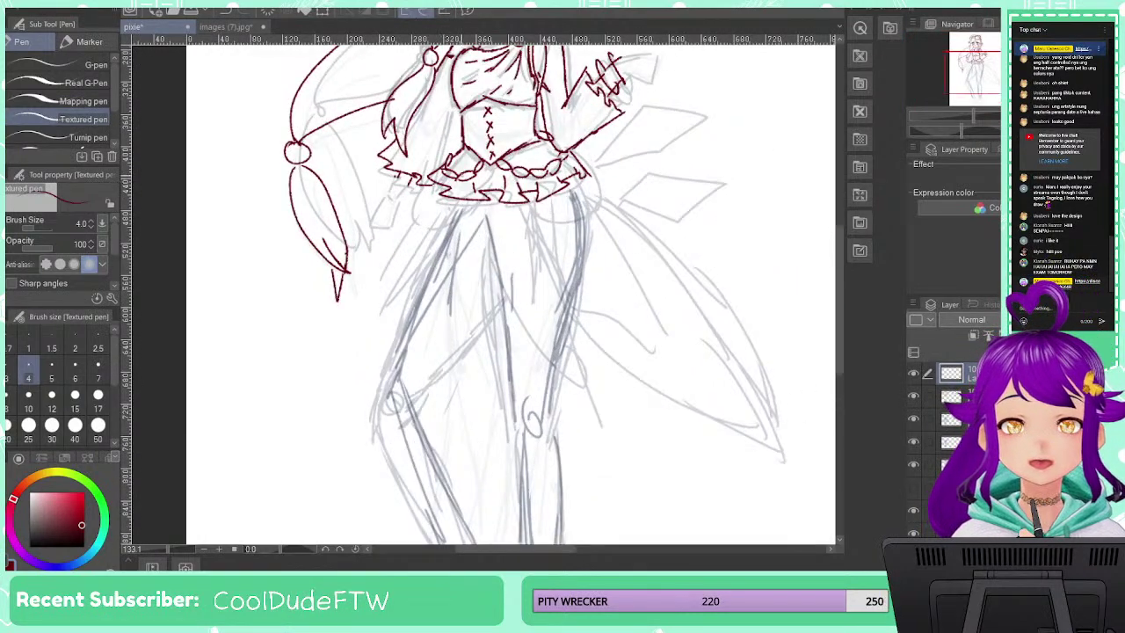
{"action": "key", "text": "ctrl+minus"}
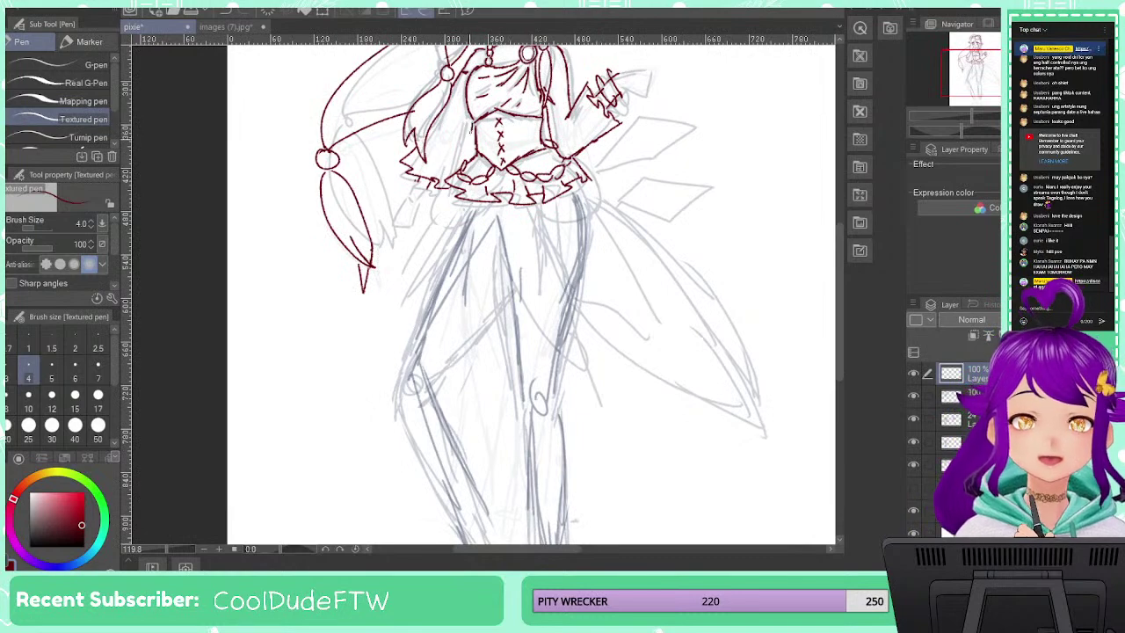
{"action": "key", "text": "ctrl+minus"}
{"action": "key", "text": "ctrl+minus"}
{"action": "key", "text": "ctrl+minus"}
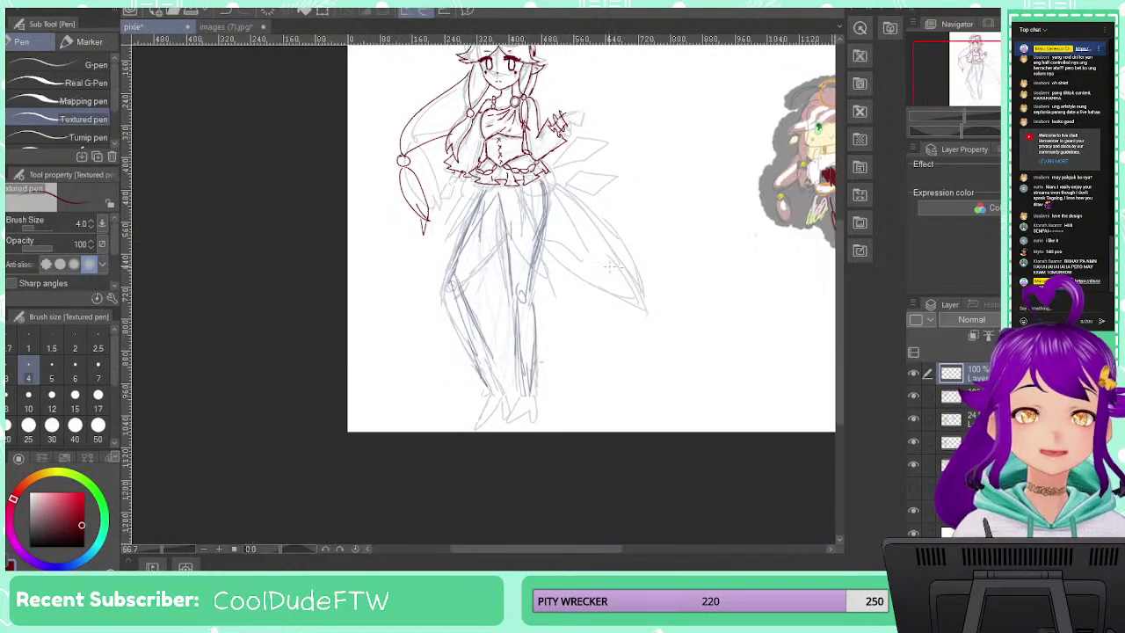
{"action": "mouse_move", "coordinate": [608, 266]}
{"action": "left_mouse_down"}
{"action": "mouse_move", "coordinate": [551, 385]}
{"action": "mouse_move", "coordinate": [525, 343]}
{"action": "mouse_move", "coordinate": [516, 348]}
{"action": "left_mouse_up"}
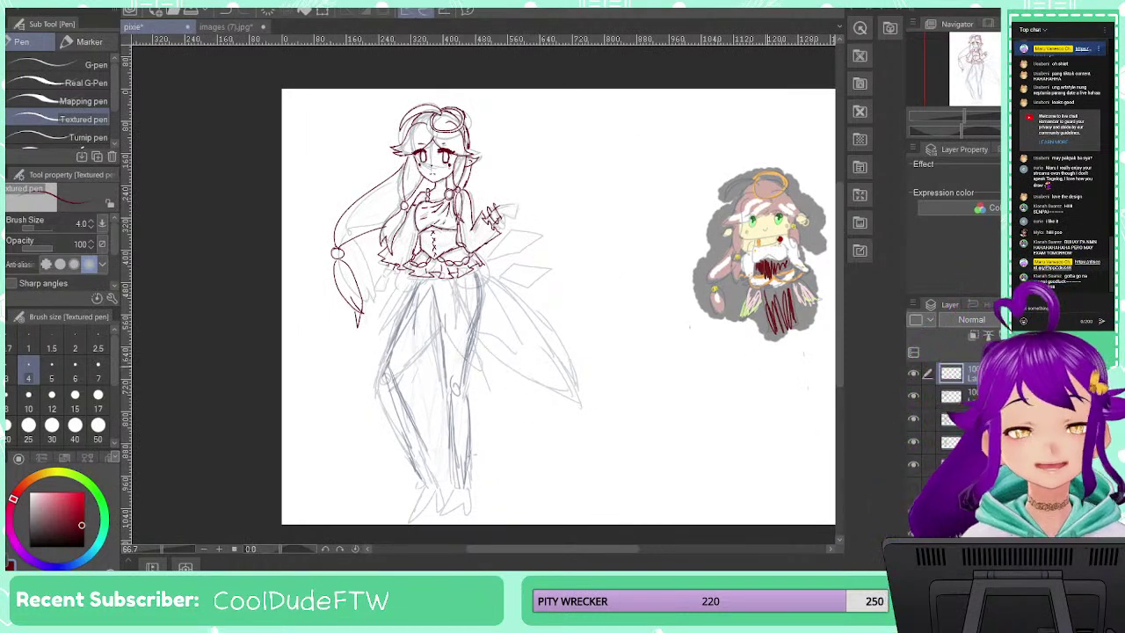
Check the figure by toggling the line-art layer and sketch layers off and on and temporarily mirroring the canvas
{"action": "left_click", "coordinate": [912, 395]}
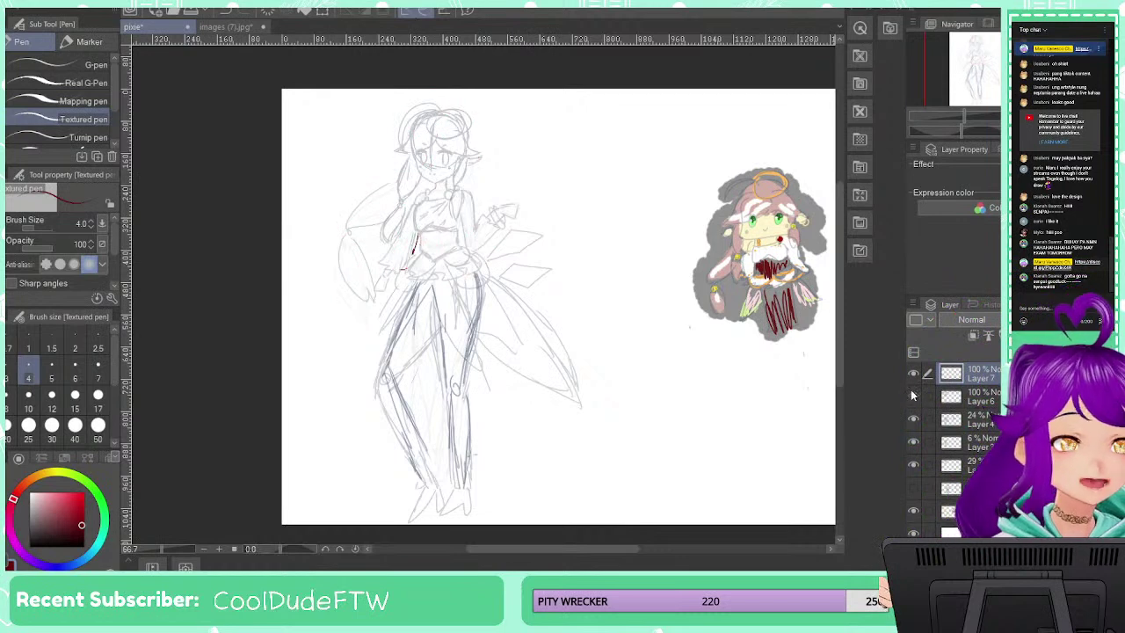
{"action": "left_click", "coordinate": [912, 396]}
{"action": "left_click", "coordinate": [913, 395]}
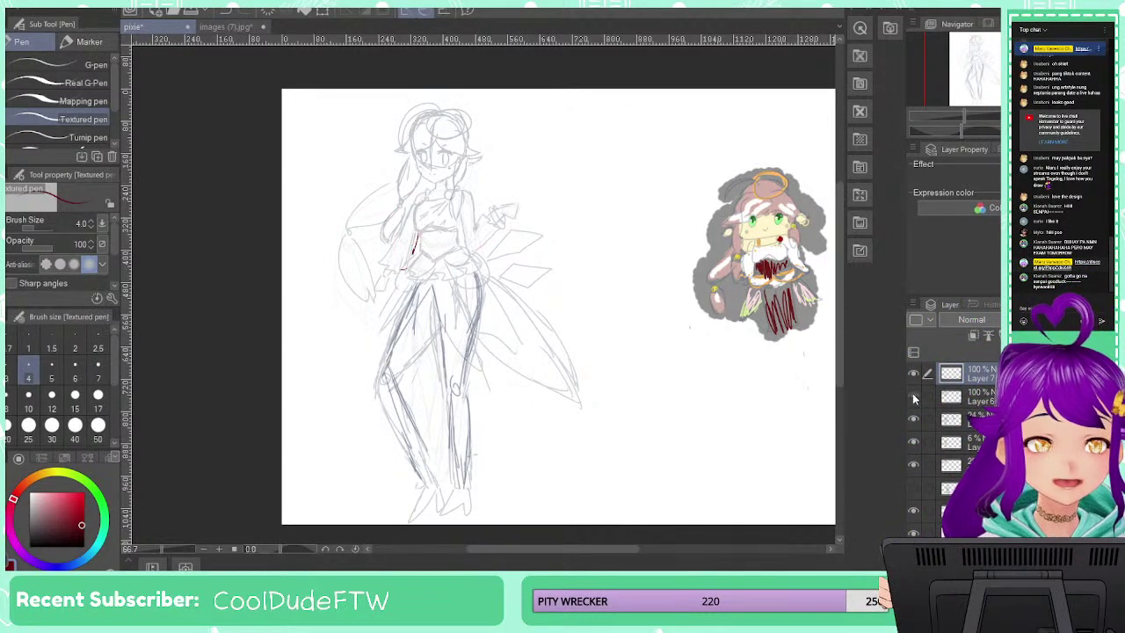
{"action": "left_click", "coordinate": [913, 396]}
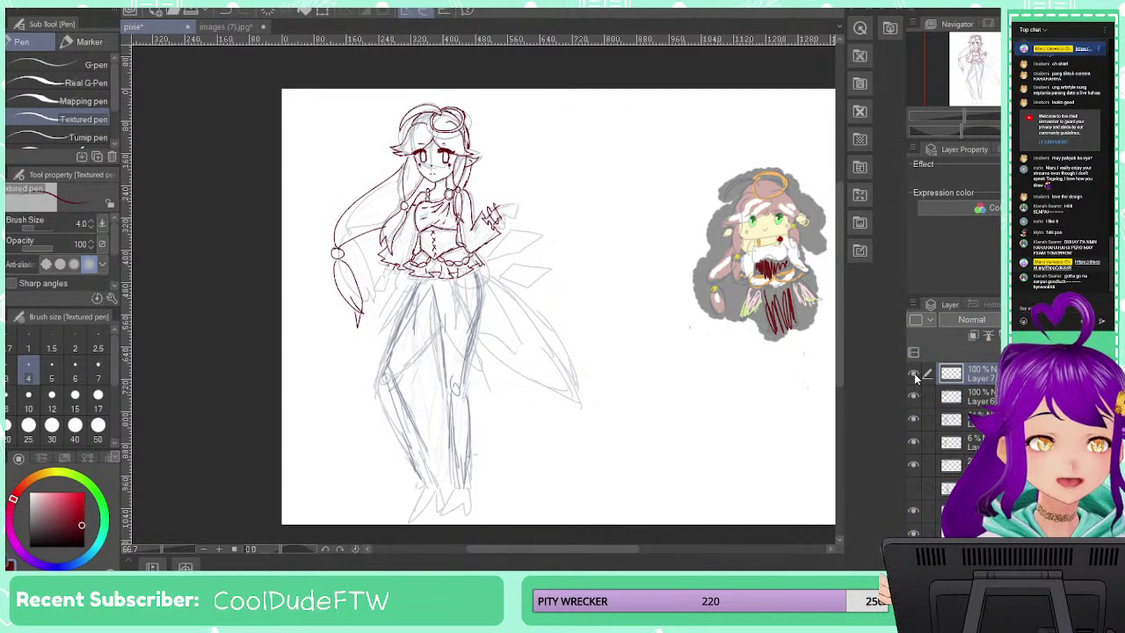
{"action": "left_click", "coordinate": [913, 421]}
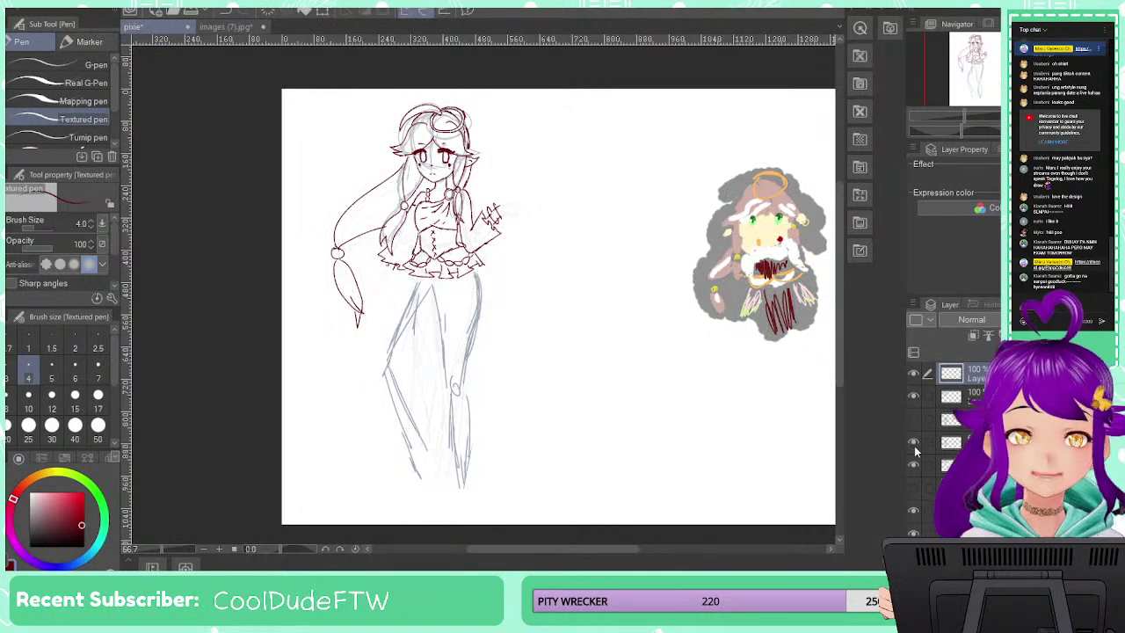
{"action": "left_click", "coordinate": [914, 443]}
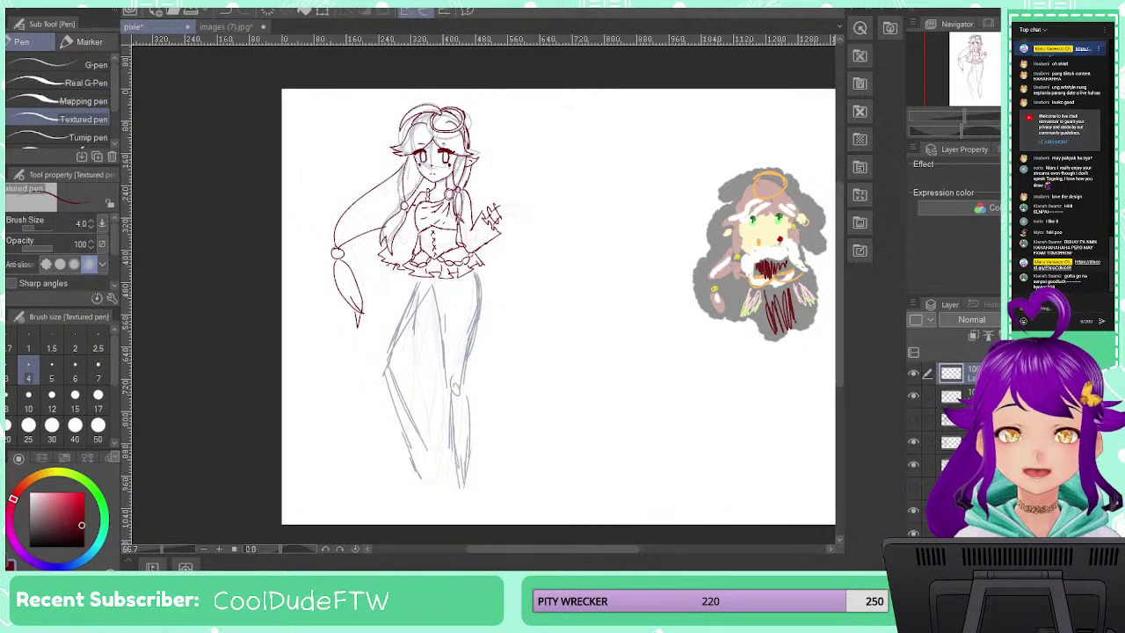
{"action": "key", "text": "h"}
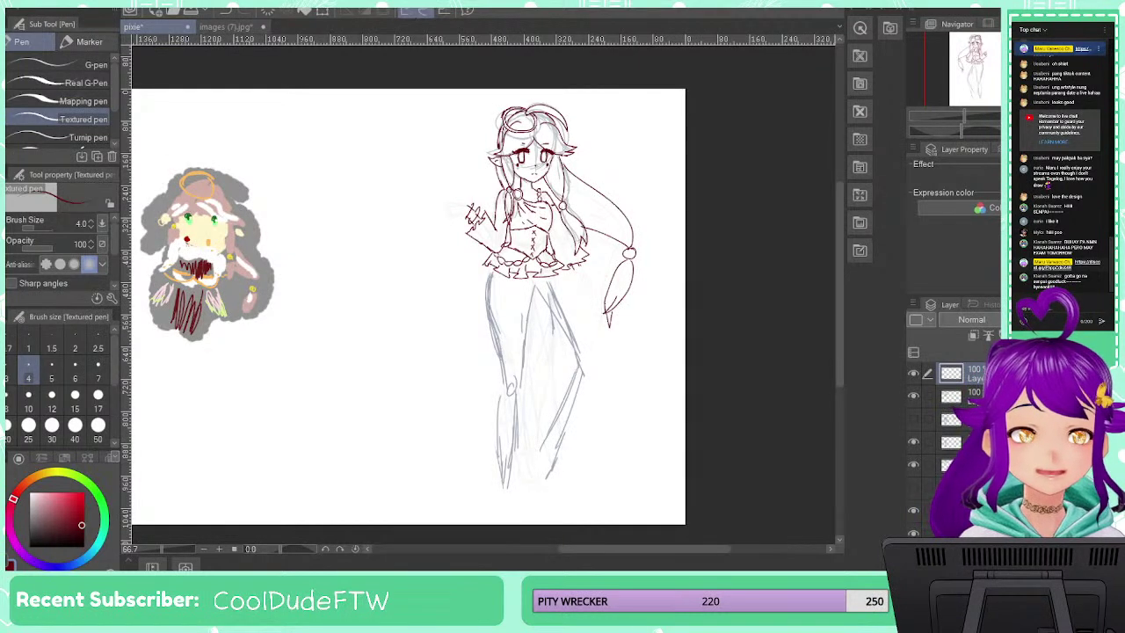
{"action": "key", "text": "h"}
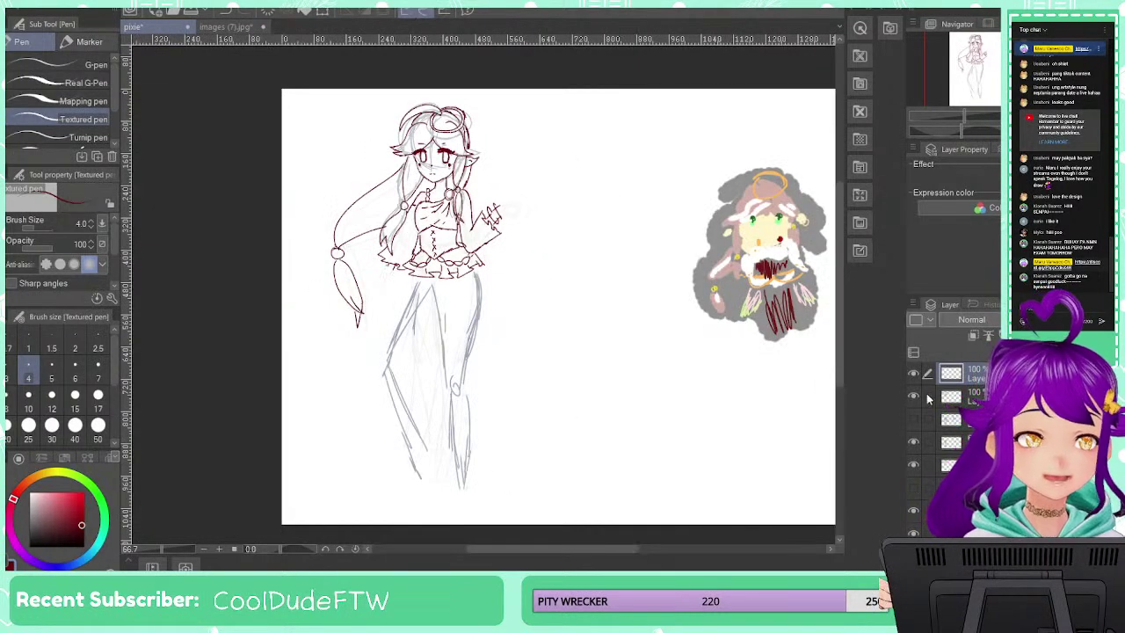
{"action": "left_click", "coordinate": [914, 419]}
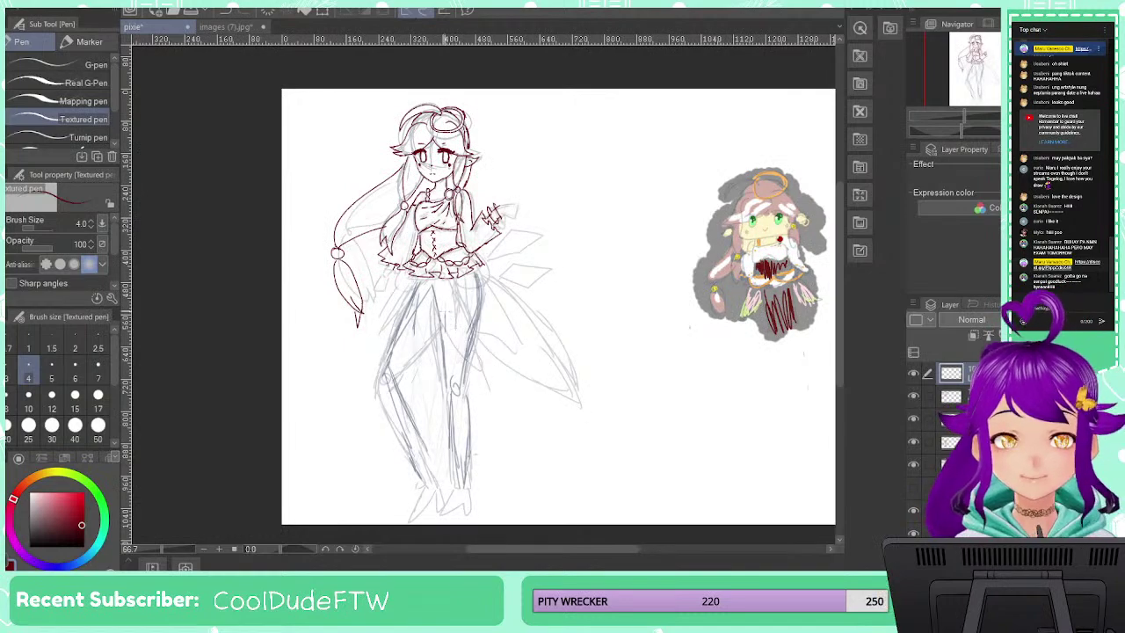
Try inking a long straight line from the crotch down to the ankle with a short hem line, and undo it
{"action": "scroll", "coordinate": [476, 361], "scroll_direction": "up", "scroll_amount": 1}
{"action": "scroll", "coordinate": [478, 364], "scroll_direction": "up", "scroll_amount": 4}
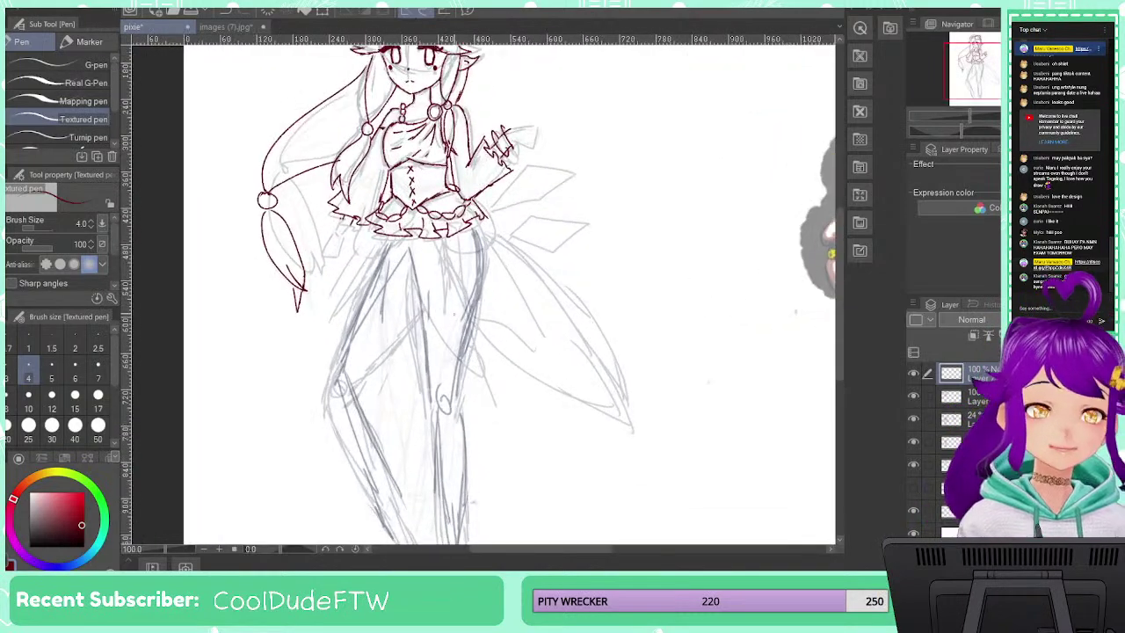
{"action": "left_click_drag", "start_coordinate": [440, 352], "coordinate": [436, 250]}
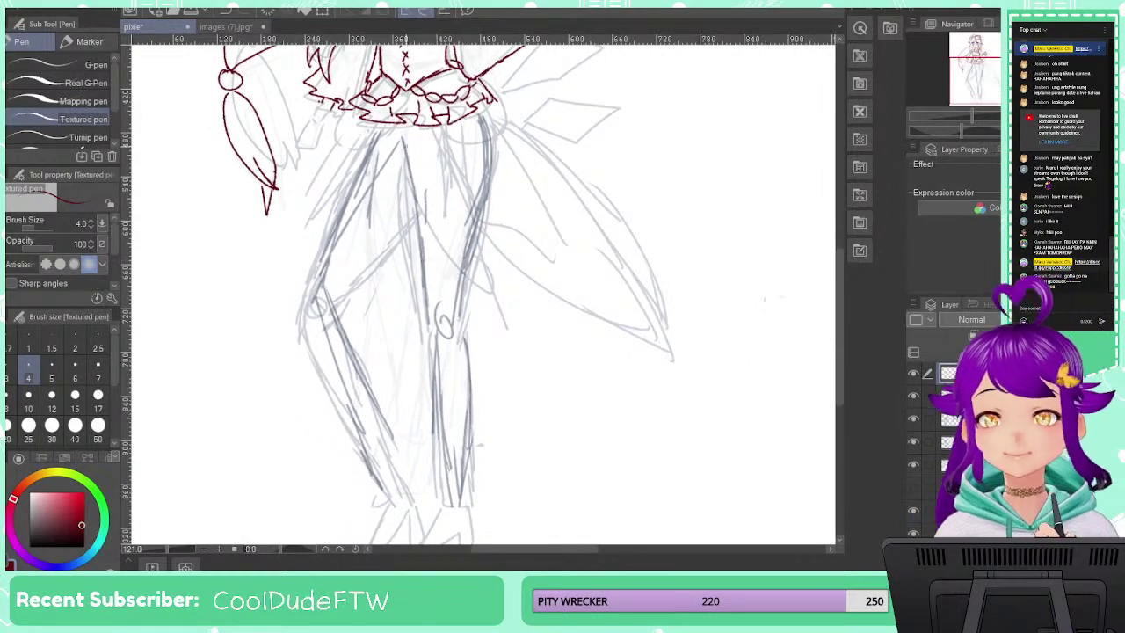
{"action": "left_click_drag", "start_coordinate": [404, 141], "coordinate": [426, 496]}
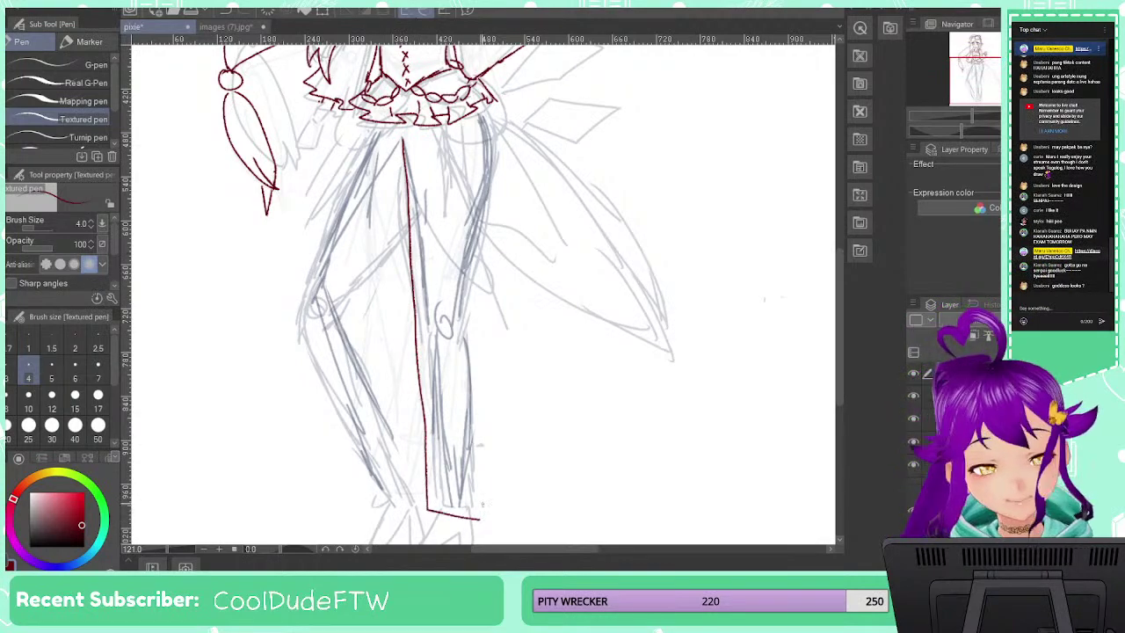
{"action": "scroll", "coordinate": [514, 219], "scroll_direction": "down", "scroll_amount": 5}
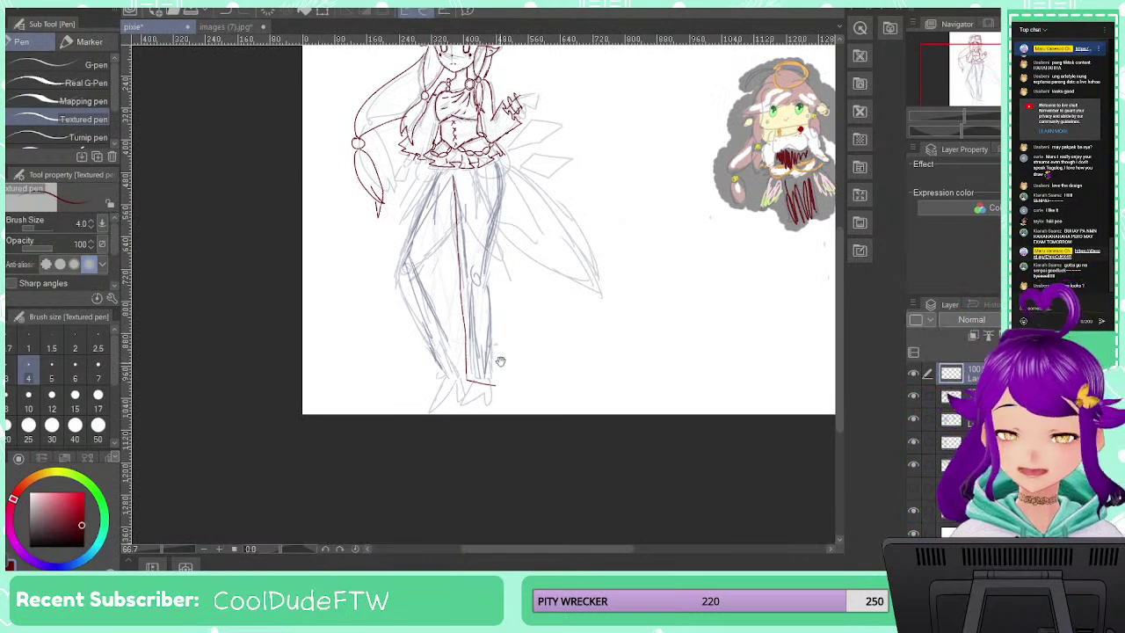
{"action": "left_click_drag", "start_coordinate": [501, 360], "coordinate": [490, 426]}
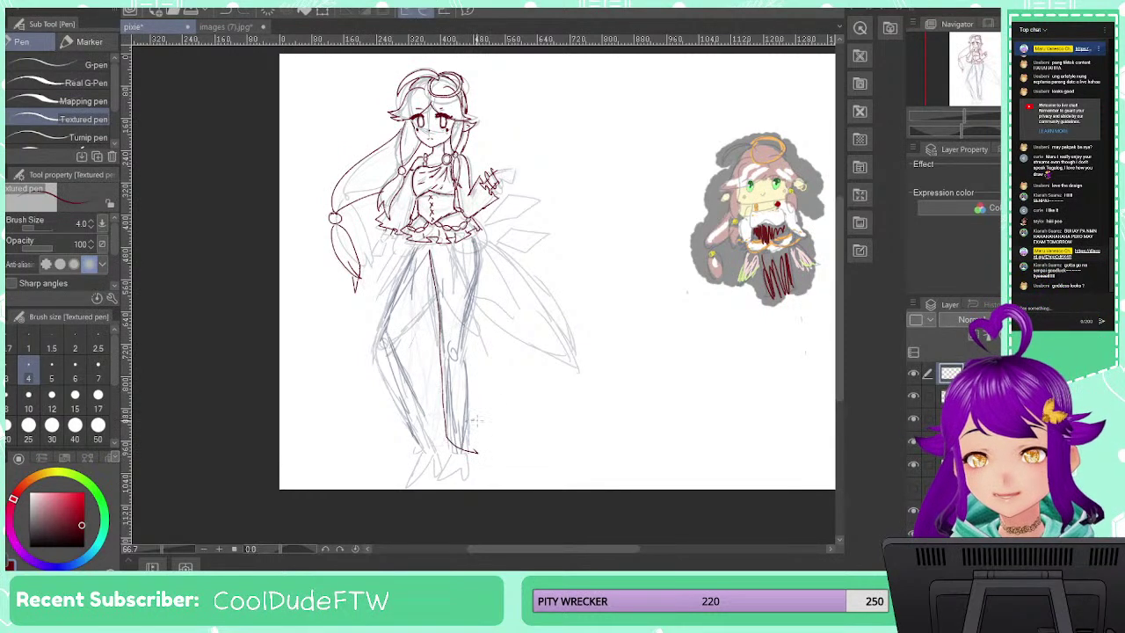
{"action": "key", "text": "ctrl+z"}
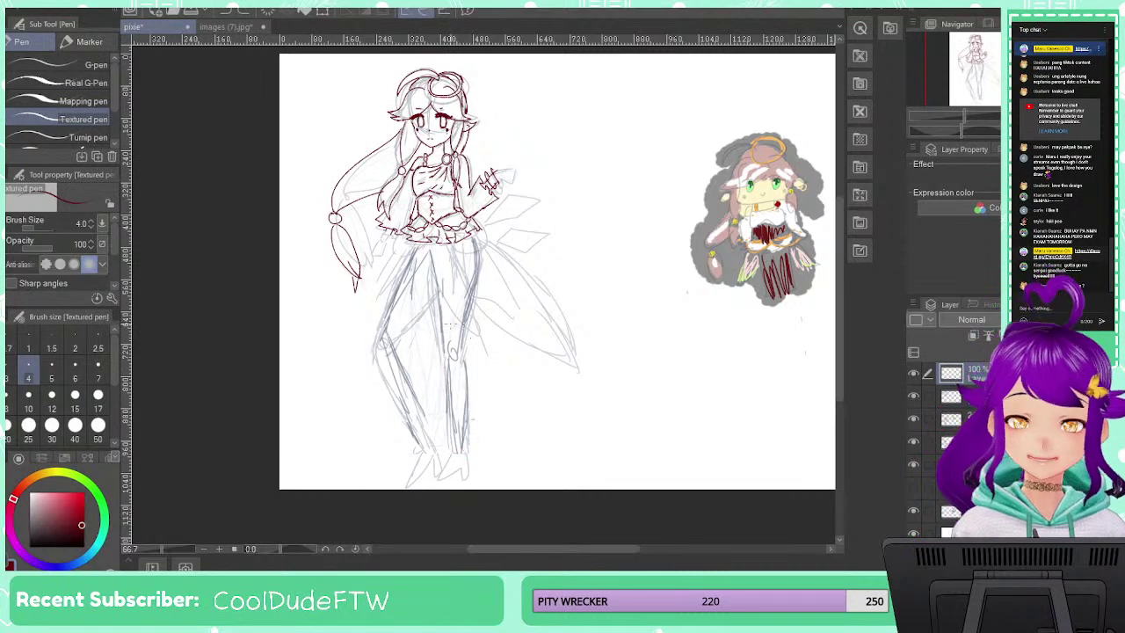
Try inking the straight leg's outer thigh curve below the frilled waist hem, and undo the stroke
{"action": "scroll", "coordinate": [450, 331], "scroll_direction": "up", "scroll_amount": 4}
{"action": "mouse_move", "coordinate": [479, 218]}
{"action": "left_mouse_down"}
{"action": "mouse_move", "coordinate": [470, 465]}
{"action": "mouse_move", "coordinate": [460, 230]}
{"action": "left_mouse_up"}
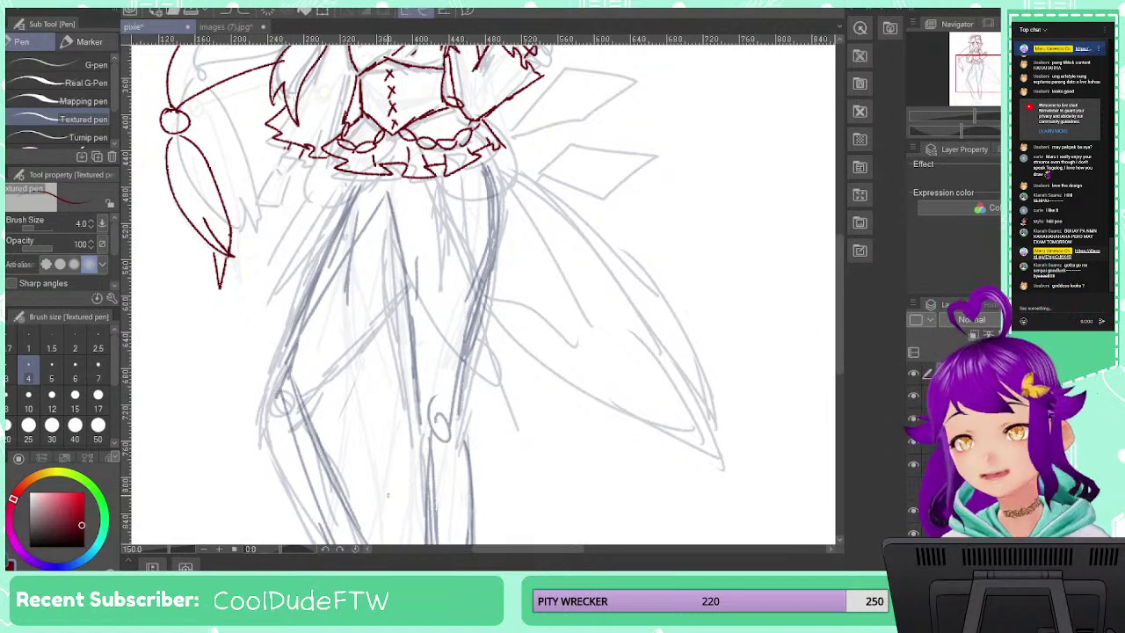
{"action": "scroll", "coordinate": [439, 253], "scroll_direction": "down", "scroll_amount": 2}
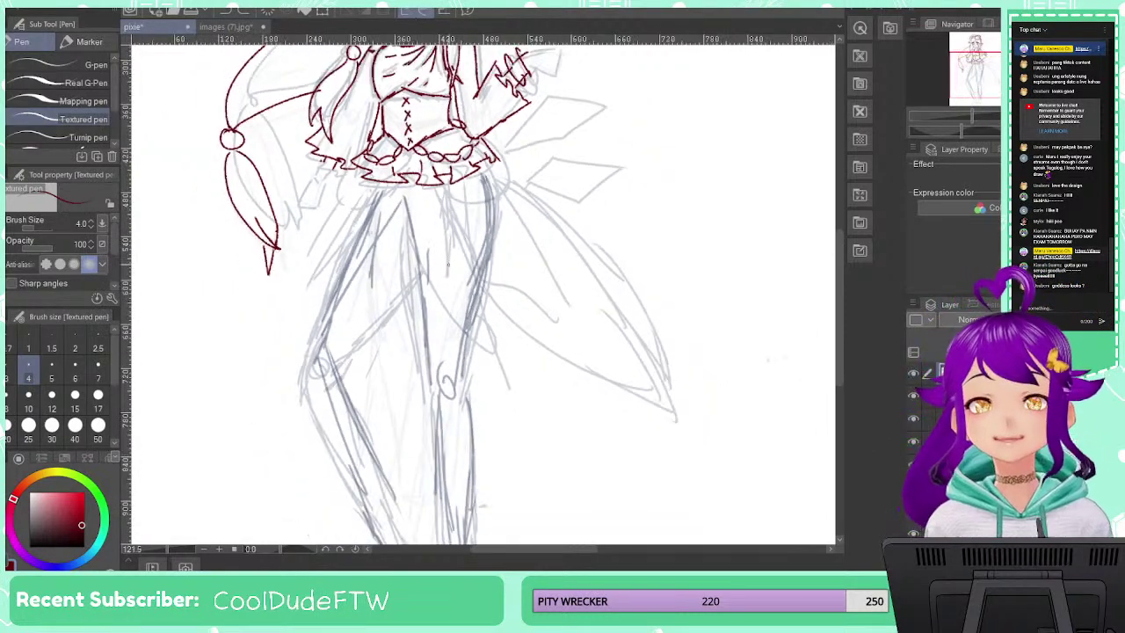
{"action": "scroll", "coordinate": [413, 176], "scroll_direction": "up", "scroll_amount": 3}
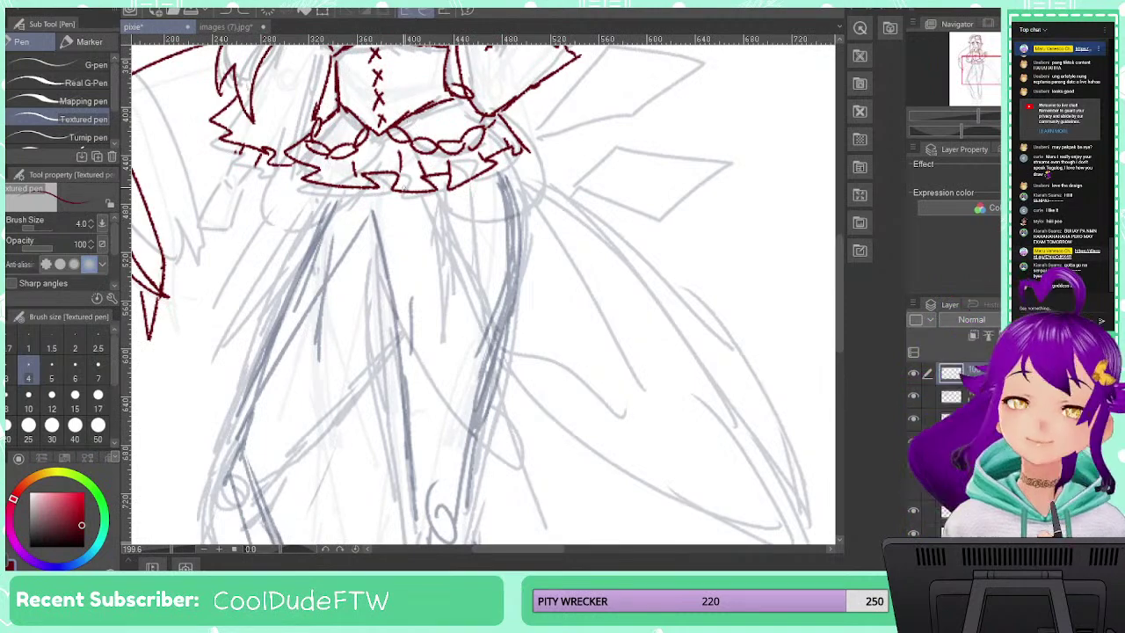
{"action": "scroll", "coordinate": [474, 290], "scroll_direction": "down", "scroll_amount": 4}
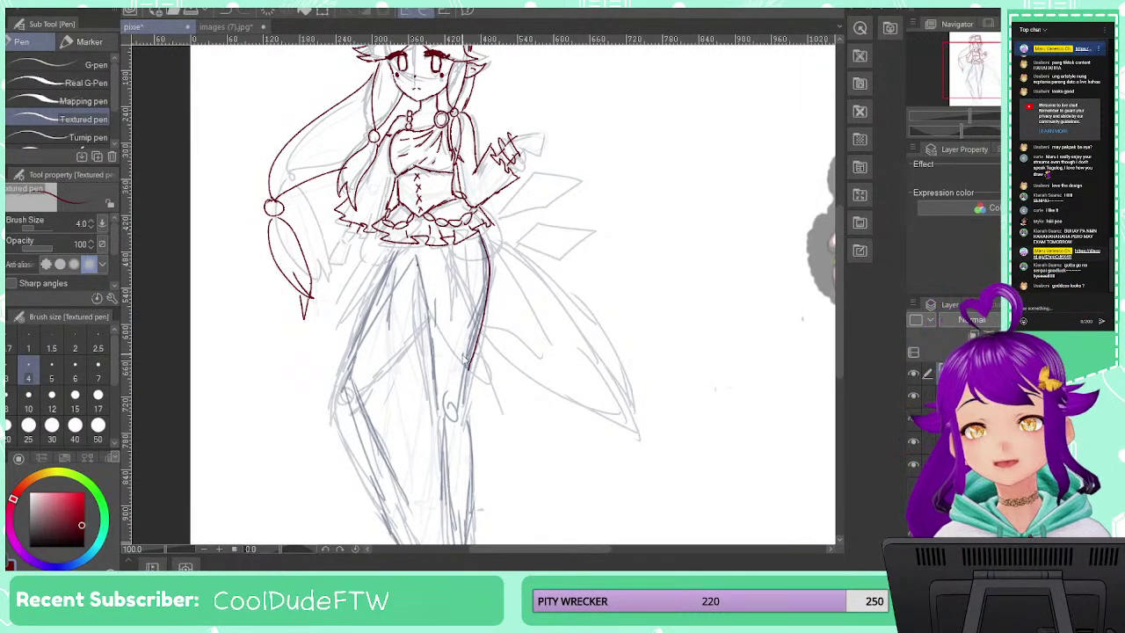
{"action": "key", "text": "ctrl+z"}
Ink the straight leg's outer hip and thigh curve from under the frill, and try an inner thigh line, undoing it
{"action": "scroll", "coordinate": [475, 290], "scroll_direction": "up", "scroll_amount": 4}
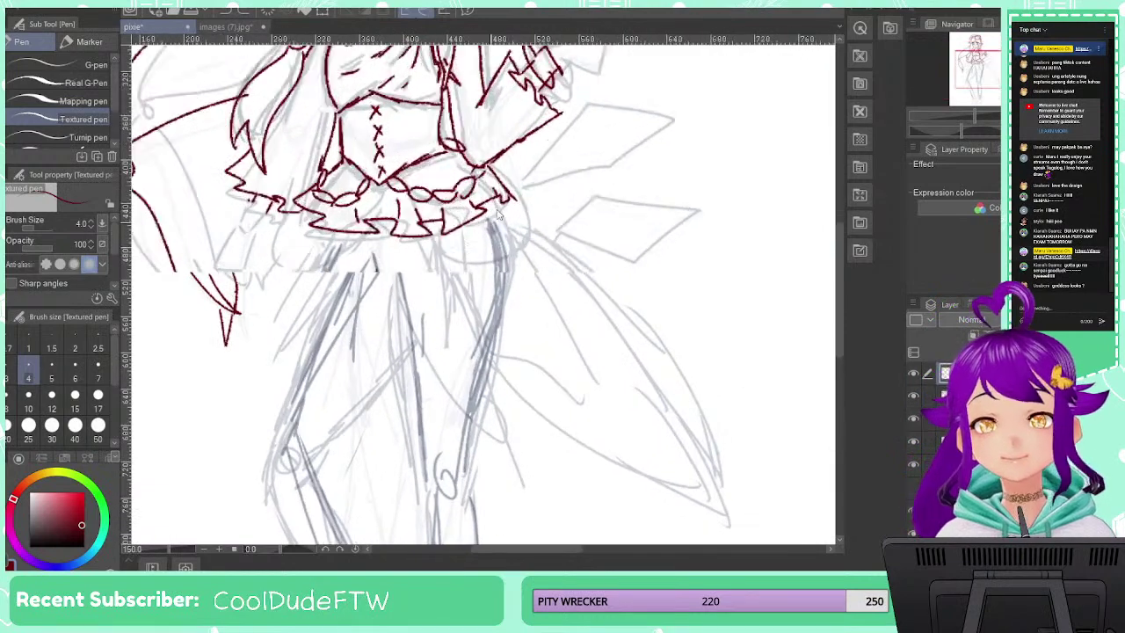
{"action": "mouse_move", "coordinate": [492, 224]}
{"action": "left_mouse_down"}
{"action": "mouse_move", "coordinate": [507, 327]}
{"action": "mouse_move", "coordinate": [482, 435]}
{"action": "left_mouse_up"}
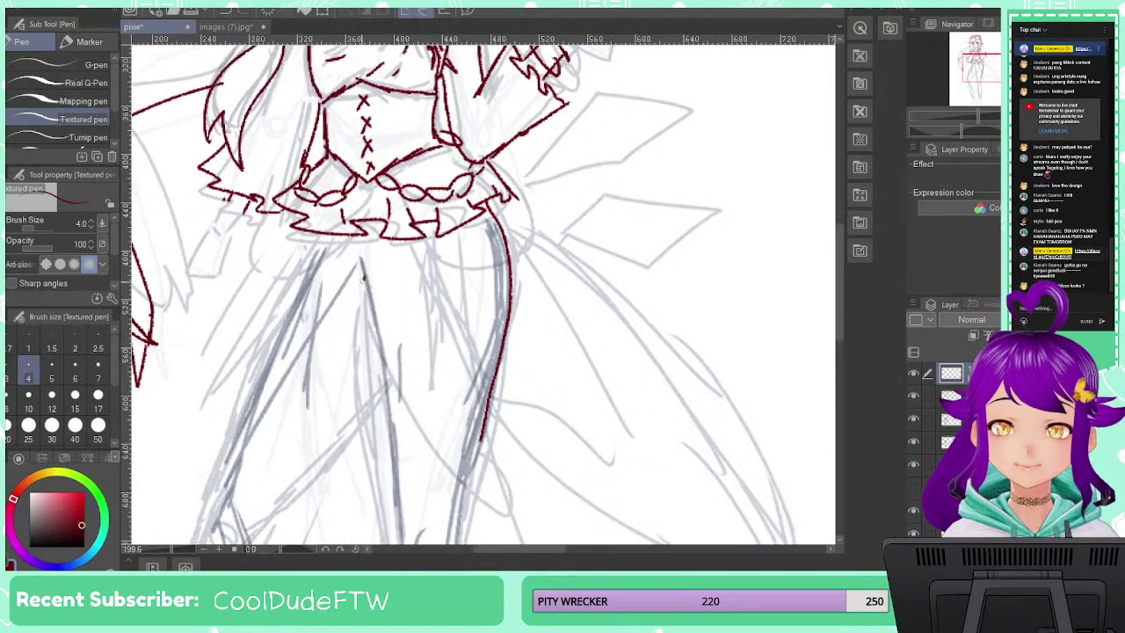
{"action": "left_click_drag", "start_coordinate": [363, 286], "coordinate": [384, 432]}
{"action": "scroll", "coordinate": [490, 307], "scroll_direction": "down", "scroll_amount": 3}
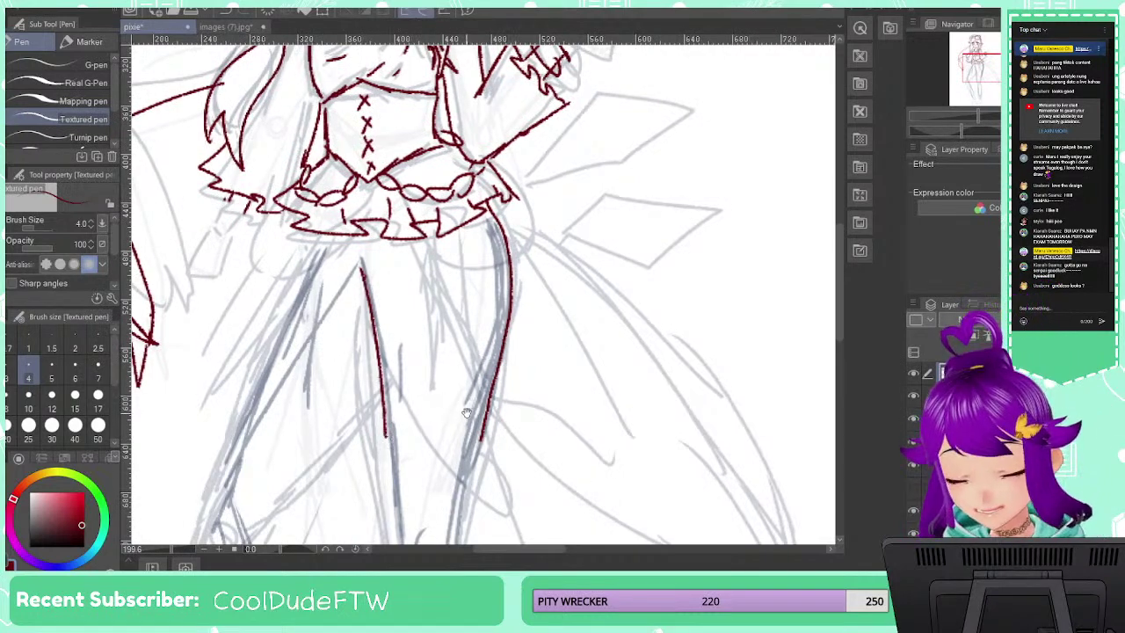
{"action": "key", "text": "ctrl+z"}
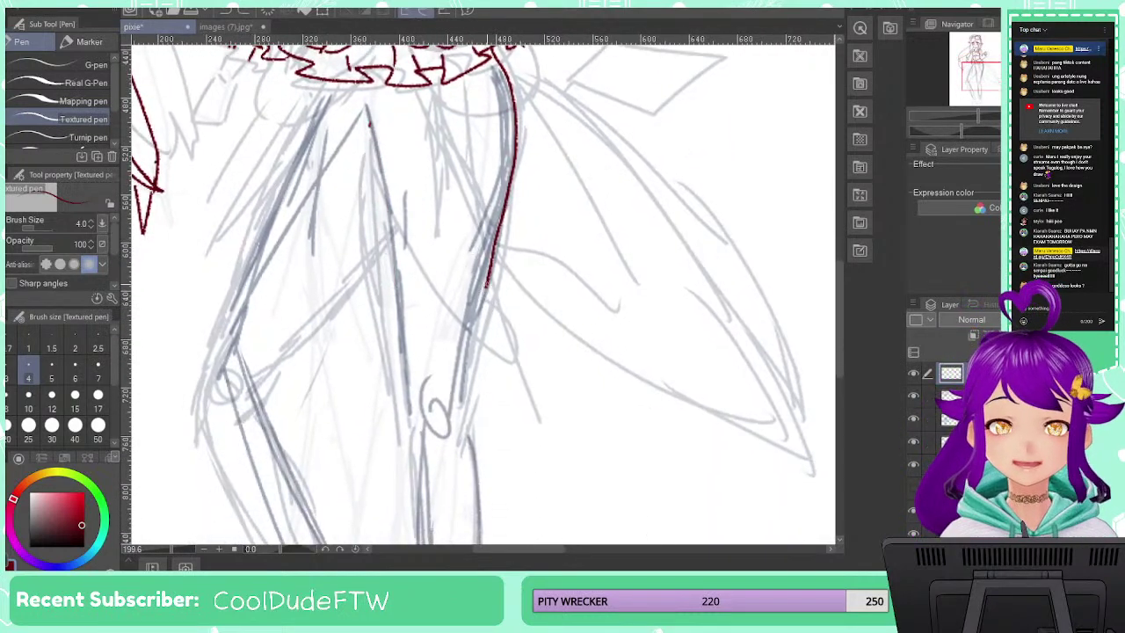
Continue the straight leg's outer contour past the knee to the ankle and ink a narrow rectangular cuff there
{"action": "left_click_drag", "start_coordinate": [486, 284], "coordinate": [477, 337]}
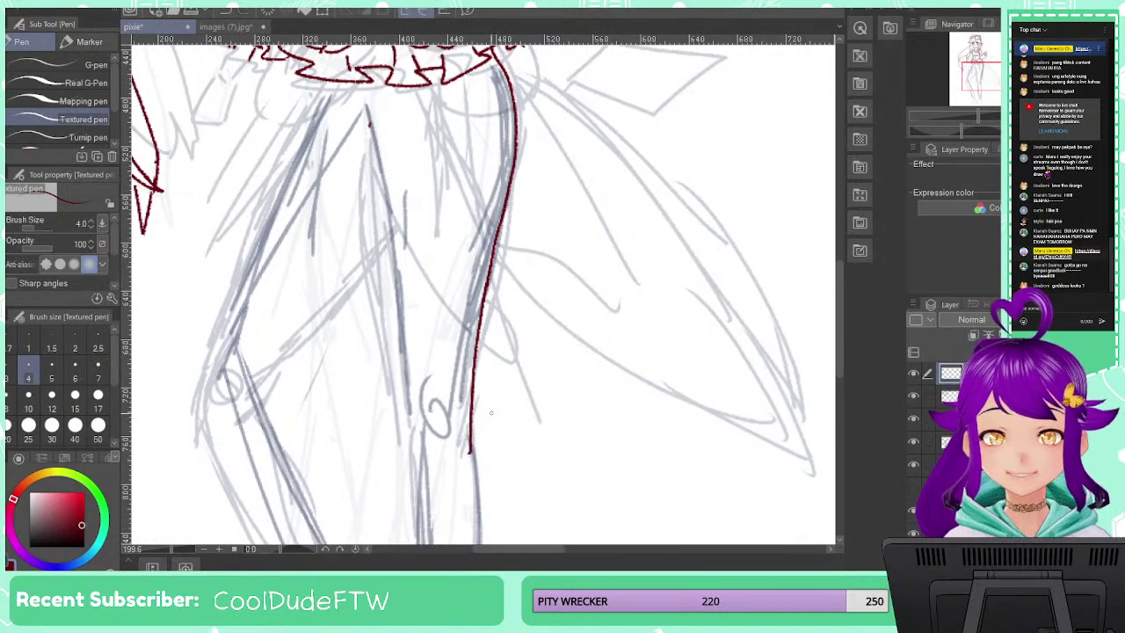
{"action": "left_click_drag", "start_coordinate": [493, 400], "coordinate": [478, 209]}
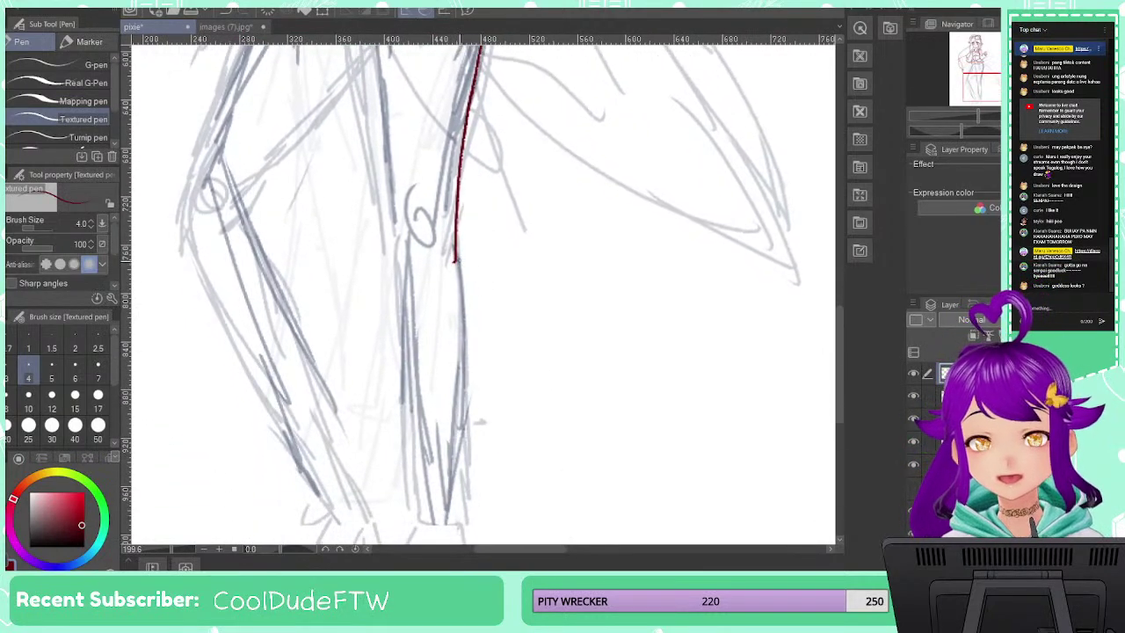
{"action": "left_click_drag", "start_coordinate": [456, 259], "coordinate": [467, 402]}
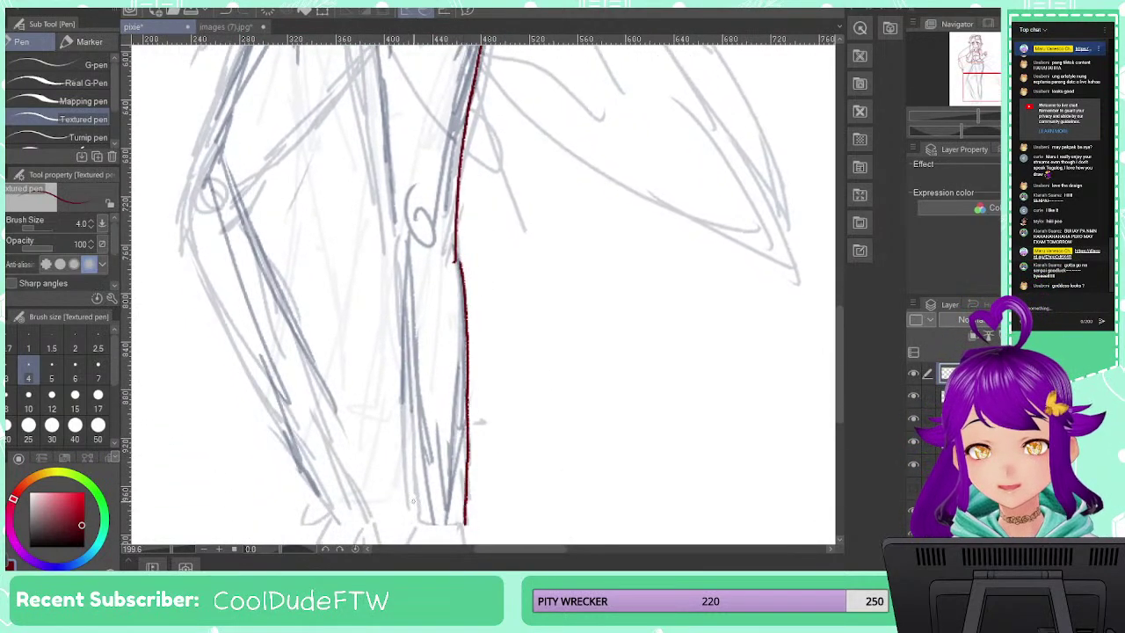
{"action": "mouse_move", "coordinate": [412, 501]}
{"action": "left_mouse_down"}
{"action": "mouse_move", "coordinate": [443, 427]}
{"action": "mouse_move", "coordinate": [407, 484]}
{"action": "mouse_move", "coordinate": [463, 484]}
{"action": "left_mouse_up"}
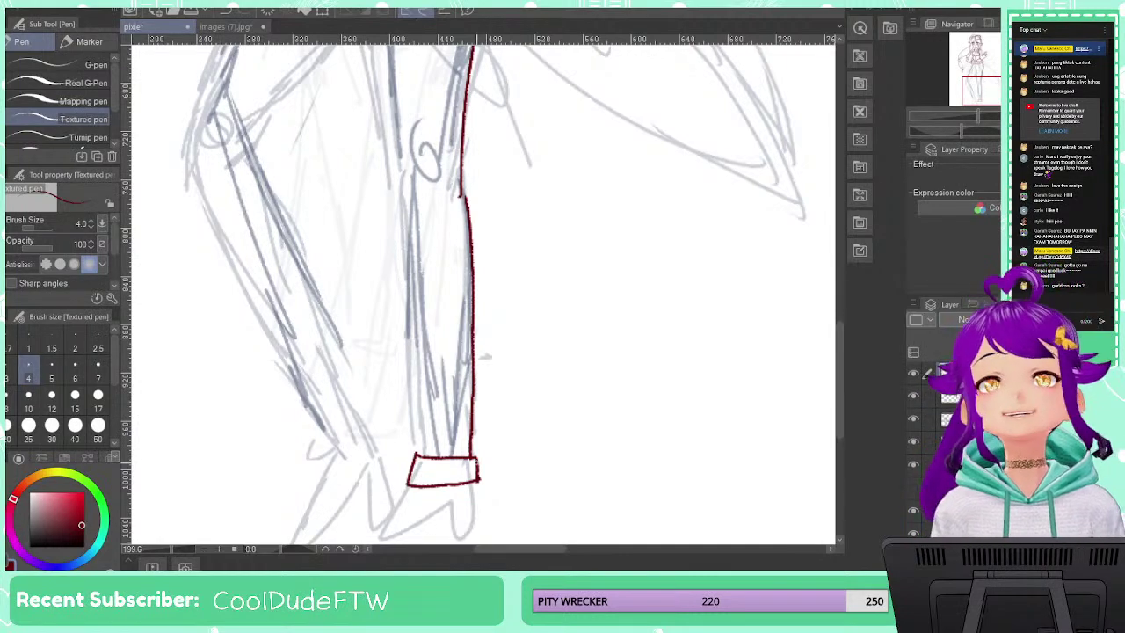
Ink the straight leg's inner contour from the crotch past the knee down to the ankle cuff, redoing the thigh stroke until it fits
{"action": "left_click_drag", "start_coordinate": [427, 290], "coordinate": [441, 544]}
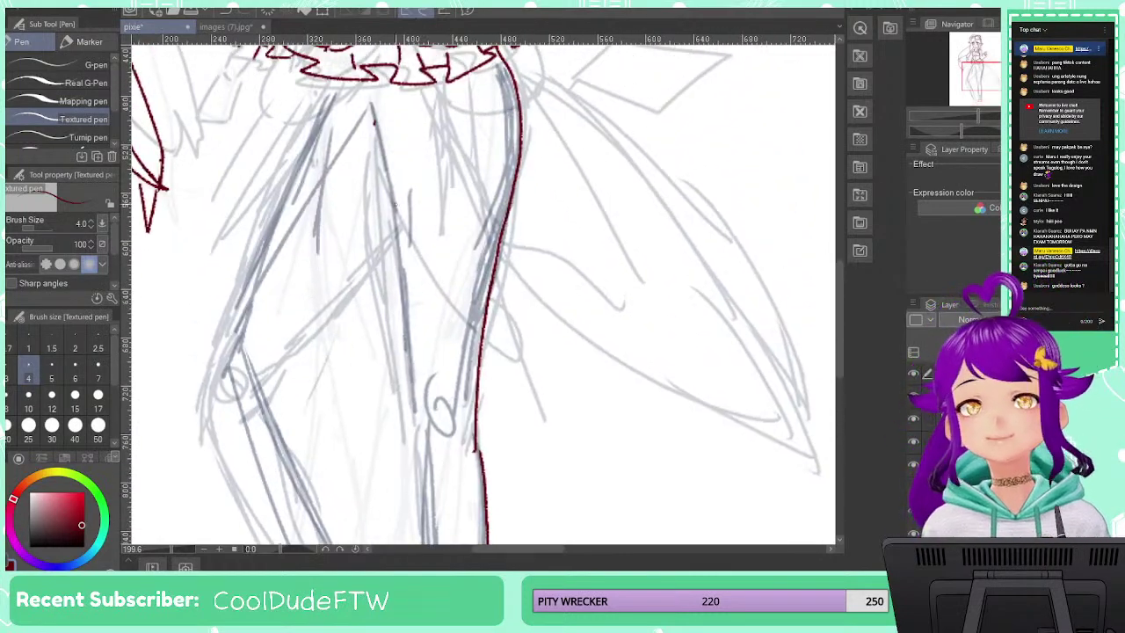
{"action": "left_click_drag", "start_coordinate": [373, 121], "coordinate": [383, 303]}
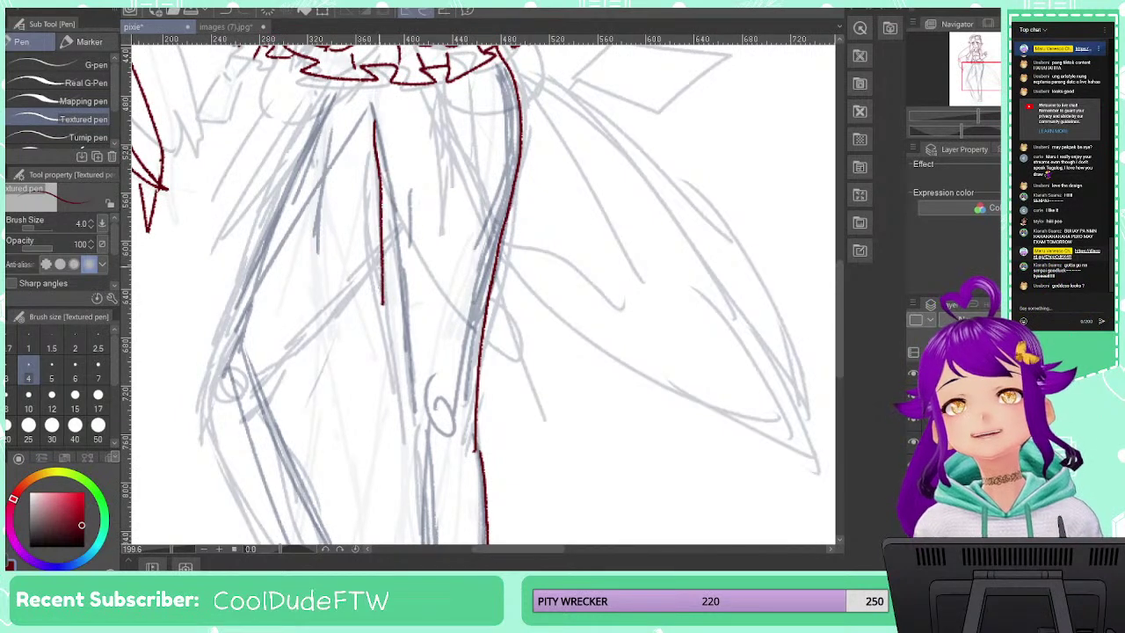
{"action": "key", "text": "ctrl+z"}
{"action": "left_click_drag", "start_coordinate": [375, 132], "coordinate": [401, 510]}
{"action": "key", "text": "ctrl+z"}
{"action": "left_click_drag", "start_coordinate": [367, 119], "coordinate": [420, 541]}
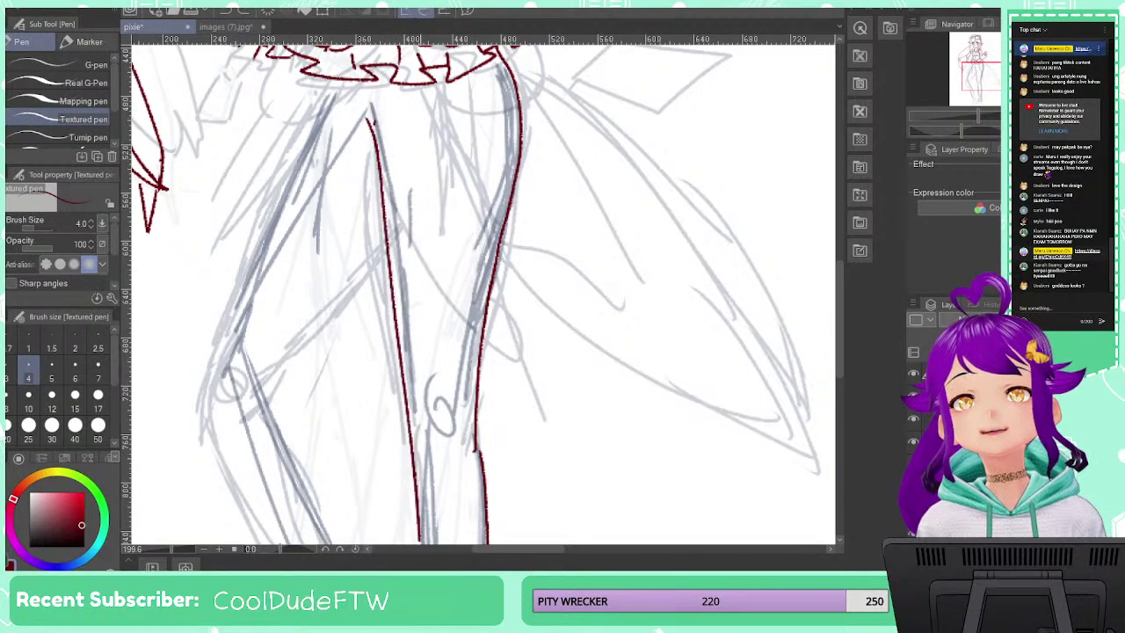
{"action": "left_click_drag", "start_coordinate": [458, 466], "coordinate": [445, 191]}
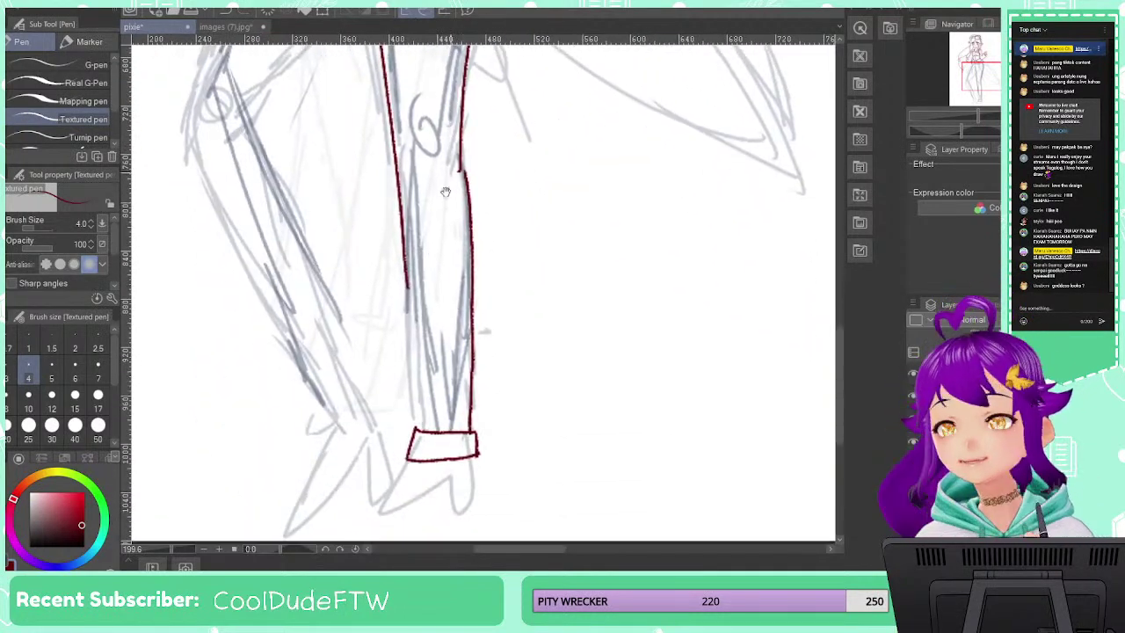
{"action": "left_click_drag", "start_coordinate": [406, 283], "coordinate": [416, 428]}
{"action": "scroll", "coordinate": [473, 307], "scroll_direction": "down", "scroll_amount": 1}
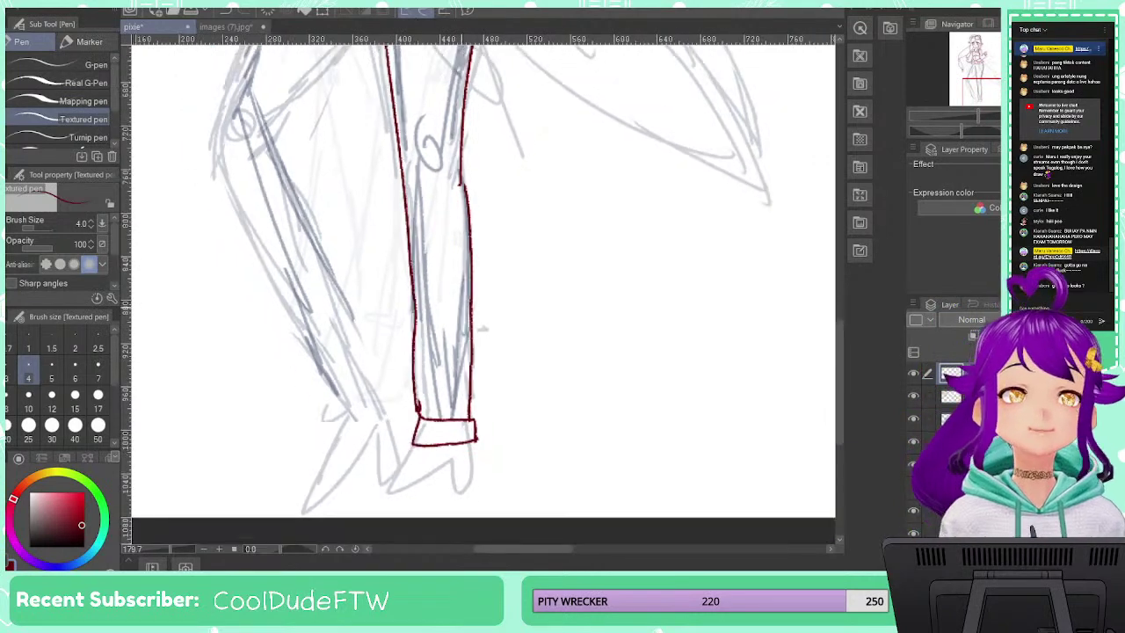
Hide the four sketch layers beneath the inked line art, including the 24%, 6% and 29% opacity ones
{"action": "scroll", "coordinate": [451, 298], "scroll_direction": "down", "scroll_amount": 8}
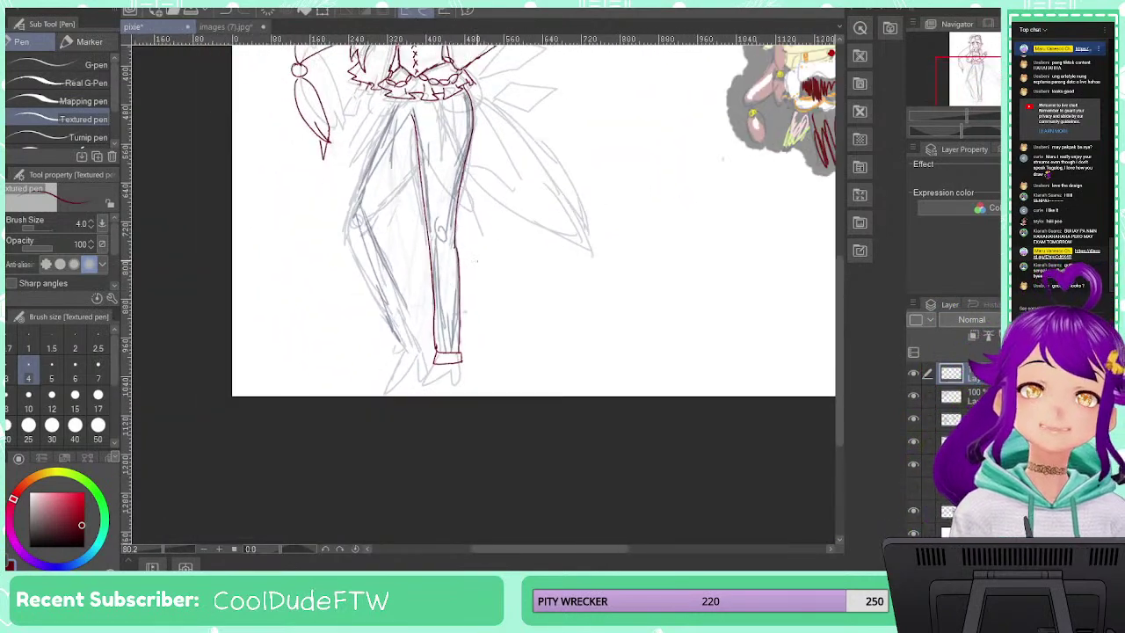
{"action": "left_click_drag", "start_coordinate": [477, 260], "coordinate": [486, 422]}
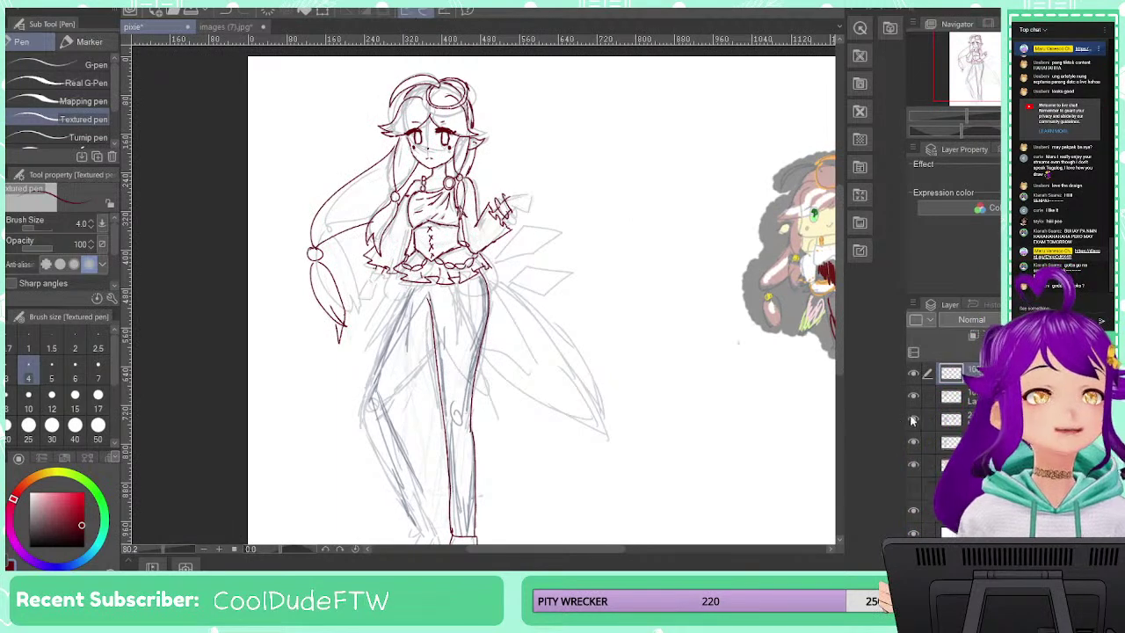
{"action": "left_click", "coordinate": [913, 420]}
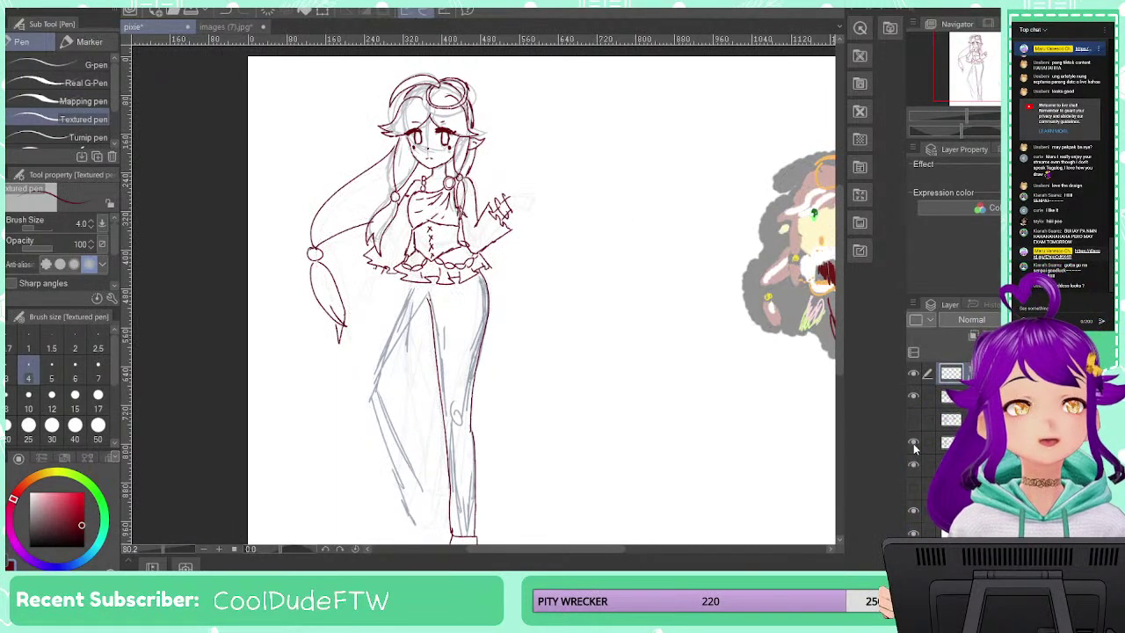
{"action": "left_click", "coordinate": [913, 443]}
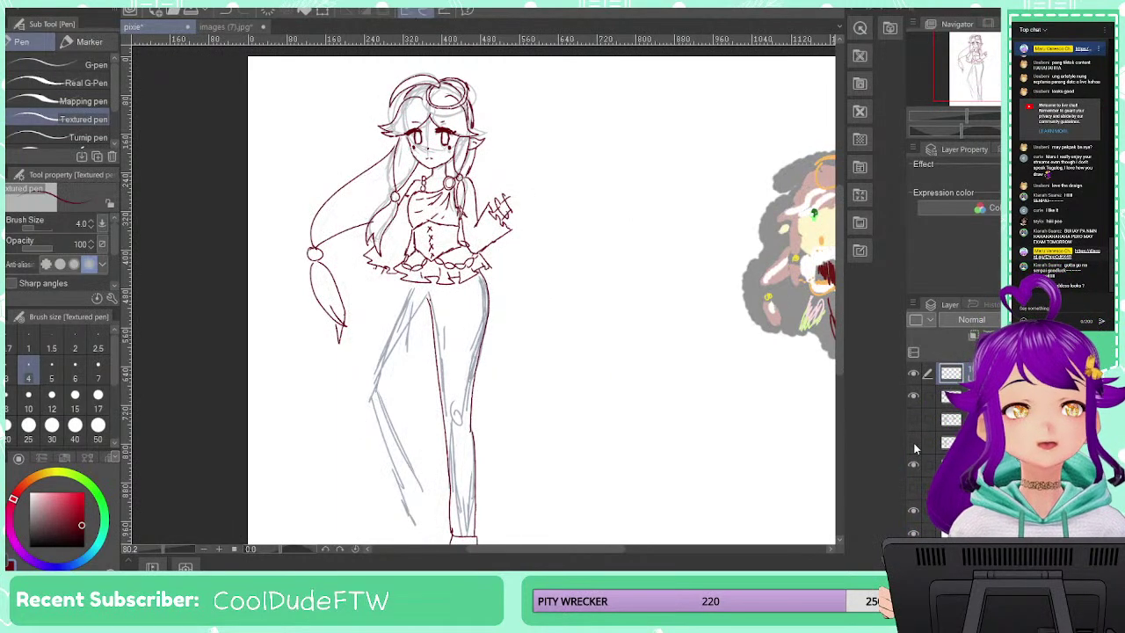
{"action": "left_click", "coordinate": [913, 464]}
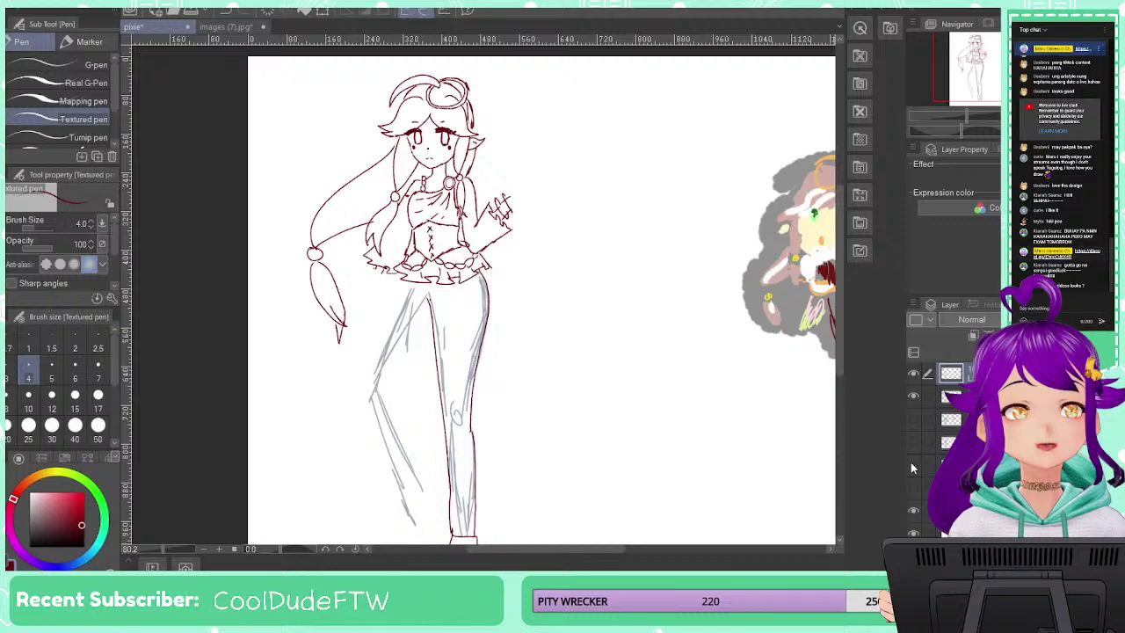
{"action": "left_click", "coordinate": [913, 507]}
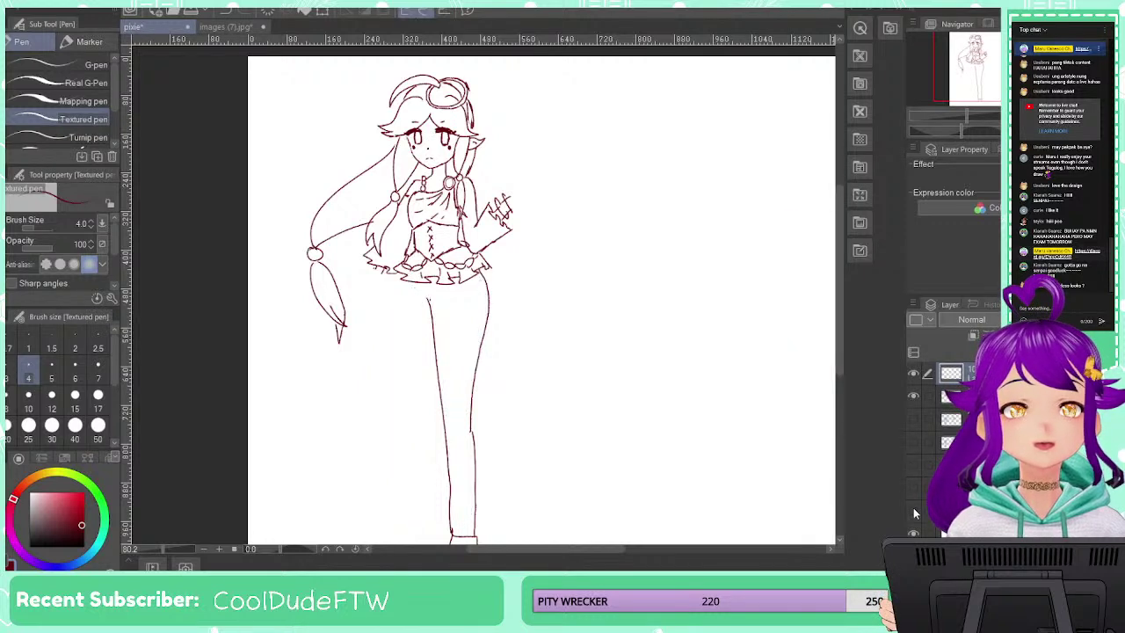
Show the lowest hidden sketch layer with the leg guidelines and the 24% opacity sketch layer again
{"action": "left_click", "coordinate": [913, 507]}
{"action": "left_click", "coordinate": [912, 505]}
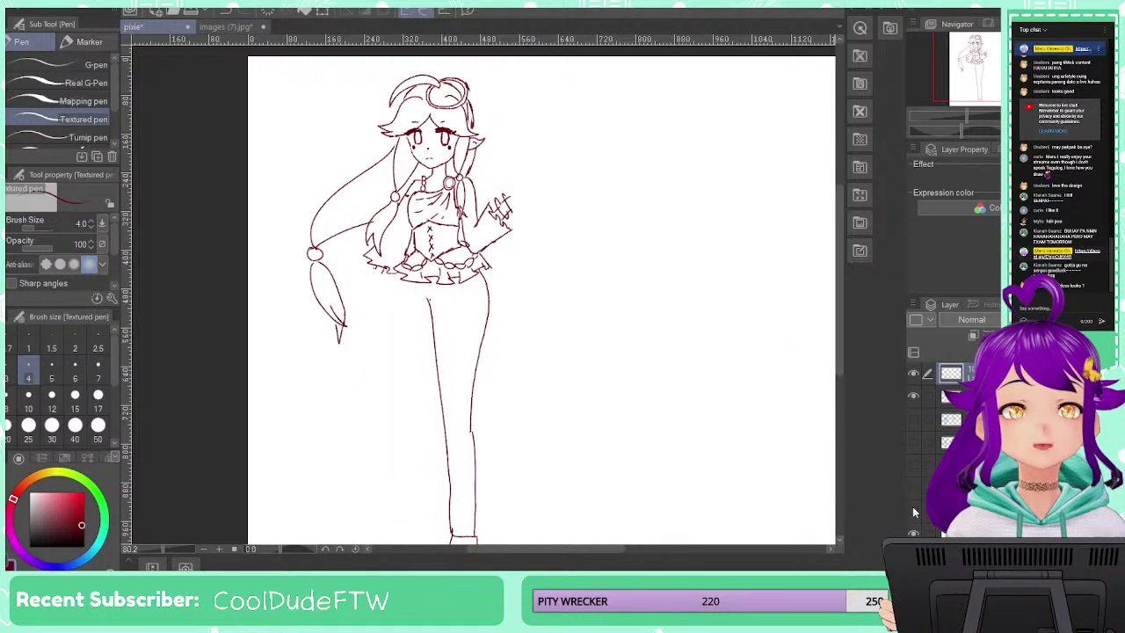
{"action": "left_click", "coordinate": [912, 506]}
{"action": "left_click", "coordinate": [913, 505]}
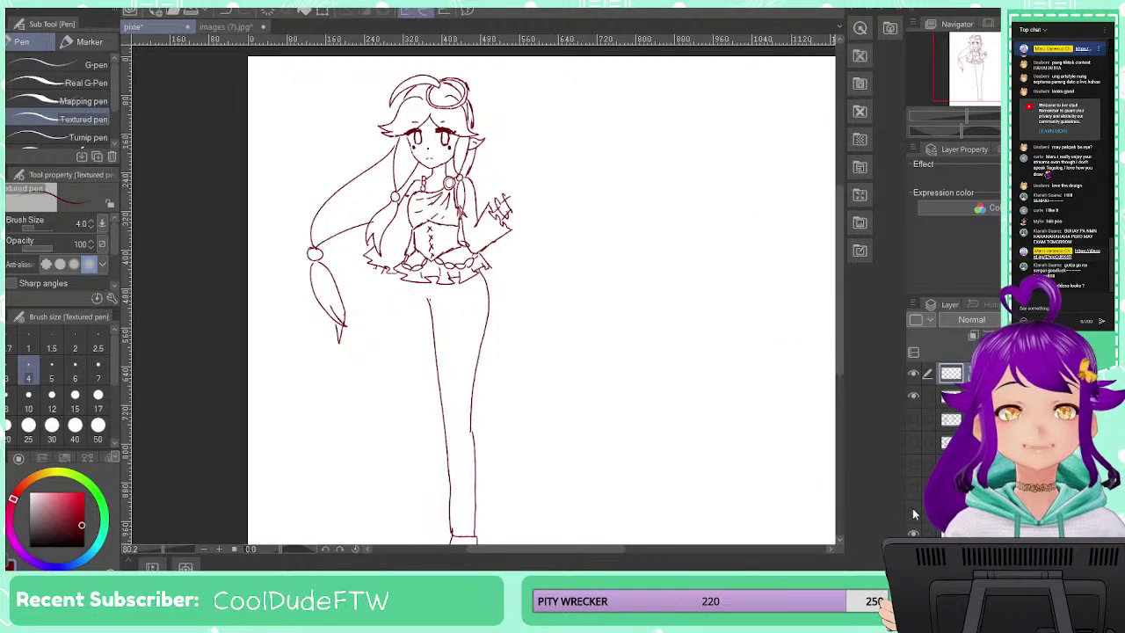
{"action": "left_click", "coordinate": [913, 512]}
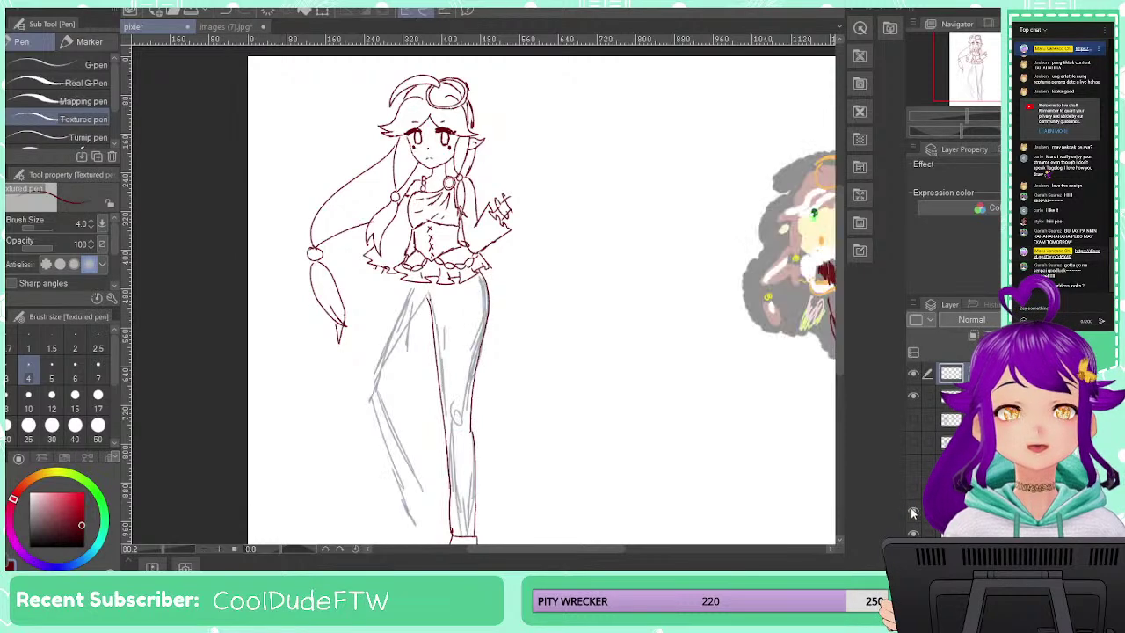
{"action": "left_click", "coordinate": [915, 418]}
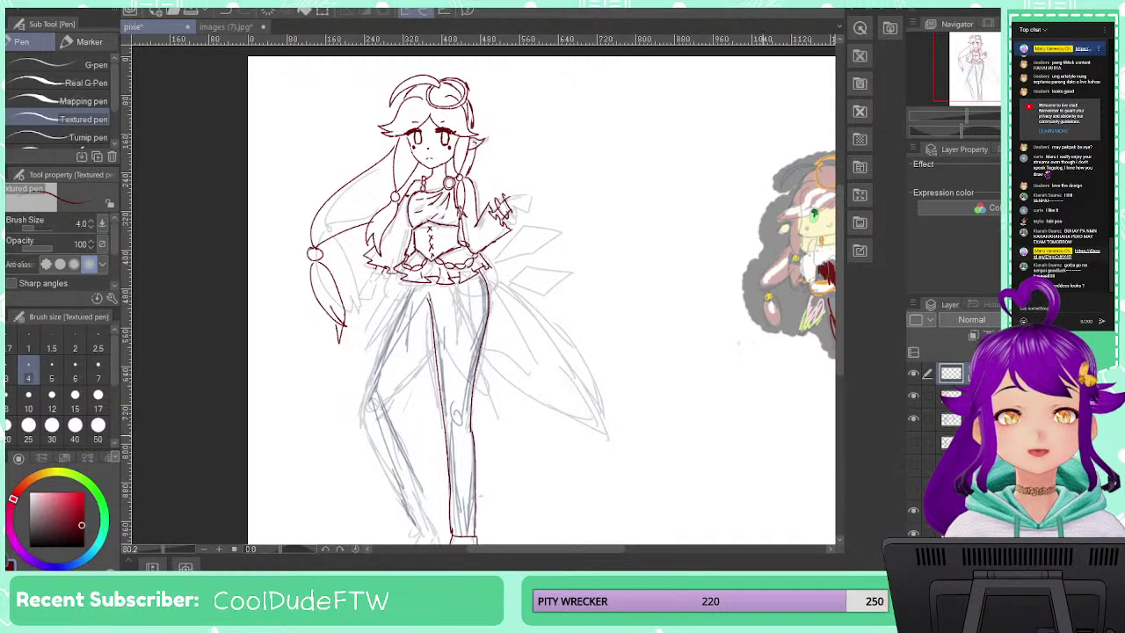
Erase the upper part of the straight leg's inner thigh line with the Hard eraser and re-ink it starting slightly below the crotch
{"action": "scroll", "coordinate": [421, 308], "scroll_direction": "up", "scroll_amount": 4}
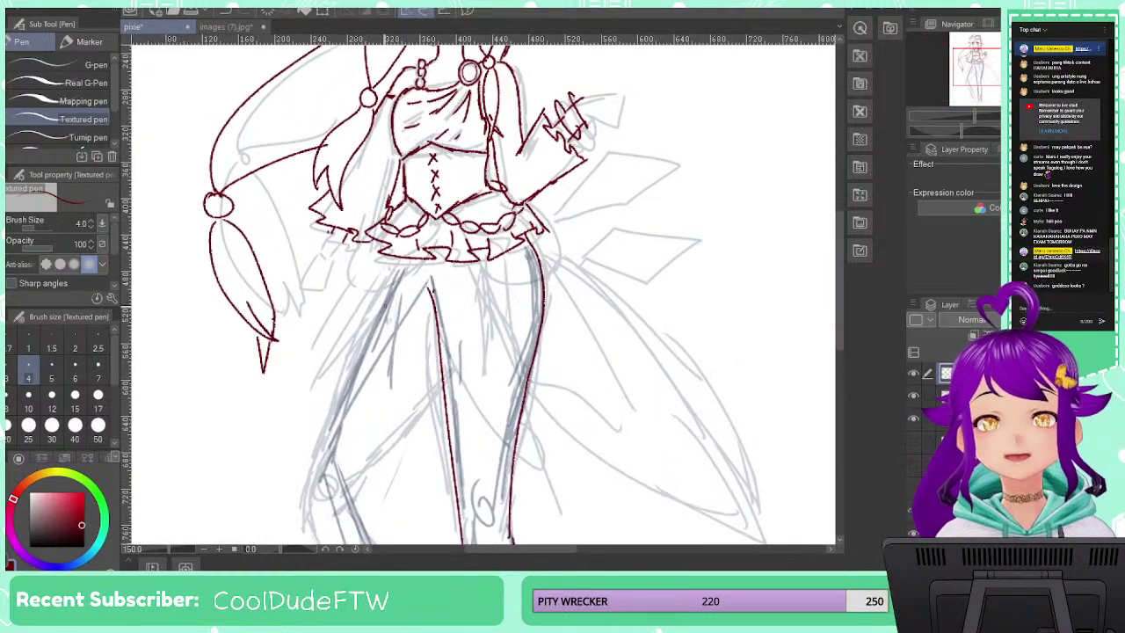
{"action": "scroll", "coordinate": [434, 291], "scroll_direction": "up", "scroll_amount": 2}
{"action": "key", "text": "e"}
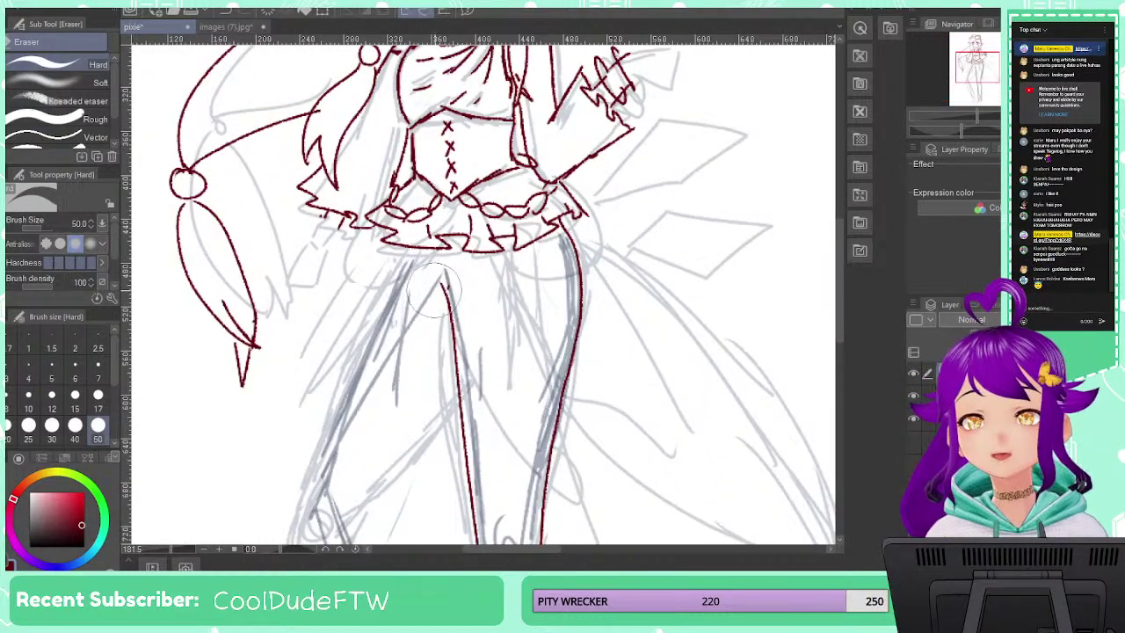
{"action": "mouse_move", "coordinate": [431, 290]}
{"action": "left_mouse_down"}
{"action": "mouse_move", "coordinate": [452, 321]}
{"action": "mouse_move", "coordinate": [435, 367]}
{"action": "left_mouse_up"}
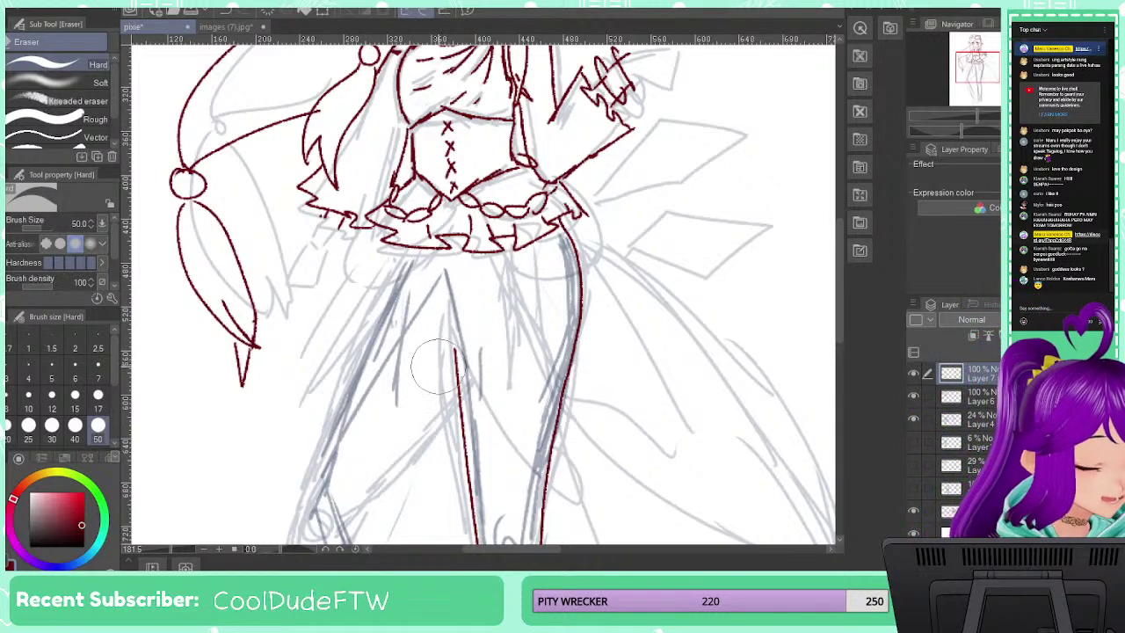
{"action": "key", "text": "p"}
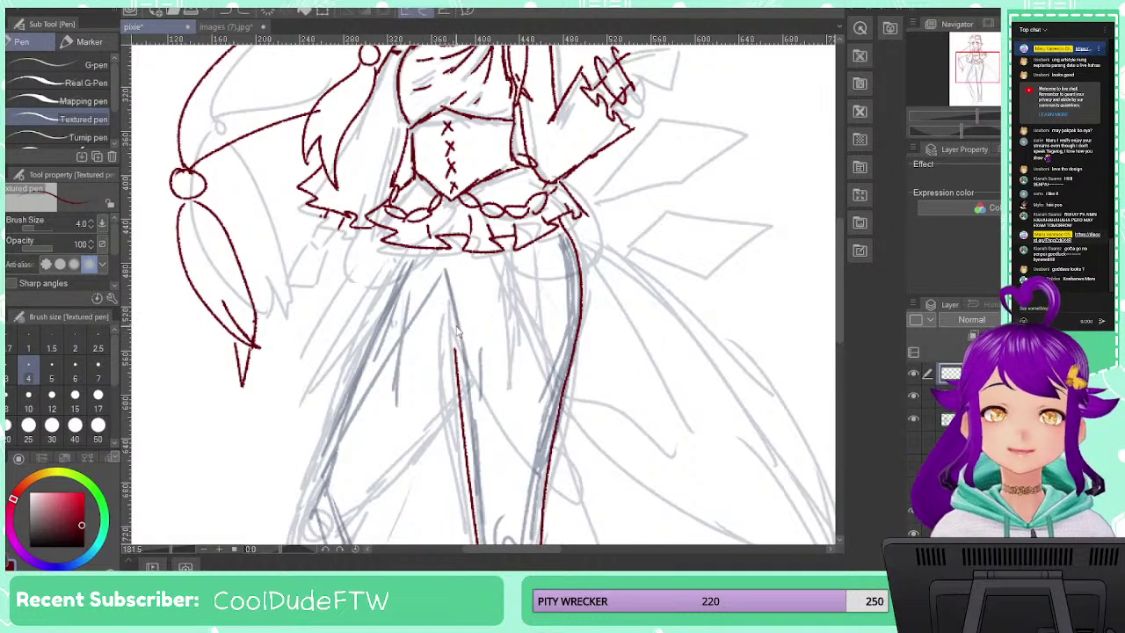
{"action": "left_click_drag", "start_coordinate": [451, 304], "coordinate": [455, 351]}
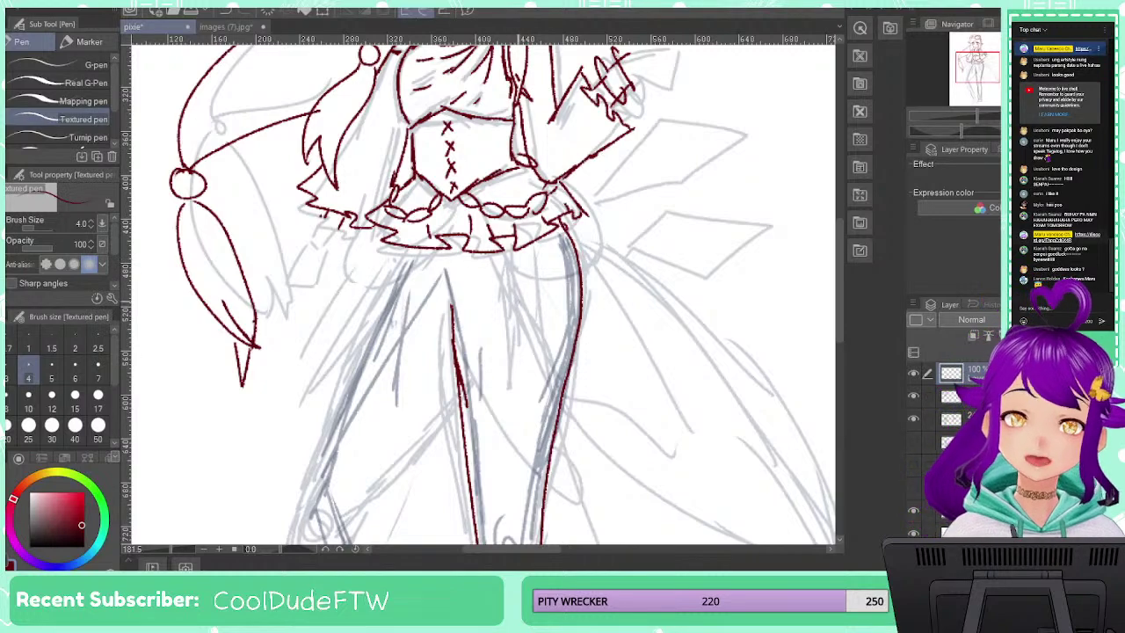
Go over the straight leg's inner contour along the knee and calf down to the cuff to thicken the line
{"action": "left_click_drag", "start_coordinate": [503, 379], "coordinate": [501, 188]}
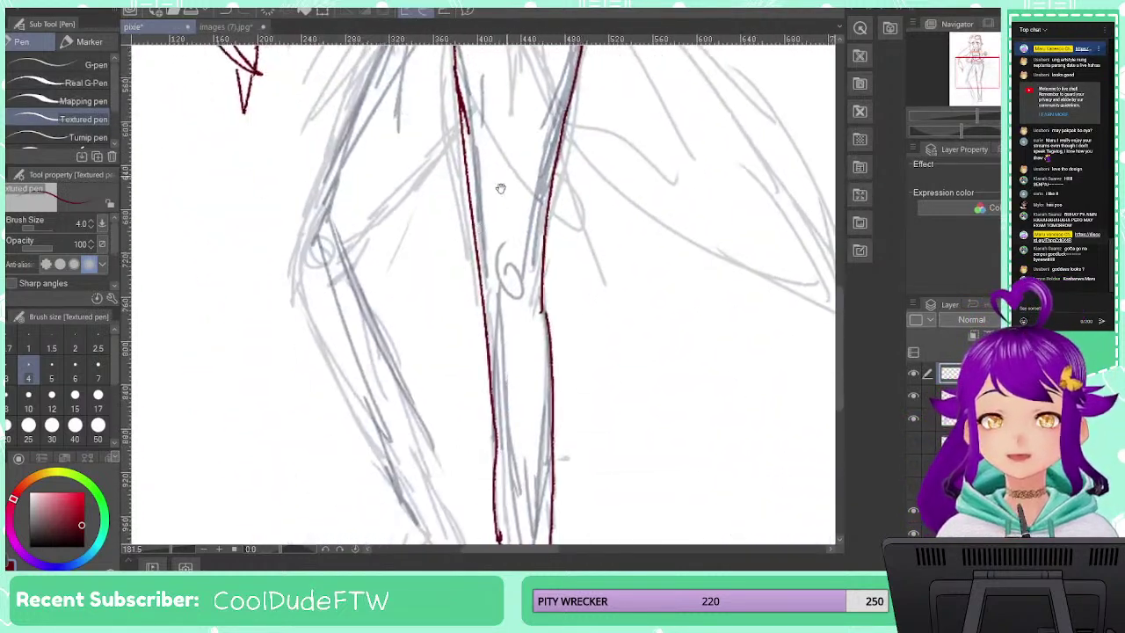
{"action": "left_click_drag", "start_coordinate": [475, 239], "coordinate": [481, 336]}
{"action": "mouse_move", "coordinate": [493, 468]}
{"action": "left_mouse_down"}
{"action": "mouse_move", "coordinate": [484, 269]}
{"action": "mouse_move", "coordinate": [472, 264]}
{"action": "left_mouse_up"}
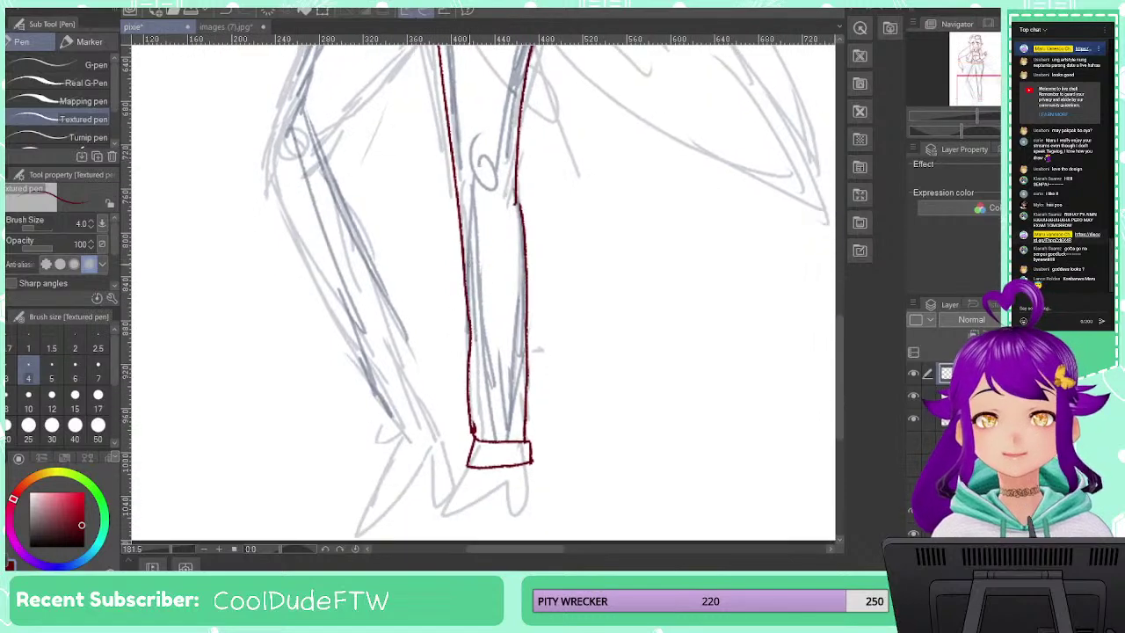
{"action": "left_click_drag", "start_coordinate": [467, 387], "coordinate": [474, 429]}
{"action": "left_click_drag", "start_coordinate": [467, 264], "coordinate": [505, 474]}
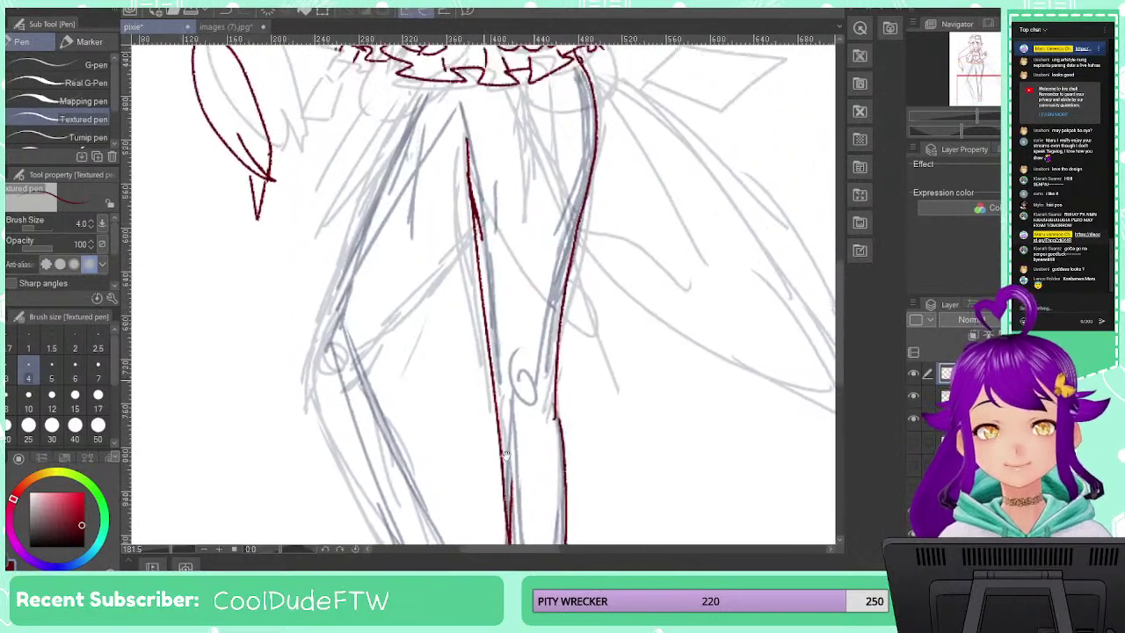
{"action": "left_click_drag", "start_coordinate": [463, 191], "coordinate": [491, 282]}
Try a long curve sweeping from the waist frill across the straight leg's thigh, and undo it
{"action": "mouse_move", "coordinate": [490, 235]}
{"action": "left_mouse_down"}
{"action": "mouse_move", "coordinate": [499, 376]}
{"action": "mouse_move", "coordinate": [464, 271]}
{"action": "left_mouse_up"}
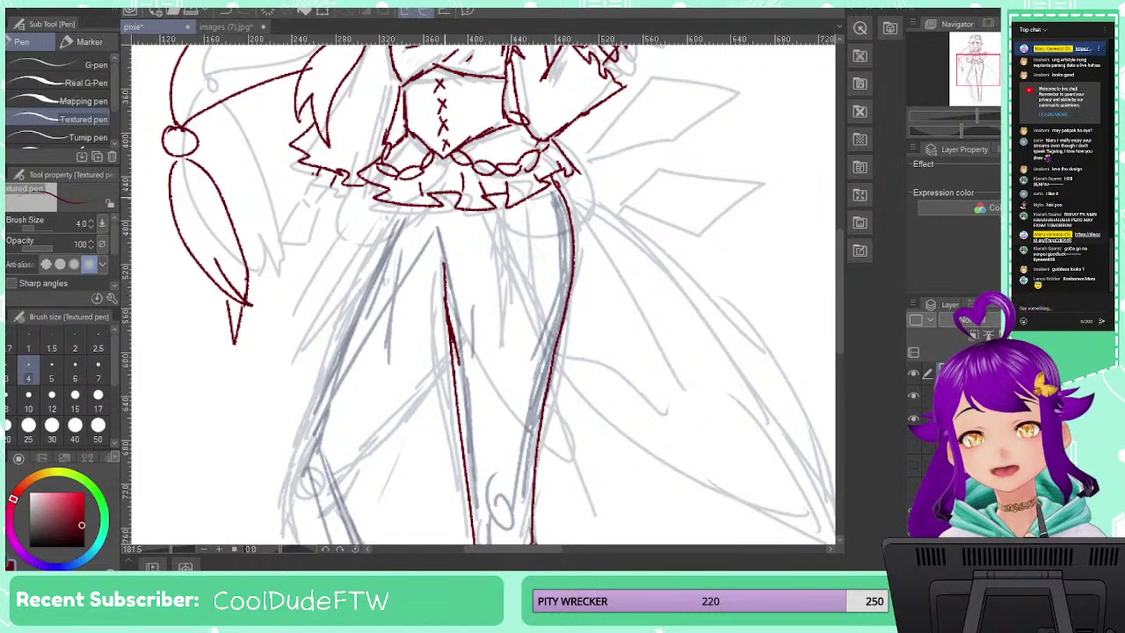
{"action": "mouse_move", "coordinate": [448, 215]}
{"action": "left_mouse_down"}
{"action": "mouse_move", "coordinate": [525, 349]}
{"action": "mouse_move", "coordinate": [561, 379]}
{"action": "left_mouse_up"}
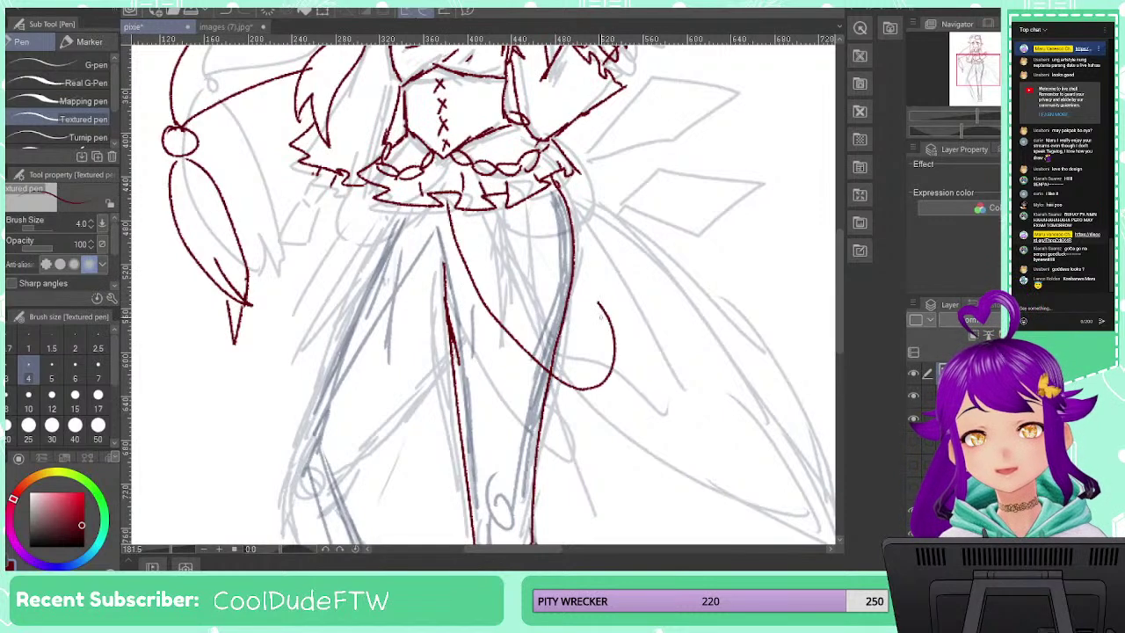
{"action": "key", "text": "ctrl+z"}
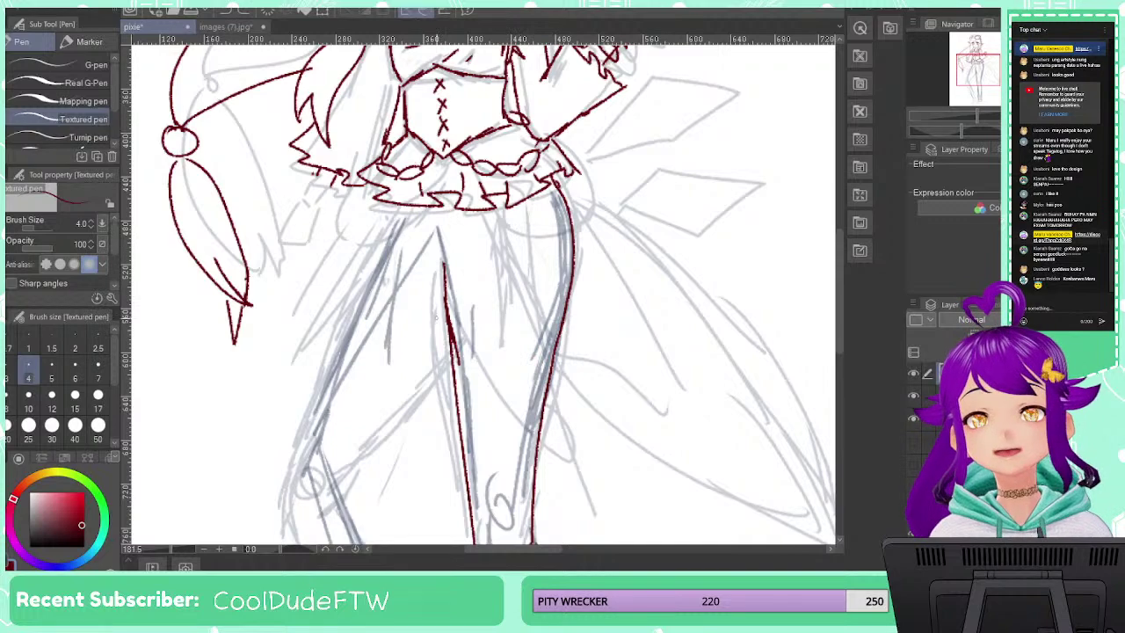
Ink the bent leg's outer contour from under the waist frill, around the knee and down to the ankle
{"action": "left_click_drag", "start_coordinate": [465, 282], "coordinate": [523, 242]}
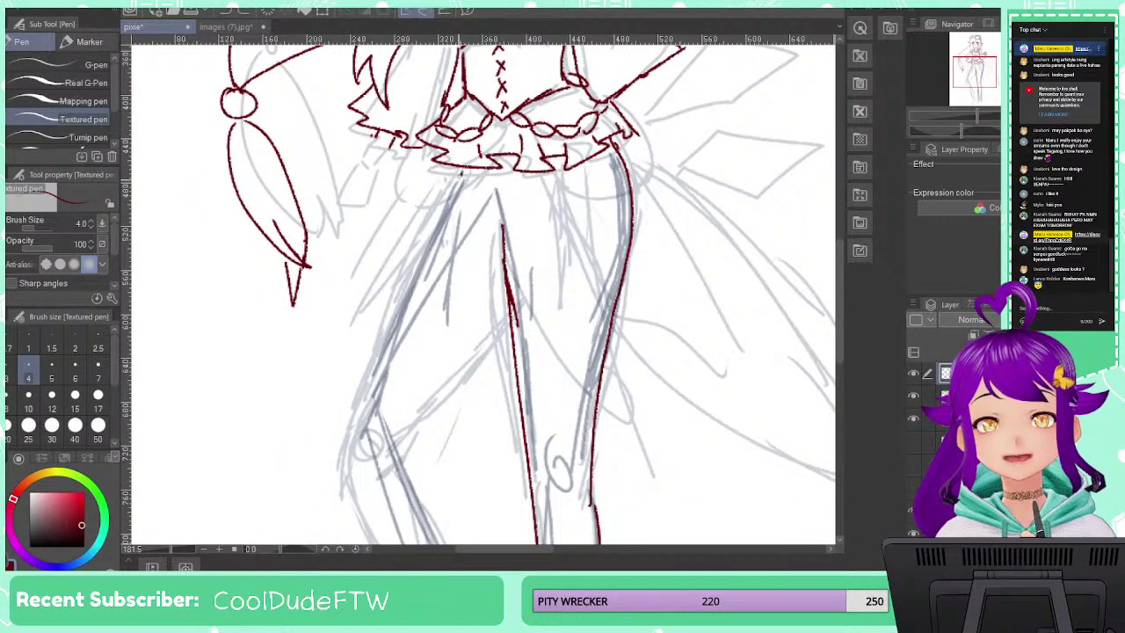
{"action": "left_click_drag", "start_coordinate": [461, 172], "coordinate": [404, 310]}
{"action": "left_click_drag", "start_coordinate": [342, 457], "coordinate": [334, 481]}
{"action": "mouse_move", "coordinate": [369, 481]}
{"action": "left_mouse_down"}
{"action": "mouse_move", "coordinate": [343, 162]}
{"action": "mouse_move", "coordinate": [406, 350]}
{"action": "left_mouse_up"}
{"action": "key", "text": "ctrl+z"}
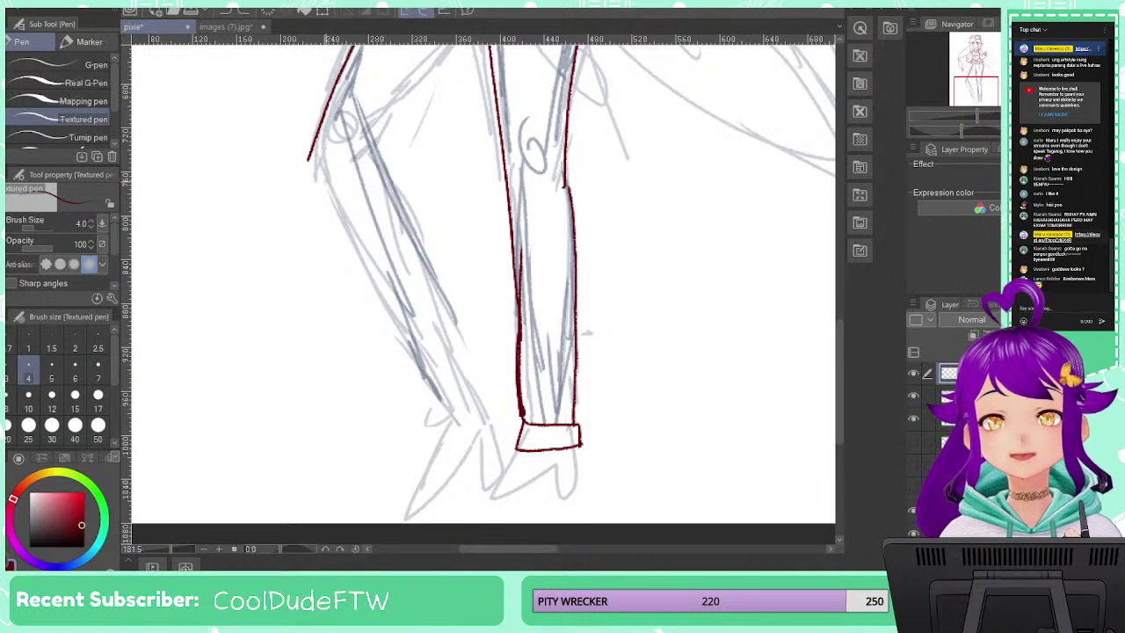
{"action": "left_click_drag", "start_coordinate": [308, 160], "coordinate": [417, 372]}
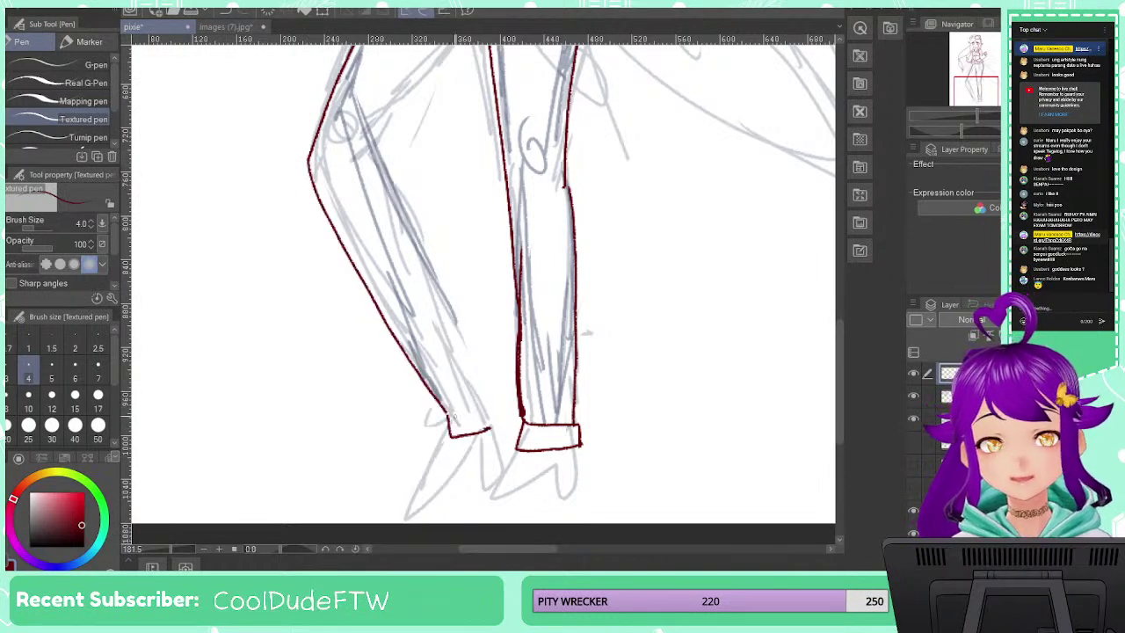
Ink a small slanted rectangular cuff at the bent leg's ankle, redoing its edges to narrow it
{"action": "mouse_move", "coordinate": [444, 411]}
{"action": "left_mouse_down"}
{"action": "mouse_move", "coordinate": [487, 392]}
{"action": "mouse_move", "coordinate": [501, 427]}
{"action": "left_mouse_up"}
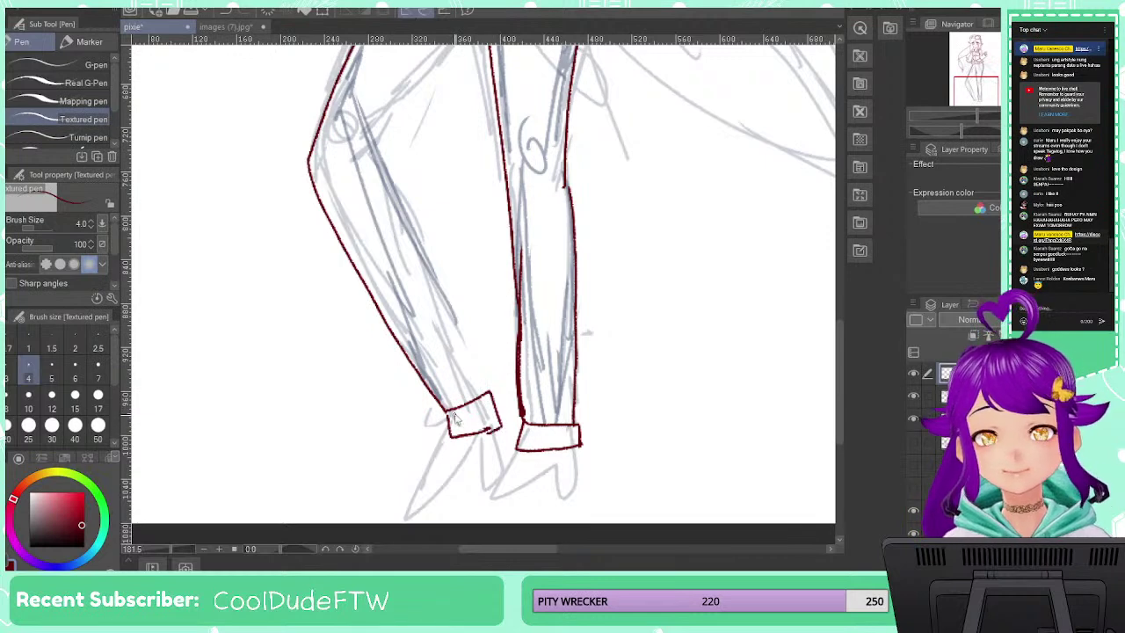
{"action": "key", "text": "ctrl+z"}
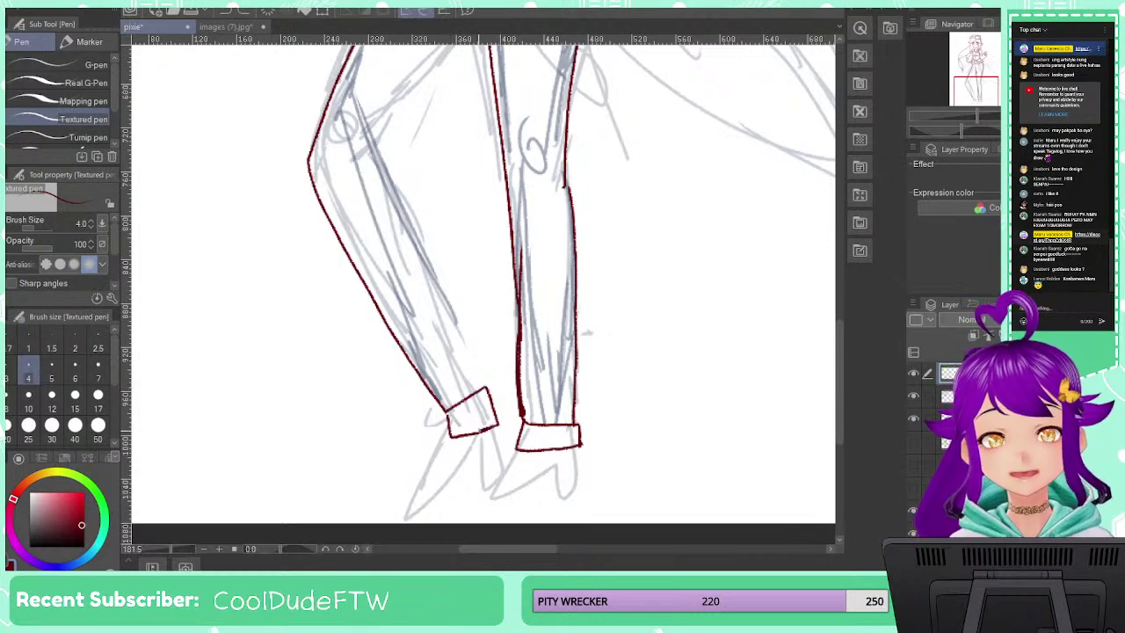
{"action": "key", "text": "ctrl+z"}
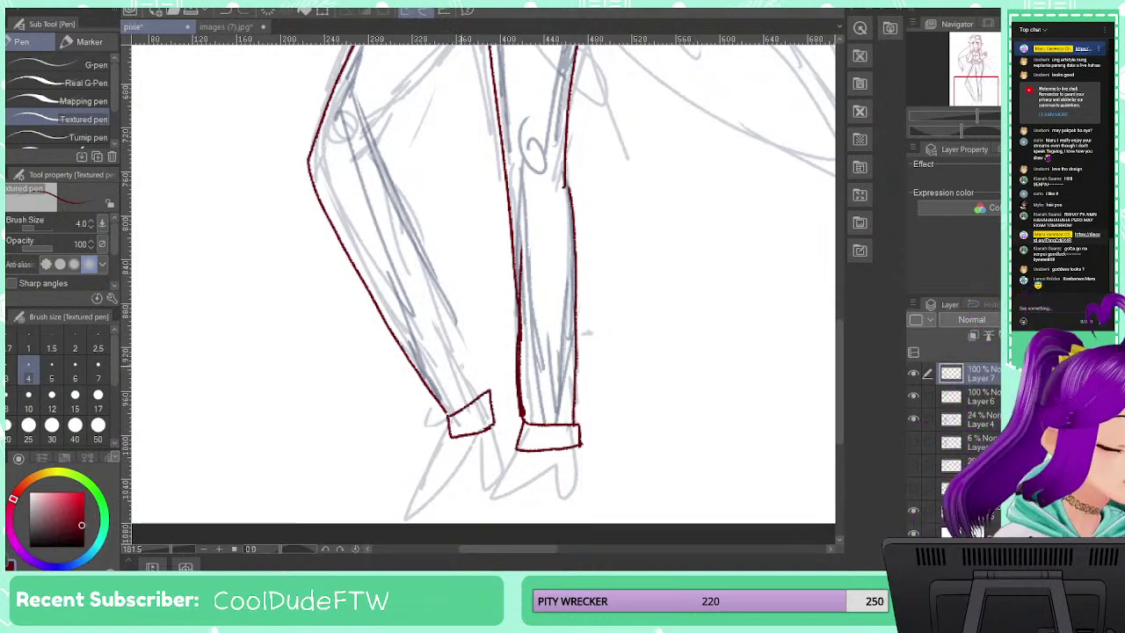
Ink the bent leg's inner thigh line from the straight leg's contour to the back of the knee, redoing the first stroke
{"action": "left_click_drag", "start_coordinate": [427, 309], "coordinate": [421, 515]}
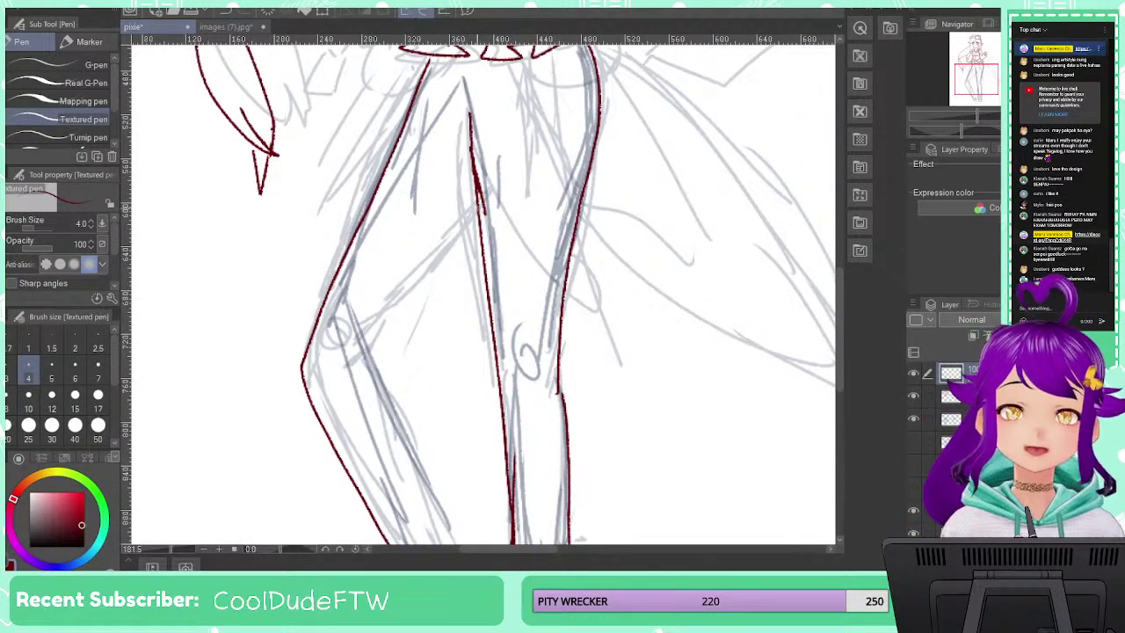
{"action": "left_click_drag", "start_coordinate": [477, 208], "coordinate": [350, 371]}
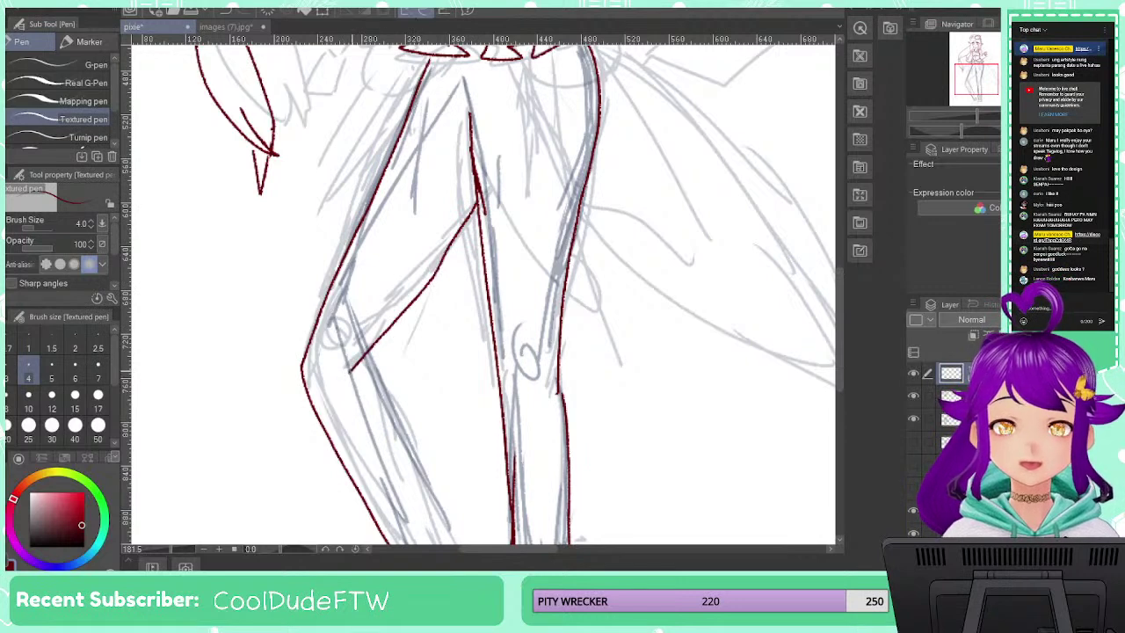
{"action": "key", "text": "ctrl+z"}
{"action": "left_click_drag", "start_coordinate": [477, 207], "coordinate": [354, 369]}
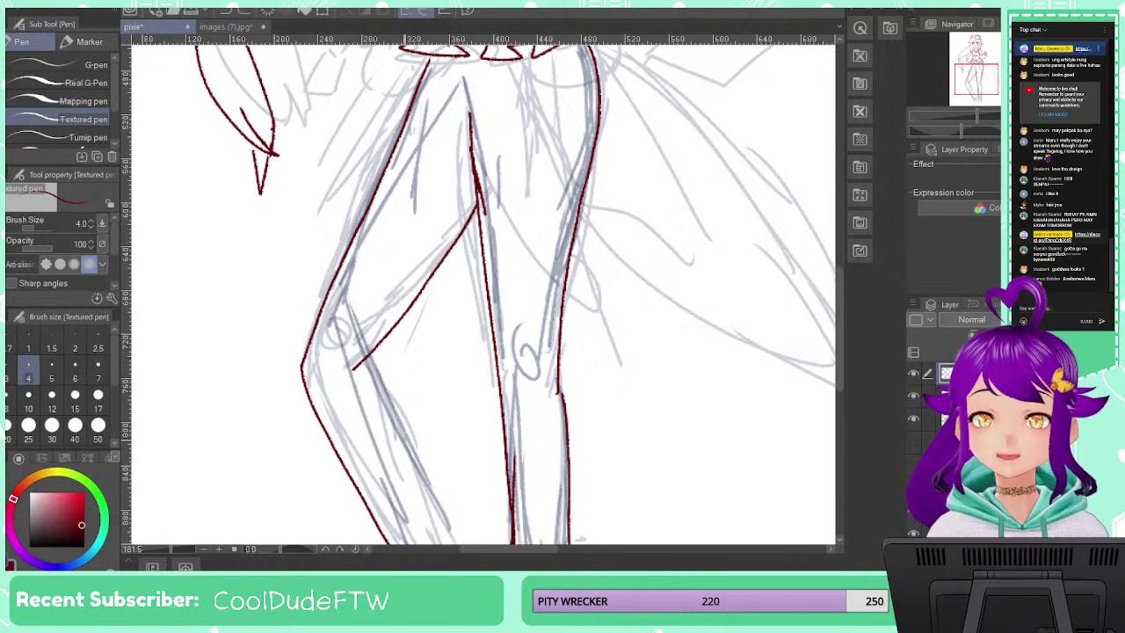
Ink the bent leg's inner calf line from the back of the knee down to the ankle cuff
{"action": "left_click_drag", "start_coordinate": [398, 420], "coordinate": [366, 238]}
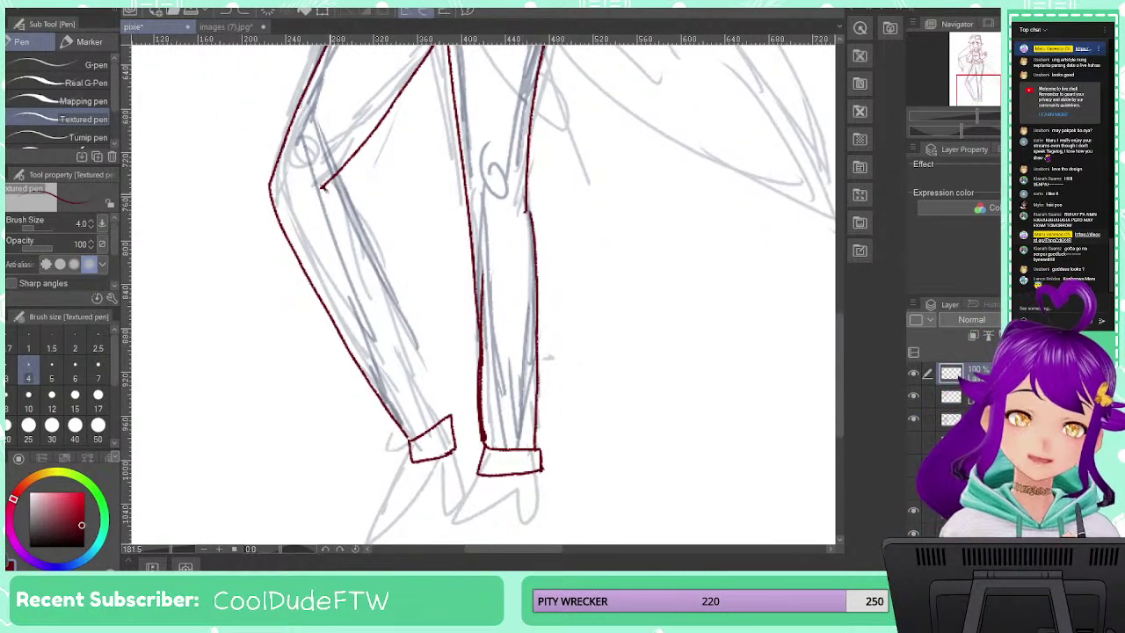
{"action": "mouse_move", "coordinate": [323, 187]}
{"action": "left_mouse_down"}
{"action": "mouse_move", "coordinate": [371, 243]}
{"action": "mouse_move", "coordinate": [446, 409]}
{"action": "left_mouse_up"}
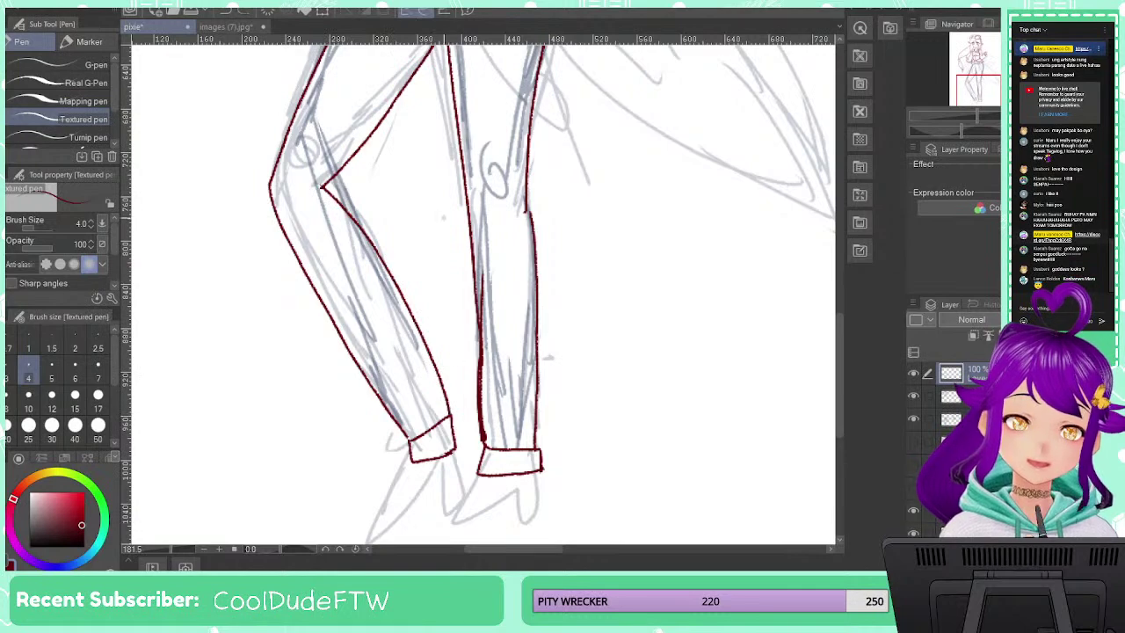
{"action": "scroll", "coordinate": [459, 249], "scroll_direction": "down", "scroll_amount": 8}
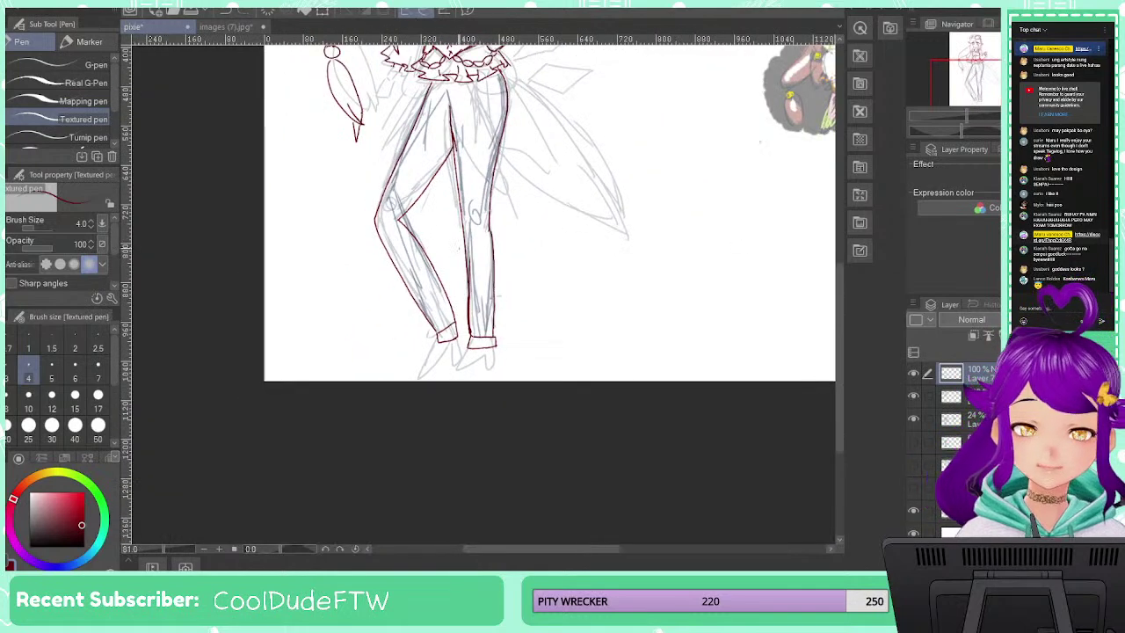
{"action": "left_click_drag", "start_coordinate": [465, 222], "coordinate": [456, 397]}
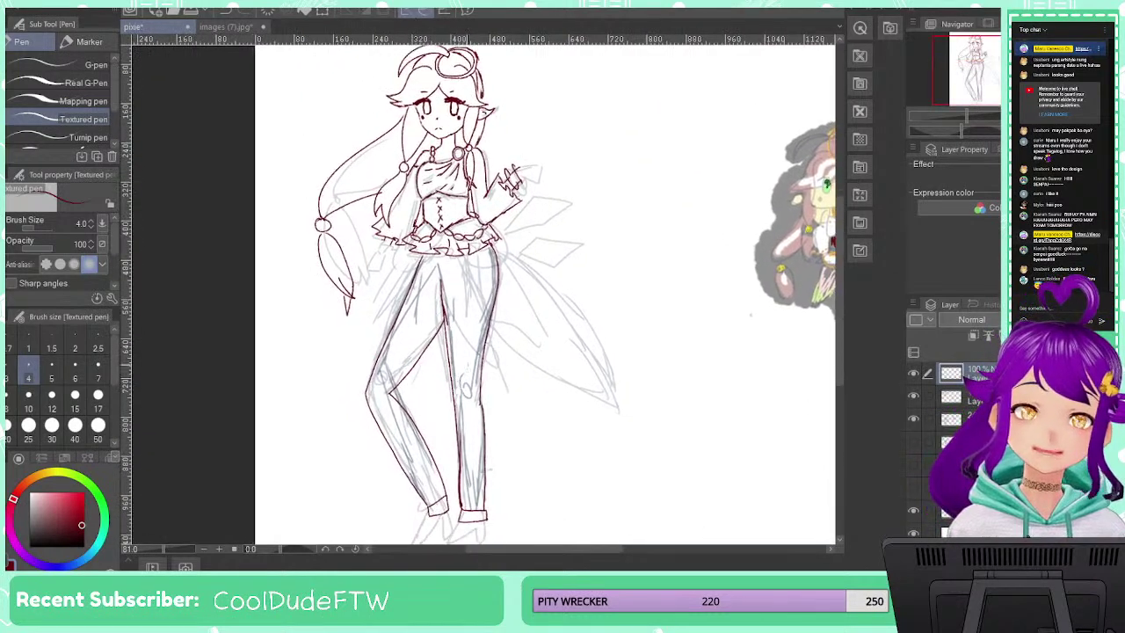
Hide Layer 4 and the lower layer holding the grey leg sketch and colored reference, leaving only the line art visible
{"action": "left_click", "coordinate": [913, 418]}
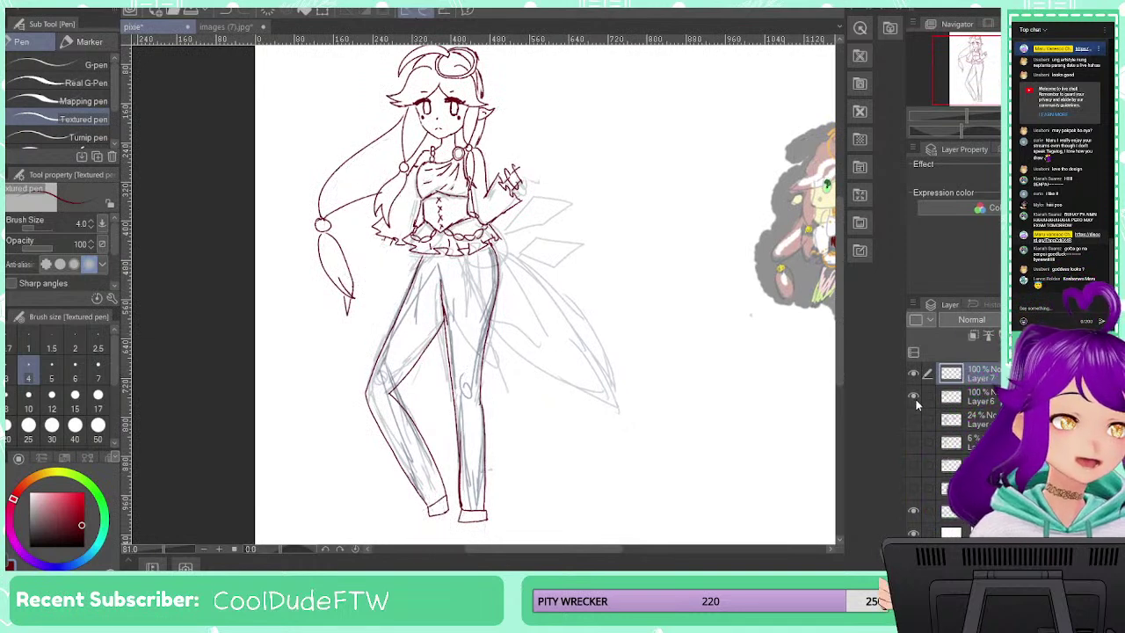
{"action": "left_click", "coordinate": [914, 393]}
{"action": "left_click", "coordinate": [915, 394]}
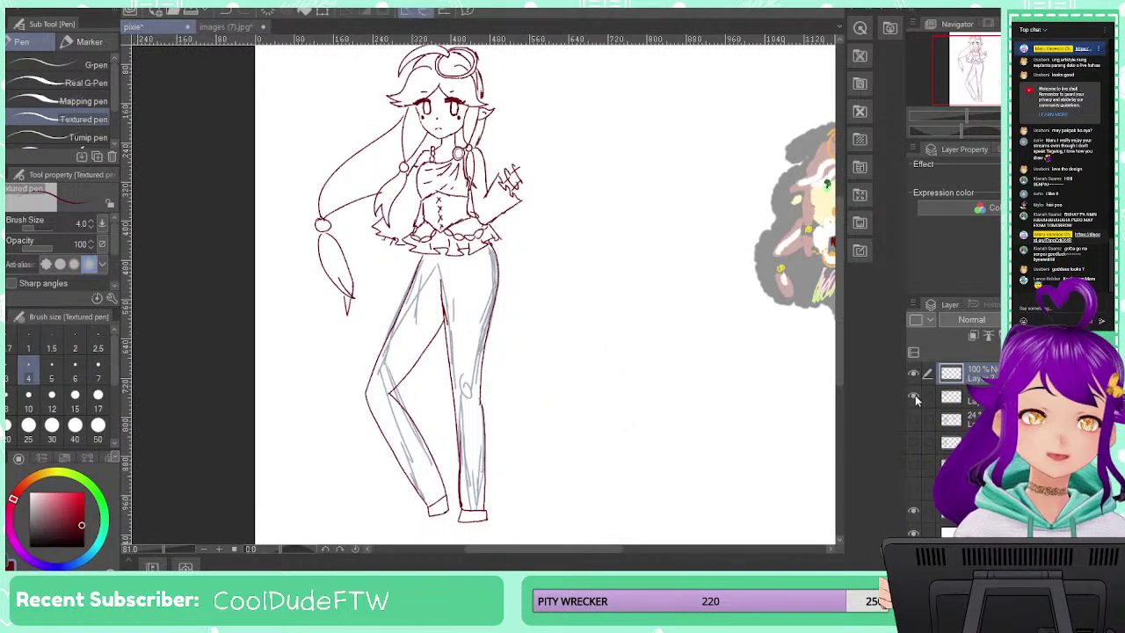
{"action": "left_click", "coordinate": [914, 511]}
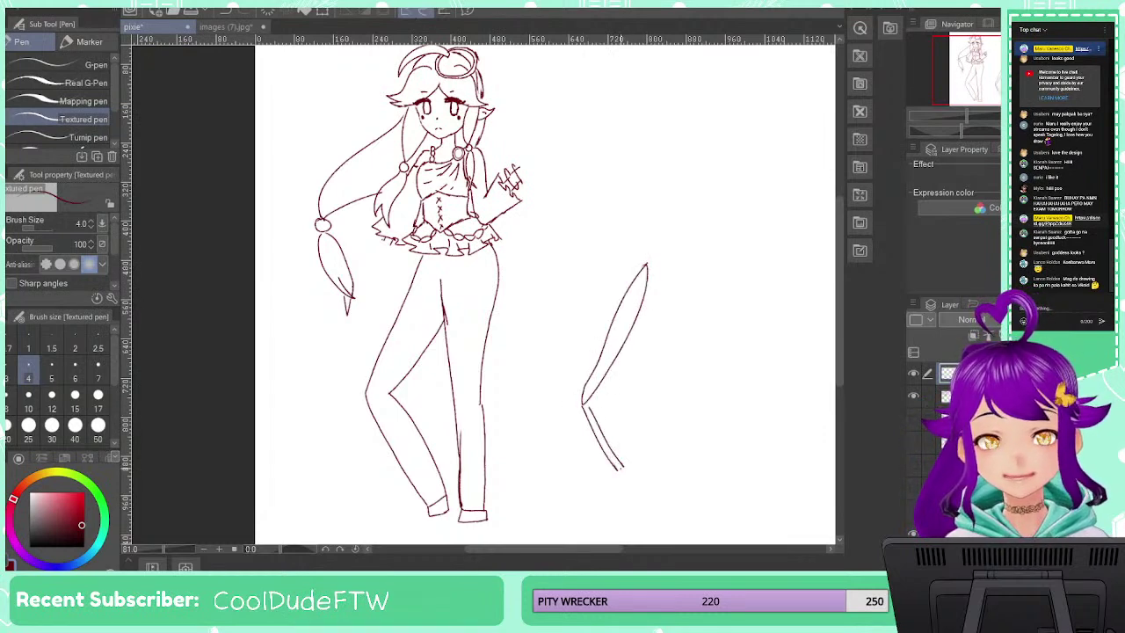
Undo the practice leg strokes beside the figure, and erase and re-ink the bent leg's knee and shin with a rounder bend
{"action": "key", "text": "ctrl+z"}
{"action": "key", "text": "ctrl+z"}
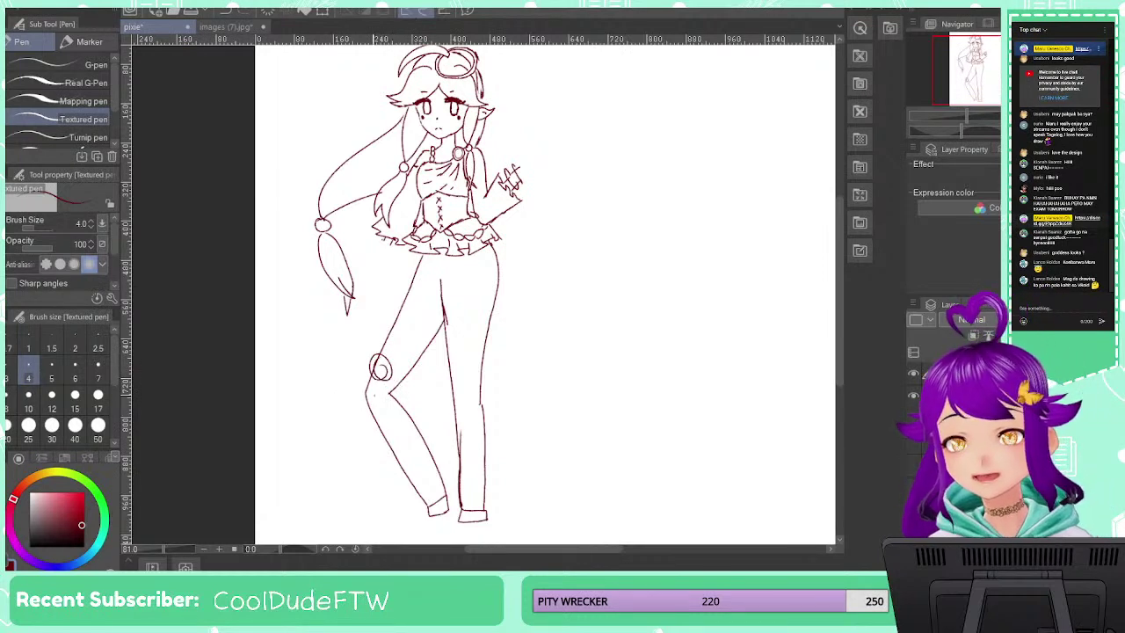
{"action": "key", "text": "e"}
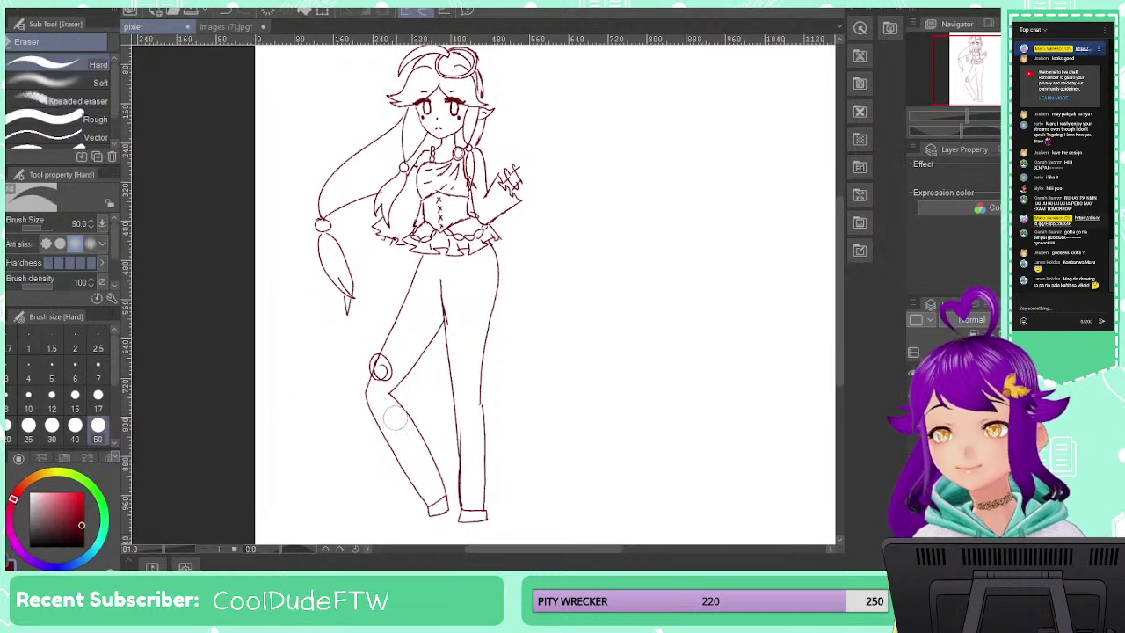
{"action": "mouse_move", "coordinate": [397, 417]}
{"action": "left_mouse_down"}
{"action": "mouse_move", "coordinate": [387, 369]}
{"action": "mouse_move", "coordinate": [372, 359]}
{"action": "mouse_move", "coordinate": [361, 380]}
{"action": "mouse_move", "coordinate": [379, 387]}
{"action": "mouse_move", "coordinate": [369, 382]}
{"action": "left_mouse_up"}
{"action": "key", "text": "p"}
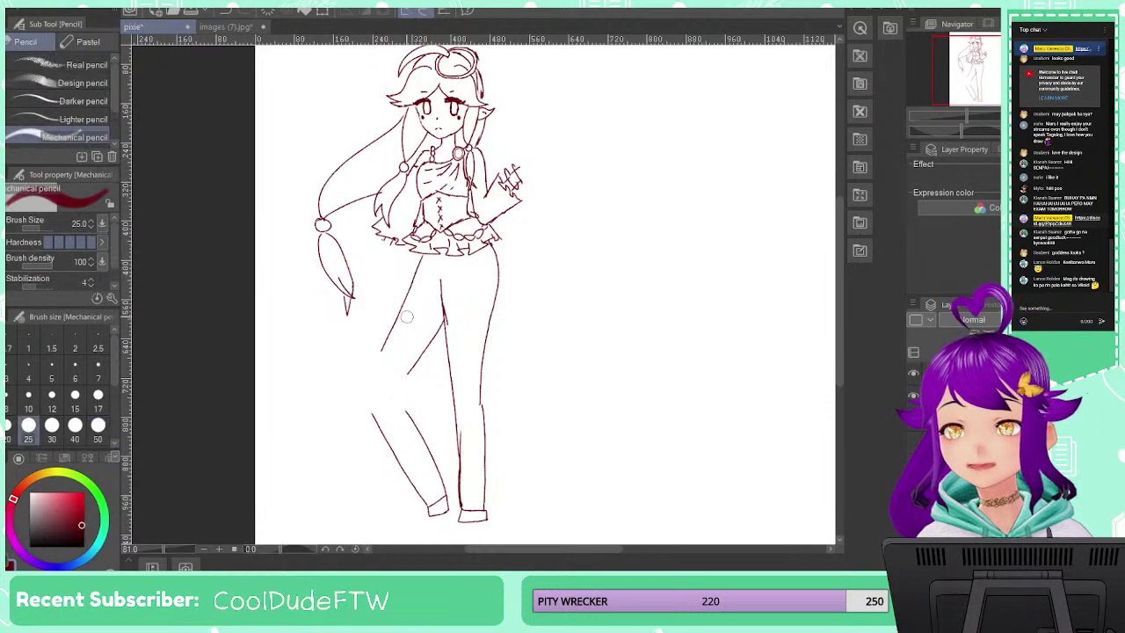
{"action": "key", "text": "p"}
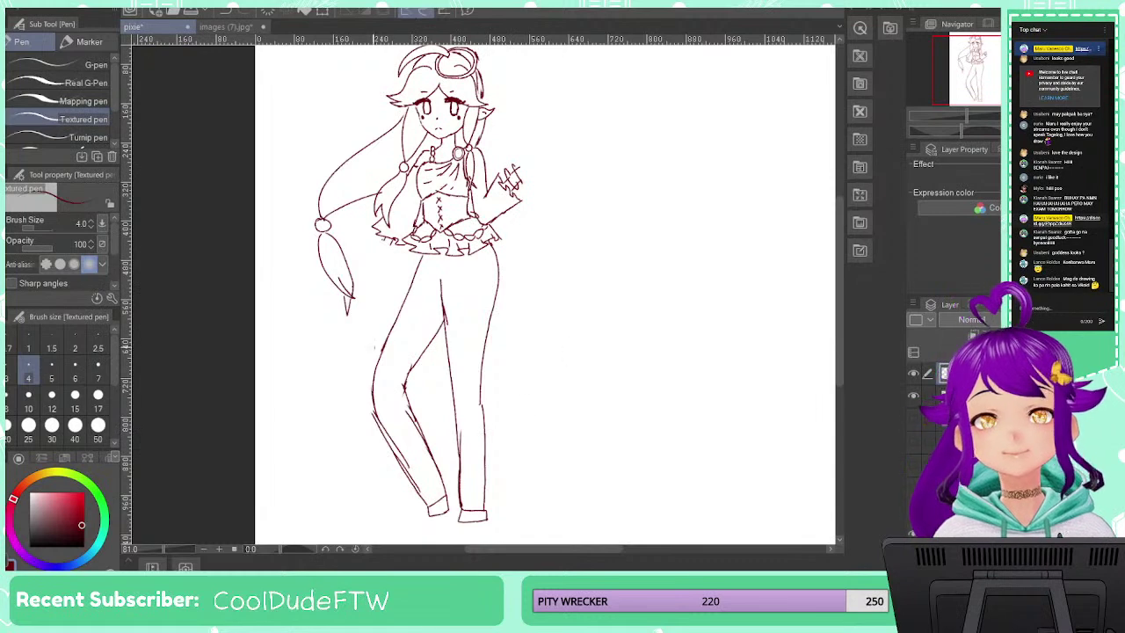
Check the figure in a mirrored view, and show the lower layer with the grey leg sketch and colored reference again
{"action": "key", "text": "h"}
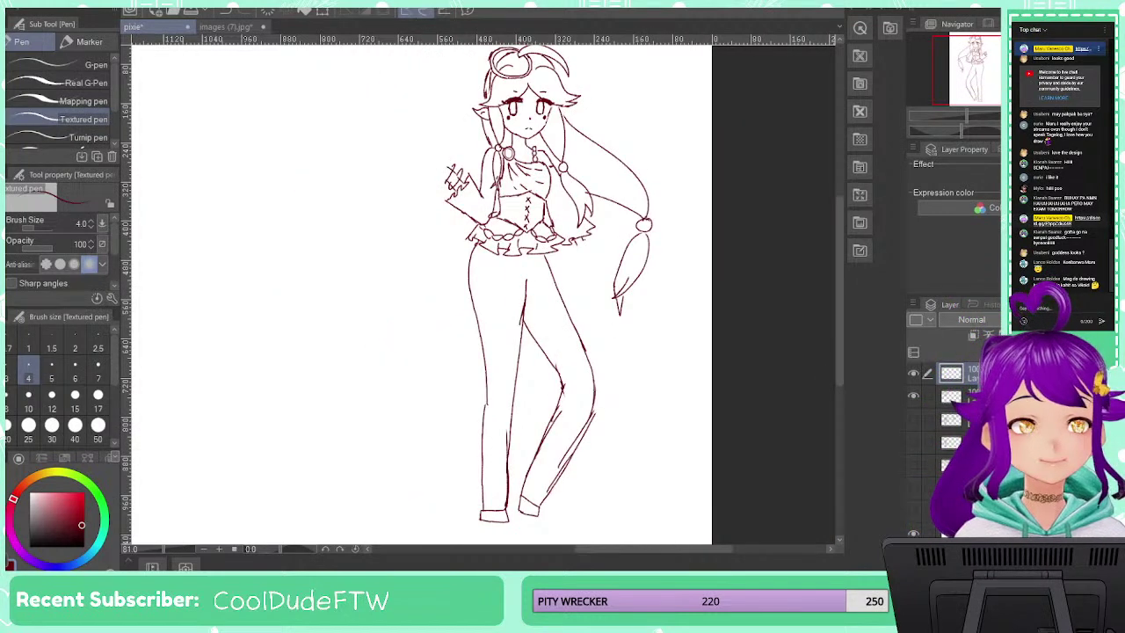
{"action": "key", "text": "h"}
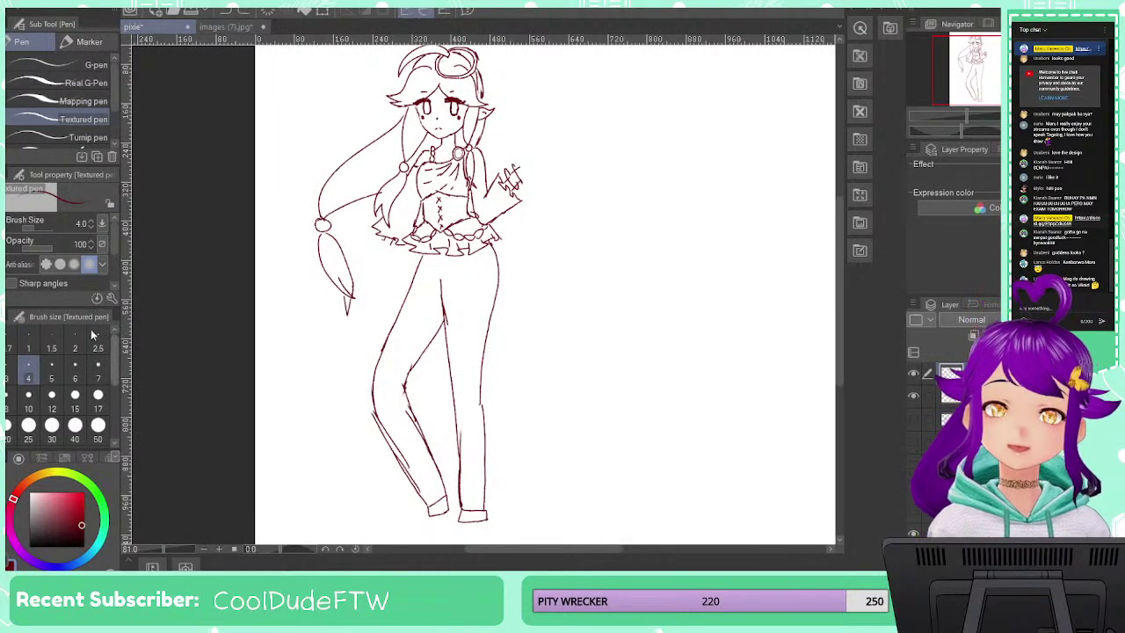
{"action": "left_click", "coordinate": [913, 464]}
{"action": "left_click", "coordinate": [914, 464]}
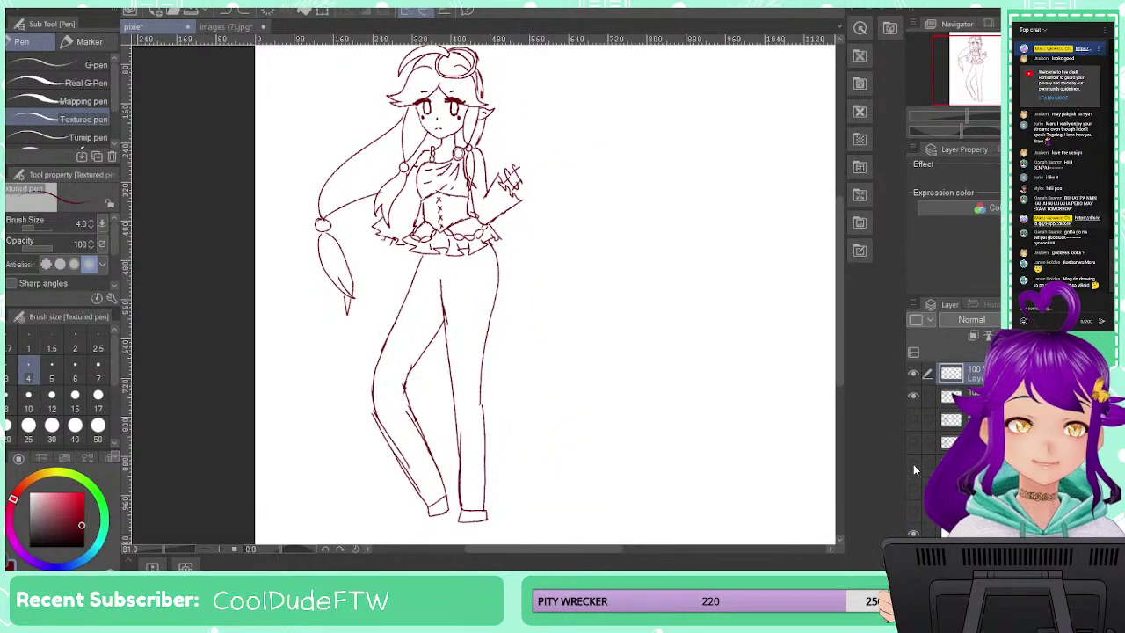
{"action": "left_click", "coordinate": [914, 508]}
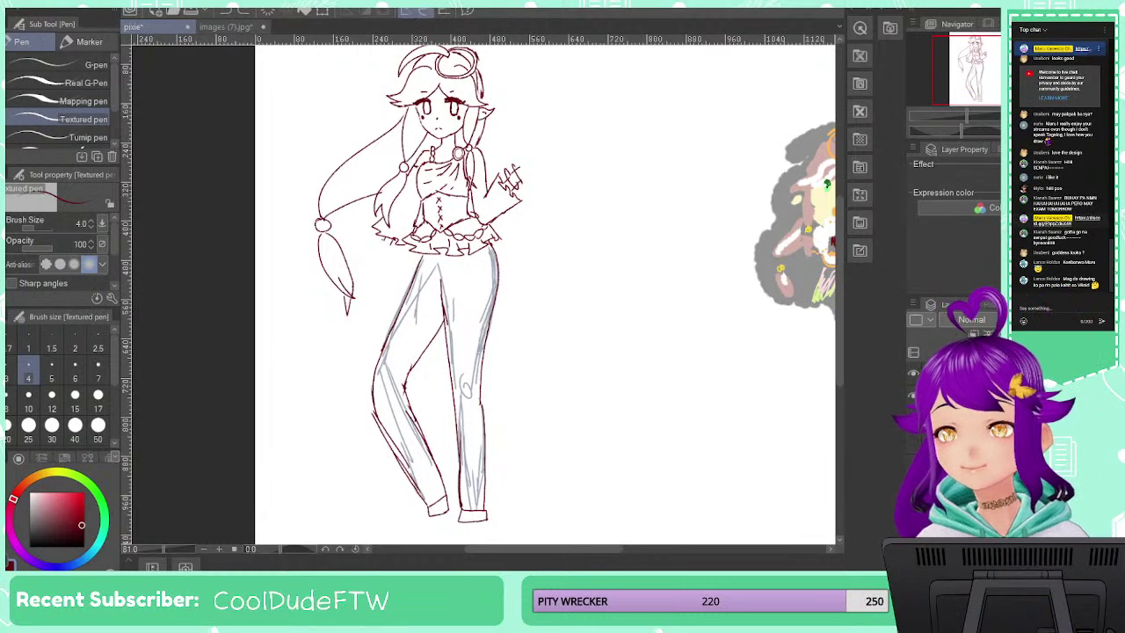
Erase the bent leg's outer knee and shin line and its inner calf line down to near the ankle cuff
{"action": "key", "text": "e"}
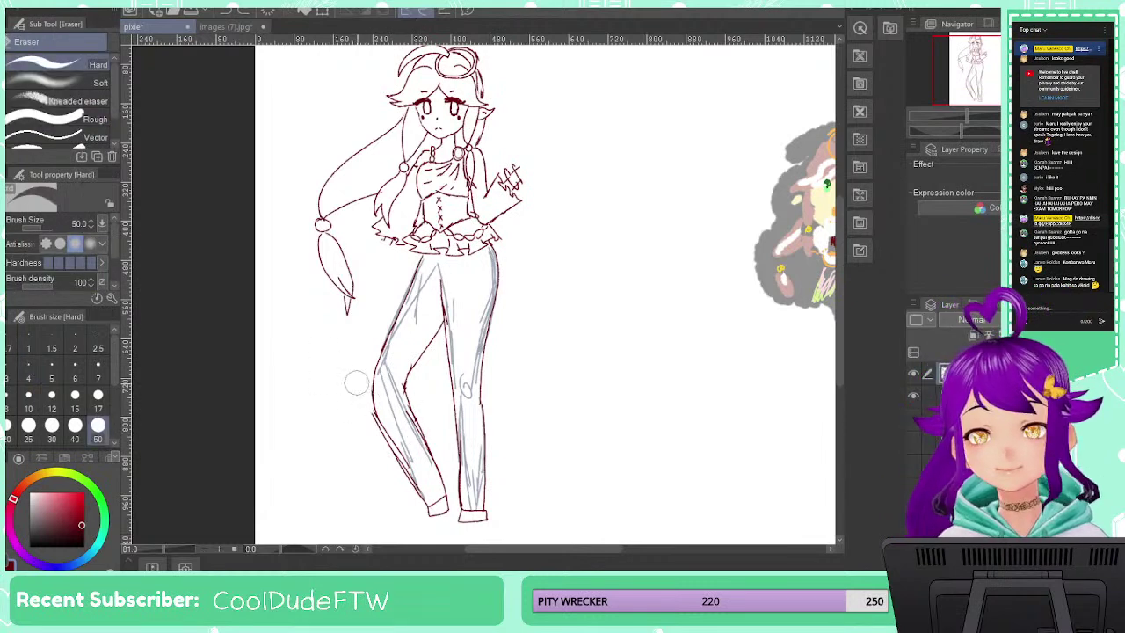
{"action": "left_click_drag", "start_coordinate": [359, 382], "coordinate": [415, 498]}
{"action": "left_click_drag", "start_coordinate": [405, 406], "coordinate": [434, 459]}
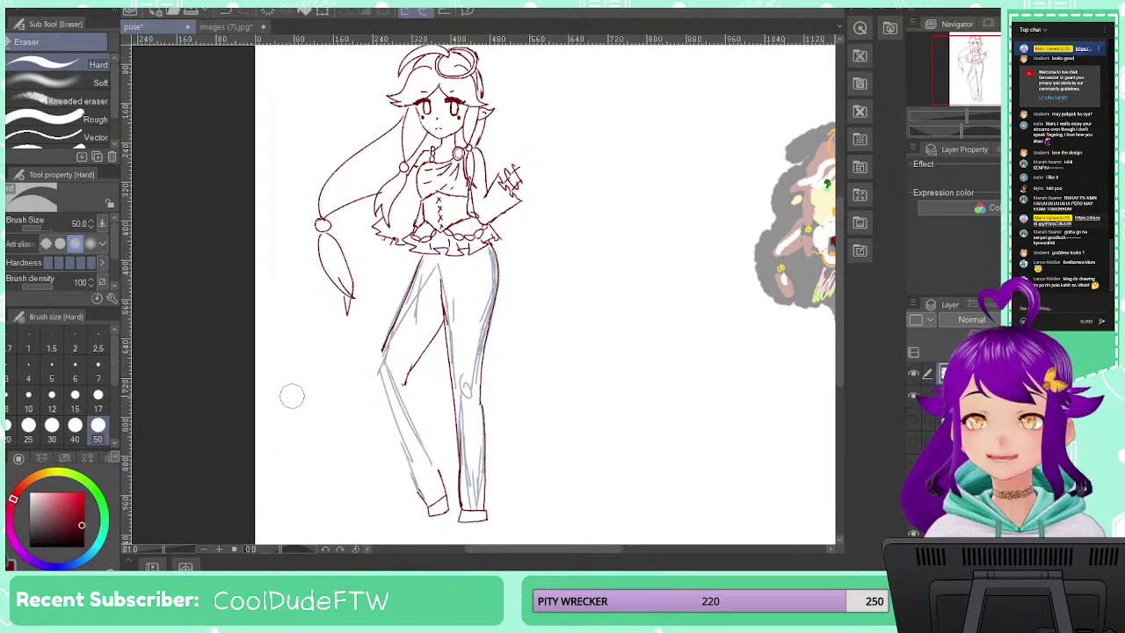
Re-ink the bent leg's outer line from the knee to the ankle and its inner calf line, redoing the inner stroke
{"action": "key", "text": "p"}
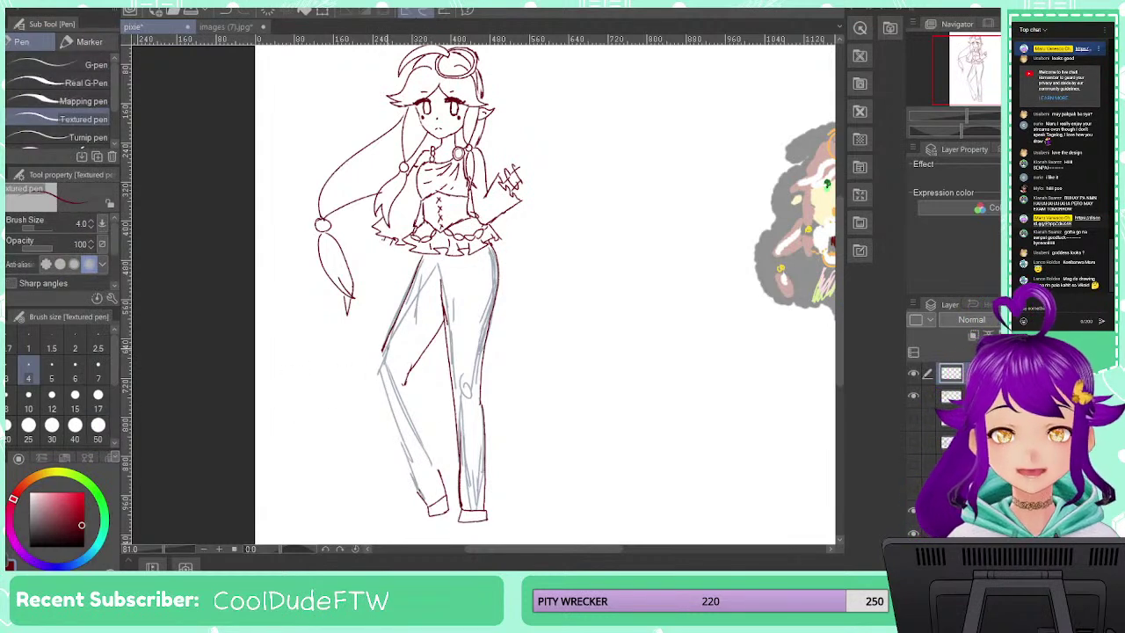
{"action": "mouse_move", "coordinate": [384, 348]}
{"action": "left_mouse_down"}
{"action": "mouse_move", "coordinate": [376, 382]}
{"action": "mouse_move", "coordinate": [415, 483]}
{"action": "left_mouse_up"}
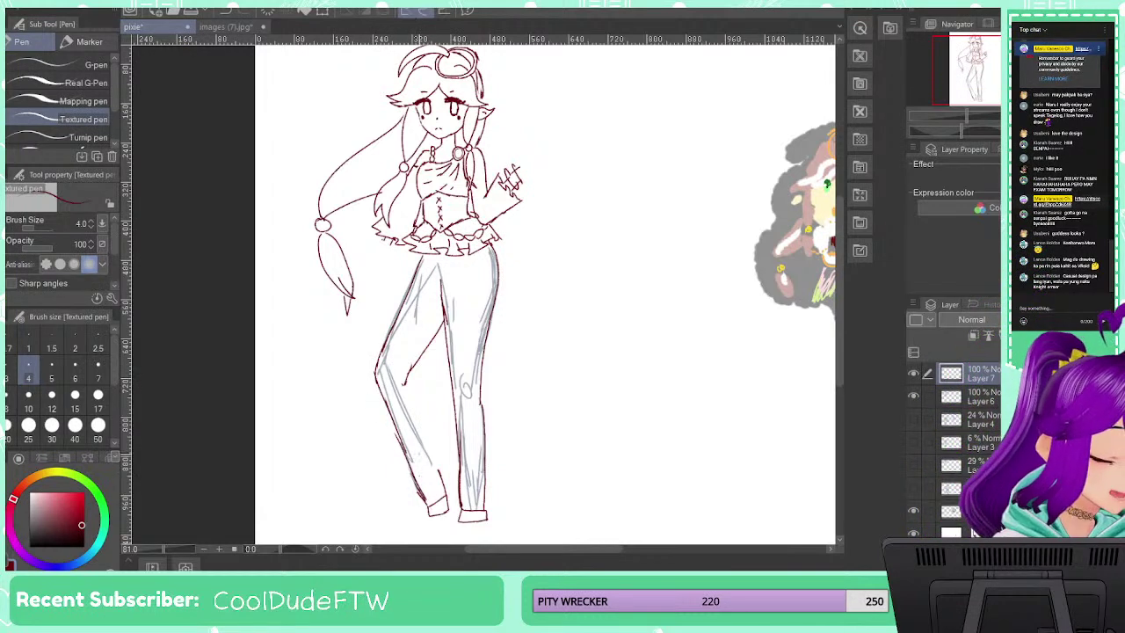
{"action": "left_click_drag", "start_coordinate": [412, 387], "coordinate": [431, 461]}
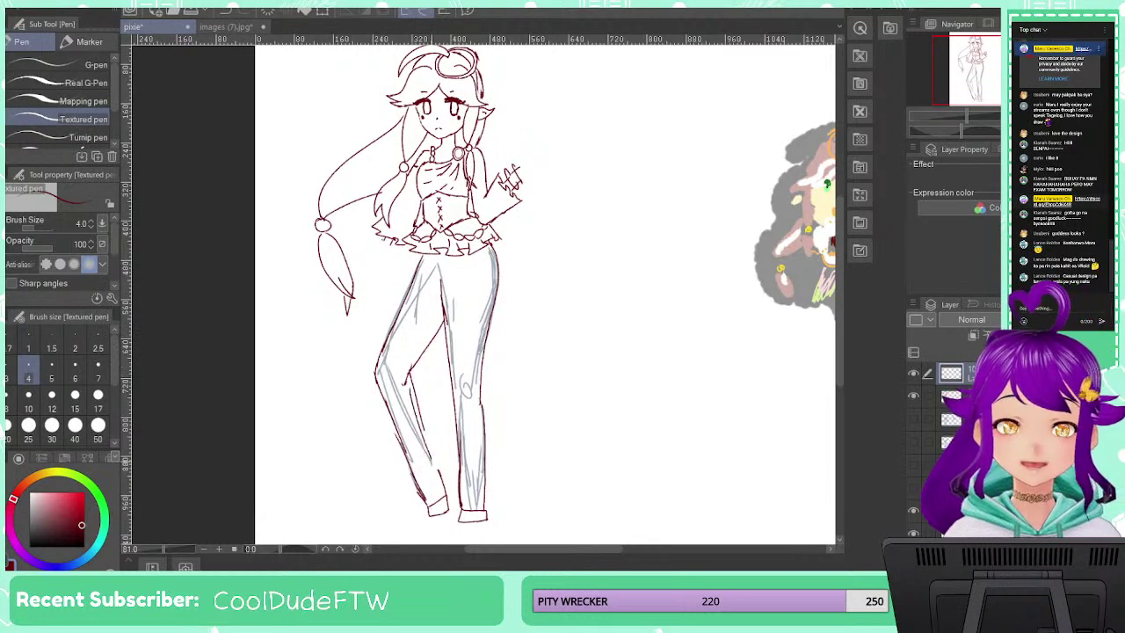
{"action": "key", "text": "ctrl+z"}
{"action": "key", "text": "ctrl+z"}
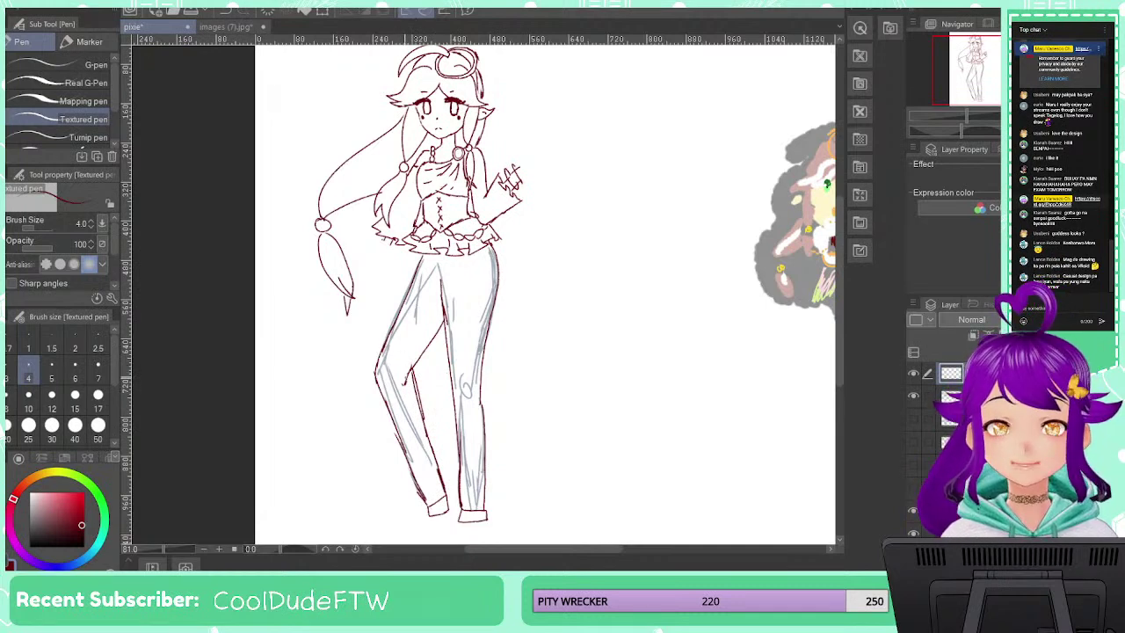
{"action": "key", "text": "e"}
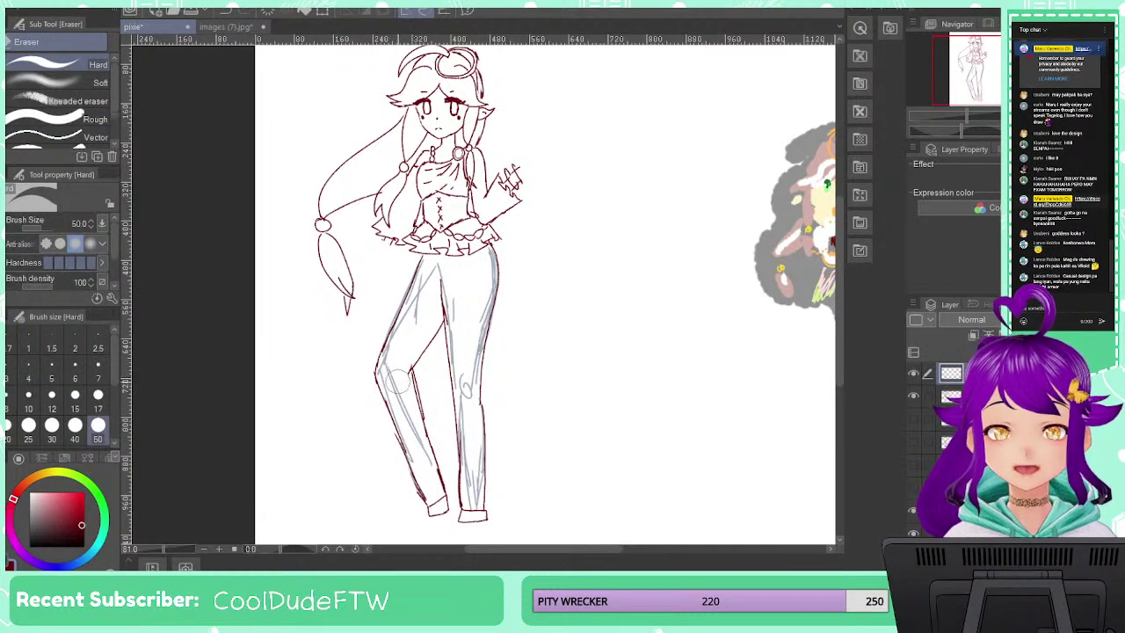
Show Layer 4 again and lower its opacity to make the full-body sketch and wings fainter
{"action": "mouse_move", "coordinate": [635, 344]}
{"action": "left_mouse_down"}
{"action": "mouse_move", "coordinate": [447, 459]}
{"action": "mouse_move", "coordinate": [407, 446]}
{"action": "left_mouse_up"}
{"action": "left_click", "coordinate": [913, 420]}
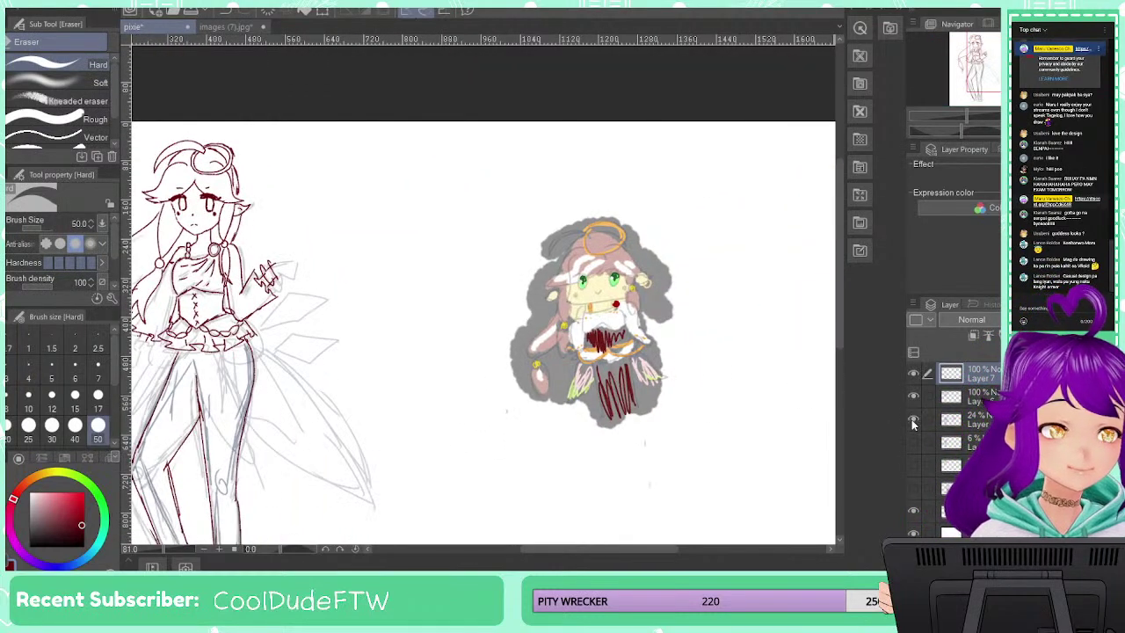
{"action": "left_click", "coordinate": [953, 420]}
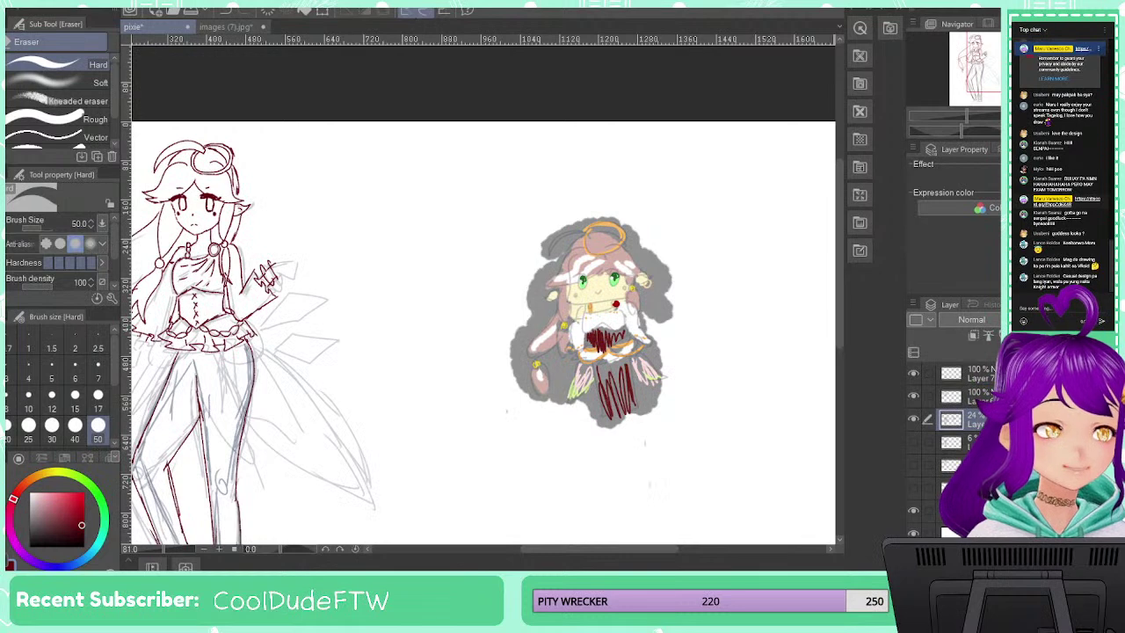
{"action": "left_click_drag", "start_coordinate": [1033, 320], "coordinate": [1088, 320]}
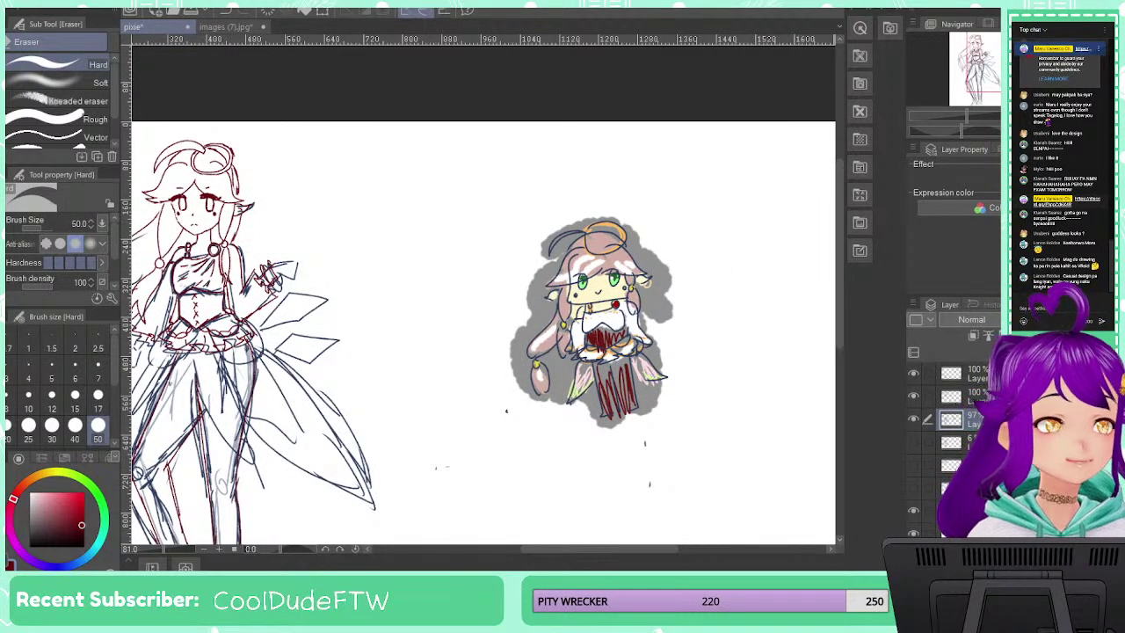
{"action": "left_click", "coordinate": [1060, 320]}
{"action": "left_click", "coordinate": [1041, 320]}
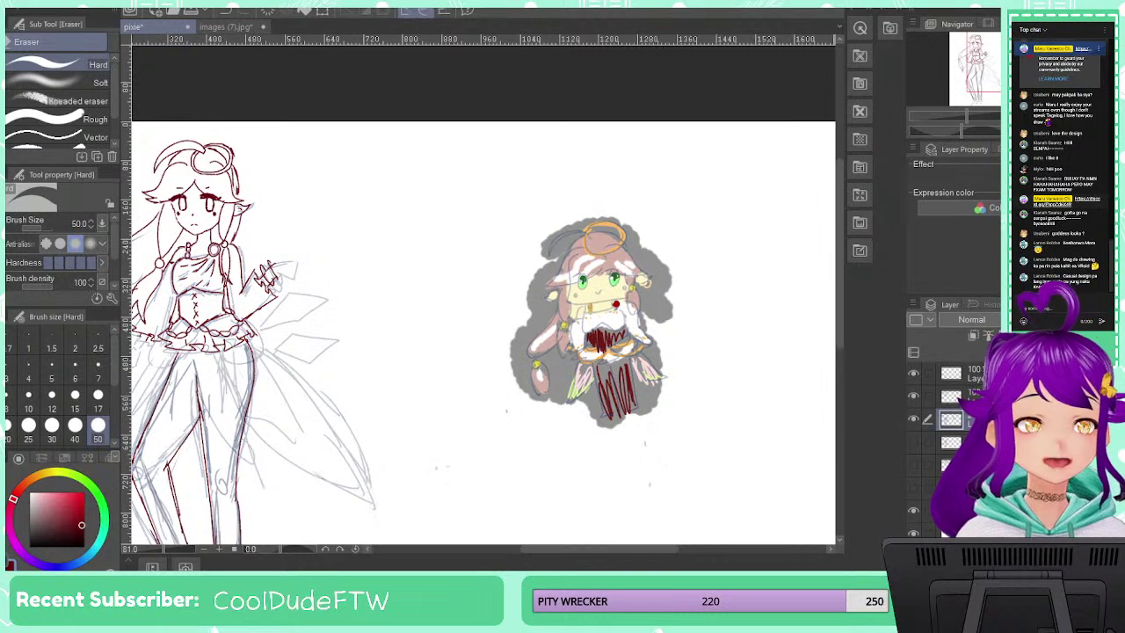
{"action": "left_click", "coordinate": [1031, 320]}
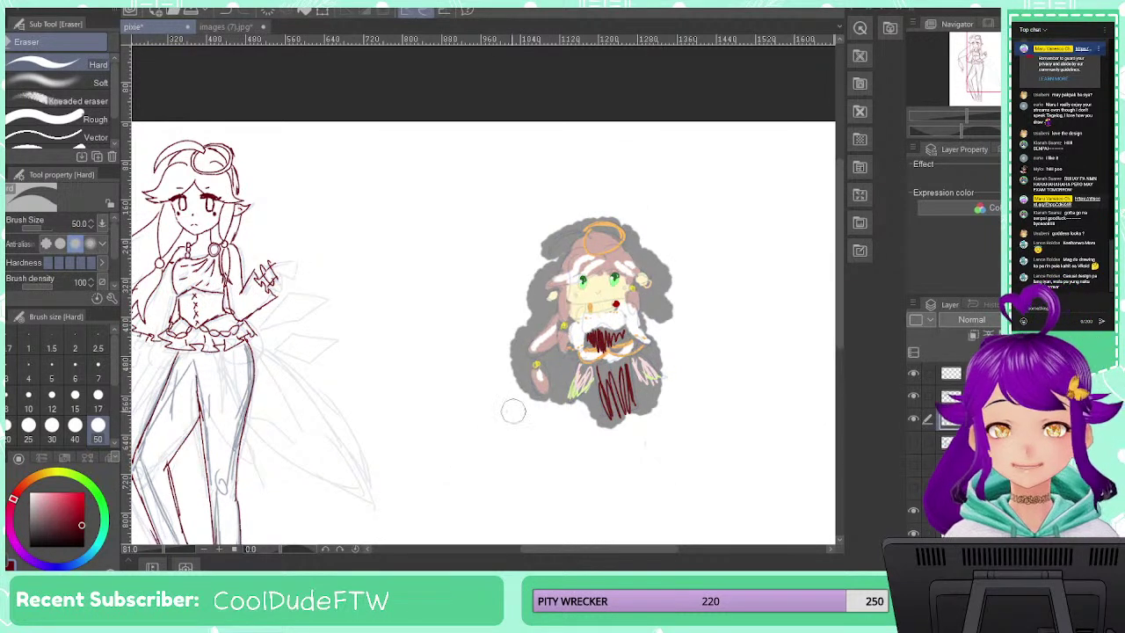
Make Layer 7 the active layer, toggling the visibility of the two line art layers to check their contents
{"action": "left_click", "coordinate": [949, 377]}
{"action": "left_click", "coordinate": [914, 375]}
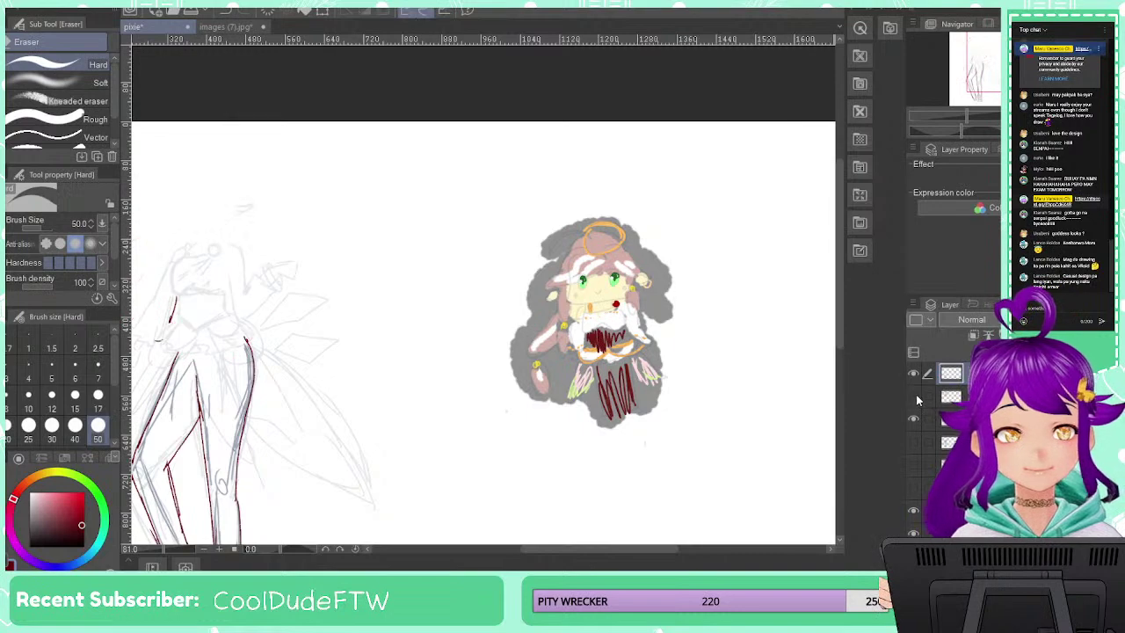
{"action": "left_click", "coordinate": [914, 376]}
{"action": "left_click", "coordinate": [914, 375]}
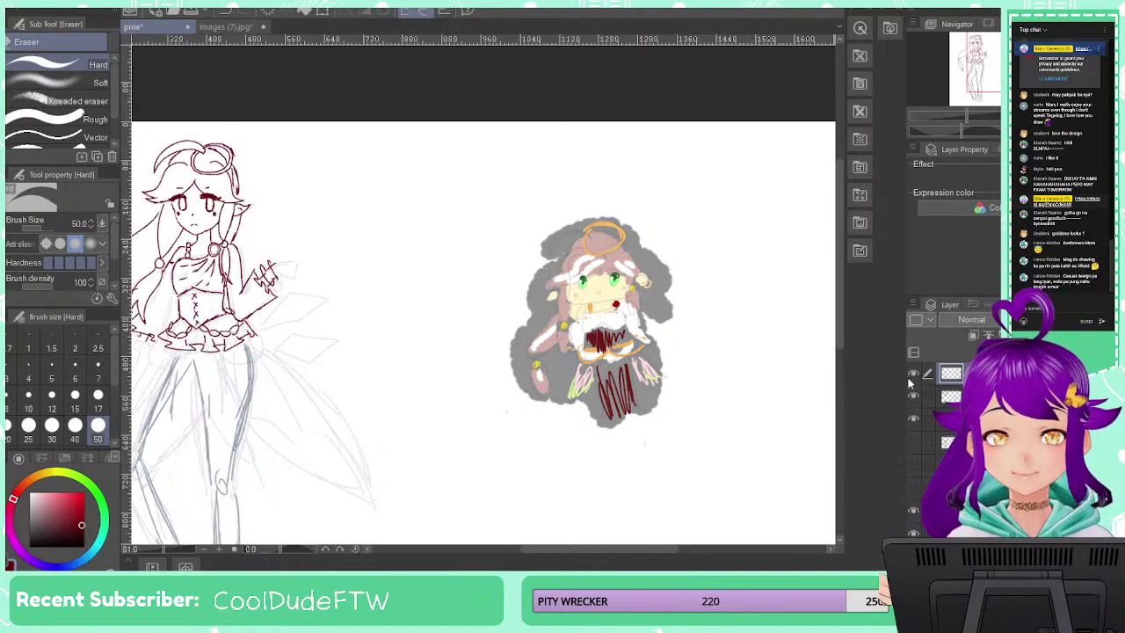
{"action": "left_click", "coordinate": [914, 375]}
Try to ink the pointed feet below the ankle cuffs, and undo the strokes
{"action": "left_click_drag", "start_coordinate": [392, 410], "coordinate": [602, 227]}
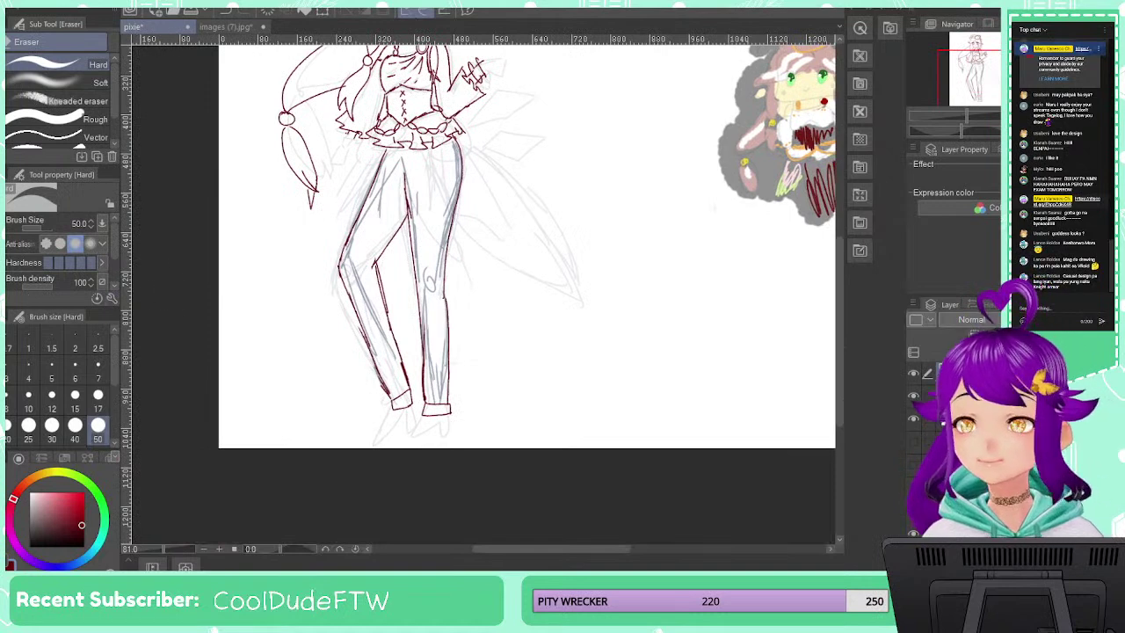
{"action": "key", "text": "p"}
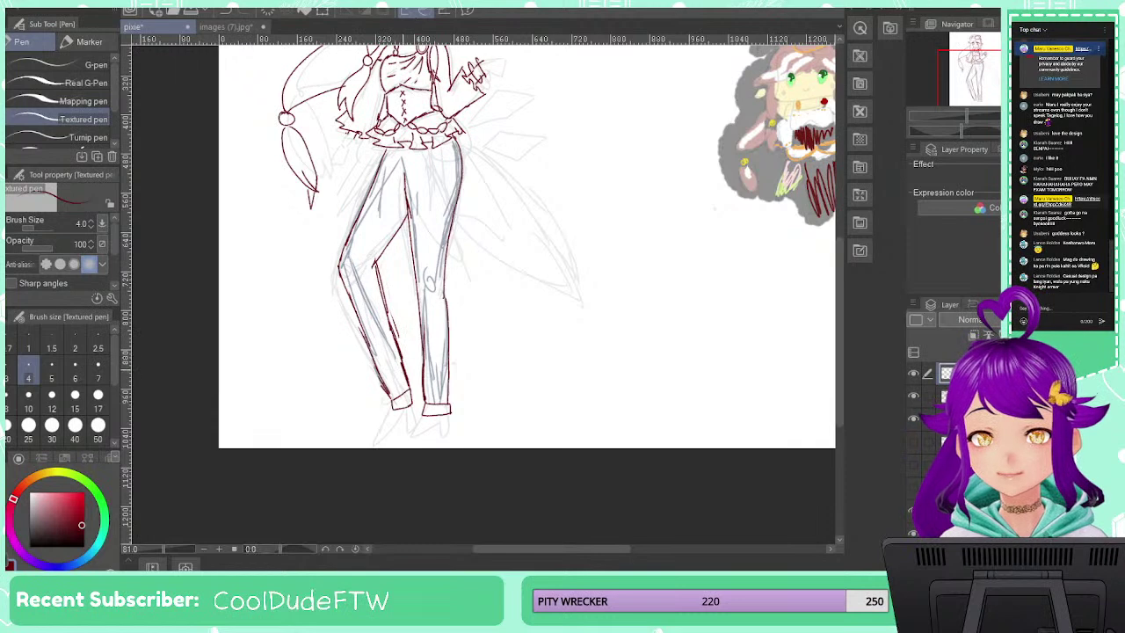
{"action": "mouse_move", "coordinate": [393, 410]}
{"action": "left_mouse_down"}
{"action": "mouse_move", "coordinate": [376, 436]}
{"action": "mouse_move", "coordinate": [410, 405]}
{"action": "mouse_move", "coordinate": [416, 432]}
{"action": "mouse_move", "coordinate": [450, 411]}
{"action": "left_mouse_up"}
{"action": "key", "text": "ctrl+z"}
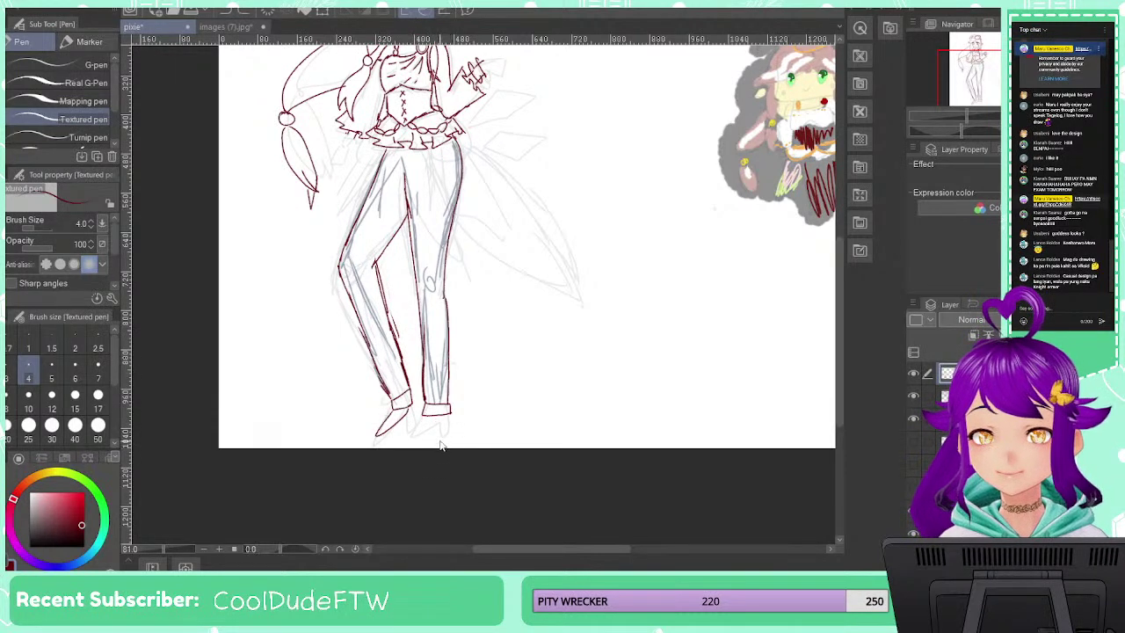
{"action": "key", "text": "ctrl+z"}
{"action": "key", "text": "ctrl+z"}
Check the figure in a mirrored view, and ink the raised hand as a small tapered shape beyond the frilled cuff, redoing the first strokes
{"action": "left_click_drag", "start_coordinate": [471, 209], "coordinate": [505, 381]}
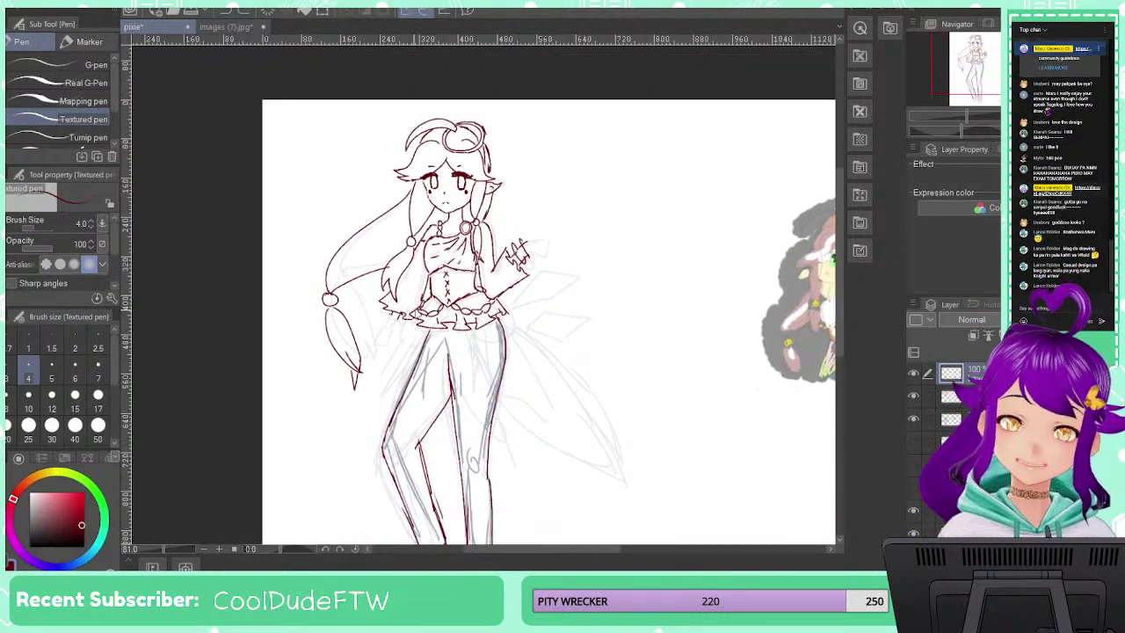
{"action": "scroll", "coordinate": [483, 298], "scroll_direction": "up", "scroll_amount": 4}
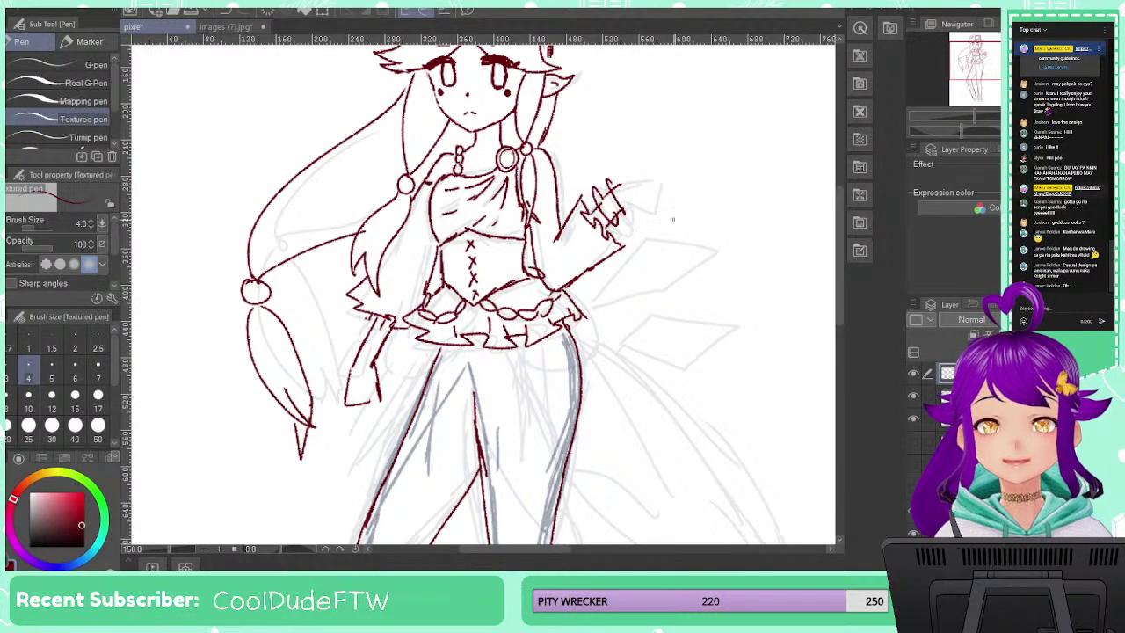
{"action": "left_click", "coordinate": [1028, 131]}
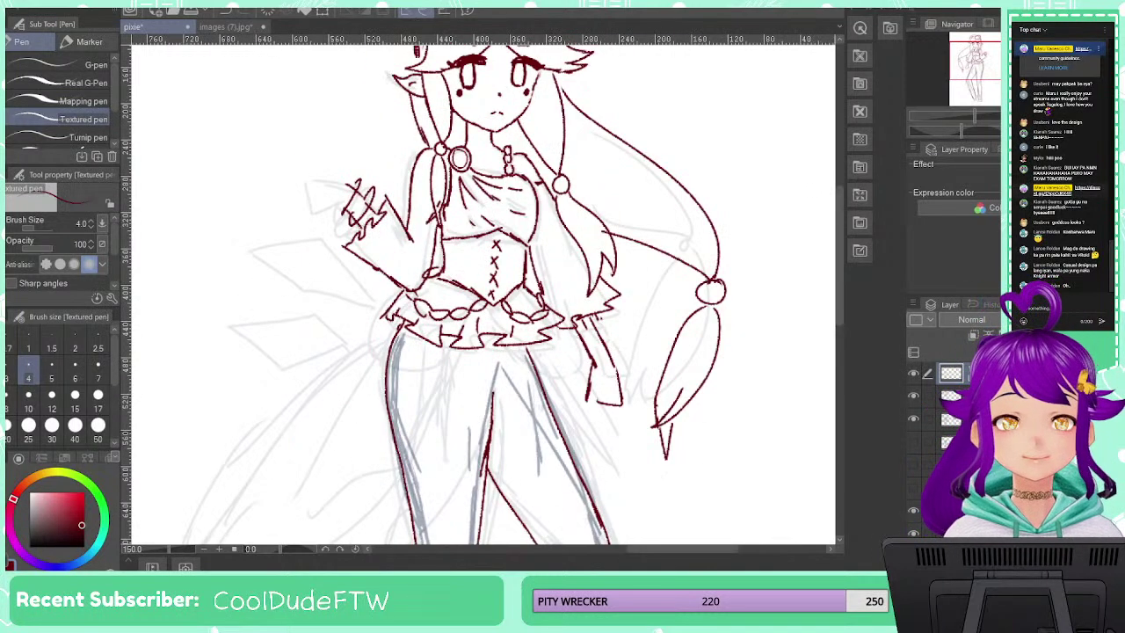
{"action": "key", "text": "h"}
{"action": "key", "text": "h"}
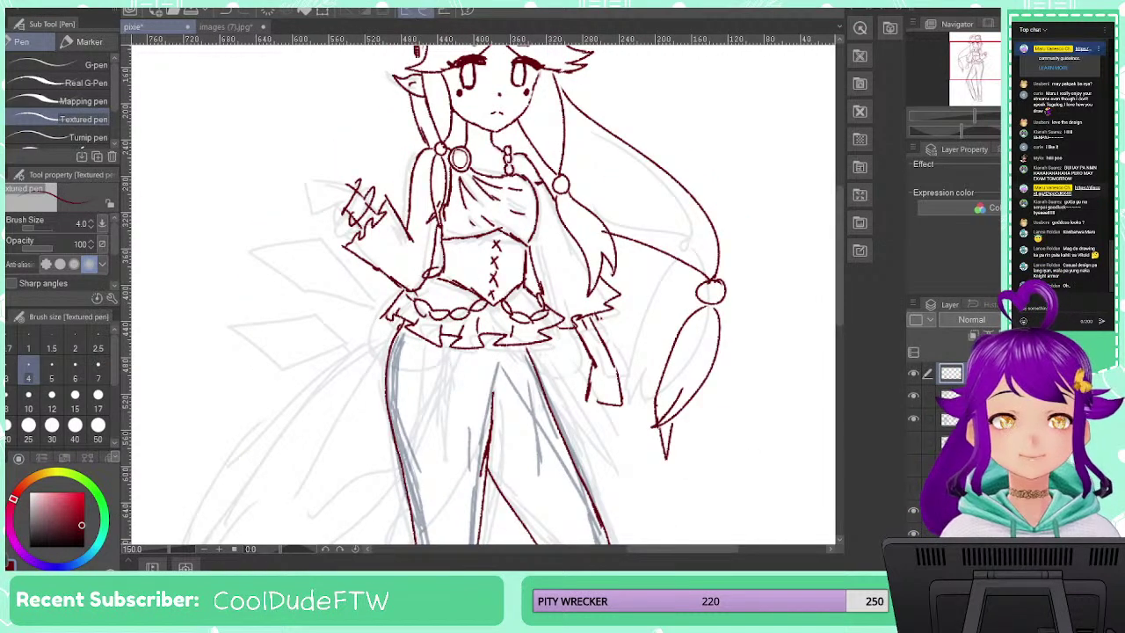
{"action": "key", "text": "h"}
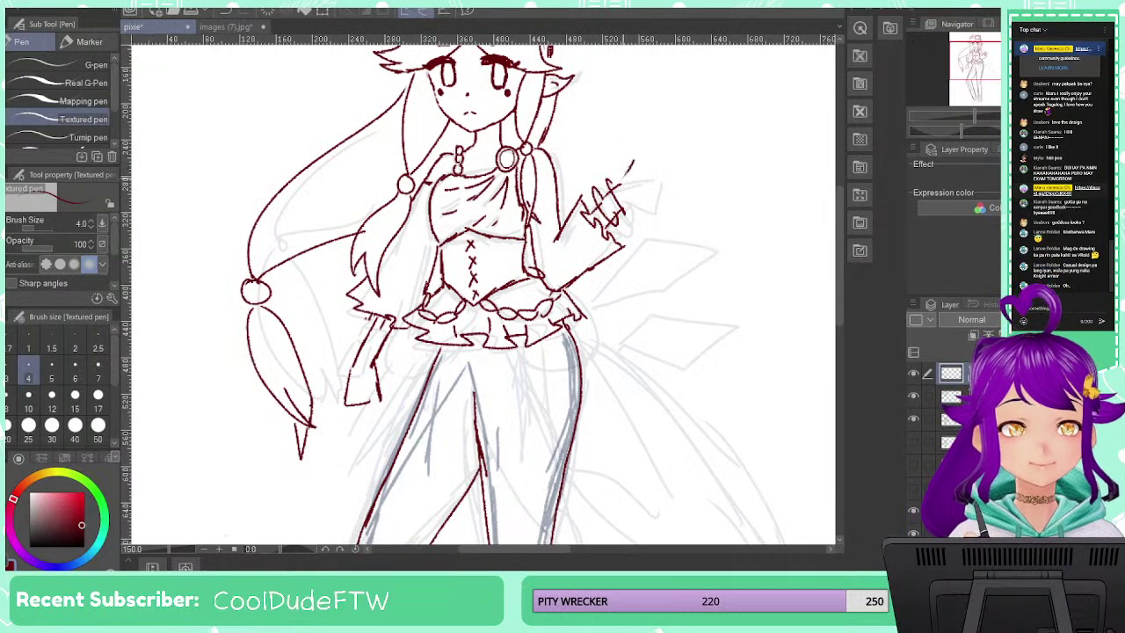
{"action": "key", "text": "ctrl+z"}
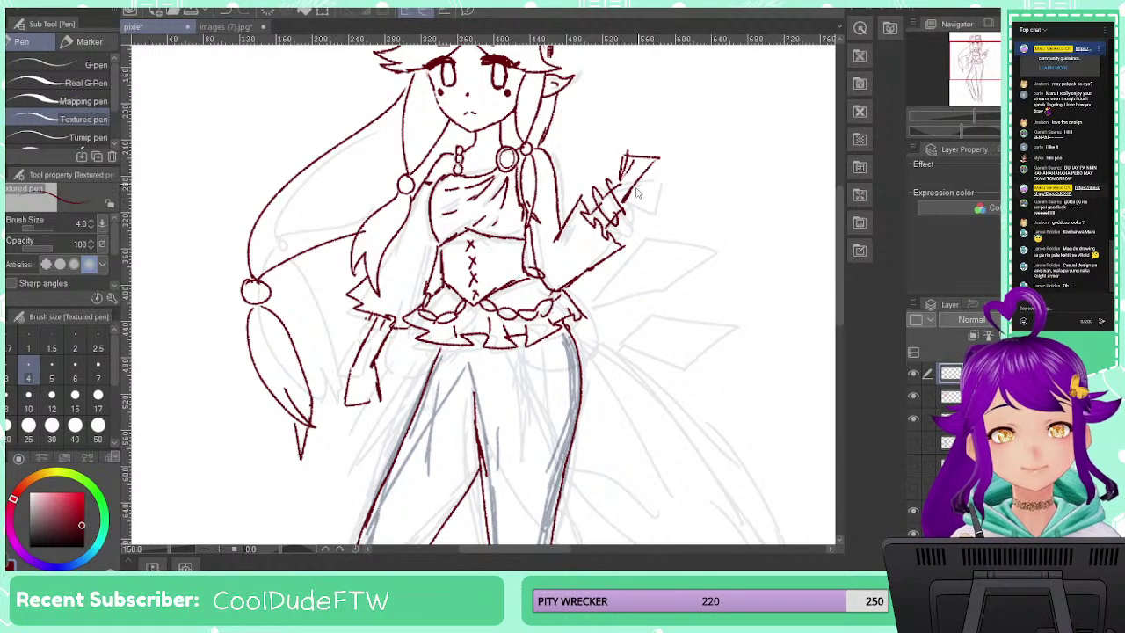
{"action": "key", "text": "ctrl+z"}
{"action": "key", "text": "ctrl+z"}
{"action": "left_click_drag", "start_coordinate": [624, 143], "coordinate": [629, 199]}
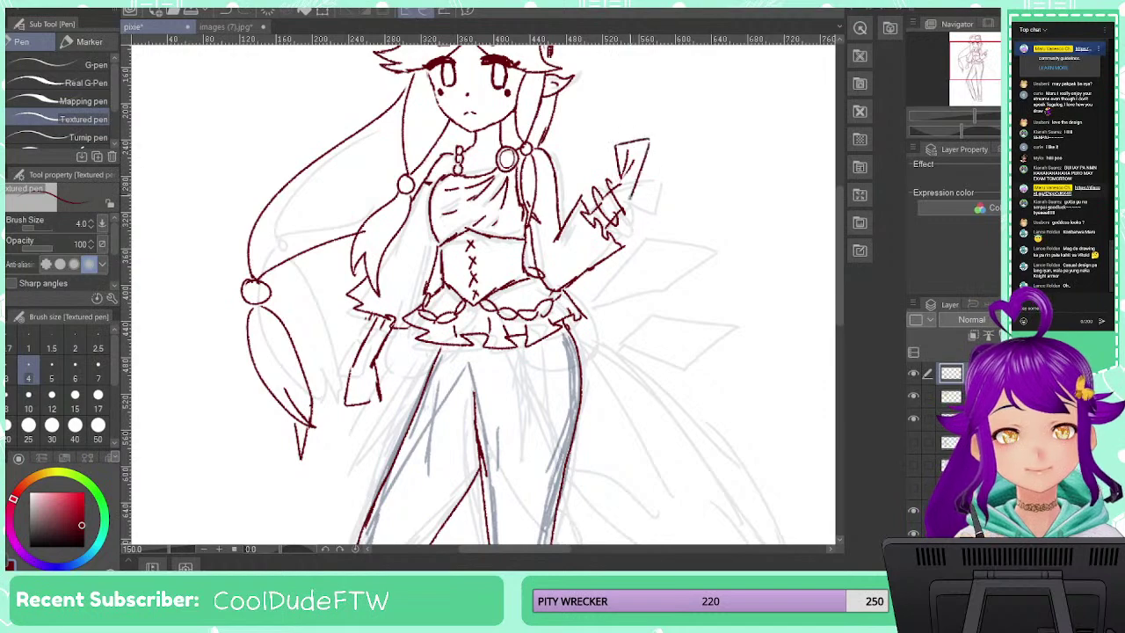
Ink the long pointed panel trailing from the waist beside the straight leg, redoing its outer curve and undoing an extra inner line
{"action": "scroll", "coordinate": [651, 131], "scroll_direction": "down", "scroll_amount": 4}
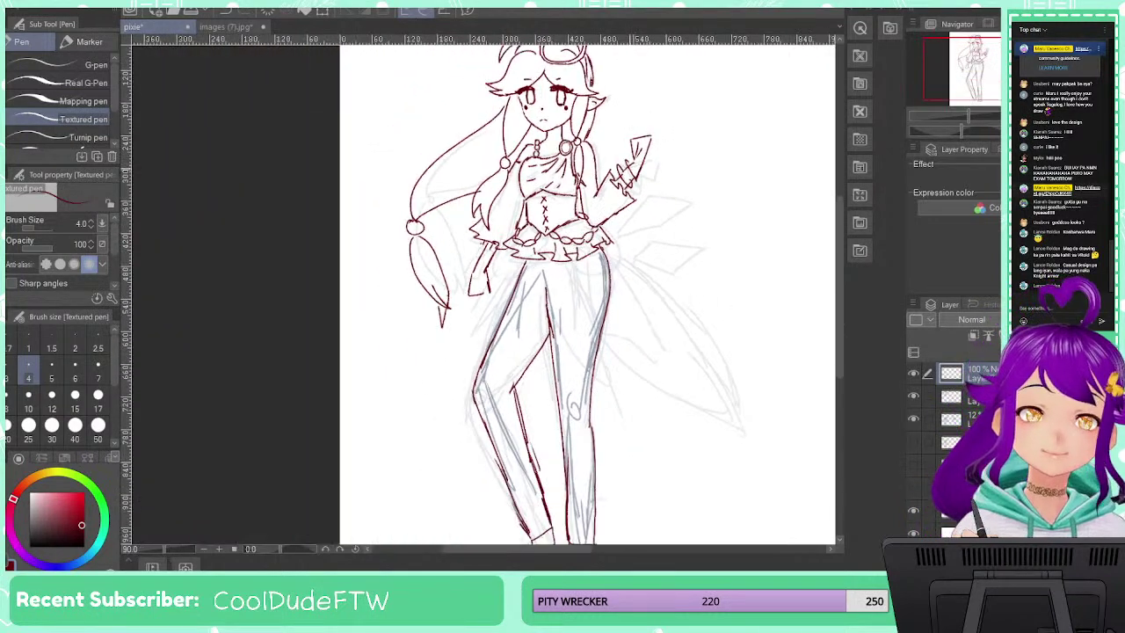
{"action": "left_click_drag", "start_coordinate": [616, 199], "coordinate": [500, 234]}
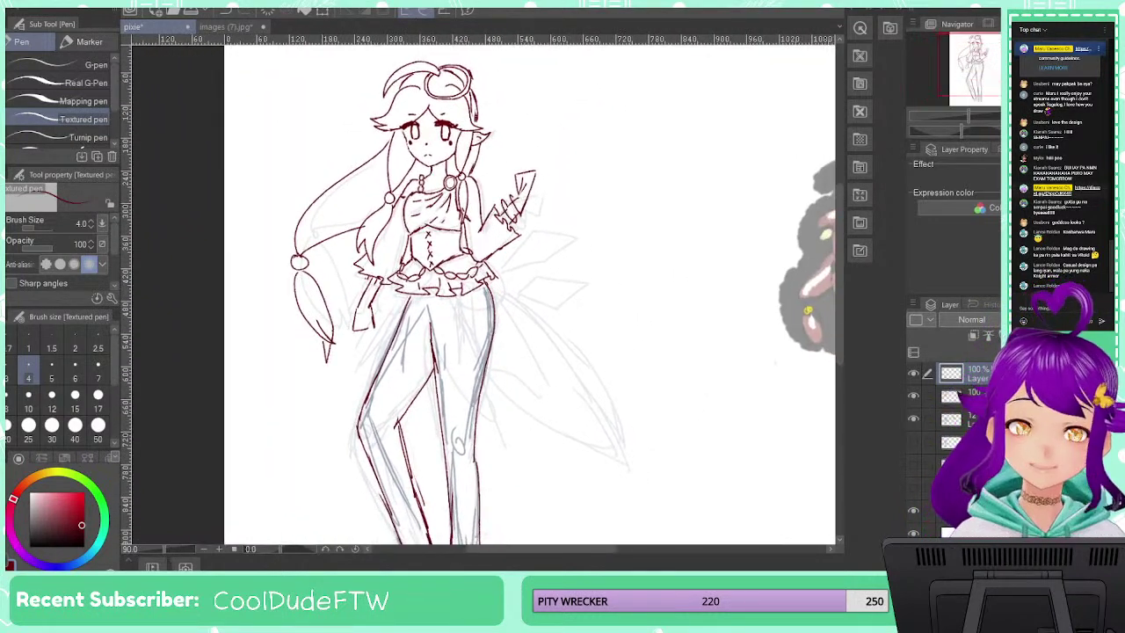
{"action": "left_click_drag", "start_coordinate": [488, 283], "coordinate": [617, 488]}
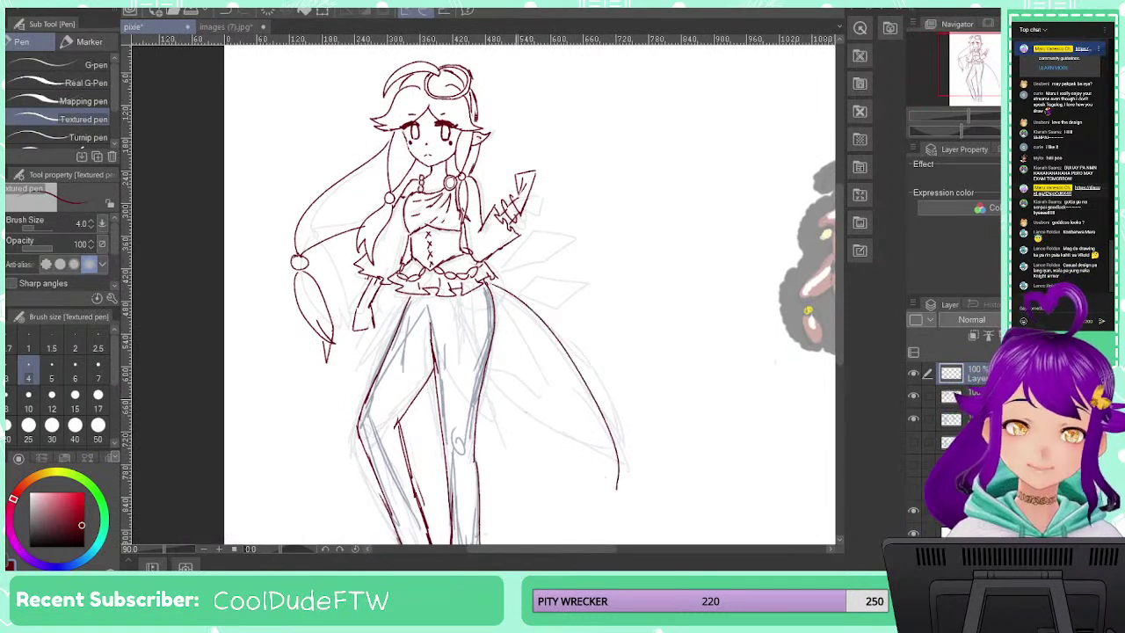
{"action": "key", "text": "ctrl+z"}
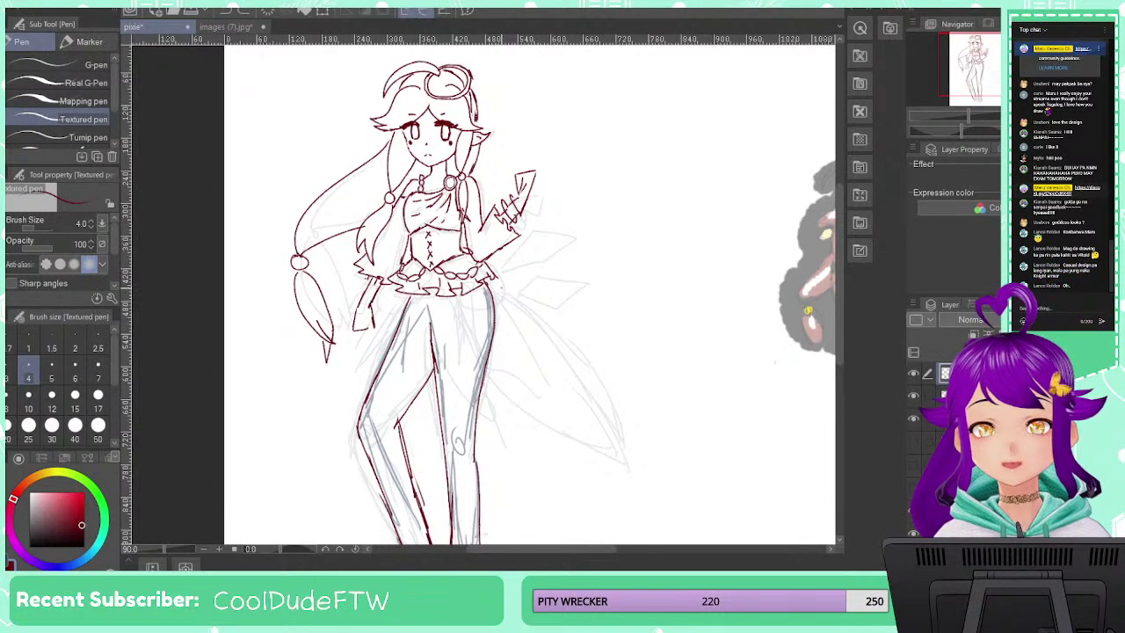
{"action": "mouse_move", "coordinate": [494, 292]}
{"action": "left_mouse_down"}
{"action": "mouse_move", "coordinate": [629, 459]}
{"action": "mouse_move", "coordinate": [635, 483]}
{"action": "left_mouse_up"}
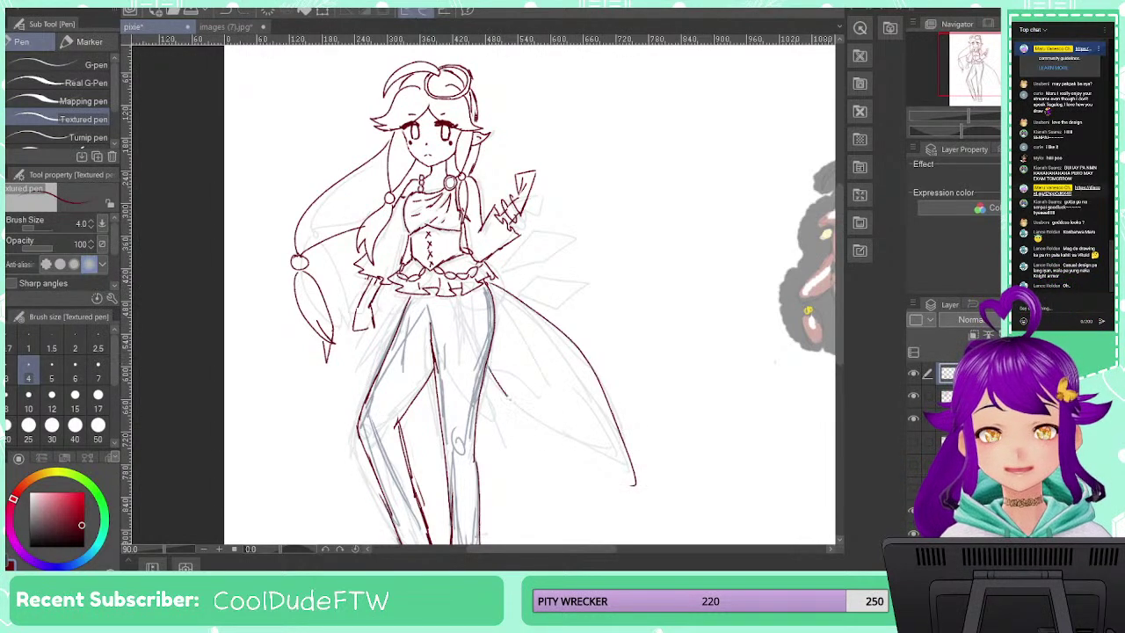
{"action": "left_click_drag", "start_coordinate": [506, 395], "coordinate": [640, 478]}
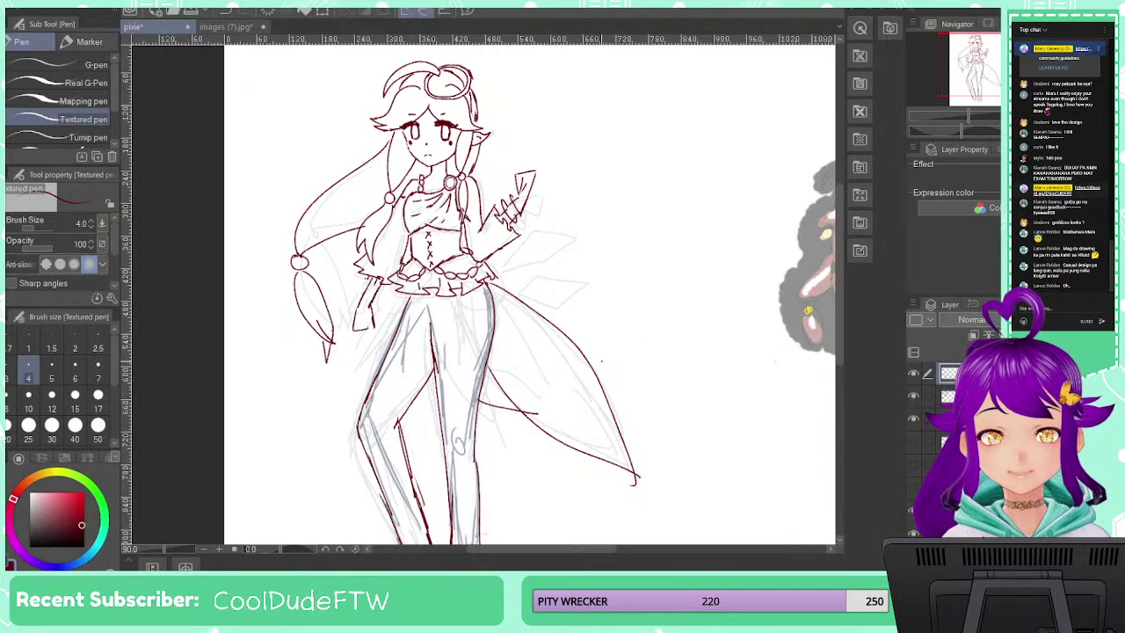
{"action": "key", "text": "ctrl+z"}
Try to ink the trailing panel on the bent-leg side and curved drapes hanging from the skirt over the thighs, and undo the strokes
{"action": "left_click_drag", "start_coordinate": [403, 299], "coordinate": [301, 400]}
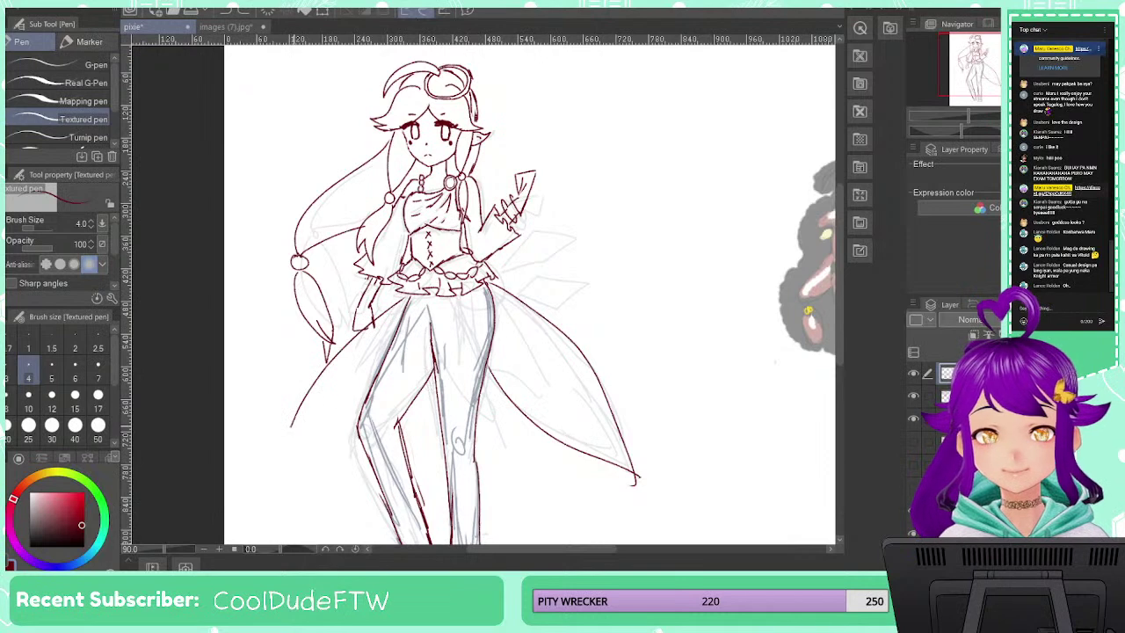
{"action": "key", "text": "ctrl+z"}
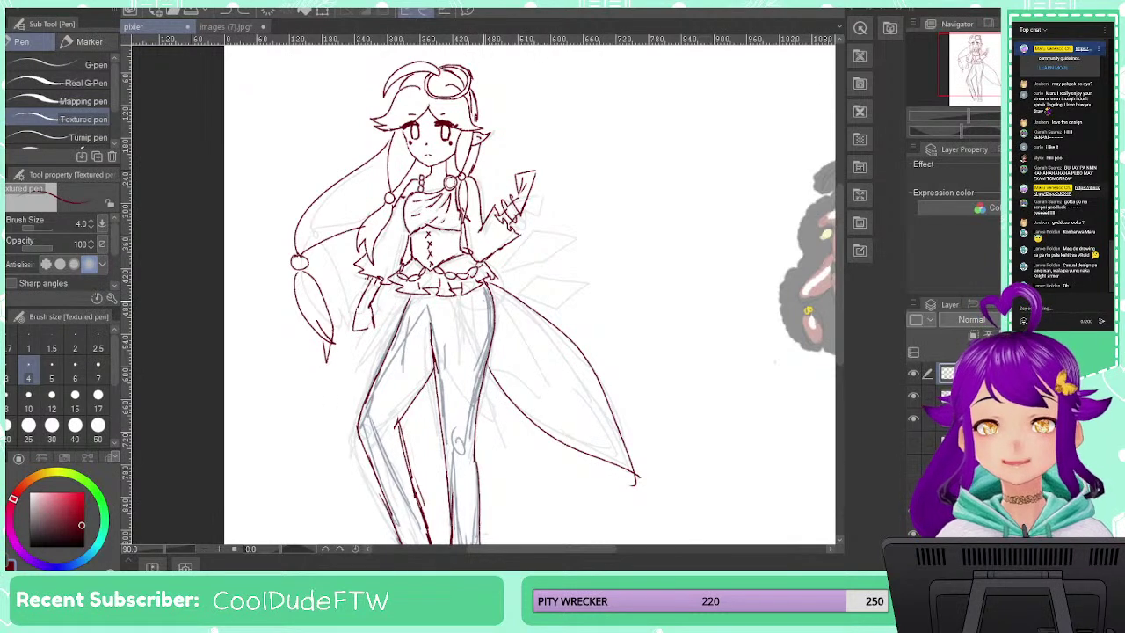
{"action": "scroll", "coordinate": [483, 300], "scroll_direction": "down", "scroll_amount": 2}
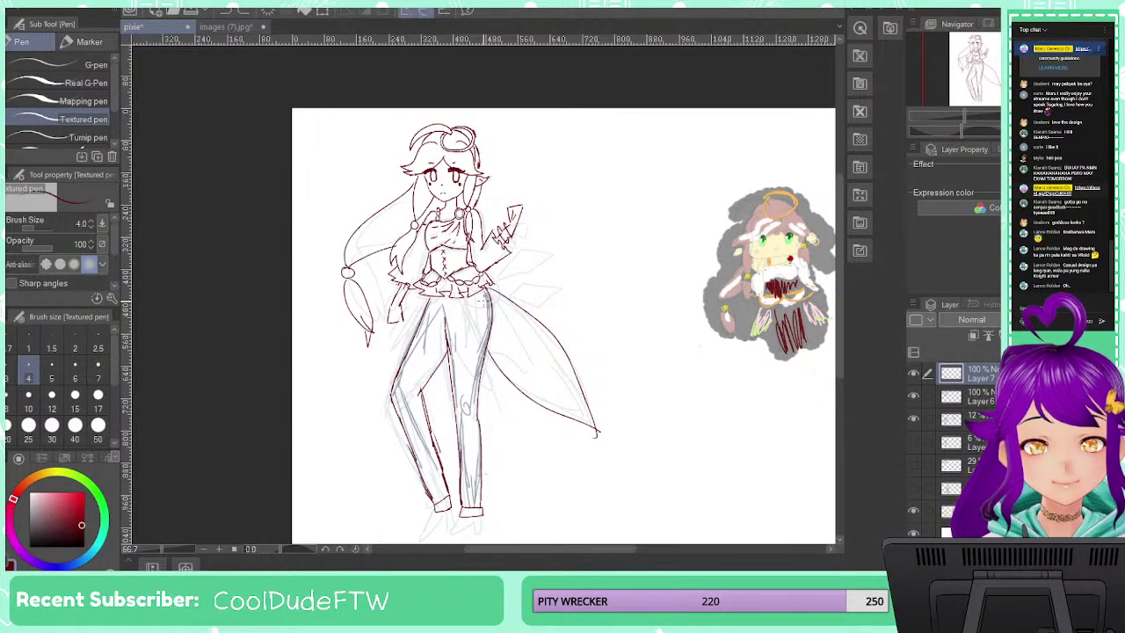
{"action": "scroll", "coordinate": [483, 299], "scroll_direction": "up", "scroll_amount": 5}
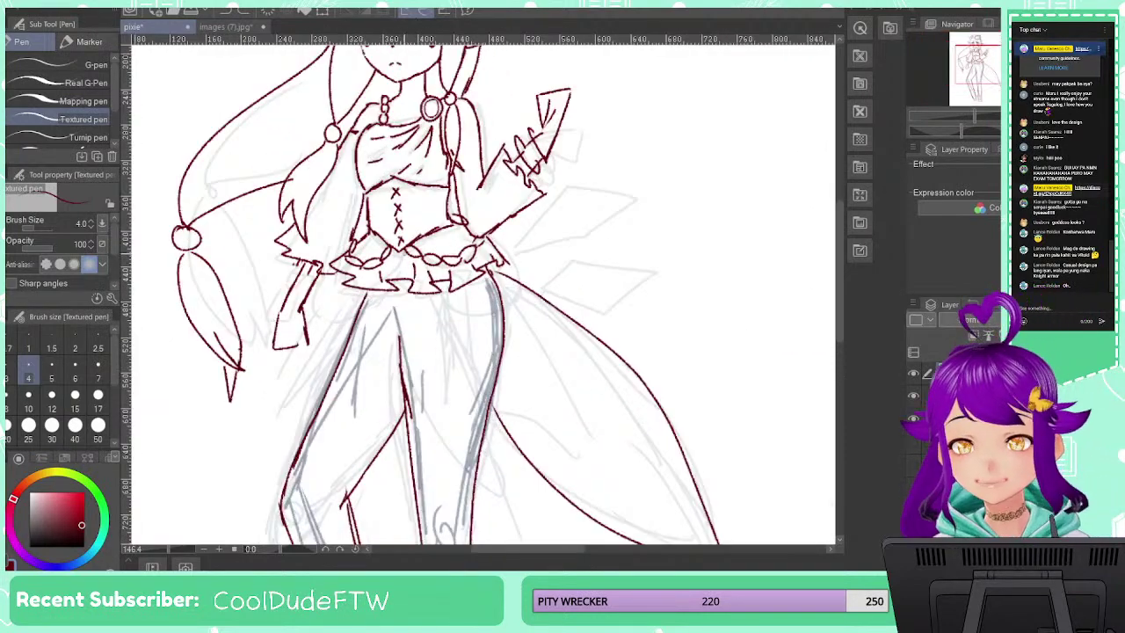
{"action": "left_click_drag", "start_coordinate": [409, 303], "coordinate": [479, 392]}
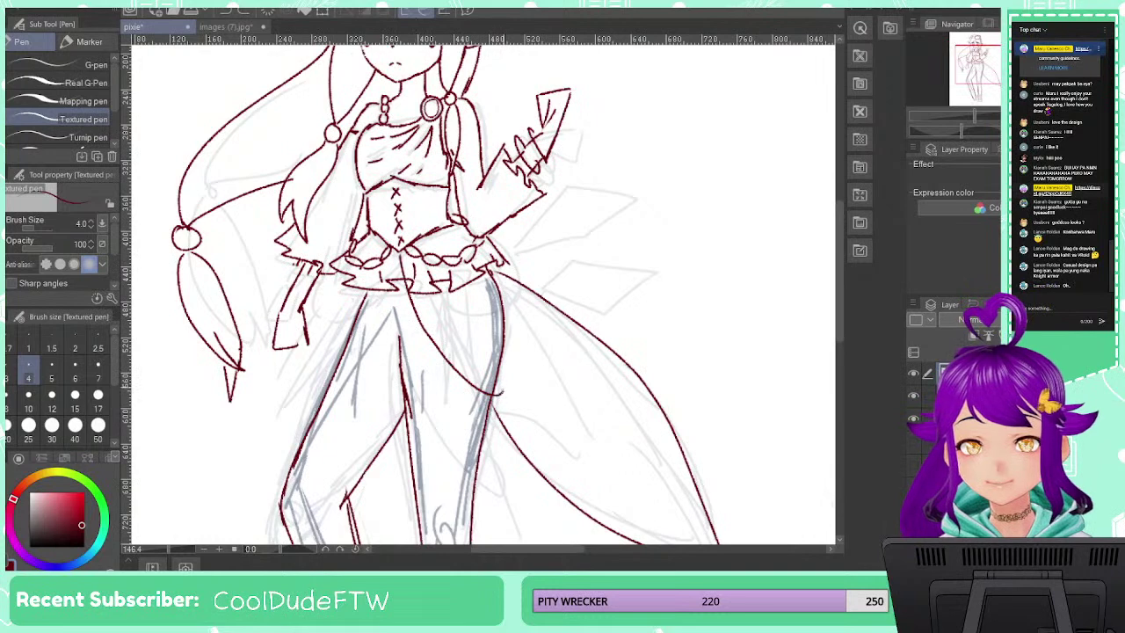
{"action": "left_click_drag", "start_coordinate": [401, 266], "coordinate": [362, 351]}
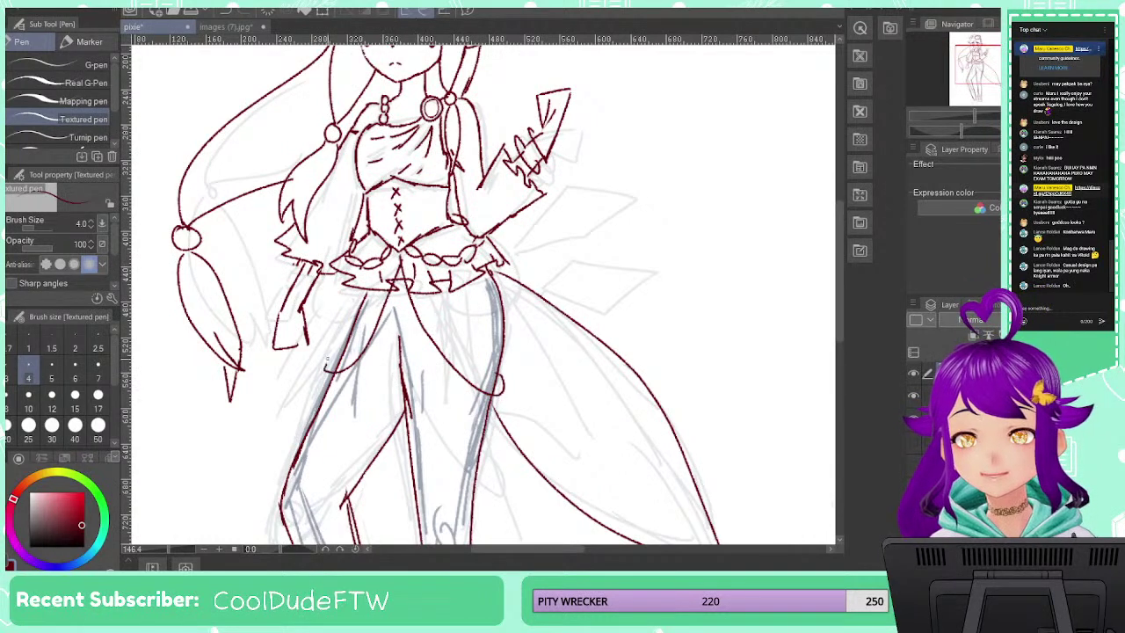
{"action": "key", "text": "ctrl+z"}
{"action": "left_click_drag", "start_coordinate": [399, 256], "coordinate": [351, 330]}
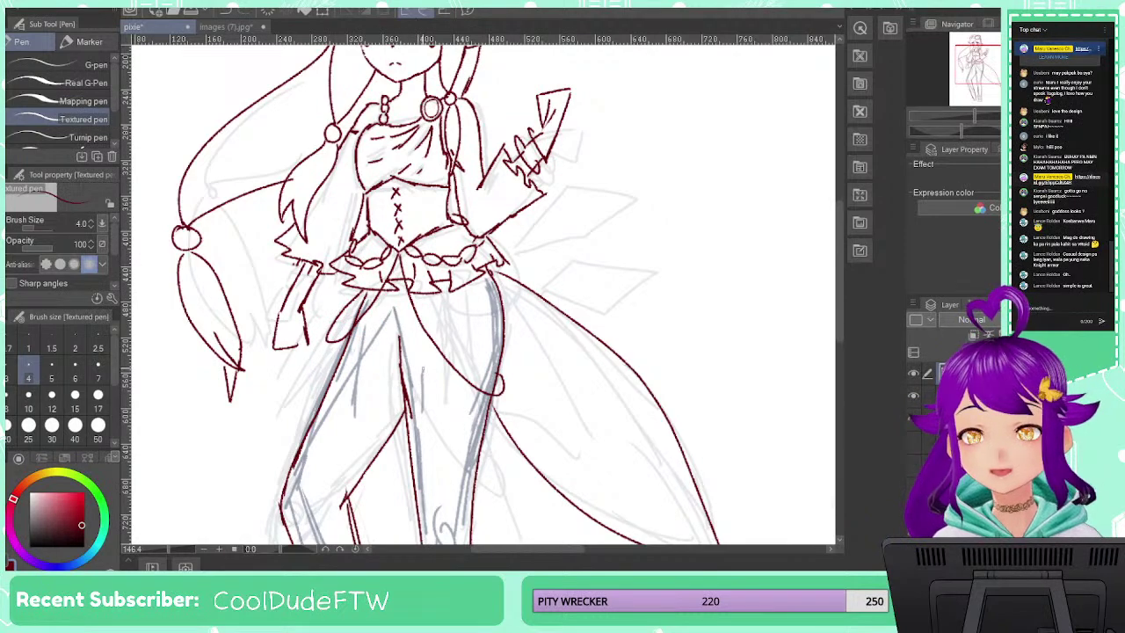
{"action": "scroll", "coordinate": [423, 372], "scroll_direction": "down", "scroll_amount": 2}
{"action": "scroll", "coordinate": [453, 369], "scroll_direction": "down", "scroll_amount": 2}
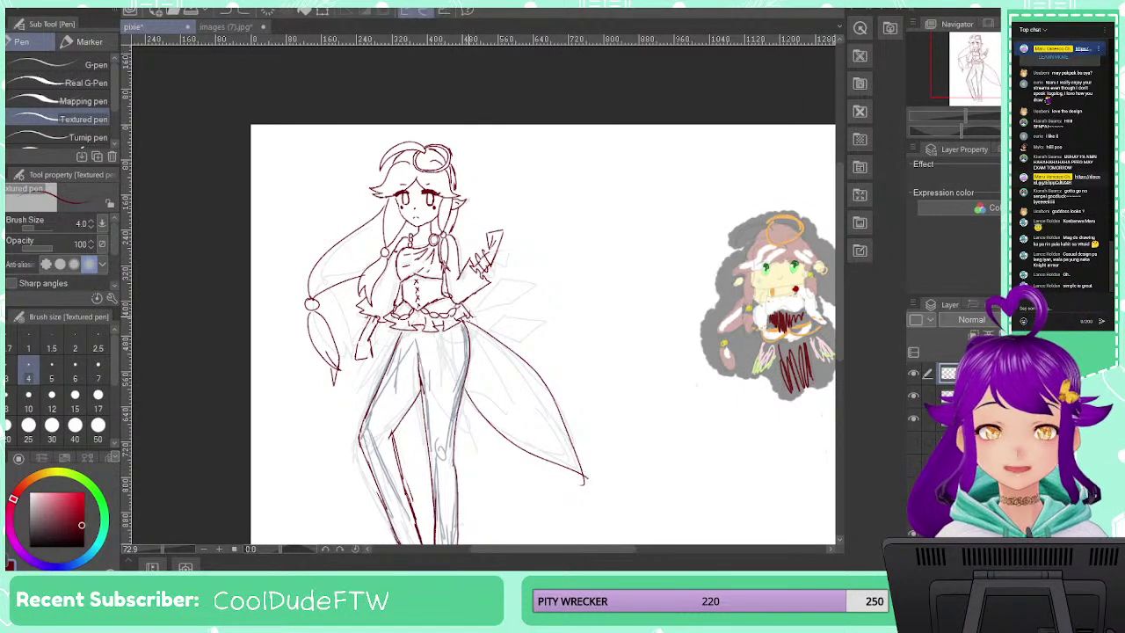
Try to ink a second, longer layer behind the straight-leg side's trailing panel, and undo the strokes
{"action": "left_click_drag", "start_coordinate": [466, 313], "coordinate": [572, 432]}
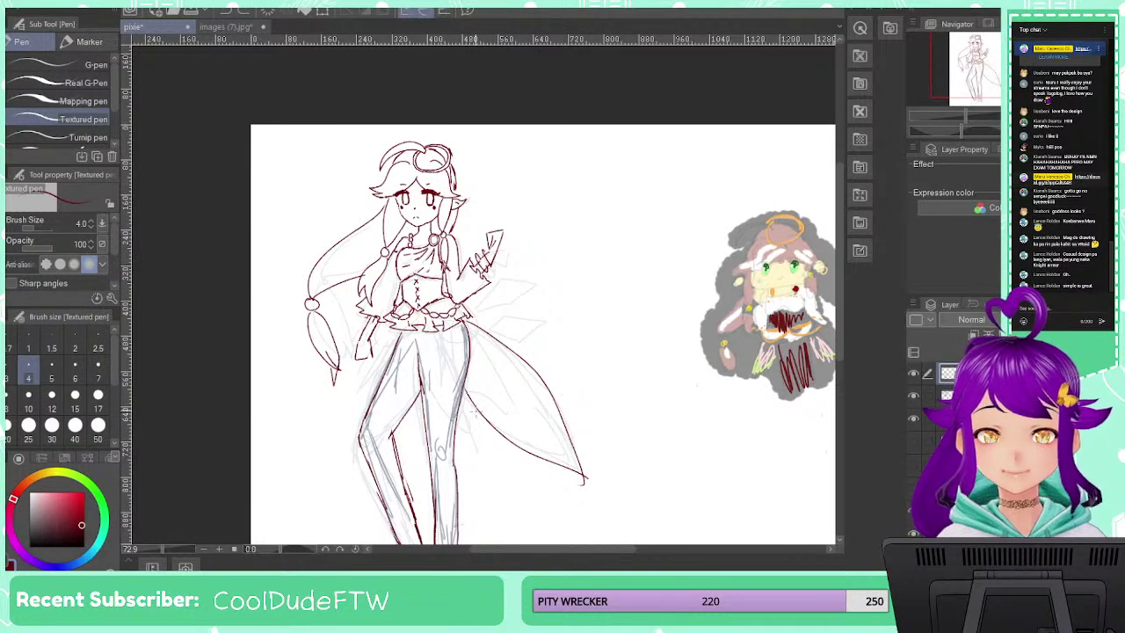
{"action": "left_click_drag", "start_coordinate": [461, 408], "coordinate": [536, 455]}
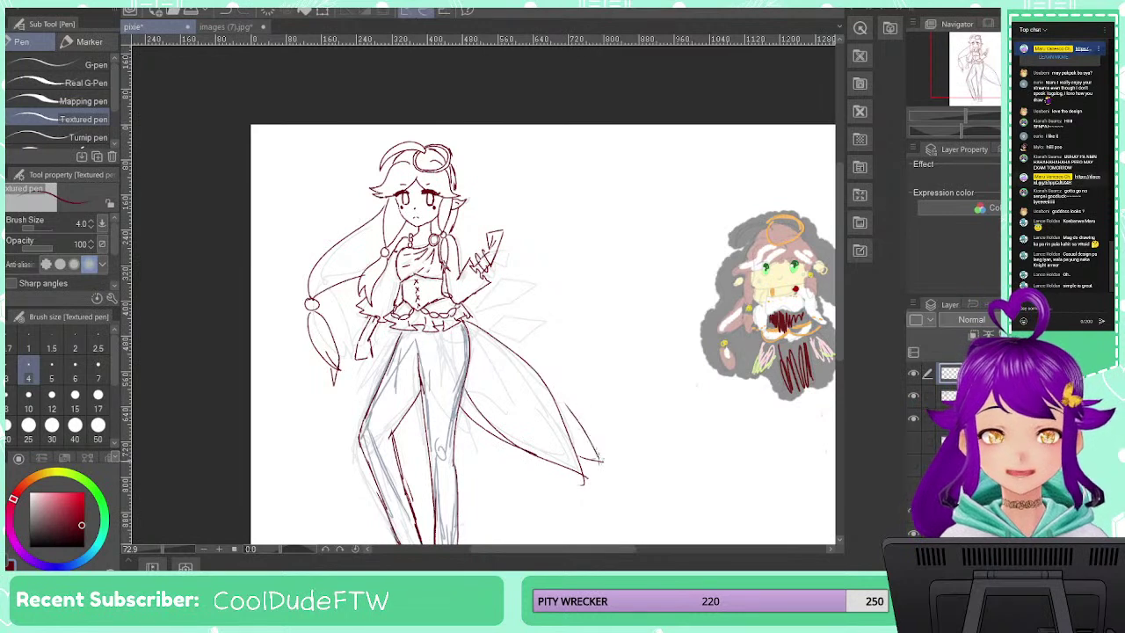
{"action": "key", "text": "ctrl+z"}
{"action": "key", "text": "ctrl+z"}
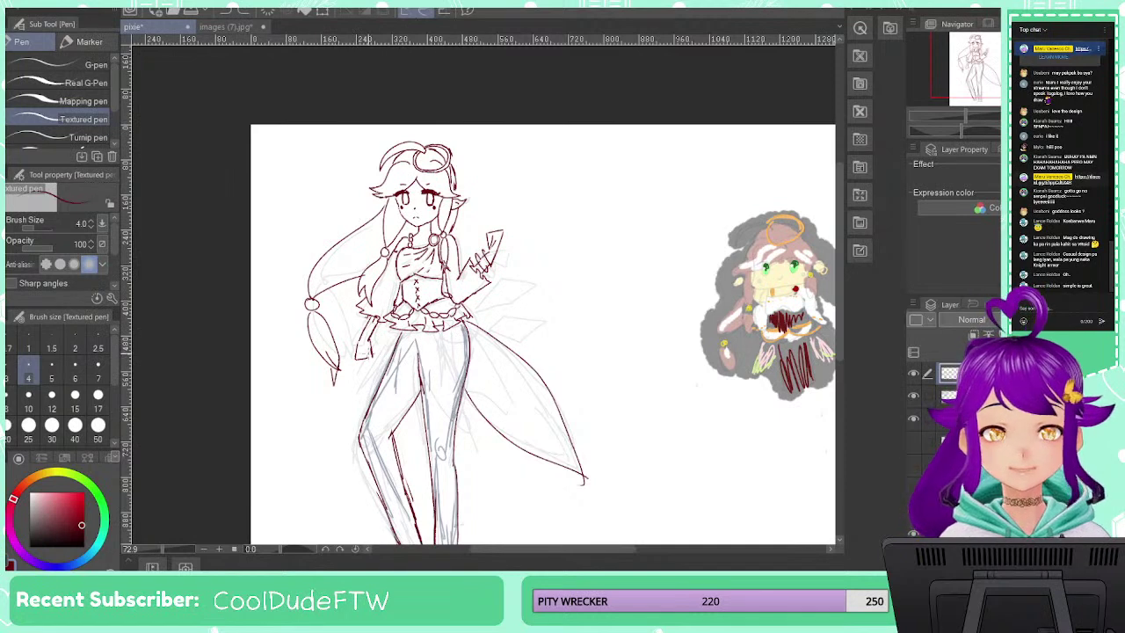
Ink a matching pointed panel trailing behind the bent leg, and hide the sketch and coloured reference layers
{"action": "mouse_move", "coordinate": [378, 328]}
{"action": "left_mouse_down"}
{"action": "mouse_move", "coordinate": [285, 449]}
{"action": "mouse_move", "coordinate": [347, 446]}
{"action": "left_mouse_up"}
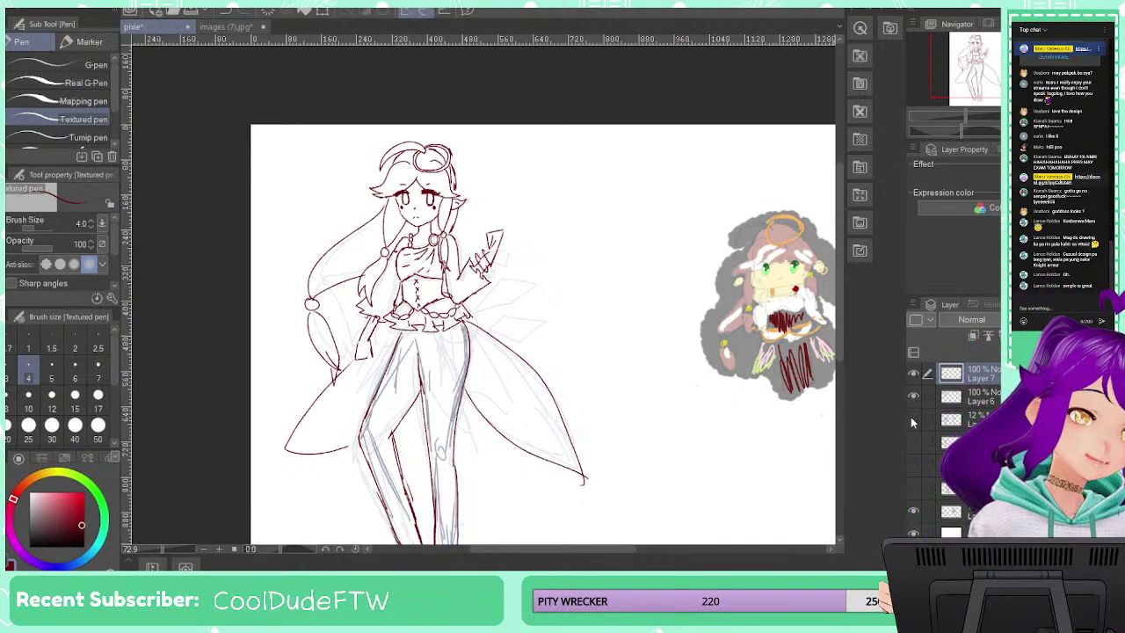
{"action": "left_click", "coordinate": [911, 513]}
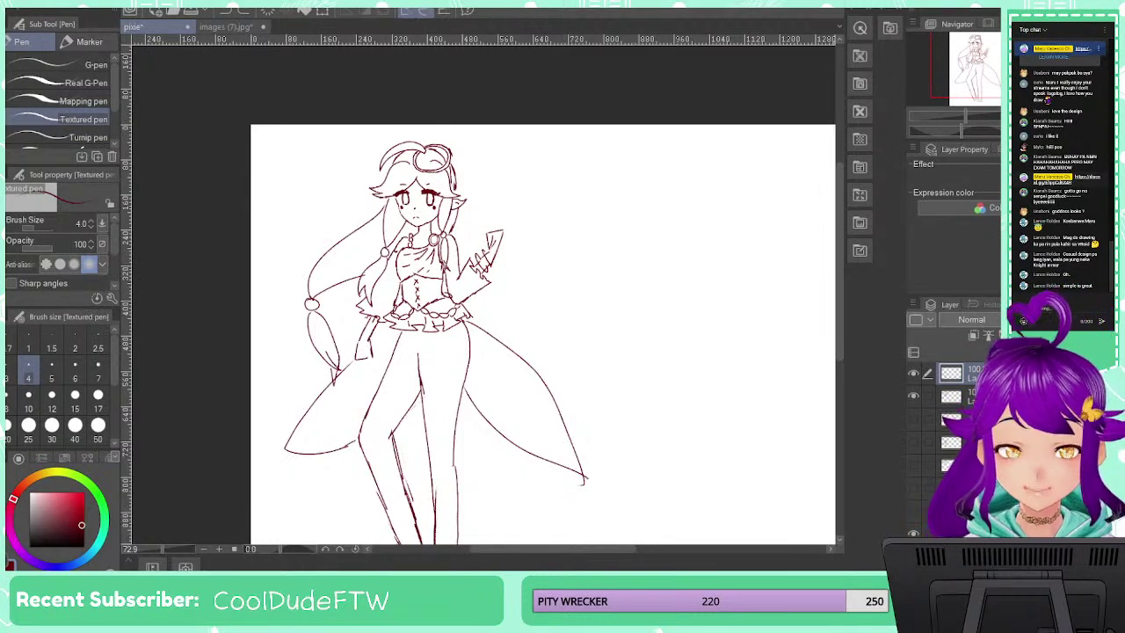
Erase the tip of the bent-leg side's trailing panel in the mirrored view and re-ink it longer
{"action": "key", "text": "h"}
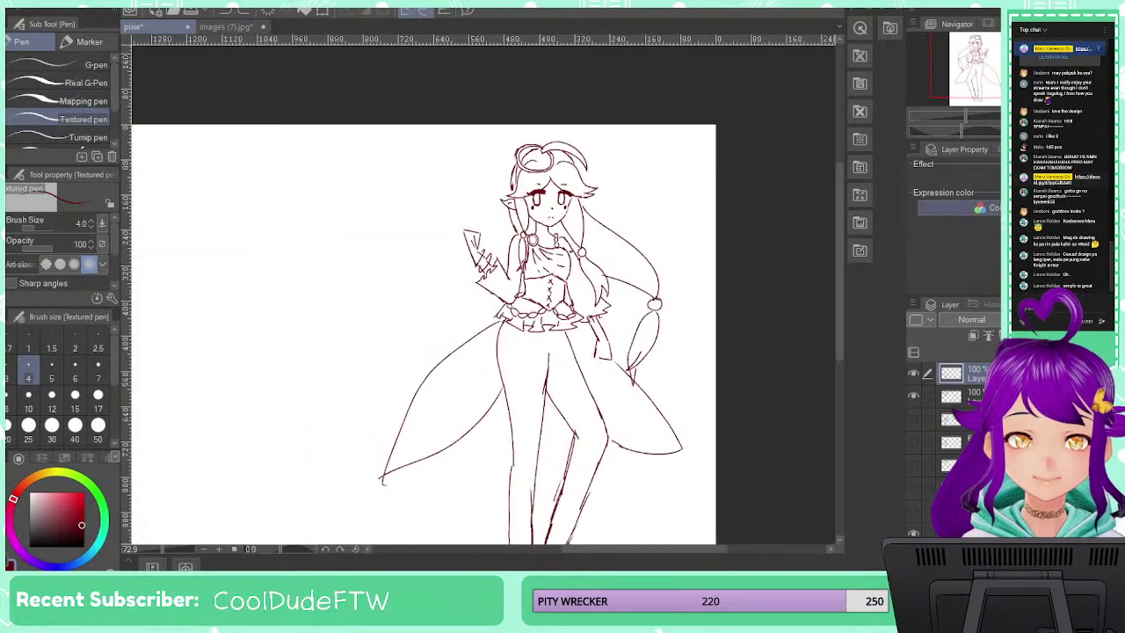
{"action": "key", "text": "e"}
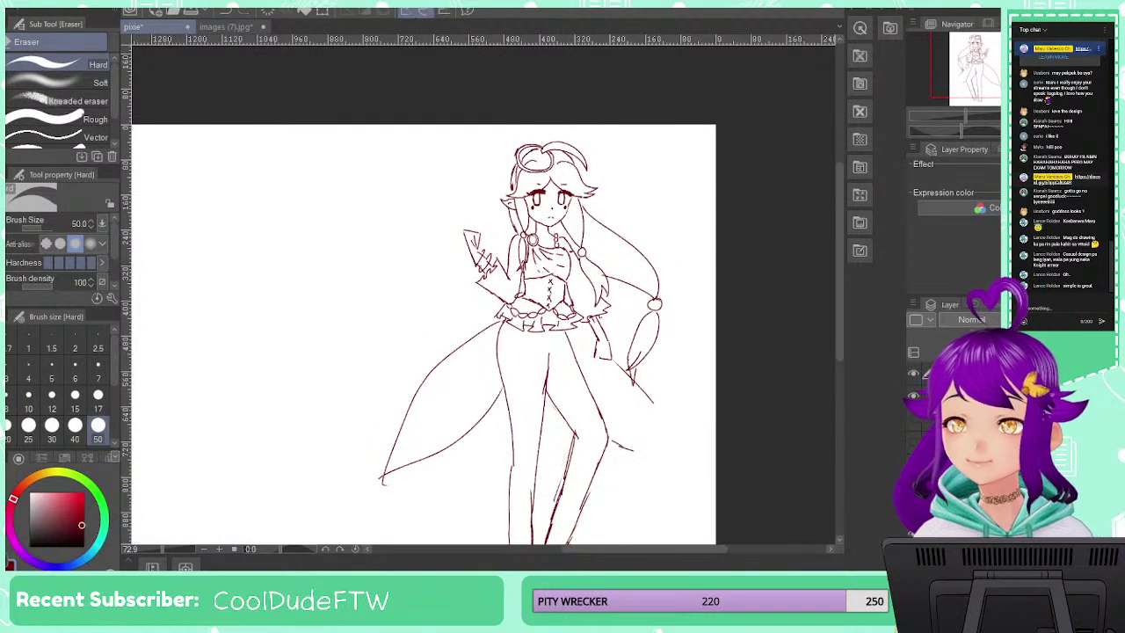
{"action": "key", "text": "p"}
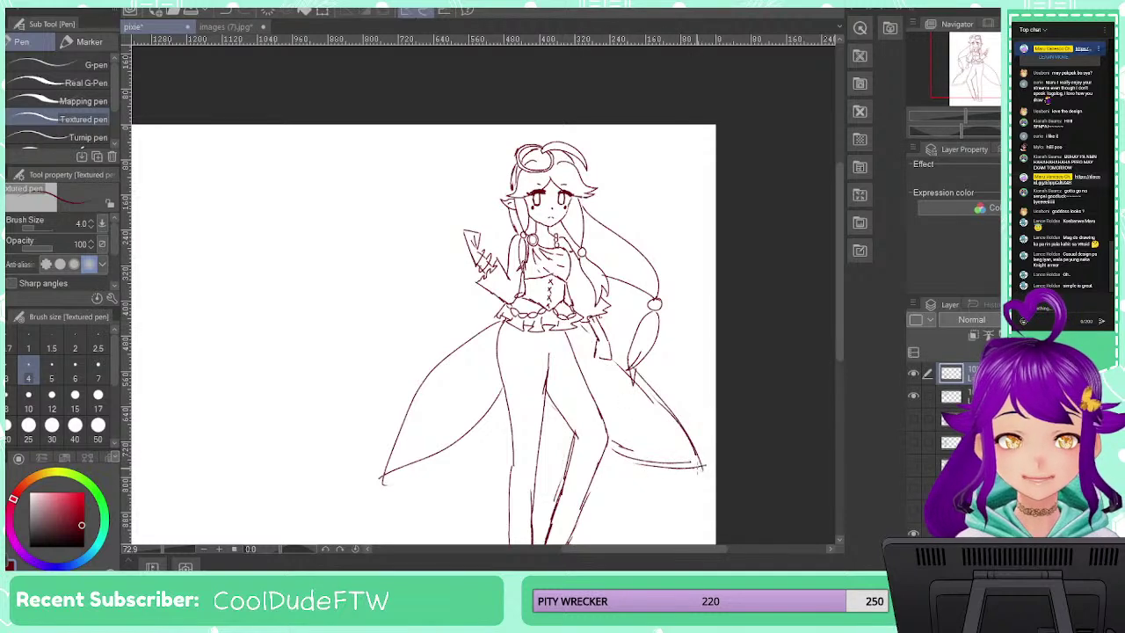
{"action": "key", "text": "h"}
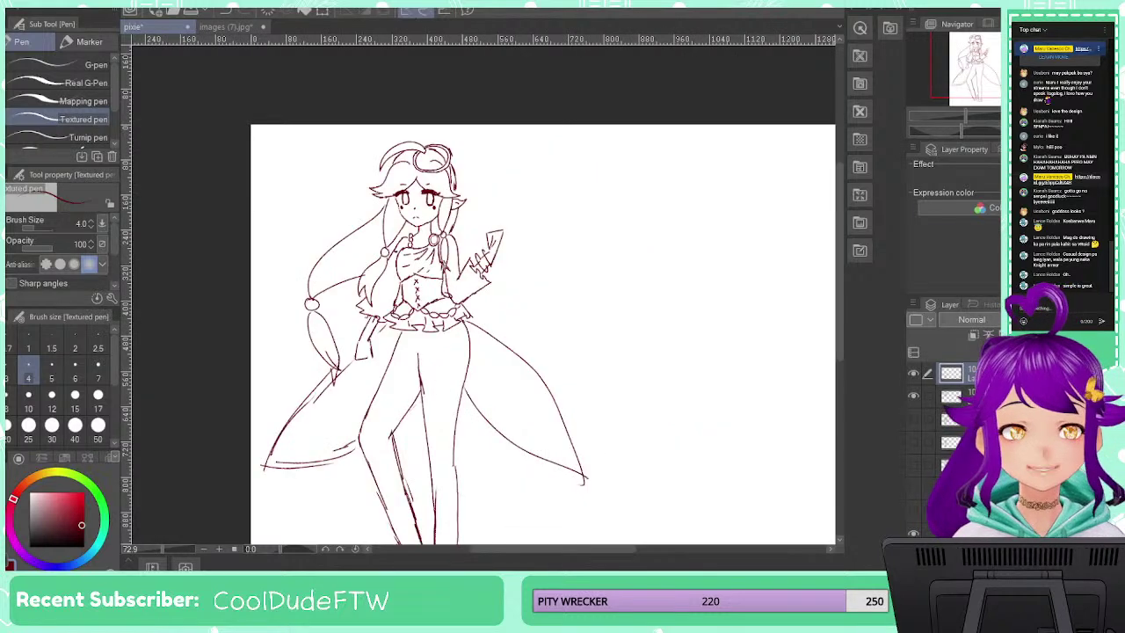
Check Layer 6 by toggling its visibility, and merge the Layer 6 and Layer 7 line art into one layer
{"action": "left_click", "coordinate": [913, 395]}
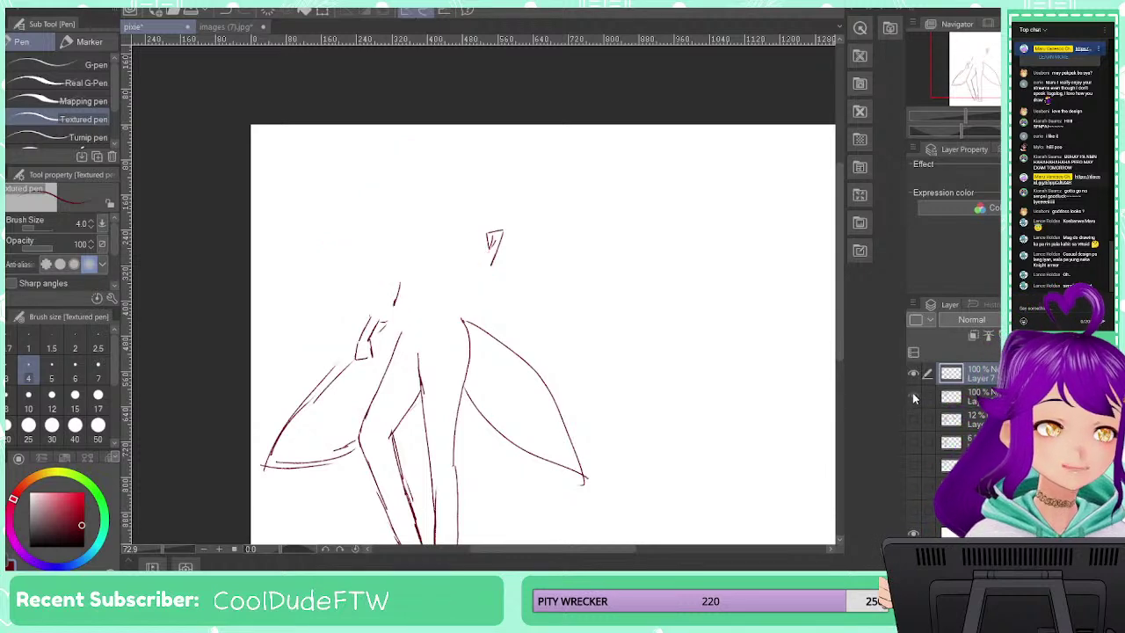
{"action": "left_click", "coordinate": [914, 395]}
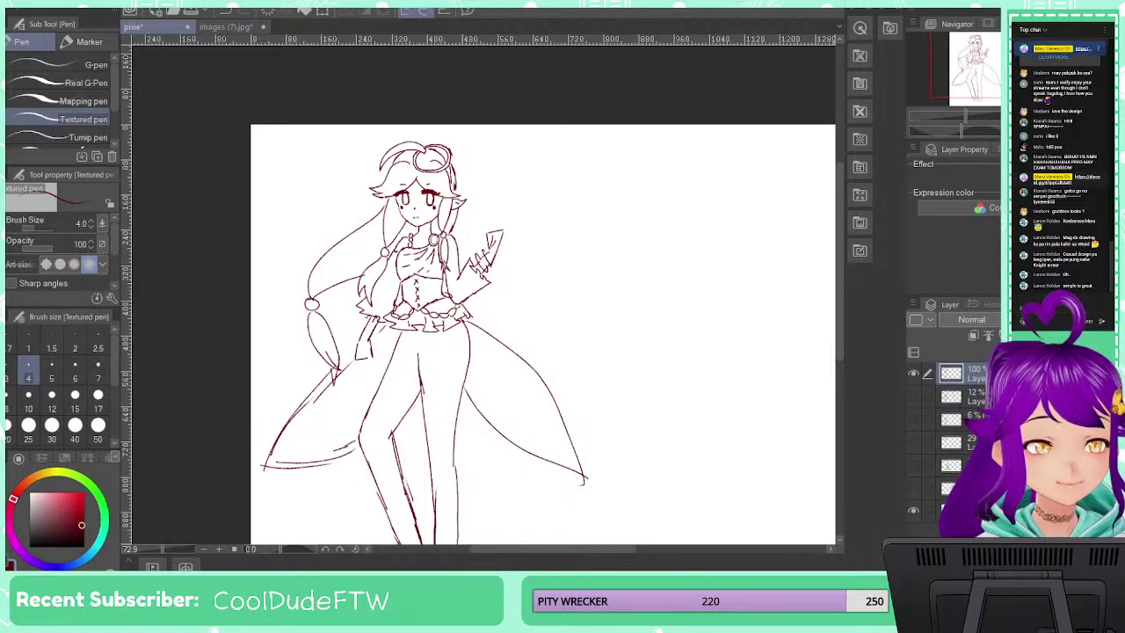
Add a layer folder between the merged line art and the 12% sketch layer, and select that sketch layer
{"action": "left_click", "coordinate": [981, 401]}
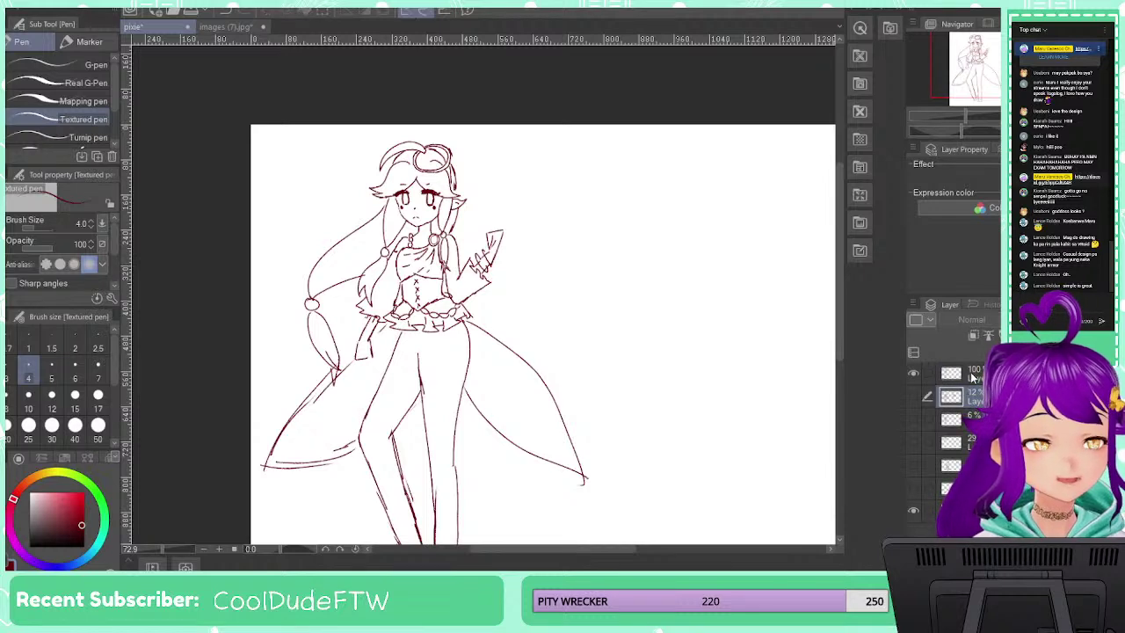
{"action": "left_click", "coordinate": [972, 376]}
{"action": "left_click", "coordinate": [973, 398]}
{"action": "left_click", "coordinate": [1033, 353]}
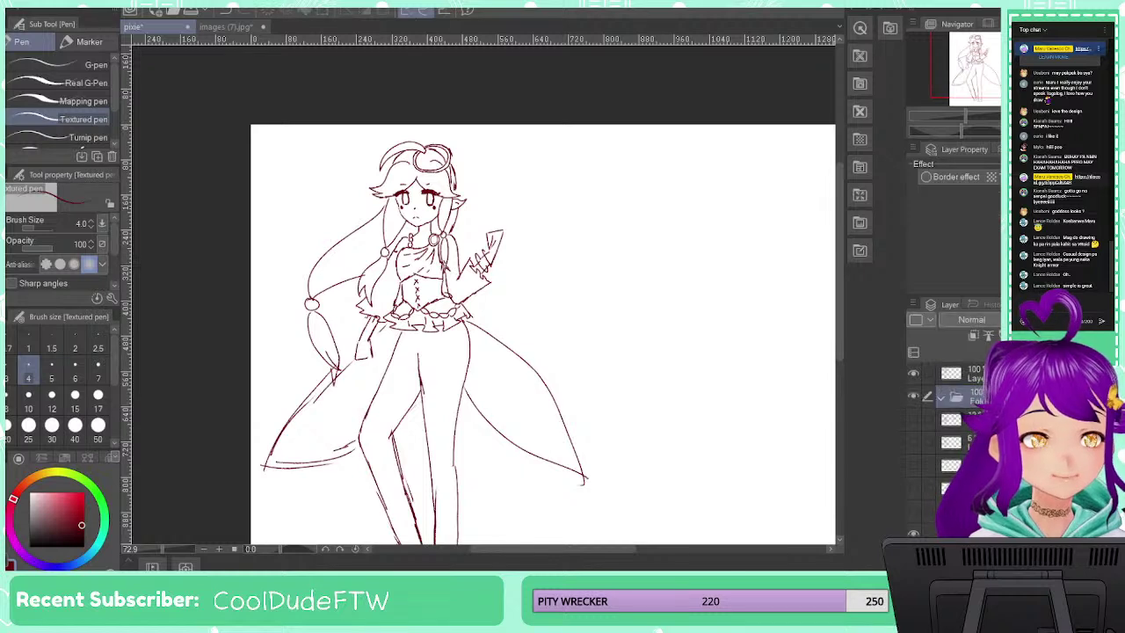
{"action": "left_click", "coordinate": [974, 420]}
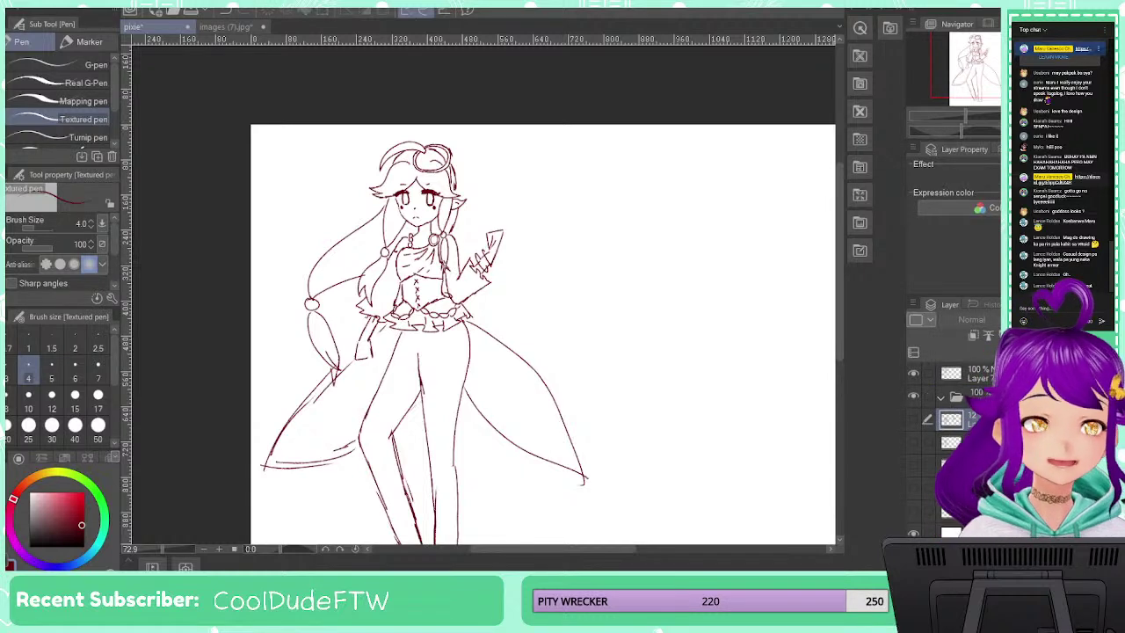
Move the sketch layers below the folder into it and toggle the visibility of the layers inside
{"action": "left_click", "coordinate": [974, 510], "text": "shift"}
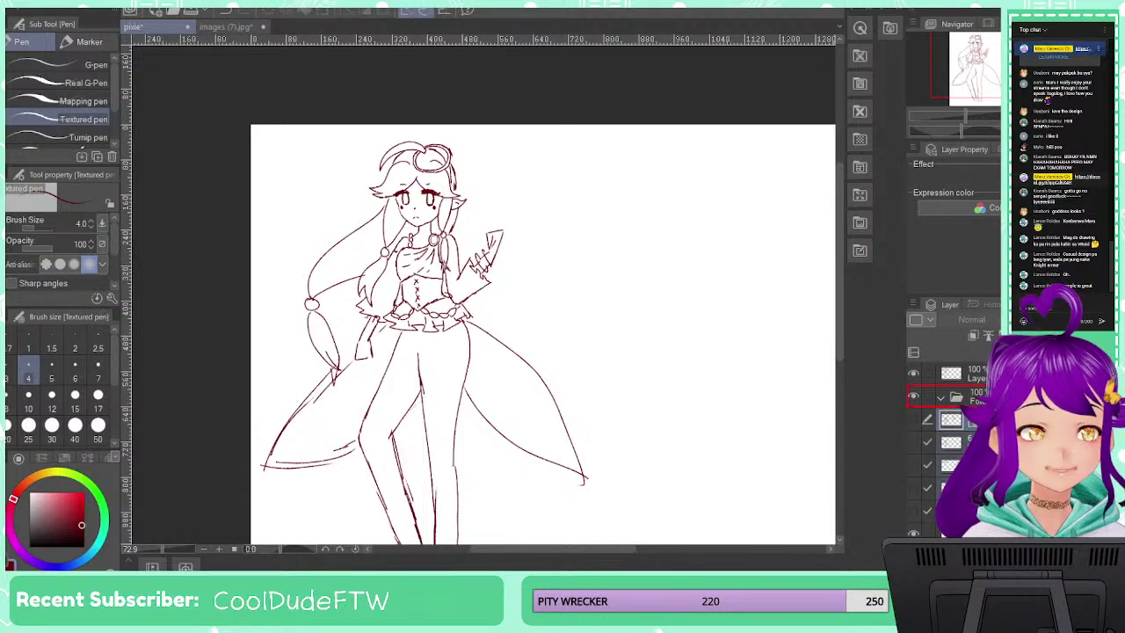
{"action": "left_click", "coordinate": [940, 398]}
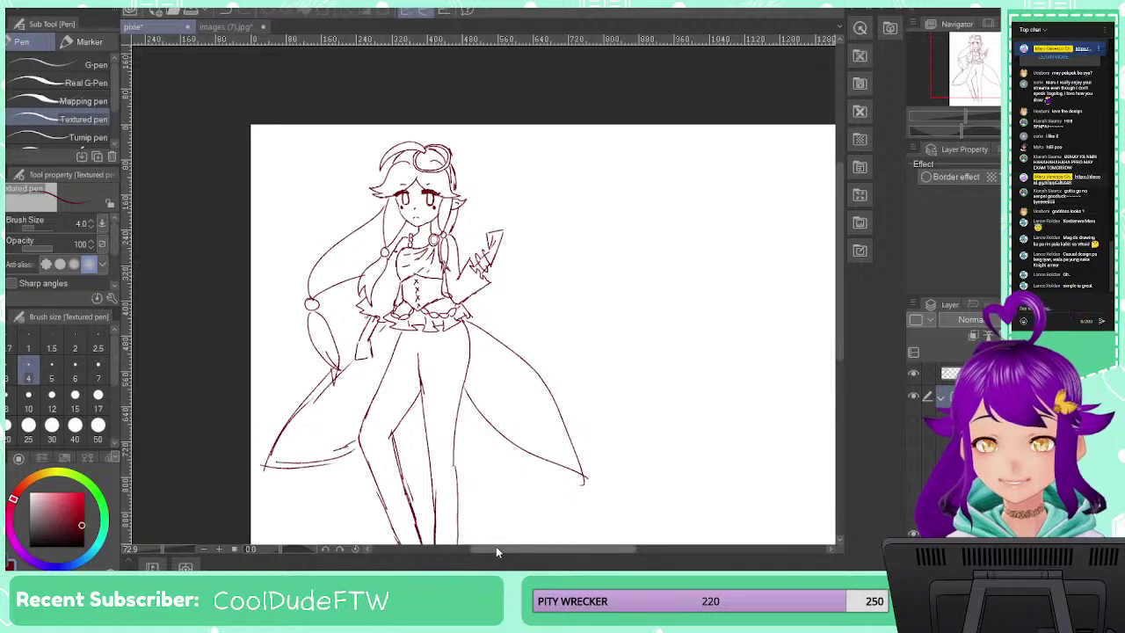
{"action": "left_click_drag", "start_coordinate": [495, 548], "coordinate": [576, 548]}
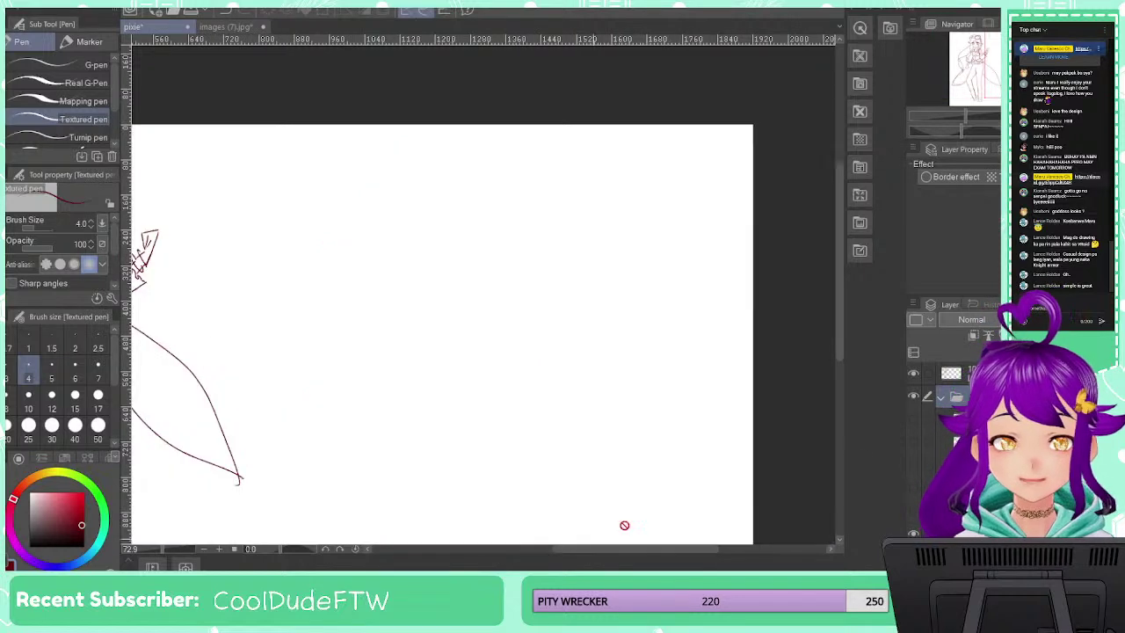
{"action": "left_click", "coordinate": [915, 421]}
{"action": "left_click", "coordinate": [915, 421]}
{"action": "left_click", "coordinate": [916, 444]}
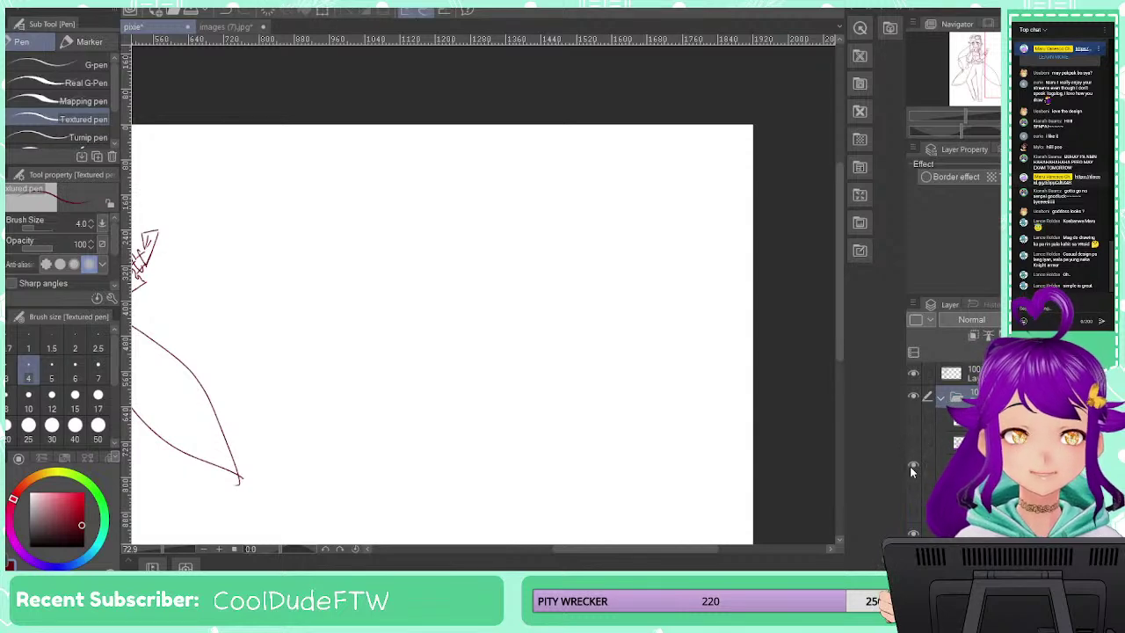
Move the sketch layers back out of the folder, and undo the trial deletion
{"action": "left_click", "coordinate": [963, 443]}
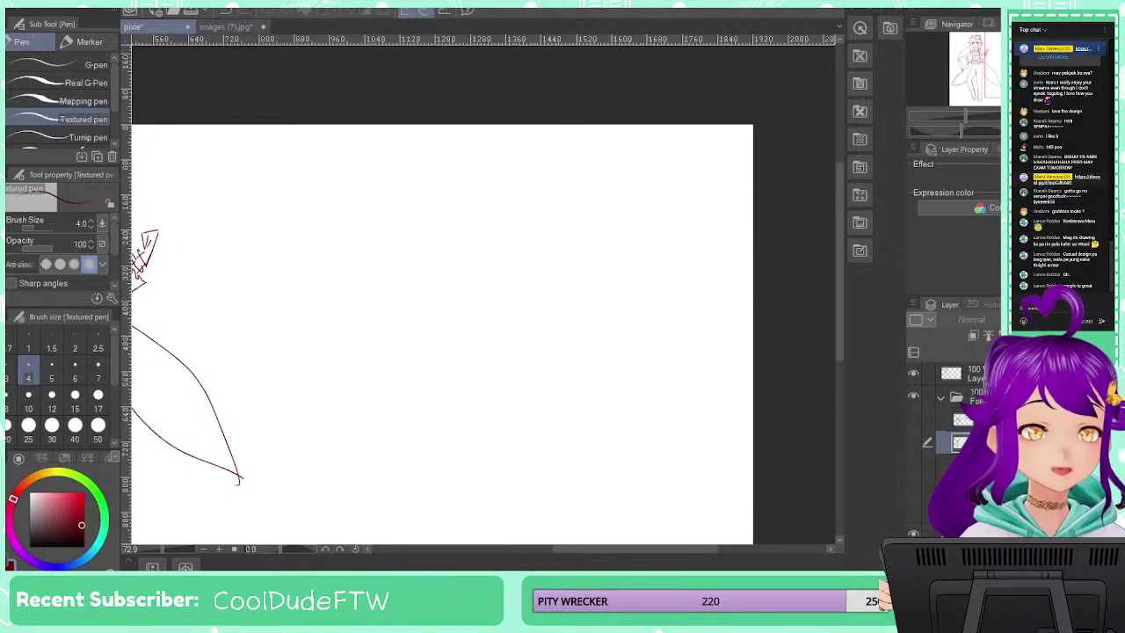
{"action": "left_click", "coordinate": [943, 401]}
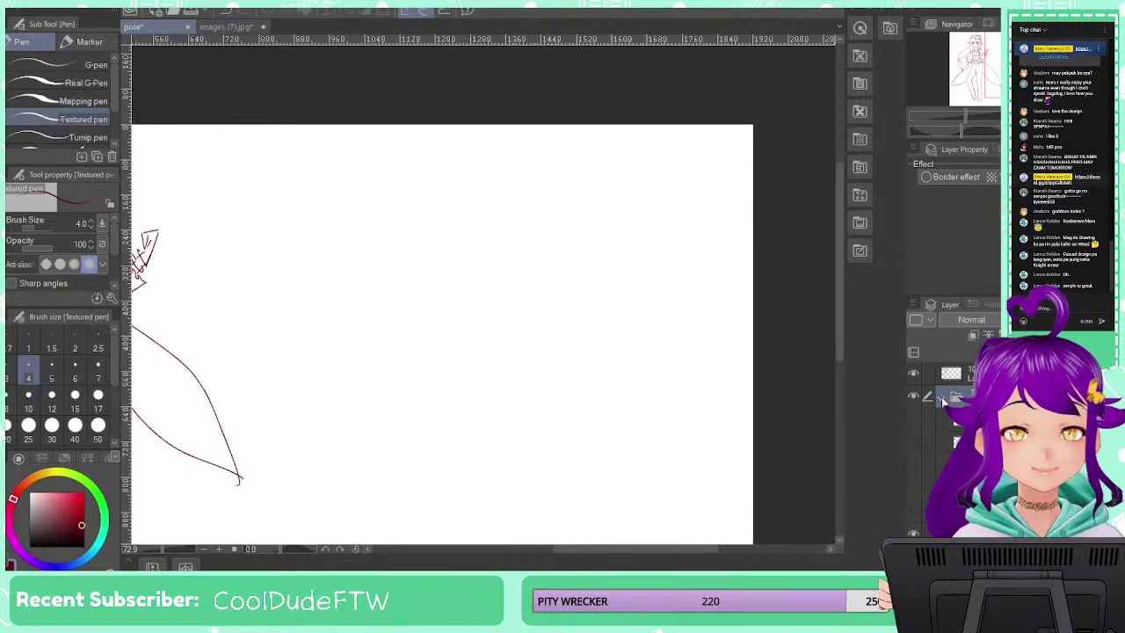
{"action": "left_click", "coordinate": [962, 421]}
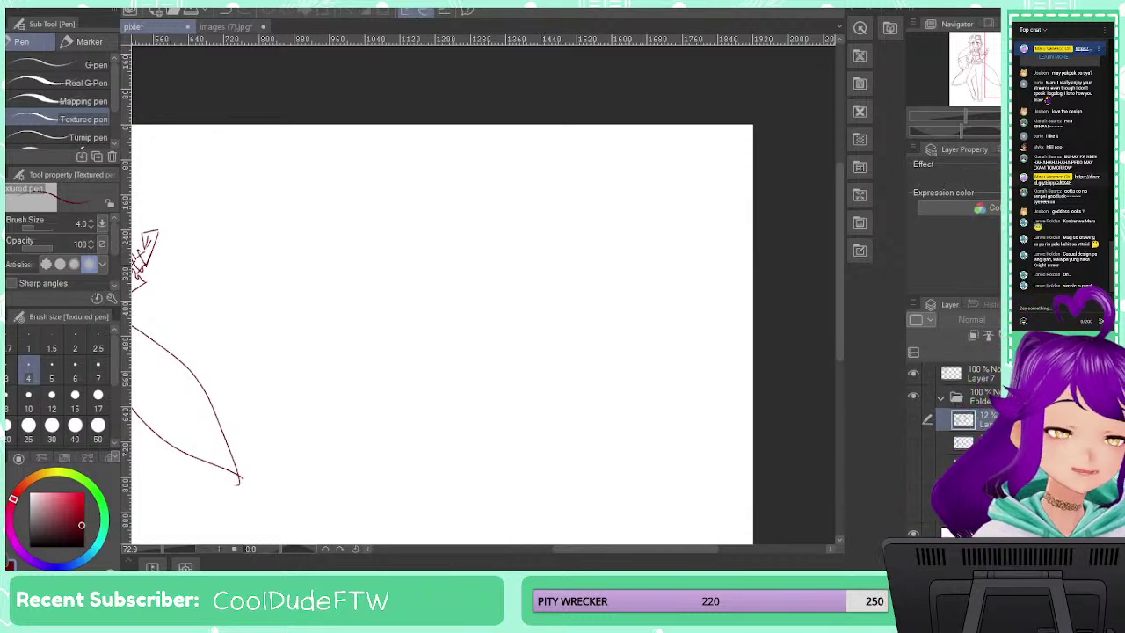
{"action": "left_click", "coordinate": [962, 511], "text": "shift"}
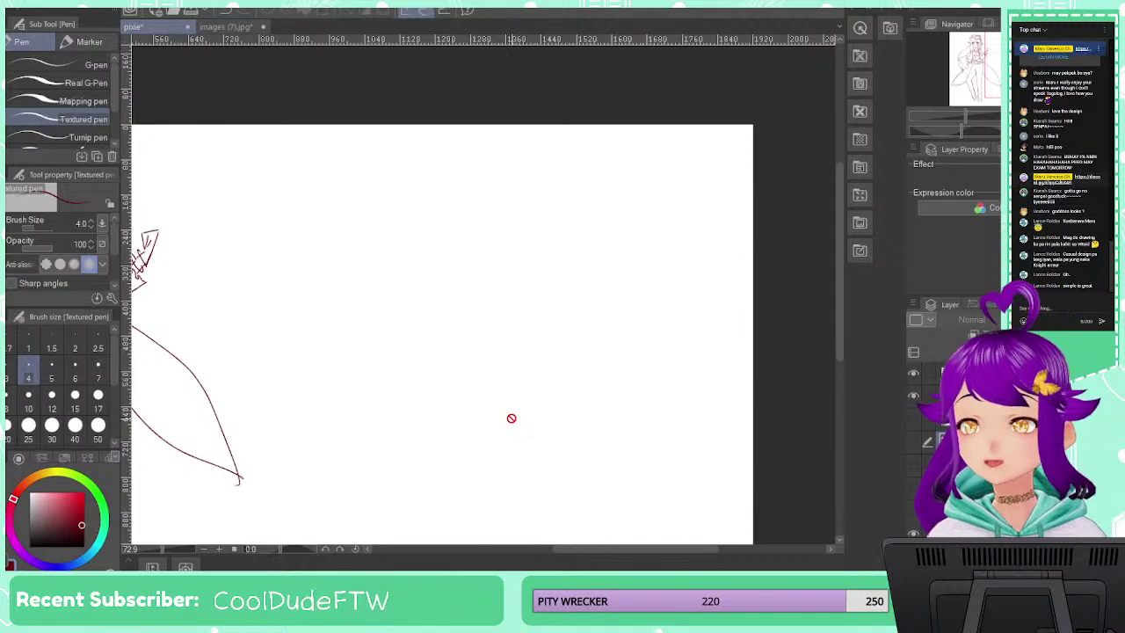
{"action": "left_click_drag", "start_coordinate": [261, 305], "coordinate": [505, 307]}
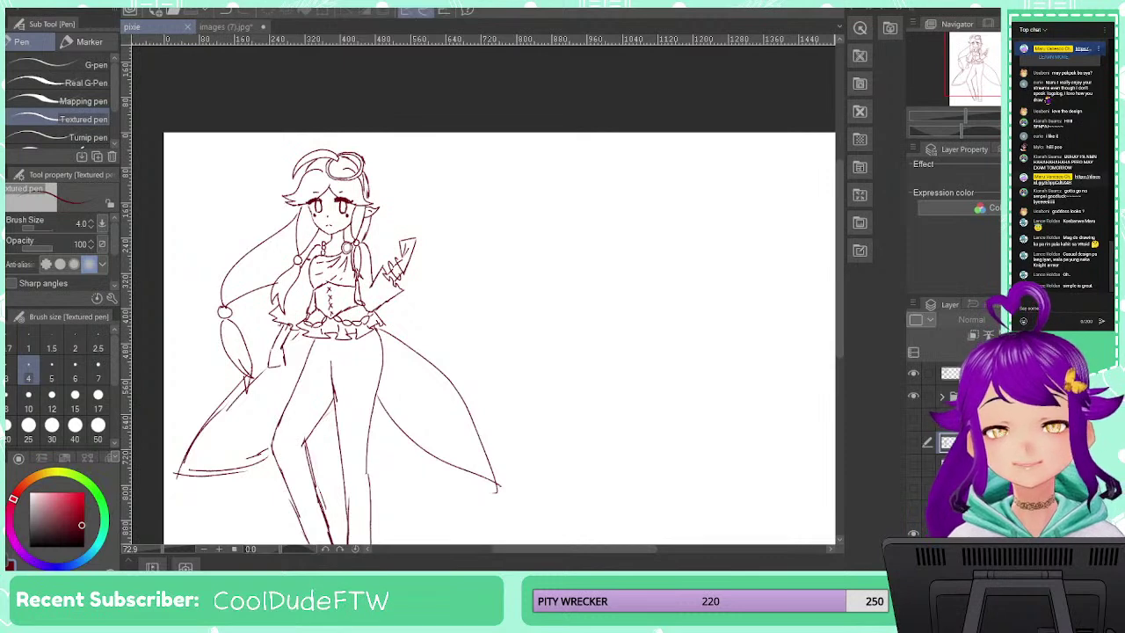
{"action": "key", "text": "Delete"}
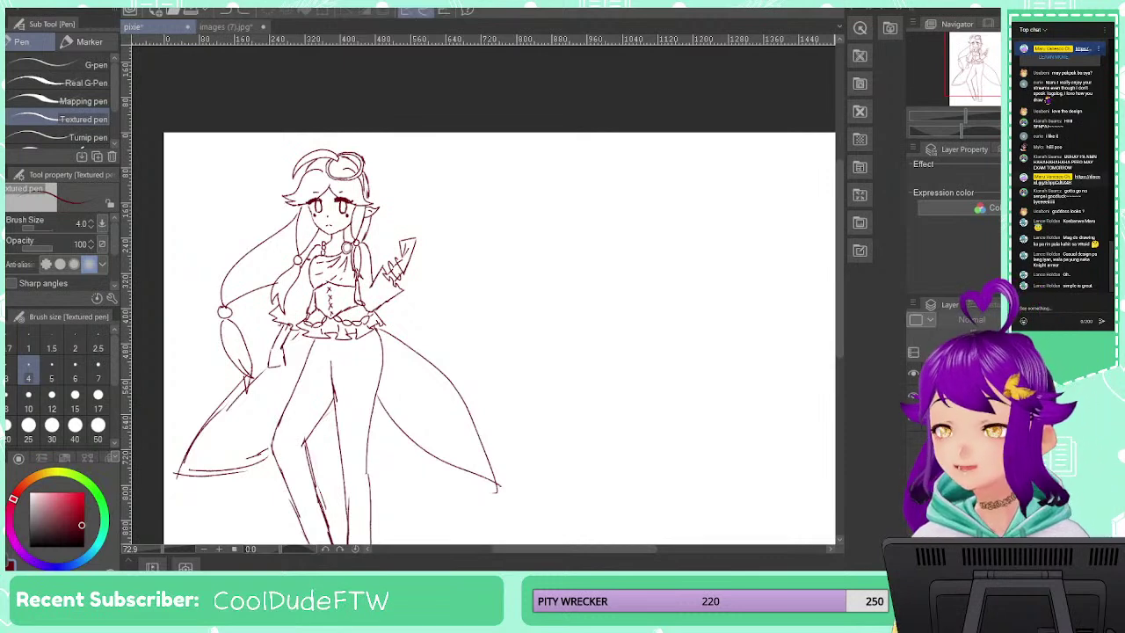
{"action": "key", "text": "ctrl+z"}
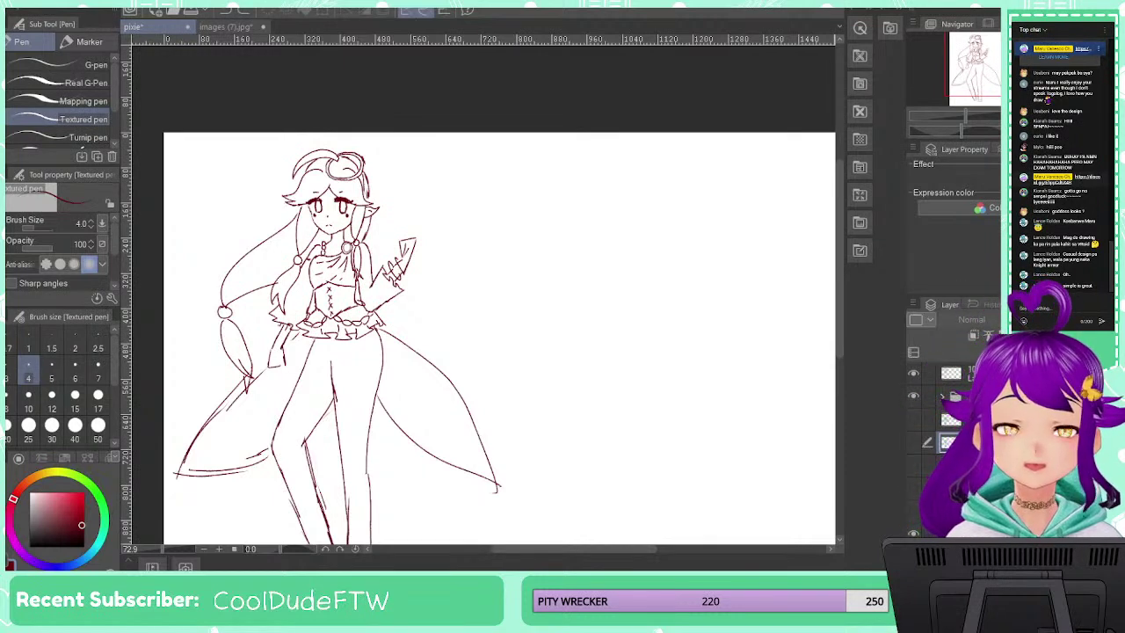
Toggle the visibility of individual sketch layers over the red line art to check what each one contains
{"action": "left_click", "coordinate": [954, 419]}
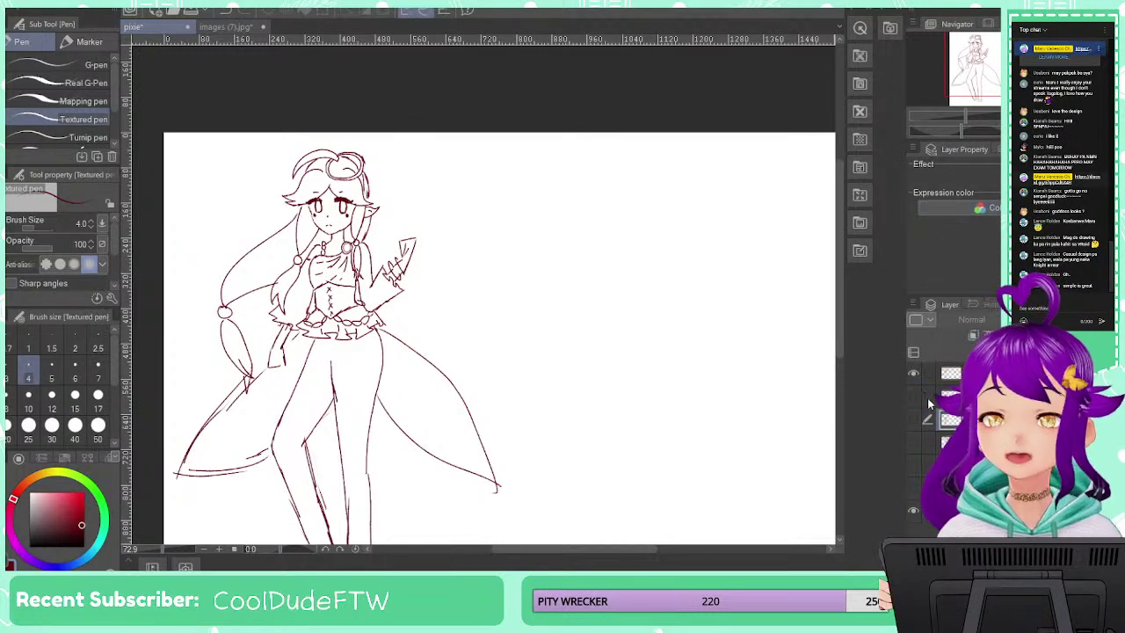
{"action": "left_click", "coordinate": [915, 419]}
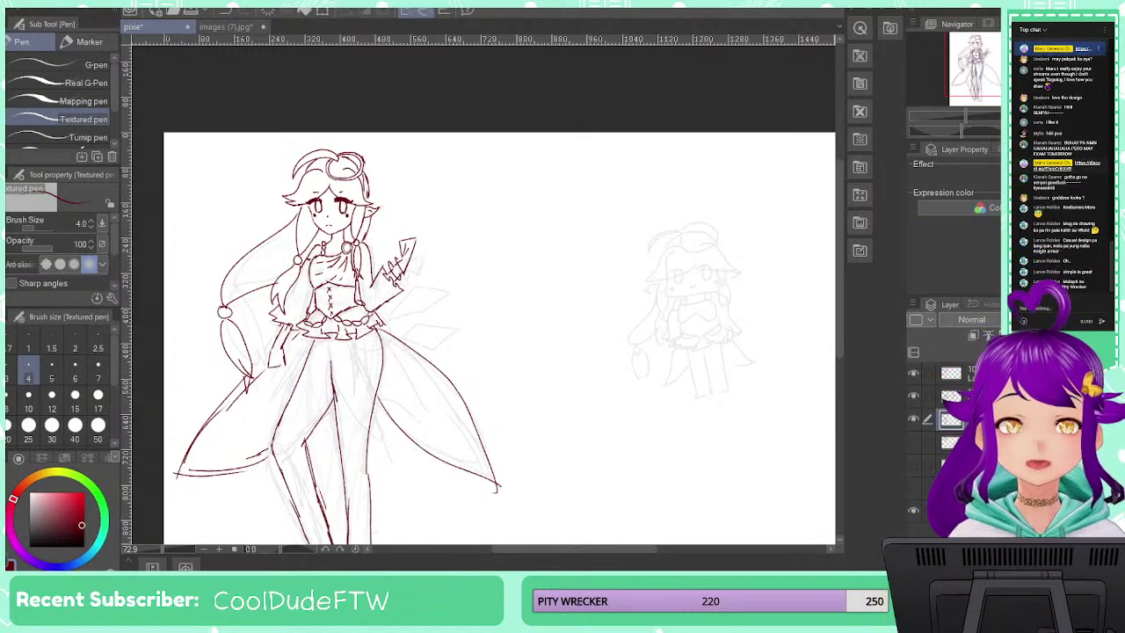
{"action": "left_click", "coordinate": [914, 442]}
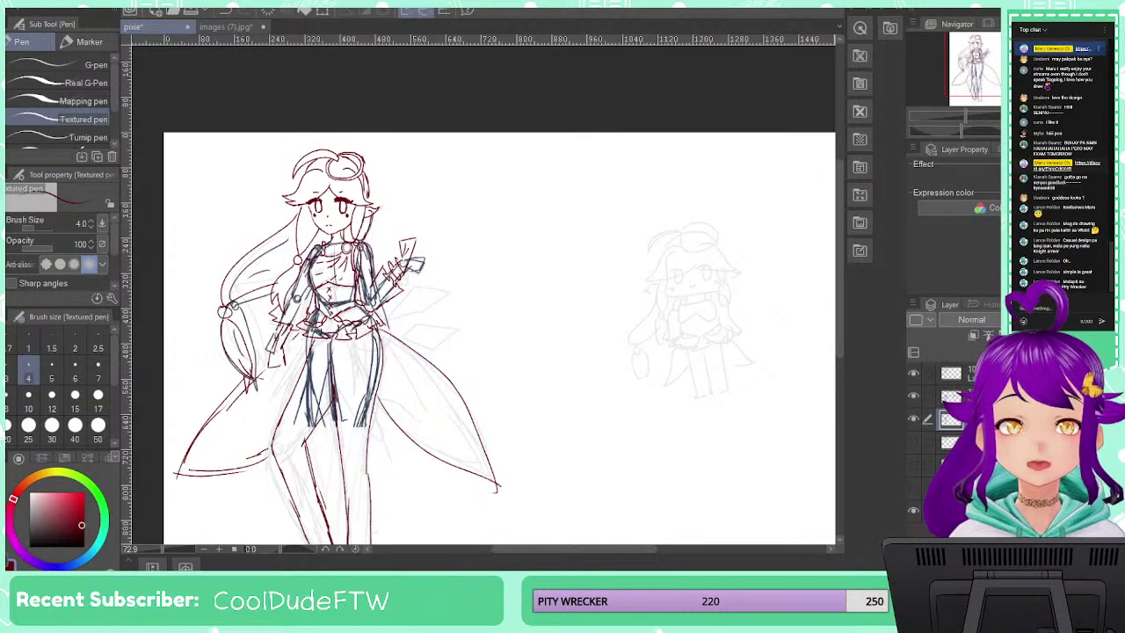
{"action": "left_click", "coordinate": [914, 396]}
{"action": "left_click", "coordinate": [914, 443]}
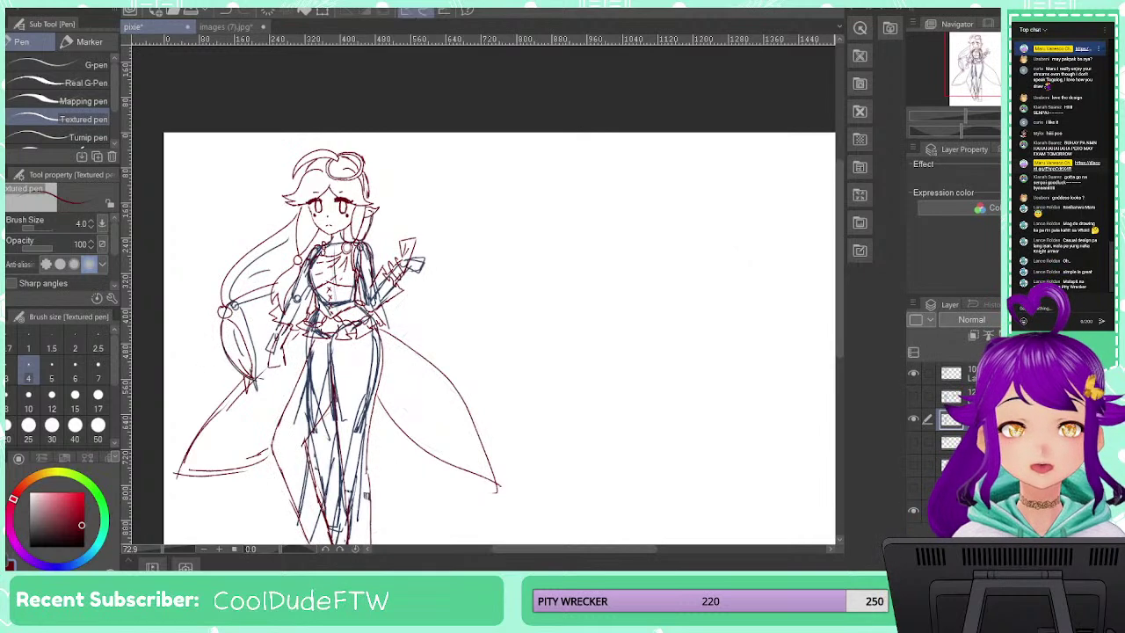
{"action": "left_click", "coordinate": [914, 443]}
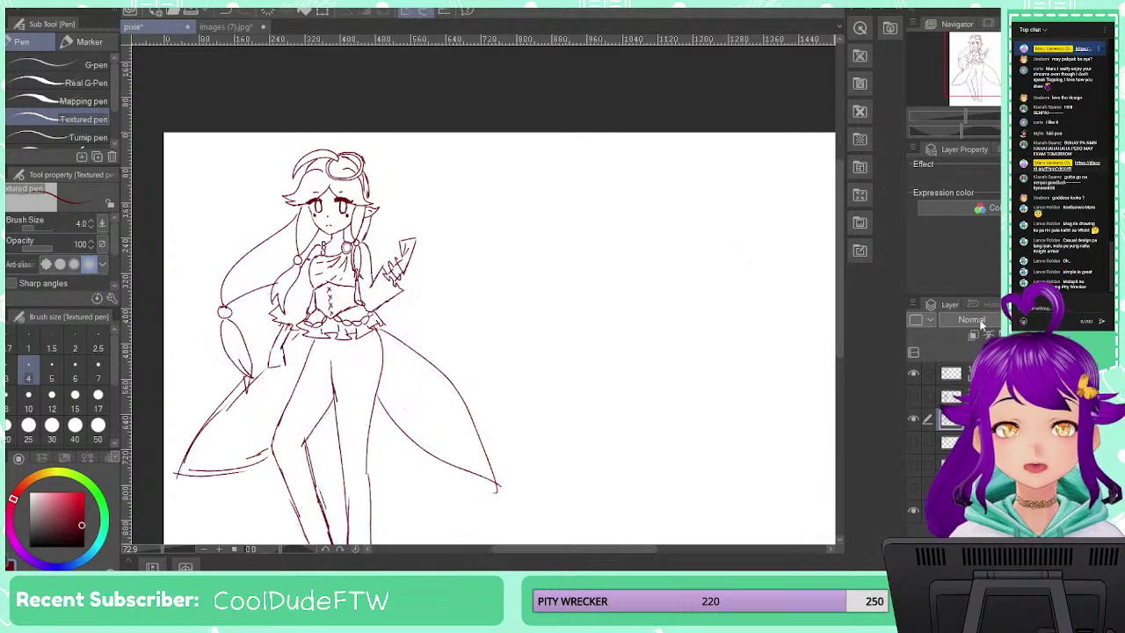
Show the coloured chibi layer and the faint full-body sketch layer, keeping the head and hair sketch hidden
{"action": "left_click", "coordinate": [914, 462]}
{"action": "left_click", "coordinate": [919, 464]}
{"action": "left_click", "coordinate": [916, 486]}
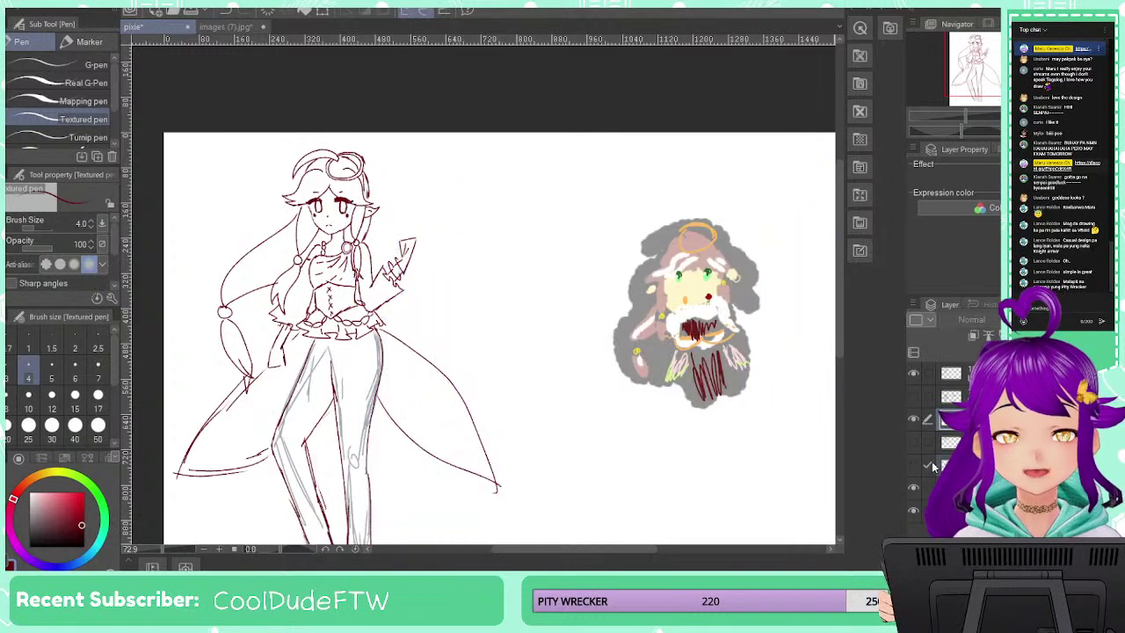
{"action": "left_click", "coordinate": [915, 441]}
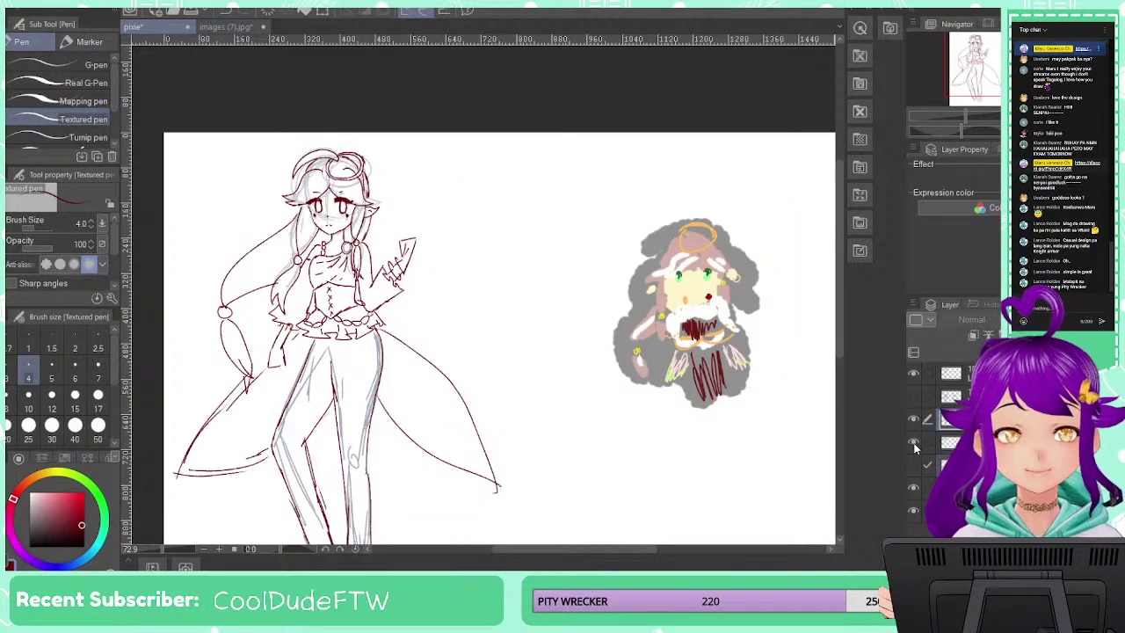
{"action": "left_click", "coordinate": [914, 420]}
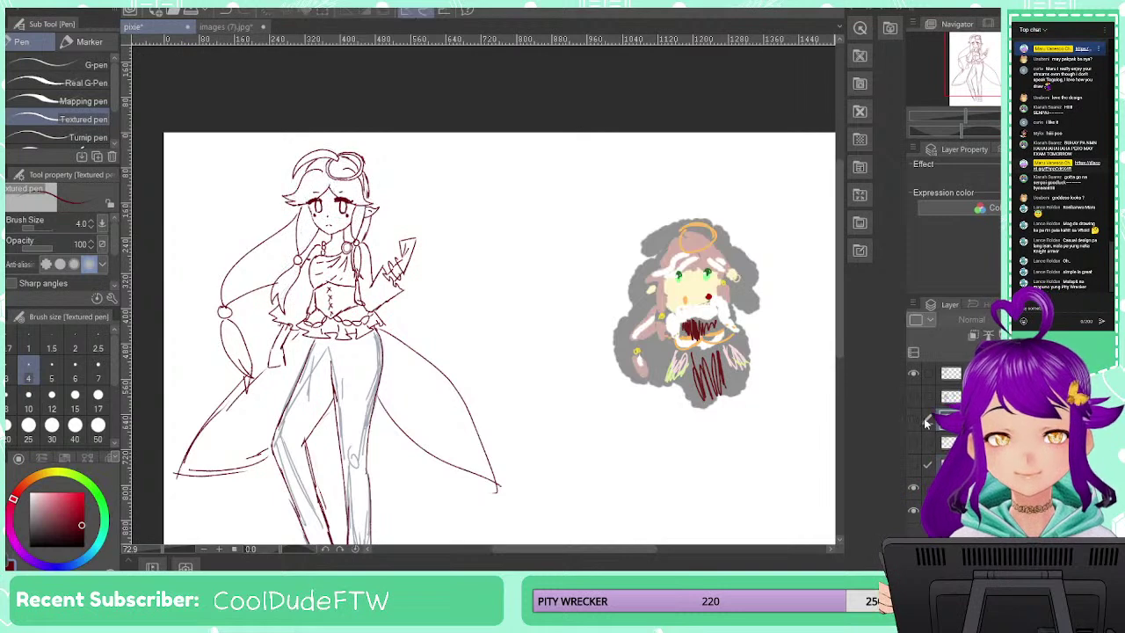
{"action": "left_click", "coordinate": [914, 400]}
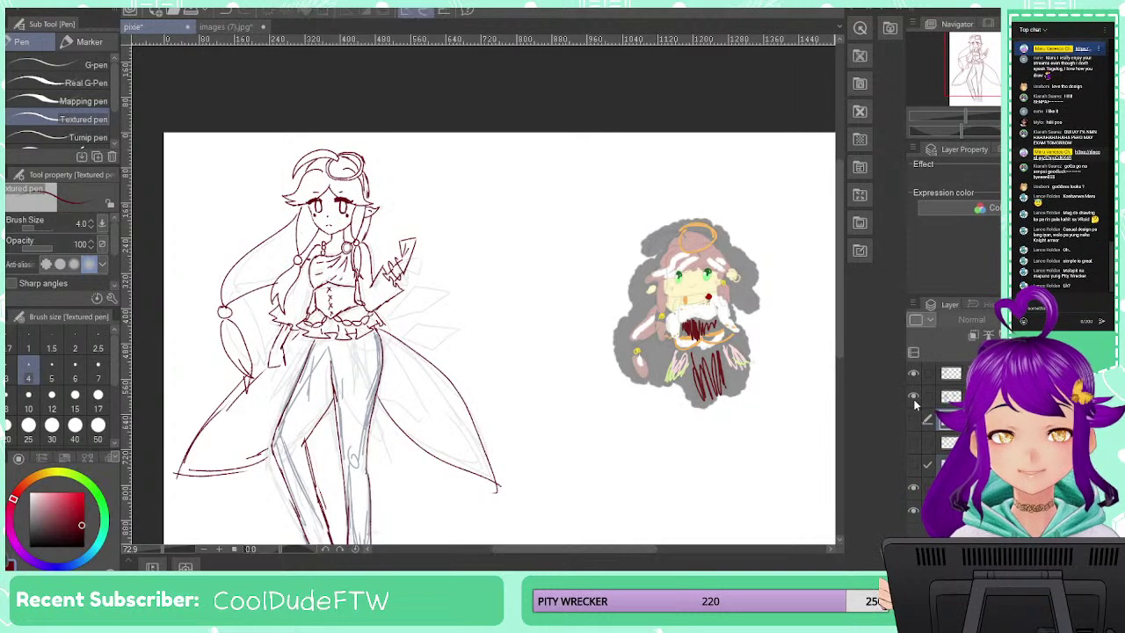
Raise the faint sketch layer to full opacity and delete its full-body rough around the large figure with a lasso selection
{"action": "left_click", "coordinate": [957, 397]}
{"action": "left_click", "coordinate": [1054, 320]}
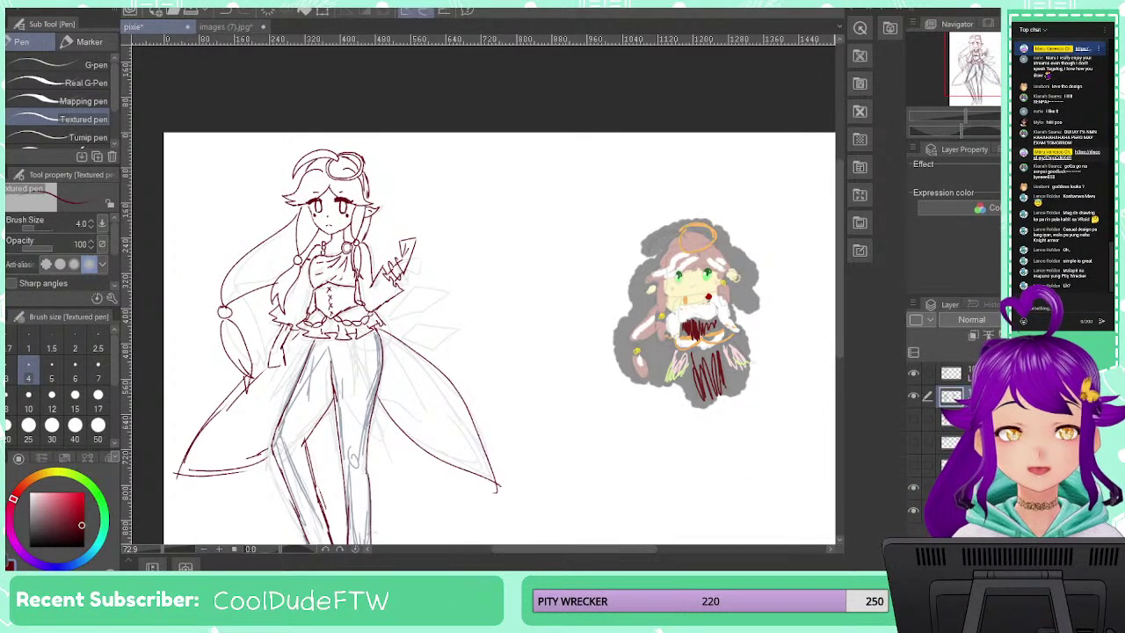
{"action": "key", "text": "m"}
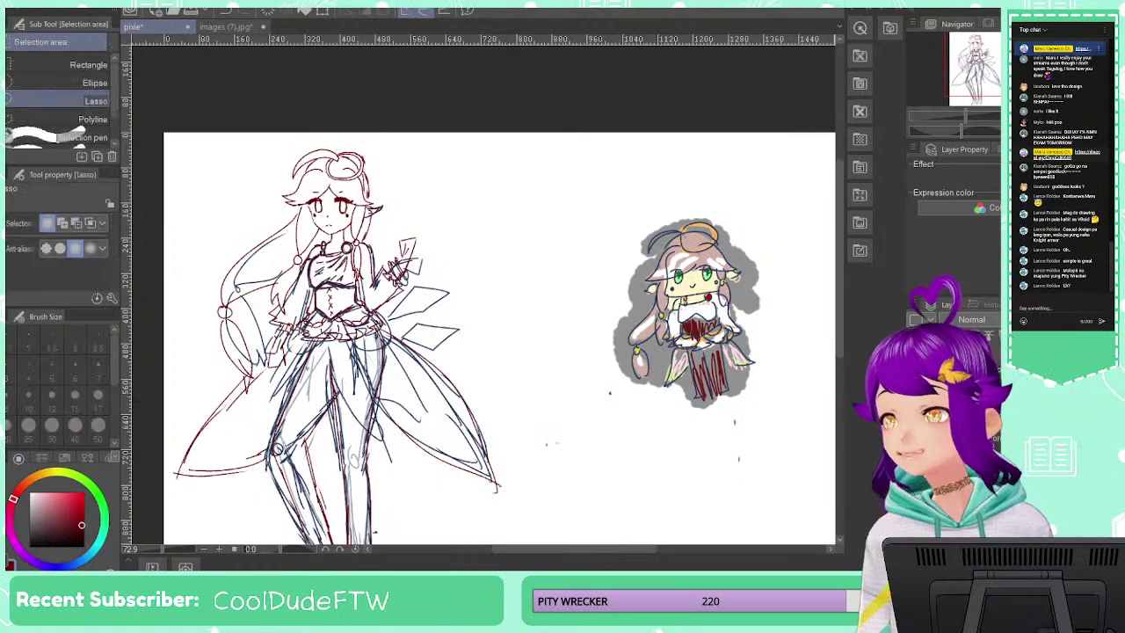
{"action": "mouse_move", "coordinate": [262, 110]}
{"action": "left_mouse_down"}
{"action": "mouse_move", "coordinate": [171, 450]}
{"action": "mouse_move", "coordinate": [179, 501]}
{"action": "mouse_move", "coordinate": [292, 556]}
{"action": "mouse_move", "coordinate": [459, 491]}
{"action": "mouse_move", "coordinate": [513, 304]}
{"action": "mouse_move", "coordinate": [493, 171]}
{"action": "mouse_move", "coordinate": [454, 92]}
{"action": "mouse_move", "coordinate": [346, 50]}
{"action": "left_mouse_up"}
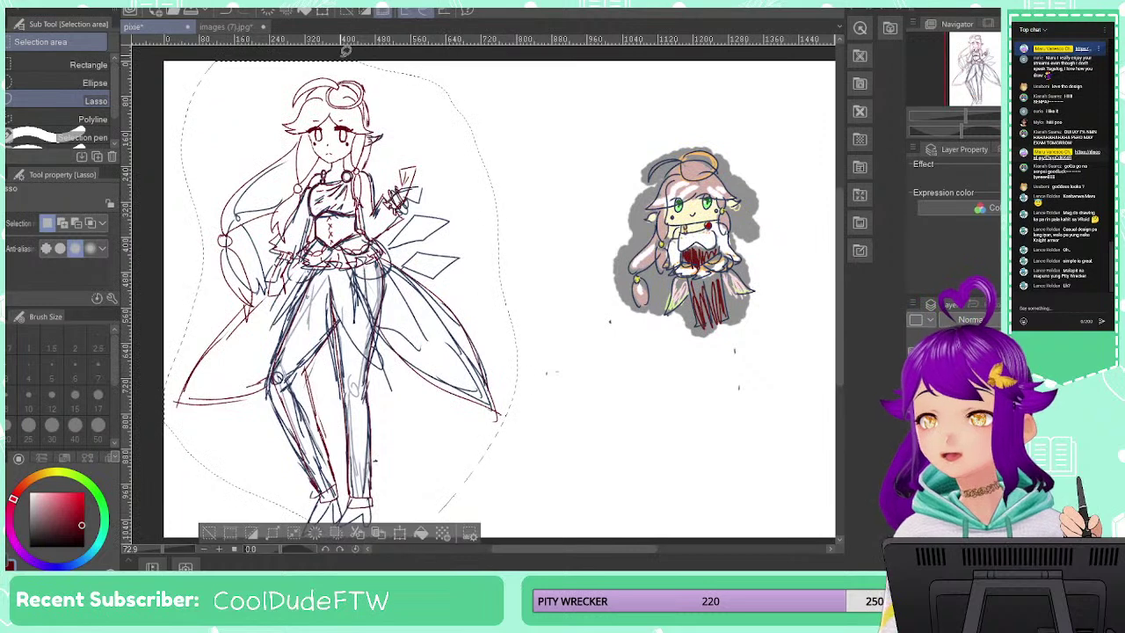
{"action": "key", "text": "Delete"}
{"action": "key", "text": "ctrl+d"}
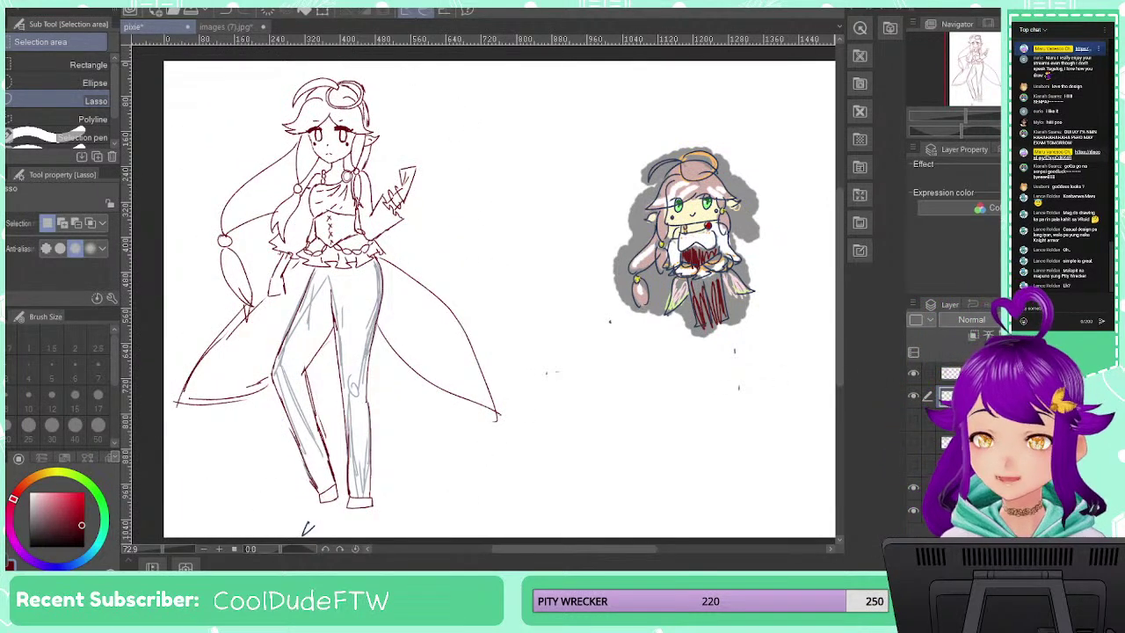
Toggle the hidden construction sketch layers and the coloured chibi layer to find which one holds the grey leg lines
{"action": "left_click", "coordinate": [914, 442]}
{"action": "left_click", "coordinate": [915, 463]}
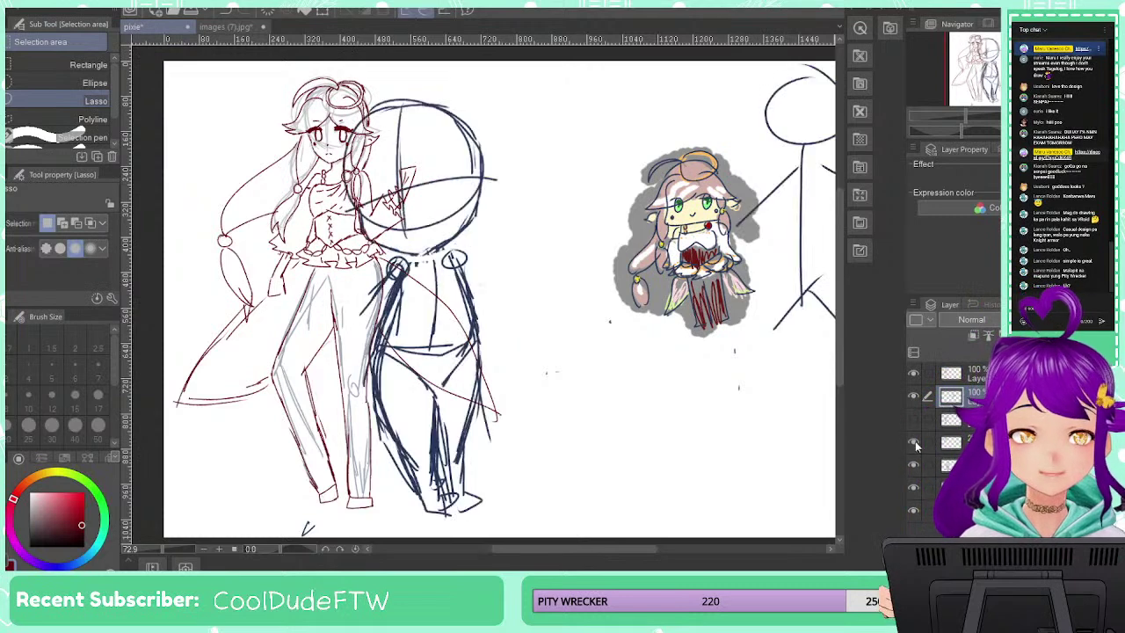
{"action": "left_click", "coordinate": [915, 442]}
{"action": "left_click", "coordinate": [914, 464]}
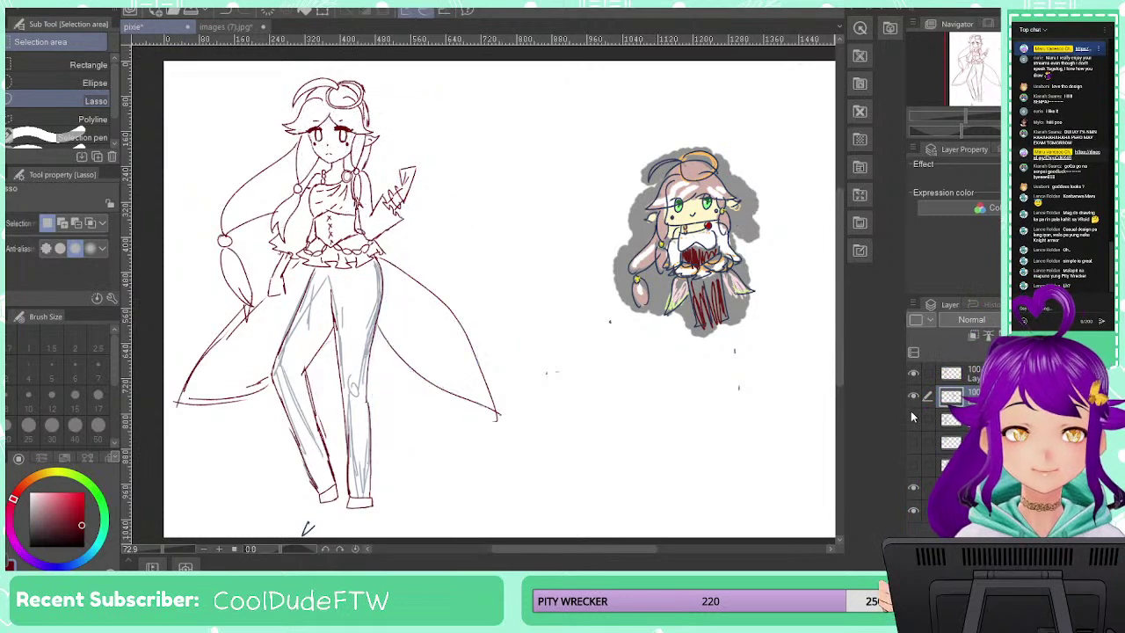
{"action": "left_click", "coordinate": [915, 488]}
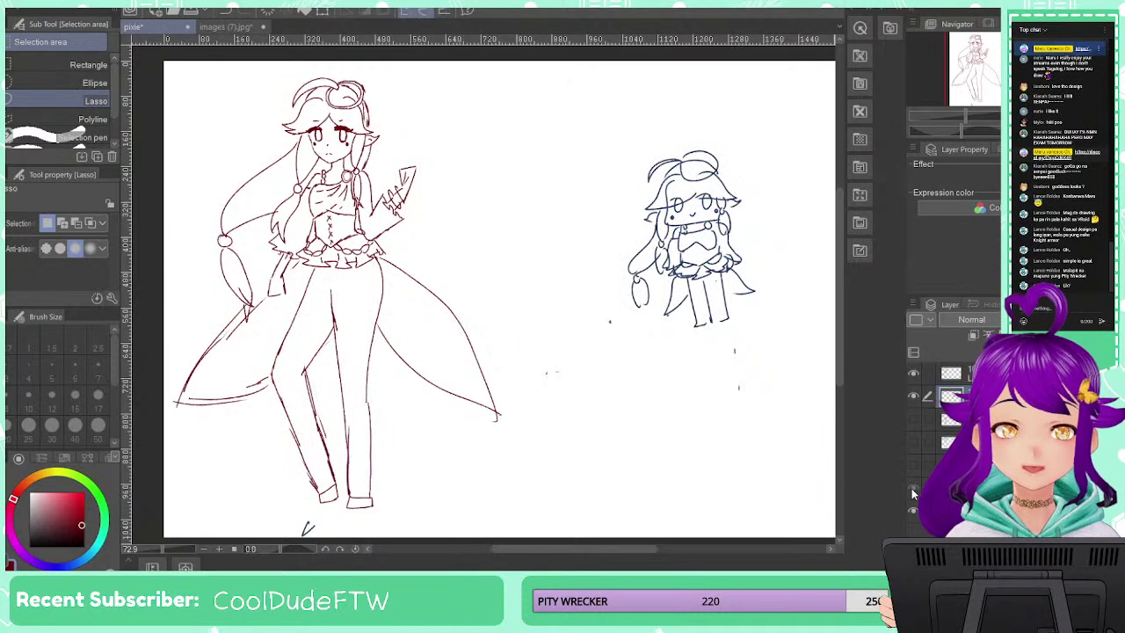
{"action": "left_click", "coordinate": [914, 489]}
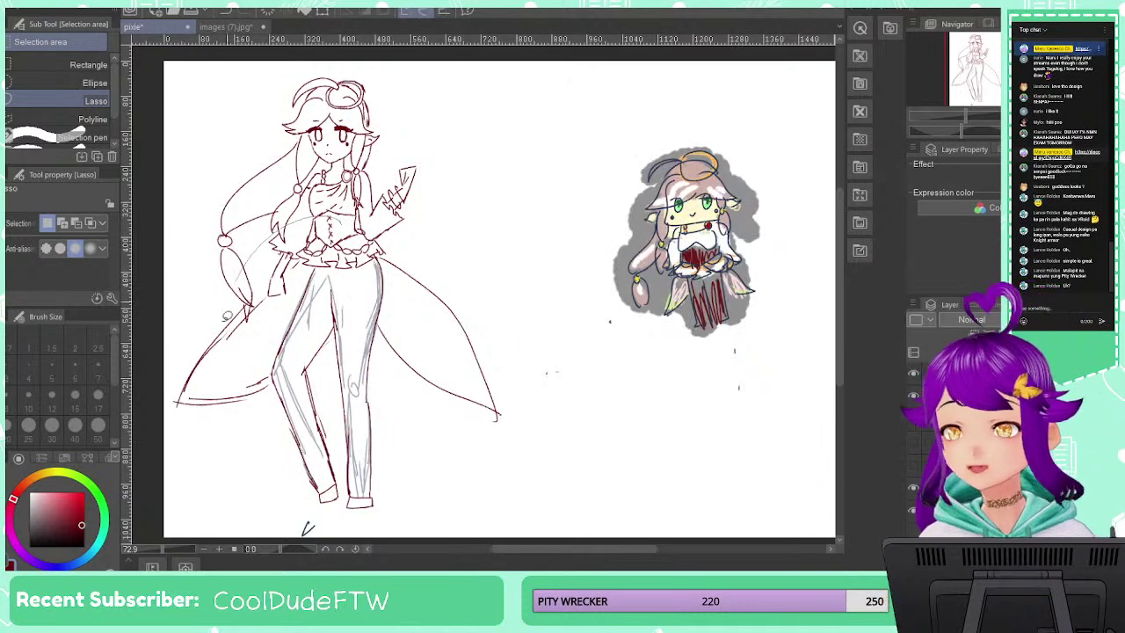
Lasso the large figure's legs, delete the grey rough lines there from the coloured chibi layer, and clear the selection
{"action": "mouse_move", "coordinate": [228, 317]}
{"action": "left_mouse_down"}
{"action": "mouse_move", "coordinate": [380, 550]}
{"action": "mouse_move", "coordinate": [527, 486]}
{"action": "mouse_move", "coordinate": [577, 375]}
{"action": "mouse_move", "coordinate": [556, 274]}
{"action": "mouse_move", "coordinate": [446, 185]}
{"action": "mouse_move", "coordinate": [344, 183]}
{"action": "left_mouse_up"}
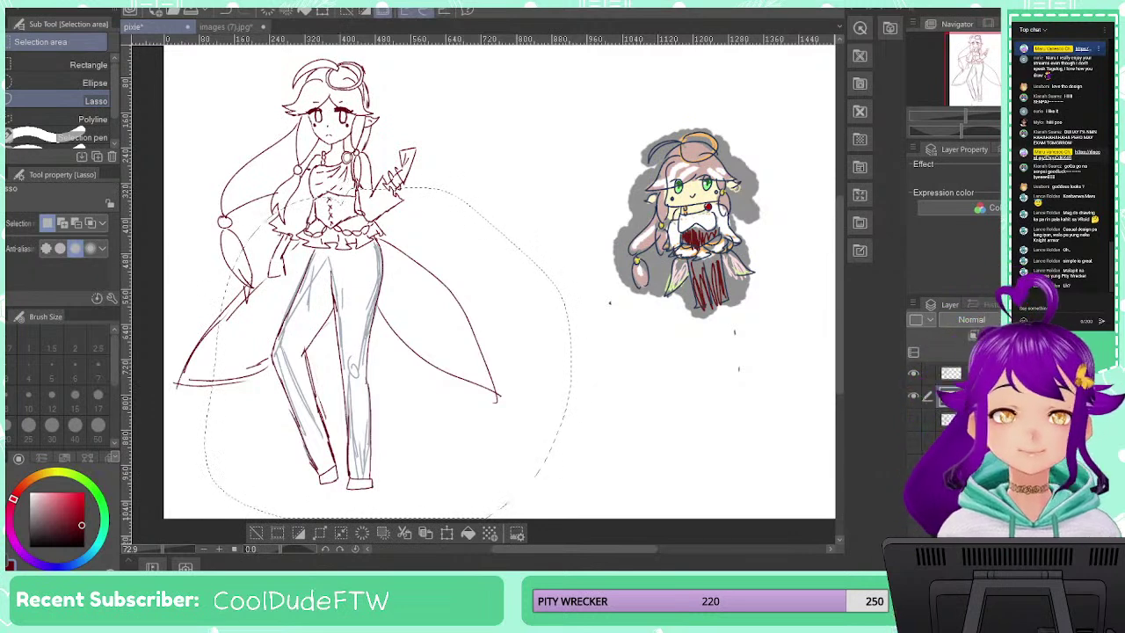
{"action": "key", "text": "Delete"}
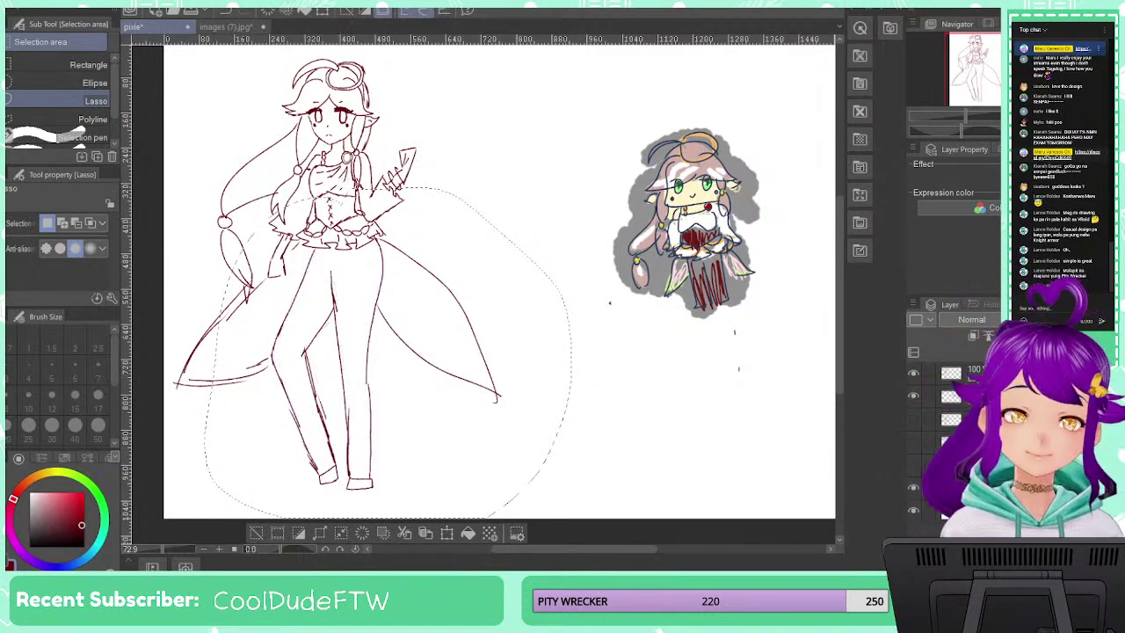
{"action": "key", "text": "d"}
{"action": "key", "text": "ctrl+d"}
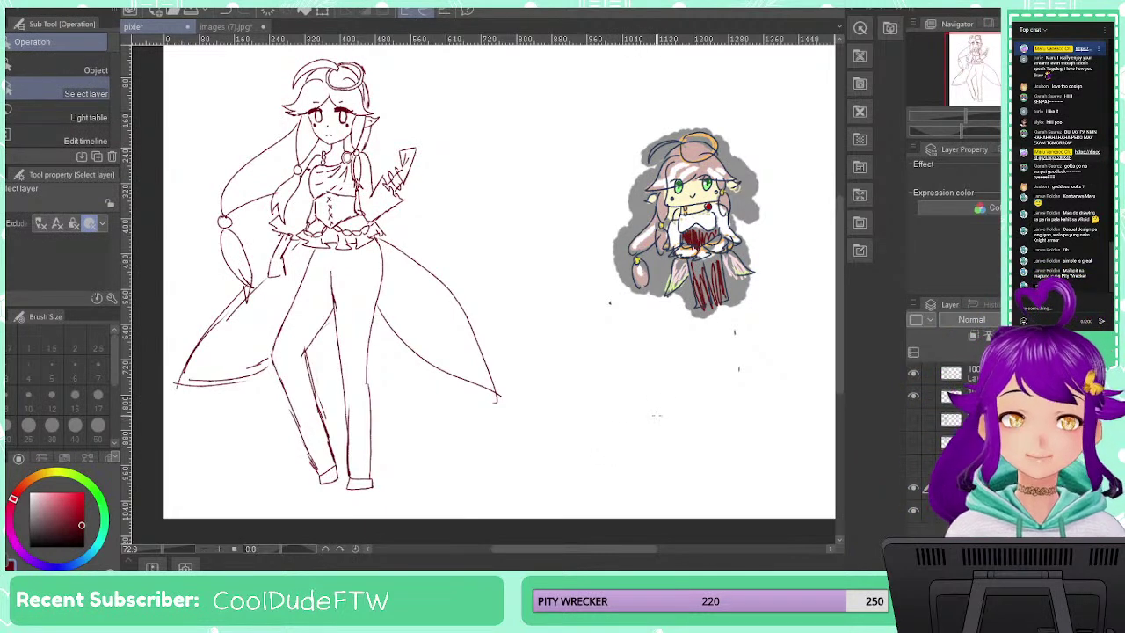
Sample the pale yellow skin colour from the coloured chibi's face at 200% zoom and return to the large figure's head
{"action": "left_click_drag", "start_coordinate": [468, 309], "coordinate": [487, 432]}
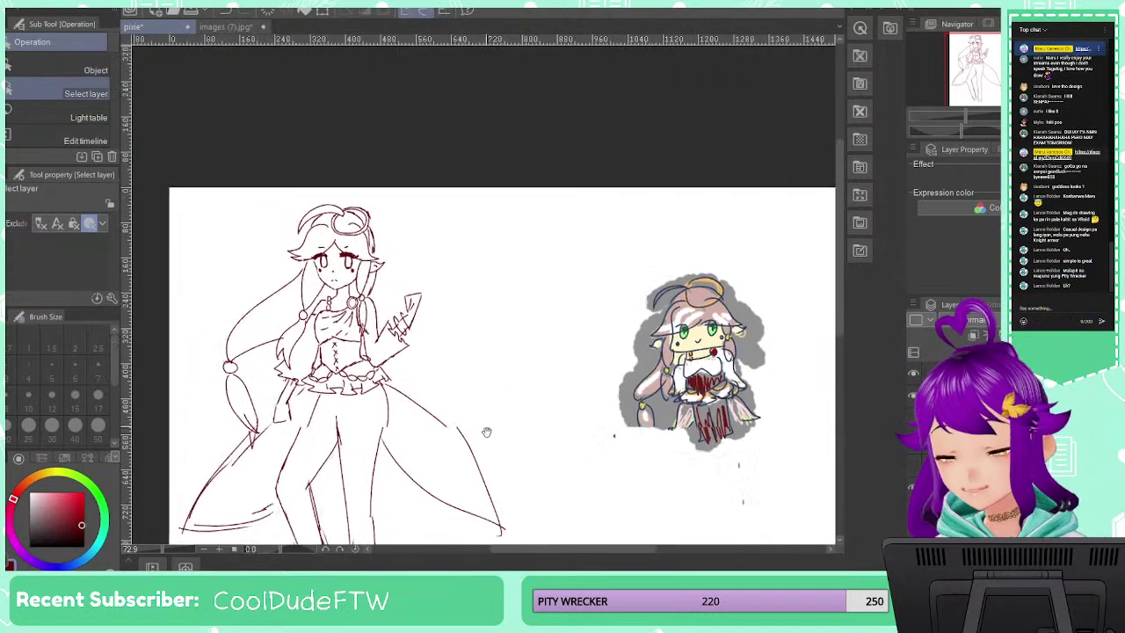
{"action": "scroll", "coordinate": [500, 397], "scroll_direction": "up", "scroll_amount": 2}
{"action": "scroll", "coordinate": [611, 388], "scroll_direction": "up", "scroll_amount": 1}
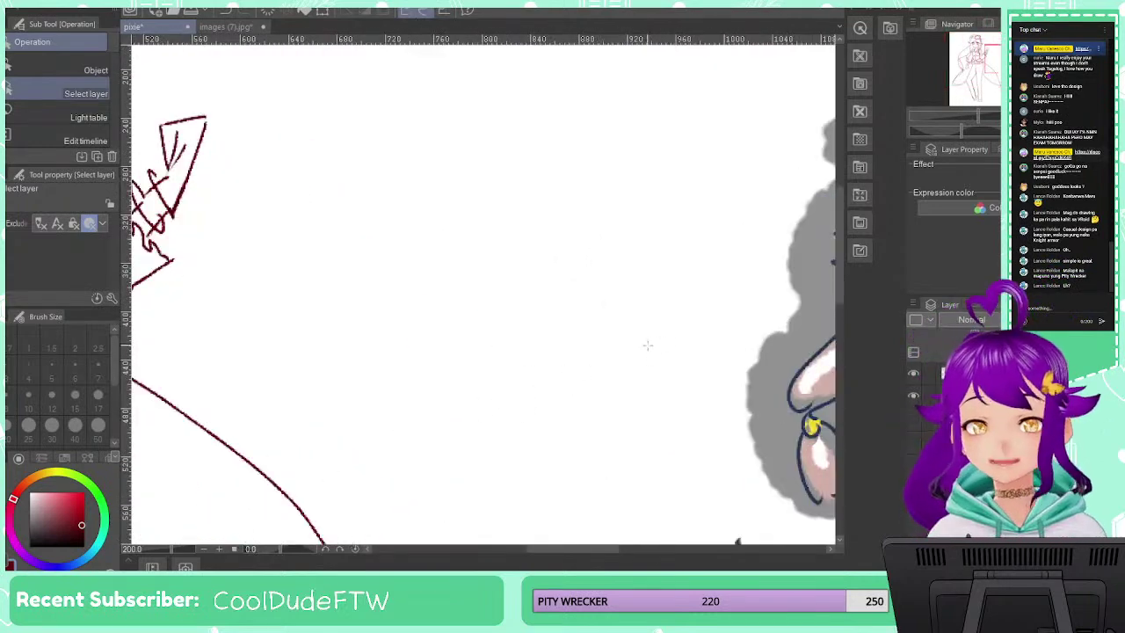
{"action": "left_click_drag", "start_coordinate": [470, 377], "coordinate": [150, 435]}
{"action": "left_click", "coordinate": [644, 275], "text": "alt"}
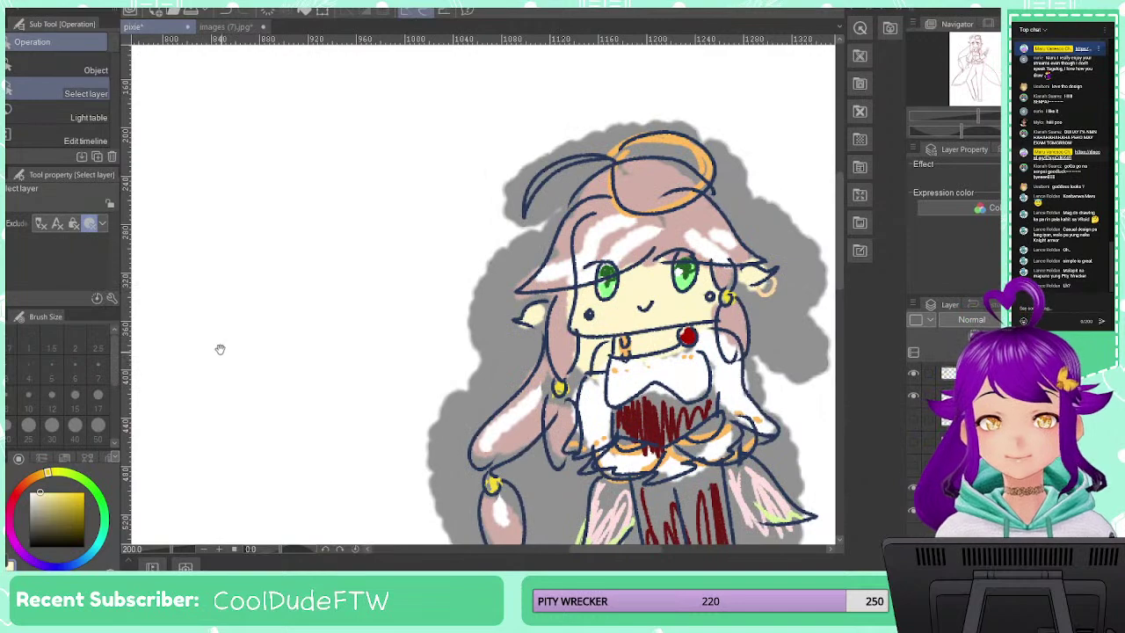
{"action": "left_click_drag", "start_coordinate": [203, 344], "coordinate": [743, 407]}
{"action": "mouse_move", "coordinate": [353, 277]}
{"action": "left_mouse_down"}
{"action": "mouse_move", "coordinate": [590, 401]}
{"action": "mouse_move", "coordinate": [612, 390]}
{"action": "left_mouse_up"}
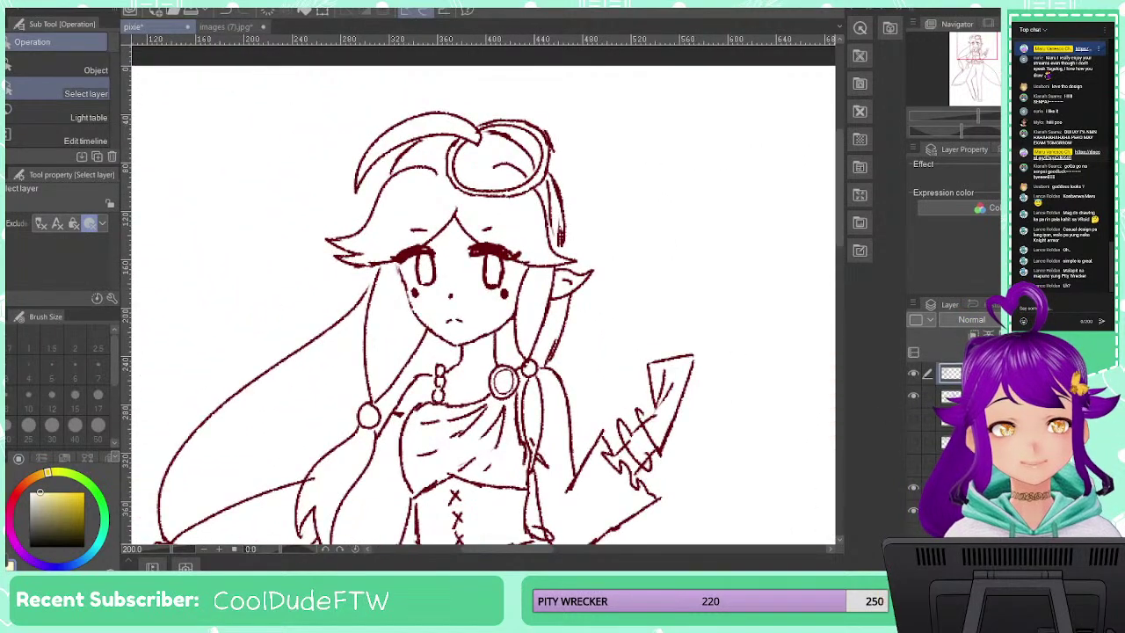
Group the older sketch layers into a folder below the line art and choose the Textured pen at size 17
{"action": "left_click", "coordinate": [949, 398]}
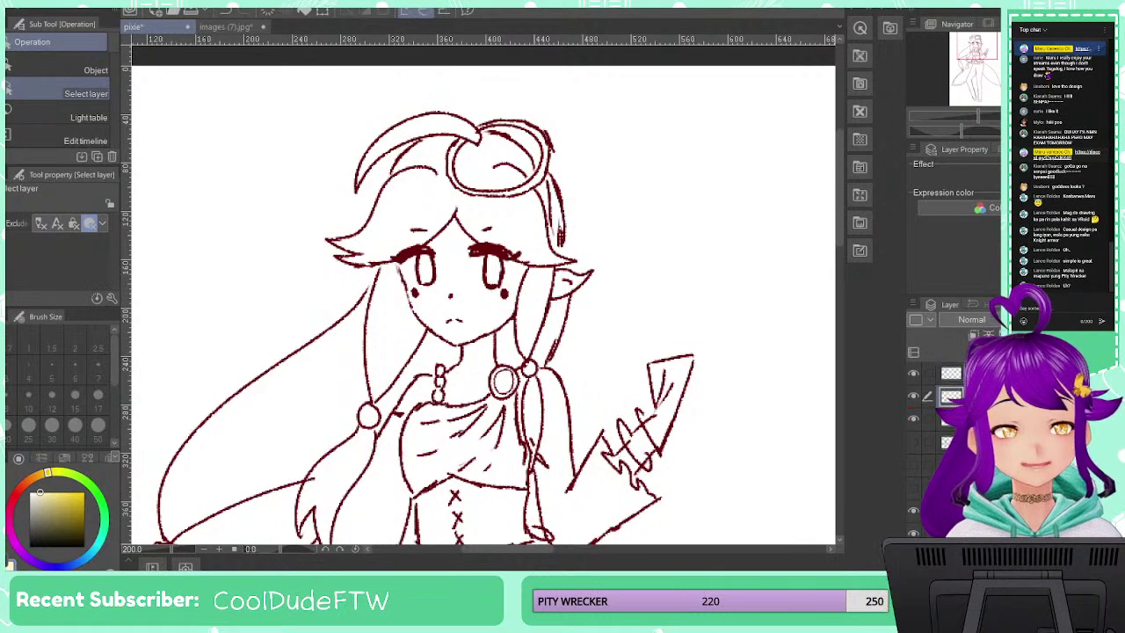
{"action": "key", "text": "ctrl+g"}
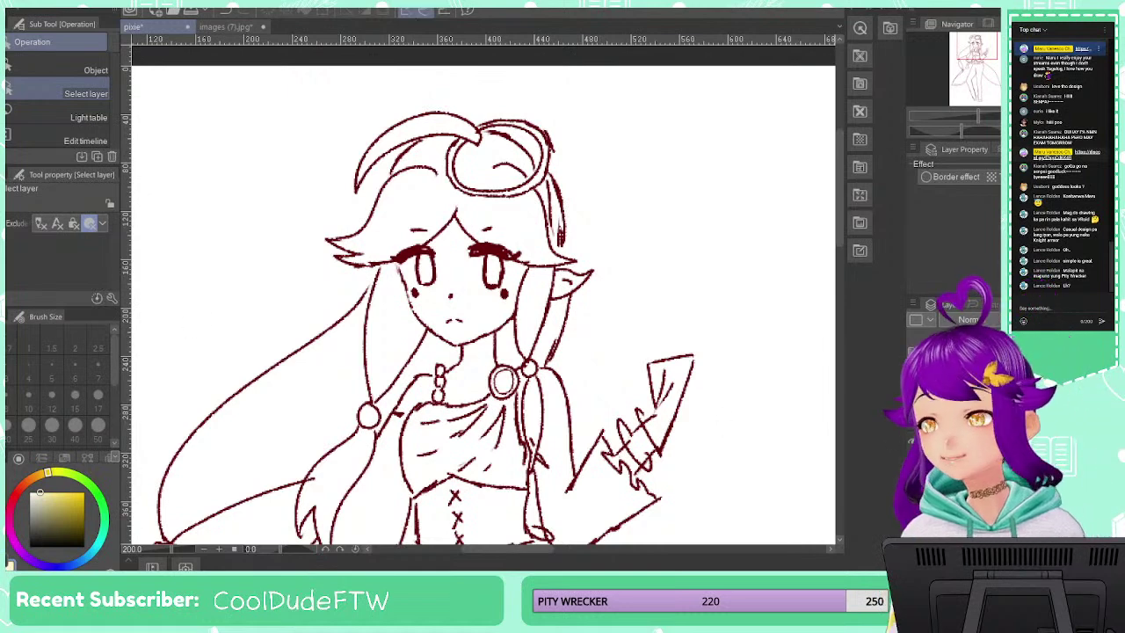
{"action": "key", "text": "p"}
{"action": "left_click", "coordinate": [98, 395]}
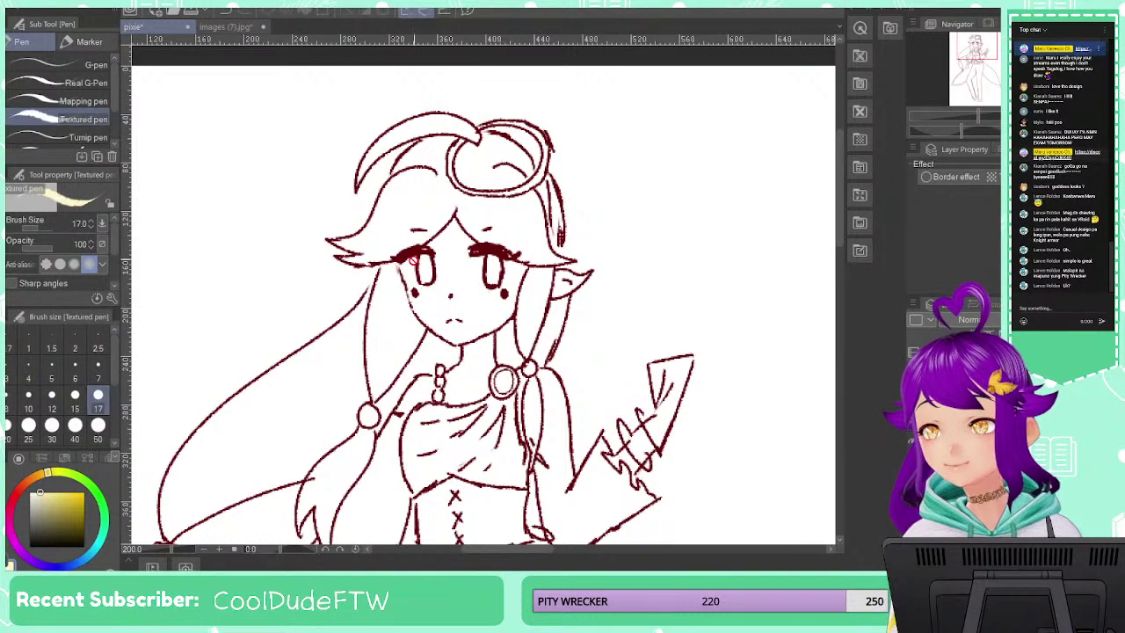
{"action": "left_click", "coordinate": [953, 375]}
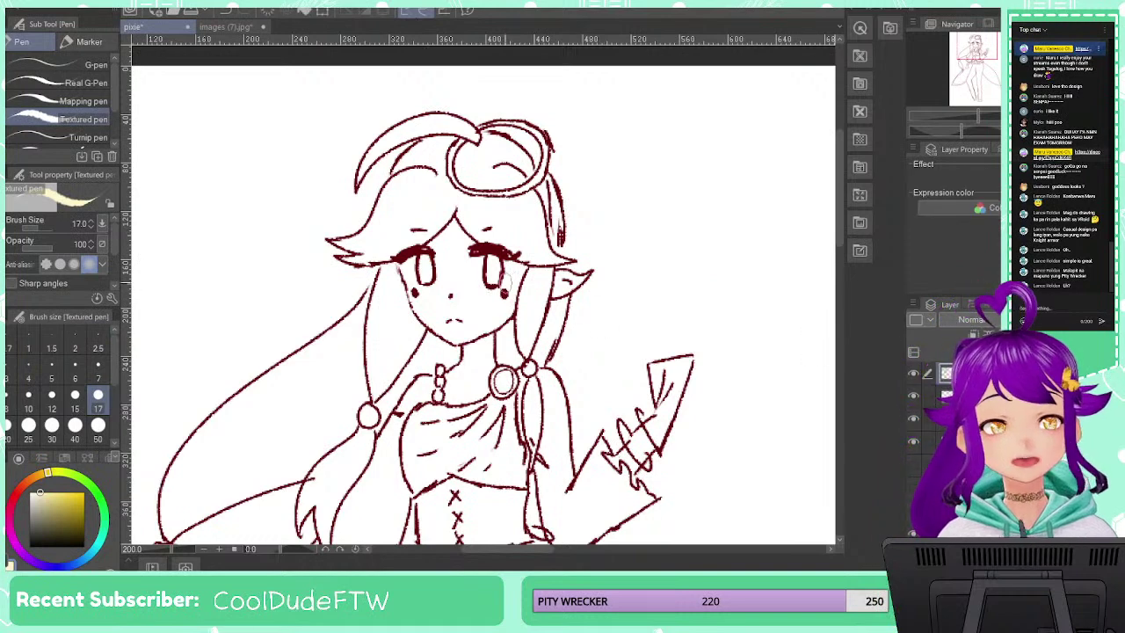
{"action": "left_click", "coordinate": [444, 239]}
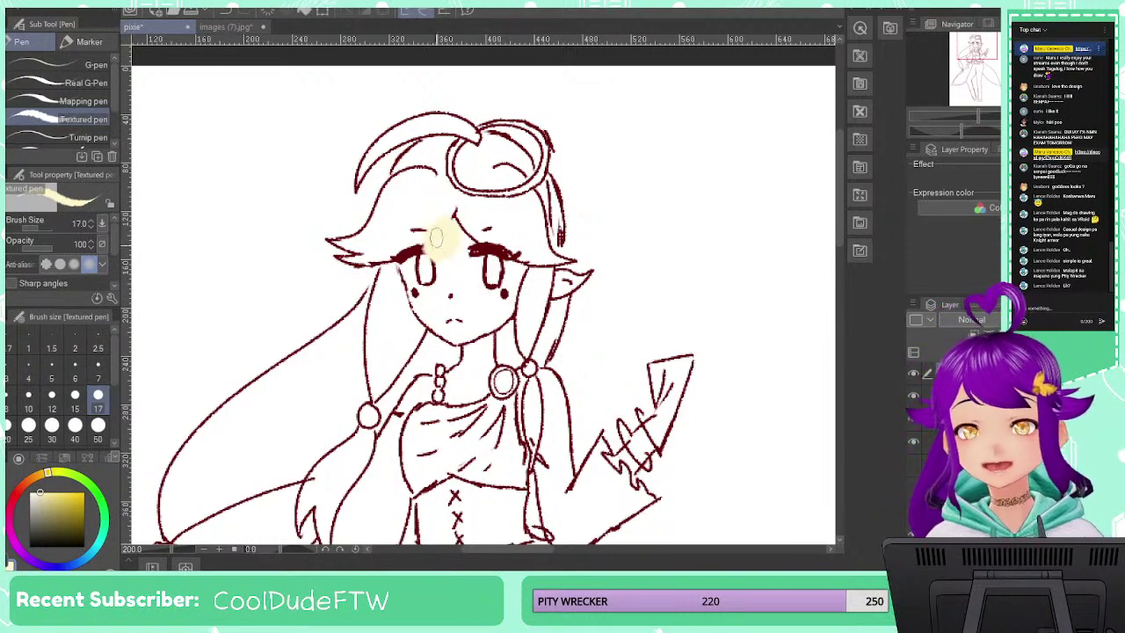
{"action": "key", "text": "ctrl+z"}
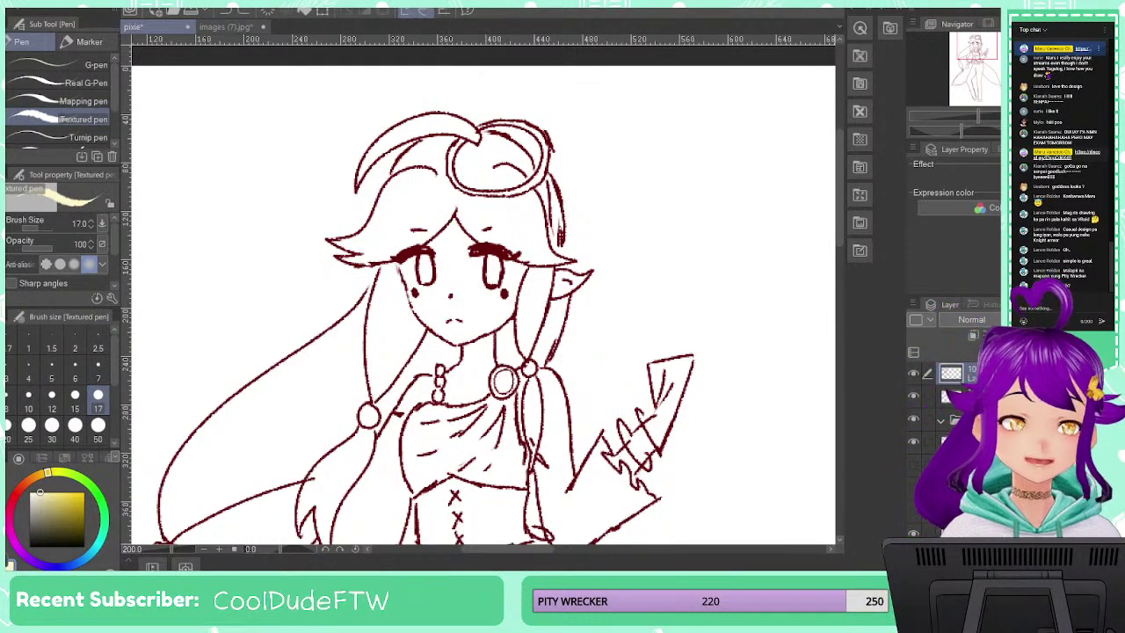
Paint the face, neck, shoulder and raised hand pale yellow beneath the line art and erase stray colour around the hand with the Hard eraser
{"action": "mouse_move", "coordinate": [452, 239]}
{"action": "left_mouse_down"}
{"action": "mouse_move", "coordinate": [447, 279]}
{"action": "mouse_move", "coordinate": [450, 232]}
{"action": "mouse_move", "coordinate": [409, 277]}
{"action": "mouse_move", "coordinate": [423, 304]}
{"action": "mouse_move", "coordinate": [504, 303]}
{"action": "mouse_move", "coordinate": [489, 273]}
{"action": "mouse_move", "coordinate": [473, 294]}
{"action": "left_mouse_up"}
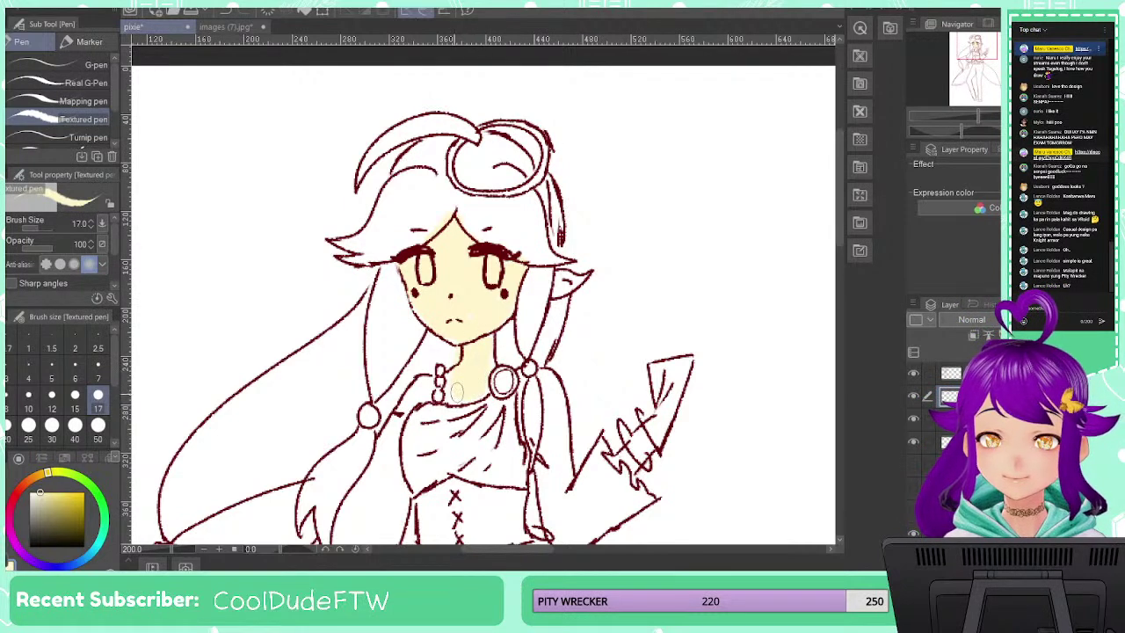
{"action": "left_click_drag", "start_coordinate": [476, 379], "coordinate": [402, 397]}
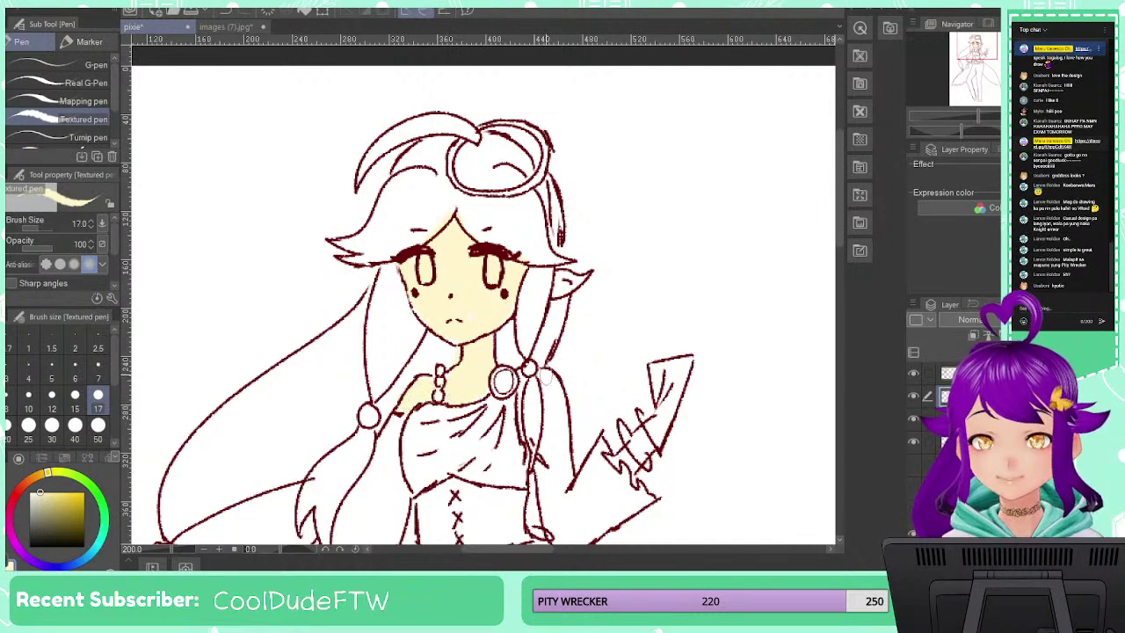
{"action": "mouse_move", "coordinate": [630, 440]}
{"action": "left_mouse_down"}
{"action": "mouse_move", "coordinate": [640, 444]}
{"action": "mouse_move", "coordinate": [627, 467]}
{"action": "left_mouse_up"}
{"action": "left_click_drag", "start_coordinate": [659, 402], "coordinate": [673, 376]}
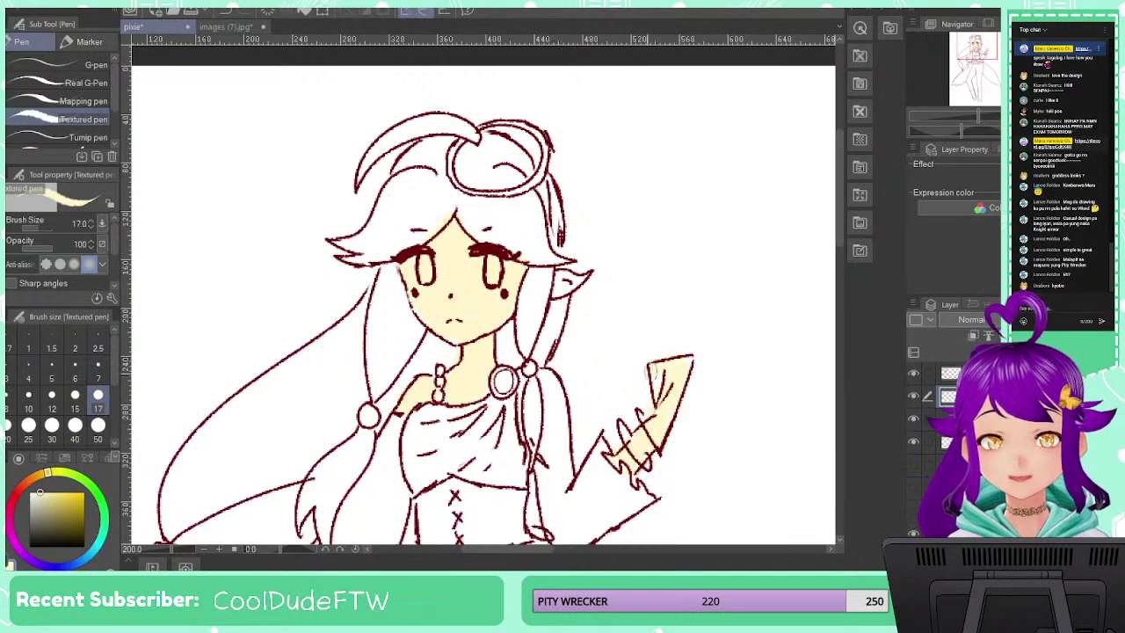
{"action": "key", "text": "e"}
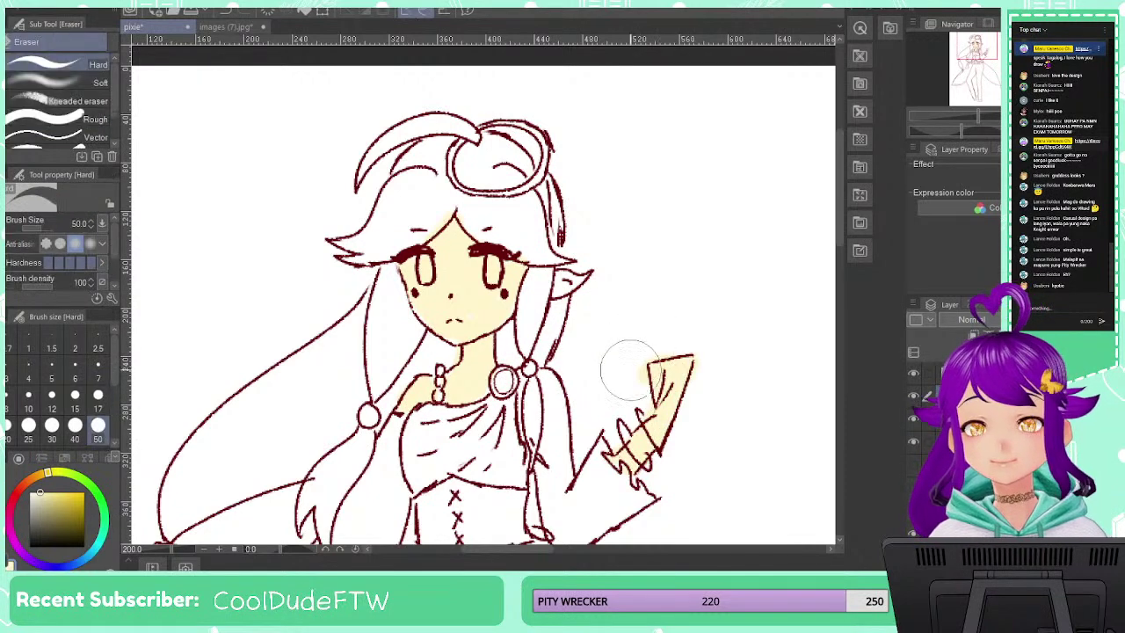
{"action": "left_click", "coordinate": [97, 369]}
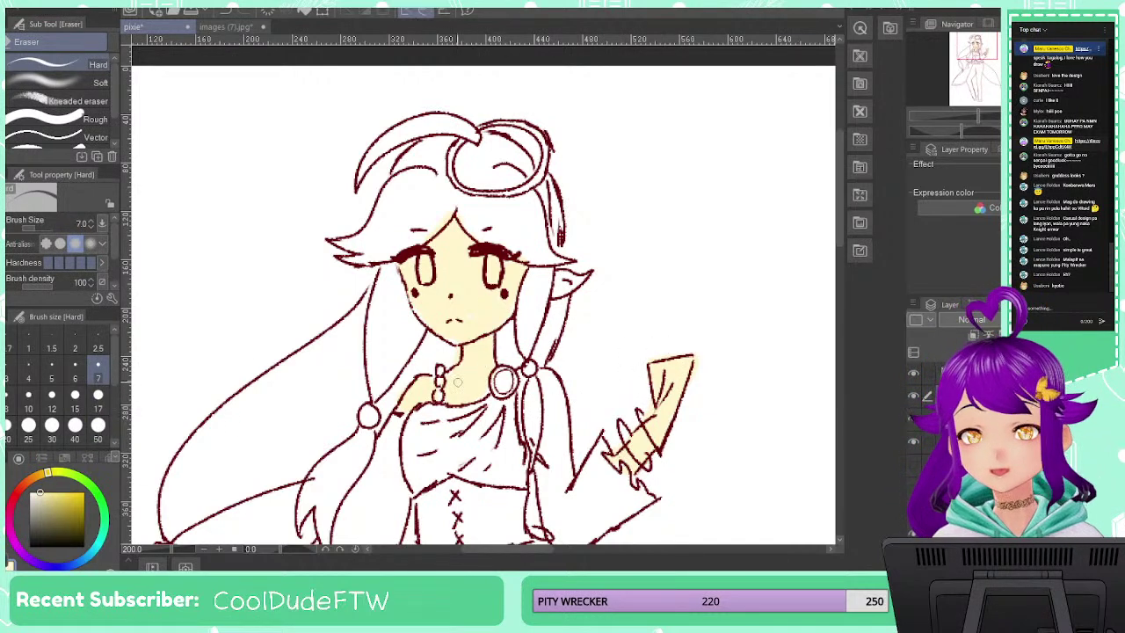
Fill the large figure's lowered hand with the pale yellow skin colour using the Textured pen
{"action": "left_click_drag", "start_coordinate": [457, 413], "coordinate": [551, 191]}
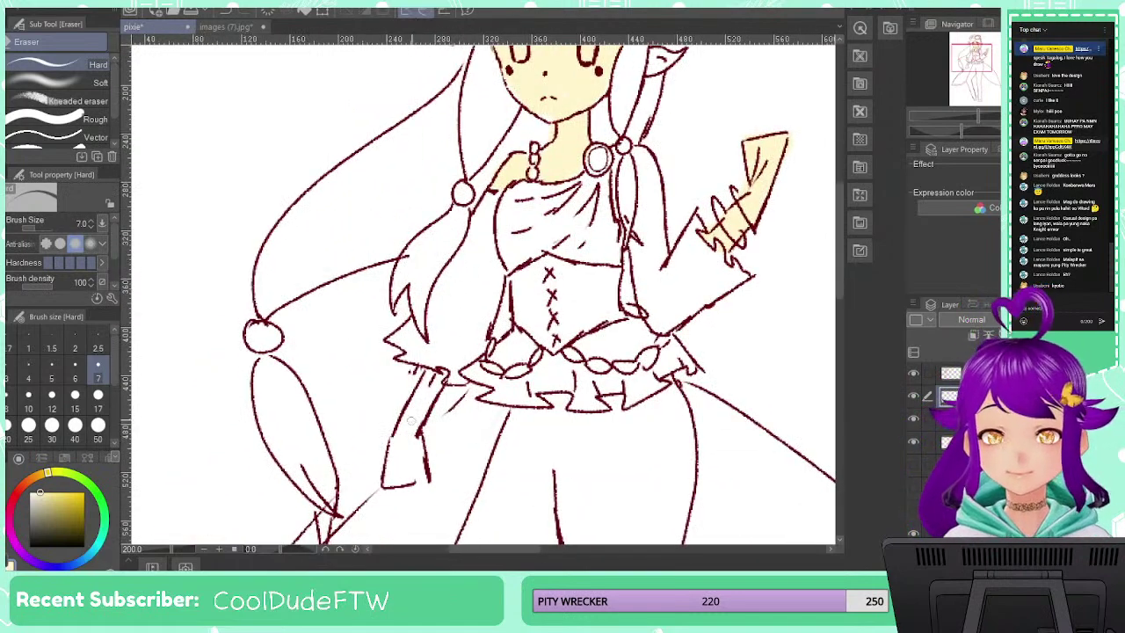
{"action": "key", "text": "p"}
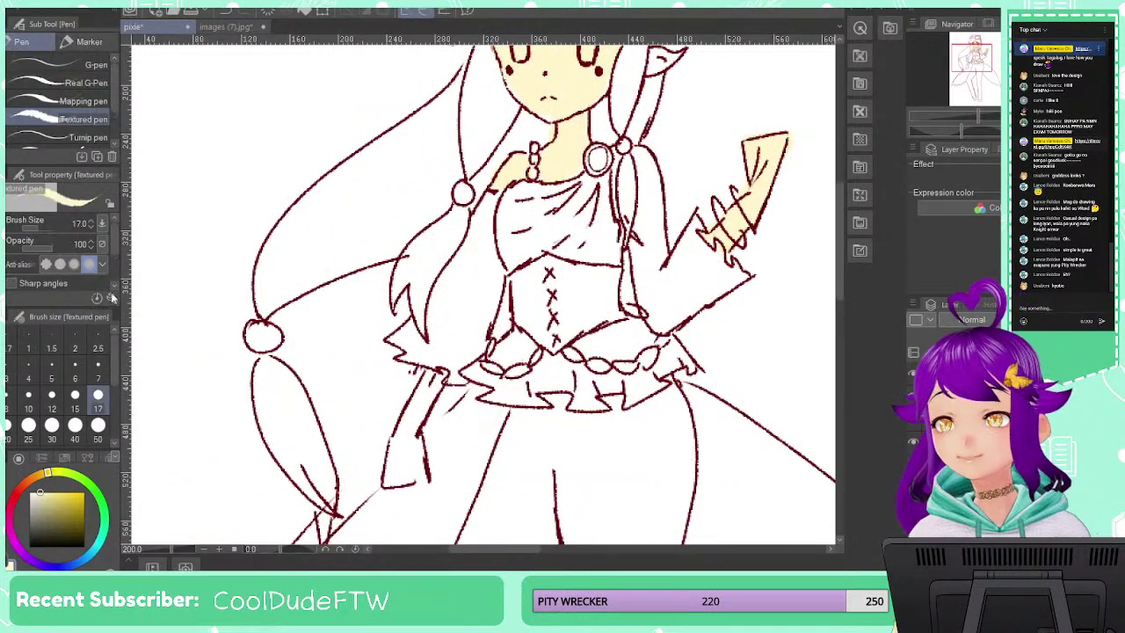
{"action": "mouse_move", "coordinate": [400, 434]}
{"action": "left_mouse_down"}
{"action": "mouse_move", "coordinate": [437, 388]}
{"action": "mouse_move", "coordinate": [418, 471]}
{"action": "mouse_move", "coordinate": [393, 467]}
{"action": "left_mouse_up"}
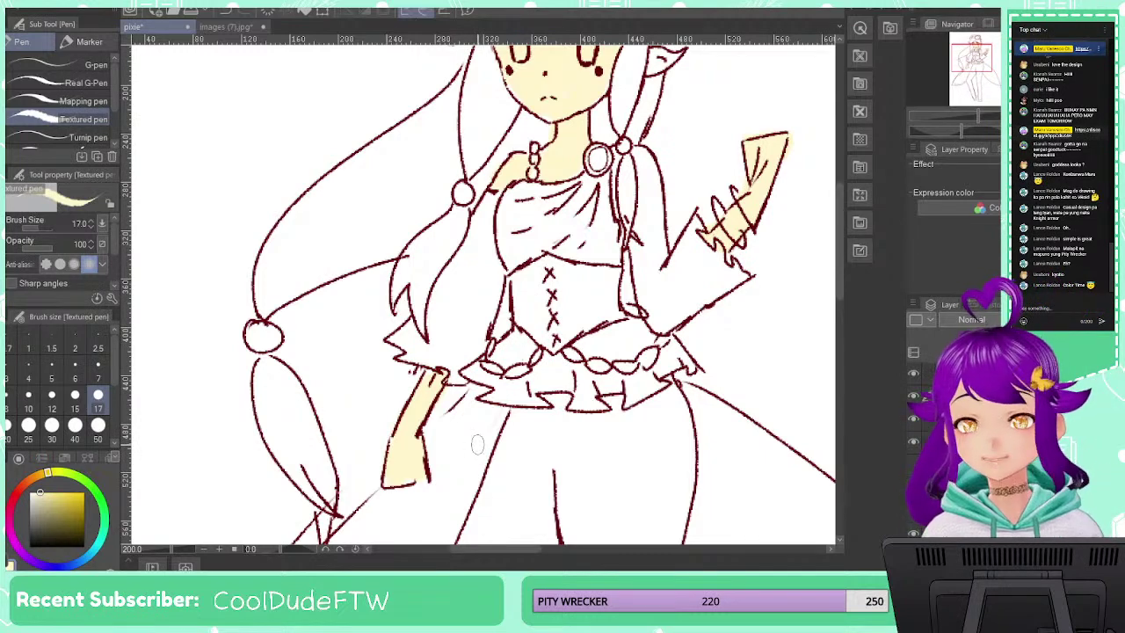
Sample the dusty pink hair colour from the coloured chibi's head
{"action": "scroll", "coordinate": [477, 445], "scroll_direction": "down", "scroll_amount": 1}
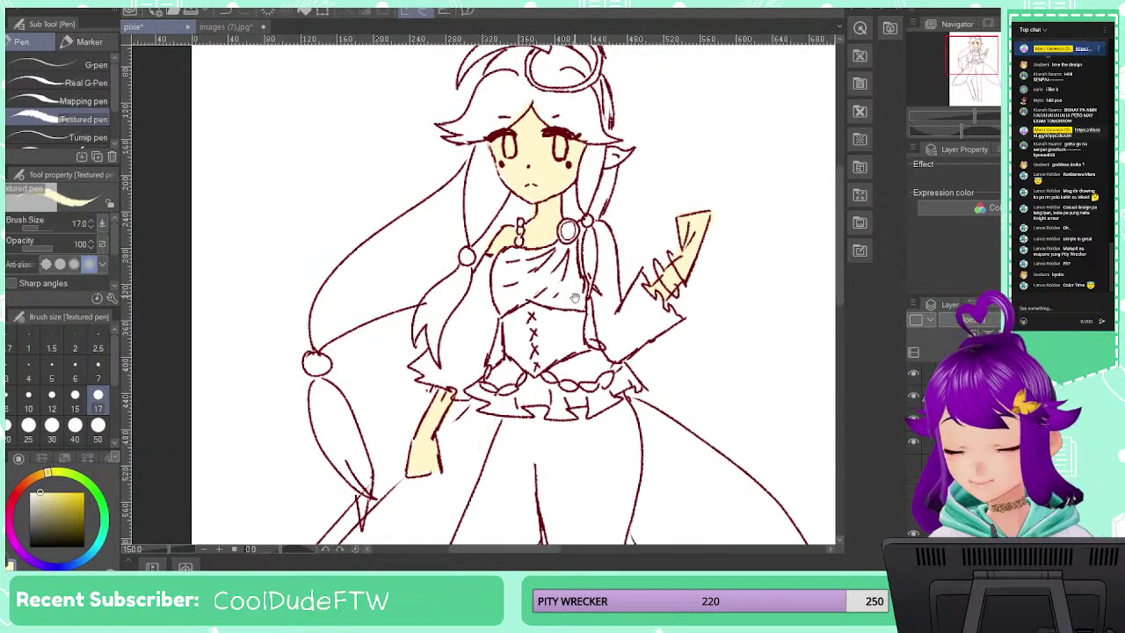
{"action": "left_click_drag", "start_coordinate": [575, 298], "coordinate": [251, 386]}
{"action": "left_click_drag", "start_coordinate": [465, 337], "coordinate": [228, 287]}
{"action": "left_click", "coordinate": [692, 314], "text": "alt"}
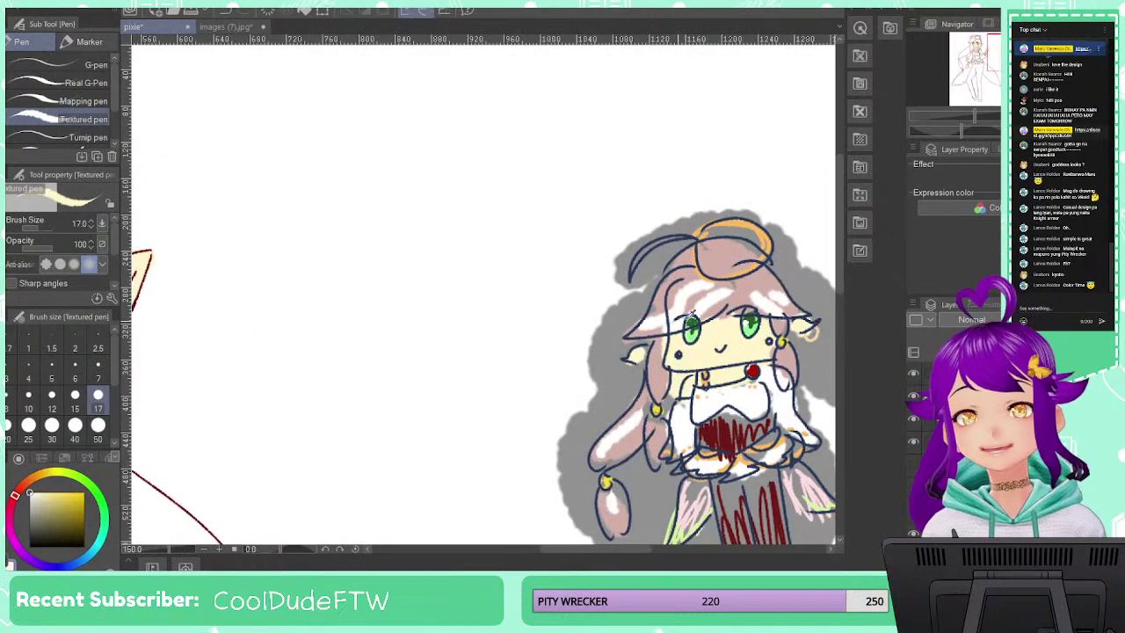
{"action": "left_click", "coordinate": [712, 279], "text": "alt"}
Paint the large figure's crown and the fringe left of the parting dusty pink, using the Textured pen at sizes 17 and 7
{"action": "mouse_move", "coordinate": [254, 382]}
{"action": "left_mouse_down"}
{"action": "mouse_move", "coordinate": [405, 339]}
{"action": "mouse_move", "coordinate": [709, 377]}
{"action": "left_mouse_up"}
{"action": "left_click_drag", "start_coordinate": [442, 212], "coordinate": [536, 370]}
{"action": "scroll", "coordinate": [521, 286], "scroll_direction": "up", "scroll_amount": 5}
{"action": "scroll", "coordinate": [508, 281], "scroll_direction": "up", "scroll_amount": 1}
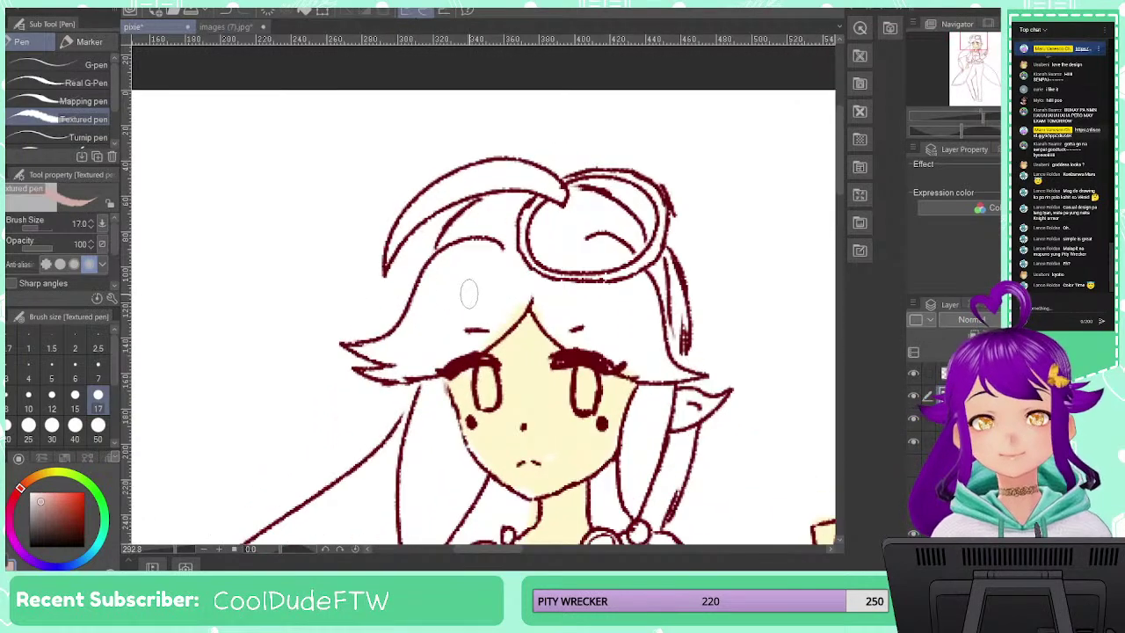
{"action": "mouse_move", "coordinate": [479, 259]}
{"action": "left_mouse_down"}
{"action": "mouse_move", "coordinate": [431, 304]}
{"action": "mouse_move", "coordinate": [461, 264]}
{"action": "mouse_move", "coordinate": [444, 272]}
{"action": "mouse_move", "coordinate": [392, 342]}
{"action": "mouse_move", "coordinate": [369, 352]}
{"action": "mouse_move", "coordinate": [431, 365]}
{"action": "mouse_move", "coordinate": [523, 299]}
{"action": "mouse_move", "coordinate": [413, 350]}
{"action": "mouse_move", "coordinate": [487, 299]}
{"action": "mouse_move", "coordinate": [427, 326]}
{"action": "mouse_move", "coordinate": [492, 281]}
{"action": "mouse_move", "coordinate": [538, 294]}
{"action": "left_mouse_up"}
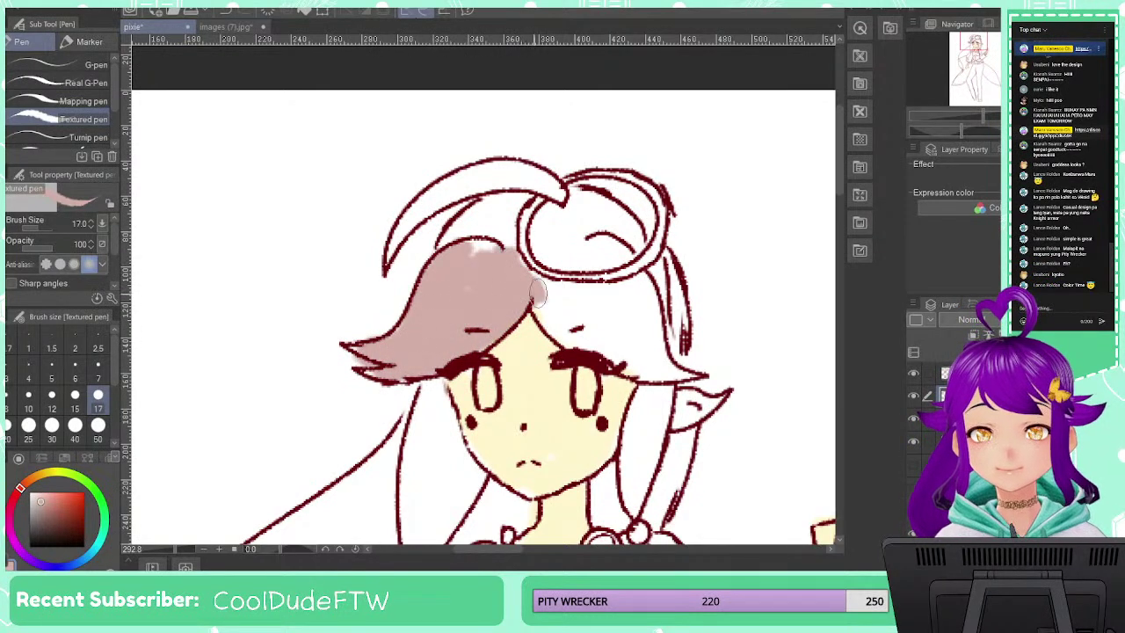
{"action": "left_click", "coordinate": [98, 378]}
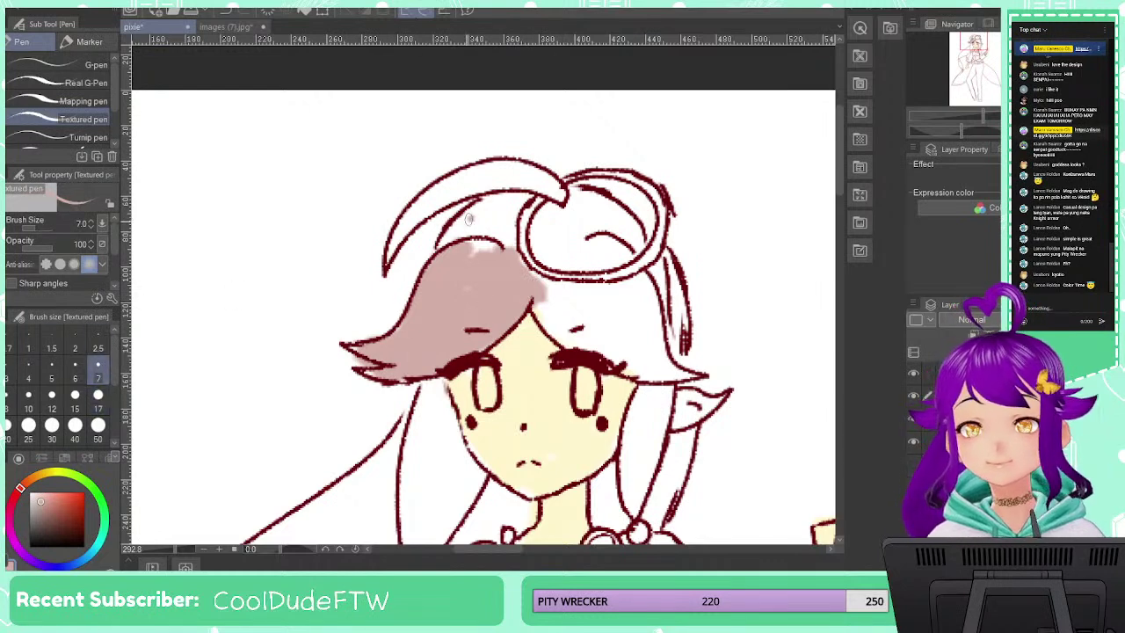
{"action": "mouse_move", "coordinate": [469, 220]}
{"action": "left_mouse_down"}
{"action": "mouse_move", "coordinate": [488, 250]}
{"action": "mouse_move", "coordinate": [509, 221]}
{"action": "mouse_move", "coordinate": [512, 232]}
{"action": "mouse_move", "coordinate": [518, 205]}
{"action": "mouse_move", "coordinate": [461, 222]}
{"action": "left_mouse_up"}
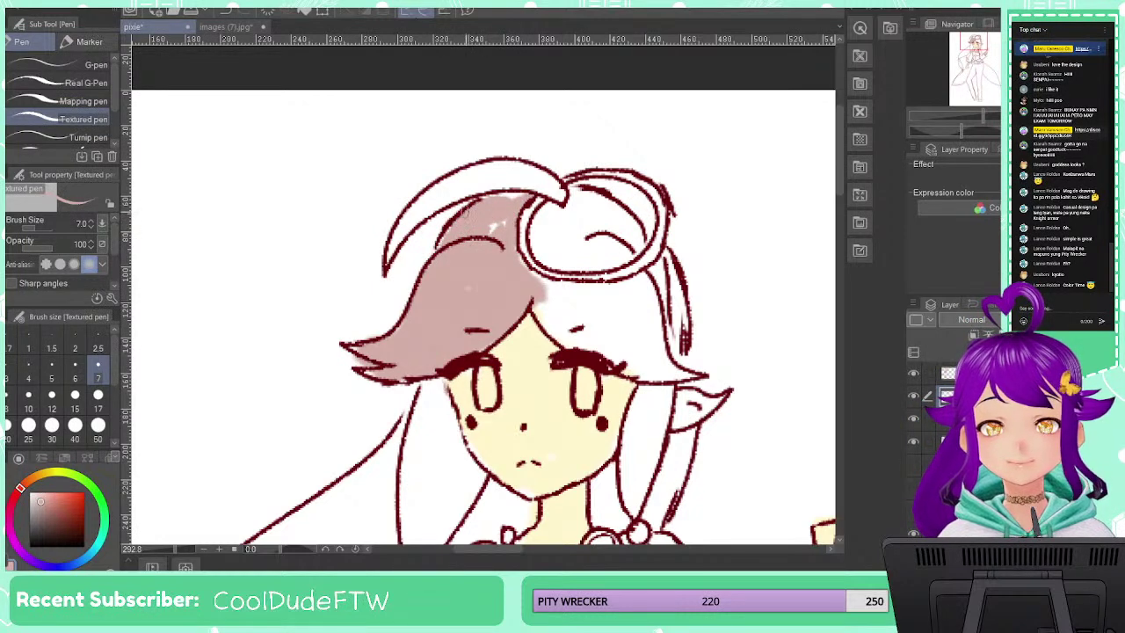
{"action": "left_click_drag", "start_coordinate": [514, 193], "coordinate": [481, 247]}
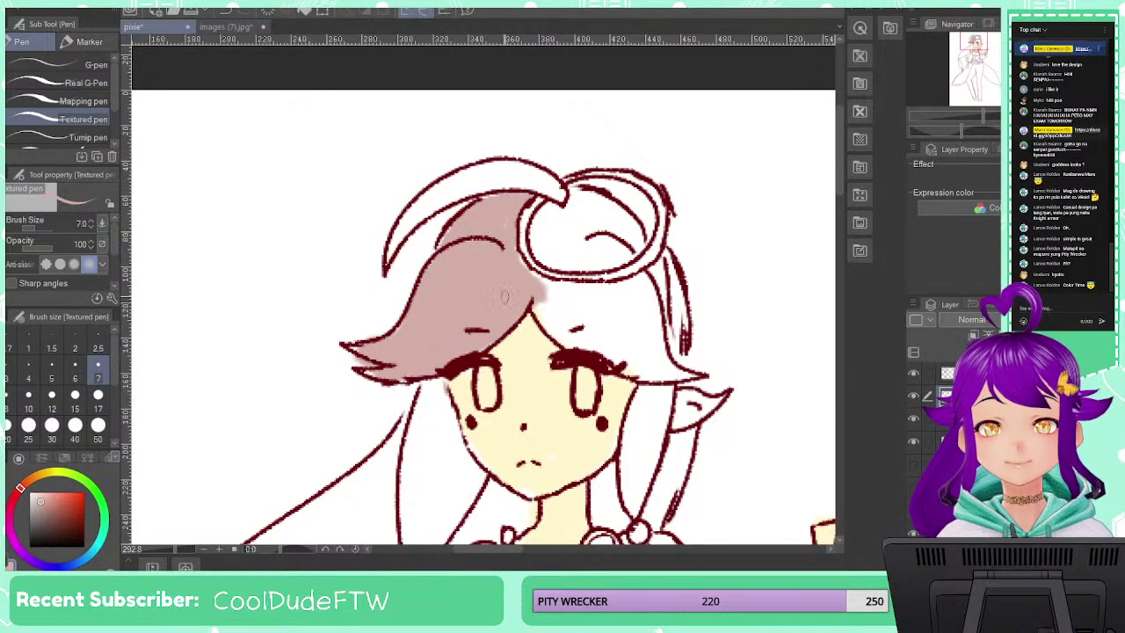
Fill the fringe right of the parting with the same dusty pink, down to its pointed tip
{"action": "mouse_move", "coordinate": [538, 294]}
{"action": "left_mouse_down"}
{"action": "mouse_move", "coordinate": [571, 345]}
{"action": "mouse_move", "coordinate": [537, 283]}
{"action": "mouse_move", "coordinate": [581, 297]}
{"action": "mouse_move", "coordinate": [644, 279]}
{"action": "mouse_move", "coordinate": [602, 322]}
{"action": "mouse_move", "coordinate": [570, 299]}
{"action": "left_mouse_up"}
{"action": "left_click_drag", "start_coordinate": [593, 346], "coordinate": [624, 351]}
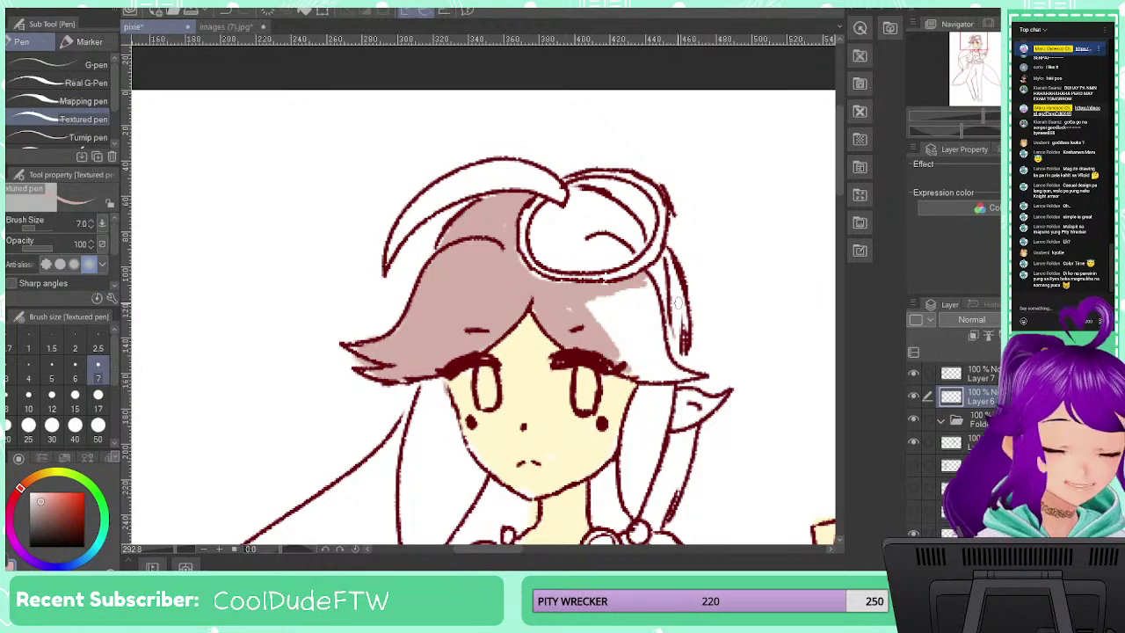
{"action": "mouse_move", "coordinate": [566, 306]}
{"action": "left_mouse_down"}
{"action": "mouse_move", "coordinate": [589, 282]}
{"action": "mouse_move", "coordinate": [640, 288]}
{"action": "mouse_move", "coordinate": [633, 281]}
{"action": "mouse_move", "coordinate": [654, 305]}
{"action": "left_mouse_up"}
{"action": "mouse_move", "coordinate": [668, 351]}
{"action": "left_mouse_down"}
{"action": "mouse_move", "coordinate": [695, 375]}
{"action": "mouse_move", "coordinate": [631, 370]}
{"action": "mouse_move", "coordinate": [587, 308]}
{"action": "mouse_move", "coordinate": [591, 297]}
{"action": "mouse_move", "coordinate": [631, 344]}
{"action": "mouse_move", "coordinate": [644, 322]}
{"action": "mouse_move", "coordinate": [655, 348]}
{"action": "mouse_move", "coordinate": [635, 350]}
{"action": "mouse_move", "coordinate": [670, 372]}
{"action": "left_mouse_up"}
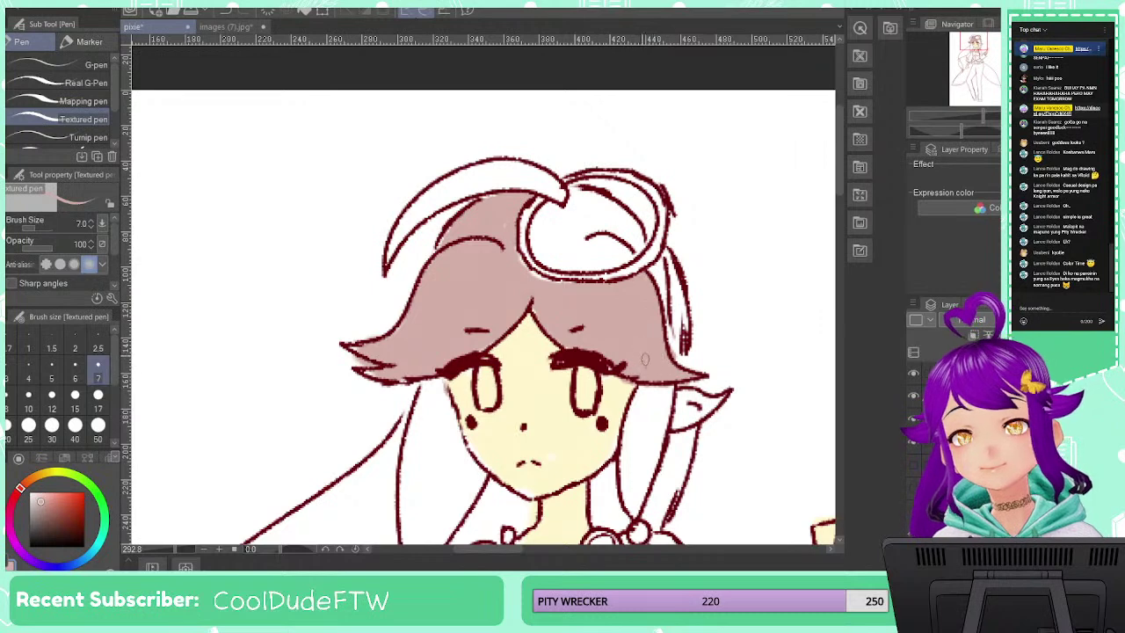
Touch up the face with its sampled skin colour, pick a darker tan, and shade the skin beneath the fringe and chin
{"action": "left_click", "coordinate": [530, 407], "text": "alt"}
{"action": "mouse_move", "coordinate": [488, 443]}
{"action": "left_mouse_down"}
{"action": "mouse_move", "coordinate": [473, 440]}
{"action": "mouse_move", "coordinate": [503, 478]}
{"action": "left_mouse_up"}
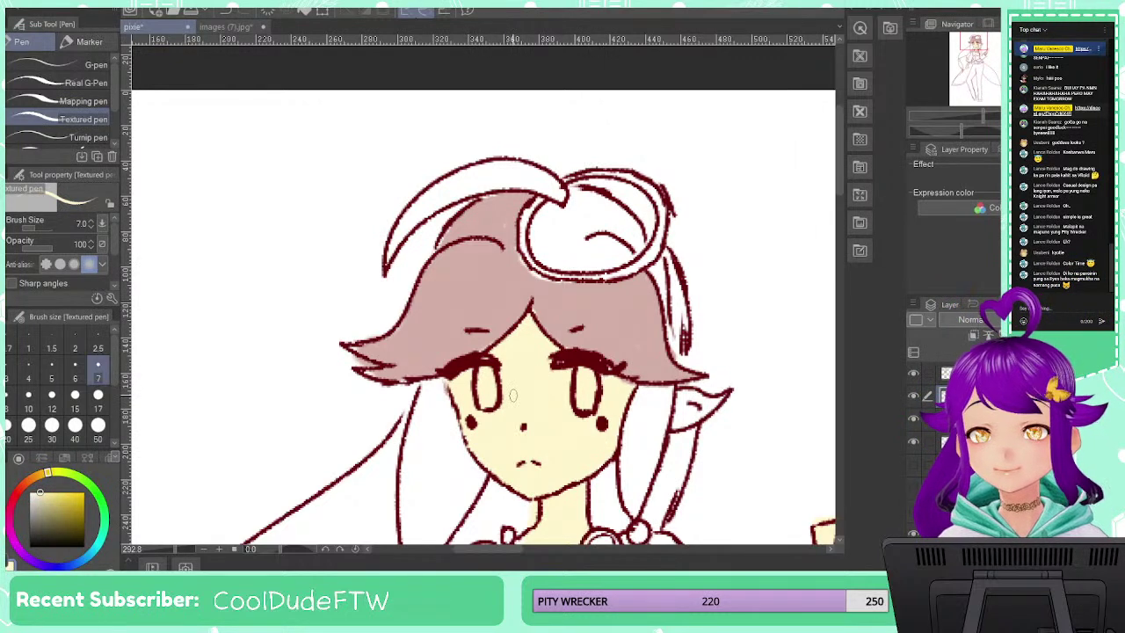
{"action": "left_click", "coordinate": [35, 479]}
{"action": "left_click_drag", "start_coordinate": [41, 495], "coordinate": [52, 499]}
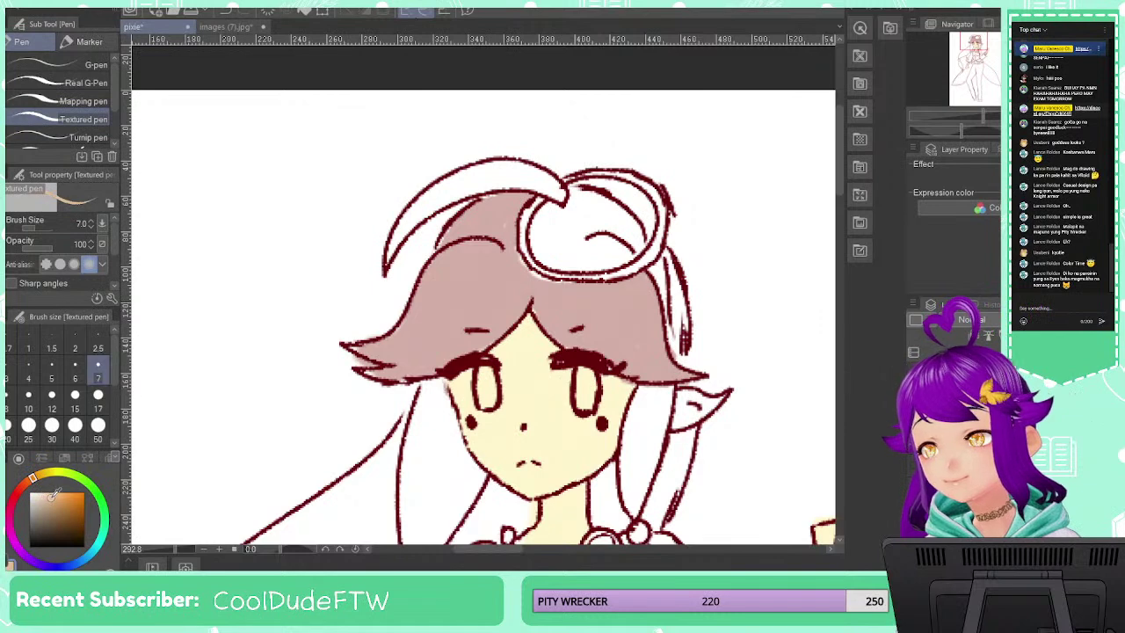
{"action": "left_click_drag", "start_coordinate": [530, 320], "coordinate": [547, 348]}
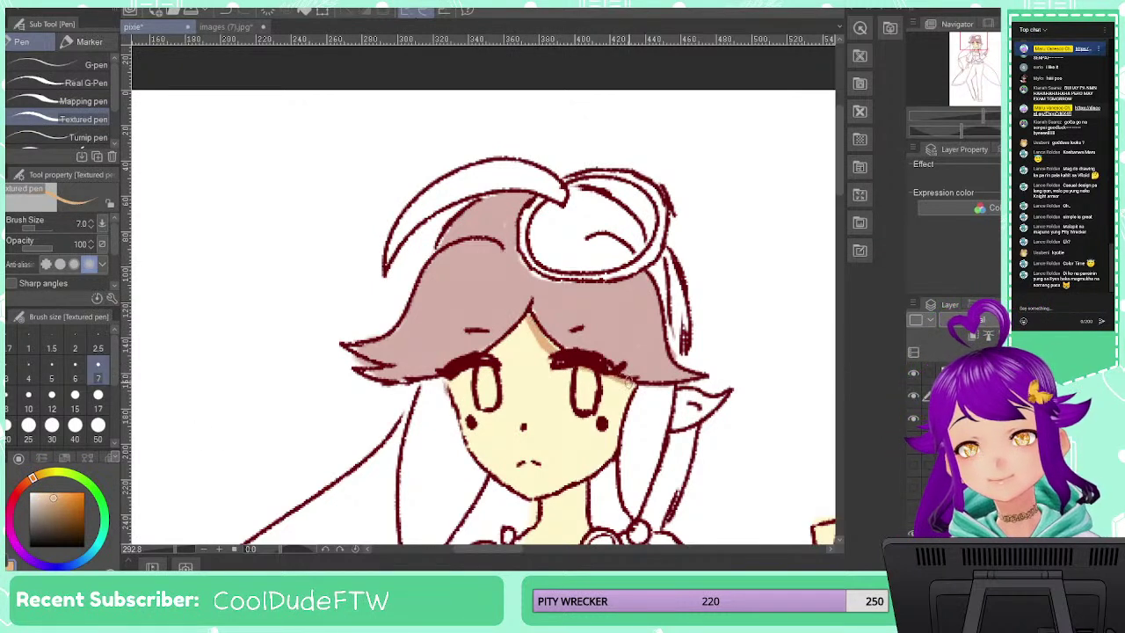
{"action": "mouse_move", "coordinate": [558, 513]}
{"action": "left_mouse_down"}
{"action": "mouse_move", "coordinate": [582, 379]}
{"action": "mouse_move", "coordinate": [605, 353]}
{"action": "left_mouse_up"}
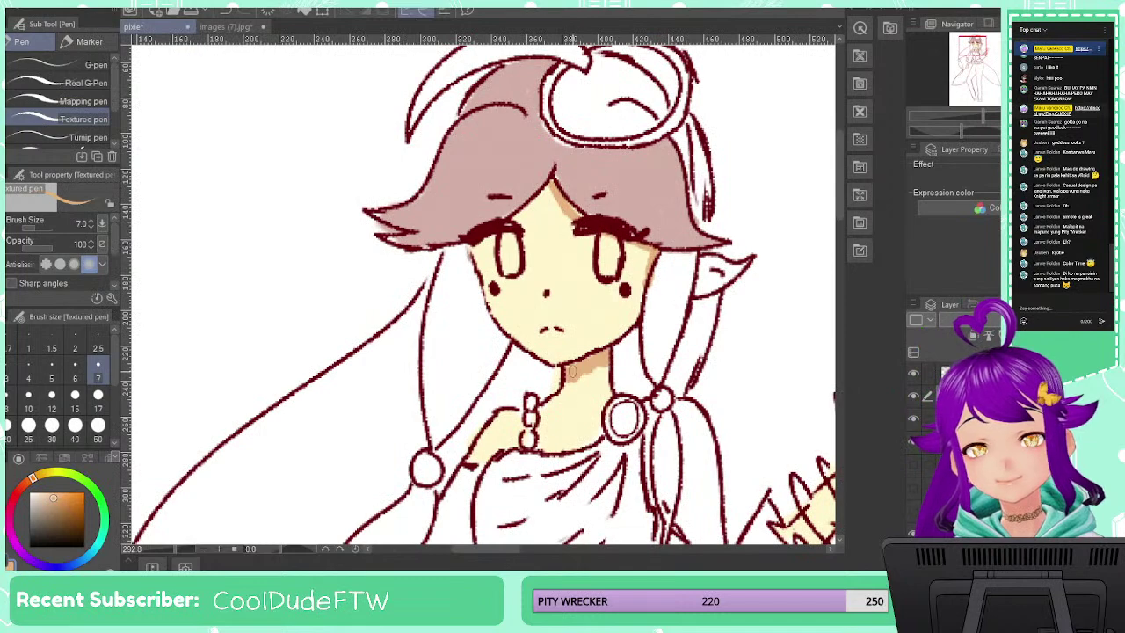
Shade the bare shoulder and the wrist and edge of the raised hand with the tan shadow colour
{"action": "scroll", "coordinate": [571, 370], "scroll_direction": "down", "scroll_amount": 4}
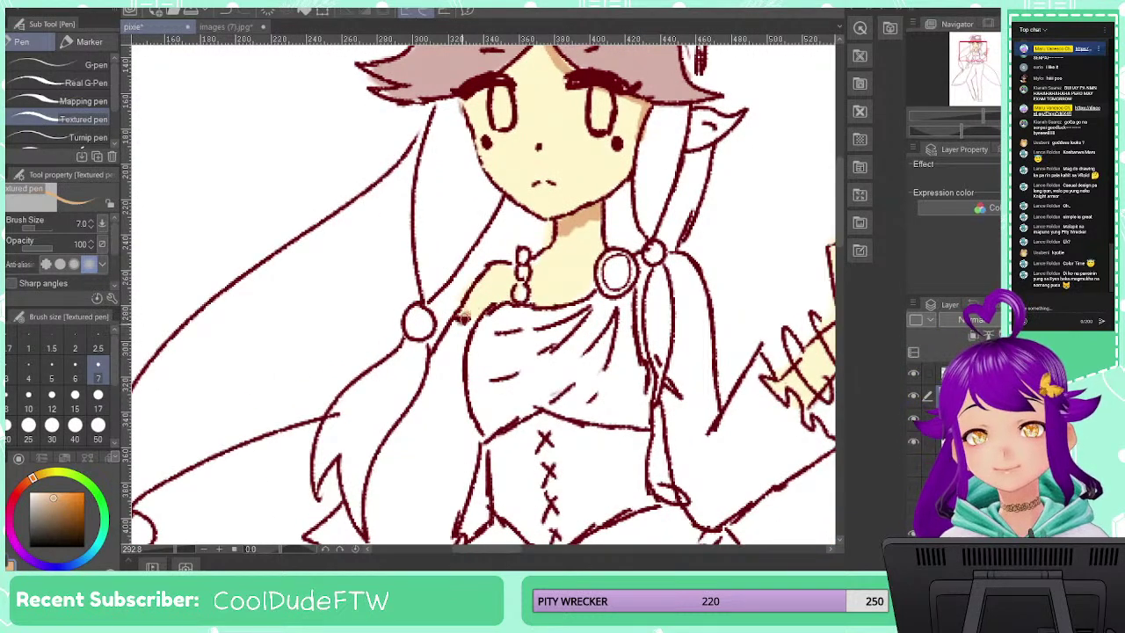
{"action": "mouse_move", "coordinate": [552, 377]}
{"action": "left_mouse_down"}
{"action": "mouse_move", "coordinate": [456, 333]}
{"action": "mouse_move", "coordinate": [342, 397]}
{"action": "left_mouse_up"}
{"action": "left_click_drag", "start_coordinate": [641, 362], "coordinate": [621, 396]}
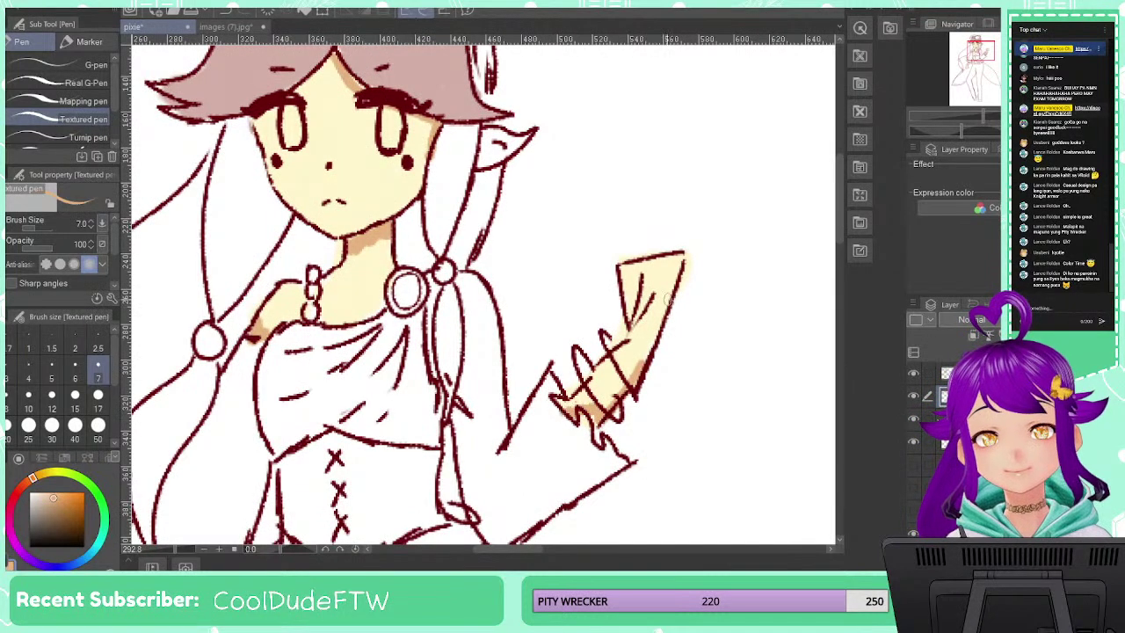
{"action": "left_click_drag", "start_coordinate": [670, 299], "coordinate": [645, 359]}
Fill the pointed ear with the sampled skin colour and shade it with the tan sampled from the forehead shadow
{"action": "mouse_move", "coordinate": [536, 416]}
{"action": "left_mouse_down"}
{"action": "mouse_move", "coordinate": [622, 315]}
{"action": "mouse_move", "coordinate": [710, 239]}
{"action": "mouse_move", "coordinate": [795, 96]}
{"action": "left_mouse_up"}
{"action": "left_click_drag", "start_coordinate": [417, 282], "coordinate": [397, 324]}
{"action": "mouse_move", "coordinate": [438, 288]}
{"action": "left_mouse_down"}
{"action": "mouse_move", "coordinate": [411, 348]}
{"action": "mouse_move", "coordinate": [409, 403]}
{"action": "left_mouse_up"}
{"action": "left_click_drag", "start_coordinate": [472, 304], "coordinate": [451, 436]}
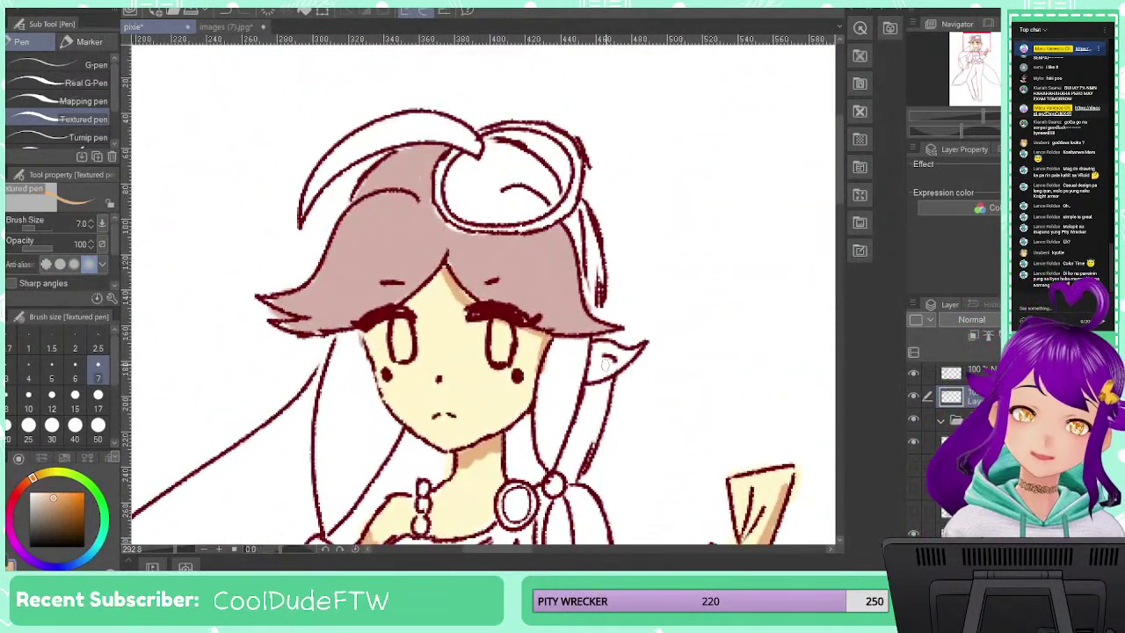
{"action": "left_click", "coordinate": [455, 372], "text": "alt"}
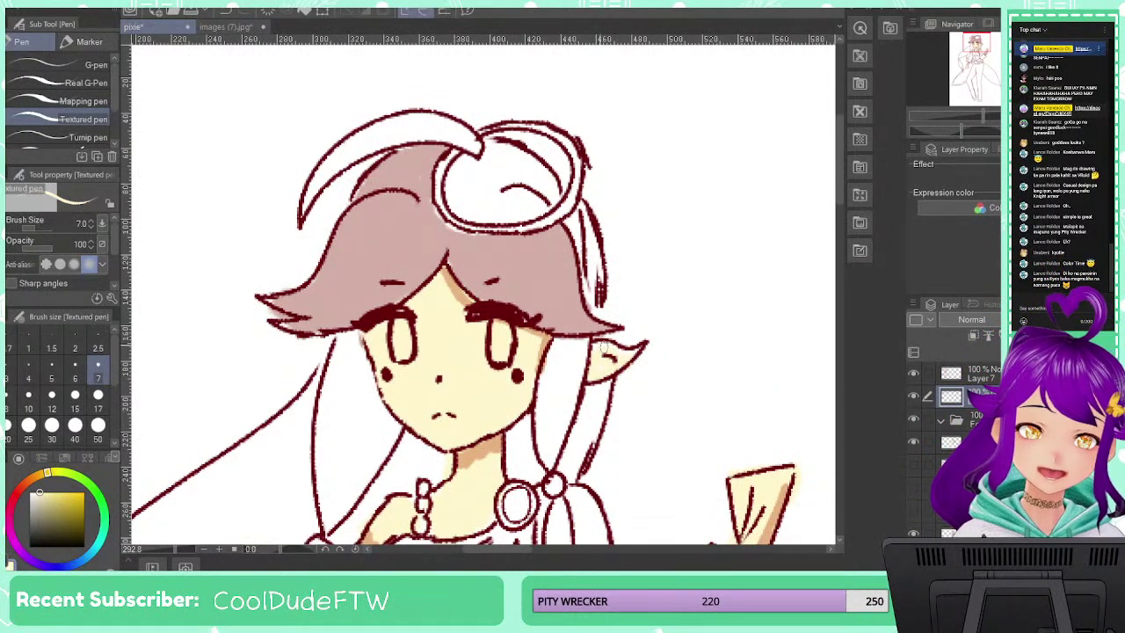
{"action": "left_click", "coordinate": [456, 290], "text": "alt"}
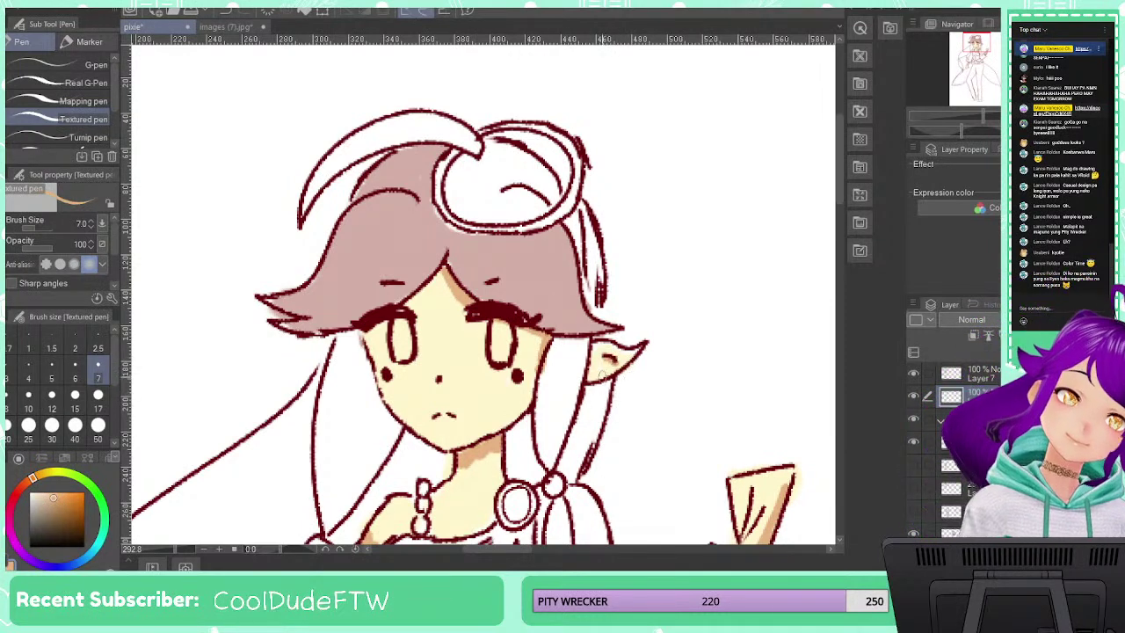
Sample the dusty pink from the fringe and paint the lower-left edge of the hair inside the ring on top of the head
{"action": "left_click", "coordinate": [533, 290], "text": "alt"}
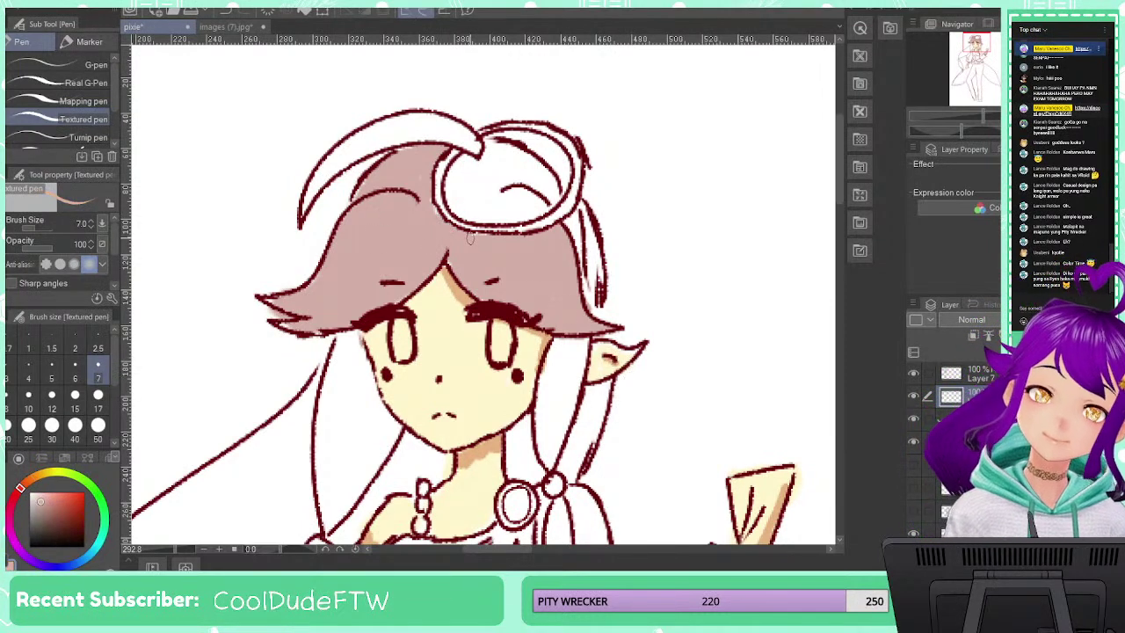
{"action": "mouse_move", "coordinate": [469, 167]}
{"action": "left_mouse_down"}
{"action": "mouse_move", "coordinate": [447, 194]}
{"action": "mouse_move", "coordinate": [469, 212]}
{"action": "mouse_move", "coordinate": [530, 215]}
{"action": "left_mouse_up"}
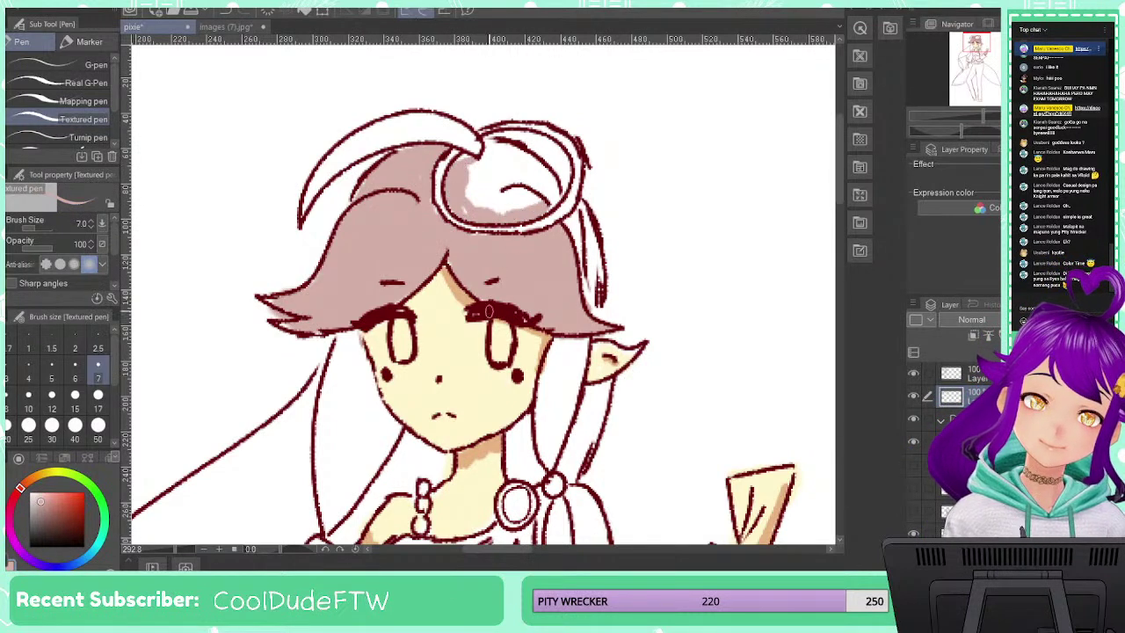
Sample the light green from the coloured chibi's eye and undo the stray green stroke across it
{"action": "mouse_move", "coordinate": [743, 286]}
{"action": "left_mouse_down"}
{"action": "mouse_move", "coordinate": [382, 276]}
{"action": "mouse_move", "coordinate": [327, 288]}
{"action": "left_mouse_up"}
{"action": "left_click_drag", "start_coordinate": [457, 305], "coordinate": [189, 383]}
{"action": "mouse_move", "coordinate": [551, 281]}
{"action": "left_mouse_down"}
{"action": "mouse_move", "coordinate": [321, 231]}
{"action": "mouse_move", "coordinate": [190, 79]}
{"action": "left_mouse_up"}
{"action": "left_click_drag", "start_coordinate": [549, 343], "coordinate": [233, 237]}
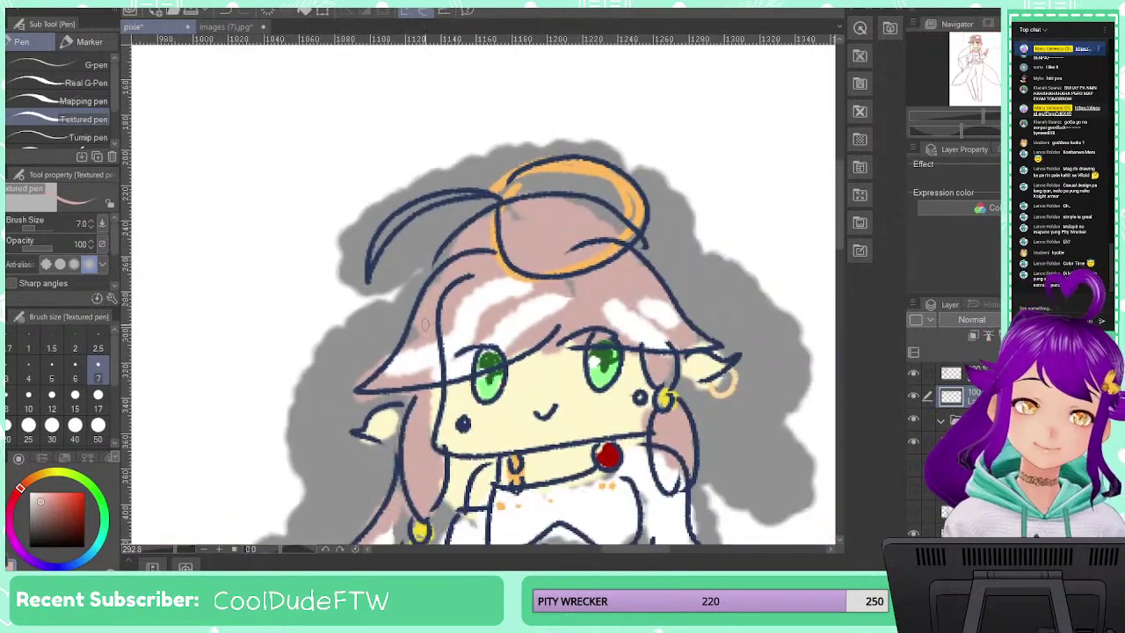
{"action": "left_click", "coordinate": [492, 359], "text": "alt"}
{"action": "left_click_drag", "start_coordinate": [292, 330], "coordinate": [496, 303]}
{"action": "left_click", "coordinate": [578, 301], "text": "alt"}
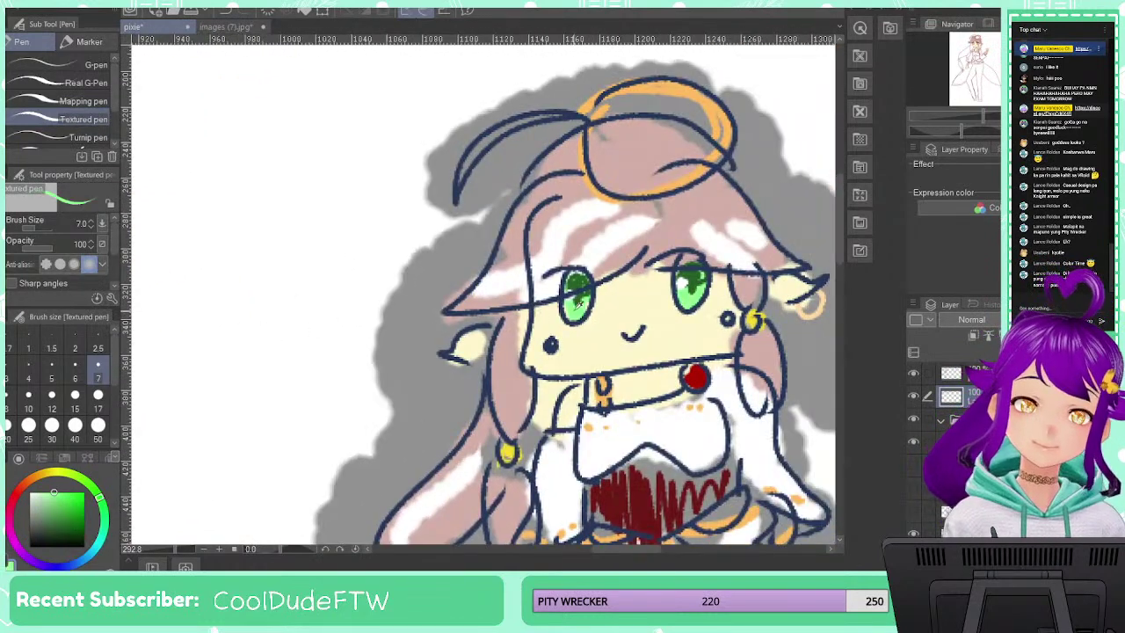
{"action": "left_click_drag", "start_coordinate": [263, 389], "coordinate": [636, 313]}
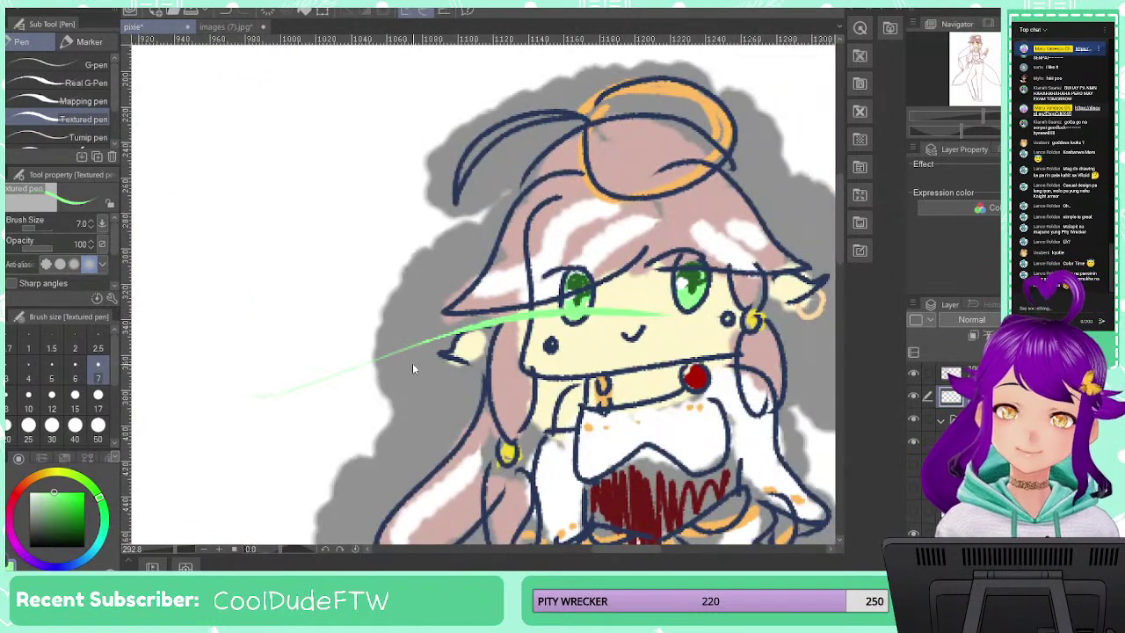
{"action": "key", "text": "ctrl+z"}
Fill both irises of the full-body pixie with the sampled light green
{"action": "mouse_move", "coordinate": [283, 303]}
{"action": "left_mouse_down"}
{"action": "mouse_move", "coordinate": [287, 293]}
{"action": "mouse_move", "coordinate": [554, 297]}
{"action": "left_mouse_up"}
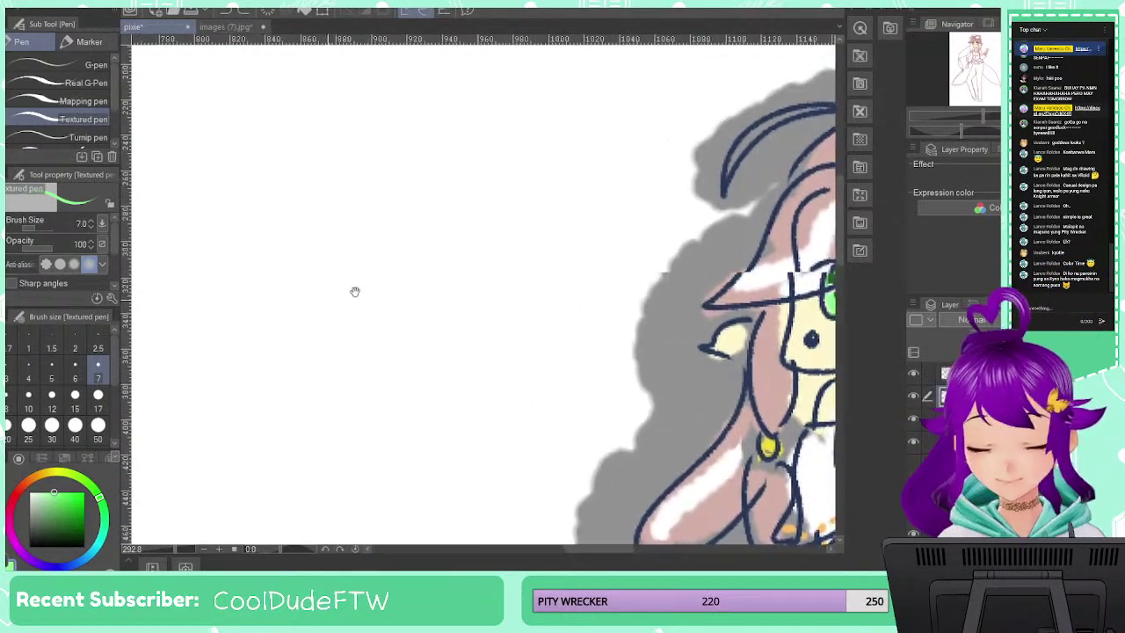
{"action": "left_click_drag", "start_coordinate": [355, 291], "coordinate": [633, 268]}
{"action": "left_click_drag", "start_coordinate": [326, 314], "coordinate": [611, 281]}
{"action": "left_click_drag", "start_coordinate": [393, 314], "coordinate": [727, 305]}
{"action": "left_click_drag", "start_coordinate": [394, 281], "coordinate": [498, 508]}
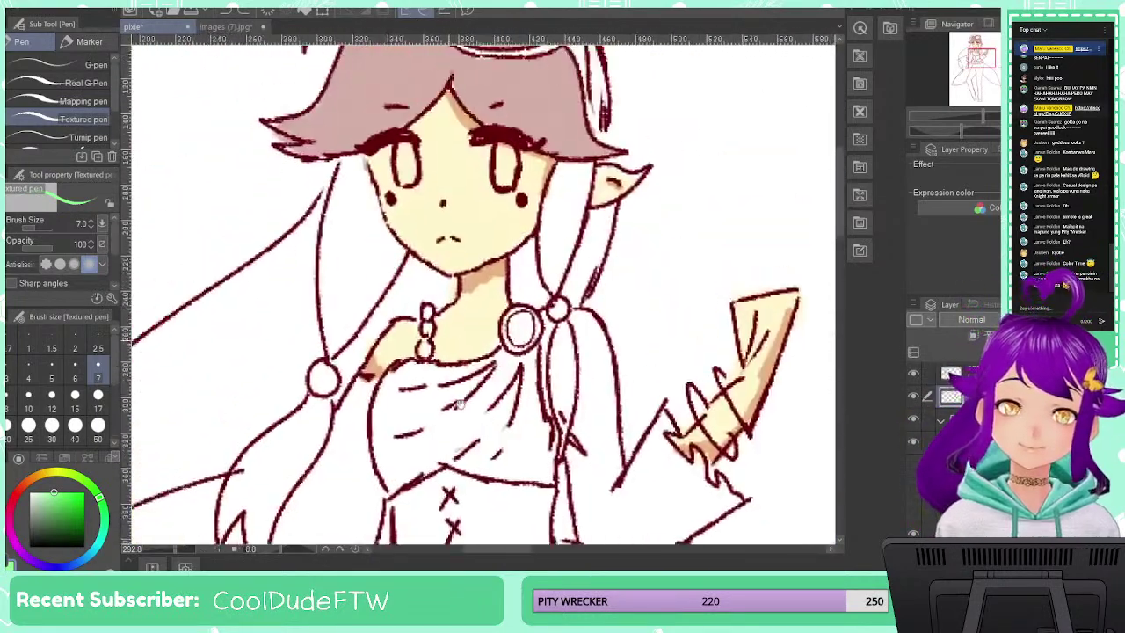
{"action": "left_click_drag", "start_coordinate": [413, 215], "coordinate": [443, 352]}
{"action": "scroll", "coordinate": [461, 304], "scroll_direction": "up", "scroll_amount": 6}
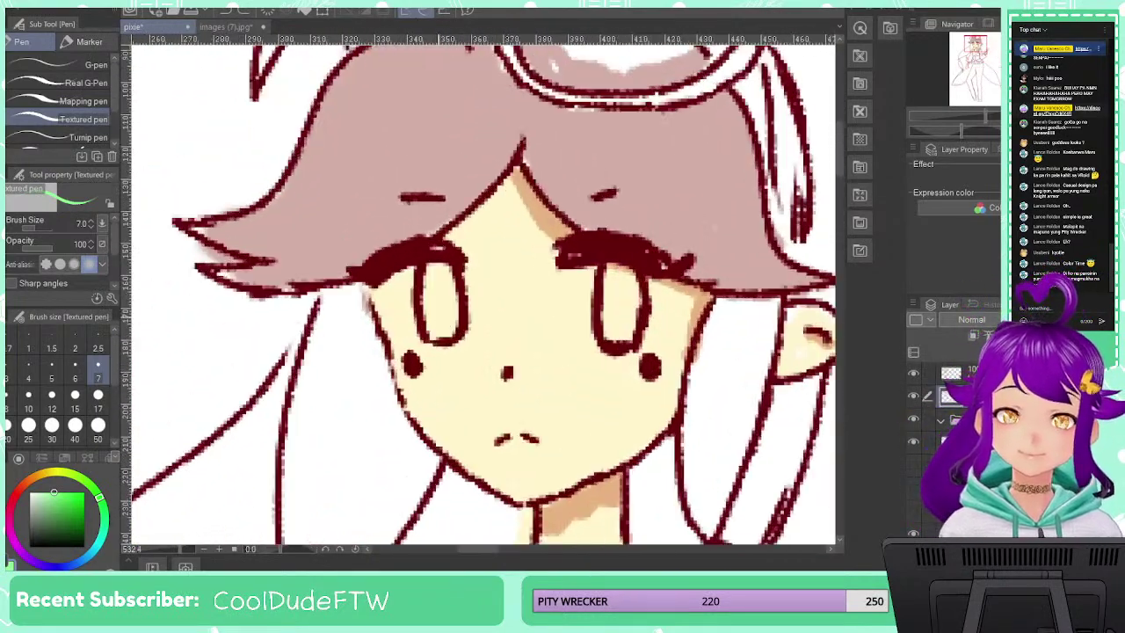
{"action": "mouse_move", "coordinate": [433, 255]}
{"action": "left_mouse_down"}
{"action": "mouse_move", "coordinate": [428, 340]}
{"action": "mouse_move", "coordinate": [442, 344]}
{"action": "mouse_move", "coordinate": [463, 330]}
{"action": "mouse_move", "coordinate": [444, 249]}
{"action": "left_mouse_up"}
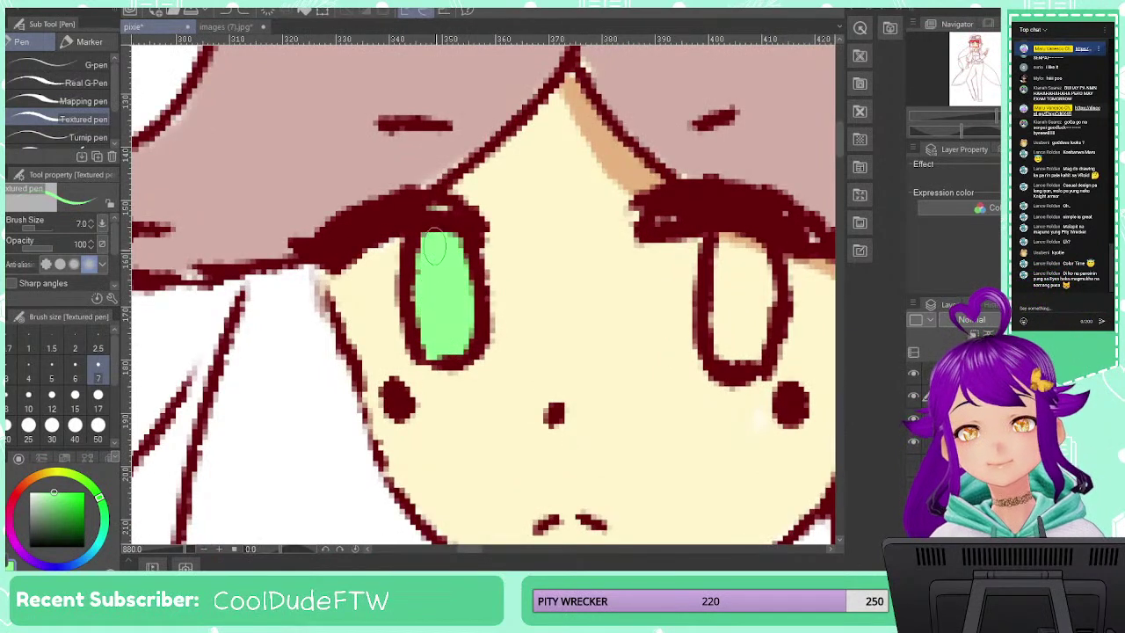
{"action": "mouse_move", "coordinate": [723, 281]}
{"action": "left_mouse_down"}
{"action": "mouse_move", "coordinate": [737, 249]}
{"action": "mouse_move", "coordinate": [723, 318]}
{"action": "mouse_move", "coordinate": [735, 322]}
{"action": "mouse_move", "coordinate": [749, 313]}
{"action": "mouse_move", "coordinate": [725, 275]}
{"action": "left_mouse_up"}
{"action": "scroll", "coordinate": [724, 281], "scroll_direction": "down", "scroll_amount": 4}
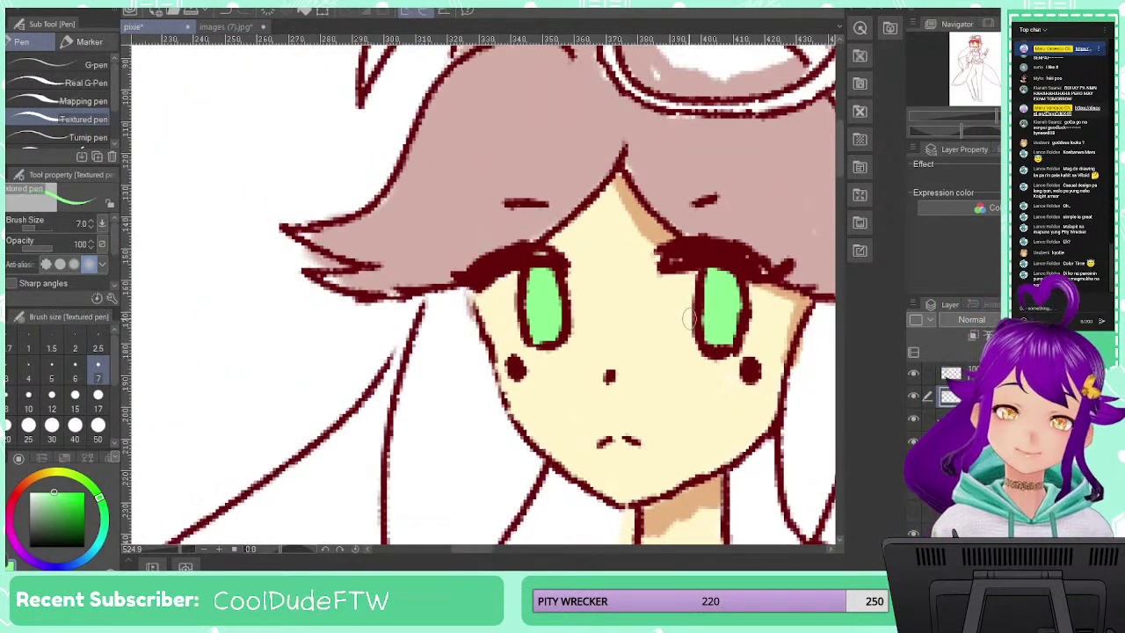
Sample the dark green from the upper part of the chibi's left iris
{"action": "left_click_drag", "start_coordinate": [705, 328], "coordinate": [289, 256]}
{"action": "left_click_drag", "start_coordinate": [699, 284], "coordinate": [395, 231]}
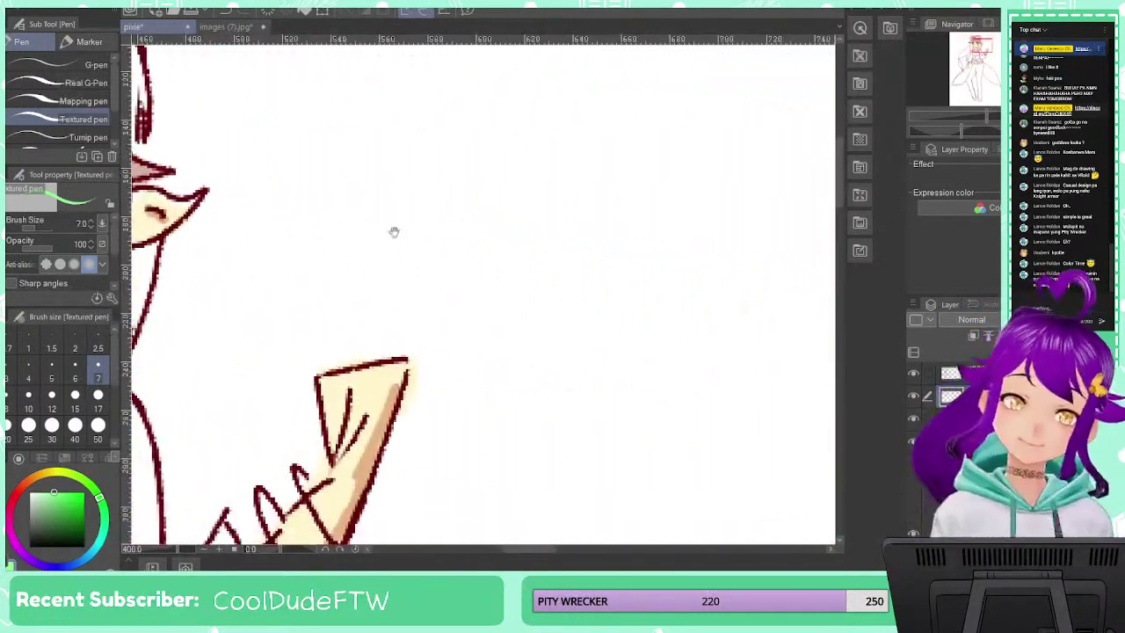
{"action": "left_click_drag", "start_coordinate": [798, 289], "coordinate": [520, 250]}
{"action": "left_click_drag", "start_coordinate": [830, 322], "coordinate": [547, 238]}
{"action": "left_click_drag", "start_coordinate": [817, 264], "coordinate": [510, 249]}
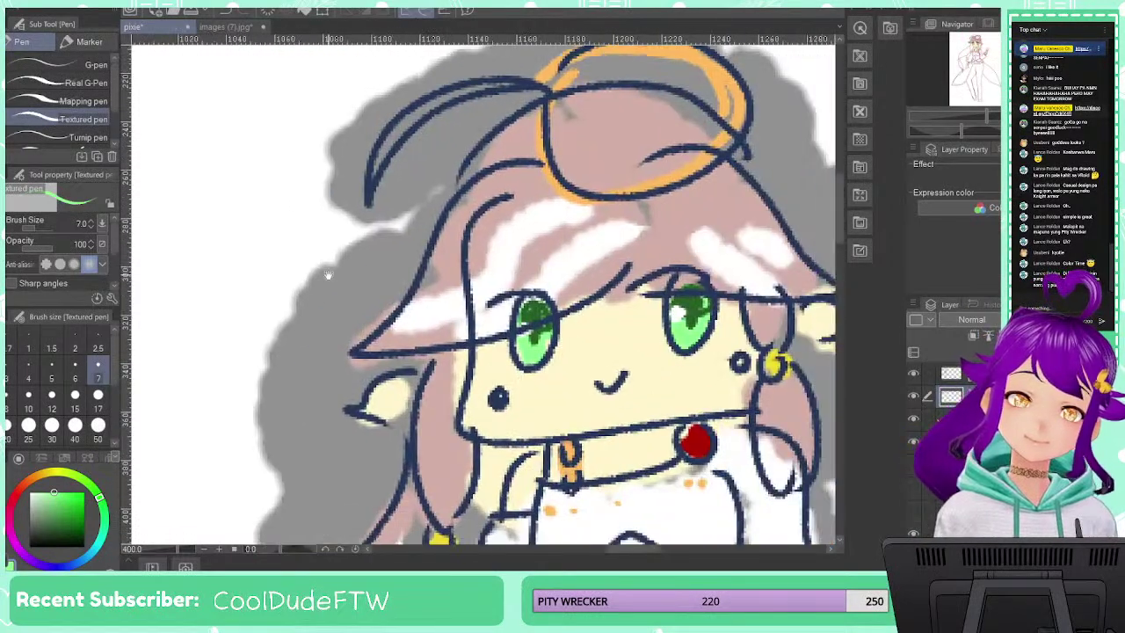
{"action": "left_click", "coordinate": [539, 312], "text": "alt"}
Paint the upper half of both the pixie's irises dark green and extend a short pupil stroke down into the light green
{"action": "left_click_drag", "start_coordinate": [491, 316], "coordinate": [770, 347]}
{"action": "left_click_drag", "start_coordinate": [431, 285], "coordinate": [760, 339]}
{"action": "left_click_drag", "start_coordinate": [347, 272], "coordinate": [741, 319]}
{"action": "left_click_drag", "start_coordinate": [304, 277], "coordinate": [742, 332]}
{"action": "left_click_drag", "start_coordinate": [310, 311], "coordinate": [659, 404]}
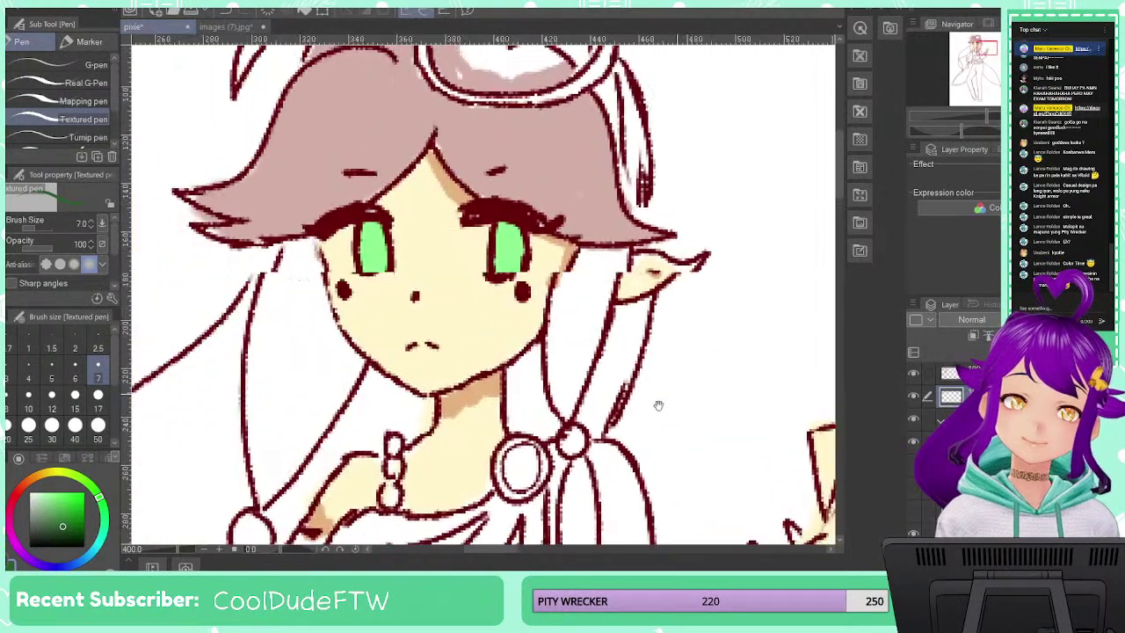
{"action": "left_click_drag", "start_coordinate": [433, 264], "coordinate": [507, 341]}
{"action": "scroll", "coordinate": [507, 341], "scroll_direction": "up", "scroll_amount": 4}
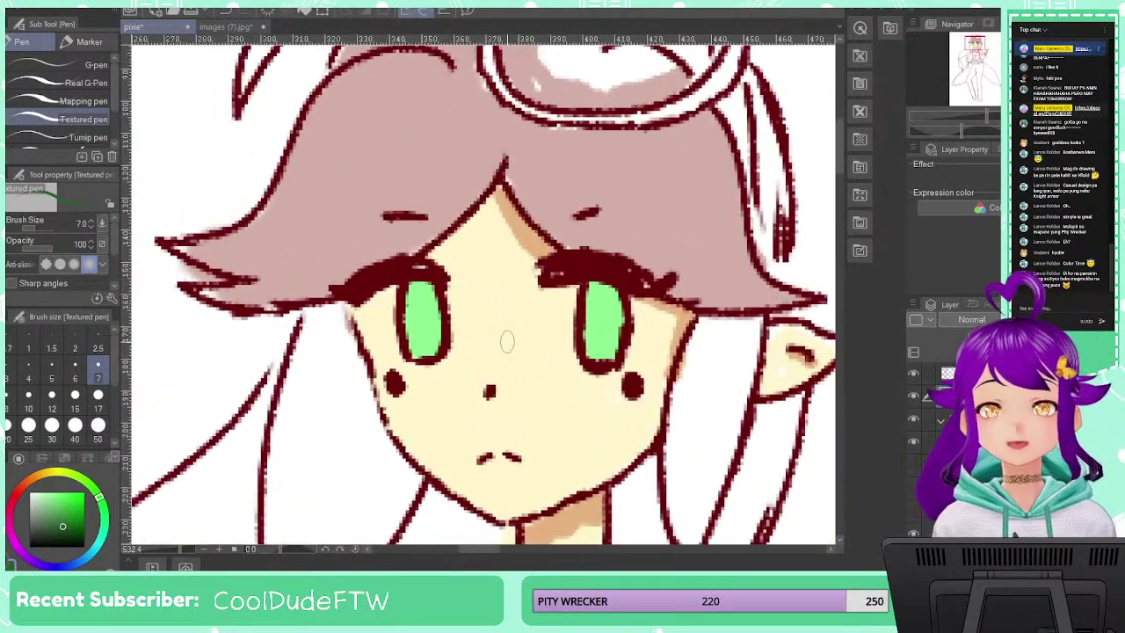
{"action": "mouse_move", "coordinate": [415, 330]}
{"action": "left_mouse_down"}
{"action": "mouse_move", "coordinate": [453, 304]}
{"action": "mouse_move", "coordinate": [422, 284]}
{"action": "mouse_move", "coordinate": [435, 295]}
{"action": "left_mouse_up"}
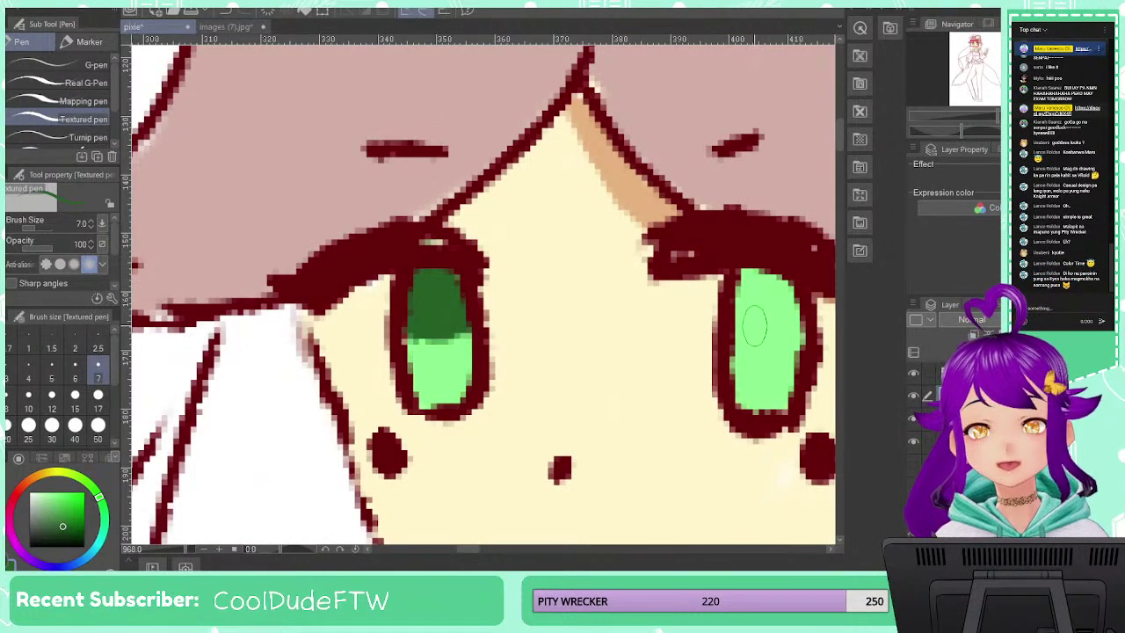
{"action": "mouse_move", "coordinate": [753, 321]}
{"action": "left_mouse_down"}
{"action": "mouse_move", "coordinate": [791, 316]}
{"action": "mouse_move", "coordinate": [747, 286]}
{"action": "mouse_move", "coordinate": [760, 292]}
{"action": "left_mouse_up"}
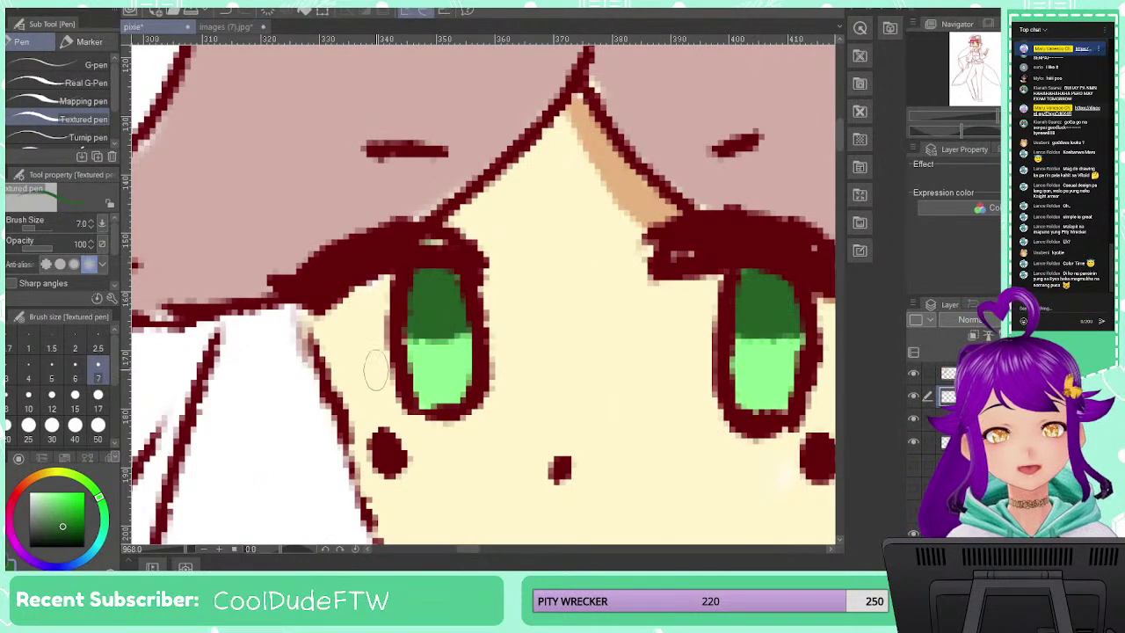
{"action": "left_click_drag", "start_coordinate": [455, 329], "coordinate": [457, 355]}
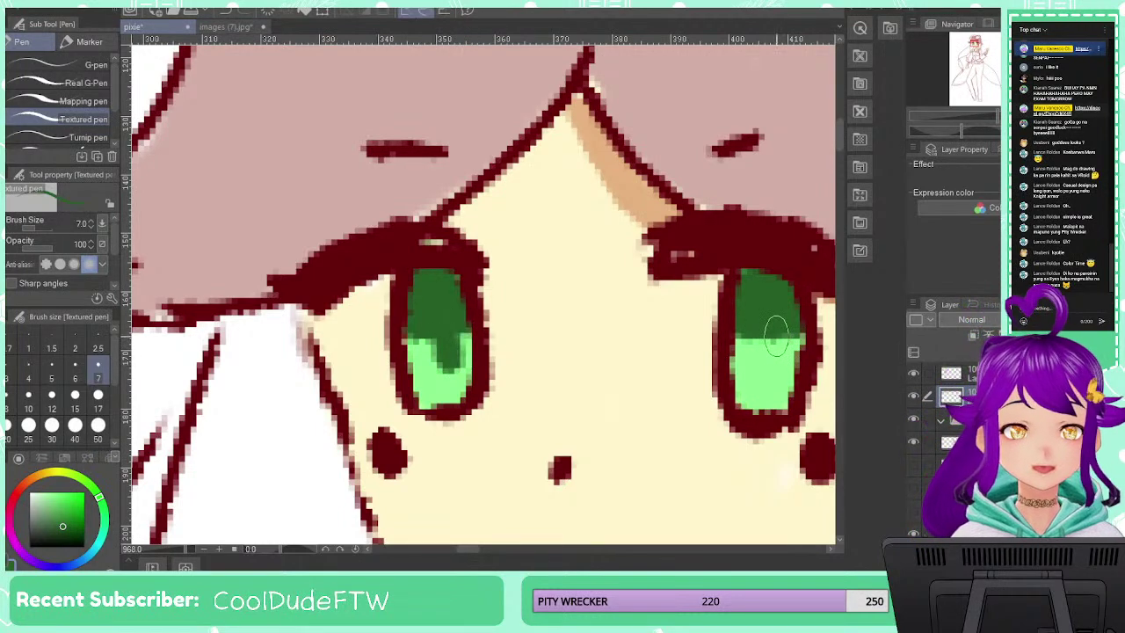
{"action": "mouse_move", "coordinate": [786, 334]}
{"action": "left_mouse_down"}
{"action": "mouse_move", "coordinate": [775, 374]}
{"action": "mouse_move", "coordinate": [784, 348]}
{"action": "left_mouse_up"}
Pick white and dab a round highlight in the upper-left part of each iris
{"action": "left_click_drag", "start_coordinate": [54, 510], "coordinate": [29, 492]}
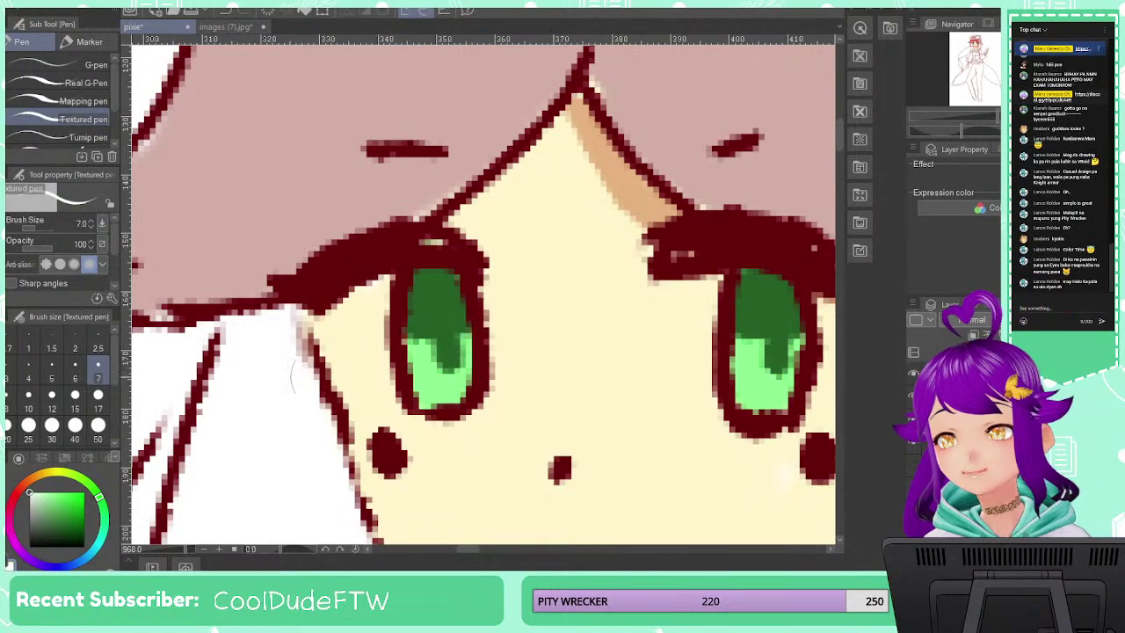
{"action": "left_click_drag", "start_coordinate": [415, 308], "coordinate": [425, 308]}
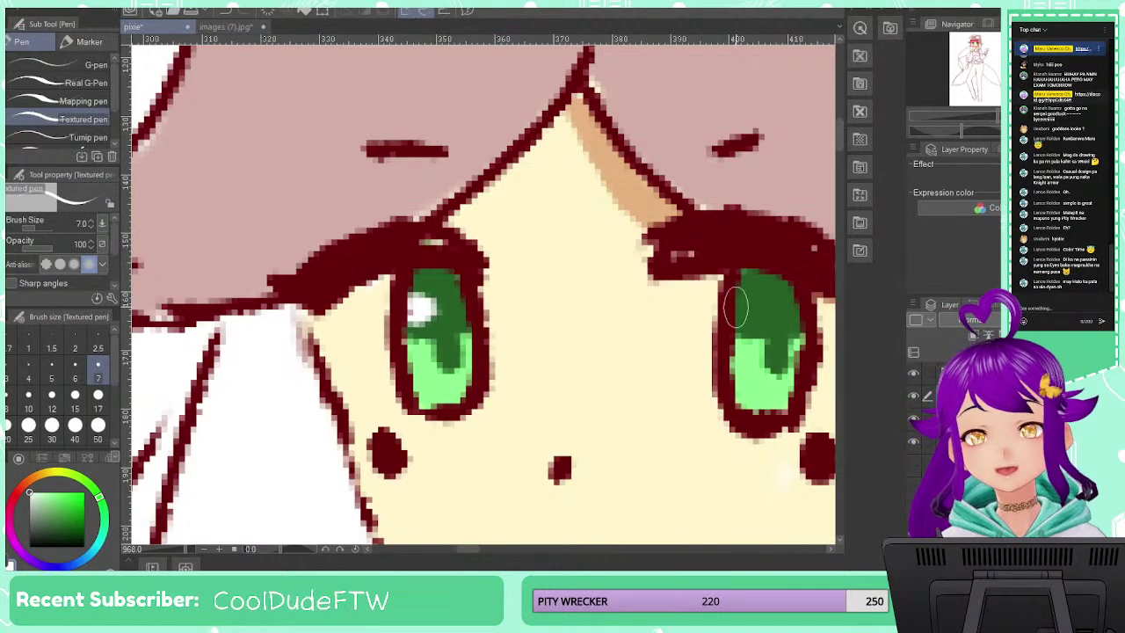
{"action": "left_click_drag", "start_coordinate": [743, 308], "coordinate": [754, 313]}
{"action": "scroll", "coordinate": [571, 305], "scroll_direction": "down", "scroll_amount": 5}
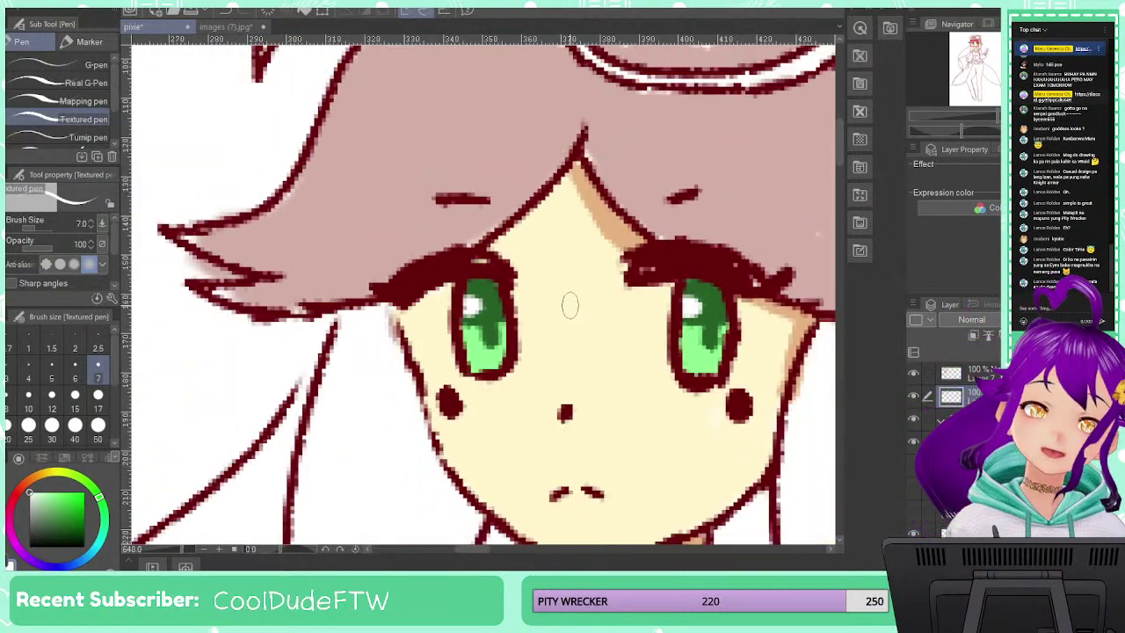
Paint the white of the left eye between the iris and the outer edge of the face
{"action": "scroll", "coordinate": [526, 339], "scroll_direction": "up", "scroll_amount": 4}
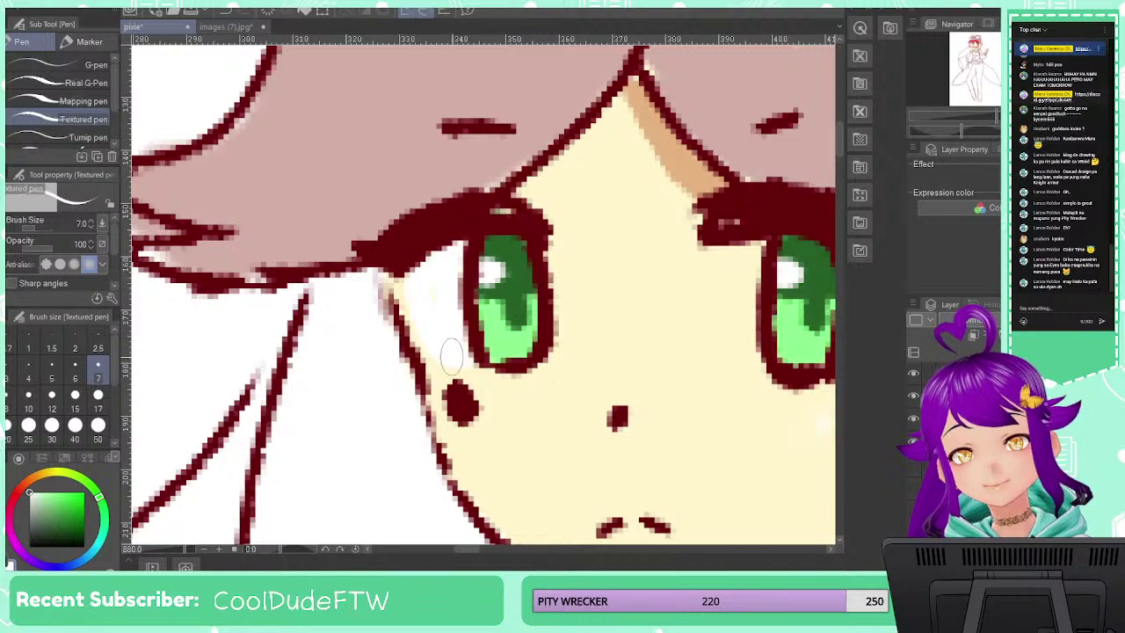
{"action": "scroll", "coordinate": [545, 321], "scroll_direction": "down", "scroll_amount": 2}
{"action": "scroll", "coordinate": [579, 329], "scroll_direction": "up", "scroll_amount": 2}
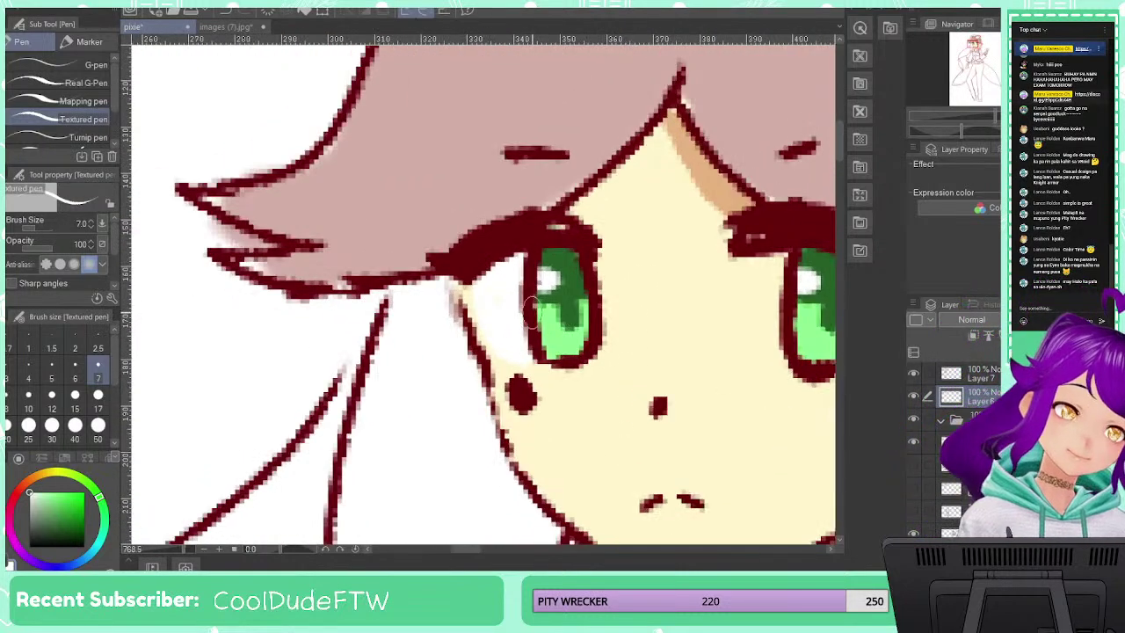
{"action": "scroll", "coordinate": [580, 325], "scroll_direction": "down", "scroll_amount": 3}
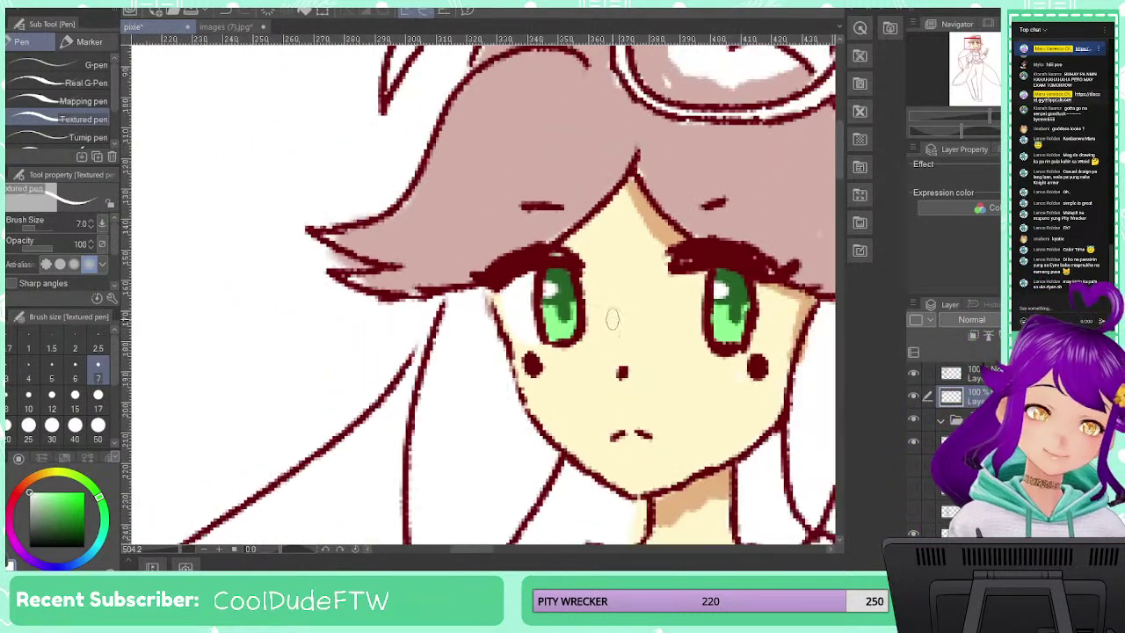
Paint the white of the right eye, filling the inner side and a small area beyond the iris
{"action": "left_click_drag", "start_coordinate": [663, 314], "coordinate": [387, 307]}
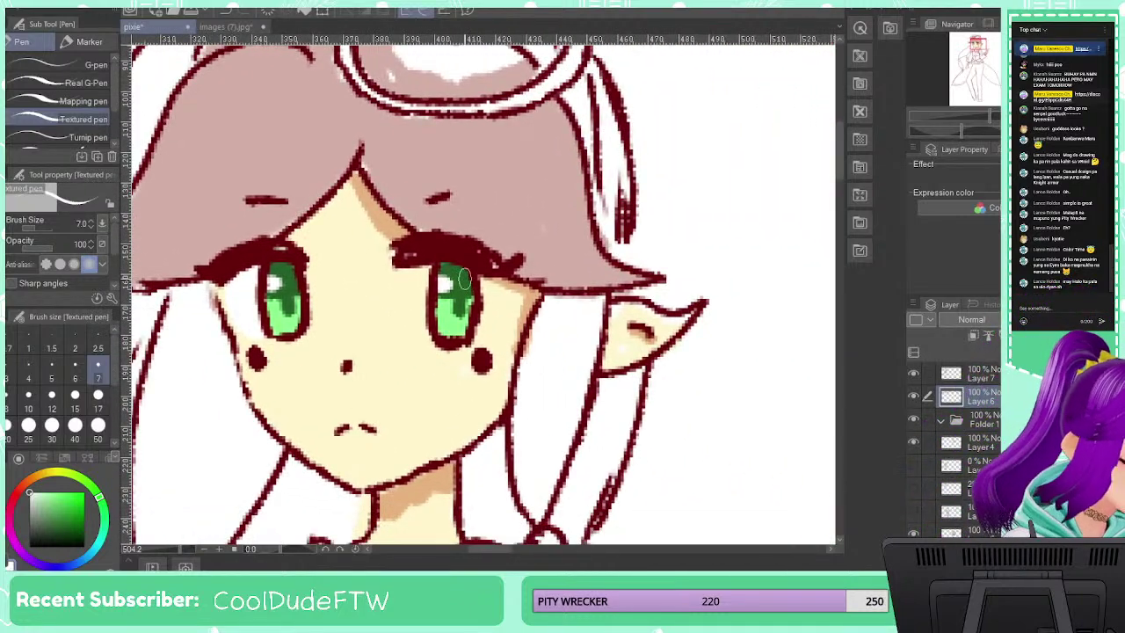
{"action": "scroll", "coordinate": [464, 279], "scroll_direction": "up", "scroll_amount": 3}
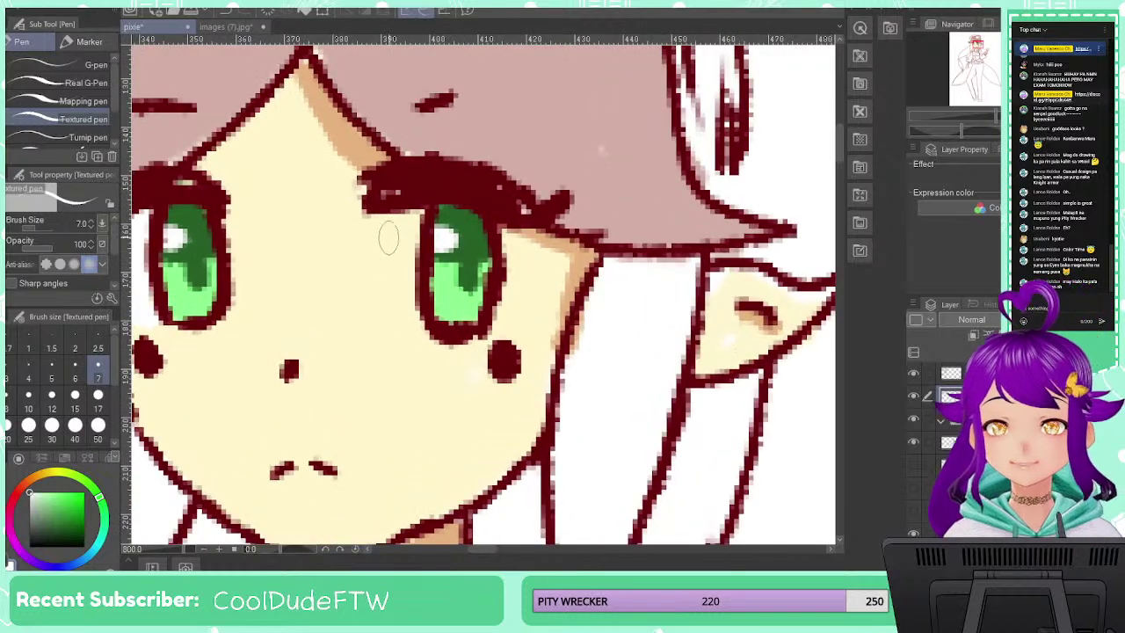
{"action": "mouse_move", "coordinate": [369, 230]}
{"action": "left_mouse_down"}
{"action": "mouse_move", "coordinate": [372, 299]}
{"action": "mouse_move", "coordinate": [404, 332]}
{"action": "left_mouse_up"}
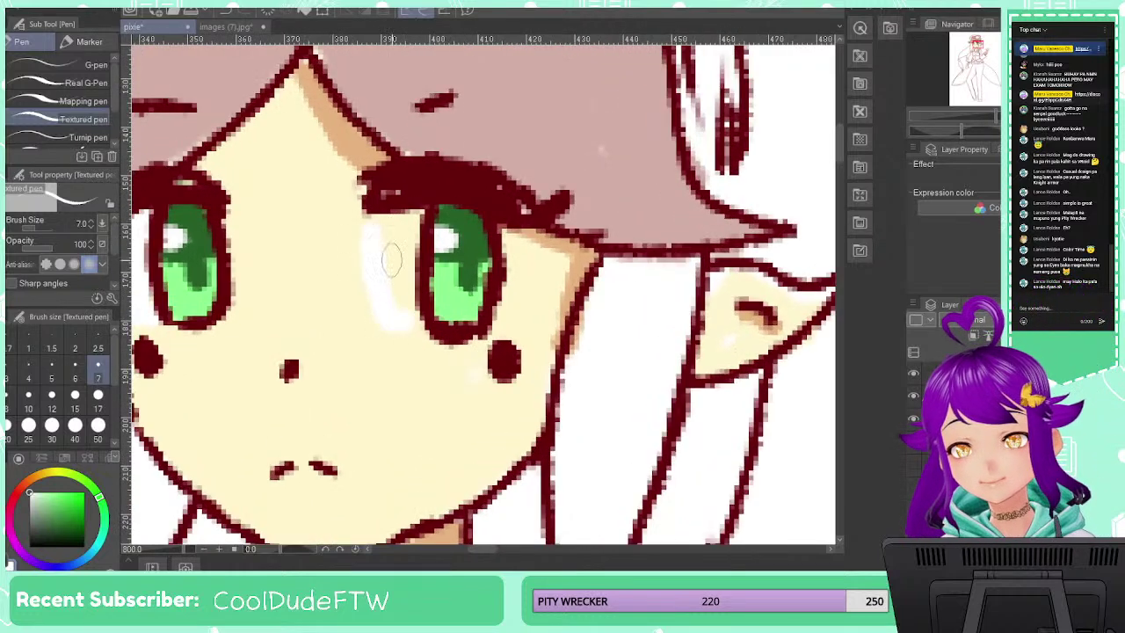
{"action": "key", "text": "ctrl+z"}
{"action": "mouse_move", "coordinate": [377, 226]}
{"action": "left_mouse_down"}
{"action": "mouse_move", "coordinate": [396, 318]}
{"action": "mouse_move", "coordinate": [411, 325]}
{"action": "mouse_move", "coordinate": [398, 229]}
{"action": "left_mouse_up"}
{"action": "mouse_move", "coordinate": [514, 253]}
{"action": "left_mouse_down"}
{"action": "mouse_move", "coordinate": [508, 236]}
{"action": "mouse_move", "coordinate": [508, 293]}
{"action": "left_mouse_up"}
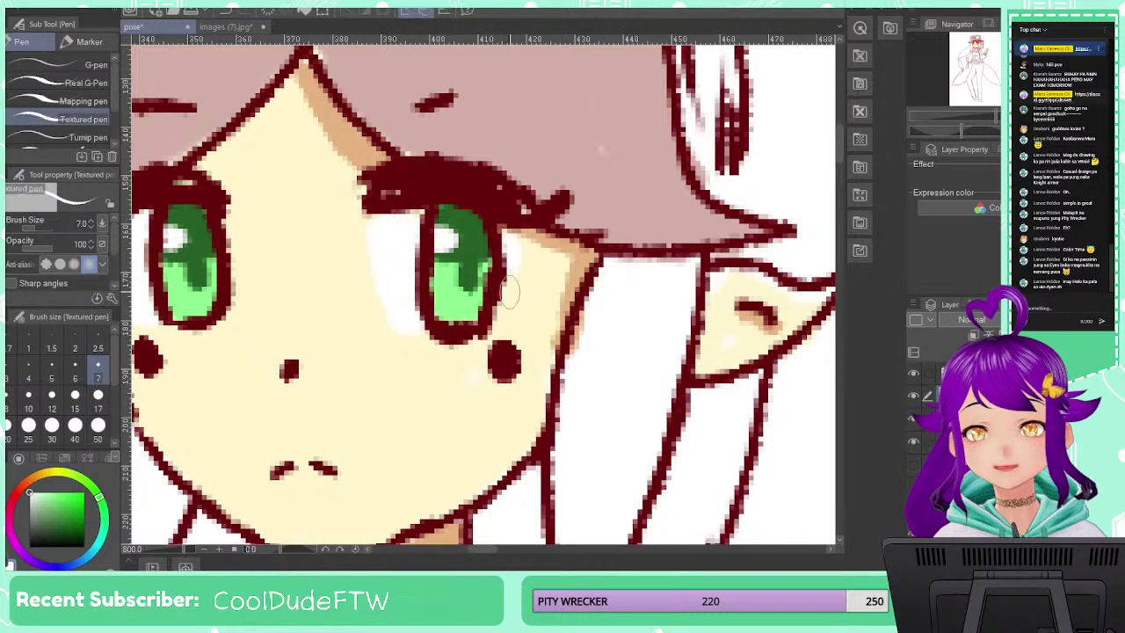
{"action": "scroll", "coordinate": [542, 283], "scroll_direction": "down", "scroll_amount": 5}
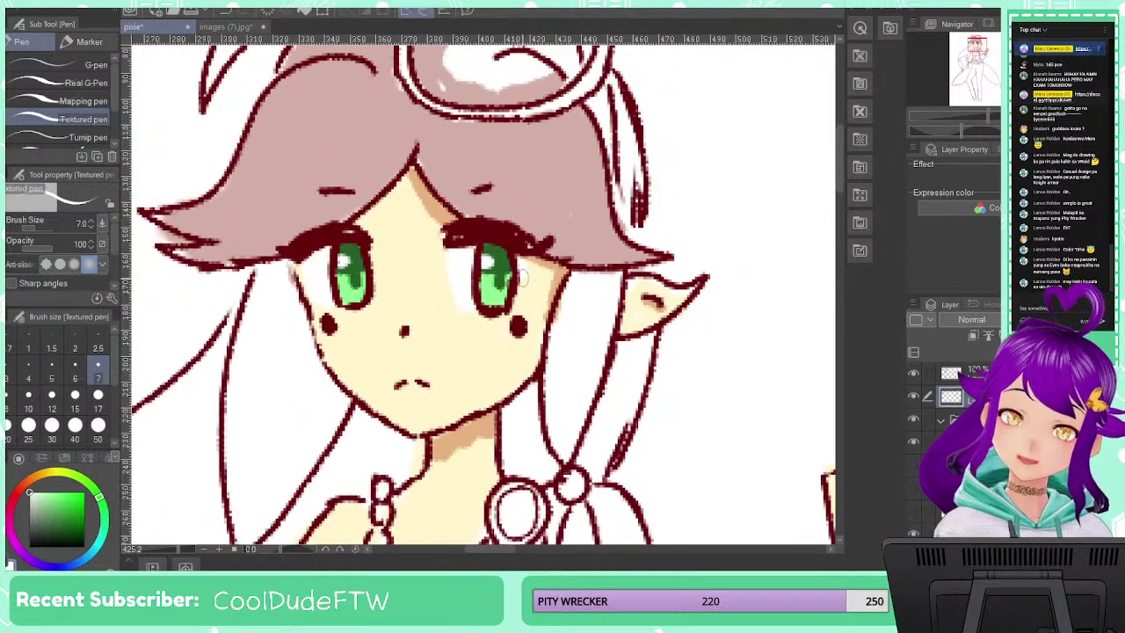
{"action": "scroll", "coordinate": [523, 277], "scroll_direction": "down", "scroll_amount": 1}
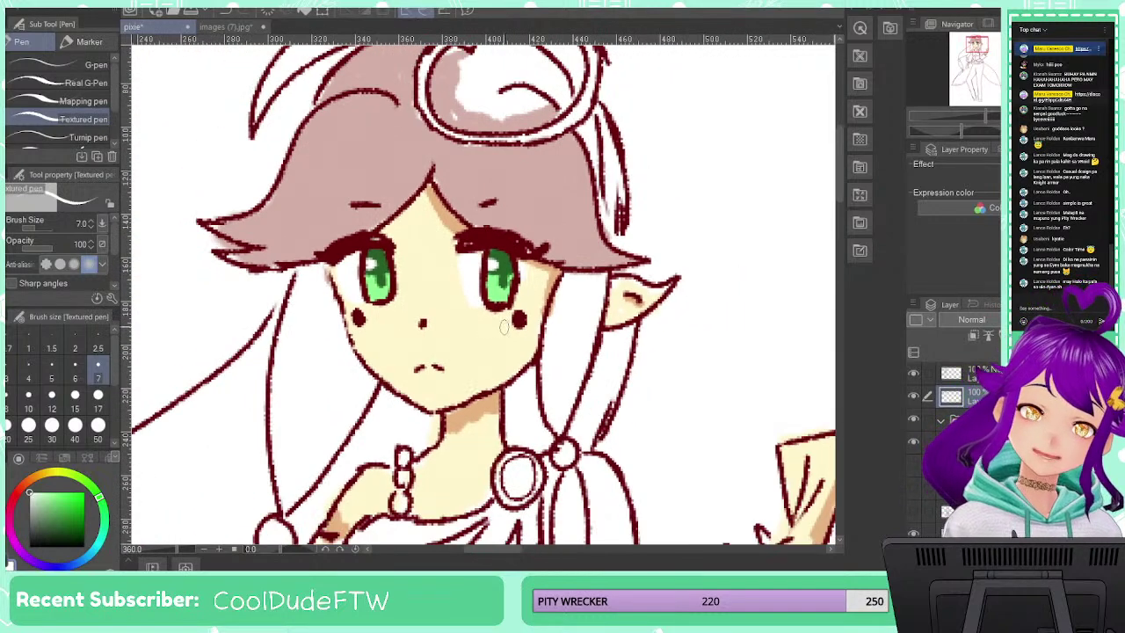
Sample the dusty pink again and fill the remaining white hair inside the ring on top of the head
{"action": "scroll", "coordinate": [432, 208], "scroll_direction": "up", "scroll_amount": 3}
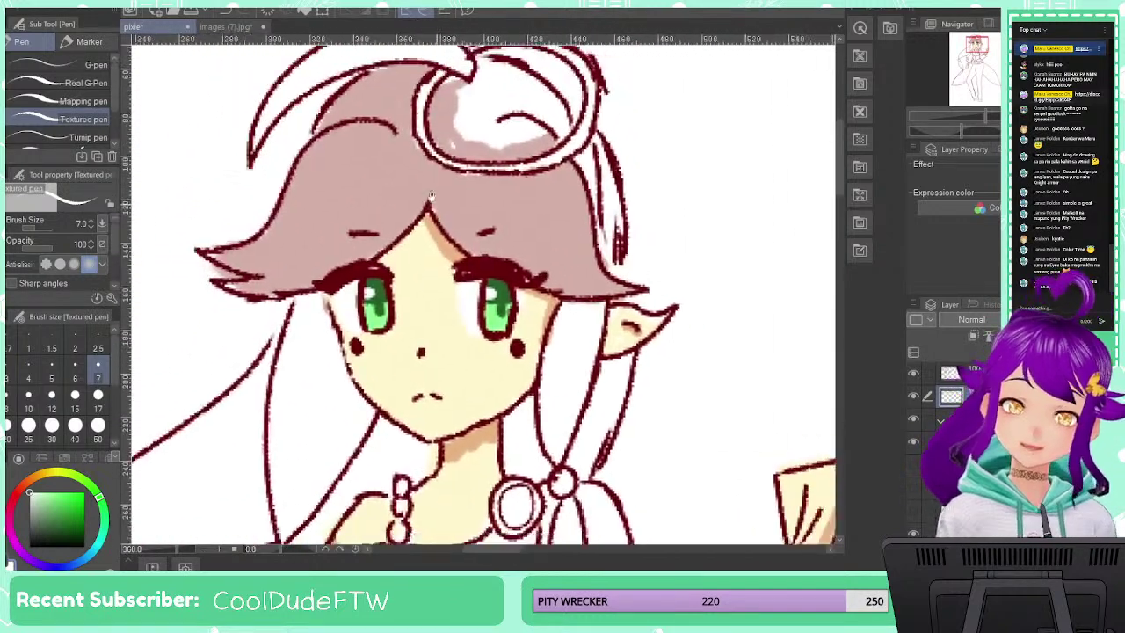
{"action": "mouse_move", "coordinate": [432, 208]}
{"action": "left_mouse_down"}
{"action": "mouse_move", "coordinate": [357, 238]}
{"action": "mouse_move", "coordinate": [418, 317]}
{"action": "mouse_move", "coordinate": [405, 338]}
{"action": "left_mouse_up"}
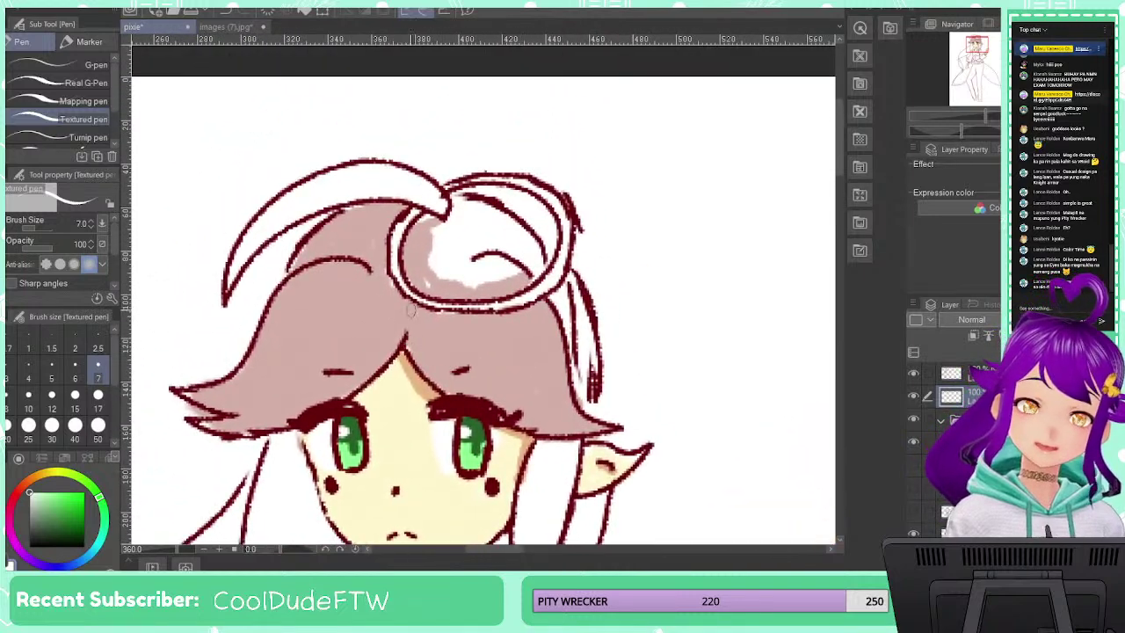
{"action": "left_click", "coordinate": [381, 345], "text": "alt"}
{"action": "mouse_move", "coordinate": [449, 235]}
{"action": "left_mouse_down"}
{"action": "mouse_move", "coordinate": [417, 281]}
{"action": "mouse_move", "coordinate": [454, 277]}
{"action": "mouse_move", "coordinate": [462, 291]}
{"action": "mouse_move", "coordinate": [448, 264]}
{"action": "mouse_move", "coordinate": [437, 293]}
{"action": "mouse_move", "coordinate": [392, 296]}
{"action": "mouse_move", "coordinate": [373, 283]}
{"action": "mouse_move", "coordinate": [475, 236]}
{"action": "mouse_move", "coordinate": [464, 276]}
{"action": "mouse_move", "coordinate": [466, 248]}
{"action": "mouse_move", "coordinate": [497, 278]}
{"action": "mouse_move", "coordinate": [523, 261]}
{"action": "mouse_move", "coordinate": [482, 270]}
{"action": "left_mouse_up"}
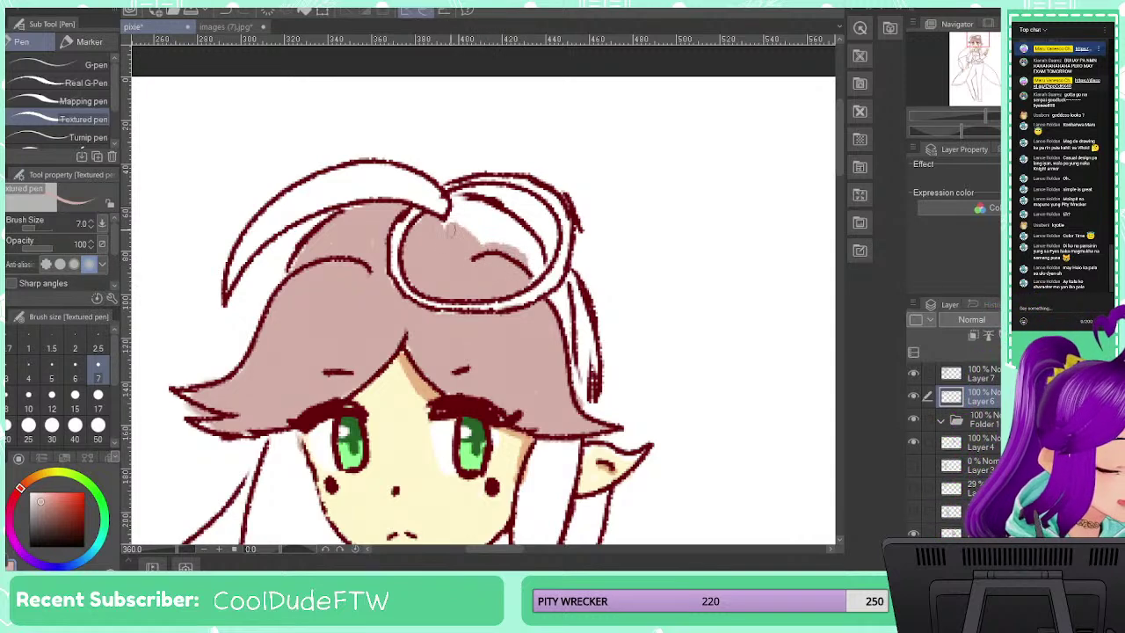
{"action": "mouse_move", "coordinate": [450, 230]}
{"action": "left_mouse_down"}
{"action": "mouse_move", "coordinate": [453, 217]}
{"action": "mouse_move", "coordinate": [501, 274]}
{"action": "left_mouse_up"}
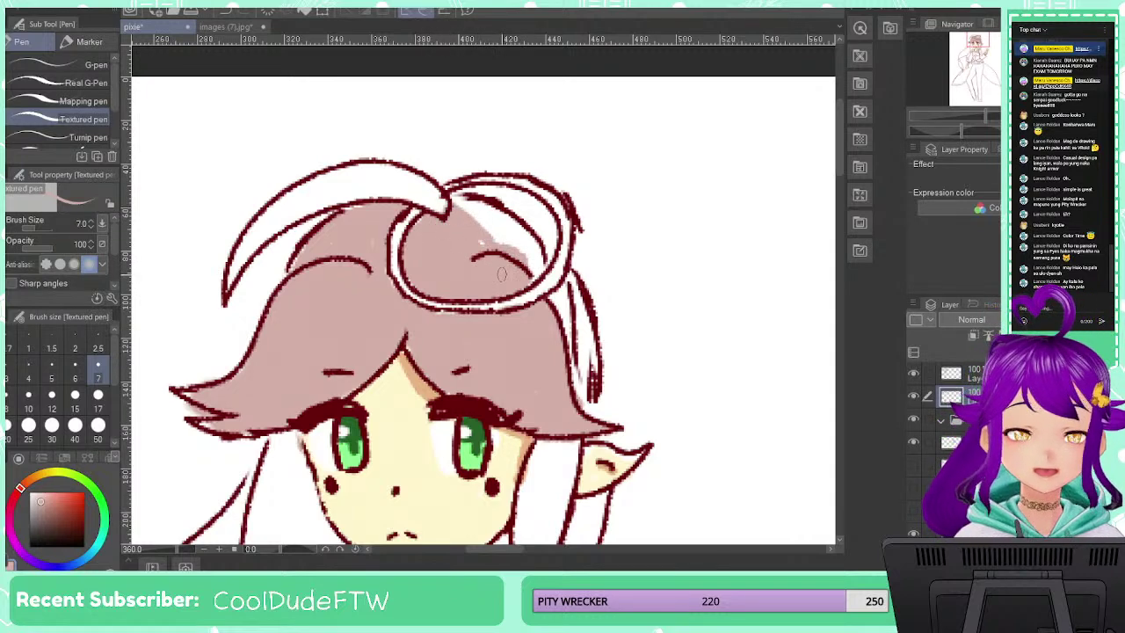
{"action": "mouse_move", "coordinate": [475, 224]}
{"action": "left_mouse_down"}
{"action": "mouse_move", "coordinate": [488, 209]}
{"action": "mouse_move", "coordinate": [539, 253]}
{"action": "mouse_move", "coordinate": [527, 278]}
{"action": "mouse_move", "coordinate": [525, 255]}
{"action": "mouse_move", "coordinate": [508, 227]}
{"action": "left_mouse_up"}
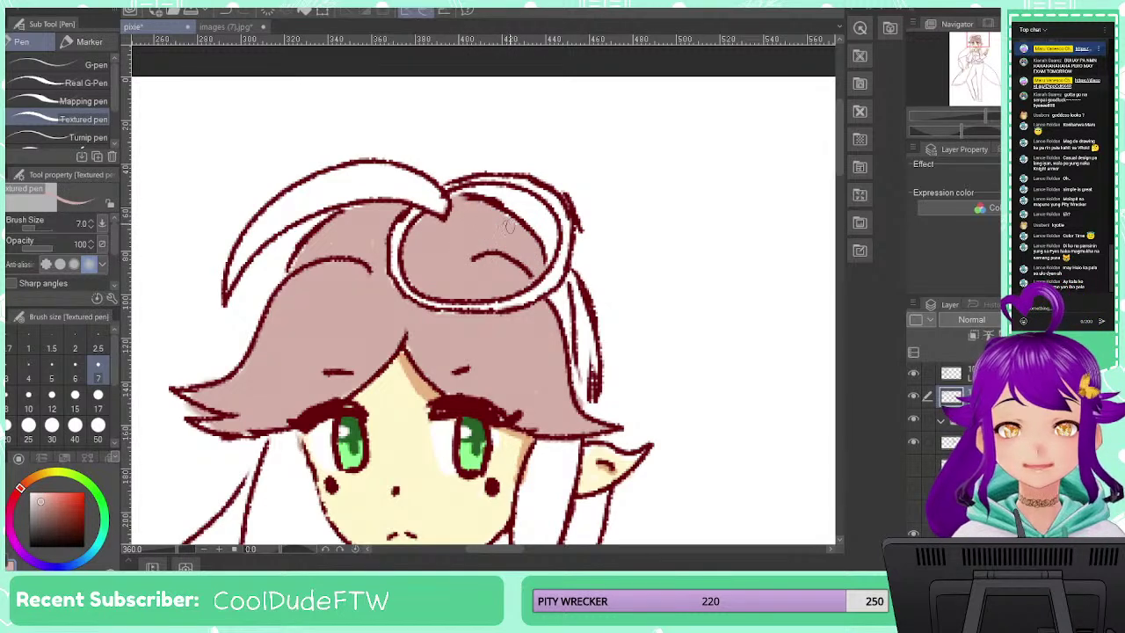
{"action": "scroll", "coordinate": [468, 264], "scroll_direction": "down", "scroll_amount": 2}
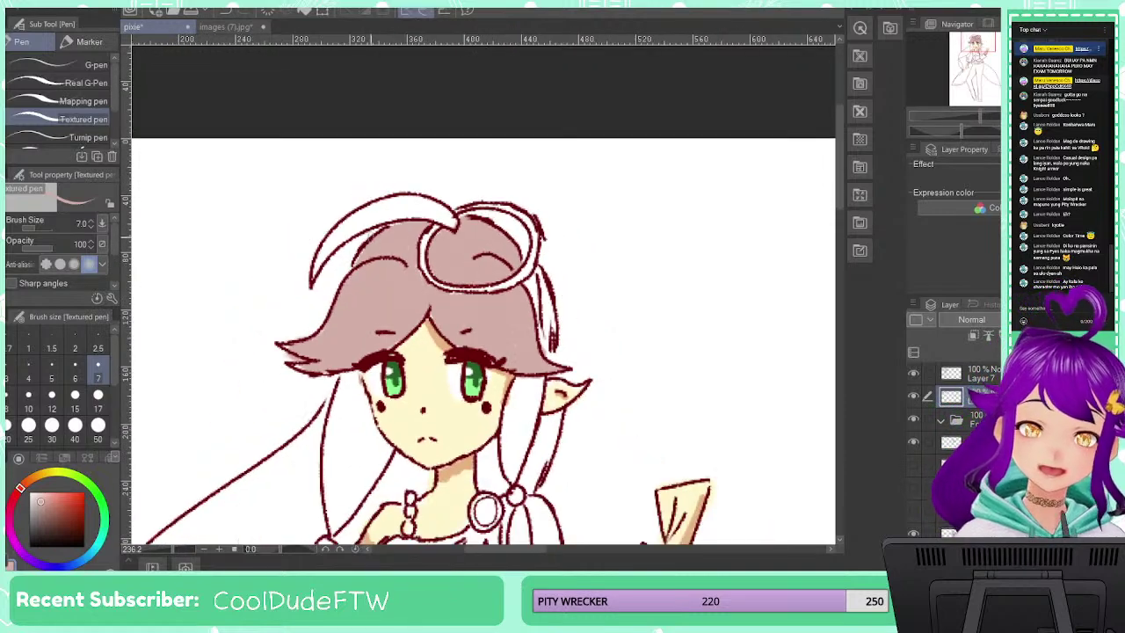
Fill the long curved hair strand arching from the top of the pixie's head with the dusty pink hair colour
{"action": "mouse_move", "coordinate": [369, 169]}
{"action": "left_mouse_down"}
{"action": "mouse_move", "coordinate": [465, 95]}
{"action": "mouse_move", "coordinate": [462, 4]}
{"action": "left_mouse_up"}
{"action": "left_click_drag", "start_coordinate": [445, 184], "coordinate": [447, 163]}
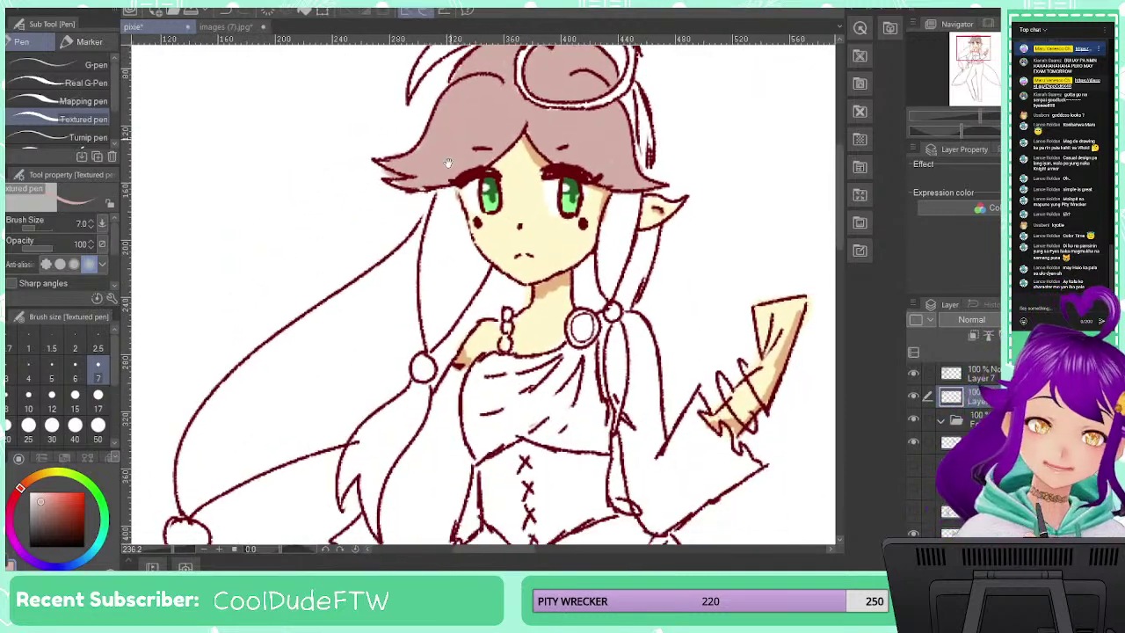
{"action": "left_click_drag", "start_coordinate": [463, 73], "coordinate": [471, 264]}
{"action": "scroll", "coordinate": [470, 264], "scroll_direction": "up", "scroll_amount": 5}
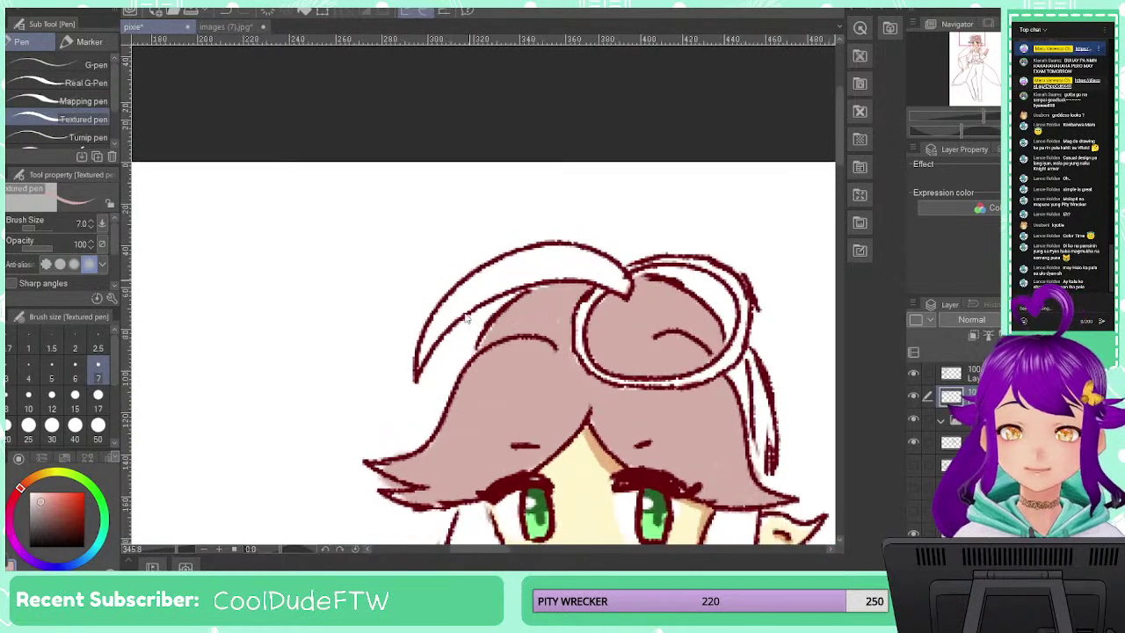
{"action": "left_click_drag", "start_coordinate": [414, 365], "coordinate": [436, 325]}
{"action": "left_click_drag", "start_coordinate": [411, 378], "coordinate": [444, 307]}
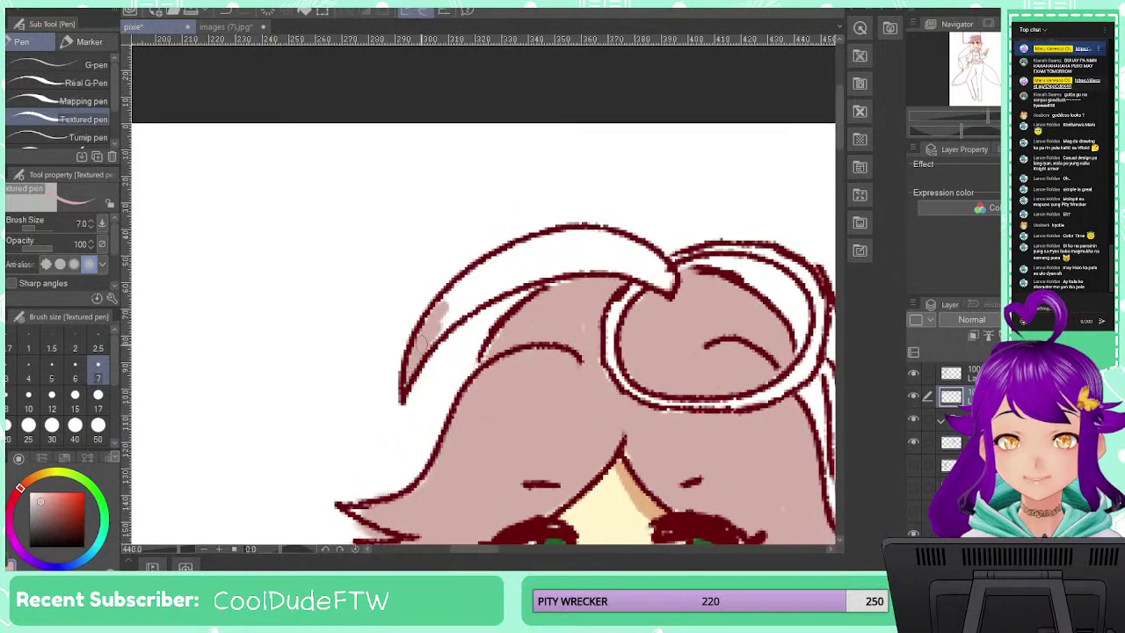
{"action": "left_click_drag", "start_coordinate": [422, 344], "coordinate": [487, 280]}
{"action": "mouse_move", "coordinate": [428, 335]}
{"action": "left_mouse_down"}
{"action": "mouse_move", "coordinate": [480, 297]}
{"action": "mouse_move", "coordinate": [415, 344]}
{"action": "mouse_move", "coordinate": [487, 266]}
{"action": "mouse_move", "coordinate": [539, 257]}
{"action": "mouse_move", "coordinate": [459, 293]}
{"action": "mouse_move", "coordinate": [460, 306]}
{"action": "mouse_move", "coordinate": [549, 266]}
{"action": "mouse_move", "coordinate": [469, 297]}
{"action": "mouse_move", "coordinate": [549, 262]}
{"action": "mouse_move", "coordinate": [546, 250]}
{"action": "mouse_move", "coordinate": [485, 287]}
{"action": "mouse_move", "coordinate": [563, 233]}
{"action": "mouse_move", "coordinate": [623, 246]}
{"action": "mouse_move", "coordinate": [609, 239]}
{"action": "mouse_move", "coordinate": [551, 265]}
{"action": "mouse_move", "coordinate": [620, 268]}
{"action": "mouse_move", "coordinate": [562, 255]}
{"action": "mouse_move", "coordinate": [625, 263]}
{"action": "mouse_move", "coordinate": [620, 246]}
{"action": "mouse_move", "coordinate": [659, 281]}
{"action": "left_mouse_up"}
{"action": "scroll", "coordinate": [562, 253], "scroll_direction": "down", "scroll_amount": 3}
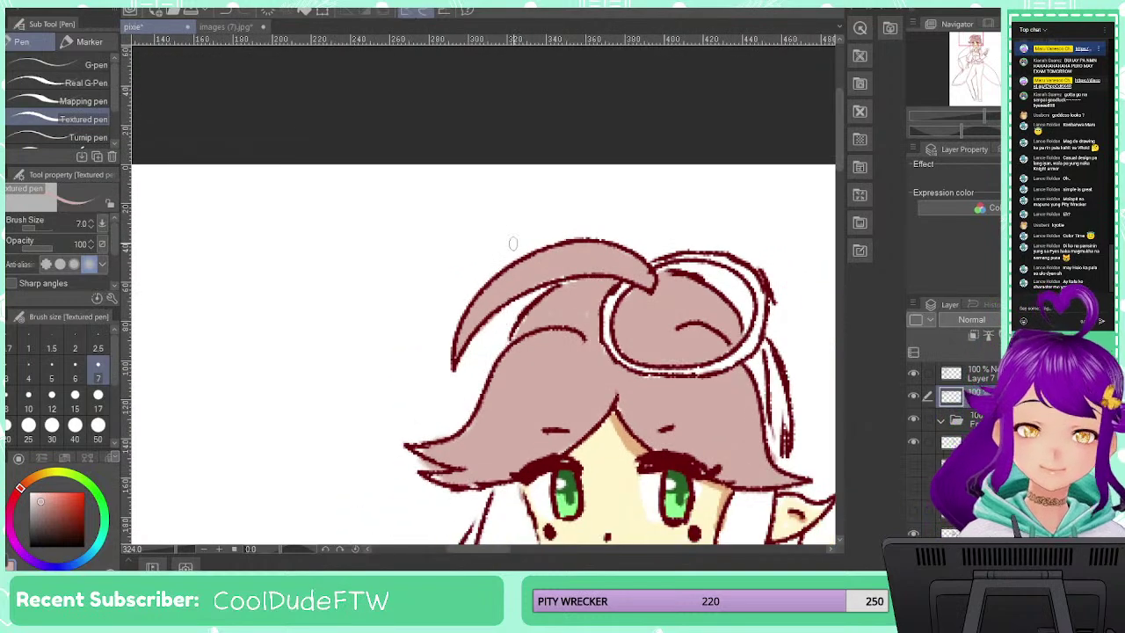
Fill the side lock between the face and the pointed ear with the same dusty pink
{"action": "mouse_move", "coordinate": [630, 522]}
{"action": "left_mouse_down"}
{"action": "mouse_move", "coordinate": [506, 274]}
{"action": "mouse_move", "coordinate": [457, 98]}
{"action": "mouse_move", "coordinate": [528, 229]}
{"action": "left_mouse_up"}
{"action": "mouse_move", "coordinate": [662, 203]}
{"action": "left_mouse_down"}
{"action": "mouse_move", "coordinate": [647, 248]}
{"action": "mouse_move", "coordinate": [660, 239]}
{"action": "mouse_move", "coordinate": [643, 188]}
{"action": "mouse_move", "coordinate": [622, 234]}
{"action": "mouse_move", "coordinate": [611, 282]}
{"action": "mouse_move", "coordinate": [624, 336]}
{"action": "mouse_move", "coordinate": [668, 202]}
{"action": "mouse_move", "coordinate": [621, 313]}
{"action": "mouse_move", "coordinate": [635, 273]}
{"action": "left_mouse_up"}
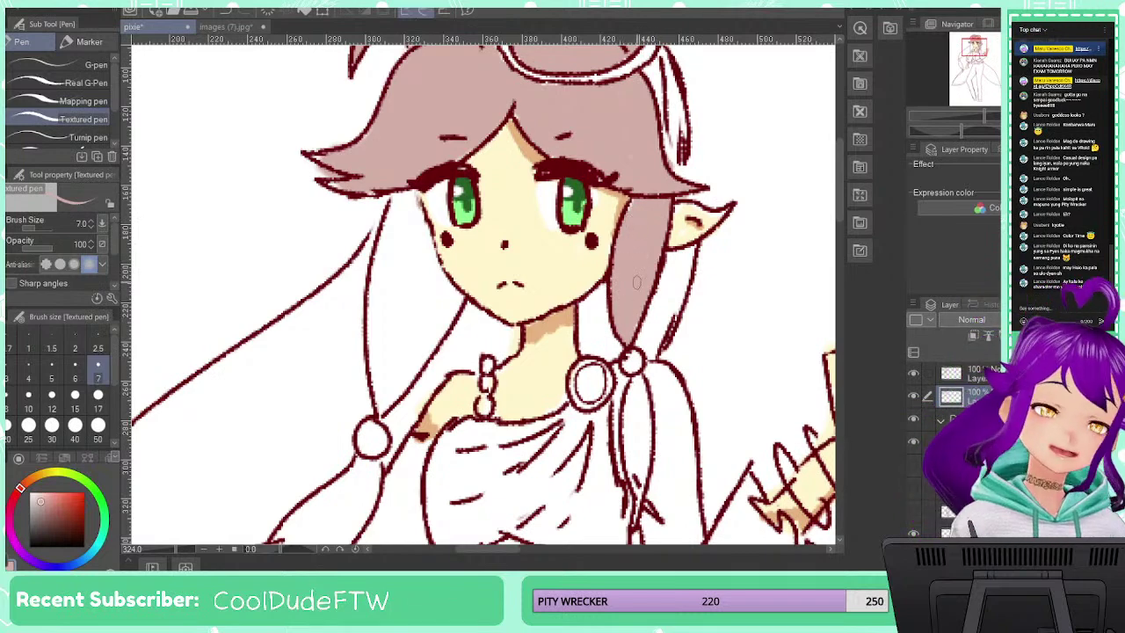
{"action": "scroll", "coordinate": [659, 255], "scroll_direction": "down", "scroll_amount": 1}
Add a layer above Layer 7, pick a dark purple, and sketch a chibi face with a jagged fringe in the blank area beside the pixie
{"action": "left_click", "coordinate": [953, 376]}
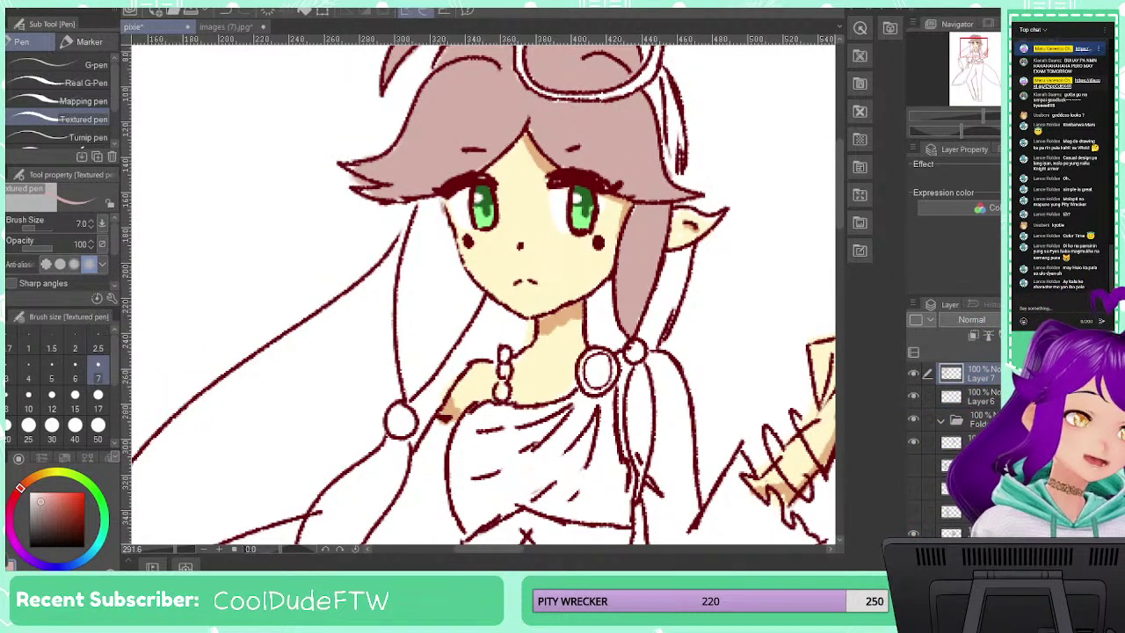
{"action": "left_click_drag", "start_coordinate": [651, 336], "coordinate": [231, 299]}
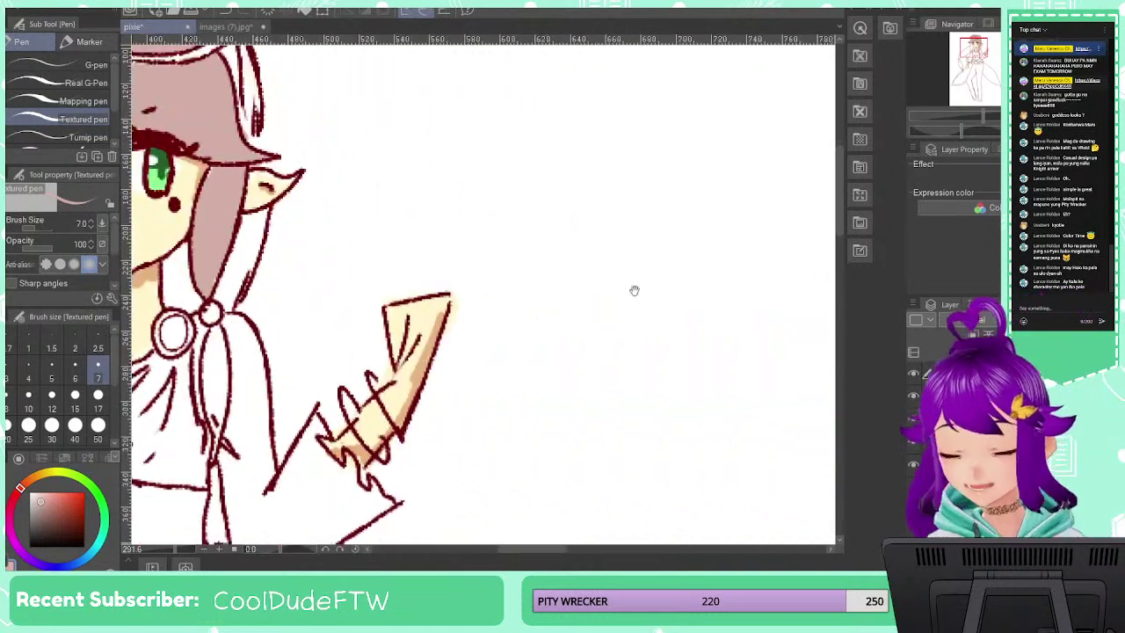
{"action": "left_click_drag", "start_coordinate": [633, 290], "coordinate": [253, 385]}
{"action": "left_click", "coordinate": [63, 522]}
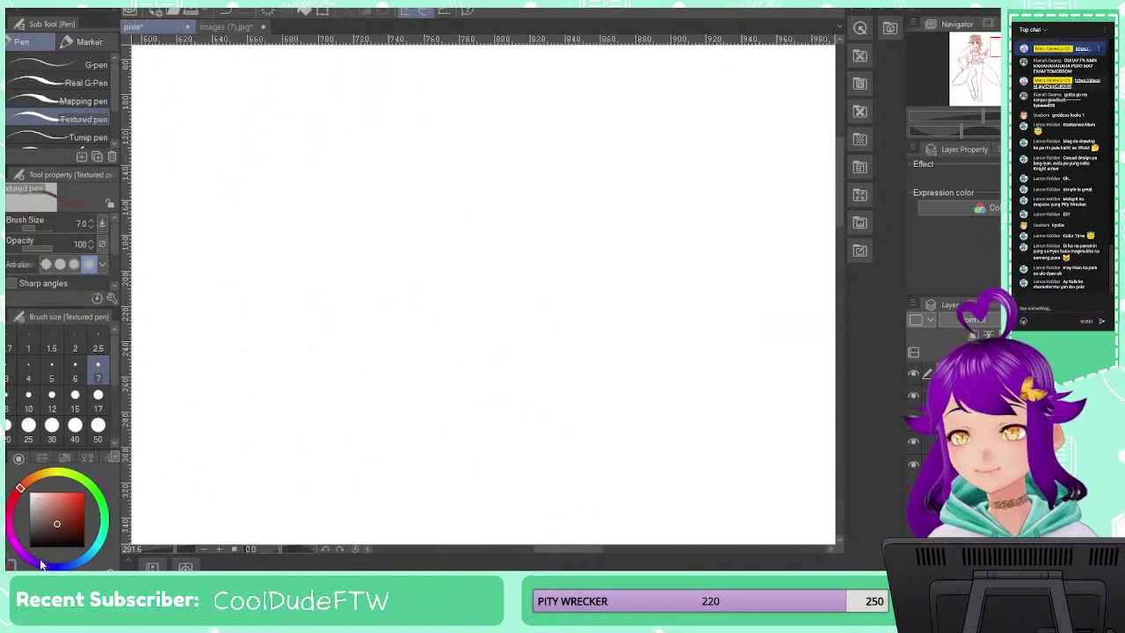
{"action": "left_click", "coordinate": [32, 559]}
{"action": "mouse_move", "coordinate": [450, 237]}
{"action": "left_mouse_down"}
{"action": "mouse_move", "coordinate": [437, 319]}
{"action": "mouse_move", "coordinate": [575, 356]}
{"action": "left_mouse_up"}
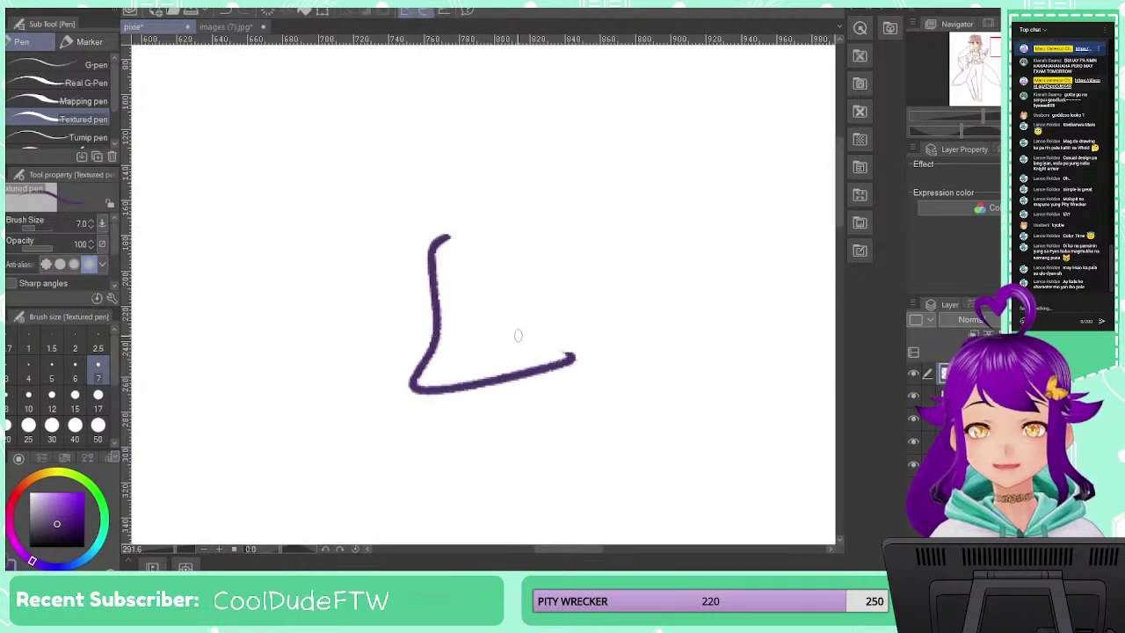
{"action": "mouse_move", "coordinate": [445, 296]}
{"action": "left_mouse_down"}
{"action": "mouse_move", "coordinate": [478, 290]}
{"action": "mouse_move", "coordinate": [480, 334]}
{"action": "left_mouse_up"}
{"action": "left_click_drag", "start_coordinate": [531, 280], "coordinate": [570, 308]}
{"action": "mouse_move", "coordinate": [502, 237]}
{"action": "left_mouse_down"}
{"action": "mouse_move", "coordinate": [508, 290]}
{"action": "mouse_move", "coordinate": [579, 264]}
{"action": "left_mouse_up"}
{"action": "left_click_drag", "start_coordinate": [437, 299], "coordinate": [502, 239]}
Sketch the chibi's side hair, with a flared tuft on one side, a long lock on the other, and curled ends below the chin
{"action": "mouse_move", "coordinate": [450, 205]}
{"action": "left_mouse_down"}
{"action": "mouse_move", "coordinate": [367, 397]}
{"action": "mouse_move", "coordinate": [407, 392]}
{"action": "left_mouse_up"}
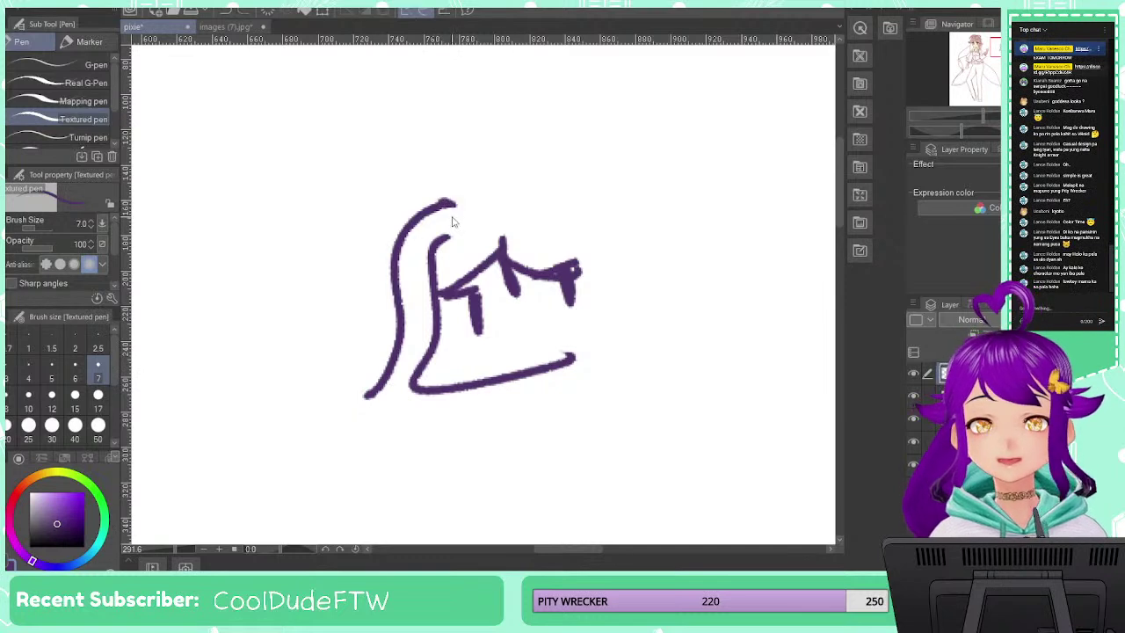
{"action": "key", "text": "ctrl+z"}
{"action": "left_click_drag", "start_coordinate": [441, 204], "coordinate": [420, 299]}
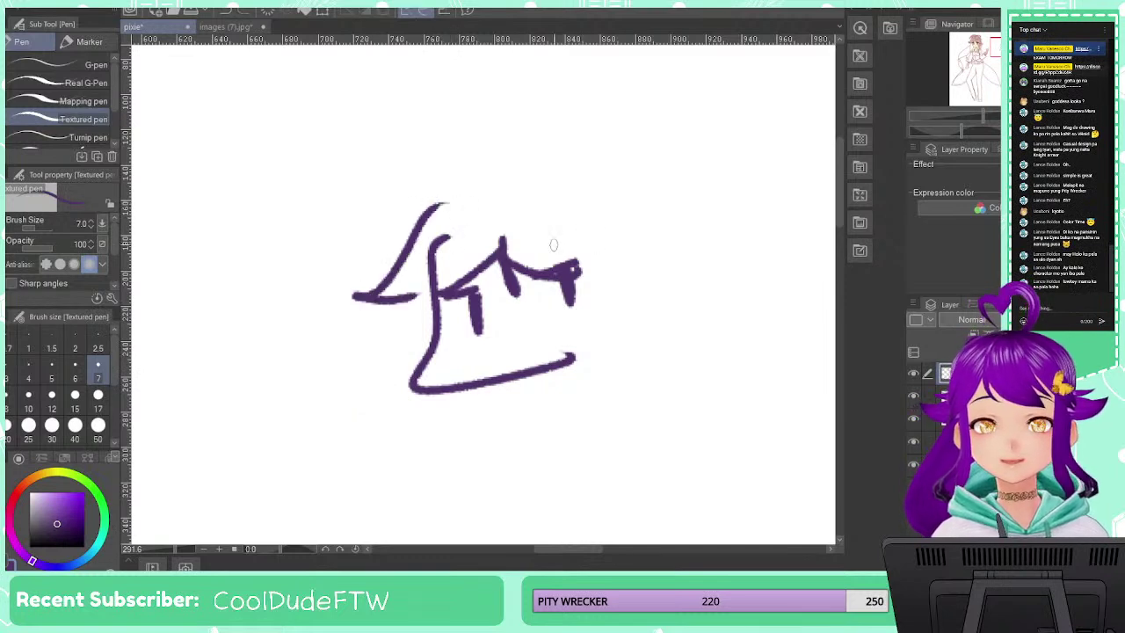
{"action": "left_click_drag", "start_coordinate": [552, 239], "coordinate": [568, 265]}
{"action": "mouse_move", "coordinate": [575, 248]}
{"action": "left_mouse_down"}
{"action": "mouse_move", "coordinate": [579, 277]}
{"action": "mouse_move", "coordinate": [603, 273]}
{"action": "mouse_move", "coordinate": [584, 416]}
{"action": "left_mouse_up"}
{"action": "left_click_drag", "start_coordinate": [626, 287], "coordinate": [595, 425]}
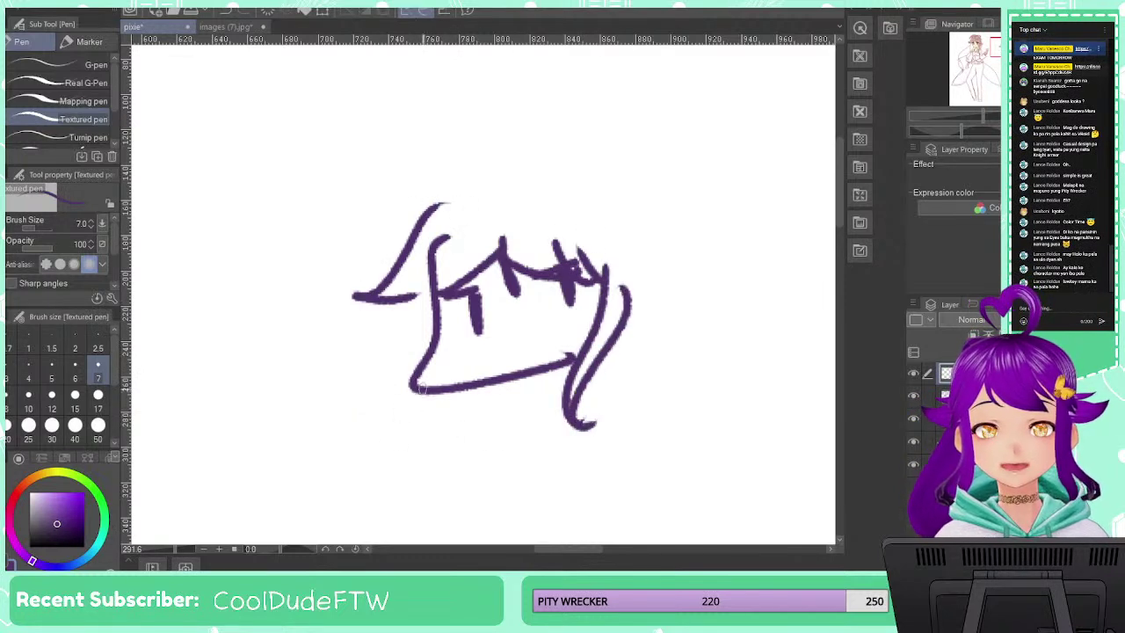
{"action": "left_click_drag", "start_coordinate": [431, 392], "coordinate": [395, 468]}
{"action": "mouse_move", "coordinate": [442, 398]}
{"action": "left_mouse_down"}
{"action": "mouse_move", "coordinate": [424, 459]}
{"action": "mouse_move", "coordinate": [457, 449]}
{"action": "left_mouse_up"}
Draw the top of the chibi's head with a curved strand, spiky side tufts and two upright loops
{"action": "mouse_move", "coordinate": [426, 211]}
{"action": "left_mouse_down"}
{"action": "mouse_move", "coordinate": [620, 215]}
{"action": "mouse_move", "coordinate": [666, 202]}
{"action": "mouse_move", "coordinate": [607, 309]}
{"action": "left_mouse_up"}
{"action": "mouse_move", "coordinate": [418, 234]}
{"action": "left_mouse_down"}
{"action": "mouse_move", "coordinate": [360, 257]}
{"action": "mouse_move", "coordinate": [391, 271]}
{"action": "left_mouse_up"}
{"action": "left_click_drag", "start_coordinate": [507, 151], "coordinate": [395, 173]}
{"action": "mouse_move", "coordinate": [493, 149]}
{"action": "left_mouse_down"}
{"action": "mouse_move", "coordinate": [395, 165]}
{"action": "mouse_move", "coordinate": [360, 193]}
{"action": "left_mouse_up"}
{"action": "mouse_move", "coordinate": [597, 189]}
{"action": "left_mouse_down"}
{"action": "mouse_move", "coordinate": [637, 126]}
{"action": "mouse_move", "coordinate": [577, 165]}
{"action": "mouse_move", "coordinate": [607, 180]}
{"action": "left_mouse_up"}
{"action": "left_click_drag", "start_coordinate": [575, 187], "coordinate": [600, 172]}
Sketch the chibi's body below the head, with a round brooch, wide sleeves and two simple pointed legs
{"action": "scroll", "coordinate": [519, 397], "scroll_direction": "down", "scroll_amount": 3}
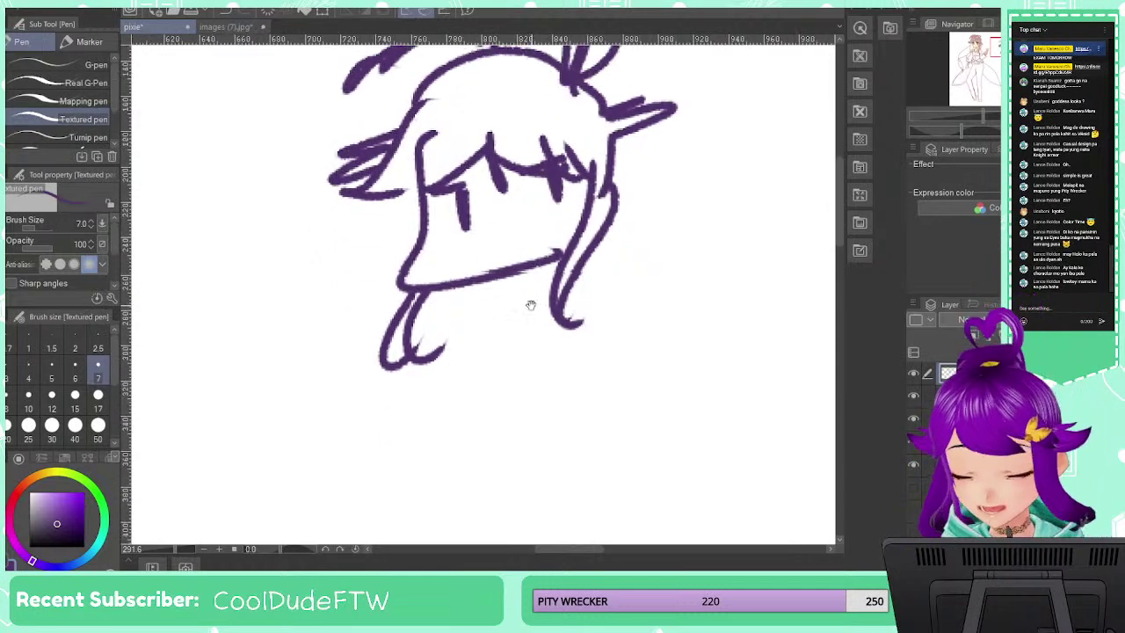
{"action": "mouse_move", "coordinate": [538, 265]}
{"action": "left_mouse_down"}
{"action": "mouse_move", "coordinate": [534, 307]}
{"action": "mouse_move", "coordinate": [491, 431]}
{"action": "left_mouse_up"}
{"action": "mouse_move", "coordinate": [446, 294]}
{"action": "left_mouse_down"}
{"action": "mouse_move", "coordinate": [474, 411]}
{"action": "mouse_move", "coordinate": [499, 408]}
{"action": "left_mouse_up"}
{"action": "mouse_move", "coordinate": [562, 303]}
{"action": "left_mouse_down"}
{"action": "mouse_move", "coordinate": [604, 382]}
{"action": "mouse_move", "coordinate": [673, 362]}
{"action": "left_mouse_up"}
{"action": "left_click_drag", "start_coordinate": [599, 260], "coordinate": [672, 356]}
{"action": "mouse_move", "coordinate": [587, 377]}
{"action": "left_mouse_down"}
{"action": "mouse_move", "coordinate": [514, 400]}
{"action": "mouse_move", "coordinate": [562, 529]}
{"action": "left_mouse_up"}
{"action": "mouse_move", "coordinate": [545, 421]}
{"action": "left_mouse_down"}
{"action": "mouse_move", "coordinate": [543, 525]}
{"action": "mouse_move", "coordinate": [602, 514]}
{"action": "left_mouse_up"}
{"action": "left_click_drag", "start_coordinate": [594, 385], "coordinate": [598, 511]}
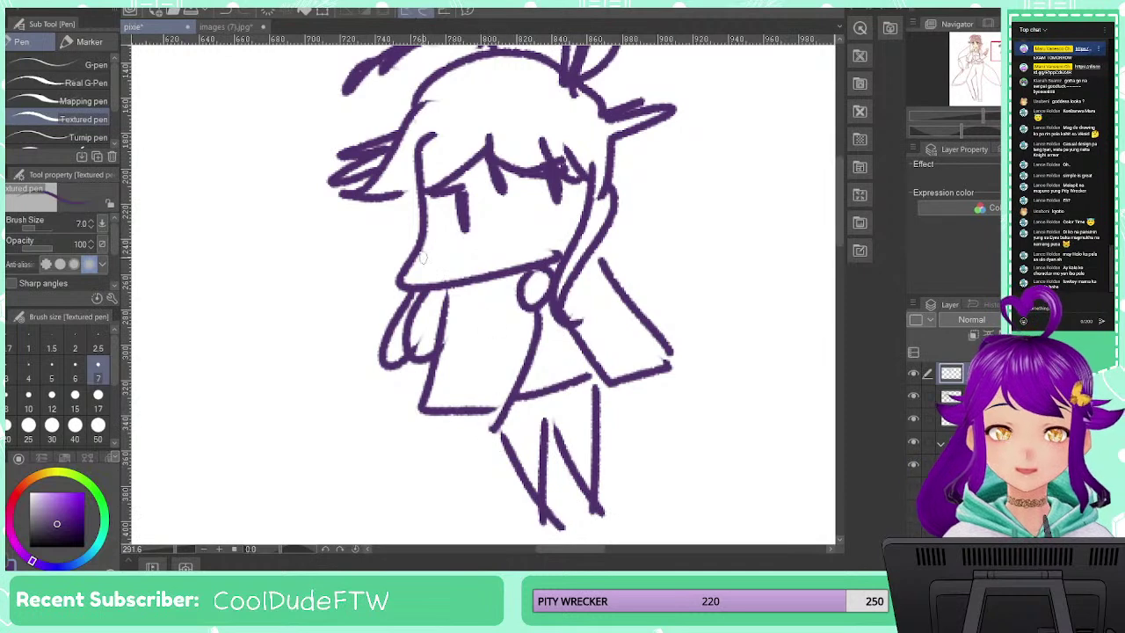
Add loose hair strands with jagged ends hanging on both sides of the chibi's head
{"action": "mouse_move", "coordinate": [391, 195]}
{"action": "left_mouse_down"}
{"action": "mouse_move", "coordinate": [355, 300]}
{"action": "mouse_move", "coordinate": [399, 292]}
{"action": "left_mouse_up"}
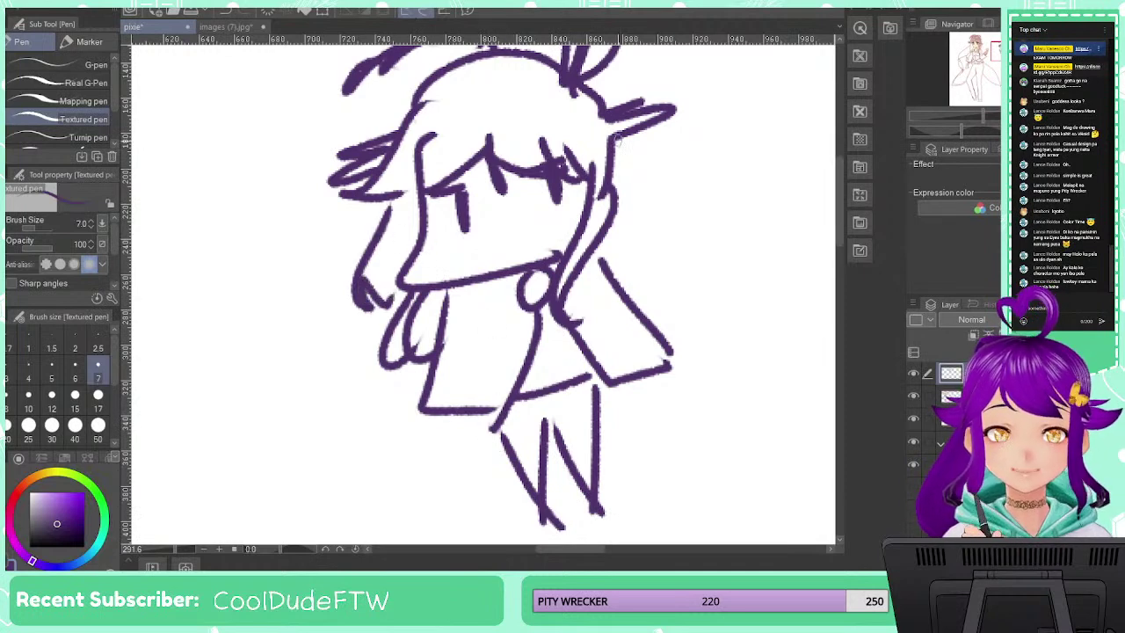
{"action": "mouse_move", "coordinate": [618, 139]}
{"action": "left_mouse_down"}
{"action": "mouse_move", "coordinate": [693, 255]}
{"action": "mouse_move", "coordinate": [614, 256]}
{"action": "left_mouse_up"}
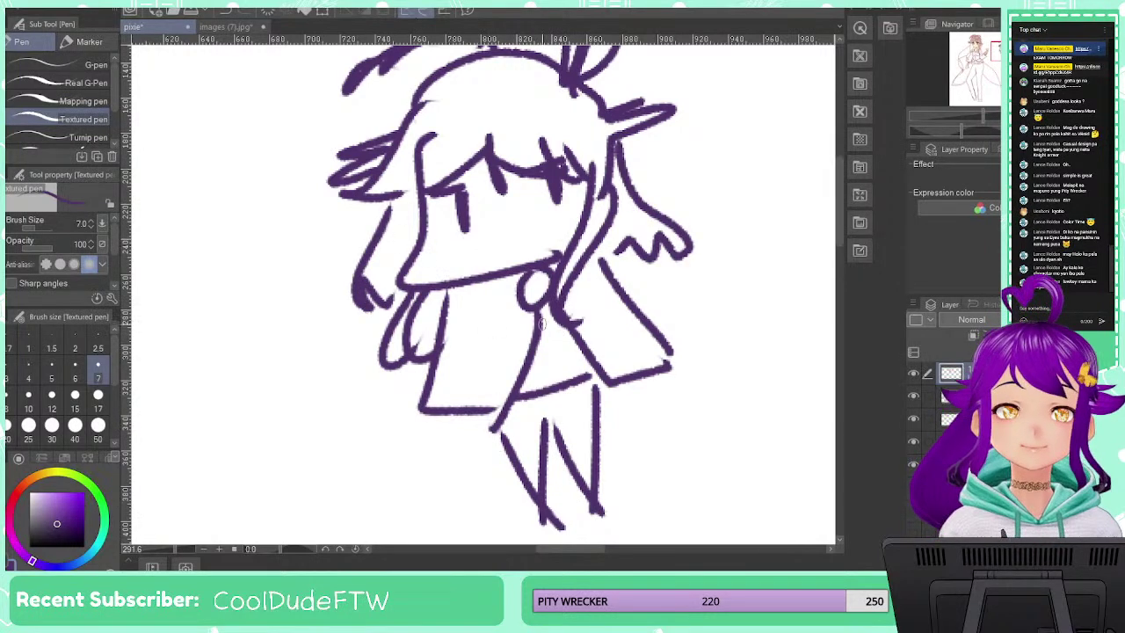
{"action": "scroll", "coordinate": [542, 323], "scroll_direction": "down", "scroll_amount": 4}
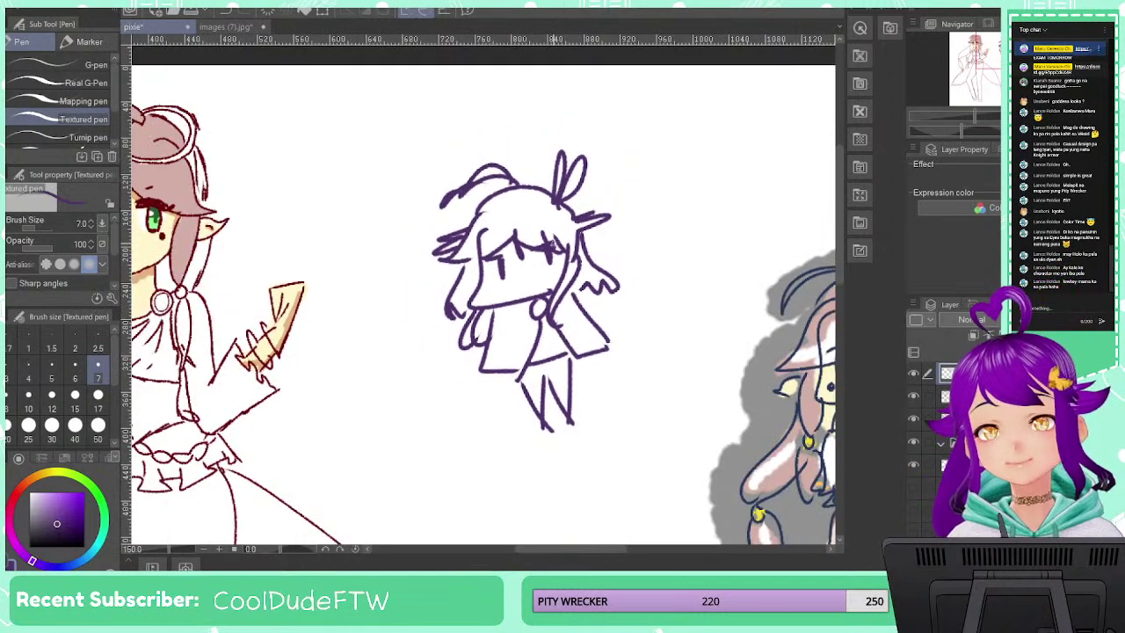
Erase the two upright loops above the chibi's head and draw a small ornament on each side of its hair instead
{"action": "key", "text": "e"}
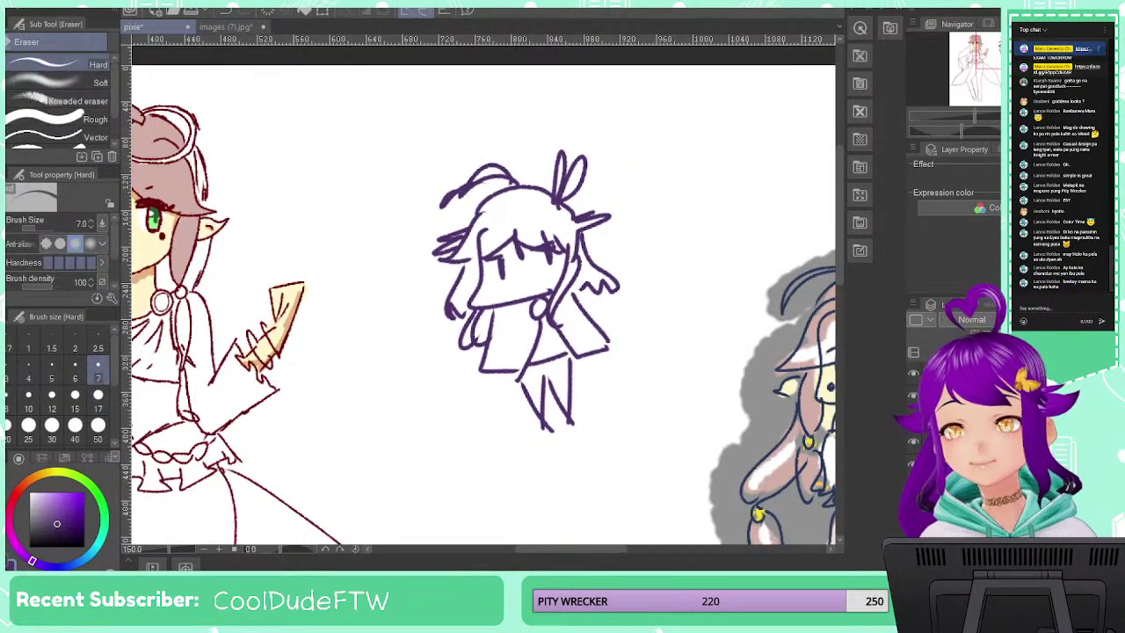
{"action": "mouse_move", "coordinate": [578, 150]}
{"action": "left_mouse_down"}
{"action": "mouse_move", "coordinate": [572, 180]}
{"action": "mouse_move", "coordinate": [553, 189]}
{"action": "mouse_move", "coordinate": [584, 167]}
{"action": "mouse_move", "coordinate": [580, 185]}
{"action": "left_mouse_up"}
{"action": "key", "text": "p"}
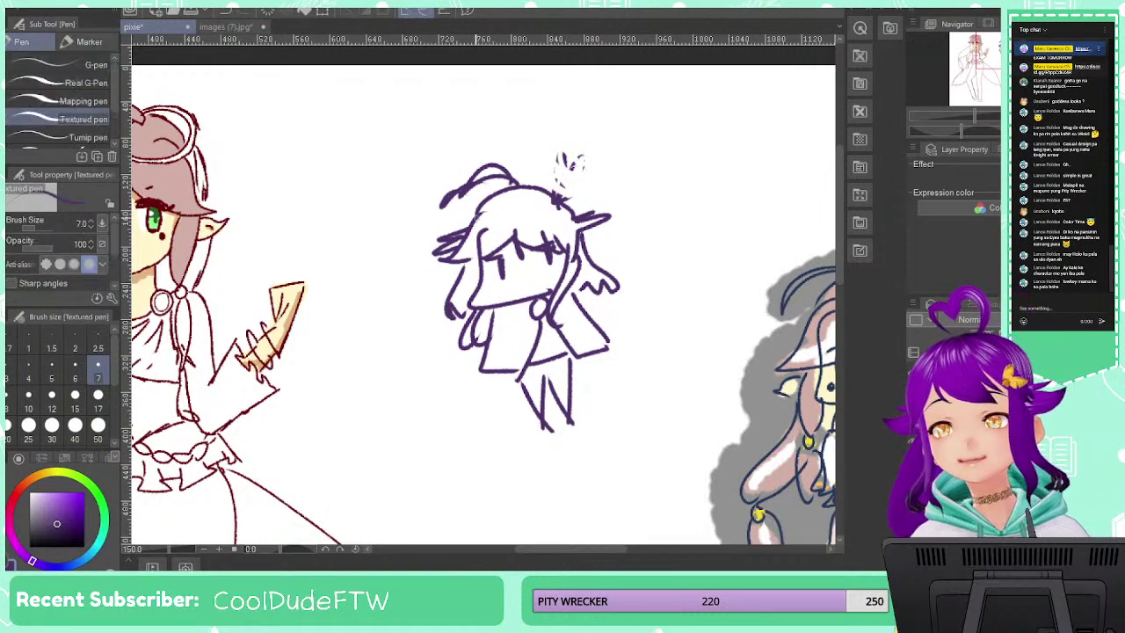
{"action": "mouse_move", "coordinate": [471, 225]}
{"action": "left_mouse_down"}
{"action": "mouse_move", "coordinate": [512, 215]}
{"action": "mouse_move", "coordinate": [466, 239]}
{"action": "left_mouse_up"}
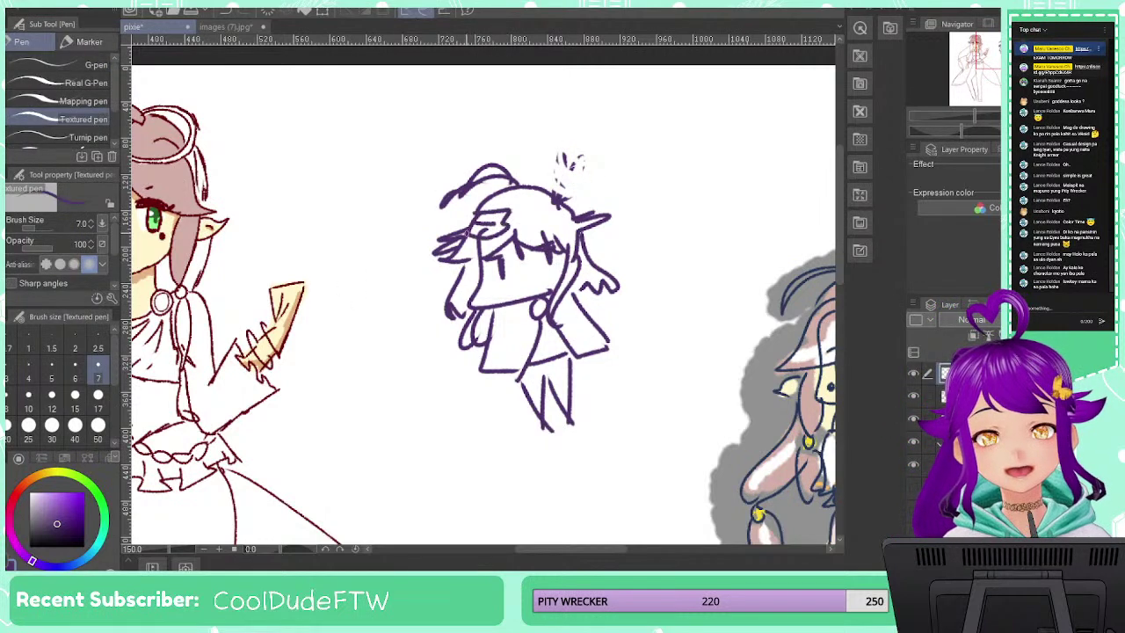
{"action": "mouse_move", "coordinate": [558, 205]}
{"action": "left_mouse_down"}
{"action": "mouse_move", "coordinate": [531, 207]}
{"action": "mouse_move", "coordinate": [559, 229]}
{"action": "left_mouse_up"}
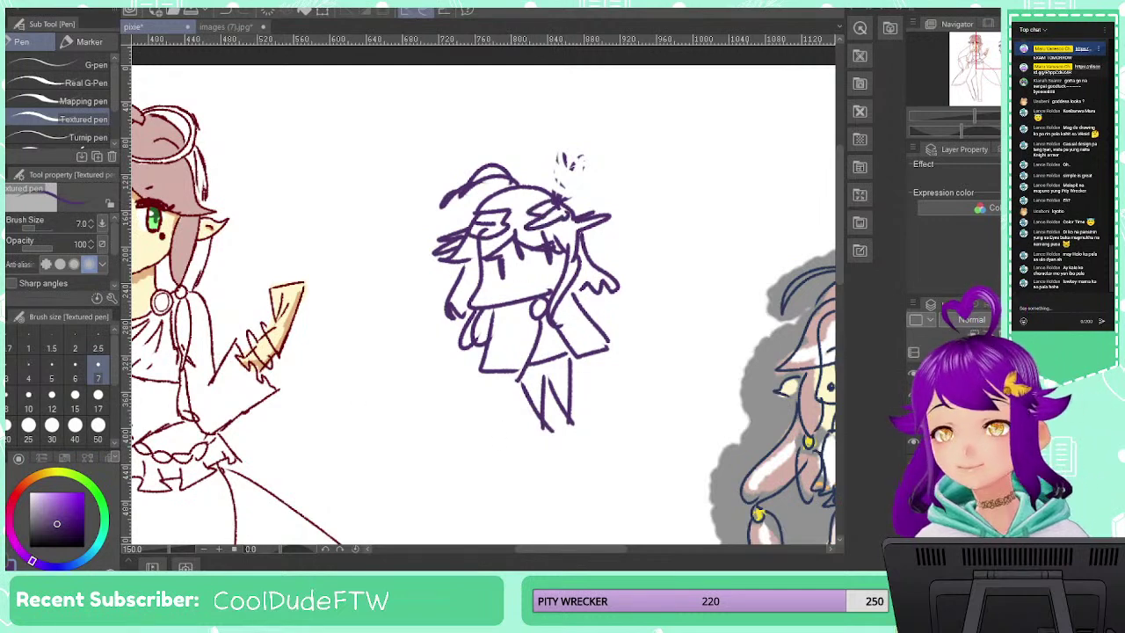
Lasso the whole purple chibi sketch, delete it, and clear the selection
{"action": "key", "text": "m"}
{"action": "mouse_move", "coordinate": [465, 165]}
{"action": "left_mouse_down"}
{"action": "mouse_move", "coordinate": [430, 340]}
{"action": "mouse_move", "coordinate": [676, 392]}
{"action": "mouse_move", "coordinate": [563, 105]}
{"action": "mouse_move", "coordinate": [482, 138]}
{"action": "left_mouse_up"}
{"action": "key", "text": "Delete"}
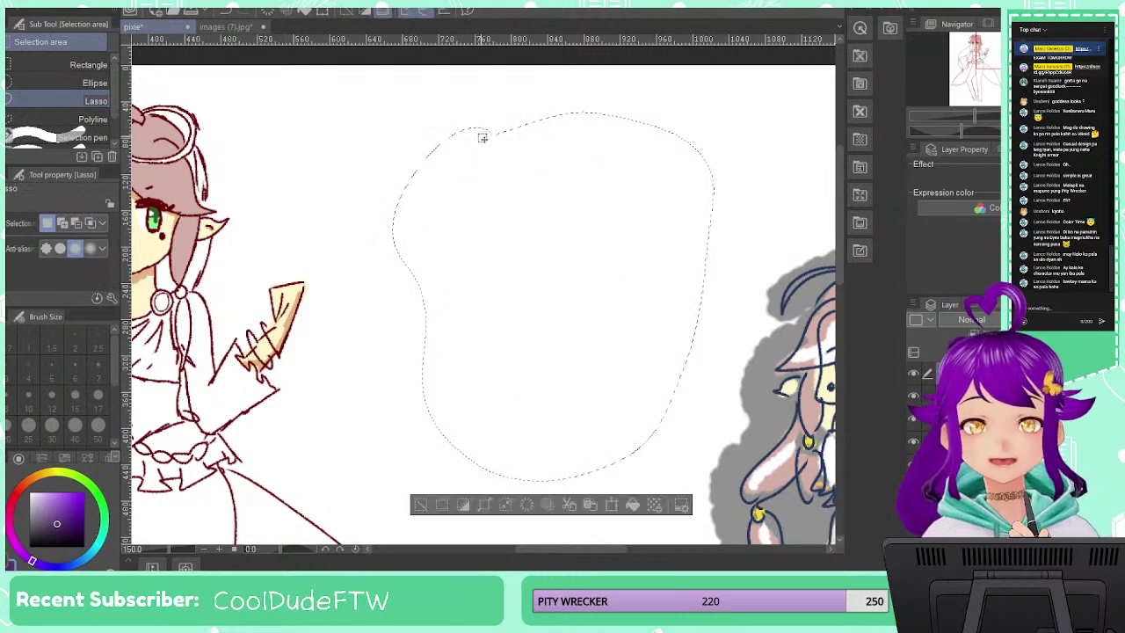
{"action": "key", "text": "ctrl+d"}
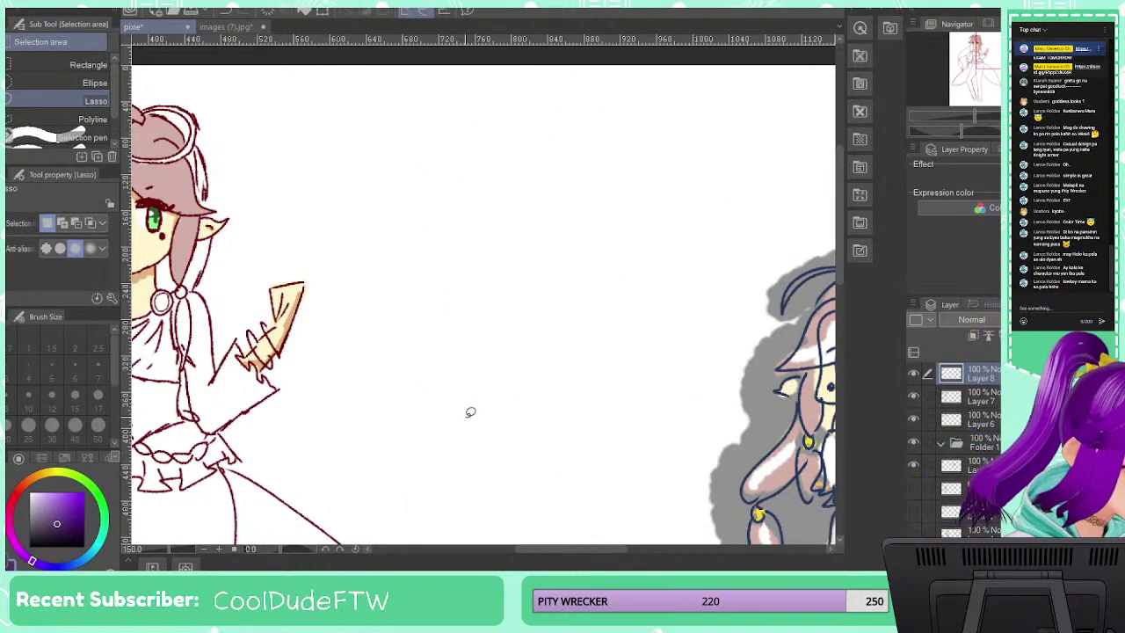
{"action": "left_click_drag", "start_coordinate": [466, 380], "coordinate": [677, 354]}
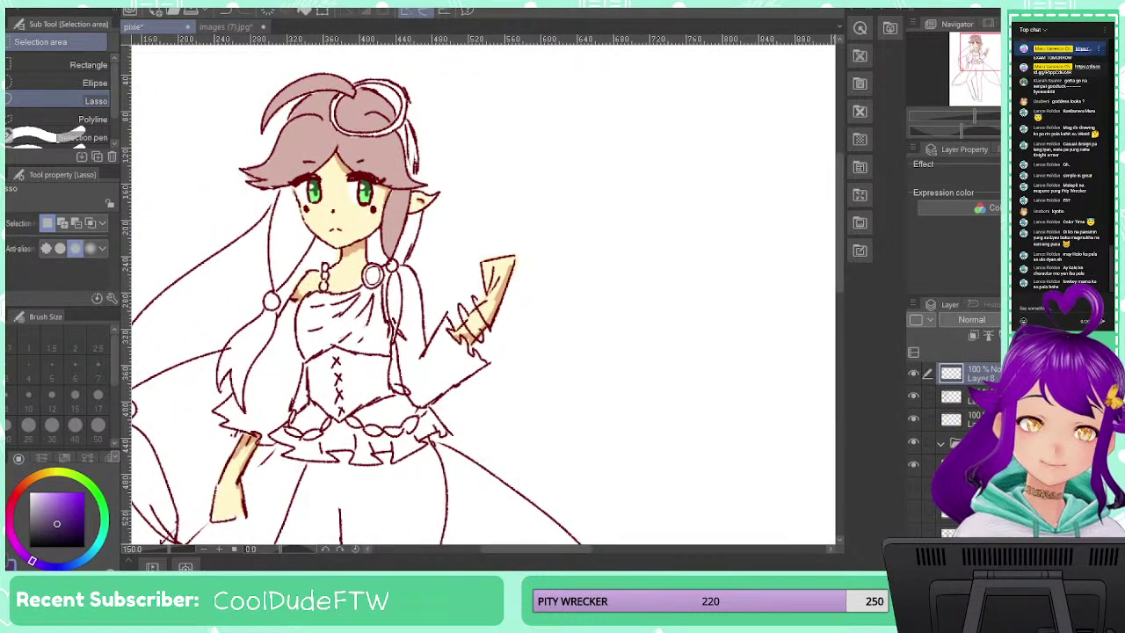
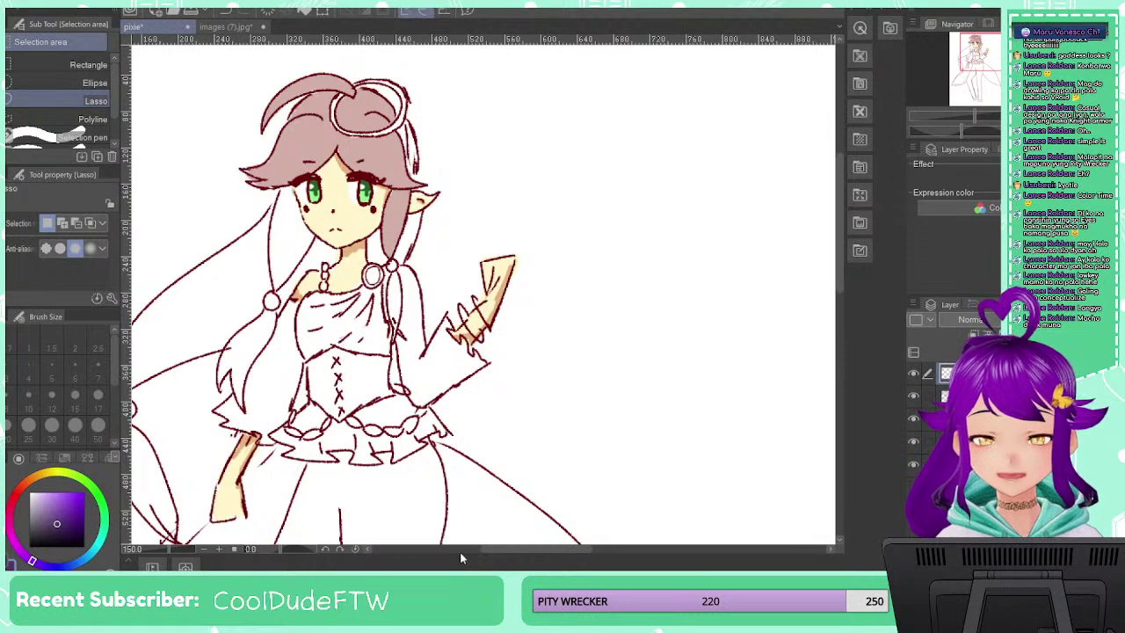
Sample the dusty pink from the hair and, on Layer 6 beneath the line art, fill the thin strand hanging behind the head ring
{"action": "left_click", "coordinate": [317, 145], "text": "alt"}
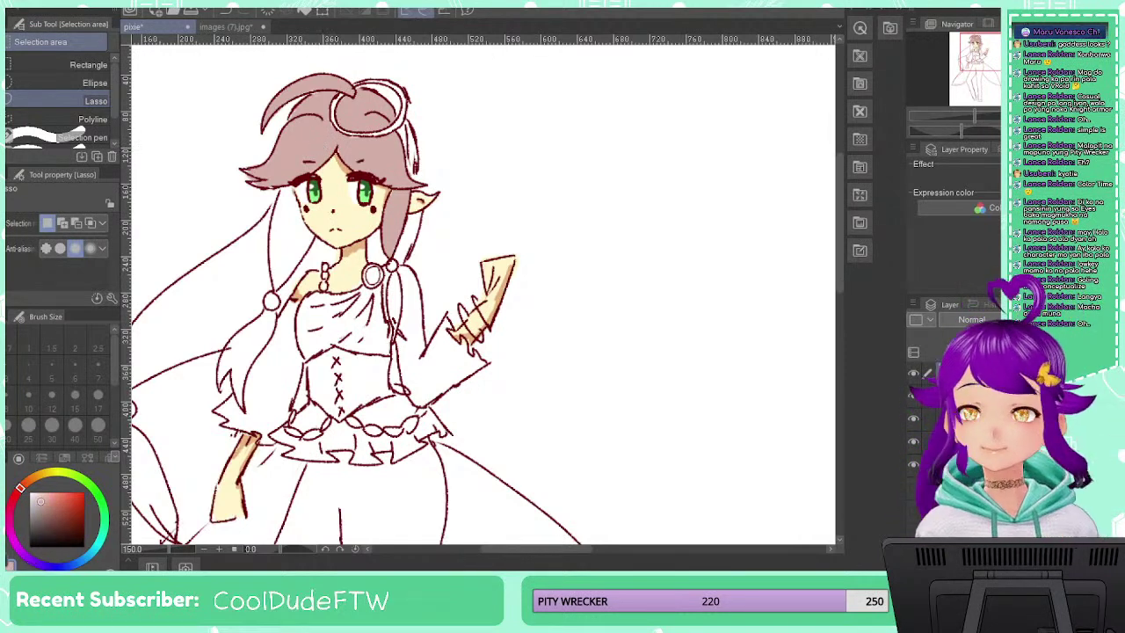
{"action": "key", "text": "p"}
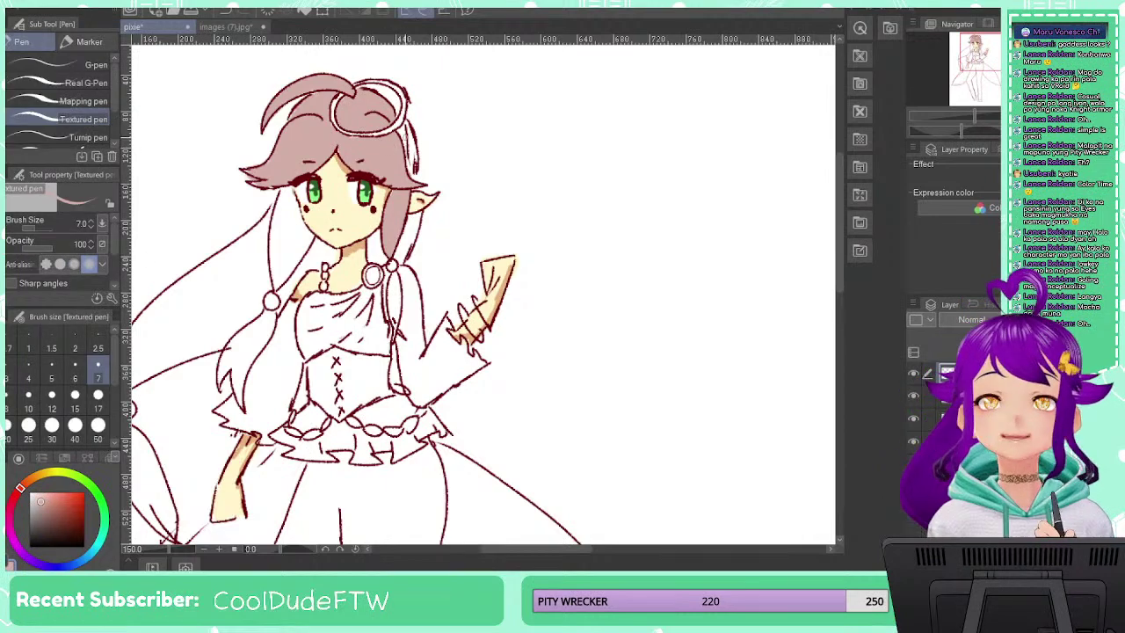
{"action": "scroll", "coordinate": [404, 145], "scroll_direction": "down", "scroll_amount": 1}
{"action": "scroll", "coordinate": [409, 149], "scroll_direction": "up", "scroll_amount": 1}
{"action": "scroll", "coordinate": [409, 151], "scroll_direction": "up", "scroll_amount": 2}
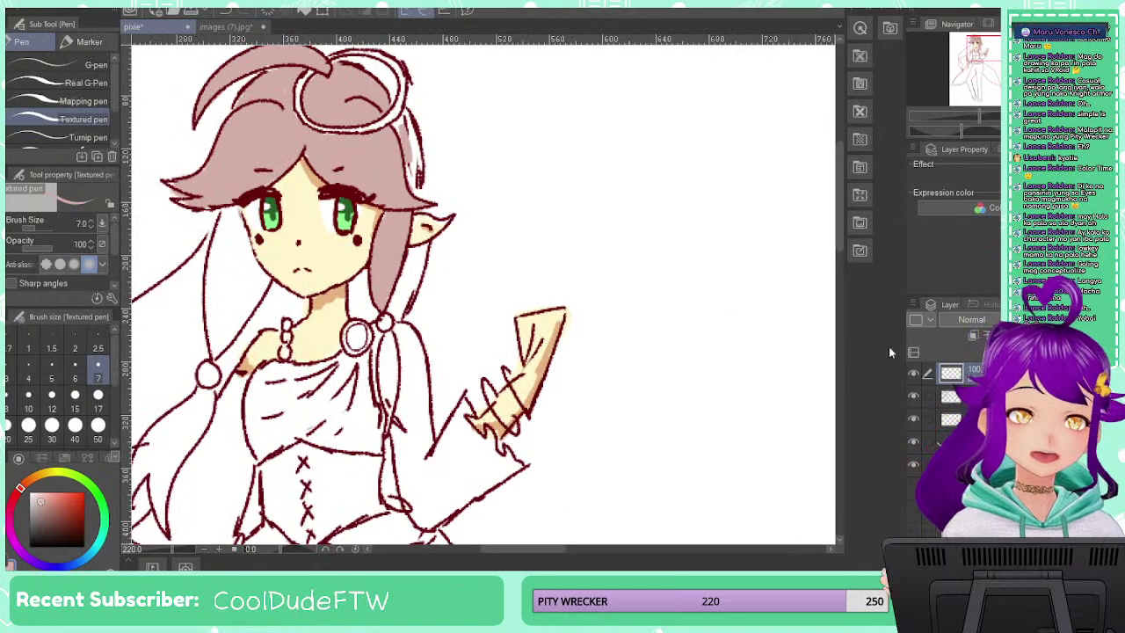
{"action": "left_click", "coordinate": [916, 420]}
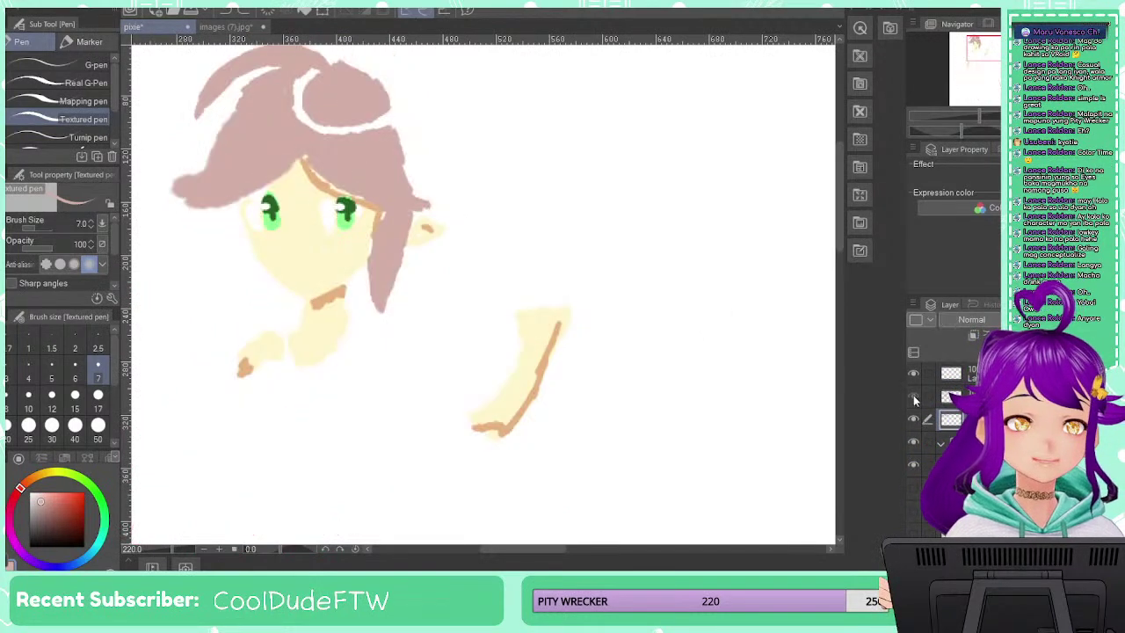
{"action": "left_click", "coordinate": [915, 396]}
{"action": "left_click", "coordinate": [915, 420]}
{"action": "left_click", "coordinate": [916, 420]}
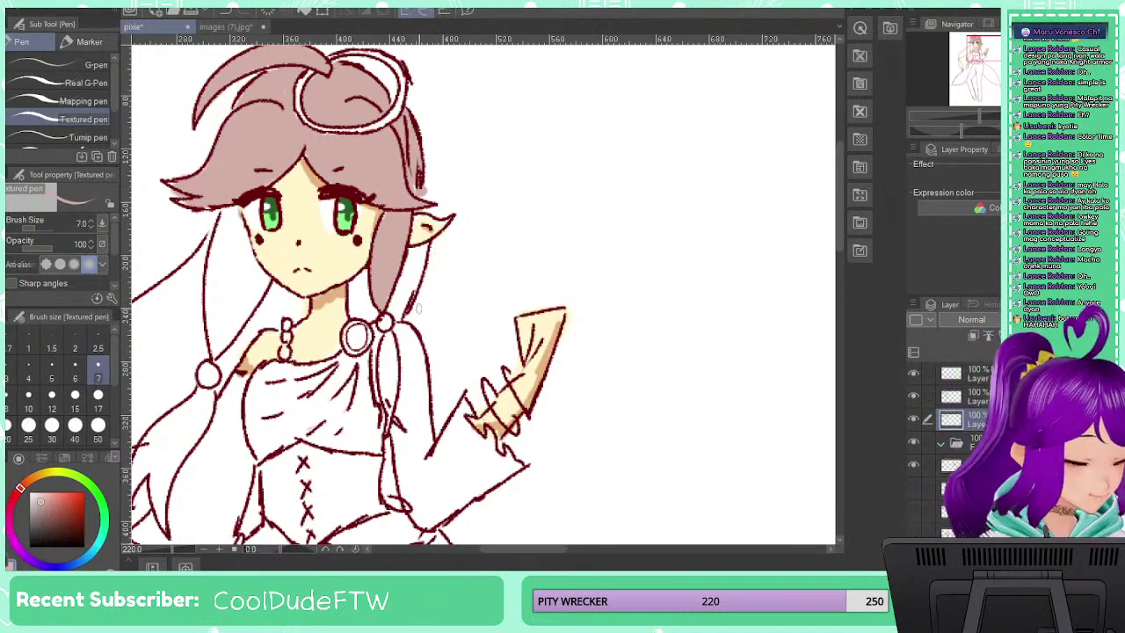
Fill the side lock to the left of the pixie's face with dusty pink, from the fringe down to its bead
{"action": "left_click_drag", "start_coordinate": [400, 338], "coordinate": [506, 319]}
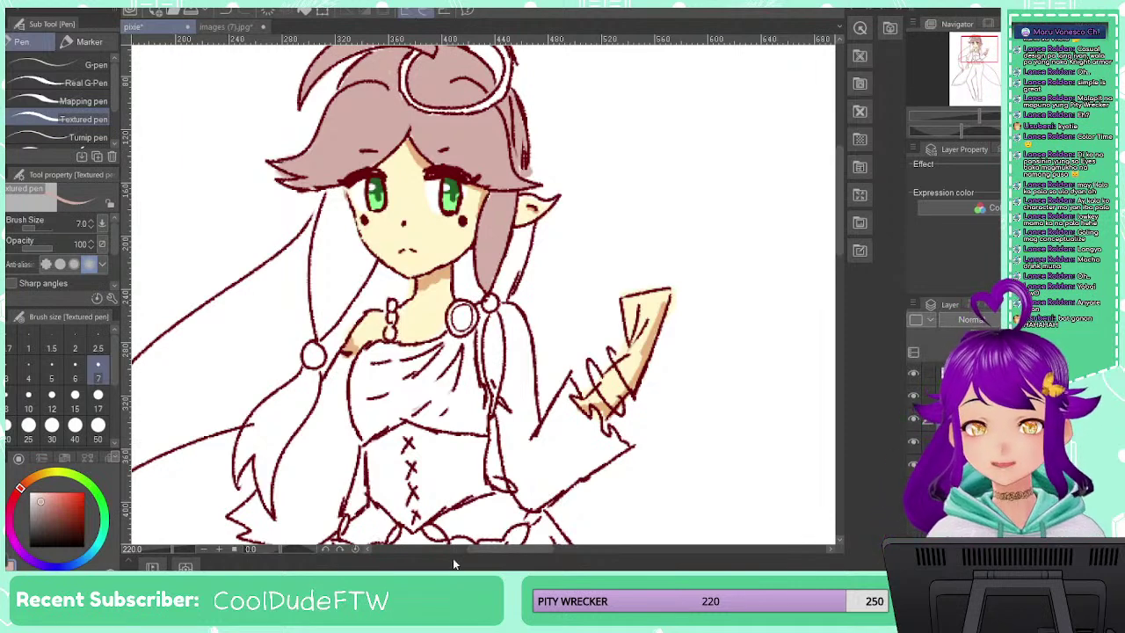
{"action": "left_click_drag", "start_coordinate": [334, 232], "coordinate": [330, 251]}
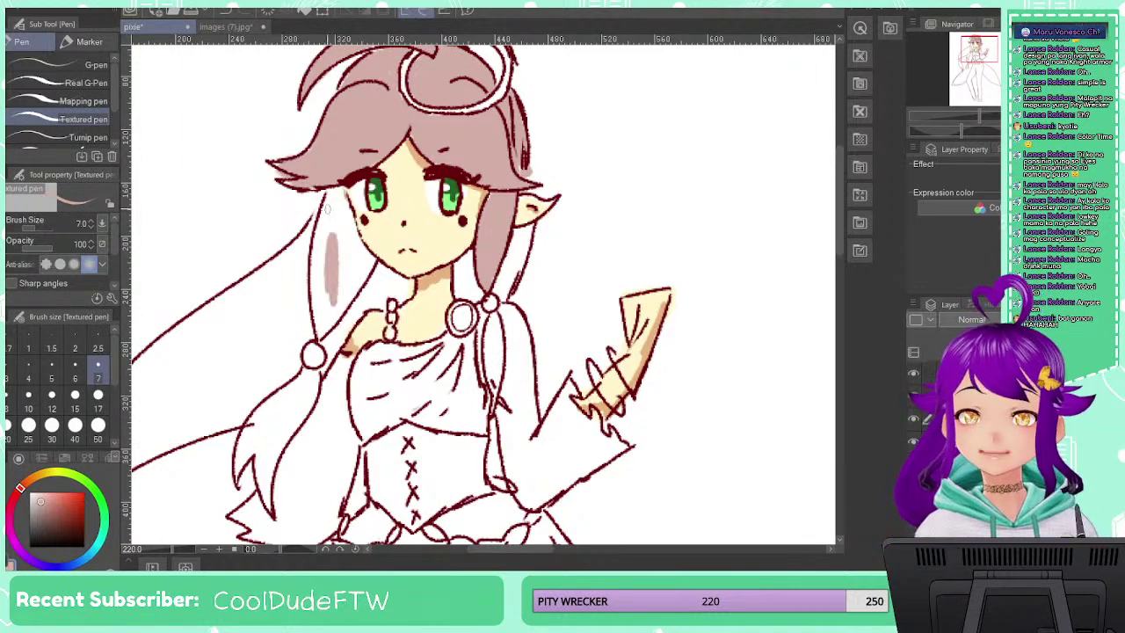
{"action": "mouse_move", "coordinate": [325, 208]}
{"action": "left_mouse_down"}
{"action": "mouse_move", "coordinate": [347, 211]}
{"action": "mouse_move", "coordinate": [334, 198]}
{"action": "mouse_move", "coordinate": [312, 301]}
{"action": "mouse_move", "coordinate": [338, 306]}
{"action": "mouse_move", "coordinate": [370, 264]}
{"action": "mouse_move", "coordinate": [350, 305]}
{"action": "left_mouse_up"}
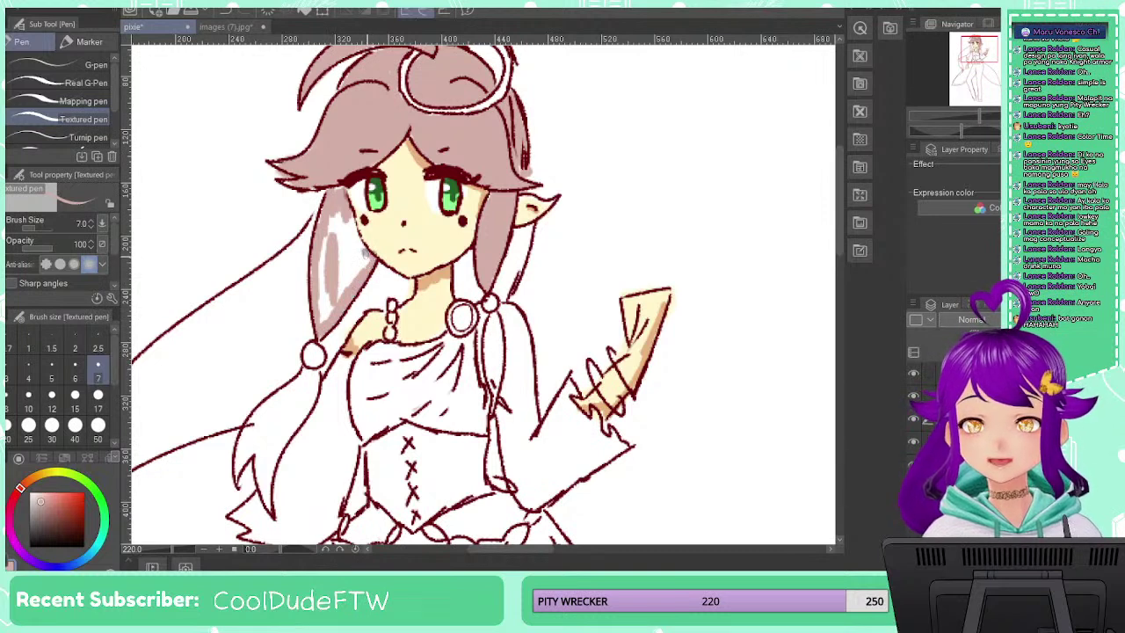
{"action": "key", "text": "ctrl+z"}
{"action": "left_click_drag", "start_coordinate": [371, 260], "coordinate": [355, 290]}
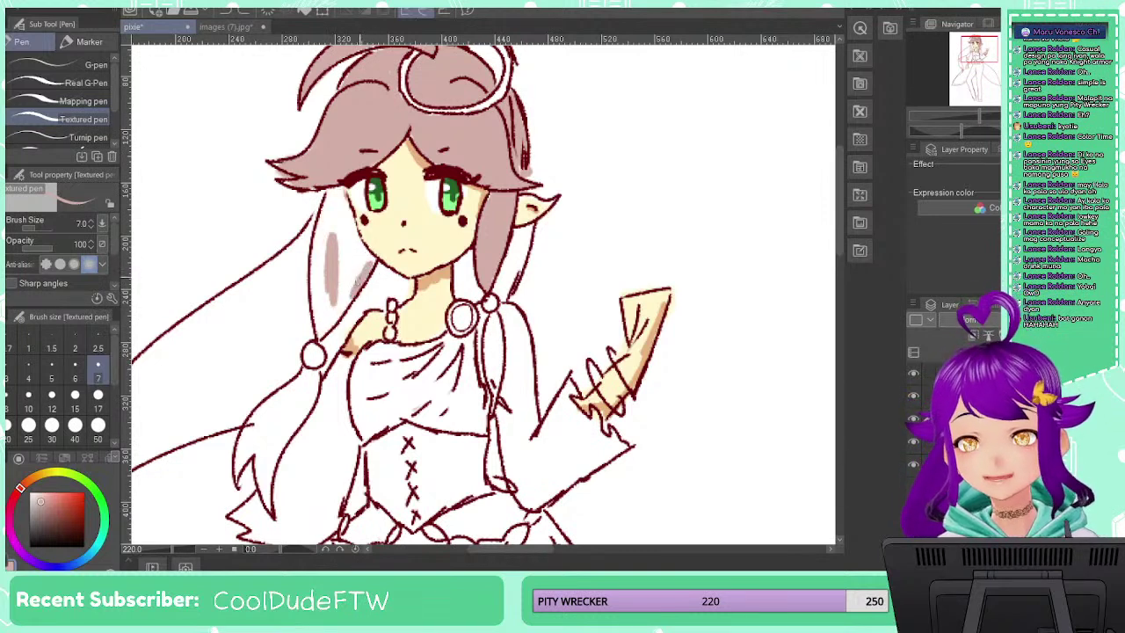
{"action": "scroll", "coordinate": [348, 278], "scroll_direction": "up", "scroll_amount": 3}
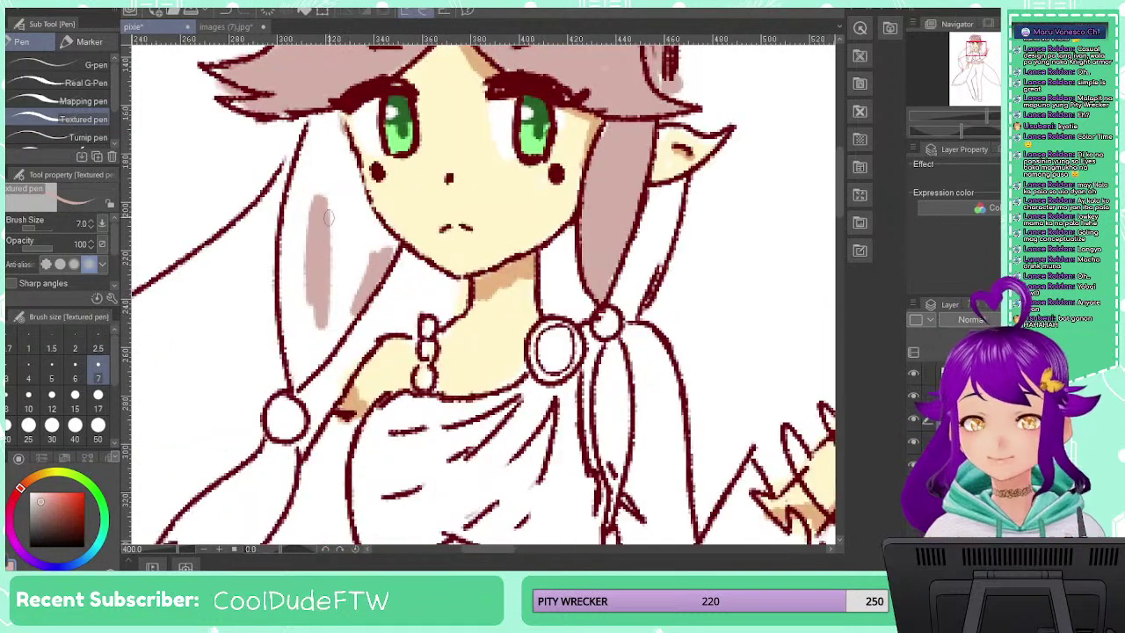
{"action": "mouse_move", "coordinate": [327, 145]}
{"action": "left_mouse_down"}
{"action": "mouse_move", "coordinate": [342, 183]}
{"action": "mouse_move", "coordinate": [356, 176]}
{"action": "mouse_move", "coordinate": [389, 255]}
{"action": "mouse_move", "coordinate": [372, 259]}
{"action": "mouse_move", "coordinate": [333, 339]}
{"action": "mouse_move", "coordinate": [298, 365]}
{"action": "mouse_move", "coordinate": [293, 332]}
{"action": "left_mouse_up"}
{"action": "mouse_move", "coordinate": [333, 123]}
{"action": "left_mouse_down"}
{"action": "mouse_move", "coordinate": [291, 192]}
{"action": "mouse_move", "coordinate": [285, 333]}
{"action": "mouse_move", "coordinate": [328, 311]}
{"action": "mouse_move", "coordinate": [370, 239]}
{"action": "mouse_move", "coordinate": [353, 231]}
{"action": "mouse_move", "coordinate": [337, 182]}
{"action": "mouse_move", "coordinate": [365, 244]}
{"action": "mouse_move", "coordinate": [350, 242]}
{"action": "mouse_move", "coordinate": [332, 289]}
{"action": "mouse_move", "coordinate": [342, 222]}
{"action": "mouse_move", "coordinate": [331, 180]}
{"action": "mouse_move", "coordinate": [320, 192]}
{"action": "mouse_move", "coordinate": [332, 163]}
{"action": "mouse_move", "coordinate": [299, 250]}
{"action": "mouse_move", "coordinate": [296, 237]}
{"action": "mouse_move", "coordinate": [291, 288]}
{"action": "mouse_move", "coordinate": [278, 279]}
{"action": "mouse_move", "coordinate": [316, 325]}
{"action": "left_mouse_up"}
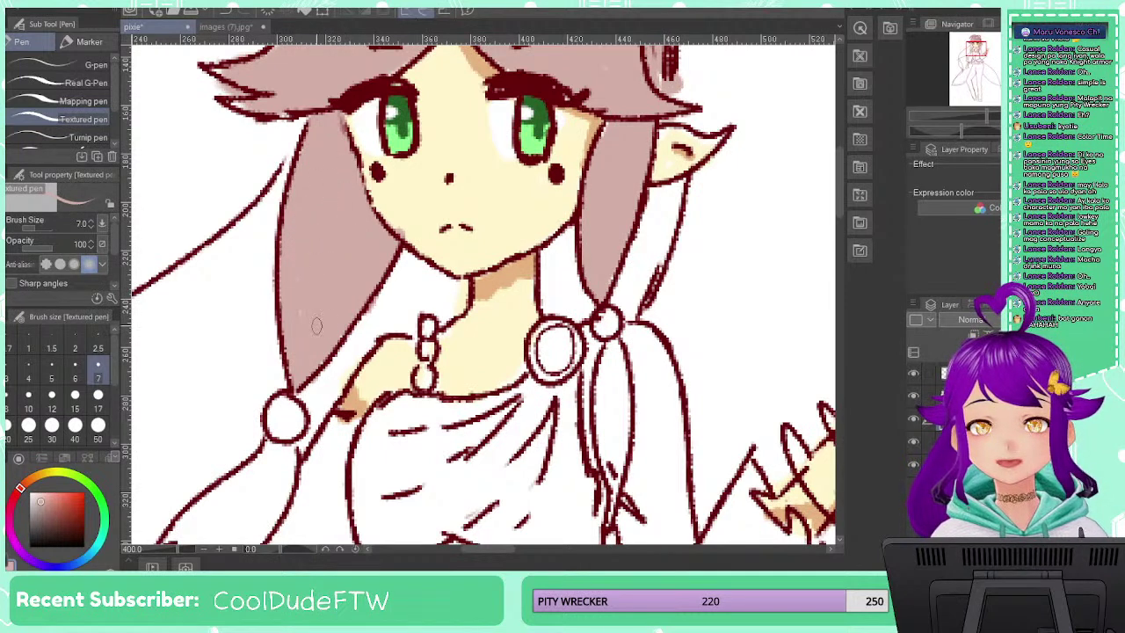
{"action": "left_click", "coordinate": [400, 214], "text": "alt"}
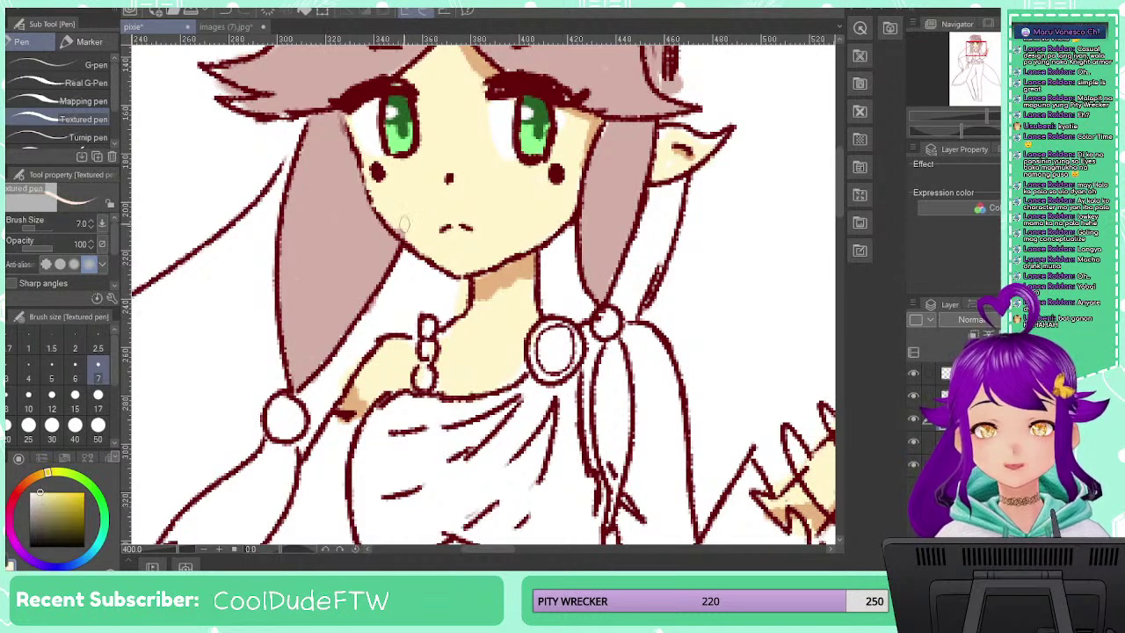
{"action": "left_click", "coordinate": [342, 288], "text": "alt"}
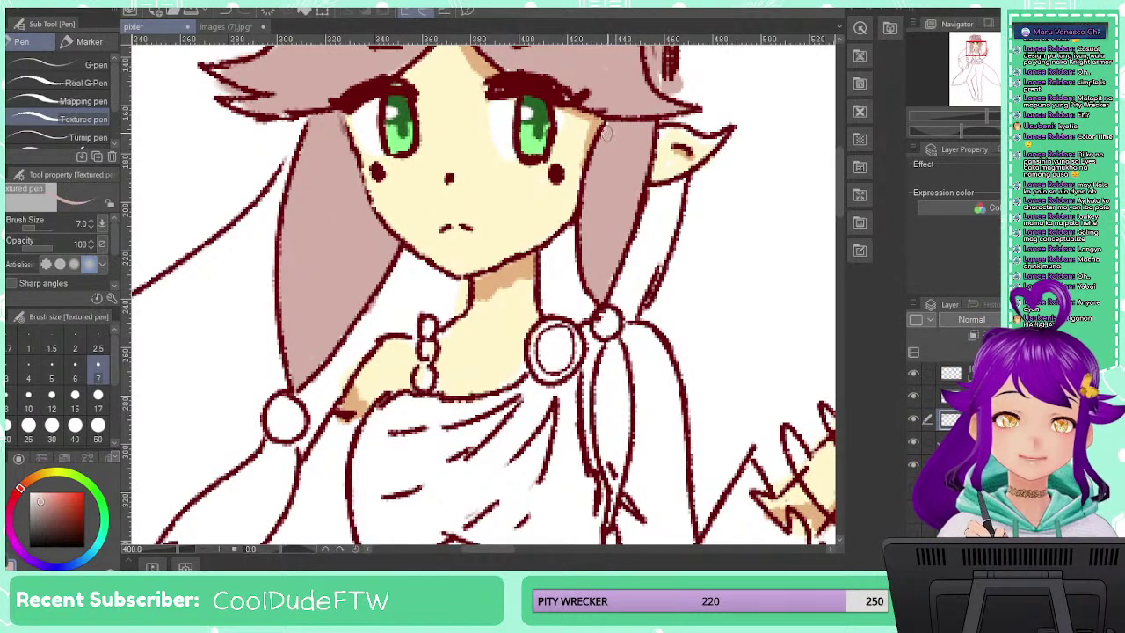
Fill the pointed hair tail hanging below the left lock's bead with the dusty pink
{"action": "left_click_drag", "start_coordinate": [444, 348], "coordinate": [536, 158]}
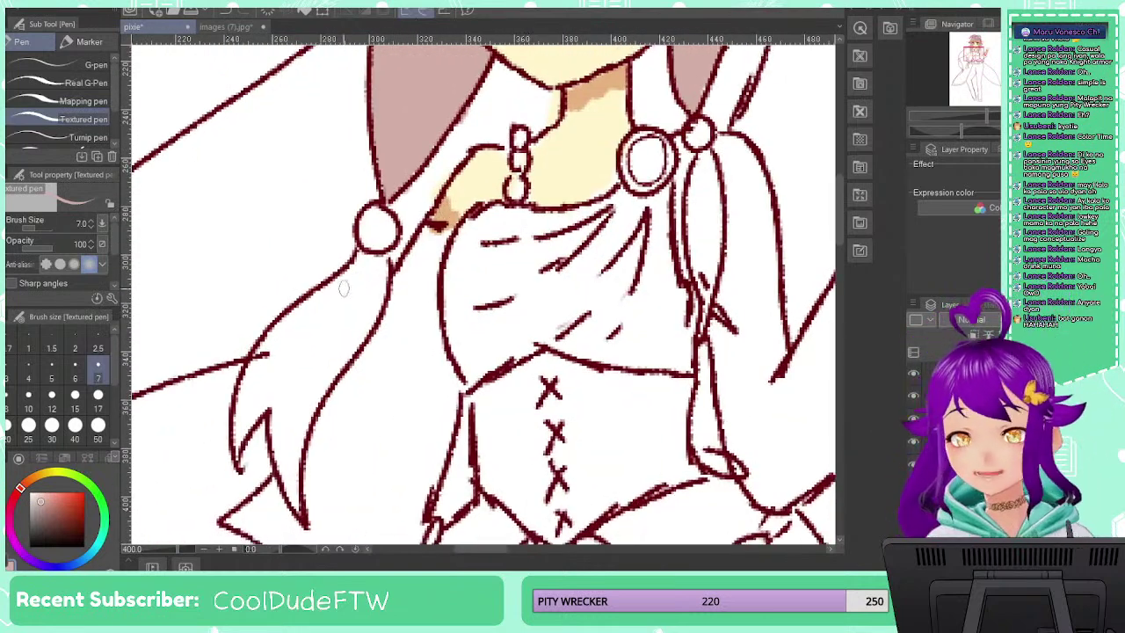
{"action": "mouse_move", "coordinate": [383, 262]}
{"action": "left_mouse_down"}
{"action": "mouse_move", "coordinate": [338, 359]}
{"action": "mouse_move", "coordinate": [359, 332]}
{"action": "mouse_move", "coordinate": [294, 442]}
{"action": "mouse_move", "coordinate": [298, 505]}
{"action": "mouse_move", "coordinate": [299, 439]}
{"action": "left_mouse_up"}
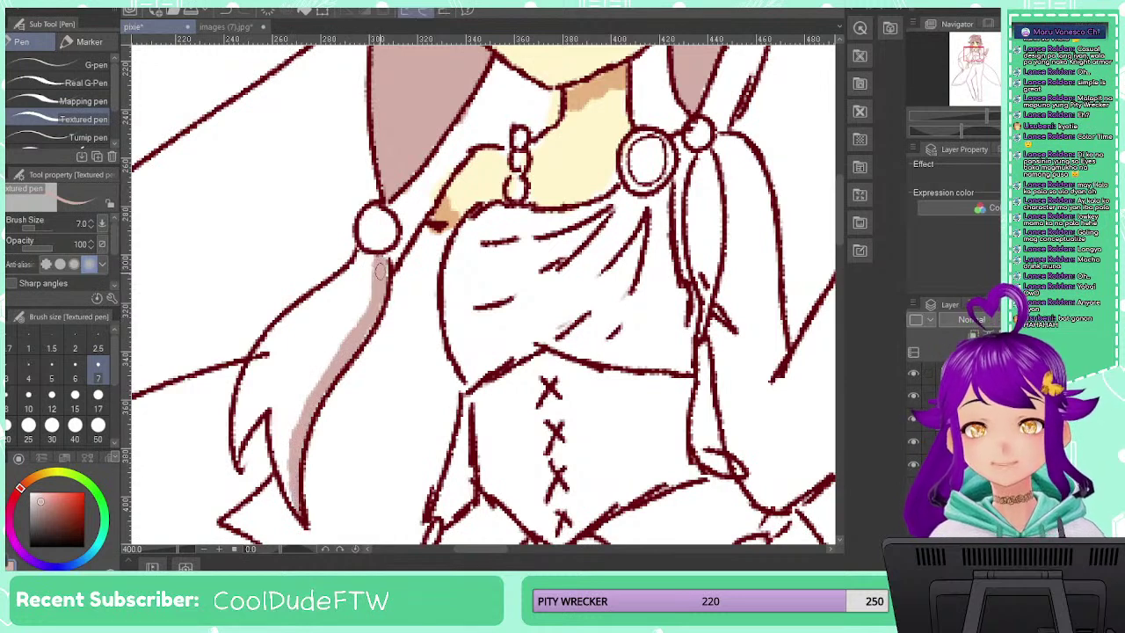
{"action": "mouse_move", "coordinate": [362, 257]}
{"action": "left_mouse_down"}
{"action": "mouse_move", "coordinate": [334, 294]}
{"action": "mouse_move", "coordinate": [297, 310]}
{"action": "mouse_move", "coordinate": [259, 350]}
{"action": "mouse_move", "coordinate": [236, 422]}
{"action": "mouse_move", "coordinate": [235, 452]}
{"action": "mouse_move", "coordinate": [266, 408]}
{"action": "mouse_move", "coordinate": [295, 494]}
{"action": "mouse_move", "coordinate": [311, 381]}
{"action": "mouse_move", "coordinate": [293, 461]}
{"action": "mouse_move", "coordinate": [355, 307]}
{"action": "mouse_move", "coordinate": [354, 324]}
{"action": "mouse_move", "coordinate": [366, 309]}
{"action": "mouse_move", "coordinate": [340, 317]}
{"action": "mouse_move", "coordinate": [355, 283]}
{"action": "mouse_move", "coordinate": [327, 322]}
{"action": "mouse_move", "coordinate": [360, 273]}
{"action": "mouse_move", "coordinate": [364, 289]}
{"action": "mouse_move", "coordinate": [289, 427]}
{"action": "mouse_move", "coordinate": [338, 306]}
{"action": "mouse_move", "coordinate": [320, 304]}
{"action": "mouse_move", "coordinate": [340, 286]}
{"action": "mouse_move", "coordinate": [296, 319]}
{"action": "mouse_move", "coordinate": [245, 407]}
{"action": "mouse_move", "coordinate": [303, 337]}
{"action": "mouse_move", "coordinate": [288, 402]}
{"action": "mouse_move", "coordinate": [277, 407]}
{"action": "mouse_move", "coordinate": [289, 359]}
{"action": "mouse_move", "coordinate": [268, 378]}
{"action": "left_mouse_up"}
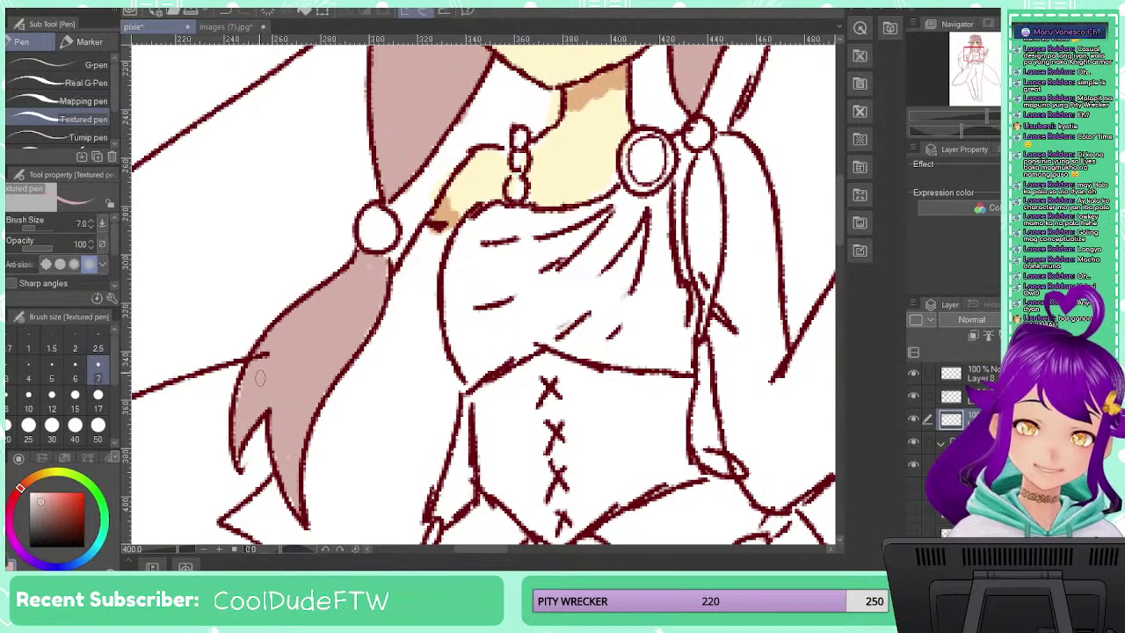
{"action": "scroll", "coordinate": [293, 353], "scroll_direction": "down", "scroll_amount": 3}
{"action": "scroll", "coordinate": [293, 353], "scroll_direction": "down", "scroll_amount": 4}
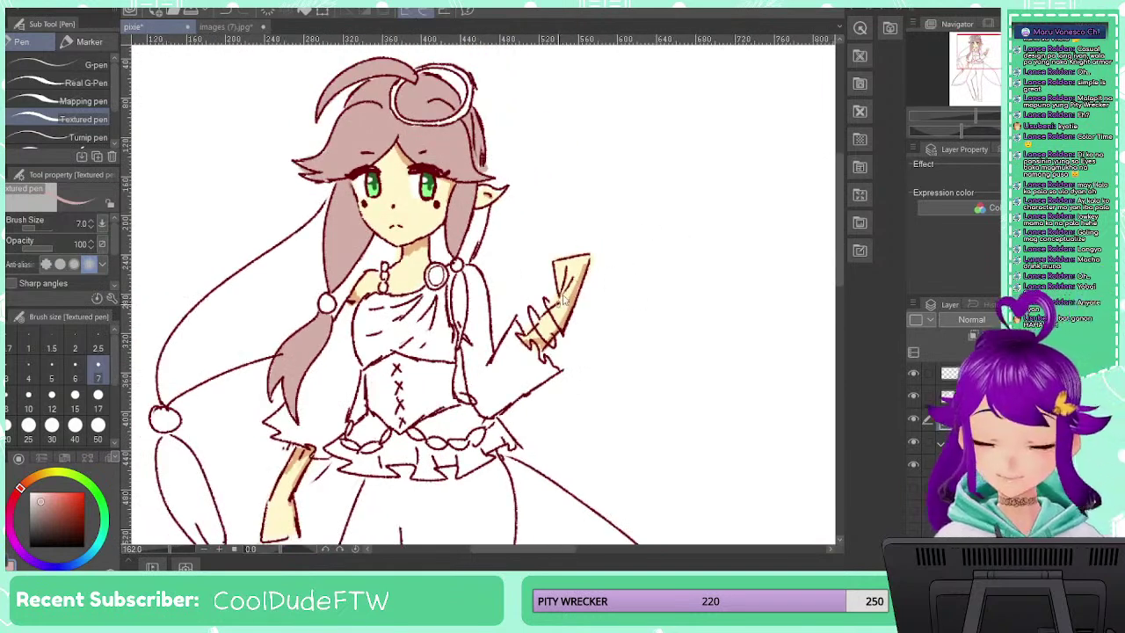
Fill the narrow hair tail below the small bead beside the shoulder brooch with the dusty pink
{"action": "scroll", "coordinate": [508, 269], "scroll_direction": "up", "scroll_amount": 5}
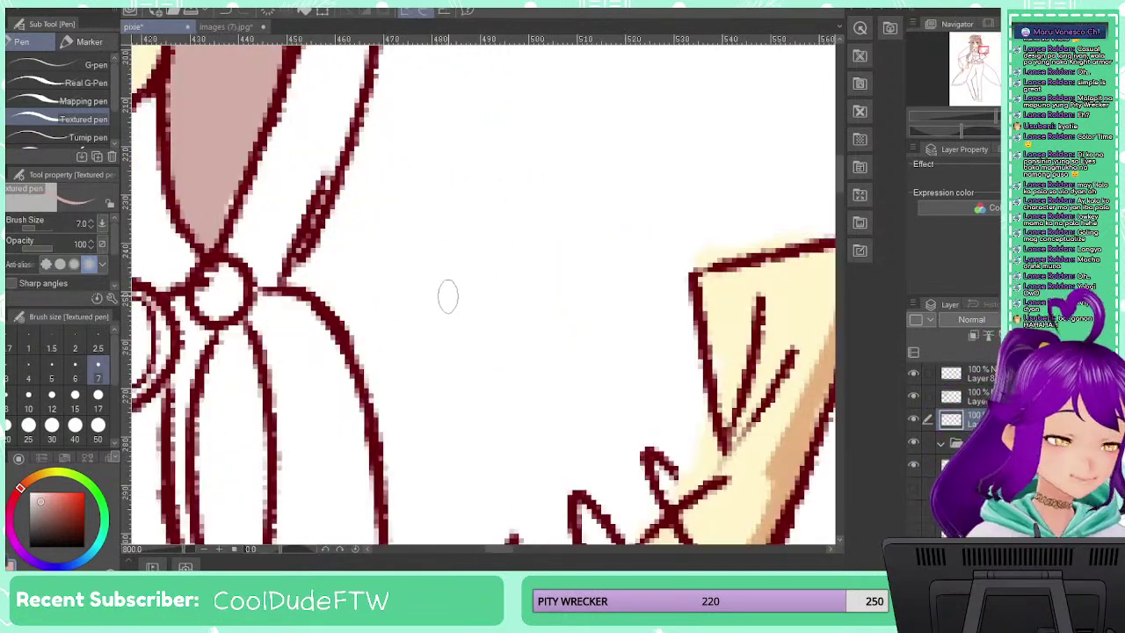
{"action": "left_click_drag", "start_coordinate": [439, 301], "coordinate": [589, 181]}
{"action": "mouse_move", "coordinate": [424, 247]}
{"action": "left_mouse_down"}
{"action": "mouse_move", "coordinate": [397, 267]}
{"action": "mouse_move", "coordinate": [418, 207]}
{"action": "mouse_move", "coordinate": [429, 335]}
{"action": "mouse_move", "coordinate": [443, 318]}
{"action": "mouse_move", "coordinate": [436, 227]}
{"action": "left_mouse_up"}
{"action": "left_click_drag", "start_coordinate": [421, 359], "coordinate": [398, 378]}
{"action": "left_click_drag", "start_coordinate": [424, 387], "coordinate": [419, 253]}
{"action": "mouse_move", "coordinate": [431, 259]}
{"action": "left_mouse_down"}
{"action": "mouse_move", "coordinate": [398, 259]}
{"action": "mouse_move", "coordinate": [417, 321]}
{"action": "mouse_move", "coordinate": [417, 378]}
{"action": "mouse_move", "coordinate": [438, 252]}
{"action": "left_mouse_up"}
{"action": "left_click_drag", "start_coordinate": [434, 153], "coordinate": [444, 235]}
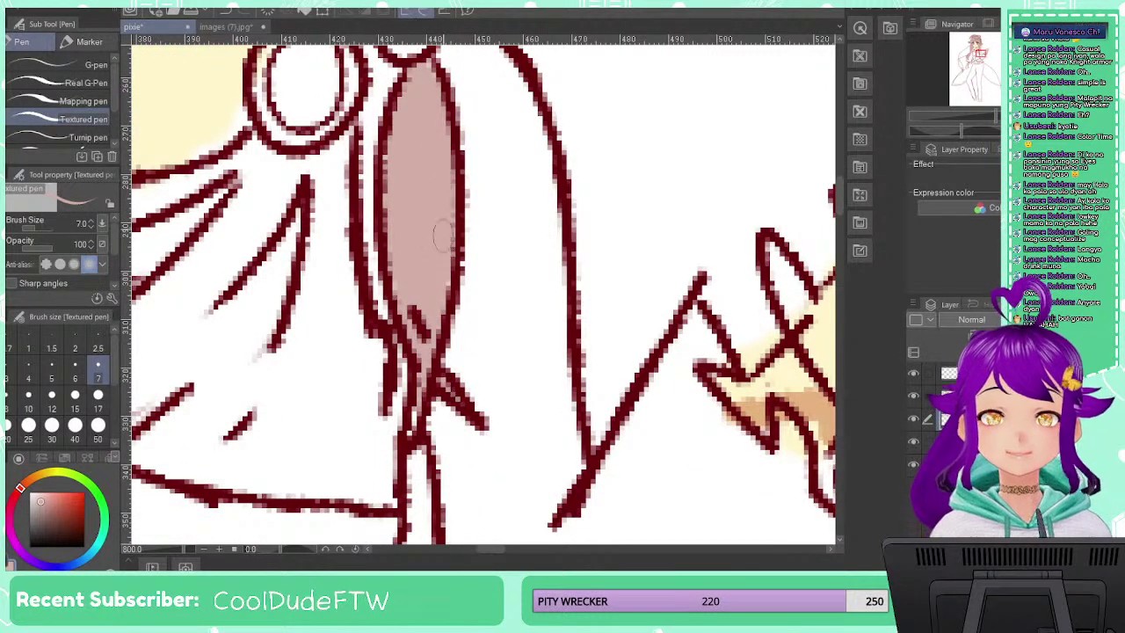
{"action": "scroll", "coordinate": [430, 218], "scroll_direction": "down", "scroll_amount": 4}
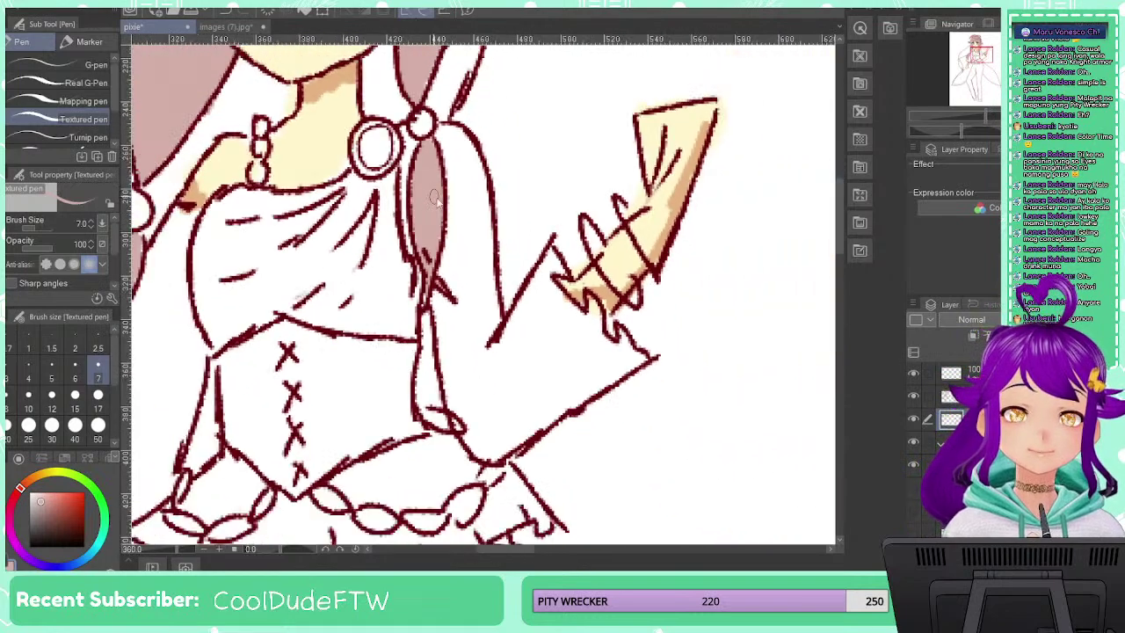
{"action": "left_click_drag", "start_coordinate": [449, 190], "coordinate": [553, 503]}
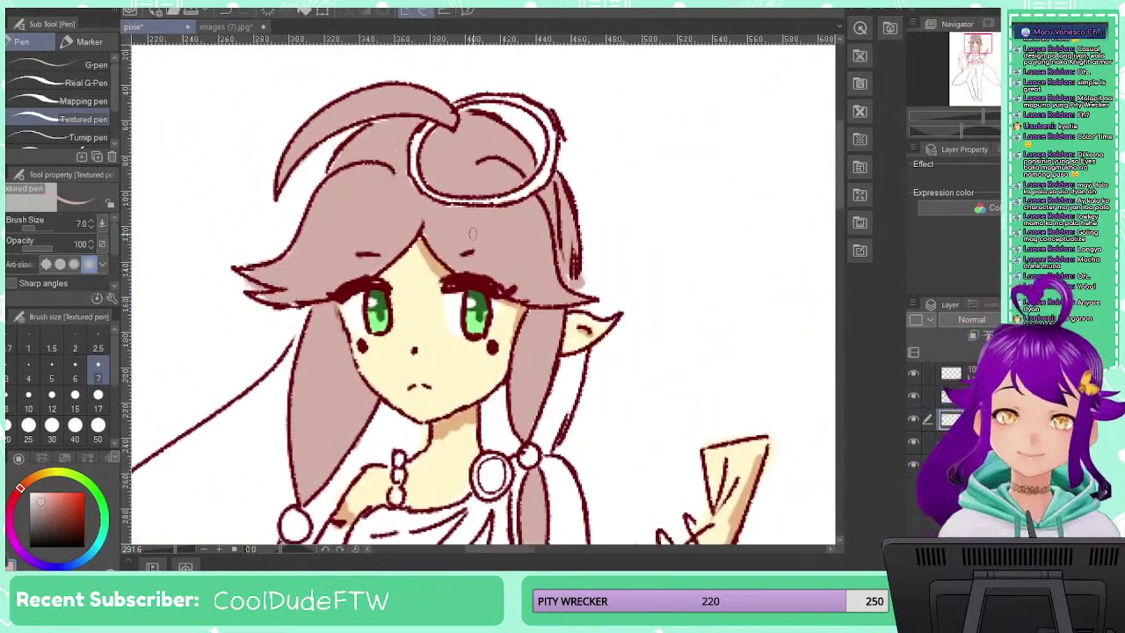
{"action": "scroll", "coordinate": [475, 233], "scroll_direction": "down", "scroll_amount": 4}
{"action": "scroll", "coordinate": [476, 224], "scroll_direction": "down", "scroll_amount": 1}
{"action": "mouse_move", "coordinate": [433, 345]}
{"action": "left_mouse_down"}
{"action": "mouse_move", "coordinate": [487, 182]}
{"action": "mouse_move", "coordinate": [426, 337]}
{"action": "mouse_move", "coordinate": [446, 328]}
{"action": "mouse_move", "coordinate": [418, 368]}
{"action": "mouse_move", "coordinate": [510, 300]}
{"action": "left_mouse_up"}
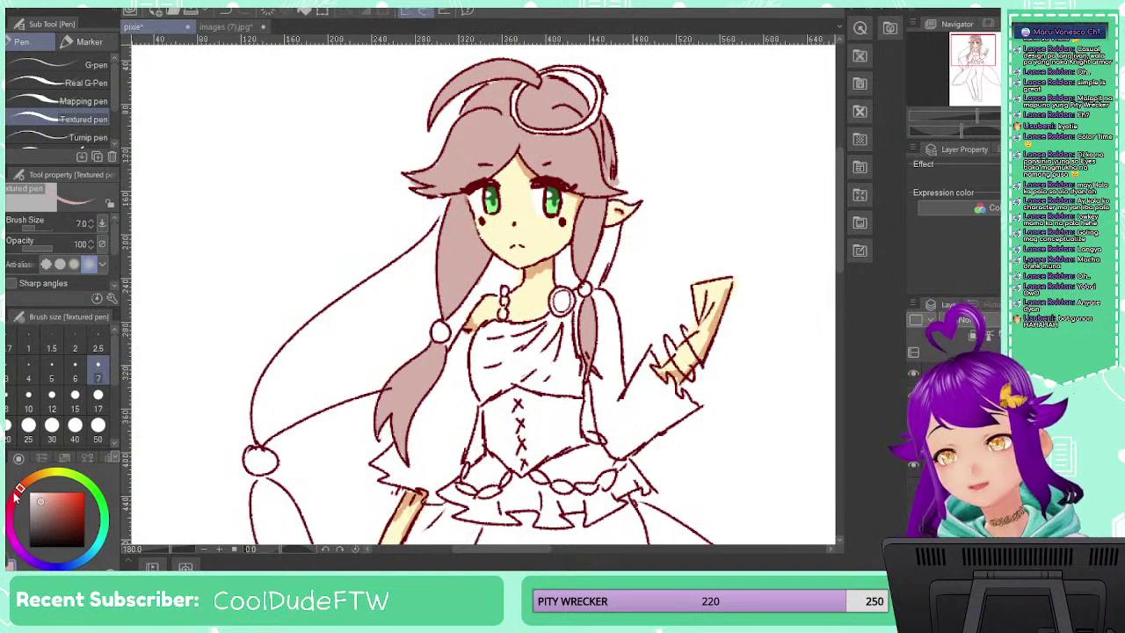
Choose a deeper pink and shade the hair beneath the top strand, around the curls and along the fringe edges
{"action": "left_click_drag", "start_coordinate": [44, 498], "coordinate": [53, 504]}
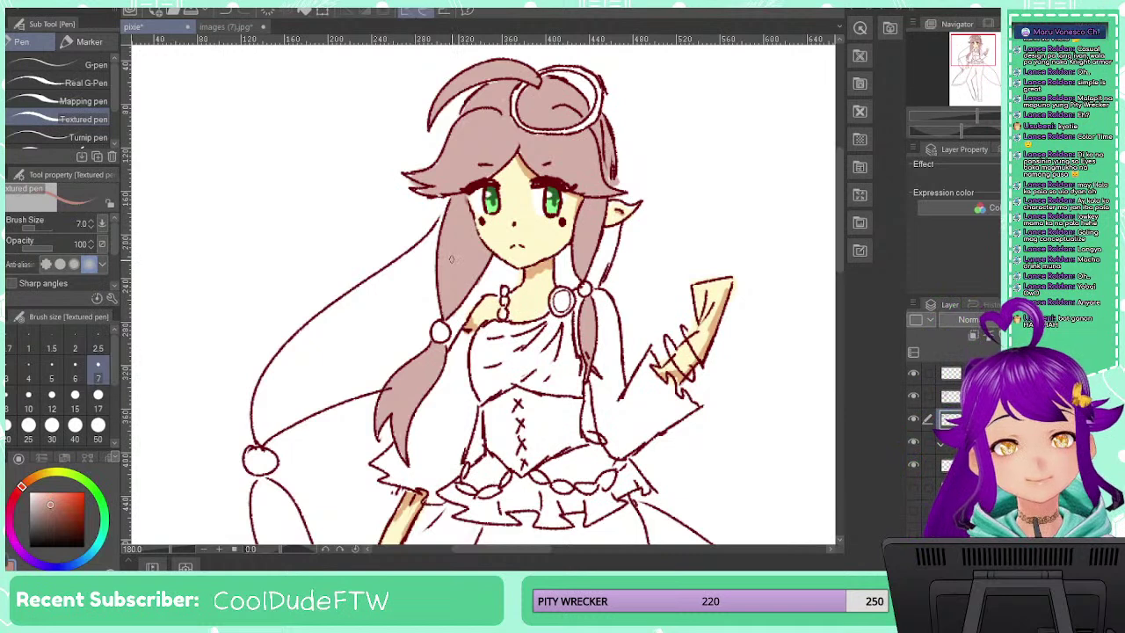
{"action": "left_click_drag", "start_coordinate": [451, 260], "coordinate": [446, 292]}
{"action": "key", "text": "ctrl+z"}
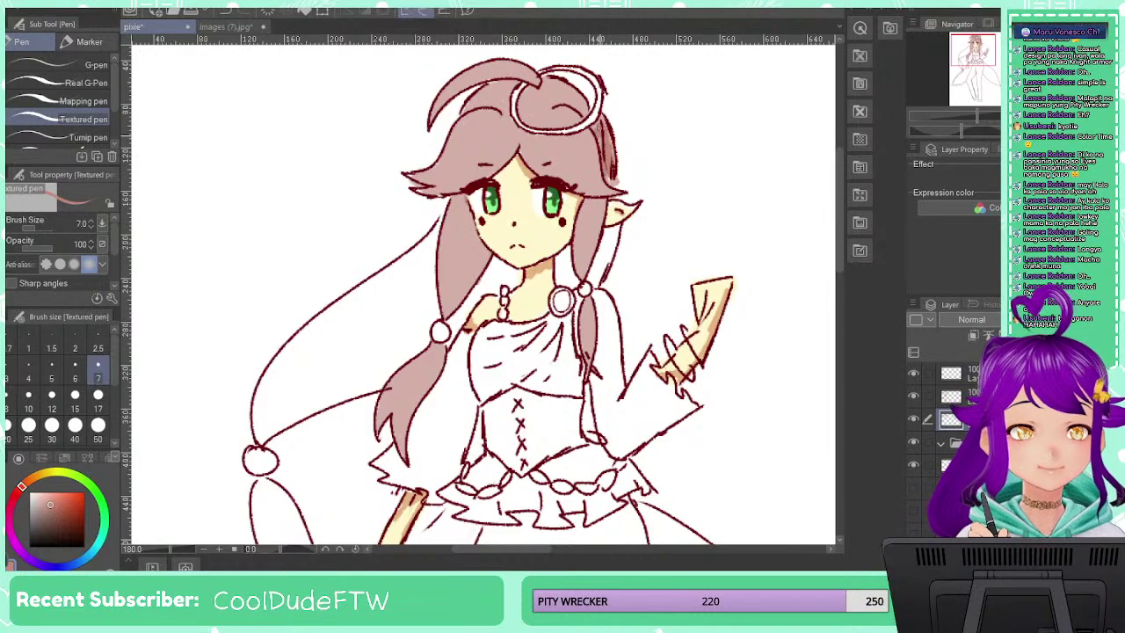
{"action": "scroll", "coordinate": [569, 80], "scroll_direction": "up", "scroll_amount": 5}
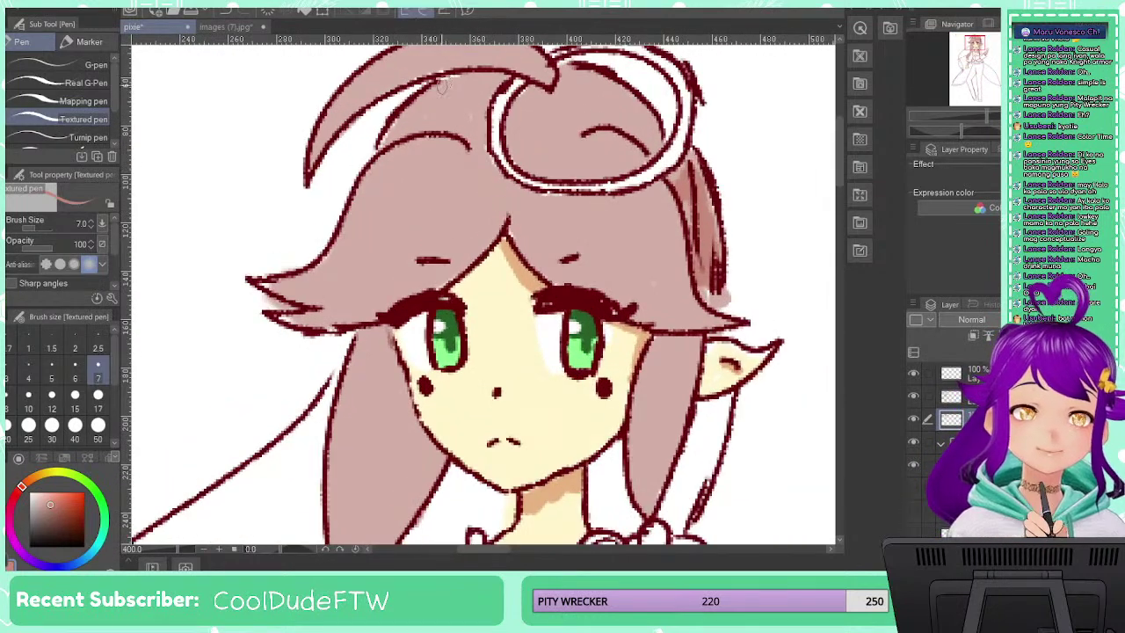
{"action": "left_click_drag", "start_coordinate": [439, 87], "coordinate": [498, 80]}
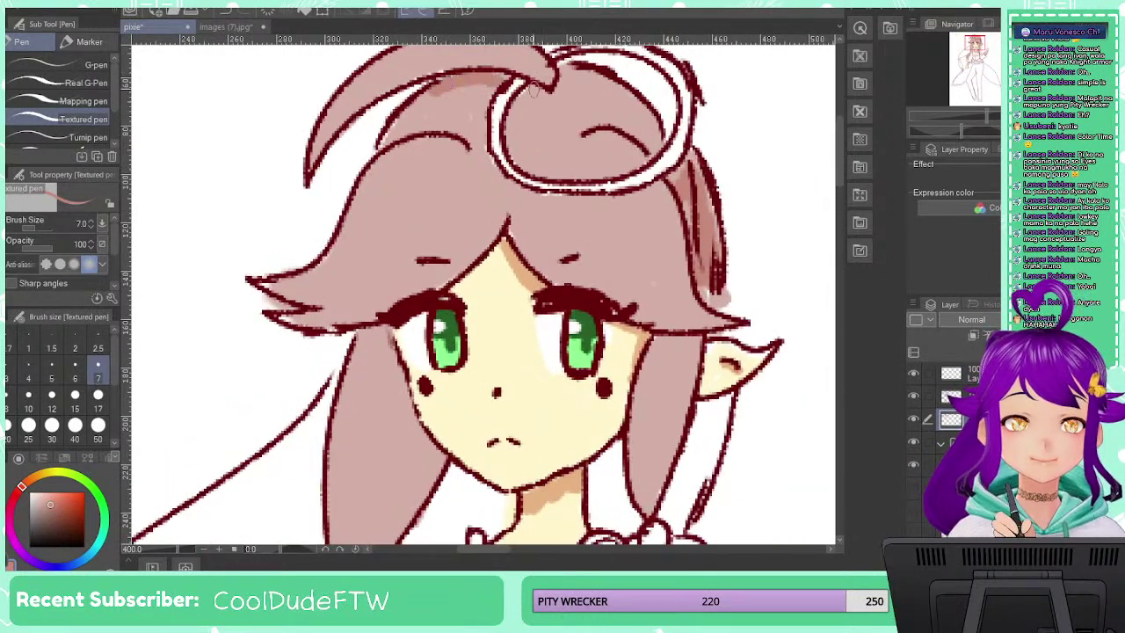
{"action": "left_click_drag", "start_coordinate": [602, 125], "coordinate": [652, 154]}
{"action": "mouse_move", "coordinate": [468, 148]}
{"action": "left_mouse_down"}
{"action": "mouse_move", "coordinate": [422, 128]}
{"action": "mouse_move", "coordinate": [432, 128]}
{"action": "mouse_move", "coordinate": [383, 157]}
{"action": "left_mouse_up"}
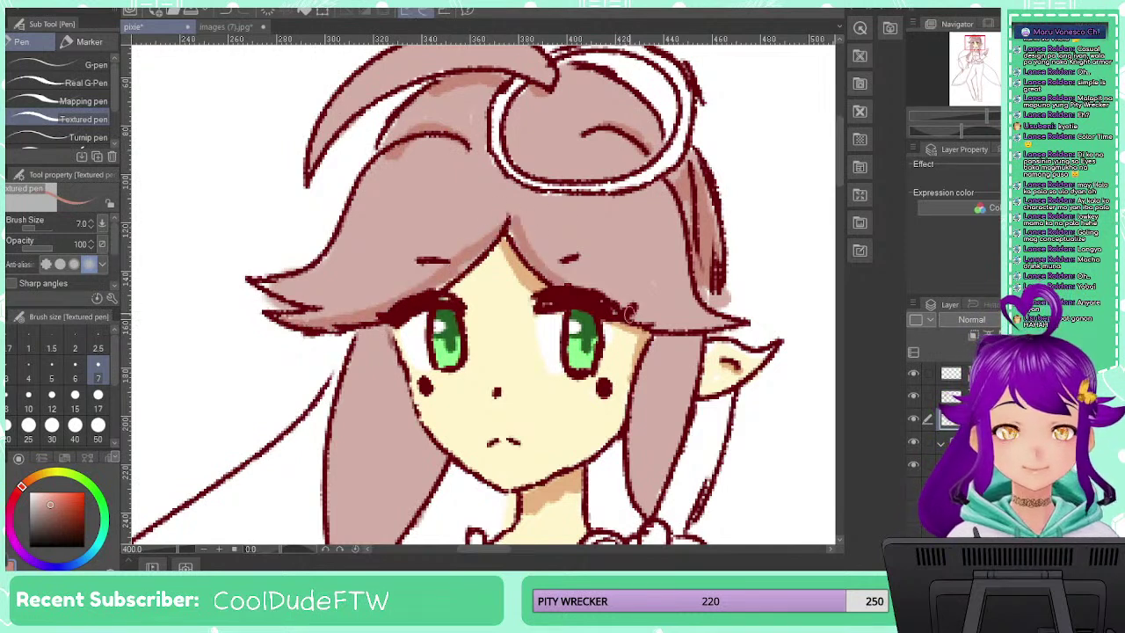
Shade the lock beside the pointed ear under the fringe and the narrow tail below its bead with the deeper pink
{"action": "mouse_move", "coordinate": [677, 310]}
{"action": "left_mouse_down"}
{"action": "mouse_move", "coordinate": [703, 327]}
{"action": "mouse_move", "coordinate": [652, 352]}
{"action": "mouse_move", "coordinate": [654, 374]}
{"action": "mouse_move", "coordinate": [691, 339]}
{"action": "mouse_move", "coordinate": [678, 359]}
{"action": "mouse_move", "coordinate": [691, 253]}
{"action": "mouse_move", "coordinate": [649, 133]}
{"action": "left_mouse_up"}
{"action": "mouse_move", "coordinate": [640, 308]}
{"action": "left_mouse_down"}
{"action": "mouse_move", "coordinate": [636, 325]}
{"action": "mouse_move", "coordinate": [630, 303]}
{"action": "mouse_move", "coordinate": [646, 400]}
{"action": "mouse_move", "coordinate": [632, 466]}
{"action": "mouse_move", "coordinate": [648, 426]}
{"action": "left_mouse_up"}
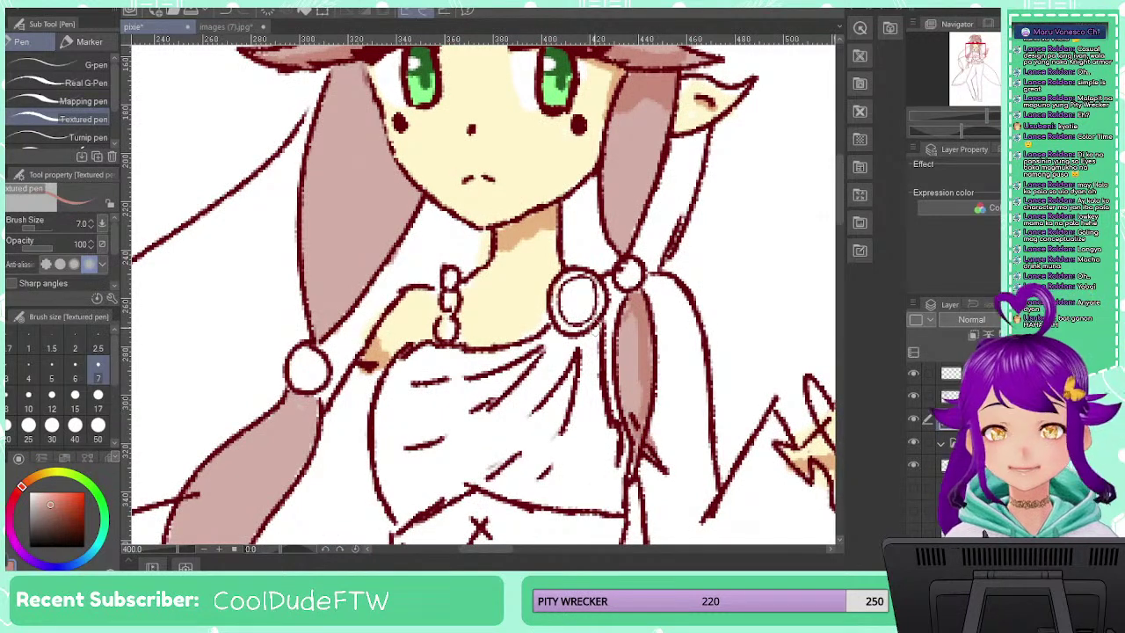
{"action": "left_click_drag", "start_coordinate": [623, 309], "coordinate": [640, 329]}
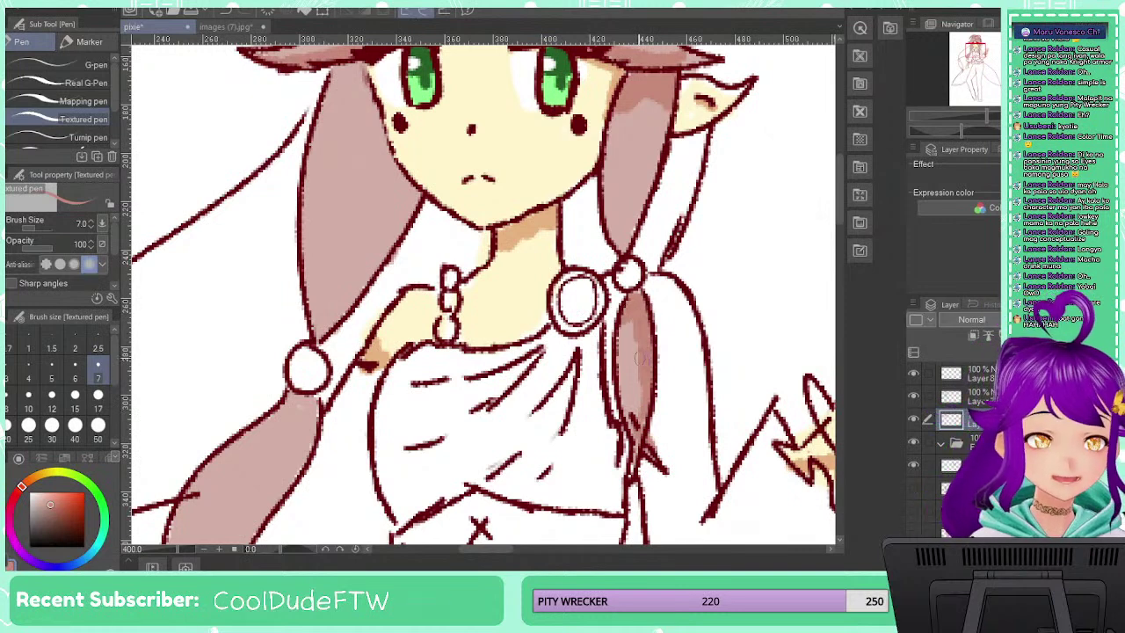
{"action": "mouse_move", "coordinate": [325, 167]}
{"action": "left_mouse_down"}
{"action": "mouse_move", "coordinate": [328, 266]}
{"action": "mouse_move", "coordinate": [391, 192]}
{"action": "left_mouse_up"}
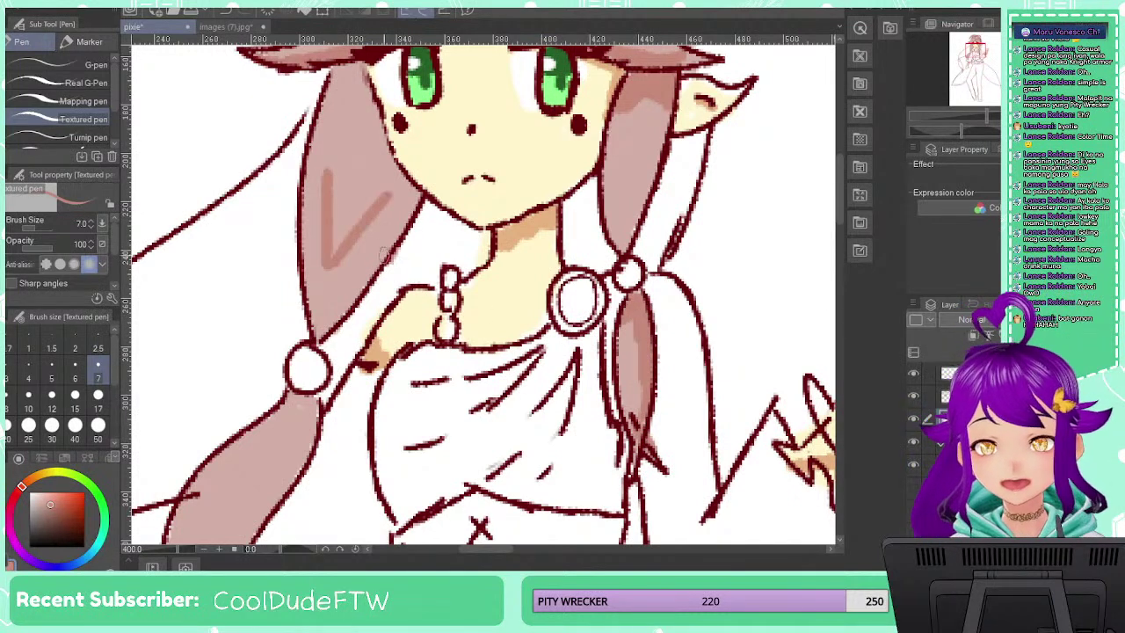
{"action": "key", "text": "ctrl+z"}
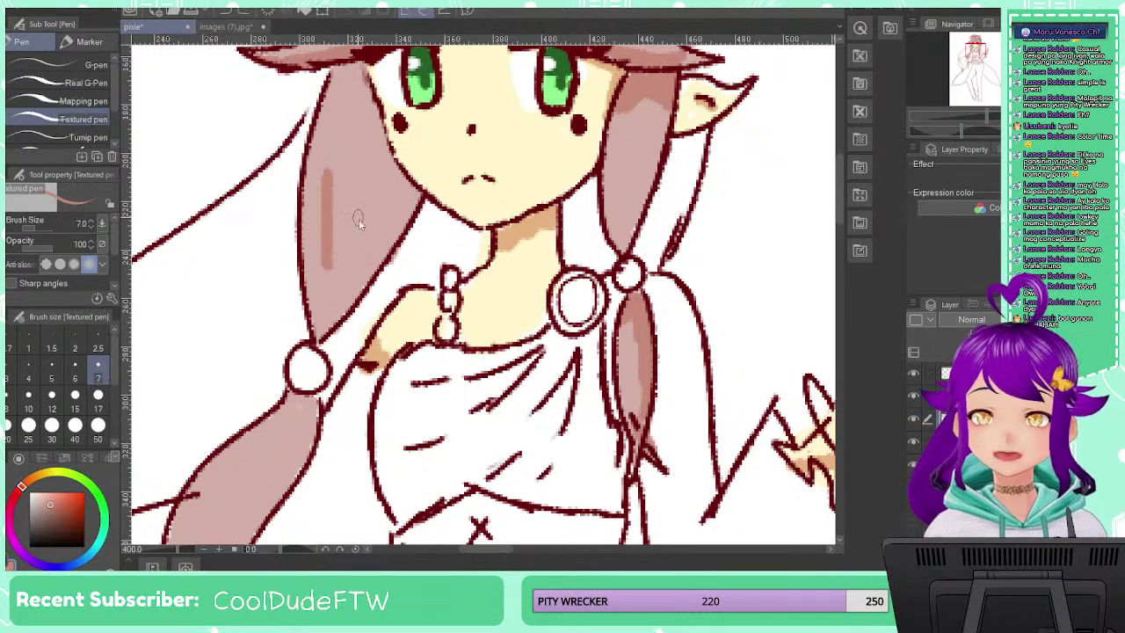
{"action": "key", "text": "ctrl+z"}
{"action": "left_click_drag", "start_coordinate": [364, 204], "coordinate": [329, 277]}
{"action": "key", "text": "ctrl+z"}
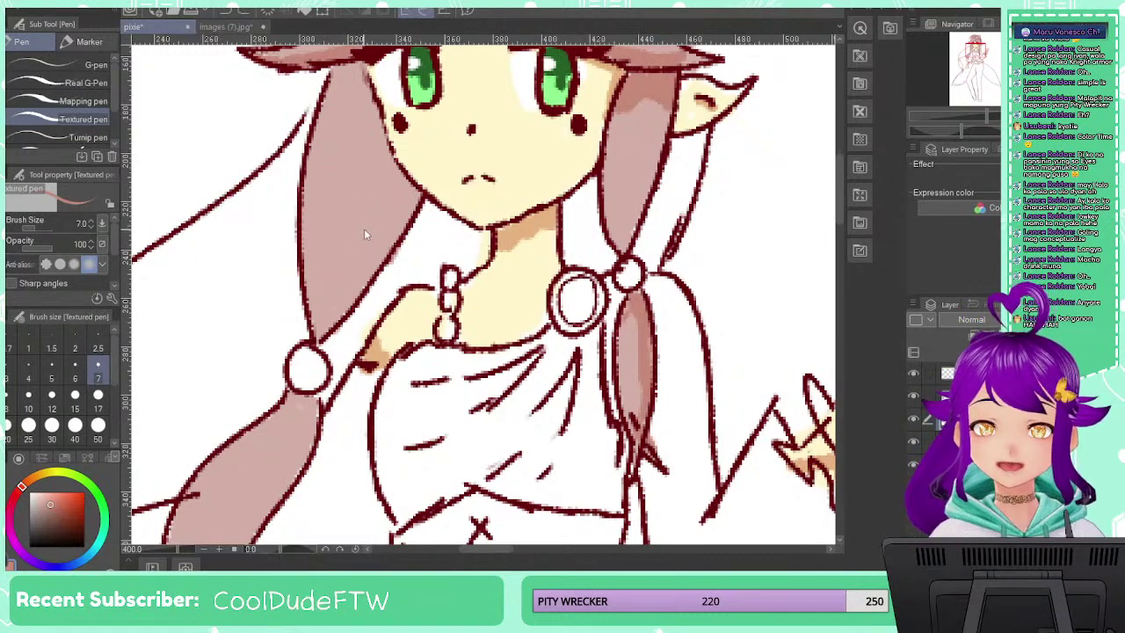
Shade the left side lock under the fringe and along the face, and add thin shadow streaks rising from its bead
{"action": "left_click_drag", "start_coordinate": [376, 238], "coordinate": [436, 431]}
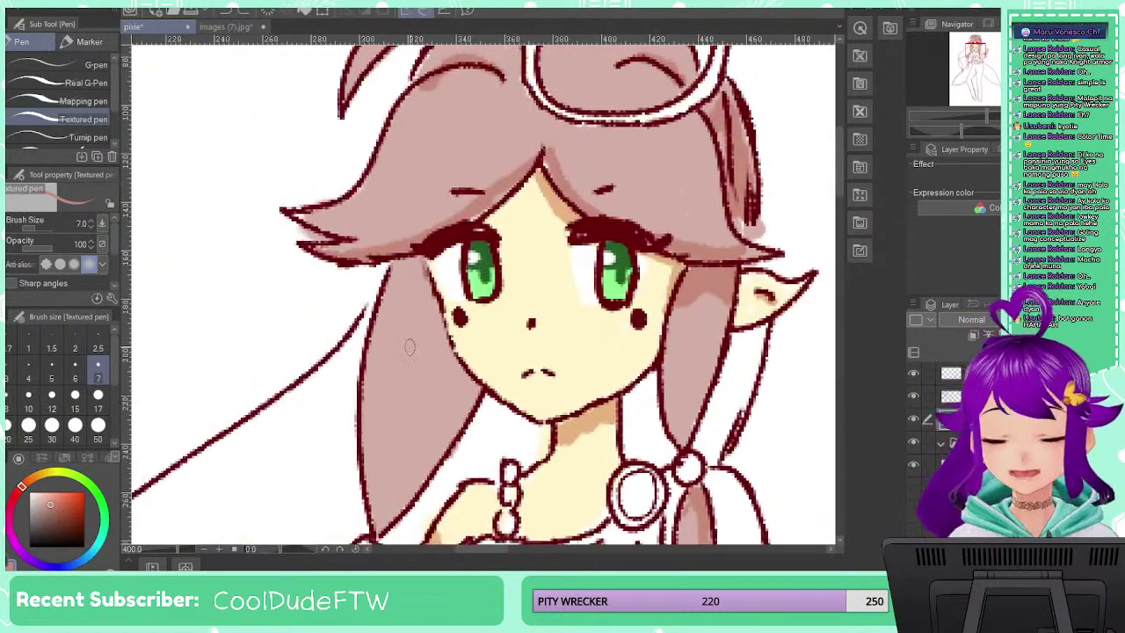
{"action": "mouse_move", "coordinate": [388, 272]}
{"action": "left_mouse_down"}
{"action": "mouse_move", "coordinate": [420, 274]}
{"action": "mouse_move", "coordinate": [455, 369]}
{"action": "mouse_move", "coordinate": [477, 391]}
{"action": "mouse_move", "coordinate": [408, 288]}
{"action": "left_mouse_up"}
{"action": "left_click_drag", "start_coordinate": [420, 389], "coordinate": [452, 243]}
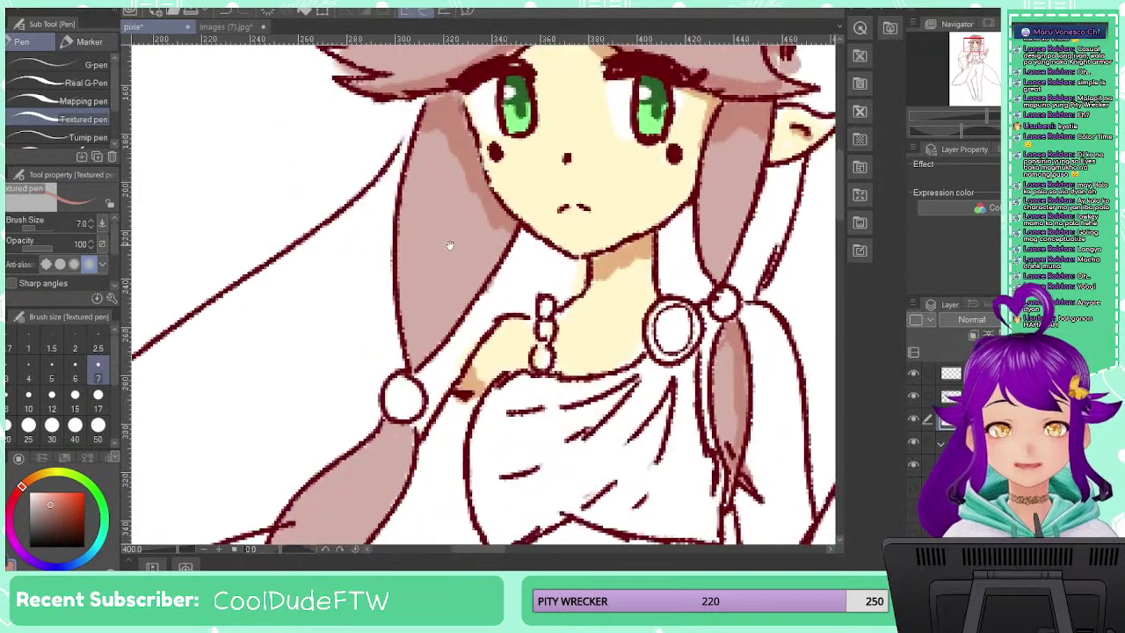
{"action": "mouse_move", "coordinate": [458, 305]}
{"action": "left_mouse_down"}
{"action": "mouse_move", "coordinate": [435, 351]}
{"action": "mouse_move", "coordinate": [422, 320]}
{"action": "mouse_move", "coordinate": [417, 365]}
{"action": "left_mouse_up"}
{"action": "left_click_drag", "start_coordinate": [439, 250], "coordinate": [410, 358]}
{"action": "left_click_drag", "start_coordinate": [413, 271], "coordinate": [412, 356]}
Shade the left hair tail below its bead, along its inner edge and down to the pointed tips
{"action": "mouse_move", "coordinate": [401, 446]}
{"action": "left_mouse_down"}
{"action": "mouse_move", "coordinate": [457, 266]}
{"action": "mouse_move", "coordinate": [461, 289]}
{"action": "left_mouse_up"}
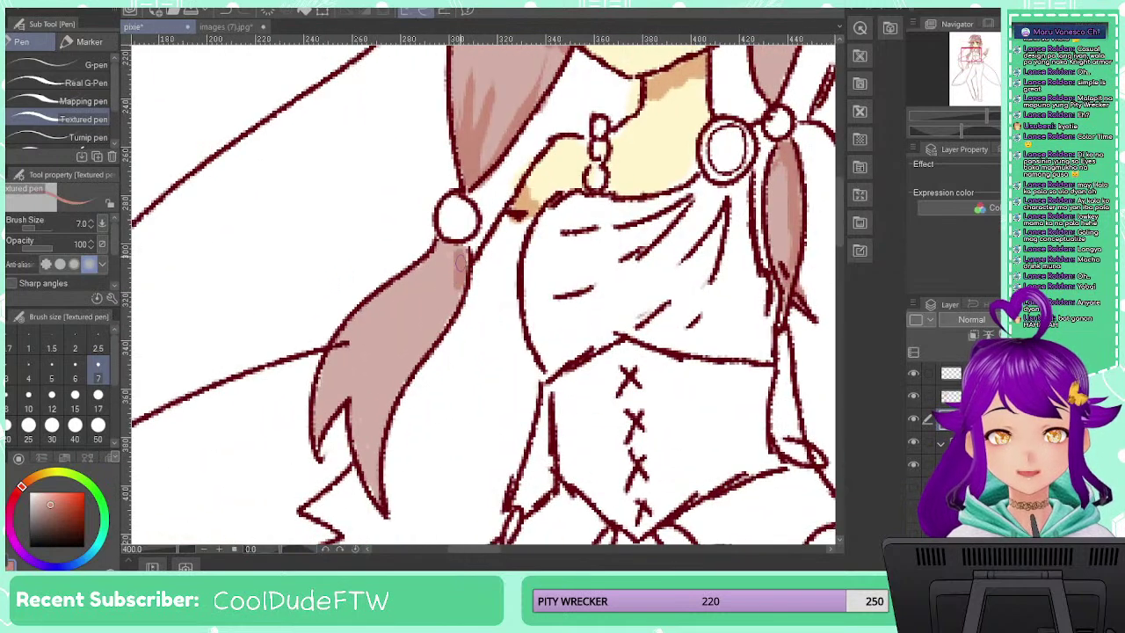
{"action": "mouse_move", "coordinate": [447, 241]}
{"action": "left_mouse_down"}
{"action": "mouse_move", "coordinate": [459, 271]}
{"action": "mouse_move", "coordinate": [450, 308]}
{"action": "mouse_move", "coordinate": [380, 443]}
{"action": "mouse_move", "coordinate": [384, 498]}
{"action": "left_mouse_up"}
{"action": "mouse_move", "coordinate": [342, 408]}
{"action": "left_mouse_down"}
{"action": "mouse_move", "coordinate": [359, 385]}
{"action": "mouse_move", "coordinate": [317, 429]}
{"action": "mouse_move", "coordinate": [380, 494]}
{"action": "left_mouse_up"}
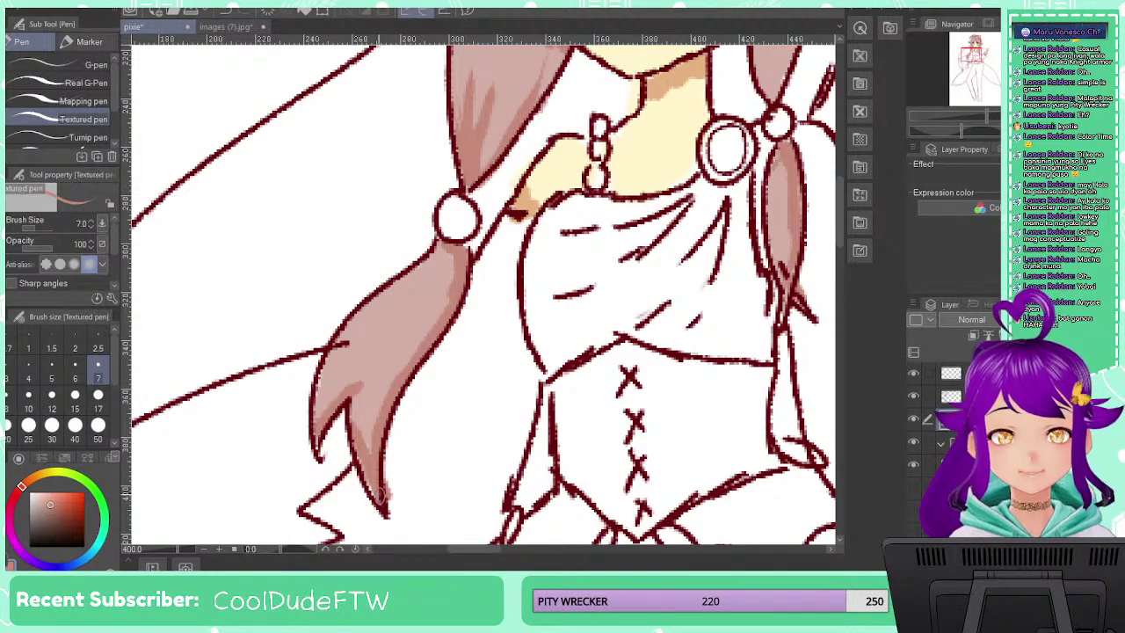
{"action": "scroll", "coordinate": [435, 325], "scroll_direction": "down", "scroll_amount": 4}
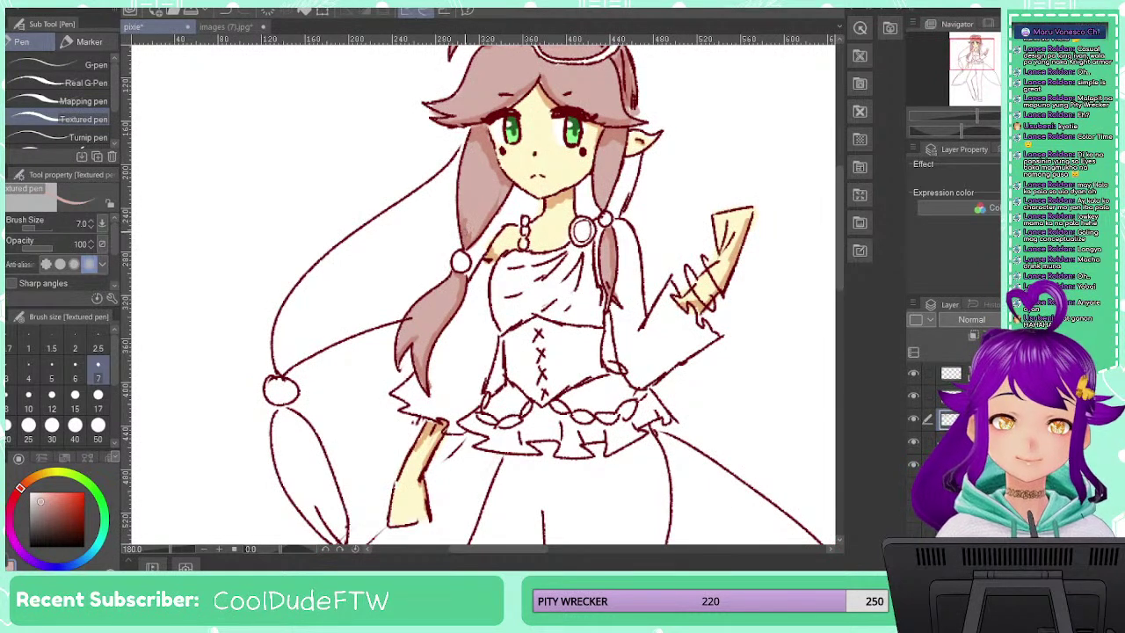
{"action": "left_click", "coordinate": [501, 147], "text": "alt"}
{"action": "left_click", "coordinate": [582, 152]}
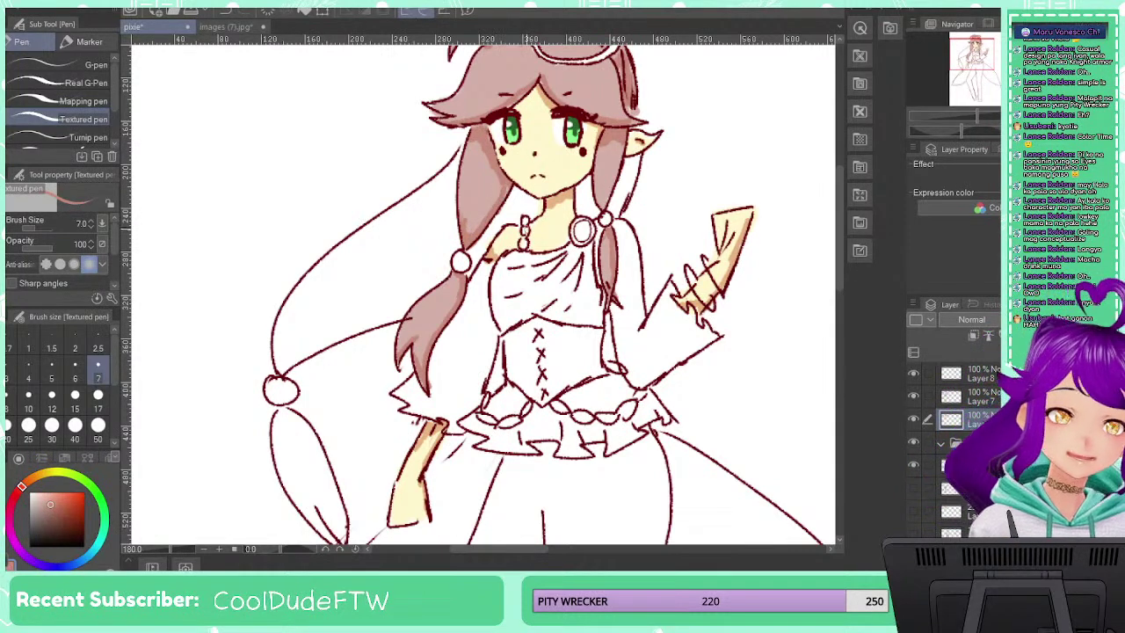
{"action": "left_click_drag", "start_coordinate": [539, 250], "coordinate": [467, 372]}
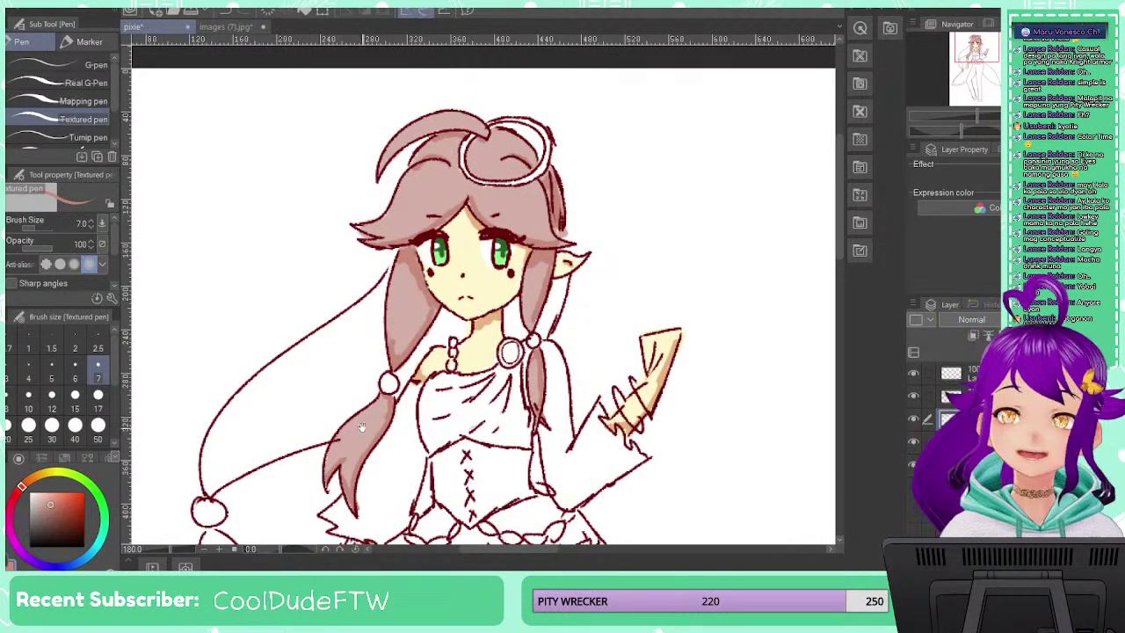
{"action": "left_click_drag", "start_coordinate": [432, 309], "coordinate": [429, 318]}
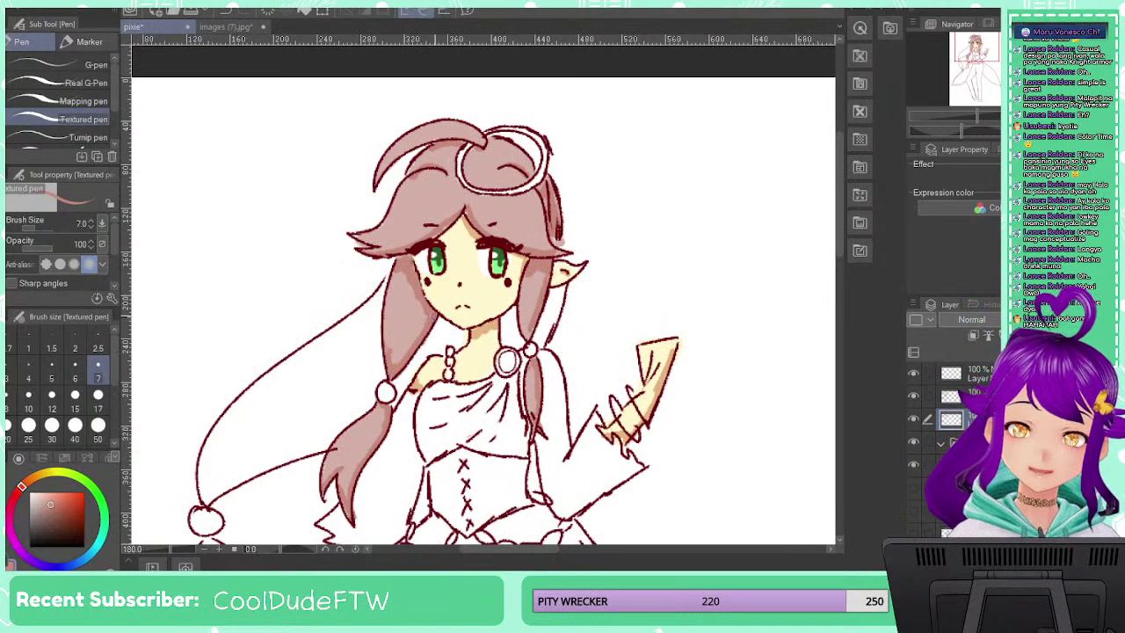
Fill the back hair visible behind the lock beside the pointed ear with the deeper pink
{"action": "mouse_move", "coordinate": [334, 413]}
{"action": "left_mouse_down"}
{"action": "mouse_move", "coordinate": [396, 307]}
{"action": "mouse_move", "coordinate": [373, 370]}
{"action": "left_mouse_up"}
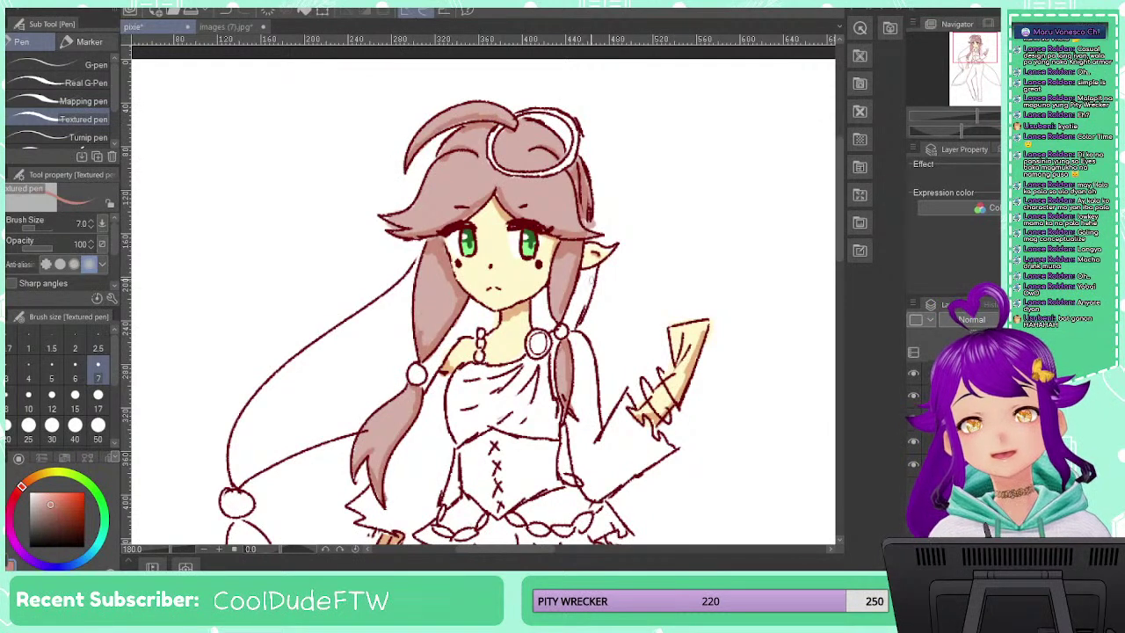
{"action": "mouse_move", "coordinate": [588, 278]}
{"action": "left_mouse_down"}
{"action": "mouse_move", "coordinate": [573, 309]}
{"action": "mouse_move", "coordinate": [576, 286]}
{"action": "left_mouse_up"}
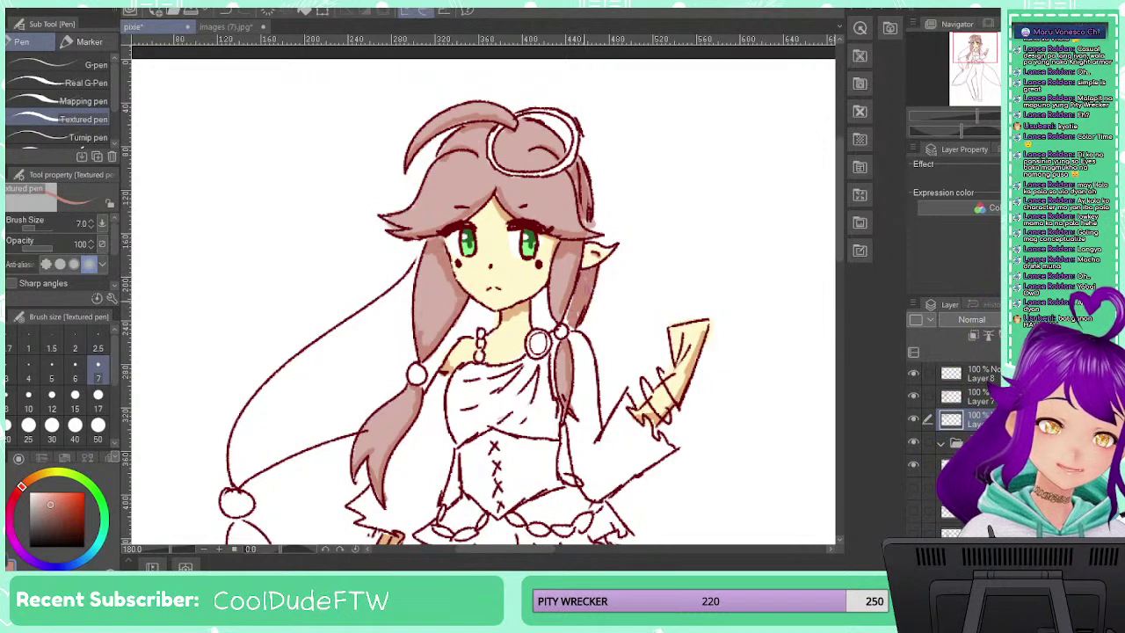
{"action": "left_click_drag", "start_coordinate": [565, 314], "coordinate": [569, 327]}
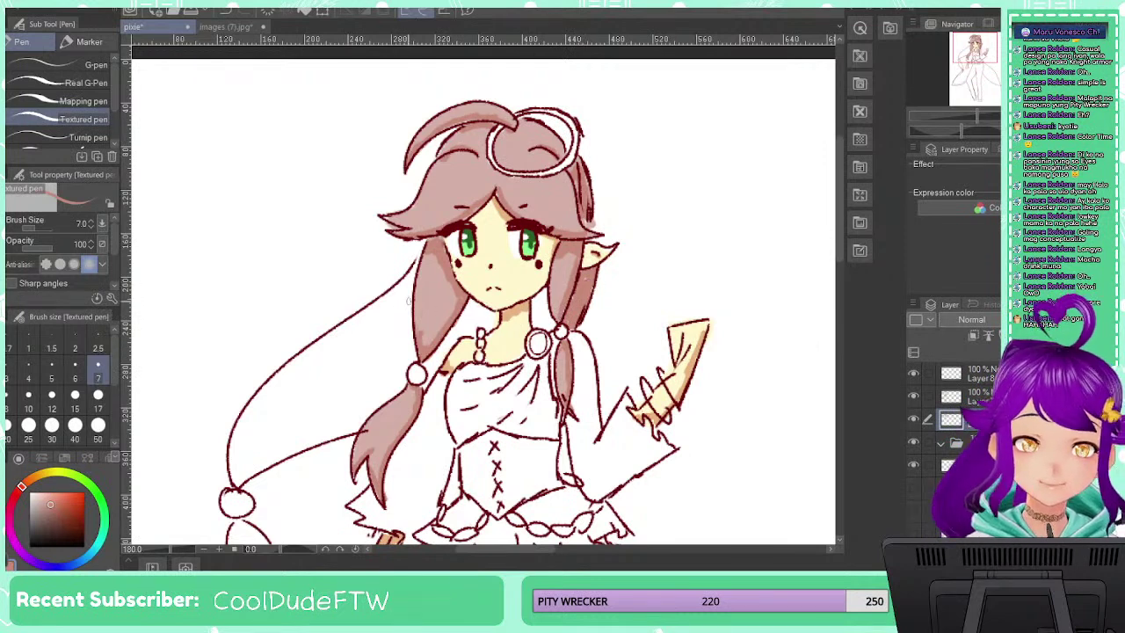
Begin the deeper pink fill of the long back hair beside the left lock, blocking in its middle with a large brush
{"action": "left_click_drag", "start_coordinate": [416, 268], "coordinate": [403, 369]}
{"action": "left_click_drag", "start_coordinate": [410, 317], "coordinate": [411, 341]}
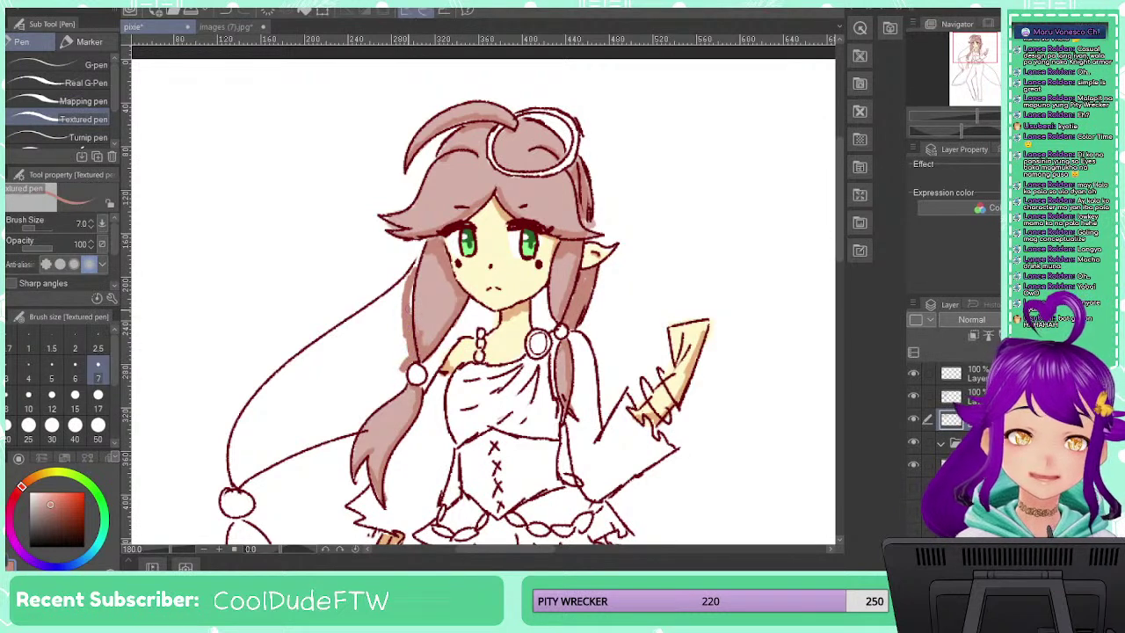
{"action": "left_click_drag", "start_coordinate": [410, 295], "coordinate": [409, 315]}
{"action": "left_click_drag", "start_coordinate": [410, 268], "coordinate": [367, 321]}
{"action": "left_click", "coordinate": [98, 426]}
{"action": "left_click_drag", "start_coordinate": [345, 379], "coordinate": [330, 395]}
{"action": "left_click", "coordinate": [29, 425]}
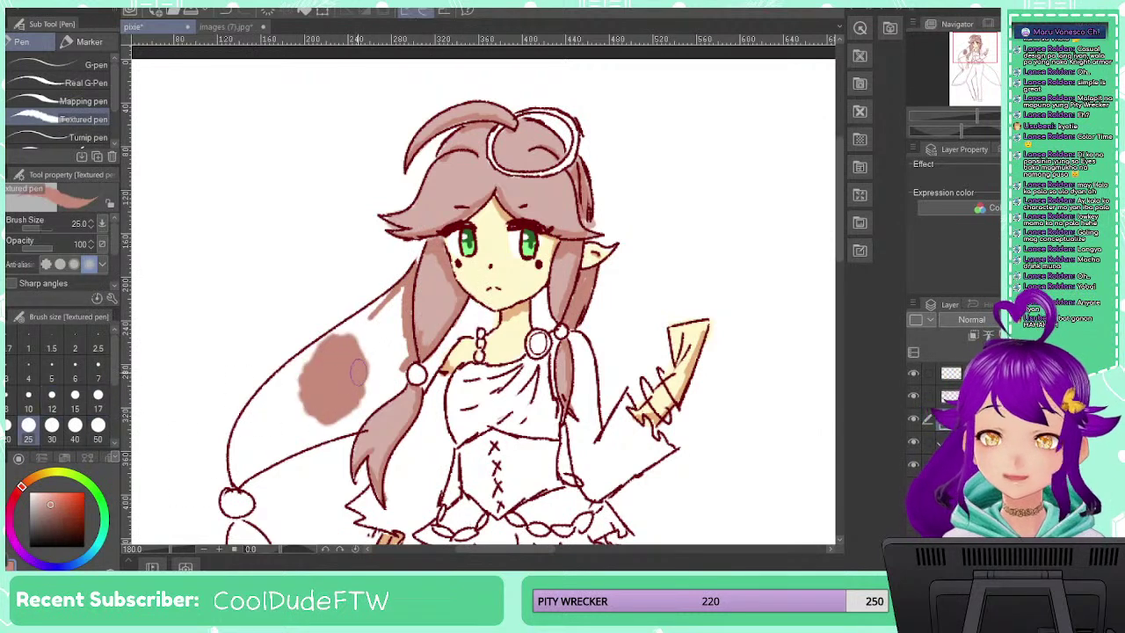
Fill the rest of the long back hair out to its outline and down to the bead, using brush sizes 25 and 17
{"action": "mouse_move", "coordinate": [349, 332]}
{"action": "left_mouse_down"}
{"action": "mouse_move", "coordinate": [392, 302]}
{"action": "mouse_move", "coordinate": [385, 344]}
{"action": "mouse_move", "coordinate": [392, 303]}
{"action": "left_mouse_up"}
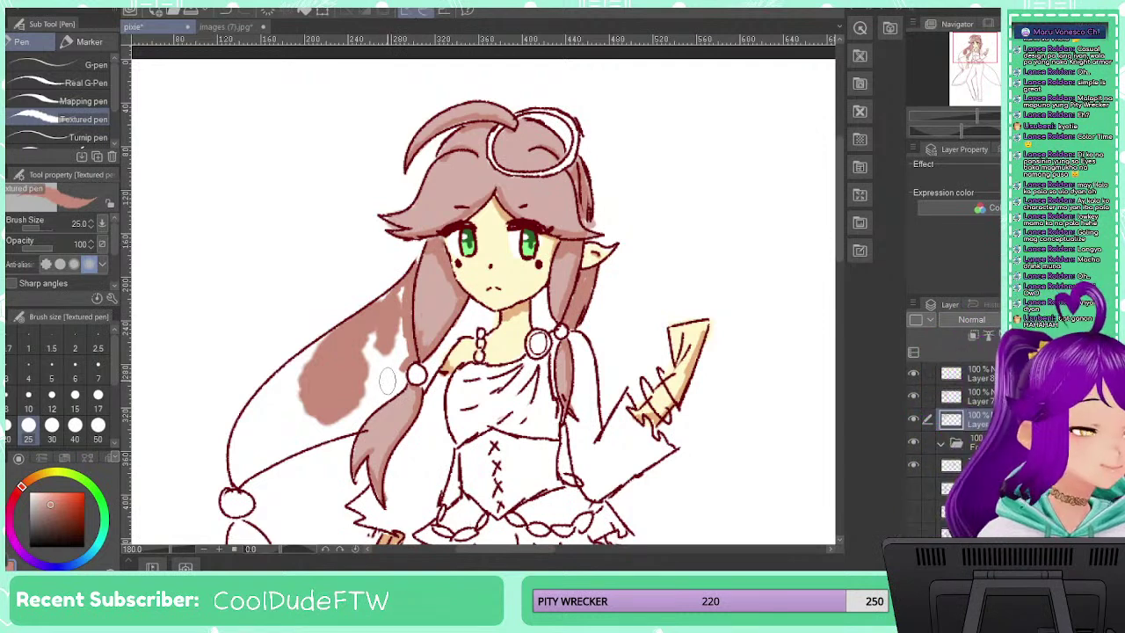
{"action": "mouse_move", "coordinate": [348, 331]}
{"action": "left_mouse_down"}
{"action": "mouse_move", "coordinate": [369, 339]}
{"action": "mouse_move", "coordinate": [373, 327]}
{"action": "left_mouse_up"}
{"action": "mouse_move", "coordinate": [304, 400]}
{"action": "left_mouse_down"}
{"action": "mouse_move", "coordinate": [260, 453]}
{"action": "mouse_move", "coordinate": [347, 409]}
{"action": "mouse_move", "coordinate": [386, 361]}
{"action": "mouse_move", "coordinate": [385, 338]}
{"action": "mouse_move", "coordinate": [396, 356]}
{"action": "mouse_move", "coordinate": [401, 347]}
{"action": "mouse_move", "coordinate": [398, 388]}
{"action": "mouse_move", "coordinate": [365, 409]}
{"action": "mouse_move", "coordinate": [380, 391]}
{"action": "left_mouse_up"}
{"action": "left_click", "coordinate": [98, 397]}
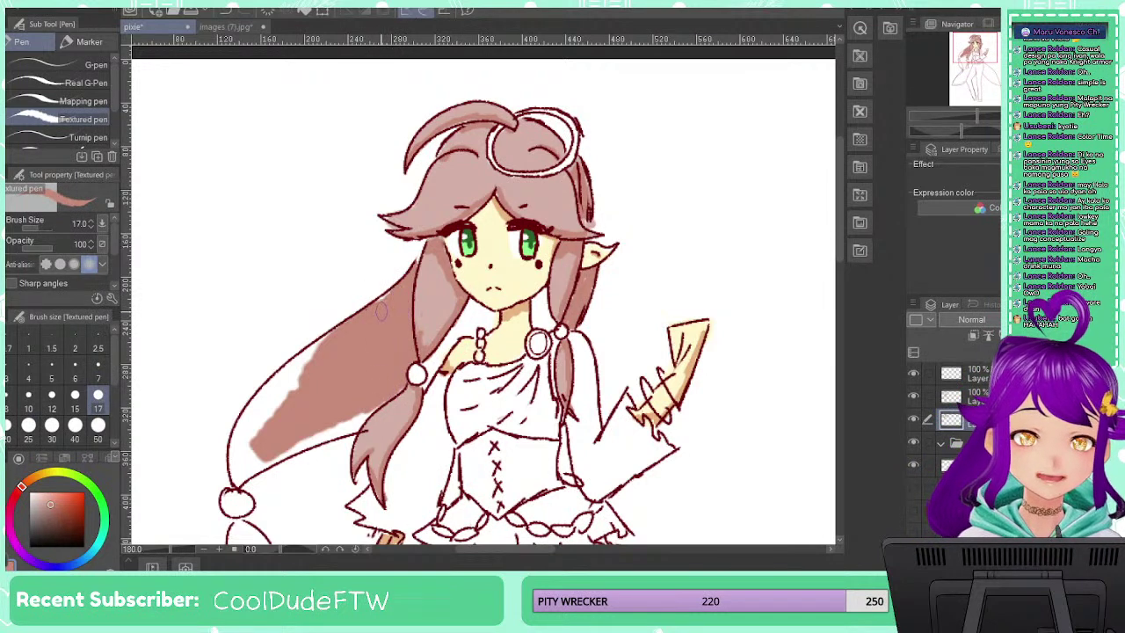
{"action": "mouse_move", "coordinate": [381, 307]}
{"action": "left_mouse_down"}
{"action": "mouse_move", "coordinate": [295, 375]}
{"action": "mouse_move", "coordinate": [310, 373]}
{"action": "mouse_move", "coordinate": [339, 343]}
{"action": "mouse_move", "coordinate": [276, 391]}
{"action": "mouse_move", "coordinate": [294, 363]}
{"action": "mouse_move", "coordinate": [252, 404]}
{"action": "mouse_move", "coordinate": [233, 471]}
{"action": "mouse_move", "coordinate": [352, 423]}
{"action": "mouse_move", "coordinate": [400, 378]}
{"action": "left_mouse_up"}
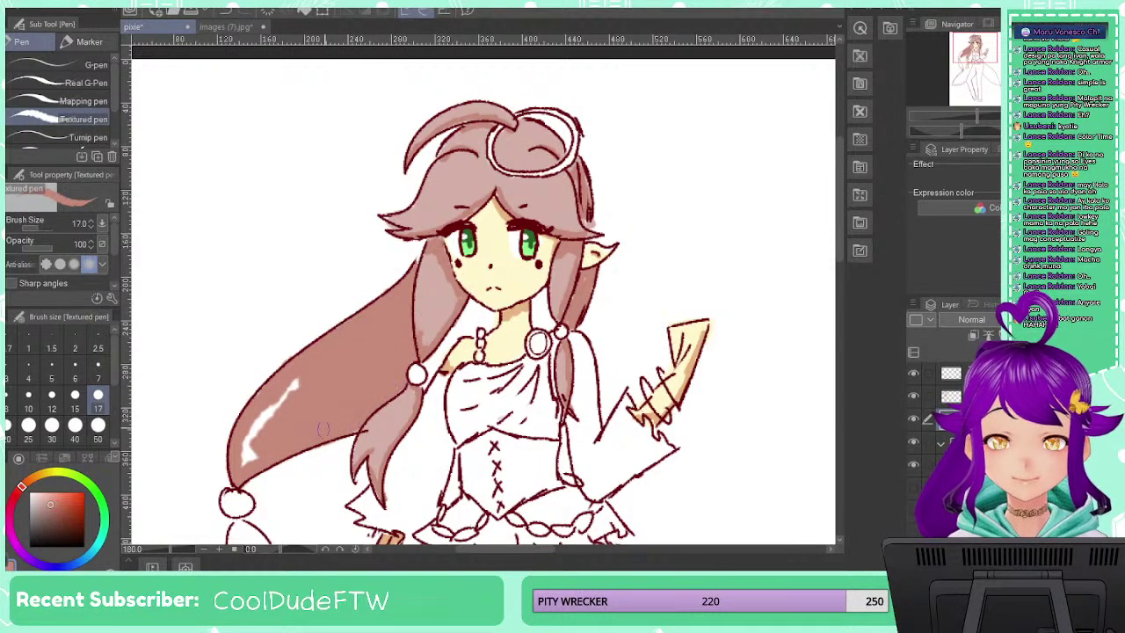
{"action": "mouse_move", "coordinate": [297, 378]}
{"action": "left_mouse_down"}
{"action": "mouse_move", "coordinate": [245, 445]}
{"action": "mouse_move", "coordinate": [260, 491]}
{"action": "left_mouse_up"}
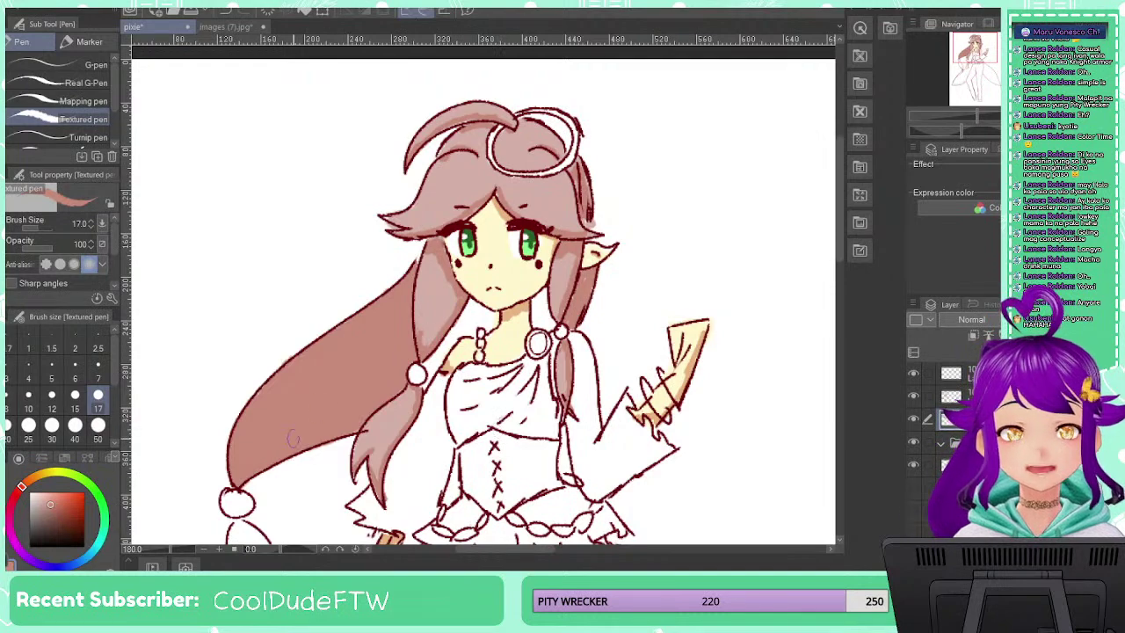
Fill the hair tail below the lower bead with the deeper pink, using brush size 12 for its pointed tip
{"action": "left_click_drag", "start_coordinate": [364, 425], "coordinate": [357, 243]}
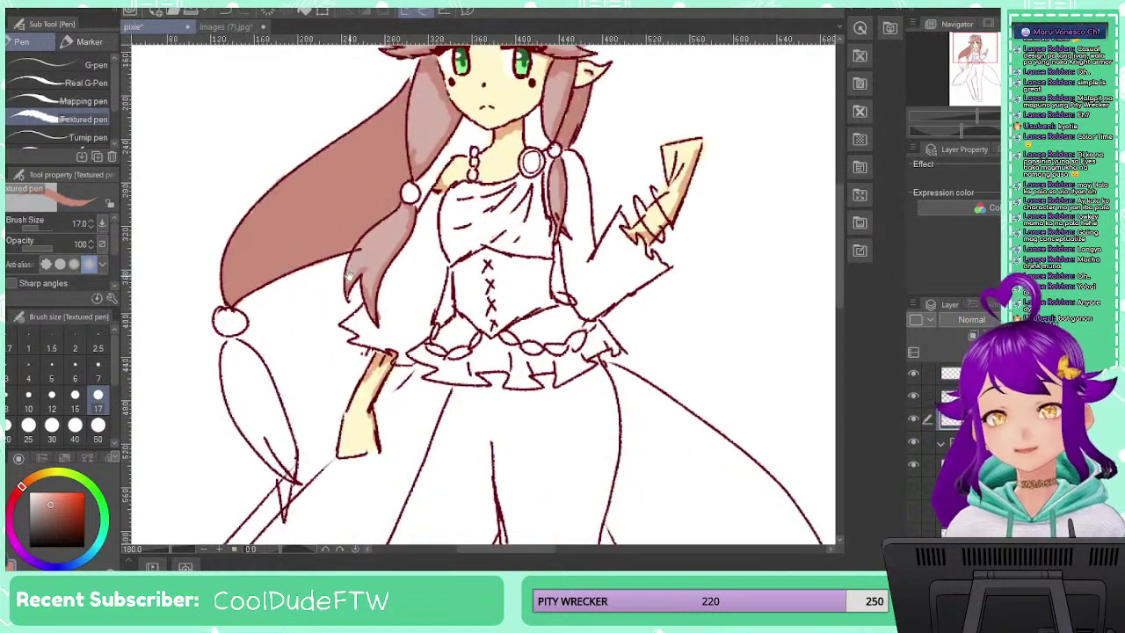
{"action": "mouse_move", "coordinate": [237, 358]}
{"action": "left_mouse_down"}
{"action": "mouse_move", "coordinate": [257, 424]}
{"action": "mouse_move", "coordinate": [248, 366]}
{"action": "mouse_move", "coordinate": [231, 346]}
{"action": "mouse_move", "coordinate": [242, 417]}
{"action": "mouse_move", "coordinate": [286, 471]}
{"action": "mouse_move", "coordinate": [279, 425]}
{"action": "mouse_move", "coordinate": [233, 352]}
{"action": "mouse_move", "coordinate": [247, 364]}
{"action": "mouse_move", "coordinate": [243, 352]}
{"action": "mouse_move", "coordinate": [281, 441]}
{"action": "mouse_move", "coordinate": [261, 445]}
{"action": "mouse_move", "coordinate": [236, 401]}
{"action": "mouse_move", "coordinate": [253, 384]}
{"action": "mouse_move", "coordinate": [243, 358]}
{"action": "left_mouse_up"}
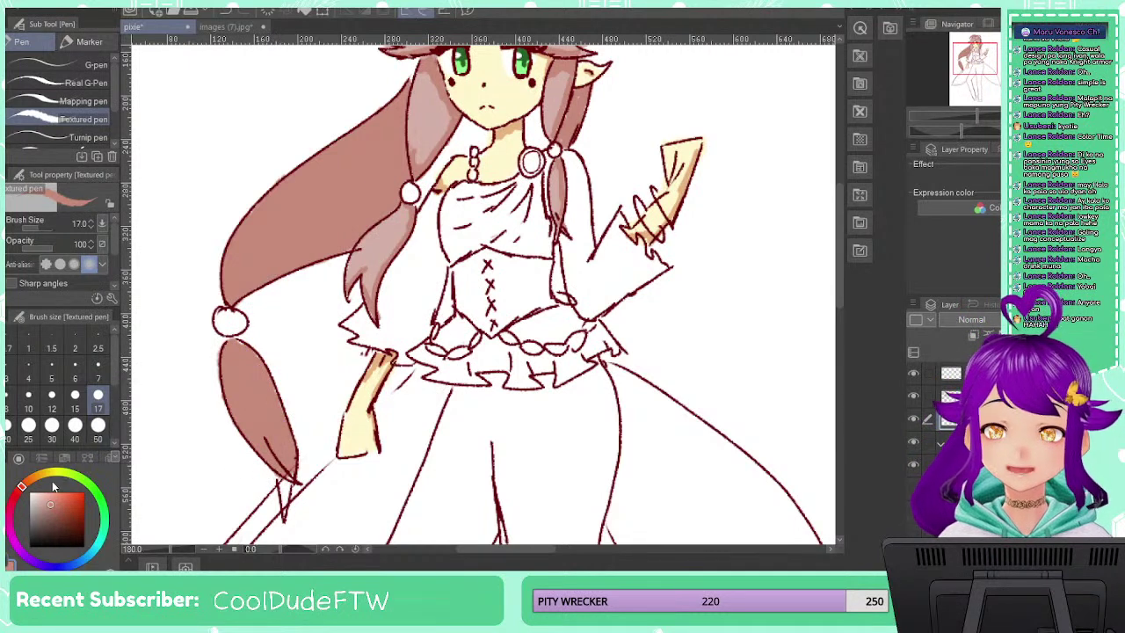
{"action": "left_click", "coordinate": [52, 409]}
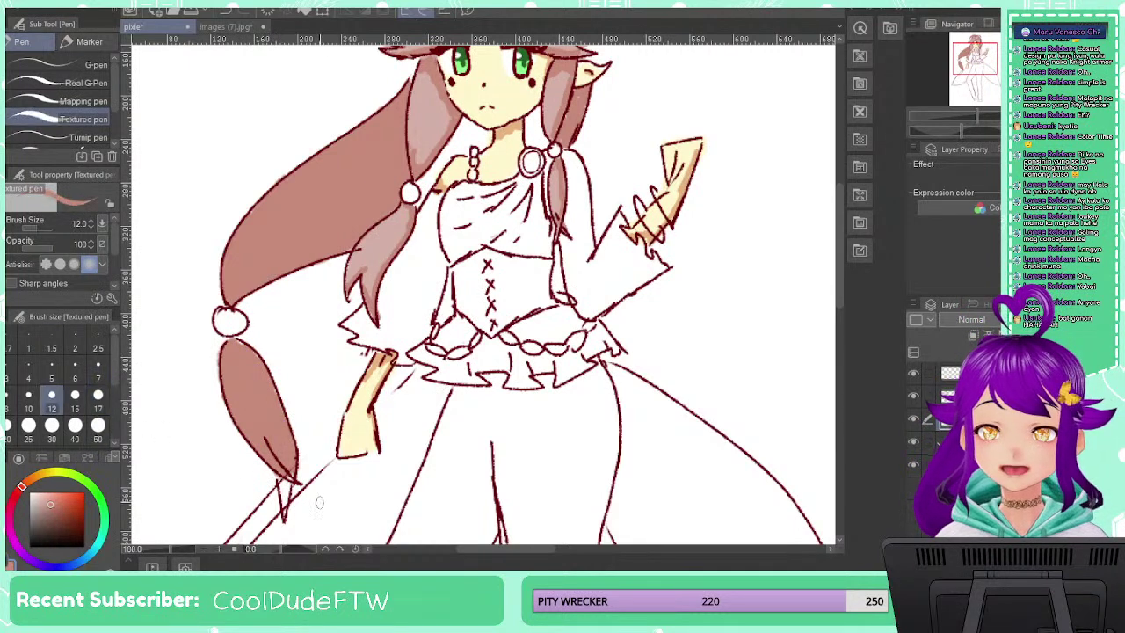
{"action": "left_click_drag", "start_coordinate": [283, 506], "coordinate": [290, 479]}
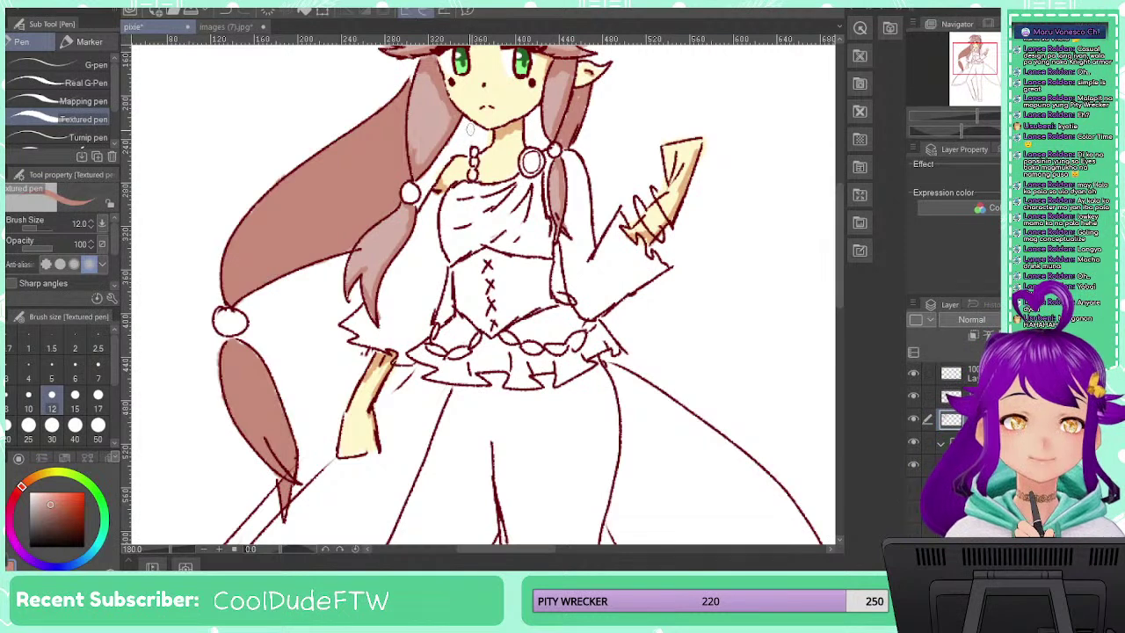
Fill the back hair between the left lock, neck and shoulder down to the bead, using brush size 10
{"action": "mouse_move", "coordinate": [472, 131]}
{"action": "left_mouse_down"}
{"action": "mouse_move", "coordinate": [462, 135]}
{"action": "mouse_move", "coordinate": [487, 136]}
{"action": "mouse_move", "coordinate": [483, 147]}
{"action": "mouse_move", "coordinate": [458, 149]}
{"action": "mouse_move", "coordinate": [462, 120]}
{"action": "mouse_move", "coordinate": [492, 137]}
{"action": "mouse_move", "coordinate": [464, 122]}
{"action": "left_mouse_up"}
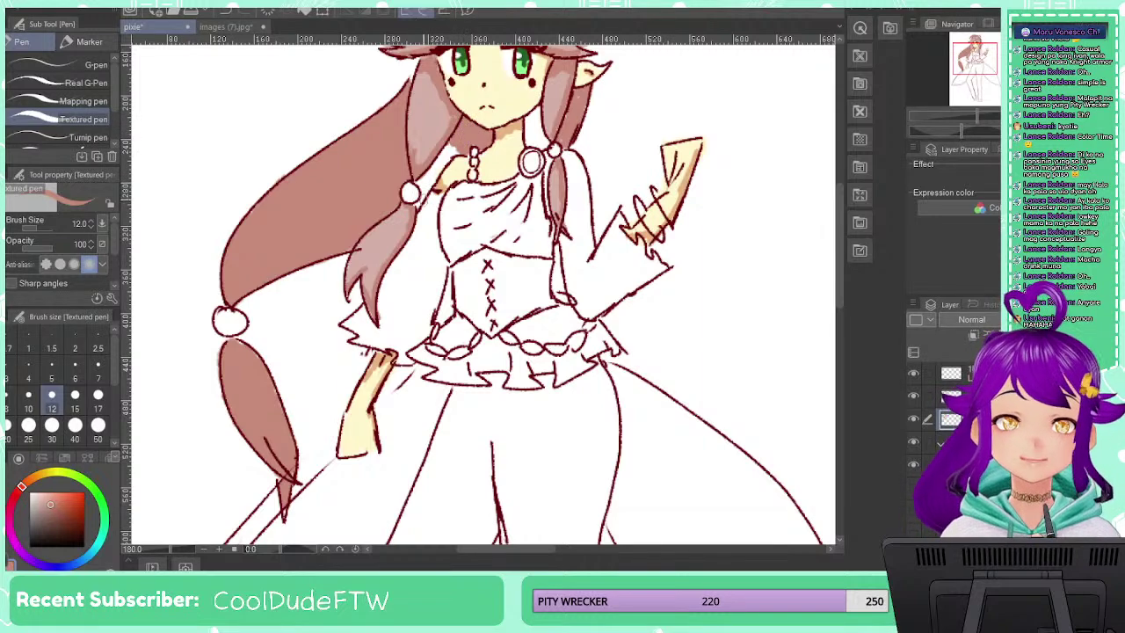
{"action": "scroll", "coordinate": [472, 323], "scroll_direction": "up", "scroll_amount": 7}
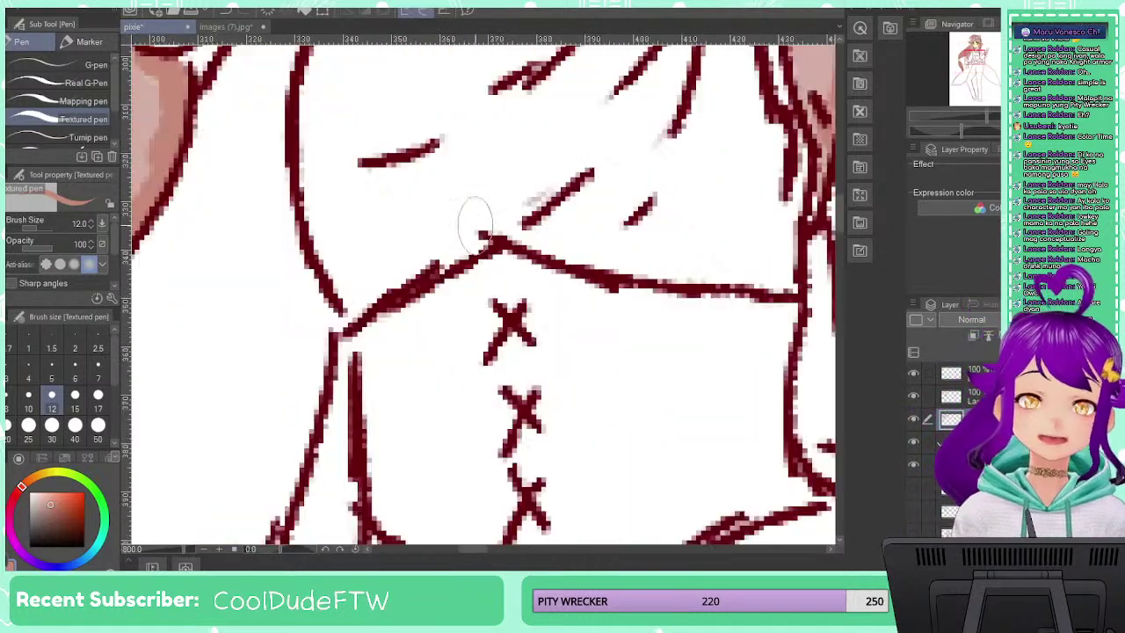
{"action": "left_click_drag", "start_coordinate": [447, 215], "coordinate": [587, 540]}
{"action": "left_click_drag", "start_coordinate": [473, 273], "coordinate": [484, 344]}
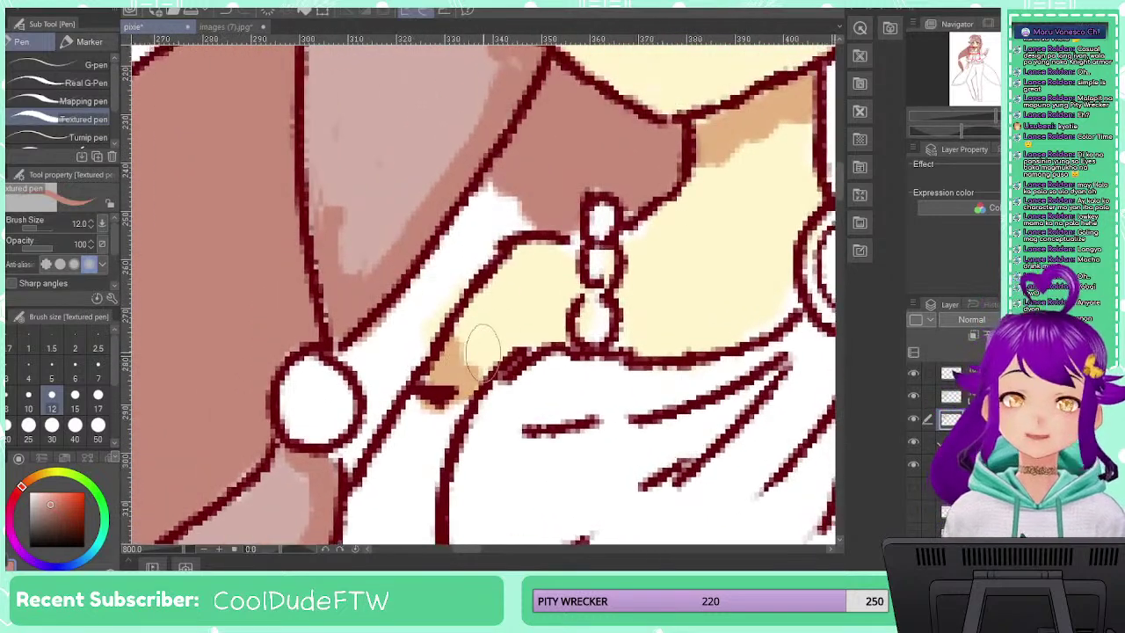
{"action": "left_click", "coordinate": [28, 395]}
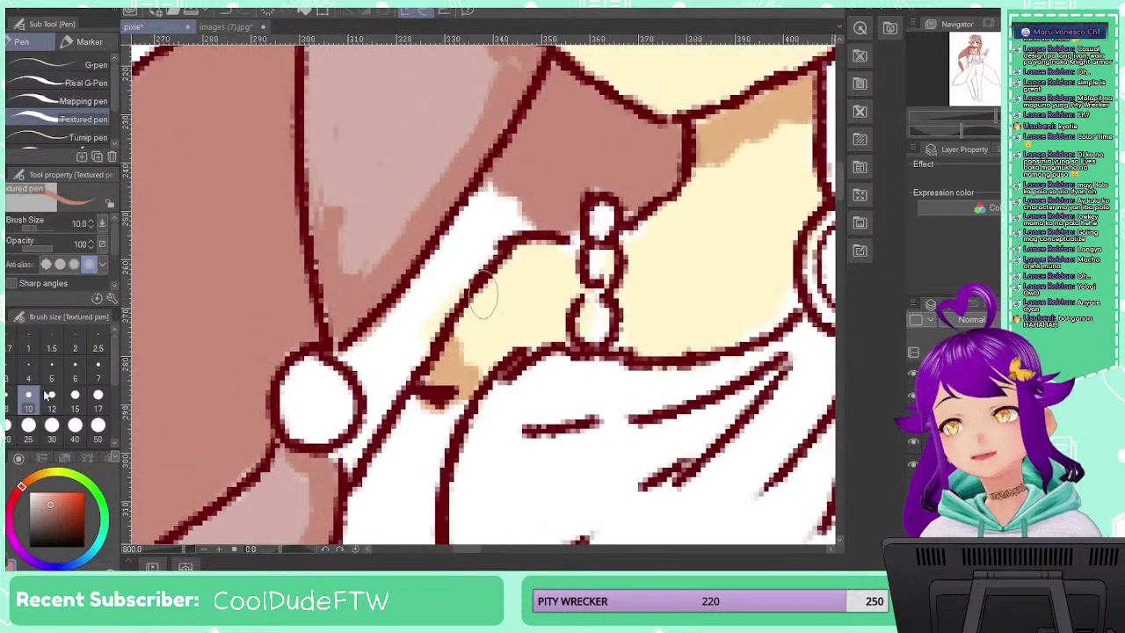
{"action": "mouse_move", "coordinate": [508, 211]}
{"action": "left_mouse_down"}
{"action": "mouse_move", "coordinate": [462, 234]}
{"action": "mouse_move", "coordinate": [406, 321]}
{"action": "mouse_move", "coordinate": [441, 290]}
{"action": "mouse_move", "coordinate": [373, 425]}
{"action": "mouse_move", "coordinate": [377, 413]}
{"action": "mouse_move", "coordinate": [342, 452]}
{"action": "mouse_move", "coordinate": [416, 312]}
{"action": "mouse_move", "coordinate": [355, 356]}
{"action": "mouse_move", "coordinate": [372, 374]}
{"action": "mouse_move", "coordinate": [339, 475]}
{"action": "mouse_move", "coordinate": [329, 450]}
{"action": "left_mouse_up"}
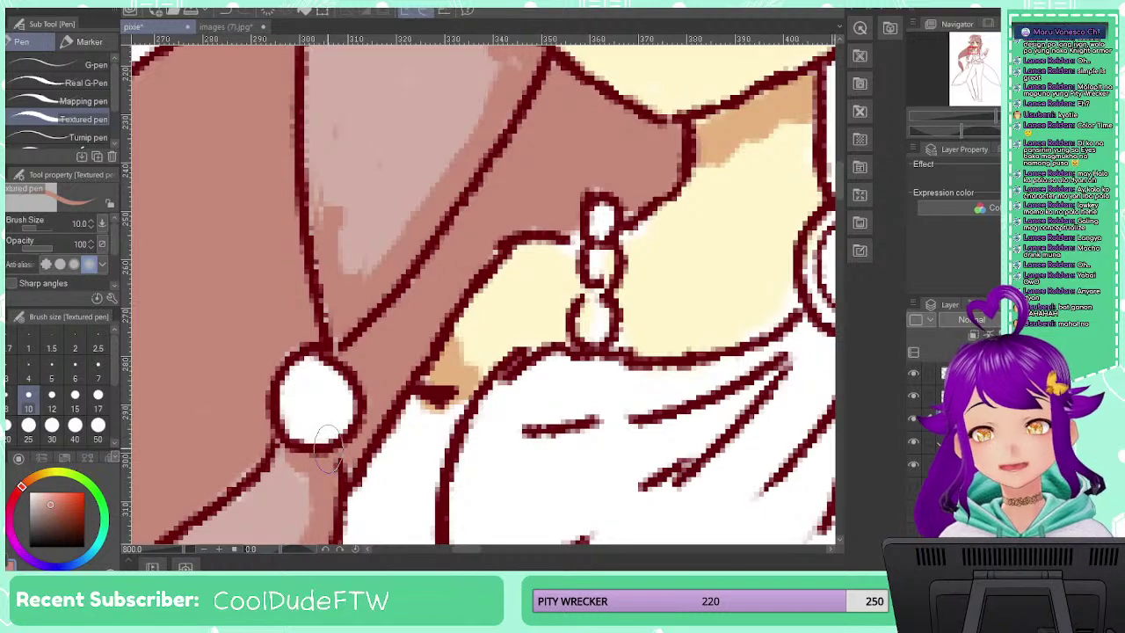
Fill the small gap in the back hair under the left fringe tip, beside the left lock, with brush size 7
{"action": "scroll", "coordinate": [330, 451], "scroll_direction": "down", "scroll_amount": 1}
{"action": "scroll", "coordinate": [329, 453], "scroll_direction": "down", "scroll_amount": 4}
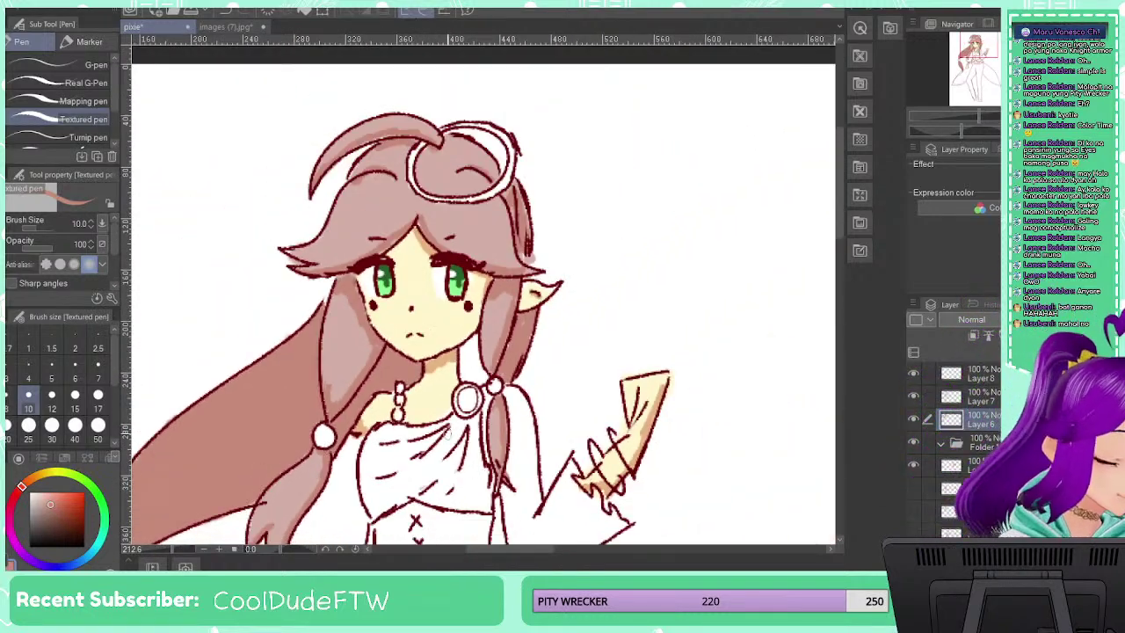
{"action": "scroll", "coordinate": [355, 320], "scroll_direction": "up", "scroll_amount": 5}
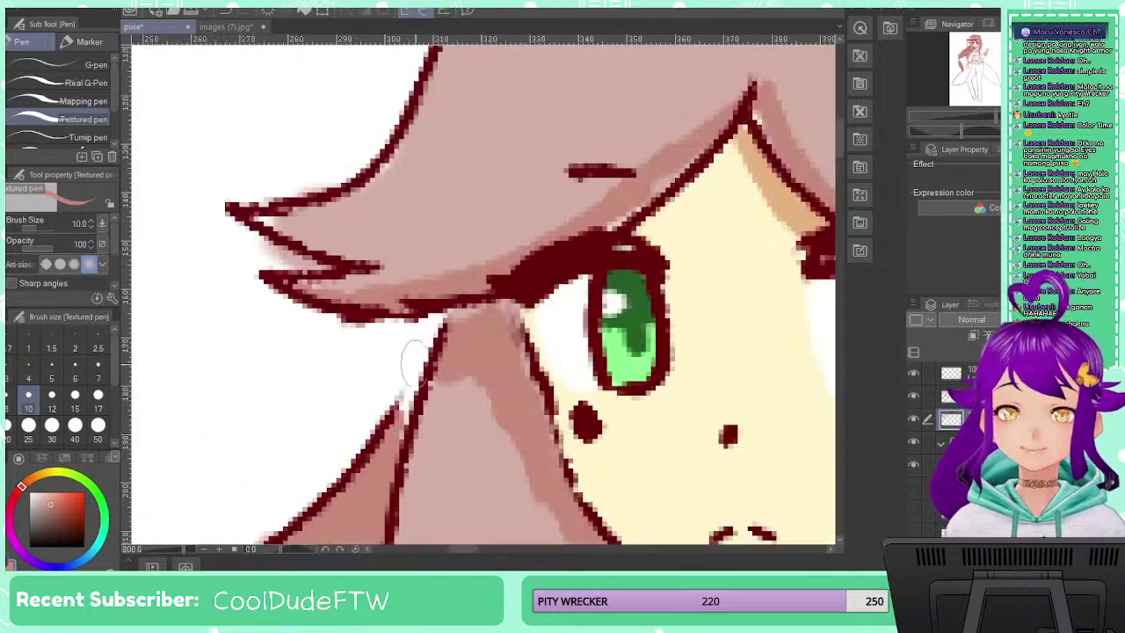
{"action": "left_click", "coordinate": [98, 377]}
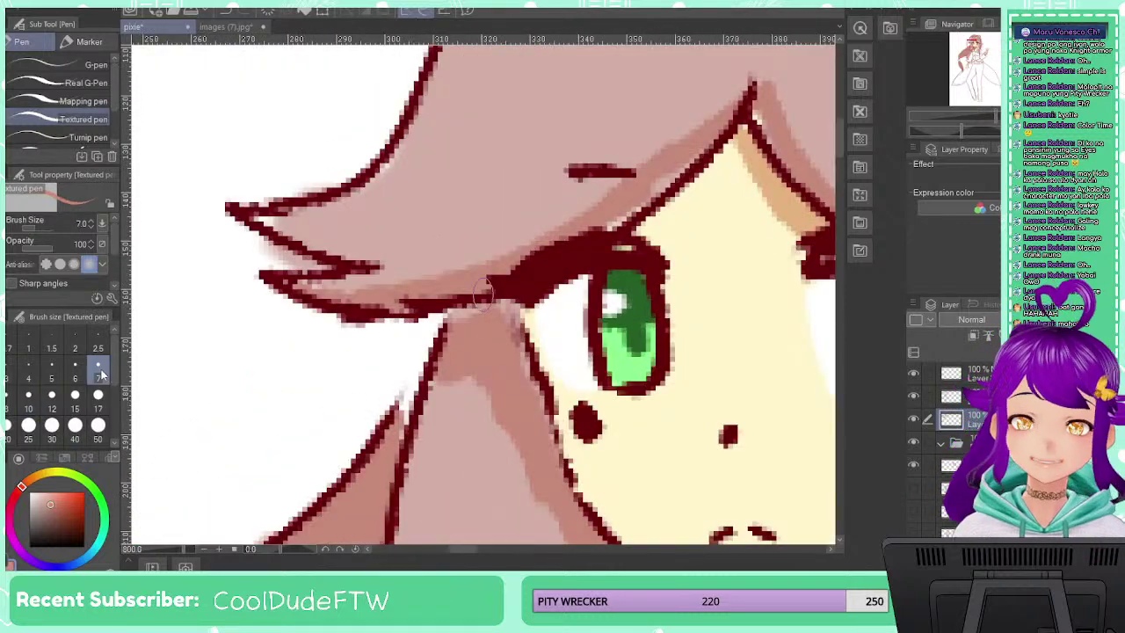
{"action": "left_click_drag", "start_coordinate": [400, 431], "coordinate": [438, 321]}
{"action": "scroll", "coordinate": [465, 449], "scroll_direction": "down", "scroll_amount": 4}
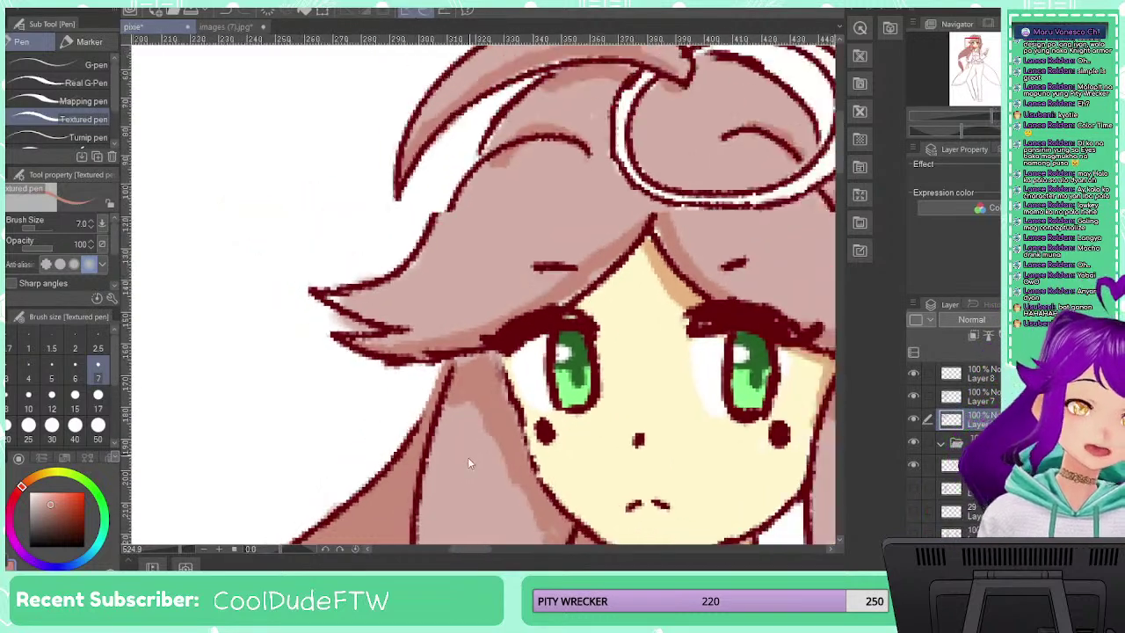
Fill the back hair between the neck and the ear-side lock, down to the round brooch, with the deeper pink
{"action": "left_click_drag", "start_coordinate": [463, 487], "coordinate": [452, 194]}
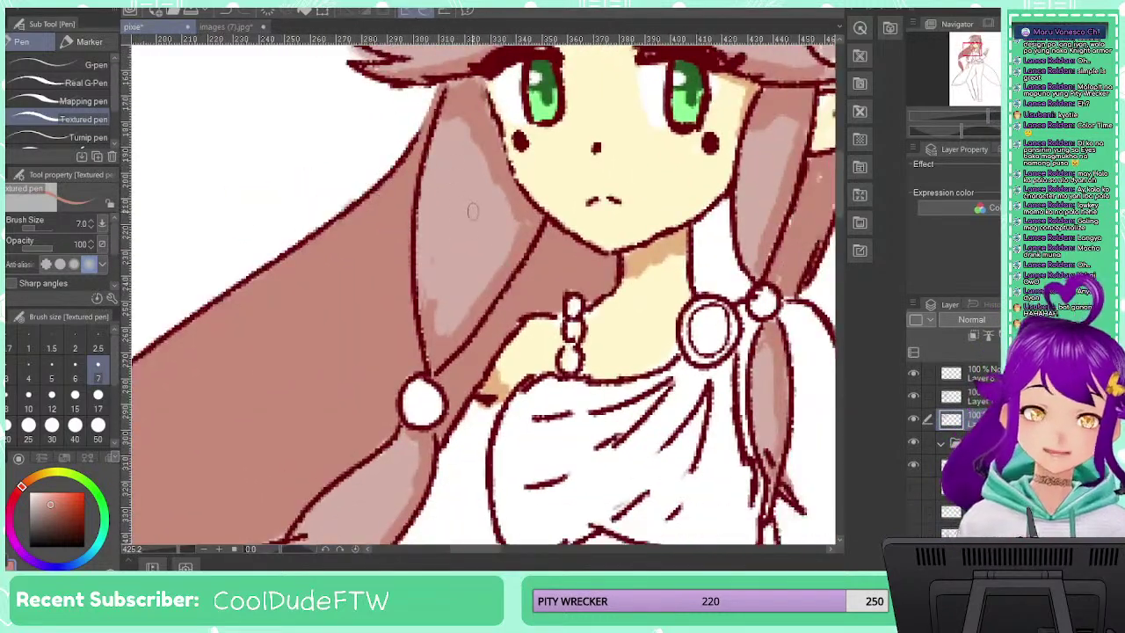
{"action": "scroll", "coordinate": [466, 220], "scroll_direction": "down", "scroll_amount": 3}
{"action": "scroll", "coordinate": [440, 328], "scroll_direction": "down", "scroll_amount": 3}
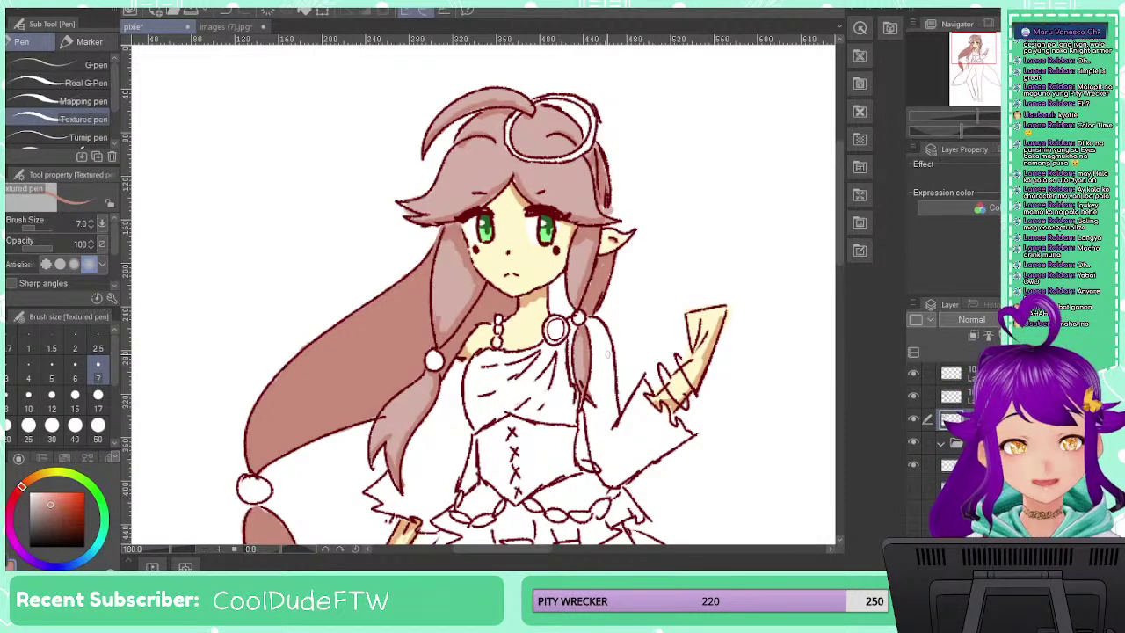
{"action": "left_click_drag", "start_coordinate": [557, 284], "coordinate": [562, 288]}
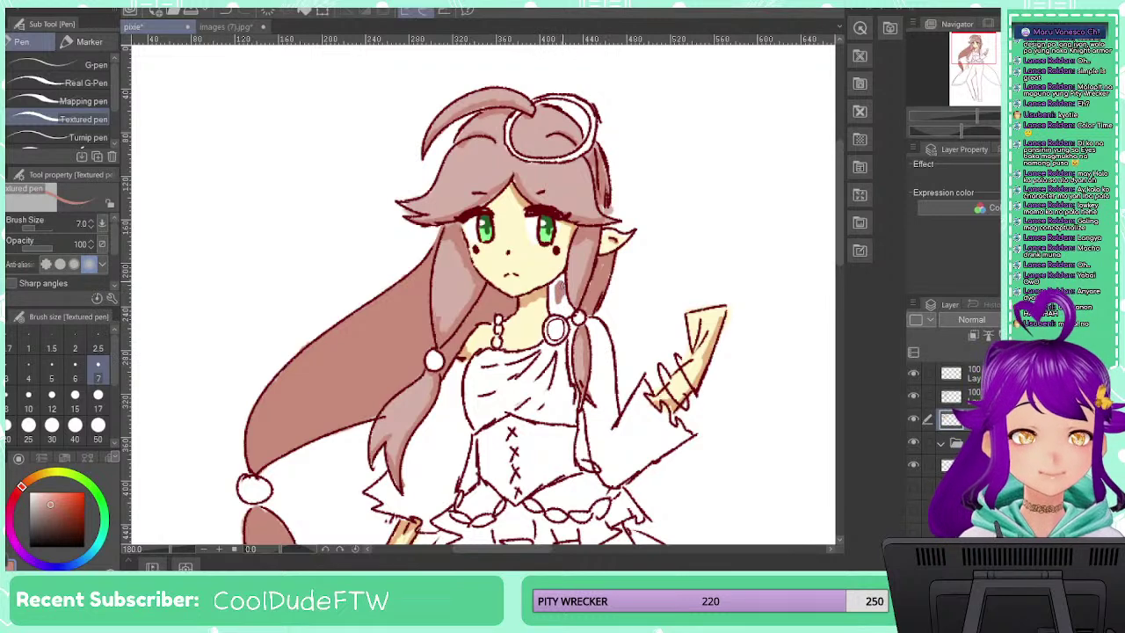
{"action": "scroll", "coordinate": [564, 299], "scroll_direction": "up", "scroll_amount": 6}
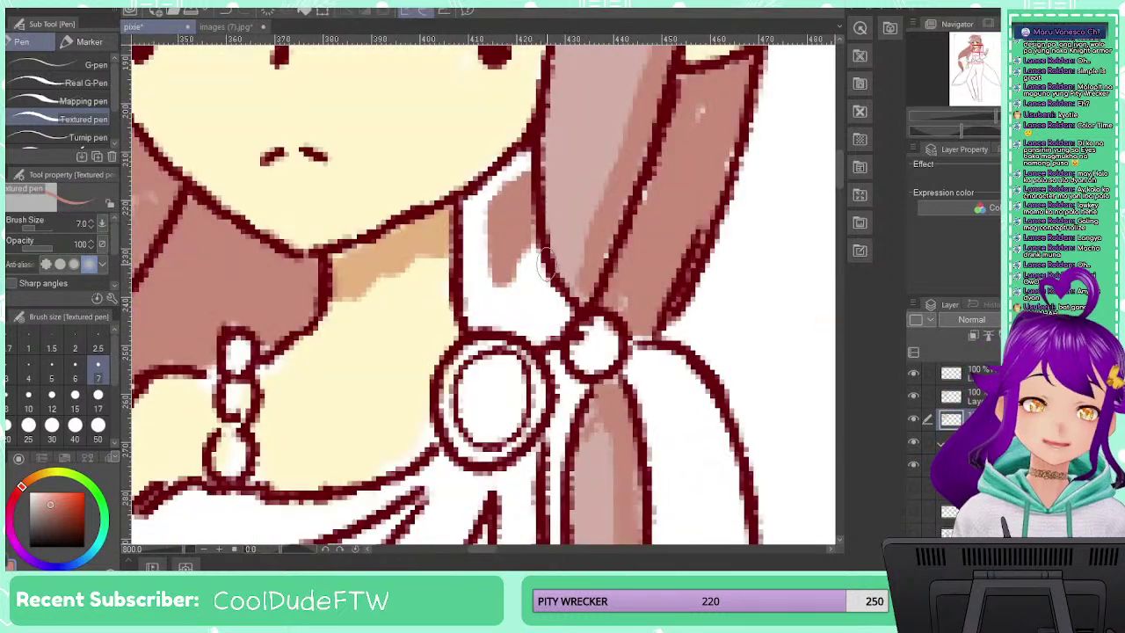
{"action": "mouse_move", "coordinate": [514, 189]}
{"action": "left_mouse_down"}
{"action": "mouse_move", "coordinate": [521, 158]}
{"action": "mouse_move", "coordinate": [465, 220]}
{"action": "mouse_move", "coordinate": [479, 206]}
{"action": "mouse_move", "coordinate": [466, 290]}
{"action": "mouse_move", "coordinate": [474, 311]}
{"action": "mouse_move", "coordinate": [517, 318]}
{"action": "mouse_move", "coordinate": [536, 339]}
{"action": "mouse_move", "coordinate": [554, 324]}
{"action": "mouse_move", "coordinate": [520, 249]}
{"action": "mouse_move", "coordinate": [533, 262]}
{"action": "mouse_move", "coordinate": [513, 268]}
{"action": "mouse_move", "coordinate": [528, 277]}
{"action": "mouse_move", "coordinate": [502, 306]}
{"action": "mouse_move", "coordinate": [494, 293]}
{"action": "mouse_move", "coordinate": [529, 339]}
{"action": "left_mouse_up"}
{"action": "scroll", "coordinate": [524, 274], "scroll_direction": "down", "scroll_amount": 3}
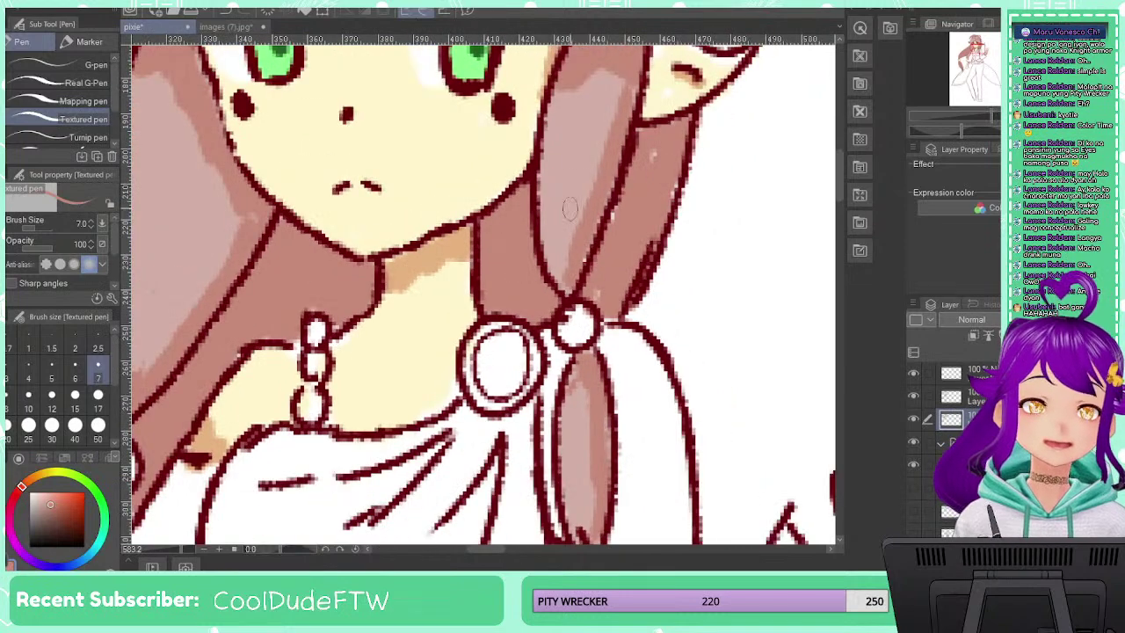
{"action": "scroll", "coordinate": [570, 208], "scroll_direction": "down", "scroll_amount": 3}
Choose a darker, redder shade and shade the outer edge and pointed tip of the hair tail below the lower bead
{"action": "scroll", "coordinate": [648, 155], "scroll_direction": "up", "scroll_amount": 2}
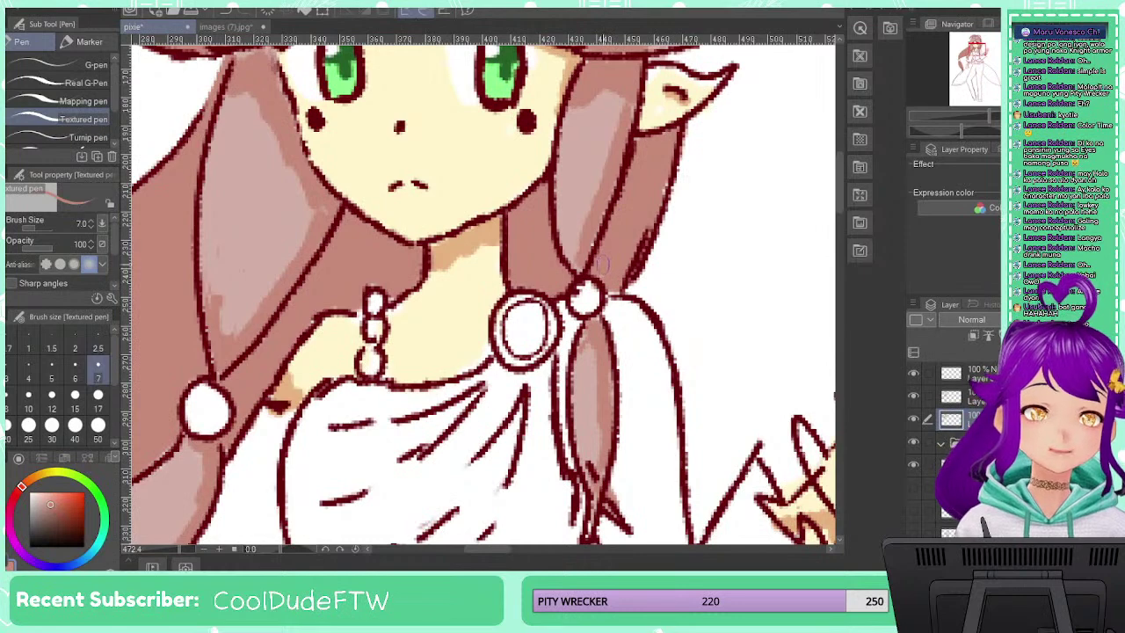
{"action": "scroll", "coordinate": [607, 235], "scroll_direction": "down", "scroll_amount": 3}
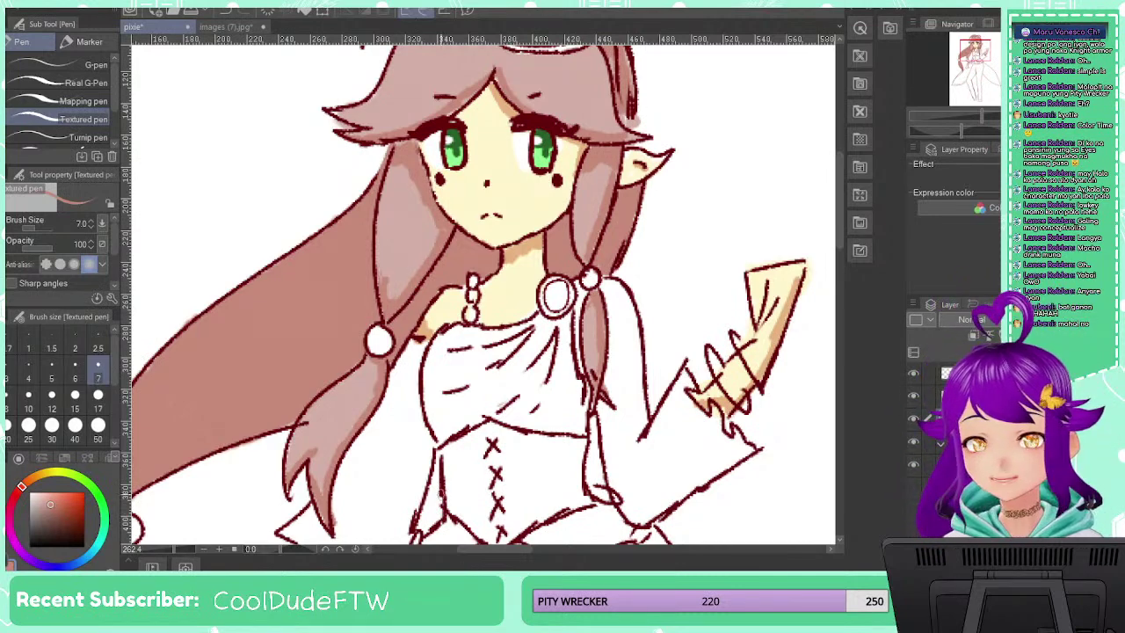
{"action": "left_click_drag", "start_coordinate": [410, 389], "coordinate": [737, 107]}
{"action": "left_click_drag", "start_coordinate": [419, 420], "coordinate": [376, 352]}
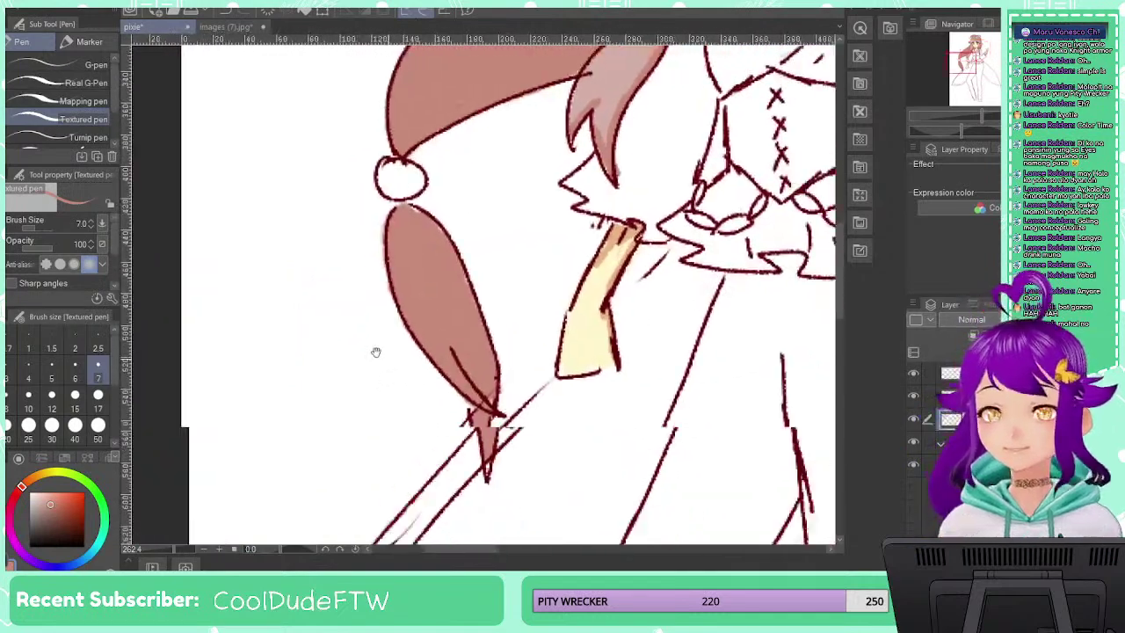
{"action": "mouse_move", "coordinate": [550, 225]}
{"action": "left_mouse_down"}
{"action": "mouse_move", "coordinate": [470, 344]}
{"action": "mouse_move", "coordinate": [378, 440]}
{"action": "left_mouse_up"}
{"action": "mouse_move", "coordinate": [546, 249]}
{"action": "left_mouse_down"}
{"action": "mouse_move", "coordinate": [437, 372]}
{"action": "mouse_move", "coordinate": [457, 472]}
{"action": "mouse_move", "coordinate": [498, 341]}
{"action": "left_mouse_up"}
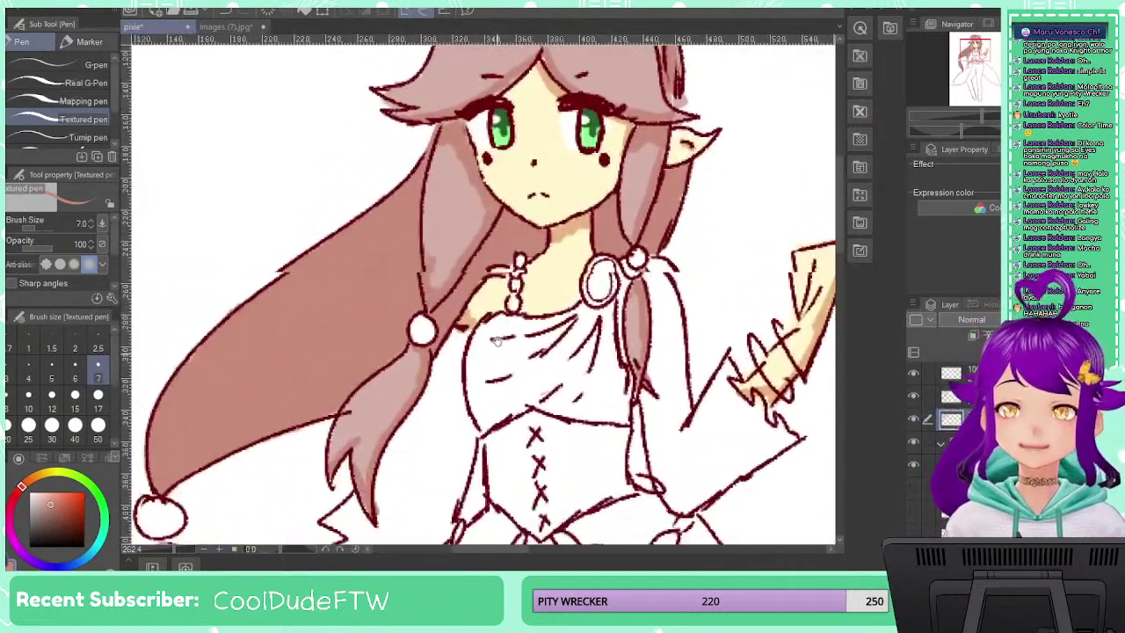
{"action": "scroll", "coordinate": [497, 341], "scroll_direction": "down", "scroll_amount": 3}
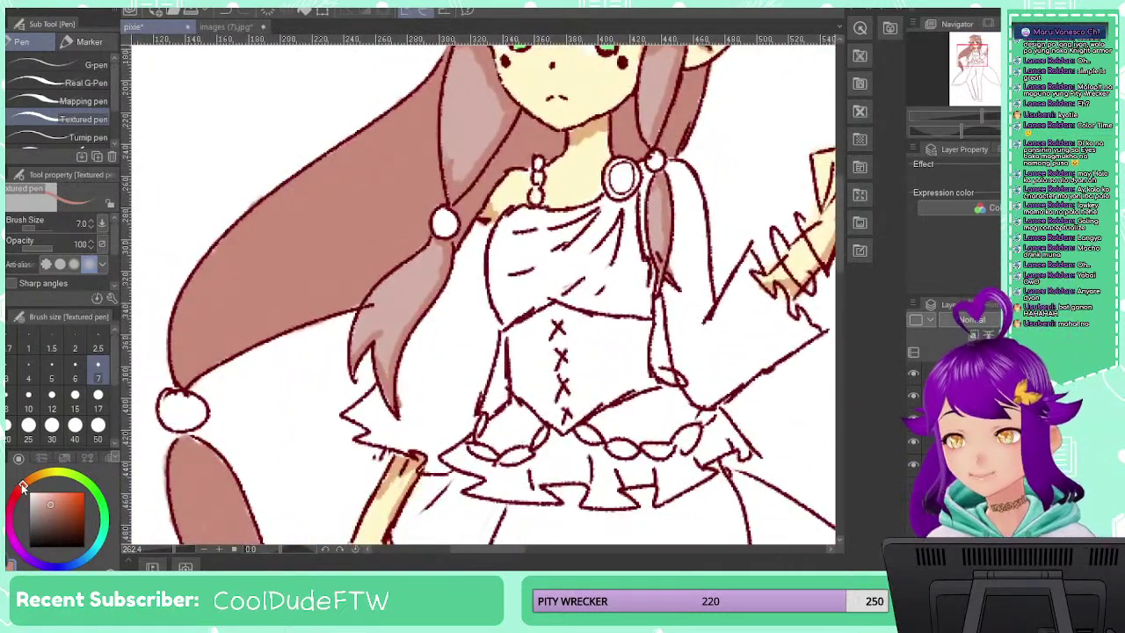
{"action": "left_click_drag", "start_coordinate": [23, 485], "coordinate": [18, 492]}
{"action": "left_click", "coordinate": [58, 510]}
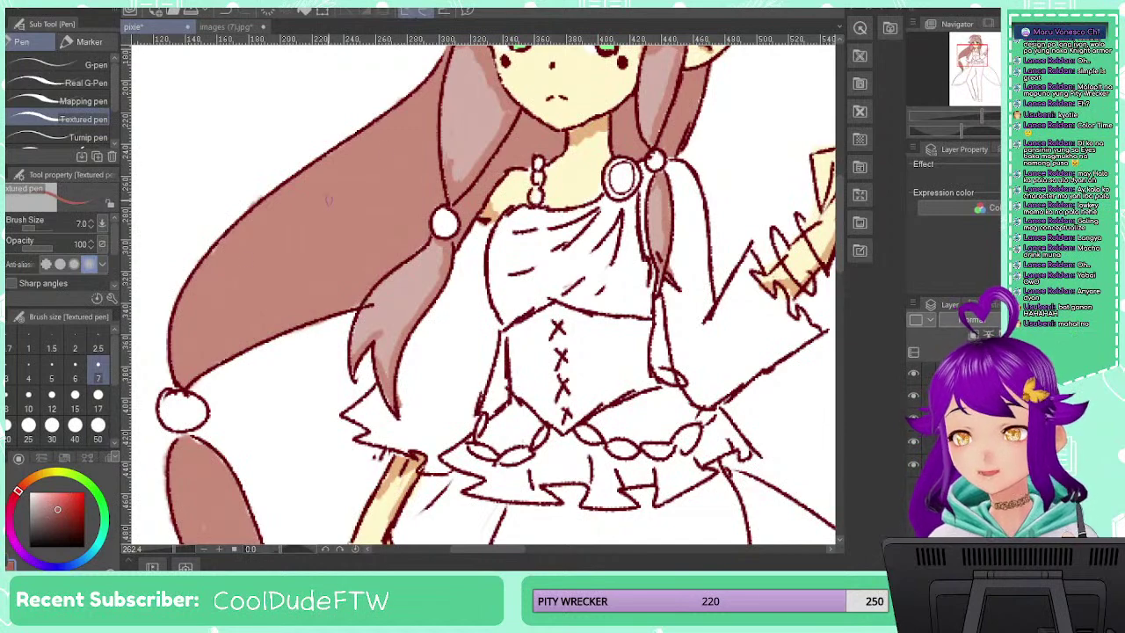
{"action": "scroll", "coordinate": [290, 396], "scroll_direction": "down", "scroll_amount": 7}
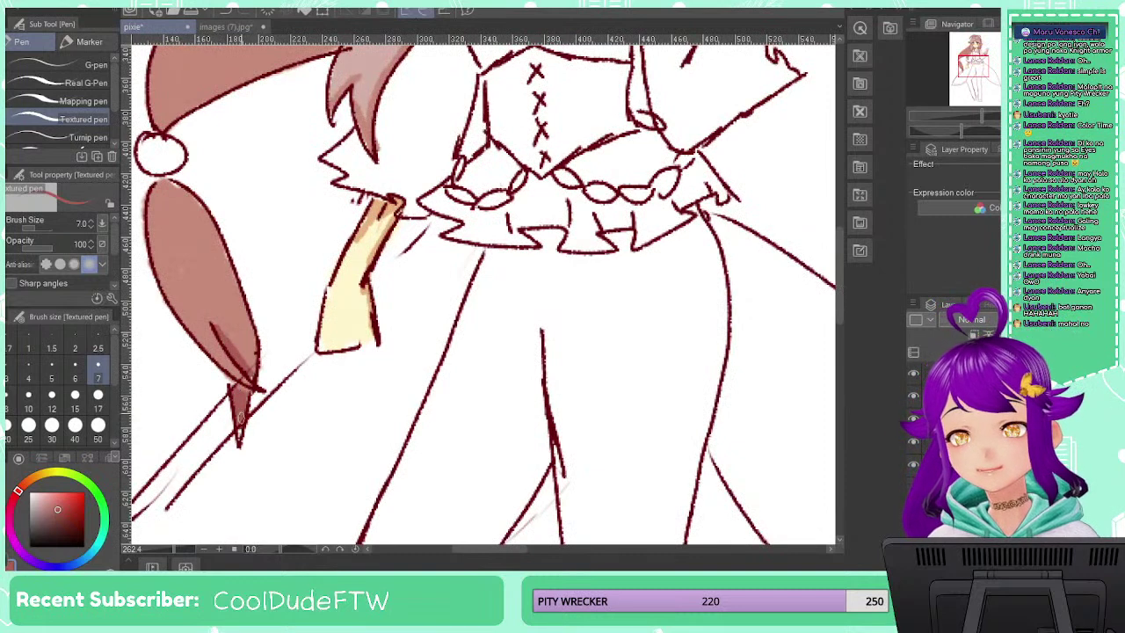
{"action": "mouse_move", "coordinate": [144, 204]}
{"action": "left_mouse_down"}
{"action": "mouse_move", "coordinate": [182, 189]}
{"action": "mouse_move", "coordinate": [156, 204]}
{"action": "mouse_move", "coordinate": [149, 231]}
{"action": "mouse_move", "coordinate": [149, 211]}
{"action": "mouse_move", "coordinate": [160, 281]}
{"action": "mouse_move", "coordinate": [240, 376]}
{"action": "left_mouse_up"}
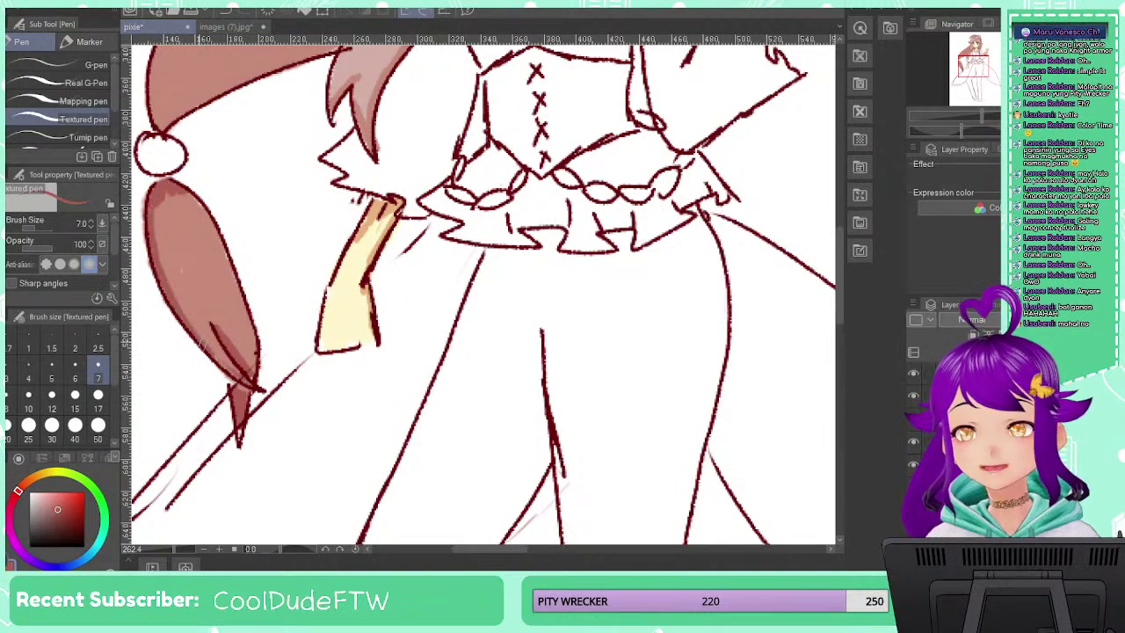
{"action": "left_click_drag", "start_coordinate": [202, 344], "coordinate": [236, 373]}
{"action": "mouse_move", "coordinate": [183, 191]}
{"action": "left_mouse_down"}
{"action": "mouse_move", "coordinate": [164, 213]}
{"action": "mouse_move", "coordinate": [164, 268]}
{"action": "mouse_move", "coordinate": [161, 212]}
{"action": "left_mouse_up"}
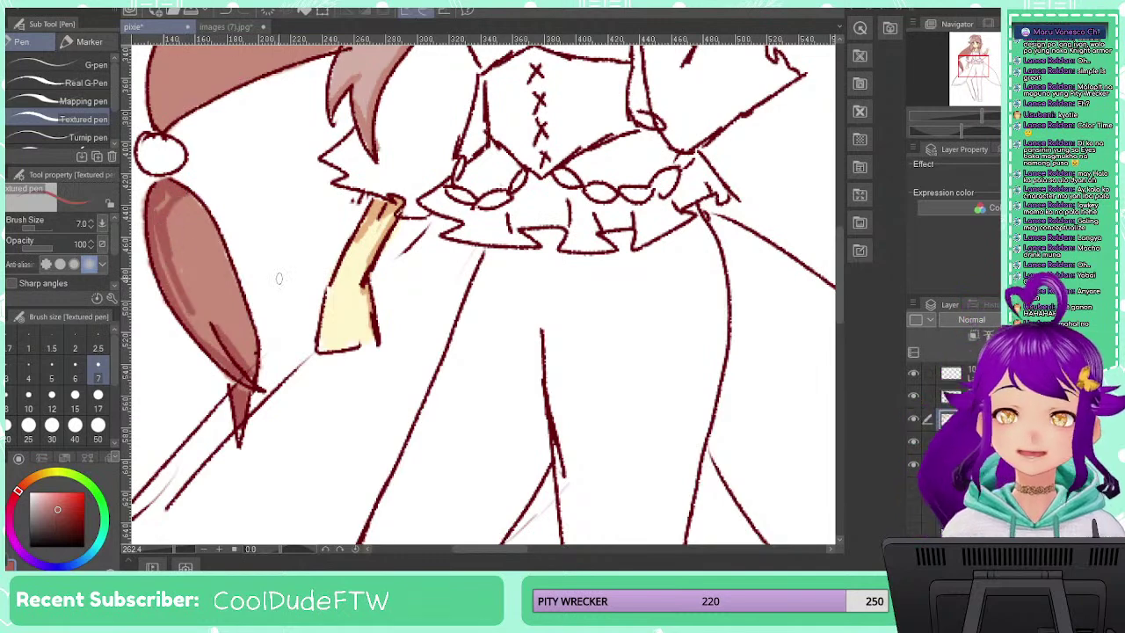
{"action": "key", "text": "ctrl+z"}
{"action": "key", "text": "ctrl+z"}
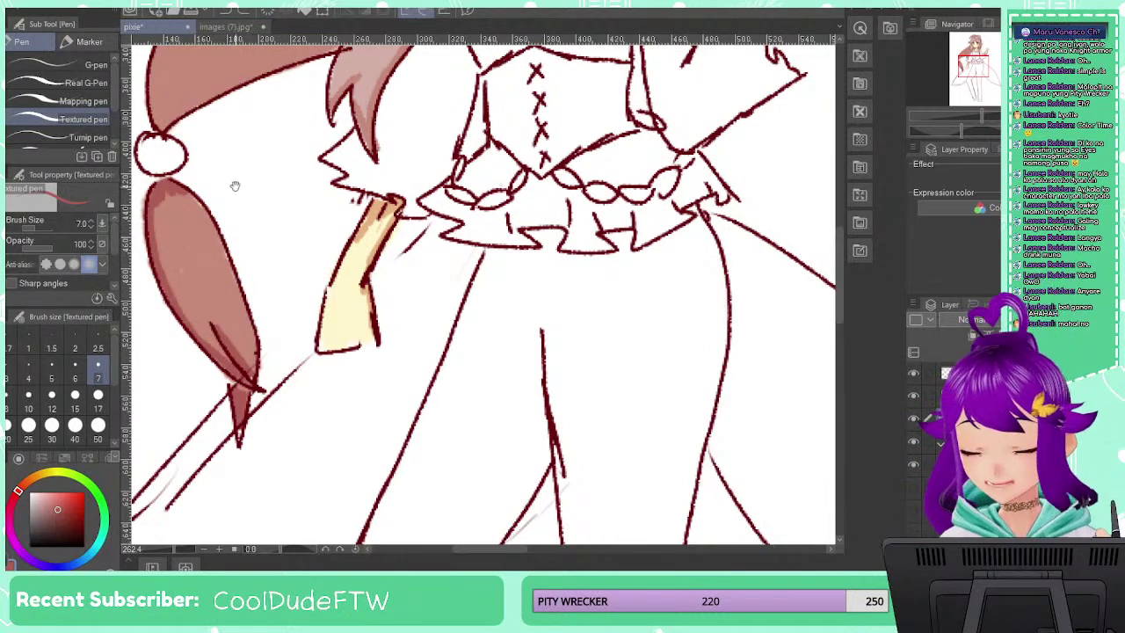
Shade the back hair on both sides of the neck, between the side locks and shoulders, with the darker red
{"action": "mouse_move", "coordinate": [235, 185]}
{"action": "left_mouse_down"}
{"action": "mouse_move", "coordinate": [270, 296]}
{"action": "mouse_move", "coordinate": [203, 376]}
{"action": "mouse_move", "coordinate": [195, 339]}
{"action": "mouse_move", "coordinate": [200, 383]}
{"action": "mouse_move", "coordinate": [189, 327]}
{"action": "left_mouse_up"}
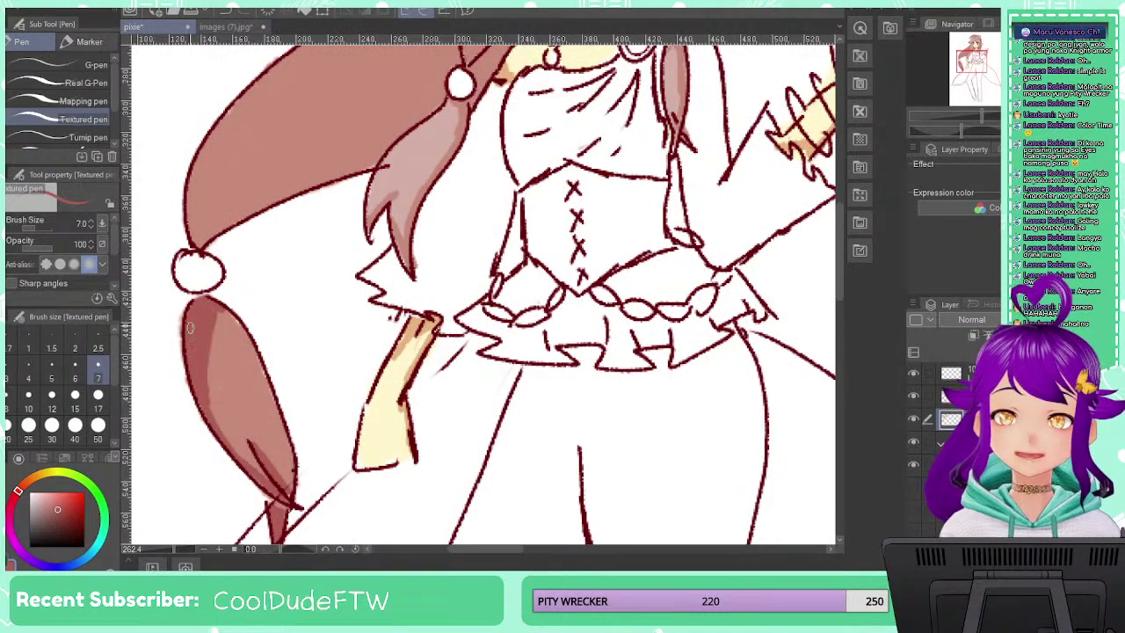
{"action": "scroll", "coordinate": [219, 300], "scroll_direction": "up", "scroll_amount": 5}
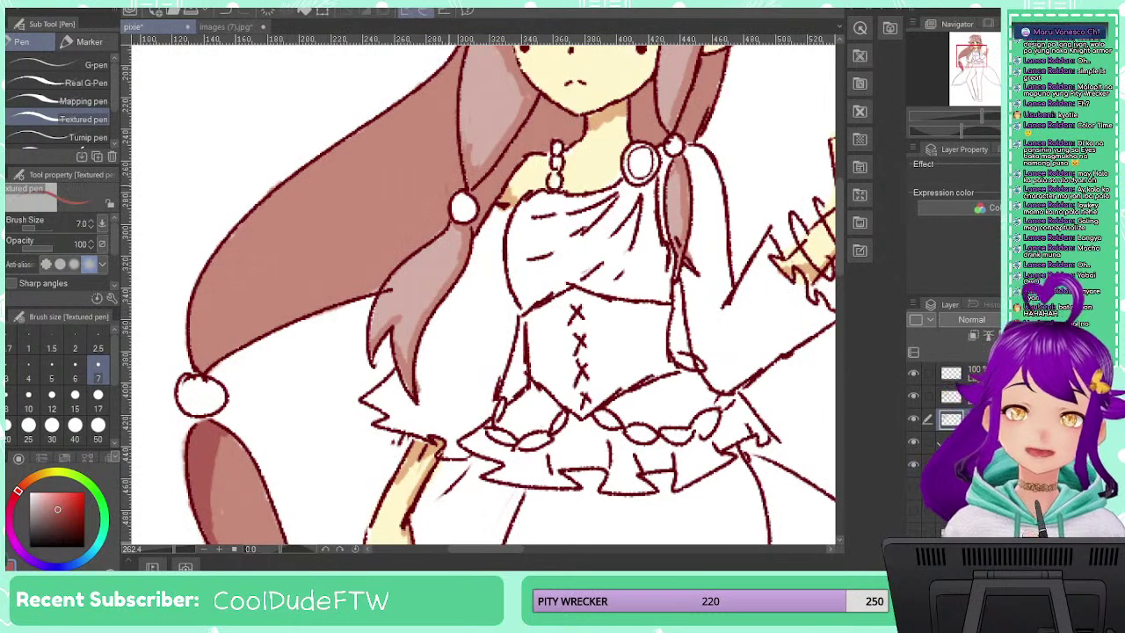
{"action": "left_click_drag", "start_coordinate": [507, 223], "coordinate": [418, 381]}
{"action": "mouse_move", "coordinate": [554, 248]}
{"action": "left_mouse_down"}
{"action": "mouse_move", "coordinate": [560, 267]}
{"action": "mouse_move", "coordinate": [551, 255]}
{"action": "mouse_move", "coordinate": [546, 290]}
{"action": "mouse_move", "coordinate": [577, 290]}
{"action": "mouse_move", "coordinate": [562, 259]}
{"action": "mouse_move", "coordinate": [553, 279]}
{"action": "mouse_move", "coordinate": [569, 301]}
{"action": "mouse_move", "coordinate": [566, 287]}
{"action": "left_mouse_up"}
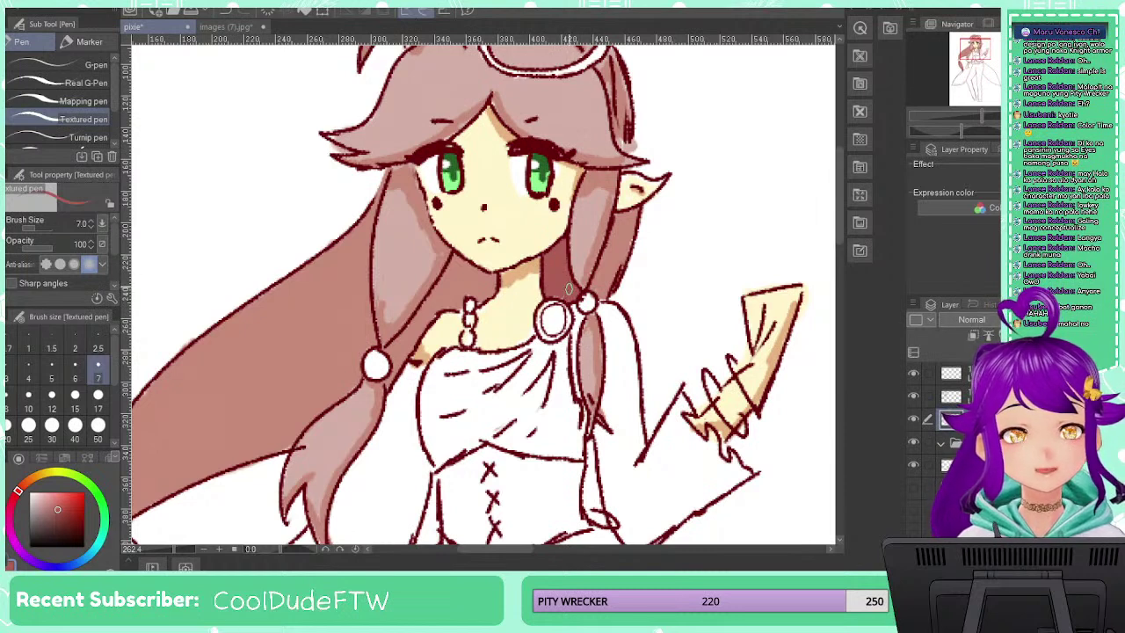
{"action": "mouse_move", "coordinate": [459, 276]}
{"action": "left_mouse_down"}
{"action": "mouse_move", "coordinate": [450, 264]}
{"action": "mouse_move", "coordinate": [407, 332]}
{"action": "mouse_move", "coordinate": [392, 385]}
{"action": "mouse_move", "coordinate": [408, 360]}
{"action": "left_mouse_up"}
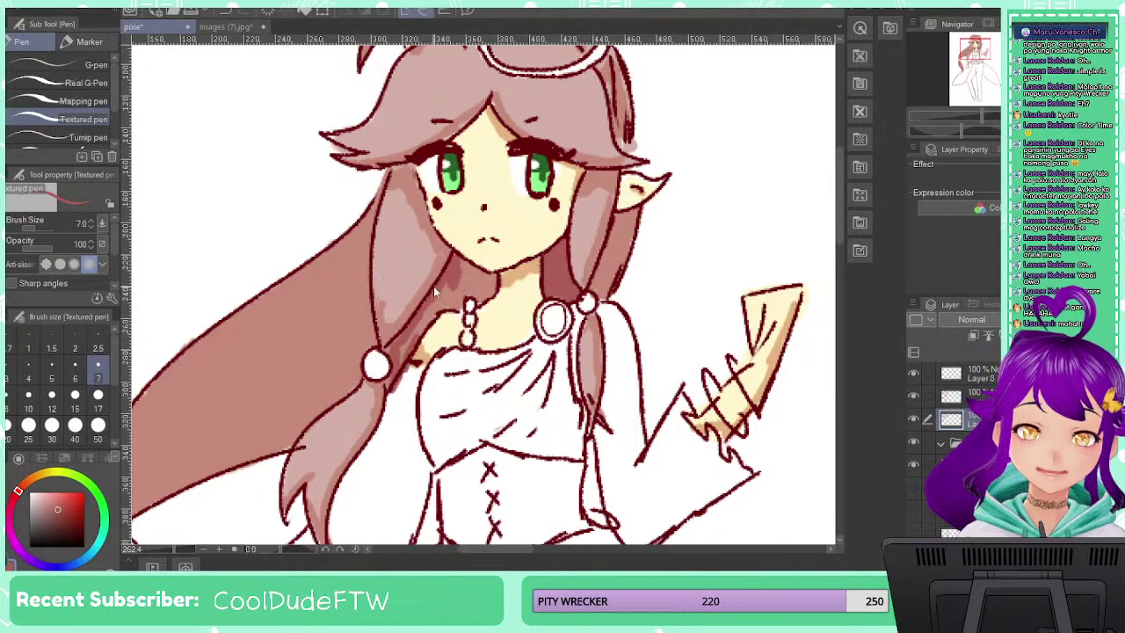
{"action": "key", "text": "ctrl+z"}
{"action": "mouse_move", "coordinate": [450, 263]}
{"action": "left_mouse_down"}
{"action": "mouse_move", "coordinate": [452, 285]}
{"action": "mouse_move", "coordinate": [455, 264]}
{"action": "mouse_move", "coordinate": [494, 285]}
{"action": "mouse_move", "coordinate": [482, 281]}
{"action": "left_mouse_up"}
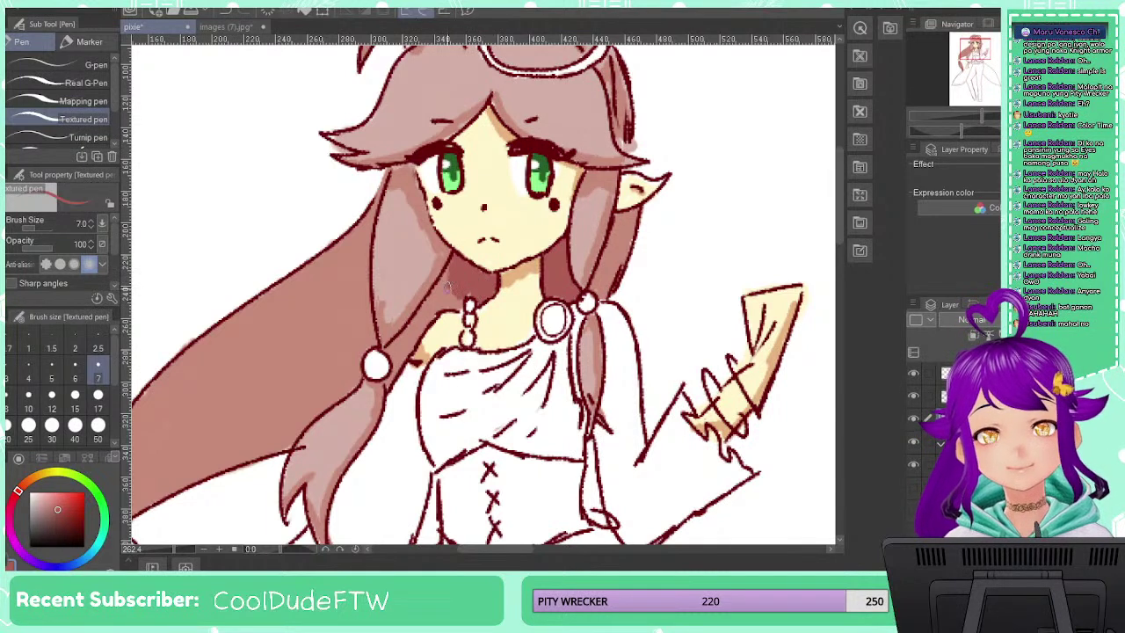
{"action": "mouse_move", "coordinate": [450, 275]}
{"action": "left_mouse_down"}
{"action": "mouse_move", "coordinate": [391, 347]}
{"action": "mouse_move", "coordinate": [391, 382]}
{"action": "mouse_move", "coordinate": [417, 327]}
{"action": "mouse_move", "coordinate": [408, 340]}
{"action": "mouse_move", "coordinate": [457, 302]}
{"action": "mouse_move", "coordinate": [444, 295]}
{"action": "mouse_move", "coordinate": [468, 289]}
{"action": "left_mouse_up"}
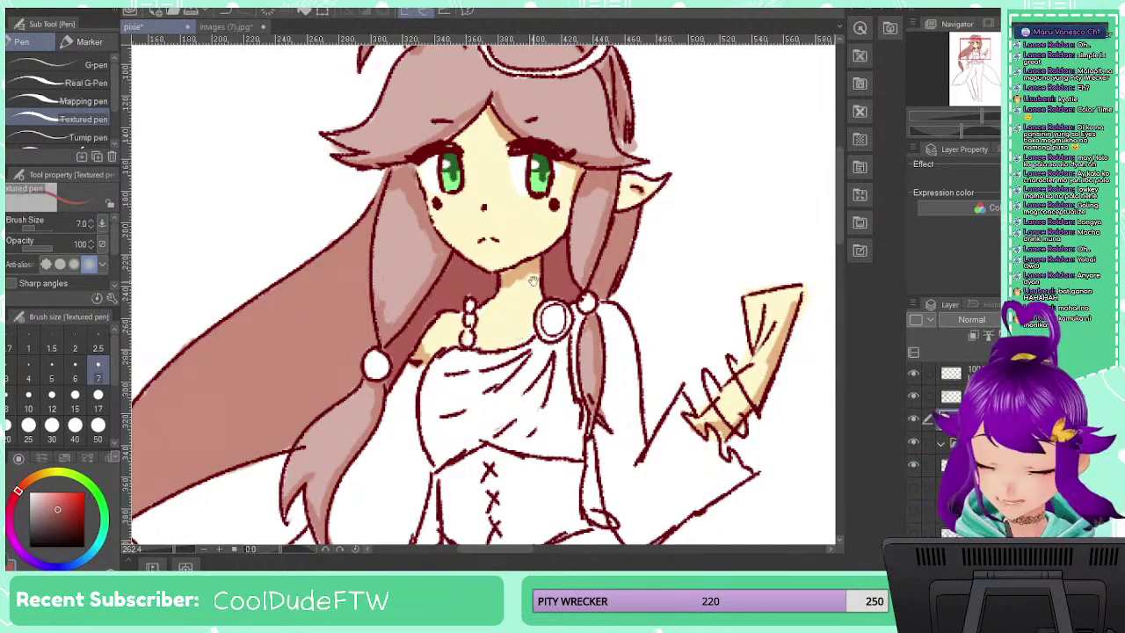
Try filling the upper iris of the right-hand eye with bright yellow, then undo the fill
{"action": "mouse_move", "coordinate": [532, 274]}
{"action": "left_mouse_down"}
{"action": "mouse_move", "coordinate": [532, 411]}
{"action": "mouse_move", "coordinate": [502, 330]}
{"action": "left_mouse_up"}
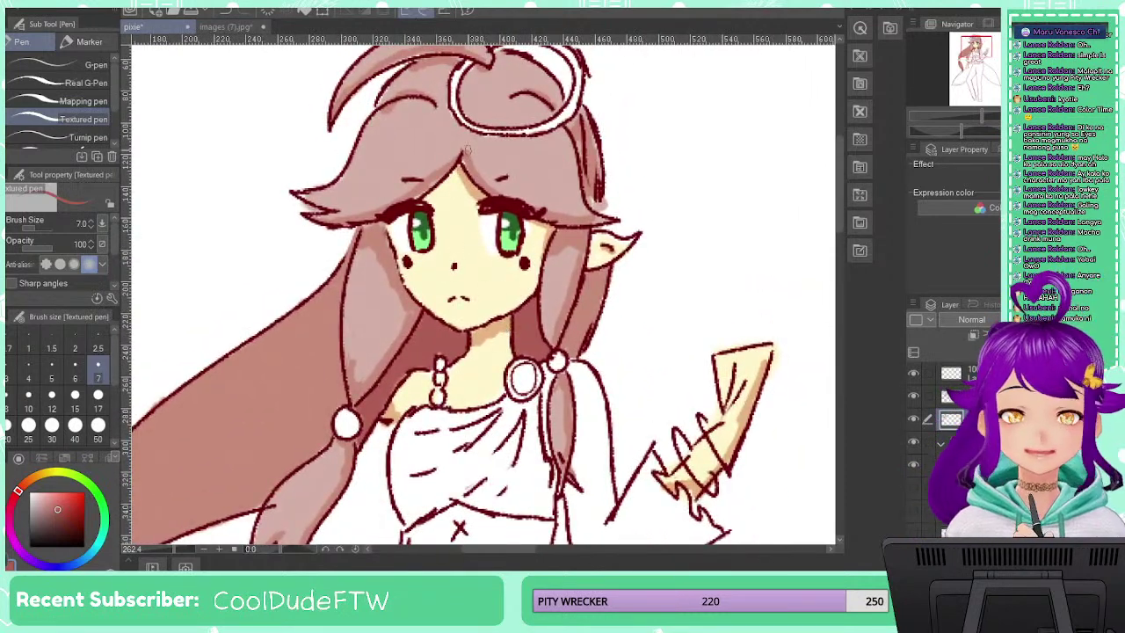
{"action": "scroll", "coordinate": [492, 264], "scroll_direction": "up", "scroll_amount": 5}
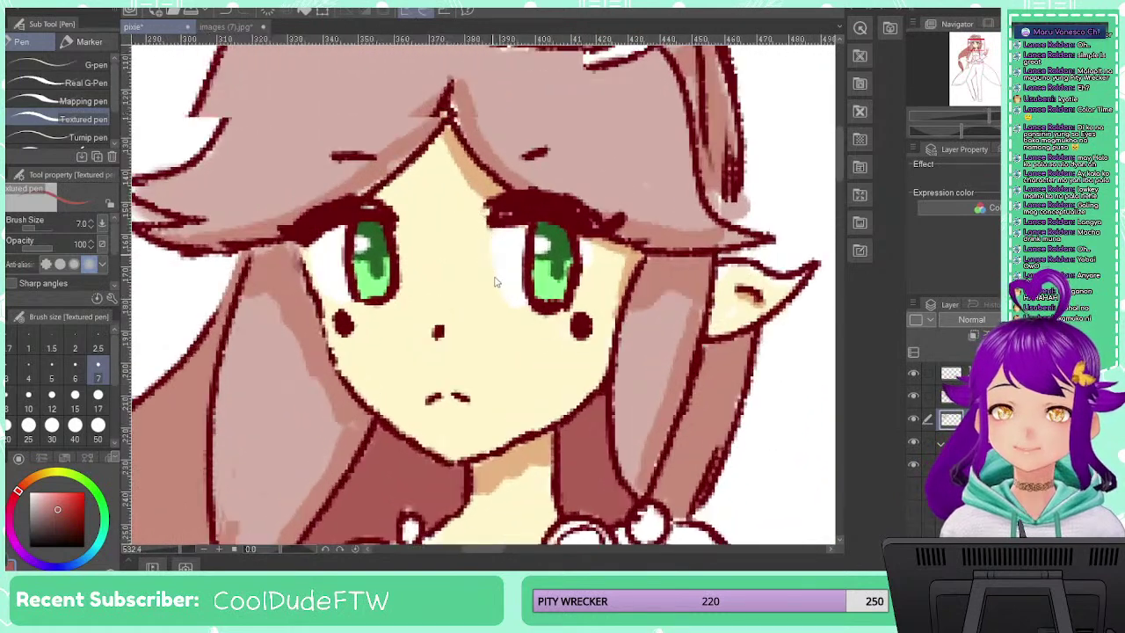
{"action": "scroll", "coordinate": [494, 281], "scroll_direction": "up", "scroll_amount": 2}
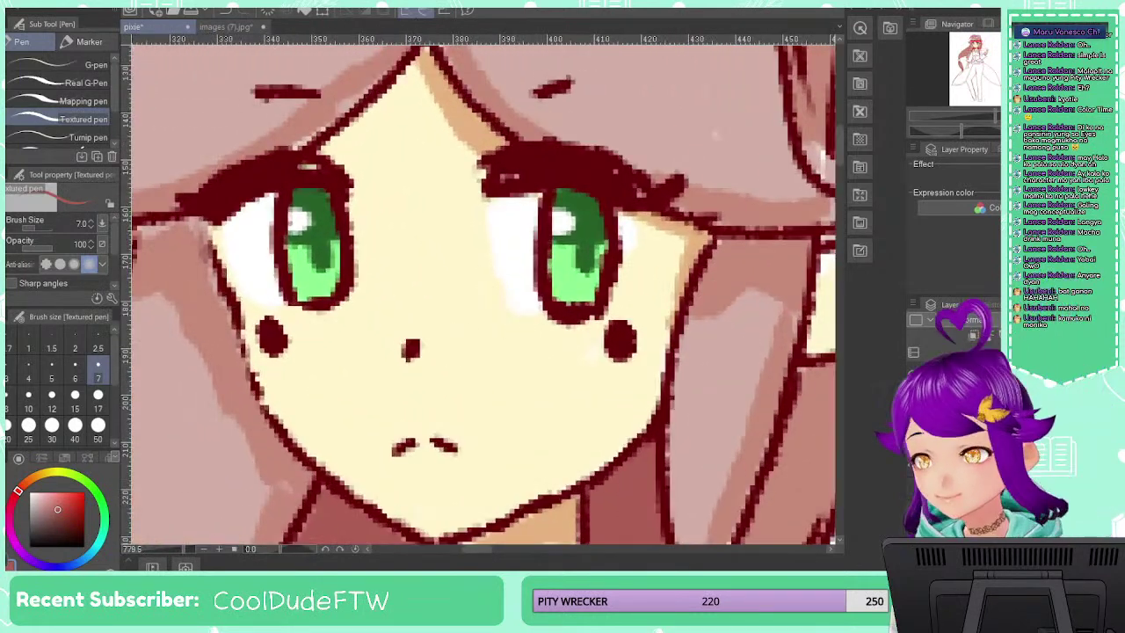
{"action": "key", "text": "g"}
{"action": "left_click_drag", "start_coordinate": [42, 476], "coordinate": [88, 488]}
{"action": "left_click", "coordinate": [80, 497]}
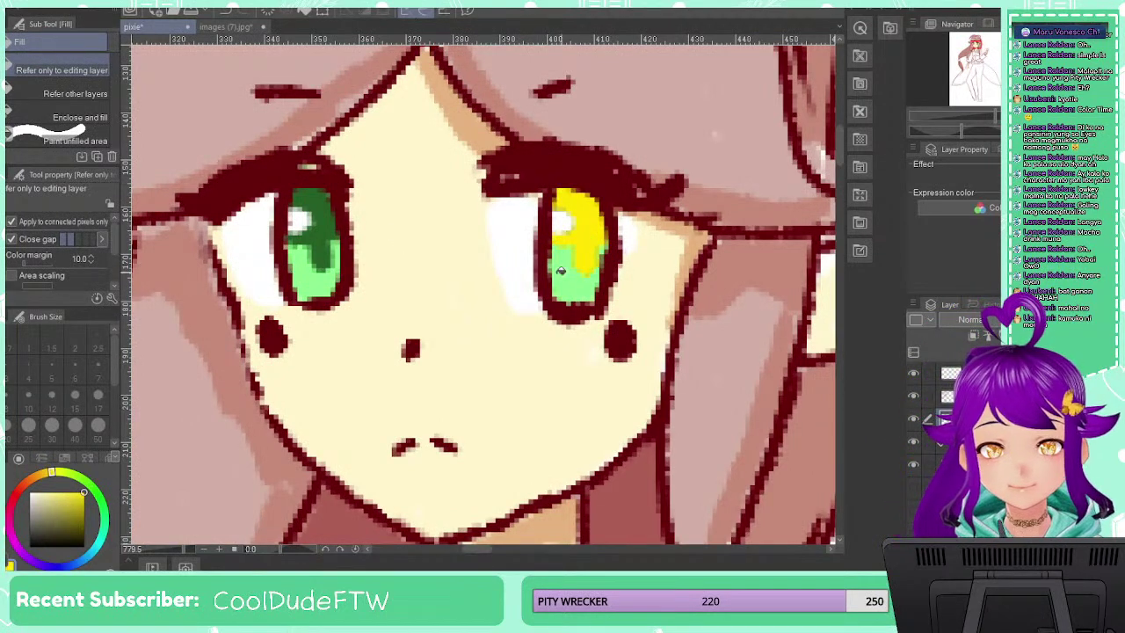
{"action": "key", "text": "ctrl+z"}
Try an amber fill on the upper iris and pale yellow on the lower iris of the right-hand eye, then undo both
{"action": "left_click_drag", "start_coordinate": [48, 474], "coordinate": [38, 475]}
{"action": "left_click_drag", "start_coordinate": [81, 505], "coordinate": [75, 512]}
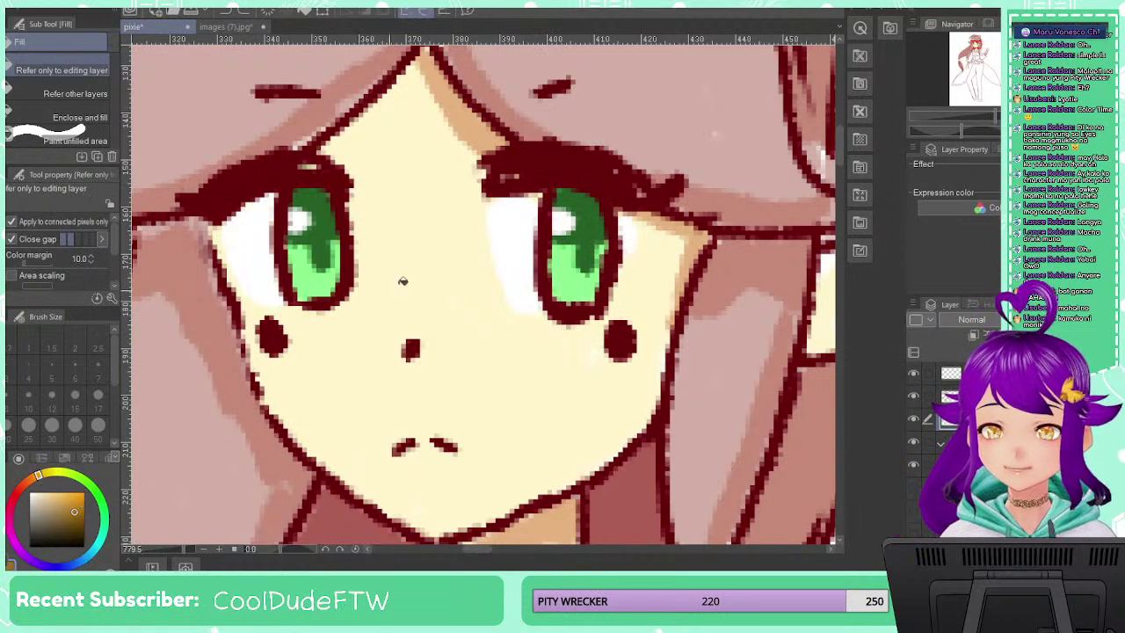
{"action": "left_click", "coordinate": [589, 239]}
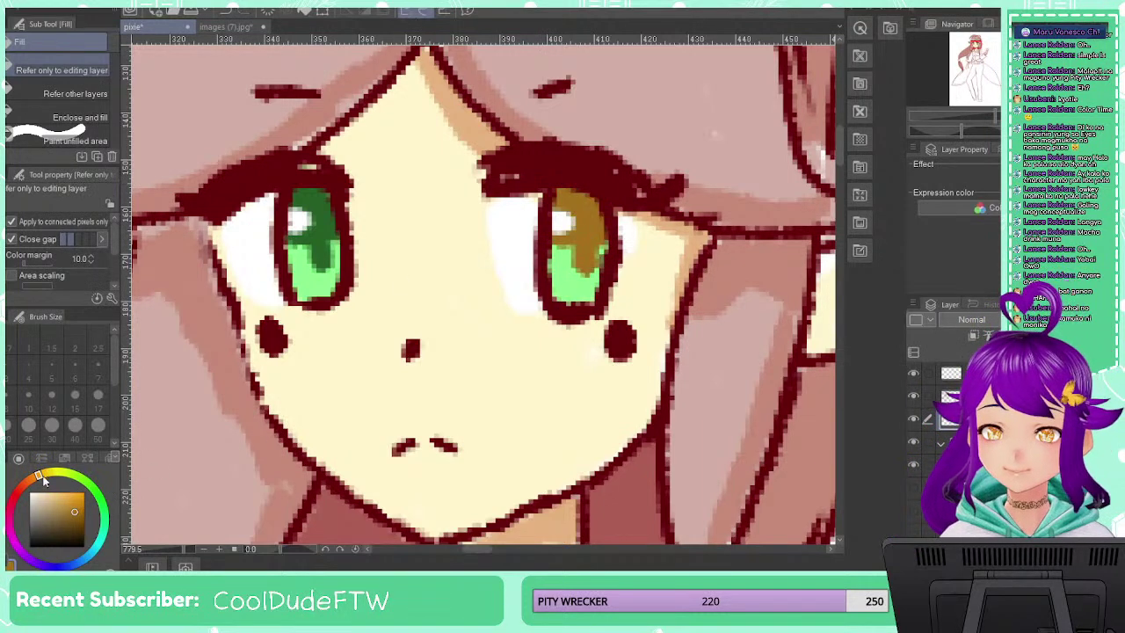
{"action": "left_click", "coordinate": [51, 492]}
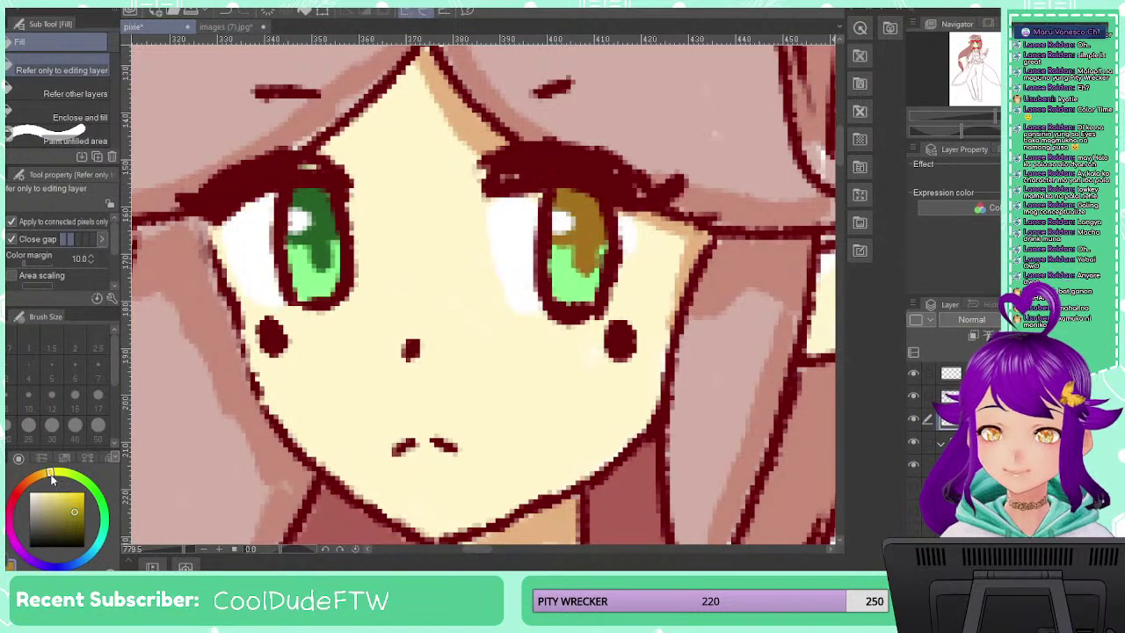
{"action": "left_click", "coordinate": [580, 282]}
{"action": "scroll", "coordinate": [571, 290], "scroll_direction": "down", "scroll_amount": 4}
{"action": "scroll", "coordinate": [573, 303], "scroll_direction": "down", "scroll_amount": 2}
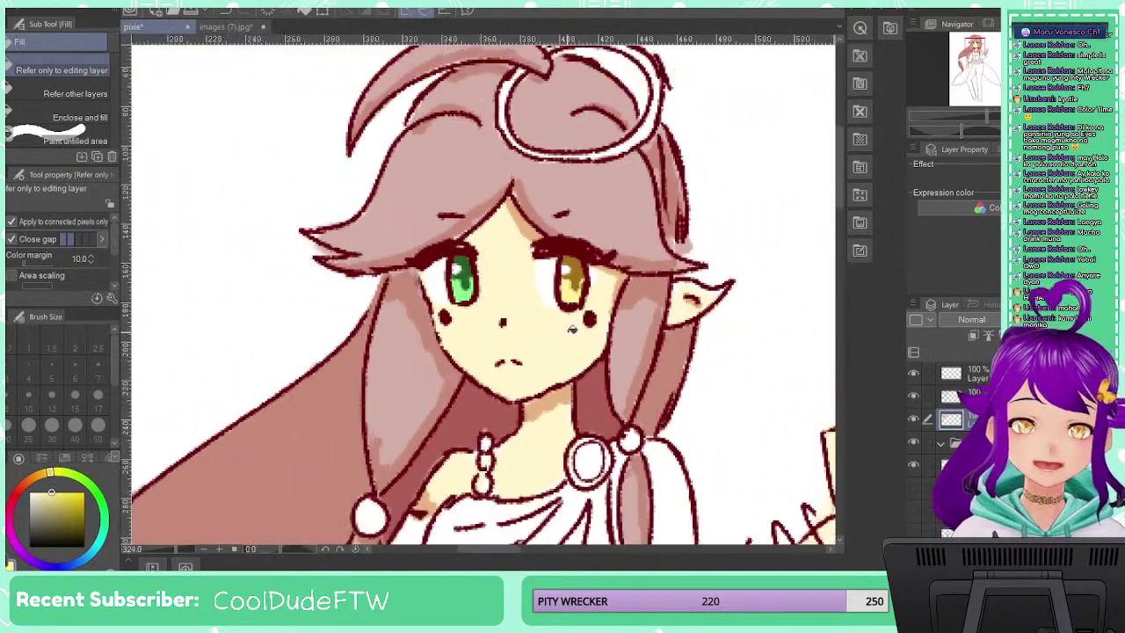
{"action": "scroll", "coordinate": [587, 370], "scroll_direction": "down", "scroll_amount": 2}
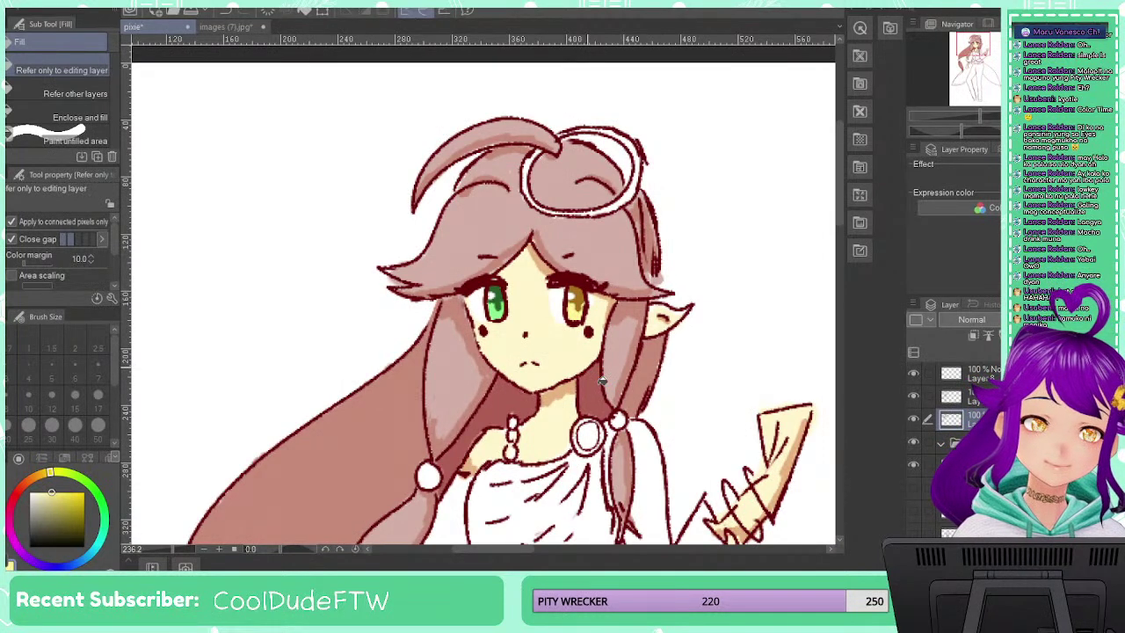
{"action": "scroll", "coordinate": [603, 380], "scroll_direction": "down", "scroll_amount": 2}
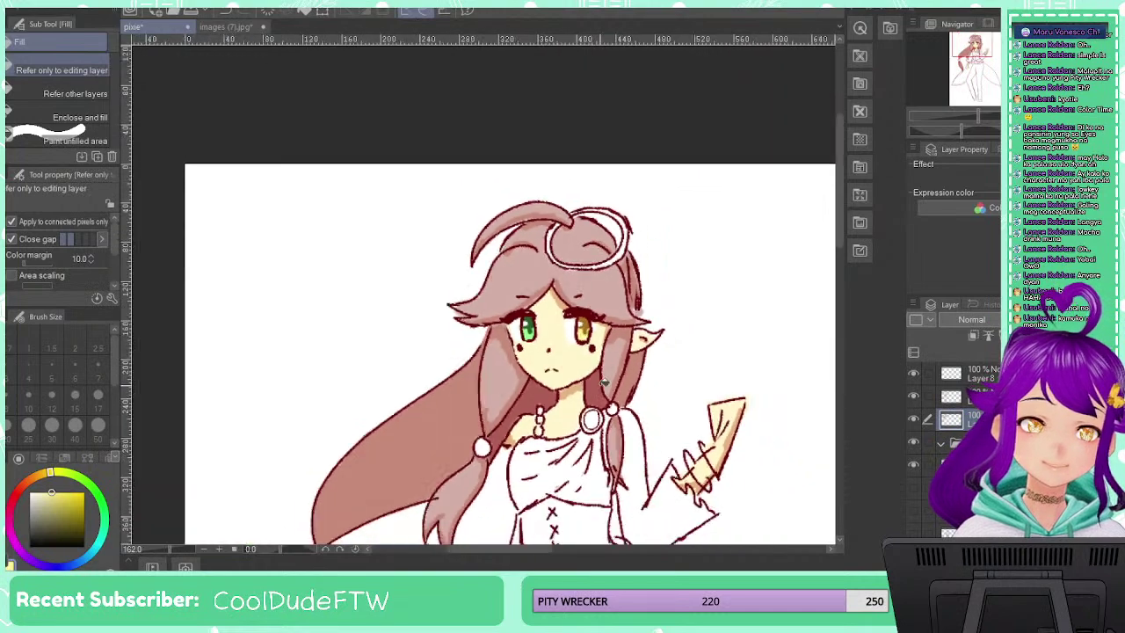
{"action": "key", "text": "ctrl+z"}
{"action": "key", "text": "ctrl+z"}
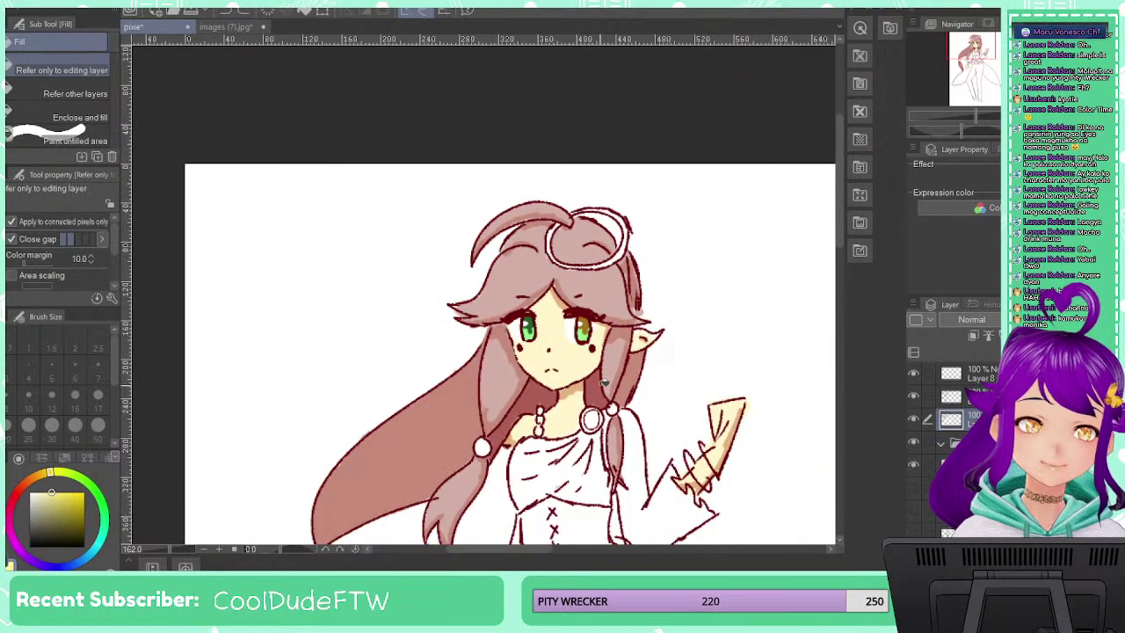
{"action": "scroll", "coordinate": [603, 389], "scroll_direction": "up", "scroll_amount": 3}
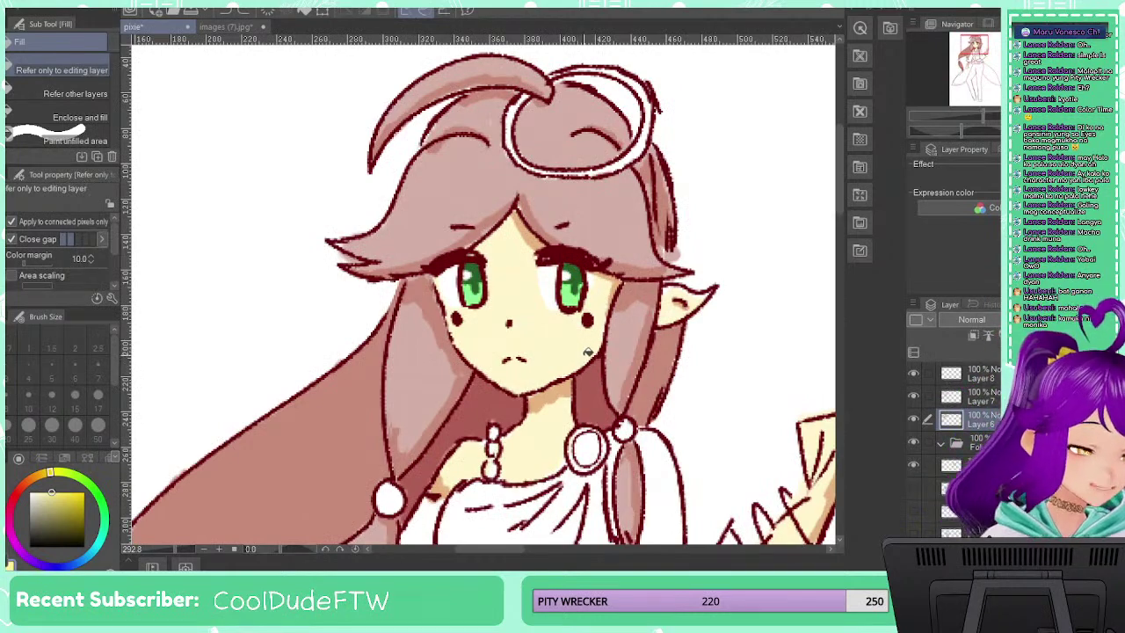
Try filling the upper iris of the right-hand eye with orange-brown above a pale yellow lower half, then undo the recolouring
{"action": "left_click_drag", "start_coordinate": [540, 299], "coordinate": [446, 300]}
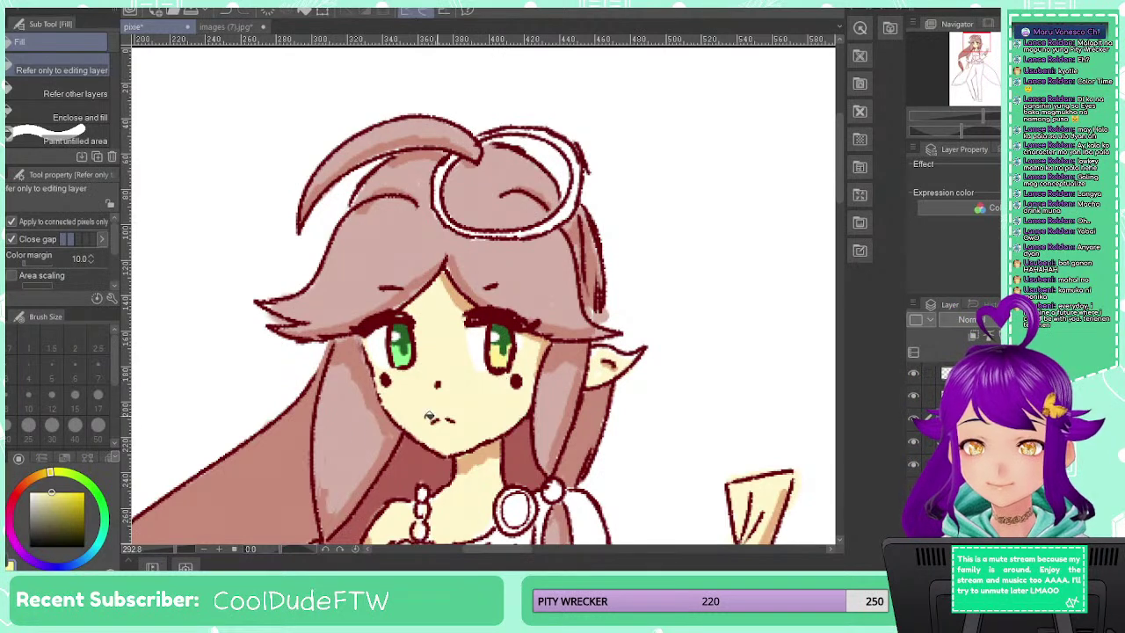
{"action": "left_click", "coordinate": [33, 479]}
{"action": "left_click", "coordinate": [71, 510]}
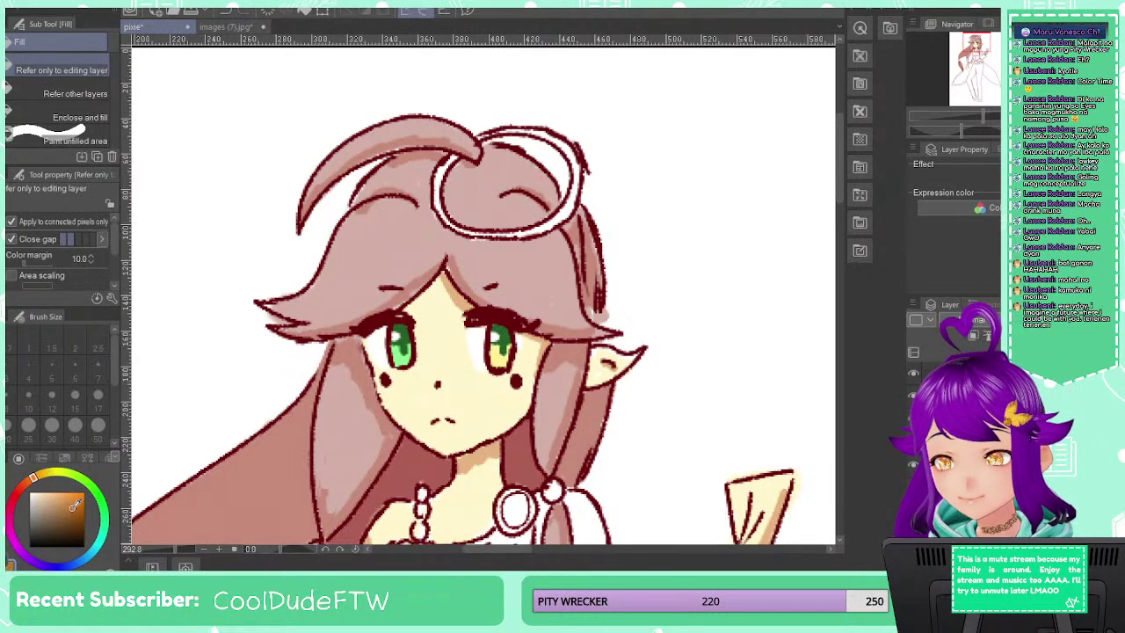
{"action": "left_click", "coordinate": [499, 342]}
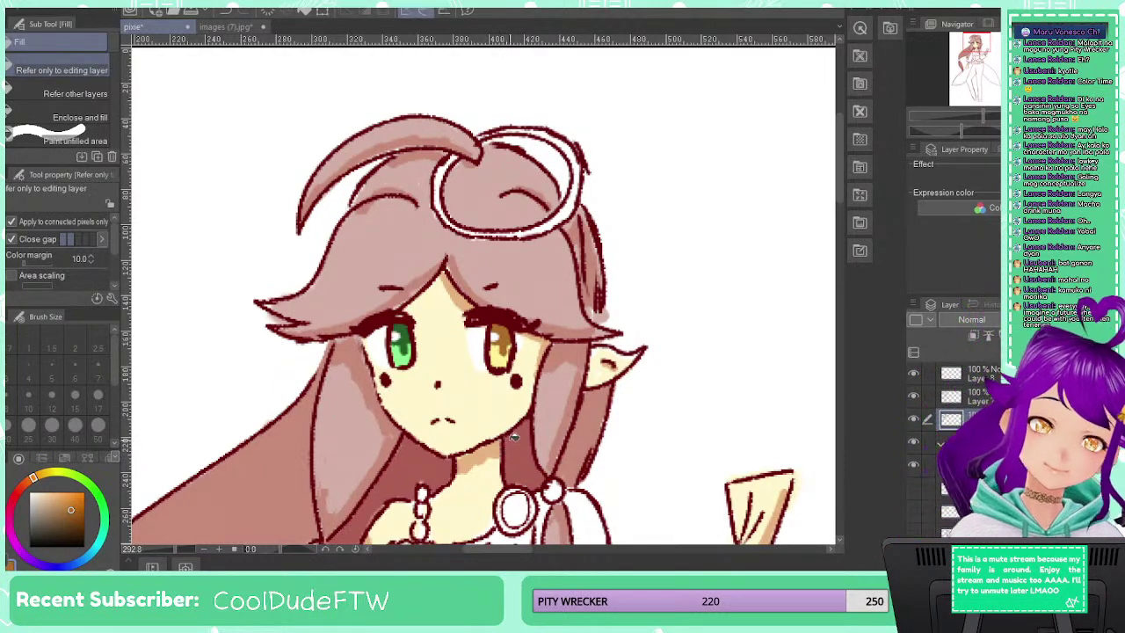
{"action": "scroll", "coordinate": [504, 450], "scroll_direction": "down", "scroll_amount": 3}
{"action": "scroll", "coordinate": [504, 451], "scroll_direction": "up", "scroll_amount": 3}
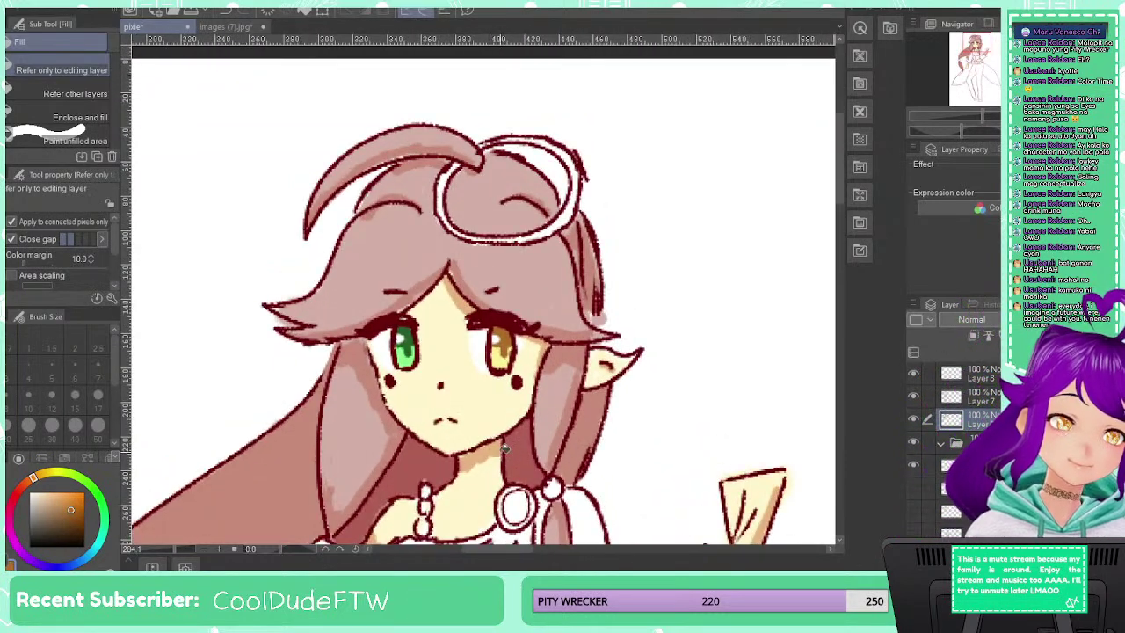
{"action": "key", "text": "ctrl+z"}
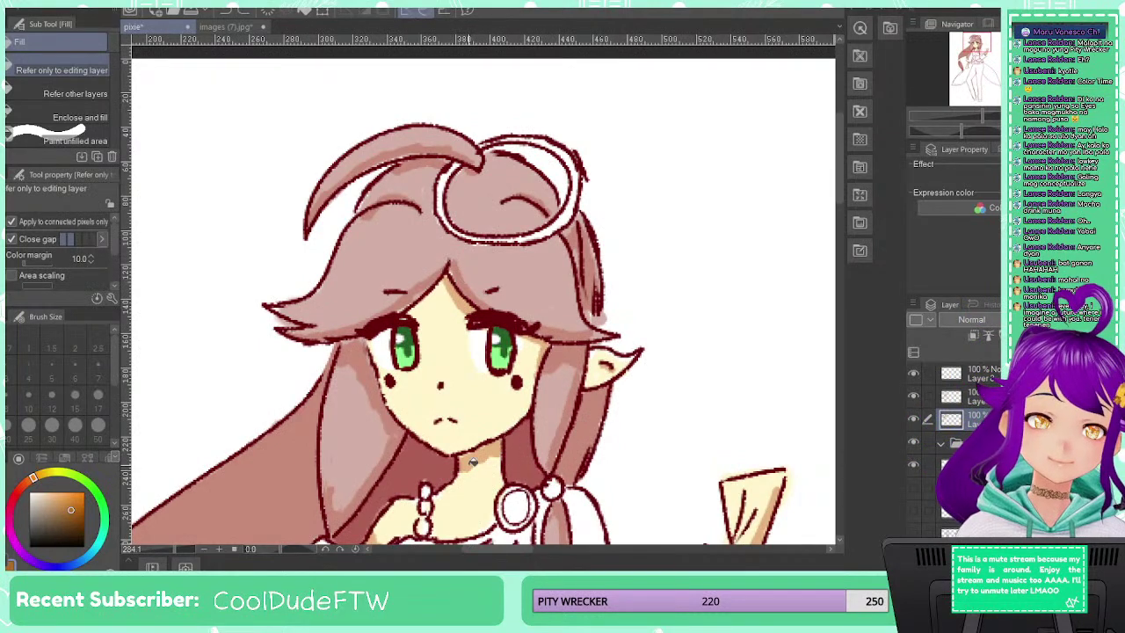
{"action": "scroll", "coordinate": [435, 408], "scroll_direction": "down", "scroll_amount": 2}
{"action": "scroll", "coordinate": [435, 409], "scroll_direction": "down", "scroll_amount": 1}
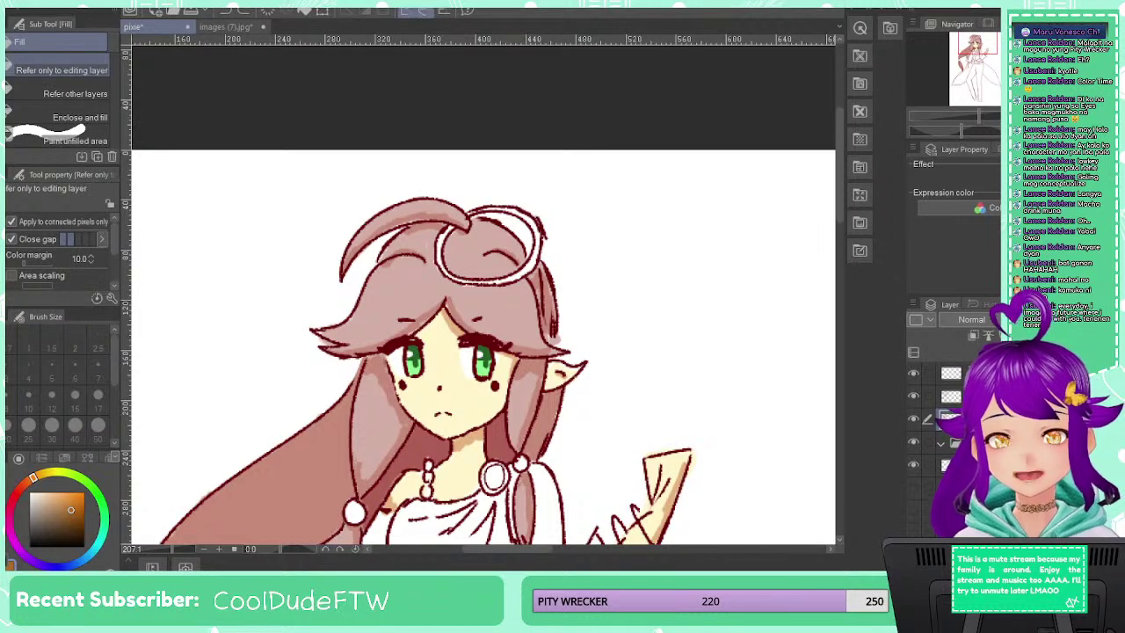
{"action": "left_click_drag", "start_coordinate": [426, 431], "coordinate": [525, 361]}
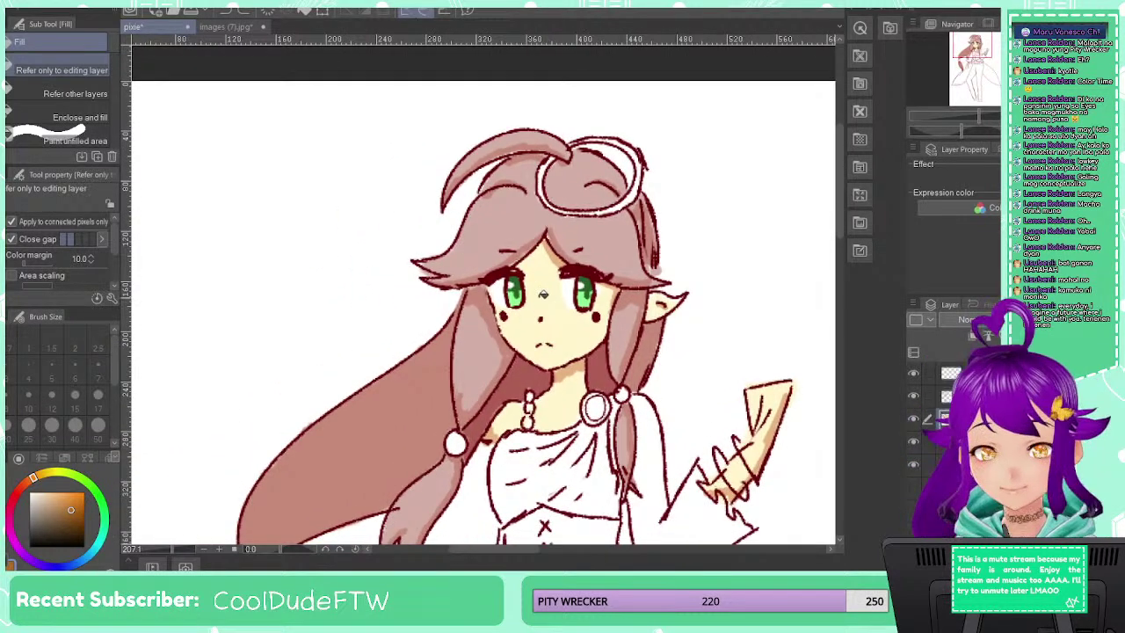
{"action": "scroll", "coordinate": [545, 297], "scroll_direction": "down", "scroll_amount": 6}
{"action": "scroll", "coordinate": [553, 314], "scroll_direction": "up", "scroll_amount": 4}
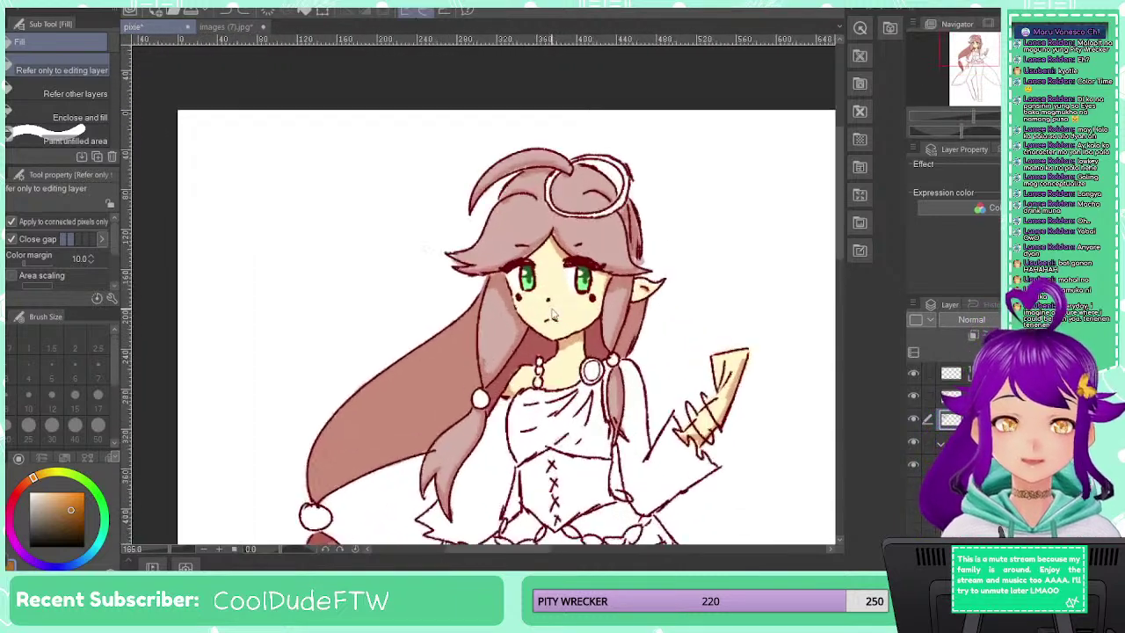
Paint a near-white highlight stroke along the left half of the fringe with the textured pen at brush size 7
{"action": "scroll", "coordinate": [553, 312], "scroll_direction": "up", "scroll_amount": 3}
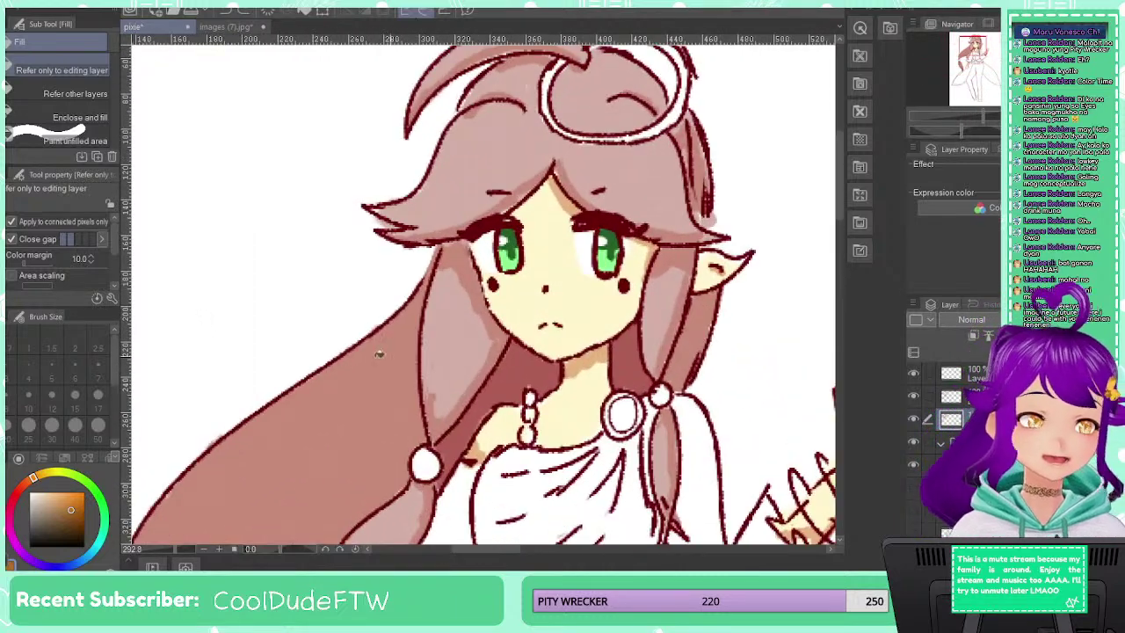
{"action": "key", "text": "p"}
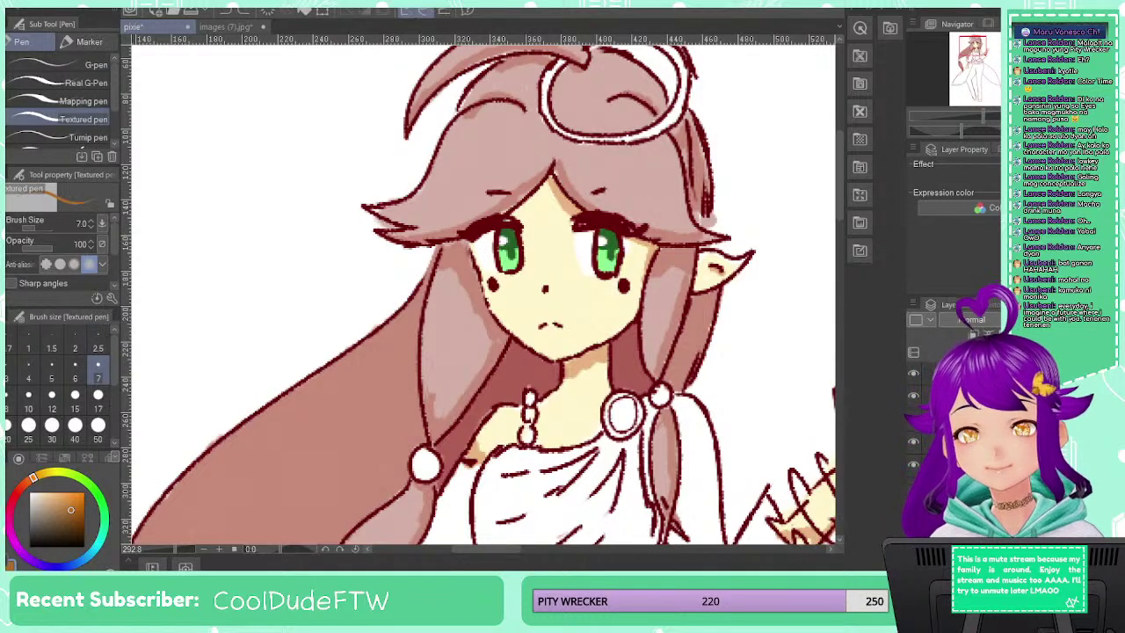
{"action": "left_click", "coordinate": [30, 493]}
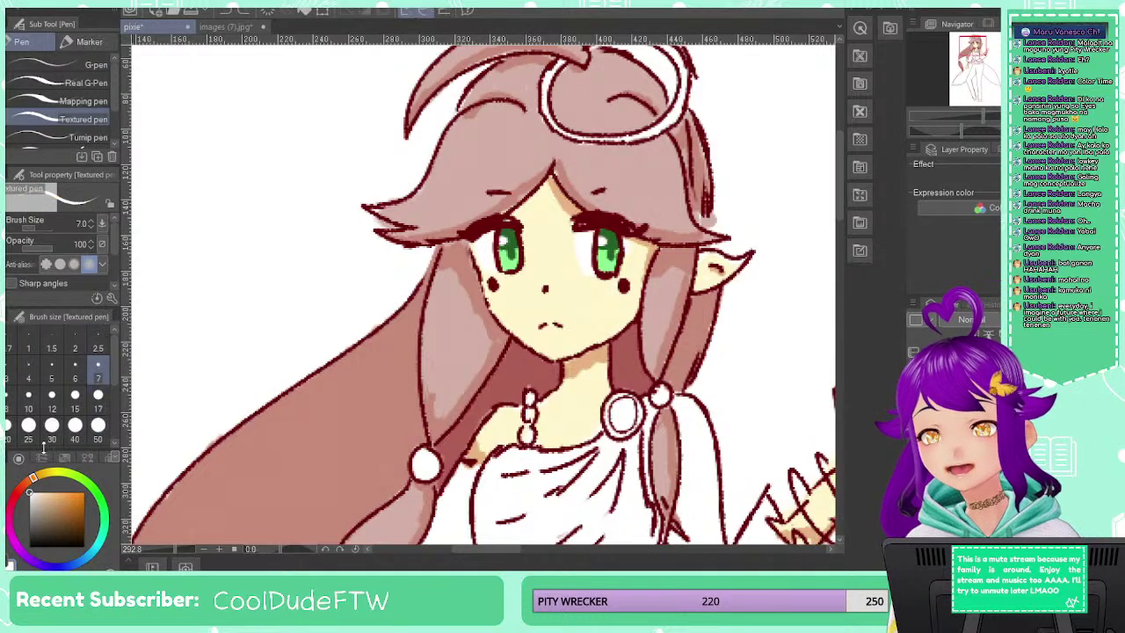
{"action": "left_click", "coordinate": [75, 400]}
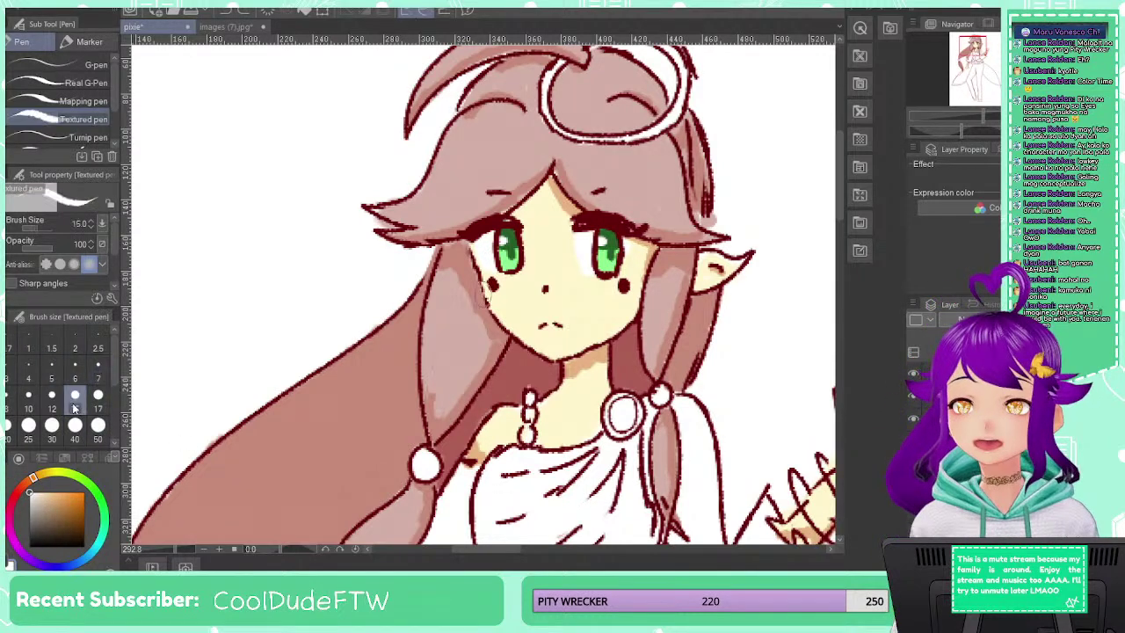
{"action": "left_click", "coordinate": [97, 366]}
{"action": "mouse_move", "coordinate": [543, 138]}
{"action": "left_mouse_down"}
{"action": "mouse_move", "coordinate": [499, 163]}
{"action": "mouse_move", "coordinate": [406, 239]}
{"action": "left_mouse_up"}
{"action": "key", "text": "ctrl+z"}
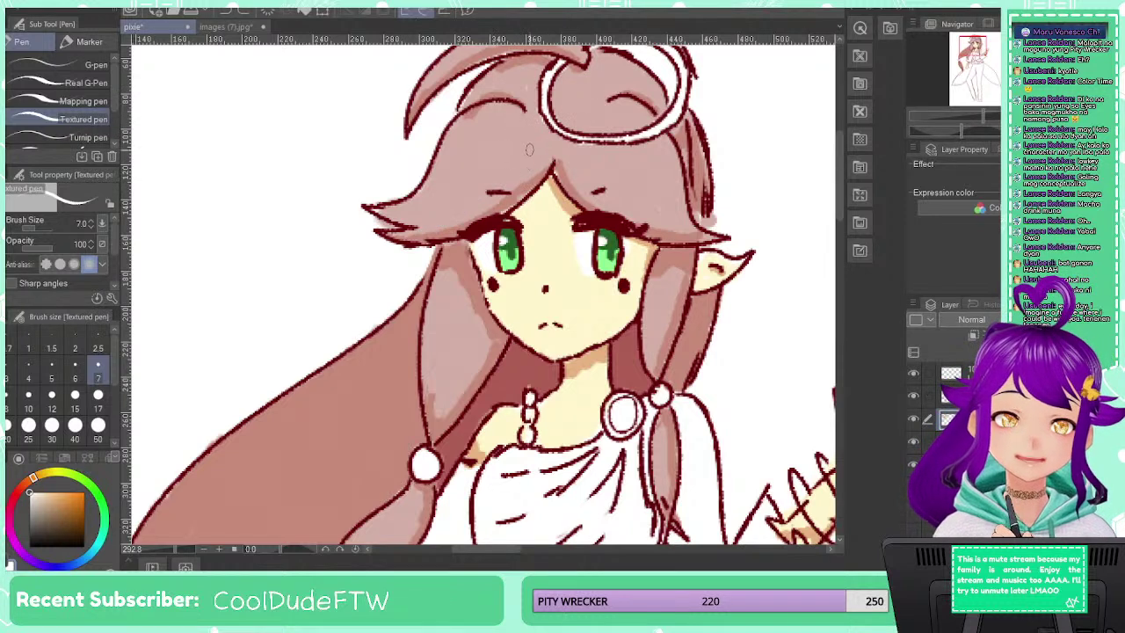
{"action": "left_click_drag", "start_coordinate": [541, 139], "coordinate": [411, 237]}
{"action": "key", "text": "ctrl+z"}
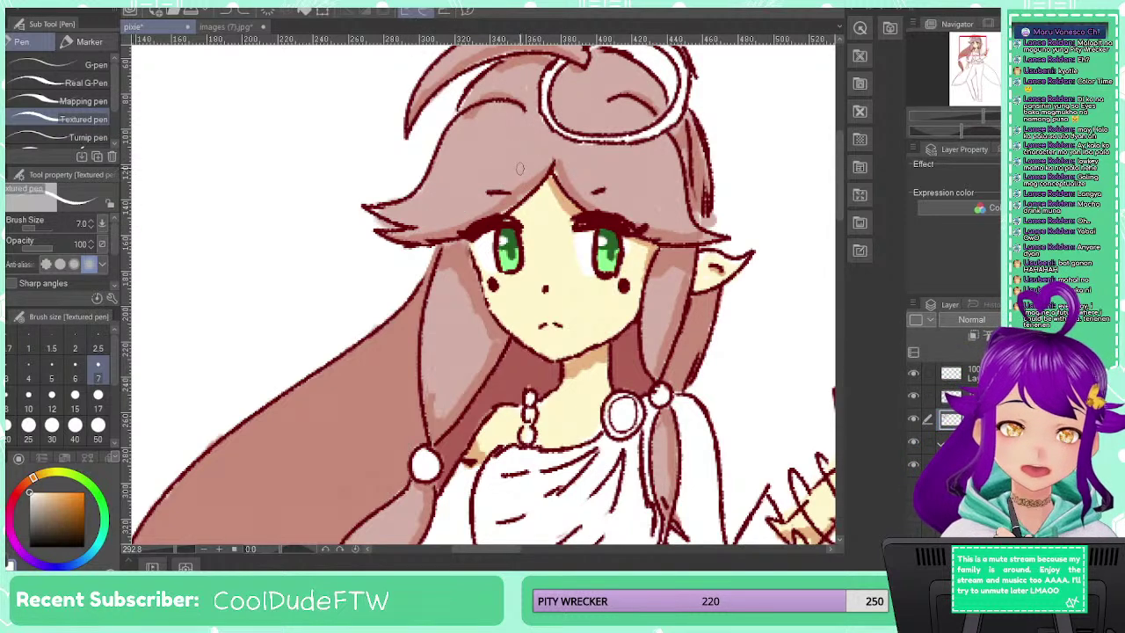
{"action": "mouse_move", "coordinate": [541, 150]}
{"action": "left_mouse_down"}
{"action": "mouse_move", "coordinate": [483, 206]}
{"action": "mouse_move", "coordinate": [394, 238]}
{"action": "left_mouse_up"}
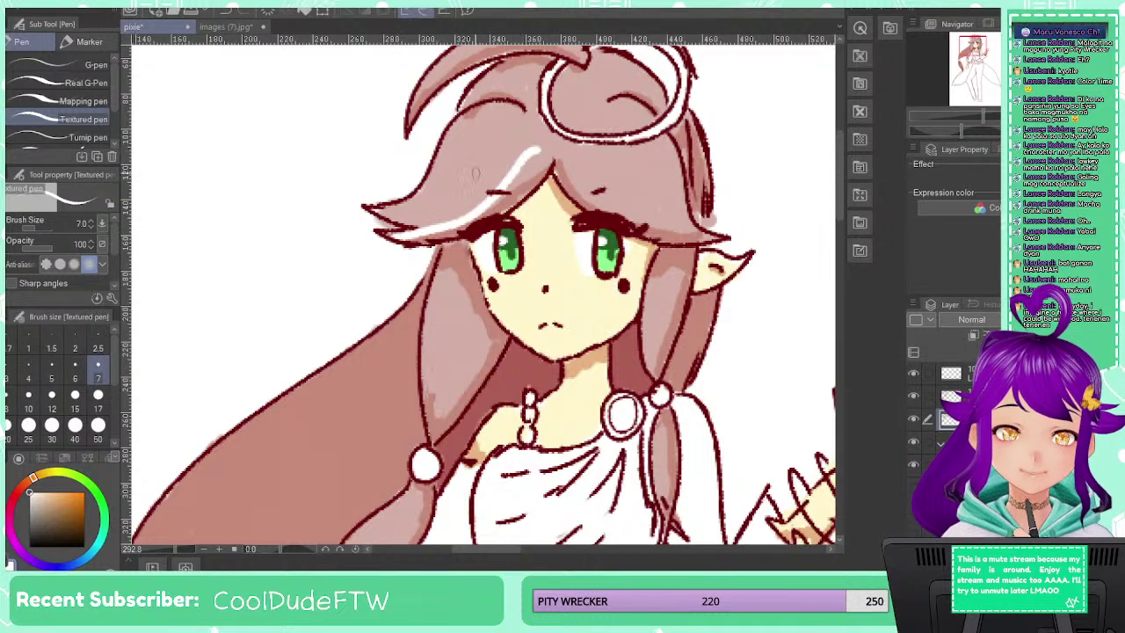
Try more near-white highlight strokes across both halves of the fringe, then undo all the fringe highlights
{"action": "mouse_move", "coordinate": [515, 142]}
{"action": "left_mouse_down"}
{"action": "mouse_move", "coordinate": [422, 202]}
{"action": "mouse_move", "coordinate": [390, 205]}
{"action": "left_mouse_up"}
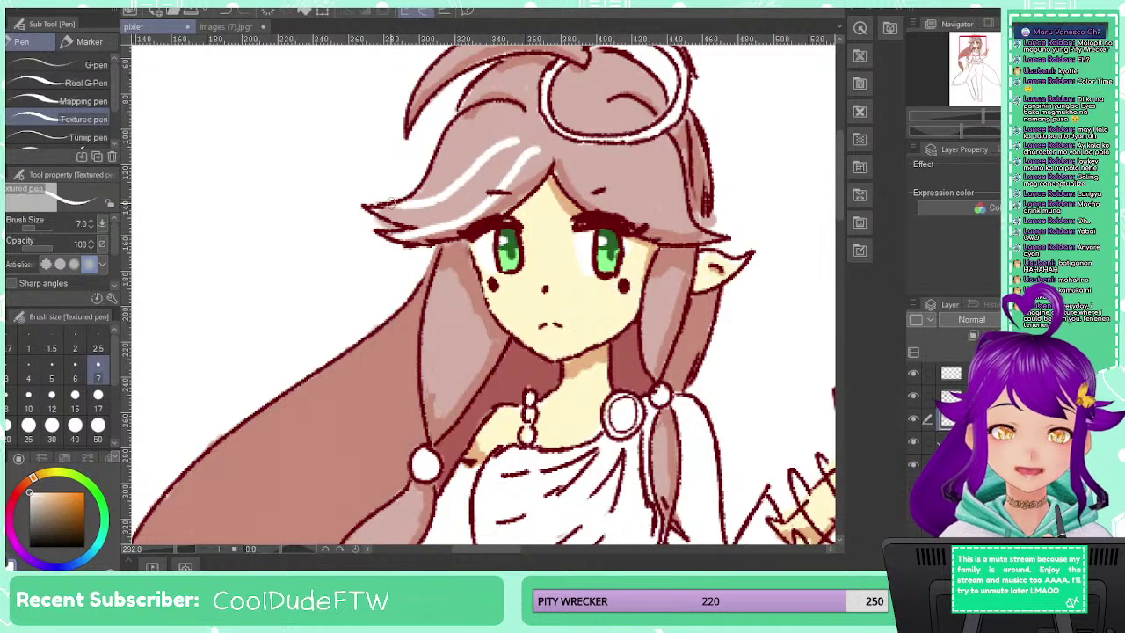
{"action": "mouse_move", "coordinate": [566, 156]}
{"action": "left_mouse_down"}
{"action": "mouse_move", "coordinate": [668, 230]}
{"action": "mouse_move", "coordinate": [690, 237]}
{"action": "mouse_move", "coordinate": [597, 160]}
{"action": "mouse_move", "coordinate": [698, 234]}
{"action": "left_mouse_up"}
{"action": "key", "text": "ctrl+z"}
{"action": "left_click_drag", "start_coordinate": [633, 153], "coordinate": [675, 205]}
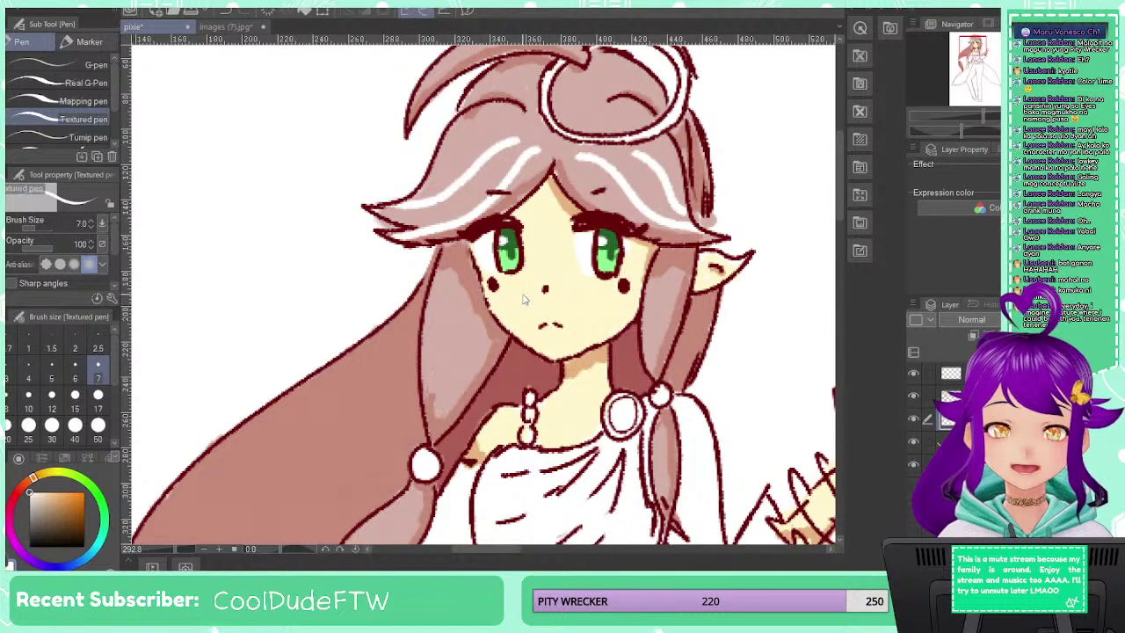
{"action": "key", "text": "ctrl+z"}
{"action": "key", "text": "ctrl+z"}
{"action": "key", "text": "ctrl+z"}
{"action": "key", "text": "ctrl+z"}
{"action": "key", "text": "ctrl+z"}
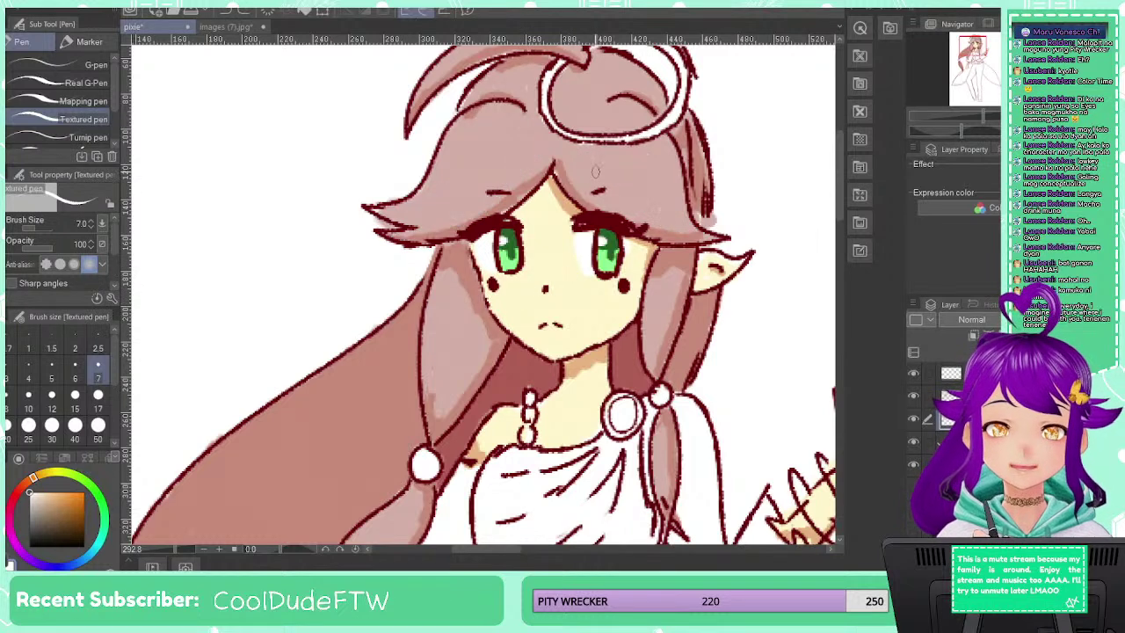
Try two white highlight strokes on the right-hand half of the fringe, then undo both
{"action": "mouse_move", "coordinate": [576, 163]}
{"action": "left_mouse_down"}
{"action": "mouse_move", "coordinate": [622, 181]}
{"action": "mouse_move", "coordinate": [694, 235]}
{"action": "left_mouse_up"}
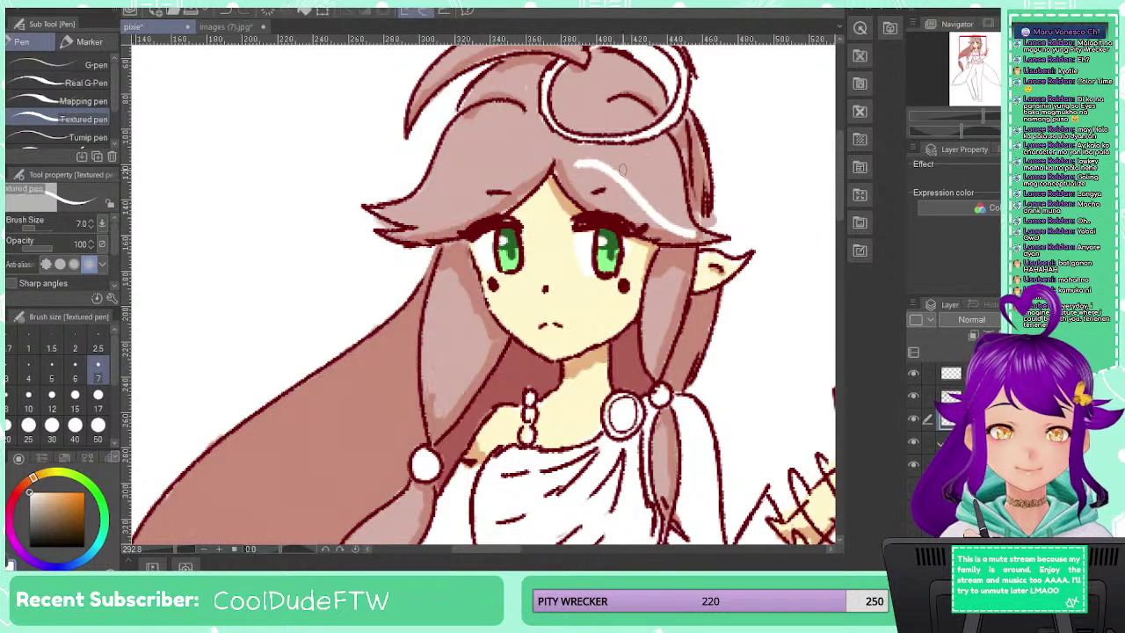
{"action": "left_click_drag", "start_coordinate": [615, 154], "coordinate": [697, 235]}
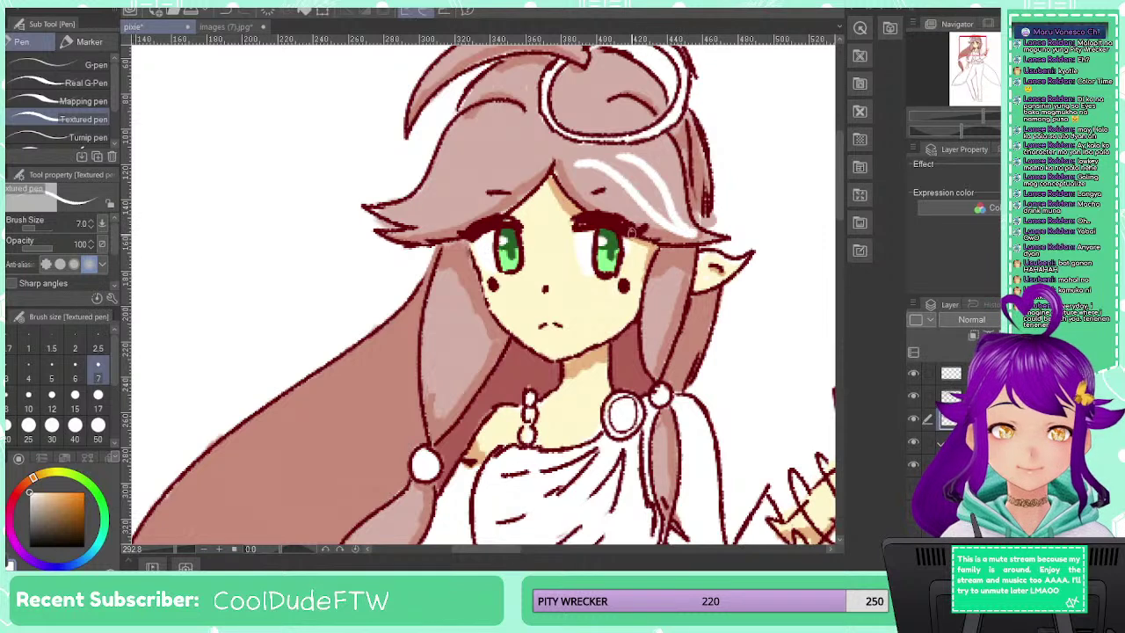
{"action": "key", "text": "ctrl+z"}
{"action": "key", "text": "ctrl+z"}
Paint two white streaks on the right-hand fringe and continue them down the right-hand sidelock, above and below its bead
{"action": "mouse_move", "coordinate": [578, 158]}
{"action": "left_mouse_down"}
{"action": "mouse_move", "coordinate": [659, 224]}
{"action": "mouse_move", "coordinate": [696, 235]}
{"action": "left_mouse_up"}
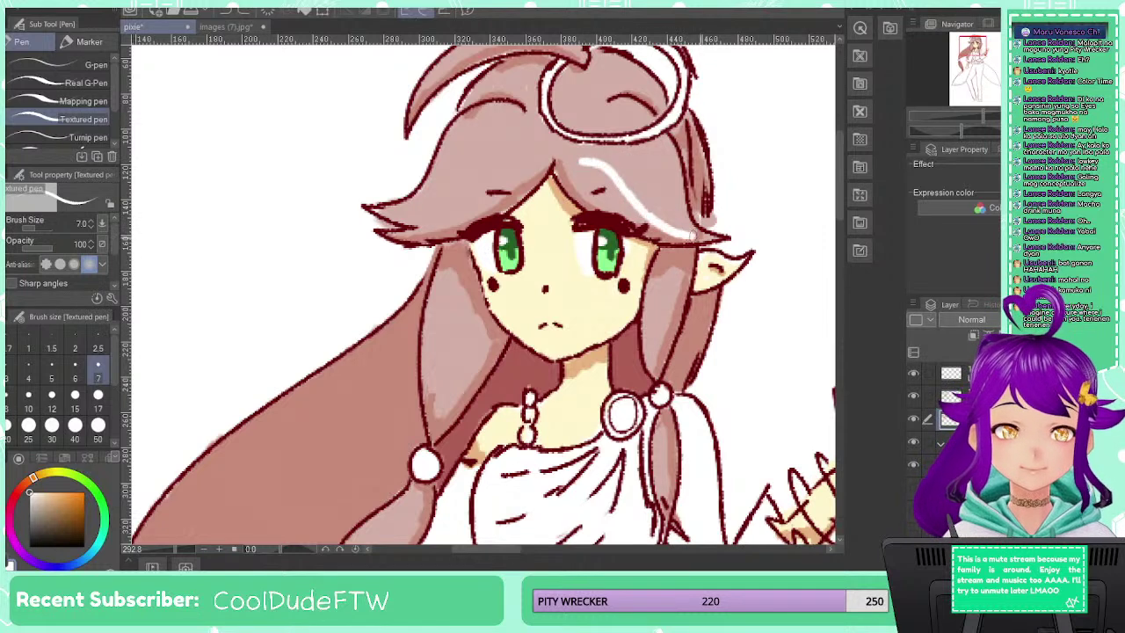
{"action": "mouse_move", "coordinate": [631, 157]}
{"action": "left_mouse_down"}
{"action": "mouse_move", "coordinate": [681, 212]}
{"action": "mouse_move", "coordinate": [664, 356]}
{"action": "left_mouse_up"}
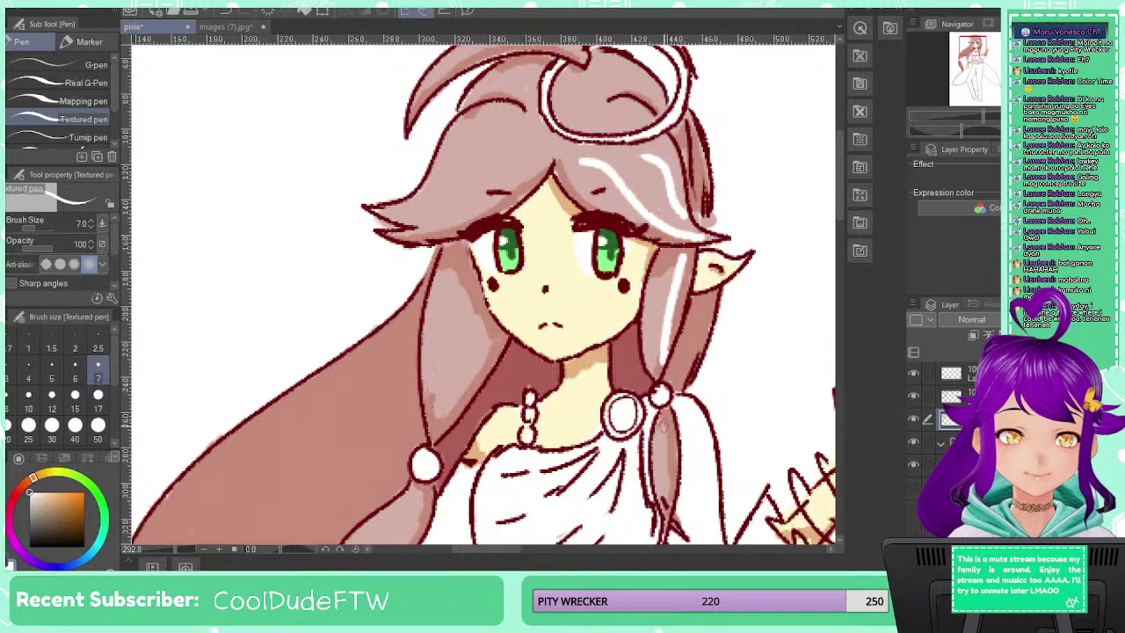
{"action": "left_click_drag", "start_coordinate": [664, 431], "coordinate": [668, 489]}
{"action": "scroll", "coordinate": [670, 427], "scroll_direction": "down", "scroll_amount": 3}
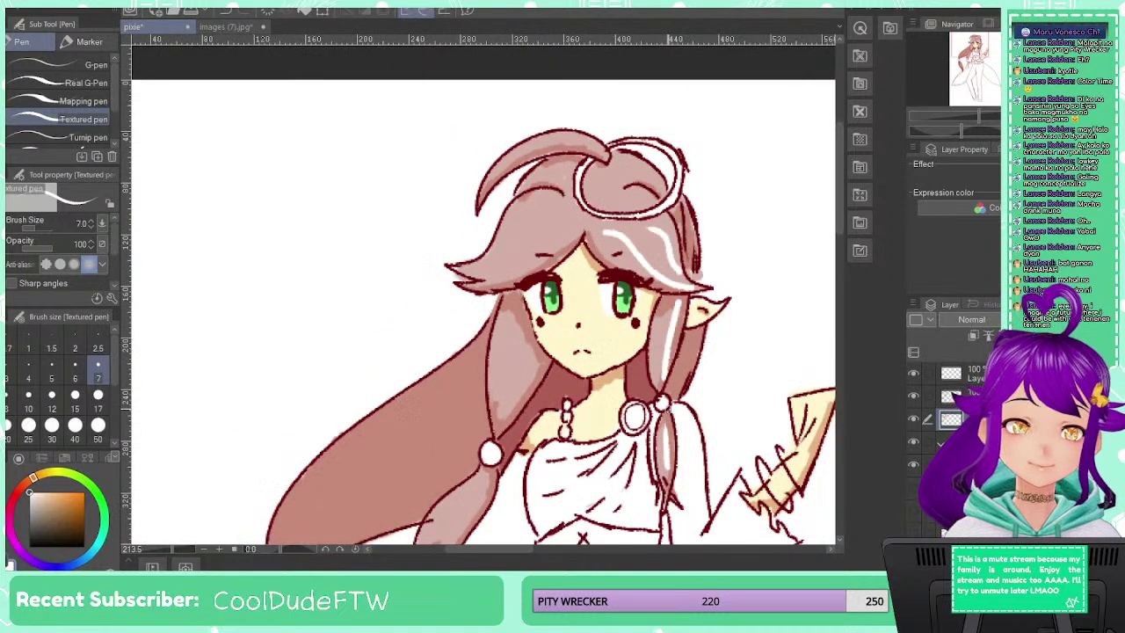
{"action": "key", "text": "ctrl+z"}
{"action": "left_click_drag", "start_coordinate": [666, 414], "coordinate": [664, 495]}
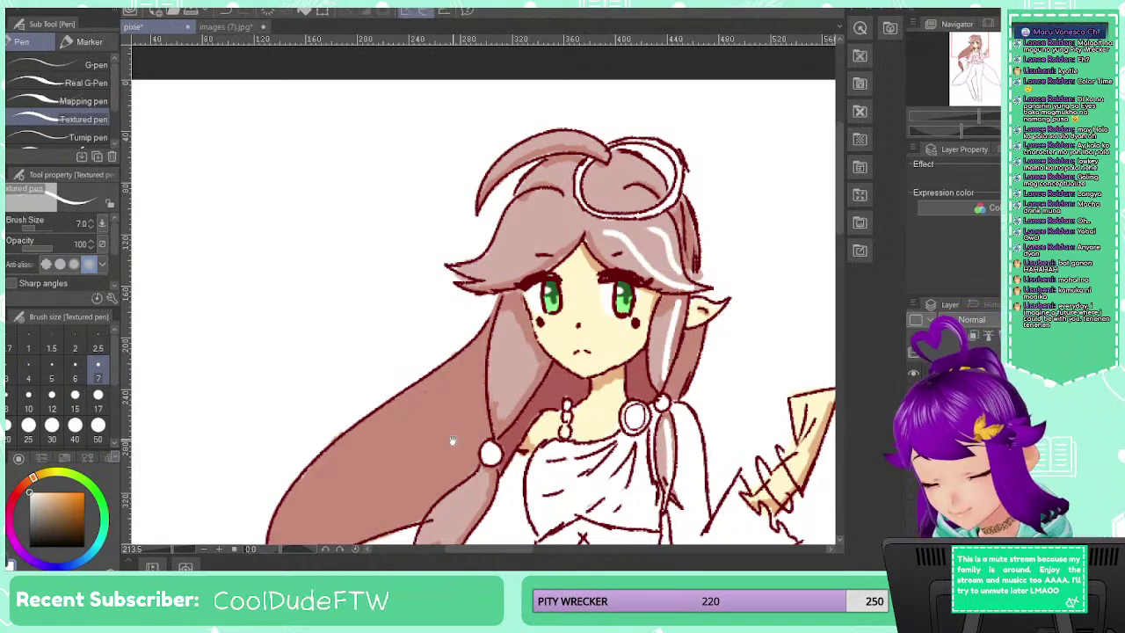
Try several white streaks along the long hair section between the two left-hand beads, undoing each one
{"action": "mouse_move", "coordinate": [452, 442]}
{"action": "left_mouse_down"}
{"action": "mouse_move", "coordinate": [534, 275]}
{"action": "mouse_move", "coordinate": [502, 333]}
{"action": "mouse_move", "coordinate": [362, 418]}
{"action": "left_mouse_up"}
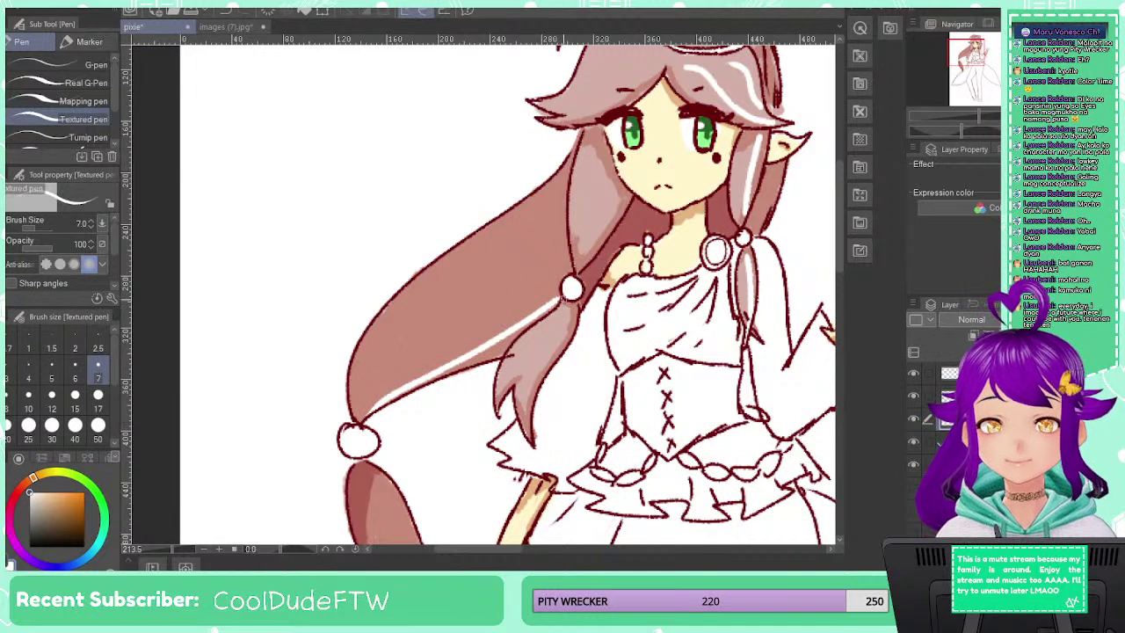
{"action": "key", "text": "ctrl+z"}
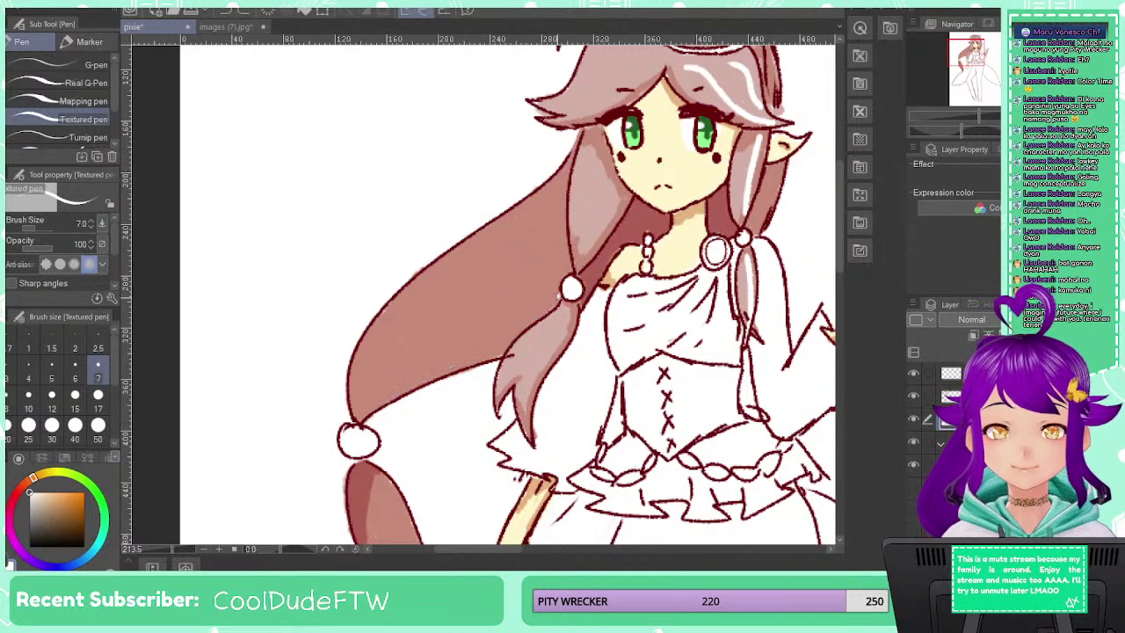
{"action": "mouse_move", "coordinate": [561, 294]}
{"action": "left_mouse_down"}
{"action": "mouse_move", "coordinate": [410, 365]}
{"action": "mouse_move", "coordinate": [376, 419]}
{"action": "left_mouse_up"}
{"action": "key", "text": "ctrl+z"}
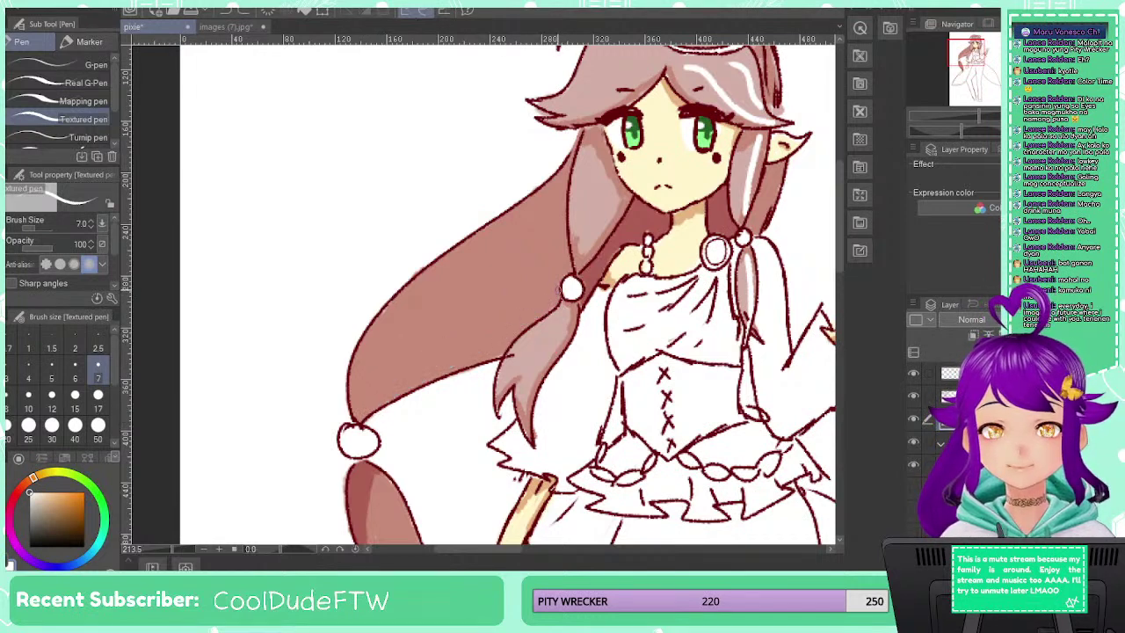
{"action": "mouse_move", "coordinate": [559, 286]}
{"action": "left_mouse_down"}
{"action": "mouse_move", "coordinate": [453, 339]}
{"action": "mouse_move", "coordinate": [360, 406]}
{"action": "mouse_move", "coordinate": [354, 425]}
{"action": "left_mouse_up"}
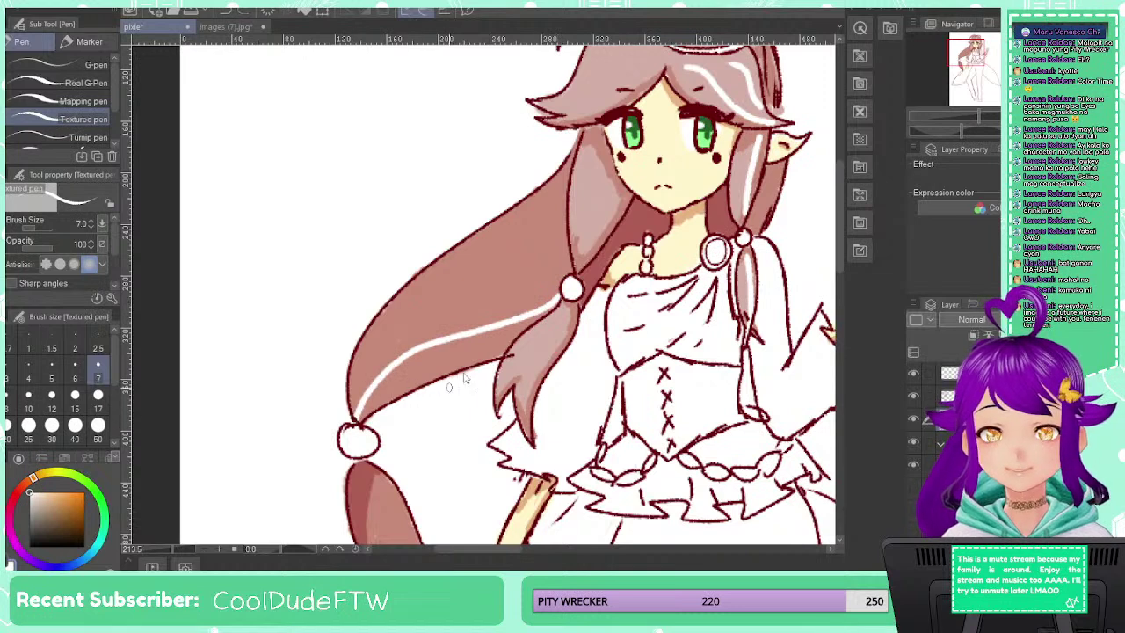
{"action": "key", "text": "ctrl+z"}
Paint a white streak along the long left-hand hair section and continue it down the tail below the lower bead
{"action": "mouse_move", "coordinate": [559, 293]}
{"action": "left_mouse_down"}
{"action": "mouse_move", "coordinate": [399, 375]}
{"action": "mouse_move", "coordinate": [372, 404]}
{"action": "mouse_move", "coordinate": [423, 316]}
{"action": "mouse_move", "coordinate": [405, 222]}
{"action": "mouse_move", "coordinate": [328, 283]}
{"action": "mouse_move", "coordinate": [375, 389]}
{"action": "left_mouse_up"}
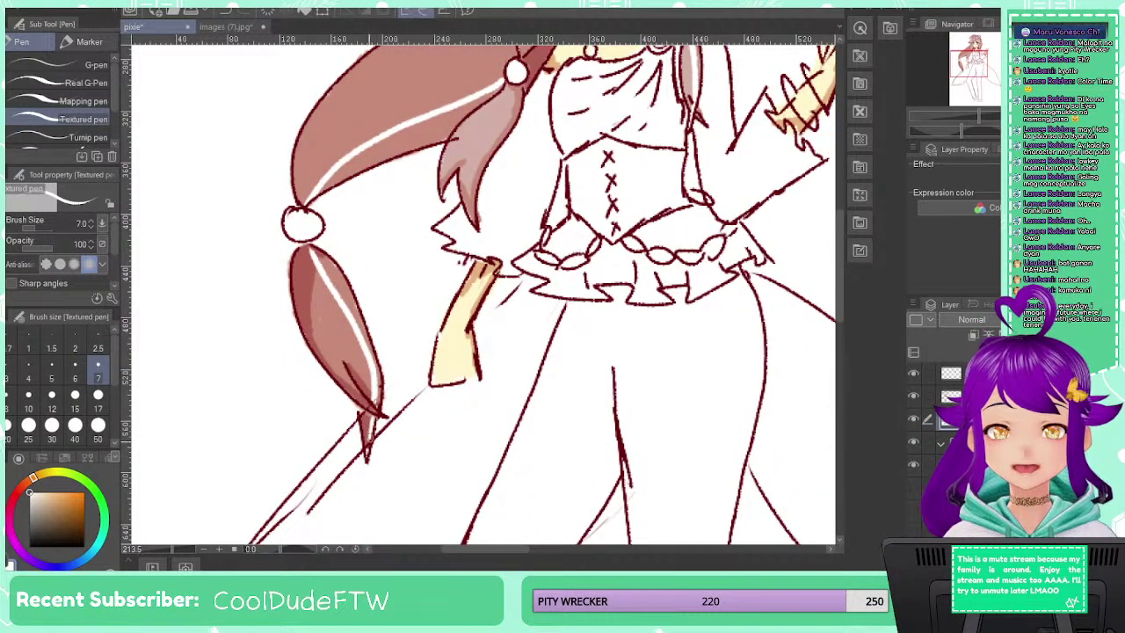
{"action": "left_click_drag", "start_coordinate": [453, 277], "coordinate": [332, 521]}
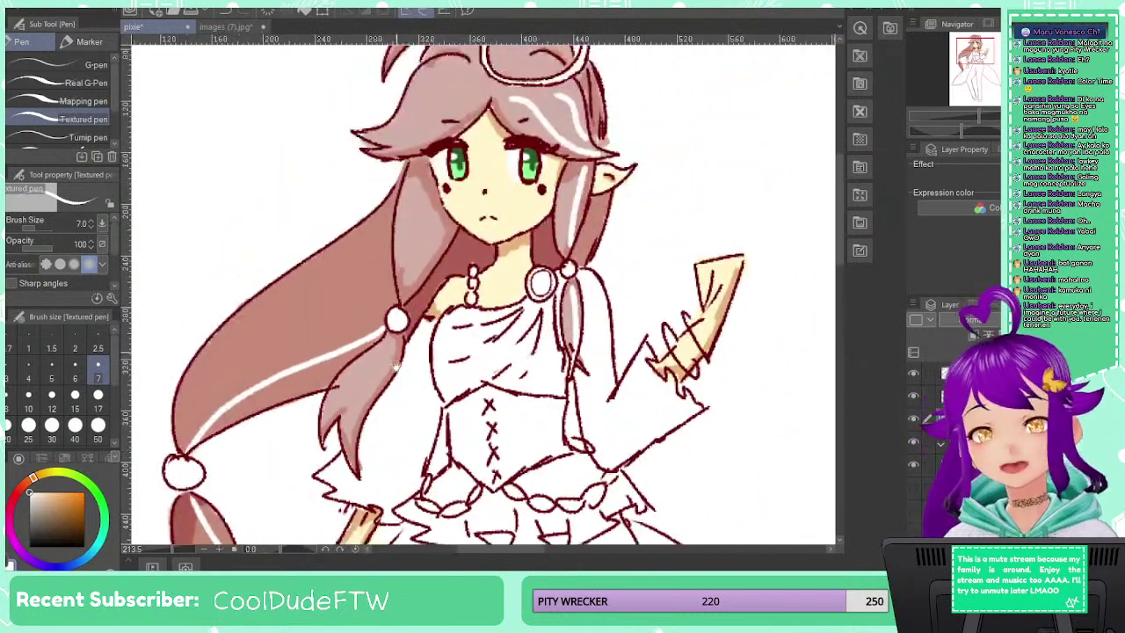
{"action": "mouse_move", "coordinate": [392, 352]}
{"action": "left_mouse_down"}
{"action": "mouse_move", "coordinate": [393, 407]}
{"action": "mouse_move", "coordinate": [391, 392]}
{"action": "left_mouse_up"}
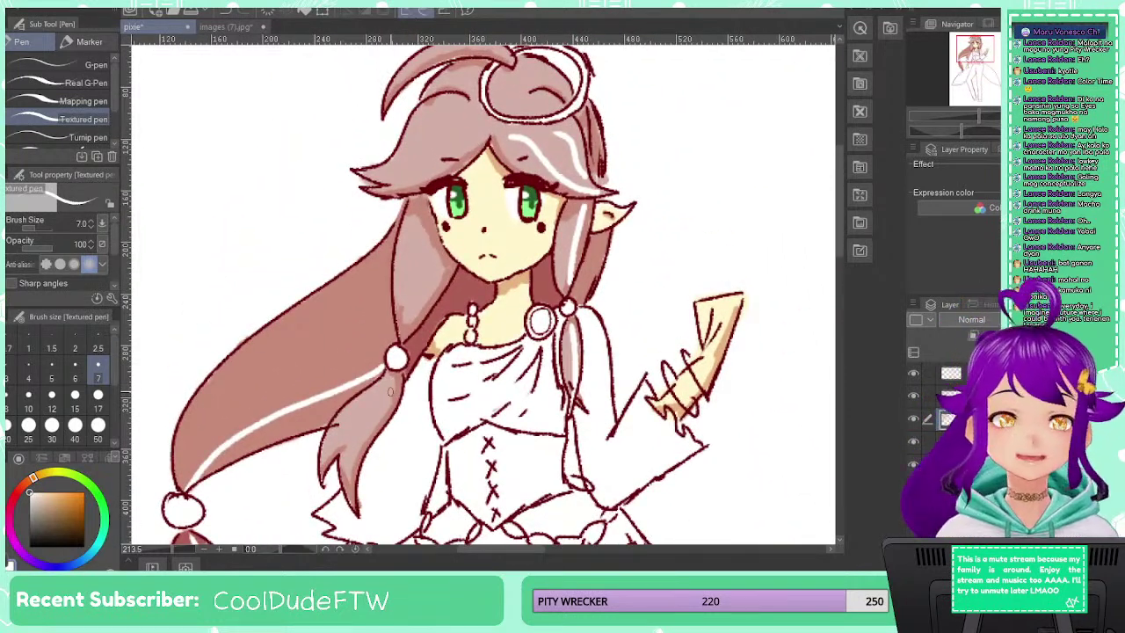
Circle the opposite red and green wedges on the colour wheel reference image in white and return to the pixie drawing
{"action": "left_click", "coordinate": [243, 28]}
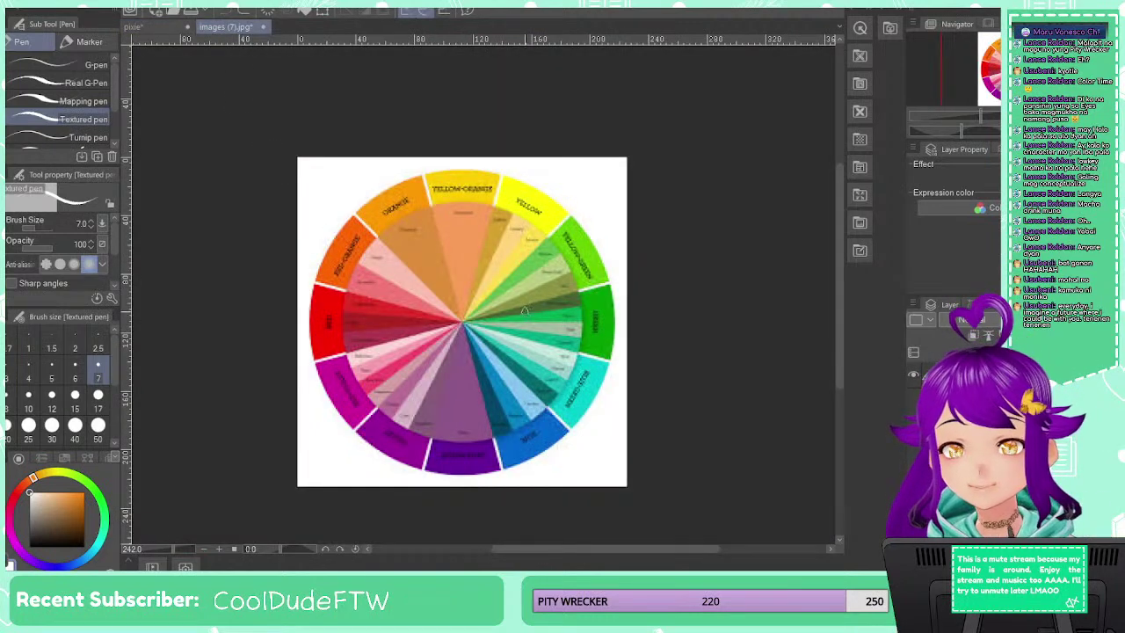
{"action": "mouse_move", "coordinate": [332, 279]}
{"action": "left_mouse_down"}
{"action": "mouse_move", "coordinate": [312, 329]}
{"action": "mouse_move", "coordinate": [596, 356]}
{"action": "mouse_move", "coordinate": [584, 302]}
{"action": "mouse_move", "coordinate": [329, 278]}
{"action": "left_mouse_up"}
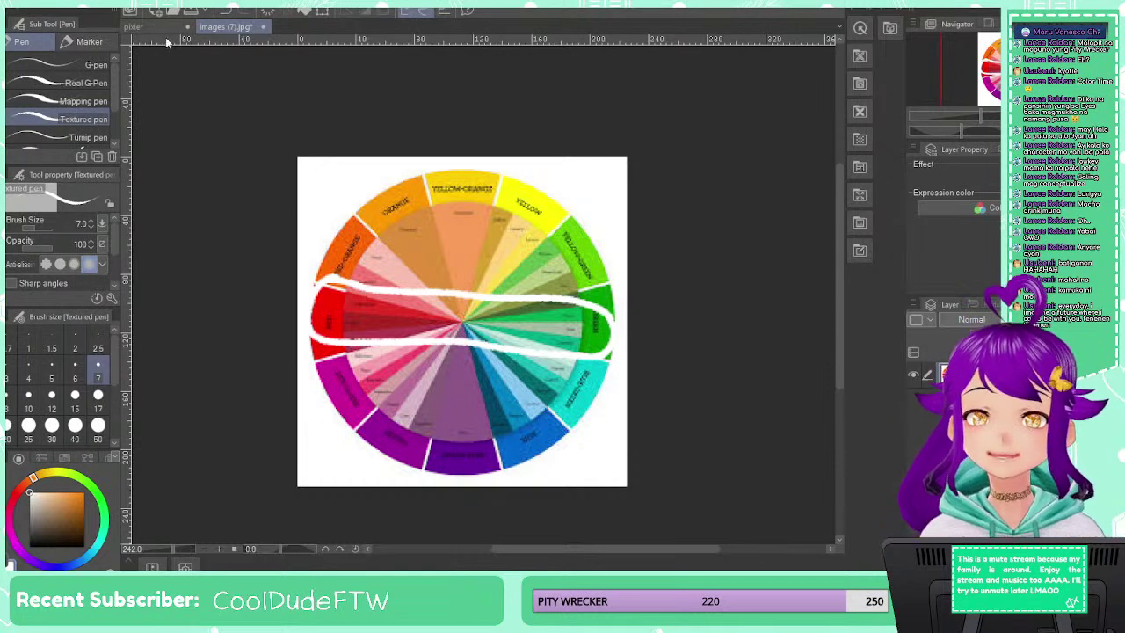
{"action": "left_click", "coordinate": [136, 26]}
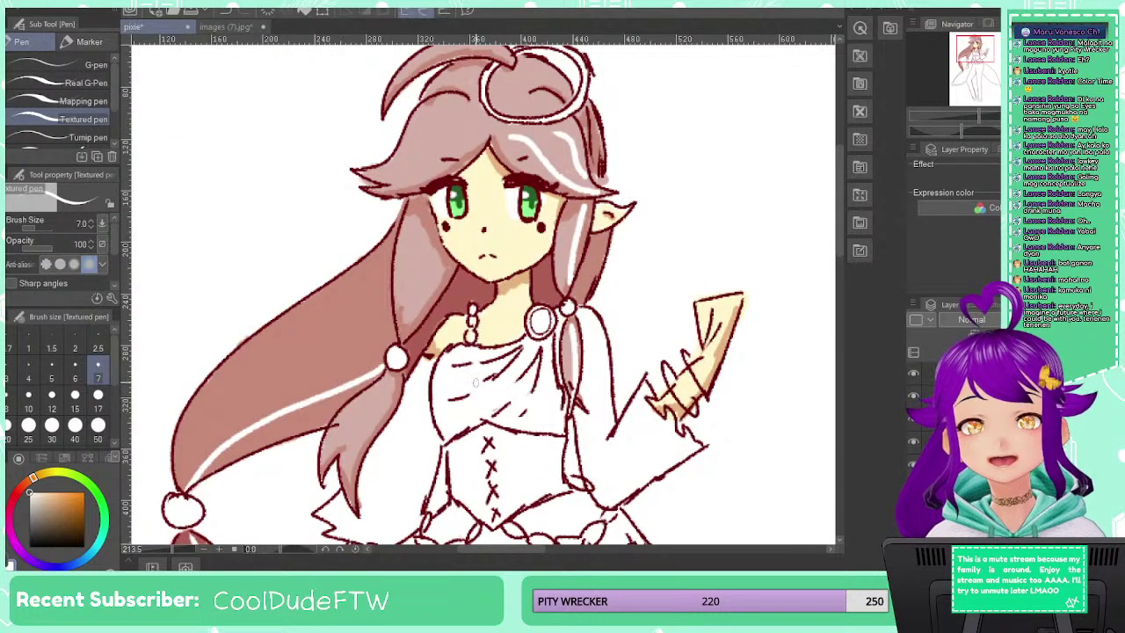
Fill the dark upper iris of the right-hand eye with teal
{"action": "scroll", "coordinate": [533, 320], "scroll_direction": "down", "scroll_amount": 2}
{"action": "scroll", "coordinate": [531, 320], "scroll_direction": "up", "scroll_amount": 1}
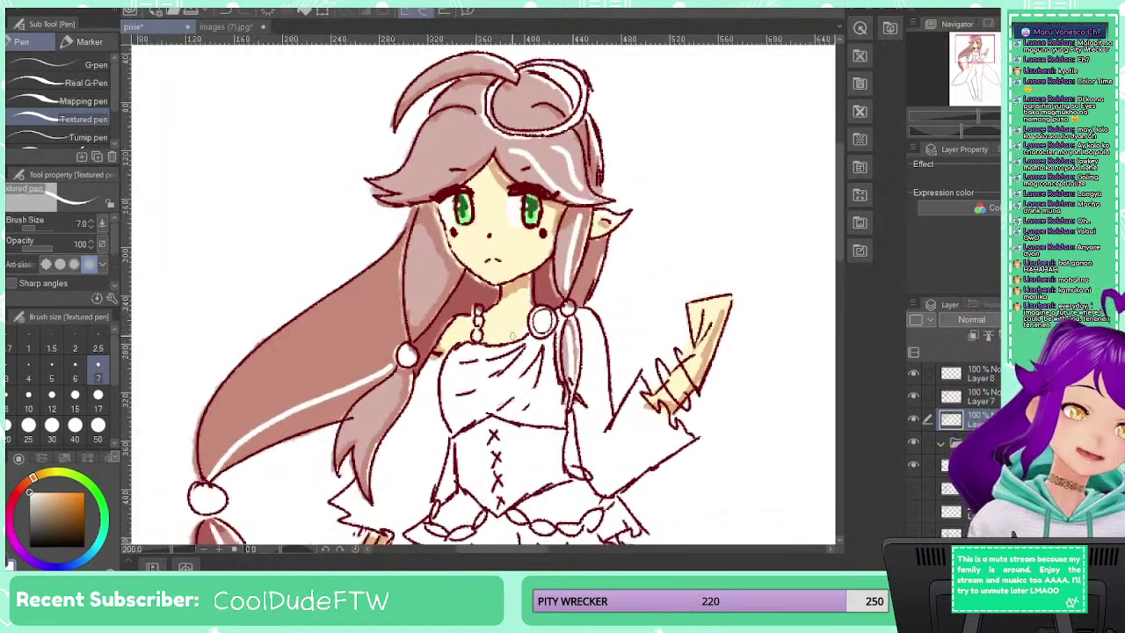
{"action": "scroll", "coordinate": [513, 335], "scroll_direction": "up", "scroll_amount": 4}
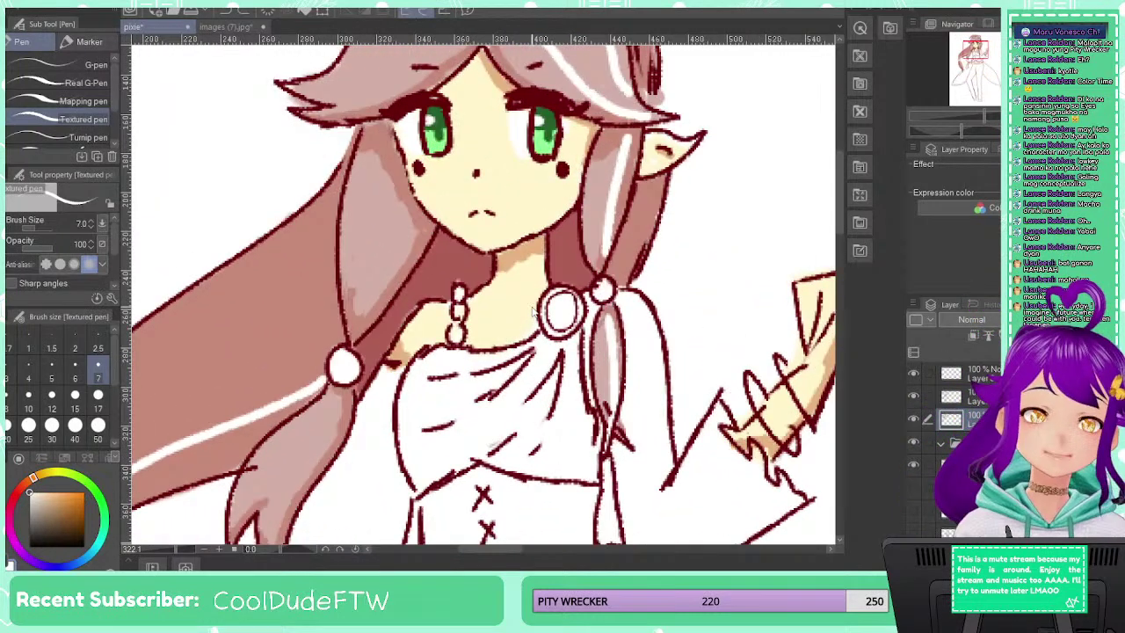
{"action": "left_click_drag", "start_coordinate": [533, 309], "coordinate": [521, 337]}
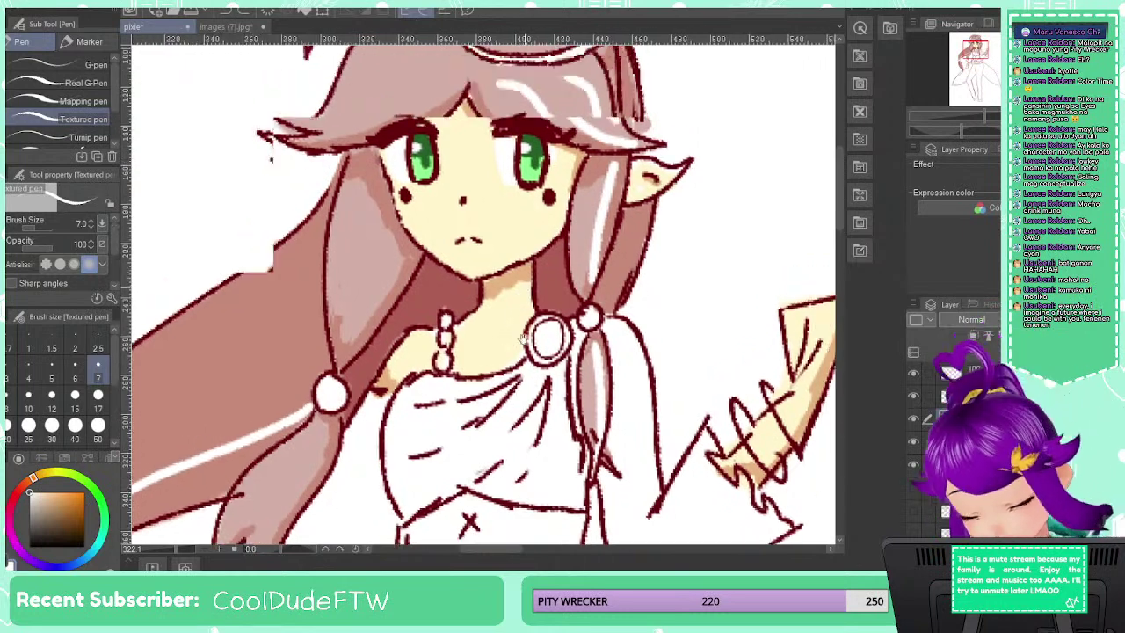
{"action": "scroll", "coordinate": [521, 337], "scroll_direction": "up", "scroll_amount": 4}
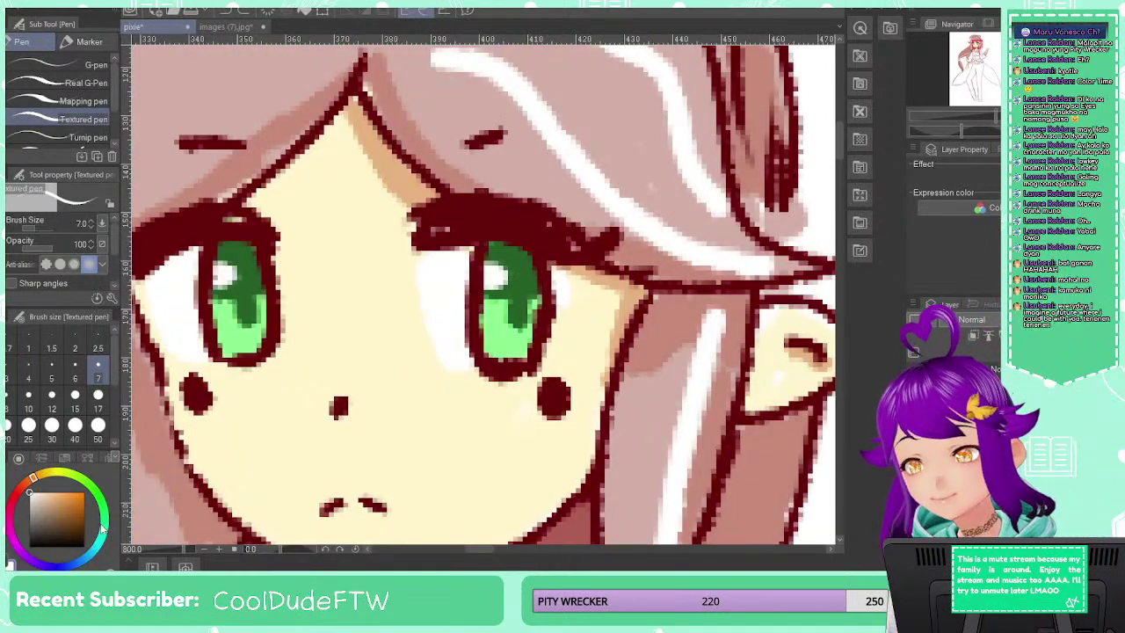
{"action": "left_click", "coordinate": [102, 545]}
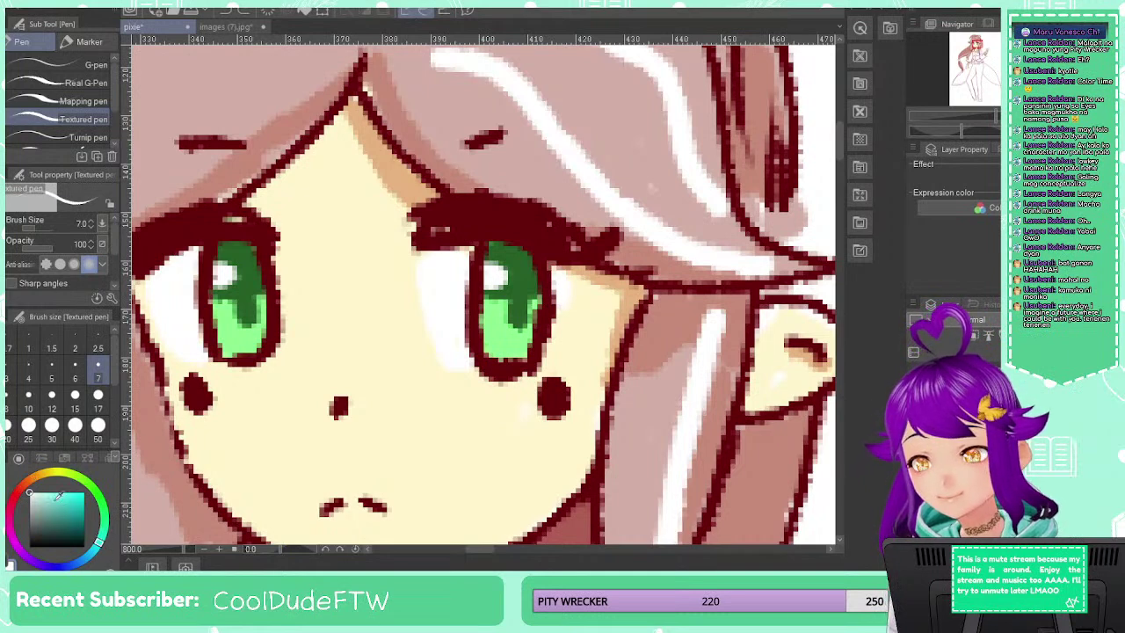
{"action": "left_click_drag", "start_coordinate": [58, 498], "coordinate": [75, 519]}
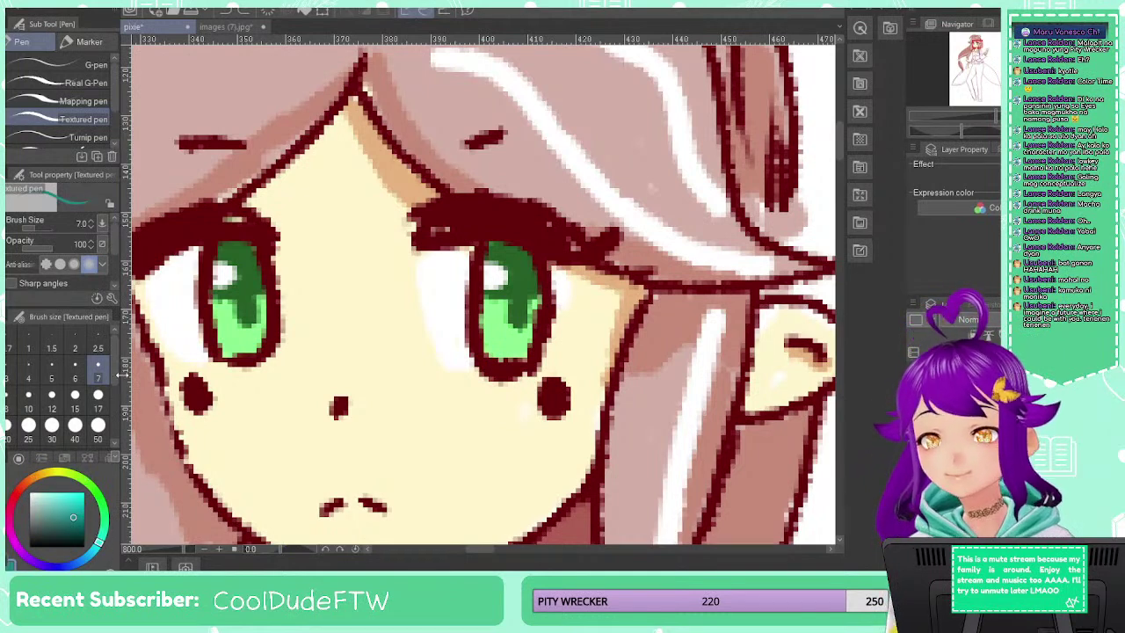
{"action": "key", "text": "g"}
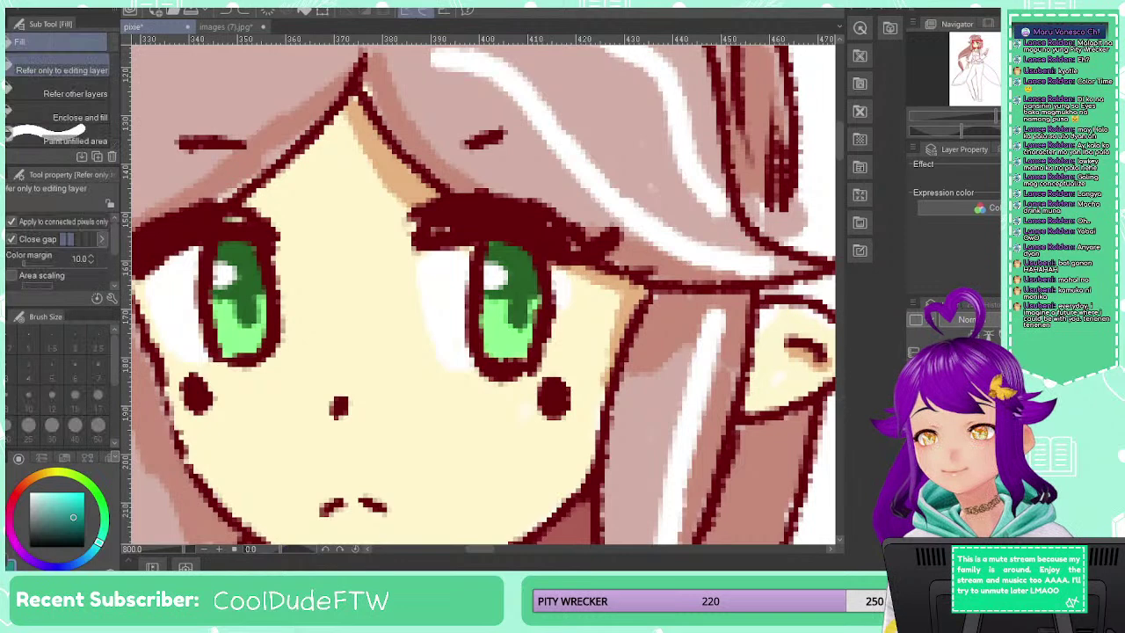
{"action": "left_click", "coordinate": [528, 287]}
Fill the lower iris of the right-hand eye with light cyan
{"action": "left_click_drag", "start_coordinate": [95, 552], "coordinate": [90, 557]}
{"action": "left_click", "coordinate": [99, 540]}
{"action": "left_click", "coordinate": [58, 492]}
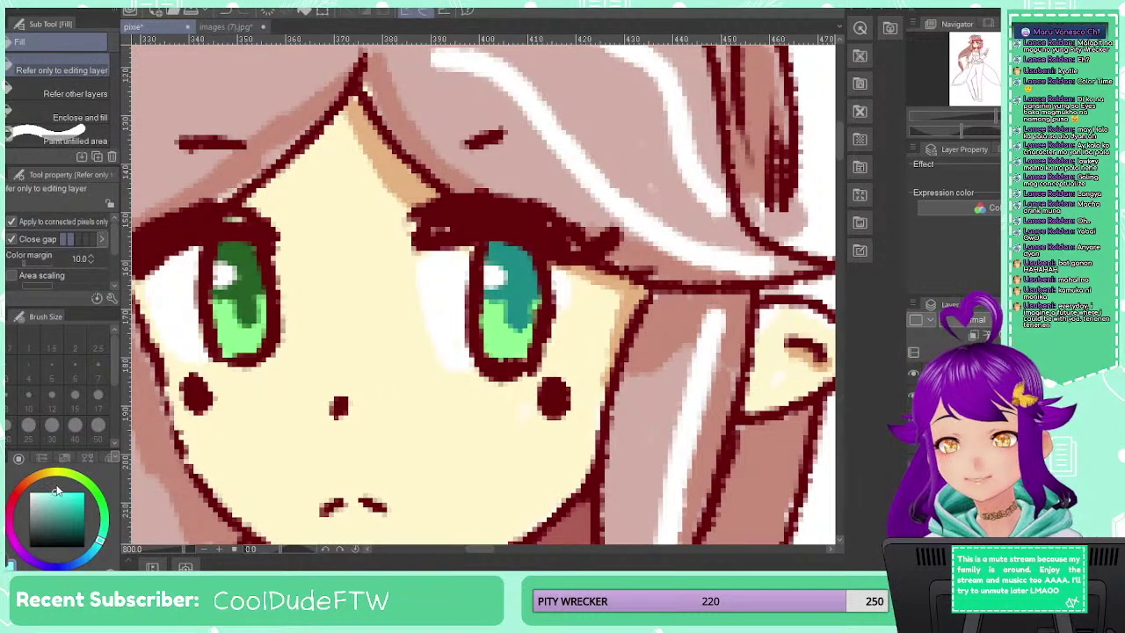
{"action": "left_click", "coordinate": [515, 351]}
{"action": "scroll", "coordinate": [516, 348], "scroll_direction": "down", "scroll_amount": 10}
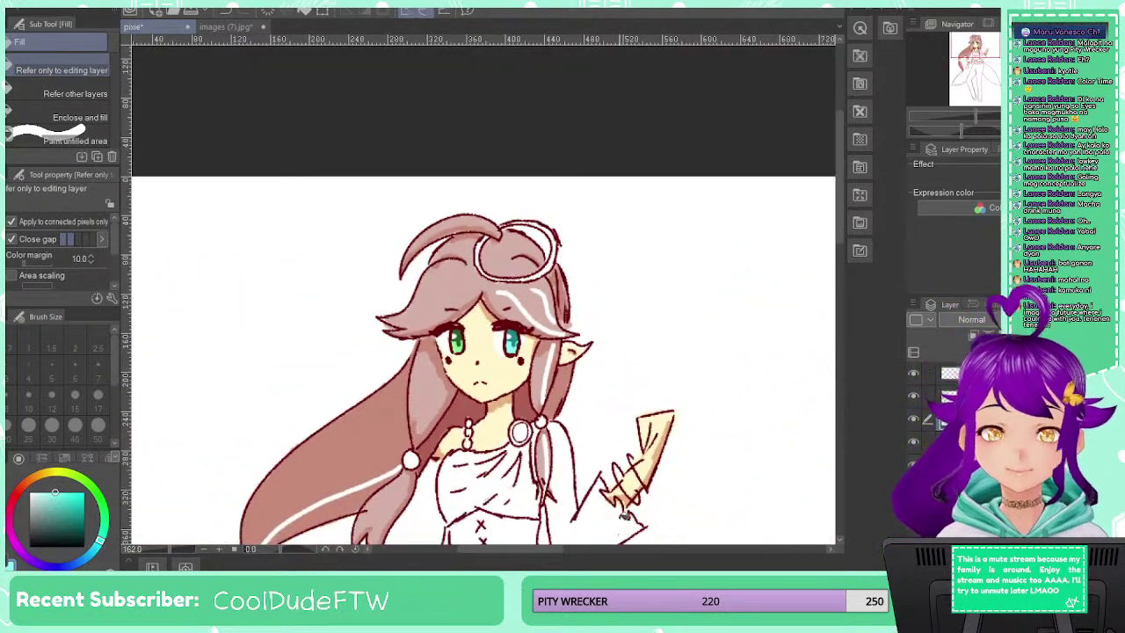
{"action": "left_click_drag", "start_coordinate": [624, 423], "coordinate": [654, 276]}
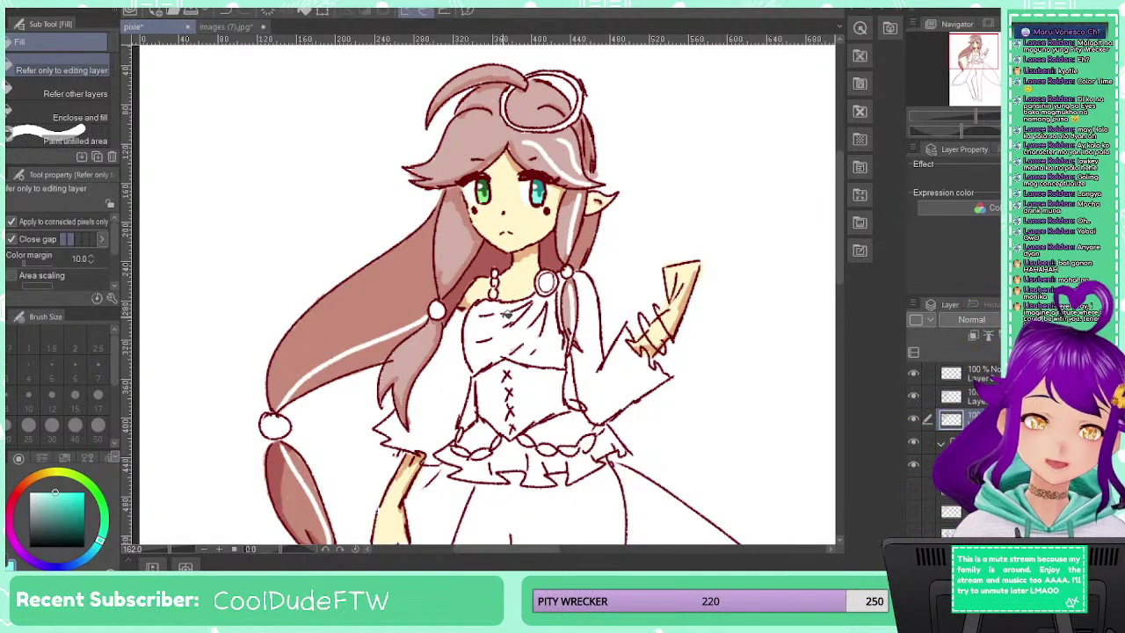
Paint a bright red streak between the two white streaks on the fringe with the textured pen at size 7
{"action": "scroll", "coordinate": [508, 323], "scroll_direction": "up", "scroll_amount": 5}
{"action": "left_click_drag", "start_coordinate": [573, 255], "coordinate": [494, 405]}
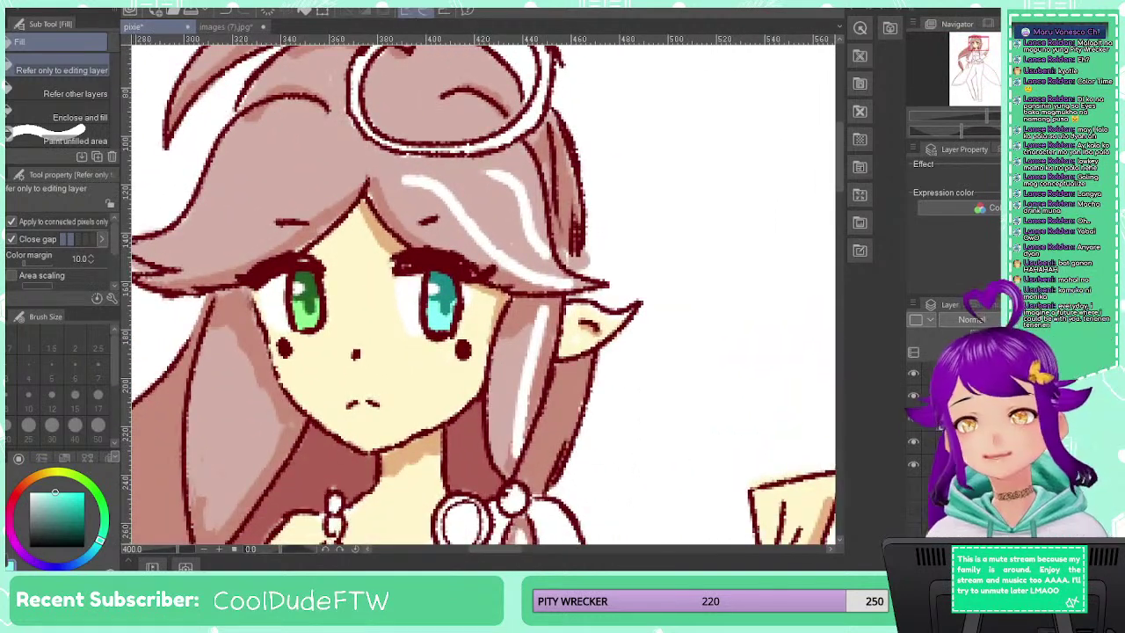
{"action": "key", "text": "p"}
{"action": "left_click", "coordinate": [16, 493]}
{"action": "left_click", "coordinate": [64, 499]}
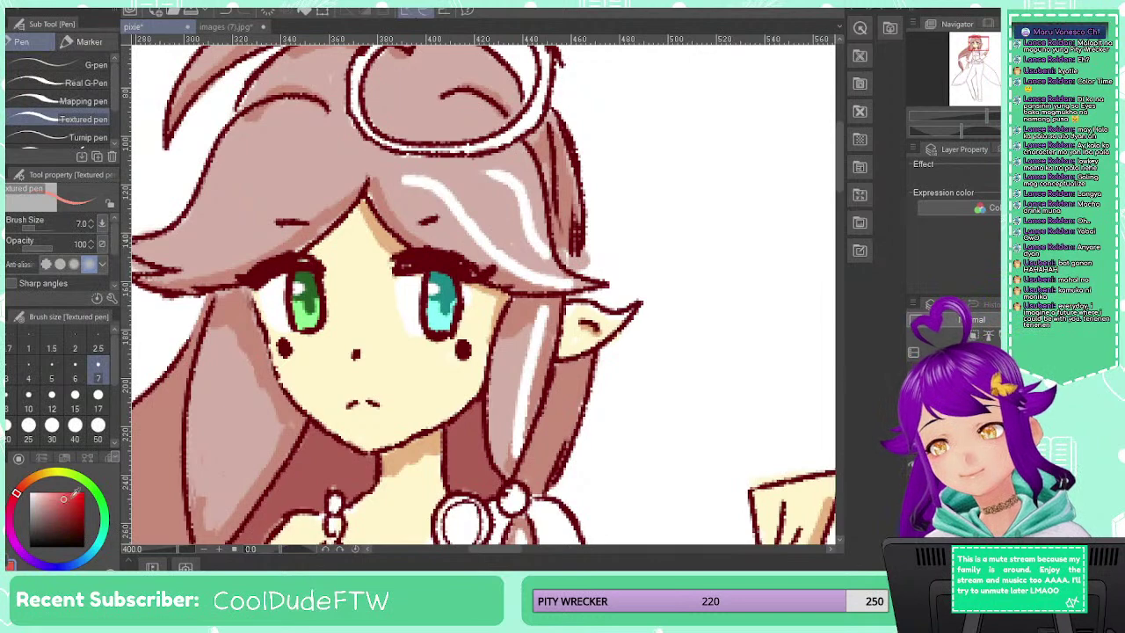
{"action": "left_click", "coordinate": [83, 502]}
{"action": "mouse_move", "coordinate": [450, 171]}
{"action": "left_mouse_down"}
{"action": "mouse_move", "coordinate": [482, 185]}
{"action": "mouse_move", "coordinate": [521, 263]}
{"action": "mouse_move", "coordinate": [556, 281]}
{"action": "left_mouse_up"}
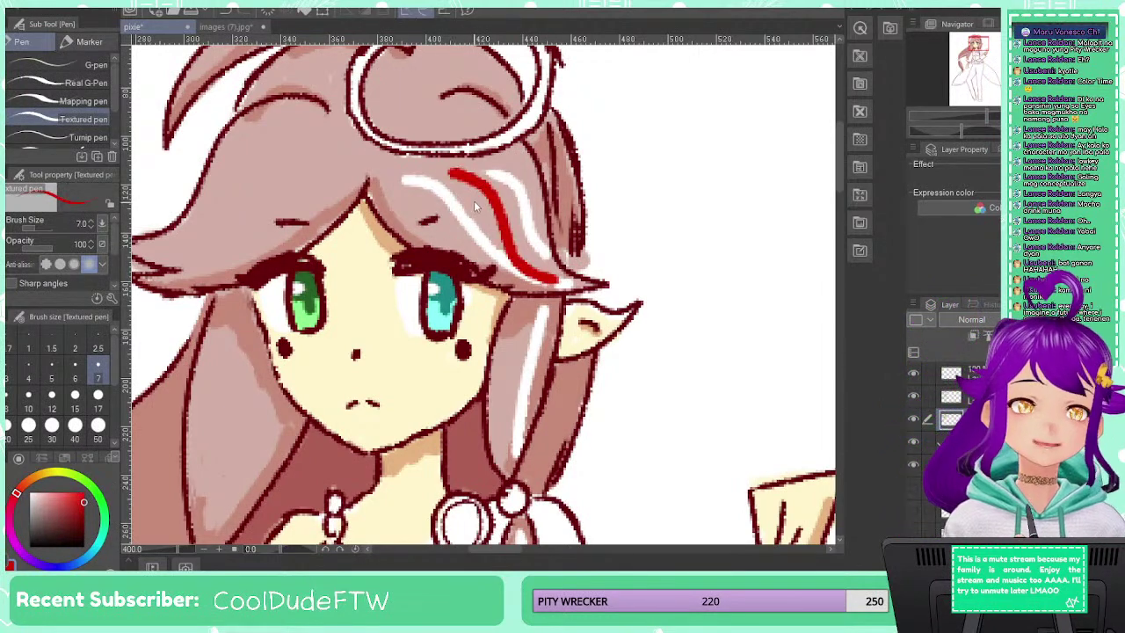
{"action": "key", "text": "ctrl+z"}
{"action": "mouse_move", "coordinate": [452, 176]}
{"action": "left_mouse_down"}
{"action": "mouse_move", "coordinate": [483, 192]}
{"action": "mouse_move", "coordinate": [531, 271]}
{"action": "mouse_move", "coordinate": [571, 290]}
{"action": "left_mouse_up"}
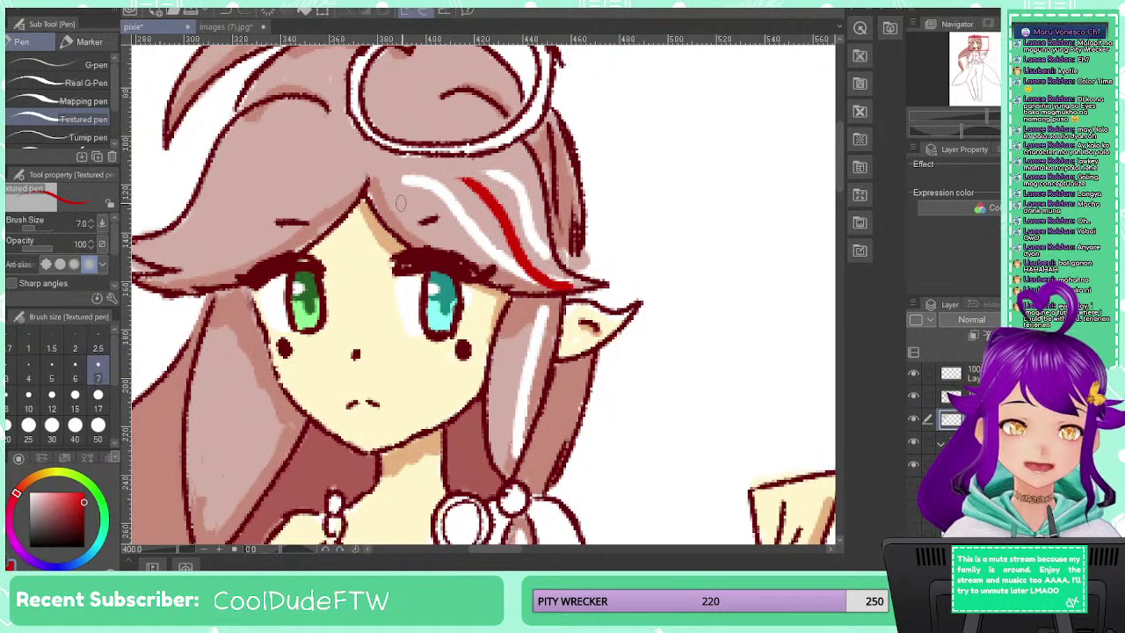
Paint red streaks beside the white ones on the right-hand sidelock, above and below its bead
{"action": "mouse_move", "coordinate": [400, 202]}
{"action": "left_mouse_down"}
{"action": "mouse_move", "coordinate": [455, 246]}
{"action": "mouse_move", "coordinate": [561, 283]}
{"action": "mouse_move", "coordinate": [513, 336]}
{"action": "mouse_move", "coordinate": [497, 470]}
{"action": "left_mouse_up"}
{"action": "key", "text": "ctrl+z"}
{"action": "mouse_move", "coordinate": [528, 303]}
{"action": "left_mouse_down"}
{"action": "mouse_move", "coordinate": [508, 372]}
{"action": "mouse_move", "coordinate": [504, 461]}
{"action": "left_mouse_up"}
{"action": "left_click_drag", "start_coordinate": [539, 504], "coordinate": [533, 201]}
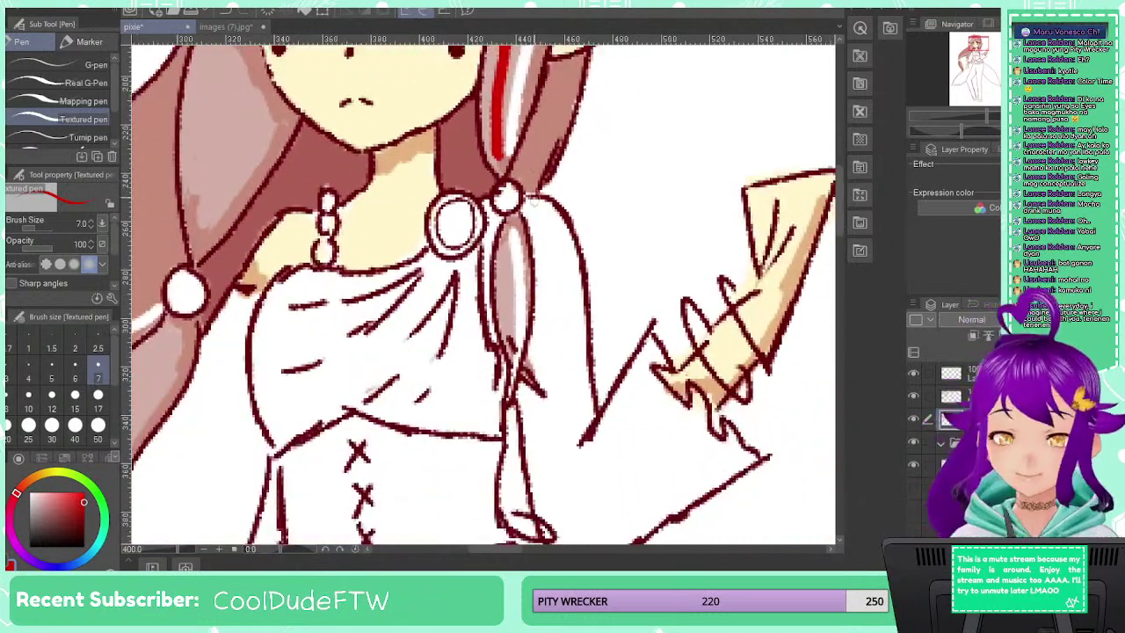
{"action": "left_click_drag", "start_coordinate": [508, 240], "coordinate": [517, 364]}
Paint a red streak beside the white one along the long hair section between the two left-hand beads
{"action": "left_click_drag", "start_coordinate": [272, 406], "coordinate": [739, 288]}
{"action": "mouse_move", "coordinate": [613, 179]}
{"action": "left_mouse_down"}
{"action": "mouse_move", "coordinate": [315, 306]}
{"action": "mouse_move", "coordinate": [277, 344]}
{"action": "mouse_move", "coordinate": [248, 420]}
{"action": "left_mouse_up"}
{"action": "left_click_drag", "start_coordinate": [325, 462], "coordinate": [286, 480]}
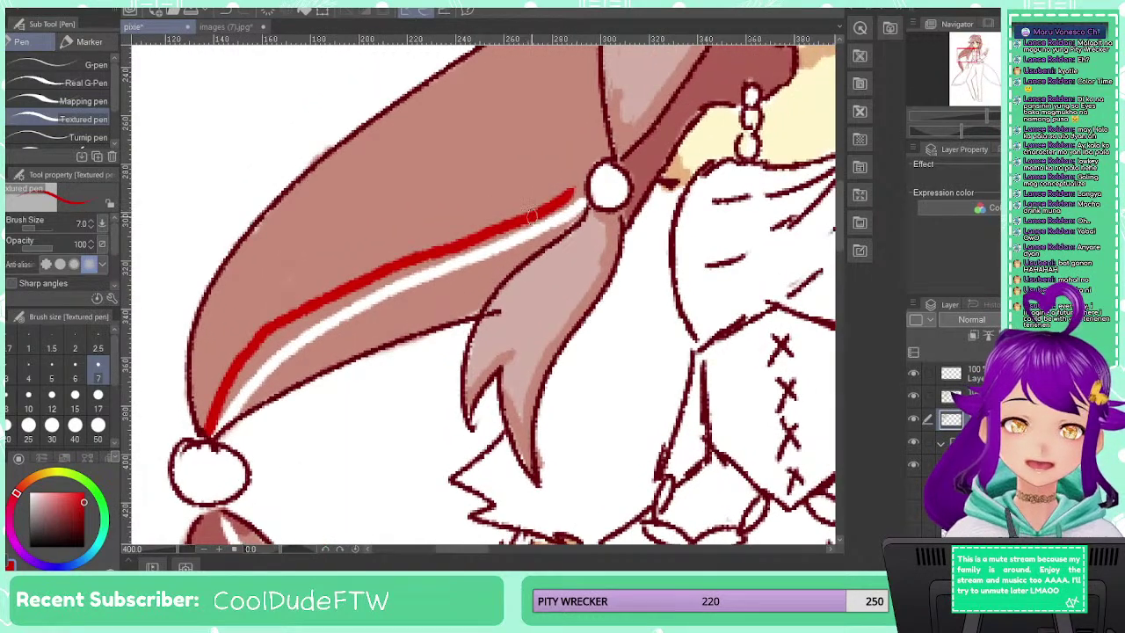
Paint a bright red streak beside the white one on the long hair section below the lowest left-hand bead
{"action": "left_click_drag", "start_coordinate": [428, 351], "coordinate": [416, 161]}
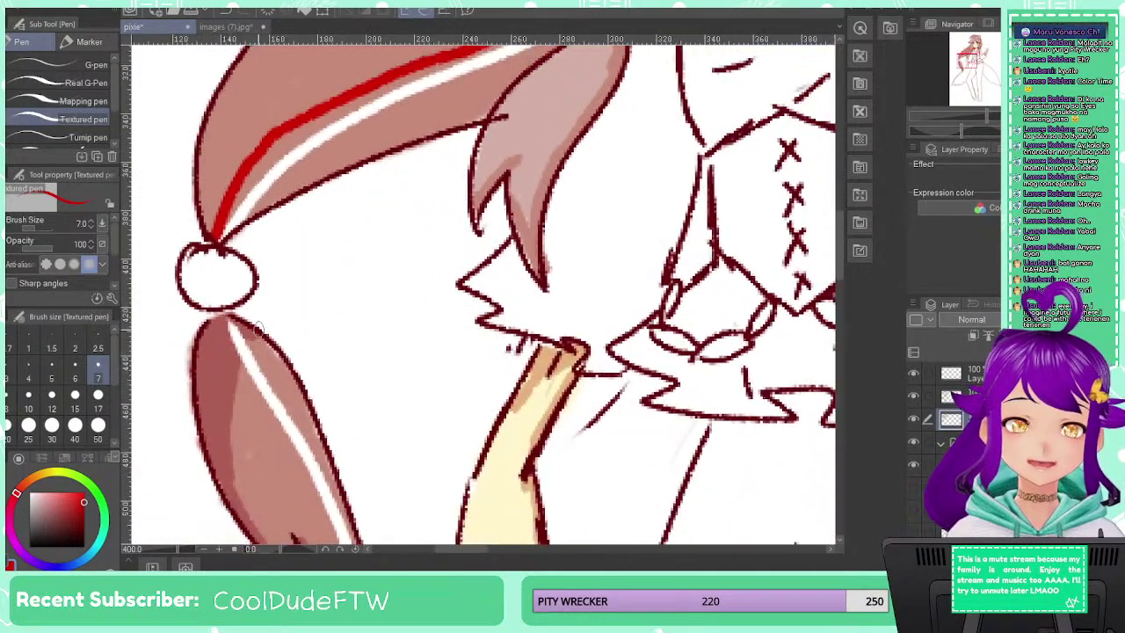
{"action": "mouse_move", "coordinate": [222, 332]}
{"action": "left_mouse_down"}
{"action": "mouse_move", "coordinate": [255, 428]}
{"action": "mouse_move", "coordinate": [323, 523]}
{"action": "left_mouse_up"}
{"action": "mouse_move", "coordinate": [323, 523]}
{"action": "left_mouse_down"}
{"action": "mouse_move", "coordinate": [306, 484]}
{"action": "mouse_move", "coordinate": [286, 323]}
{"action": "mouse_move", "coordinate": [300, 471]}
{"action": "left_mouse_up"}
Paint a darker red streak across the shaded back hair behind the neck and the right-hand sidelock
{"action": "left_click_drag", "start_coordinate": [485, 98], "coordinate": [410, 367]}
{"action": "left_click_drag", "start_coordinate": [494, 187], "coordinate": [270, 383]}
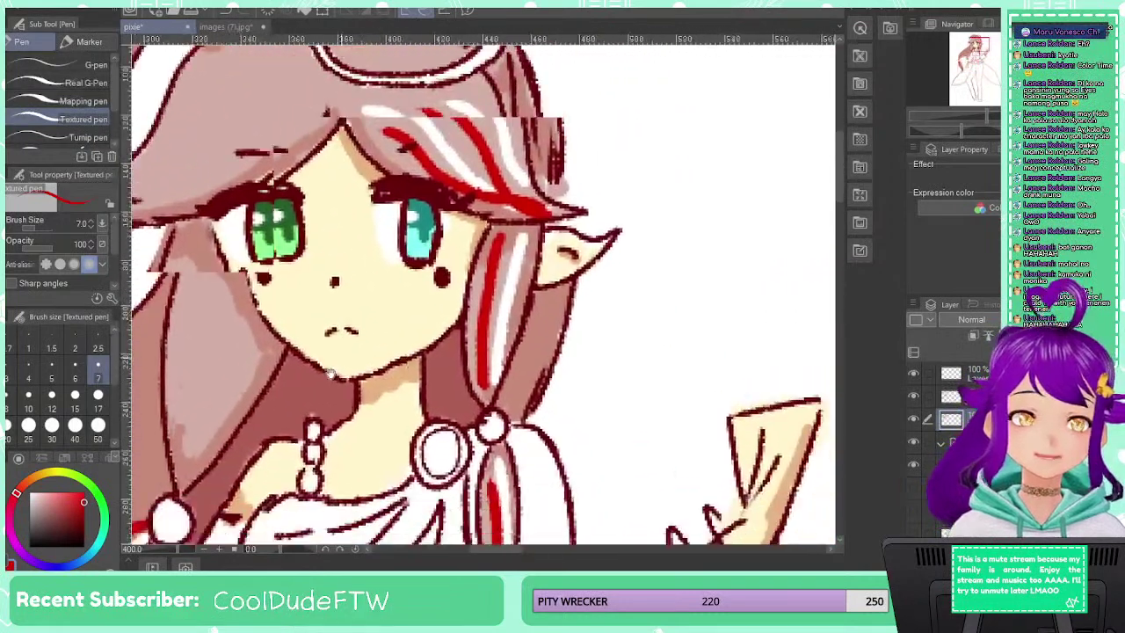
{"action": "left_click_drag", "start_coordinate": [357, 353], "coordinate": [279, 432]}
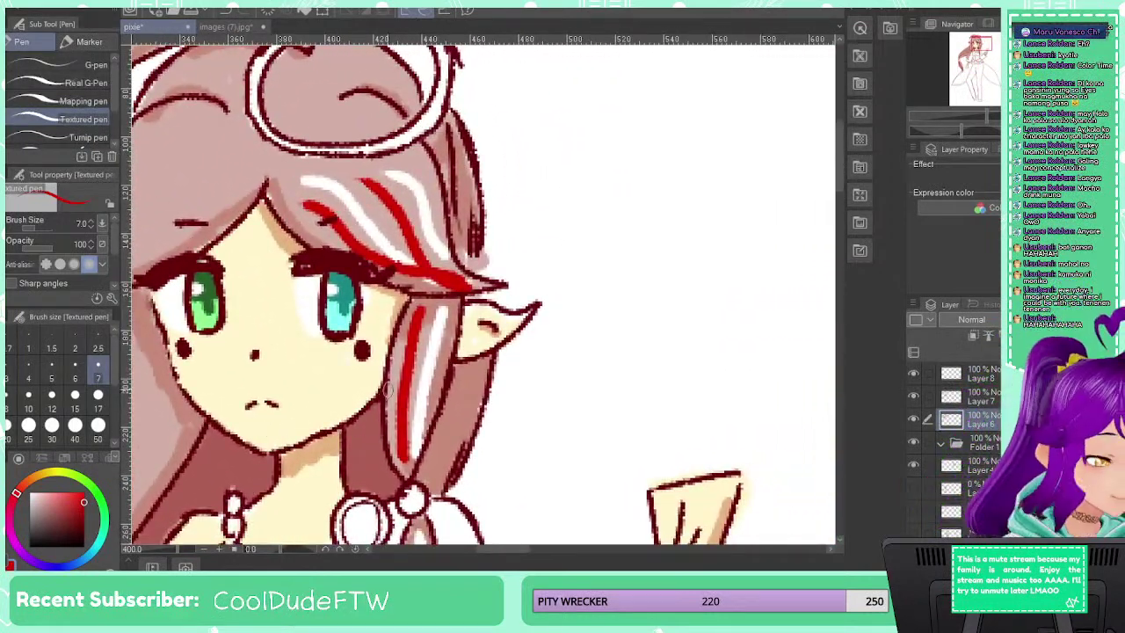
{"action": "left_click_drag", "start_coordinate": [367, 439], "coordinate": [450, 332]}
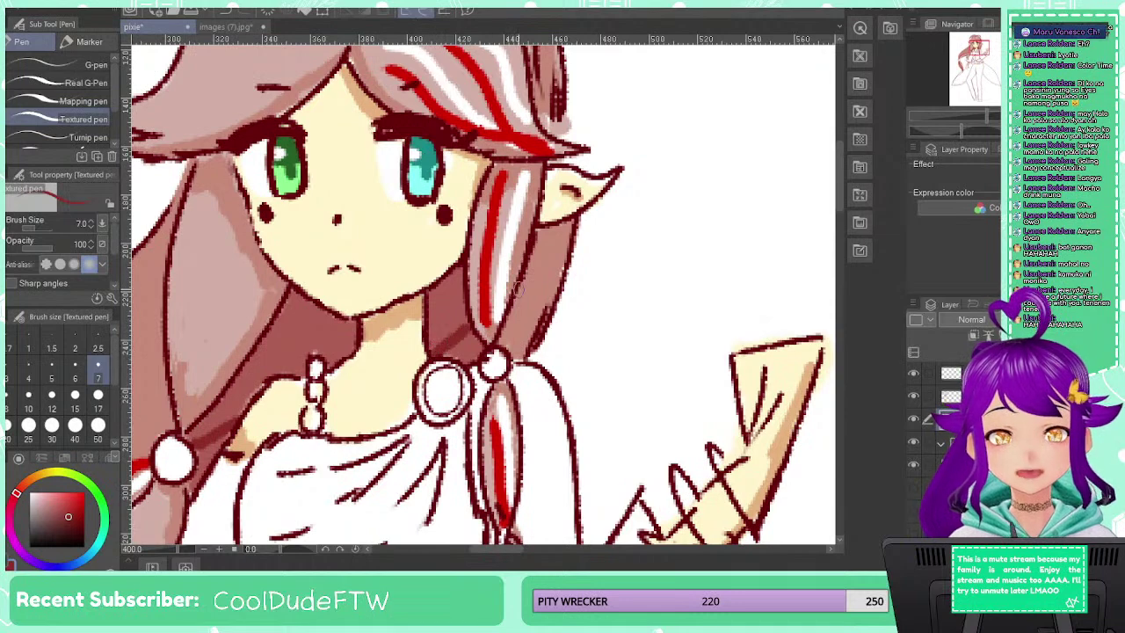
{"action": "left_click_drag", "start_coordinate": [520, 289], "coordinate": [564, 222]}
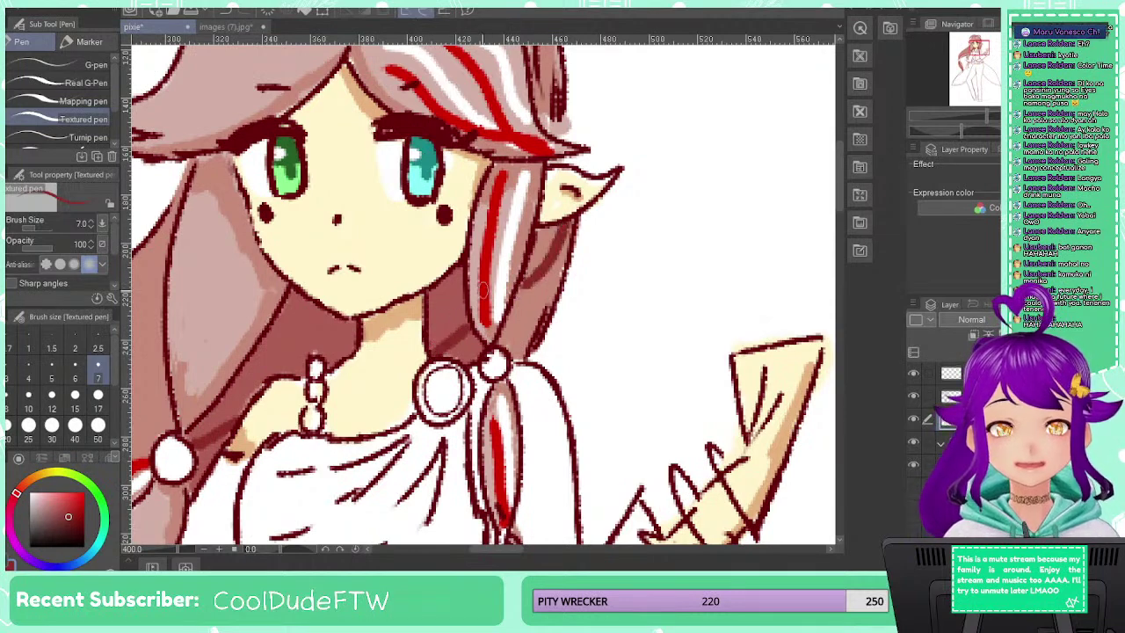
Paint a muted grey streak along the dark red one on the back hair, replacing a too-dark attempt with a lighter grey
{"action": "left_click", "coordinate": [506, 241], "text": "alt"}
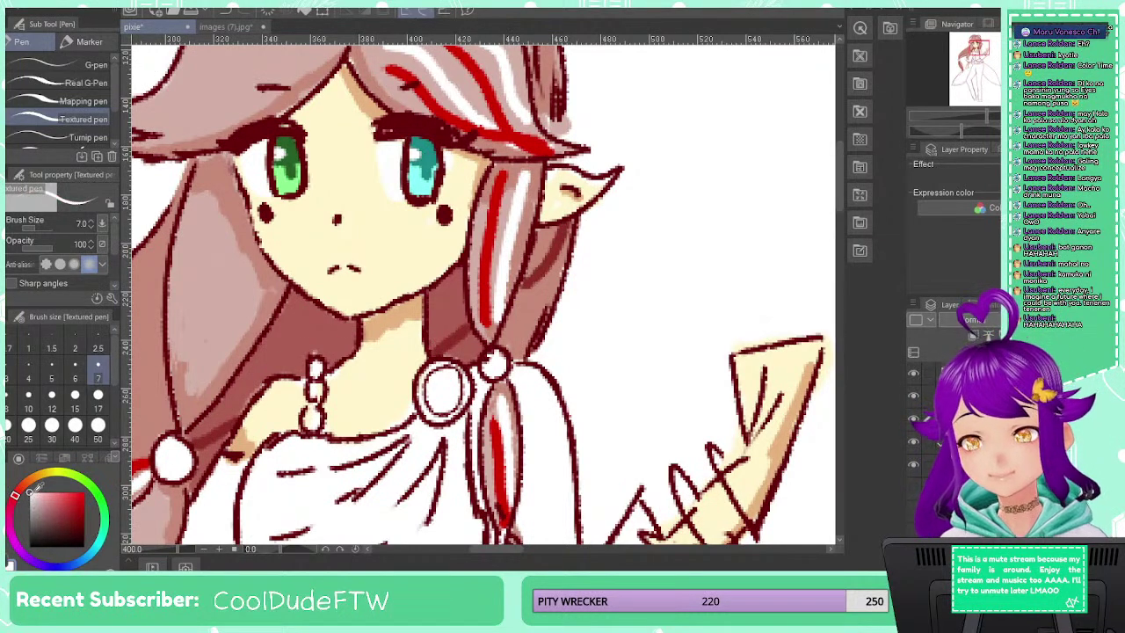
{"action": "left_click_drag", "start_coordinate": [37, 490], "coordinate": [44, 514]}
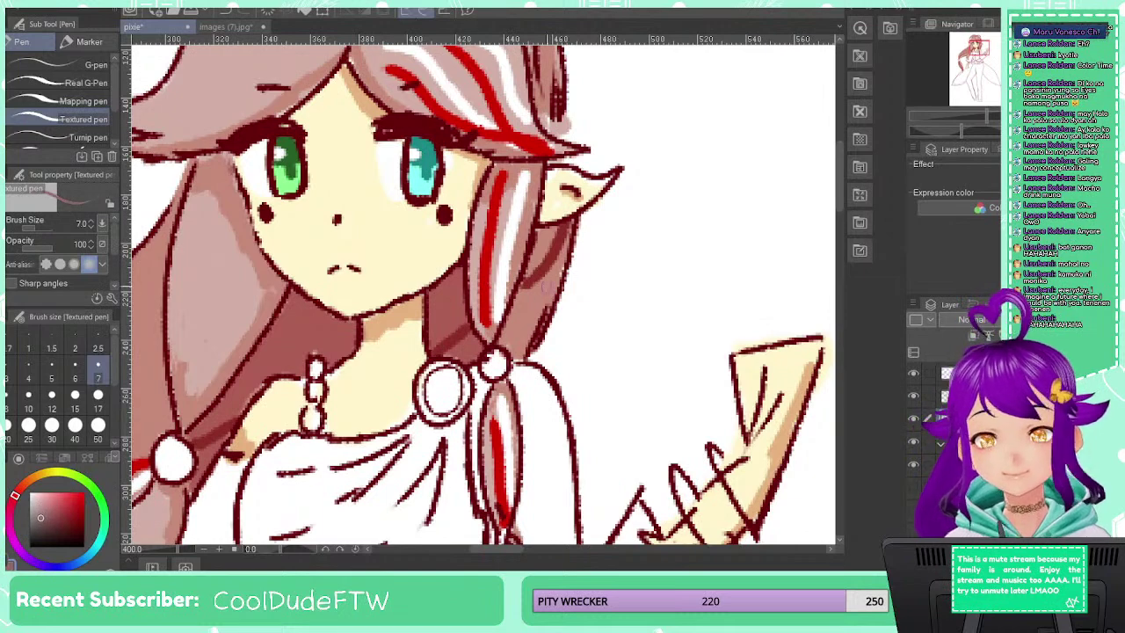
{"action": "mouse_move", "coordinate": [567, 262]}
{"action": "left_mouse_down"}
{"action": "mouse_move", "coordinate": [514, 321]}
{"action": "mouse_move", "coordinate": [450, 361]}
{"action": "left_mouse_up"}
{"action": "left_click_drag", "start_coordinate": [432, 392], "coordinate": [551, 335]}
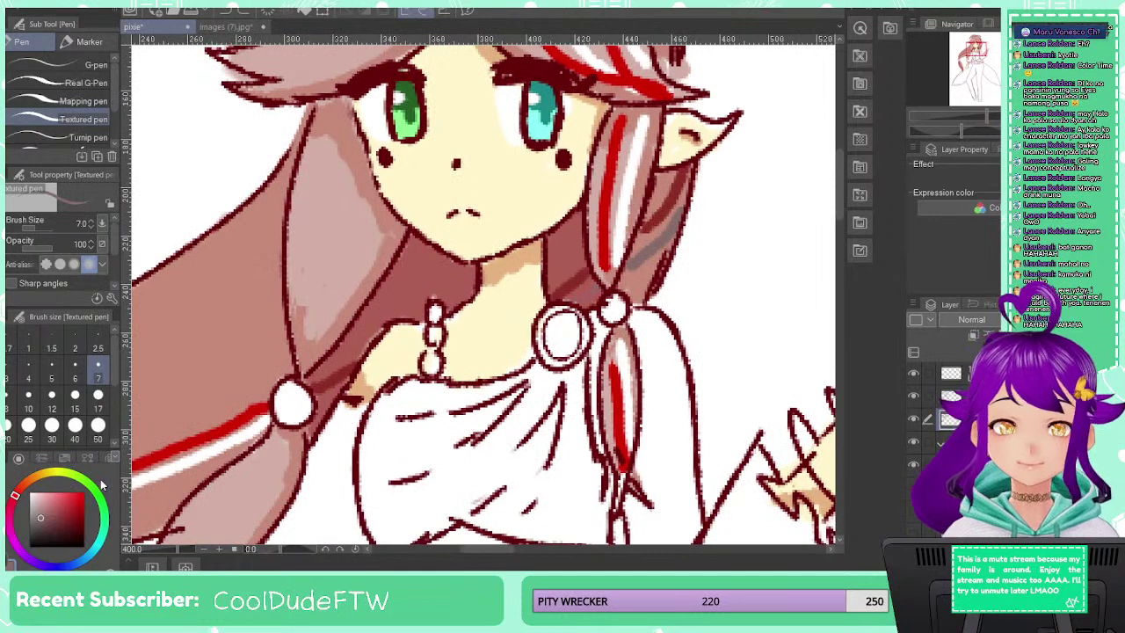
{"action": "key", "text": "ctrl+z"}
{"action": "left_click", "coordinate": [33, 500]}
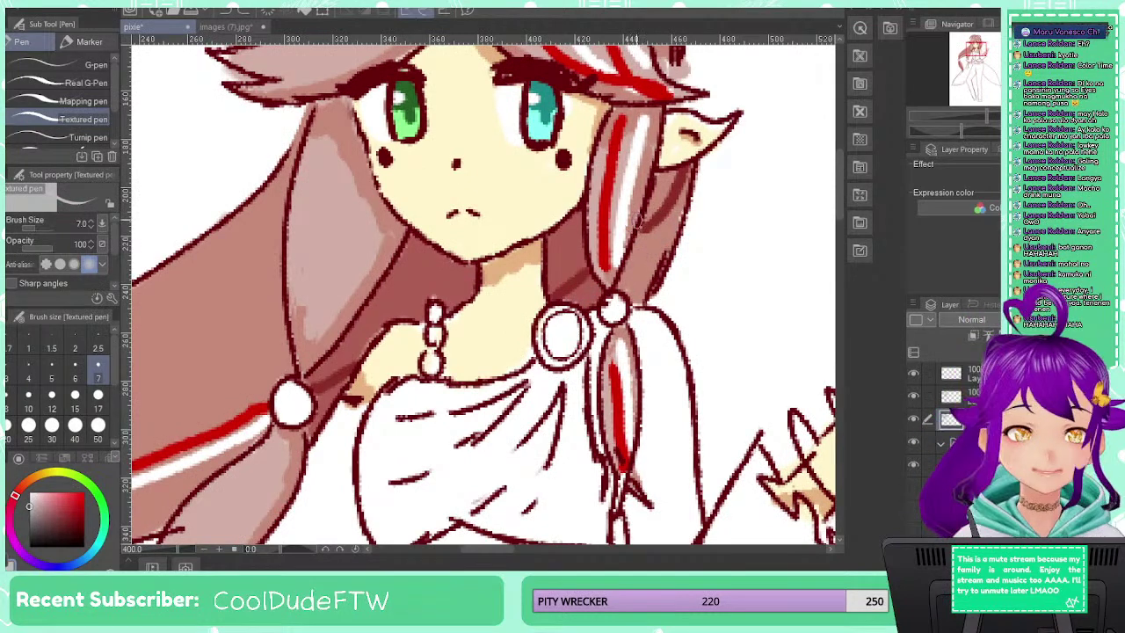
{"action": "mouse_move", "coordinate": [680, 206]}
{"action": "left_mouse_down"}
{"action": "mouse_move", "coordinate": [587, 294]}
{"action": "mouse_move", "coordinate": [556, 307]}
{"action": "left_mouse_up"}
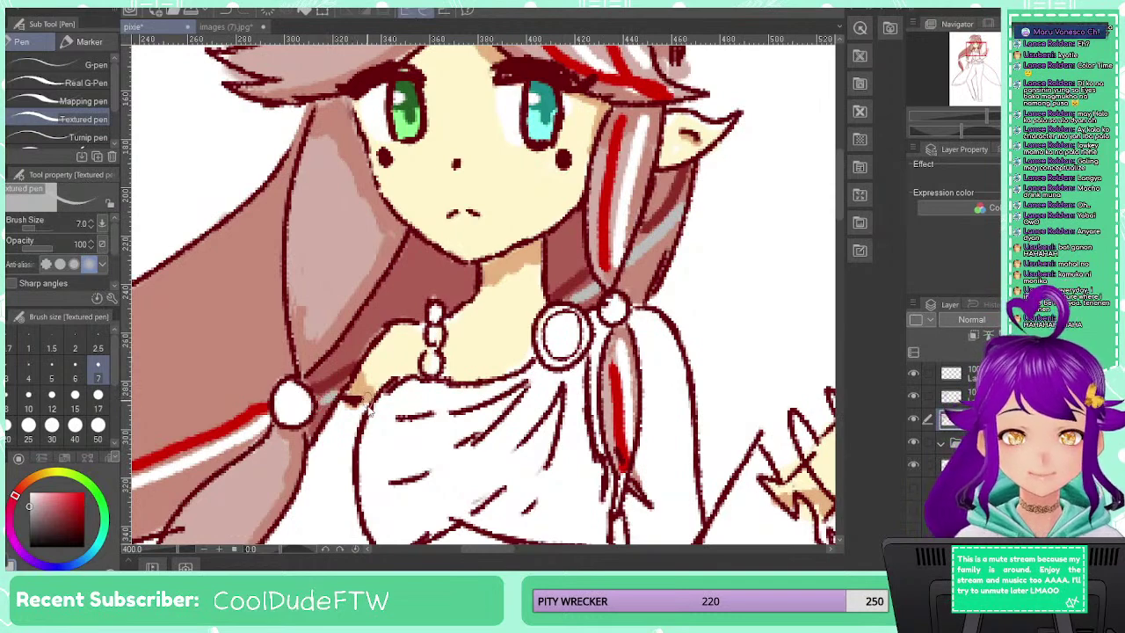
Undo all the grey and red streaks painted on the fringe, sidelock, back hair and long hair sections
{"action": "scroll", "coordinate": [374, 400], "scroll_direction": "down", "scroll_amount": 2}
{"action": "scroll", "coordinate": [351, 414], "scroll_direction": "down", "scroll_amount": 4}
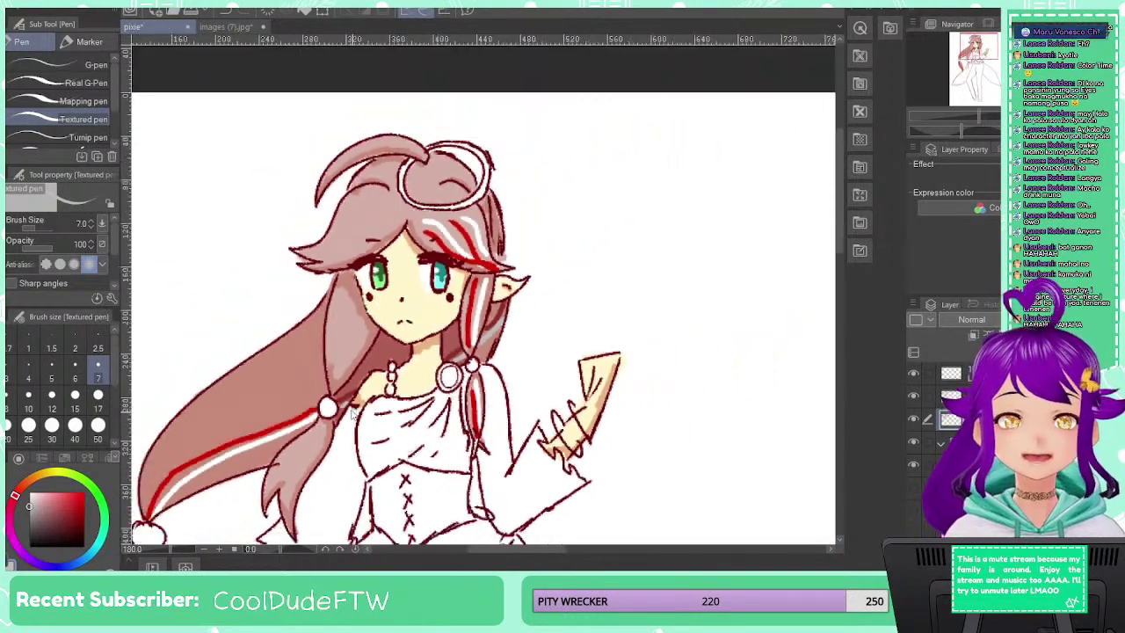
{"action": "left_click_drag", "start_coordinate": [522, 390], "coordinate": [618, 275]}
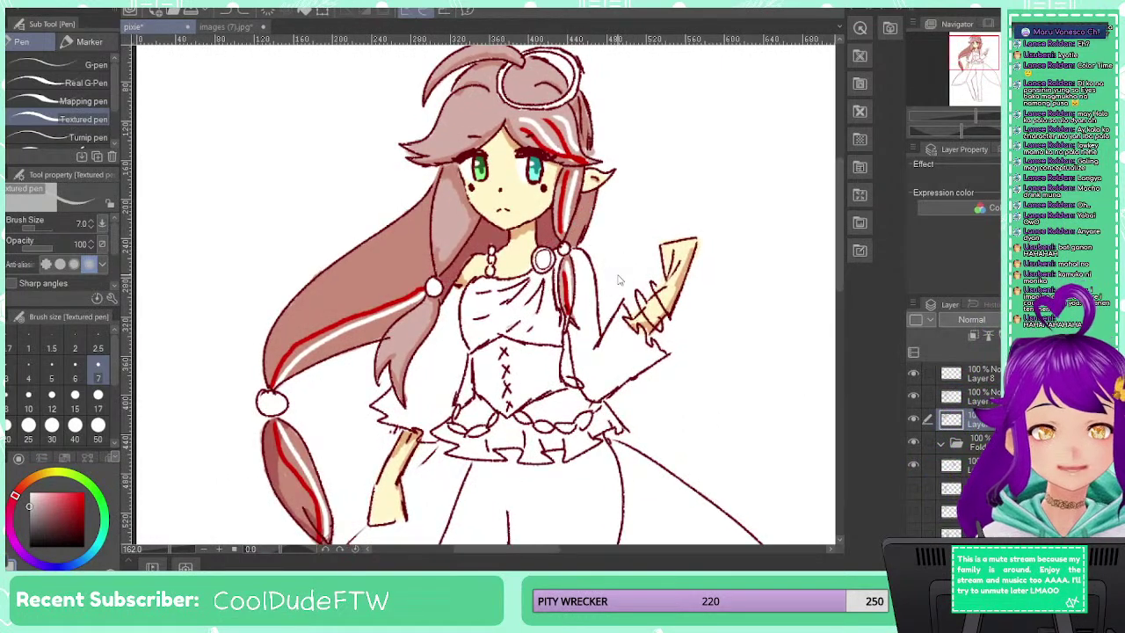
{"action": "key", "text": "ctrl+z"}
{"action": "key", "text": "ctrl+z"}
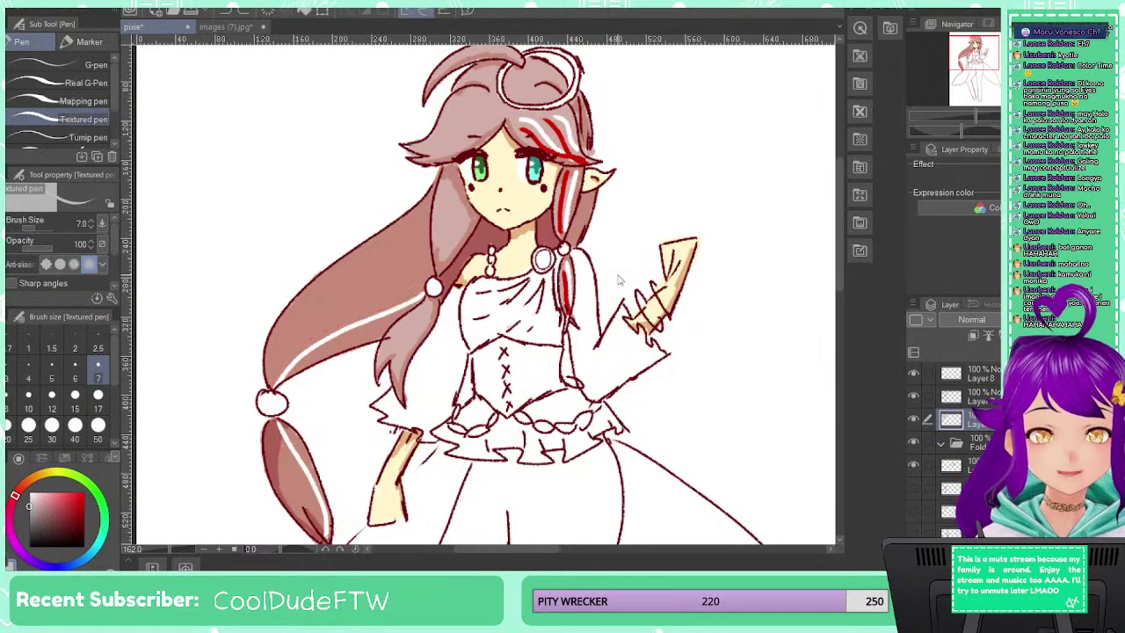
{"action": "key", "text": "ctrl+z"}
{"action": "key", "text": "ctrl+z"}
{"action": "key", "text": "ctrl+z"}
{"action": "key", "text": "ctrl+z"}
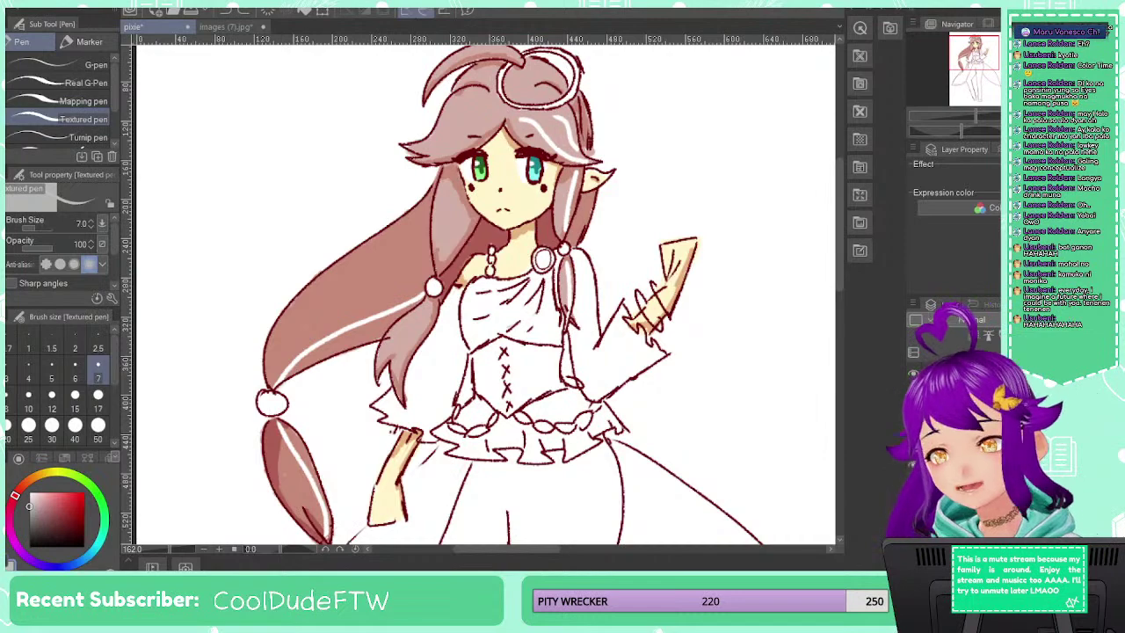
Try painting the ring on top of the head orange with the textured pen at size 7
{"action": "scroll", "coordinate": [522, 366], "scroll_direction": "up", "scroll_amount": 2}
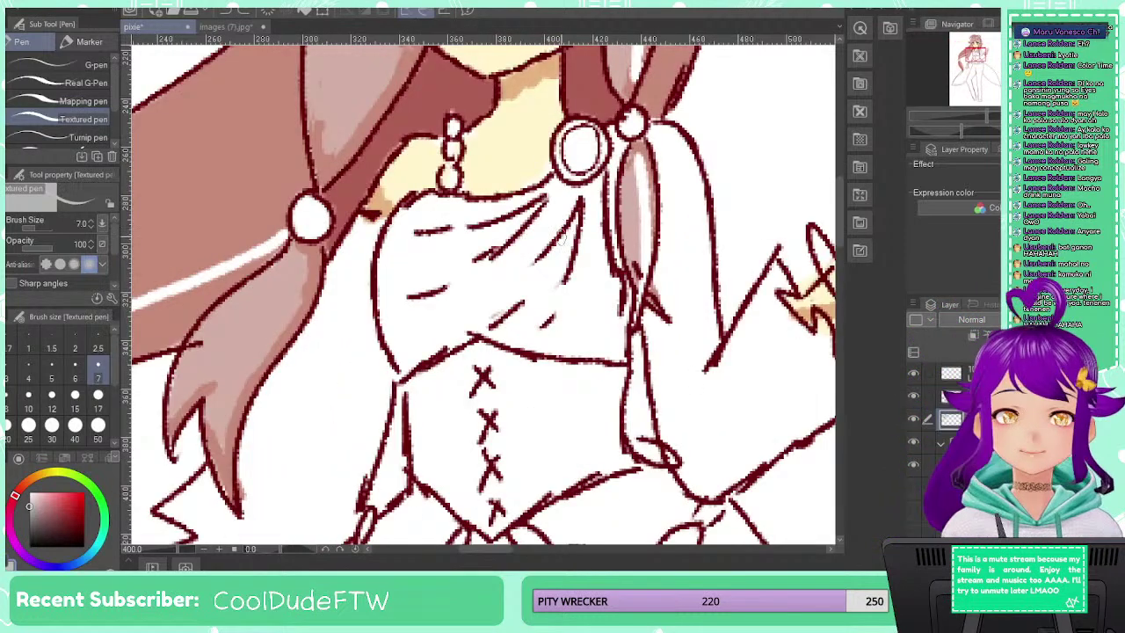
{"action": "left_click_drag", "start_coordinate": [538, 190], "coordinate": [479, 526]}
{"action": "left_click_drag", "start_coordinate": [464, 355], "coordinate": [481, 396]}
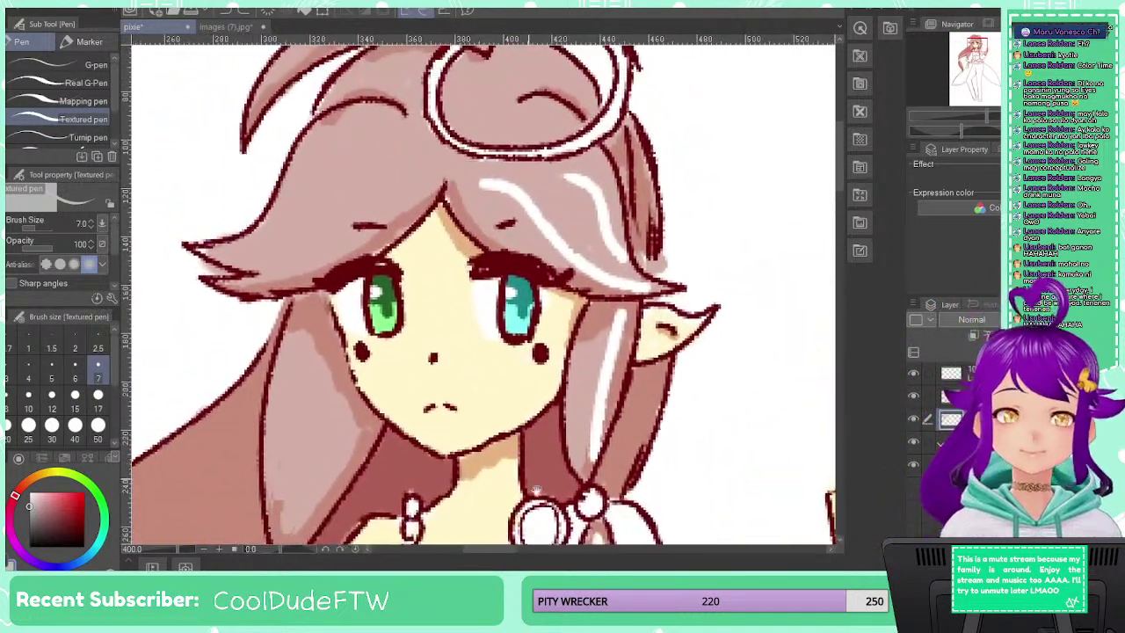
{"action": "left_click", "coordinate": [494, 365], "text": "alt"}
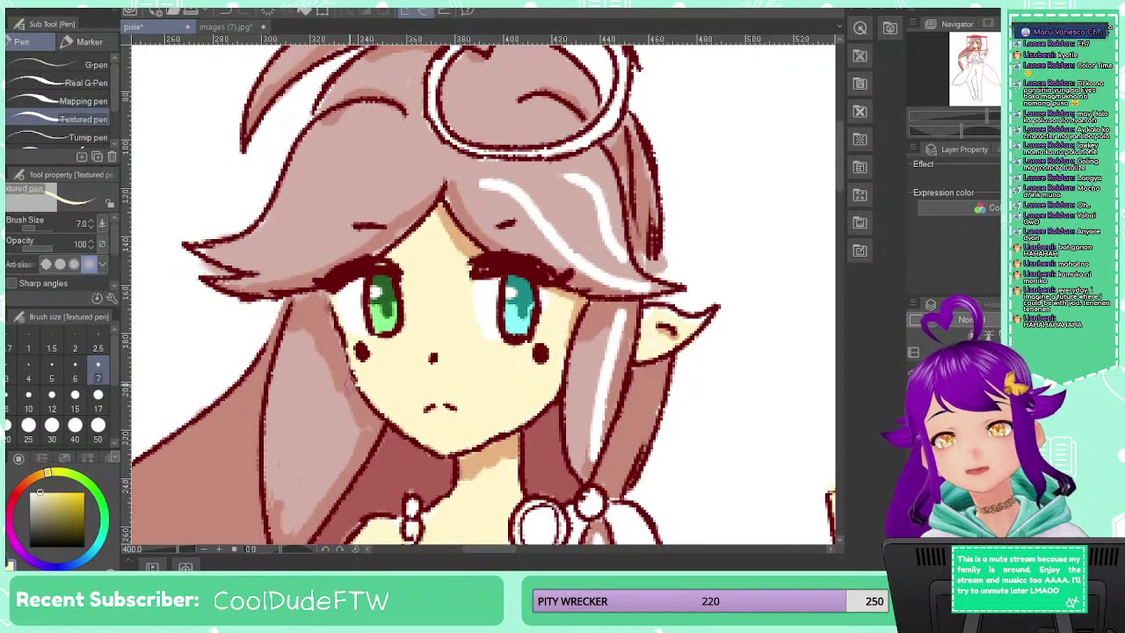
{"action": "mouse_move", "coordinate": [34, 479]}
{"action": "left_mouse_down"}
{"action": "mouse_move", "coordinate": [48, 472]}
{"action": "mouse_move", "coordinate": [68, 490]}
{"action": "left_mouse_up"}
{"action": "left_click", "coordinate": [53, 492]}
{"action": "left_click", "coordinate": [33, 480]}
{"action": "left_click", "coordinate": [60, 502]}
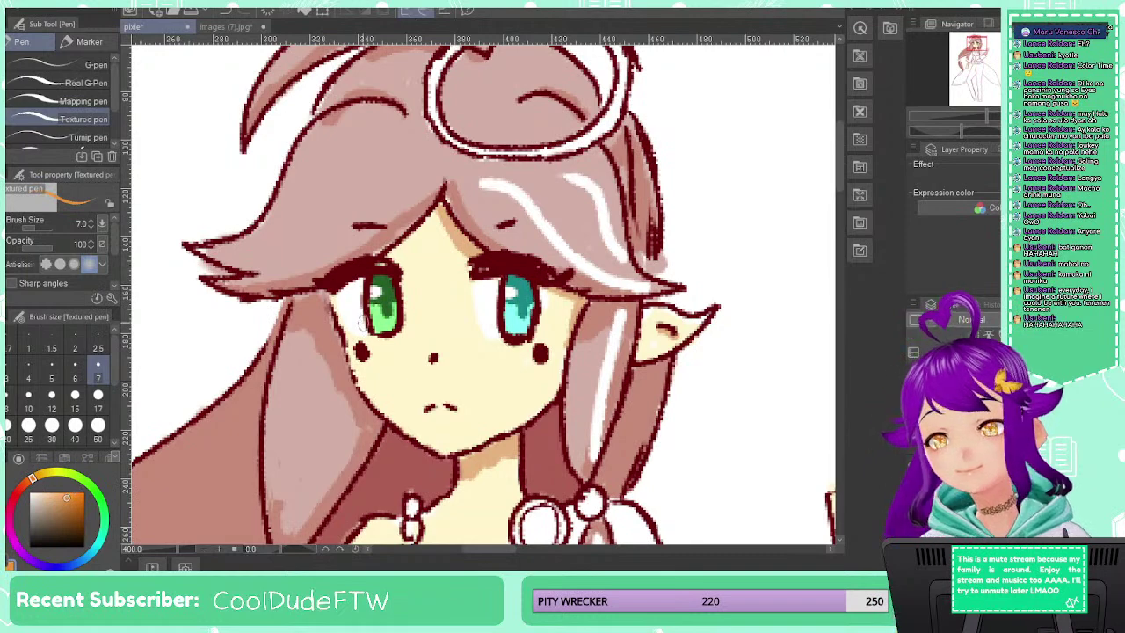
{"action": "left_click_drag", "start_coordinate": [441, 165], "coordinate": [389, 304]}
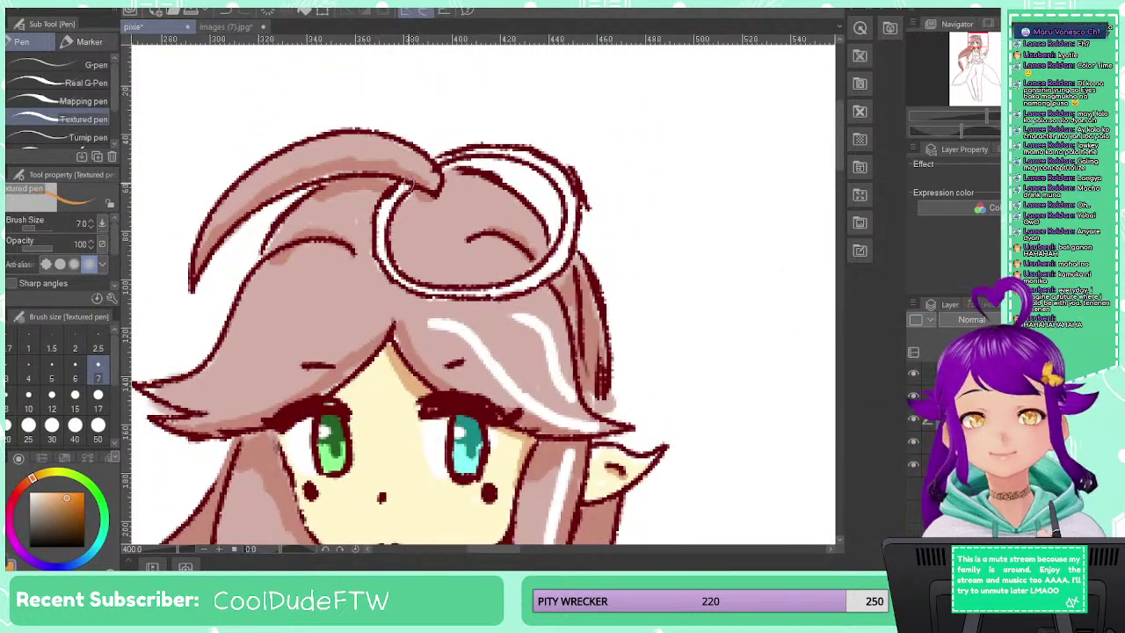
{"action": "mouse_move", "coordinate": [413, 184]}
{"action": "left_mouse_down"}
{"action": "mouse_move", "coordinate": [387, 209]}
{"action": "mouse_move", "coordinate": [377, 243]}
{"action": "mouse_move", "coordinate": [392, 272]}
{"action": "left_mouse_up"}
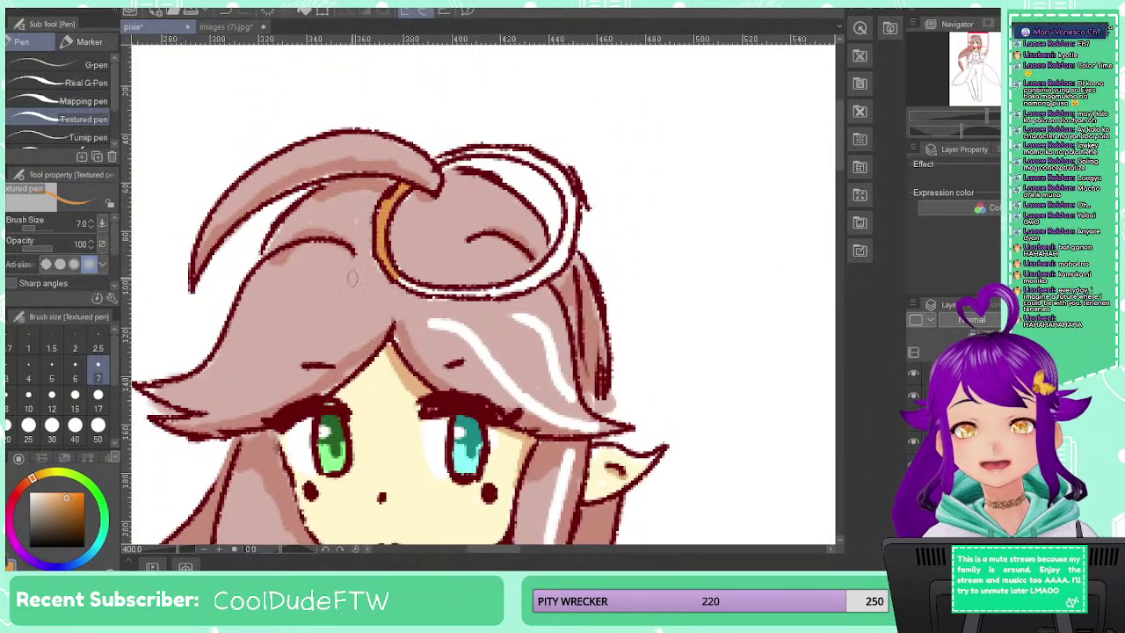
{"action": "key", "text": "ctrl+z"}
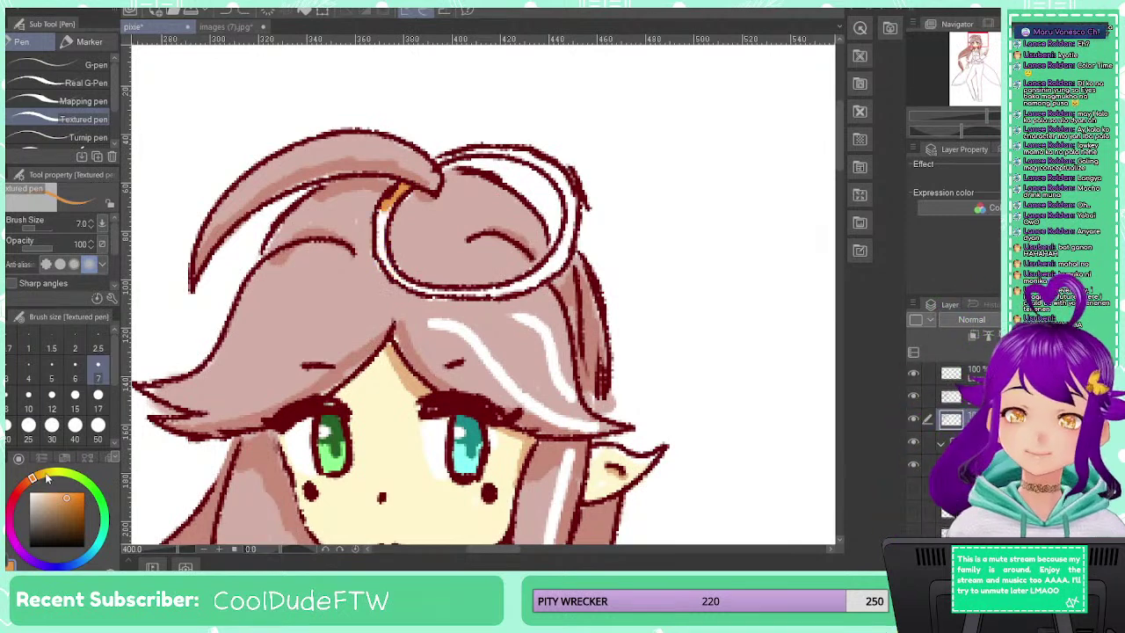
Colour the whole ring on top of the head golden yellow
{"action": "left_click", "coordinate": [48, 477]}
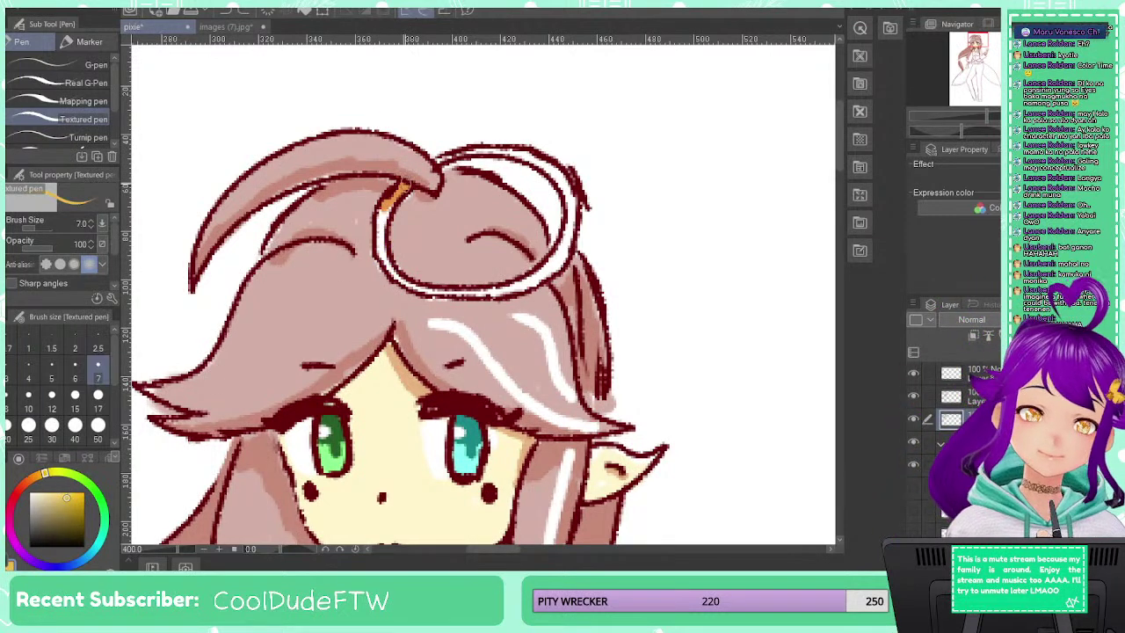
{"action": "mouse_move", "coordinate": [408, 186]}
{"action": "left_mouse_down"}
{"action": "mouse_move", "coordinate": [381, 219]}
{"action": "mouse_move", "coordinate": [379, 254]}
{"action": "mouse_move", "coordinate": [386, 275]}
{"action": "mouse_move", "coordinate": [452, 283]}
{"action": "mouse_move", "coordinate": [434, 290]}
{"action": "left_mouse_up"}
{"action": "key", "text": "ctrl+z"}
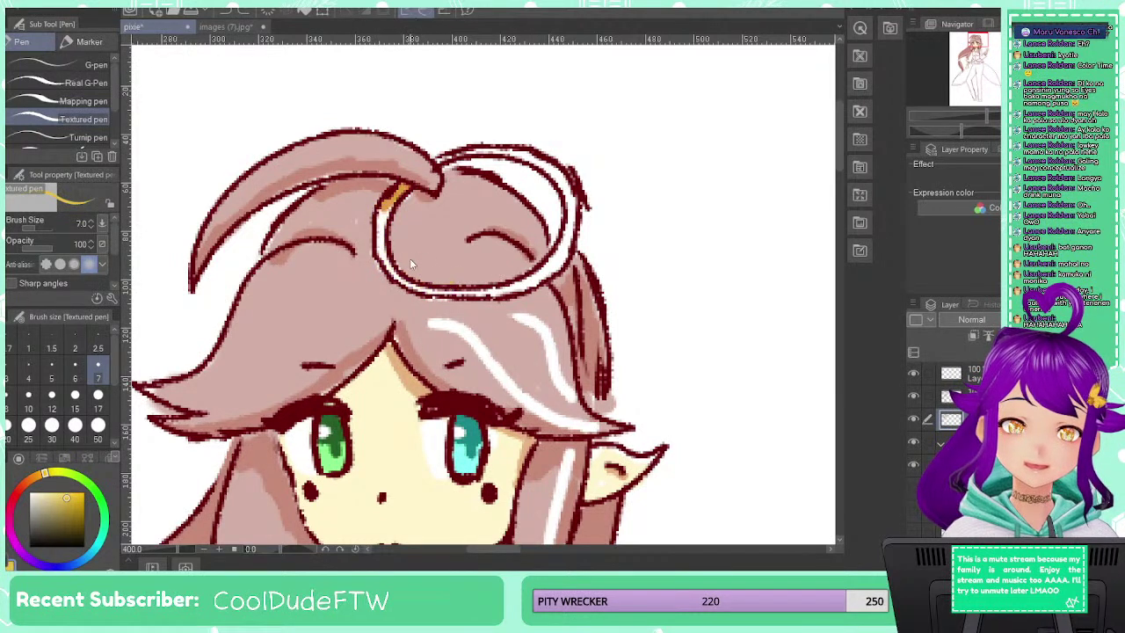
{"action": "mouse_move", "coordinate": [406, 186]}
{"action": "left_mouse_down"}
{"action": "mouse_move", "coordinate": [378, 230]}
{"action": "mouse_move", "coordinate": [379, 256]}
{"action": "mouse_move", "coordinate": [404, 289]}
{"action": "mouse_move", "coordinate": [492, 292]}
{"action": "mouse_move", "coordinate": [552, 268]}
{"action": "mouse_move", "coordinate": [573, 206]}
{"action": "mouse_move", "coordinate": [565, 171]}
{"action": "mouse_move", "coordinate": [510, 151]}
{"action": "mouse_move", "coordinate": [438, 158]}
{"action": "left_mouse_up"}
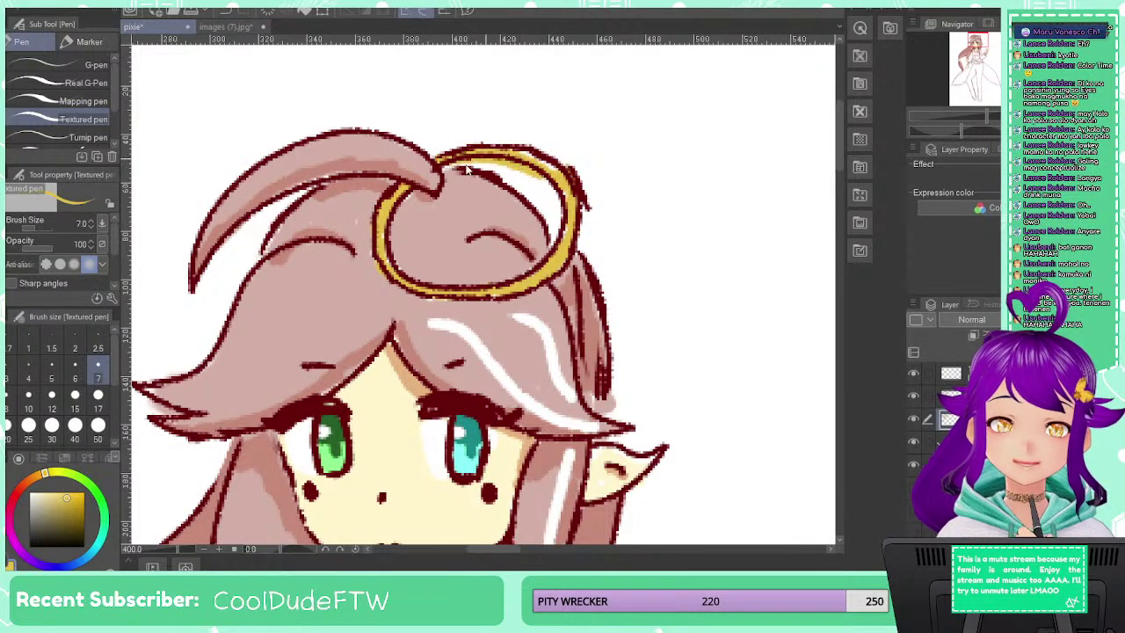
{"action": "key", "text": "ctrl+z"}
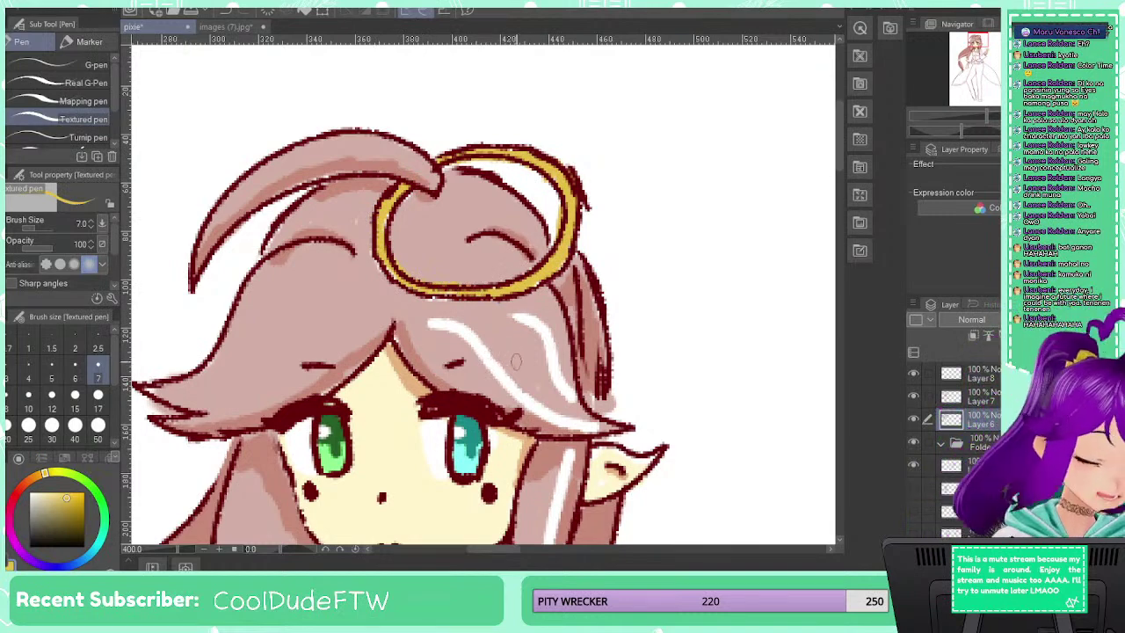
Fill the two left-hand hair beads and the right-hand sidelock bead with the same golden yellow
{"action": "left_click_drag", "start_coordinate": [487, 400], "coordinate": [605, 104]}
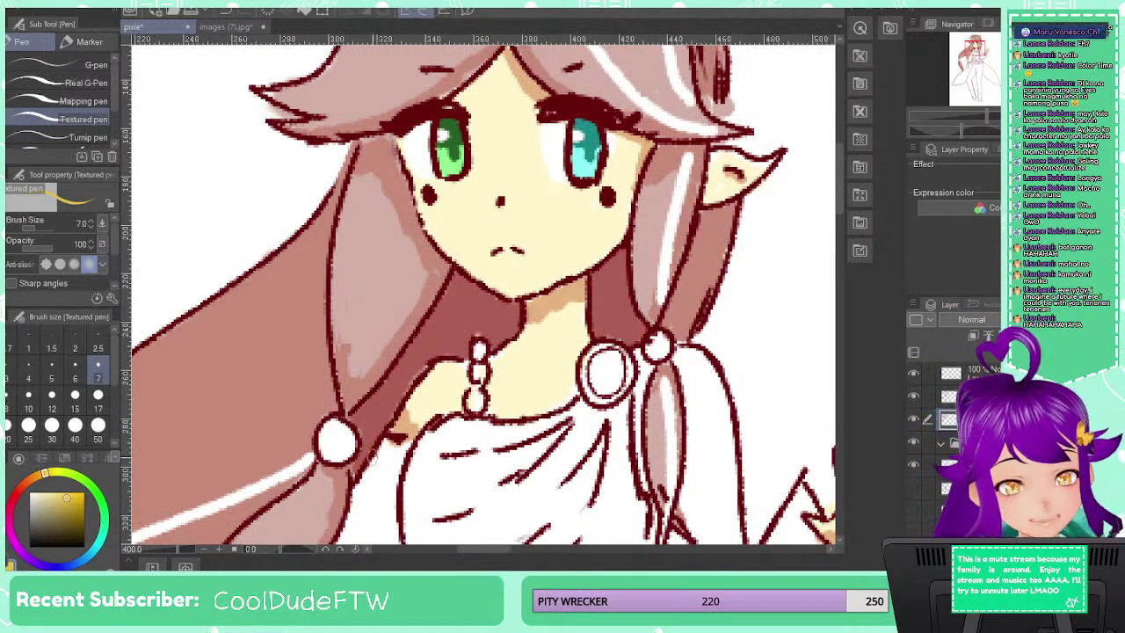
{"action": "left_click_drag", "start_coordinate": [314, 430], "coordinate": [342, 447]}
{"action": "key", "text": "ctrl+z"}
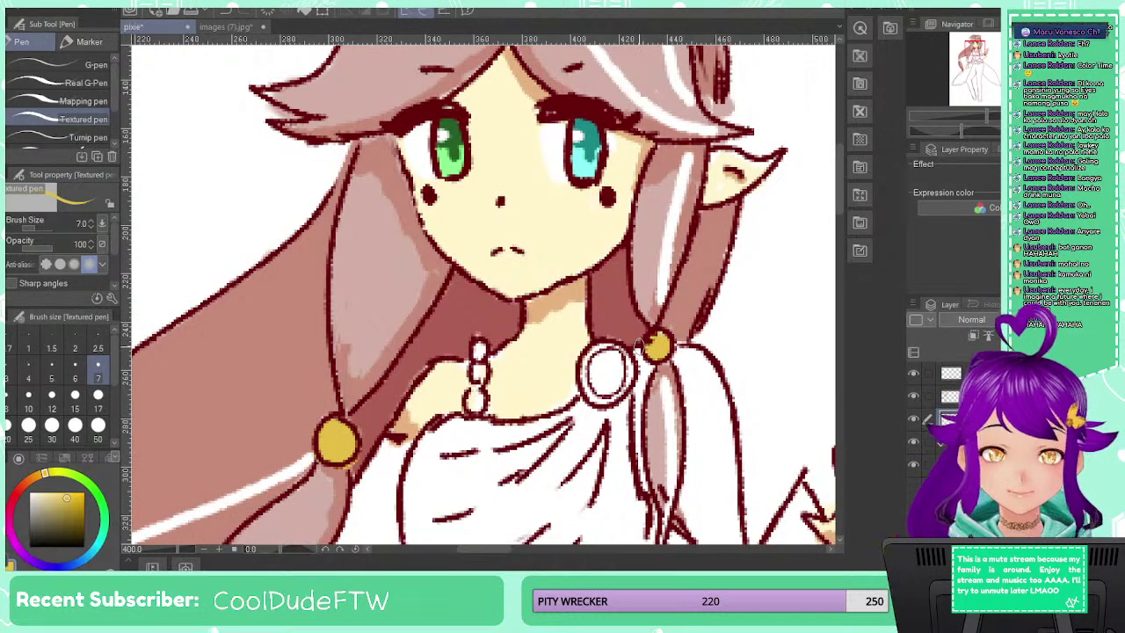
{"action": "scroll", "coordinate": [639, 346], "scroll_direction": "down", "scroll_amount": 2}
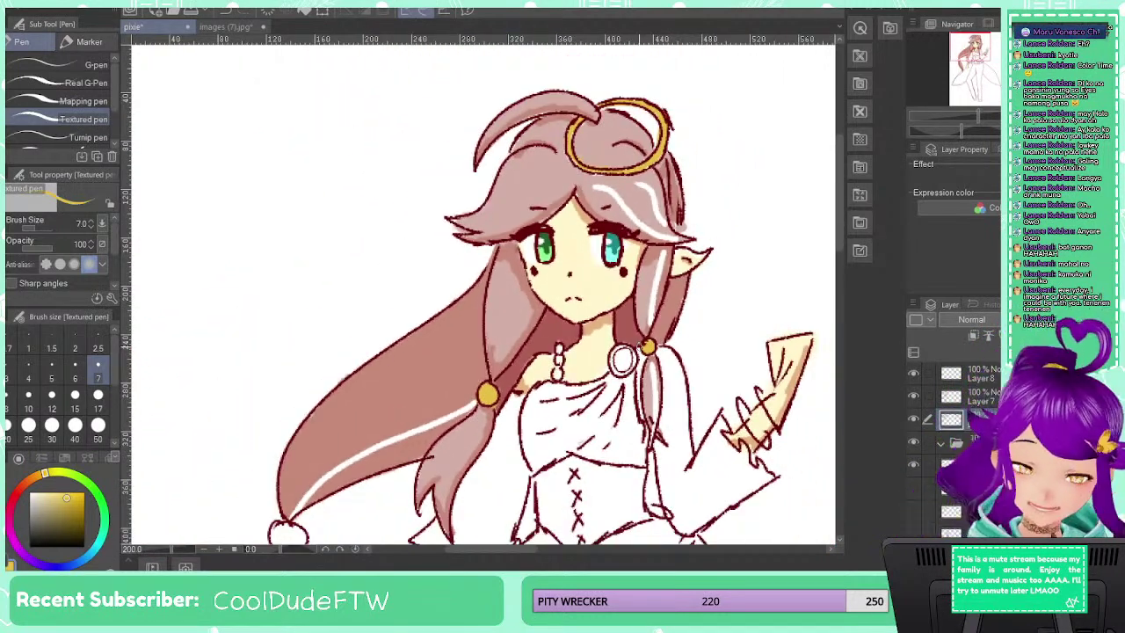
{"action": "left_click_drag", "start_coordinate": [381, 455], "coordinate": [421, 293]}
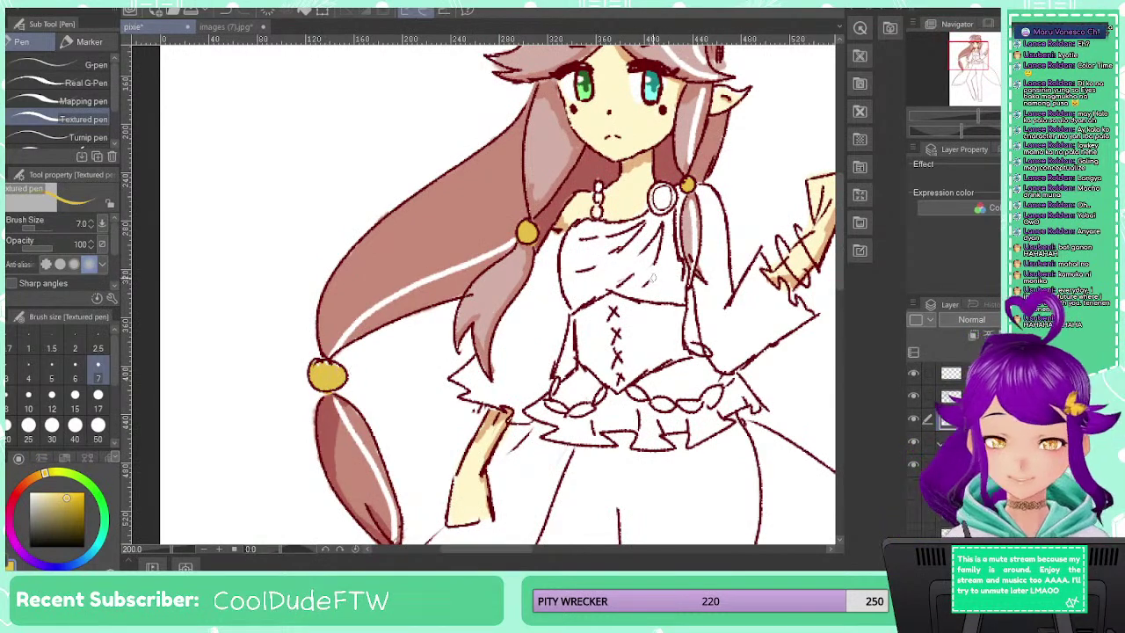
Paint a bright yellow highlight over the upper-left part of the lowest left-hand hair bead, redoing the first attempt
{"action": "left_click_drag", "start_coordinate": [668, 258], "coordinate": [489, 440]}
{"action": "left_click_drag", "start_coordinate": [565, 396], "coordinate": [674, 315]}
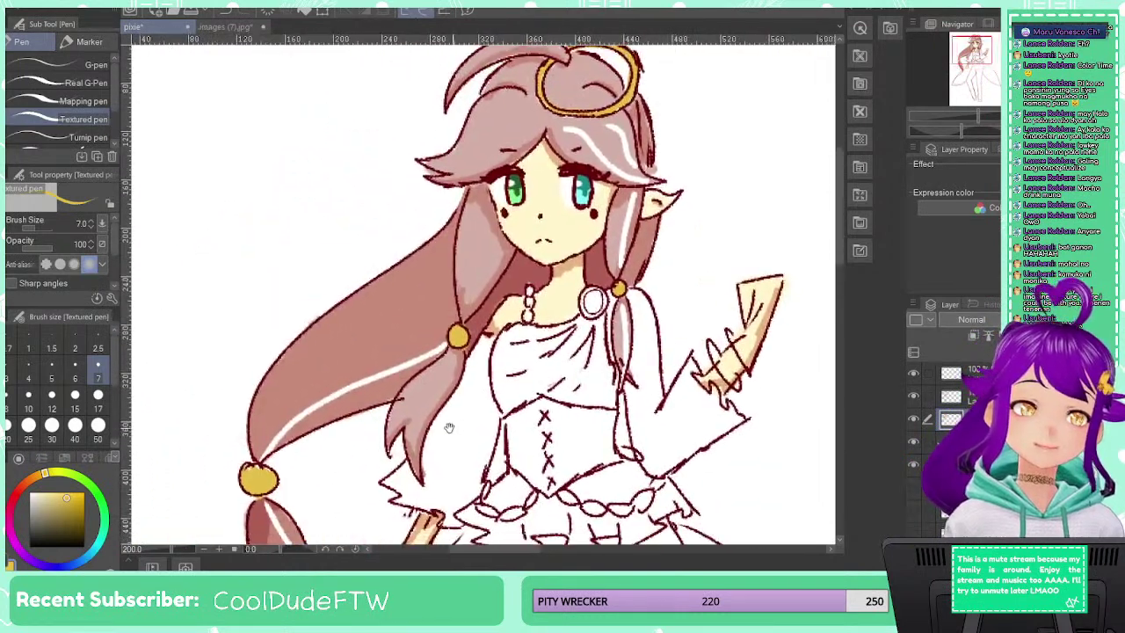
{"action": "left_click_drag", "start_coordinate": [449, 427], "coordinate": [506, 324]}
{"action": "left_click", "coordinate": [54, 477]}
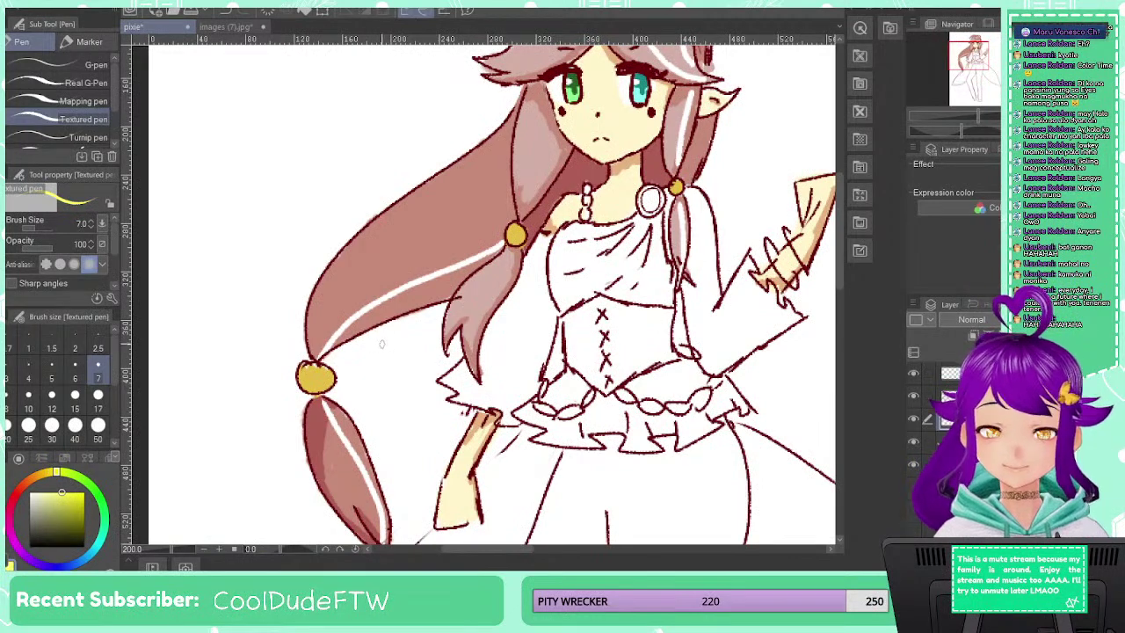
{"action": "scroll", "coordinate": [357, 358], "scroll_direction": "up", "scroll_amount": 4}
{"action": "mouse_move", "coordinate": [197, 389]}
{"action": "left_mouse_down"}
{"action": "mouse_move", "coordinate": [225, 421]}
{"action": "mouse_move", "coordinate": [223, 440]}
{"action": "left_mouse_up"}
{"action": "left_click_drag", "start_coordinate": [167, 387], "coordinate": [188, 423]}
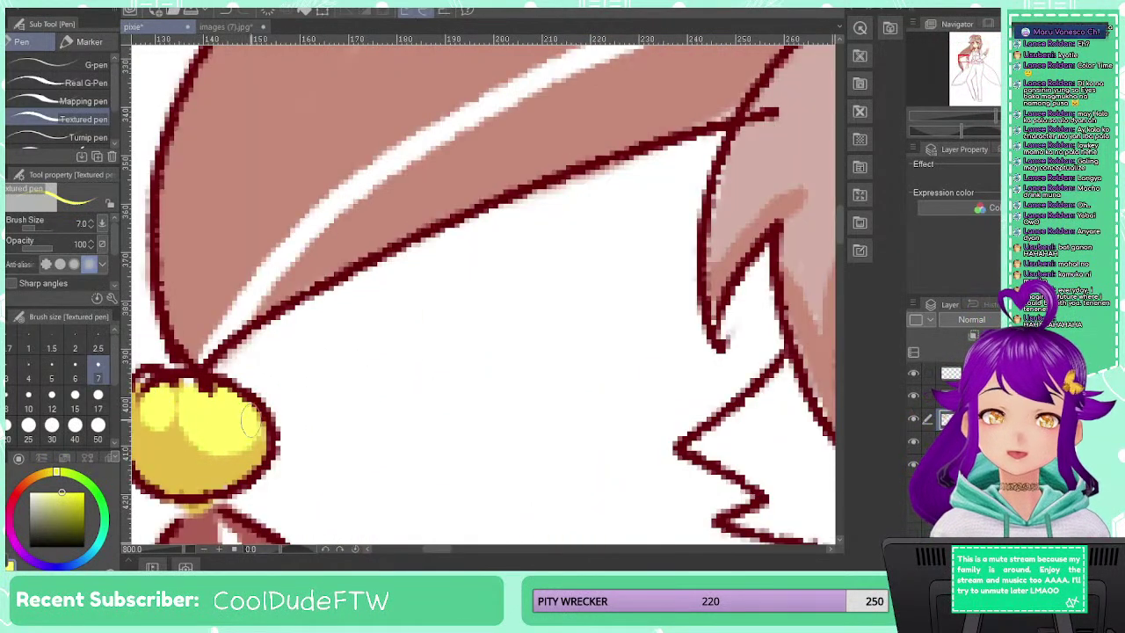
{"action": "key", "text": "ctrl+z"}
{"action": "key", "text": "ctrl+z"}
{"action": "left_click_drag", "start_coordinate": [265, 407], "coordinate": [364, 338]}
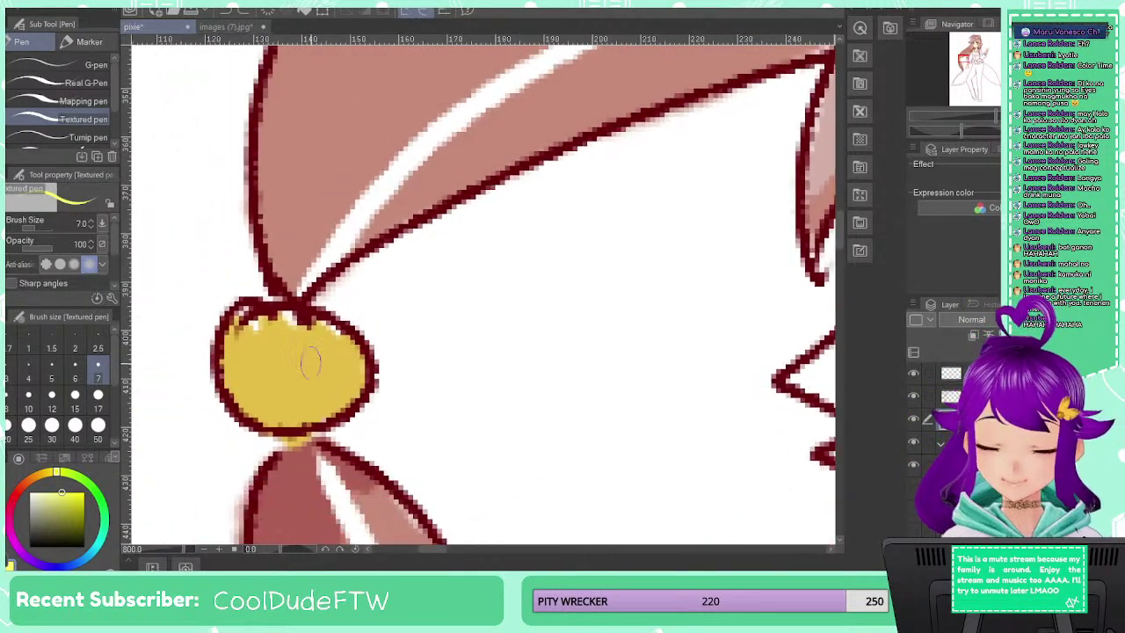
{"action": "mouse_move", "coordinate": [286, 349]}
{"action": "left_mouse_down"}
{"action": "mouse_move", "coordinate": [264, 371]}
{"action": "mouse_move", "coordinate": [234, 369]}
{"action": "mouse_move", "coordinate": [257, 340]}
{"action": "left_mouse_up"}
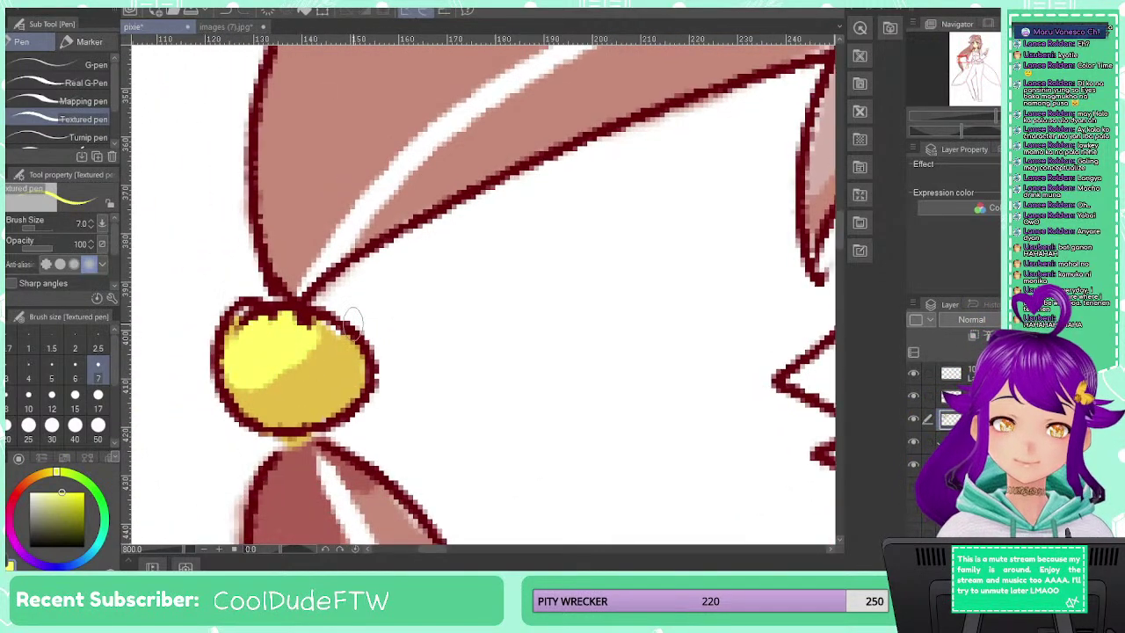
{"action": "scroll", "coordinate": [532, 275], "scroll_direction": "down", "scroll_amount": 4}
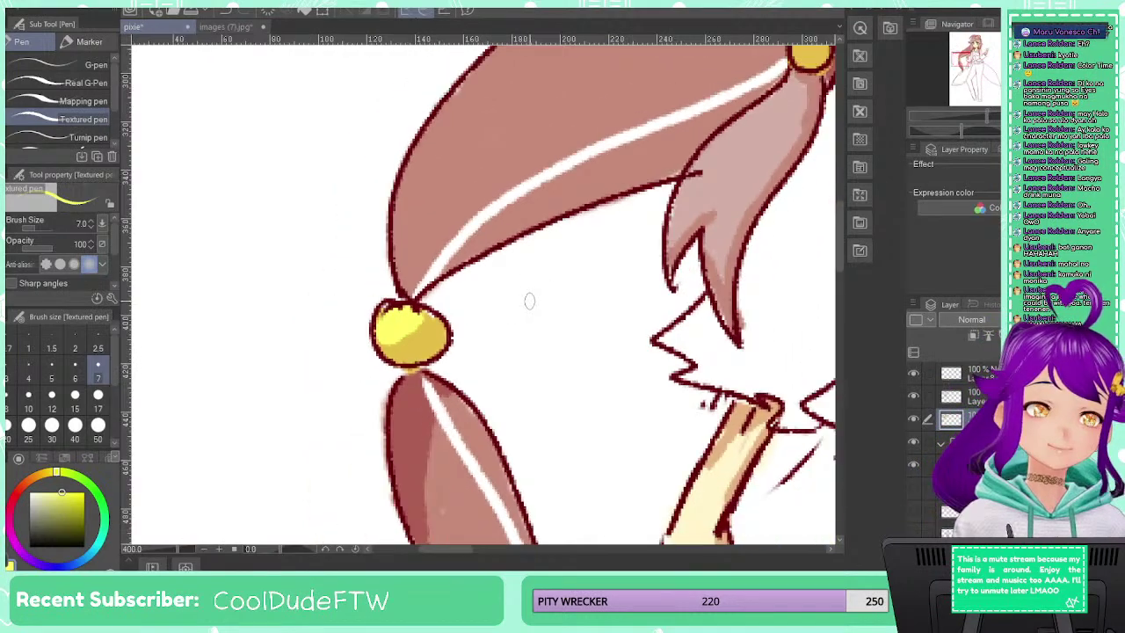
Paint bright yellow highlights on the upper left-hand hair bead and the right-hand sidelock bead
{"action": "left_click_drag", "start_coordinate": [605, 204], "coordinate": [291, 457]}
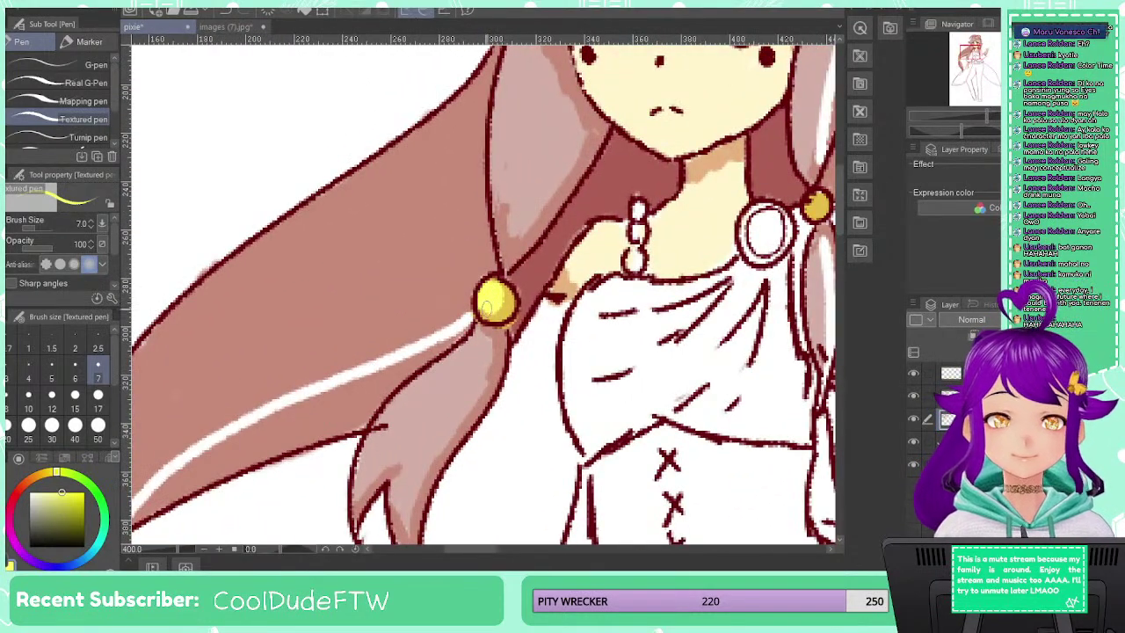
{"action": "left_click_drag", "start_coordinate": [551, 297], "coordinate": [415, 403]}
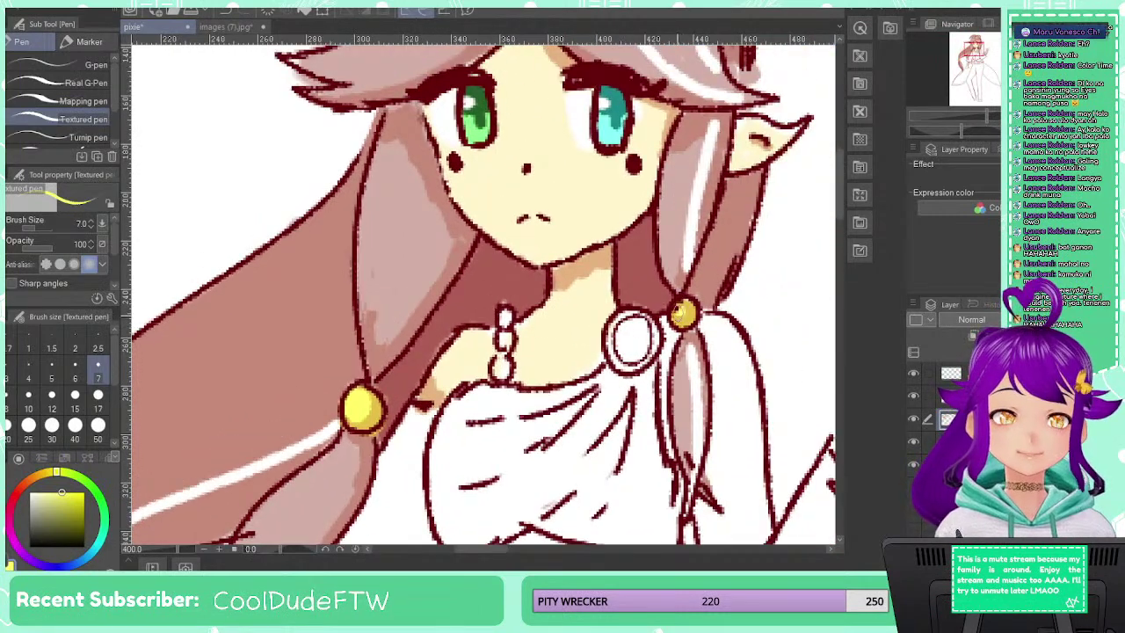
{"action": "scroll", "coordinate": [478, 293], "scroll_direction": "down", "scroll_amount": 5}
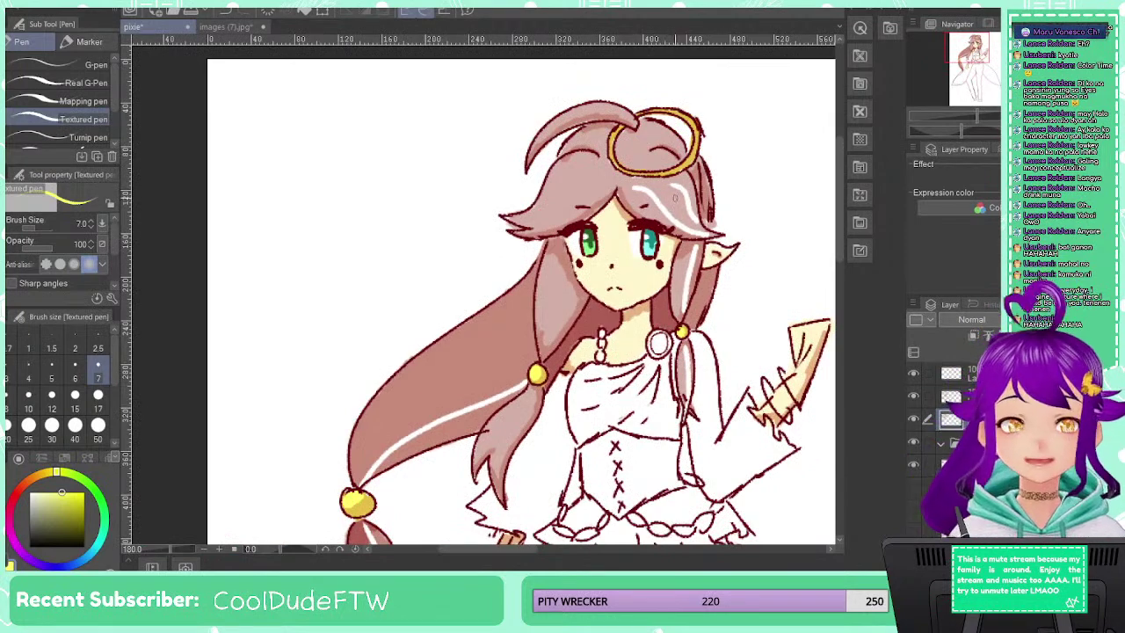
Paint a bright yellow highlight along the top and right side of the ring on the head
{"action": "scroll", "coordinate": [675, 198], "scroll_direction": "up", "scroll_amount": 6}
{"action": "mouse_move", "coordinate": [626, 176]}
{"action": "left_mouse_down"}
{"action": "mouse_move", "coordinate": [621, 215]}
{"action": "mouse_move", "coordinate": [570, 402]}
{"action": "left_mouse_up"}
{"action": "mouse_move", "coordinate": [481, 80]}
{"action": "left_mouse_down"}
{"action": "mouse_move", "coordinate": [603, 85]}
{"action": "mouse_move", "coordinate": [660, 123]}
{"action": "mouse_move", "coordinate": [678, 158]}
{"action": "mouse_move", "coordinate": [673, 277]}
{"action": "left_mouse_up"}
{"action": "mouse_move", "coordinate": [690, 145]}
{"action": "left_mouse_down"}
{"action": "mouse_move", "coordinate": [687, 263]}
{"action": "mouse_move", "coordinate": [668, 316]}
{"action": "mouse_move", "coordinate": [635, 342]}
{"action": "left_mouse_up"}
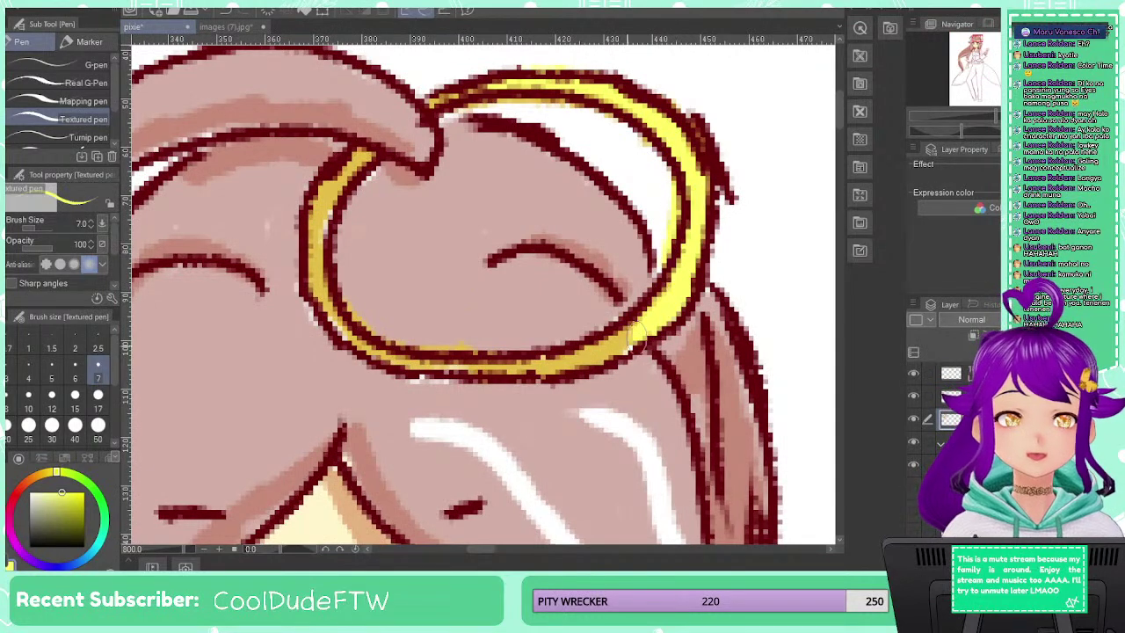
{"action": "scroll", "coordinate": [628, 261], "scroll_direction": "down", "scroll_amount": 5}
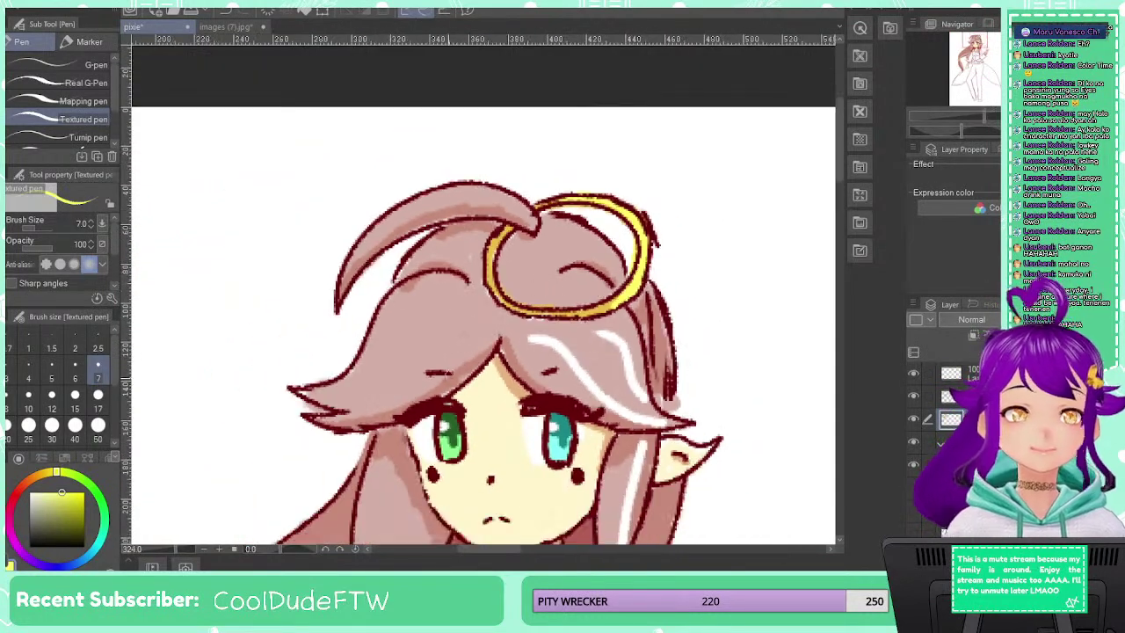
Fill the small chain beads on the left-hand shoulder with bright yellow
{"action": "left_click_drag", "start_coordinate": [500, 376], "coordinate": [508, 128]}
{"action": "scroll", "coordinate": [587, 150], "scroll_direction": "down", "scroll_amount": 5}
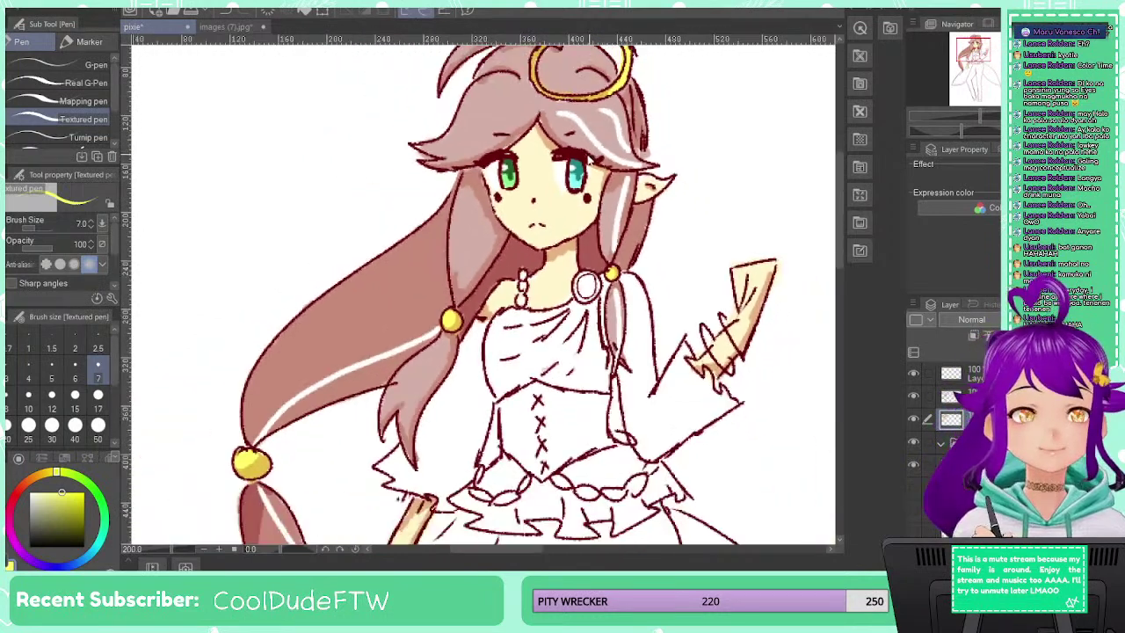
{"action": "scroll", "coordinate": [505, 290], "scroll_direction": "down", "scroll_amount": 1}
{"action": "mouse_move", "coordinate": [545, 230]}
{"action": "left_mouse_down"}
{"action": "mouse_move", "coordinate": [538, 310]}
{"action": "mouse_move", "coordinate": [500, 235]}
{"action": "left_mouse_up"}
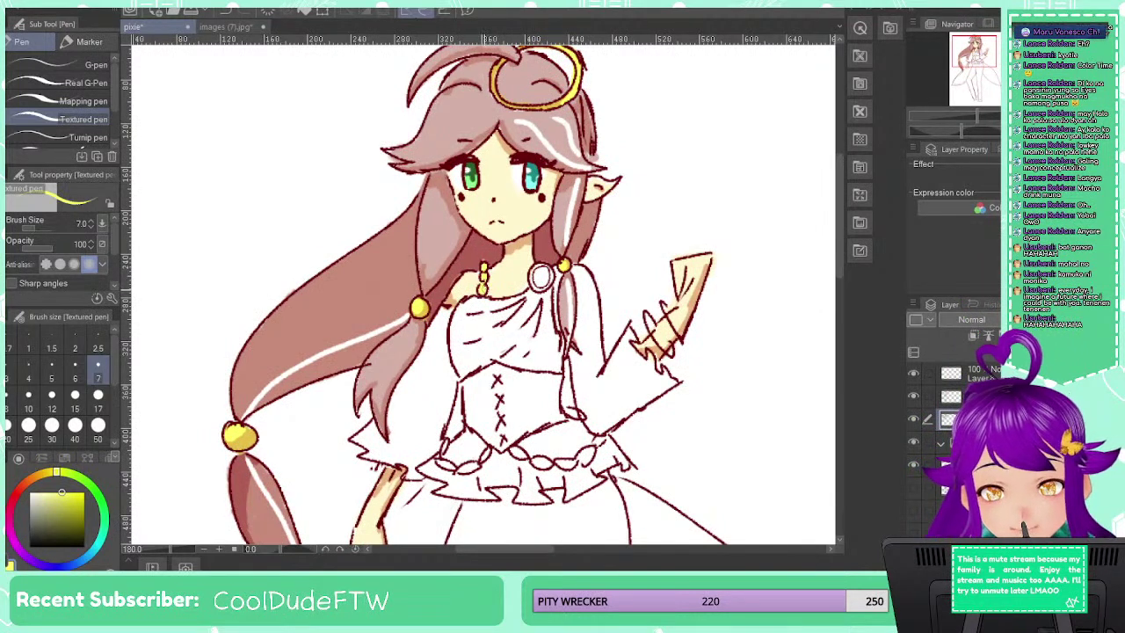
Shade the lower parts of the three shoulder chain beads with the hair bead's golden yellow, using the textured pen at size 2.5
{"action": "left_click", "coordinate": [252, 443], "text": "alt"}
{"action": "left_click", "coordinate": [253, 447], "text": "alt"}
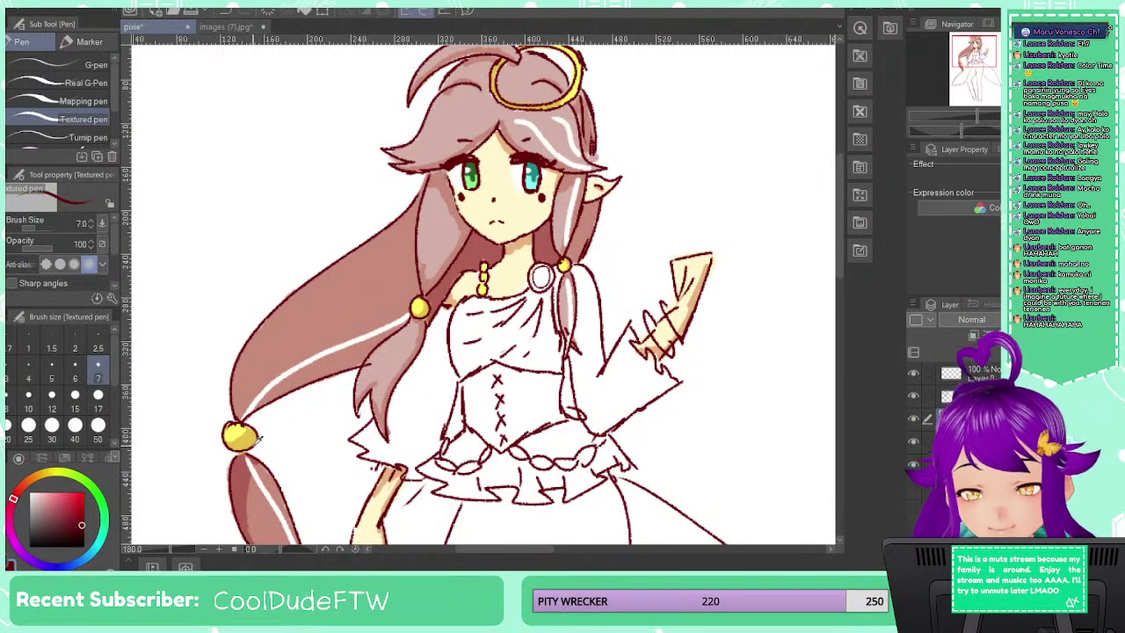
{"action": "left_click", "coordinate": [249, 443], "text": "alt"}
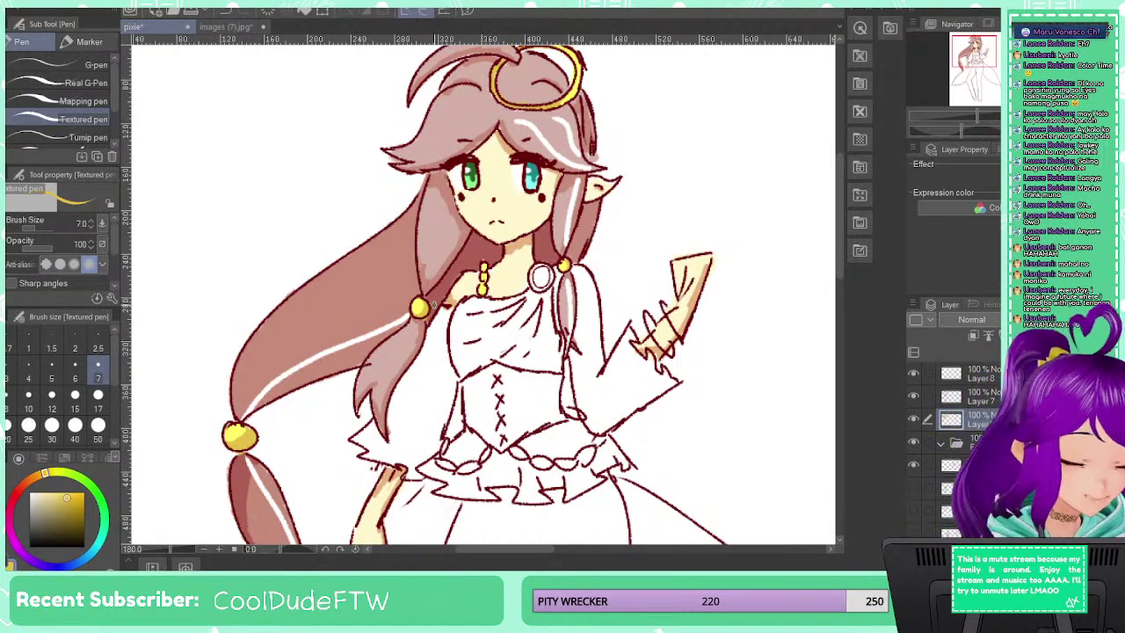
{"action": "scroll", "coordinate": [442, 301], "scroll_direction": "up", "scroll_amount": 5}
{"action": "left_click_drag", "start_coordinate": [561, 195], "coordinate": [427, 325]}
{"action": "scroll", "coordinate": [451, 307], "scroll_direction": "up", "scroll_amount": 2}
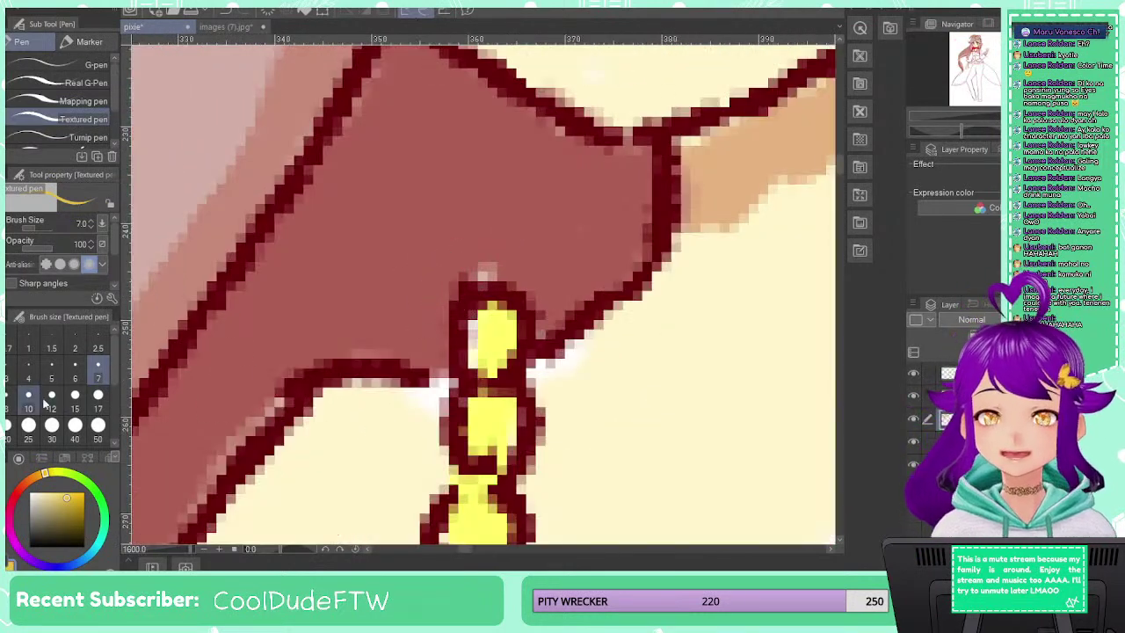
{"action": "left_click", "coordinate": [75, 400]}
{"action": "left_click", "coordinate": [97, 348]}
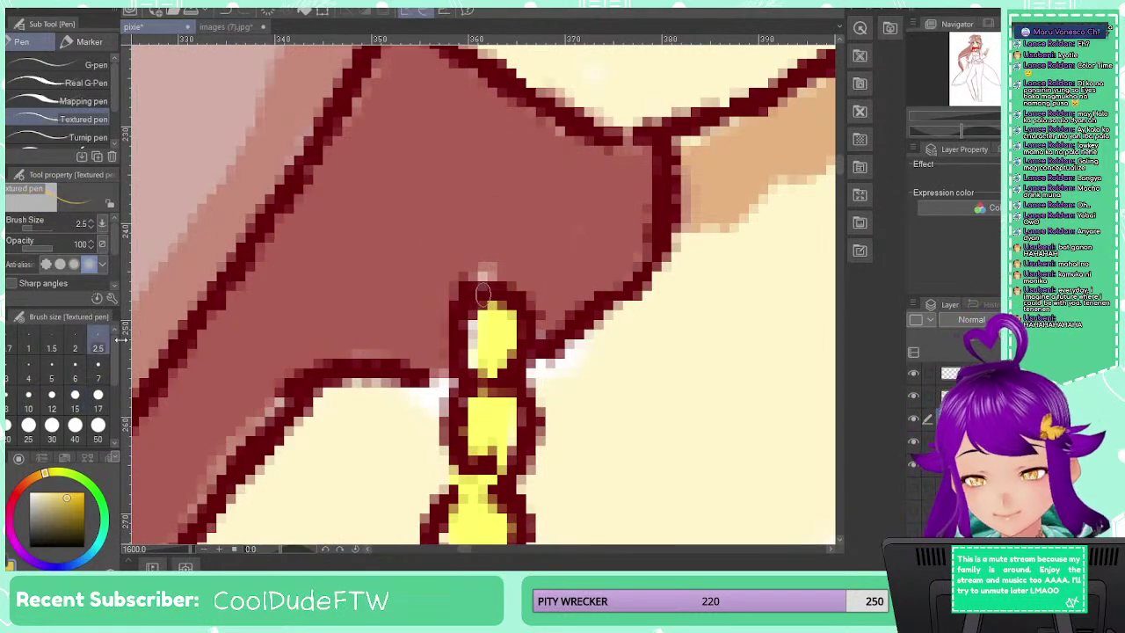
{"action": "left_click_drag", "start_coordinate": [474, 432], "coordinate": [512, 446]}
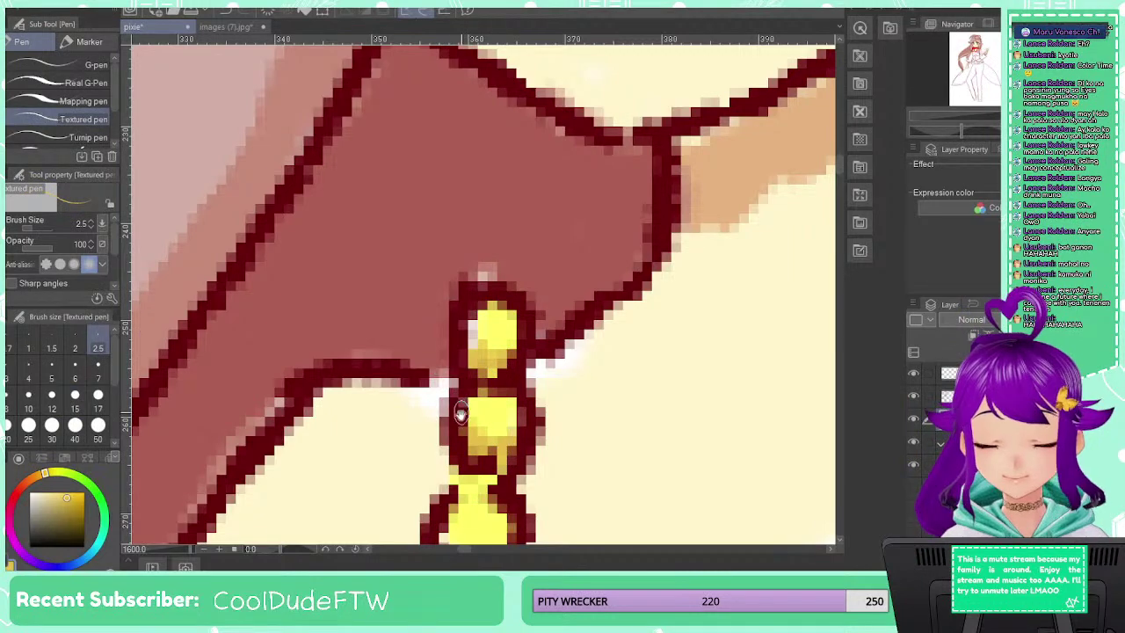
{"action": "left_click_drag", "start_coordinate": [461, 414], "coordinate": [432, 256]}
{"action": "mouse_move", "coordinate": [448, 427]}
{"action": "left_mouse_down"}
{"action": "mouse_move", "coordinate": [458, 422]}
{"action": "mouse_move", "coordinate": [429, 392]}
{"action": "mouse_move", "coordinate": [451, 388]}
{"action": "left_mouse_up"}
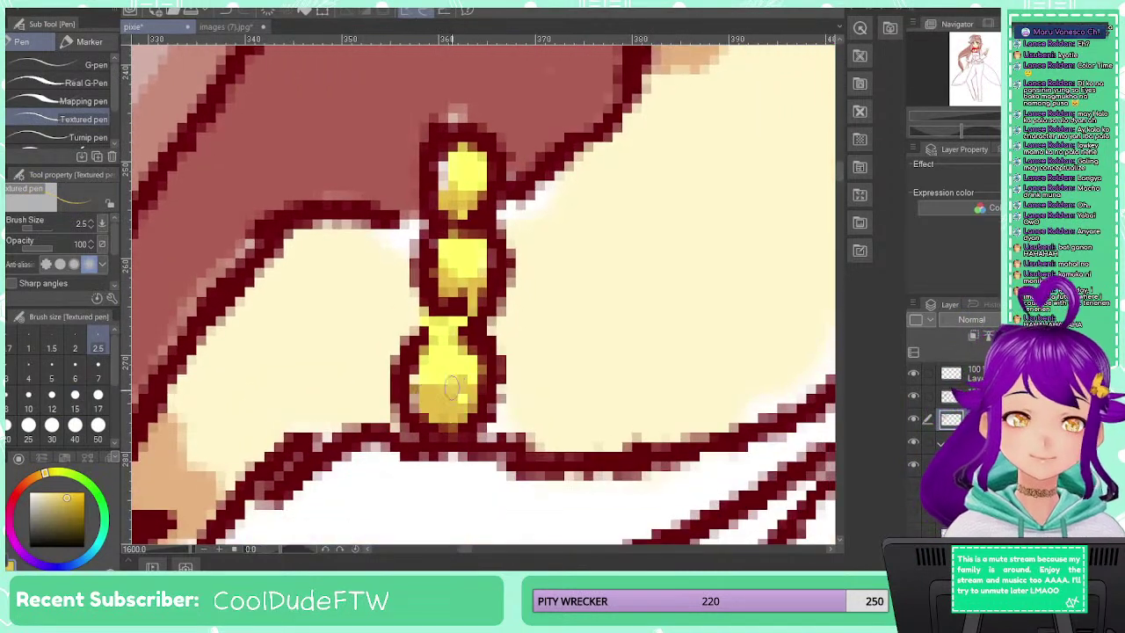
{"action": "scroll", "coordinate": [450, 389], "scroll_direction": "down", "scroll_amount": 5}
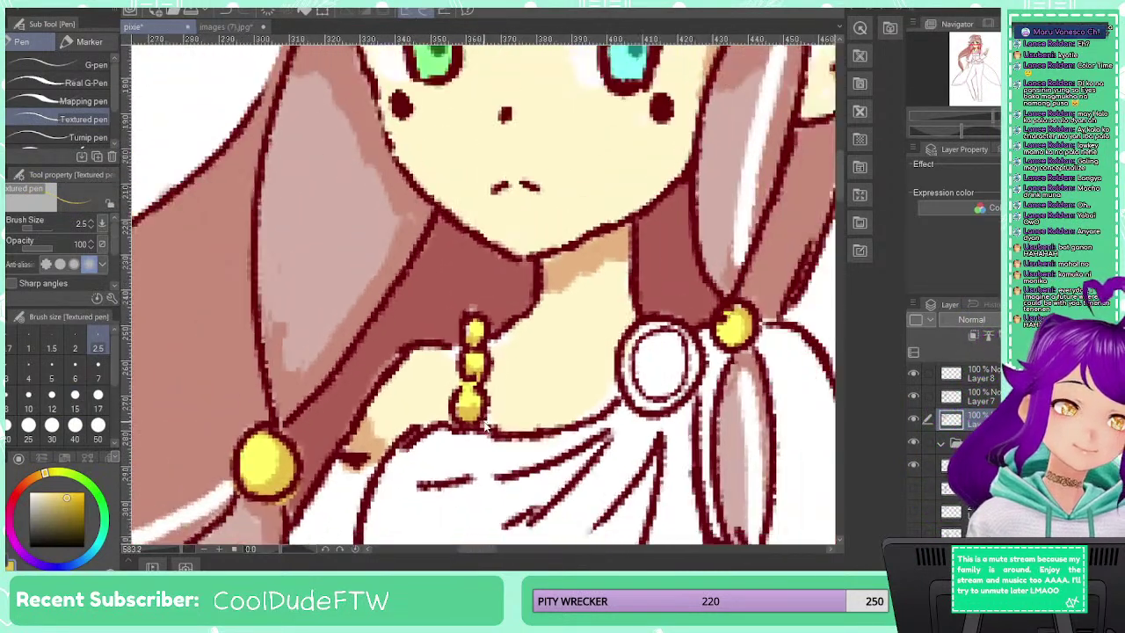
{"action": "scroll", "coordinate": [487, 427], "scroll_direction": "down", "scroll_amount": 5}
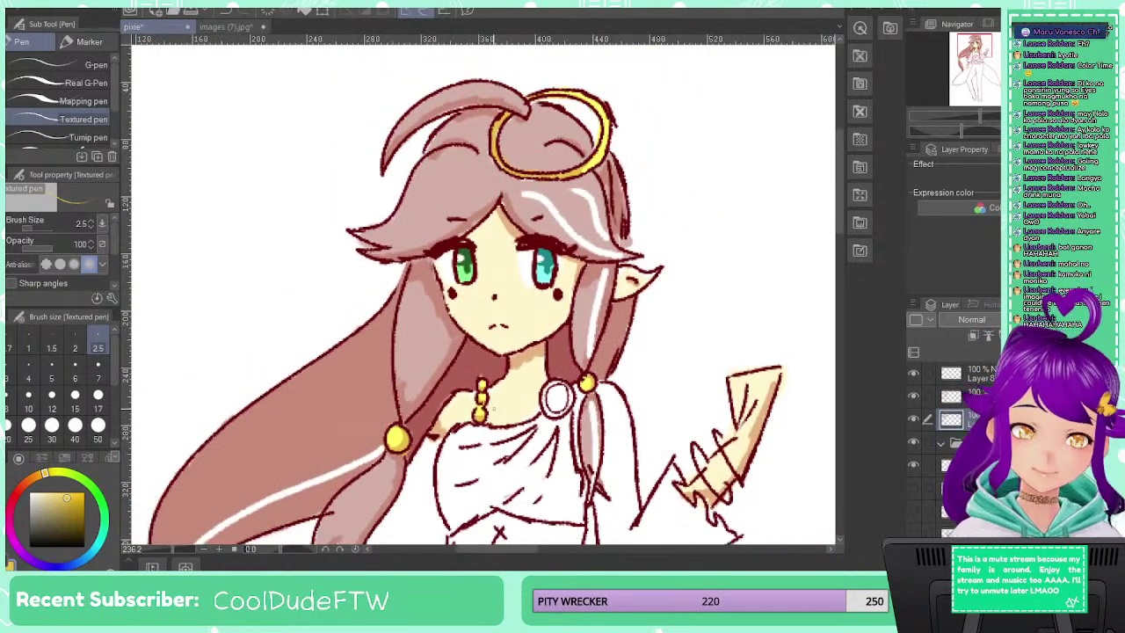
Try erasing the dark dot on the cheek below the green eye on Layer 7
{"action": "left_click", "coordinate": [961, 395]}
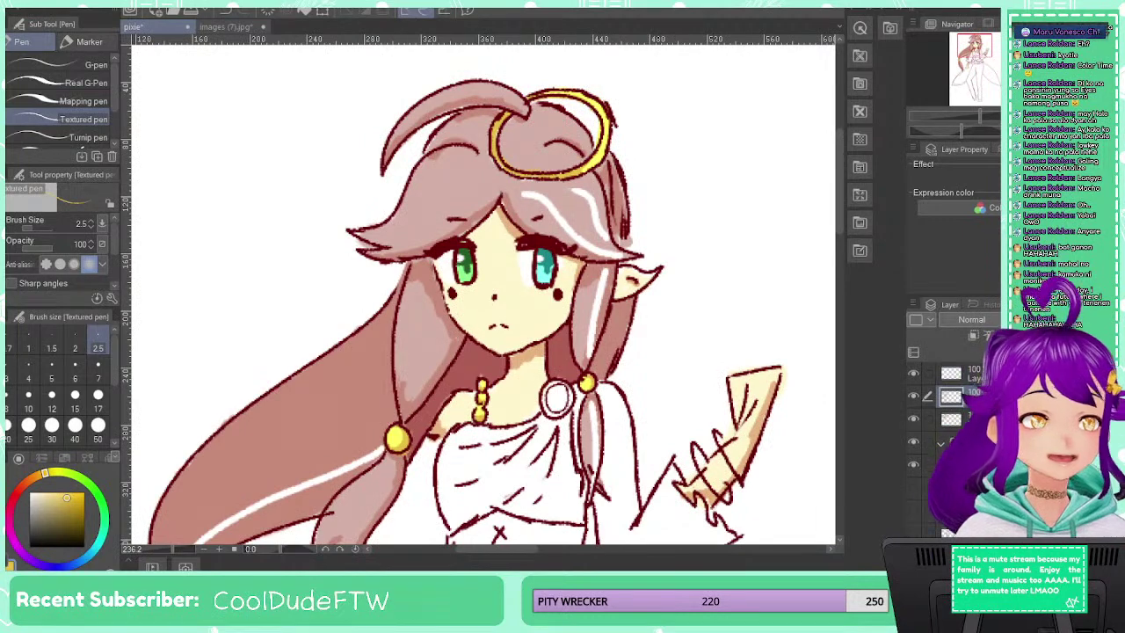
{"action": "scroll", "coordinate": [434, 267], "scroll_direction": "up", "scroll_amount": 5}
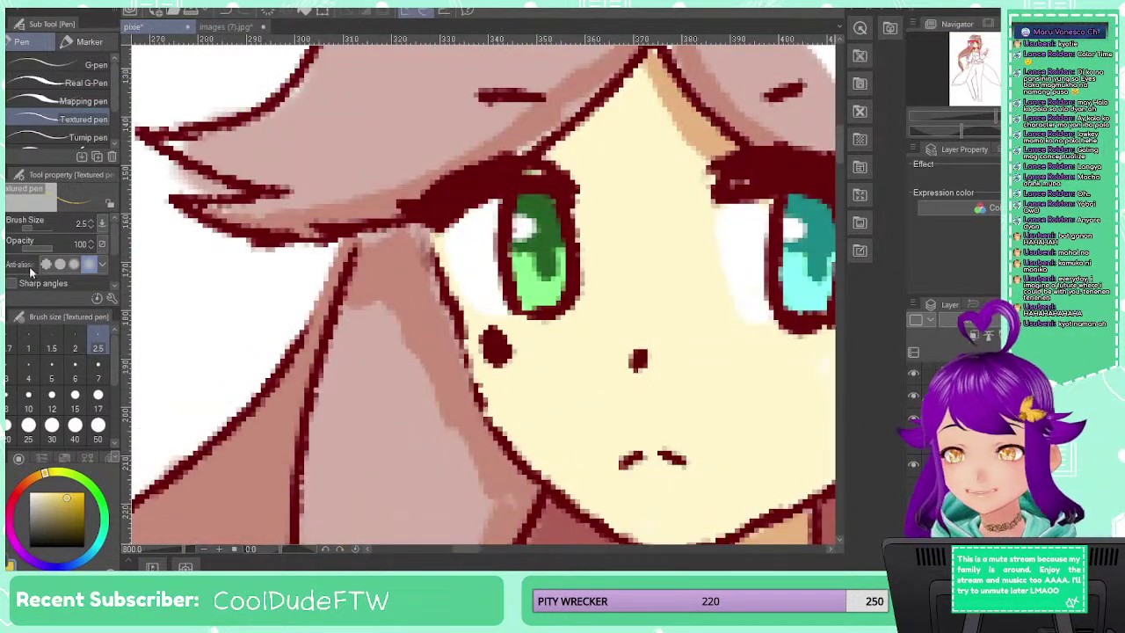
{"action": "key", "text": "e"}
{"action": "mouse_move", "coordinate": [489, 339]}
{"action": "left_mouse_down"}
{"action": "mouse_move", "coordinate": [502, 353]}
{"action": "mouse_move", "coordinate": [490, 333]}
{"action": "left_mouse_up"}
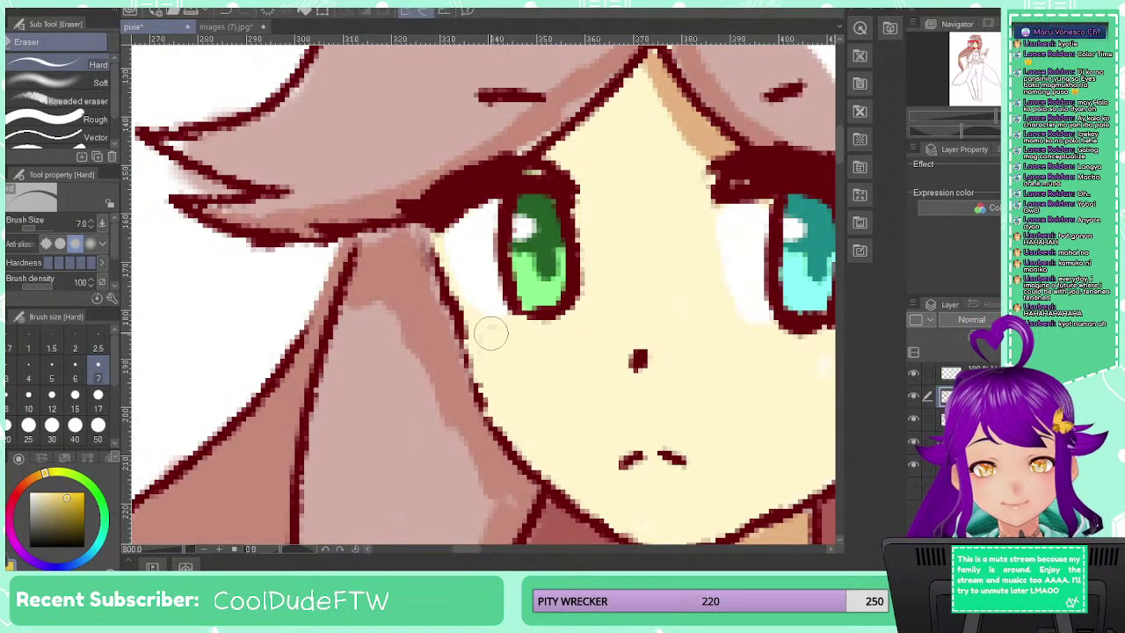
{"action": "scroll", "coordinate": [490, 332], "scroll_direction": "down", "scroll_amount": 2}
{"action": "scroll", "coordinate": [493, 338], "scroll_direction": "down", "scroll_amount": 3}
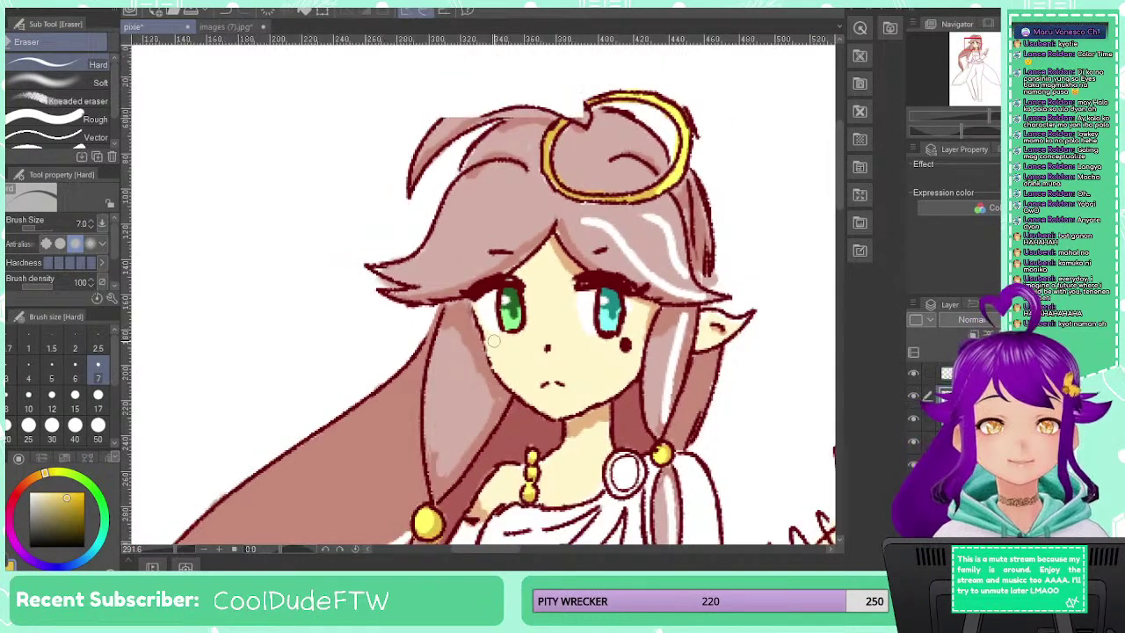
{"action": "scroll", "coordinate": [493, 341], "scroll_direction": "down", "scroll_amount": 2}
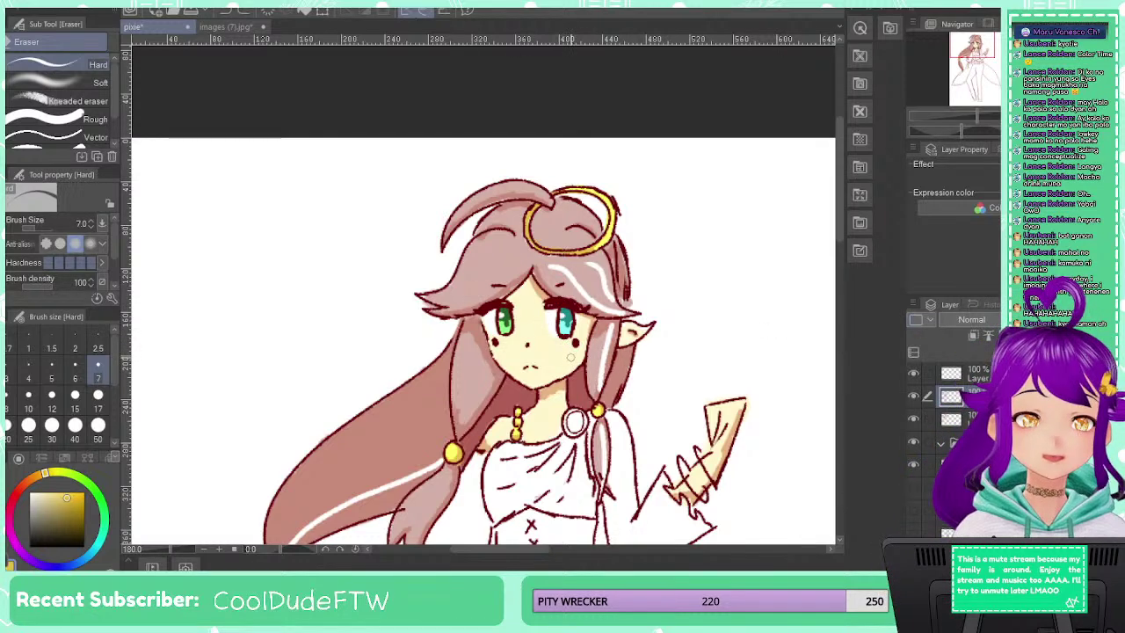
Erase the dark dot on the cheek below the blue eye with the hard eraser at size 7
{"action": "scroll", "coordinate": [582, 368], "scroll_direction": "up", "scroll_amount": 7}
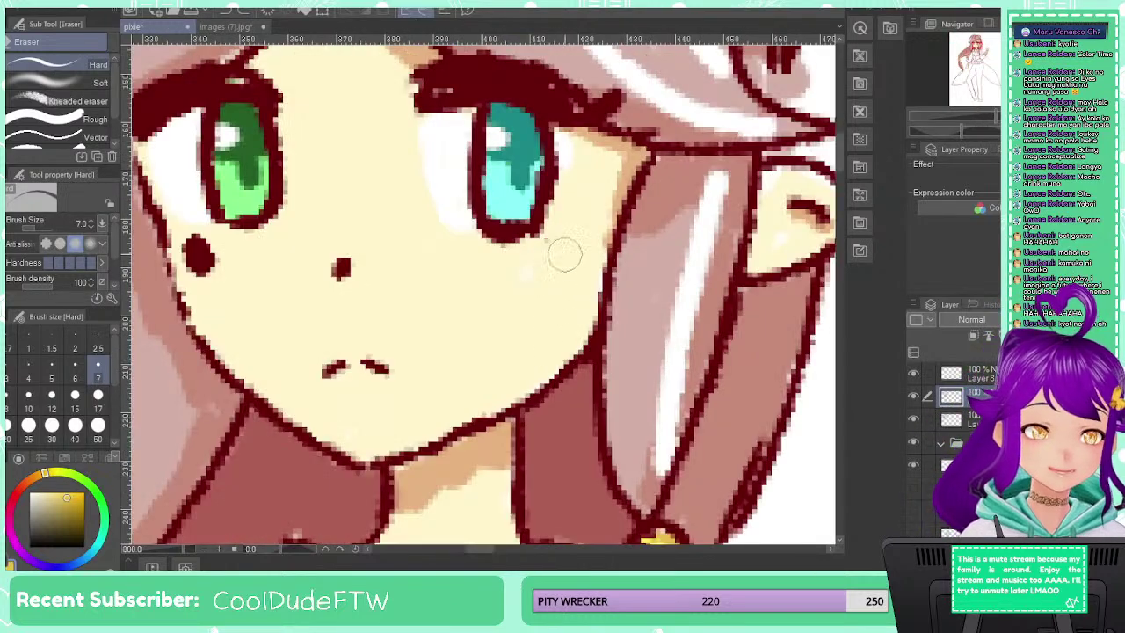
{"action": "scroll", "coordinate": [567, 290], "scroll_direction": "down", "scroll_amount": 4}
{"action": "scroll", "coordinate": [576, 327], "scroll_direction": "down", "scroll_amount": 5}
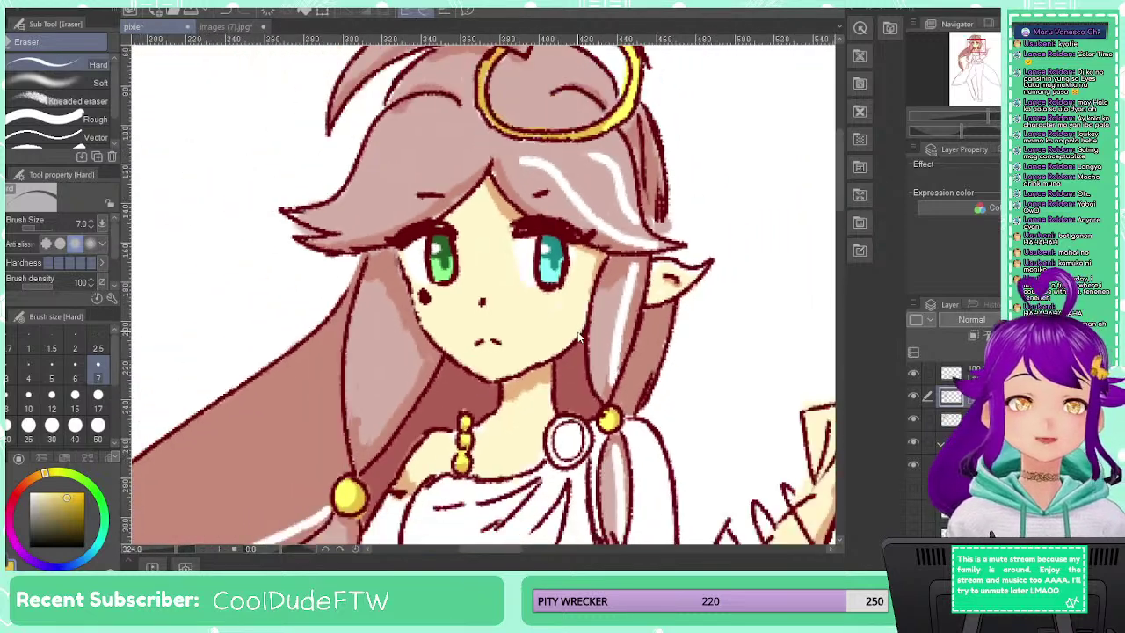
{"action": "scroll", "coordinate": [582, 342], "scroll_direction": "down", "scroll_amount": 3}
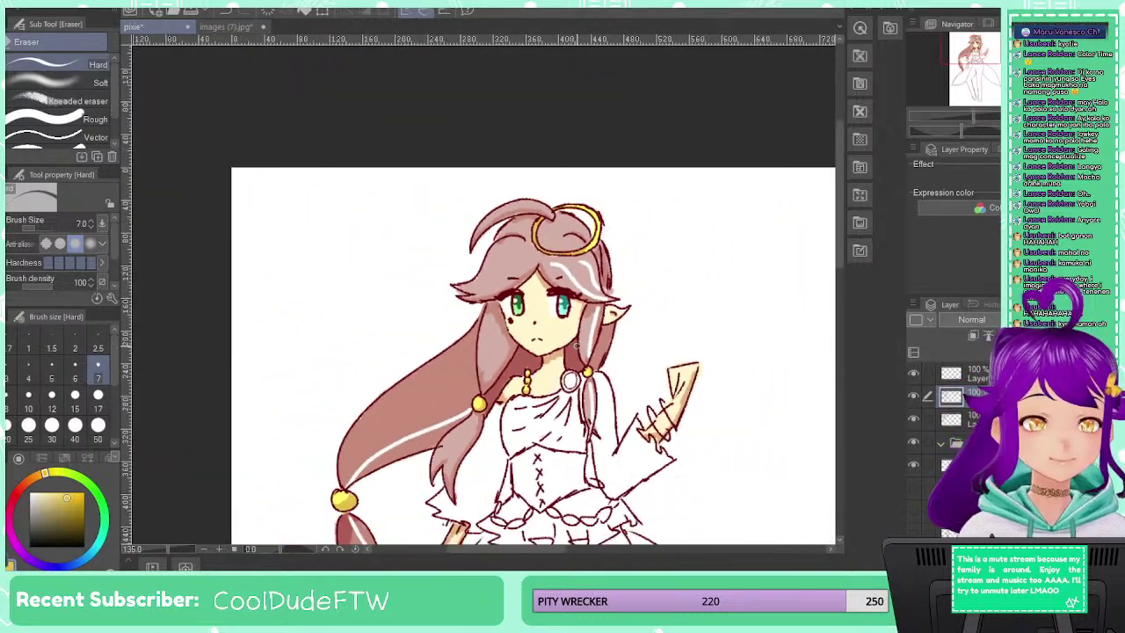
{"action": "mouse_move", "coordinate": [551, 389]}
{"action": "left_mouse_down"}
{"action": "mouse_move", "coordinate": [518, 301]}
{"action": "mouse_move", "coordinate": [504, 304]}
{"action": "left_mouse_up"}
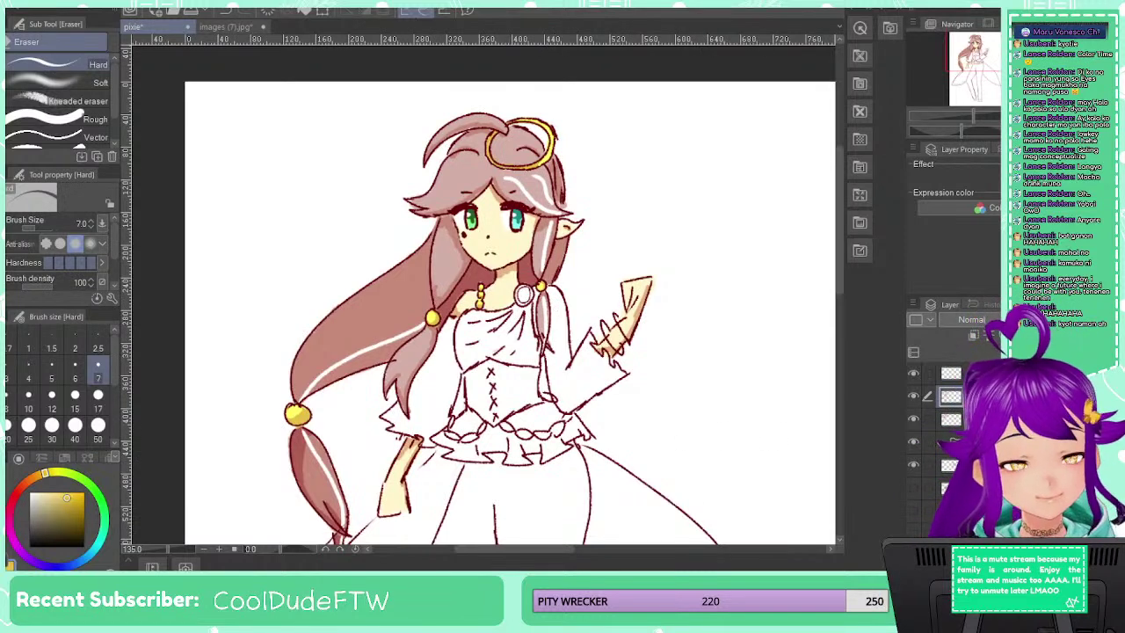
Paint the lower and right rim of the round shoulder brooch golden yellow on Layer 6, using the textured pen at size 2.5
{"action": "left_click", "coordinate": [977, 420]}
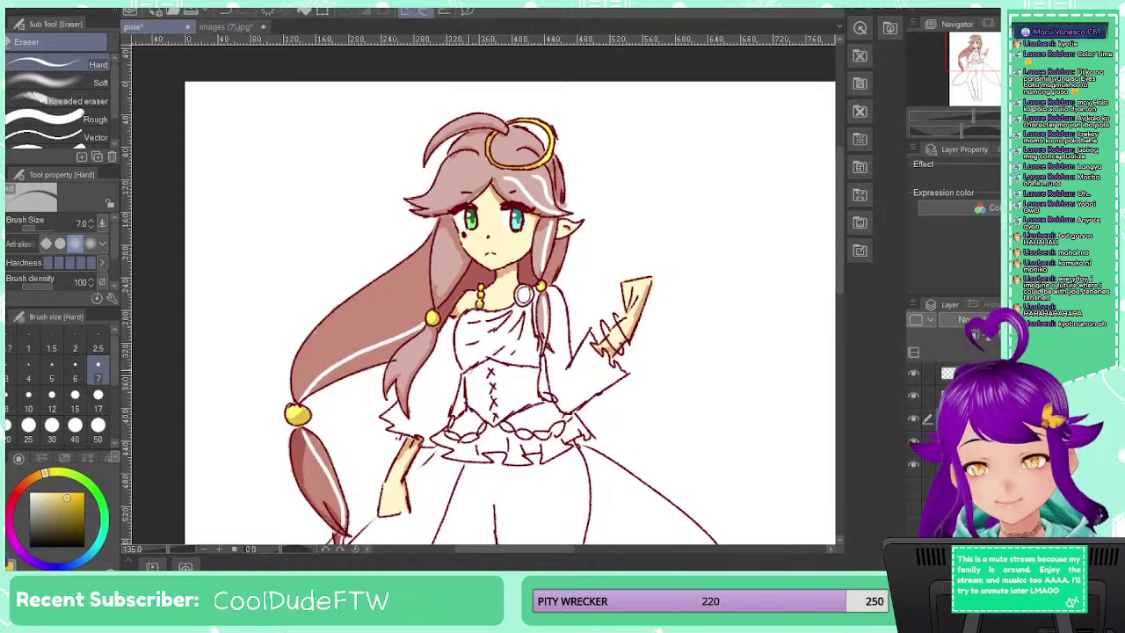
{"action": "scroll", "coordinate": [481, 383], "scroll_direction": "up", "scroll_amount": 10}
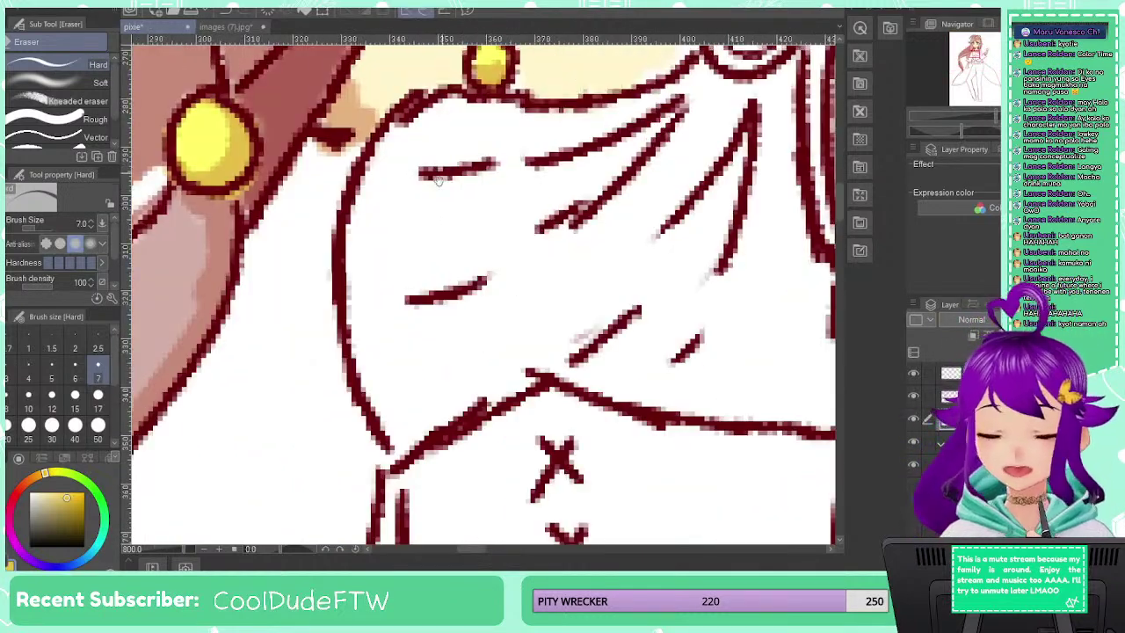
{"action": "left_click_drag", "start_coordinate": [457, 141], "coordinate": [402, 321]}
{"action": "left_click", "coordinate": [448, 233], "text": "alt"}
{"action": "left_click", "coordinate": [448, 233], "text": "alt"}
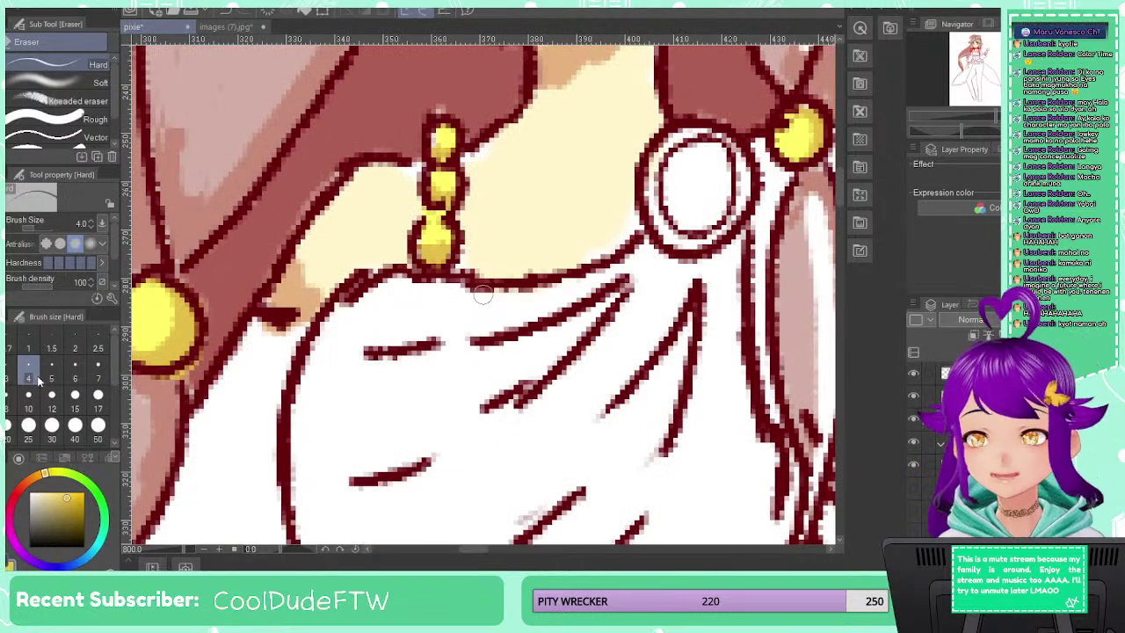
{"action": "left_click", "coordinate": [75, 378]}
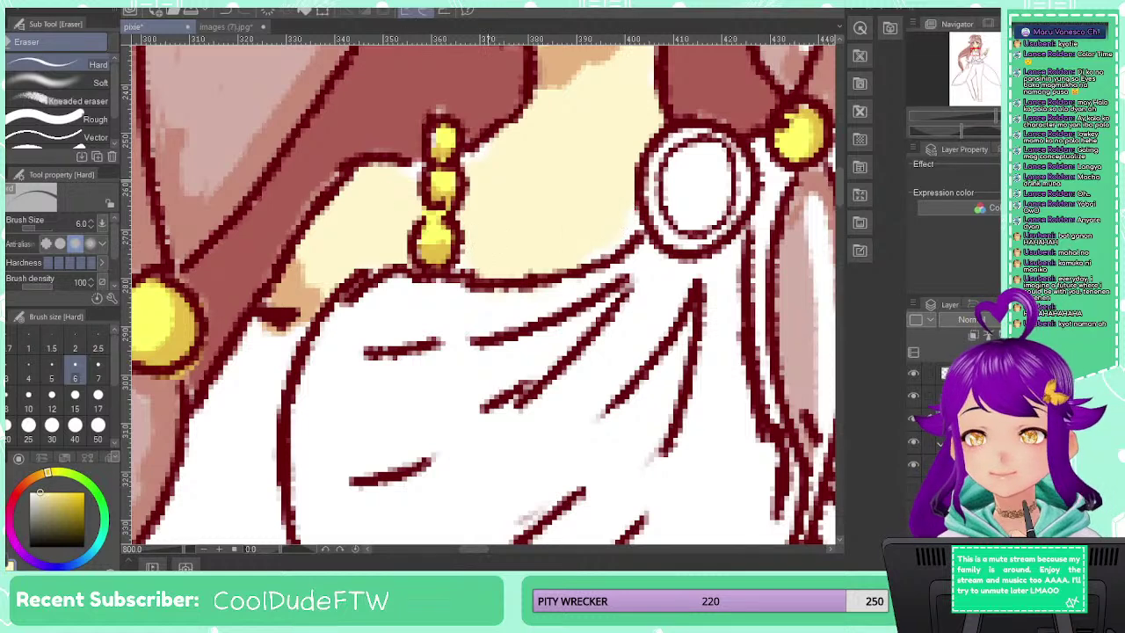
{"action": "key", "text": "p"}
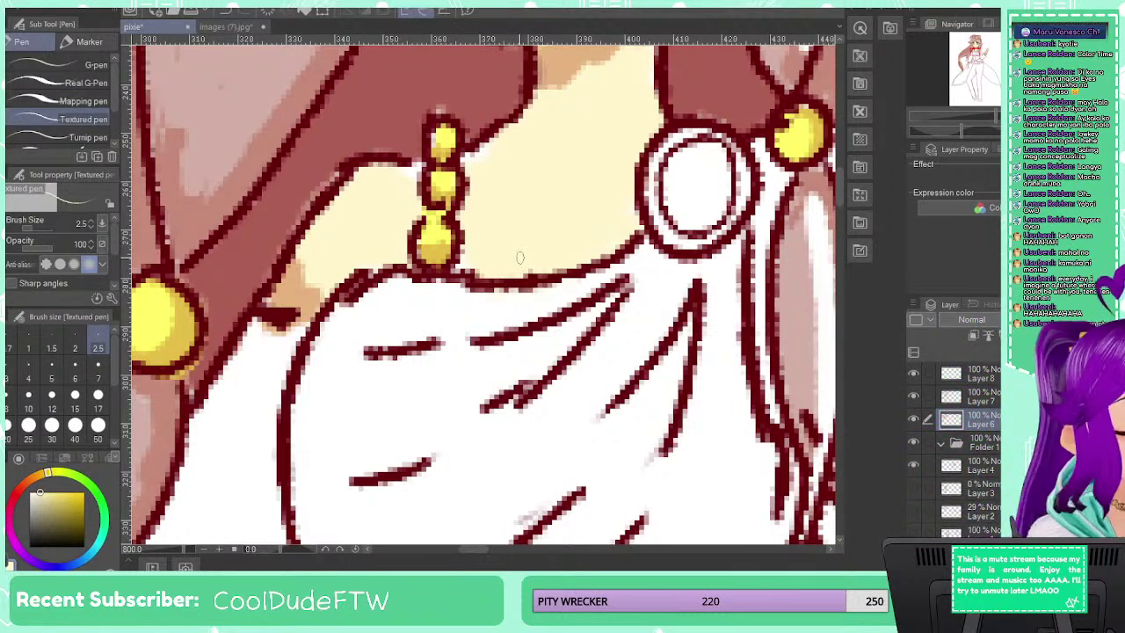
{"action": "left_click", "coordinate": [439, 273], "text": "alt"}
{"action": "left_click", "coordinate": [446, 251], "text": "alt"}
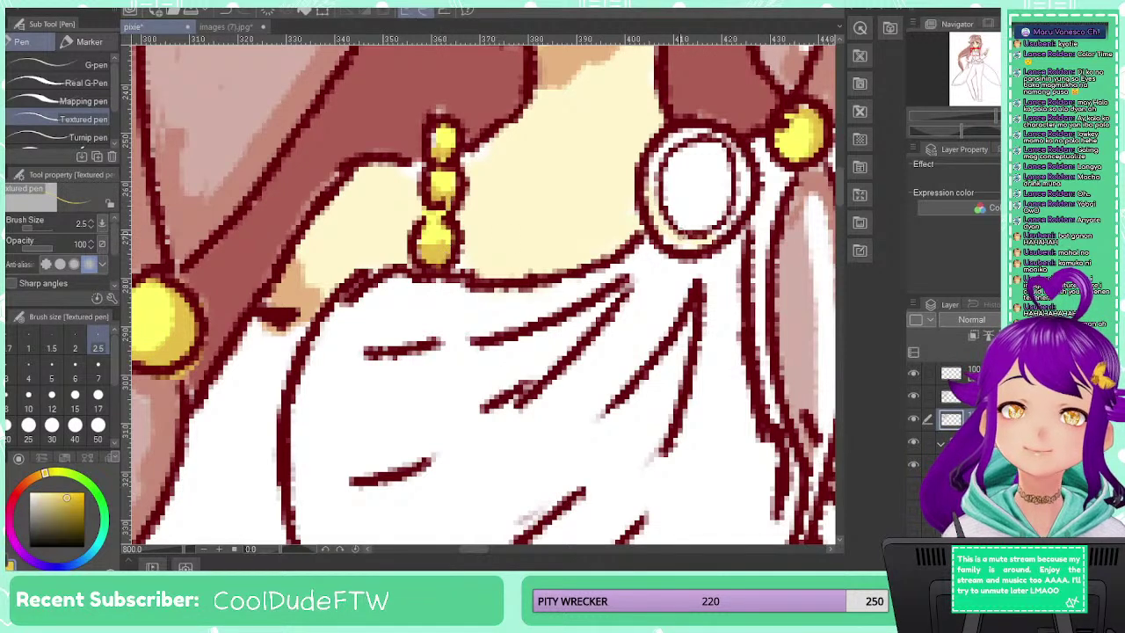
{"action": "mouse_move", "coordinate": [652, 202]}
{"action": "left_mouse_down"}
{"action": "mouse_move", "coordinate": [676, 239]}
{"action": "mouse_move", "coordinate": [709, 235]}
{"action": "mouse_move", "coordinate": [749, 162]}
{"action": "left_mouse_up"}
Paint the upper and left rim of the shoulder brooch bright yellow as a highlight
{"action": "left_click", "coordinate": [447, 178], "text": "alt"}
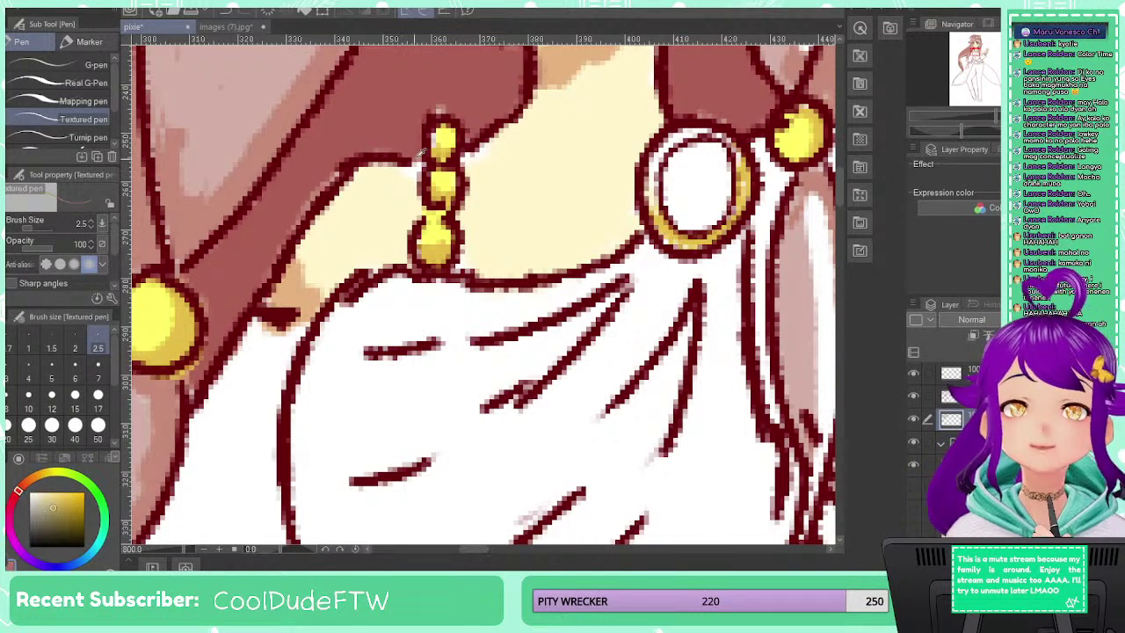
{"action": "mouse_move", "coordinate": [730, 151]}
{"action": "left_mouse_down"}
{"action": "mouse_move", "coordinate": [710, 132]}
{"action": "mouse_move", "coordinate": [654, 151]}
{"action": "mouse_move", "coordinate": [641, 186]}
{"action": "mouse_move", "coordinate": [652, 205]}
{"action": "left_mouse_up"}
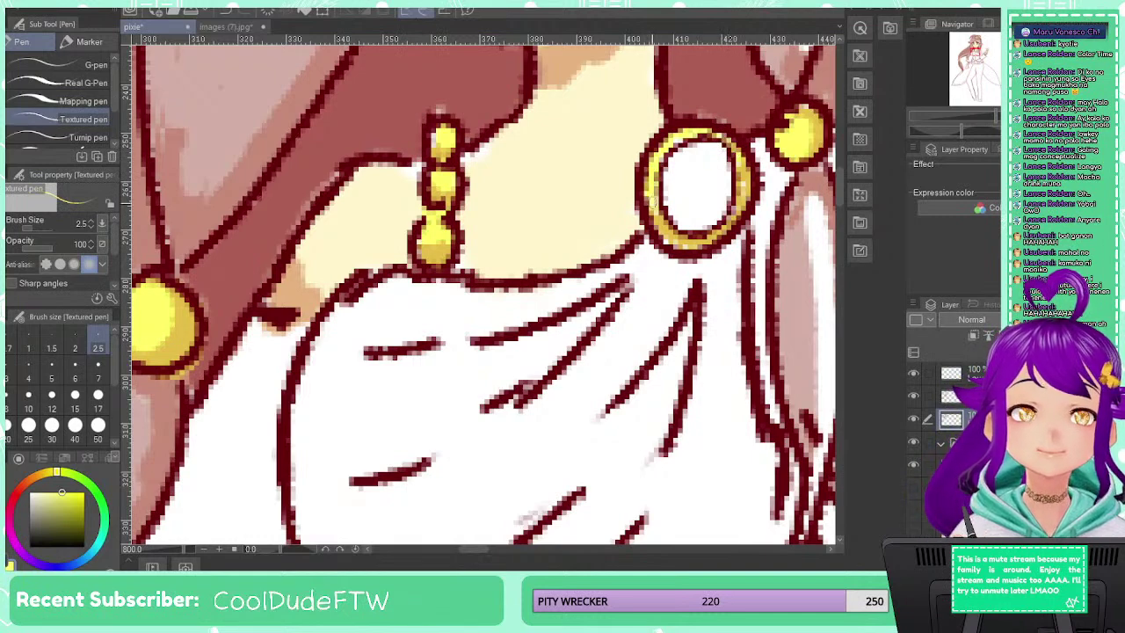
{"action": "scroll", "coordinate": [661, 204], "scroll_direction": "down", "scroll_amount": 7}
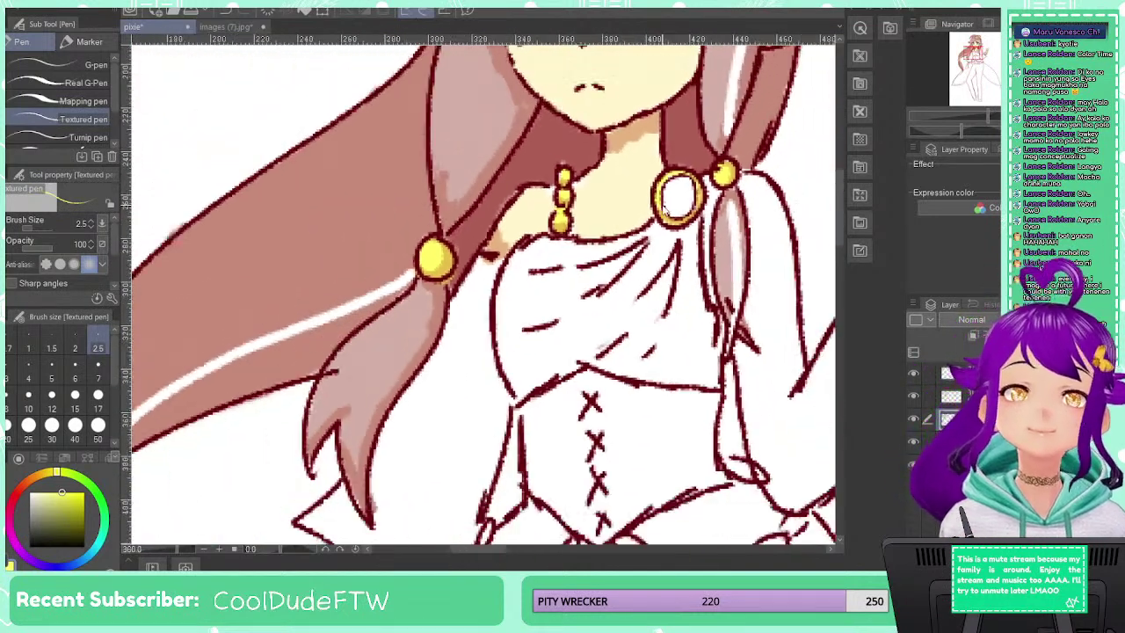
{"action": "scroll", "coordinate": [615, 290], "scroll_direction": "down", "scroll_amount": 3}
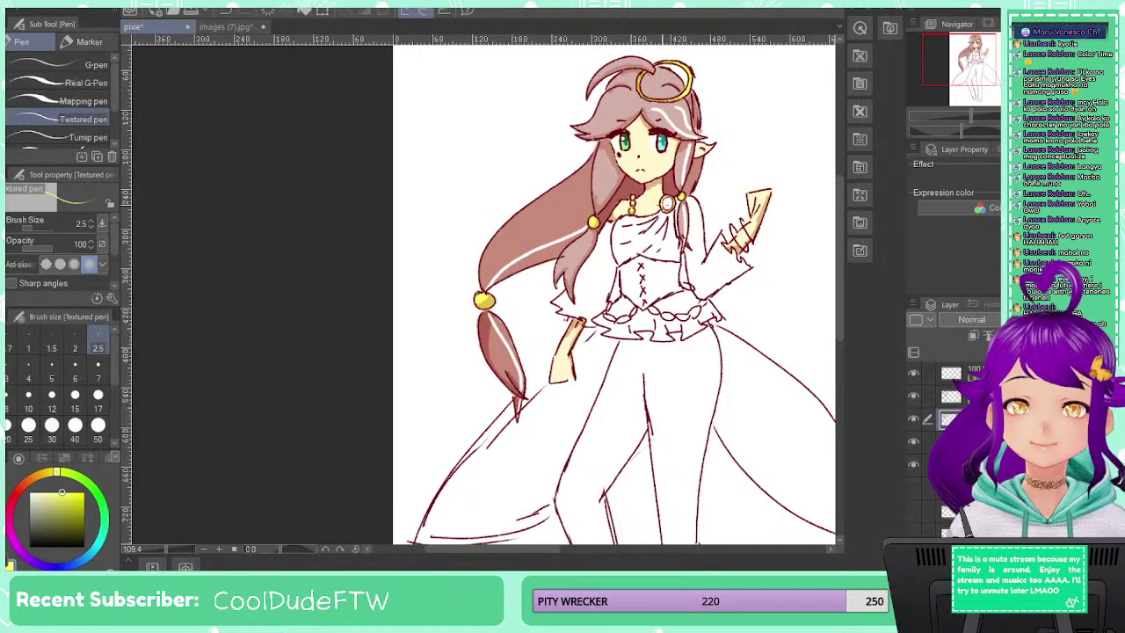
{"action": "scroll", "coordinate": [665, 204], "scroll_direction": "up", "scroll_amount": 5}
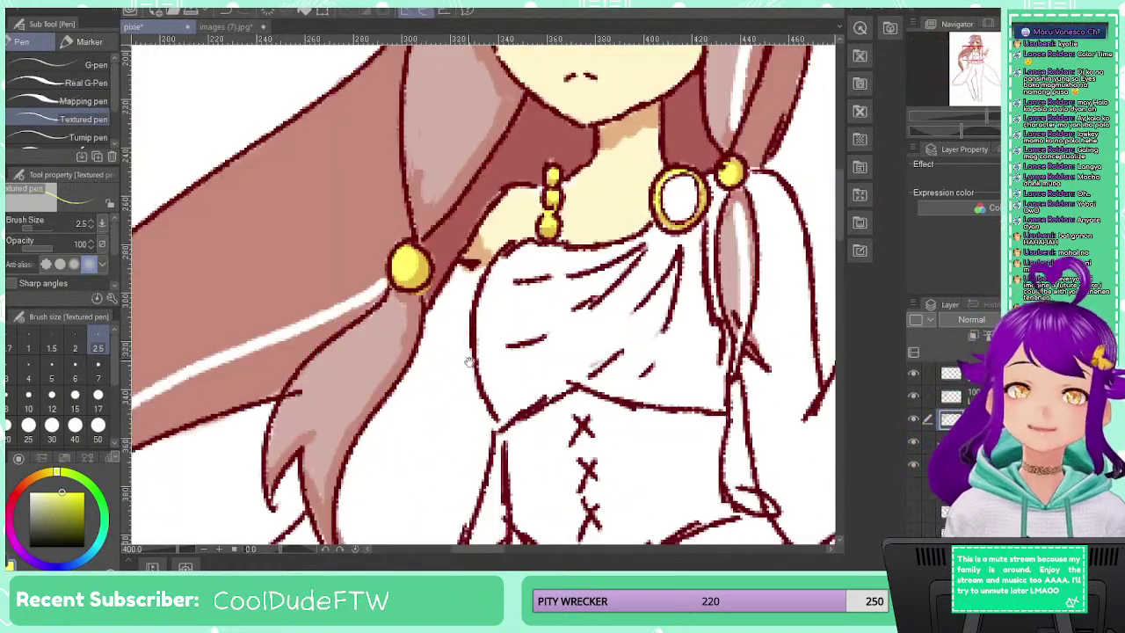
Fill the oval links of the waist chain and the small bead above its right side with bright yellow
{"action": "scroll", "coordinate": [469, 361], "scroll_direction": "down", "scroll_amount": 5}
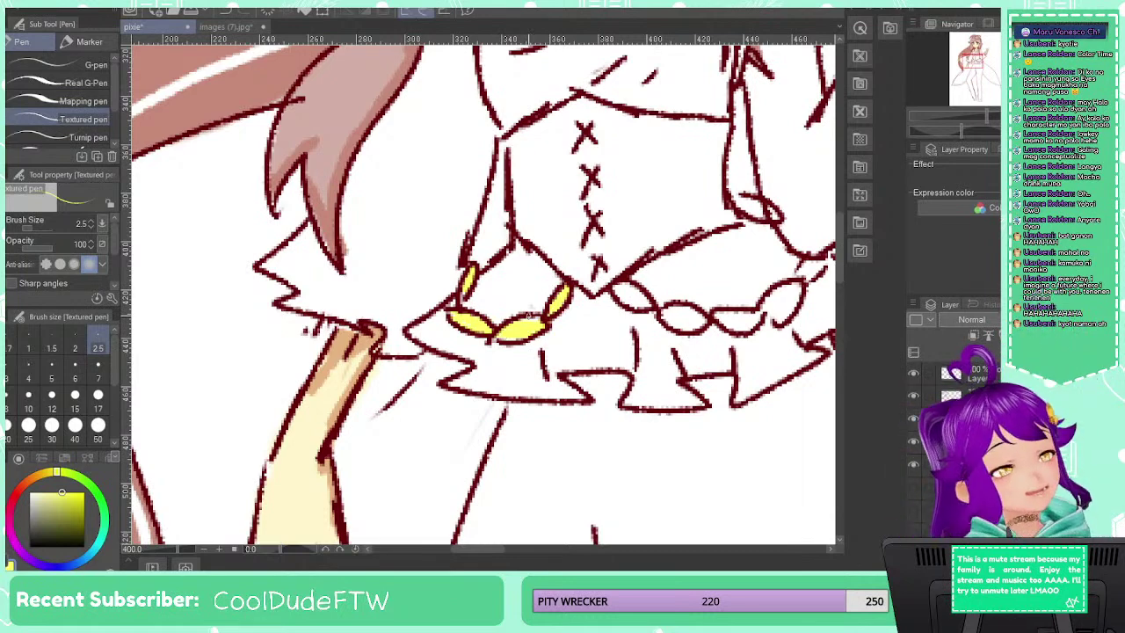
{"action": "left_click_drag", "start_coordinate": [675, 297], "coordinate": [465, 315]}
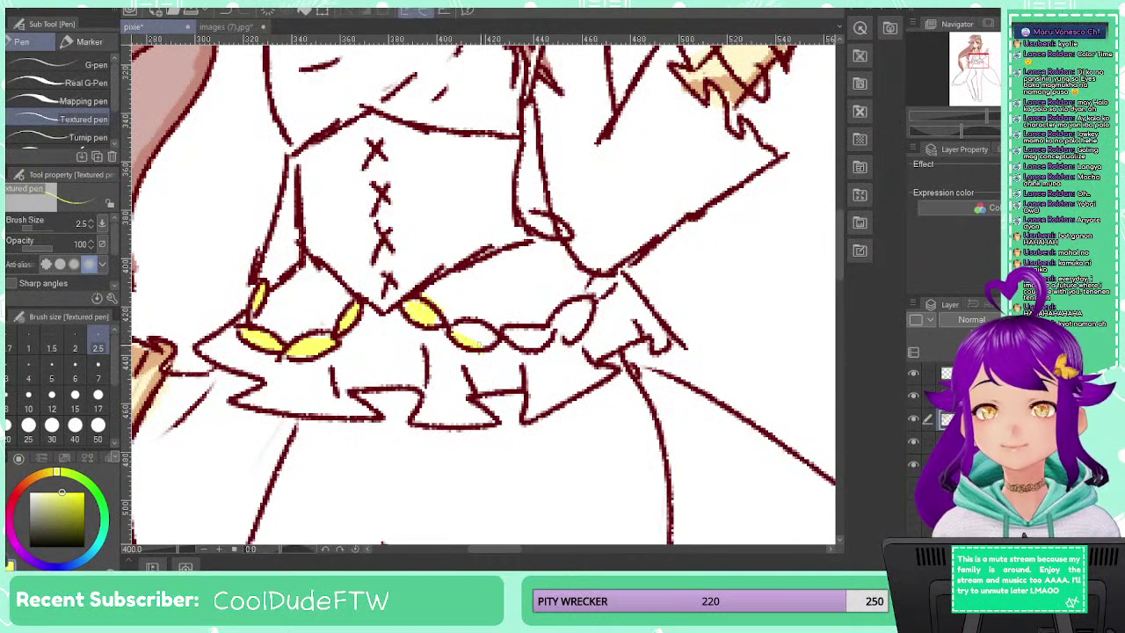
{"action": "left_click_drag", "start_coordinate": [464, 334], "coordinate": [482, 343]}
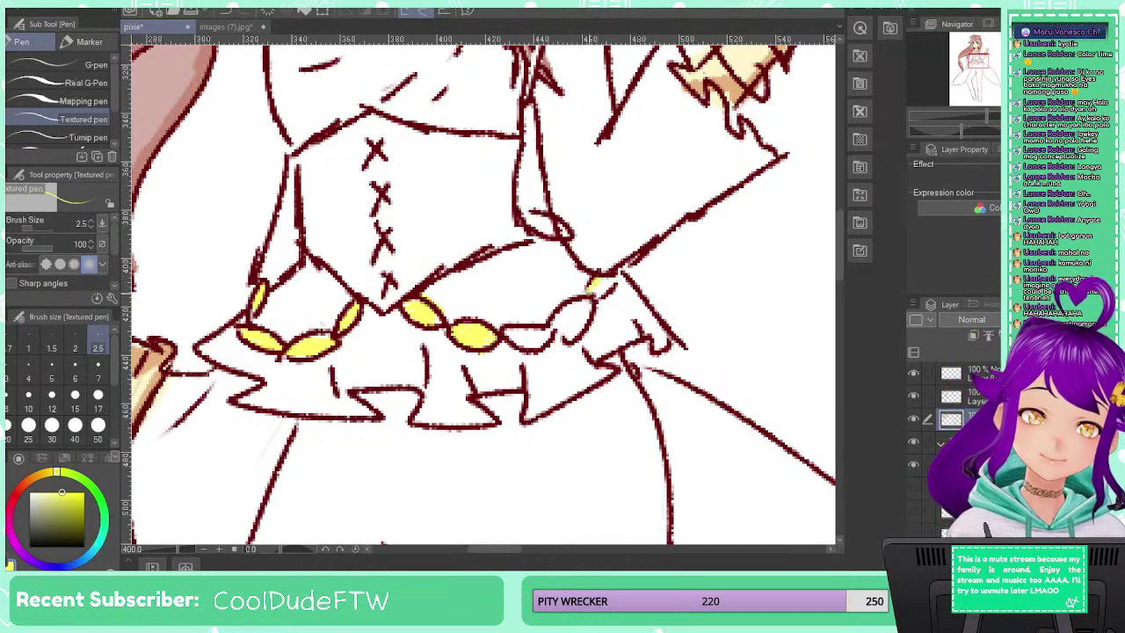
{"action": "mouse_move", "coordinate": [591, 290]}
{"action": "left_mouse_down"}
{"action": "mouse_move", "coordinate": [607, 285]}
{"action": "mouse_move", "coordinate": [563, 327]}
{"action": "left_mouse_up"}
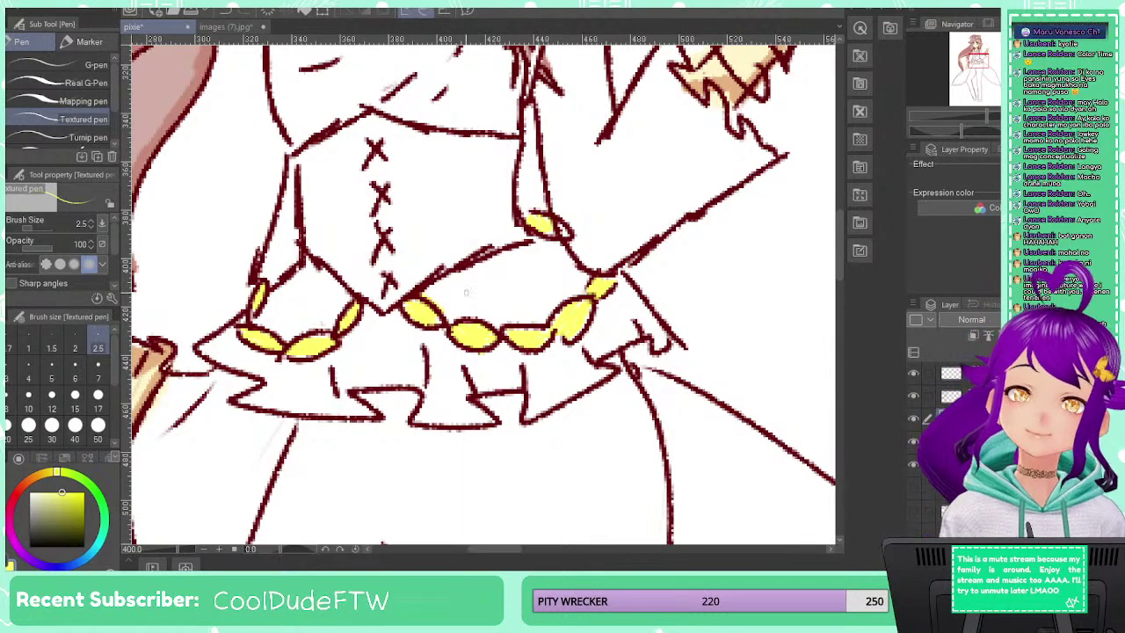
Shade the lower edges of the waist chain links with the darker golden yellow sampled from the shoulder chain
{"action": "mouse_move", "coordinate": [490, 255]}
{"action": "left_mouse_down"}
{"action": "mouse_move", "coordinate": [465, 259]}
{"action": "mouse_move", "coordinate": [477, 379]}
{"action": "mouse_move", "coordinate": [565, 537]}
{"action": "mouse_move", "coordinate": [475, 327]}
{"action": "mouse_move", "coordinate": [326, 448]}
{"action": "mouse_move", "coordinate": [513, 358]}
{"action": "mouse_move", "coordinate": [460, 334]}
{"action": "mouse_move", "coordinate": [545, 448]}
{"action": "mouse_move", "coordinate": [553, 492]}
{"action": "mouse_move", "coordinate": [494, 379]}
{"action": "left_mouse_up"}
{"action": "left_click", "coordinate": [475, 228], "text": "alt"}
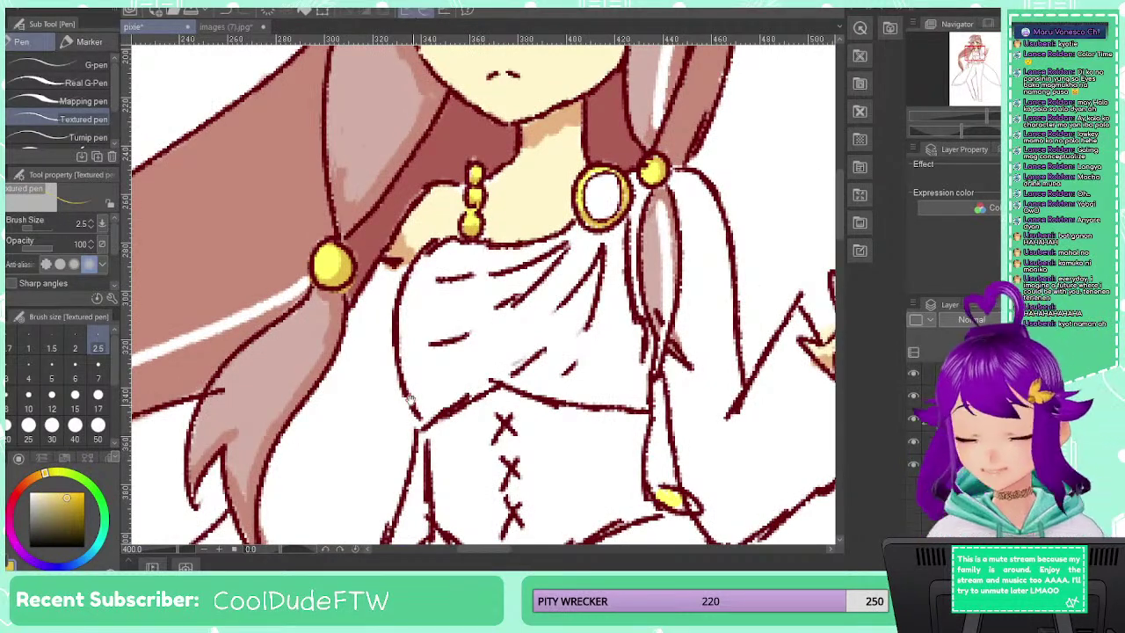
{"action": "left_click_drag", "start_coordinate": [405, 410], "coordinate": [346, 100]}
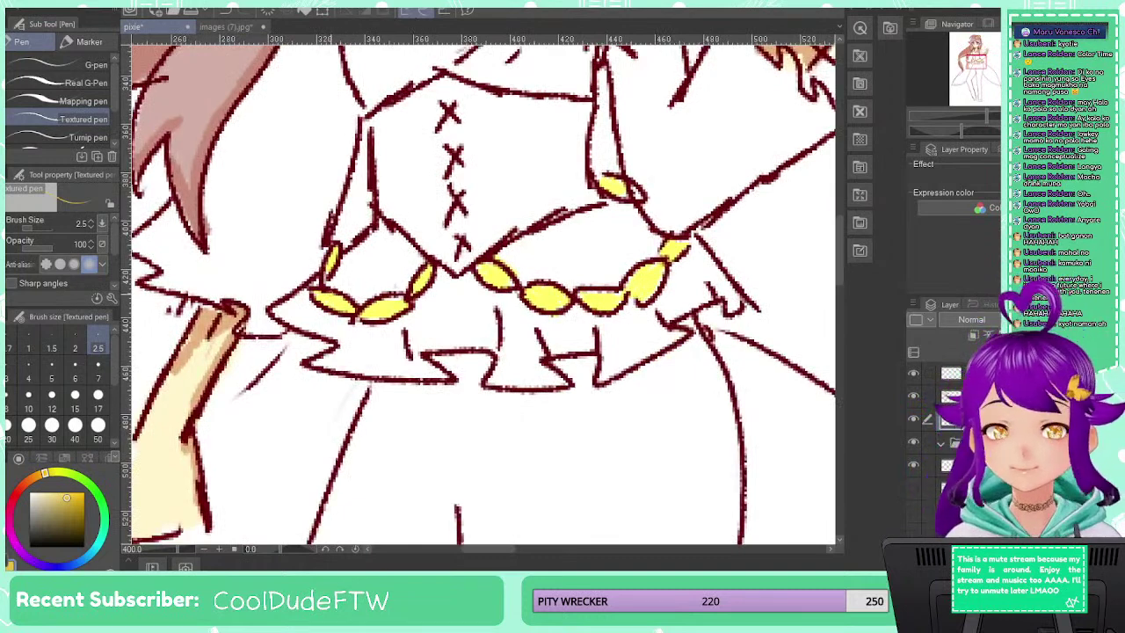
{"action": "left_click_drag", "start_coordinate": [318, 299], "coordinate": [397, 316]}
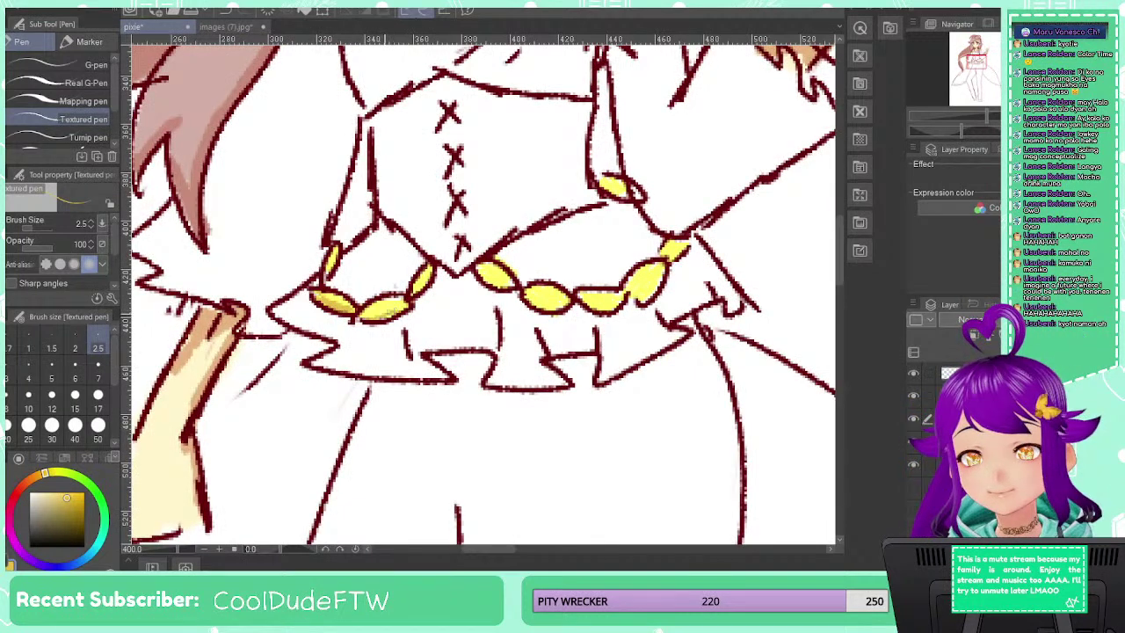
{"action": "left_click_drag", "start_coordinate": [336, 250], "coordinate": [330, 266]}
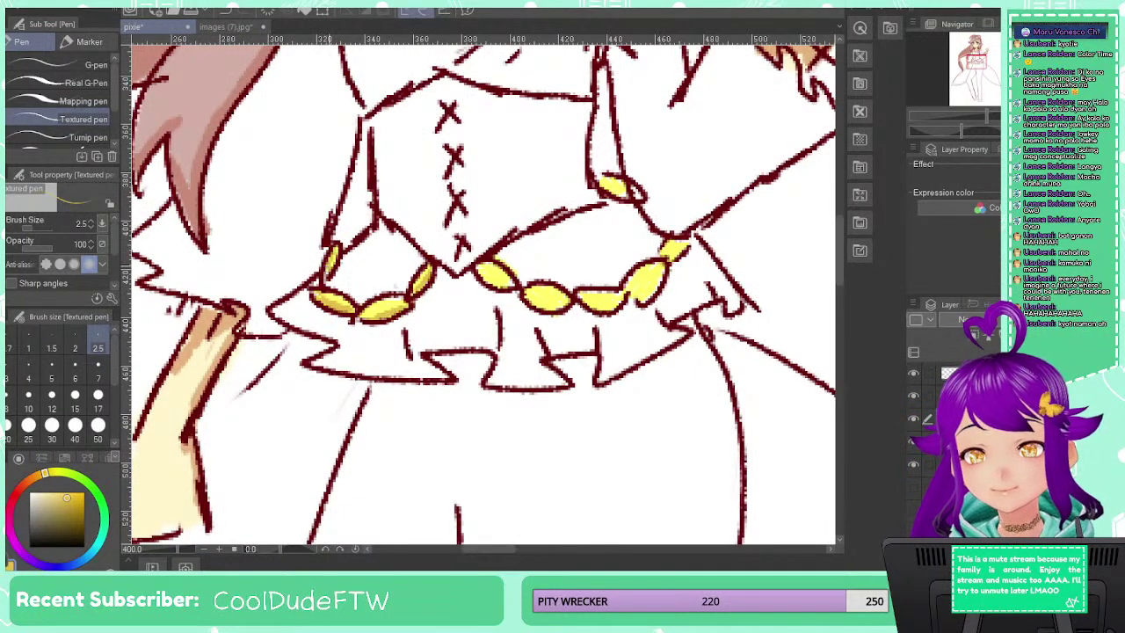
{"action": "mouse_move", "coordinate": [479, 273]}
{"action": "left_mouse_down"}
{"action": "mouse_move", "coordinate": [546, 308]}
{"action": "mouse_move", "coordinate": [569, 297]}
{"action": "mouse_move", "coordinate": [617, 308]}
{"action": "mouse_move", "coordinate": [659, 274]}
{"action": "left_mouse_up"}
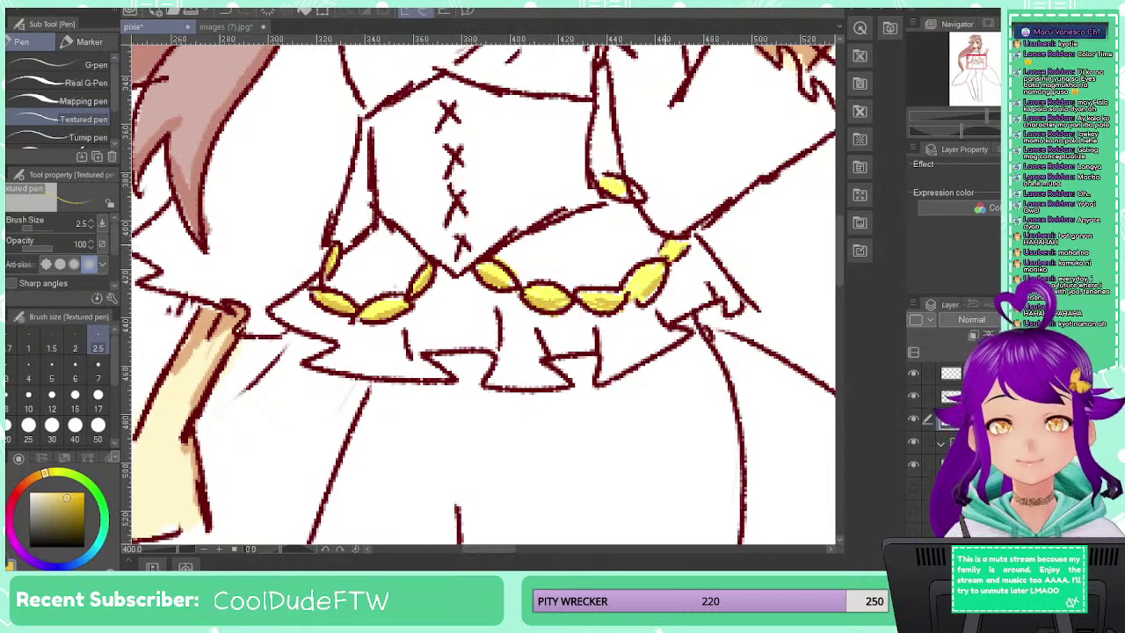
Compare the full-body drawing with the coloured chibi reference beside it to check the accessories
{"action": "scroll", "coordinate": [667, 247], "scroll_direction": "down", "scroll_amount": 6}
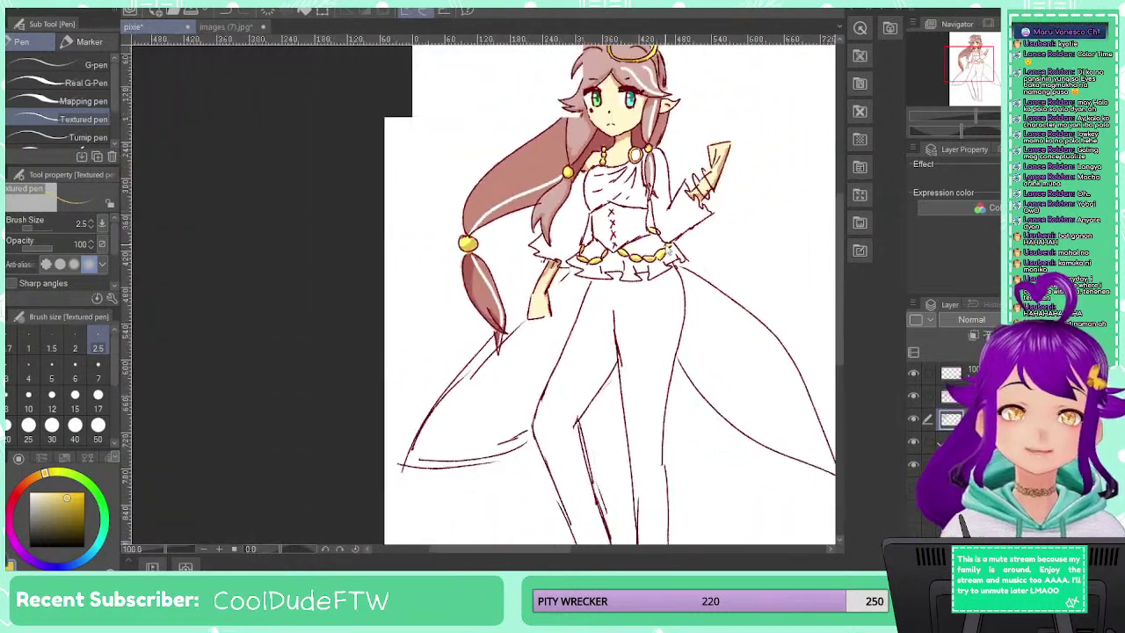
{"action": "scroll", "coordinate": [661, 243], "scroll_direction": "down", "scroll_amount": 1}
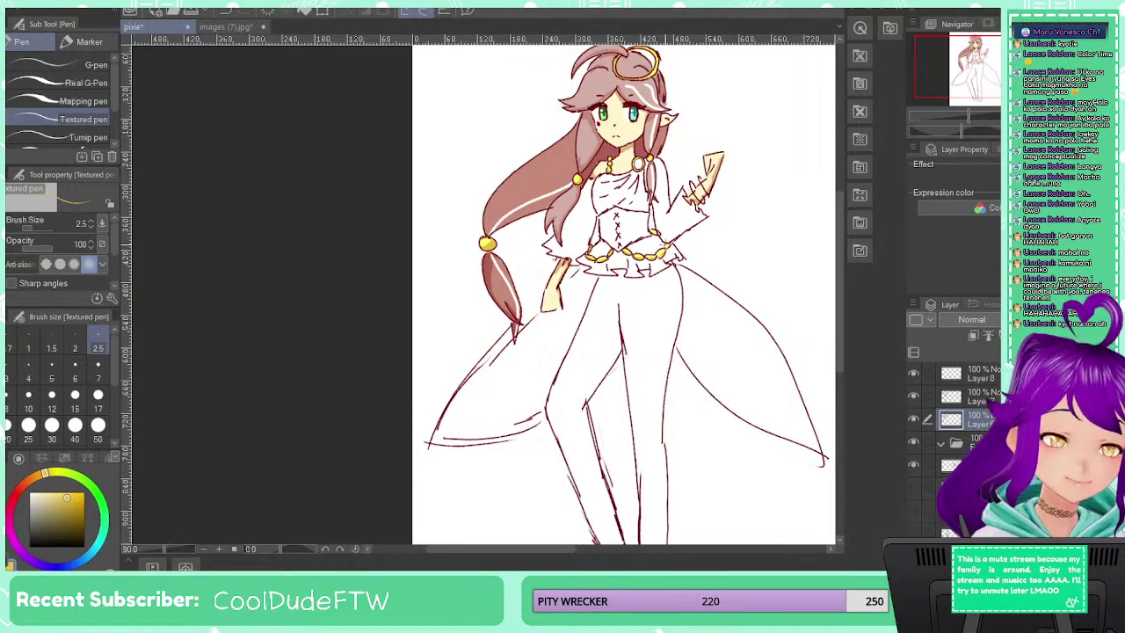
{"action": "mouse_move", "coordinate": [607, 350]}
{"action": "left_mouse_down"}
{"action": "mouse_move", "coordinate": [258, 307]}
{"action": "mouse_move", "coordinate": [403, 408]}
{"action": "mouse_move", "coordinate": [314, 369]}
{"action": "mouse_move", "coordinate": [305, 342]}
{"action": "left_mouse_up"}
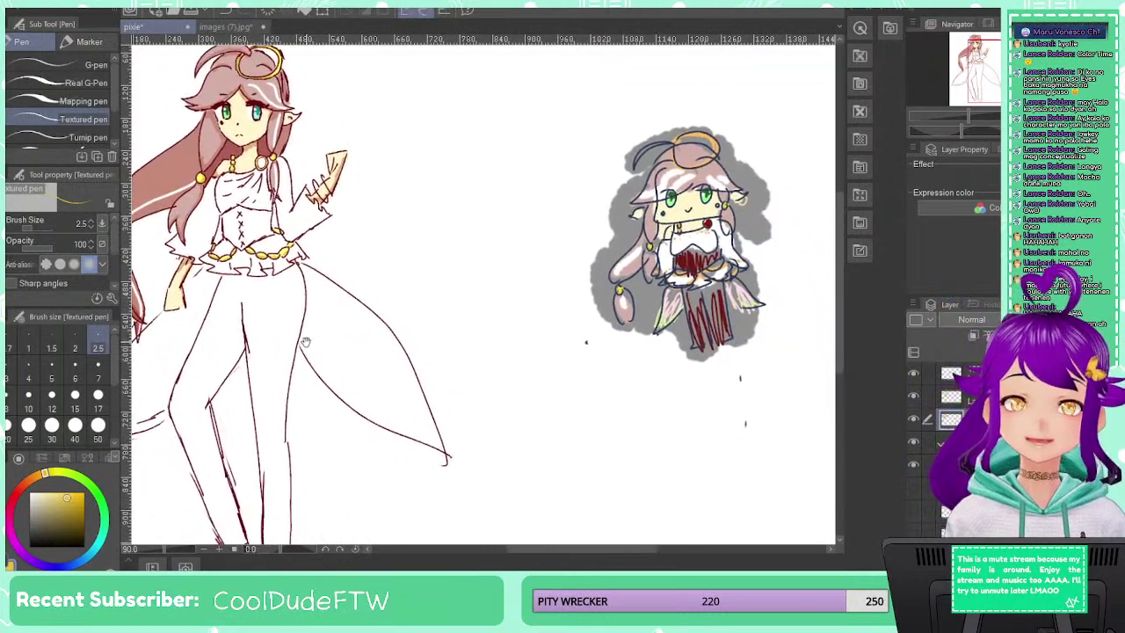
{"action": "scroll", "coordinate": [305, 342], "scroll_direction": "down", "scroll_amount": 3}
{"action": "scroll", "coordinate": [255, 360], "scroll_direction": "up", "scroll_amount": 3}
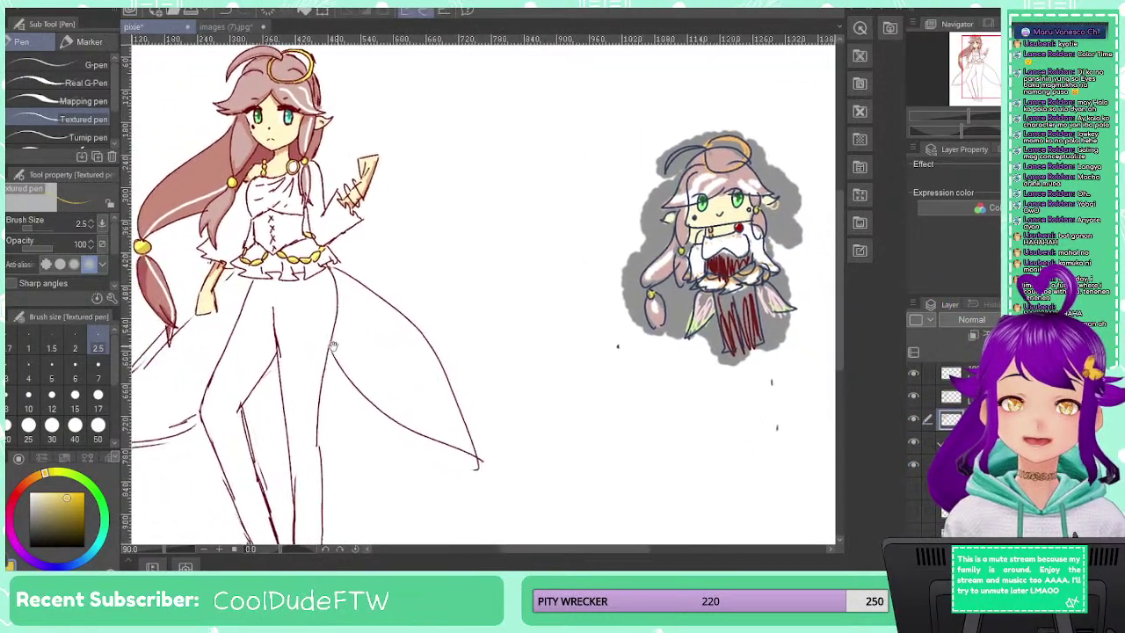
{"action": "left_click_drag", "start_coordinate": [254, 362], "coordinate": [462, 432]}
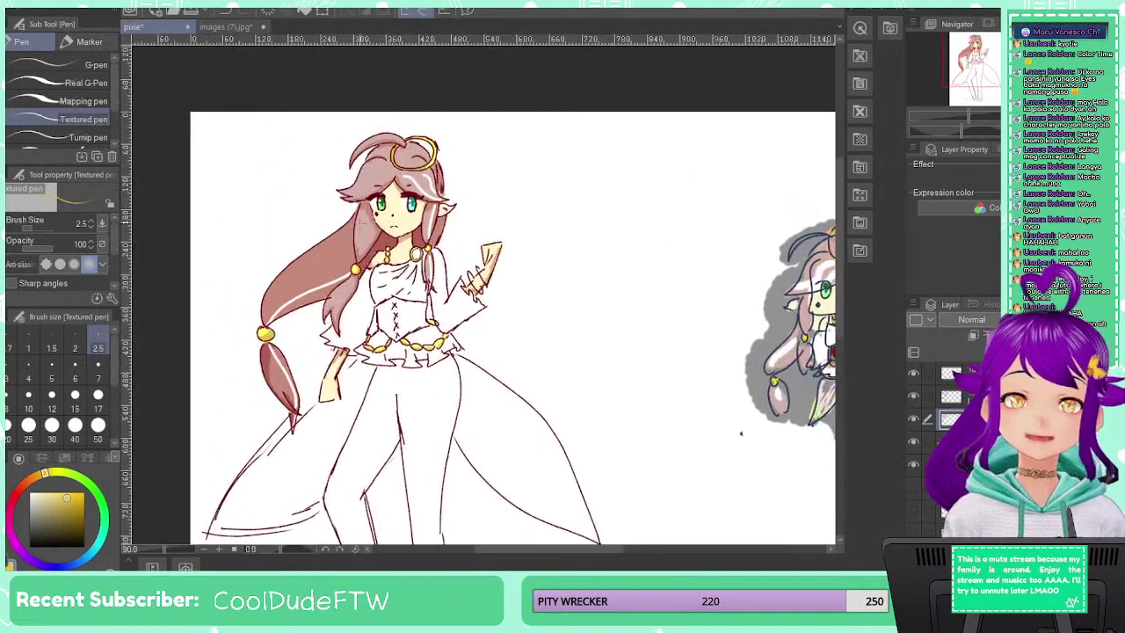
Outline two small hoop earrings on the tip of the pointed ear in the shoulder chain's golden yellow, using the textured pen at size 2.5
{"action": "scroll", "coordinate": [385, 240], "scroll_direction": "up", "scroll_amount": 4}
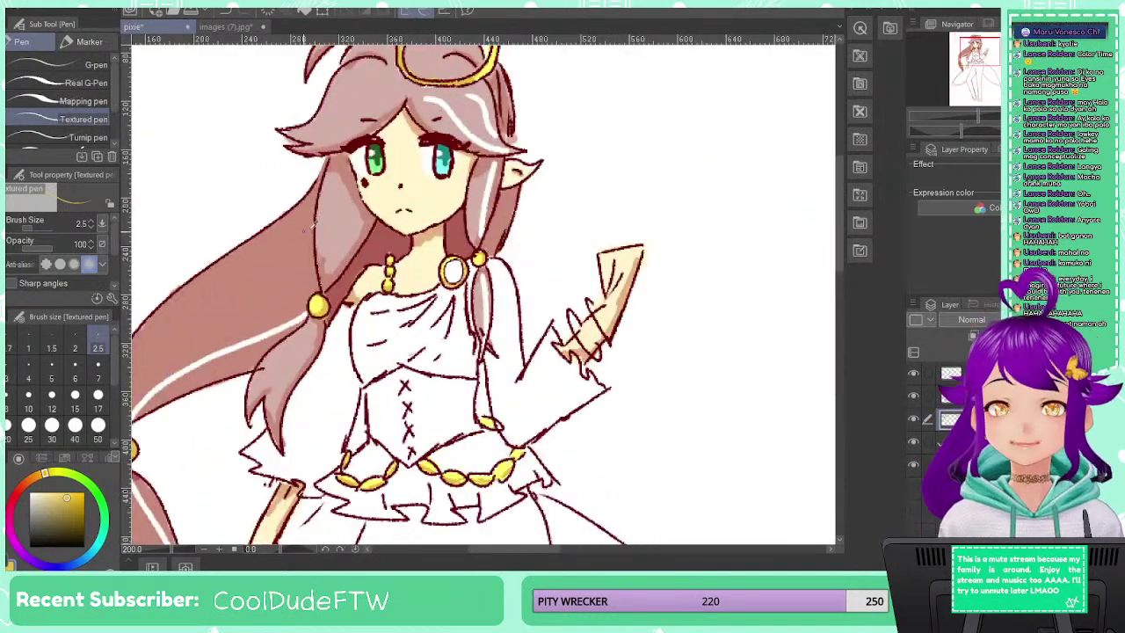
{"action": "scroll", "coordinate": [408, 270], "scroll_direction": "up", "scroll_amount": 5}
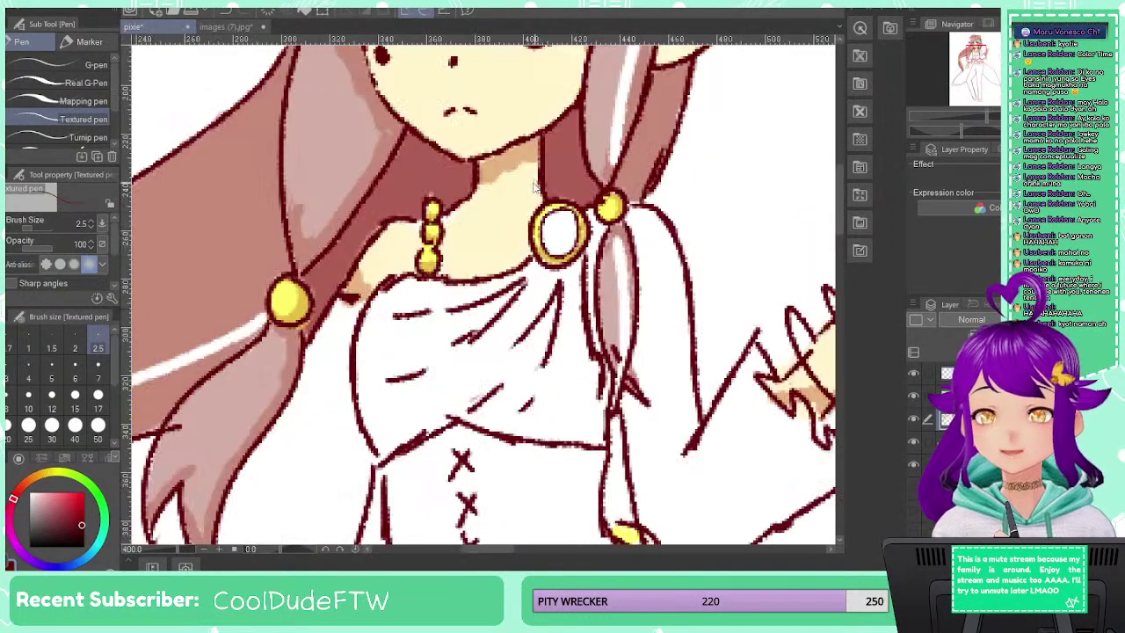
{"action": "left_click", "coordinate": [471, 283], "text": "alt"}
{"action": "left_click", "coordinate": [327, 351], "text": "alt"}
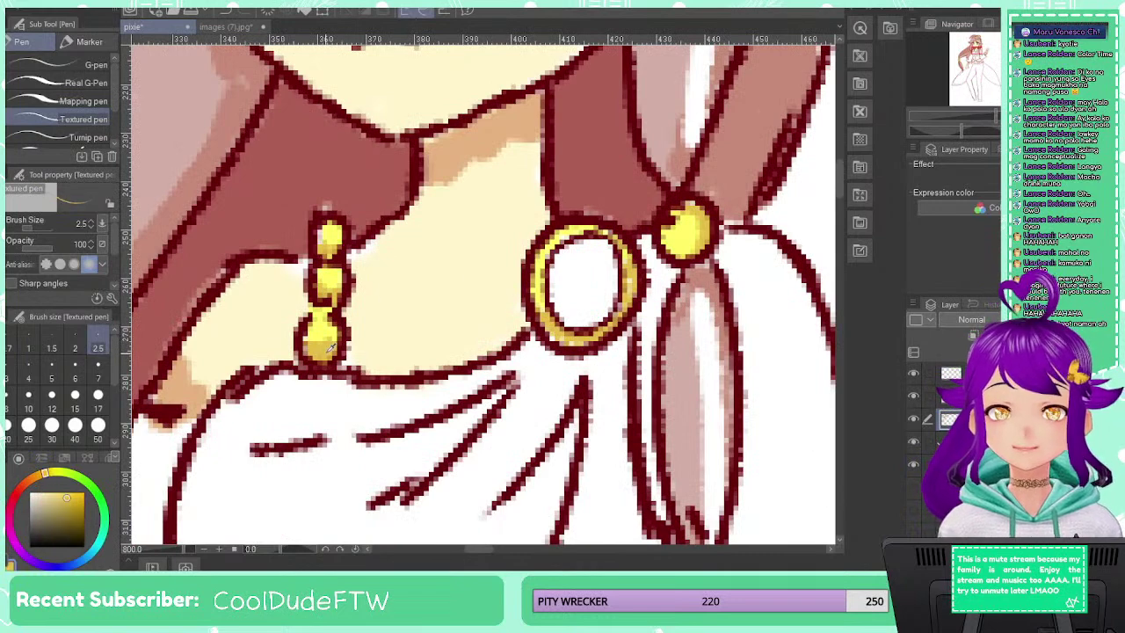
{"action": "scroll", "coordinate": [350, 333], "scroll_direction": "up", "scroll_amount": 1}
{"action": "left_click_drag", "start_coordinate": [606, 185], "coordinate": [279, 493]}
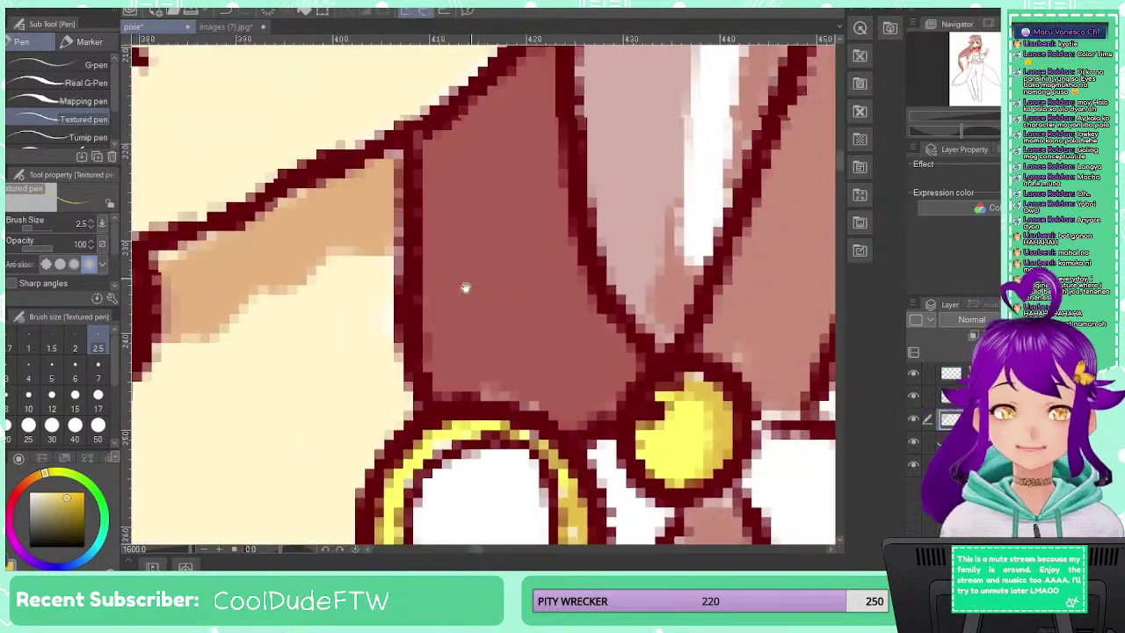
{"action": "left_click_drag", "start_coordinate": [467, 288], "coordinate": [180, 503]}
{"action": "left_click_drag", "start_coordinate": [451, 334], "coordinate": [187, 553]}
{"action": "mouse_move", "coordinate": [497, 210]}
{"action": "left_mouse_down"}
{"action": "mouse_move", "coordinate": [569, 320]}
{"action": "mouse_move", "coordinate": [552, 225]}
{"action": "left_mouse_up"}
{"action": "mouse_move", "coordinate": [564, 181]}
{"action": "left_mouse_down"}
{"action": "mouse_move", "coordinate": [623, 224]}
{"action": "mouse_move", "coordinate": [589, 182]}
{"action": "left_mouse_up"}
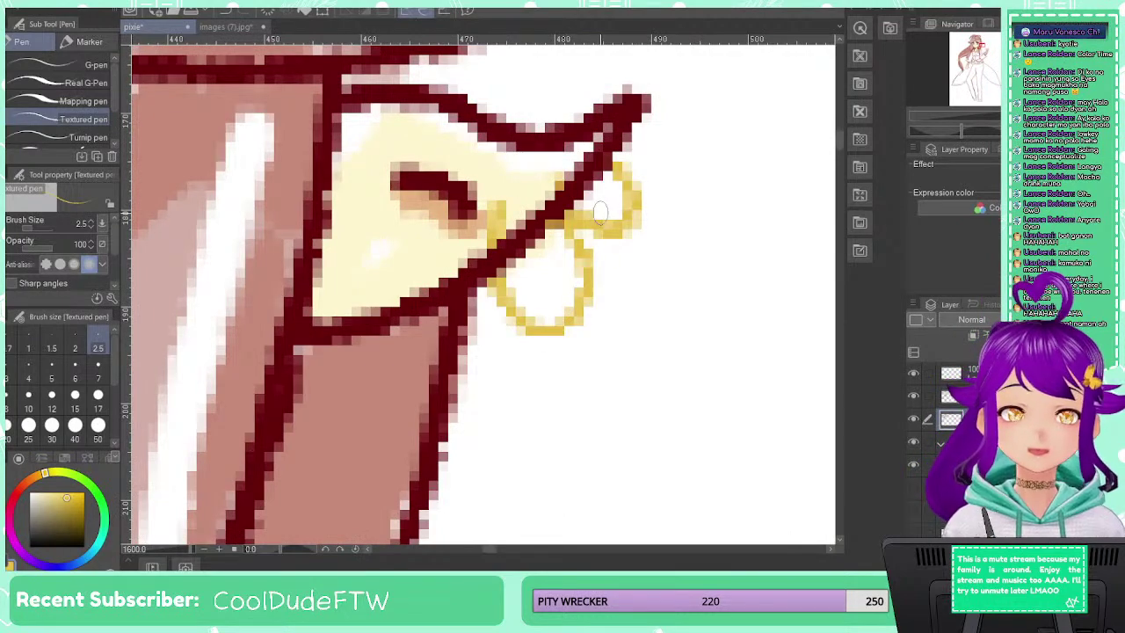
{"action": "scroll", "coordinate": [604, 227], "scroll_direction": "down", "scroll_amount": 3}
{"action": "scroll", "coordinate": [600, 231], "scroll_direction": "down", "scroll_amount": 6}
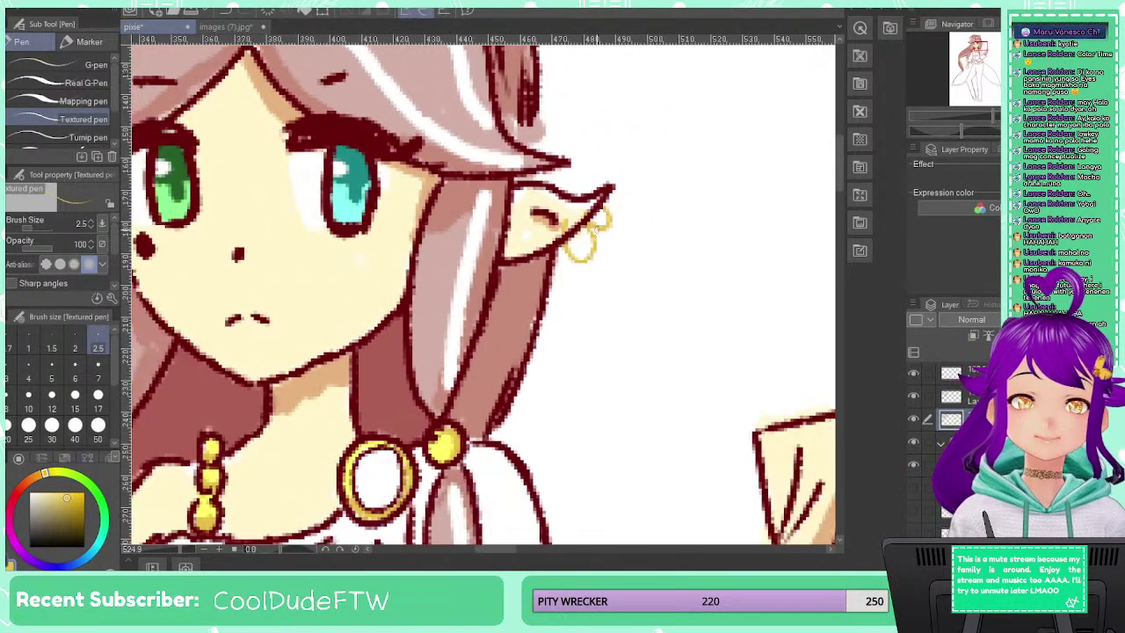
Sample the dark red of the chibi reference's corset as the drawing colour
{"action": "scroll", "coordinate": [600, 232], "scroll_direction": "down", "scroll_amount": 4}
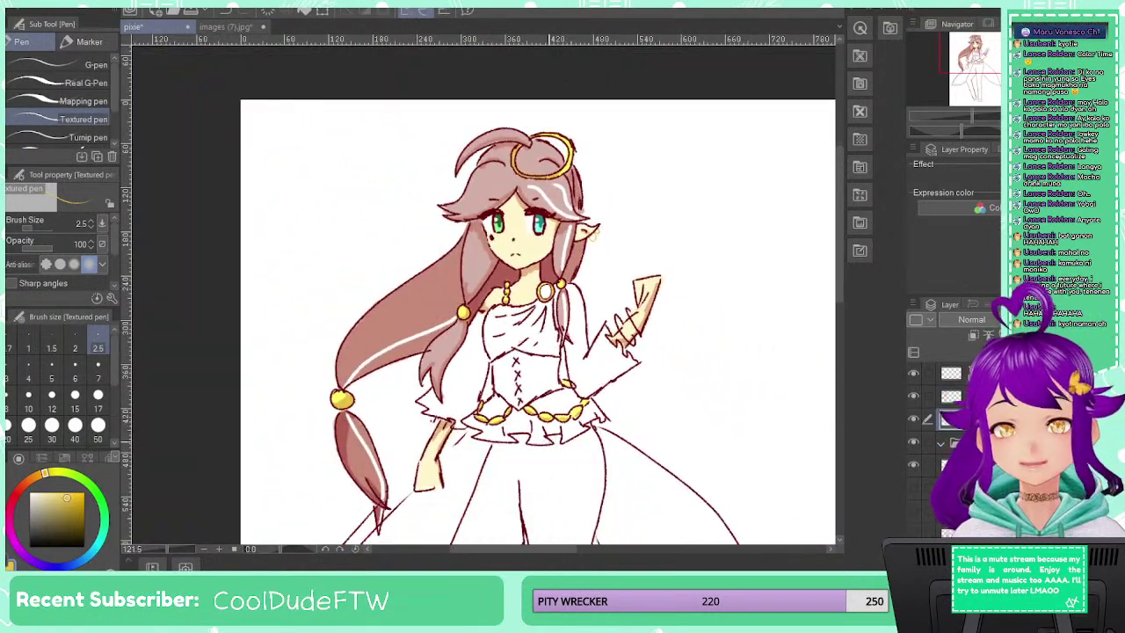
{"action": "left_click_drag", "start_coordinate": [546, 471], "coordinate": [479, 329]}
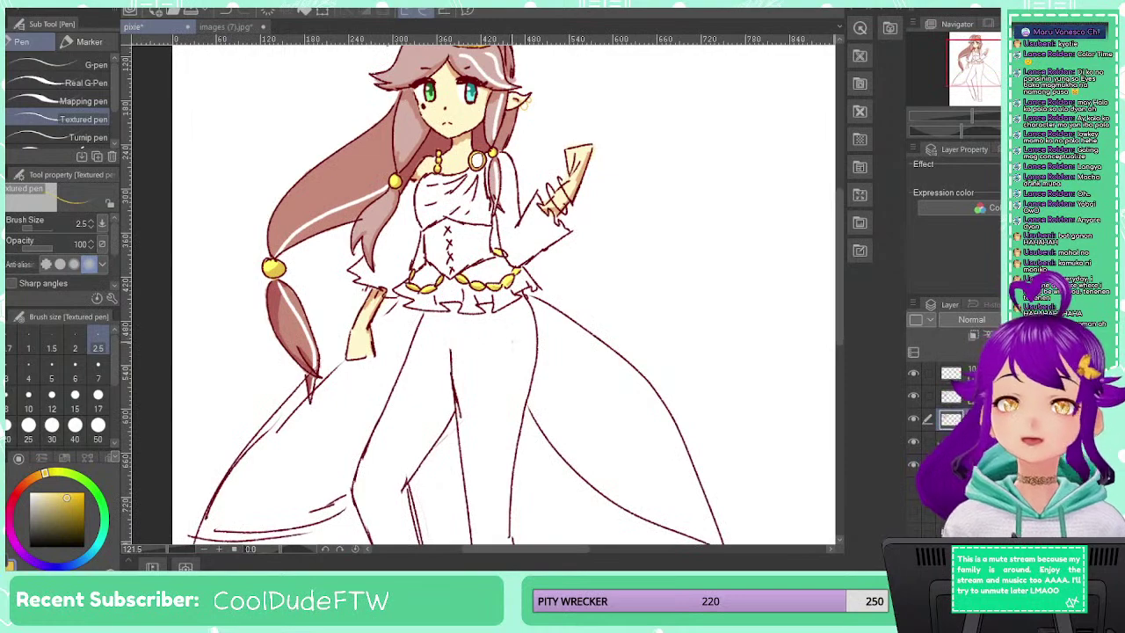
{"action": "scroll", "coordinate": [517, 347], "scroll_direction": "down", "scroll_amount": 2}
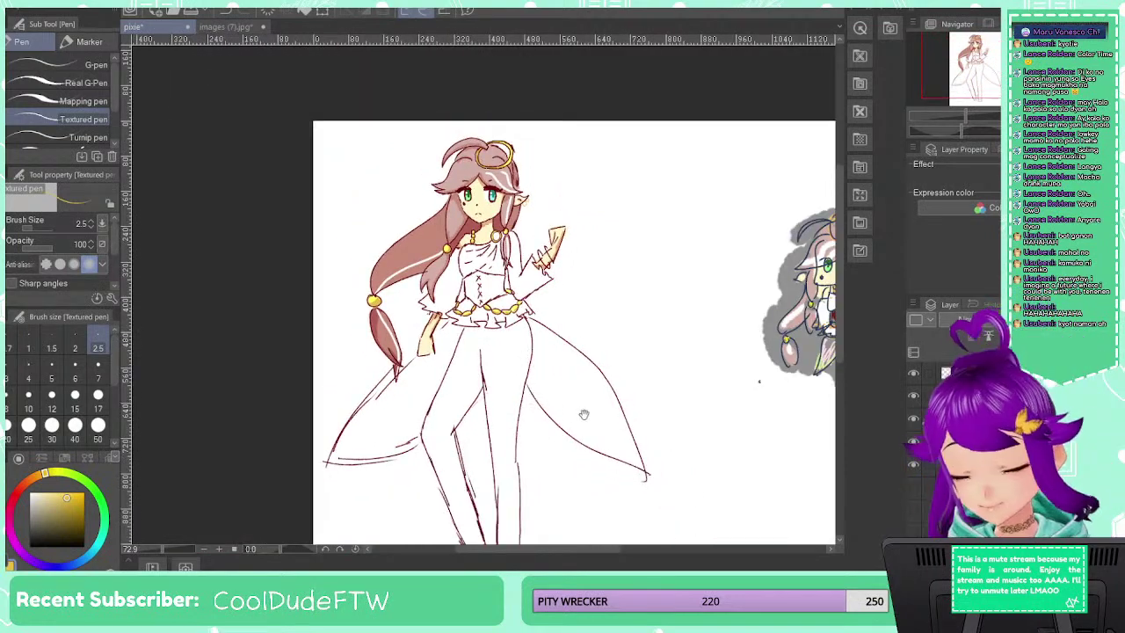
{"action": "left_click_drag", "start_coordinate": [583, 414], "coordinate": [375, 420]}
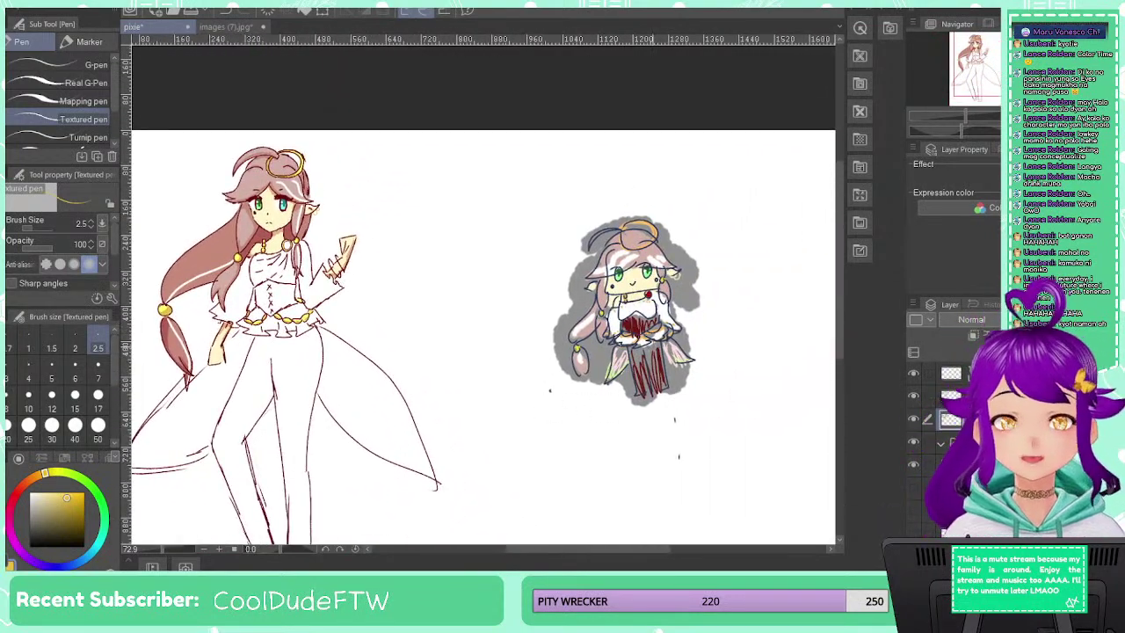
{"action": "scroll", "coordinate": [644, 327], "scroll_direction": "up", "scroll_amount": 3}
{"action": "left_click", "coordinate": [642, 316], "text": "alt"}
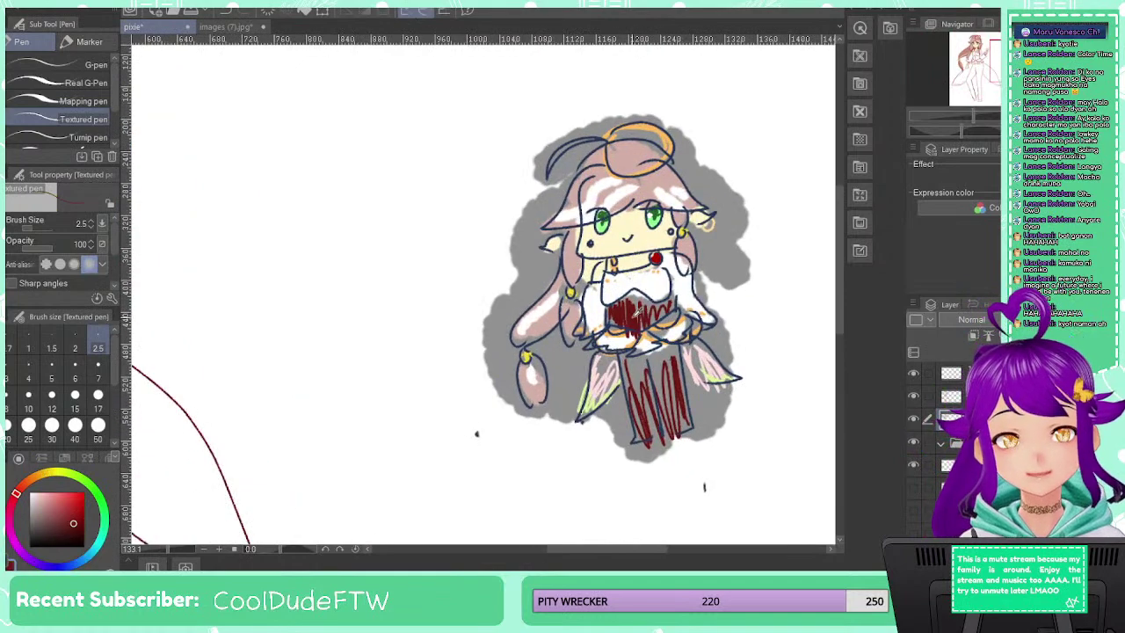
Fill the middle of the full-body pixie's laced corset with the dark red, using the textured pen at size 30
{"action": "scroll", "coordinate": [469, 355], "scroll_direction": "down", "scroll_amount": 2}
{"action": "left_click_drag", "start_coordinate": [419, 310], "coordinate": [752, 312]}
{"action": "scroll", "coordinate": [606, 264], "scroll_direction": "down", "scroll_amount": 3}
{"action": "scroll", "coordinate": [542, 220], "scroll_direction": "up", "scroll_amount": 5}
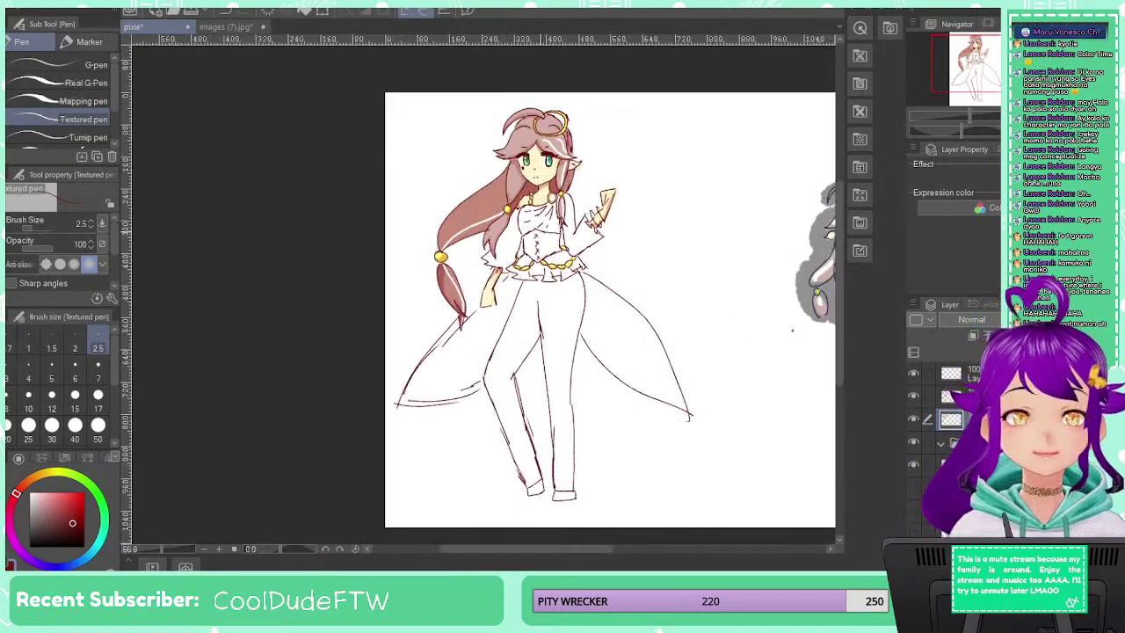
{"action": "scroll", "coordinate": [527, 225], "scroll_direction": "up", "scroll_amount": 4}
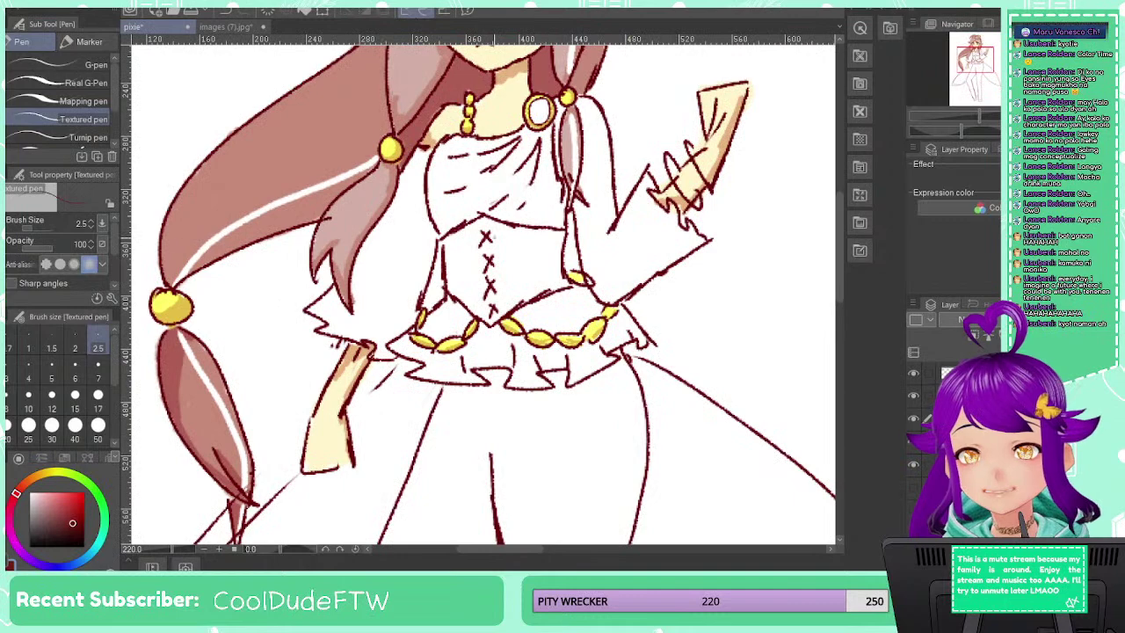
{"action": "left_click", "coordinate": [51, 425]}
{"action": "mouse_move", "coordinate": [479, 239]}
{"action": "left_mouse_down"}
{"action": "mouse_move", "coordinate": [474, 282]}
{"action": "mouse_move", "coordinate": [505, 264]}
{"action": "mouse_move", "coordinate": [492, 303]}
{"action": "left_mouse_up"}
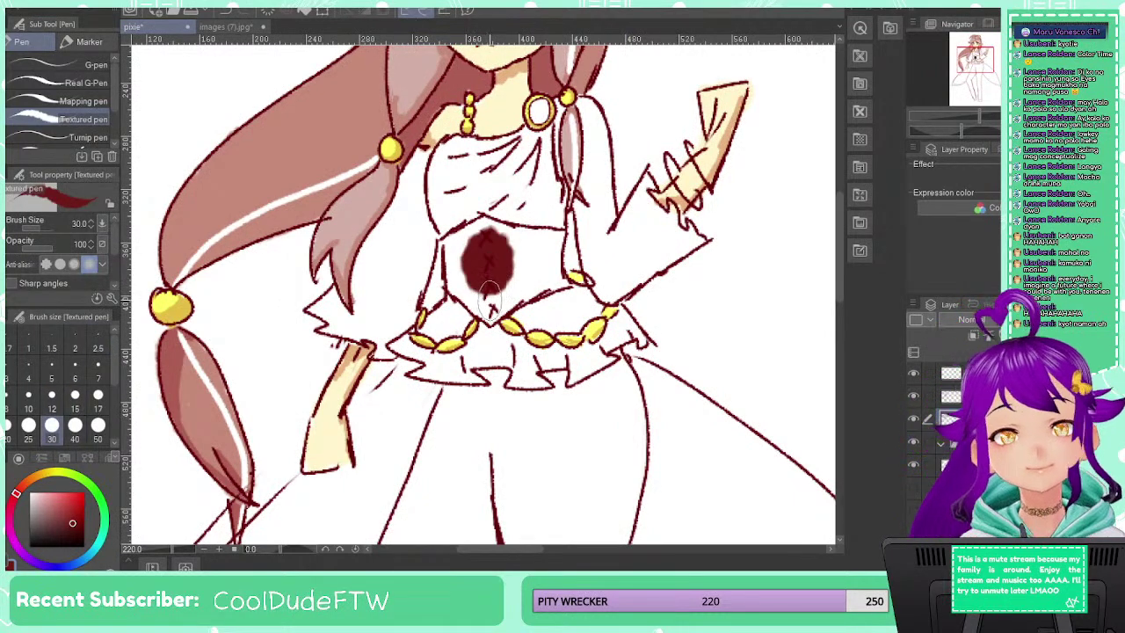
Undo the dark red test patch on the corset and try a darker shade over the lacing
{"action": "key", "text": "ctrl+z"}
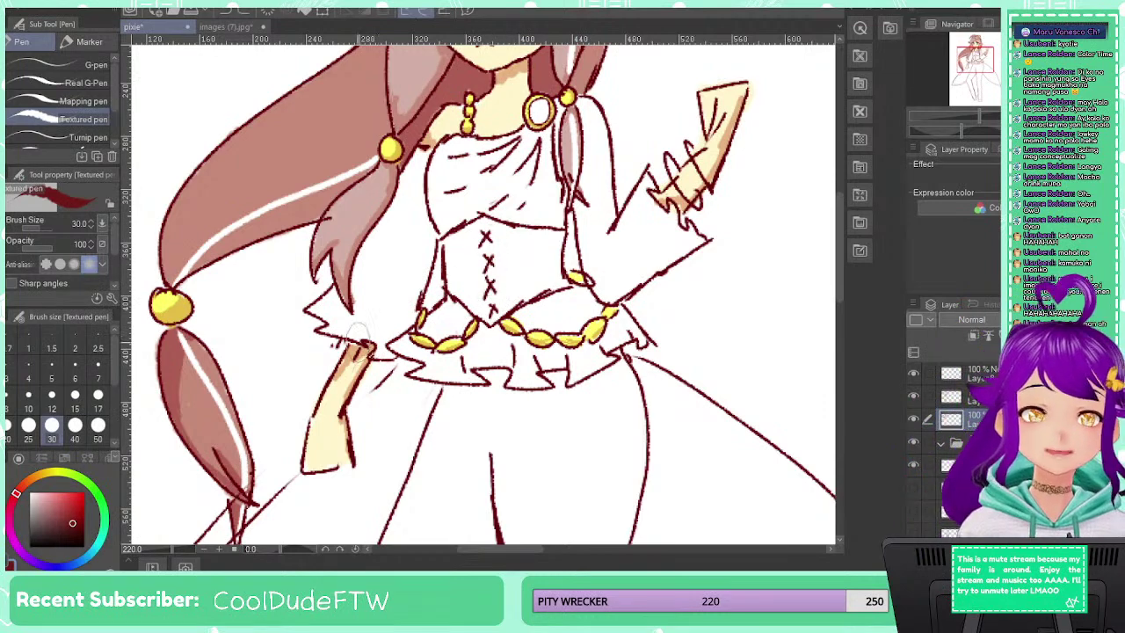
{"action": "left_click", "coordinate": [59, 532]}
{"action": "mouse_move", "coordinate": [502, 304]}
{"action": "left_mouse_down"}
{"action": "mouse_move", "coordinate": [488, 256]}
{"action": "mouse_move", "coordinate": [485, 274]}
{"action": "left_mouse_up"}
{"action": "key", "text": "ctrl+z"}
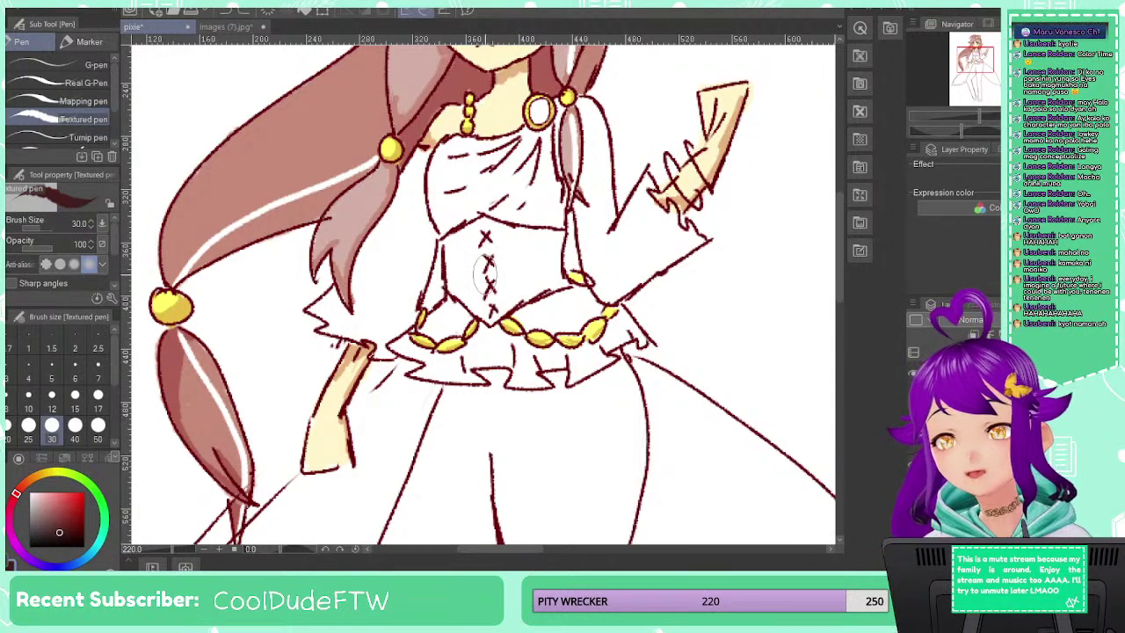
Fill the corset with a muted crimson using the Textured pen, reducing the brush size to 17
{"action": "left_click", "coordinate": [446, 294], "text": "alt"}
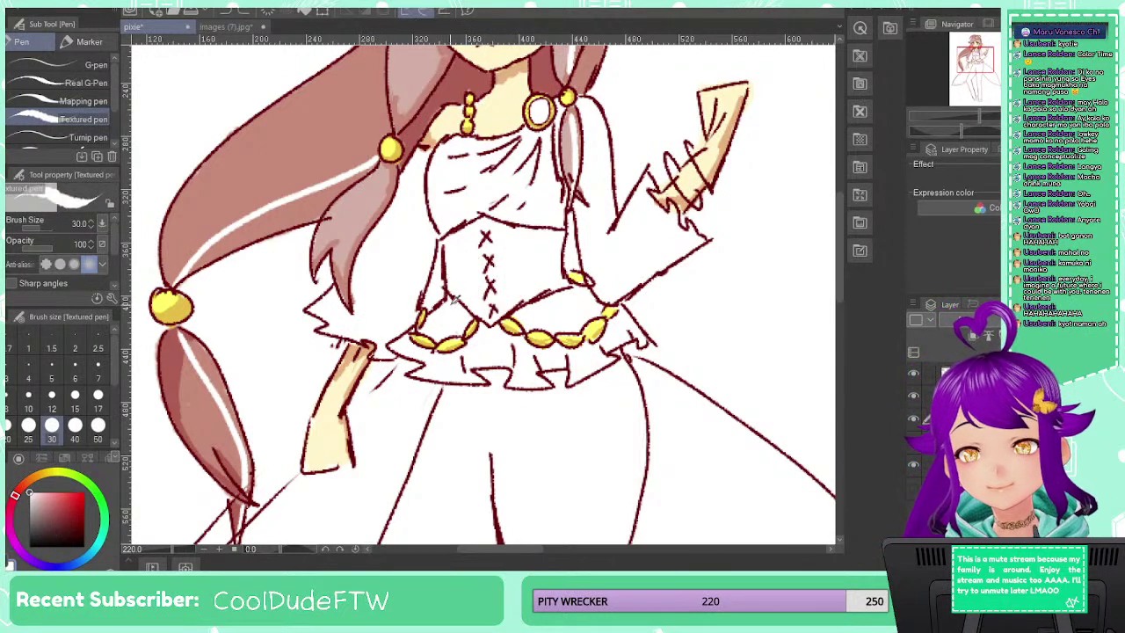
{"action": "left_click", "coordinate": [450, 295], "text": "alt"}
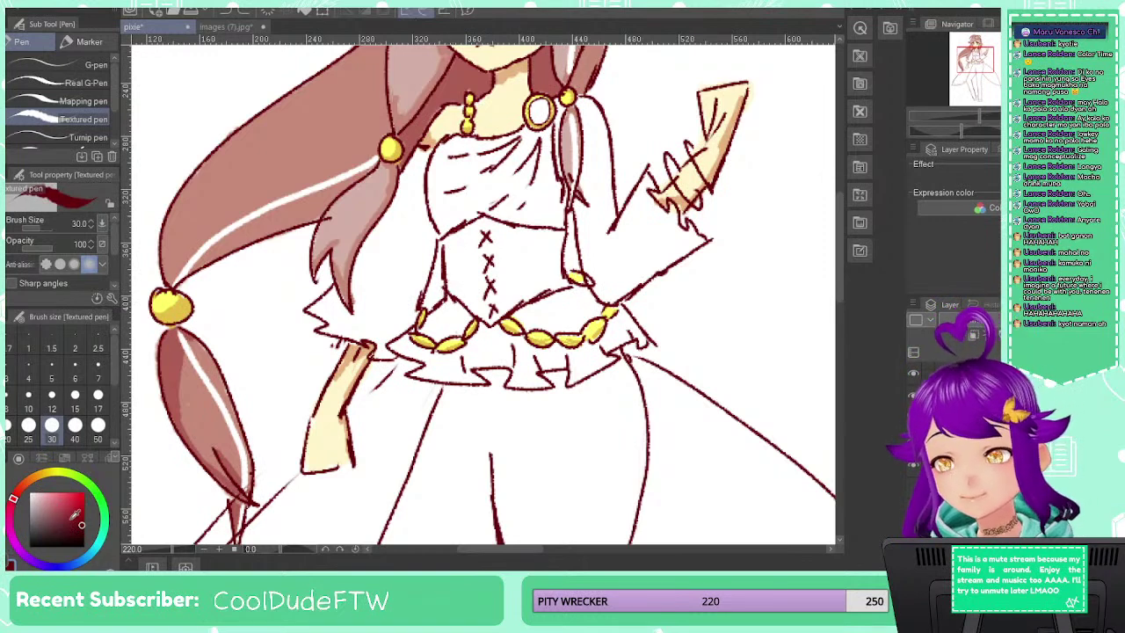
{"action": "left_click", "coordinate": [72, 508]}
{"action": "left_click", "coordinate": [65, 513]}
{"action": "mouse_move", "coordinate": [473, 252]}
{"action": "left_mouse_down"}
{"action": "mouse_move", "coordinate": [484, 293]}
{"action": "mouse_move", "coordinate": [503, 251]}
{"action": "mouse_move", "coordinate": [498, 237]}
{"action": "mouse_move", "coordinate": [448, 243]}
{"action": "mouse_move", "coordinate": [443, 262]}
{"action": "mouse_move", "coordinate": [470, 272]}
{"action": "mouse_move", "coordinate": [492, 312]}
{"action": "mouse_move", "coordinate": [508, 234]}
{"action": "mouse_move", "coordinate": [558, 238]}
{"action": "mouse_move", "coordinate": [557, 278]}
{"action": "mouse_move", "coordinate": [494, 311]}
{"action": "mouse_move", "coordinate": [475, 294]}
{"action": "mouse_move", "coordinate": [494, 311]}
{"action": "mouse_move", "coordinate": [523, 301]}
{"action": "mouse_move", "coordinate": [545, 264]}
{"action": "mouse_move", "coordinate": [515, 274]}
{"action": "mouse_move", "coordinate": [515, 261]}
{"action": "mouse_move", "coordinate": [484, 253]}
{"action": "mouse_move", "coordinate": [485, 228]}
{"action": "mouse_move", "coordinate": [447, 248]}
{"action": "mouse_move", "coordinate": [450, 285]}
{"action": "mouse_move", "coordinate": [476, 305]}
{"action": "left_mouse_up"}
{"action": "left_click", "coordinate": [97, 394]}
{"action": "key", "text": "ctrl+z"}
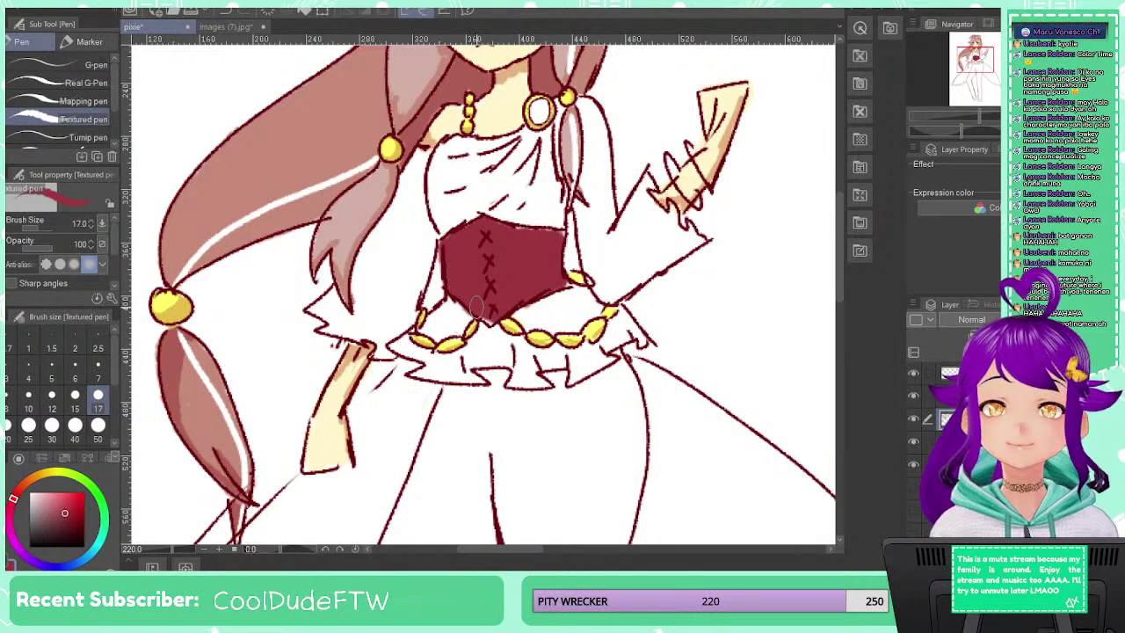
Sample the dark red line colour from the corset's cross-stitched lacing
{"action": "scroll", "coordinate": [477, 306], "scroll_direction": "down", "scroll_amount": 5}
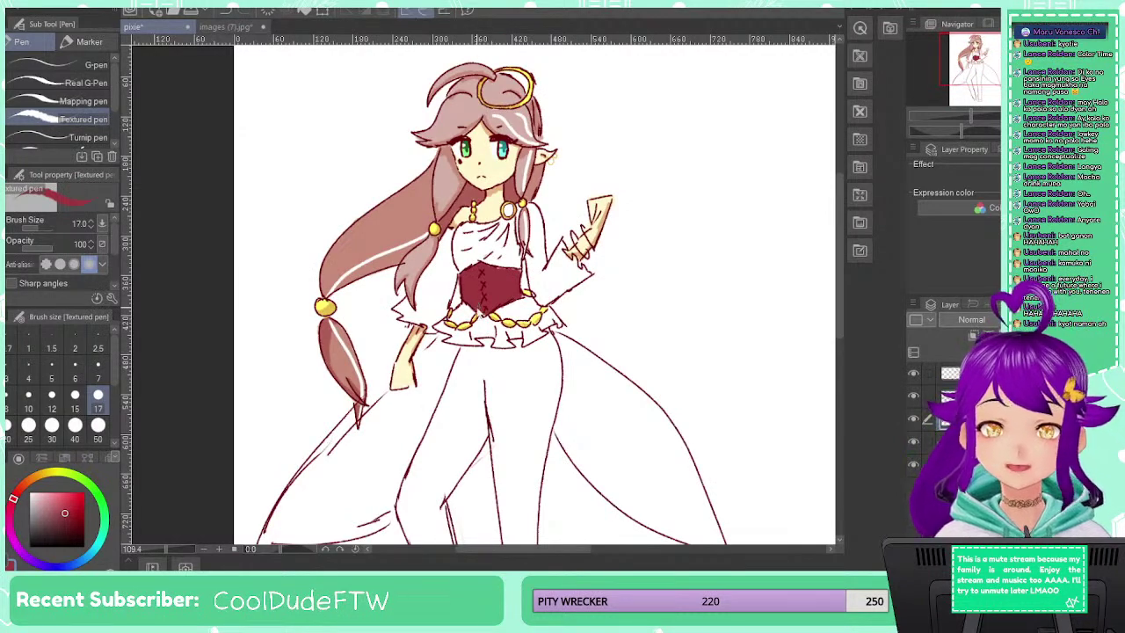
{"action": "scroll", "coordinate": [476, 304], "scroll_direction": "up", "scroll_amount": 4}
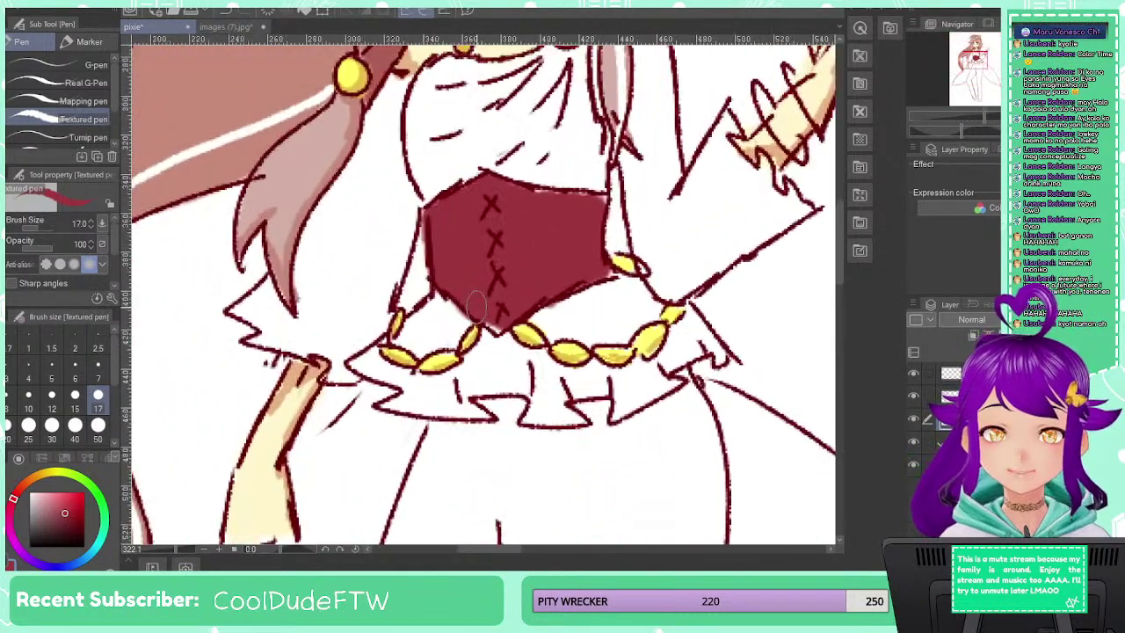
{"action": "scroll", "coordinate": [475, 306], "scroll_direction": "up", "scroll_amount": 2}
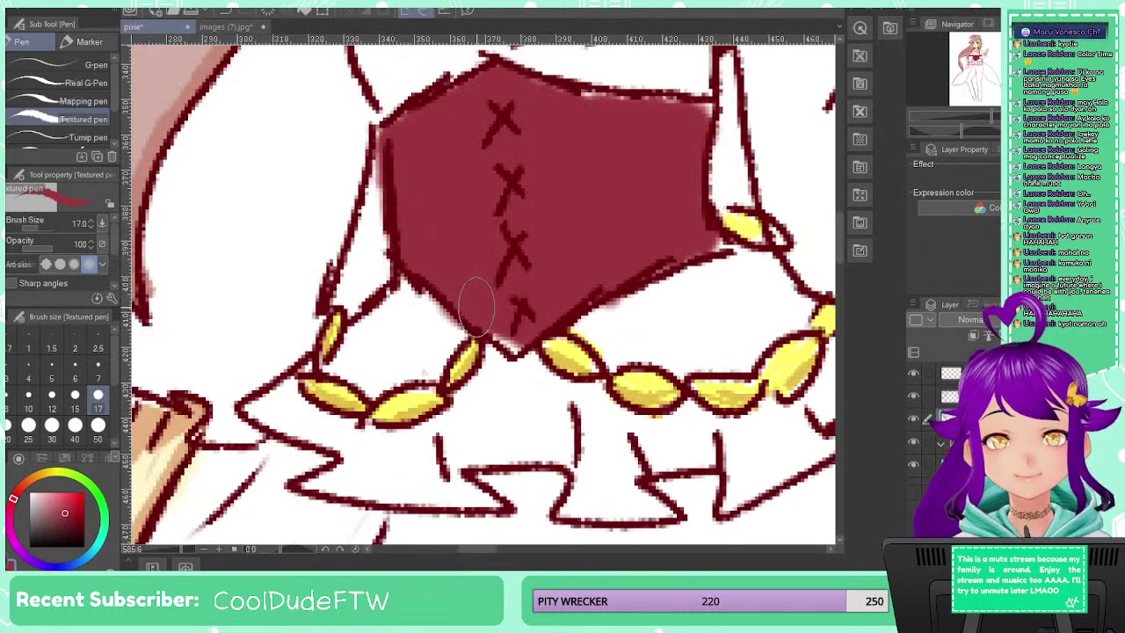
{"action": "left_click", "coordinate": [517, 250], "text": "alt"}
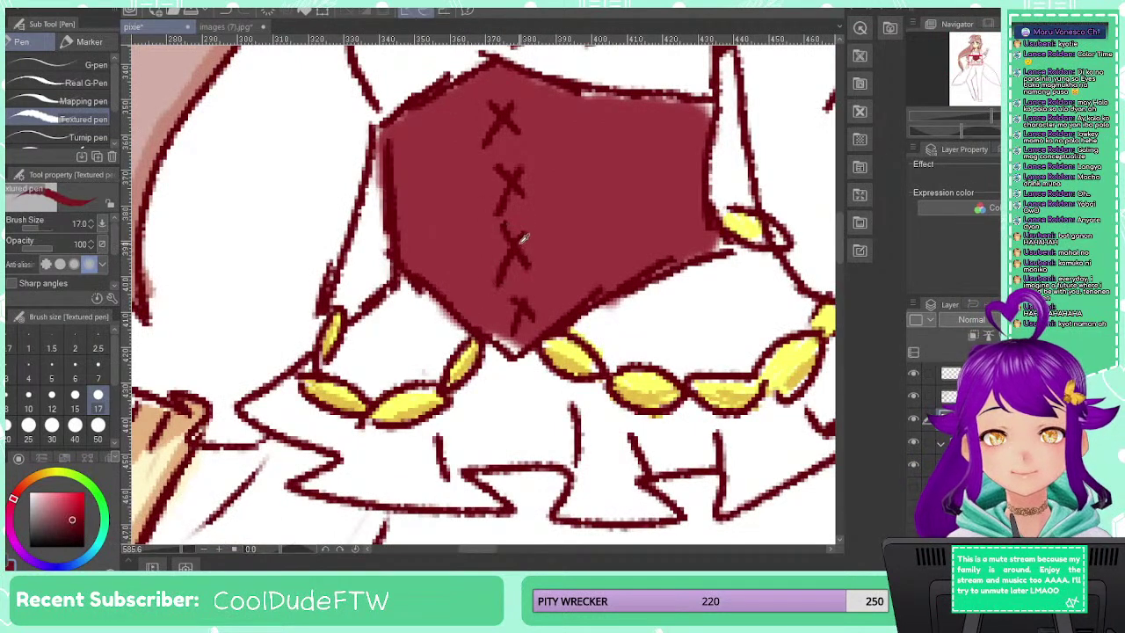
{"action": "key", "text": "p"}
{"action": "key", "text": "p"}
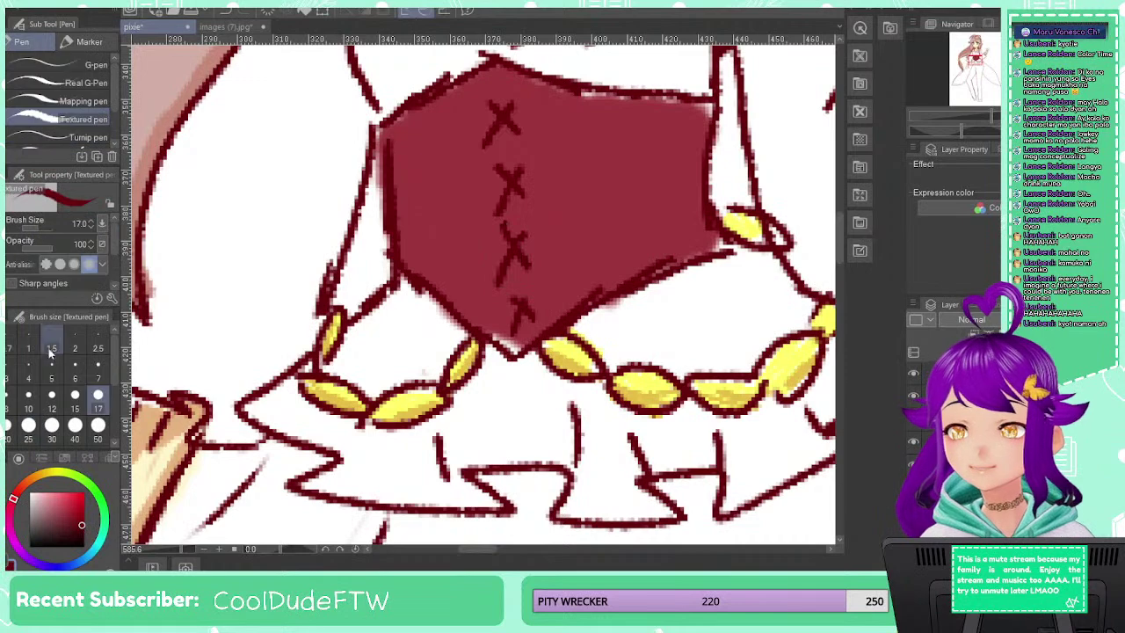
{"action": "left_click", "coordinate": [52, 348]}
{"action": "left_click", "coordinate": [51, 370]}
{"action": "left_click_drag", "start_coordinate": [425, 99], "coordinate": [417, 219]}
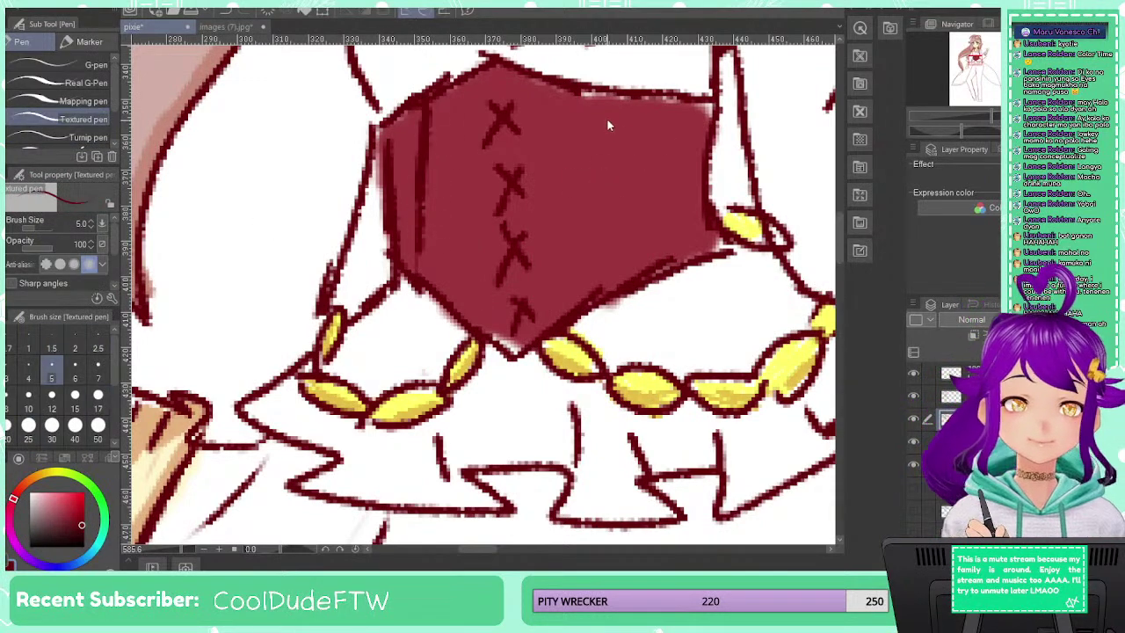
{"action": "key", "text": "ctrl+z"}
{"action": "left_click_drag", "start_coordinate": [583, 98], "coordinate": [588, 283]}
{"action": "key", "text": "ctrl+z"}
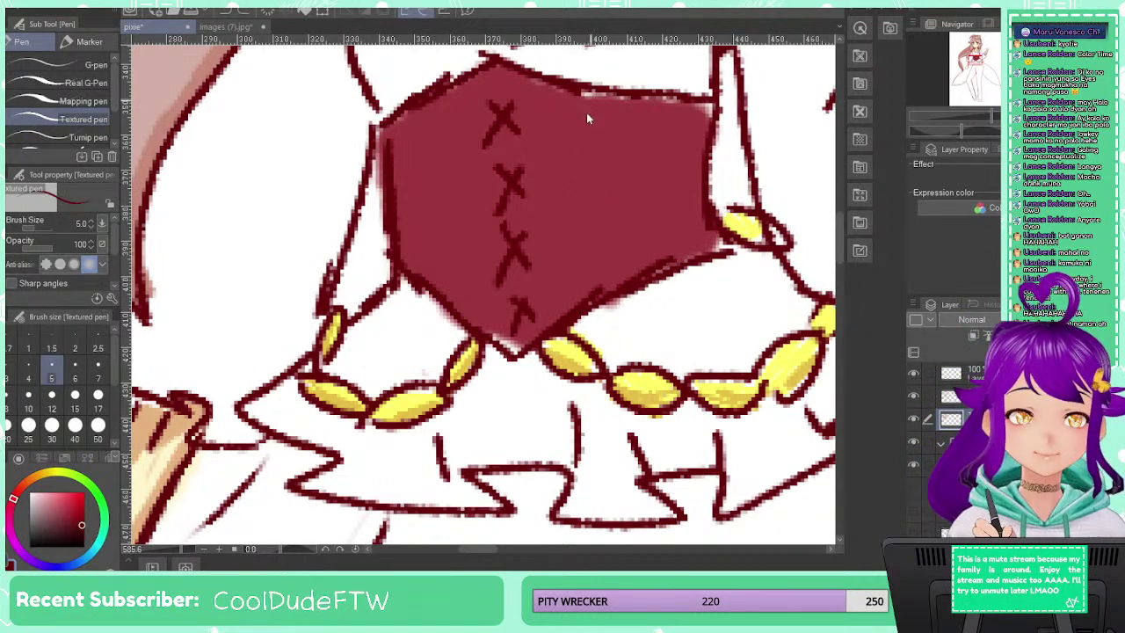
{"action": "left_click_drag", "start_coordinate": [588, 104], "coordinate": [584, 264]}
{"action": "key", "text": "ctrl+z"}
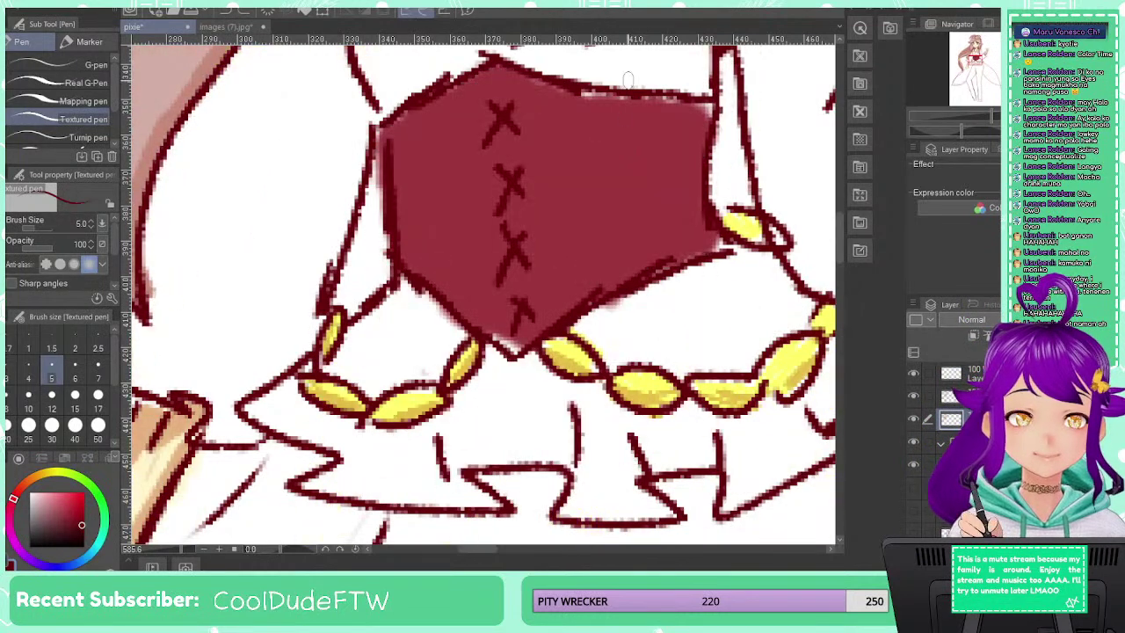
{"action": "left_click", "coordinate": [75, 339]}
{"action": "left_click_drag", "start_coordinate": [589, 91], "coordinate": [599, 286]}
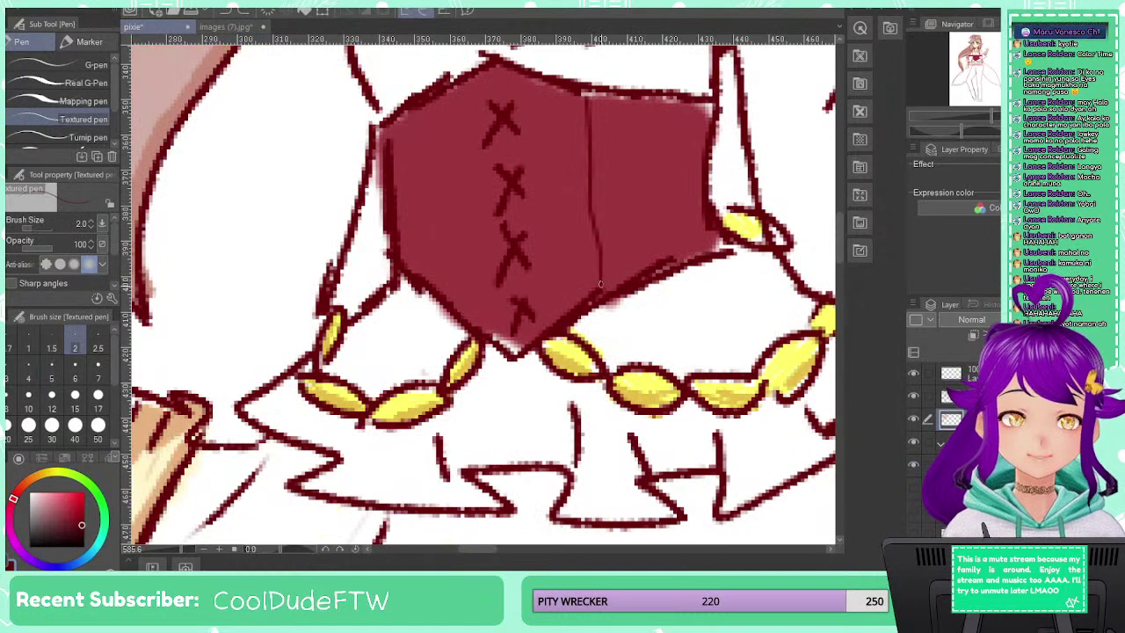
{"action": "key", "text": "ctrl+z"}
{"action": "left_click", "coordinate": [51, 378]}
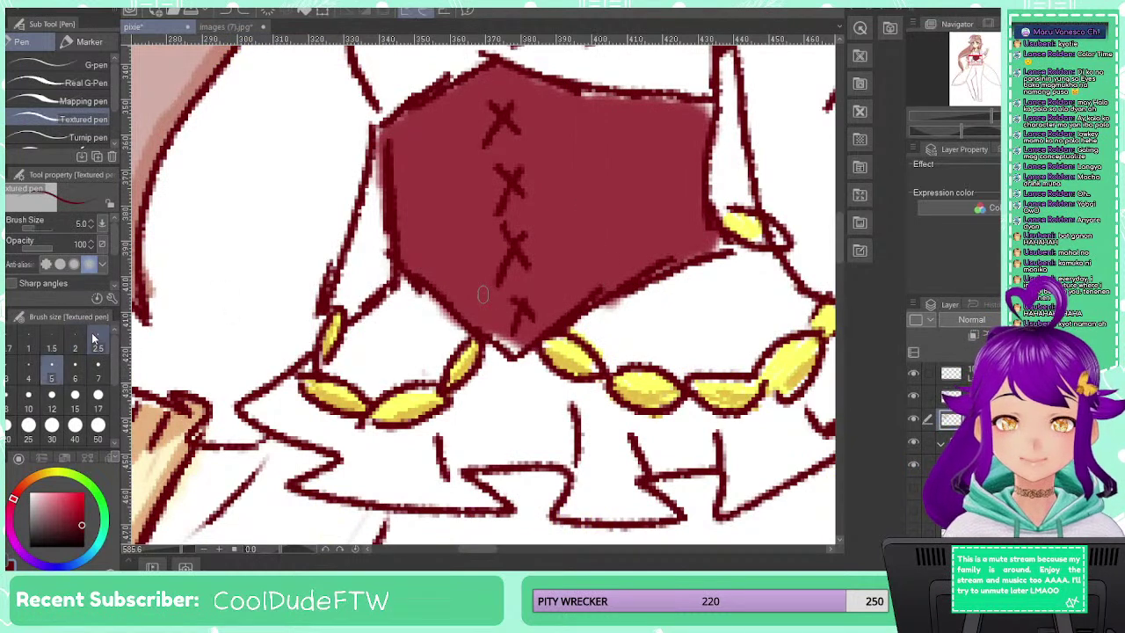
{"action": "left_click_drag", "start_coordinate": [587, 89], "coordinate": [587, 269]}
{"action": "key", "text": "ctrl+z"}
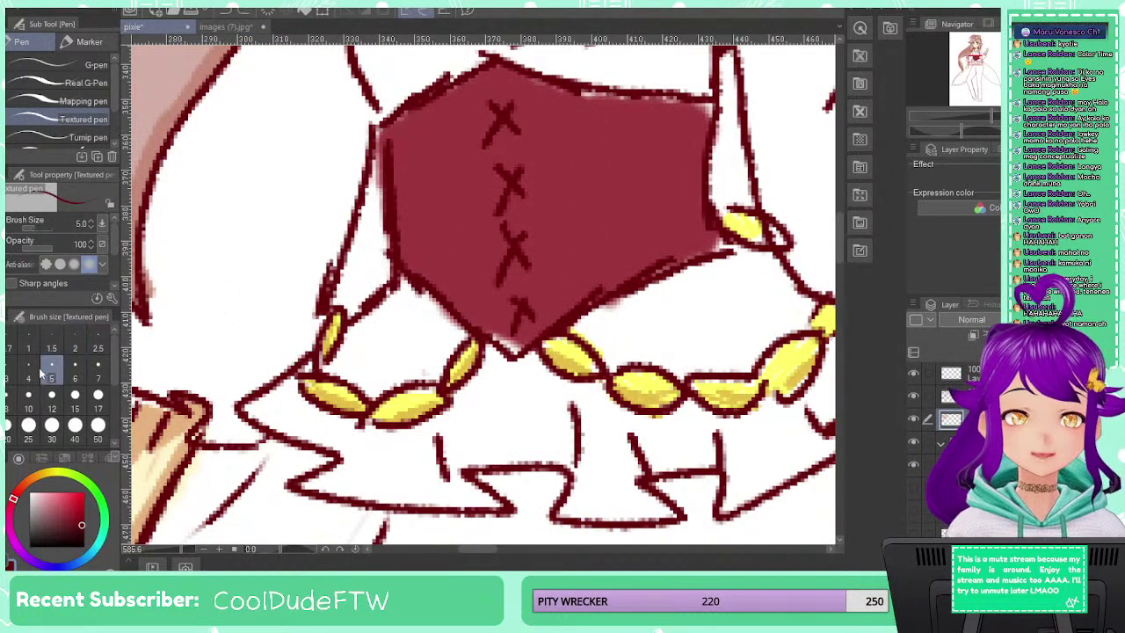
Draw dark red vertical pleat lines down both sides of the corset with the Textured pen at size 3
{"action": "left_click", "coordinate": [9, 367]}
{"action": "left_click_drag", "start_coordinate": [582, 94], "coordinate": [587, 286]}
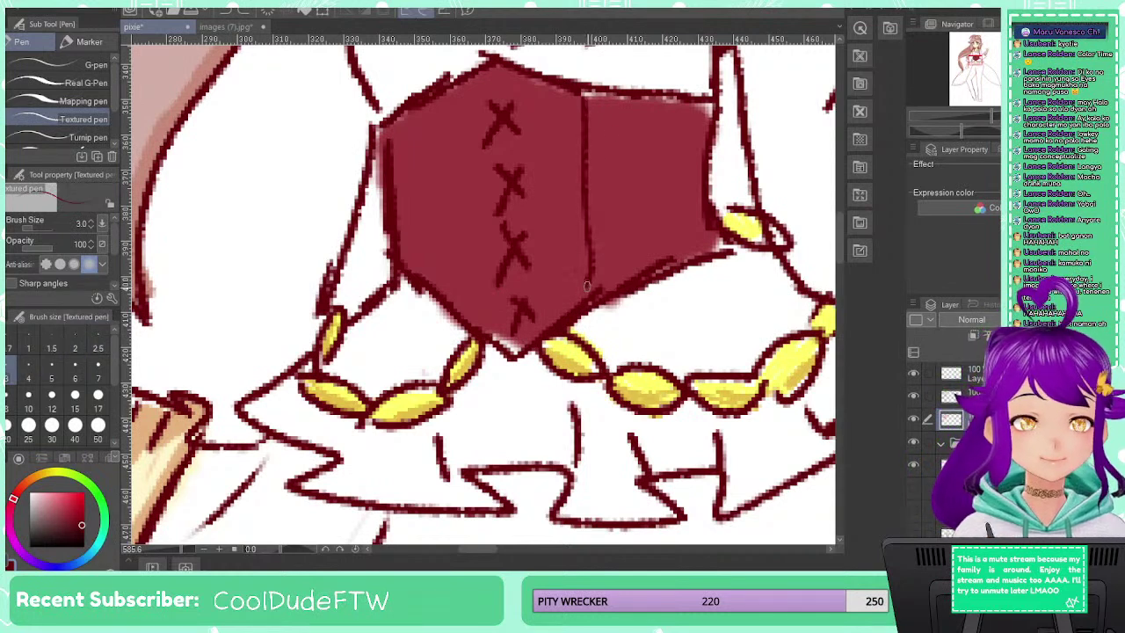
{"action": "mouse_move", "coordinate": [598, 100]}
{"action": "left_mouse_down"}
{"action": "mouse_move", "coordinate": [615, 294]}
{"action": "mouse_move", "coordinate": [629, 232]}
{"action": "mouse_move", "coordinate": [635, 278]}
{"action": "left_mouse_up"}
{"action": "left_click_drag", "start_coordinate": [656, 106], "coordinate": [654, 275]}
{"action": "mouse_move", "coordinate": [677, 95]}
{"action": "left_mouse_down"}
{"action": "mouse_move", "coordinate": [684, 273]}
{"action": "mouse_move", "coordinate": [699, 231]}
{"action": "mouse_move", "coordinate": [702, 273]}
{"action": "left_mouse_up"}
{"action": "left_click_drag", "start_coordinate": [432, 111], "coordinate": [425, 280]}
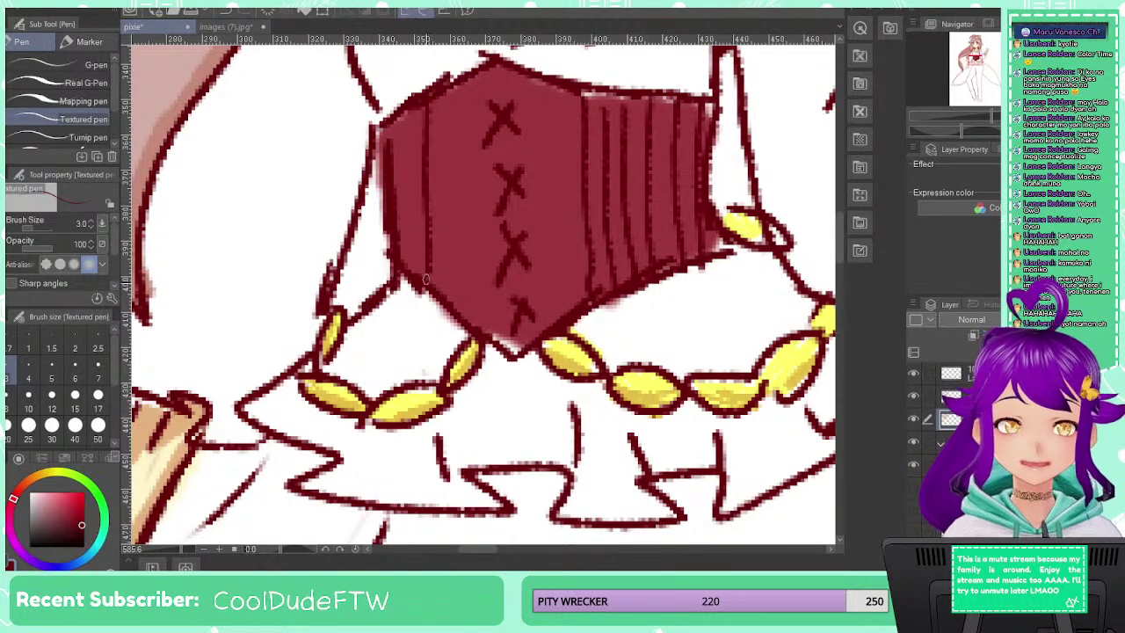
{"action": "left_click_drag", "start_coordinate": [407, 127], "coordinate": [409, 278]}
{"action": "left_click_drag", "start_coordinate": [396, 143], "coordinate": [402, 263]}
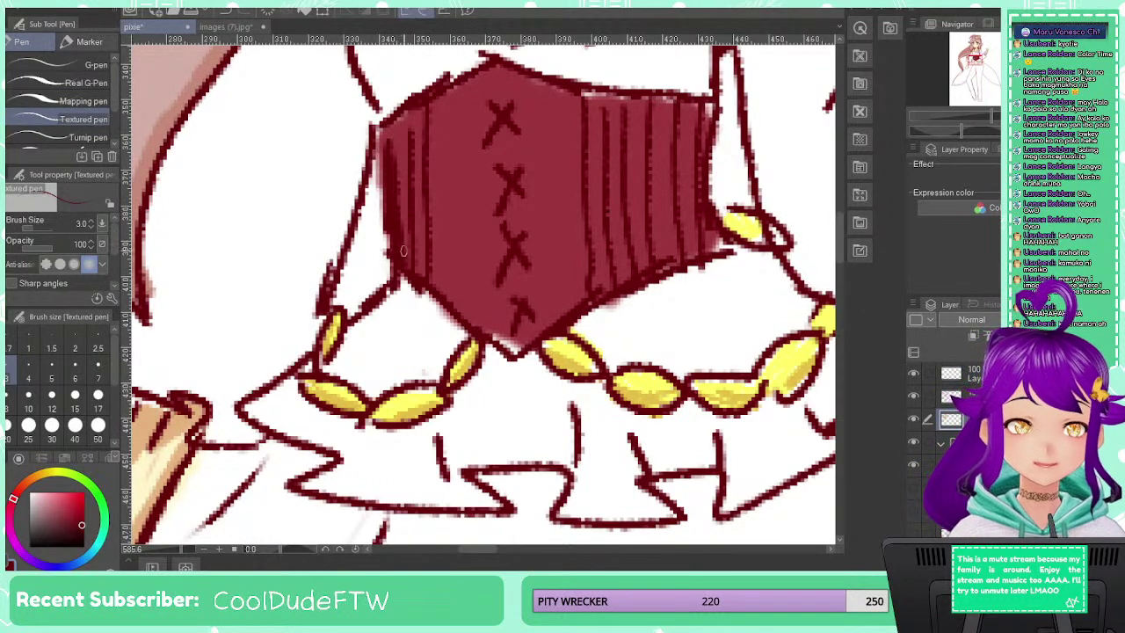
{"action": "scroll", "coordinate": [423, 250], "scroll_direction": "down", "scroll_amount": 6}
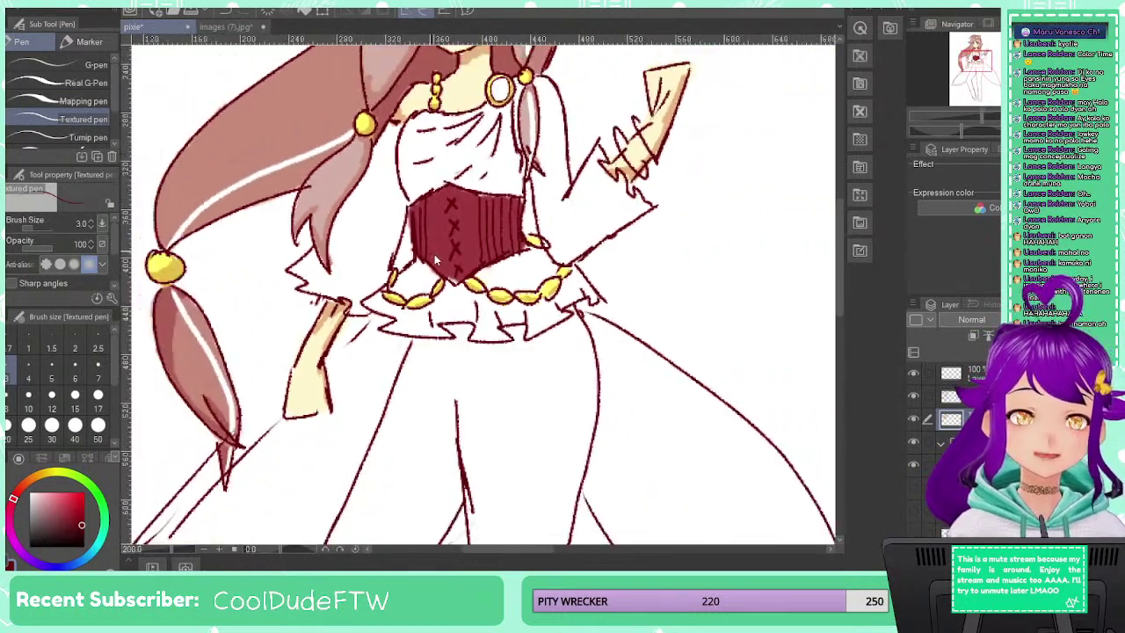
{"action": "scroll", "coordinate": [432, 253], "scroll_direction": "down", "scroll_amount": 2}
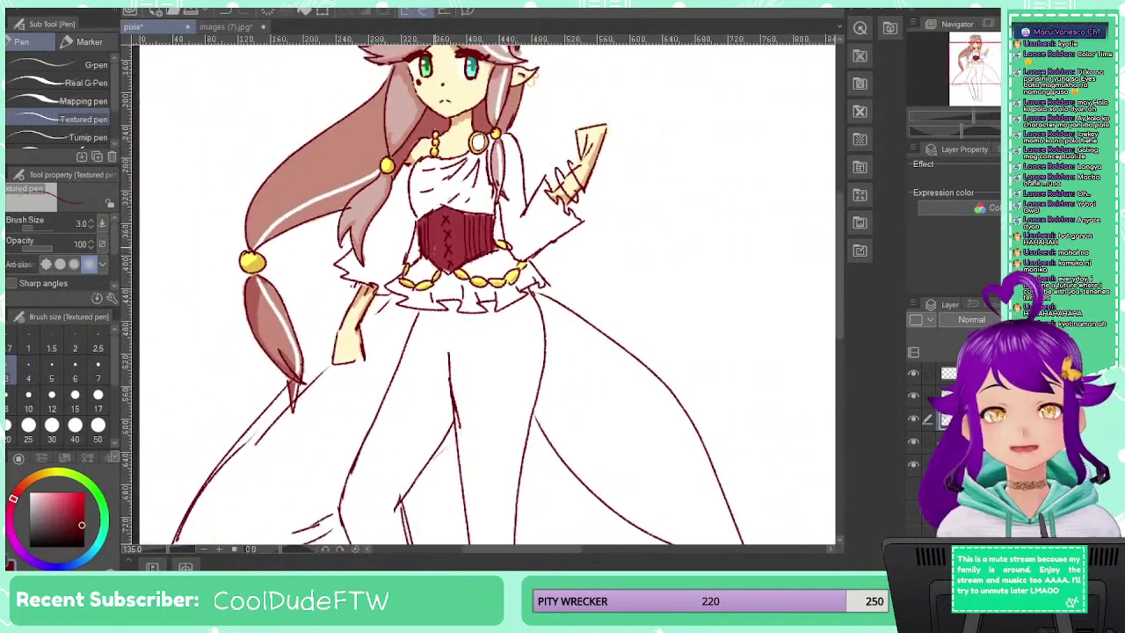
{"action": "scroll", "coordinate": [438, 253], "scroll_direction": "down", "scroll_amount": 1}
{"action": "scroll", "coordinate": [438, 253], "scroll_direction": "up", "scroll_amount": 3}
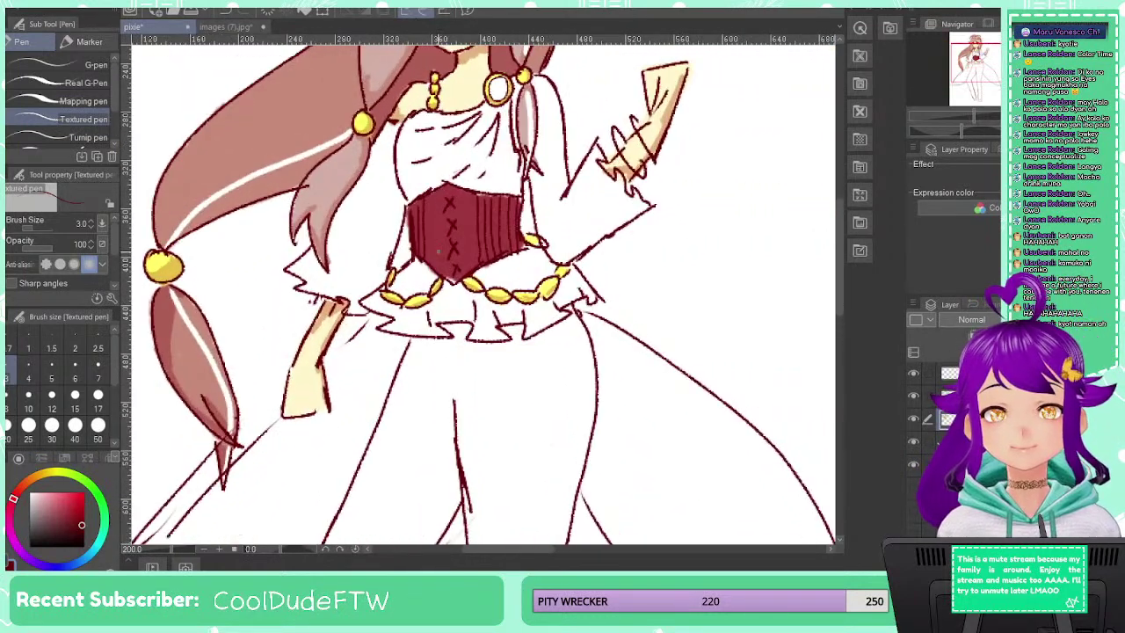
{"action": "scroll", "coordinate": [438, 252], "scroll_direction": "up", "scroll_amount": 2}
{"action": "scroll", "coordinate": [422, 241], "scroll_direction": "down", "scroll_amount": 3}
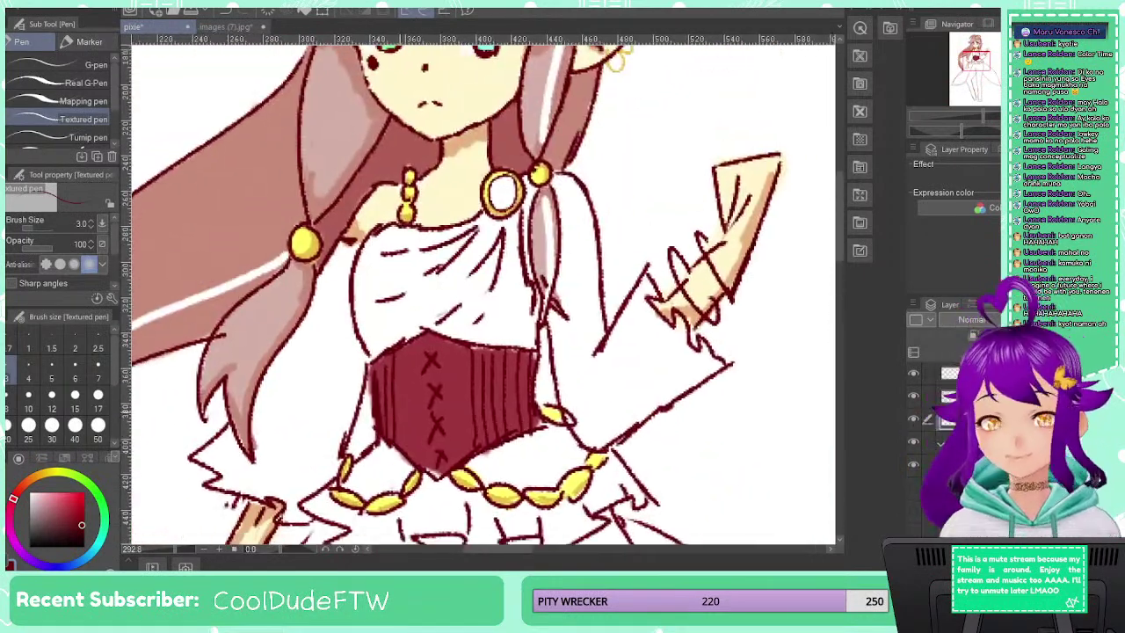
Colour the blouse, both sleeves and the waist ruffle pale yellowish cream with the Textured pen at size 17
{"action": "scroll", "coordinate": [318, 406], "scroll_direction": "up", "scroll_amount": 3}
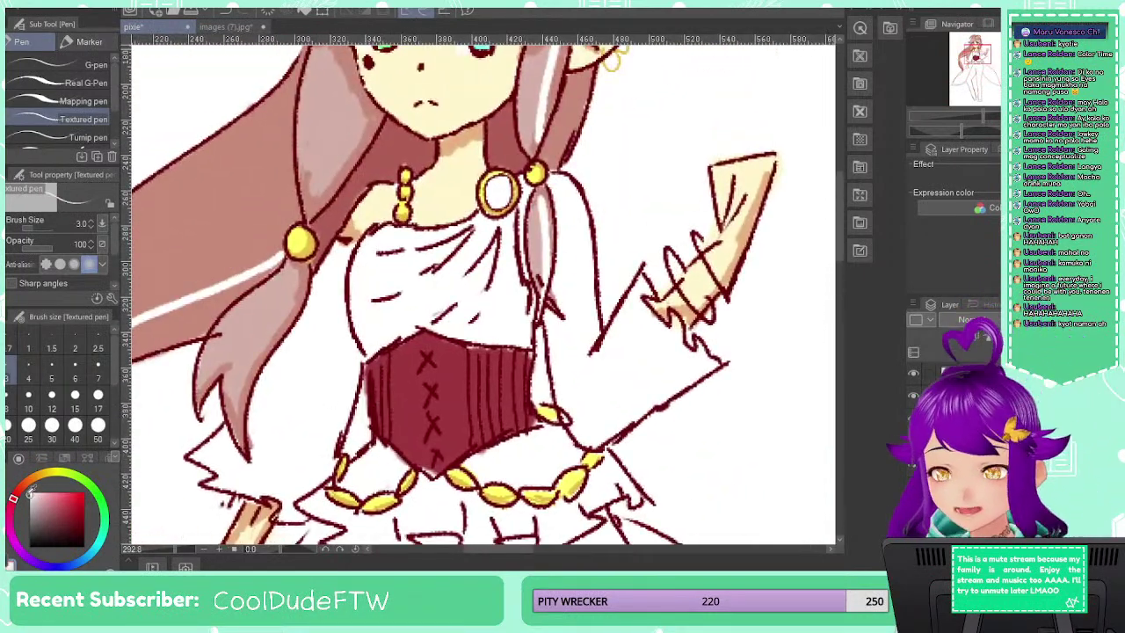
{"action": "left_click", "coordinate": [98, 397]}
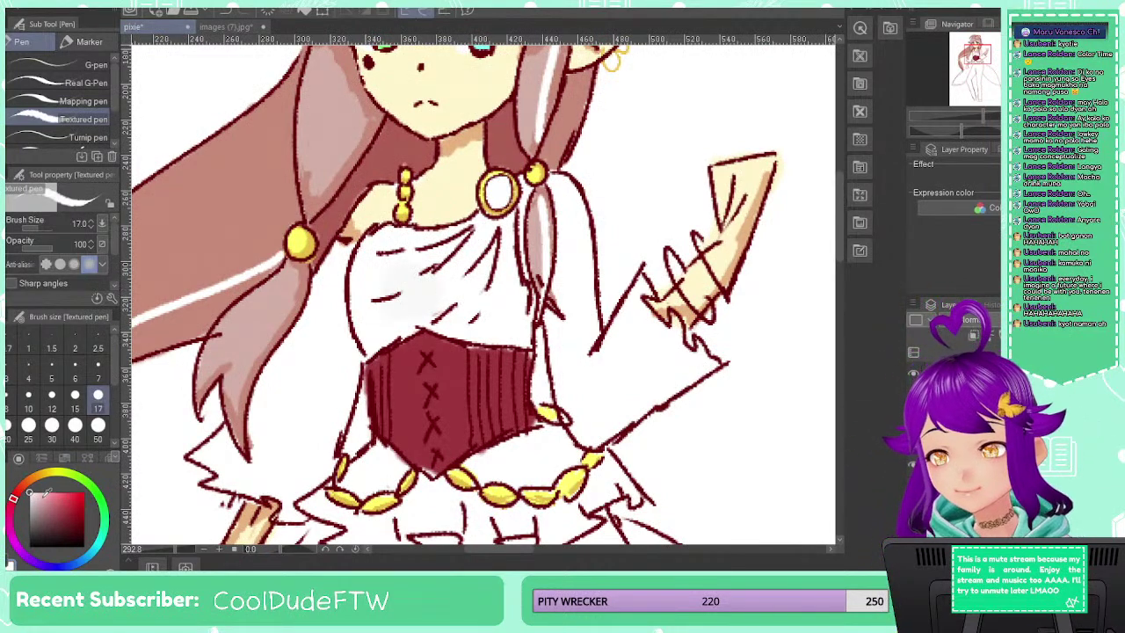
{"action": "left_click_drag", "start_coordinate": [32, 495], "coordinate": [30, 500]}
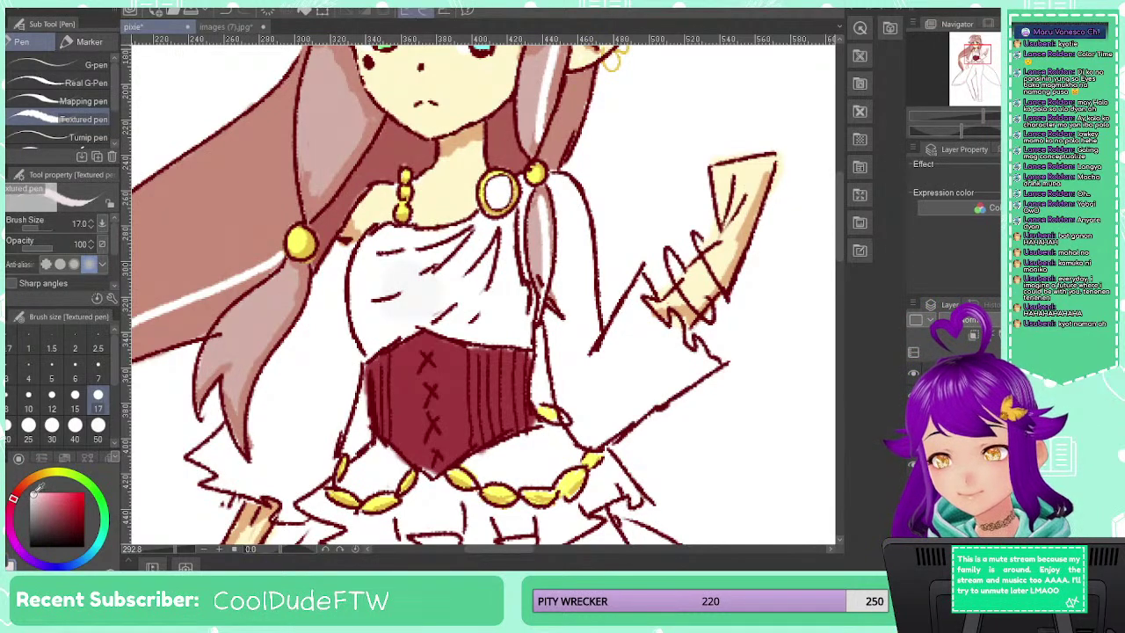
{"action": "left_click", "coordinate": [48, 473]}
{"action": "mouse_move", "coordinate": [354, 272]}
{"action": "left_mouse_down"}
{"action": "mouse_move", "coordinate": [385, 257]}
{"action": "mouse_move", "coordinate": [376, 282]}
{"action": "mouse_move", "coordinate": [360, 267]}
{"action": "mouse_move", "coordinate": [362, 303]}
{"action": "mouse_move", "coordinate": [409, 316]}
{"action": "mouse_move", "coordinate": [422, 306]}
{"action": "mouse_move", "coordinate": [419, 287]}
{"action": "mouse_move", "coordinate": [386, 315]}
{"action": "mouse_move", "coordinate": [395, 279]}
{"action": "mouse_move", "coordinate": [379, 252]}
{"action": "mouse_move", "coordinate": [397, 288]}
{"action": "mouse_move", "coordinate": [353, 262]}
{"action": "mouse_move", "coordinate": [466, 322]}
{"action": "left_mouse_up"}
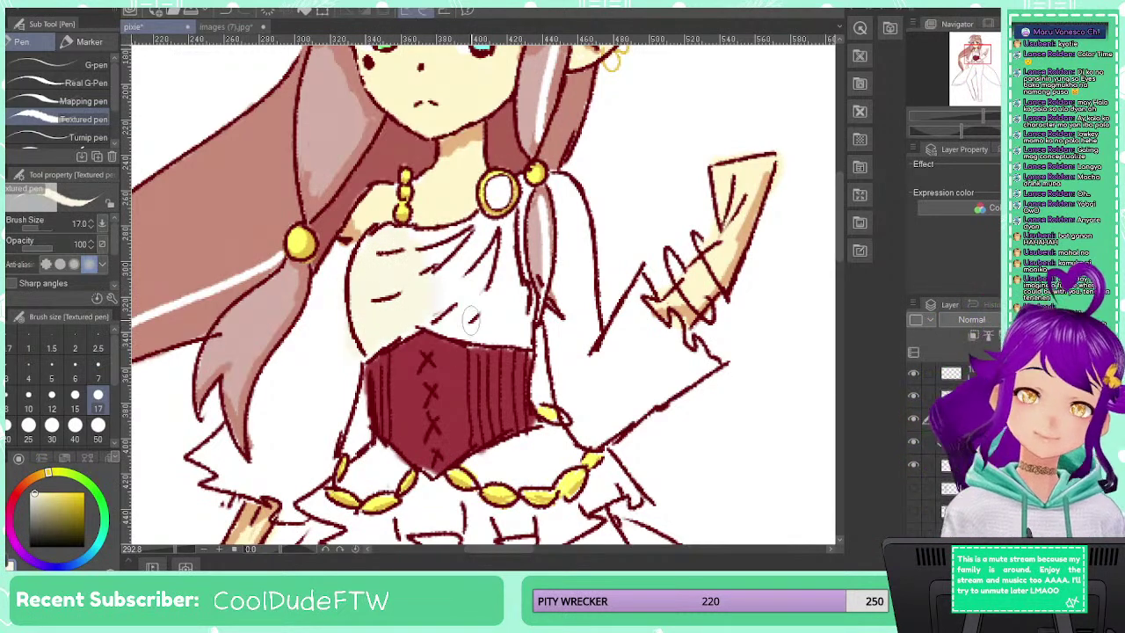
{"action": "key", "text": "ctrl+z"}
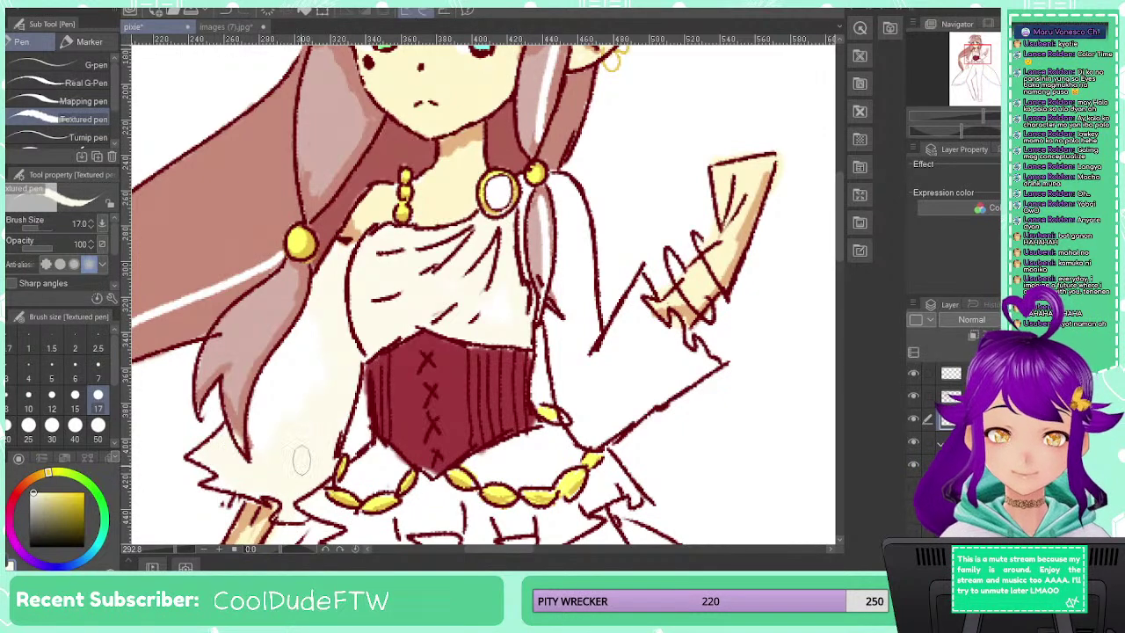
{"action": "scroll", "coordinate": [327, 337], "scroll_direction": "down", "scroll_amount": 5}
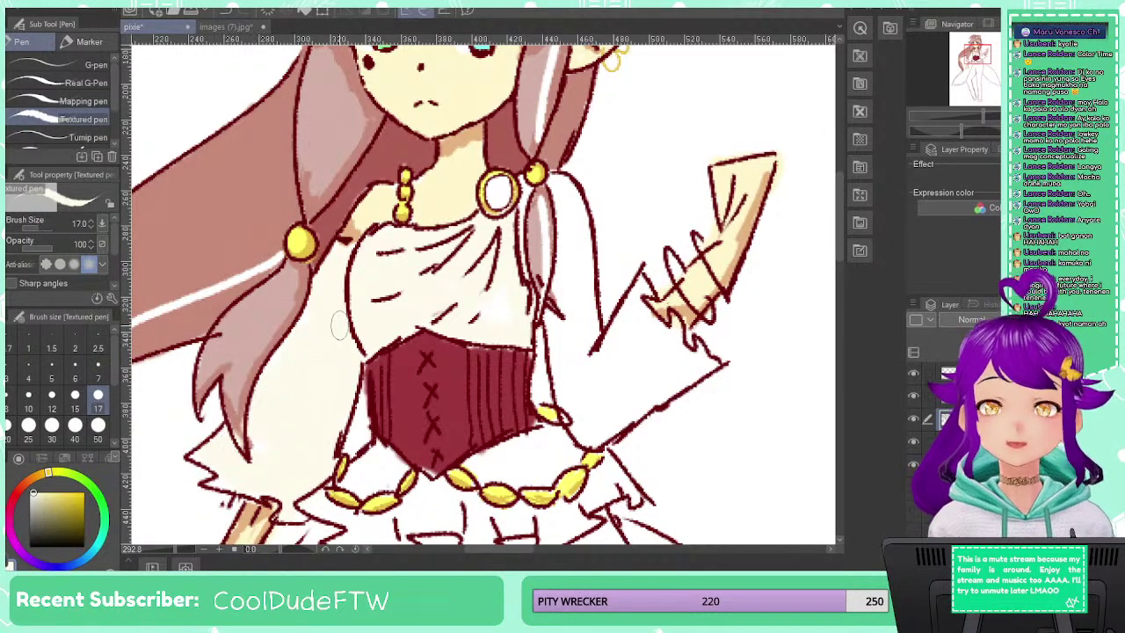
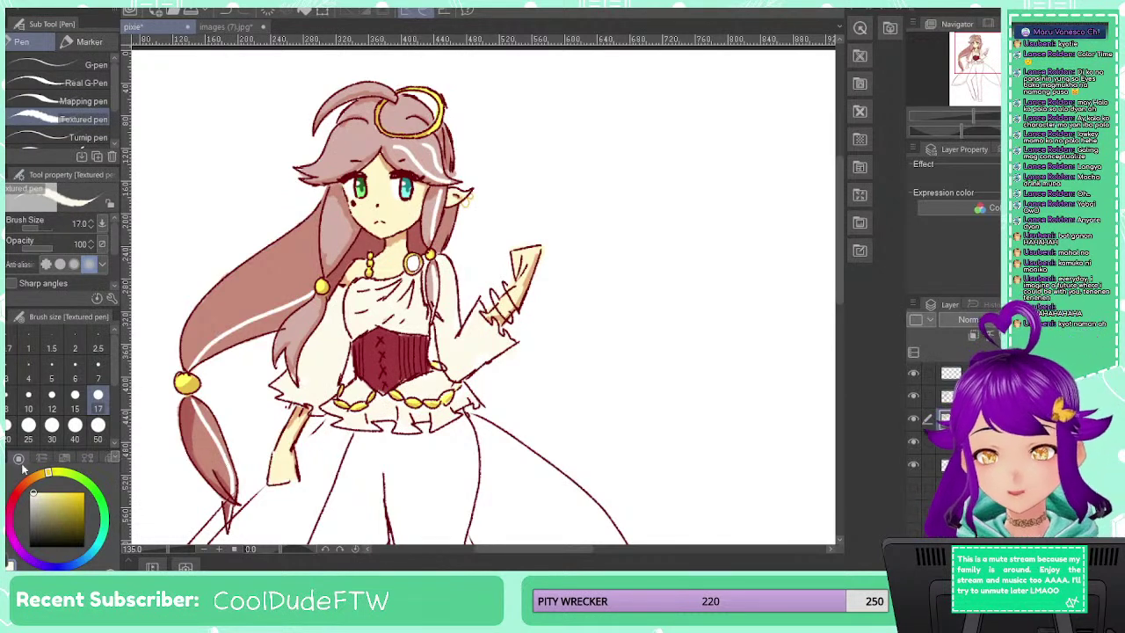
Shade the blouse's chest folds and the edge above the corset in darker beige with the Textured pen at size 8
{"action": "left_click_drag", "start_coordinate": [48, 474], "coordinate": [41, 475]}
{"action": "left_click", "coordinate": [36, 499]}
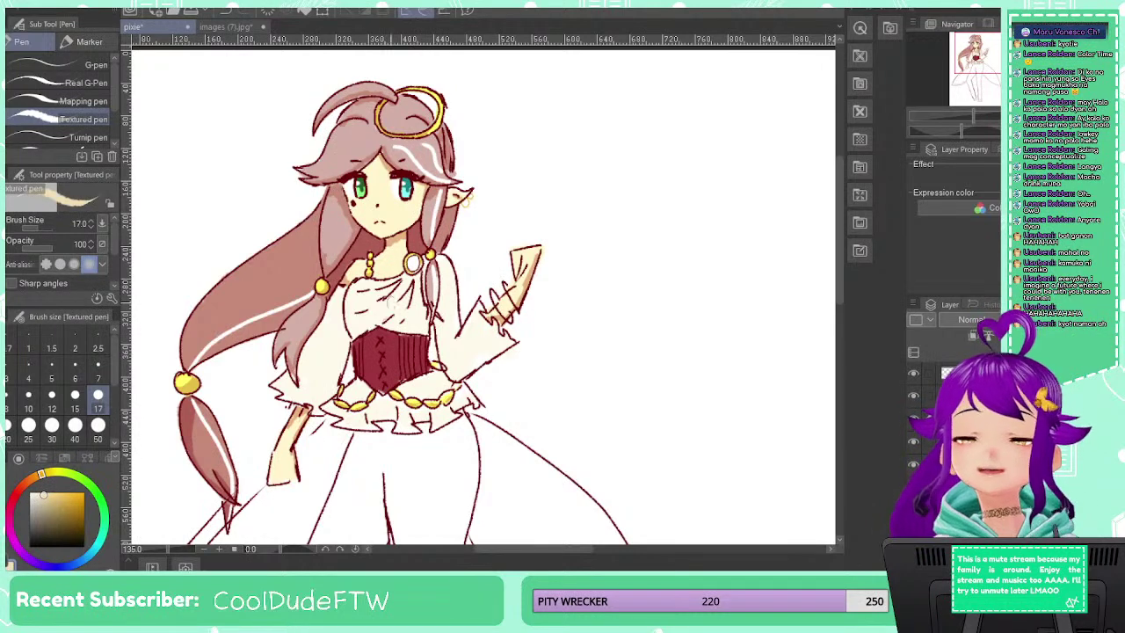
{"action": "mouse_move", "coordinate": [359, 298]}
{"action": "left_mouse_down"}
{"action": "mouse_move", "coordinate": [378, 297]}
{"action": "mouse_move", "coordinate": [359, 303]}
{"action": "left_mouse_up"}
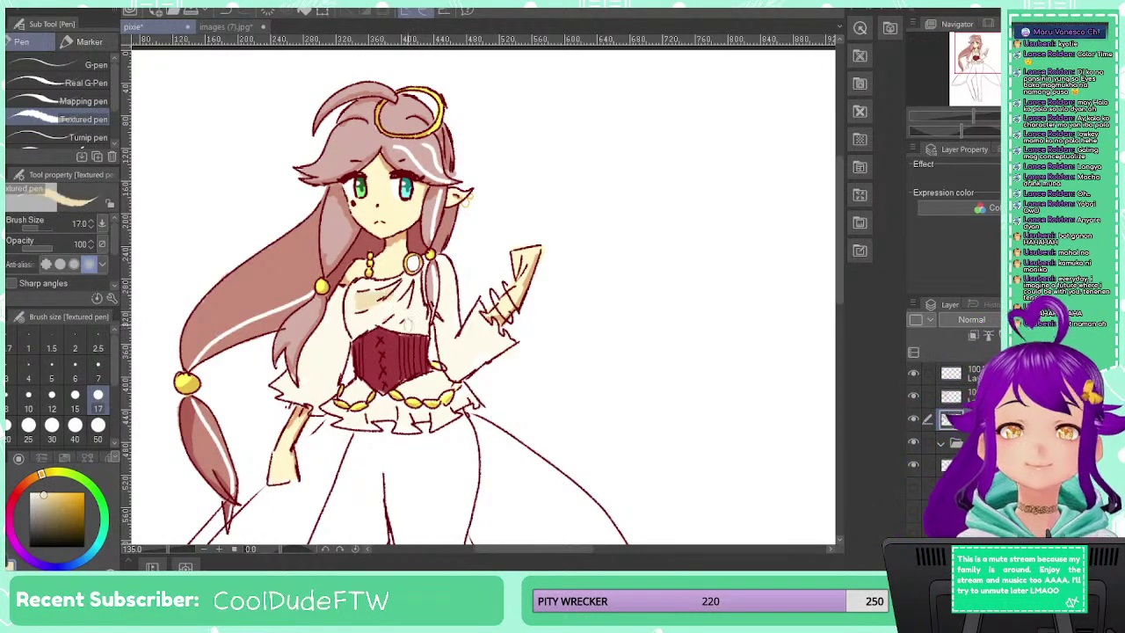
{"action": "key", "text": "ctrl+z"}
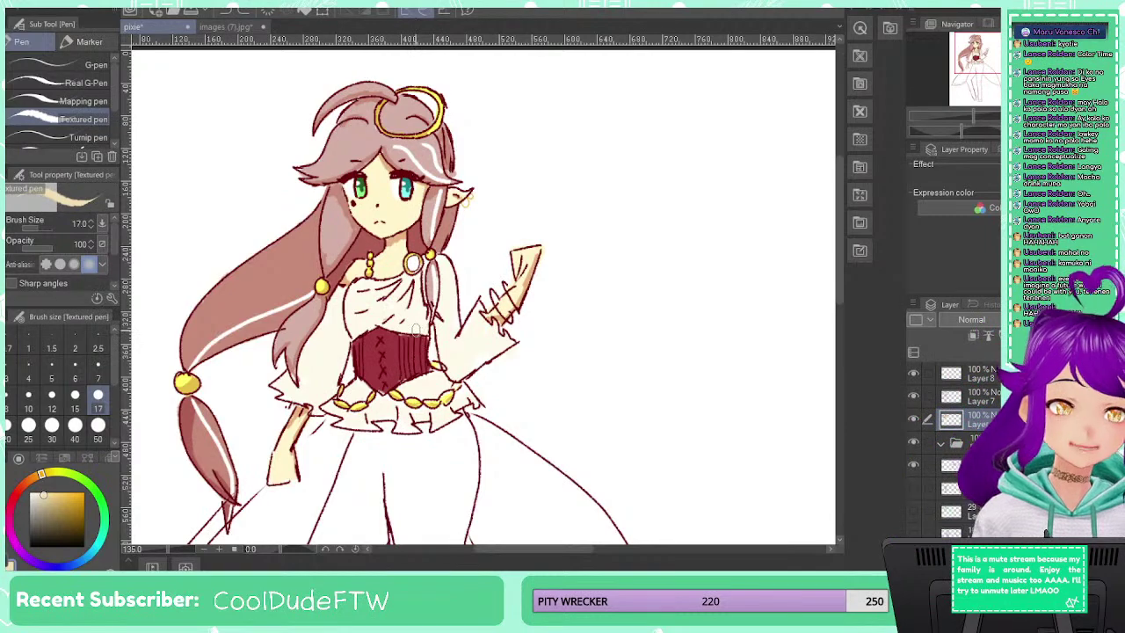
{"action": "scroll", "coordinate": [416, 329], "scroll_direction": "up", "scroll_amount": 3}
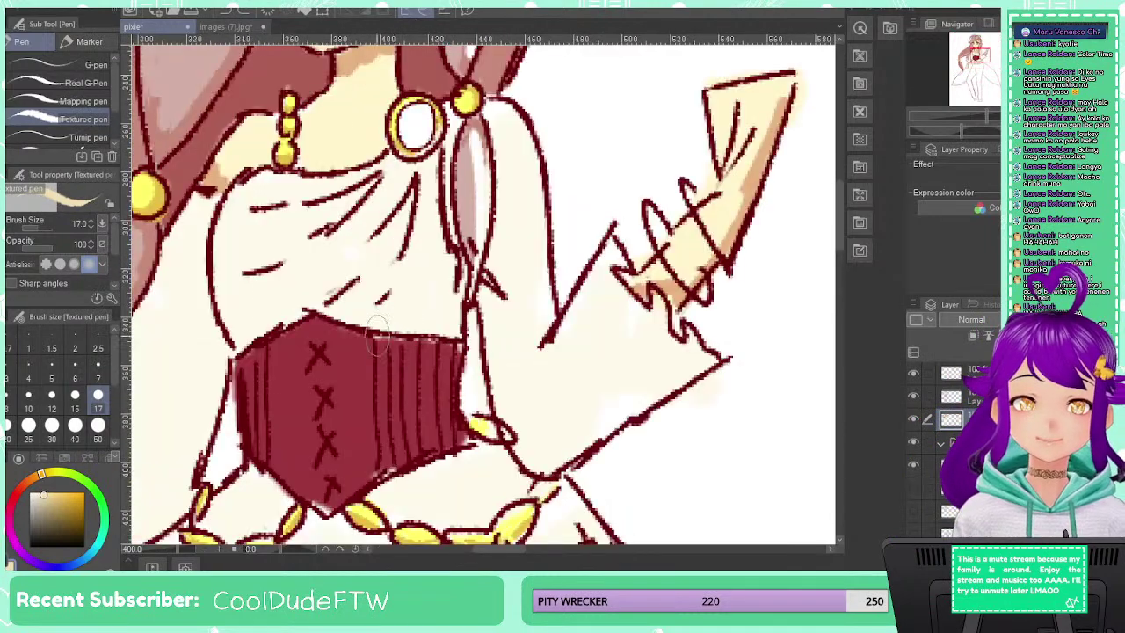
{"action": "left_click", "coordinate": [7, 395]}
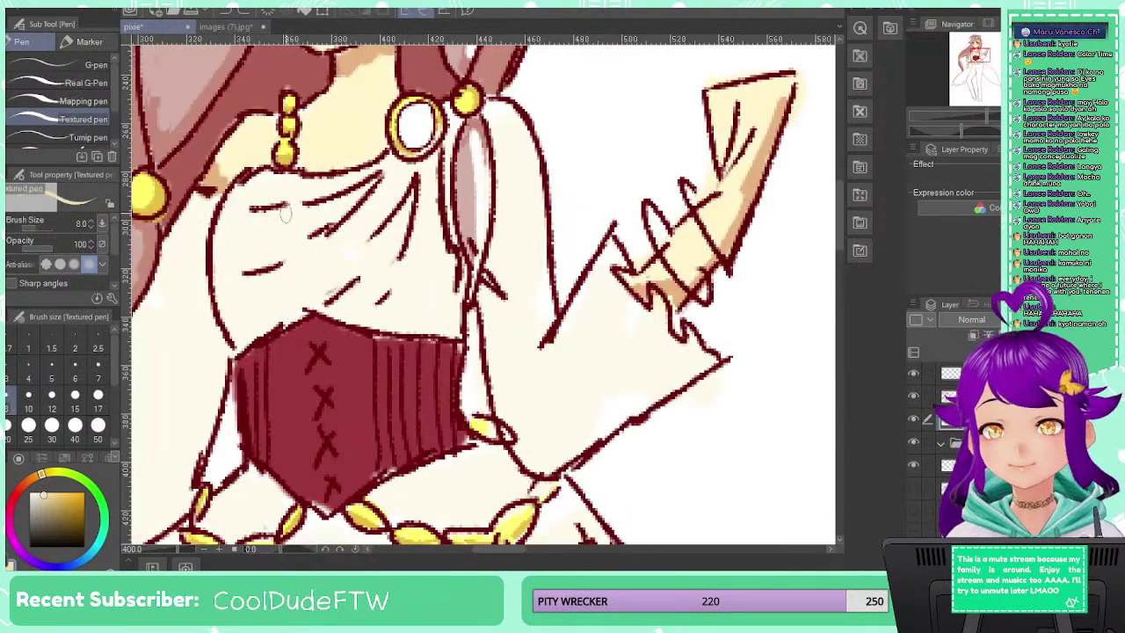
{"action": "mouse_move", "coordinate": [248, 213]}
{"action": "left_mouse_down"}
{"action": "mouse_move", "coordinate": [356, 186]}
{"action": "mouse_move", "coordinate": [291, 250]}
{"action": "mouse_move", "coordinate": [242, 265]}
{"action": "left_mouse_up"}
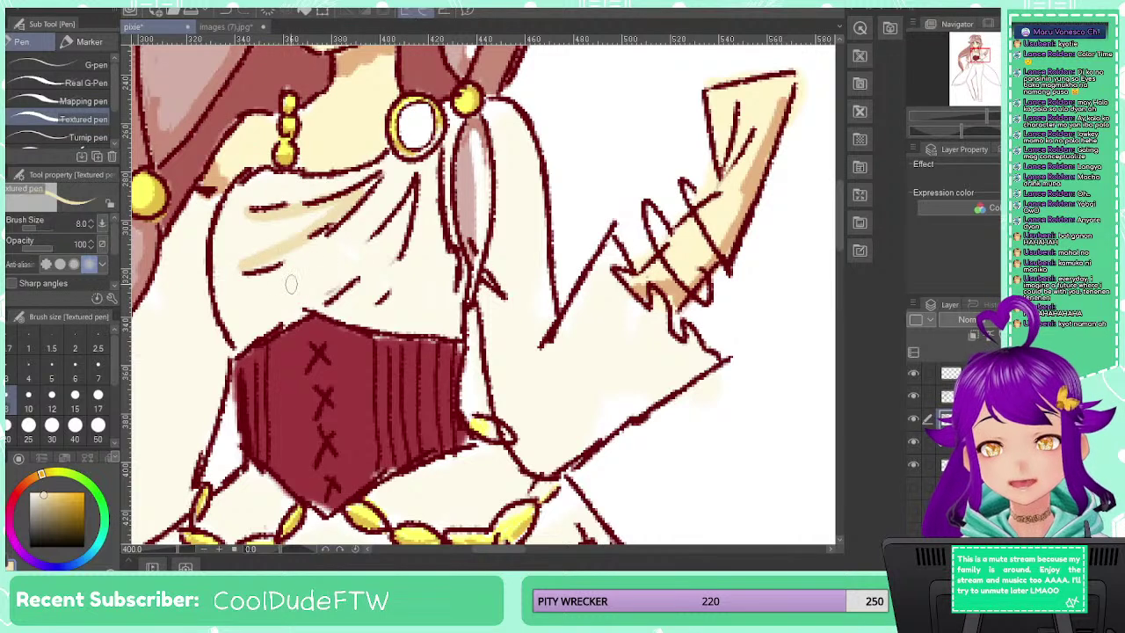
{"action": "left_click_drag", "start_coordinate": [347, 299], "coordinate": [410, 222]}
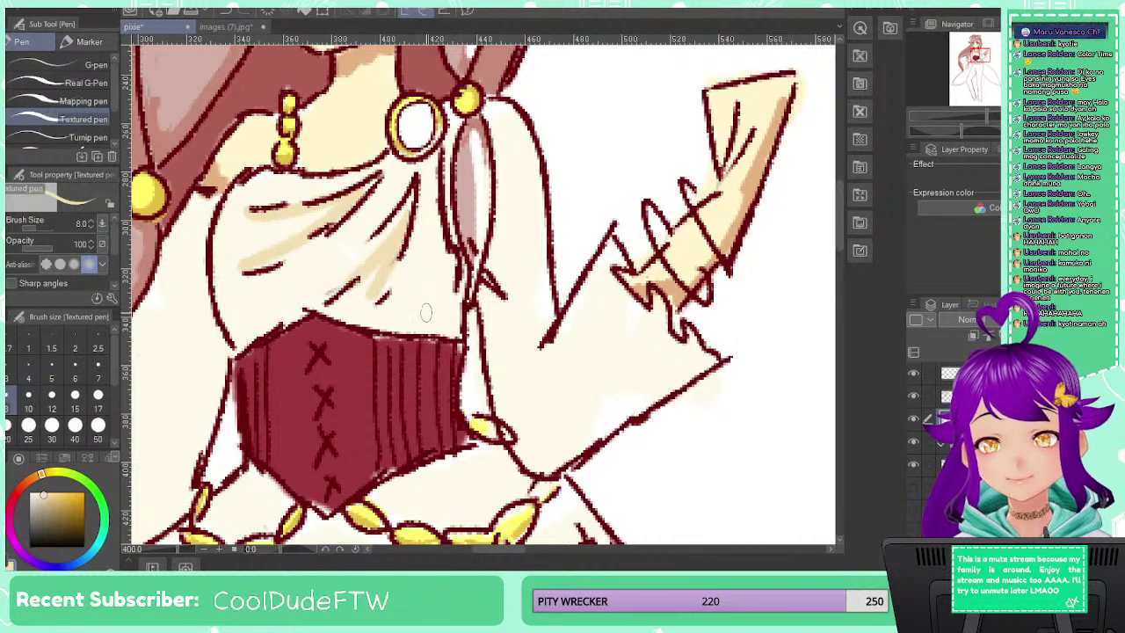
{"action": "left_click_drag", "start_coordinate": [357, 316], "coordinate": [447, 330]}
Shade the raised arm's sleeve in beige around the cuff and along its underside down to the elbow
{"action": "left_click_drag", "start_coordinate": [616, 277], "coordinate": [636, 313]}
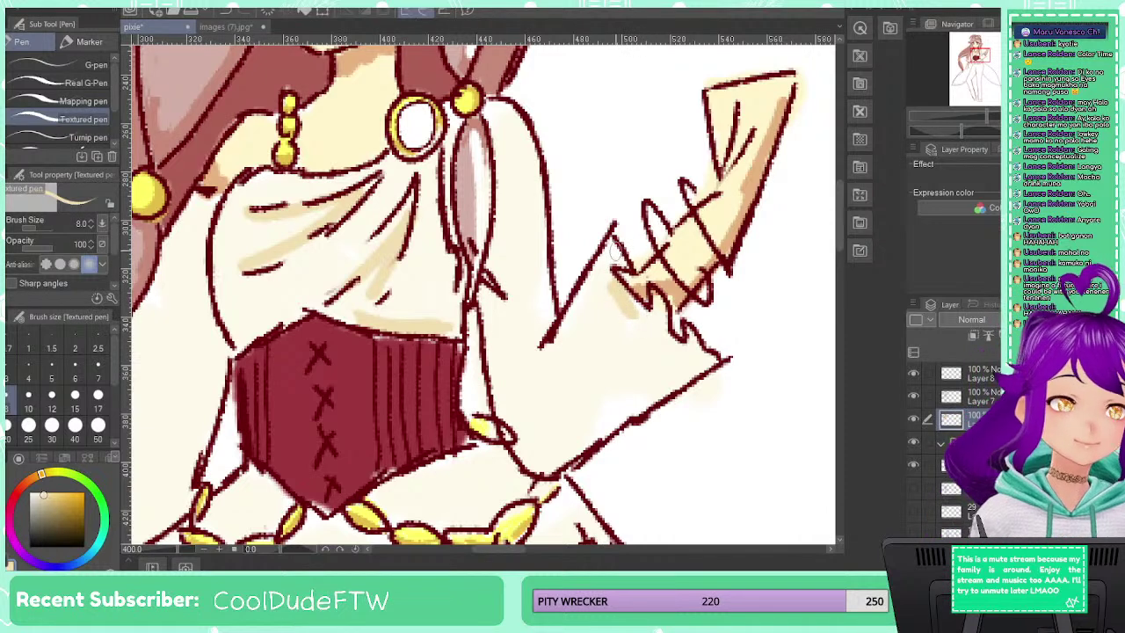
{"action": "key", "text": "ctrl+z"}
{"action": "mouse_move", "coordinate": [612, 240]}
{"action": "left_mouse_down"}
{"action": "mouse_move", "coordinate": [620, 262]}
{"action": "mouse_move", "coordinate": [610, 249]}
{"action": "left_mouse_up"}
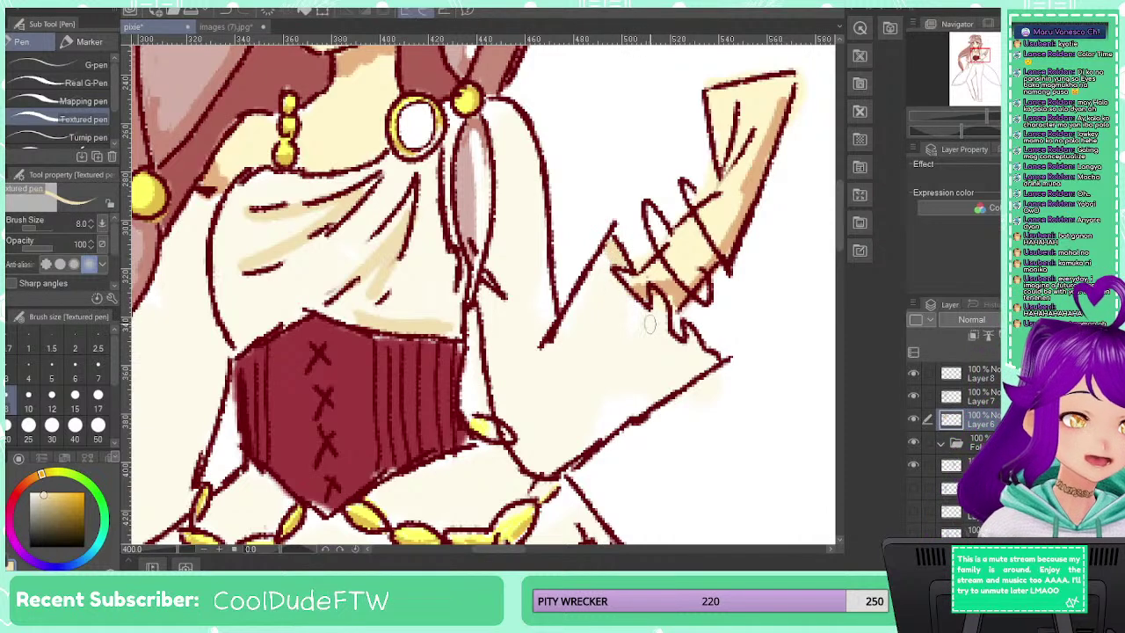
{"action": "mouse_move", "coordinate": [654, 299]}
{"action": "left_mouse_down"}
{"action": "mouse_move", "coordinate": [673, 348]}
{"action": "mouse_move", "coordinate": [708, 380]}
{"action": "mouse_move", "coordinate": [598, 430]}
{"action": "mouse_move", "coordinate": [573, 455]}
{"action": "mouse_move", "coordinate": [529, 453]}
{"action": "mouse_move", "coordinate": [537, 468]}
{"action": "left_mouse_up"}
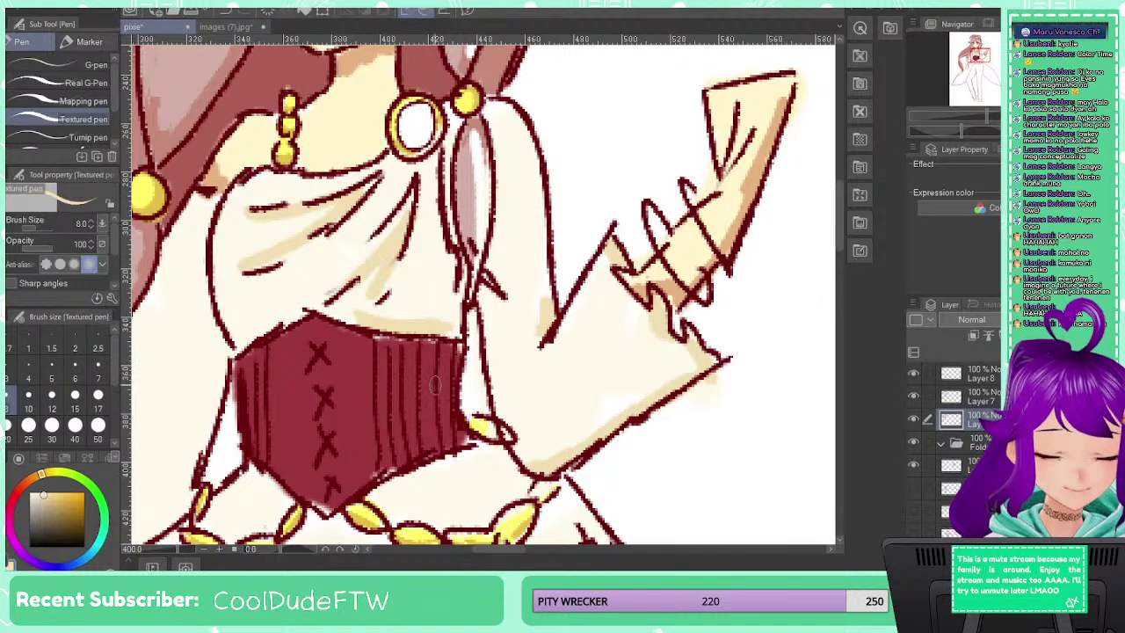
Shade the lowered arm's sleeve cuff and the waist ruffle's folds with the same beige
{"action": "left_click_drag", "start_coordinate": [430, 432], "coordinate": [664, 330]}
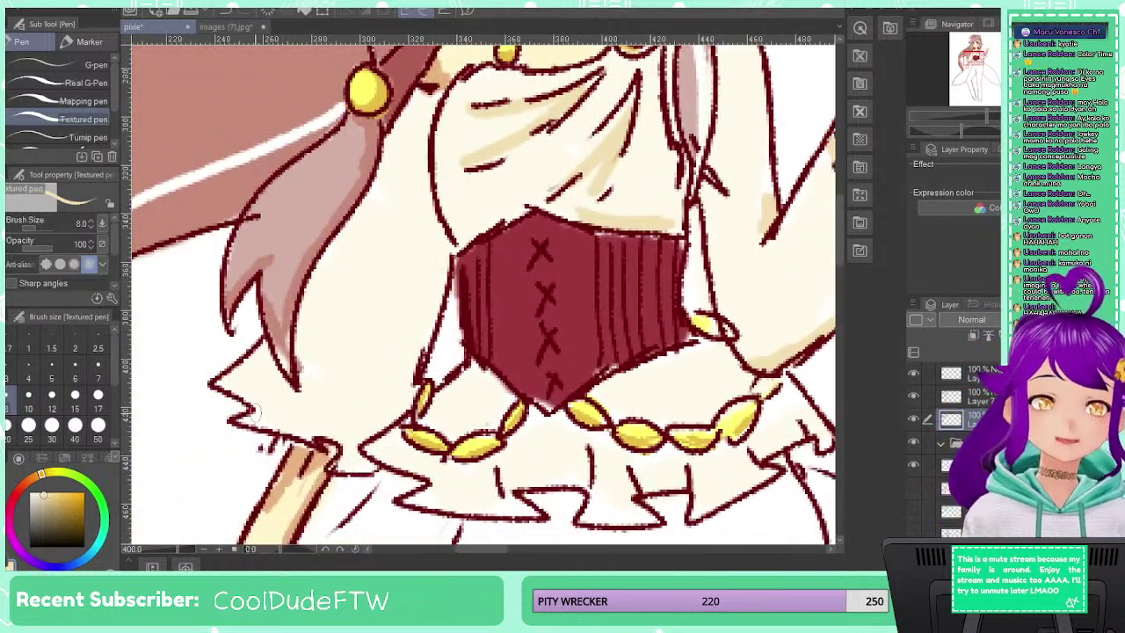
{"action": "mouse_move", "coordinate": [255, 412]}
{"action": "left_mouse_down"}
{"action": "mouse_move", "coordinate": [247, 419]}
{"action": "mouse_move", "coordinate": [345, 461]}
{"action": "left_mouse_up"}
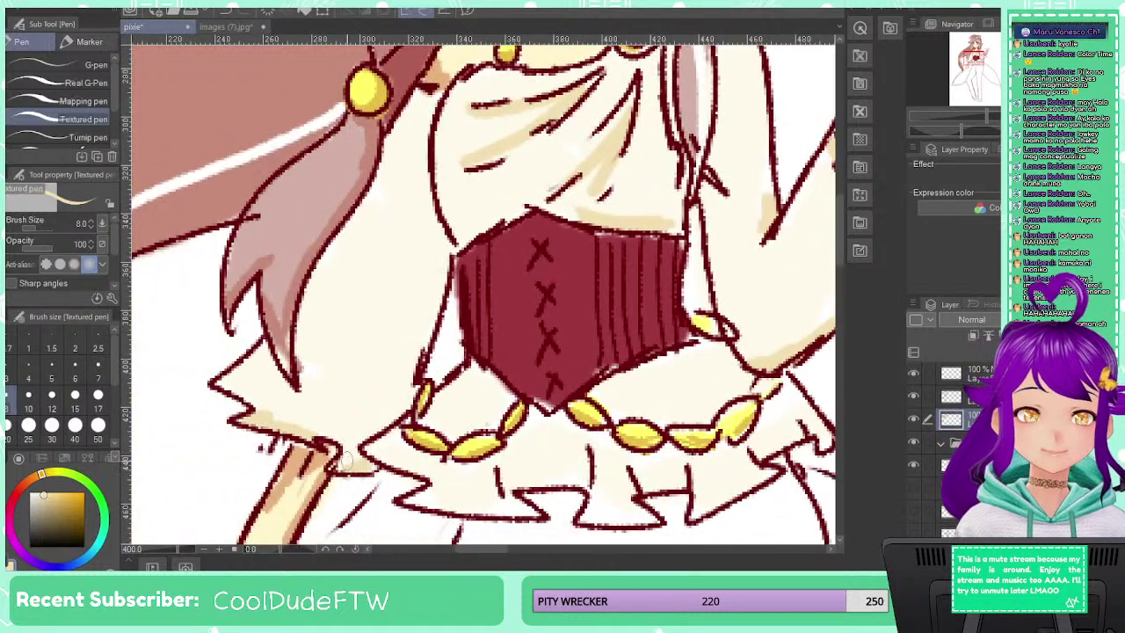
{"action": "left_click_drag", "start_coordinate": [497, 474], "coordinate": [527, 518]}
{"action": "left_click_drag", "start_coordinate": [429, 506], "coordinate": [510, 516]}
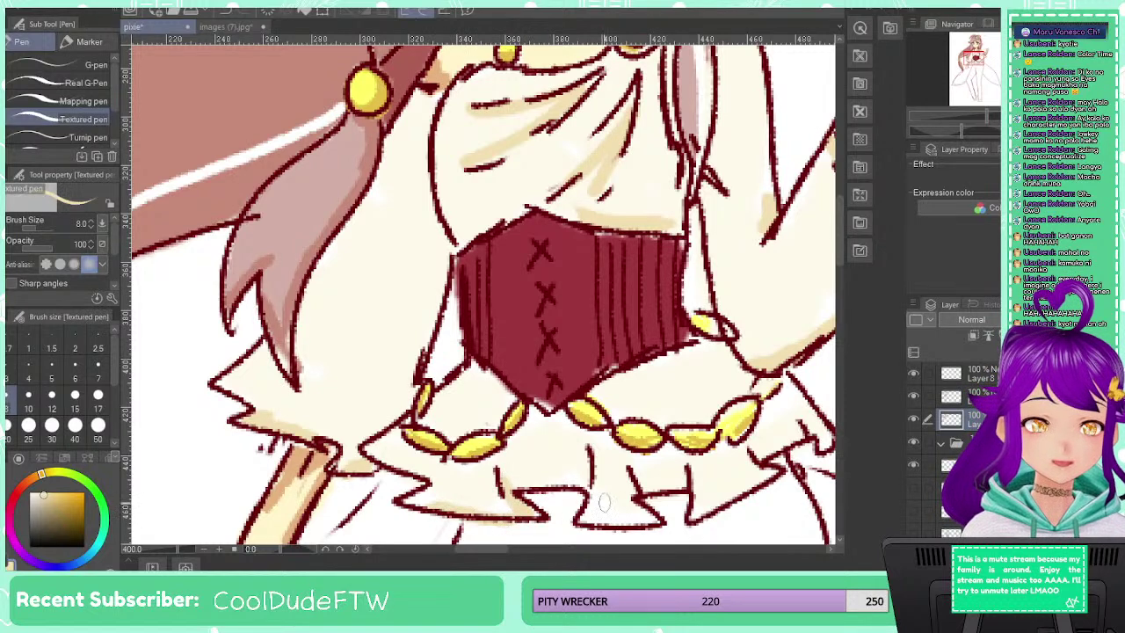
{"action": "mouse_move", "coordinate": [591, 506]}
{"action": "left_mouse_down"}
{"action": "mouse_move", "coordinate": [608, 515]}
{"action": "mouse_move", "coordinate": [587, 520]}
{"action": "mouse_move", "coordinate": [659, 505]}
{"action": "mouse_move", "coordinate": [696, 519]}
{"action": "mouse_move", "coordinate": [751, 483]}
{"action": "left_mouse_up"}
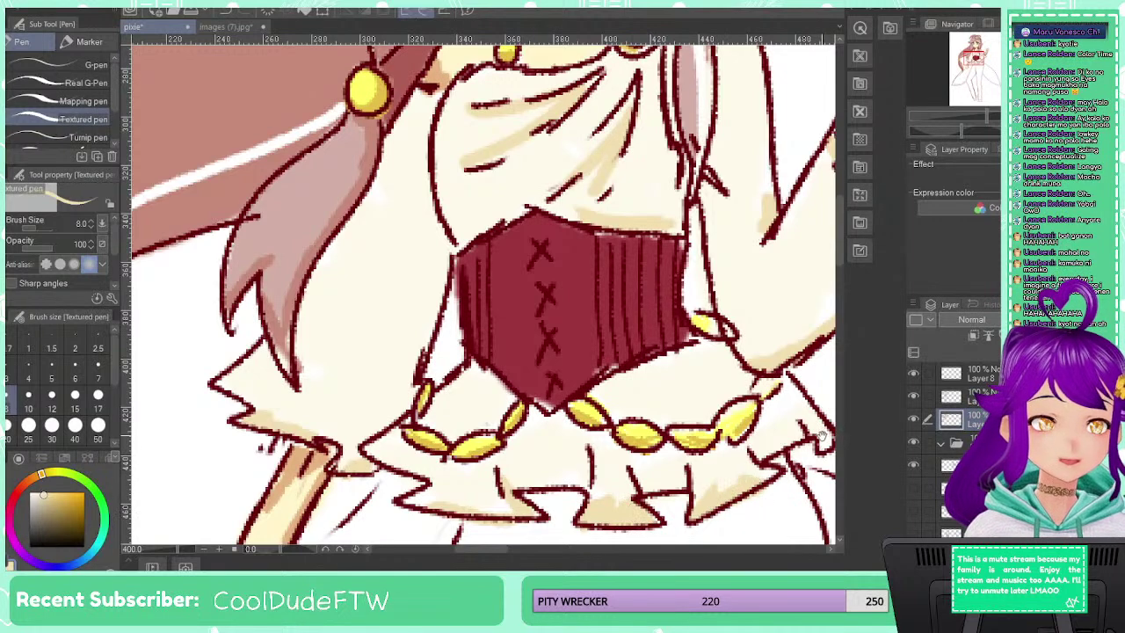
Add a beige shadow on the blouse directly beneath both lower edges of the corset
{"action": "left_click_drag", "start_coordinate": [822, 436], "coordinate": [822, 447]}
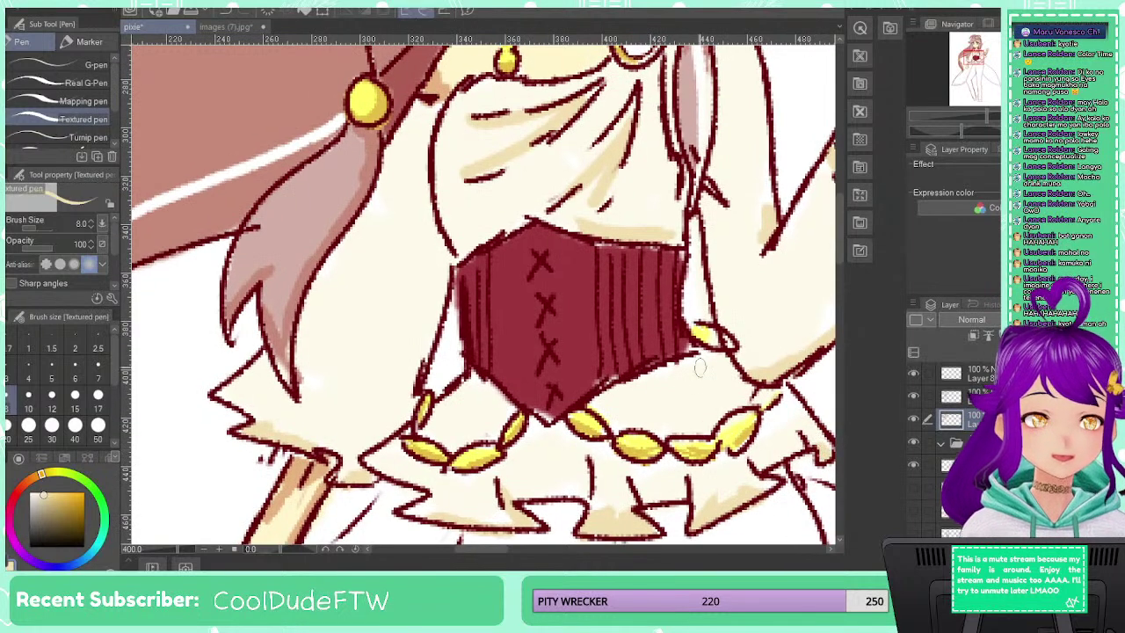
{"action": "left_click_drag", "start_coordinate": [594, 400], "coordinate": [730, 349]}
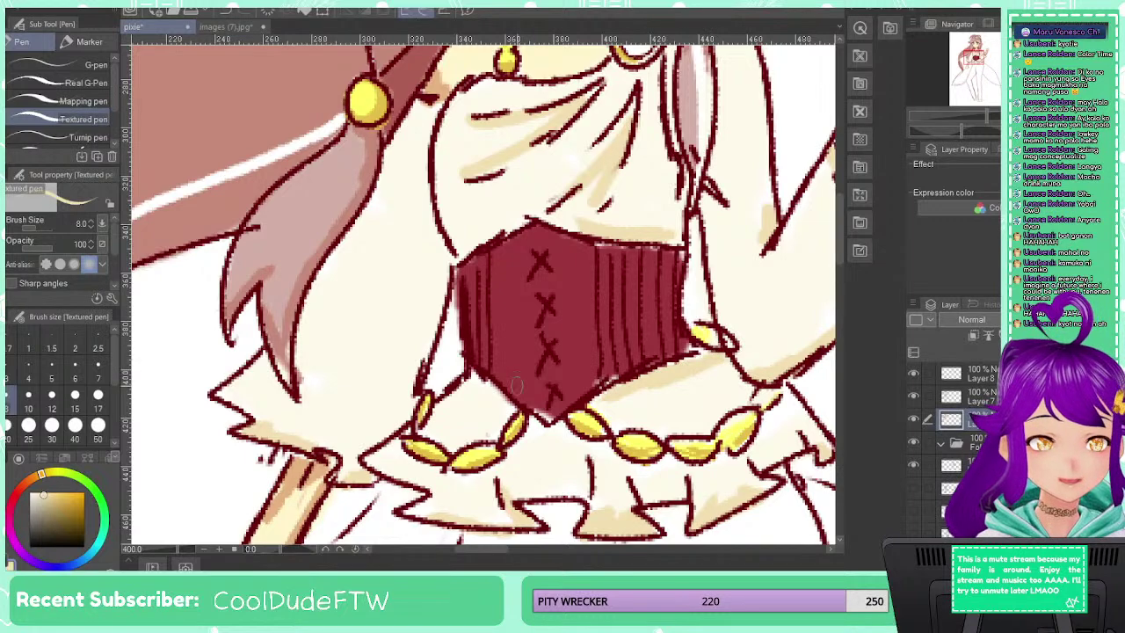
{"action": "left_click_drag", "start_coordinate": [488, 369], "coordinate": [505, 407]}
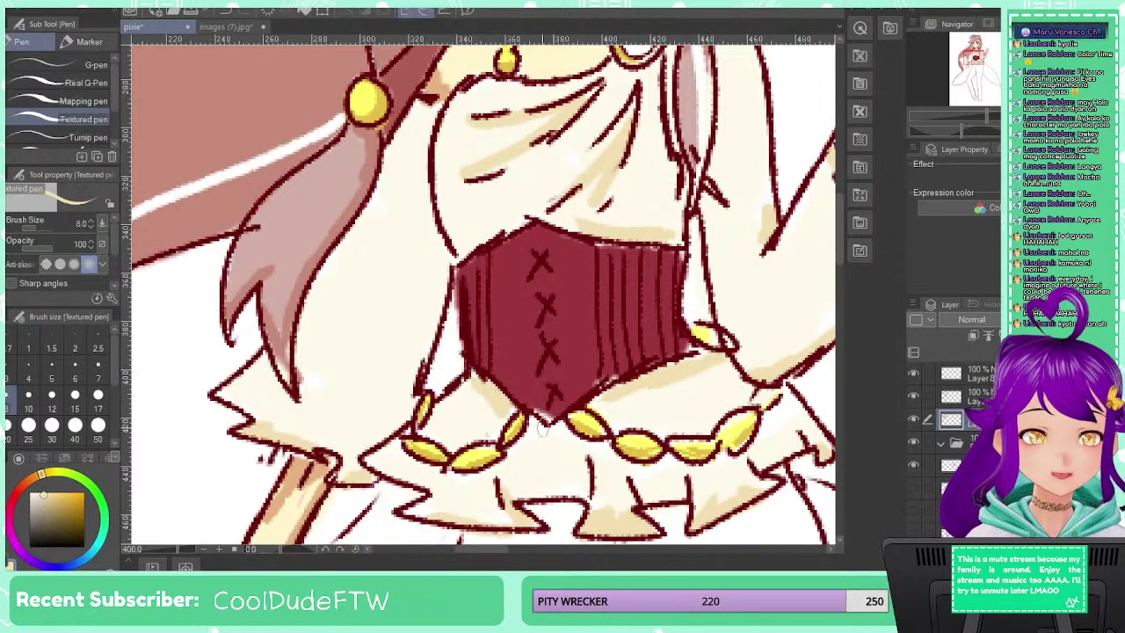
Add beige shading to the lowered arm's sleeve alongside the hanging hair lock
{"action": "scroll", "coordinate": [571, 422], "scroll_direction": "down", "scroll_amount": 3}
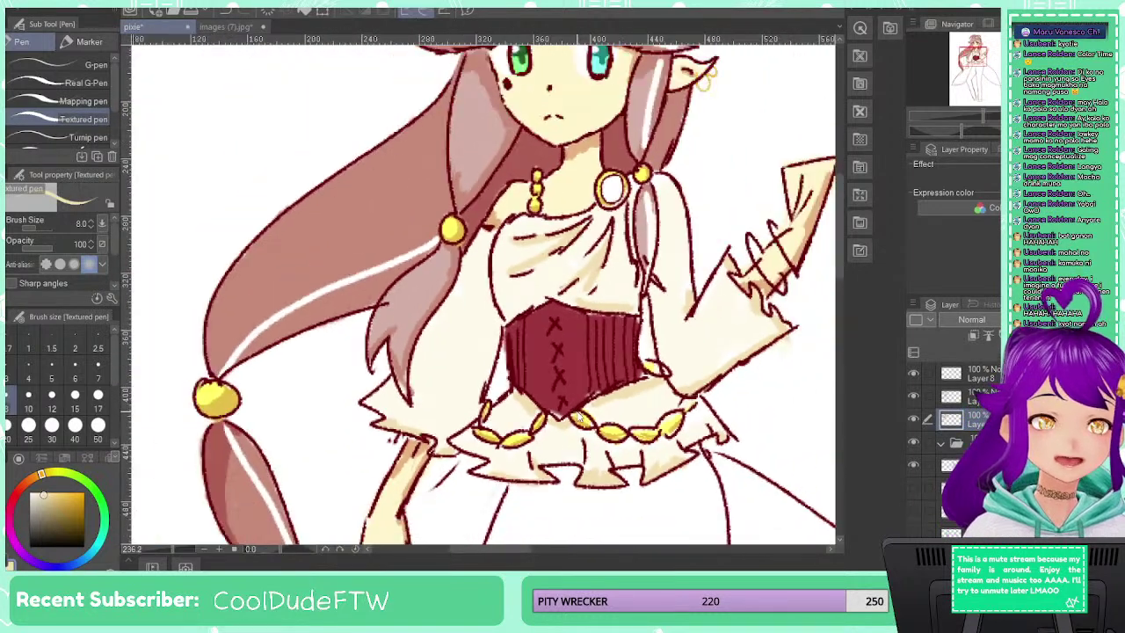
{"action": "scroll", "coordinate": [577, 417], "scroll_direction": "down", "scroll_amount": 4}
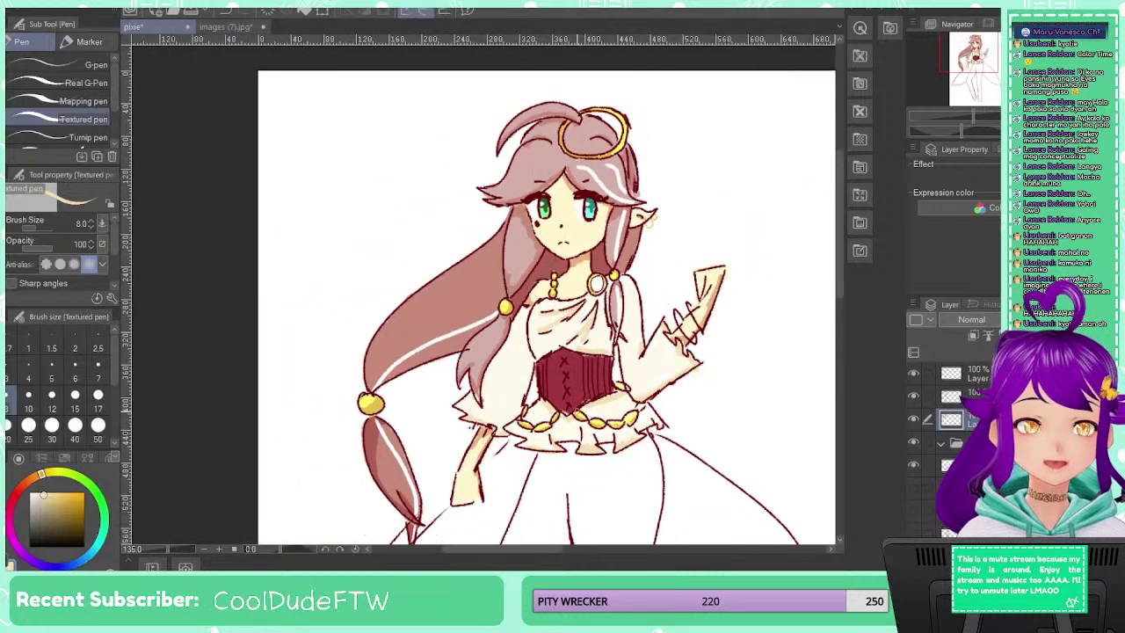
{"action": "scroll", "coordinate": [576, 406], "scroll_direction": "up", "scroll_amount": 4}
{"action": "scroll", "coordinate": [573, 406], "scroll_direction": "up", "scroll_amount": 1}
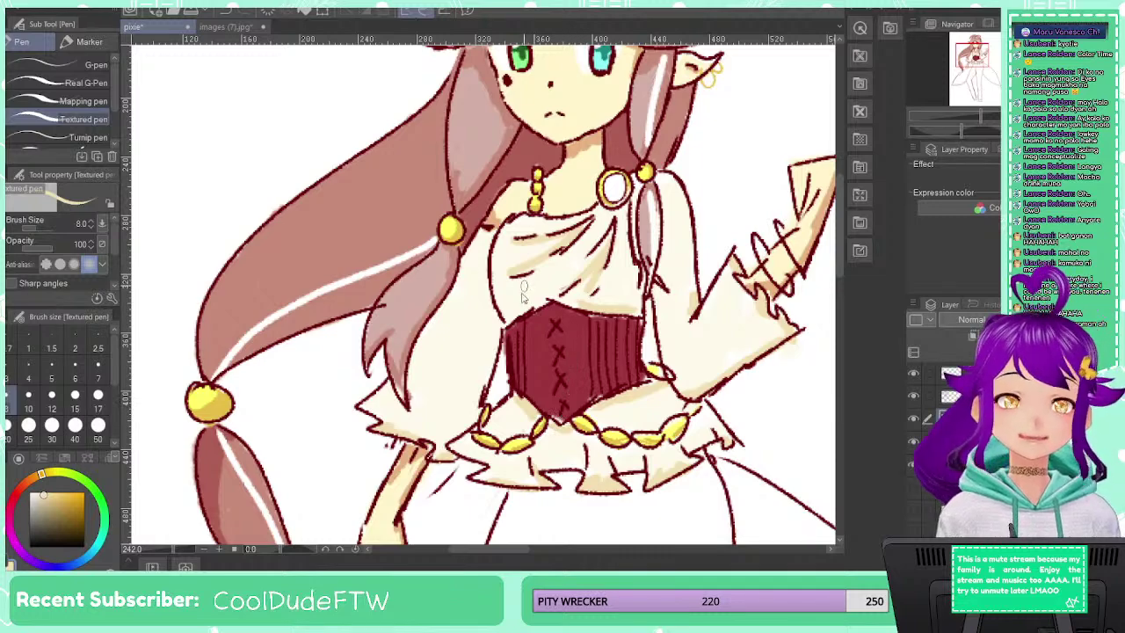
{"action": "scroll", "coordinate": [523, 297], "scroll_direction": "down", "scroll_amount": 2}
{"action": "scroll", "coordinate": [577, 316], "scroll_direction": "down", "scroll_amount": 2}
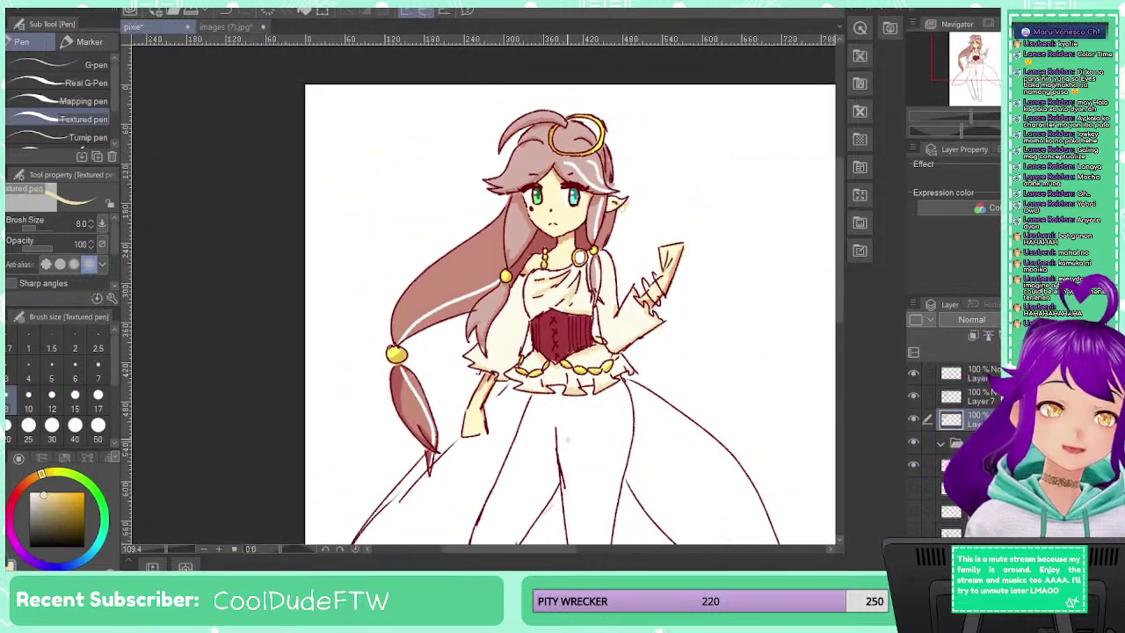
{"action": "left_click_drag", "start_coordinate": [590, 440], "coordinate": [610, 426]}
{"action": "scroll", "coordinate": [553, 314], "scroll_direction": "up", "scroll_amount": 3}
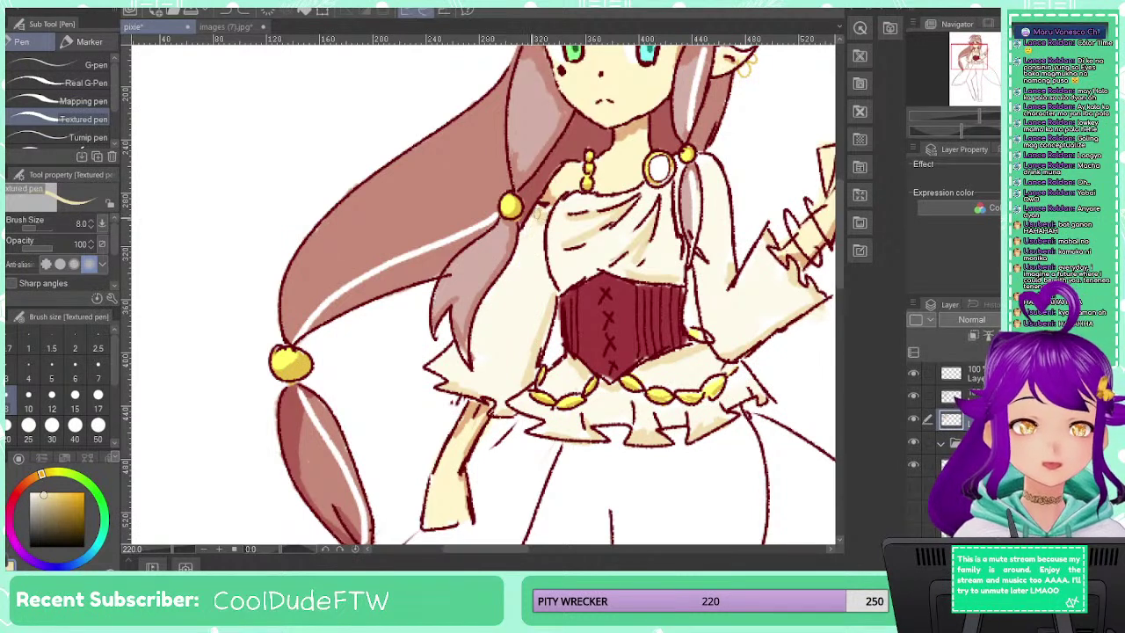
{"action": "mouse_move", "coordinate": [521, 255]}
{"action": "left_mouse_down"}
{"action": "mouse_move", "coordinate": [486, 296]}
{"action": "mouse_move", "coordinate": [474, 348]}
{"action": "left_mouse_up"}
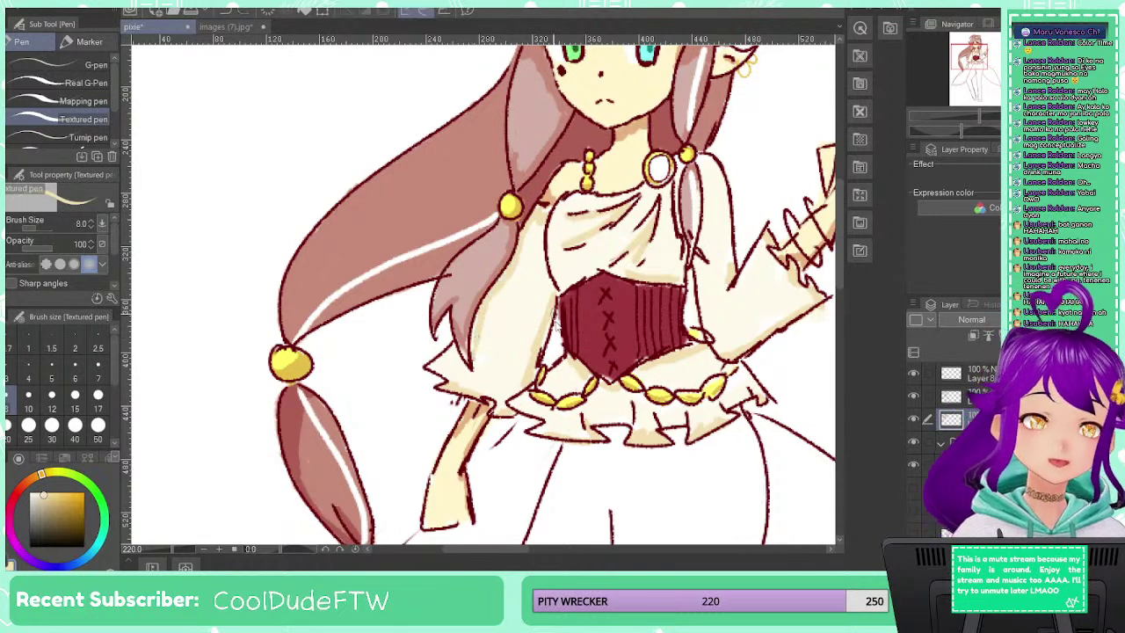
Sample the crimson from the corset as the colour for the trousers
{"action": "scroll", "coordinate": [554, 317], "scroll_direction": "down", "scroll_amount": 3}
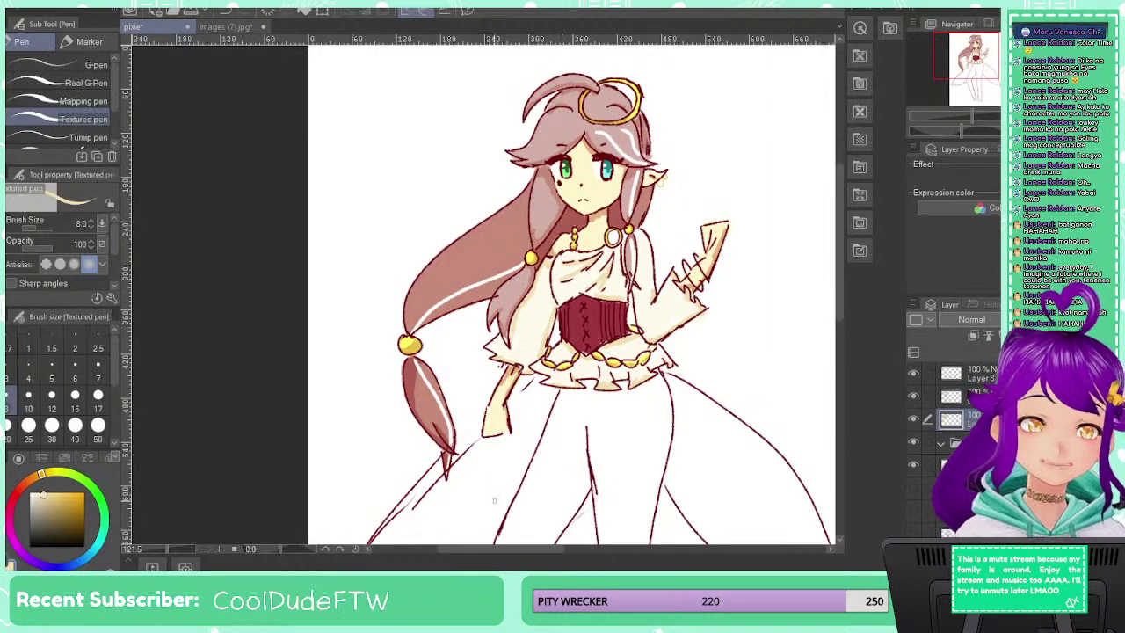
{"action": "left_click_drag", "start_coordinate": [501, 505], "coordinate": [417, 324]}
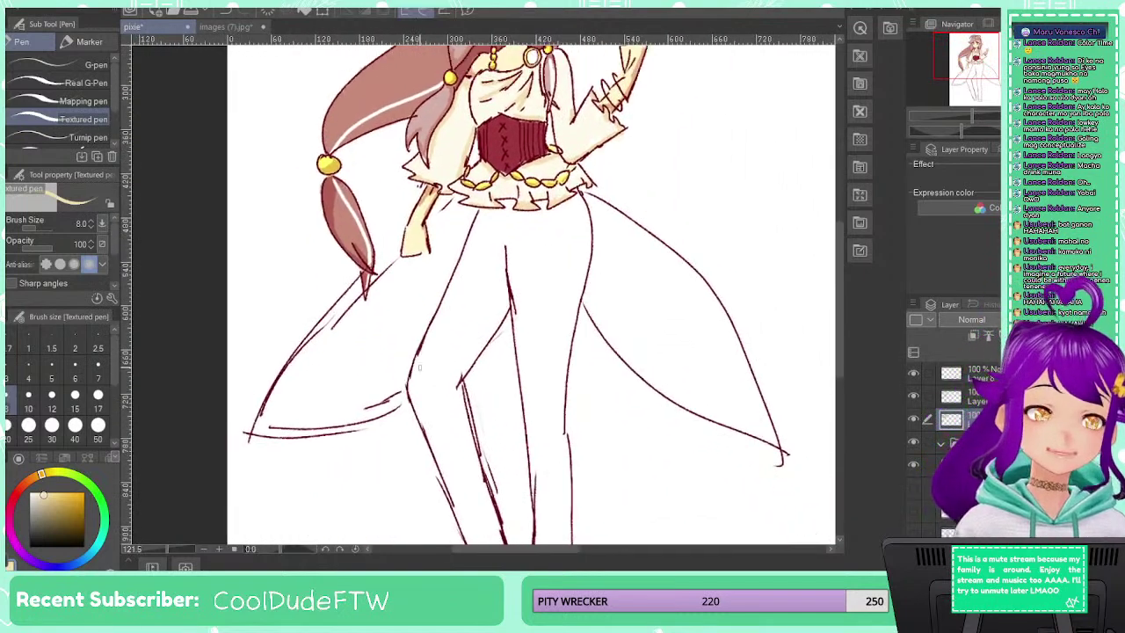
{"action": "left_click", "coordinate": [520, 141], "text": "alt"}
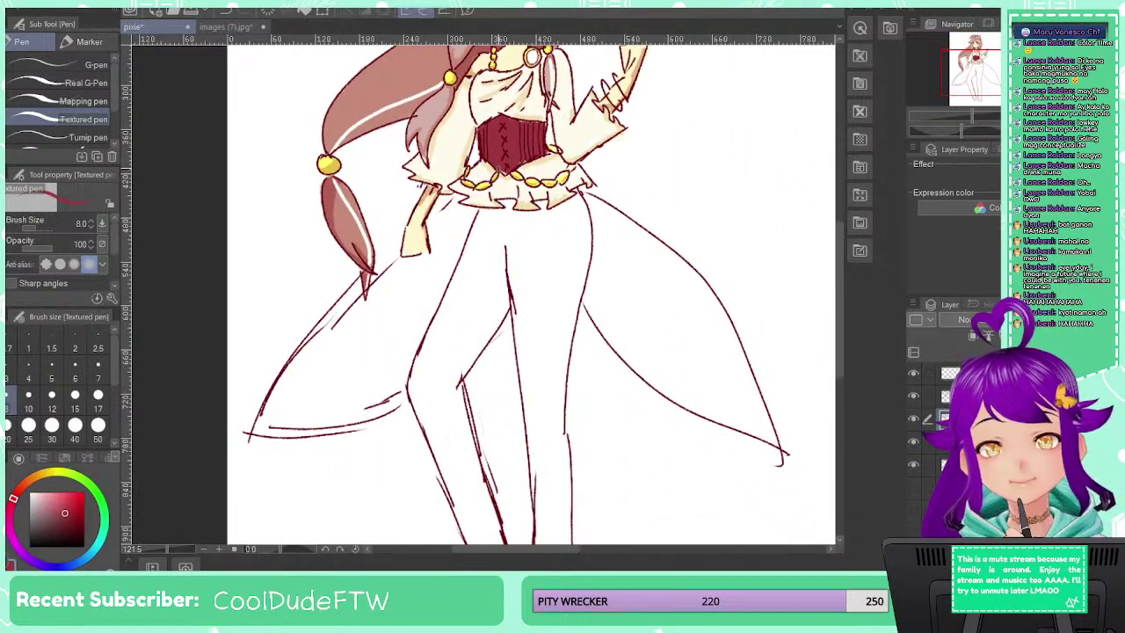
Try a darker, duller crimson with test strokes on the trousers' thighs, then undo the strokes
{"action": "left_click", "coordinate": [58, 522]}
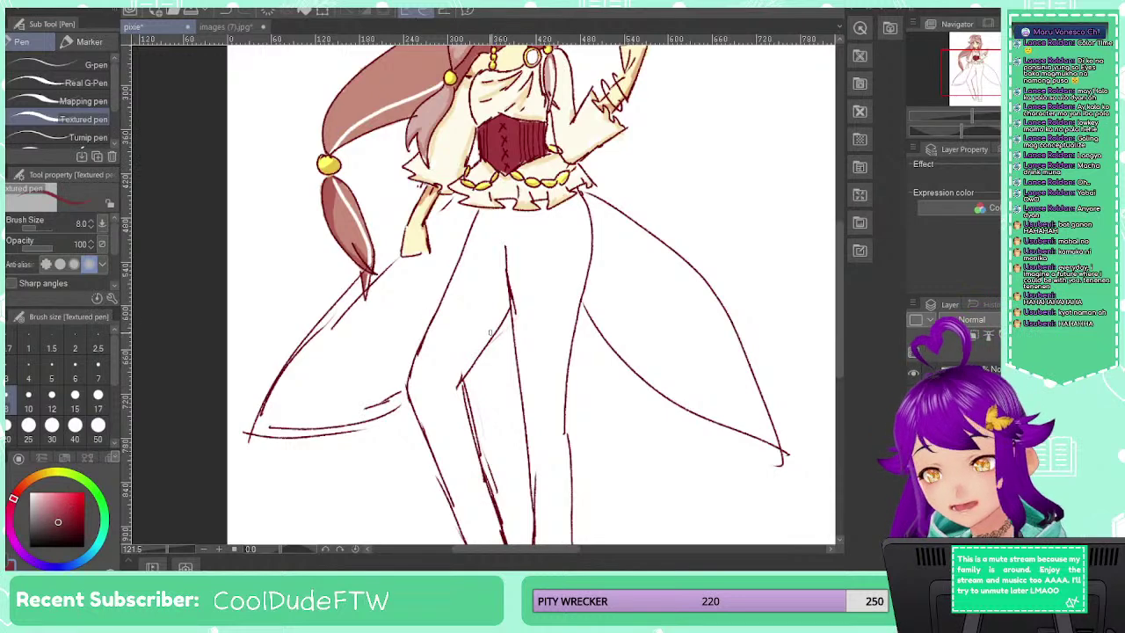
{"action": "left_click_drag", "start_coordinate": [448, 293], "coordinate": [495, 391]}
{"action": "left_click_drag", "start_coordinate": [441, 312], "coordinate": [483, 393]}
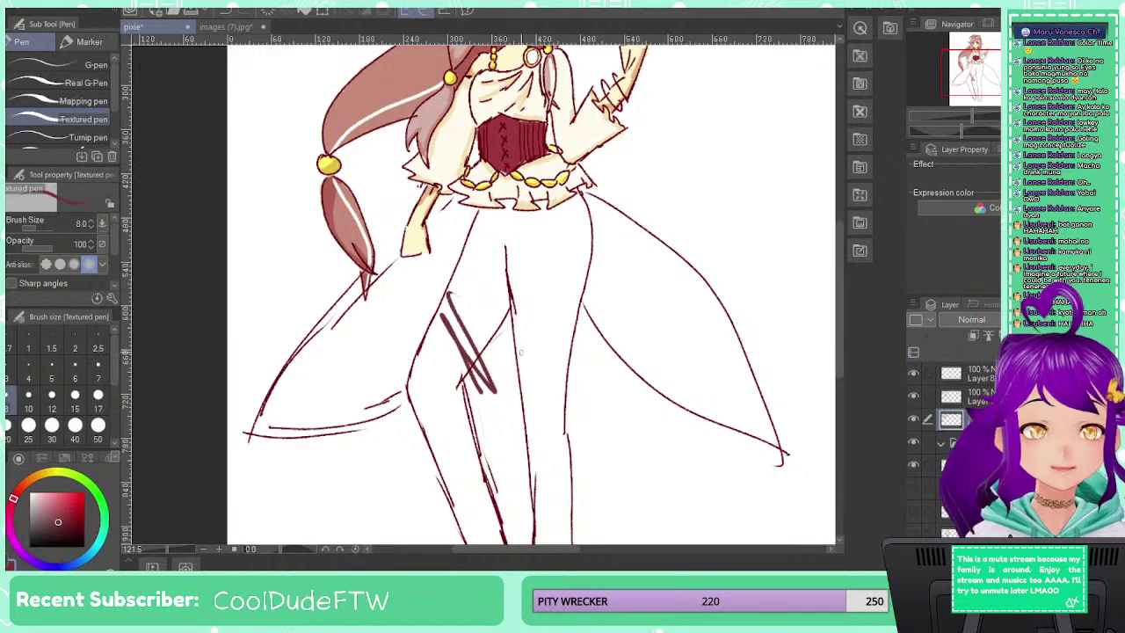
{"action": "key", "text": "ctrl+z"}
{"action": "key", "text": "ctrl+z"}
{"action": "scroll", "coordinate": [527, 298], "scroll_direction": "down", "scroll_amount": 3}
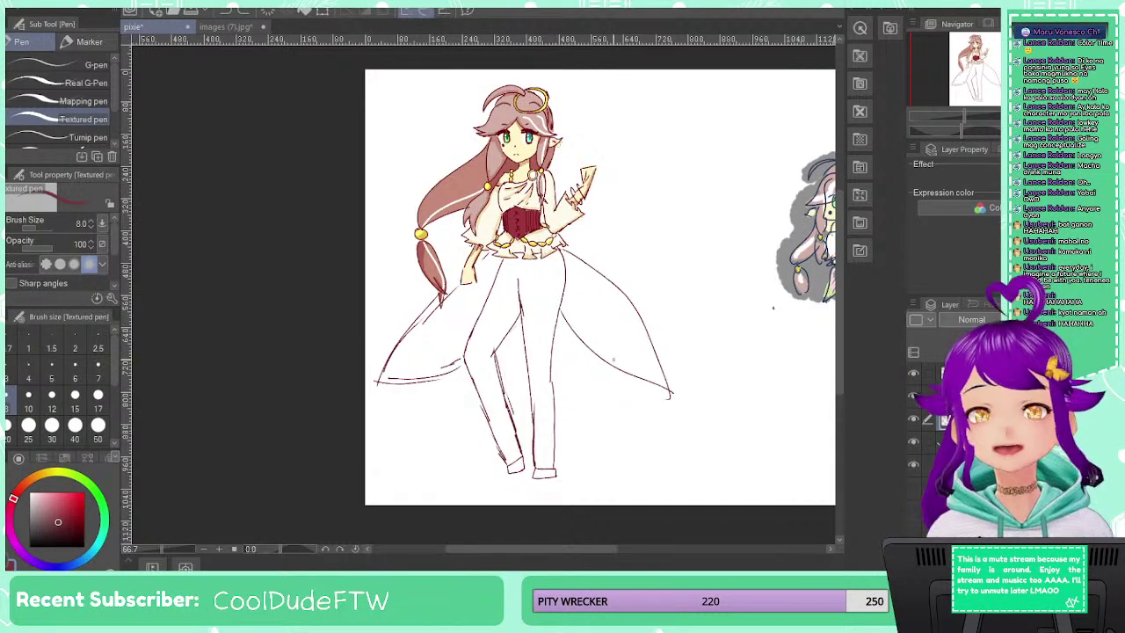
{"action": "scroll", "coordinate": [550, 181], "scroll_direction": "up", "scroll_amount": 4}
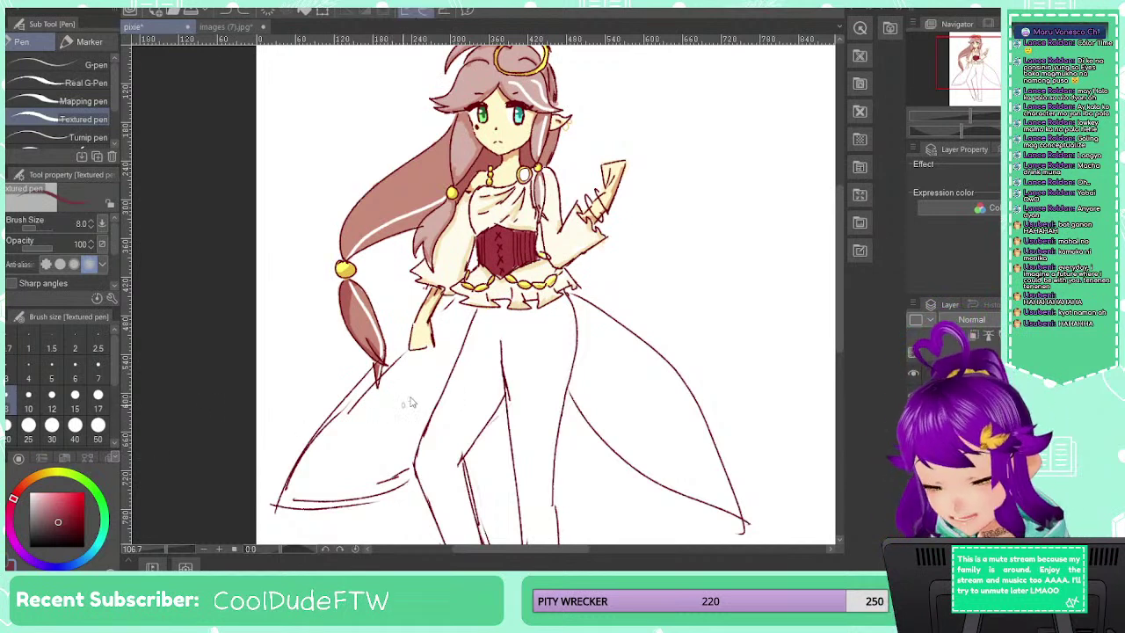
{"action": "scroll", "coordinate": [407, 466], "scroll_direction": "up", "scroll_amount": 3}
{"action": "left_click_drag", "start_coordinate": [619, 288], "coordinate": [520, 351]}
{"action": "left_click_drag", "start_coordinate": [590, 299], "coordinate": [526, 373]}
{"action": "left_click_drag", "start_coordinate": [578, 336], "coordinate": [528, 388]}
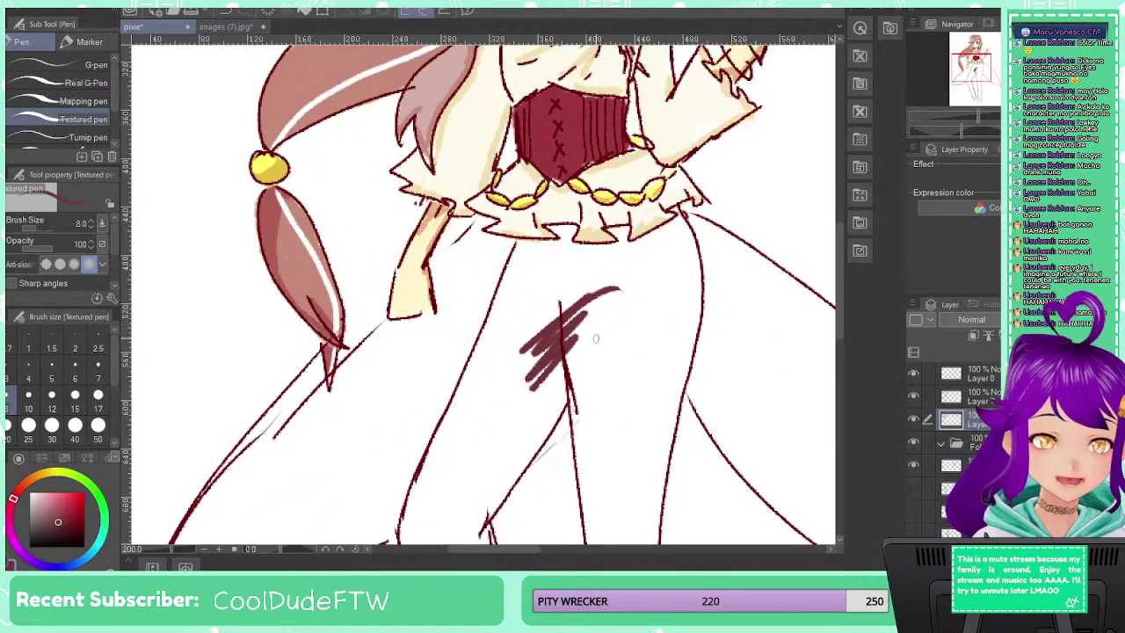
{"action": "key", "text": "ctrl+z"}
Try a slightly brighter crimson with test strokes beside the trousers' centre line, undoing each attempt
{"action": "left_click", "coordinate": [65, 515]}
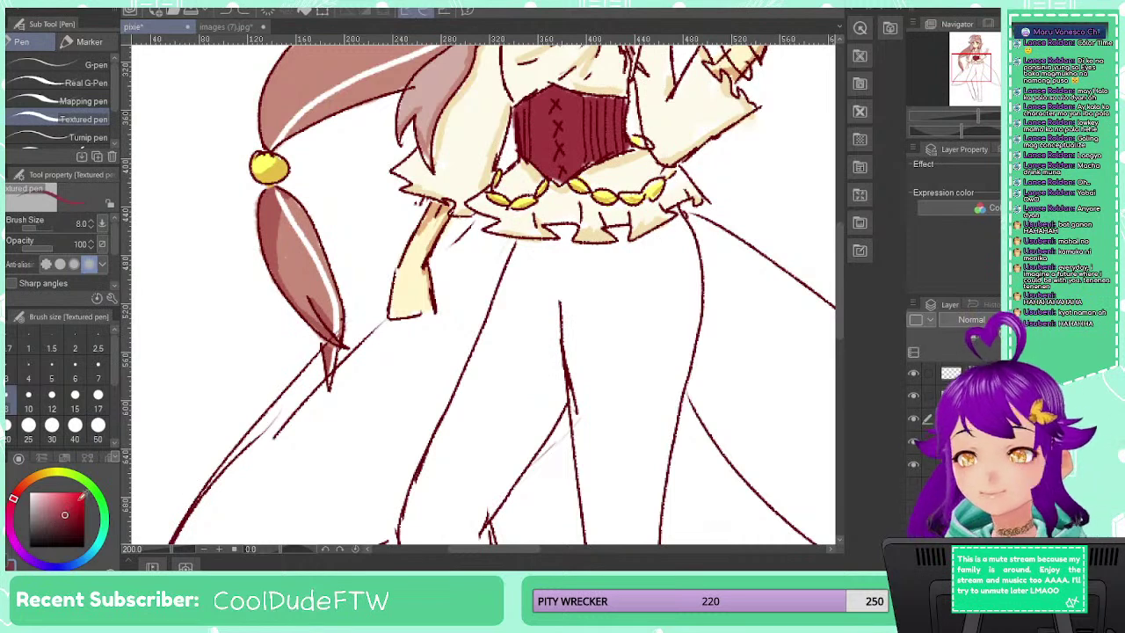
{"action": "mouse_move", "coordinate": [504, 288]}
{"action": "left_mouse_down"}
{"action": "mouse_move", "coordinate": [483, 325]}
{"action": "mouse_move", "coordinate": [558, 378]}
{"action": "left_mouse_up"}
{"action": "key", "text": "ctrl+z"}
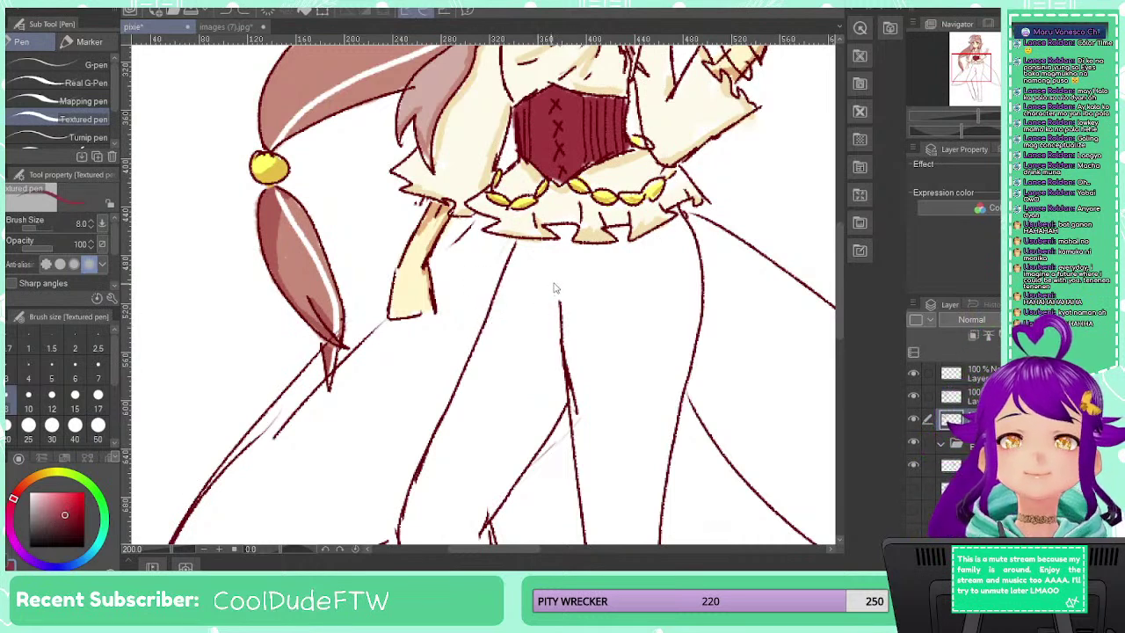
{"action": "mouse_move", "coordinate": [545, 250]}
{"action": "left_mouse_down"}
{"action": "mouse_move", "coordinate": [588, 350]}
{"action": "mouse_move", "coordinate": [549, 356]}
{"action": "mouse_move", "coordinate": [562, 396]}
{"action": "left_mouse_up"}
{"action": "key", "text": "ctrl+z"}
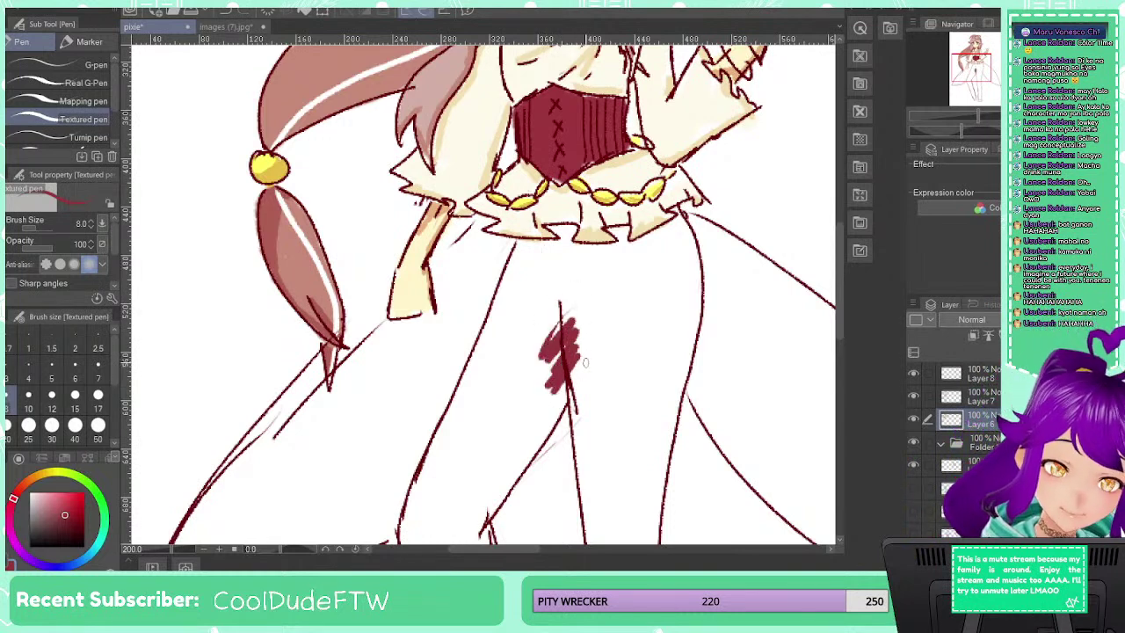
{"action": "key", "text": "ctrl+z"}
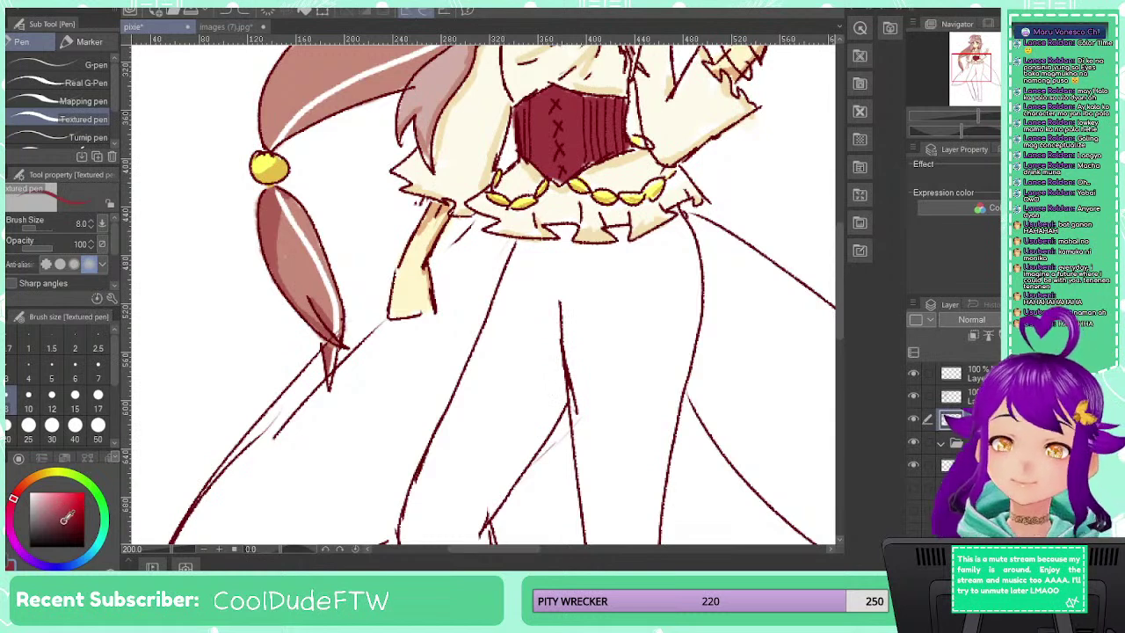
Try a deeper crimson with a test scribble over the trousers' centre line, then undo it
{"action": "left_click_drag", "start_coordinate": [66, 519], "coordinate": [79, 521]}
{"action": "mouse_move", "coordinate": [571, 303]}
{"action": "left_mouse_down"}
{"action": "mouse_move", "coordinate": [550, 352]}
{"action": "mouse_move", "coordinate": [552, 394]}
{"action": "left_mouse_up"}
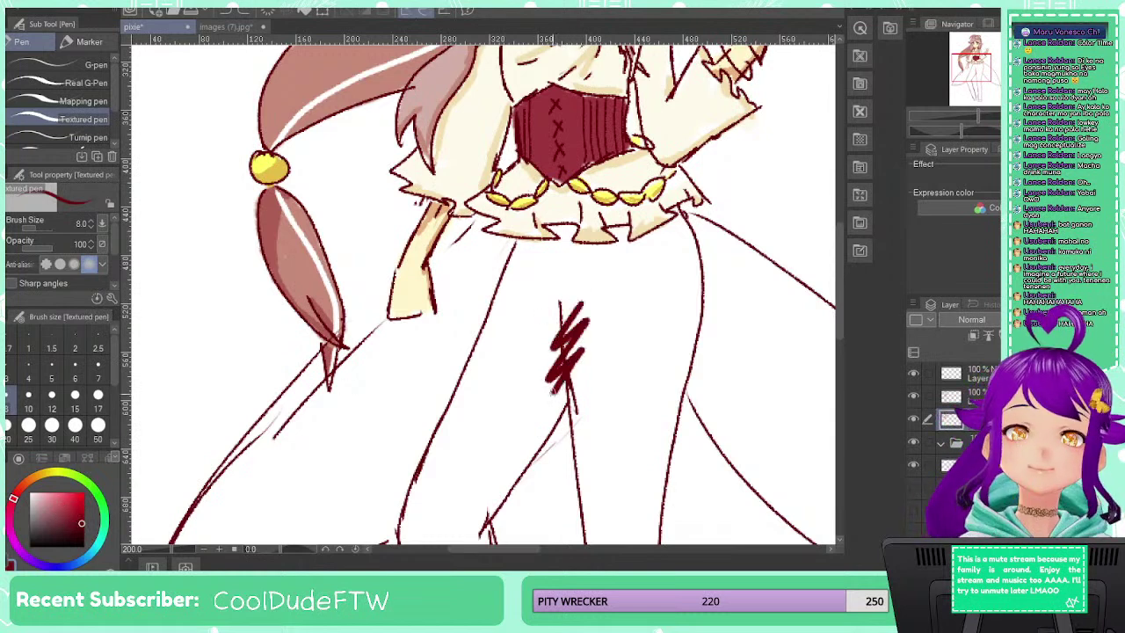
{"action": "key", "text": "ctrl+z"}
Sample the dark red from the lowered arm's outline and brighten it to a medium crimson for the trousers
{"action": "left_click", "coordinate": [70, 517]}
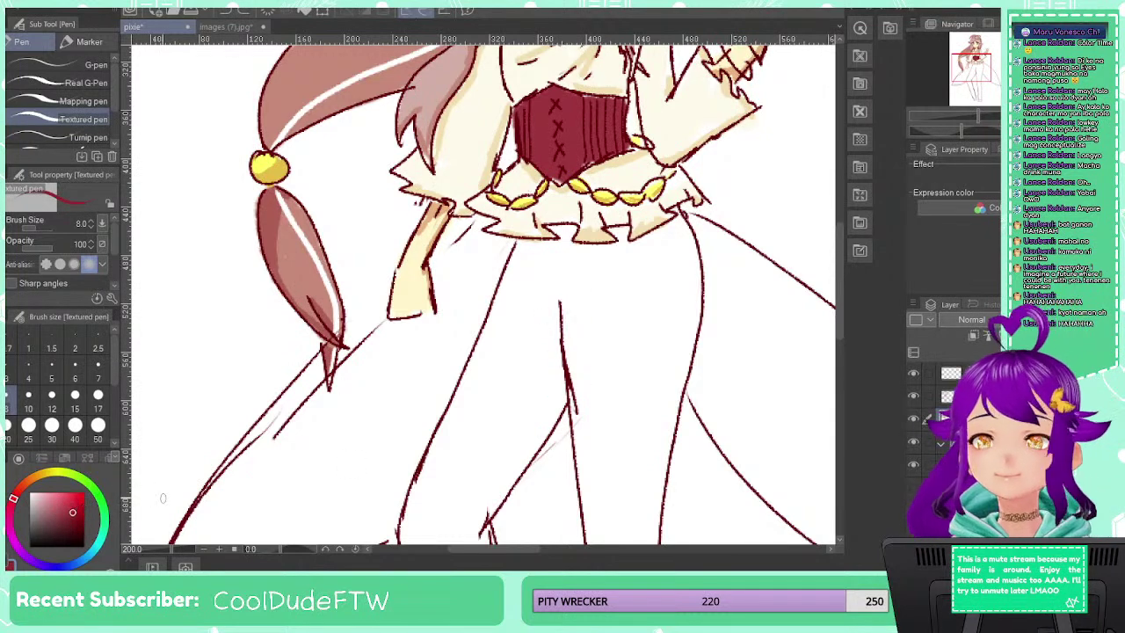
{"action": "left_click", "coordinate": [427, 297], "text": "alt"}
{"action": "left_click", "coordinate": [433, 301], "text": "alt"}
{"action": "left_click", "coordinate": [433, 300], "text": "alt"}
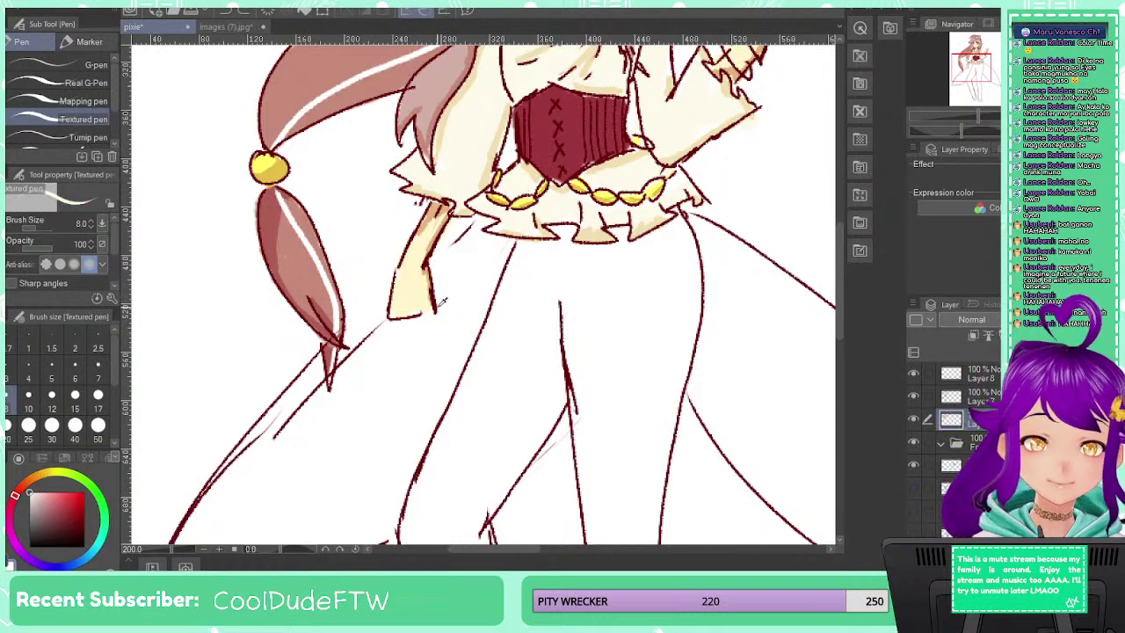
{"action": "left_click", "coordinate": [433, 302], "text": "alt"}
{"action": "left_click", "coordinate": [438, 301], "text": "alt"}
{"action": "left_click", "coordinate": [435, 293], "text": "alt"}
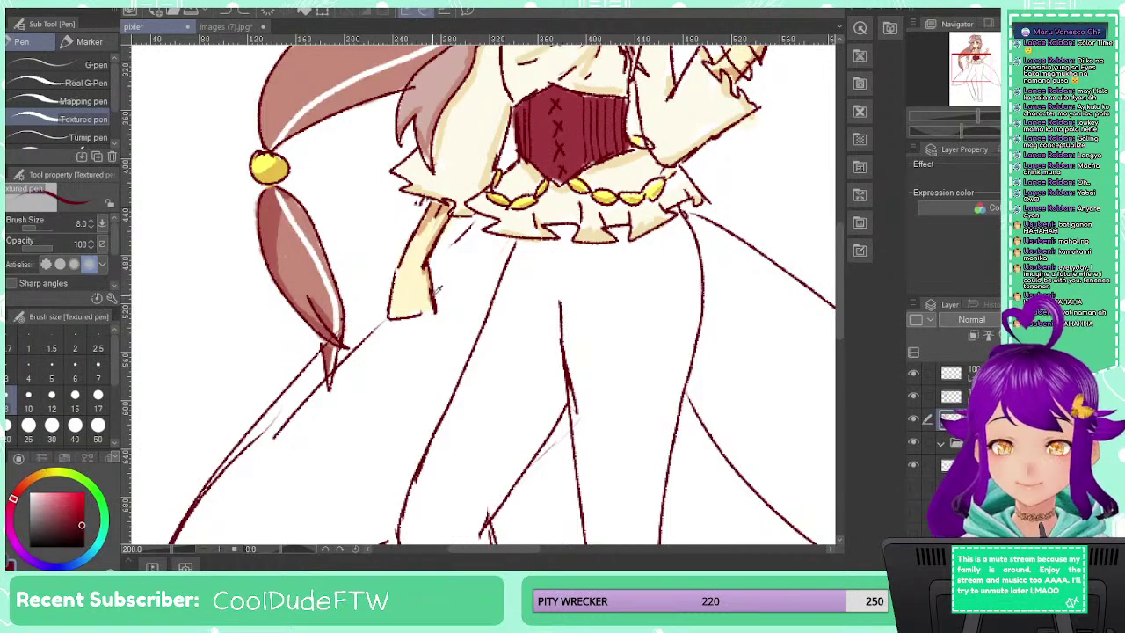
{"action": "left_click_drag", "start_coordinate": [68, 514], "coordinate": [71, 517]}
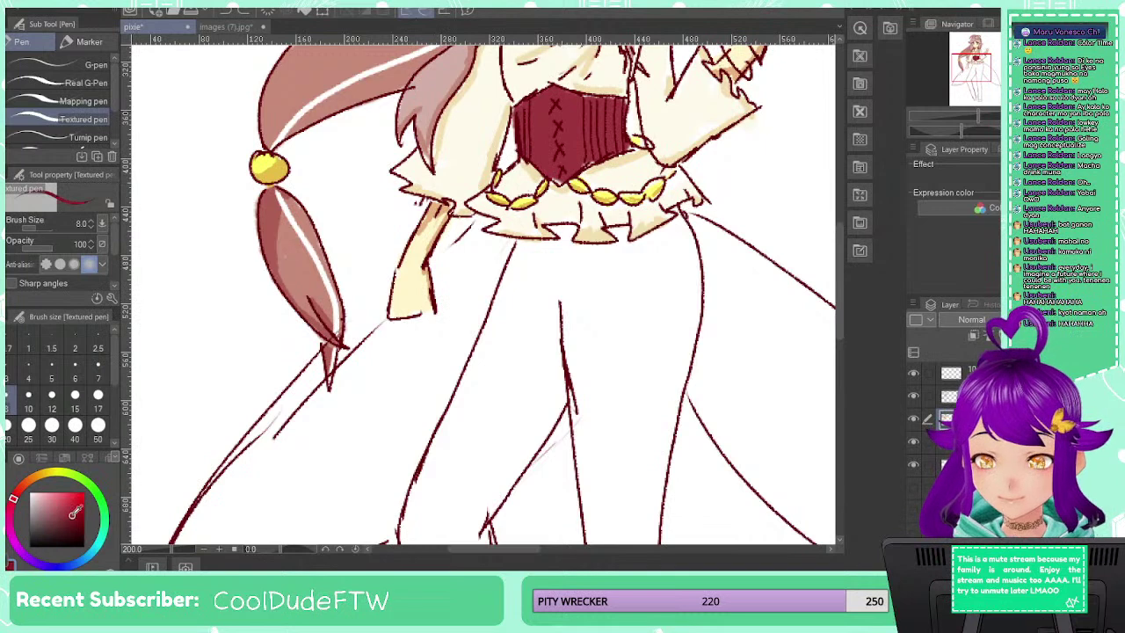
Paint medium crimson strokes along the upper part of the trousers' centre line
{"action": "left_click_drag", "start_coordinate": [552, 280], "coordinate": [575, 371]}
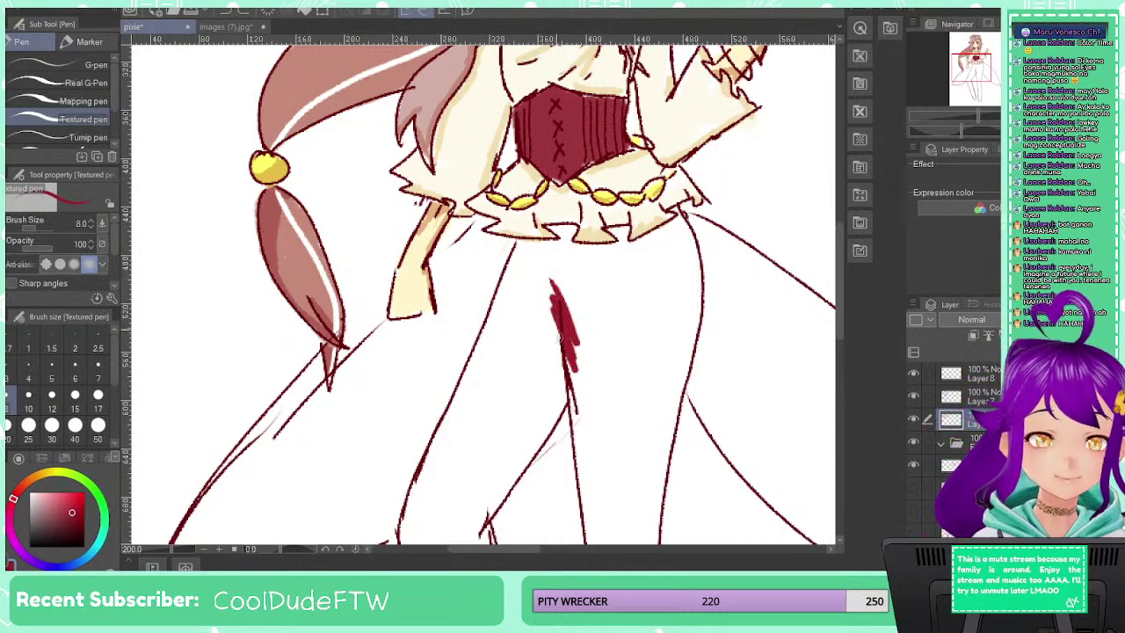
{"action": "left_click_drag", "start_coordinate": [563, 318], "coordinate": [580, 355]}
{"action": "left_click_drag", "start_coordinate": [559, 274], "coordinate": [571, 325]}
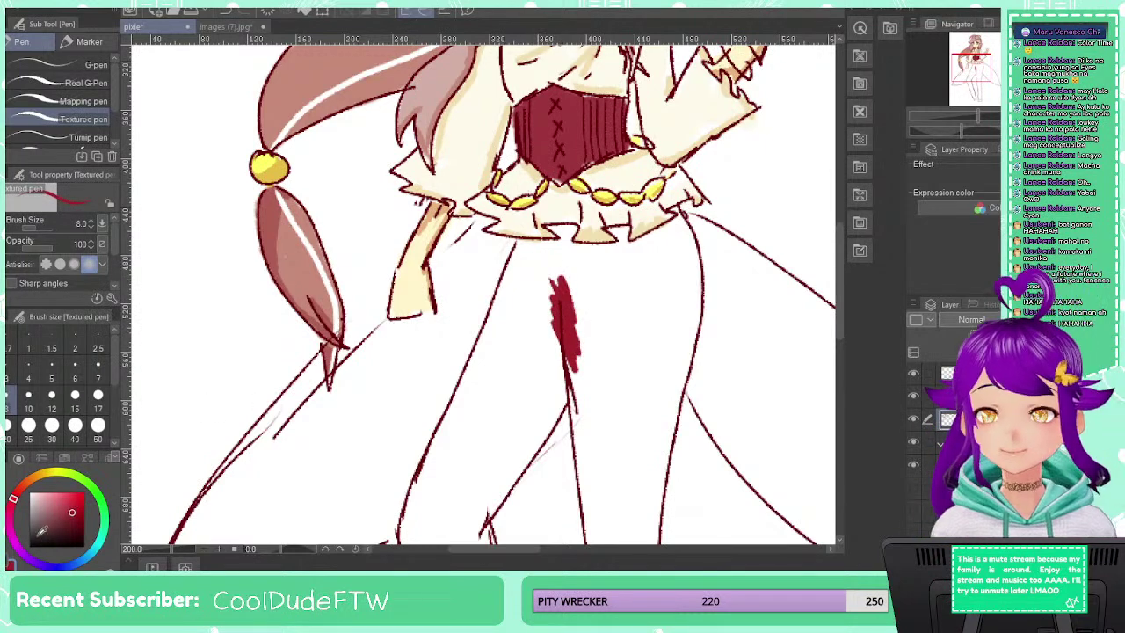
{"action": "mouse_move", "coordinate": [74, 498]}
{"action": "left_mouse_down"}
{"action": "mouse_move", "coordinate": [85, 497]}
{"action": "mouse_move", "coordinate": [72, 512]}
{"action": "left_mouse_up"}
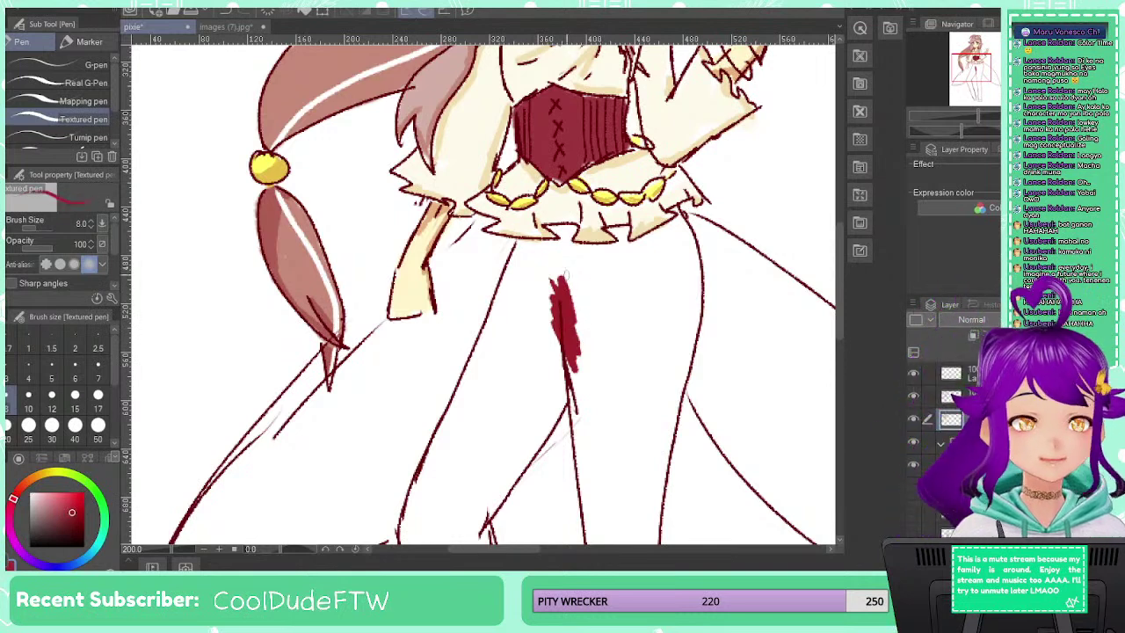
Block in crimson across the trousers' crotch and inner thighs with the Textured pen at size 17, reaching up to the blouse hem
{"action": "left_click", "coordinate": [98, 395]}
{"action": "mouse_move", "coordinate": [615, 303]}
{"action": "left_mouse_down"}
{"action": "mouse_move", "coordinate": [570, 392]}
{"action": "mouse_move", "coordinate": [577, 344]}
{"action": "mouse_move", "coordinate": [596, 355]}
{"action": "mouse_move", "coordinate": [598, 336]}
{"action": "mouse_move", "coordinate": [646, 294]}
{"action": "left_mouse_up"}
{"action": "left_click_drag", "start_coordinate": [559, 351], "coordinate": [611, 290]}
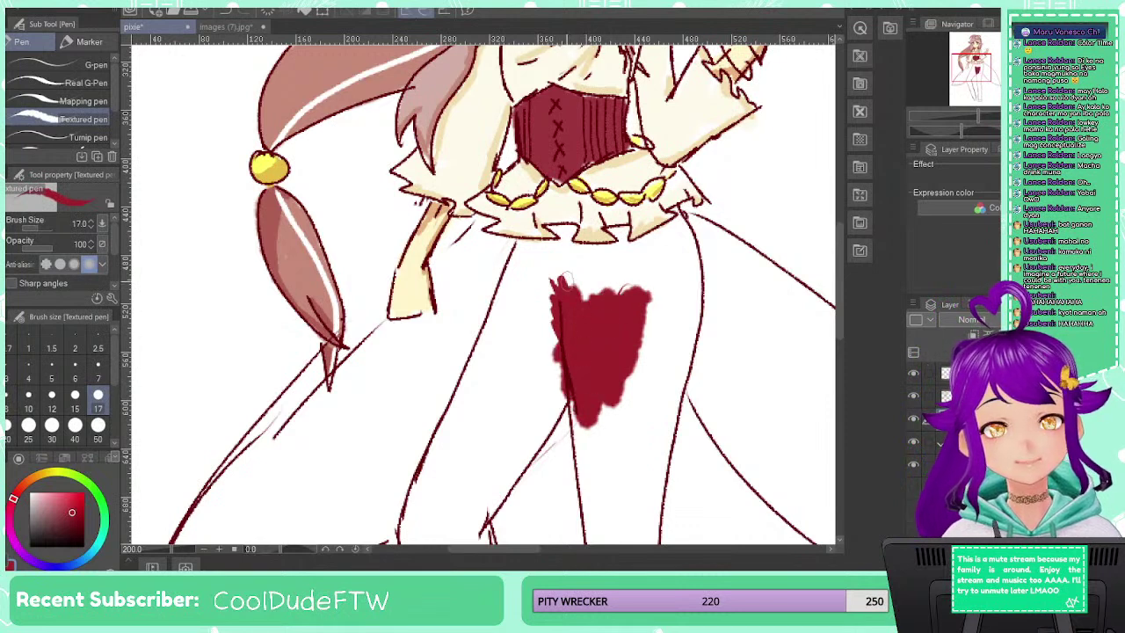
{"action": "mouse_move", "coordinate": [567, 254]}
{"action": "left_mouse_down"}
{"action": "mouse_move", "coordinate": [571, 301]}
{"action": "mouse_move", "coordinate": [616, 288]}
{"action": "mouse_move", "coordinate": [606, 305]}
{"action": "mouse_move", "coordinate": [609, 270]}
{"action": "mouse_move", "coordinate": [591, 253]}
{"action": "mouse_move", "coordinate": [629, 259]}
{"action": "mouse_move", "coordinate": [577, 263]}
{"action": "mouse_move", "coordinate": [566, 228]}
{"action": "mouse_move", "coordinate": [542, 338]}
{"action": "mouse_move", "coordinate": [547, 389]}
{"action": "mouse_move", "coordinate": [529, 409]}
{"action": "mouse_move", "coordinate": [543, 405]}
{"action": "mouse_move", "coordinate": [512, 462]}
{"action": "left_mouse_up"}
{"action": "left_click_drag", "start_coordinate": [511, 462], "coordinate": [560, 360]}
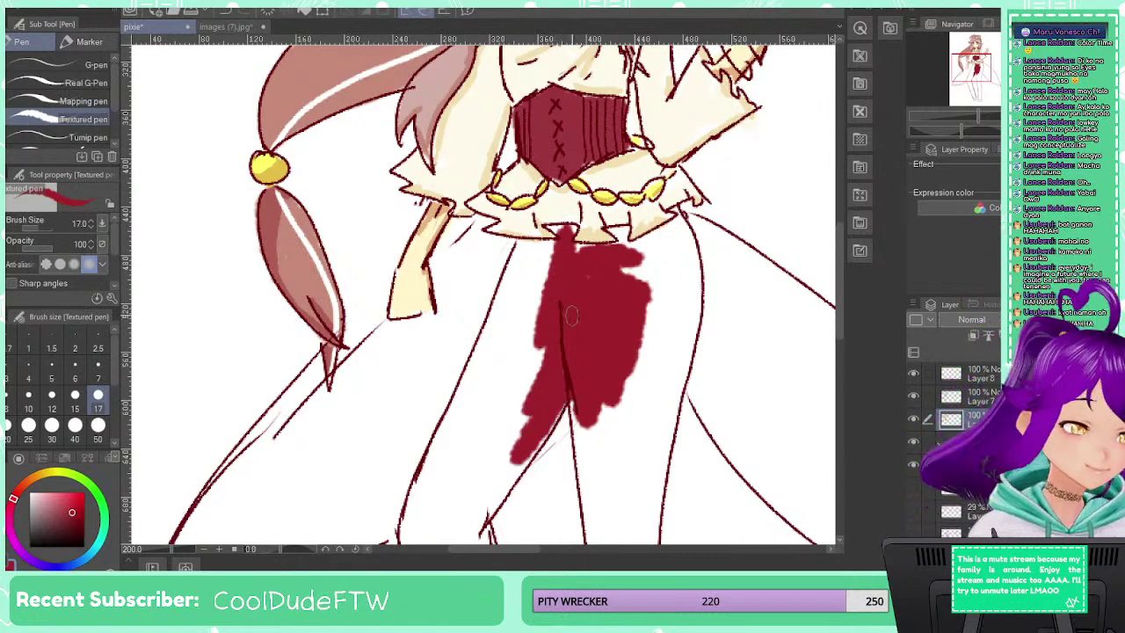
{"action": "scroll", "coordinate": [556, 344], "scroll_direction": "down", "scroll_amount": 3}
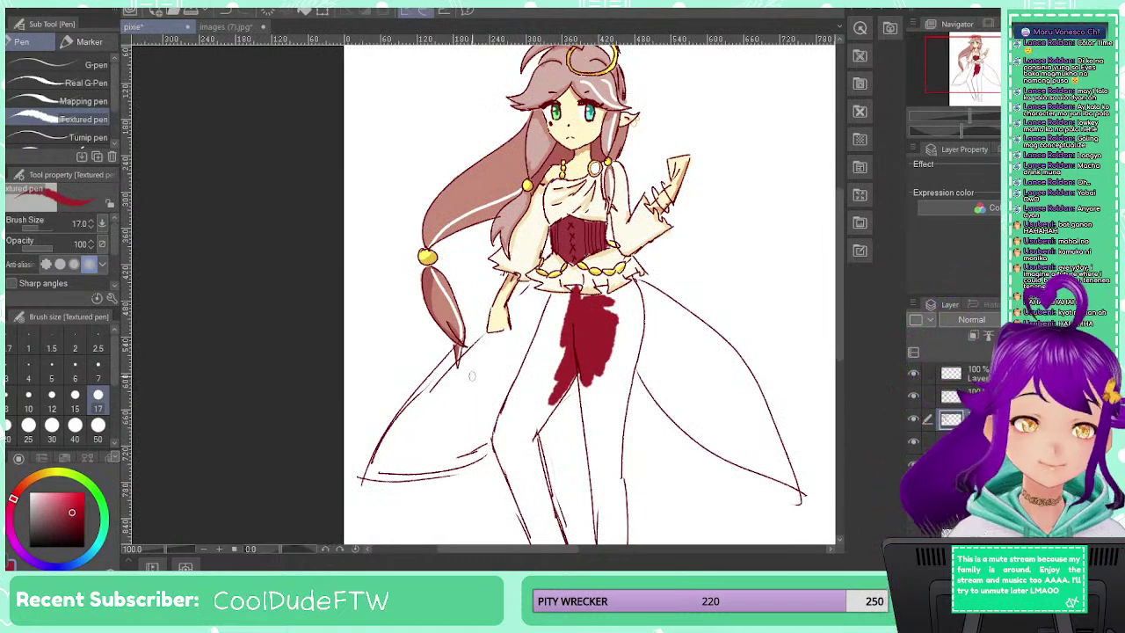
{"action": "mouse_move", "coordinate": [553, 347]}
{"action": "left_mouse_down"}
{"action": "mouse_move", "coordinate": [527, 391]}
{"action": "mouse_move", "coordinate": [544, 387]}
{"action": "mouse_move", "coordinate": [534, 420]}
{"action": "mouse_move", "coordinate": [563, 351]}
{"action": "left_mouse_up"}
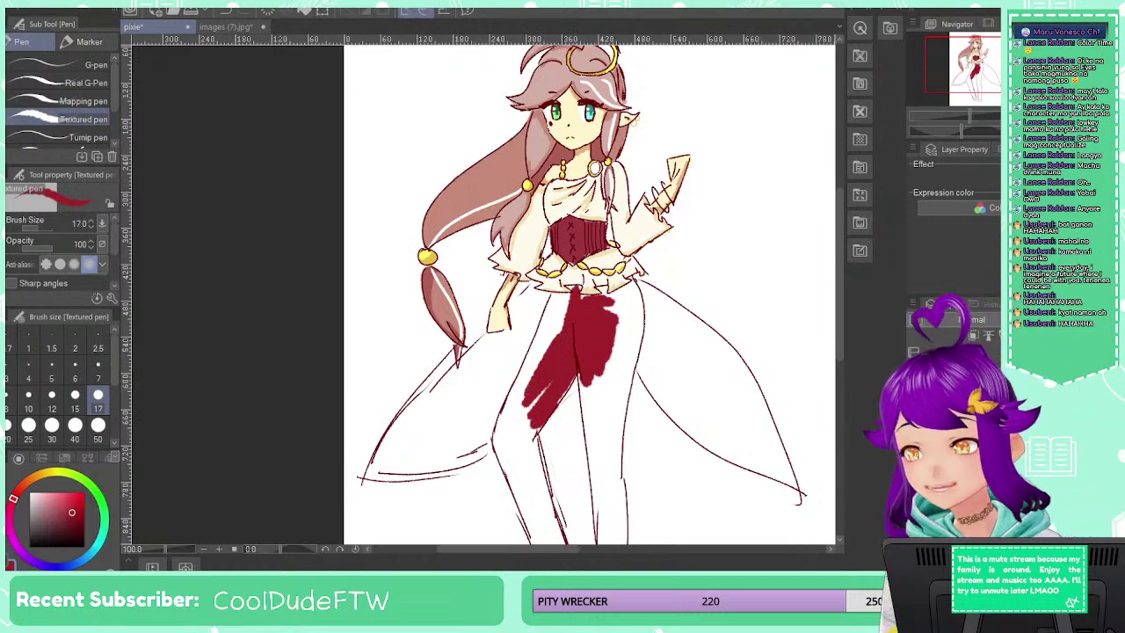
Fill the white streaks in the long swept ponytail and its tail below the gold bead with crimson
{"action": "key", "text": "g"}
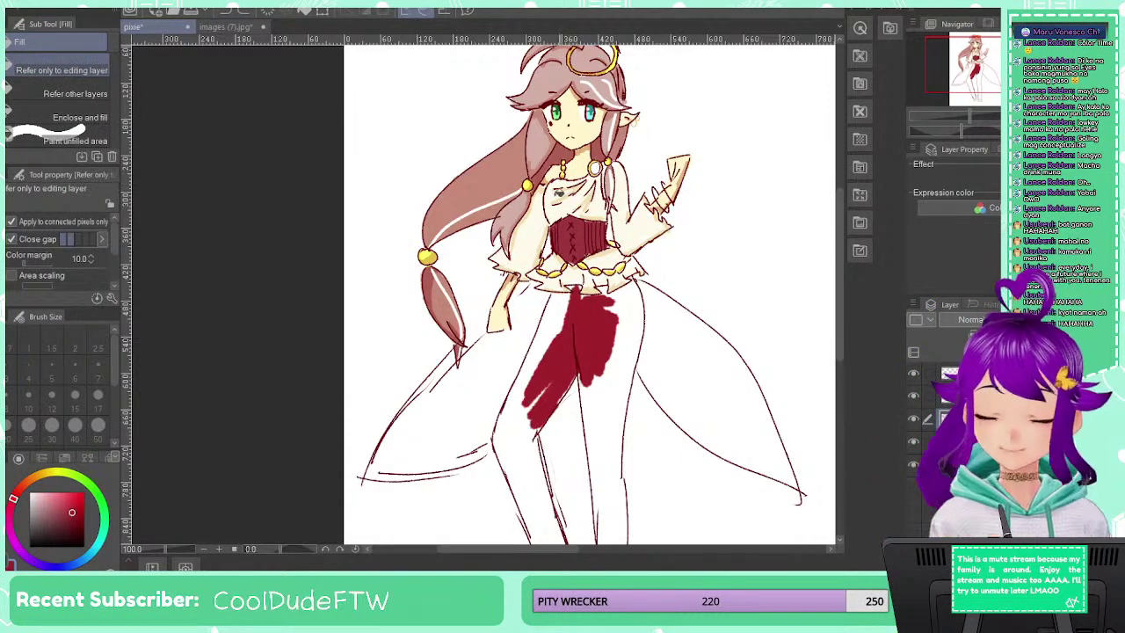
{"action": "left_click", "coordinate": [493, 204]}
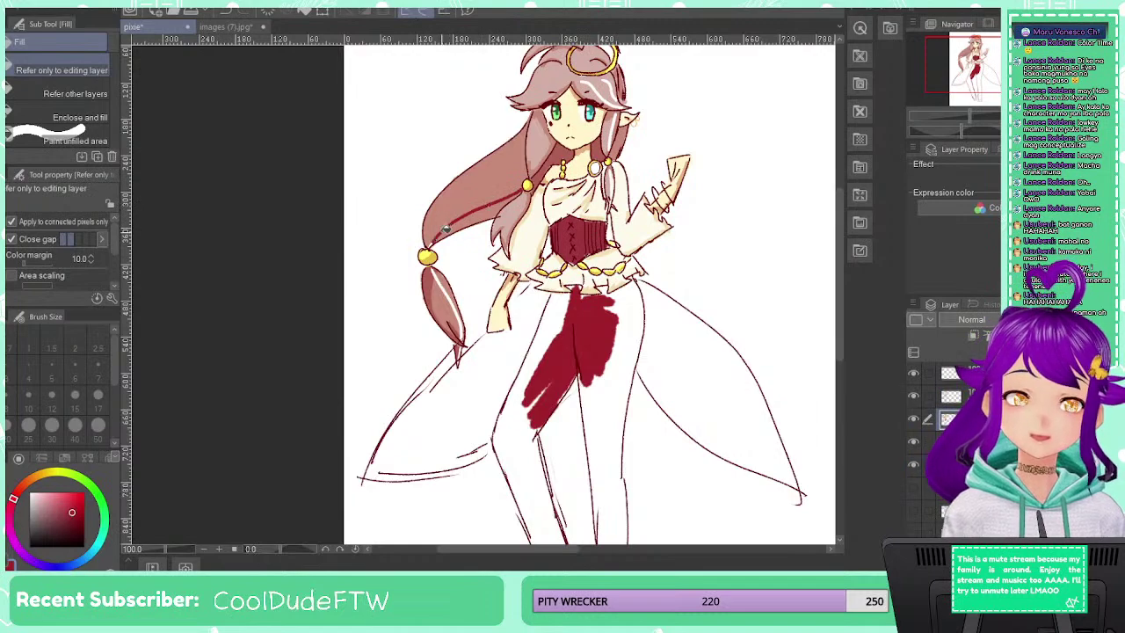
{"action": "scroll", "coordinate": [475, 264], "scroll_direction": "up", "scroll_amount": 6}
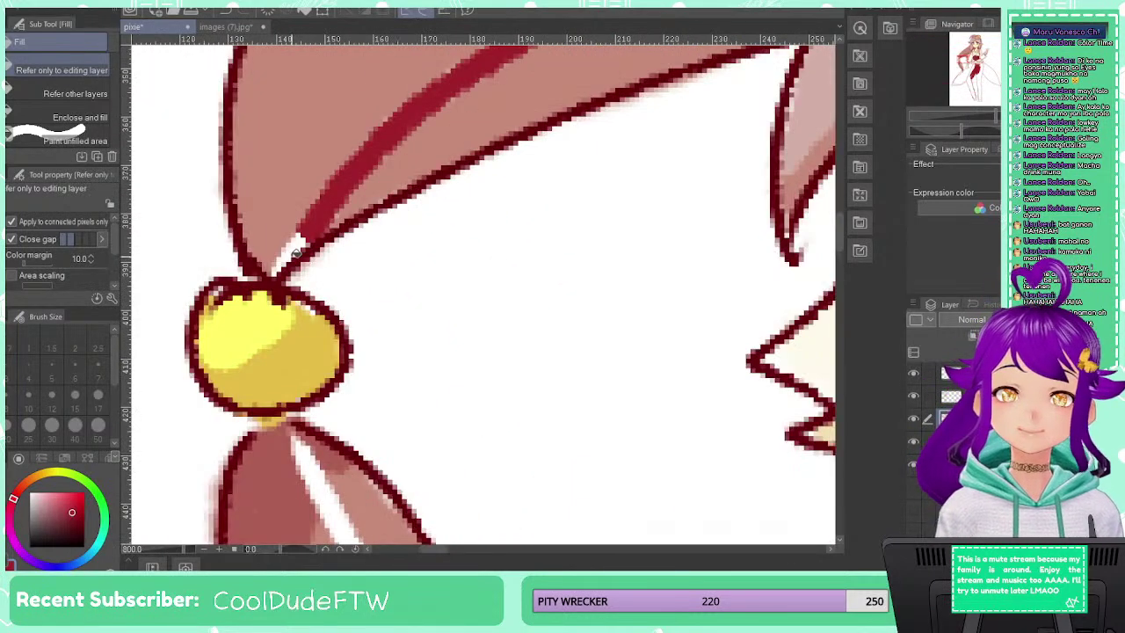
{"action": "left_click", "coordinate": [296, 253]}
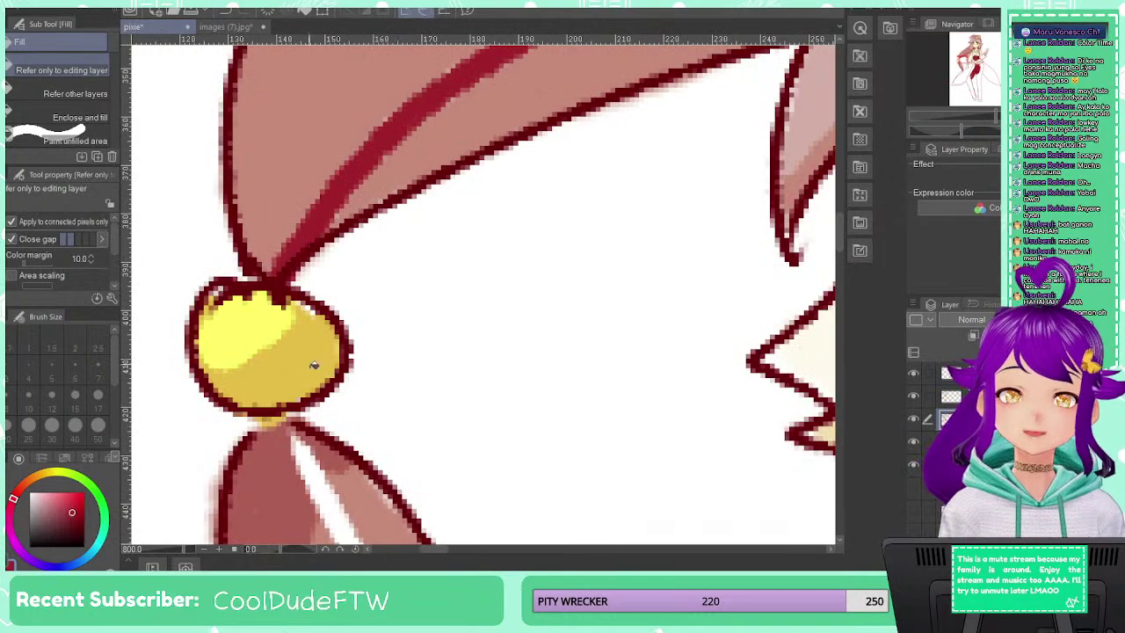
{"action": "left_click", "coordinate": [314, 460]}
{"action": "scroll", "coordinate": [438, 317], "scroll_direction": "down", "scroll_amount": 4}
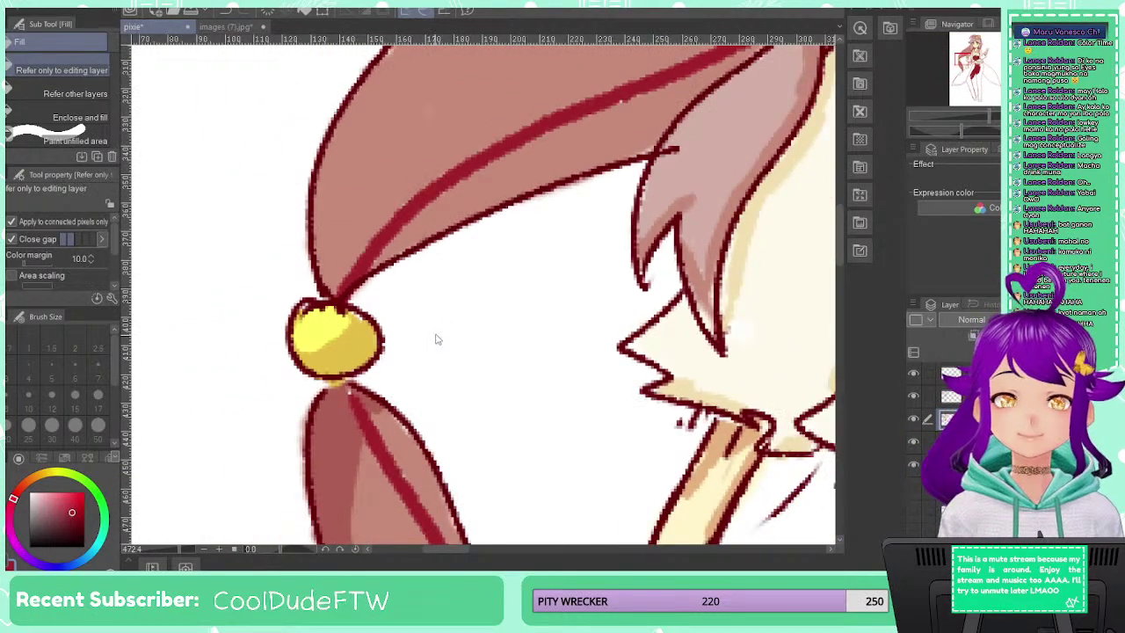
{"action": "scroll", "coordinate": [439, 343], "scroll_direction": "down", "scroll_amount": 1}
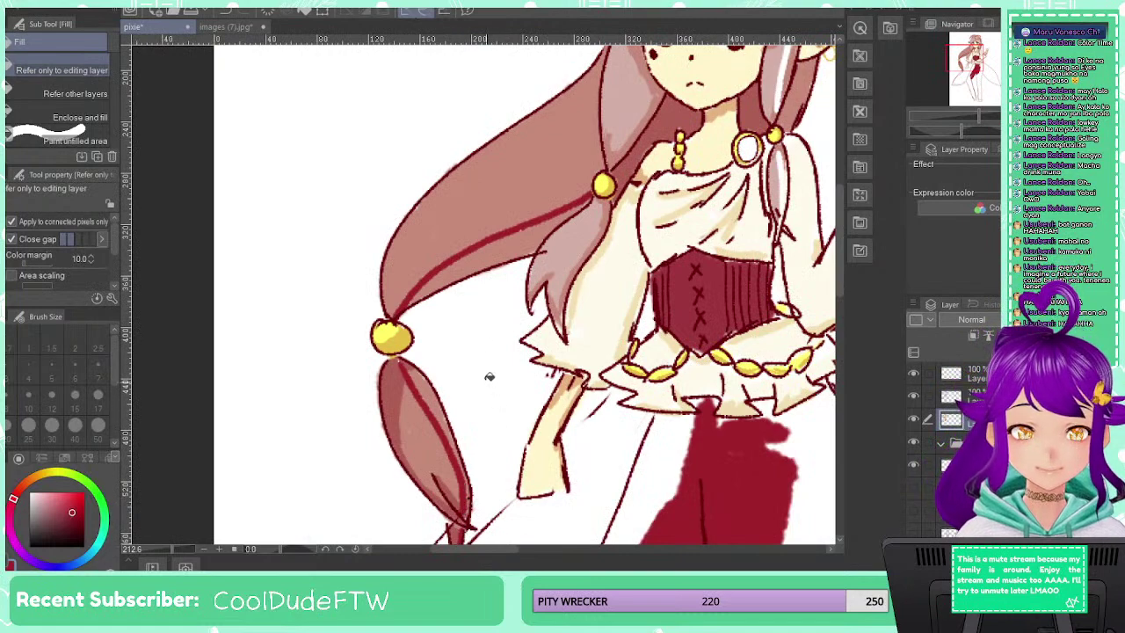
Fill the white streaks in the fringe and in the side lock beside the pointed ear with crimson
{"action": "left_click_drag", "start_coordinate": [723, 103], "coordinate": [436, 385]}
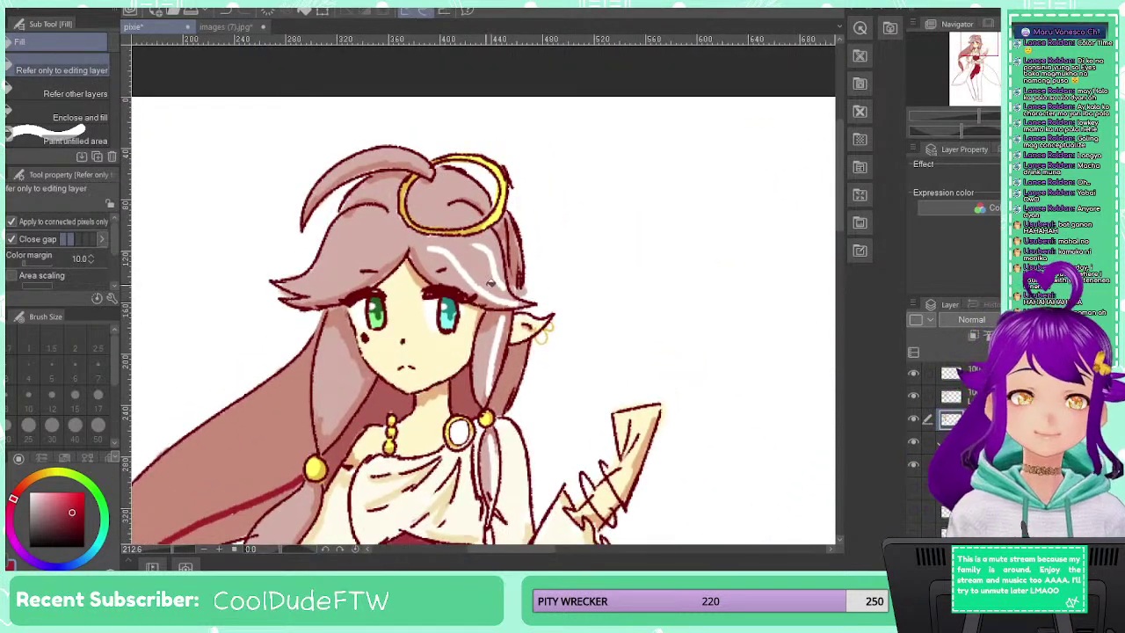
{"action": "left_click_drag", "start_coordinate": [471, 283], "coordinate": [517, 303]}
{"action": "left_click_drag", "start_coordinate": [485, 249], "coordinate": [505, 288]}
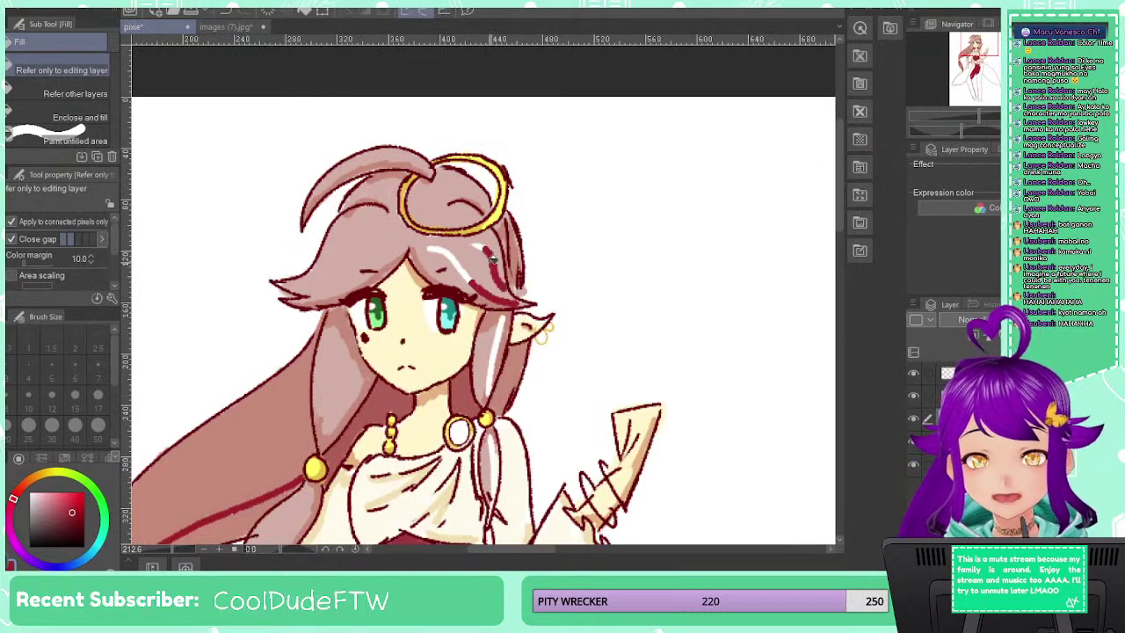
{"action": "left_click_drag", "start_coordinate": [428, 247], "coordinate": [475, 284]}
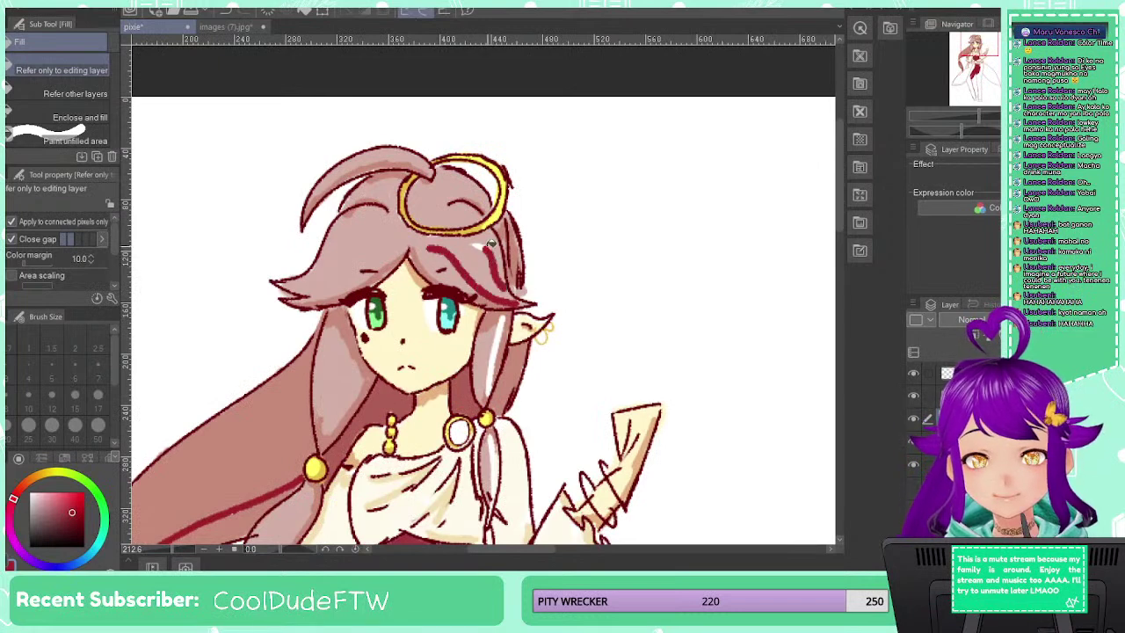
{"action": "left_click", "coordinate": [498, 355]}
Try to fill the white streak in the lock hanging over the blouse with crimson, undoing each fill
{"action": "left_click", "coordinate": [494, 472]}
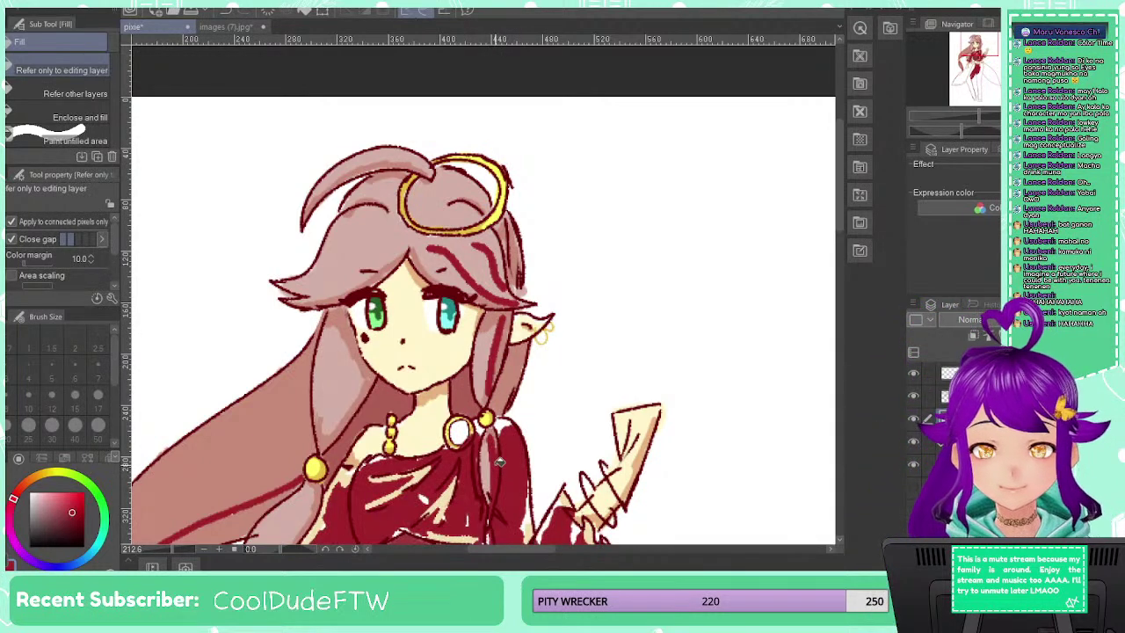
{"action": "key", "text": "ctrl+z"}
{"action": "left_click", "coordinate": [501, 460]}
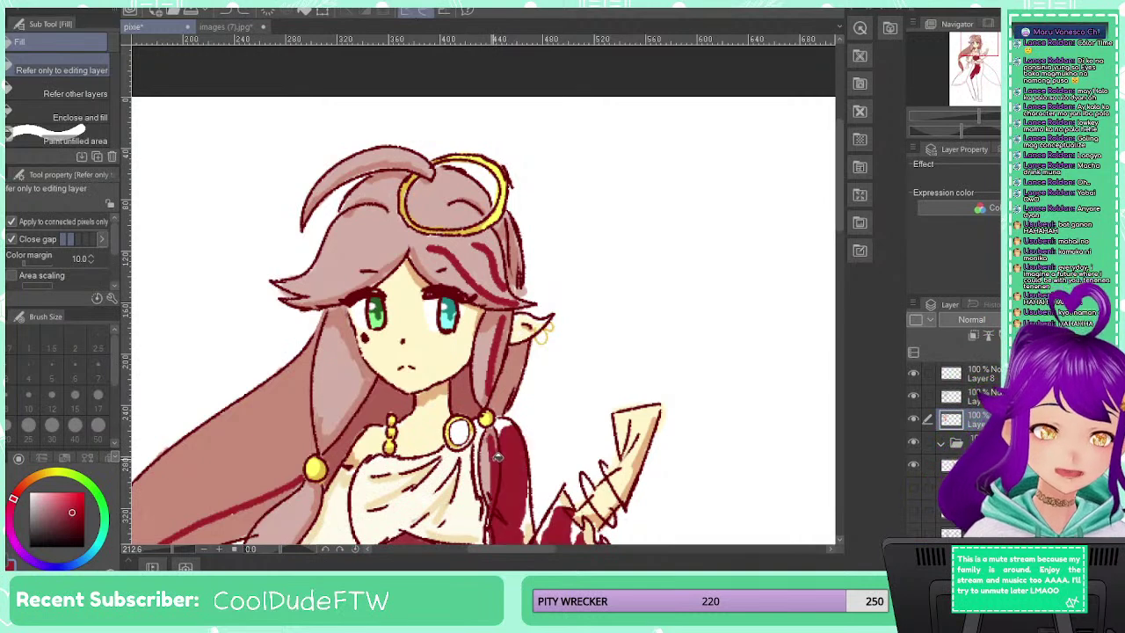
{"action": "key", "text": "ctrl+z"}
{"action": "key", "text": "ctrl+z"}
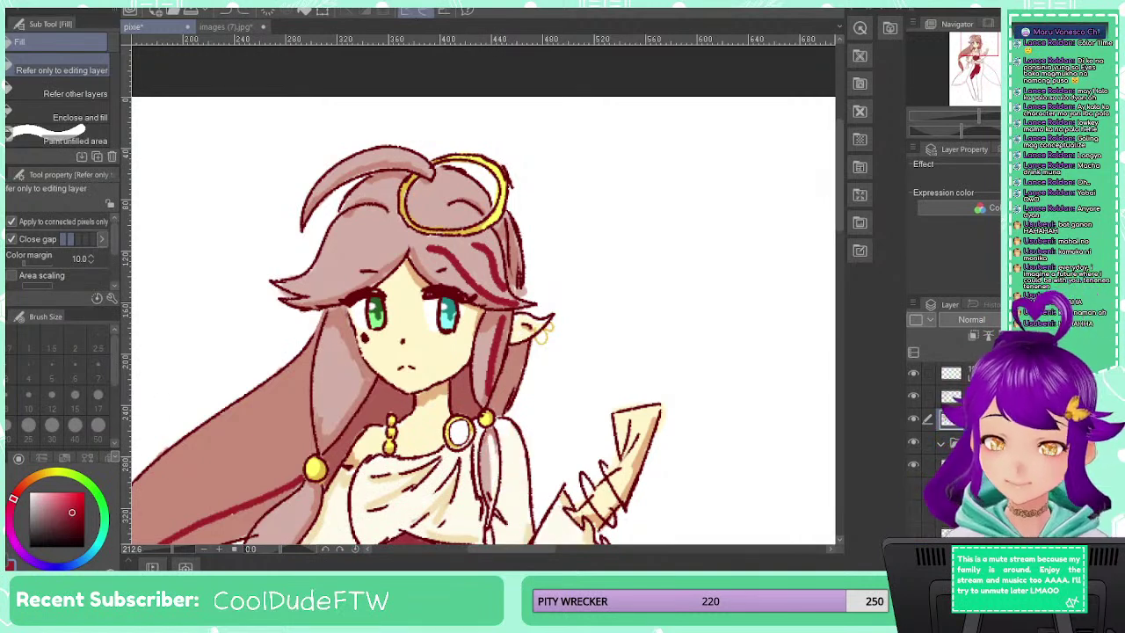
Paint the white streak of the lock hanging below the shoulder bead crimson with the Textured pen at size 7
{"action": "key", "text": "p"}
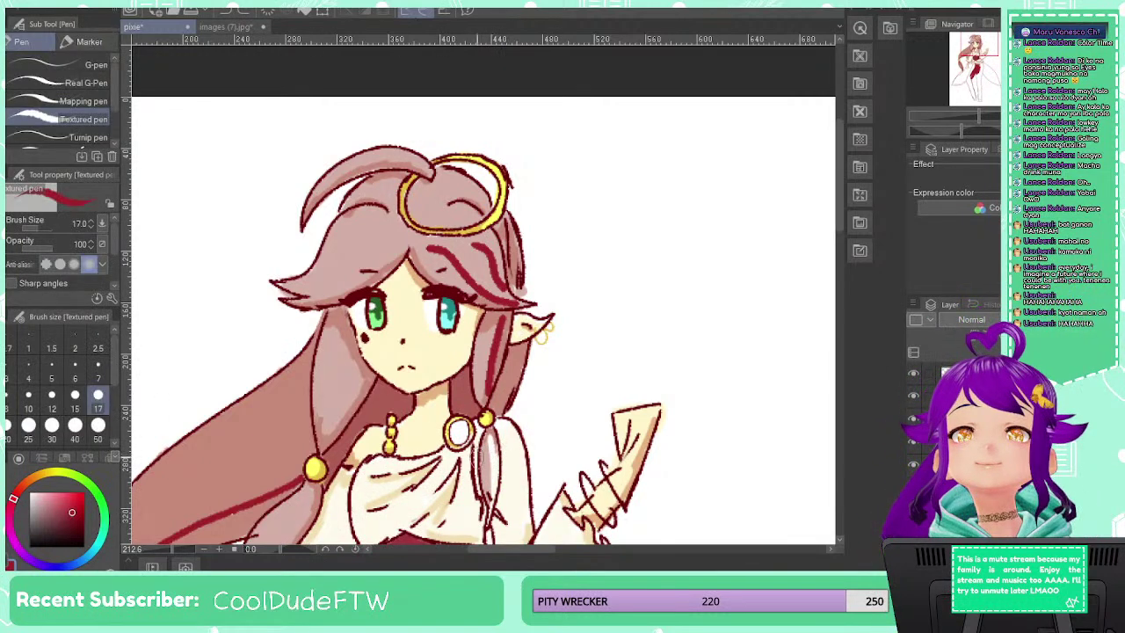
{"action": "left_click", "coordinate": [98, 371]}
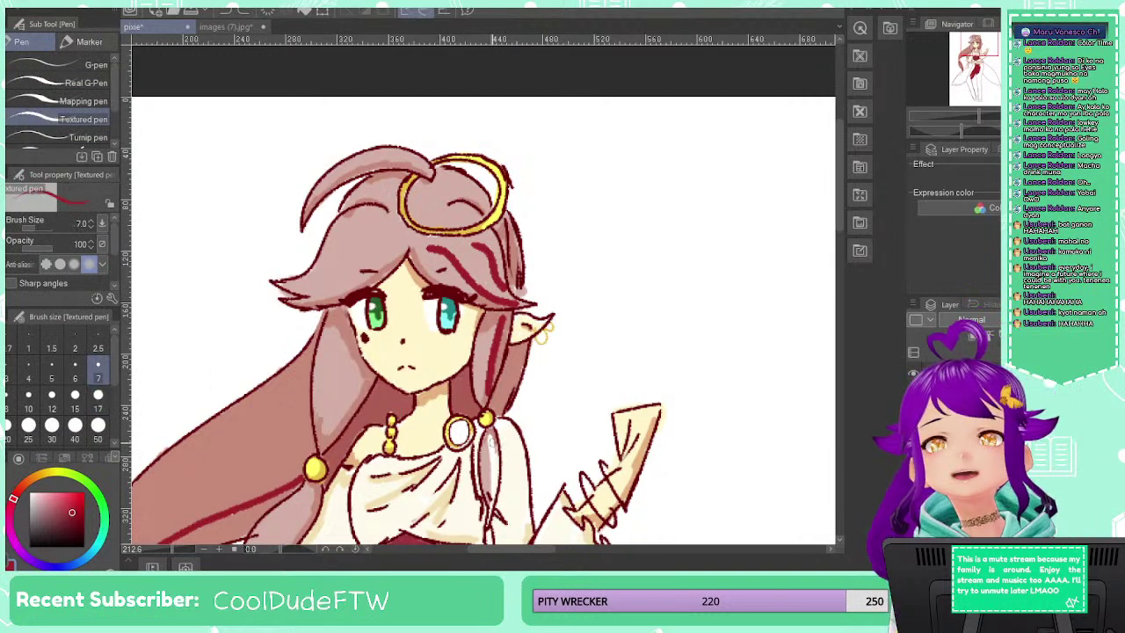
{"action": "left_click_drag", "start_coordinate": [492, 440], "coordinate": [493, 481]}
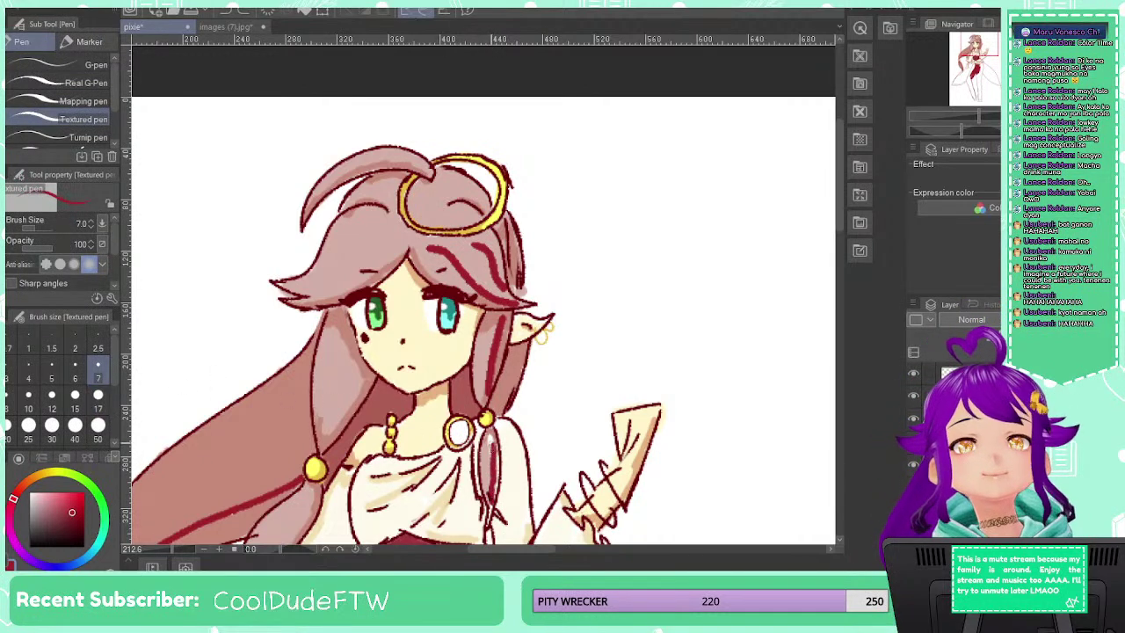
{"action": "key", "text": "x"}
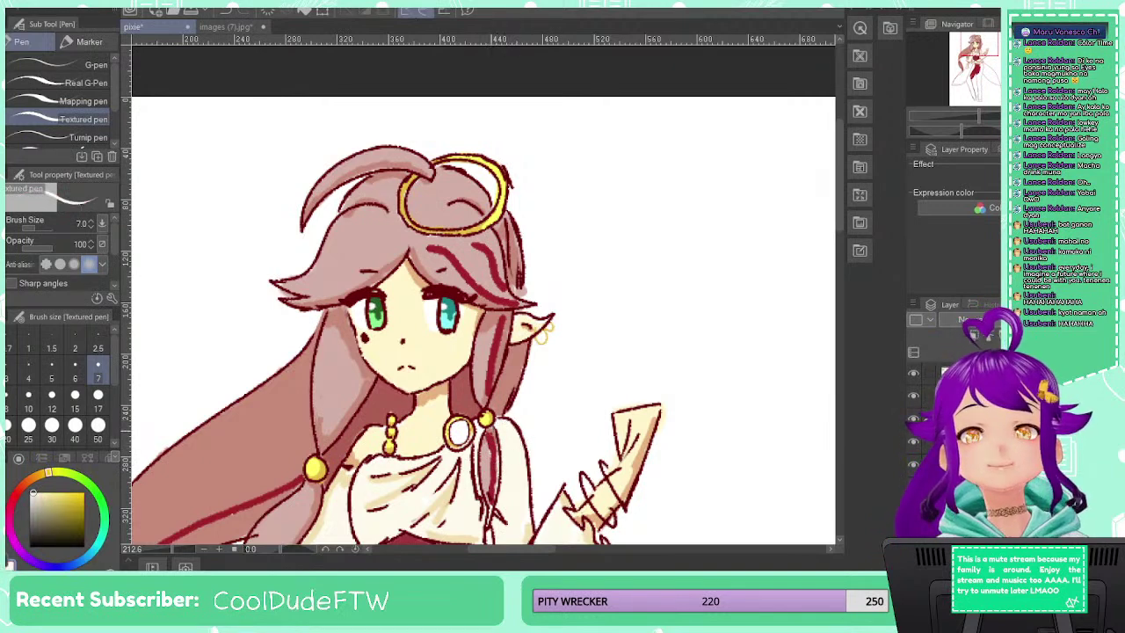
{"action": "key", "text": "x"}
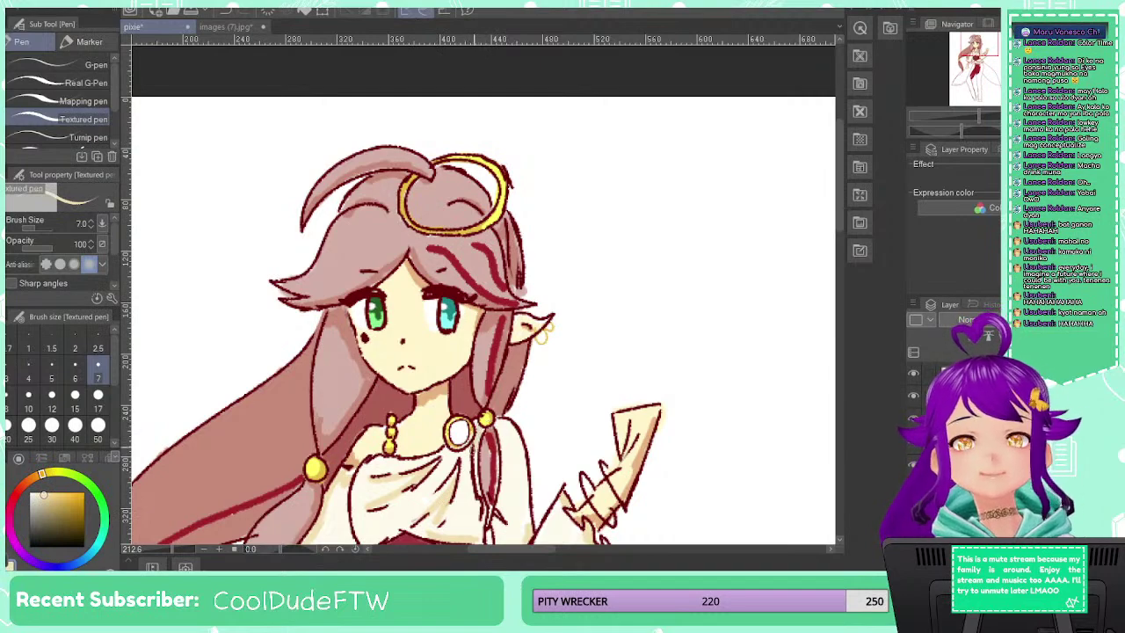
Sample the trousers' crimson and paint the gaps along the blouse's ragged hem with the Textured pen at size 7
{"action": "scroll", "coordinate": [517, 443], "scroll_direction": "down", "scroll_amount": 5}
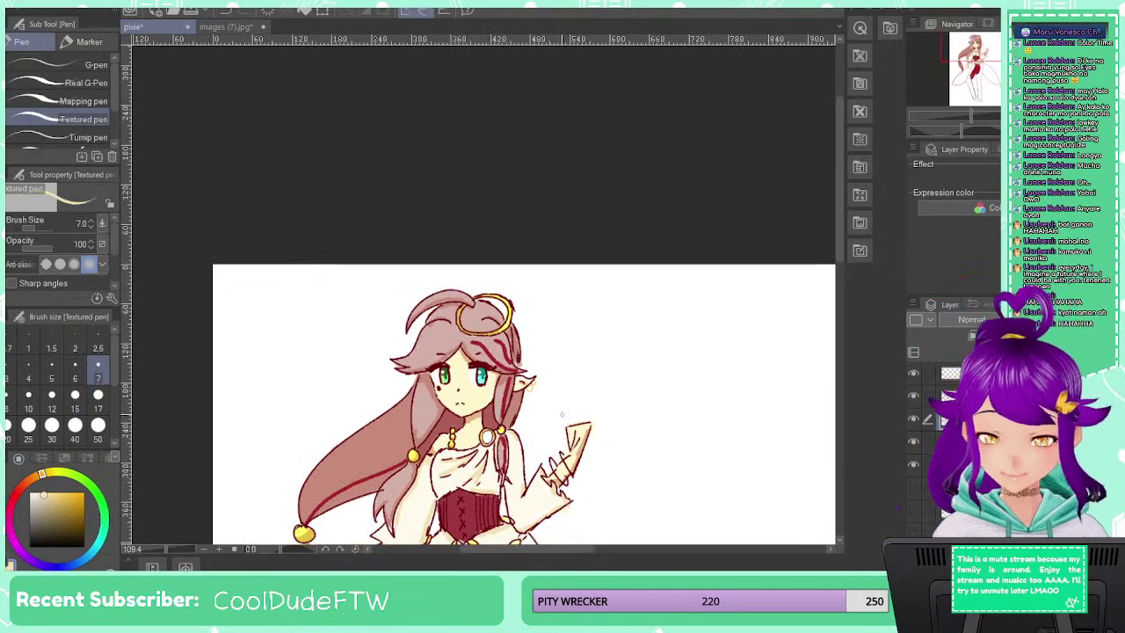
{"action": "left_click_drag", "start_coordinate": [540, 428], "coordinate": [548, 200]}
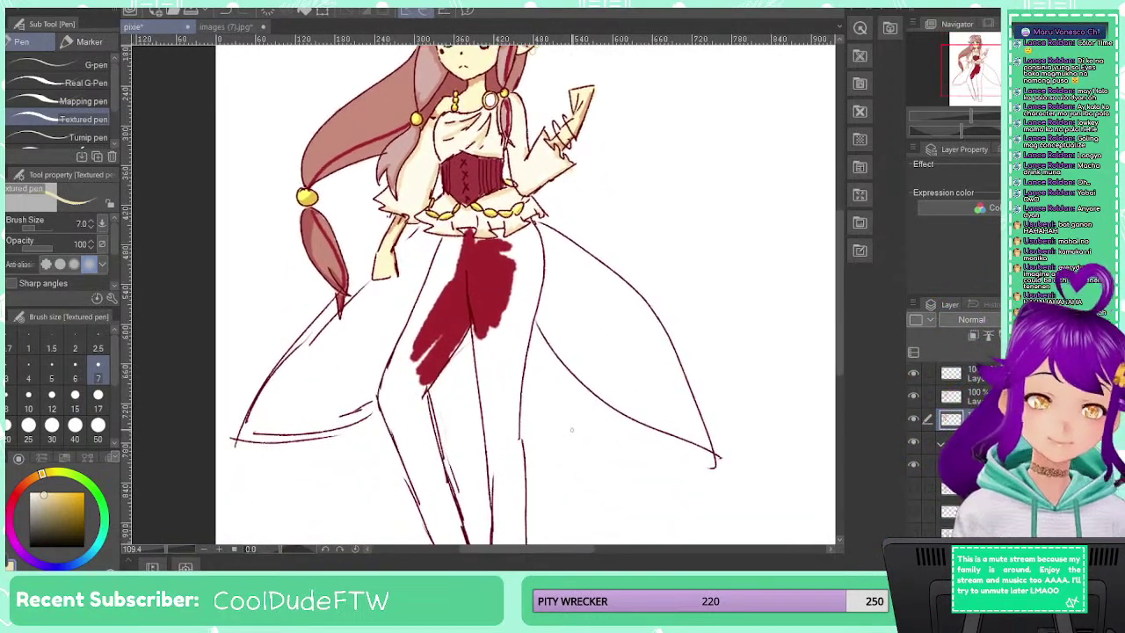
{"action": "left_click", "coordinate": [490, 321], "text": "alt"}
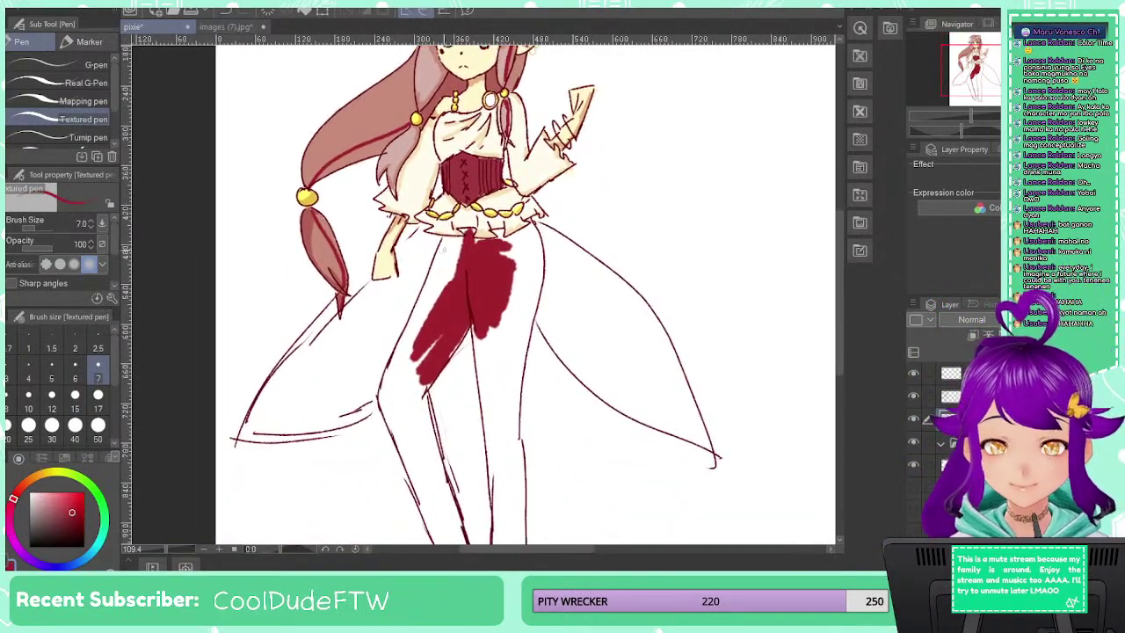
{"action": "scroll", "coordinate": [473, 288], "scroll_direction": "up", "scroll_amount": 6}
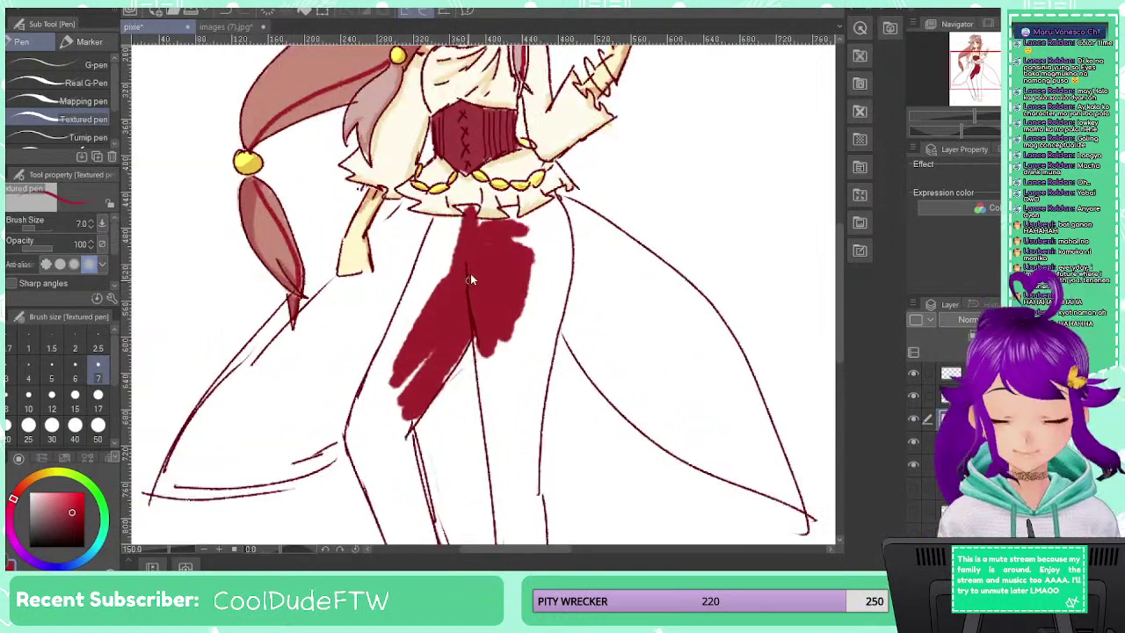
{"action": "left_click_drag", "start_coordinate": [467, 238], "coordinate": [466, 326]}
{"action": "mouse_move", "coordinate": [441, 227]}
{"action": "left_mouse_down"}
{"action": "mouse_move", "coordinate": [476, 243]}
{"action": "mouse_move", "coordinate": [471, 264]}
{"action": "mouse_move", "coordinate": [494, 276]}
{"action": "mouse_move", "coordinate": [507, 264]}
{"action": "mouse_move", "coordinate": [450, 233]}
{"action": "left_mouse_up"}
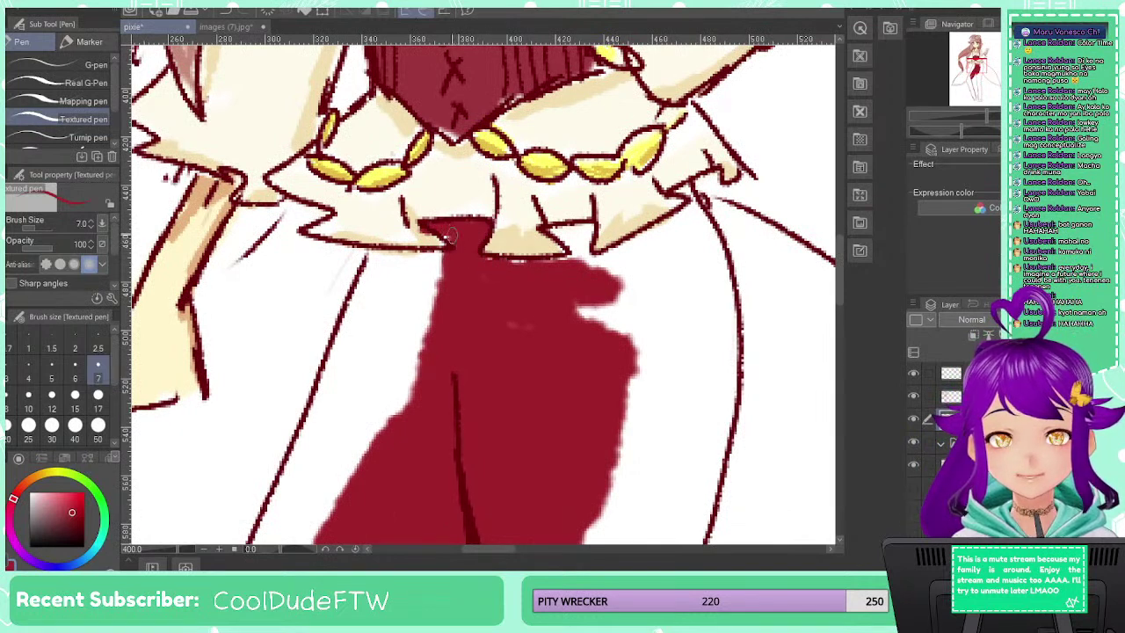
{"action": "mouse_move", "coordinate": [369, 257]}
{"action": "left_mouse_down"}
{"action": "mouse_move", "coordinate": [489, 272]}
{"action": "mouse_move", "coordinate": [510, 262]}
{"action": "mouse_move", "coordinate": [424, 262]}
{"action": "left_mouse_up"}
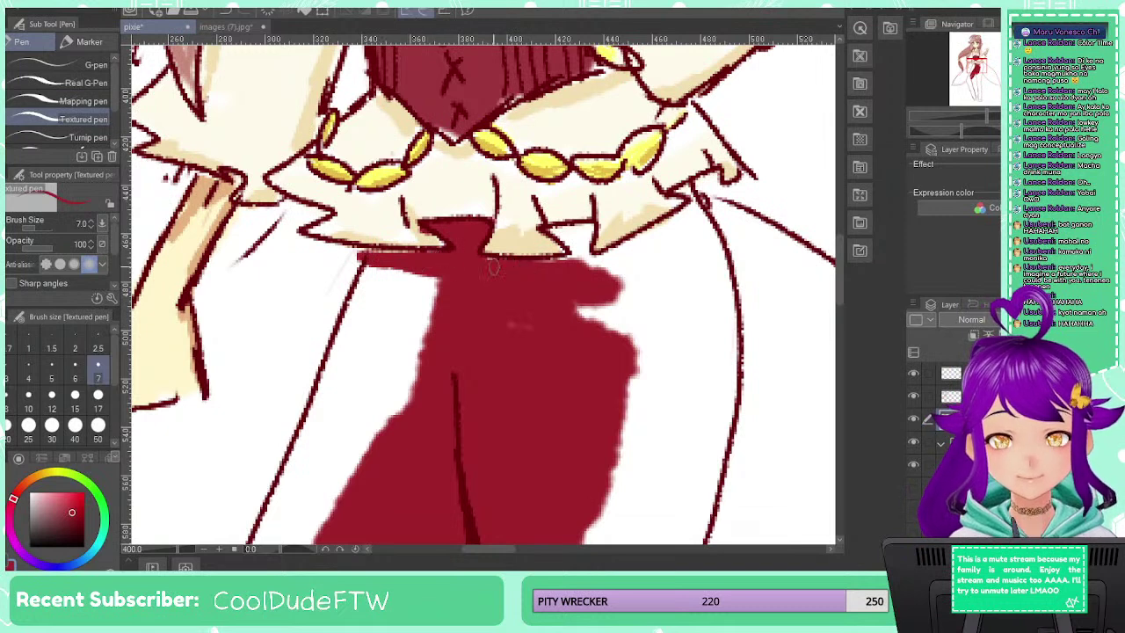
{"action": "mouse_move", "coordinate": [606, 235]}
{"action": "left_mouse_down"}
{"action": "mouse_move", "coordinate": [560, 227]}
{"action": "mouse_move", "coordinate": [580, 247]}
{"action": "mouse_move", "coordinate": [565, 269]}
{"action": "mouse_move", "coordinate": [606, 268]}
{"action": "mouse_move", "coordinate": [623, 257]}
{"action": "mouse_move", "coordinate": [598, 261]}
{"action": "mouse_move", "coordinate": [702, 201]}
{"action": "mouse_move", "coordinate": [675, 183]}
{"action": "mouse_move", "coordinate": [692, 186]}
{"action": "mouse_move", "coordinate": [676, 191]}
{"action": "mouse_move", "coordinate": [694, 209]}
{"action": "mouse_move", "coordinate": [644, 231]}
{"action": "mouse_move", "coordinate": [641, 254]}
{"action": "mouse_move", "coordinate": [580, 299]}
{"action": "left_mouse_up"}
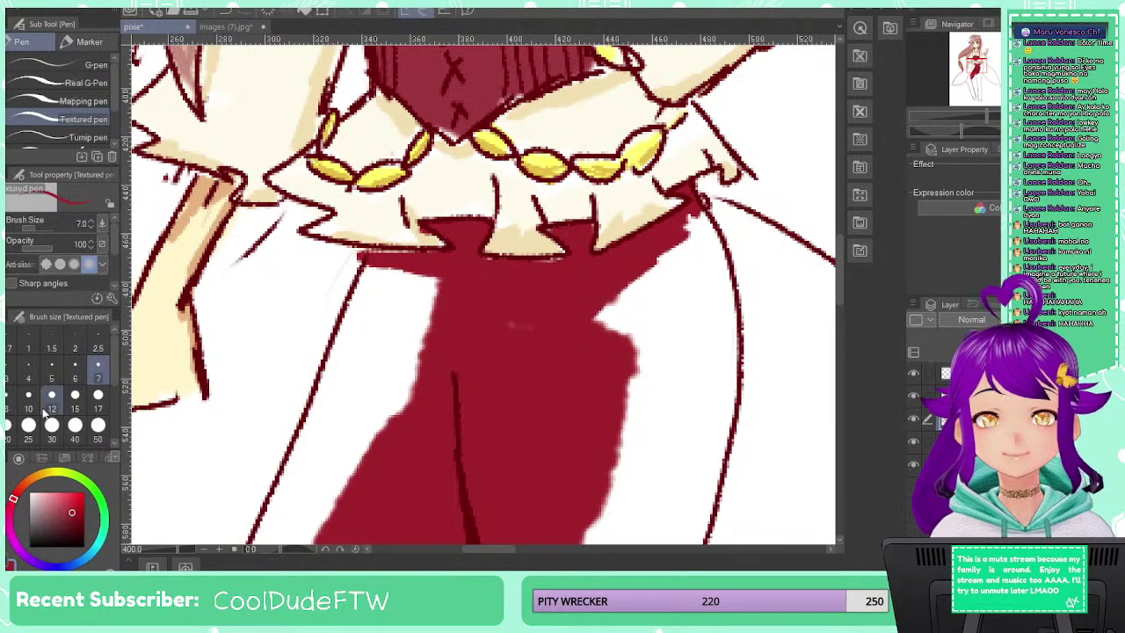
Paint the straight trouser leg crimson from hip to cuff with the Textured pen at size 40
{"action": "left_click", "coordinate": [75, 425]}
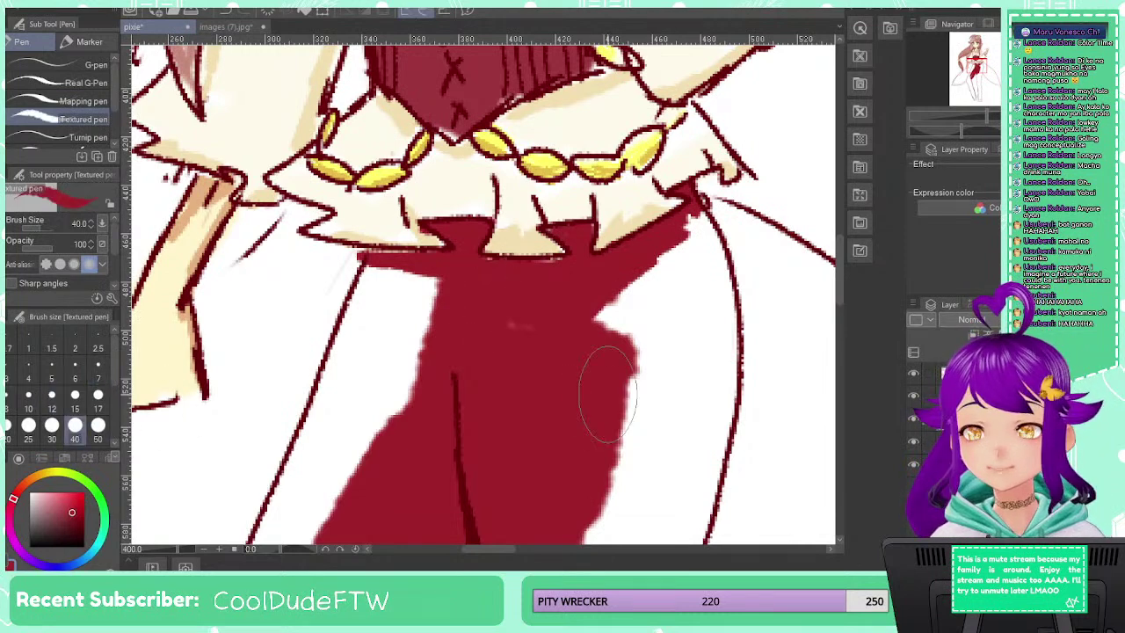
{"action": "mouse_move", "coordinate": [589, 377]}
{"action": "left_mouse_down"}
{"action": "mouse_move", "coordinate": [582, 434]}
{"action": "mouse_move", "coordinate": [689, 284]}
{"action": "mouse_move", "coordinate": [690, 267]}
{"action": "mouse_move", "coordinate": [675, 276]}
{"action": "mouse_move", "coordinate": [683, 262]}
{"action": "mouse_move", "coordinate": [609, 445]}
{"action": "mouse_move", "coordinate": [639, 405]}
{"action": "mouse_move", "coordinate": [644, 443]}
{"action": "left_mouse_up"}
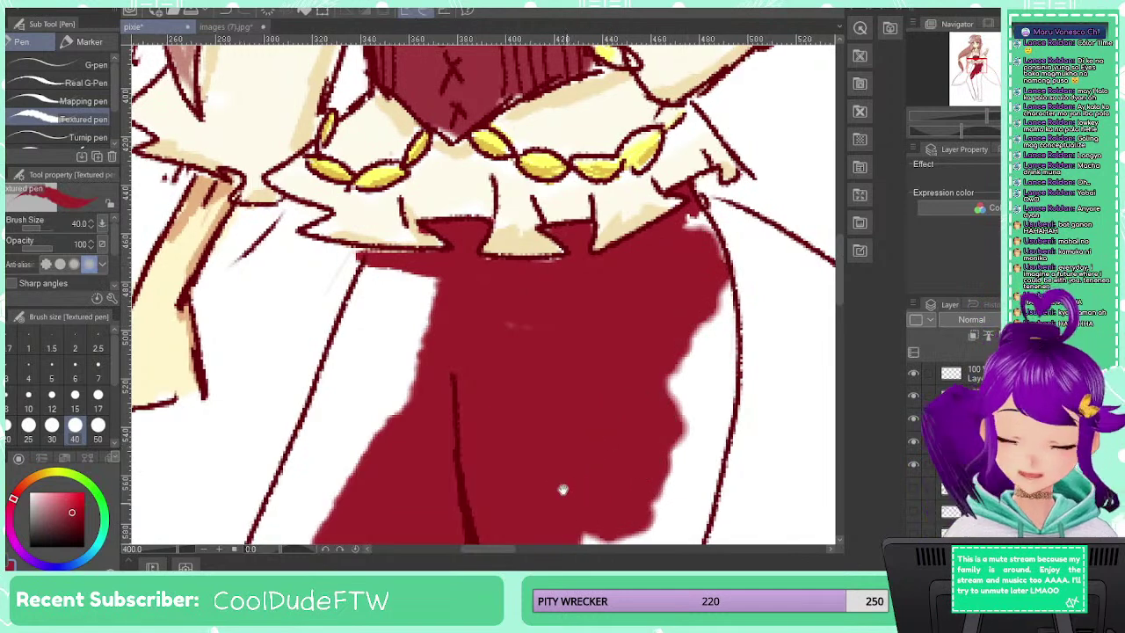
{"action": "left_click_drag", "start_coordinate": [562, 490], "coordinate": [556, 271]}
{"action": "left_click_drag", "start_coordinate": [573, 397], "coordinate": [545, 201]}
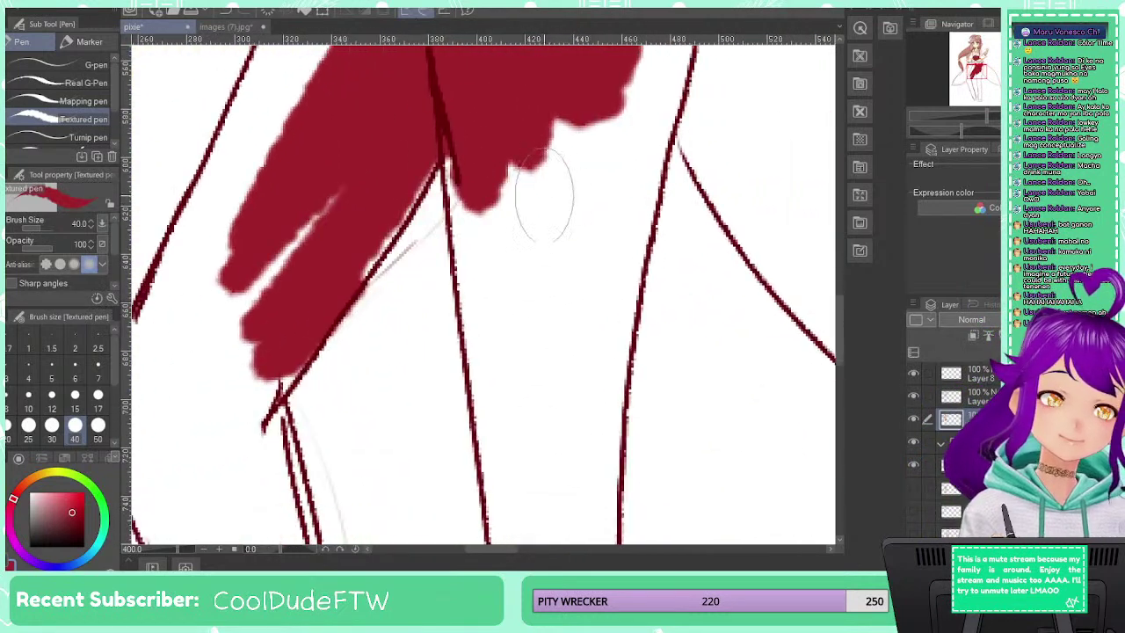
{"action": "mouse_move", "coordinate": [508, 141]}
{"action": "left_mouse_down"}
{"action": "mouse_move", "coordinate": [507, 221]}
{"action": "mouse_move", "coordinate": [482, 139]}
{"action": "mouse_move", "coordinate": [497, 331]}
{"action": "left_mouse_up"}
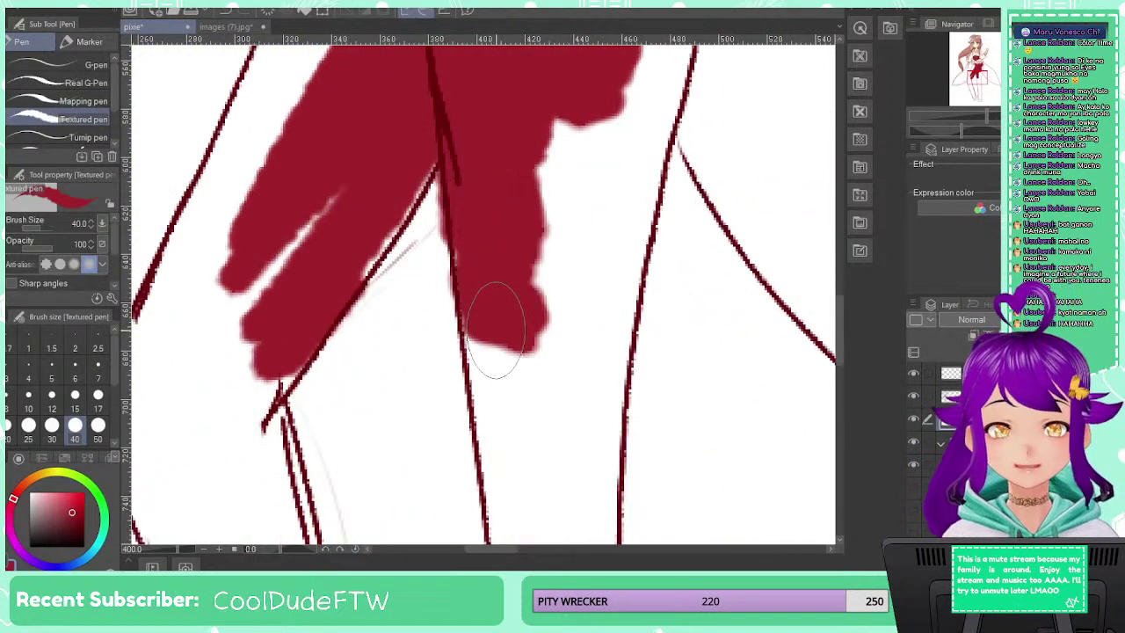
{"action": "scroll", "coordinate": [495, 330], "scroll_direction": "down", "scroll_amount": 4}
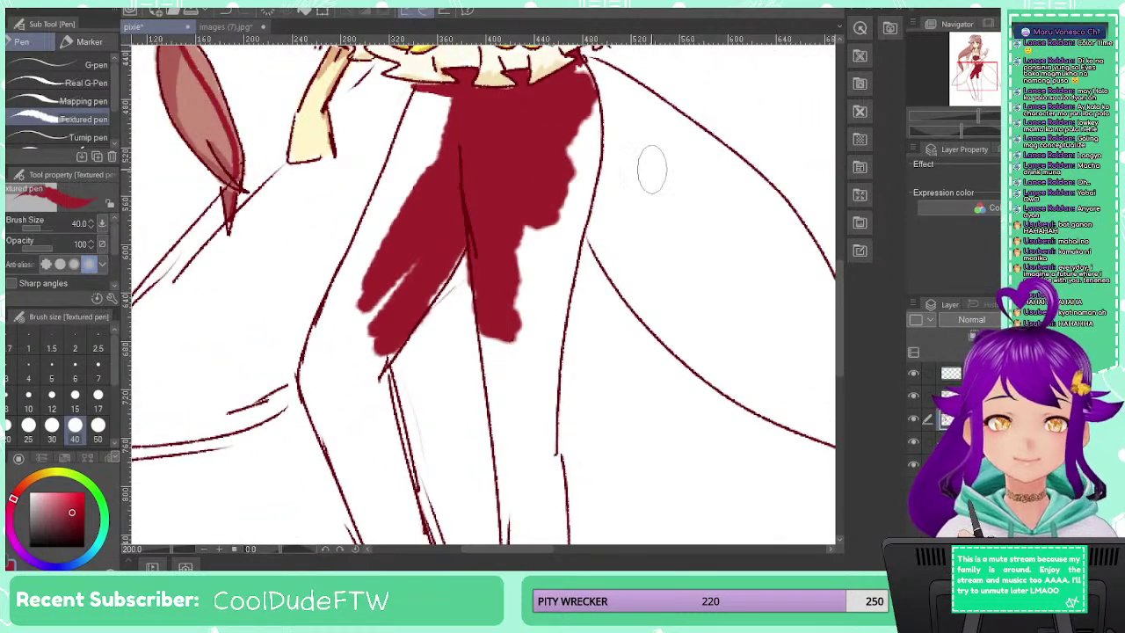
{"action": "mouse_move", "coordinate": [597, 101]}
{"action": "left_mouse_down"}
{"action": "mouse_move", "coordinate": [547, 297]}
{"action": "mouse_move", "coordinate": [527, 332]}
{"action": "mouse_move", "coordinate": [535, 209]}
{"action": "mouse_move", "coordinate": [504, 380]}
{"action": "mouse_move", "coordinate": [498, 341]}
{"action": "mouse_move", "coordinate": [500, 482]}
{"action": "mouse_move", "coordinate": [523, 362]}
{"action": "mouse_move", "coordinate": [528, 501]}
{"action": "mouse_move", "coordinate": [538, 494]}
{"action": "mouse_move", "coordinate": [513, 260]}
{"action": "mouse_move", "coordinate": [486, 382]}
{"action": "mouse_move", "coordinate": [502, 465]}
{"action": "mouse_move", "coordinate": [498, 395]}
{"action": "mouse_move", "coordinate": [499, 497]}
{"action": "mouse_move", "coordinate": [551, 508]}
{"action": "mouse_move", "coordinate": [537, 519]}
{"action": "mouse_move", "coordinate": [542, 303]}
{"action": "mouse_move", "coordinate": [525, 283]}
{"action": "mouse_move", "coordinate": [543, 268]}
{"action": "mouse_move", "coordinate": [560, 532]}
{"action": "left_mouse_up"}
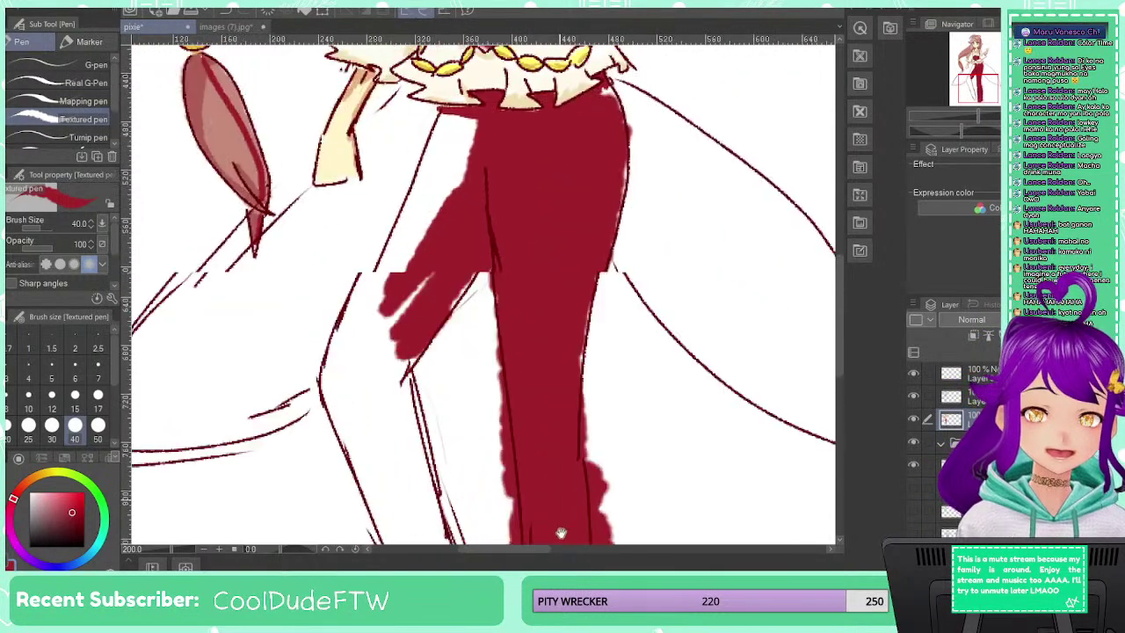
{"action": "mouse_move", "coordinate": [572, 352]}
{"action": "left_mouse_down"}
{"action": "mouse_move", "coordinate": [626, 189]}
{"action": "mouse_move", "coordinate": [617, 177]}
{"action": "mouse_move", "coordinate": [615, 202]}
{"action": "mouse_move", "coordinate": [586, 160]}
{"action": "mouse_move", "coordinate": [611, 133]}
{"action": "mouse_move", "coordinate": [610, 189]}
{"action": "left_mouse_up"}
Paint the bent trouser leg crimson from the thigh down to the cuff
{"action": "mouse_move", "coordinate": [404, 310]}
{"action": "left_mouse_down"}
{"action": "mouse_move", "coordinate": [477, 176]}
{"action": "mouse_move", "coordinate": [444, 165]}
{"action": "mouse_move", "coordinate": [464, 165]}
{"action": "mouse_move", "coordinate": [440, 167]}
{"action": "mouse_move", "coordinate": [361, 405]}
{"action": "mouse_move", "coordinate": [365, 431]}
{"action": "mouse_move", "coordinate": [410, 391]}
{"action": "mouse_move", "coordinate": [376, 461]}
{"action": "mouse_move", "coordinate": [340, 432]}
{"action": "mouse_move", "coordinate": [343, 483]}
{"action": "mouse_move", "coordinate": [396, 378]}
{"action": "mouse_move", "coordinate": [464, 316]}
{"action": "left_mouse_up"}
{"action": "scroll", "coordinate": [465, 317], "scroll_direction": "down", "scroll_amount": 5}
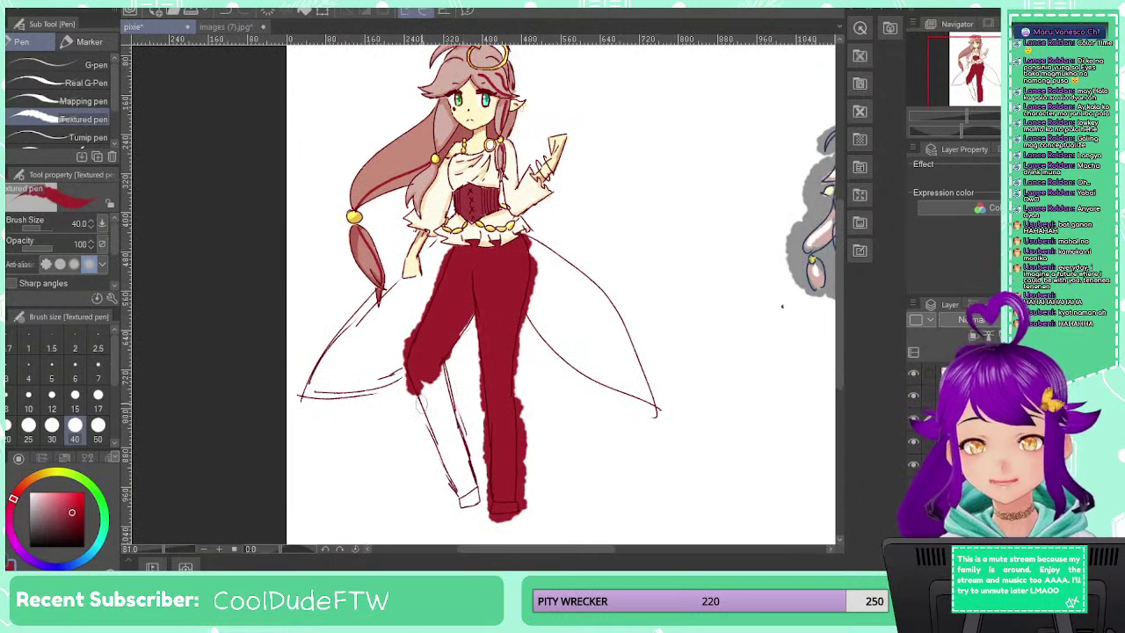
{"action": "mouse_move", "coordinate": [421, 404]}
{"action": "left_mouse_down"}
{"action": "mouse_move", "coordinate": [410, 348]}
{"action": "mouse_move", "coordinate": [457, 485]}
{"action": "mouse_move", "coordinate": [445, 410]}
{"action": "mouse_move", "coordinate": [467, 494]}
{"action": "mouse_move", "coordinate": [458, 485]}
{"action": "mouse_move", "coordinate": [496, 505]}
{"action": "left_mouse_up"}
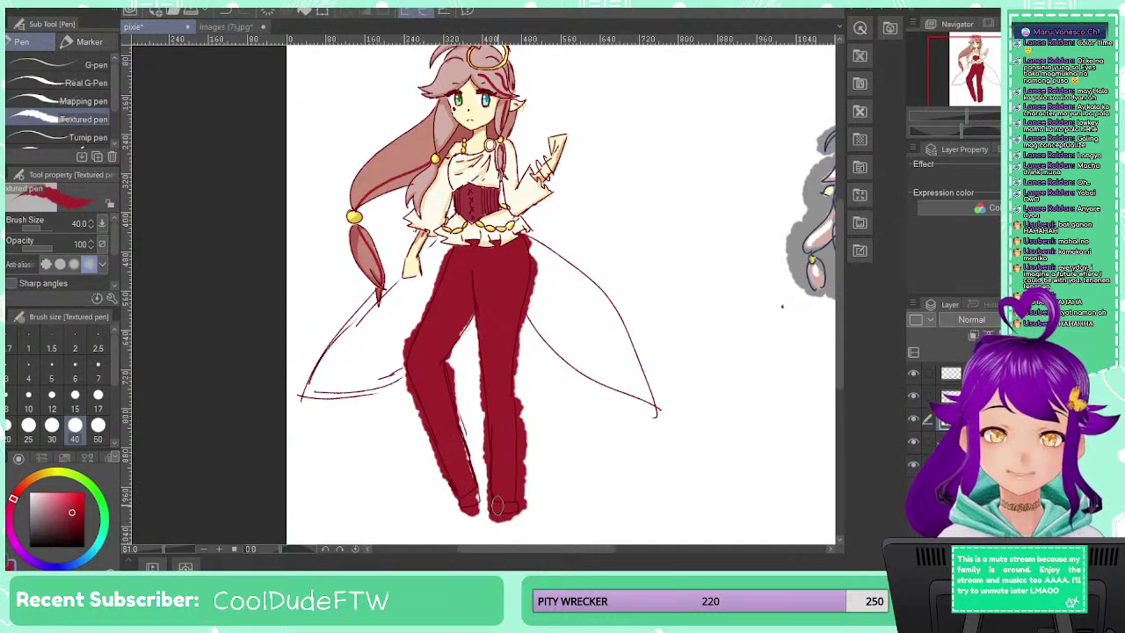
{"action": "scroll", "coordinate": [497, 508], "scroll_direction": "up", "scroll_amount": 3}
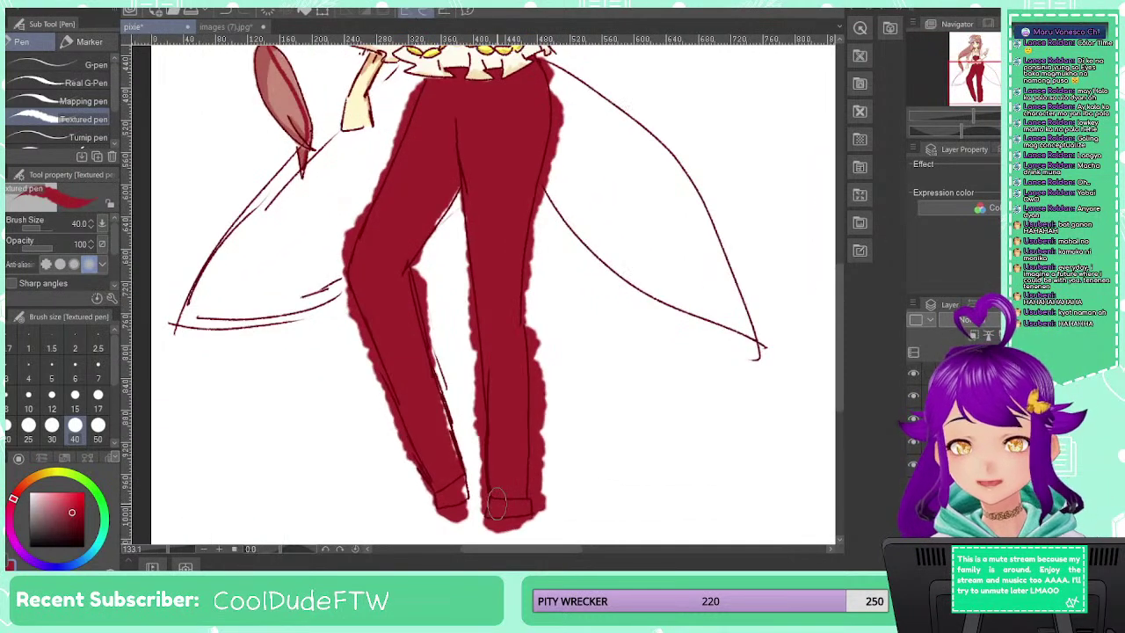
{"action": "left_click_drag", "start_coordinate": [457, 467], "coordinate": [469, 495]}
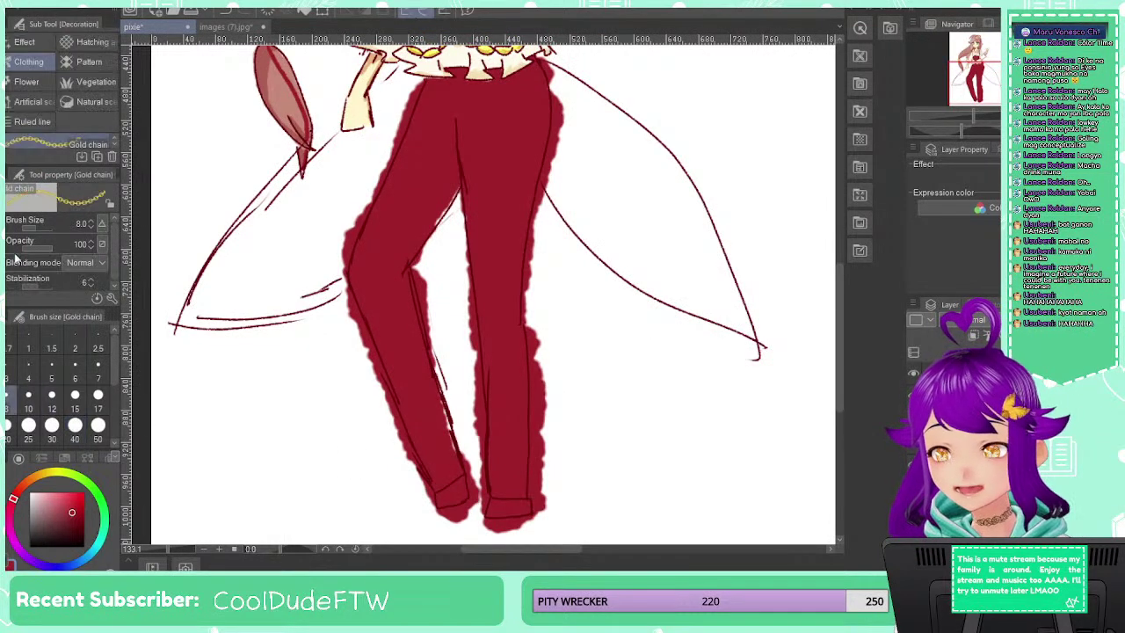
Erase the crimson overspill along the bent leg's outer thigh, from hem to knee, with the Hard eraser at size 6
{"action": "key", "text": "e"}
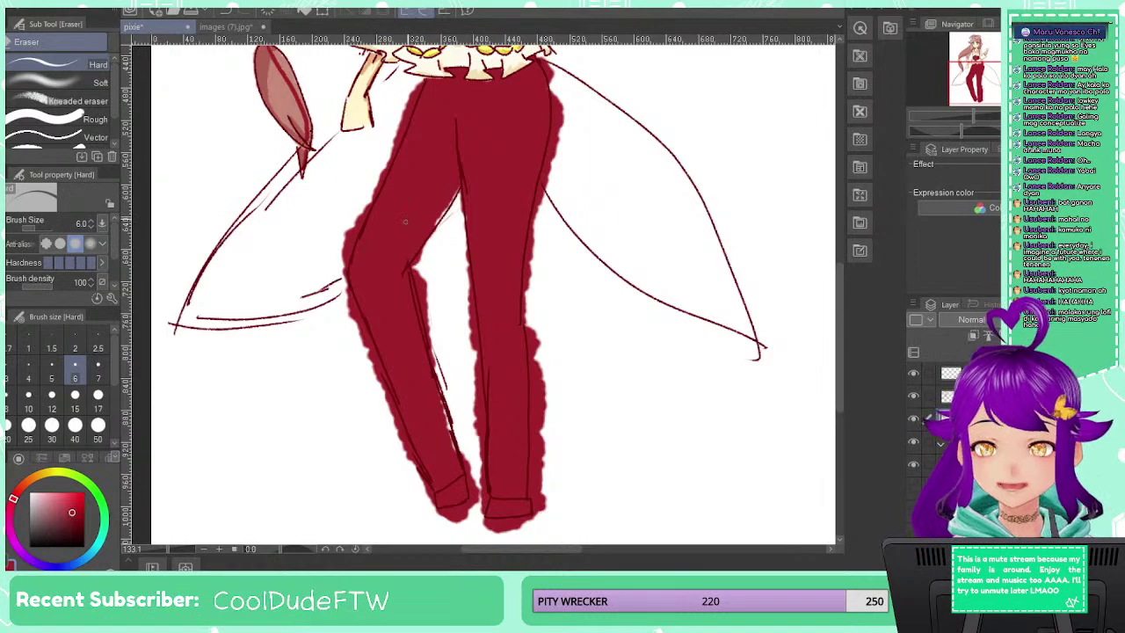
{"action": "scroll", "coordinate": [407, 219], "scroll_direction": "up", "scroll_amount": 3}
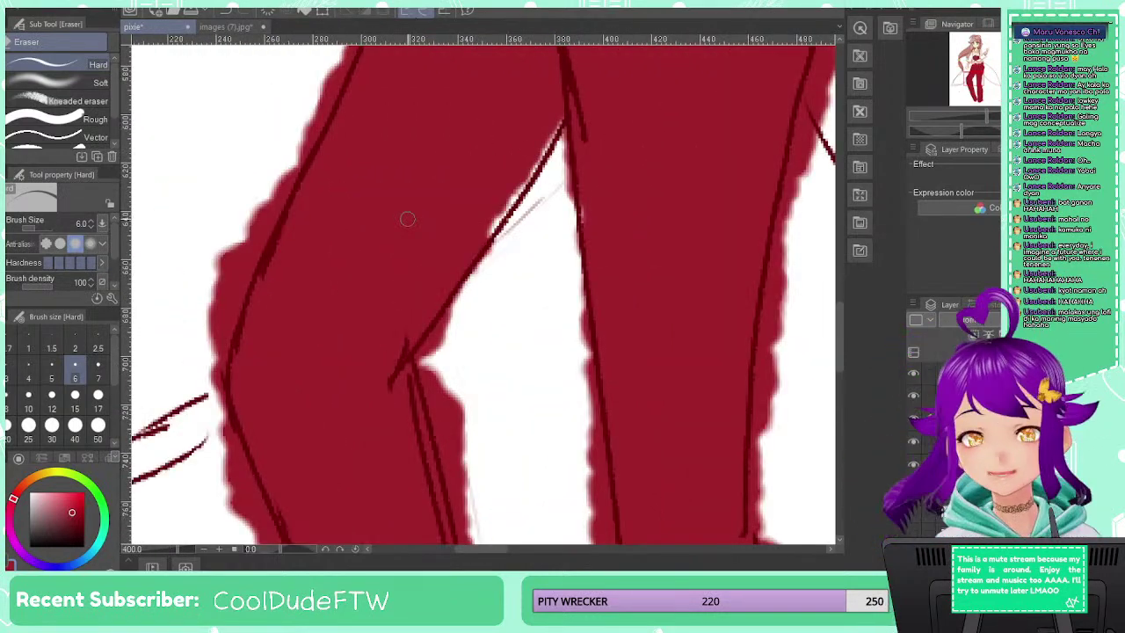
{"action": "mouse_move", "coordinate": [427, 326]}
{"action": "left_mouse_down"}
{"action": "mouse_move", "coordinate": [412, 470]}
{"action": "mouse_move", "coordinate": [421, 462]}
{"action": "left_mouse_up"}
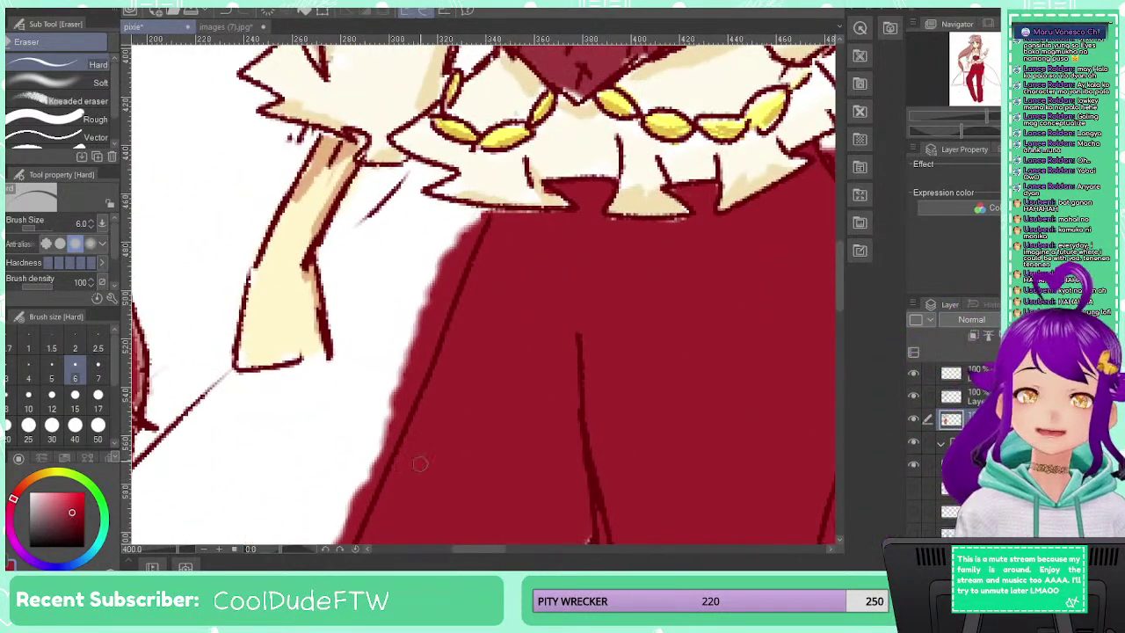
{"action": "mouse_move", "coordinate": [472, 230]}
{"action": "left_mouse_down"}
{"action": "mouse_move", "coordinate": [460, 248]}
{"action": "mouse_move", "coordinate": [483, 217]}
{"action": "left_mouse_up"}
{"action": "mouse_move", "coordinate": [453, 274]}
{"action": "left_mouse_down"}
{"action": "mouse_move", "coordinate": [481, 221]}
{"action": "mouse_move", "coordinate": [453, 240]}
{"action": "mouse_move", "coordinate": [443, 300]}
{"action": "mouse_move", "coordinate": [388, 444]}
{"action": "mouse_move", "coordinate": [417, 319]}
{"action": "mouse_move", "coordinate": [383, 444]}
{"action": "mouse_move", "coordinate": [482, 224]}
{"action": "mouse_move", "coordinate": [439, 285]}
{"action": "mouse_move", "coordinate": [473, 237]}
{"action": "mouse_move", "coordinate": [416, 374]}
{"action": "mouse_move", "coordinate": [454, 271]}
{"action": "left_mouse_up"}
{"action": "mouse_move", "coordinate": [382, 404]}
{"action": "left_mouse_down"}
{"action": "mouse_move", "coordinate": [391, 422]}
{"action": "mouse_move", "coordinate": [379, 440]}
{"action": "left_mouse_up"}
{"action": "left_click_drag", "start_coordinate": [360, 399], "coordinate": [423, 196]}
{"action": "left_click_drag", "start_coordinate": [431, 243], "coordinate": [392, 328]}
{"action": "mouse_move", "coordinate": [392, 328]}
{"action": "left_mouse_down"}
{"action": "mouse_move", "coordinate": [427, 257]}
{"action": "mouse_move", "coordinate": [414, 310]}
{"action": "left_mouse_up"}
{"action": "mouse_move", "coordinate": [414, 311]}
{"action": "left_mouse_down"}
{"action": "mouse_move", "coordinate": [445, 242]}
{"action": "mouse_move", "coordinate": [399, 358]}
{"action": "mouse_move", "coordinate": [400, 405]}
{"action": "mouse_move", "coordinate": [394, 328]}
{"action": "mouse_move", "coordinate": [413, 311]}
{"action": "mouse_move", "coordinate": [418, 271]}
{"action": "mouse_move", "coordinate": [391, 314]}
{"action": "mouse_move", "coordinate": [389, 357]}
{"action": "mouse_move", "coordinate": [389, 326]}
{"action": "mouse_move", "coordinate": [417, 269]}
{"action": "mouse_move", "coordinate": [398, 275]}
{"action": "mouse_move", "coordinate": [423, 253]}
{"action": "left_mouse_up"}
{"action": "left_click_drag", "start_coordinate": [382, 303], "coordinate": [390, 277]}
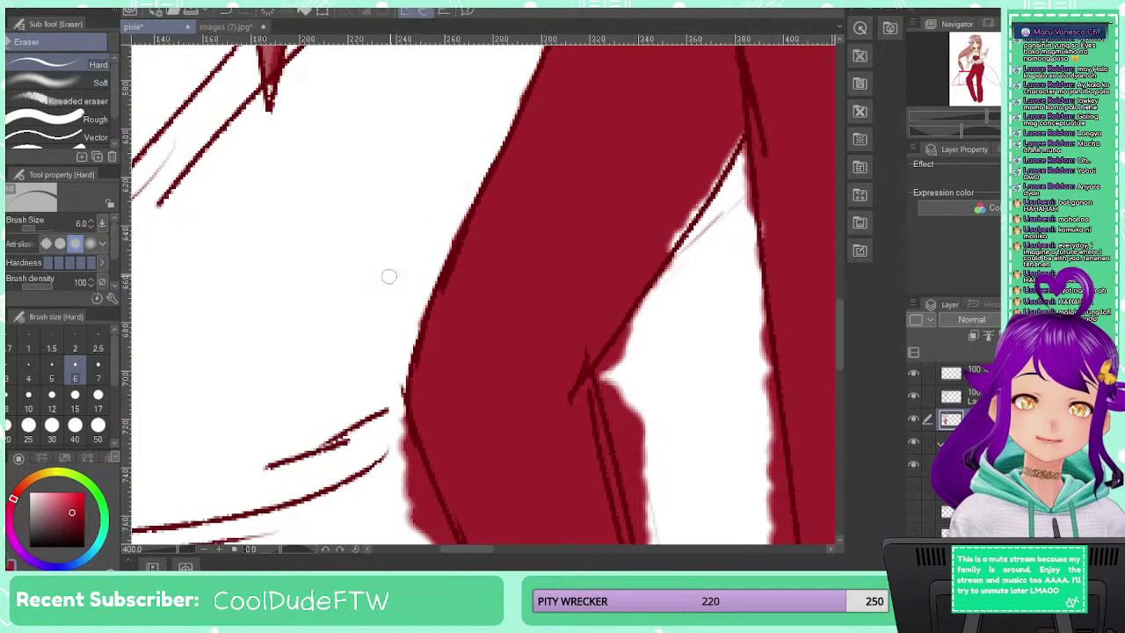
Erase the crimson overspill outside the bent leg's outline from the knee to mid-shin
{"action": "left_click_drag", "start_coordinate": [380, 423], "coordinate": [312, 149]}
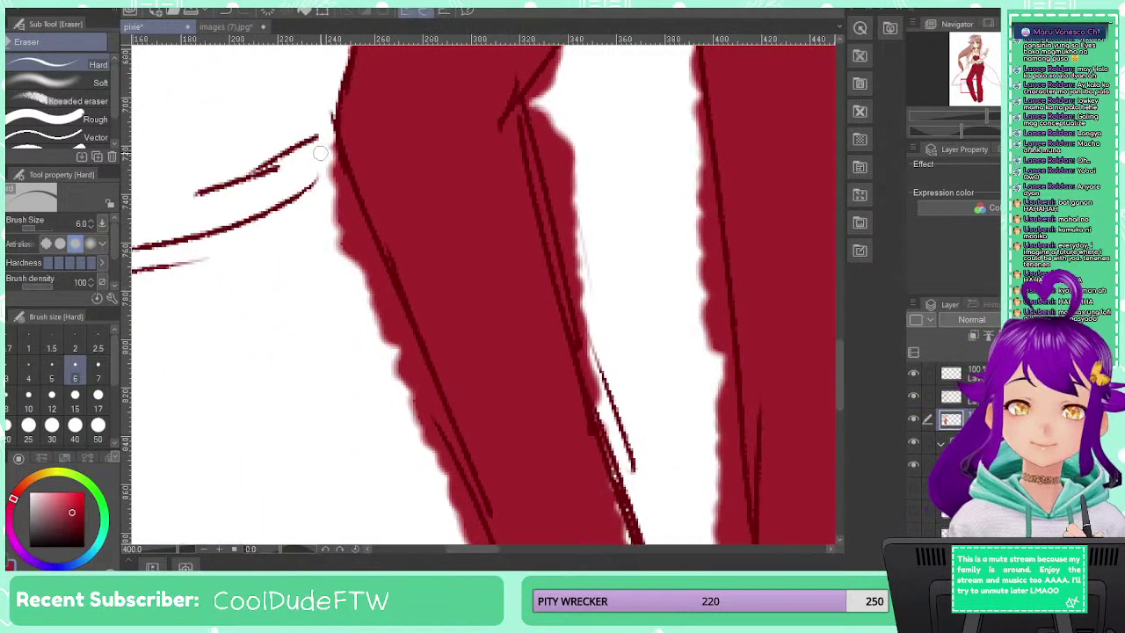
{"action": "mouse_move", "coordinate": [345, 221]}
{"action": "left_mouse_down"}
{"action": "mouse_move", "coordinate": [324, 138]}
{"action": "mouse_move", "coordinate": [350, 246]}
{"action": "mouse_move", "coordinate": [331, 245]}
{"action": "mouse_move", "coordinate": [347, 170]}
{"action": "mouse_move", "coordinate": [347, 254]}
{"action": "mouse_move", "coordinate": [347, 227]}
{"action": "mouse_move", "coordinate": [330, 204]}
{"action": "left_mouse_up"}
{"action": "left_click_drag", "start_coordinate": [330, 165], "coordinate": [349, 224]}
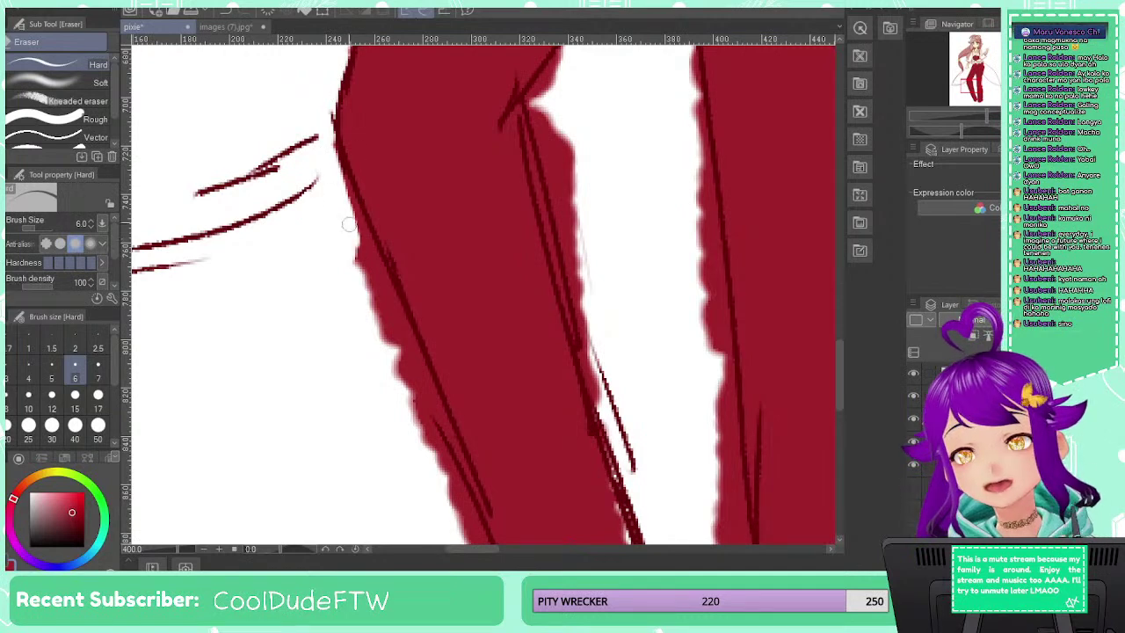
{"action": "mouse_move", "coordinate": [338, 186]}
{"action": "left_mouse_down"}
{"action": "mouse_move", "coordinate": [348, 221]}
{"action": "mouse_move", "coordinate": [334, 171]}
{"action": "left_mouse_up"}
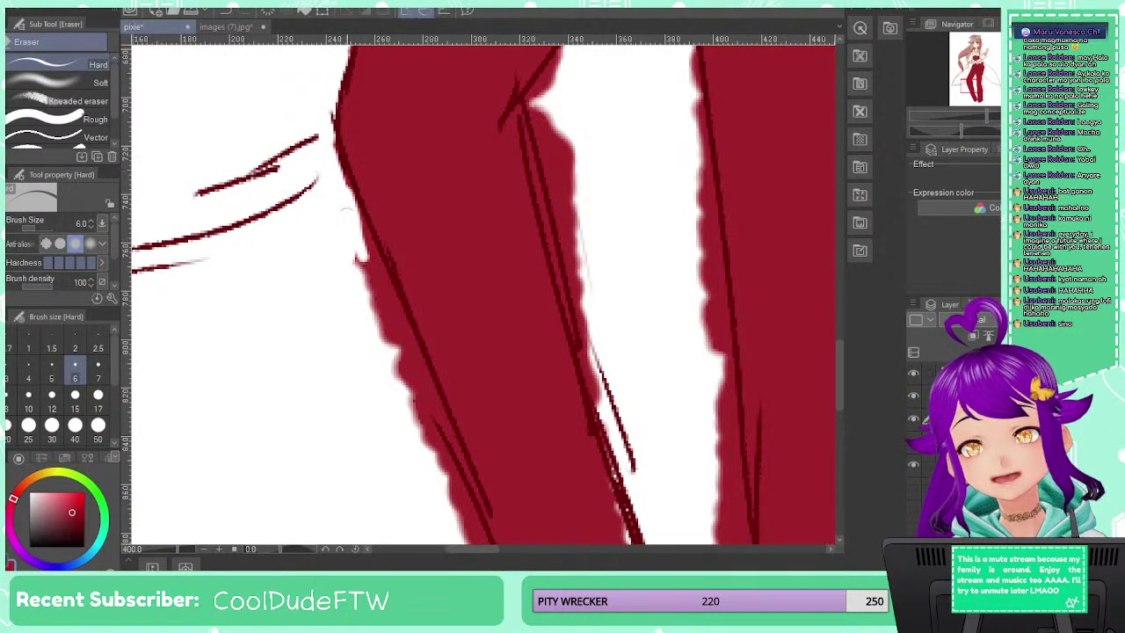
{"action": "mouse_move", "coordinate": [344, 211]}
{"action": "left_mouse_down"}
{"action": "mouse_move", "coordinate": [348, 242]}
{"action": "mouse_move", "coordinate": [369, 265]}
{"action": "mouse_move", "coordinate": [357, 212]}
{"action": "mouse_move", "coordinate": [405, 342]}
{"action": "mouse_move", "coordinate": [365, 260]}
{"action": "mouse_move", "coordinate": [391, 349]}
{"action": "mouse_move", "coordinate": [367, 291]}
{"action": "mouse_move", "coordinate": [374, 261]}
{"action": "mouse_move", "coordinate": [377, 328]}
{"action": "mouse_move", "coordinate": [426, 388]}
{"action": "mouse_move", "coordinate": [389, 303]}
{"action": "mouse_move", "coordinate": [406, 380]}
{"action": "left_mouse_up"}
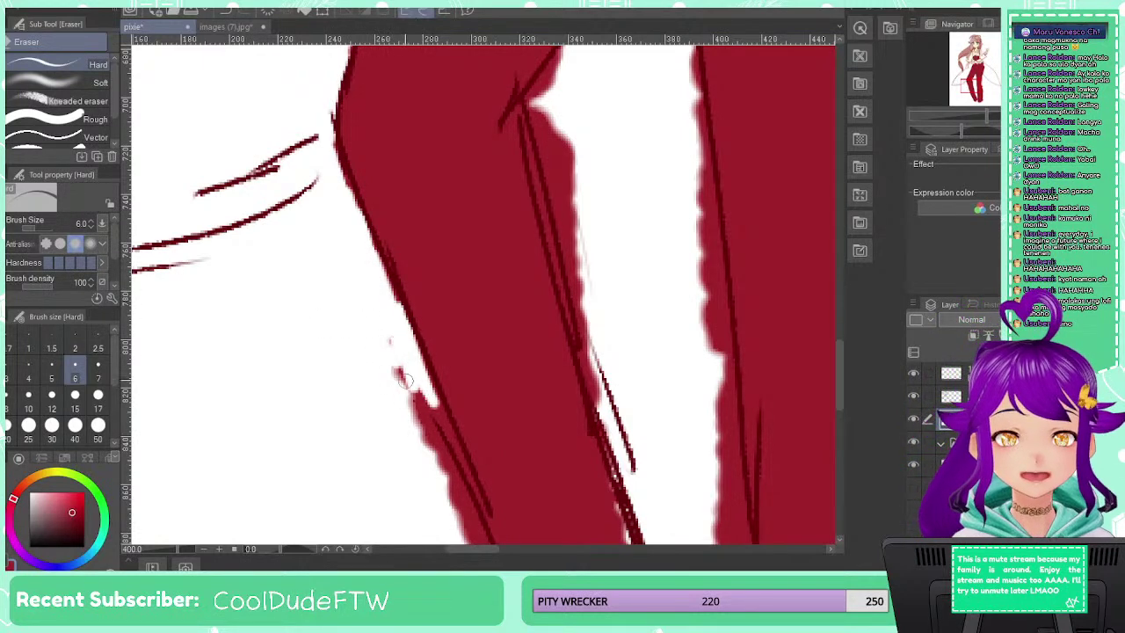
{"action": "mouse_move", "coordinate": [395, 331]}
{"action": "left_mouse_down"}
{"action": "mouse_move", "coordinate": [412, 428]}
{"action": "mouse_move", "coordinate": [433, 449]}
{"action": "mouse_move", "coordinate": [422, 388]}
{"action": "mouse_move", "coordinate": [424, 397]}
{"action": "mouse_move", "coordinate": [419, 465]}
{"action": "left_mouse_up"}
{"action": "left_click_drag", "start_coordinate": [399, 415], "coordinate": [308, 237]}
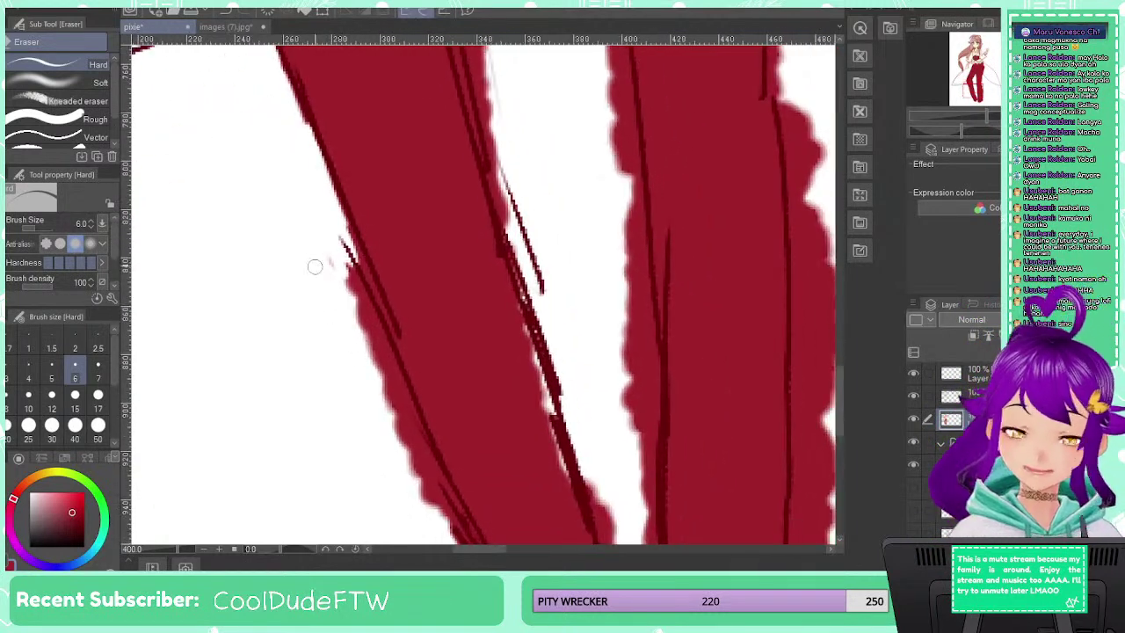
Erase the crimson overspill along the bent leg's outer lower shin down to the cuff
{"action": "mouse_move", "coordinate": [341, 291]}
{"action": "left_mouse_down"}
{"action": "mouse_move", "coordinate": [341, 235]}
{"action": "mouse_move", "coordinate": [389, 376]}
{"action": "mouse_move", "coordinate": [361, 304]}
{"action": "mouse_move", "coordinate": [370, 343]}
{"action": "mouse_move", "coordinate": [357, 255]}
{"action": "mouse_move", "coordinate": [356, 290]}
{"action": "mouse_move", "coordinate": [327, 250]}
{"action": "left_mouse_up"}
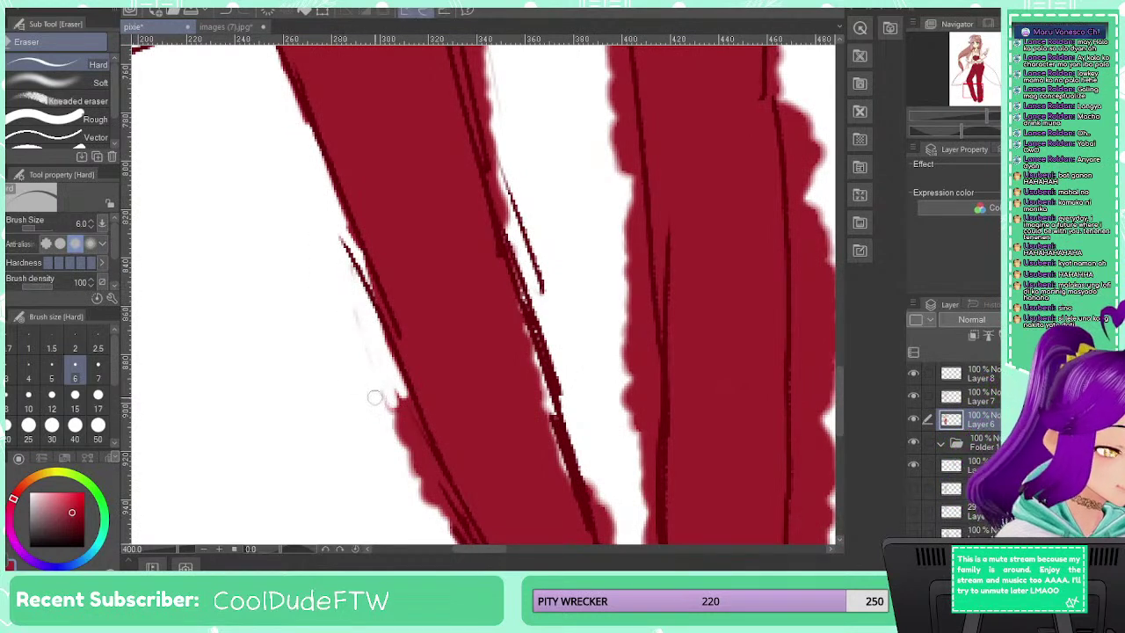
{"action": "left_click_drag", "start_coordinate": [376, 448], "coordinate": [345, 332]}
{"action": "mouse_move", "coordinate": [351, 268]}
{"action": "left_mouse_down"}
{"action": "mouse_move", "coordinate": [391, 337]}
{"action": "mouse_move", "coordinate": [377, 333]}
{"action": "mouse_move", "coordinate": [383, 358]}
{"action": "left_mouse_up"}
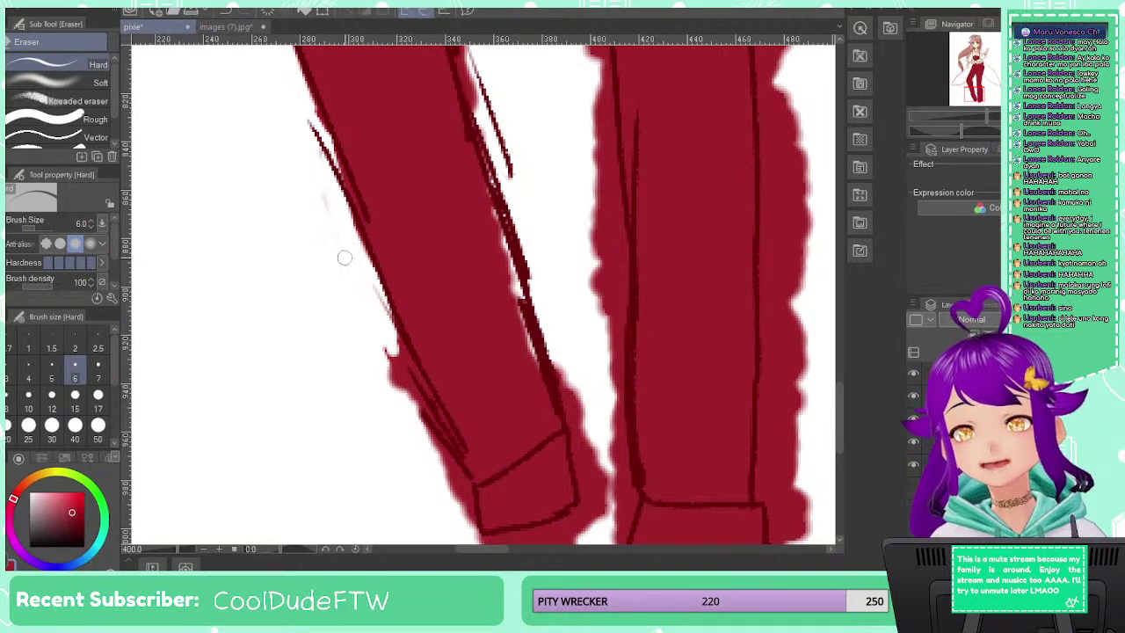
{"action": "left_click_drag", "start_coordinate": [344, 258], "coordinate": [325, 146]}
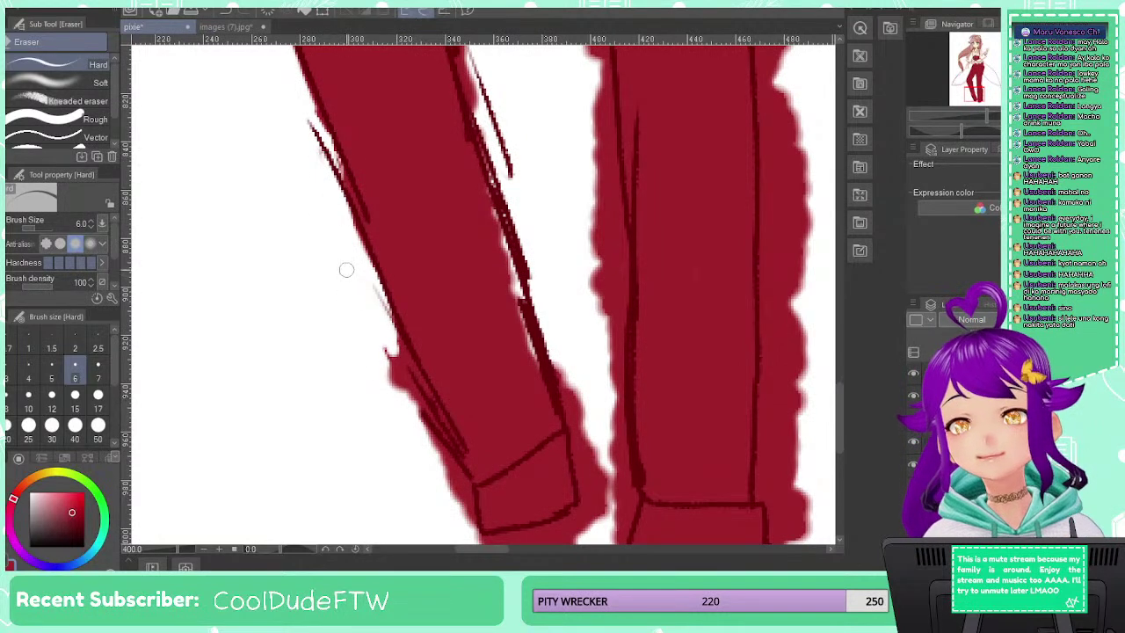
{"action": "mouse_move", "coordinate": [379, 334]}
{"action": "left_mouse_down"}
{"action": "mouse_move", "coordinate": [378, 277]}
{"action": "mouse_move", "coordinate": [363, 286]}
{"action": "mouse_move", "coordinate": [406, 396]}
{"action": "mouse_move", "coordinate": [391, 363]}
{"action": "mouse_move", "coordinate": [383, 340]}
{"action": "mouse_move", "coordinate": [405, 353]}
{"action": "mouse_move", "coordinate": [394, 349]}
{"action": "mouse_move", "coordinate": [423, 420]}
{"action": "mouse_move", "coordinate": [416, 426]}
{"action": "mouse_move", "coordinate": [410, 408]}
{"action": "mouse_move", "coordinate": [444, 477]}
{"action": "mouse_move", "coordinate": [449, 452]}
{"action": "mouse_move", "coordinate": [417, 393]}
{"action": "mouse_move", "coordinate": [455, 482]}
{"action": "left_mouse_up"}
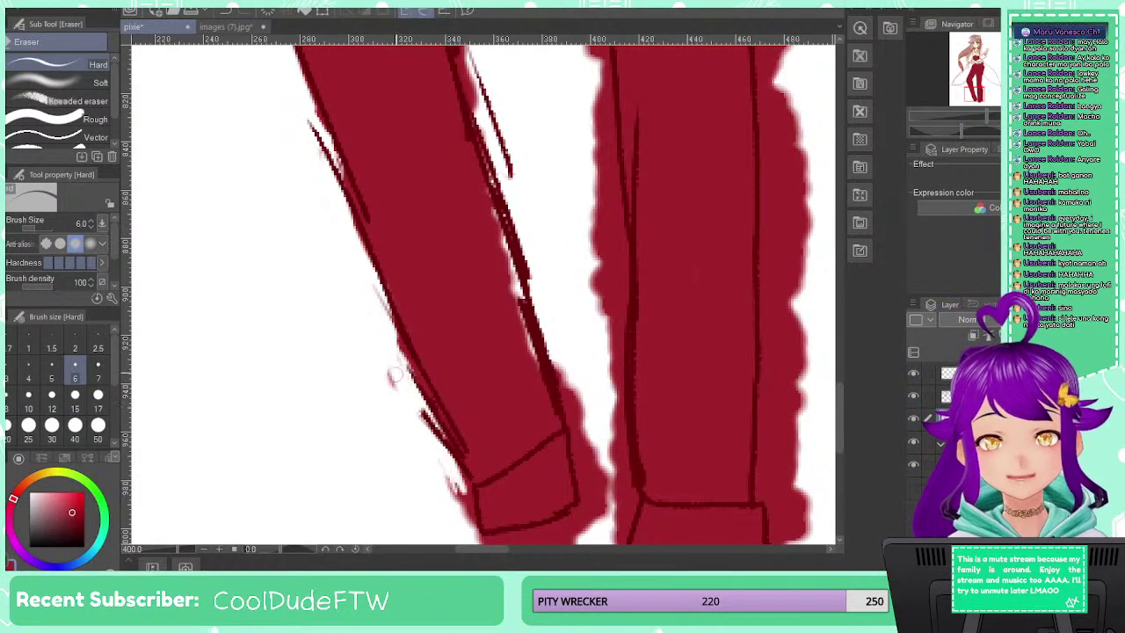
{"action": "mouse_move", "coordinate": [423, 403]}
{"action": "left_mouse_down"}
{"action": "mouse_move", "coordinate": [457, 501]}
{"action": "mouse_move", "coordinate": [427, 524]}
{"action": "mouse_move", "coordinate": [458, 495]}
{"action": "mouse_move", "coordinate": [471, 522]}
{"action": "left_mouse_up"}
{"action": "left_click_drag", "start_coordinate": [455, 479], "coordinate": [462, 513]}
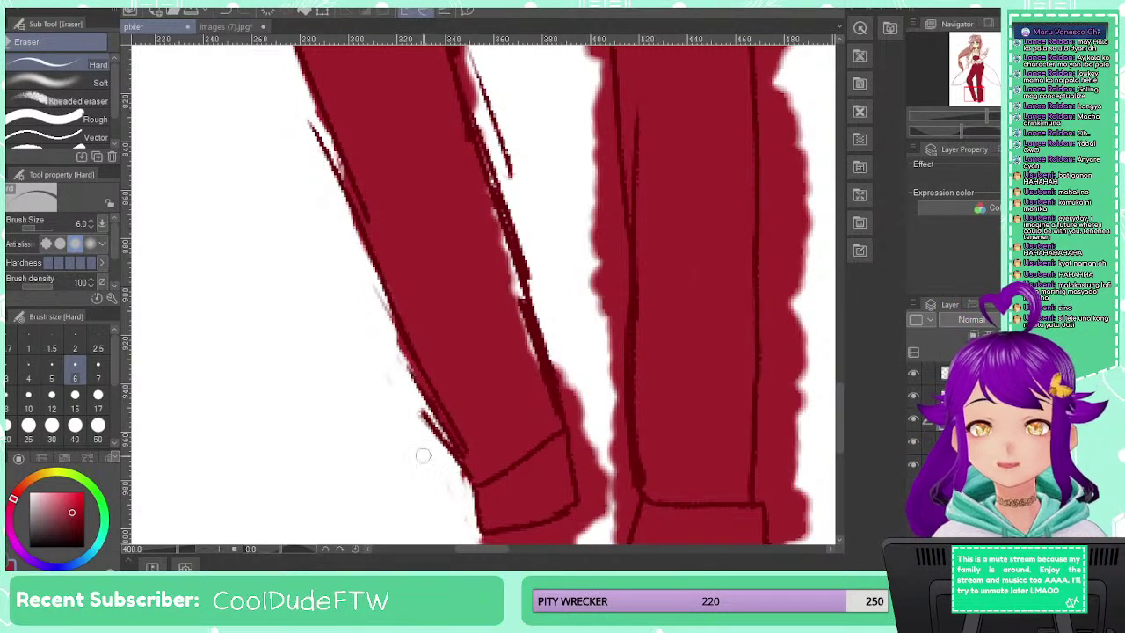
Erase the crimson overspill around and below the bent leg's cuff
{"action": "mouse_move", "coordinate": [482, 549]}
{"action": "left_mouse_down"}
{"action": "mouse_move", "coordinate": [538, 550]}
{"action": "mouse_move", "coordinate": [473, 550]}
{"action": "mouse_move", "coordinate": [485, 550]}
{"action": "left_mouse_up"}
{"action": "mouse_move", "coordinate": [495, 391]}
{"action": "left_mouse_down"}
{"action": "mouse_move", "coordinate": [540, 516]}
{"action": "mouse_move", "coordinate": [522, 514]}
{"action": "mouse_move", "coordinate": [516, 486]}
{"action": "mouse_move", "coordinate": [531, 514]}
{"action": "mouse_move", "coordinate": [538, 508]}
{"action": "mouse_move", "coordinate": [431, 538]}
{"action": "left_mouse_up"}
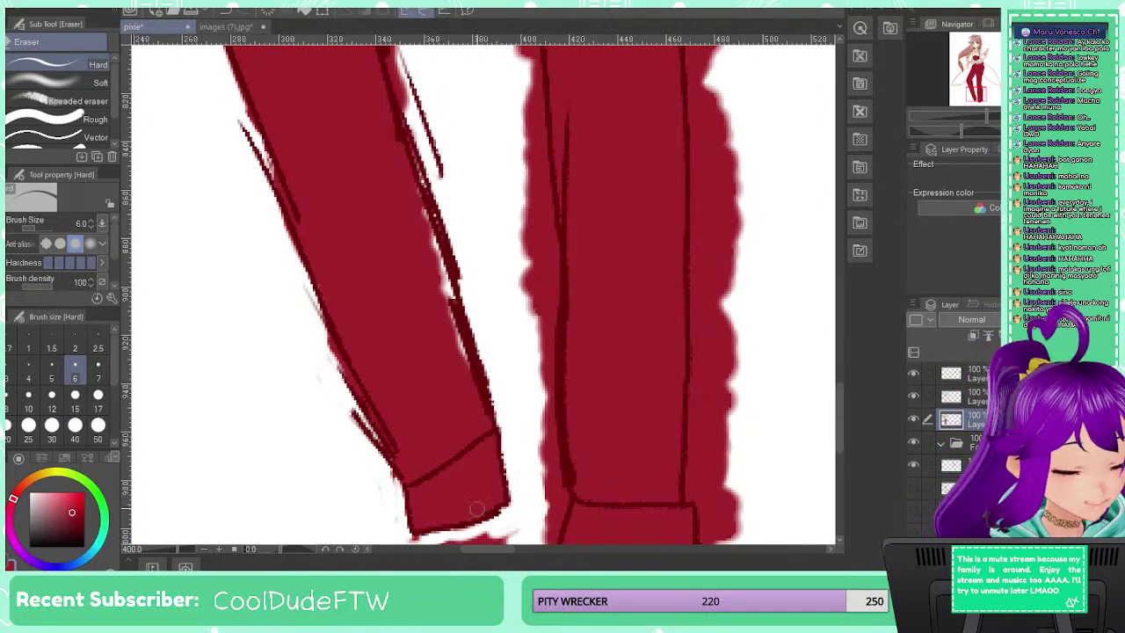
{"action": "left_click_drag", "start_coordinate": [483, 453], "coordinate": [475, 367]}
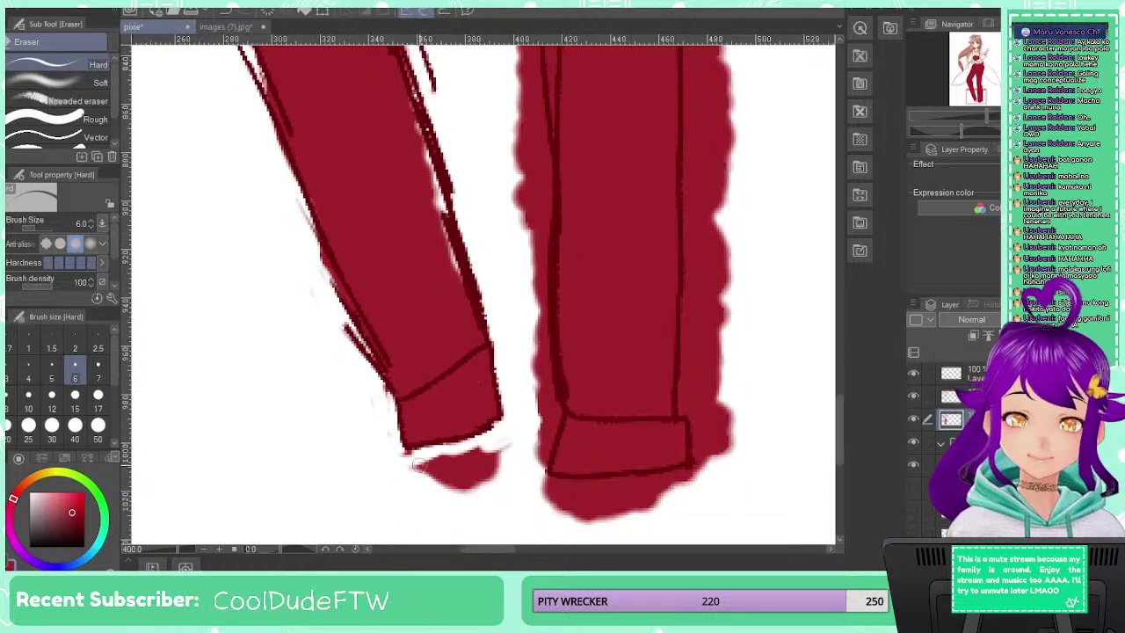
{"action": "mouse_move", "coordinate": [420, 465]}
{"action": "left_mouse_down"}
{"action": "mouse_move", "coordinate": [408, 453]}
{"action": "mouse_move", "coordinate": [448, 465]}
{"action": "mouse_move", "coordinate": [401, 464]}
{"action": "mouse_move", "coordinate": [479, 457]}
{"action": "mouse_move", "coordinate": [457, 481]}
{"action": "mouse_move", "coordinate": [496, 451]}
{"action": "mouse_move", "coordinate": [494, 475]}
{"action": "left_mouse_up"}
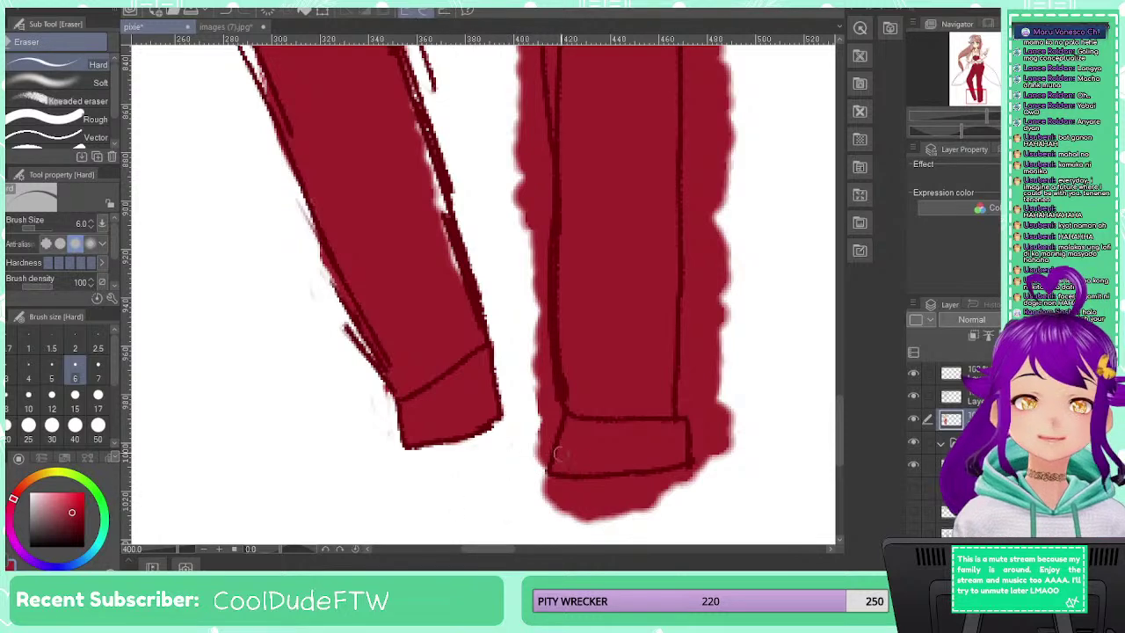
Erase the crimson overspill beside the straight leg's cuff and along both legs' inner edges around the knees
{"action": "mouse_move", "coordinate": [556, 453]}
{"action": "left_mouse_down"}
{"action": "mouse_move", "coordinate": [540, 415]}
{"action": "mouse_move", "coordinate": [544, 427]}
{"action": "left_mouse_up"}
{"action": "scroll", "coordinate": [580, 473], "scroll_direction": "down", "scroll_amount": 5}
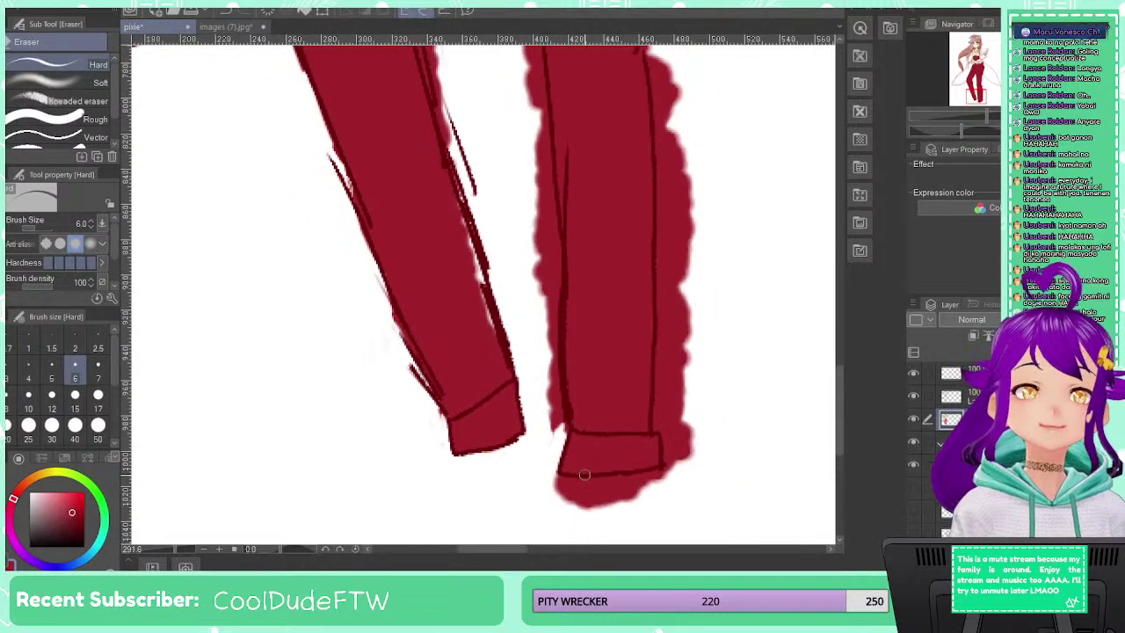
{"action": "left_click_drag", "start_coordinate": [667, 352], "coordinate": [356, 514]}
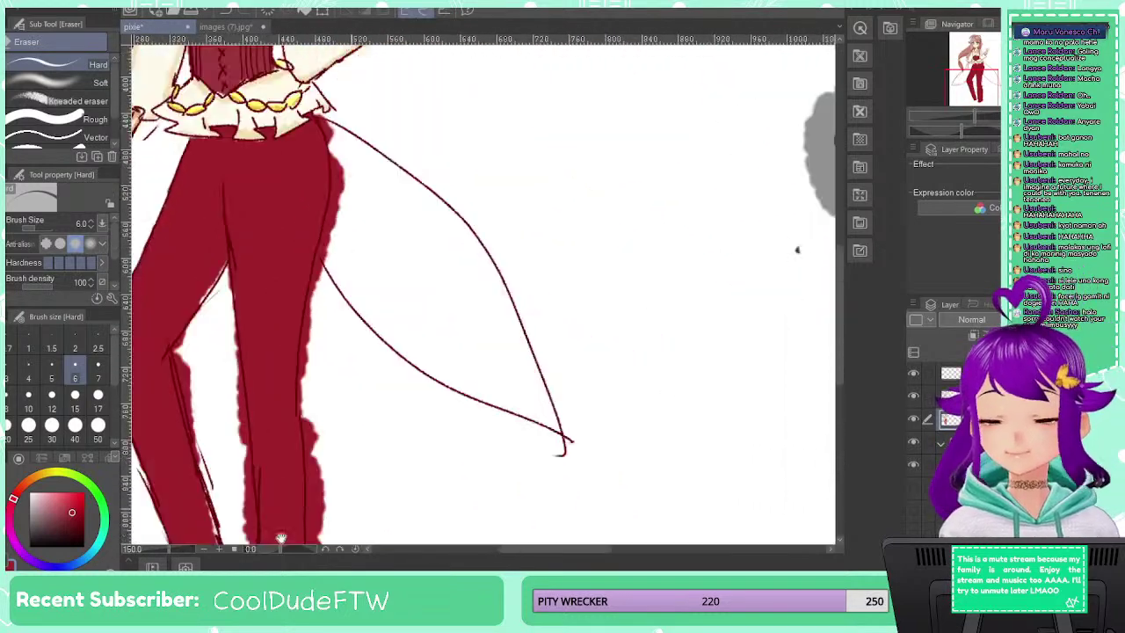
{"action": "left_click_drag", "start_coordinate": [612, 337], "coordinate": [279, 513]}
{"action": "mouse_move", "coordinate": [490, 463]}
{"action": "left_mouse_down"}
{"action": "mouse_move", "coordinate": [395, 478]}
{"action": "mouse_move", "coordinate": [349, 501]}
{"action": "left_mouse_up"}
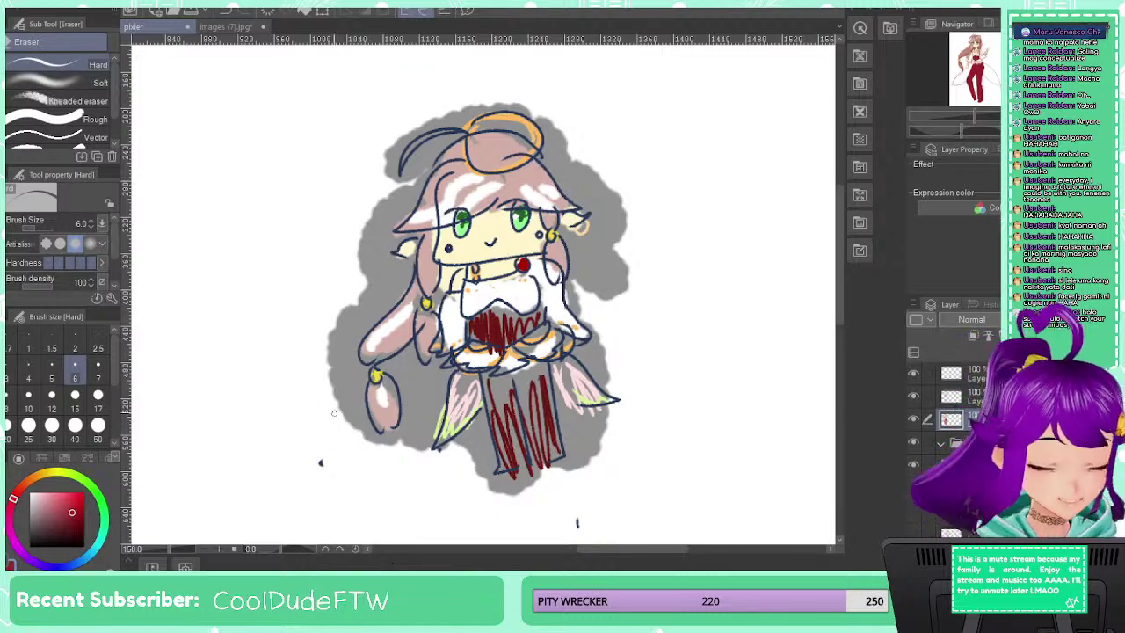
{"action": "left_click_drag", "start_coordinate": [247, 369], "coordinate": [748, 420]}
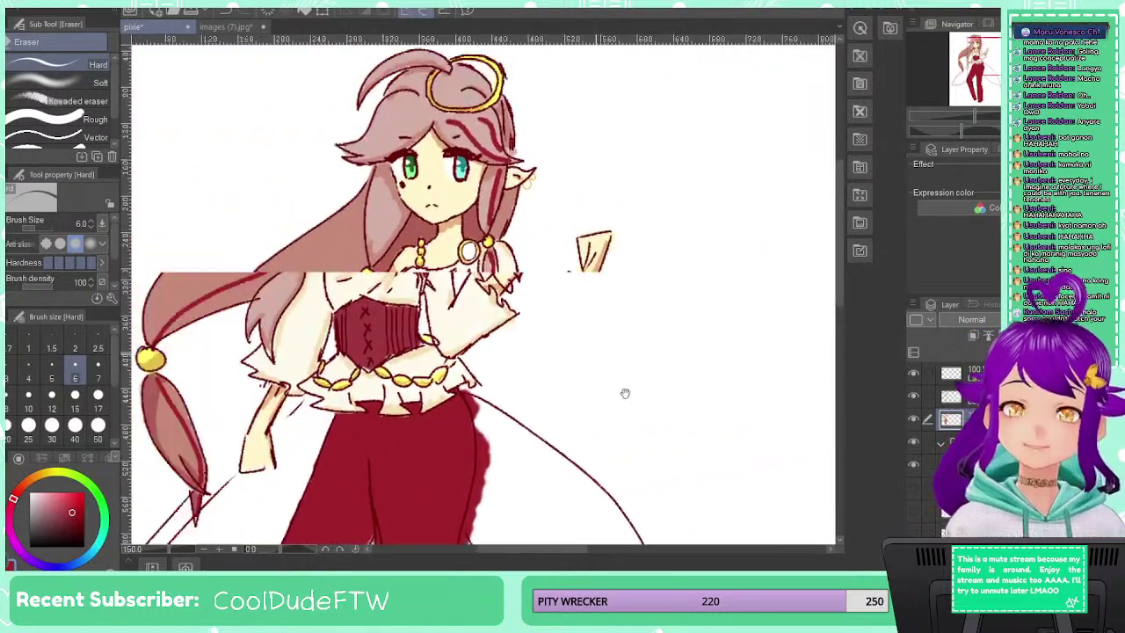
{"action": "left_click_drag", "start_coordinate": [623, 395], "coordinate": [672, 392]}
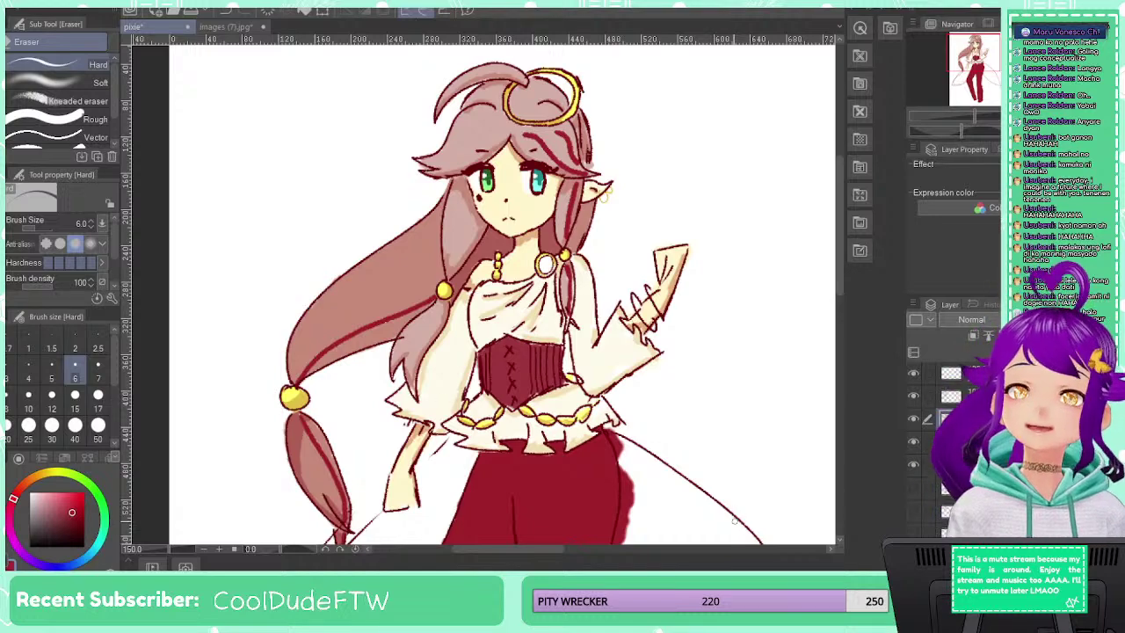
{"action": "left_click_drag", "start_coordinate": [591, 435], "coordinate": [555, 162]}
{"action": "left_click_drag", "start_coordinate": [475, 461], "coordinate": [529, 401]}
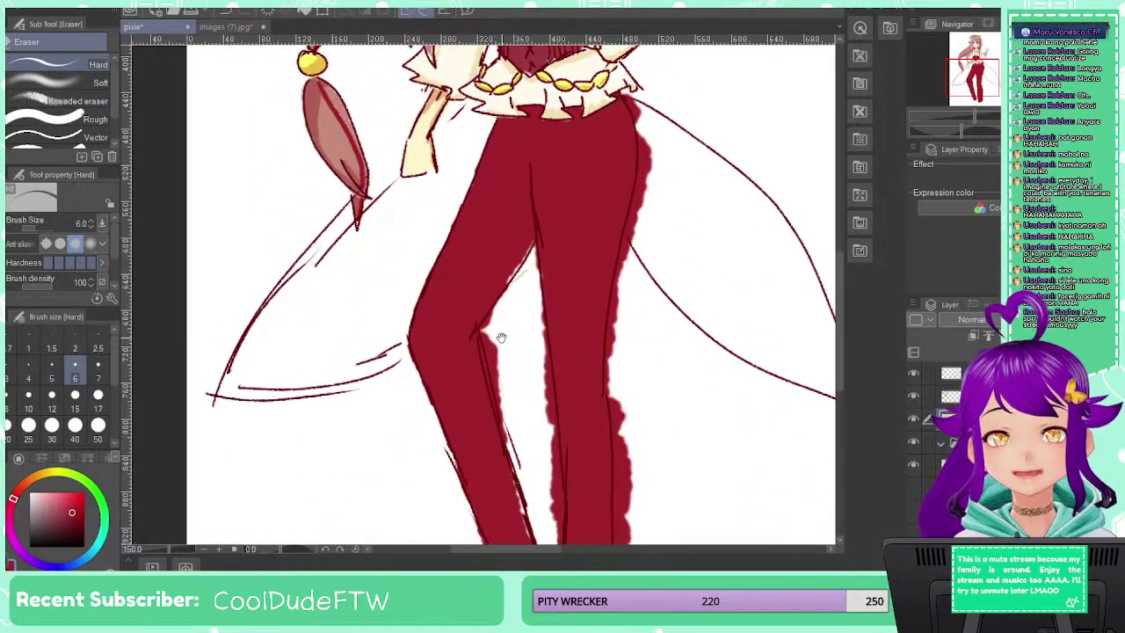
{"action": "left_click_drag", "start_coordinate": [501, 338], "coordinate": [492, 378]}
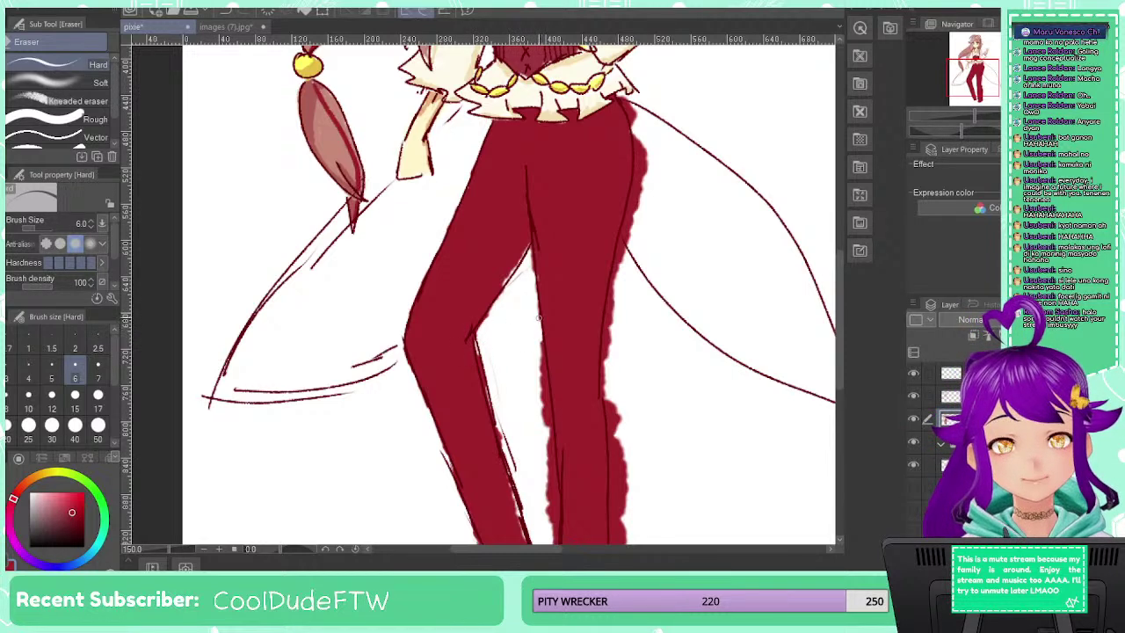
{"action": "left_click_drag", "start_coordinate": [548, 401], "coordinate": [551, 432]}
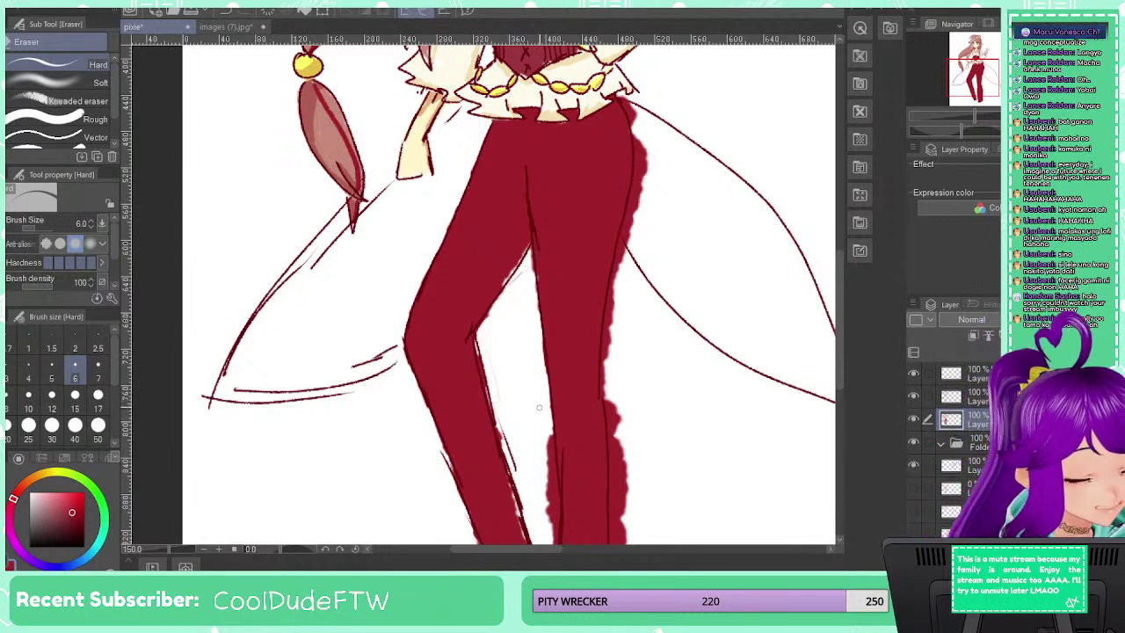
Erase the crimson overspill along the straight leg's inner edge from below the knee down to the cuff
{"action": "scroll", "coordinate": [540, 407], "scroll_direction": "up", "scroll_amount": 4}
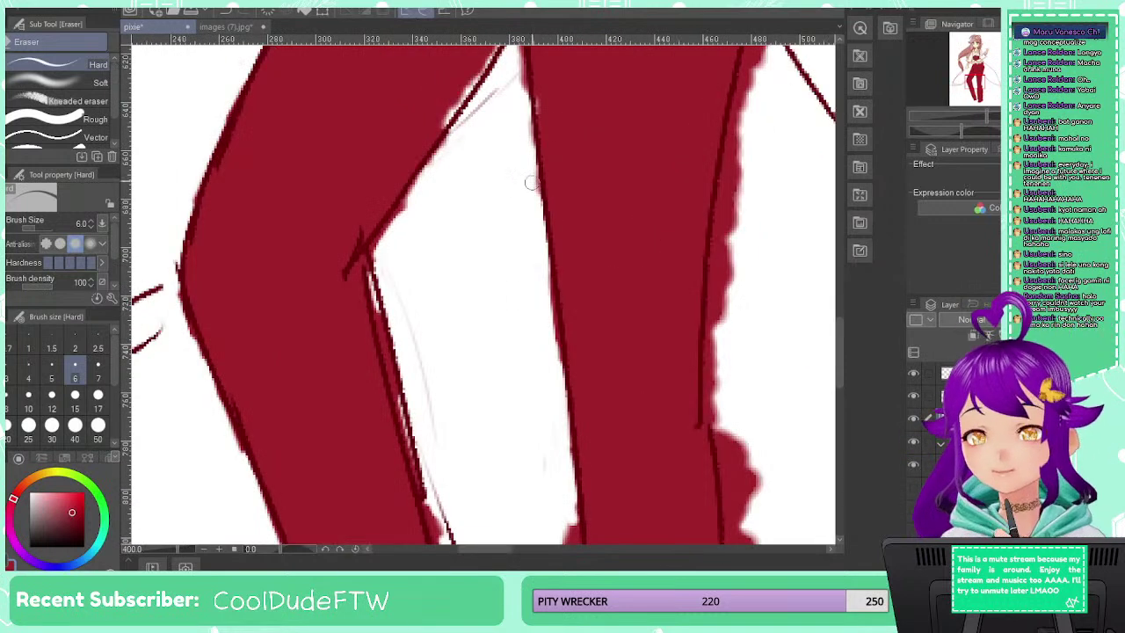
{"action": "left_click_drag", "start_coordinate": [498, 211], "coordinate": [468, 366]}
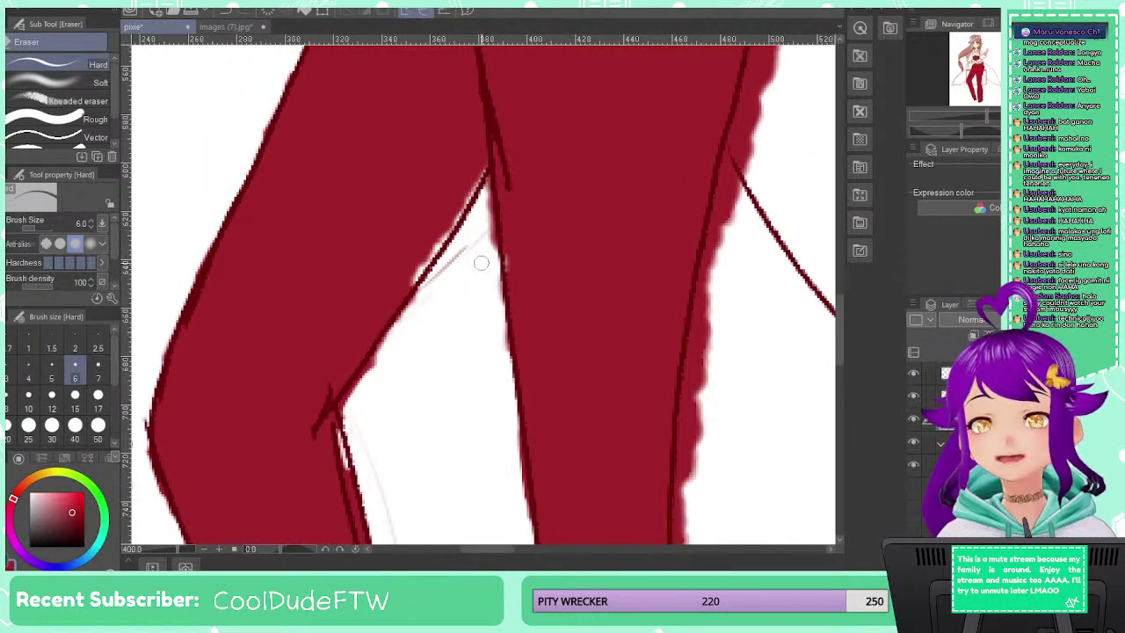
{"action": "mouse_move", "coordinate": [485, 189]}
{"action": "left_mouse_down"}
{"action": "mouse_move", "coordinate": [471, 275]}
{"action": "mouse_move", "coordinate": [417, 357]}
{"action": "left_mouse_up"}
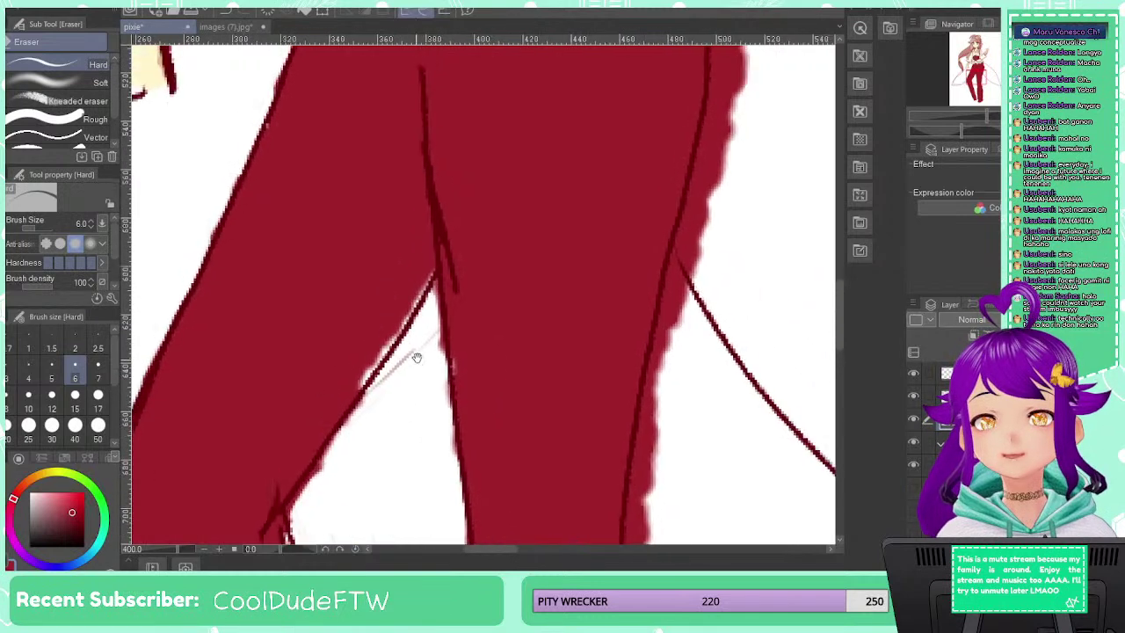
{"action": "left_click_drag", "start_coordinate": [434, 406], "coordinate": [399, 219]}
{"action": "mouse_move", "coordinate": [445, 380]}
{"action": "left_mouse_down"}
{"action": "mouse_move", "coordinate": [443, 305]}
{"action": "mouse_move", "coordinate": [417, 279]}
{"action": "left_mouse_up"}
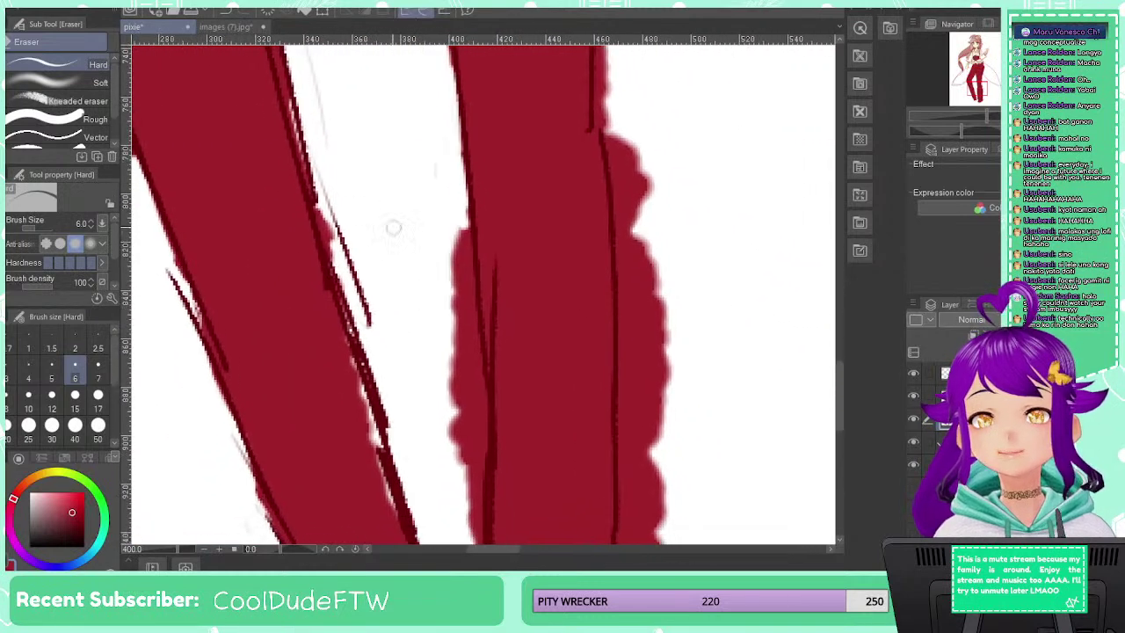
{"action": "mouse_move", "coordinate": [468, 216]}
{"action": "left_mouse_down"}
{"action": "mouse_move", "coordinate": [456, 231]}
{"action": "mouse_move", "coordinate": [474, 413]}
{"action": "mouse_move", "coordinate": [450, 255]}
{"action": "mouse_move", "coordinate": [446, 314]}
{"action": "mouse_move", "coordinate": [460, 409]}
{"action": "left_mouse_up"}
{"action": "left_click_drag", "start_coordinate": [492, 375], "coordinate": [466, 243]}
{"action": "mouse_move", "coordinate": [438, 283]}
{"action": "left_mouse_down"}
{"action": "mouse_move", "coordinate": [459, 506]}
{"action": "mouse_move", "coordinate": [445, 362]}
{"action": "left_mouse_up"}
{"action": "mouse_move", "coordinate": [452, 291]}
{"action": "left_mouse_down"}
{"action": "mouse_move", "coordinate": [419, 287]}
{"action": "mouse_move", "coordinate": [444, 296]}
{"action": "left_mouse_up"}
{"action": "left_click_drag", "start_coordinate": [460, 469], "coordinate": [424, 266]}
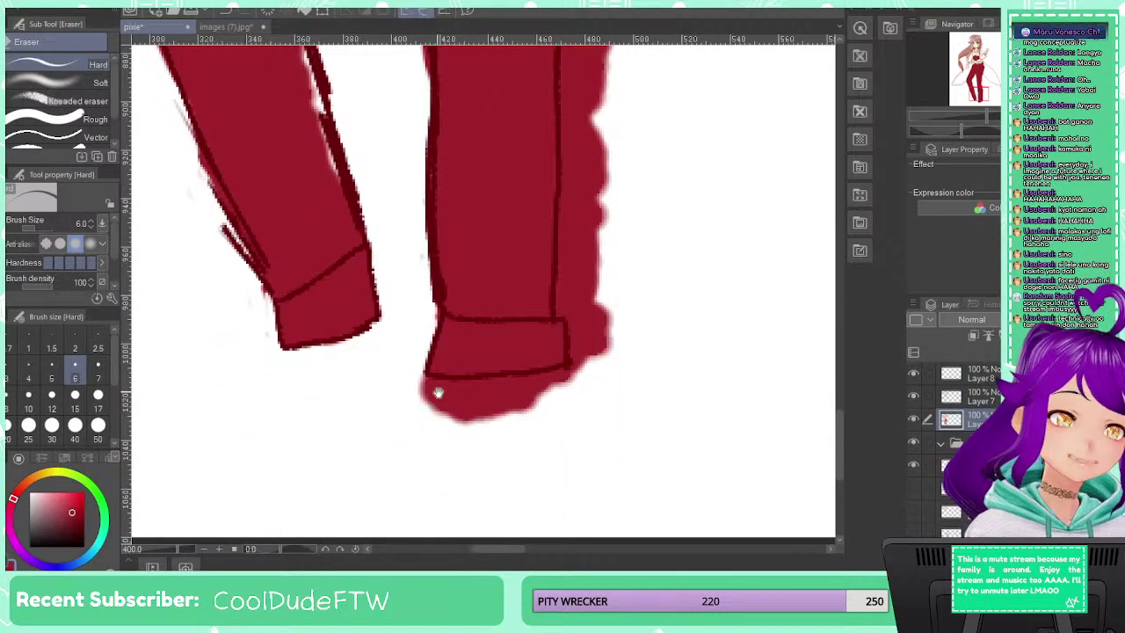
Erase the crimson overspill around the straight leg's cuff and along its outer lower shin
{"action": "mouse_move", "coordinate": [426, 386]}
{"action": "left_mouse_down"}
{"action": "mouse_move", "coordinate": [465, 392]}
{"action": "mouse_move", "coordinate": [417, 380]}
{"action": "mouse_move", "coordinate": [492, 392]}
{"action": "mouse_move", "coordinate": [569, 374]}
{"action": "mouse_move", "coordinate": [533, 414]}
{"action": "mouse_move", "coordinate": [499, 420]}
{"action": "mouse_move", "coordinate": [499, 392]}
{"action": "mouse_move", "coordinate": [437, 406]}
{"action": "left_mouse_up"}
{"action": "left_click_drag", "start_coordinate": [613, 231], "coordinate": [536, 415]}
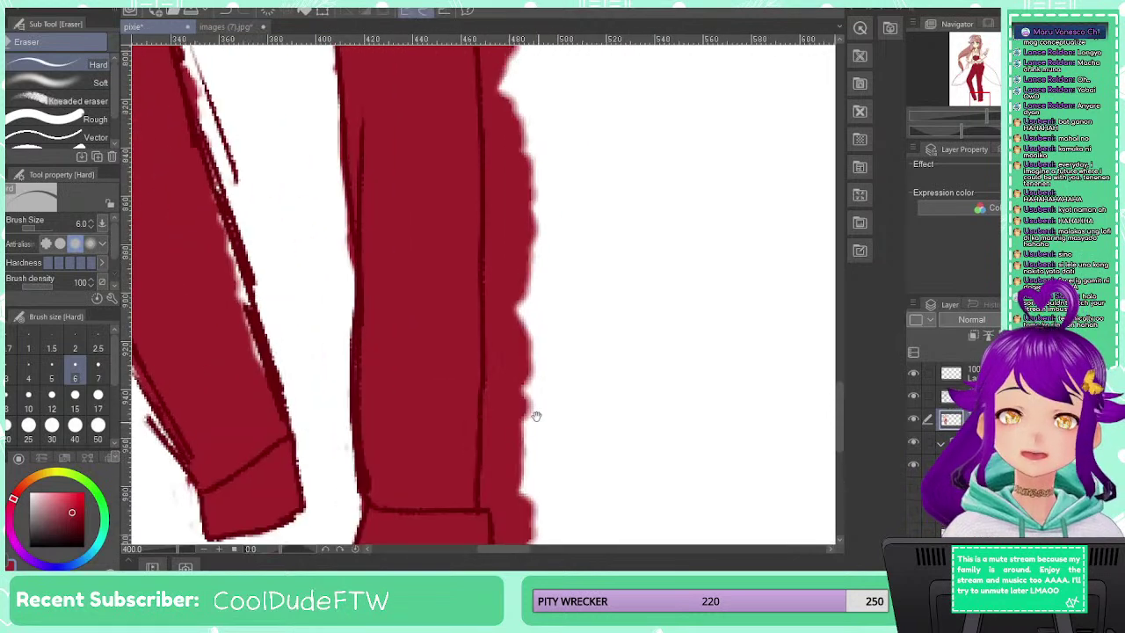
{"action": "mouse_move", "coordinate": [493, 315]}
{"action": "left_mouse_down"}
{"action": "mouse_move", "coordinate": [499, 362]}
{"action": "mouse_move", "coordinate": [487, 366]}
{"action": "mouse_move", "coordinate": [489, 312]}
{"action": "mouse_move", "coordinate": [489, 426]}
{"action": "mouse_move", "coordinate": [486, 369]}
{"action": "mouse_move", "coordinate": [479, 426]}
{"action": "mouse_move", "coordinate": [498, 540]}
{"action": "mouse_move", "coordinate": [518, 527]}
{"action": "mouse_move", "coordinate": [528, 484]}
{"action": "mouse_move", "coordinate": [503, 532]}
{"action": "mouse_move", "coordinate": [493, 490]}
{"action": "mouse_move", "coordinate": [513, 444]}
{"action": "mouse_move", "coordinate": [509, 315]}
{"action": "mouse_move", "coordinate": [494, 323]}
{"action": "mouse_move", "coordinate": [499, 356]}
{"action": "mouse_move", "coordinate": [515, 376]}
{"action": "mouse_move", "coordinate": [518, 317]}
{"action": "mouse_move", "coordinate": [528, 391]}
{"action": "mouse_move", "coordinate": [523, 413]}
{"action": "mouse_move", "coordinate": [512, 384]}
{"action": "mouse_move", "coordinate": [497, 446]}
{"action": "left_mouse_up"}
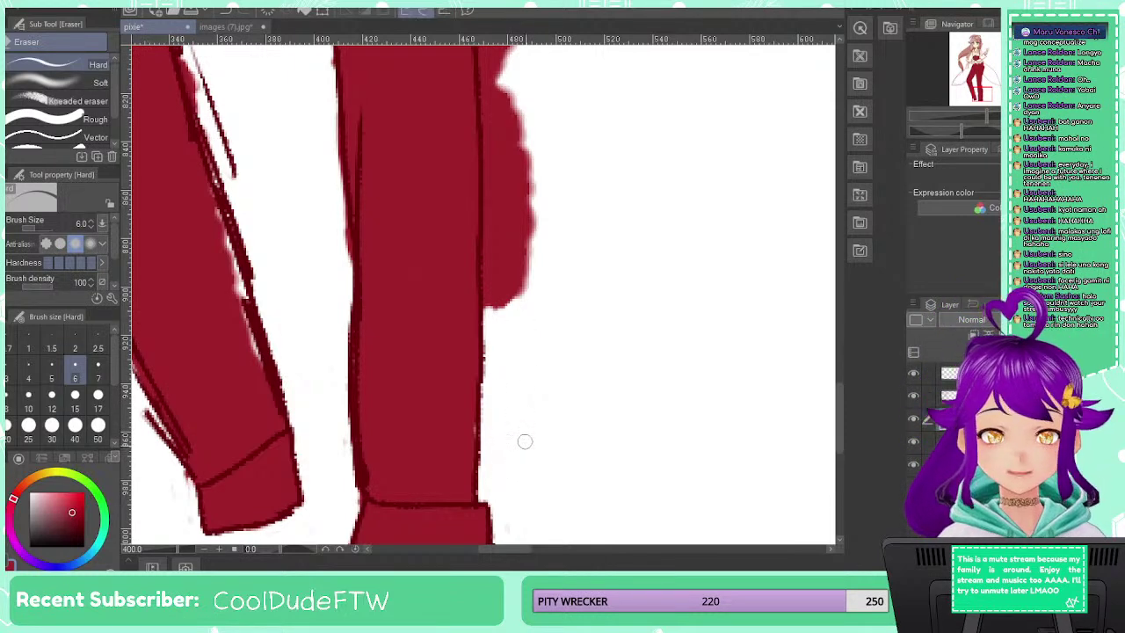
Erase the crimson overspill outside the straight leg's hip, just below the blouse hem
{"action": "scroll", "coordinate": [520, 297], "scroll_direction": "up", "scroll_amount": 2}
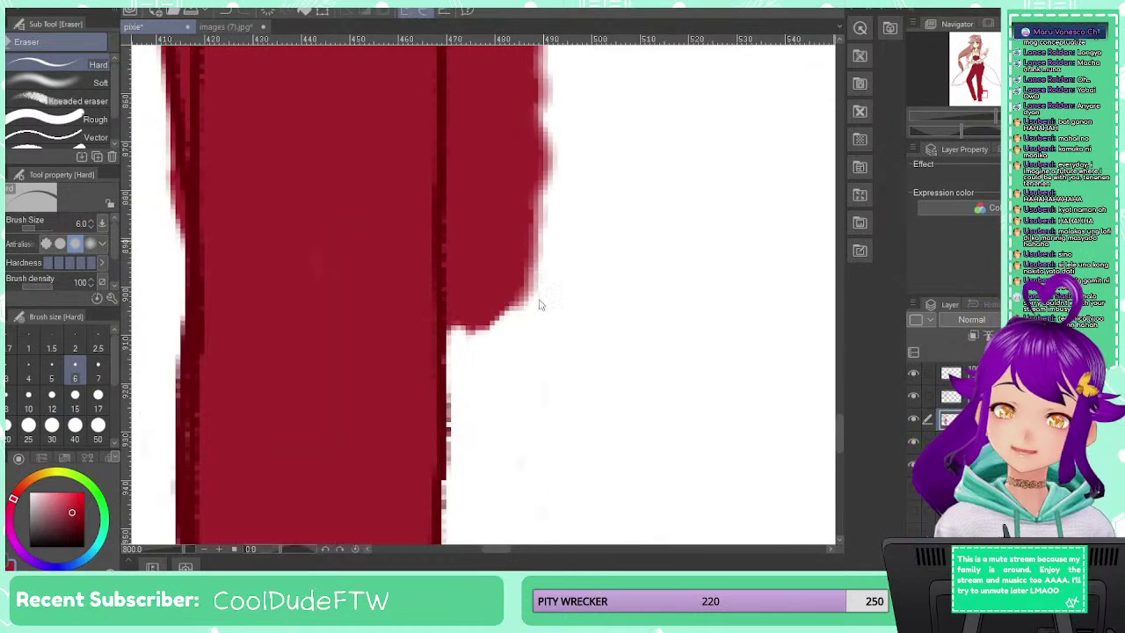
{"action": "scroll", "coordinate": [567, 312], "scroll_direction": "down", "scroll_amount": 3}
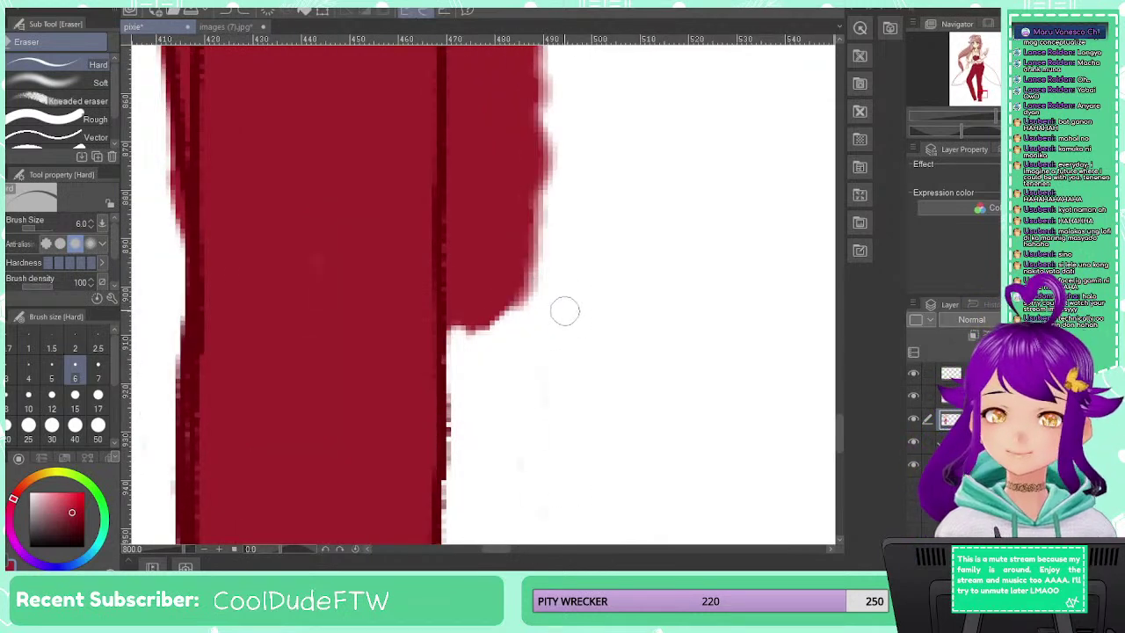
{"action": "scroll", "coordinate": [572, 319], "scroll_direction": "down", "scroll_amount": 1}
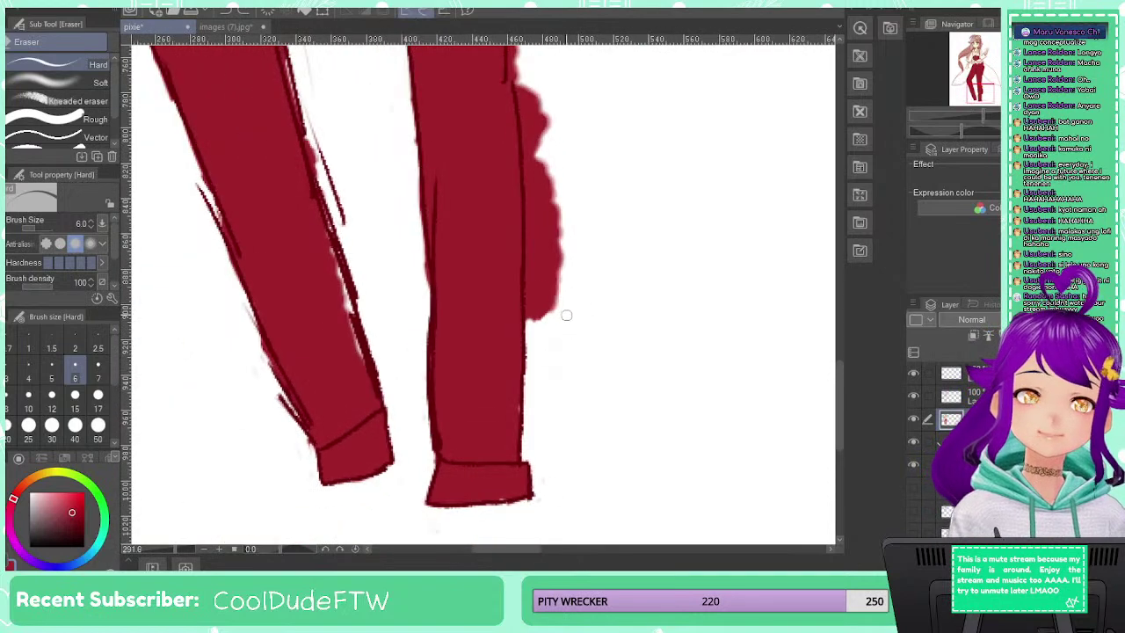
{"action": "left_click_drag", "start_coordinate": [559, 205], "coordinate": [524, 510]}
{"action": "left_click_drag", "start_coordinate": [533, 311], "coordinate": [529, 483]}
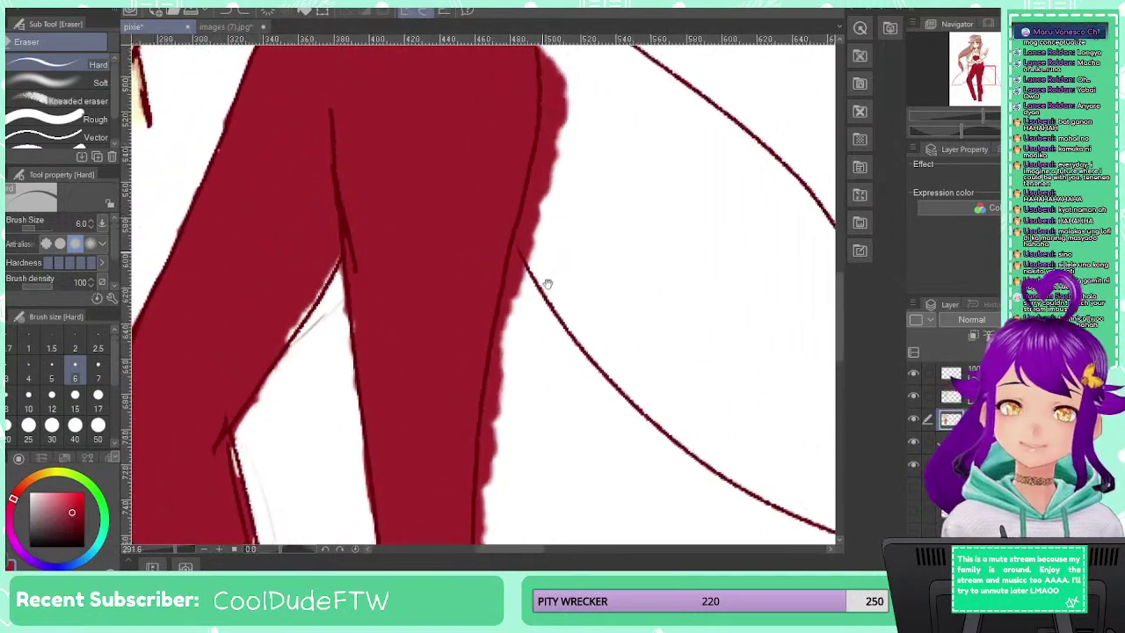
{"action": "left_click_drag", "start_coordinate": [548, 284], "coordinate": [521, 525]}
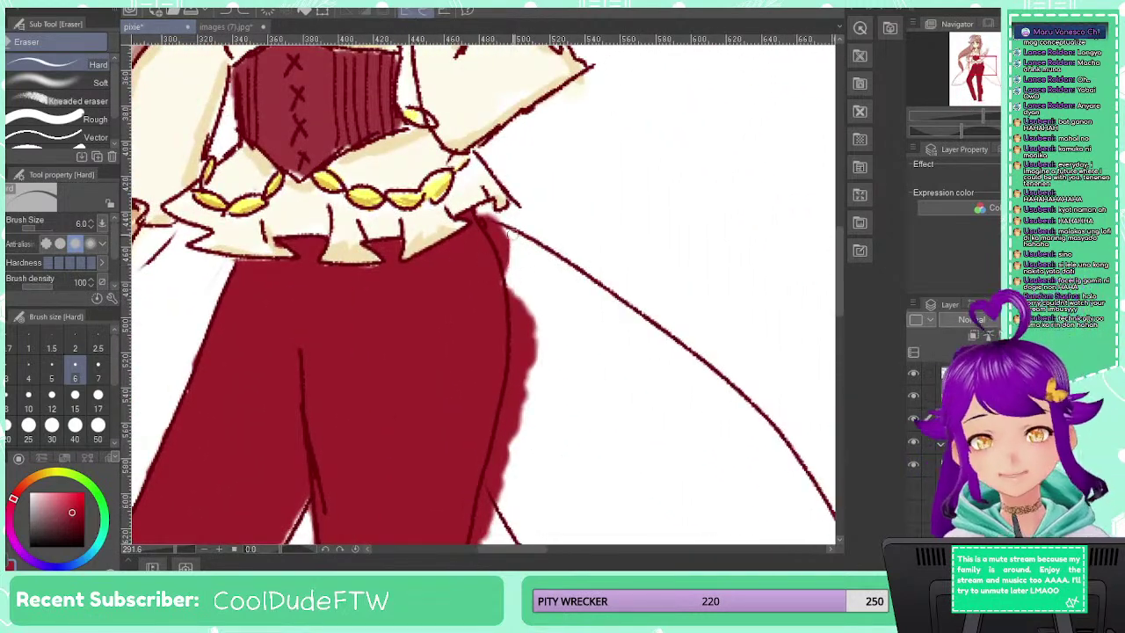
{"action": "left_click_drag", "start_coordinate": [511, 233], "coordinate": [507, 256]}
{"action": "left_click_drag", "start_coordinate": [489, 219], "coordinate": [494, 237]}
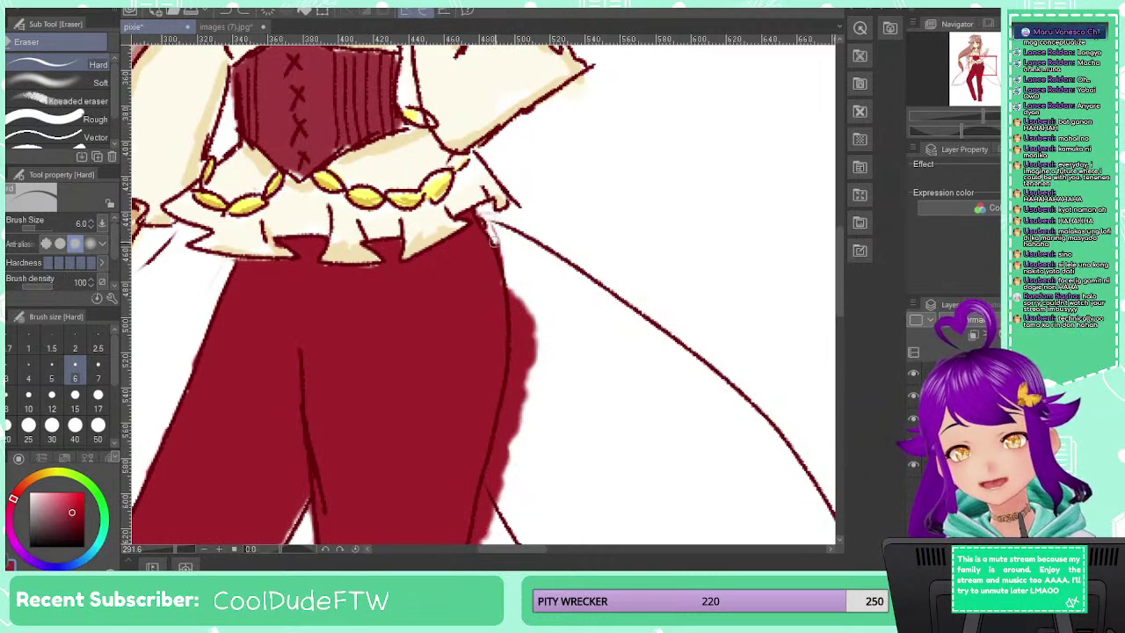
Clean the crimson overspill along the outer curve of the straight leg's hip down to the upper thigh, undoing a stray eraser stroke
{"action": "left_click_drag", "start_coordinate": [504, 281], "coordinate": [511, 274]}
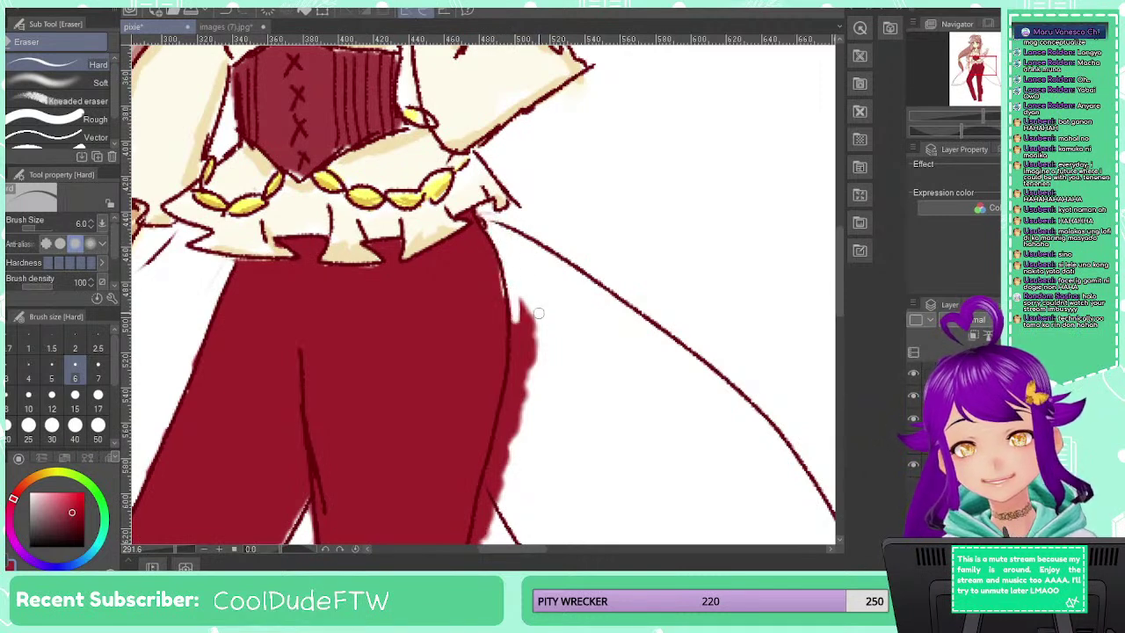
{"action": "key", "text": "ctrl+z"}
{"action": "mouse_move", "coordinate": [499, 222]}
{"action": "left_mouse_down"}
{"action": "mouse_move", "coordinate": [508, 244]}
{"action": "mouse_move", "coordinate": [506, 226]}
{"action": "mouse_move", "coordinate": [490, 227]}
{"action": "left_mouse_up"}
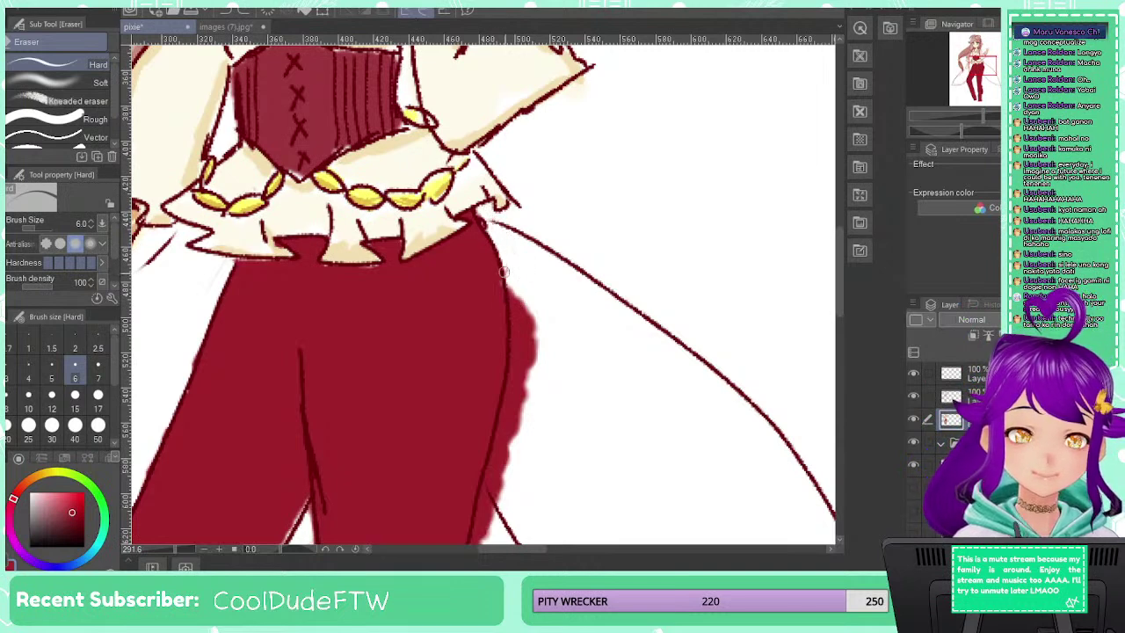
{"action": "left_click_drag", "start_coordinate": [503, 273], "coordinate": [518, 327]}
{"action": "mouse_move", "coordinate": [517, 306]}
{"action": "left_mouse_down"}
{"action": "mouse_move", "coordinate": [524, 361]}
{"action": "mouse_move", "coordinate": [540, 347]}
{"action": "mouse_move", "coordinate": [529, 369]}
{"action": "mouse_move", "coordinate": [523, 304]}
{"action": "mouse_move", "coordinate": [512, 396]}
{"action": "mouse_move", "coordinate": [515, 380]}
{"action": "mouse_move", "coordinate": [535, 424]}
{"action": "left_mouse_up"}
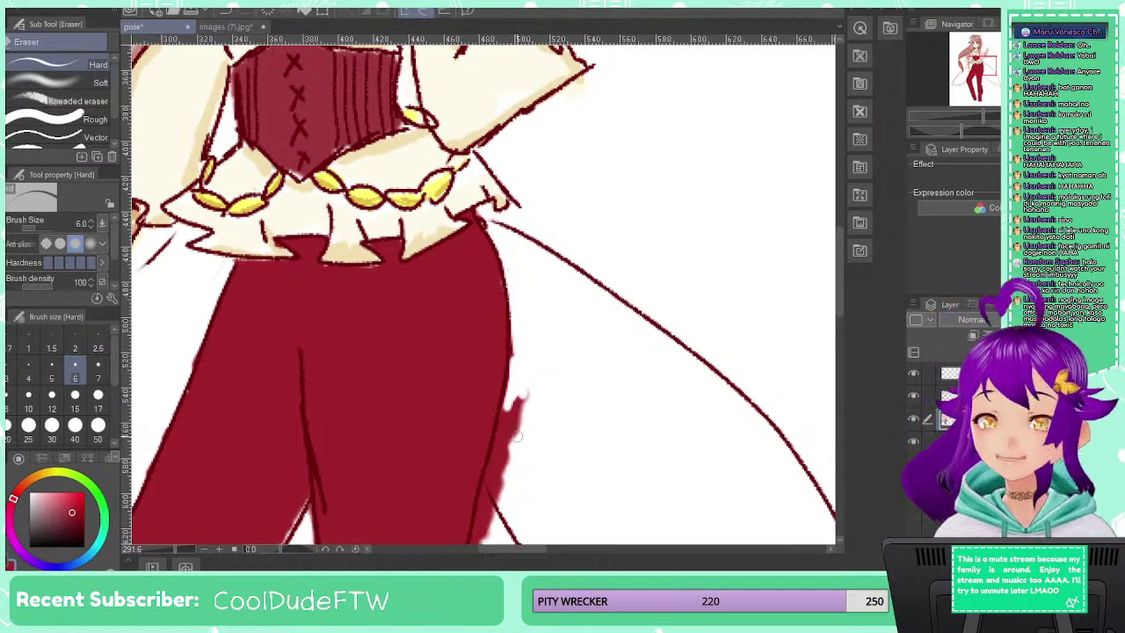
Erase the crimson overspill along the straight leg's outer thigh down to the knee
{"action": "mouse_move", "coordinate": [563, 417]}
{"action": "left_mouse_down"}
{"action": "mouse_move", "coordinate": [583, 317]}
{"action": "mouse_move", "coordinate": [550, 186]}
{"action": "left_mouse_up"}
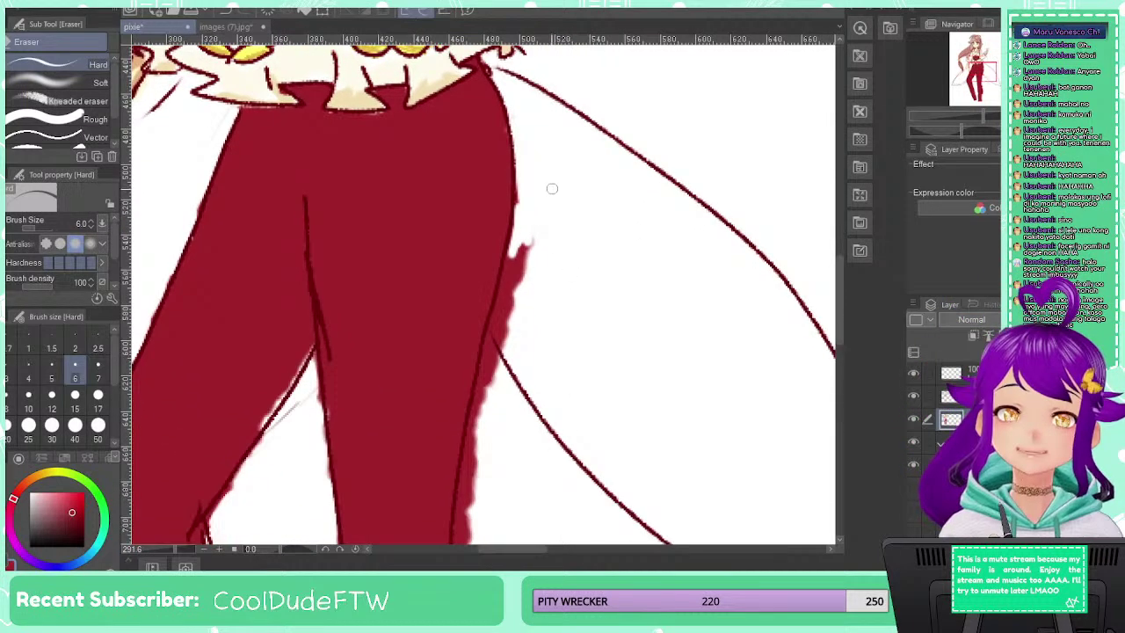
{"action": "mouse_move", "coordinate": [518, 290]}
{"action": "left_mouse_down"}
{"action": "mouse_move", "coordinate": [521, 255]}
{"action": "mouse_move", "coordinate": [512, 274]}
{"action": "mouse_move", "coordinate": [510, 263]}
{"action": "mouse_move", "coordinate": [515, 319]}
{"action": "mouse_move", "coordinate": [517, 279]}
{"action": "mouse_move", "coordinate": [503, 341]}
{"action": "mouse_move", "coordinate": [501, 292]}
{"action": "mouse_move", "coordinate": [483, 400]}
{"action": "mouse_move", "coordinate": [503, 359]}
{"action": "mouse_move", "coordinate": [489, 360]}
{"action": "mouse_move", "coordinate": [479, 388]}
{"action": "mouse_move", "coordinate": [476, 444]}
{"action": "mouse_move", "coordinate": [478, 392]}
{"action": "left_mouse_up"}
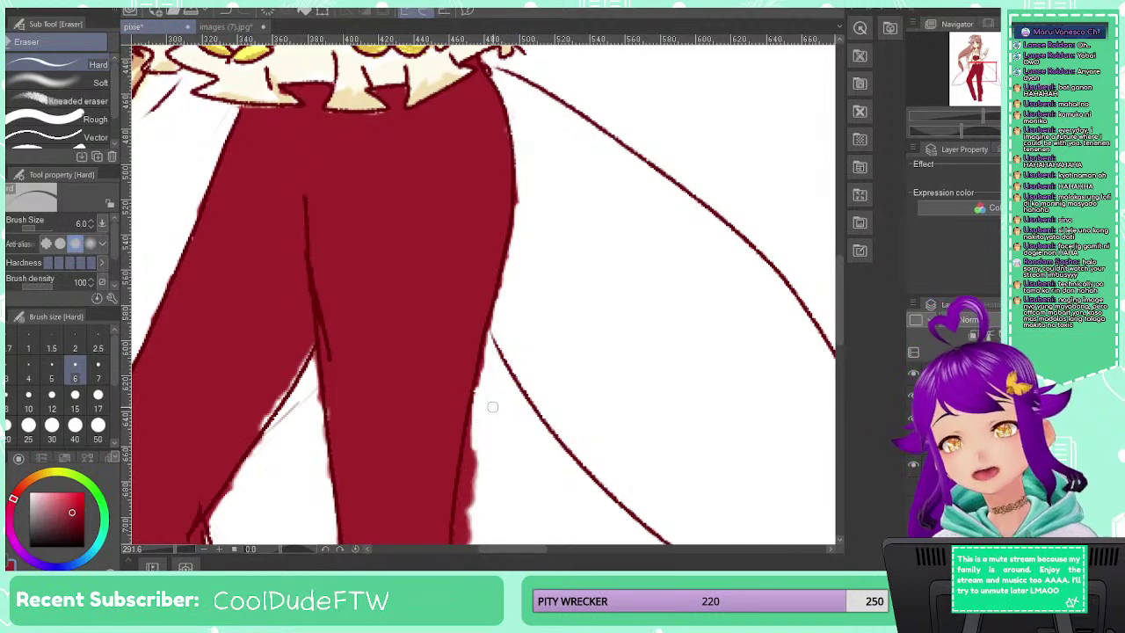
{"action": "mouse_move", "coordinate": [528, 460]}
{"action": "left_mouse_down"}
{"action": "mouse_move", "coordinate": [522, 253]}
{"action": "mouse_move", "coordinate": [507, 228]}
{"action": "mouse_move", "coordinate": [481, 377]}
{"action": "mouse_move", "coordinate": [497, 202]}
{"action": "mouse_move", "coordinate": [488, 413]}
{"action": "mouse_move", "coordinate": [477, 385]}
{"action": "mouse_move", "coordinate": [490, 474]}
{"action": "left_mouse_up"}
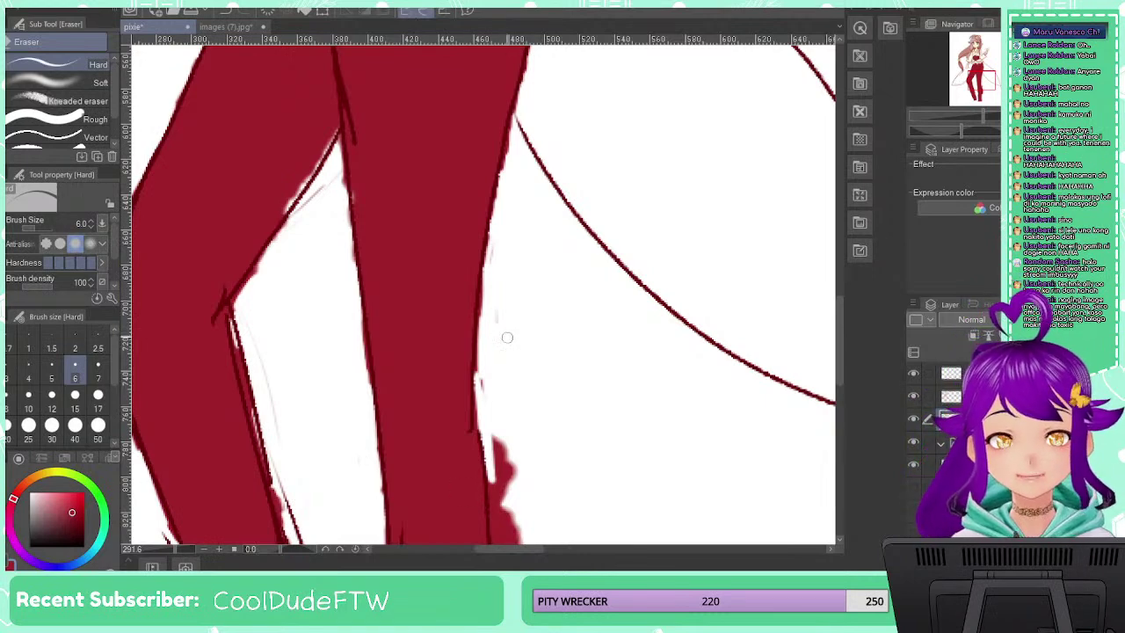
Undo the last eraser stroke and erase the remaining crimson overspill along the straight leg's outer shin
{"action": "mouse_move", "coordinate": [486, 363]}
{"action": "left_mouse_down"}
{"action": "mouse_move", "coordinate": [482, 410]}
{"action": "mouse_move", "coordinate": [517, 472]}
{"action": "mouse_move", "coordinate": [519, 296]}
{"action": "mouse_move", "coordinate": [500, 252]}
{"action": "mouse_move", "coordinate": [443, 276]}
{"action": "mouse_move", "coordinate": [447, 251]}
{"action": "mouse_move", "coordinate": [452, 343]}
{"action": "mouse_move", "coordinate": [432, 301]}
{"action": "mouse_move", "coordinate": [442, 303]}
{"action": "left_mouse_up"}
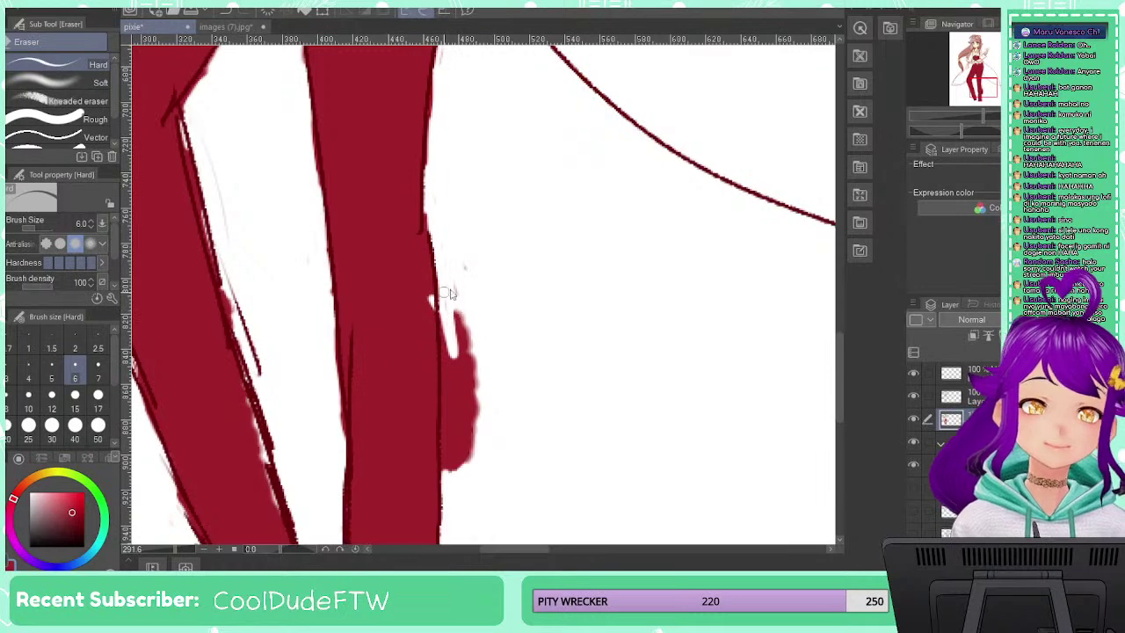
{"action": "key", "text": "ctrl+z"}
{"action": "mouse_move", "coordinate": [446, 248]}
{"action": "left_mouse_down"}
{"action": "mouse_move", "coordinate": [457, 327]}
{"action": "mouse_move", "coordinate": [438, 289]}
{"action": "mouse_move", "coordinate": [454, 340]}
{"action": "mouse_move", "coordinate": [465, 309]}
{"action": "mouse_move", "coordinate": [466, 388]}
{"action": "mouse_move", "coordinate": [482, 439]}
{"action": "mouse_move", "coordinate": [454, 477]}
{"action": "mouse_move", "coordinate": [446, 463]}
{"action": "mouse_move", "coordinate": [466, 402]}
{"action": "mouse_move", "coordinate": [443, 320]}
{"action": "mouse_move", "coordinate": [446, 451]}
{"action": "mouse_move", "coordinate": [448, 400]}
{"action": "left_mouse_up"}
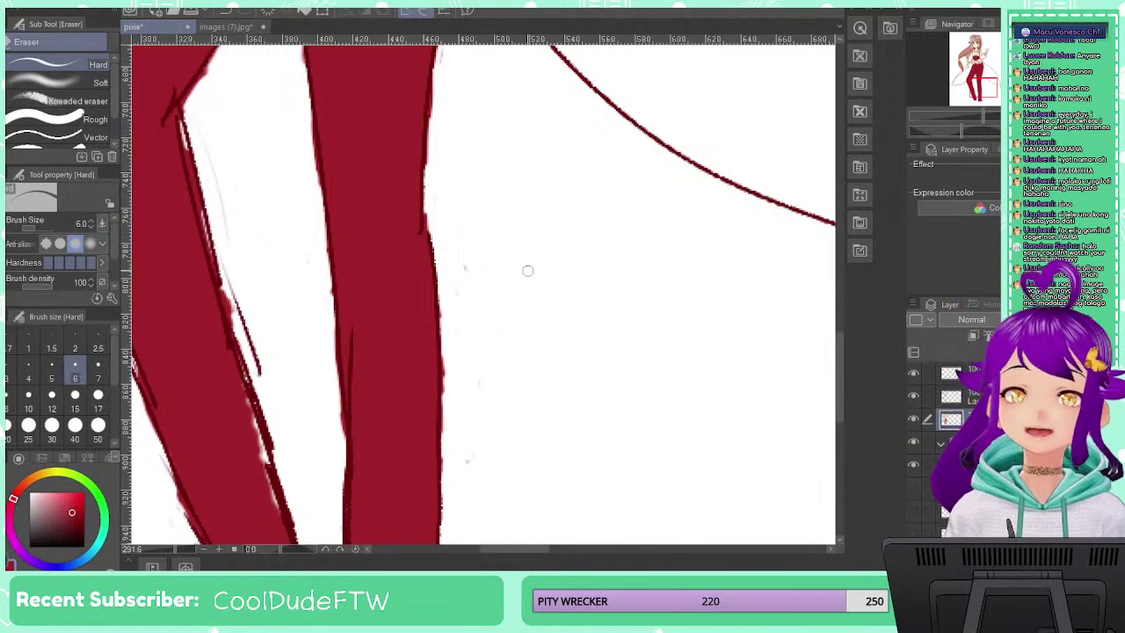
Refill the trousers with a slightly darker red using Fill, referring only to the editing layer
{"action": "left_click_drag", "start_coordinate": [524, 239], "coordinate": [538, 527]}
{"action": "left_click_drag", "start_coordinate": [510, 216], "coordinate": [530, 434]}
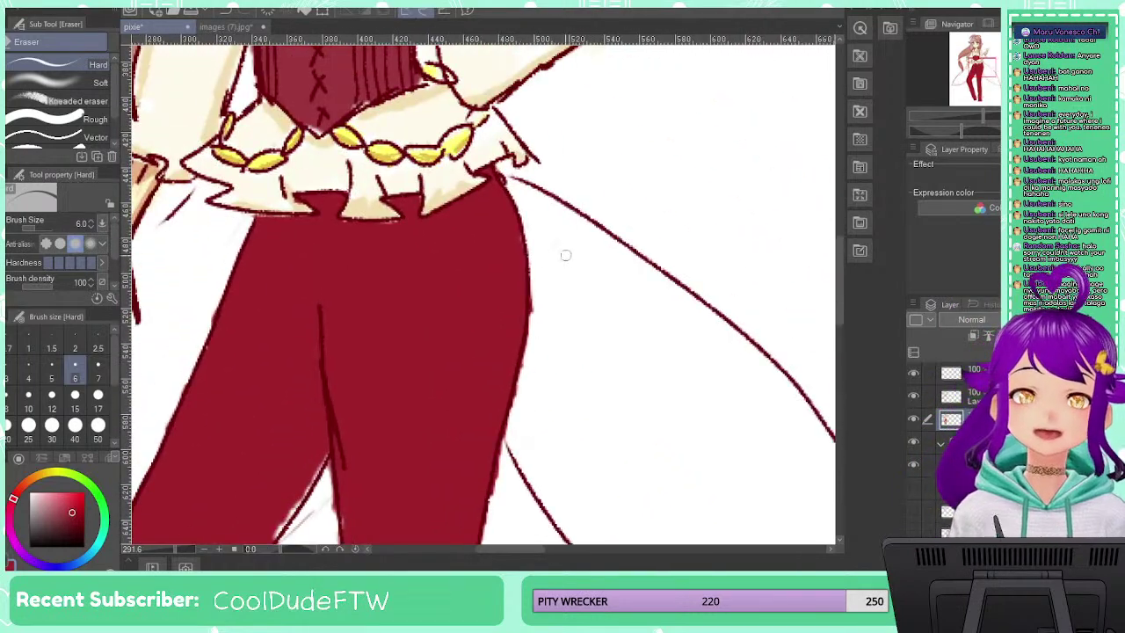
{"action": "scroll", "coordinate": [504, 300], "scroll_direction": "down", "scroll_amount": 6}
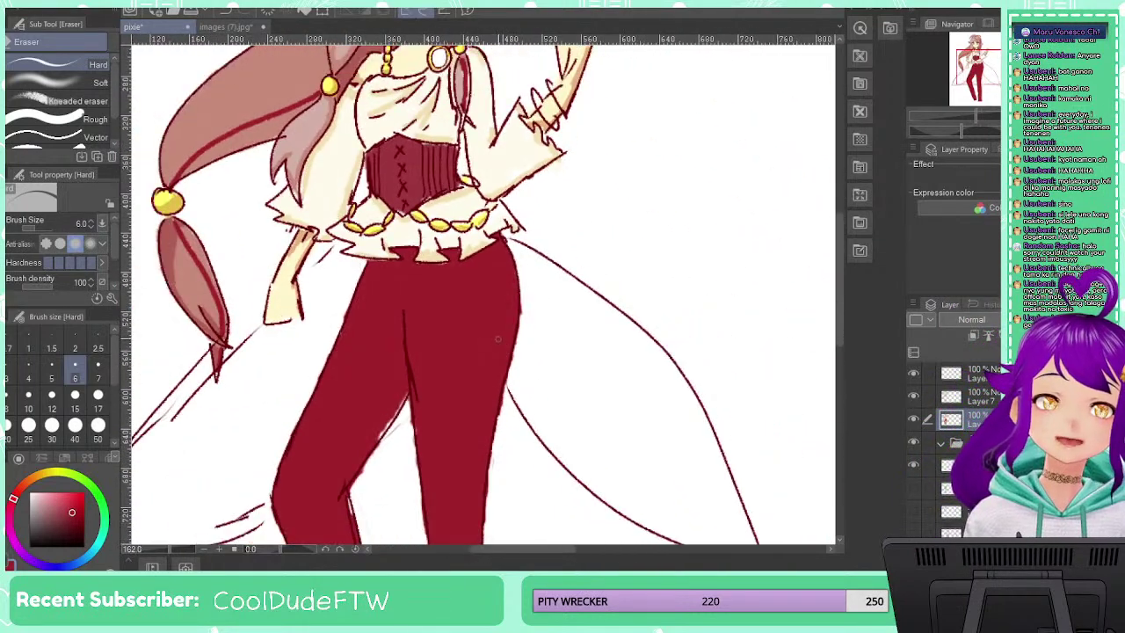
{"action": "scroll", "coordinate": [497, 338], "scroll_direction": "down", "scroll_amount": 5}
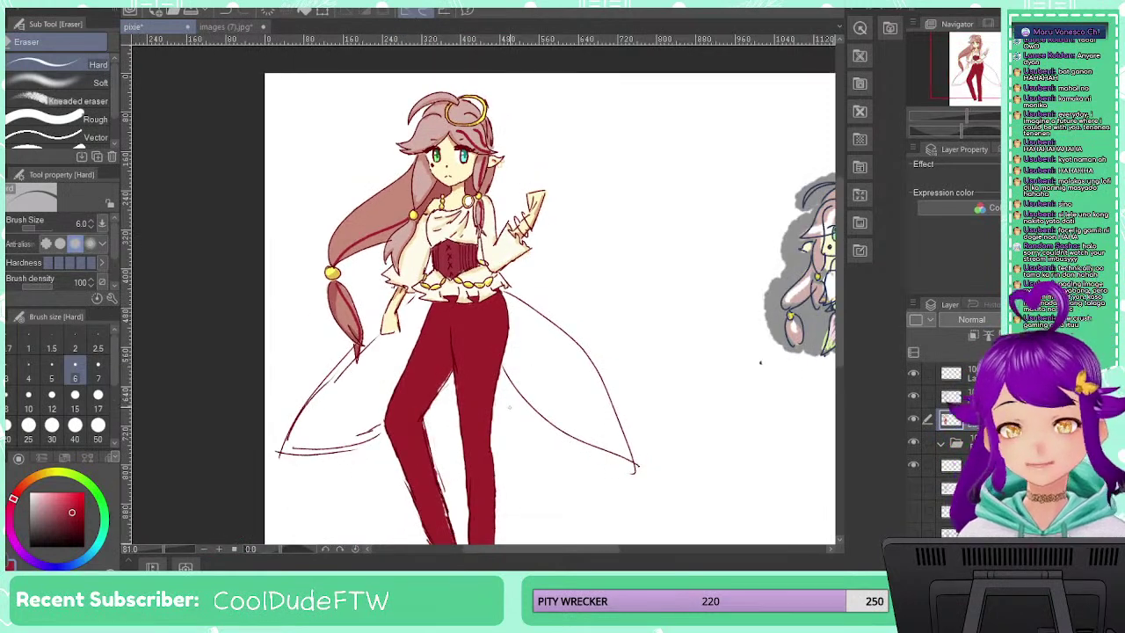
{"action": "key", "text": "g"}
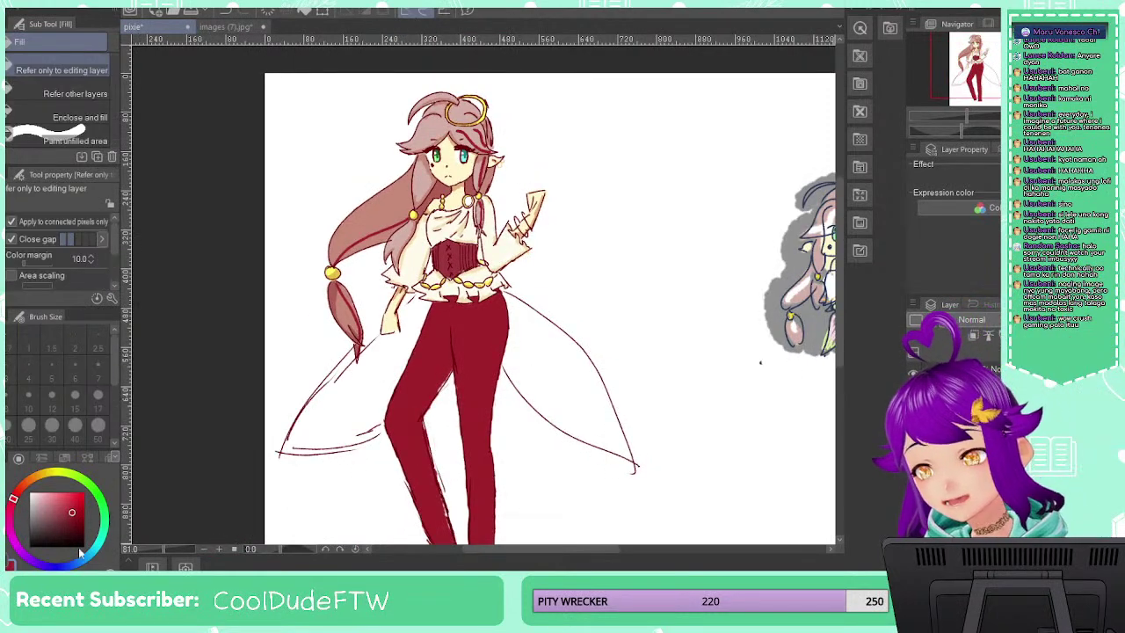
{"action": "left_click_drag", "start_coordinate": [70, 515], "coordinate": [68, 523]}
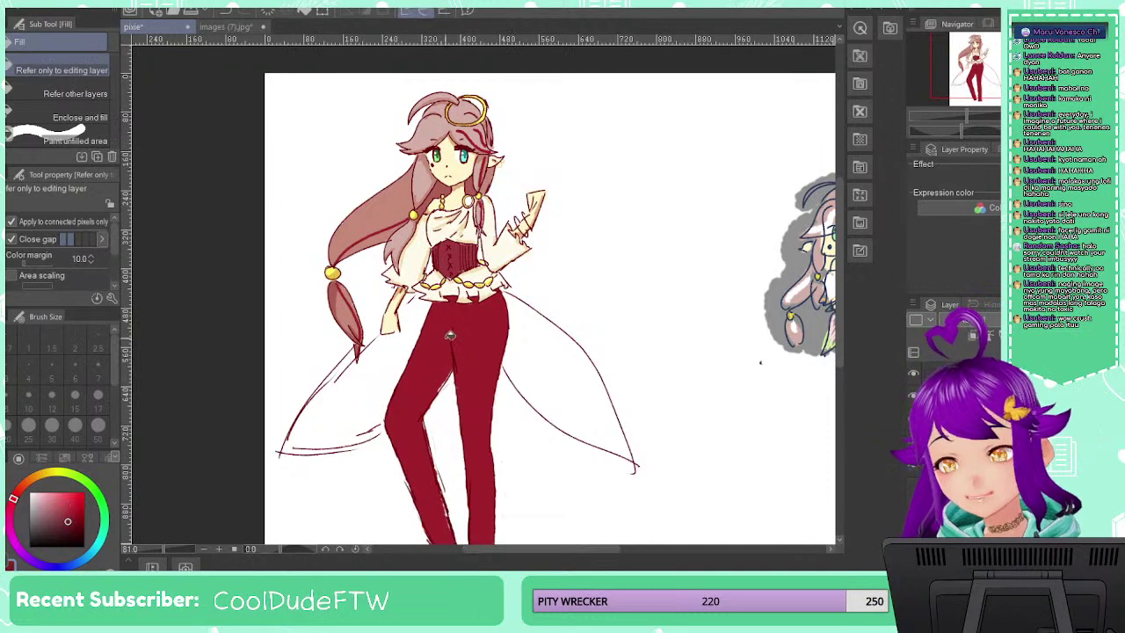
{"action": "left_click", "coordinate": [449, 335]}
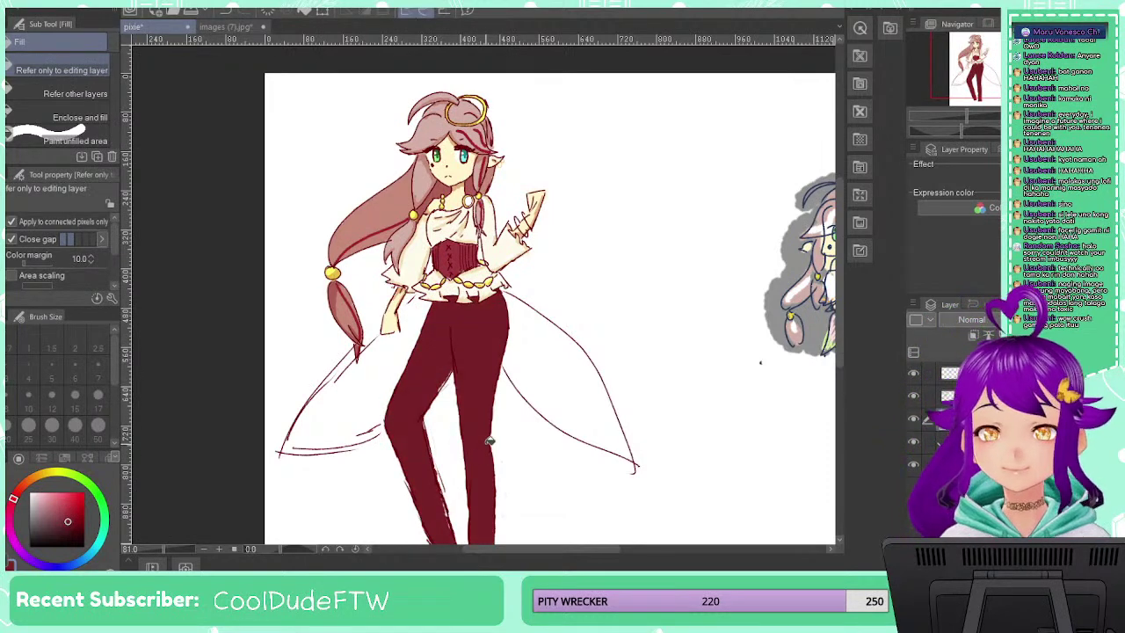
Refill the trousers with an even darker maroon using Fill, referring only to the editing layer
{"action": "left_click", "coordinate": [68, 526]}
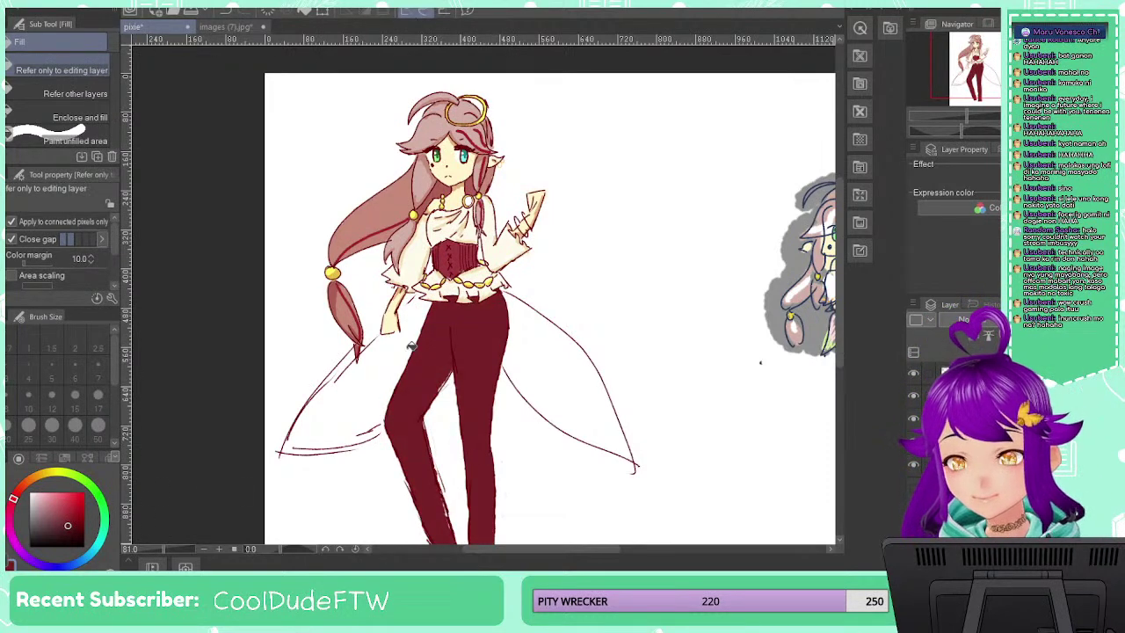
{"action": "left_click", "coordinate": [442, 369]}
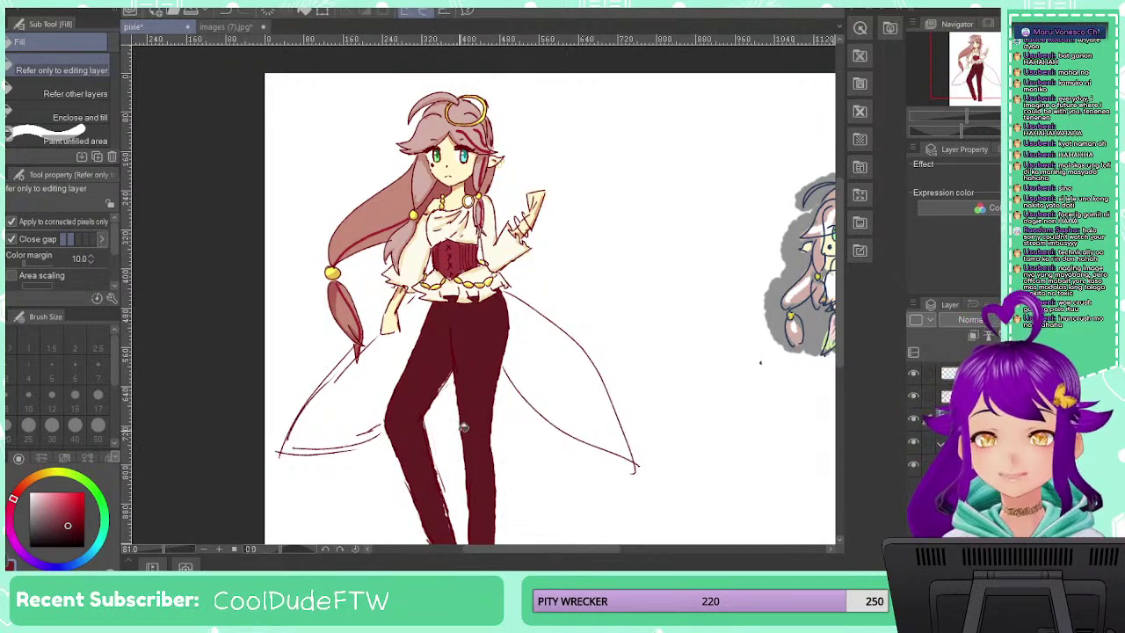
{"action": "scroll", "coordinate": [588, 377], "scroll_direction": "down", "scroll_amount": 2}
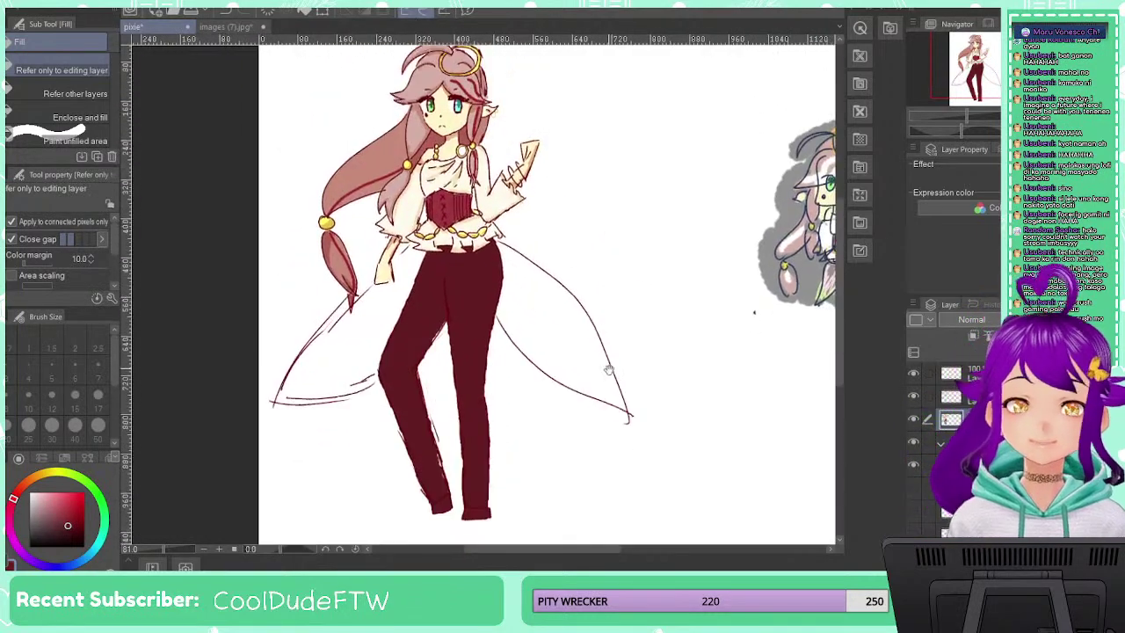
{"action": "left_click_drag", "start_coordinate": [609, 370], "coordinate": [612, 383]}
Try slightly lighter highlight strokes on the bent leg's thigh and below the crotch with the Mechanical pencil at size 25, undoing each
{"action": "left_click", "coordinate": [63, 520]}
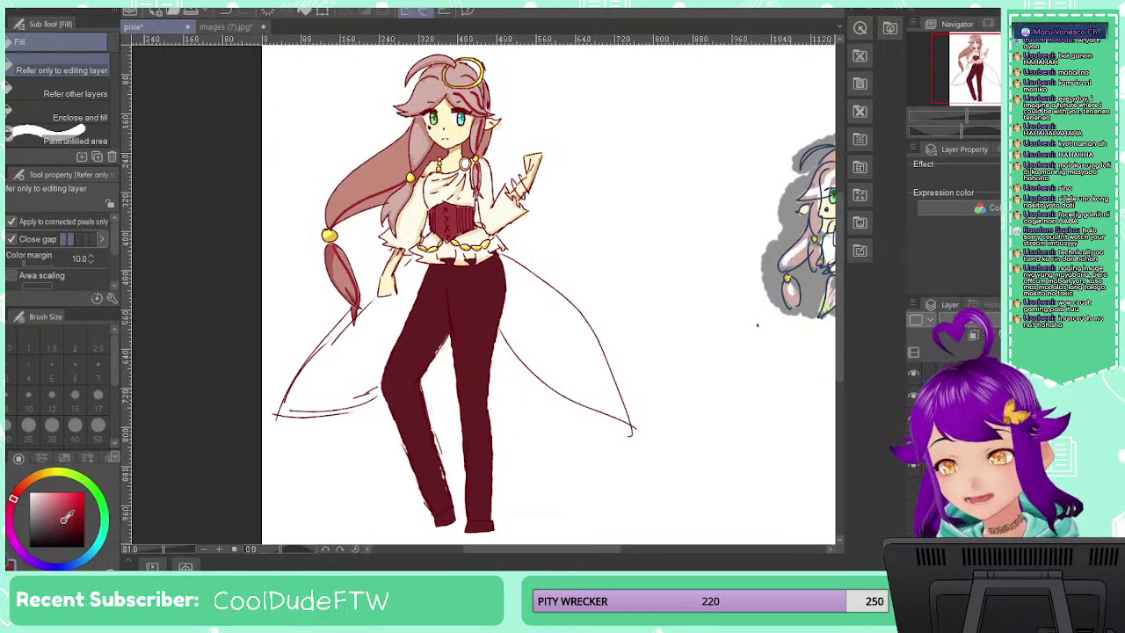
{"action": "key", "text": "p"}
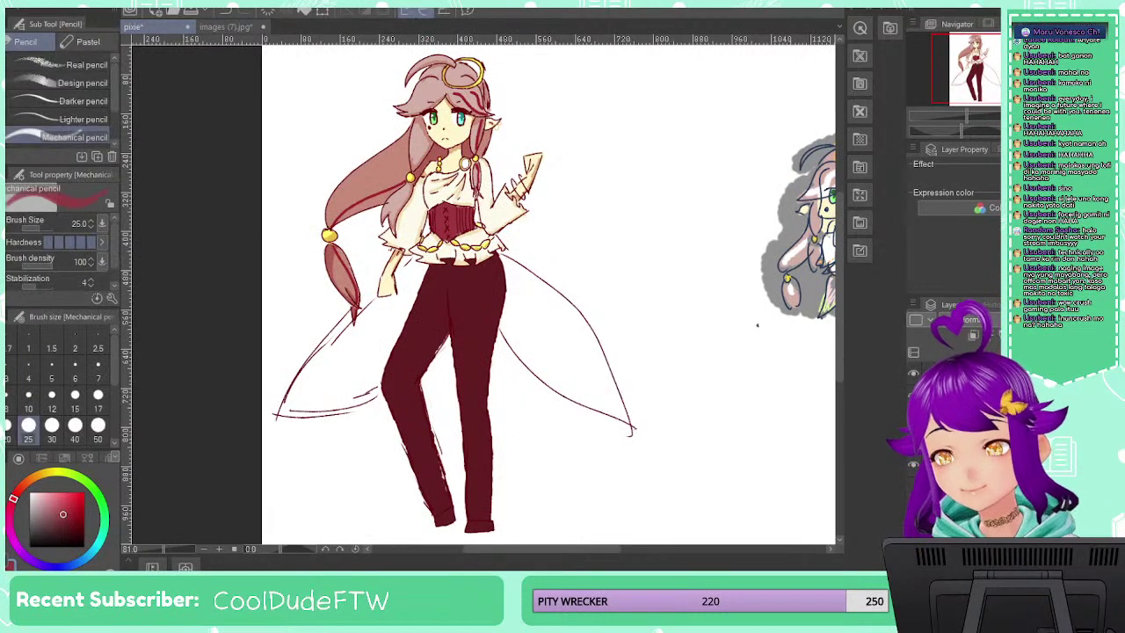
{"action": "left_click_drag", "start_coordinate": [437, 266], "coordinate": [397, 354]}
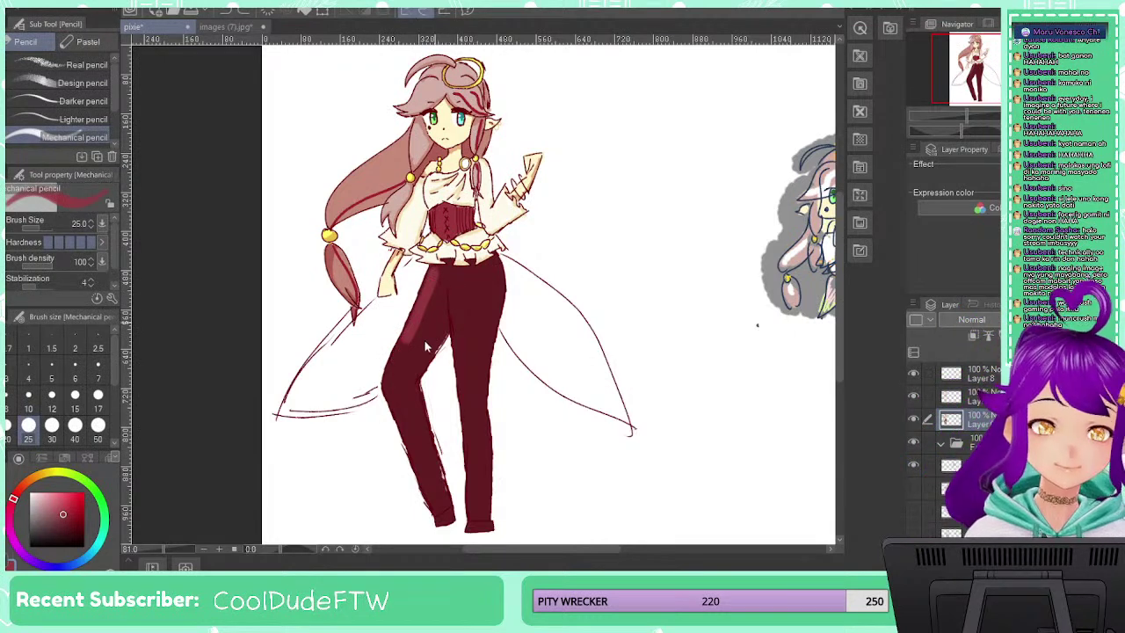
{"action": "key", "text": "ctrl+z"}
{"action": "left_click", "coordinate": [62, 521]}
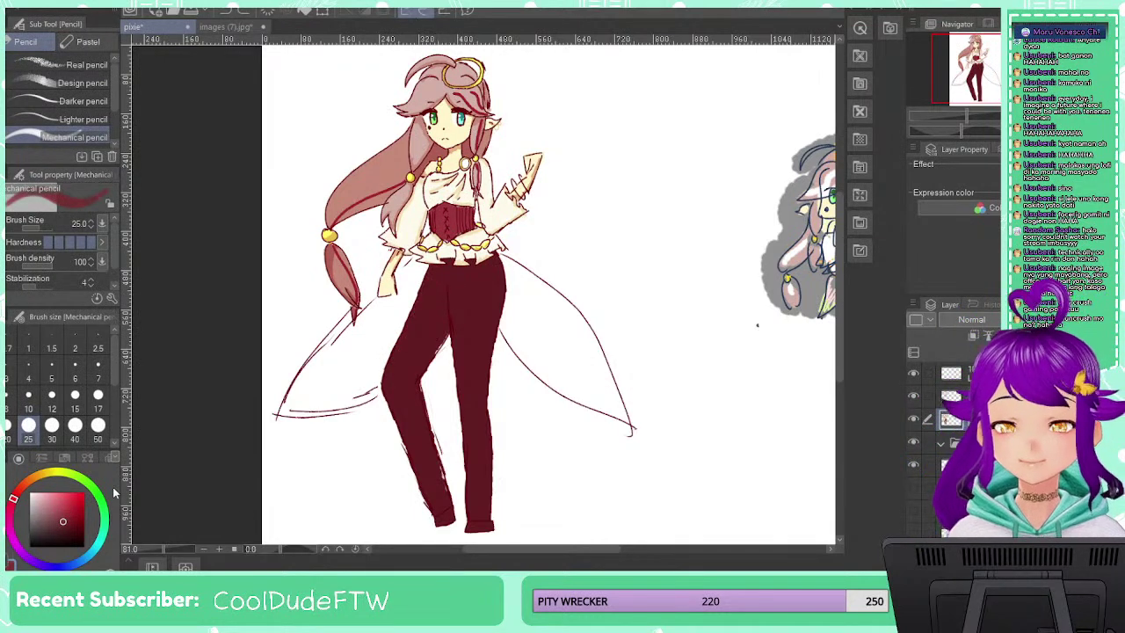
{"action": "scroll", "coordinate": [470, 352], "scroll_direction": "up", "scroll_amount": 2}
{"action": "left_click_drag", "start_coordinate": [430, 226], "coordinate": [442, 335]}
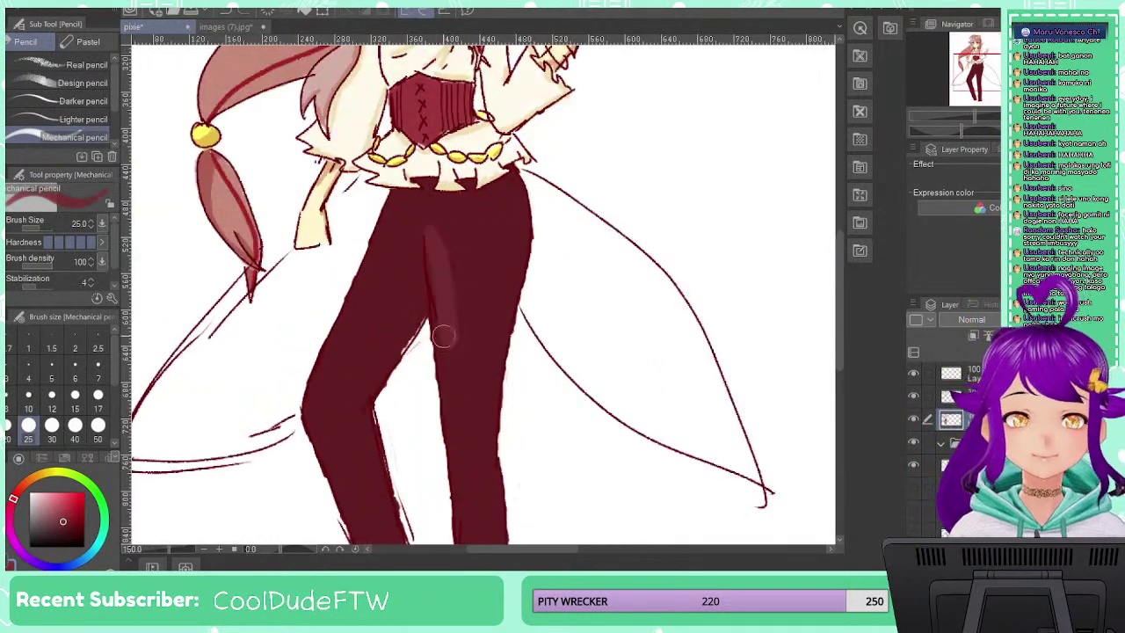
{"action": "key", "text": "ctrl+z"}
Paint a subtle lighter maroon highlight down the straight leg from crotch to cuff with the Mechanical pencil at size 12
{"action": "left_click", "coordinate": [53, 403]}
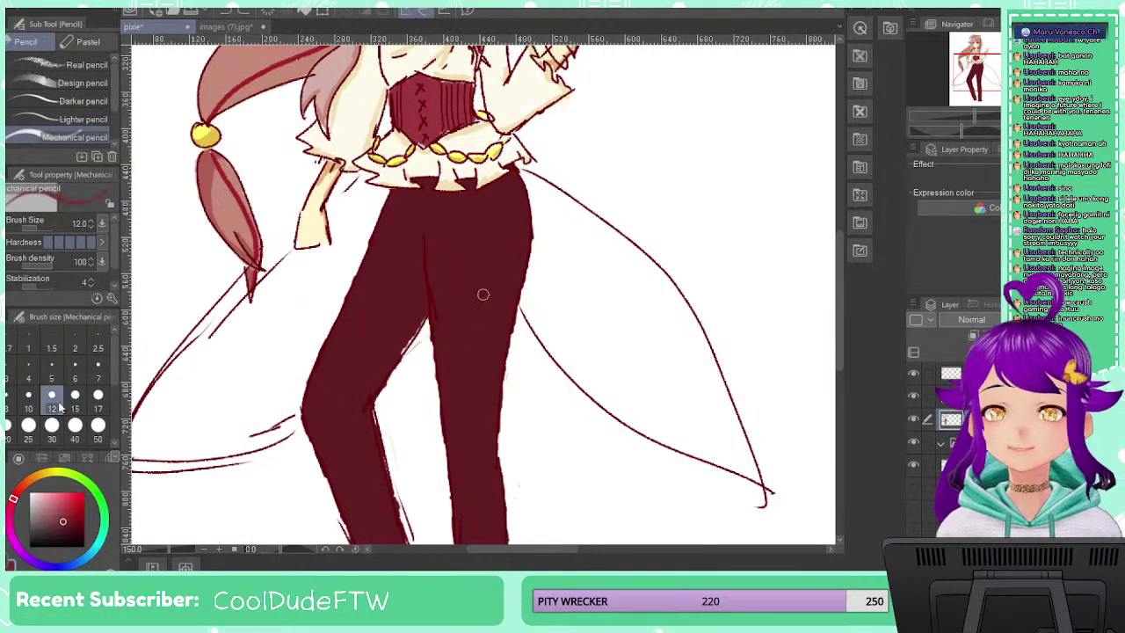
{"action": "left_click_drag", "start_coordinate": [423, 231], "coordinate": [438, 351]}
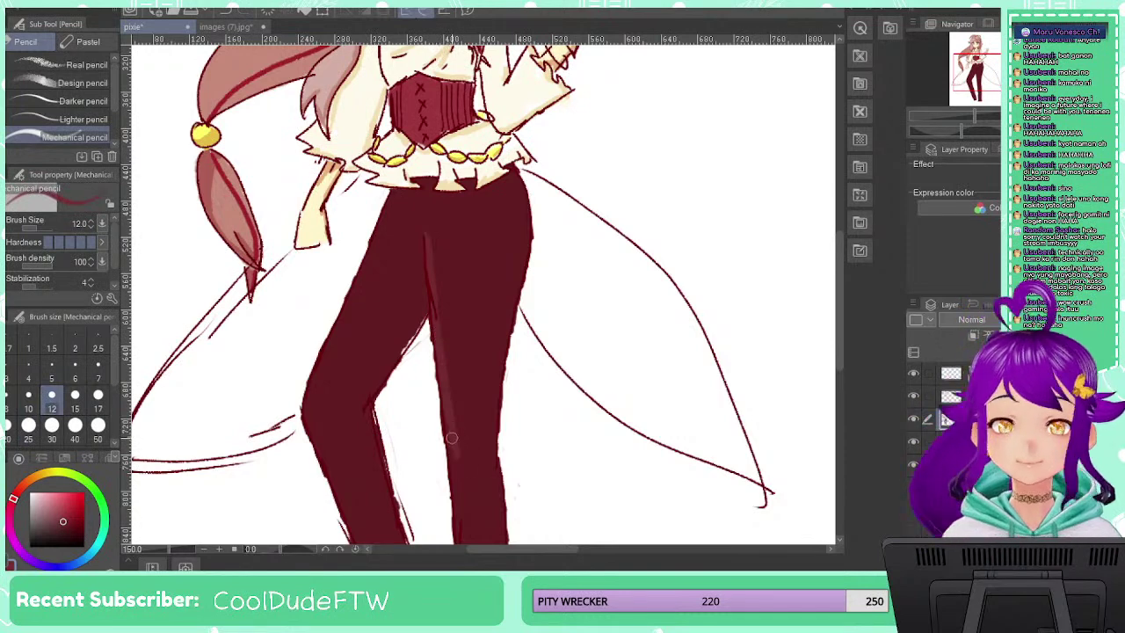
{"action": "scroll", "coordinate": [470, 471], "scroll_direction": "down", "scroll_amount": 3}
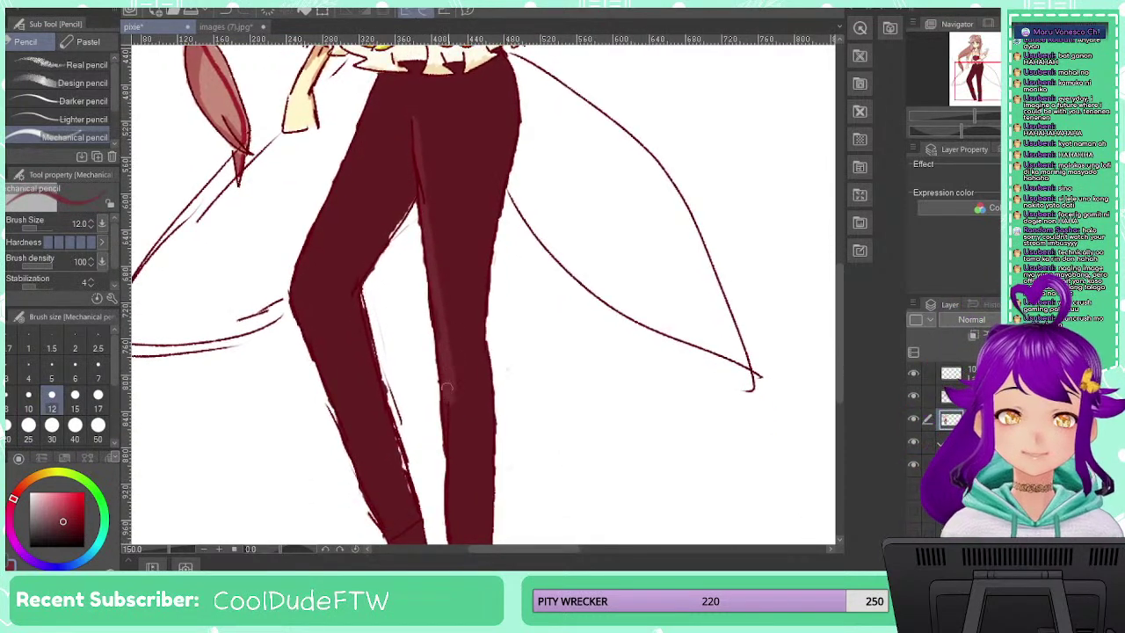
{"action": "scroll", "coordinate": [450, 378], "scroll_direction": "down", "scroll_amount": 3}
{"action": "left_click_drag", "start_coordinate": [443, 350], "coordinate": [451, 448]}
{"action": "left_click_drag", "start_coordinate": [488, 382], "coordinate": [495, 427]}
{"action": "mouse_move", "coordinate": [450, 207]}
{"action": "left_mouse_down"}
{"action": "mouse_move", "coordinate": [498, 445]}
{"action": "mouse_move", "coordinate": [495, 475]}
{"action": "mouse_move", "coordinate": [483, 352]}
{"action": "mouse_move", "coordinate": [491, 515]}
{"action": "left_mouse_up"}
{"action": "left_click_drag", "start_coordinate": [490, 487], "coordinate": [486, 402]}
{"action": "left_click_drag", "start_coordinate": [481, 386], "coordinate": [485, 487]}
{"action": "left_click_drag", "start_coordinate": [481, 402], "coordinate": [529, 573]}
Brush the same subtle highlight down the bent leg from the hip over the knee to the shin
{"action": "left_click_drag", "start_coordinate": [455, 187], "coordinate": [406, 312]}
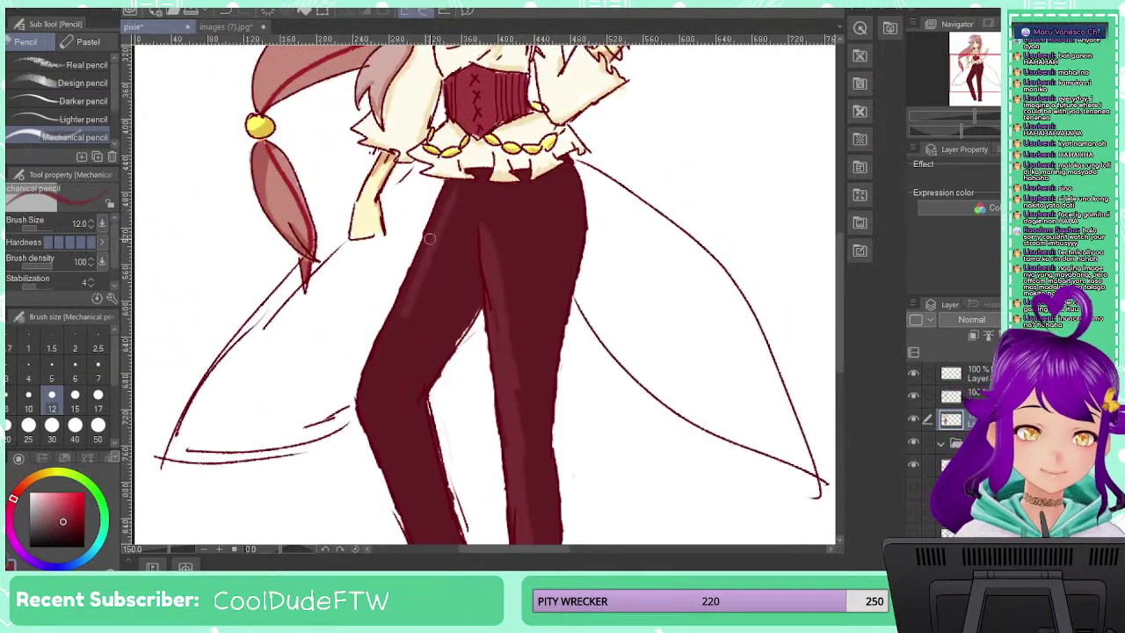
{"action": "mouse_move", "coordinate": [453, 193]}
{"action": "left_mouse_down"}
{"action": "mouse_move", "coordinate": [440, 255]}
{"action": "mouse_move", "coordinate": [373, 357]}
{"action": "left_mouse_up"}
{"action": "left_click_drag", "start_coordinate": [412, 276], "coordinate": [396, 307]}
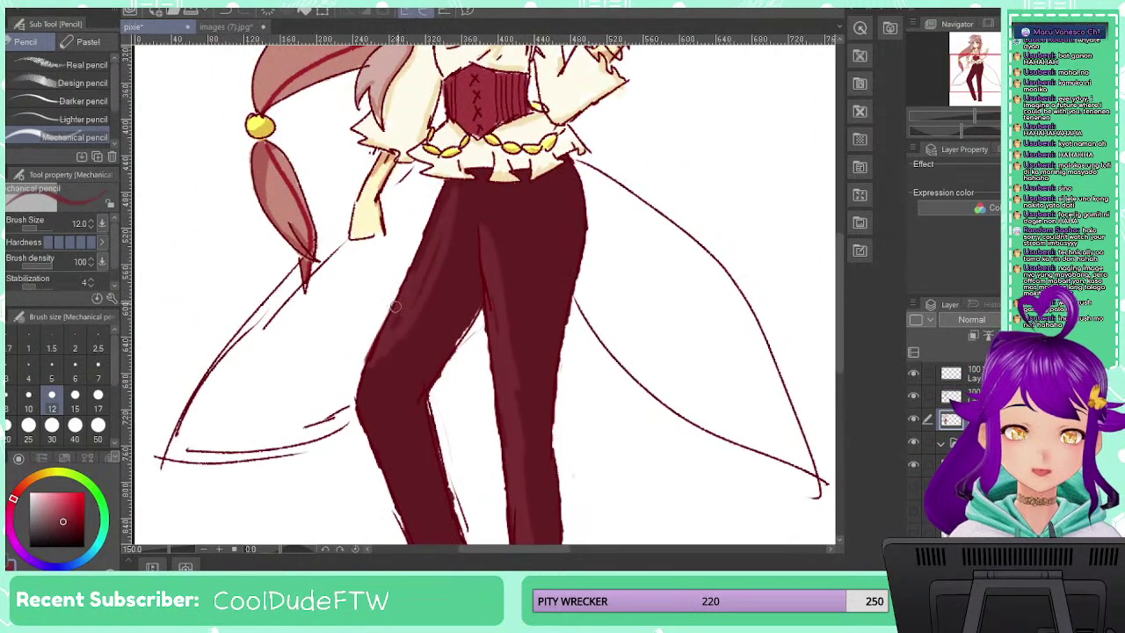
{"action": "mouse_move", "coordinate": [442, 202]}
{"action": "left_mouse_down"}
{"action": "mouse_move", "coordinate": [390, 352]}
{"action": "mouse_move", "coordinate": [363, 382]}
{"action": "mouse_move", "coordinate": [365, 404]}
{"action": "mouse_move", "coordinate": [384, 301]}
{"action": "left_mouse_up"}
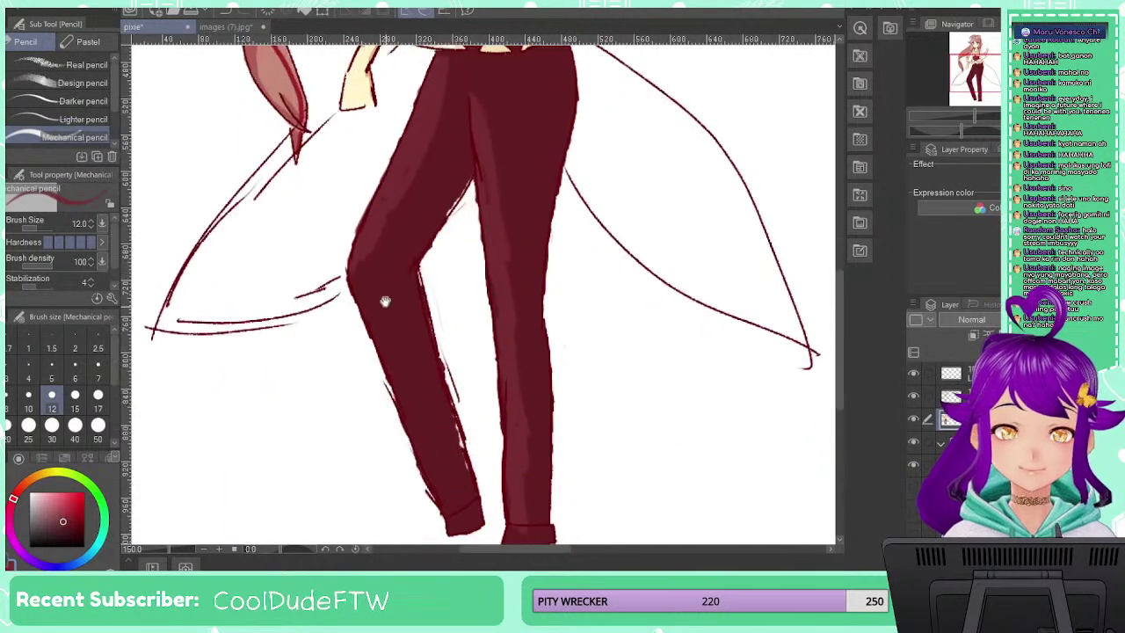
{"action": "mouse_move", "coordinate": [369, 264]}
{"action": "left_mouse_down"}
{"action": "mouse_move", "coordinate": [398, 395]}
{"action": "mouse_move", "coordinate": [425, 455]}
{"action": "left_mouse_up"}
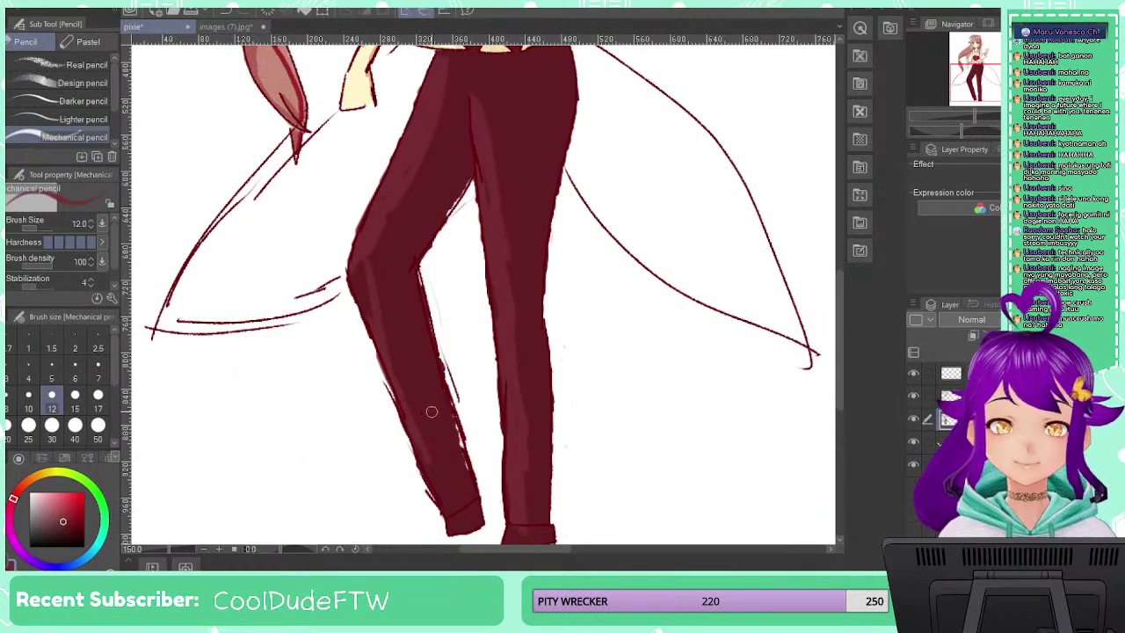
Undo all the subtle highlight strokes on both trouser legs
{"action": "key", "text": "ctrl+z"}
{"action": "key", "text": "ctrl+z"}
{"action": "key", "text": "ctrl+z"}
{"action": "key", "text": "ctrl+z"}
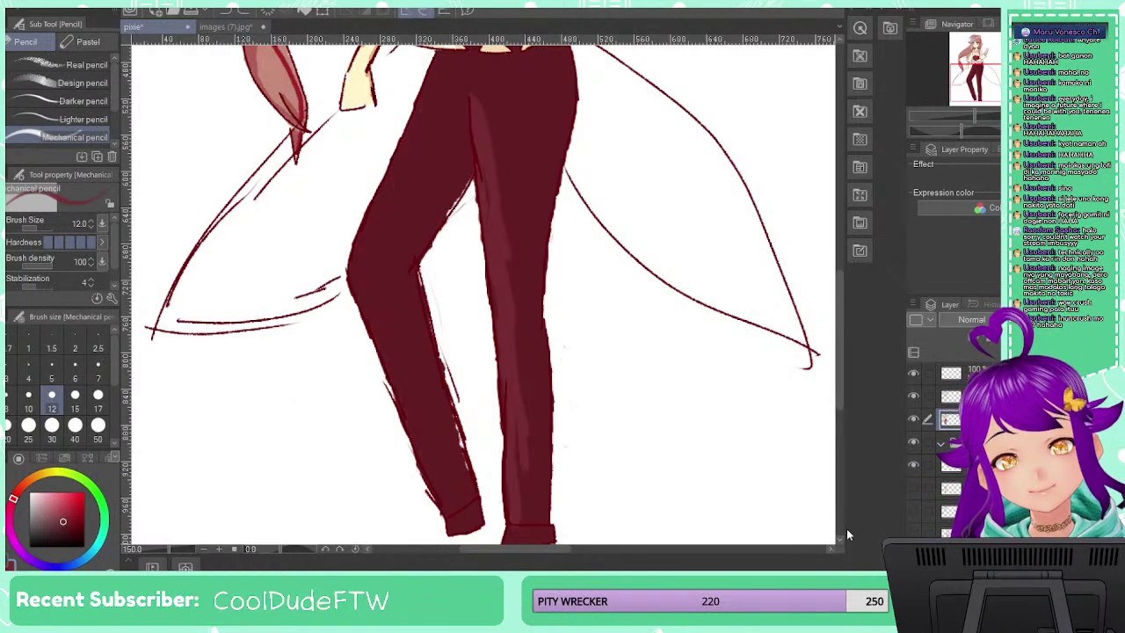
{"action": "key", "text": "ctrl+z"}
{"action": "key", "text": "ctrl+z"}
{"action": "key", "text": "ctrl+z"}
{"action": "key", "text": "ctrl+z"}
{"action": "key", "text": "ctrl+z"}
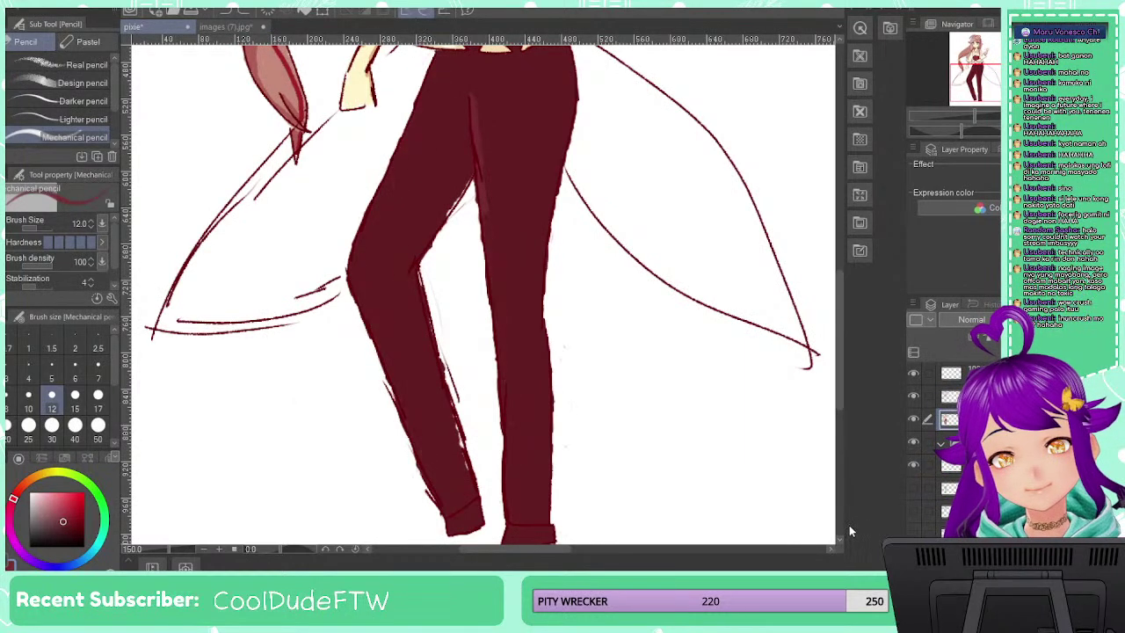
Try two brighter red highlights along the bent leg's outer thigh, undoing each
{"action": "left_click", "coordinate": [64, 505]}
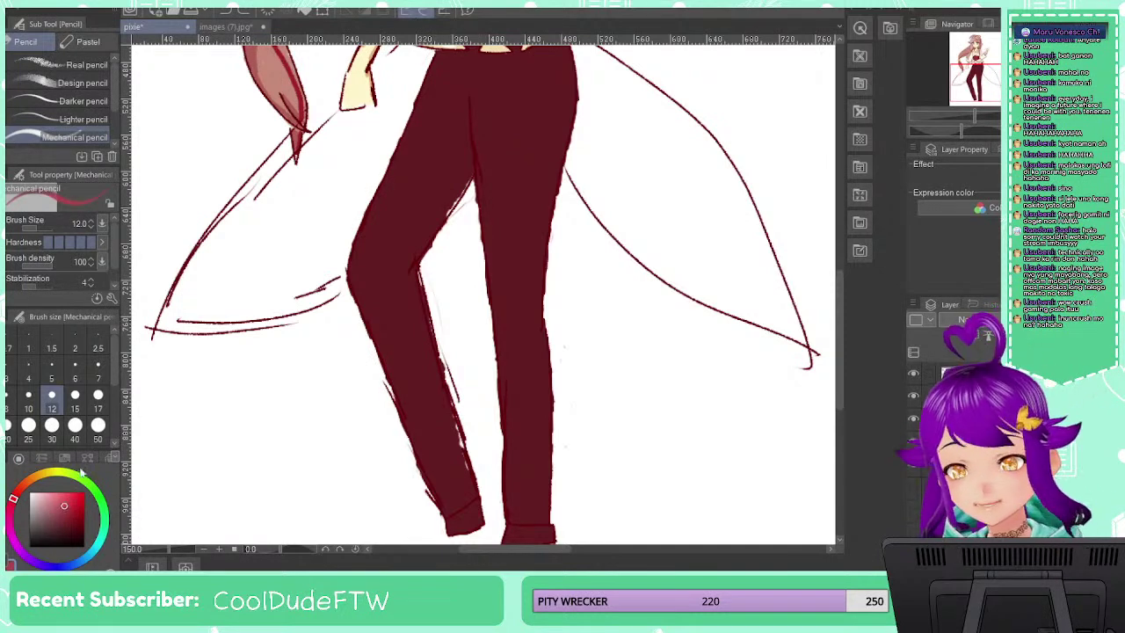
{"action": "mouse_move", "coordinate": [444, 74]}
{"action": "left_mouse_down"}
{"action": "mouse_move", "coordinate": [440, 50]}
{"action": "mouse_move", "coordinate": [407, 132]}
{"action": "left_mouse_up"}
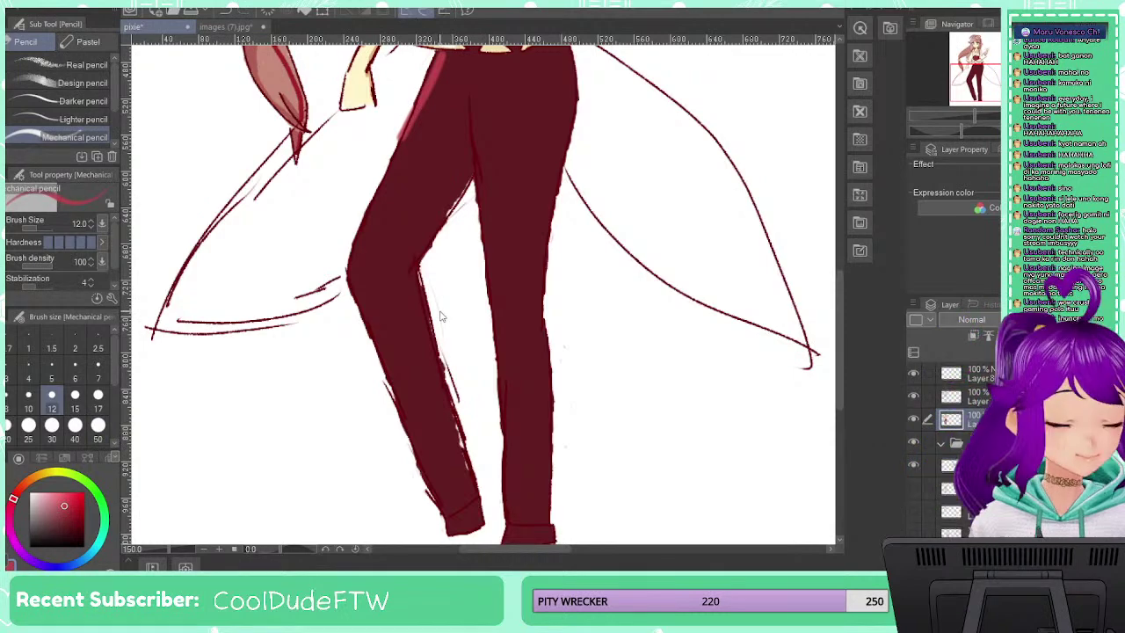
{"action": "key", "text": "ctrl+z"}
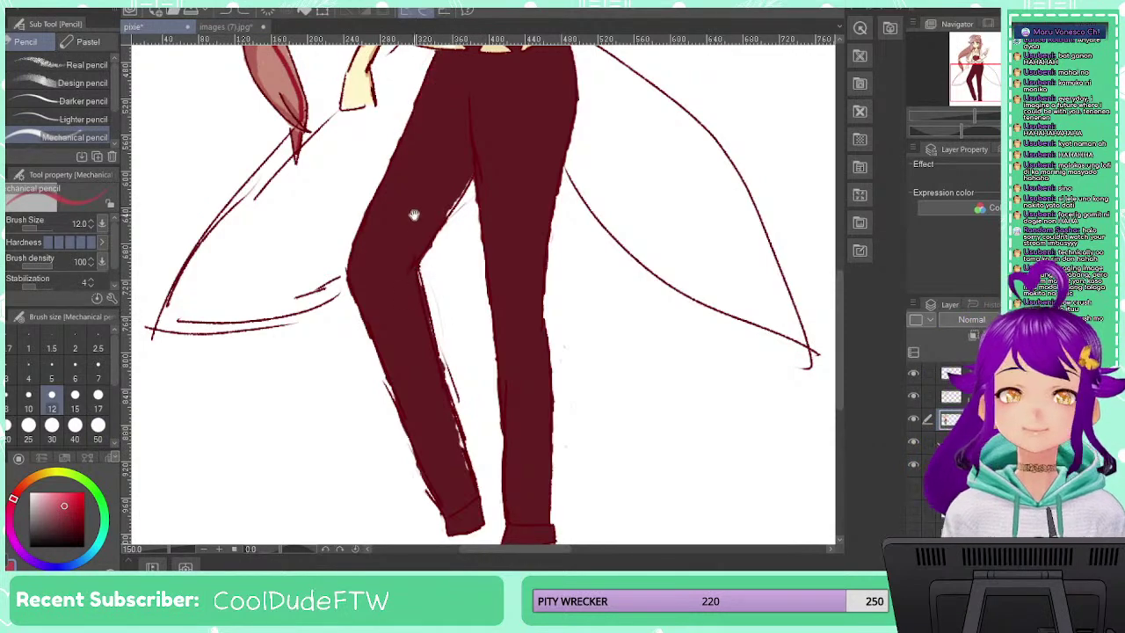
{"action": "left_click_drag", "start_coordinate": [414, 213], "coordinate": [435, 399]}
{"action": "scroll", "coordinate": [442, 340], "scroll_direction": "up", "scroll_amount": 1}
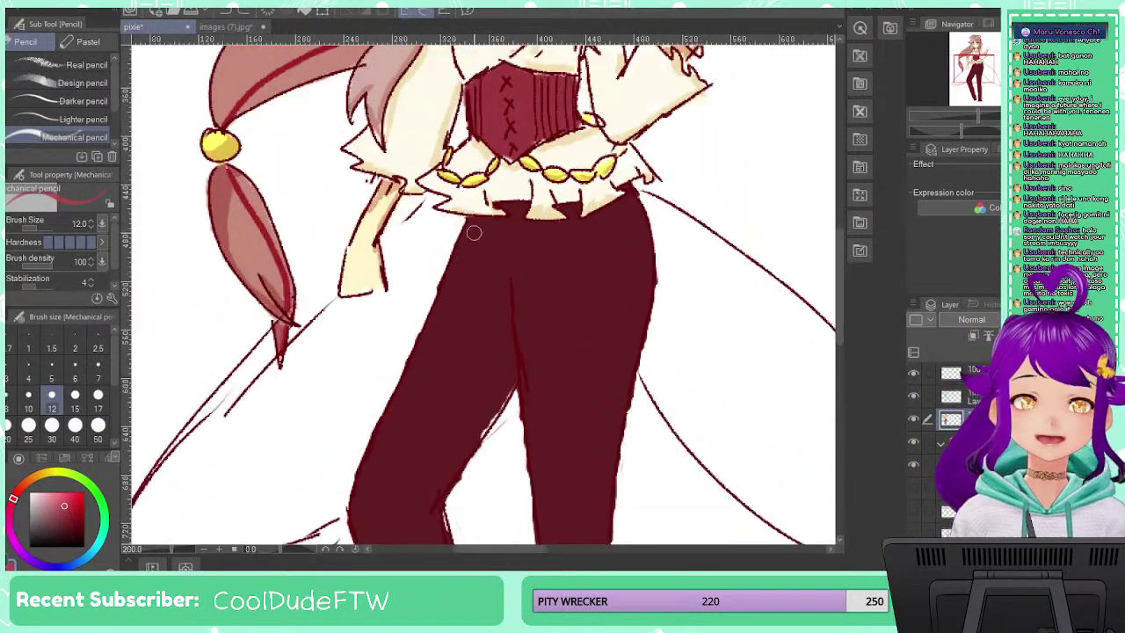
{"action": "left_click", "coordinate": [71, 510]}
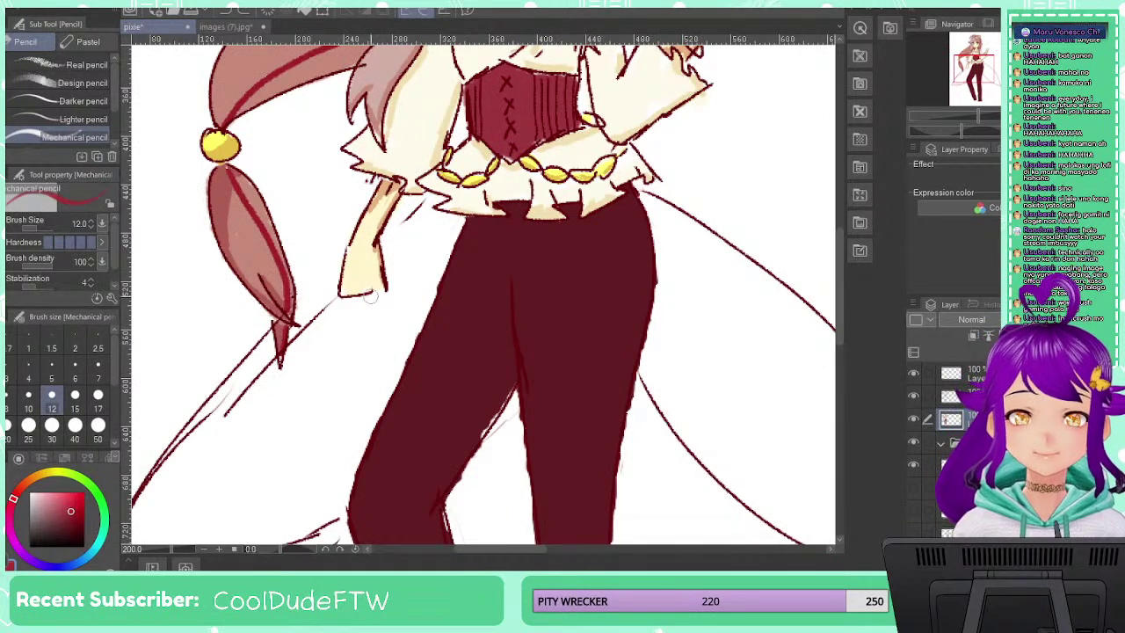
{"action": "mouse_move", "coordinate": [473, 218]}
{"action": "left_mouse_down"}
{"action": "mouse_move", "coordinate": [355, 505]}
{"action": "mouse_move", "coordinate": [377, 432]}
{"action": "left_mouse_up"}
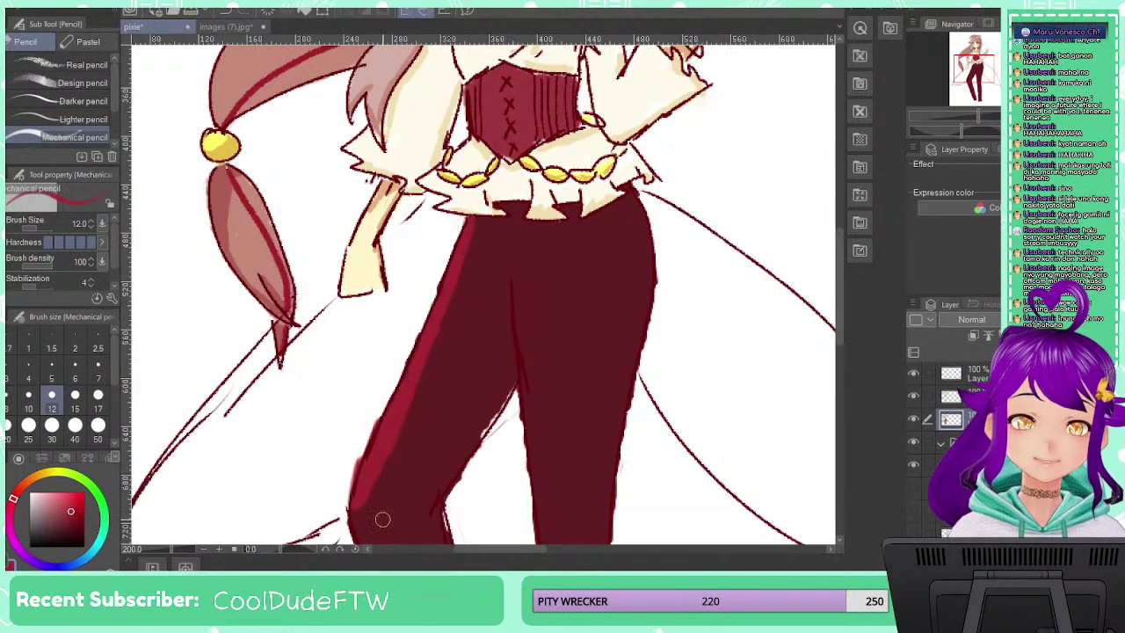
{"action": "key", "text": "ctrl+z"}
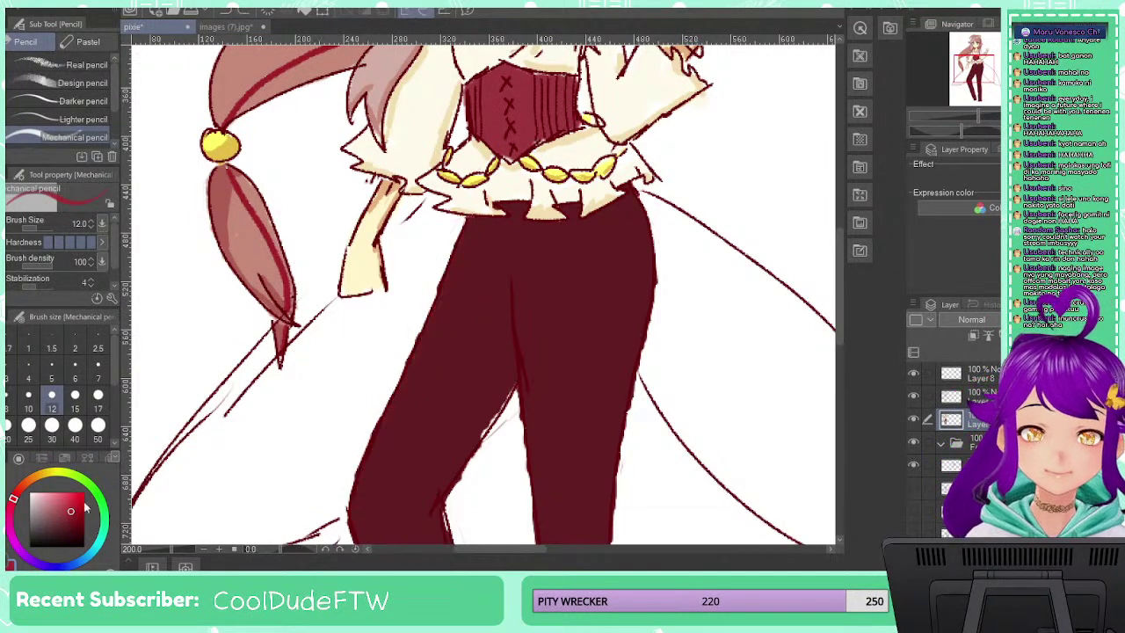
Paint a dusty rose highlight down the bent leg's outer thigh from the waist to the knee
{"action": "left_click_drag", "start_coordinate": [67, 512], "coordinate": [61, 506]}
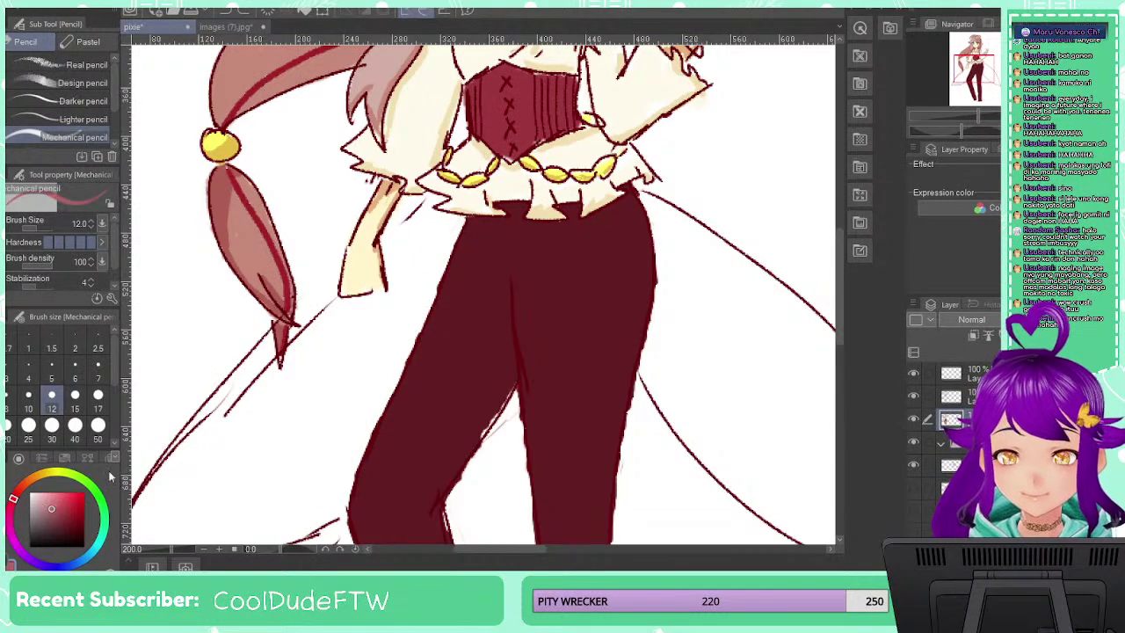
{"action": "left_click_drag", "start_coordinate": [468, 235], "coordinate": [413, 350]}
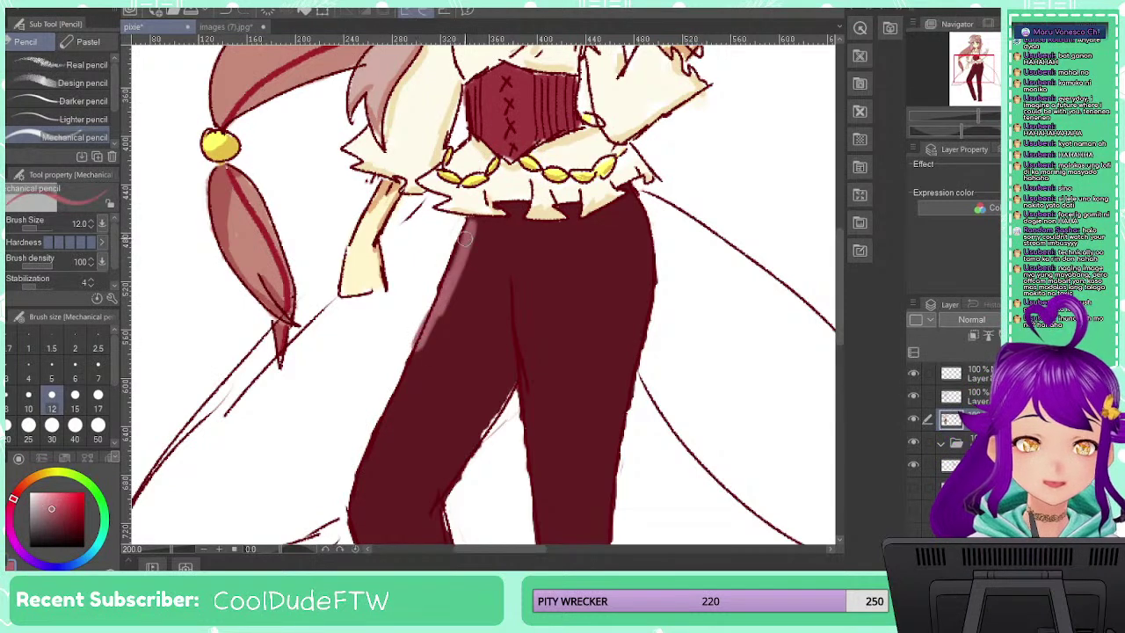
{"action": "left_click_drag", "start_coordinate": [466, 230], "coordinate": [348, 512]}
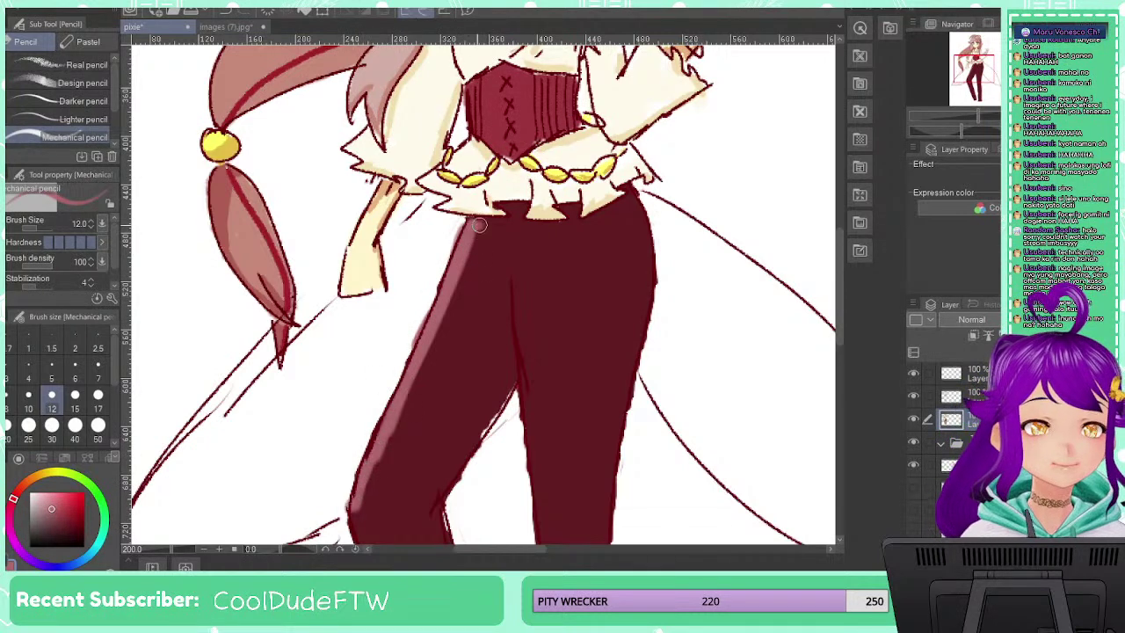
{"action": "mouse_move", "coordinate": [472, 225]}
{"action": "left_mouse_down"}
{"action": "mouse_move", "coordinate": [352, 505]}
{"action": "mouse_move", "coordinate": [404, 400]}
{"action": "mouse_move", "coordinate": [399, 491]}
{"action": "mouse_move", "coordinate": [351, 279]}
{"action": "mouse_move", "coordinate": [296, 270]}
{"action": "mouse_move", "coordinate": [319, 320]}
{"action": "mouse_move", "coordinate": [304, 297]}
{"action": "left_mouse_up"}
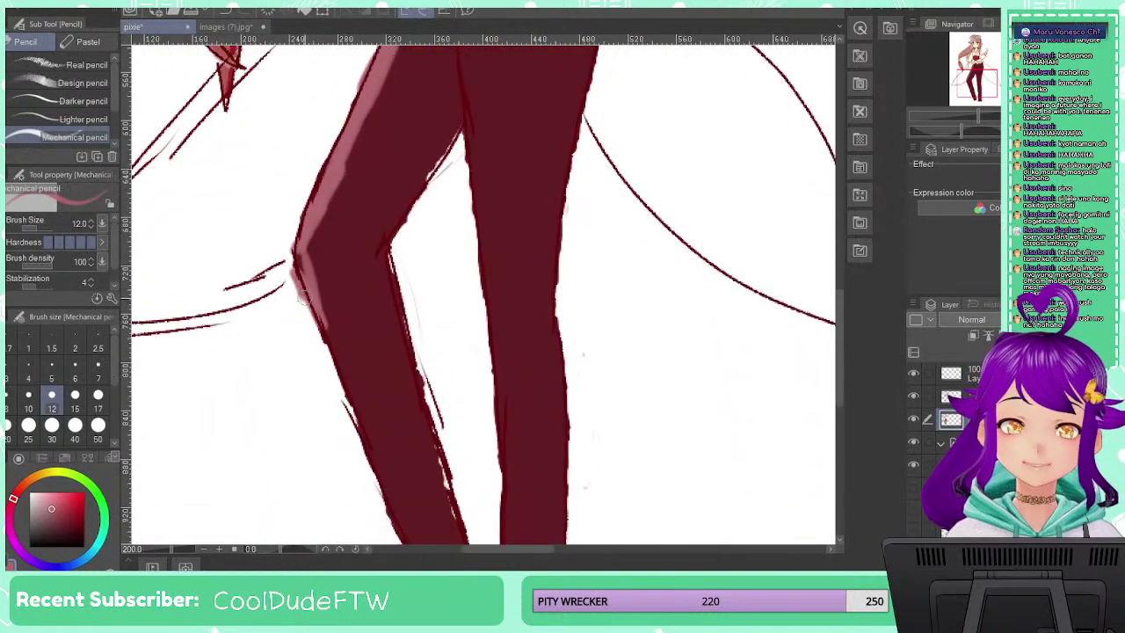
Continue the dusty rose highlight around the bent knee onto the upper shin, redoing the first stroke
{"action": "left_click_drag", "start_coordinate": [299, 253], "coordinate": [323, 331]}
{"action": "key", "text": "ctrl+z"}
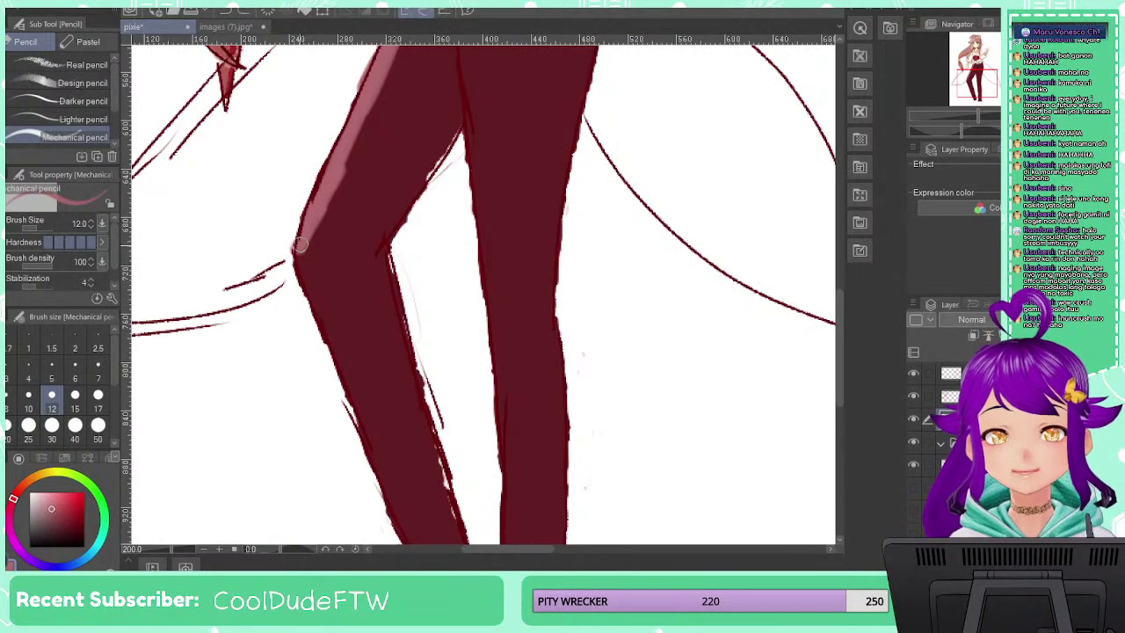
{"action": "left_click_drag", "start_coordinate": [300, 246], "coordinate": [319, 327]}
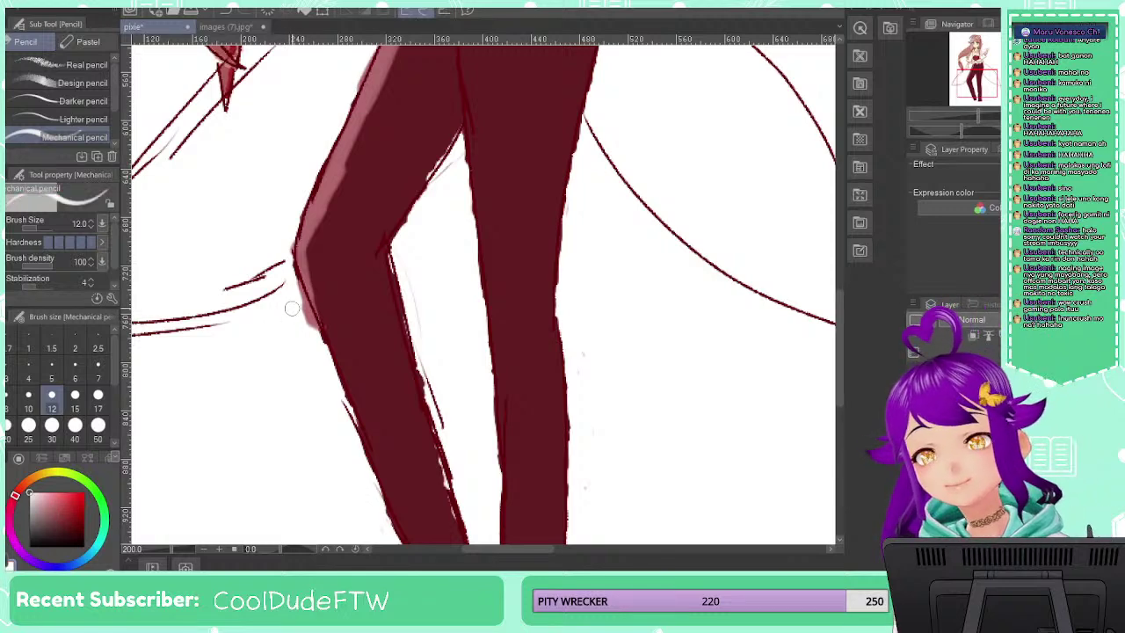
Erase the rose overspill outside the bent knee with the Hard eraser at size 6, and resample the highlight colour from the thigh
{"action": "key", "text": "e"}
{"action": "left_click_drag", "start_coordinate": [303, 304], "coordinate": [315, 328]}
{"action": "left_click_drag", "start_coordinate": [296, 283], "coordinate": [305, 308]}
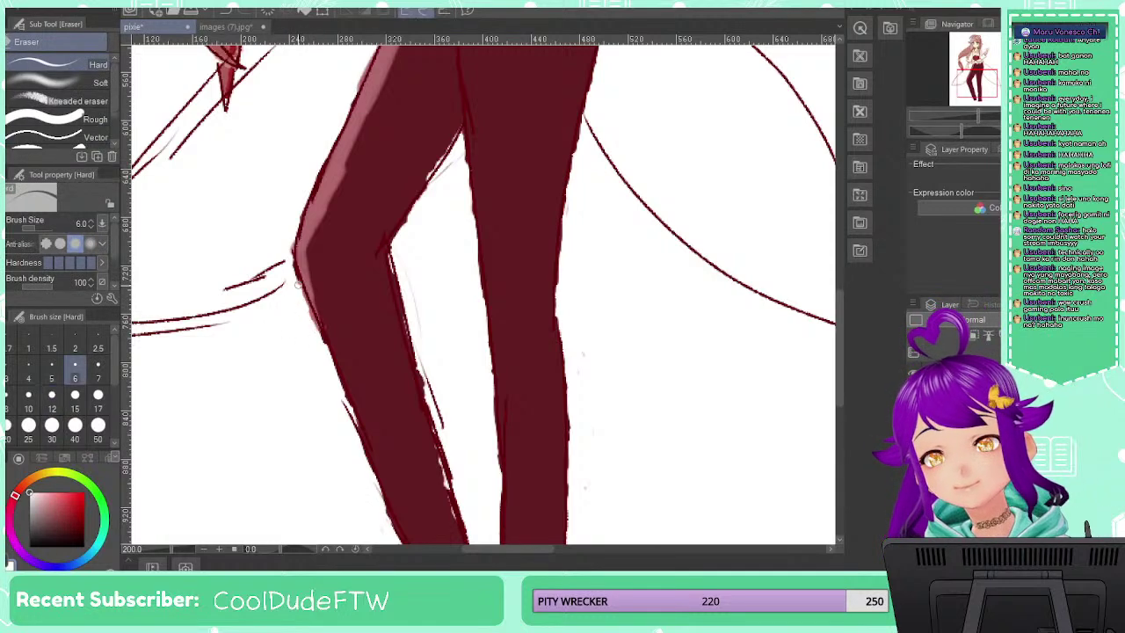
{"action": "left_click", "coordinate": [329, 191], "text": "alt"}
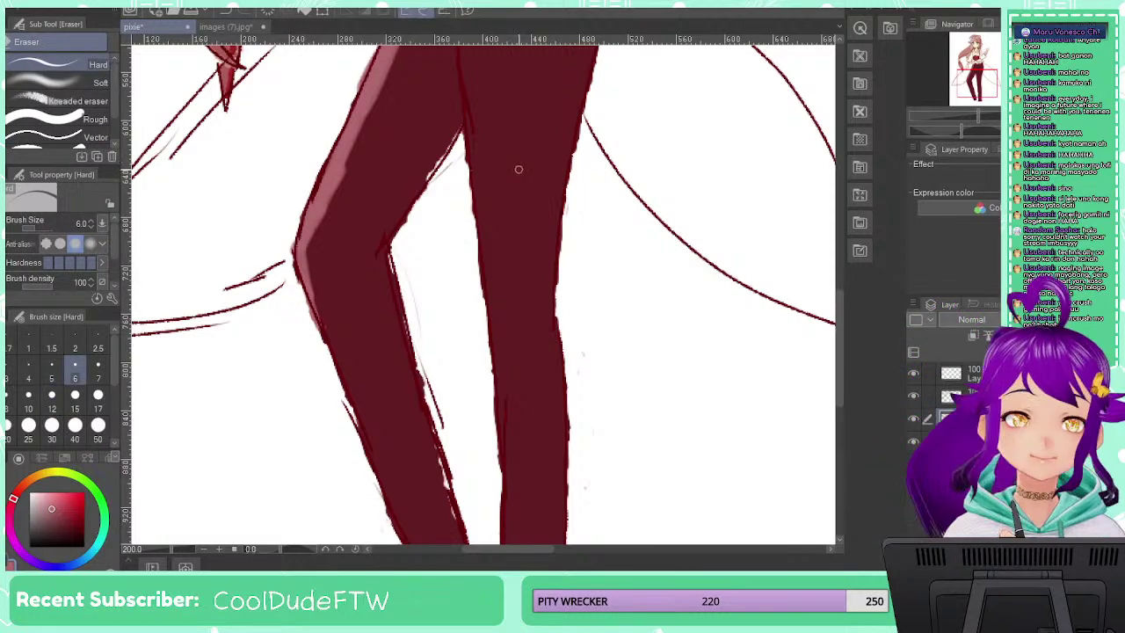
Try a stroke along the trousers' centre seam below the waist with the eraser still active, and undo it
{"action": "scroll", "coordinate": [464, 206], "scroll_direction": "up", "scroll_amount": 3}
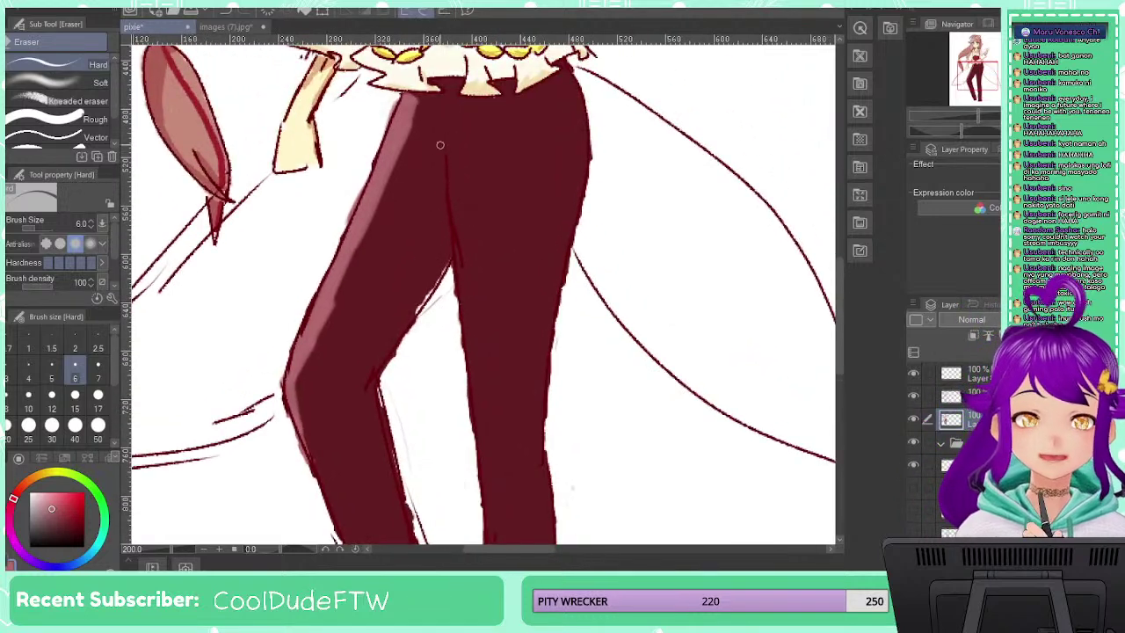
{"action": "left_click_drag", "start_coordinate": [447, 165], "coordinate": [457, 220]}
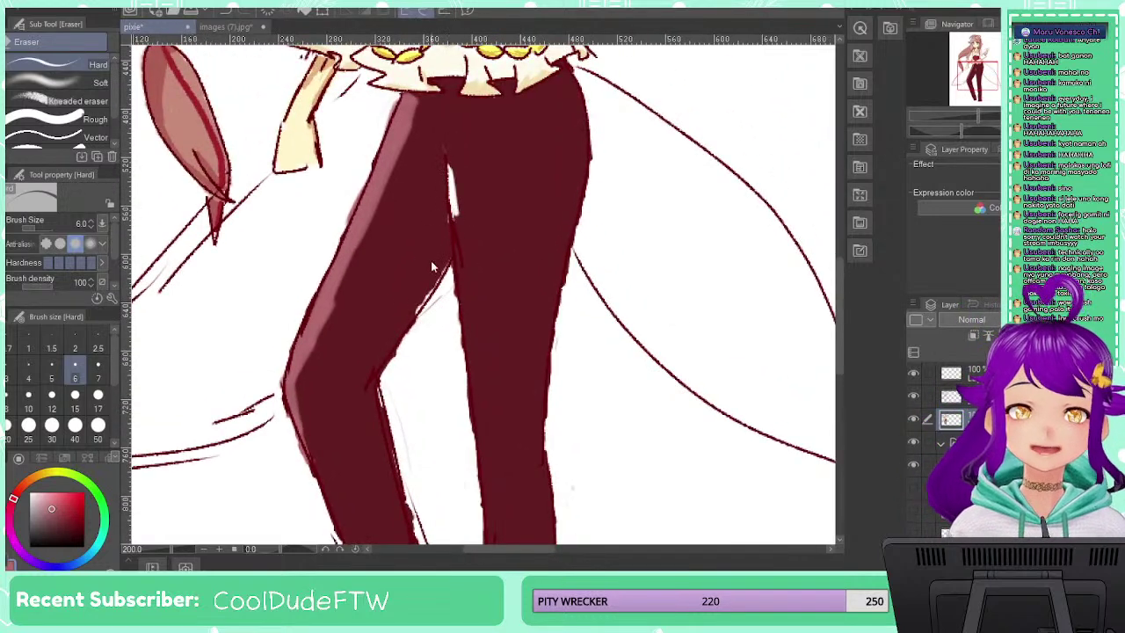
{"action": "key", "text": "ctrl+z"}
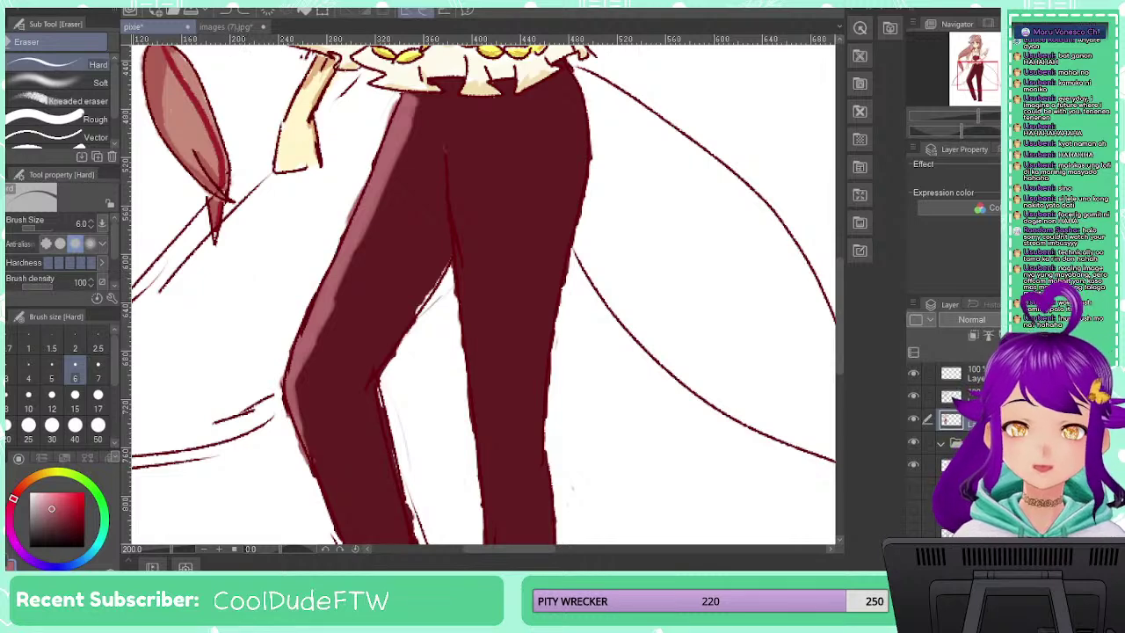
Paint a dusty rose highlight down the centre seam and the straight leg's inner edge with the Textured pen at size 17
{"action": "key", "text": "p"}
{"action": "left_click_drag", "start_coordinate": [449, 153], "coordinate": [475, 294]}
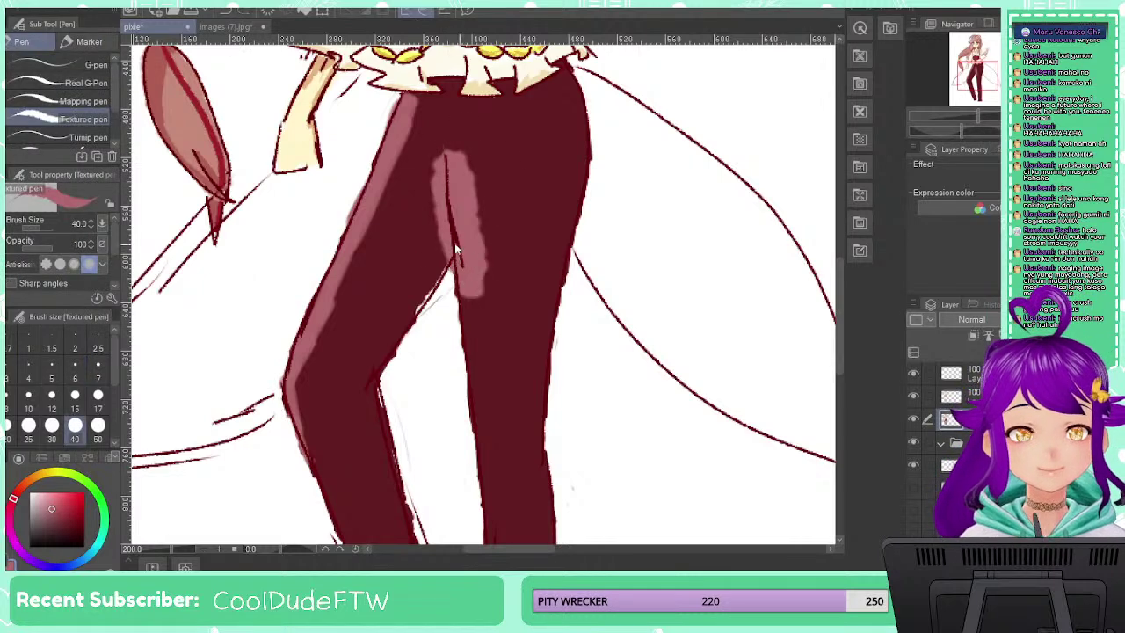
{"action": "key", "text": "ctrl+z"}
{"action": "left_click", "coordinate": [97, 394]}
{"action": "left_click_drag", "start_coordinate": [448, 153], "coordinate": [461, 253]}
{"action": "key", "text": "ctrl+z"}
{"action": "mouse_move", "coordinate": [449, 159]}
{"action": "left_mouse_down"}
{"action": "mouse_move", "coordinate": [479, 430]}
{"action": "mouse_move", "coordinate": [468, 341]}
{"action": "mouse_move", "coordinate": [479, 413]}
{"action": "left_mouse_up"}
{"action": "left_click_drag", "start_coordinate": [479, 475], "coordinate": [477, 377]}
{"action": "left_click_drag", "start_coordinate": [469, 347], "coordinate": [479, 476]}
{"action": "left_click_drag", "start_coordinate": [473, 440], "coordinate": [476, 507]}
{"action": "mouse_move", "coordinate": [471, 360]}
{"action": "left_mouse_down"}
{"action": "mouse_move", "coordinate": [487, 338]}
{"action": "mouse_move", "coordinate": [520, 605]}
{"action": "left_mouse_up"}
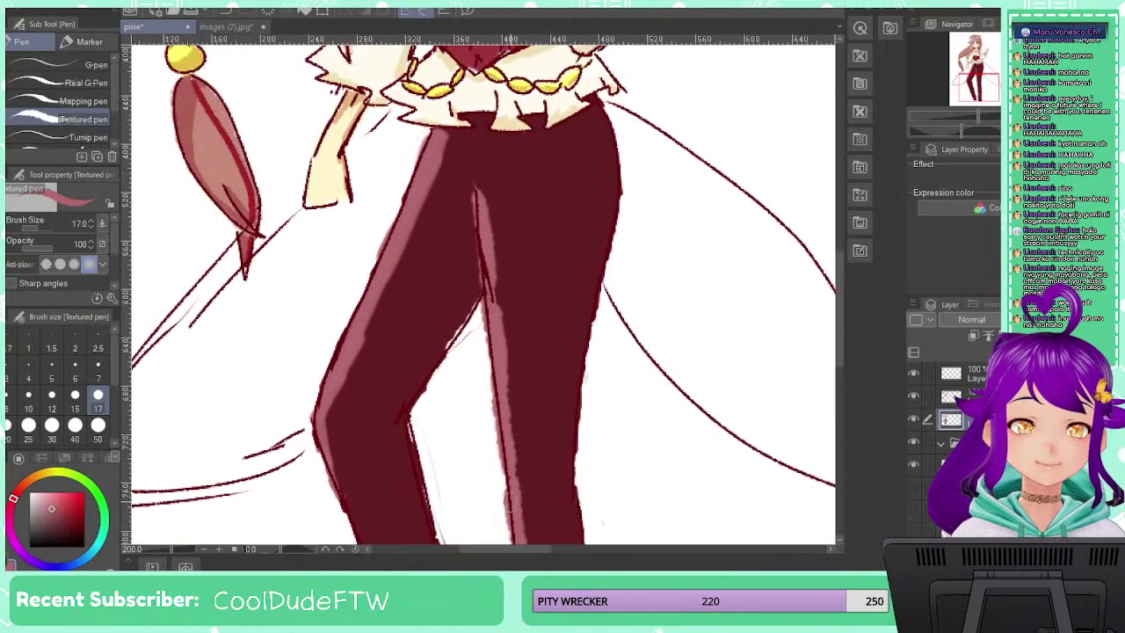
Sample the dark maroon from the trousers and trim the excess rose beside the top of the centre seam
{"action": "left_click", "coordinate": [448, 234], "text": "alt"}
{"action": "left_click_drag", "start_coordinate": [459, 193], "coordinate": [469, 257]}
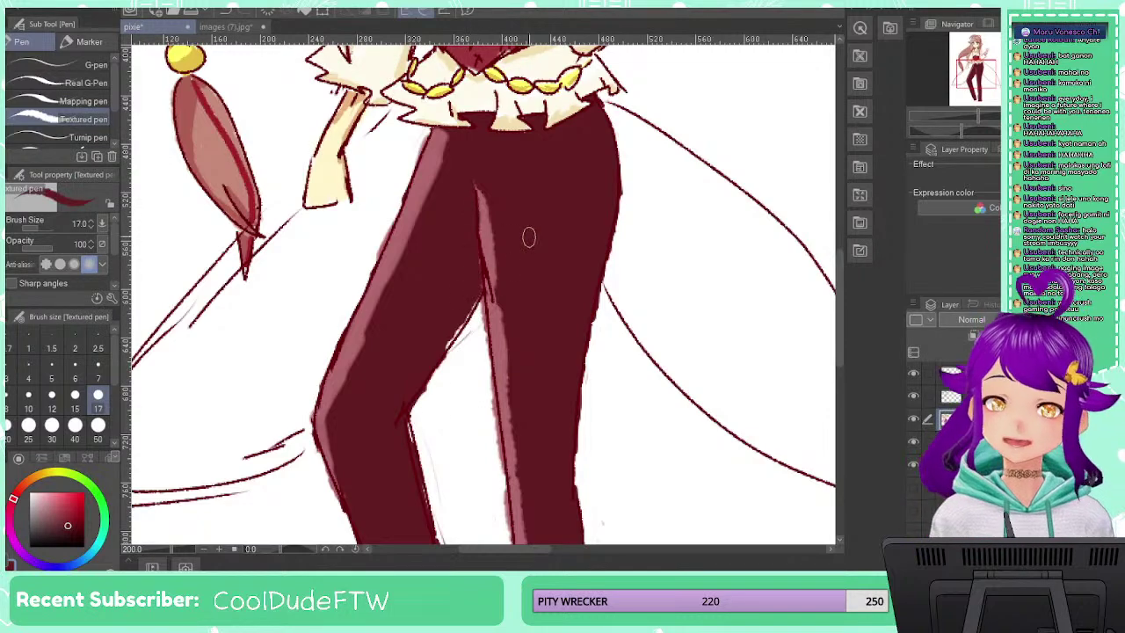
{"action": "scroll", "coordinate": [528, 237], "scroll_direction": "down", "scroll_amount": 6}
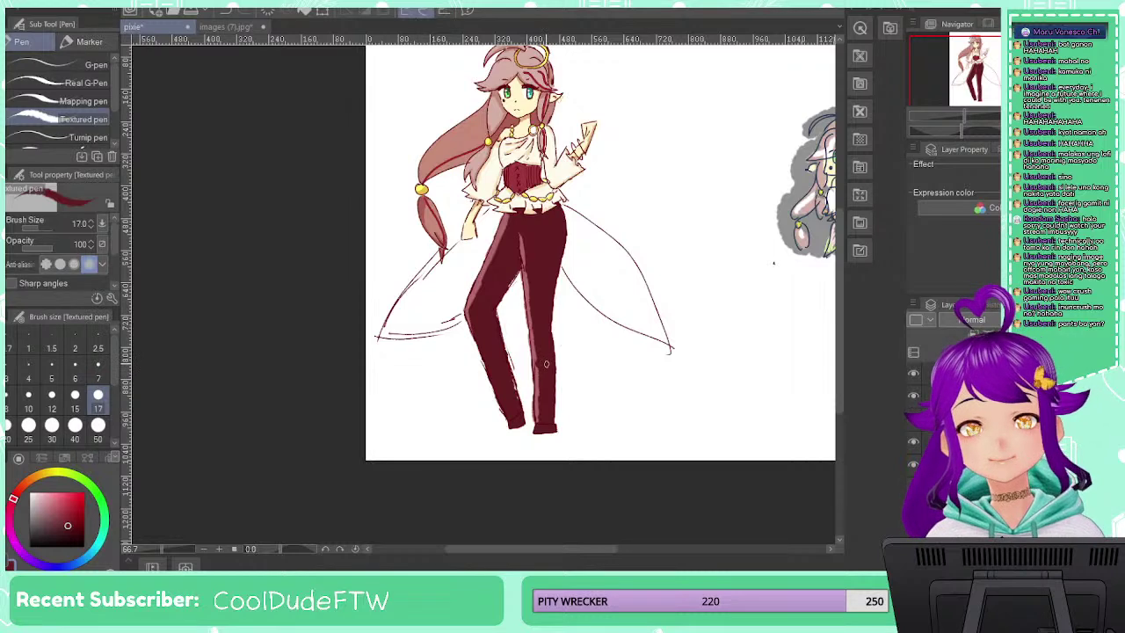
{"action": "scroll", "coordinate": [546, 363], "scroll_direction": "up", "scroll_amount": 5}
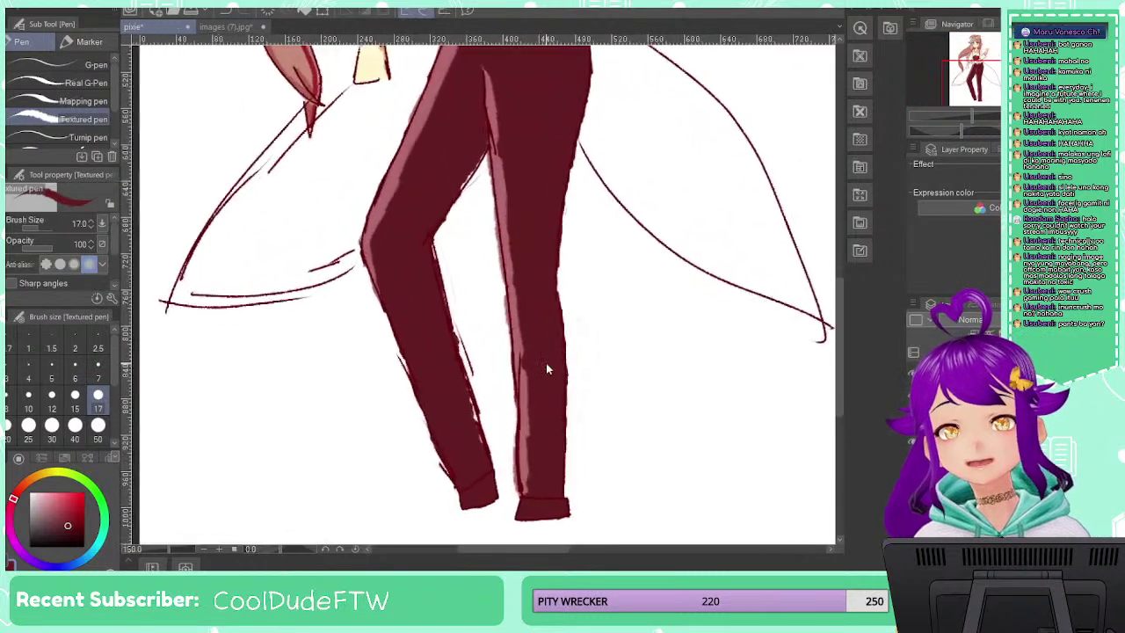
Choose a muted dusty rose and fill the bent thigh's highlight and the straight leg's highlight sections with it
{"action": "left_click", "coordinate": [44, 510]}
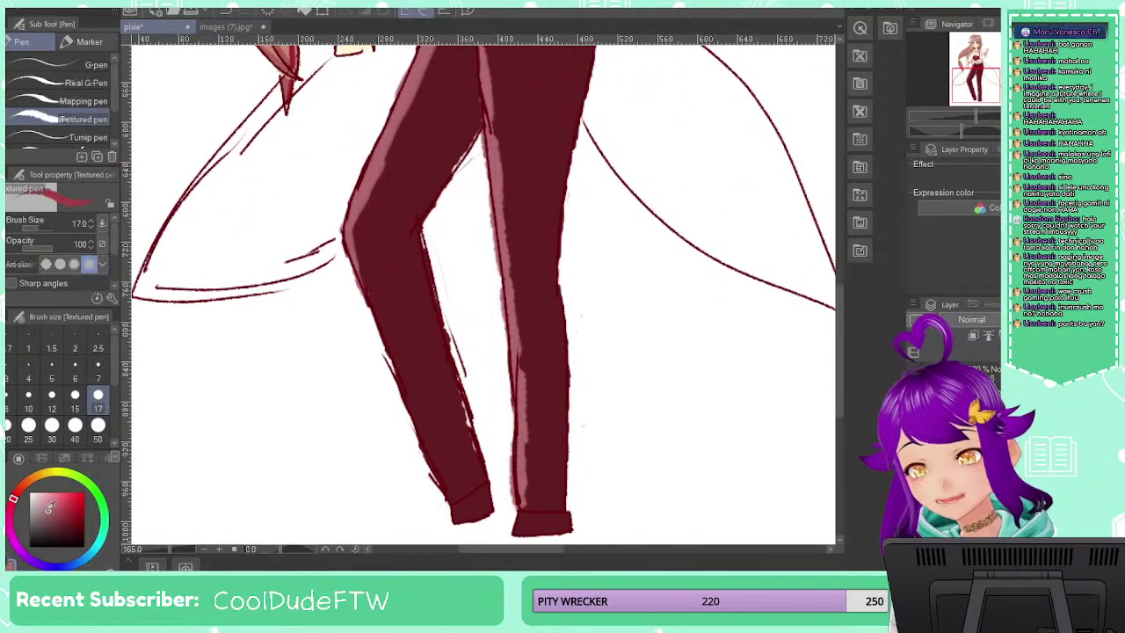
{"action": "mouse_move", "coordinate": [324, 265]}
{"action": "left_mouse_down"}
{"action": "mouse_move", "coordinate": [350, 486]}
{"action": "mouse_move", "coordinate": [385, 567]}
{"action": "left_mouse_up"}
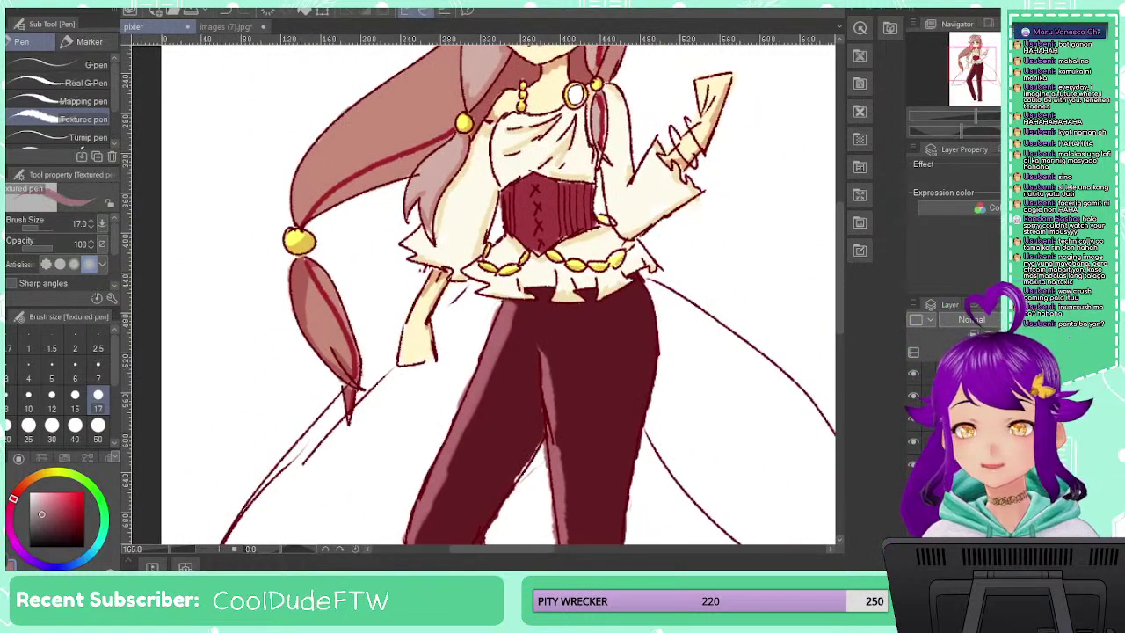
{"action": "key", "text": "g"}
{"action": "left_click", "coordinate": [485, 374]}
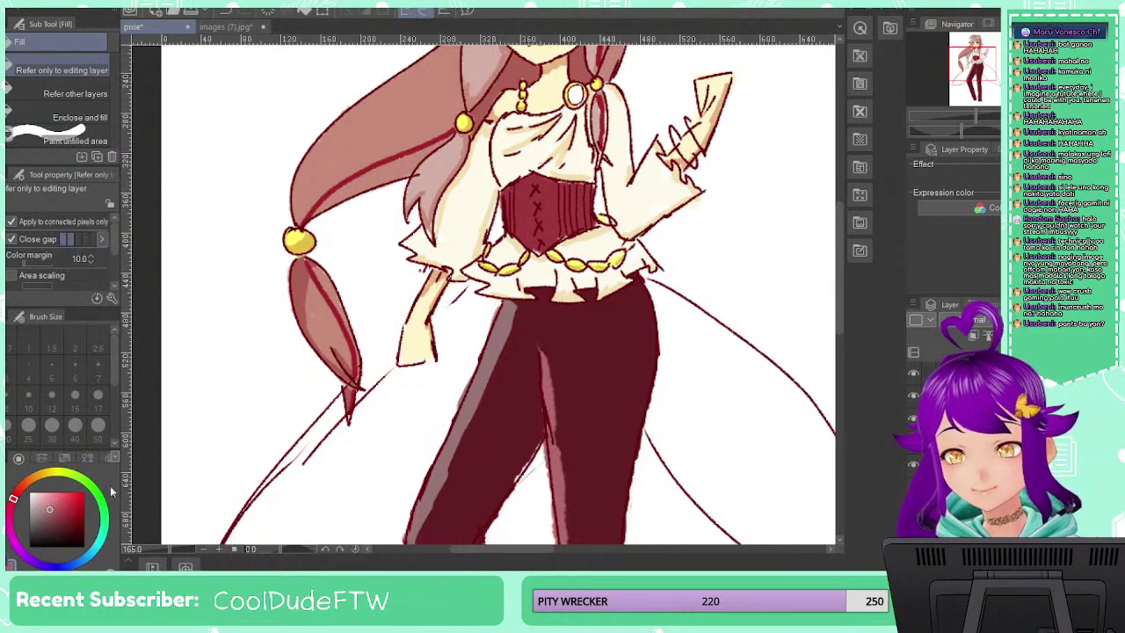
{"action": "left_click", "coordinate": [498, 353]}
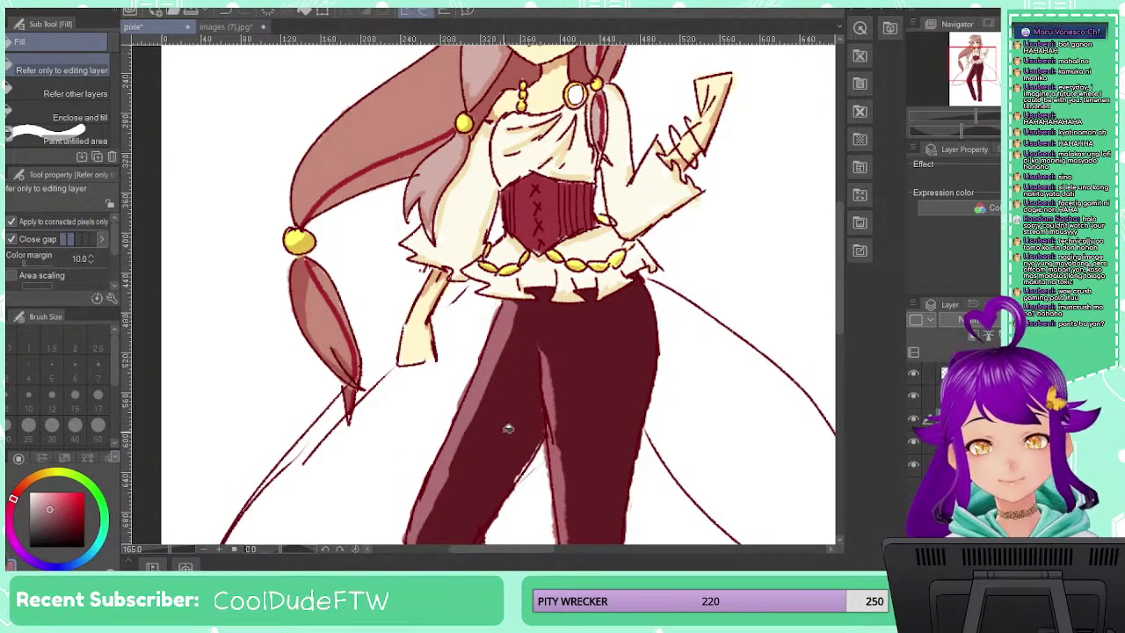
{"action": "left_click", "coordinate": [559, 429]}
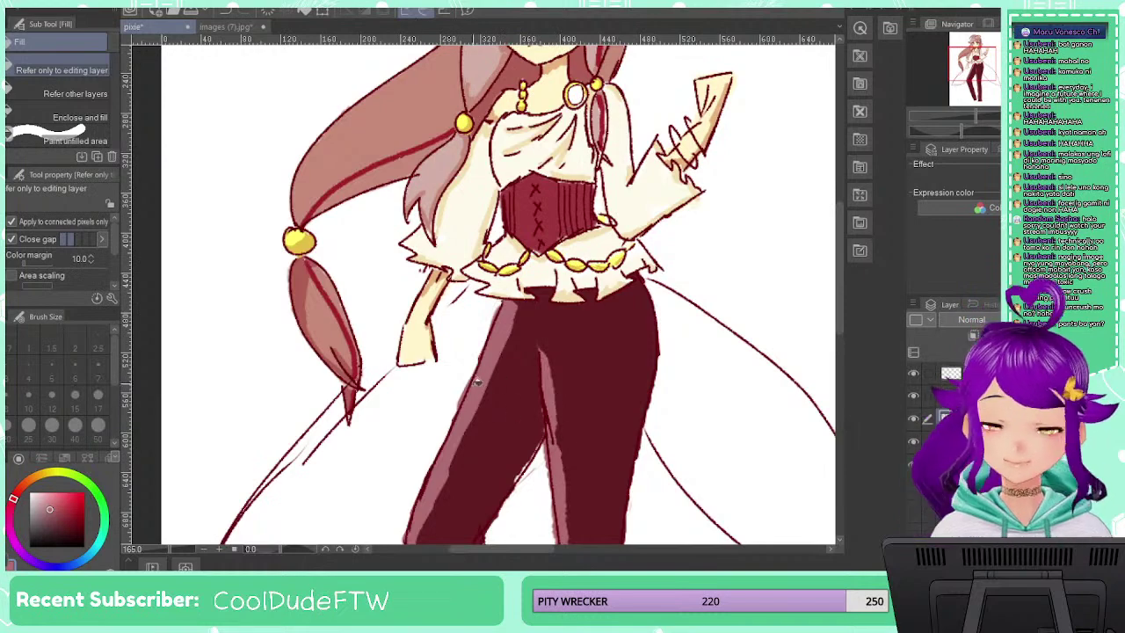
{"action": "scroll", "coordinate": [502, 380], "scroll_direction": "down", "scroll_amount": 5}
{"action": "left_click", "coordinate": [527, 389]}
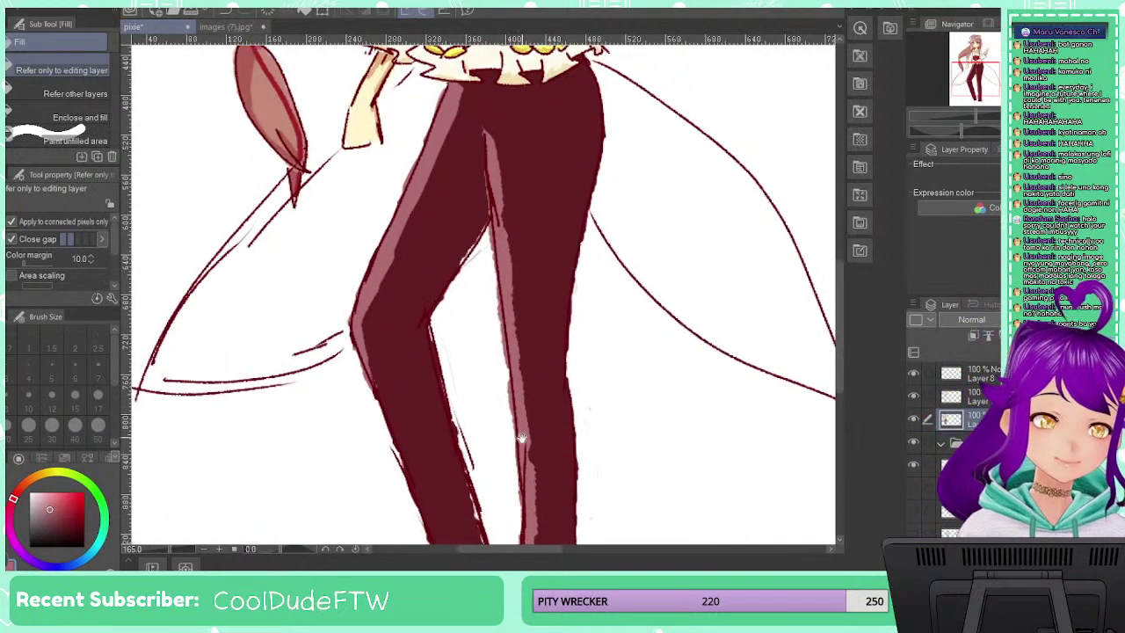
{"action": "left_click_drag", "start_coordinate": [526, 464], "coordinate": [528, 399]}
{"action": "left_click", "coordinate": [528, 392]}
{"action": "scroll", "coordinate": [527, 400], "scroll_direction": "up", "scroll_amount": 4}
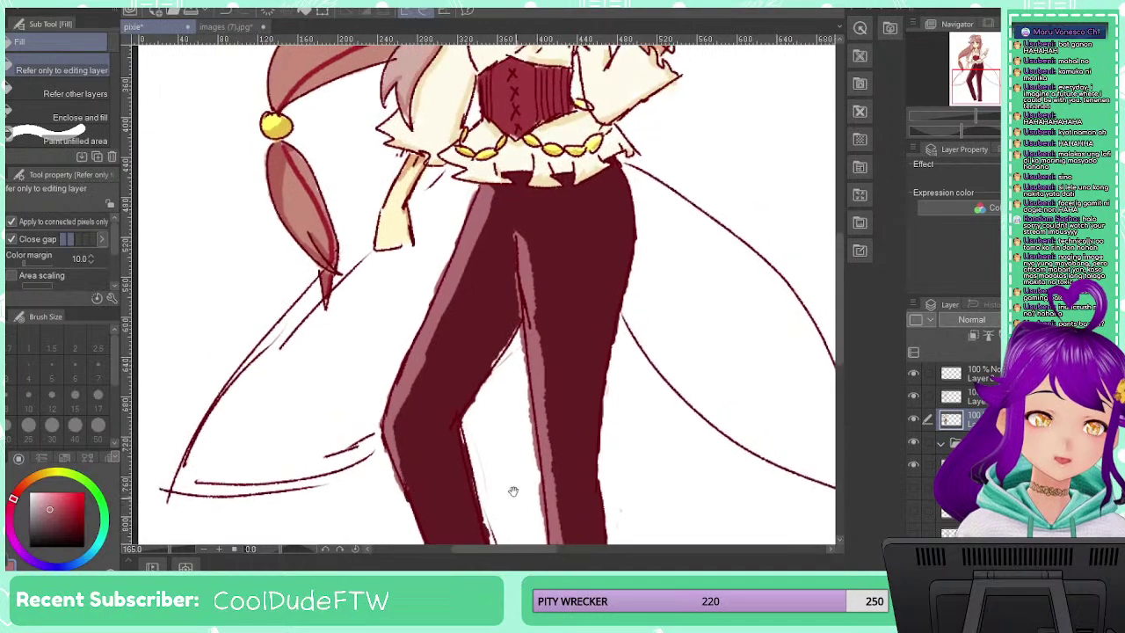
{"action": "scroll", "coordinate": [439, 205], "scroll_direction": "down", "scroll_amount": 4}
{"action": "scroll", "coordinate": [439, 206], "scroll_direction": "up", "scroll_amount": 3}
{"action": "scroll", "coordinate": [421, 466], "scroll_direction": "down", "scroll_amount": 3}
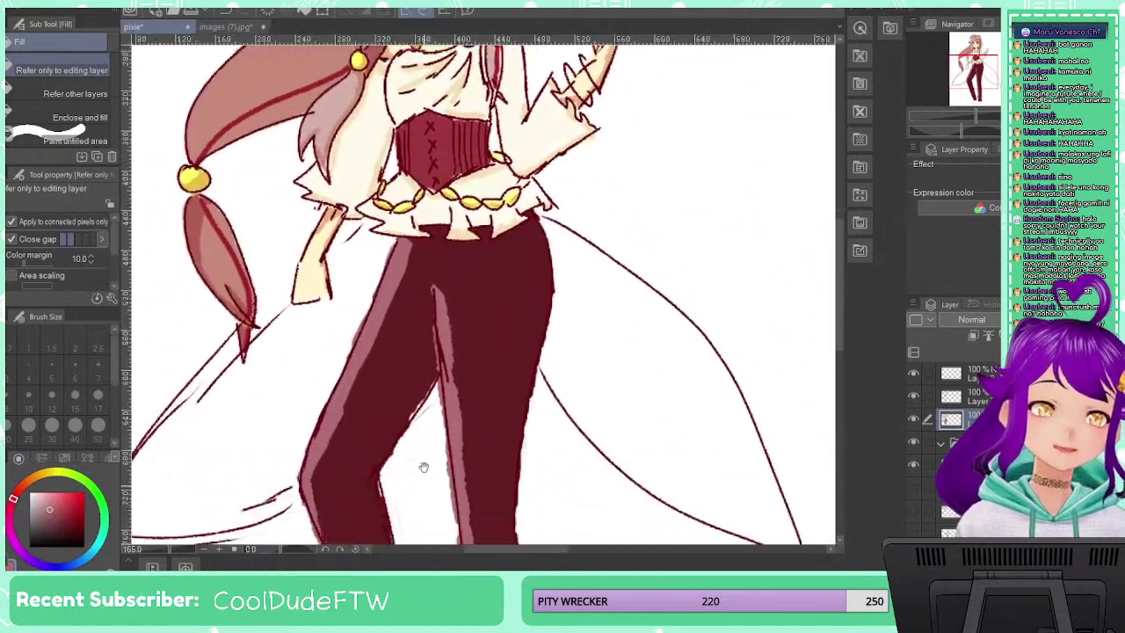
{"action": "scroll", "coordinate": [467, 342], "scroll_direction": "down", "scroll_amount": 3}
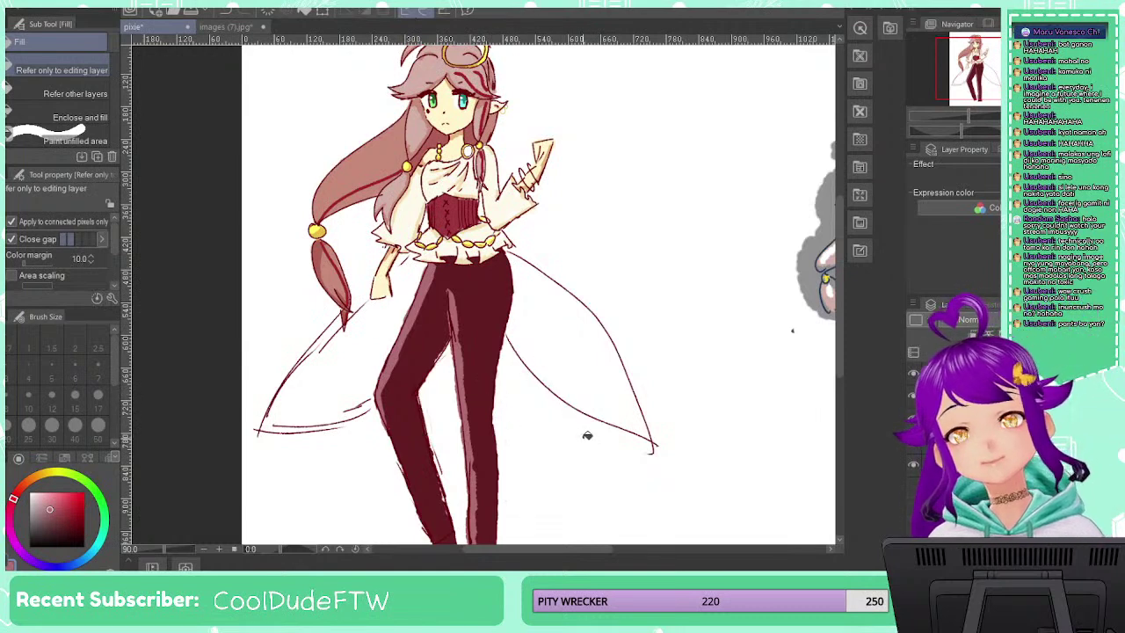
Sample the darker golden yellow from the shaded edge of the round hair bead beside the shoulder
{"action": "left_click", "coordinate": [82, 525]}
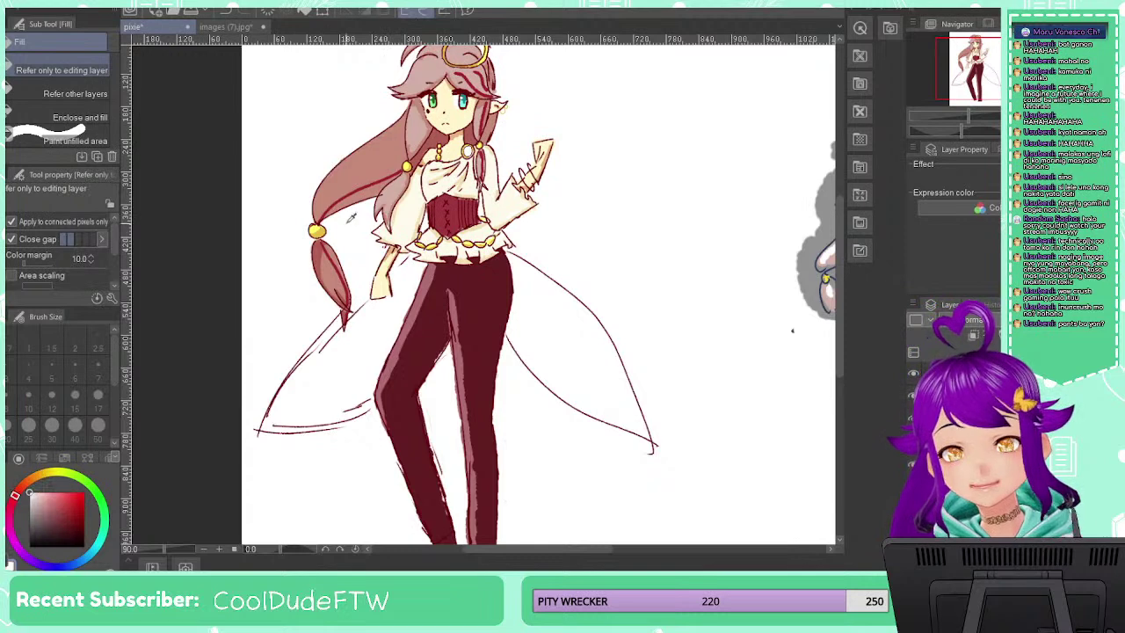
{"action": "left_click", "coordinate": [316, 228], "text": "alt"}
{"action": "left_click", "coordinate": [313, 229], "text": "alt"}
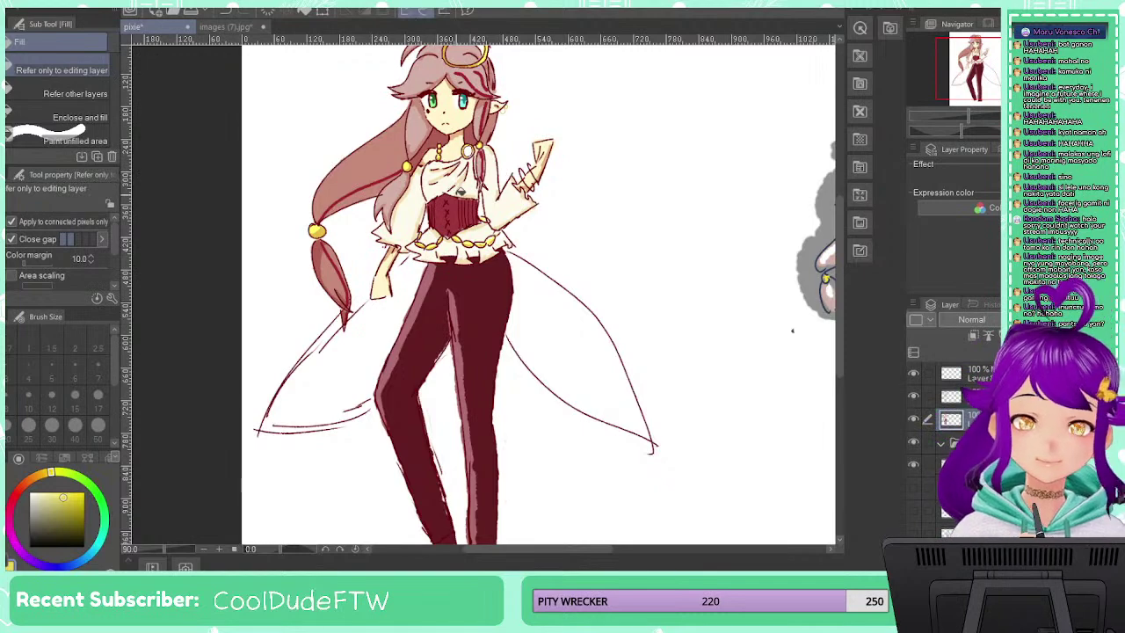
{"action": "scroll", "coordinate": [465, 188], "scroll_direction": "up", "scroll_amount": 3}
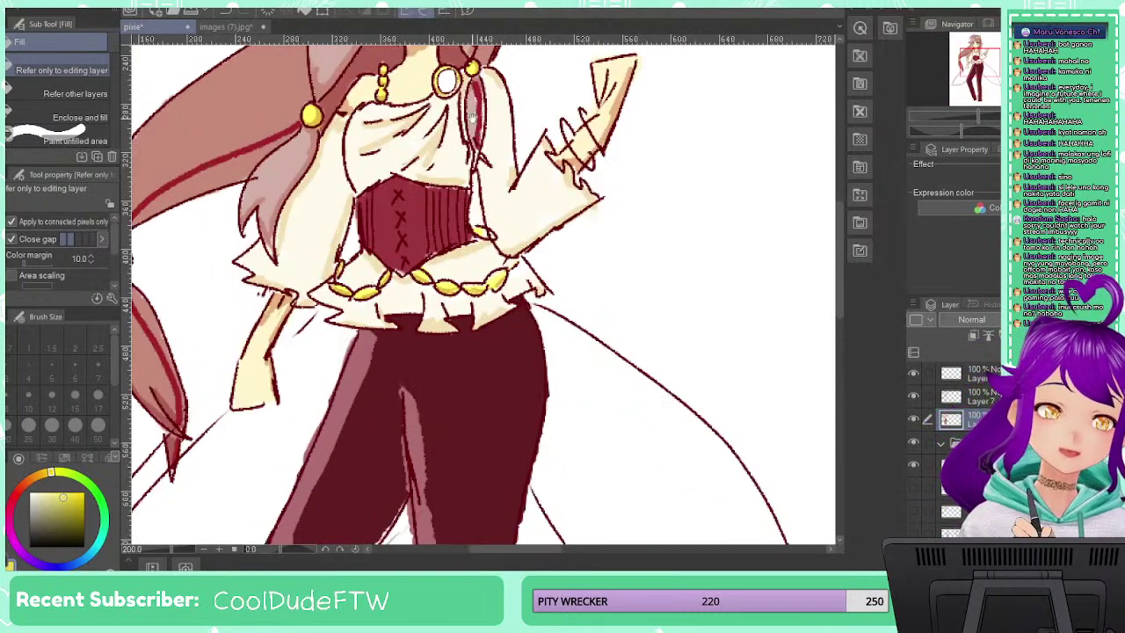
{"action": "left_click_drag", "start_coordinate": [472, 117], "coordinate": [438, 452]}
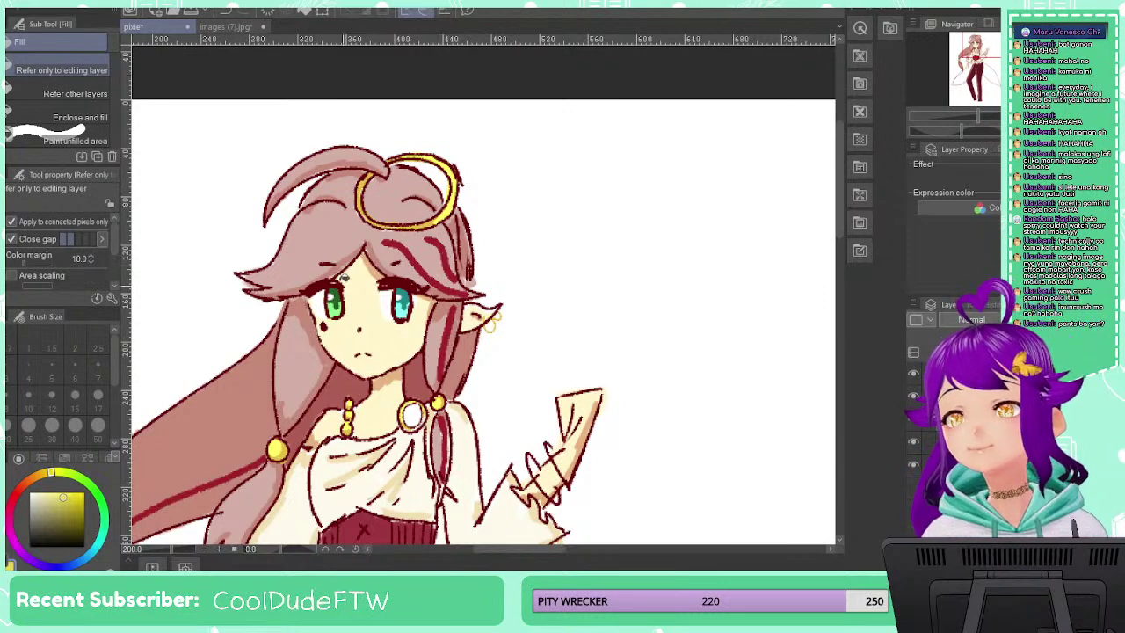
{"action": "left_click", "coordinate": [287, 447], "text": "alt"}
{"action": "left_click", "coordinate": [286, 450], "text": "alt"}
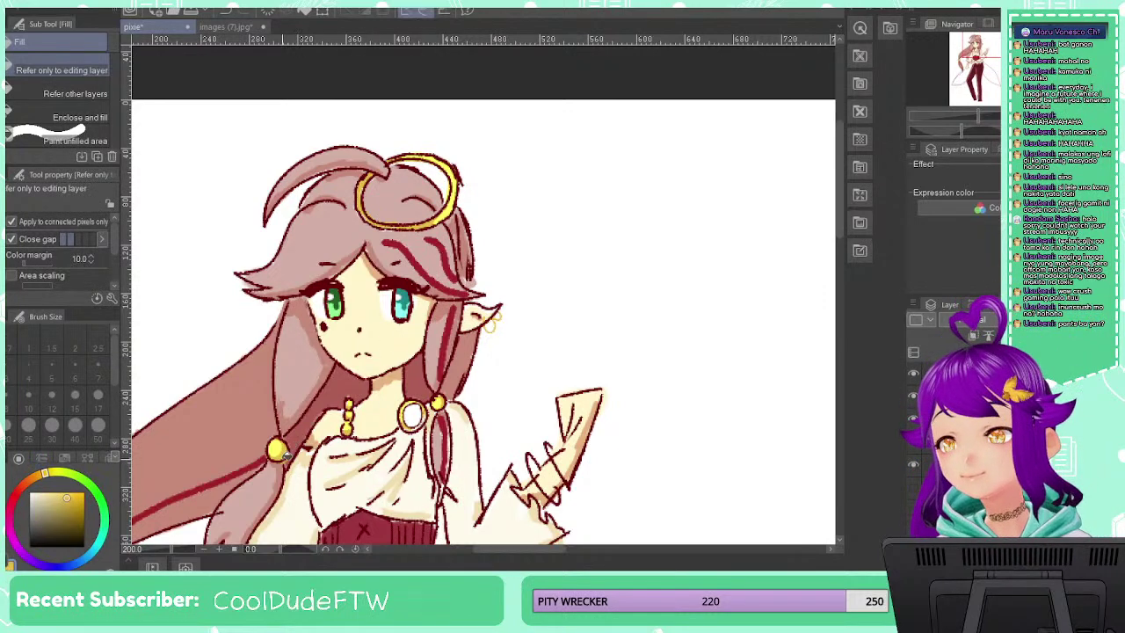
Draw thin gold chains looping from the corset's lower point around both hips with the Textured pen at size 7
{"action": "left_click_drag", "start_coordinate": [403, 455], "coordinate": [475, 281]}
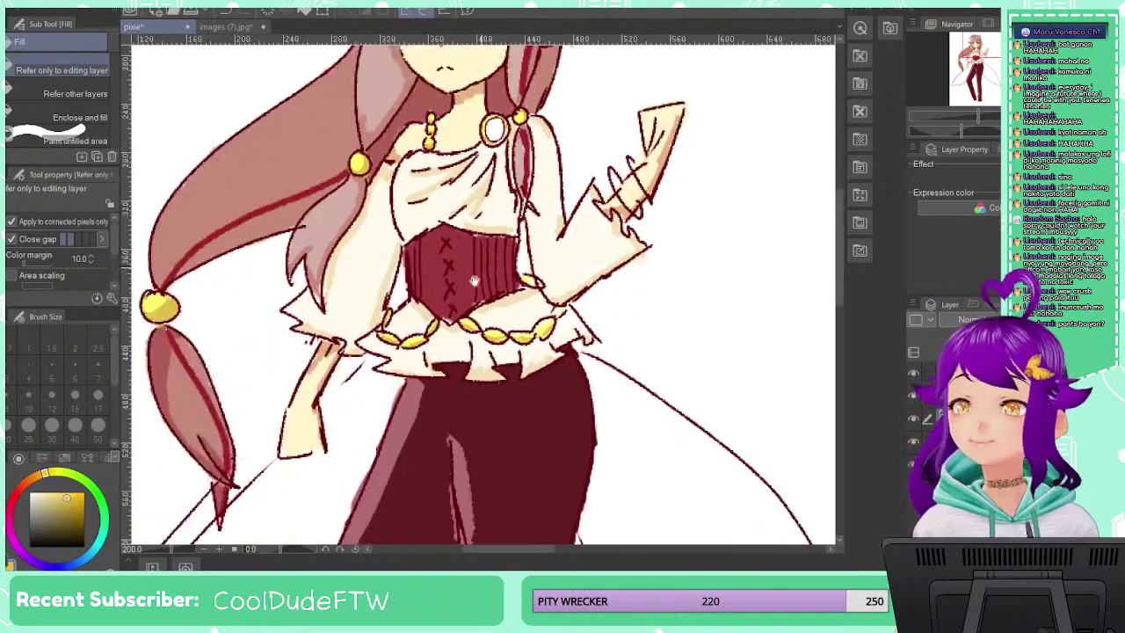
{"action": "left_click_drag", "start_coordinate": [438, 402], "coordinate": [533, 233]}
{"action": "left_click_drag", "start_coordinate": [447, 493], "coordinate": [455, 168]}
{"action": "left_click_drag", "start_coordinate": [439, 234], "coordinate": [382, 497]}
{"action": "left_click_drag", "start_coordinate": [434, 296], "coordinate": [381, 519]}
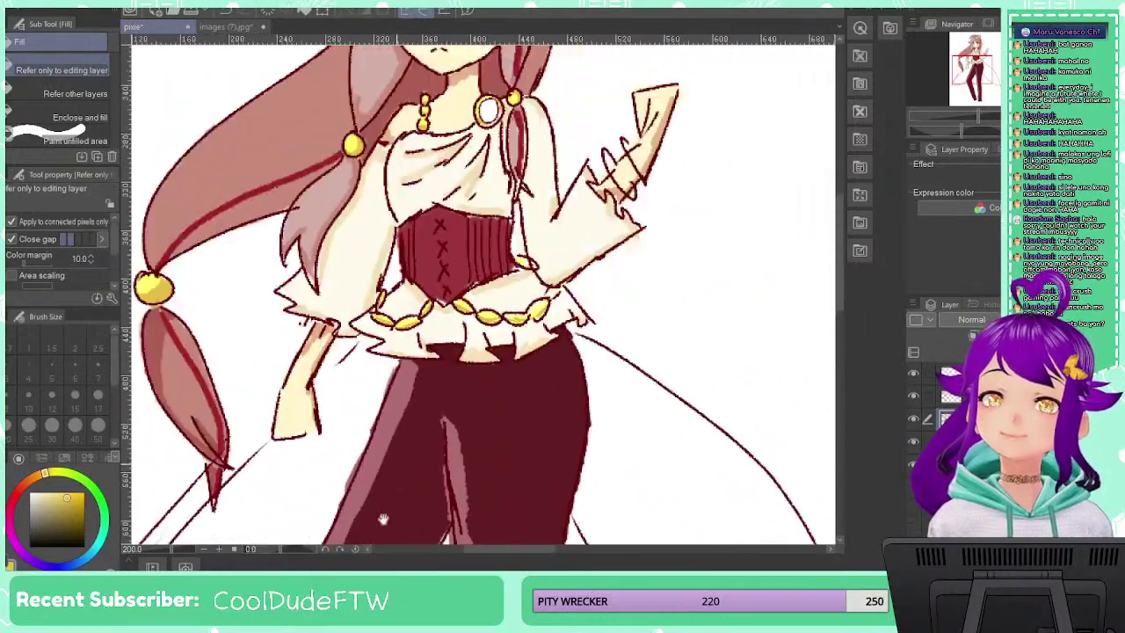
{"action": "mouse_move", "coordinate": [426, 343]}
{"action": "left_mouse_down"}
{"action": "mouse_move", "coordinate": [400, 494]}
{"action": "mouse_move", "coordinate": [415, 438]}
{"action": "left_mouse_up"}
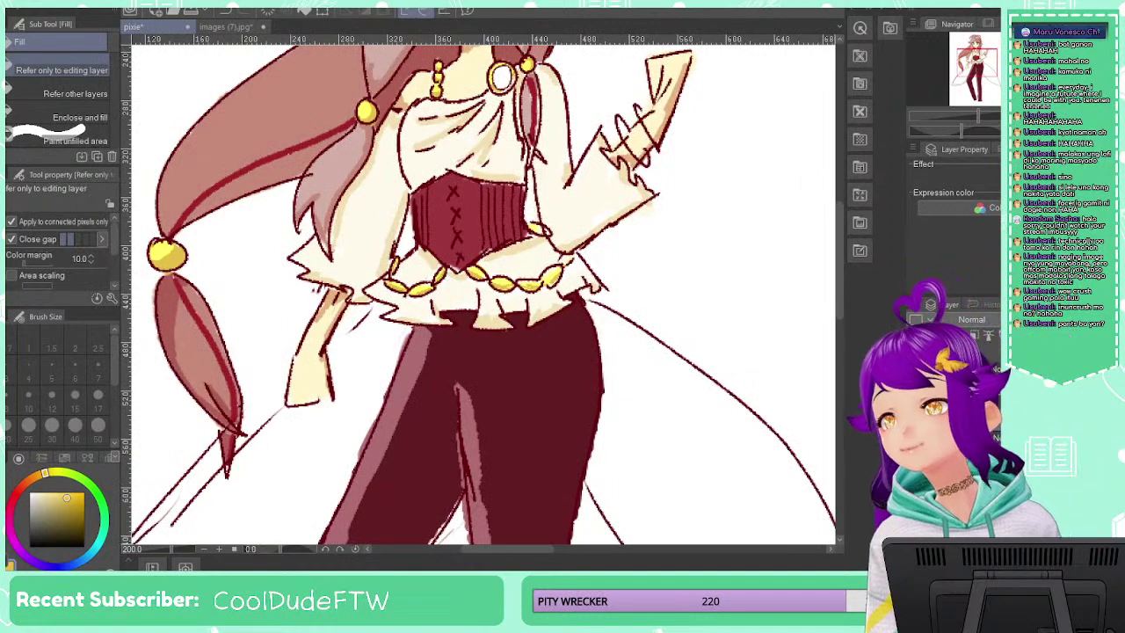
{"action": "key", "text": "p"}
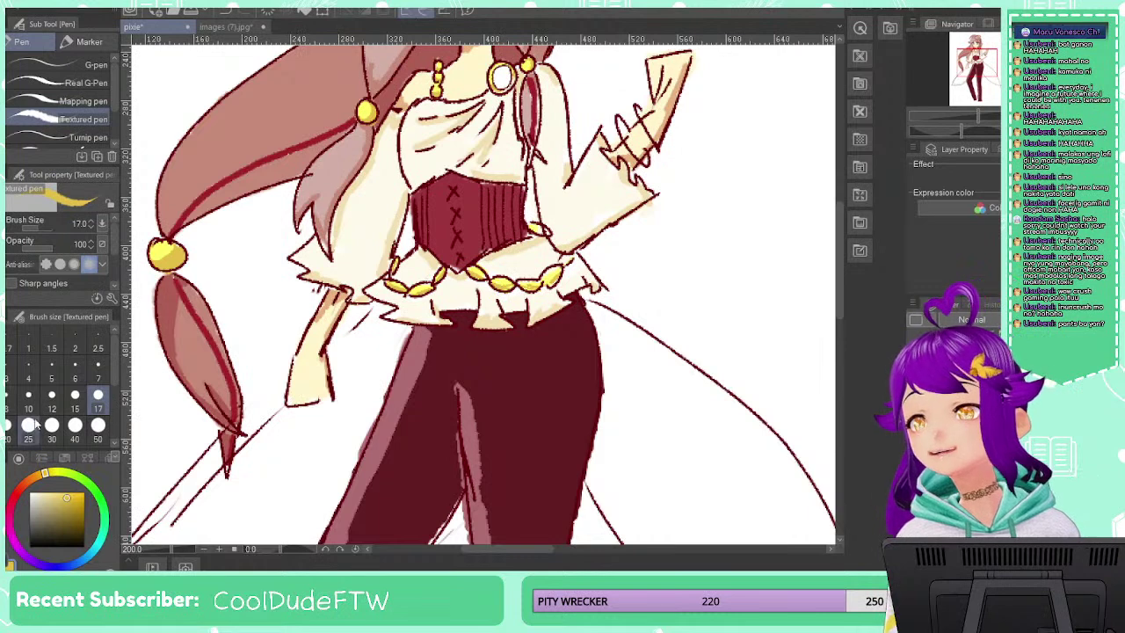
{"action": "left_click", "coordinate": [98, 378]}
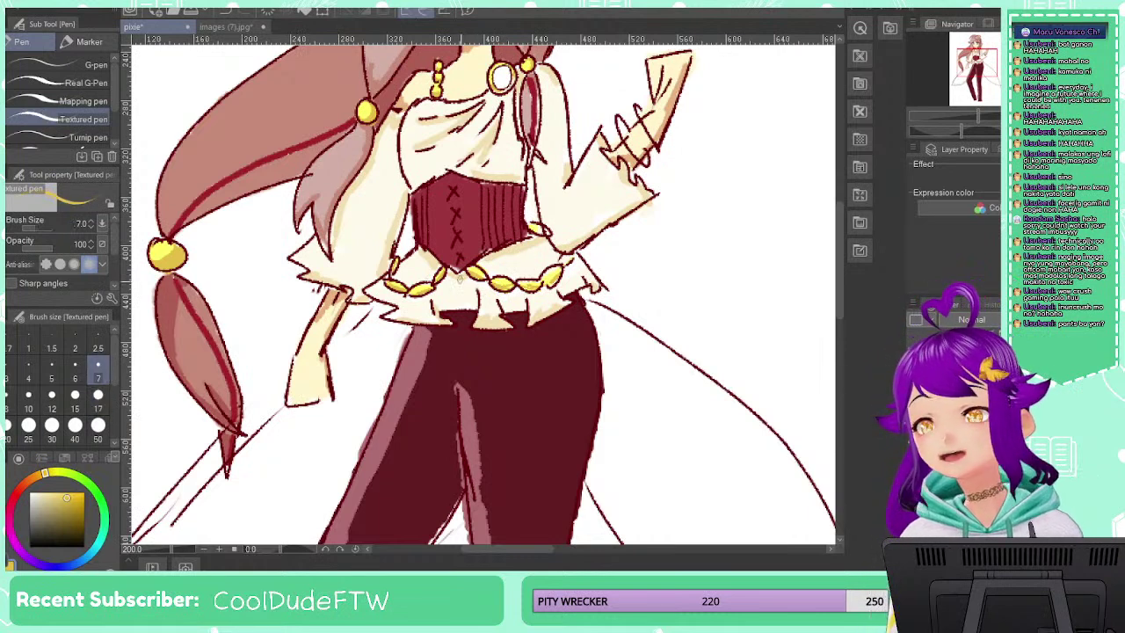
{"action": "mouse_move", "coordinate": [461, 277]}
{"action": "left_mouse_down"}
{"action": "mouse_move", "coordinate": [495, 341]}
{"action": "mouse_move", "coordinate": [551, 371]}
{"action": "mouse_move", "coordinate": [585, 366]}
{"action": "mouse_move", "coordinate": [604, 343]}
{"action": "left_mouse_up"}
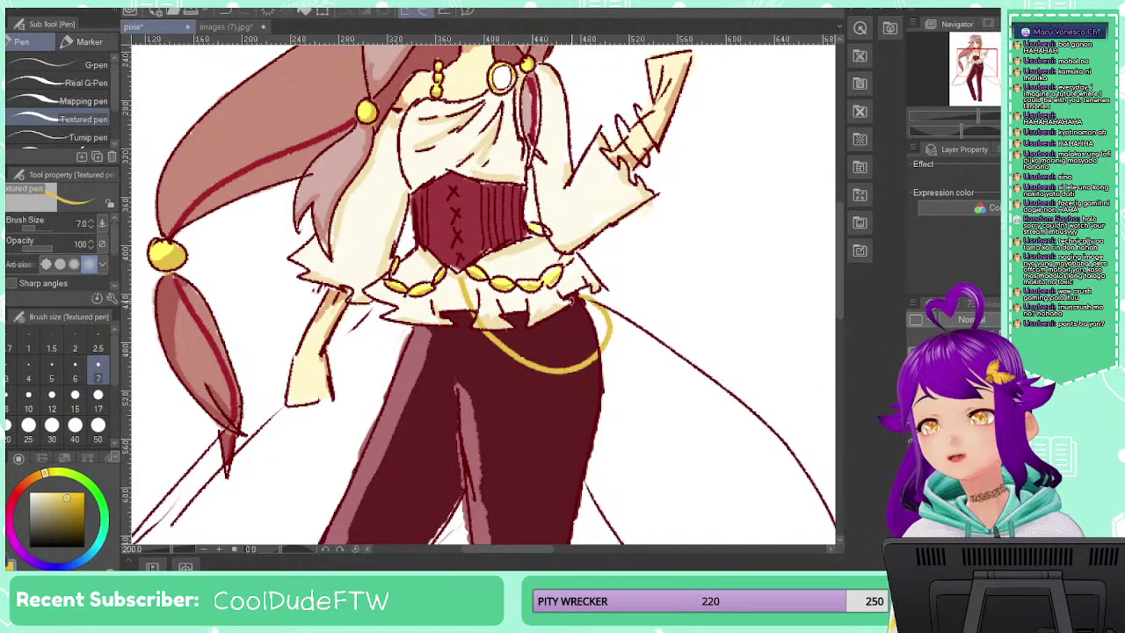
{"action": "mouse_move", "coordinate": [453, 279]}
{"action": "left_mouse_down"}
{"action": "mouse_move", "coordinate": [444, 319]}
{"action": "mouse_move", "coordinate": [400, 366]}
{"action": "mouse_move", "coordinate": [367, 377]}
{"action": "mouse_move", "coordinate": [387, 332]}
{"action": "left_mouse_up"}
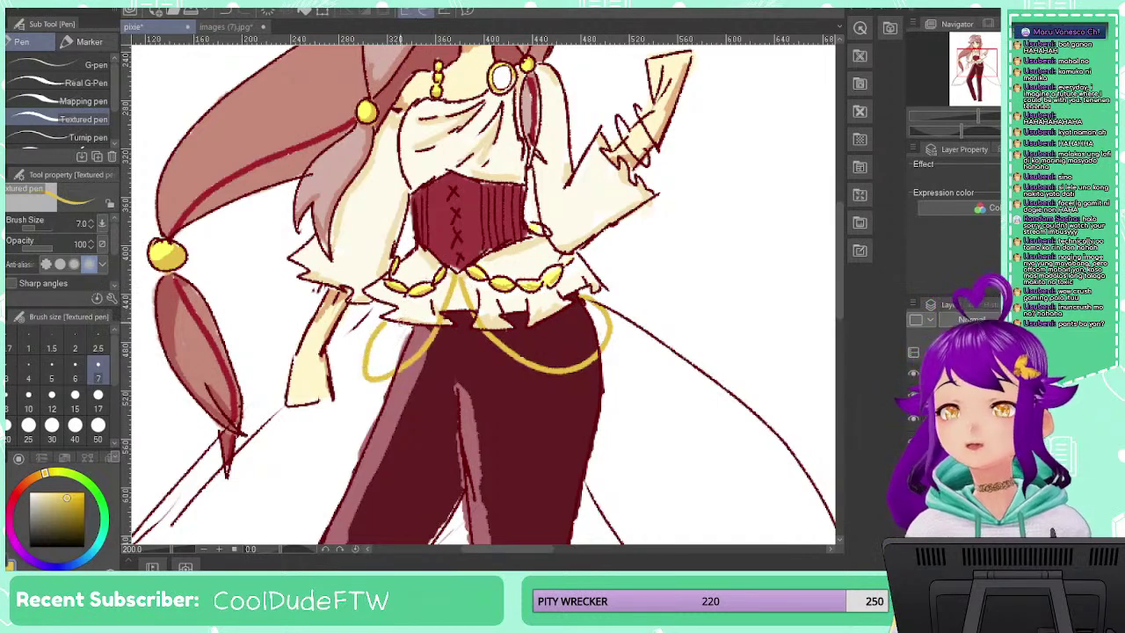
Add two round gold buttons, one above the other, on the trousers' front above the centre seam
{"action": "scroll", "coordinate": [538, 239], "scroll_direction": "down", "scroll_amount": 3}
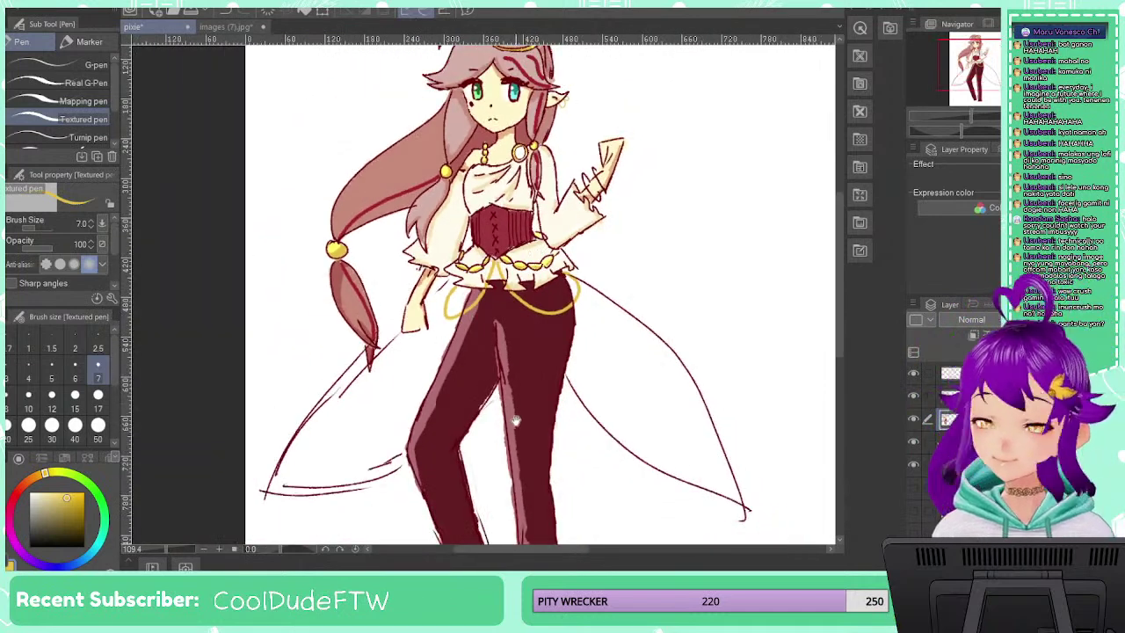
{"action": "mouse_move", "coordinate": [516, 422]}
{"action": "left_mouse_down"}
{"action": "mouse_move", "coordinate": [478, 258]}
{"action": "mouse_move", "coordinate": [485, 411]}
{"action": "left_mouse_up"}
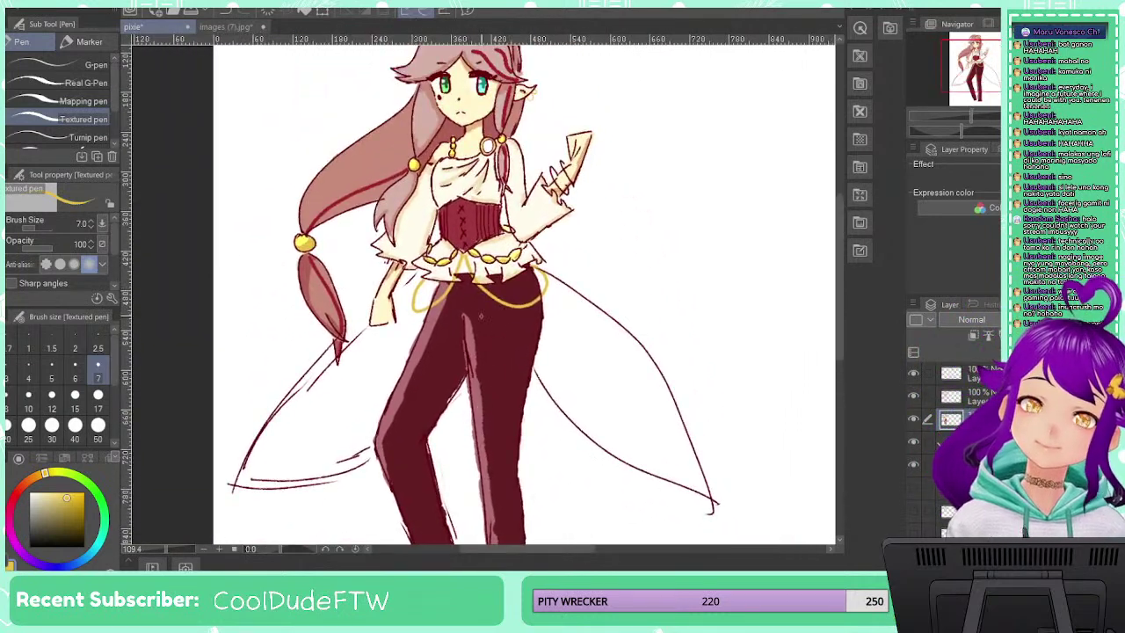
{"action": "scroll", "coordinate": [480, 316], "scroll_direction": "up", "scroll_amount": 4}
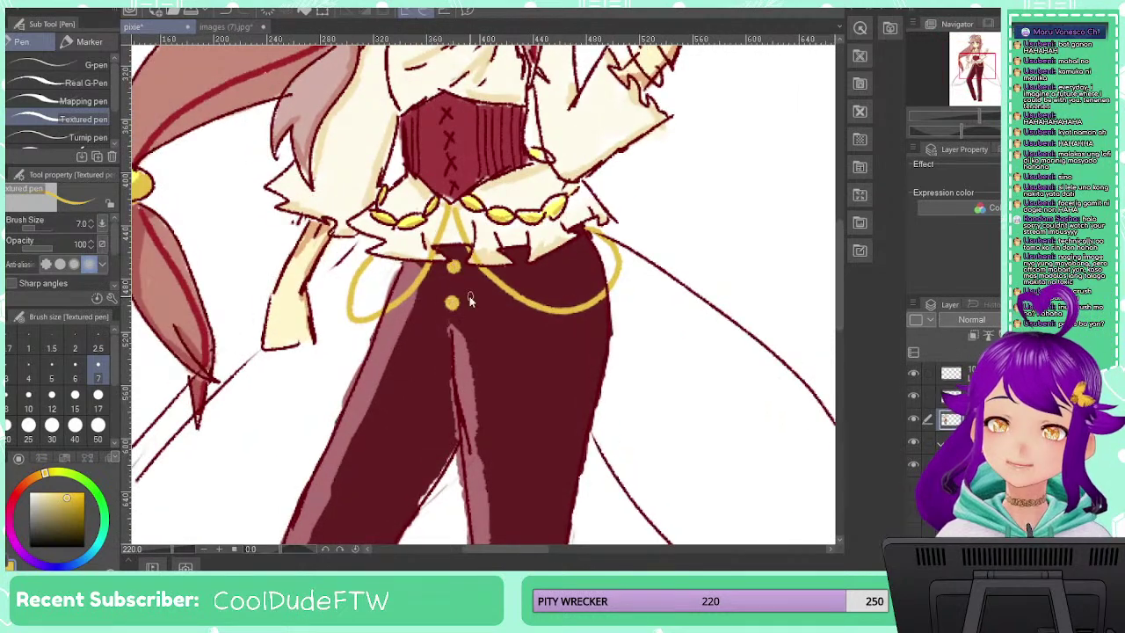
Paint the ankle cuffs of both trouser legs solid gold with the Textured pen
{"action": "scroll", "coordinate": [467, 305], "scroll_direction": "down", "scroll_amount": 5}
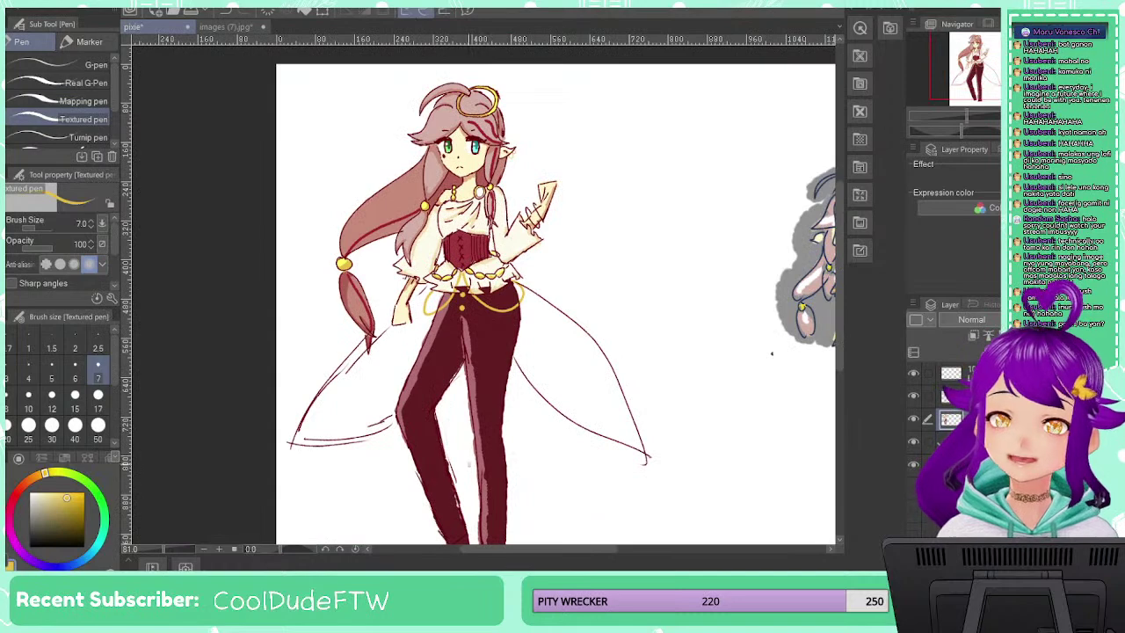
{"action": "left_click_drag", "start_coordinate": [476, 489], "coordinate": [488, 325]}
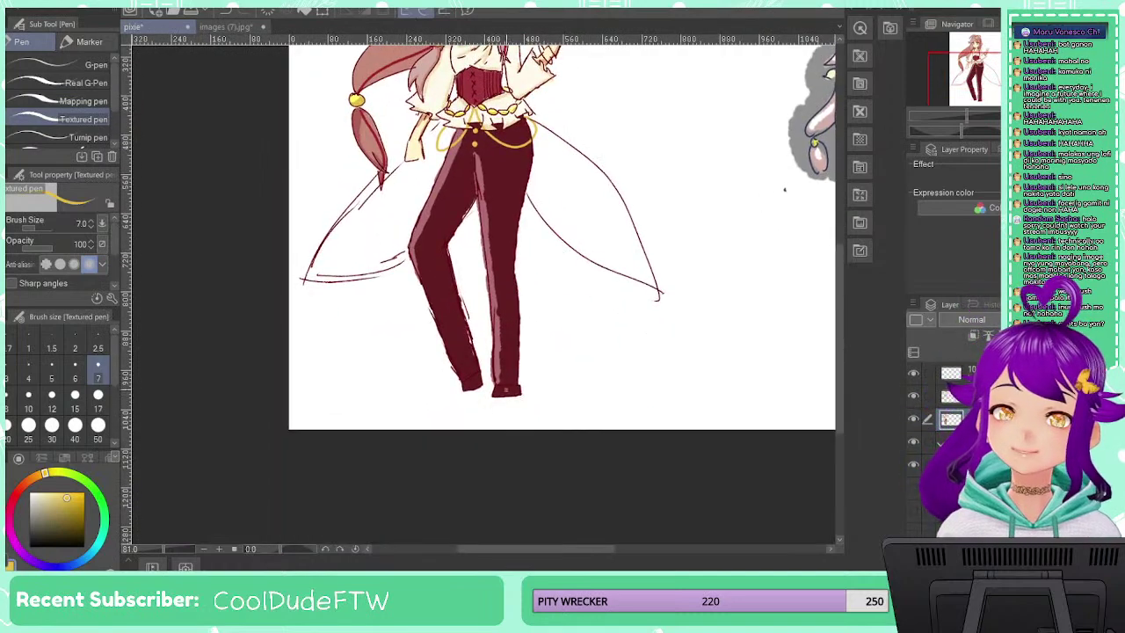
{"action": "scroll", "coordinate": [505, 391], "scroll_direction": "up", "scroll_amount": 7}
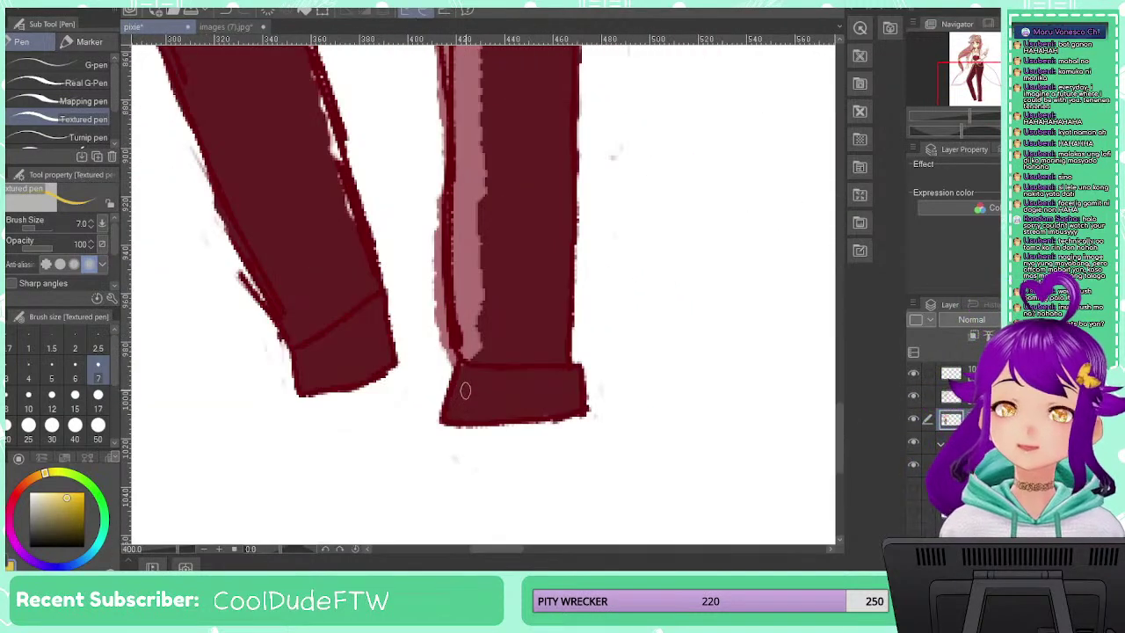
{"action": "mouse_move", "coordinate": [466, 371]}
{"action": "left_mouse_down"}
{"action": "mouse_move", "coordinate": [444, 422]}
{"action": "mouse_move", "coordinate": [552, 410]}
{"action": "mouse_move", "coordinate": [572, 375]}
{"action": "mouse_move", "coordinate": [500, 376]}
{"action": "mouse_move", "coordinate": [452, 411]}
{"action": "mouse_move", "coordinate": [457, 401]}
{"action": "mouse_move", "coordinate": [518, 408]}
{"action": "mouse_move", "coordinate": [484, 412]}
{"action": "mouse_move", "coordinate": [500, 397]}
{"action": "mouse_move", "coordinate": [470, 400]}
{"action": "left_mouse_up"}
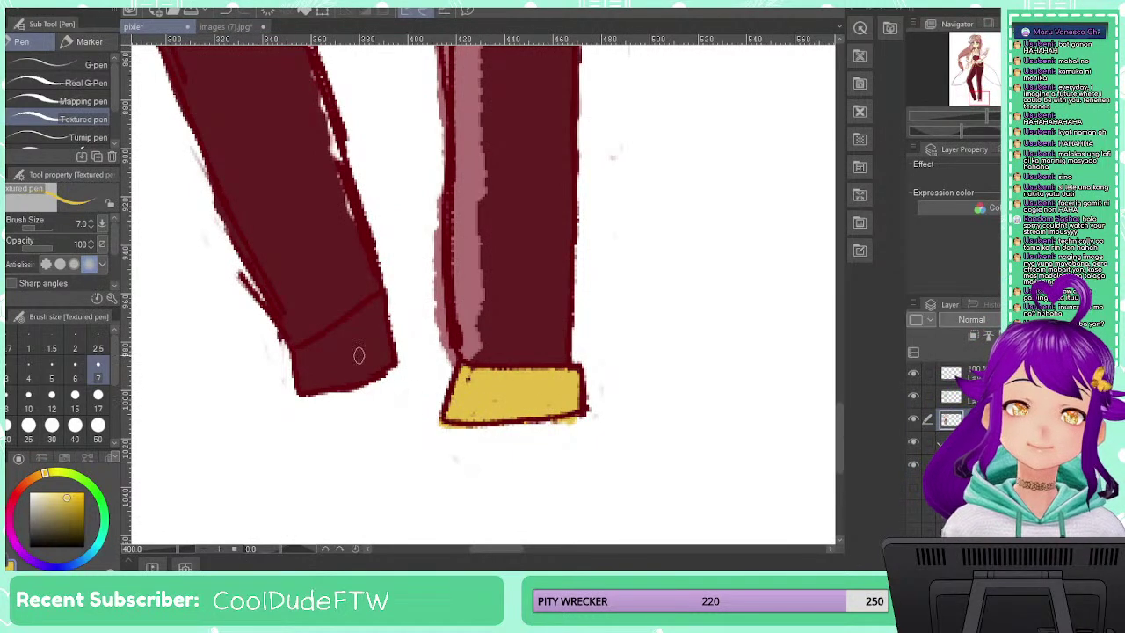
{"action": "mouse_move", "coordinate": [384, 306]}
{"action": "left_mouse_down"}
{"action": "mouse_move", "coordinate": [384, 356]}
{"action": "mouse_move", "coordinate": [361, 370]}
{"action": "mouse_move", "coordinate": [298, 372]}
{"action": "mouse_move", "coordinate": [327, 343]}
{"action": "mouse_move", "coordinate": [306, 359]}
{"action": "mouse_move", "coordinate": [324, 356]}
{"action": "mouse_move", "coordinate": [317, 382]}
{"action": "mouse_move", "coordinate": [357, 348]}
{"action": "left_mouse_up"}
{"action": "scroll", "coordinate": [368, 343], "scroll_direction": "down", "scroll_amount": 6}
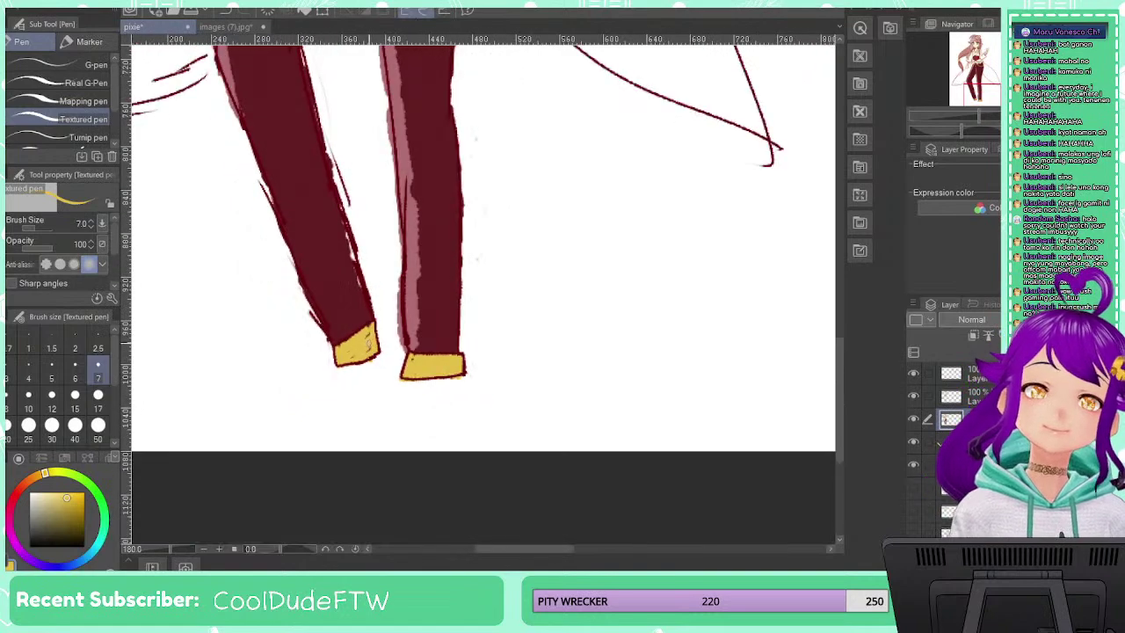
{"action": "scroll", "coordinate": [370, 351], "scroll_direction": "down", "scroll_amount": 5}
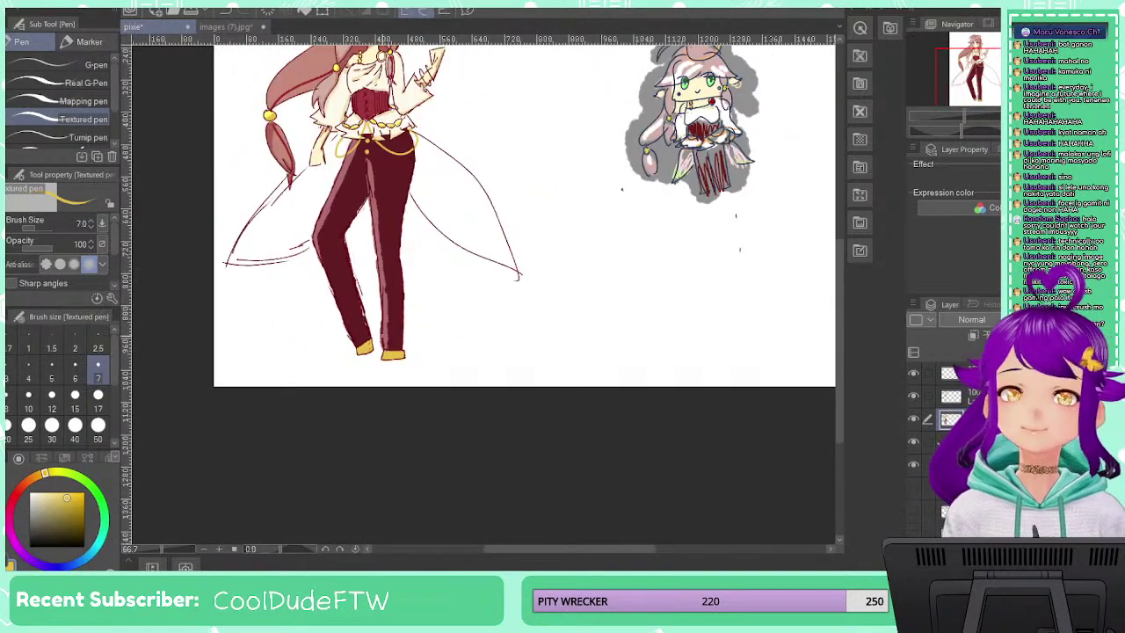
Fill the oval stone of the neckline brooch with light pink using the Textured pen at size 7
{"action": "left_click_drag", "start_coordinate": [462, 218], "coordinate": [560, 369]}
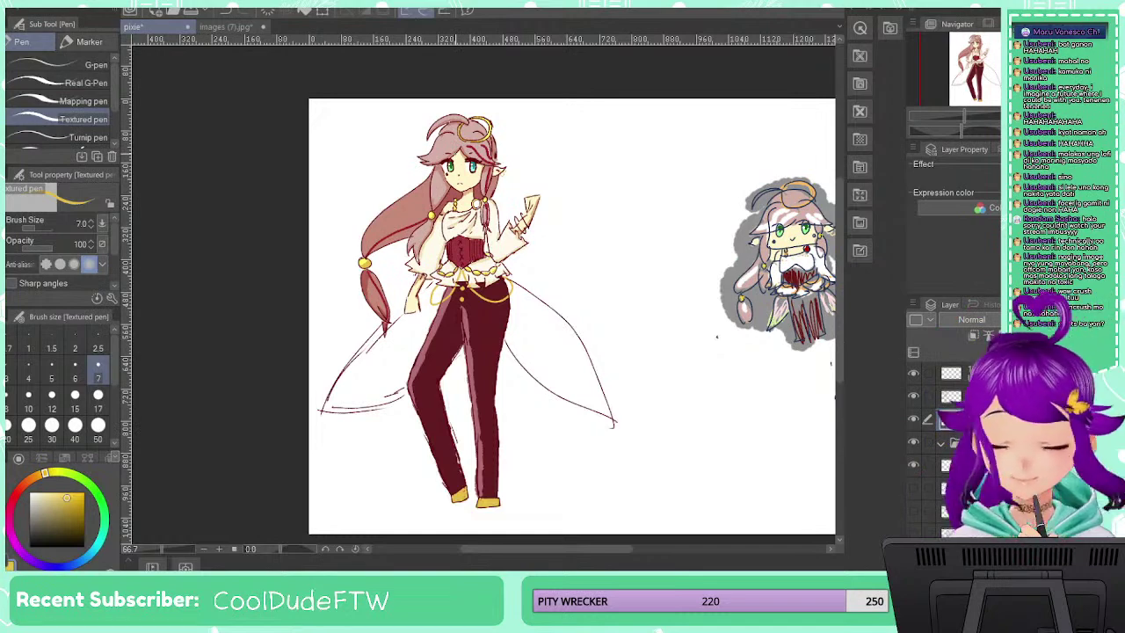
{"action": "scroll", "coordinate": [563, 230], "scroll_direction": "up", "scroll_amount": 8}
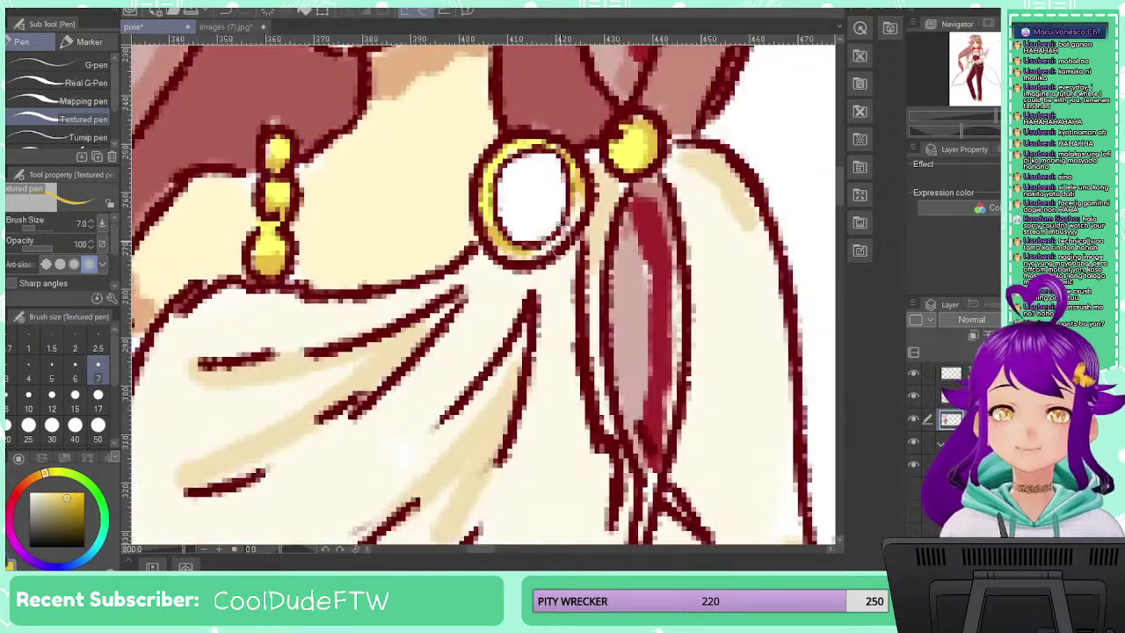
{"action": "scroll", "coordinate": [492, 196], "scroll_direction": "up", "scroll_amount": 2}
{"action": "left_click_drag", "start_coordinate": [502, 184], "coordinate": [469, 357]}
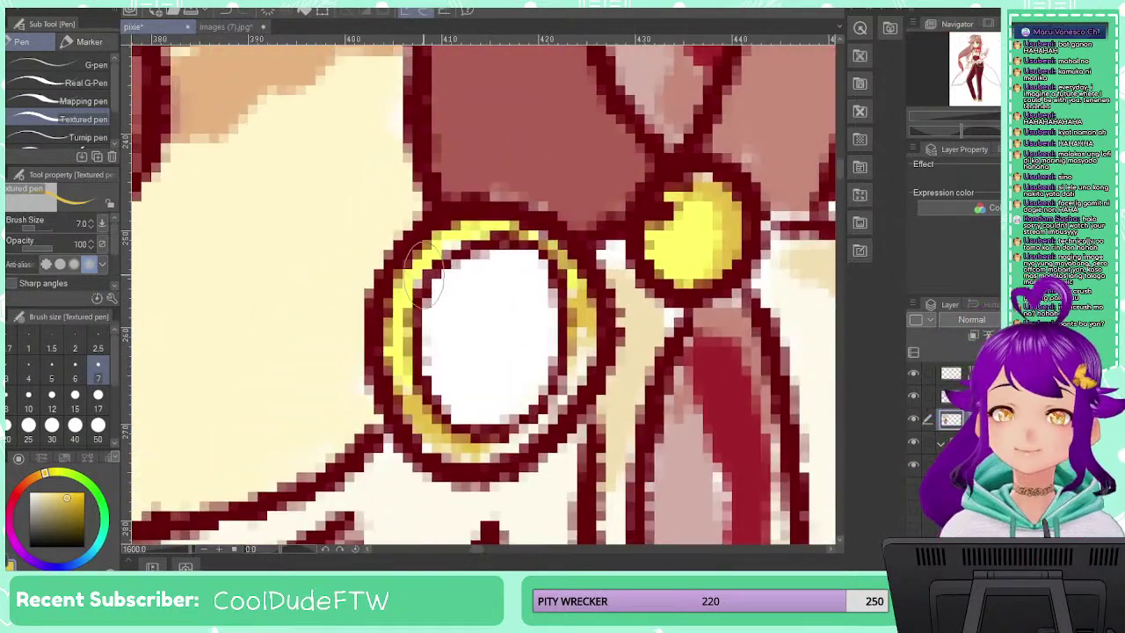
{"action": "left_click", "coordinate": [75, 478]}
{"action": "left_click_drag", "start_coordinate": [50, 476], "coordinate": [17, 493]}
{"action": "left_click", "coordinate": [47, 492]}
{"action": "mouse_move", "coordinate": [458, 327]}
{"action": "left_mouse_down"}
{"action": "mouse_move", "coordinate": [504, 330]}
{"action": "mouse_move", "coordinate": [487, 343]}
{"action": "mouse_move", "coordinate": [448, 329]}
{"action": "mouse_move", "coordinate": [438, 361]}
{"action": "mouse_move", "coordinate": [453, 395]}
{"action": "mouse_move", "coordinate": [475, 402]}
{"action": "mouse_move", "coordinate": [520, 360]}
{"action": "mouse_move", "coordinate": [528, 303]}
{"action": "mouse_move", "coordinate": [506, 279]}
{"action": "mouse_move", "coordinate": [435, 334]}
{"action": "left_mouse_up"}
Shade the lower right part of the brooch stone in deep rose and add a round white highlight near its upper edge
{"action": "left_click_drag", "start_coordinate": [18, 490], "coordinate": [13, 499]}
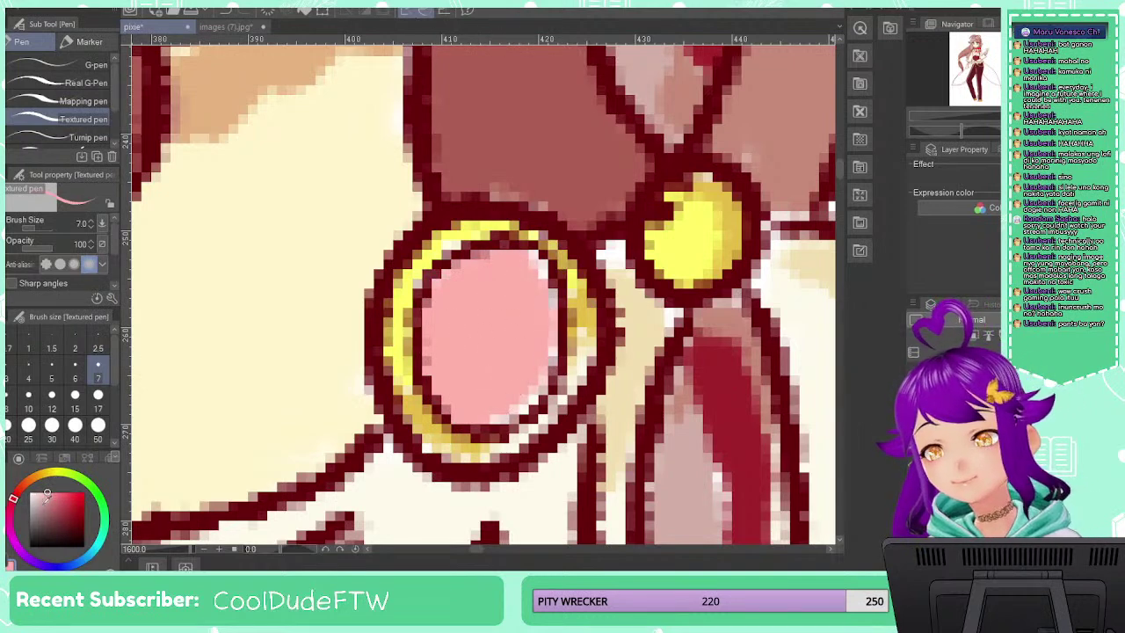
{"action": "left_click", "coordinate": [68, 510]}
{"action": "mouse_move", "coordinate": [518, 268]}
{"action": "left_mouse_down"}
{"action": "mouse_move", "coordinate": [503, 356]}
{"action": "mouse_move", "coordinate": [476, 385]}
{"action": "mouse_move", "coordinate": [510, 378]}
{"action": "mouse_move", "coordinate": [529, 353]}
{"action": "mouse_move", "coordinate": [524, 286]}
{"action": "left_mouse_up"}
{"action": "left_click_drag", "start_coordinate": [31, 498], "coordinate": [14, 458]}
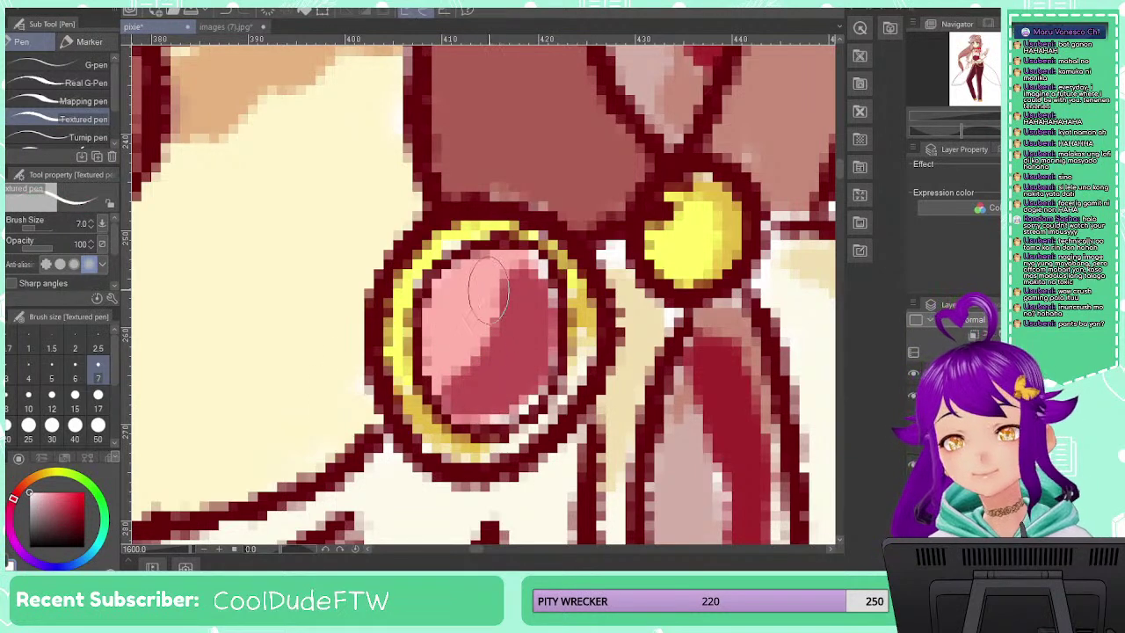
{"action": "left_click_drag", "start_coordinate": [489, 295], "coordinate": [502, 304]}
{"action": "scroll", "coordinate": [513, 378], "scroll_direction": "down", "scroll_amount": 8}
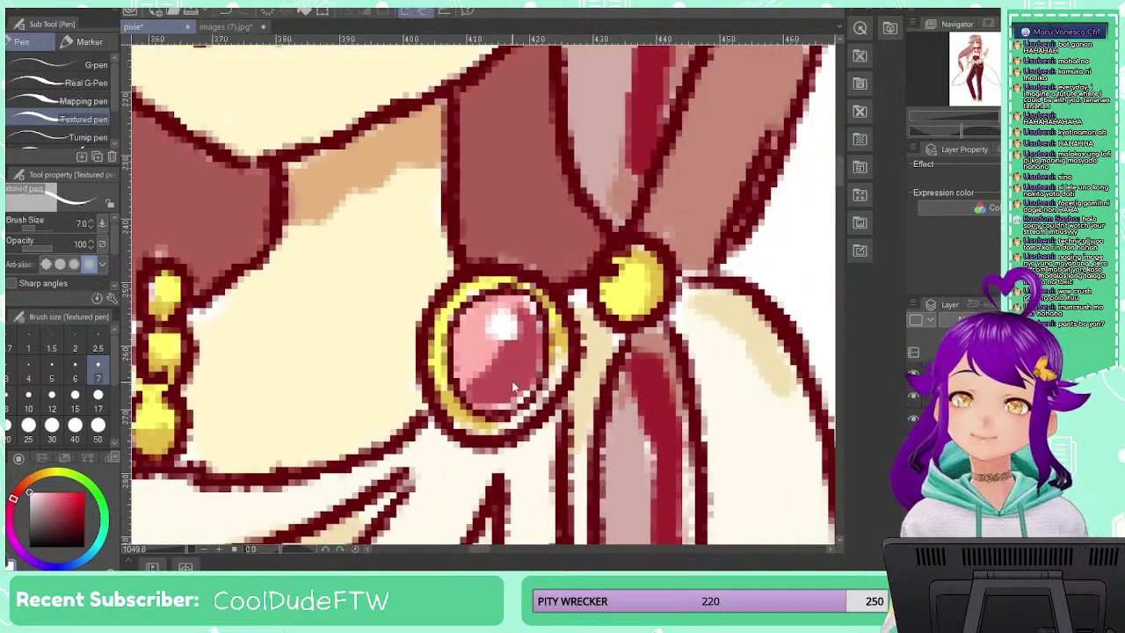
{"action": "scroll", "coordinate": [512, 378], "scroll_direction": "down", "scroll_amount": 6}
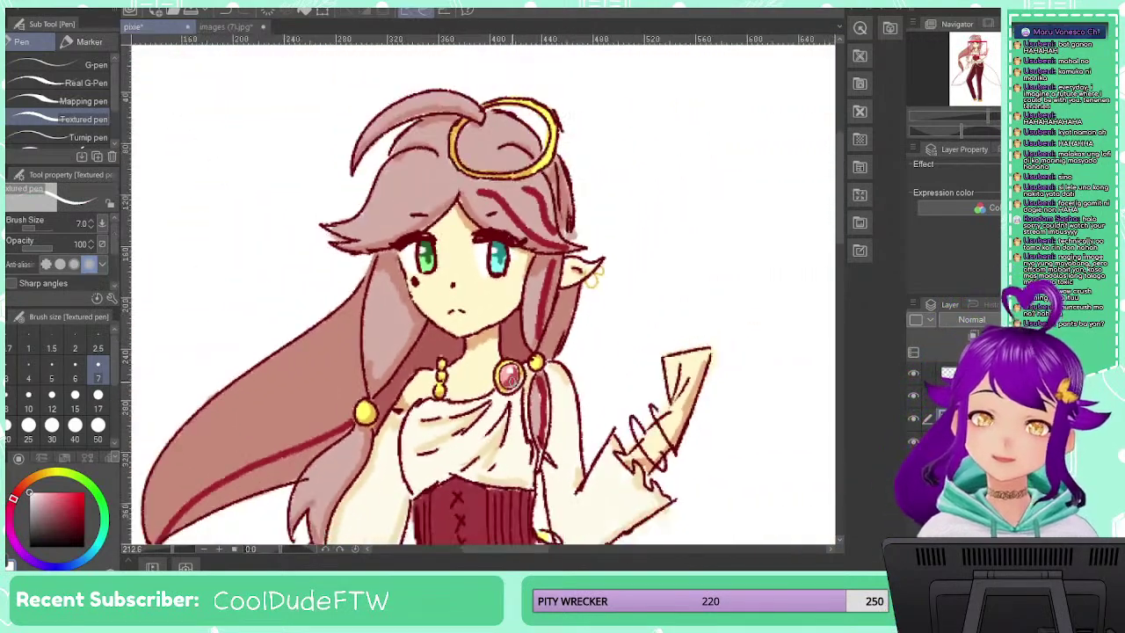
{"action": "left_click_drag", "start_coordinate": [479, 402], "coordinate": [466, 307]}
{"action": "scroll", "coordinate": [449, 348], "scroll_direction": "down", "scroll_amount": 5}
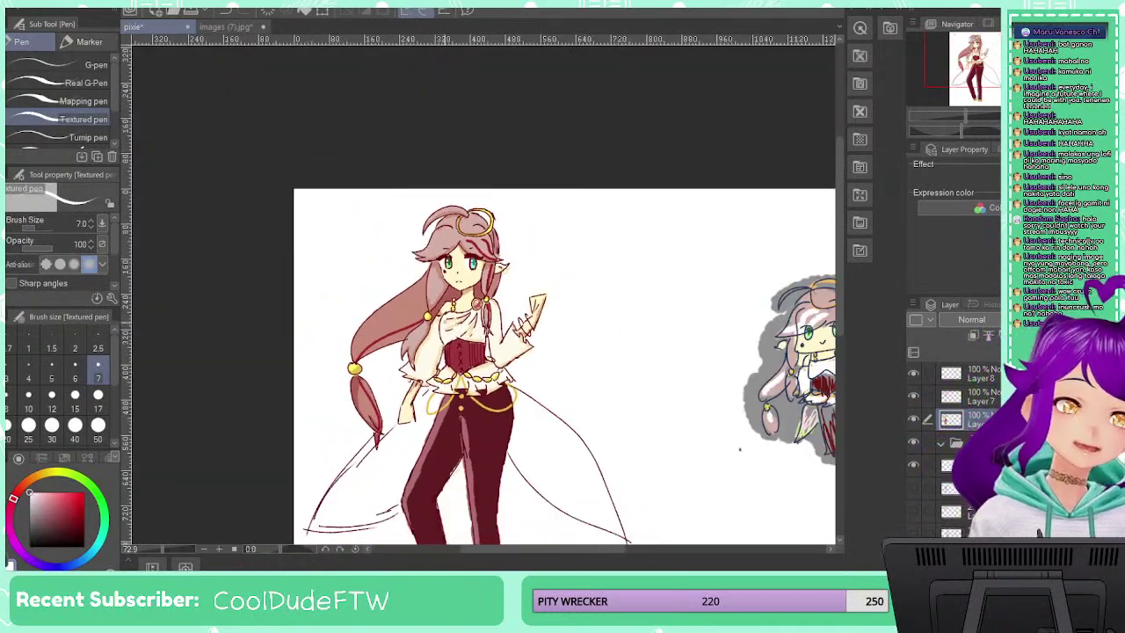
{"action": "mouse_move", "coordinate": [449, 349]}
{"action": "left_mouse_down"}
{"action": "mouse_move", "coordinate": [420, 315]}
{"action": "mouse_move", "coordinate": [403, 316]}
{"action": "left_mouse_up"}
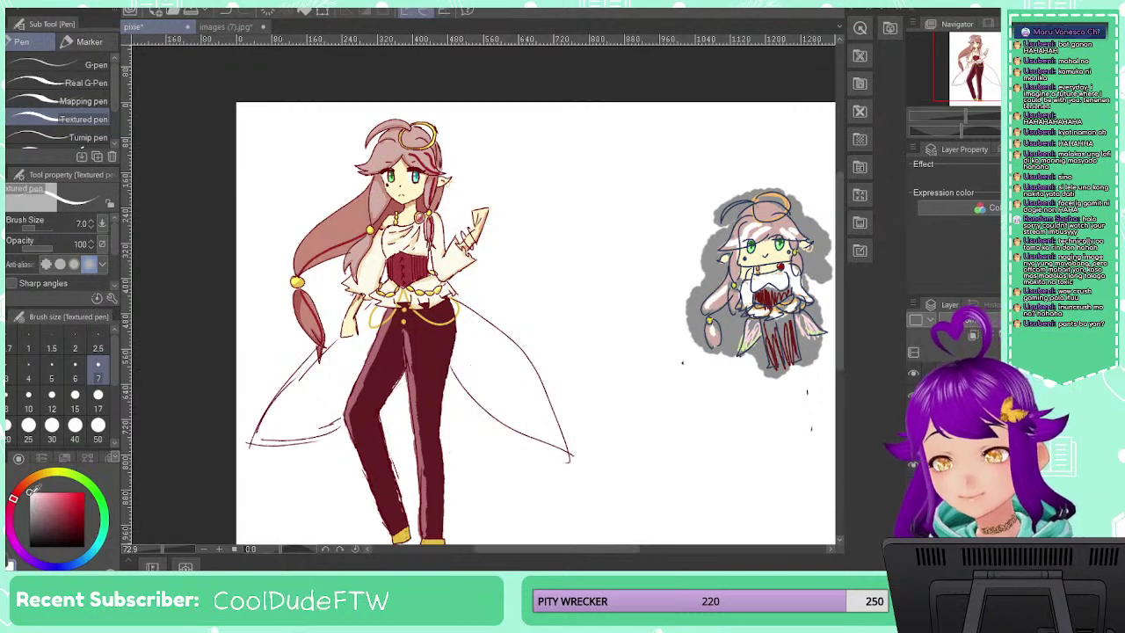
Try a pale pink fill on the wing to the right of the legs with the Textured pen at size 50
{"action": "left_click_drag", "start_coordinate": [31, 493], "coordinate": [38, 492]}
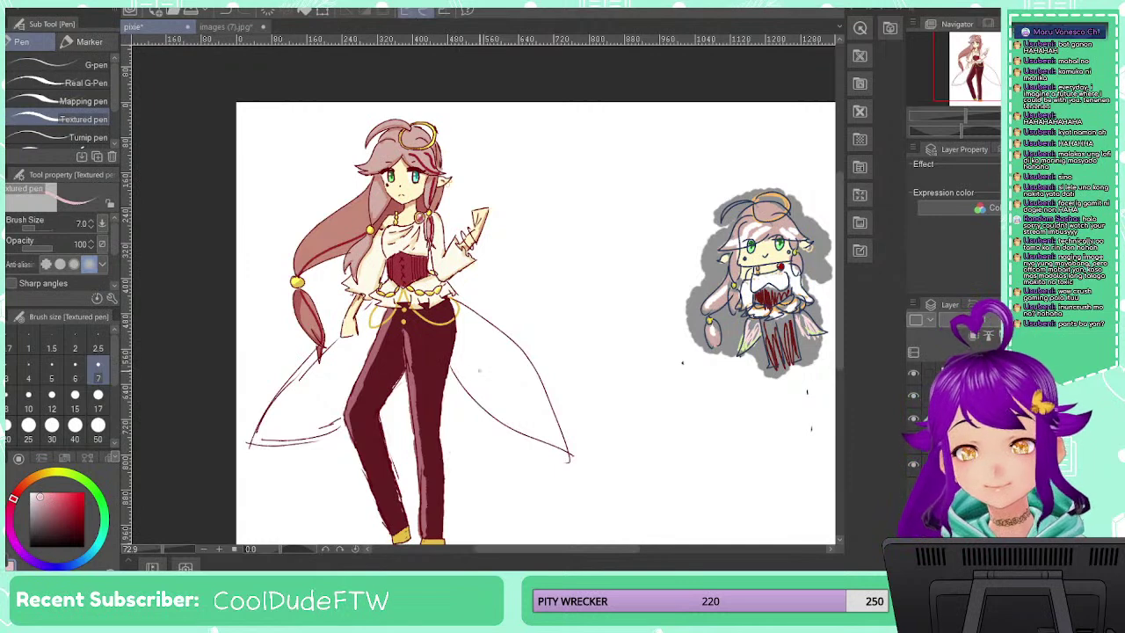
{"action": "left_click", "coordinate": [98, 426]}
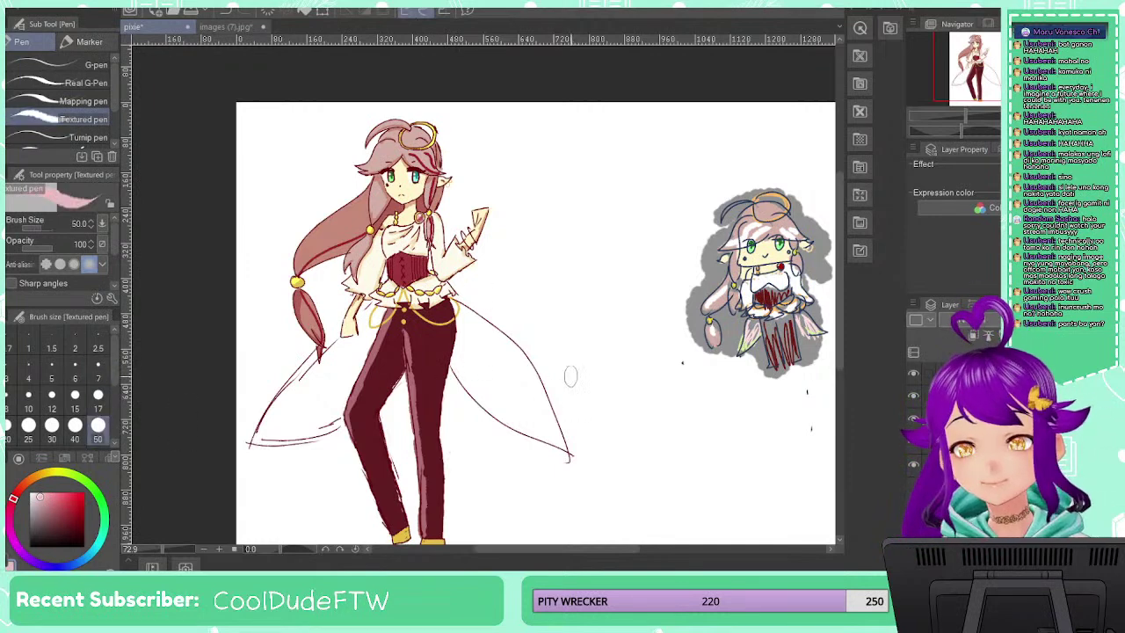
{"action": "mouse_move", "coordinate": [570, 376]}
{"action": "left_mouse_down"}
{"action": "mouse_move", "coordinate": [548, 409]}
{"action": "mouse_move", "coordinate": [530, 398]}
{"action": "mouse_move", "coordinate": [519, 422]}
{"action": "mouse_move", "coordinate": [506, 412]}
{"action": "mouse_move", "coordinate": [504, 428]}
{"action": "mouse_move", "coordinate": [510, 332]}
{"action": "left_mouse_up"}
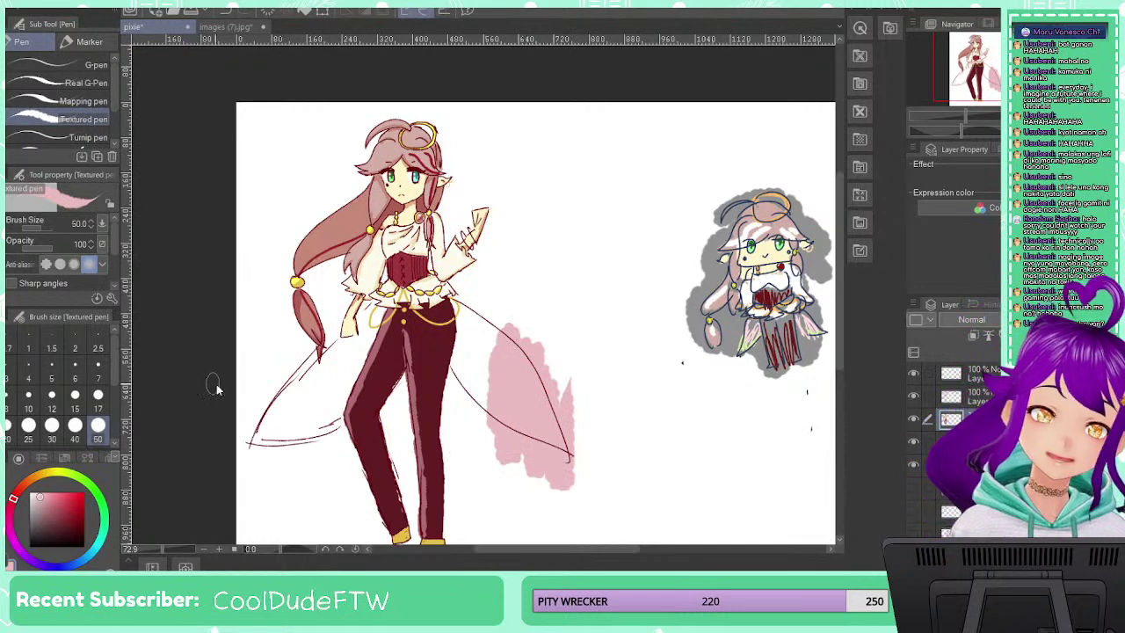
{"action": "key", "text": "ctrl+z"}
Fill the wing to the right of the legs with pale yellow using the Textured pen at sizes 50, 17 and 40
{"action": "left_click", "coordinate": [53, 470]}
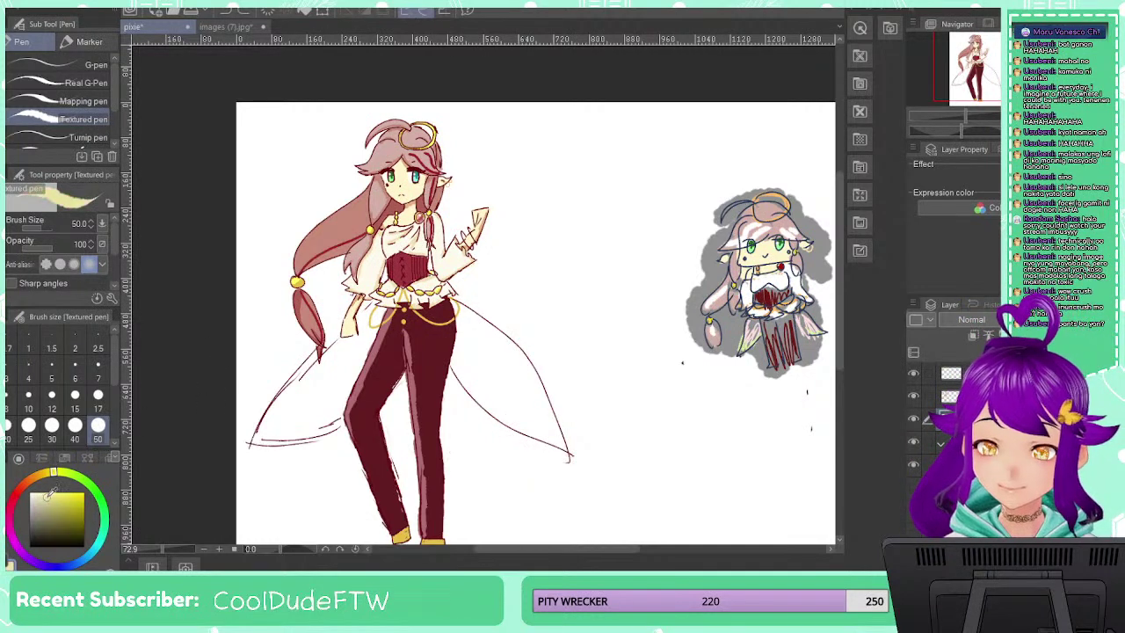
{"action": "left_click", "coordinate": [51, 488]}
{"action": "mouse_move", "coordinate": [502, 404]}
{"action": "left_mouse_down"}
{"action": "mouse_move", "coordinate": [548, 423]}
{"action": "mouse_move", "coordinate": [523, 436]}
{"action": "mouse_move", "coordinate": [519, 418]}
{"action": "mouse_move", "coordinate": [513, 436]}
{"action": "mouse_move", "coordinate": [506, 399]}
{"action": "mouse_move", "coordinate": [544, 417]}
{"action": "left_mouse_up"}
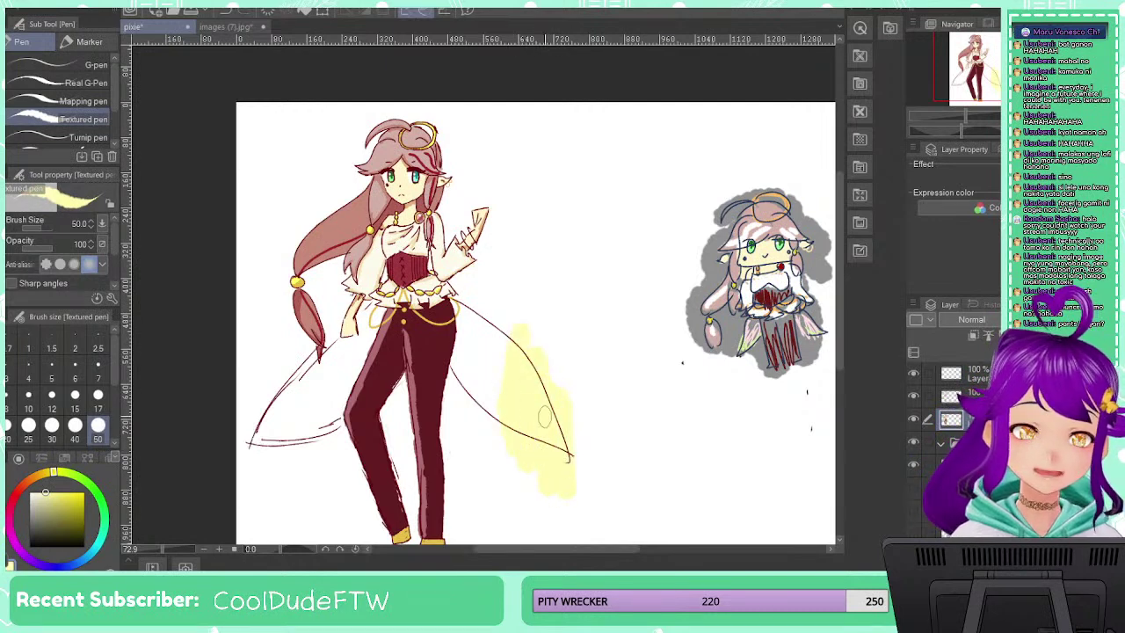
{"action": "key", "text": "ctrl+z"}
{"action": "scroll", "coordinate": [545, 417], "scroll_direction": "up", "scroll_amount": 2}
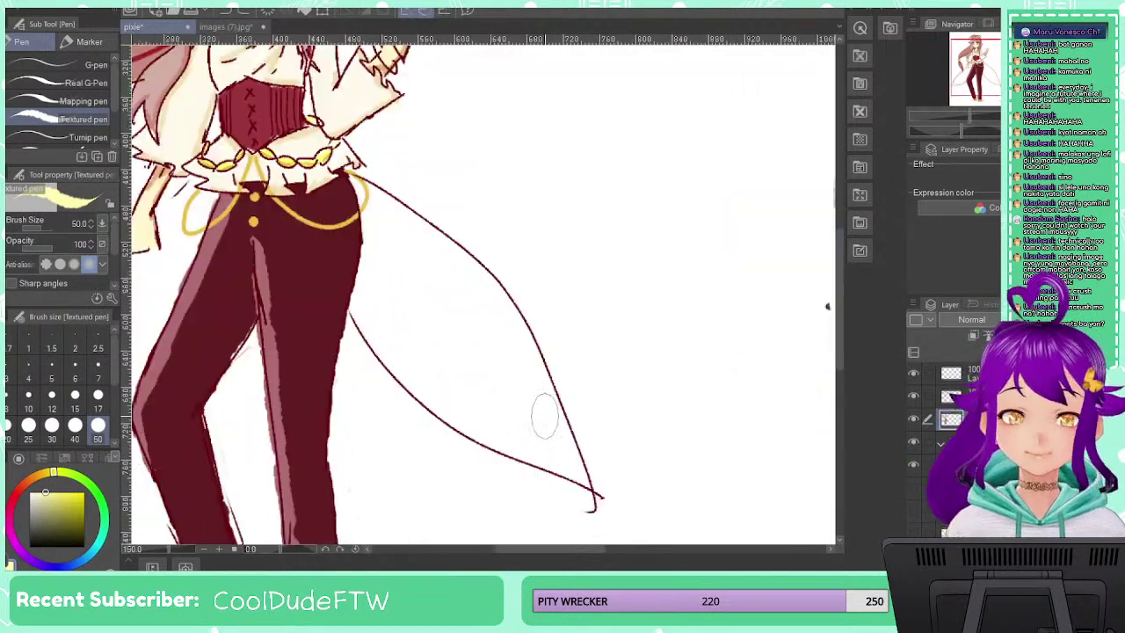
{"action": "left_click_drag", "start_coordinate": [429, 252], "coordinate": [438, 309]}
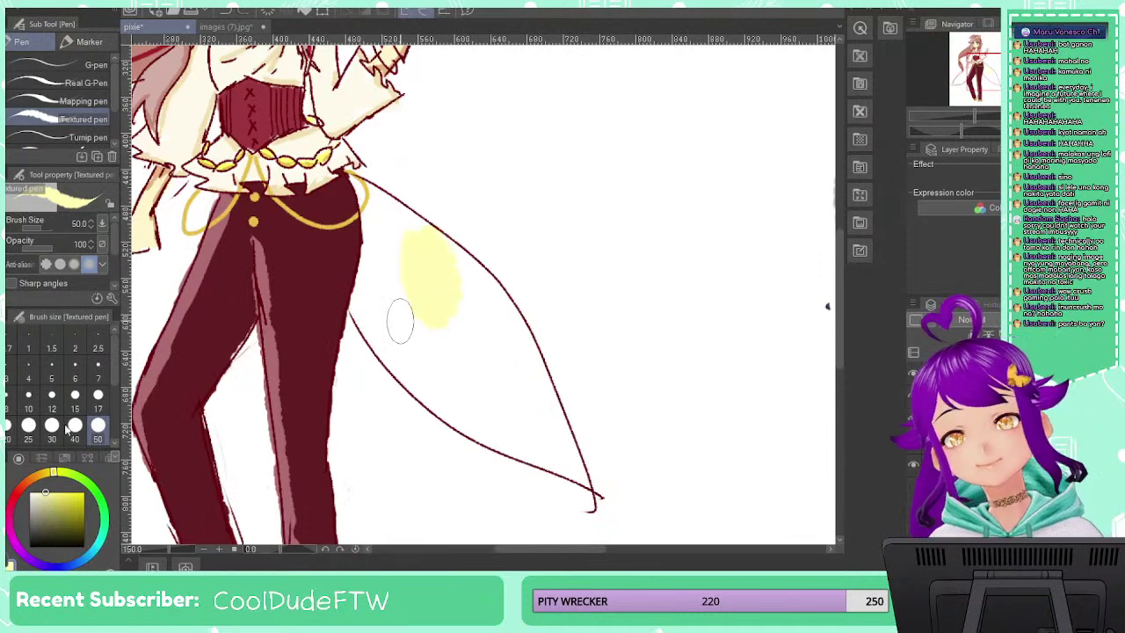
{"action": "left_click", "coordinate": [97, 394]}
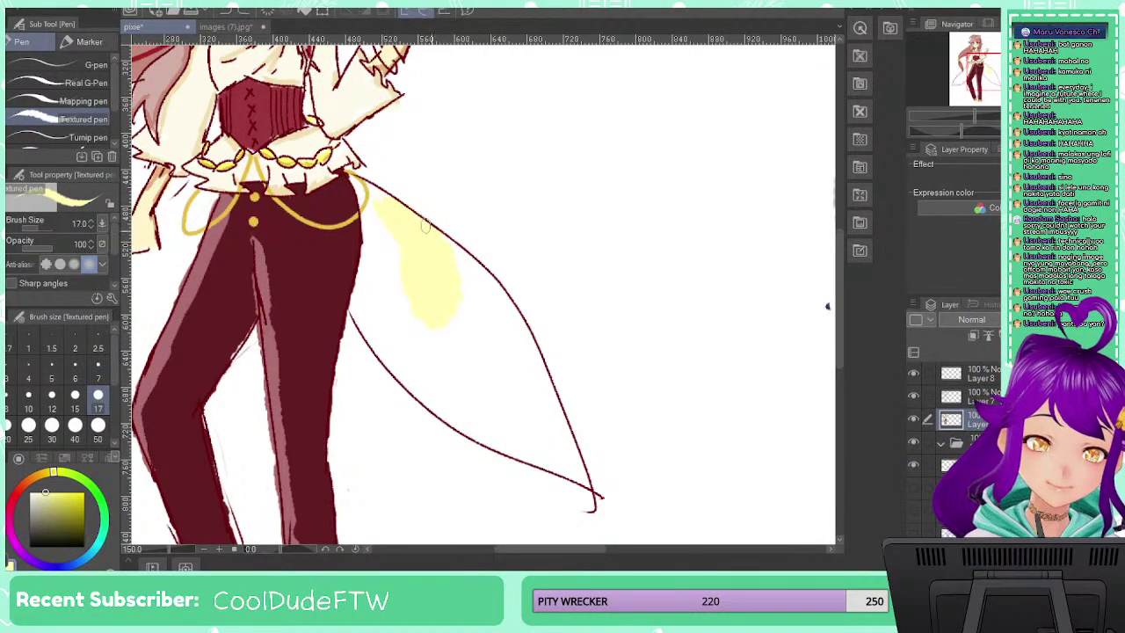
{"action": "left_click", "coordinate": [74, 424]}
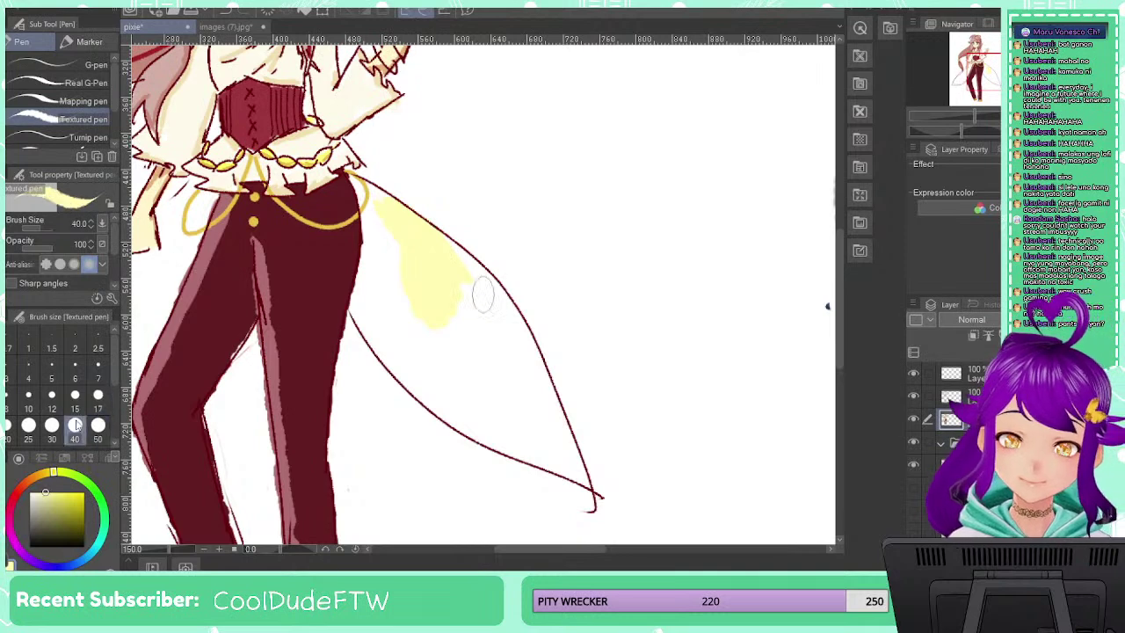
{"action": "mouse_move", "coordinate": [484, 297]}
{"action": "left_mouse_down"}
{"action": "mouse_move", "coordinate": [434, 341]}
{"action": "mouse_move", "coordinate": [431, 326]}
{"action": "mouse_move", "coordinate": [411, 341]}
{"action": "mouse_move", "coordinate": [406, 361]}
{"action": "mouse_move", "coordinate": [395, 338]}
{"action": "mouse_move", "coordinate": [394, 350]}
{"action": "left_mouse_up"}
{"action": "mouse_move", "coordinate": [406, 248]}
{"action": "left_mouse_down"}
{"action": "mouse_move", "coordinate": [406, 316]}
{"action": "mouse_move", "coordinate": [394, 311]}
{"action": "mouse_move", "coordinate": [377, 219]}
{"action": "mouse_move", "coordinate": [382, 279]}
{"action": "mouse_move", "coordinate": [374, 265]}
{"action": "mouse_move", "coordinate": [369, 306]}
{"action": "mouse_move", "coordinate": [394, 341]}
{"action": "mouse_move", "coordinate": [382, 332]}
{"action": "mouse_move", "coordinate": [407, 342]}
{"action": "mouse_move", "coordinate": [404, 279]}
{"action": "mouse_move", "coordinate": [426, 286]}
{"action": "mouse_move", "coordinate": [446, 276]}
{"action": "mouse_move", "coordinate": [505, 326]}
{"action": "mouse_move", "coordinate": [457, 342]}
{"action": "mouse_move", "coordinate": [480, 310]}
{"action": "mouse_move", "coordinate": [534, 406]}
{"action": "mouse_move", "coordinate": [520, 357]}
{"action": "mouse_move", "coordinate": [530, 380]}
{"action": "mouse_move", "coordinate": [476, 344]}
{"action": "mouse_move", "coordinate": [472, 385]}
{"action": "mouse_move", "coordinate": [456, 395]}
{"action": "mouse_move", "coordinate": [482, 421]}
{"action": "mouse_move", "coordinate": [533, 440]}
{"action": "mouse_move", "coordinate": [484, 426]}
{"action": "mouse_move", "coordinate": [572, 466]}
{"action": "mouse_move", "coordinate": [558, 434]}
{"action": "left_mouse_up"}
Fill the wing to the left of the legs with the same pale yellow, using size 25 up to its outlines
{"action": "left_click_drag", "start_coordinate": [446, 277], "coordinate": [727, 351]}
{"action": "left_click_drag", "start_coordinate": [425, 383], "coordinate": [494, 299]}
{"action": "mouse_move", "coordinate": [443, 340]}
{"action": "left_mouse_down"}
{"action": "mouse_move", "coordinate": [317, 447]}
{"action": "mouse_move", "coordinate": [458, 422]}
{"action": "mouse_move", "coordinate": [350, 445]}
{"action": "mouse_move", "coordinate": [469, 391]}
{"action": "mouse_move", "coordinate": [543, 243]}
{"action": "mouse_move", "coordinate": [466, 363]}
{"action": "mouse_move", "coordinate": [477, 378]}
{"action": "mouse_move", "coordinate": [485, 364]}
{"action": "mouse_move", "coordinate": [446, 339]}
{"action": "mouse_move", "coordinate": [358, 400]}
{"action": "left_mouse_up"}
{"action": "key", "text": "ctrl+z"}
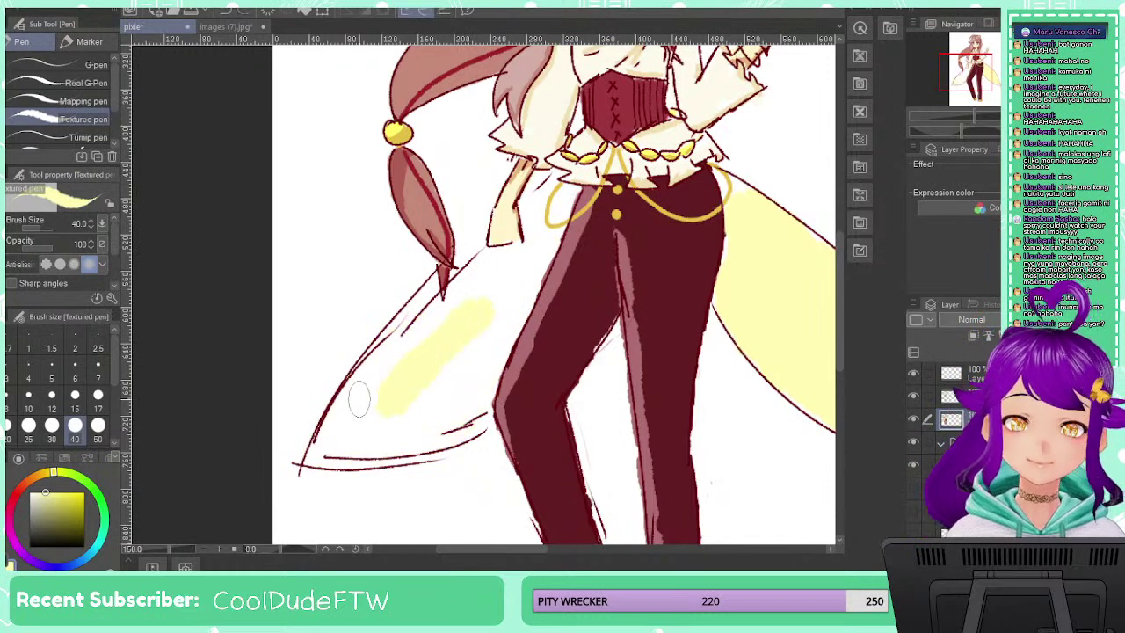
{"action": "left_click", "coordinate": [28, 426]}
{"action": "mouse_move", "coordinate": [518, 260]}
{"action": "left_mouse_down"}
{"action": "mouse_move", "coordinate": [478, 399]}
{"action": "mouse_move", "coordinate": [483, 424]}
{"action": "mouse_move", "coordinate": [317, 454]}
{"action": "mouse_move", "coordinate": [378, 356]}
{"action": "mouse_move", "coordinate": [346, 394]}
{"action": "mouse_move", "coordinate": [430, 295]}
{"action": "mouse_move", "coordinate": [350, 438]}
{"action": "mouse_move", "coordinate": [328, 444]}
{"action": "mouse_move", "coordinate": [472, 388]}
{"action": "left_mouse_up"}
{"action": "key", "text": "ctrl+z"}
{"action": "mouse_move", "coordinate": [479, 307]}
{"action": "left_mouse_down"}
{"action": "mouse_move", "coordinate": [512, 310]}
{"action": "mouse_move", "coordinate": [475, 339]}
{"action": "left_mouse_up"}
{"action": "mouse_move", "coordinate": [422, 308]}
{"action": "left_mouse_down"}
{"action": "mouse_move", "coordinate": [312, 457]}
{"action": "mouse_move", "coordinate": [448, 437]}
{"action": "mouse_move", "coordinate": [479, 400]}
{"action": "mouse_move", "coordinate": [497, 341]}
{"action": "left_mouse_up"}
{"action": "mouse_move", "coordinate": [554, 237]}
{"action": "left_mouse_down"}
{"action": "mouse_move", "coordinate": [515, 291]}
{"action": "mouse_move", "coordinate": [529, 260]}
{"action": "mouse_move", "coordinate": [483, 272]}
{"action": "left_mouse_up"}
{"action": "left_click_drag", "start_coordinate": [430, 330], "coordinate": [347, 413]}
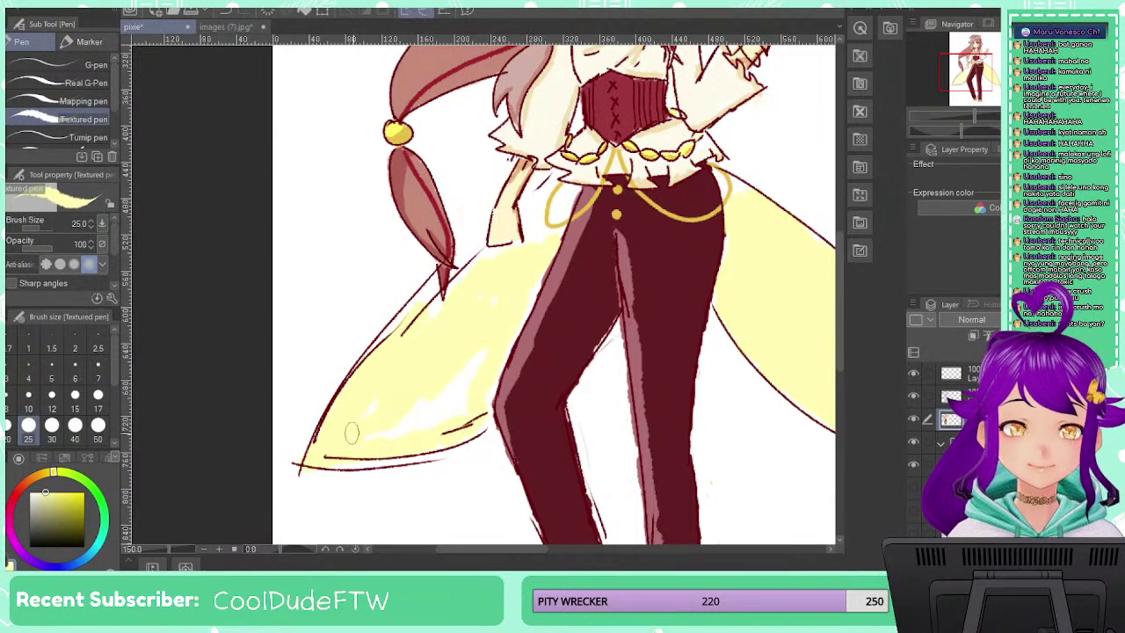
{"action": "left_click_drag", "start_coordinate": [541, 274], "coordinate": [471, 384]}
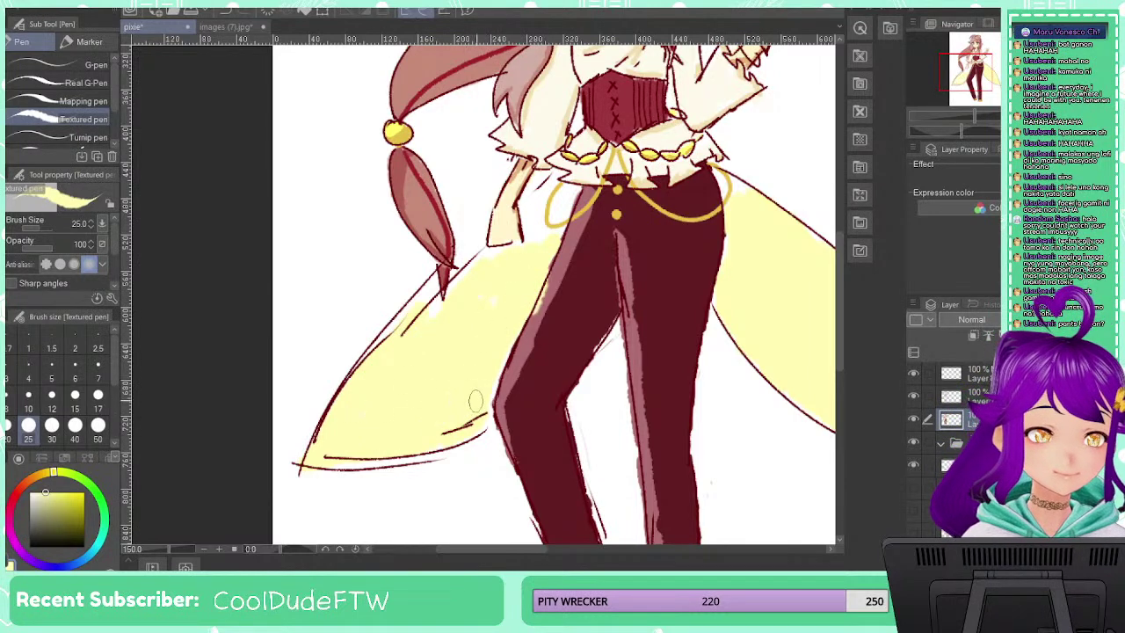
Colour the white gap between the lowered hand and the hip pale yellow with the Textured pen at size 15
{"action": "scroll", "coordinate": [490, 321], "scroll_direction": "down", "scroll_amount": 2}
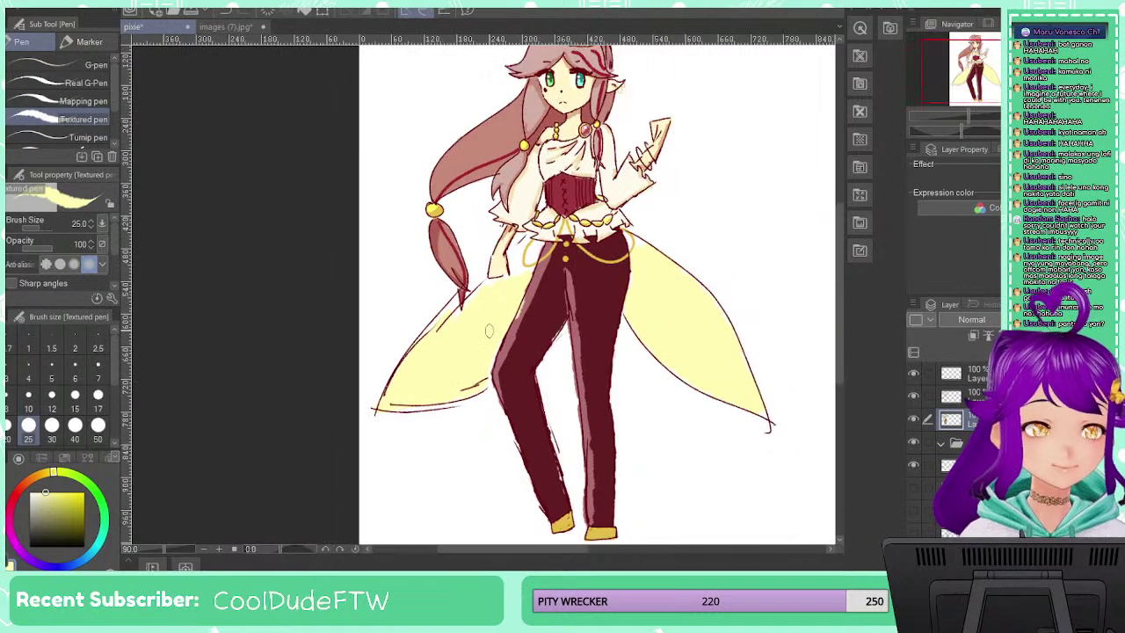
{"action": "scroll", "coordinate": [494, 200], "scroll_direction": "down", "scroll_amount": 2}
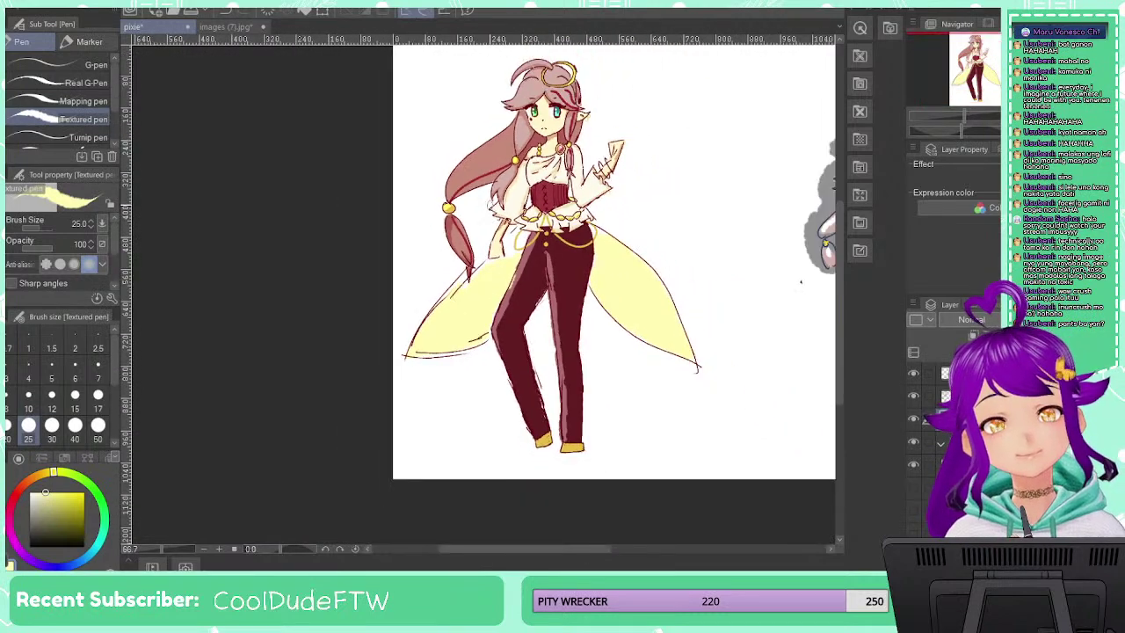
{"action": "scroll", "coordinate": [501, 201], "scroll_direction": "up", "scroll_amount": 4}
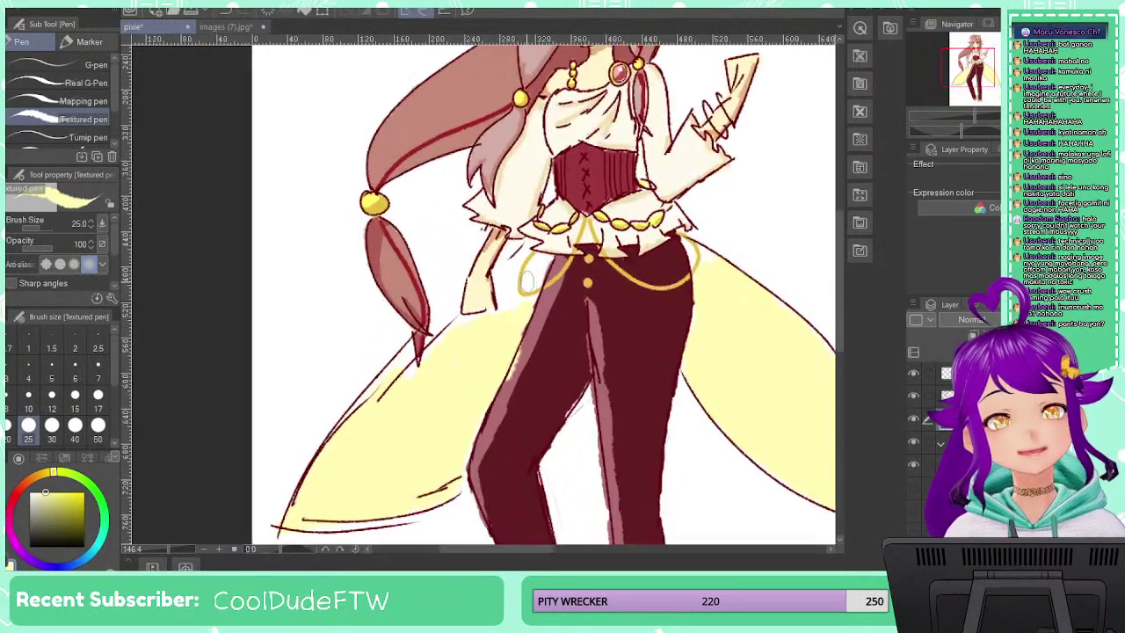
{"action": "scroll", "coordinate": [430, 292], "scroll_direction": "up", "scroll_amount": 2}
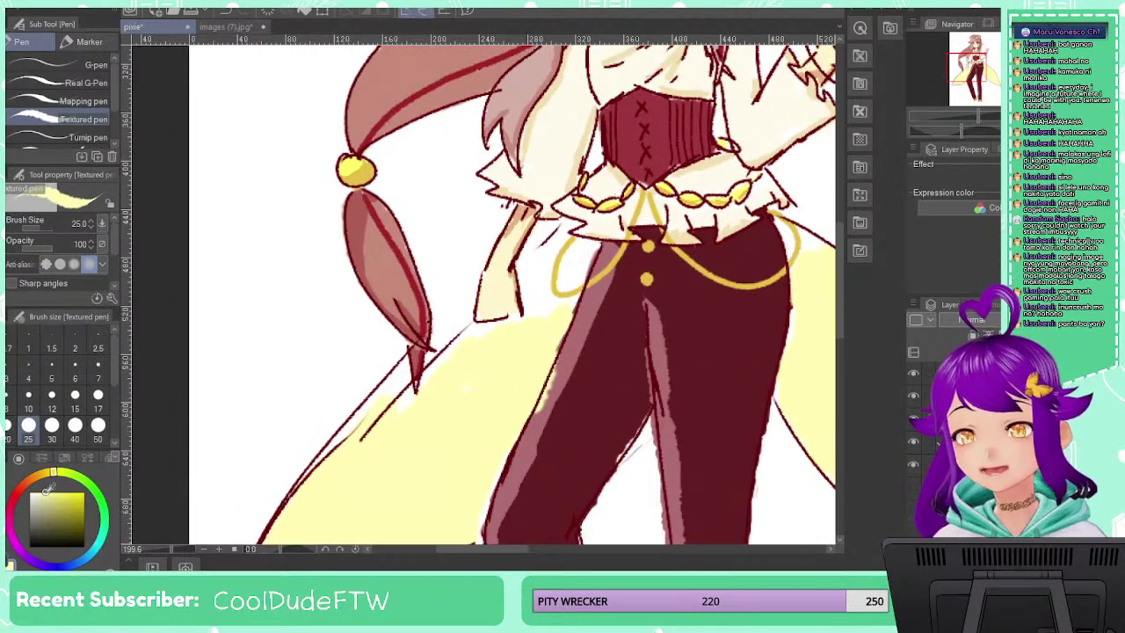
{"action": "left_click", "coordinate": [74, 409]}
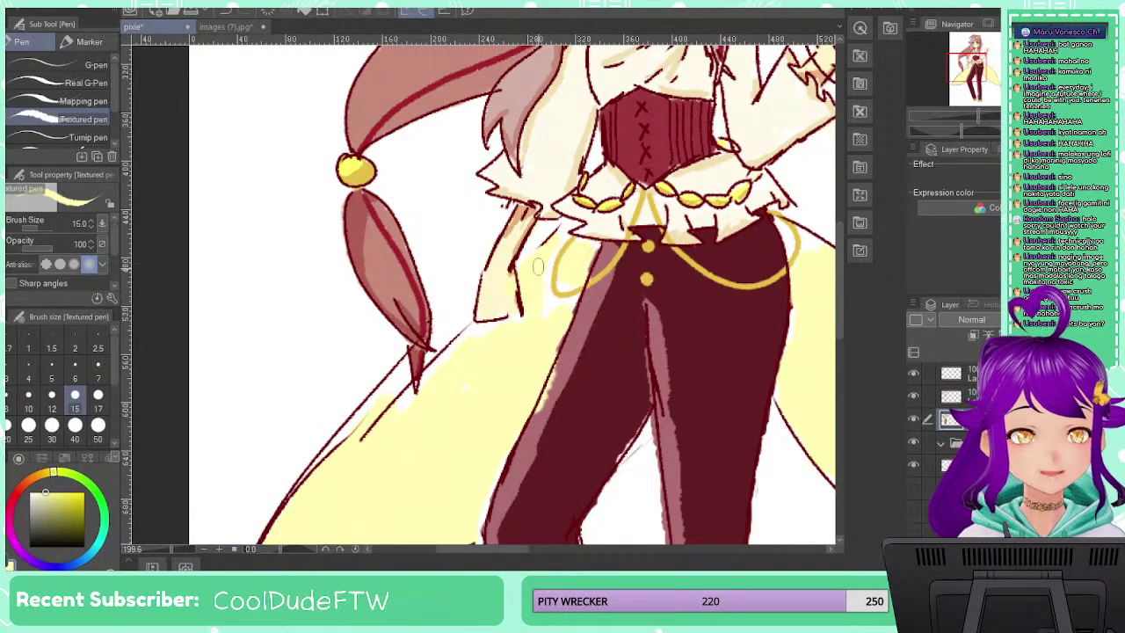
{"action": "scroll", "coordinate": [558, 304], "scroll_direction": "down", "scroll_amount": 4}
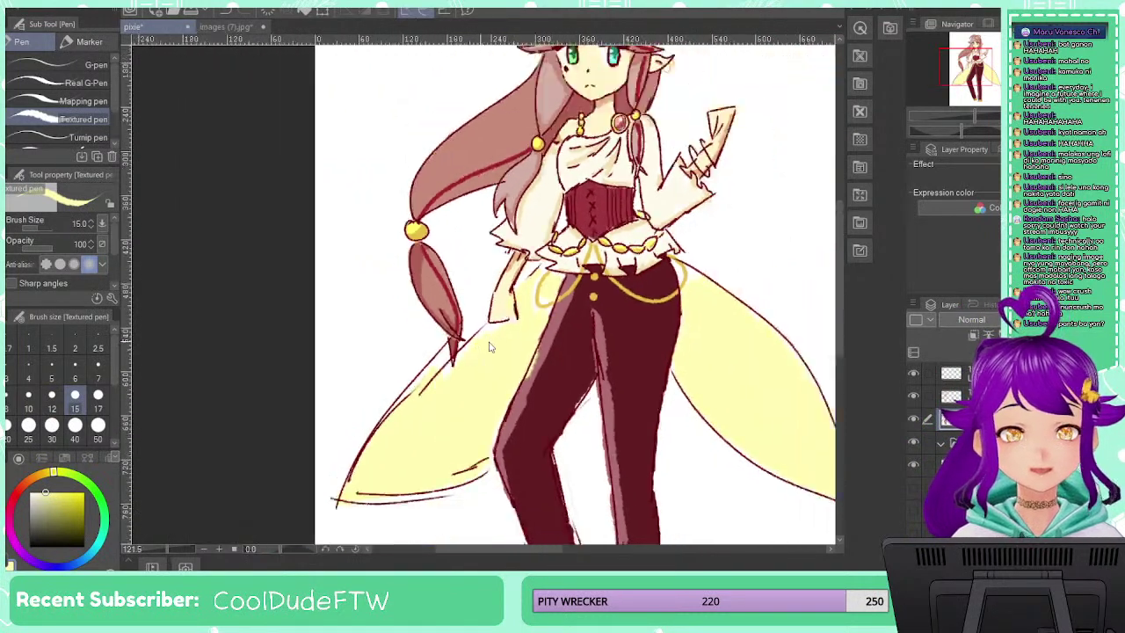
{"action": "scroll", "coordinate": [461, 371], "scroll_direction": "down", "scroll_amount": 1}
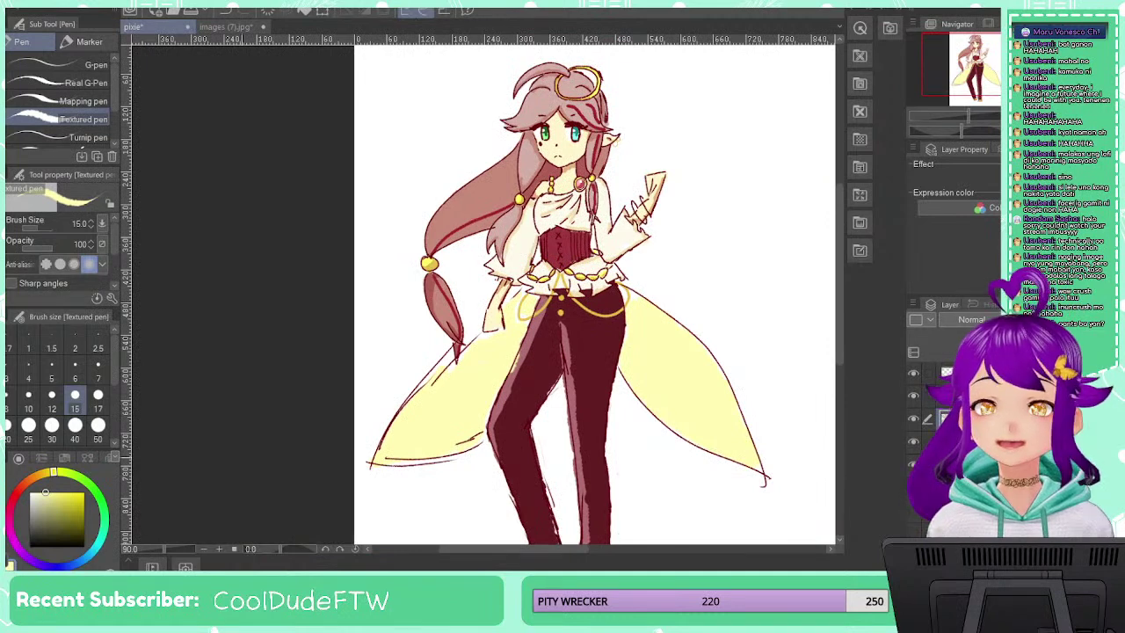
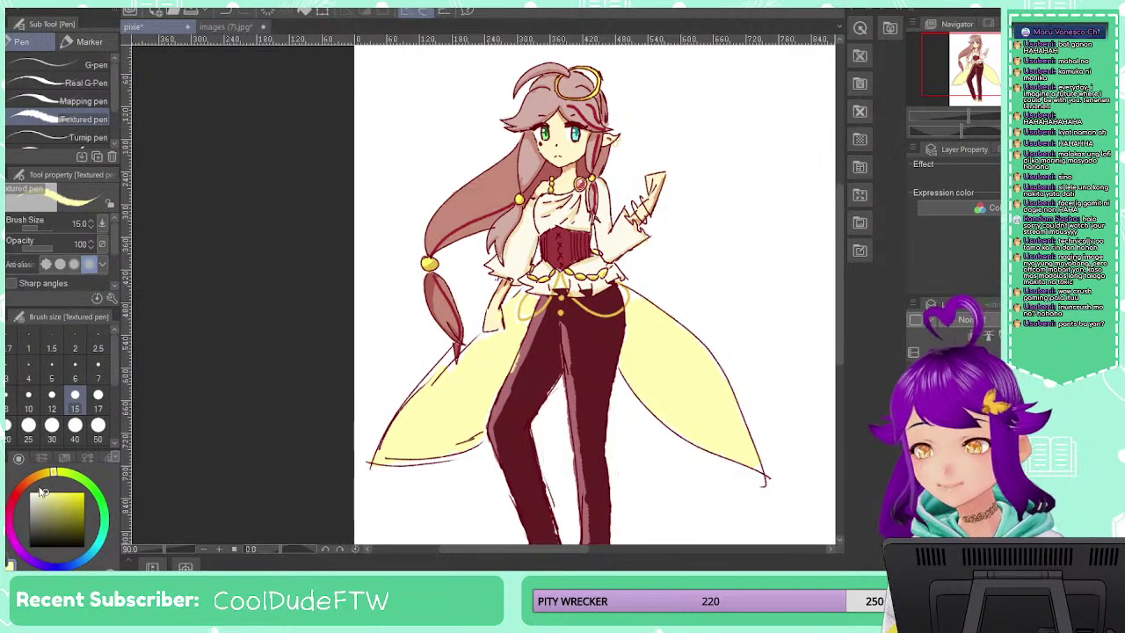
Try a dark orange vein line along the inside of the right wing with the Textured pen at size 10
{"action": "mouse_move", "coordinate": [44, 475]}
{"action": "left_mouse_down"}
{"action": "mouse_move", "coordinate": [33, 478]}
{"action": "mouse_move", "coordinate": [68, 490]}
{"action": "mouse_move", "coordinate": [80, 511]}
{"action": "left_mouse_up"}
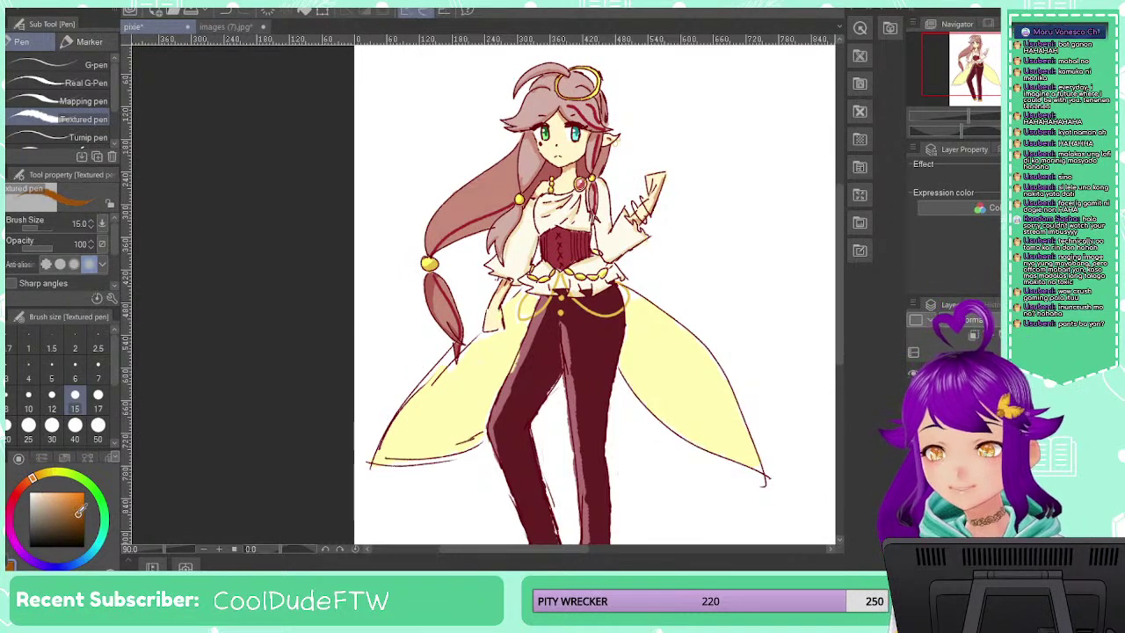
{"action": "left_click", "coordinate": [28, 400]}
{"action": "left_click_drag", "start_coordinate": [641, 344], "coordinate": [703, 434]}
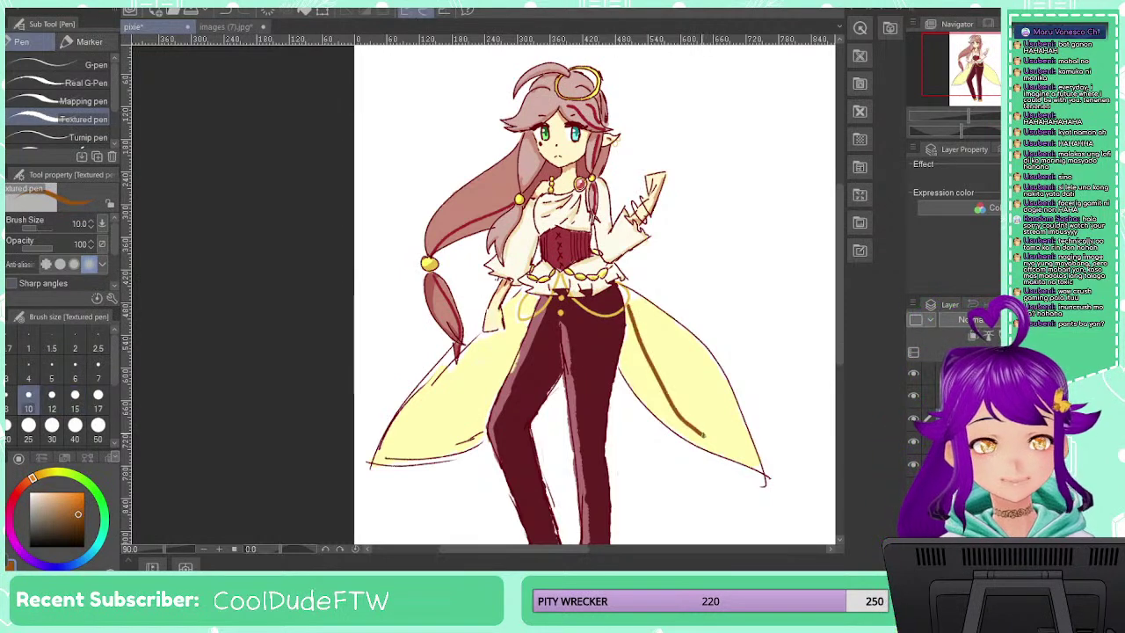
{"action": "key", "text": "ctrl+z"}
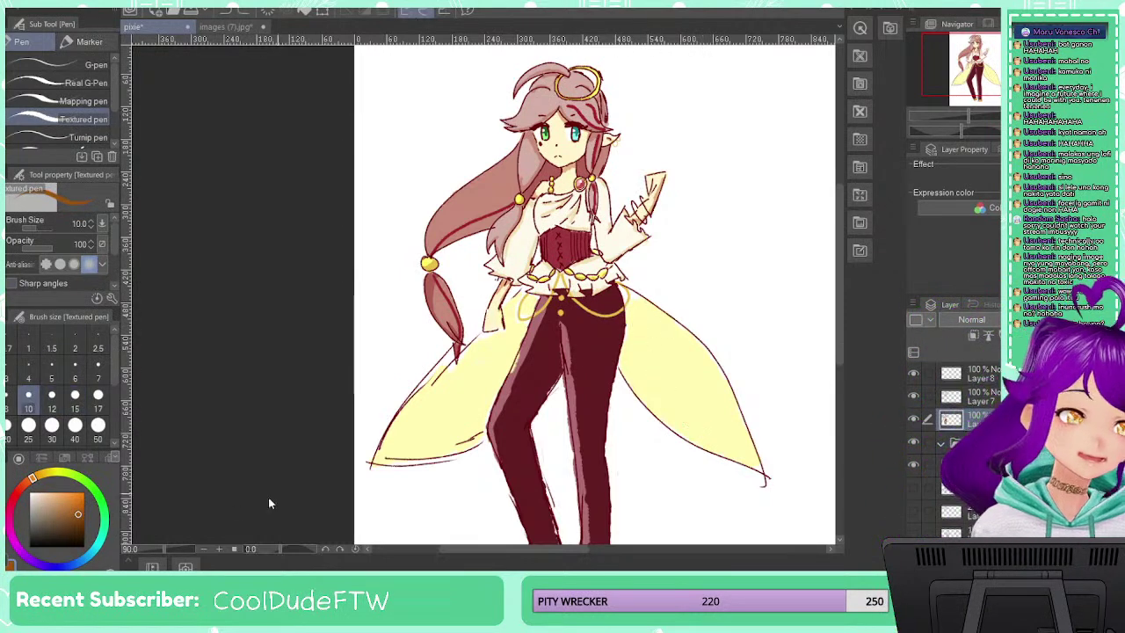
Try short stripes in a brighter orange across the right wing, and undo them
{"action": "left_click", "coordinate": [56, 497]}
{"action": "left_click", "coordinate": [77, 501]}
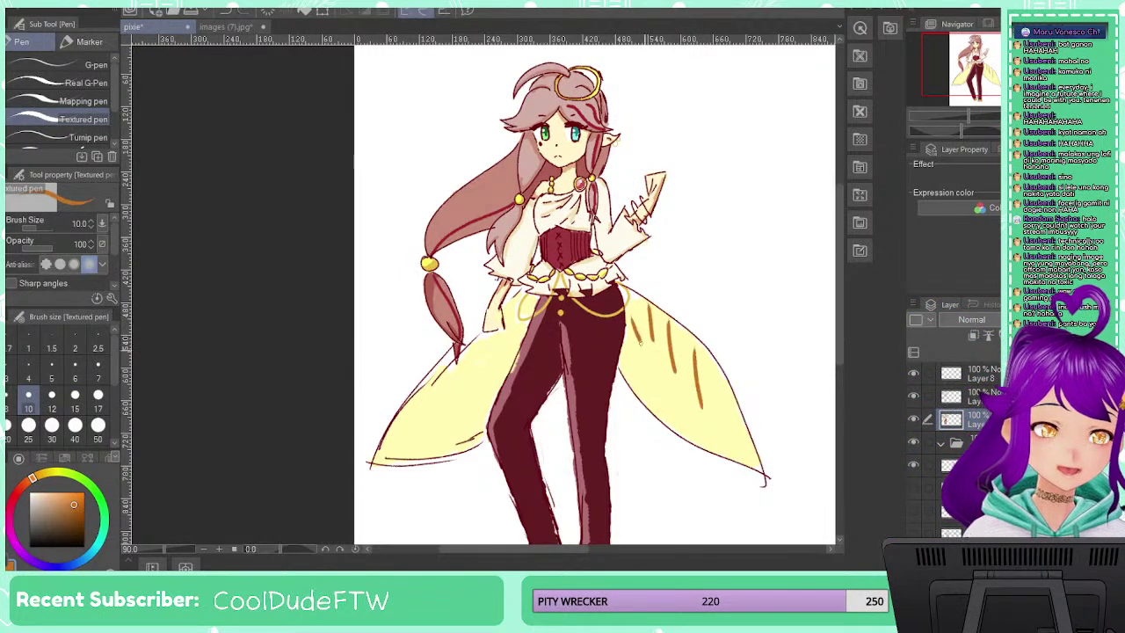
{"action": "left_click_drag", "start_coordinate": [639, 339], "coordinate": [729, 455]}
{"action": "key", "text": "ctrl+z"}
{"action": "key", "text": "ctrl+z"}
{"action": "key", "text": "ctrl+z"}
{"action": "key", "text": "ctrl+z"}
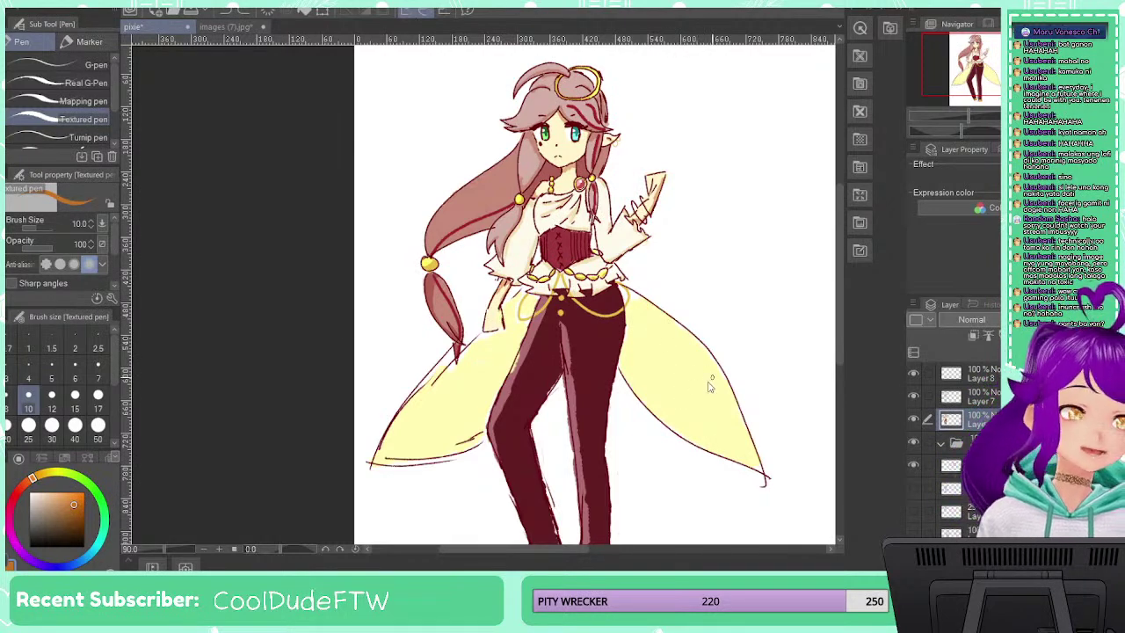
{"action": "scroll", "coordinate": [703, 376], "scroll_direction": "down", "scroll_amount": 2}
{"action": "left_click_drag", "start_coordinate": [628, 384], "coordinate": [534, 331]}
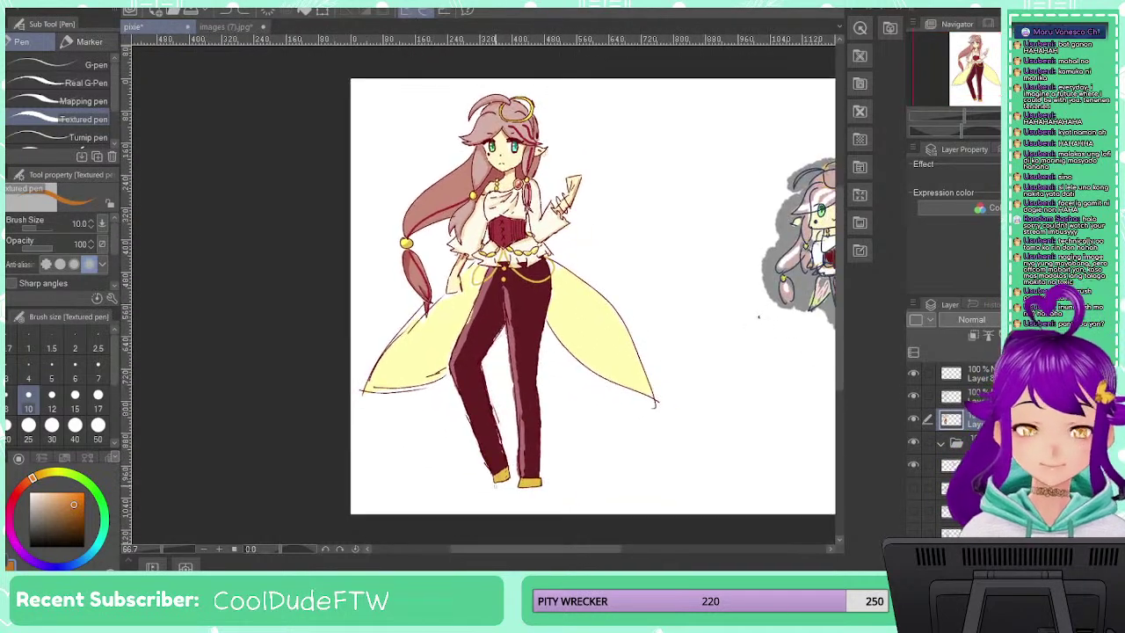
Sketch the outlines of both feet in orange below the gold trouser cuffs with the Textured pen at size 10
{"action": "mouse_move", "coordinate": [498, 485]}
{"action": "left_mouse_down"}
{"action": "mouse_move", "coordinate": [517, 507]}
{"action": "mouse_move", "coordinate": [535, 506]}
{"action": "left_mouse_up"}
{"action": "left_click_drag", "start_coordinate": [537, 489], "coordinate": [540, 504]}
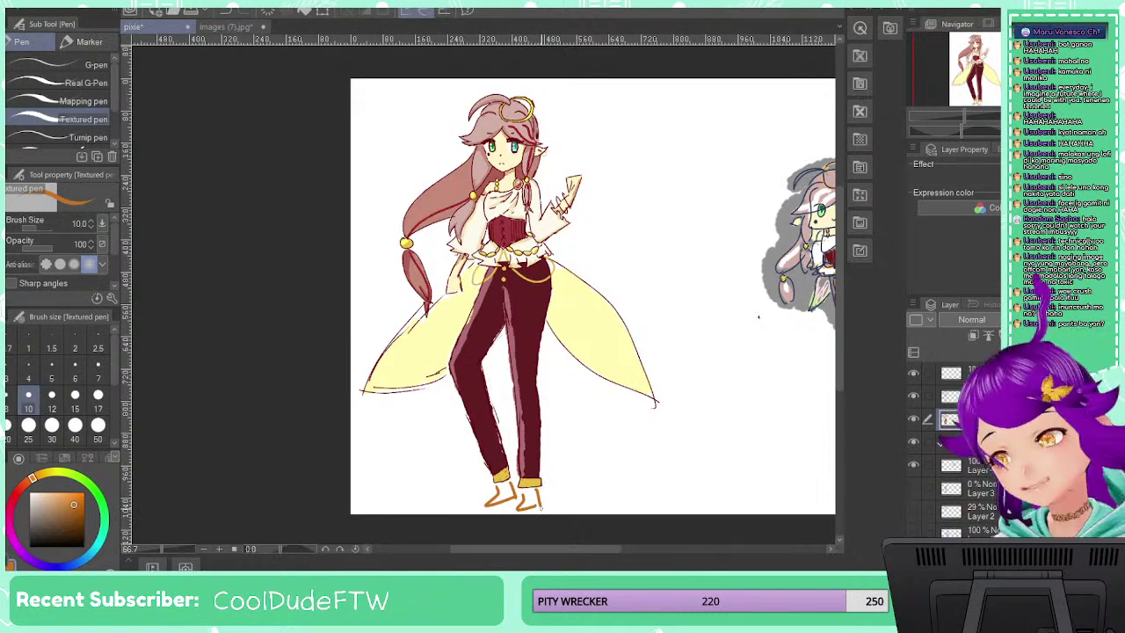
{"action": "left_click_drag", "start_coordinate": [651, 337], "coordinate": [617, 333]}
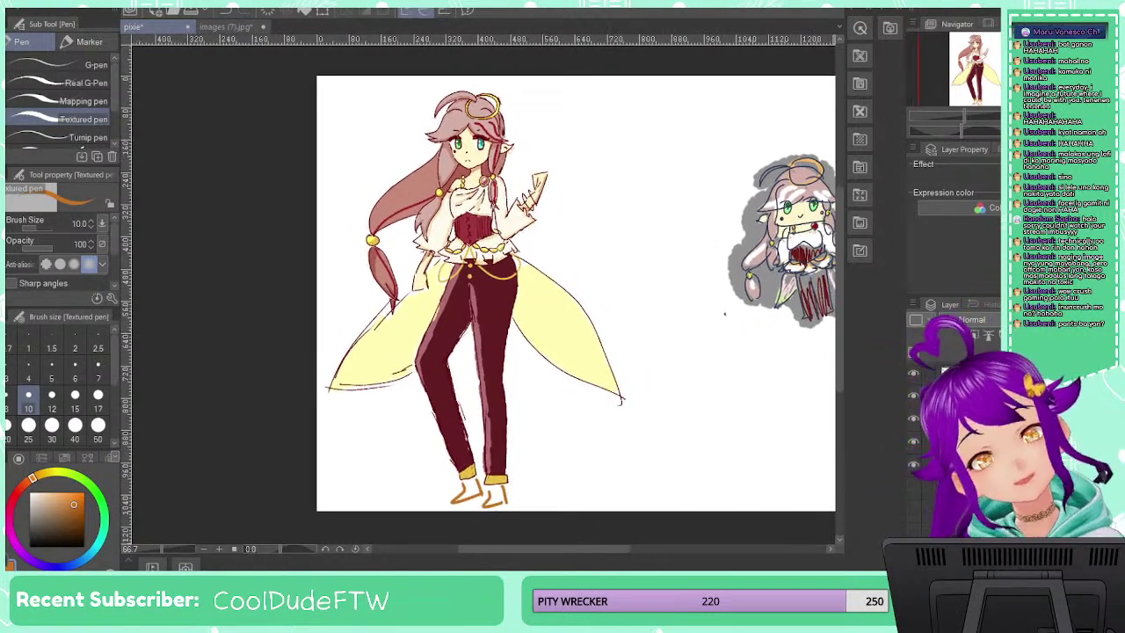
Compare the elf's flat colours with and without the line art of Layer 7
{"action": "left_click", "coordinate": [915, 397]}
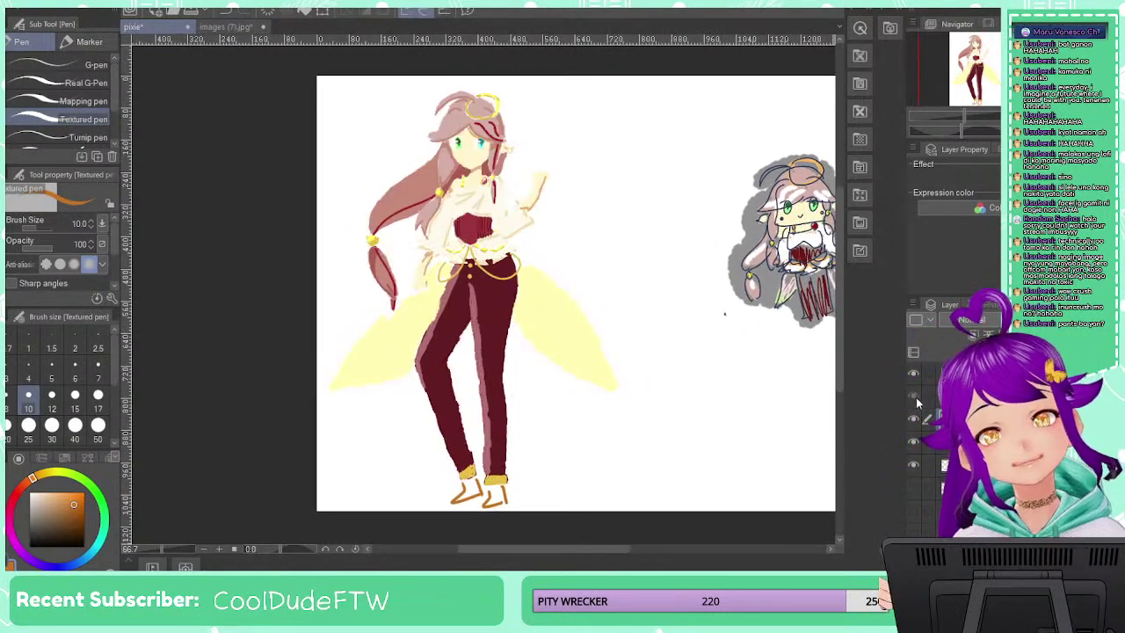
{"action": "left_click", "coordinate": [916, 396]}
{"action": "left_click", "coordinate": [916, 397]}
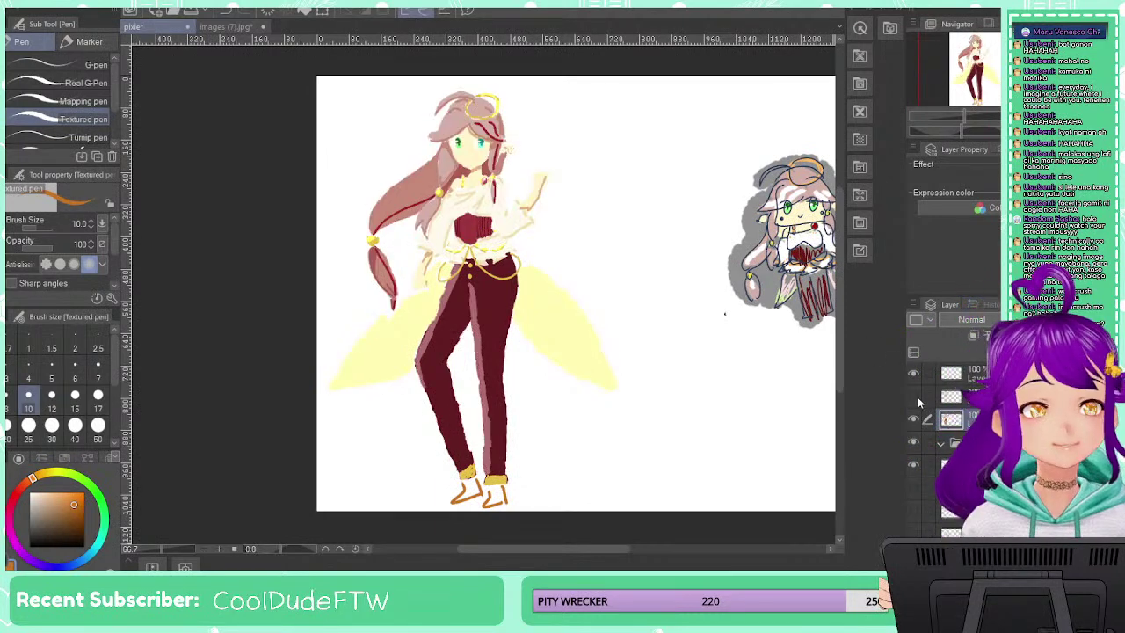
{"action": "left_click", "coordinate": [915, 396]}
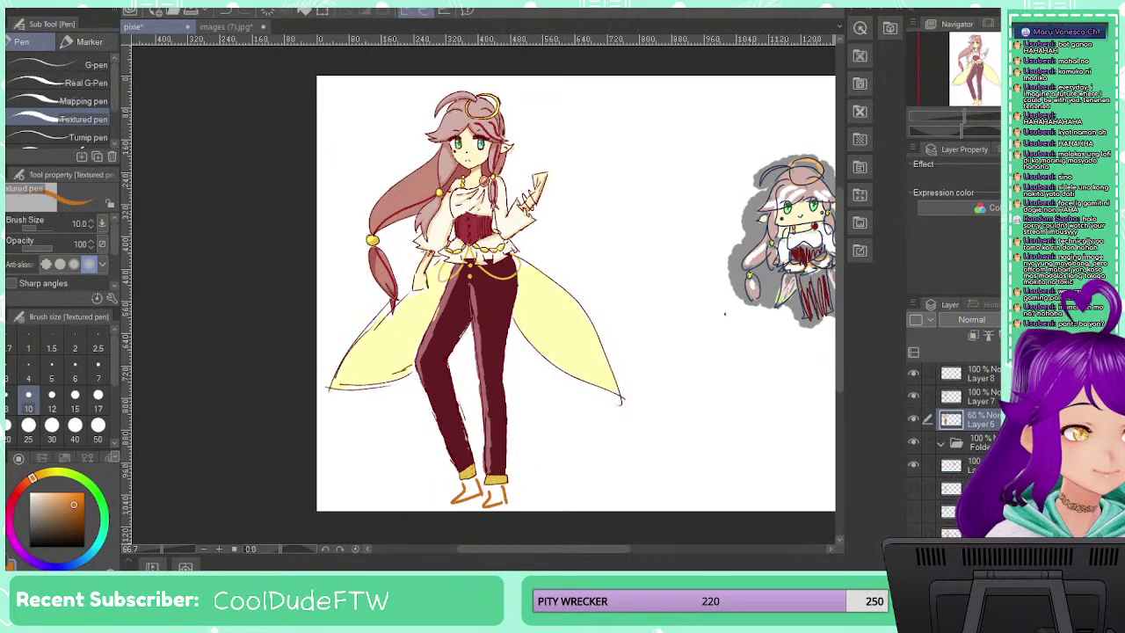
Set Layer 6 to 100% opacity and merge the colours with the line art on Layer 7
{"action": "left_click", "coordinate": [1032, 320]}
{"action": "left_click_drag", "start_coordinate": [1033, 320], "coordinate": [1063, 320]}
{"action": "left_click", "coordinate": [979, 397]}
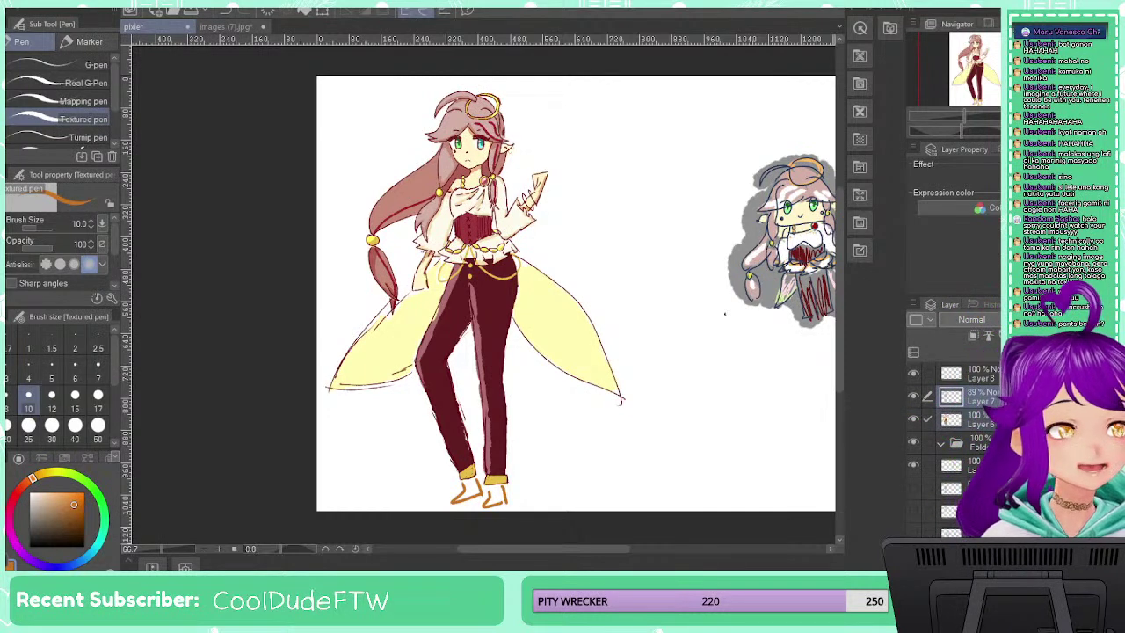
{"action": "key", "text": "alt+shift+e"}
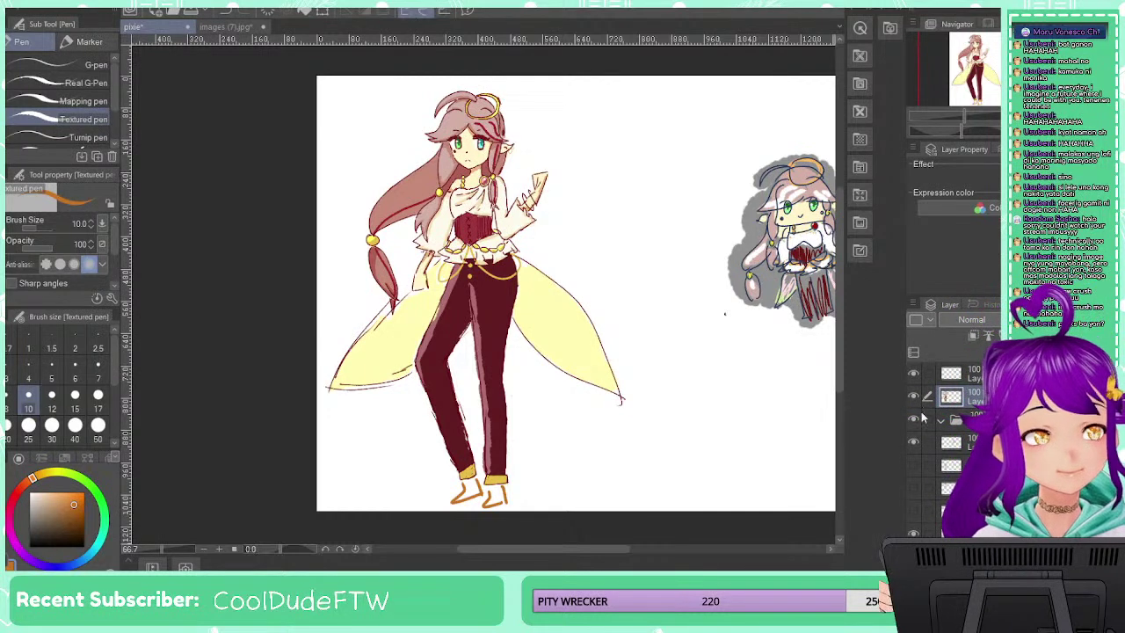
Toggle the older sketch layers in the folder on and off to check what each one contains
{"action": "left_click", "coordinate": [914, 465]}
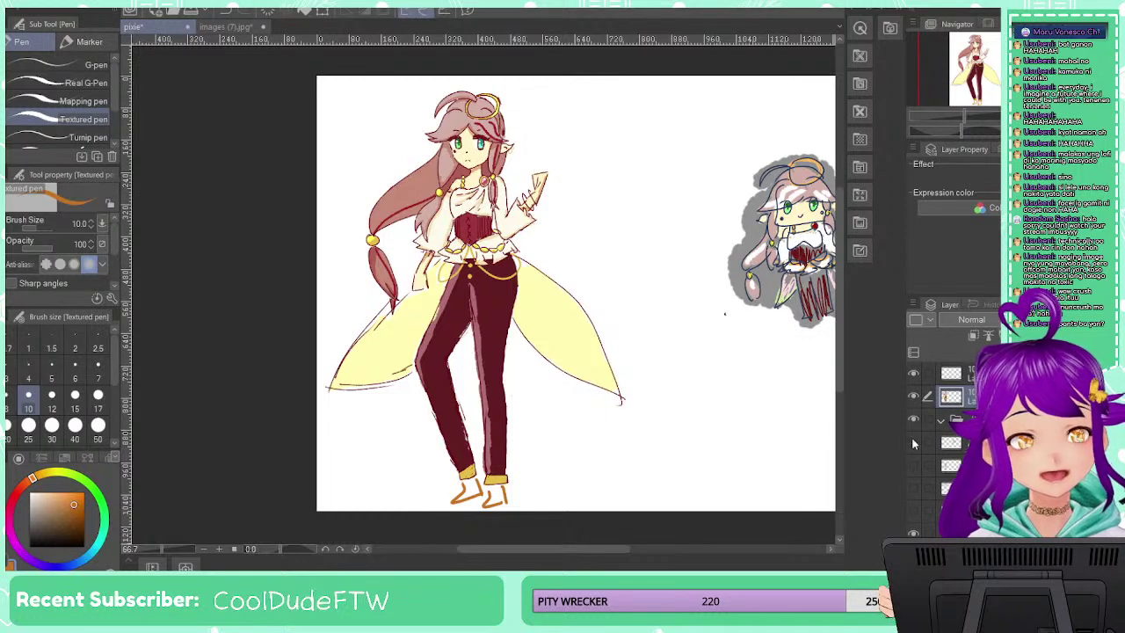
{"action": "left_click", "coordinate": [913, 442]}
{"action": "left_click", "coordinate": [913, 442]}
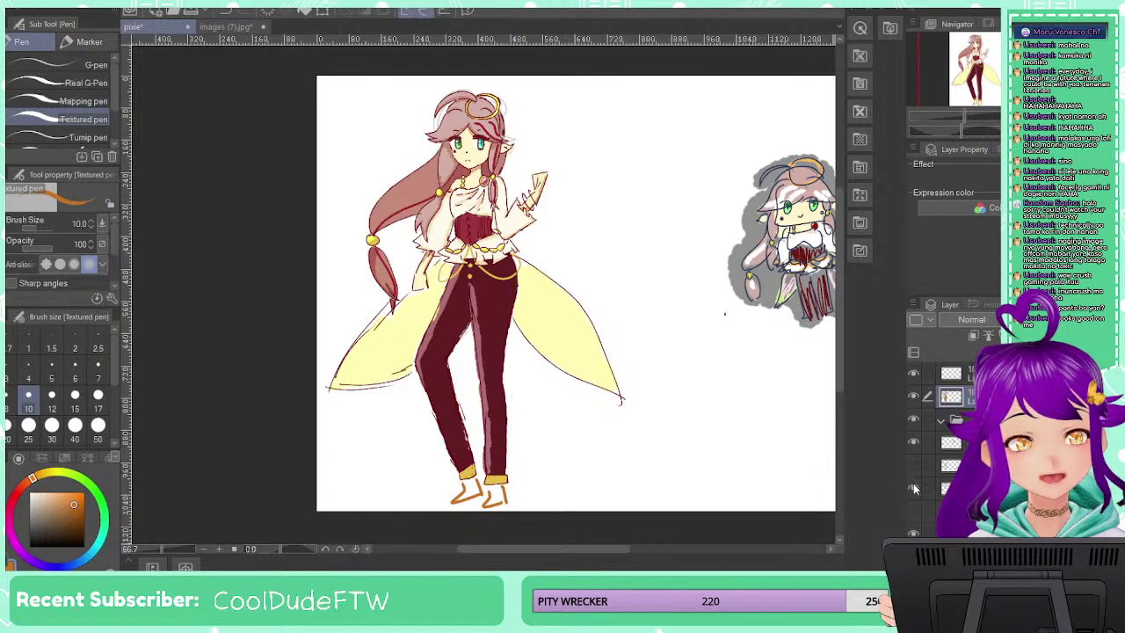
{"action": "left_click", "coordinate": [914, 508]}
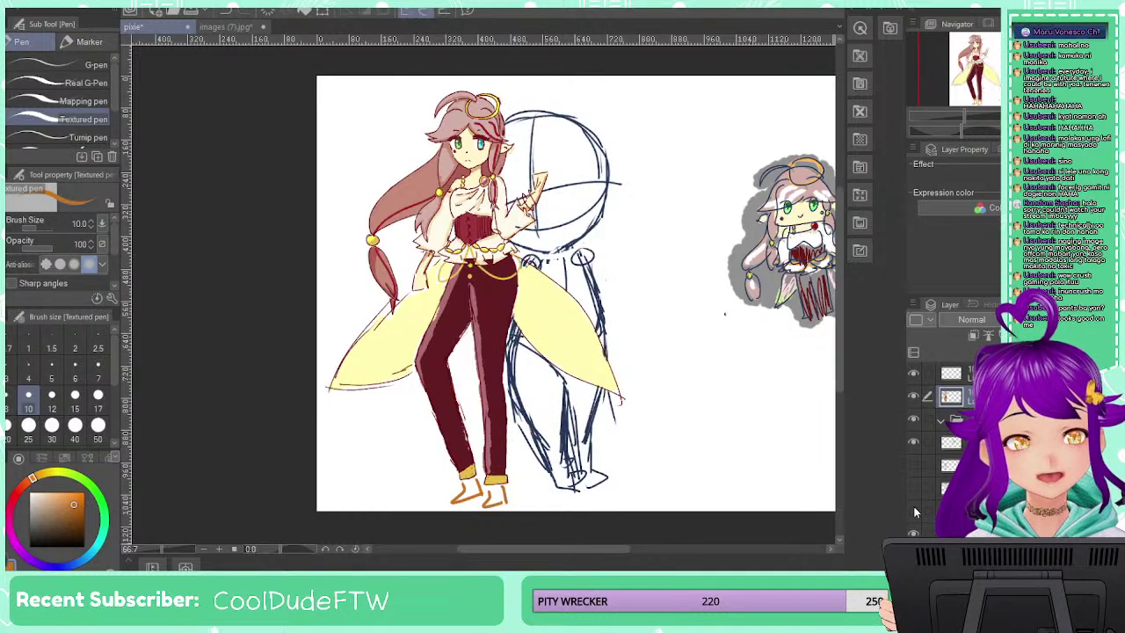
{"action": "left_click", "coordinate": [913, 507]}
{"action": "left_click", "coordinate": [912, 441]}
{"action": "left_click", "coordinate": [912, 440]}
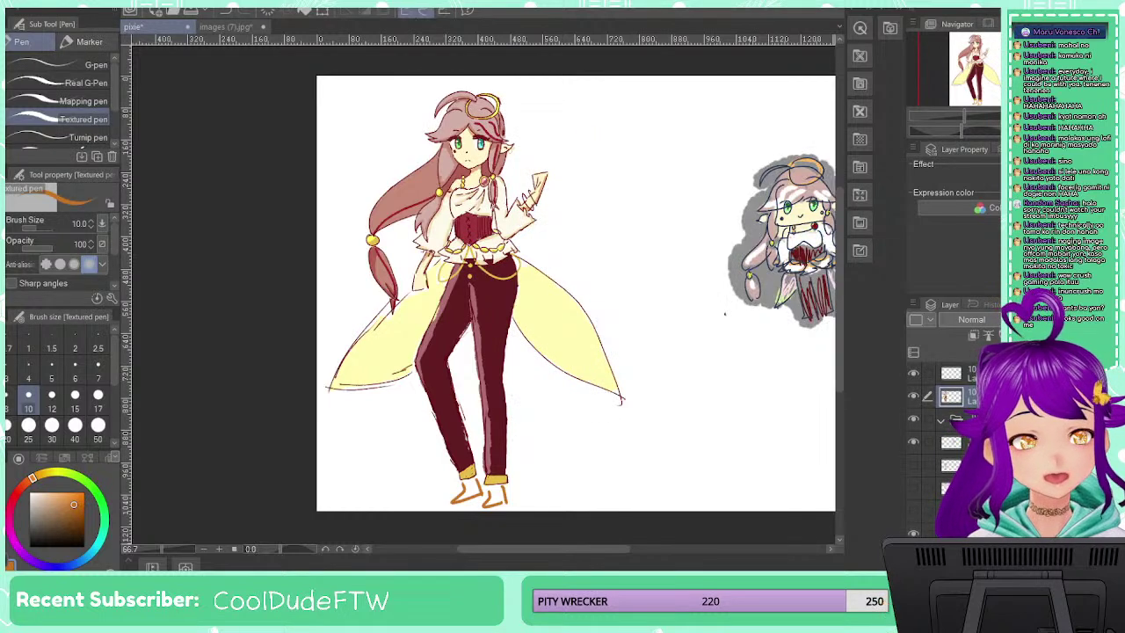
Move the lower layer up beneath the first layer in the folder and merge the two
{"action": "left_click", "coordinate": [958, 531]}
{"action": "left_click_drag", "start_coordinate": [958, 531], "coordinate": [956, 455]}
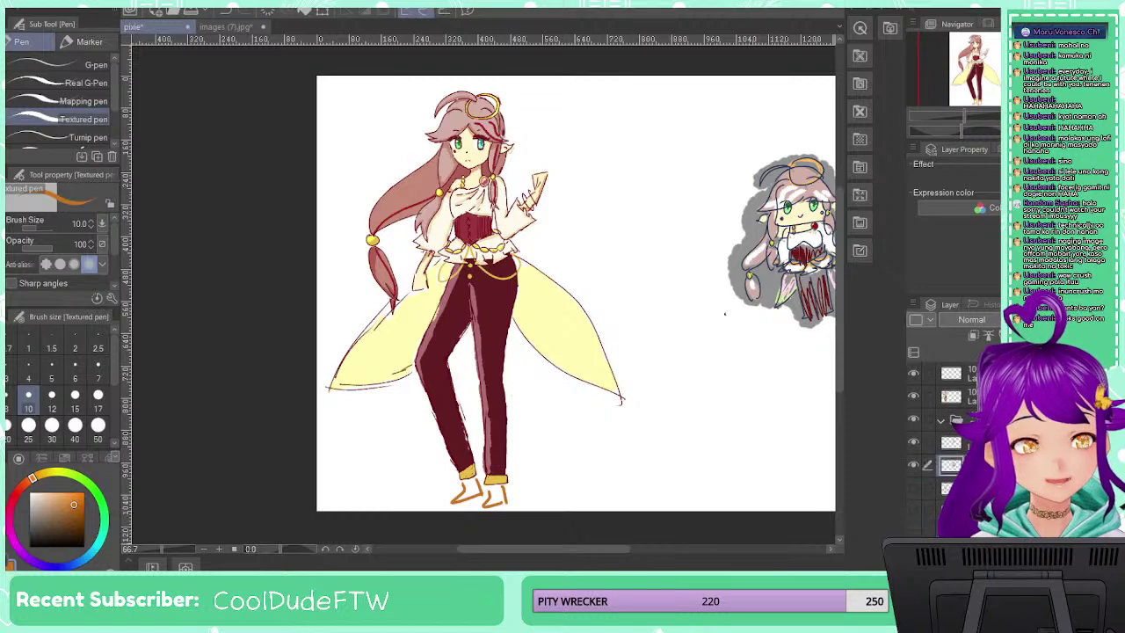
{"action": "left_click", "coordinate": [928, 442]}
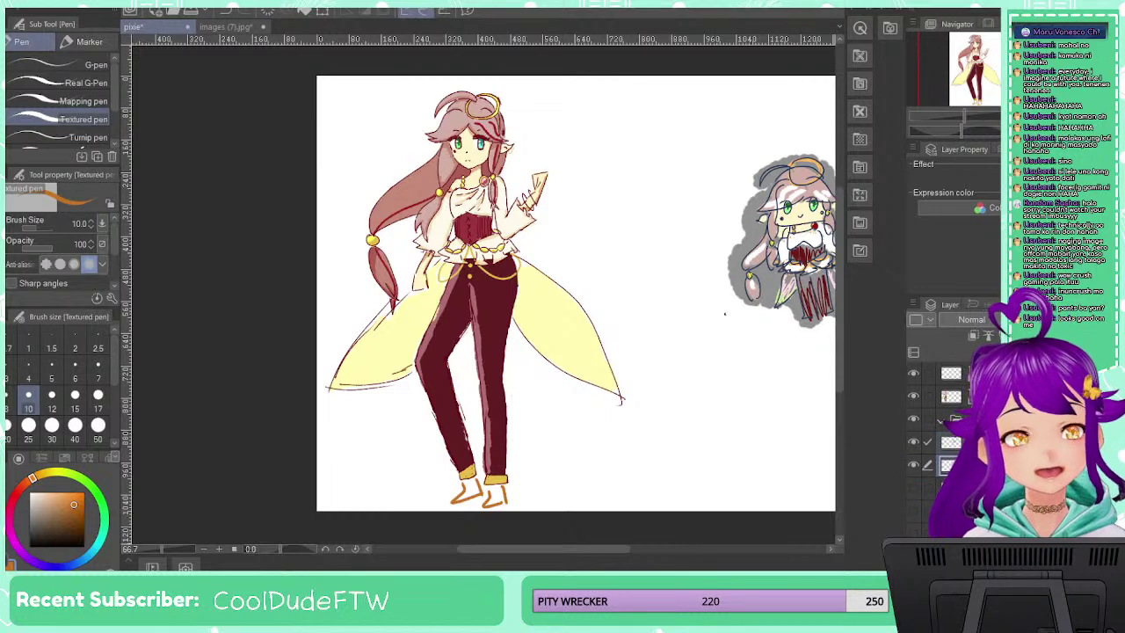
{"action": "key", "text": "shift+alt+e"}
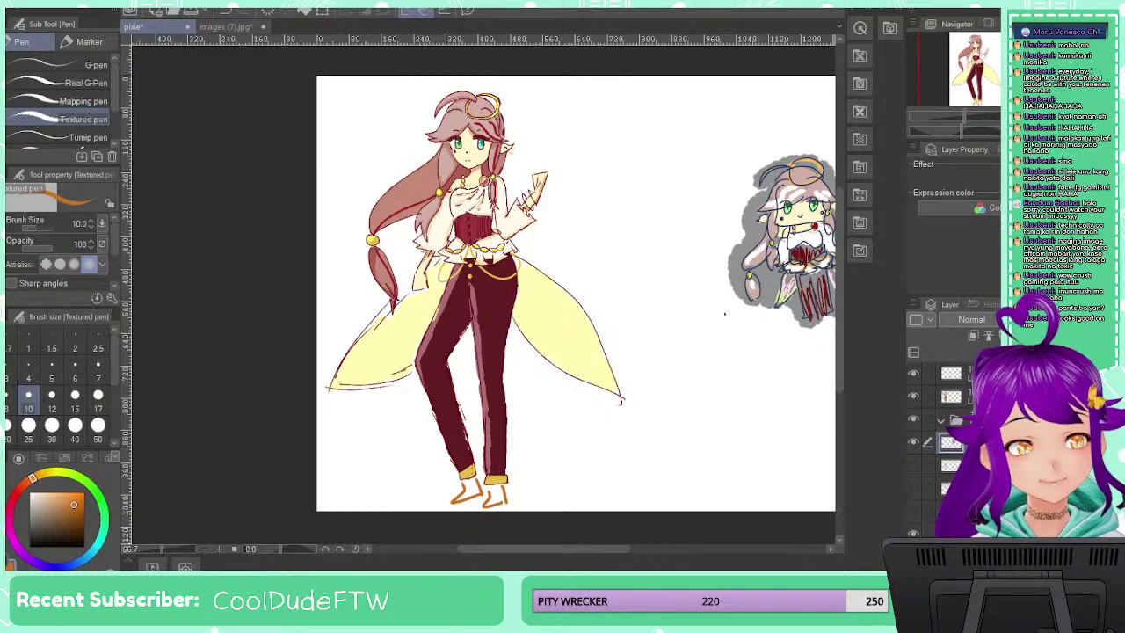
Inspect the rough head and body sketches with and without the coloured elf, leaving only the finished artwork shown
{"action": "left_click", "coordinate": [913, 466]}
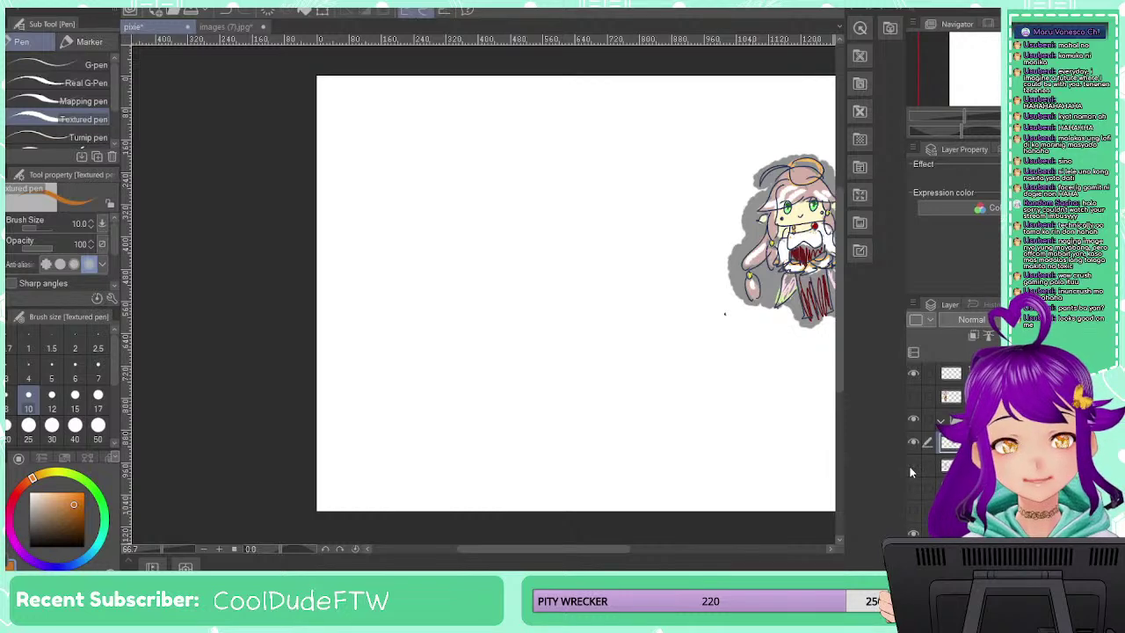
{"action": "left_click", "coordinate": [912, 487]}
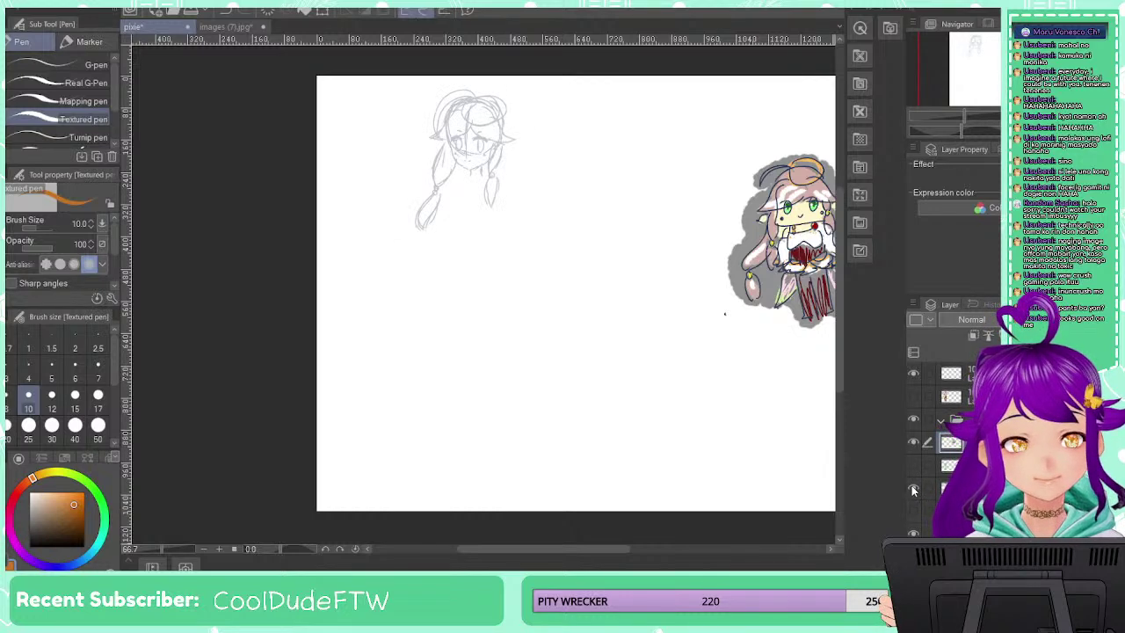
{"action": "left_click", "coordinate": [984, 467]}
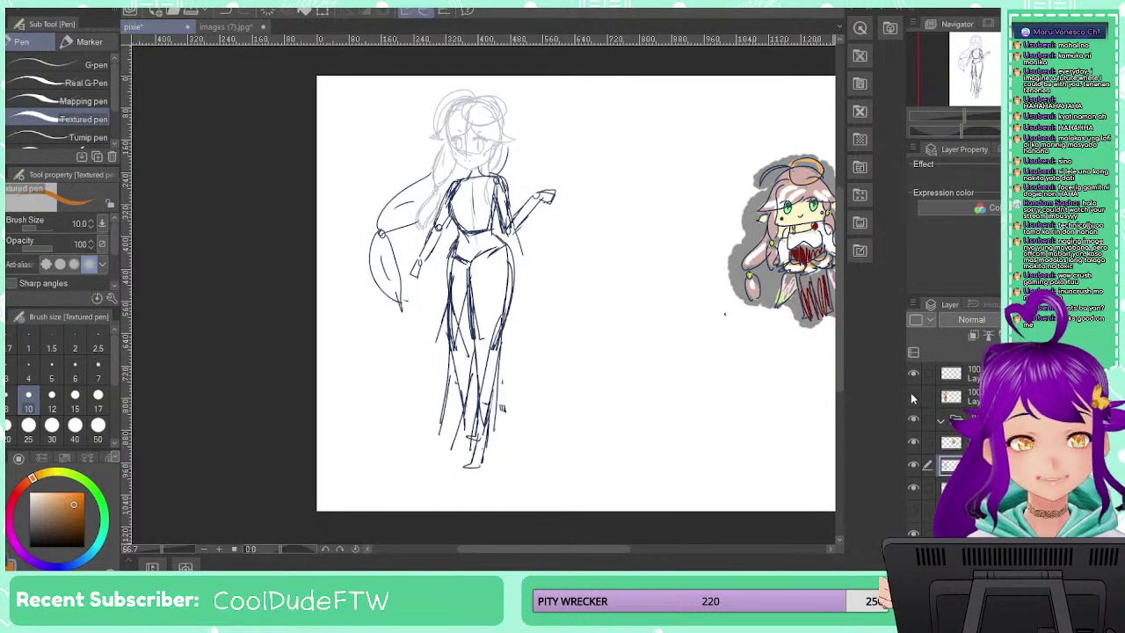
{"action": "left_click", "coordinate": [913, 397]}
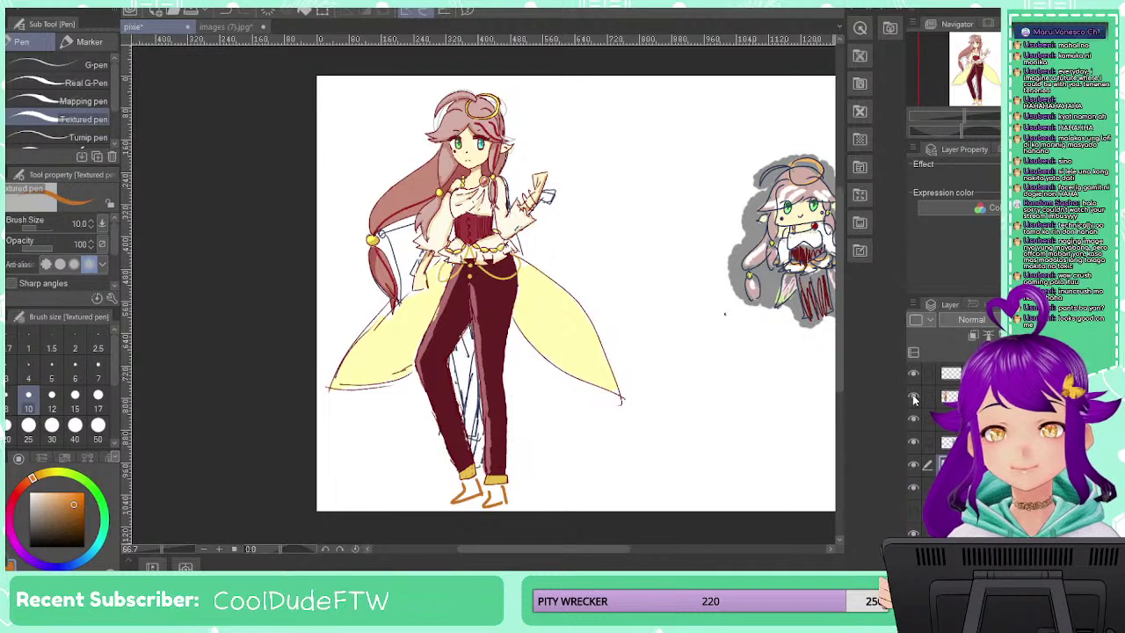
{"action": "left_click", "coordinate": [913, 397]}
{"action": "left_click", "coordinate": [913, 396]}
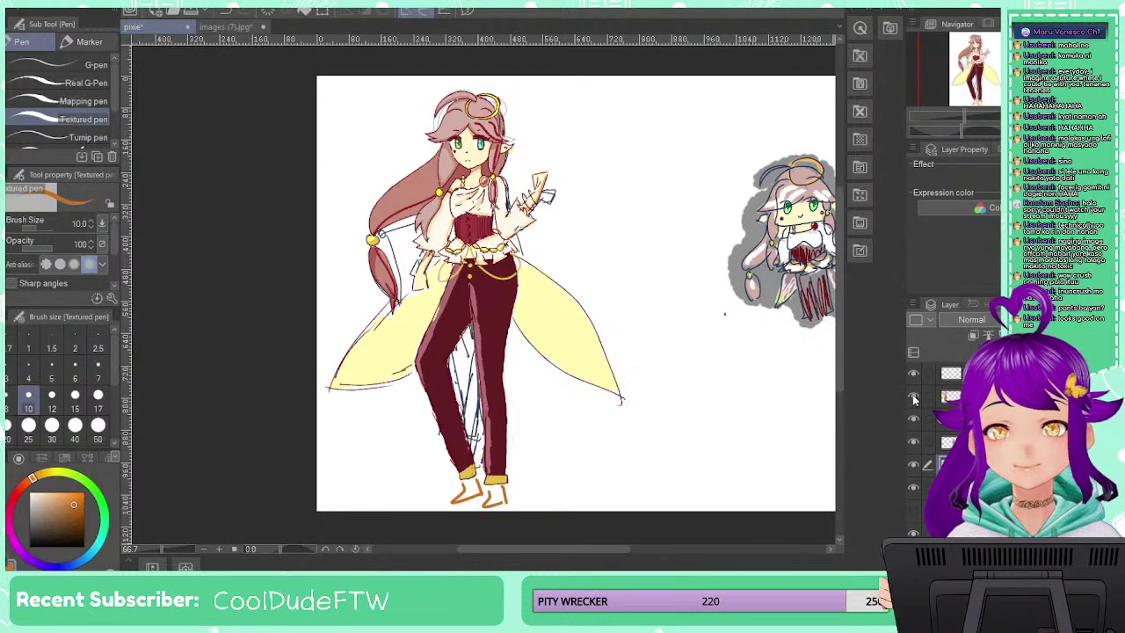
{"action": "left_click", "coordinate": [912, 463]}
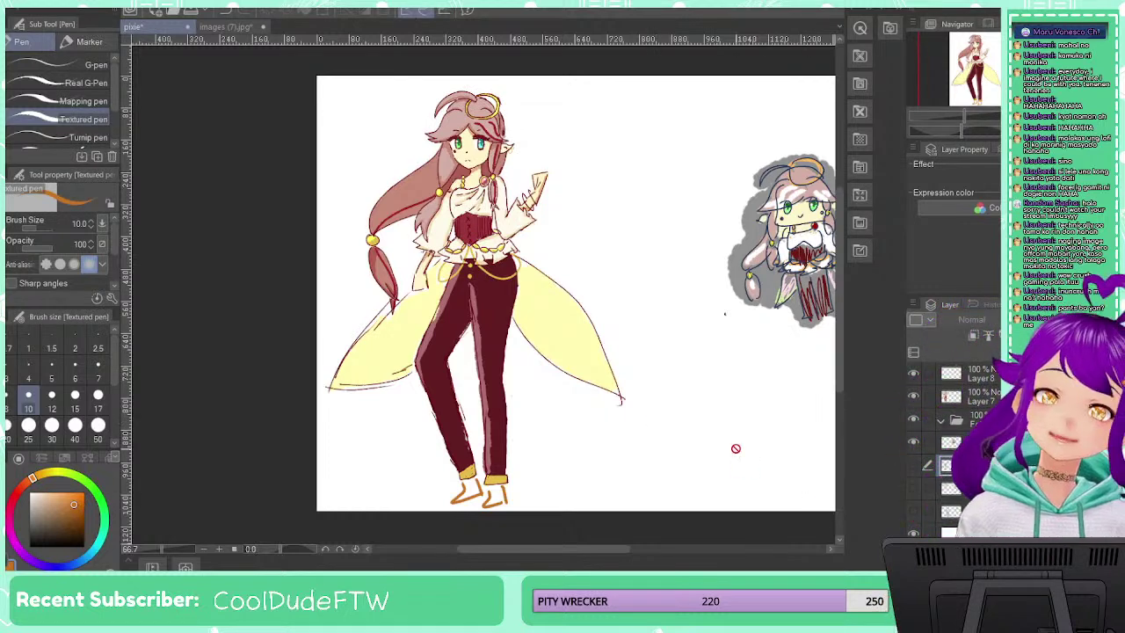
Lasso the chibi reference drawing, move it closer to the elf, and clear the selection
{"action": "mouse_move", "coordinate": [572, 431]}
{"action": "left_mouse_down"}
{"action": "mouse_move", "coordinate": [434, 410]}
{"action": "mouse_move", "coordinate": [430, 440]}
{"action": "left_mouse_up"}
{"action": "key", "text": "m"}
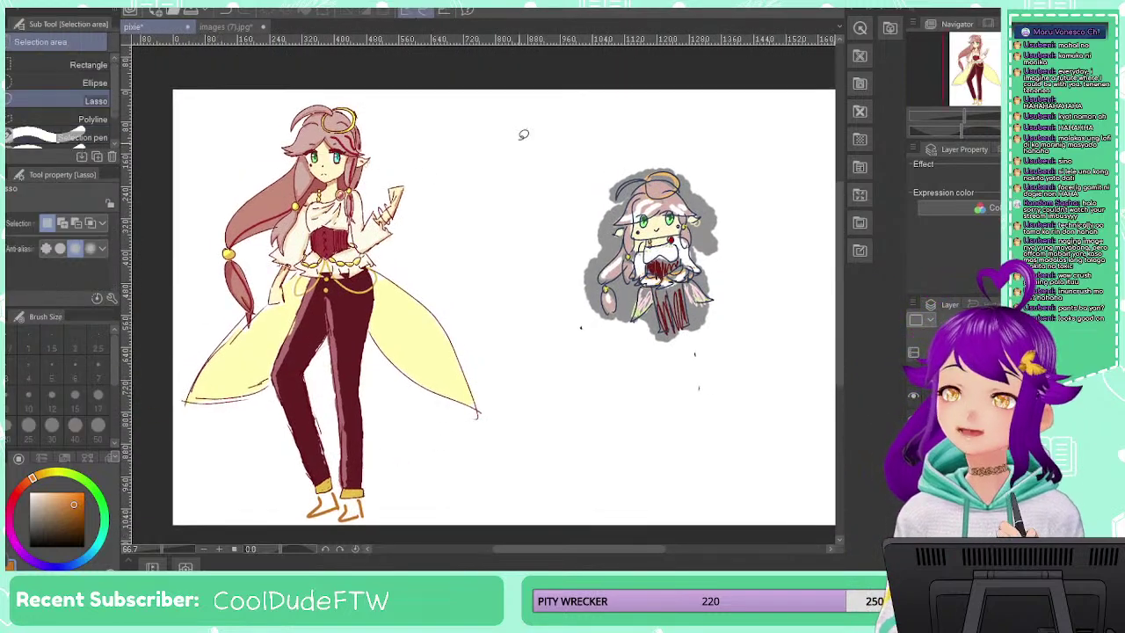
{"action": "mouse_move", "coordinate": [549, 125]}
{"action": "left_mouse_down"}
{"action": "mouse_move", "coordinate": [500, 176]}
{"action": "mouse_move", "coordinate": [625, 390]}
{"action": "mouse_move", "coordinate": [784, 341]}
{"action": "mouse_move", "coordinate": [788, 187]}
{"action": "mouse_move", "coordinate": [710, 125]}
{"action": "mouse_move", "coordinate": [602, 102]}
{"action": "mouse_move", "coordinate": [543, 124]}
{"action": "left_mouse_up"}
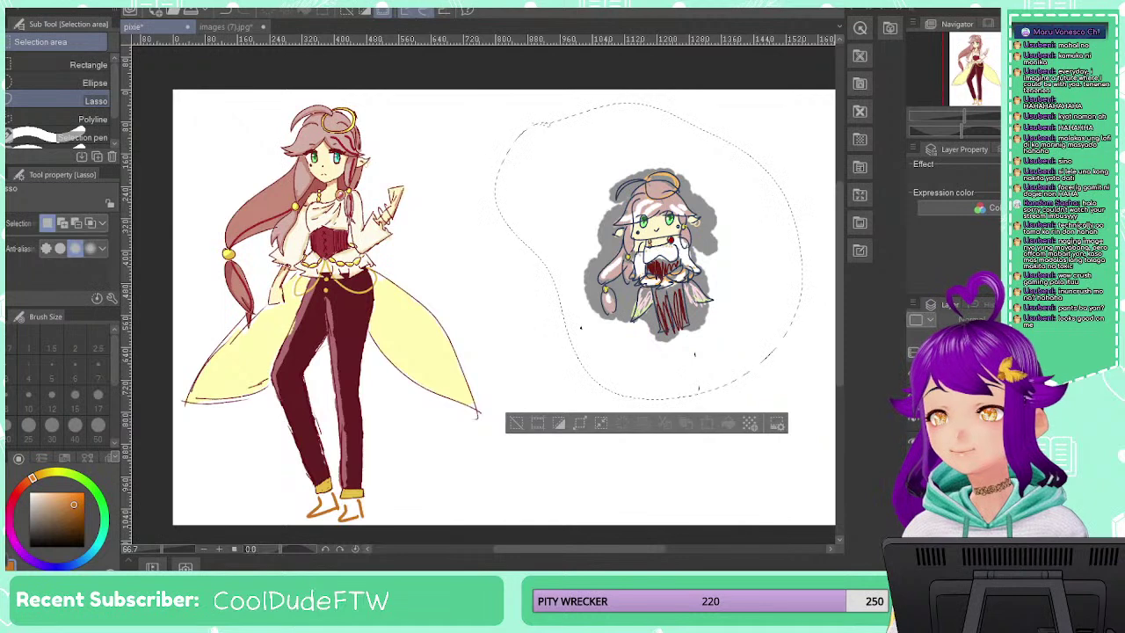
{"action": "key", "text": "k"}
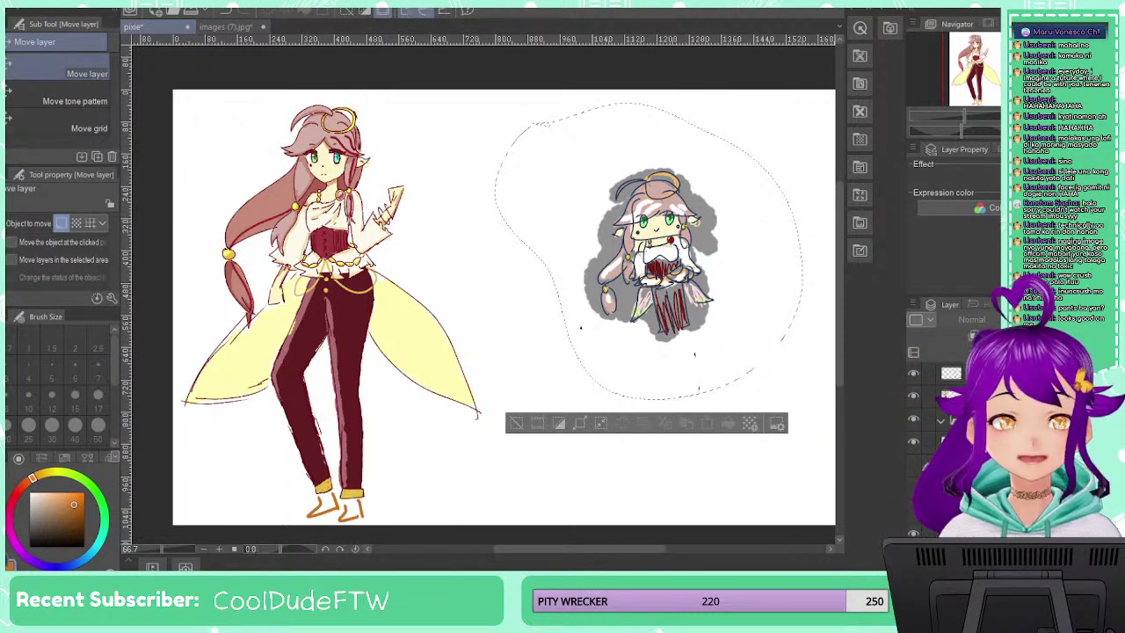
{"action": "left_click_drag", "start_coordinate": [650, 263], "coordinate": [509, 271]}
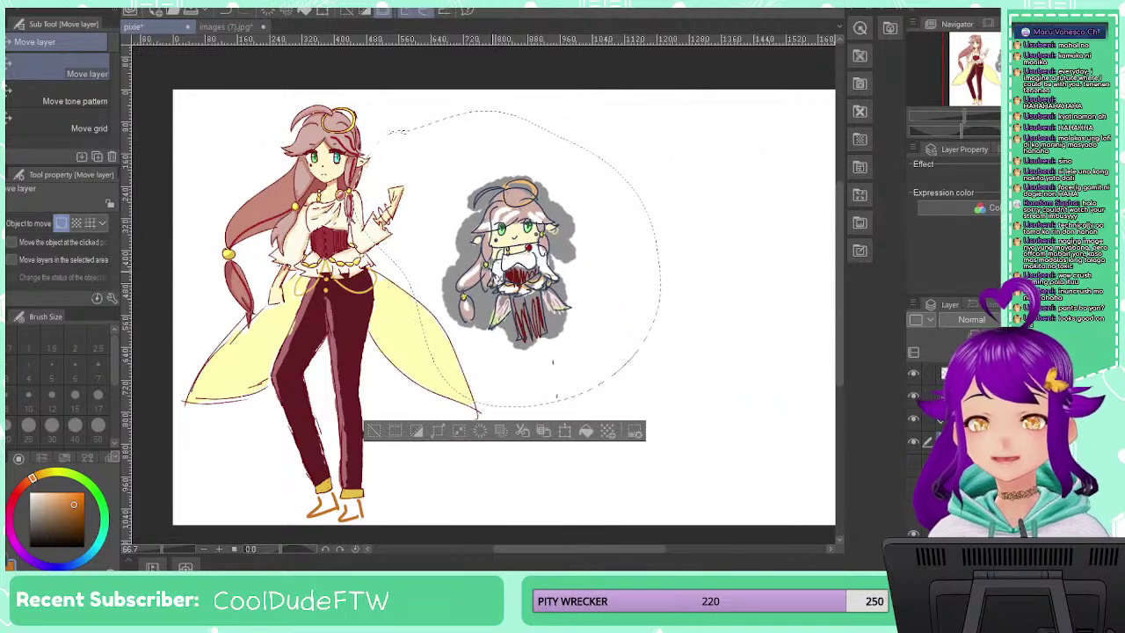
{"action": "key", "text": "ctrl+d"}
Recolour the elf's blue iris with Fill, using olive green for the upper part and pale yellow-green for the lower part
{"action": "scroll", "coordinate": [535, 323], "scroll_direction": "up", "scroll_amount": 4}
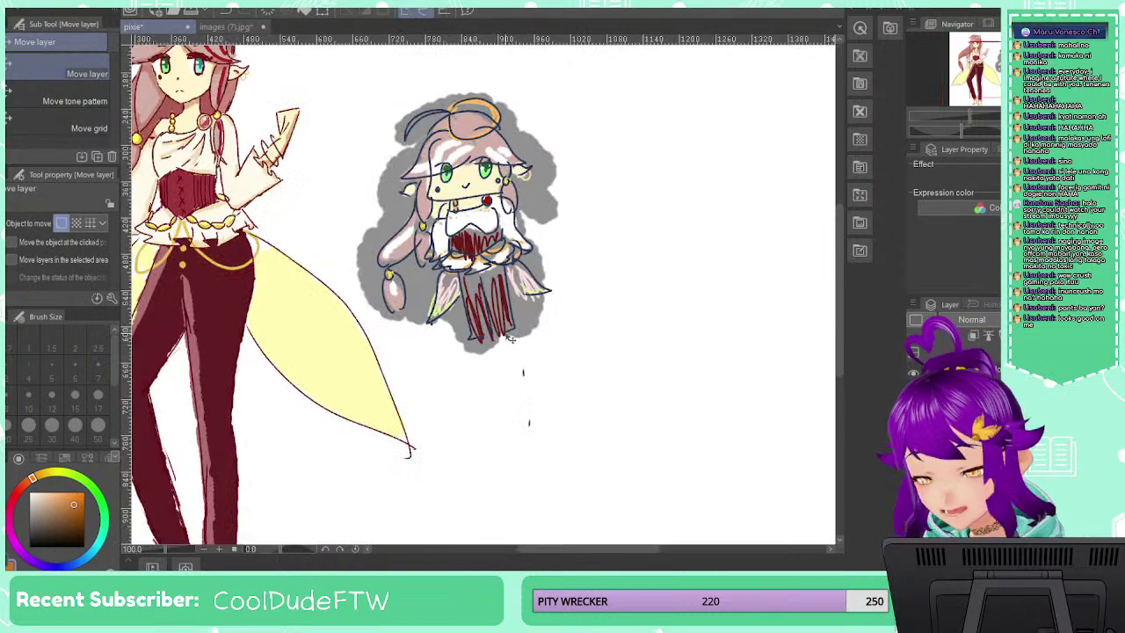
{"action": "left_click_drag", "start_coordinate": [343, 211], "coordinate": [706, 468]}
{"action": "left_click_drag", "start_coordinate": [393, 147], "coordinate": [565, 331]}
{"action": "scroll", "coordinate": [565, 331], "scroll_direction": "up", "scroll_amount": 2}
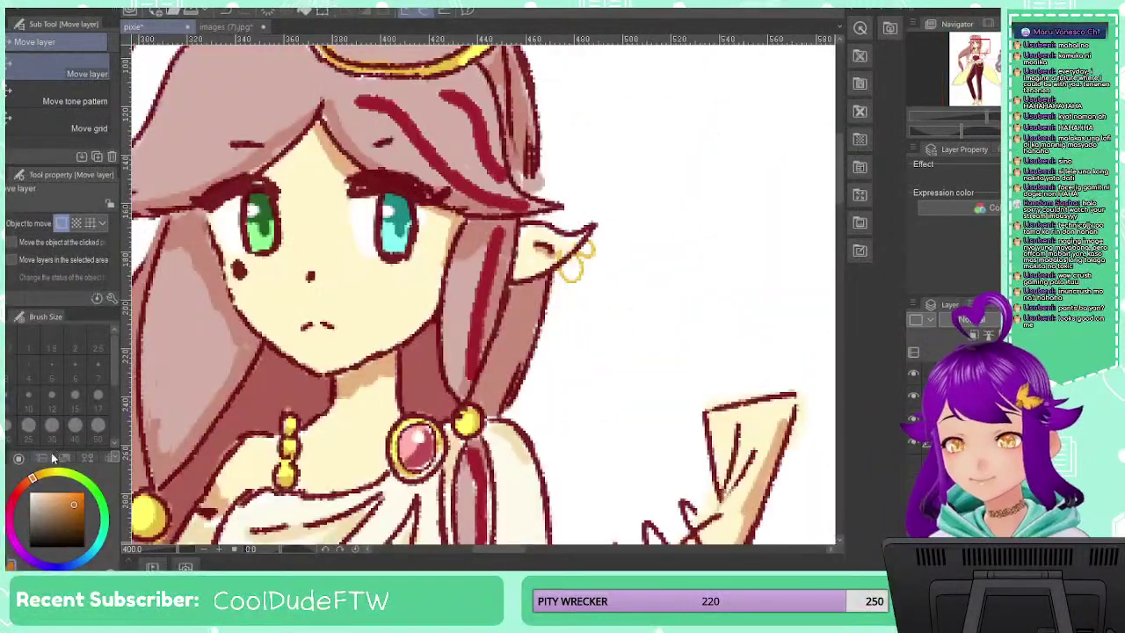
{"action": "left_click_drag", "start_coordinate": [76, 482], "coordinate": [70, 475]}
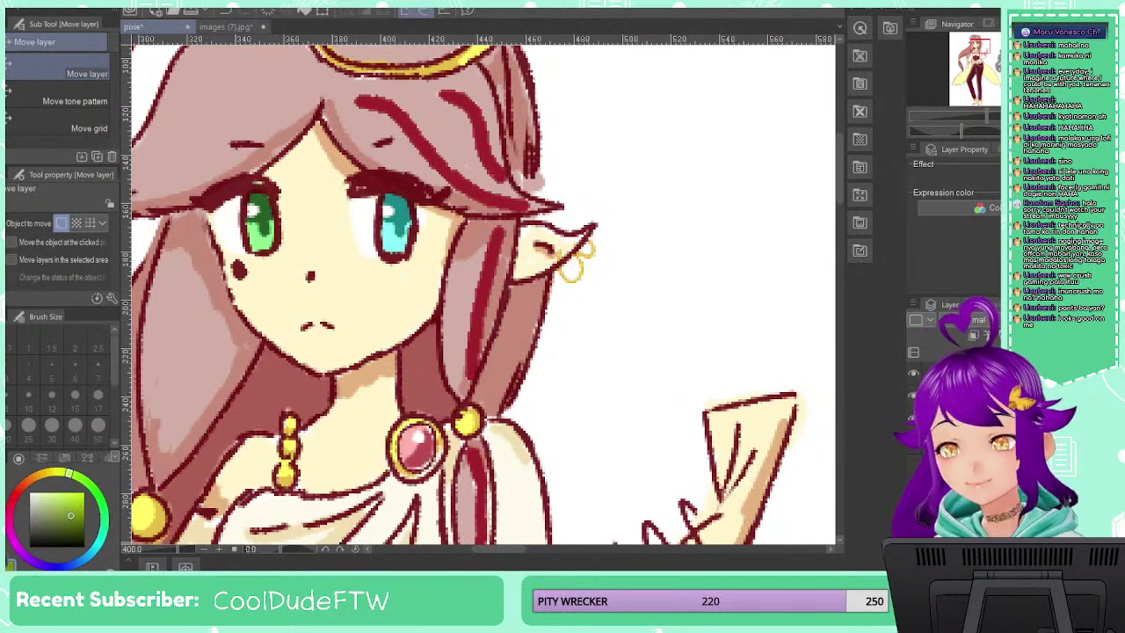
{"action": "key", "text": "g"}
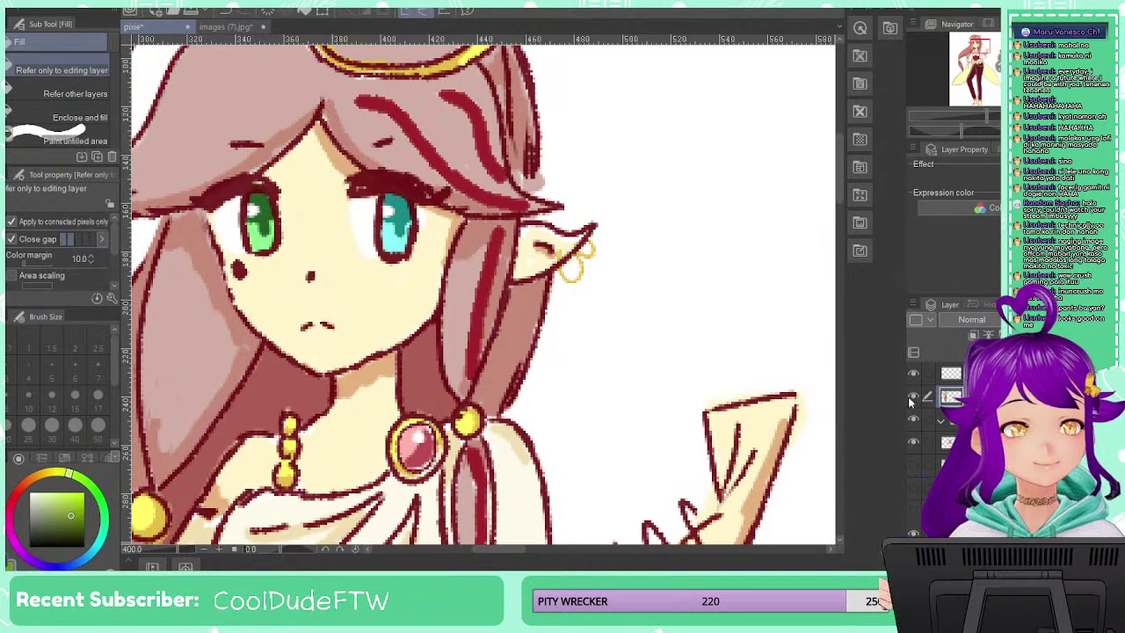
{"action": "left_click", "coordinate": [403, 213]}
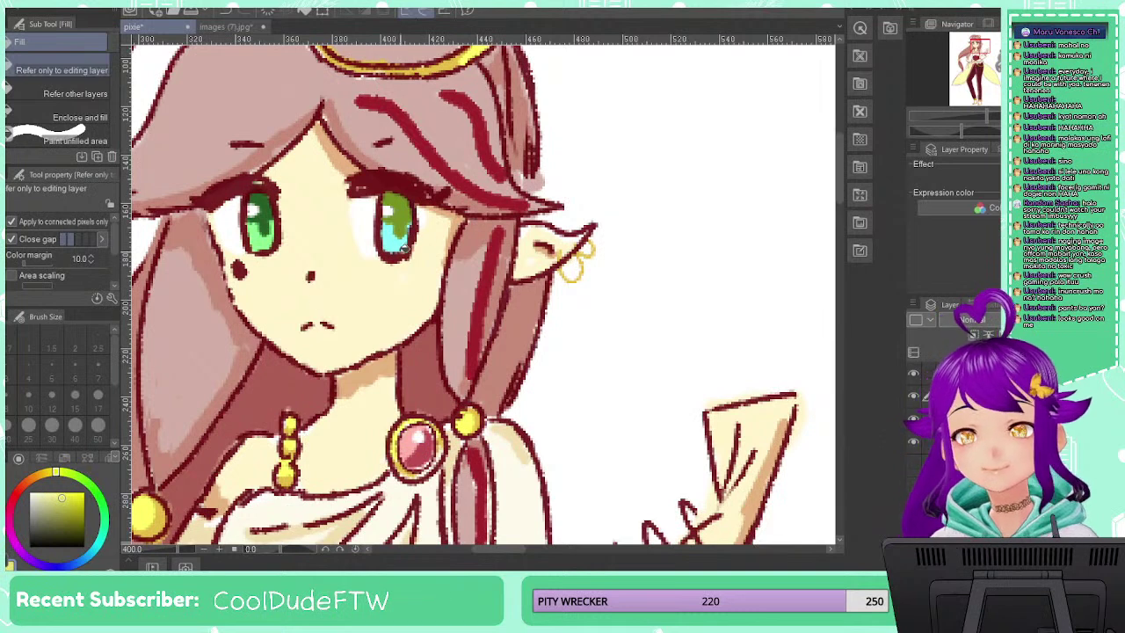
{"action": "key", "text": "ctrl+z"}
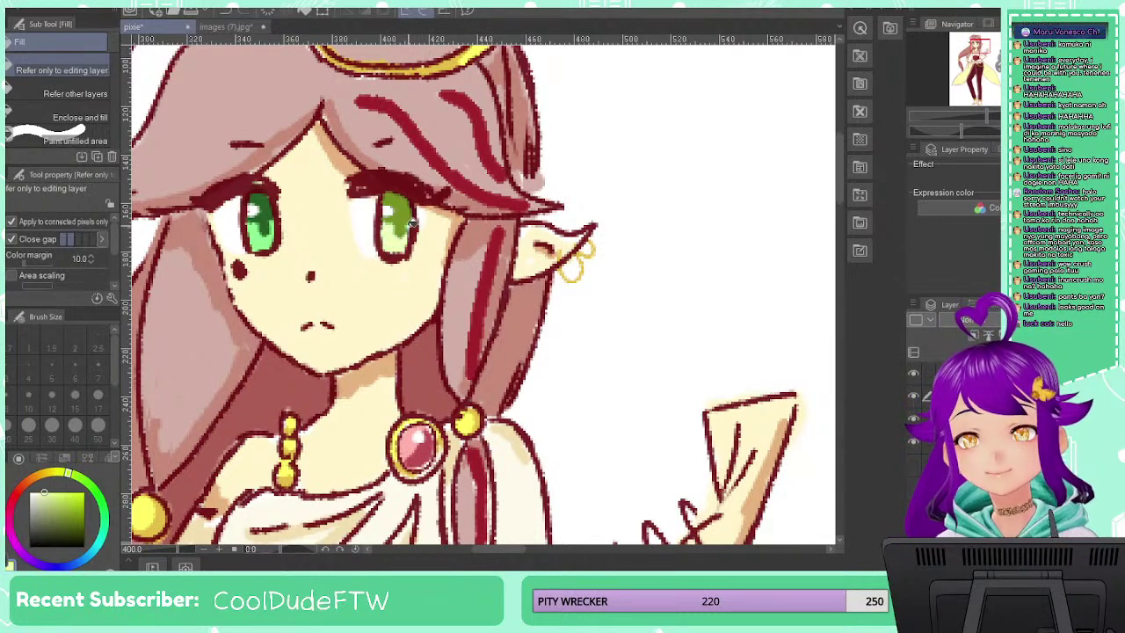
Try an orange fill in the upper part of the yellow-green iris, and undo it
{"action": "scroll", "coordinate": [395, 348], "scroll_direction": "down", "scroll_amount": 5}
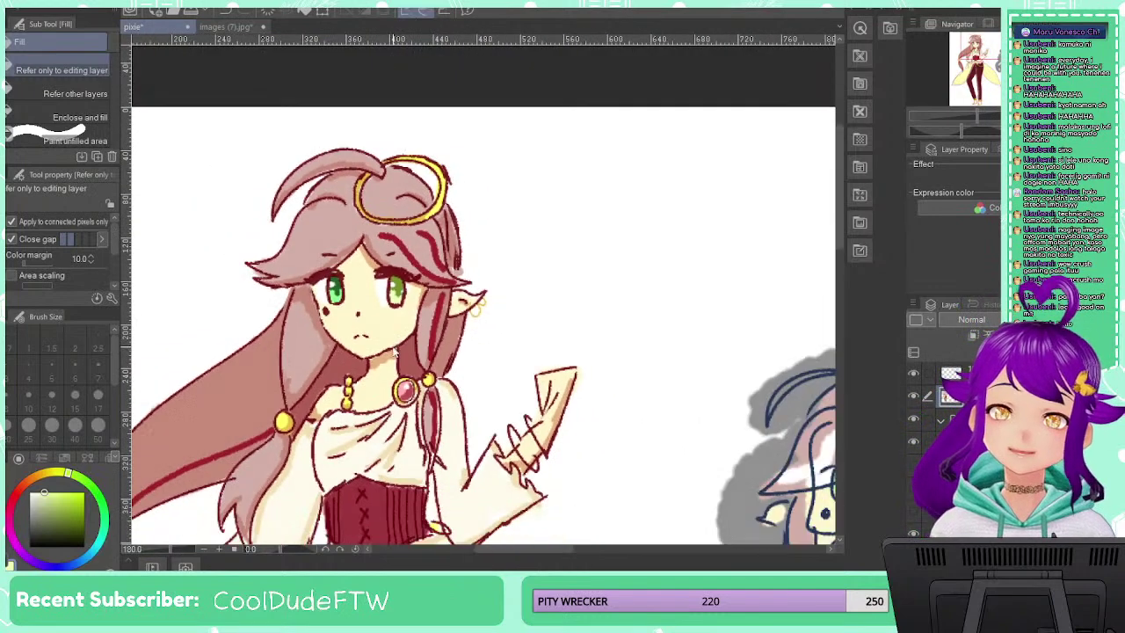
{"action": "scroll", "coordinate": [398, 345], "scroll_direction": "up", "scroll_amount": 2}
{"action": "scroll", "coordinate": [398, 344], "scroll_direction": "up", "scroll_amount": 2}
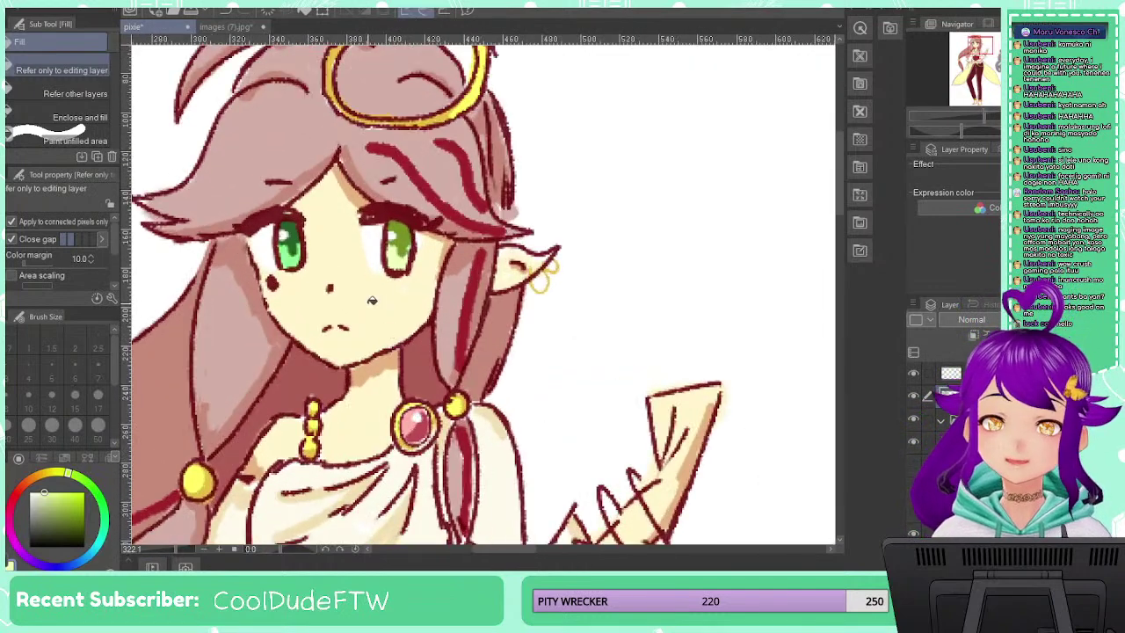
{"action": "scroll", "coordinate": [371, 300], "scroll_direction": "up", "scroll_amount": 4}
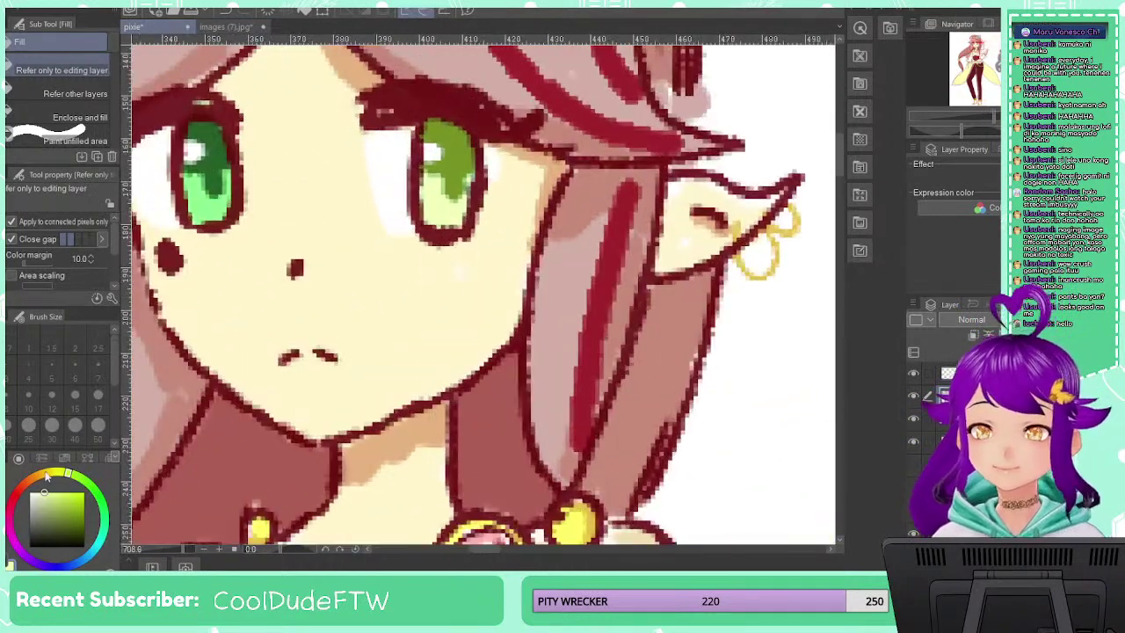
{"action": "left_click_drag", "start_coordinate": [48, 474], "coordinate": [35, 477]}
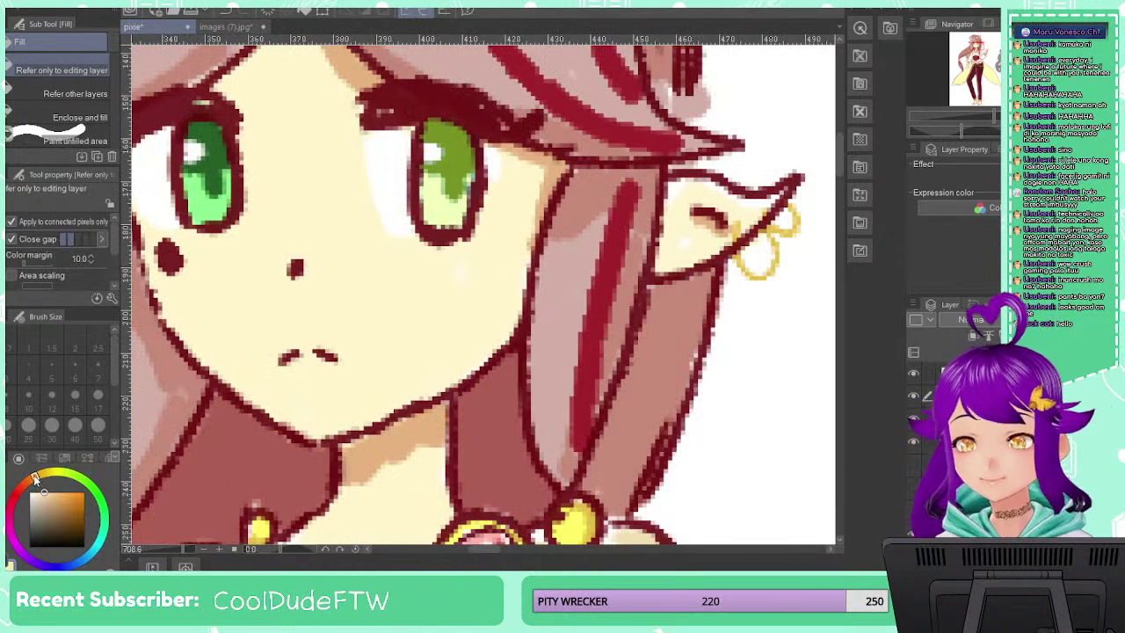
{"action": "left_click", "coordinate": [463, 163]}
{"action": "key", "text": "ctrl+z"}
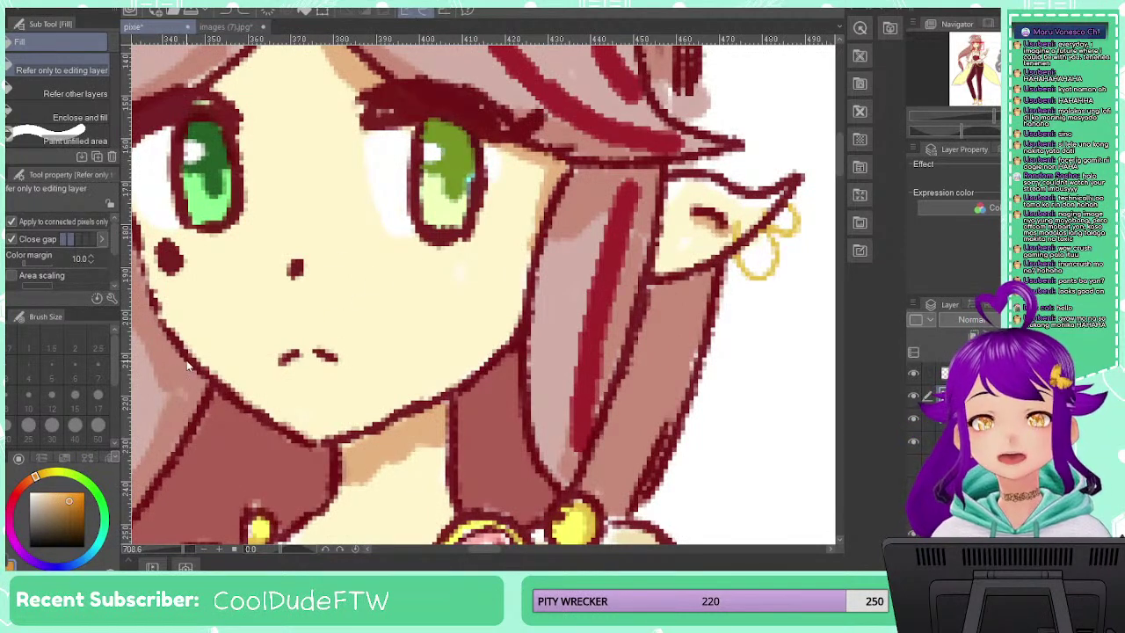
Undo the iris's olive and yellow-green fills, then try several orange-brown fills in its upper part and undo them
{"action": "key", "text": "ctrl+z"}
{"action": "key", "text": "ctrl+z"}
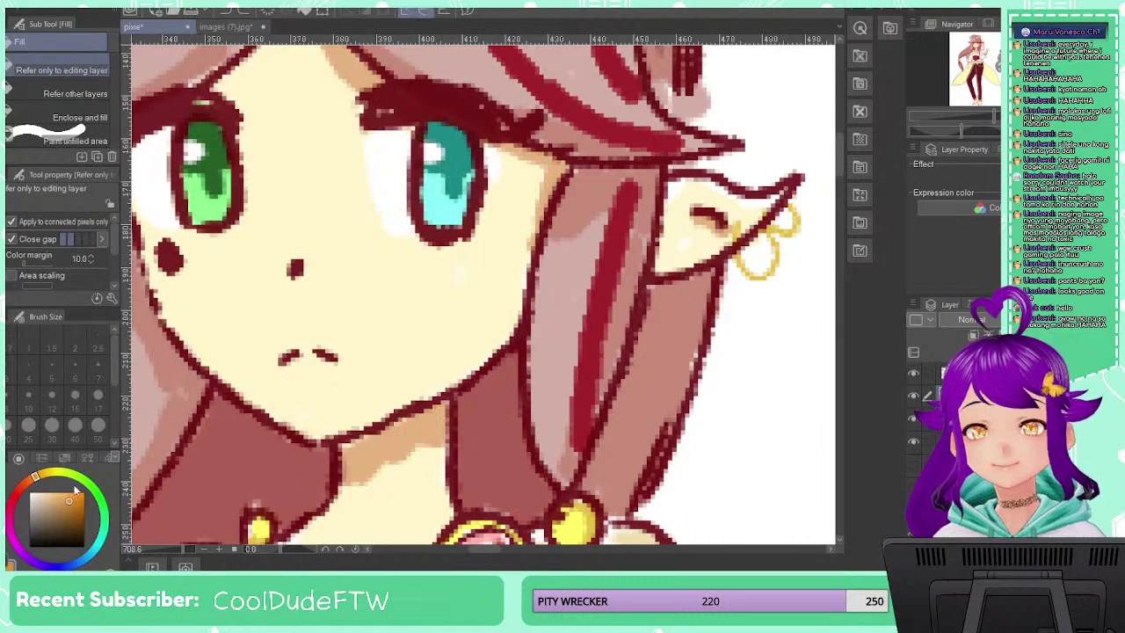
{"action": "left_click", "coordinate": [453, 174]}
{"action": "key", "text": "ctrl+z"}
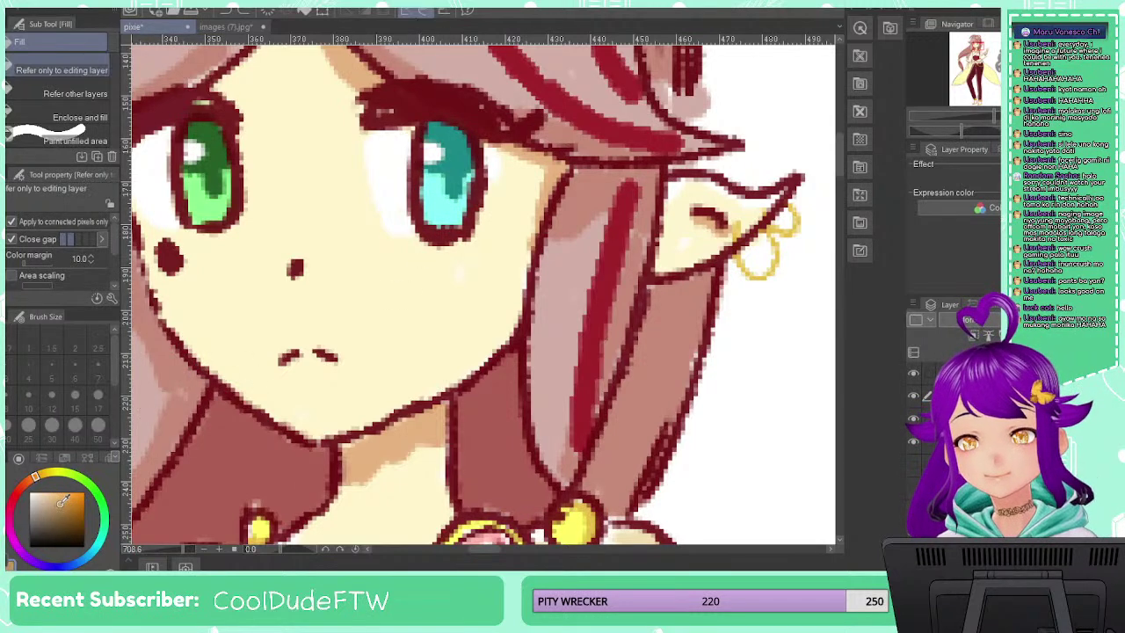
{"action": "left_click", "coordinate": [457, 181]}
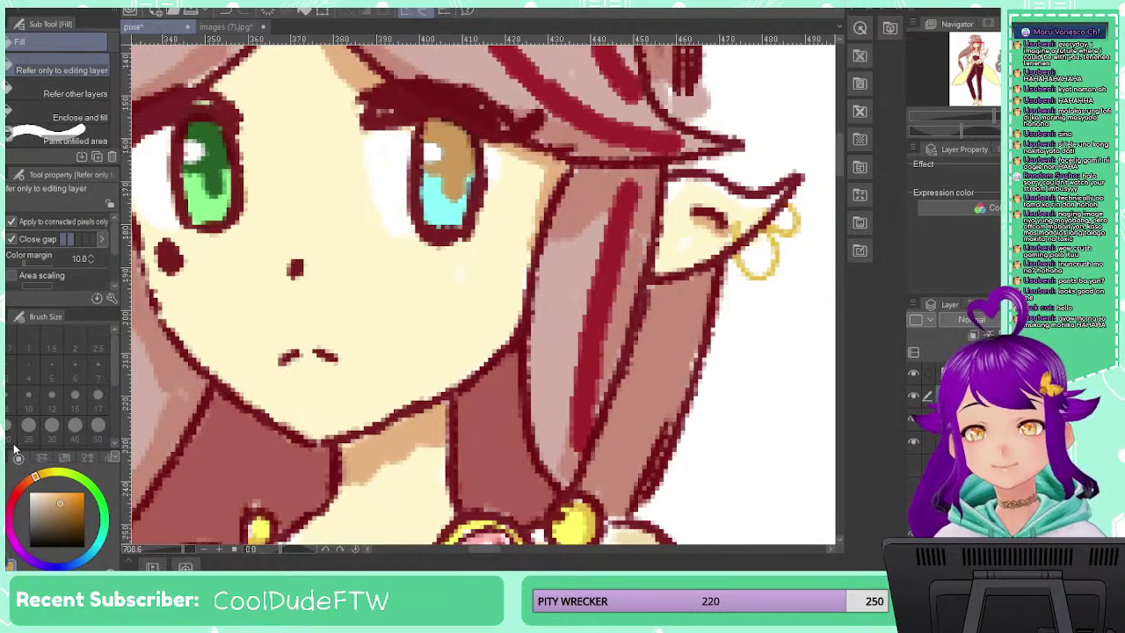
{"action": "key", "text": "ctrl+z"}
{"action": "left_click", "coordinate": [457, 167]}
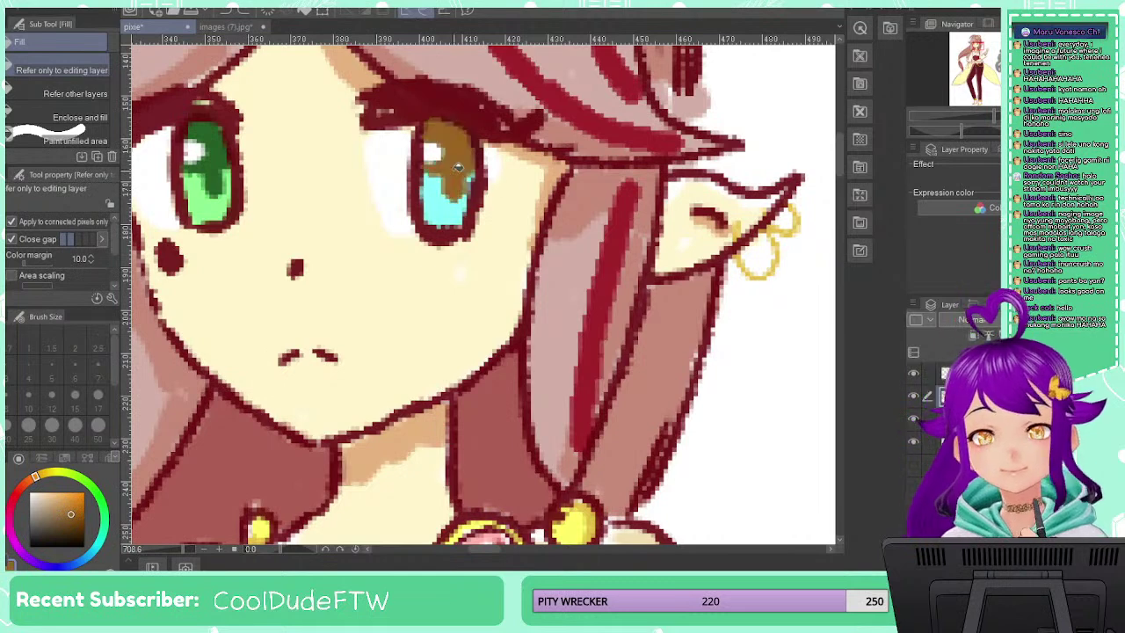
{"action": "key", "text": "ctrl+z"}
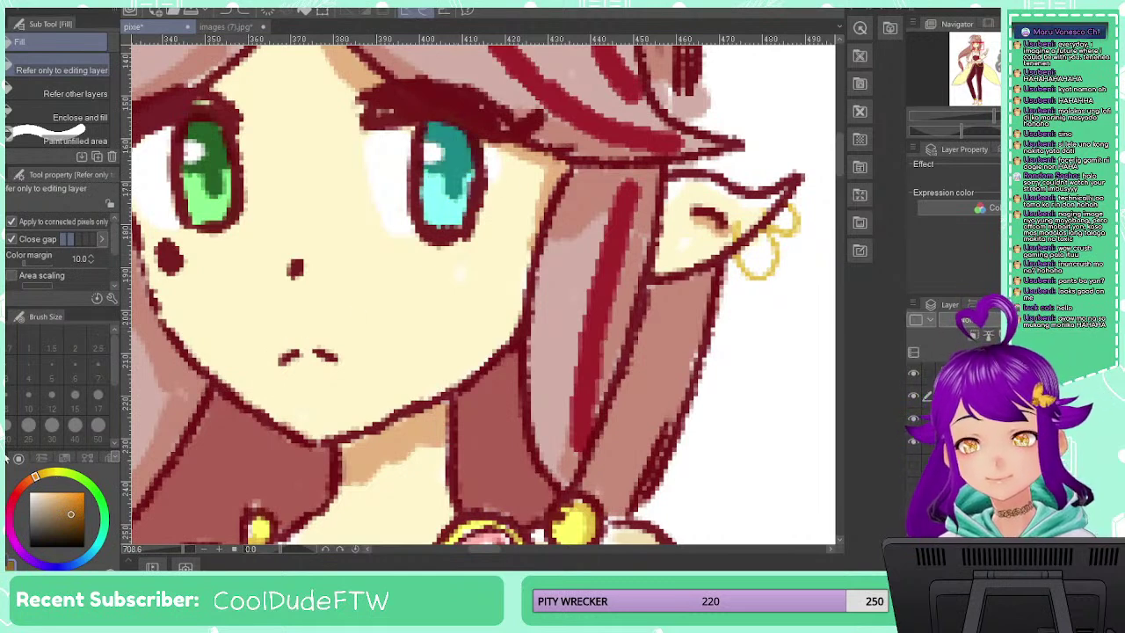
Try pale yellow fills in the lower and upper parts of the blue iris, and undo both
{"action": "left_click", "coordinate": [9, 564]}
{"action": "left_click", "coordinate": [56, 474]}
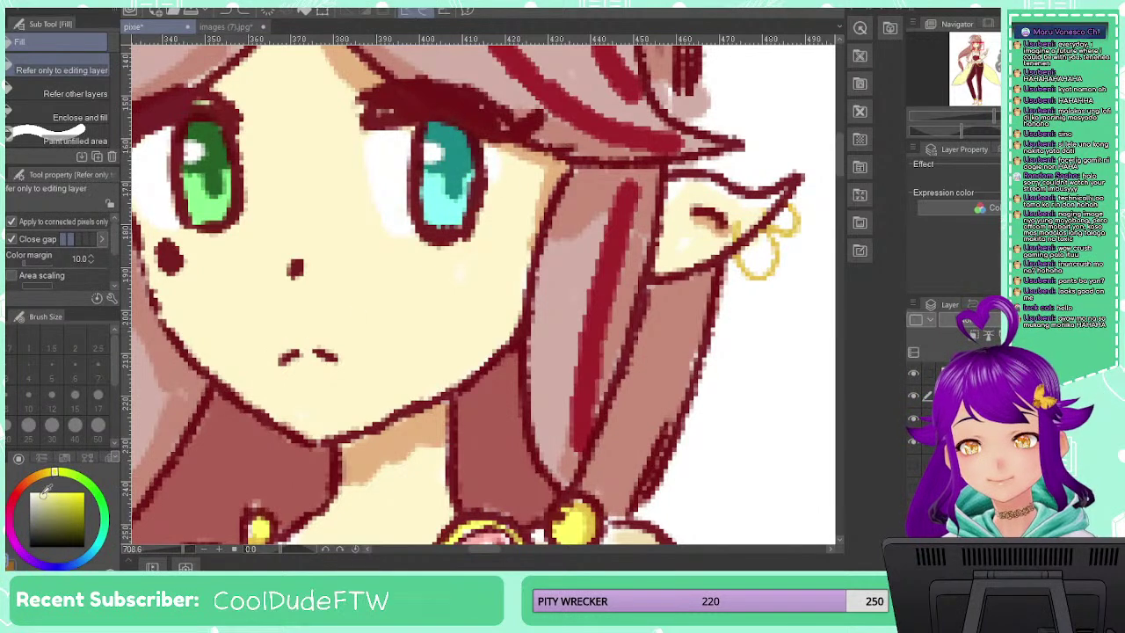
{"action": "left_click", "coordinate": [444, 216]}
{"action": "left_click", "coordinate": [463, 183]}
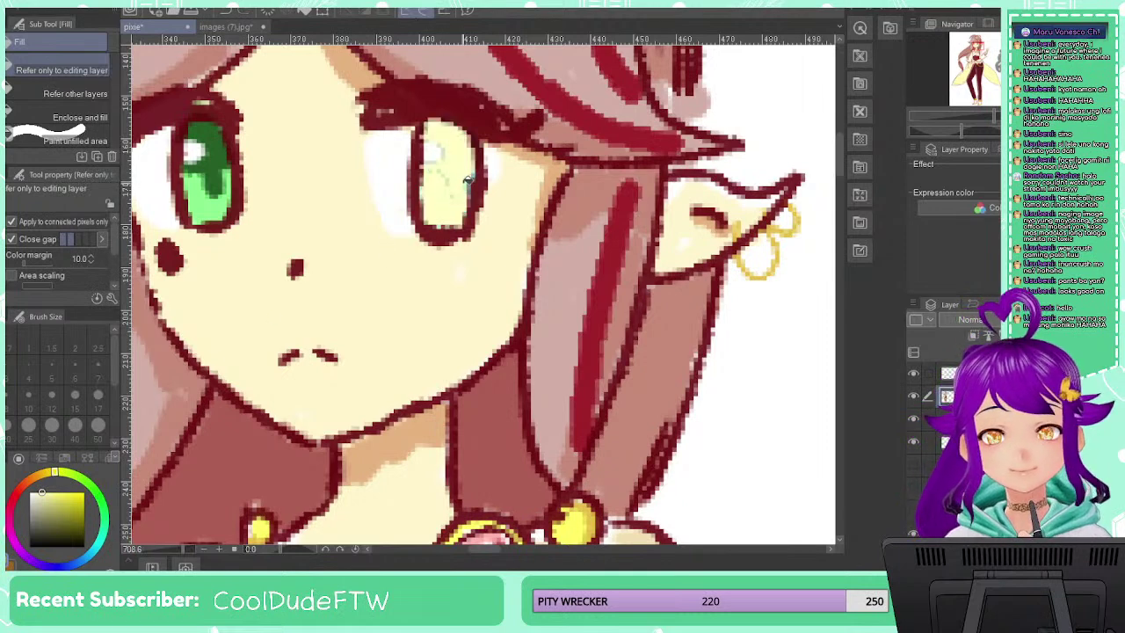
{"action": "key", "text": "ctrl+z"}
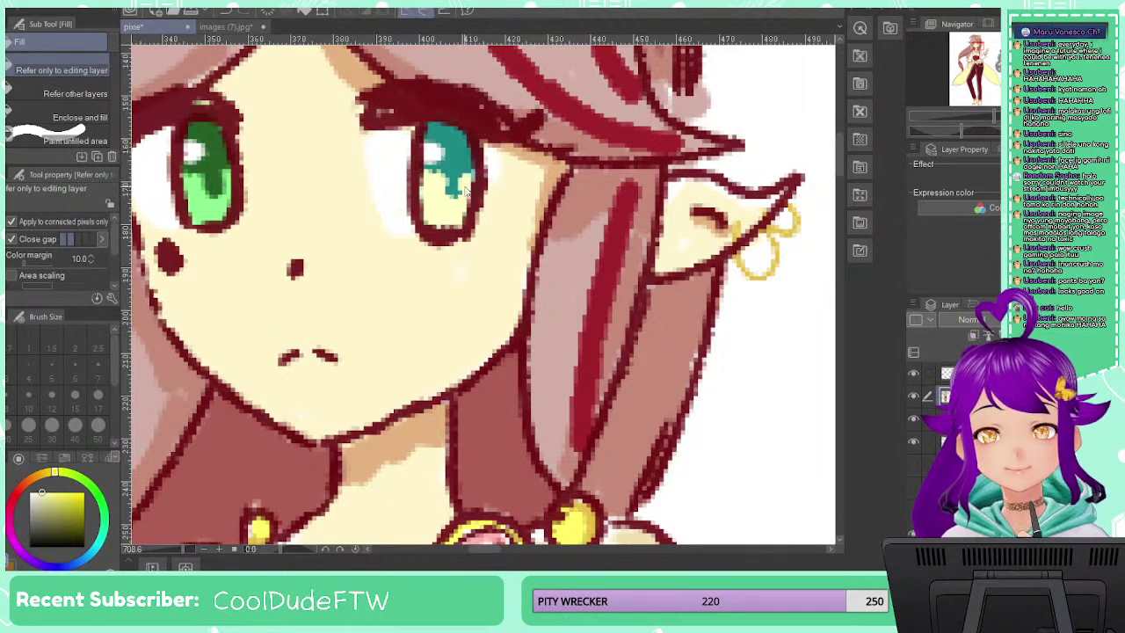
{"action": "key", "text": "ctrl+z"}
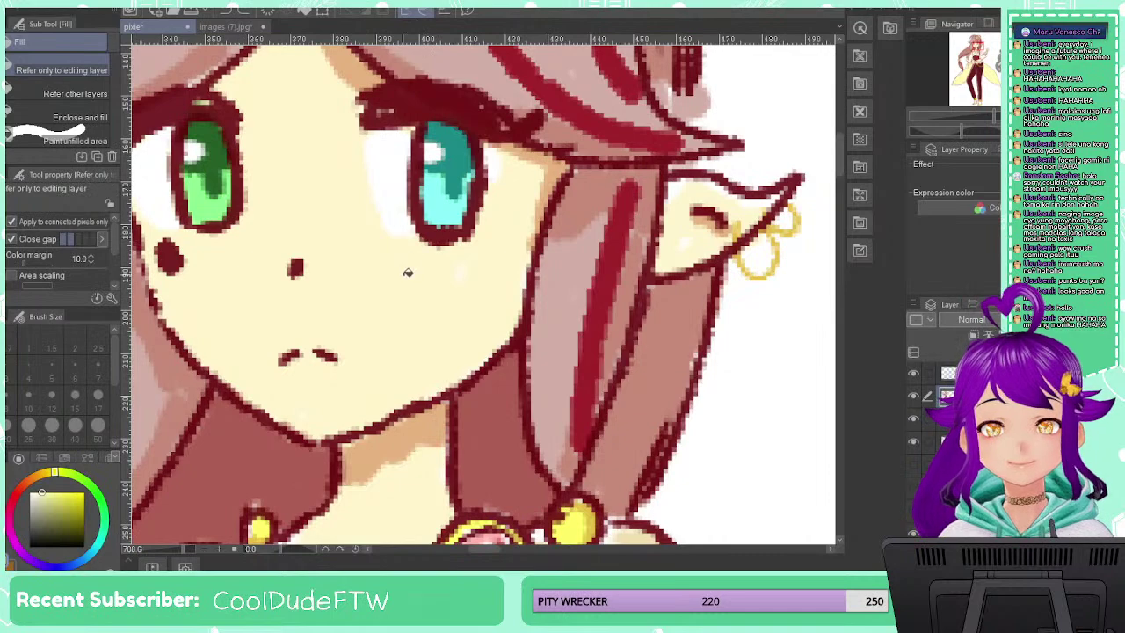
Paint the lower part of the blue iris pale yellow with the Textured pen at size 2.5
{"action": "scroll", "coordinate": [408, 273], "scroll_direction": "up", "scroll_amount": 5}
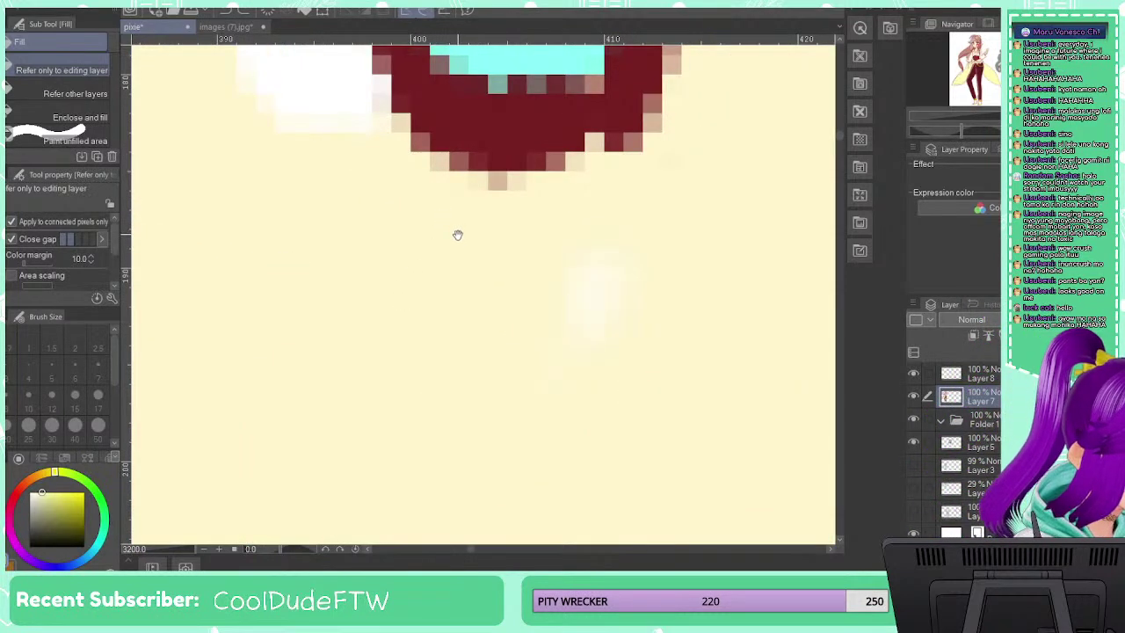
{"action": "left_click_drag", "start_coordinate": [469, 226], "coordinate": [316, 426]}
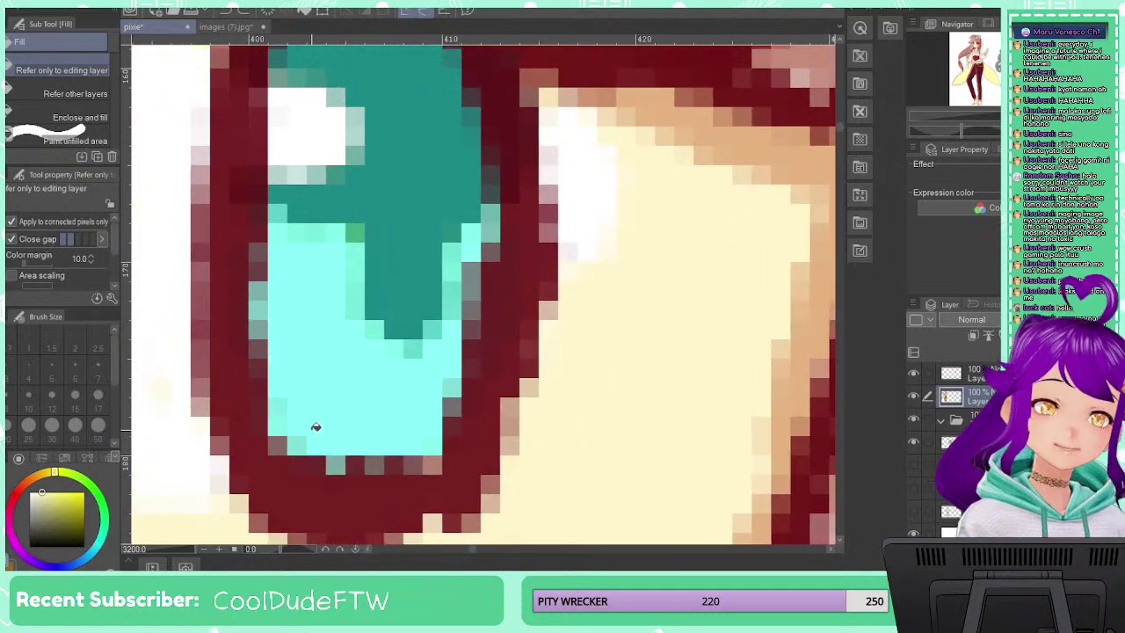
{"action": "key", "text": "p"}
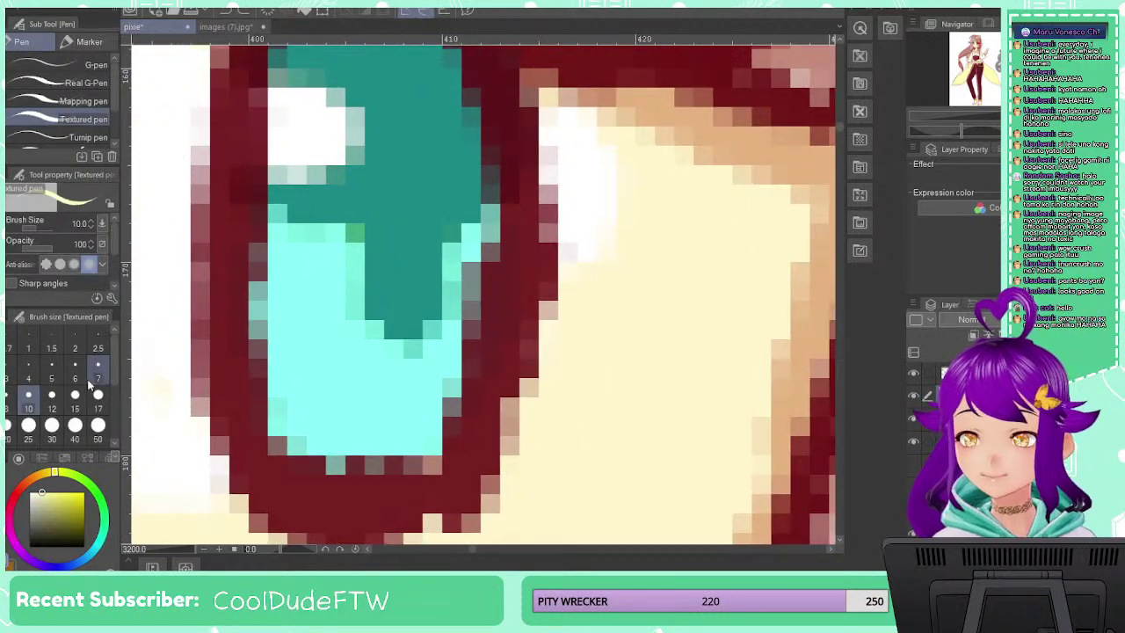
{"action": "mouse_move", "coordinate": [293, 263]}
{"action": "left_mouse_down"}
{"action": "mouse_move", "coordinate": [282, 222]}
{"action": "mouse_move", "coordinate": [301, 241]}
{"action": "mouse_move", "coordinate": [332, 245]}
{"action": "mouse_move", "coordinate": [325, 239]}
{"action": "mouse_move", "coordinate": [329, 252]}
{"action": "mouse_move", "coordinate": [275, 296]}
{"action": "mouse_move", "coordinate": [301, 443]}
{"action": "mouse_move", "coordinate": [358, 453]}
{"action": "mouse_move", "coordinate": [412, 436]}
{"action": "mouse_move", "coordinate": [439, 342]}
{"action": "mouse_move", "coordinate": [442, 376]}
{"action": "mouse_move", "coordinate": [441, 288]}
{"action": "left_mouse_up"}
{"action": "mouse_move", "coordinate": [470, 230]}
{"action": "left_mouse_down"}
{"action": "mouse_move", "coordinate": [453, 255]}
{"action": "mouse_move", "coordinate": [488, 215]}
{"action": "mouse_move", "coordinate": [436, 283]}
{"action": "mouse_move", "coordinate": [446, 268]}
{"action": "mouse_move", "coordinate": [369, 318]}
{"action": "mouse_move", "coordinate": [418, 420]}
{"action": "mouse_move", "coordinate": [379, 389]}
{"action": "mouse_move", "coordinate": [341, 285]}
{"action": "mouse_move", "coordinate": [359, 352]}
{"action": "mouse_move", "coordinate": [359, 342]}
{"action": "mouse_move", "coordinate": [326, 360]}
{"action": "mouse_move", "coordinate": [308, 347]}
{"action": "mouse_move", "coordinate": [301, 384]}
{"action": "mouse_move", "coordinate": [310, 401]}
{"action": "mouse_move", "coordinate": [352, 410]}
{"action": "mouse_move", "coordinate": [327, 361]}
{"action": "left_mouse_up"}
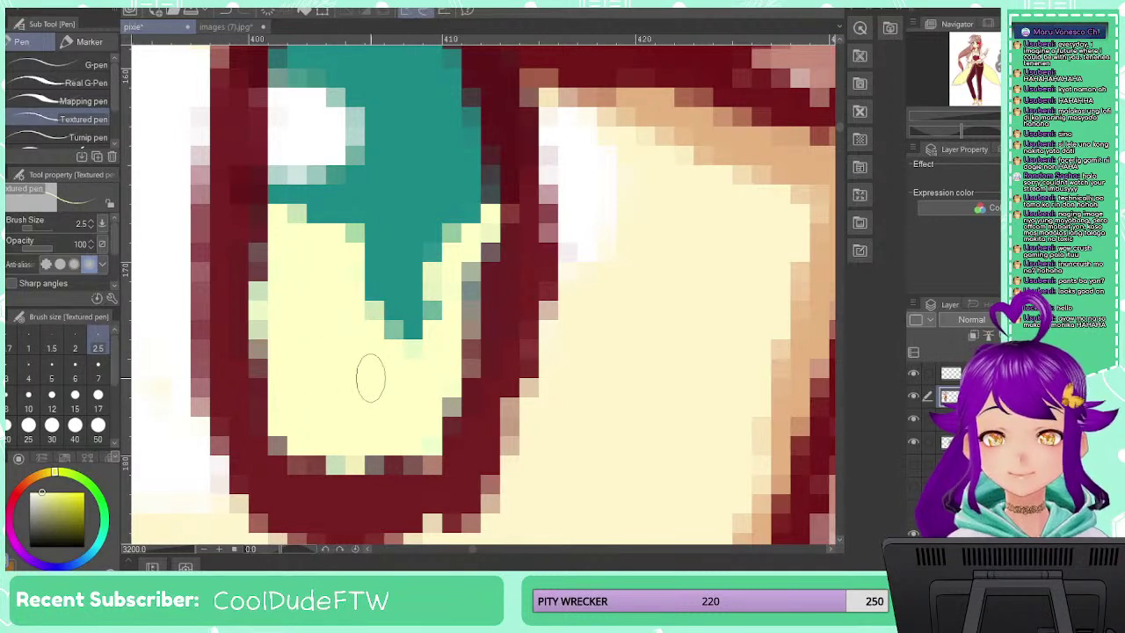
Paint the teal upper part of the iris and its downward point brown with the Textured pen, leaving the white highlight
{"action": "left_click_drag", "start_coordinate": [306, 313], "coordinate": [352, 522]}
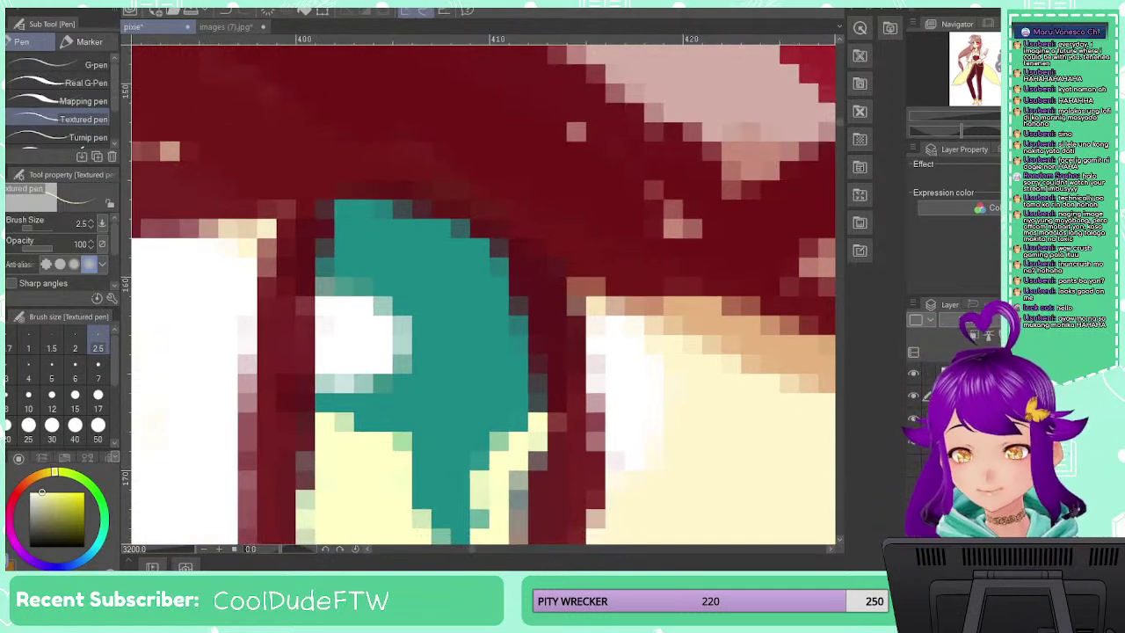
{"action": "key", "text": "x"}
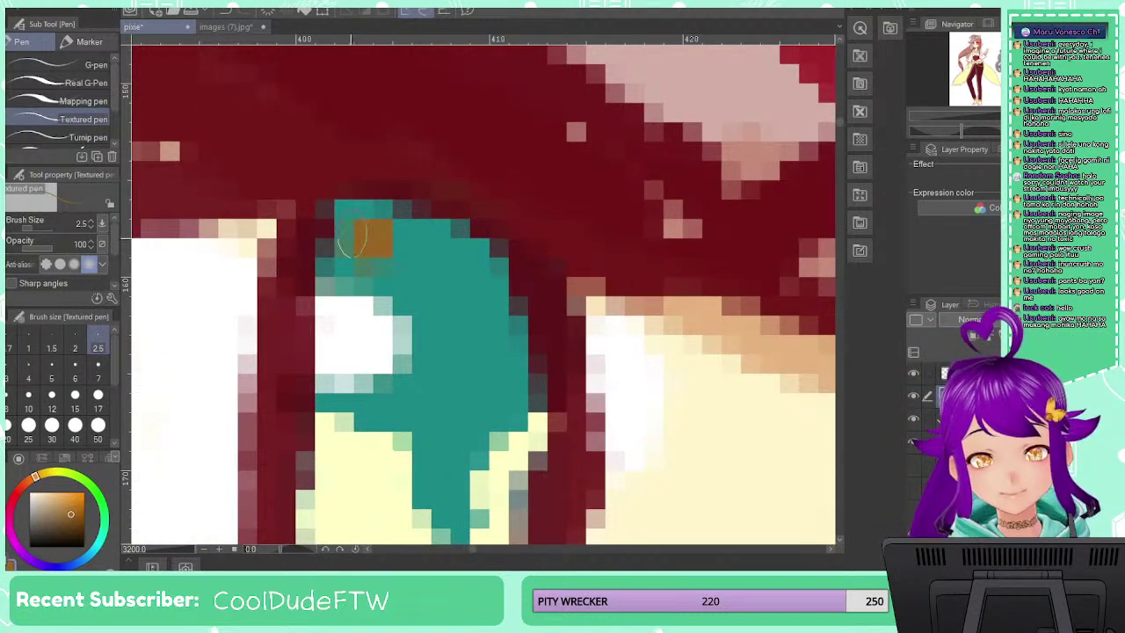
{"action": "mouse_move", "coordinate": [332, 250]}
{"action": "left_mouse_down"}
{"action": "mouse_move", "coordinate": [357, 213]}
{"action": "mouse_move", "coordinate": [375, 224]}
{"action": "mouse_move", "coordinate": [341, 209]}
{"action": "mouse_move", "coordinate": [388, 246]}
{"action": "mouse_move", "coordinate": [395, 239]}
{"action": "mouse_move", "coordinate": [367, 271]}
{"action": "left_mouse_up"}
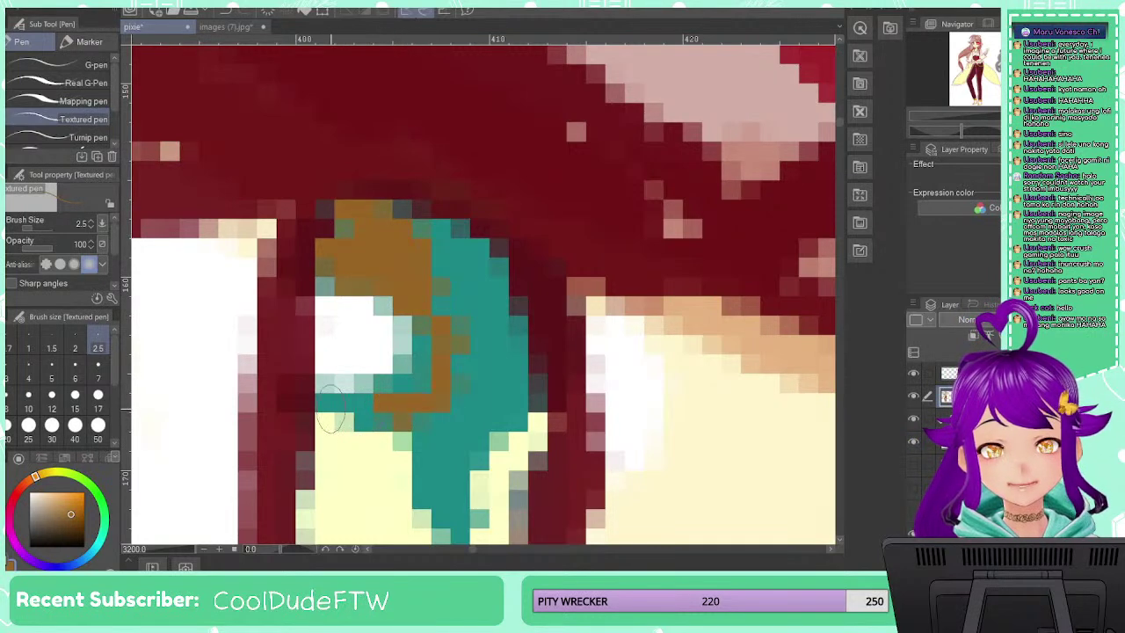
{"action": "left_click_drag", "start_coordinate": [324, 400], "coordinate": [397, 411]}
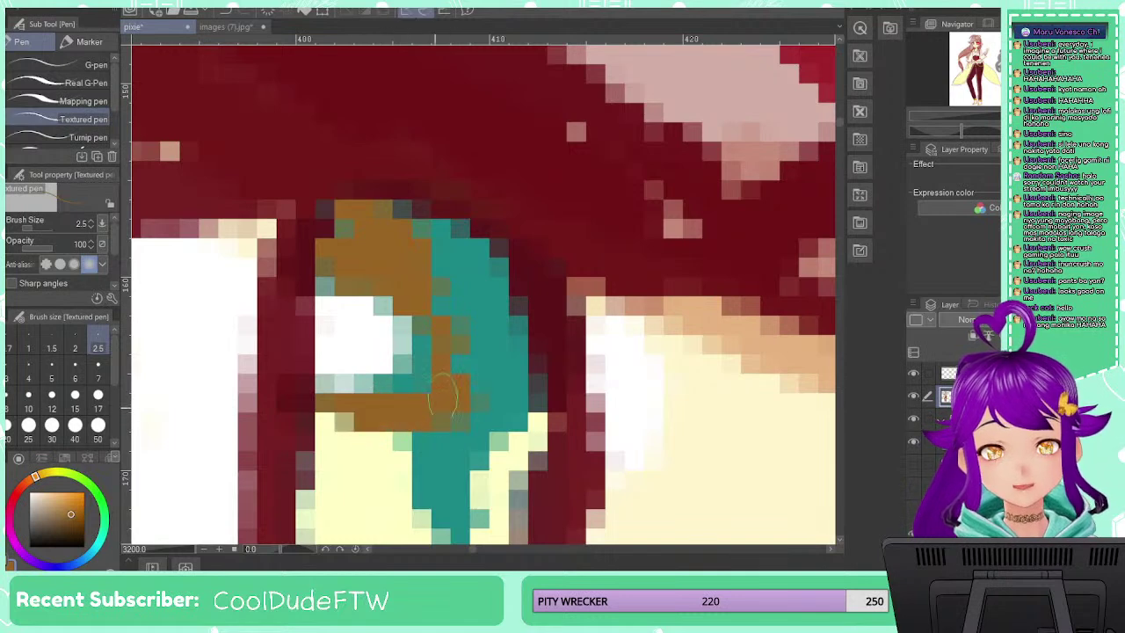
{"action": "left_click_drag", "start_coordinate": [430, 363], "coordinate": [435, 300]}
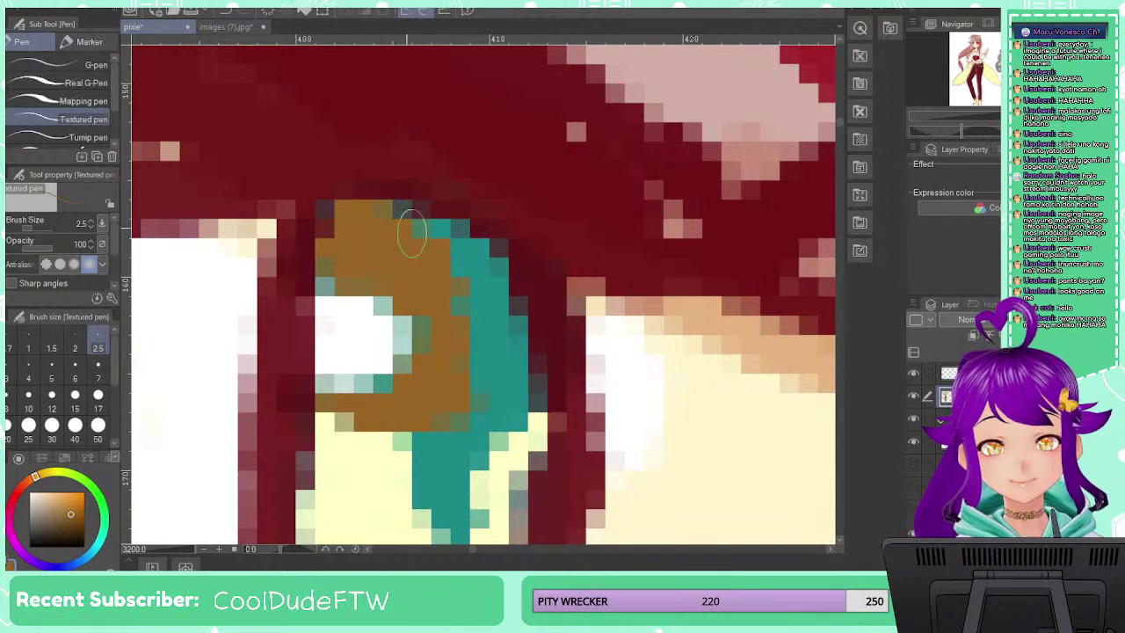
{"action": "mouse_move", "coordinate": [412, 230]}
{"action": "left_mouse_down"}
{"action": "mouse_move", "coordinate": [469, 261]}
{"action": "mouse_move", "coordinate": [496, 299]}
{"action": "left_mouse_up"}
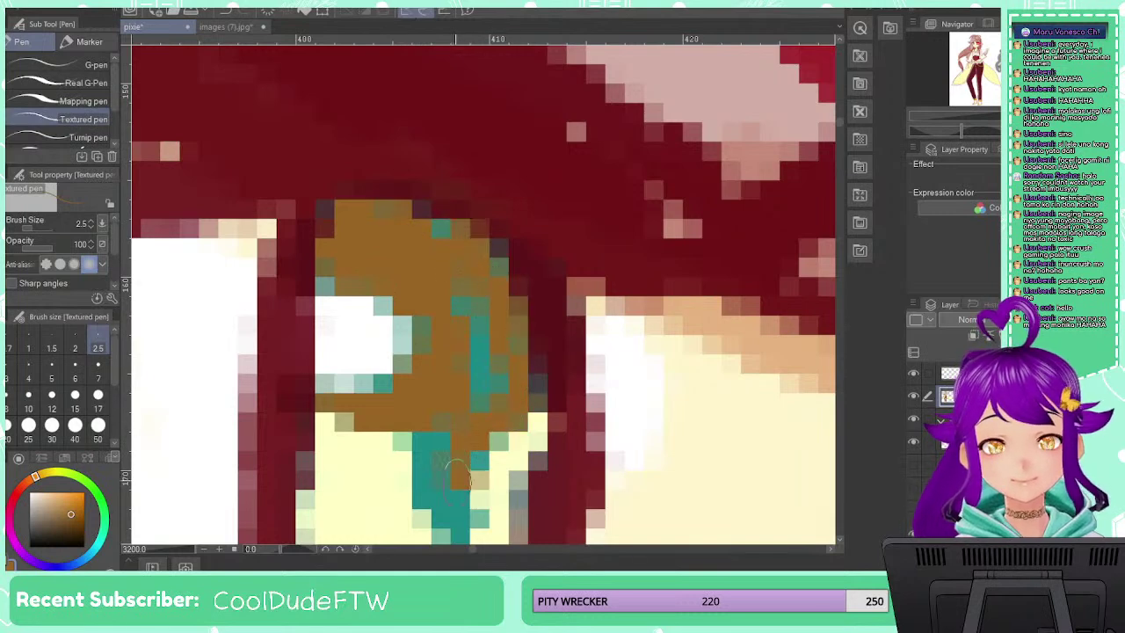
{"action": "left_click_drag", "start_coordinate": [457, 476], "coordinate": [445, 497]}
{"action": "mouse_move", "coordinate": [445, 487]}
{"action": "left_mouse_down"}
{"action": "mouse_move", "coordinate": [472, 403]}
{"action": "mouse_move", "coordinate": [472, 416]}
{"action": "mouse_move", "coordinate": [451, 420]}
{"action": "mouse_move", "coordinate": [445, 446]}
{"action": "mouse_move", "coordinate": [486, 407]}
{"action": "mouse_move", "coordinate": [471, 277]}
{"action": "left_mouse_up"}
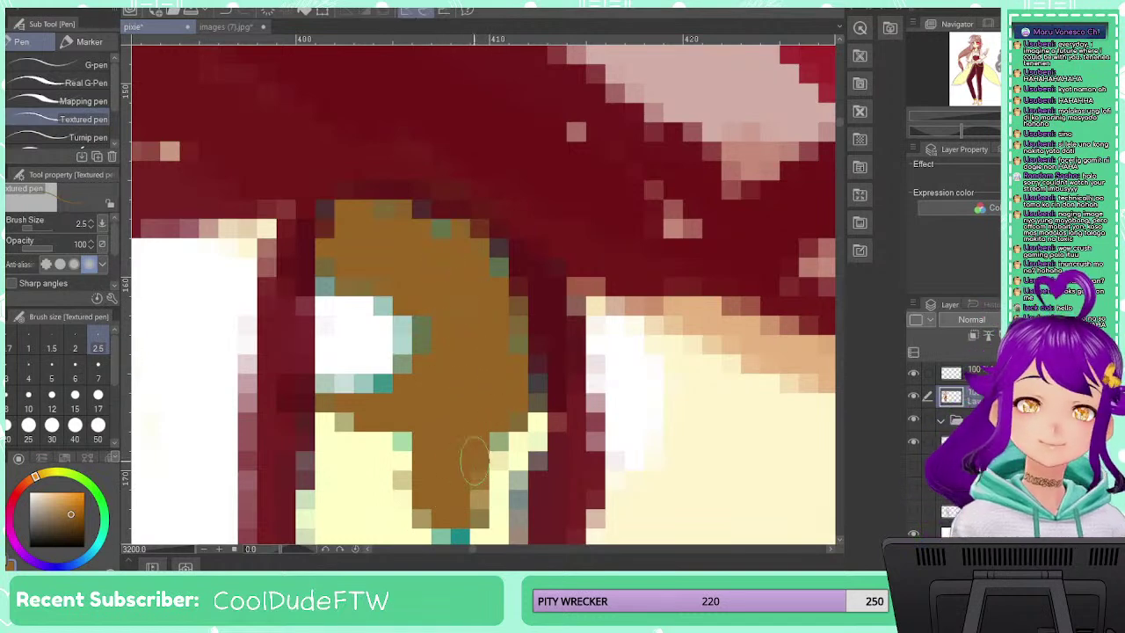
{"action": "left_click_drag", "start_coordinate": [491, 470], "coordinate": [473, 317]}
{"action": "mouse_move", "coordinate": [439, 374]}
{"action": "left_mouse_down"}
{"action": "mouse_move", "coordinate": [435, 391]}
{"action": "mouse_move", "coordinate": [427, 383]}
{"action": "mouse_move", "coordinate": [468, 361]}
{"action": "left_mouse_up"}
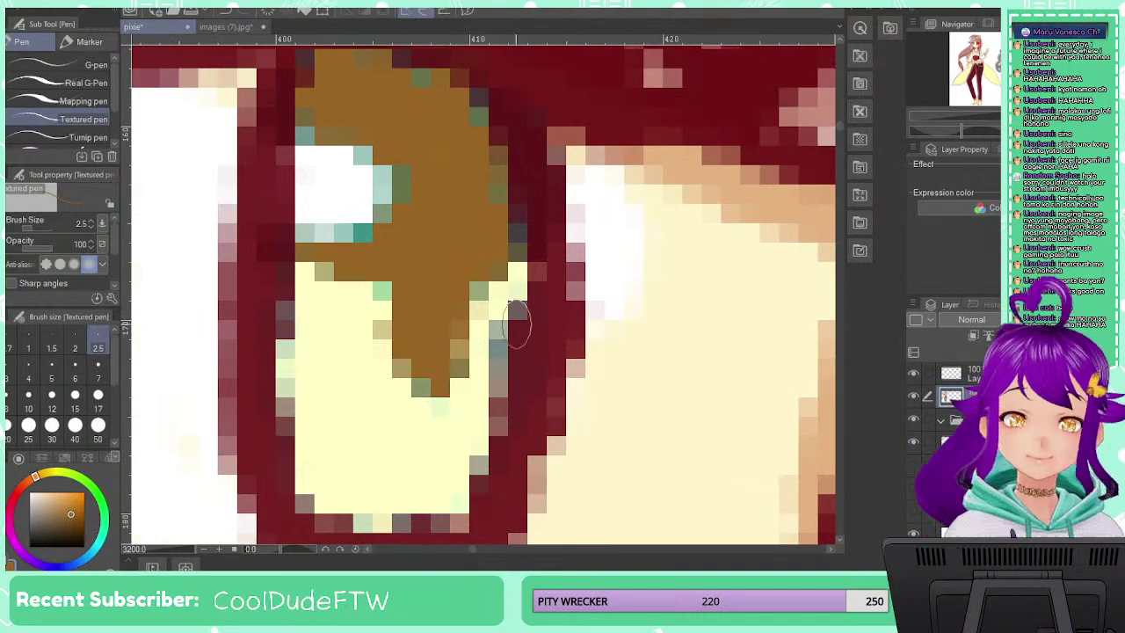
Review the recoloured eye on the whole elf figure beside the chibi reference, and save the drawing
{"action": "scroll", "coordinate": [488, 352], "scroll_direction": "down", "scroll_amount": 5}
{"action": "scroll", "coordinate": [490, 351], "scroll_direction": "down", "scroll_amount": 4}
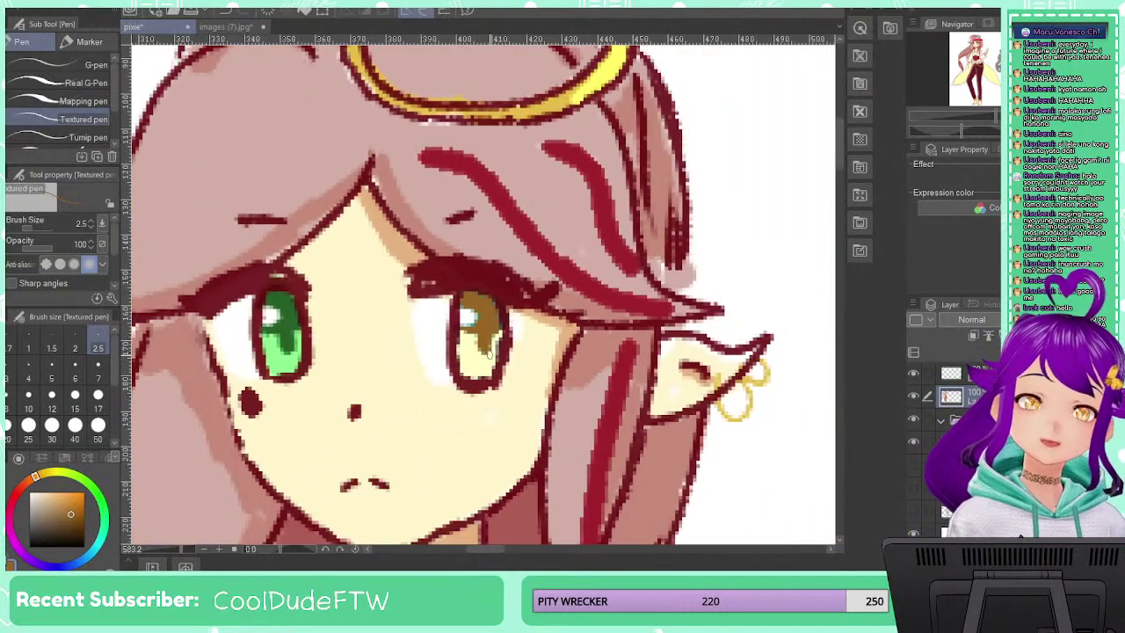
{"action": "scroll", "coordinate": [490, 384], "scroll_direction": "down", "scroll_amount": 3}
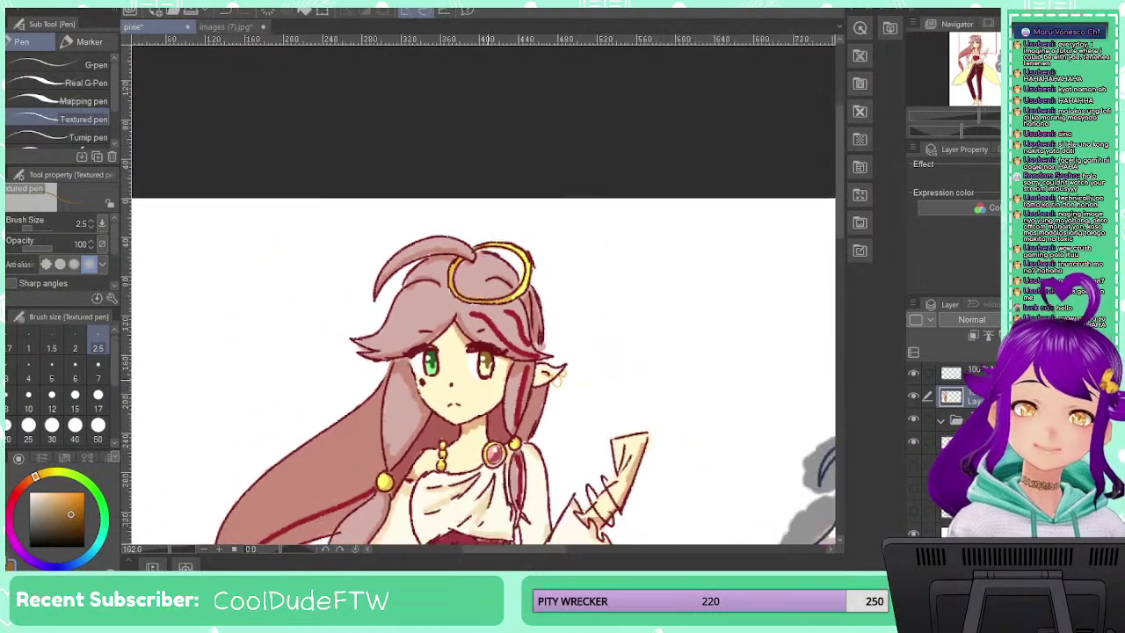
{"action": "left_click_drag", "start_coordinate": [515, 447], "coordinate": [494, 207]}
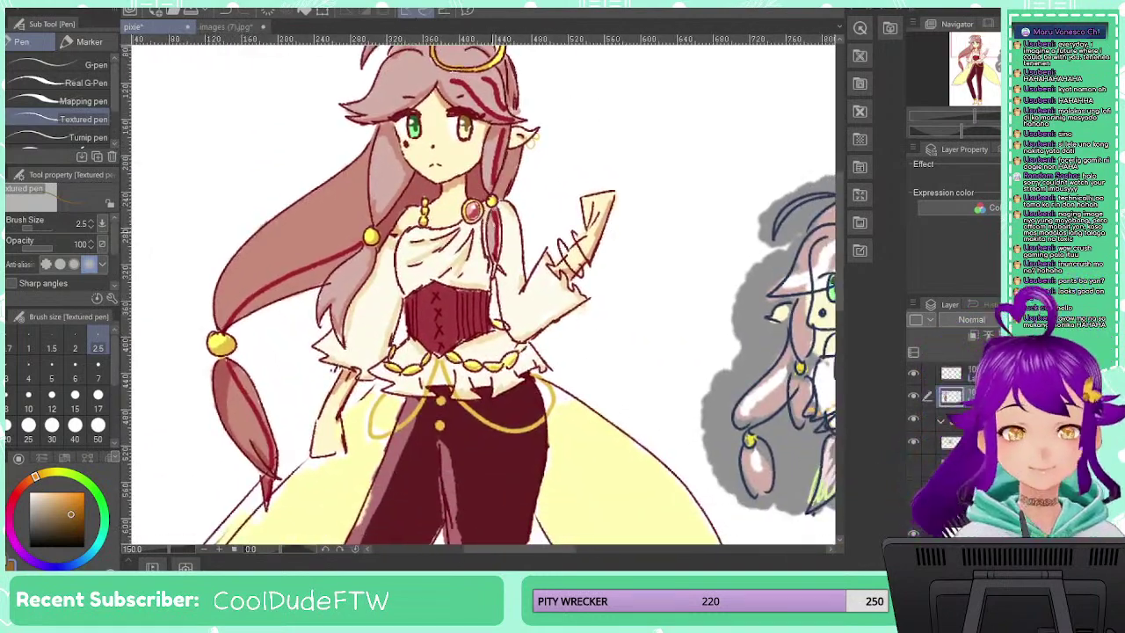
{"action": "scroll", "coordinate": [493, 206], "scroll_direction": "down", "scroll_amount": 2}
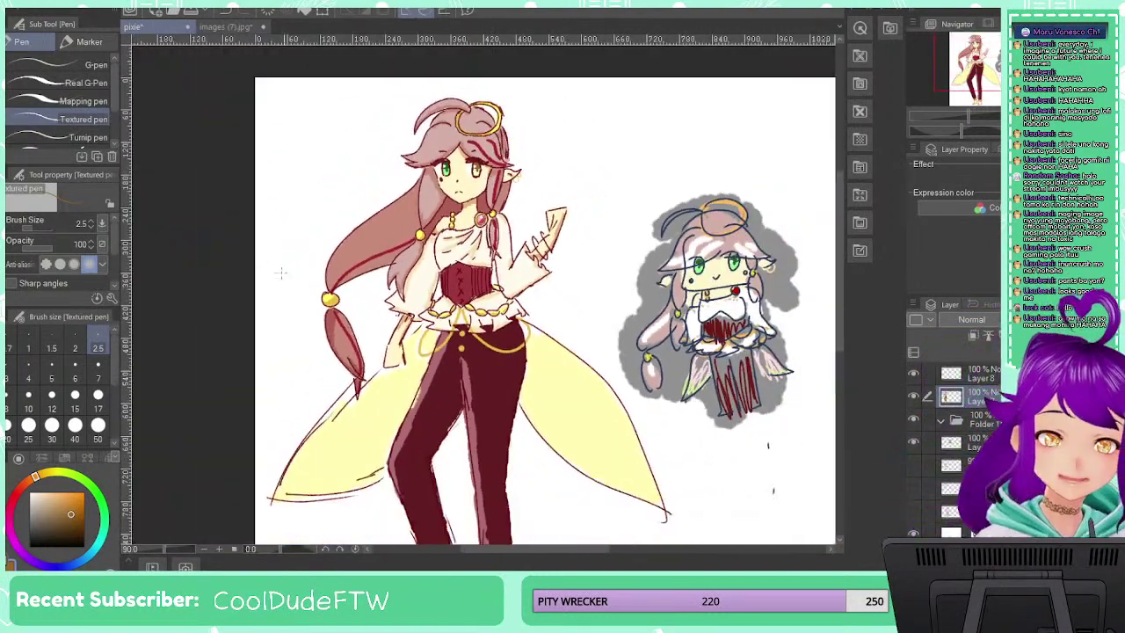
{"action": "left_click_drag", "start_coordinate": [353, 349], "coordinate": [322, 283]}
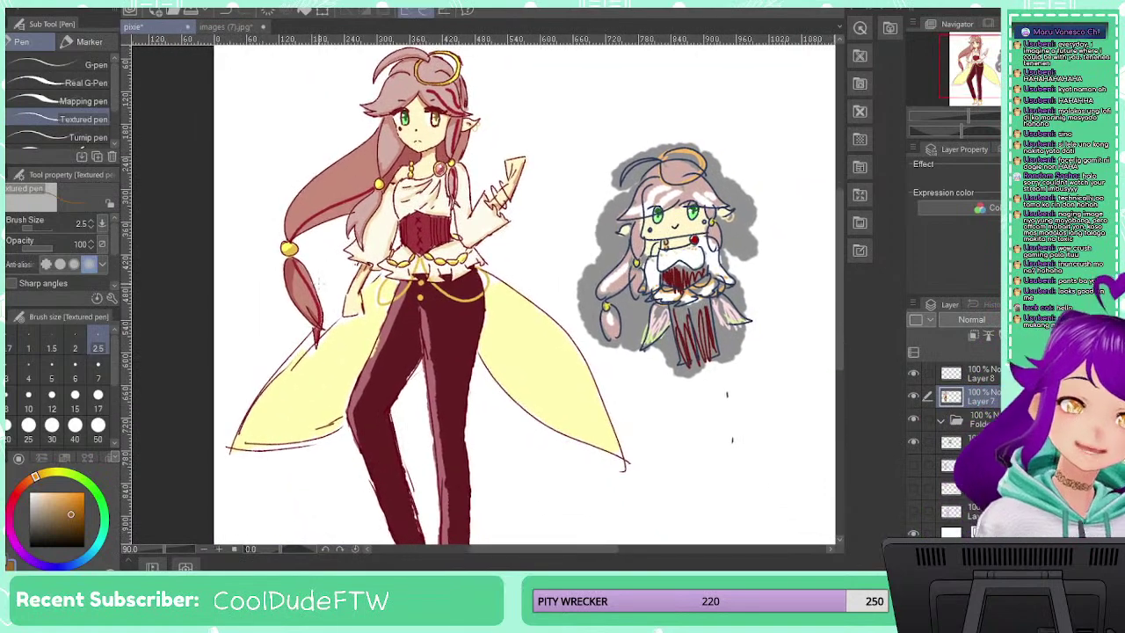
{"action": "scroll", "coordinate": [321, 289], "scroll_direction": "down", "scroll_amount": 3}
{"action": "scroll", "coordinate": [320, 288], "scroll_direction": "up", "scroll_amount": 3}
{"action": "scroll", "coordinate": [321, 290], "scroll_direction": "down", "scroll_amount": 1}
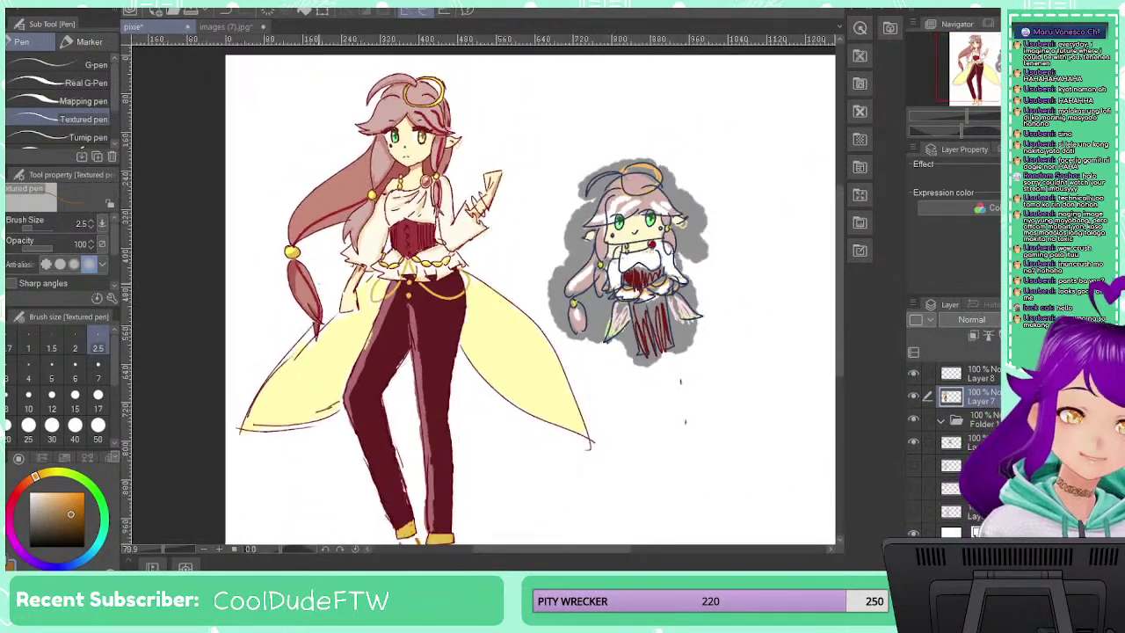
{"action": "scroll", "coordinate": [297, 343], "scroll_direction": "up", "scroll_amount": 1}
{"action": "left_click_drag", "start_coordinate": [386, 356], "coordinate": [291, 341]}
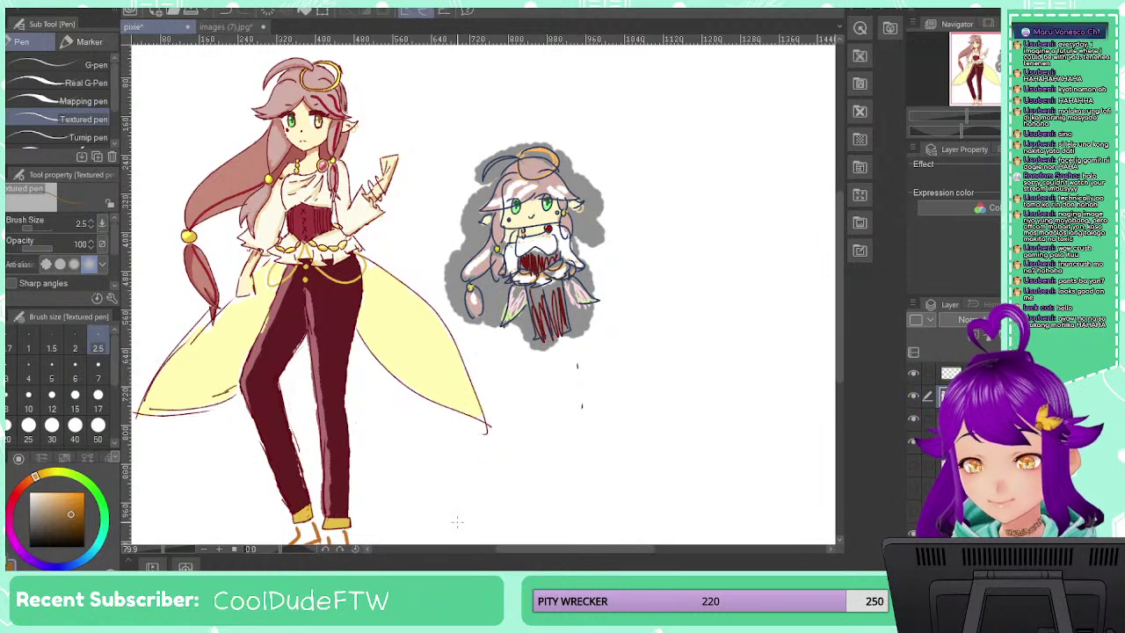
{"action": "key", "text": "ctrl+s"}
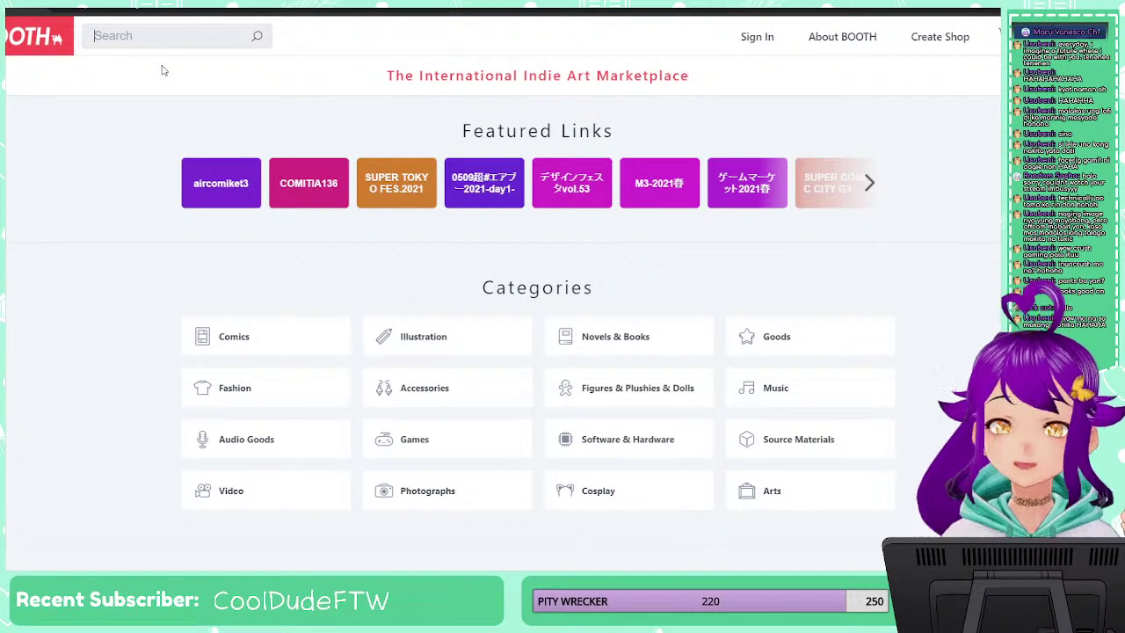
Search the BOOTH marketplace for "vroid" and browse the first page of results
{"action": "left_click", "coordinate": [145, 39]}
{"action": "type", "text": "vroid"}
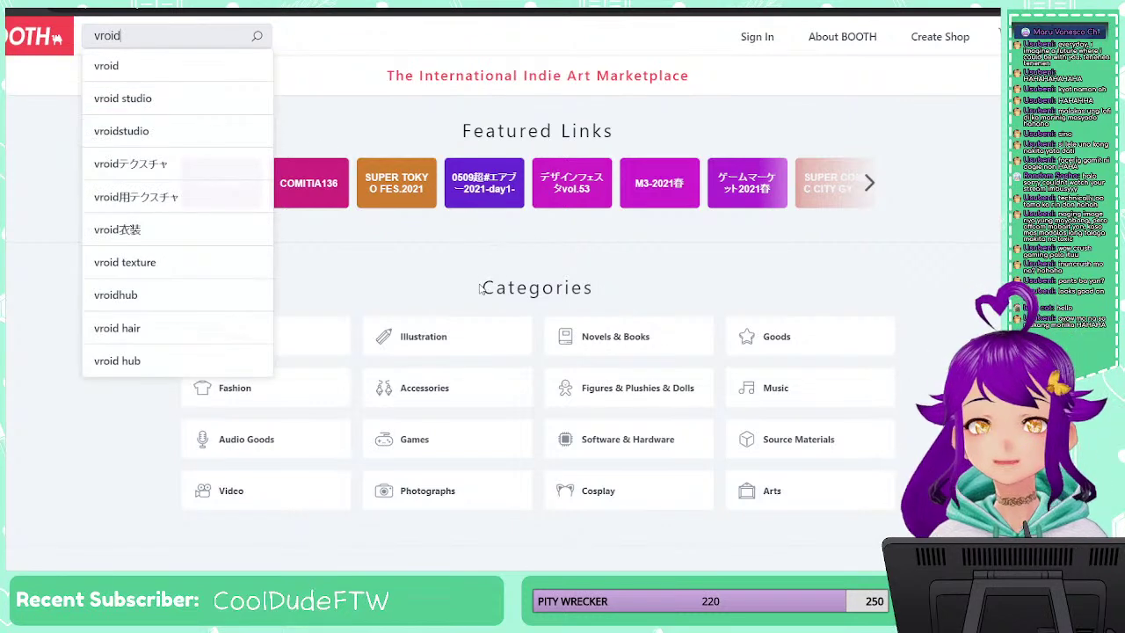
{"action": "key", "text": "Return"}
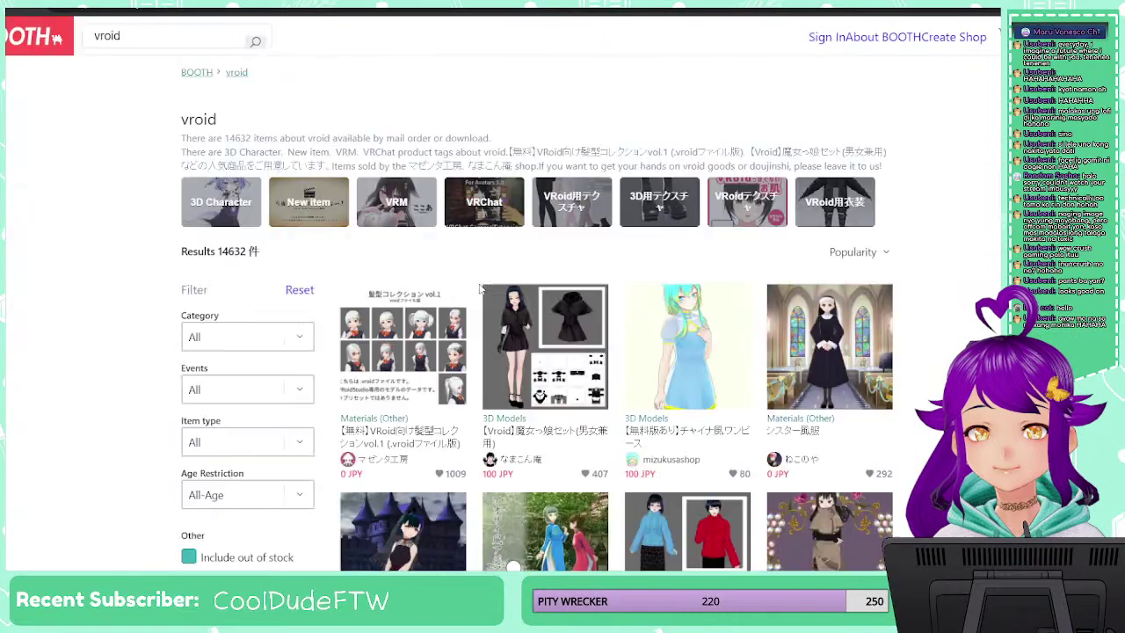
{"action": "scroll", "coordinate": [598, 343], "scroll_direction": "down", "scroll_amount": 2}
{"action": "scroll", "coordinate": [598, 343], "scroll_direction": "down", "scroll_amount": 10}
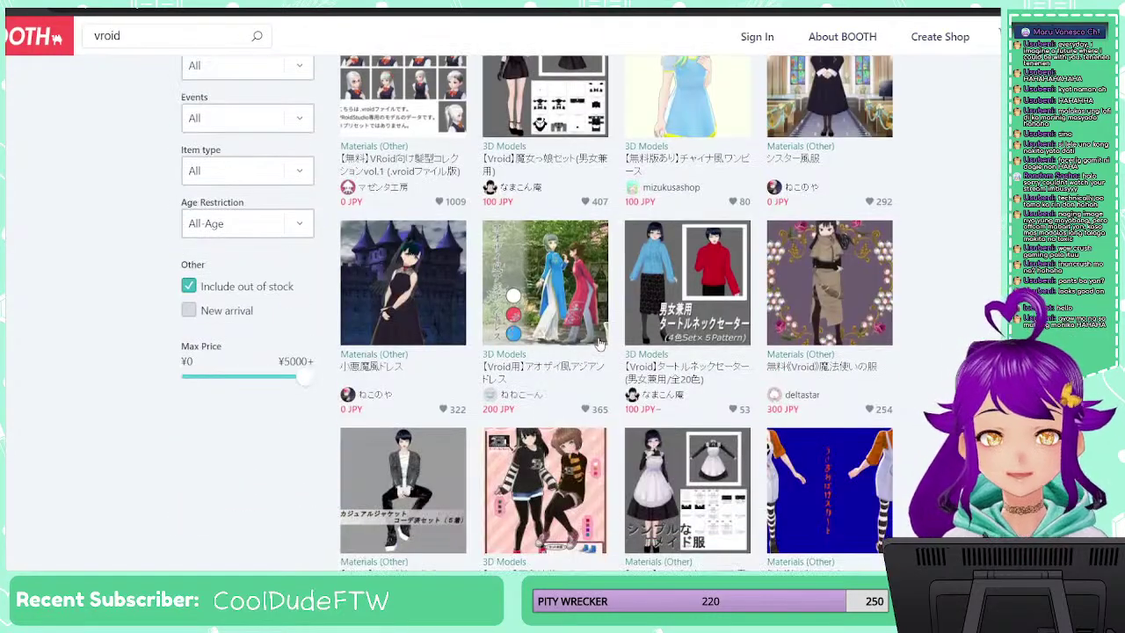
{"action": "scroll", "coordinate": [599, 343], "scroll_direction": "down", "scroll_amount": 8}
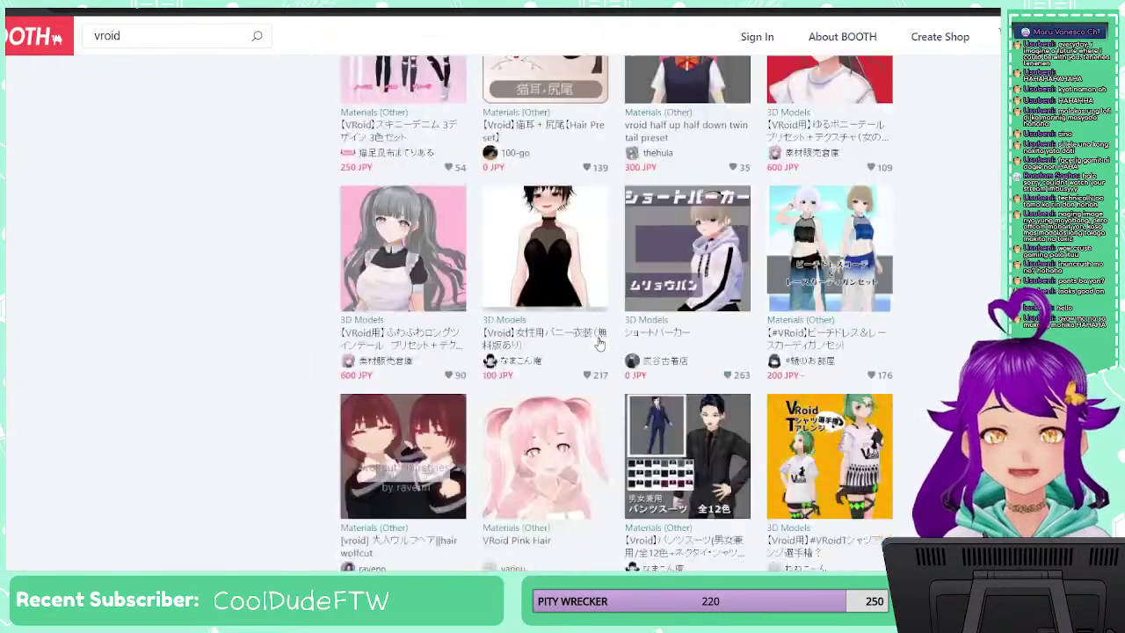
{"action": "scroll", "coordinate": [599, 343], "scroll_direction": "down", "scroll_amount": 6}
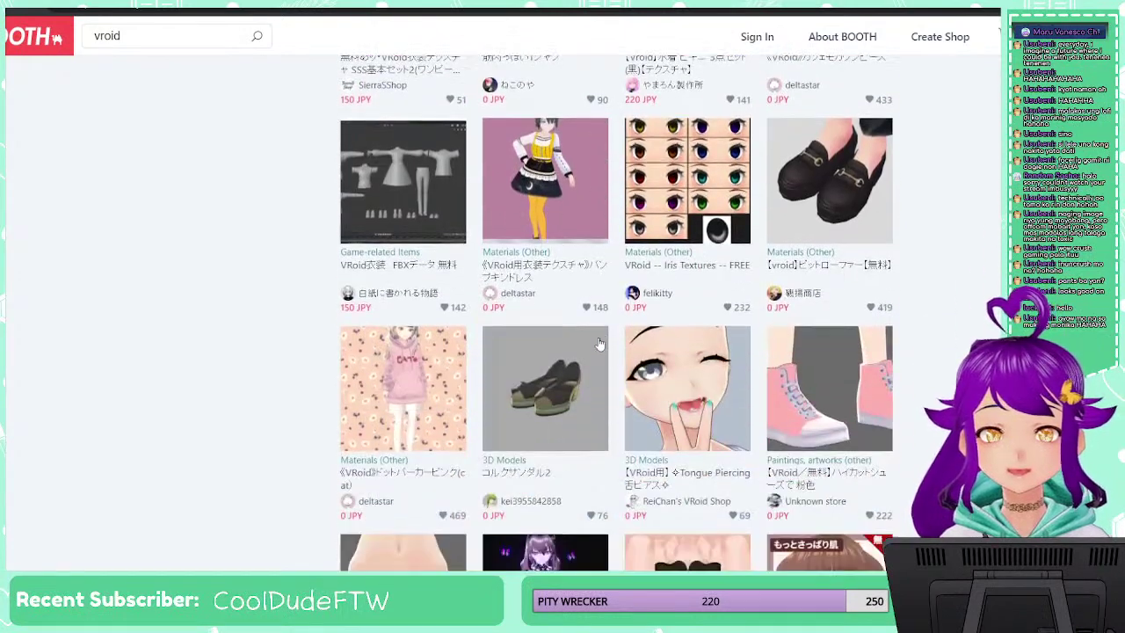
{"action": "scroll", "coordinate": [599, 343], "scroll_direction": "down", "scroll_amount": 4}
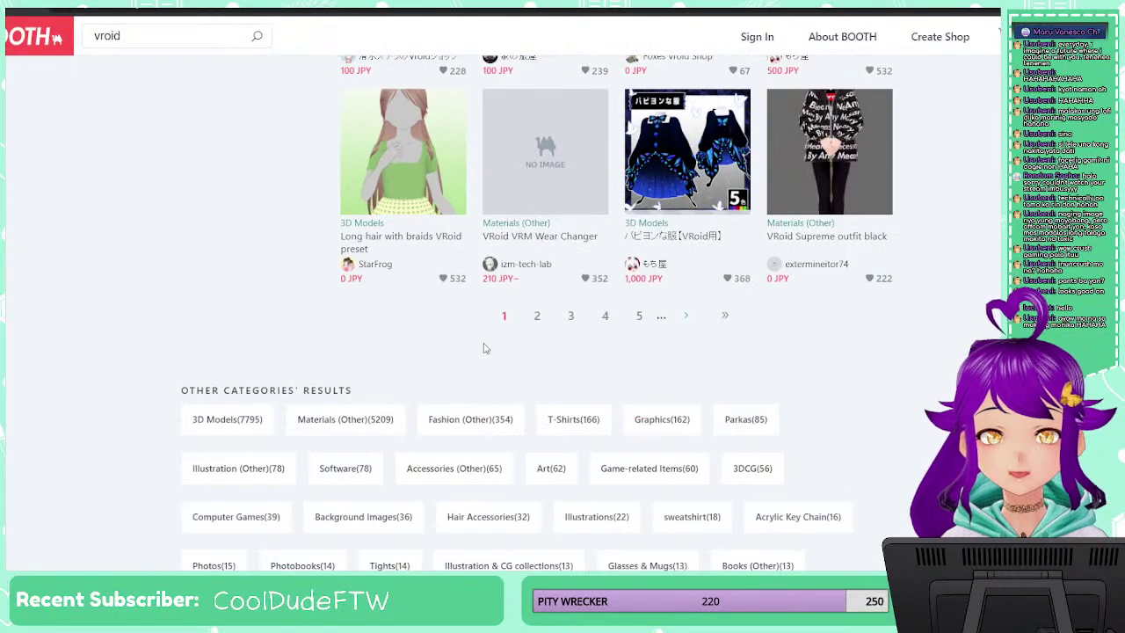
Limit the "vroid" search results to free items by setting the maximum price to ¥0
{"action": "scroll", "coordinate": [485, 349], "scroll_direction": "up", "scroll_amount": 15}
{"action": "scroll", "coordinate": [485, 348], "scroll_direction": "up", "scroll_amount": 5}
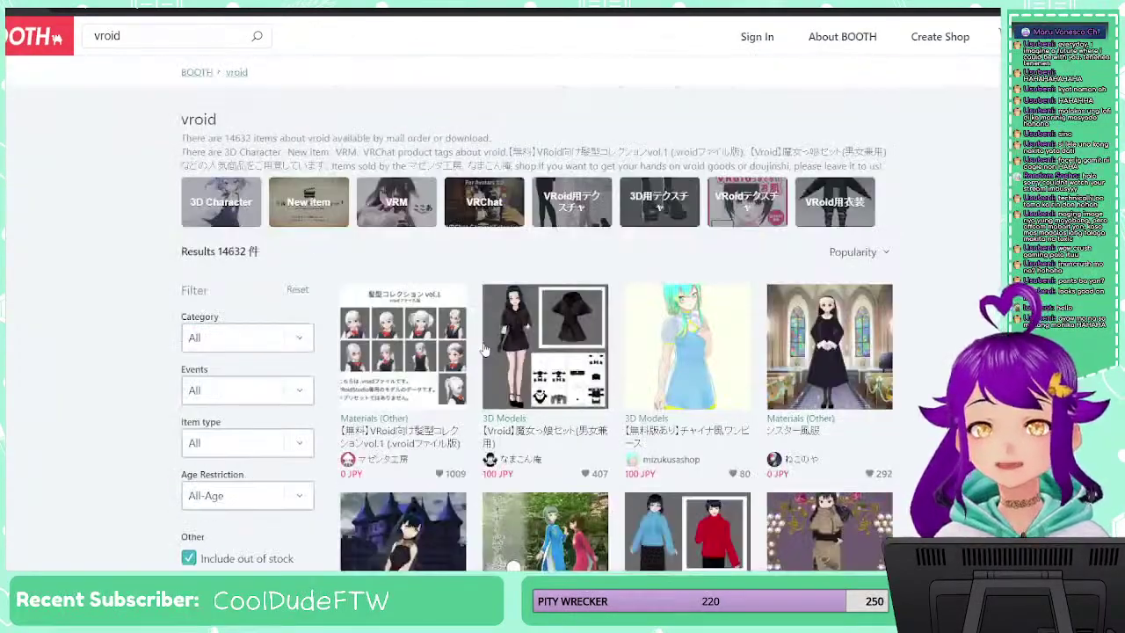
{"action": "scroll", "coordinate": [485, 349], "scroll_direction": "down", "scroll_amount": 3}
{"action": "left_click_drag", "start_coordinate": [227, 410], "coordinate": [179, 406]}
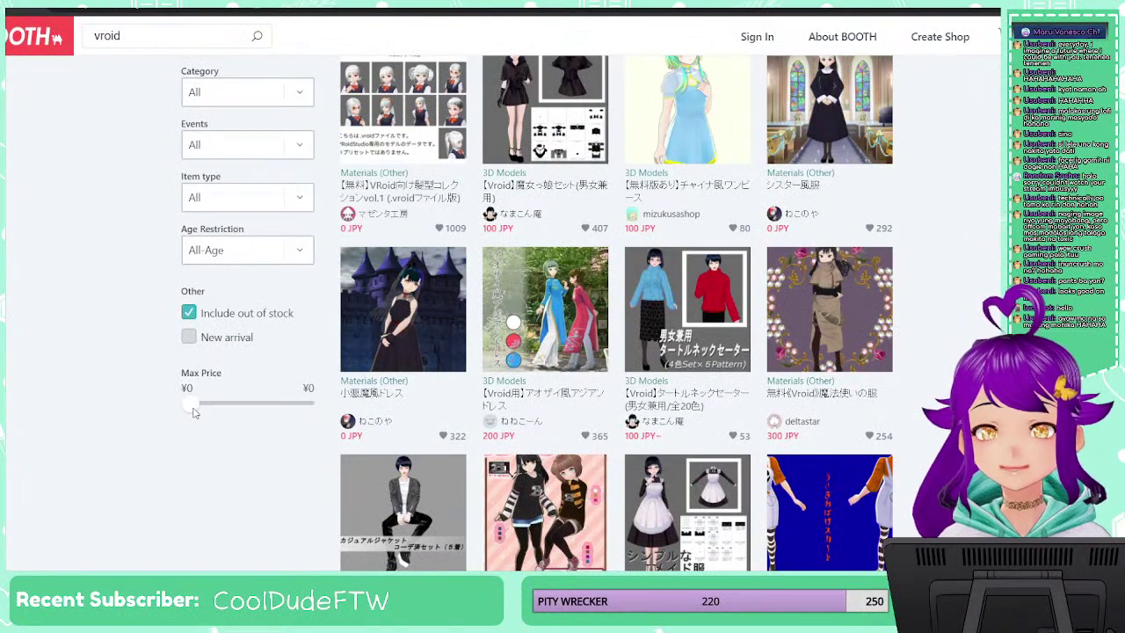
Browse the free VRoid clothing and texture items on the filtered results page
{"action": "scroll", "coordinate": [201, 409], "scroll_direction": "down", "scroll_amount": 2}
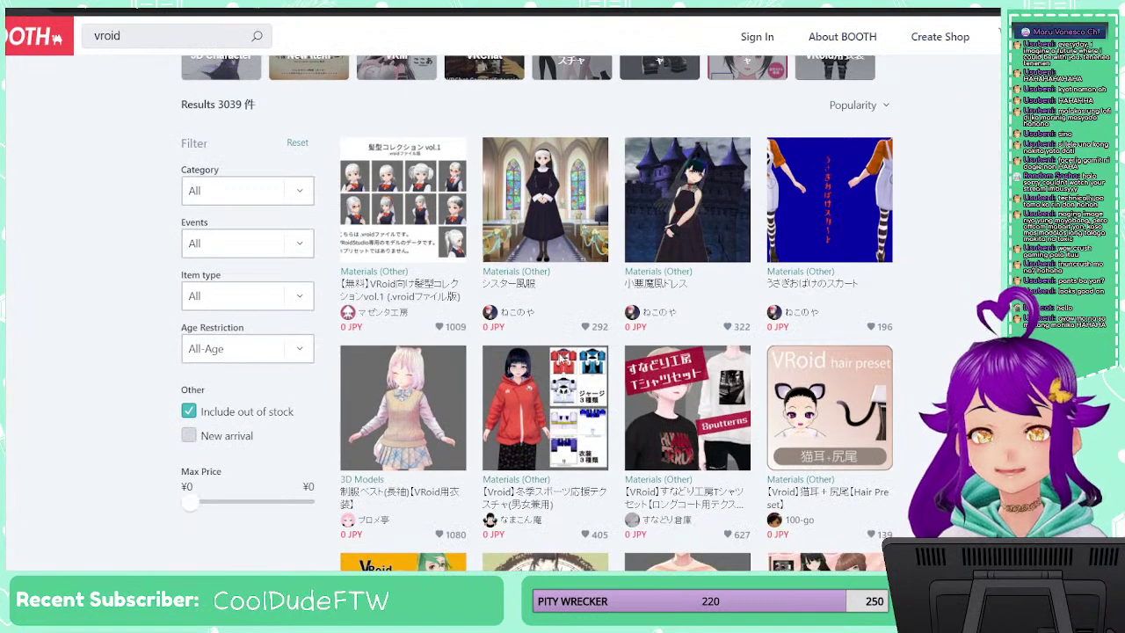
{"action": "scroll", "coordinate": [597, 446], "scroll_direction": "down", "scroll_amount": 6}
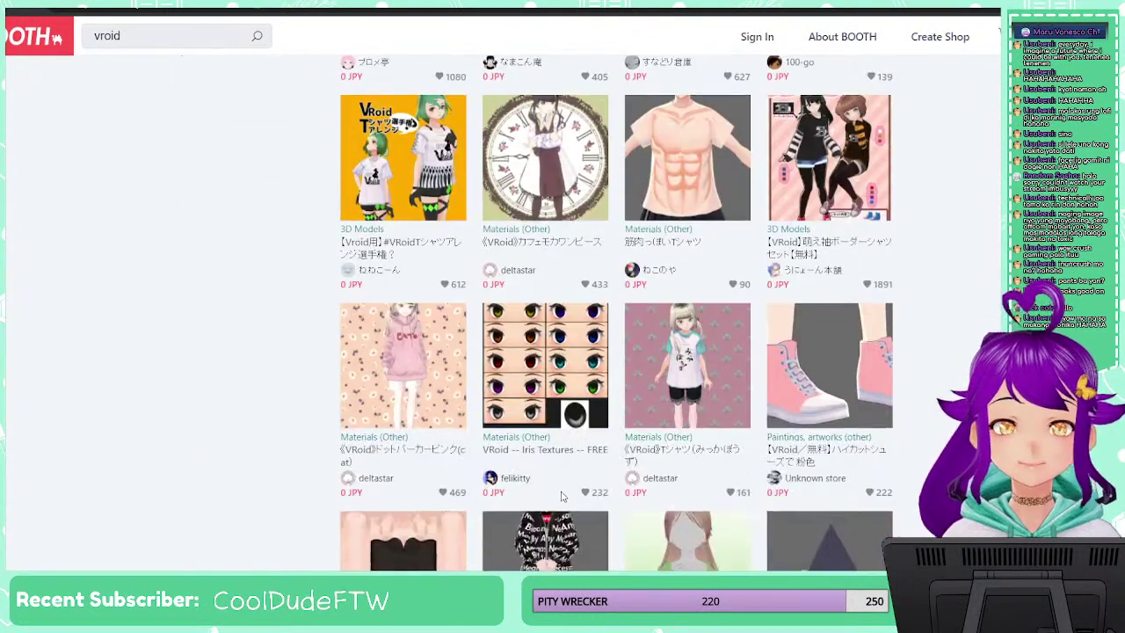
{"action": "scroll", "coordinate": [580, 369], "scroll_direction": "down", "scroll_amount": 3}
{"action": "scroll", "coordinate": [578, 350], "scroll_direction": "up", "scroll_amount": 4}
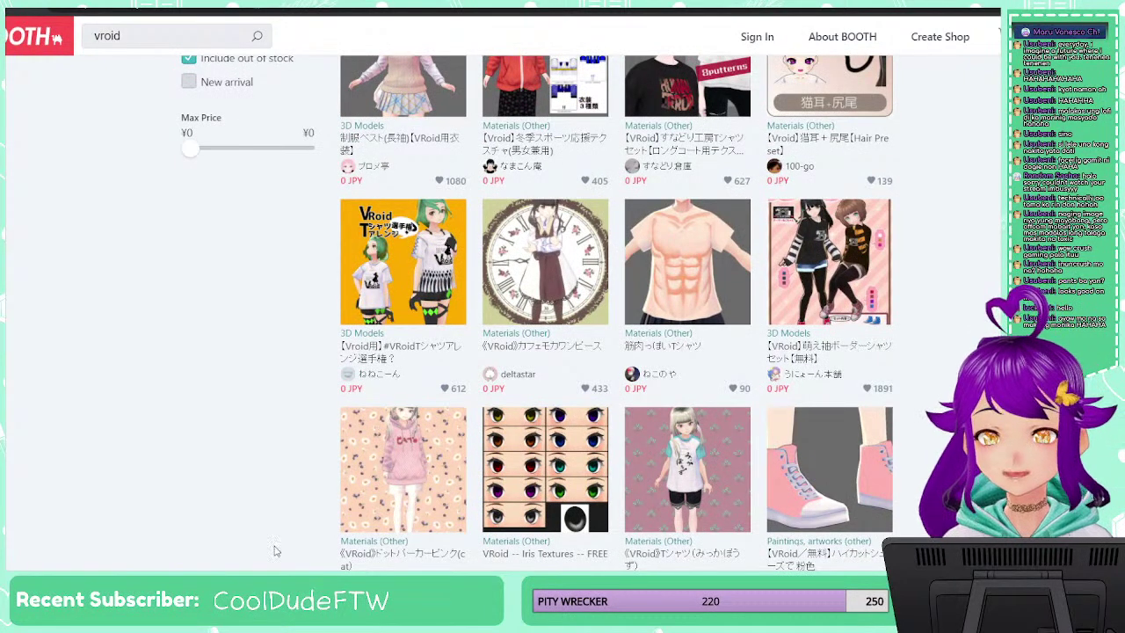
{"action": "scroll", "coordinate": [524, 428], "scroll_direction": "down", "scroll_amount": 8}
{"action": "scroll", "coordinate": [523, 428], "scroll_direction": "up", "scroll_amount": 10}
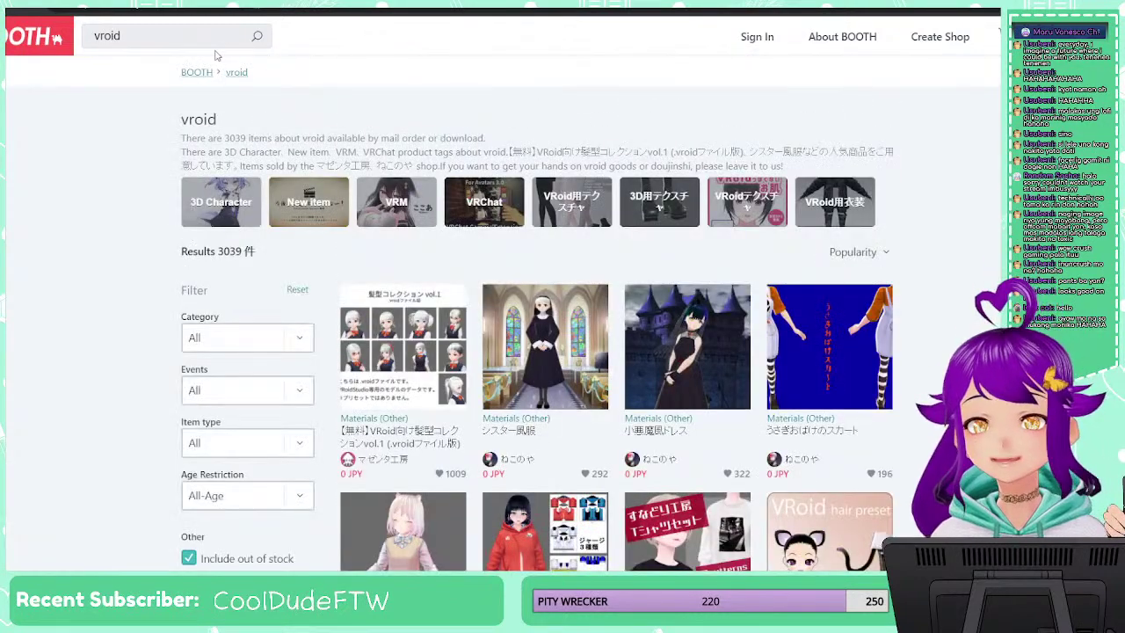
Search the marketplace for "hair vroid", keeping the ¥0 price filter
{"action": "double_click", "coordinate": [106, 35]}
{"action": "type", "text": "hair"}
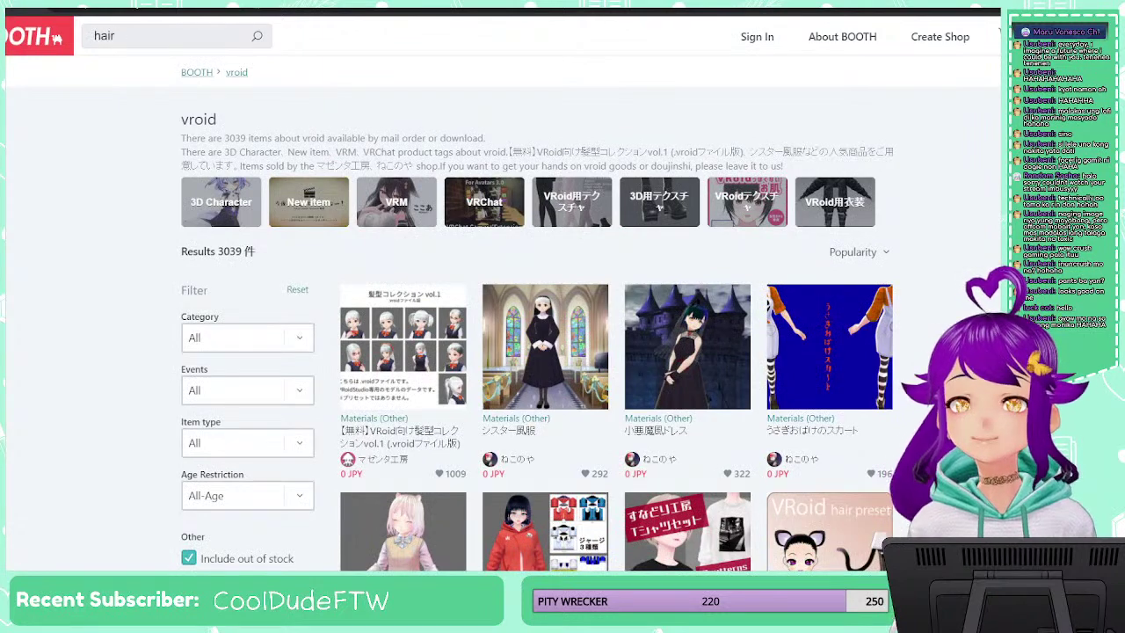
{"action": "type", "text": " vroid"}
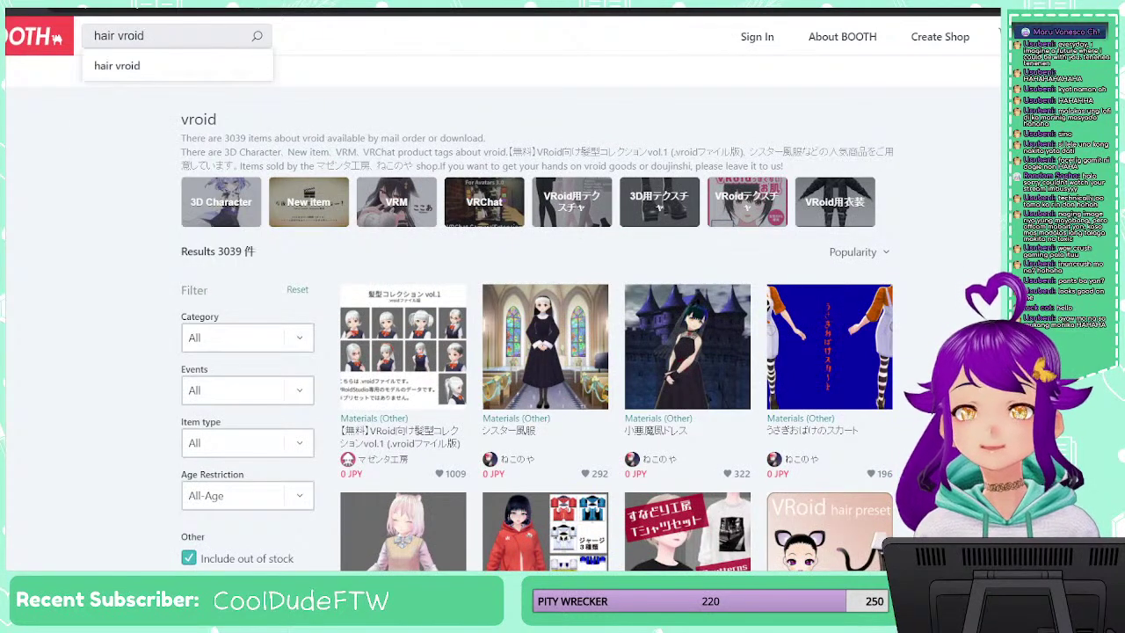
{"action": "key", "text": "Return"}
Examine the free VRoid hair presets and hair textures on the first page of results
{"action": "scroll", "coordinate": [443, 349], "scroll_direction": "down", "scroll_amount": 2}
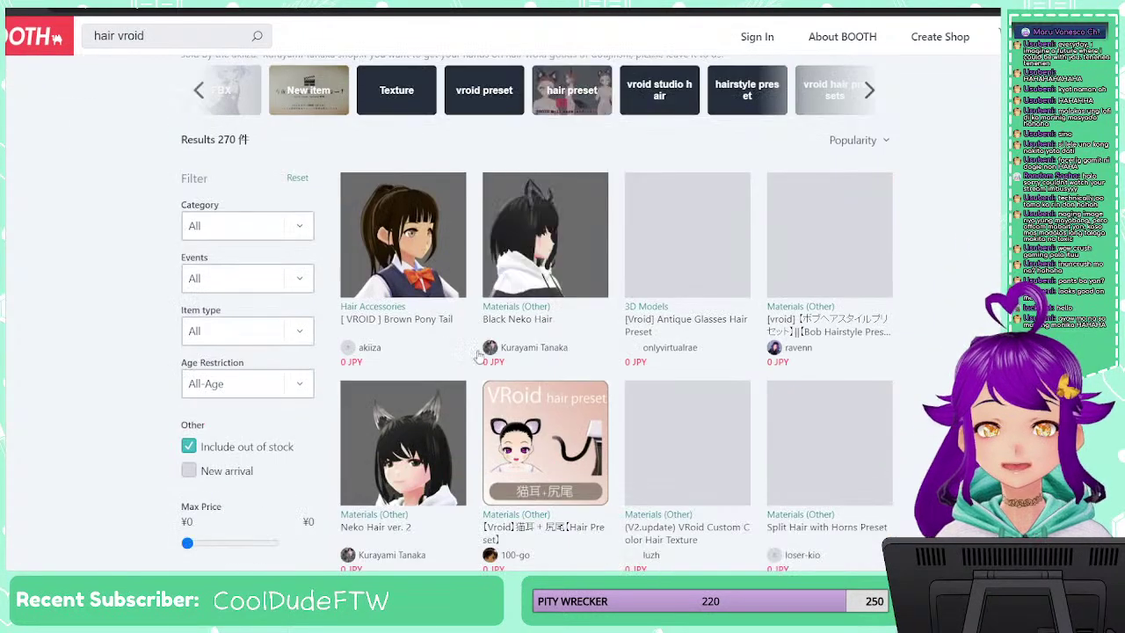
{"action": "scroll", "coordinate": [785, 413], "scroll_direction": "down", "scroll_amount": 7}
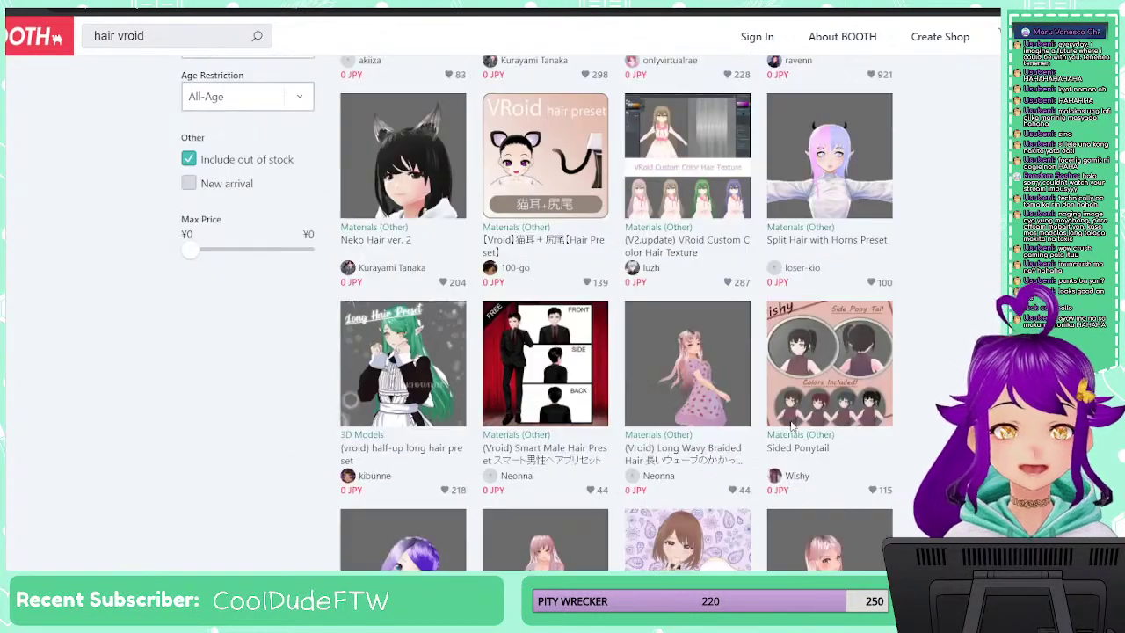
{"action": "scroll", "coordinate": [791, 426], "scroll_direction": "down", "scroll_amount": 5}
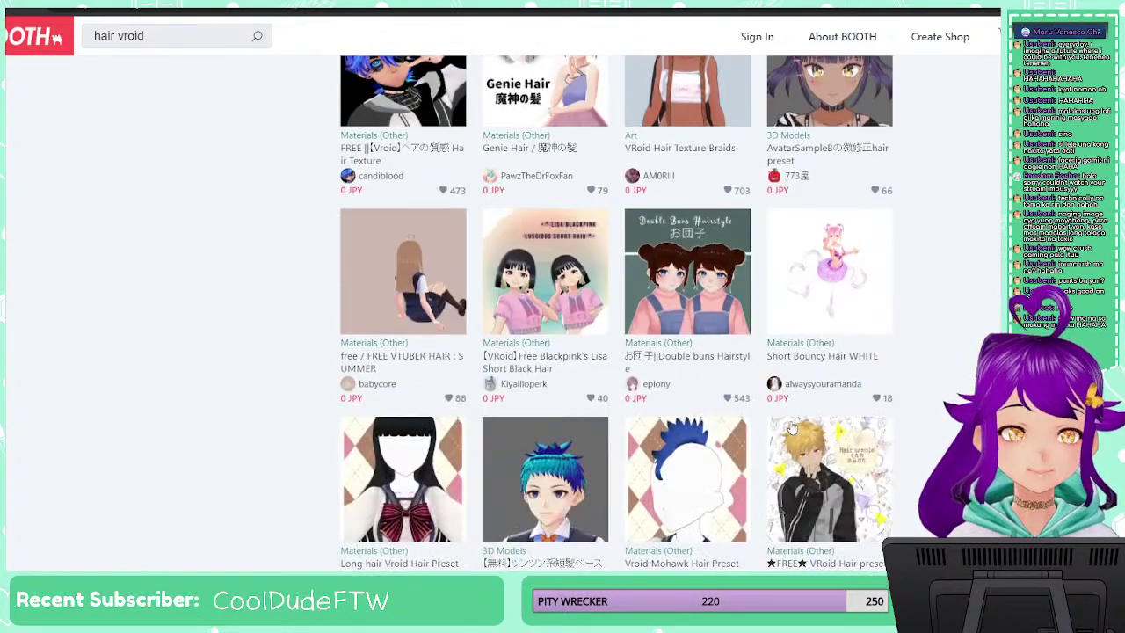
{"action": "scroll", "coordinate": [791, 427], "scroll_direction": "up", "scroll_amount": 2}
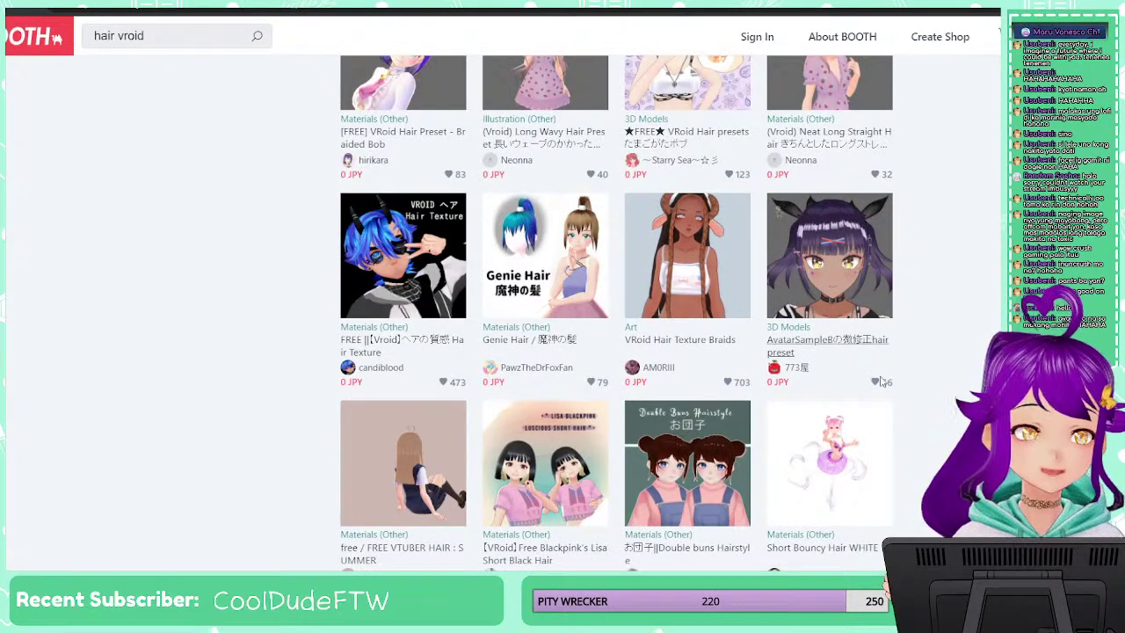
{"action": "scroll", "coordinate": [842, 473], "scroll_direction": "down", "scroll_amount": 3}
{"action": "scroll", "coordinate": [842, 473], "scroll_direction": "down", "scroll_amount": 3}
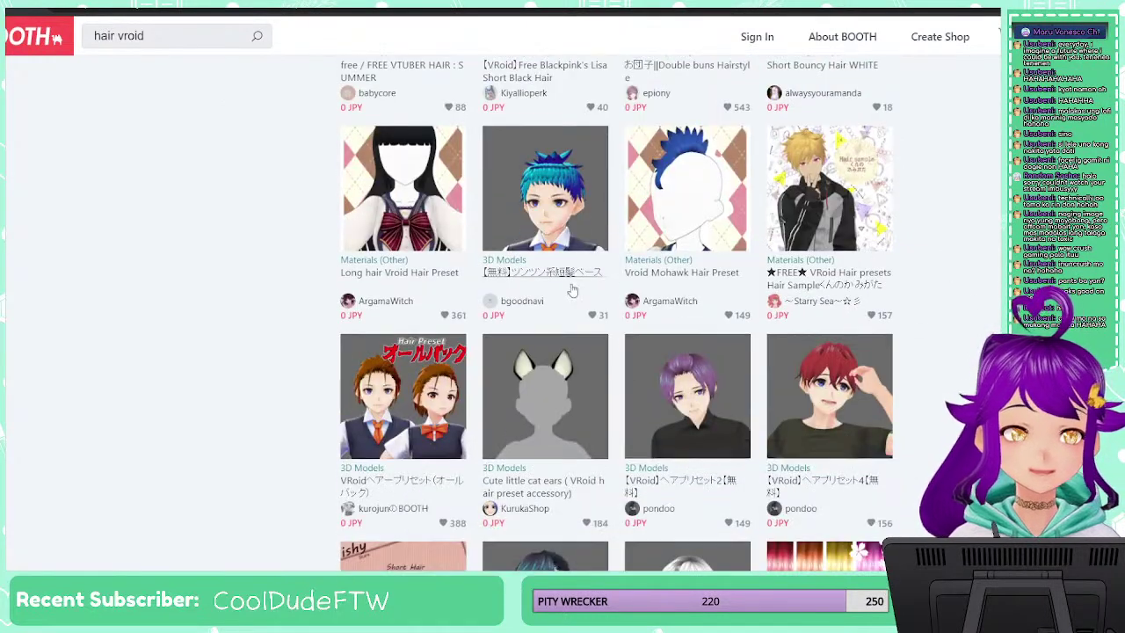
{"action": "scroll", "coordinate": [746, 411], "scroll_direction": "down", "scroll_amount": 1}
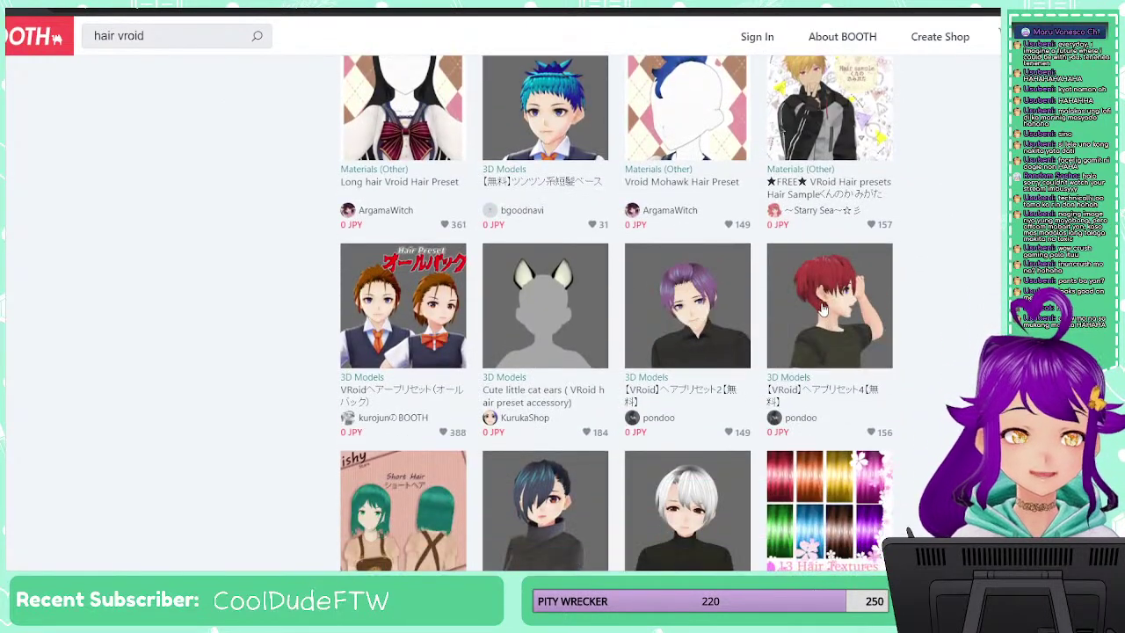
{"action": "scroll", "coordinate": [671, 471], "scroll_direction": "down", "scroll_amount": 4}
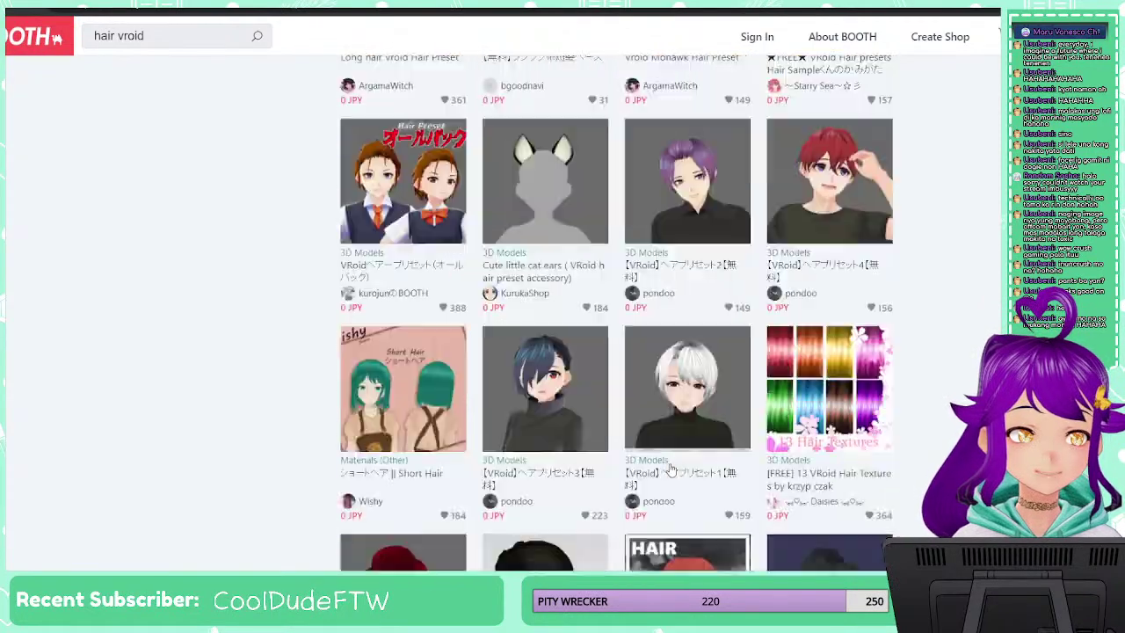
{"action": "scroll", "coordinate": [606, 451], "scroll_direction": "down", "scroll_amount": 6}
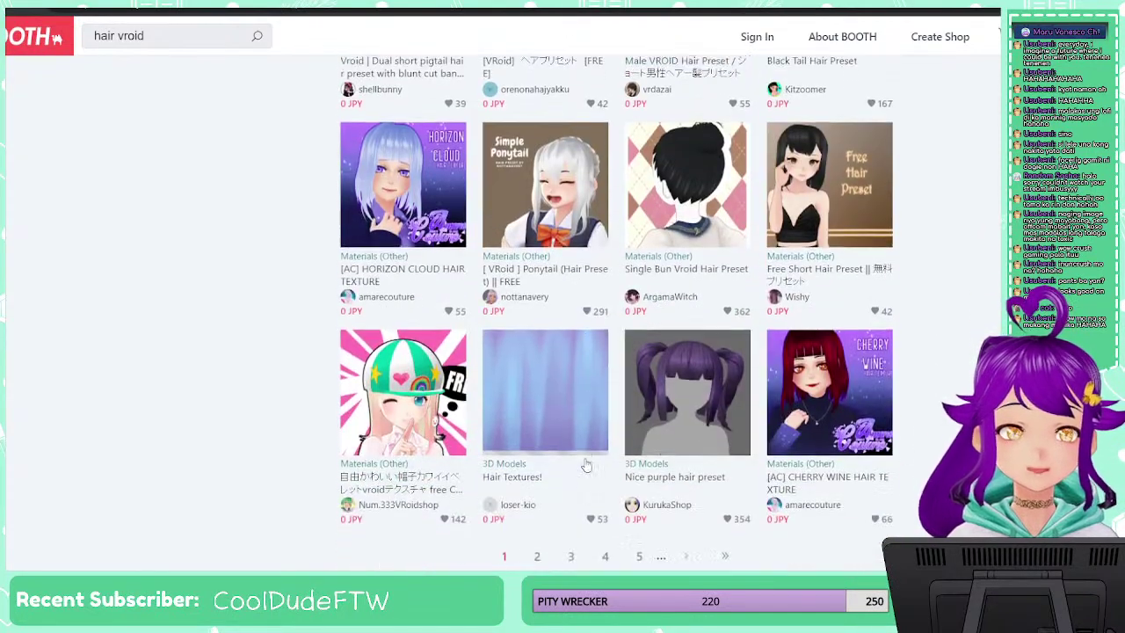
{"action": "scroll", "coordinate": [587, 463], "scroll_direction": "up", "scroll_amount": 2}
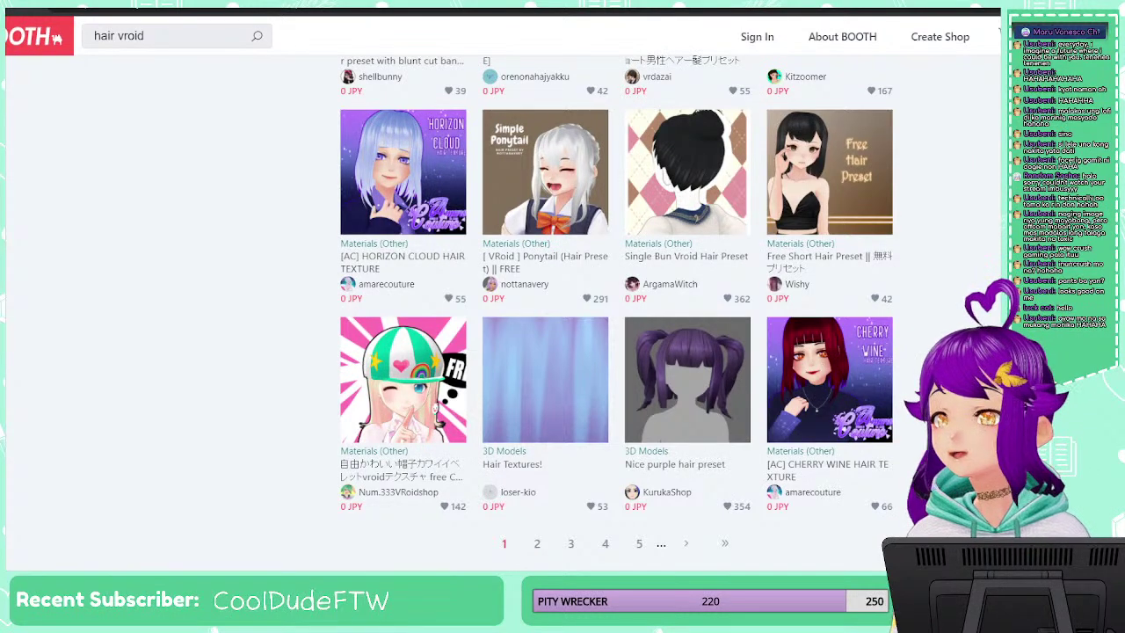
{"action": "scroll", "coordinate": [373, 443], "scroll_direction": "up", "scroll_amount": 5}
{"action": "scroll", "coordinate": [374, 444], "scroll_direction": "up", "scroll_amount": 10}
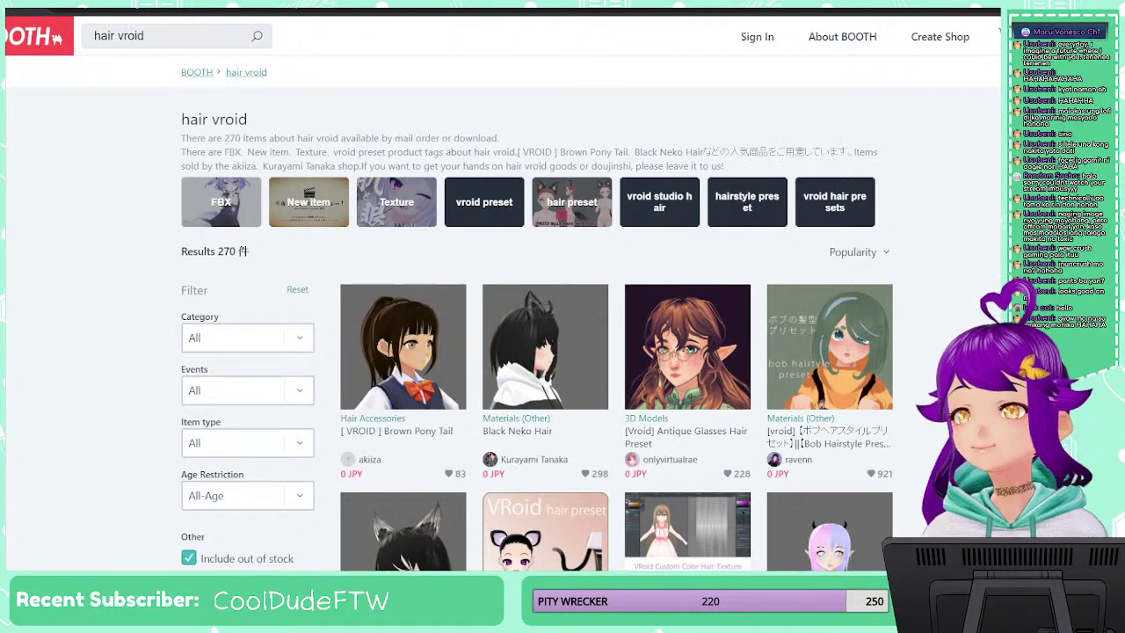
Search for "knight atelier" and open the product page of the Mango Dress- Fruity Pop Series
{"action": "triple_click", "coordinate": [167, 34]}
{"action": "type", "text": "knigh"}
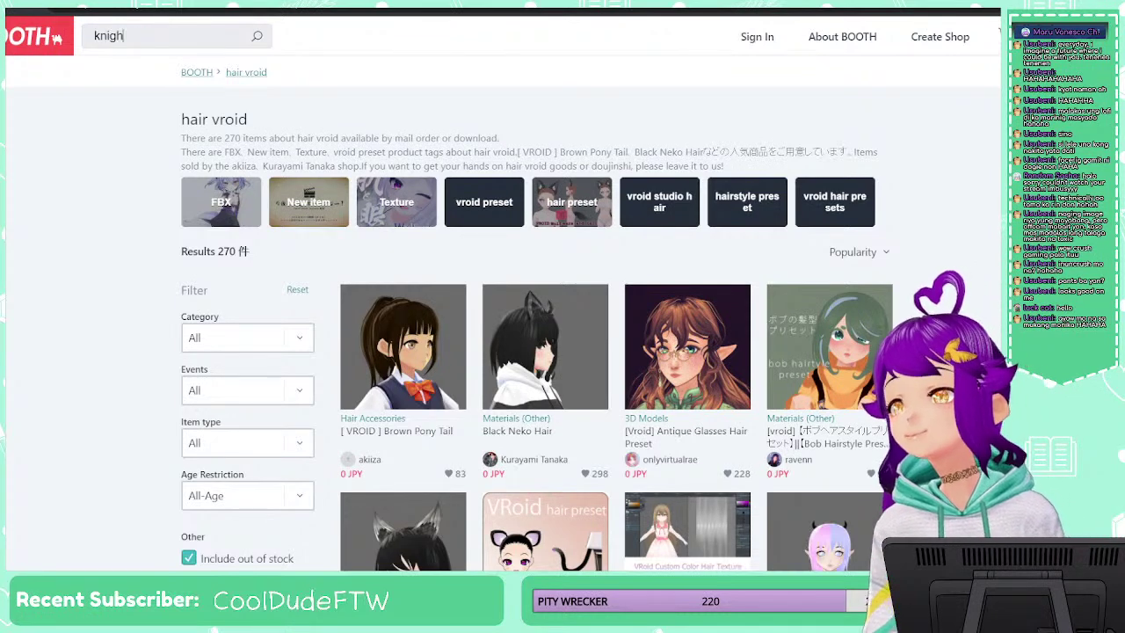
{"action": "type", "text": "t atelier"}
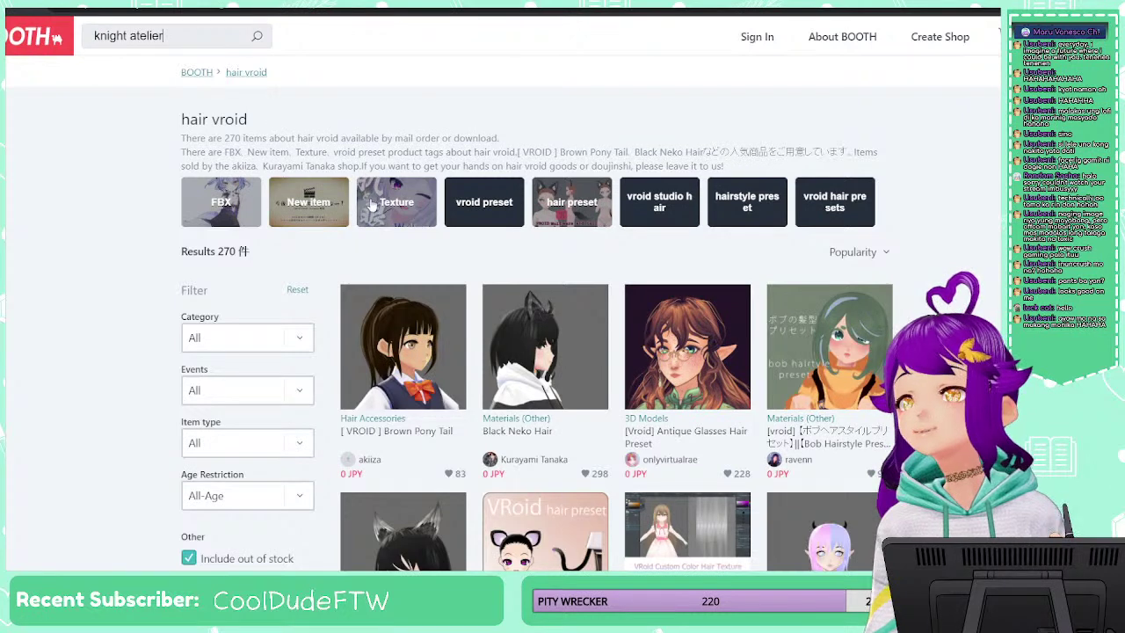
{"action": "key", "text": "Return"}
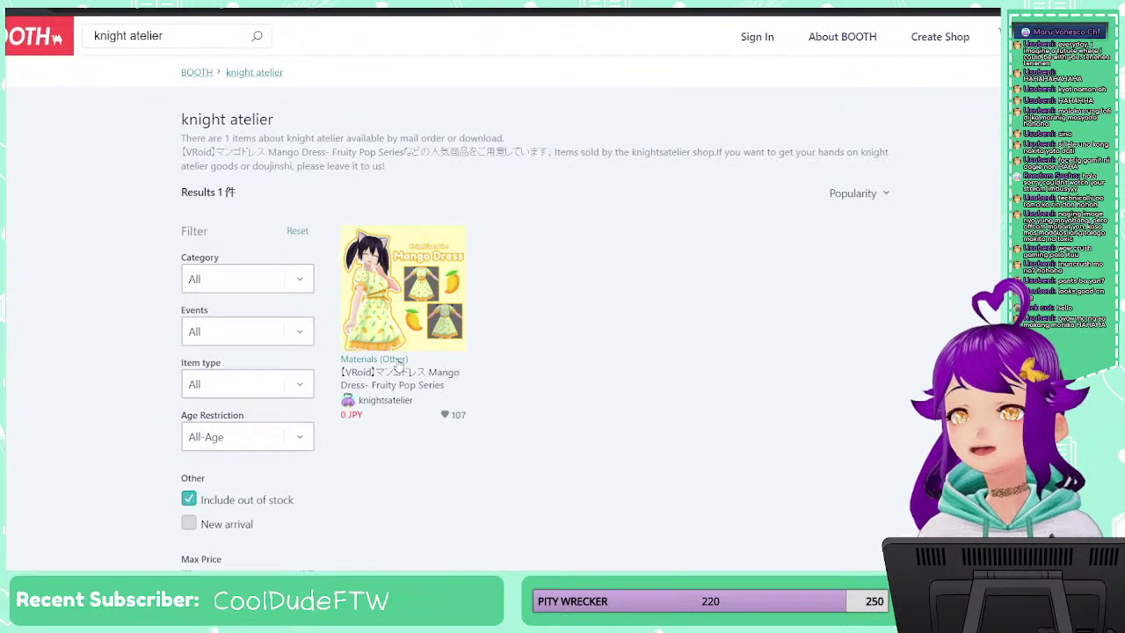
{"action": "left_click", "coordinate": [376, 388]}
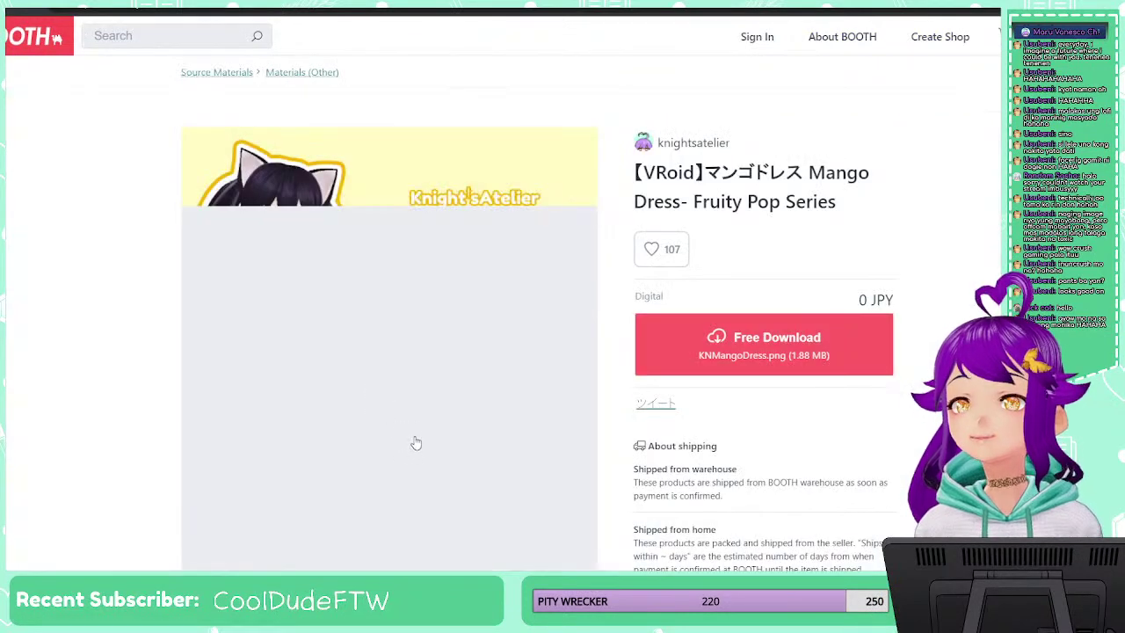
Review the Mango Dress product page, including its preview image, description and the shop's other items
{"action": "scroll", "coordinate": [415, 443], "scroll_direction": "down", "scroll_amount": 3}
{"action": "scroll", "coordinate": [415, 441], "scroll_direction": "up", "scroll_amount": 2}
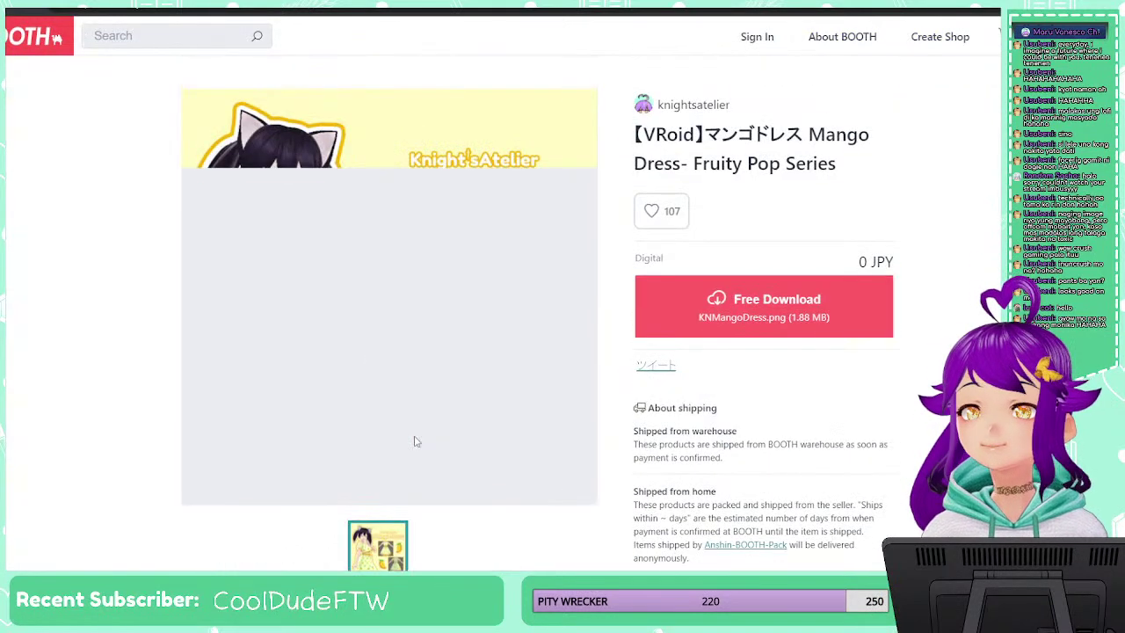
{"action": "scroll", "coordinate": [415, 442], "scroll_direction": "down", "scroll_amount": 1}
{"action": "scroll", "coordinate": [541, 305], "scroll_direction": "down", "scroll_amount": 2}
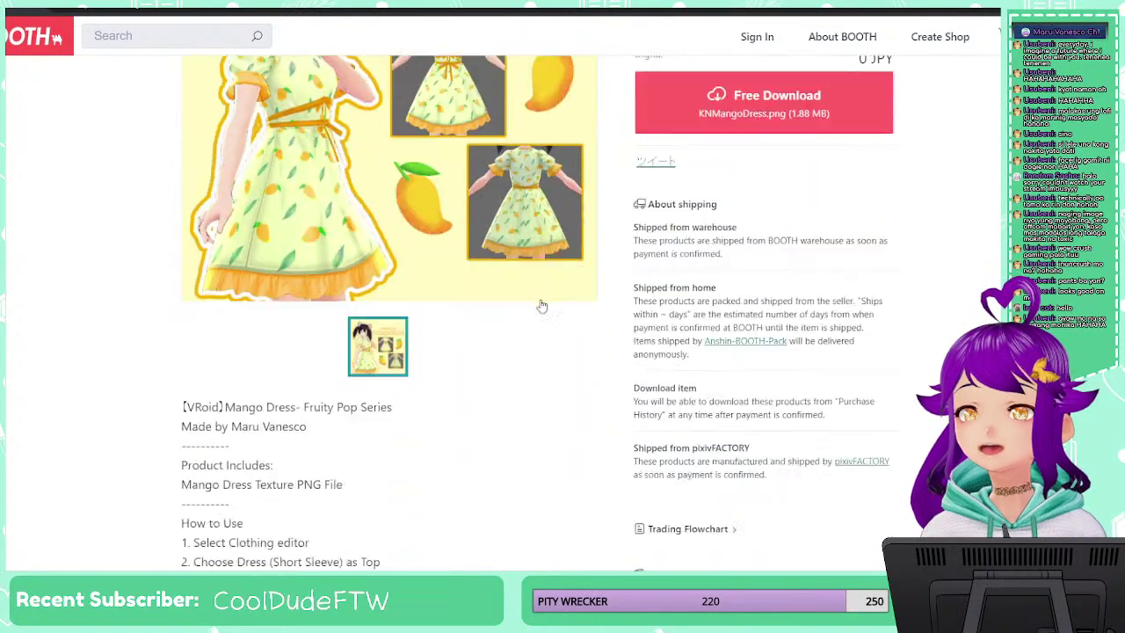
{"action": "scroll", "coordinate": [541, 305], "scroll_direction": "down", "scroll_amount": 15}
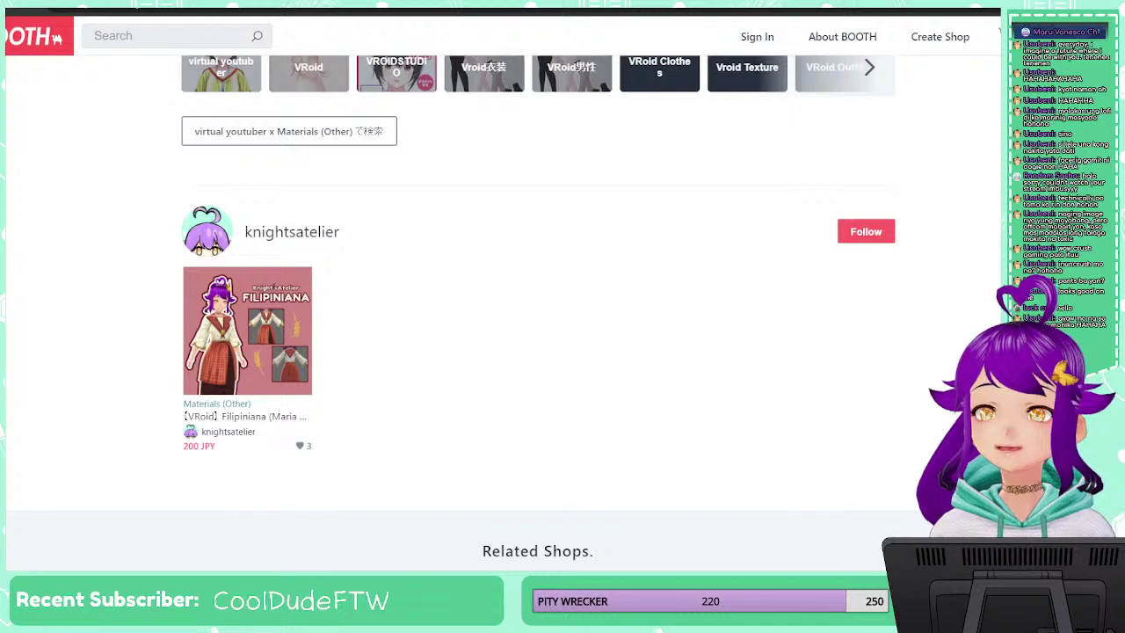
Browse the related shops and related items, and open the beige knit cardigan VRoid texture by HulaFlatWorks
{"action": "scroll", "coordinate": [379, 388], "scroll_direction": "down", "scroll_amount": 5}
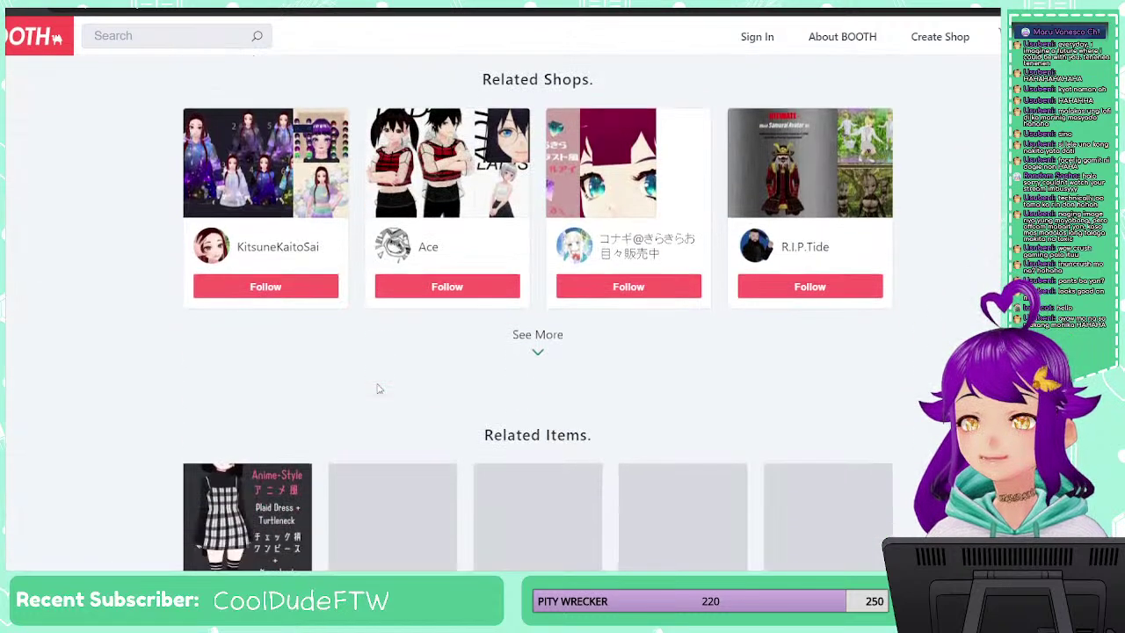
{"action": "scroll", "coordinate": [379, 388], "scroll_direction": "down", "scroll_amount": 3}
{"action": "scroll", "coordinate": [468, 281], "scroll_direction": "down", "scroll_amount": 1}
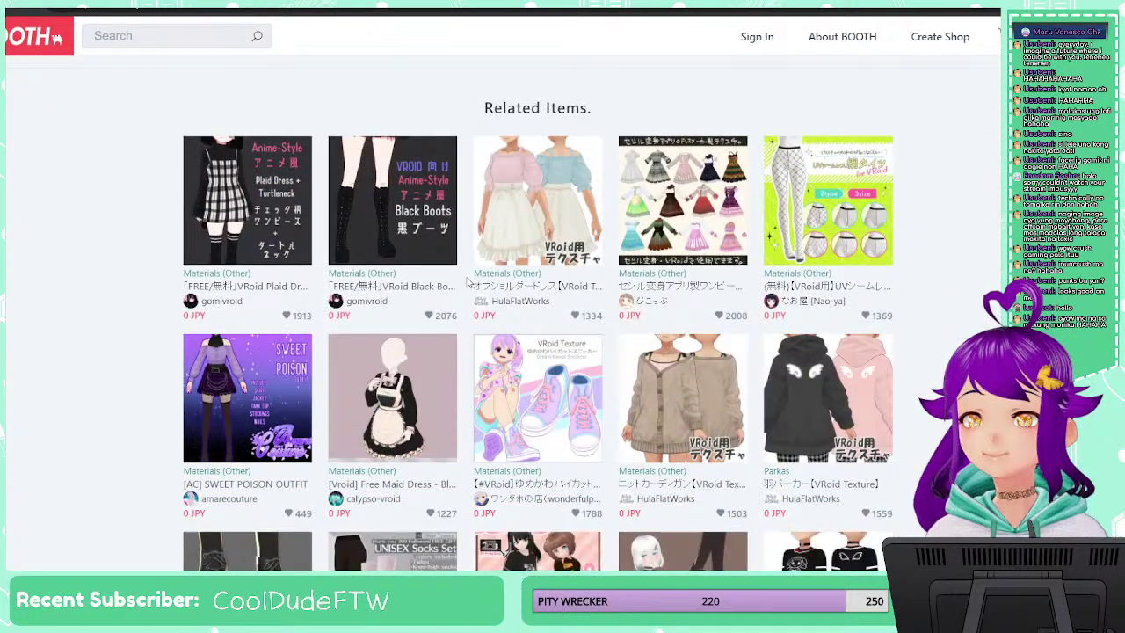
{"action": "scroll", "coordinate": [468, 281], "scroll_direction": "down", "scroll_amount": 3}
{"action": "scroll", "coordinate": [694, 189], "scroll_direction": "up", "scroll_amount": 1}
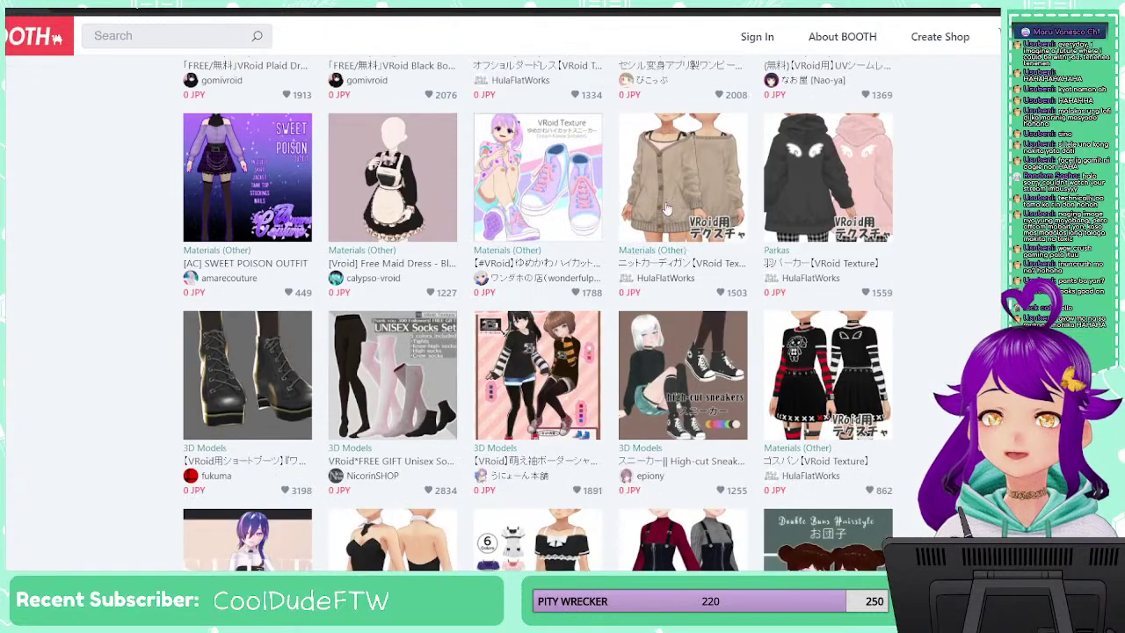
{"action": "left_click", "coordinate": [703, 171]}
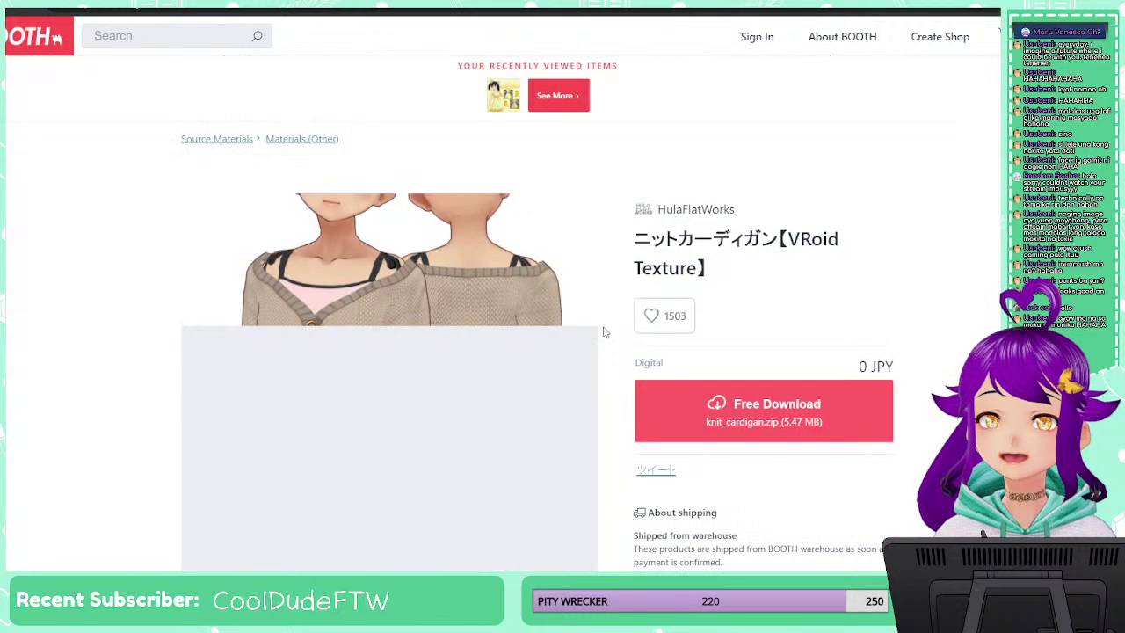
Read the knit cardigan's preview, terms of use and cautions, and switch back to the elf drawing in Clip Studio Paint
{"action": "scroll", "coordinate": [501, 390], "scroll_direction": "down", "scroll_amount": 3}
{"action": "scroll", "coordinate": [501, 390], "scroll_direction": "up", "scroll_amount": 2}
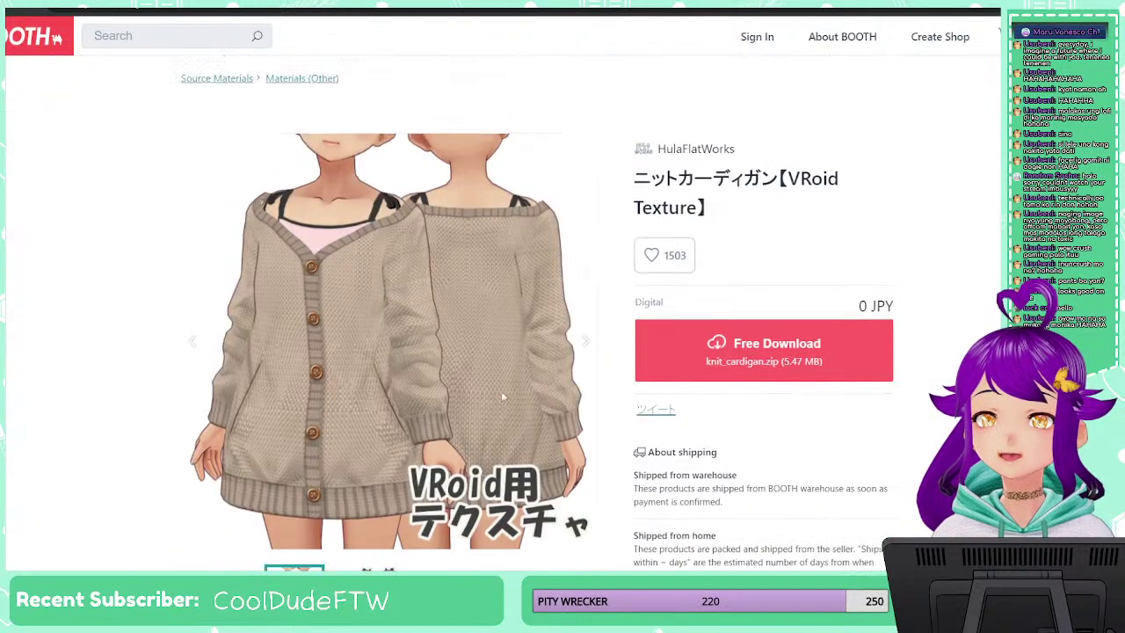
{"action": "scroll", "coordinate": [501, 390], "scroll_direction": "down", "scroll_amount": 15}
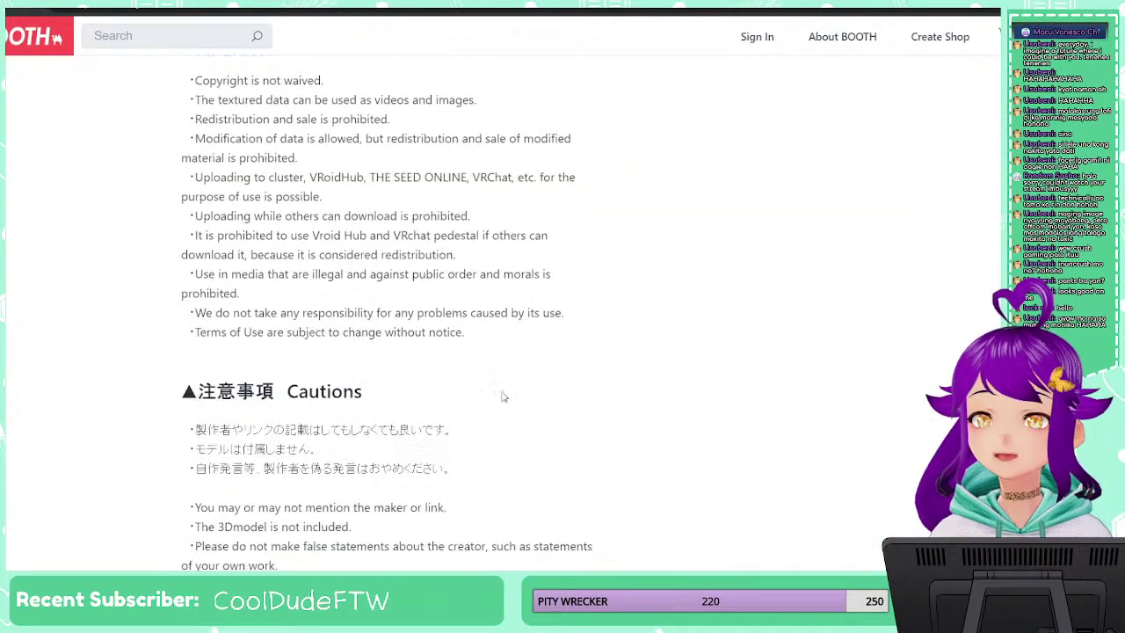
{"action": "scroll", "coordinate": [503, 397], "scroll_direction": "down", "scroll_amount": 3}
{"action": "scroll", "coordinate": [503, 396], "scroll_direction": "up", "scroll_amount": 18}
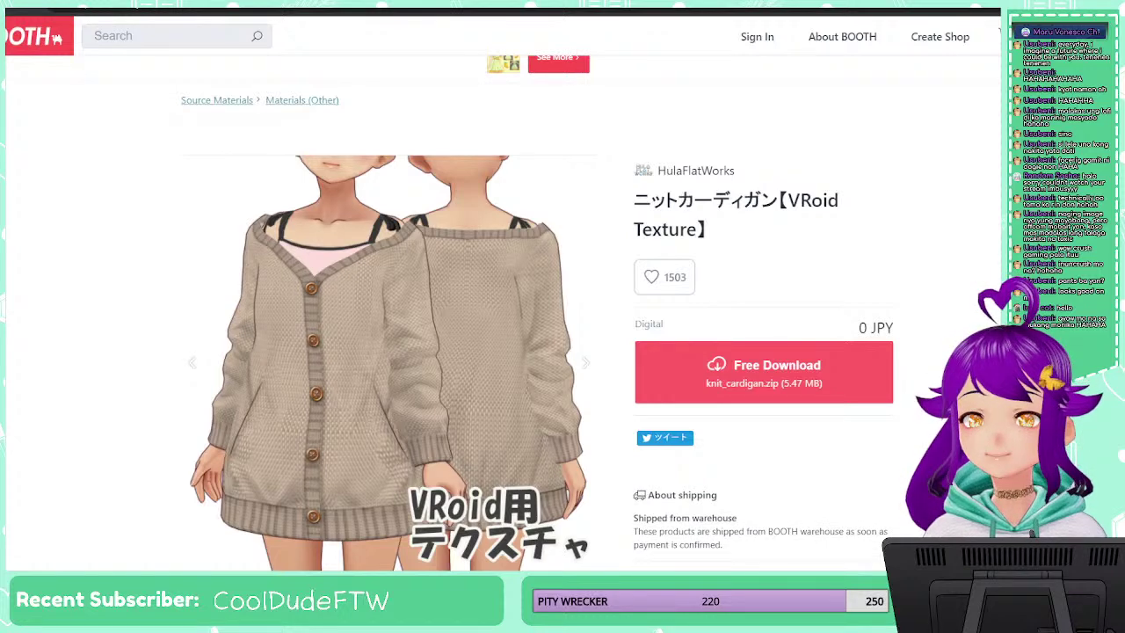
{"action": "key", "text": "alt+Tab"}
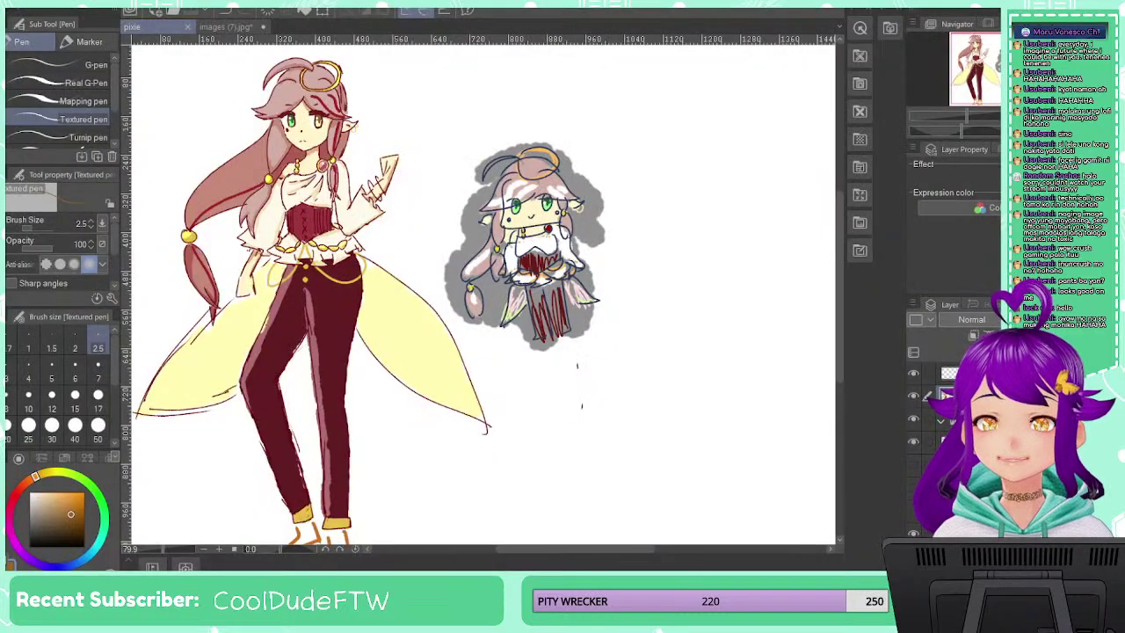